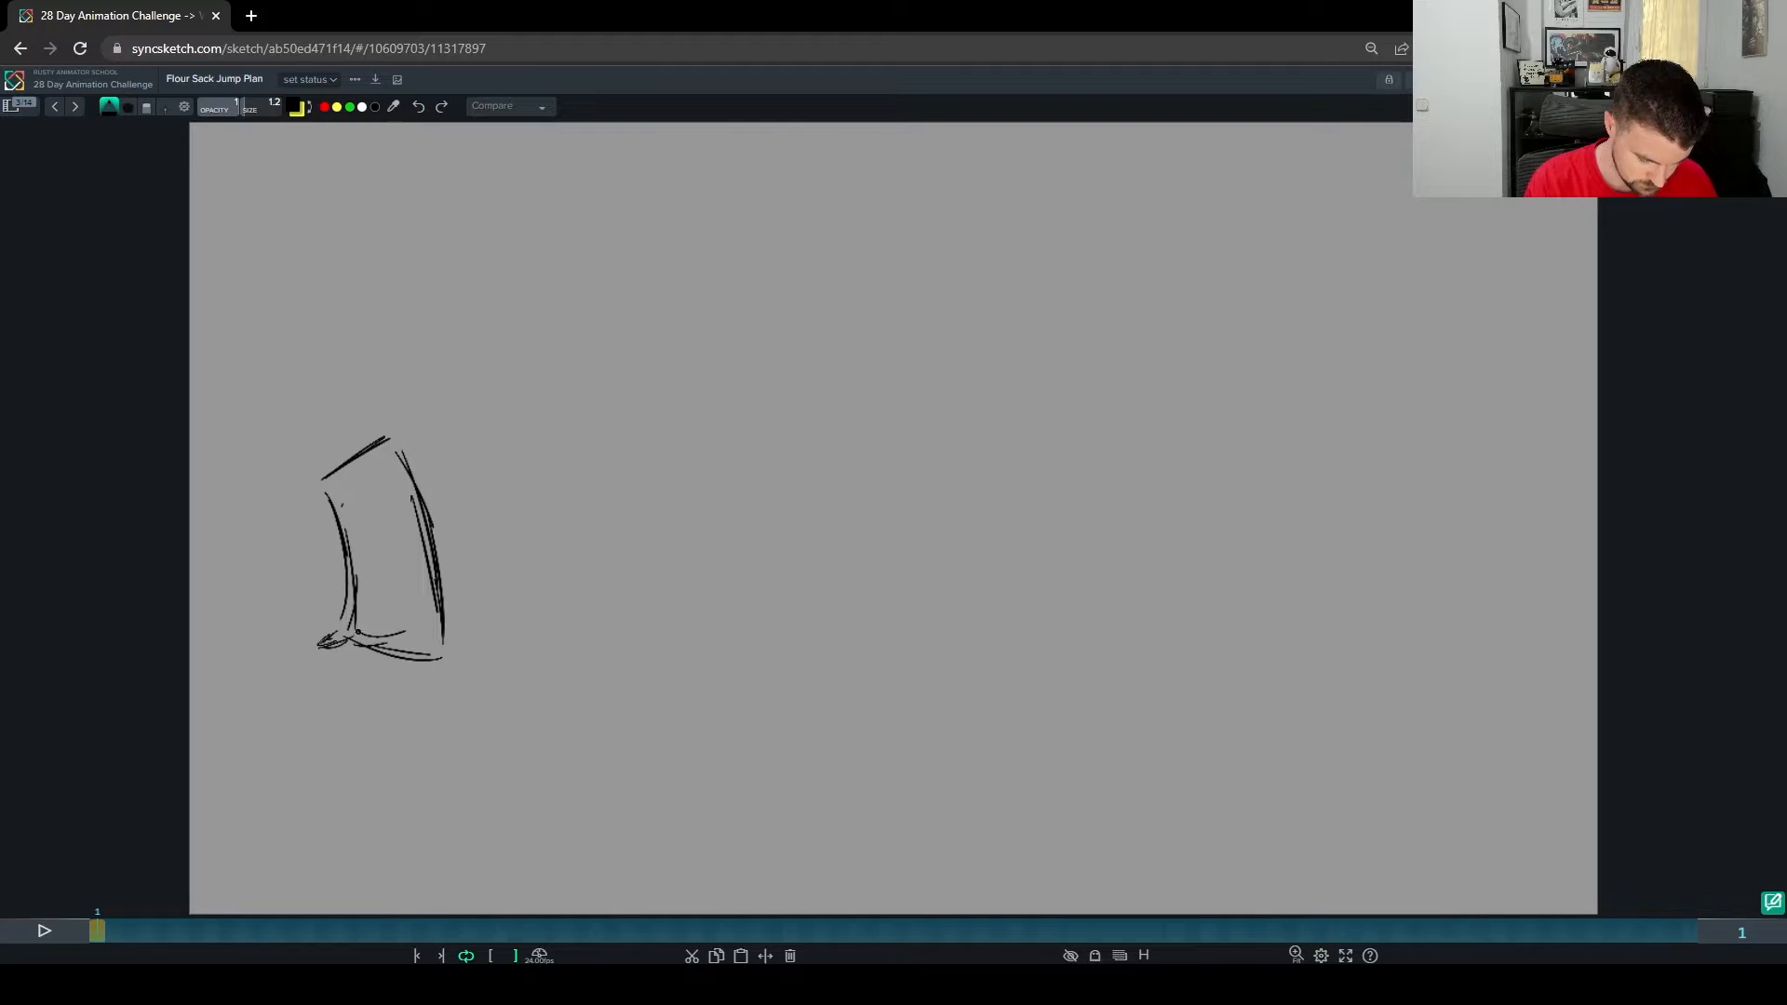
Step: On frame 1, sketch the sack's front foot and strengthen the top edge of its body
mouse_move(450, 639)
mouse_down()
mouse_move(475, 648)
mouse_move(428, 637)
mouse_move(457, 611)
mouse_up()
drag(396, 438, 362, 458)
drag(386, 438, 327, 473)
mouse_move(359, 704)
mouse_down()
mouse_move(511, 664)
mouse_move(364, 707)
mouse_up()
key(e)
key(p)
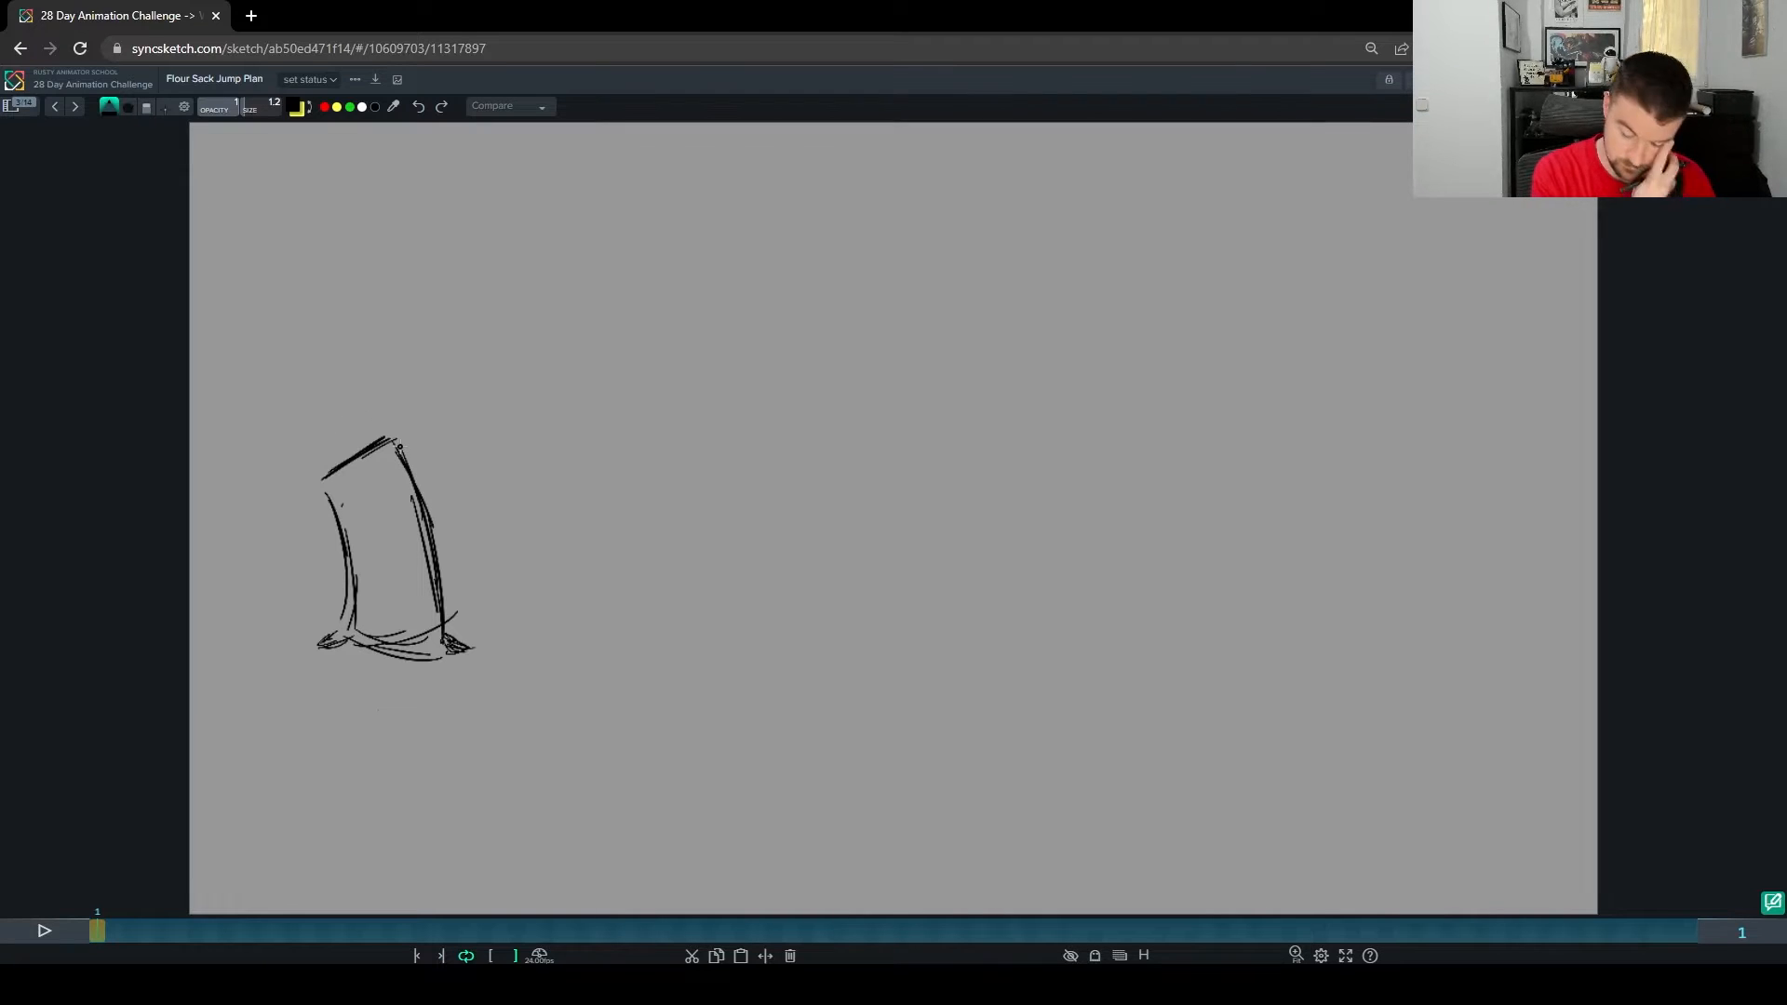
Step: Add small corner tufts at both ends of the sack's top edge on frame 1
key(e)
mouse_move(267, 466)
mouse_down()
mouse_move(274, 604)
mouse_move(251, 672)
mouse_move(242, 629)
mouse_up()
key(b)
key(e)
key(b)
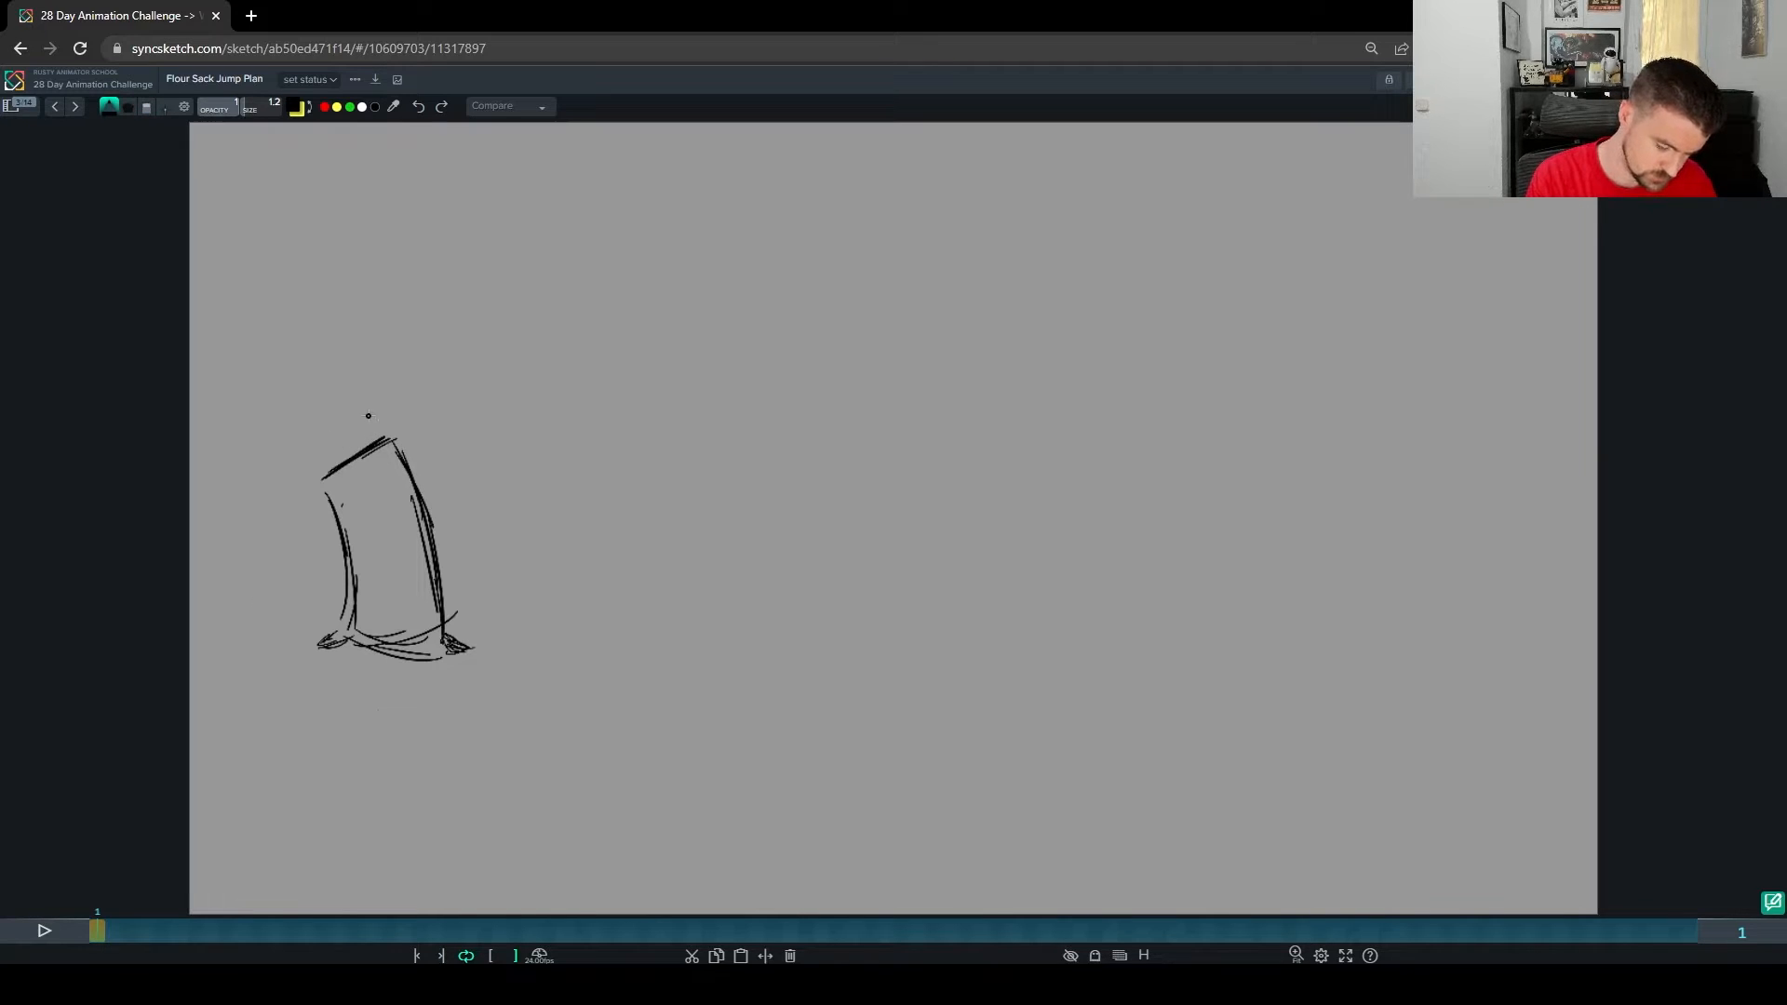
drag(369, 415, 366, 411)
key(e)
key(b)
drag(312, 461, 322, 474)
drag(365, 409, 392, 443)
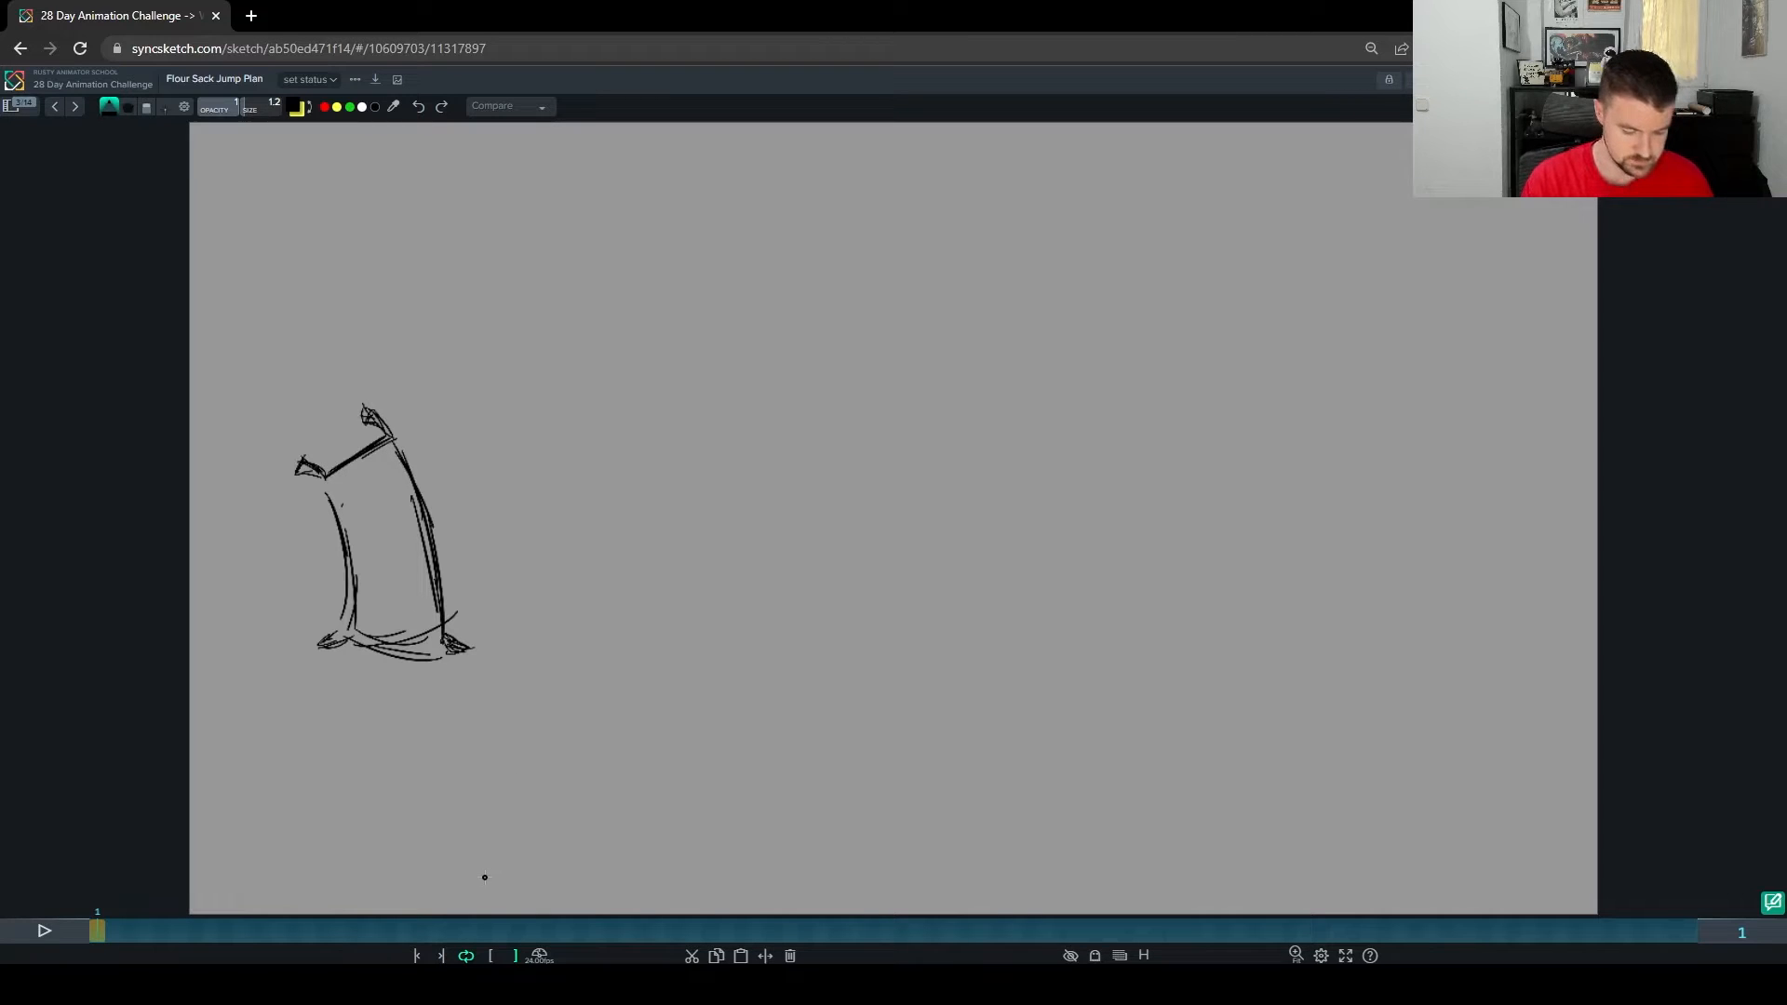
Step: On frame 6, trace the ghosted sack slightly lower, drawing its sides, bottom edge and both feet
key(Right)
key(Right)
key(Right)
key(Right)
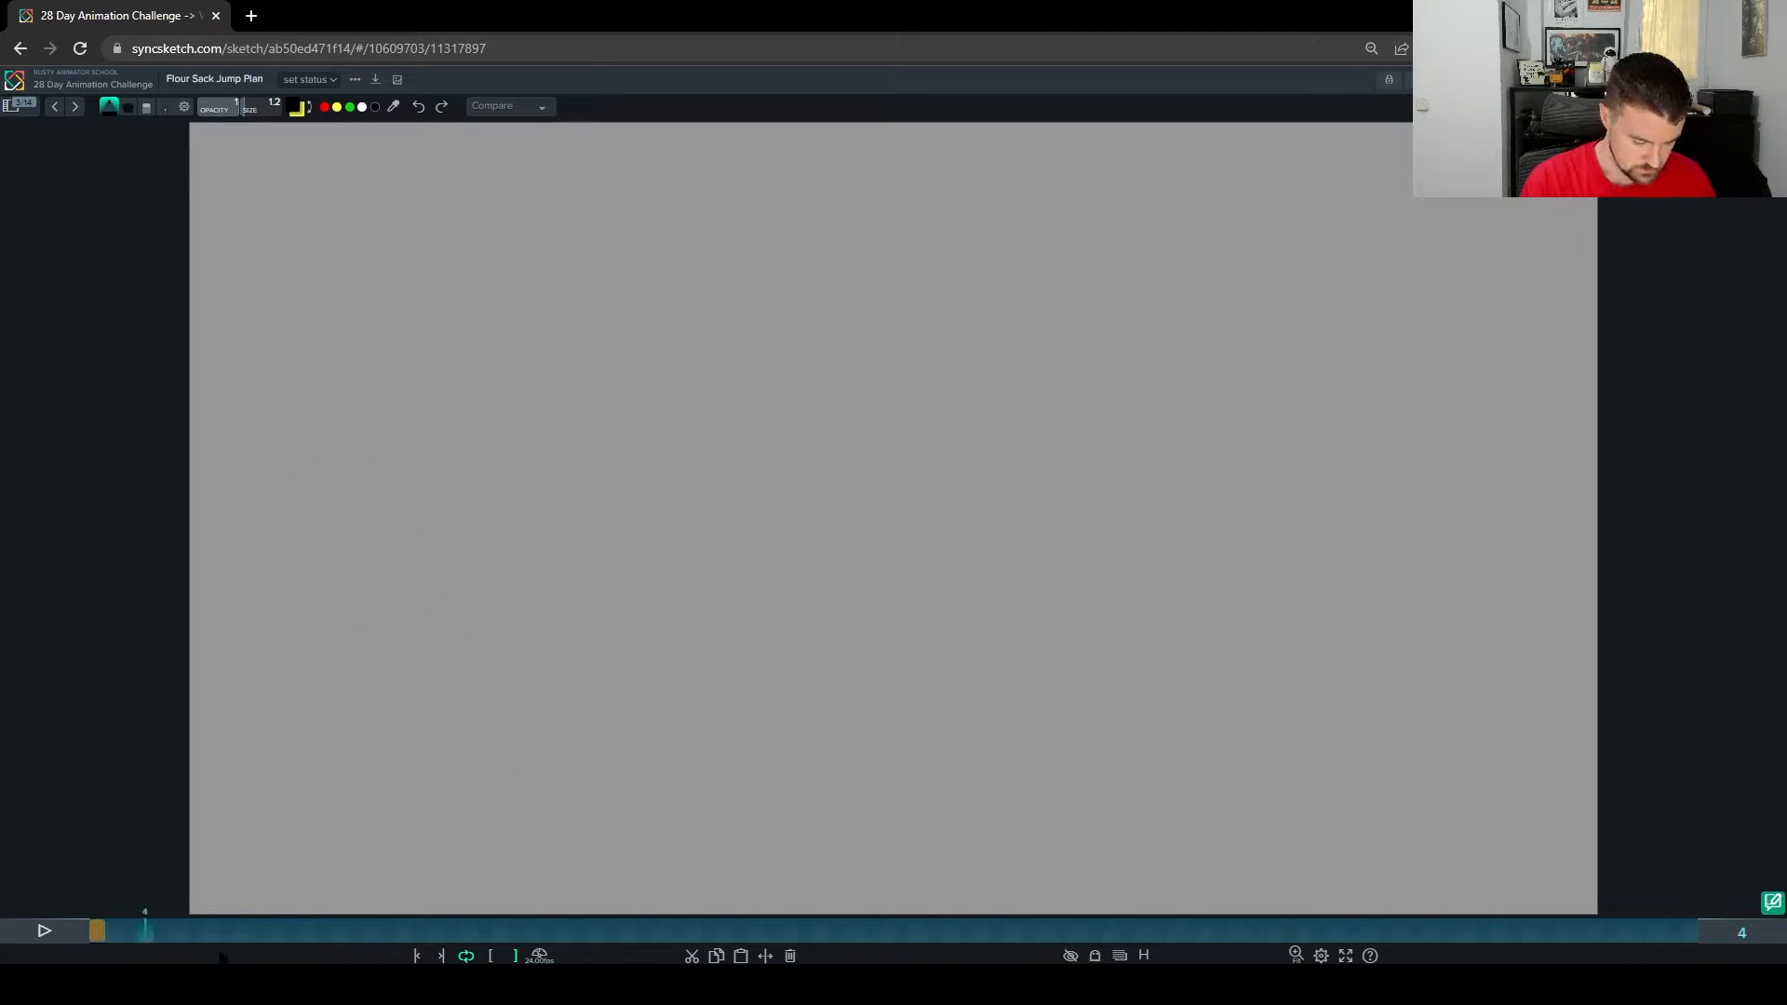
key(Right)
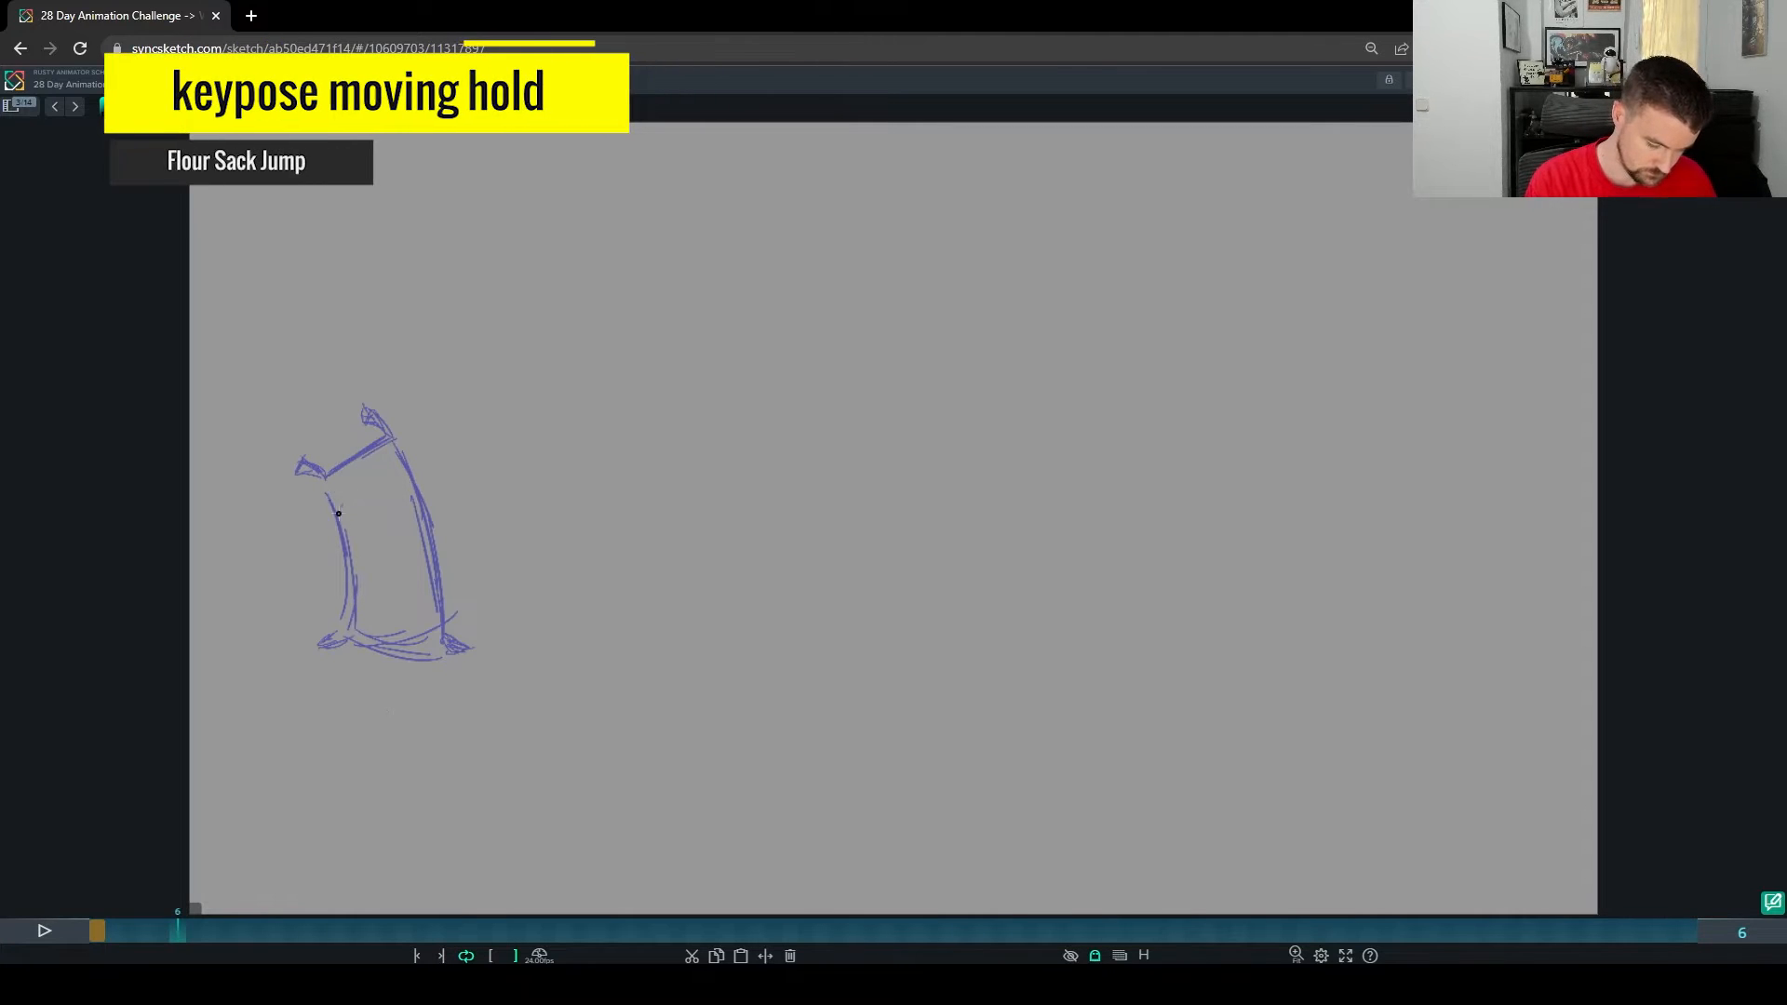
mouse_move(334, 490)
mouse_down()
mouse_move(352, 641)
mouse_move(425, 665)
mouse_move(454, 646)
mouse_up()
mouse_move(419, 519)
mouse_down()
mouse_move(448, 643)
mouse_move(321, 645)
mouse_up()
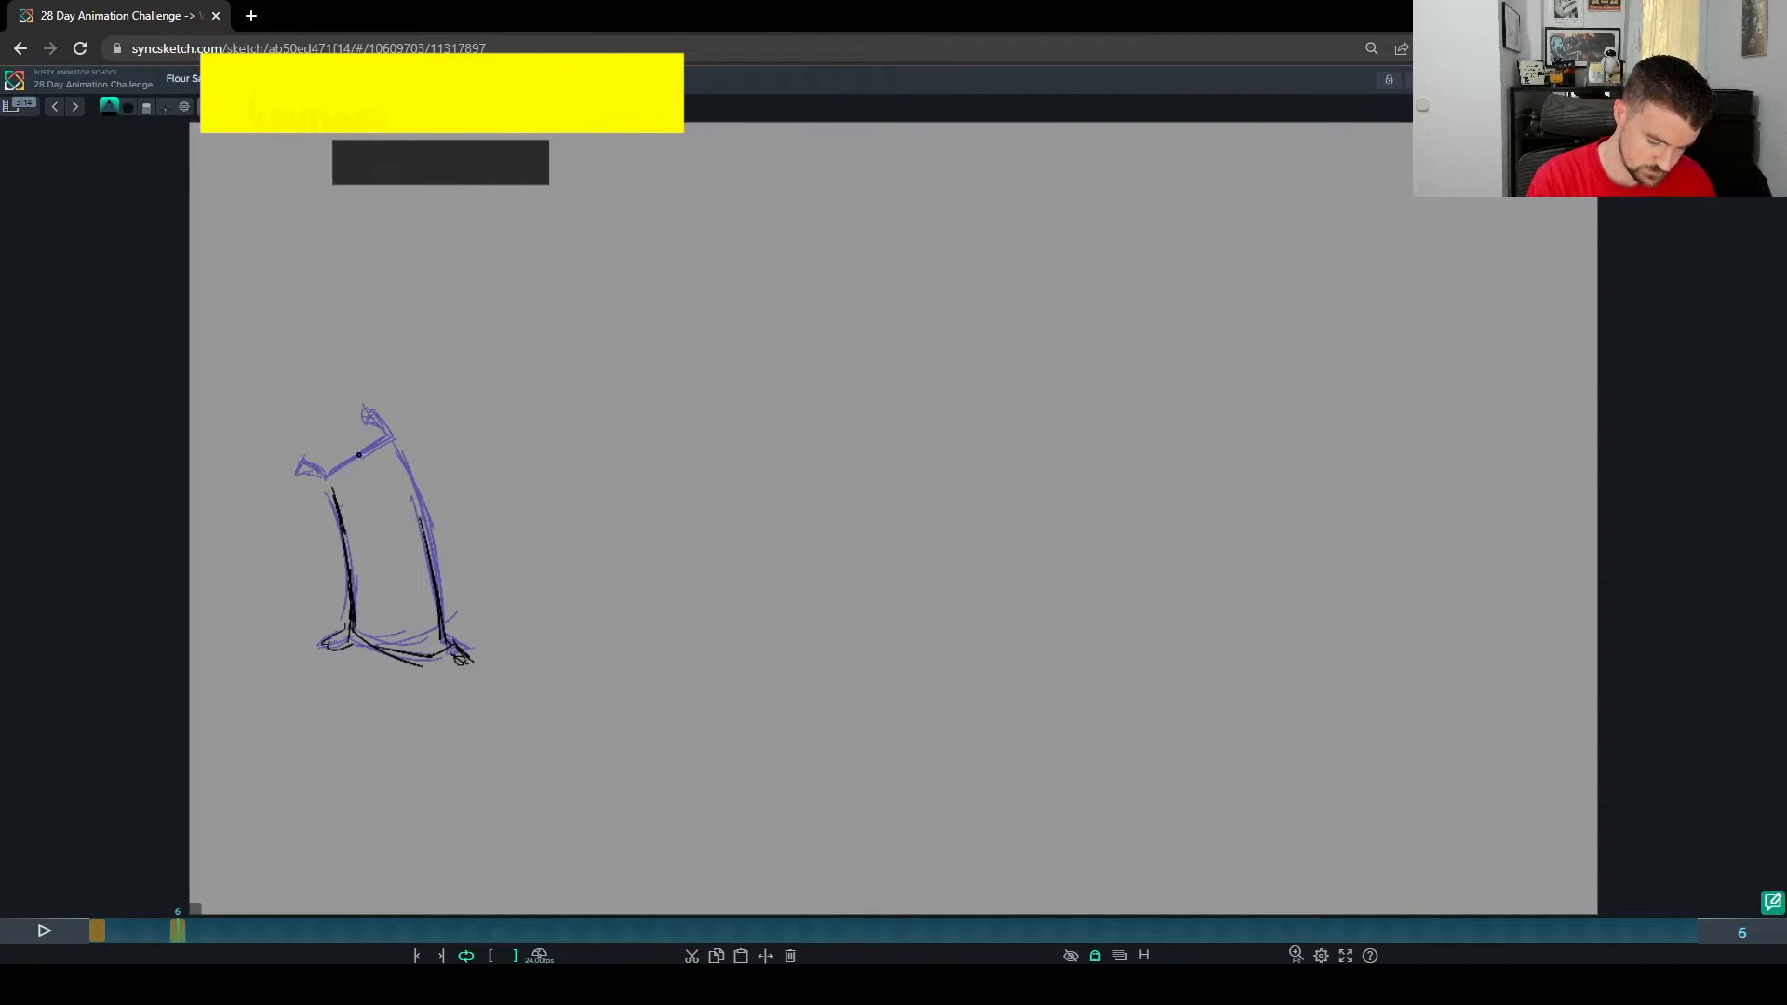
Step: Complete the frame 6 sack with its top edge, upper front side and both corner tufts
mouse_move(328, 481)
mouse_down()
mouse_move(397, 443)
mouse_move(438, 594)
mouse_up()
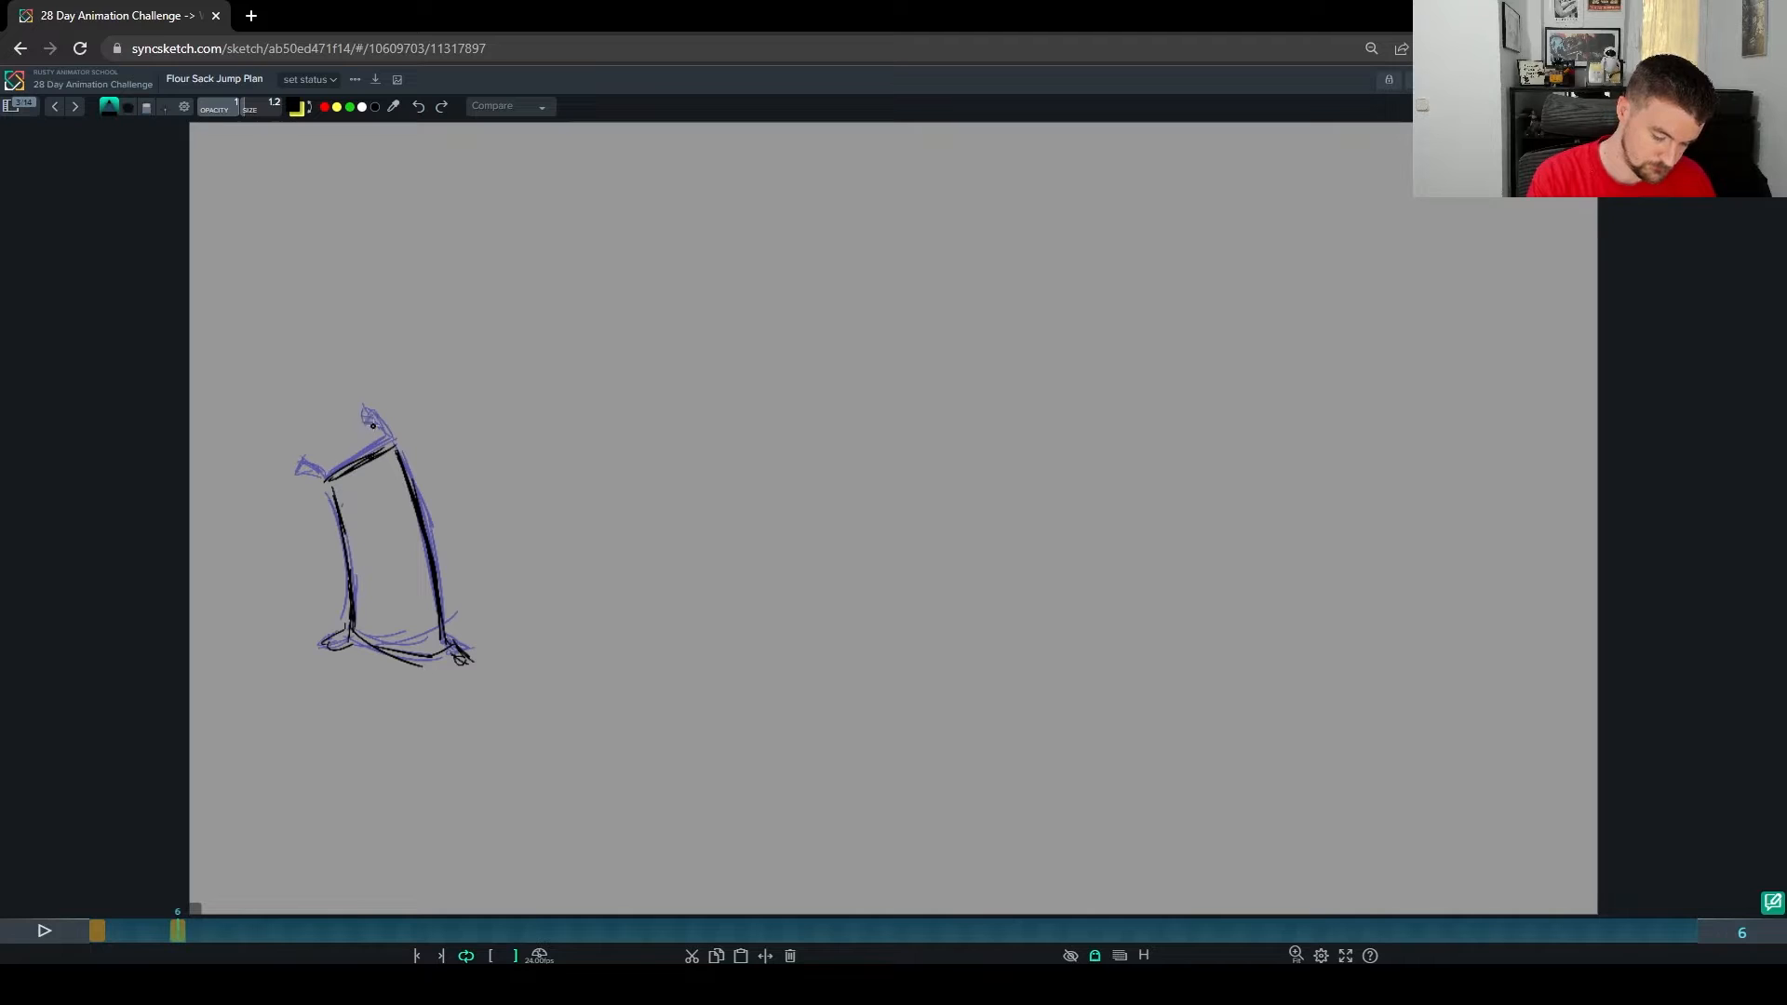
mouse_move(378, 435)
mouse_down()
mouse_move(367, 418)
mouse_move(388, 436)
mouse_move(326, 475)
mouse_up()
key(e)
key(p)
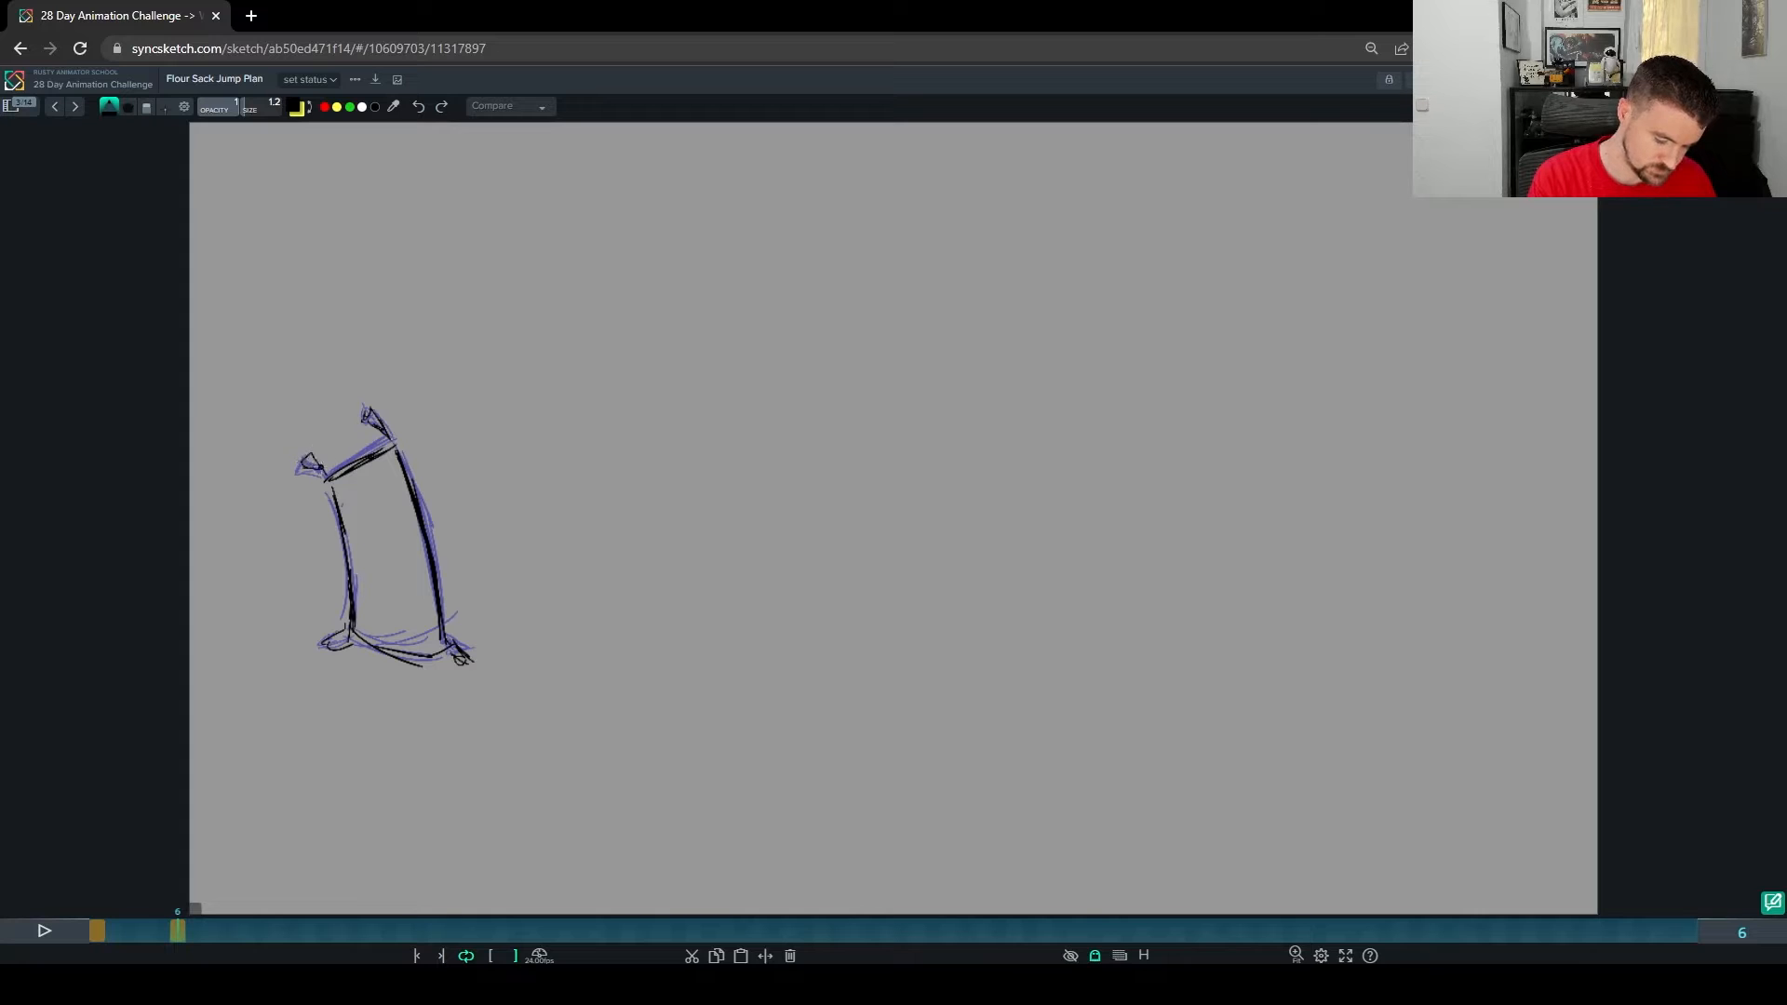
Step: Flip between frames 1 and 6 to examine the subtle movement of the hold
key(Left)
key(Right)
key(Left)
key(Right)
key(Left)
key(Right)
key(Left)
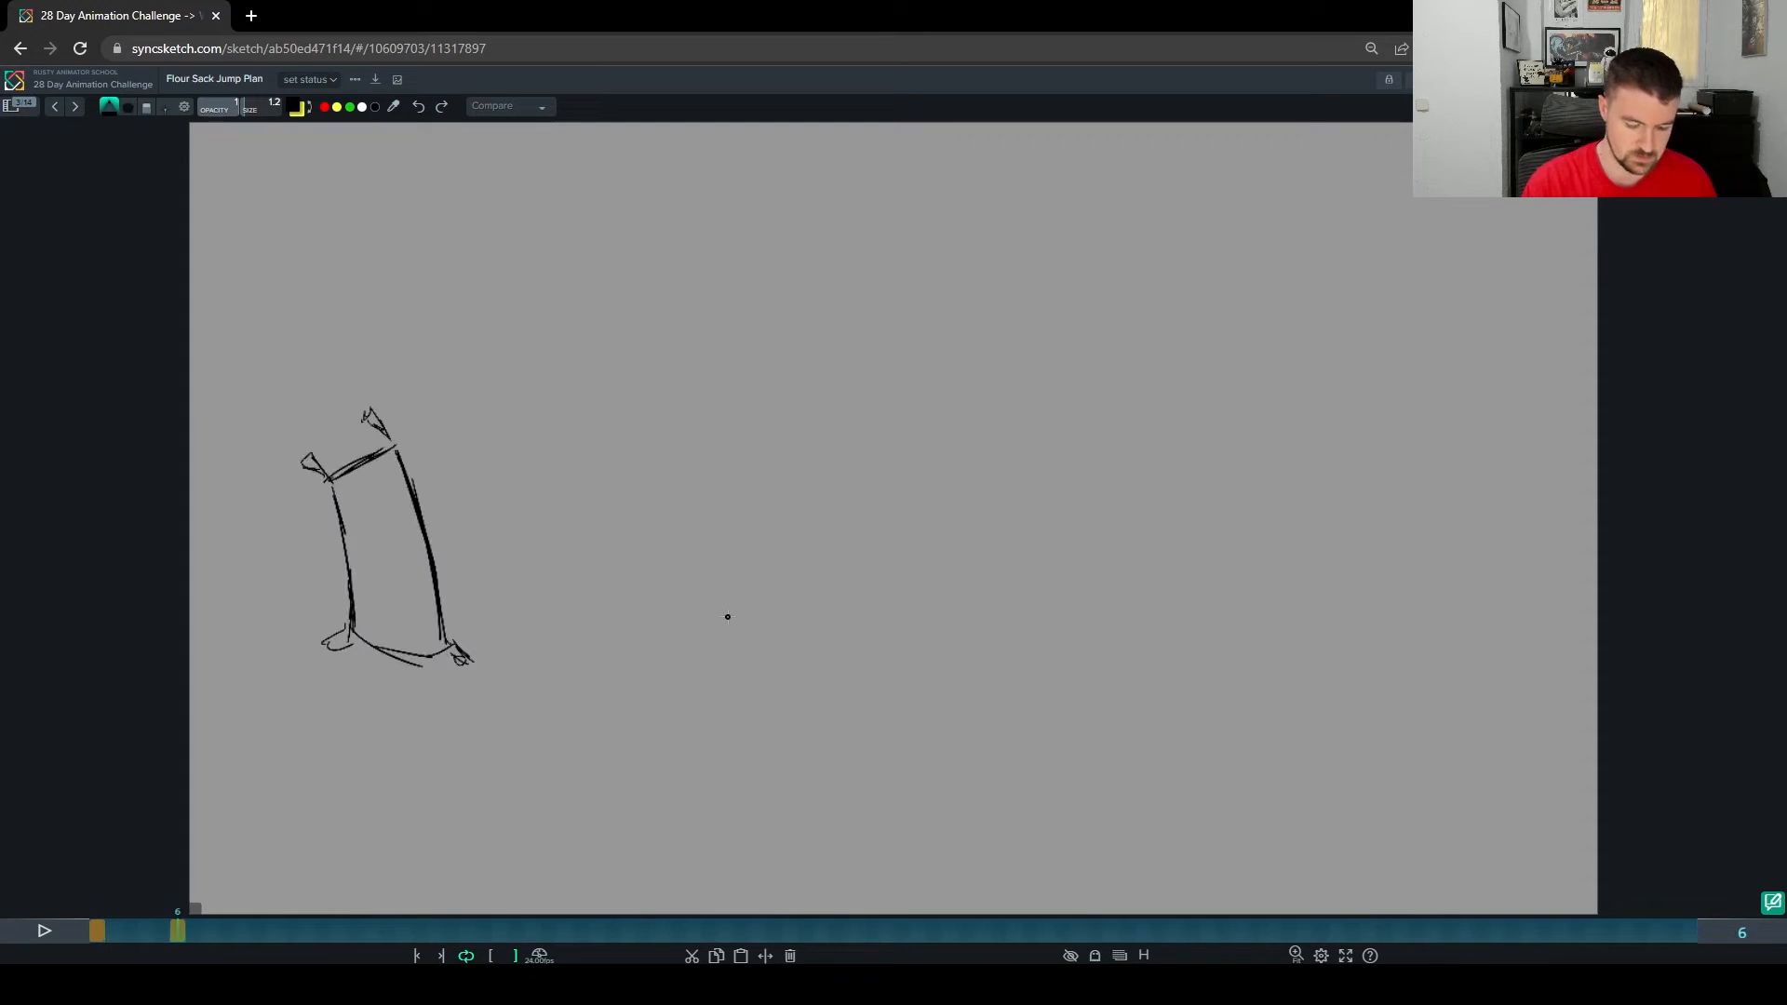
key(Left)
key(Right)
key(Left)
key(Right)
key(Left)
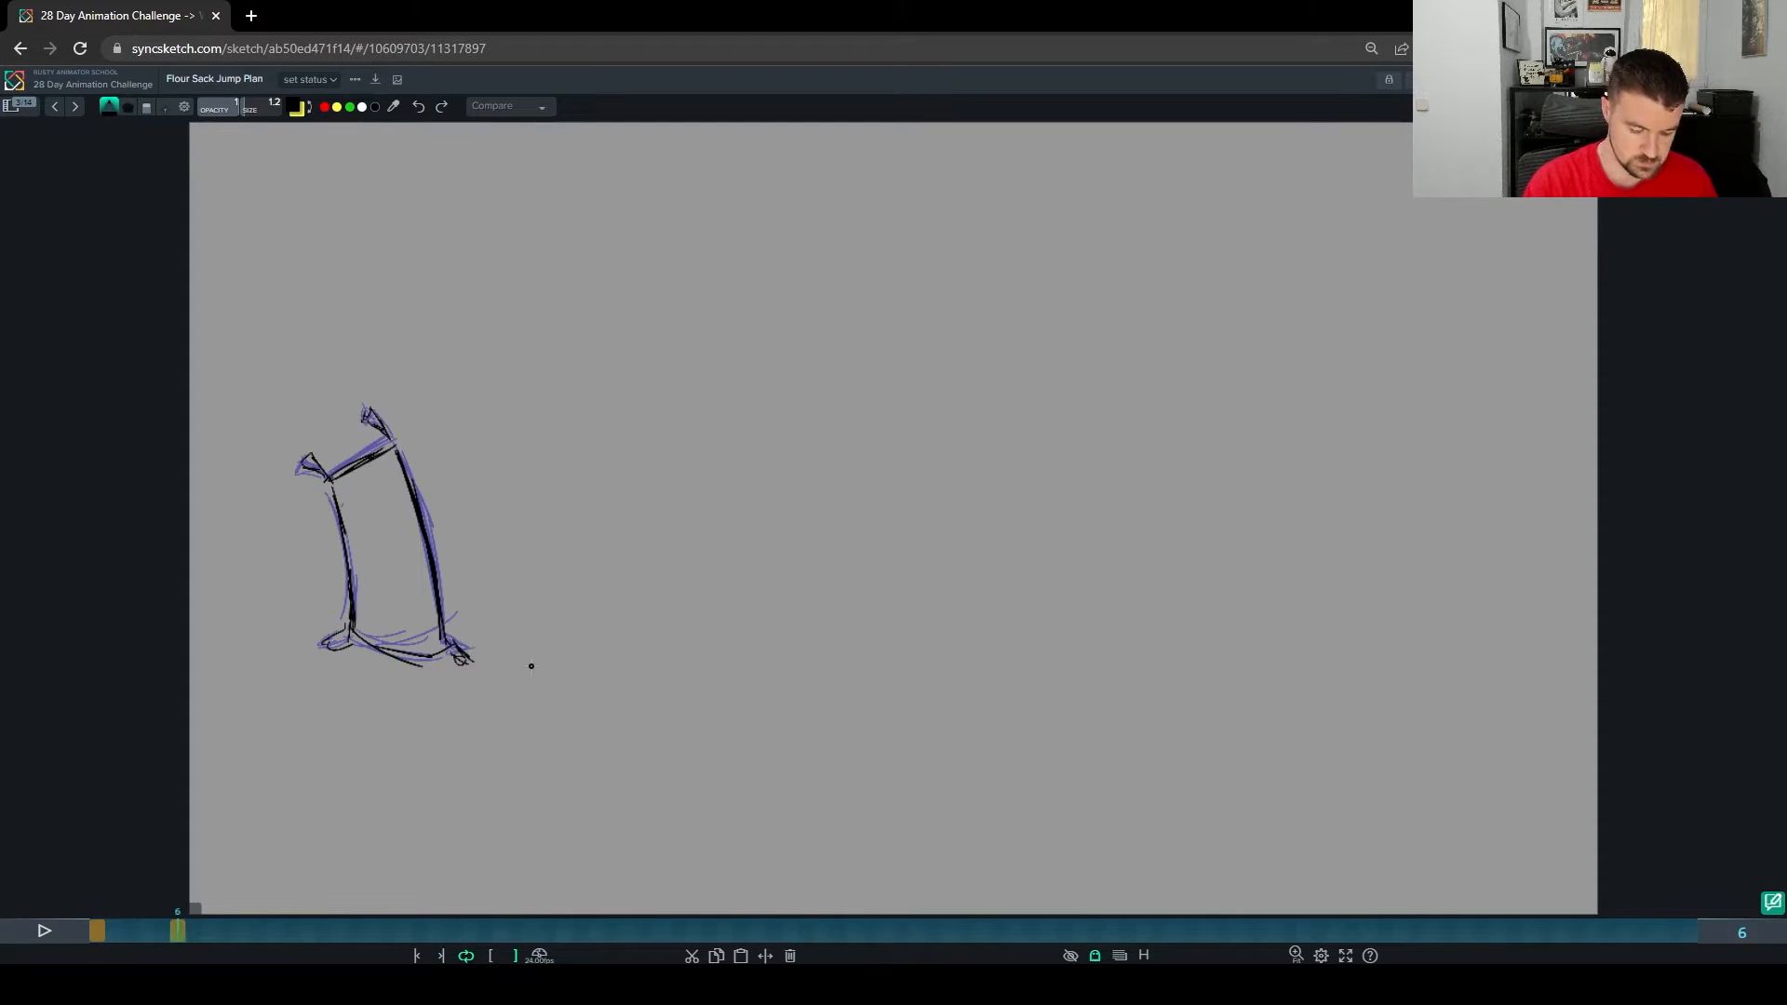
Step: Strengthen the back side of the sack on frame 1 and compare it with the frame 6 drawing
drag(342, 511, 359, 610)
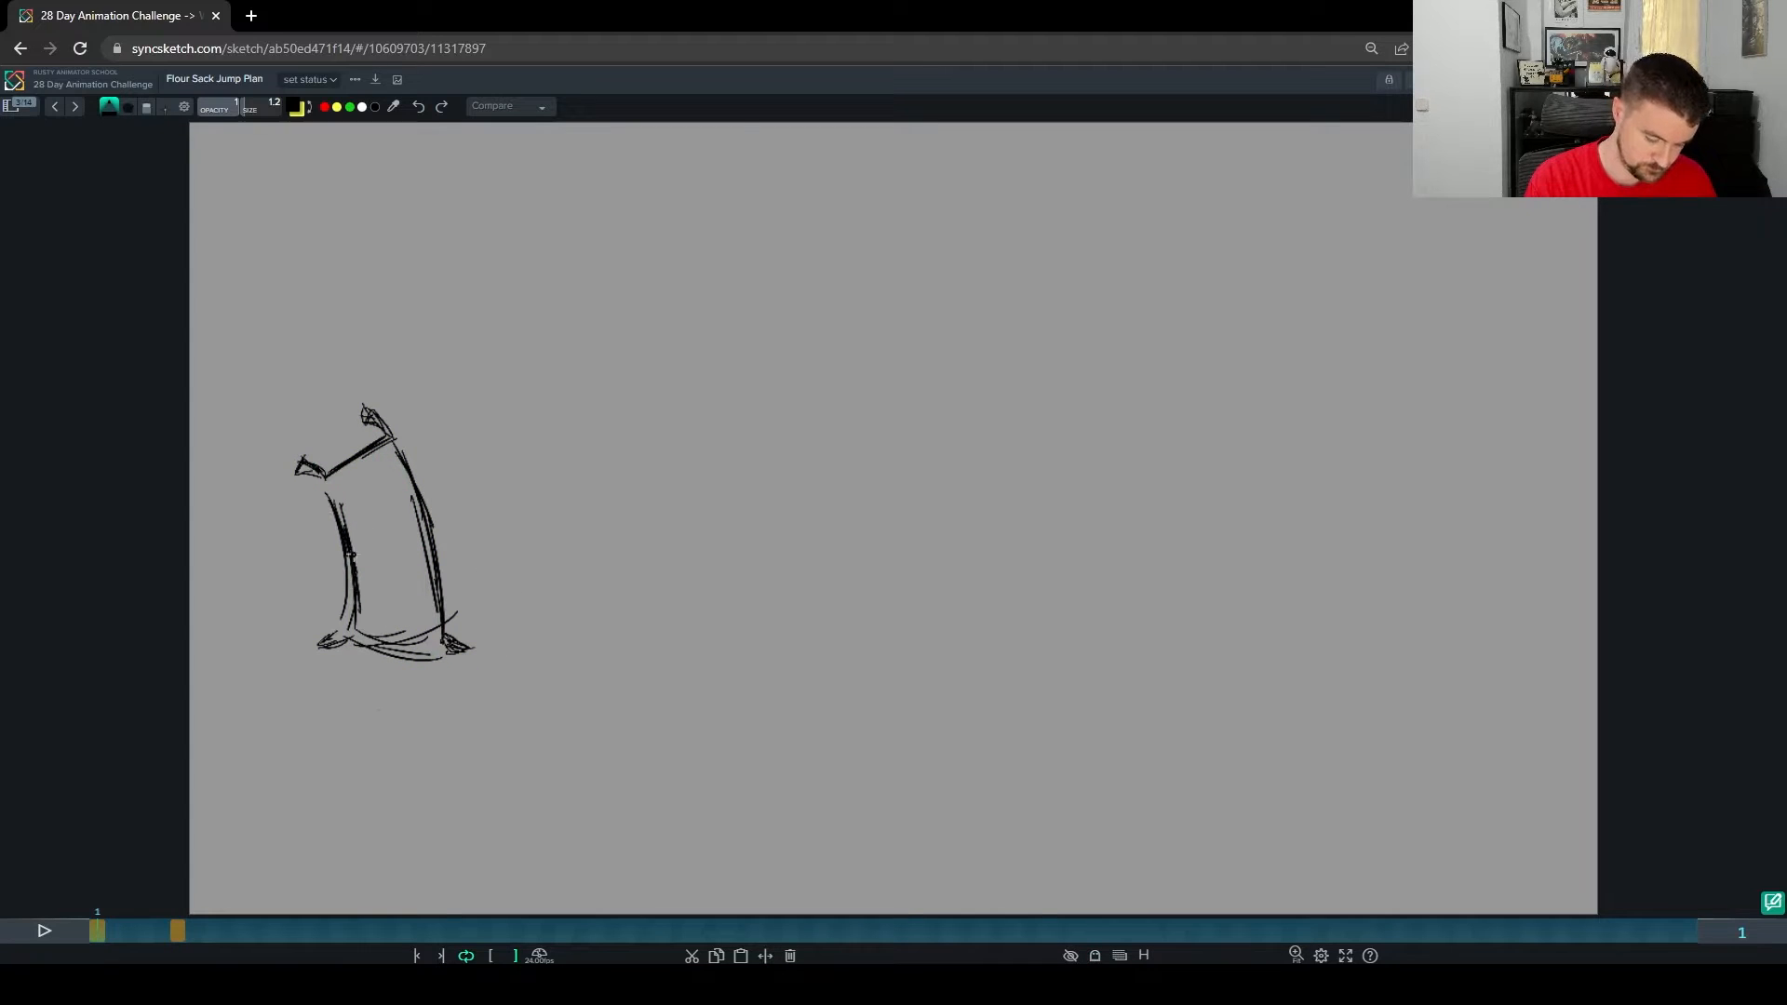
key(Right)
key(Left)
key(Right)
key(Left)
key(Right)
key(Right)
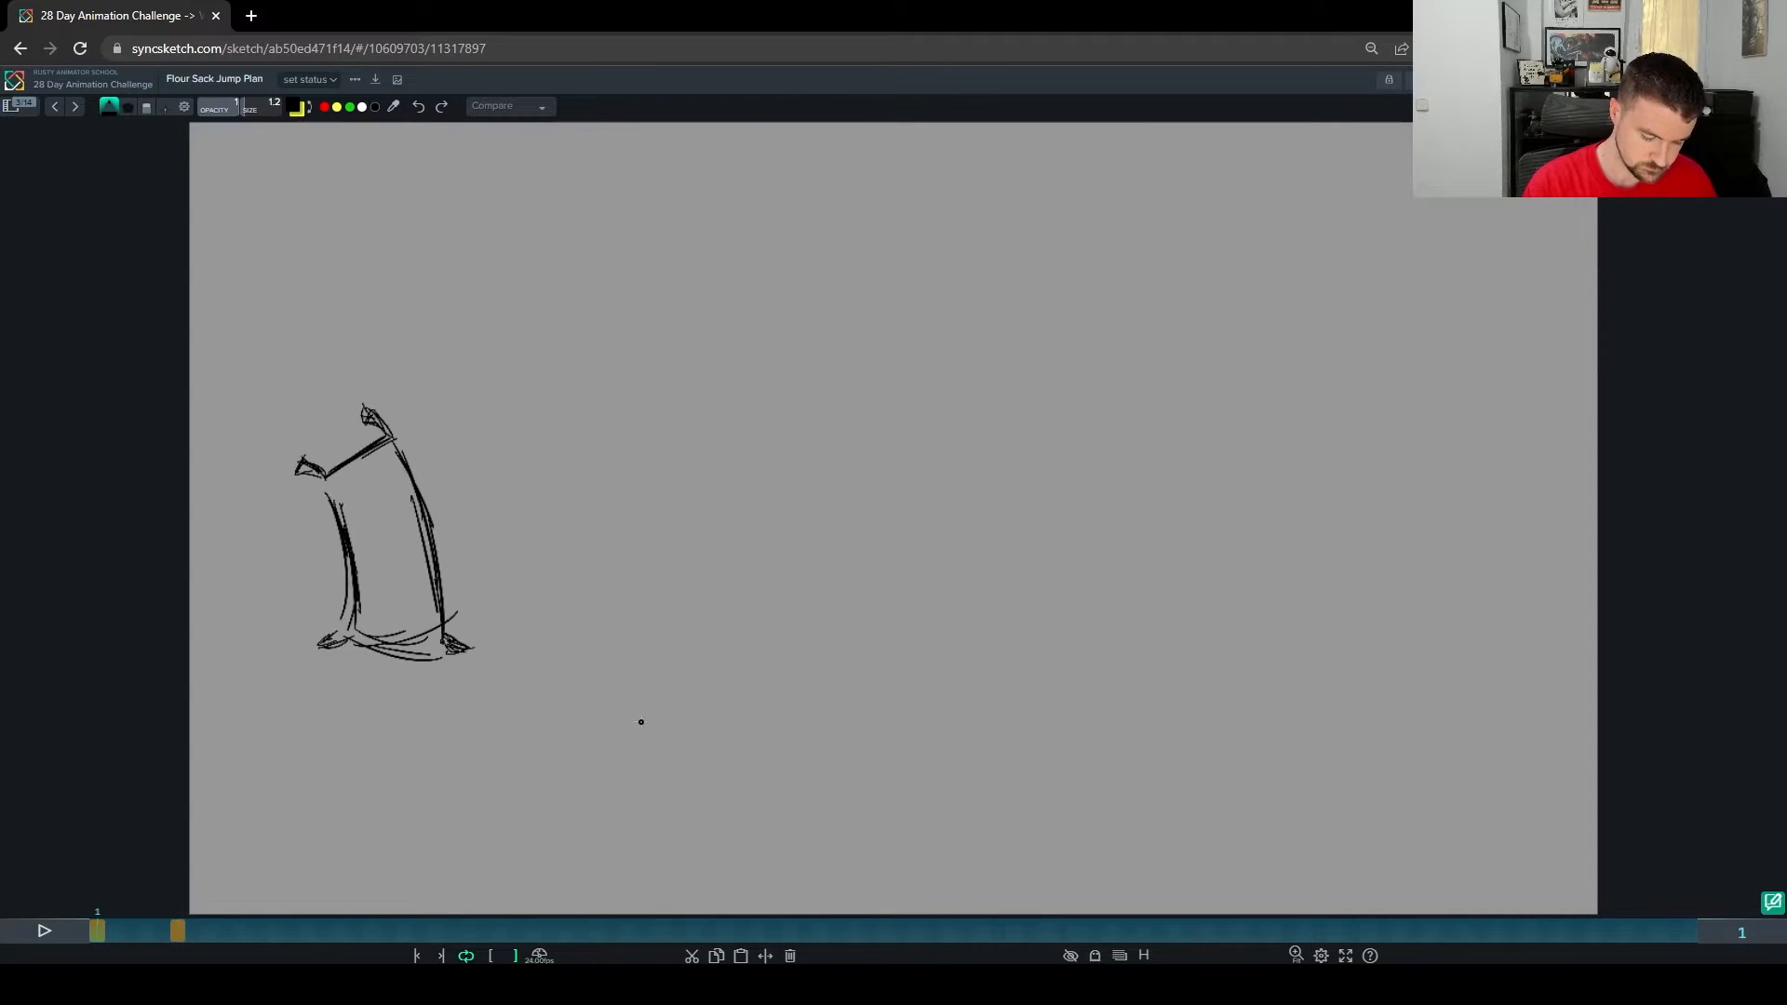
key(Left)
key(Right)
key(Left)
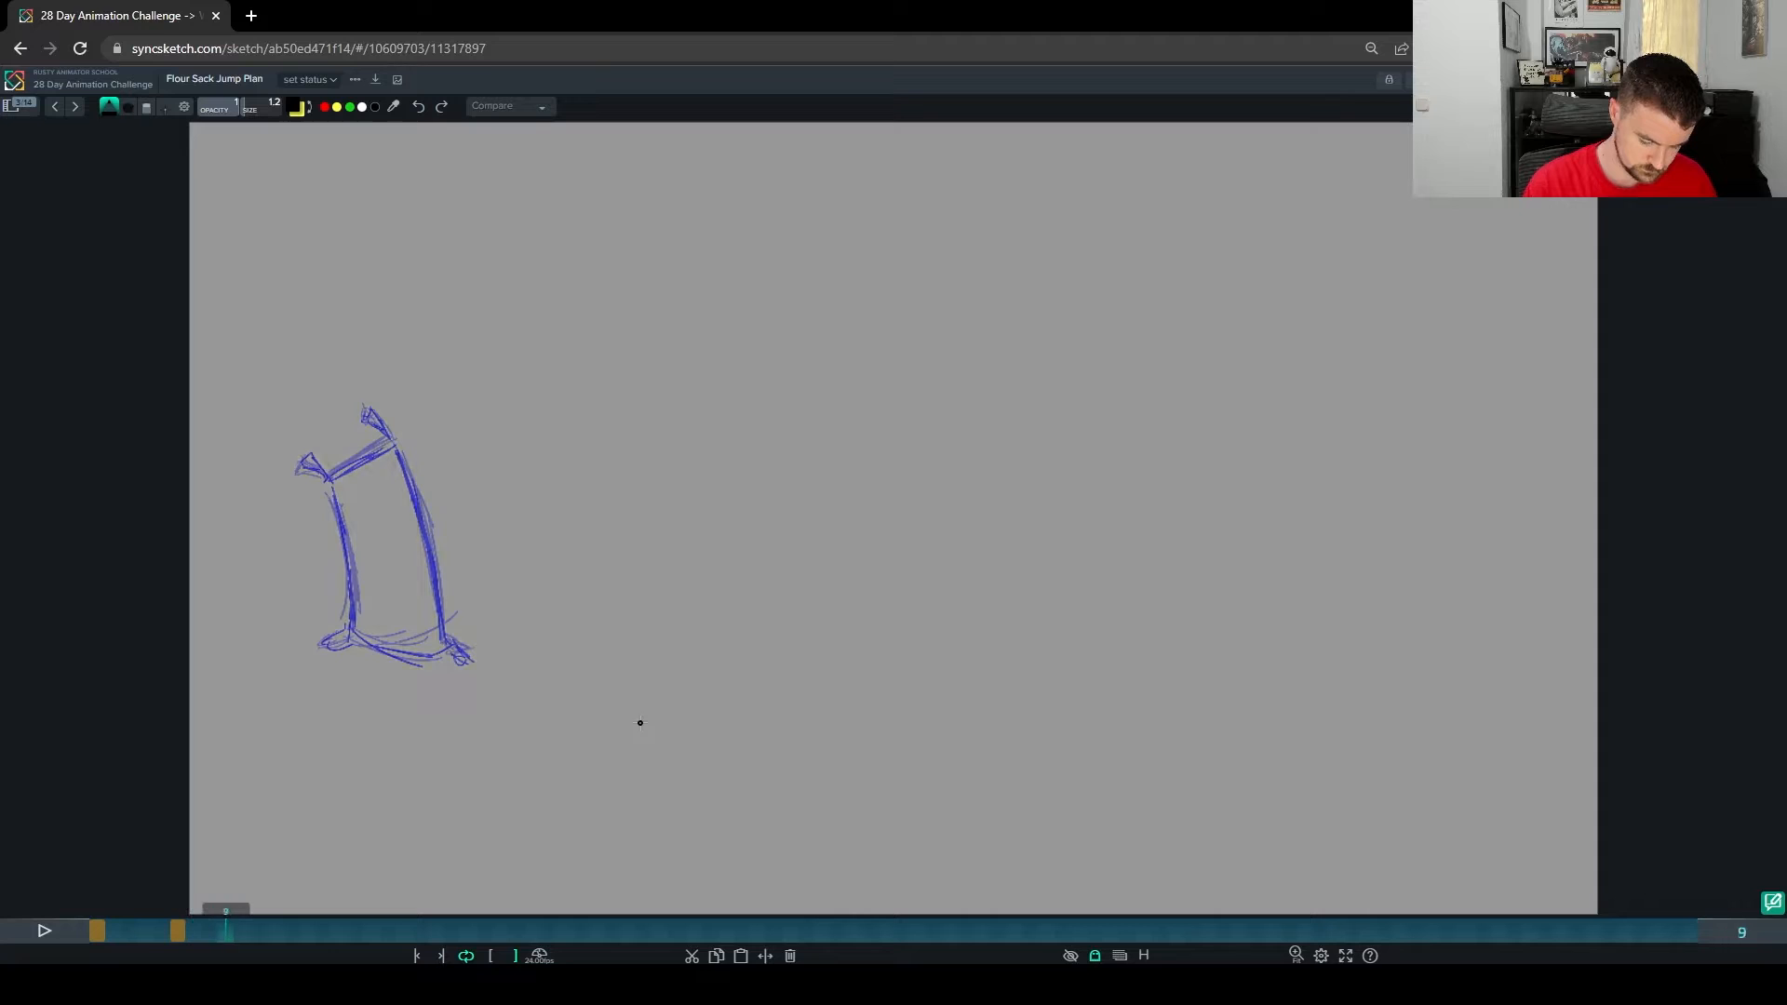
Step: On frame 9, sketch the rounded outline of a squashed, crouching sack over the ghosted poses
key(Right)
key(Right)
key(Right)
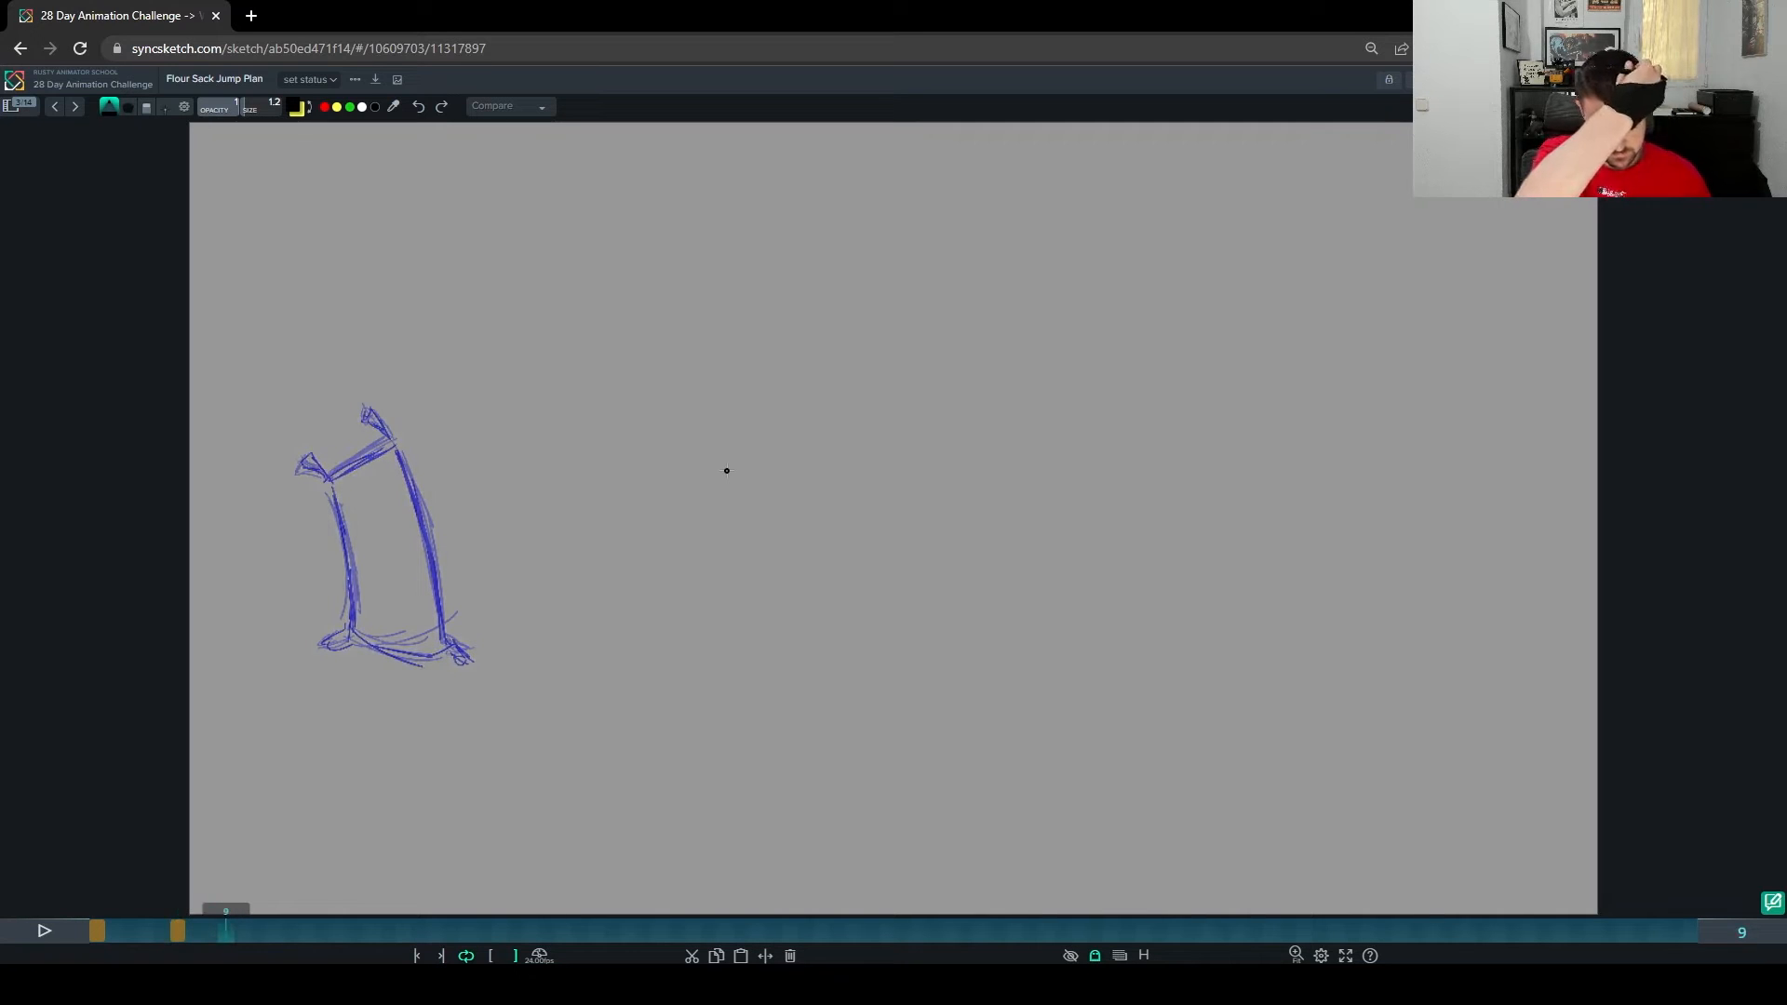
key(Right)
key(Left)
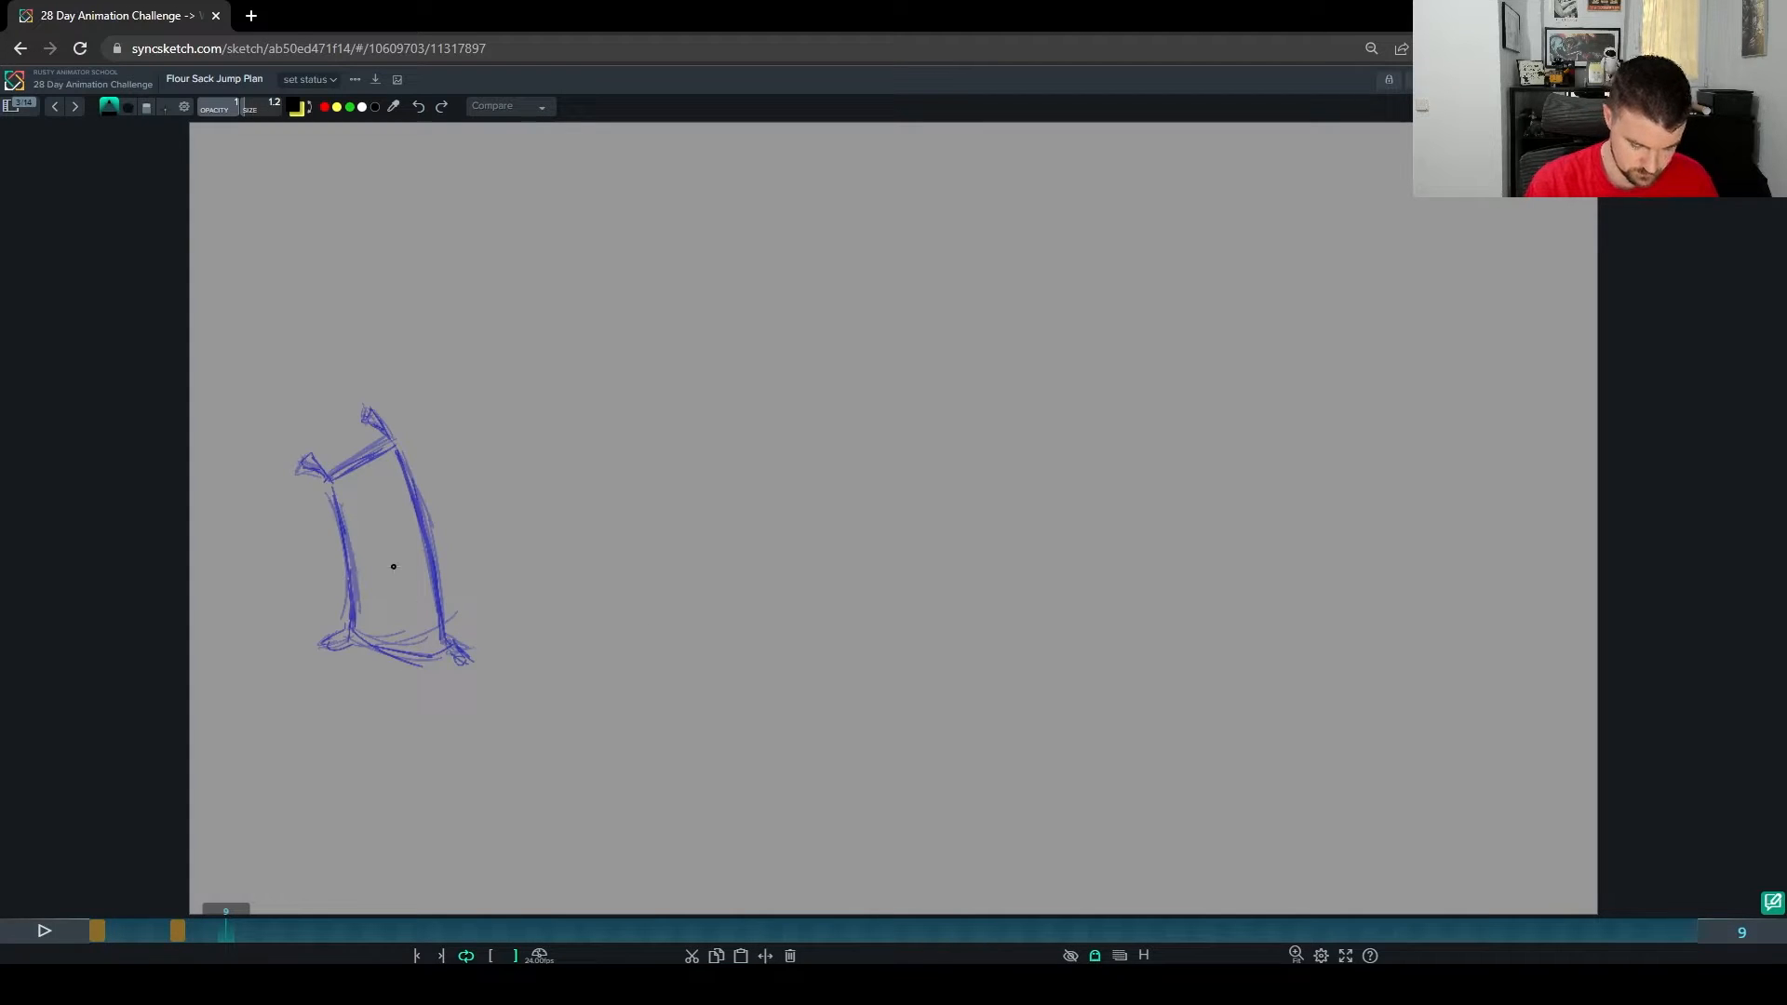
mouse_move(348, 610)
mouse_down()
mouse_move(371, 537)
mouse_move(352, 581)
mouse_move(443, 650)
mouse_up()
mouse_move(346, 594)
mouse_down()
mouse_move(370, 653)
mouse_move(430, 653)
mouse_up()
mouse_move(428, 603)
mouse_down()
mouse_move(455, 642)
mouse_move(385, 527)
mouse_move(457, 537)
mouse_up()
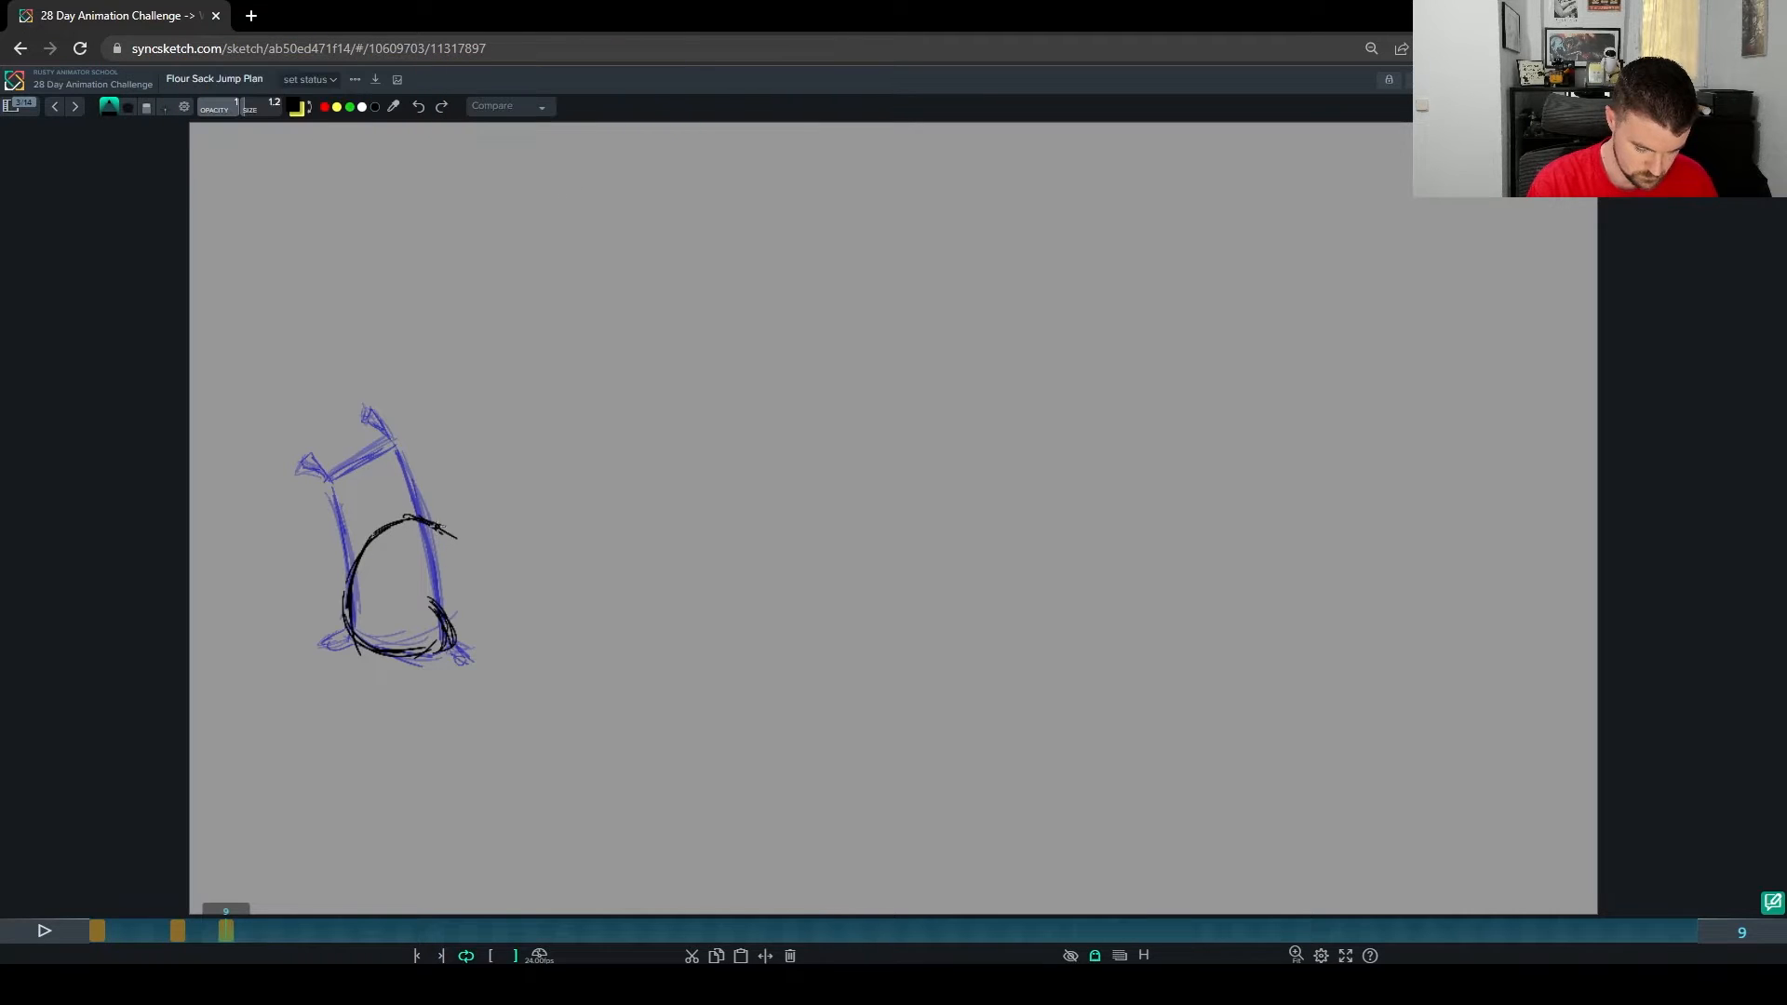
Step: Undo the last outline stroke and redraw the crouching sack's front with a belly fold and both feet
key(ctrl+z)
mouse_move(406, 517)
mouse_down()
mouse_move(443, 561)
mouse_move(384, 605)
mouse_move(437, 605)
mouse_move(391, 585)
mouse_move(443, 572)
mouse_move(321, 646)
mouse_move(463, 652)
mouse_up()
key(e)
key(b)
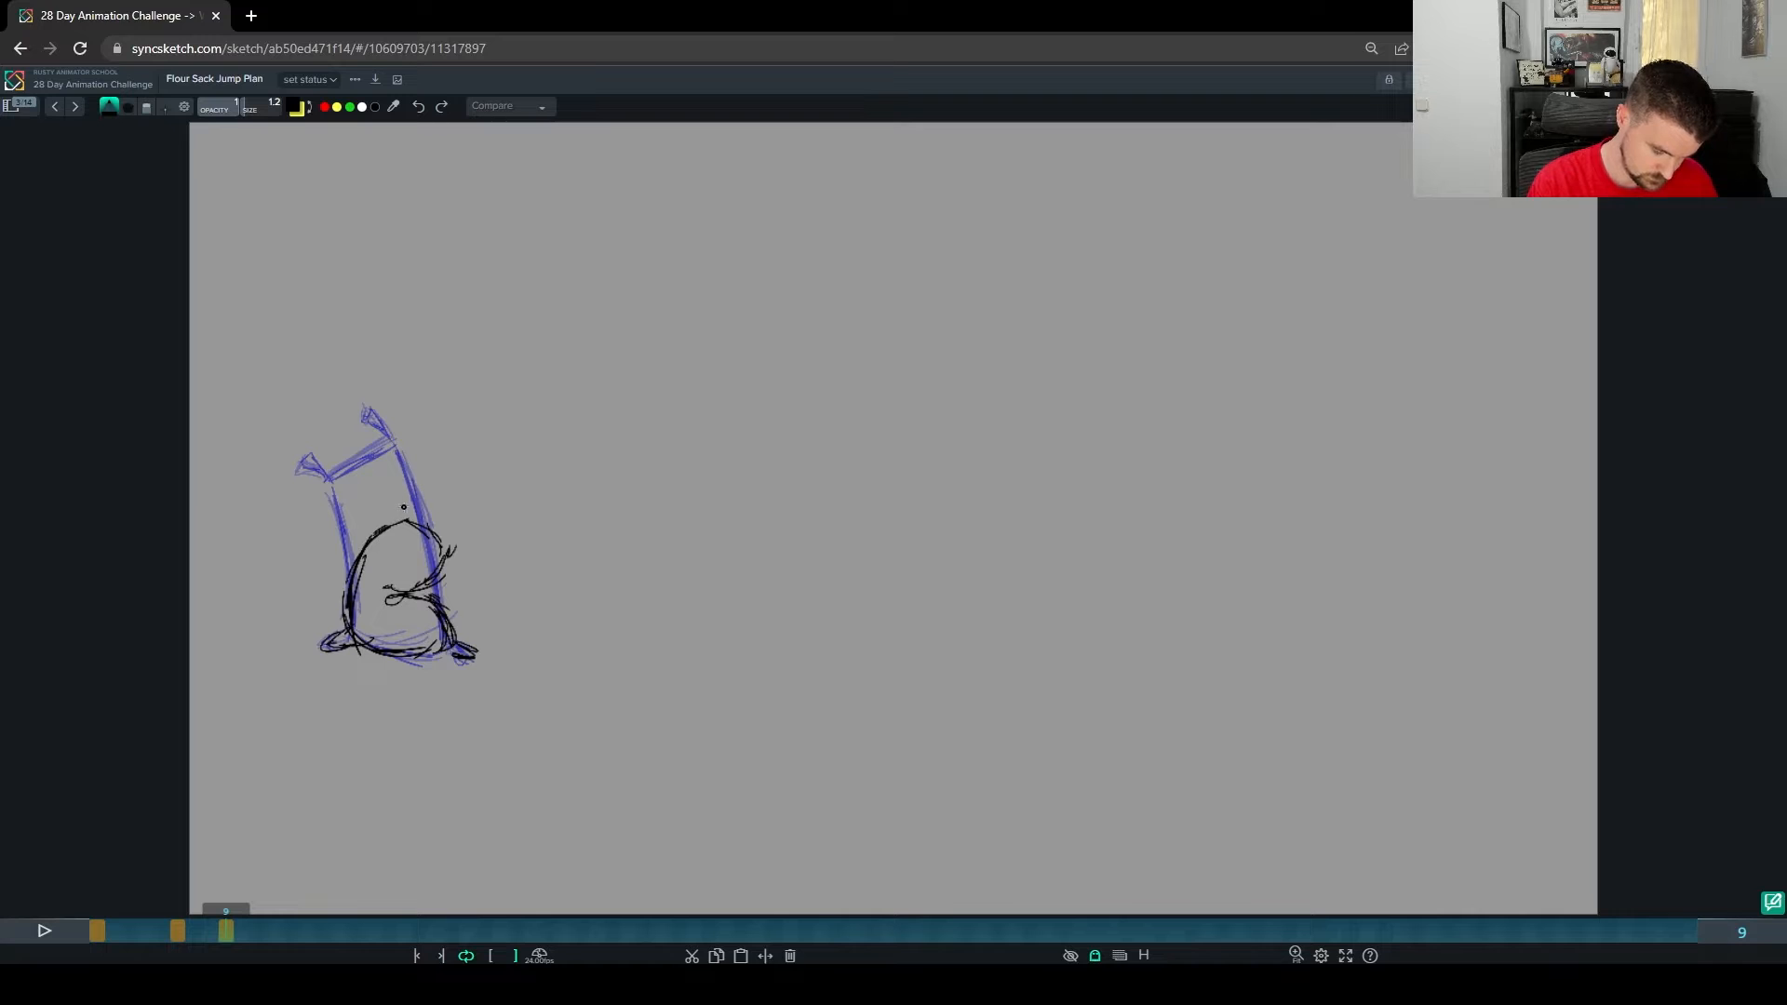
Step: Try different positions for the far corner tuft on top of the crouching sack
drag(411, 510, 435, 517)
key(e)
key(b)
scroll(436, 510, up, 2)
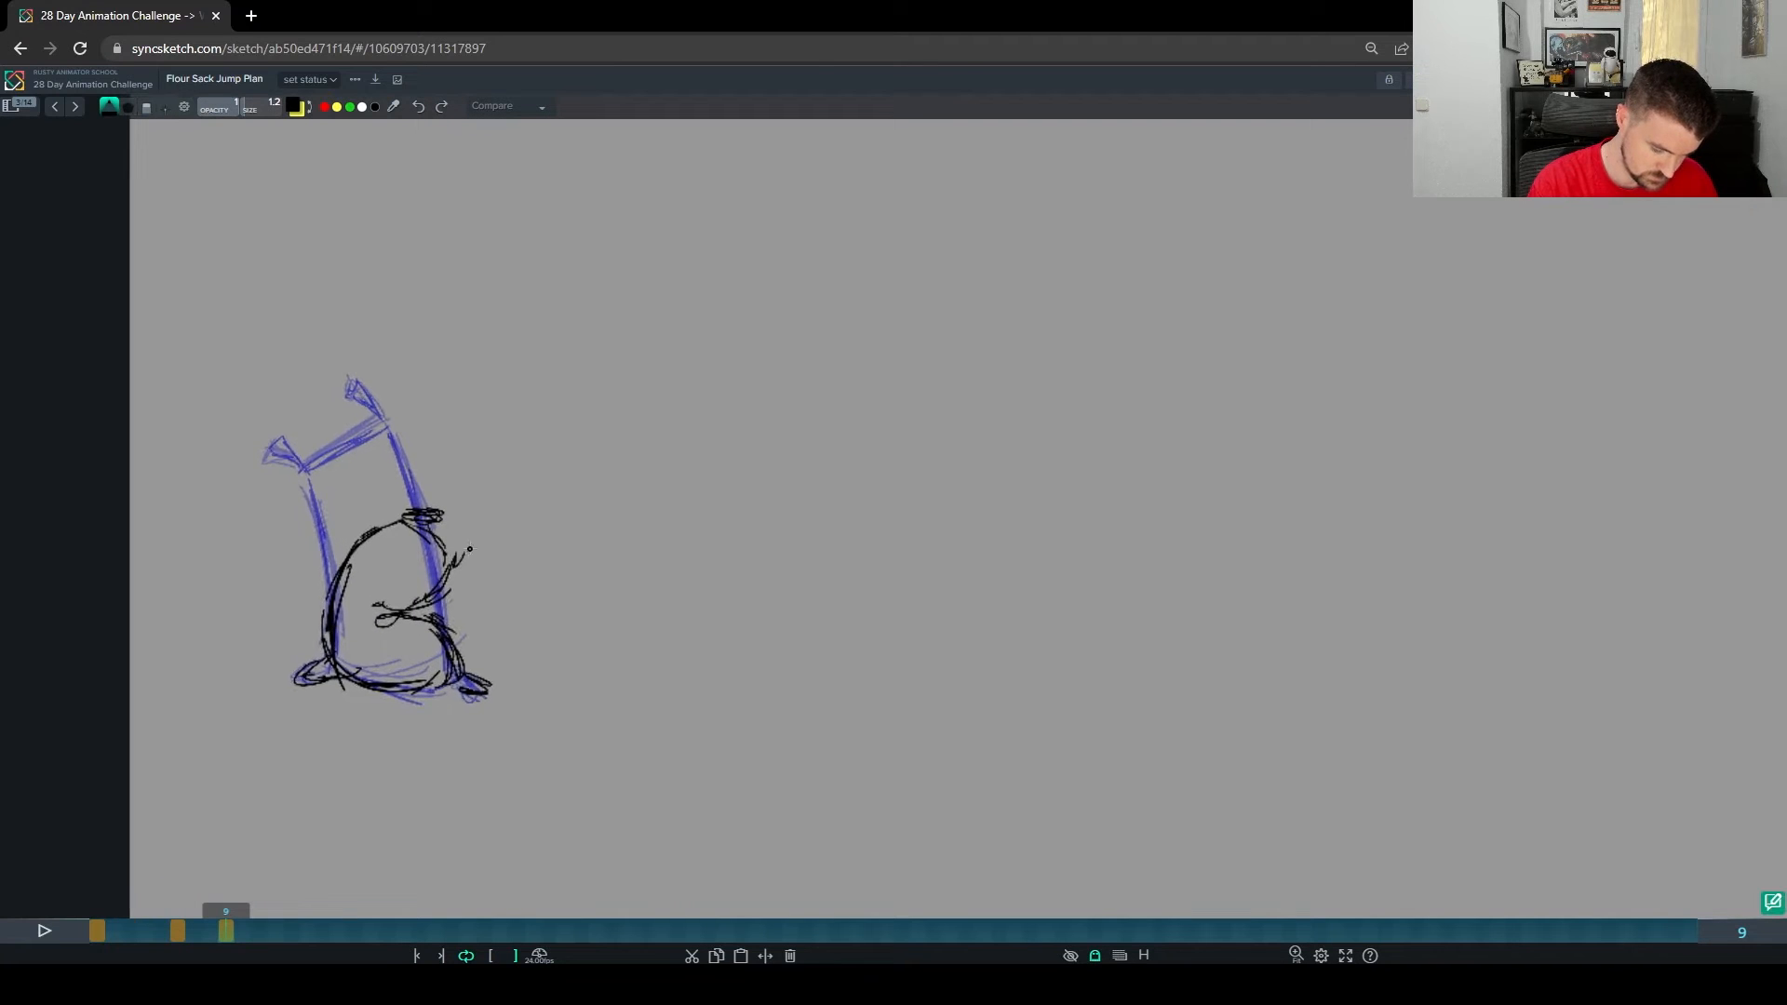
key(e)
key(b)
key(e)
key(b)
mouse_move(397, 511)
mouse_down()
mouse_move(372, 508)
mouse_move(407, 523)
mouse_move(364, 513)
mouse_move(377, 521)
mouse_up()
key(e)
key(b)
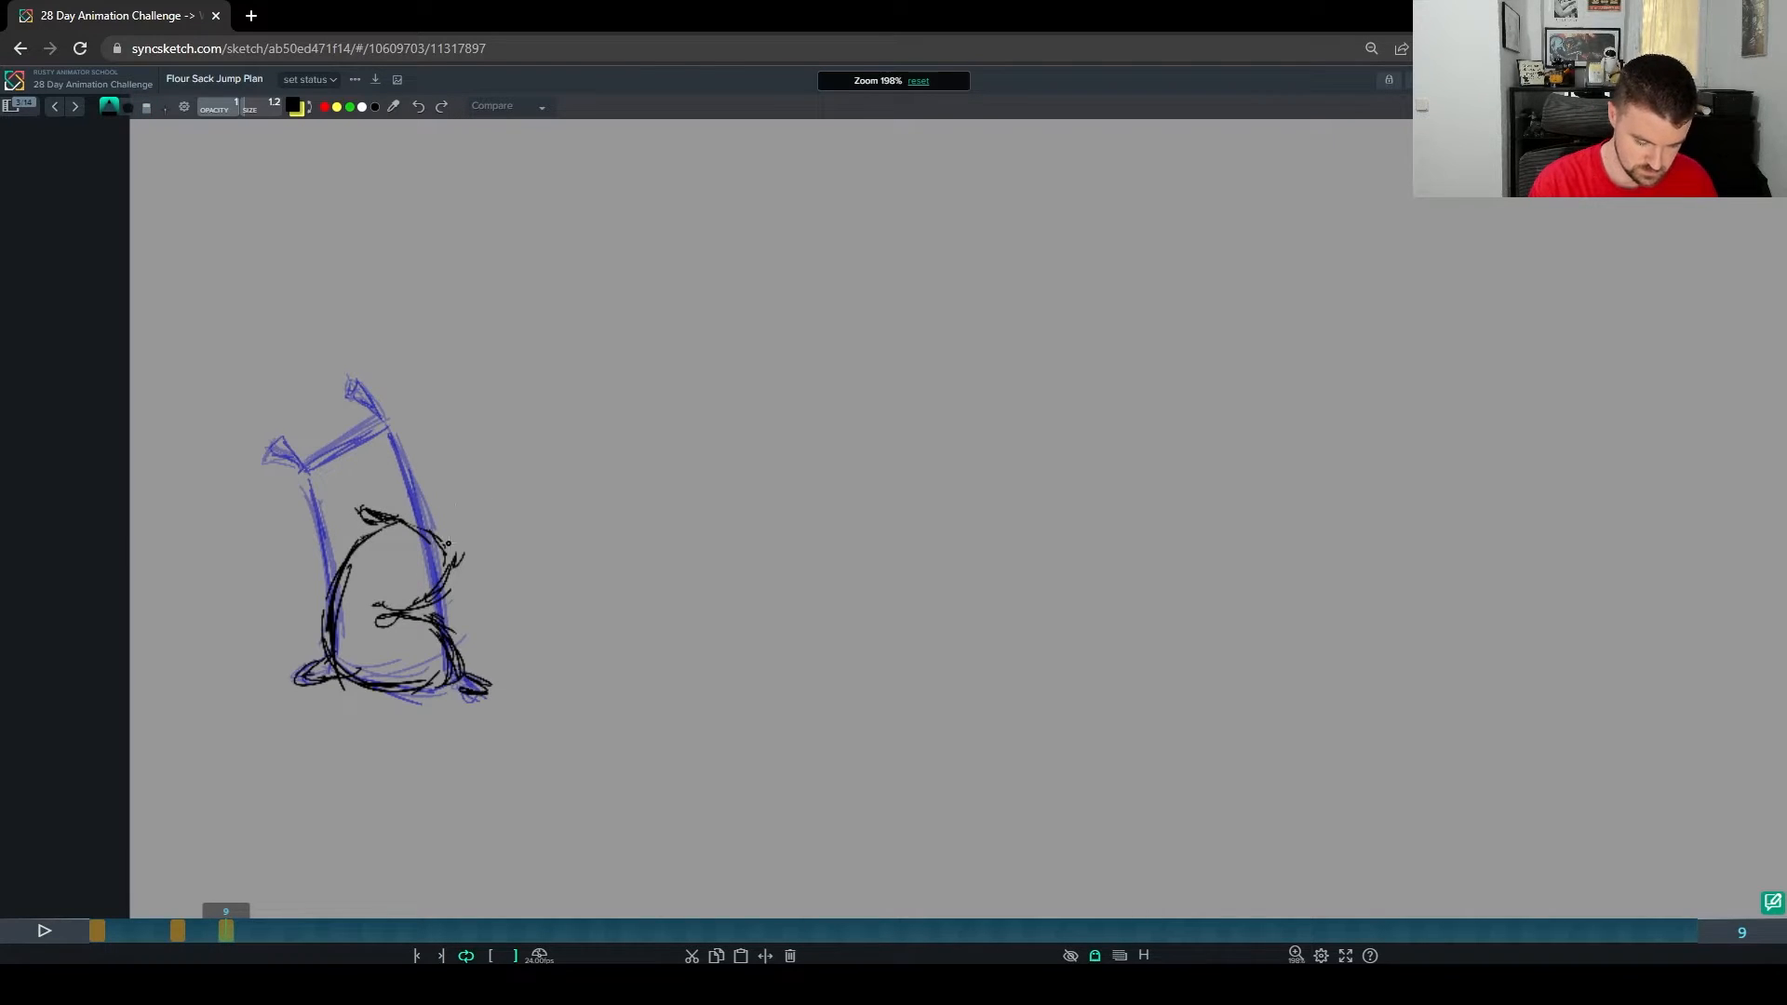
Step: Erase and redraw both corner tufts of the crouching sack on frame 9, with the near one pointing forward
key(e)
drag(368, 523, 416, 512)
key(b)
key(e)
key(b)
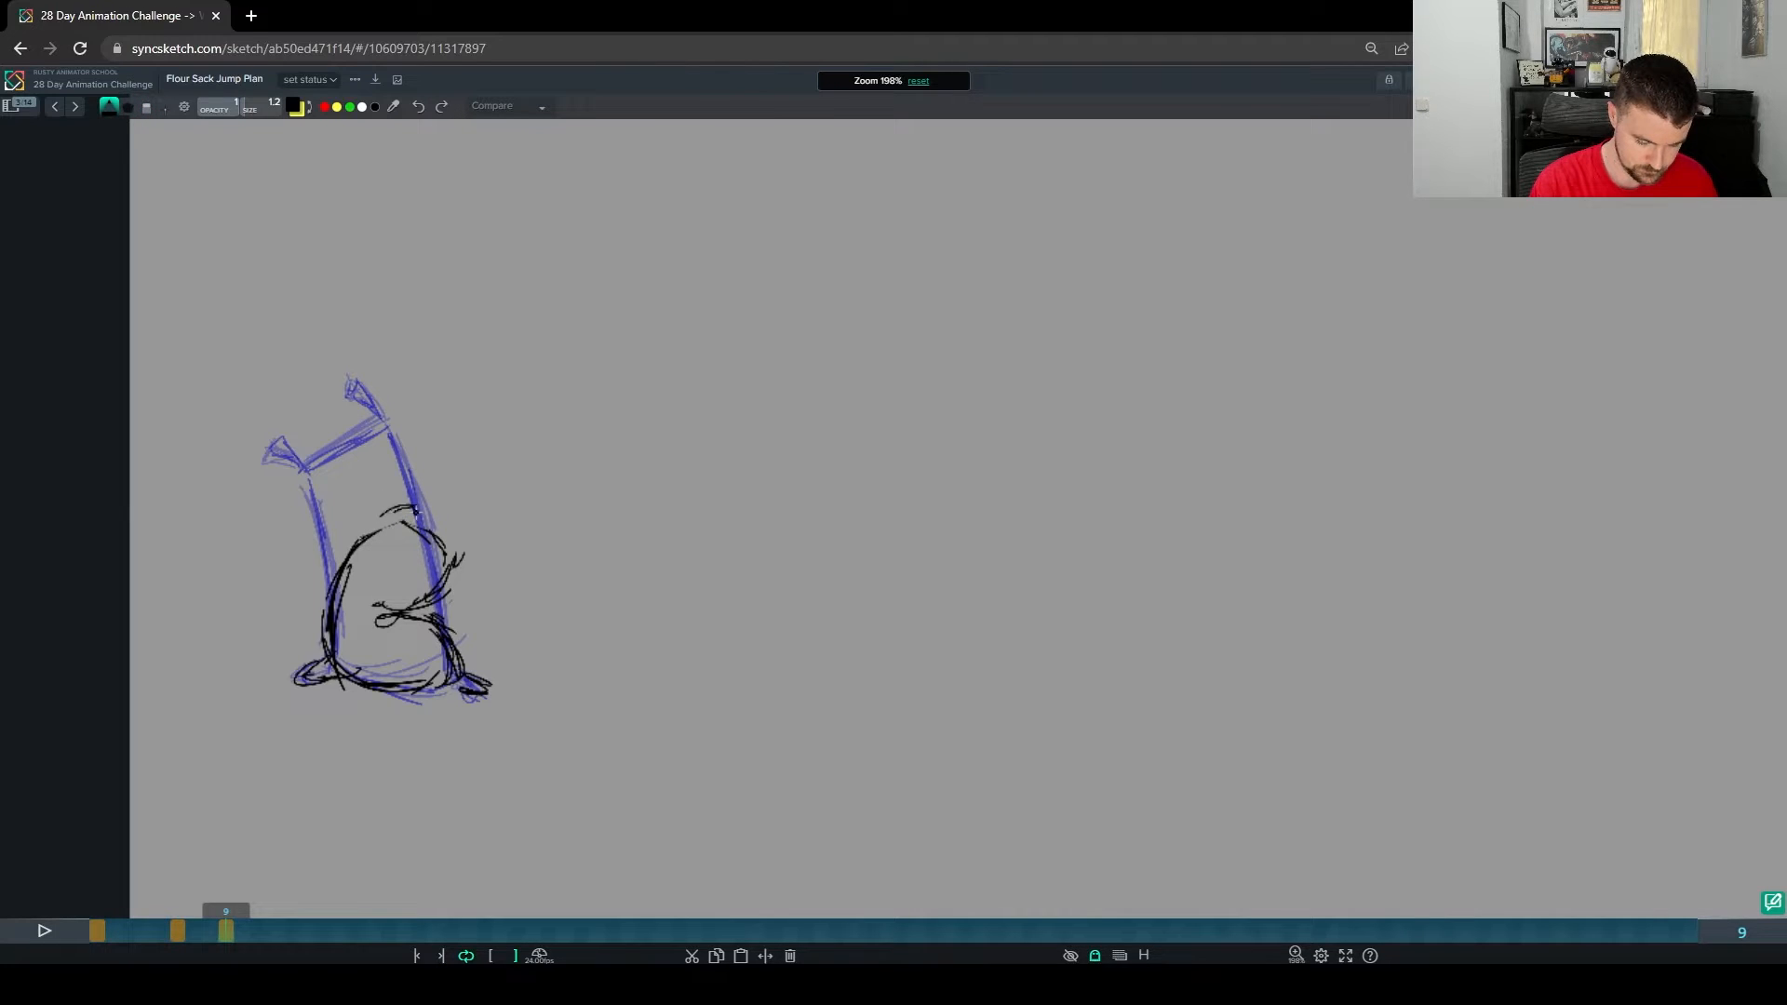
key(e)
drag(460, 565, 462, 545)
key(b)
mouse_move(449, 537)
mouse_down()
mouse_move(470, 547)
mouse_move(454, 549)
mouse_up()
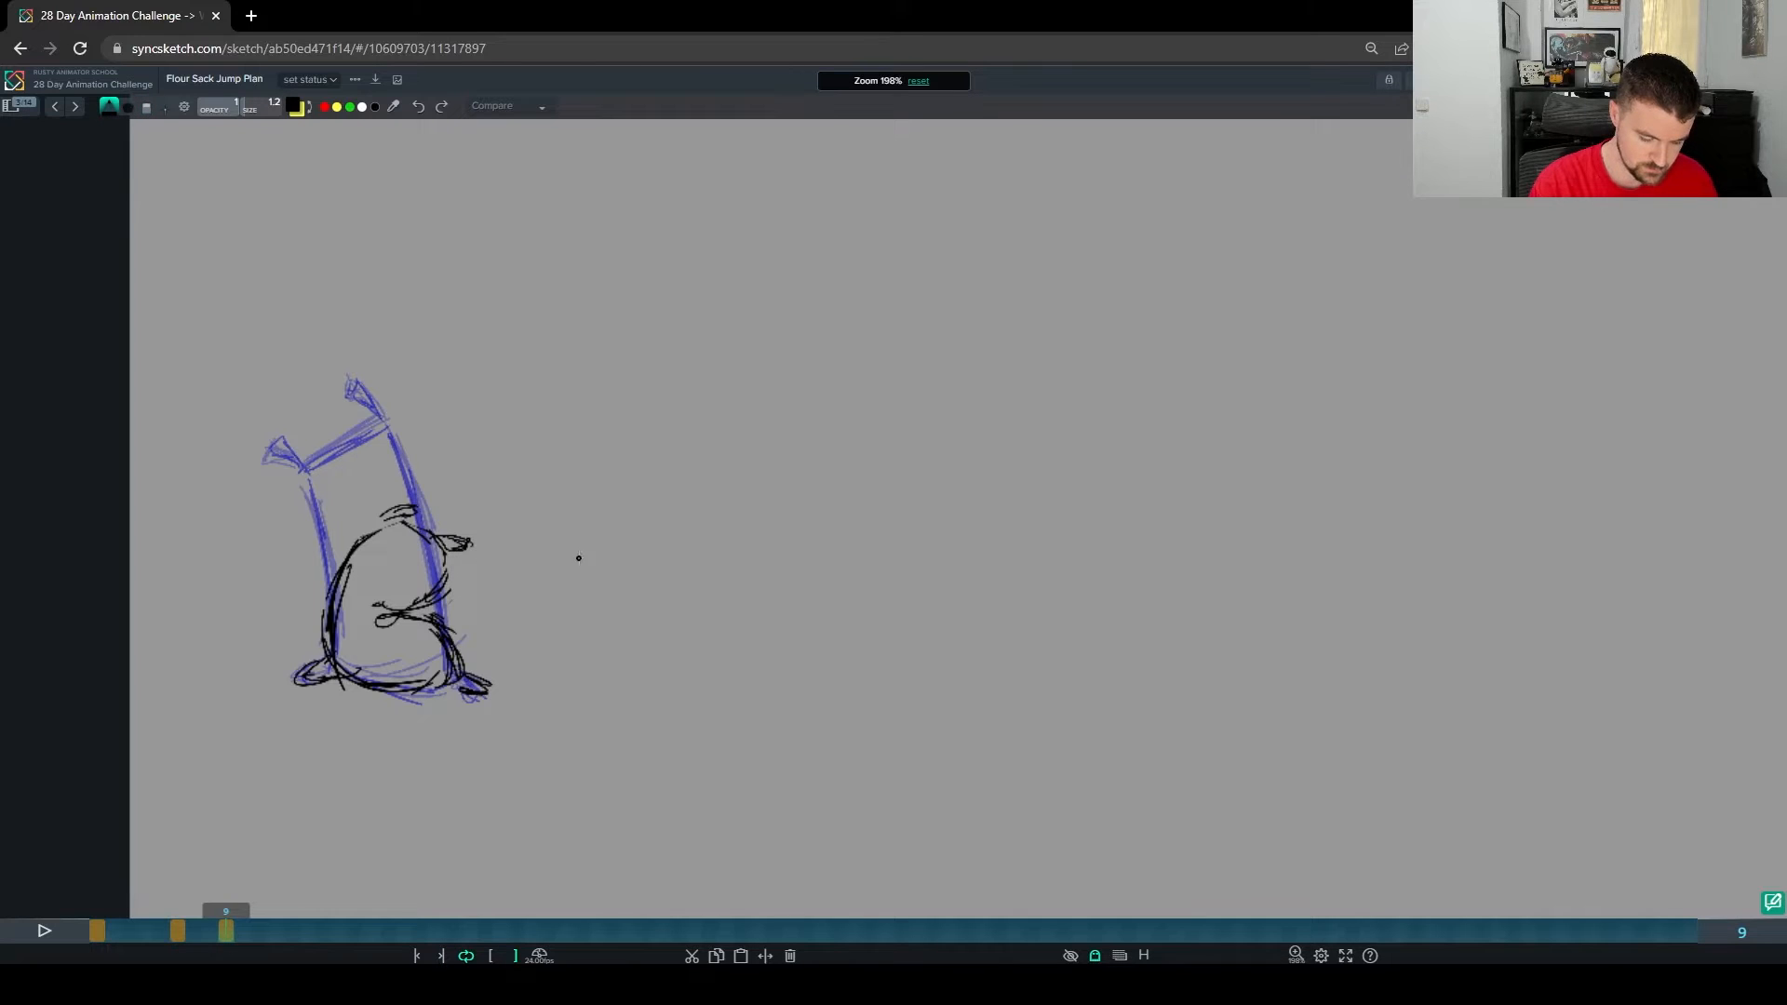
Step: Compare the crouching pose with the earlier keyframes, and clean up and redraw its belly fold on frame 9
key(g)
key(shift+Left)
key(shift+Left)
key(shift+Right)
key(shift+Right)
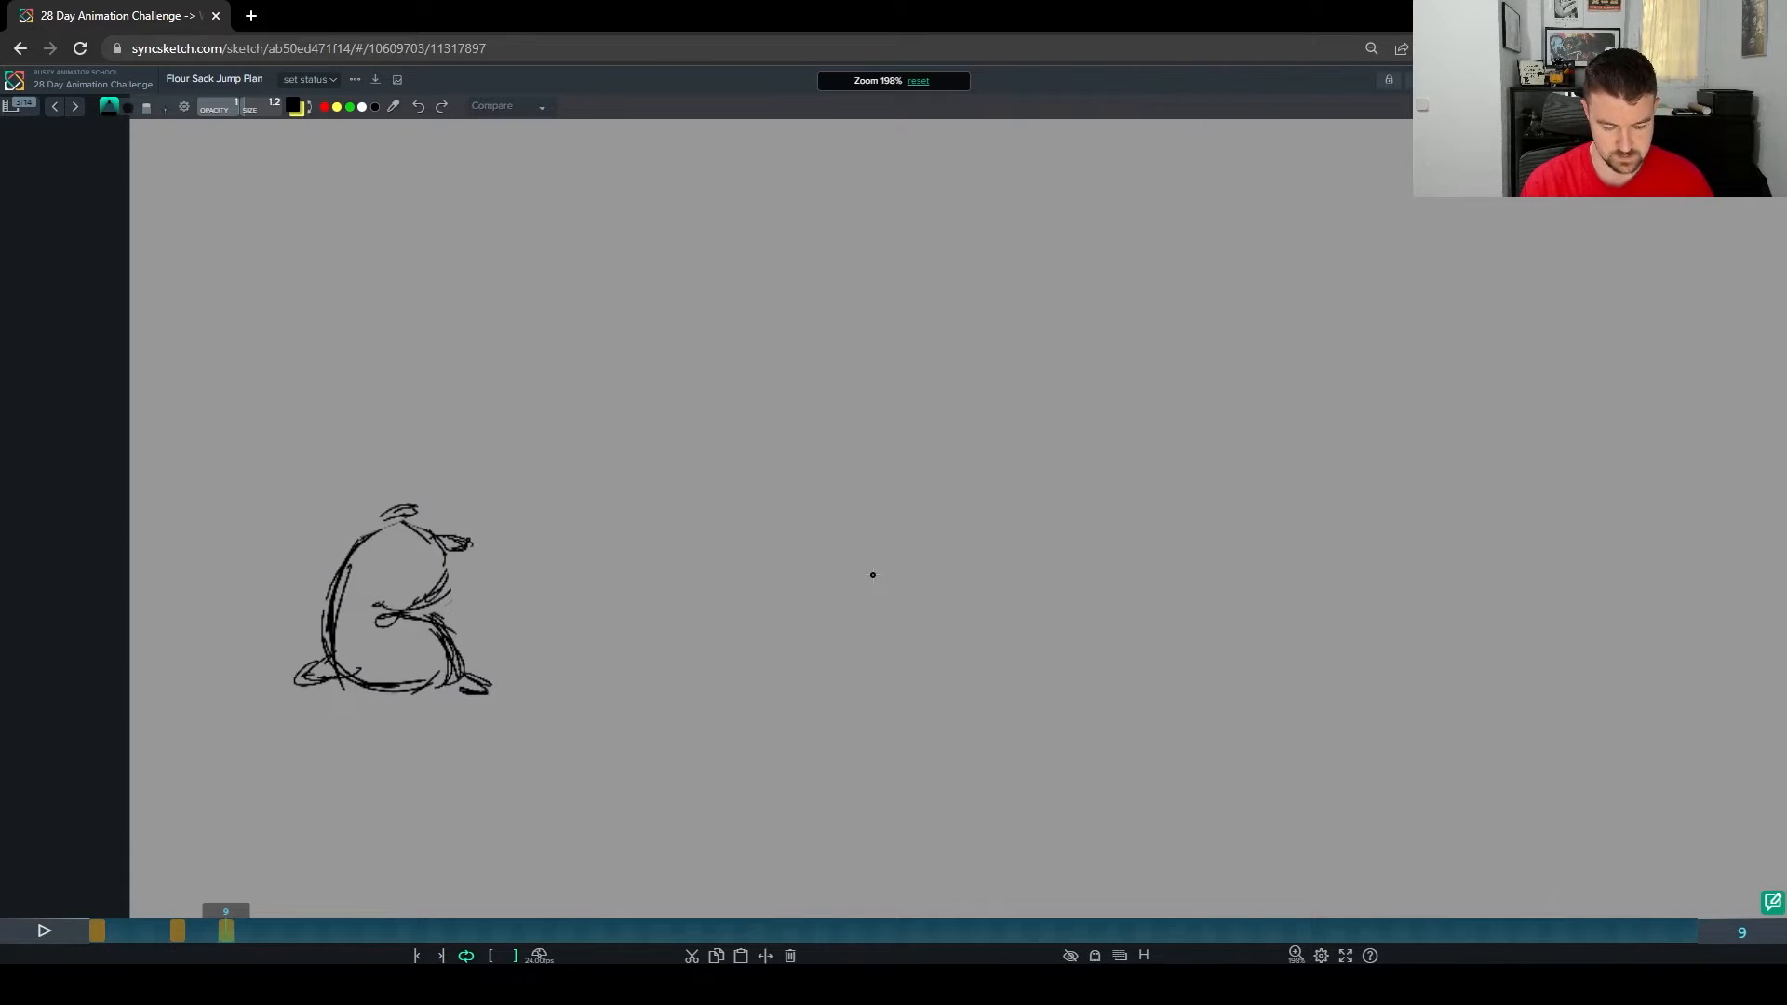
key(e)
drag(440, 582, 422, 616)
key(b)
drag(404, 611, 436, 605)
key(g)
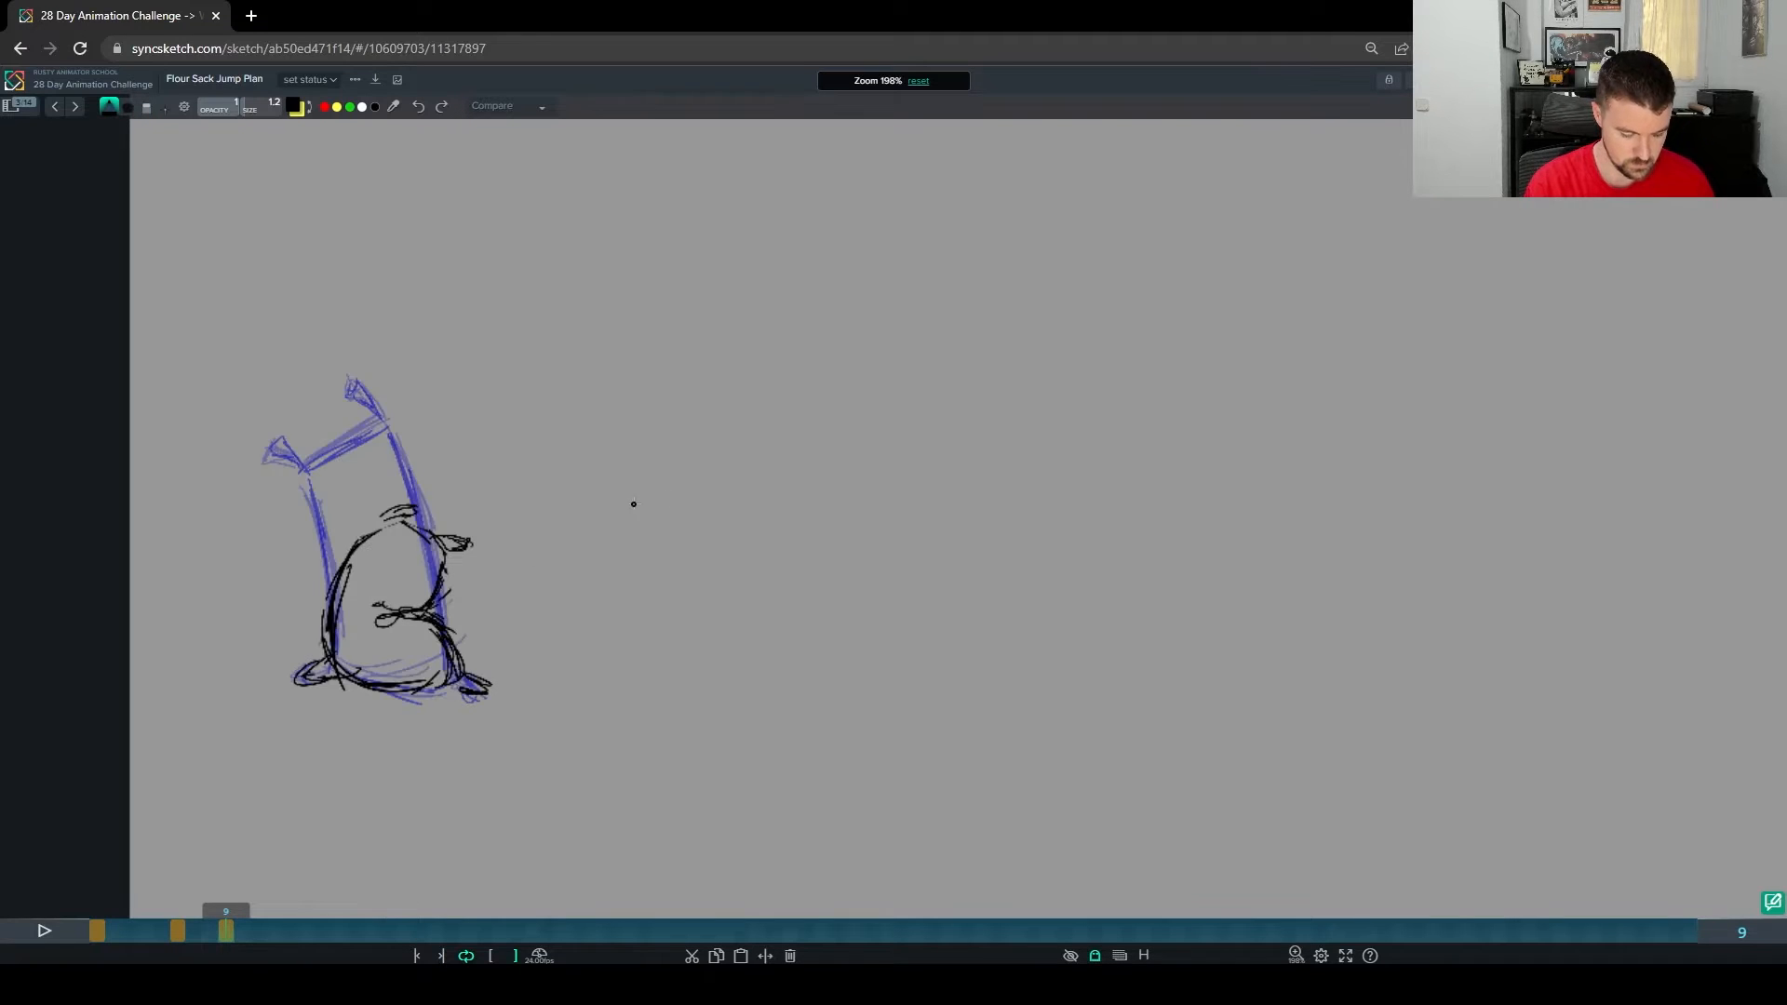
Step: Hide the ghosted drawings and flip through the poses on frames 1, 6 and 9 to examine the squash
key(shift+Left)
key(shift+Left)
key(shift+Left)
key(shift+Left)
key(g)
key(shift+Right)
key(shift+Right)
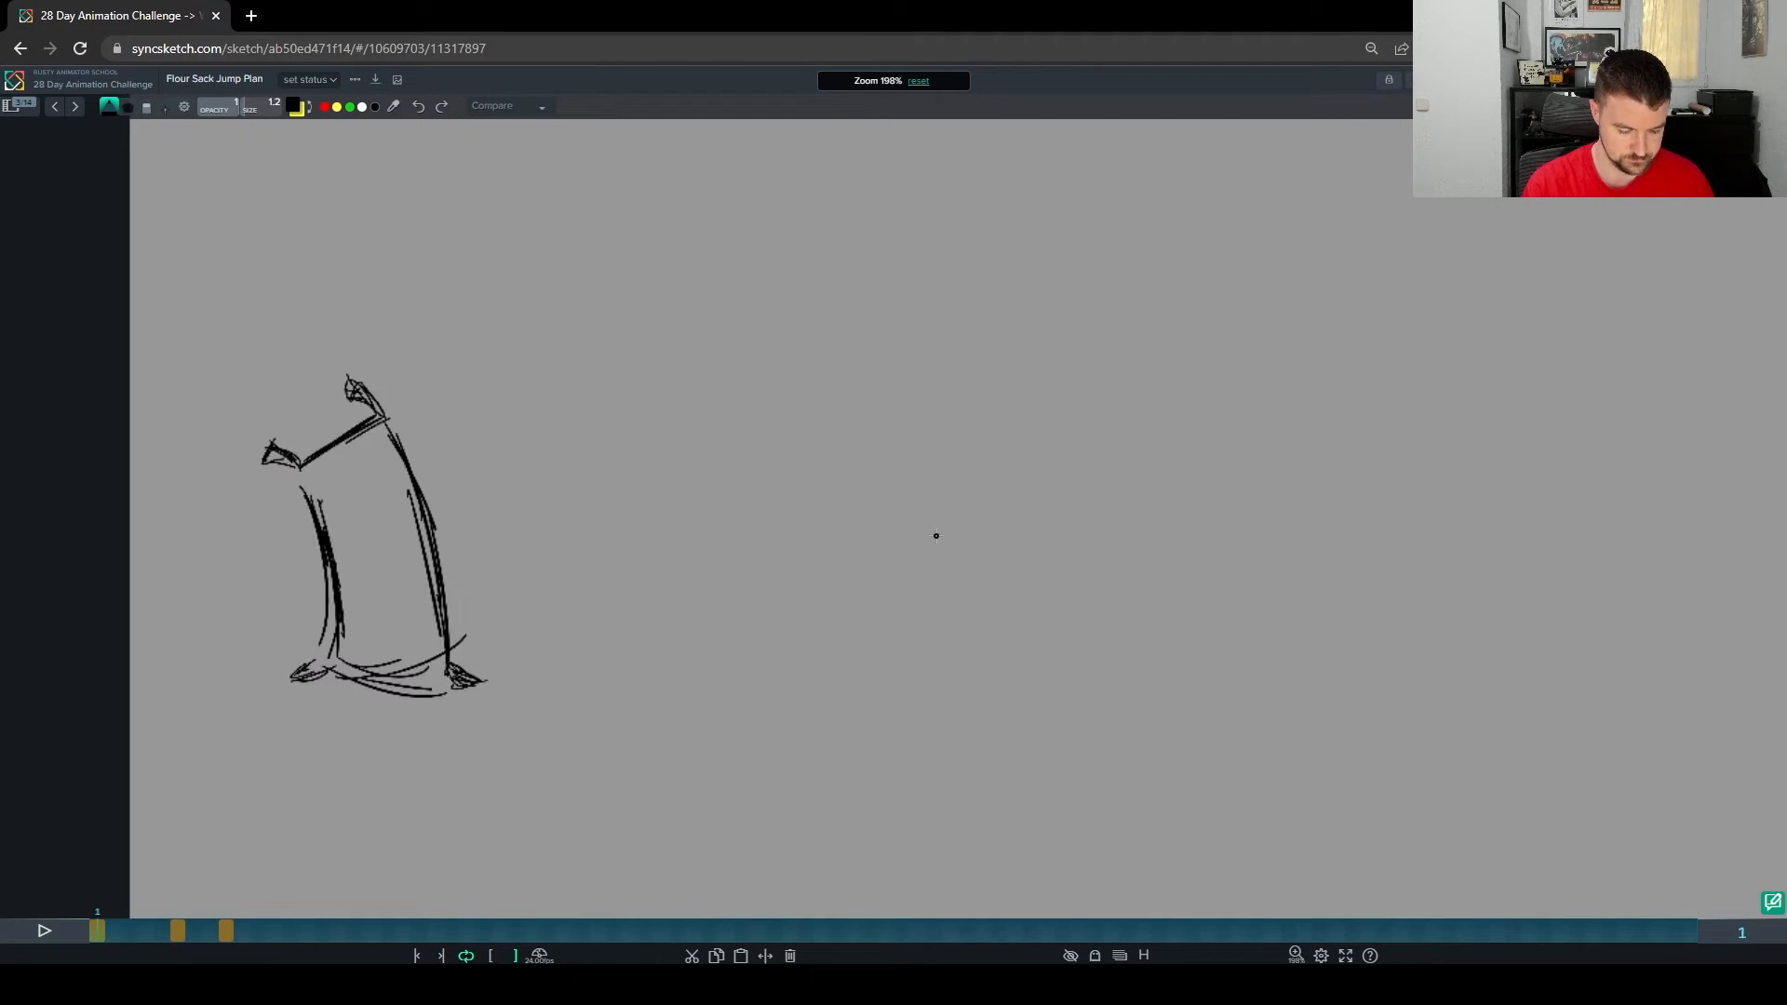
key(shift+Left)
key(shift+Left)
key(shift+Right)
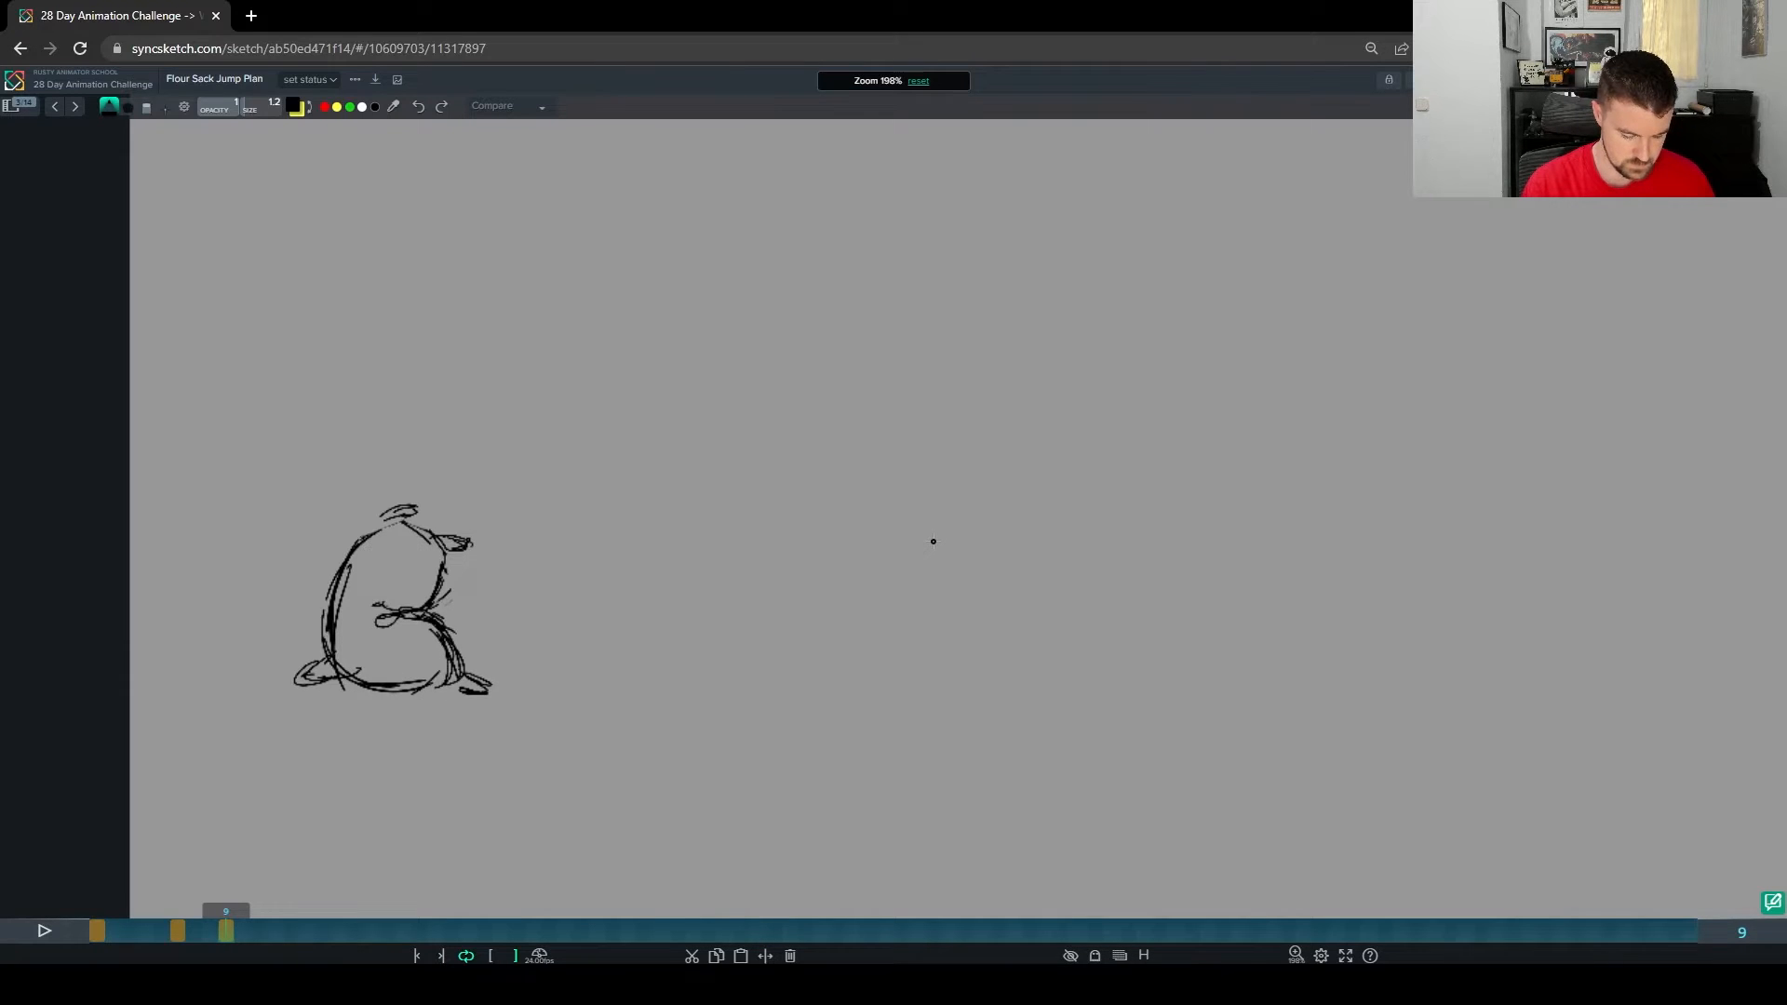
Step: Go to frame 11 and show the ghosted previous poses
key(Right)
key(Right)
key(g)
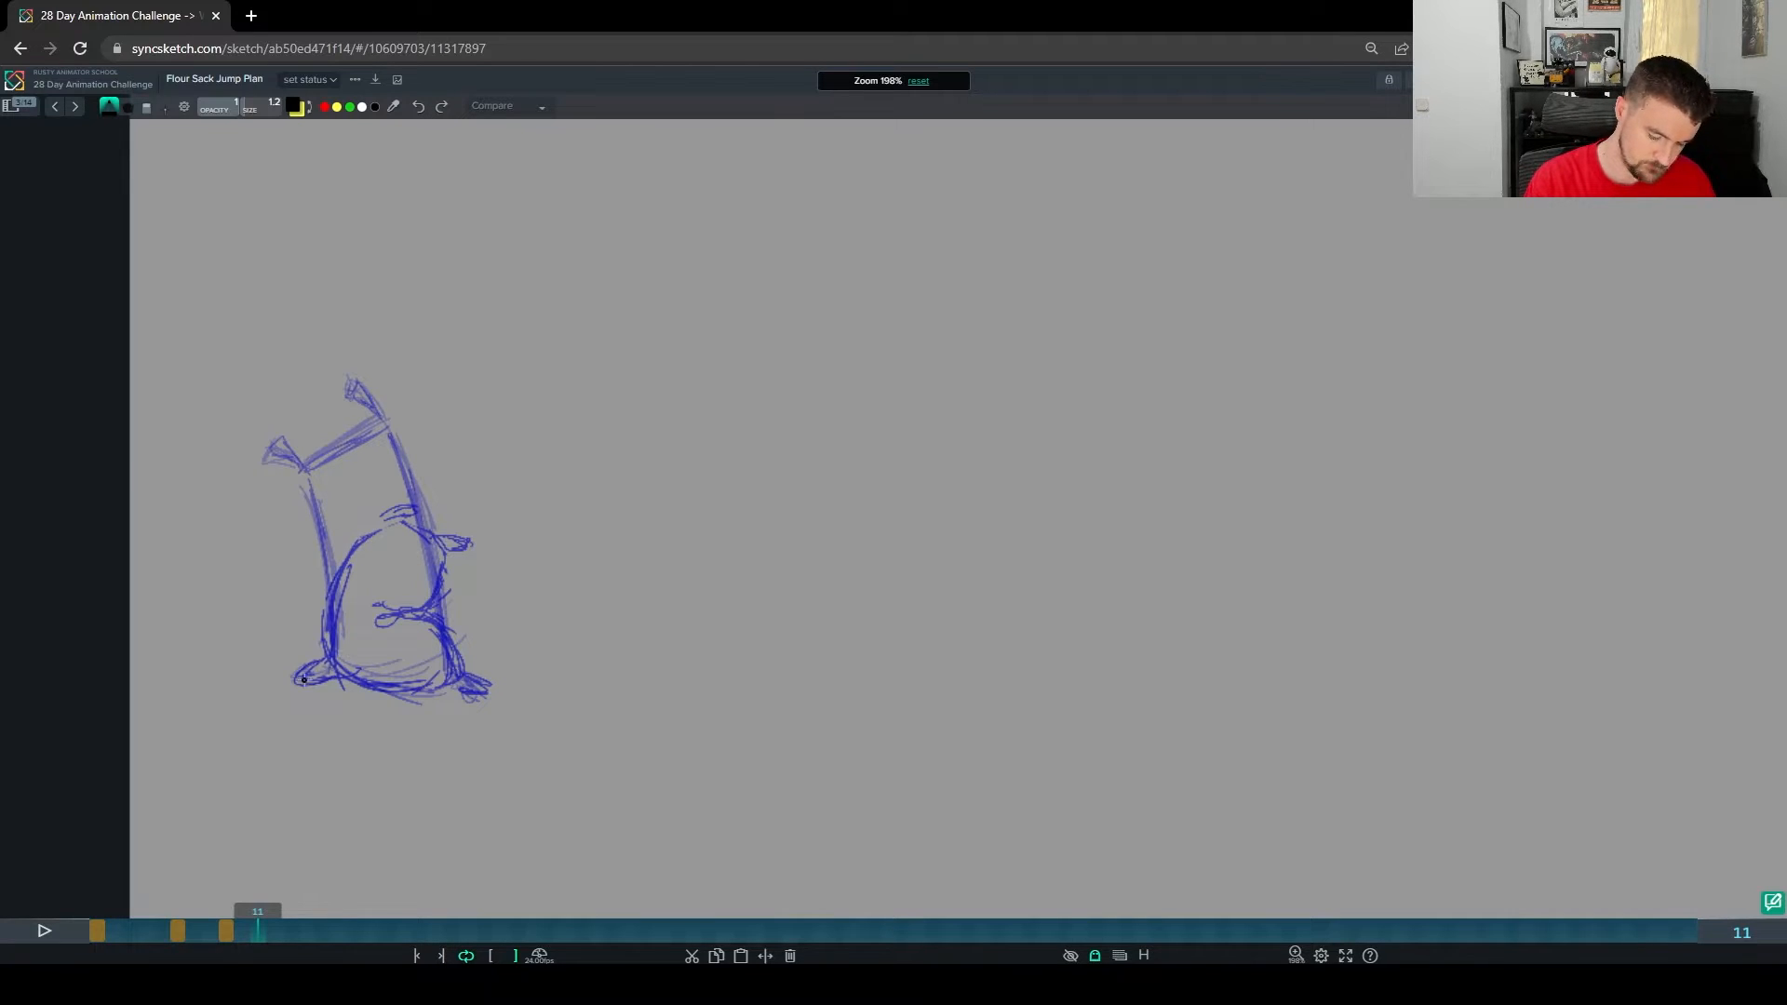
drag(471, 415, 365, 580)
key(ctrl+z)
drag(495, 382, 343, 655)
key(ctrl+z)
key(ctrl+z)
Step: On frame 11, sketch a tall, forward-leaning stretched sack with its slanted top edge and long curved sides
mouse_move(478, 389)
mouse_down()
mouse_move(335, 642)
mouse_move(468, 416)
mouse_move(417, 536)
mouse_up()
key(e)
key(b)
mouse_move(454, 418)
mouse_down()
mouse_move(378, 579)
mouse_move(486, 393)
mouse_move(533, 375)
mouse_up()
drag(532, 375, 460, 652)
Step: Erase and redraw the lower front edge of the stretched sack, extending it into the planted front foot
key(e)
drag(494, 512, 461, 641)
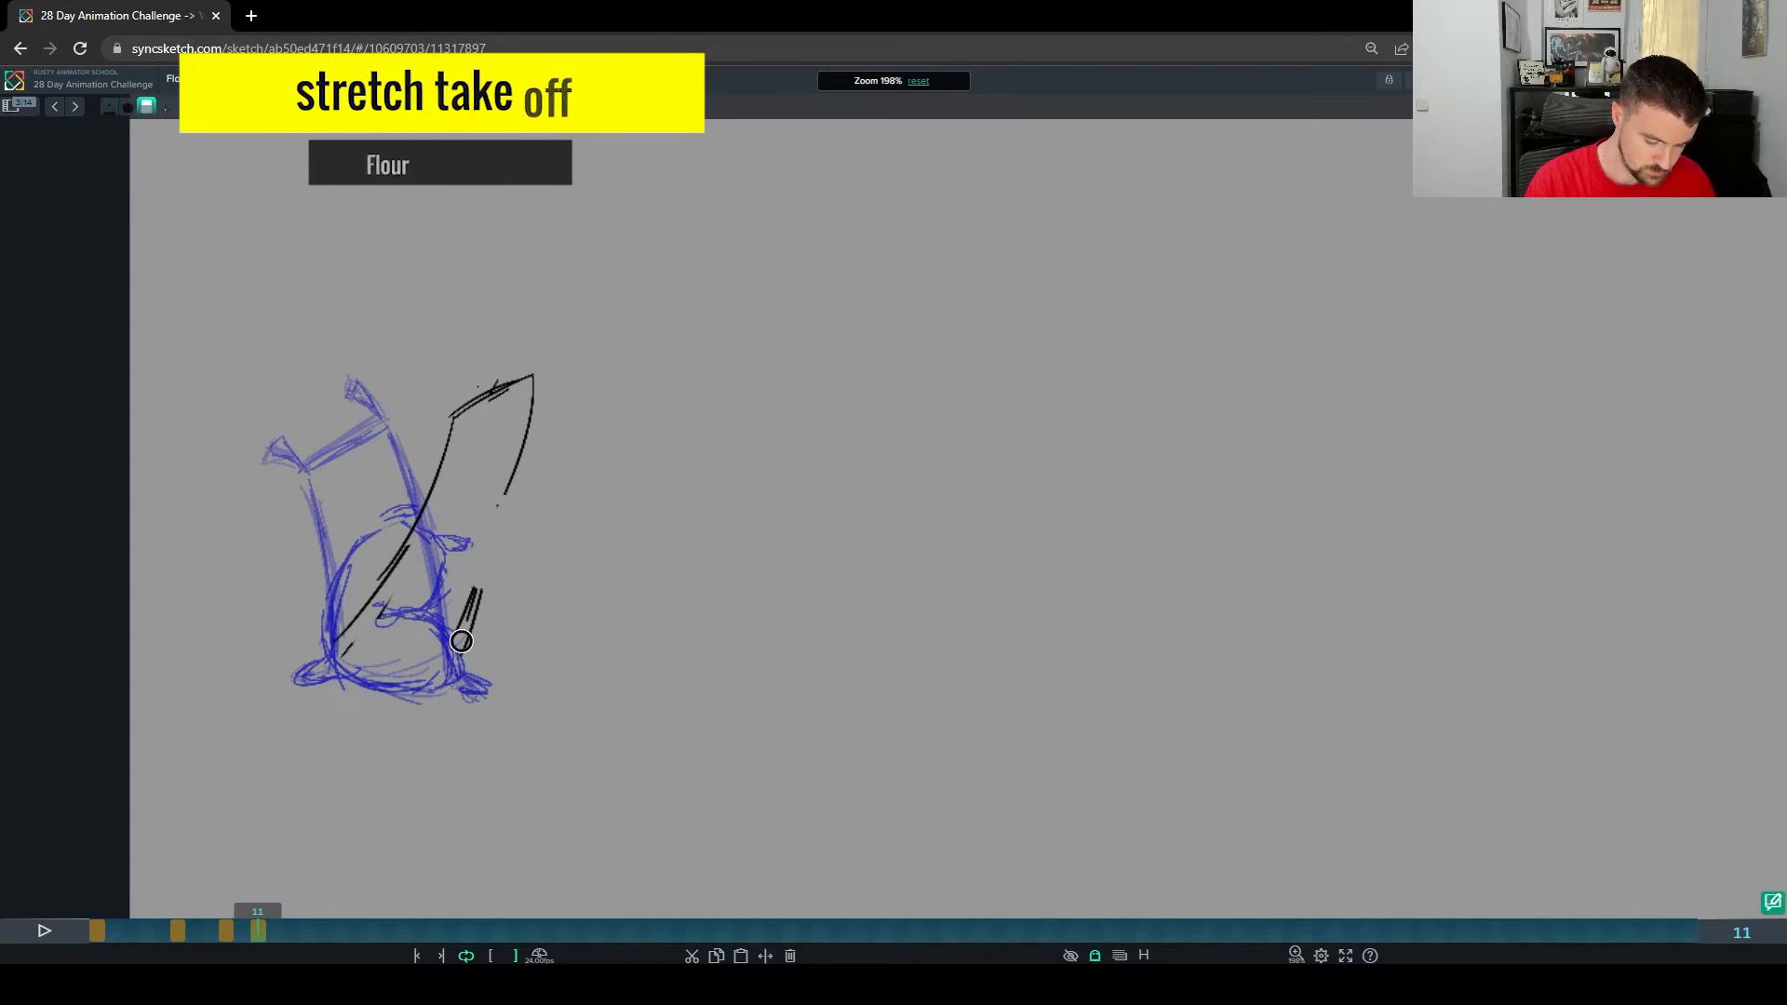
key(b)
drag(503, 494, 443, 665)
mouse_move(476, 588)
mouse_down()
mouse_move(437, 679)
mouse_move(472, 595)
mouse_move(455, 660)
mouse_move(470, 628)
mouse_move(470, 685)
mouse_up()
key(e)
key(b)
key(e)
key(b)
key(e)
key(b)
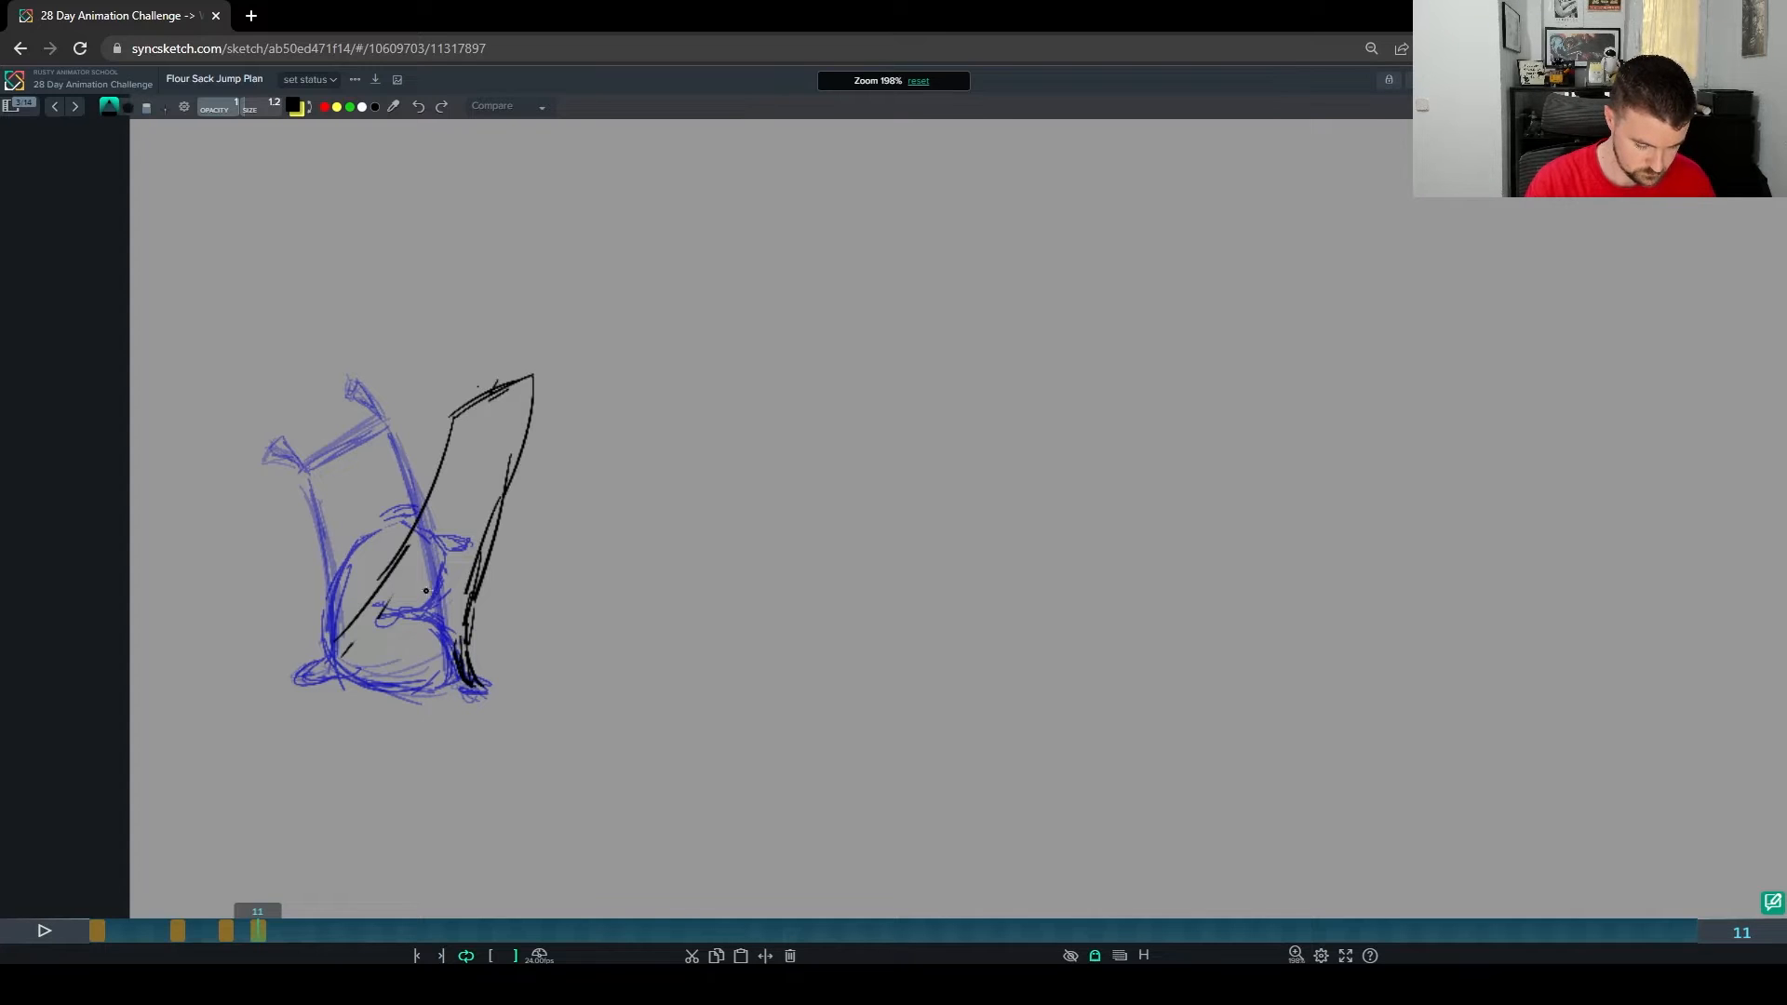
Step: Draw the stretched sack's curved bottom edge and lifted back foot, erasing the excess line below the back side
mouse_move(421, 594)
mouse_down()
mouse_move(460, 650)
mouse_move(437, 614)
mouse_up()
key(e)
key(p)
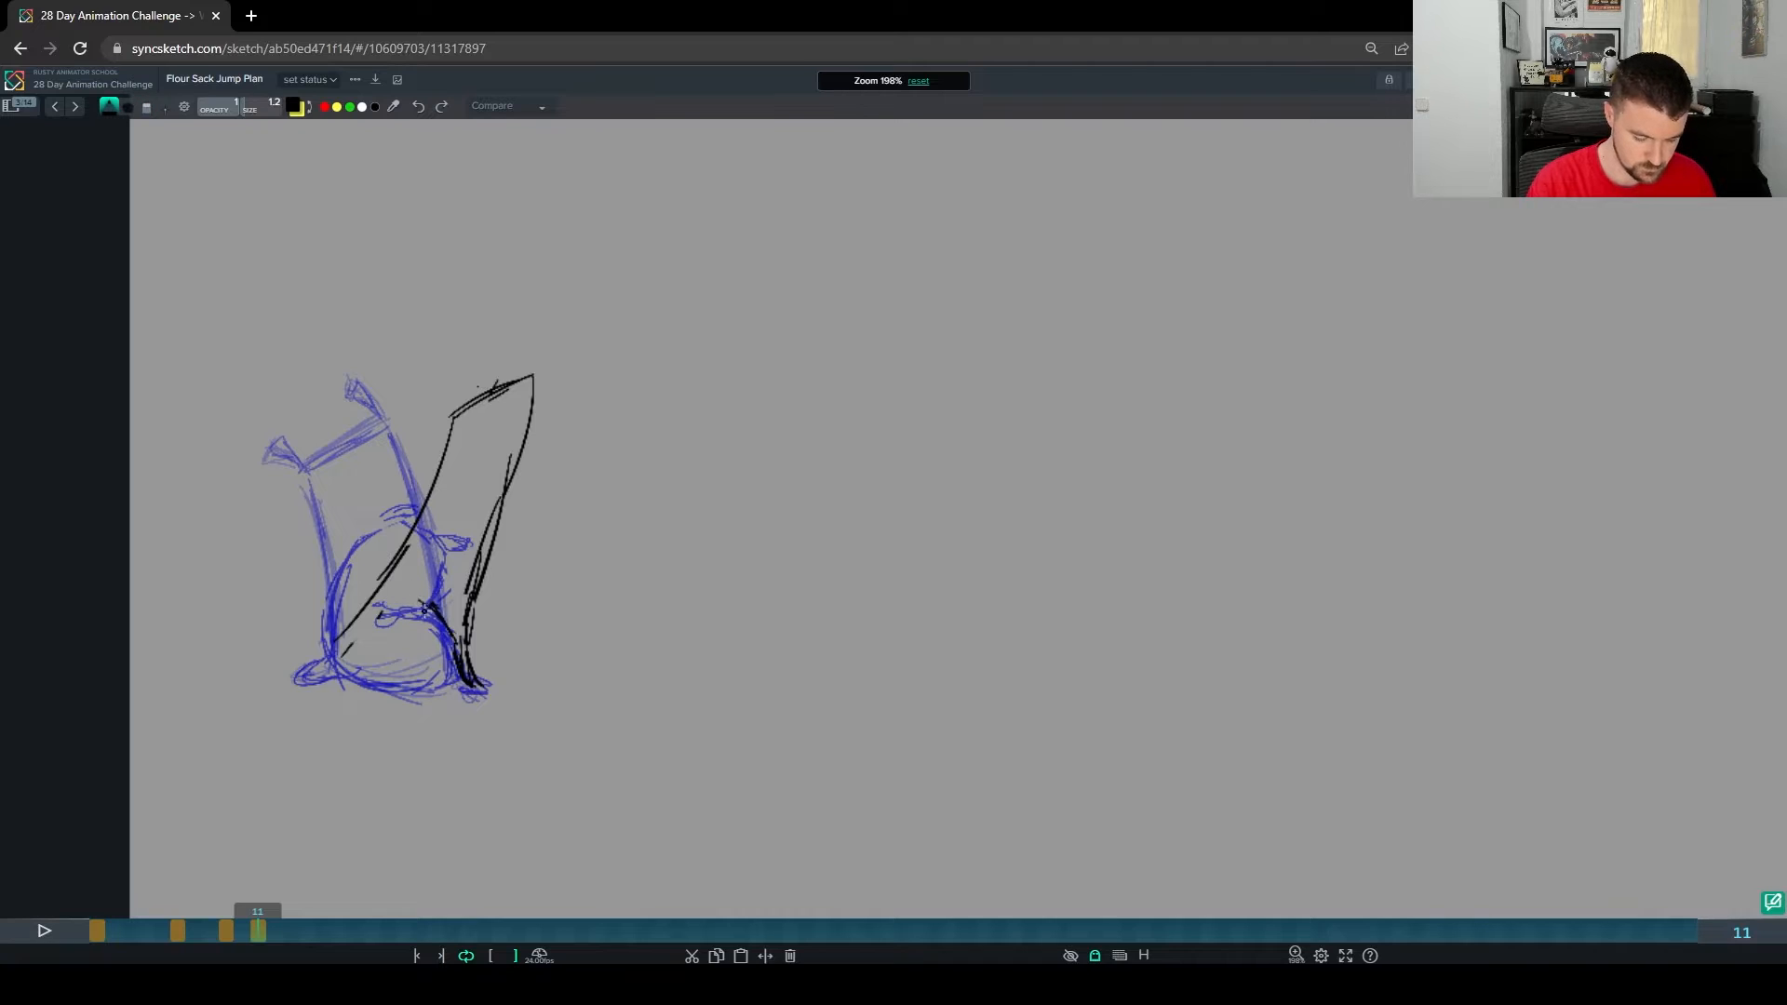
drag(378, 614, 407, 599)
key(e)
drag(334, 657, 376, 605)
key(b)
key(e)
key(b)
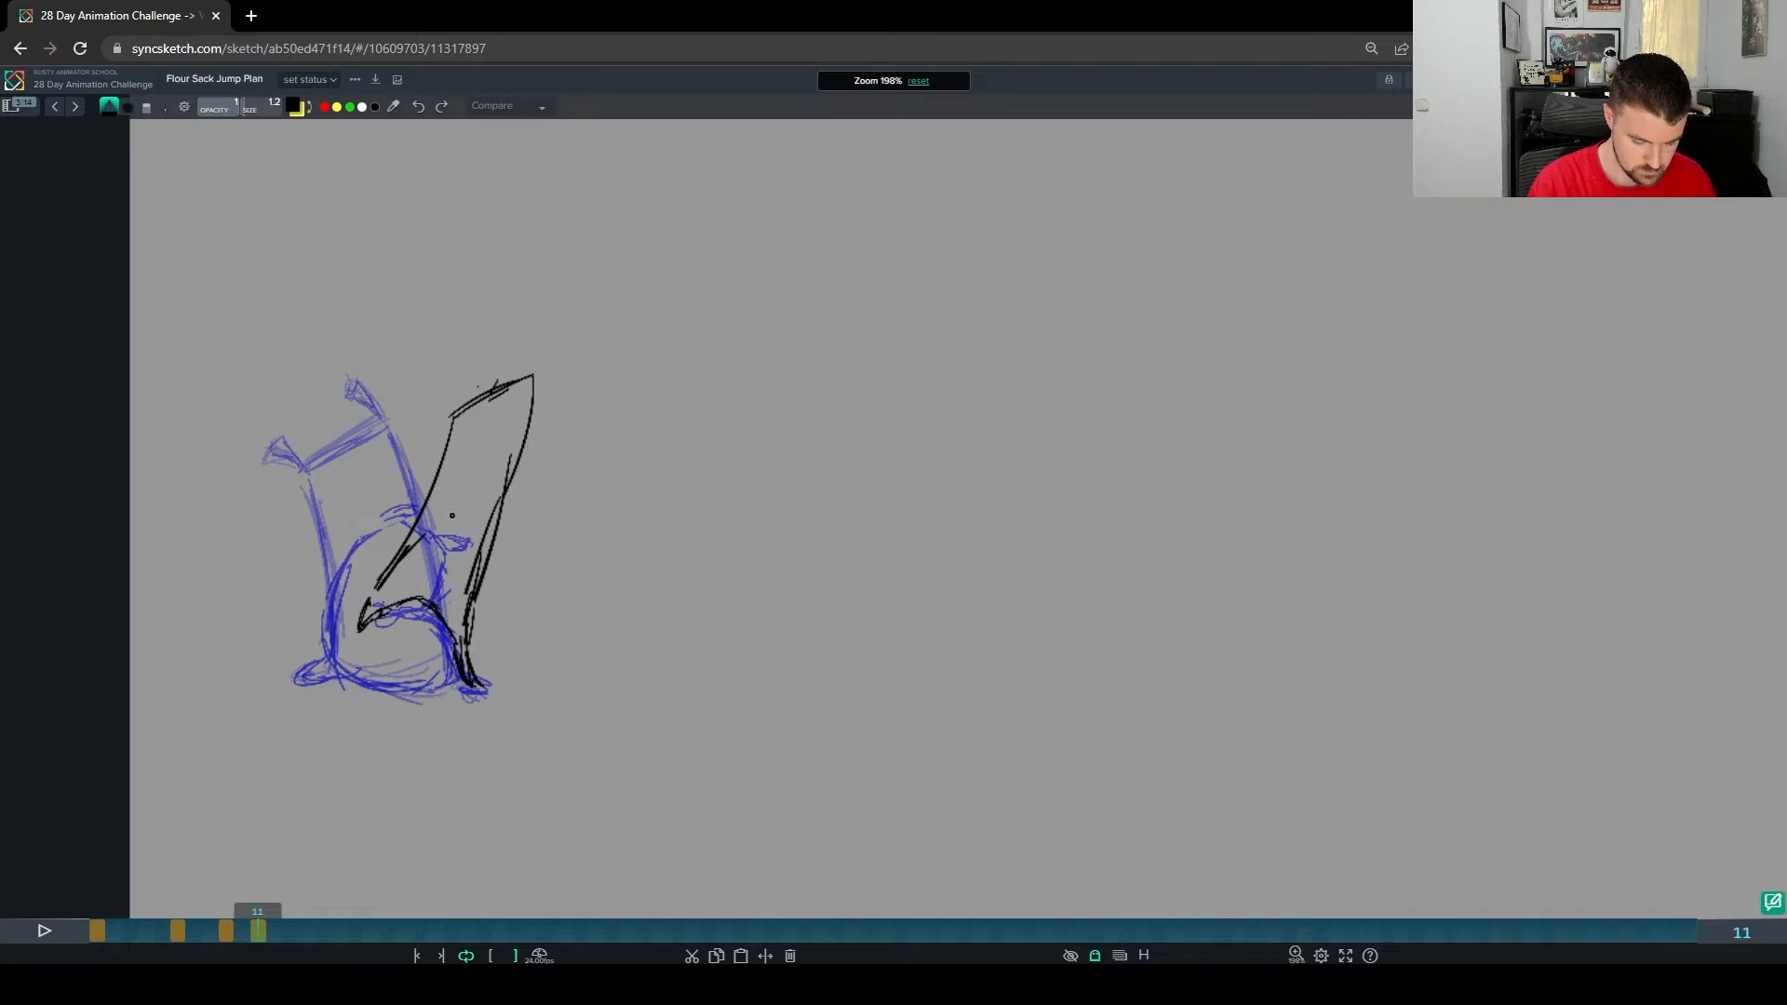
key(e)
key(b)
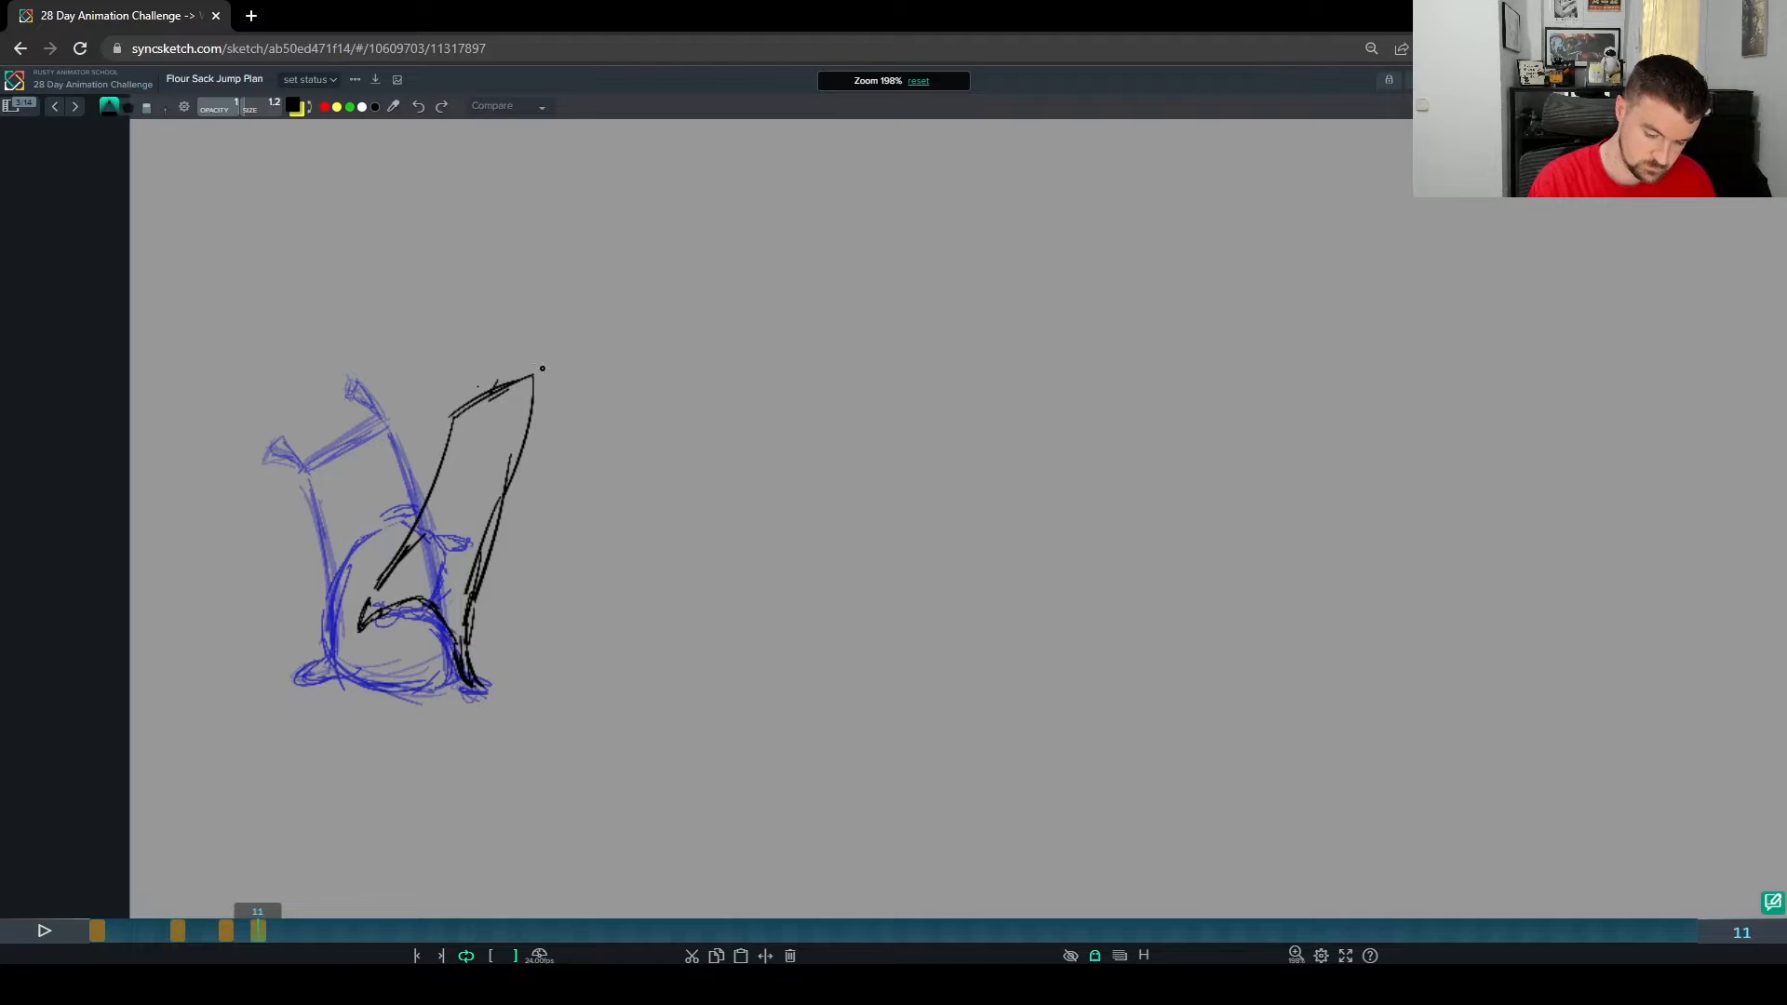
Step: Add drooping corner tufts to the stretched sack's top edge and strengthen its front side on frame 11
drag(540, 392, 538, 376)
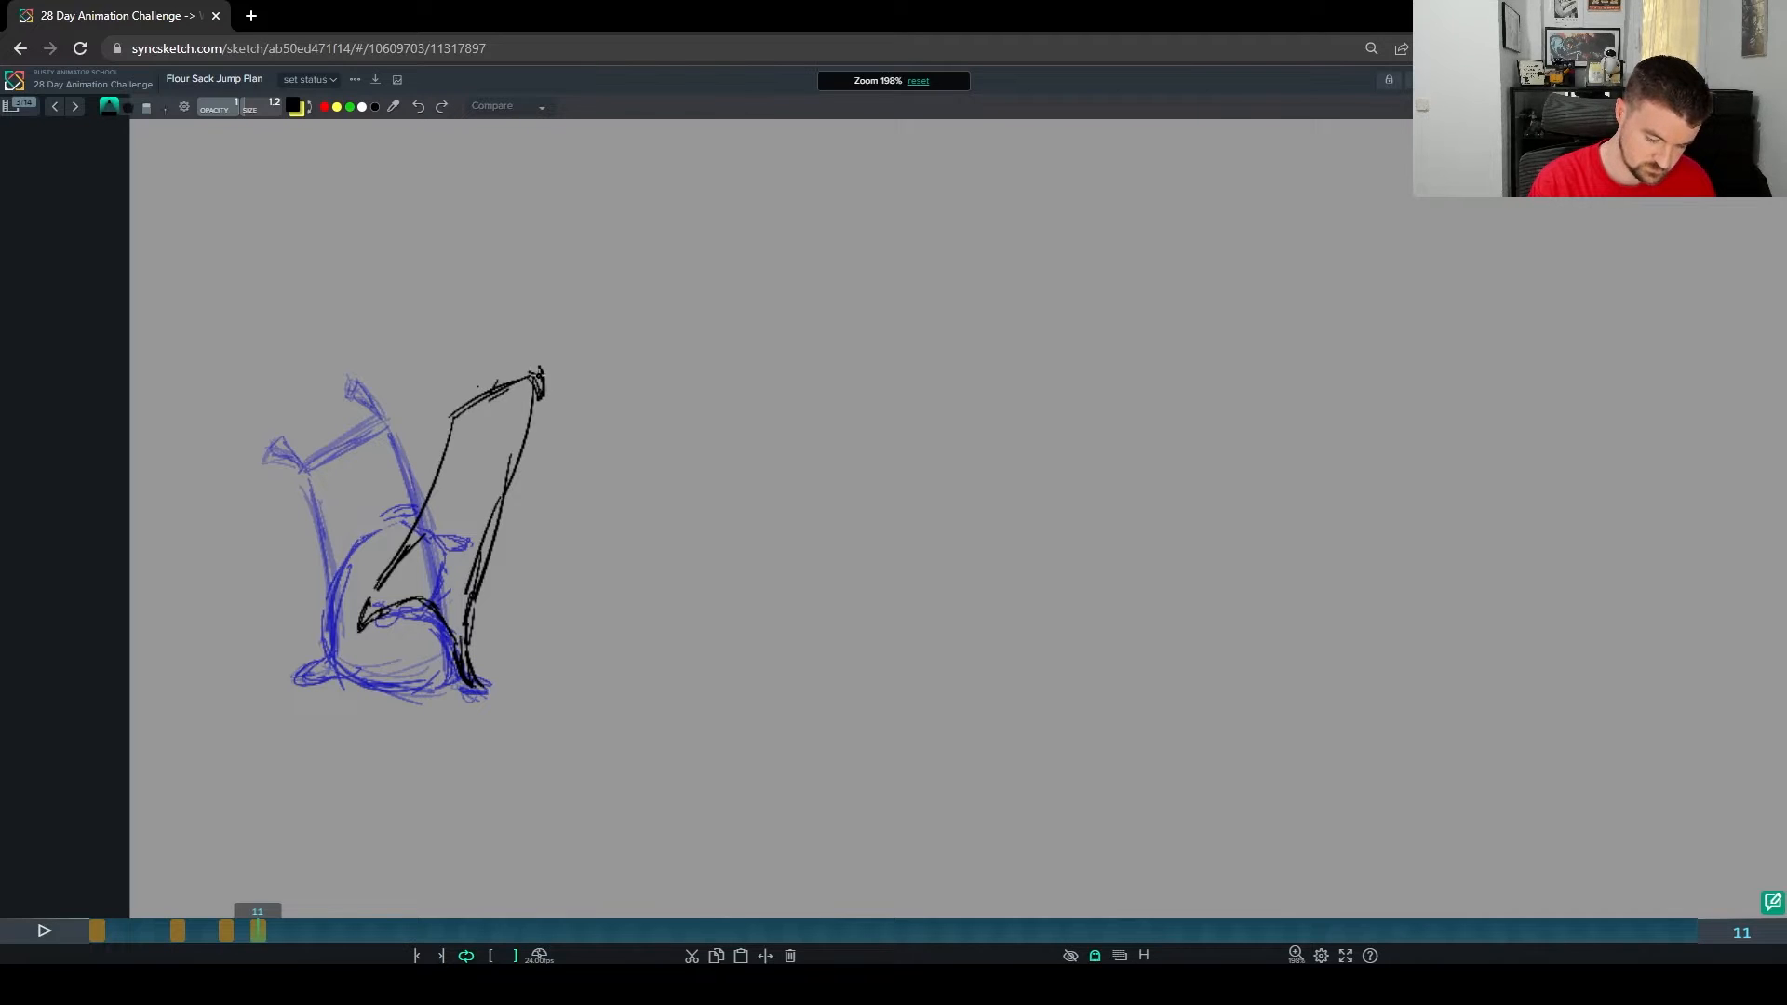
mouse_move(444, 413)
mouse_down()
mouse_move(468, 408)
mouse_move(465, 426)
mouse_up()
key(e)
mouse_move(541, 375)
mouse_down()
mouse_move(539, 402)
mouse_move(531, 373)
mouse_up()
key(b)
key(e)
key(b)
drag(531, 390, 471, 572)
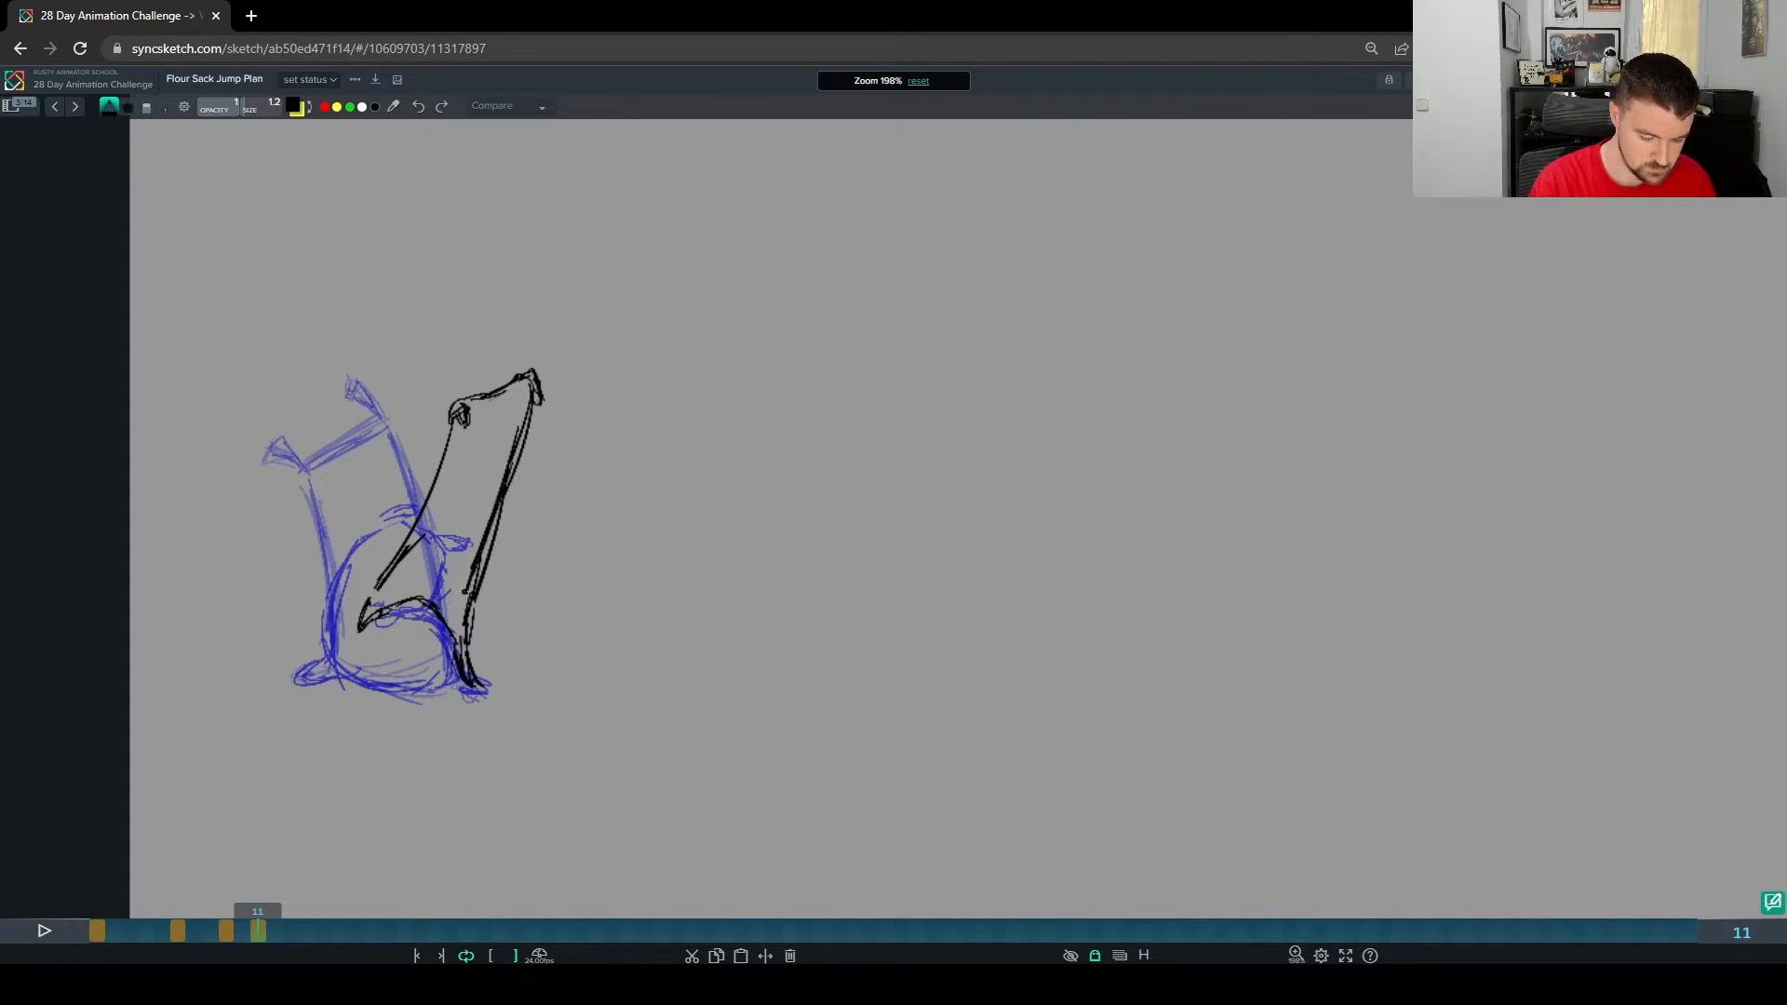
Step: Flip through frames 6, 9 and 11 to examine the motion from squash to stretched take-off
key(Left)
key(Left)
key(Right)
key(Right)
key(Left)
key(Left)
key(Right)
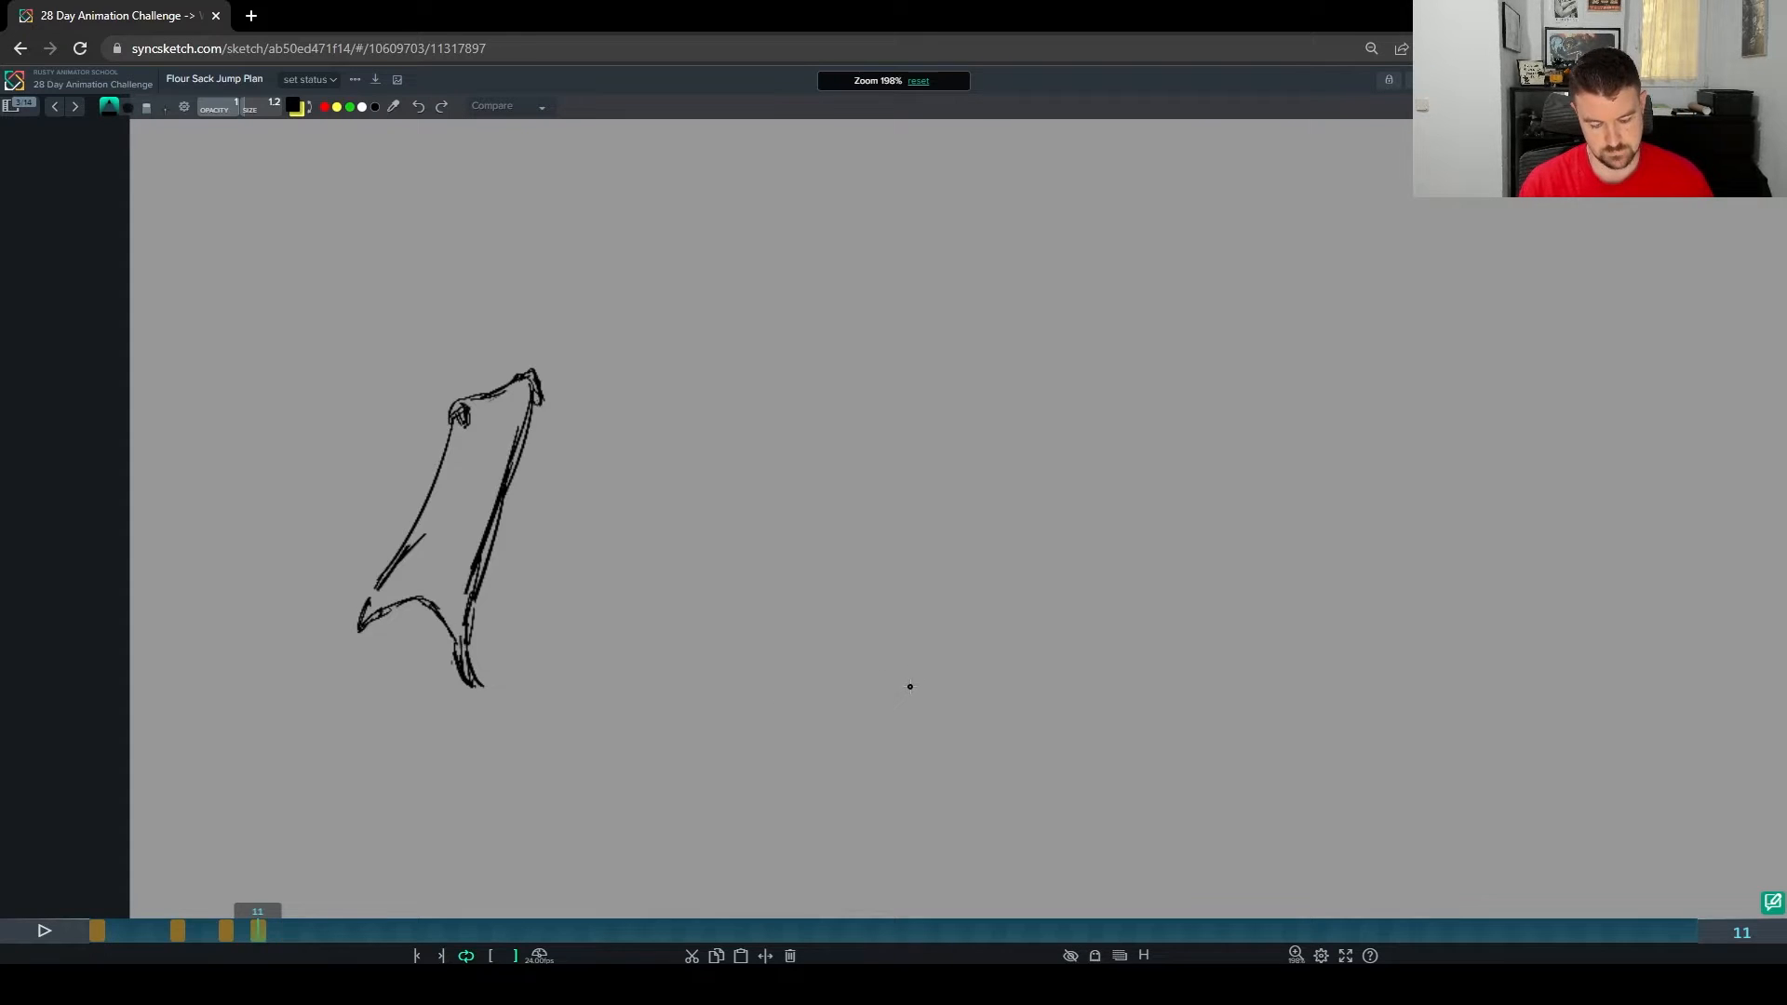
key(Left)
key(Left)
key(Right)
key(Left)
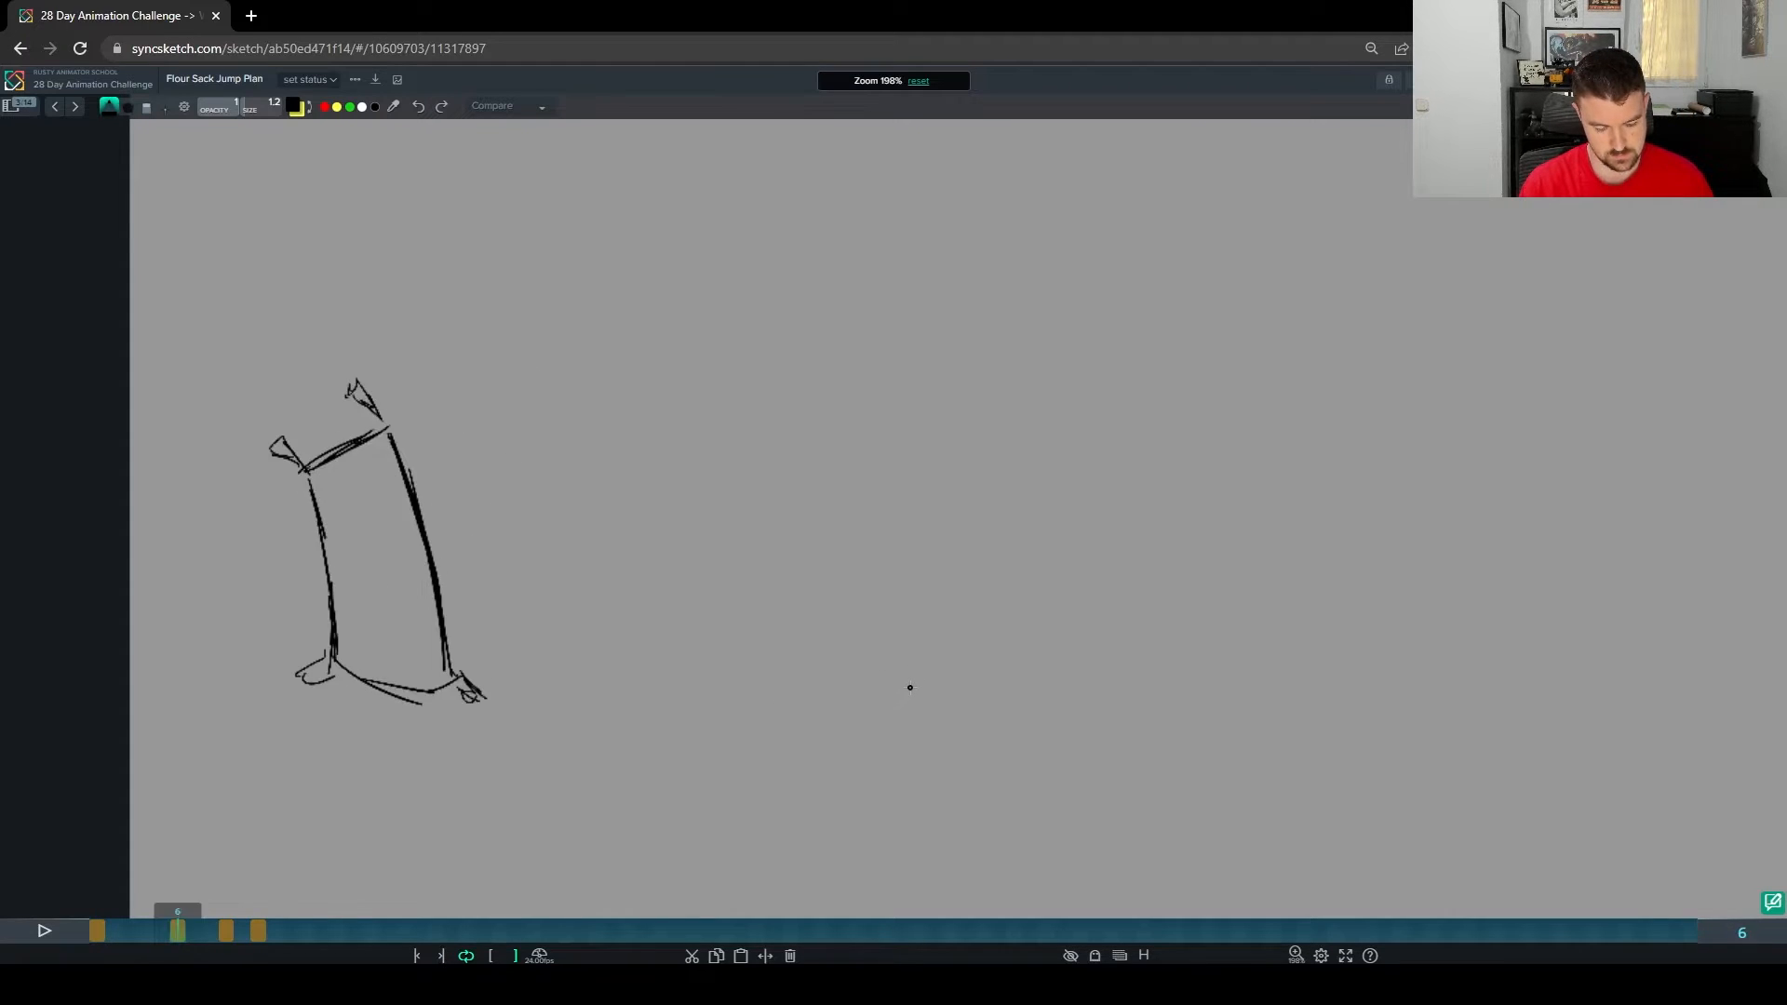
Step: On frame 15, with onion skinning on, draw the curled mid-air sack's arched back and rounded underside above and ahead of the take-off pose
key(Right)
key(Right)
key(Right)
key(Right)
key(Right)
key(Right)
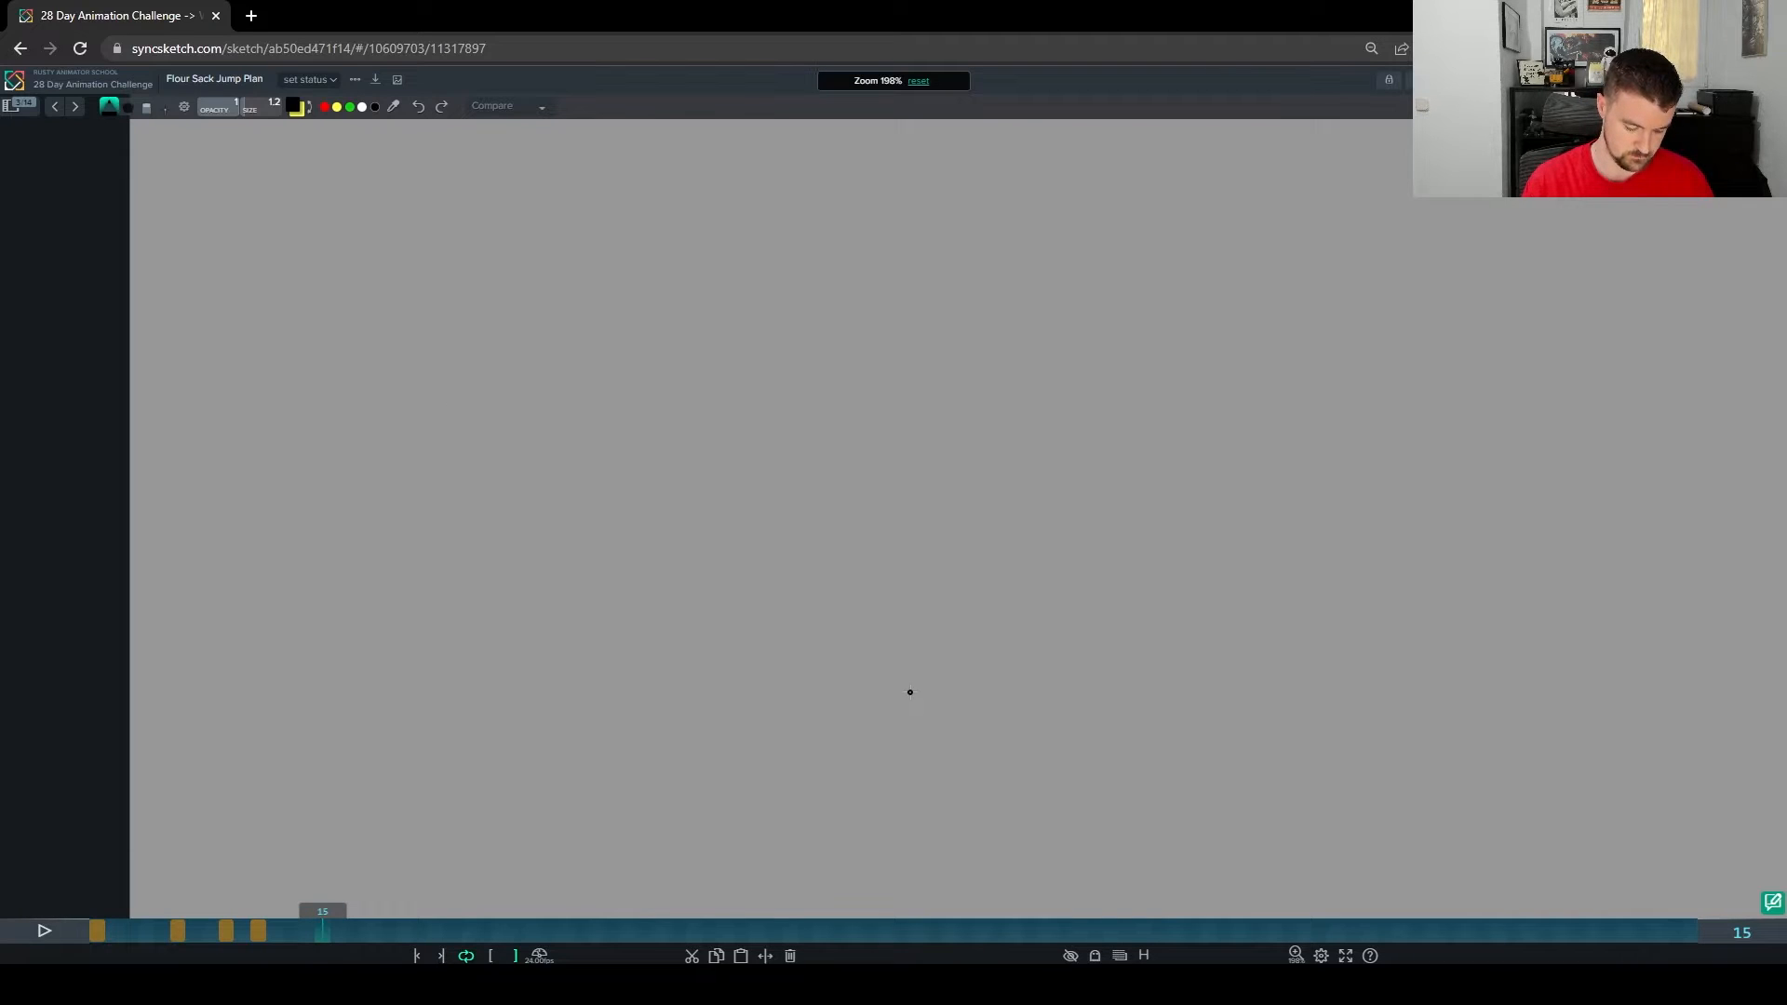
key(o)
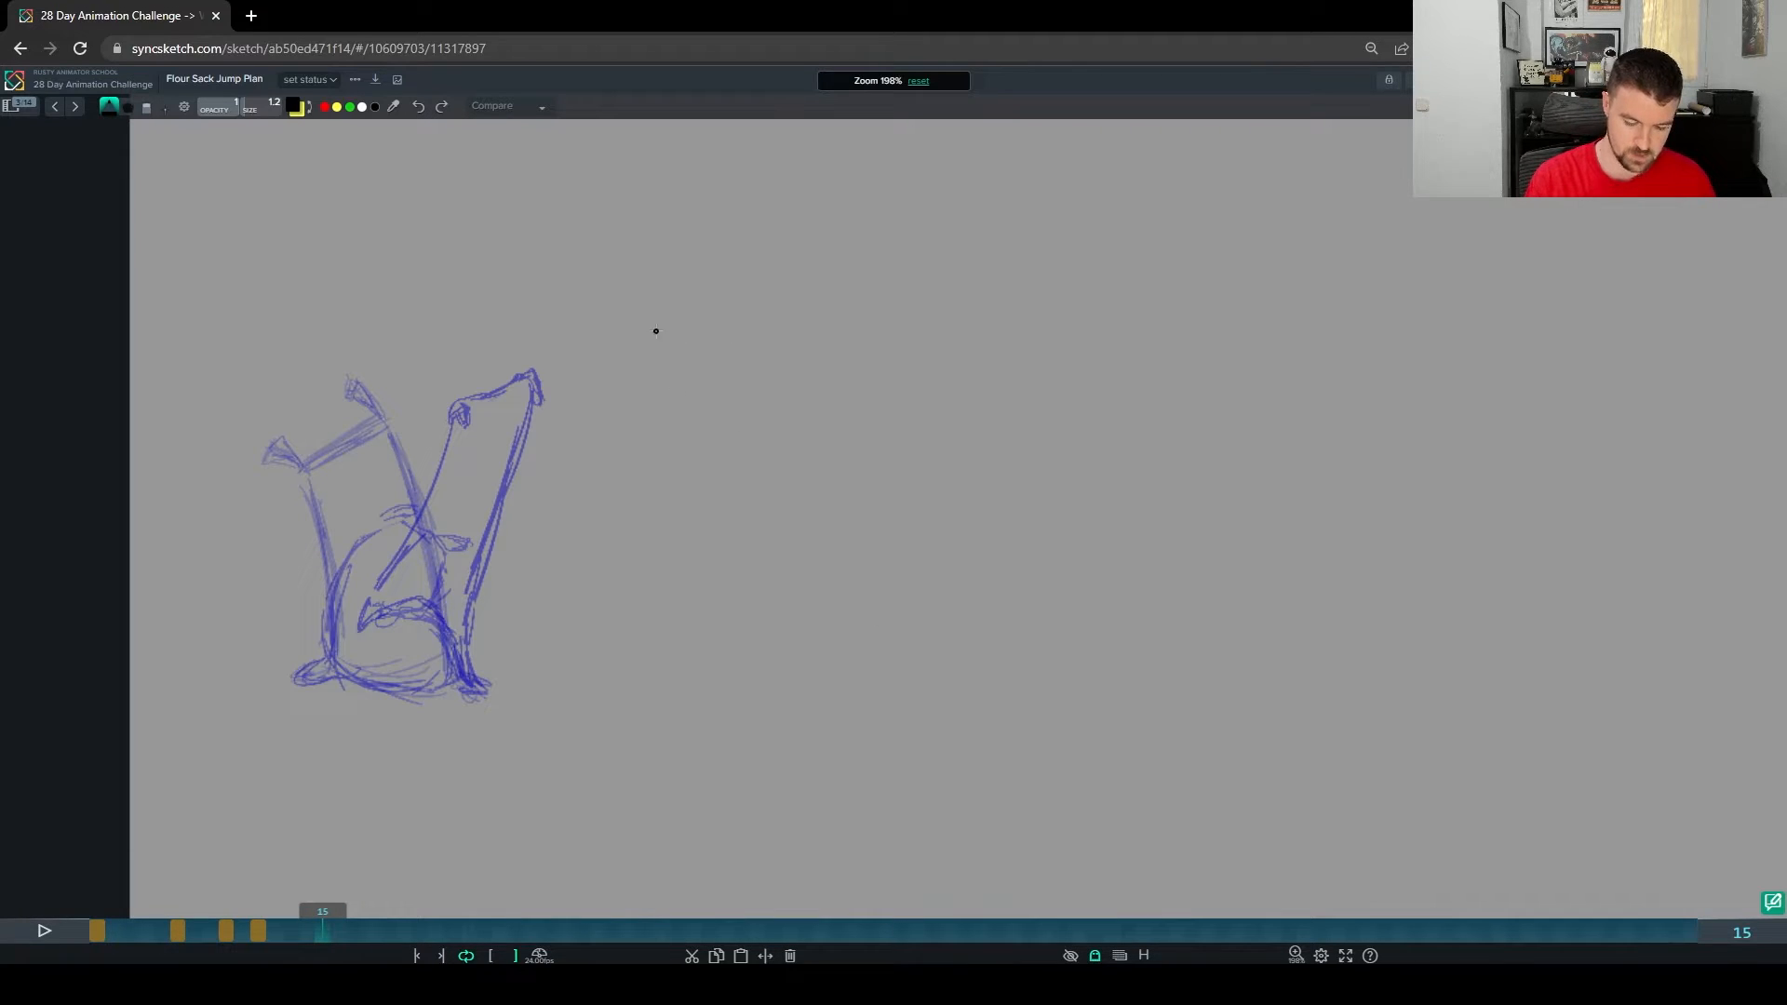
drag(639, 268, 590, 420)
mouse_move(598, 372)
mouse_down()
mouse_move(626, 436)
mouse_move(644, 436)
mouse_up()
key(e)
mouse_move(640, 277)
mouse_down()
mouse_move(594, 374)
mouse_move(656, 278)
mouse_move(709, 302)
mouse_move(666, 356)
mouse_move(700, 402)
mouse_move(605, 434)
mouse_move(693, 410)
mouse_move(667, 430)
mouse_up()
key(b)
drag(679, 352, 703, 402)
Step: Refine the mid-air sack's outline with the eraser and brush, folding its front side inward with a crease at the middle
key(e)
key(b)
mouse_move(599, 260)
mouse_down()
mouse_move(530, 410)
mouse_move(684, 410)
mouse_move(605, 399)
mouse_move(684, 420)
mouse_up()
key(e)
key(b)
drag(672, 349, 707, 405)
drag(703, 319, 628, 355)
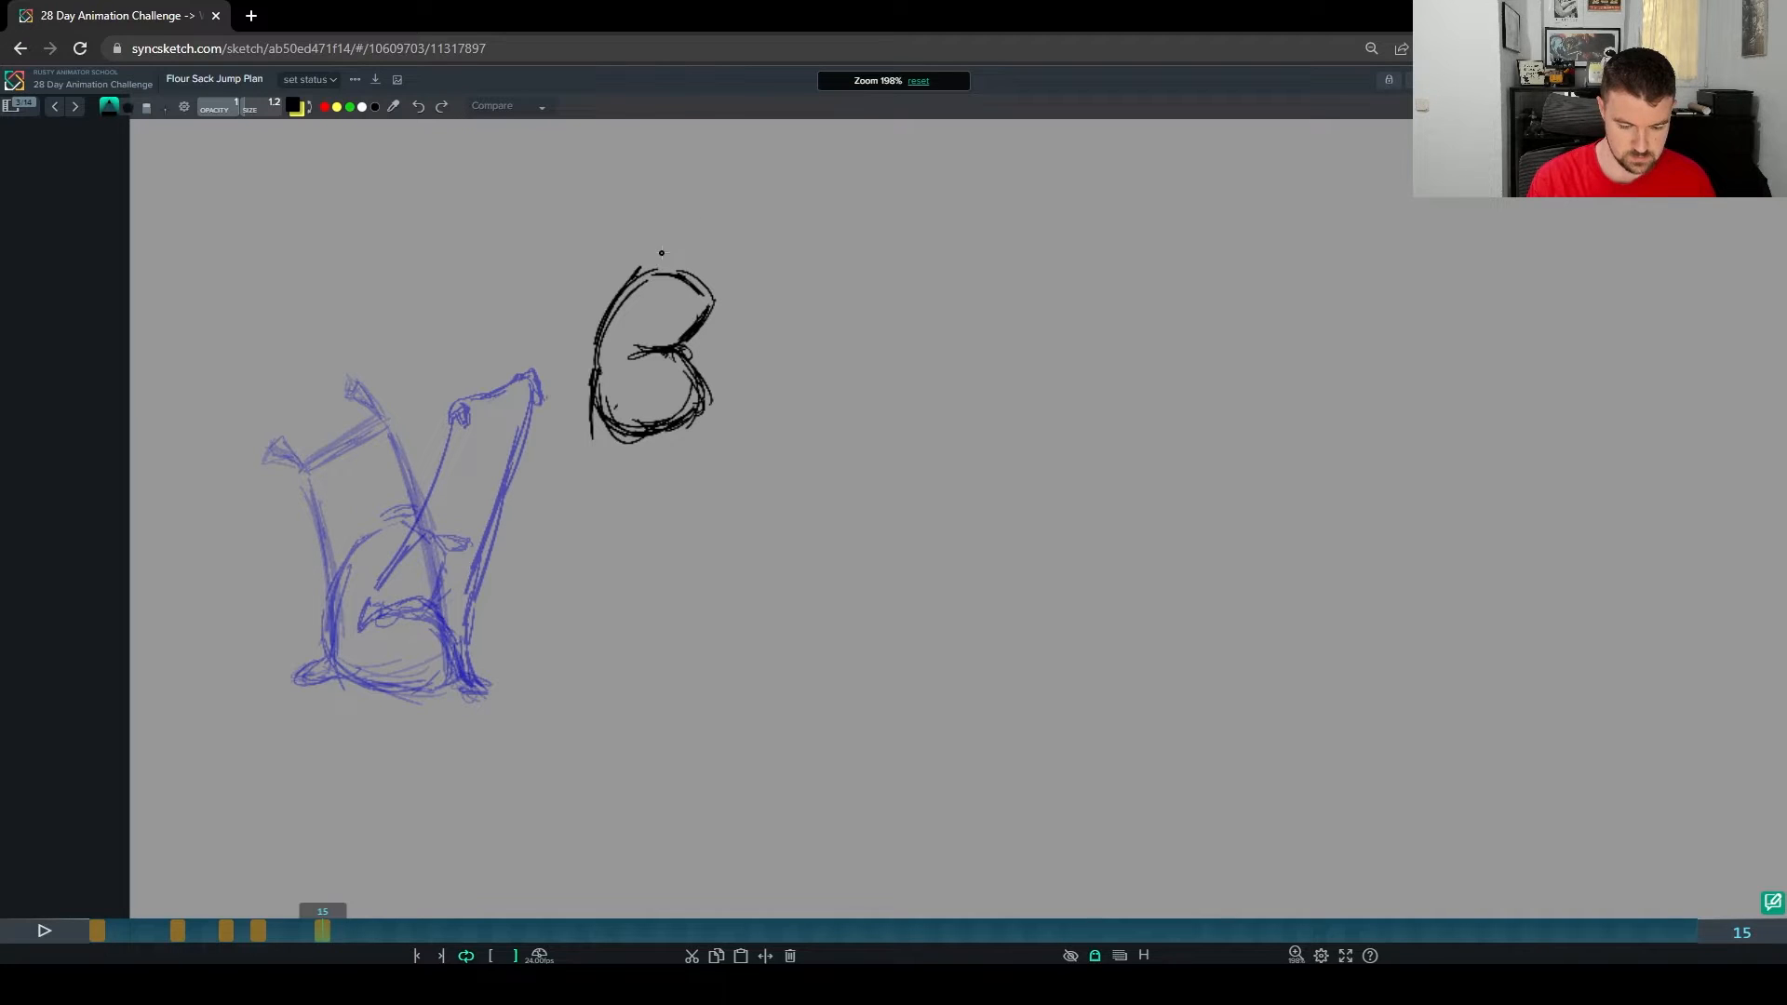
Step: Add two small corner tufts to the top of the mid-air sack and compare the pose with frame 11
drag(647, 260, 665, 255)
mouse_move(704, 275)
mouse_down()
mouse_move(718, 285)
mouse_move(708, 272)
mouse_up()
key(shift+Left)
key(shift+Right)
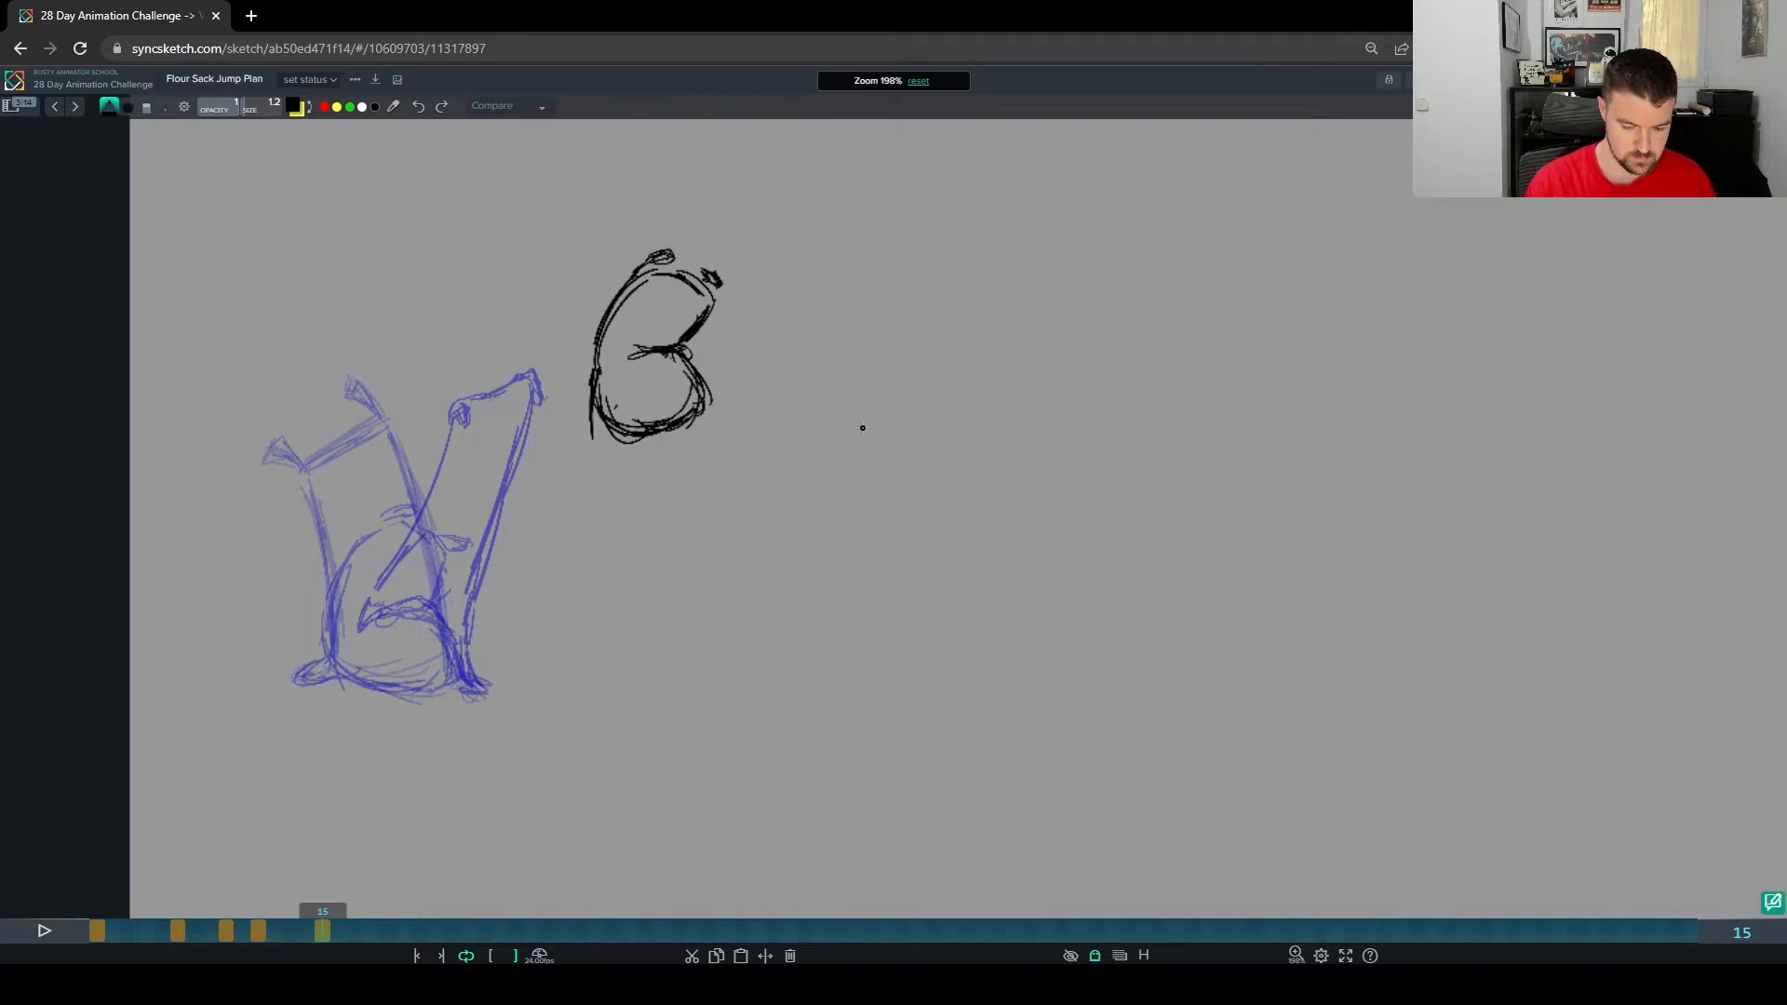
key(shift+Left)
key(shift+Right)
key(shift+Left)
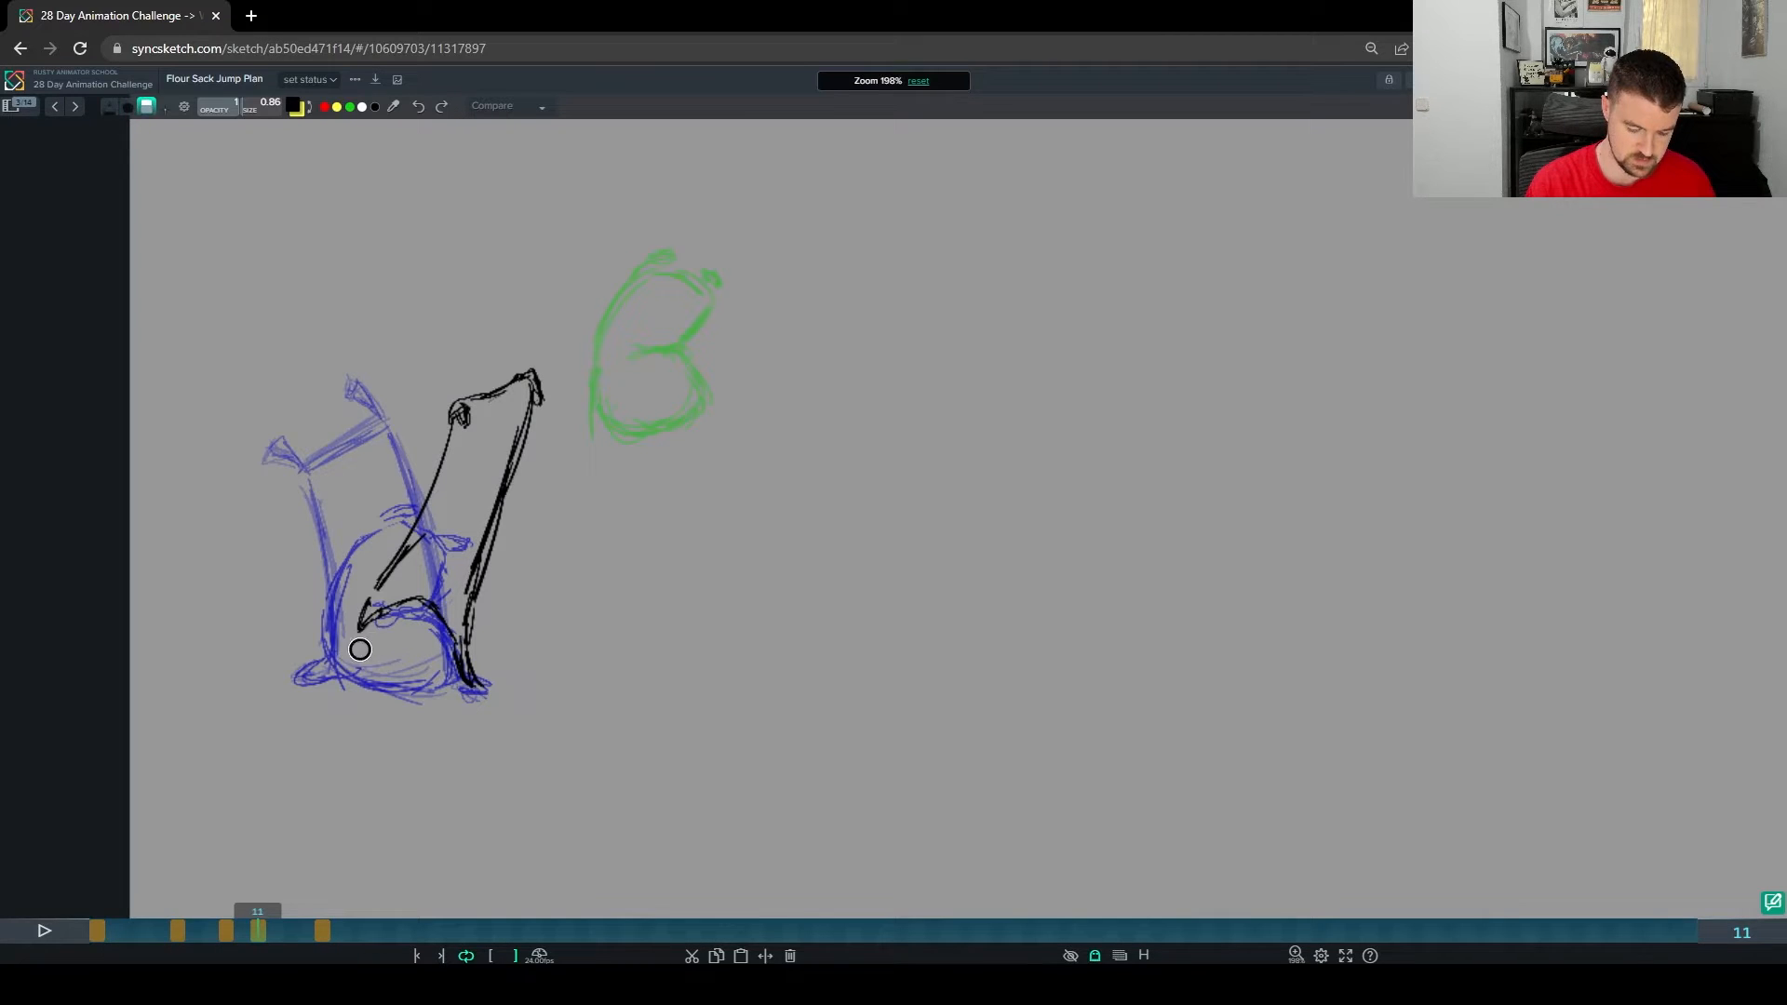
Step: Try sketching the mid-air sack's trailing pointed foot and bottom edge while on frame 11
mouse_move(588, 465)
mouse_down()
mouse_move(678, 453)
mouse_move(658, 475)
mouse_up()
key(ctrl+z)
mouse_move(665, 430)
mouse_down()
mouse_move(678, 426)
mouse_move(625, 433)
mouse_move(651, 424)
mouse_up()
key(ctrl+z)
key(ctrl+z)
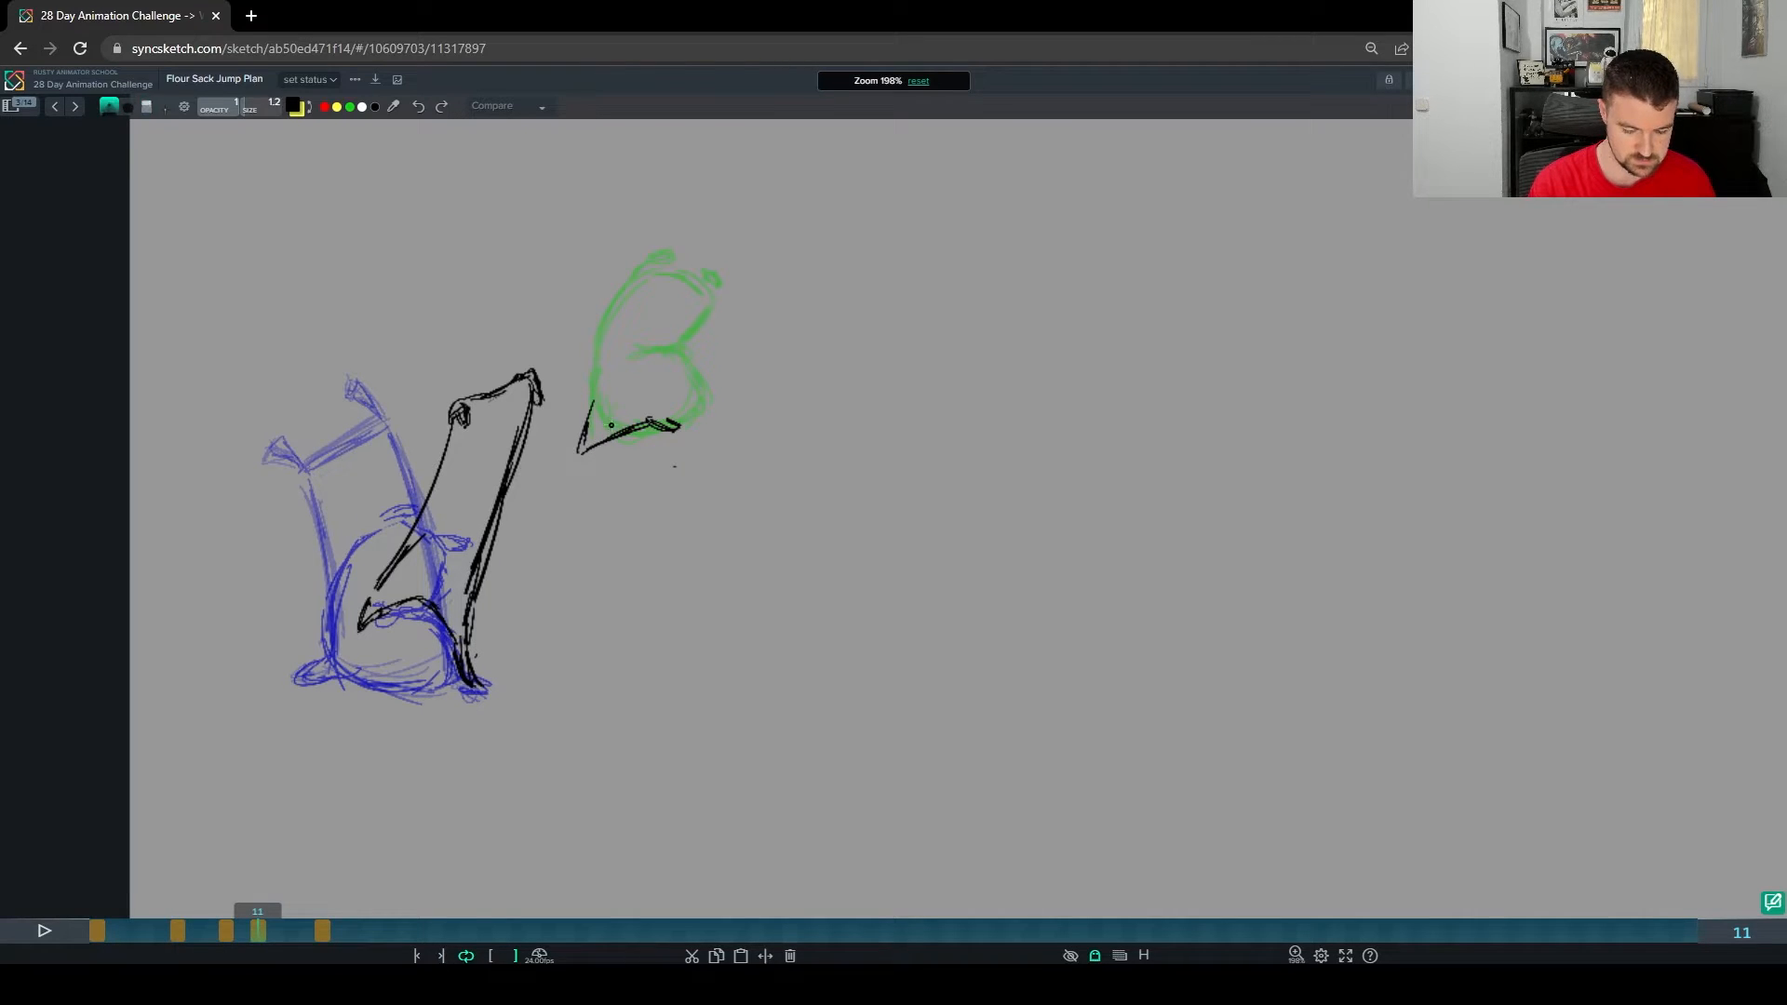
drag(591, 488, 651, 472)
key(ctrl+z)
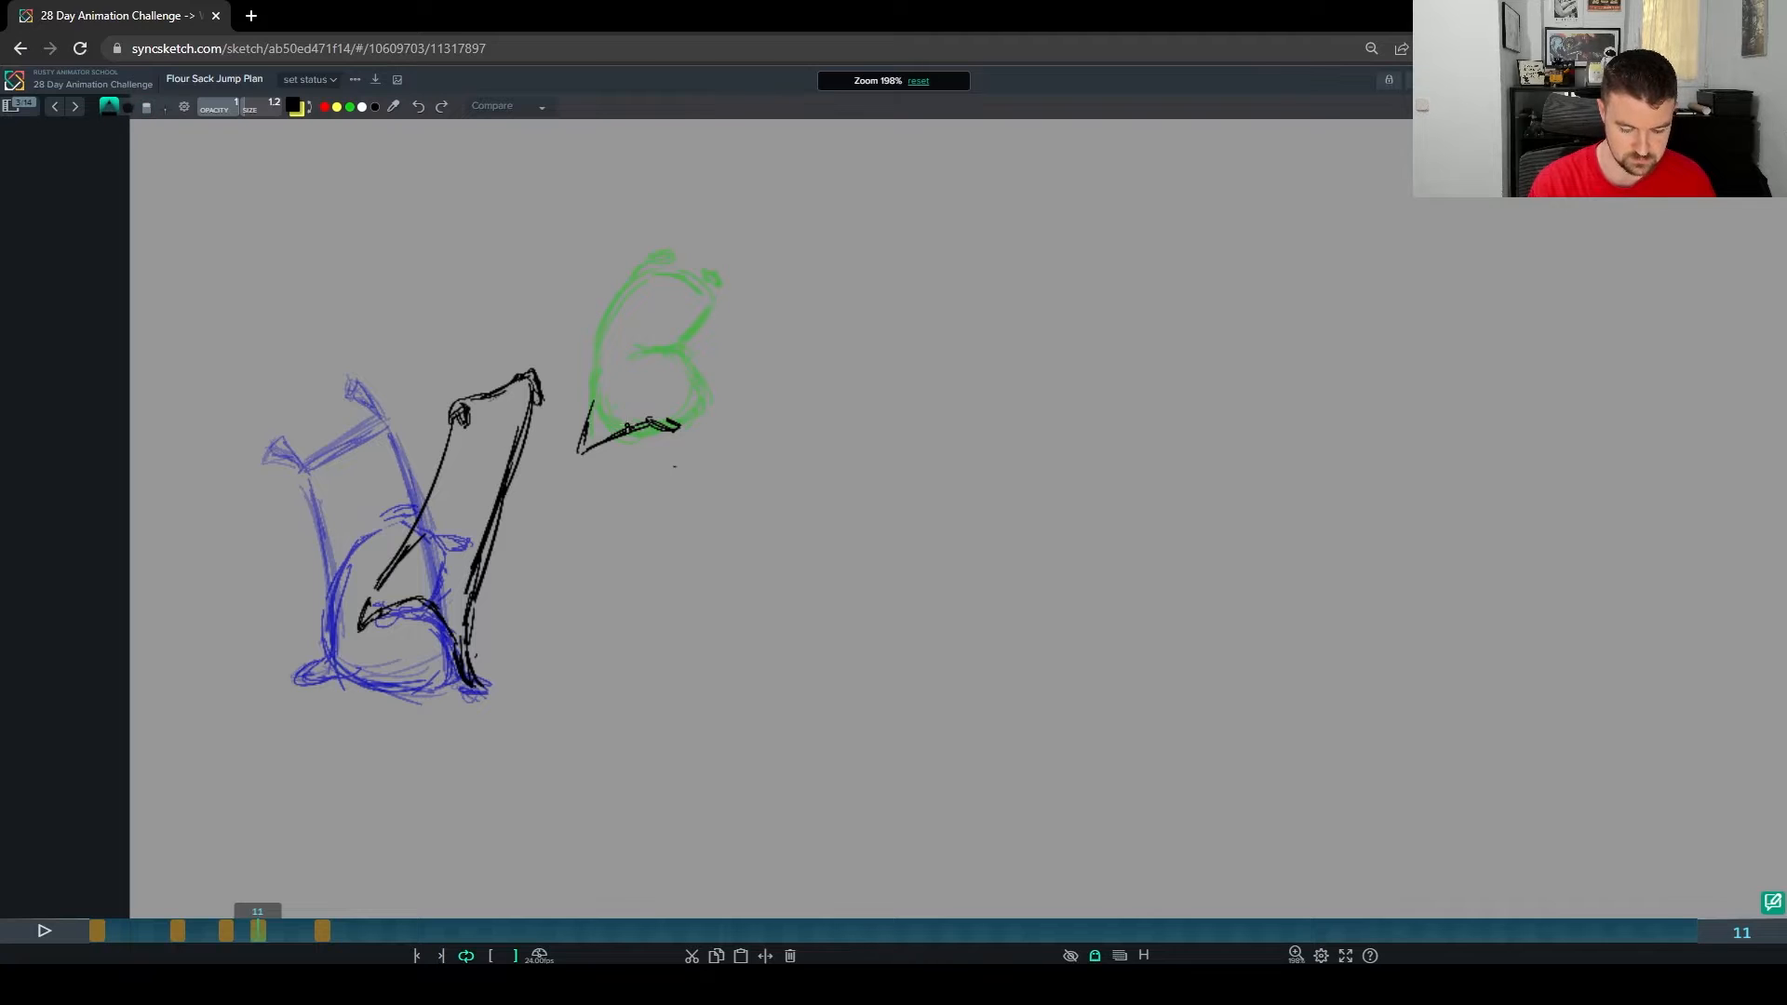
drag(579, 454, 601, 433)
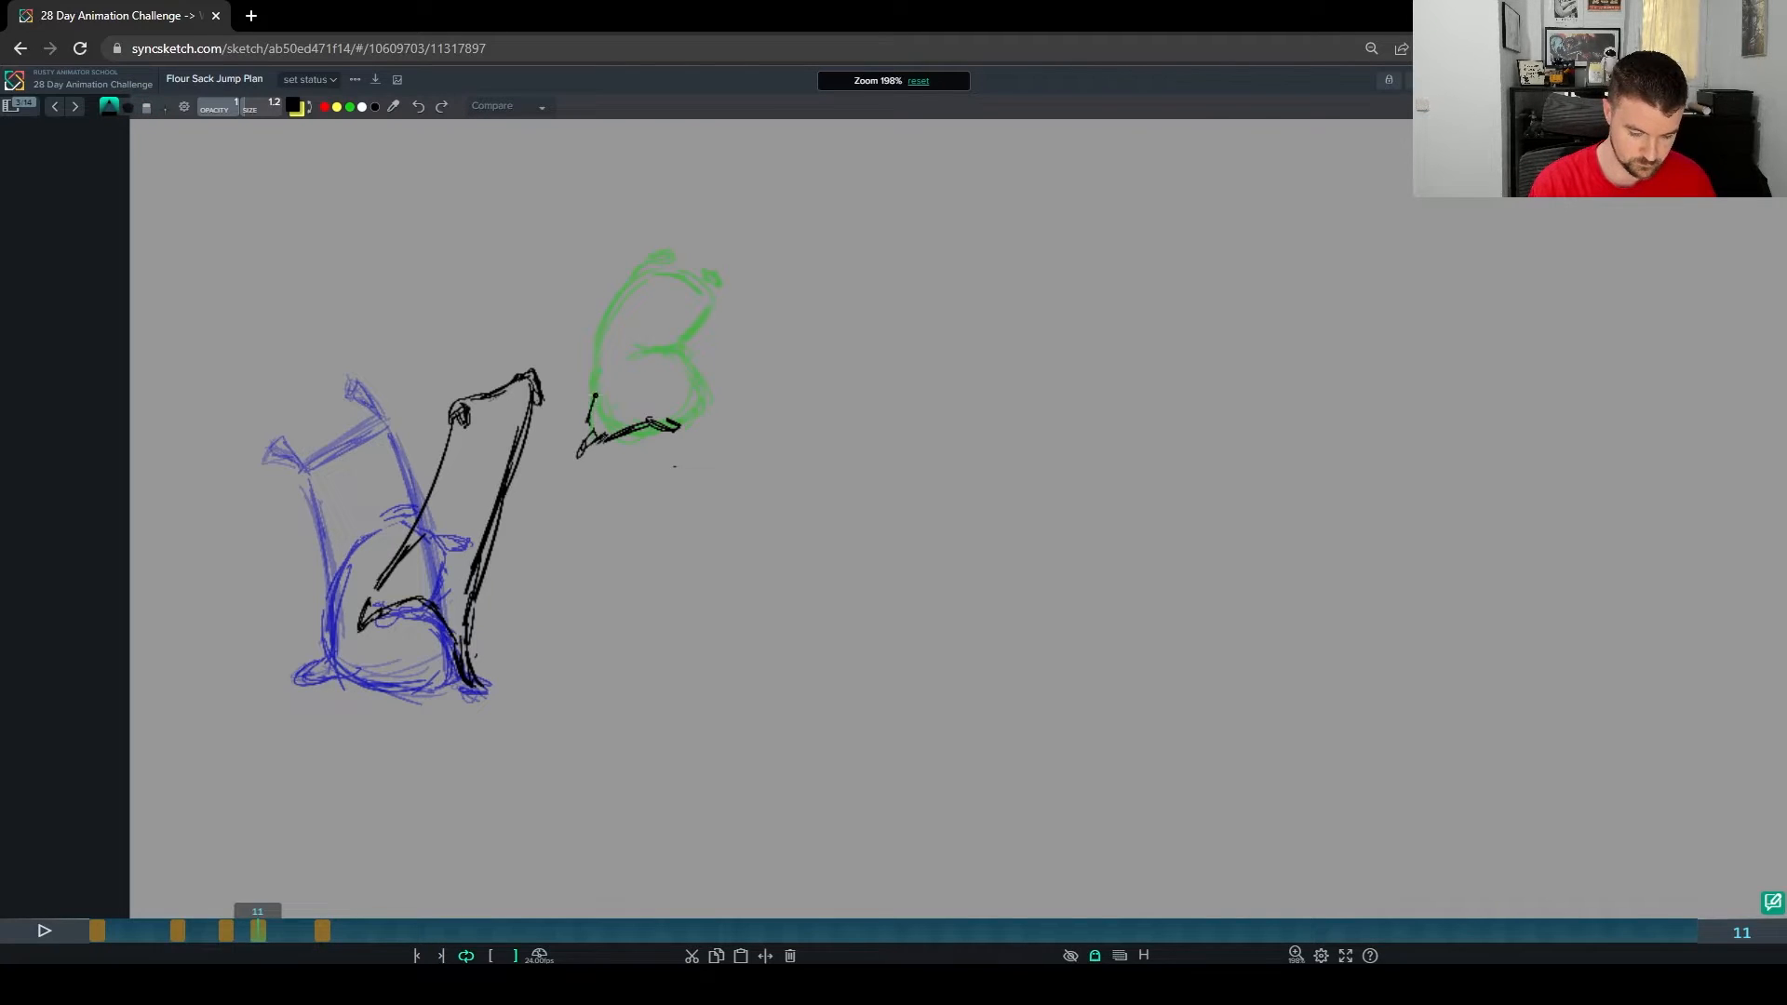
key(Left)
key(Right)
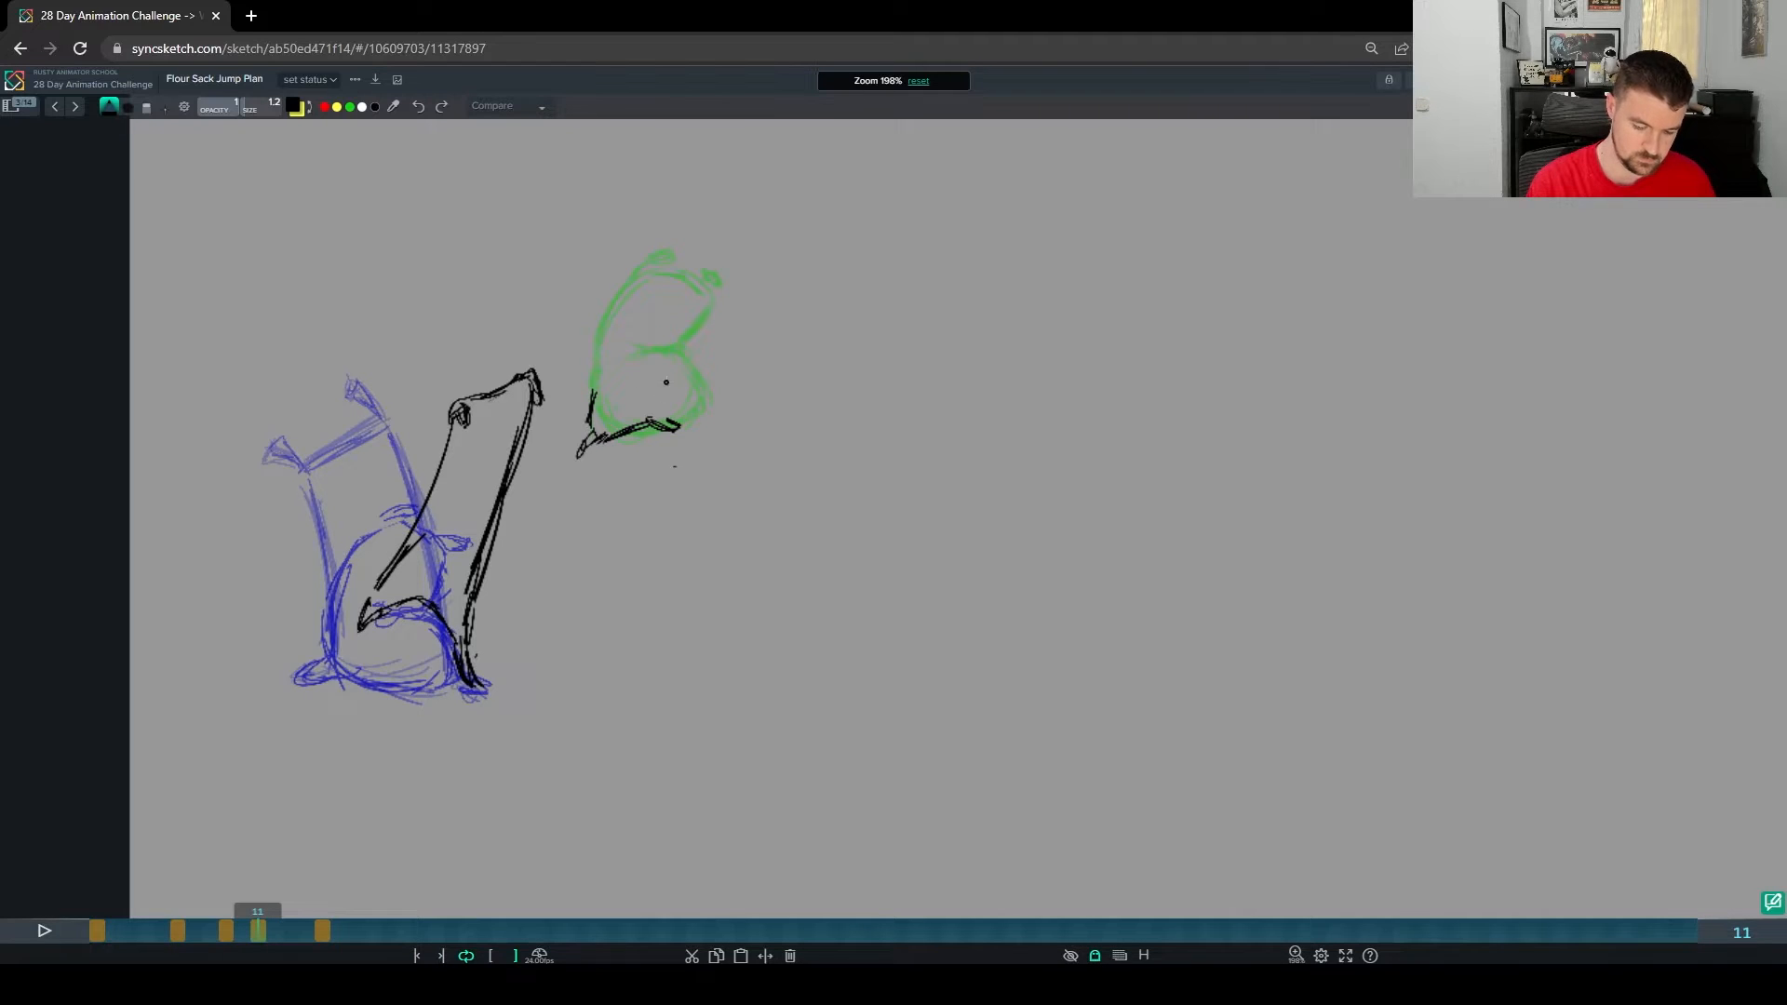
Step: On frame 15, redraw the mid-air sack's bottom edge with a pointed foot trailing behind and a small front foot
key(o)
key(Right)
key(o)
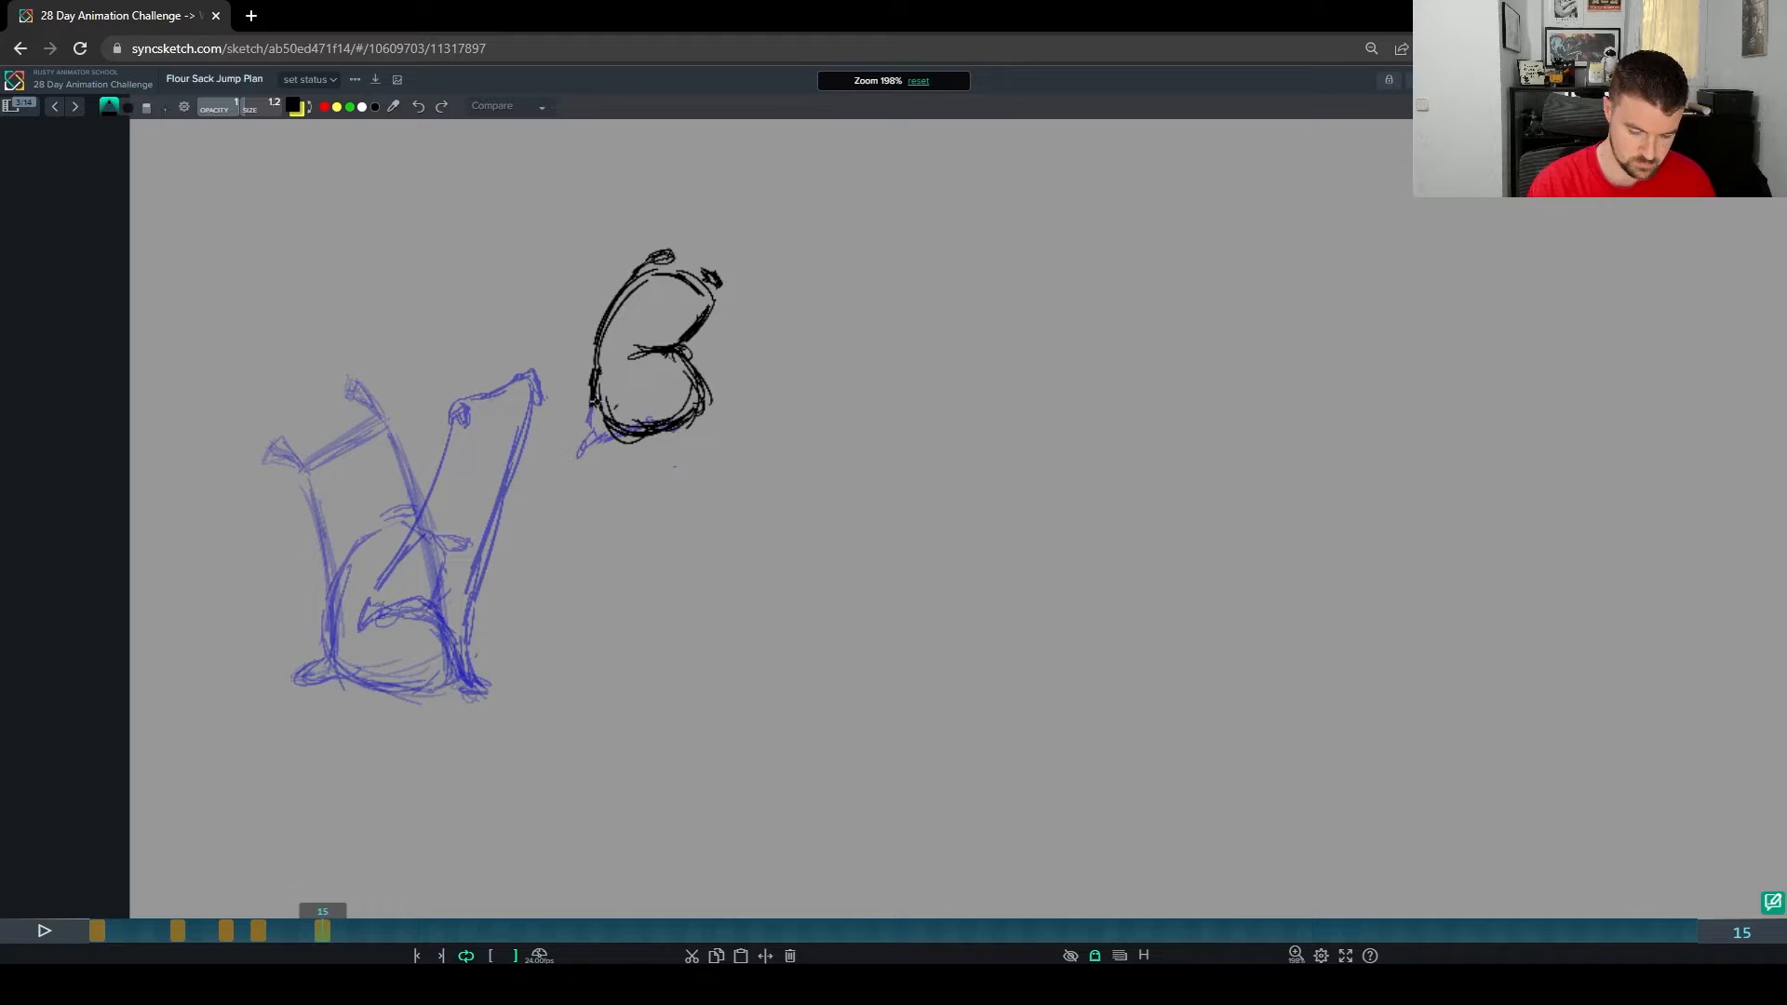
mouse_move(614, 423)
mouse_down()
mouse_move(572, 465)
mouse_move(614, 435)
mouse_move(675, 438)
mouse_up()
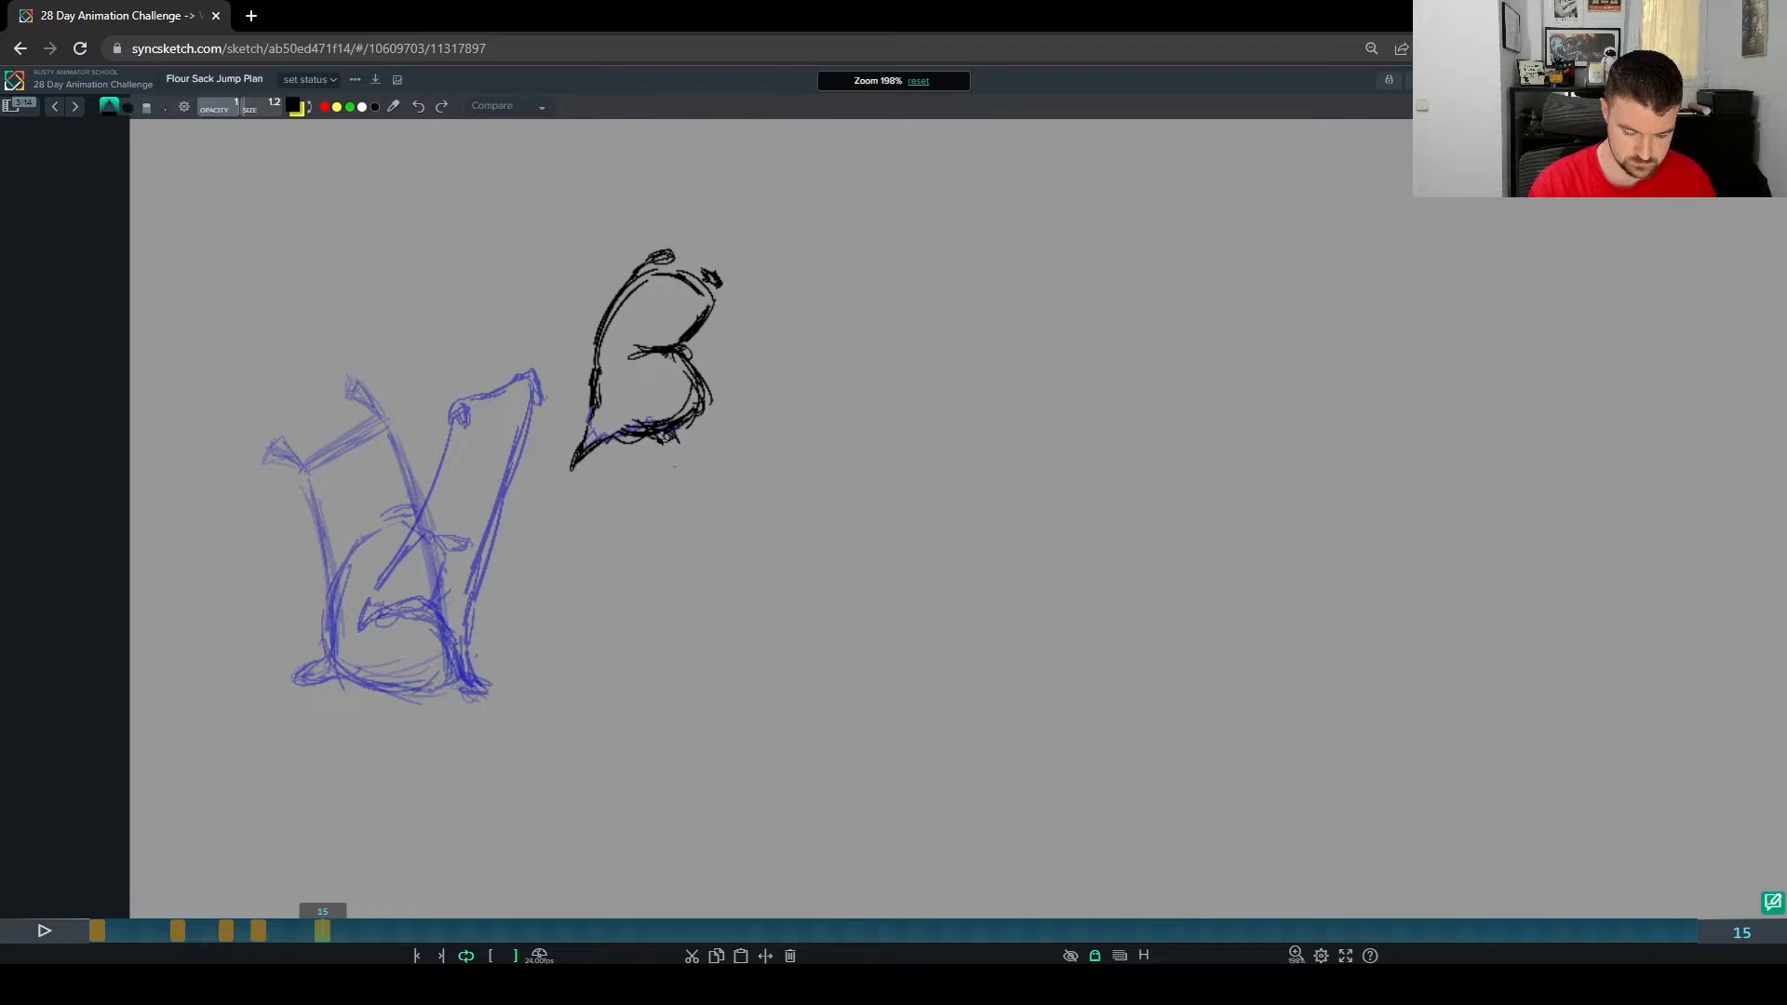
Step: Erase the misplaced foot and bottom-edge strokes from frame 11 and return to frame 15
key(o)
key(Left)
key(Left)
key(Left)
key(Left)
key(e)
drag(591, 400, 573, 466)
drag(656, 391, 670, 427)
key(o)
key(Right)
key(Right)
key(Right)
key(Right)
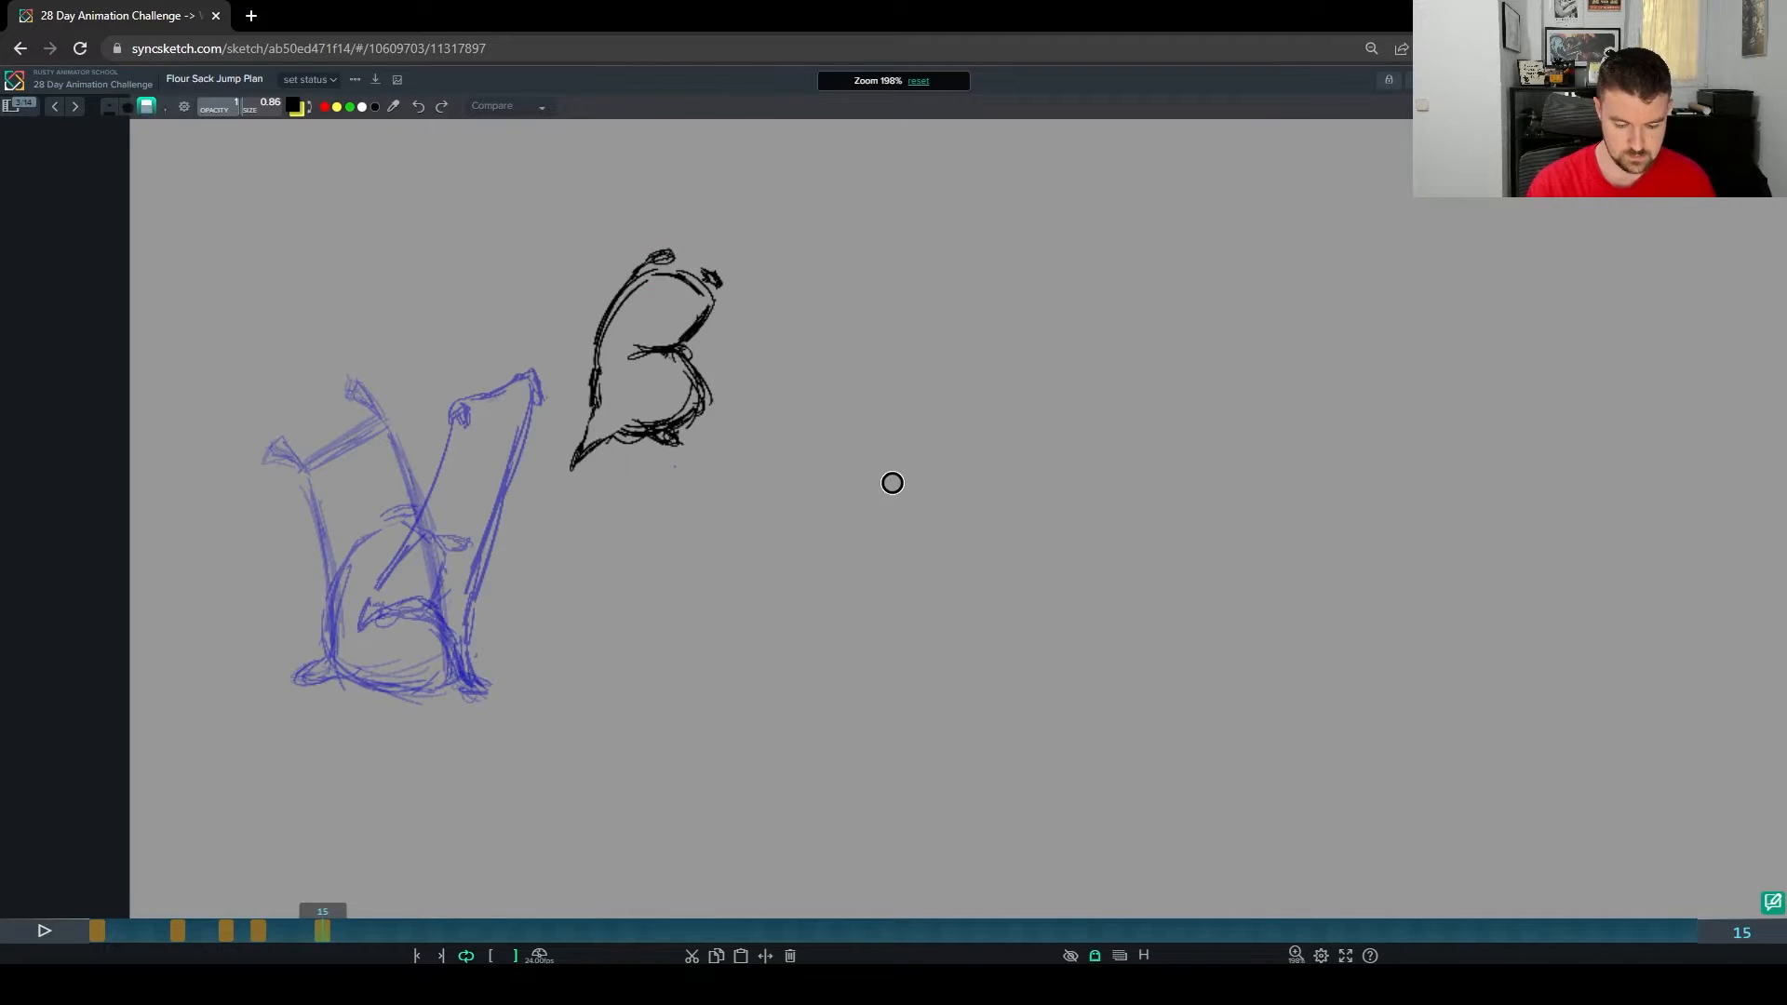
Step: Flip back and forth between frames 6 and 15 without onion skinning to examine the jump's motion and timing
key(o)
key(Left)
key(Left)
key(Left)
key(Left)
key(Left)
key(Left)
key(Left)
key(Left)
key(Left)
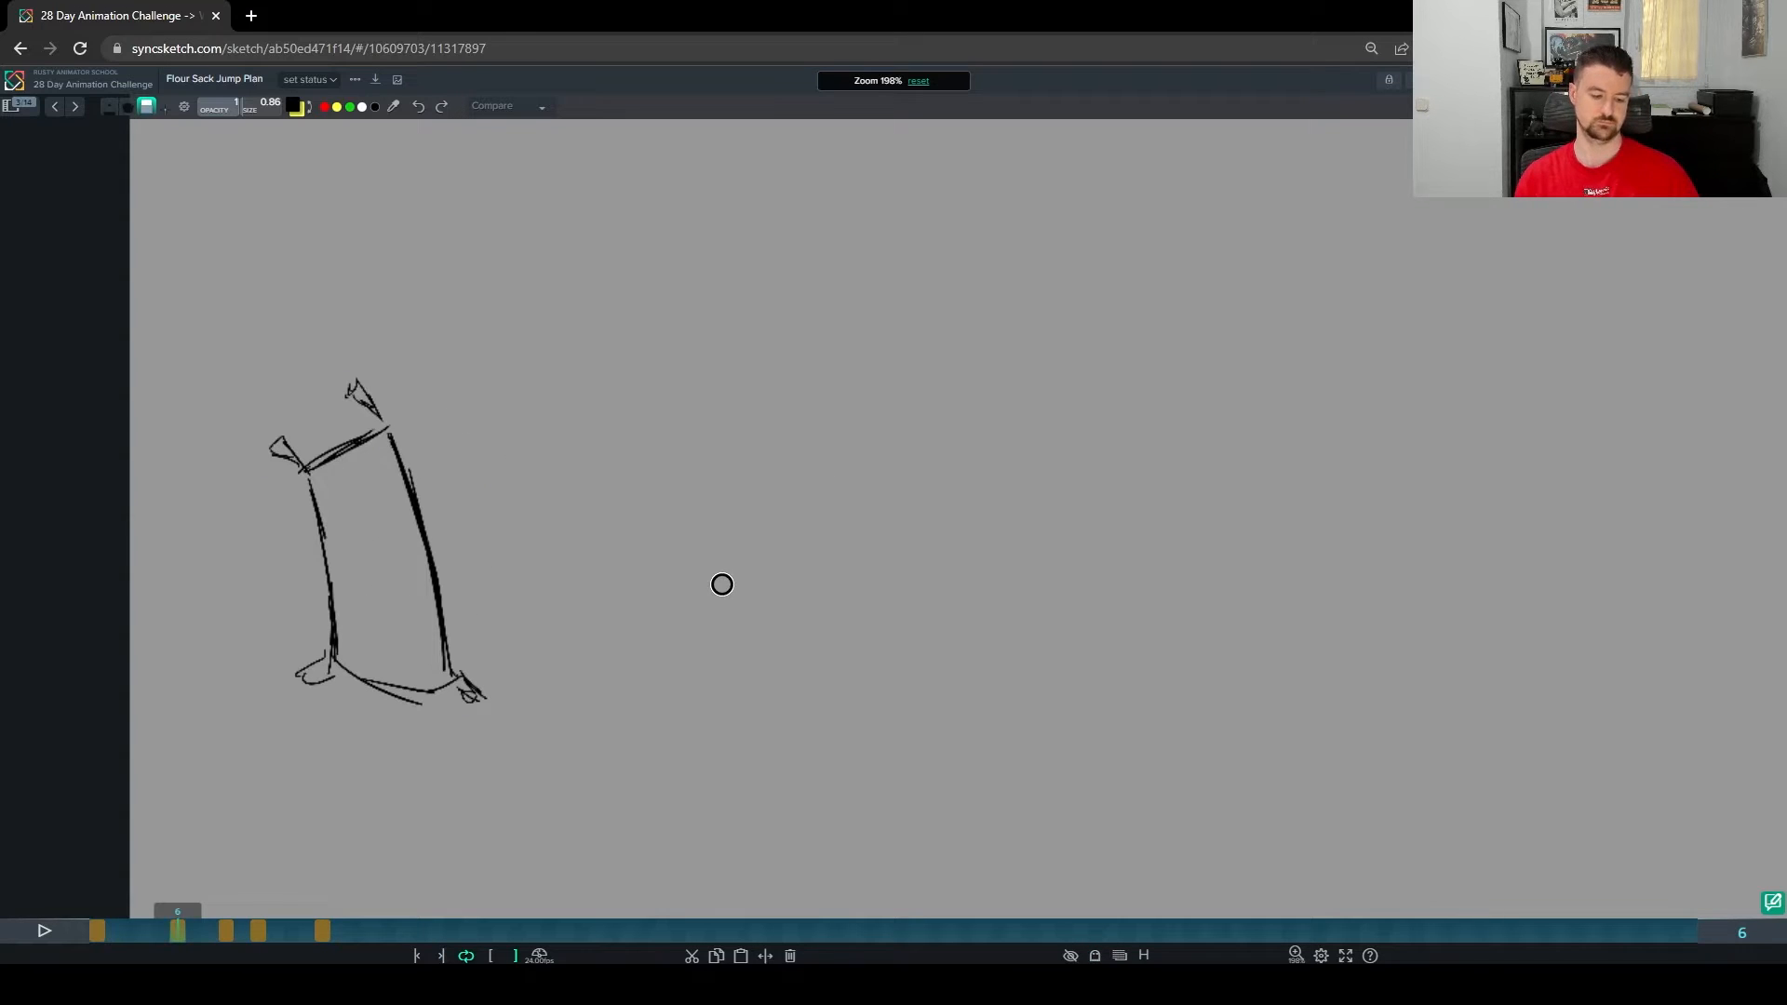
key(Right)
key(Right)
key(Right)
key(Right)
key(Right)
key(Right)
key(Right)
key(Right)
key(Right)
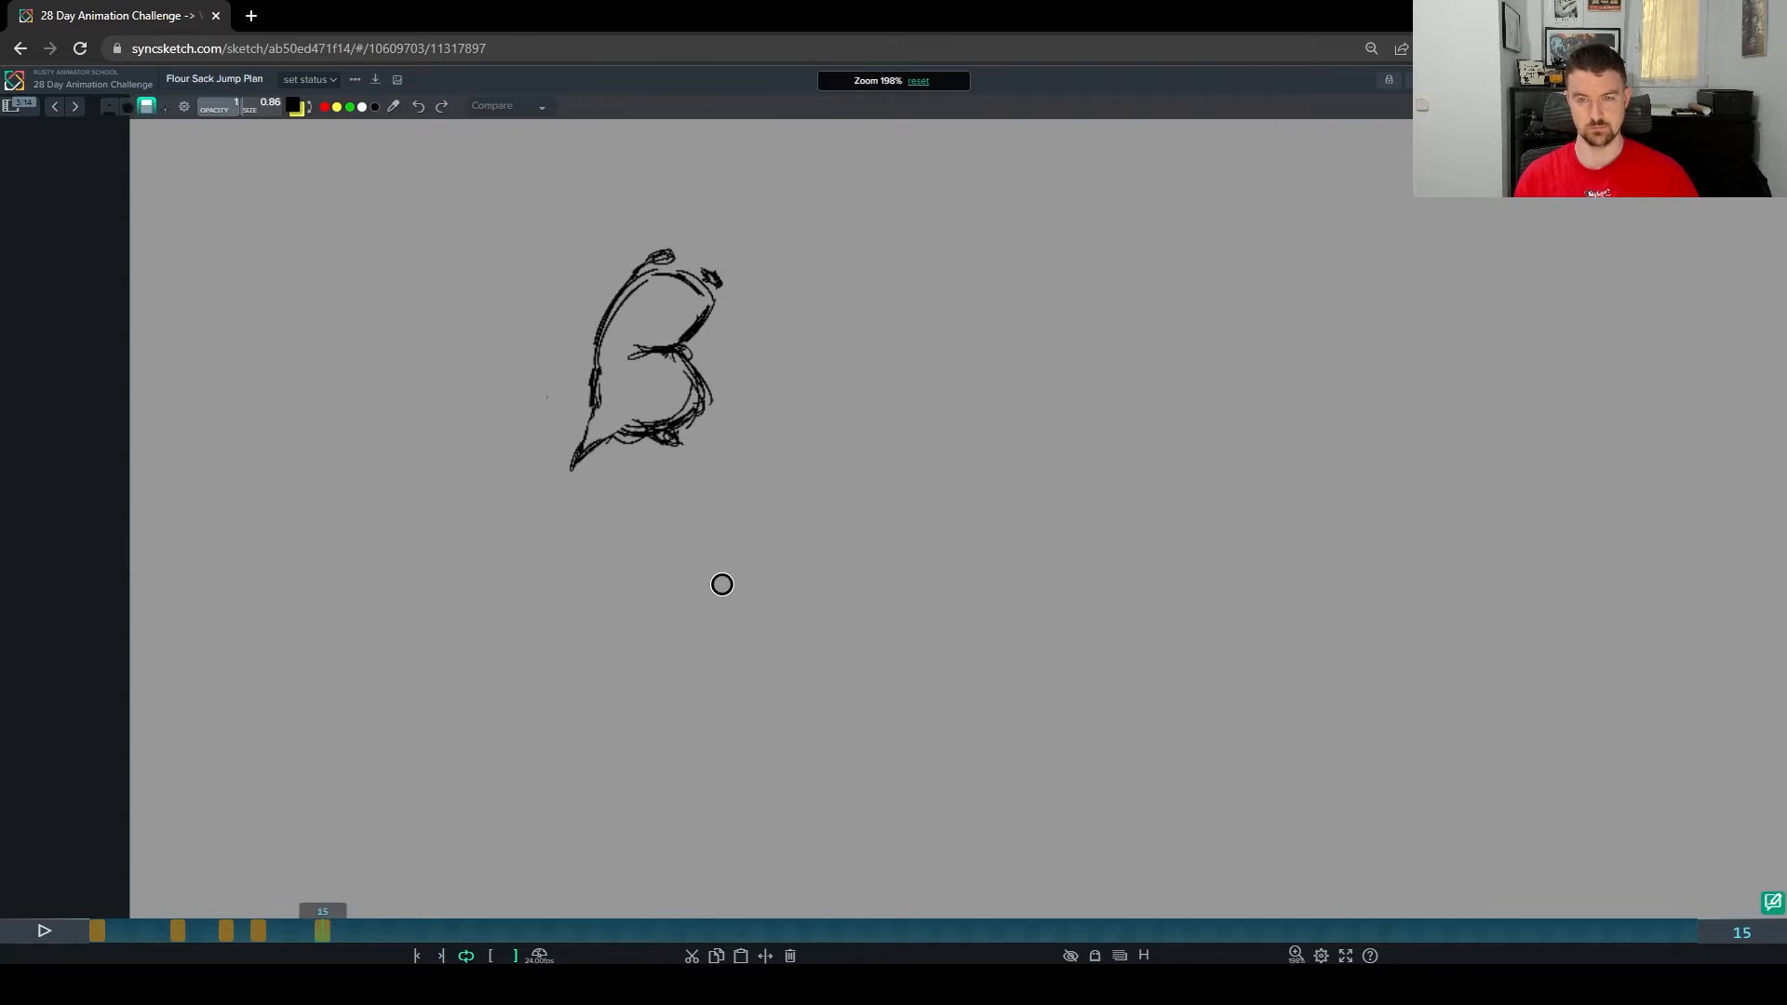
key(Left)
key(Left)
key(Left)
key(Left)
key(Left)
key(Left)
key(Left)
key(Left)
key(Left)
key(Right)
key(Right)
key(Right)
key(Right)
key(Right)
key(Right)
key(Right)
key(Right)
key(Right)
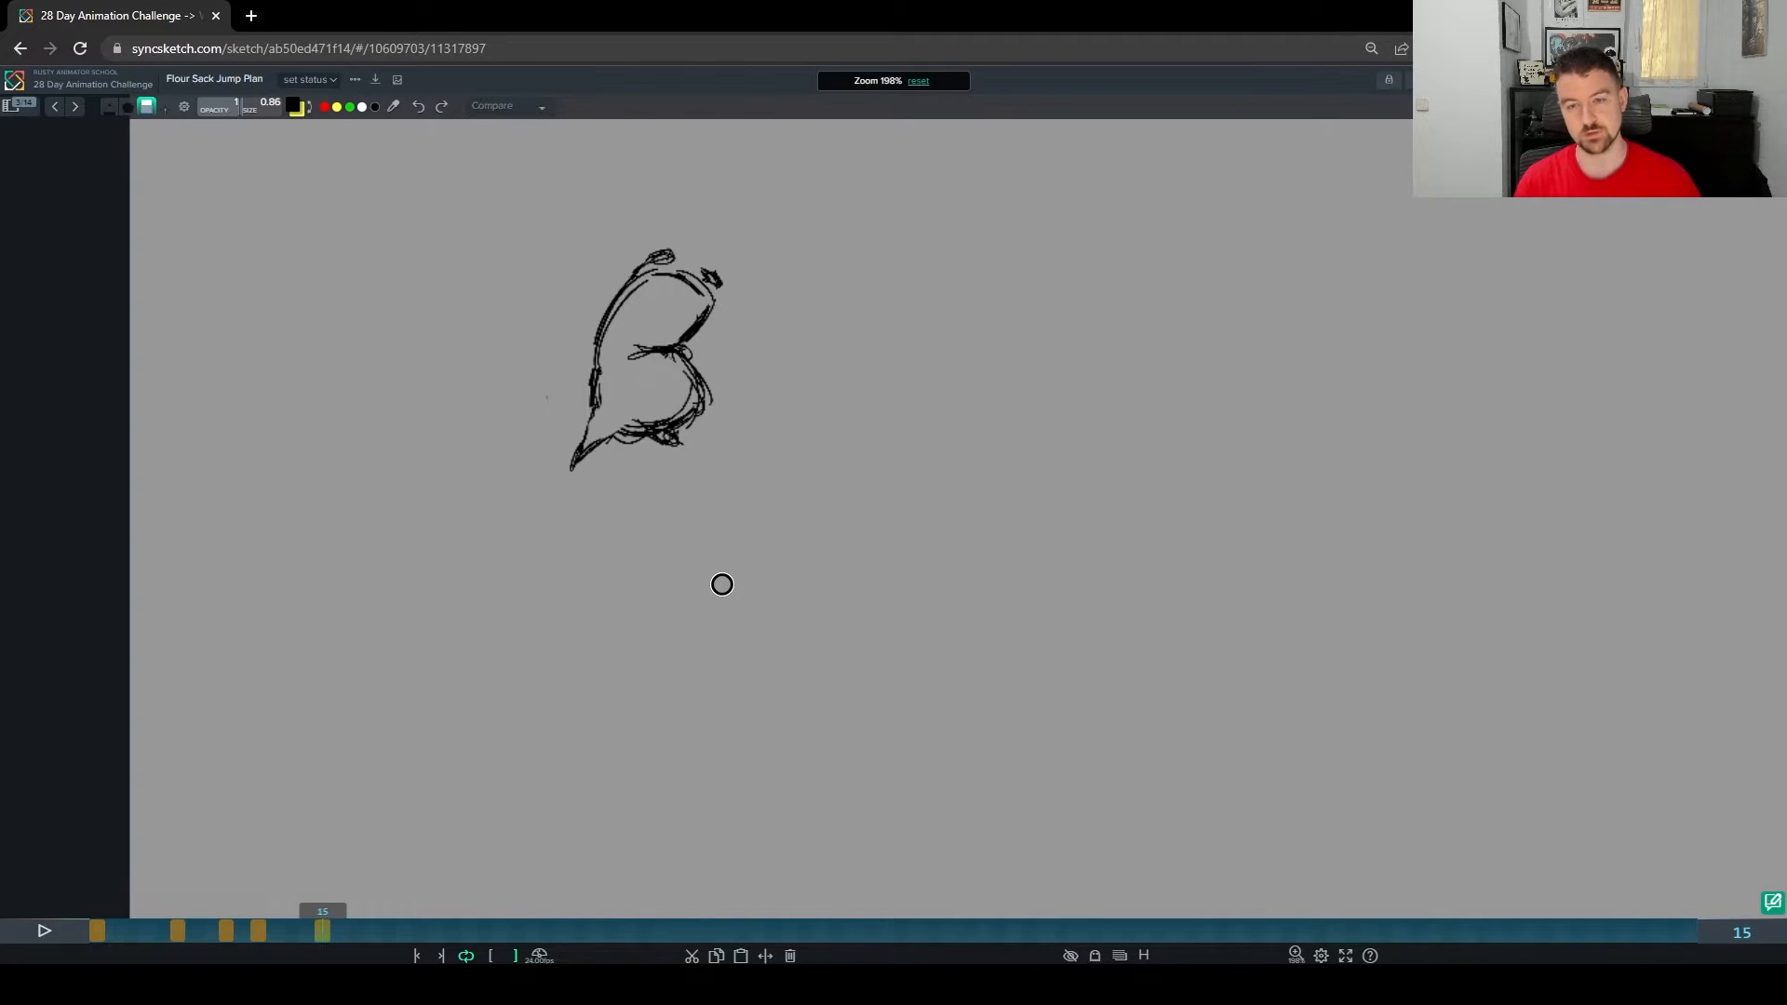
key(Left)
key(Left)
key(Left)
key(Left)
key(Left)
key(Left)
key(Right)
key(Right)
key(Right)
key(Right)
key(Right)
key(Right)
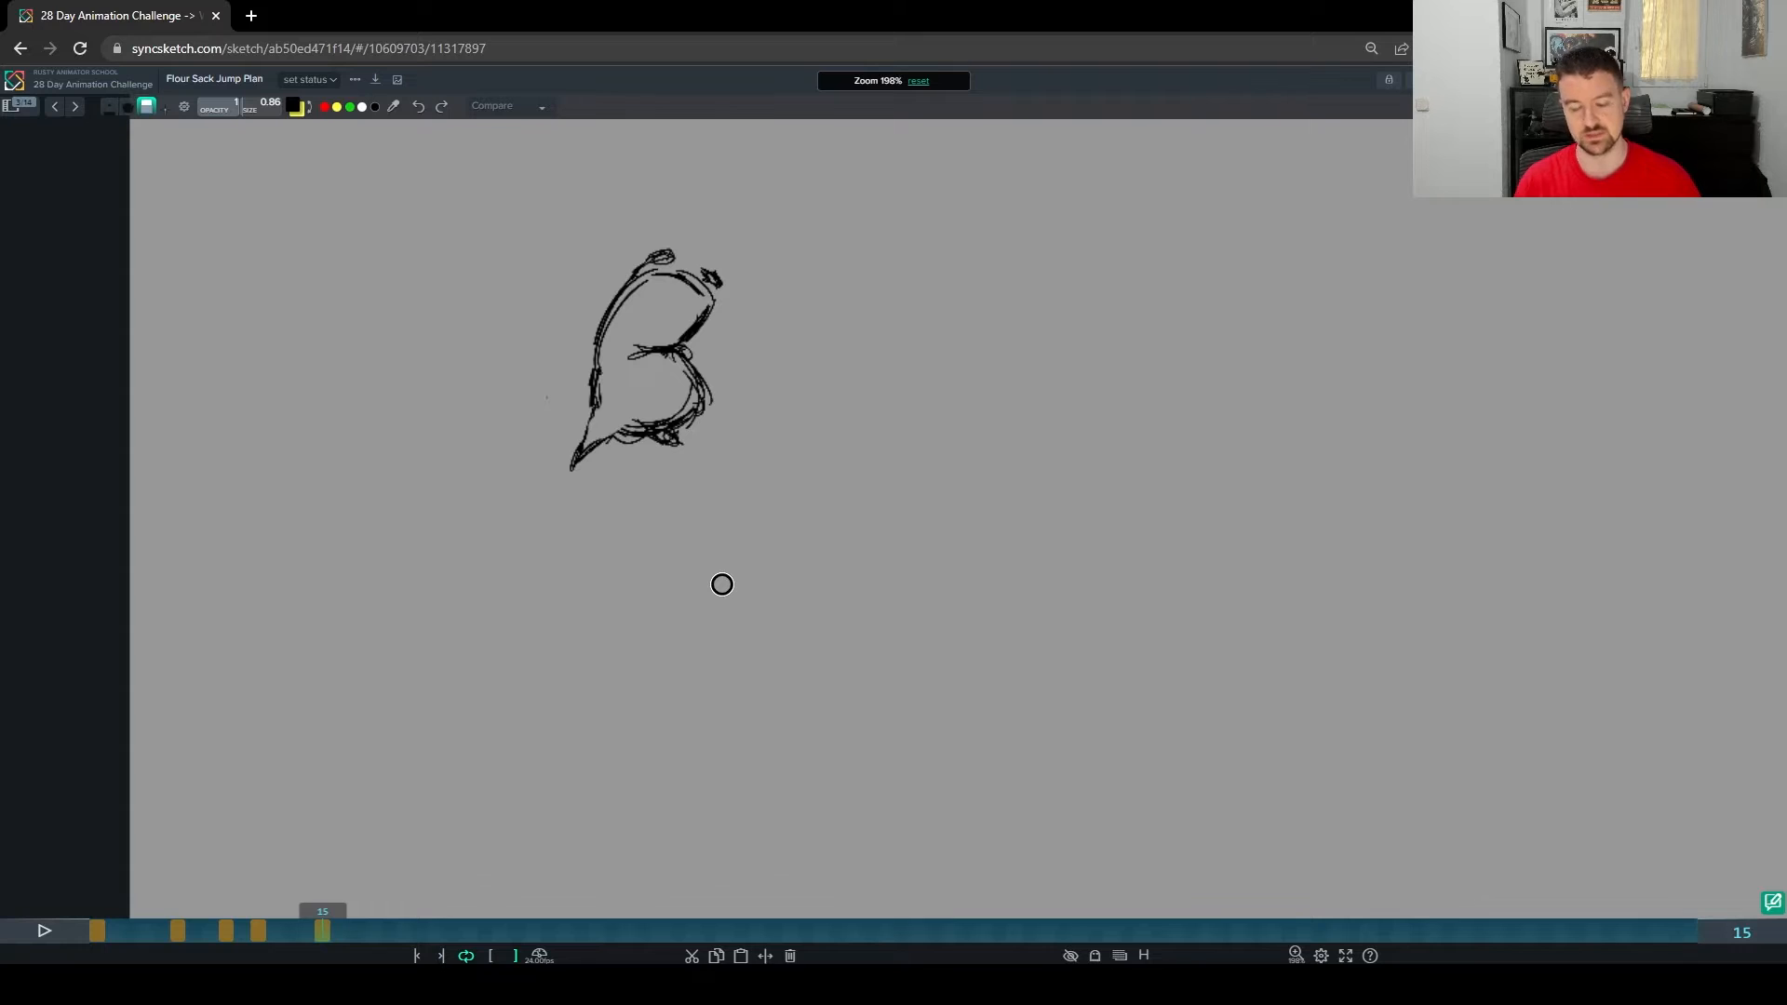
key(Left)
key(Left)
key(Left)
key(Left)
key(Left)
key(Left)
key(Left)
key(Left)
key(Left)
key(Right)
key(Right)
key(Right)
key(Right)
key(Right)
key(Right)
key(Right)
key(Right)
key(Right)
key(Left)
key(Left)
key(Left)
key(Left)
key(Left)
key(Left)
key(Left)
key(Left)
key(Left)
key(Right)
key(Right)
key(Right)
key(Right)
key(Right)
key(Right)
key(Right)
key(Right)
key(Right)
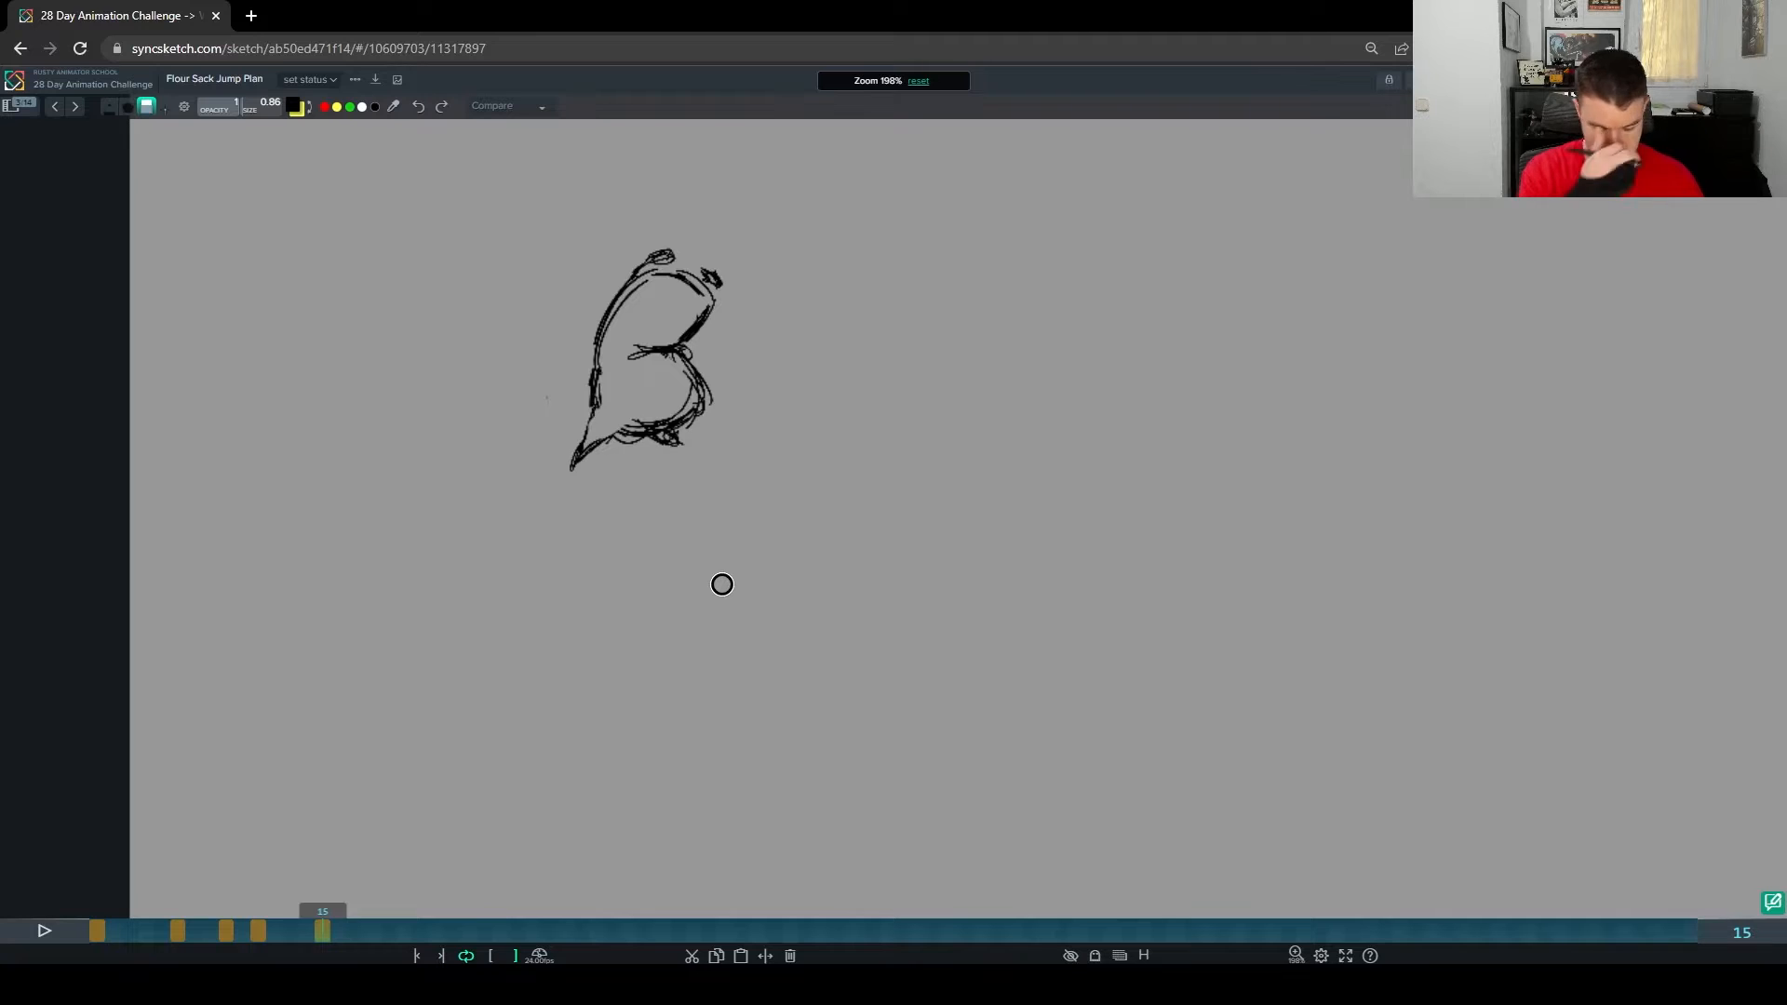
Step: On frame 19, with onion skinning on, draw the stretched landing sack's long diagonal side and the pointed foot at its lower end
key(Right)
key(Right)
key(Right)
key(Right)
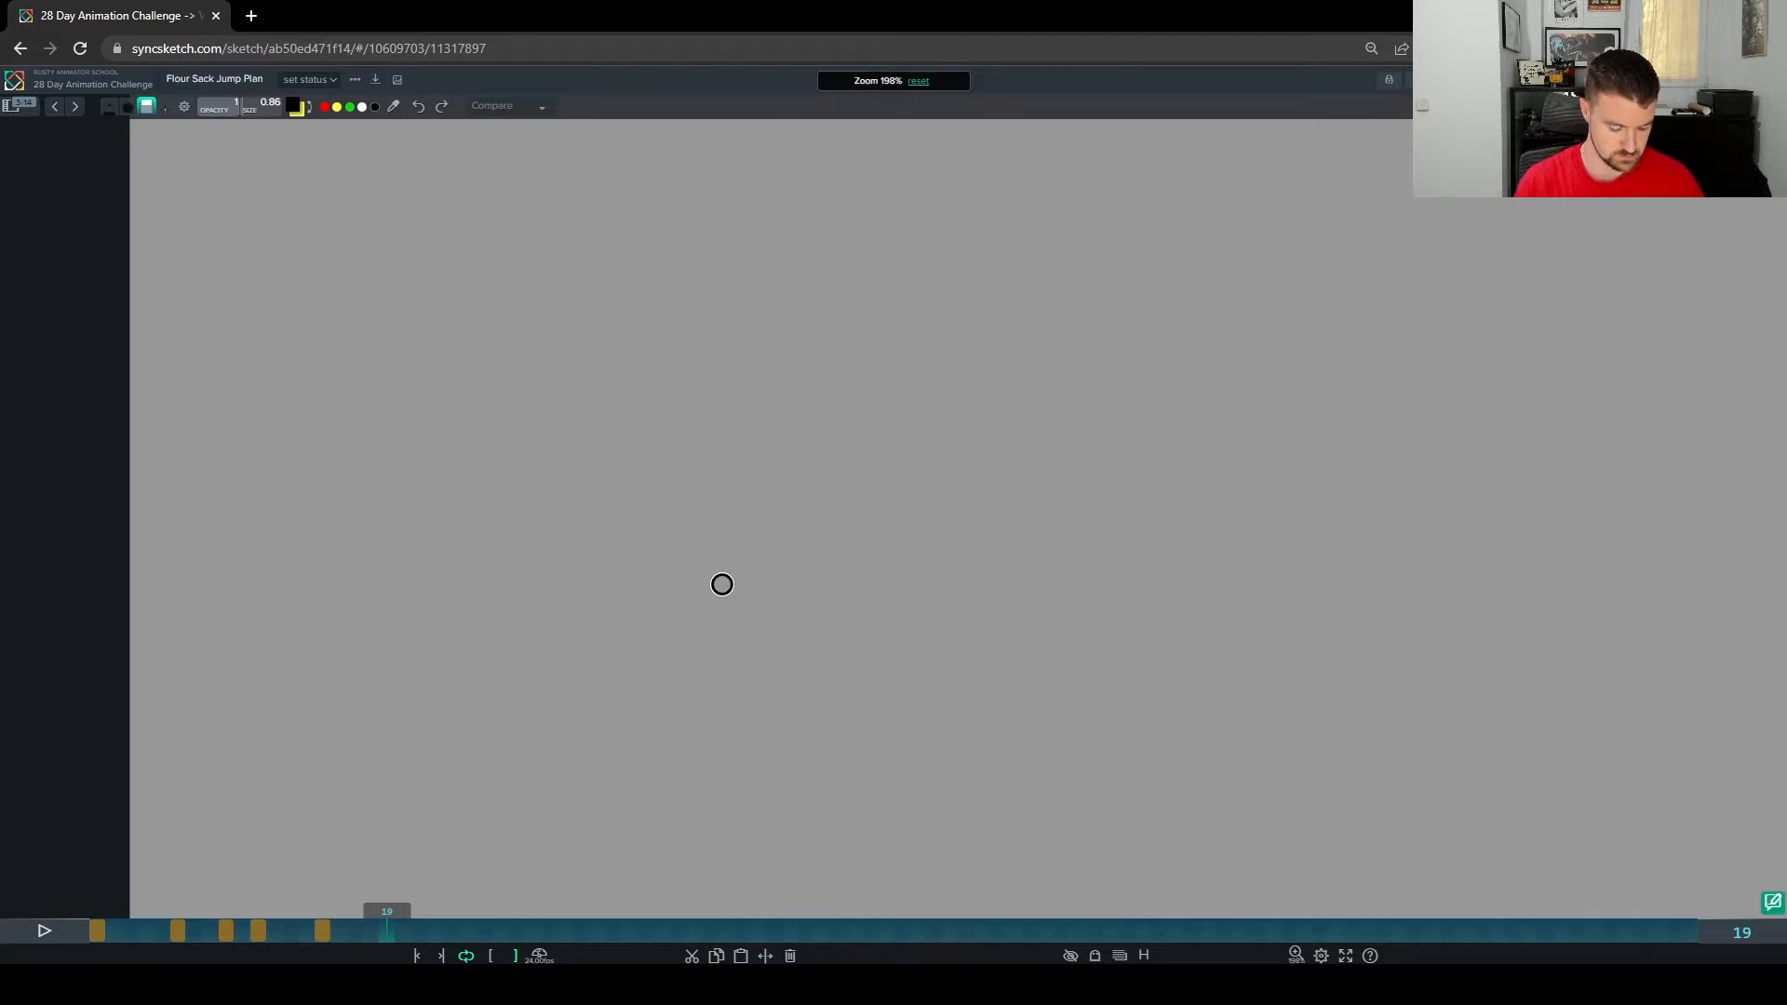
key(g)
key(g)
key(g)
key(b)
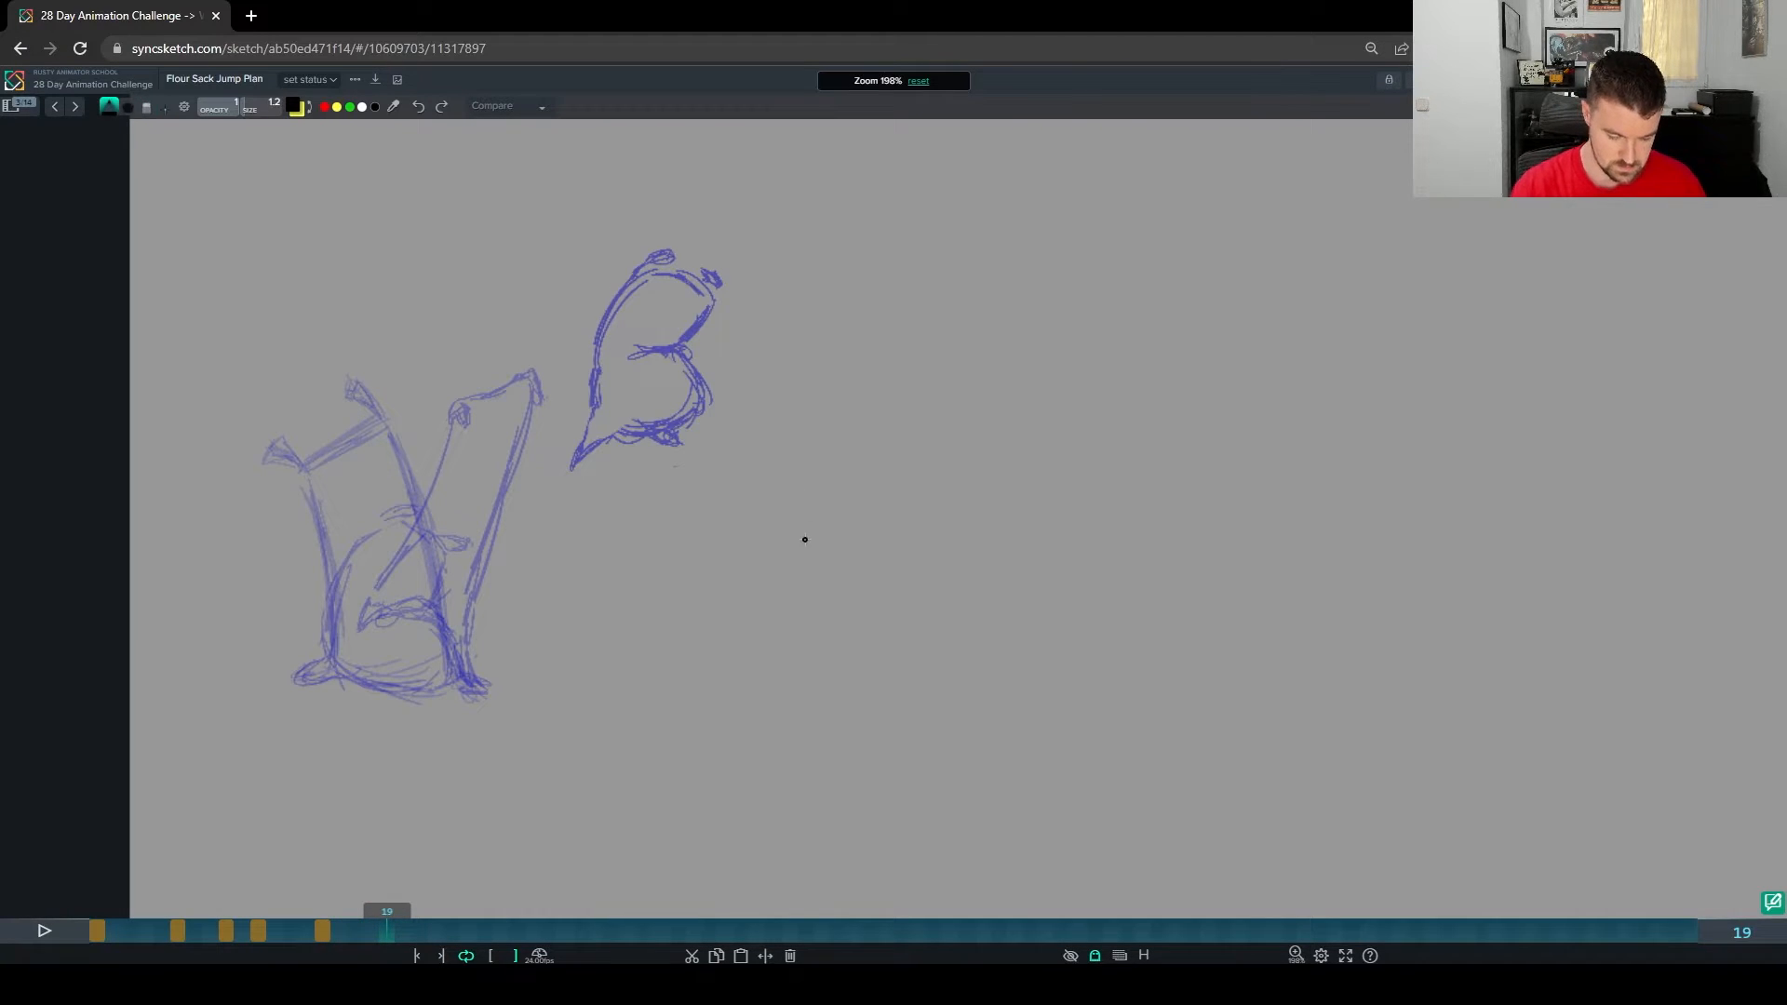
mouse_move(758, 456)
mouse_down()
mouse_move(829, 627)
mouse_move(781, 523)
mouse_up()
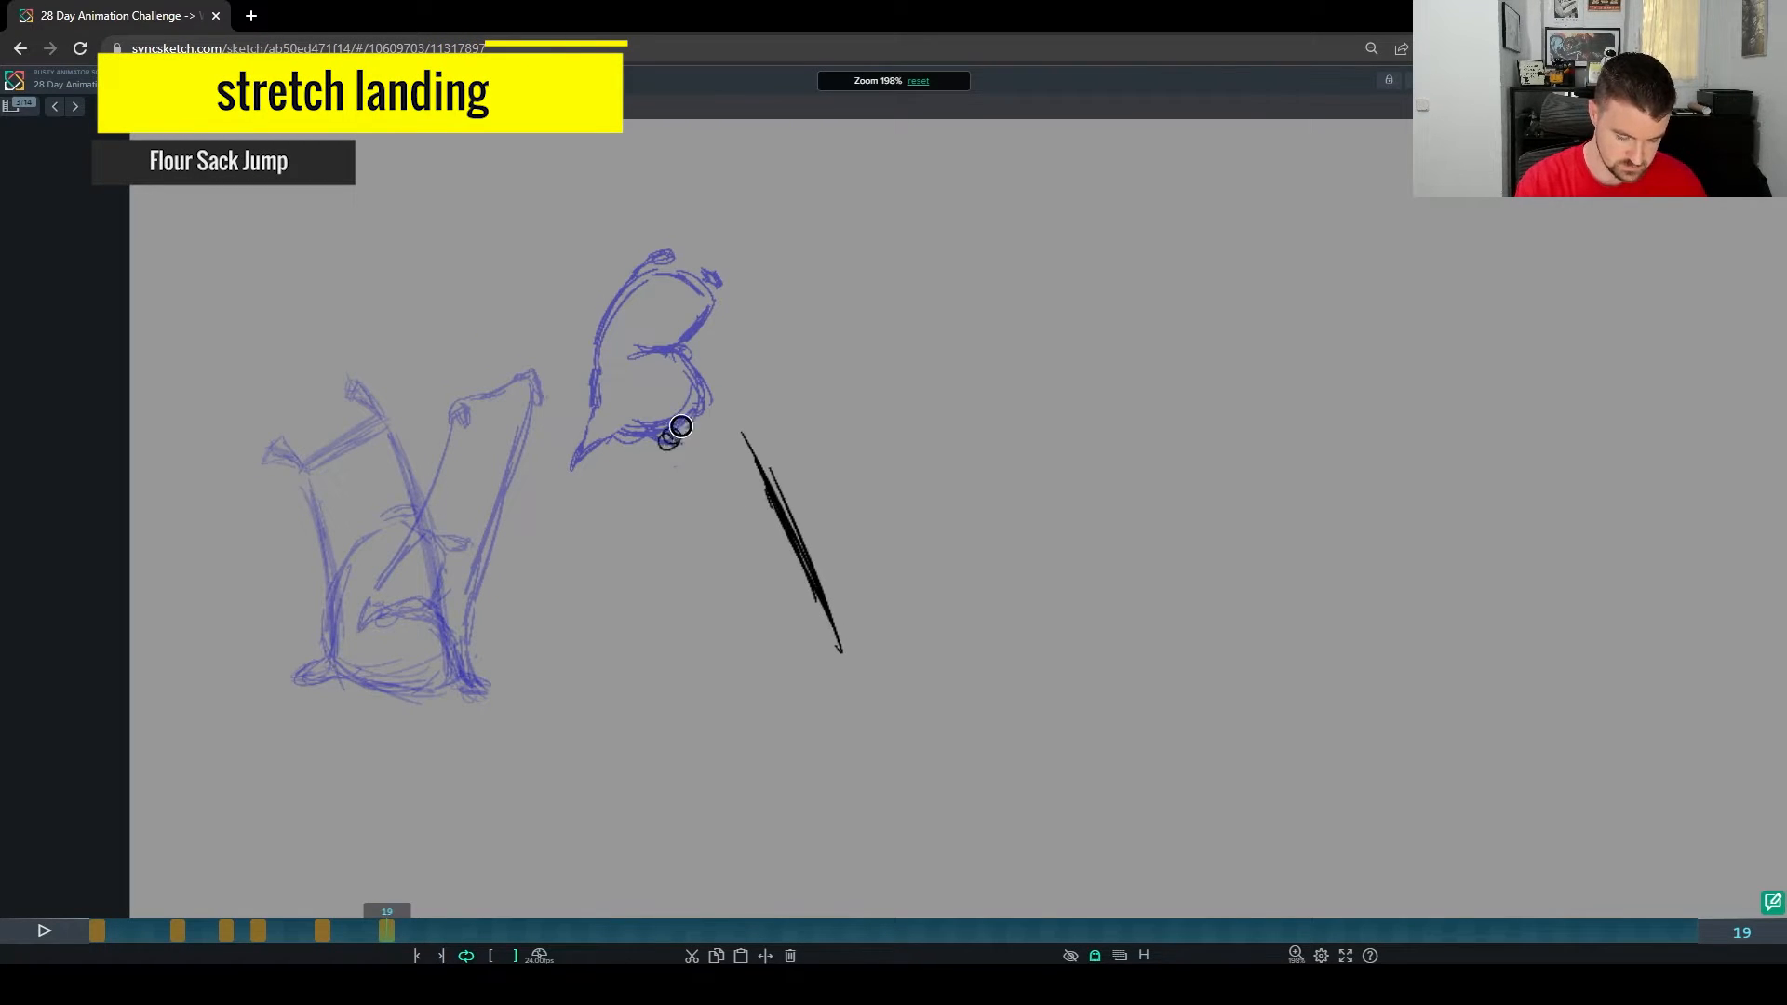
drag(825, 607, 865, 677)
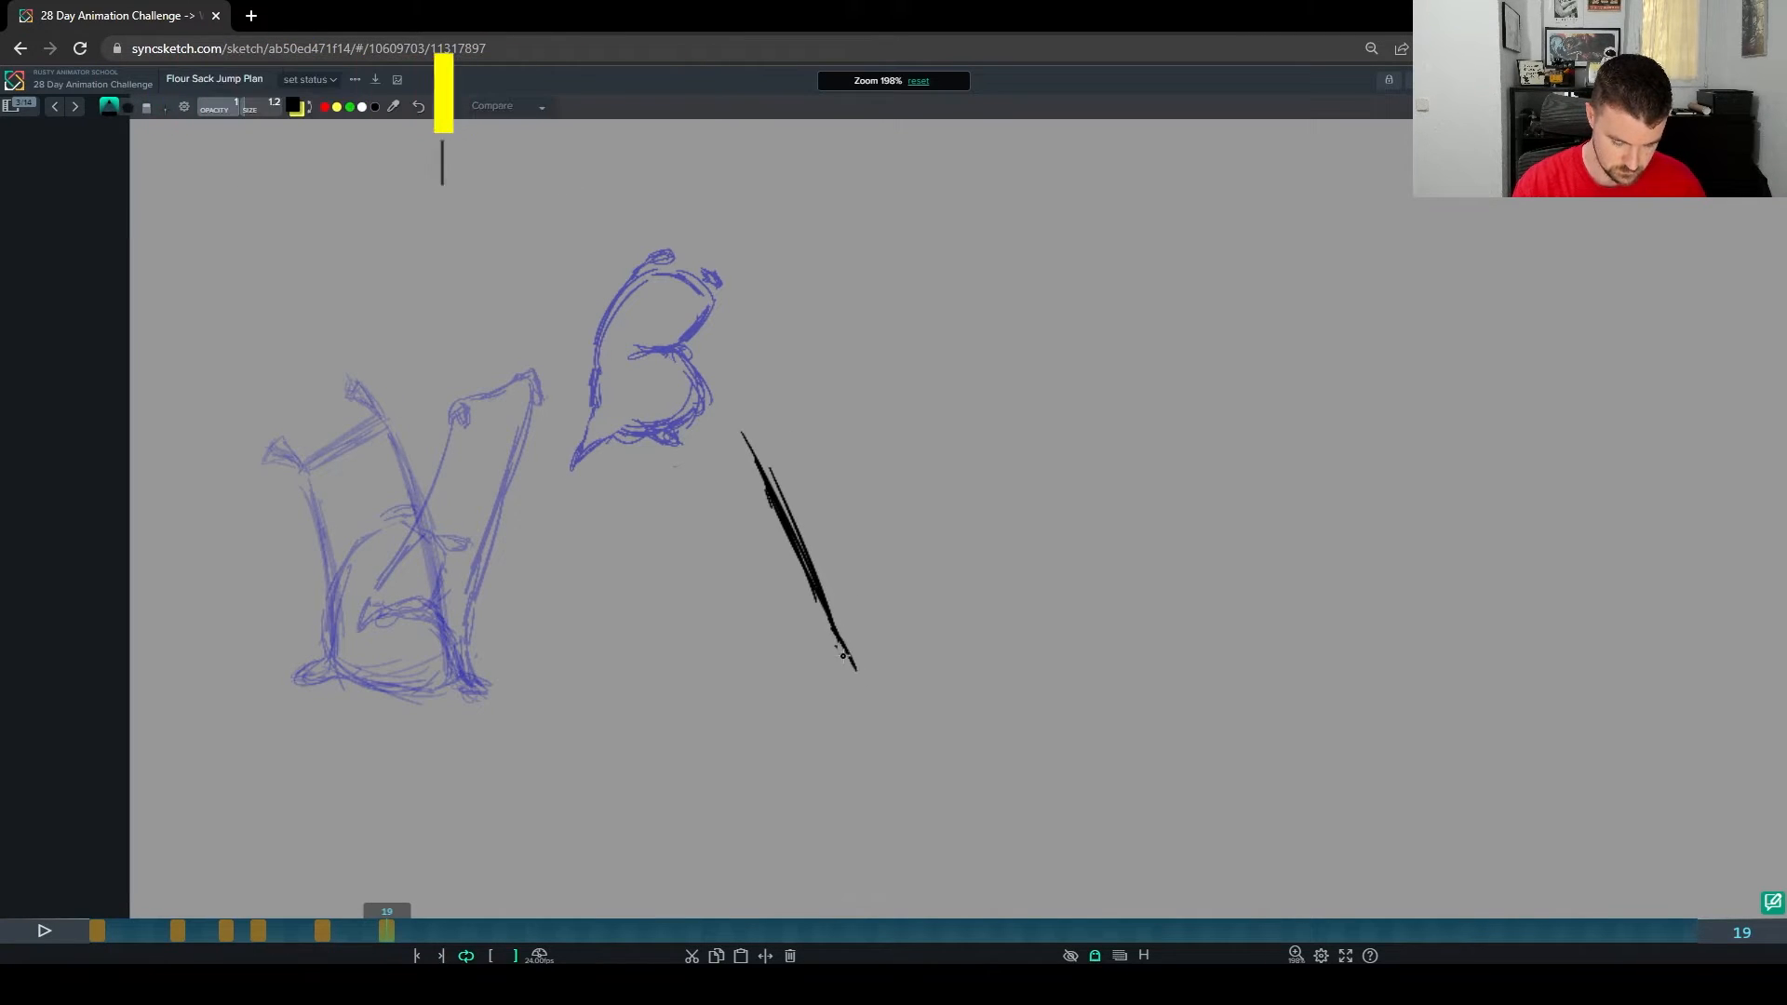
drag(819, 625, 840, 646)
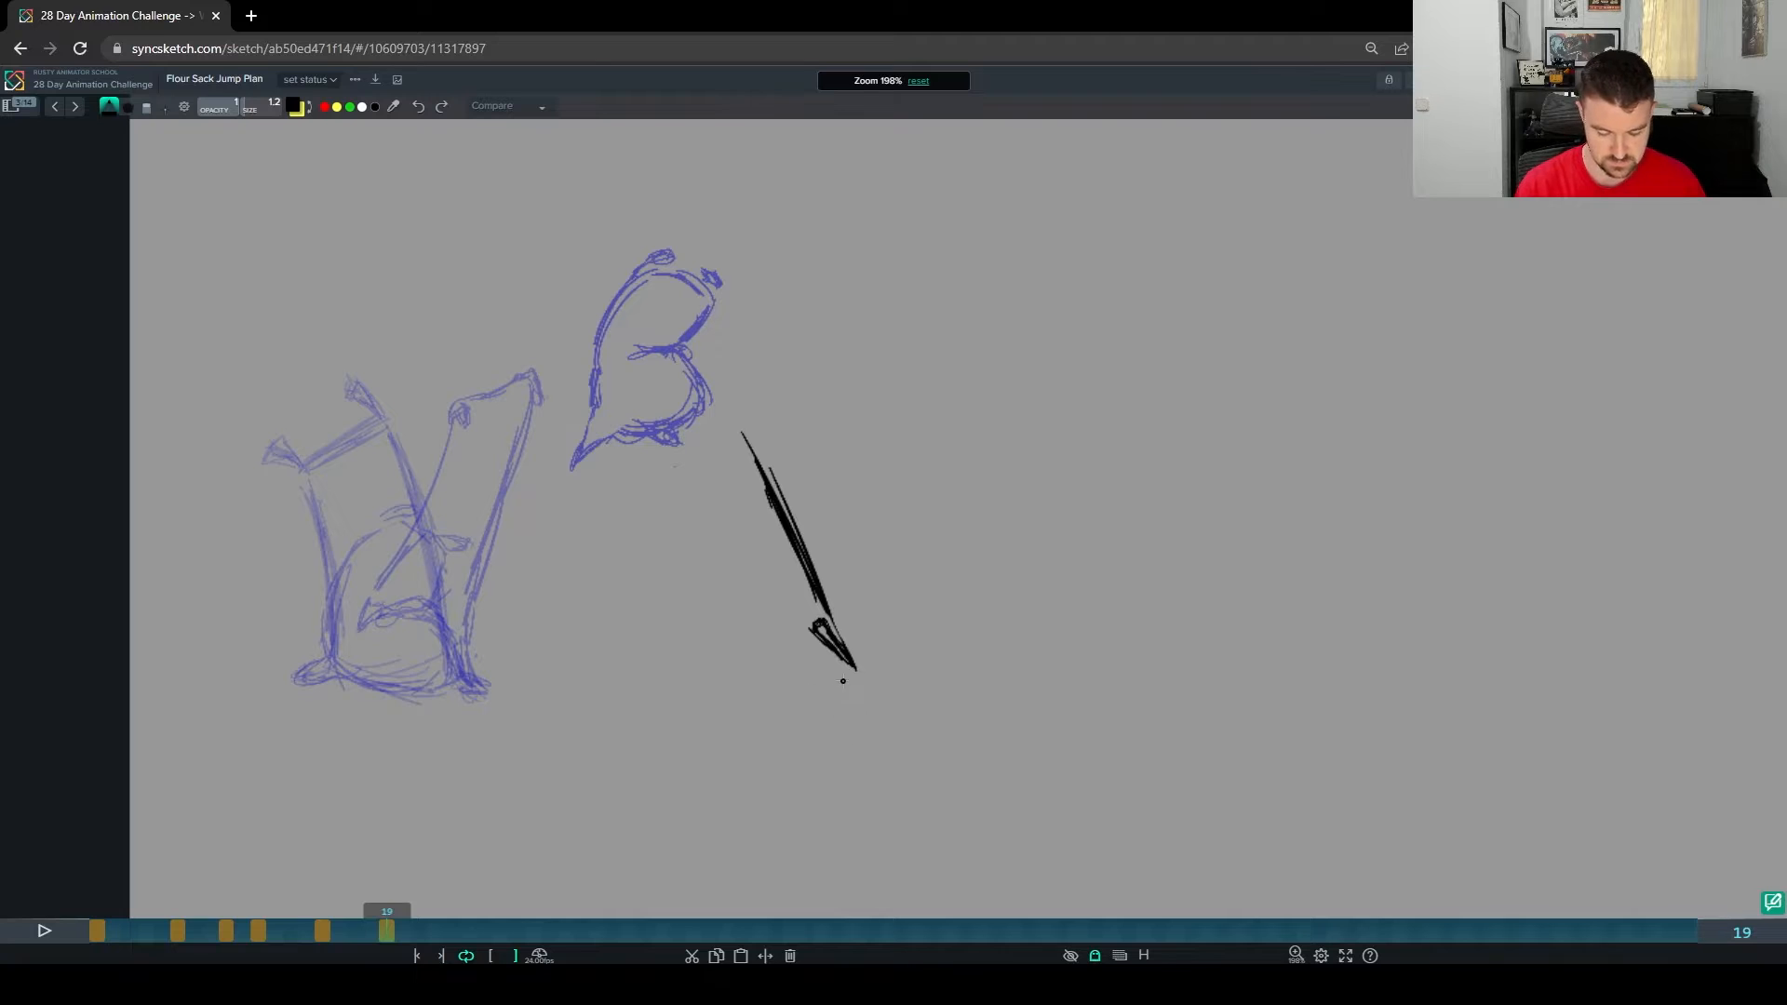
Step: On frame 19, rough in the stretched landing sack's top edge, front side and short bottom edge rising from the foot
drag(834, 674, 851, 676)
mouse_move(806, 403)
mouse_down()
mouse_move(744, 435)
mouse_move(811, 400)
mouse_move(756, 427)
mouse_up()
key(e)
key(b)
mouse_move(784, 398)
mouse_down()
mouse_move(745, 430)
mouse_move(785, 398)
mouse_up()
mouse_move(805, 406)
mouse_down()
mouse_move(901, 627)
mouse_move(875, 515)
mouse_move(865, 672)
mouse_move(871, 581)
mouse_up()
key(e)
key(b)
Step: Erase the rough front side of the stretched sack and sketch a small tuft at its upper back corner
key(e)
drag(869, 514, 876, 548)
key(b)
mouse_move(752, 422)
mouse_down()
mouse_move(788, 380)
mouse_move(758, 415)
mouse_up()
key(e)
key(b)
Step: Sketch temporary lines of action over the take-off, mid-air and landing poses, and erase them
drag(679, 459, 756, 607)
mouse_move(676, 452)
mouse_down()
mouse_move(760, 629)
mouse_move(677, 456)
mouse_move(796, 402)
mouse_up()
key(e)
key(b)
drag(560, 402, 446, 636)
drag(601, 278, 593, 479)
drag(646, 370, 744, 605)
key(e)
mouse_move(530, 571)
mouse_down()
mouse_move(514, 539)
mouse_move(602, 491)
mouse_move(540, 641)
mouse_up()
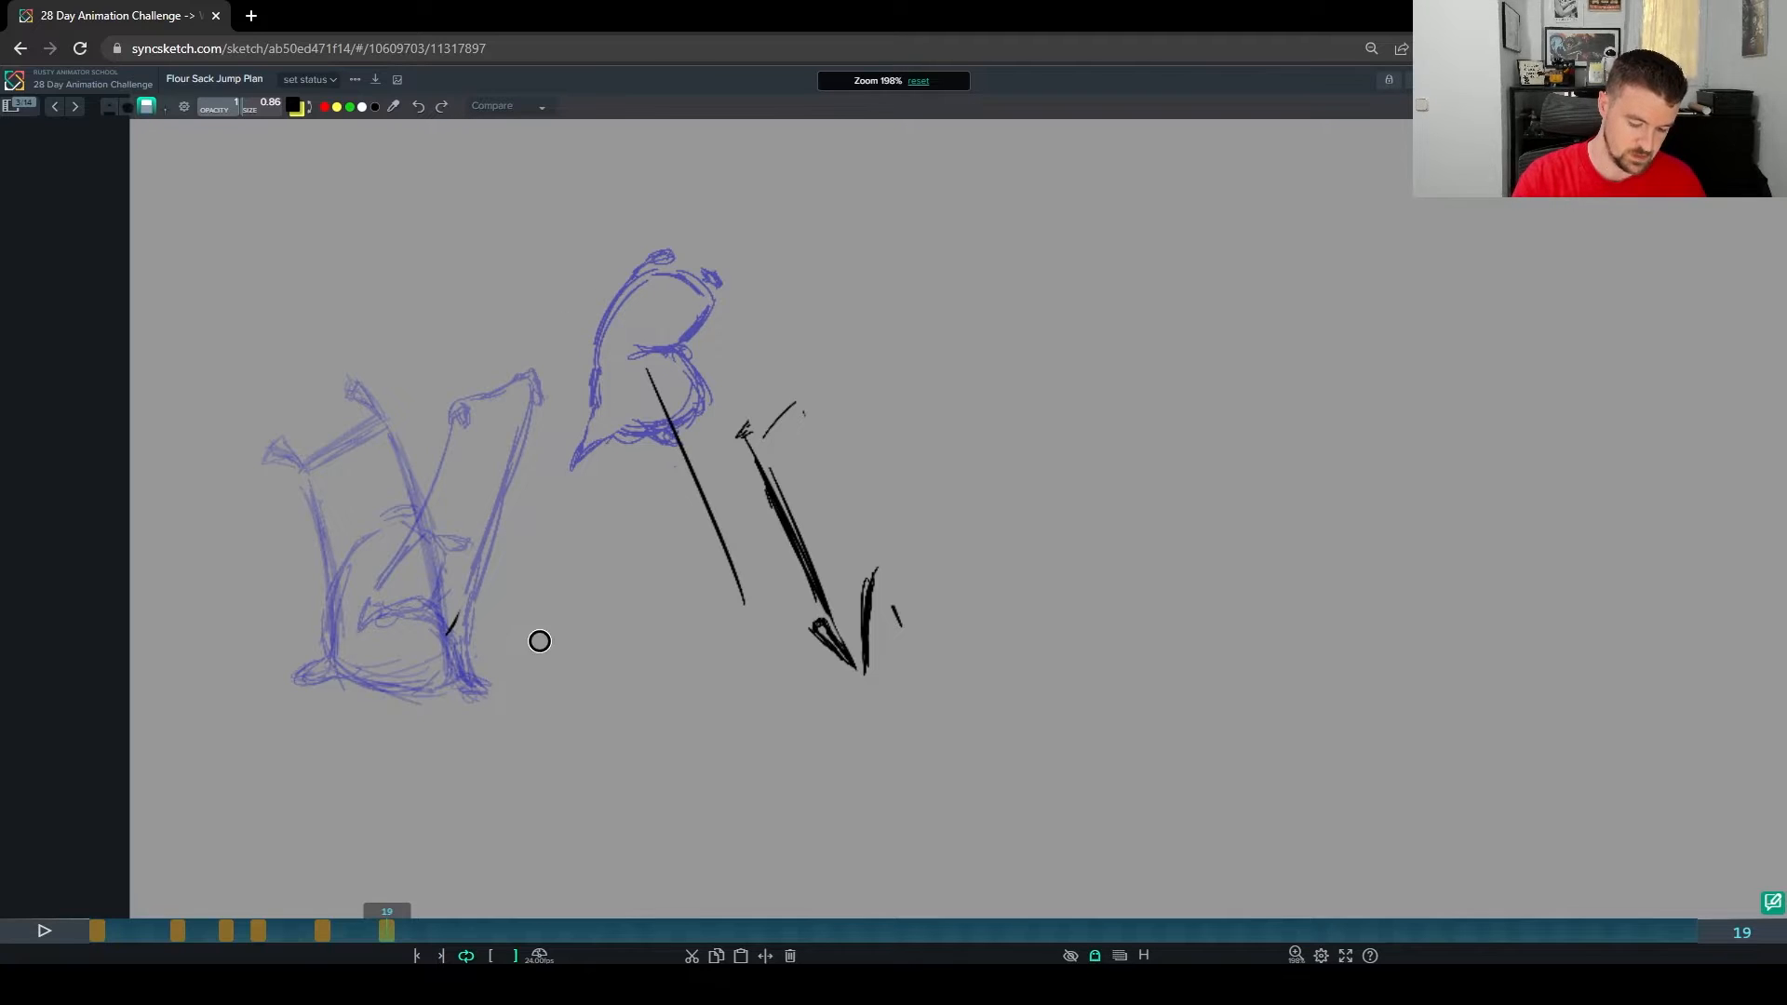
mouse_move(559, 471)
mouse_down()
mouse_move(793, 395)
mouse_move(748, 436)
mouse_move(745, 418)
mouse_move(750, 437)
mouse_move(735, 402)
mouse_move(745, 439)
mouse_up()
Step: Draw the stretched sack's long front side on frame 19, with pointed tufts at both top corners and a small front foot
key(b)
key(e)
key(b)
key(e)
key(b)
drag(763, 365, 840, 496)
drag(778, 400, 875, 561)
key(e)
key(b)
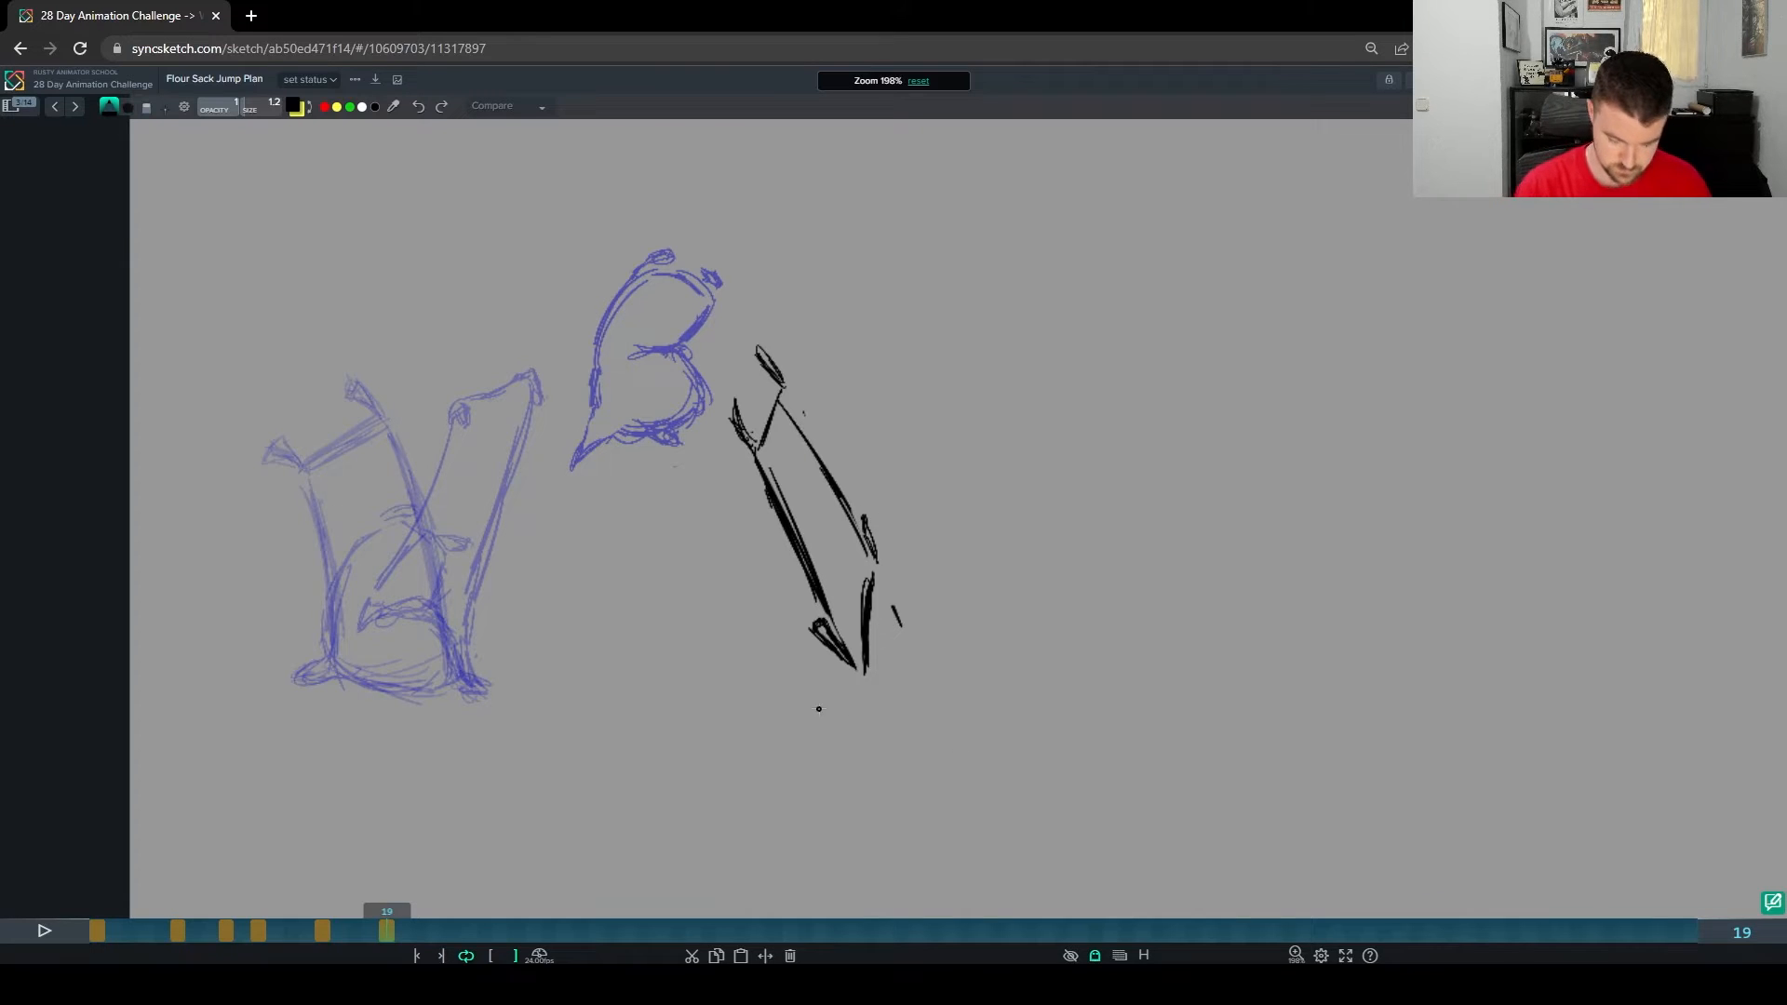
Step: Erase the pointed lower foot and redraw it slightly lower, extending the sack's back side down to it
key(e)
mouse_move(849, 662)
mouse_down()
mouse_move(832, 629)
mouse_move(858, 685)
mouse_up()
key(b)
drag(829, 616, 870, 694)
key(g)
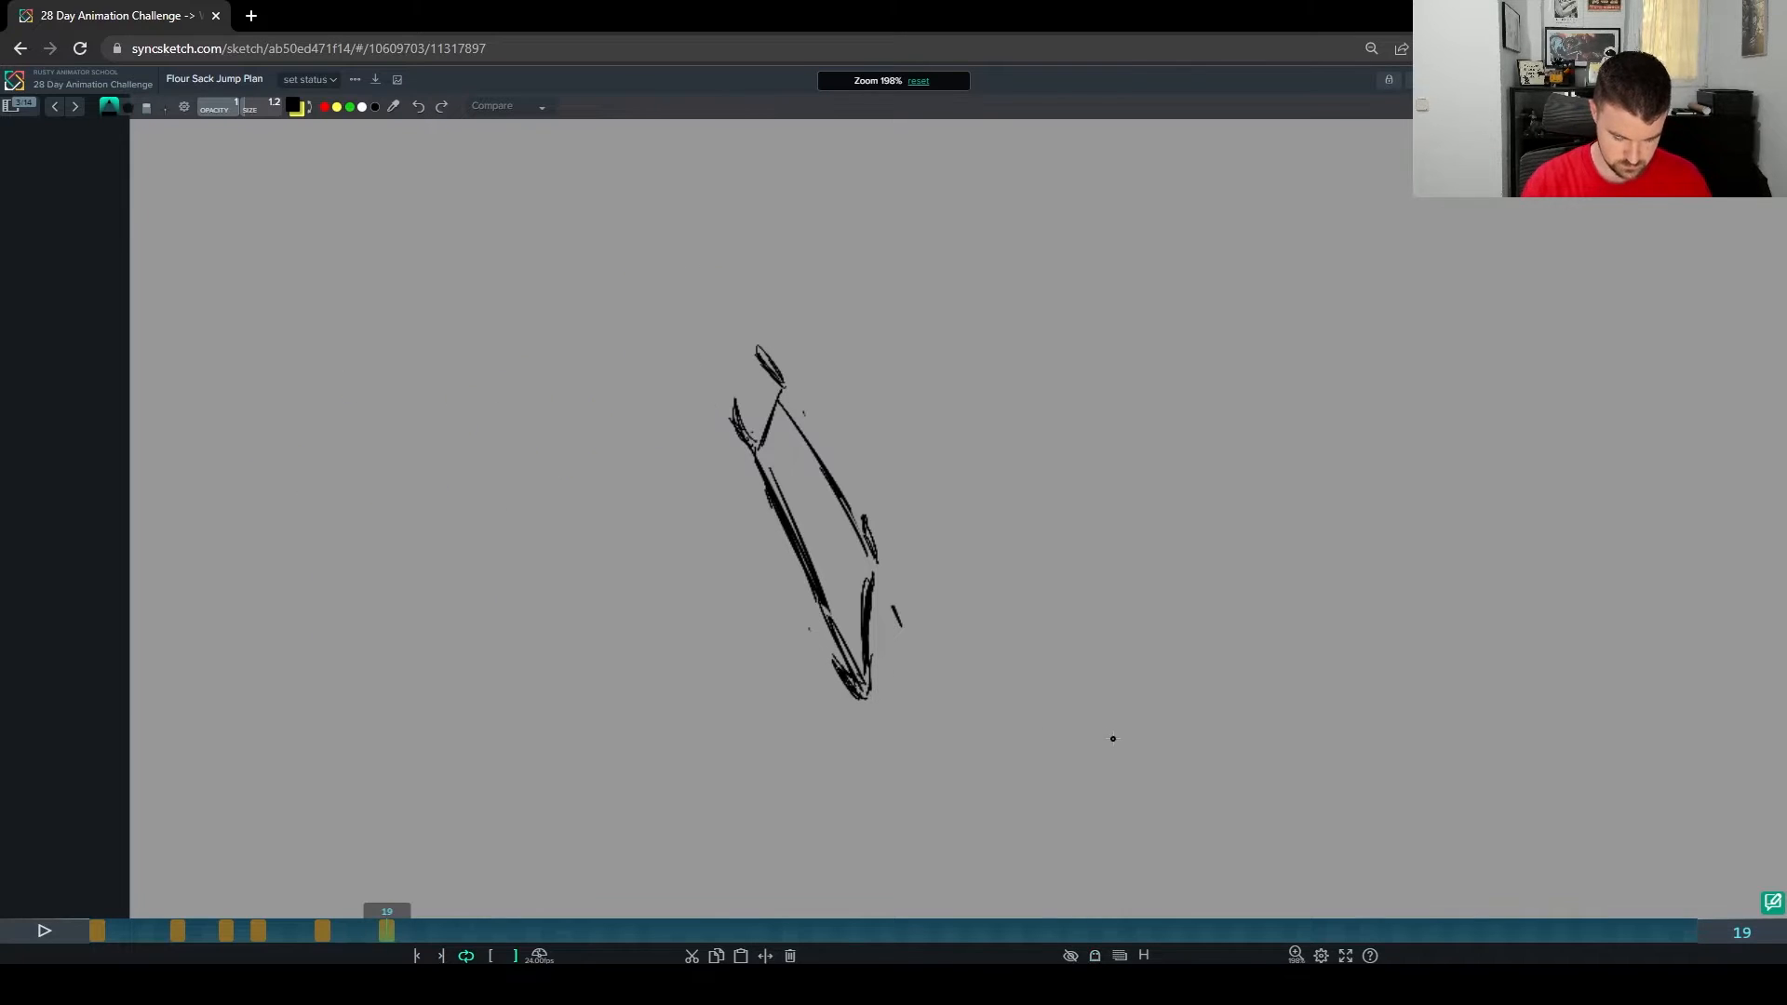
Step: On frame 21, with onion skinning on, draw the squashed landing sack's curved back and rounded, forward-bending top
key(space)
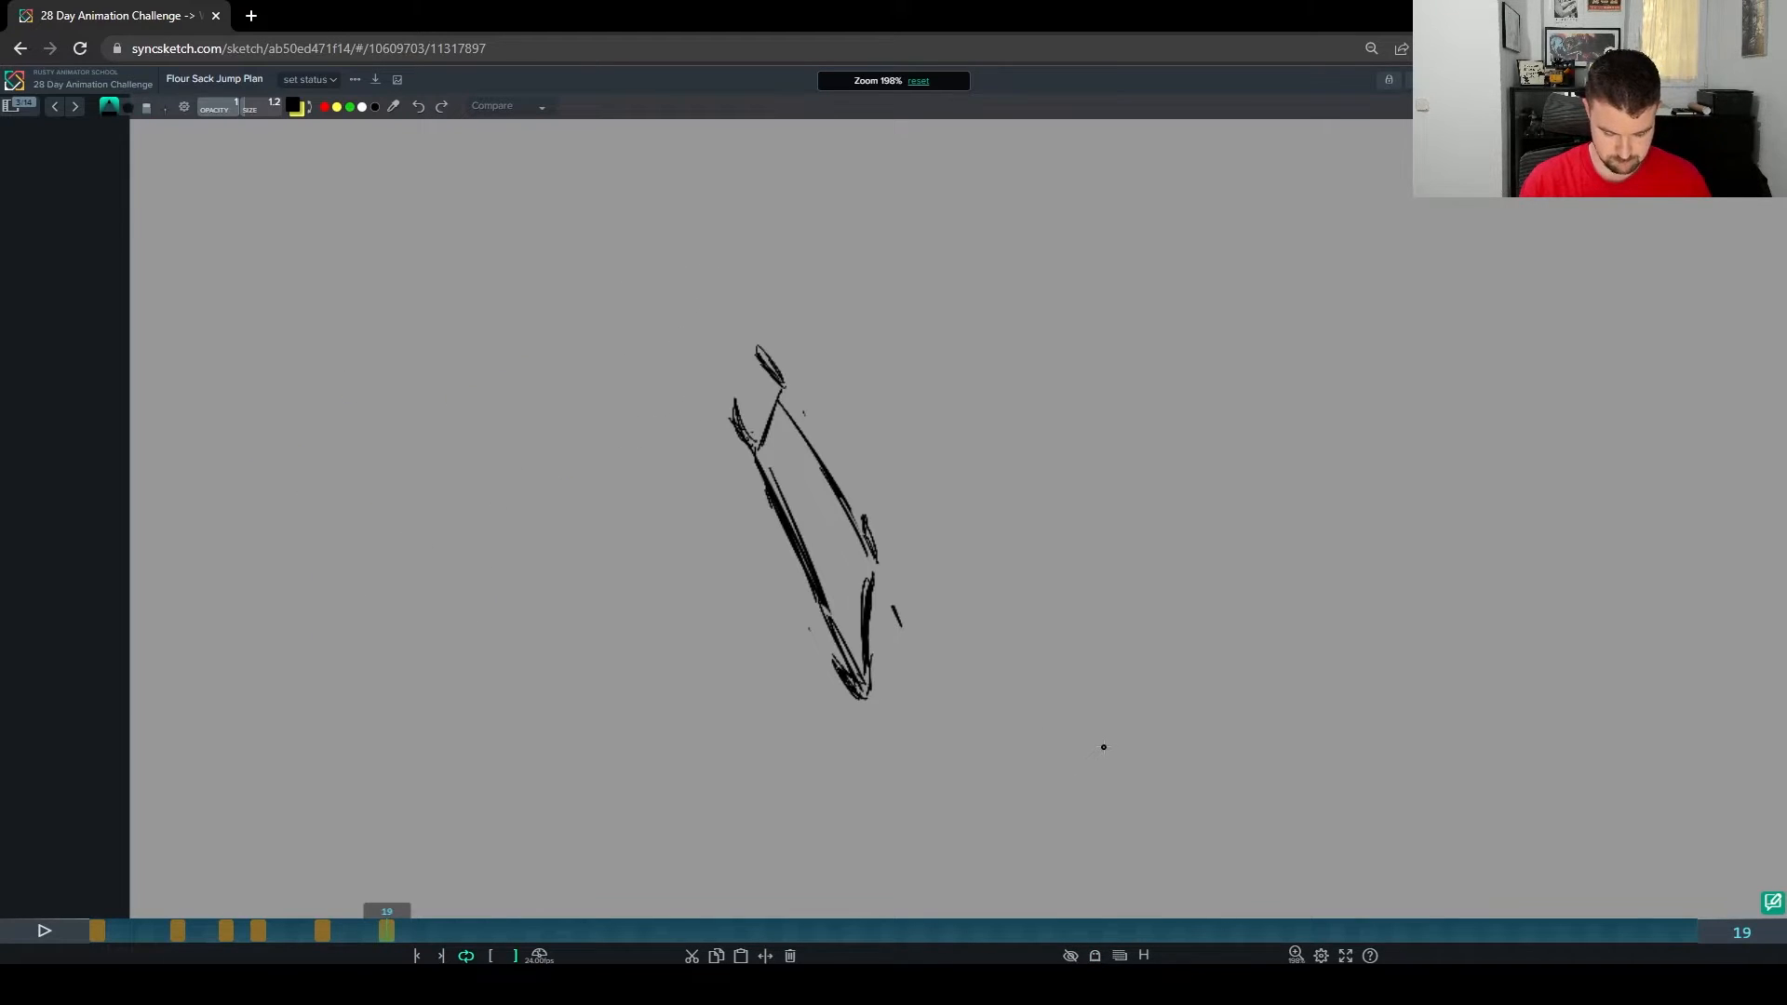
key(Right)
key(Right)
key(g)
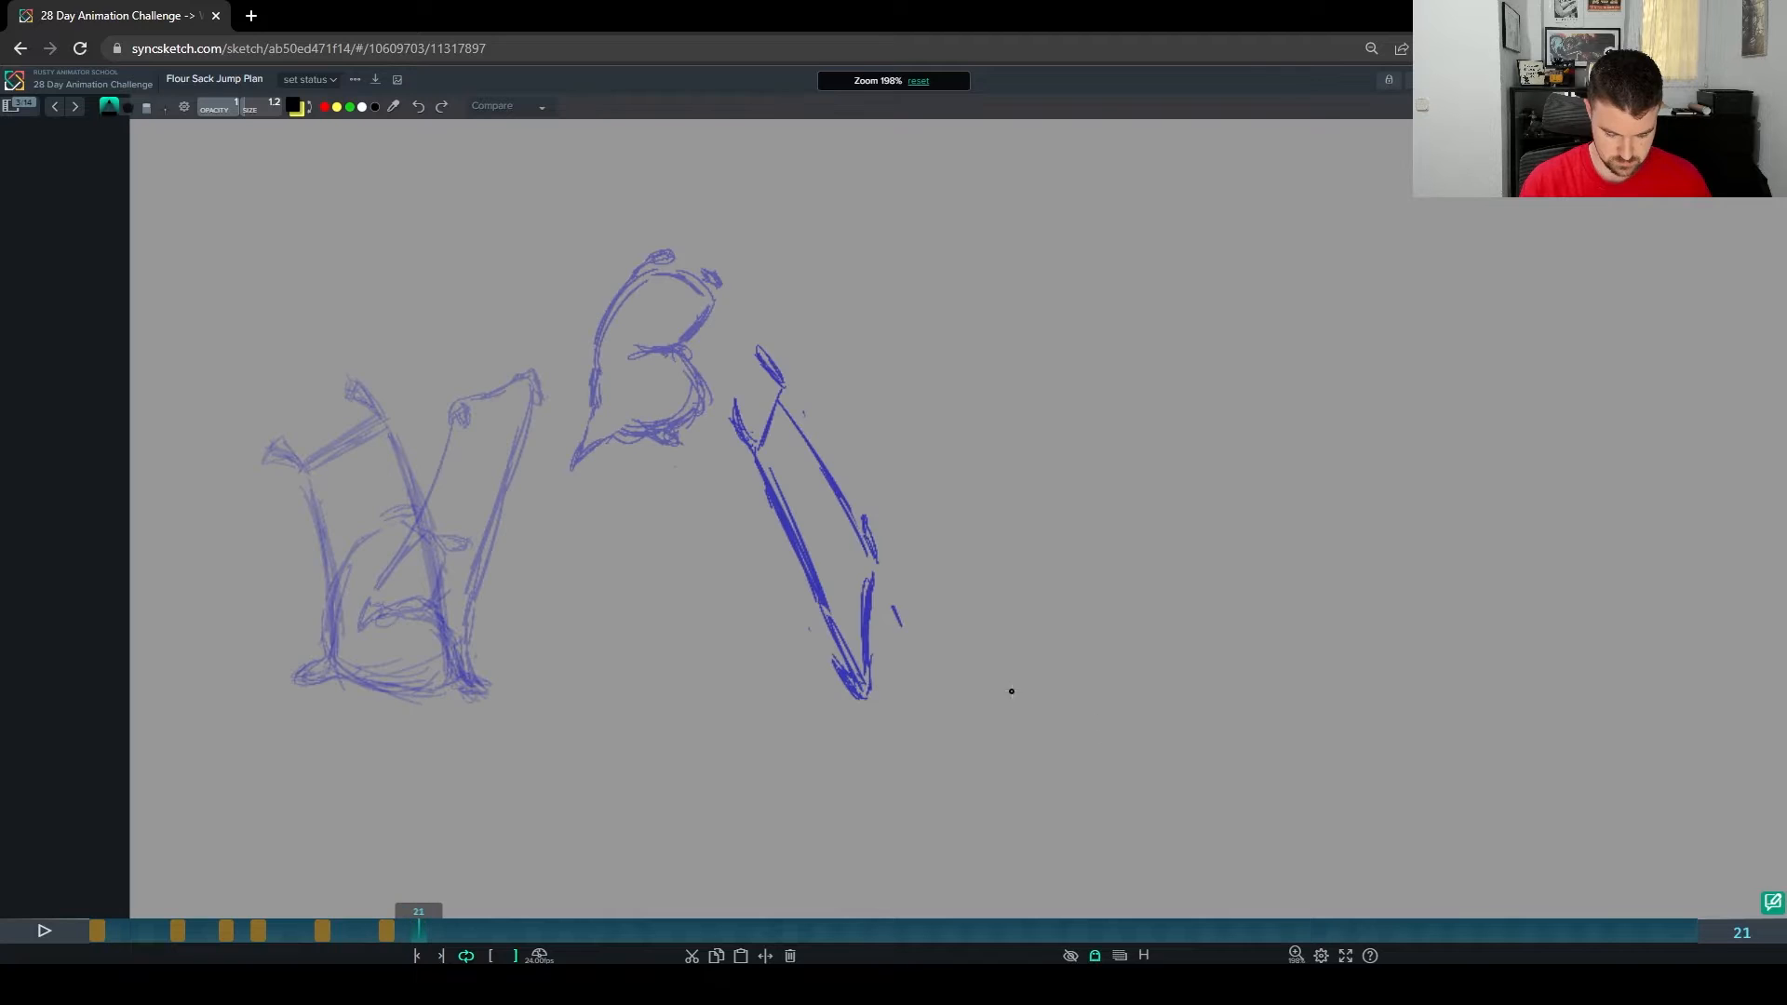
mouse_move(904, 514)
mouse_down()
mouse_move(858, 613)
mouse_move(884, 545)
mouse_move(936, 515)
mouse_move(964, 526)
mouse_move(954, 583)
mouse_up()
key(ctrl+z)
key(ctrl+z)
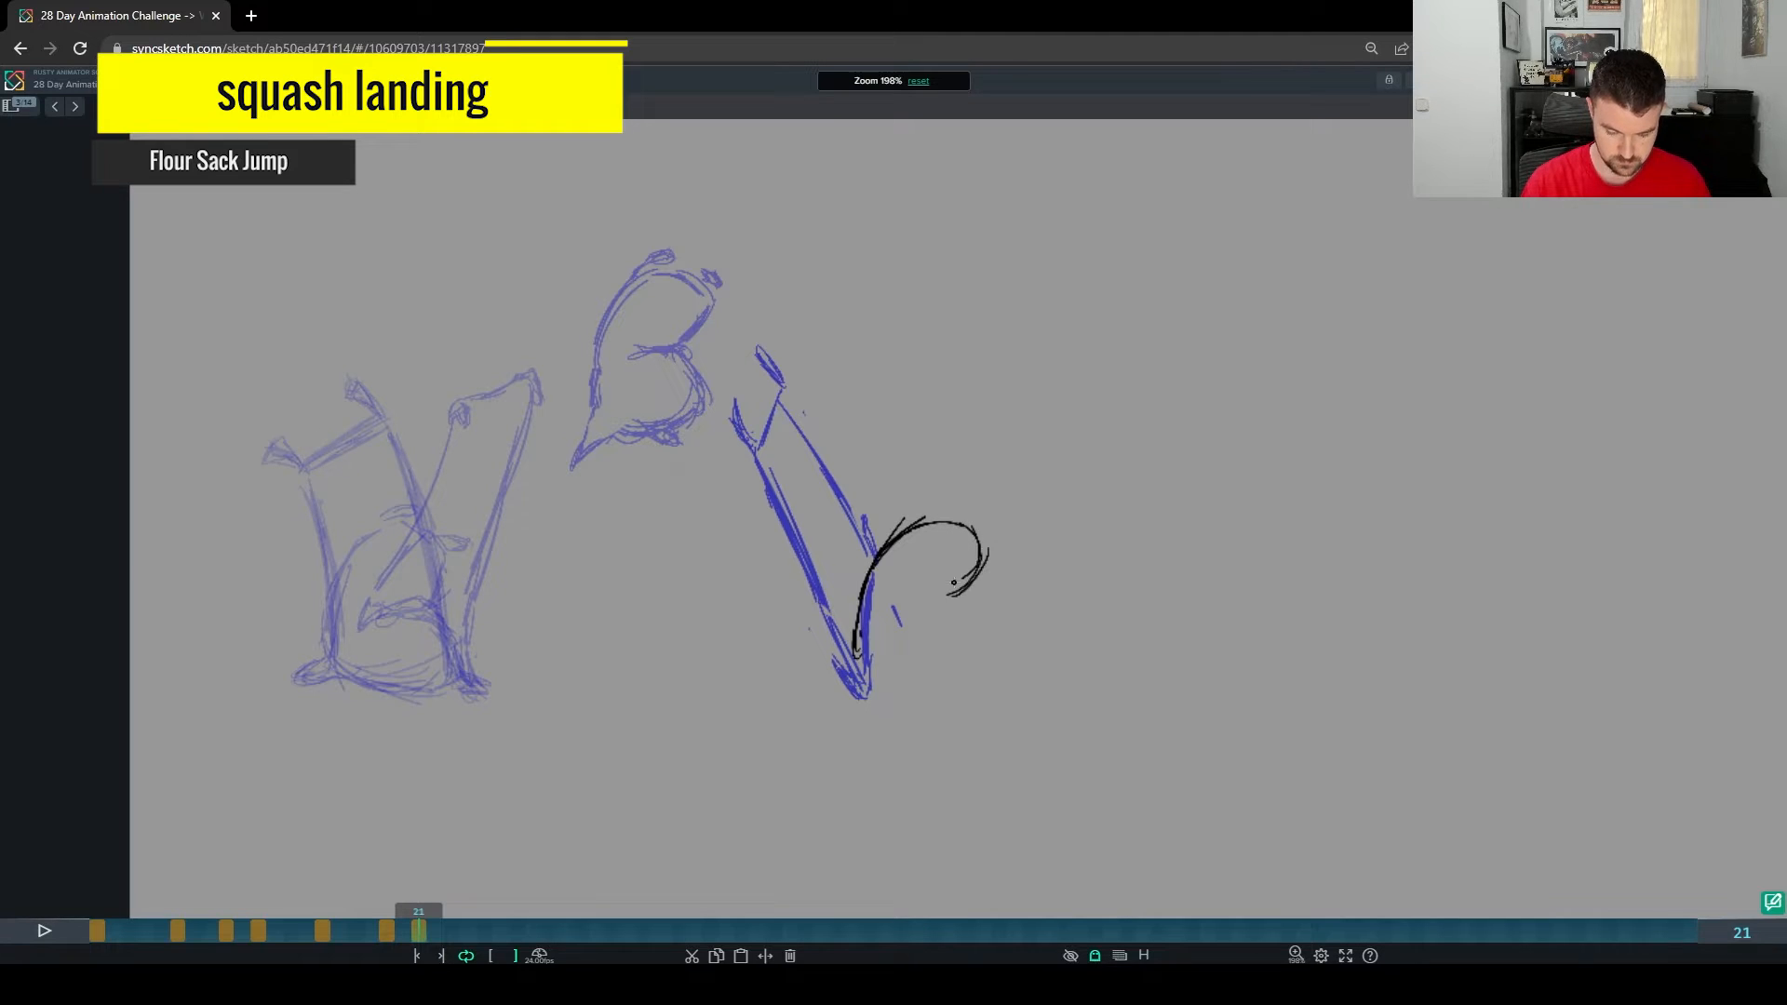
drag(908, 527, 979, 527)
mouse_move(963, 525)
mouse_down()
mouse_move(976, 548)
mouse_move(937, 594)
mouse_up()
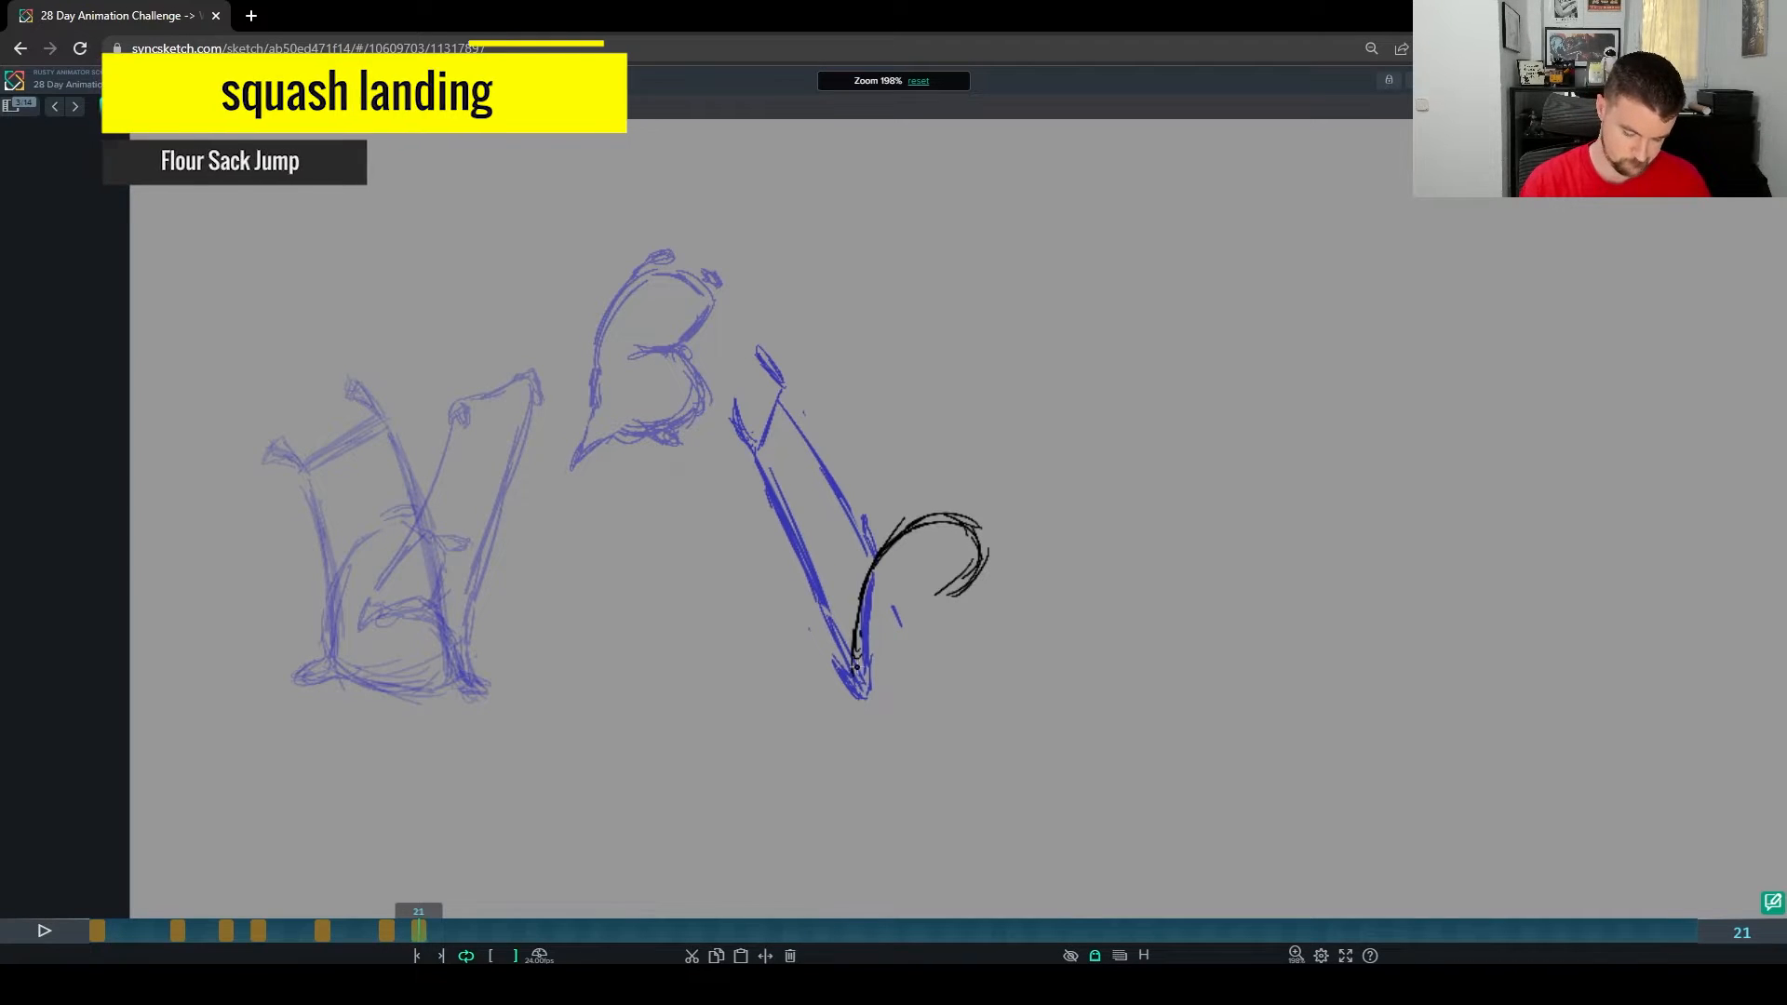
Step: Draw the squashed sack's bulging lower half, front fold and both planted feet, reworking the front contour
mouse_move(857, 643)
mouse_down()
mouse_move(859, 686)
mouse_move(826, 701)
mouse_move(868, 682)
mouse_up()
mouse_move(933, 614)
mouse_down()
mouse_move(971, 668)
mouse_move(873, 698)
mouse_move(966, 679)
mouse_move(878, 696)
mouse_up()
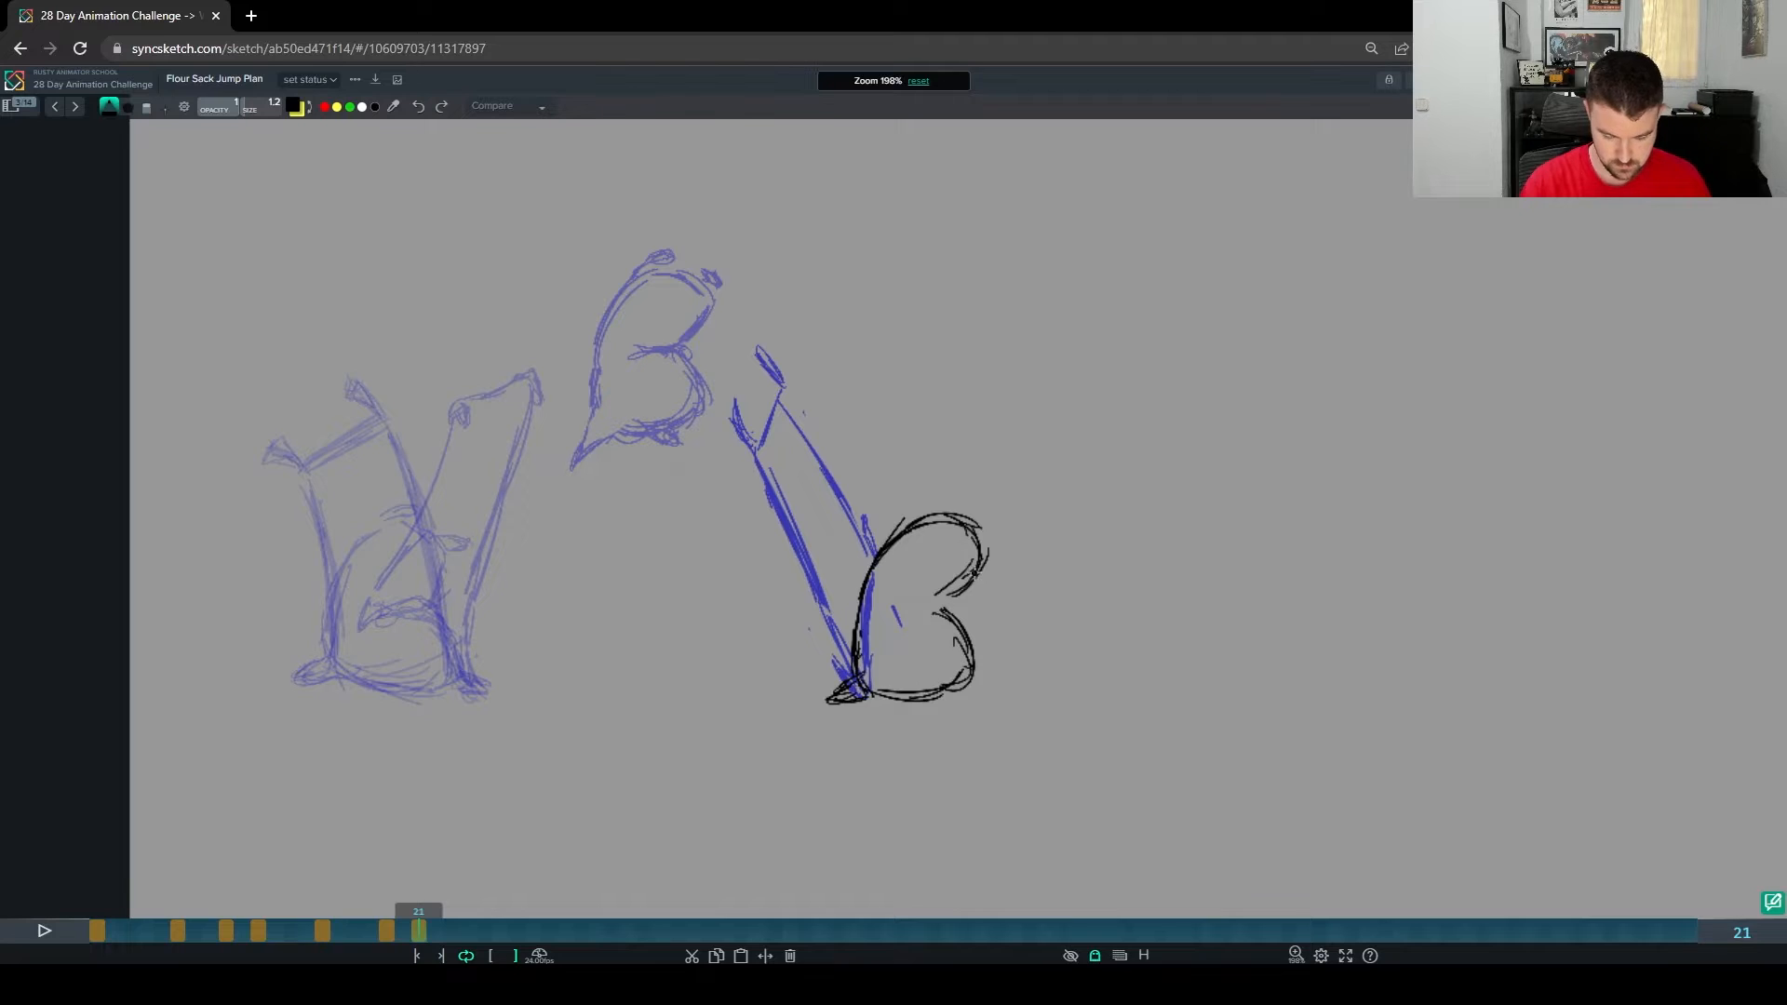
key(ctrl+z)
key(ctrl+z)
key(ctrl+z)
key(ctrl+z)
key(ctrl+z)
mouse_move(869, 610)
mouse_down()
mouse_move(876, 549)
mouse_move(973, 531)
mouse_move(940, 595)
mouse_move(909, 605)
mouse_move(959, 611)
mouse_move(977, 669)
mouse_up()
mouse_move(907, 521)
mouse_down()
mouse_move(845, 650)
mouse_move(851, 677)
mouse_move(873, 696)
mouse_move(1010, 694)
mouse_move(976, 684)
mouse_move(1012, 700)
mouse_move(974, 696)
mouse_up()
Step: Flip repeatedly through frames 15, 19 and 21 without onion skinning to examine the motion into the squash landing
key(g)
key(shift+Left)
key(shift+Left)
key(shift+Right)
key(shift+Right)
key(shift+Left)
key(shift+Left)
key(shift+Right)
key(shift+Right)
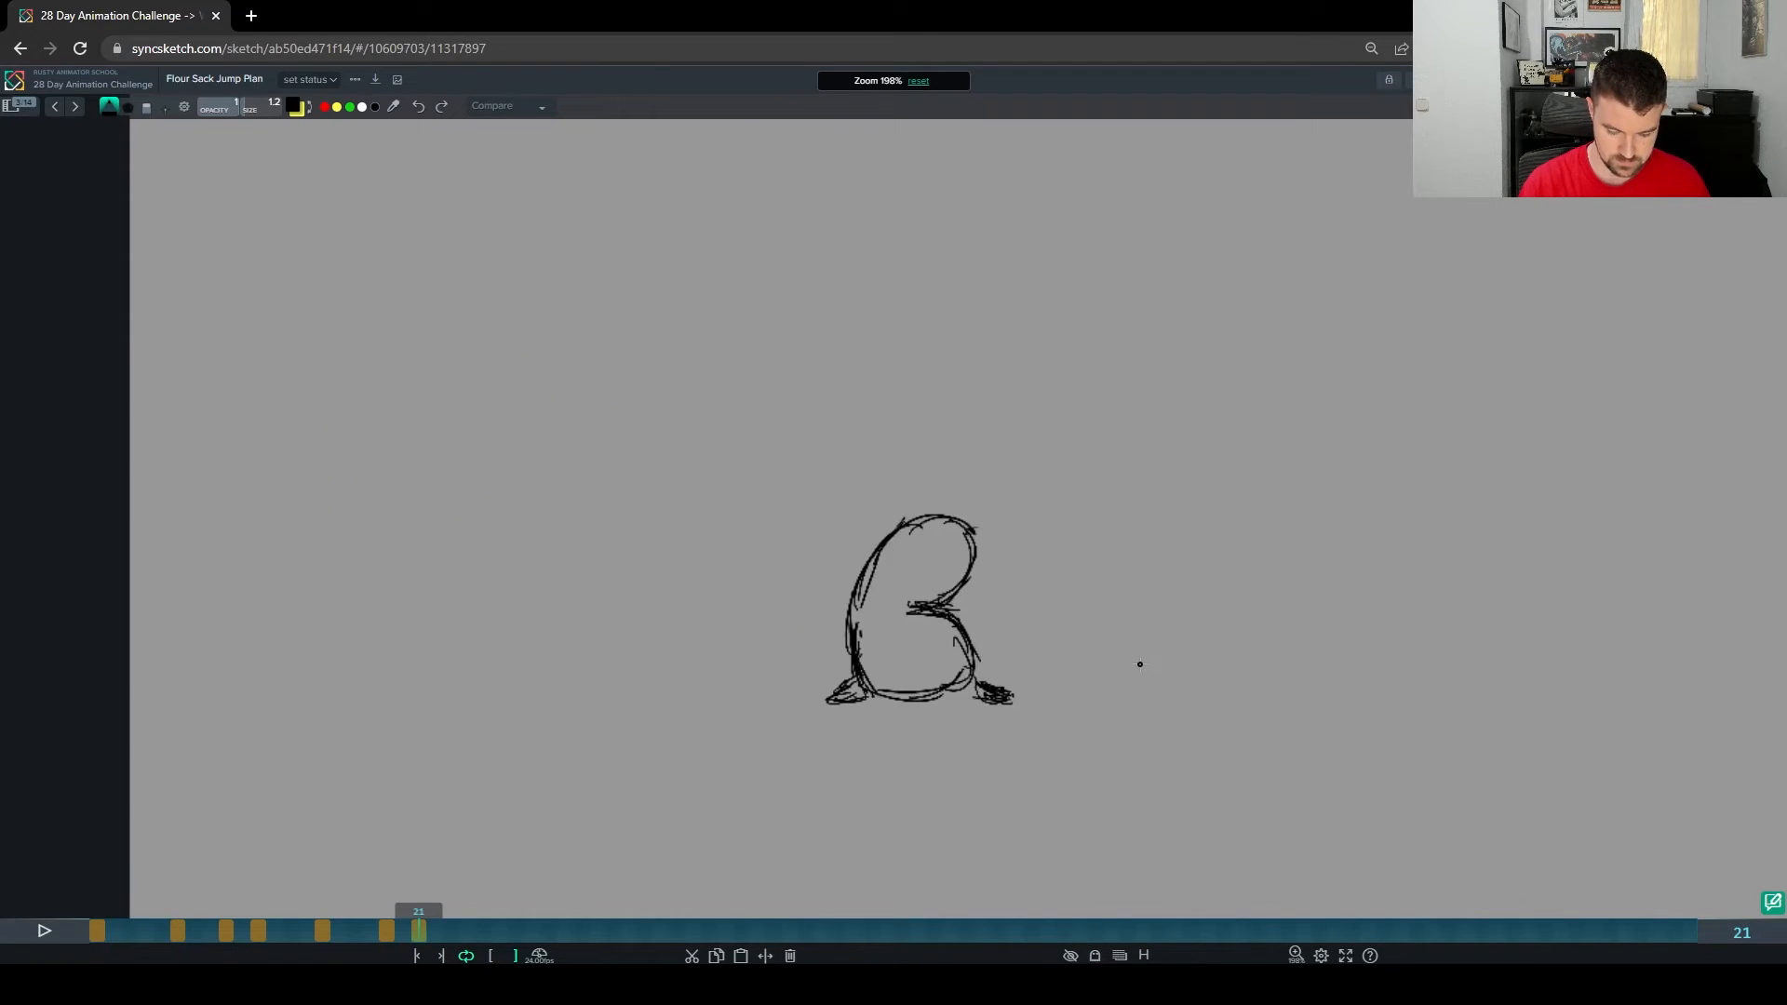
key(shift+Left)
key(shift+Left)
key(shift+Right)
key(shift+Right)
key(shift+Left)
key(shift+Right)
key(shift+Left)
key(shift+Left)
key(shift+Right)
key(shift+Right)
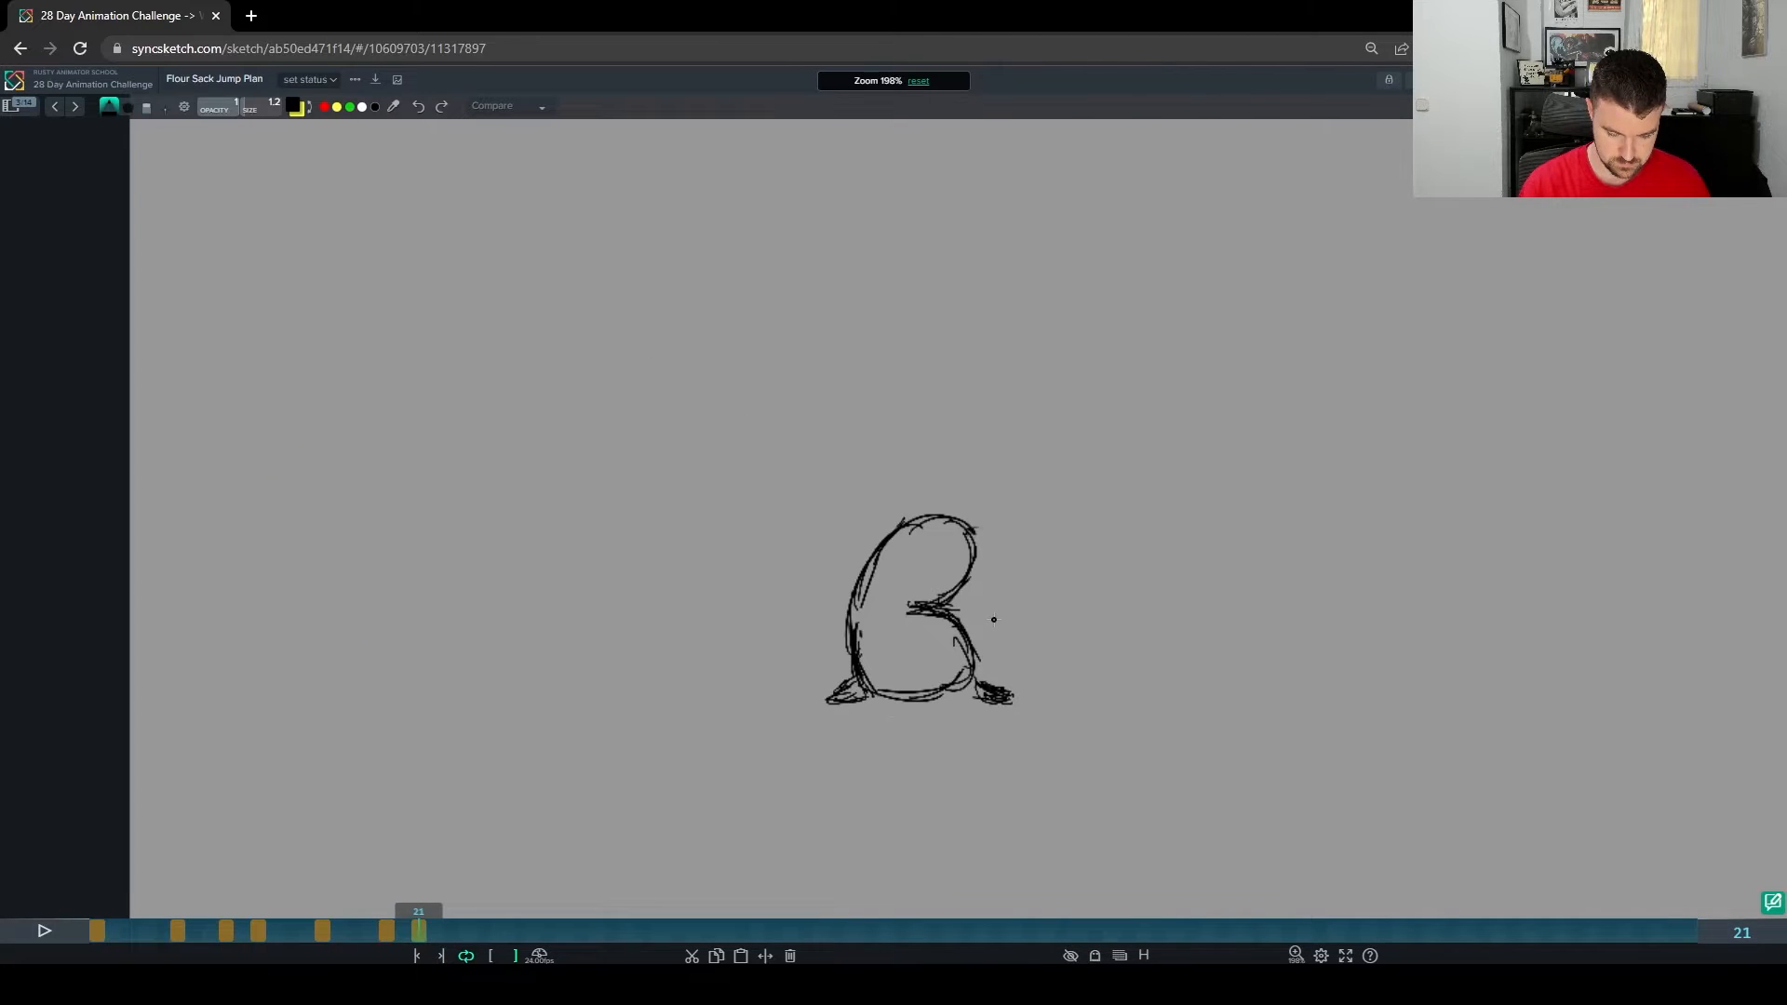
key(shift+Left)
key(shift+Right)
Step: With onion skinning on, add two small drooping corner tufts to the top of the squashed sack on frame 21
key(g)
key(shift+Left)
key(shift+Right)
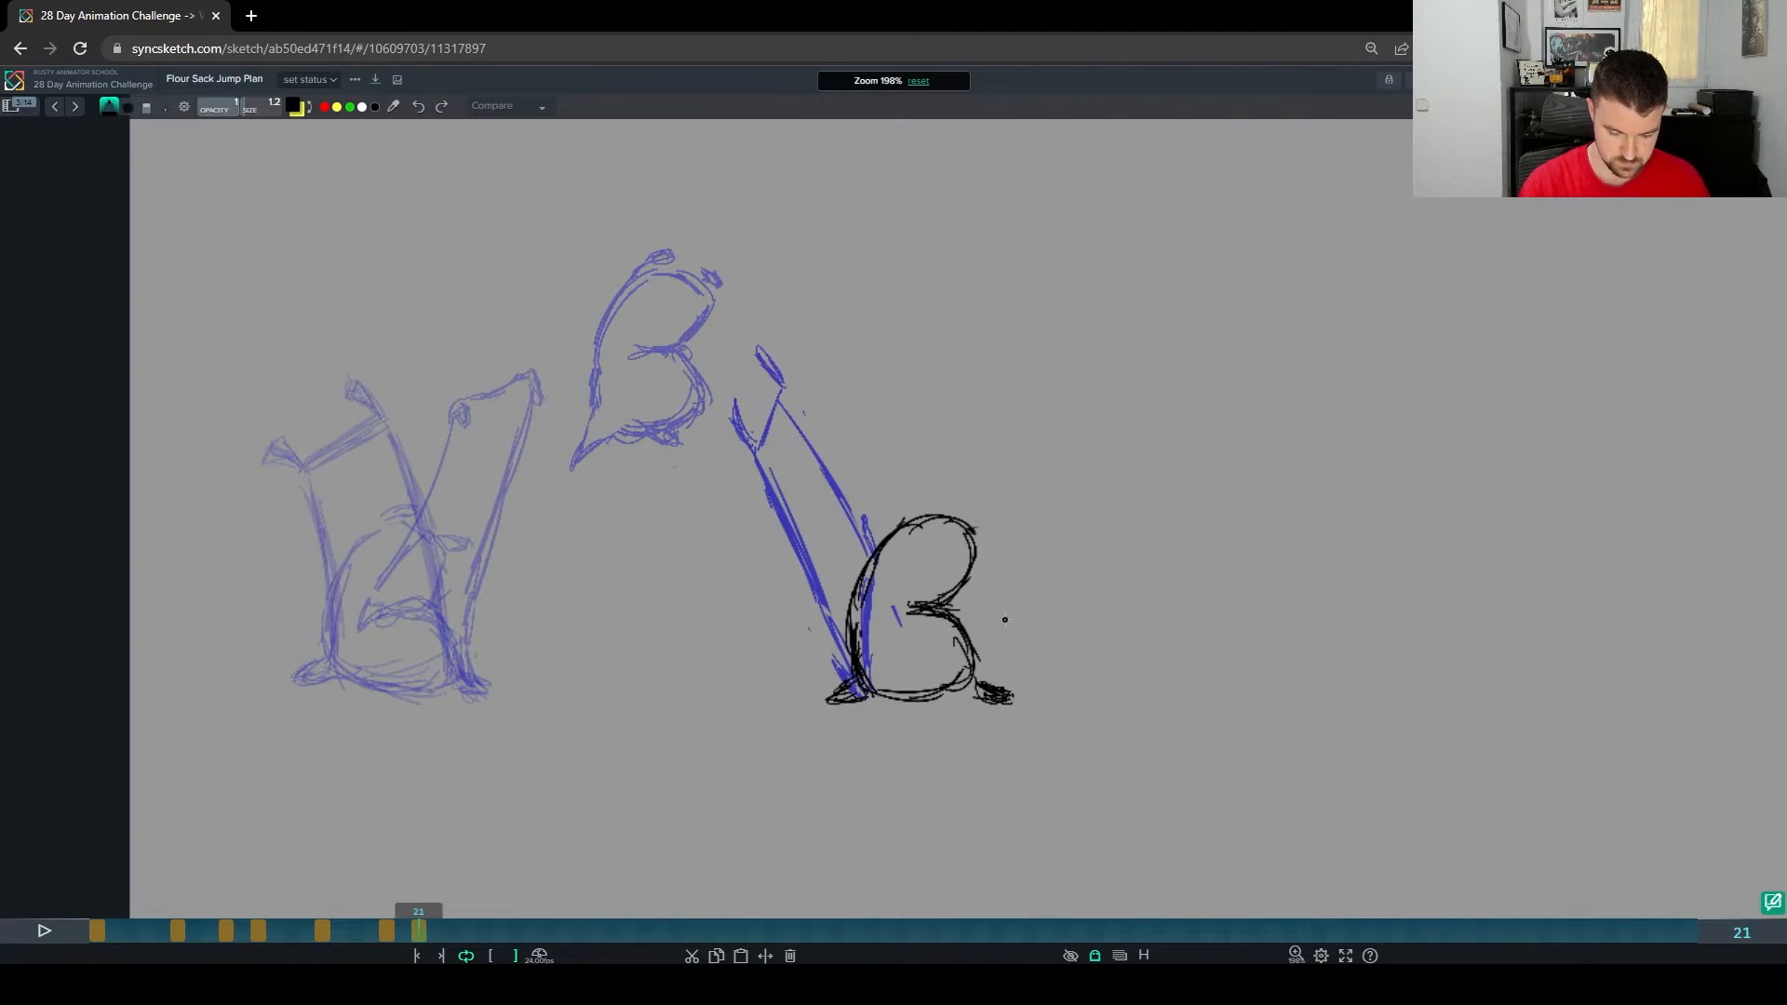
mouse_move(899, 523)
mouse_down()
mouse_move(938, 499)
mouse_move(912, 514)
mouse_move(997, 531)
mouse_up()
key(e)
key(b)
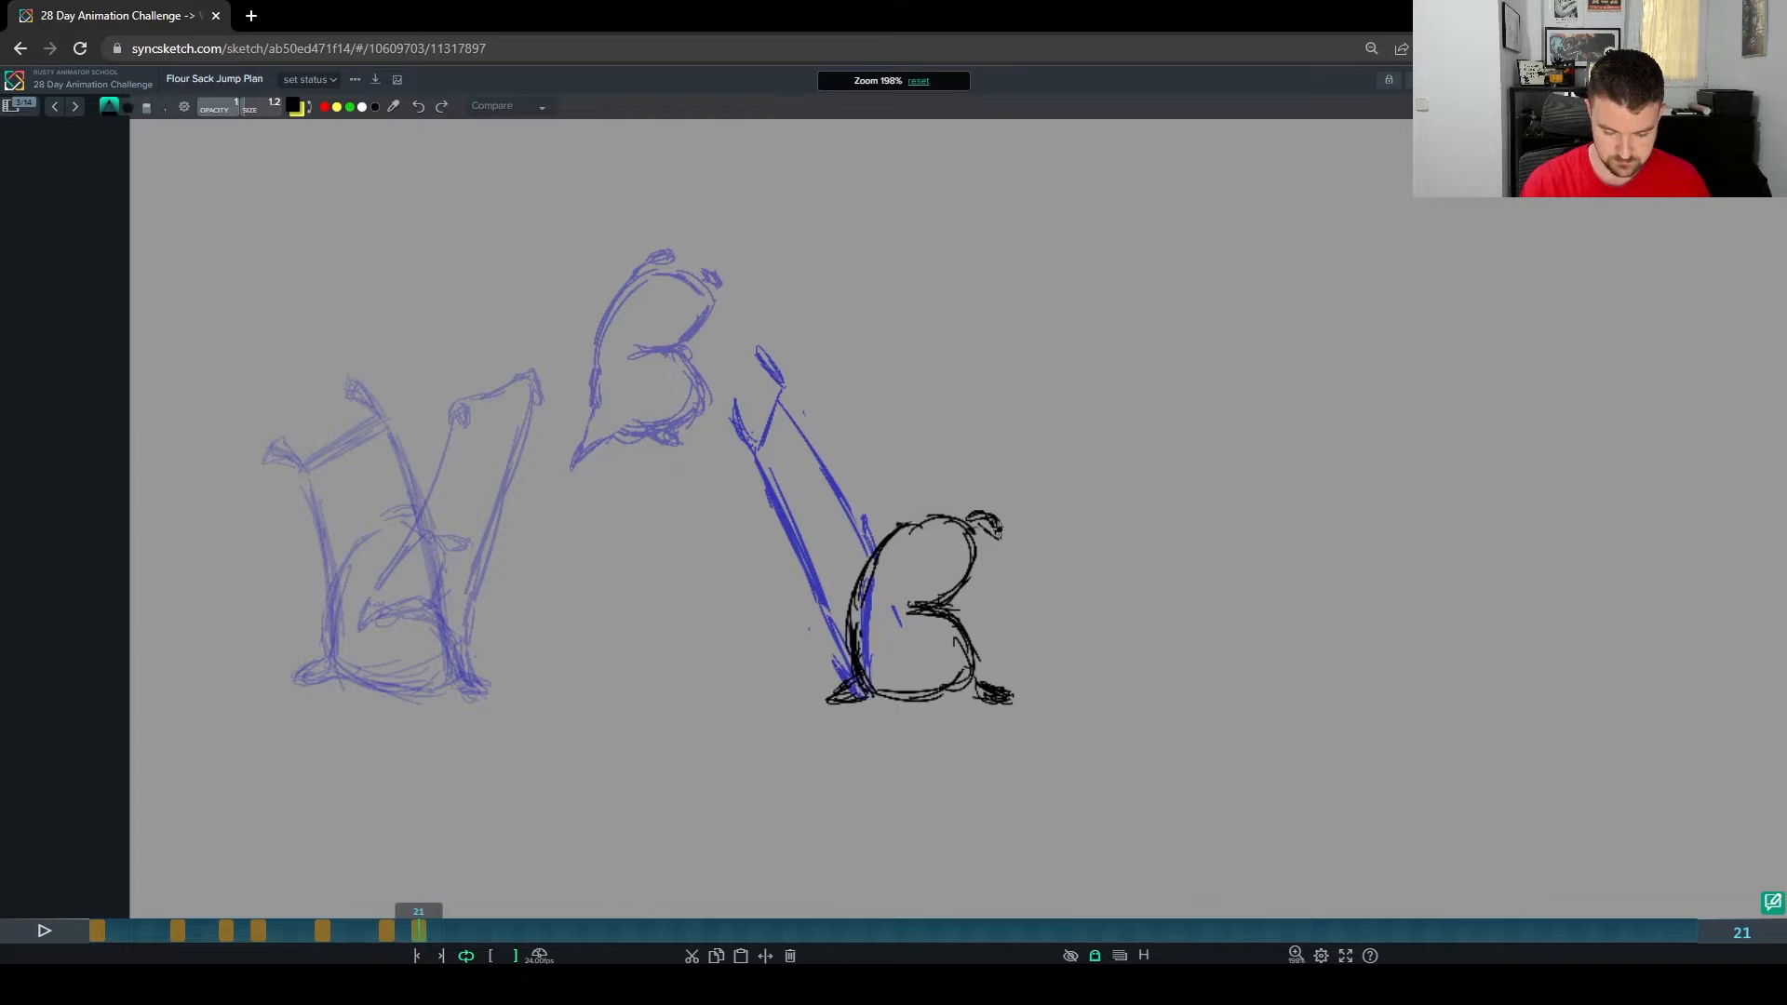
drag(906, 514, 933, 525)
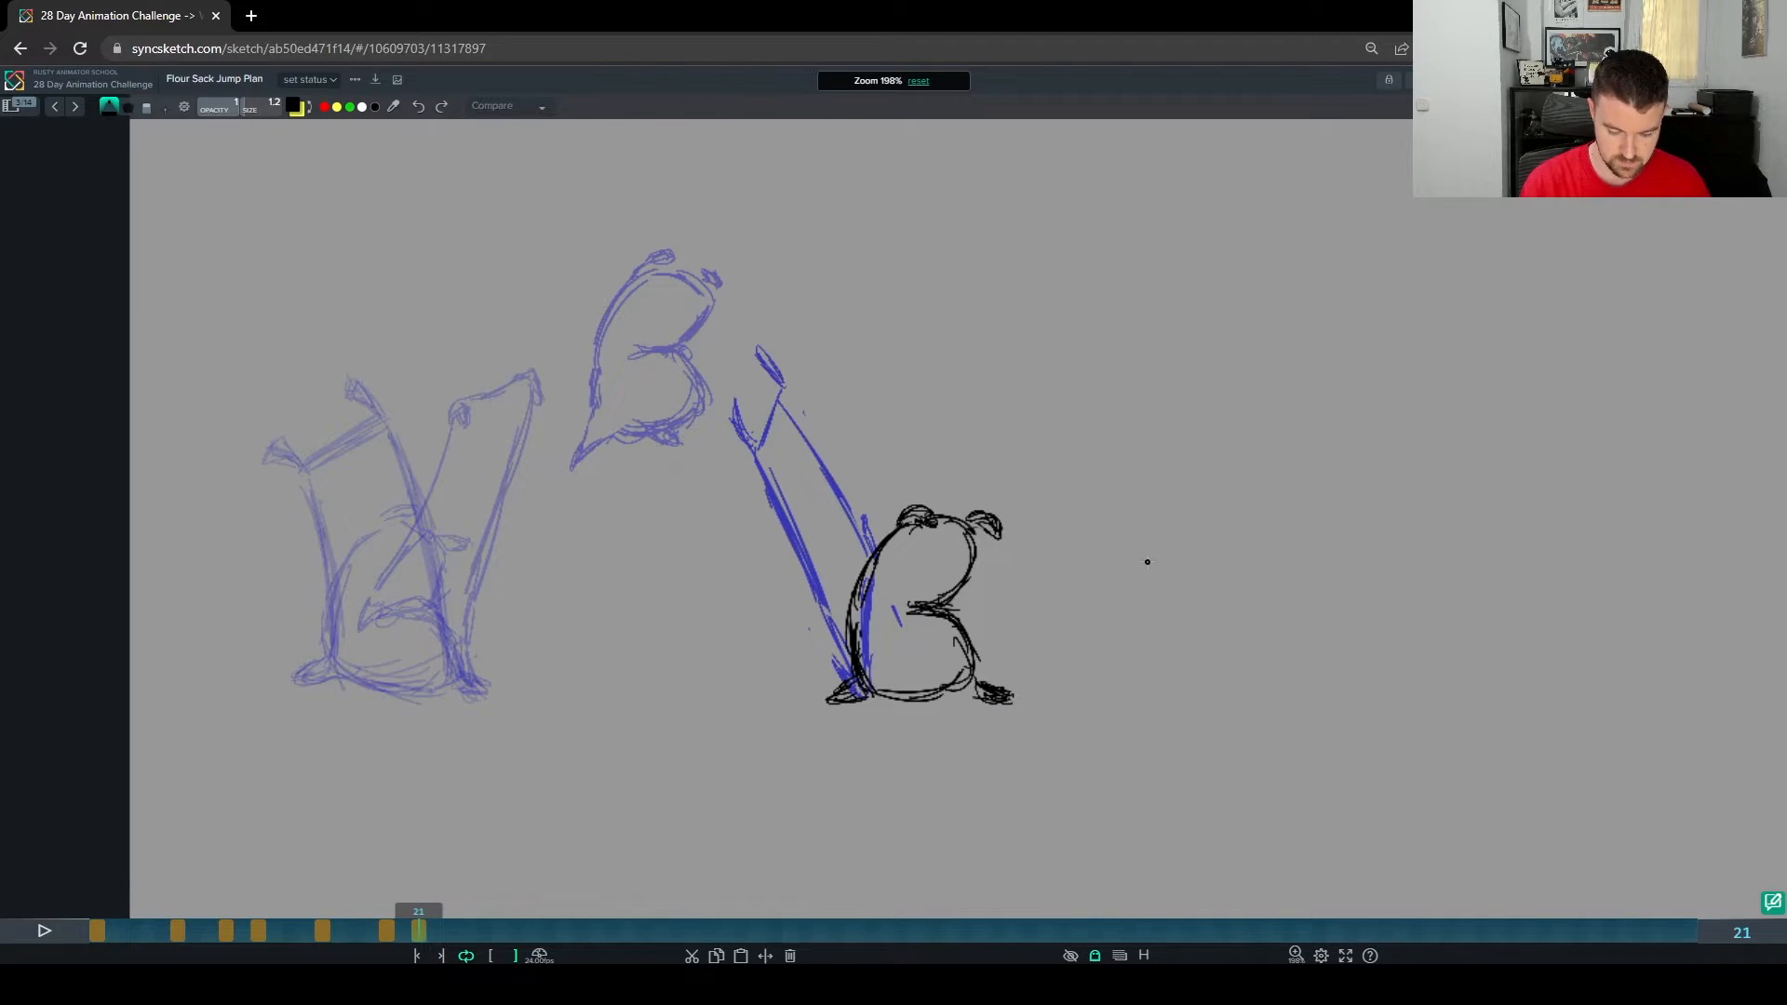
Step: Check frame 21 against the earlier poses without onion skinning and extend the squashed sack's front fold line inward
key(g)
key(shift+Left)
key(shift+Left)
key(shift+Right)
key(shift+Right)
key(shift+Left)
key(shift+Right)
mouse_move(967, 579)
mouse_down()
mouse_move(937, 606)
mouse_move(892, 605)
mouse_up()
Step: Compare the stretched landing on frame 19 with the squashed landing on frame 21 to examine the impact
key(shift+Left)
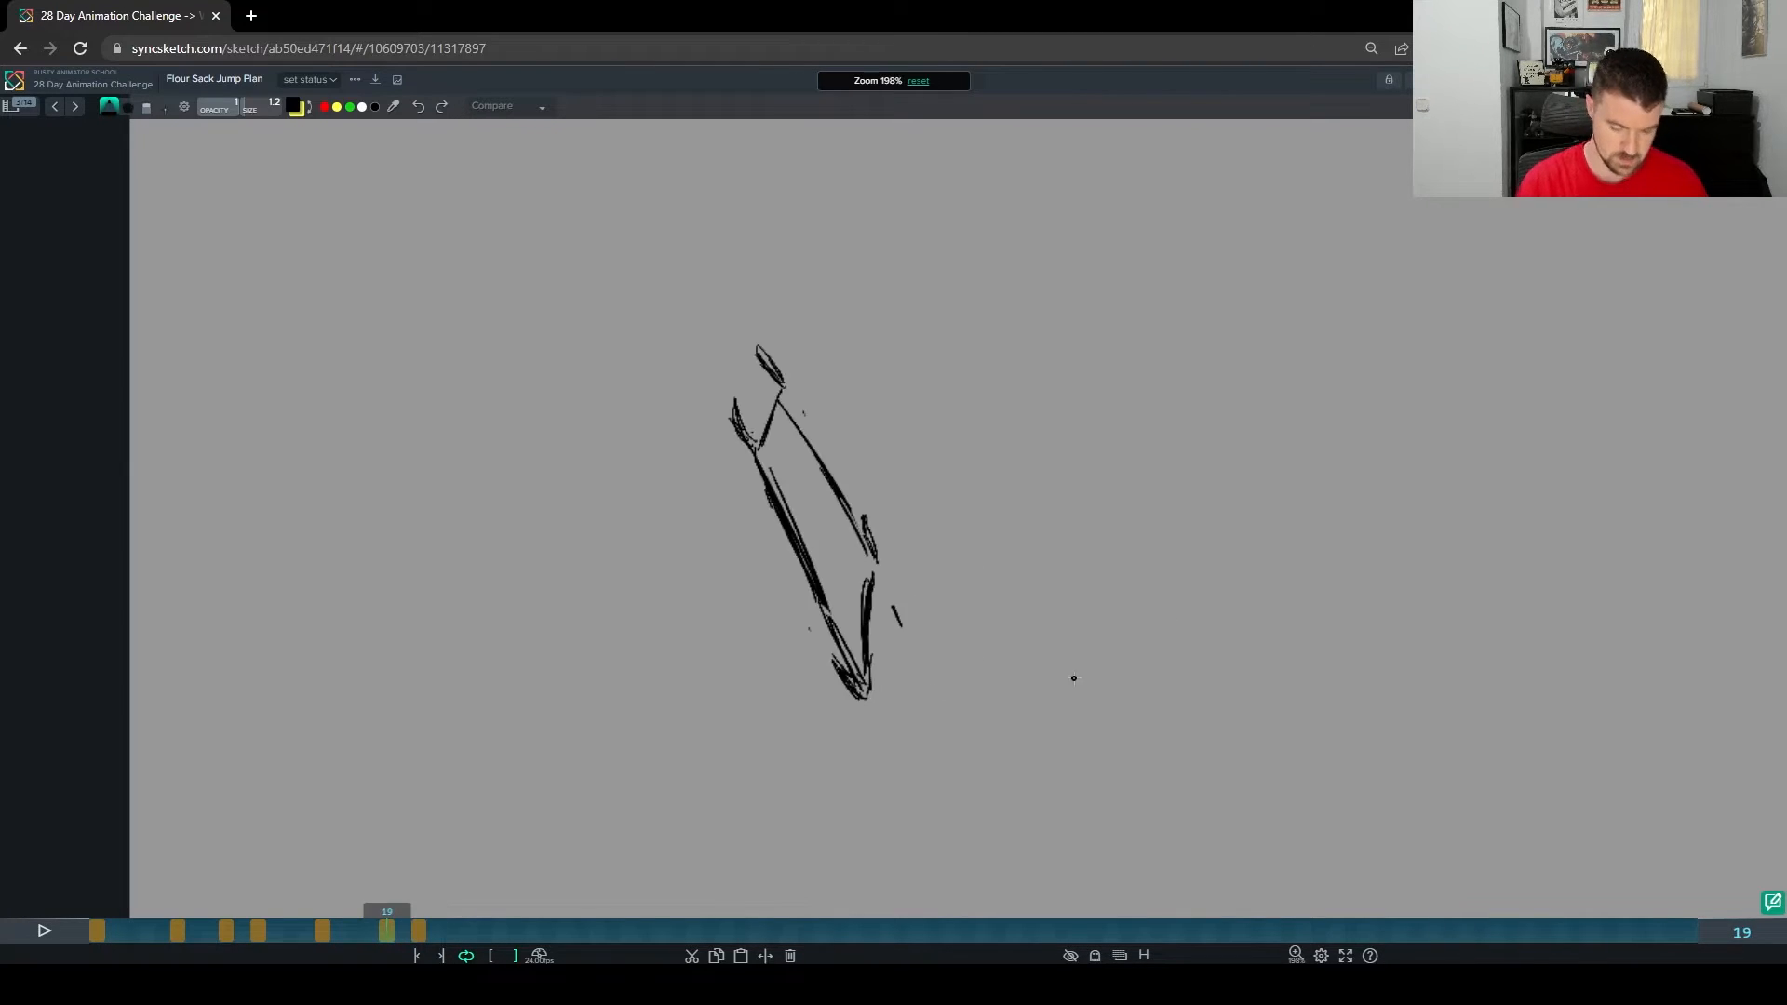
key(shift+Left)
key(shift+Right)
key(shift+Right)
key(shift+Left)
key(shift+Right)
key(shift+Left)
key(shift+Right)
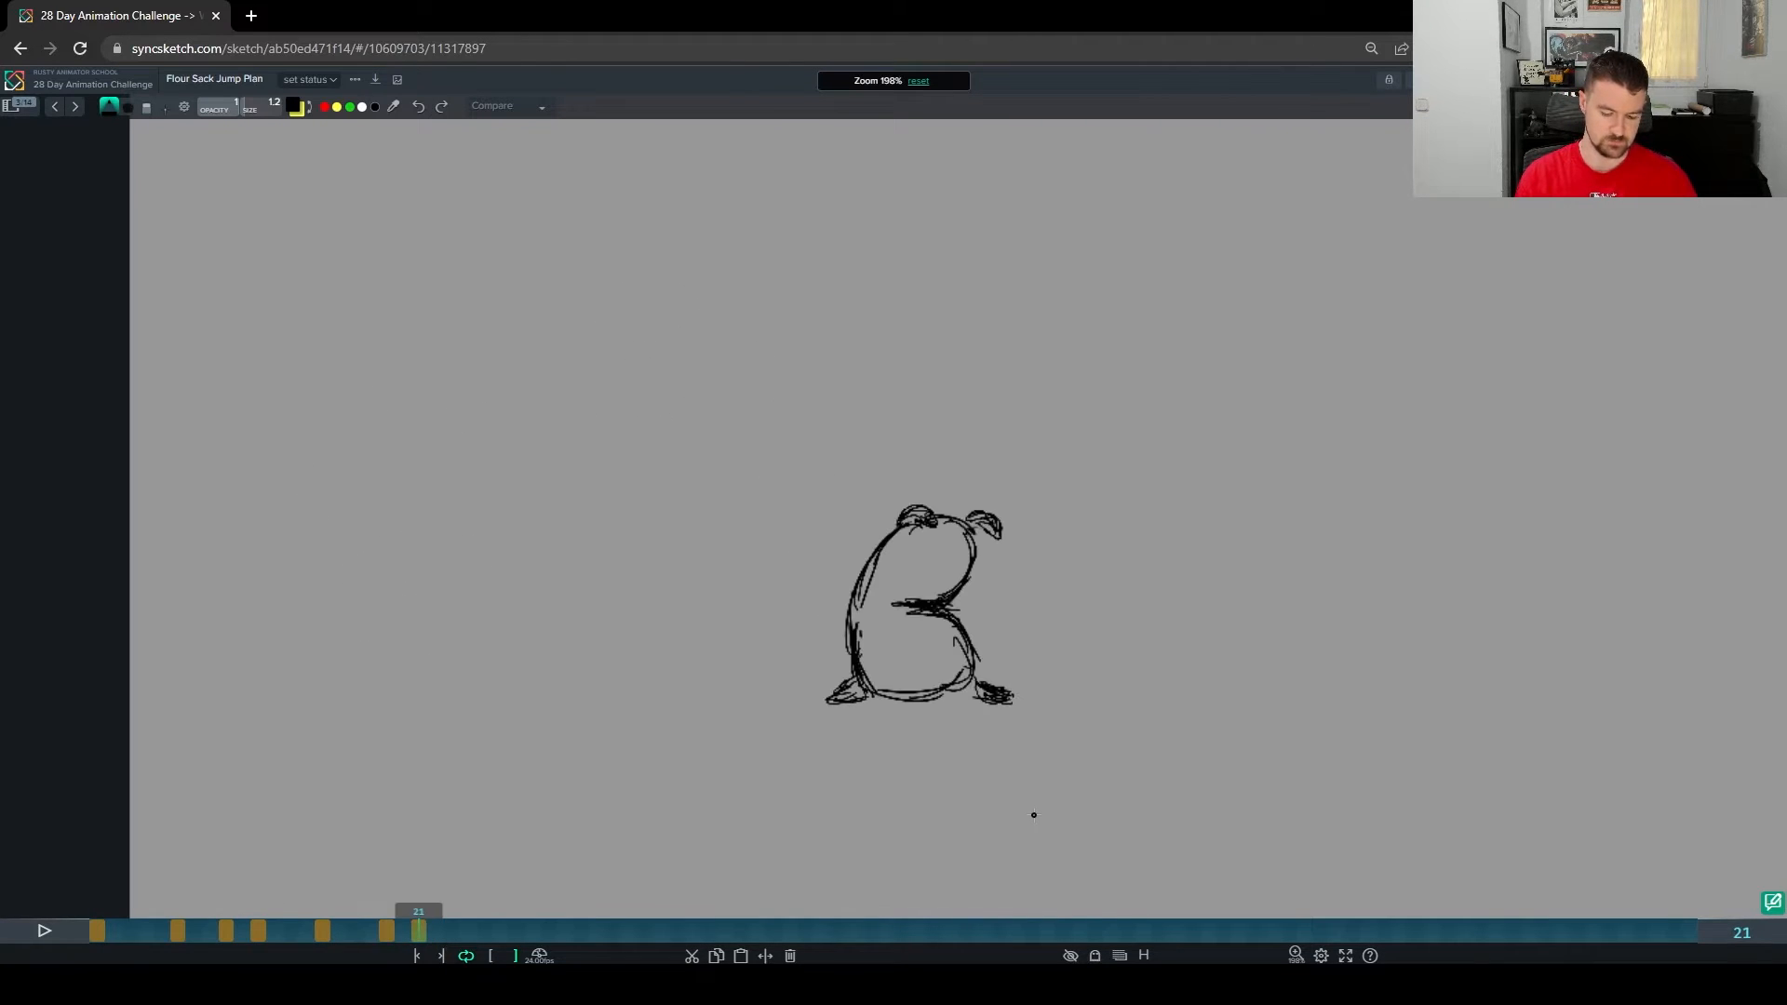
Step: Go to frame 24 and turn onion skinning on for the settle pose
mouse_move(410, 931)
mouse_down()
mouse_move(363, 930)
mouse_move(446, 931)
mouse_move(419, 940)
mouse_up()
key(Right)
key(Right)
key(Right)
key(g)
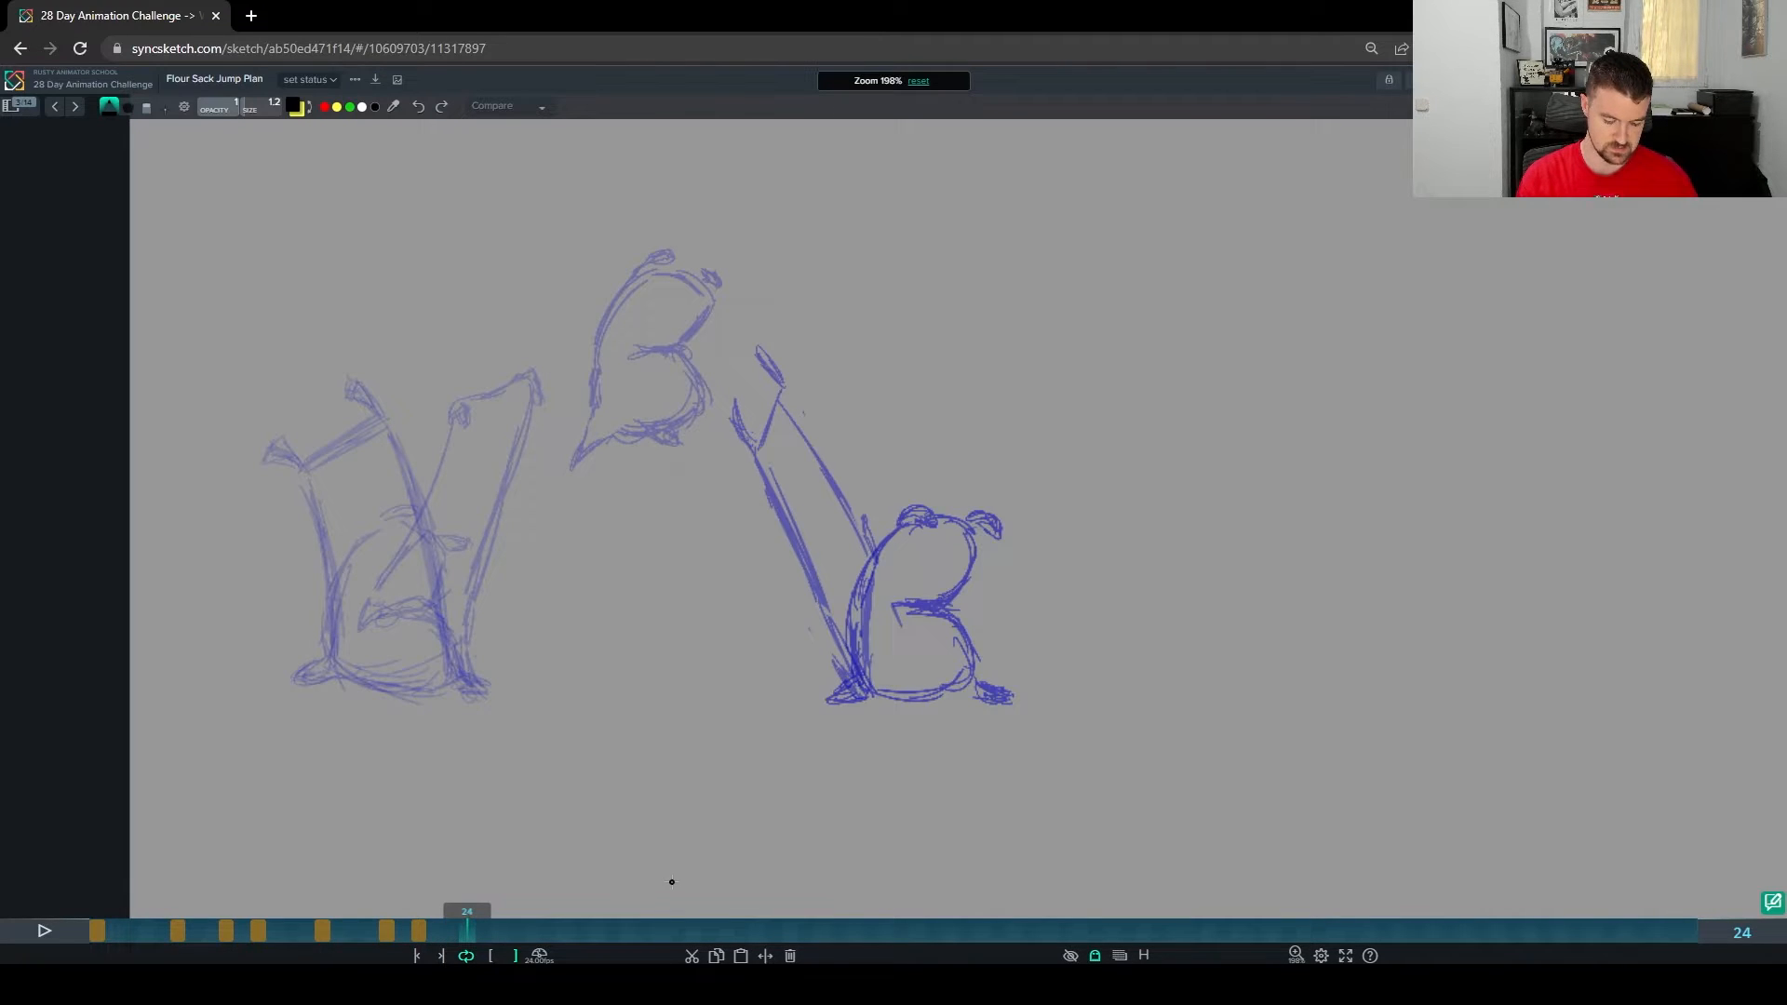
mouse_move(864, 526)
mouse_down()
mouse_move(863, 512)
mouse_move(852, 679)
mouse_up()
key(ctrl+z)
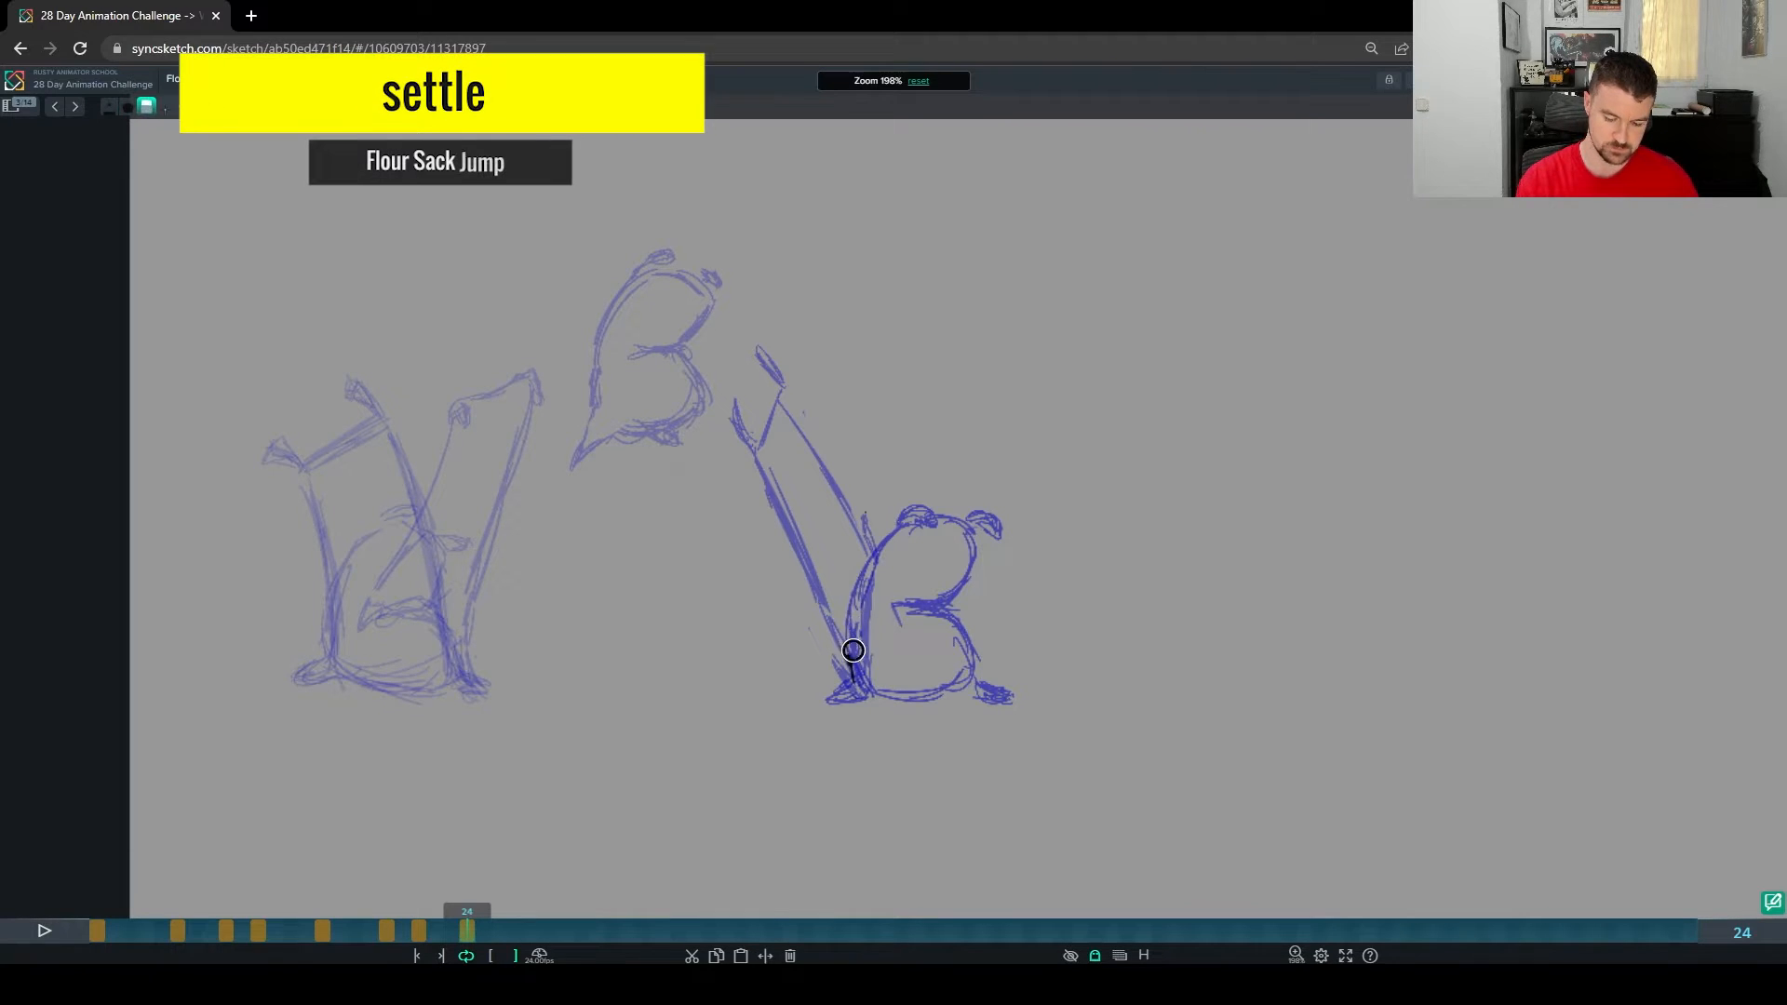
drag(861, 510, 855, 600)
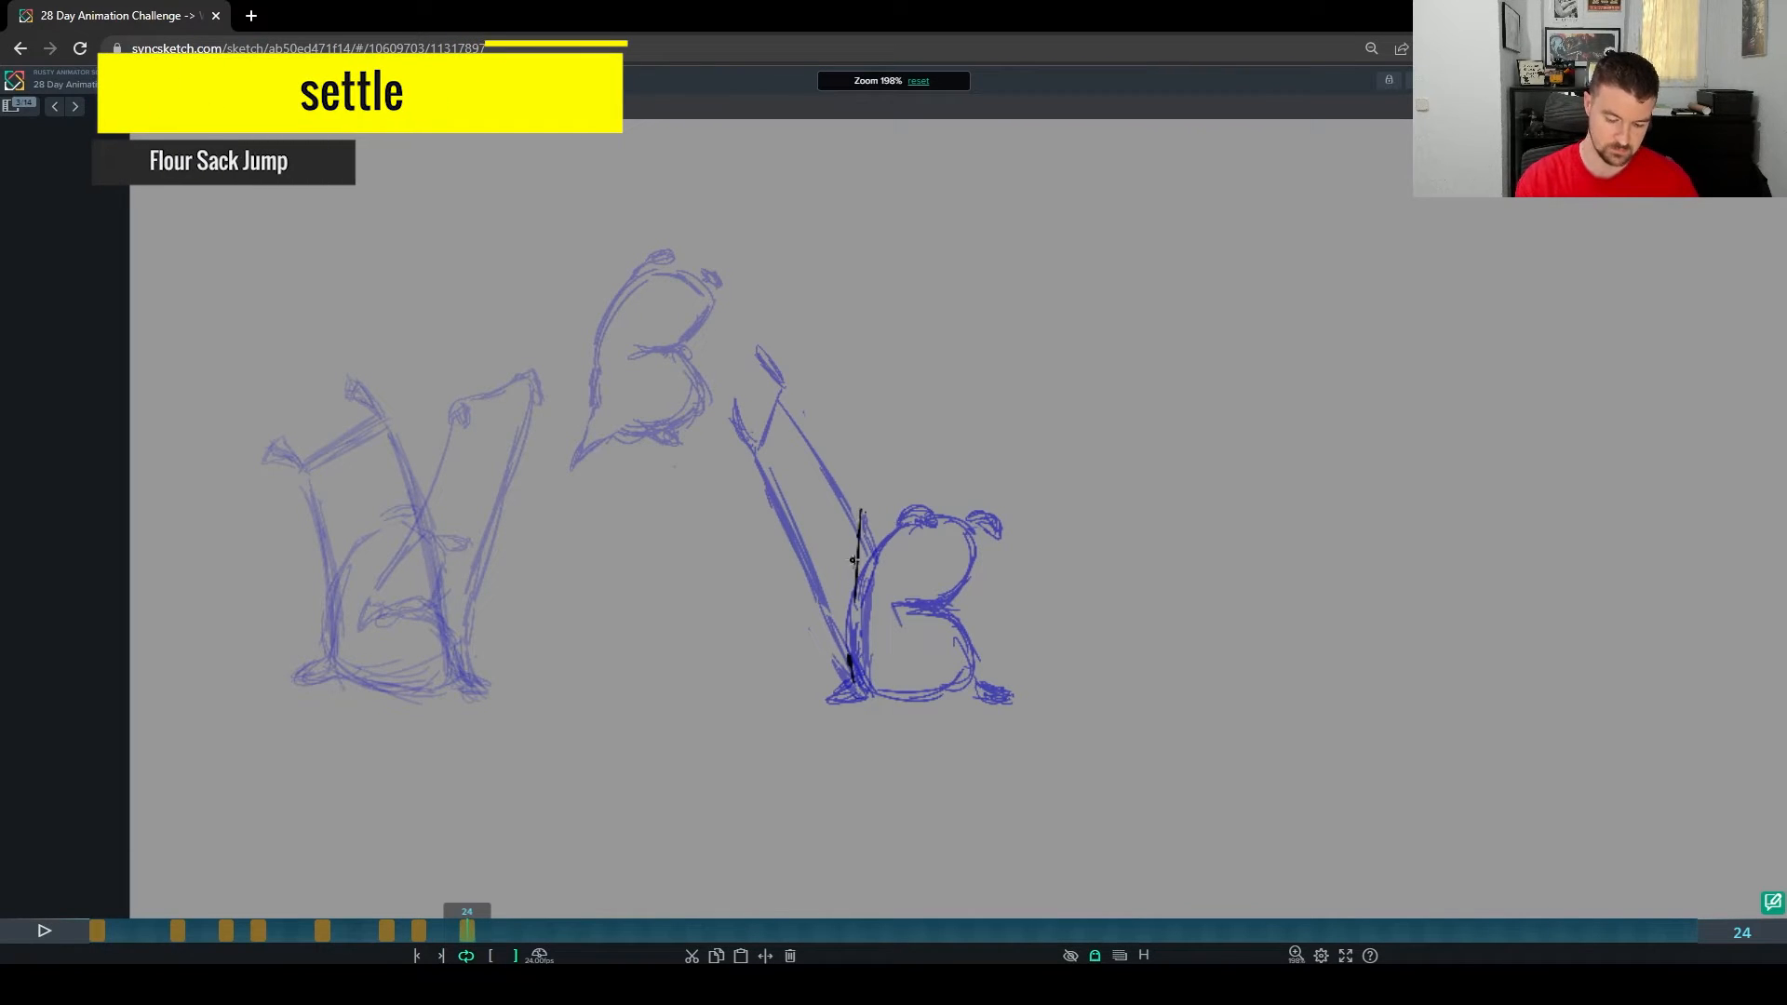
mouse_move(857, 524)
mouse_down()
mouse_move(851, 652)
mouse_move(854, 510)
mouse_move(849, 611)
mouse_up()
key(ctrl+z)
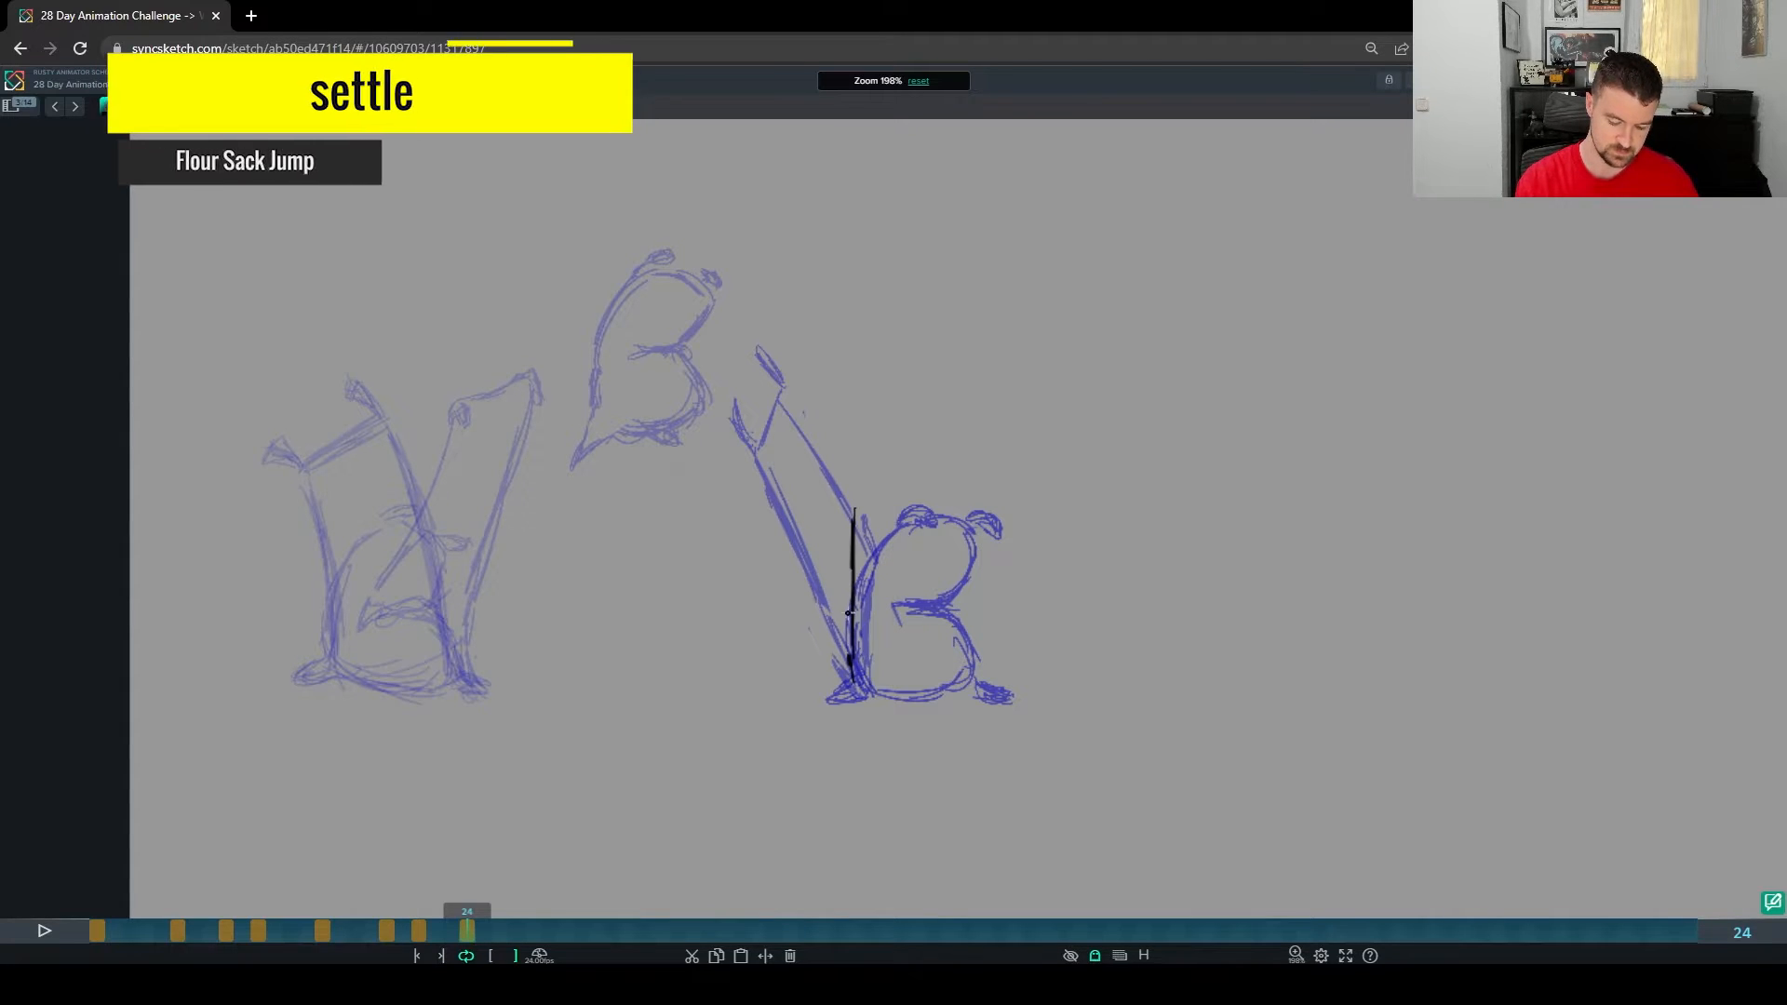
key(ctrl+z)
Step: On frame 24, draw the settling sack's back, bottom edge, lower front side and both feet
mouse_move(863, 523)
mouse_down()
mouse_move(863, 687)
mouse_move(940, 691)
mouse_up()
drag(944, 614, 981, 681)
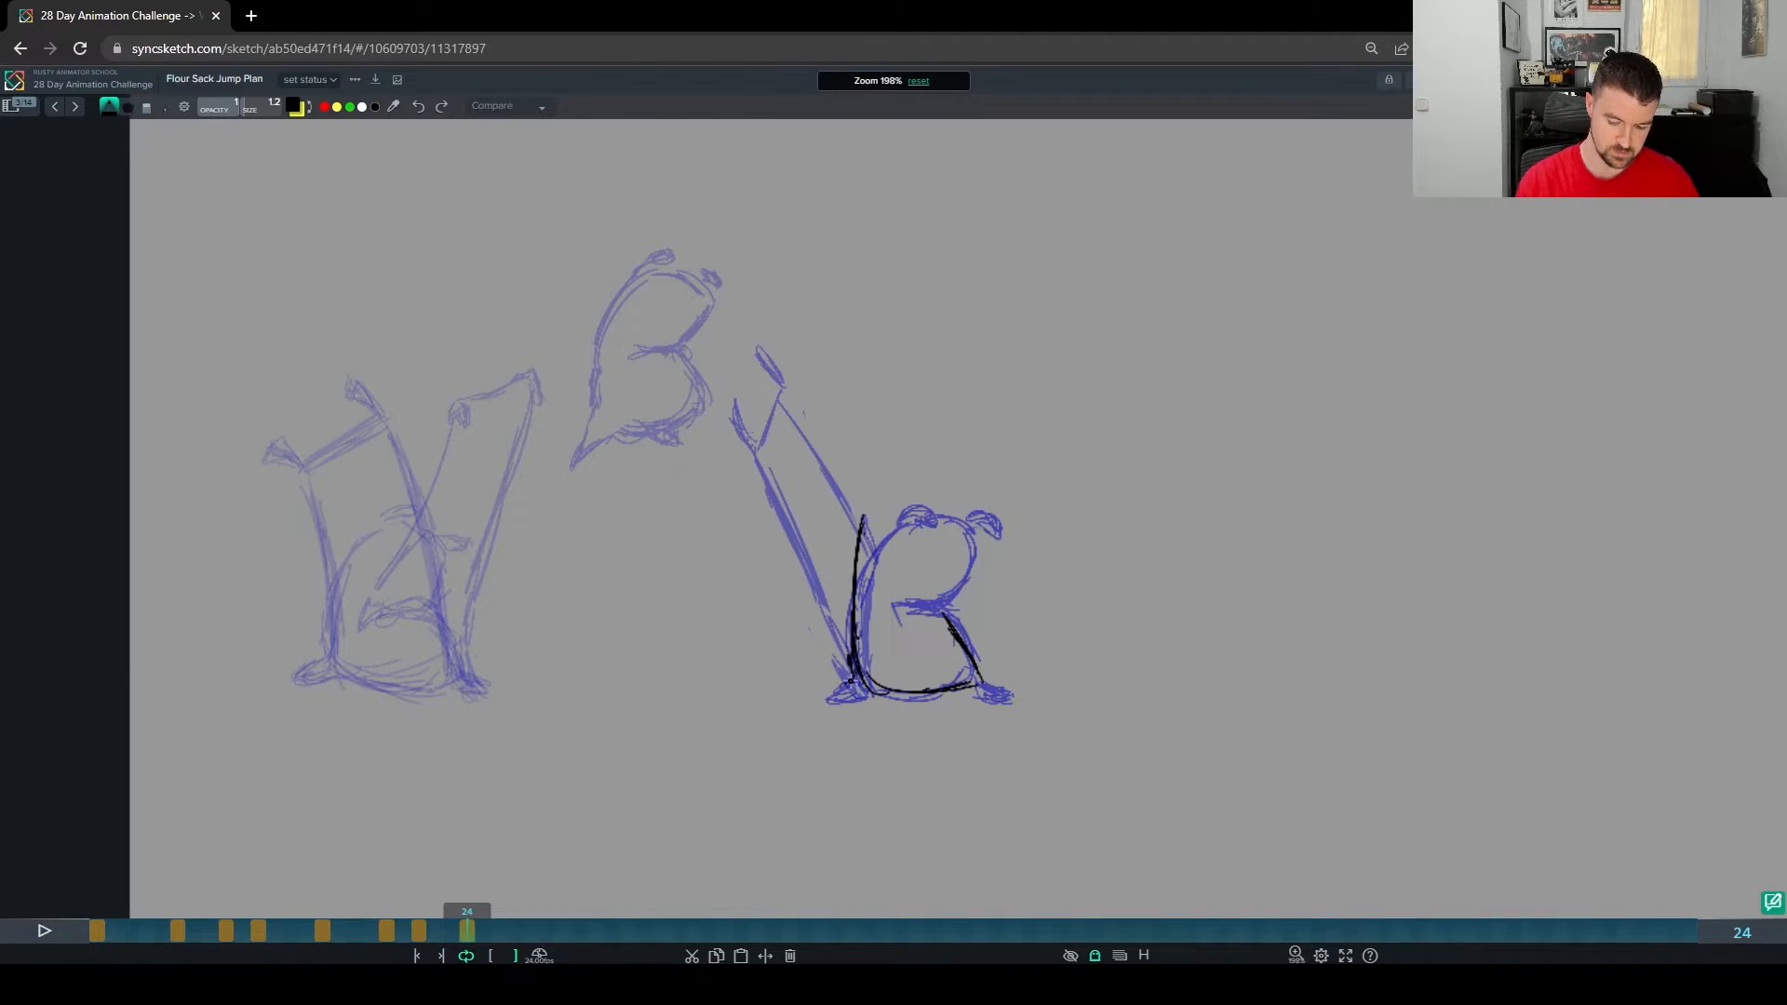
drag(830, 699, 866, 690)
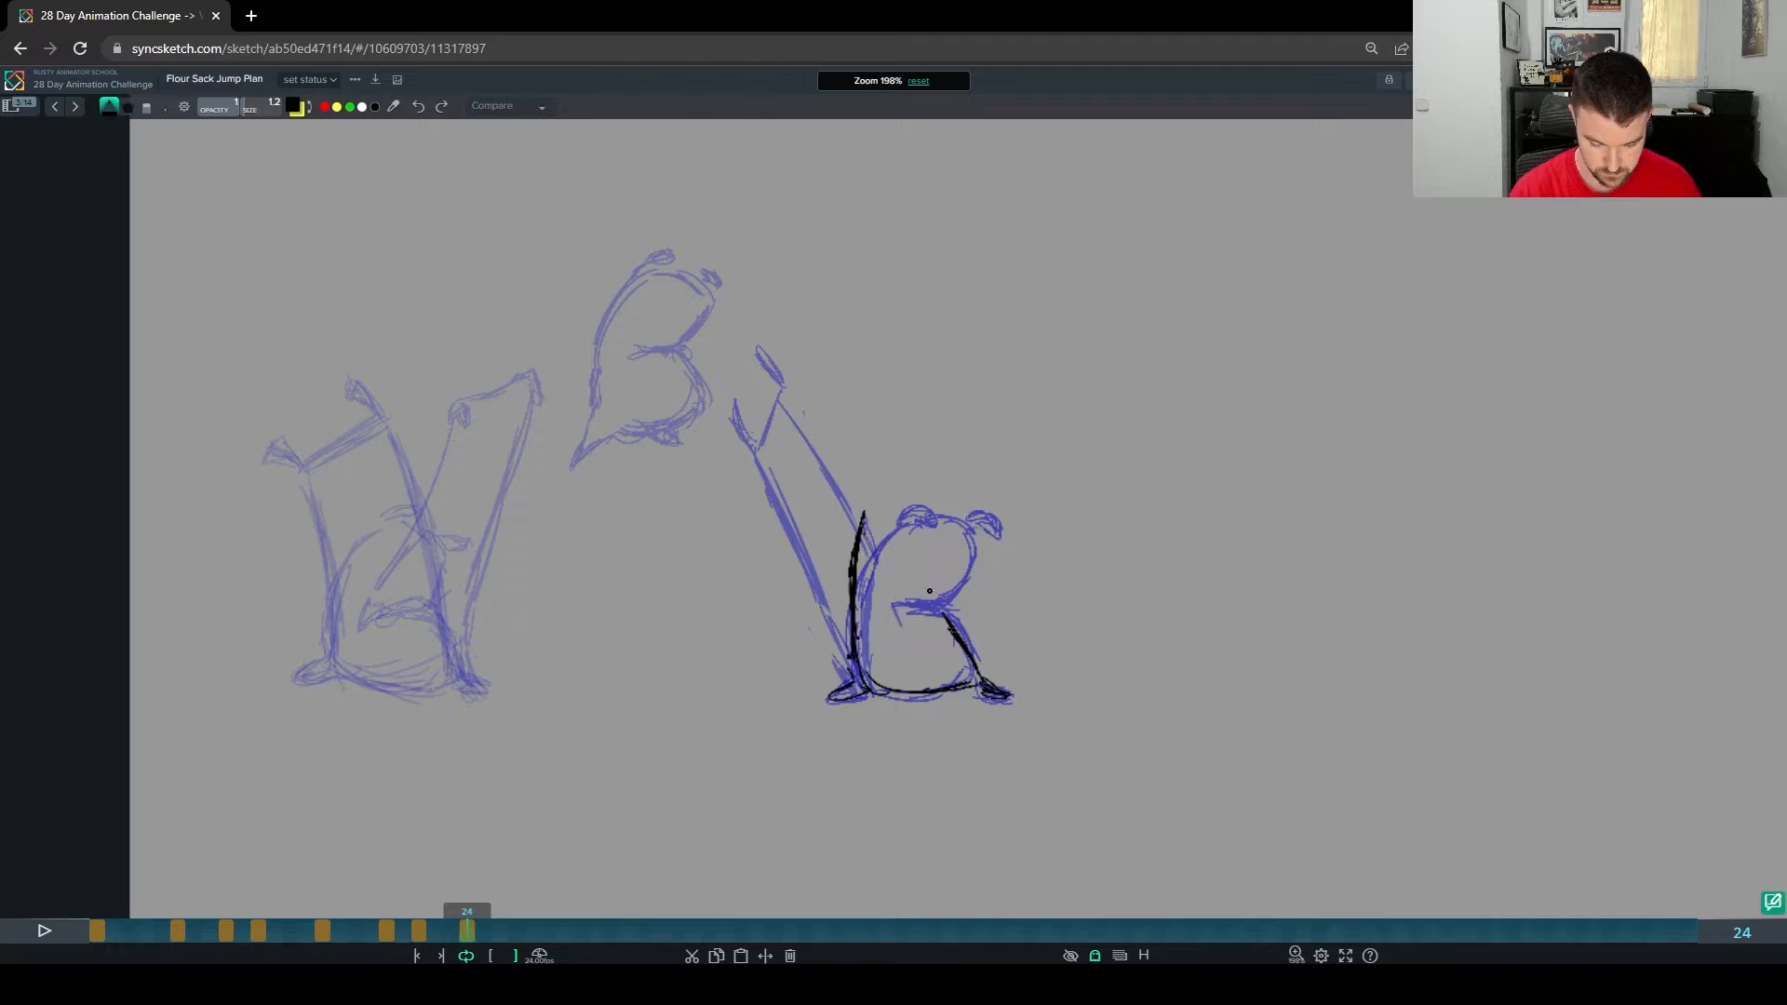
Step: Draw the settling sack's top edge and upper front side, and redraw its back as a straighter line
mouse_move(873, 504)
mouse_down()
mouse_move(936, 521)
mouse_move(946, 571)
mouse_move(934, 517)
mouse_up()
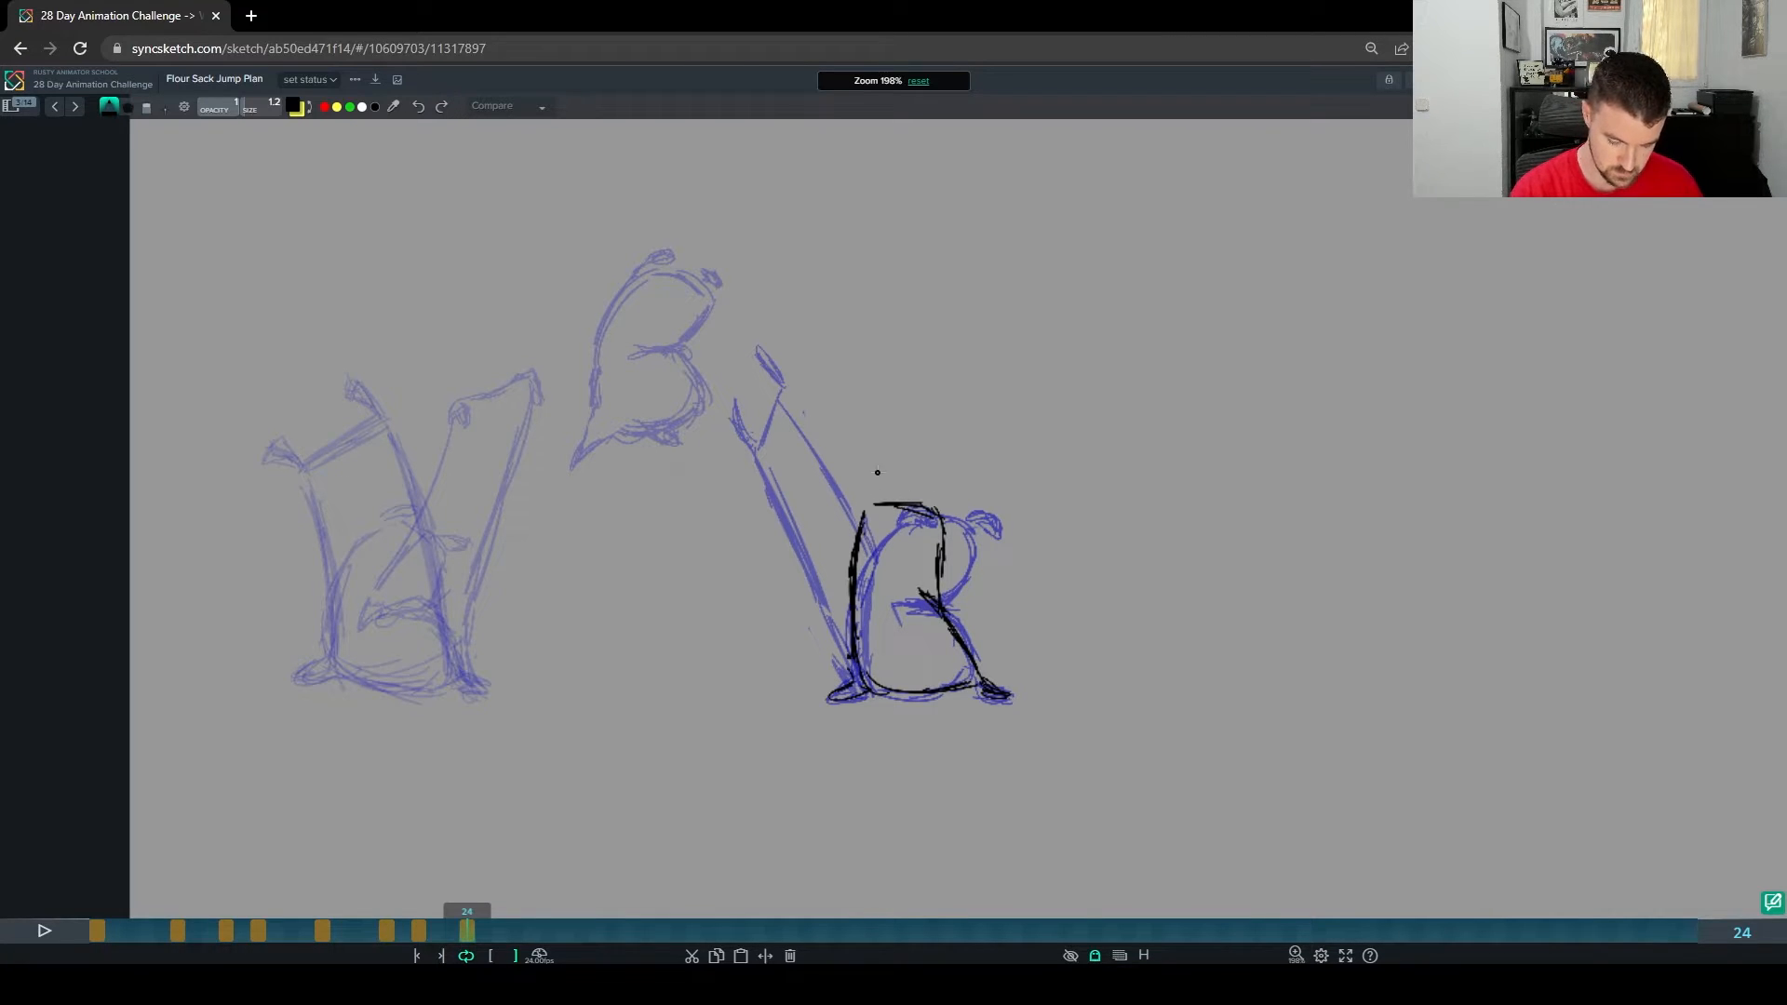
drag(940, 523, 930, 471)
key(e)
drag(853, 527, 851, 663)
key(b)
drag(864, 569, 853, 648)
drag(866, 538, 860, 616)
Step: Erase the settling sack's top edge and redraw it as a slightly slanted line starting at the back corner
mouse_move(881, 505)
mouse_down()
mouse_move(922, 499)
mouse_move(870, 507)
mouse_up()
key(e)
key(b)
mouse_move(854, 508)
mouse_down()
mouse_move(926, 495)
mouse_move(945, 556)
mouse_up()
Step: Draw pointed tufts at both top corners of the settling sack and join the front one to the top edge
key(e)
drag(928, 463, 934, 494)
key(b)
drag(934, 498, 924, 473)
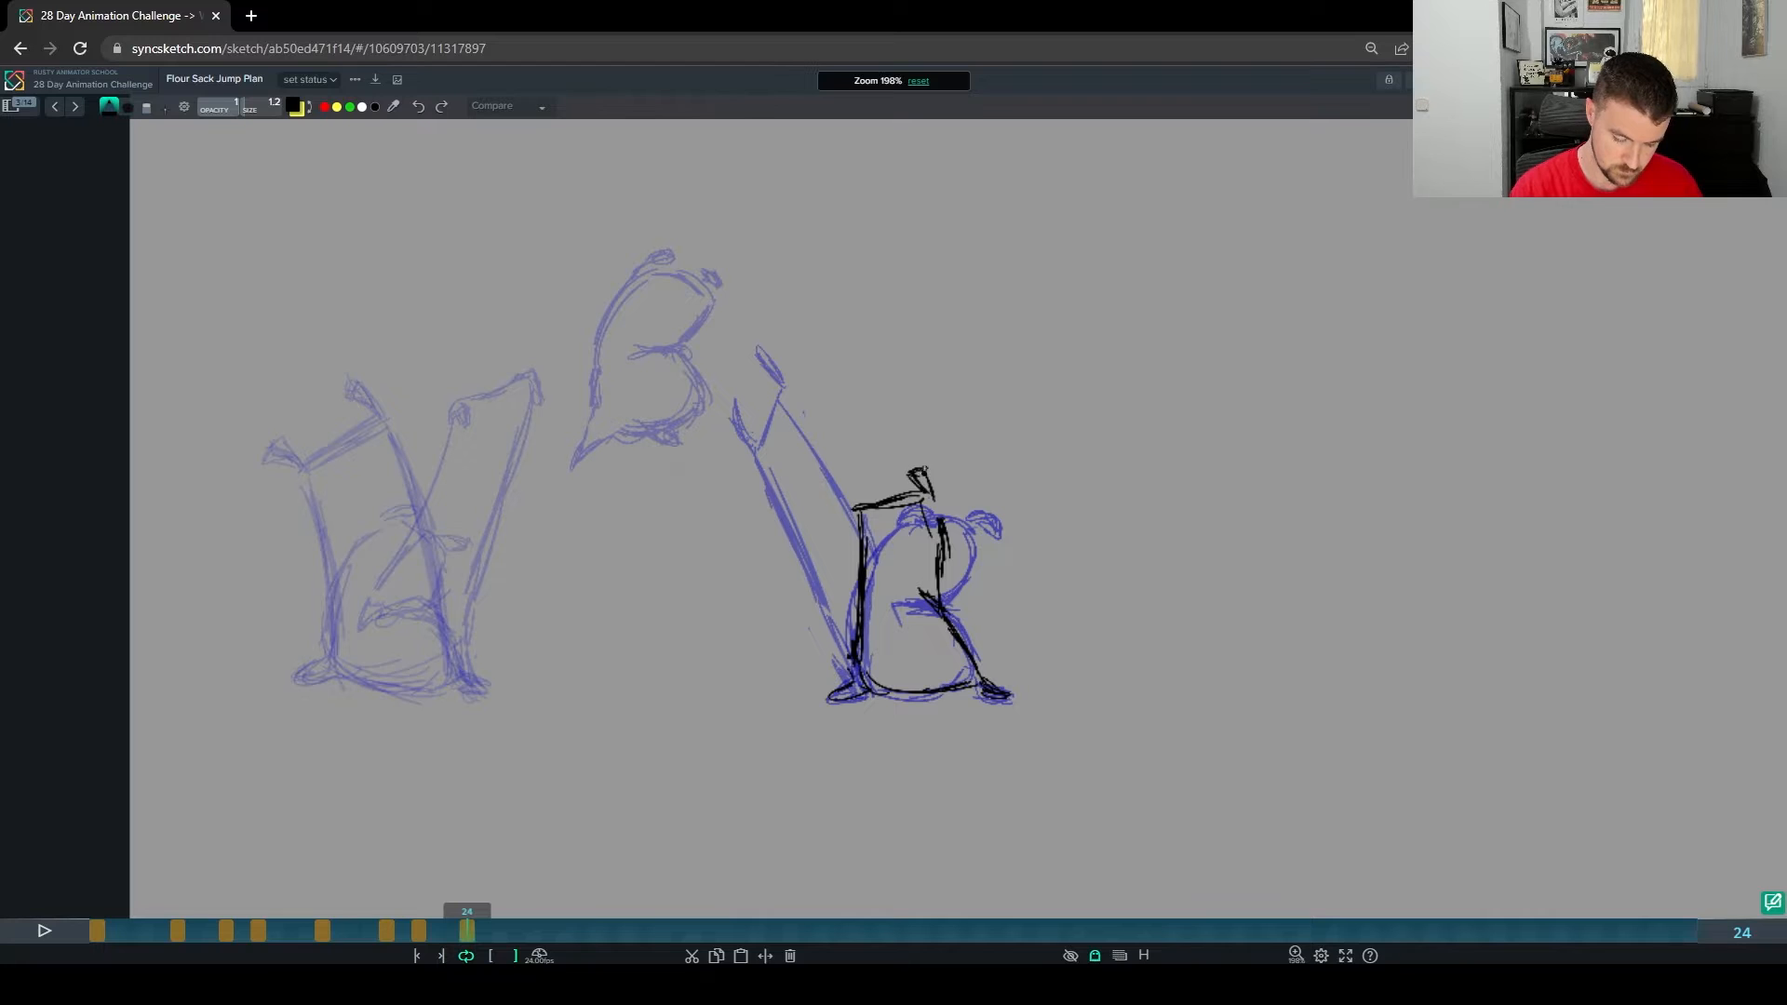
drag(893, 504, 941, 511)
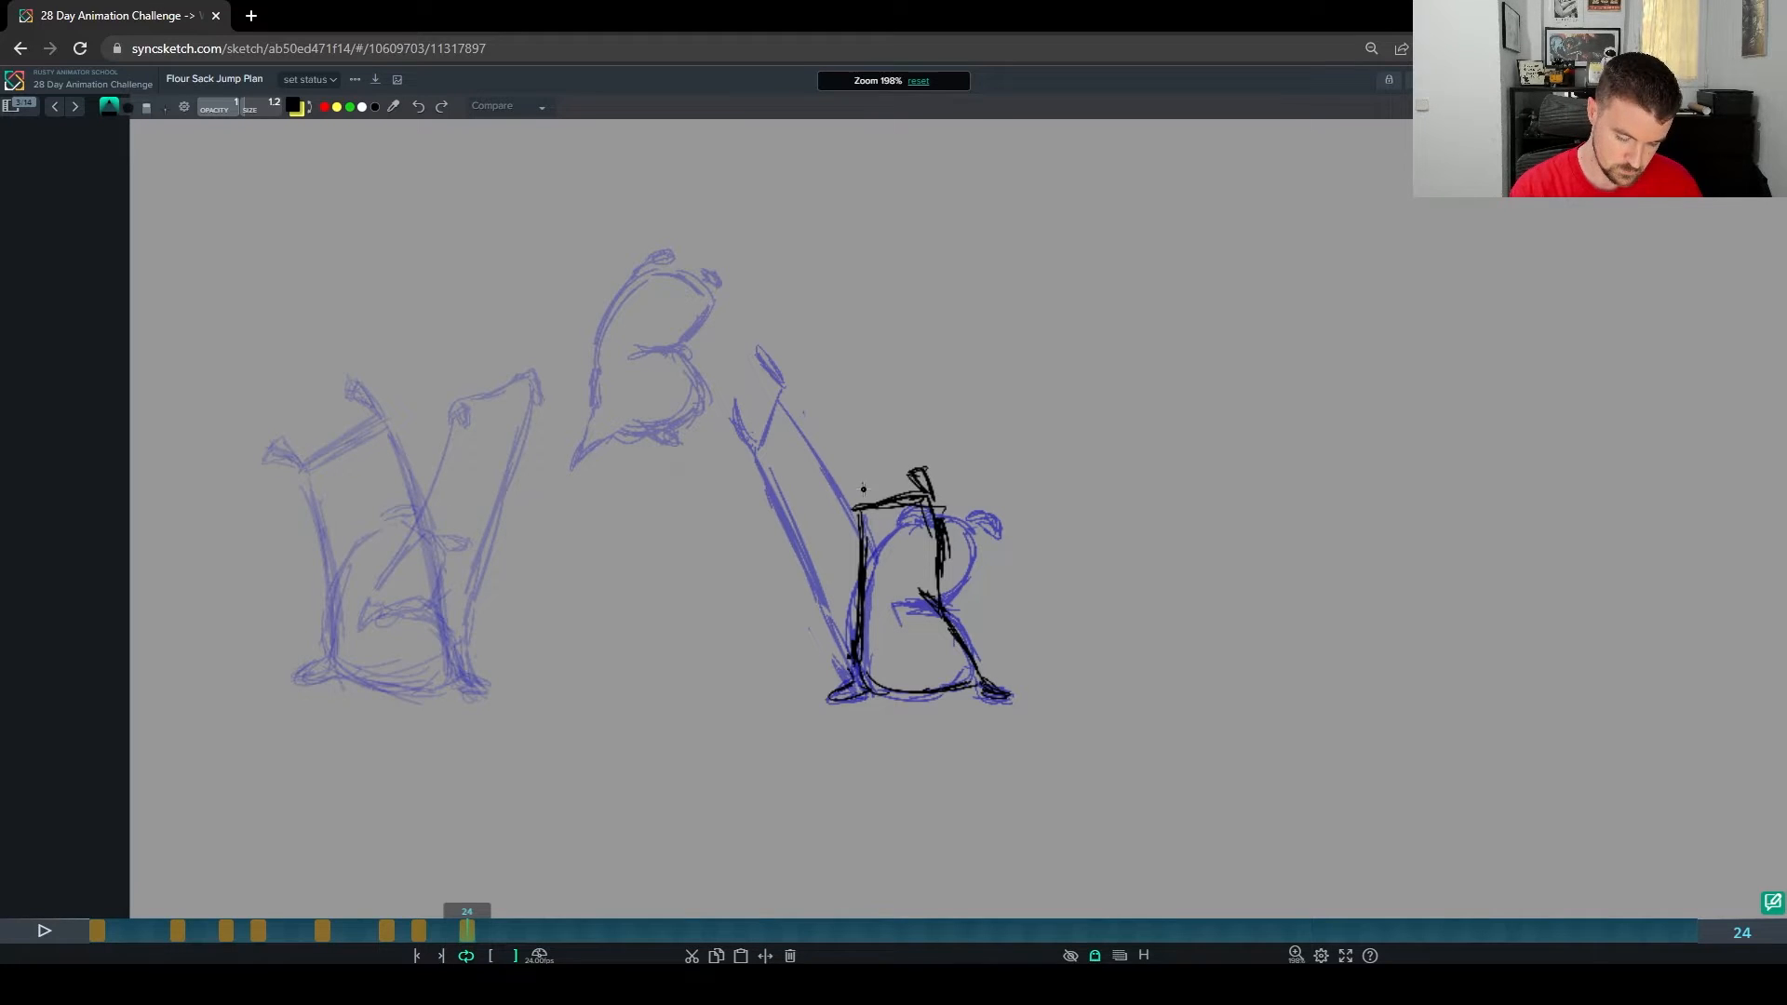
key(e)
drag(866, 489, 842, 493)
key(b)
drag(855, 503, 838, 487)
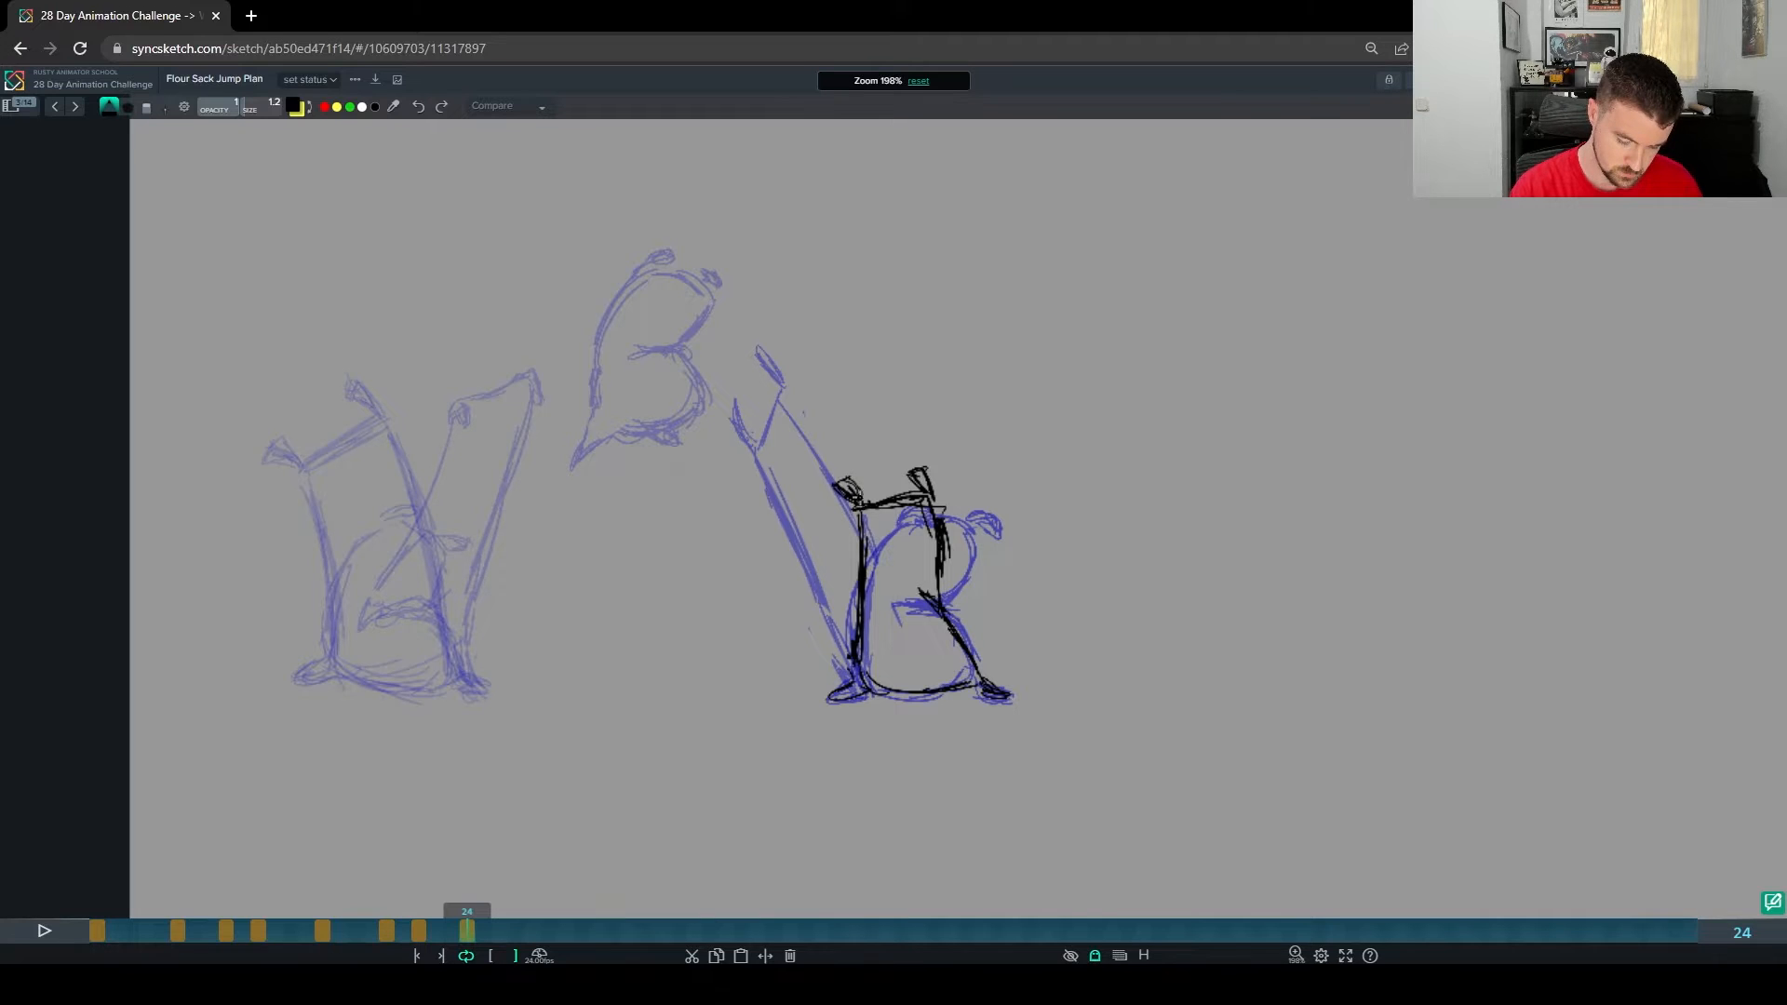
Step: Step between frames 21 and 24 without onion skinning to examine the move from squash to settle
key(o)
key(Left)
key(Left)
key(Left)
key(Right)
key(Right)
key(Right)
Step: Sketch a temporary arrow pointing backward beside the settling sack on frame 24
key(e)
drag(954, 498, 917, 514)
key(b)
drag(800, 528, 686, 518)
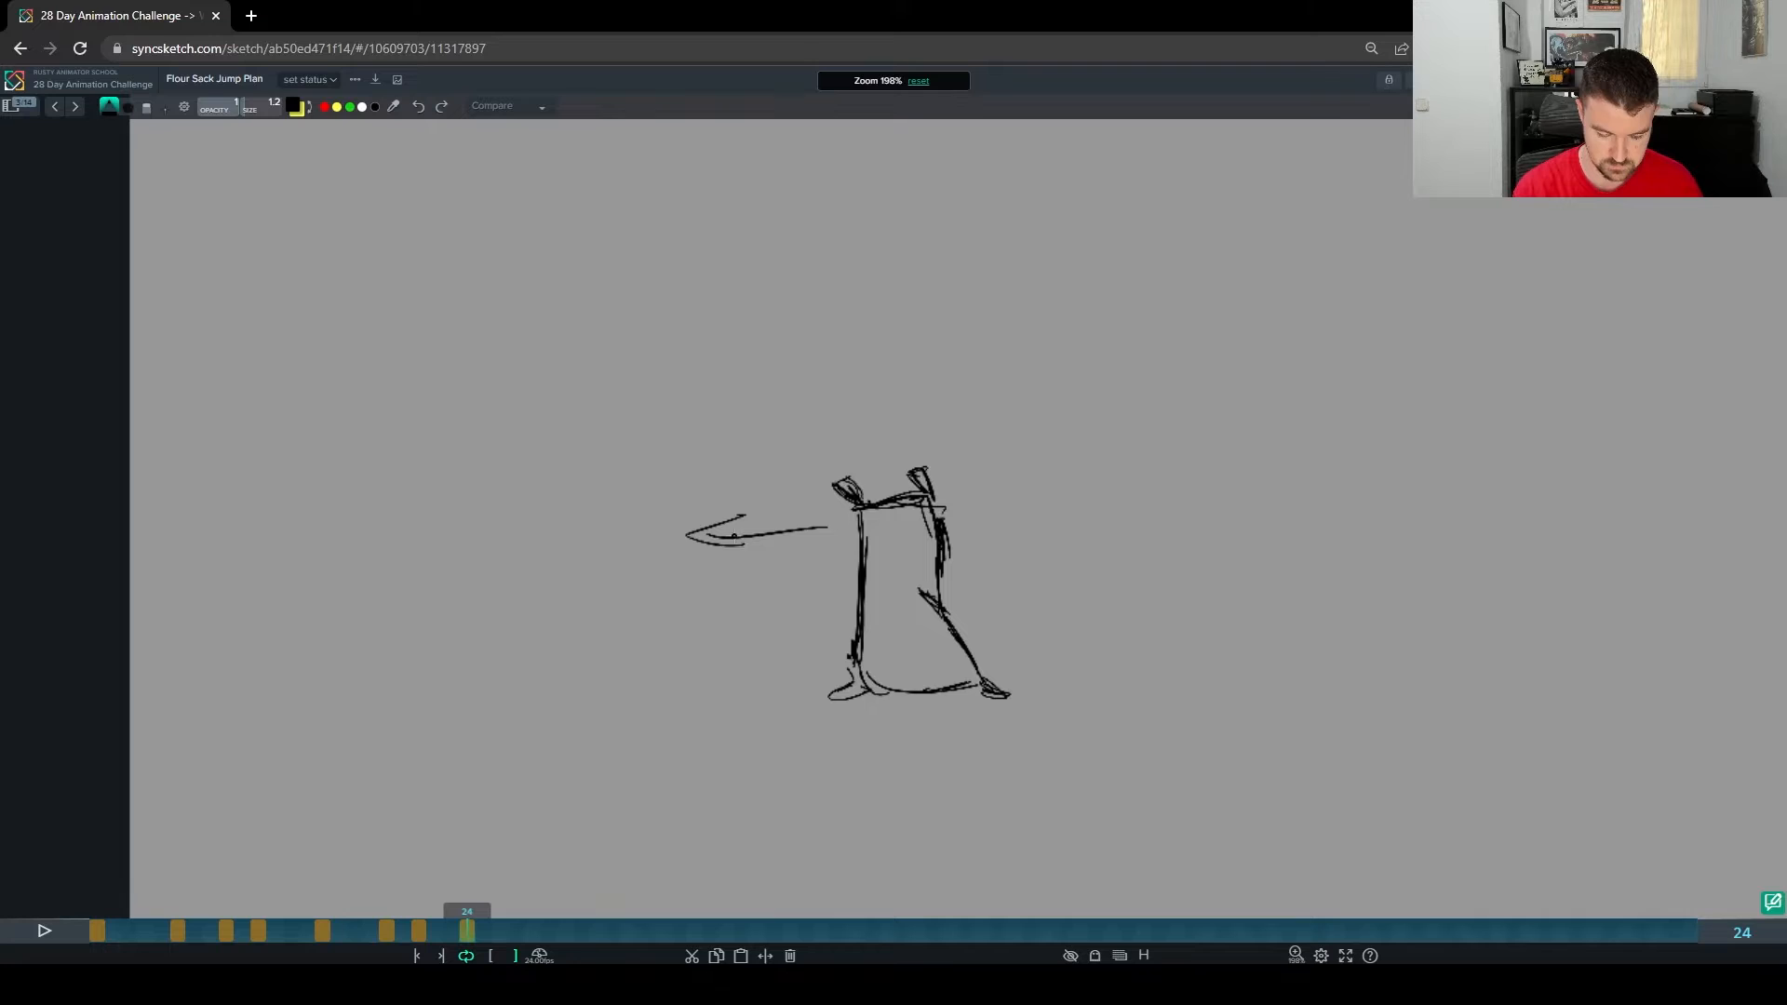
Step: With onion skinning on, erase the settling sack's bent front side and redraw it as a smoother line down to the front foot
key(o)
key(e)
mouse_move(949, 549)
mouse_down()
mouse_move(941, 565)
mouse_move(928, 507)
mouse_move(945, 597)
mouse_up()
key(b)
key(e)
key(b)
mouse_move(926, 507)
mouse_down()
mouse_move(952, 610)
mouse_move(933, 521)
mouse_move(942, 584)
mouse_up()
key(e)
key(b)
mouse_move(932, 521)
mouse_down()
mouse_move(943, 594)
mouse_move(923, 590)
mouse_move(942, 601)
mouse_move(902, 577)
mouse_move(972, 650)
mouse_up()
key(e)
key(b)
key(e)
key(b)
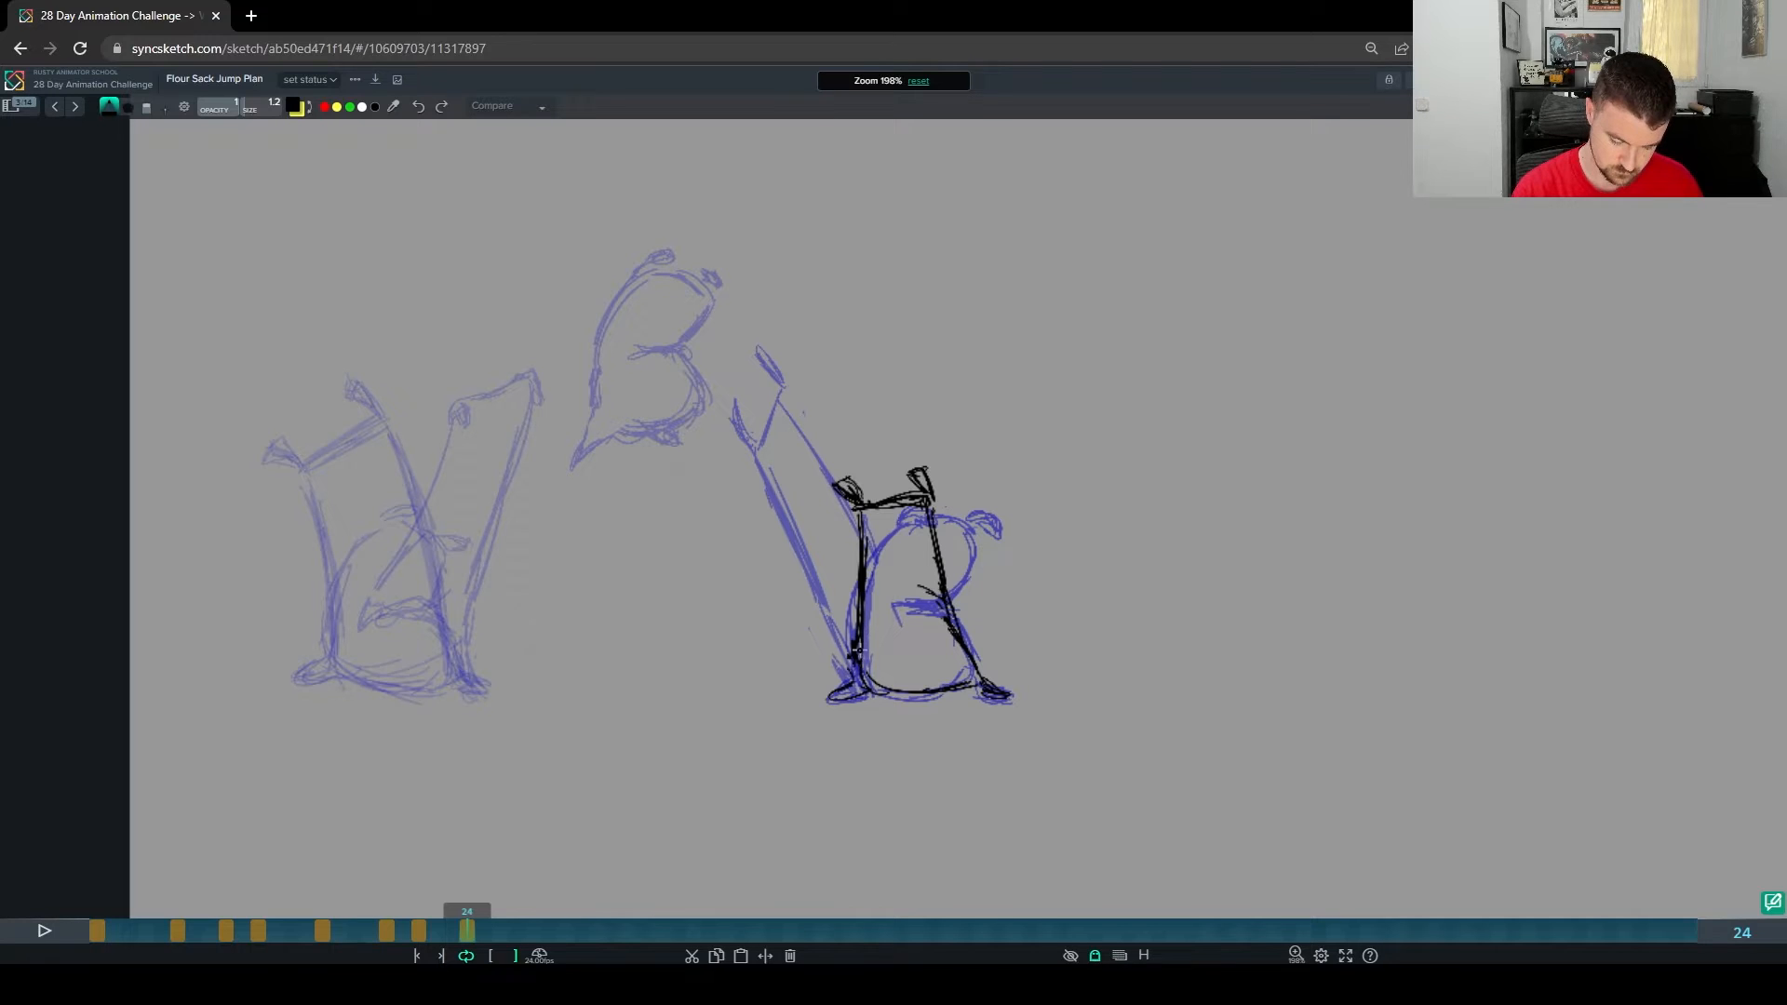
Step: Step back and forth through the key poses without onion skinning and play the animation to examine the jump and landing
key(g)
key(shift+Left)
key(shift+Left)
key(shift+Left)
key(shift+Right)
key(shift+Right)
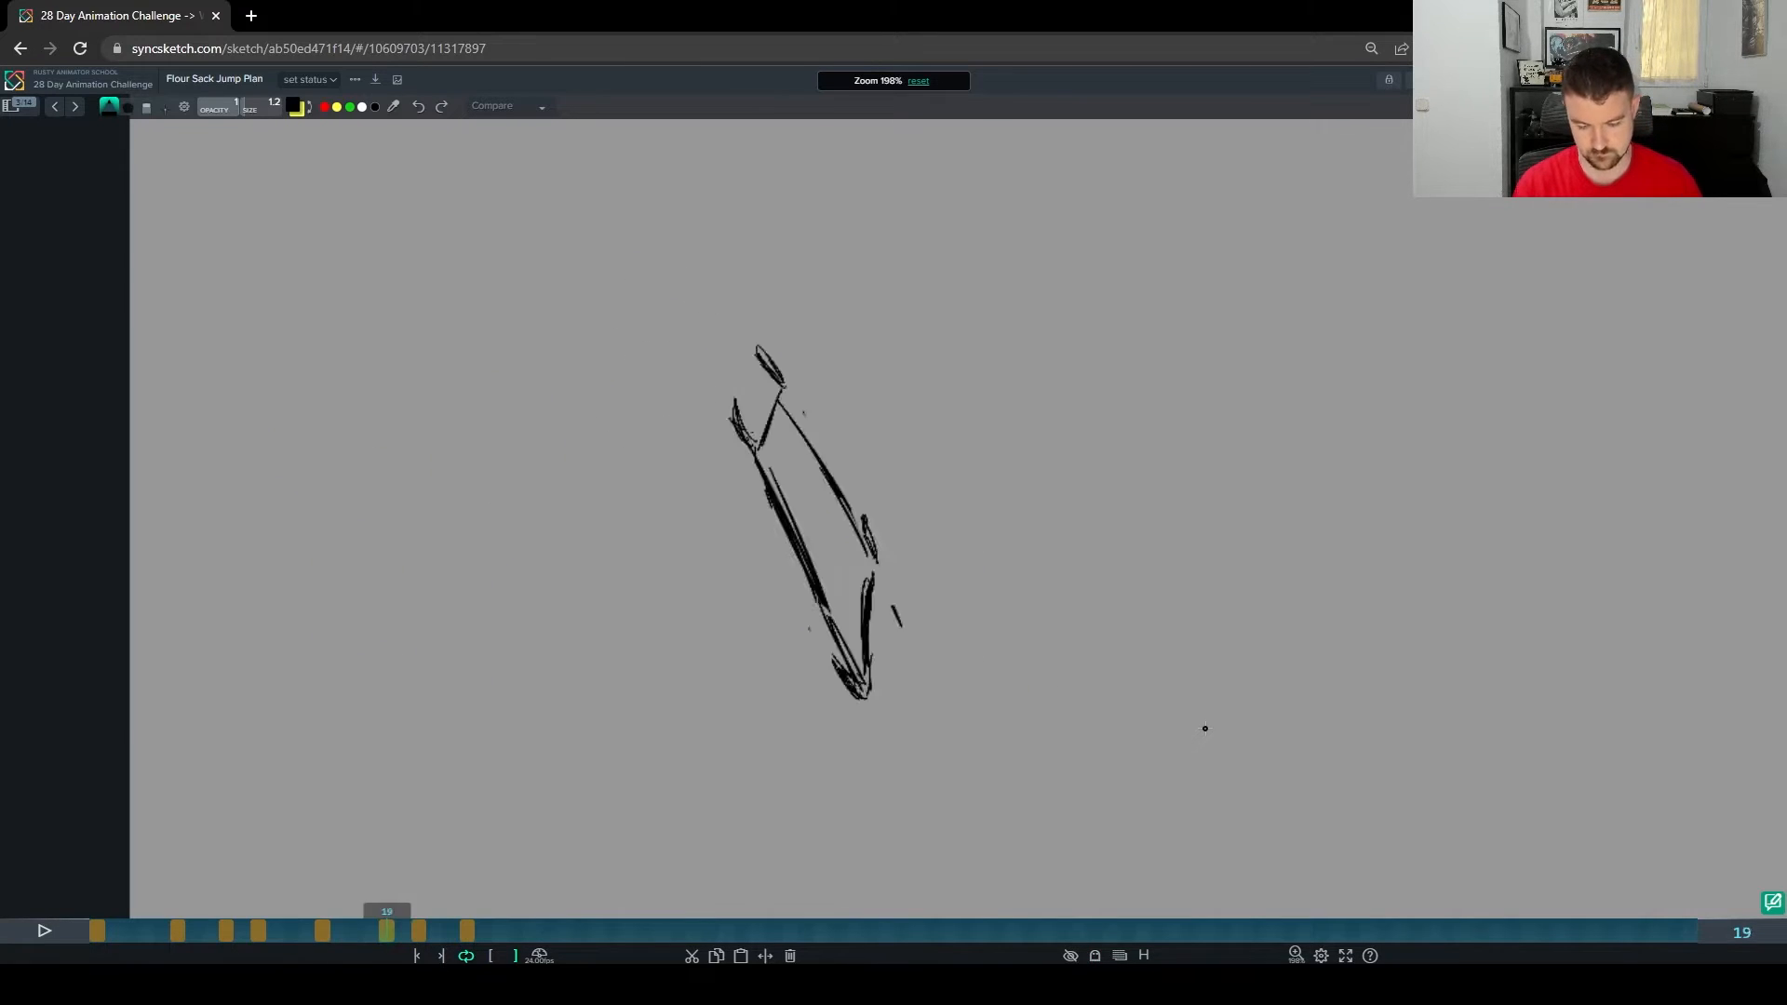
key(shift+Right)
key(shift+Left)
key(shift+Left)
key(shift+Left)
key(shift+Left)
key(shift+Left)
key(shift+Left)
key(shift+Right)
key(shift+Right)
key(shift+Right)
key(space)
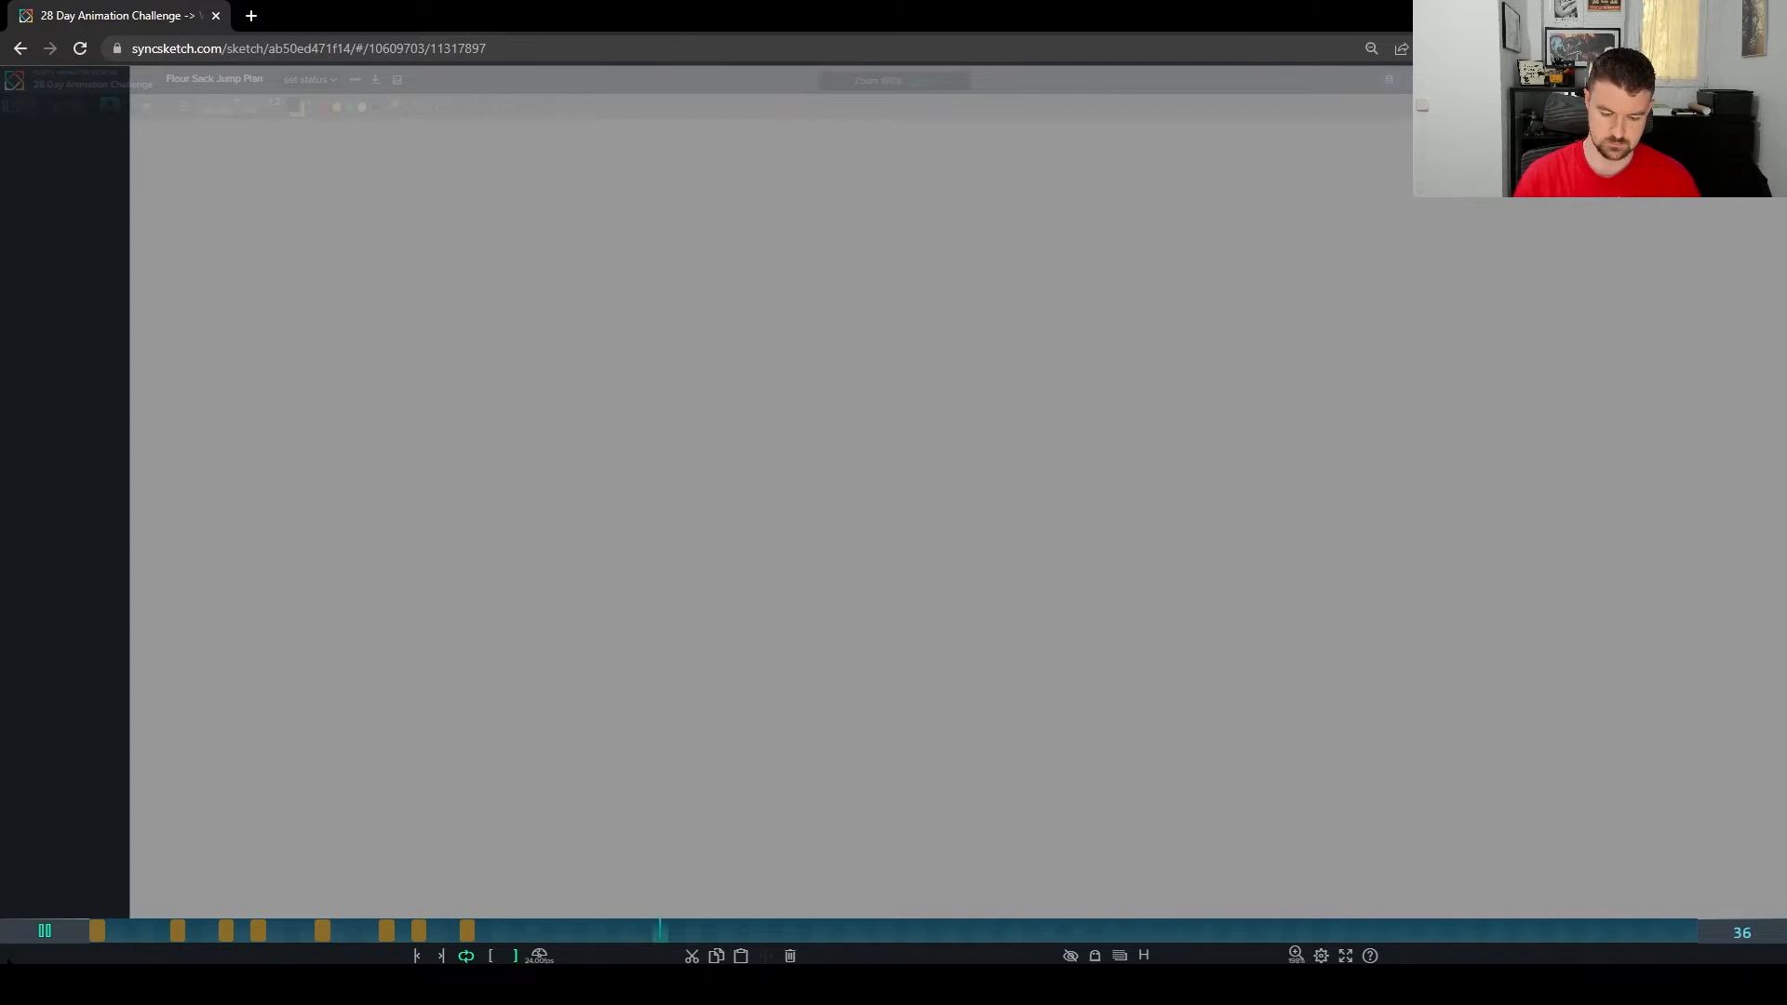
Step: On frame 29, turn on onion skinning and draw the final sack's slanted top edge, undoing the trial strokes for its side
drag(471, 933, 473, 927)
key(Left)
key(Right)
key(Right)
key(Right)
key(Right)
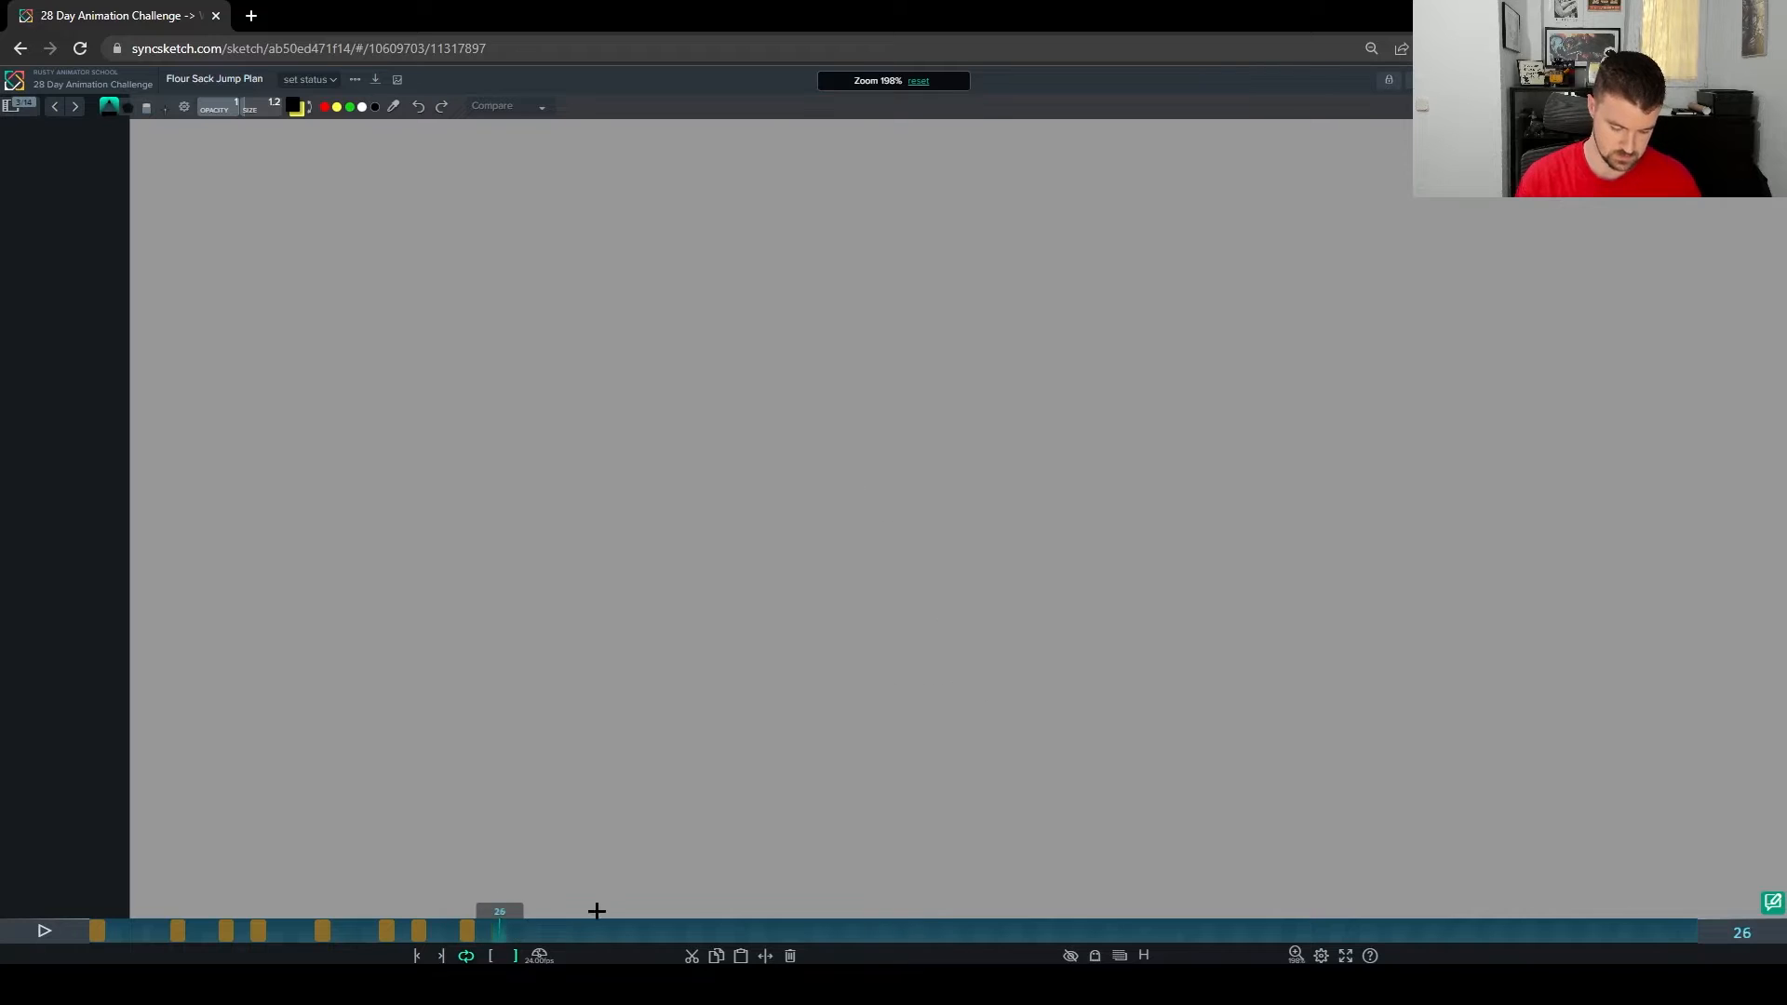
key(g)
mouse_move(919, 499)
mouse_down()
mouse_move(852, 520)
mouse_move(855, 638)
mouse_up()
key(ctrl+z)
key(ctrl+z)
Step: Draw the slightly curved back side and the slanted front side of the frame 29 sack down to the feet
drag(837, 534, 867, 666)
drag(856, 569, 864, 689)
drag(844, 532, 881, 670)
drag(912, 534, 936, 575)
drag(908, 511, 988, 693)
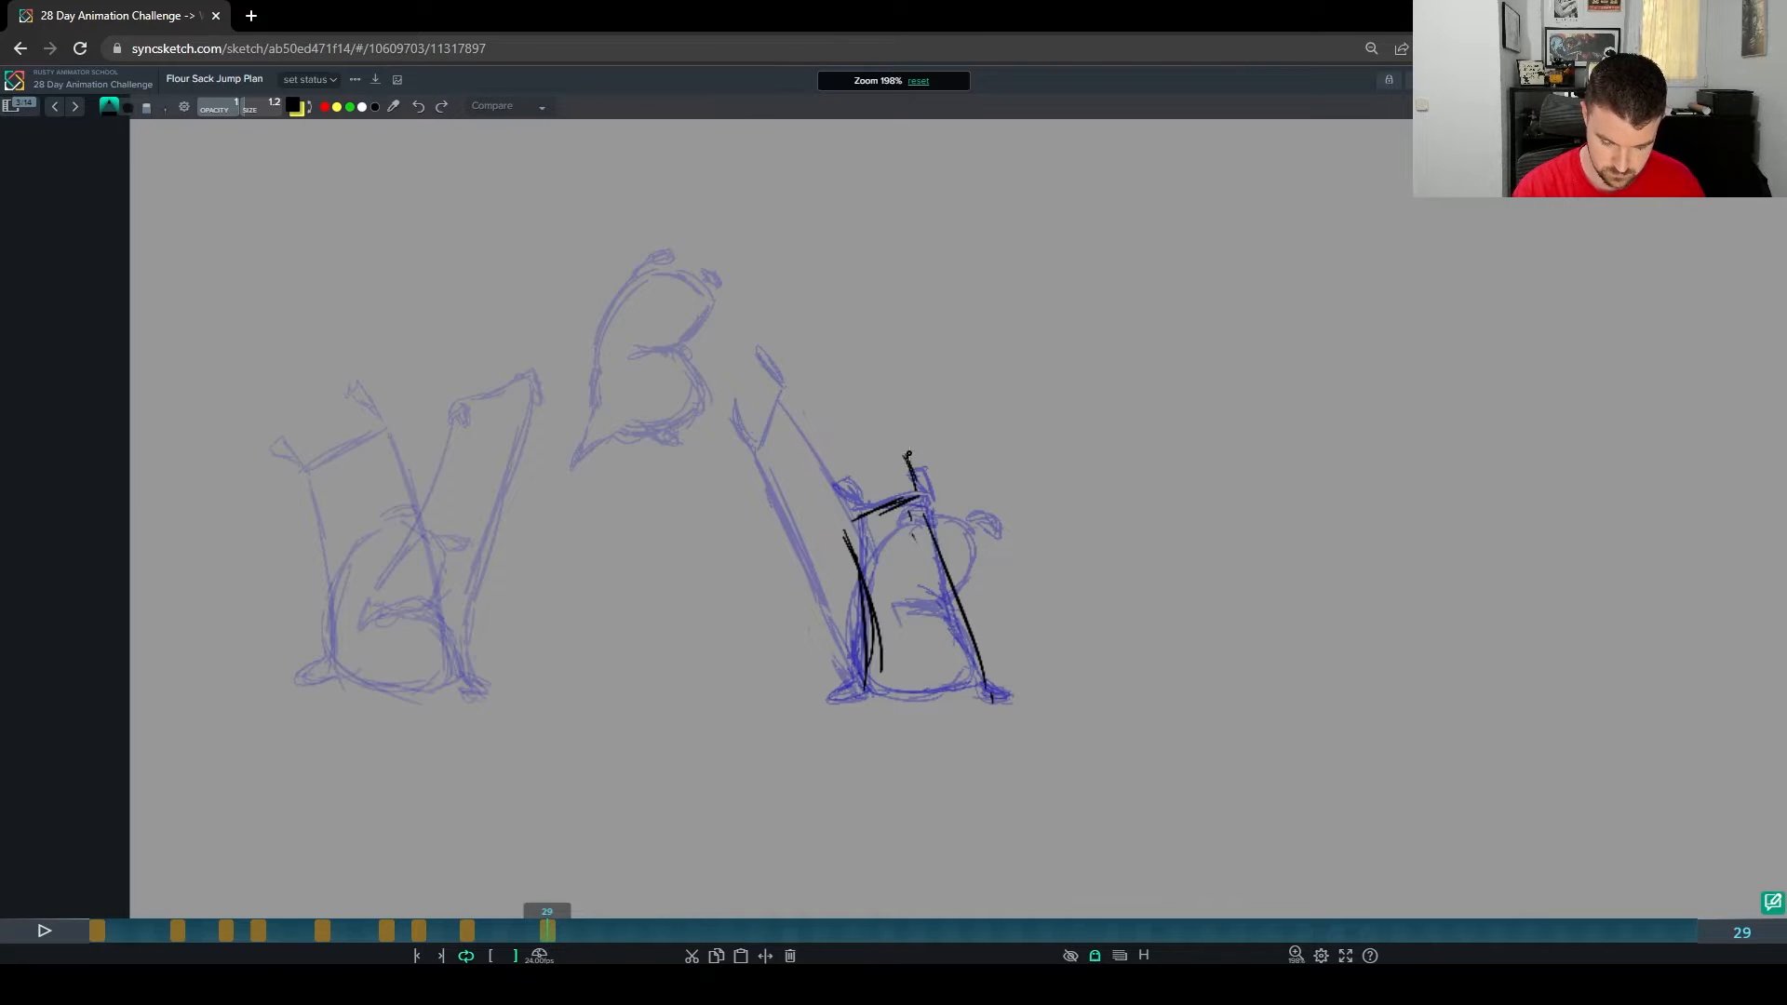
Step: Draw pointed tufts at both top corners of the frame 29 sack and compare the pose with the earlier ones without onion skinning
drag(898, 459, 915, 490)
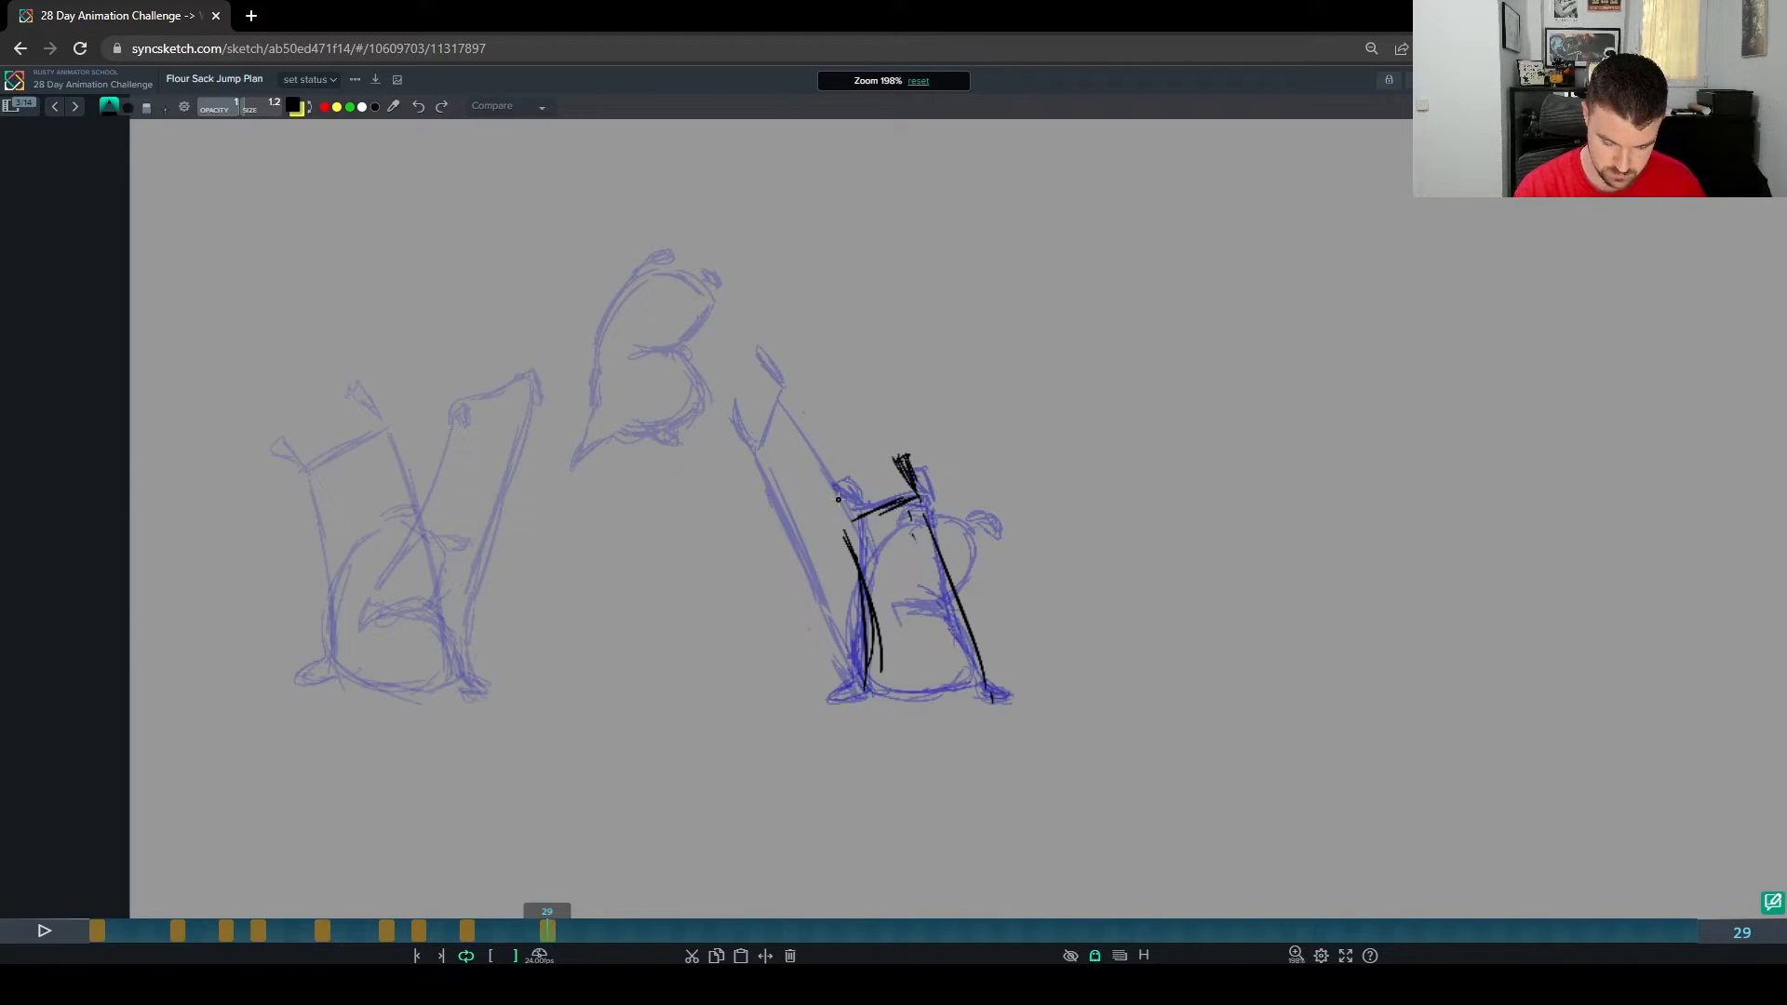
mouse_move(823, 504)
mouse_down()
mouse_move(841, 499)
mouse_move(836, 525)
mouse_up()
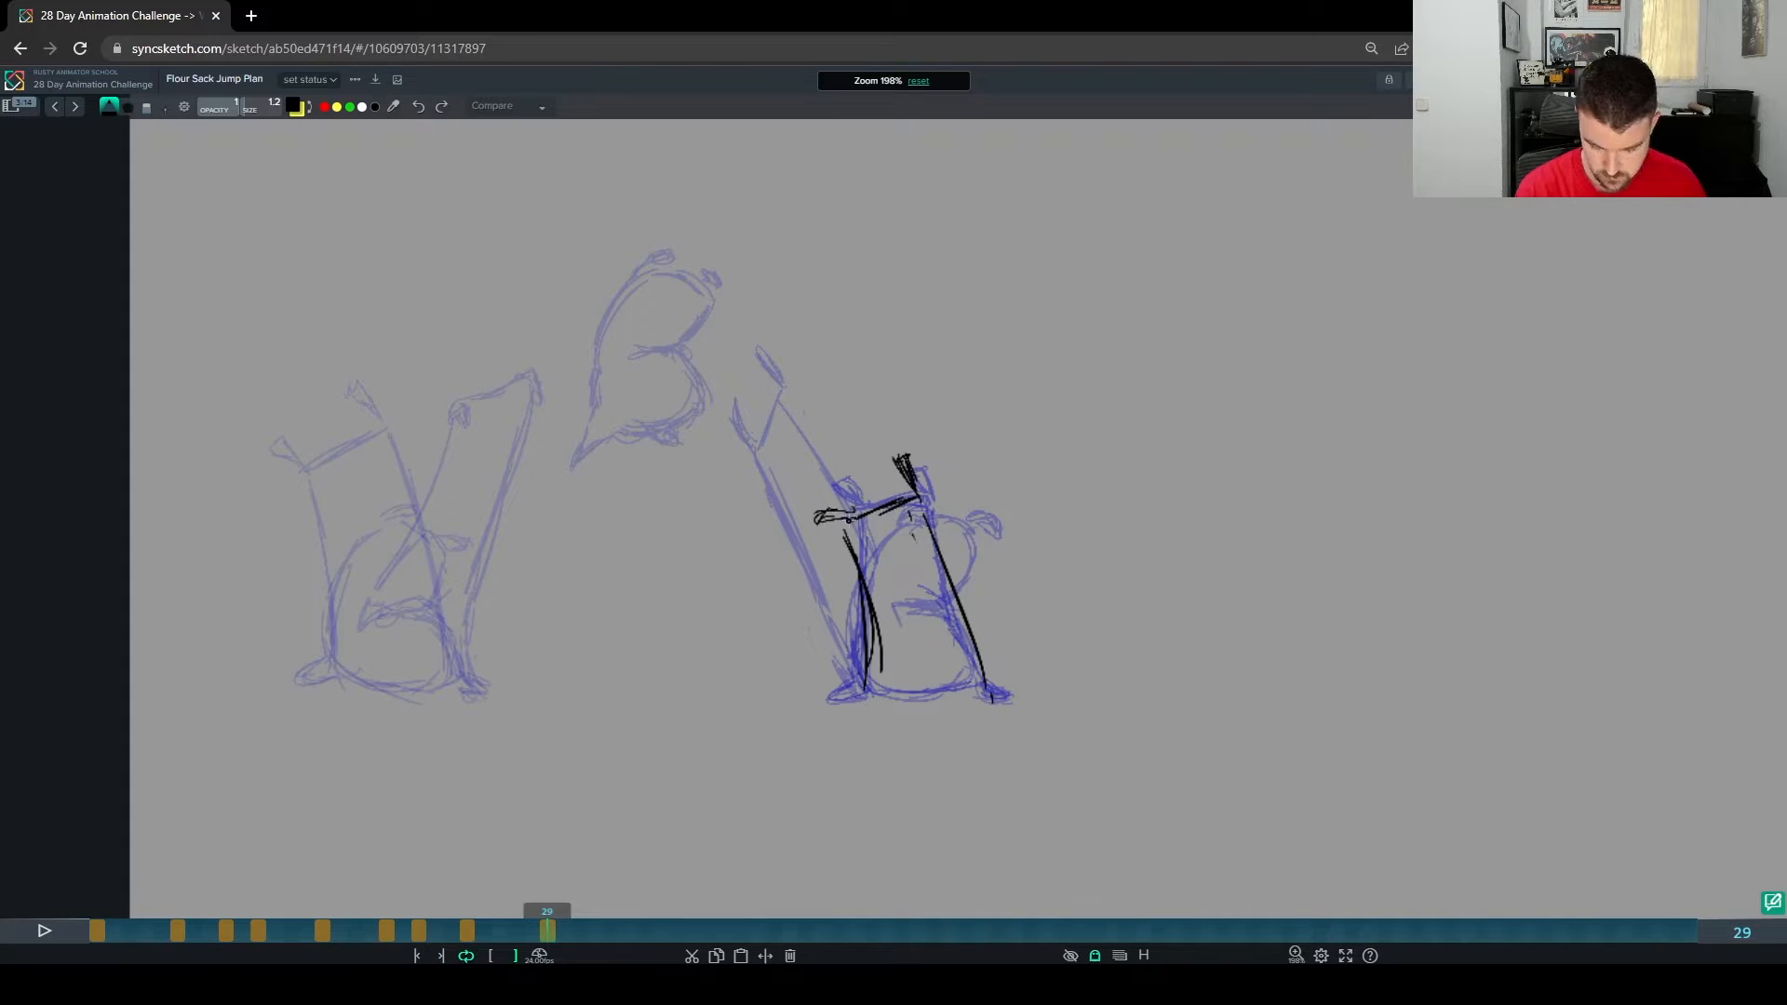
key(g)
key(comma)
key(period)
key(comma)
key(comma)
key(period)
key(period)
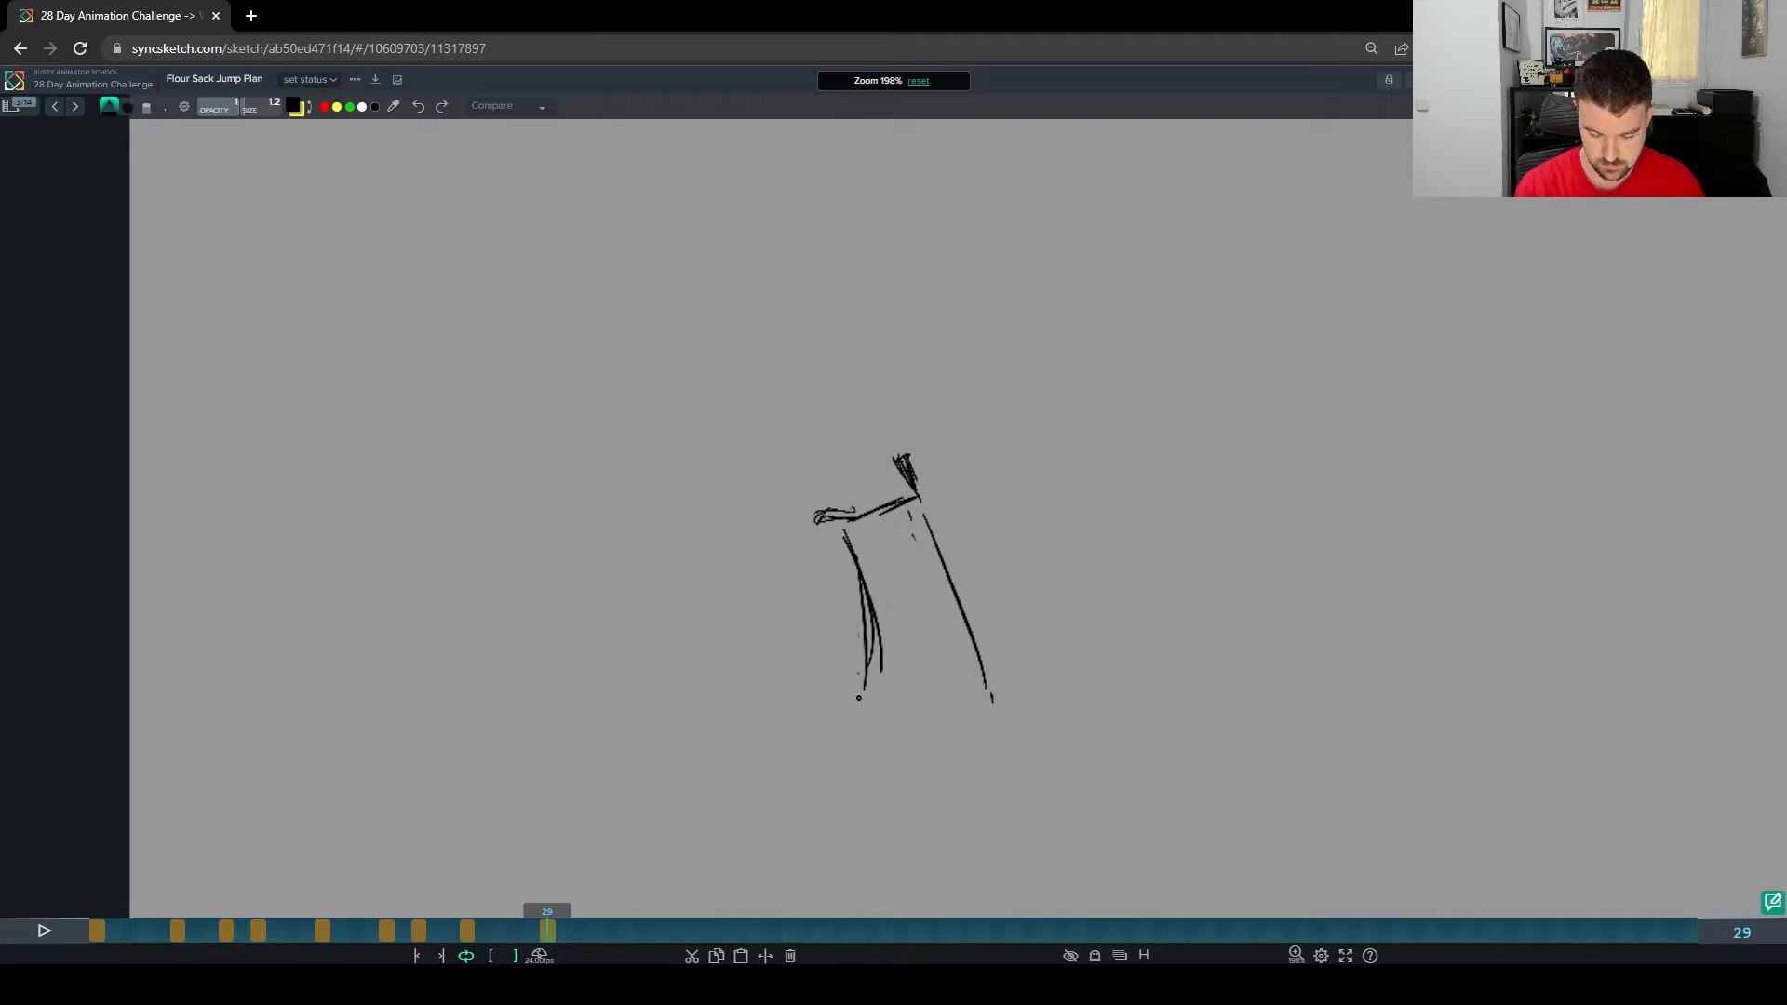
Step: Add feet at both bottom corners of the frame 29 sack over the onion skin and compare it with the earlier poses
key(g)
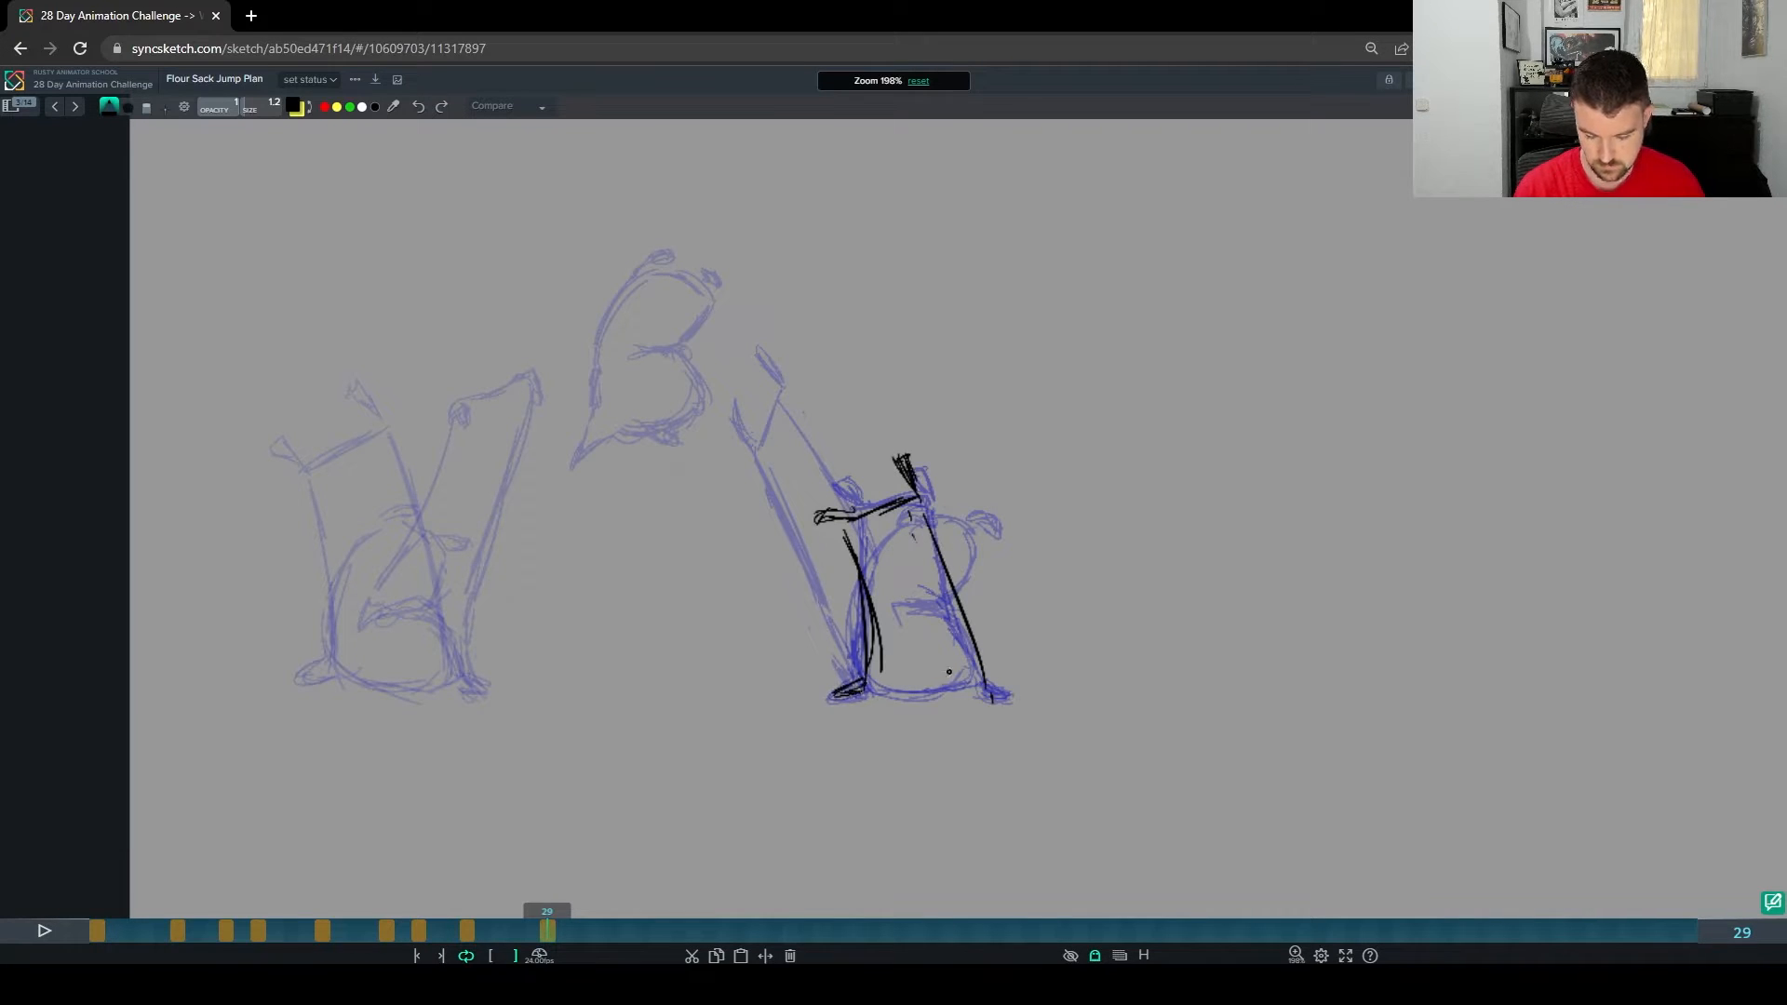
key(g)
key(comma)
key(comma)
key(period)
key(period)
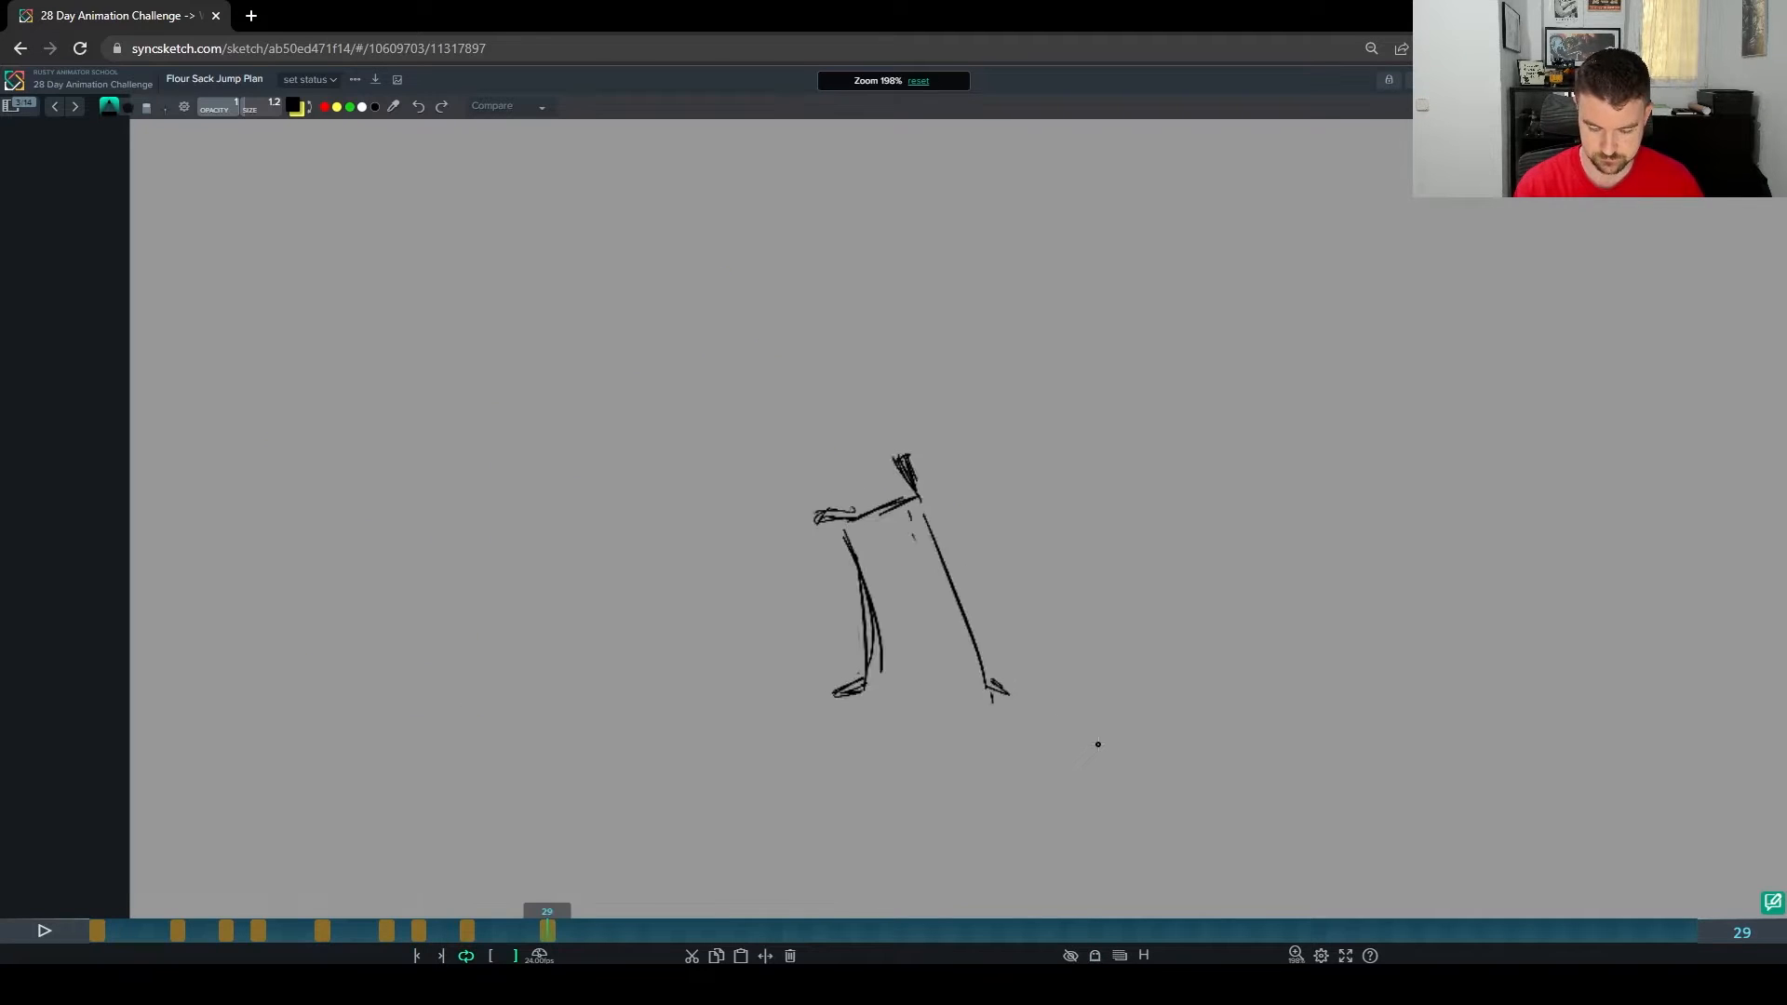
Step: On frame 24, erase the sack's upper outline and redraw its back side closer to the onion-skinned frame 29 pose
key(comma)
key(g)
key(e)
mouse_move(912, 515)
mouse_down()
mouse_move(870, 482)
mouse_move(854, 614)
mouse_move(859, 583)
mouse_move(870, 652)
mouse_up()
key(p)
drag(853, 544, 862, 657)
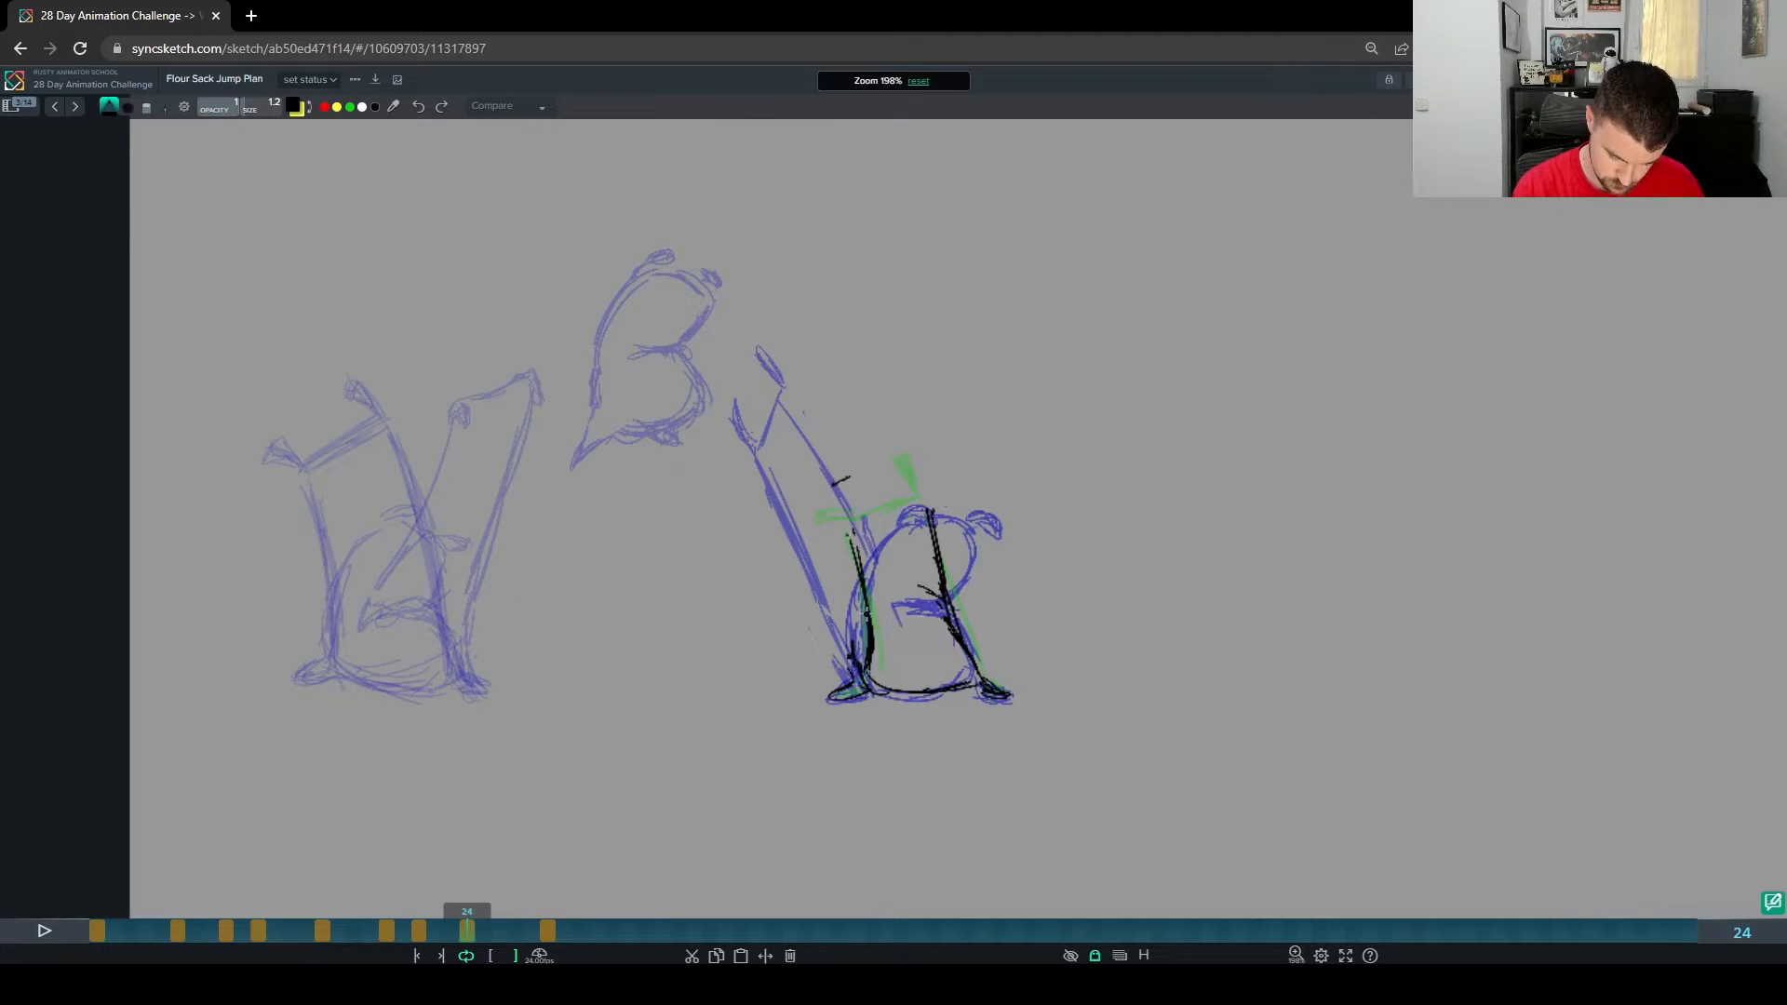
Step: Redraw the frame 24 sack's top edge, front side and both corner tufts to follow the frame 29 pose
key(e)
key(p)
mouse_move(849, 537)
mouse_down()
mouse_move(863, 572)
mouse_move(874, 511)
mouse_up()
mouse_move(851, 518)
mouse_down()
mouse_move(896, 501)
mouse_move(946, 585)
mouse_up()
key(e)
key(p)
drag(915, 508, 940, 576)
drag(916, 510, 958, 620)
drag(916, 505, 903, 456)
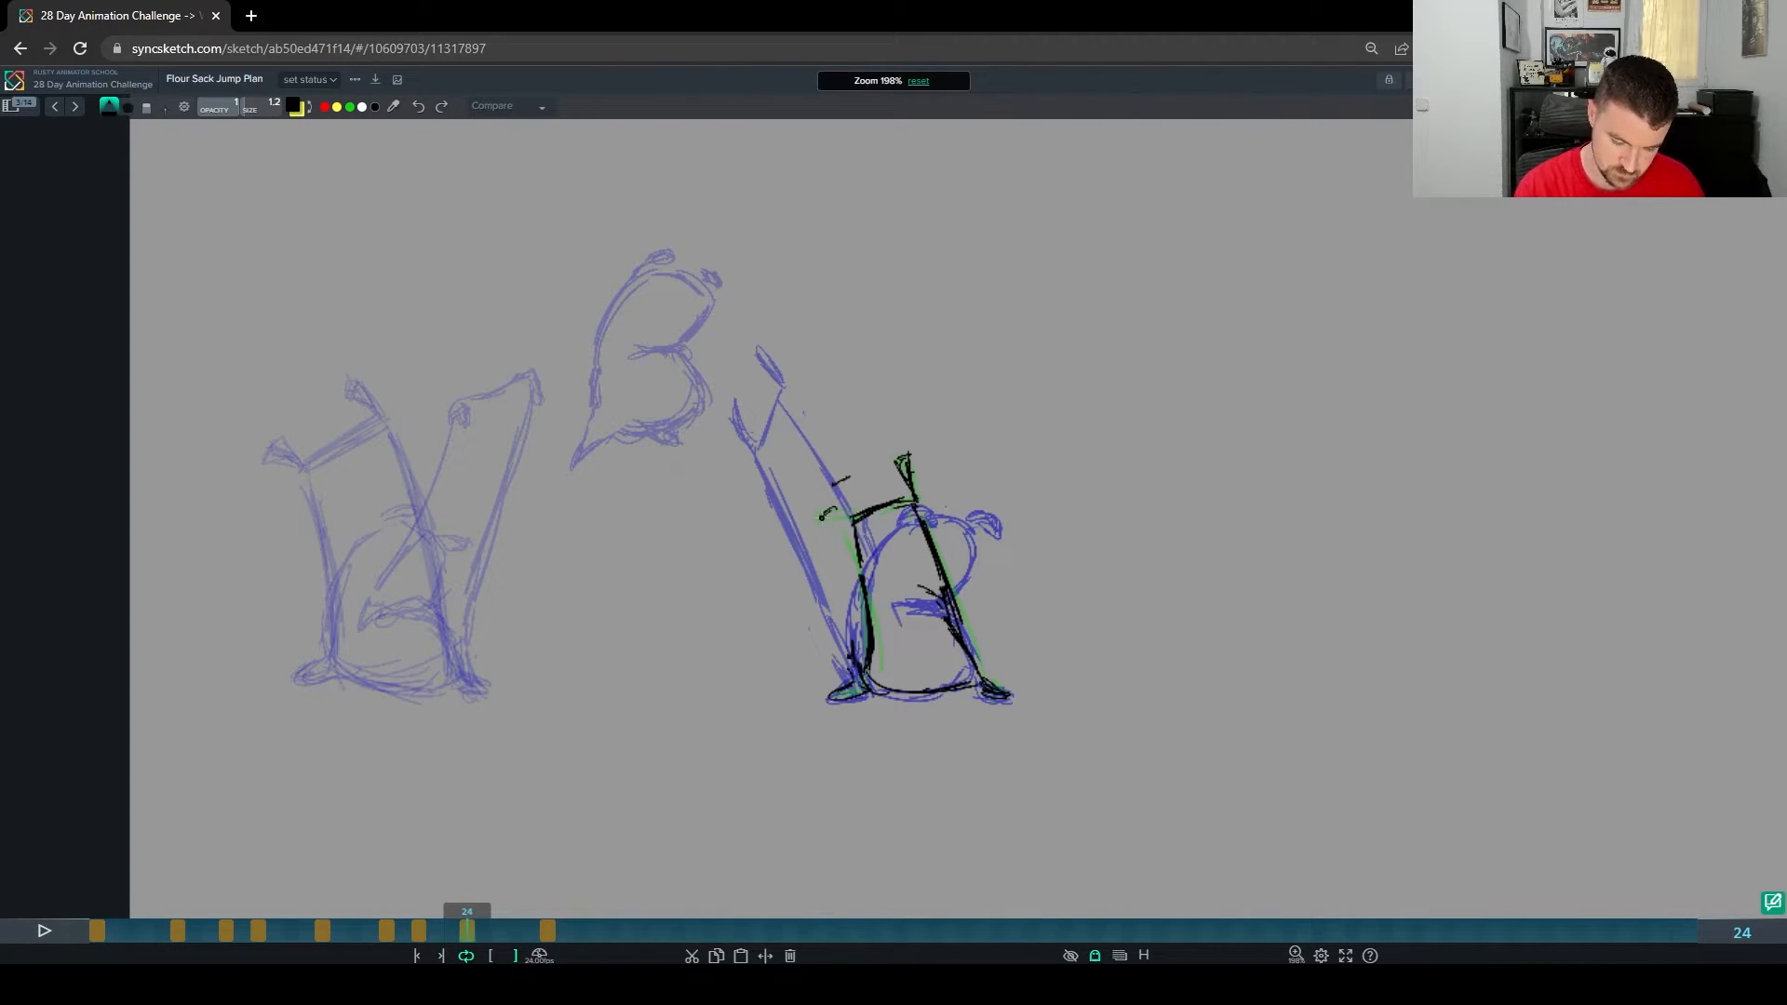
drag(855, 528, 866, 582)
Step: Compare the landing poses without onion skinning, and draw a straight bottom edge between the feet on frame 29
key(g)
key(shift+Left)
key(shift+Left)
key(shift+Right)
key(shift+Right)
key(shift+Right)
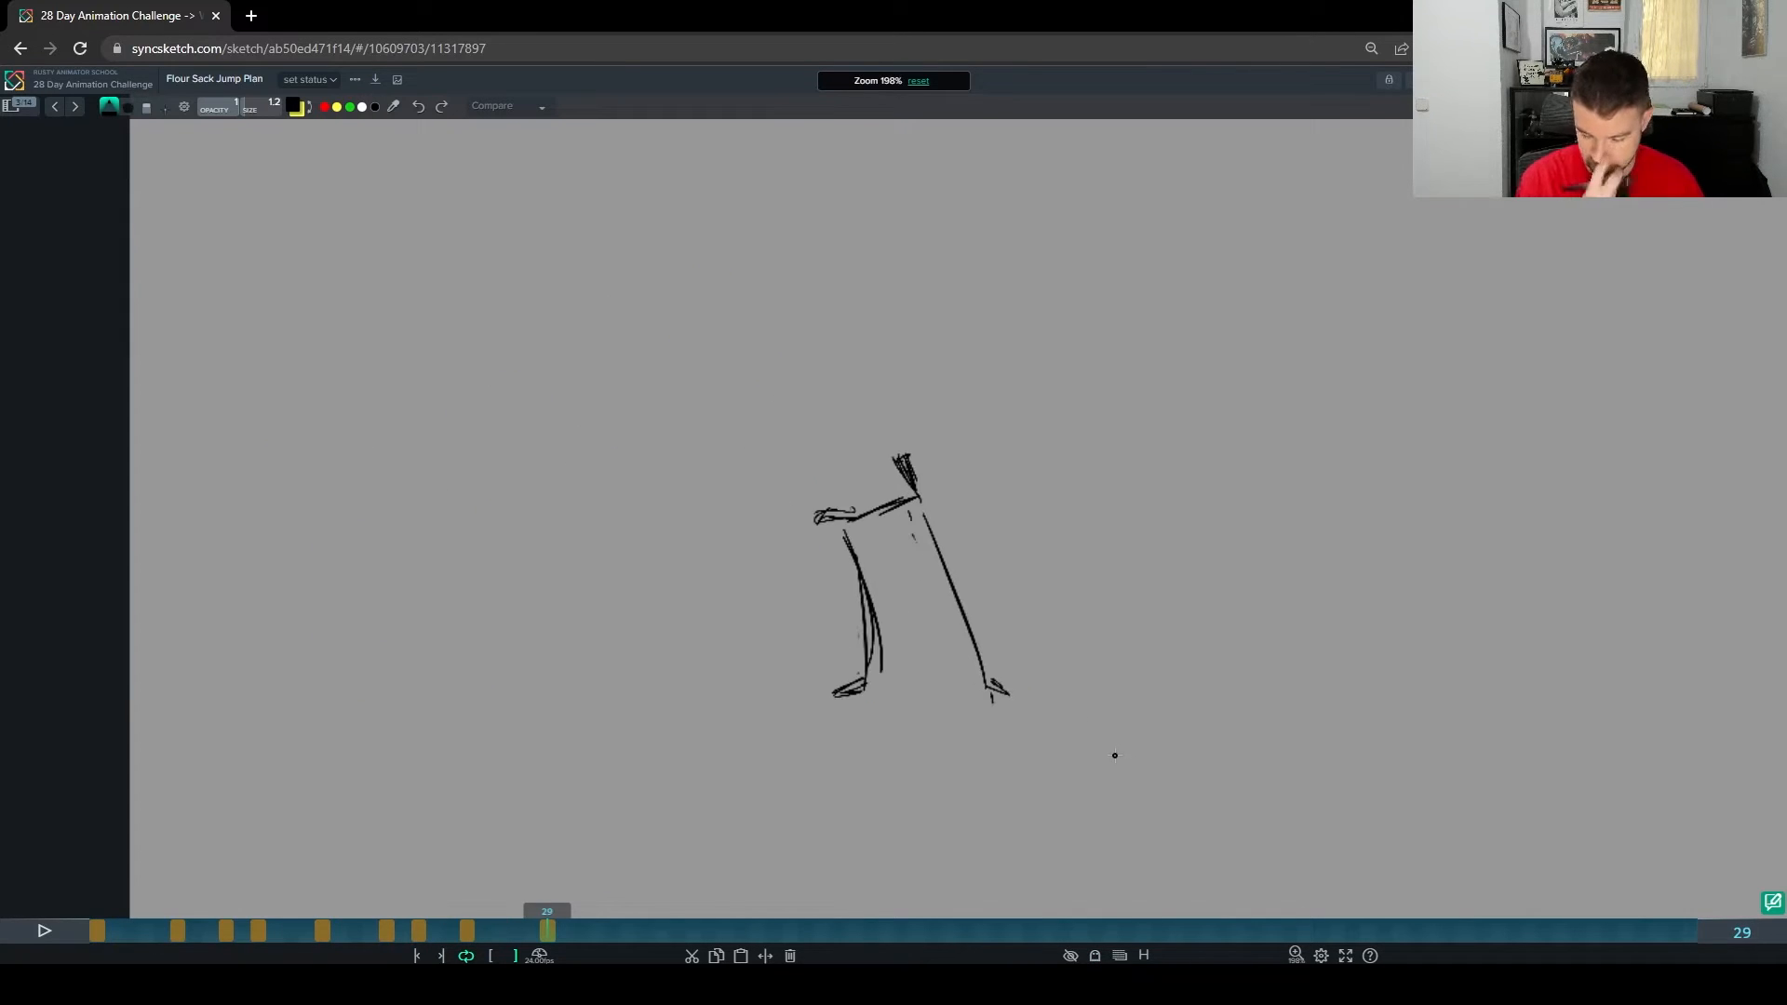
key(g)
drag(866, 691, 983, 687)
Step: On frame 24, replace the sack's sagging bottom edge with a flatter line and compare it with the neighbouring poses
key(g)
key(shift+Left)
key(e)
key(b)
key(g)
key(shift+Left)
key(g)
key(shift+Right)
key(shift+Right)
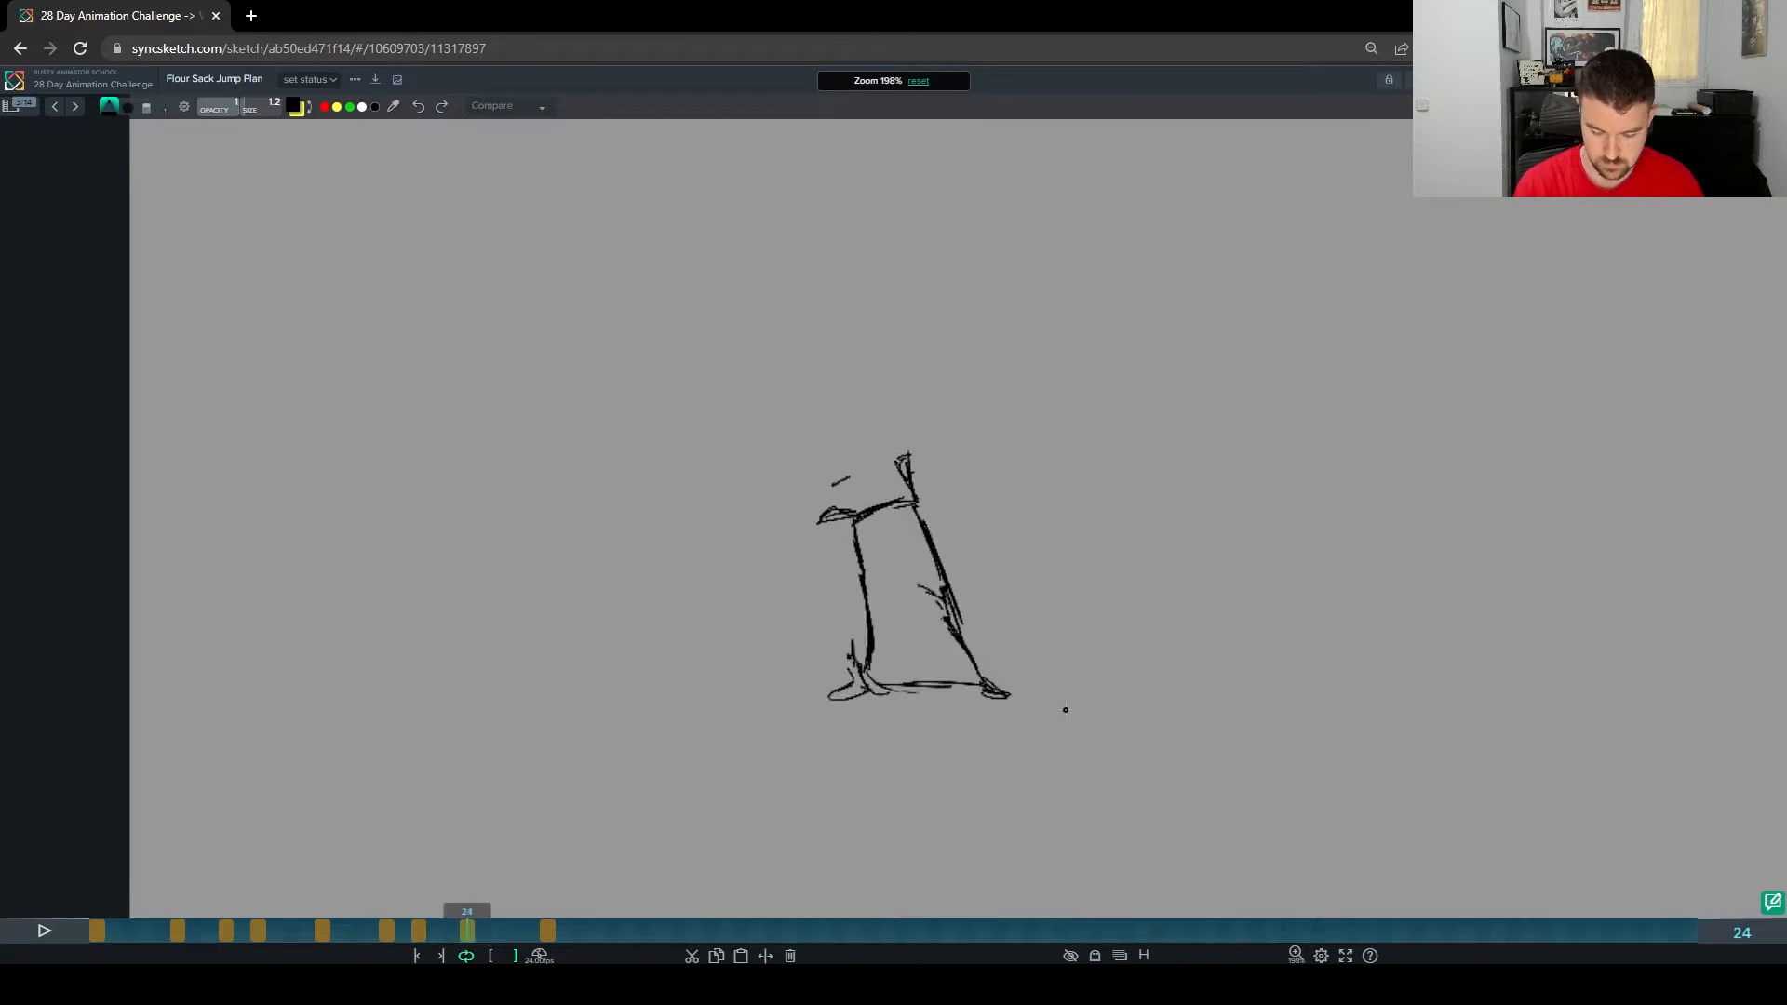
key(shift+Left)
key(shift+Left)
key(shift+Right)
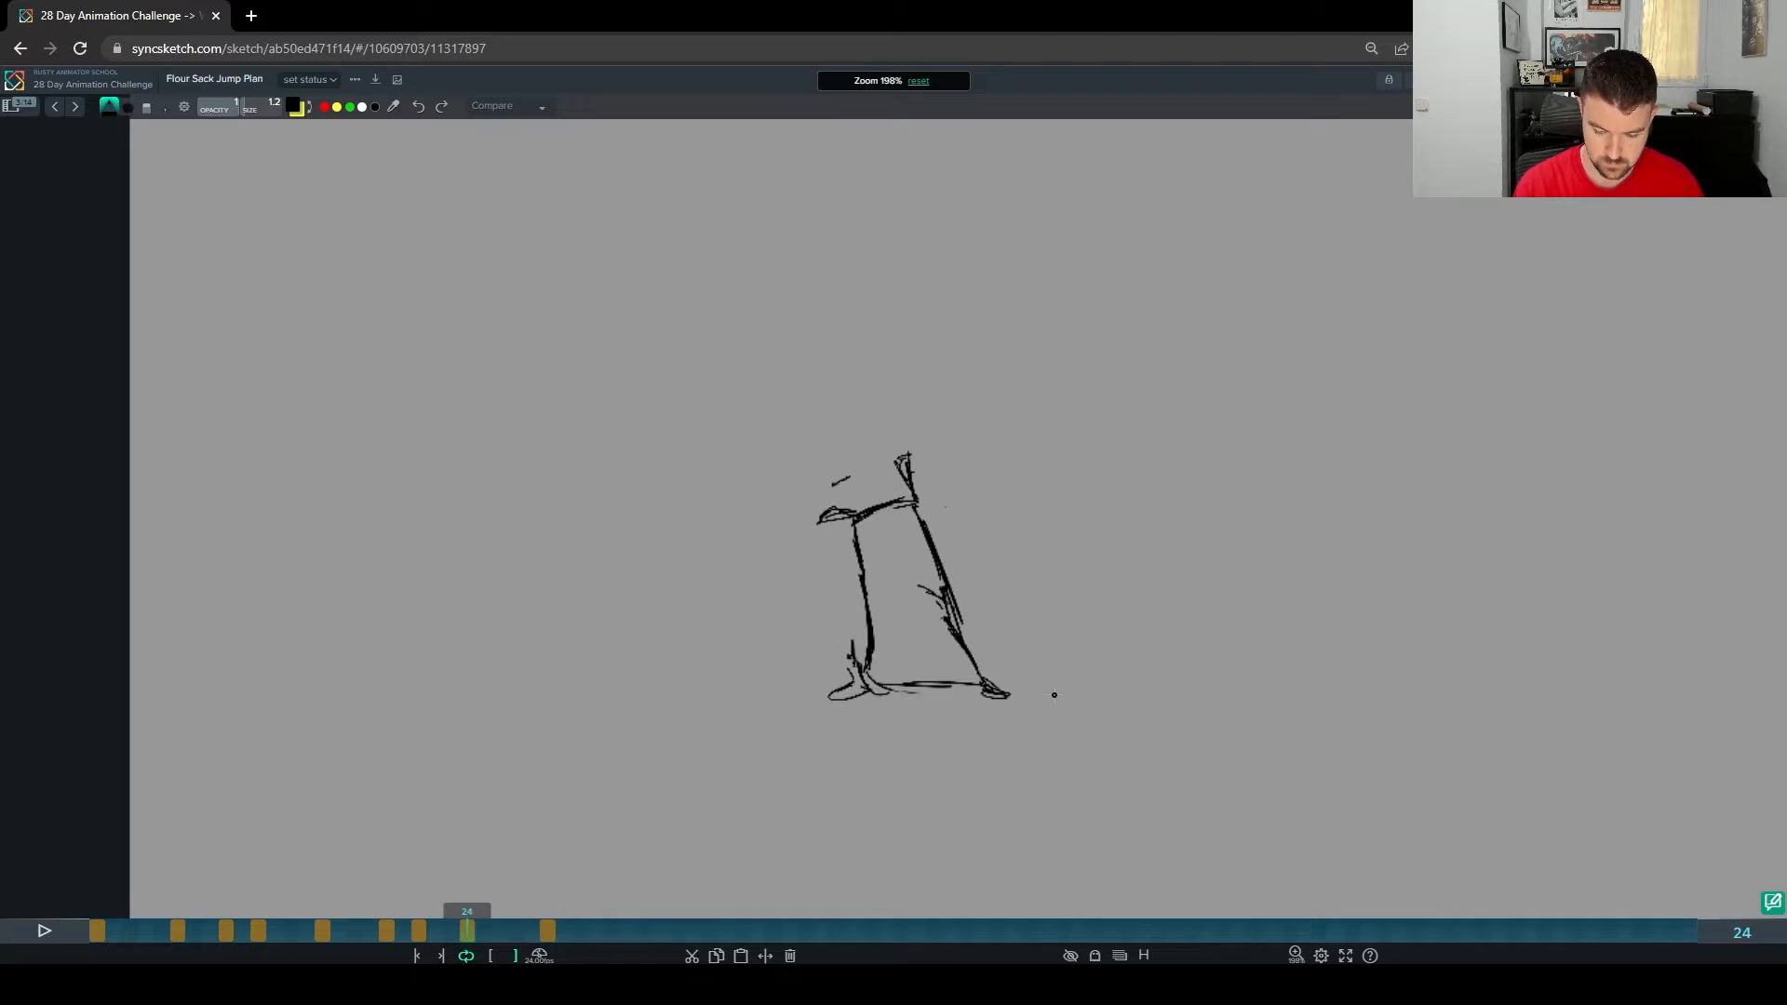
key(shift+Right)
Step: Erase the front top tuft on frame 29, redraw it tilted farther back, and compare it with frame 24
key(g)
key(e)
key(b)
drag(915, 494, 894, 468)
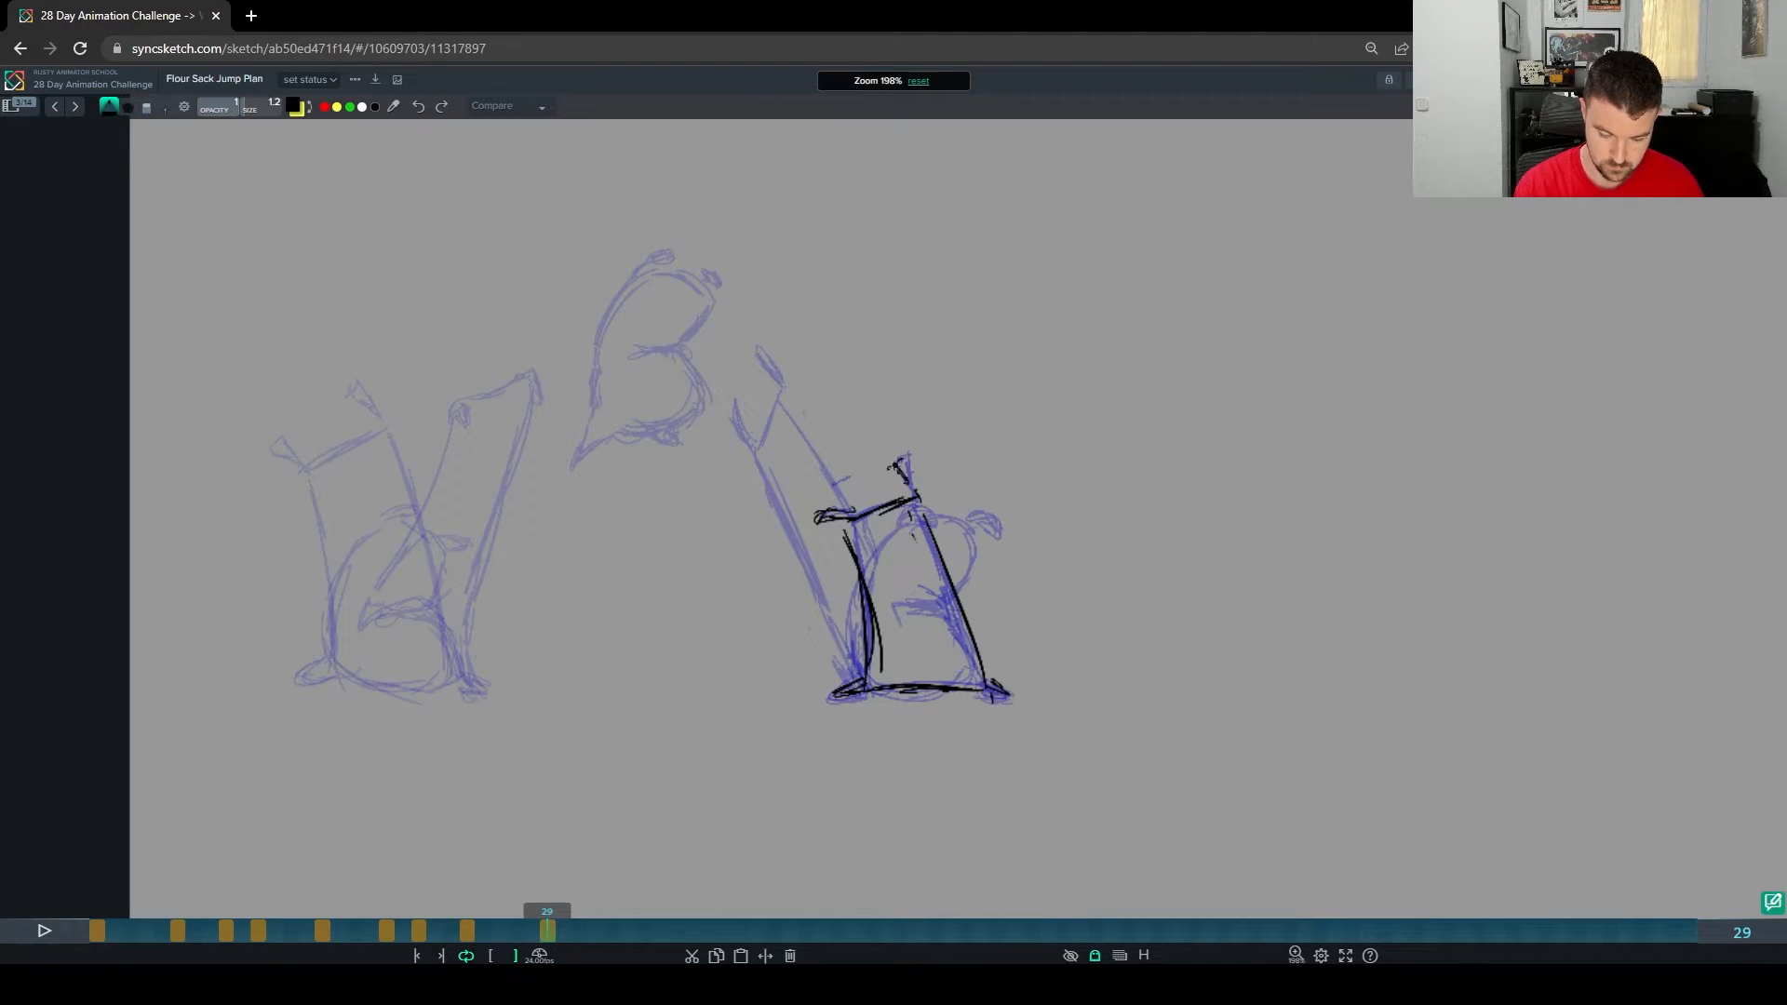
key(g)
key(shift+Left)
key(shift+Left)
key(shift+Right)
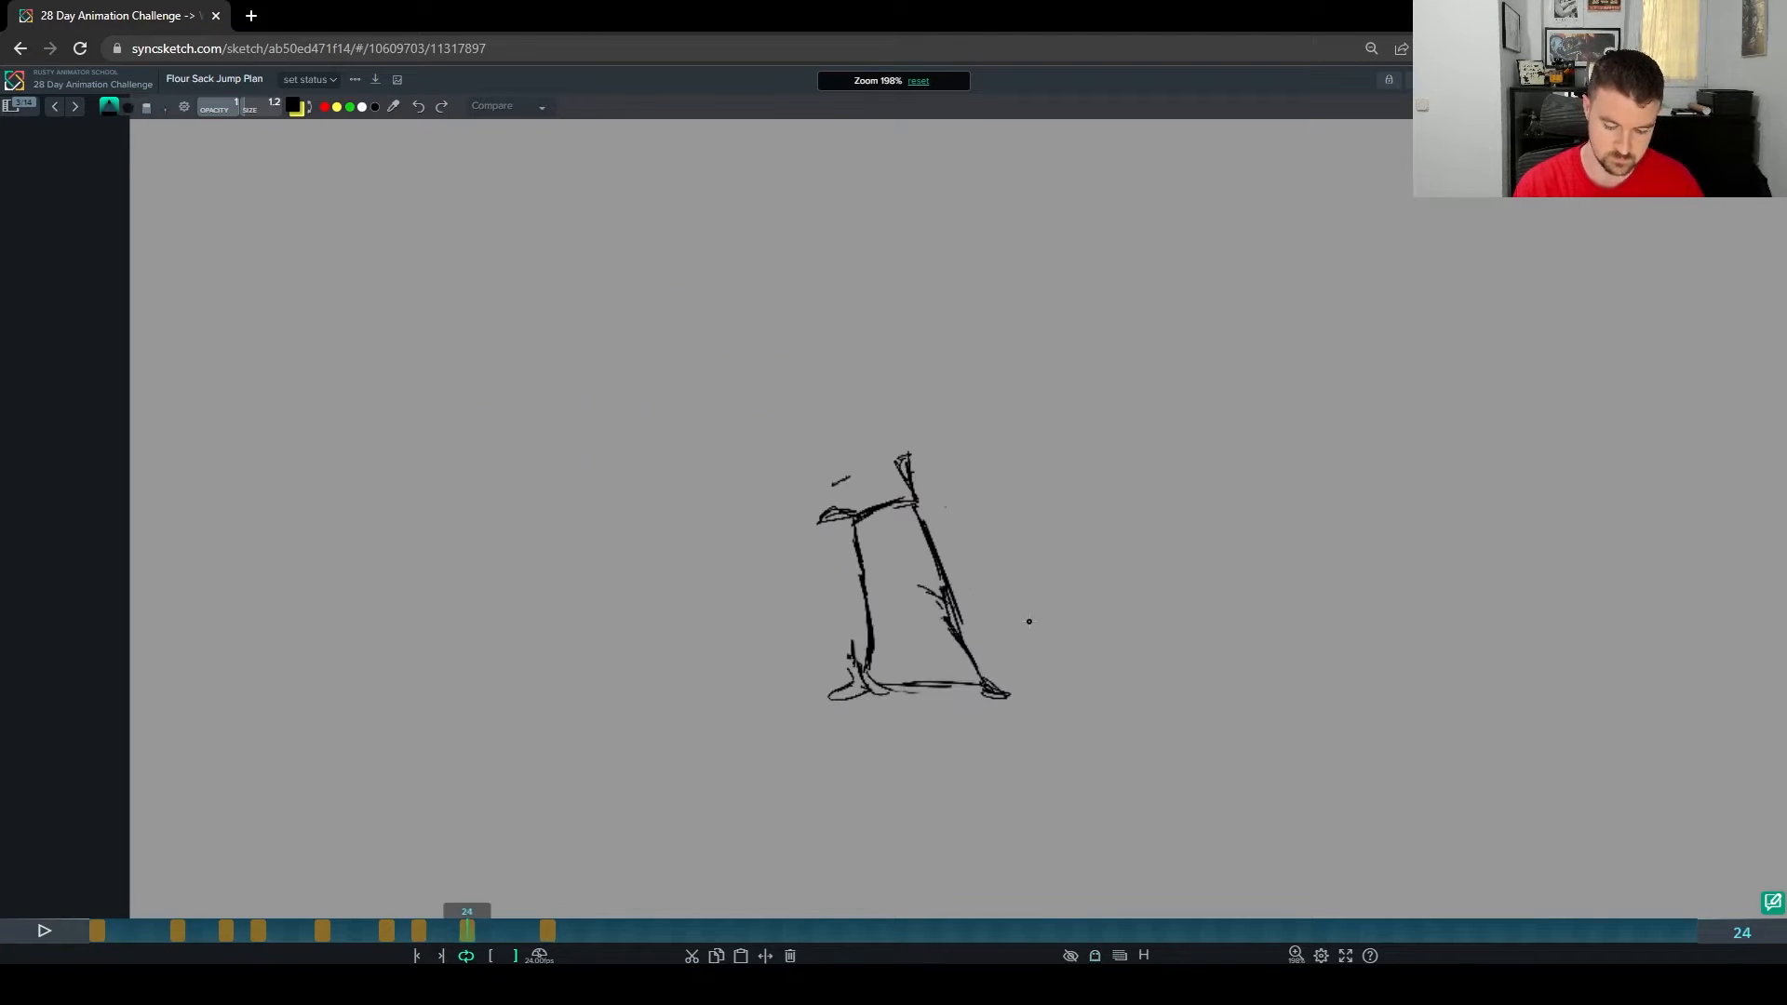
key(shift+Right)
Step: Play the whole flour sack jump from frame 1 to check the timing of the key poses
key(space)
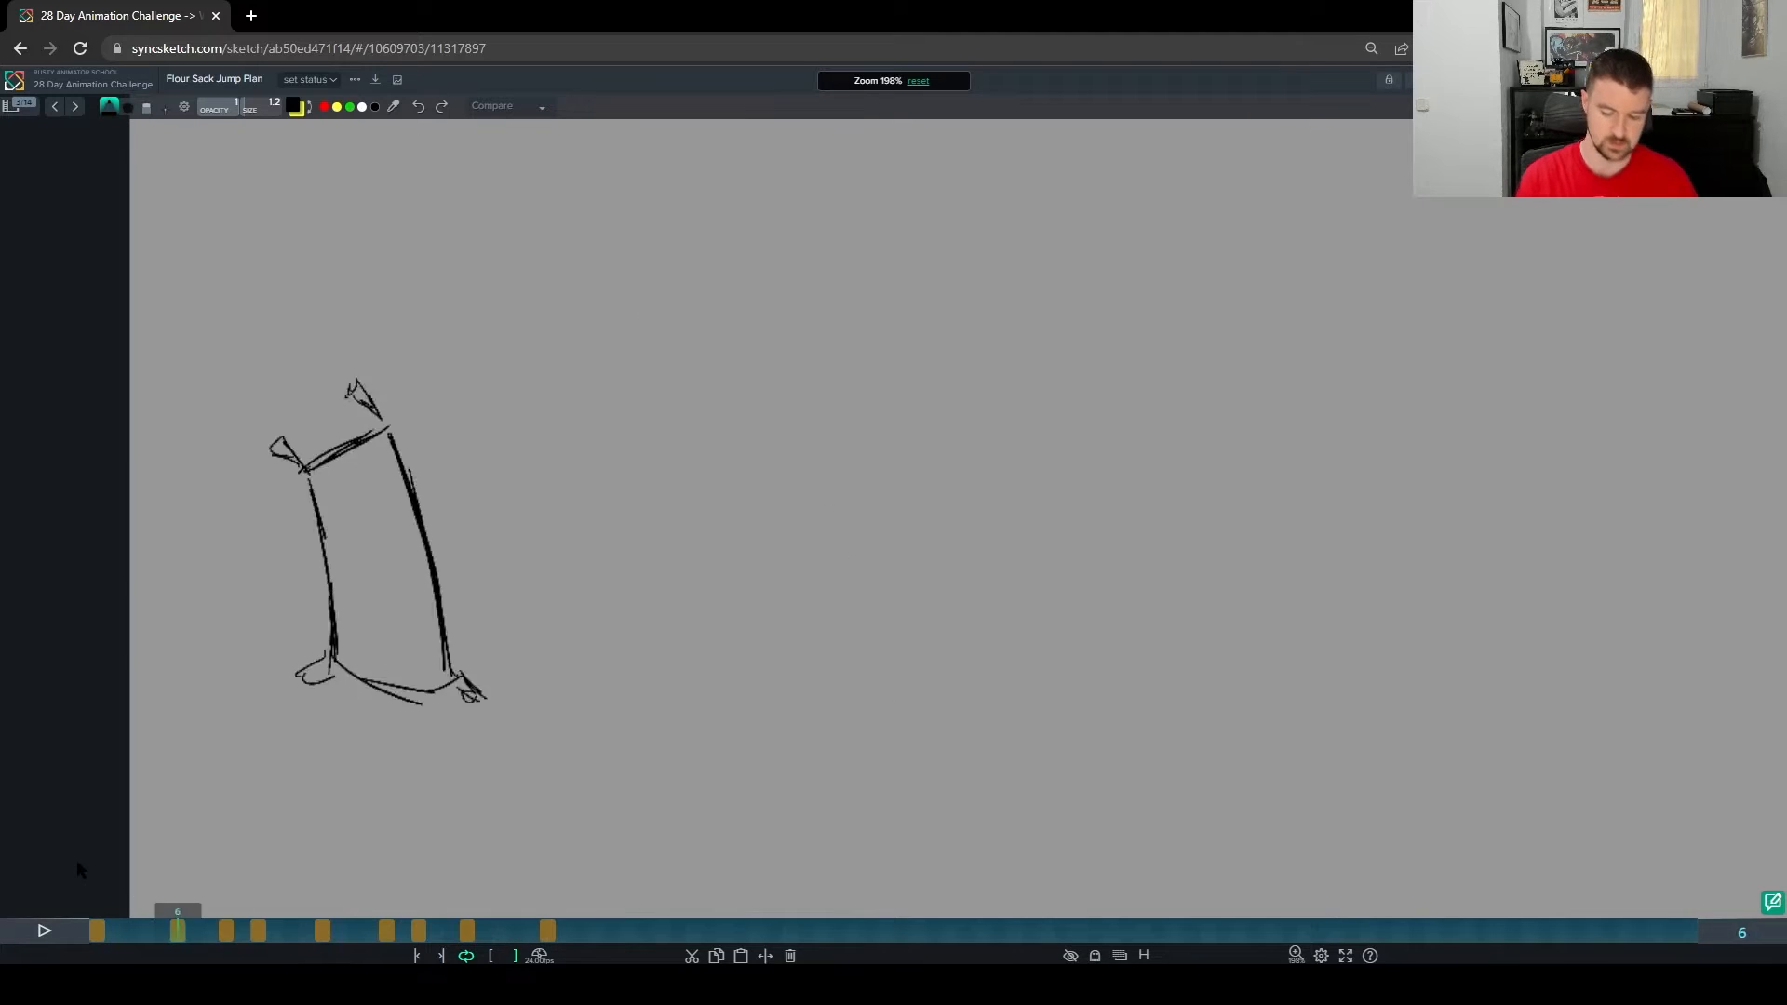
key(space)
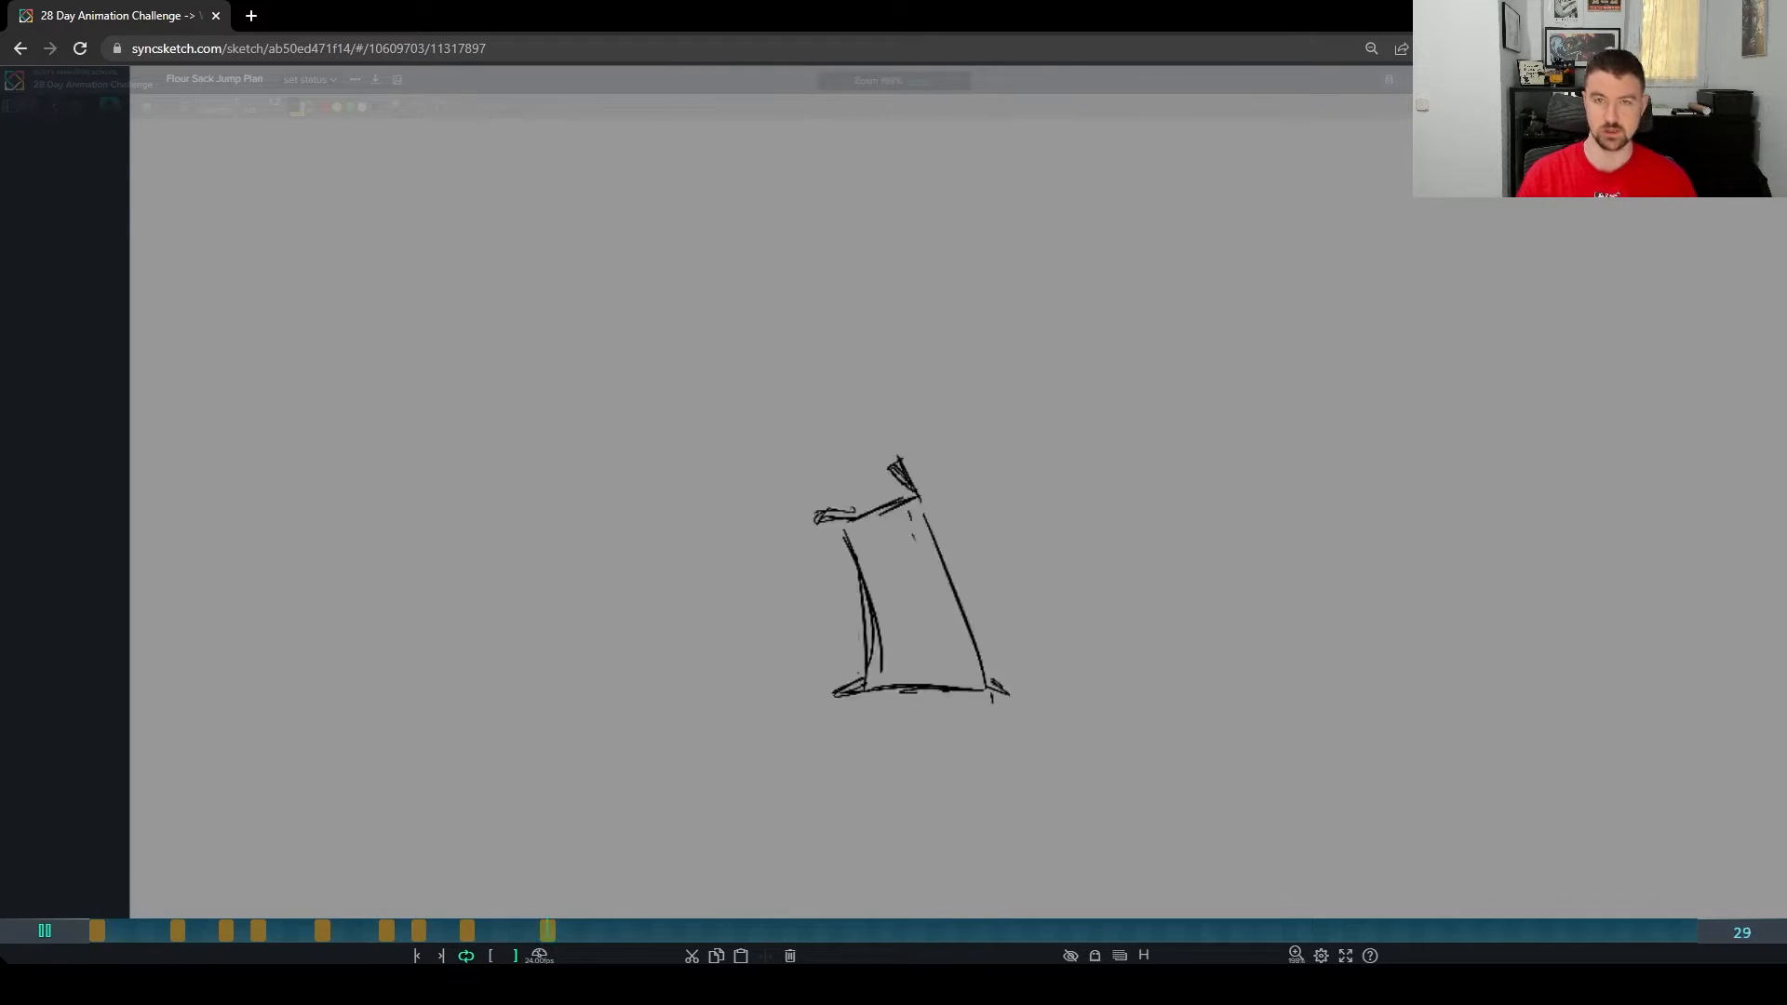
click(96, 931)
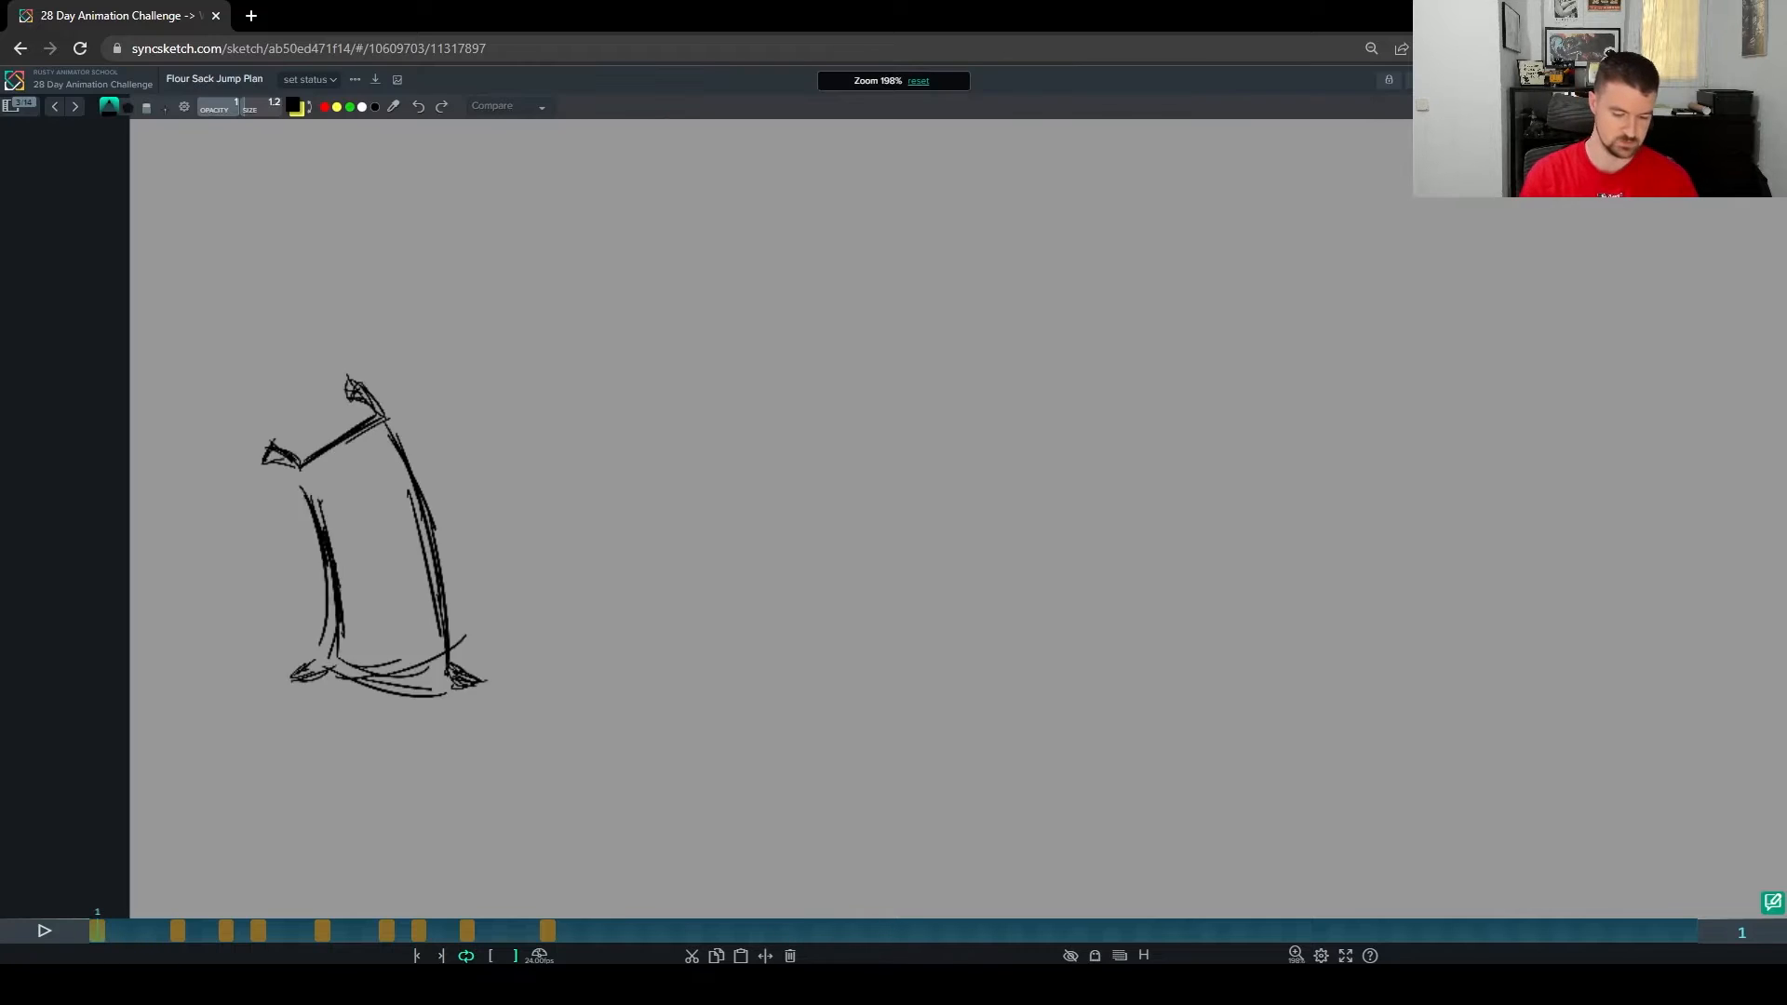
key(space)
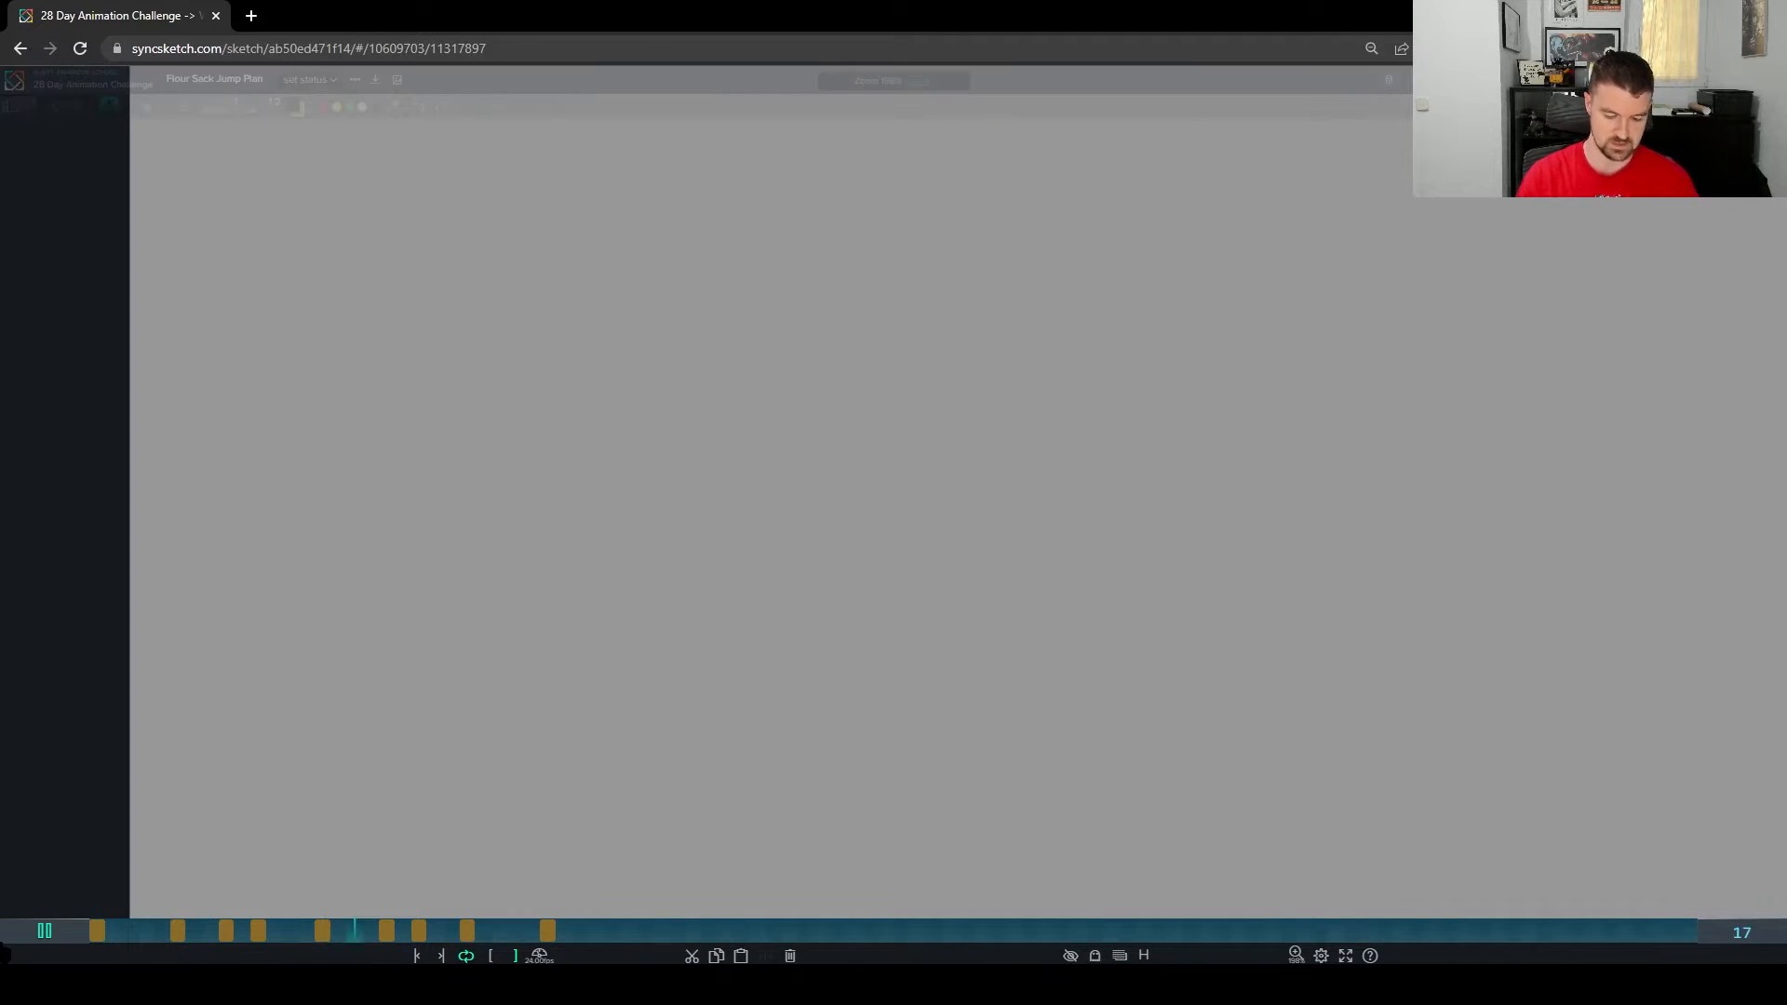
key(space)
Step: Flip repeatedly back and forth through the key poses, with and without onion skinning, to examine the progression of the jump
key(g)
key(comma)
key(comma)
key(comma)
key(comma)
key(comma)
key(comma)
key(g)
key(comma)
key(period)
key(period)
key(period)
key(period)
key(period)
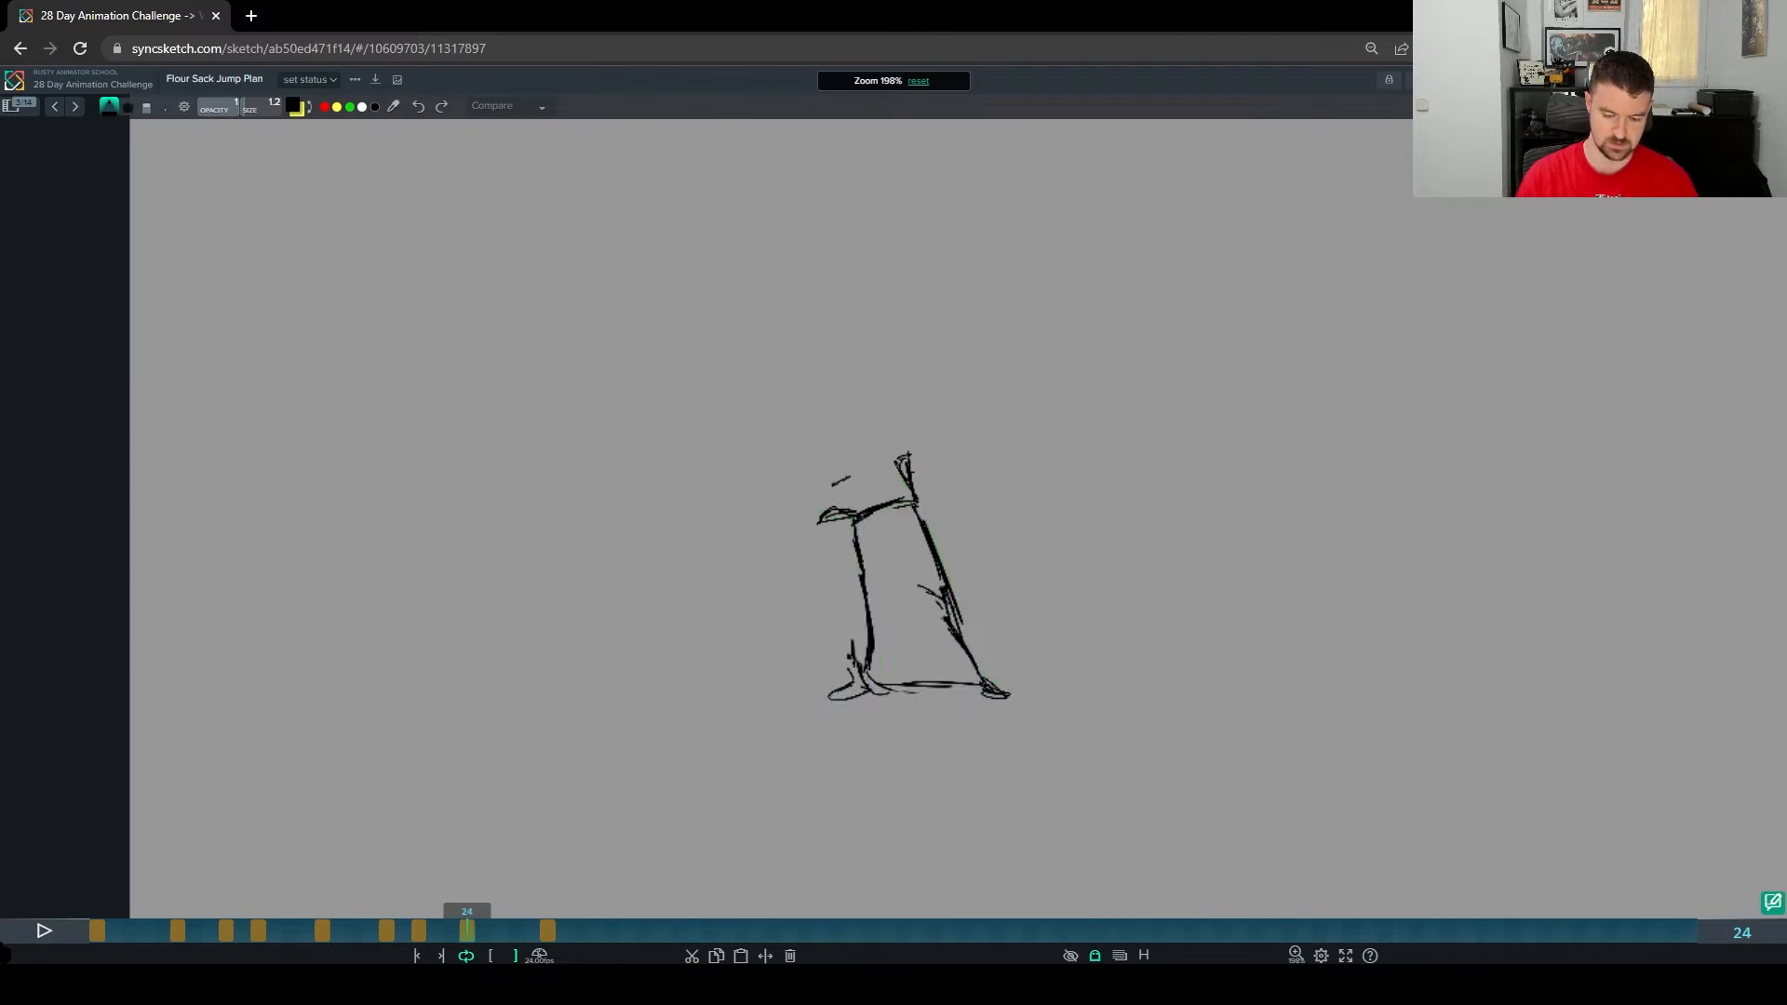
key(g)
key(comma)
key(comma)
key(comma)
key(comma)
key(comma)
key(comma)
key(g)
key(period)
key(period)
key(period)
key(period)
key(period)
key(period)
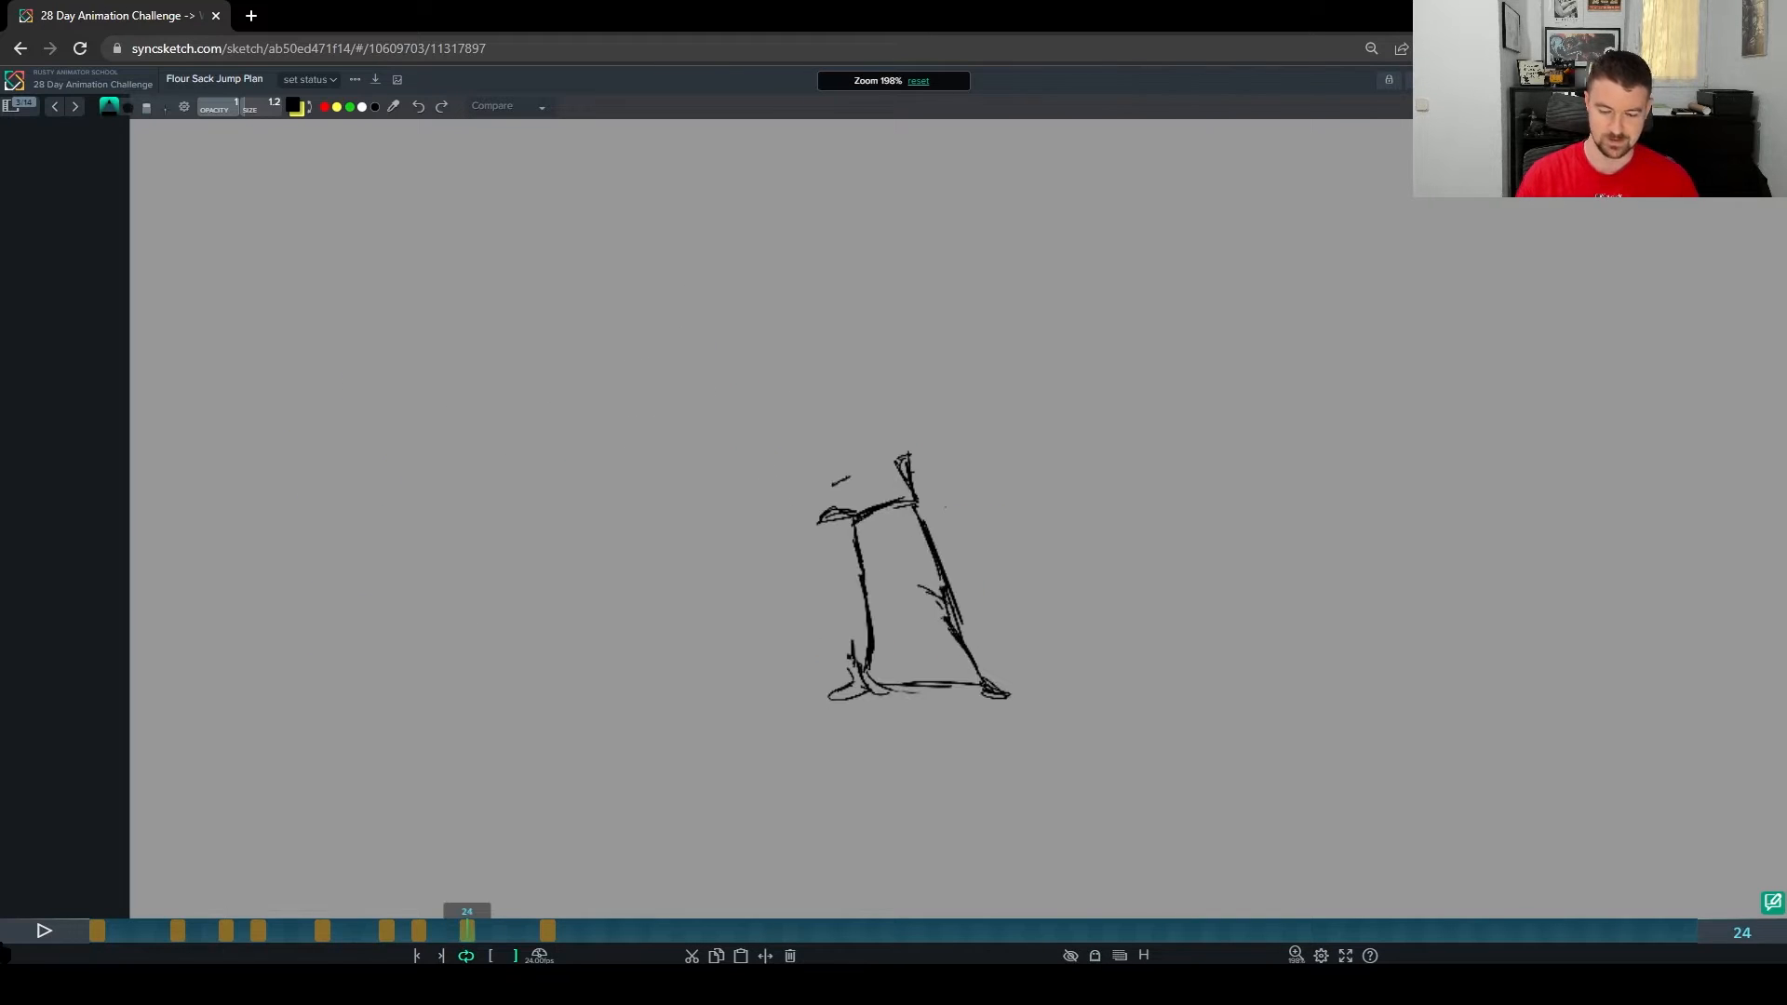
key(g)
mouse_move(789, 826)
mouse_down()
mouse_move(892, 759)
mouse_move(794, 823)
mouse_move(854, 743)
mouse_up()
key(e)
key(b)
mouse_move(803, 835)
mouse_down()
mouse_move(891, 741)
mouse_move(910, 756)
mouse_move(849, 778)
mouse_move(902, 738)
mouse_up()
key(e)
key(b)
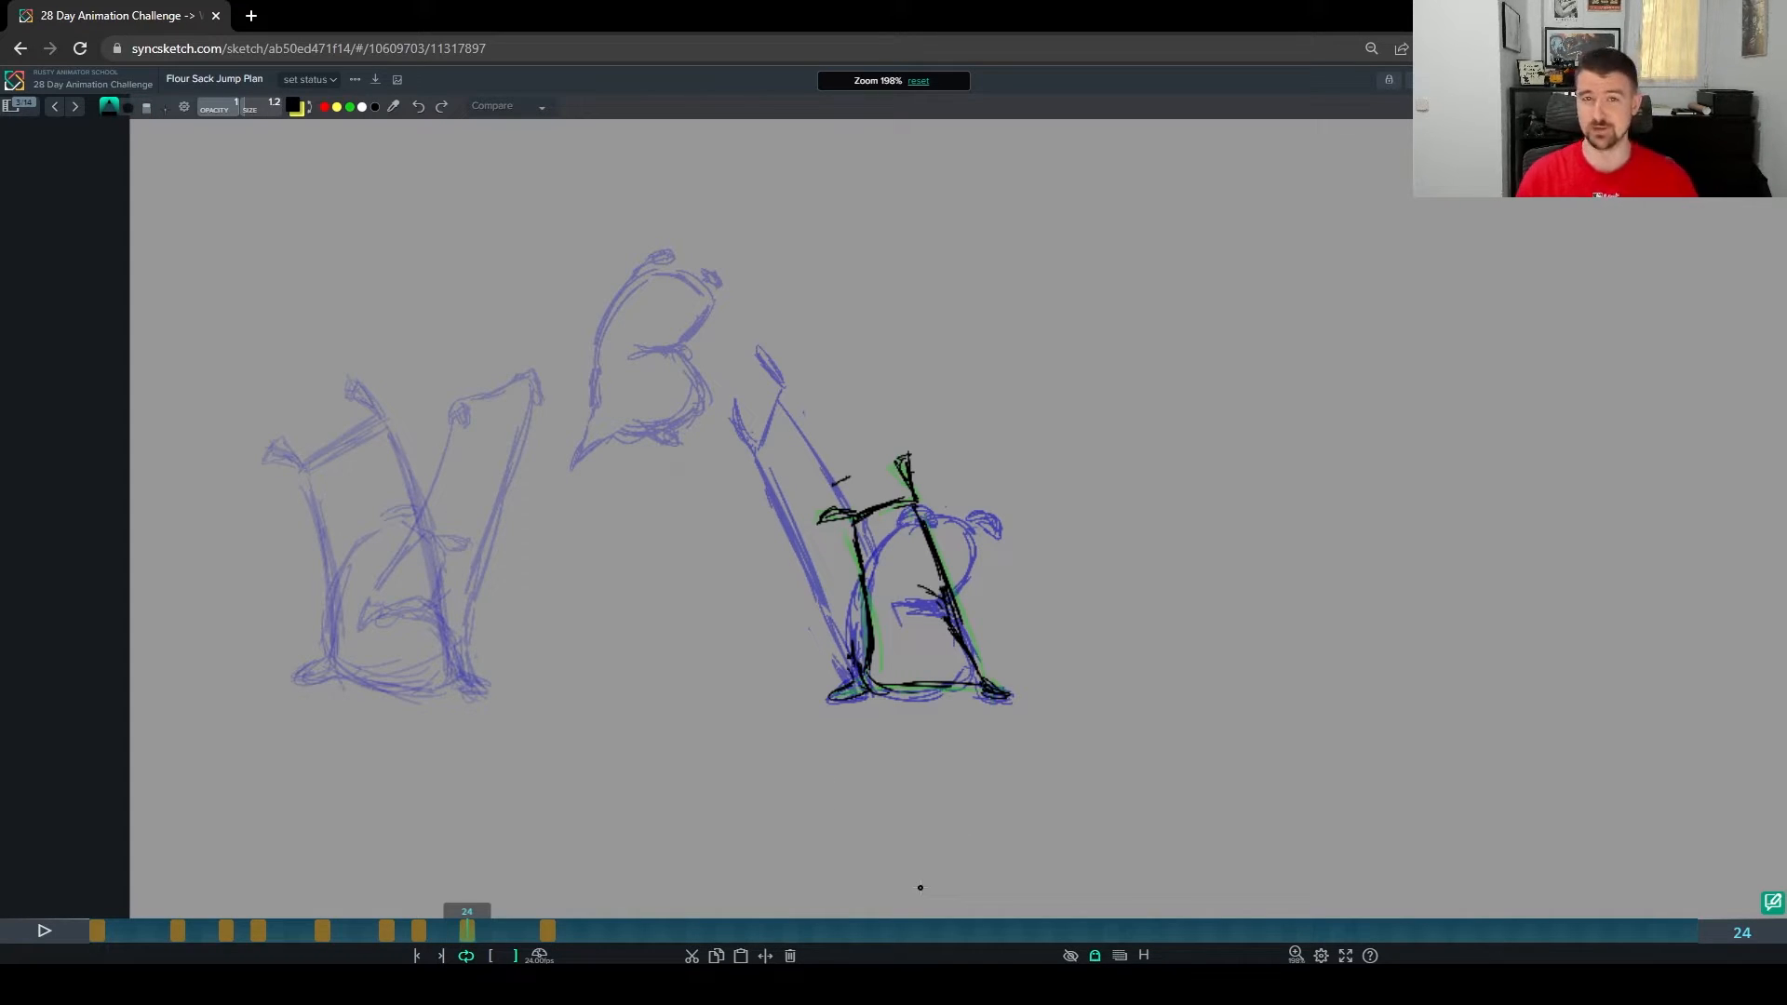
Step: Step frame by frame from frame 24 back to frame 9 and forward again to examine the spacing between the key poses
key(Left)
key(Left)
key(Left)
key(Left)
key(Left)
key(Left)
key(Left)
key(Left)
key(Left)
key(Left)
key(Left)
key(Left)
key(Left)
key(Left)
key(Left)
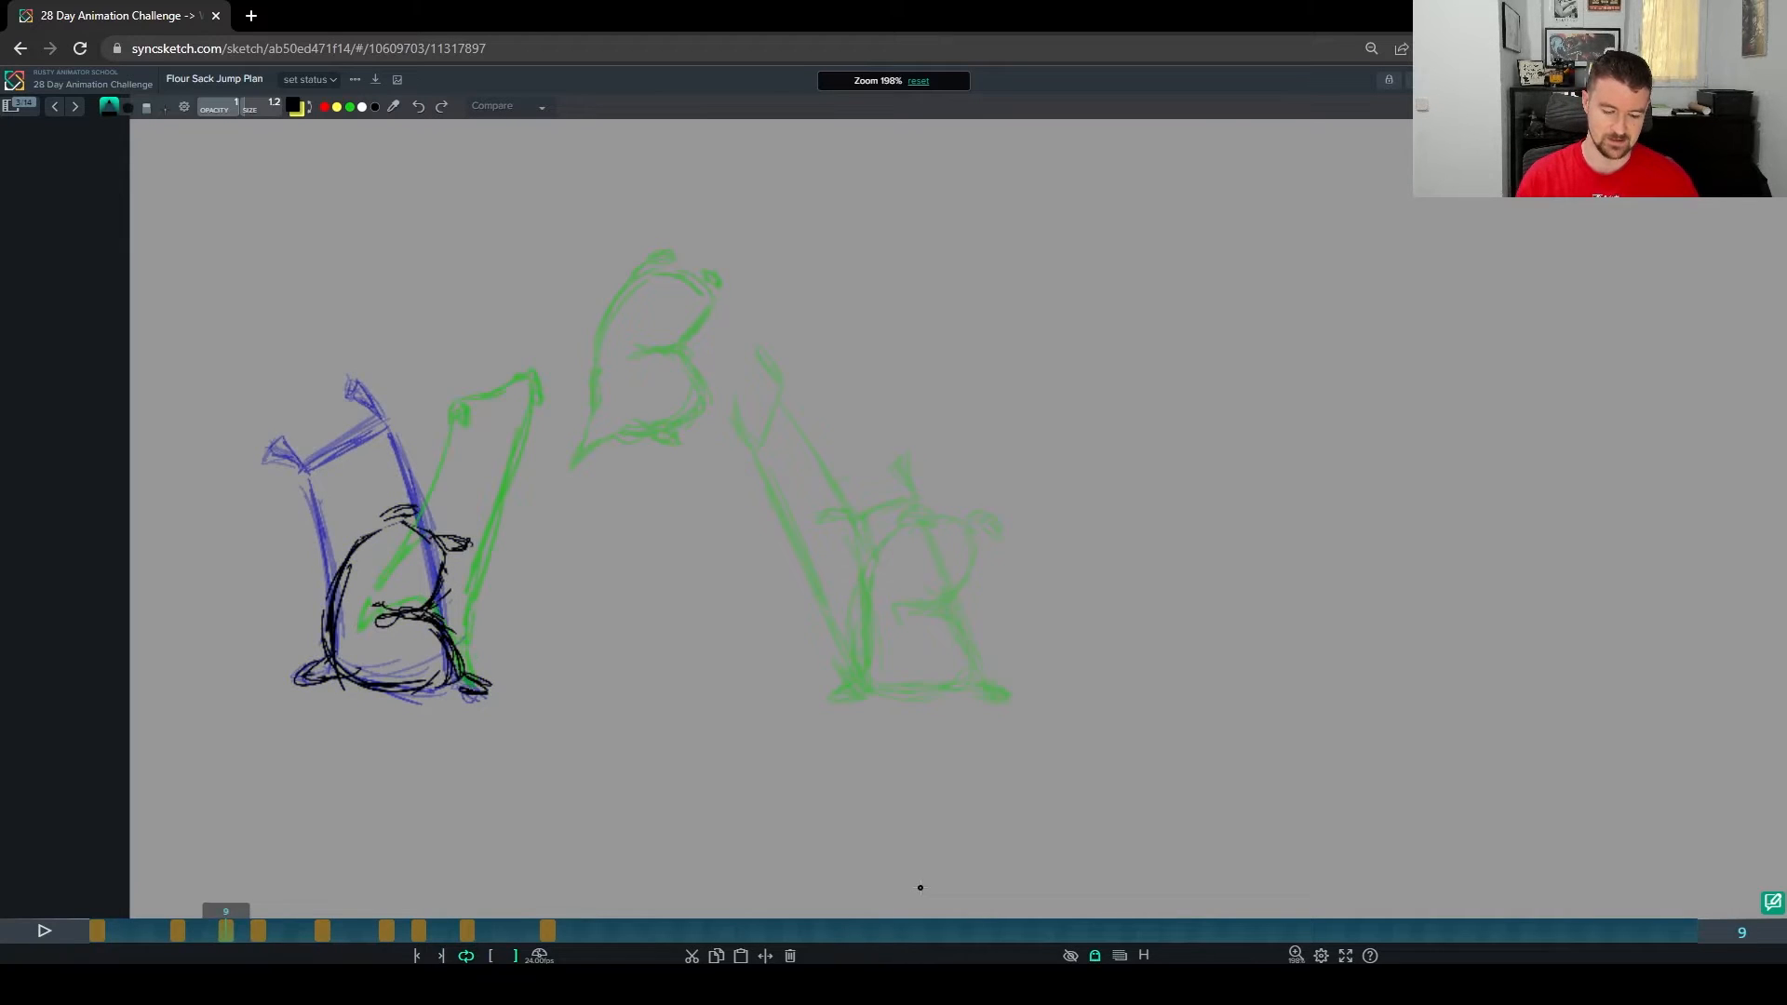
key(Right)
key(Right)
key(Right)
key(Right)
key(Right)
key(Right)
key(Right)
key(Right)
key(Right)
key(Right)
key(Right)
key(Right)
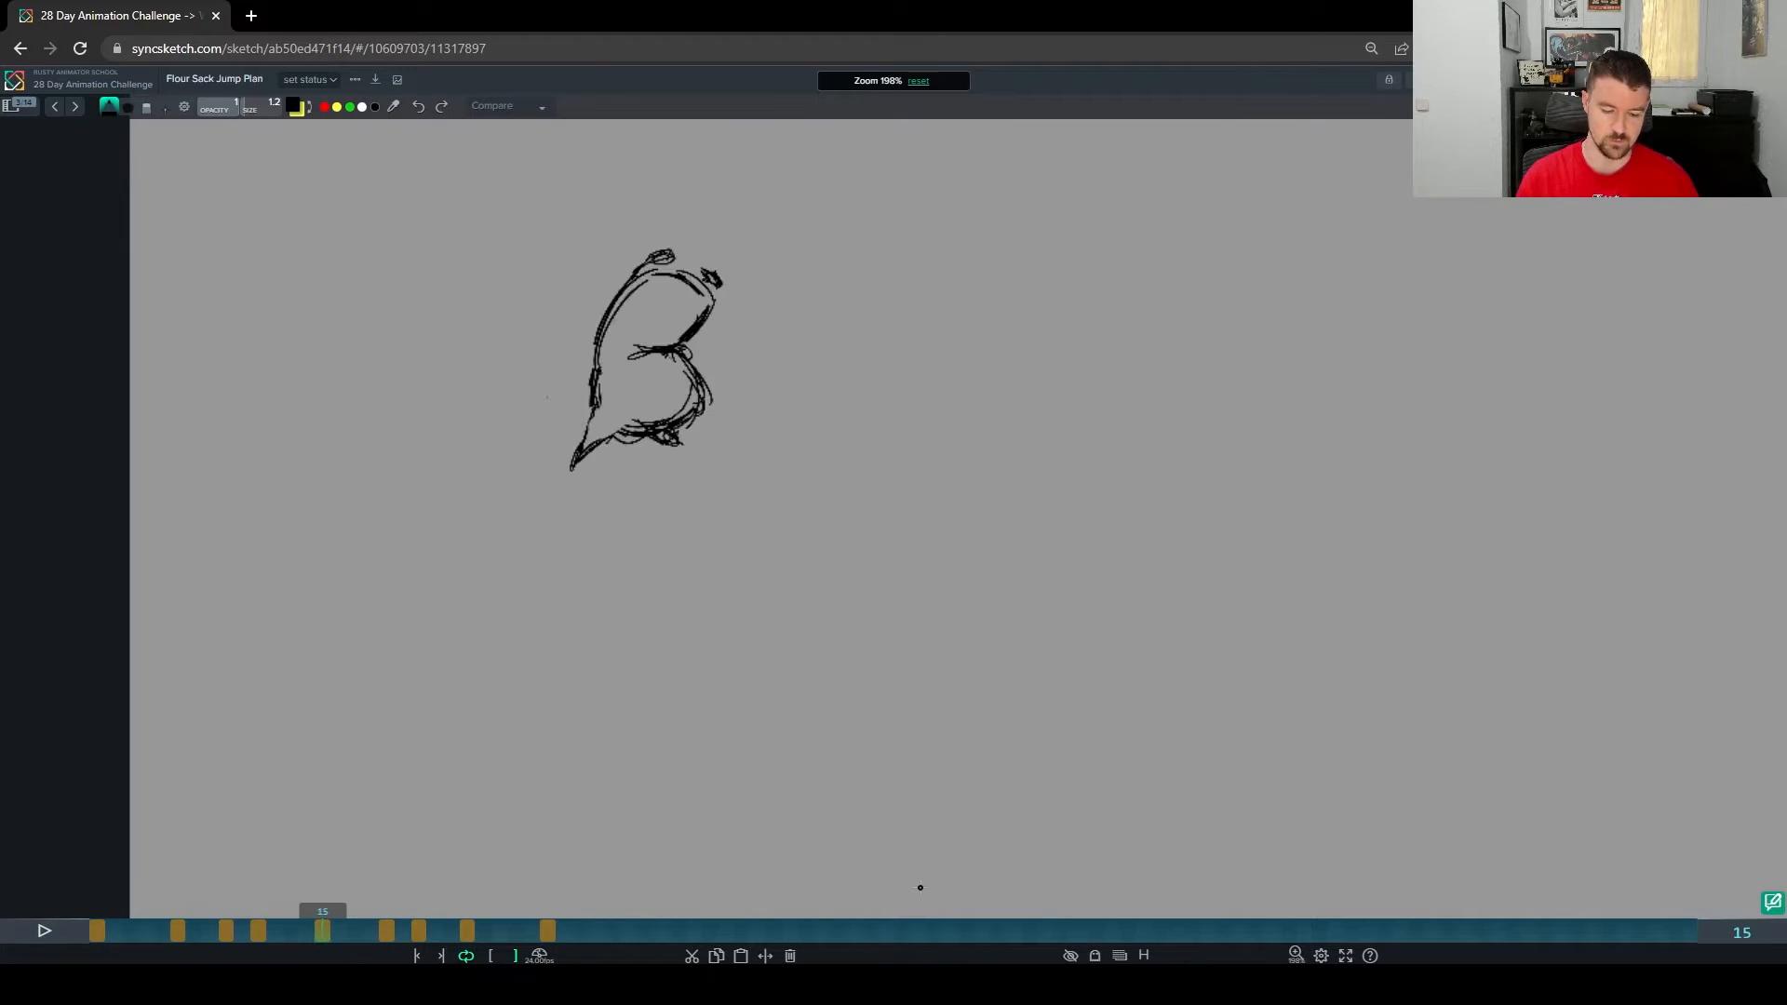
Step: Step forward through the drawn poses from frame 15 to frame 29 to examine the landing and settle
key(Right)
key(Right)
key(Right)
key(Right)
key(Right)
key(Right)
key(Right)
key(Right)
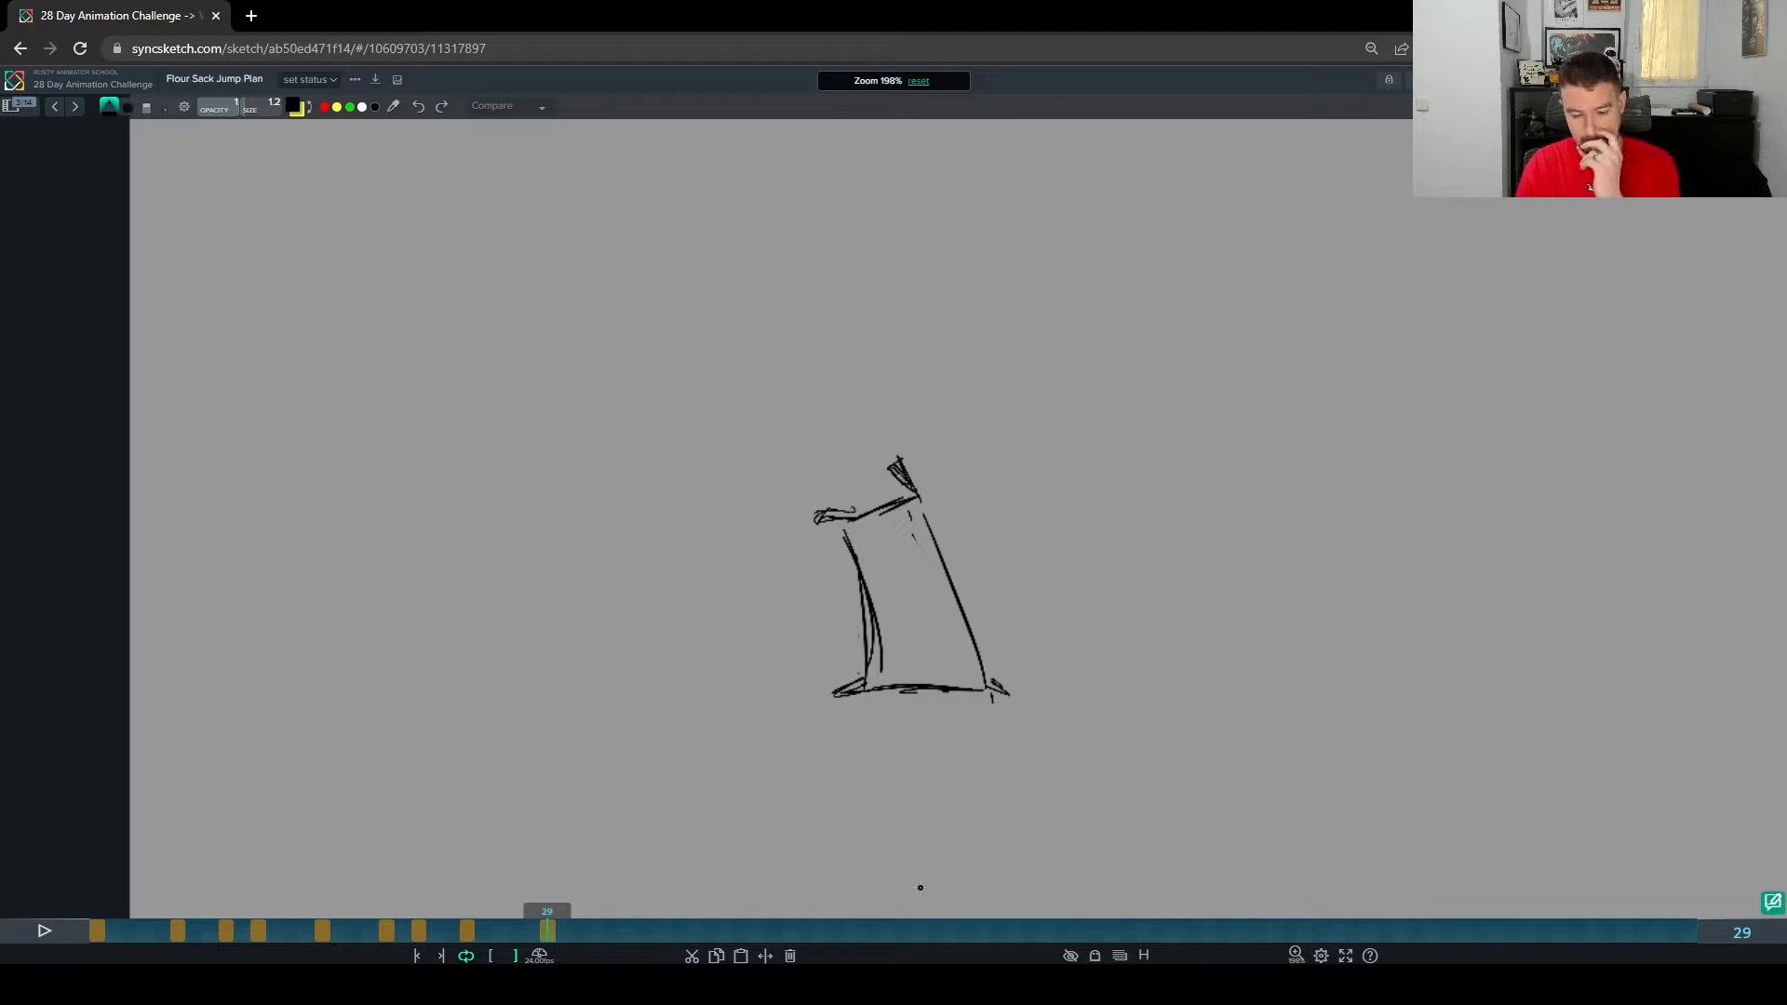
Step: Replay the jump plan from the start several times to examine its overall timing
mouse_move(981, 393)
mouse_down()
mouse_move(929, 426)
mouse_move(983, 390)
mouse_up()
key(e)
drag(456, 938, 5, 942)
key(space)
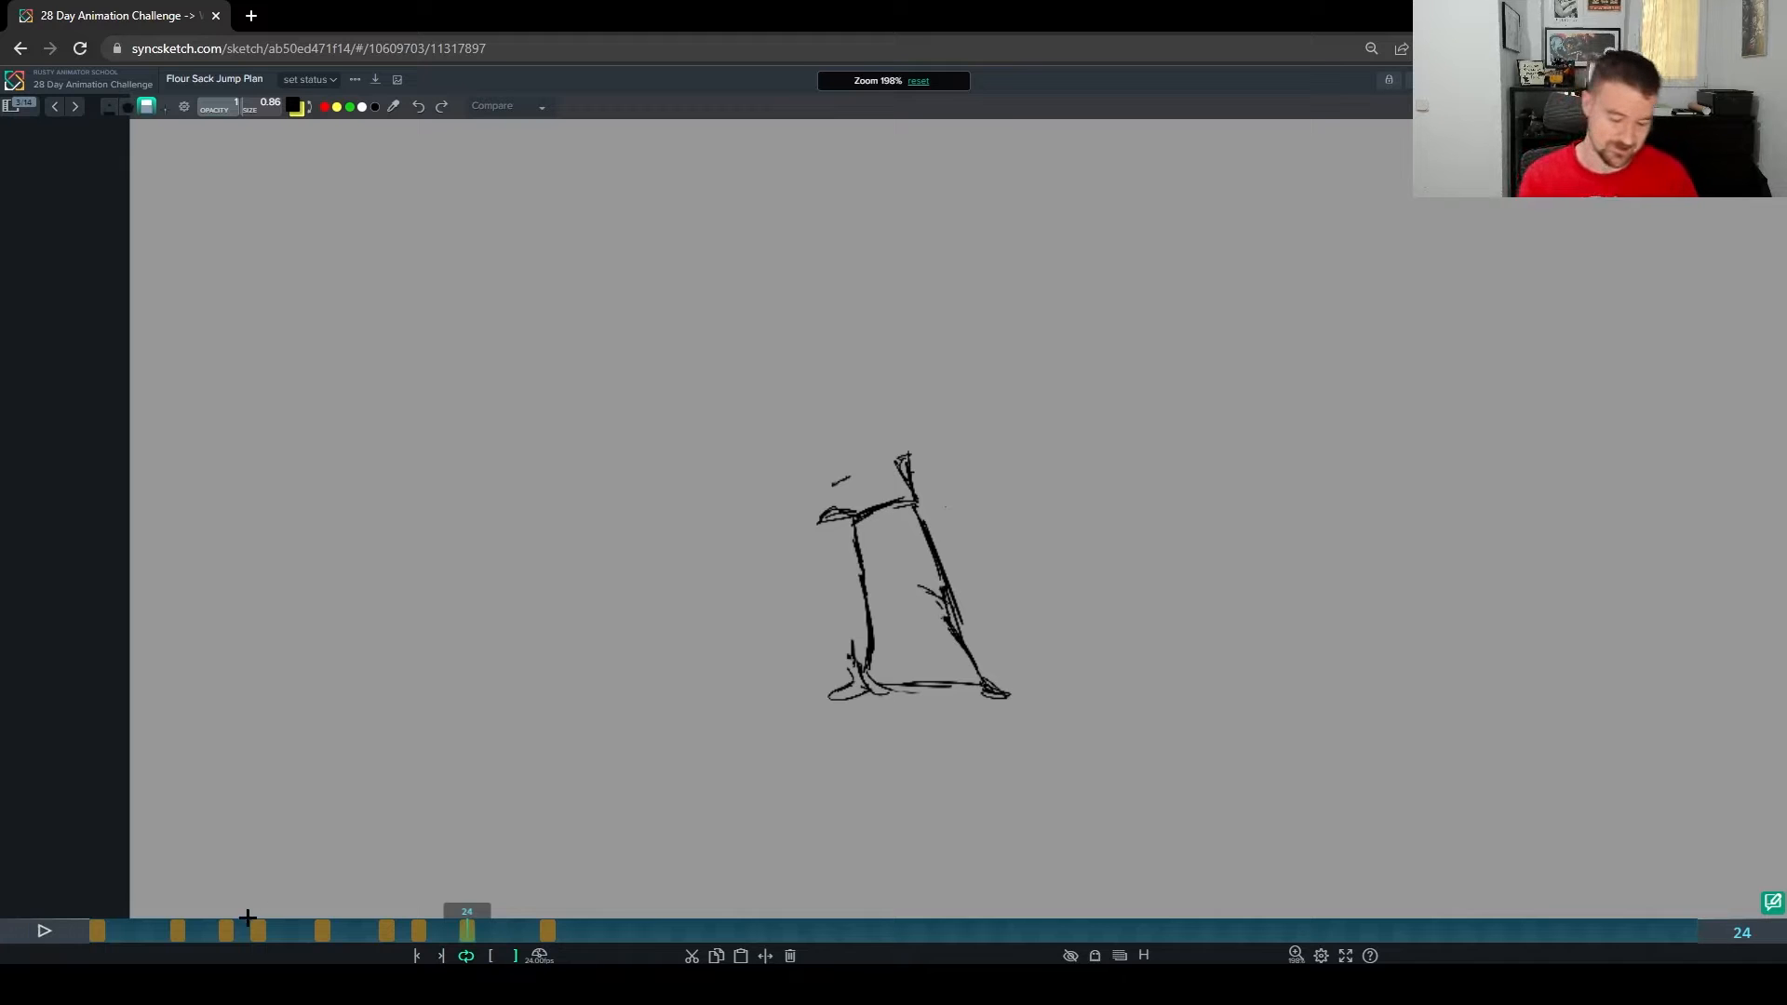
click(96, 930)
key(space)
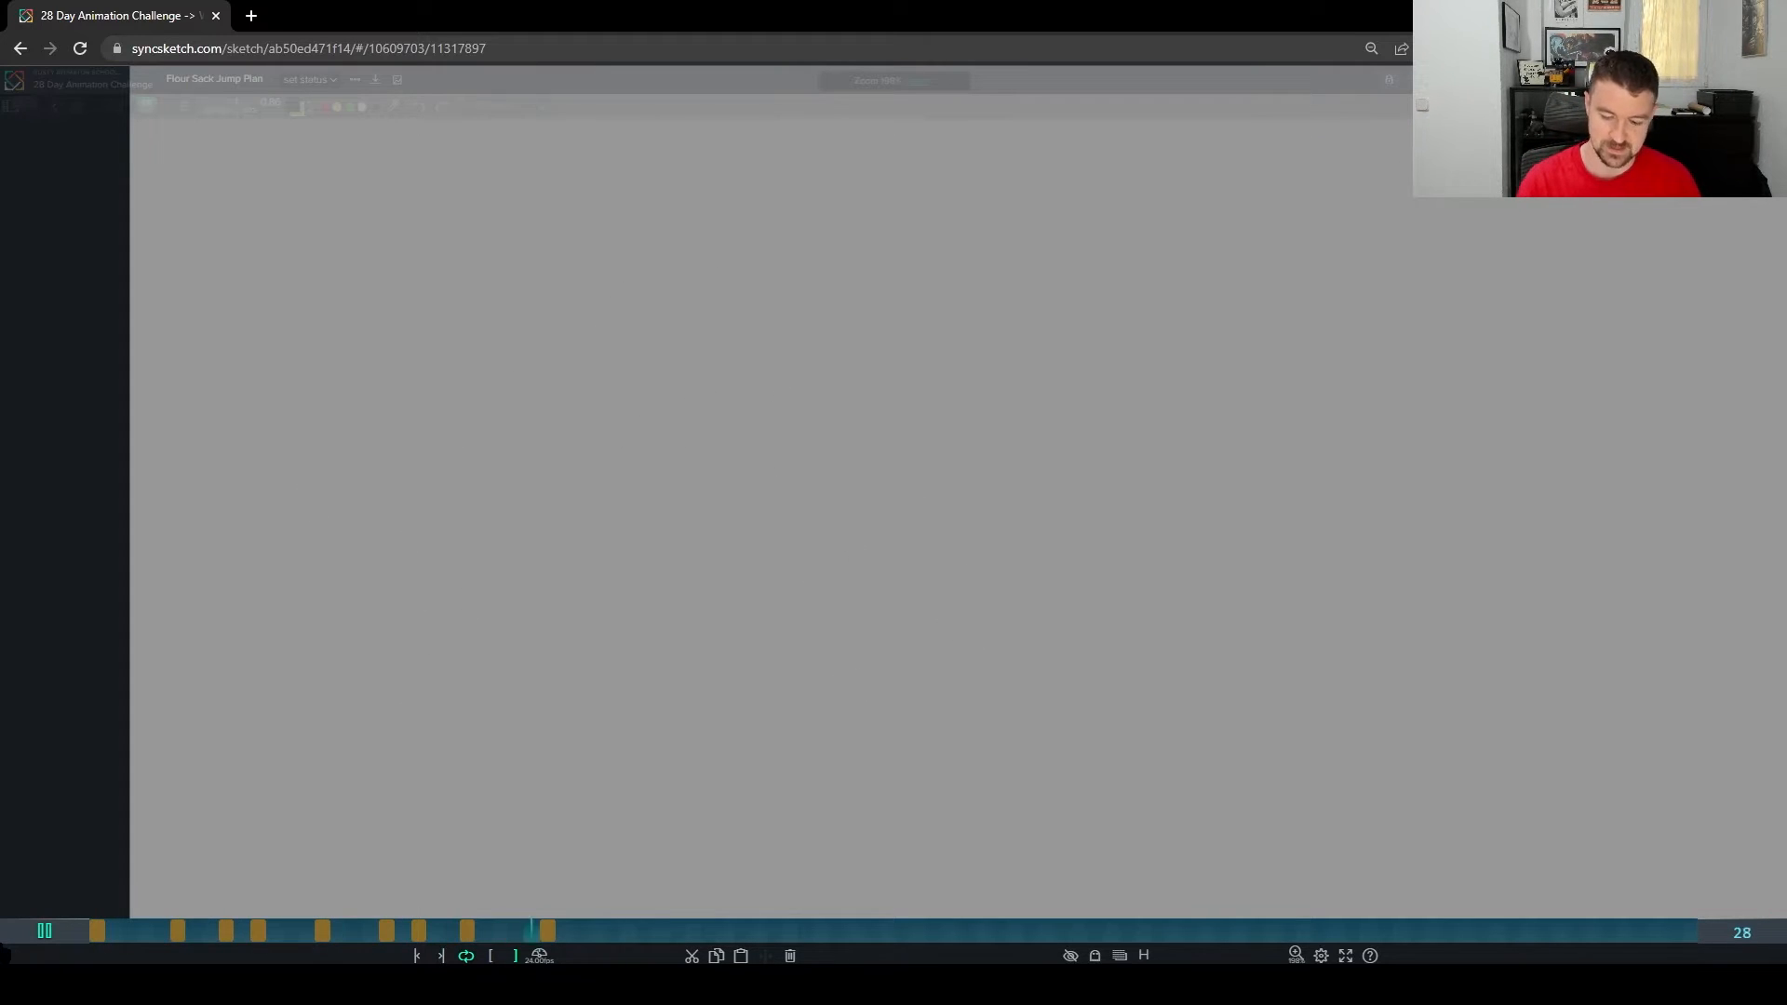
key(space)
drag(255, 930, 194, 927)
key(space)
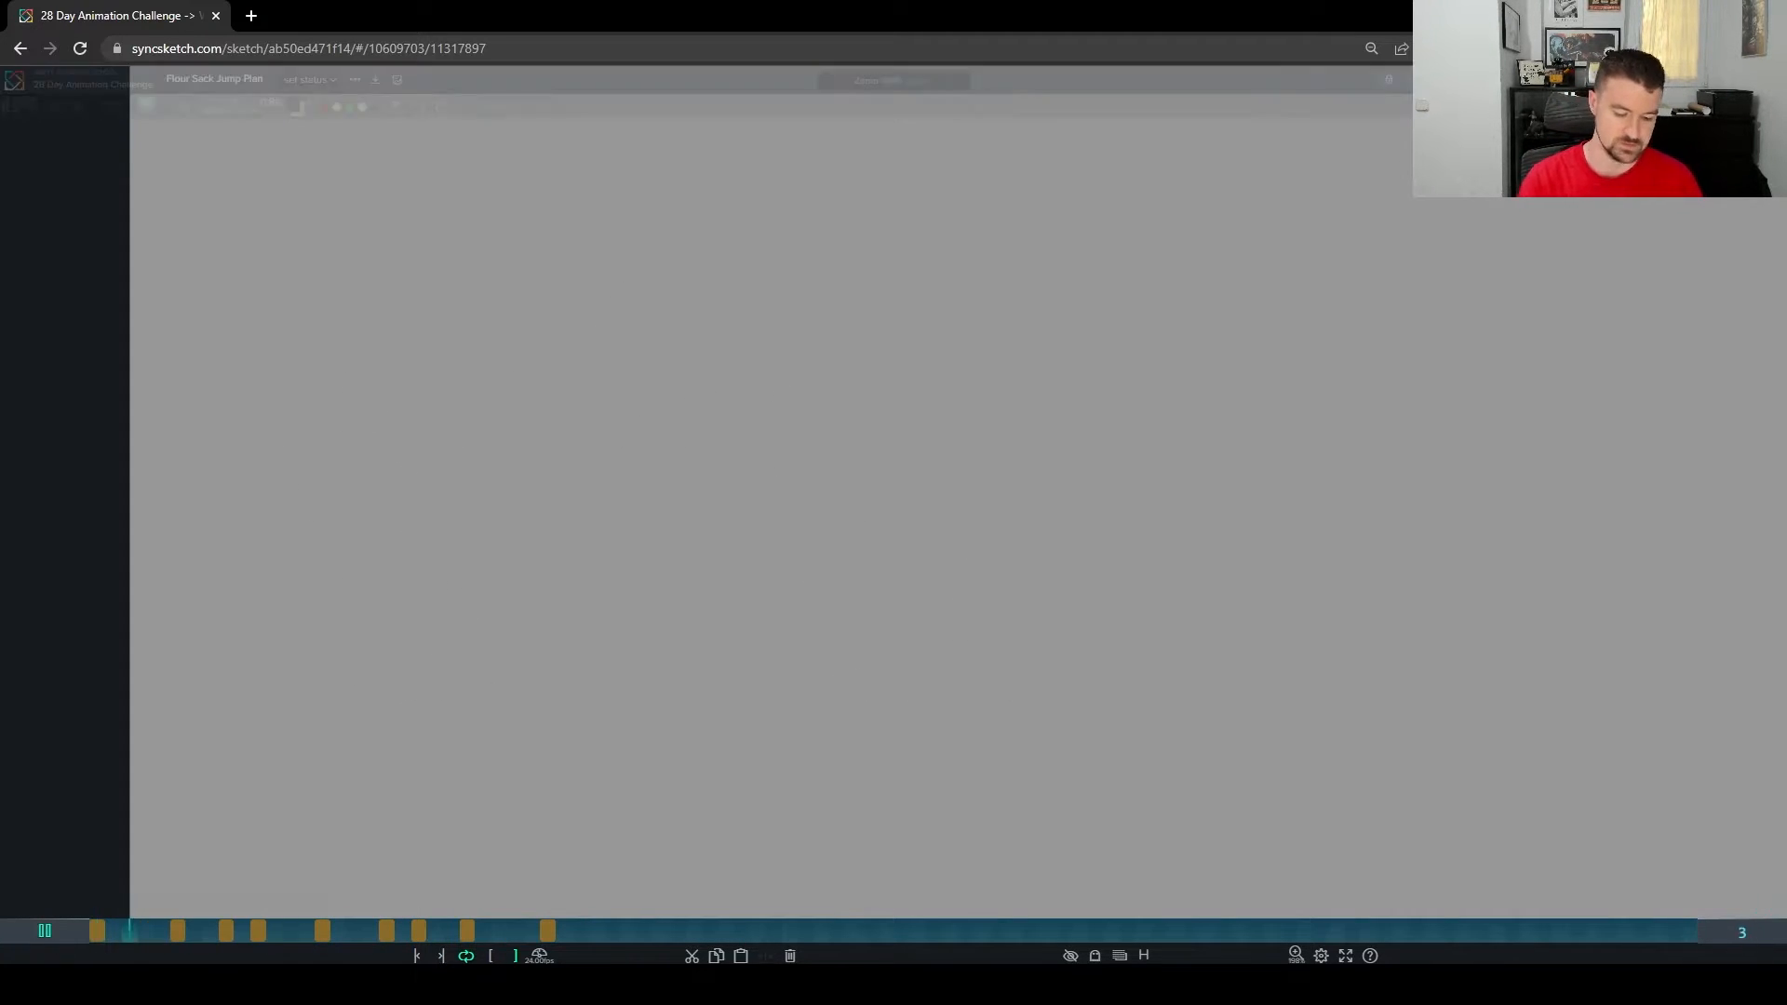
key(space)
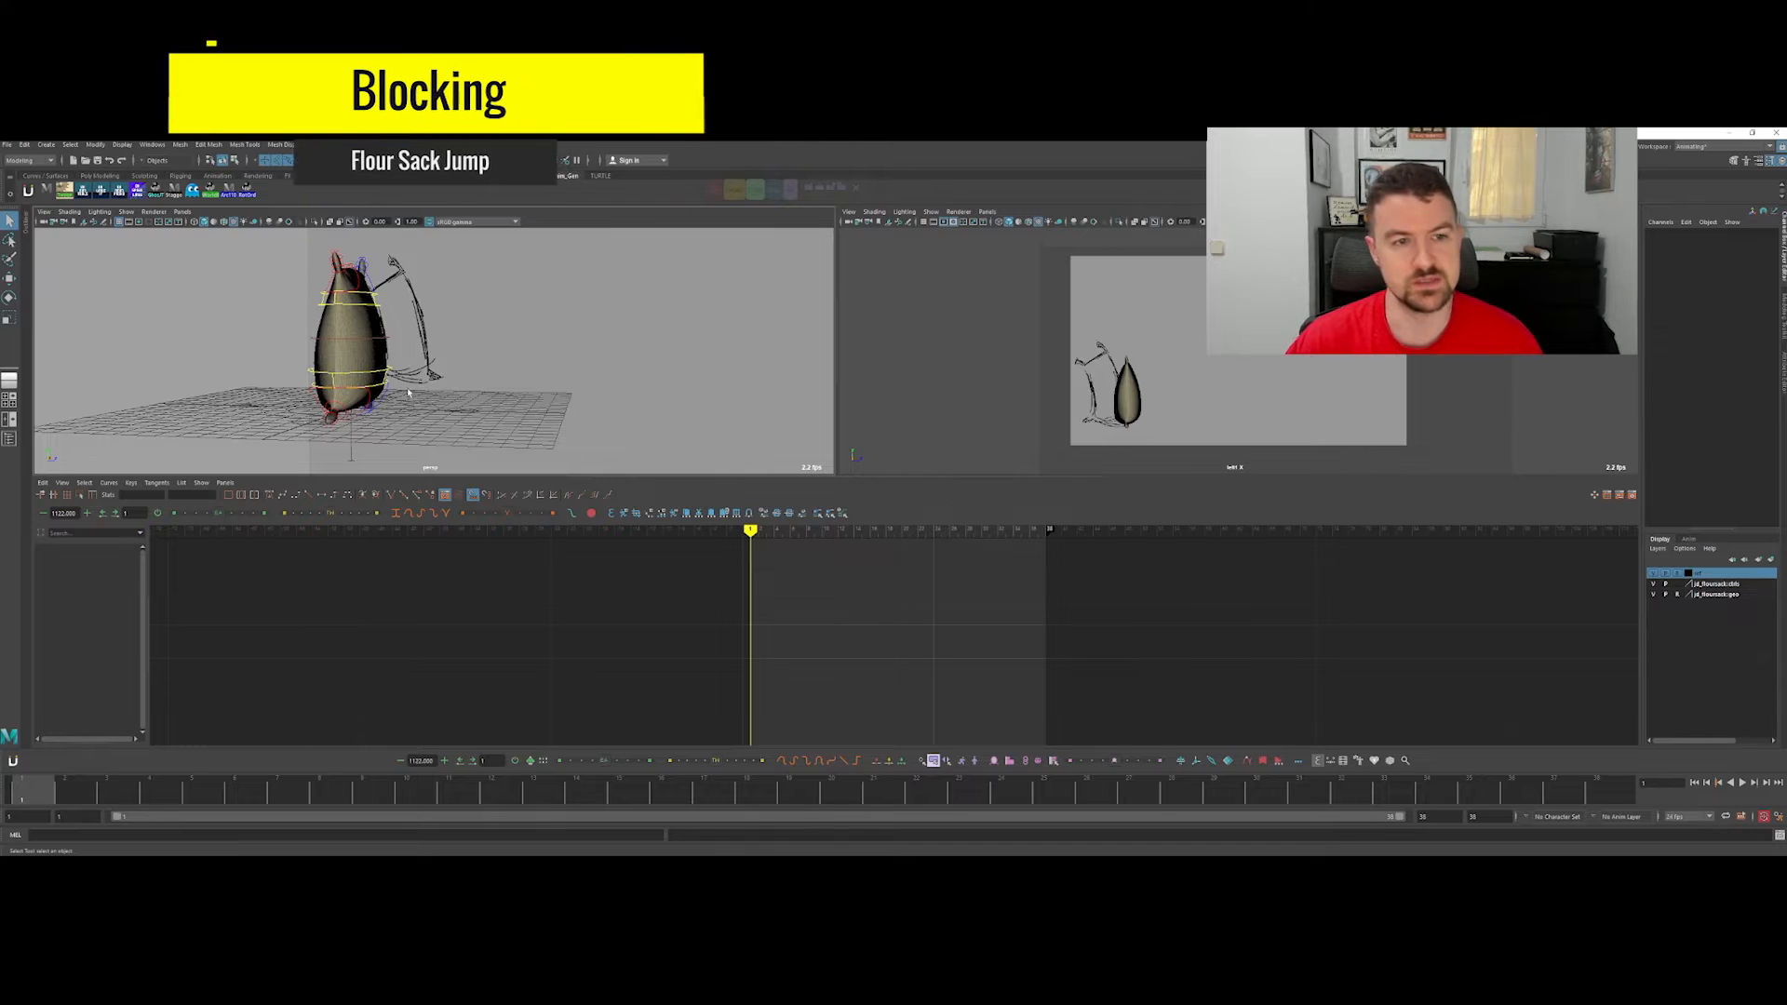
Step: Switch to Maya and rotate the flour sack's bottom and top controls so its wide side faces the side camera
click(391, 374)
key(e)
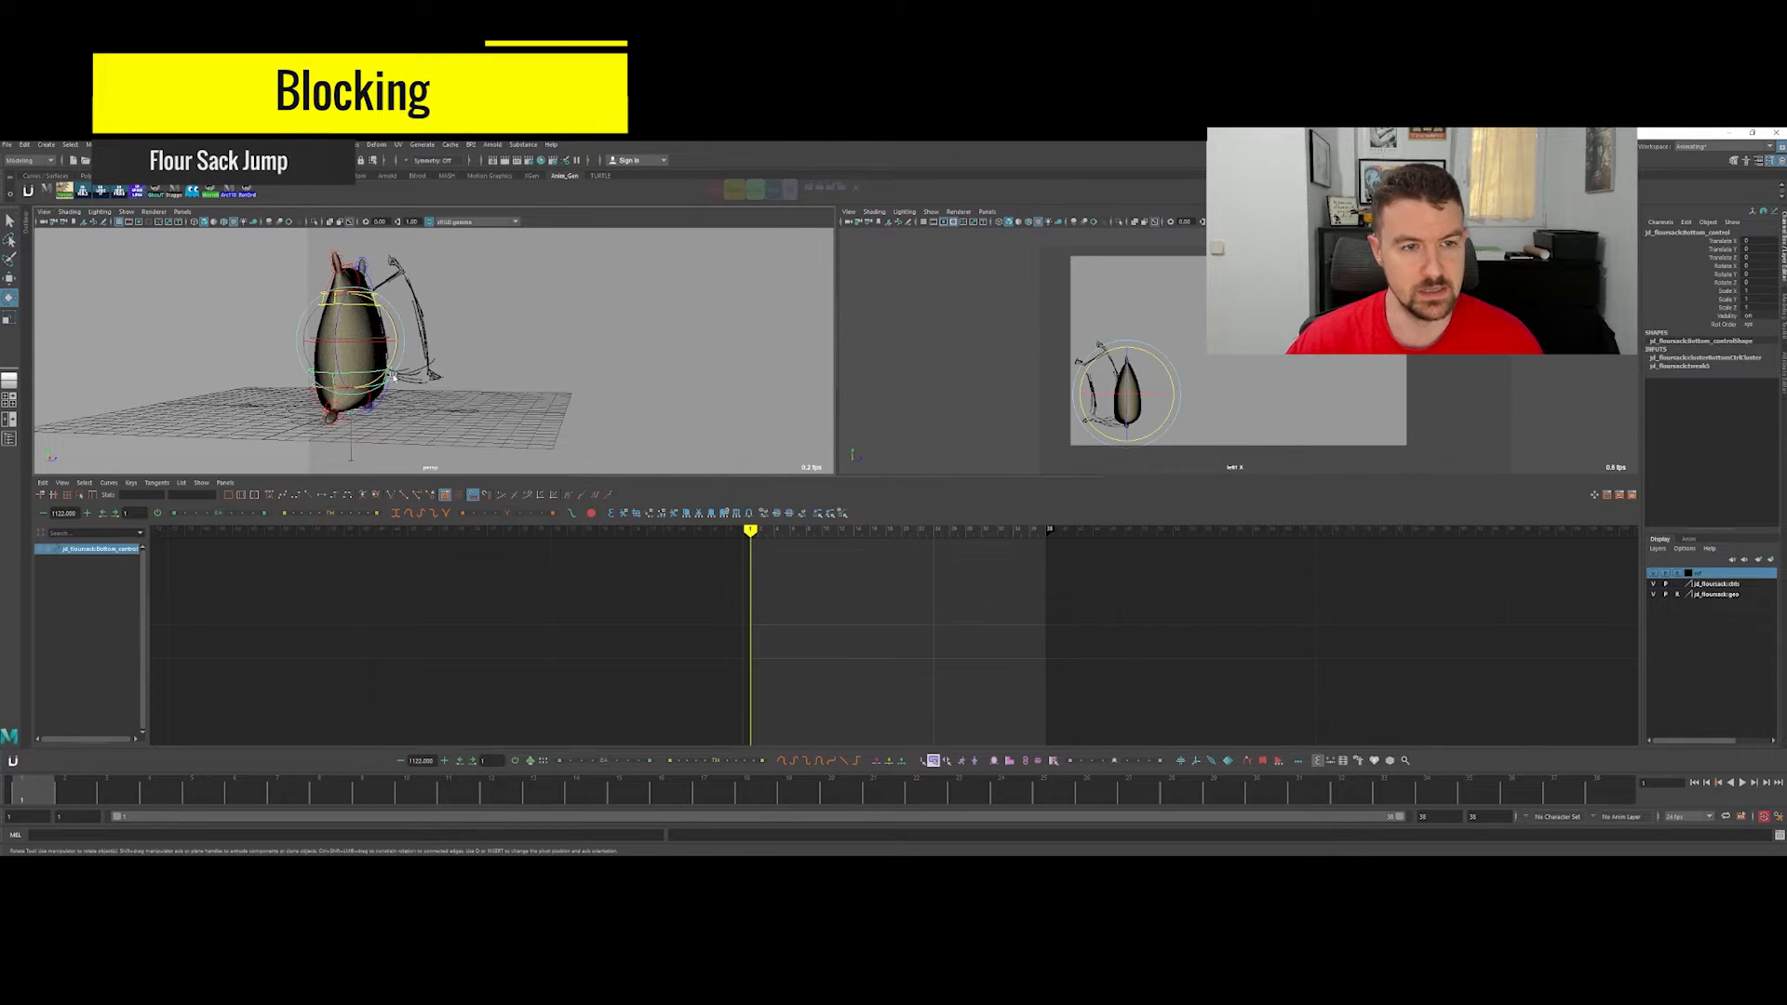
drag(429, 374, 336, 350)
click(367, 297)
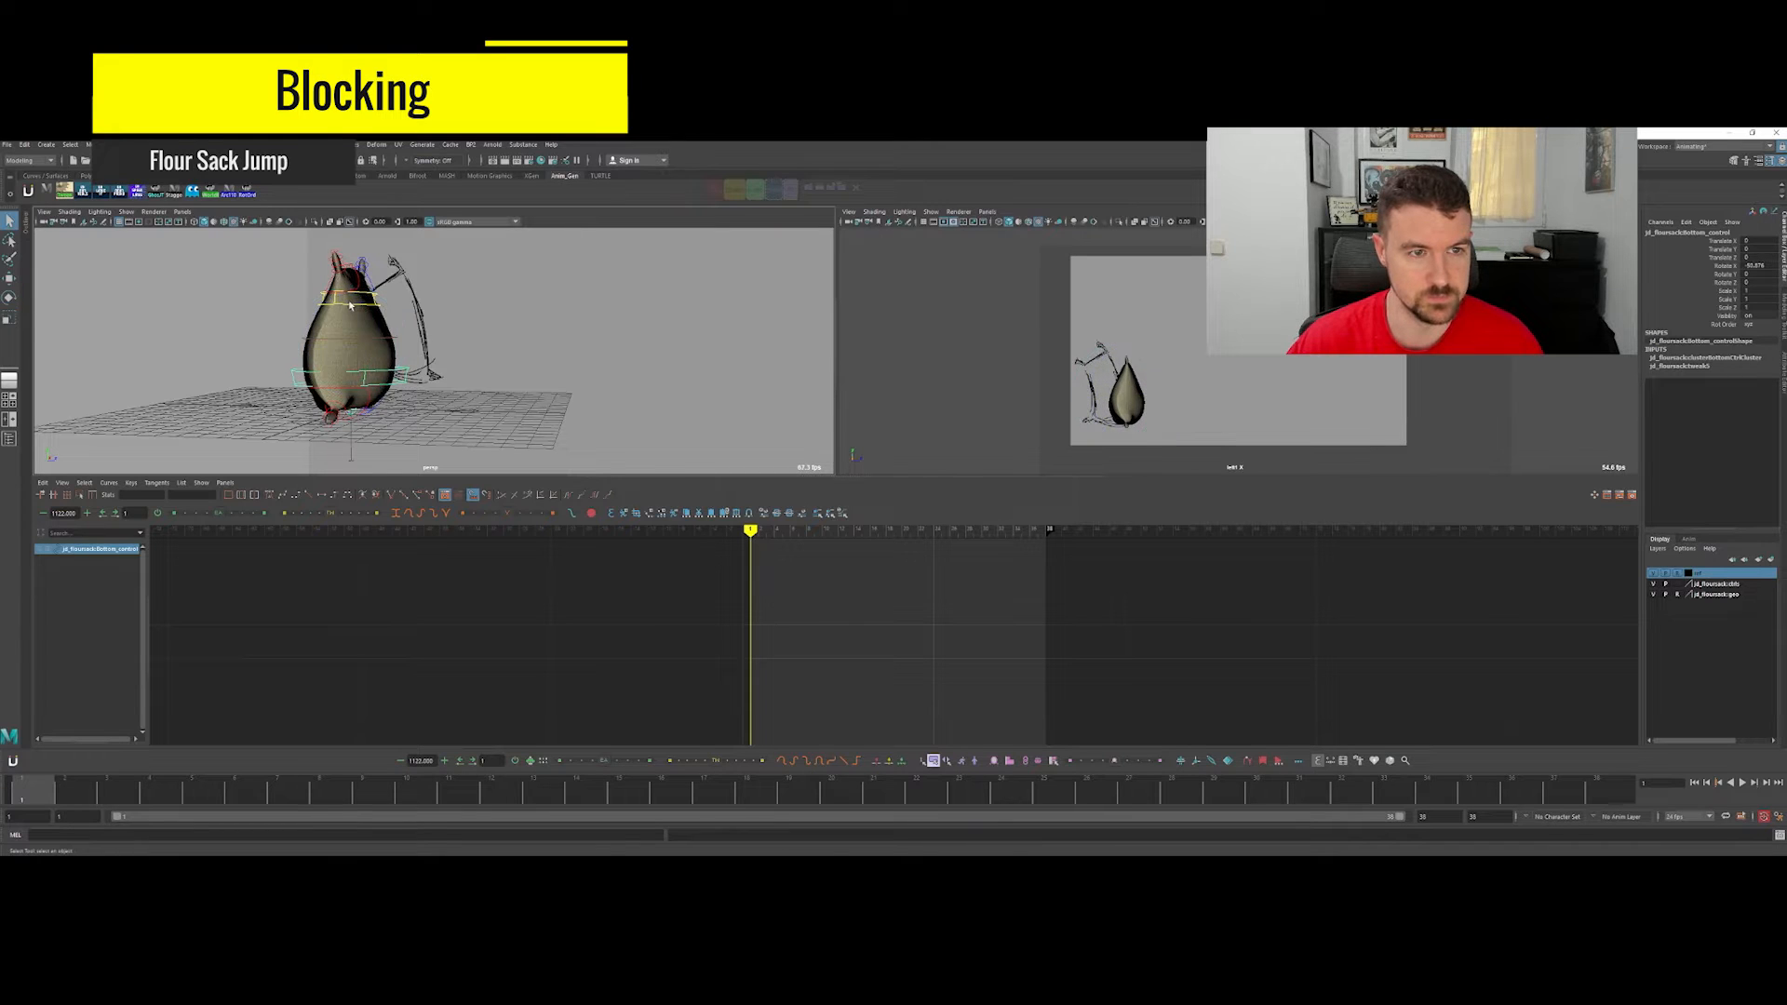
drag(369, 299, 312, 317)
key(q)
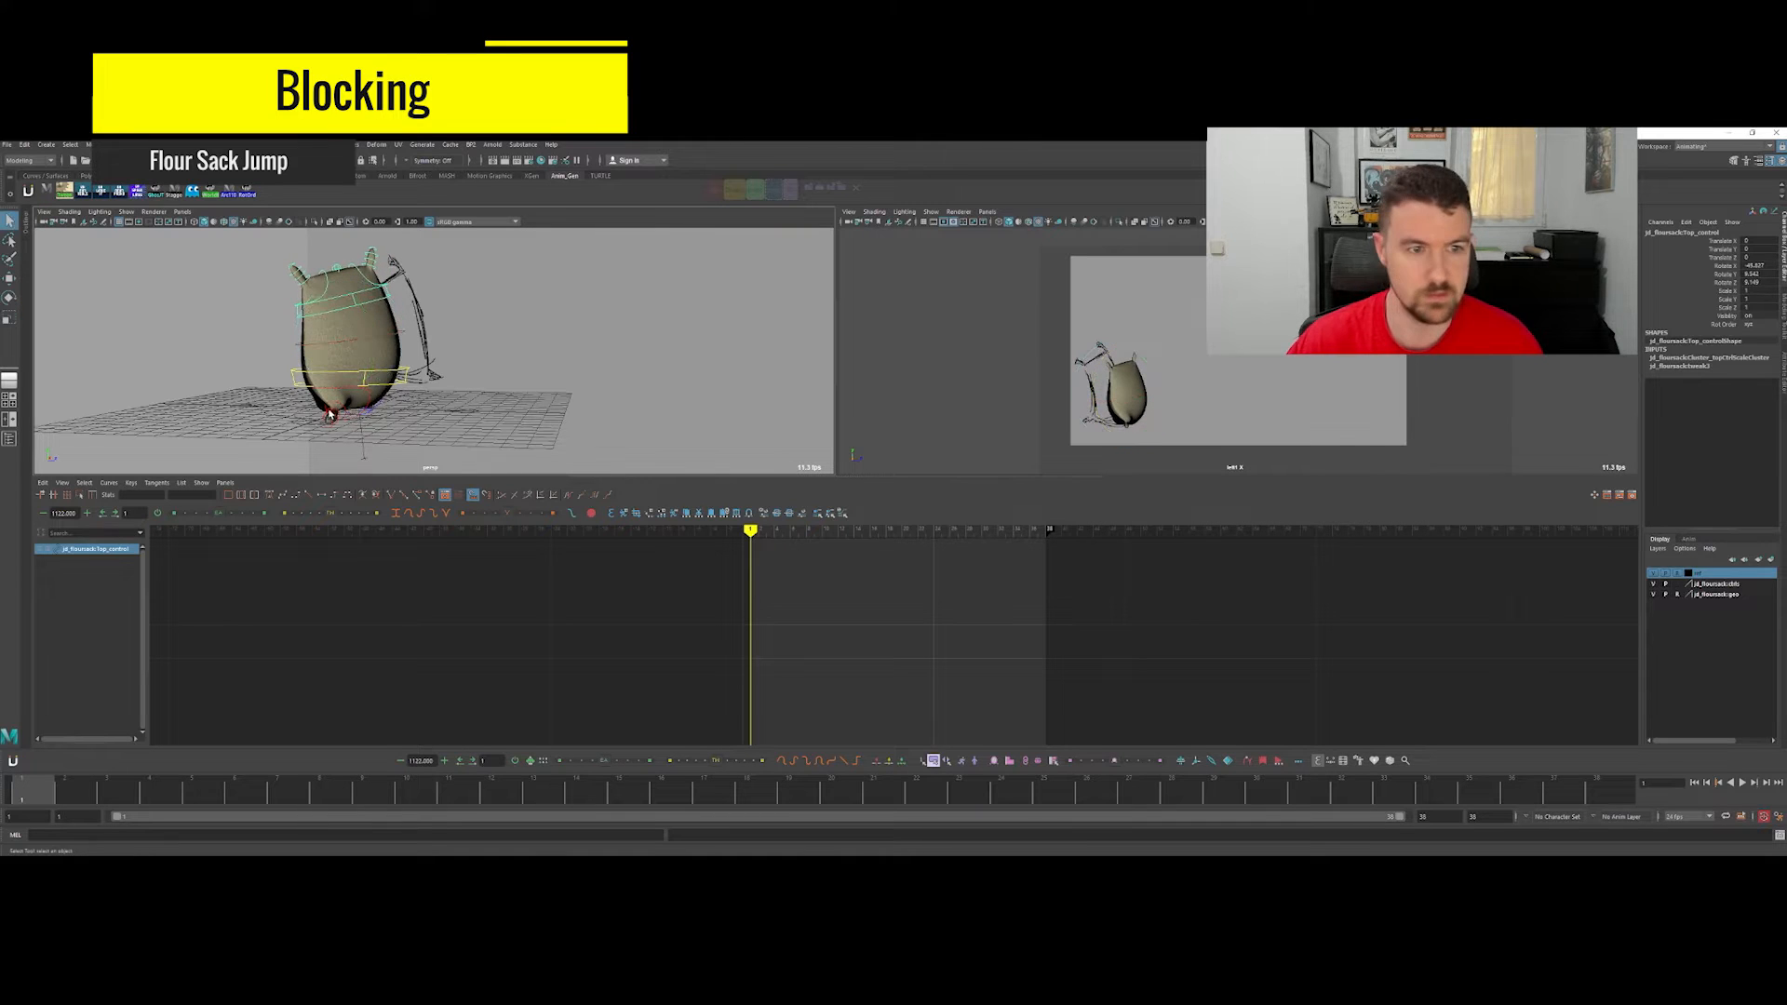
Step: Adjust the position and rotation of the controls at the sack's base to shape the standing pose
click(368, 399)
key(w)
key(e)
mouse_move(384, 389)
mouse_down()
mouse_move(335, 405)
mouse_move(300, 393)
mouse_move(372, 387)
mouse_move(335, 382)
mouse_move(355, 373)
mouse_move(383, 400)
mouse_move(430, 379)
mouse_move(391, 391)
mouse_up()
key(w)
key(q)
click(407, 376)
key(w)
key(e)
key(q)
Step: Rotate and shift the sack's middle and top controls to arch the body into the leaning pose of the sketch
click(391, 345)
key(e)
drag(380, 329, 340, 314)
key(q)
click(364, 307)
key(e)
key(q)
click(277, 333)
click(308, 326)
key(w)
drag(308, 326, 611, 364)
key(q)
click(419, 395)
key(w)
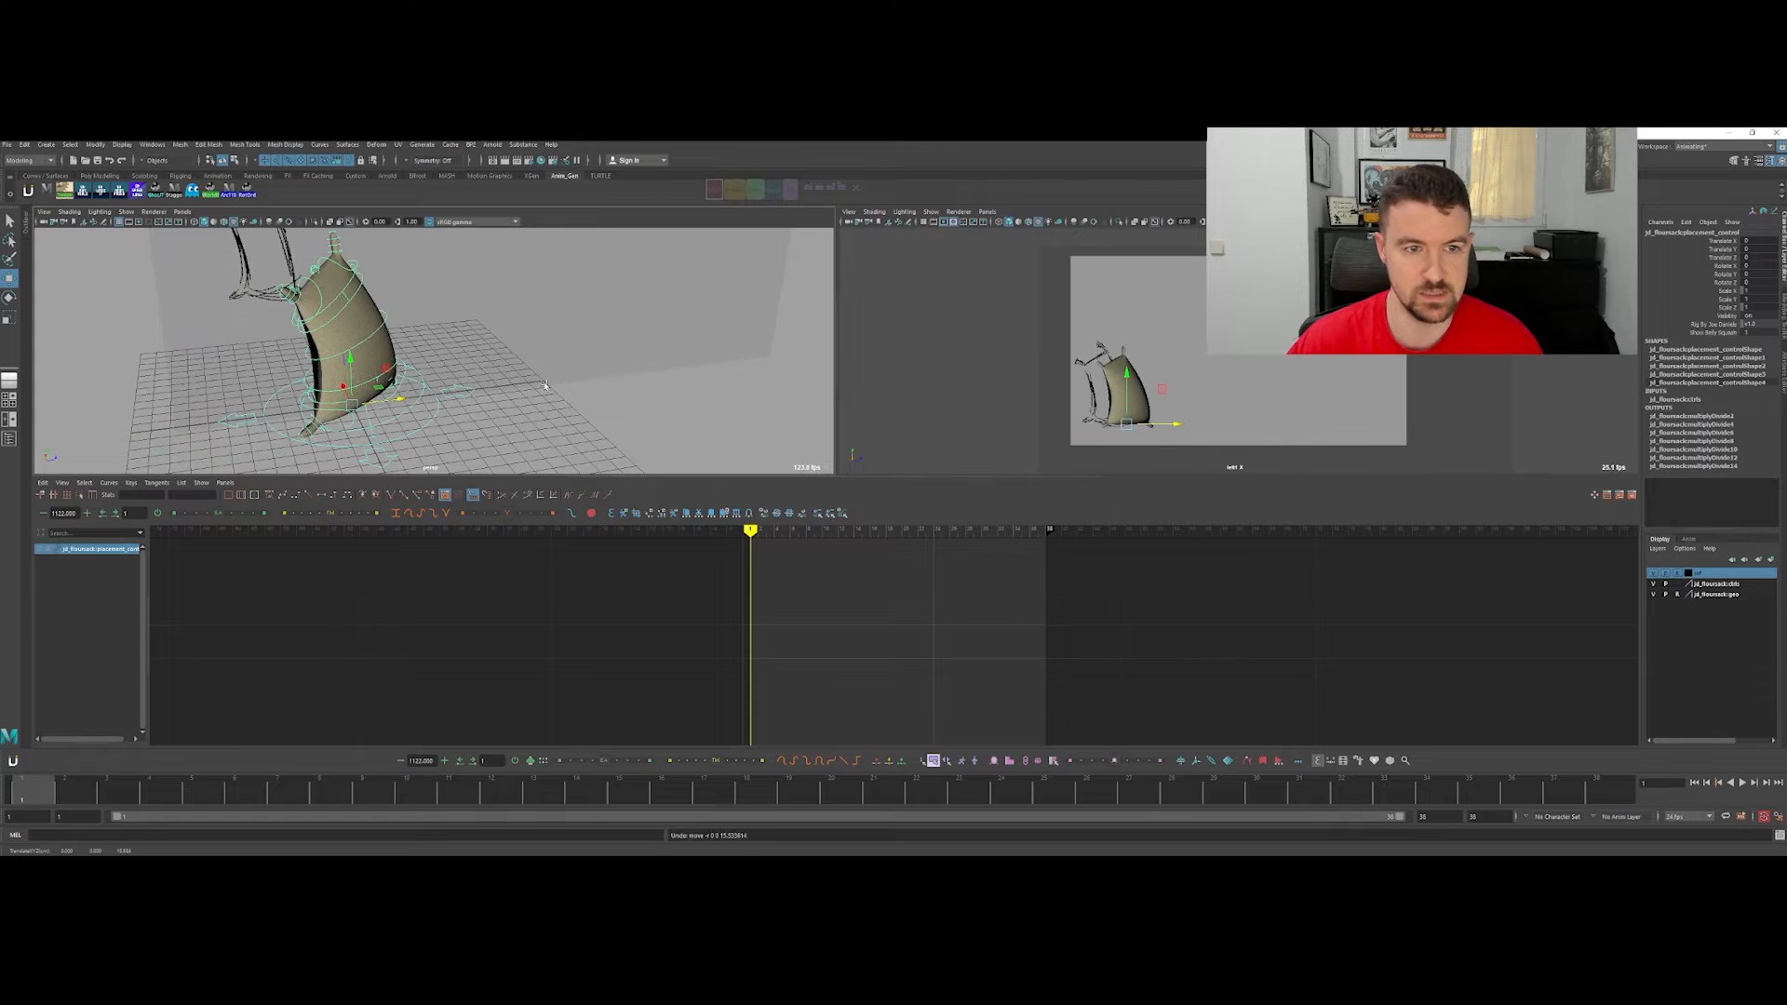
click(545, 384)
alt+drag(545, 414, 481, 389)
key(q)
click(462, 417)
click(371, 375)
key(w)
drag(387, 350, 361, 376)
key(ctrl+z)
Step: Rotate the controls of the sack's two top corner tufts to bend them like the tufts in the sketch
key(e)
key(q)
mouse_move(356, 309)
alt+mouse_down()
mouse_move(394, 314)
mouse_move(340, 298)
mouse_move(357, 311)
mouse_move(338, 324)
alt+mouse_up()
key(e)
key(q)
alt+middle_drag(366, 307, 341, 421)
key(e)
drag(512, 304, 462, 337)
key(q)
drag(281, 396, 370, 390)
key(e)
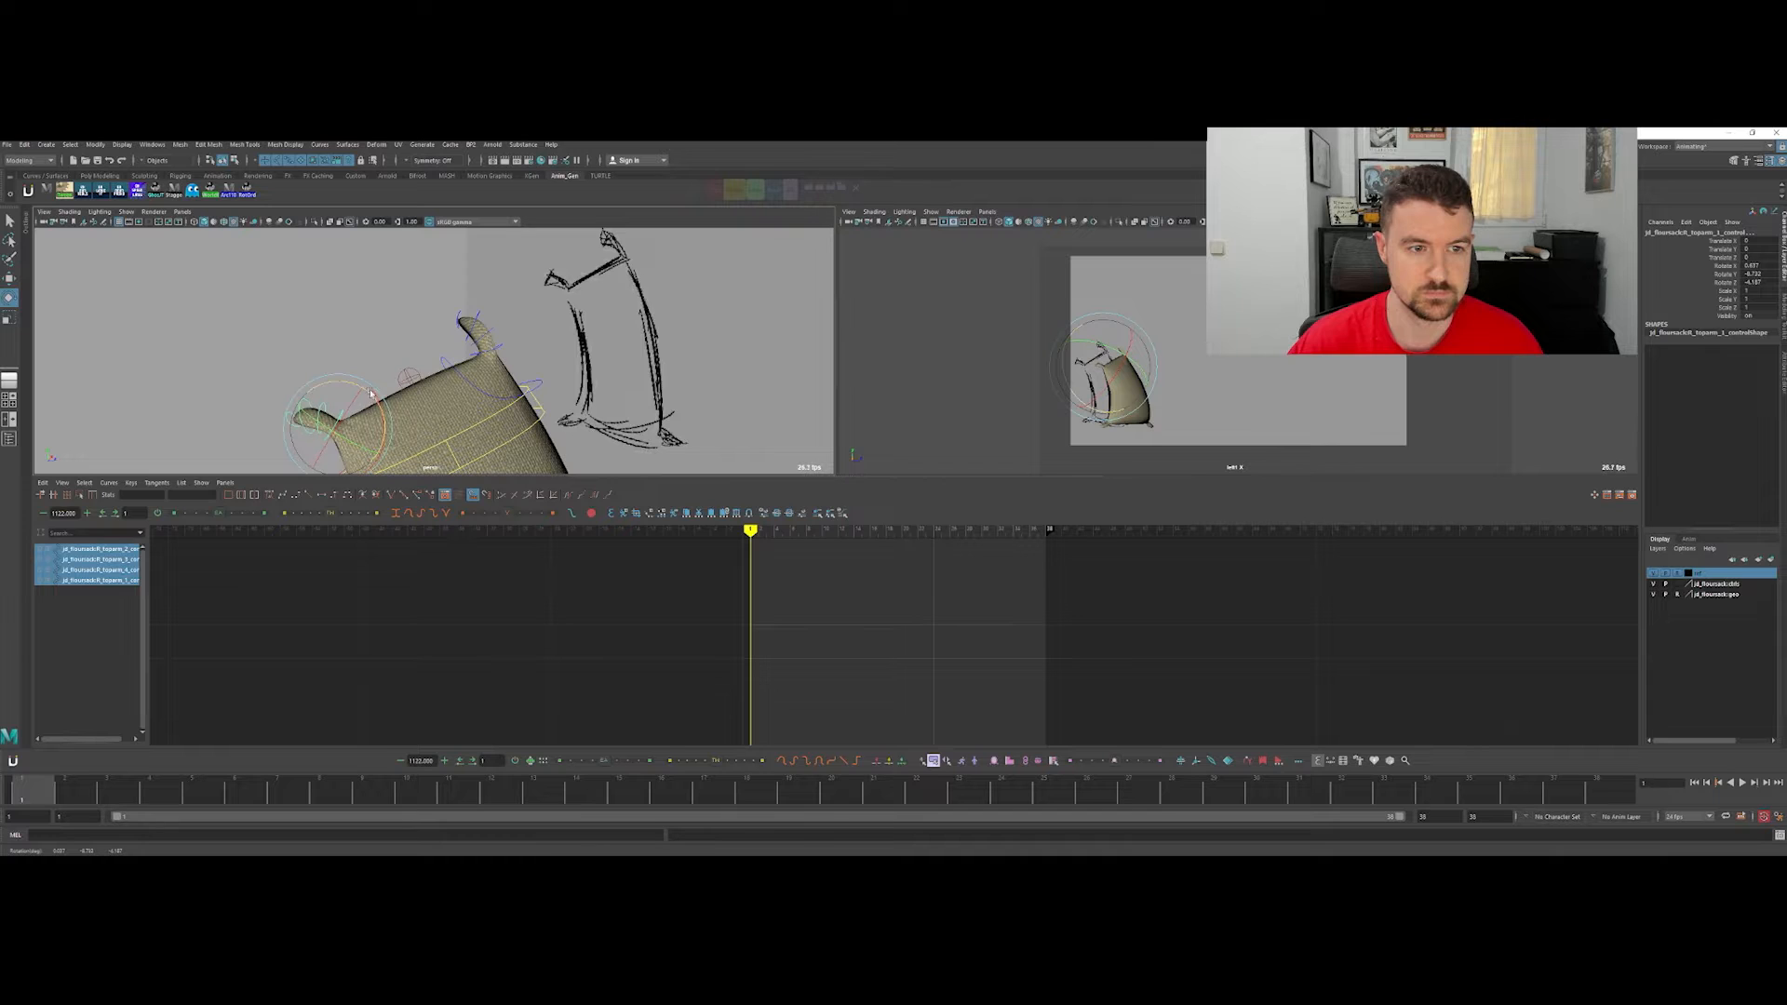
Step: Inspect the pose in the enlarged perspective view, then select all sack controls and key them on frame 1
scroll(512, 345, down, 6)
key(space)
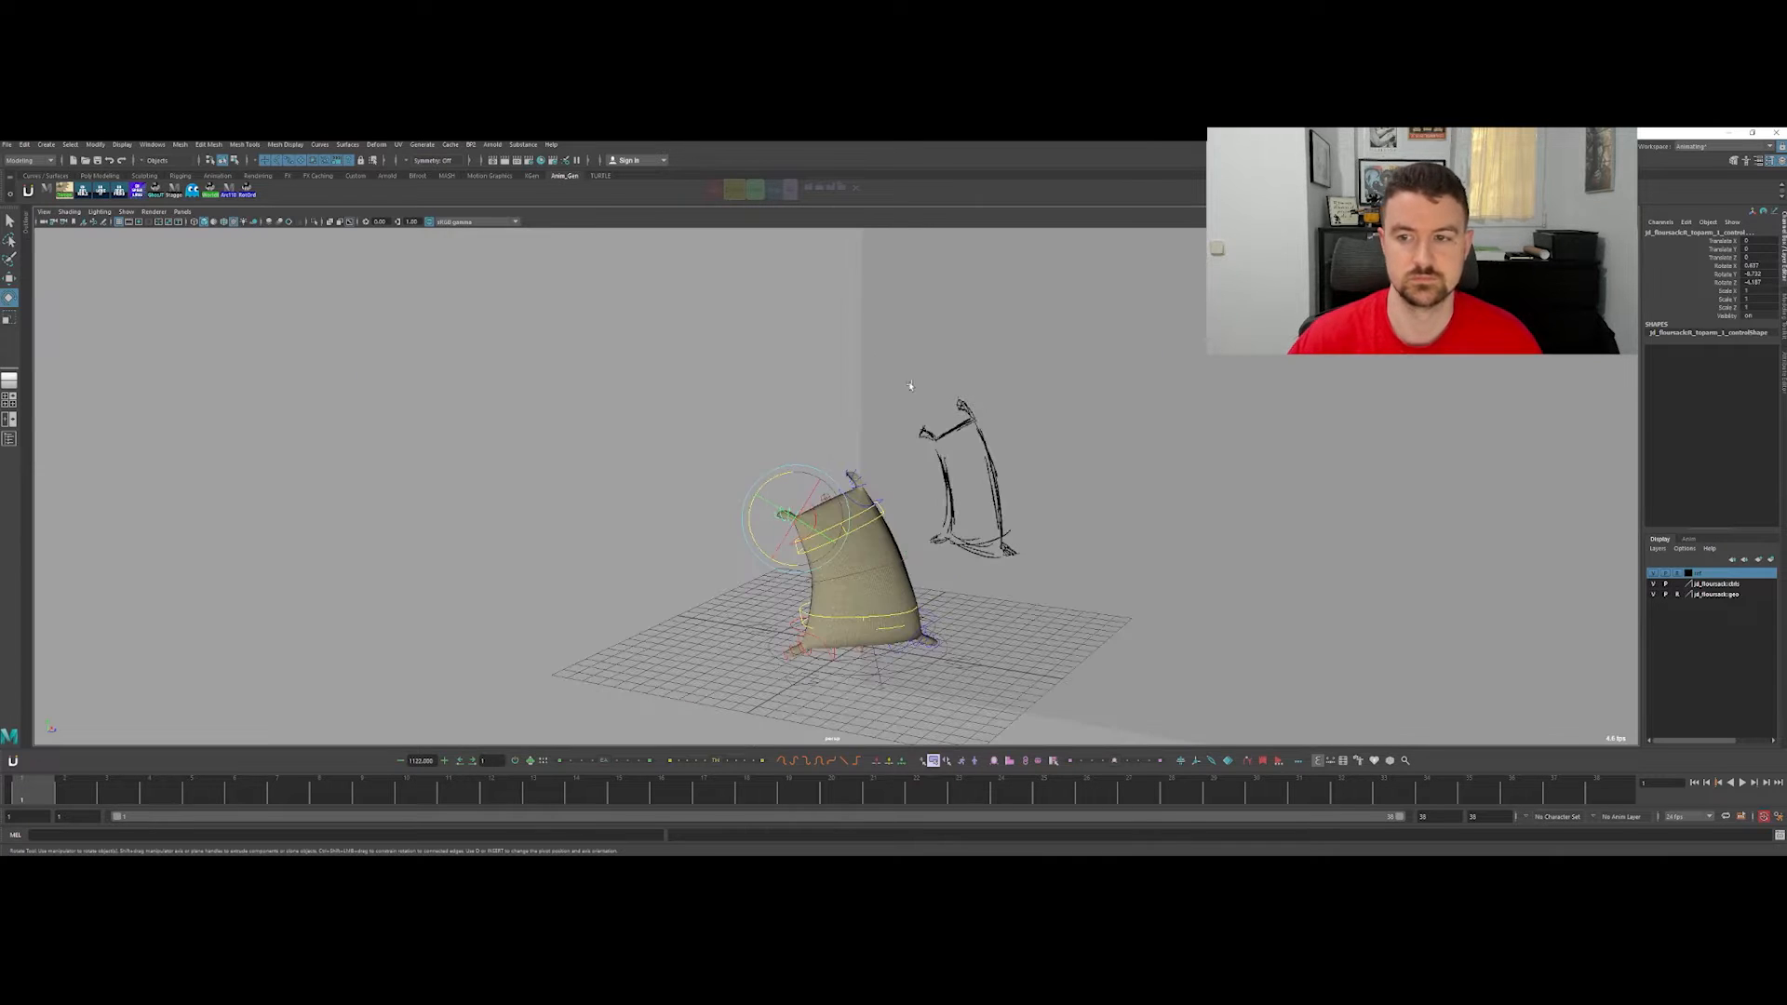
alt+drag(1169, 459, 1061, 471)
alt+middle_drag(1087, 347, 843, 303)
alt+drag(841, 303, 665, 475)
key(q)
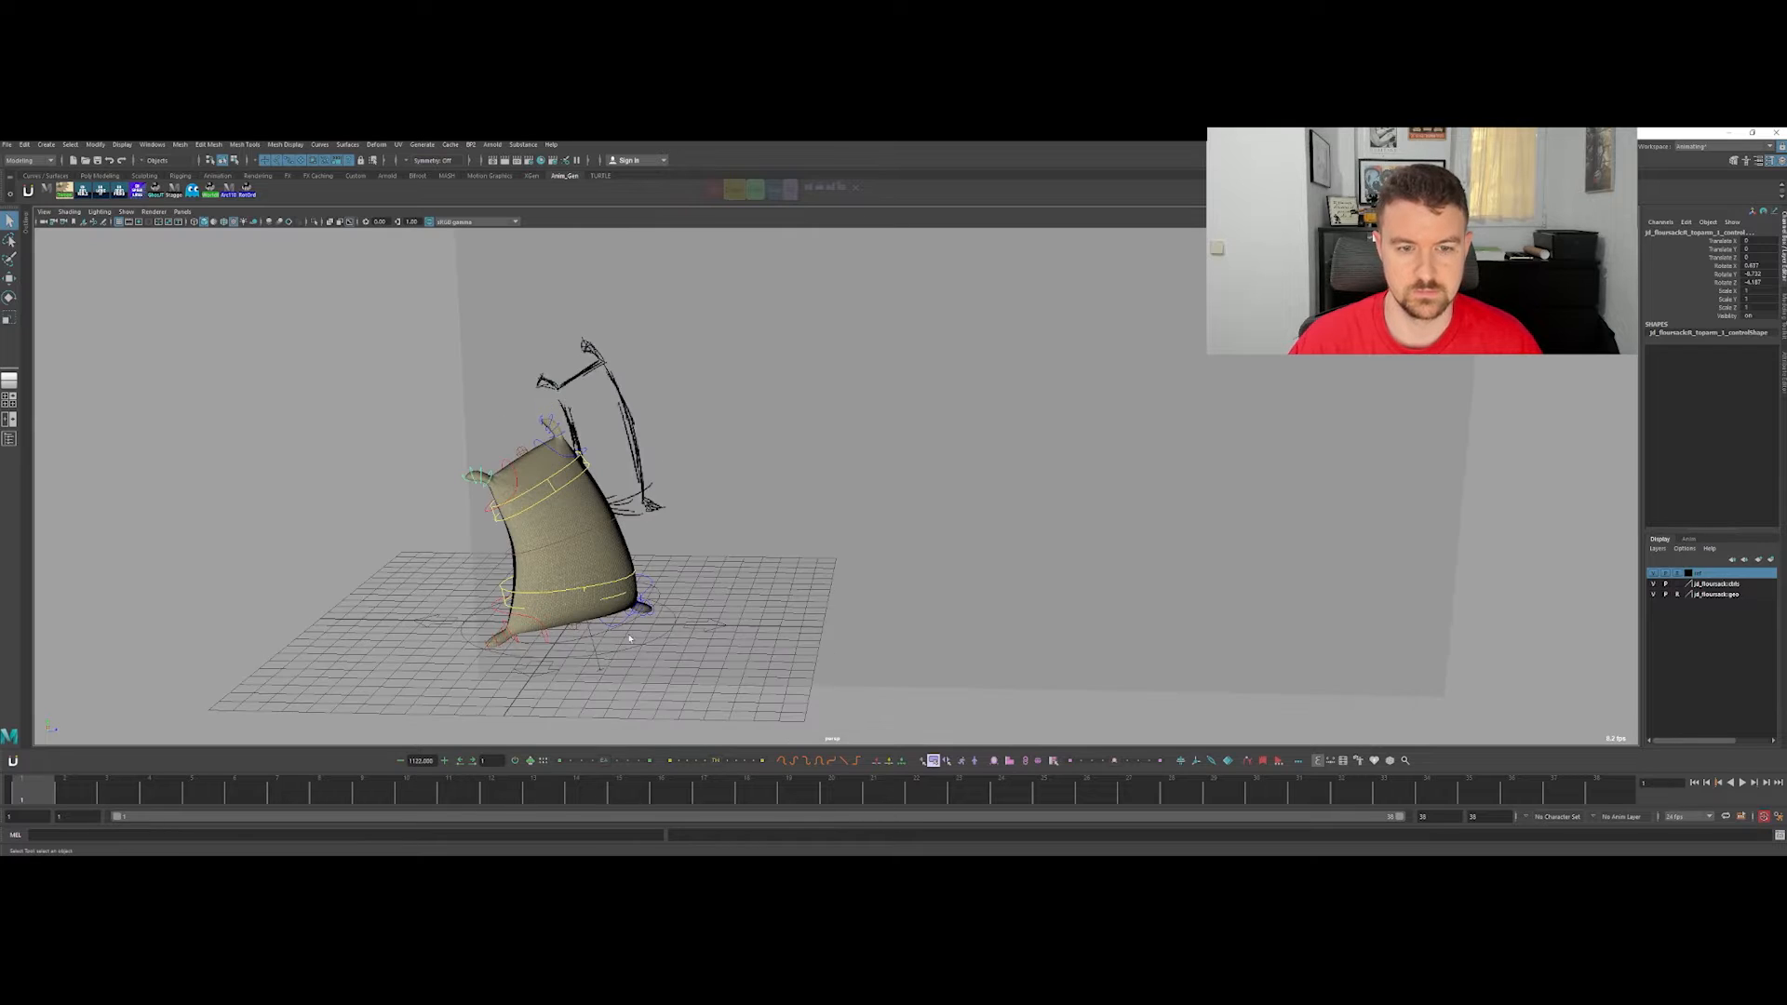
alt+drag(629, 638, 649, 600)
click(789, 190)
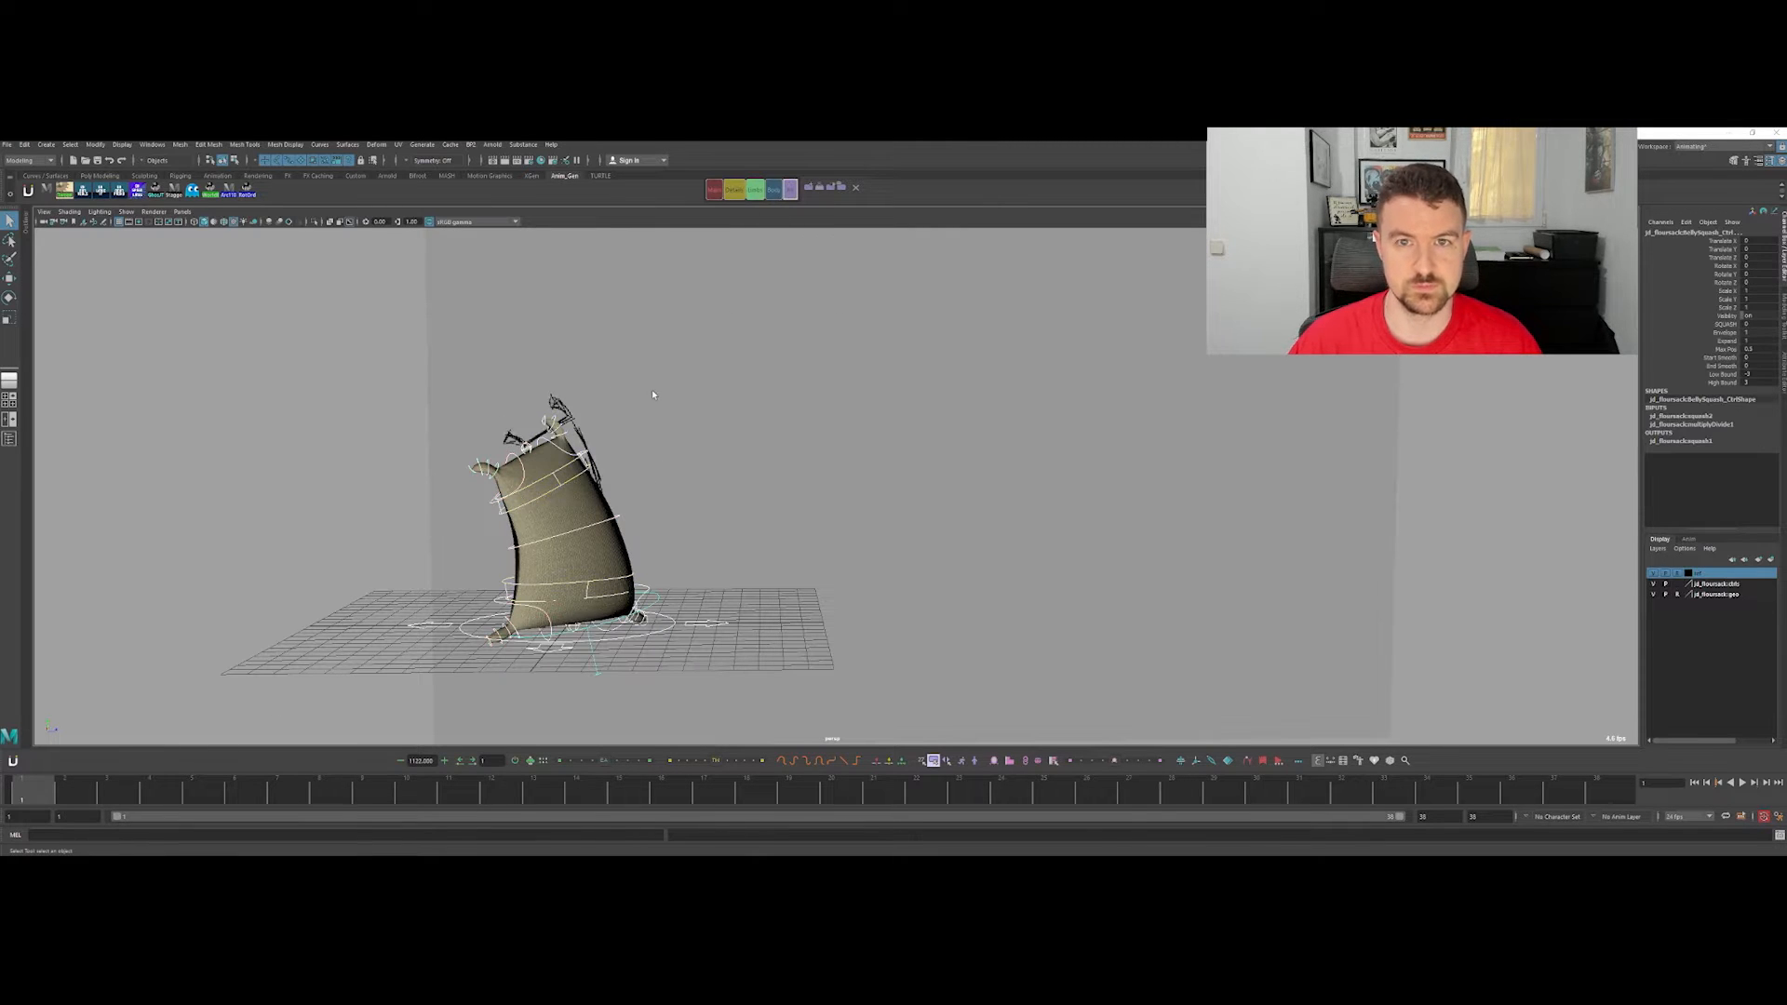
key(s)
Step: In the side camera view, slide the reference image plane away from the sack and make its layer unselectable
click(750, 562)
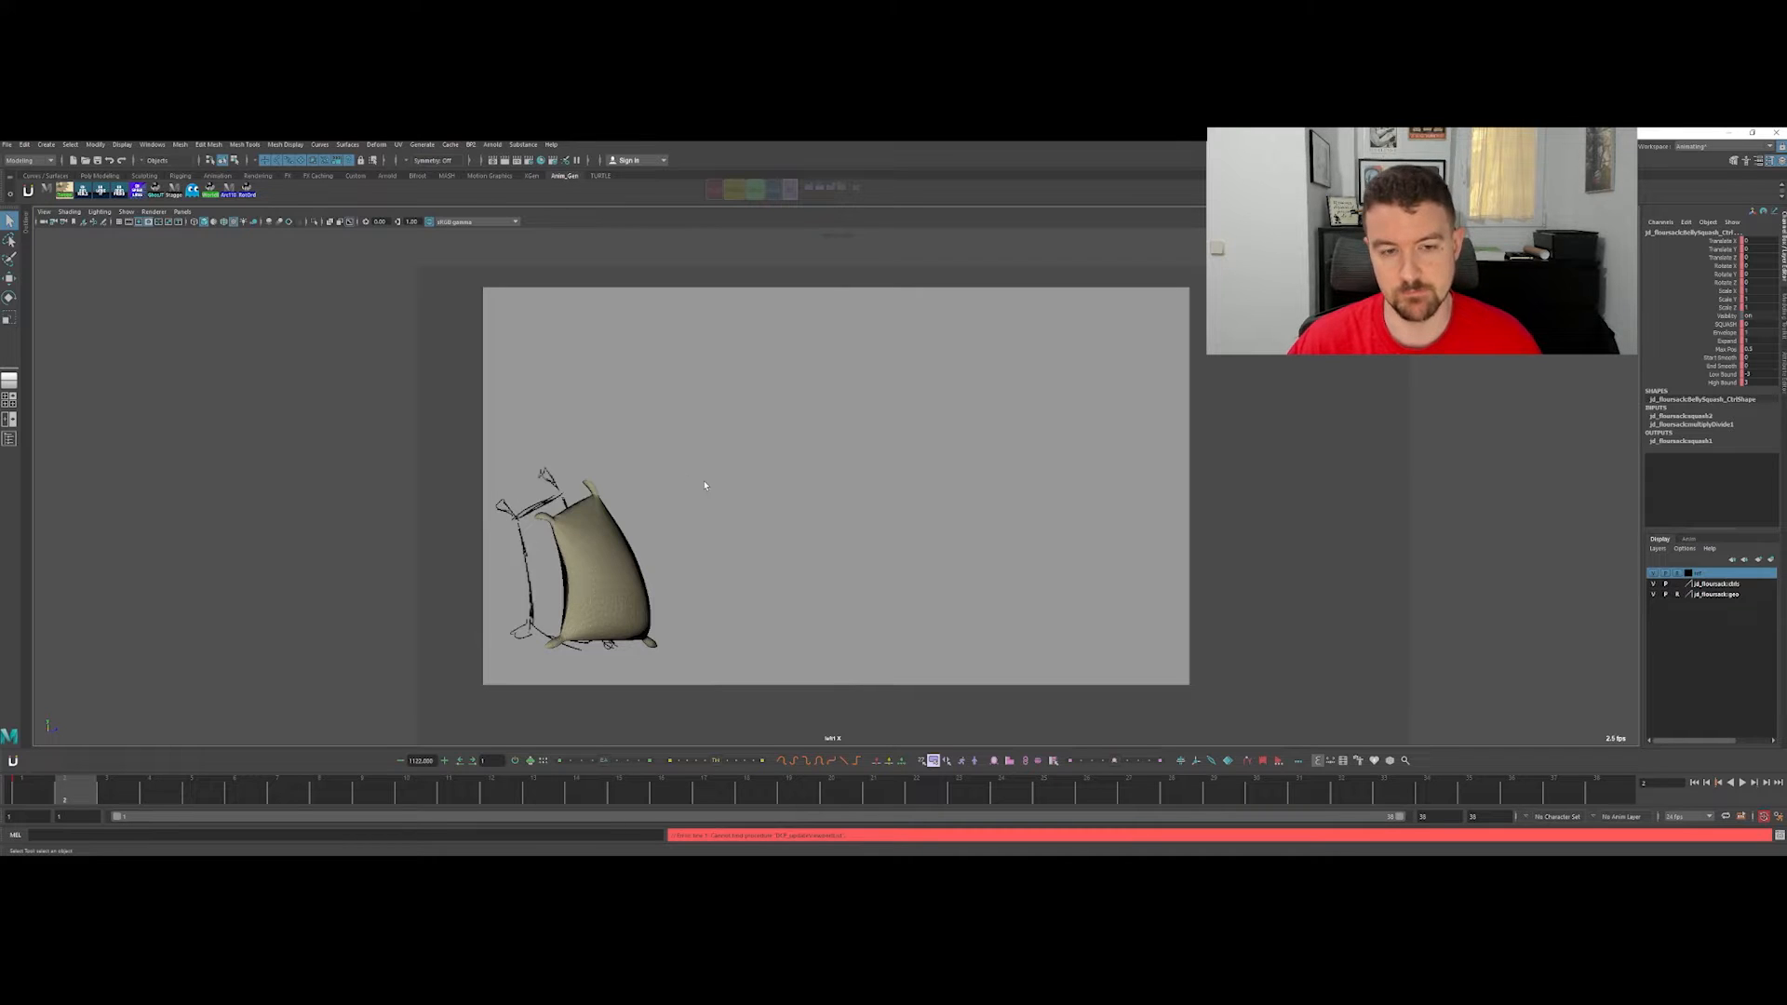
mouse_move(35, 788)
mouse_down()
mouse_move(76, 790)
mouse_move(50, 799)
mouse_up()
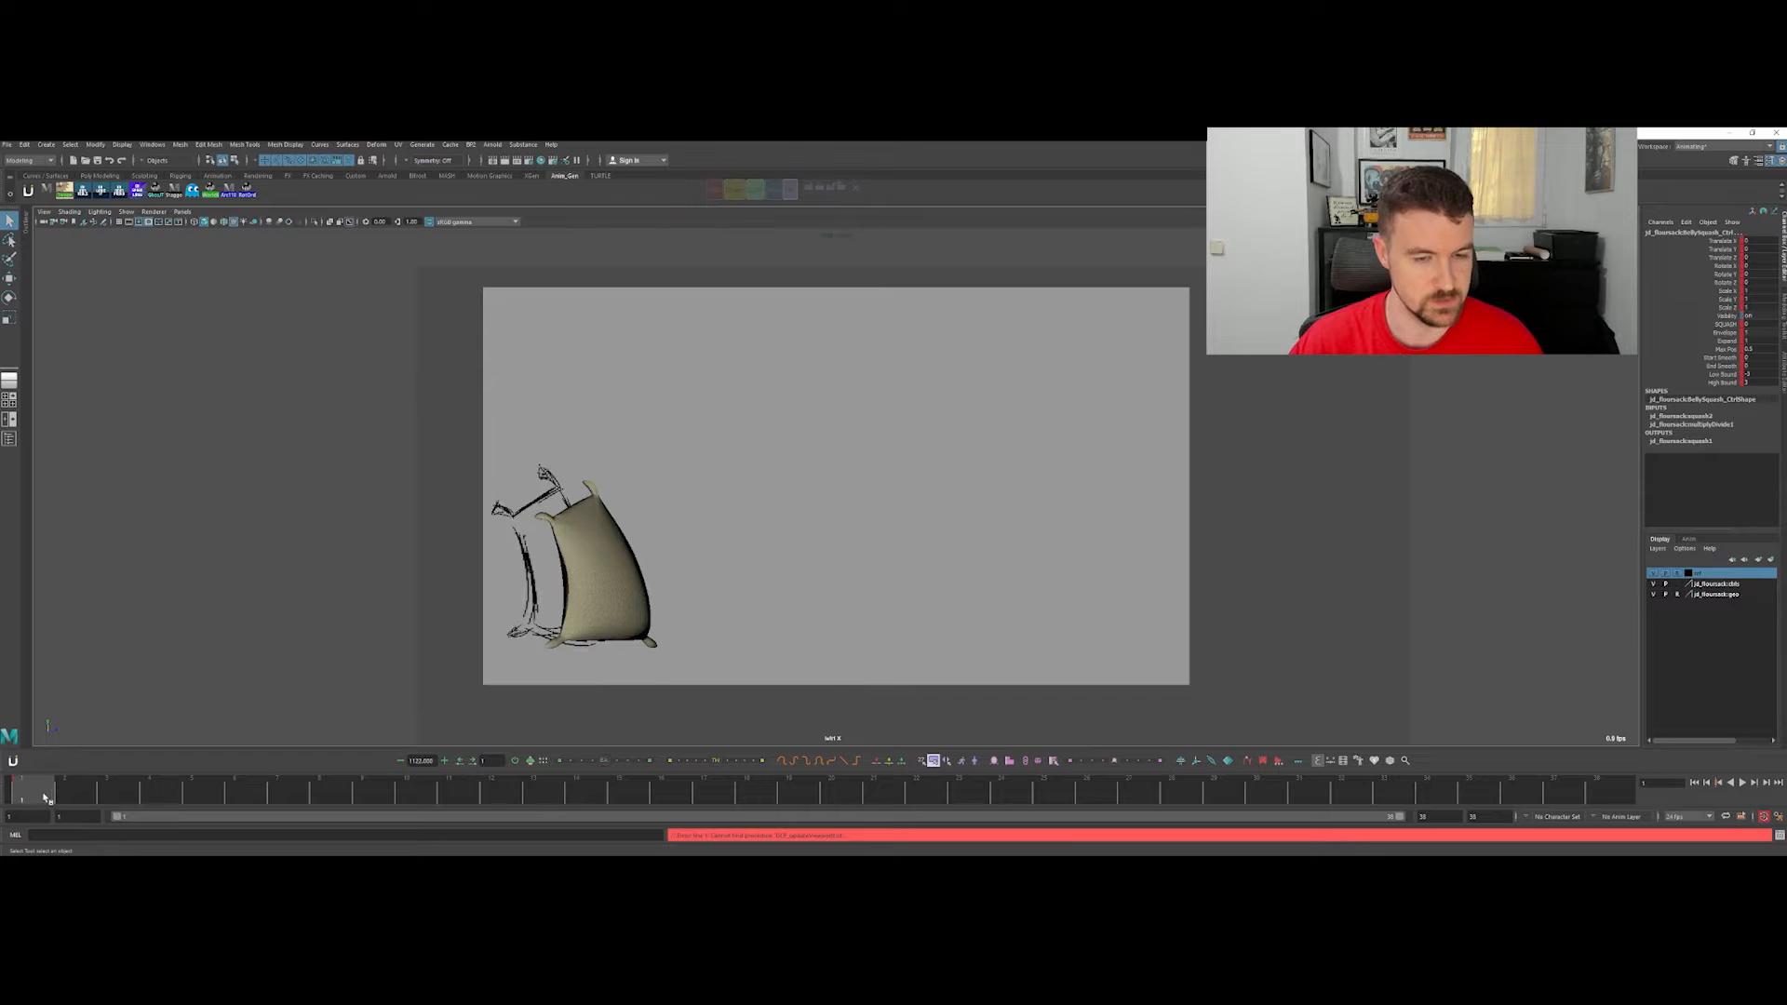
click(614, 557)
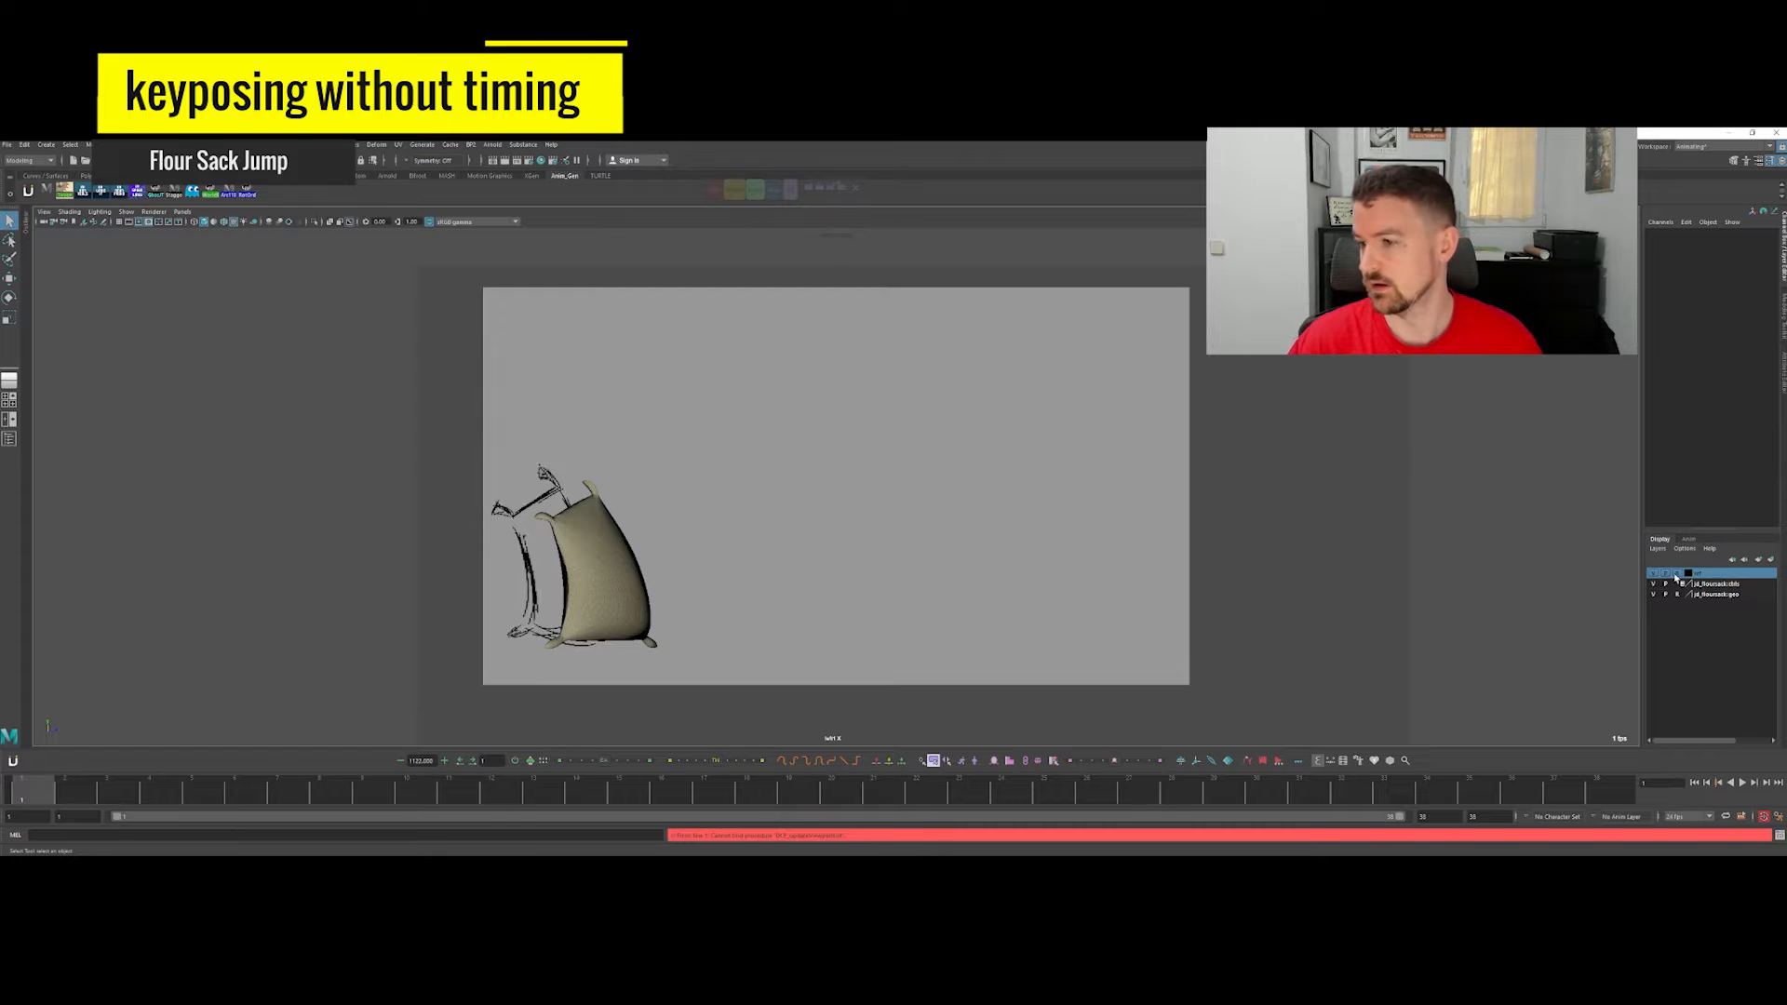
click(724, 401)
key(w)
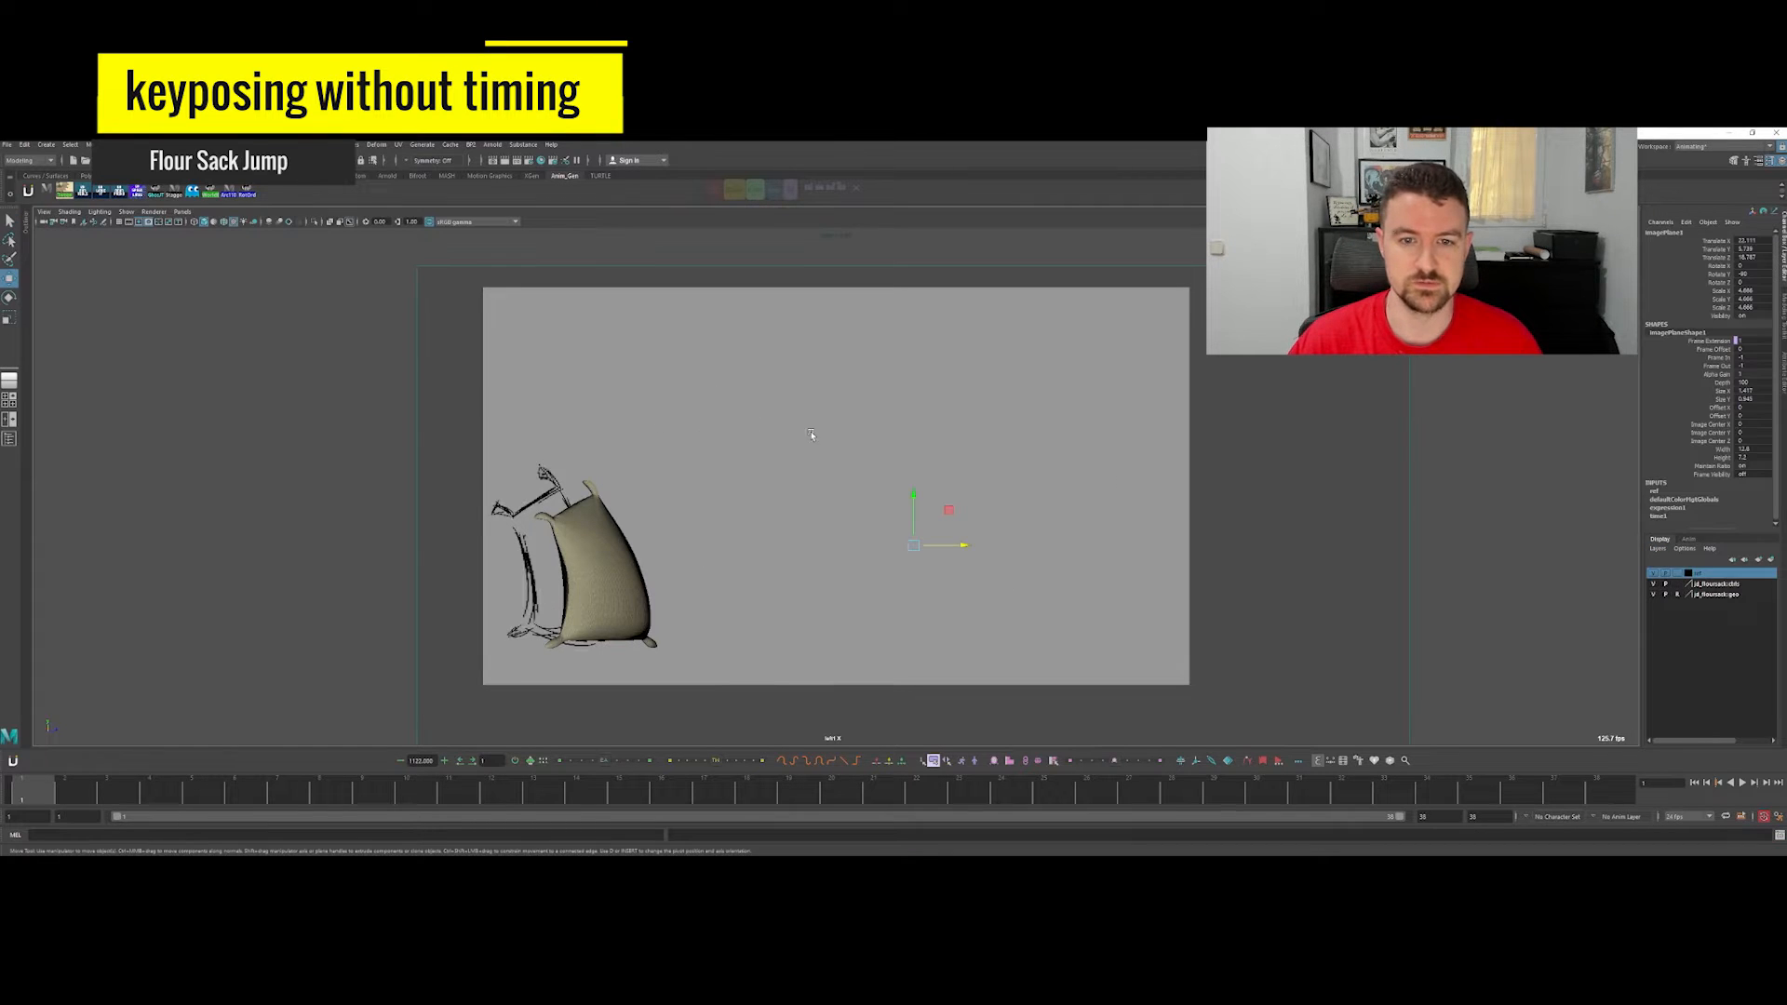
drag(963, 542, 886, 542)
key(q)
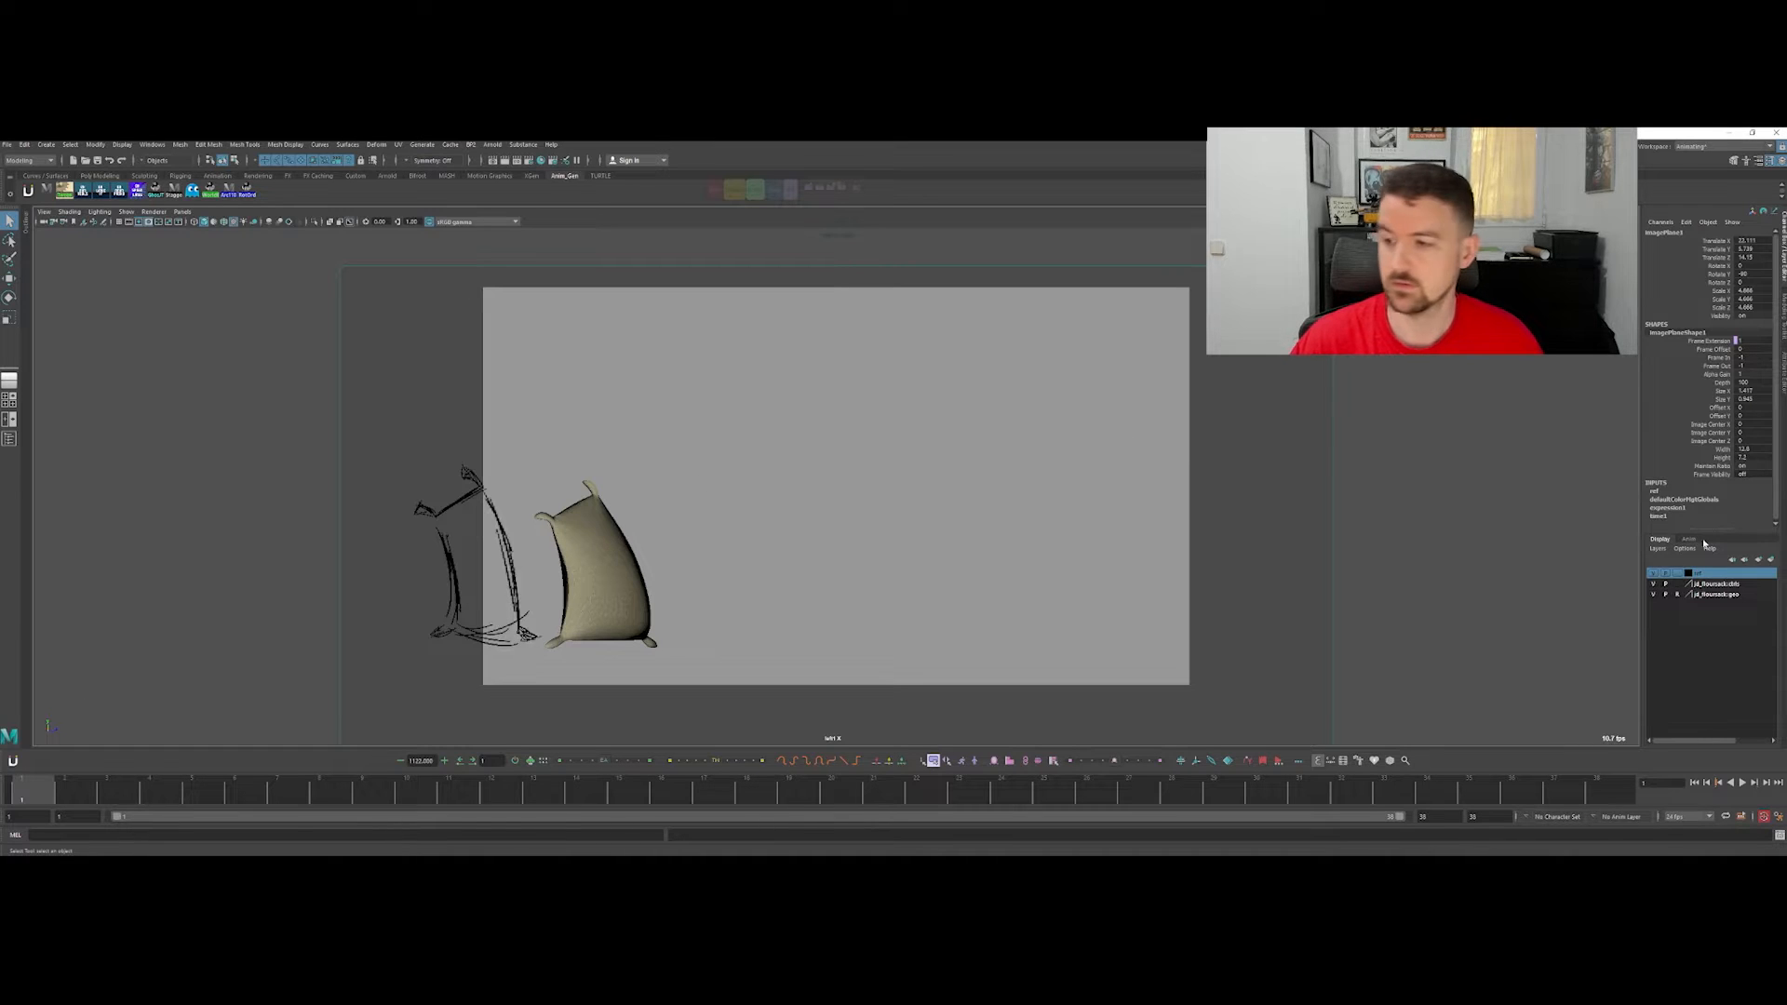
click(1677, 573)
click(1677, 574)
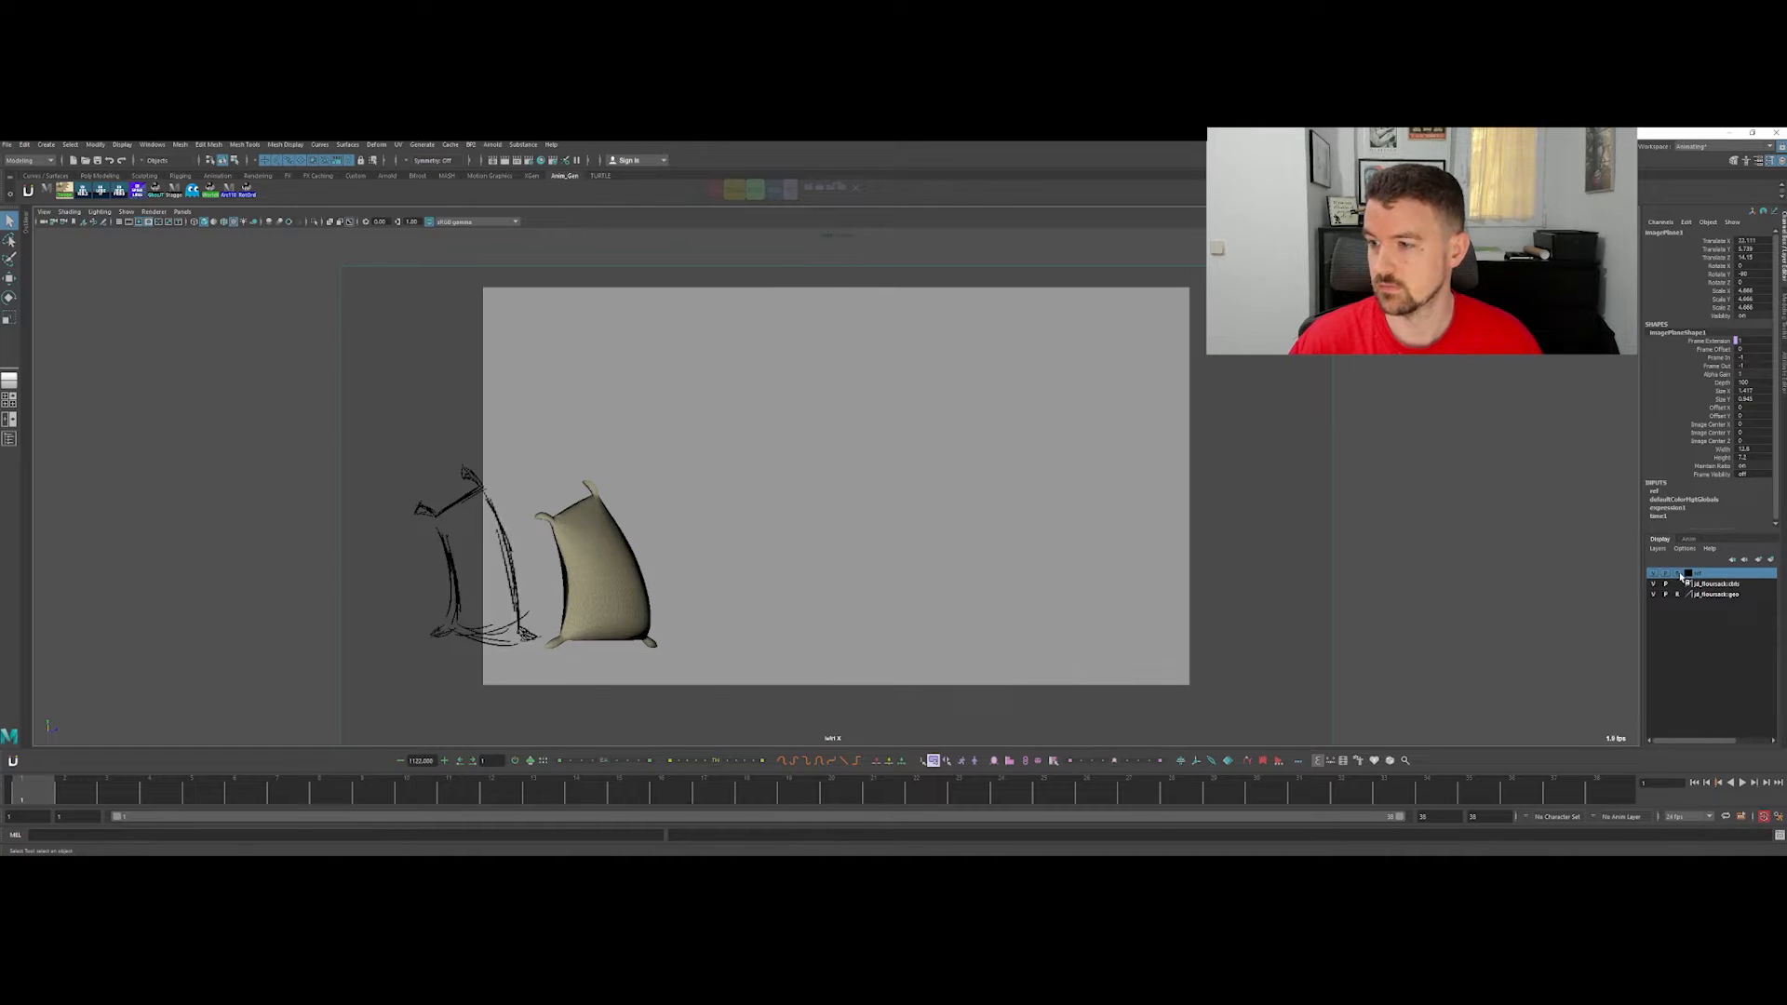
click(884, 559)
Step: Select all of the sack's controls and copy the frame 1 pose to frame 2
click(603, 531)
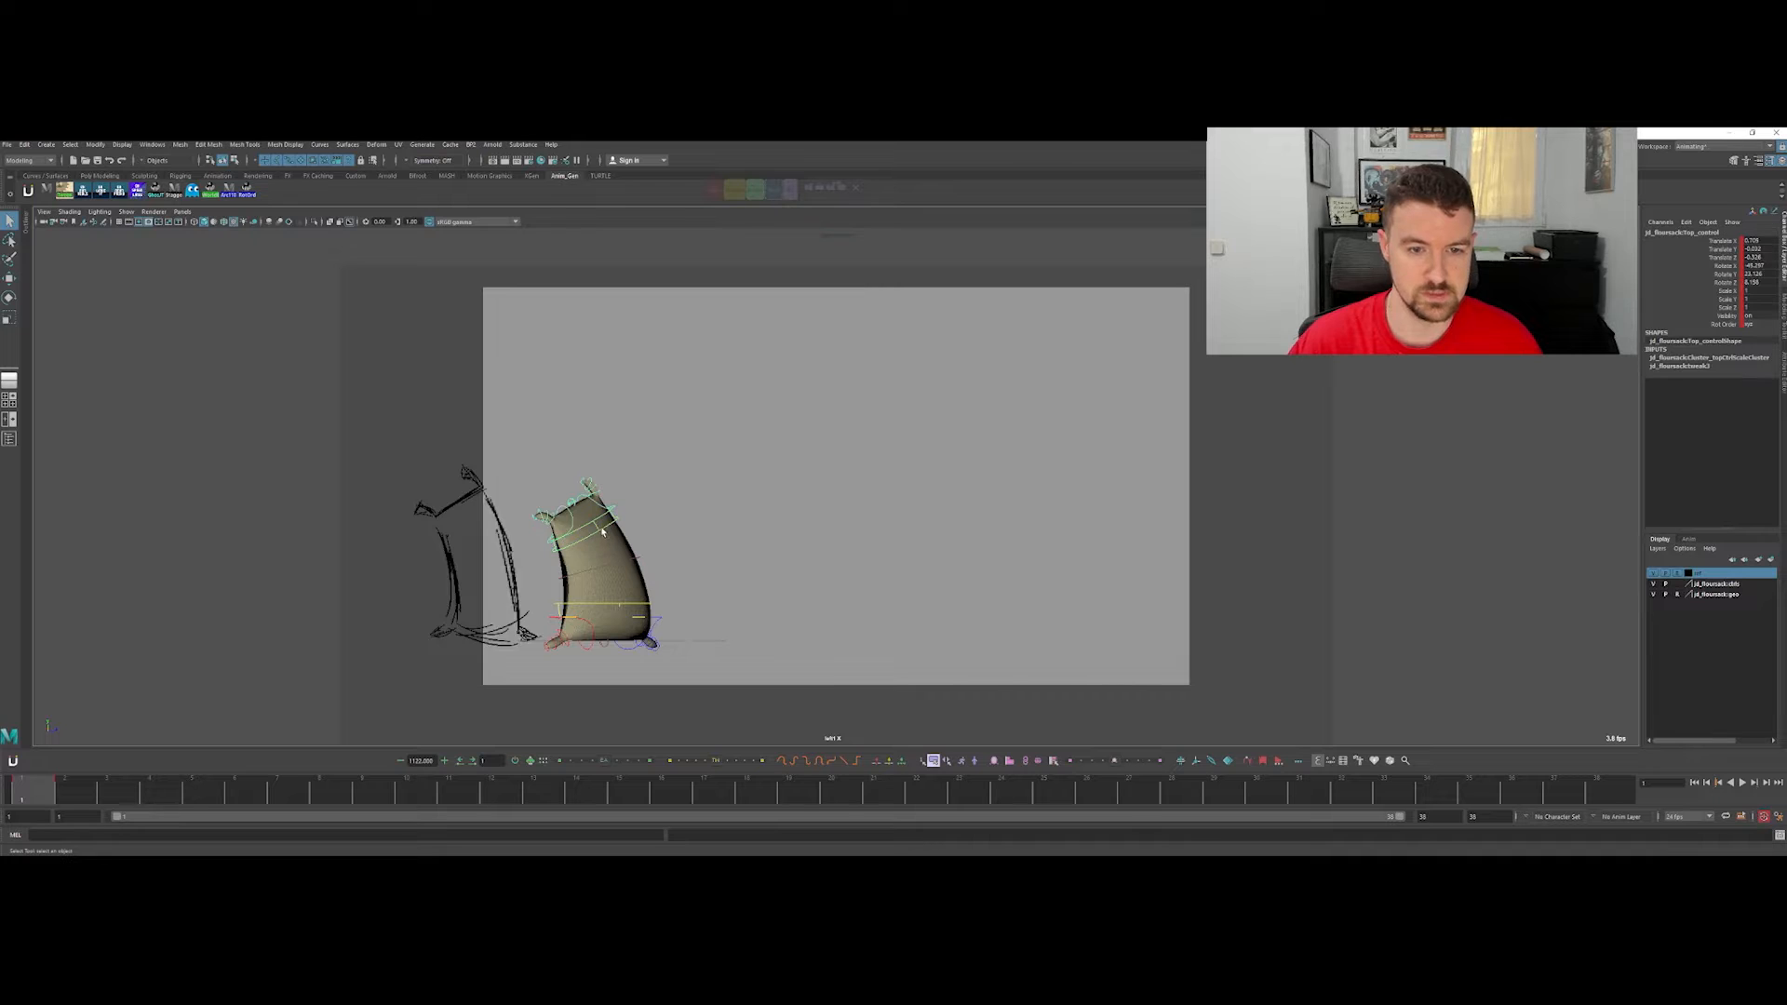
drag(684, 465, 58, 695)
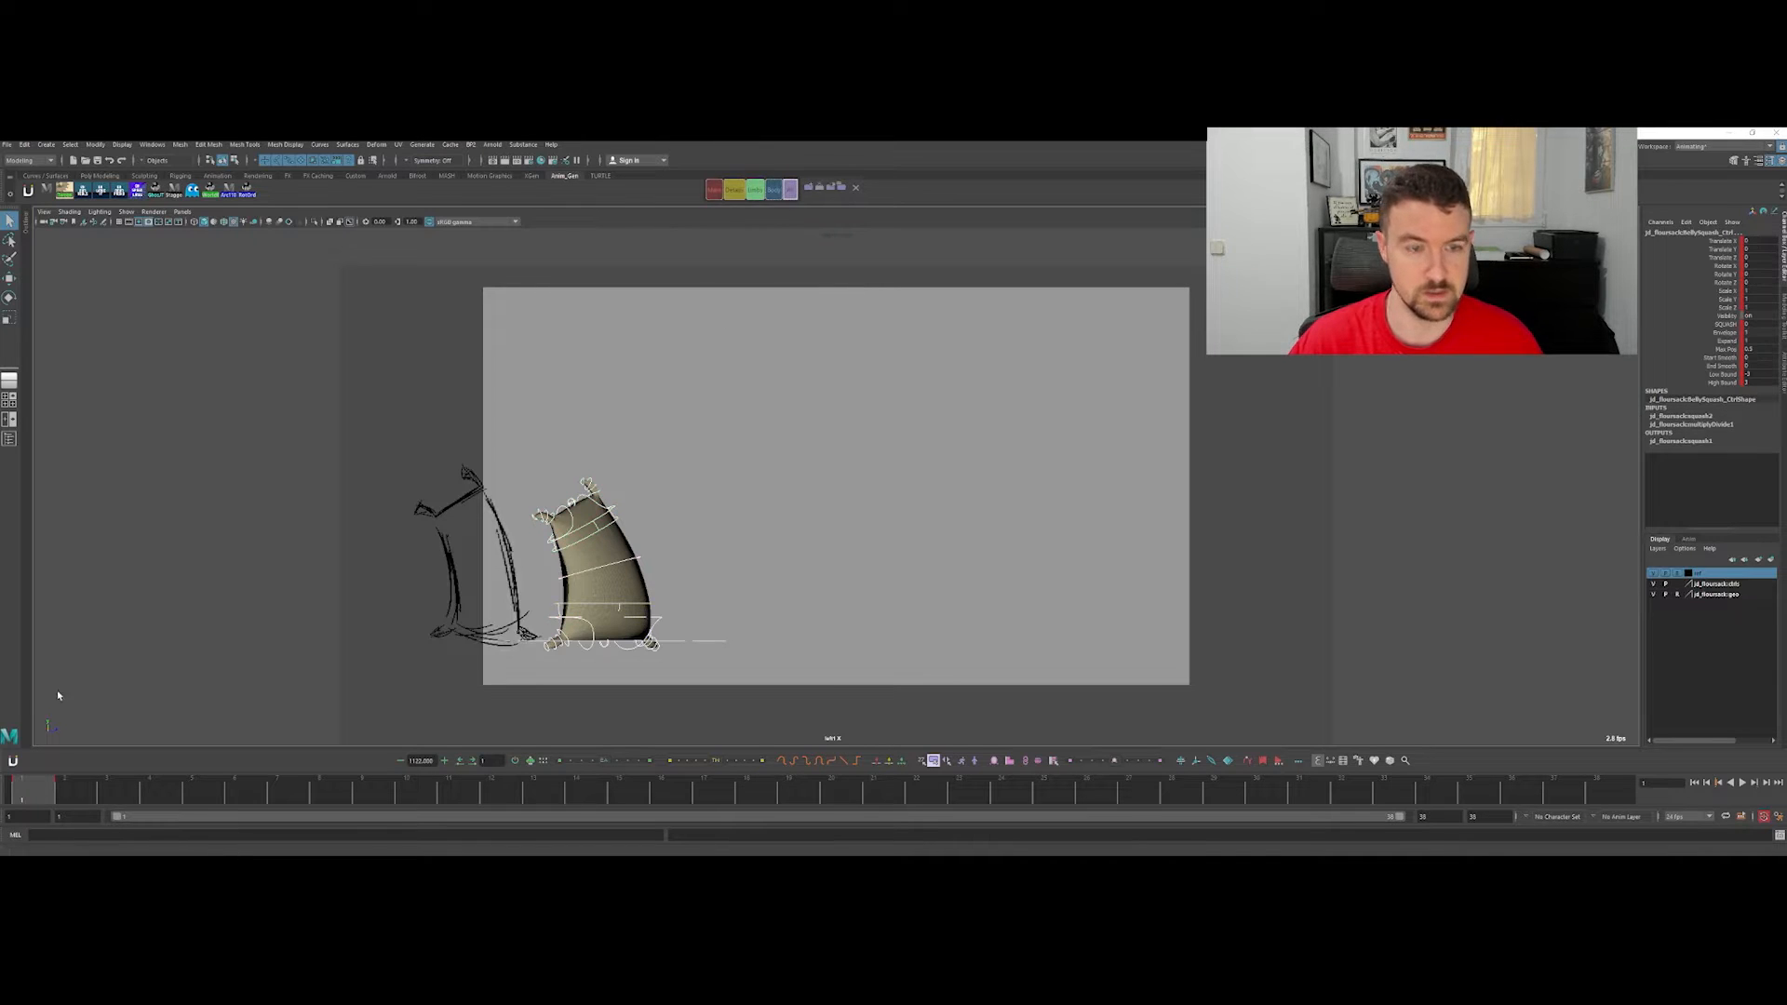
middle_drag(31, 794, 80, 796)
key(comma)
key(period)
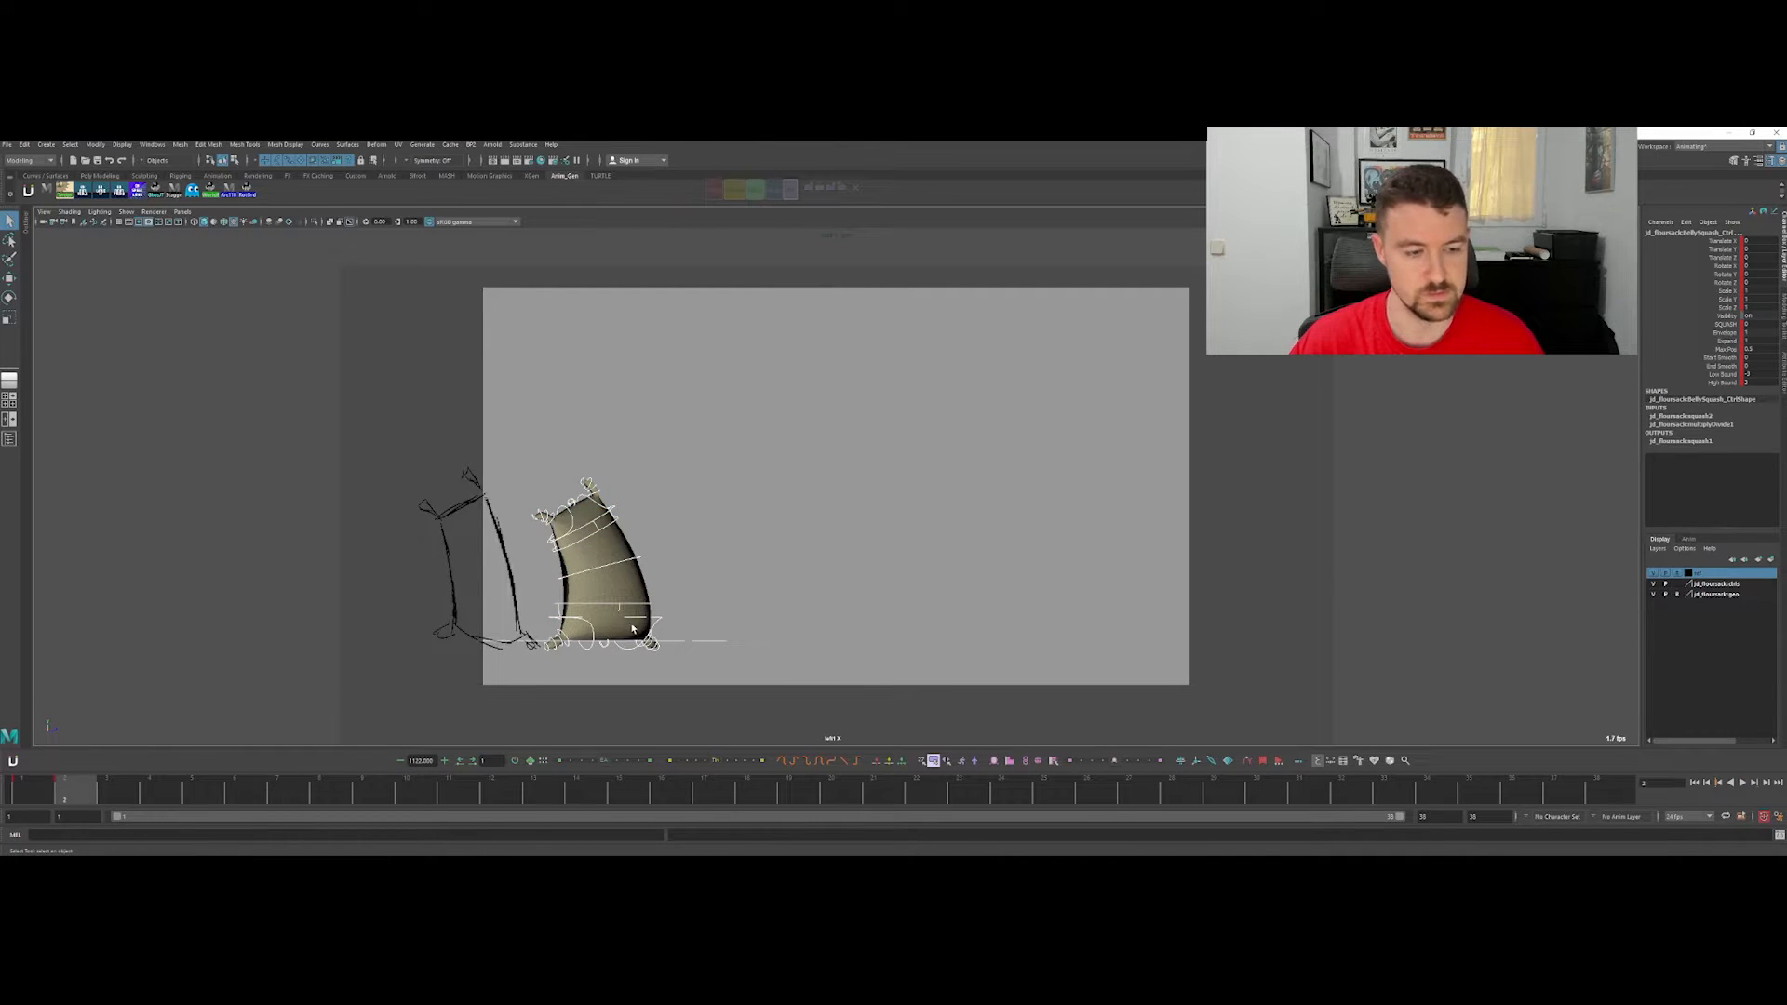
Step: On frame 3, rotate the sack's top control forward and lower it to form the crouch drawn in the reference
key(period)
click(603, 540)
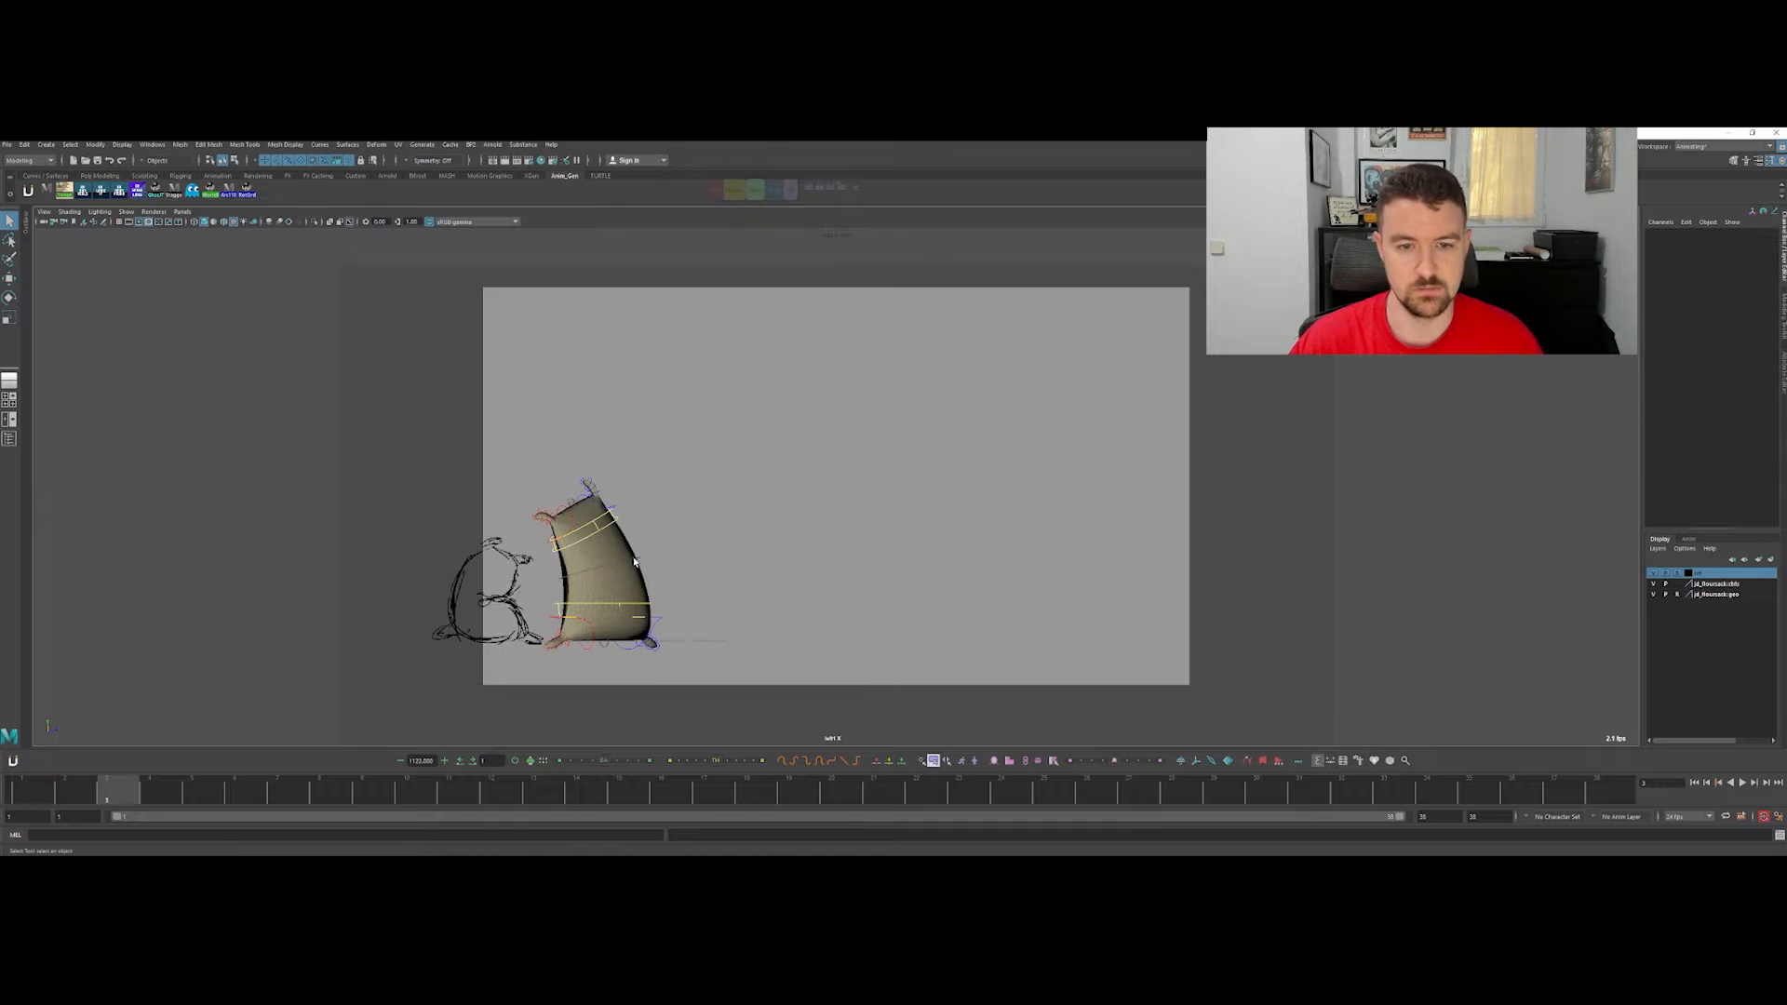
click(596, 510)
key(e)
drag(607, 526, 599, 570)
key(w)
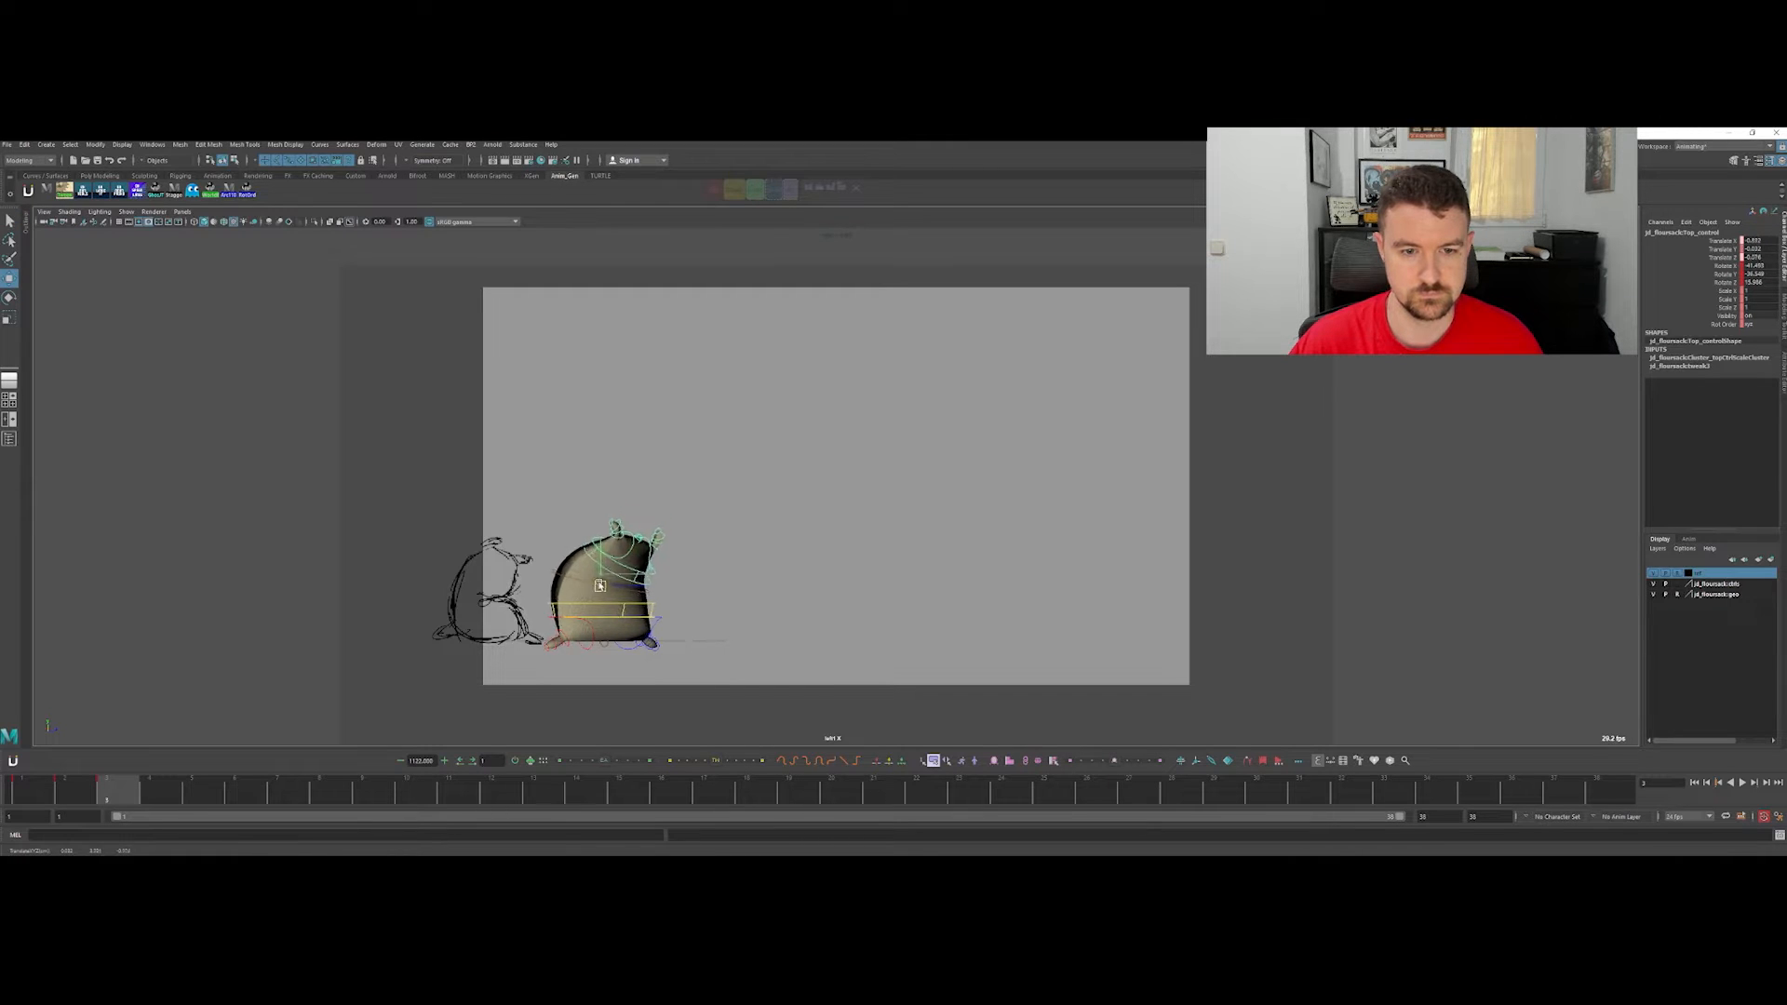
click(601, 601)
key(q)
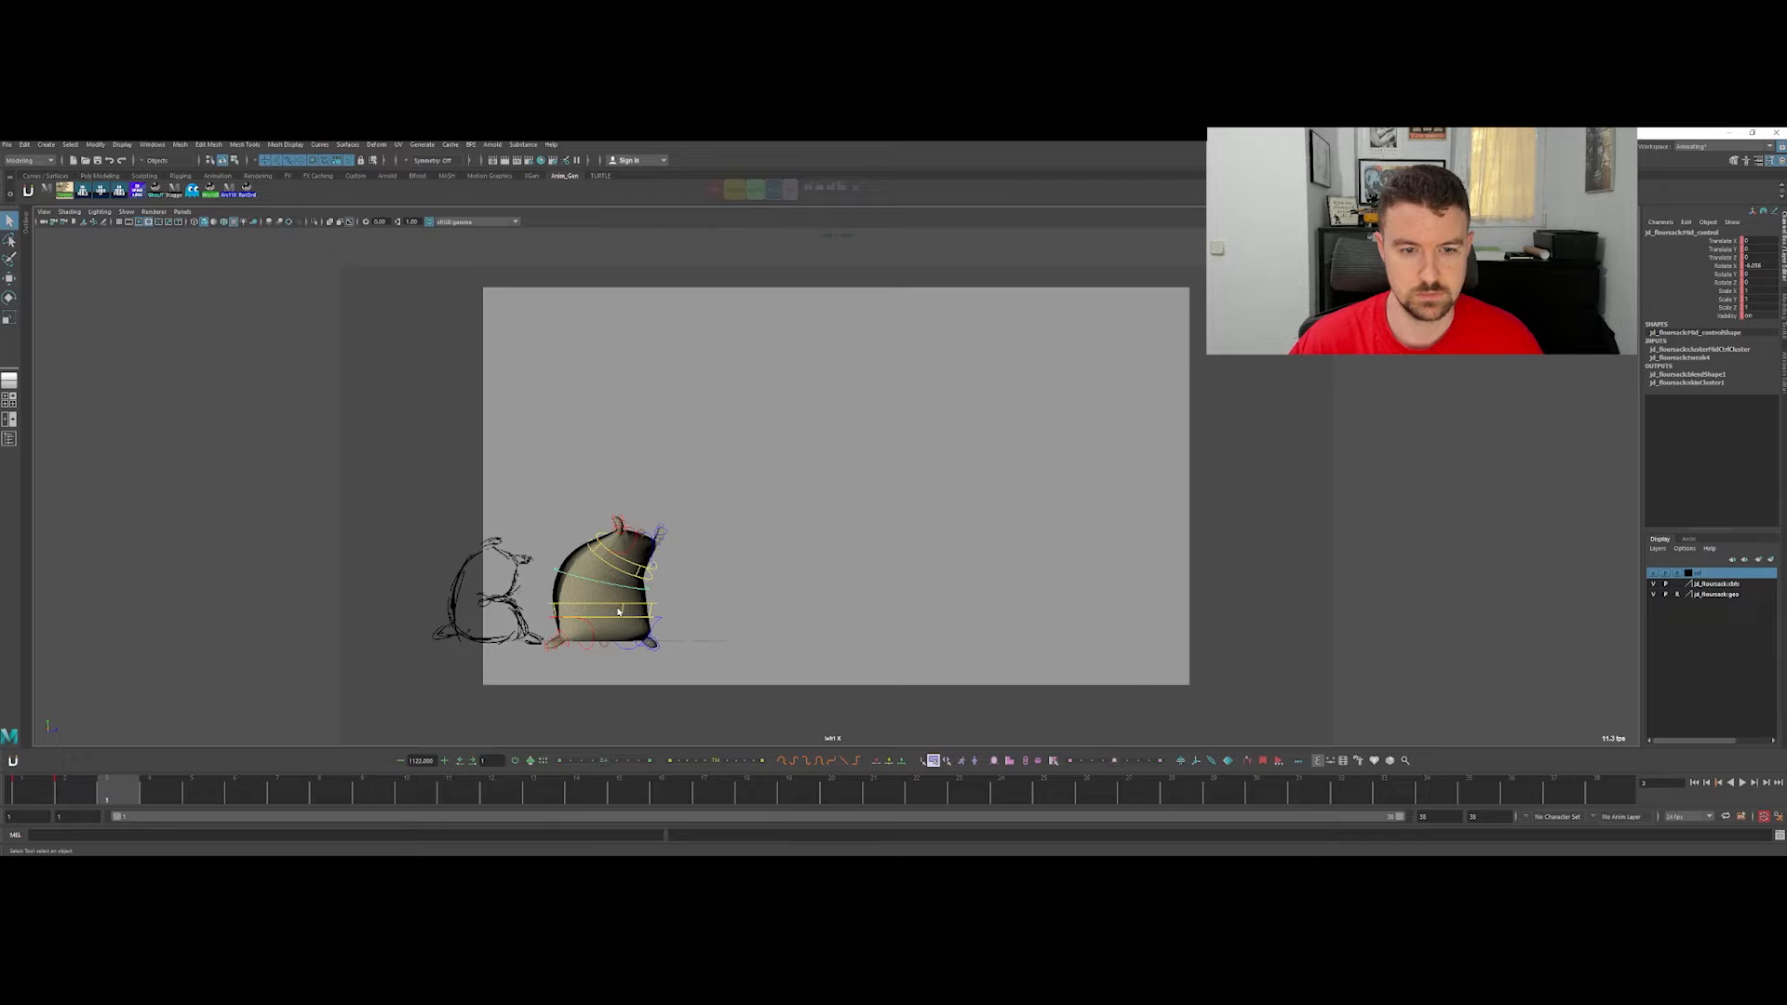
Step: Rotate the bottom control on frame 3 to tilt the lower body of the crouched sack
click(617, 610)
key(e)
click(621, 605)
drag(622, 597, 605, 587)
key(q)
Step: Fine-tune the position of the top control and lower the bottom control to compress the frame 3 crouch
click(626, 595)
key(w)
key(Down)
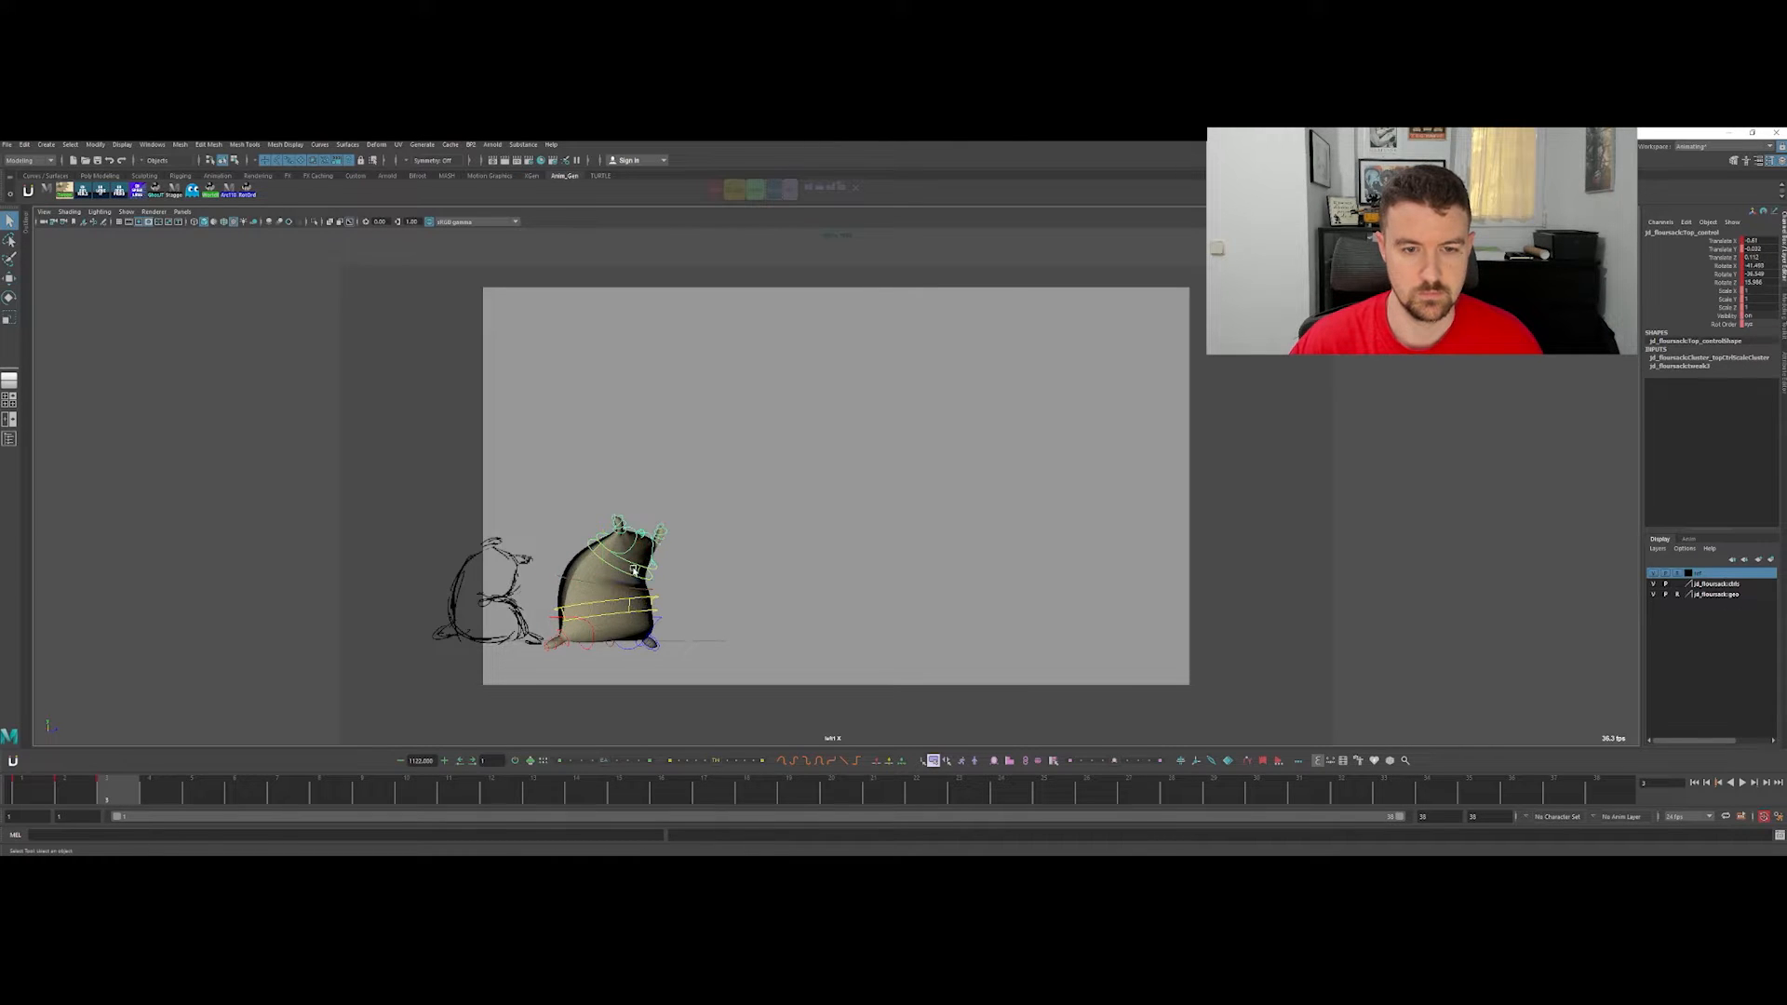
drag(605, 587, 595, 575)
key(q)
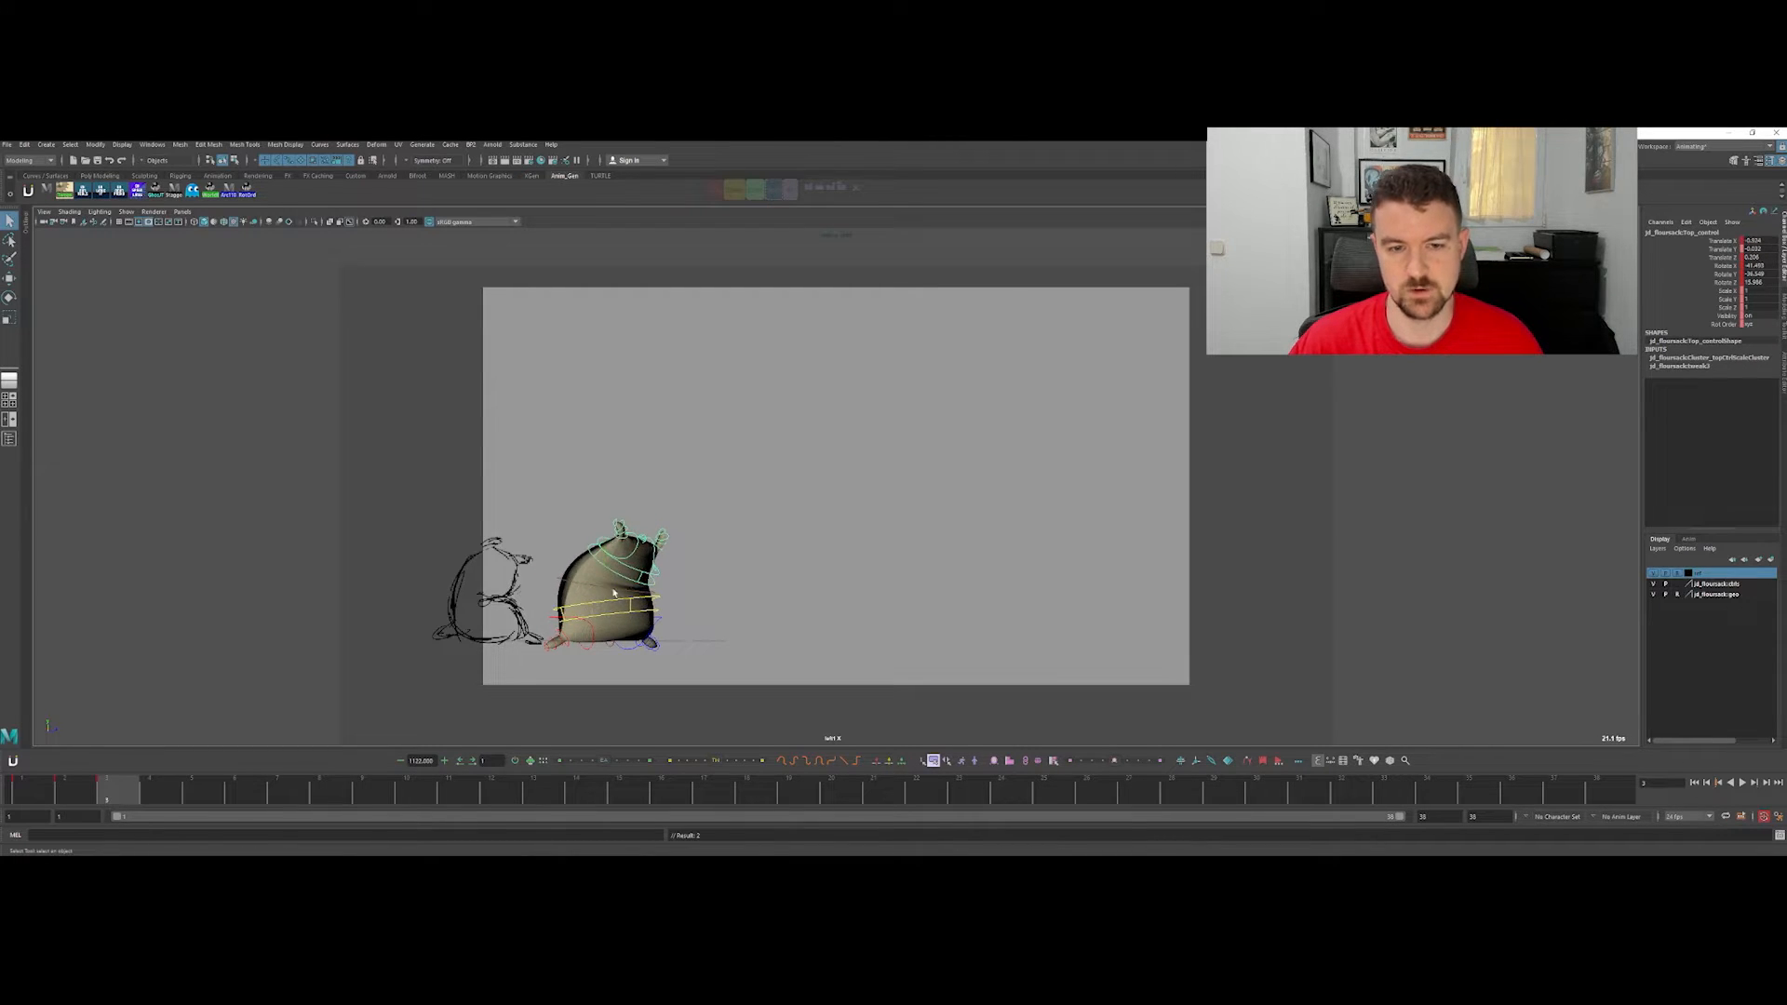
click(628, 617)
key(w)
drag(599, 580, 598, 588)
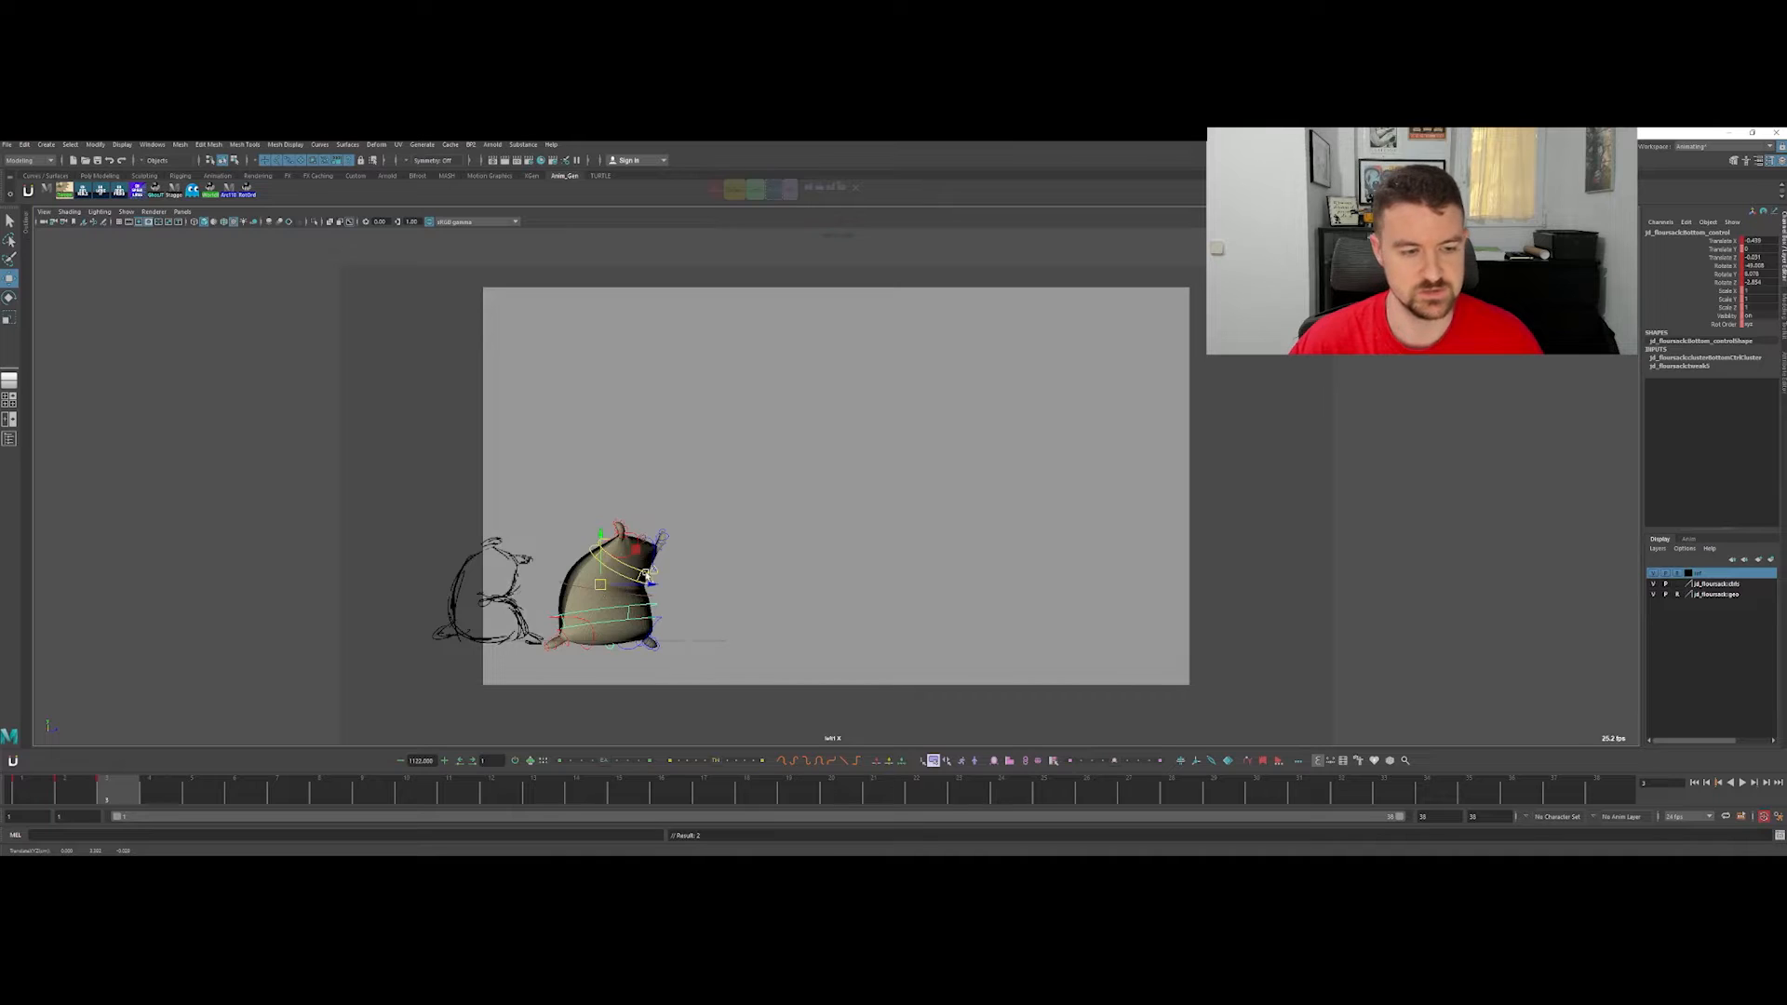
Step: On frame 2, rotate the top control slightly to vary the sack's lean from frame 1
key(alt+comma)
click(610, 523)
key(e)
mouse_move(600, 556)
mouse_down()
mouse_move(596, 579)
mouse_move(597, 563)
mouse_up()
key(w)
key(alt+comma)
key(alt+period)
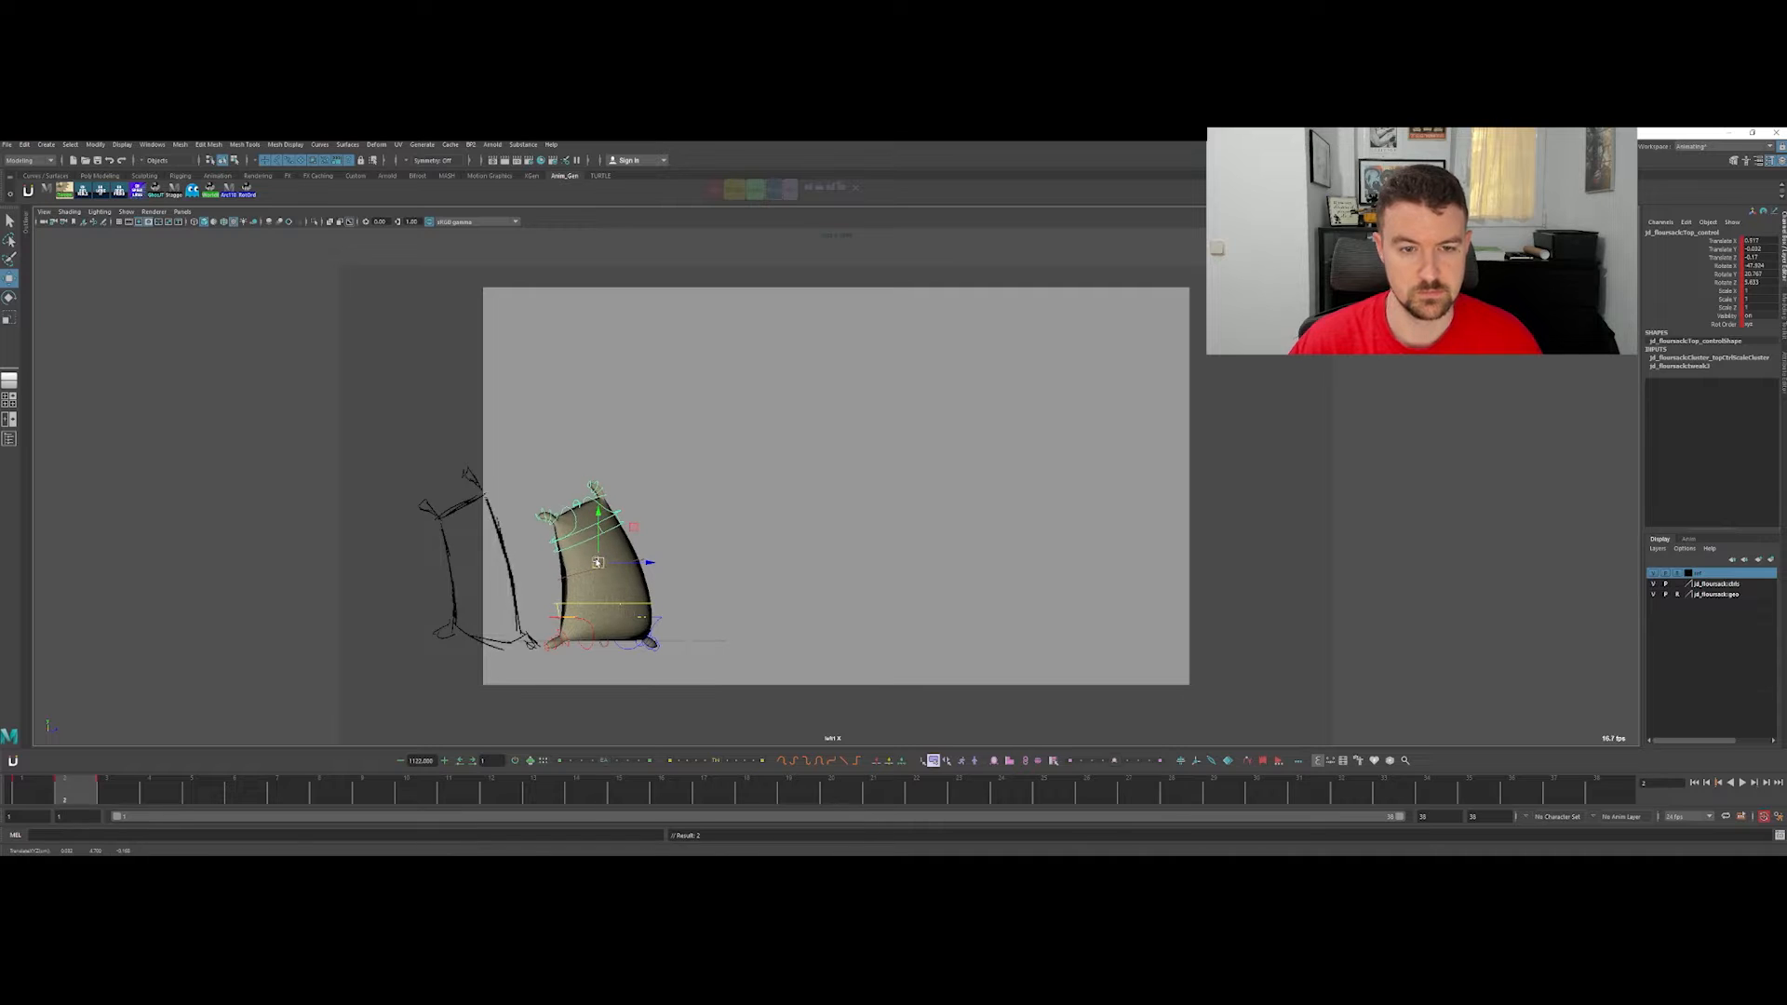
Step: Flip repeatedly between frames 1 and 2 to compare the sack's two standing poses
key(alt+comma)
key(alt+period)
key(alt+comma)
key(alt+period)
key(alt+comma)
key(alt+period)
key(alt+comma)
key(alt+period)
Step: Refine the rotation and height of the top control on frame 2, checking it against frame 1
drag(562, 541, 597, 564)
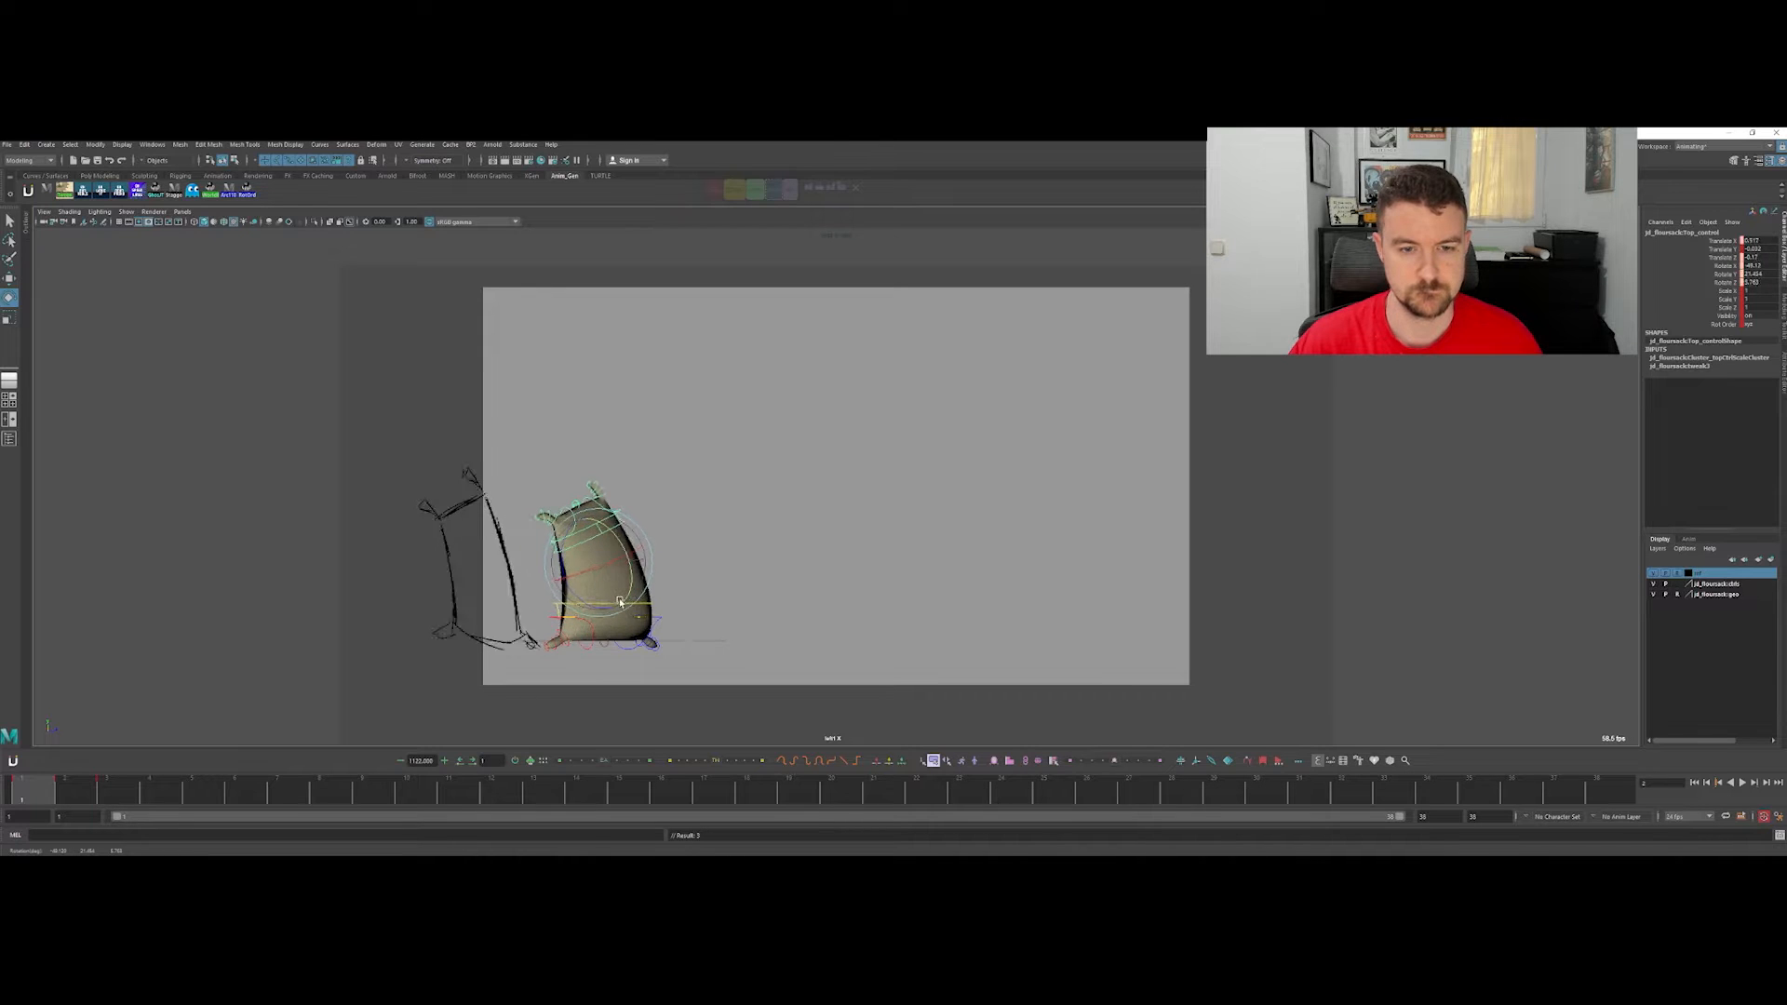
key(w)
key(comma)
key(period)
drag(599, 521, 645, 561)
key(comma)
key(period)
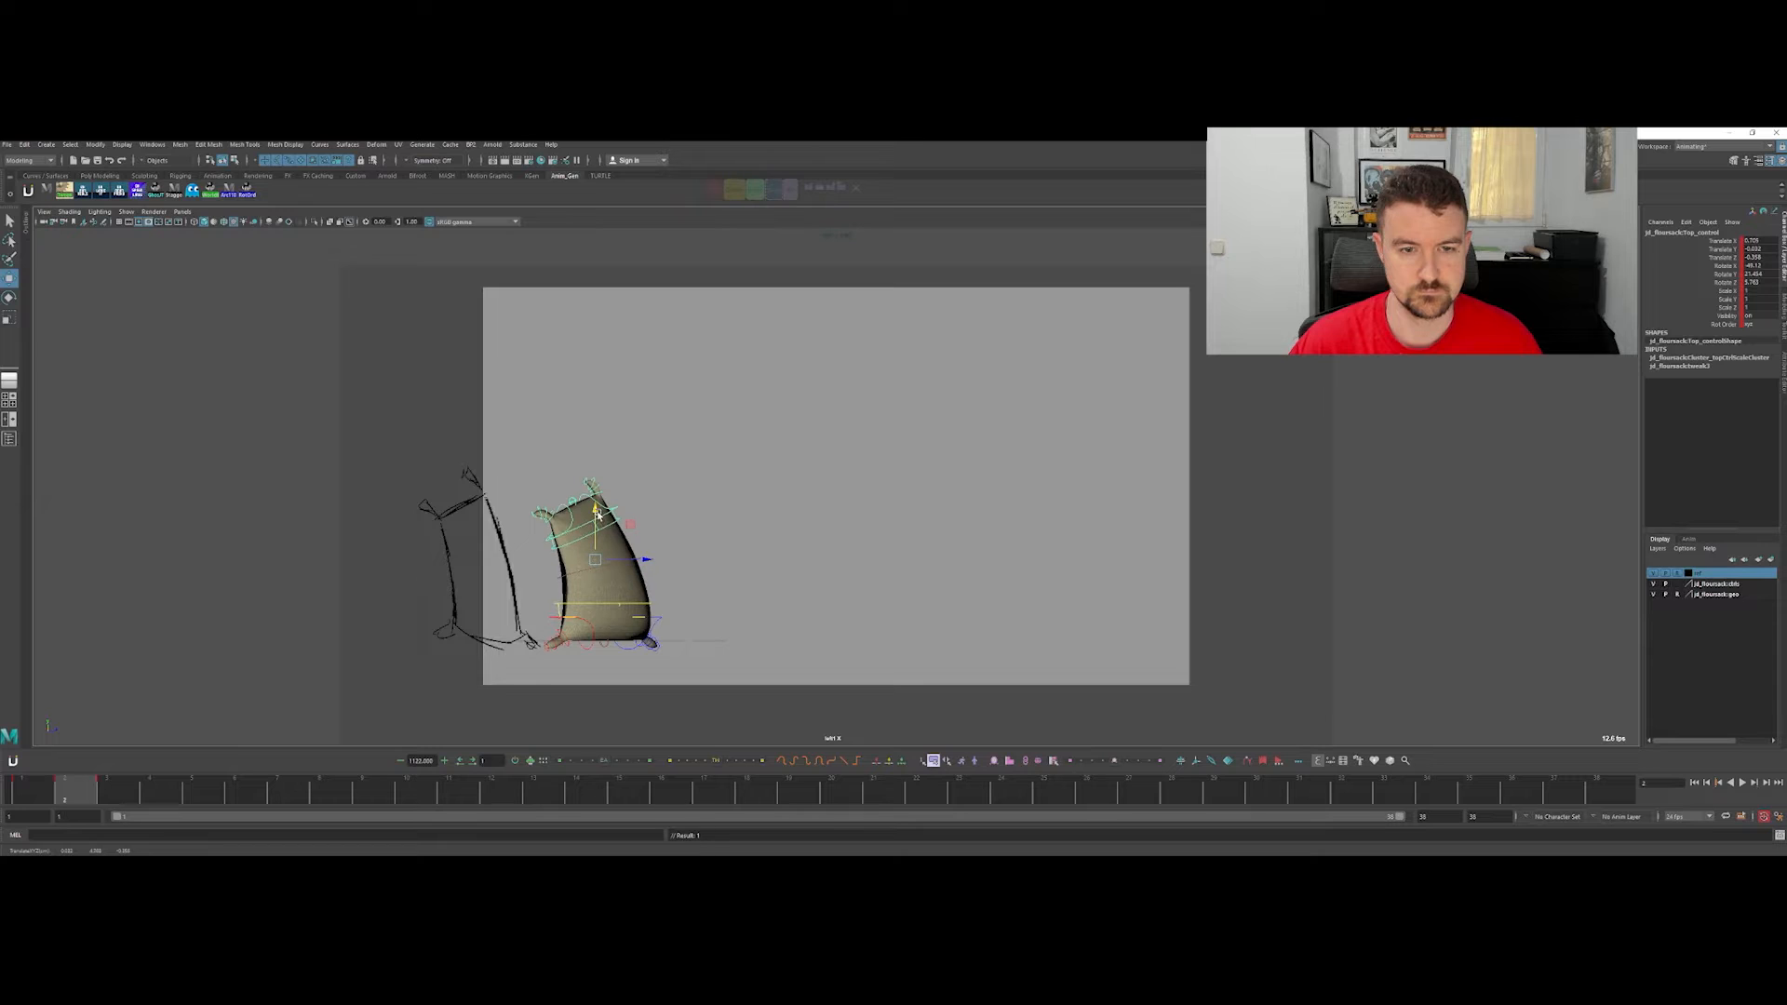
key(comma)
key(period)
key(comma)
key(period)
key(comma)
key(period)
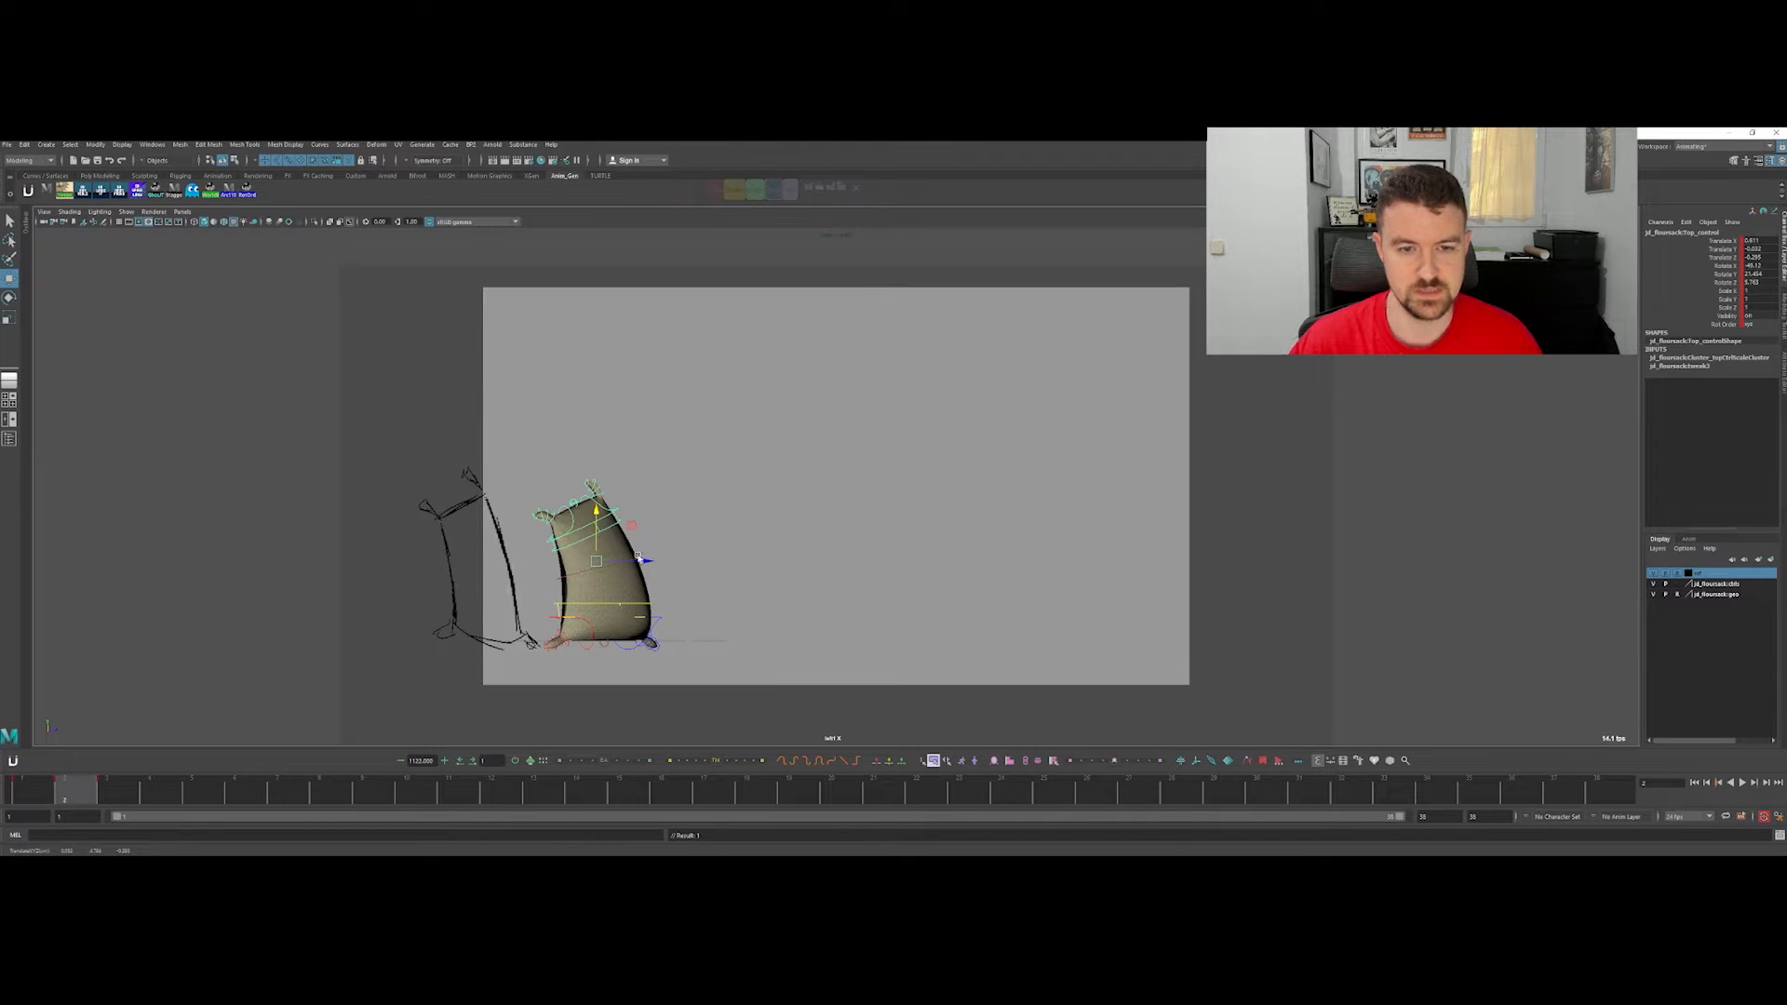
Step: Adjust the rotation and position of the bottom control on frame 2, checking it against frame 1
key(comma)
click(625, 605)
key(e)
drag(600, 624, 602, 588)
key(w)
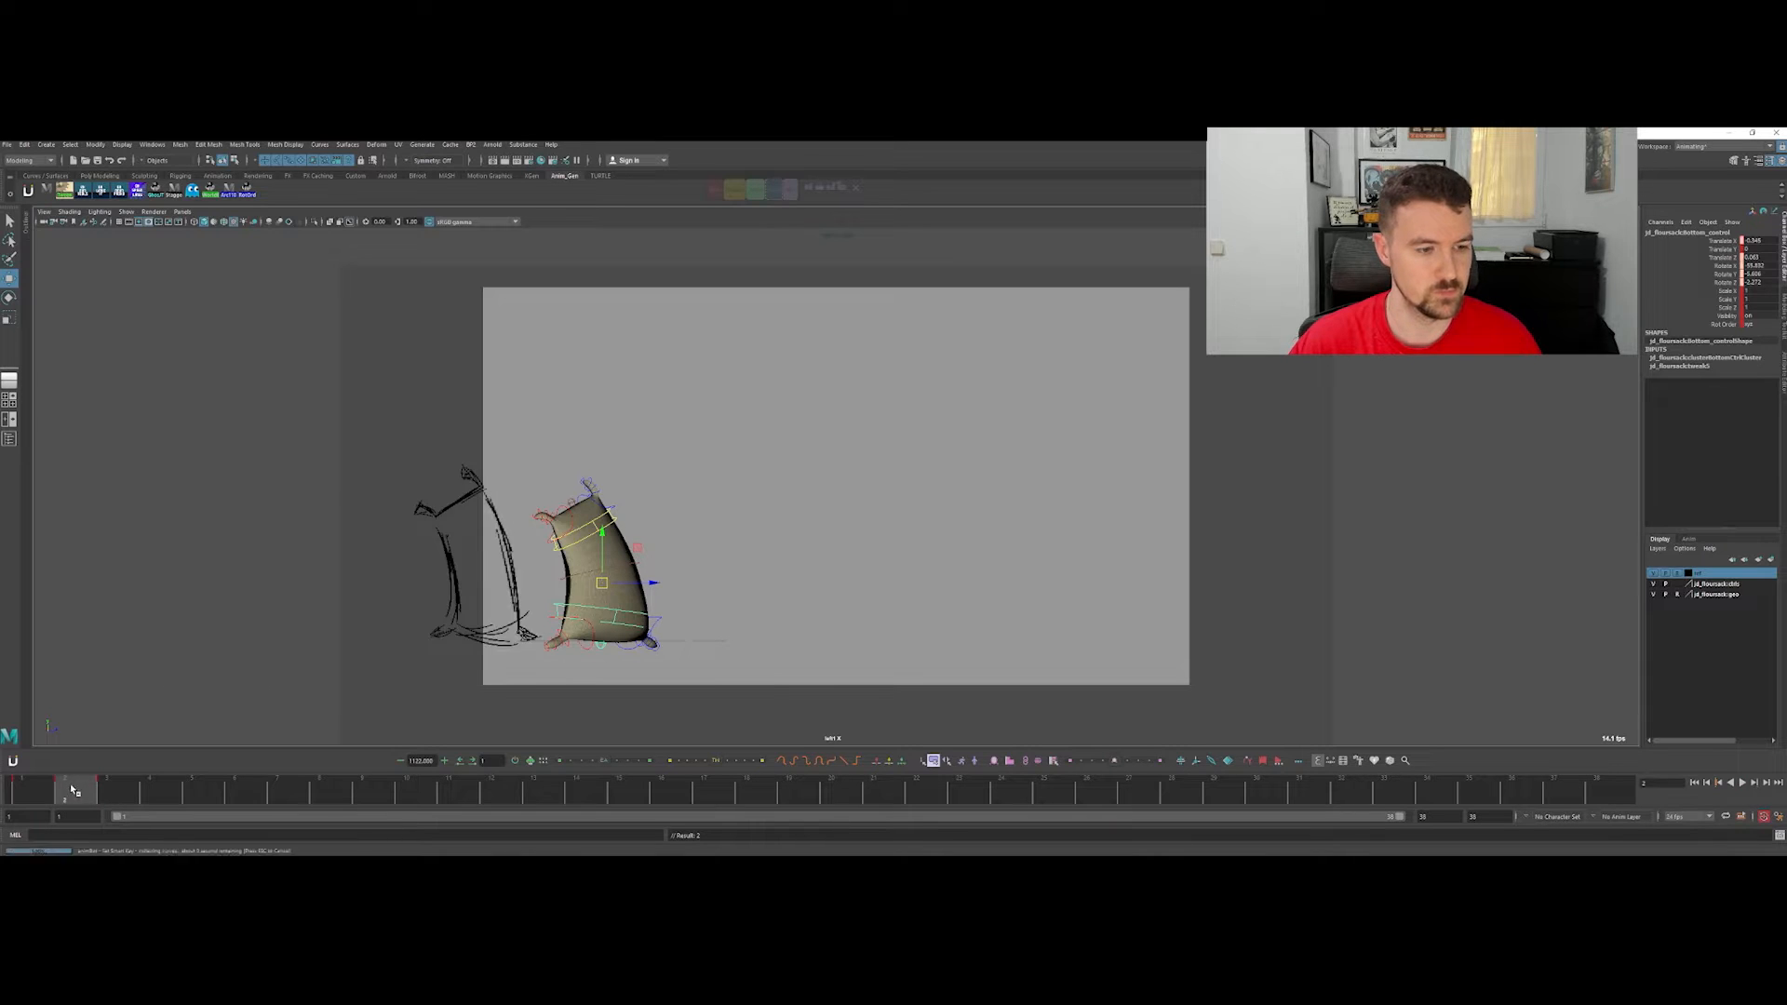
key(period)
key(e)
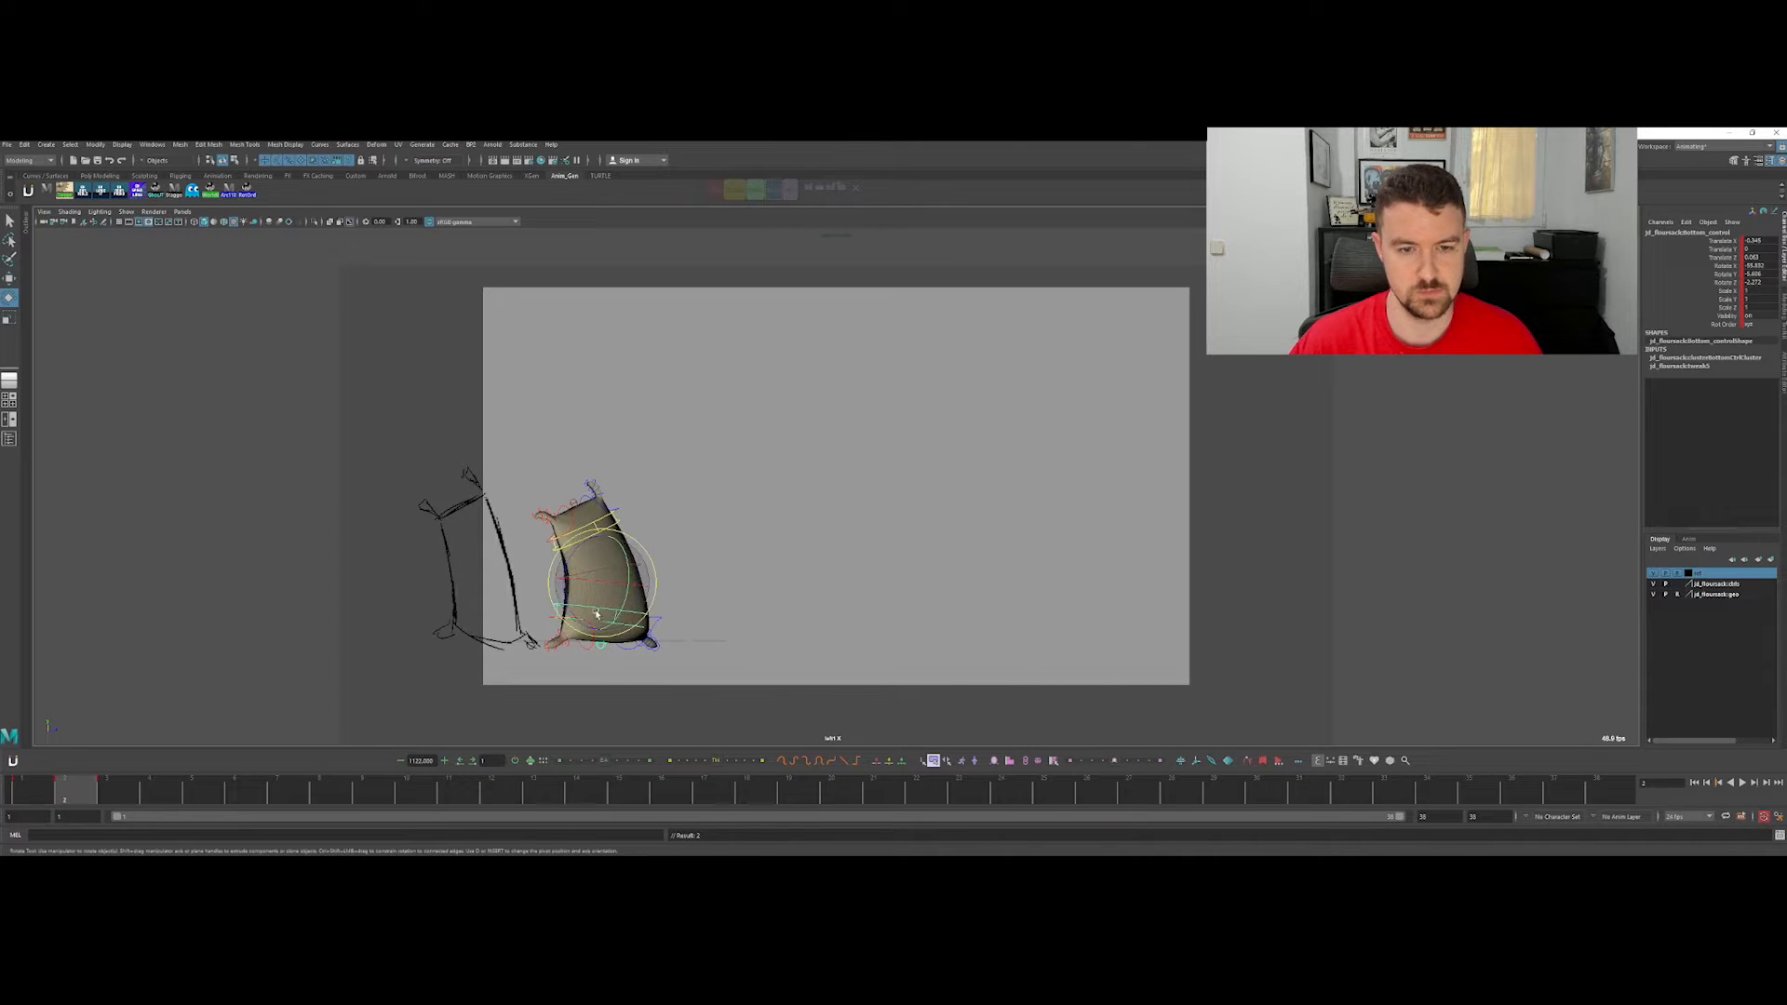
key(comma)
key(period)
key(w)
drag(605, 590, 603, 592)
Step: Flip repeatedly through frames 1 to 3 to compare the standing poses with the crouch
key(comma)
key(period)
key(period)
key(comma)
key(comma)
key(period)
key(period)
key(comma)
key(comma)
key(period)
key(period)
key(comma)
key(period)
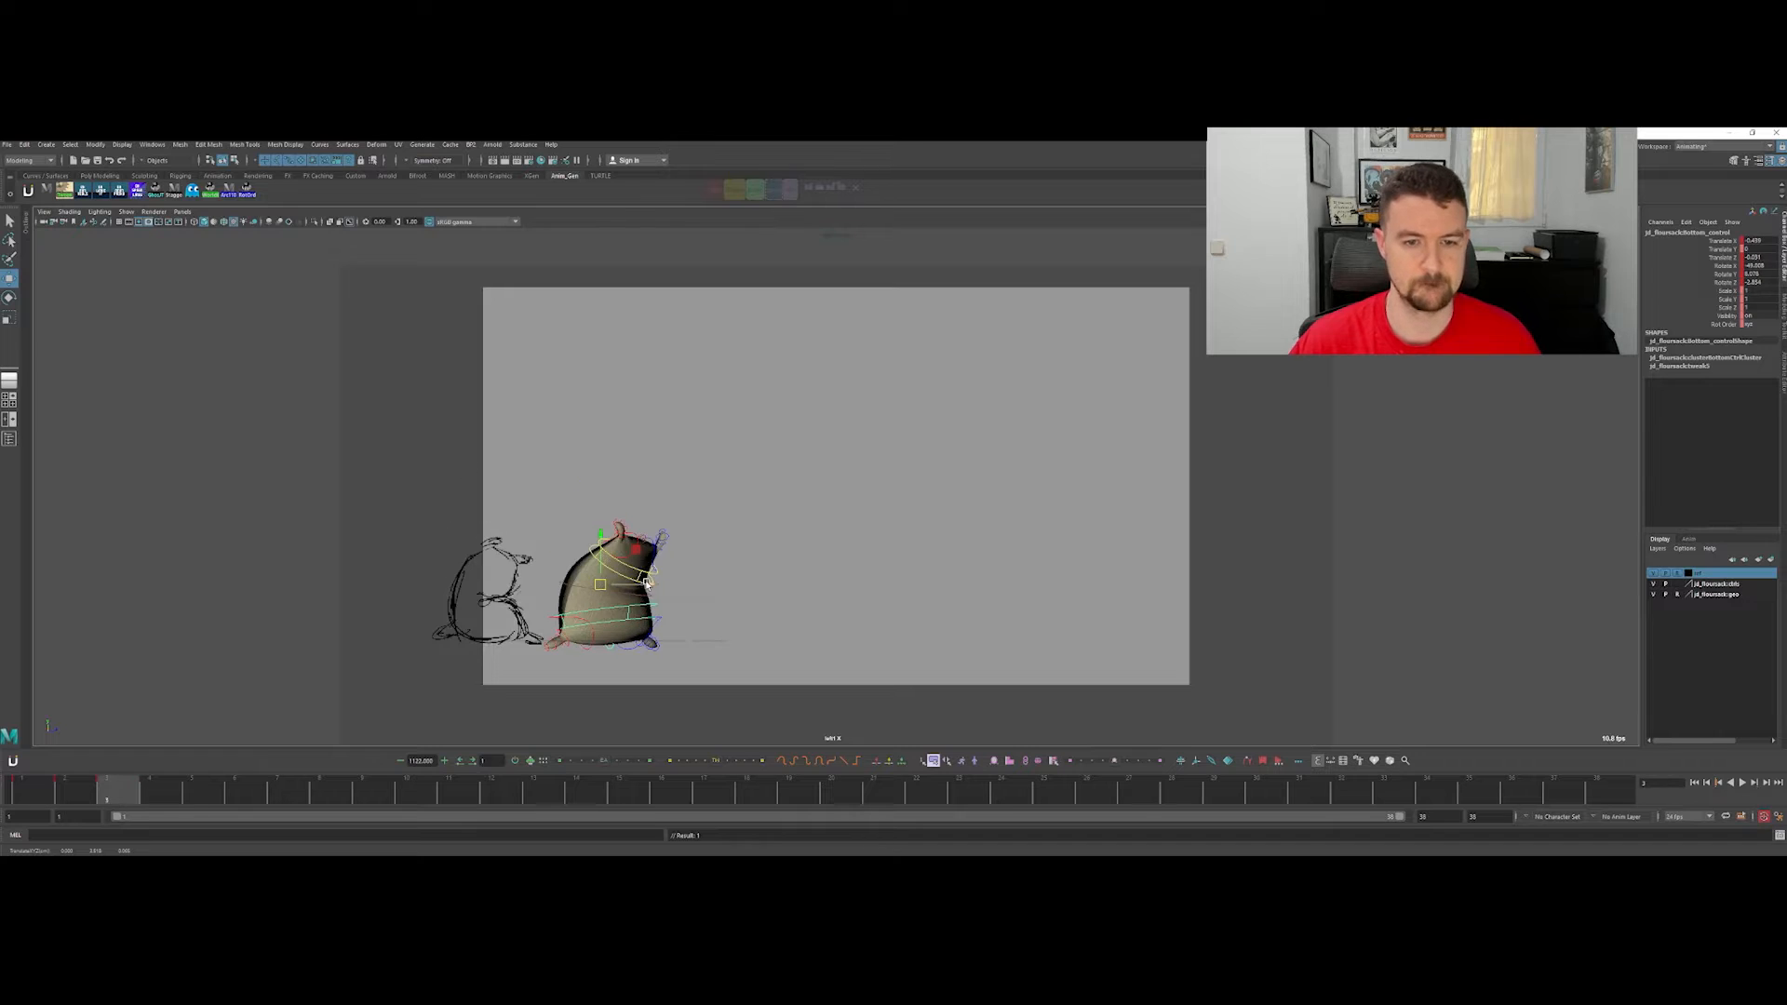
Step: Rotate the right top arm control on frame 3 to repose that corner of the crouching sack
click(642, 497)
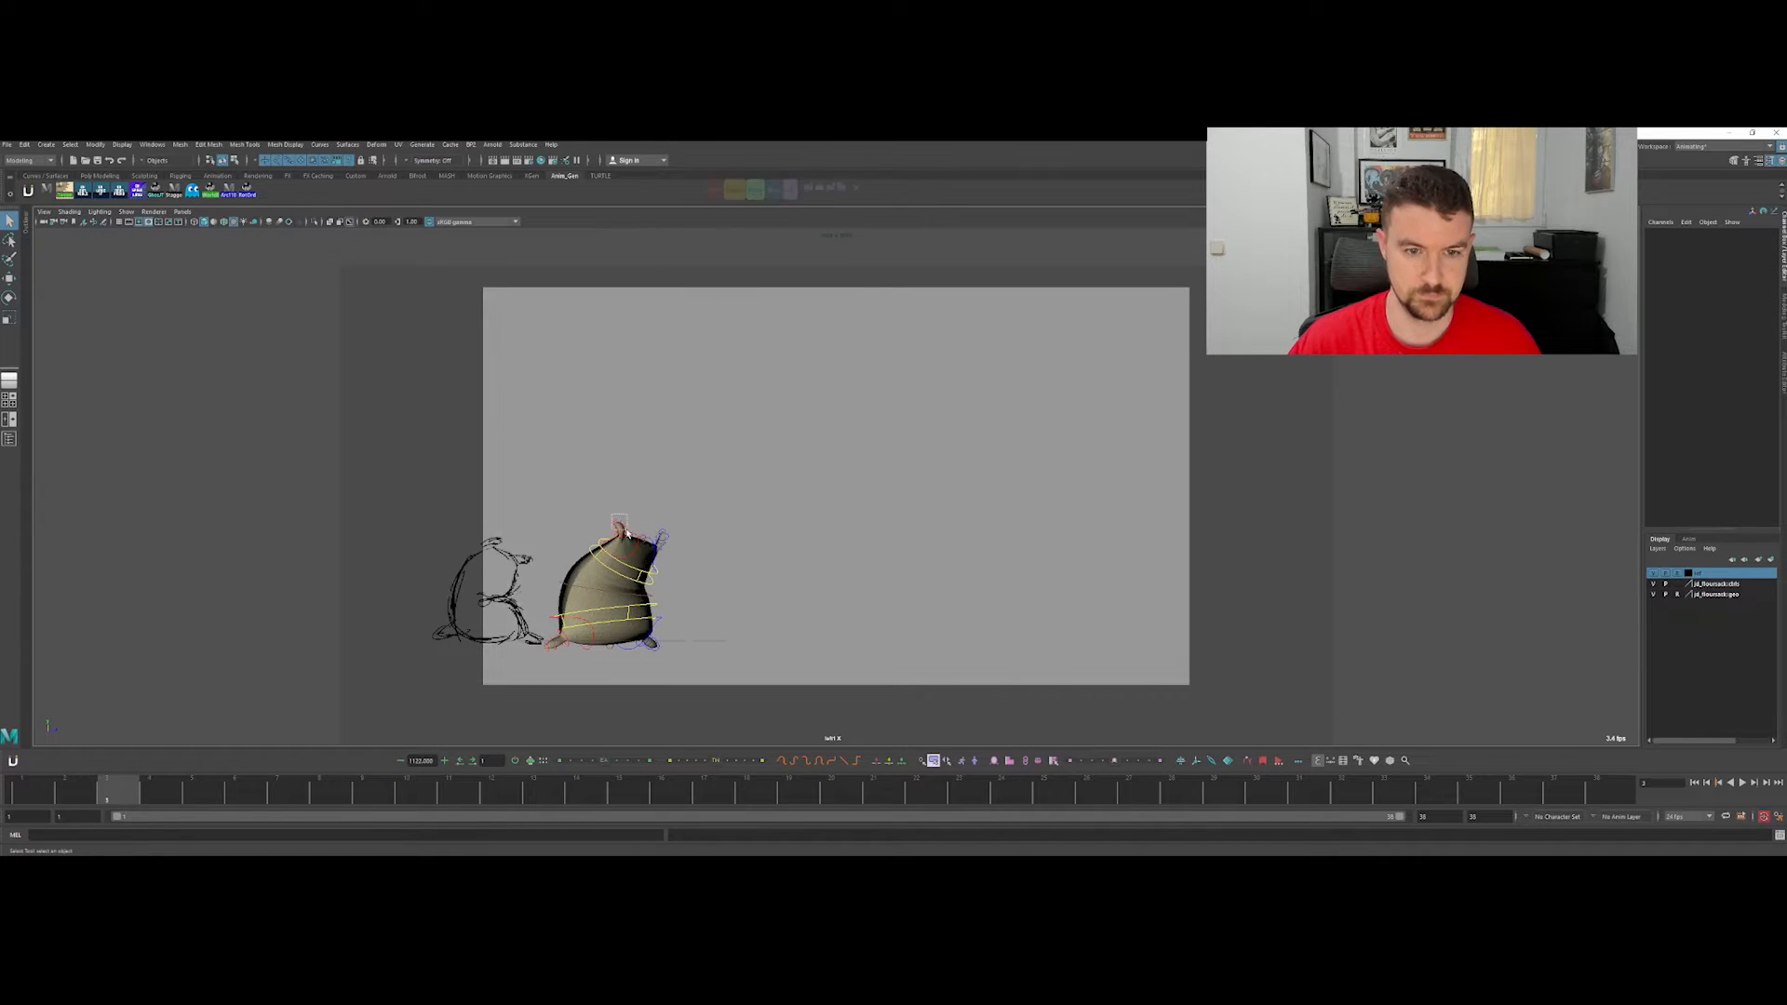
click(613, 517)
key(e)
drag(618, 511, 636, 503)
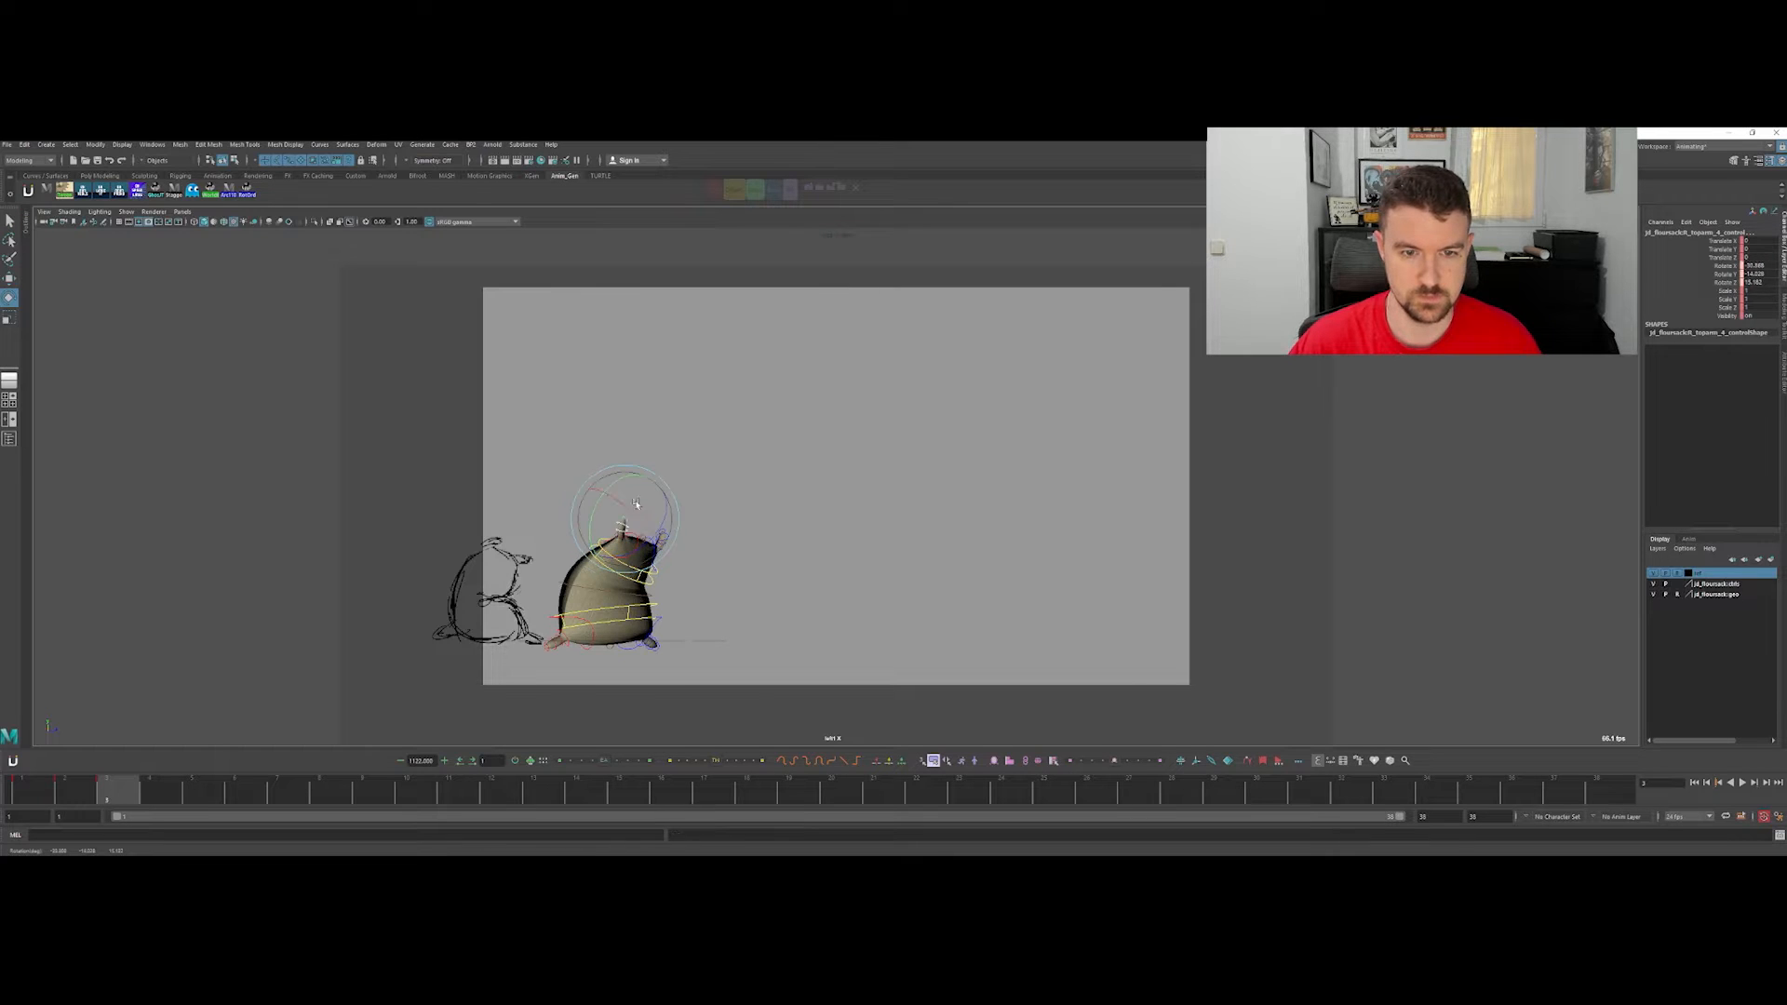
key(ctrl+z)
drag(646, 491, 627, 505)
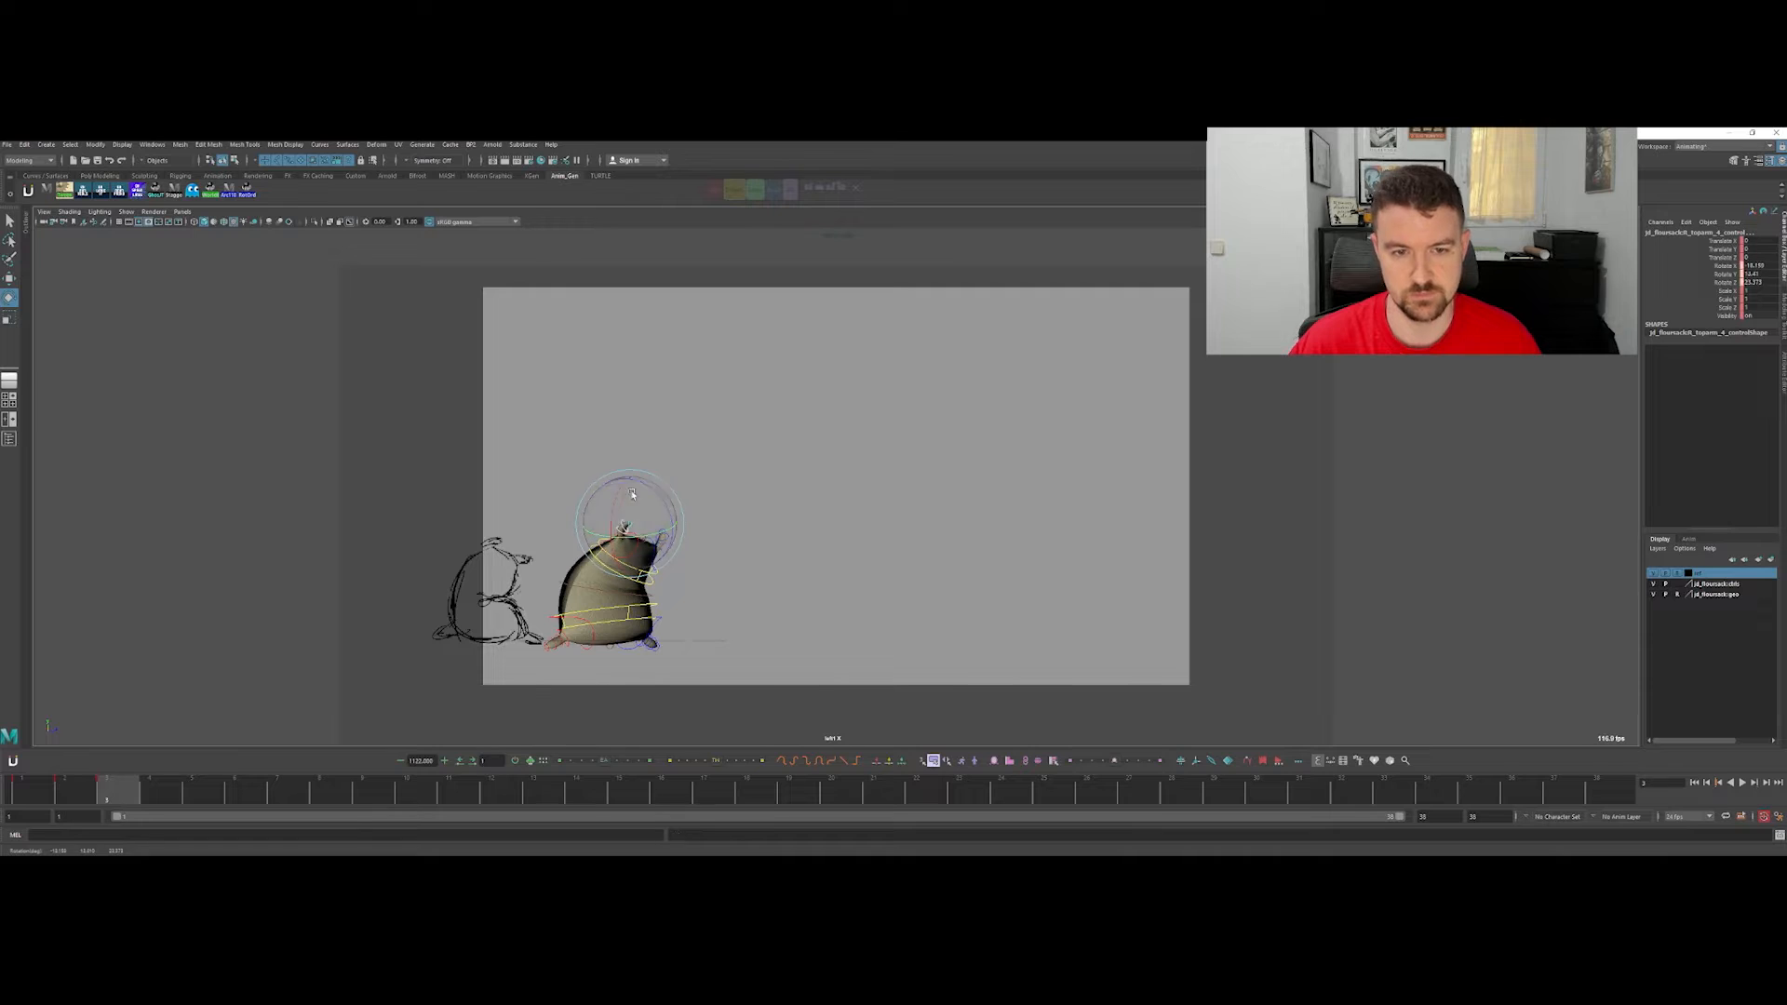
key(q)
Step: Rotate the right top arm's shoulder control on frame 3 to bend that corner toward the sketch's shape
click(624, 545)
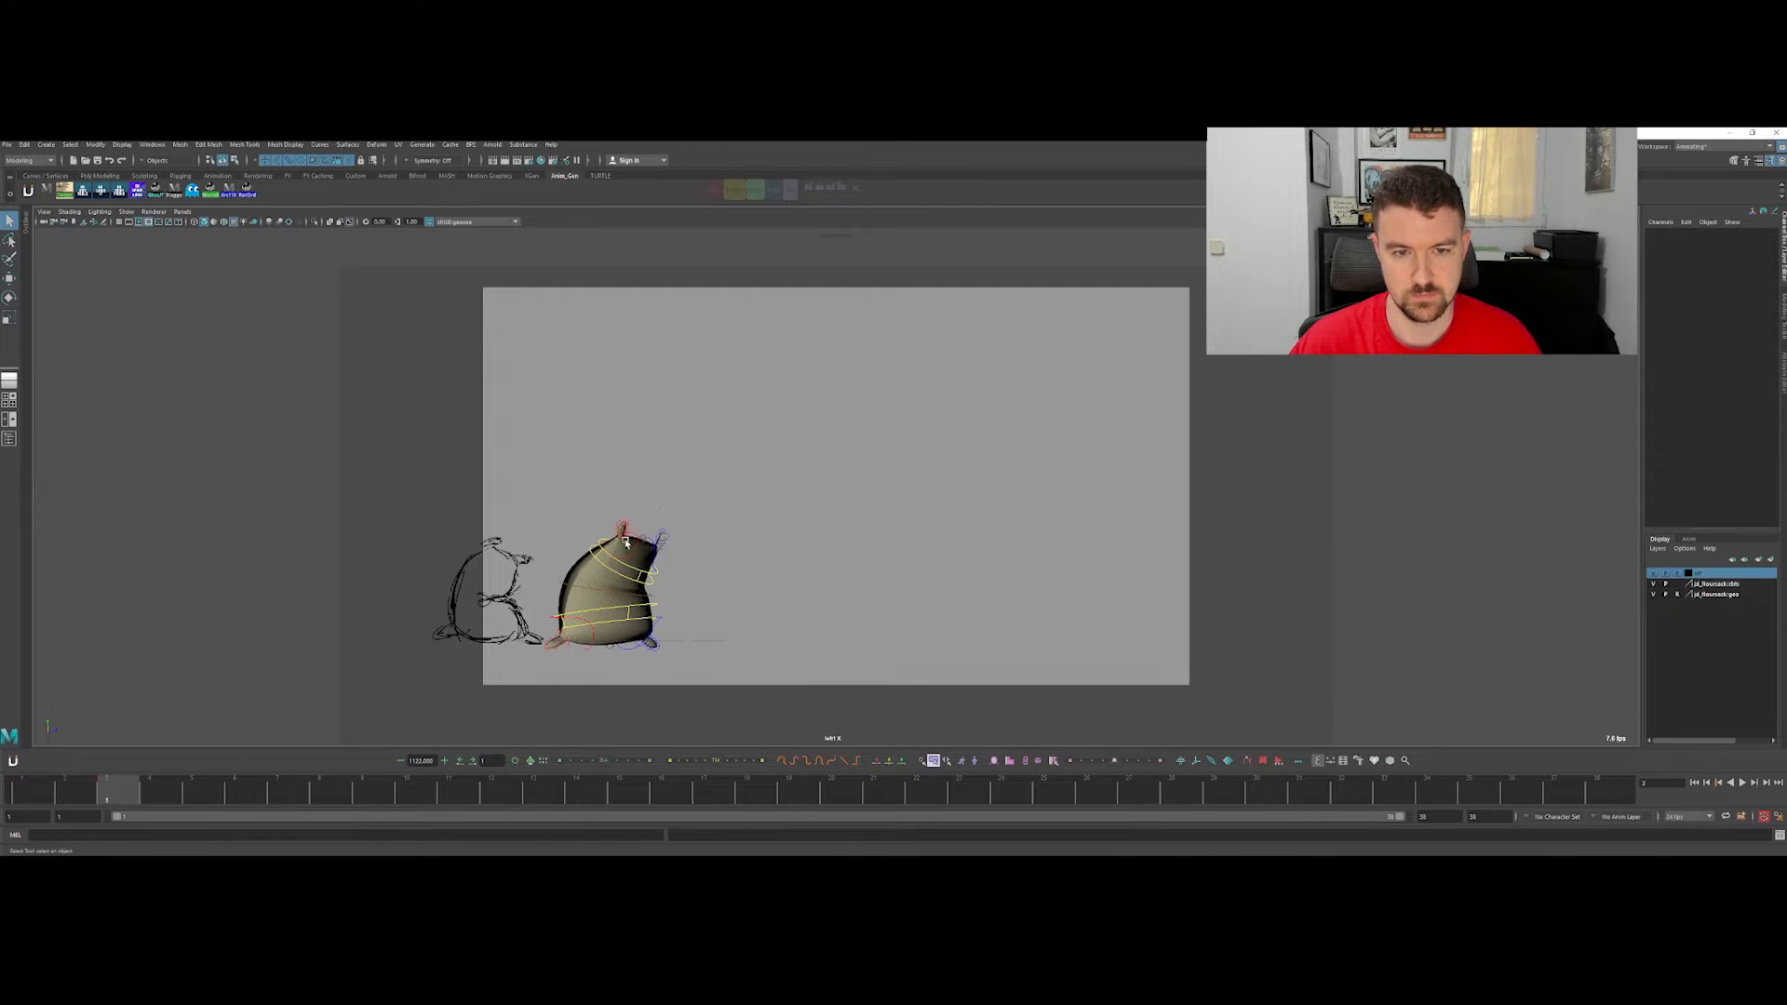
click(628, 539)
key(e)
drag(636, 539, 625, 515)
click(639, 554)
key(e)
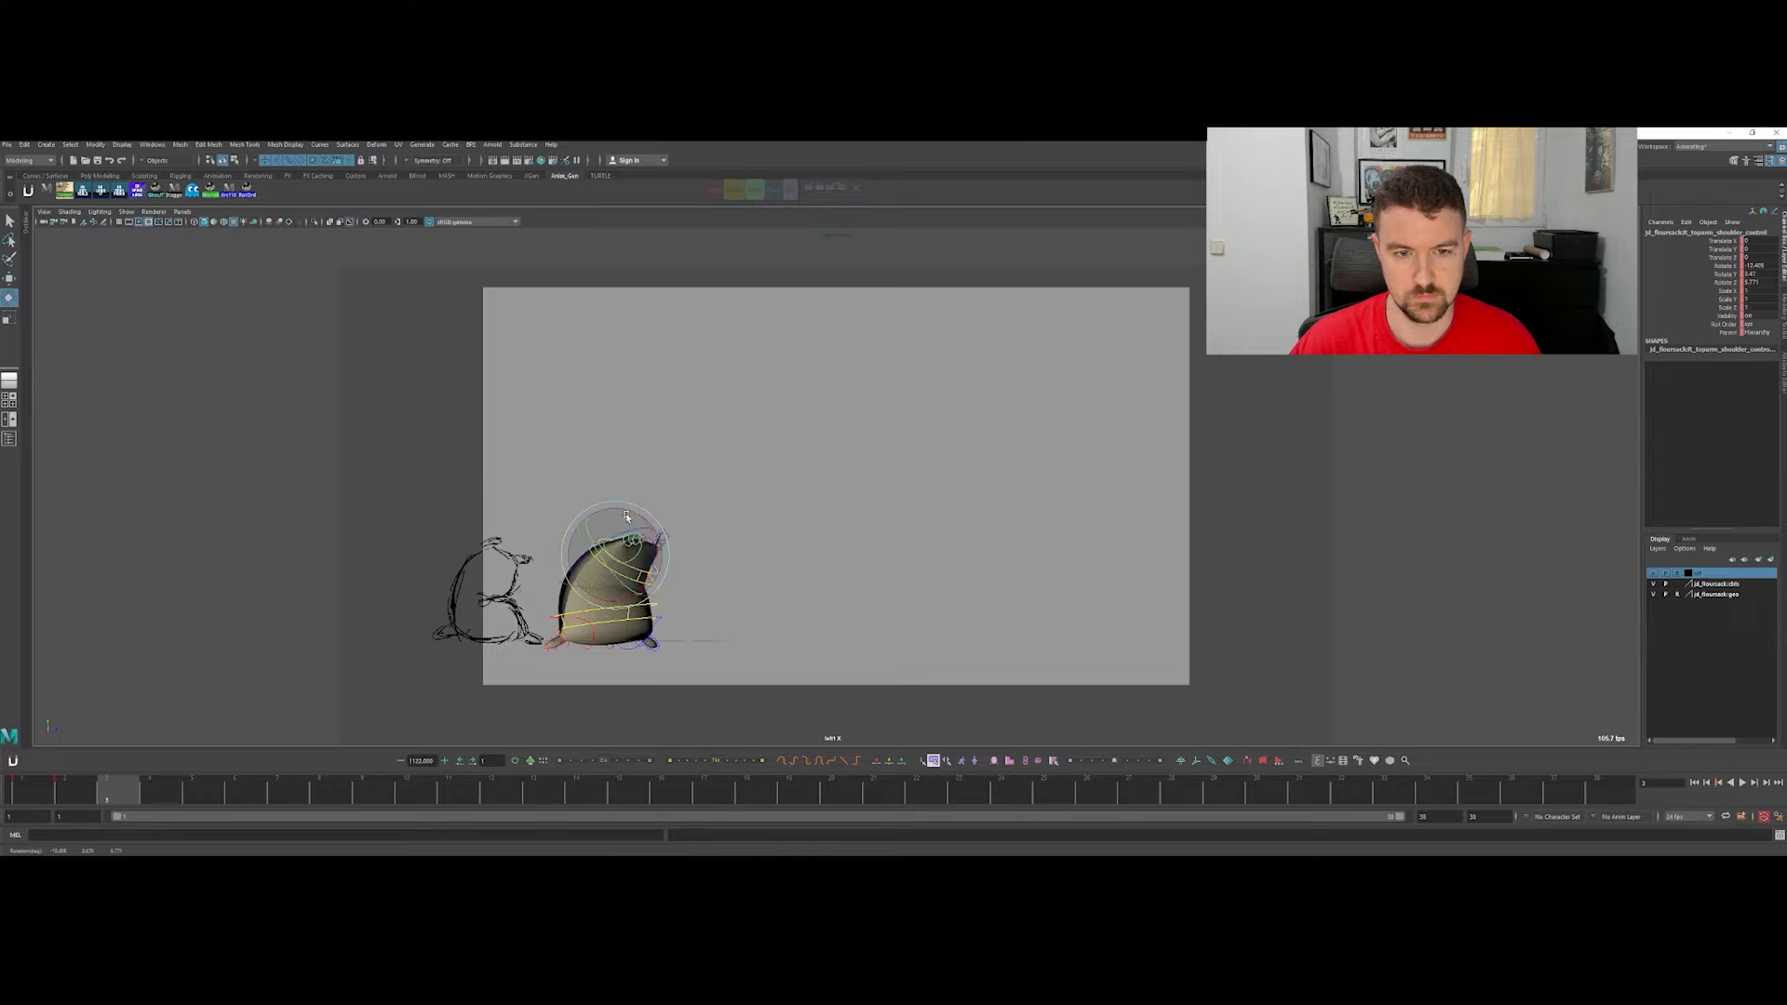
key(ctrl+z)
key(ctrl+z)
key(ctrl+z)
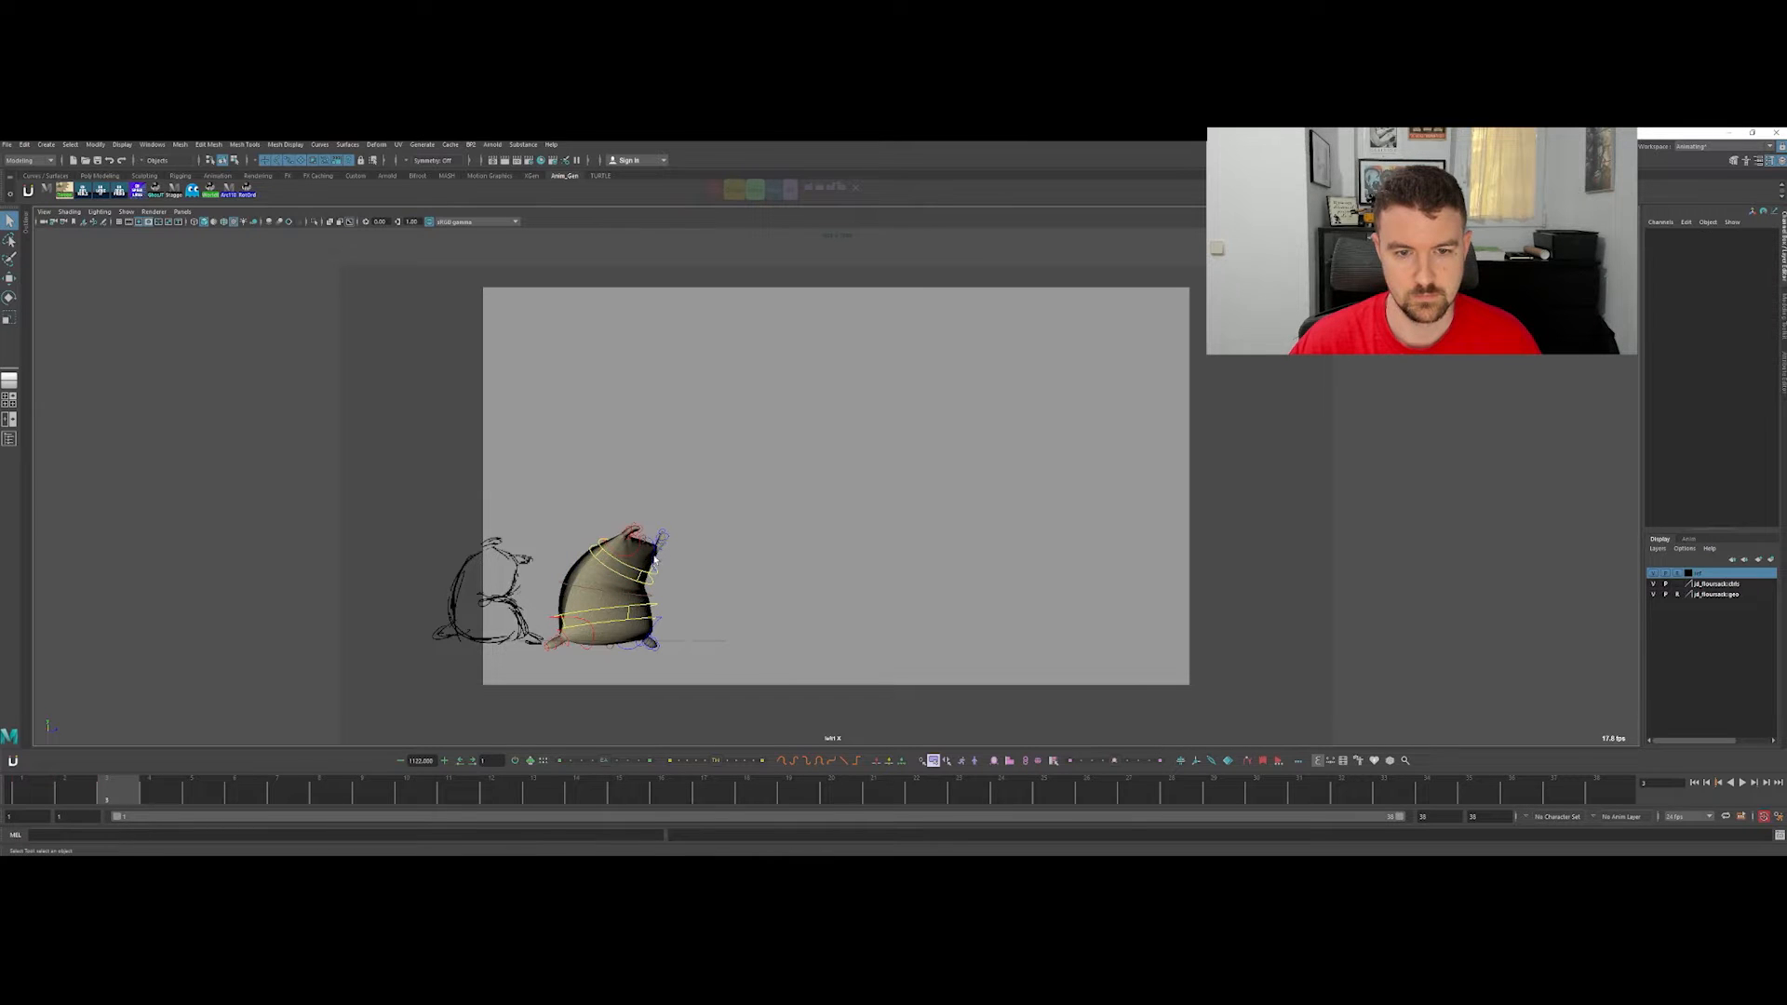
Step: Rotate the left top arm control on frame 3 so that corner points forward, and clear the selection
drag(655, 560, 641, 555)
key(q)
click(662, 542)
key(e)
drag(681, 530, 672, 515)
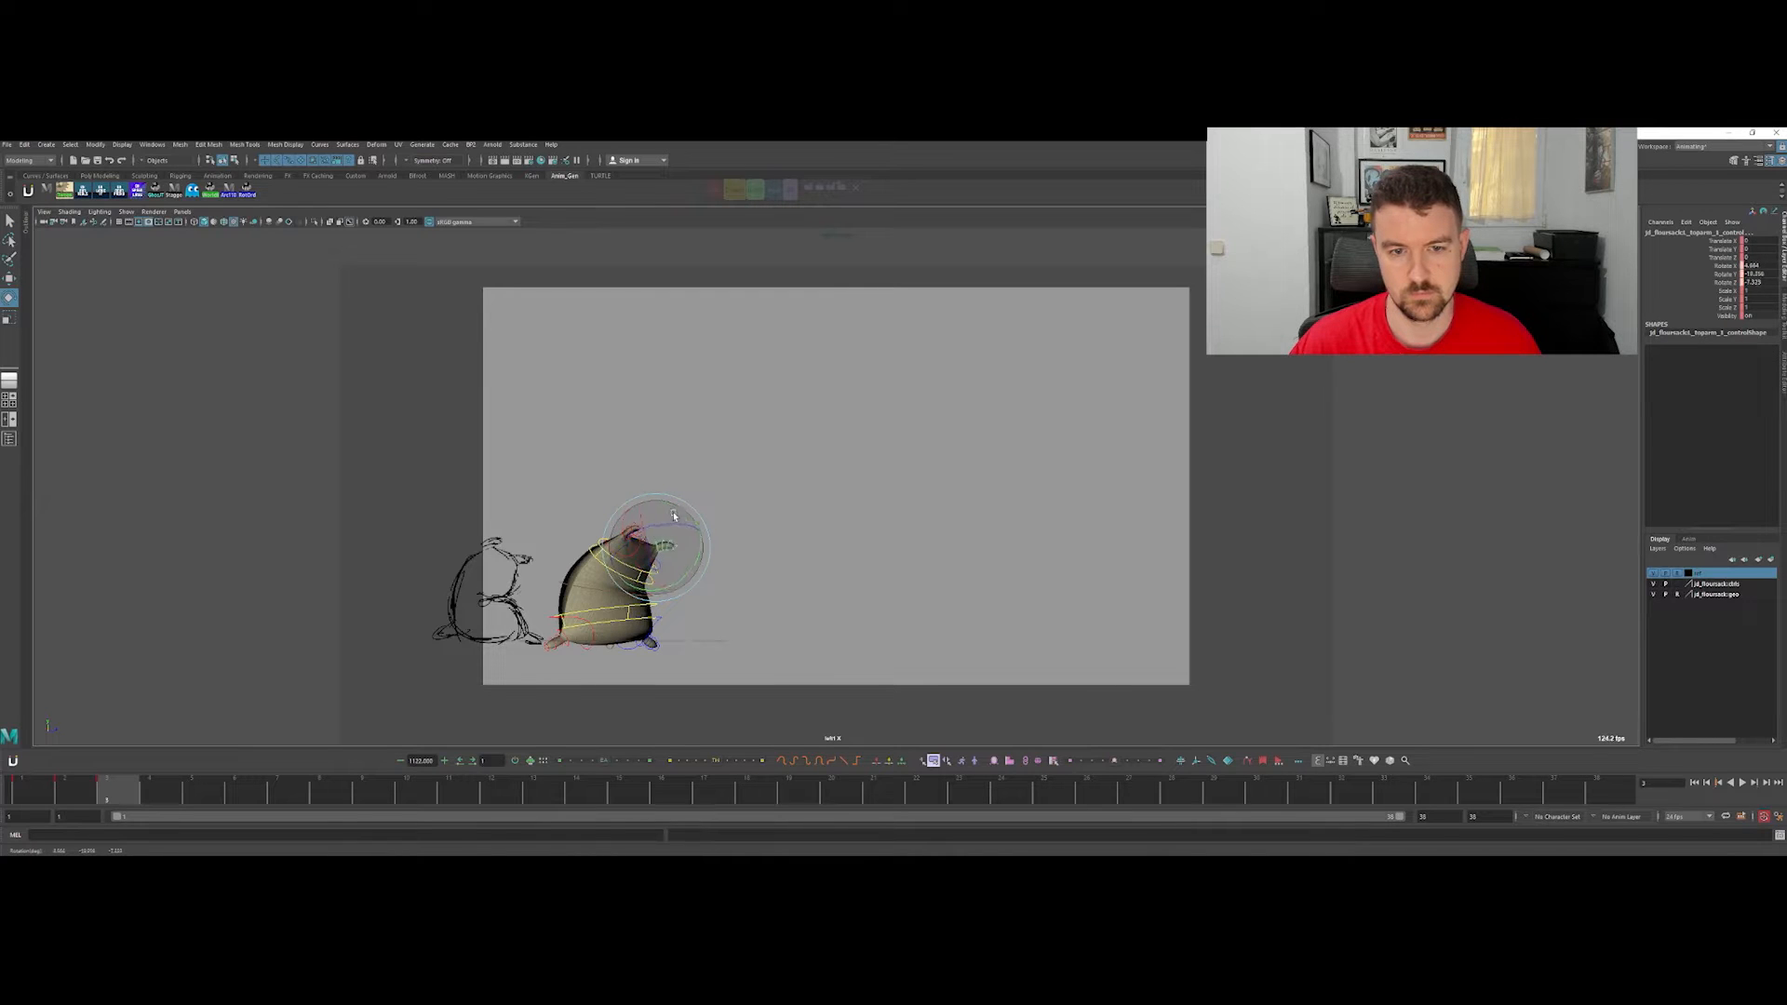
key(q)
click(786, 428)
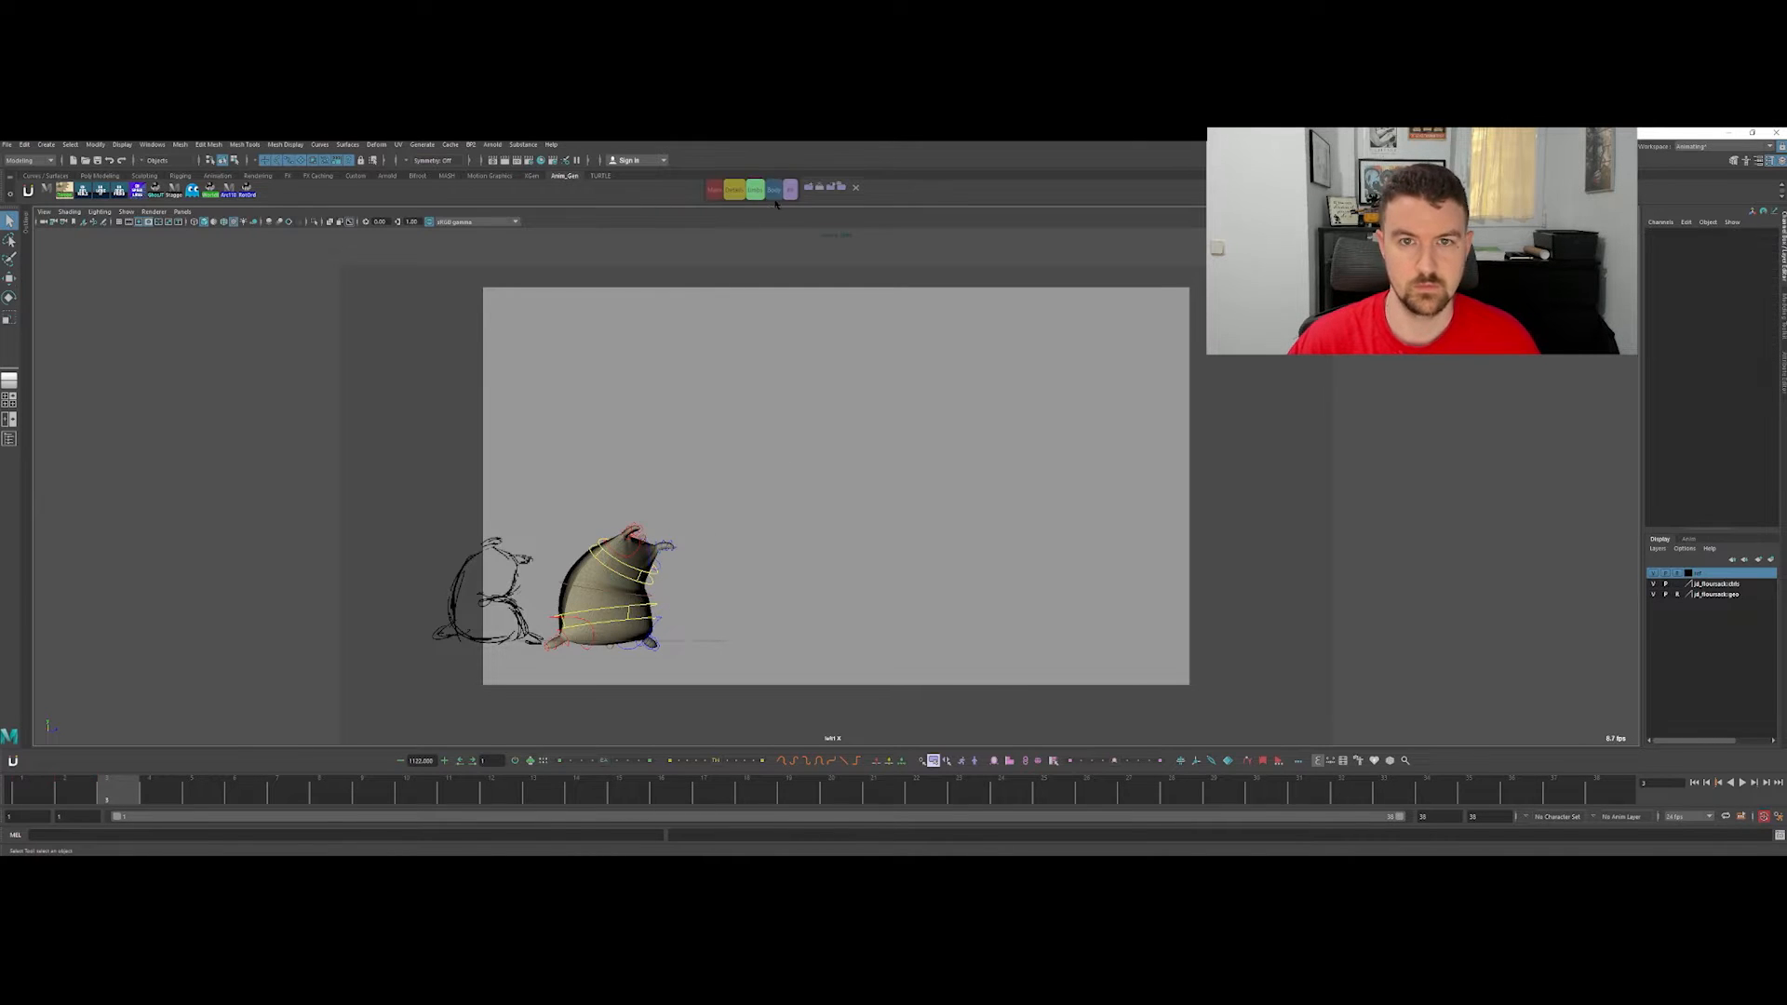
Step: Select all the rig's controls on frame 3, advance to frame 4 and pick the placement control for moving
click(775, 191)
key(period)
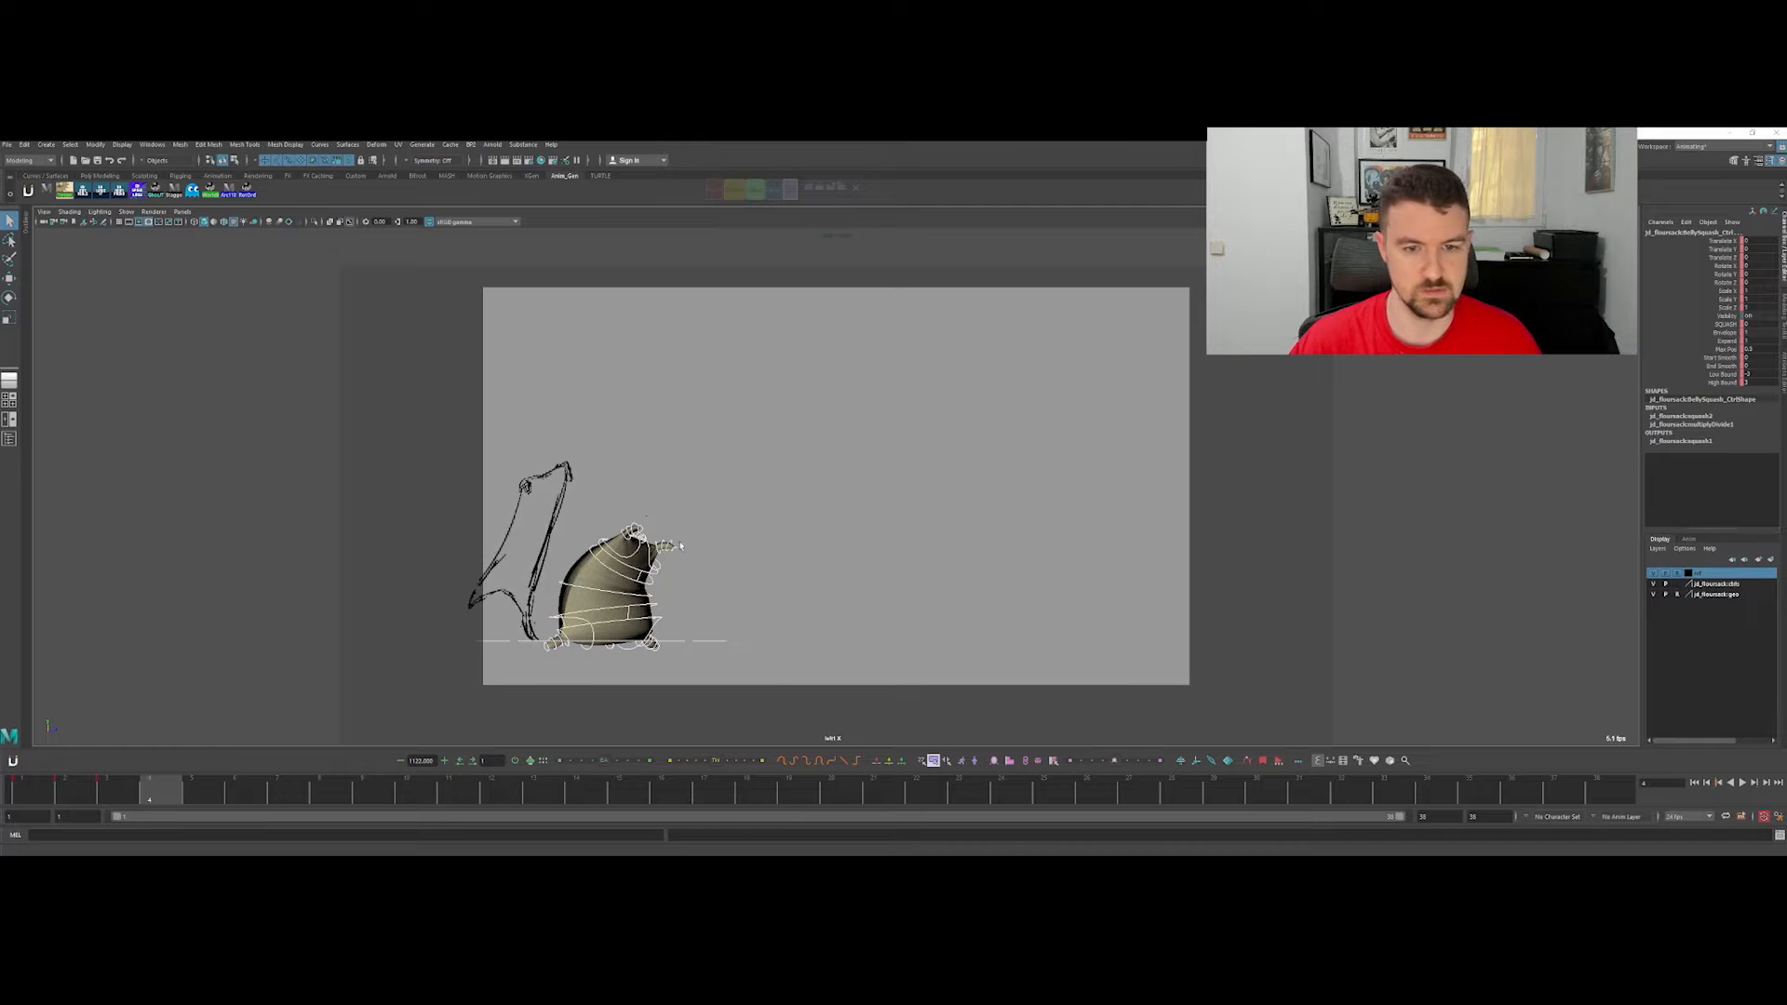
click(640, 601)
click(640, 598)
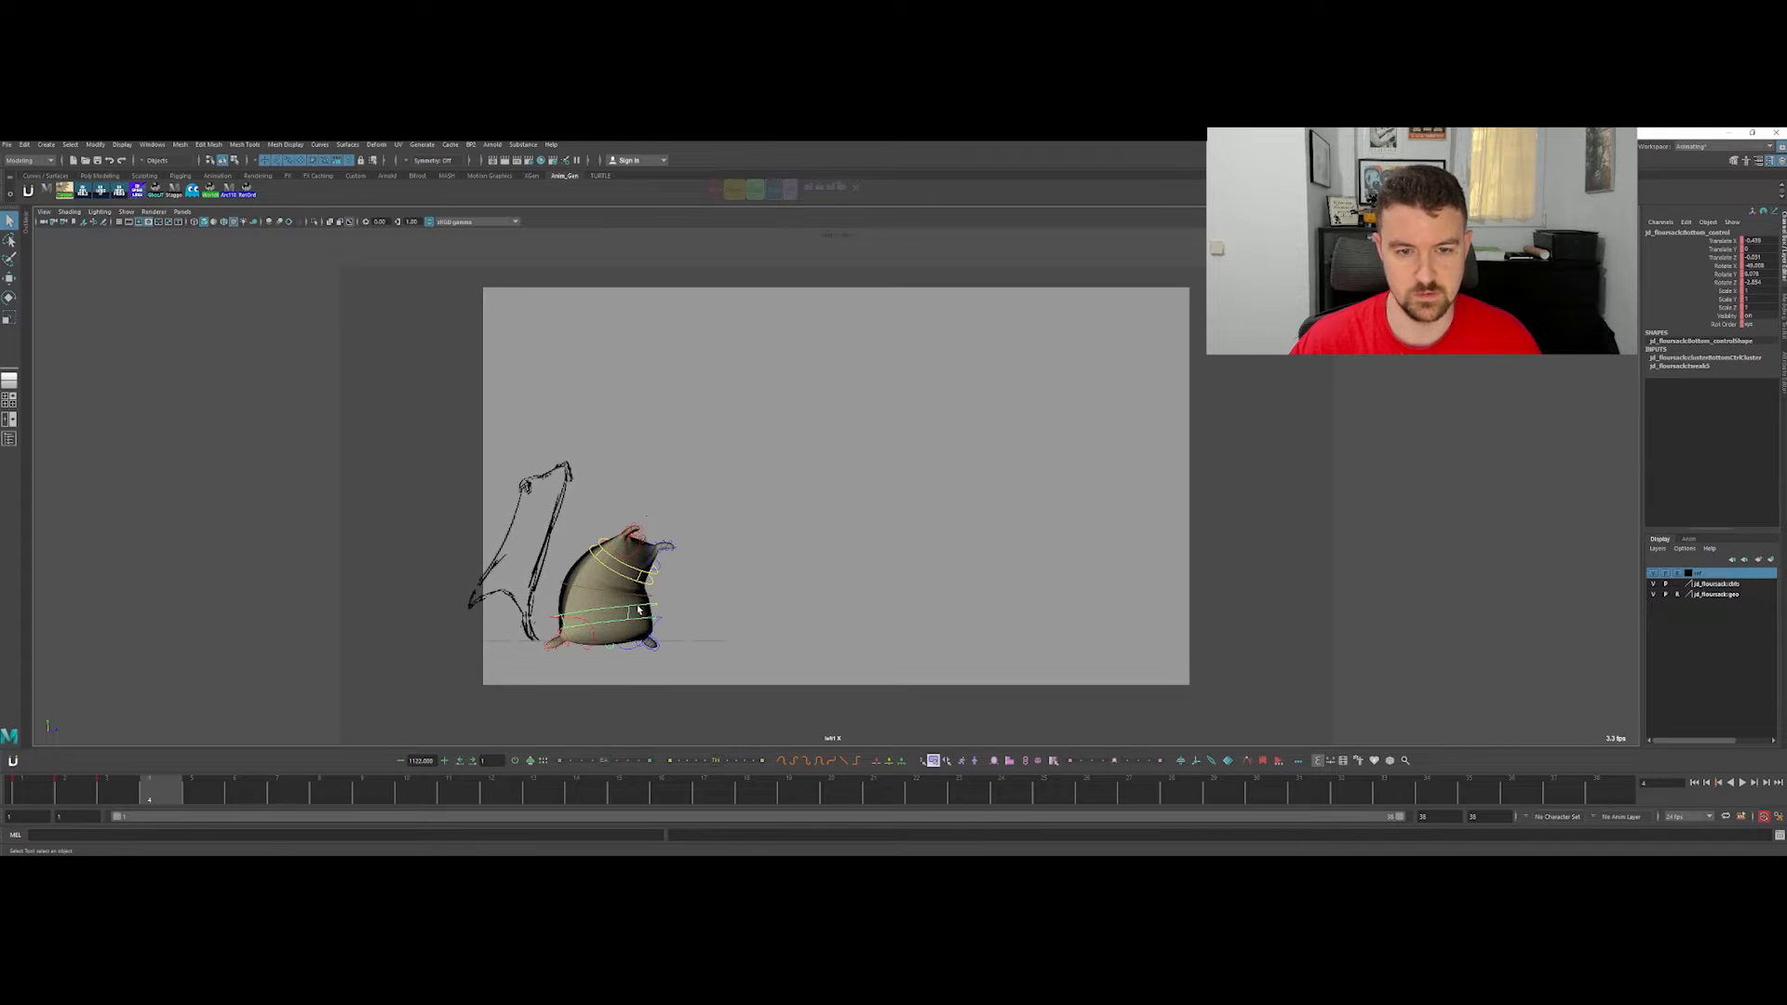
click(690, 642)
click(690, 641)
key(w)
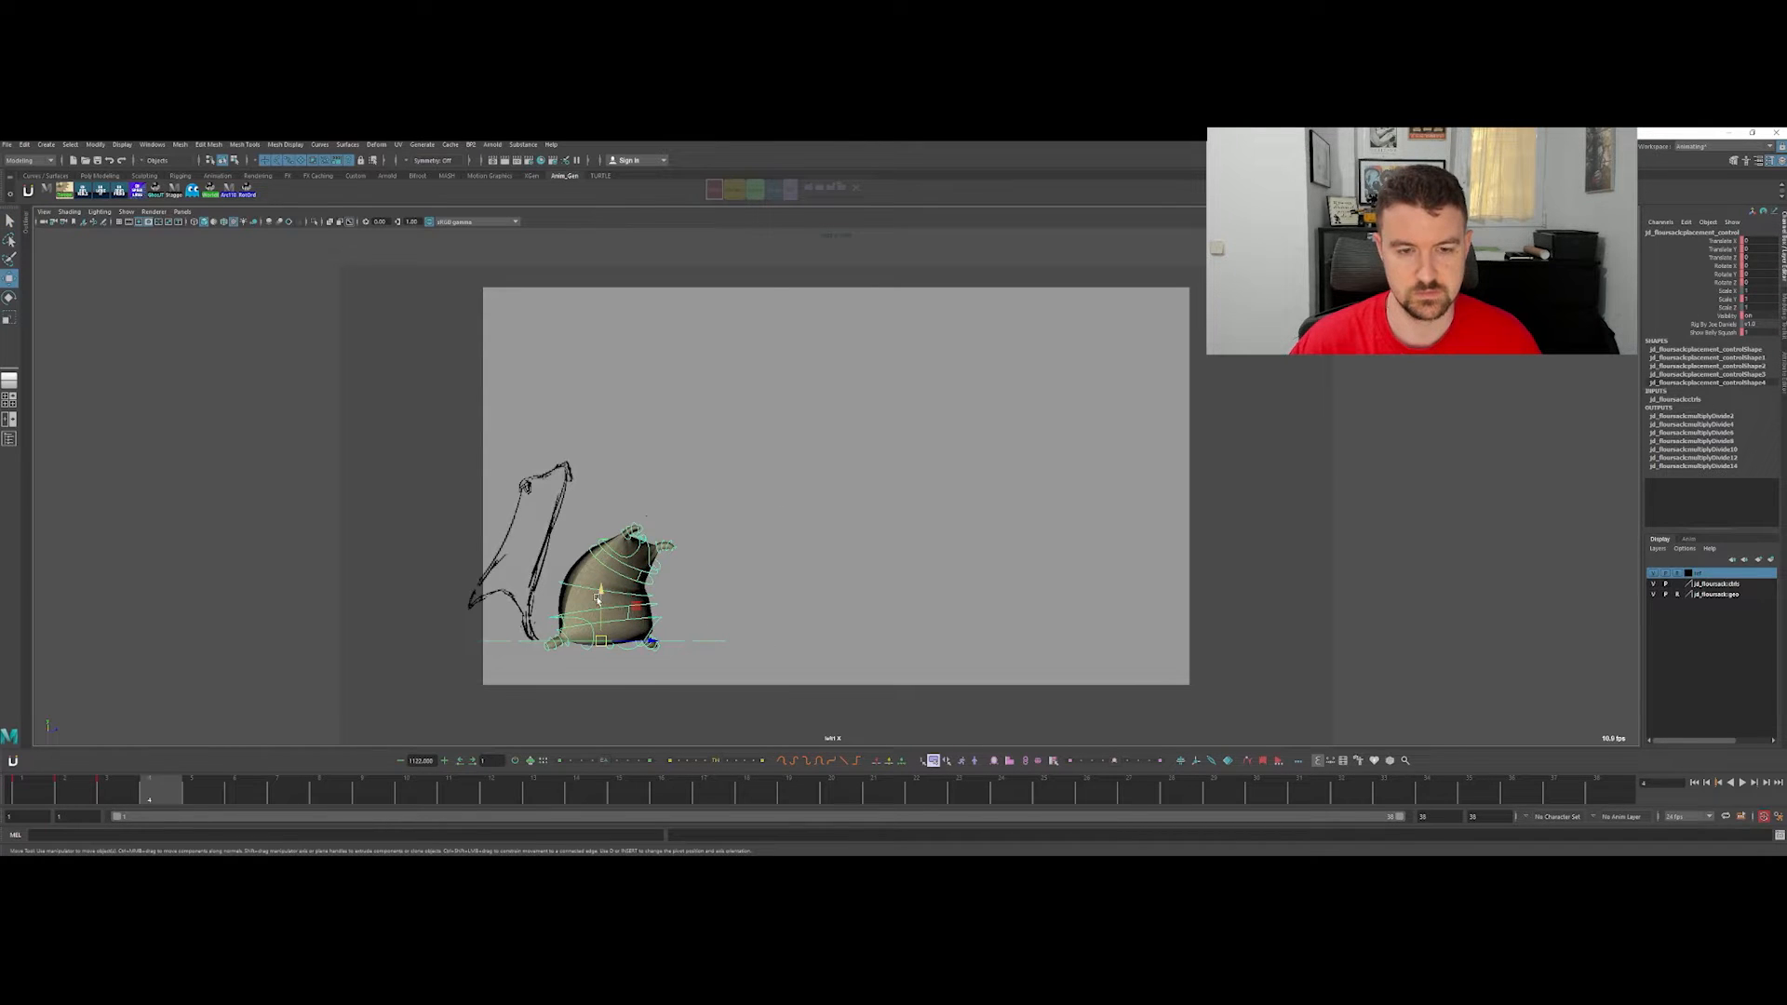
Step: Try to raise and shift the placement control on frame 4, comparing it with frame 3, and undo the moves
key(alt+comma)
key(alt+comma)
key(alt+period)
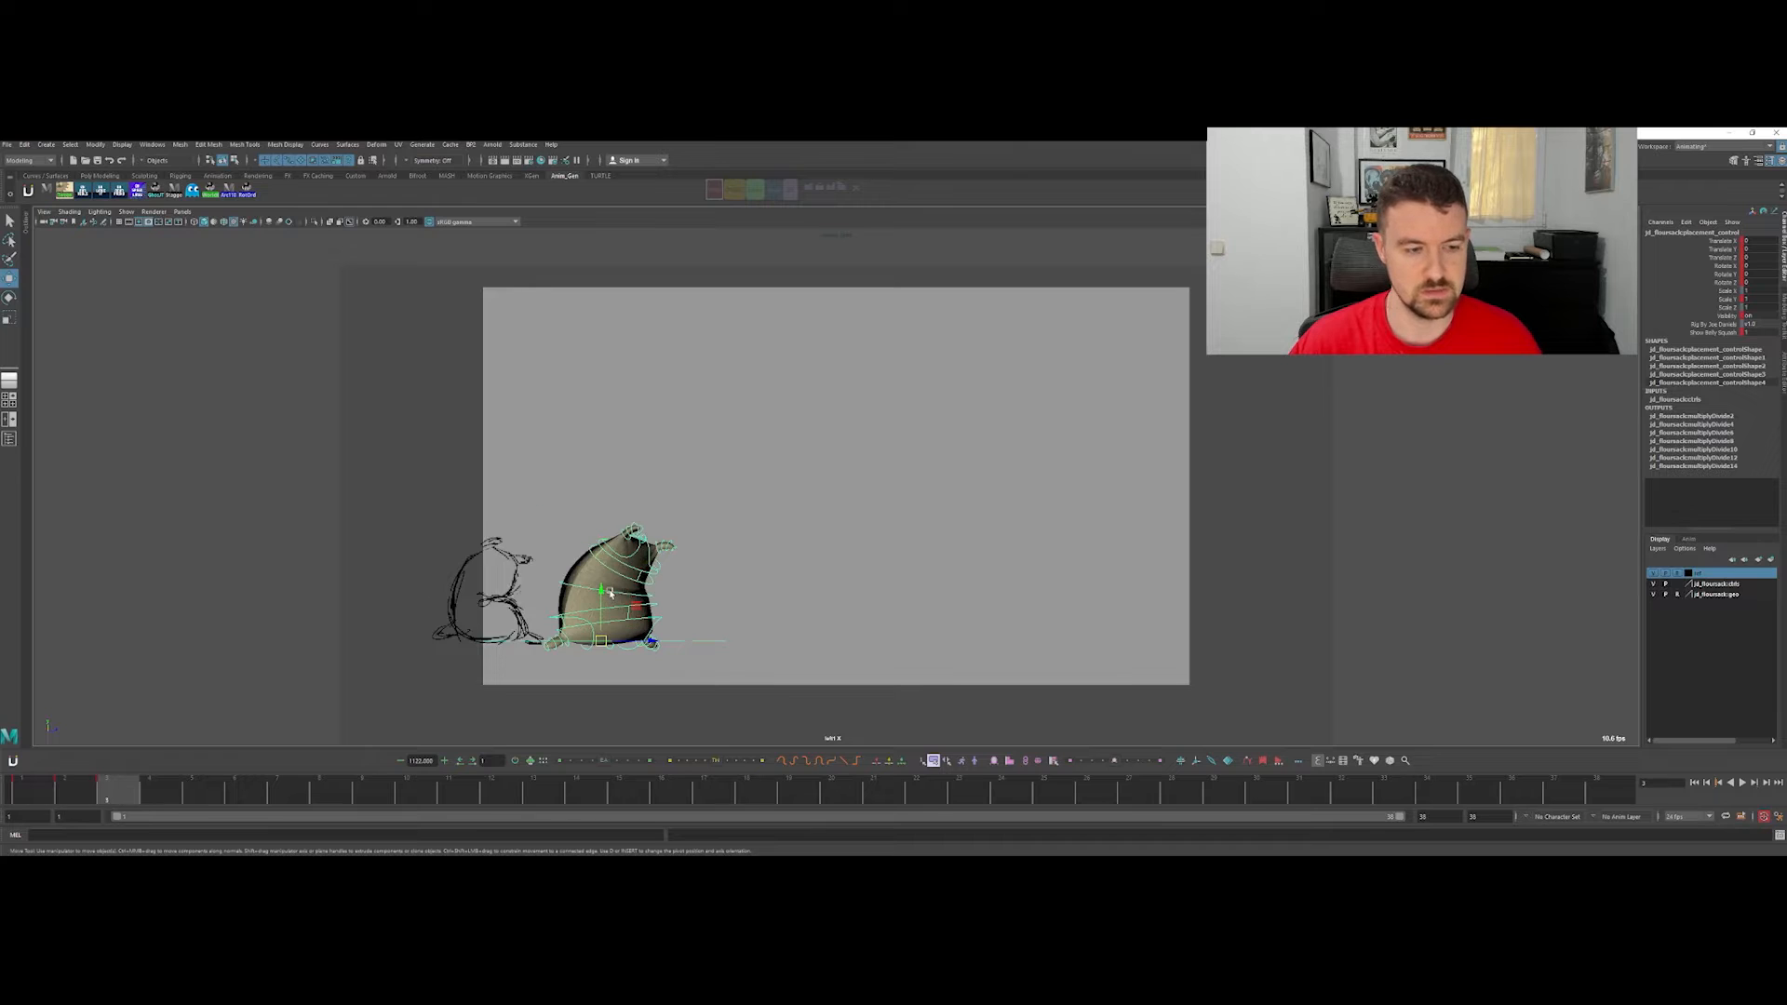
key(alt+period)
mouse_move(608, 593)
mouse_down()
mouse_move(619, 551)
mouse_move(689, 556)
mouse_up()
key(alt+comma)
key(alt+period)
key(alt+comma)
key(alt+period)
key(alt+comma)
key(alt+period)
key(alt+comma)
key(alt+period)
drag(649, 523, 938, 513)
key(ctrl+z)
key(ctrl+z)
key(ctrl+z)
key(ctrl+z)
key(ctrl+z)
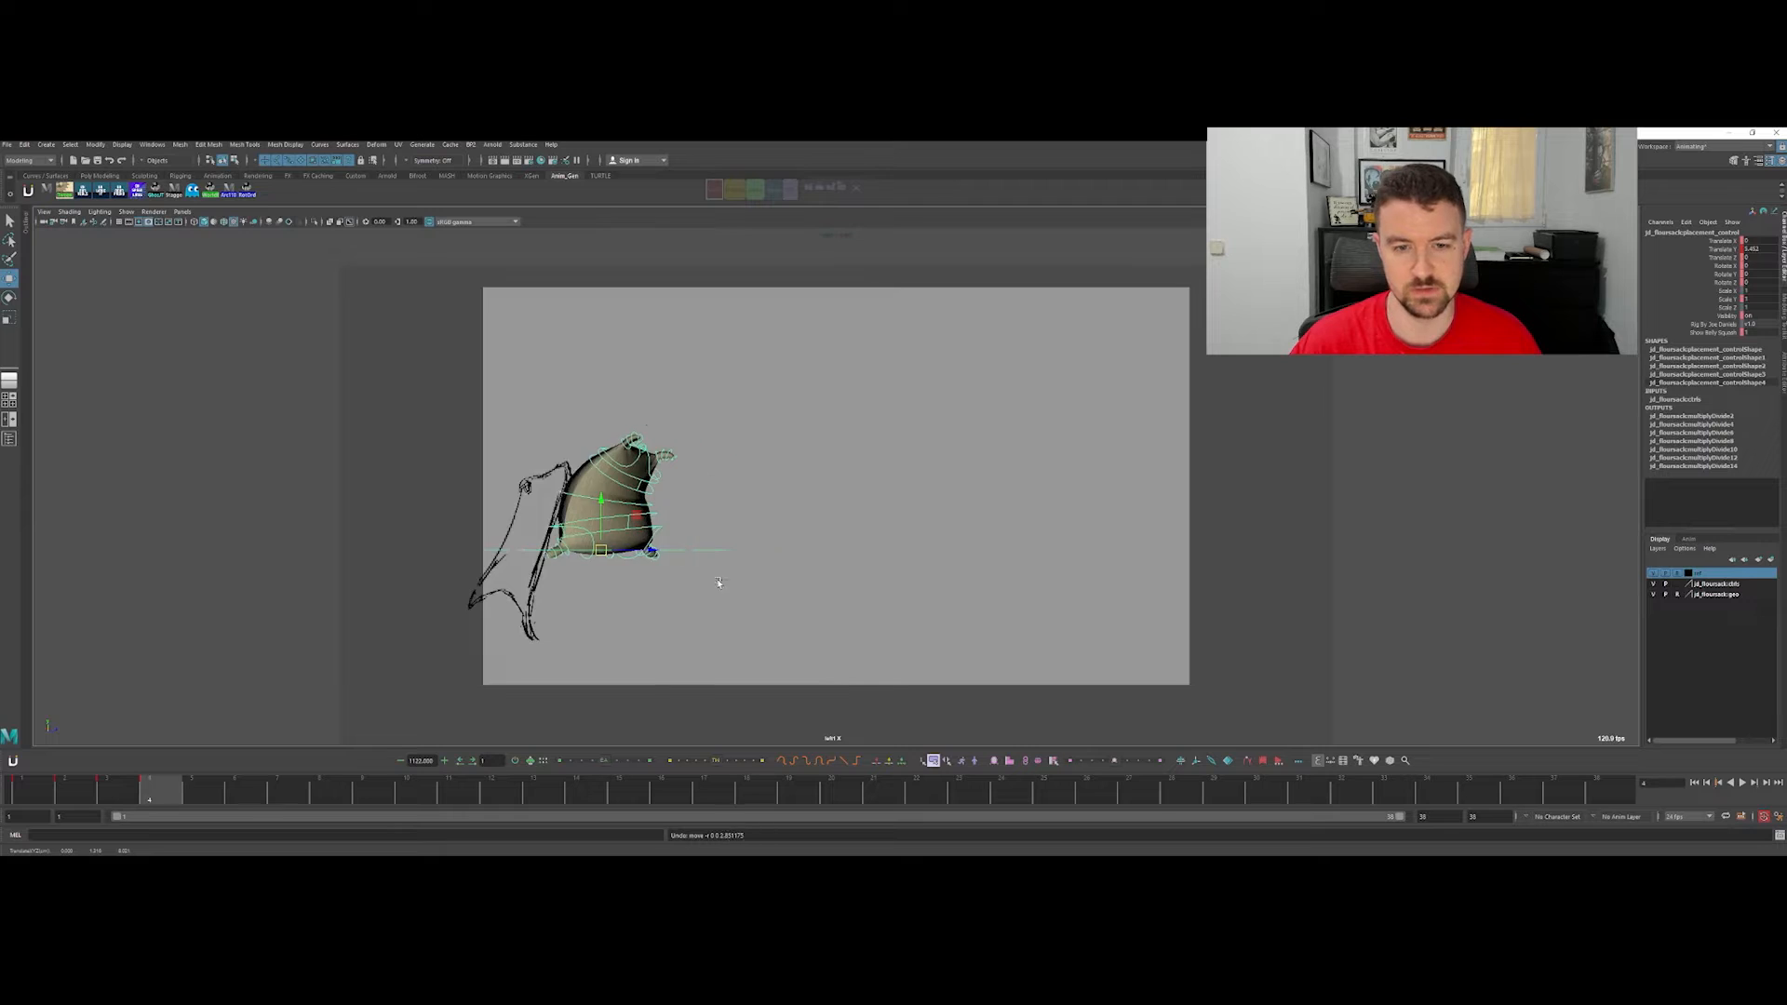
key(q)
click(615, 621)
key(w)
drag(601, 589, 613, 523)
key(ctrl+z)
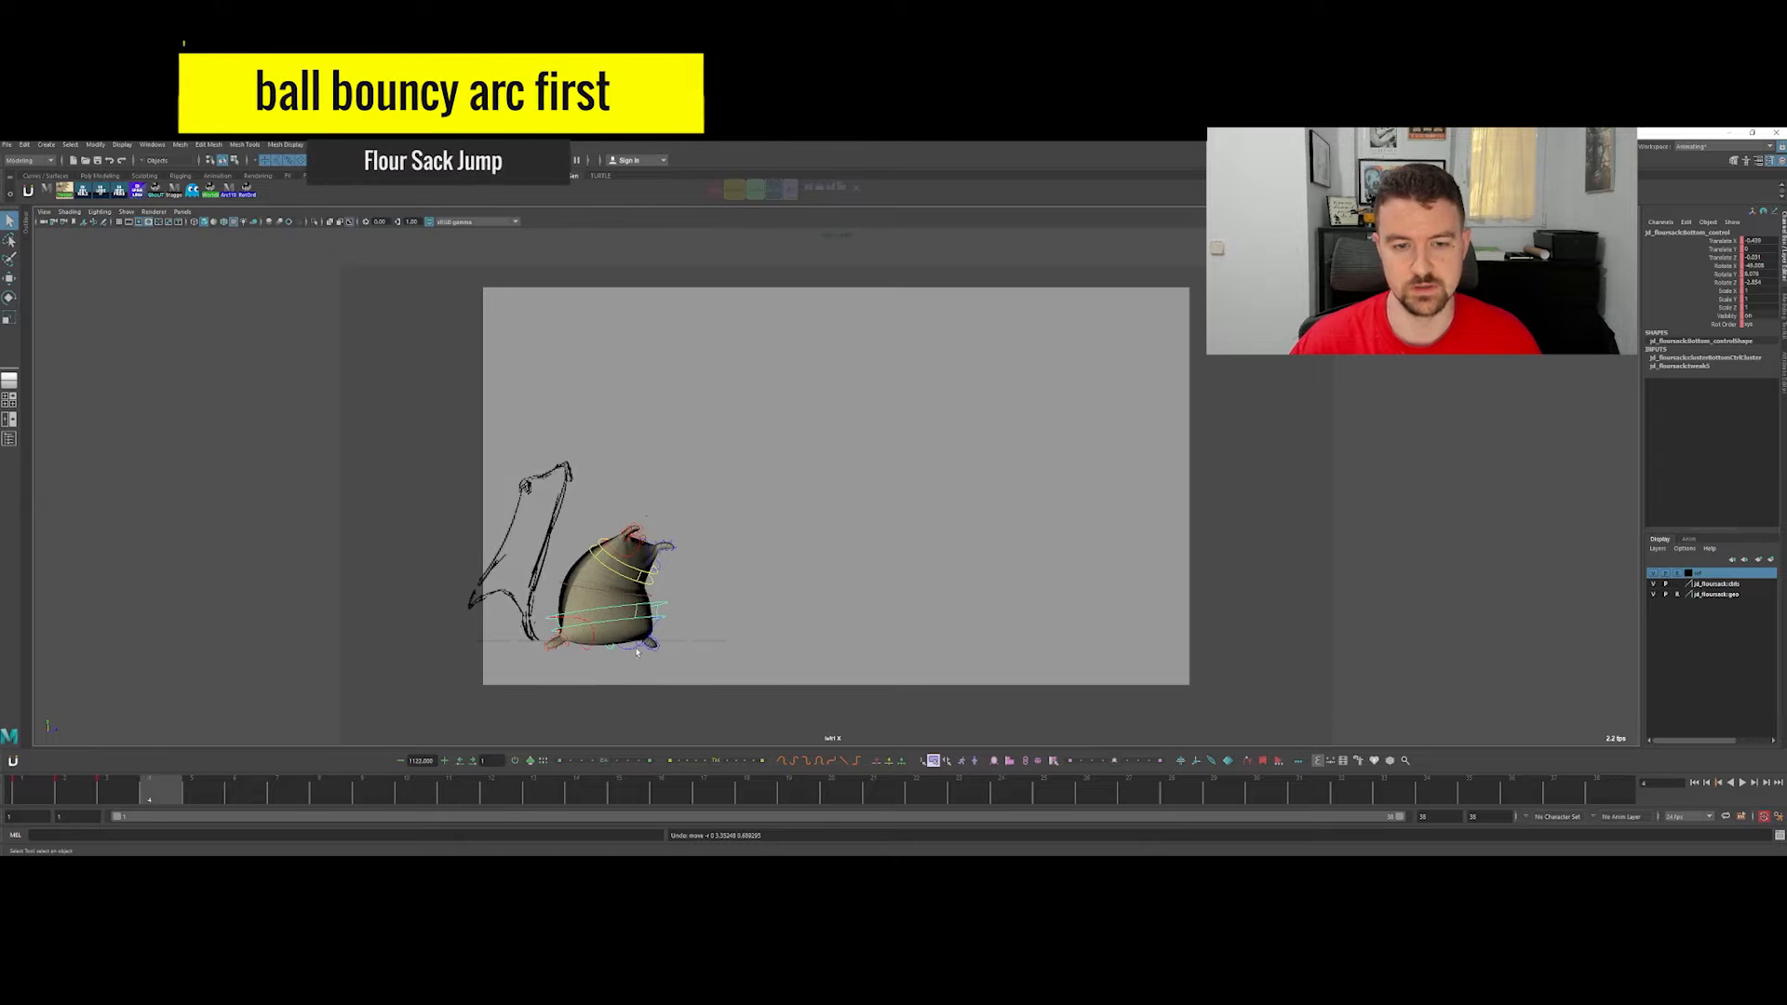
Step: Move the placement control up and forward on frame 4 to lift the sack off the ground, and key it
click(691, 658)
key(w)
drag(598, 588, 614, 565)
key(s)
key(alt+comma)
key(alt+period)
key(alt+comma)
key(alt+period)
Step: On frame 5, move the placement control further up and forward, key it and check the spacing against frames 2 to 4
key(alt+period)
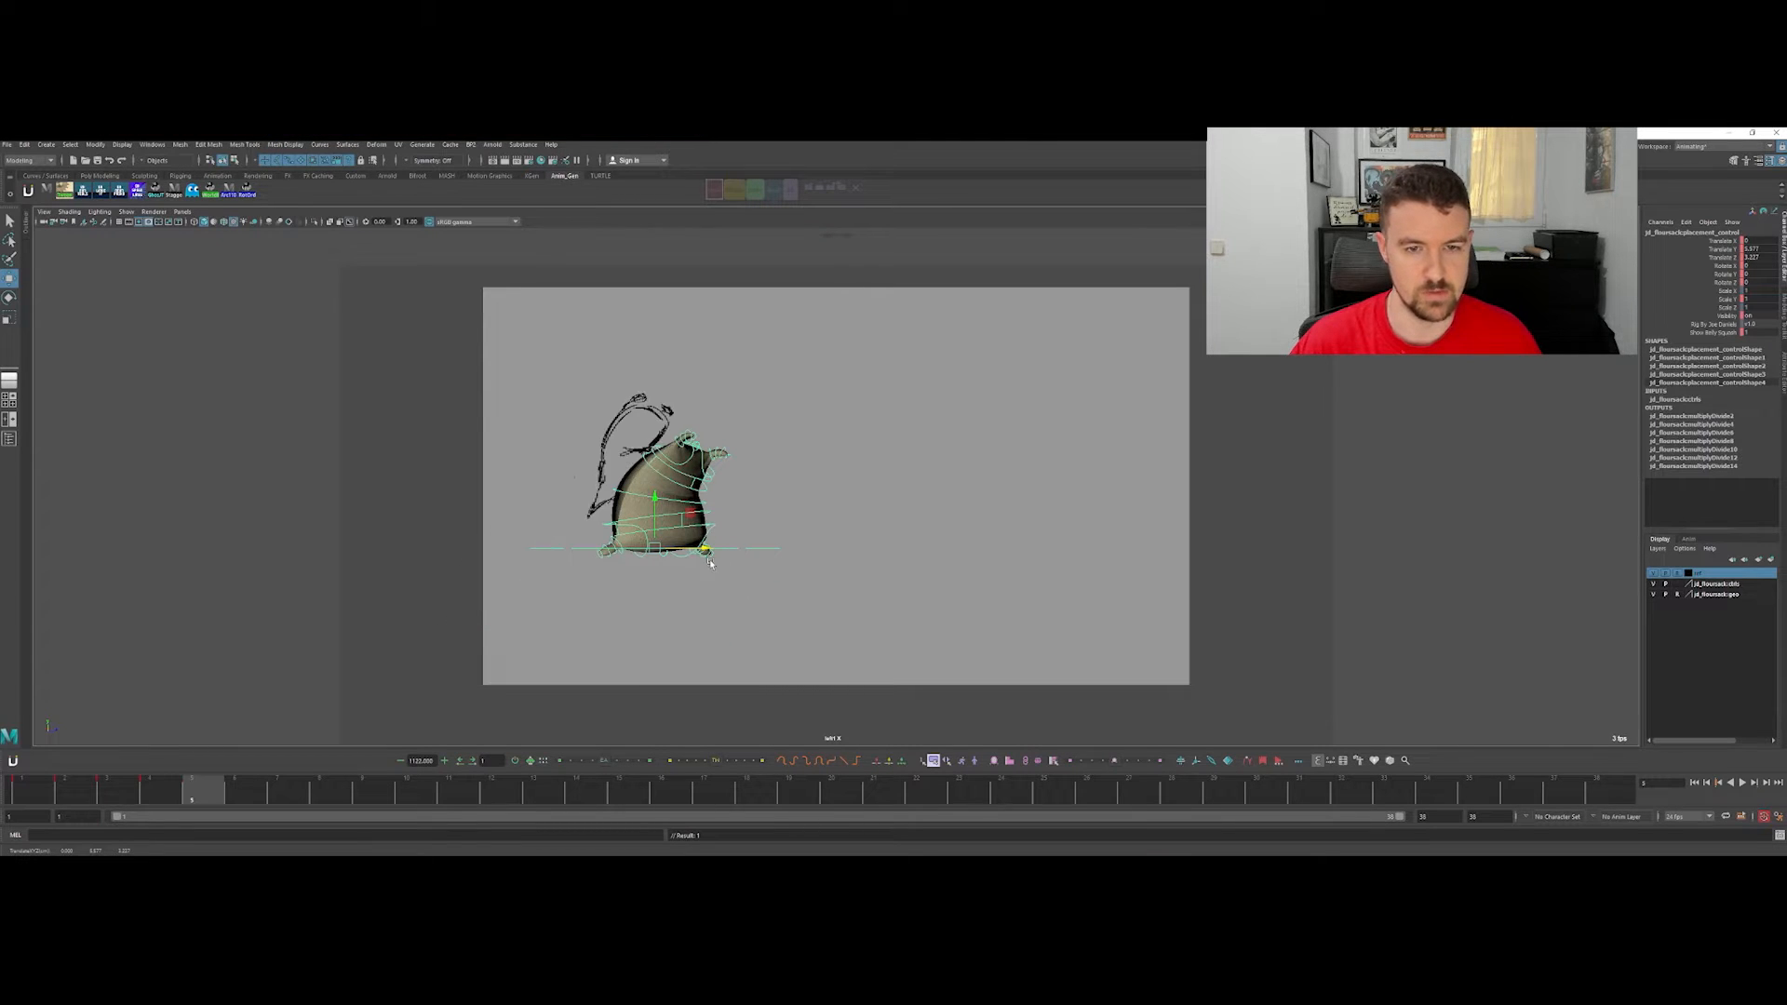
mouse_move(662, 501)
mouse_down()
mouse_move(778, 501)
mouse_move(780, 450)
mouse_up()
key(s)
key(alt+comma)
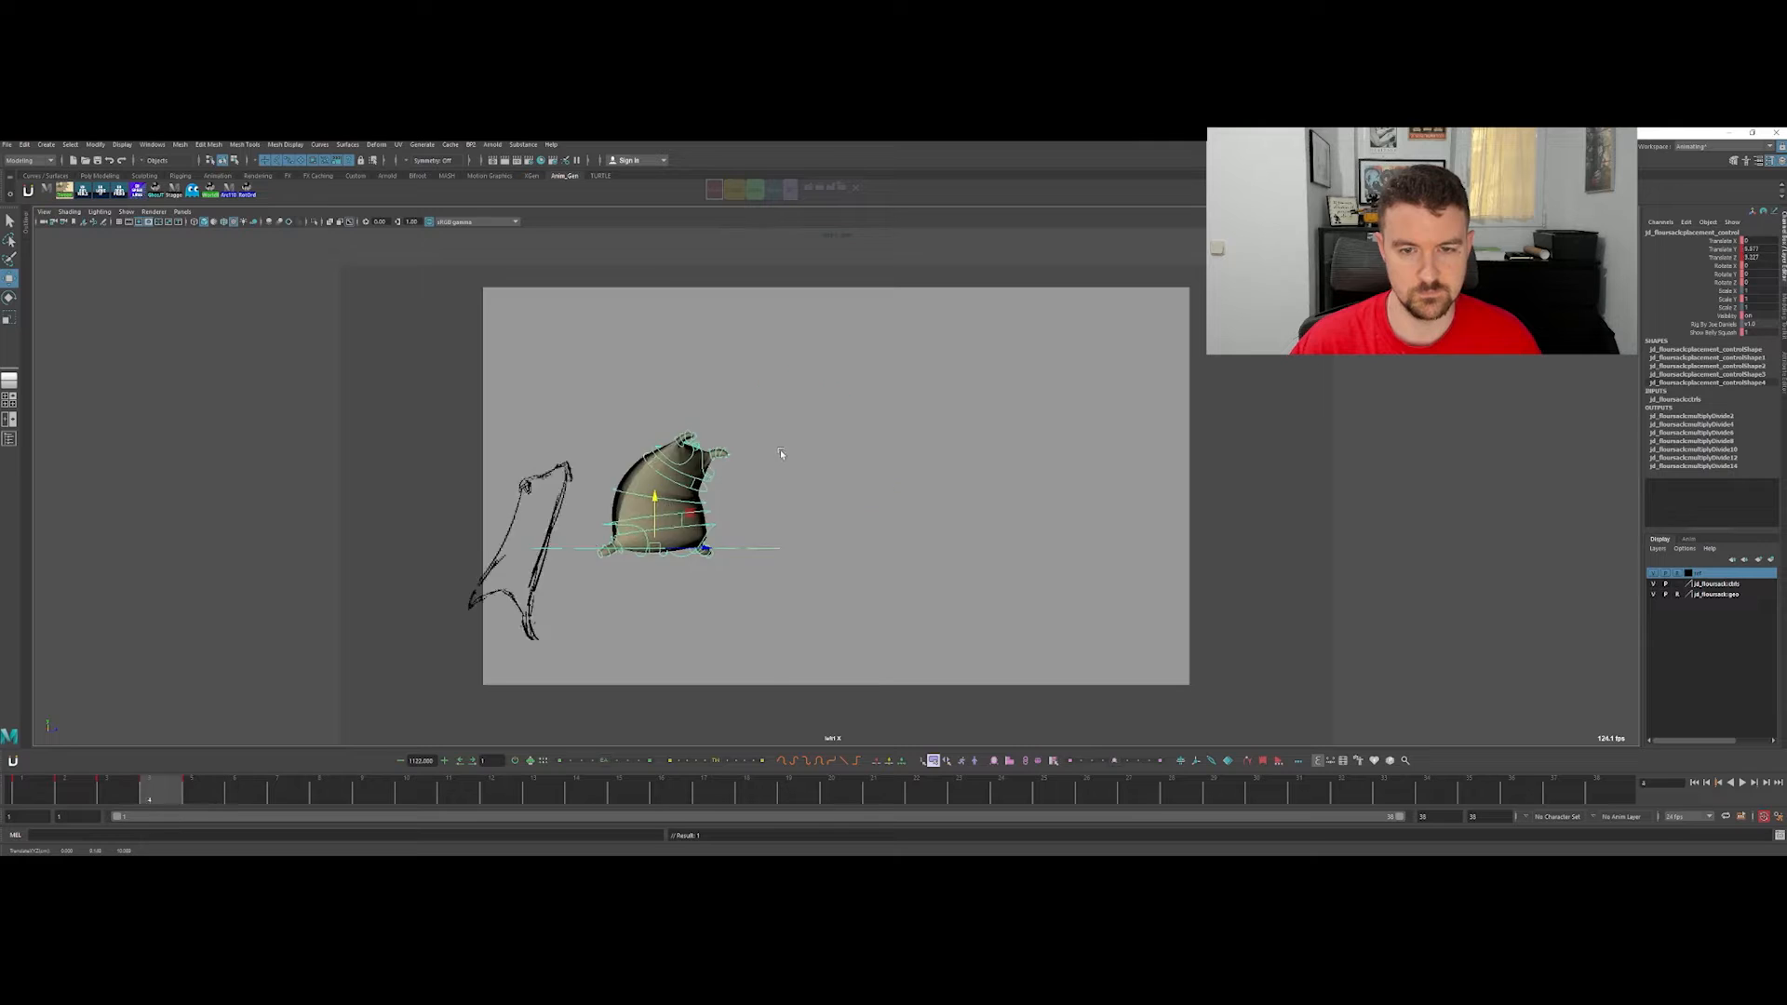
key(alt+period)
key(alt+comma)
key(alt+comma)
key(alt+comma)
key(alt+period)
key(alt+period)
key(alt+period)
Step: On frame 6, move the placement control forward and down to start the descent of the jump arc
key(alt+v)
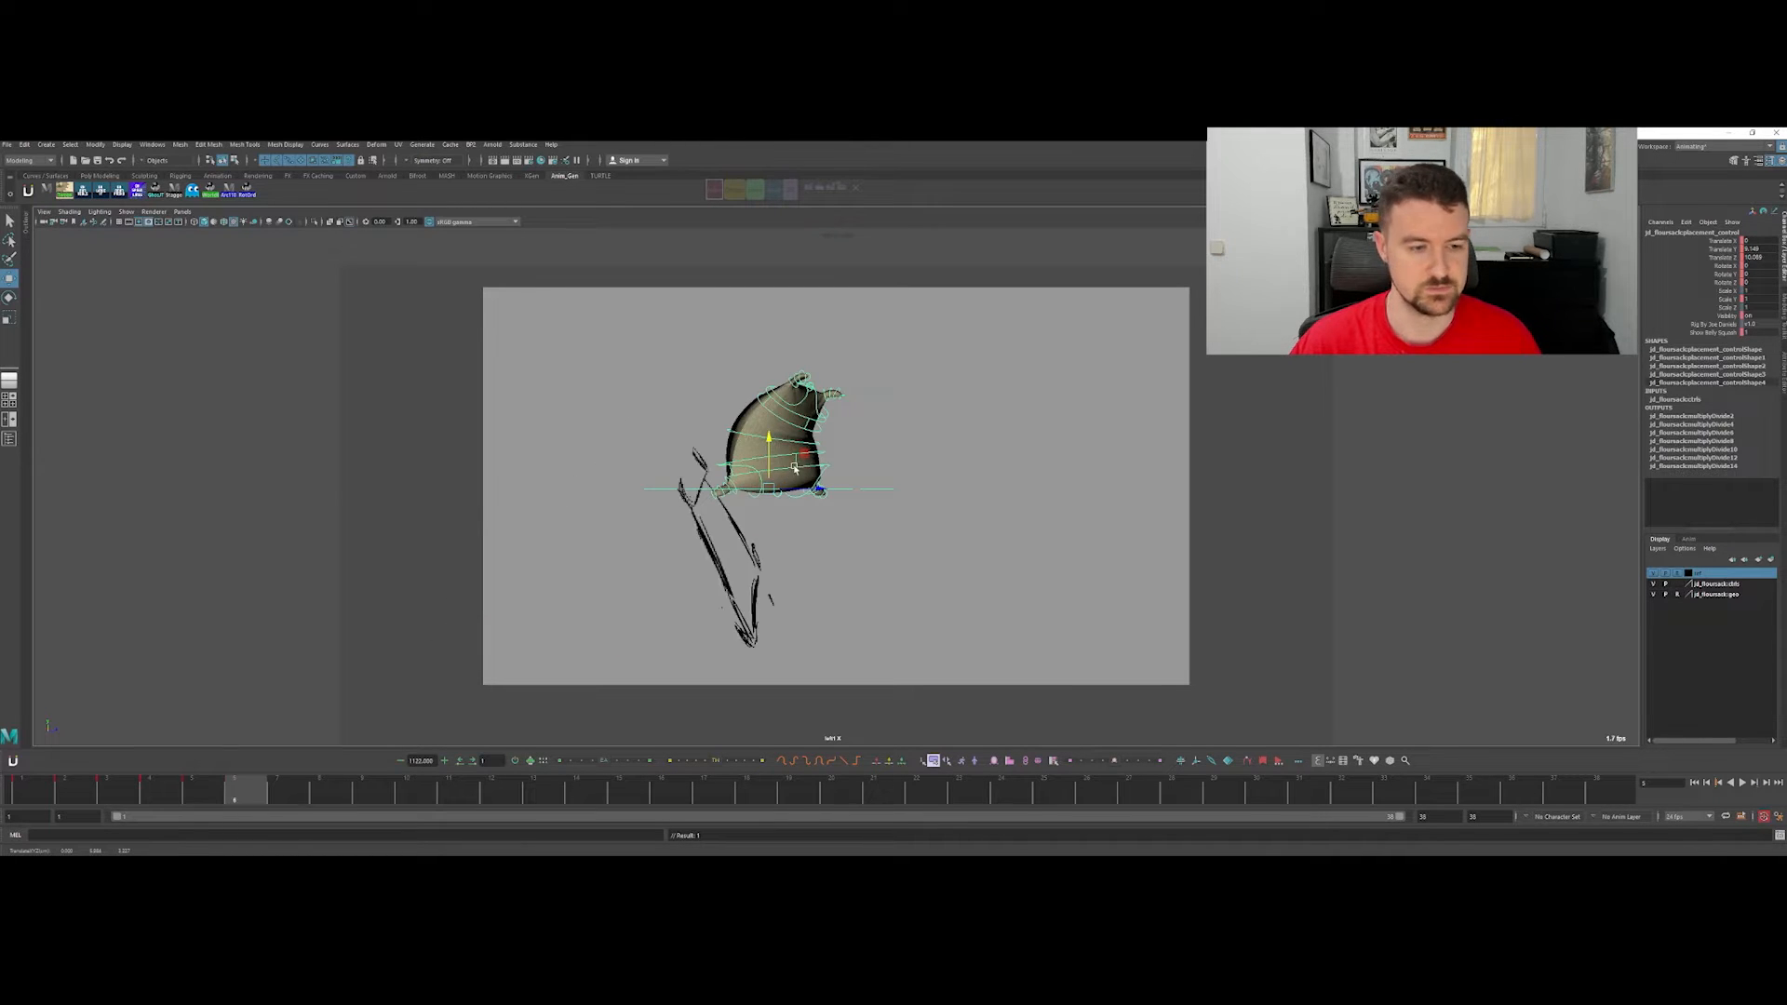
drag(818, 485, 952, 559)
key(comma)
key(comma)
key(period)
key(period)
Step: Flip through frames 3 to 6 to check the arc and spacing of the jump
key(comma)
key(comma)
key(period)
key(period)
key(comma)
key(comma)
key(period)
key(period)
key(comma)
key(comma)
key(comma)
key(period)
key(period)
key(period)
Step: On frame 7, lower the placement control to the ground by setting its Translate Y to 0
key(period)
drag(913, 517, 913, 586)
click(1758, 248)
text(1)
key(Return)
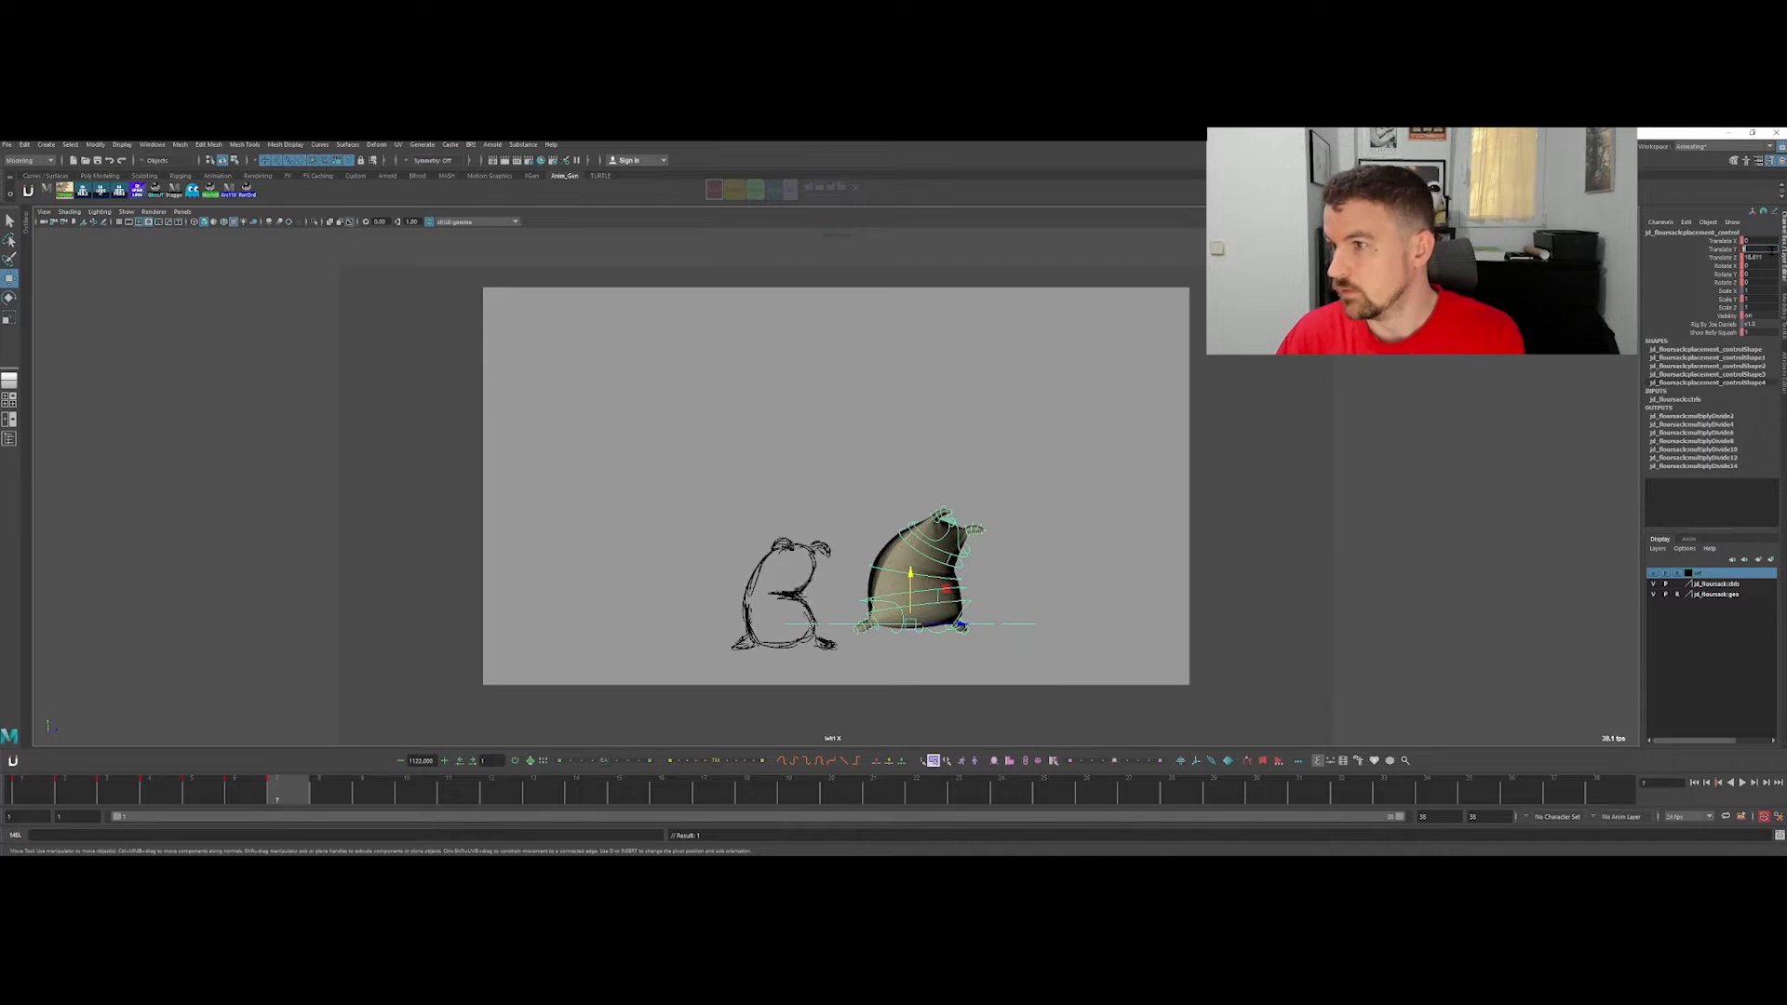
key(Return)
click(1157, 455)
click(1024, 642)
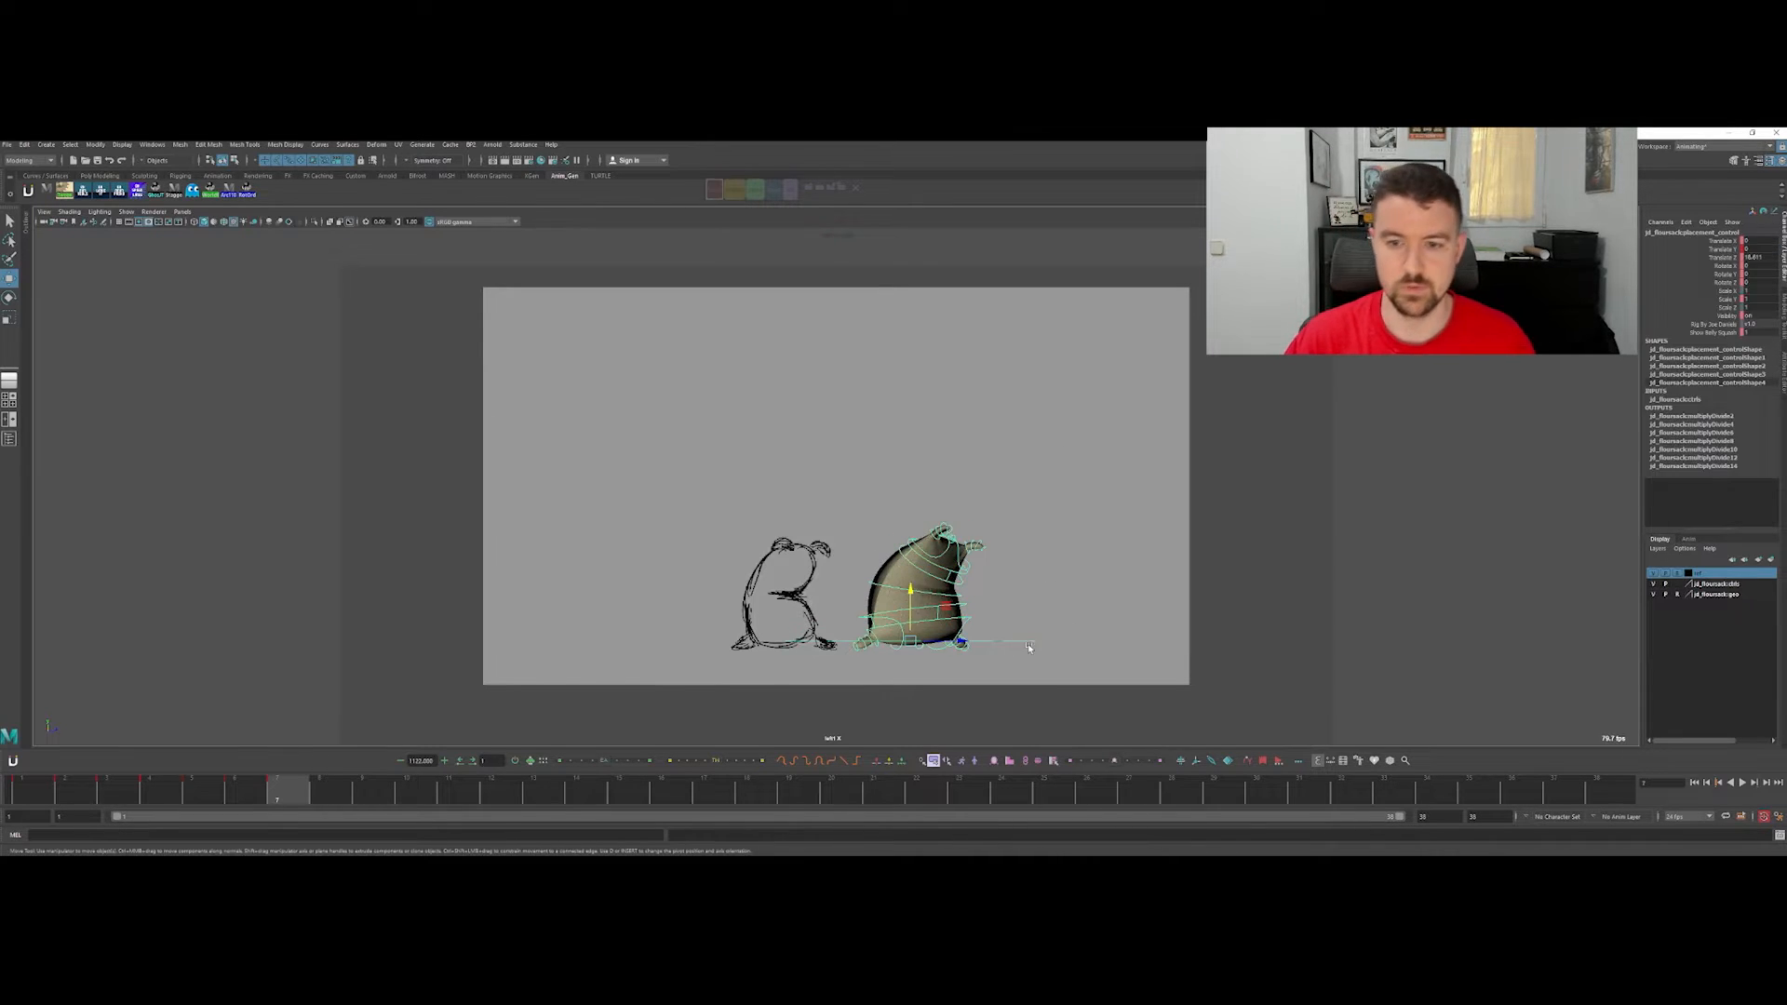
Step: Flip through the airborne frames and the landing to examine the sack's travel along the arc
key(comma)
key(comma)
click(874, 450)
click(884, 489)
key(comma)
key(period)
key(period)
key(period)
key(comma)
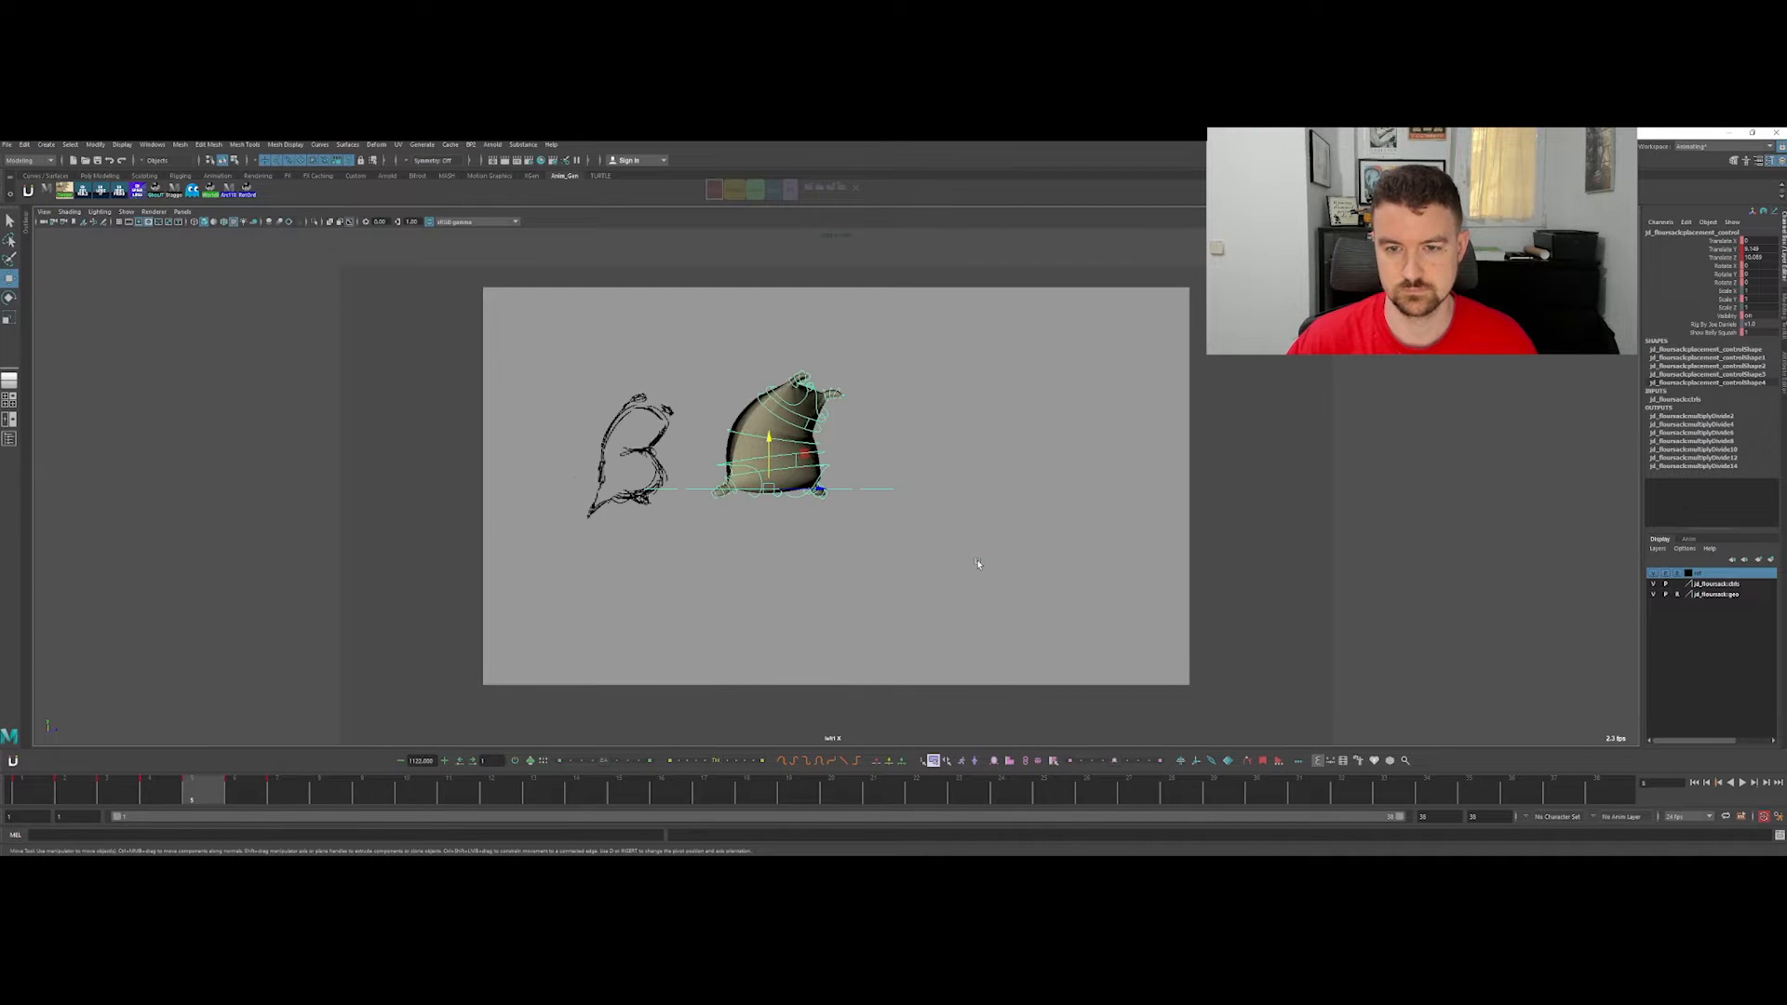
key(comma)
key(period)
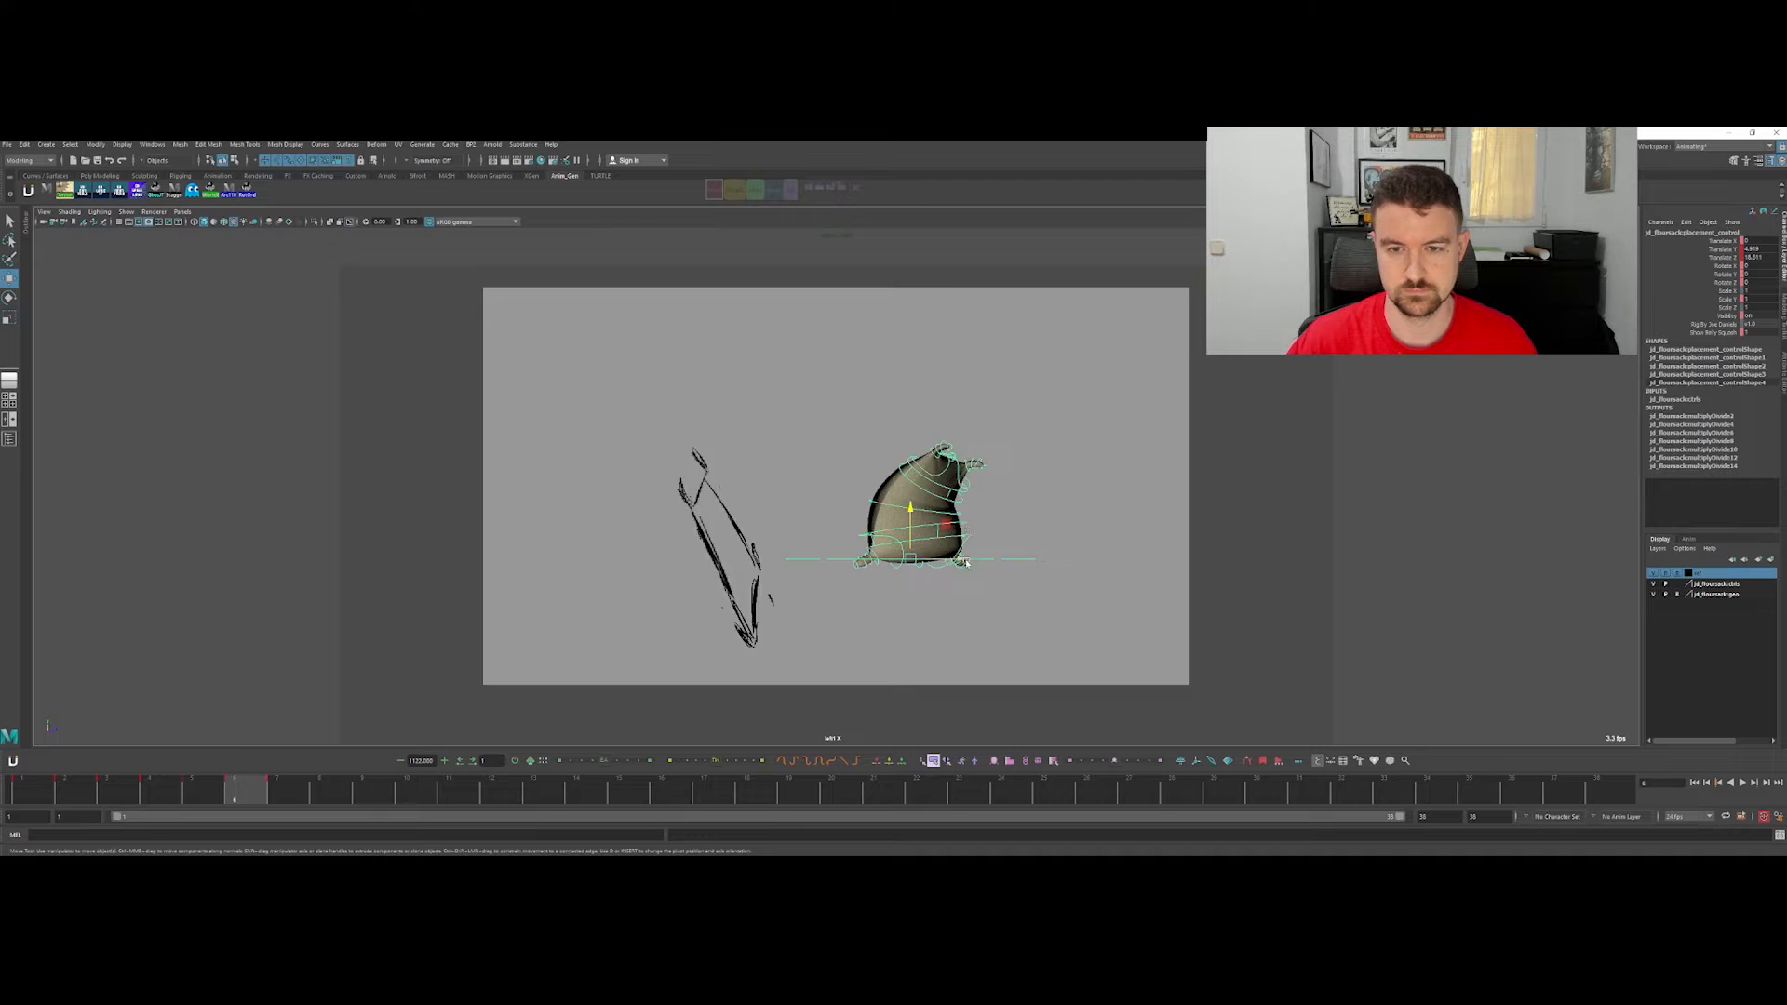
Step: Slide the placement control further forward on frame 7, checking the landing distance against the preceding frames
key(period)
key(comma)
key(comma)
key(comma)
key(comma)
key(period)
key(period)
key(period)
key(period)
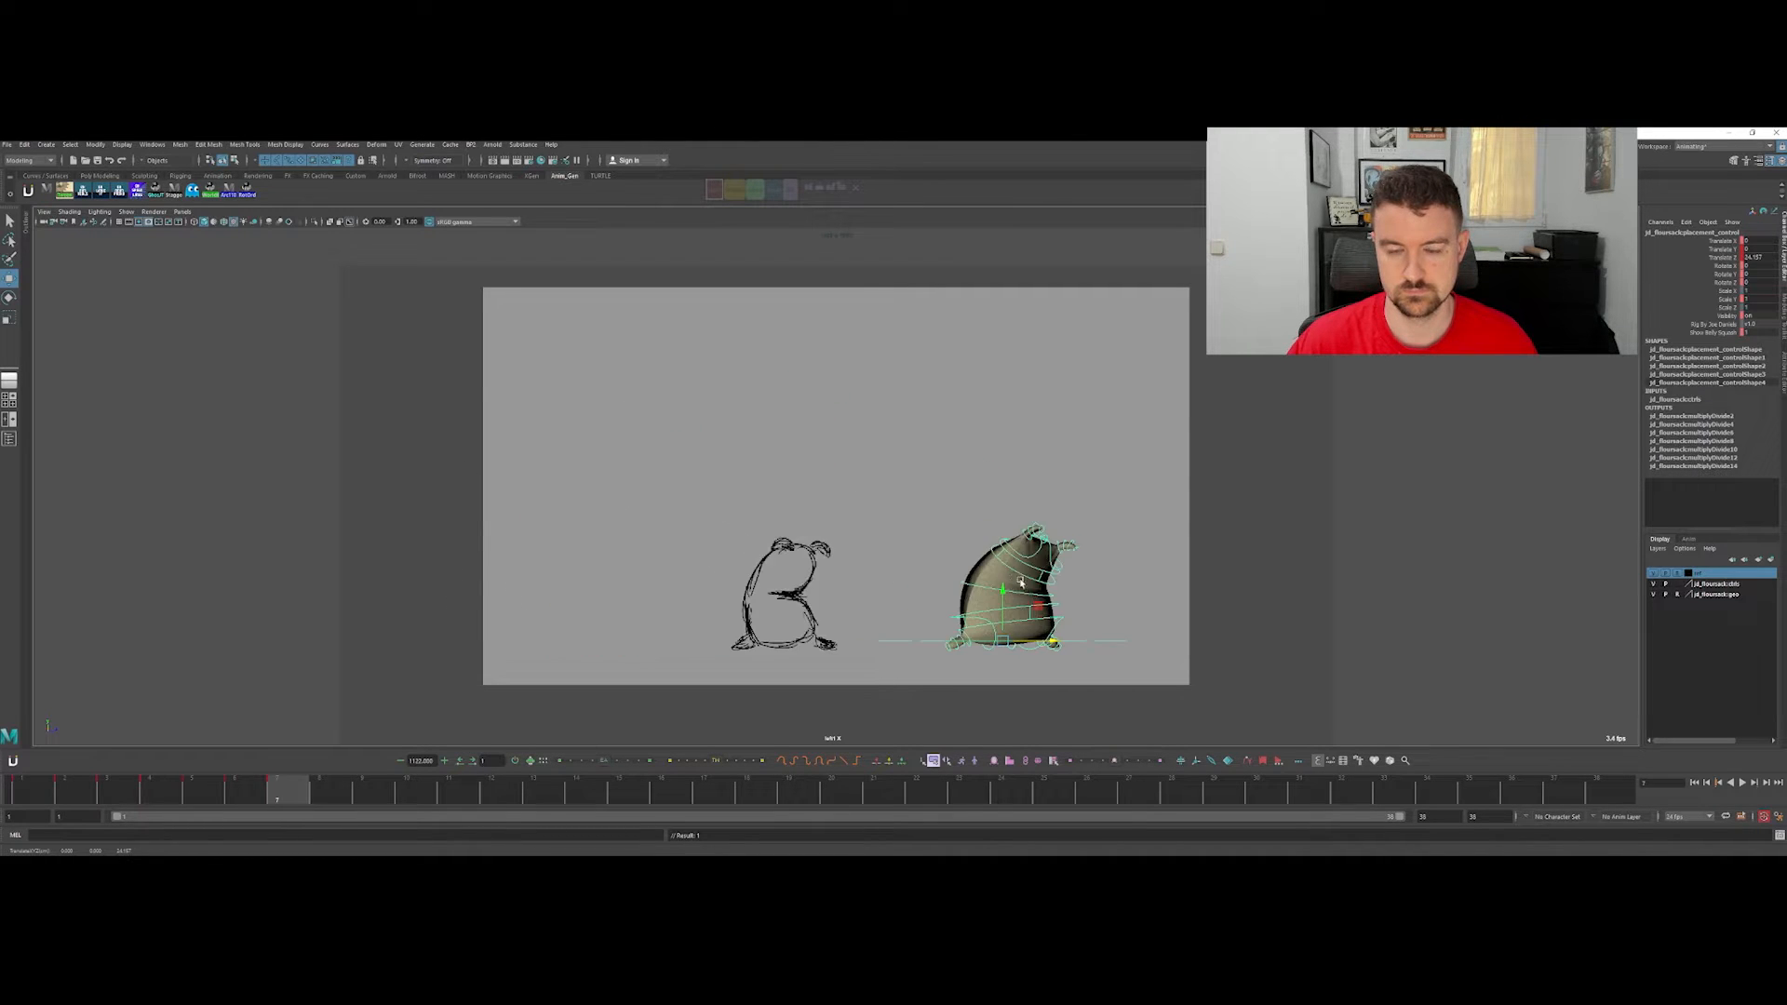
Step: Show the placement control's Translate Z curve in the Graph Editor and make the tangents of its frame 4 to 7 keys linear
key(space)
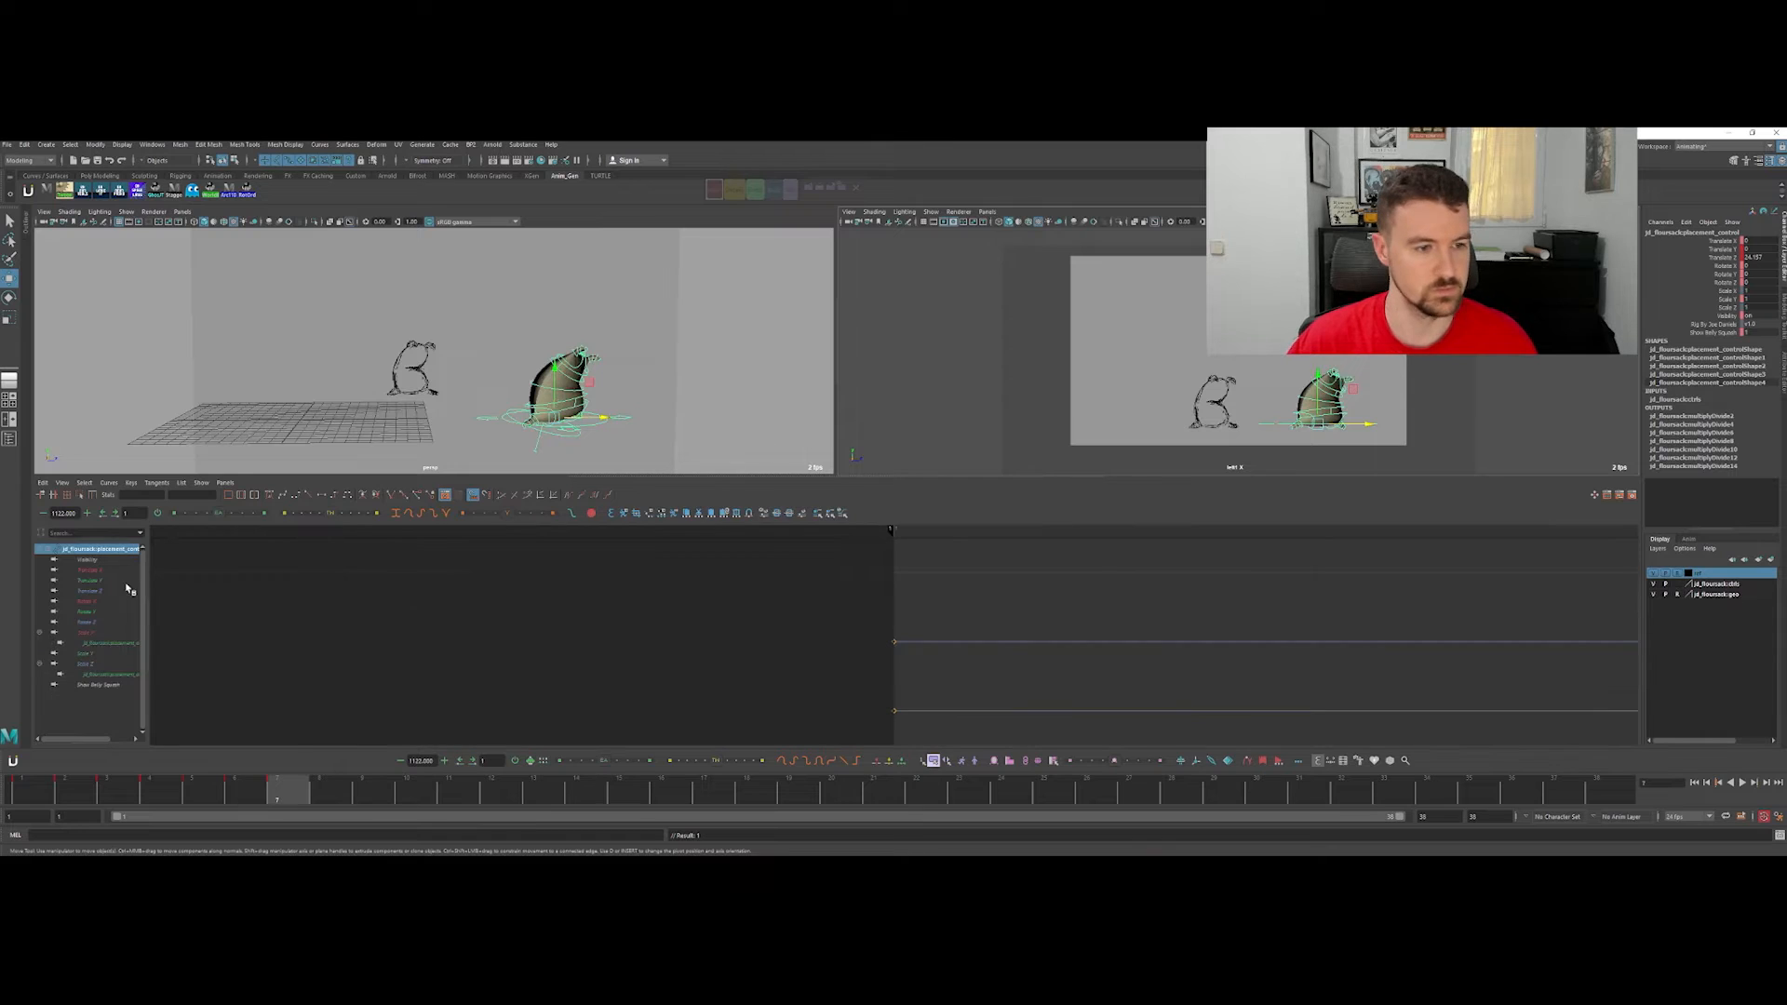
key(f)
alt+middle_drag(1296, 587, 1175, 604)
alt+right_drag(1358, 569, 1342, 580)
drag(1207, 574, 804, 733)
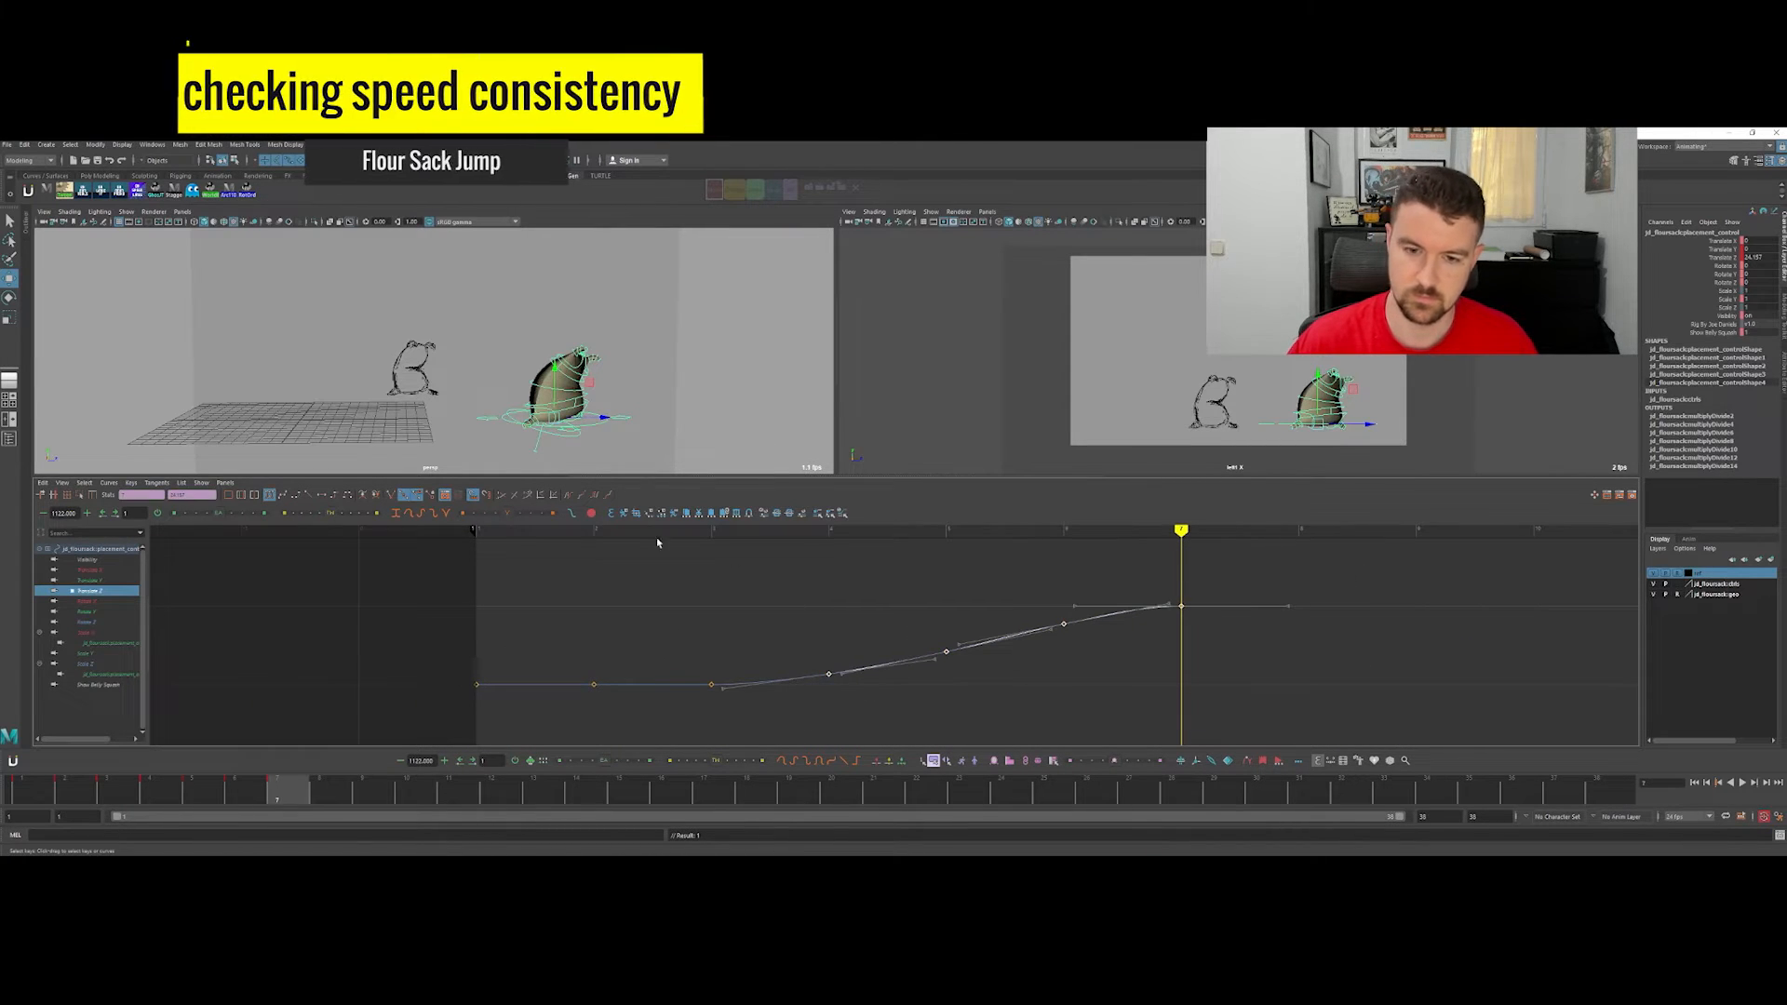
click(947, 584)
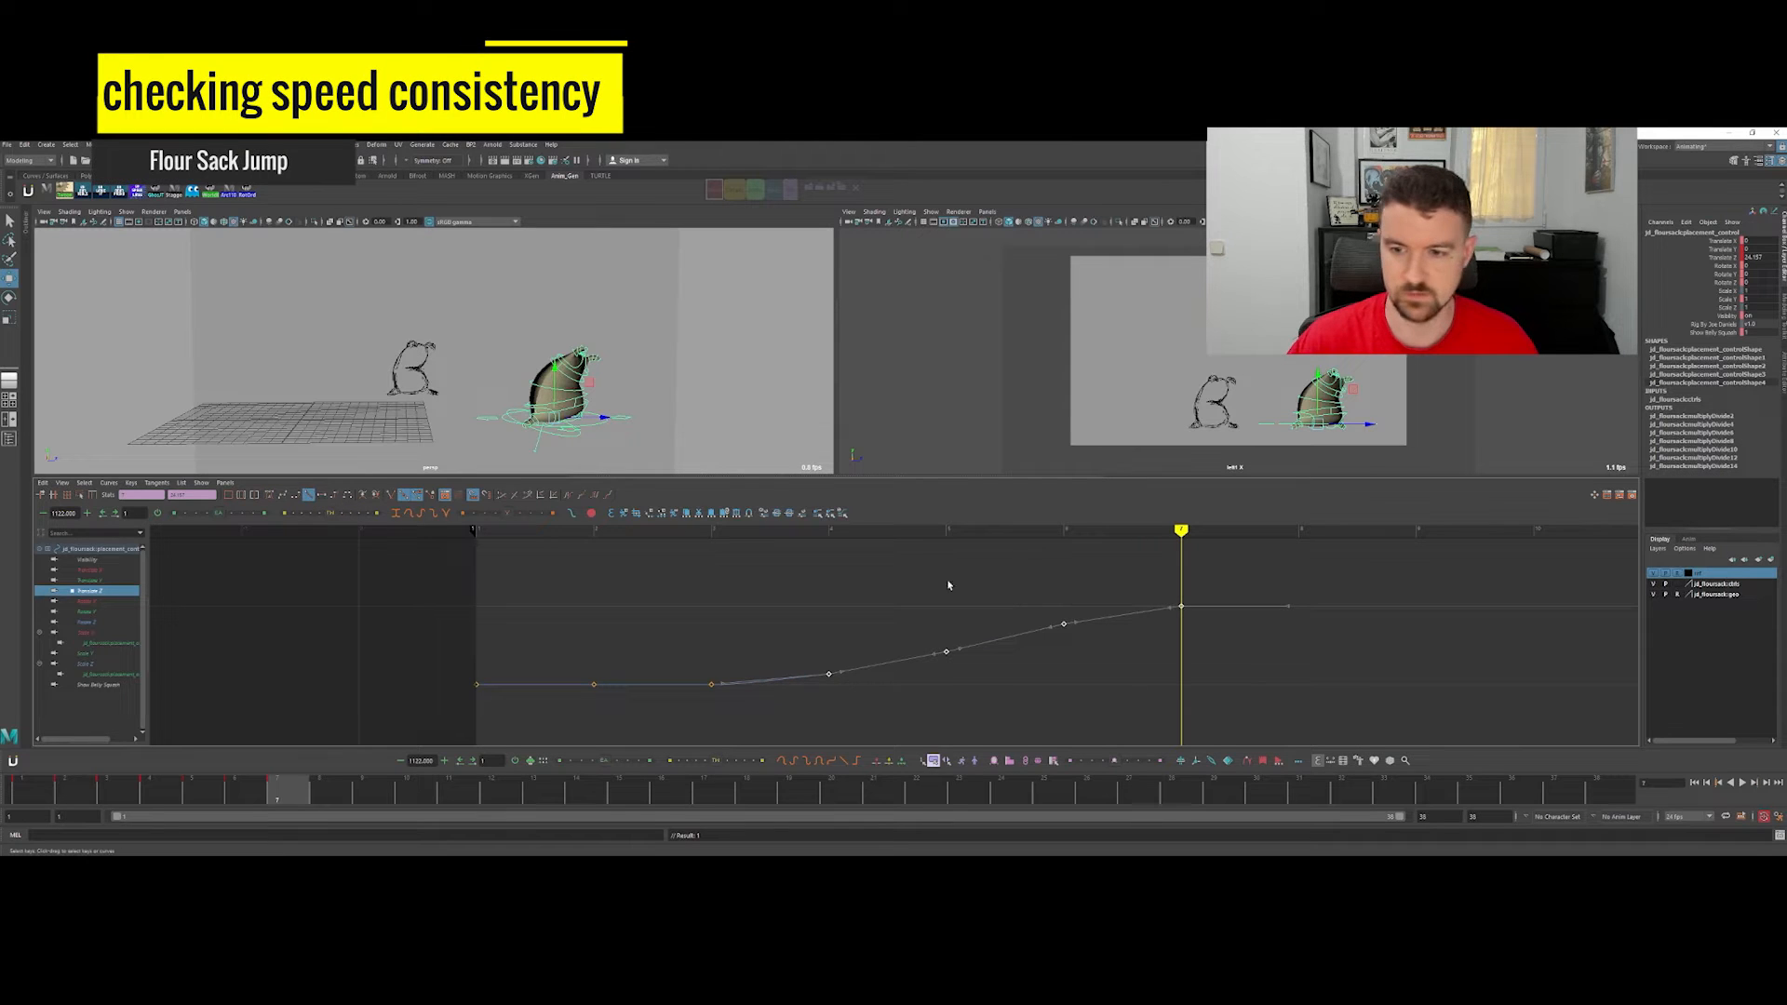
Step: Adjust the Translate Z keys on frames 5 and 6 to even out the forward speed, and step back to frame 3
middle_drag(1187, 620, 1179, 620)
click(1164, 616)
key(comma)
key(comma)
key(comma)
key(comma)
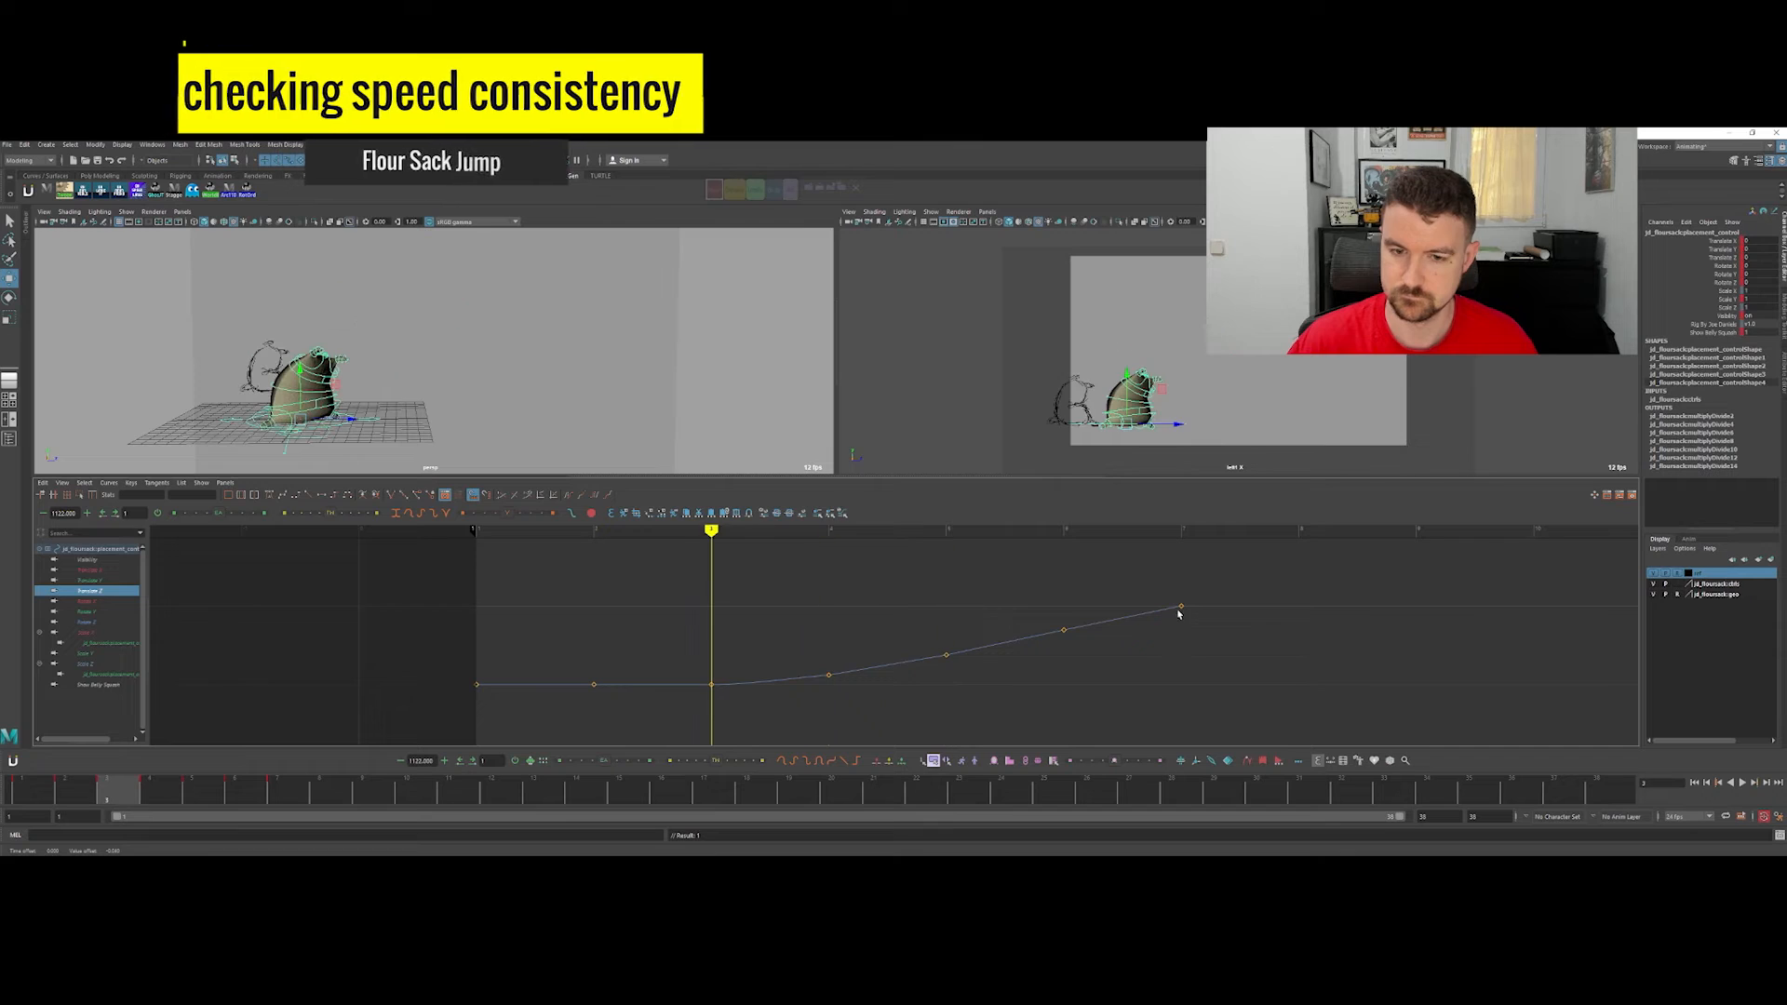
drag(786, 567, 1303, 686)
key(period)
key(comma)
middle_drag(1091, 657, 1046, 647)
key(ctrl+z)
Step: Flip back and forth through frames 3 to 7 to examine the spacing of the sack's forward travel
key(period)
key(period)
key(comma)
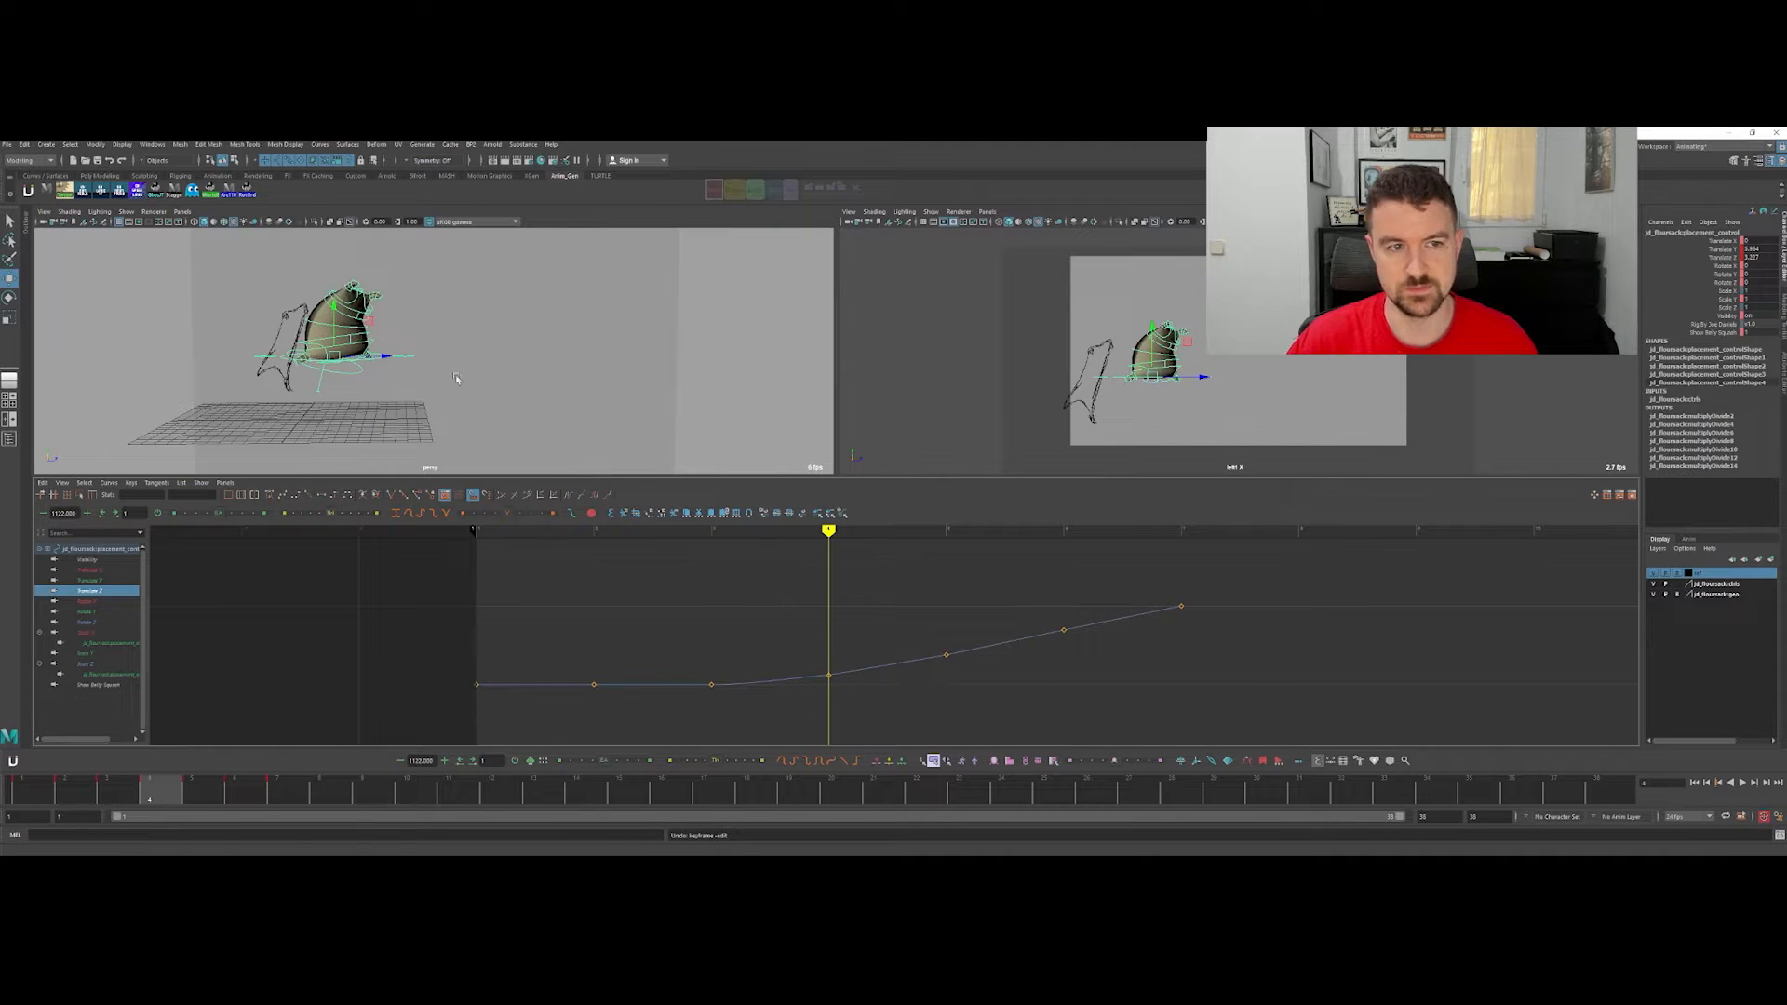
key(comma)
key(period)
key(period)
key(period)
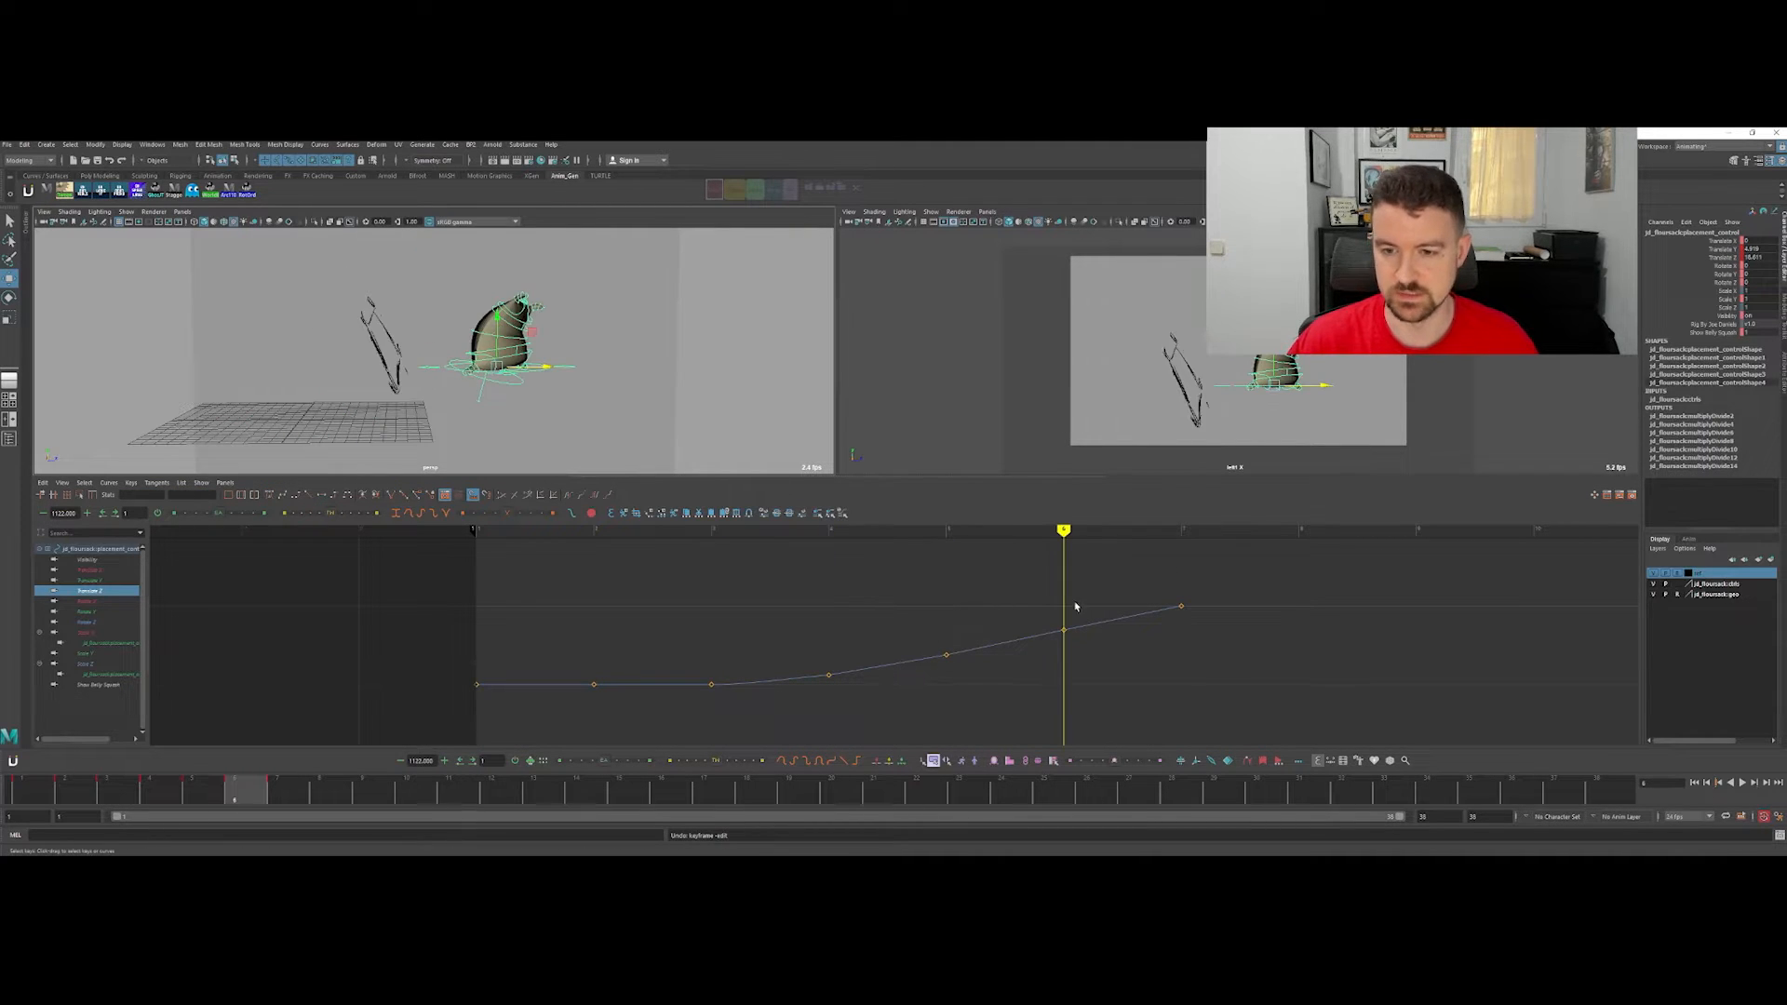
key(period)
key(comma)
key(comma)
key(comma)
key(comma)
key(period)
key(period)
key(period)
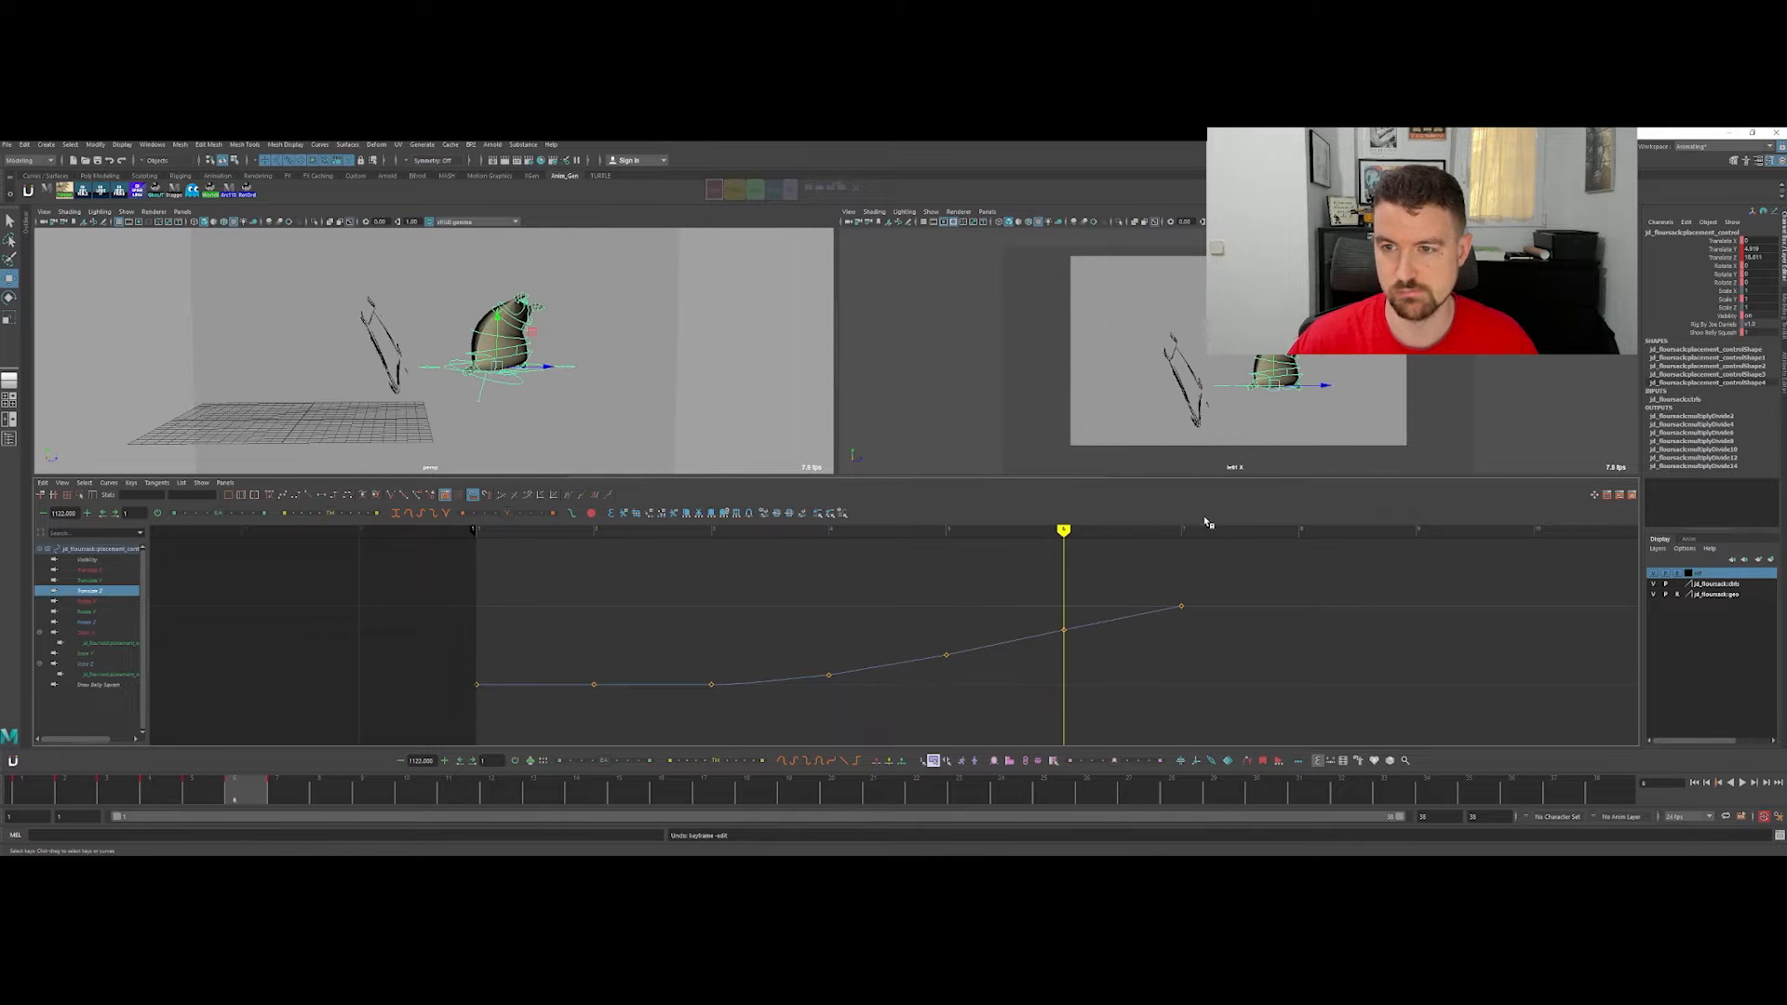
key(period)
key(comma)
key(comma)
key(period)
key(period)
key(comma)
key(period)
key(comma)
key(comma)
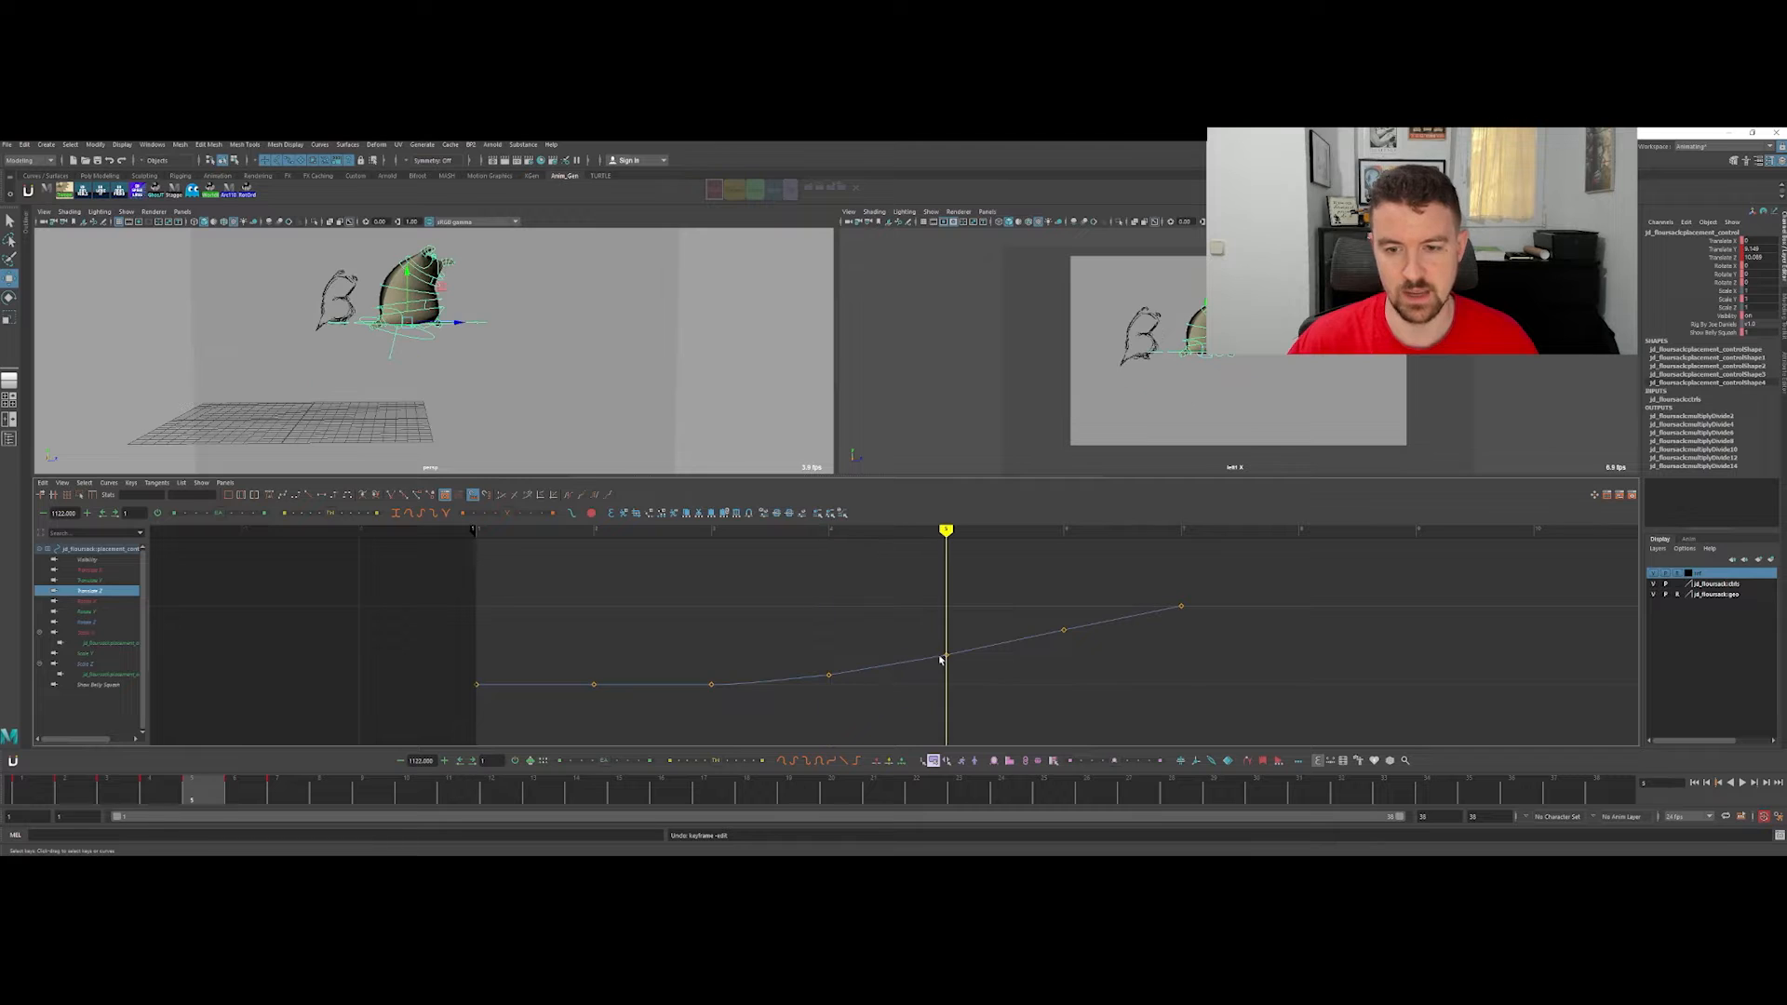
key(comma)
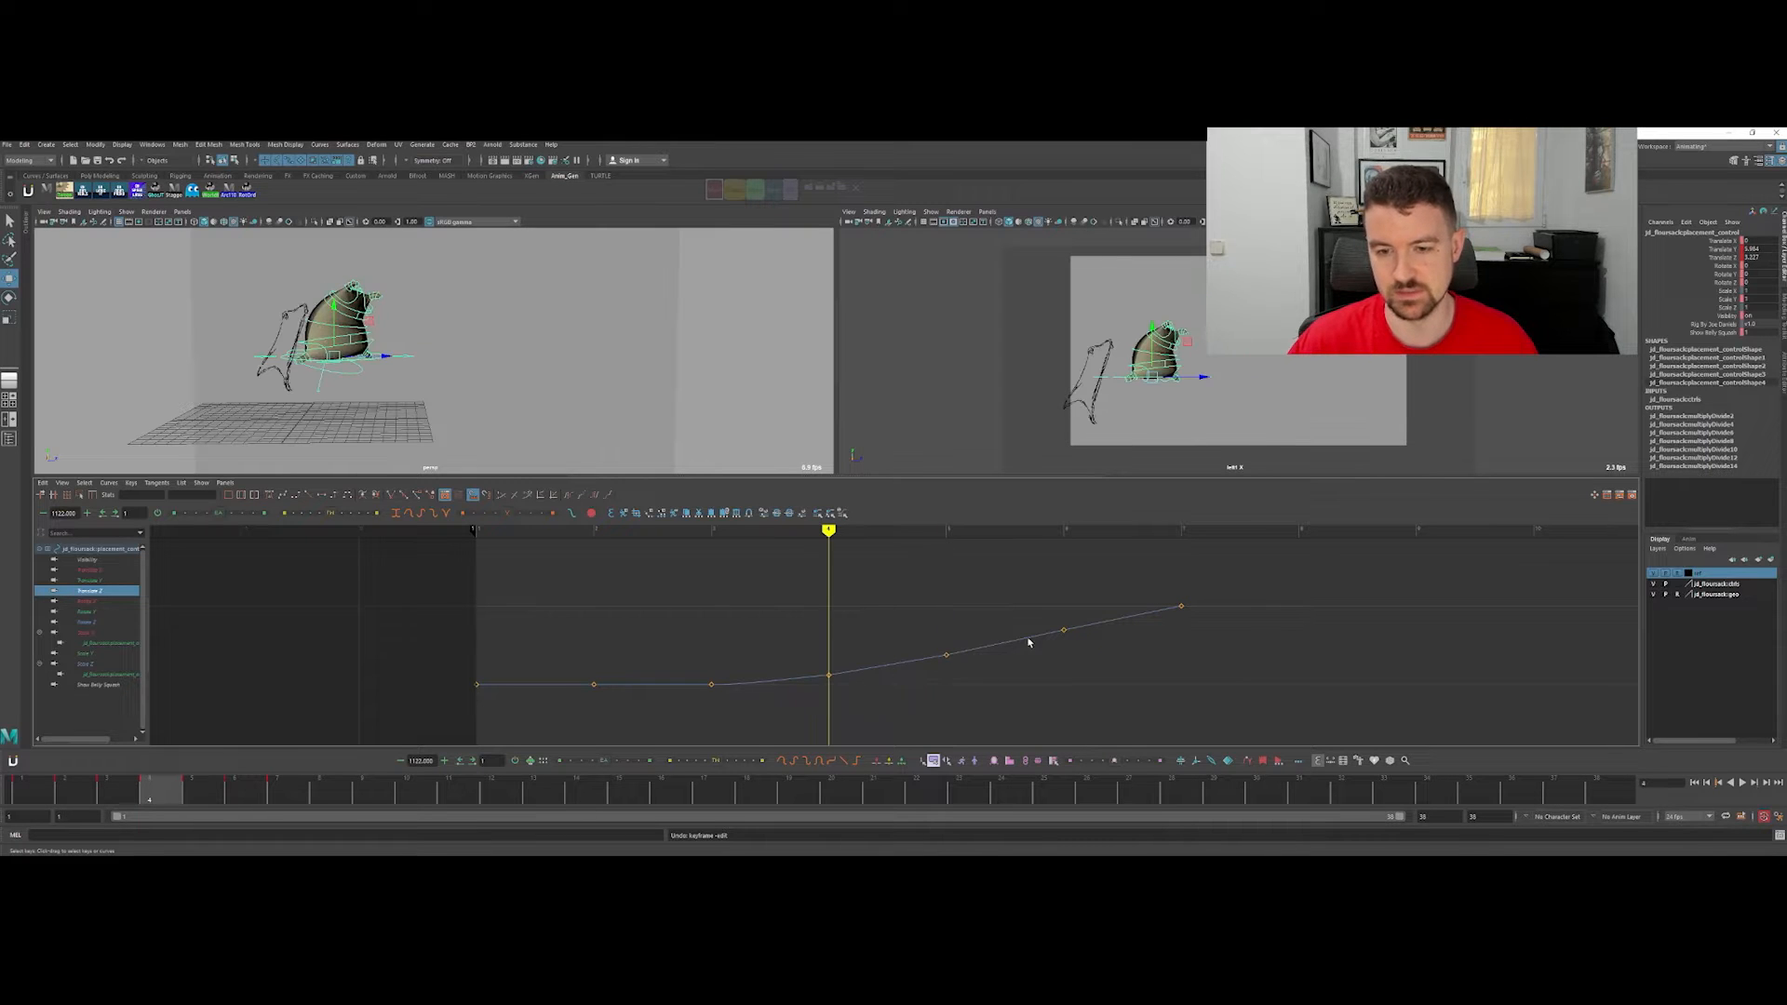
Step: Raise the placement control's Translate Z keys on frames 5 and 6 slightly, checking the spacing against neighbouring frames
scroll(1029, 642, up, 3)
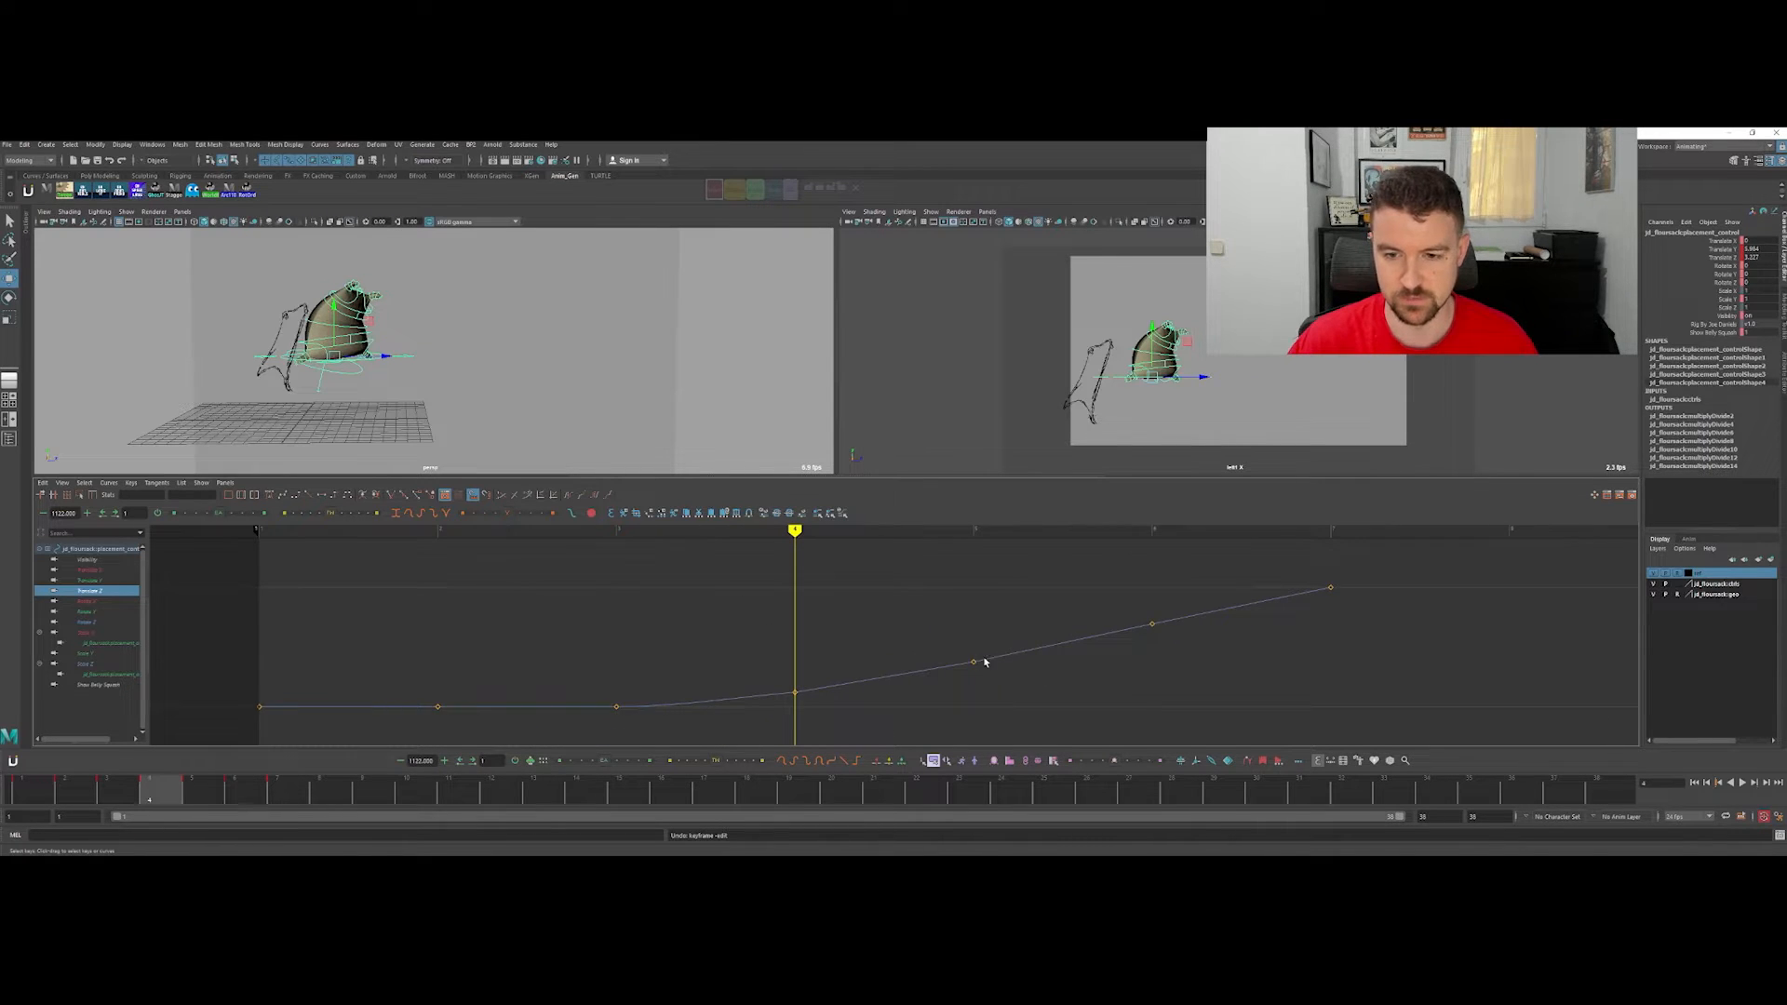
scroll(1007, 674, up, 3)
scroll(1005, 644, down, 2)
mouse_move(931, 726)
mouse_down()
mouse_move(1464, 598)
mouse_move(1464, 565)
mouse_move(951, 715)
mouse_up()
middle_drag(1022, 693, 1018, 688)
key(period)
key(period)
key(comma)
key(comma)
key(comma)
key(period)
key(period)
key(q)
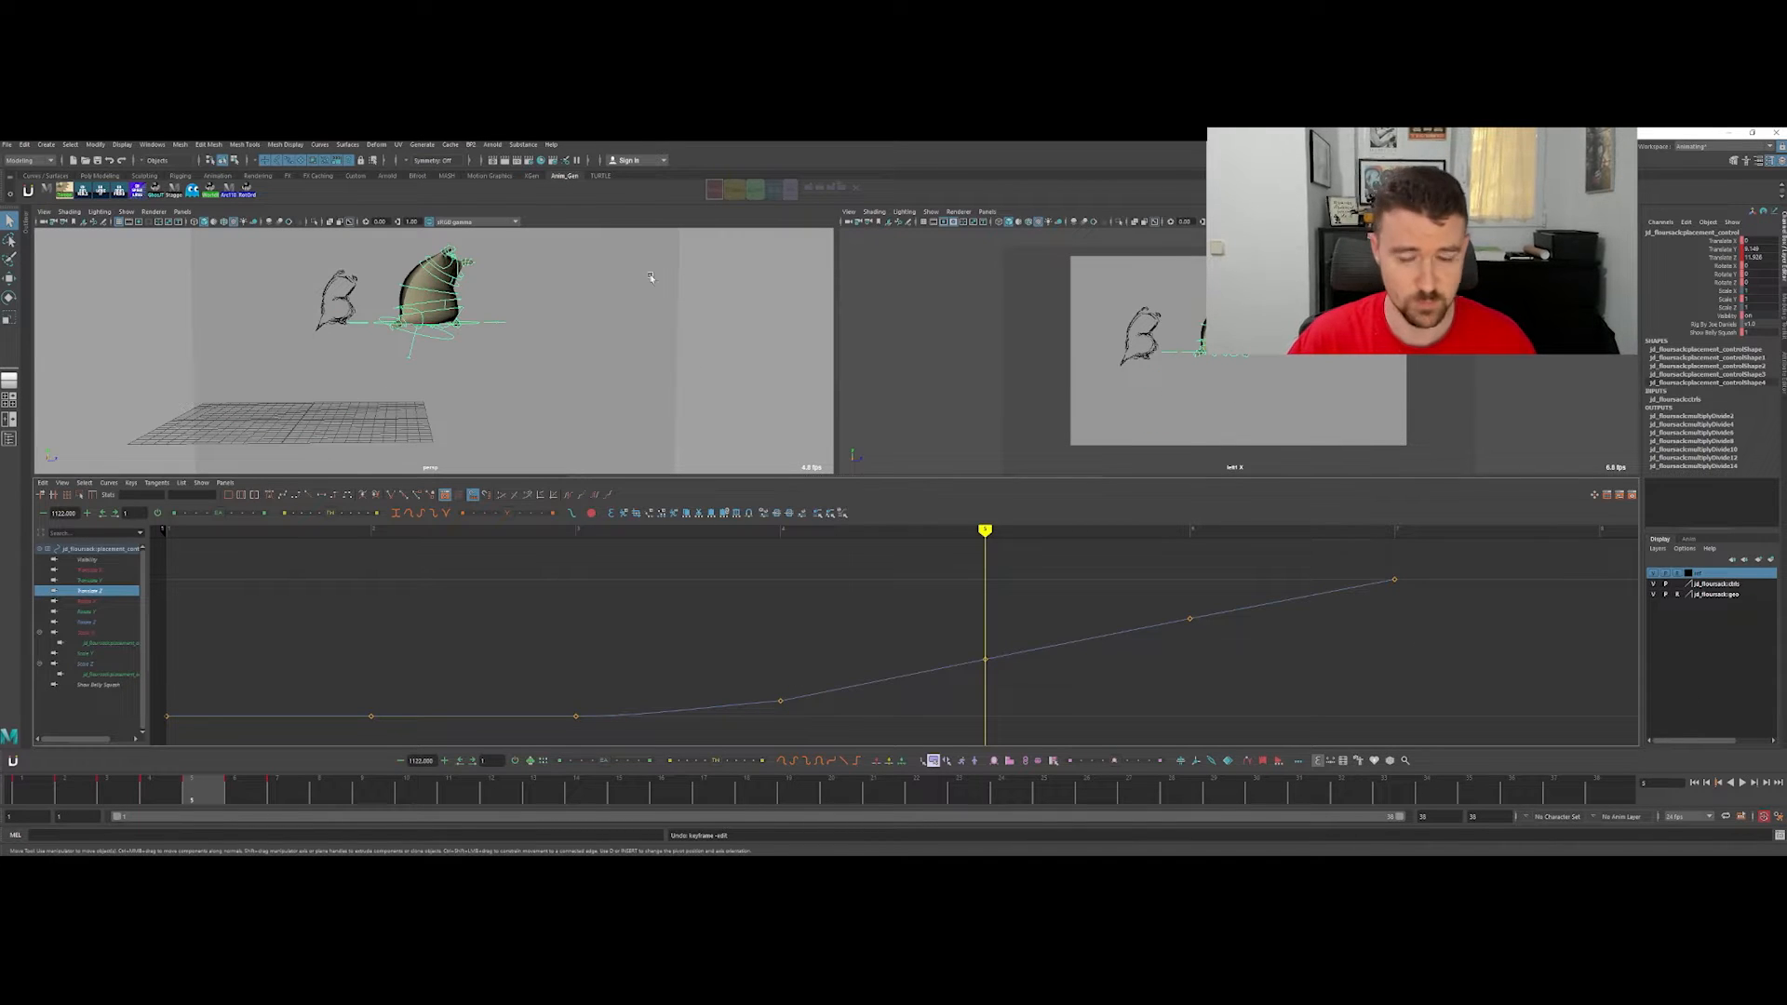
Step: Select all sack controls and save the animation preferences with default in tangent Flat and default out tangent Stepped
click(790, 190)
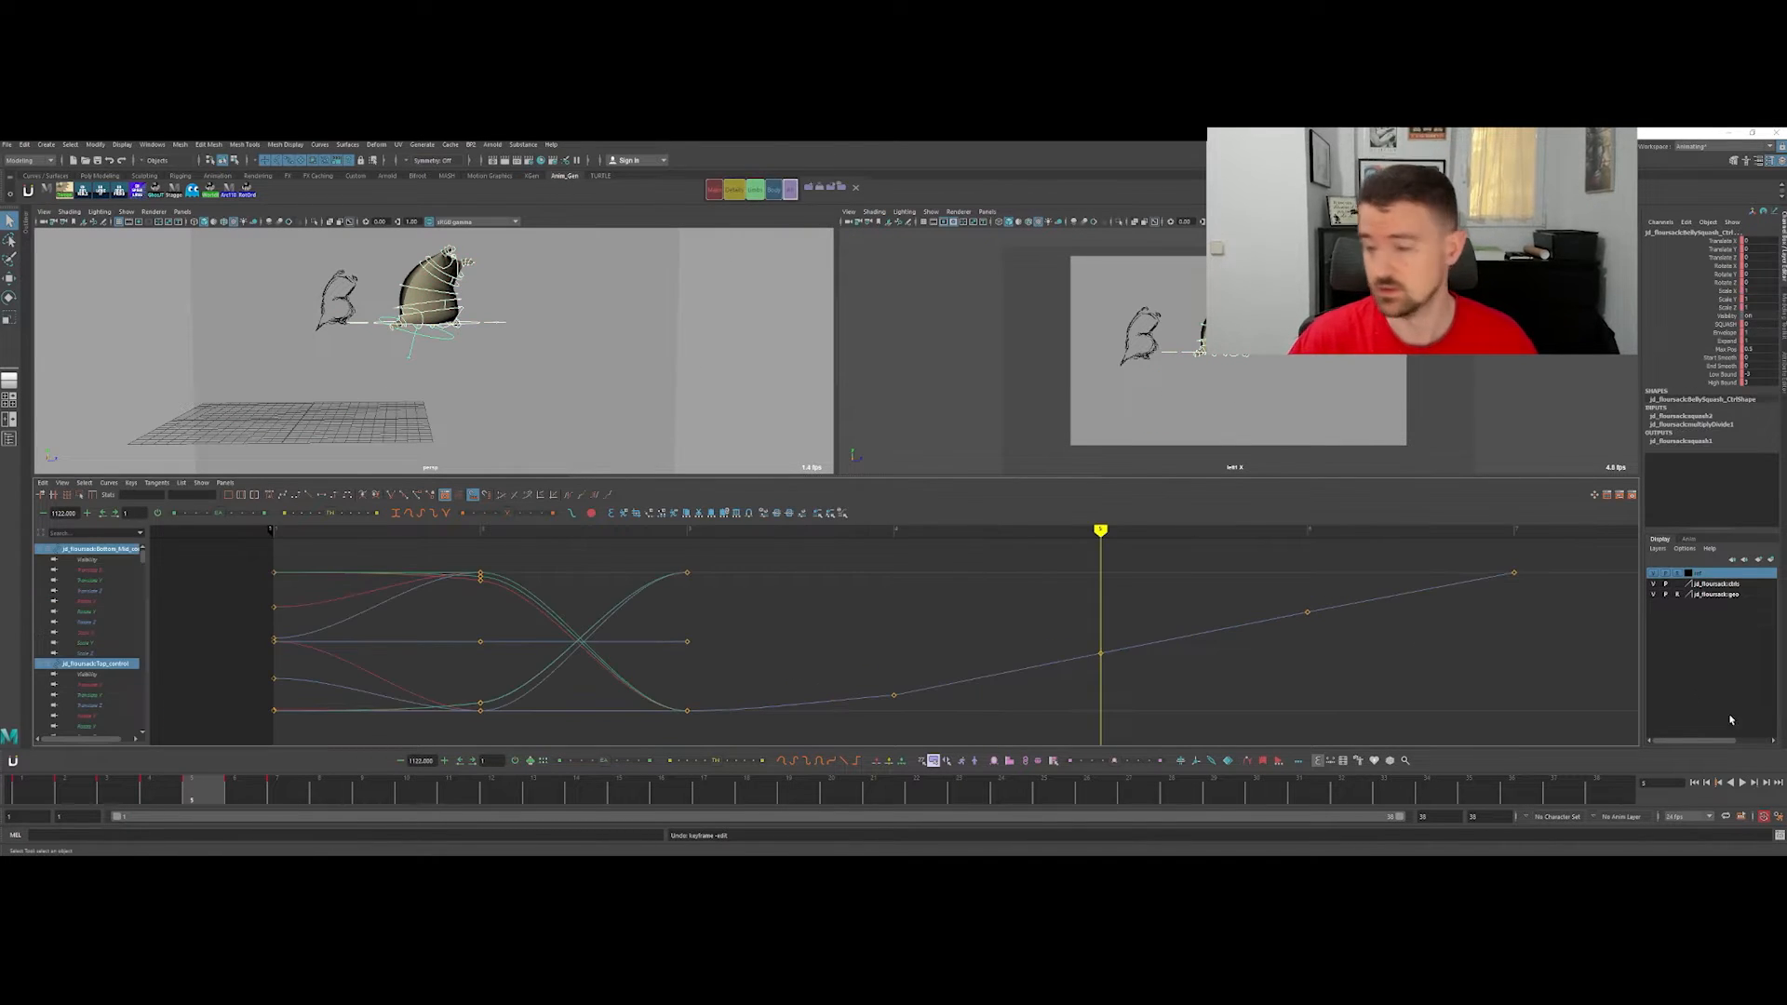
click(1780, 816)
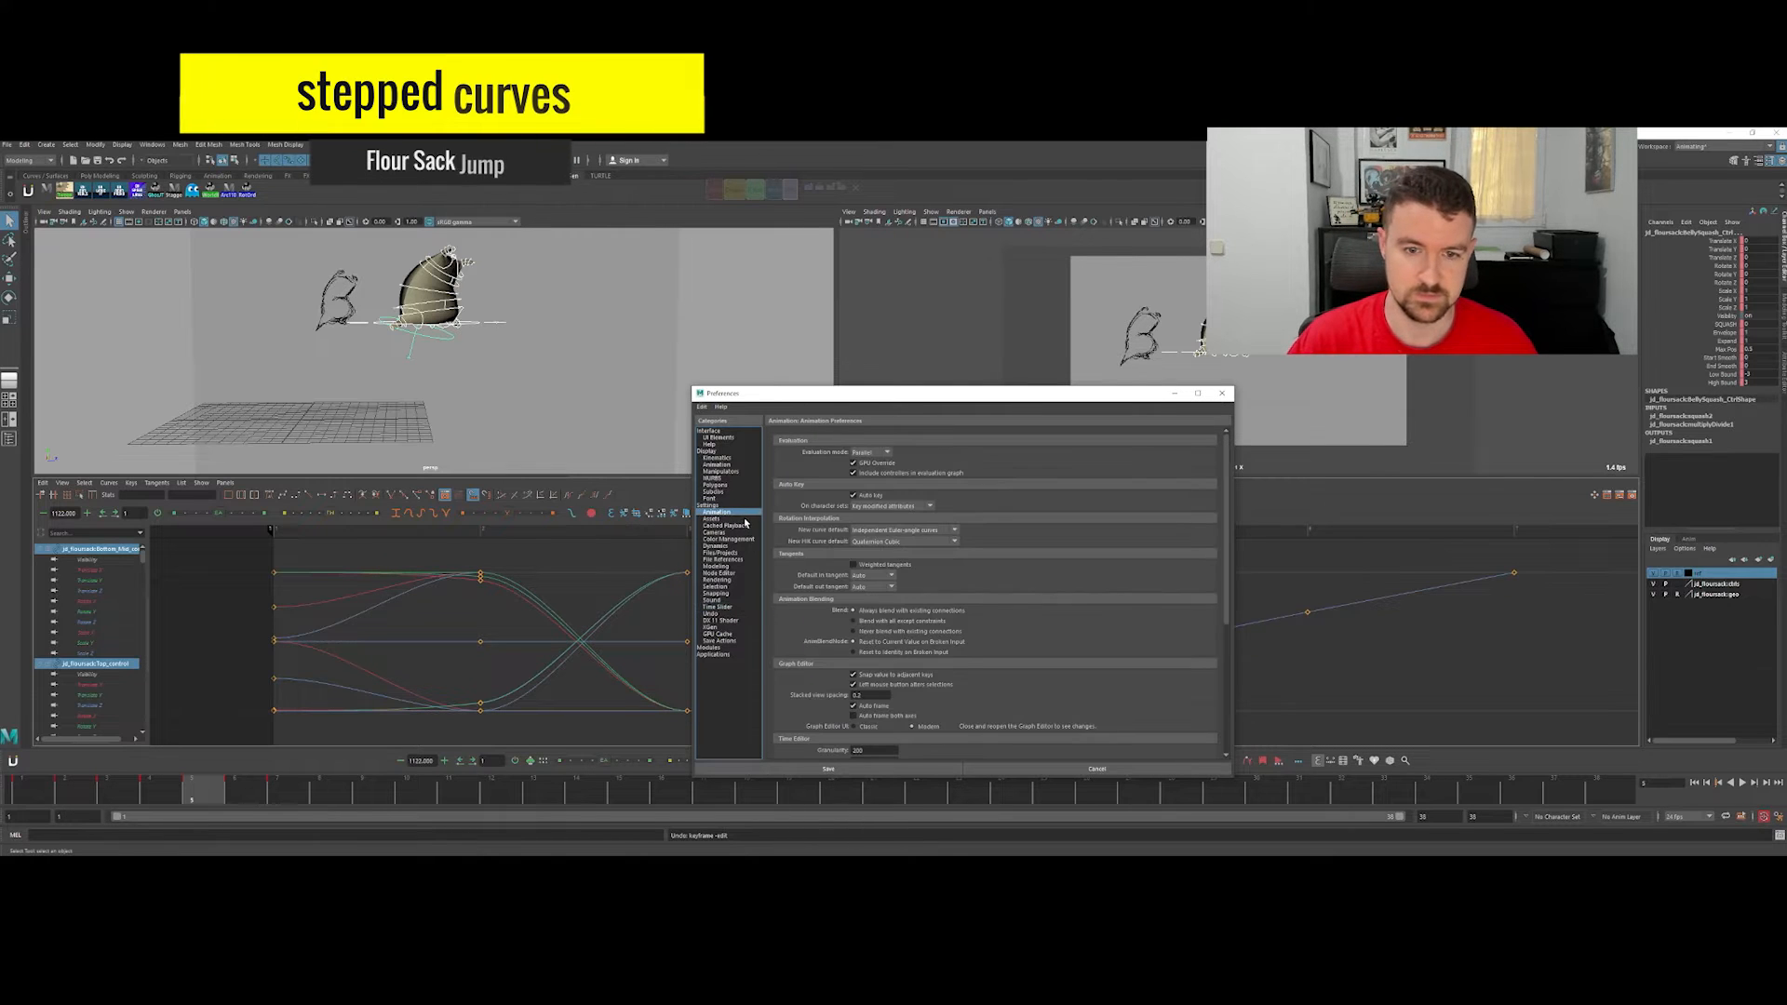
click(889, 585)
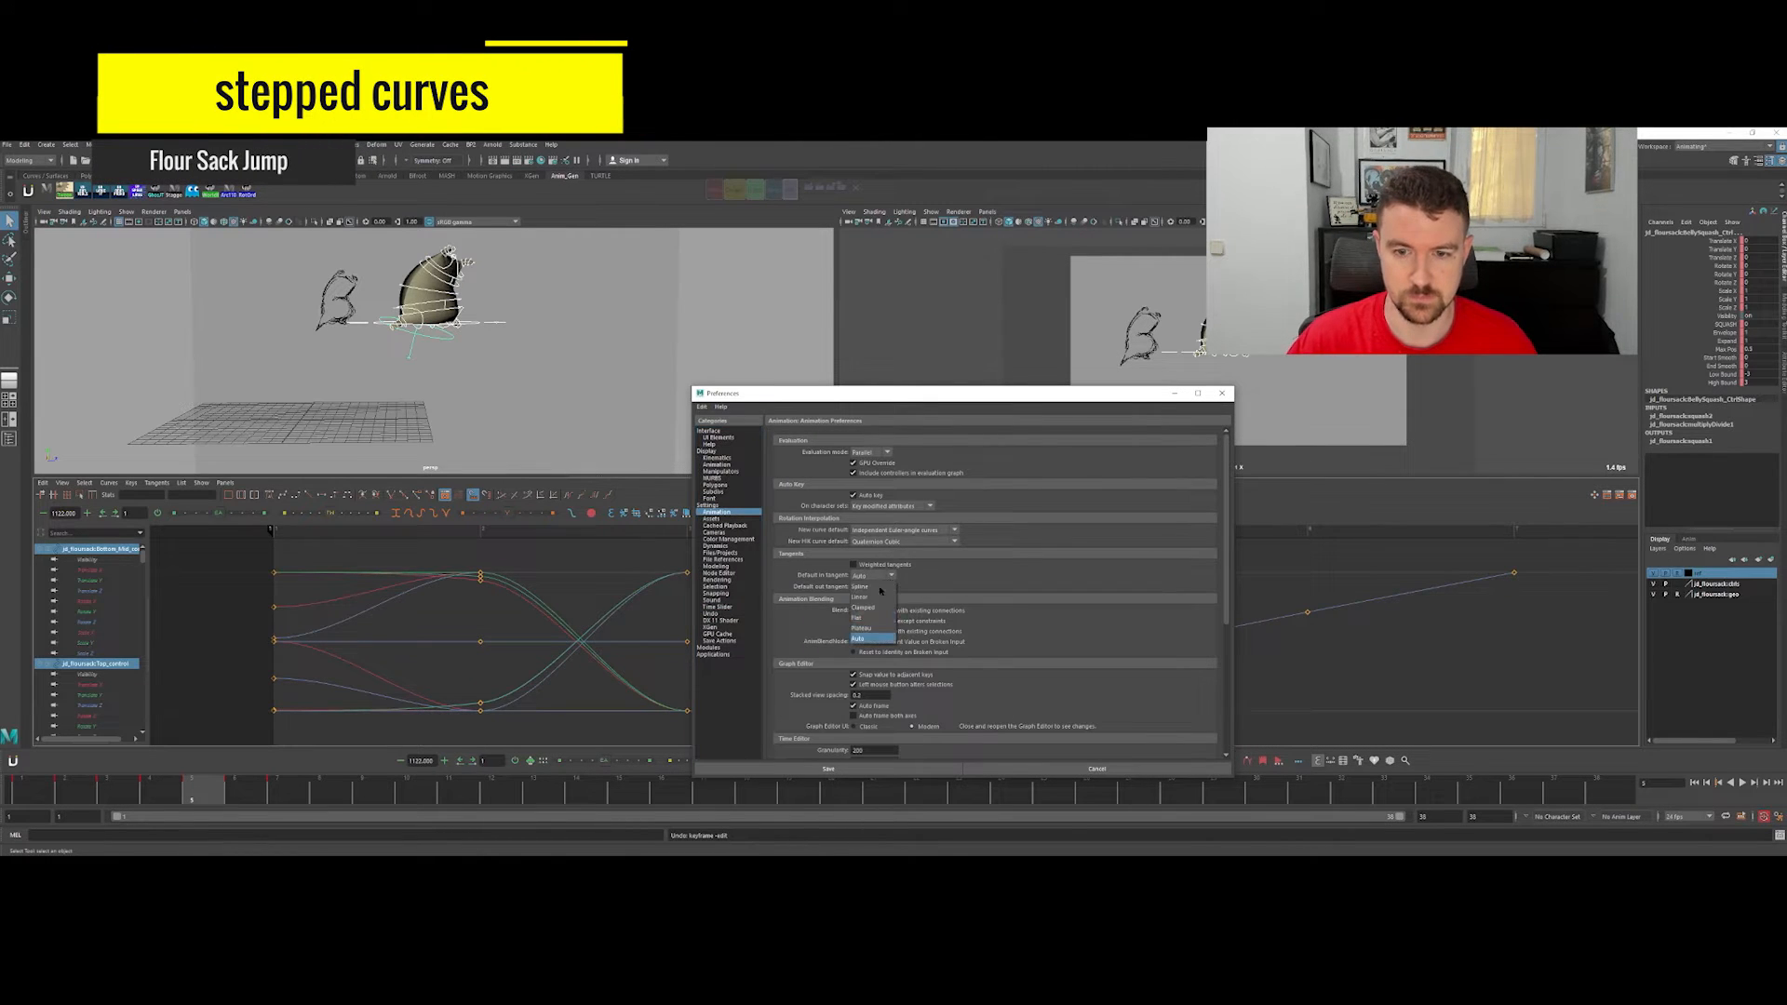
click(884, 621)
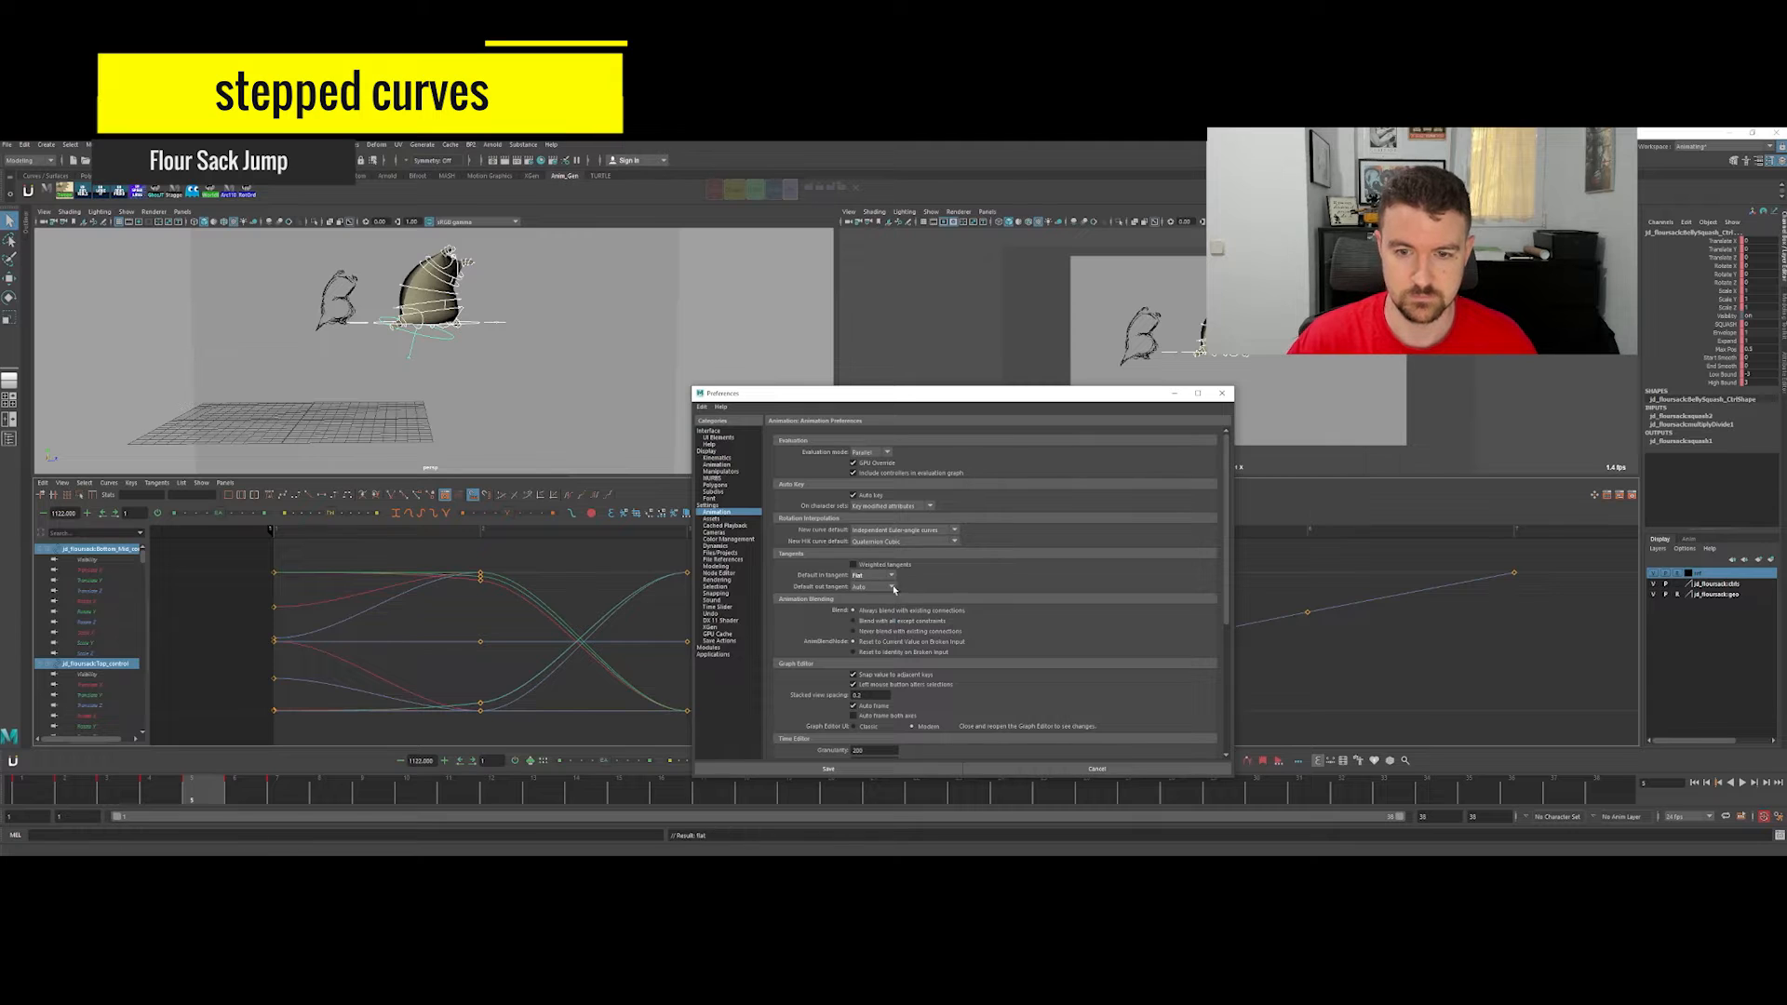
click(875, 640)
click(828, 769)
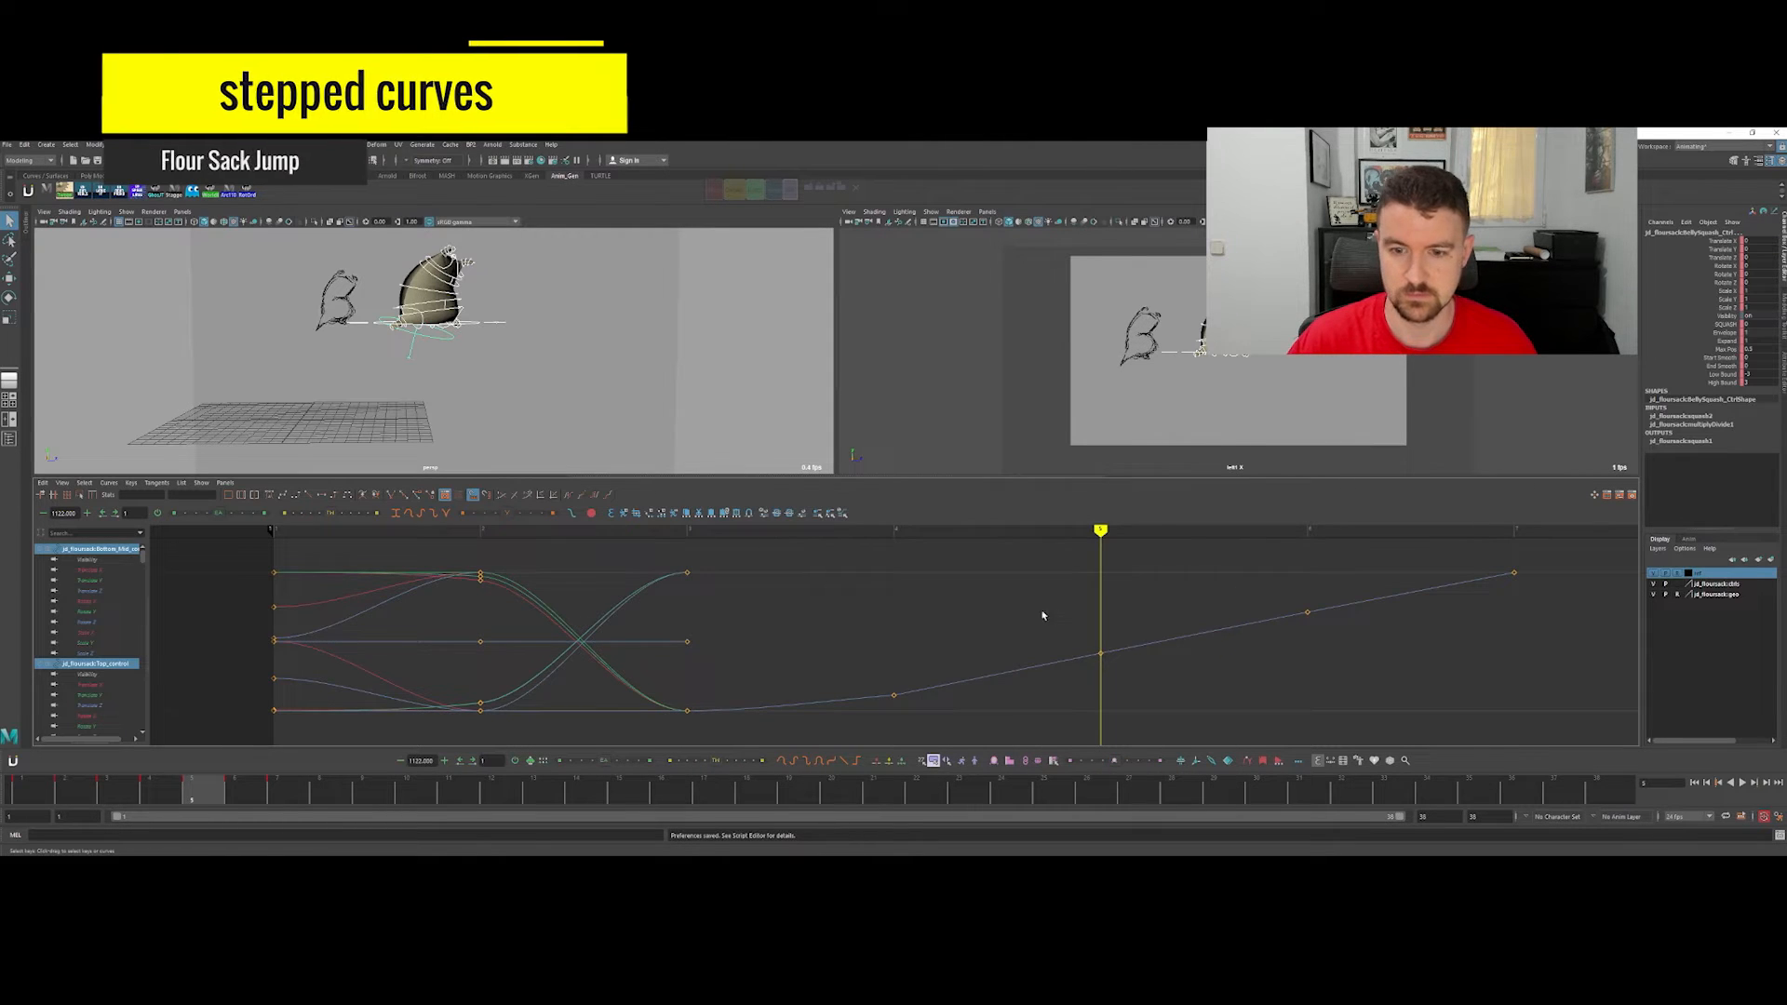
Step: Convert the existing keys of the selected sack controls to stepped tangents, and deselect the controls
scroll(909, 640, down, 3)
drag(710, 586, 978, 677)
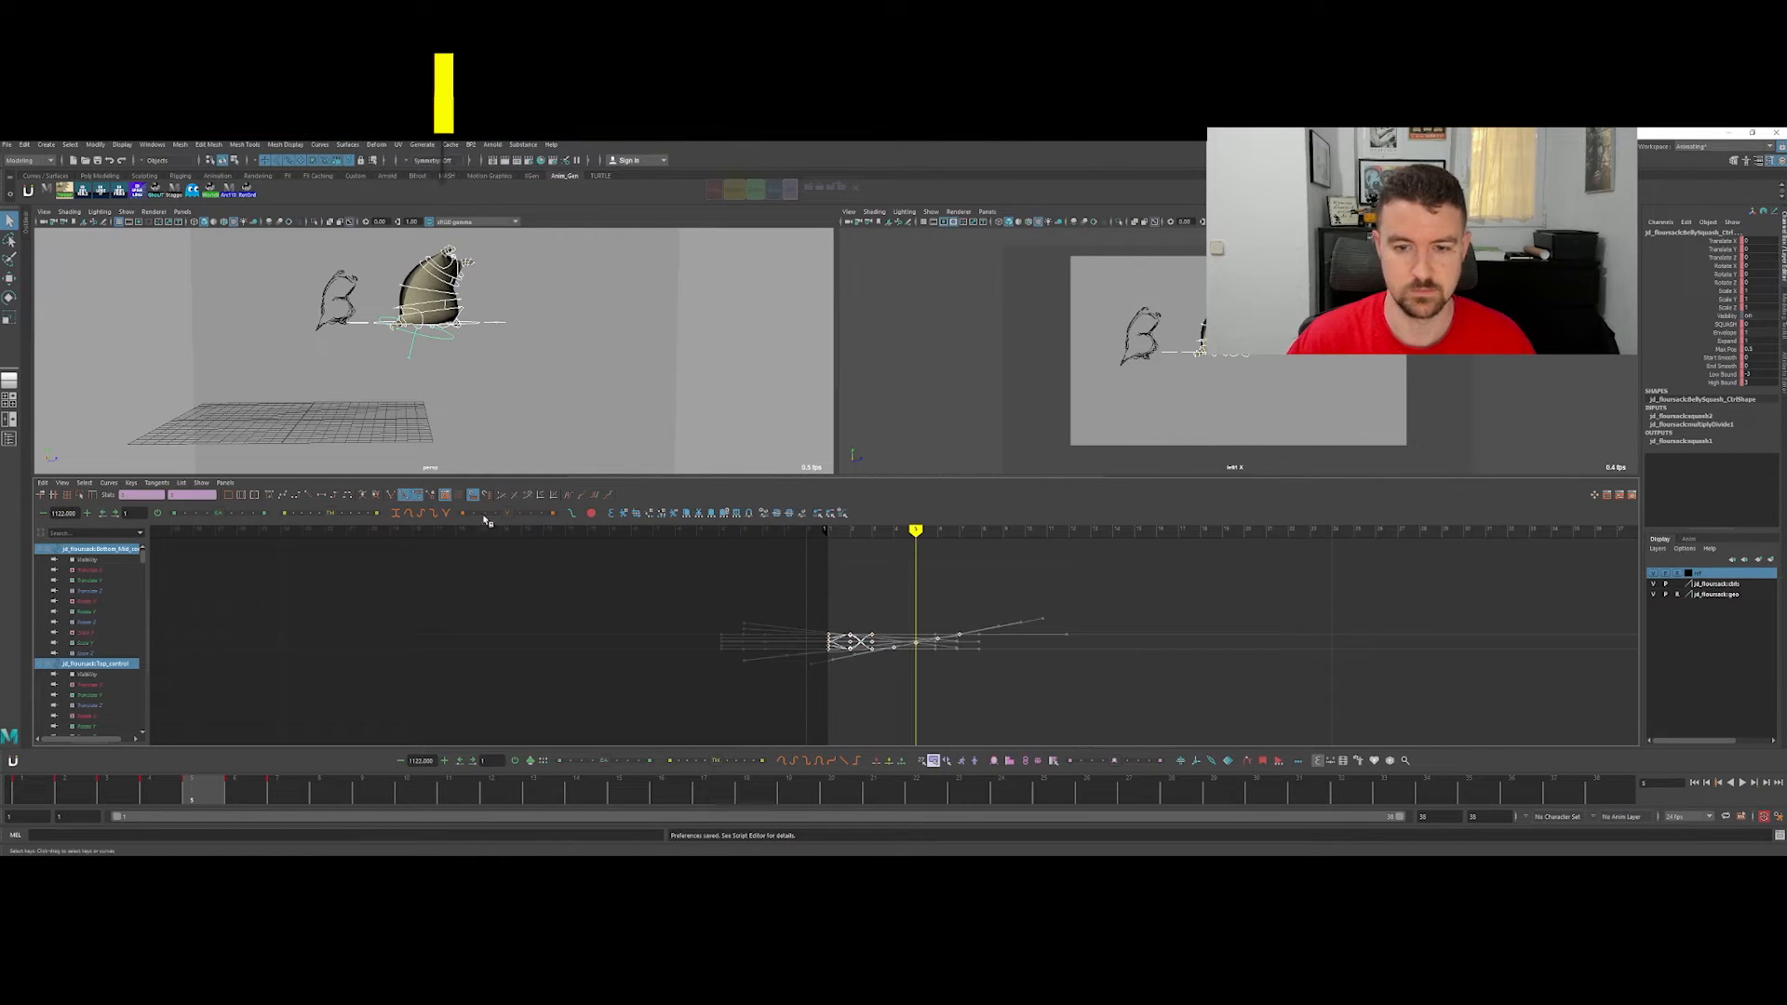
click(341, 500)
click(723, 422)
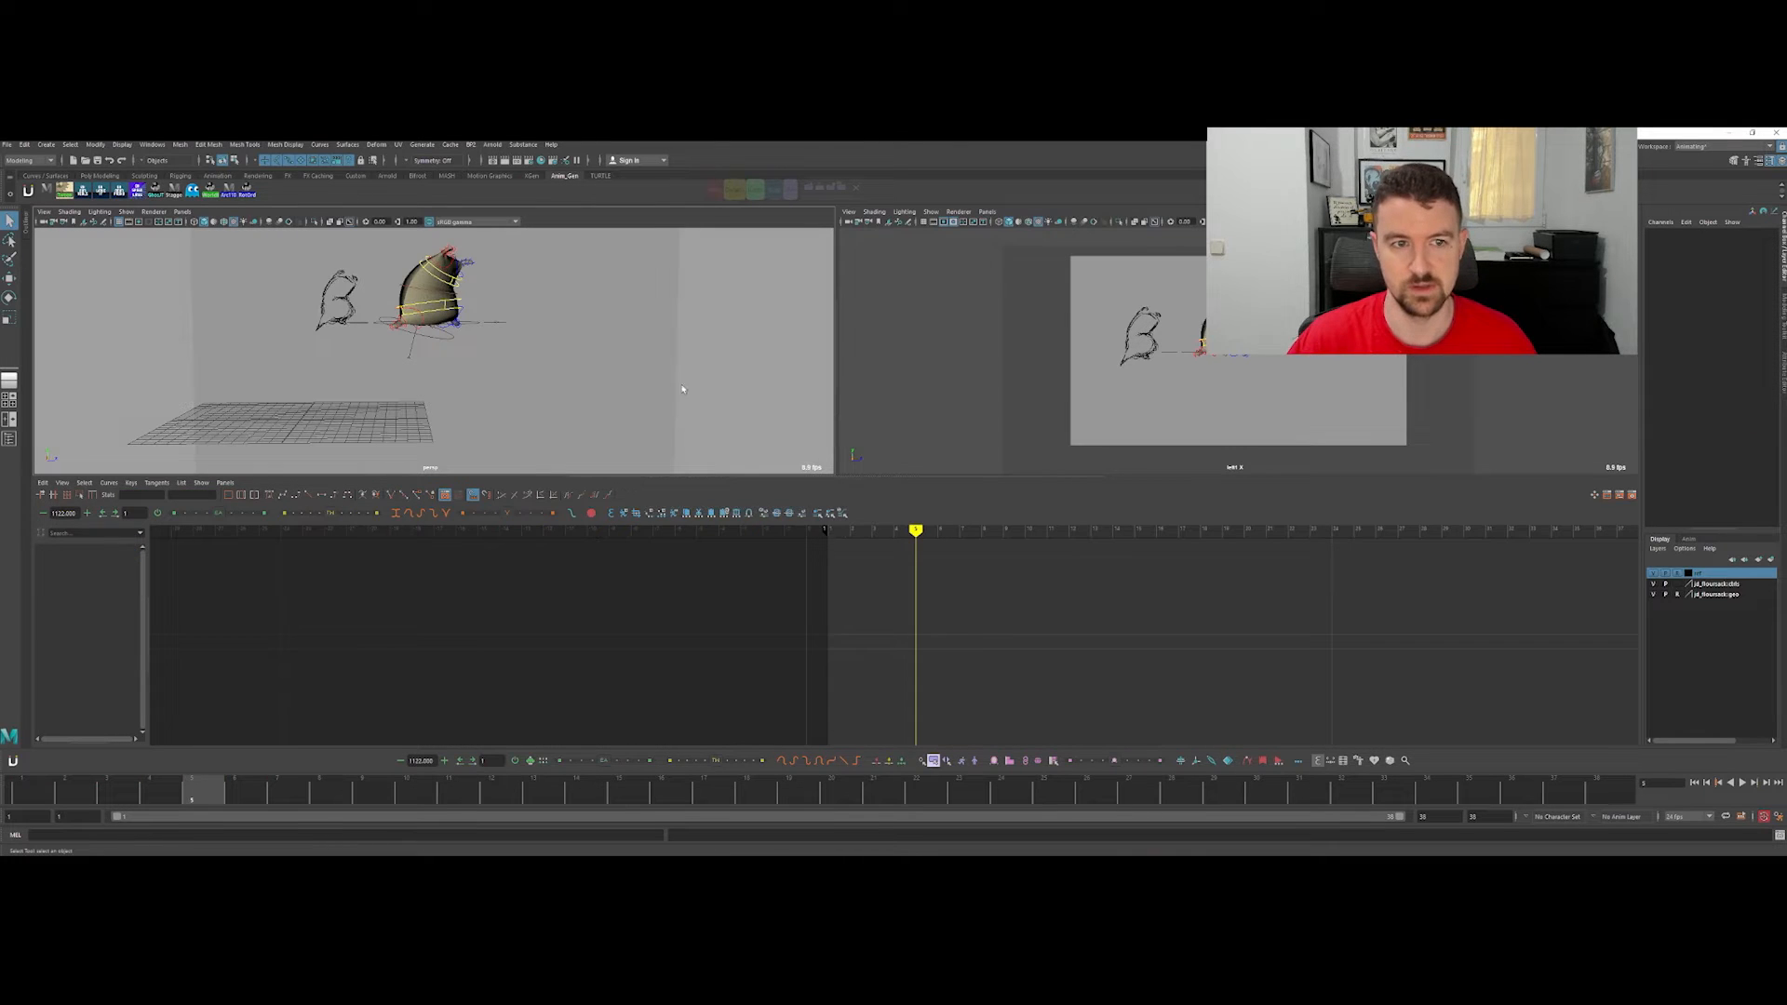
Step: Select the placement control and scrub through frames 1 to 7 in the enlarged view to examine the jump
key(space)
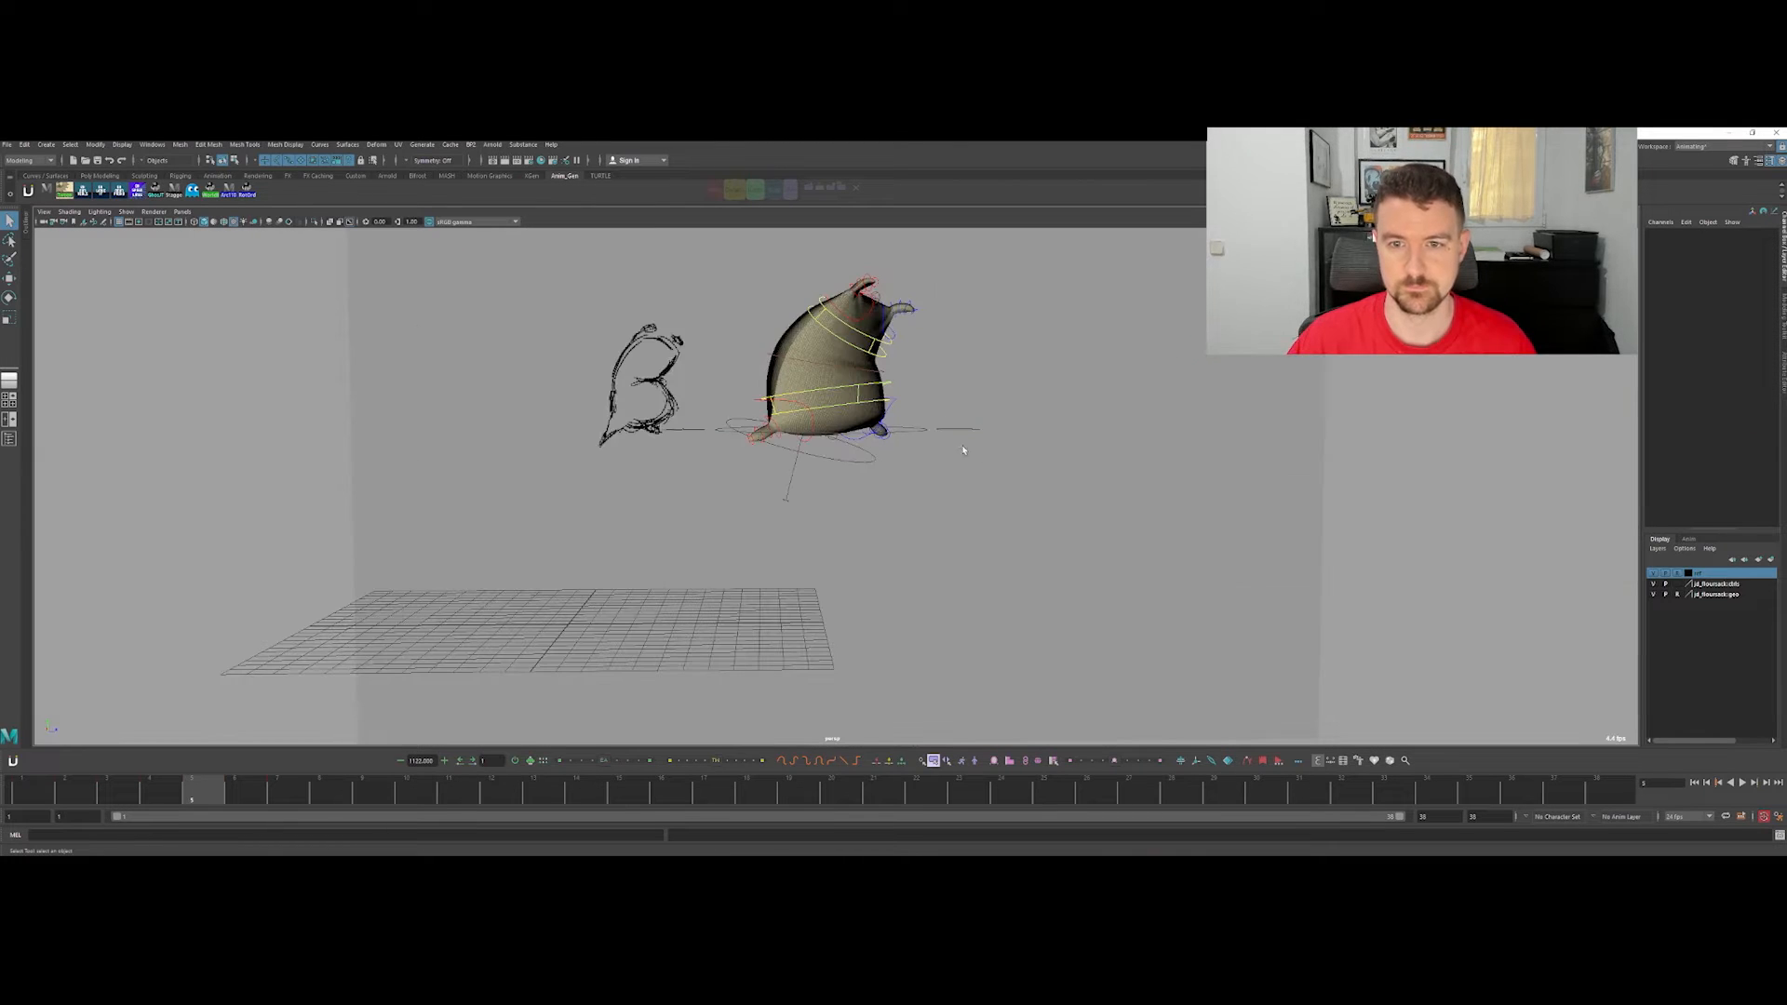
click(838, 436)
click(13, 782)
drag(10, 782, 299, 758)
key(space)
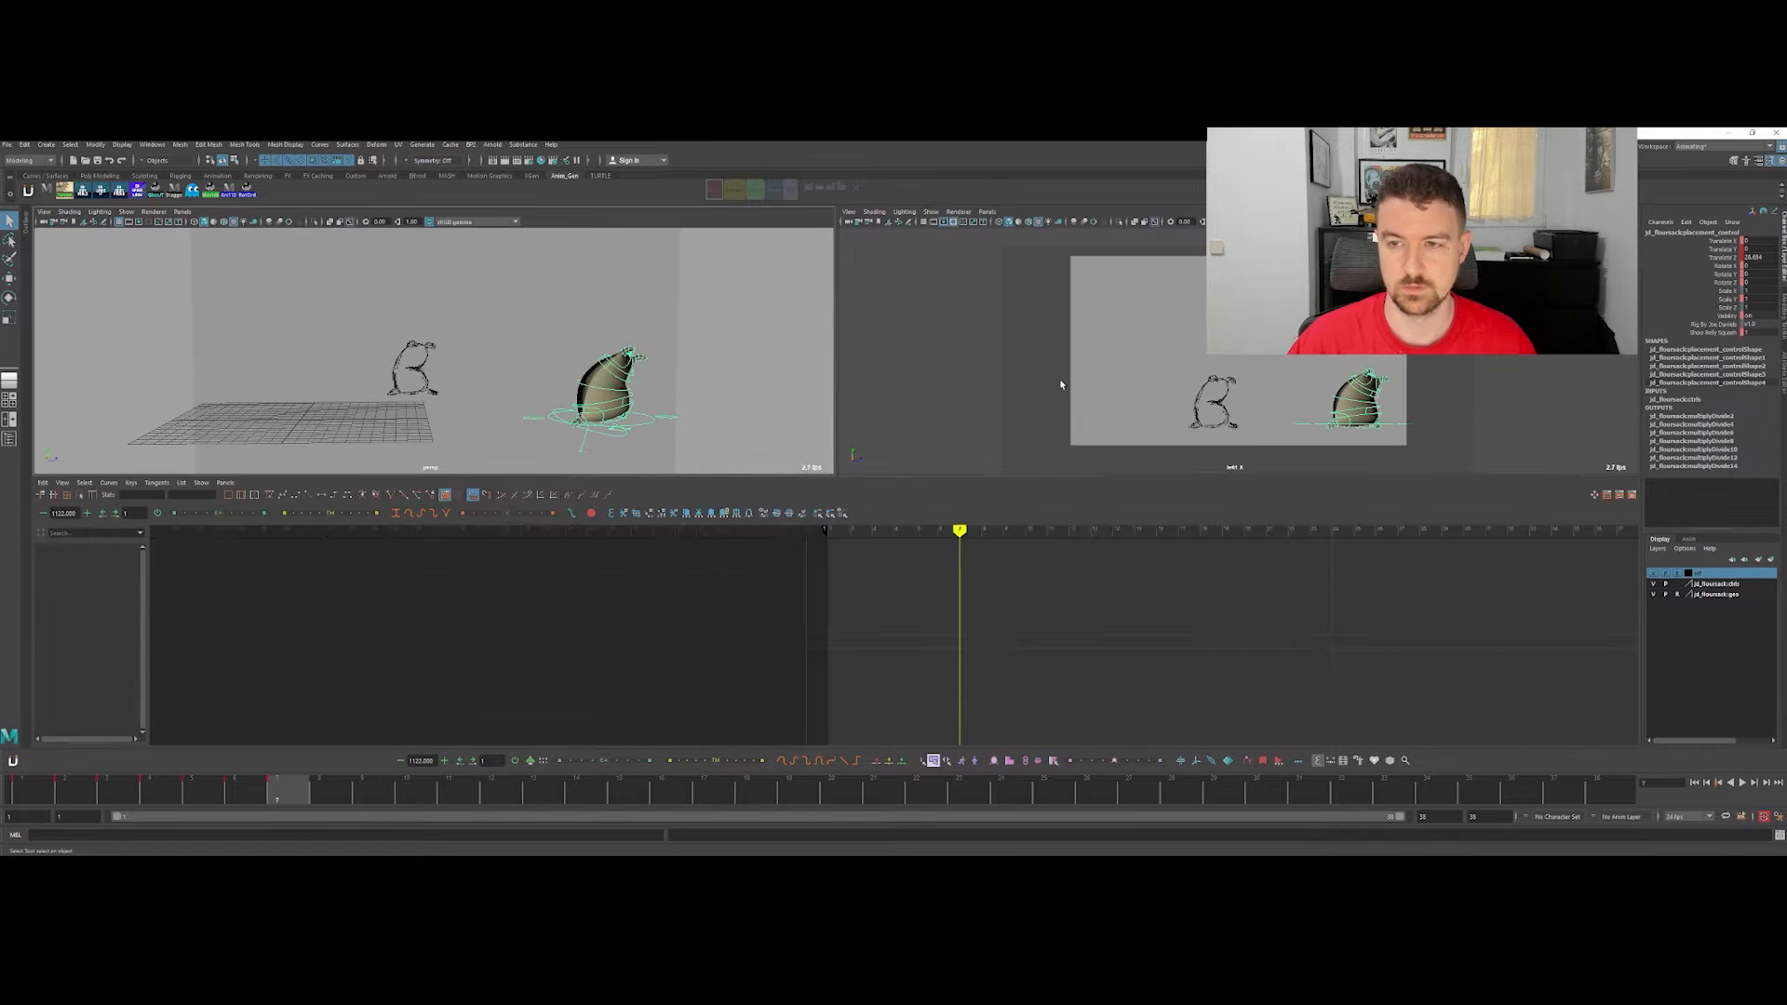
key(space)
click(448, 791)
mouse_move(358, 799)
mouse_down()
mouse_move(96, 794)
mouse_move(300, 788)
mouse_up()
key(space)
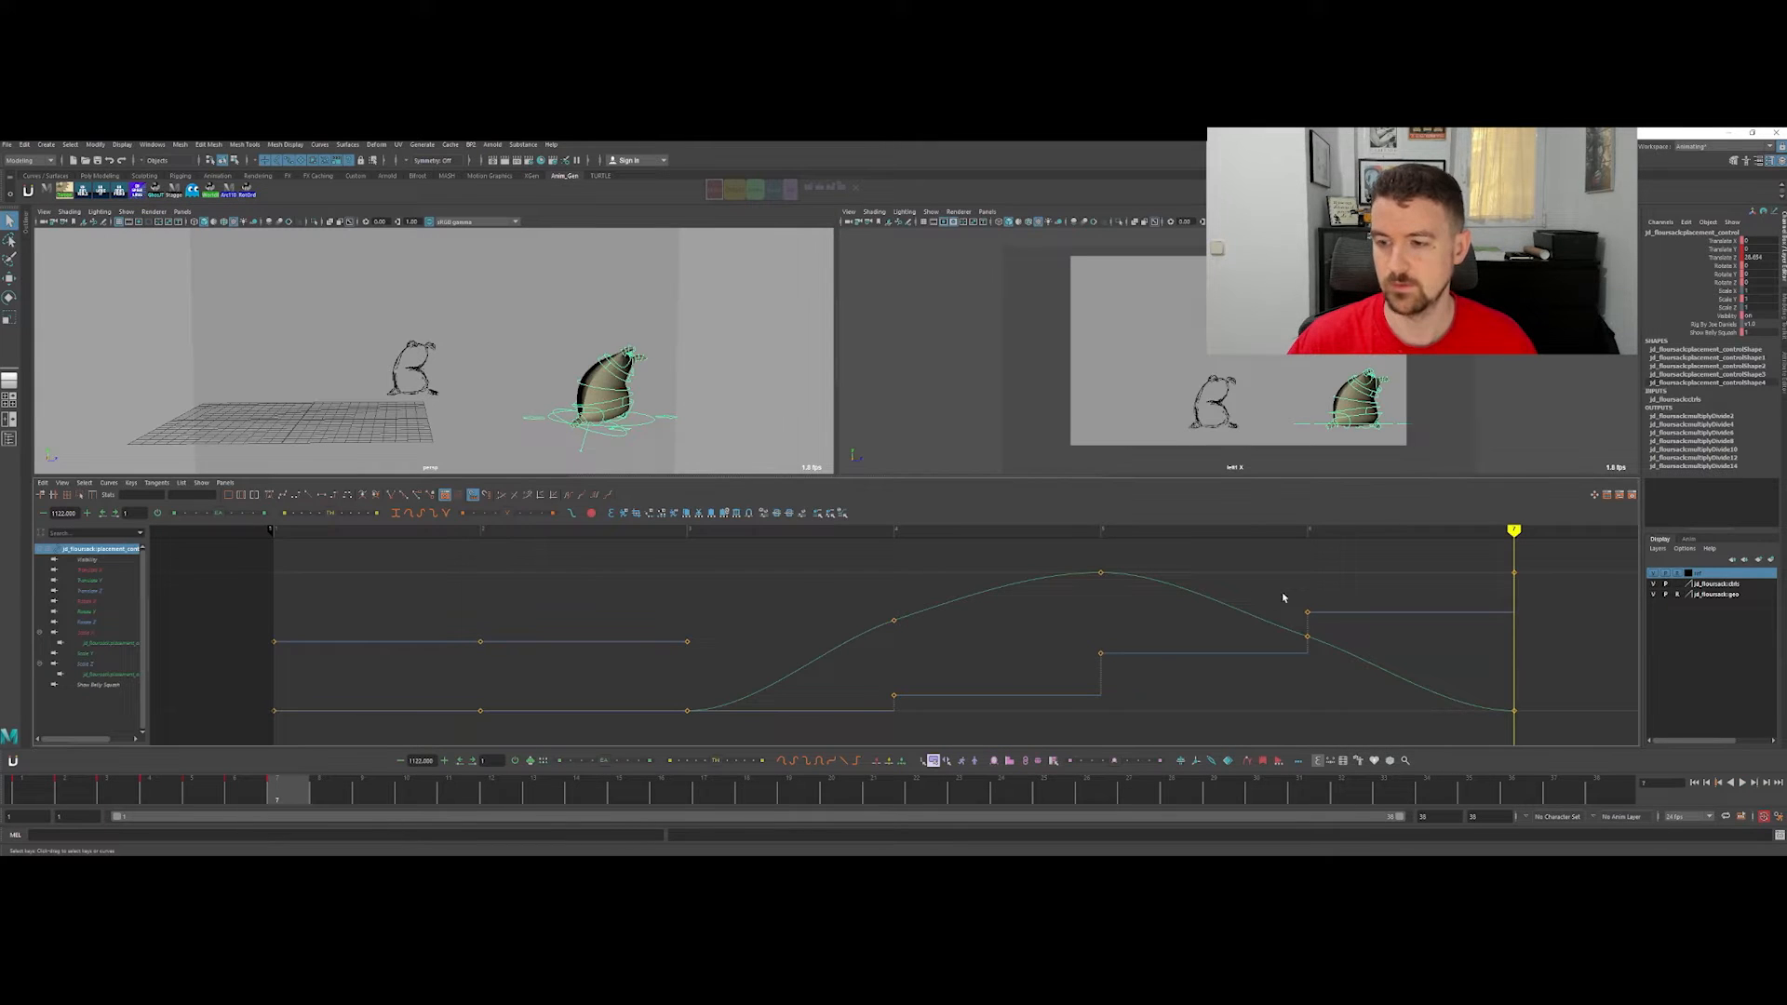
Step: Lower the placement control's Translate Z key on frame 7 to shorten the landing distance, checking it against the earlier frames
middle_drag(1539, 573, 1537, 594)
key(comma)
key(period)
key(comma)
key(period)
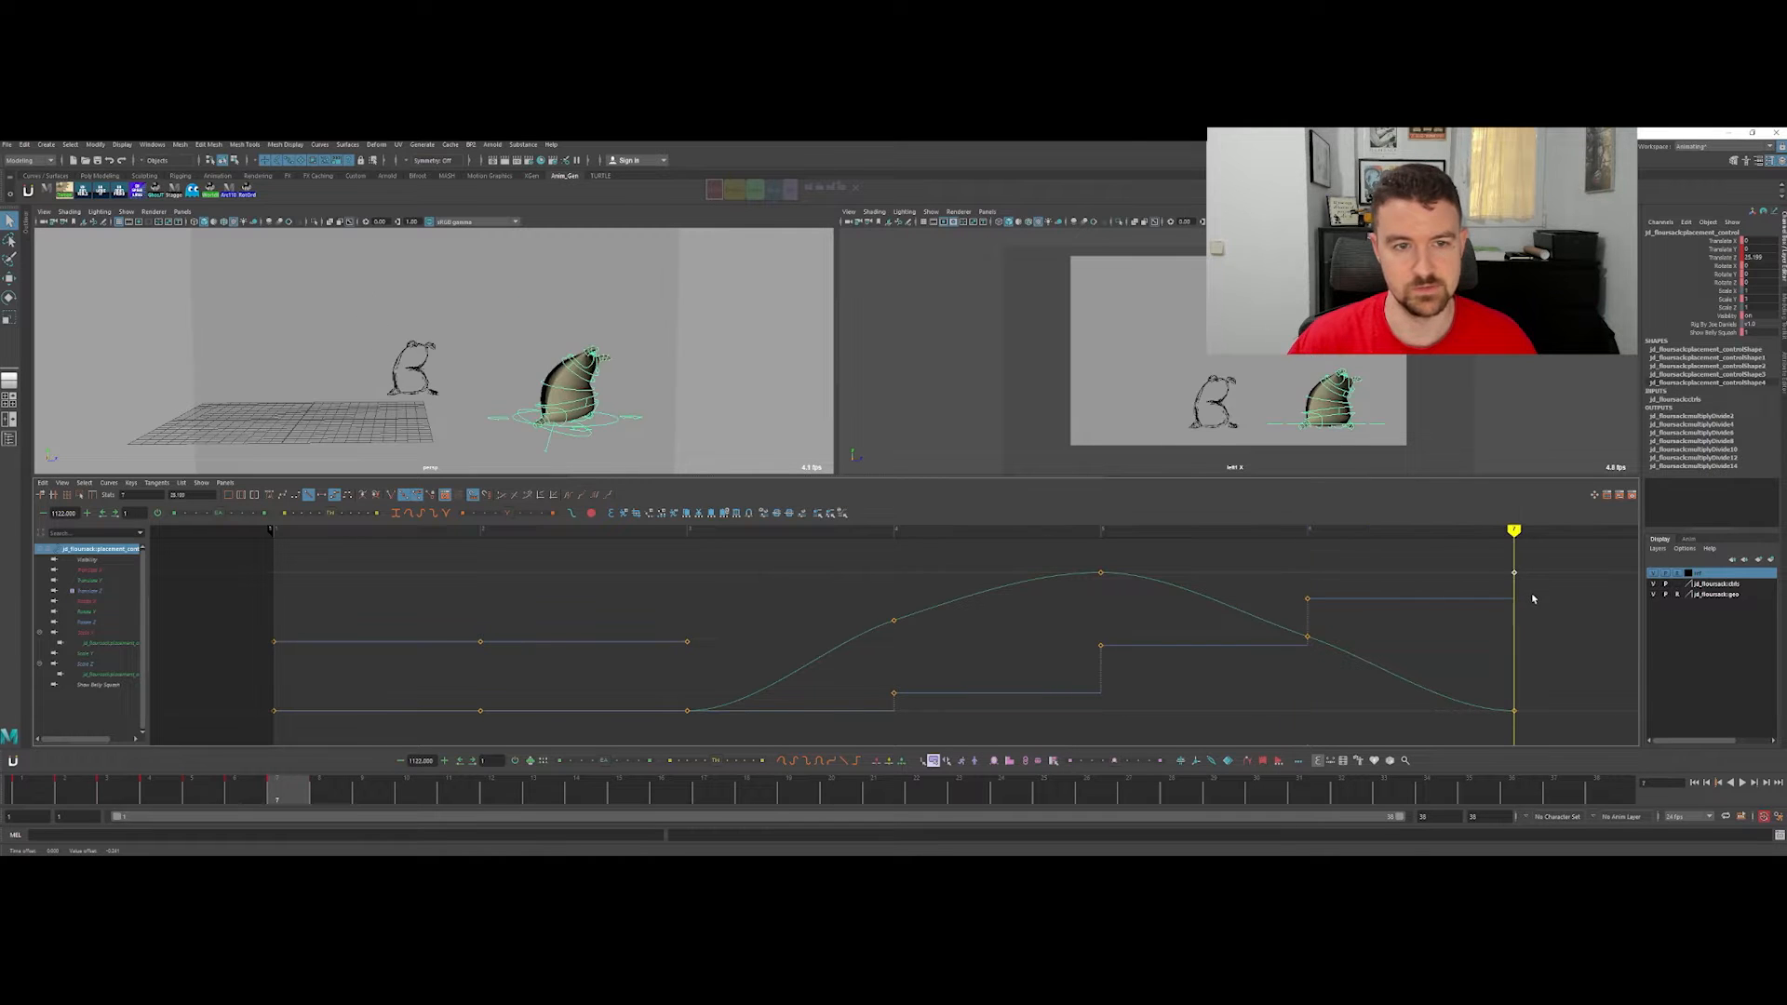
key(comma)
key(comma)
key(comma)
key(comma)
key(comma)
key(period)
key(period)
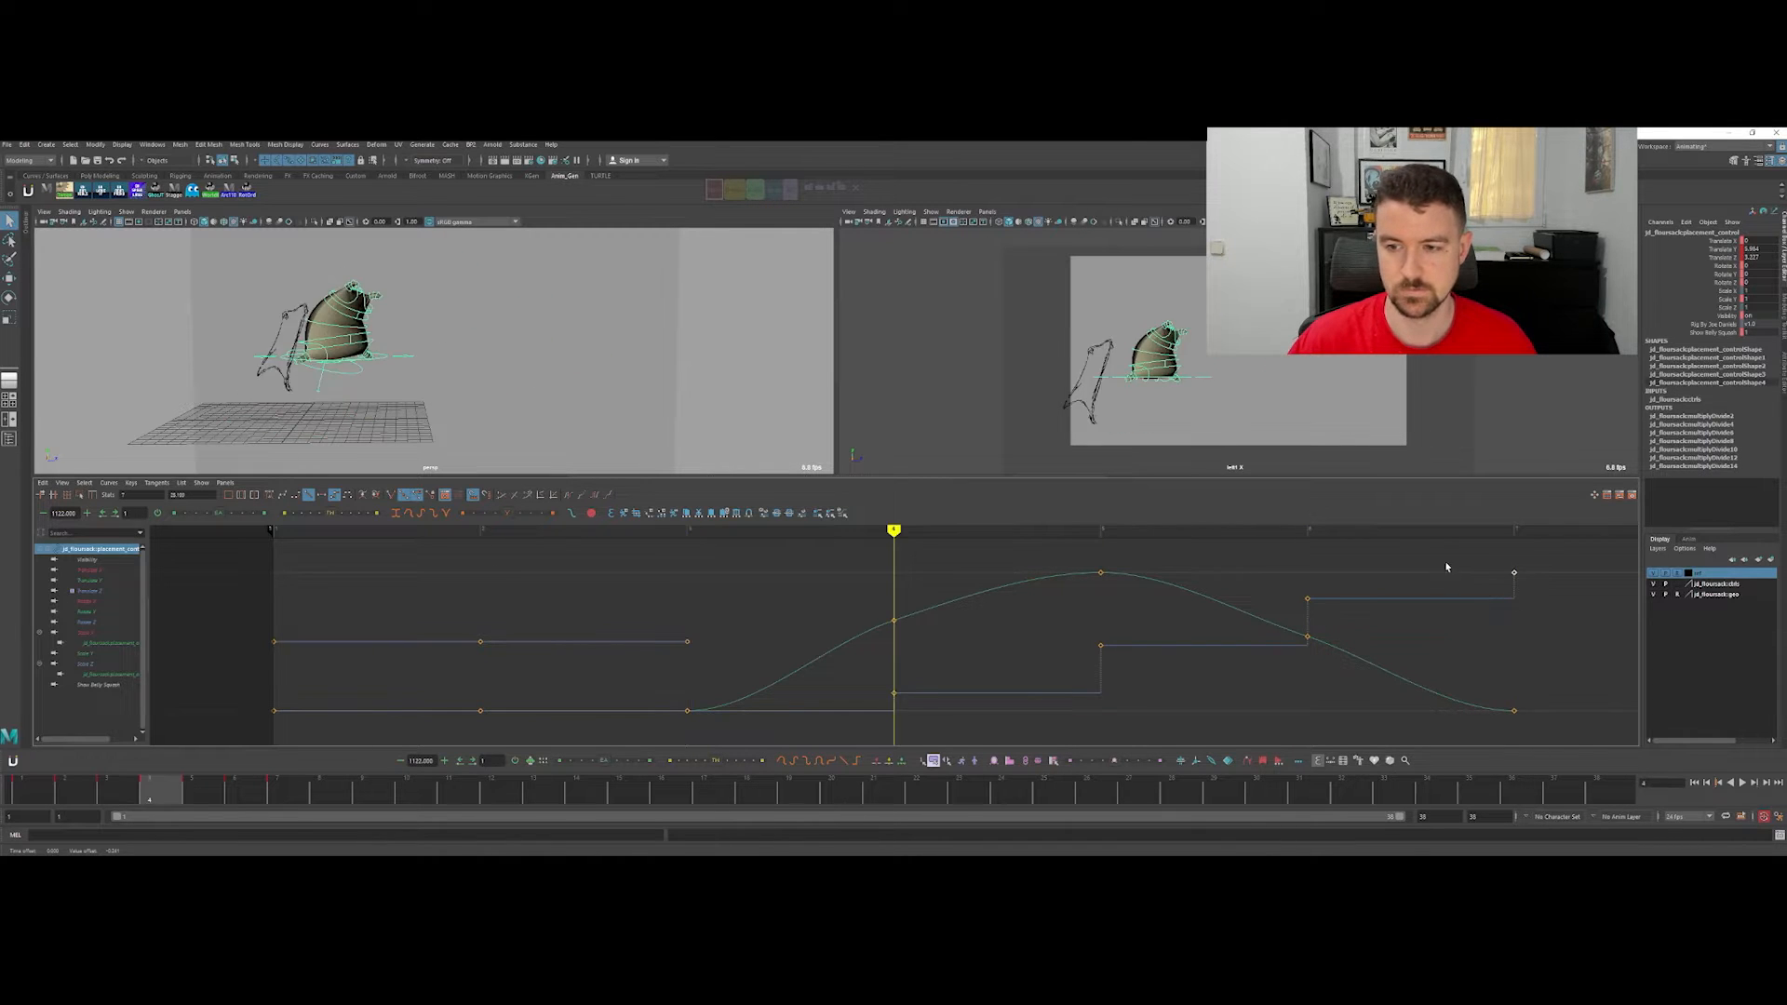
Step: Raise the placement control's Translate Y key on frame 6 slightly, comparing the sack's height with frames 4 and 5
key(period)
key(period)
click(127, 583)
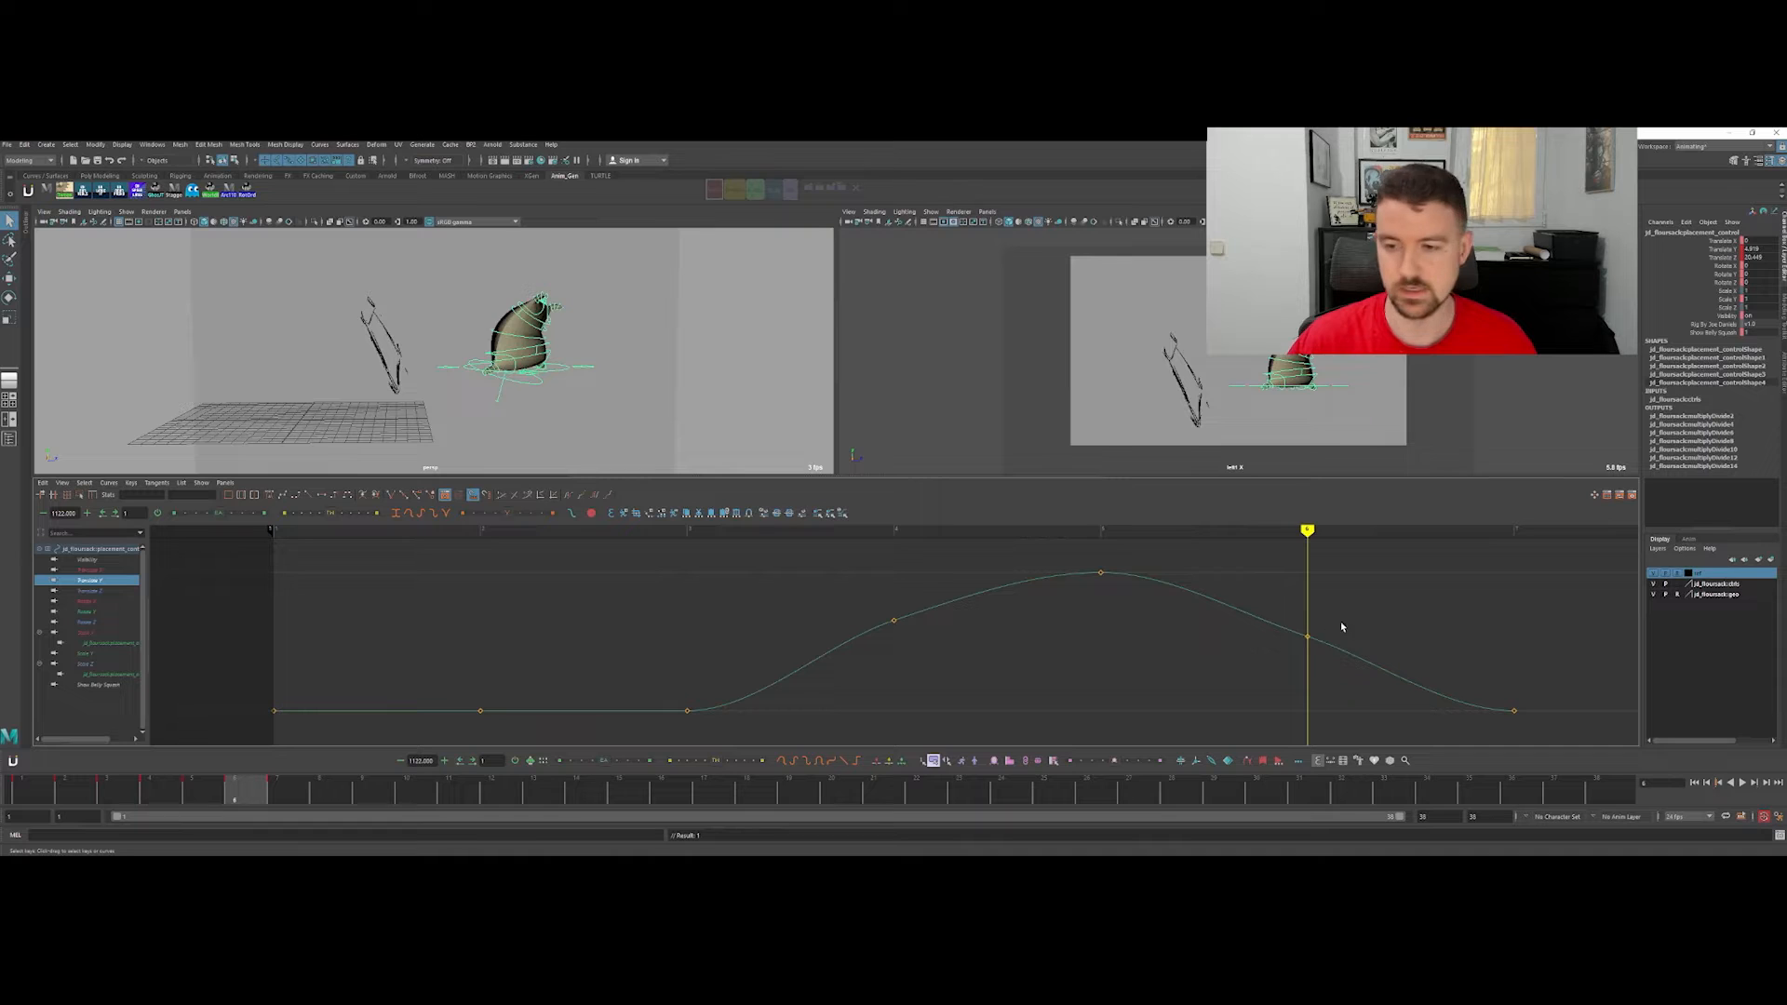
middle_drag(1281, 658, 1285, 641)
drag(1332, 666, 1337, 668)
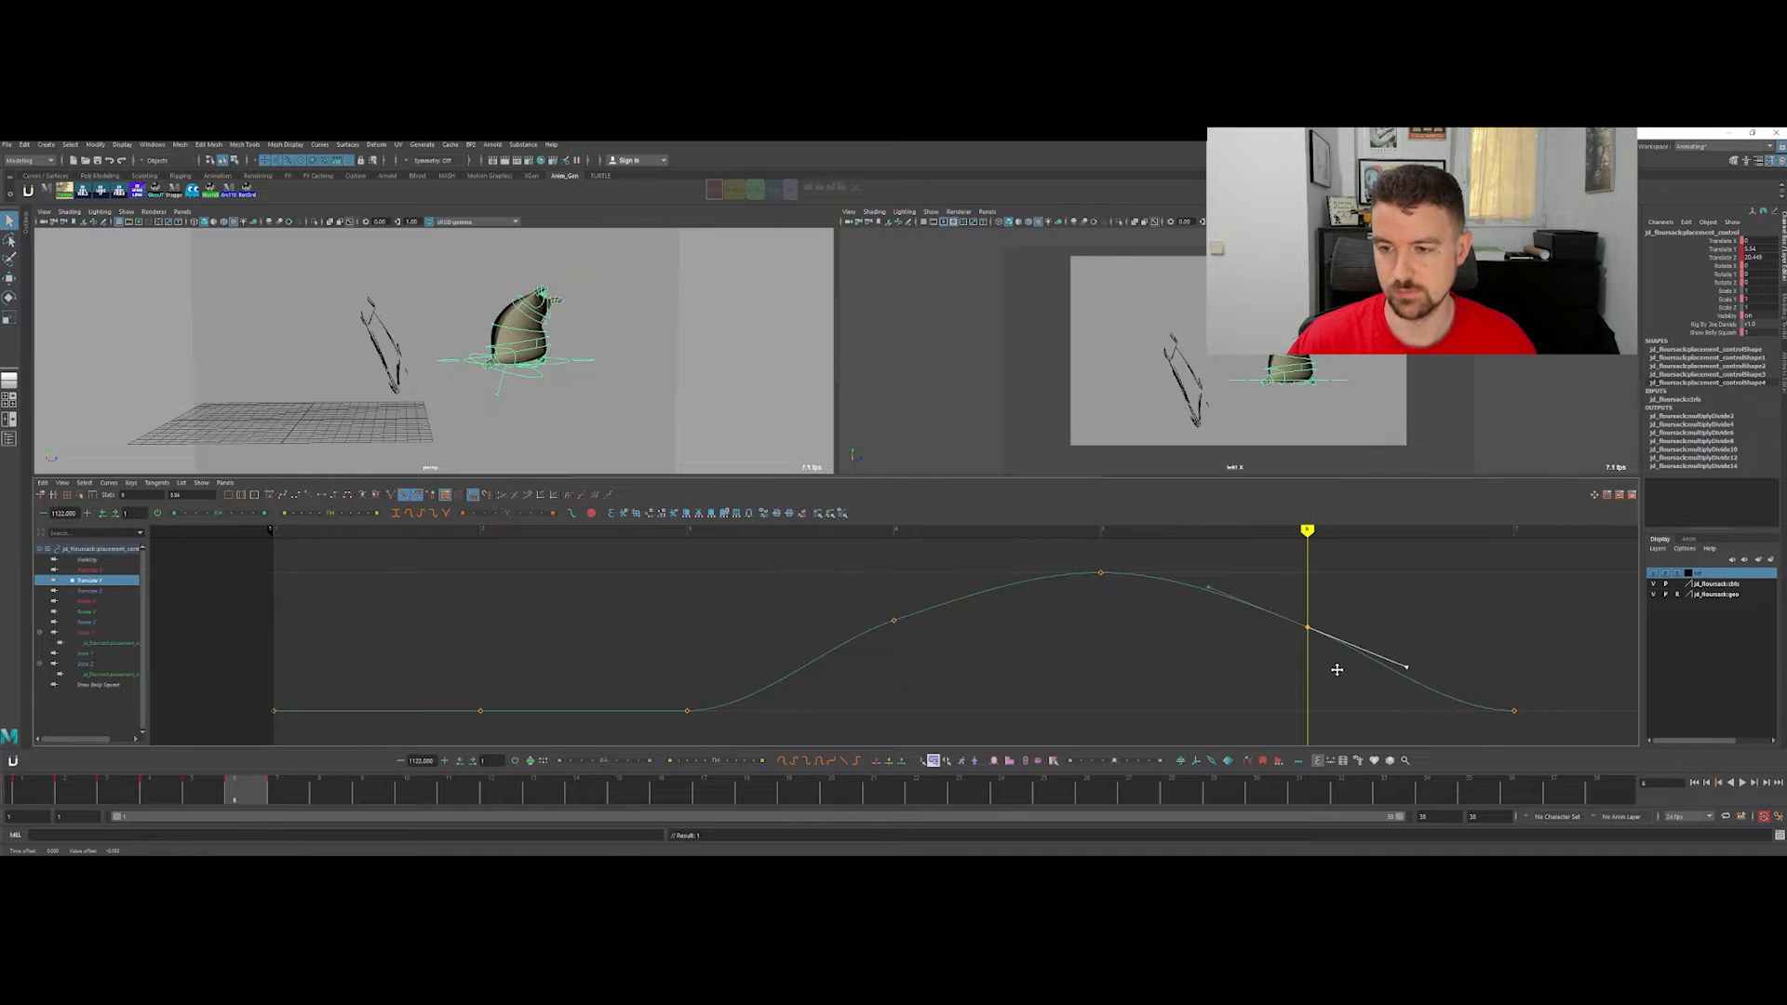
key(comma)
key(comma)
key(period)
key(period)
key(comma)
key(comma)
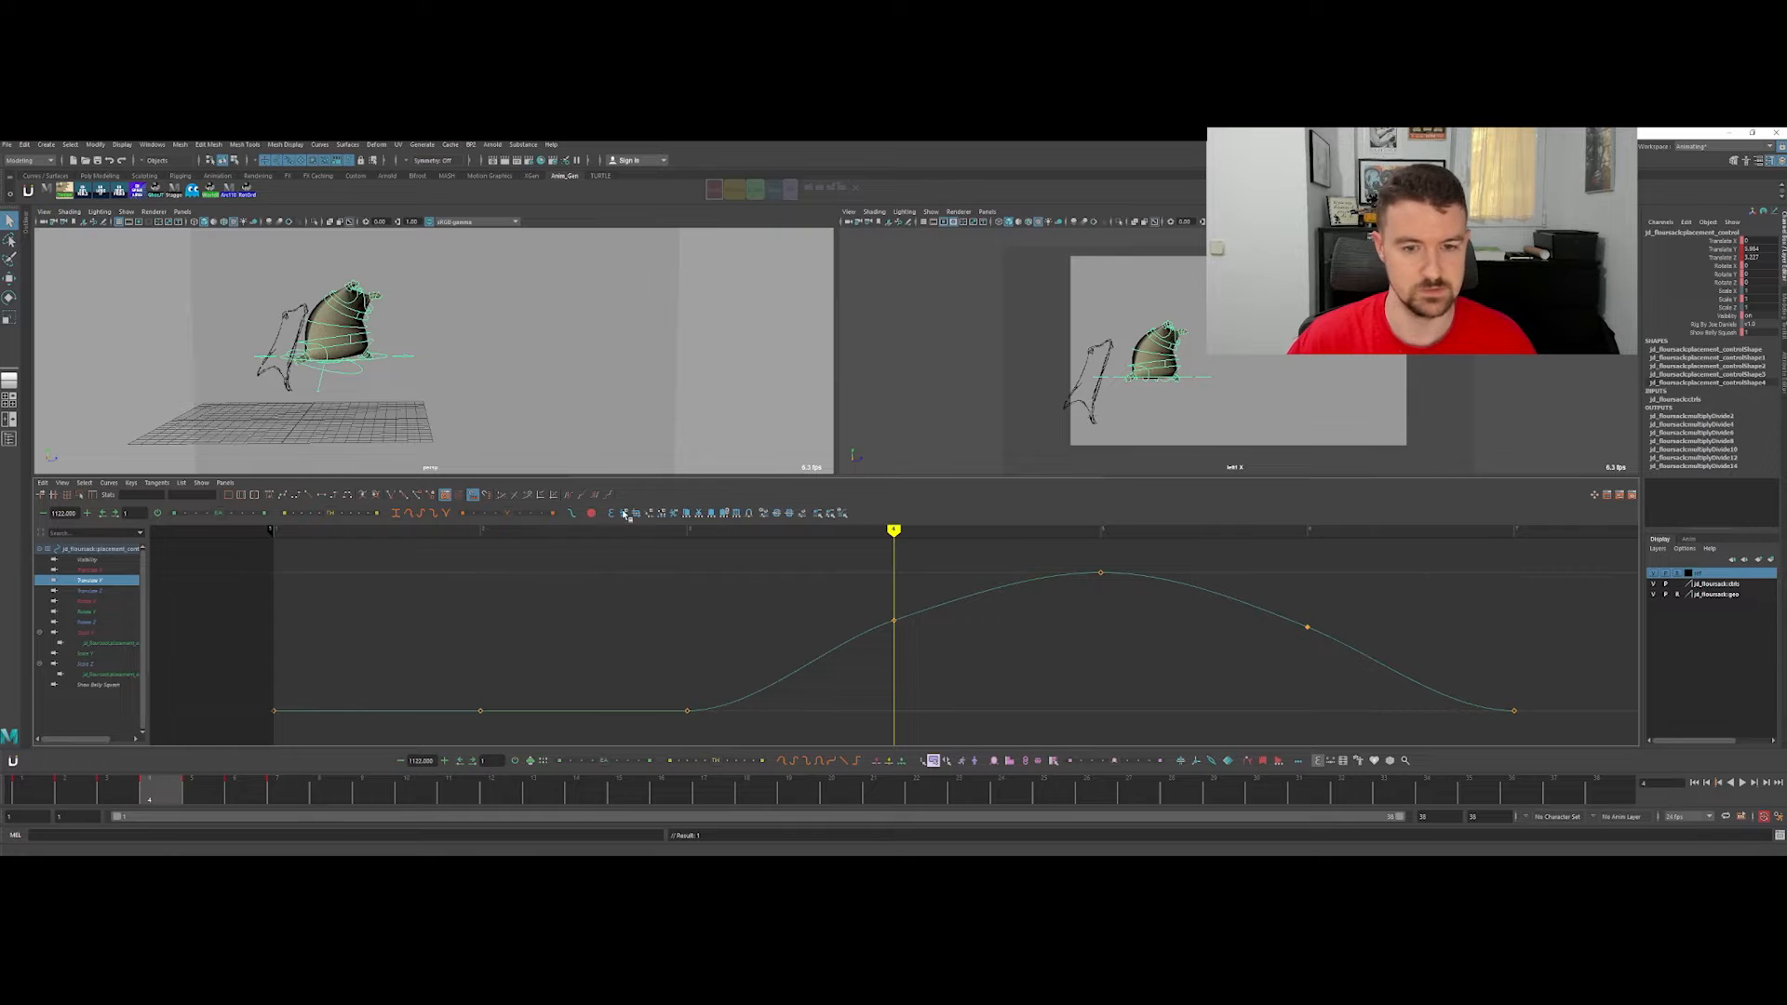
Step: Select all sack controls again and make the still-curved keys, including the placement control's Translate Y, stepped
click(789, 190)
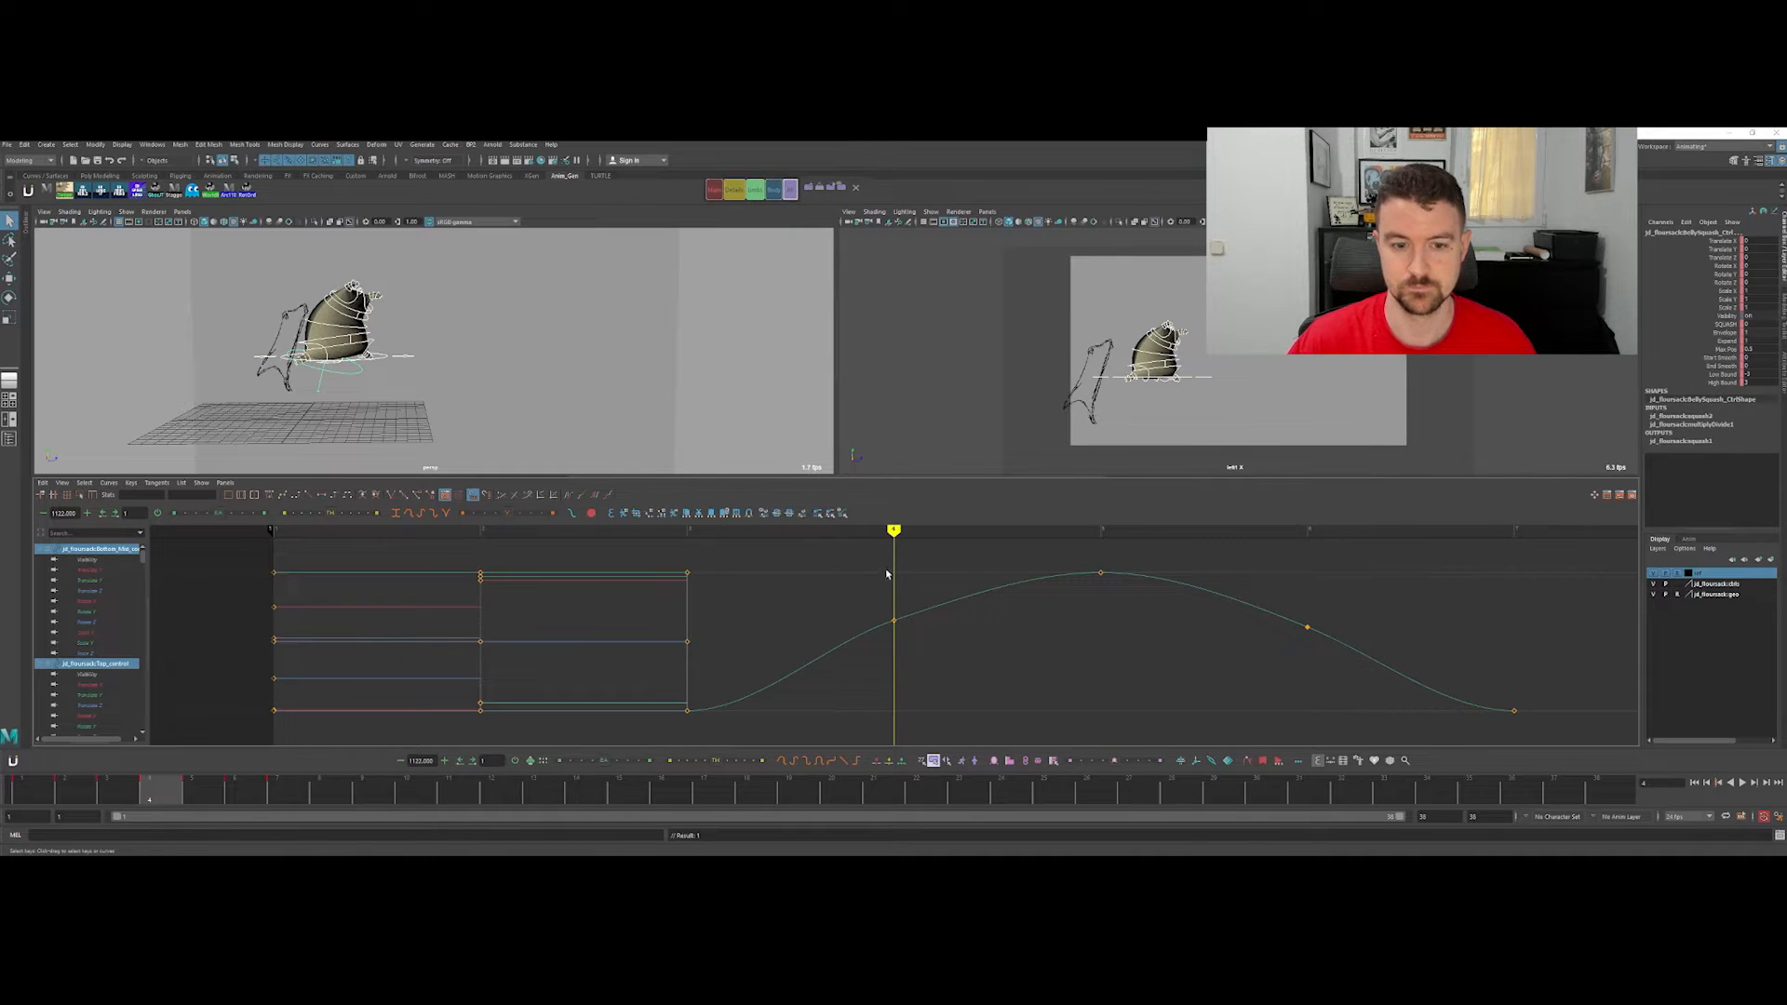
key(f)
drag(586, 565, 1261, 740)
click(336, 496)
click(927, 626)
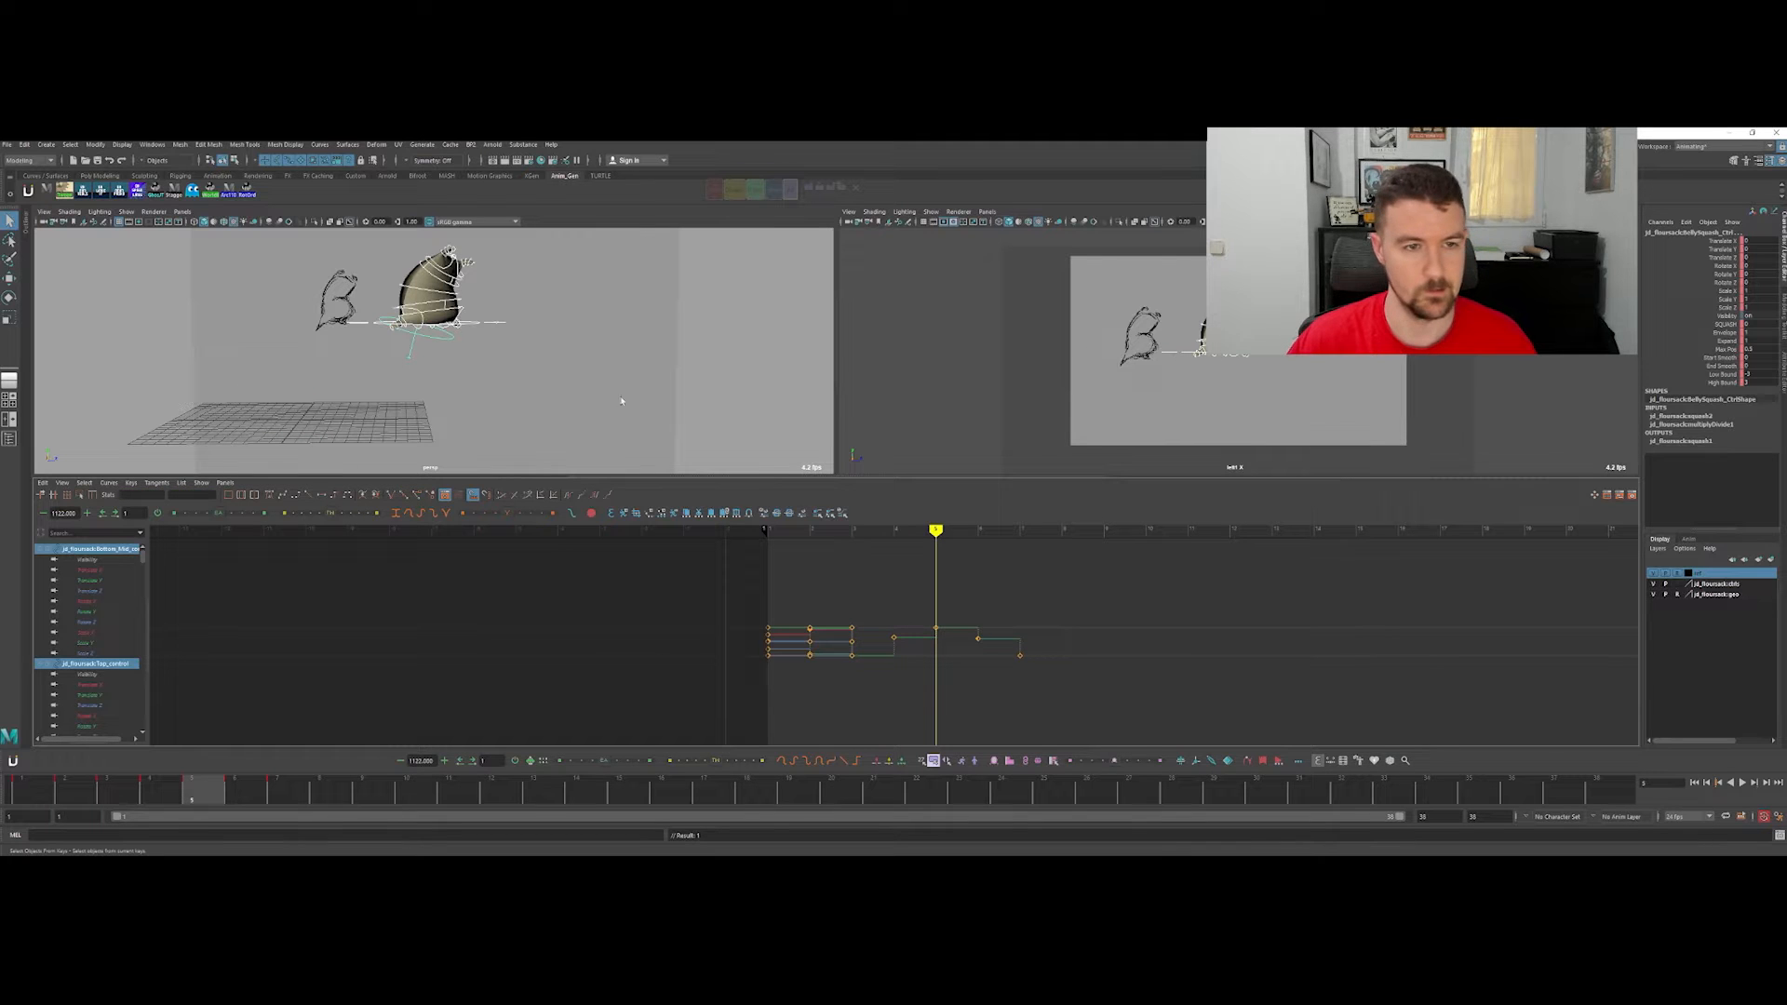
Step: Enlarge the camera view with the rig controls hidden and key all sack controls on frame 7
key(space)
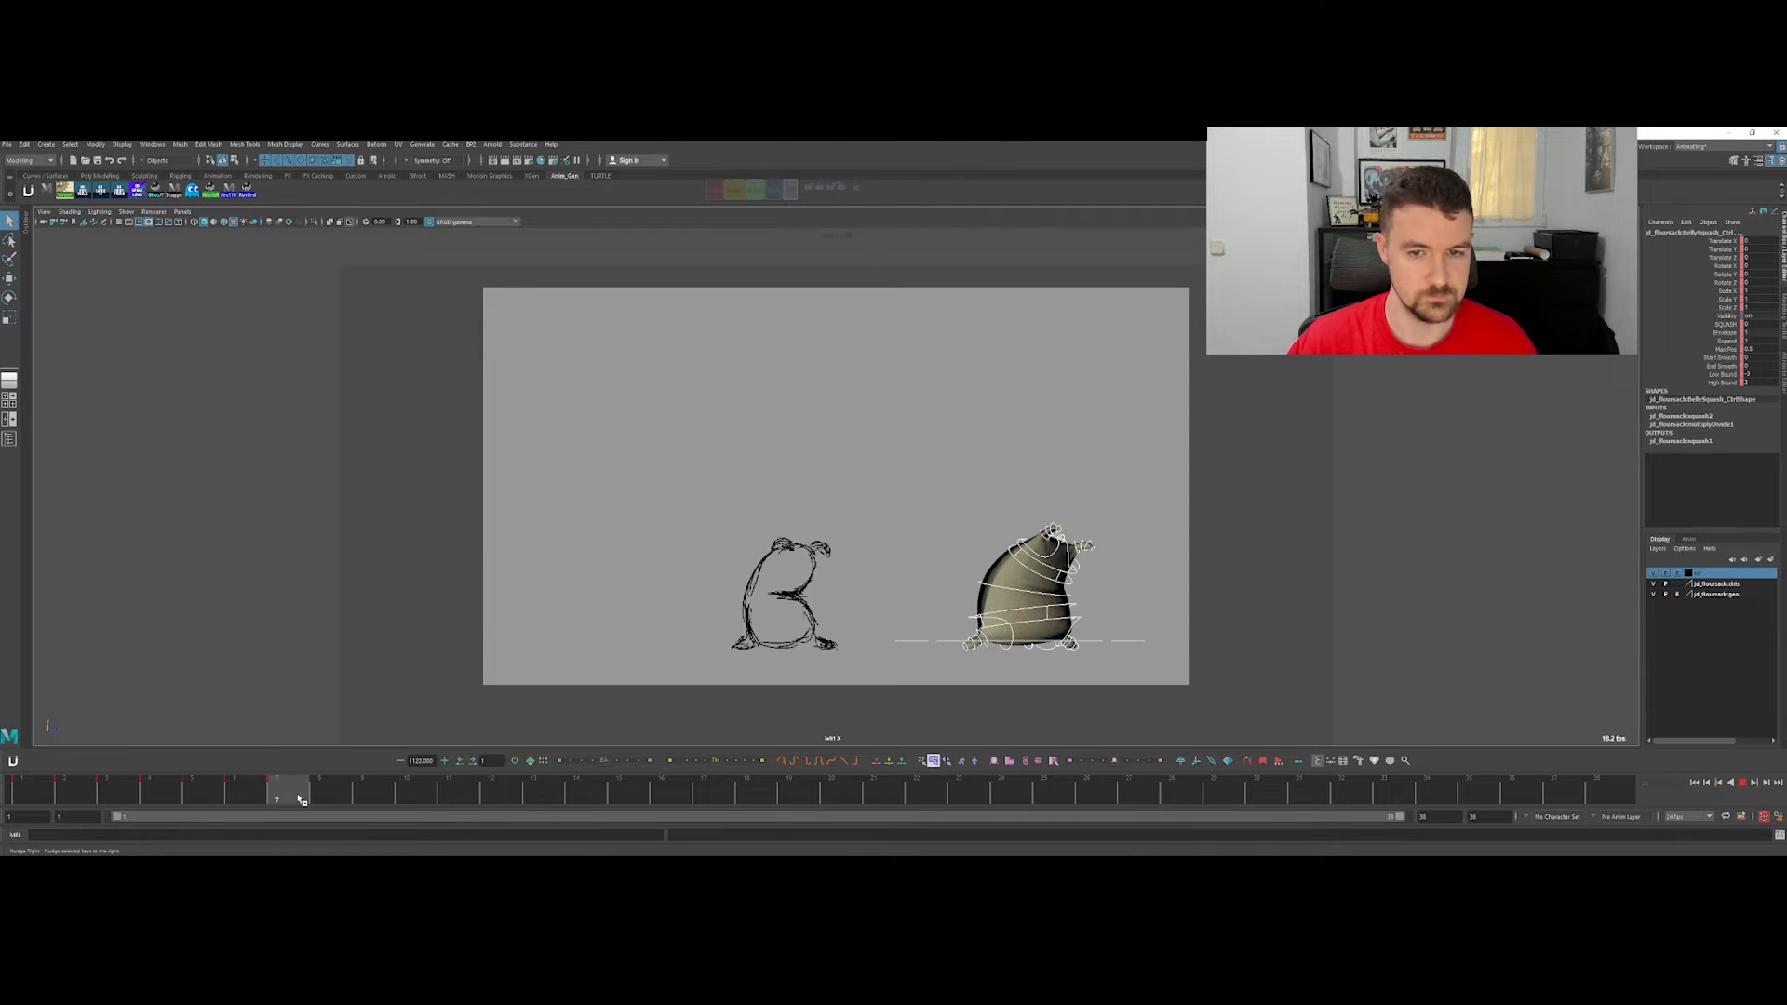
key(alt+1)
click(901, 466)
click(789, 190)
key(s)
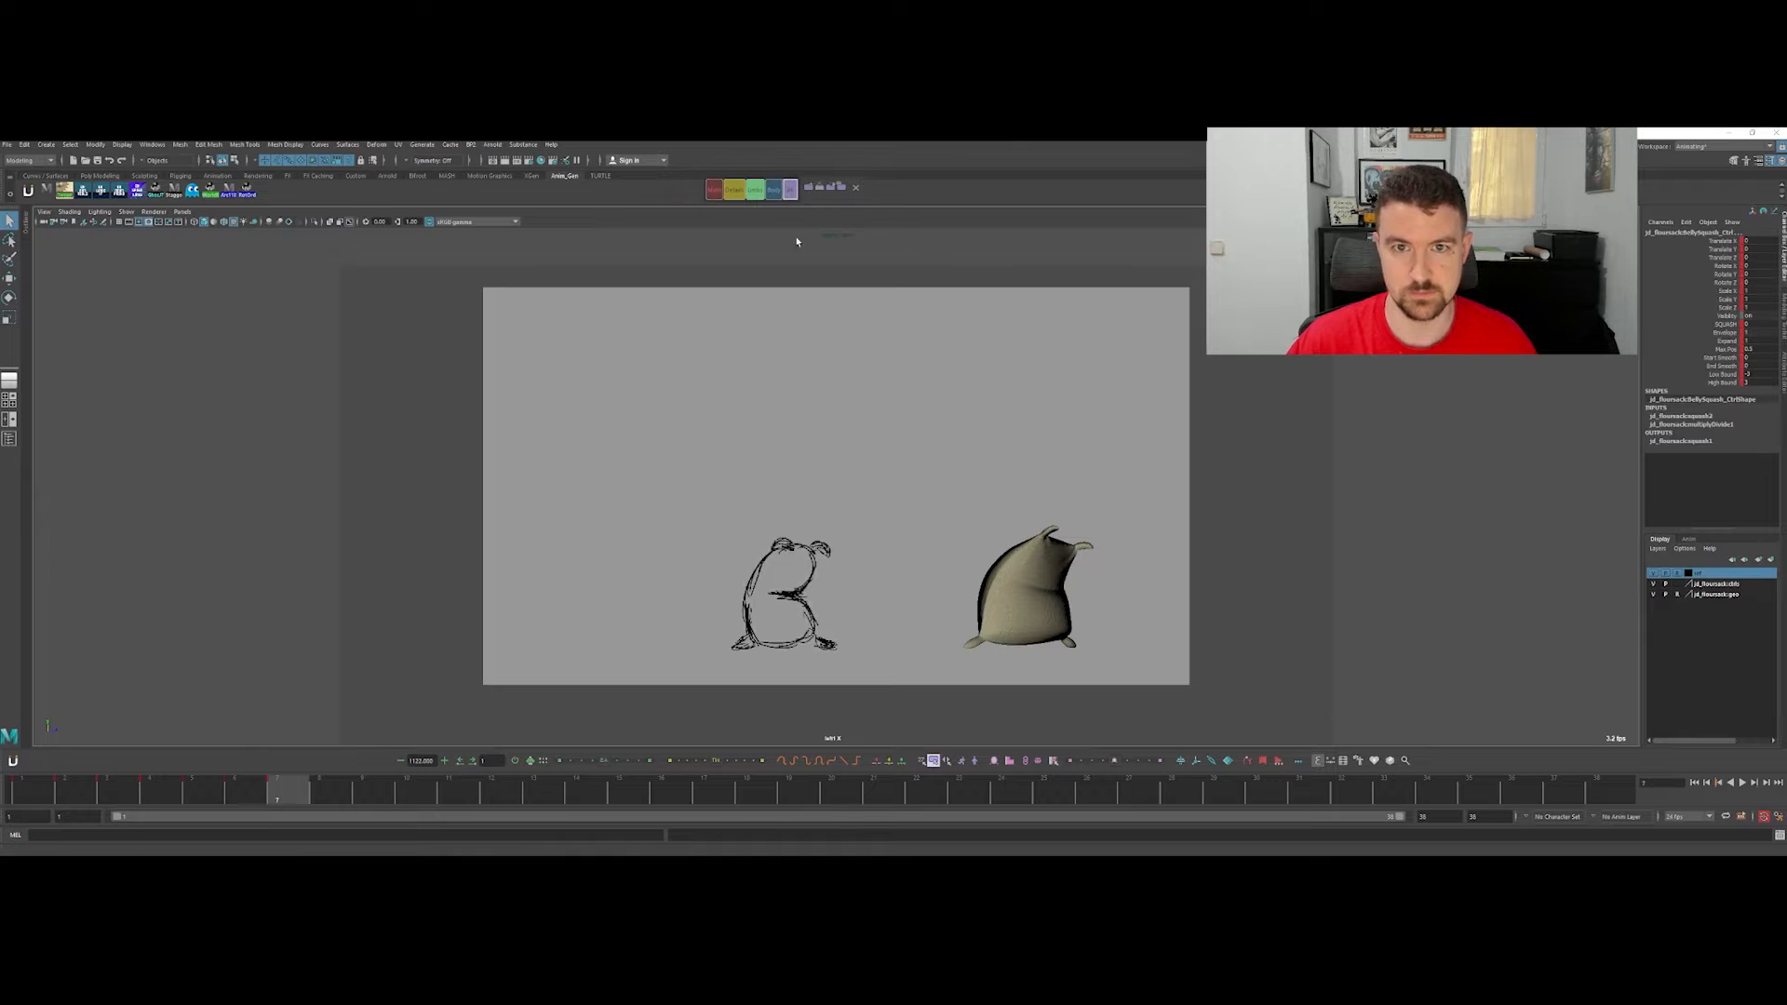
key(alt+comma)
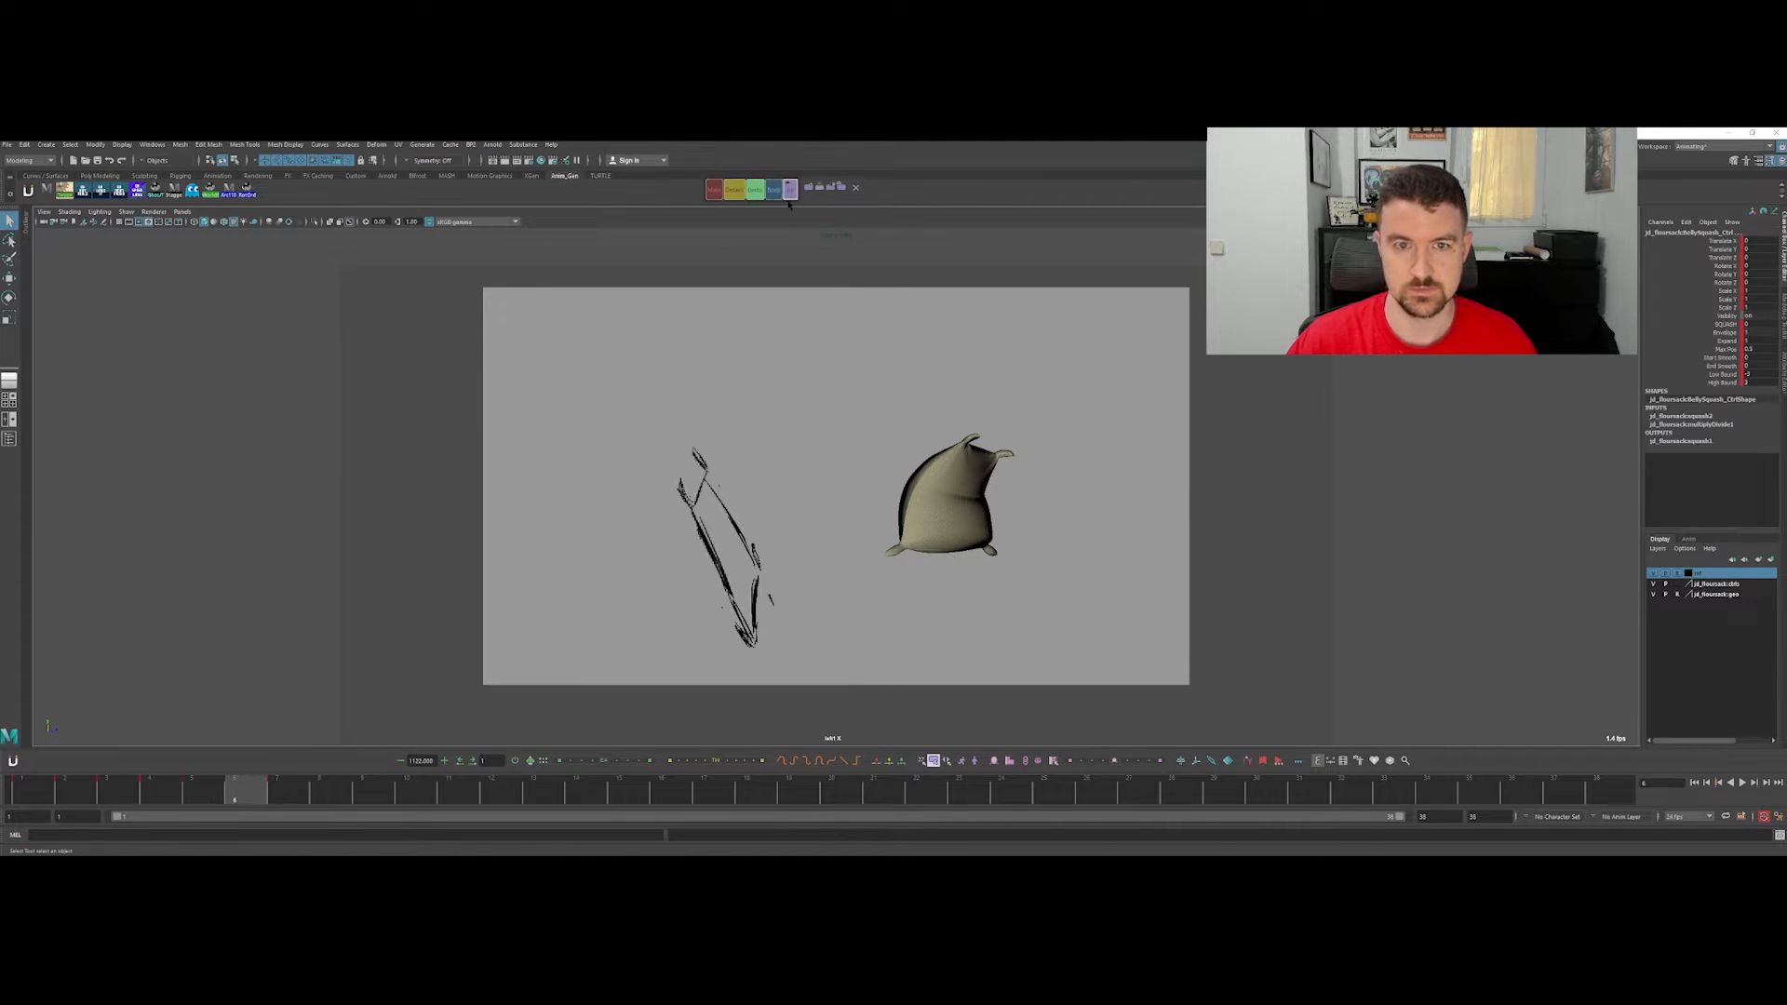
key(alt+period)
Step: On frame 5, move the sack's rear bottom corner control down and back to match the sketched trailing foot
click(133, 797)
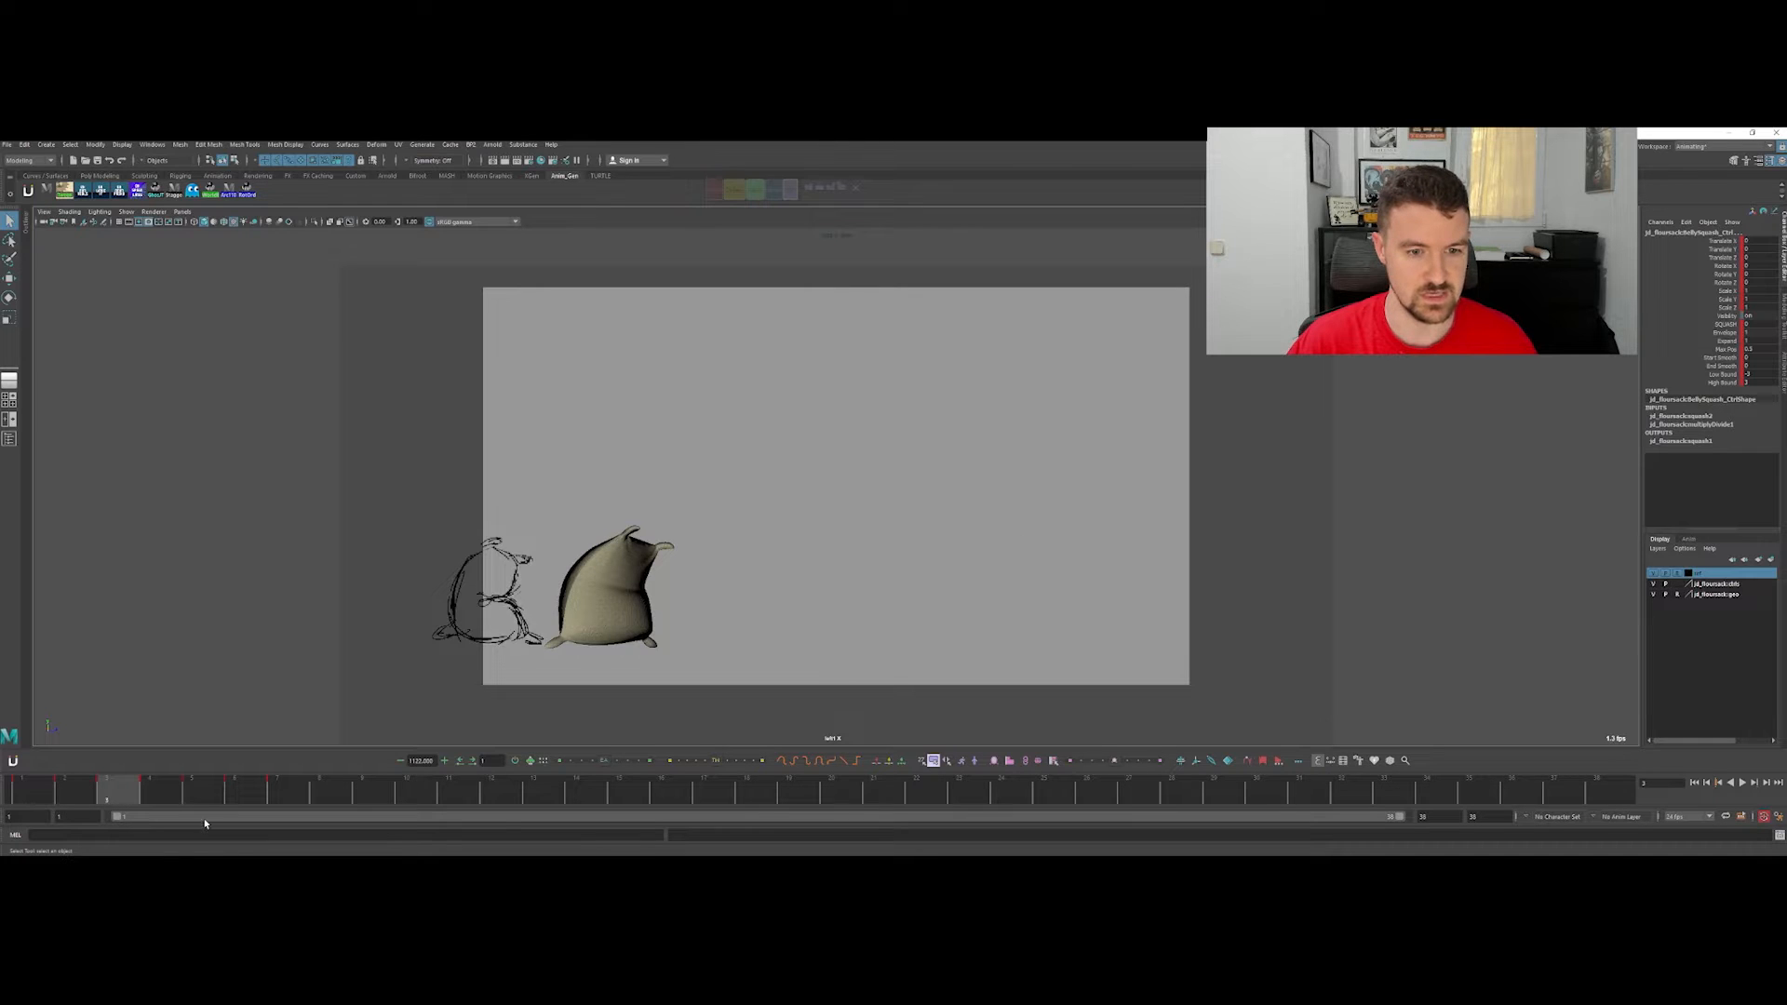
mouse_move(273, 806)
mouse_down()
mouse_move(259, 786)
mouse_move(191, 798)
mouse_up()
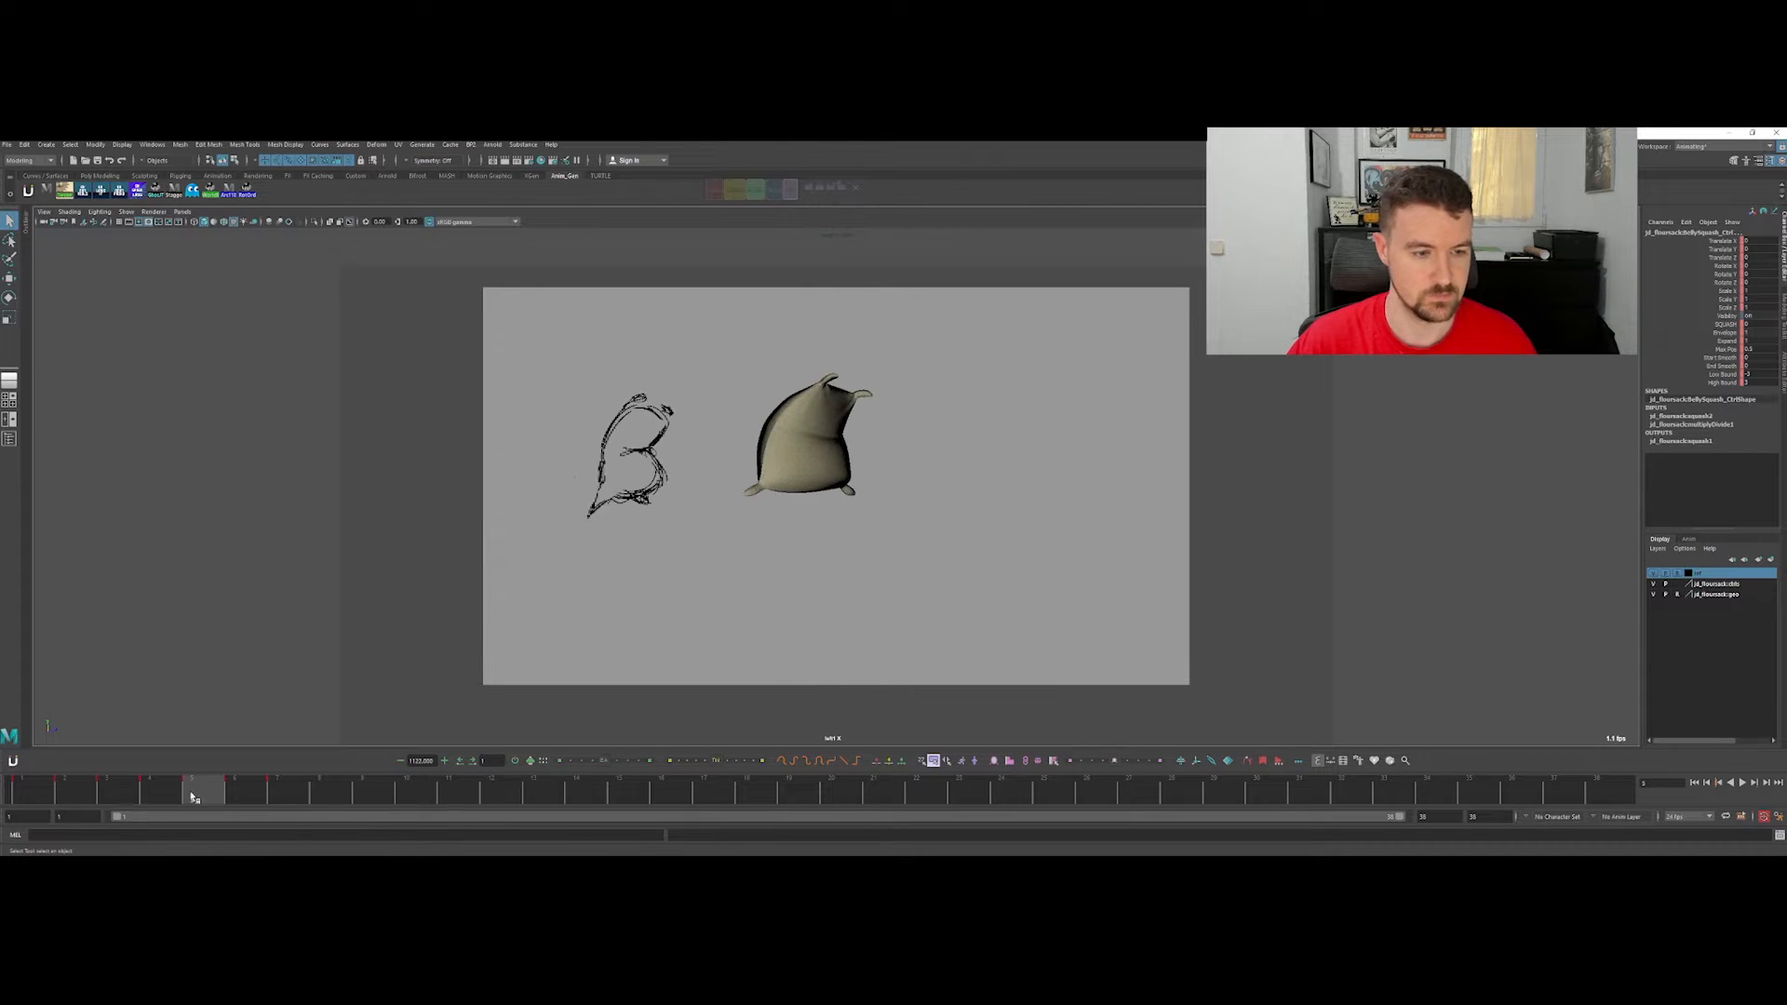
click(832, 298)
mouse_move(821, 461)
click(778, 488)
key(w)
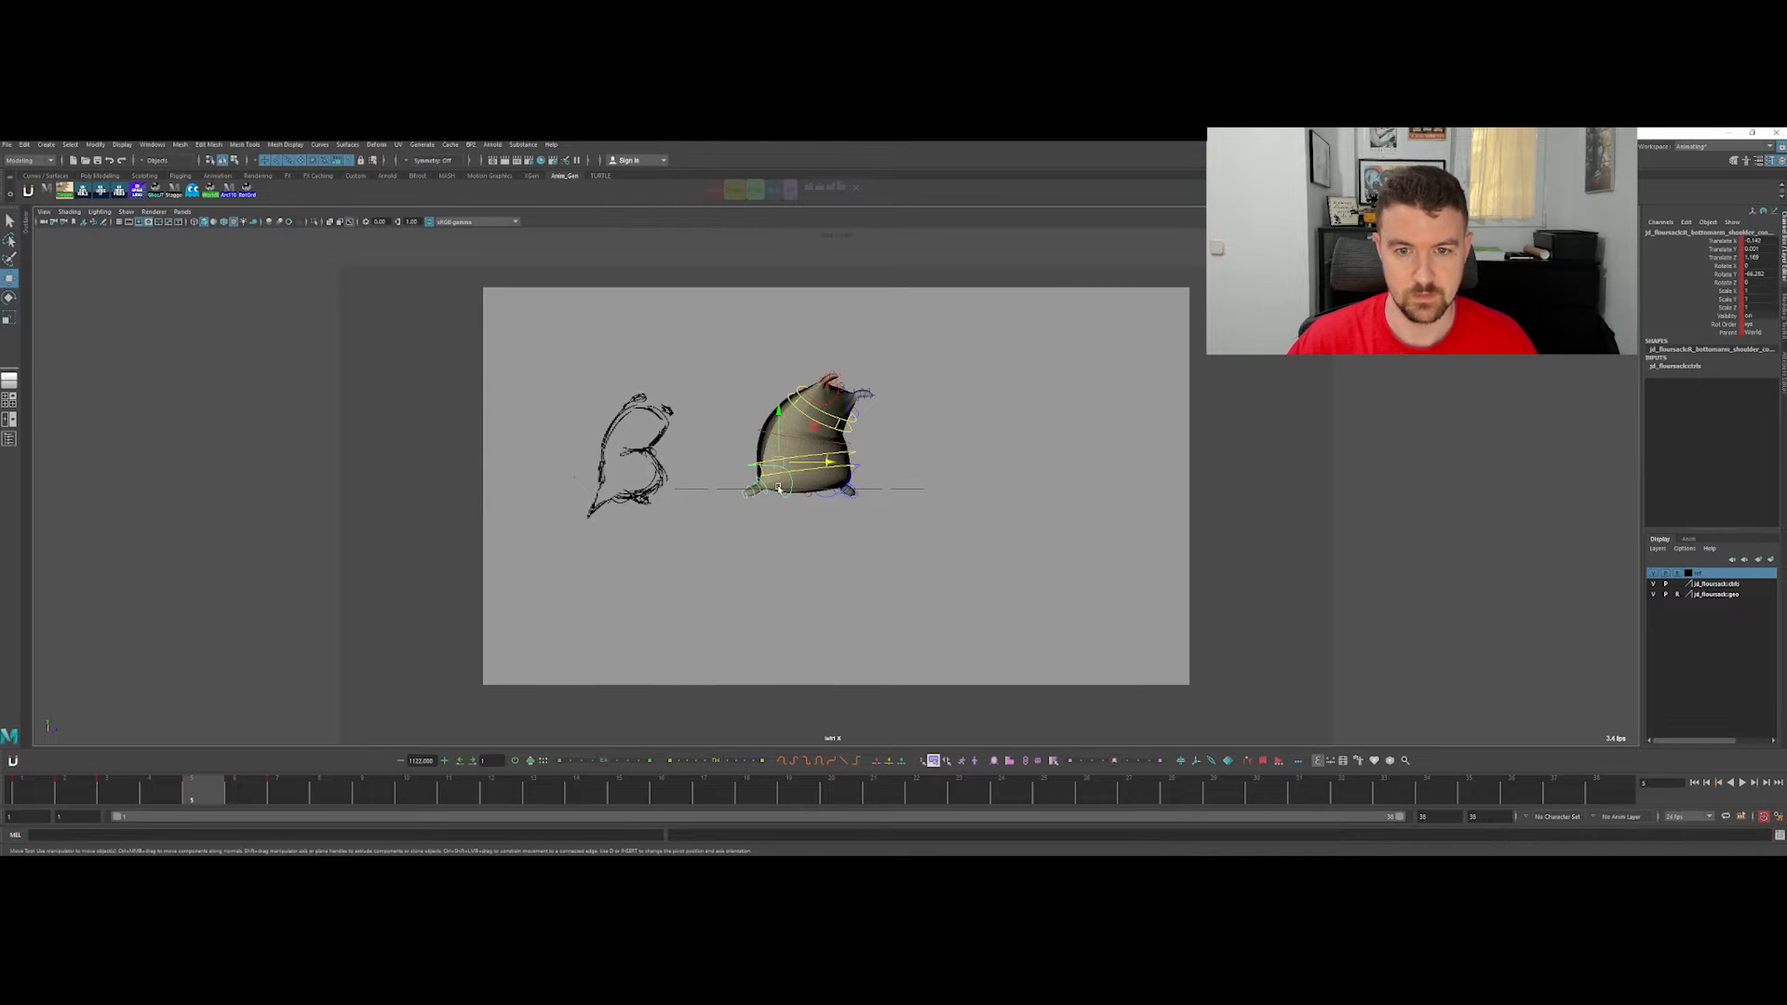
mouse_move(778, 463)
mouse_down()
mouse_move(761, 511)
mouse_move(768, 486)
mouse_up()
key(e)
key(w)
Step: On frame 3, rotate the sack's top control to twist the upper body forward, comparing the pose with frame 5
key(comma)
key(comma)
key(period)
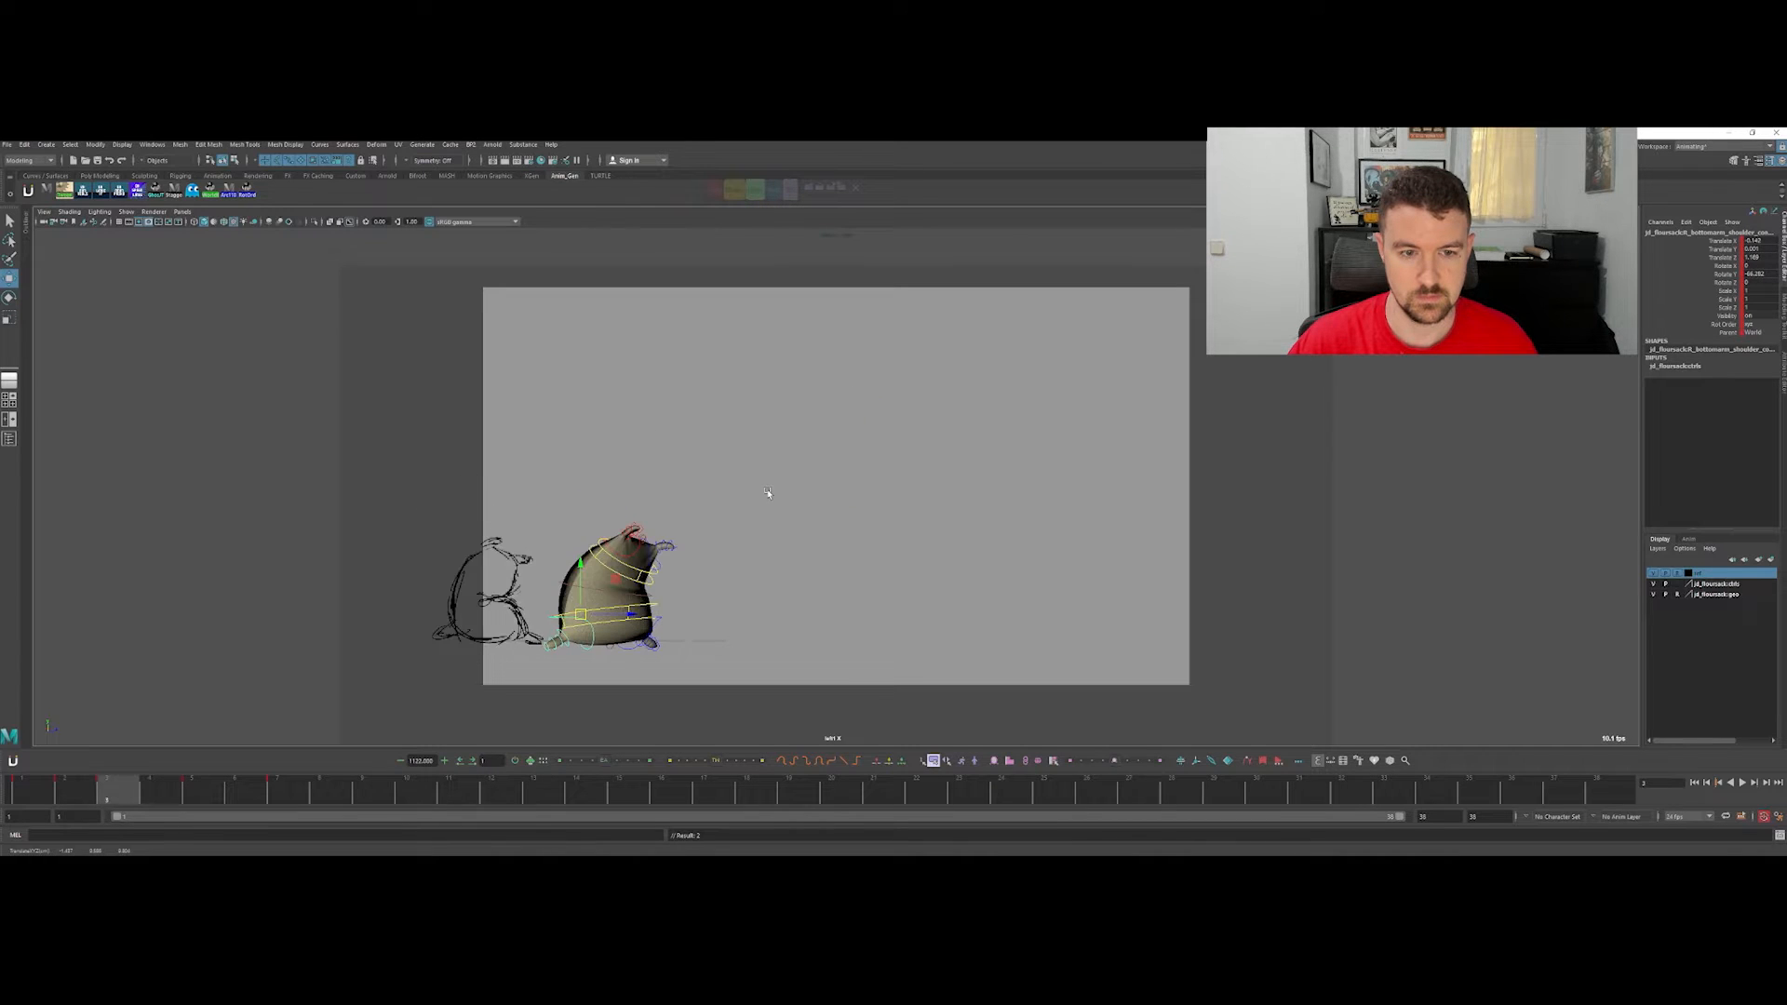
click(642, 574)
key(e)
drag(597, 597, 619, 611)
key(q)
click(620, 611)
click(628, 584)
key(period)
key(comma)
key(period)
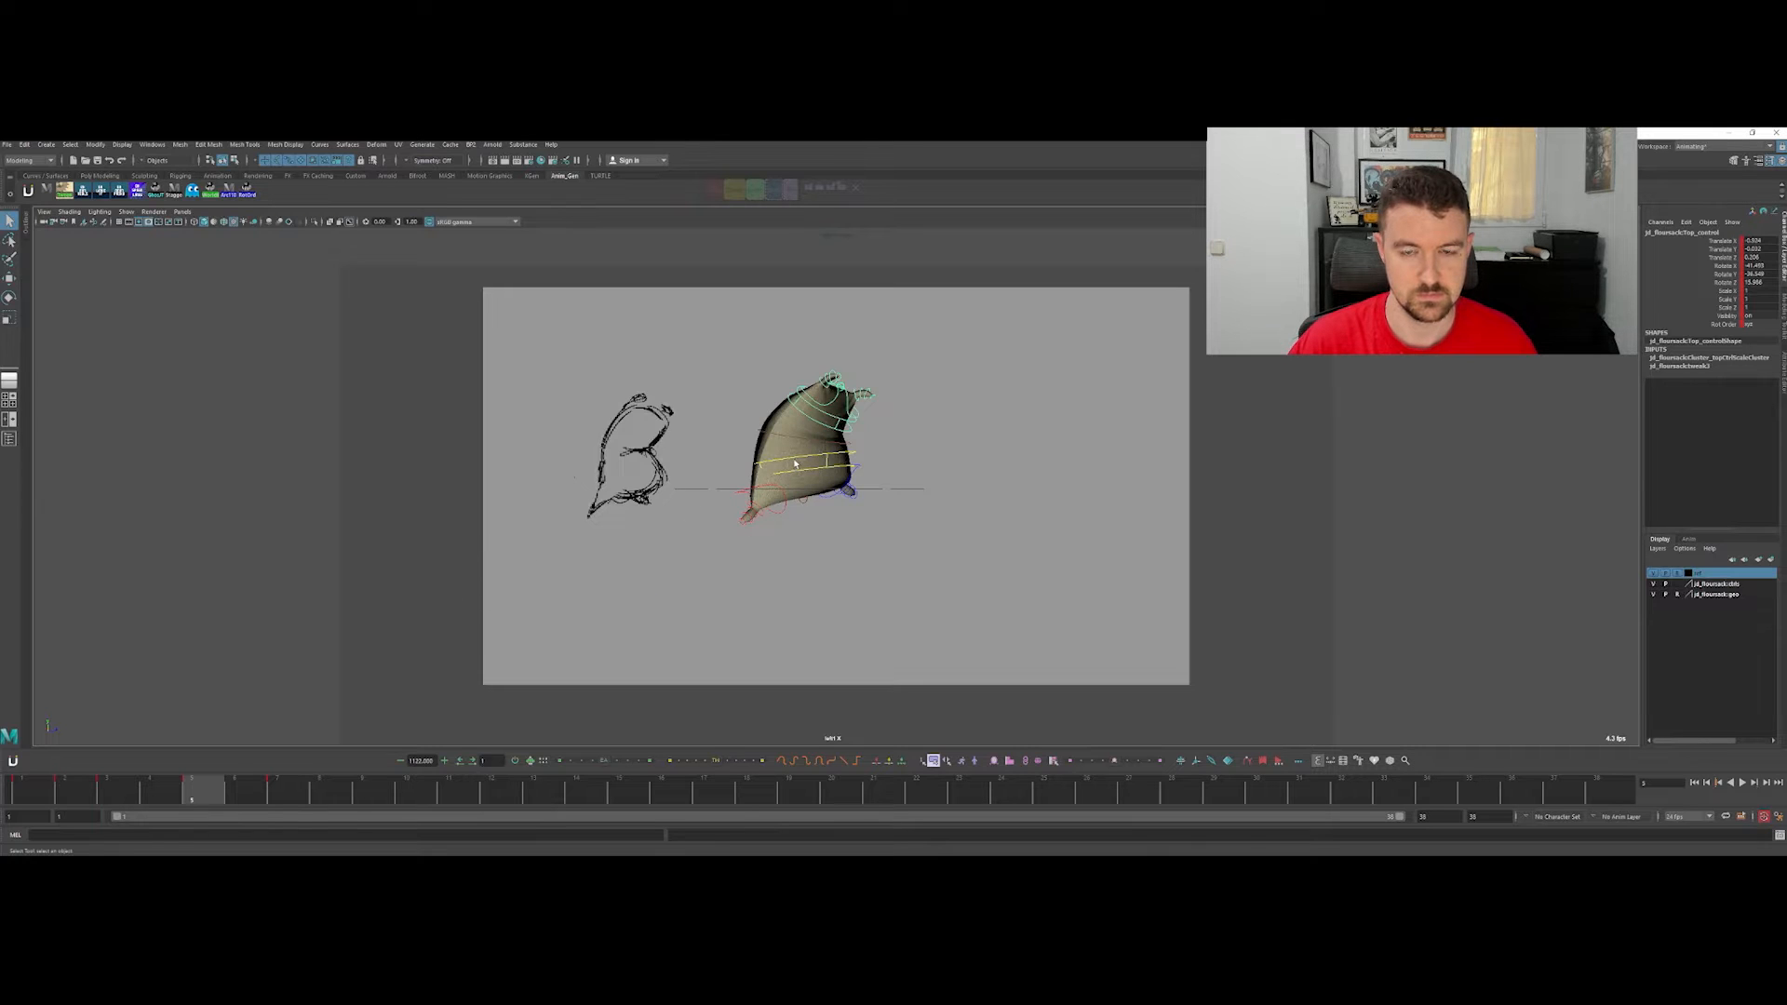
key(comma)
key(comma)
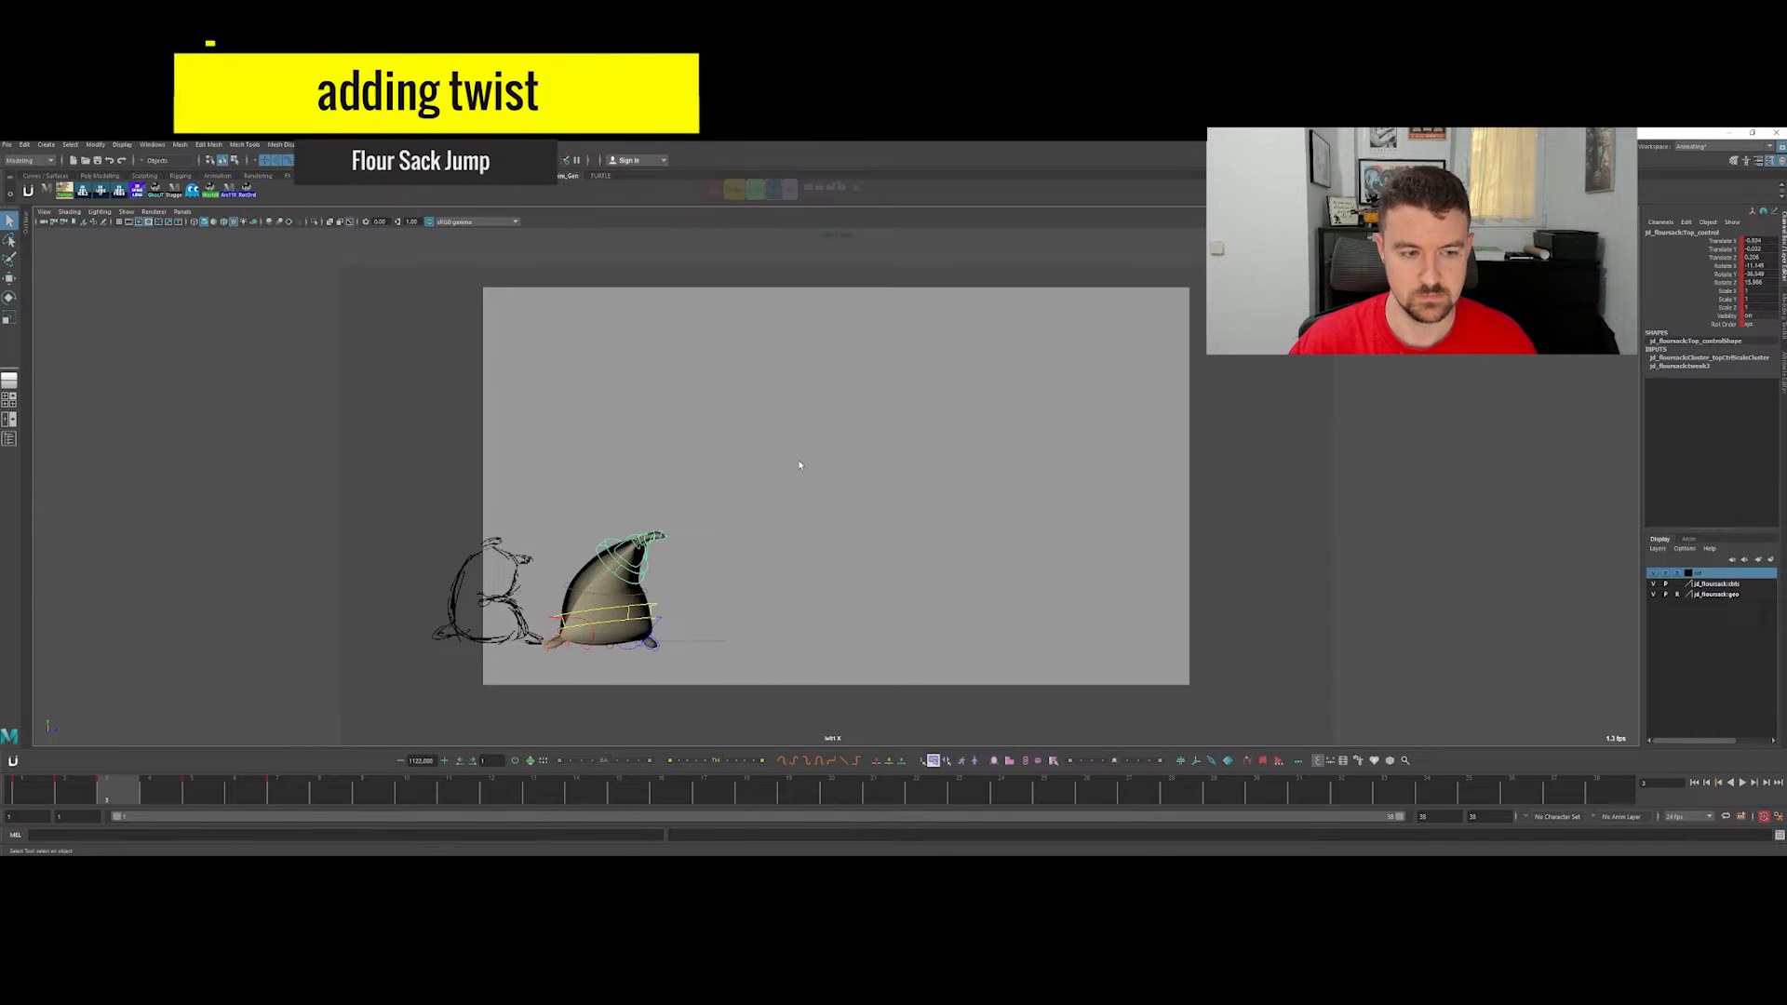
Step: On frame 5, rotate the sack's lower body control so the base tilts toward the trailing foot, and select the placement control
key(period)
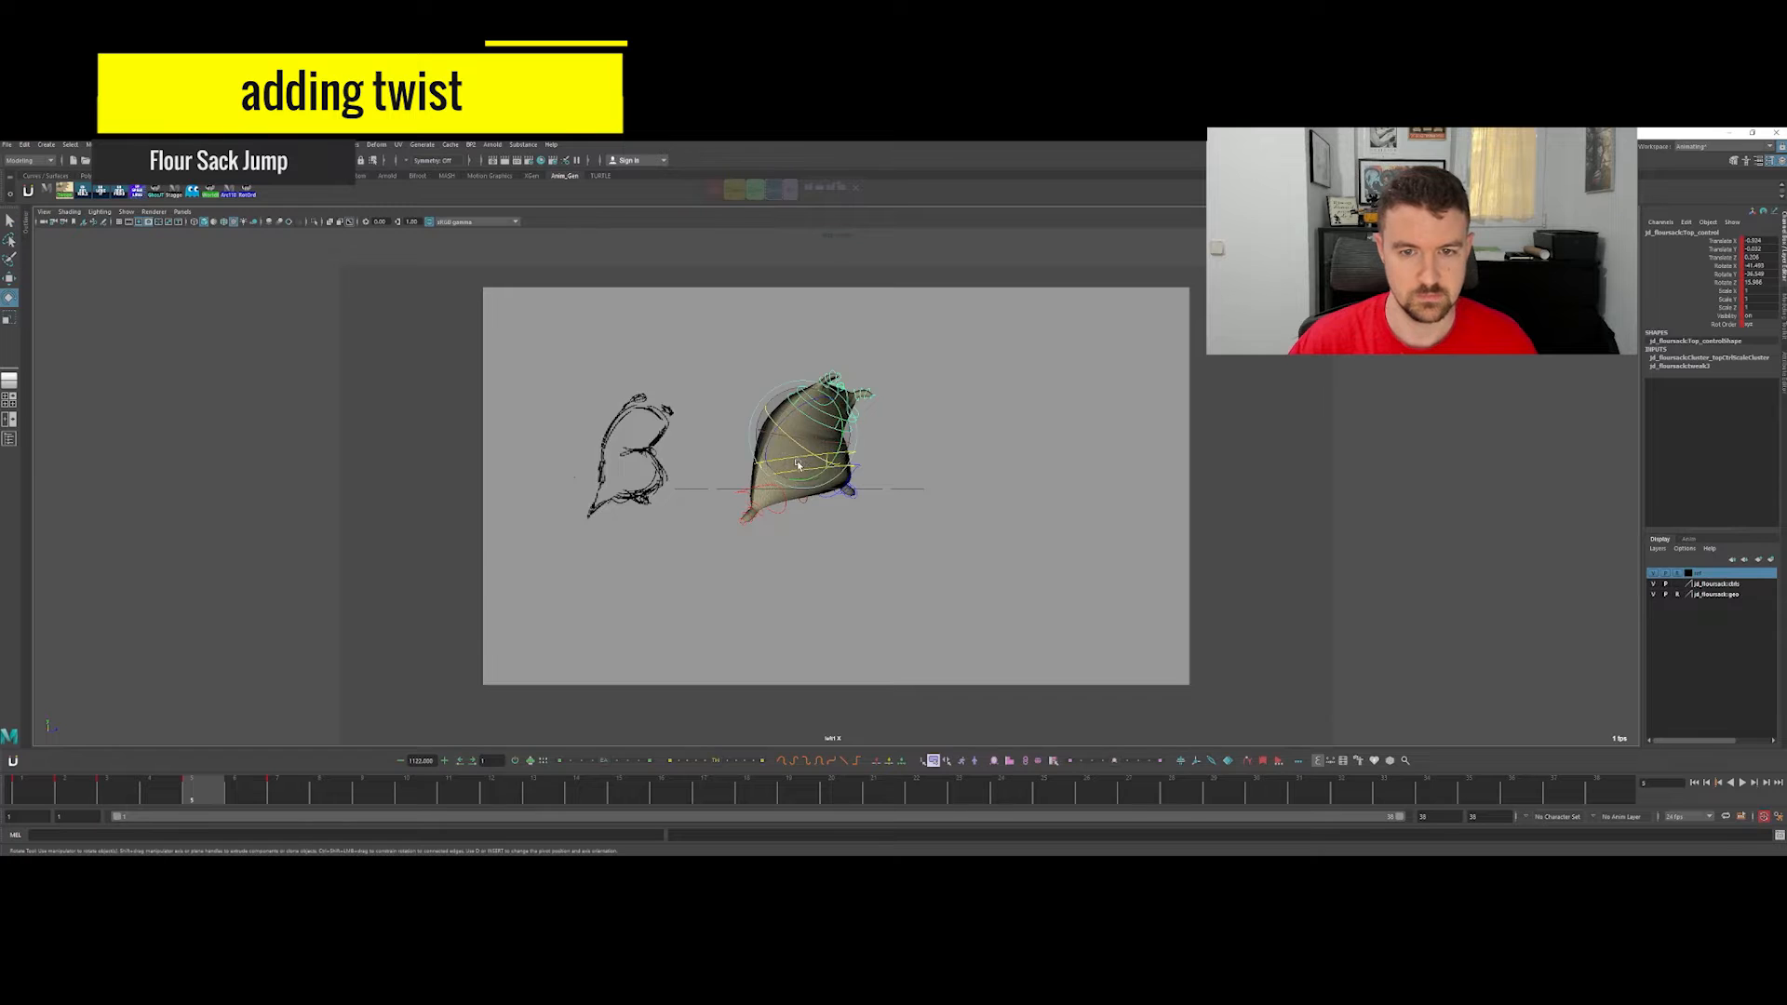
click(812, 473)
key(e)
drag(812, 472, 779, 506)
key(q)
click(779, 494)
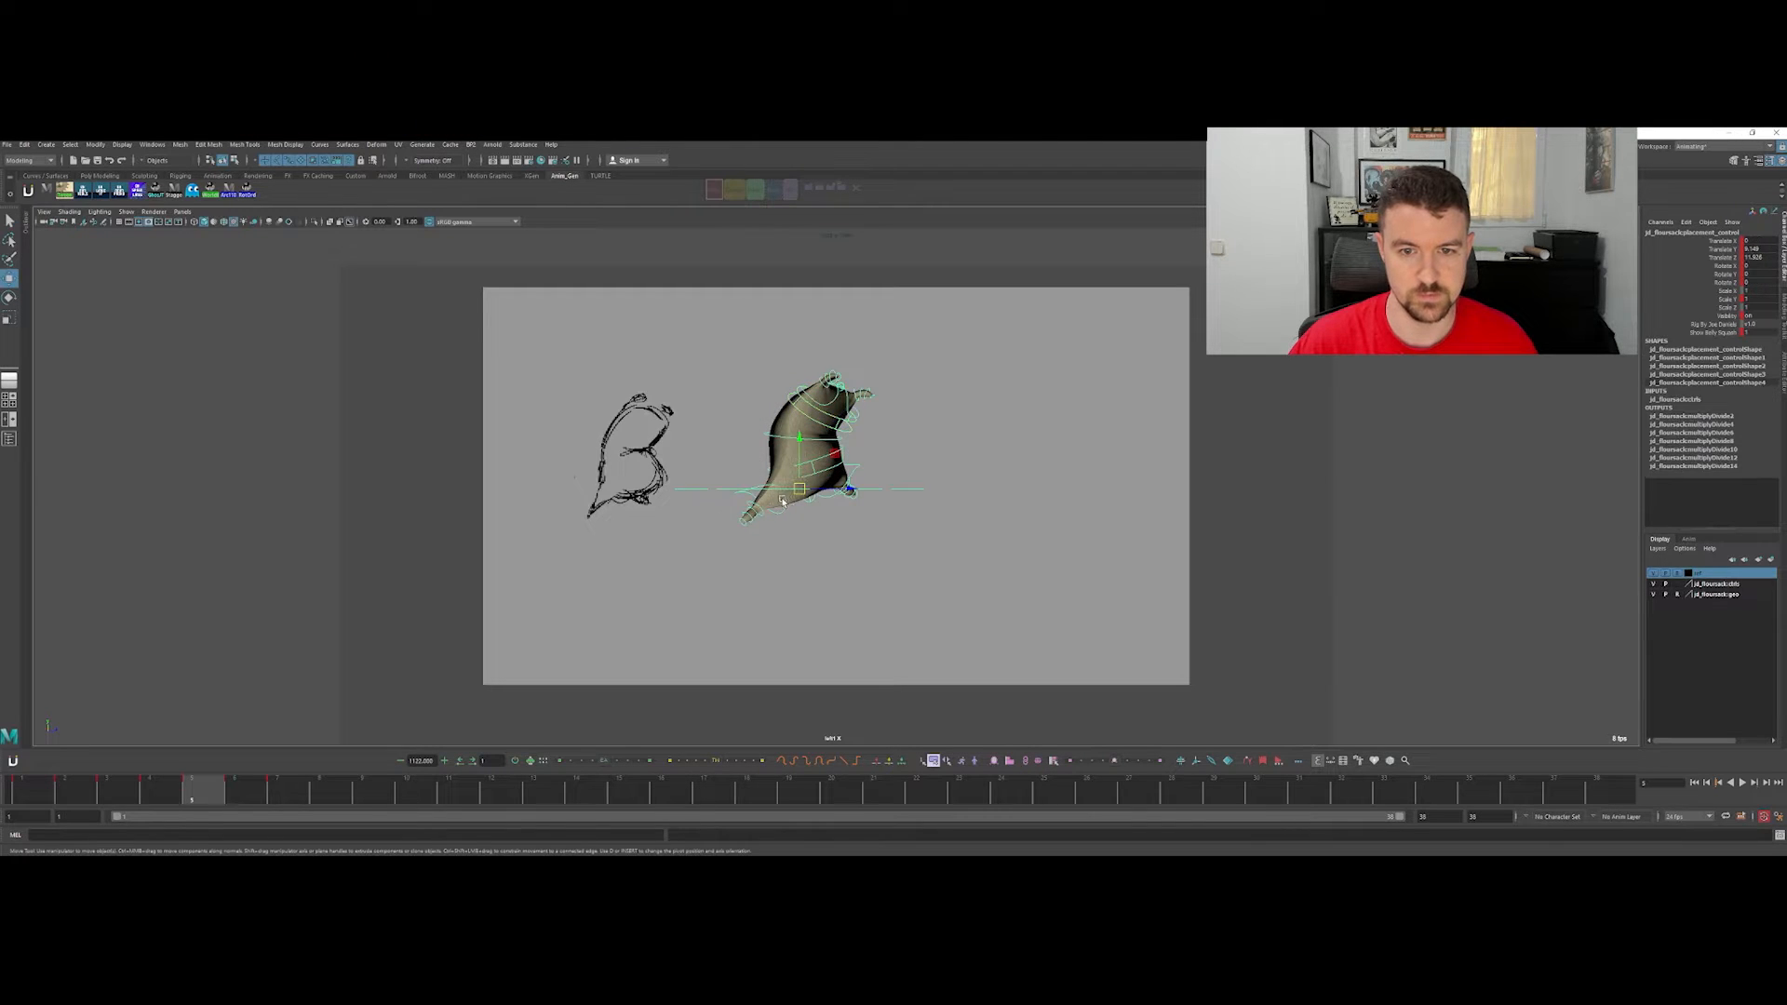
Step: On frame 5, move the trailing bottom corner forward under the sack's body and rotate its tip
key(w)
drag(791, 495, 850, 506)
key(e)
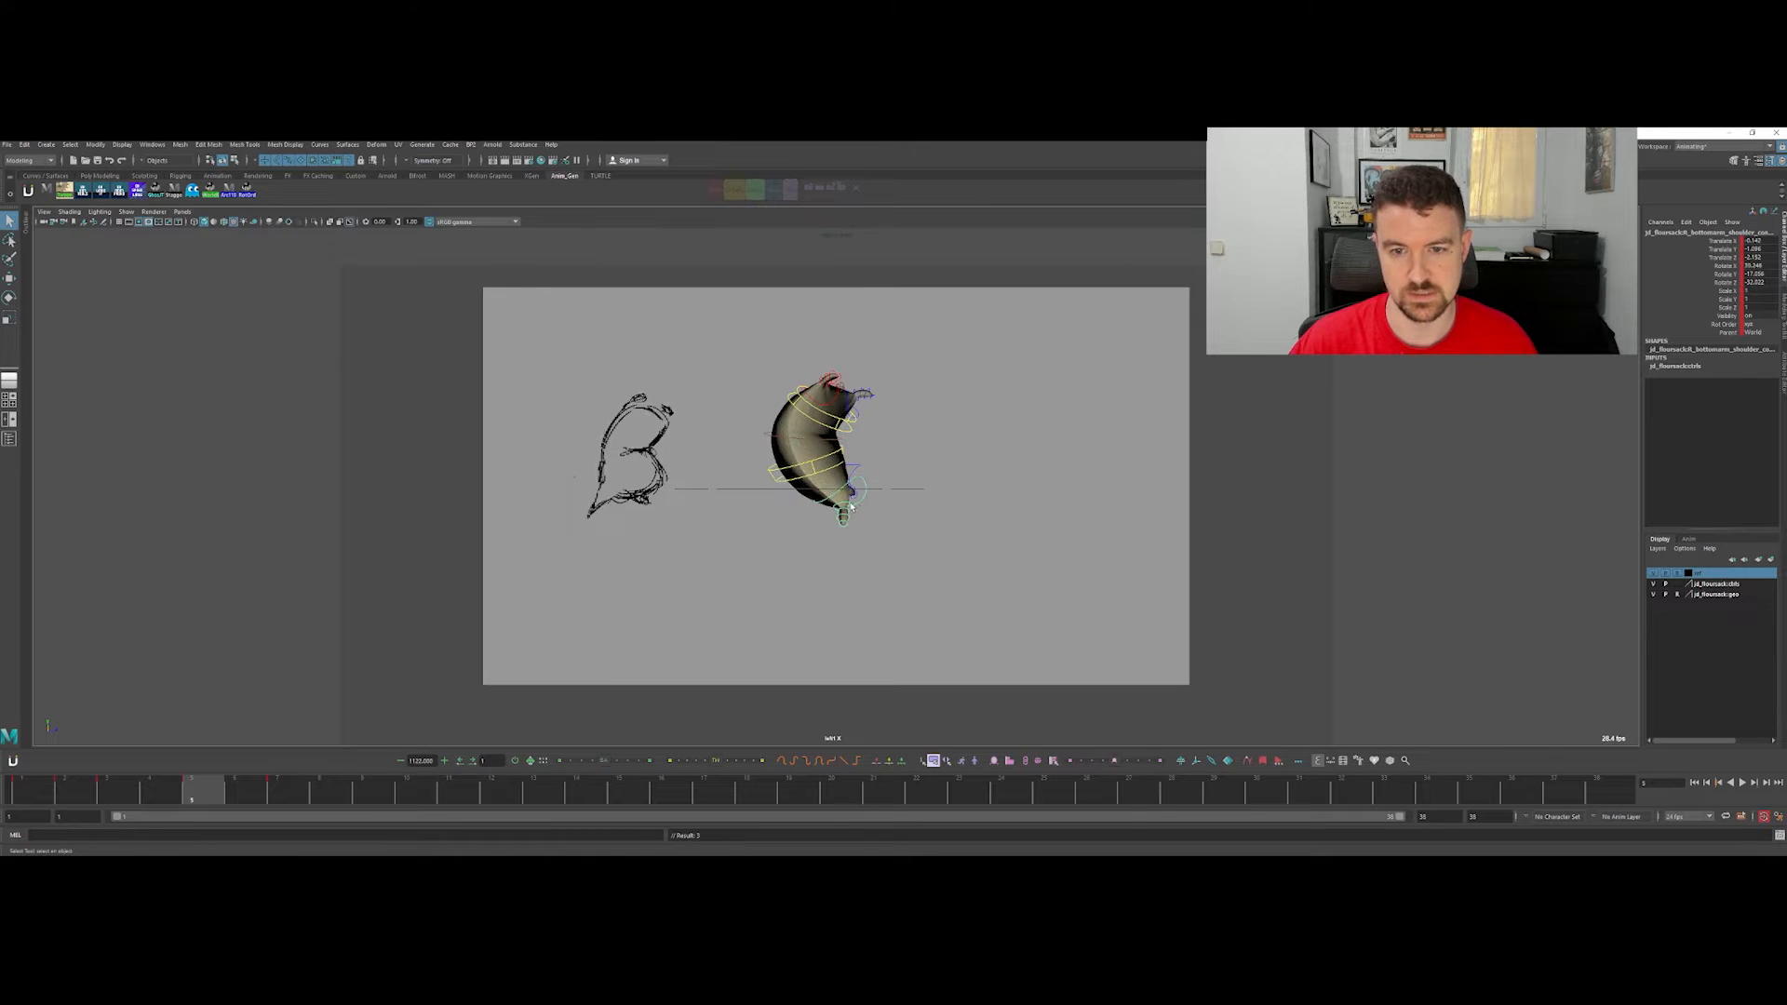
click(852, 511)
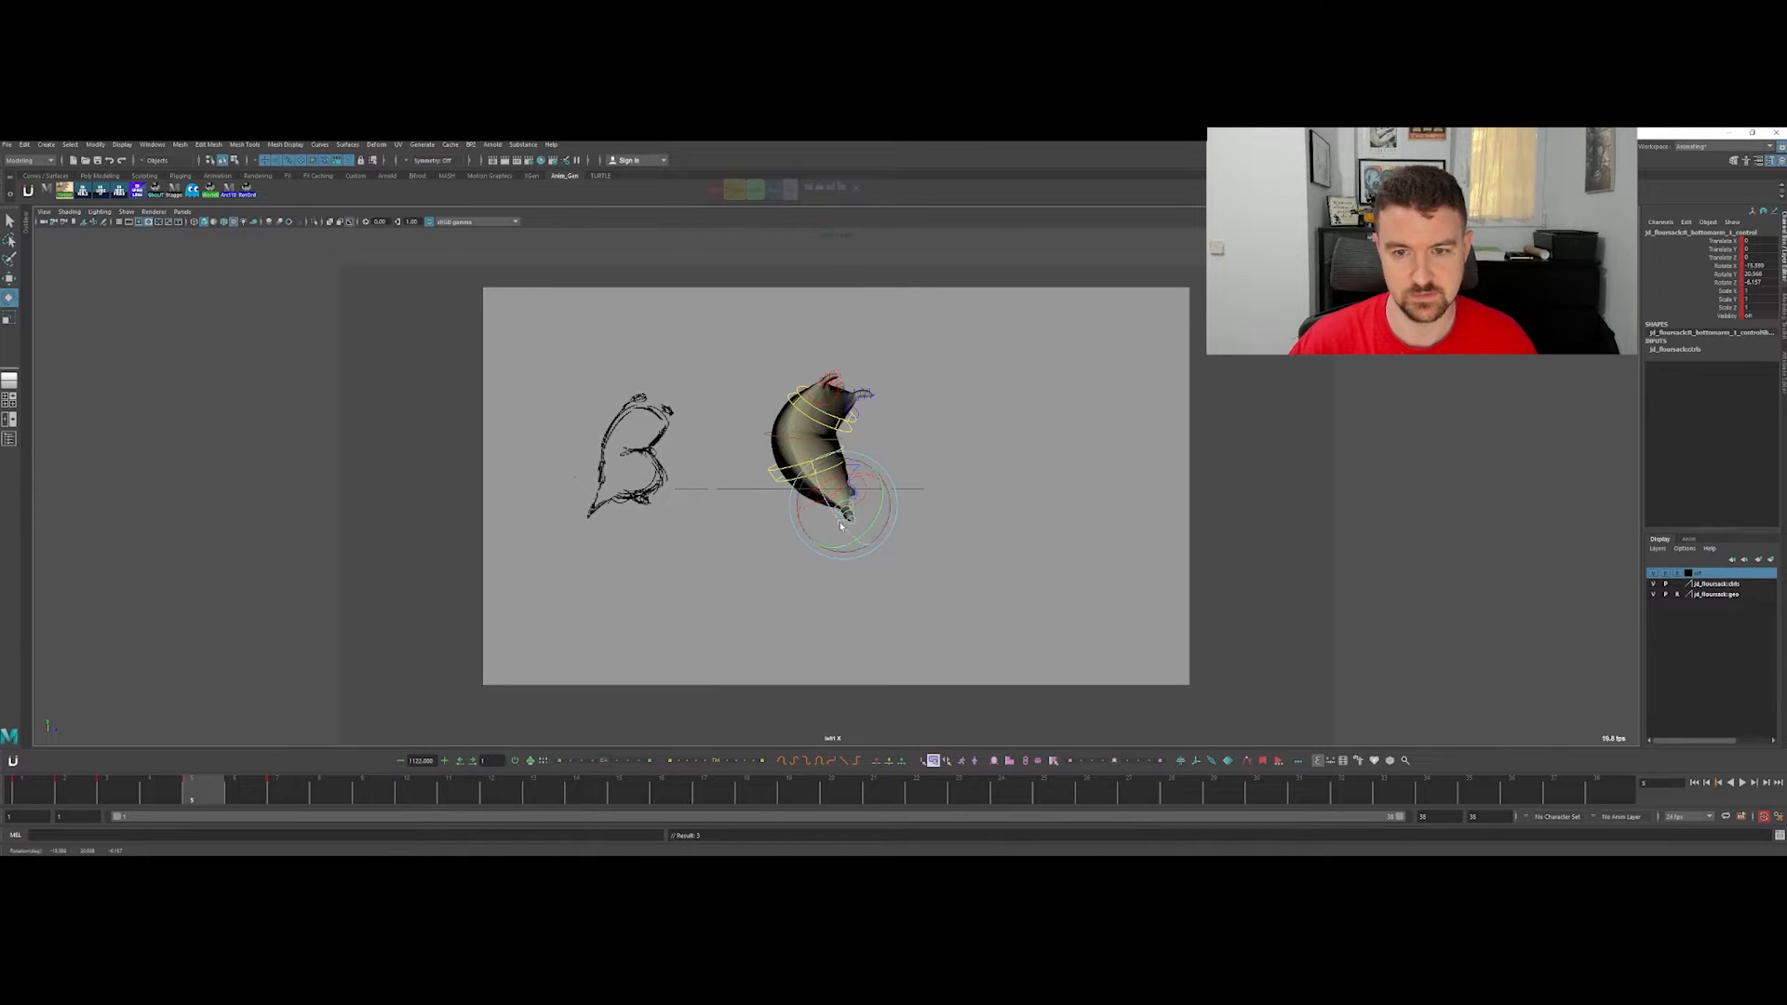
key(q)
Step: Move the opposite bottom corner back and down to form the trailing foot, and rotate it to match the sketch
click(857, 467)
key(w)
mouse_move(857, 467)
mouse_down()
mouse_move(821, 482)
mouse_move(791, 463)
mouse_move(788, 508)
mouse_move(761, 510)
mouse_move(798, 499)
mouse_move(775, 498)
mouse_up()
key(e)
key(w)
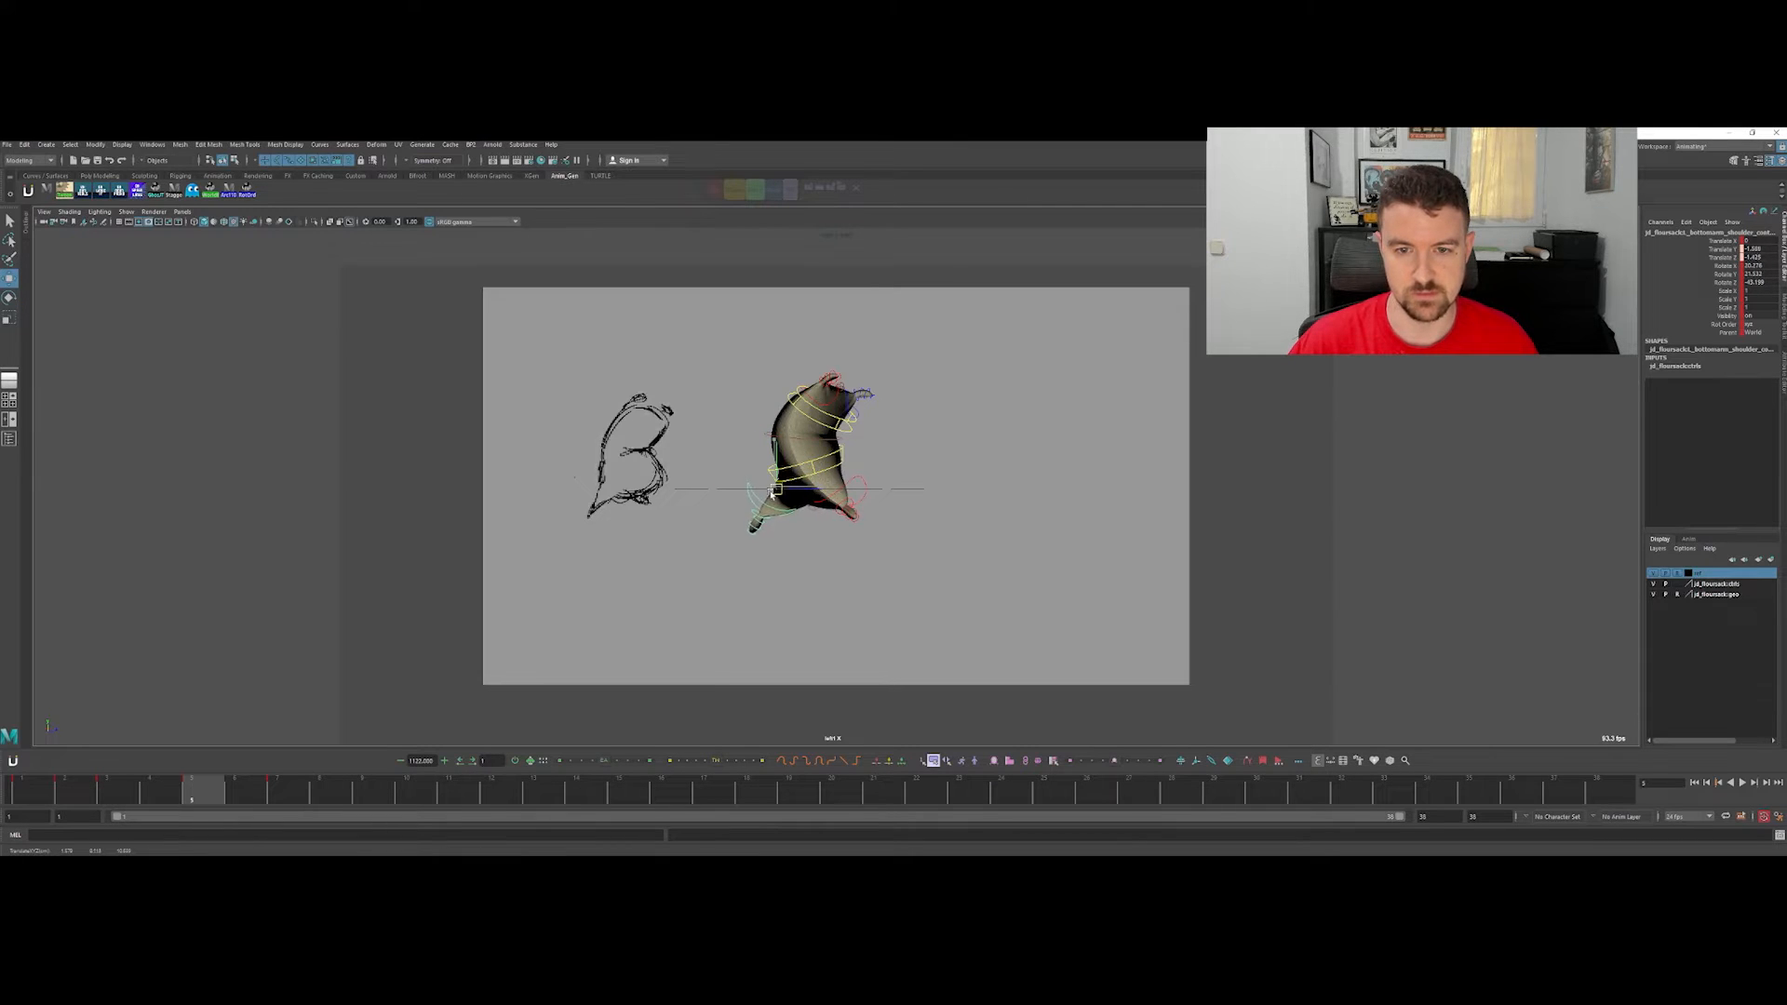
key(e)
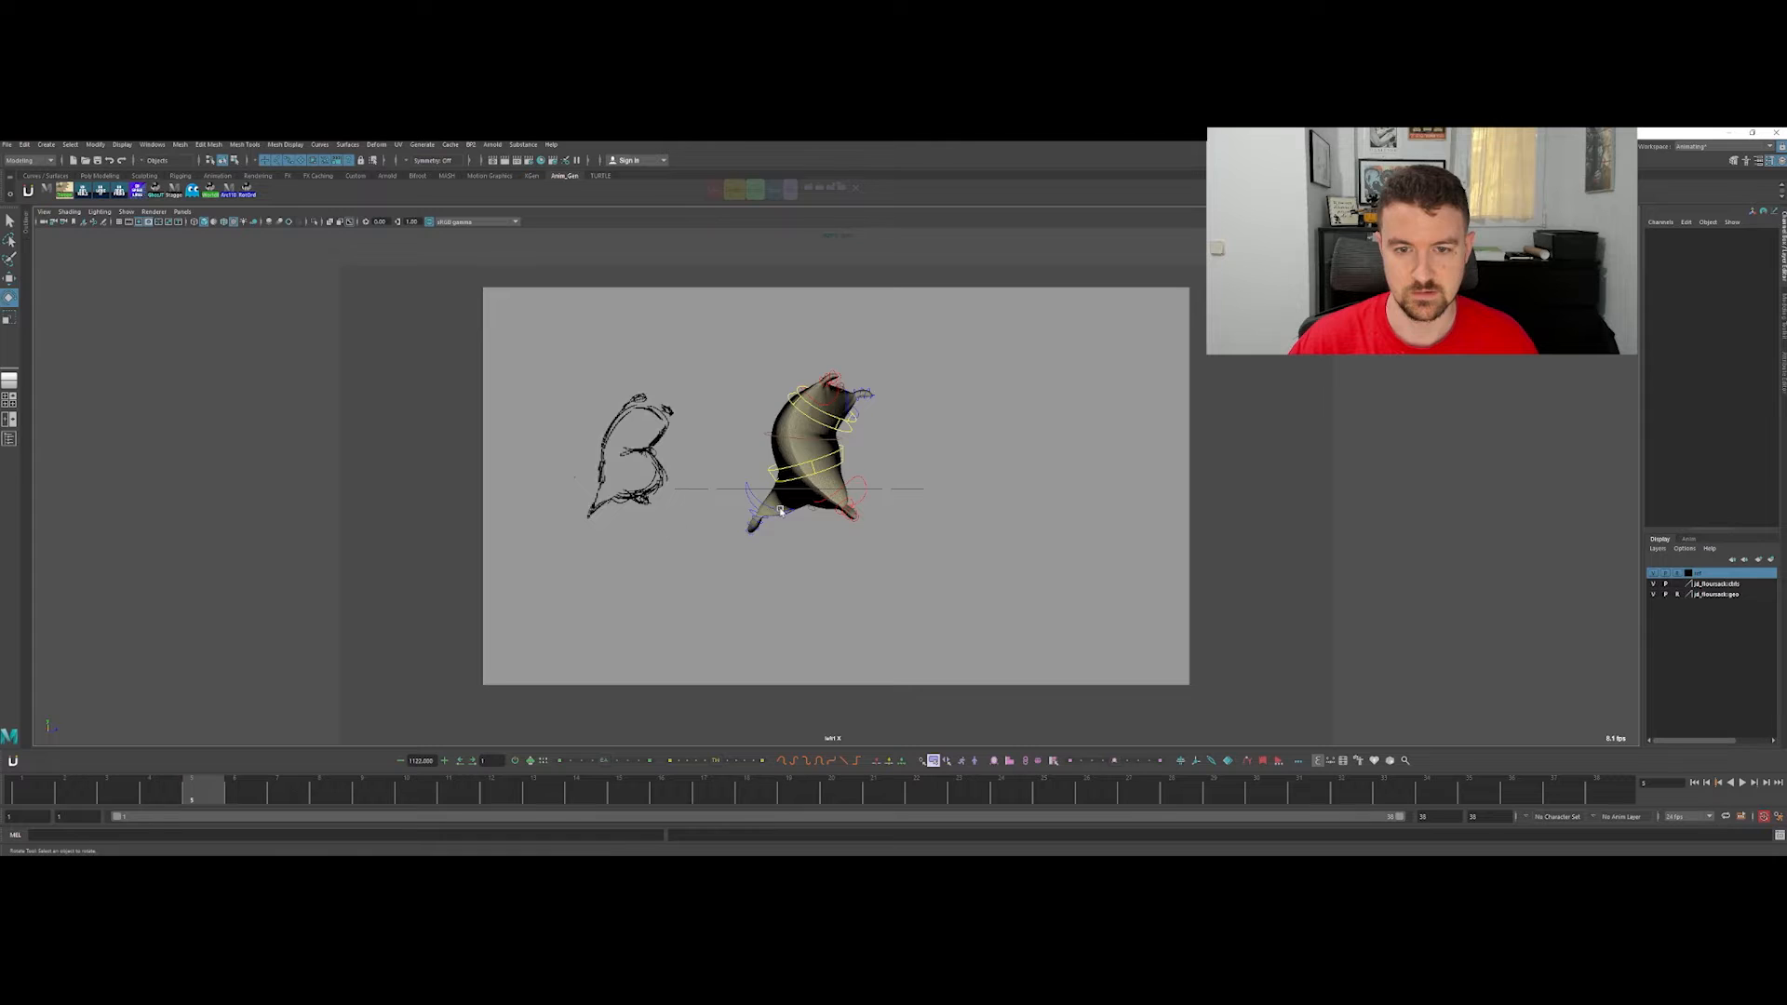
drag(792, 526, 750, 514)
key(w)
key(e)
Step: Adjust the front bottom corner's angle and raise it slightly toward the body
mouse_move(831, 493)
mouse_down()
mouse_move(787, 476)
mouse_move(846, 503)
mouse_up()
key(q)
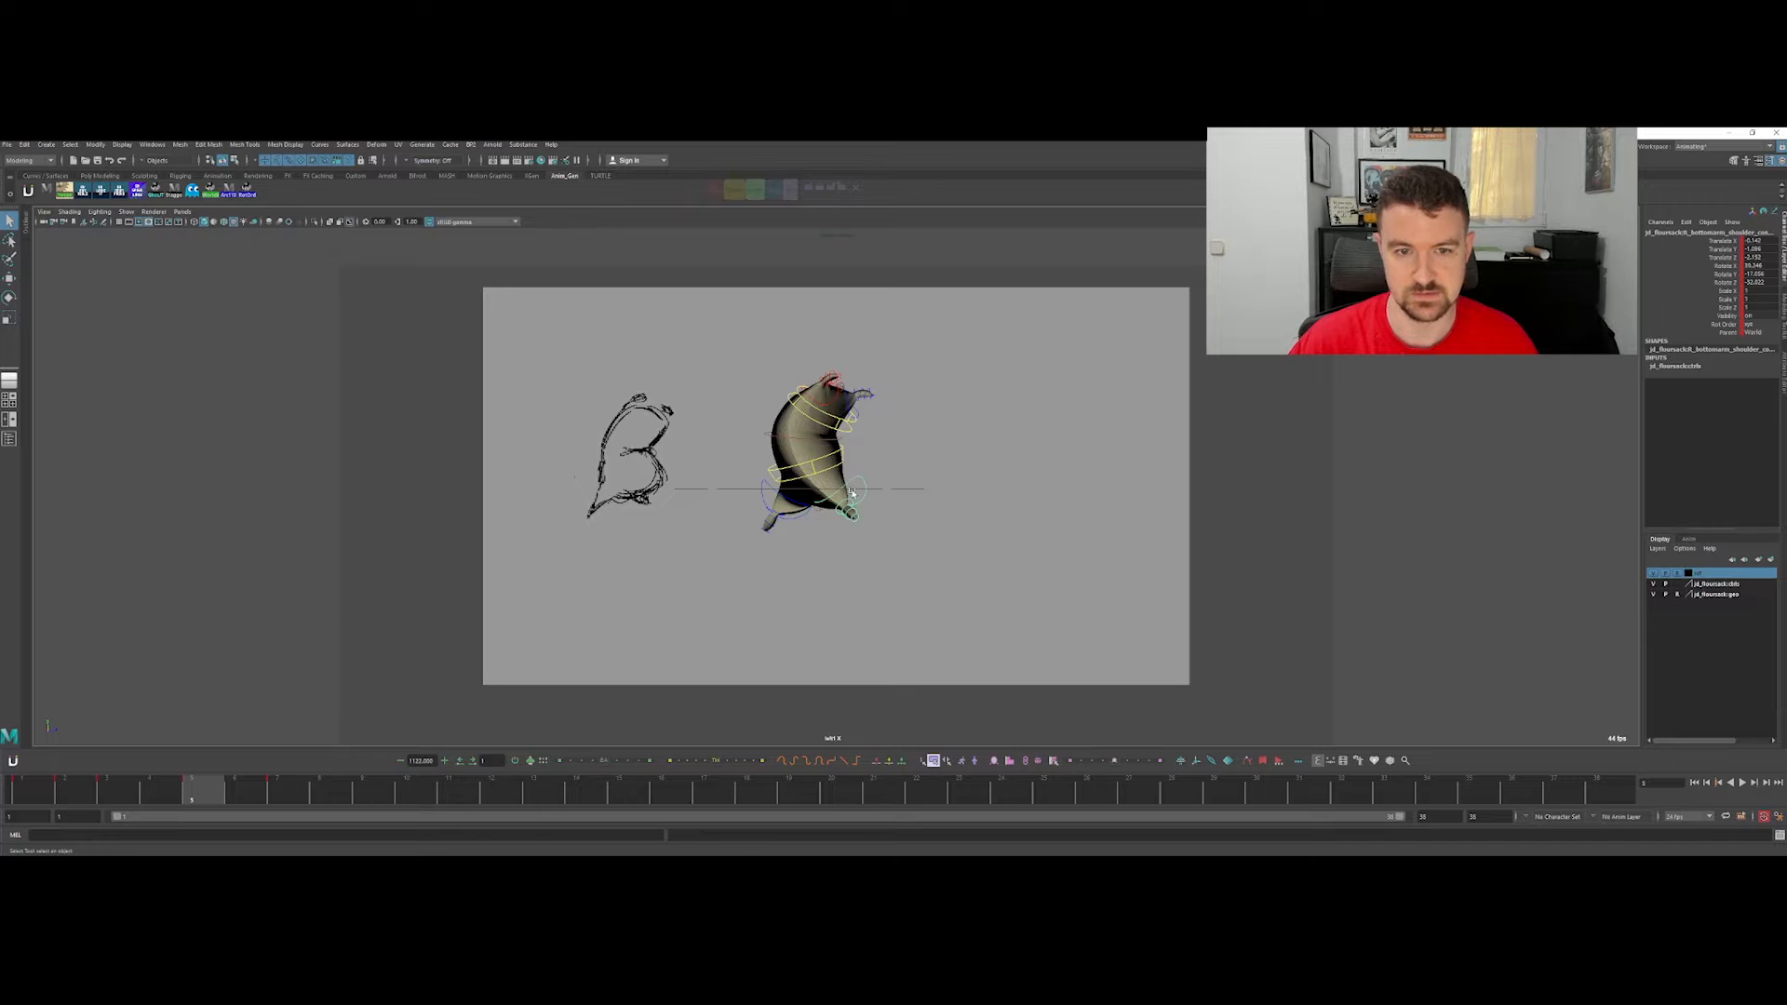
middle_drag(852, 490, 844, 441)
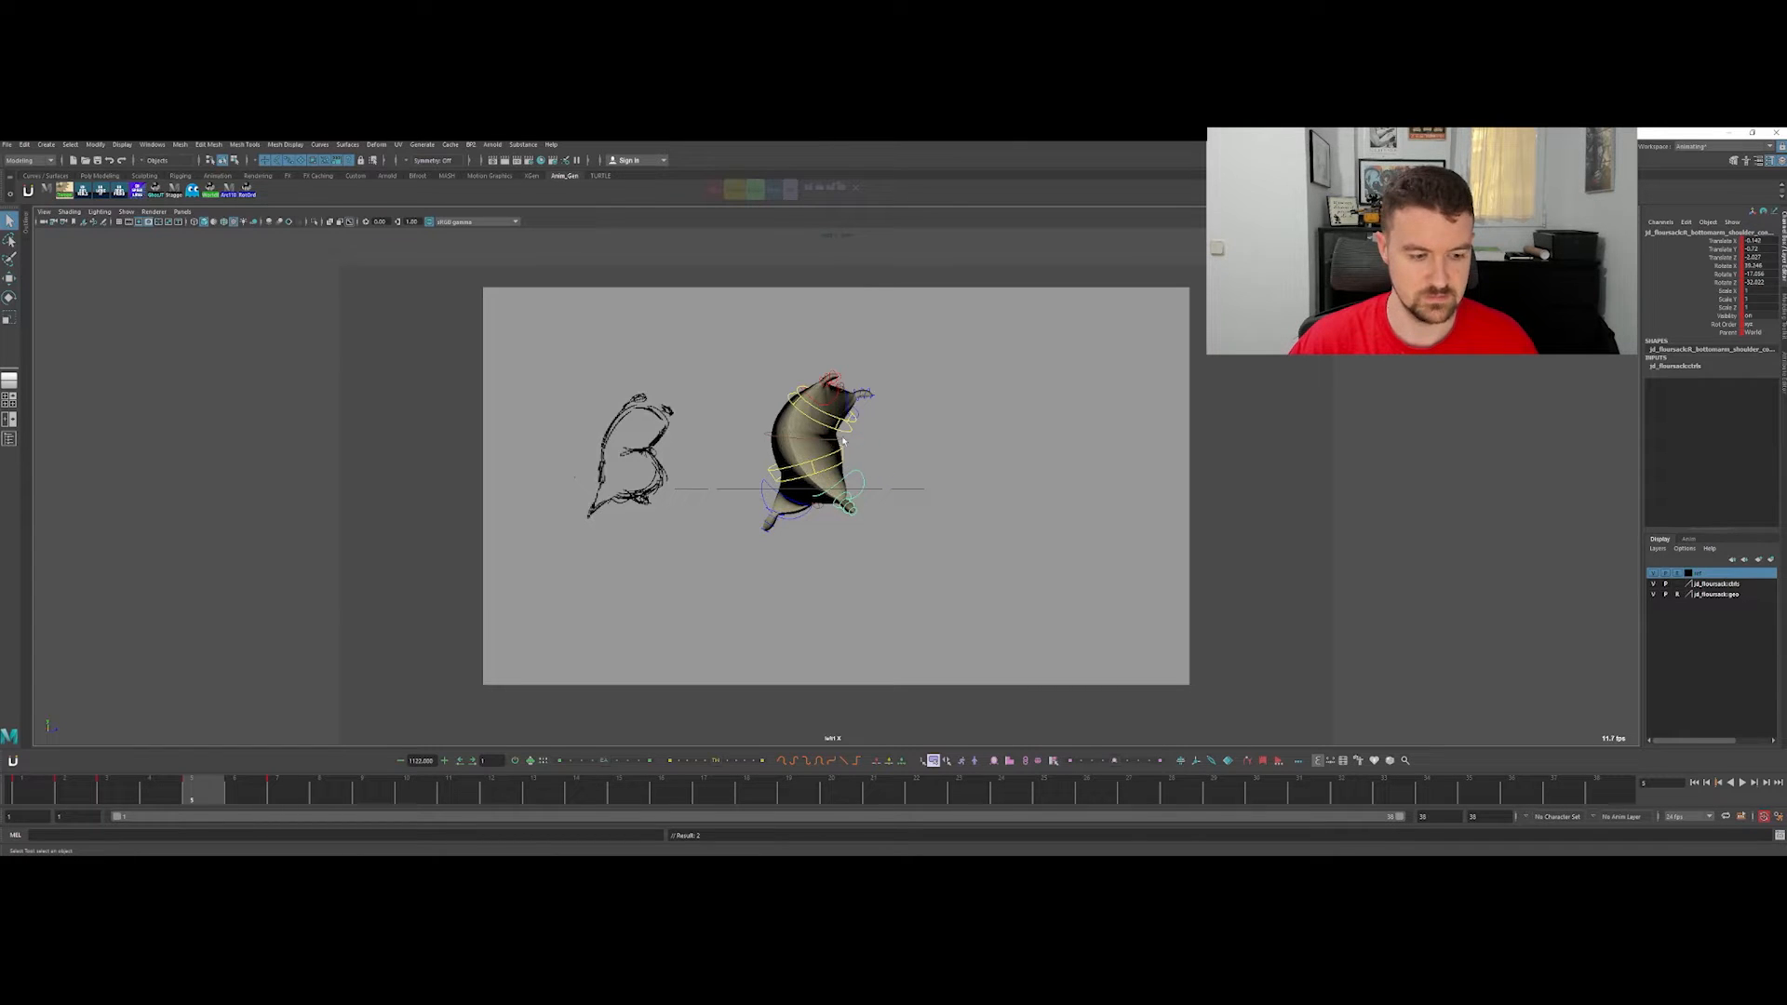
click(844, 449)
Step: Rotate the sack's upper body control and shift the torso slightly forward on frame 5
click(849, 427)
key(e)
drag(844, 436, 860, 385)
key(q)
click(826, 462)
key(w)
Step: Rotate the segments of the sack's rear top corner to refine its curl on frame 5
click(877, 377)
click(840, 396)
key(e)
key(q)
click(833, 373)
key(e)
key(q)
click(828, 377)
key(e)
key(q)
click(827, 374)
key(e)
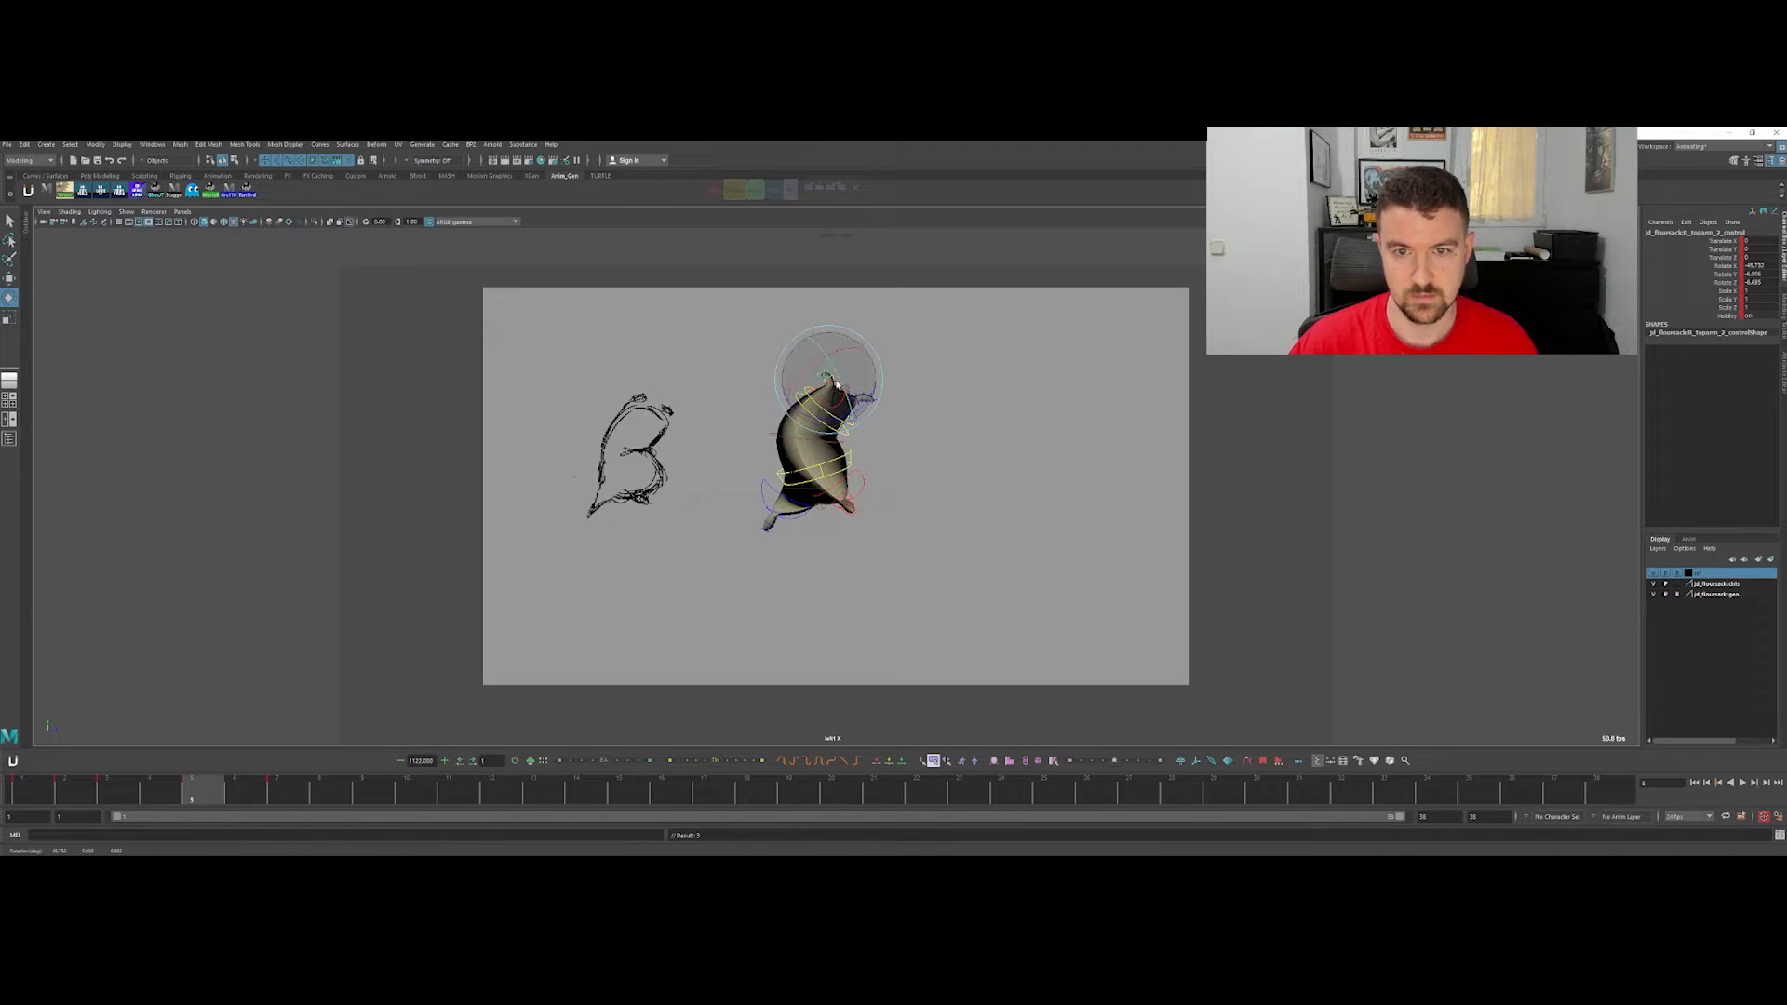
Step: Rotate the sack's front top corner upward, closer to the head, and clear the selection
key(q)
click(835, 383)
key(e)
drag(835, 383, 905, 398)
key(e)
key(q)
click(941, 401)
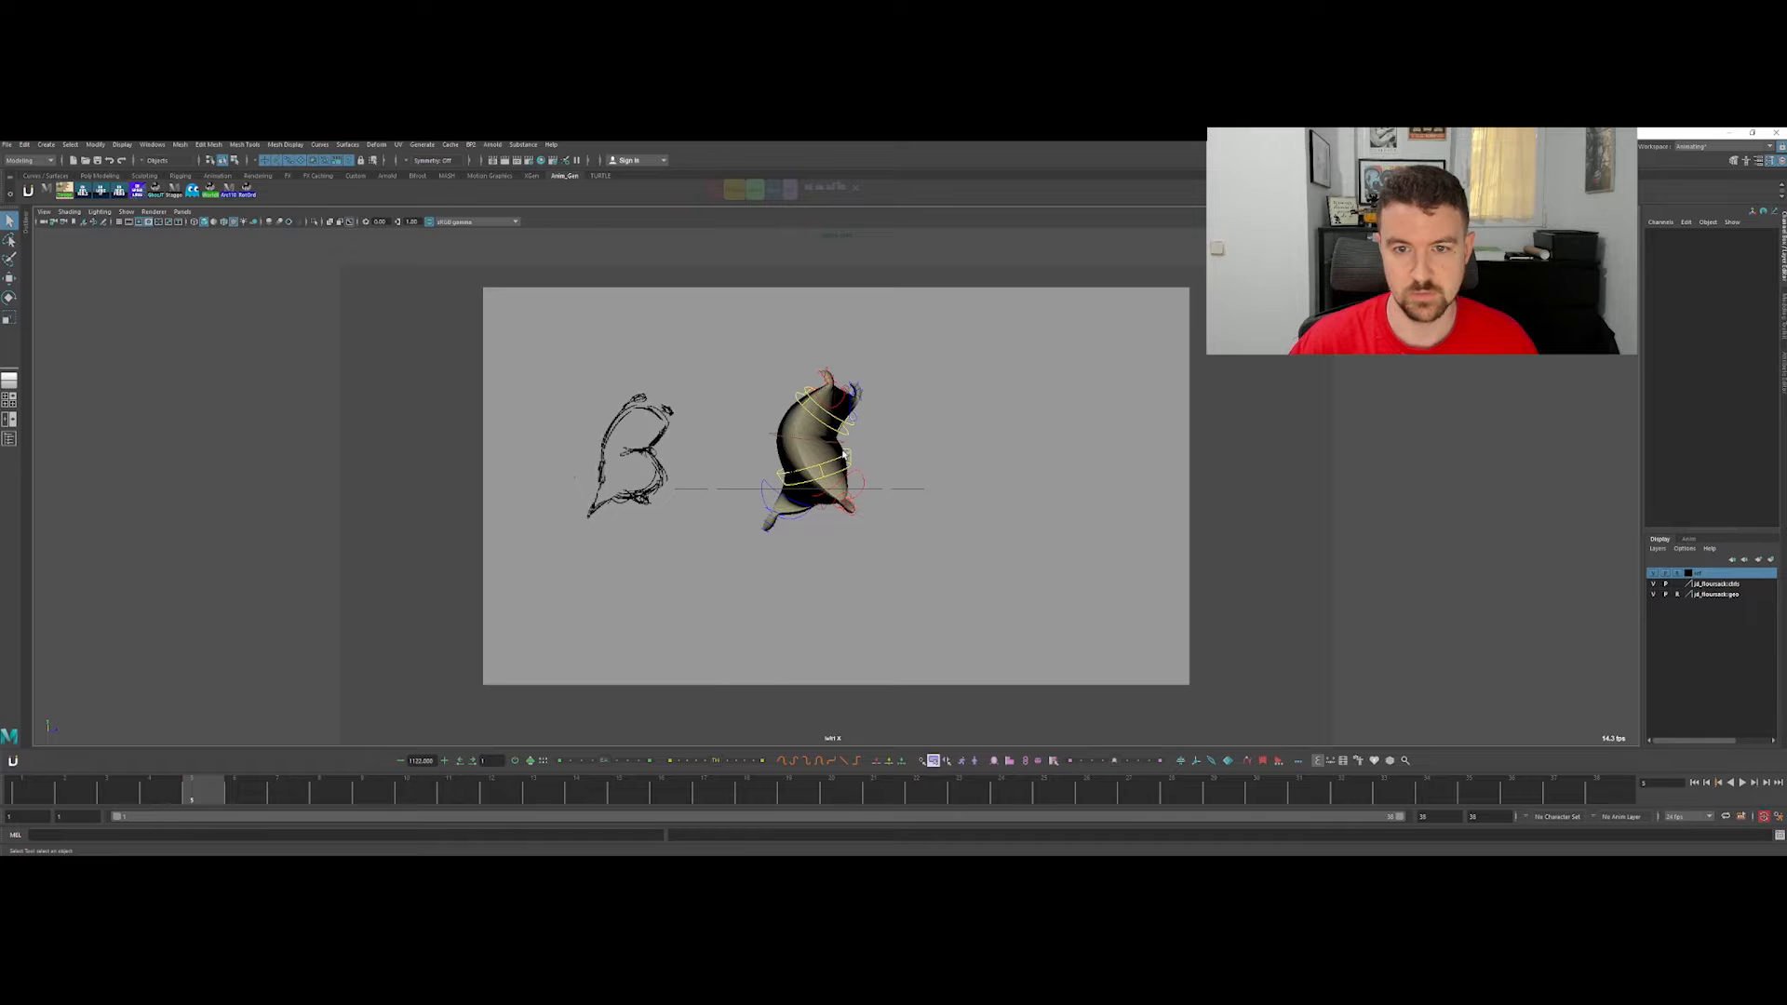
Step: Raise the sack's lower body control, and move and rotate the front foot up and forward
click(843, 454)
key(w)
drag(803, 435, 806, 423)
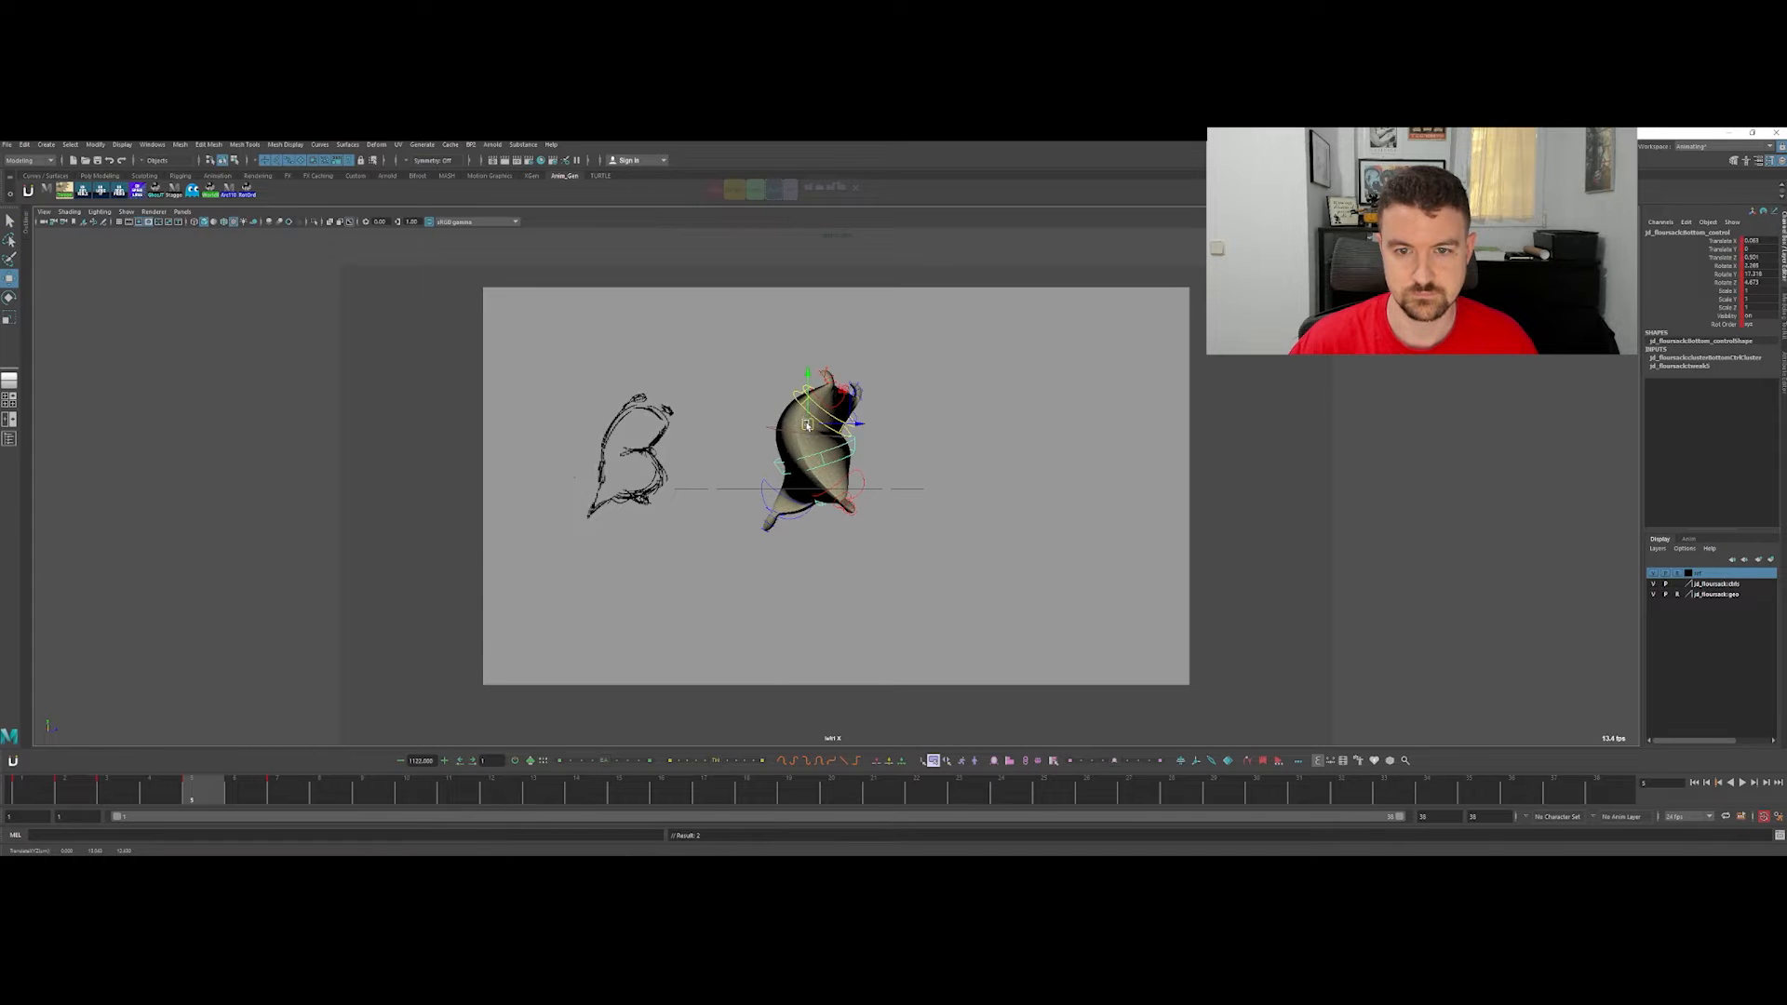
click(858, 475)
drag(833, 462, 867, 480)
key(e)
key(q)
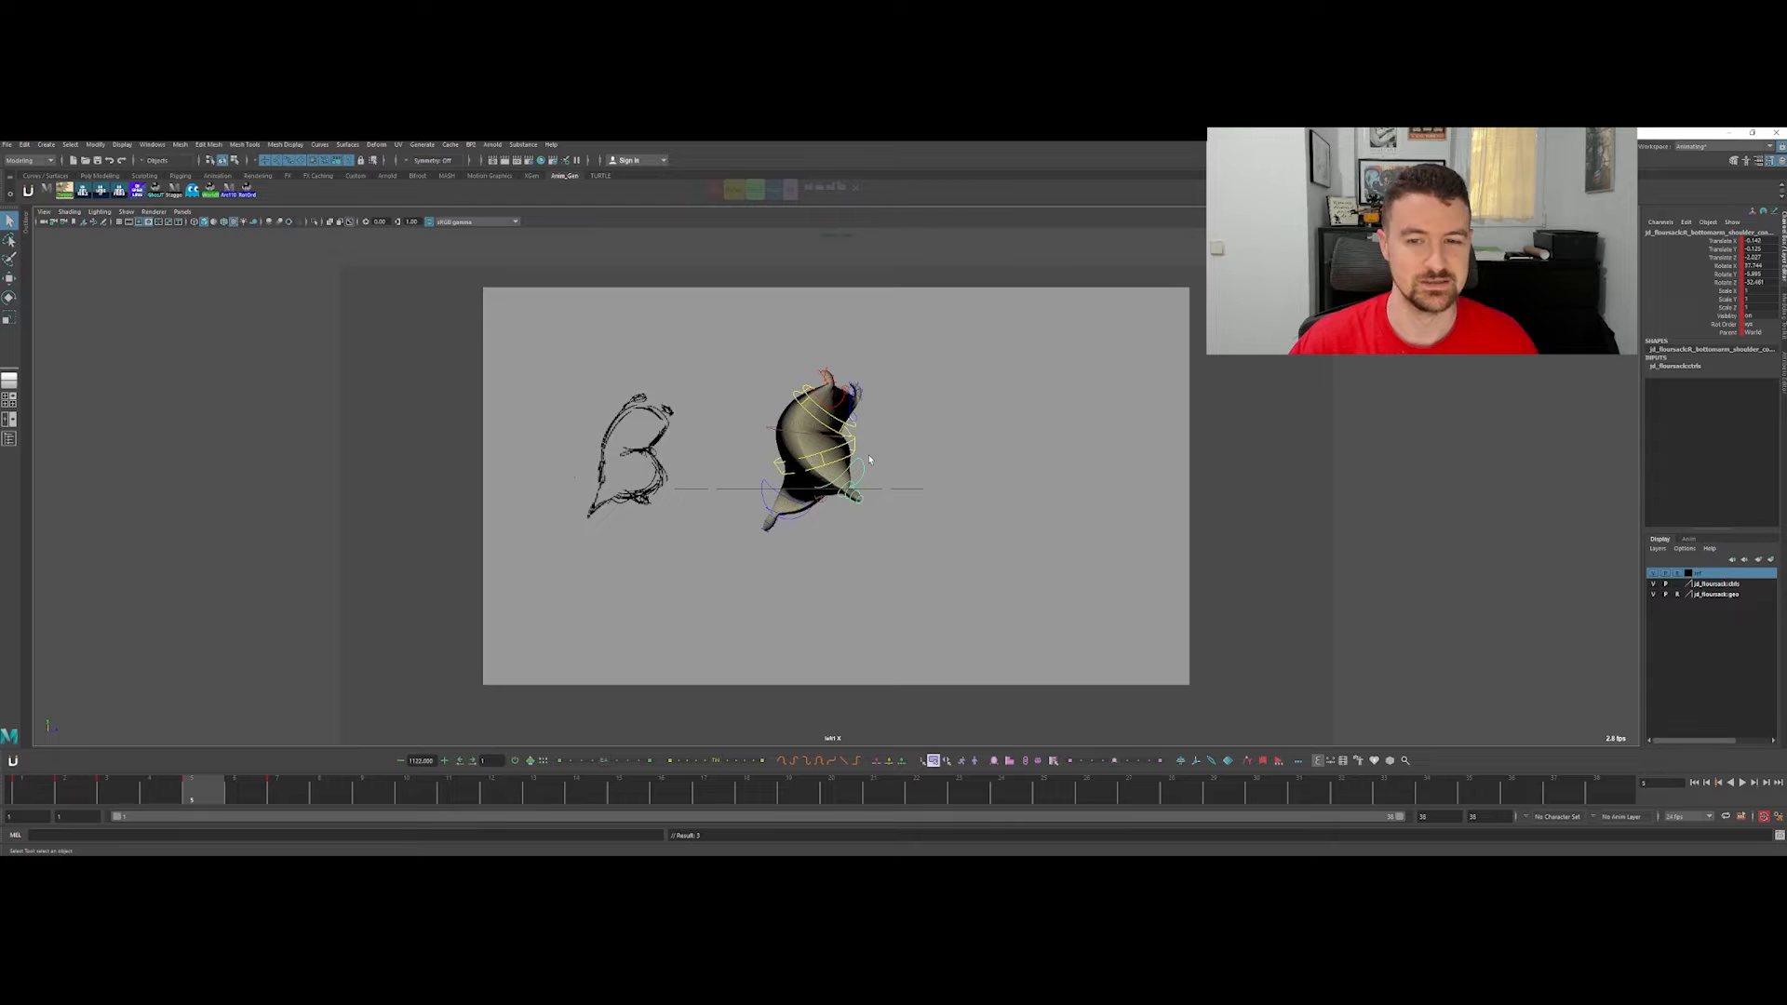
Step: Select all of the sack's controls and check the frame 7 pose before returning to frame 6
click(827, 438)
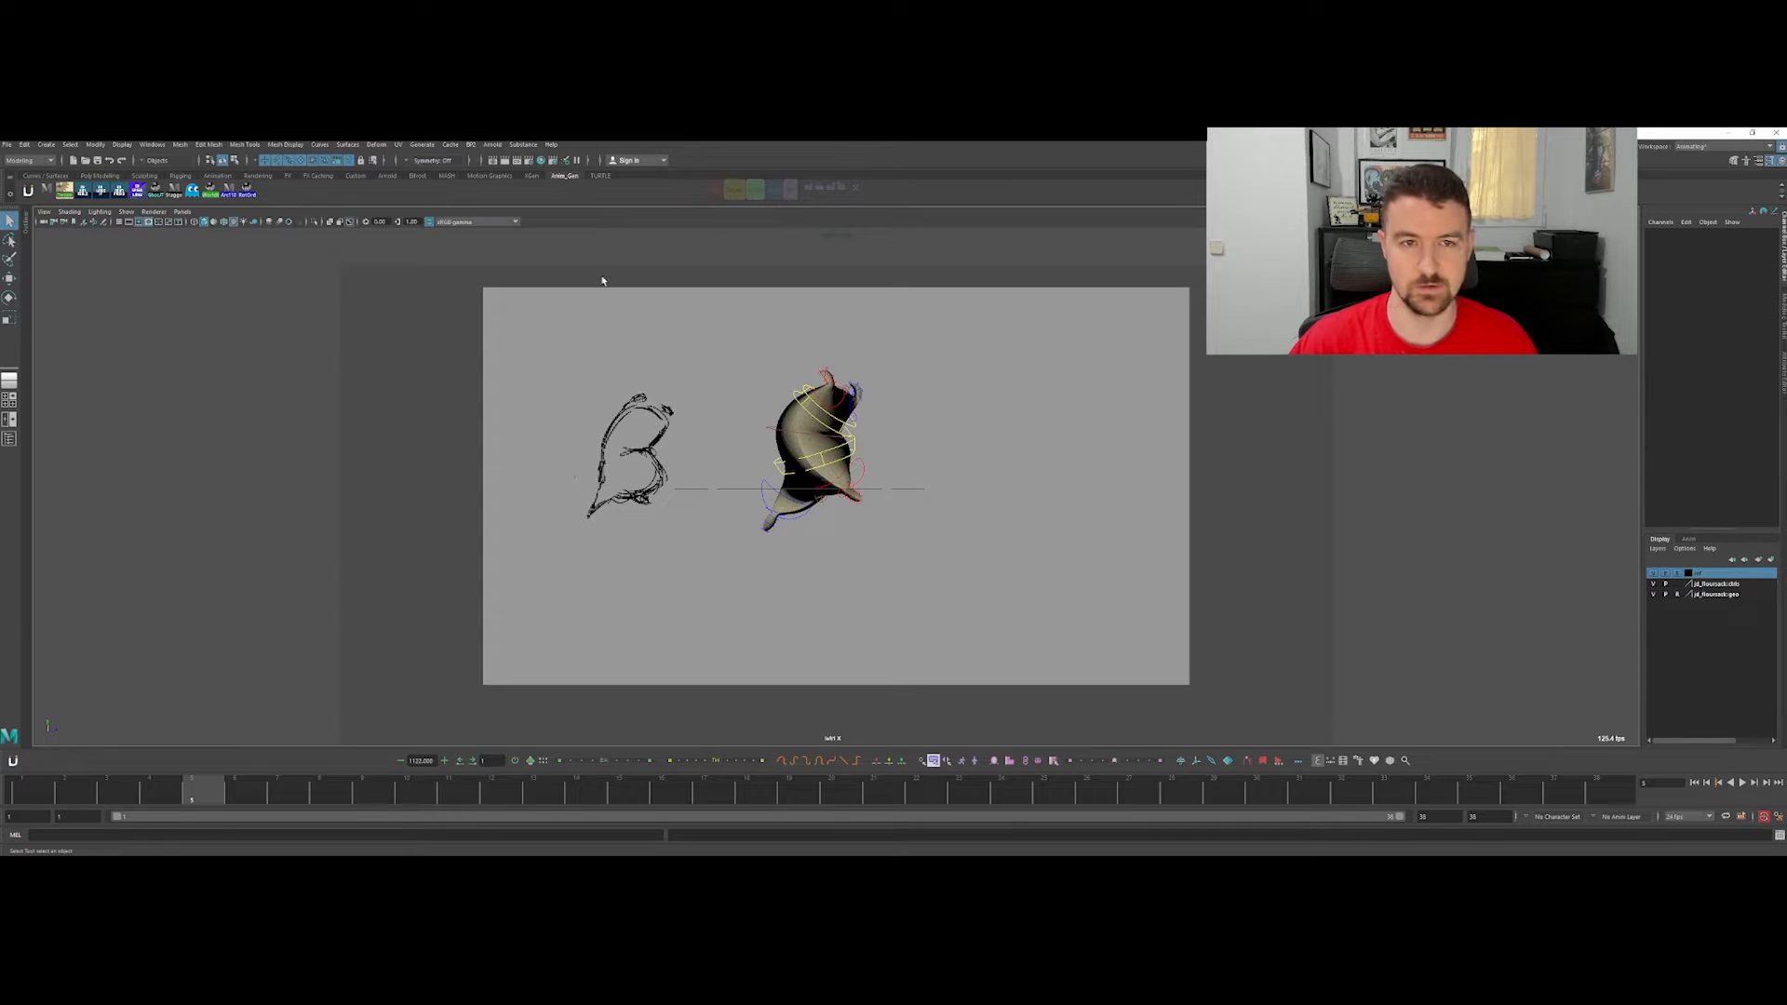
click(789, 191)
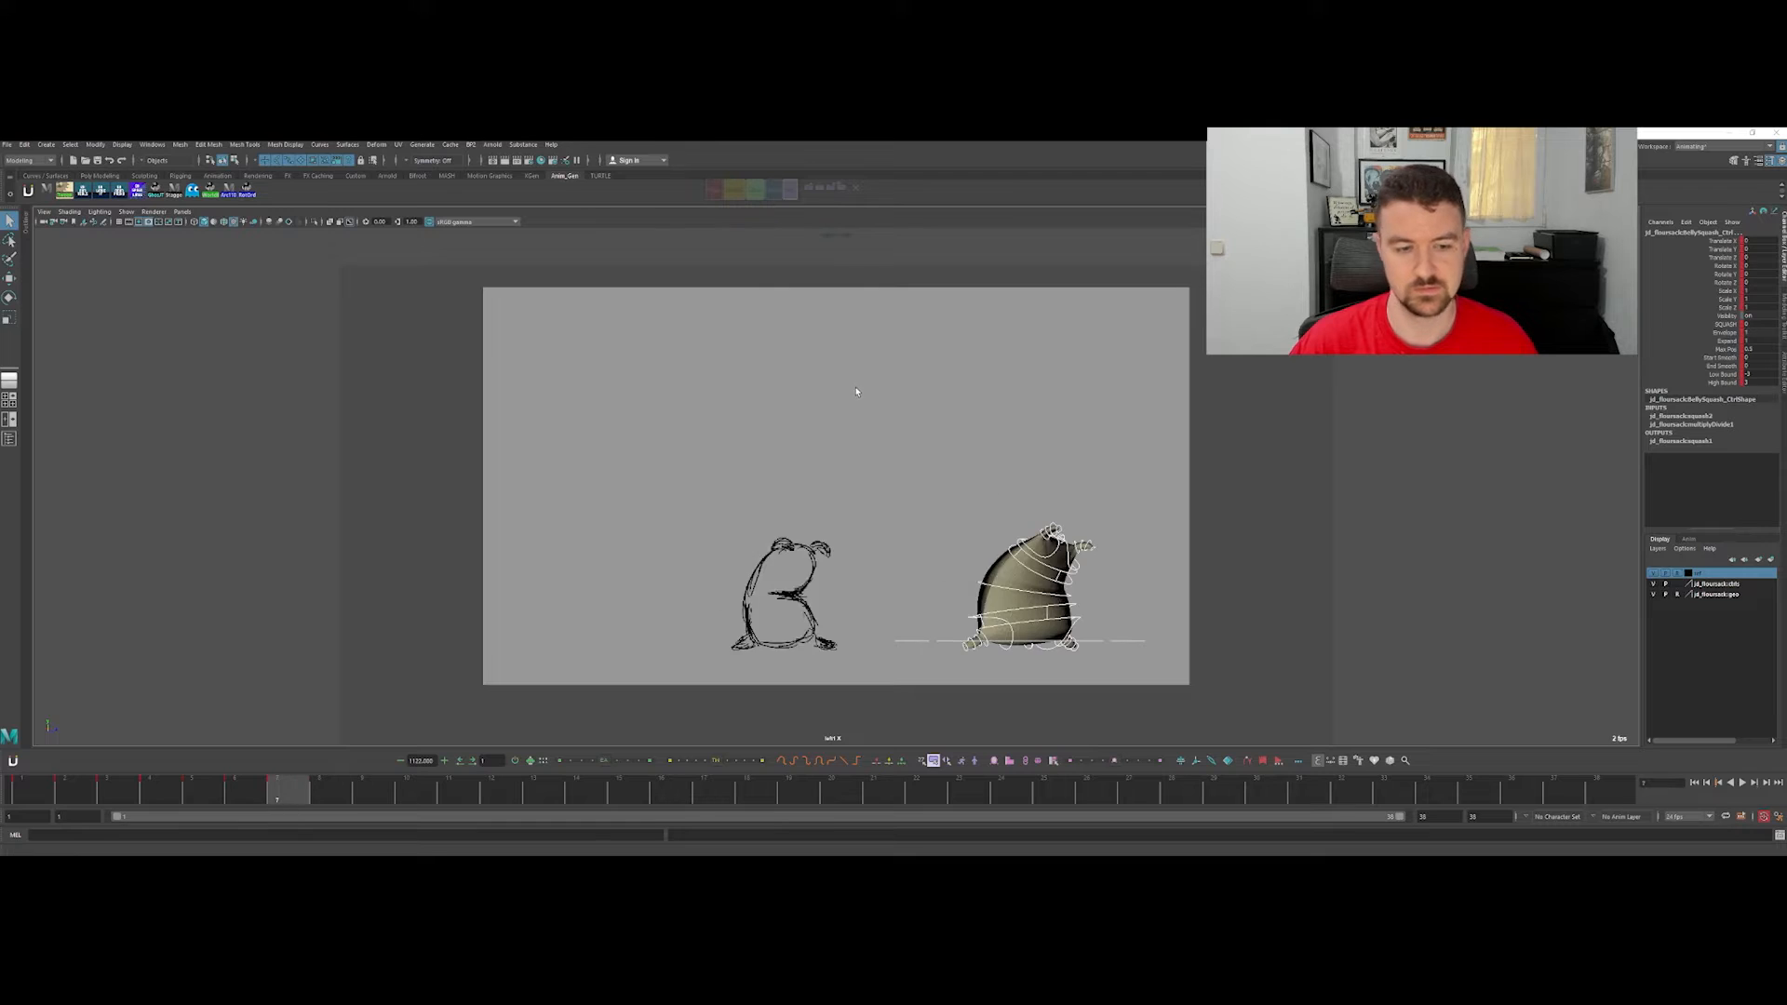
click(1004, 547)
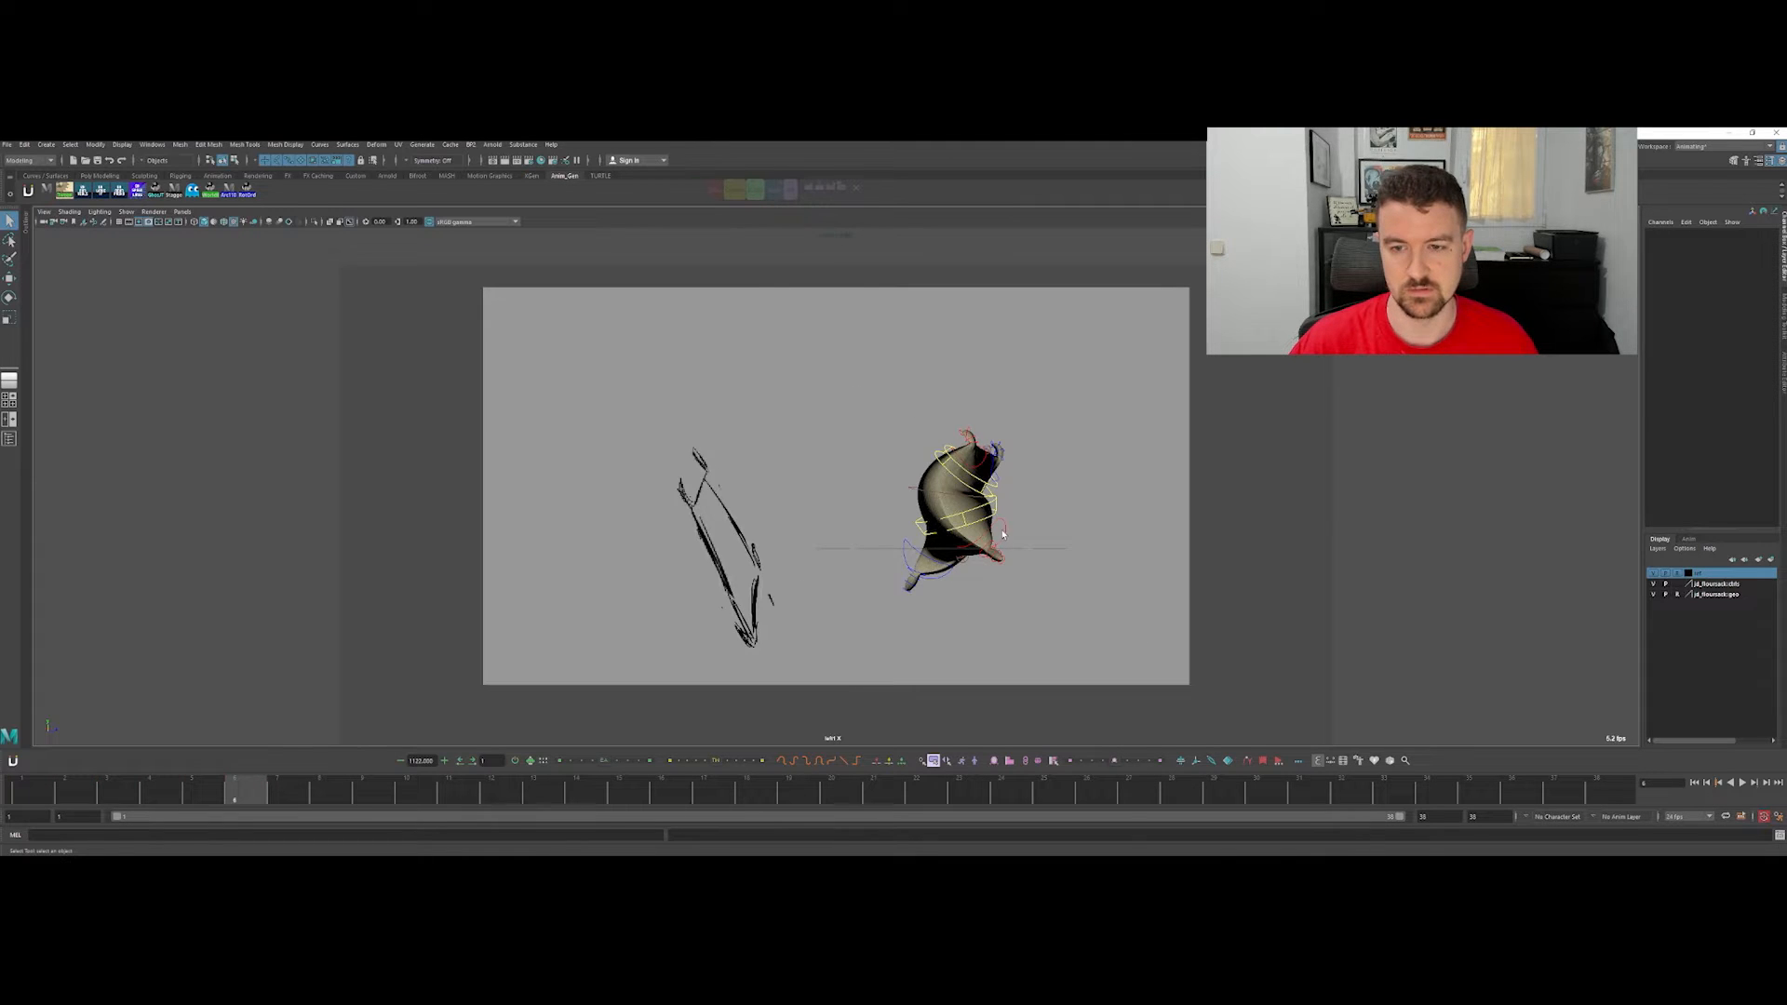
Step: On frame 6, move the front bottom corner down toward the landing contact, comparing its position with frame 7
click(985, 542)
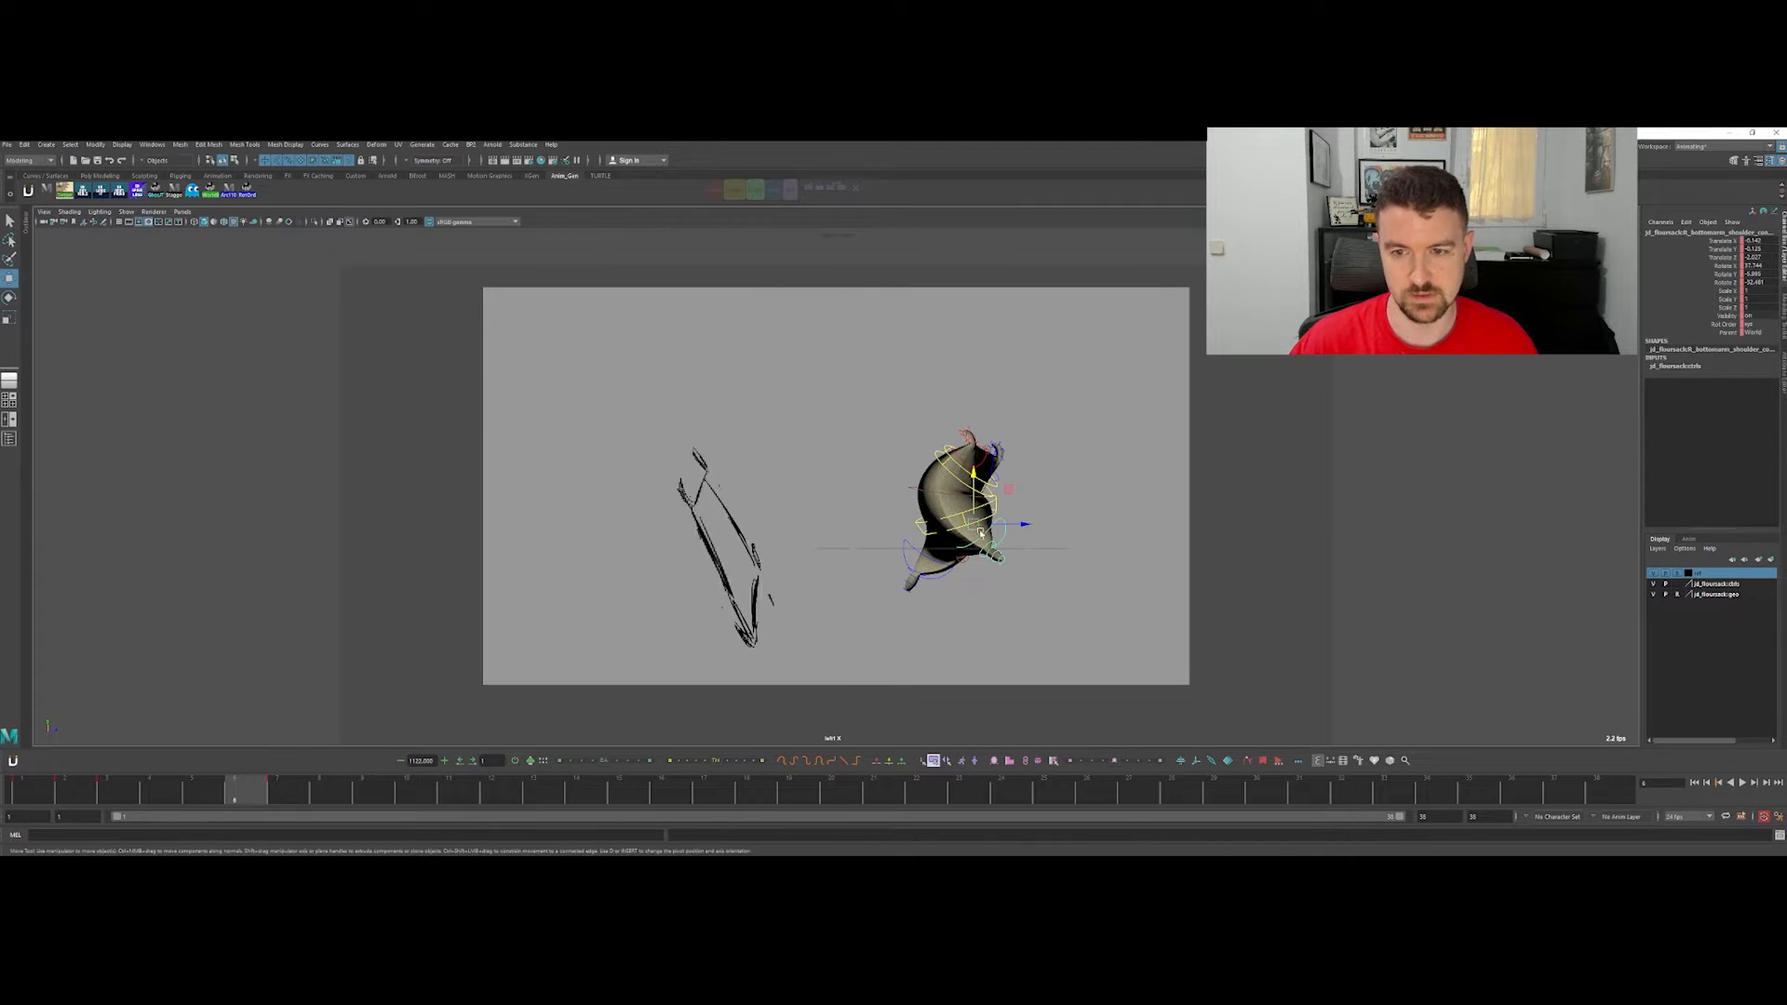
drag(975, 545, 976, 566)
key(period)
key(comma)
key(period)
key(comma)
key(period)
key(comma)
drag(994, 599, 971, 593)
Step: Rotate the extended foot's corner and tip to follow the line of the stretched leg
key(e)
key(q)
click(989, 617)
key(e)
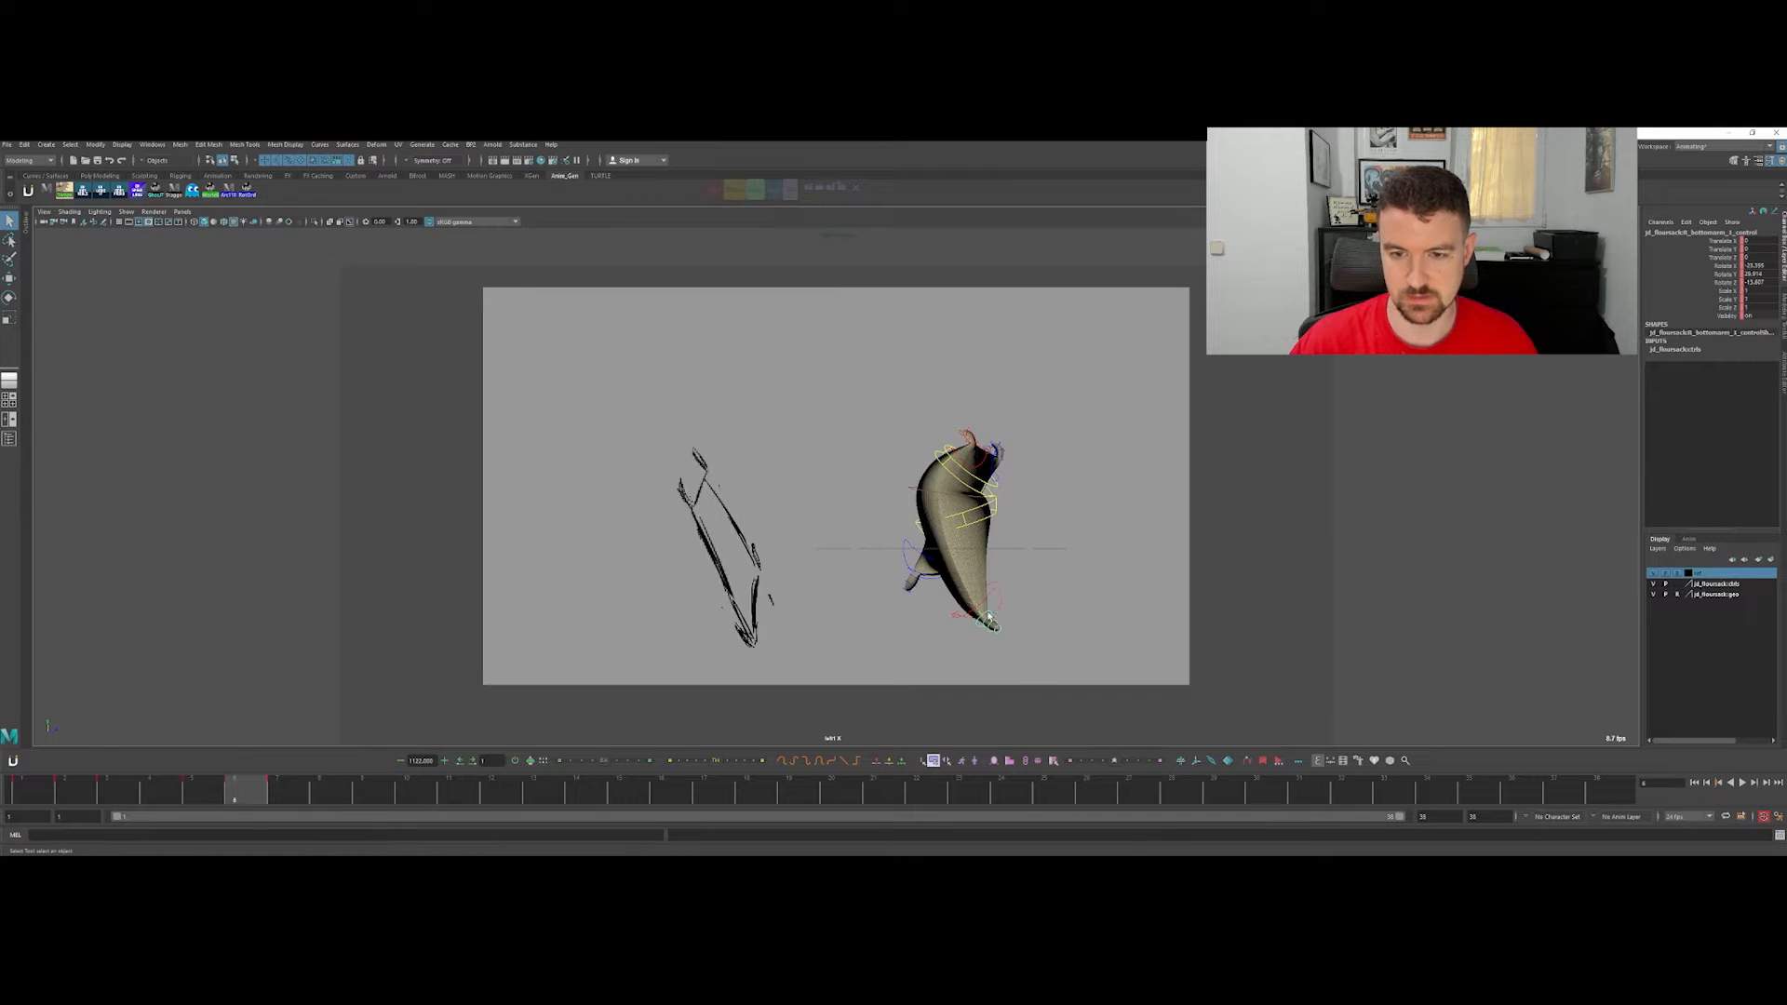
key(q)
click(977, 601)
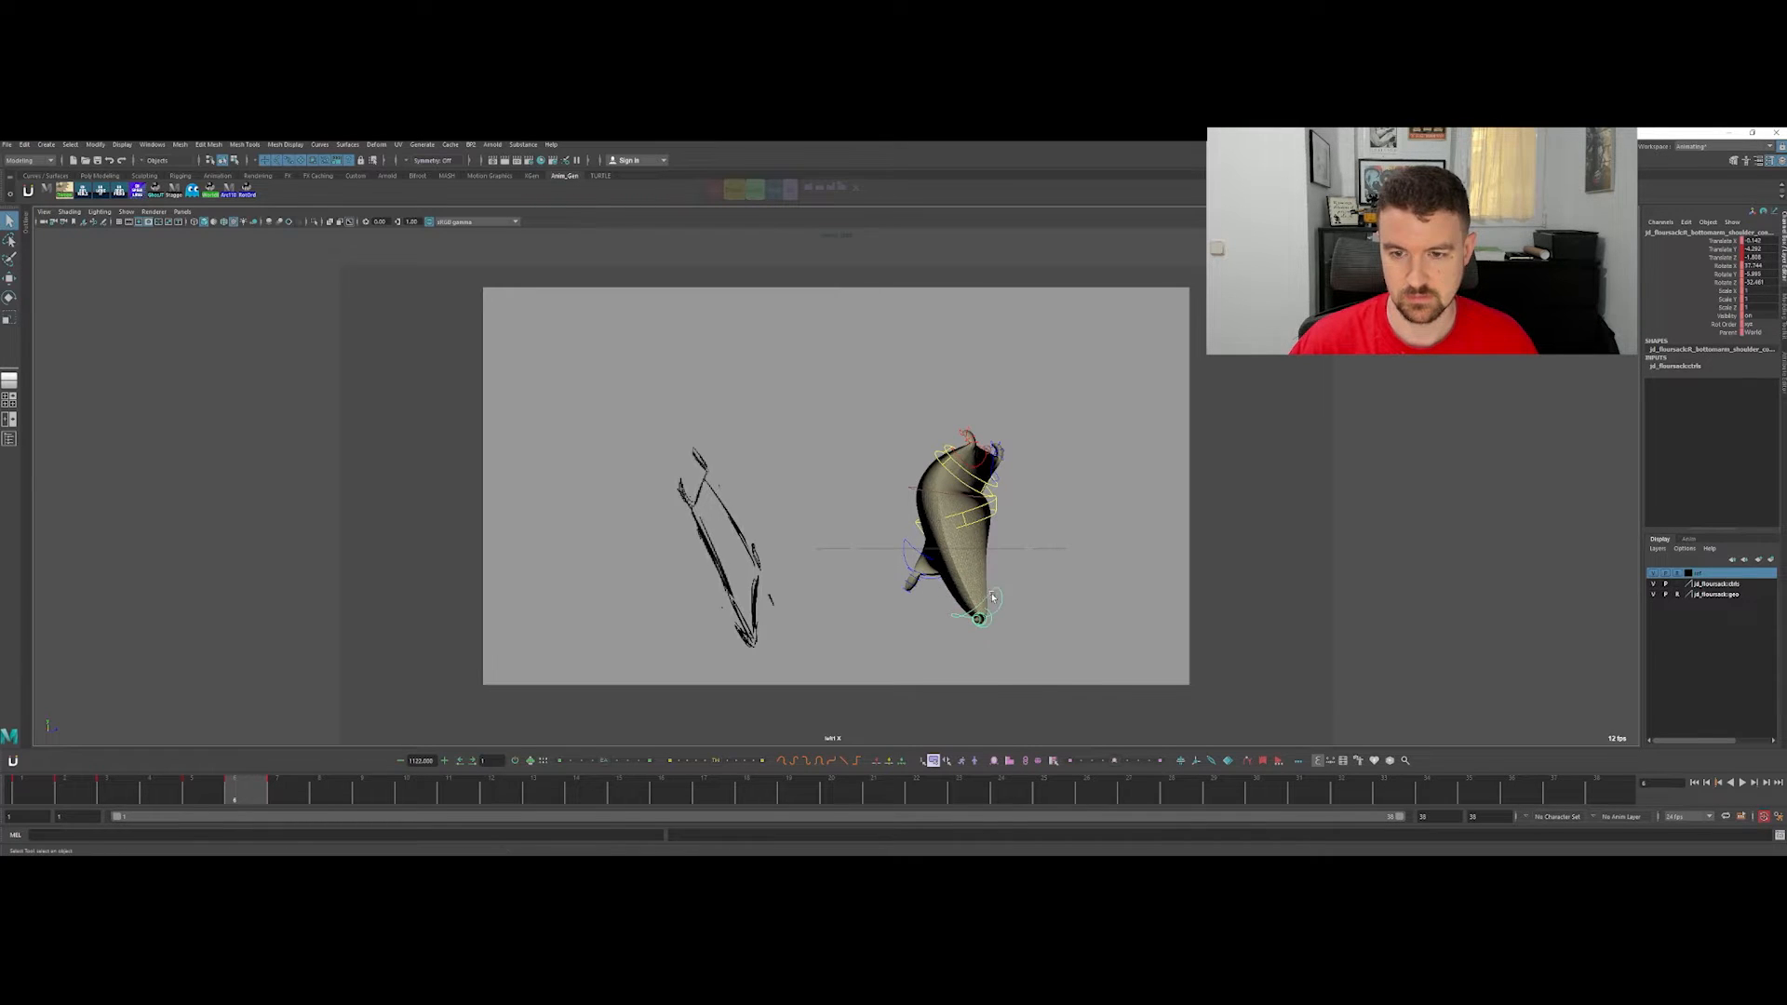
Step: Rotate the sack's lower body control to turn the base toward the extended leg on frame 6
key(e)
drag(986, 519, 968, 507)
key(q)
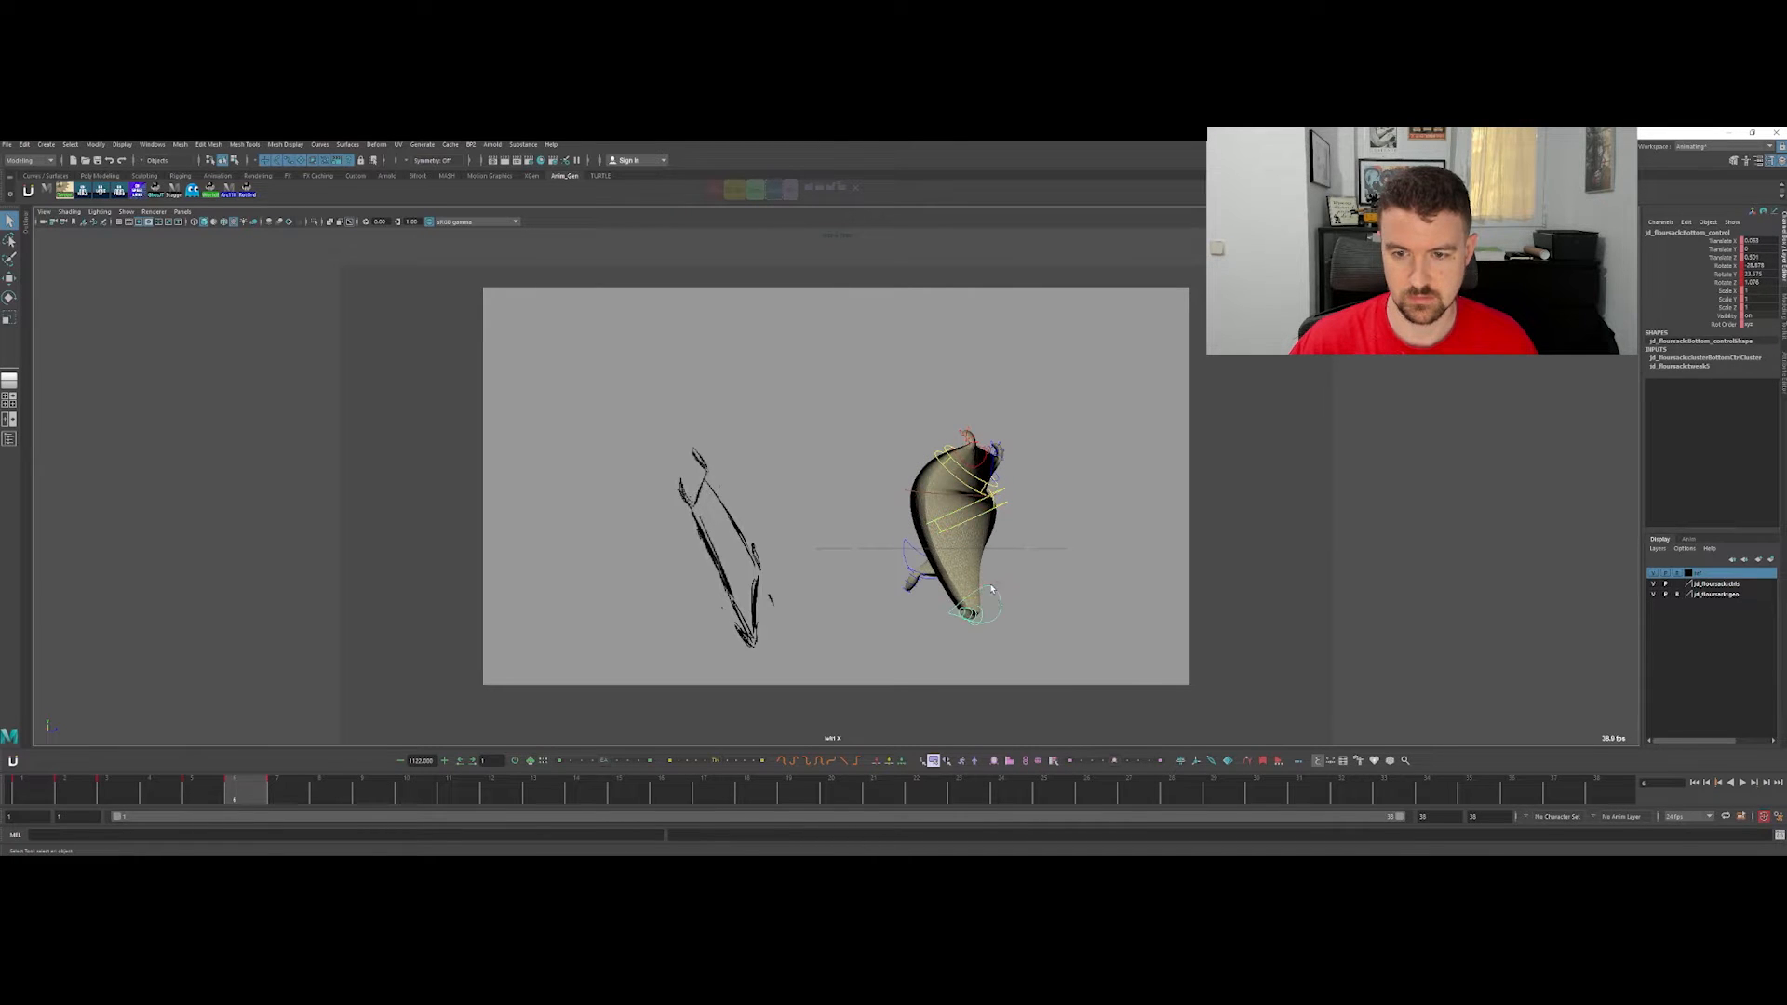
Step: Move the extended foot slightly backward and rotate its tip segment on frame 6
click(987, 600)
key(w)
drag(1020, 593, 1006, 592)
click(964, 615)
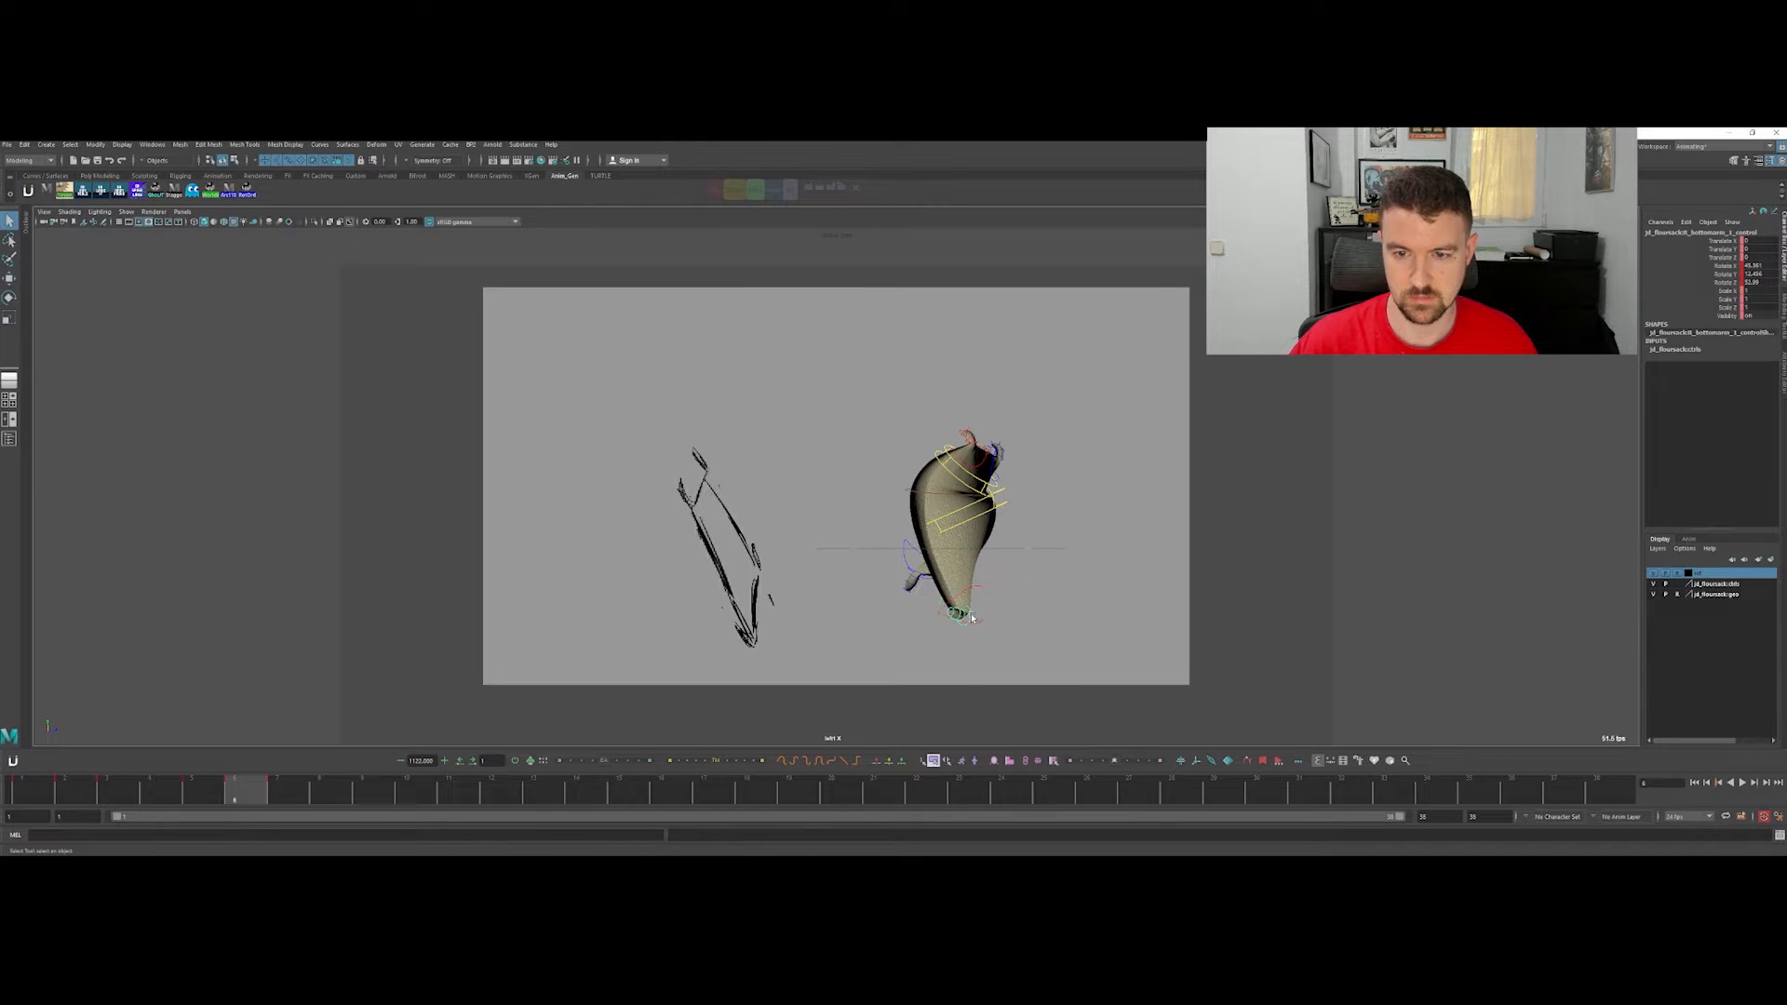
key(e)
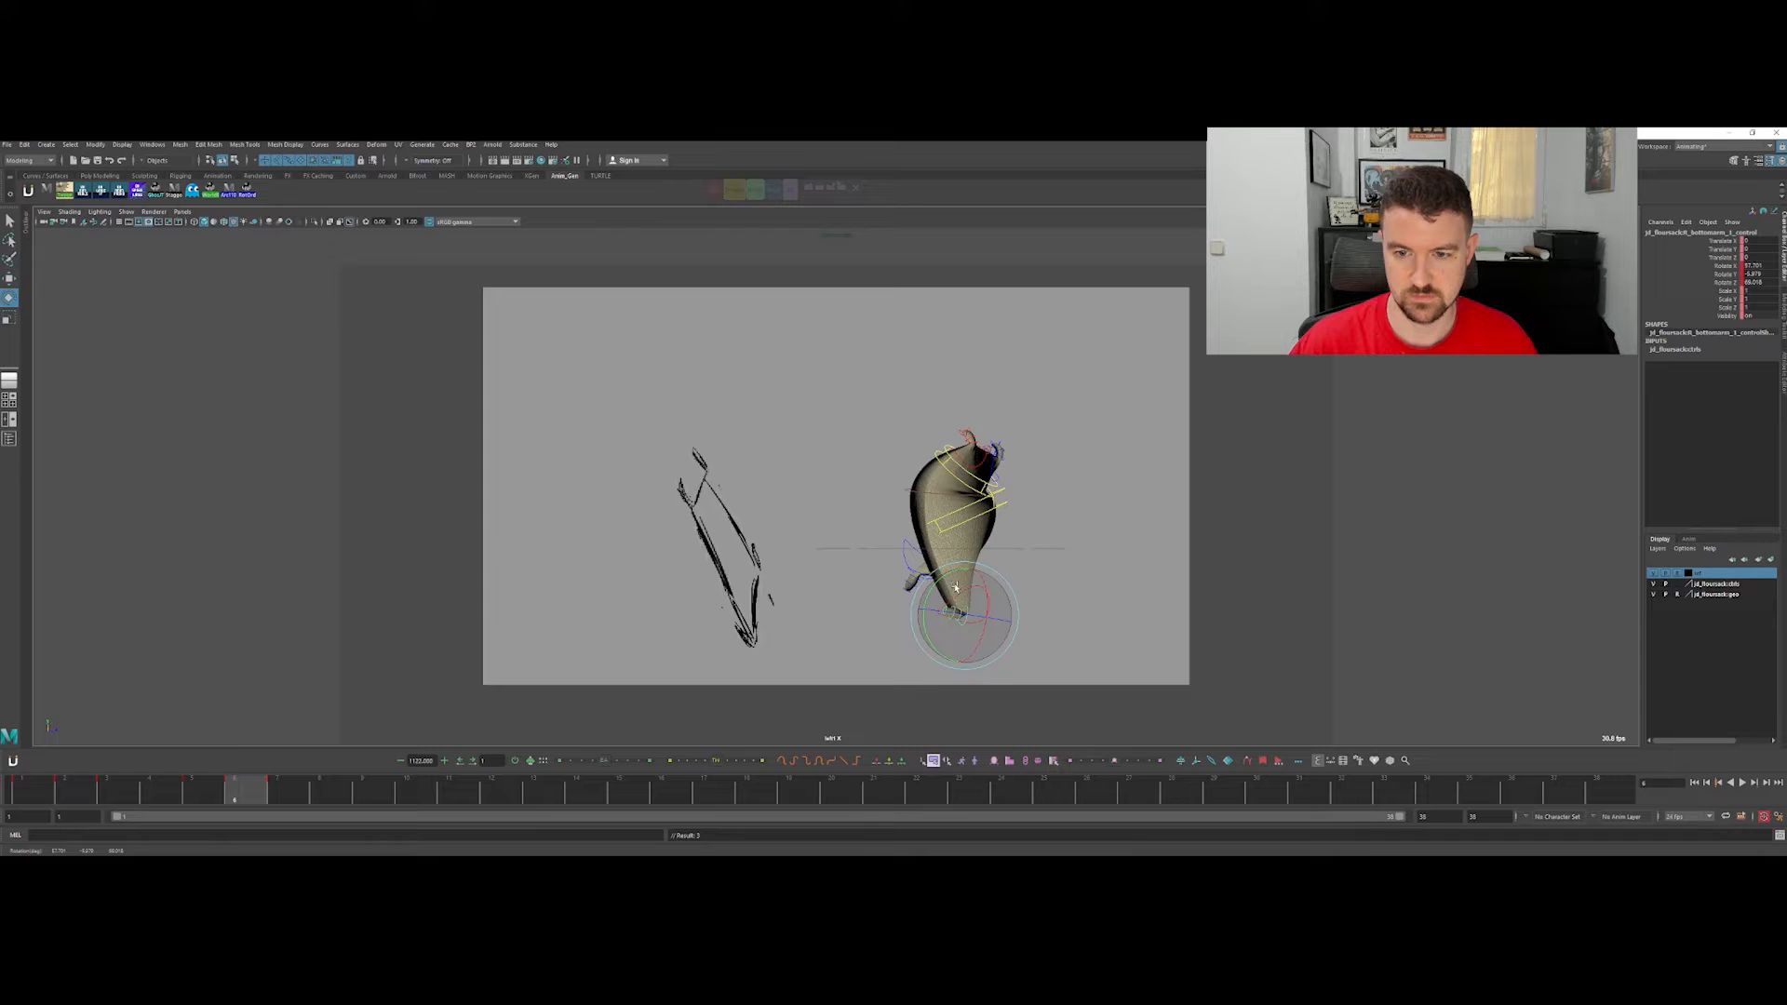
key(q)
Step: Rotate the lower body control further so the sack's base tilts into the contact leg
click(982, 582)
key(e)
click(981, 590)
click(979, 517)
drag(979, 518, 982, 595)
key(q)
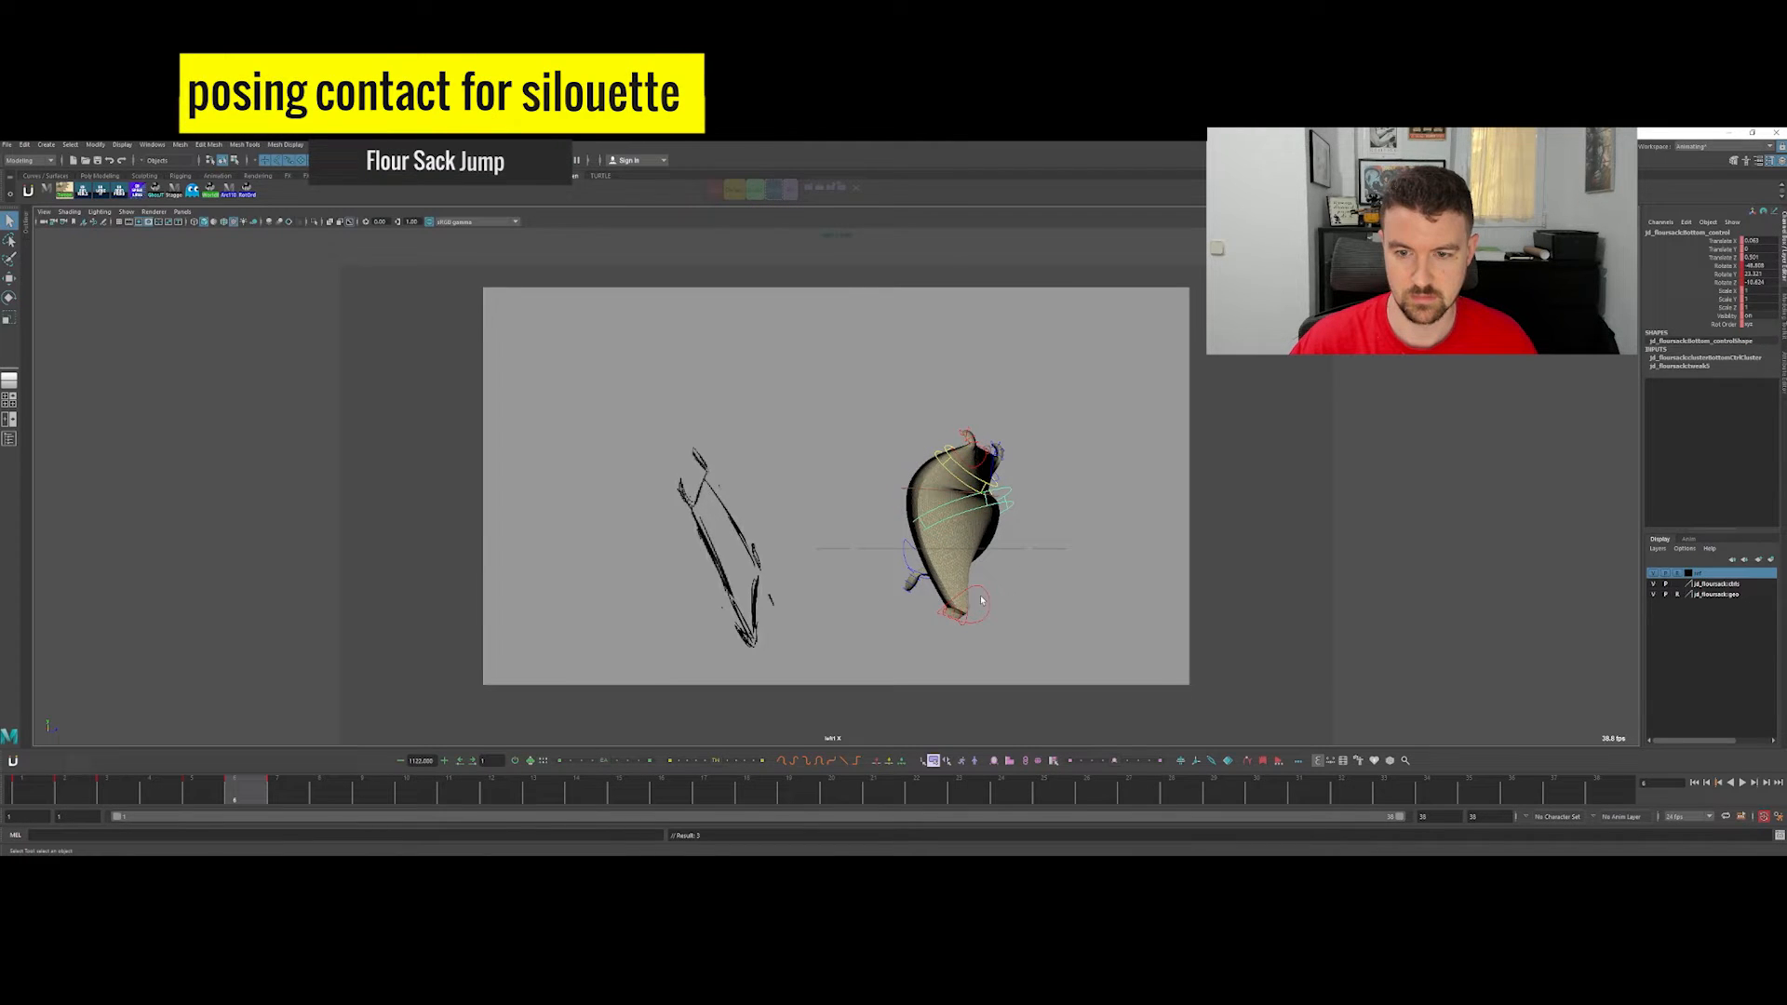
Step: Fine-tune the position and rotation of the contact foot's corner and tip segments for a cleaner silhouette
click(946, 610)
key(w)
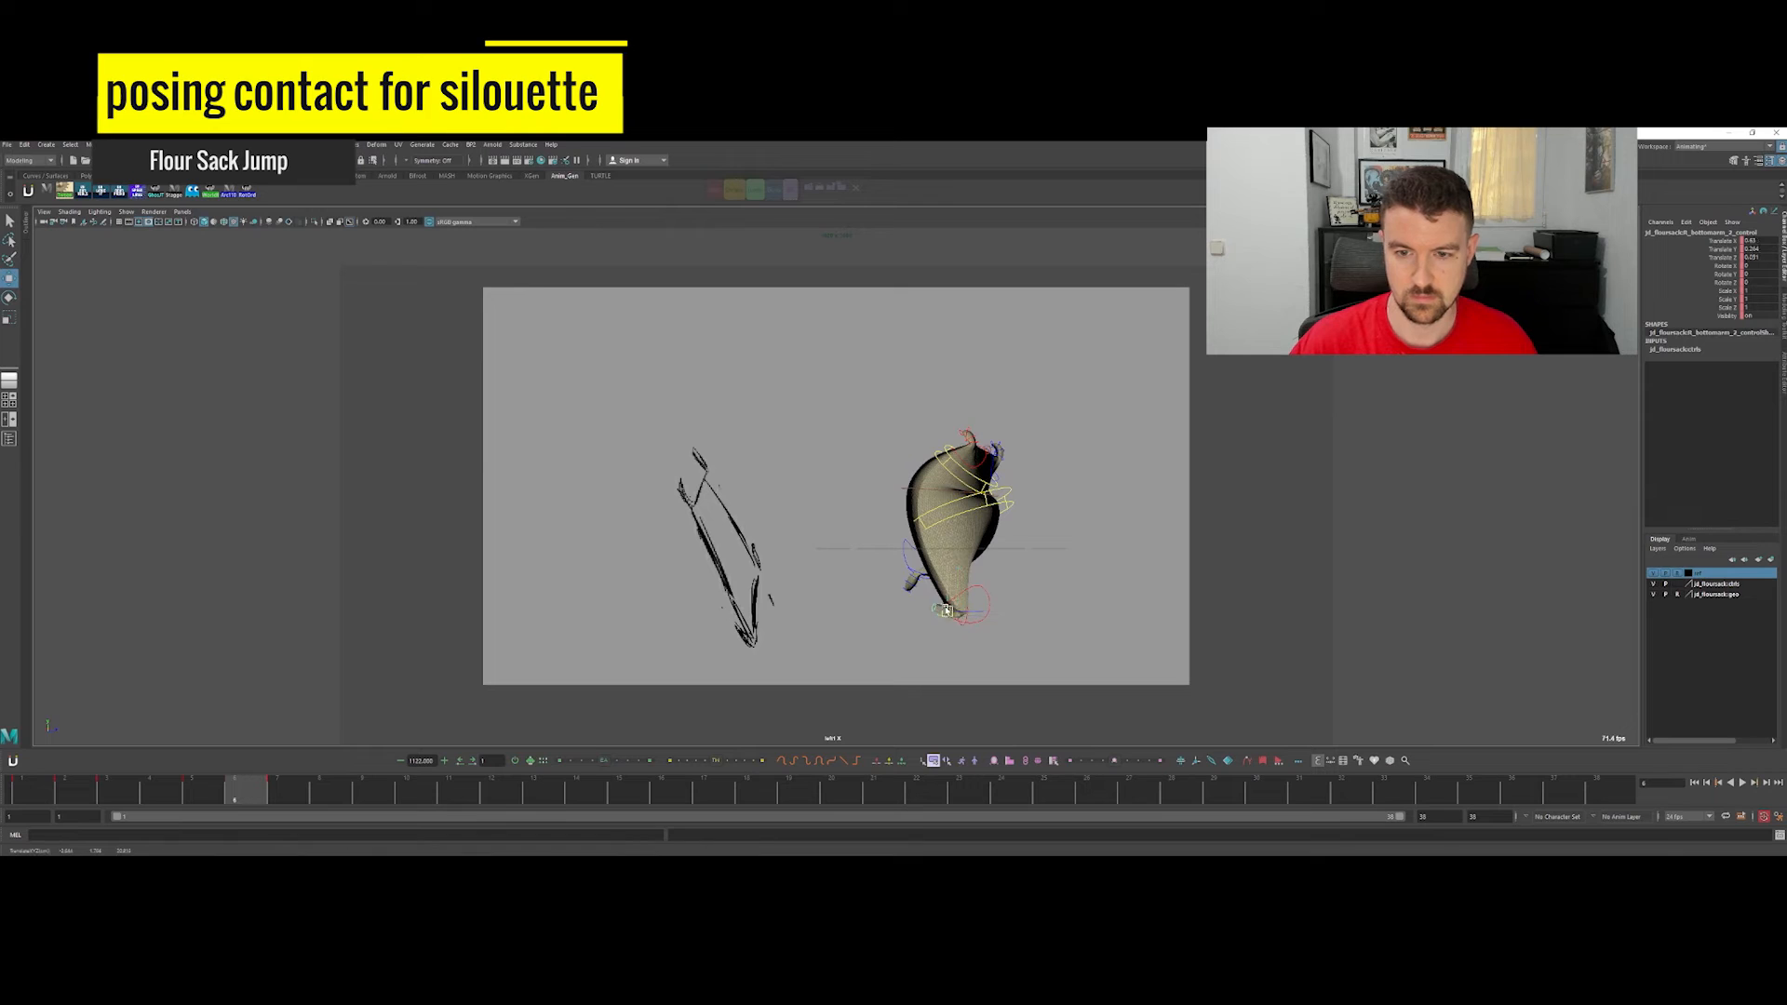
click(948, 610)
key(e)
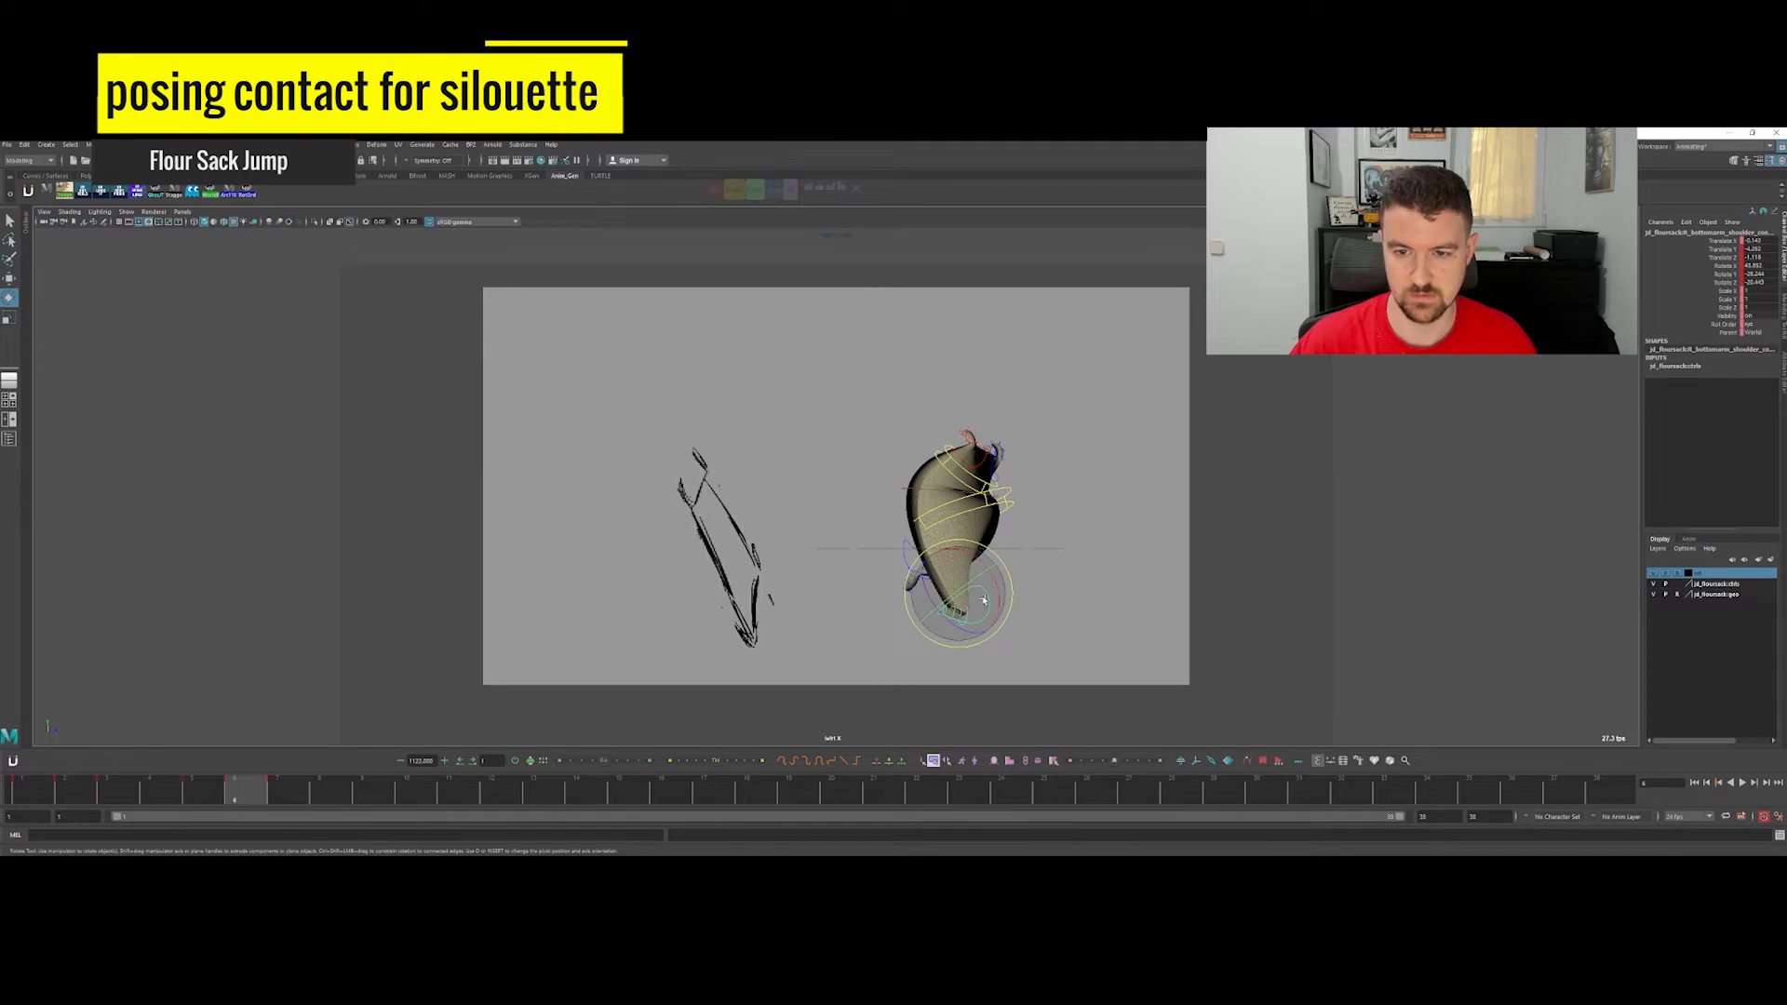
drag(966, 600, 962, 622)
key(q)
click(963, 622)
key(e)
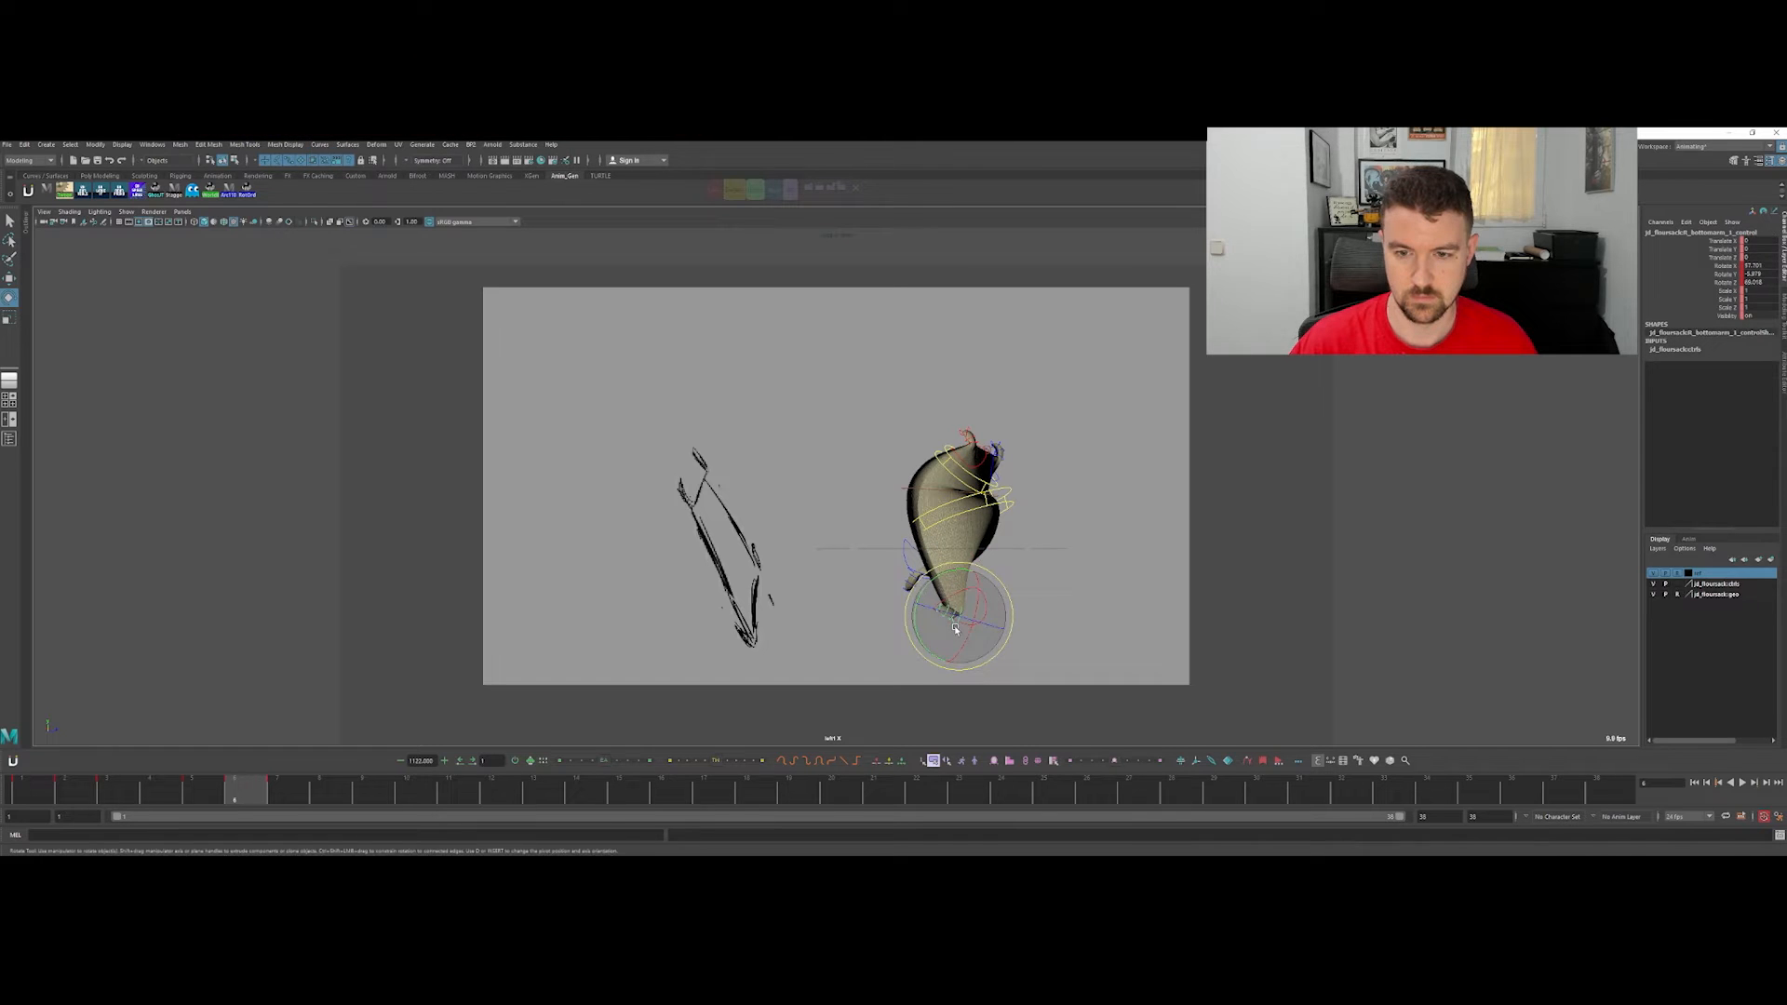
key(q)
click(942, 615)
key(e)
drag(904, 633, 899, 624)
key(q)
Step: Move the sack's top control up and back to start straightening the body on frame 6
click(1028, 515)
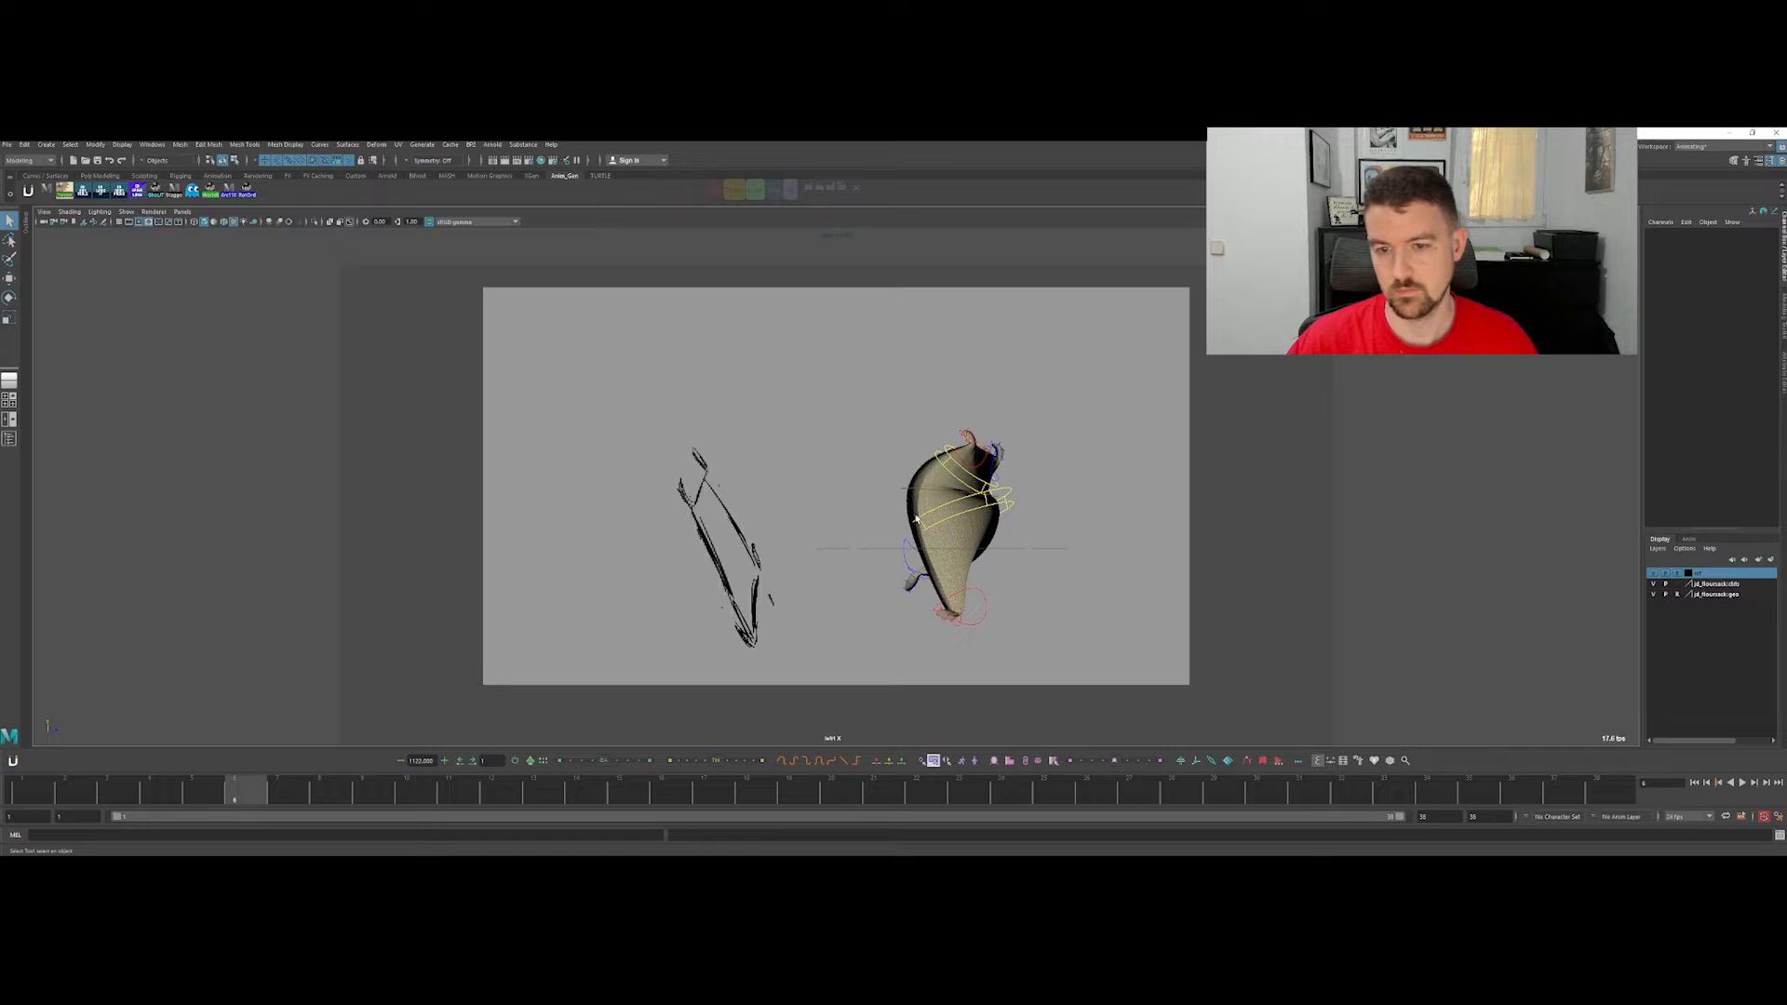
click(962, 496)
key(w)
mouse_move(942, 497)
mouse_down()
mouse_move(924, 470)
mouse_move(935, 441)
mouse_move(938, 481)
mouse_up()
key(e)
key(e)
key(q)
Step: Rotate the top control so the upper body leans backward like the sketched contact pose
click(946, 445)
click(951, 467)
key(e)
key(q)
click(956, 467)
click(957, 467)
key(w)
key(q)
click(916, 445)
key(e)
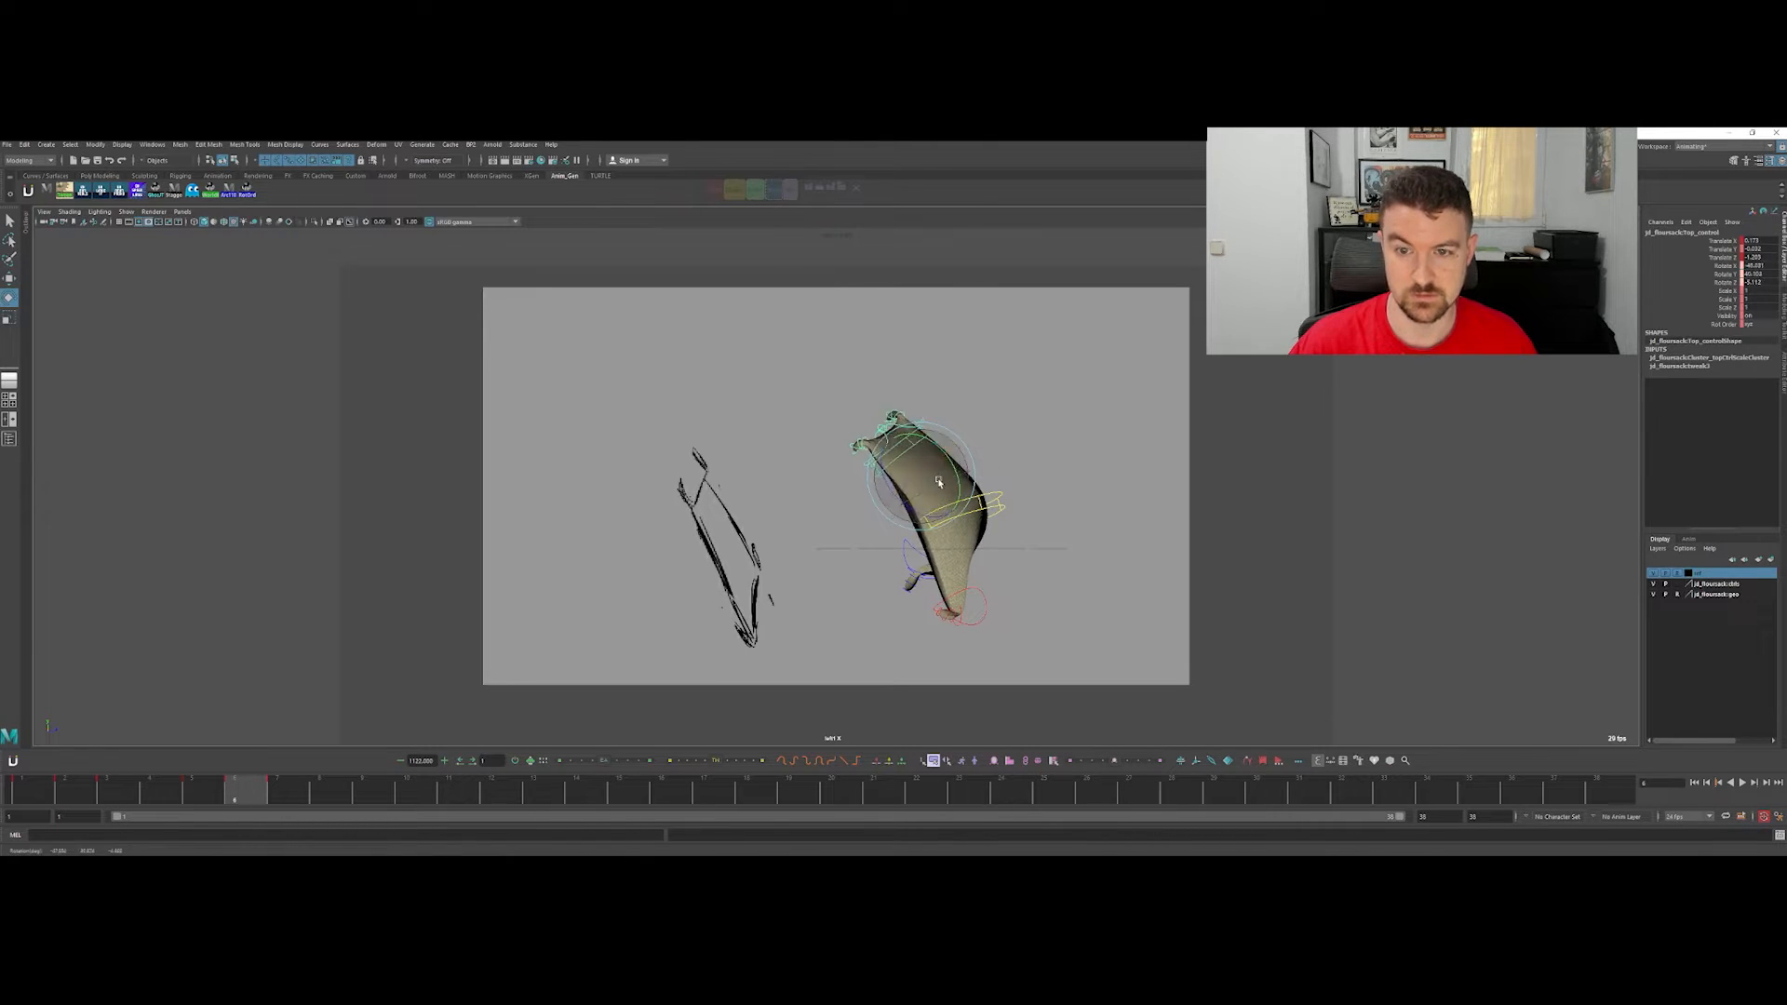
Step: Move the trailing bottom corner forward in front of the body, and rotate it and its tip upward
key(q)
click(916, 558)
key(w)
drag(978, 555, 970, 494)
key(e)
drag(1068, 524, 1032, 493)
key(w)
key(e)
key(q)
key(e)
drag(1057, 511, 1027, 481)
key(q)
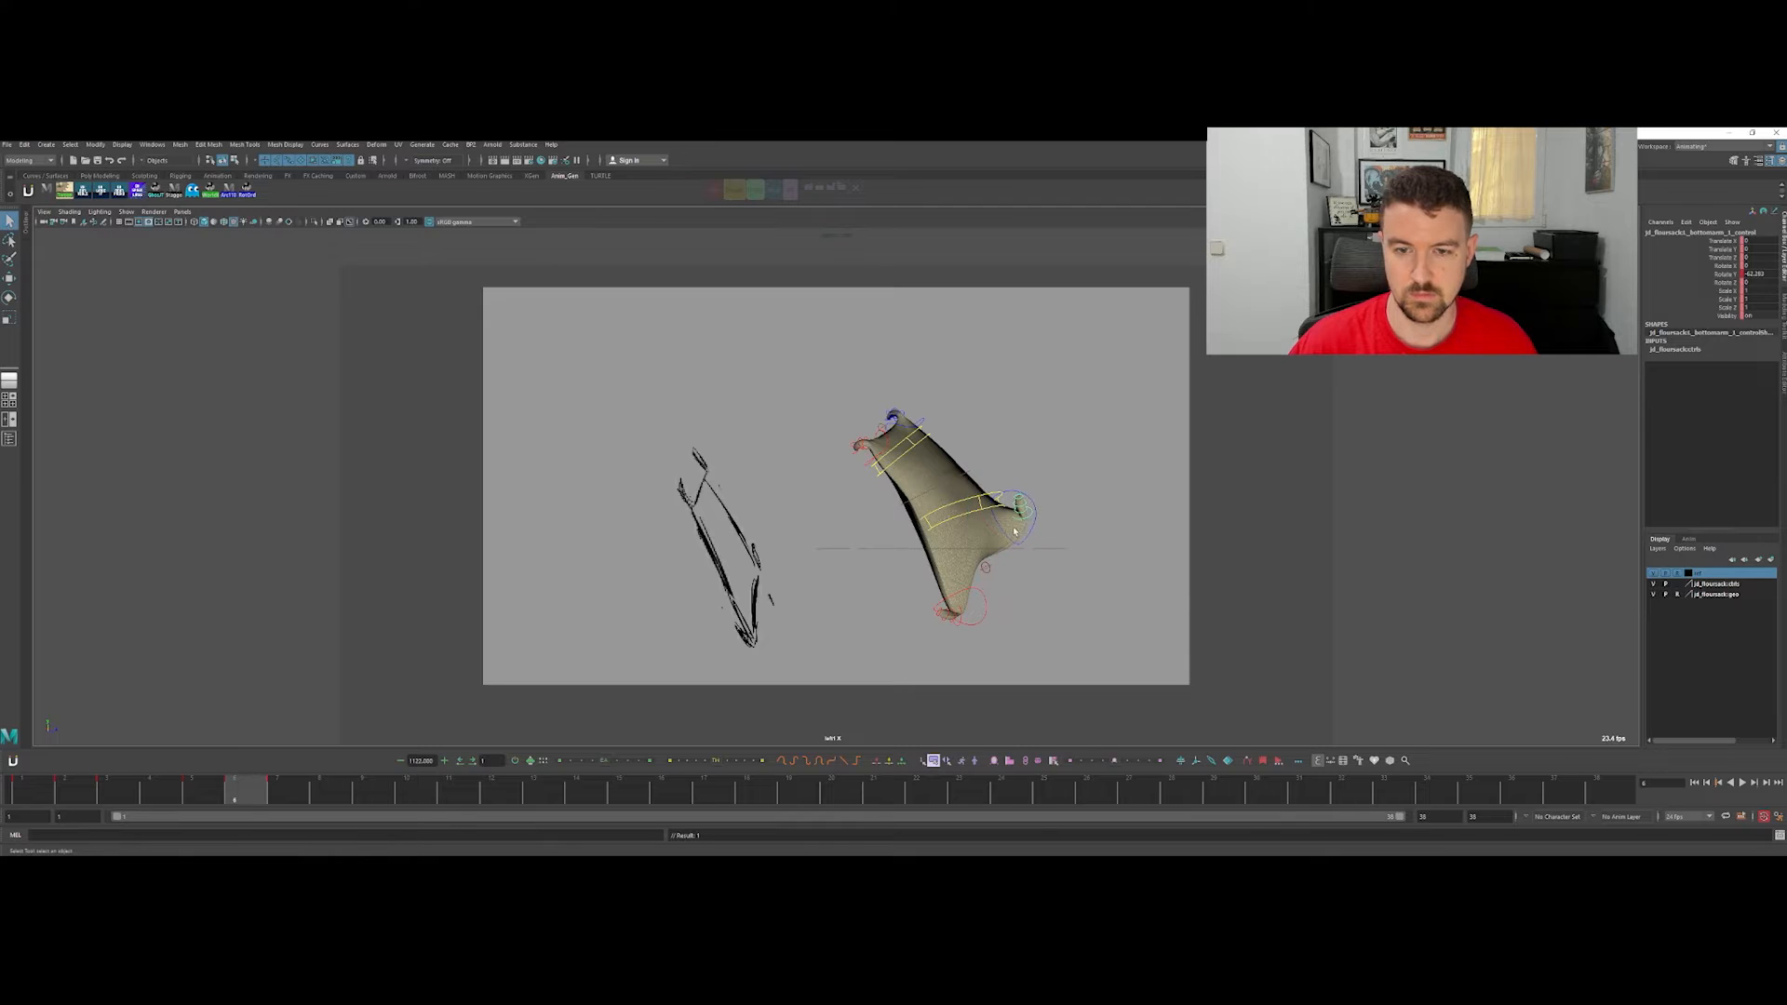
Step: Rotate the lower body control to align the sack's base with the backward lean
click(972, 512)
key(e)
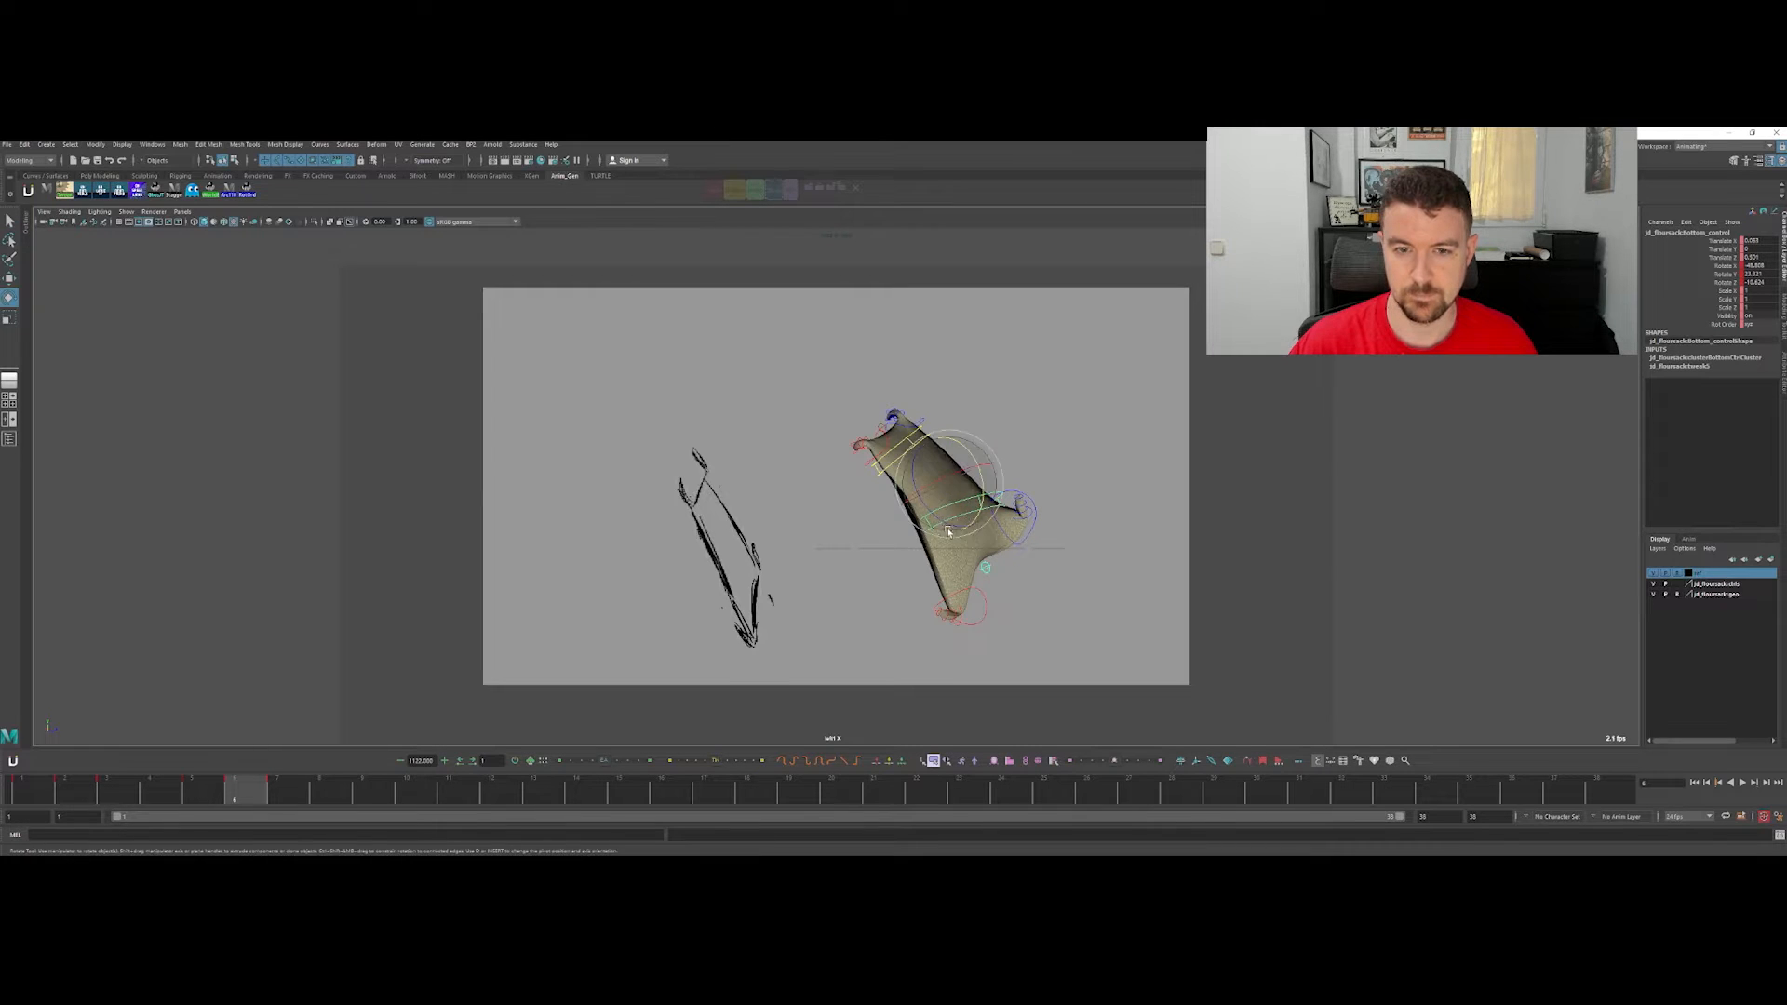
drag(952, 523, 713, 550)
key(w)
key(e)
drag(936, 538, 928, 512)
Step: Adjust the top control's position and rotation to stretch the upper body farther up and back
key(w)
click(904, 457)
key(e)
mouse_move(925, 491)
mouse_down()
mouse_move(907, 503)
mouse_move(909, 464)
mouse_up()
key(w)
Step: Move the raised front bottom corner back closer to the sack's body on frame 6
key(q)
click(1026, 529)
click(1029, 537)
key(w)
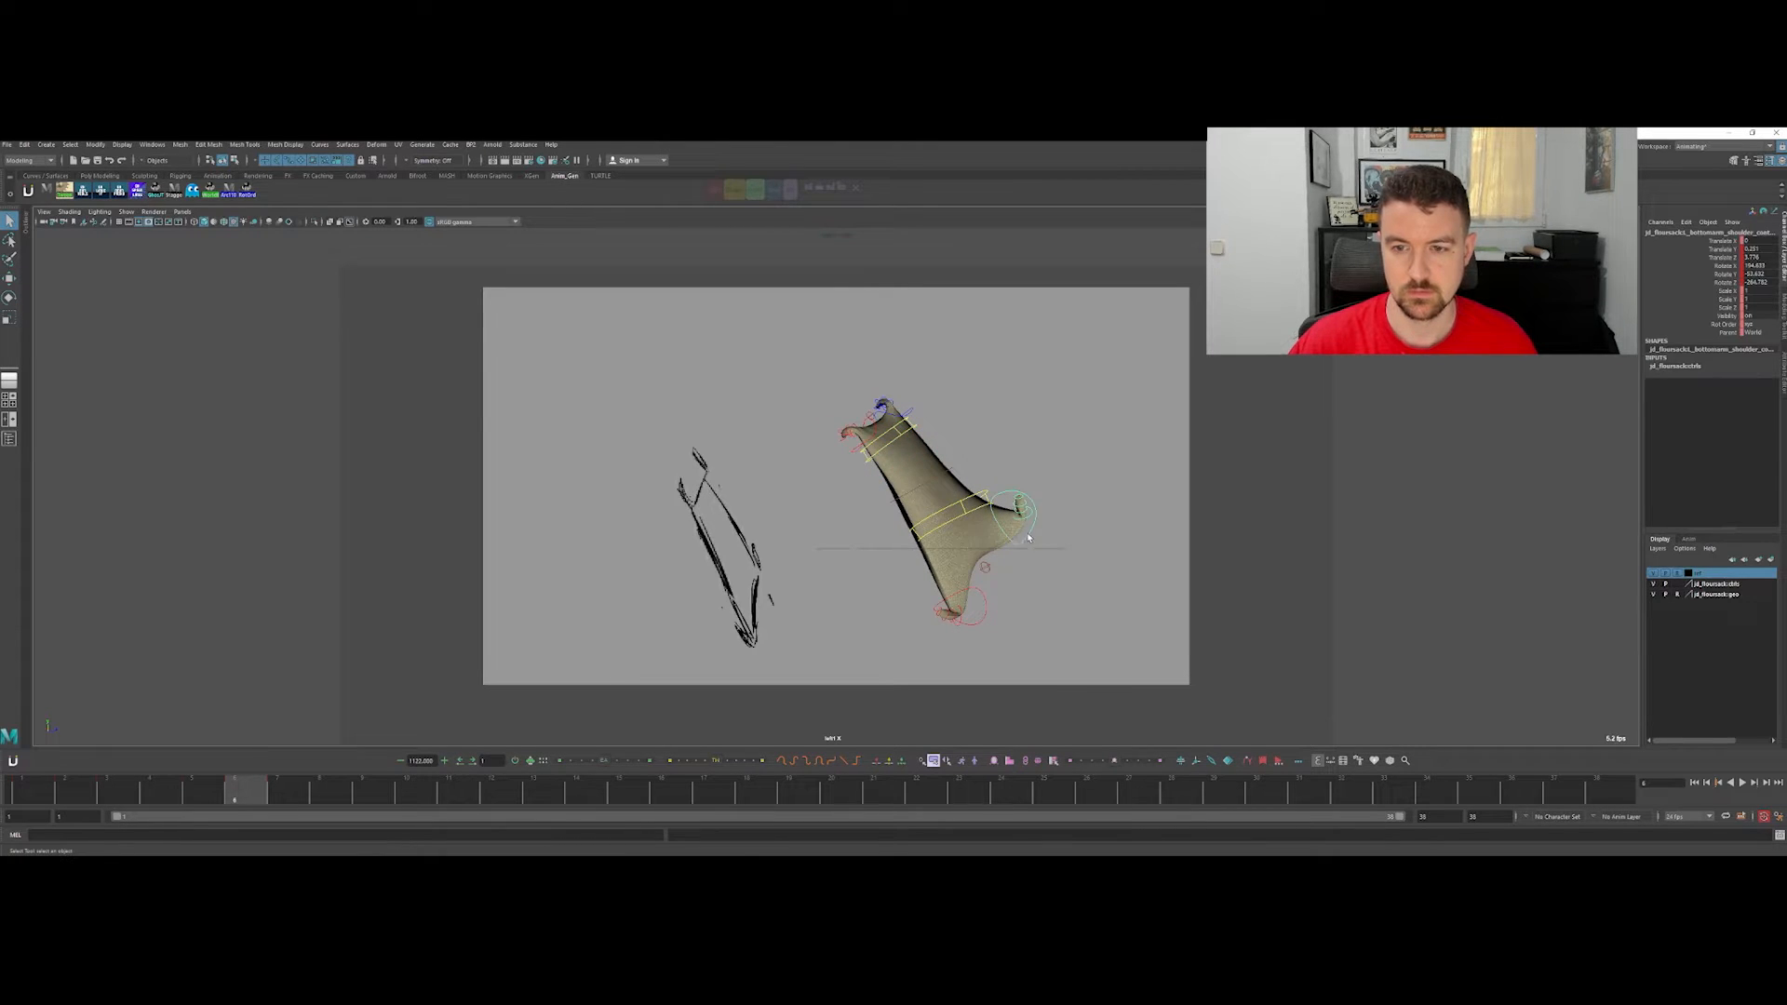
drag(1027, 514, 980, 522)
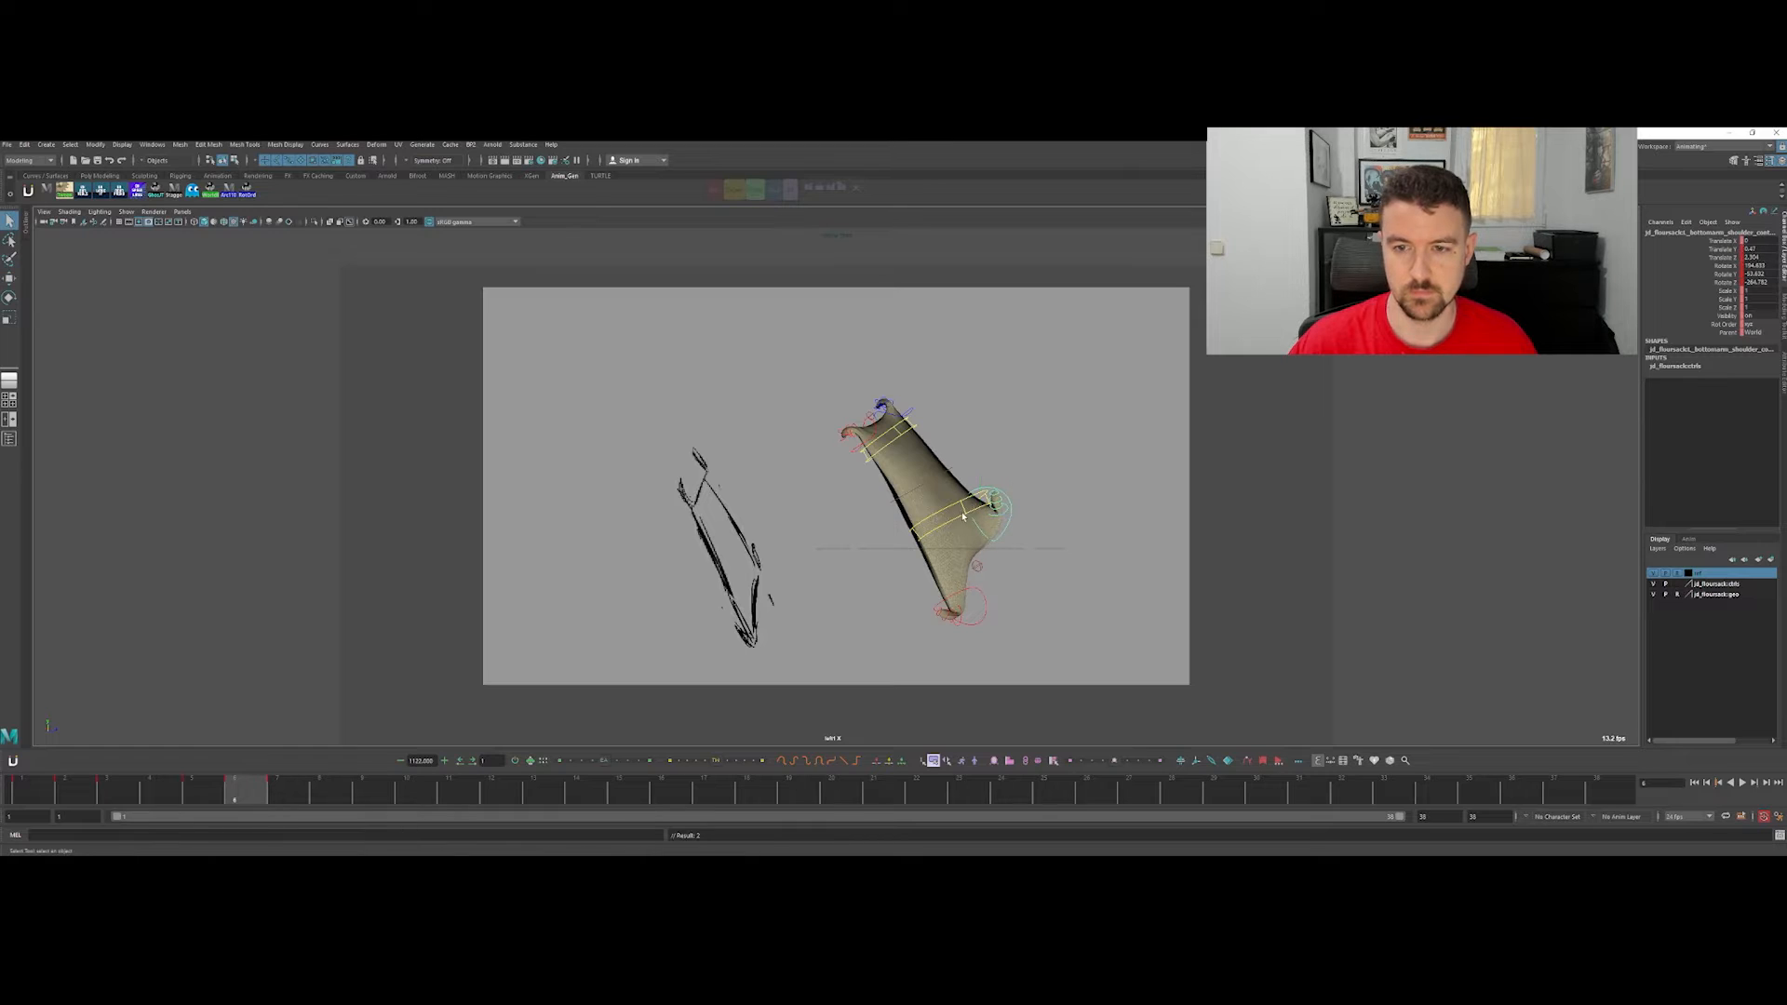
Step: Nudge the lower body control's position on frame 6
click(963, 515)
key(w)
drag(933, 503, 934, 503)
Step: Step back and forth through the jump frames to compare the sack's poses from takeoff to landing
key(period)
key(comma)
key(comma)
key(period)
key(period)
key(period)
key(comma)
key(comma)
key(comma)
key(comma)
key(comma)
key(period)
key(period)
key(period)
key(comma)
key(period)
key(comma)
key(comma)
key(comma)
key(comma)
key(period)
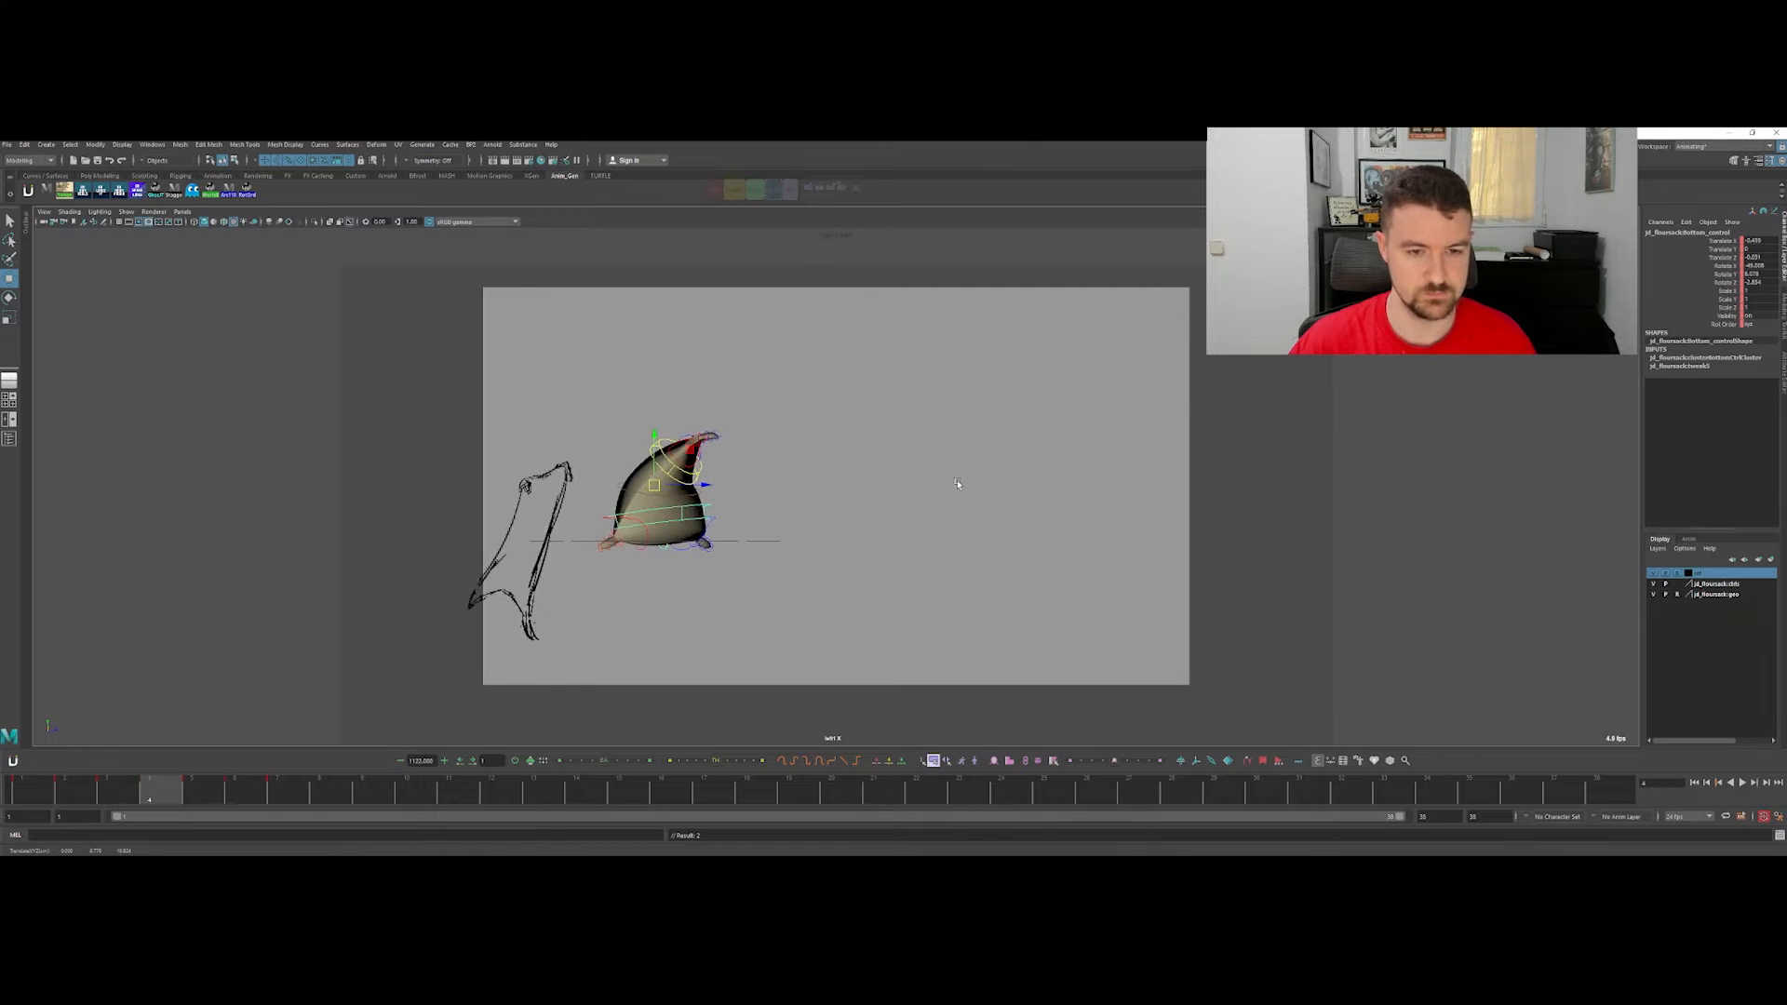
Step: Pull the rear bottom corner down below the body on frame 4 and rotate it to point downward
key(q)
click(699, 509)
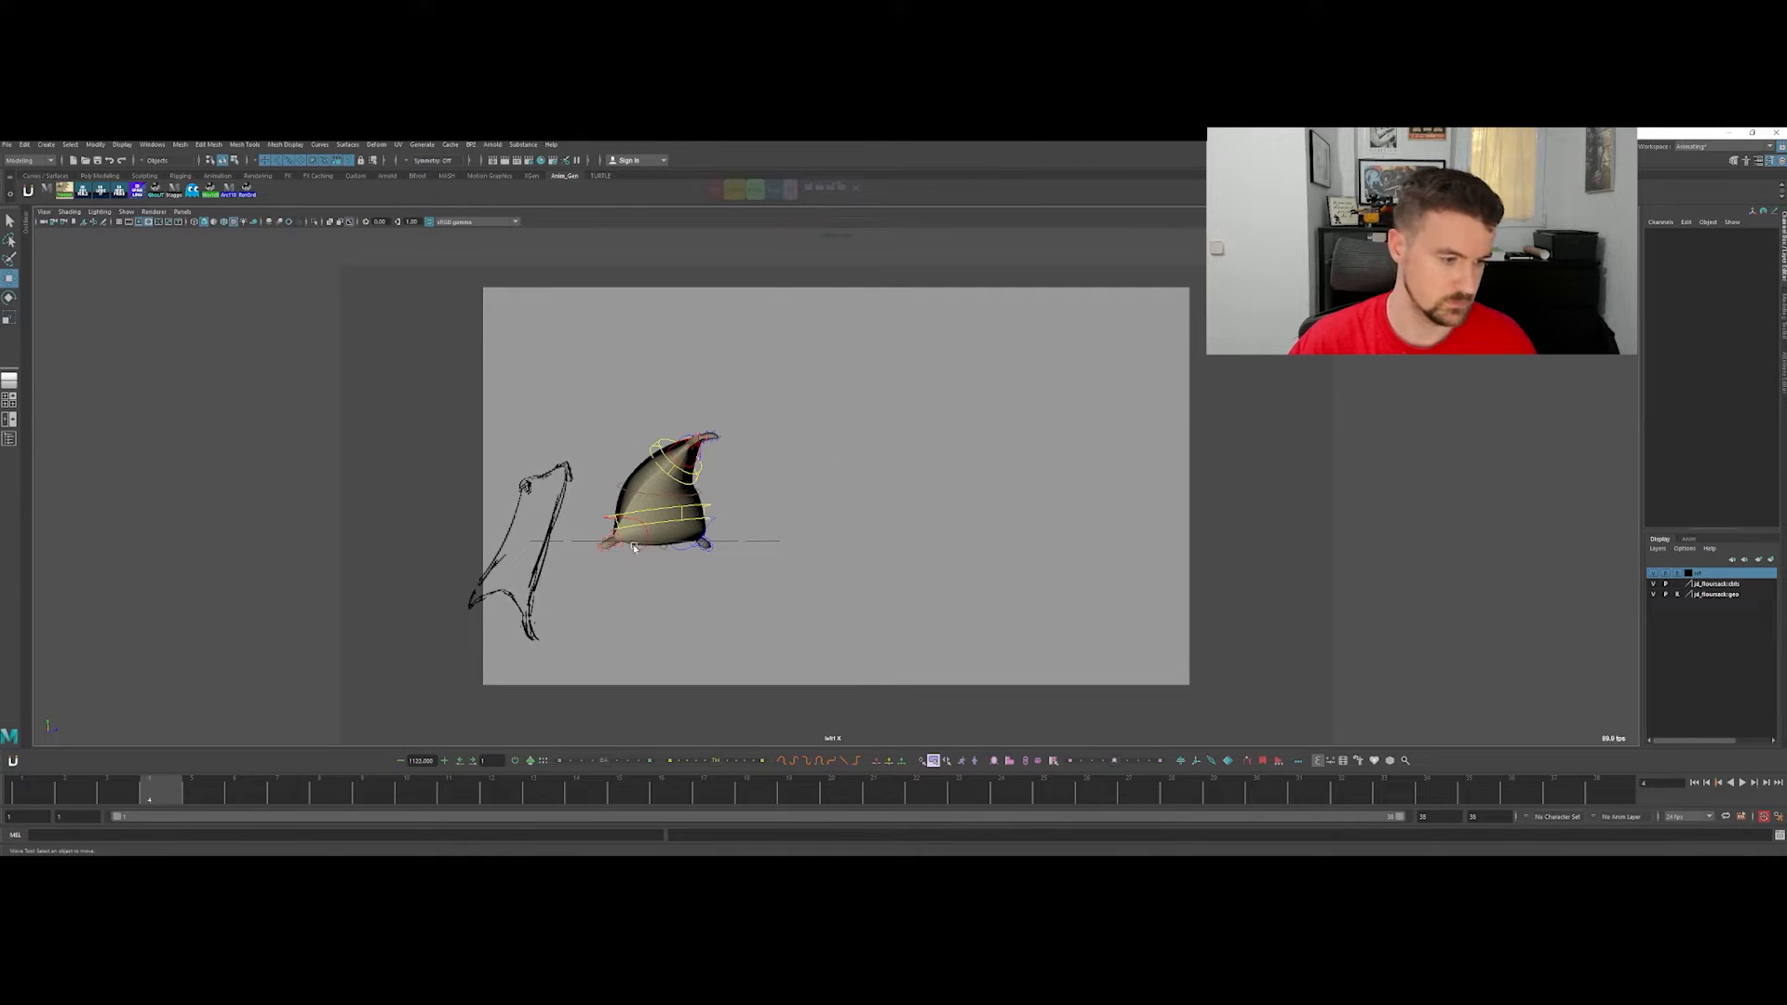
click(637, 526)
key(comma)
key(period)
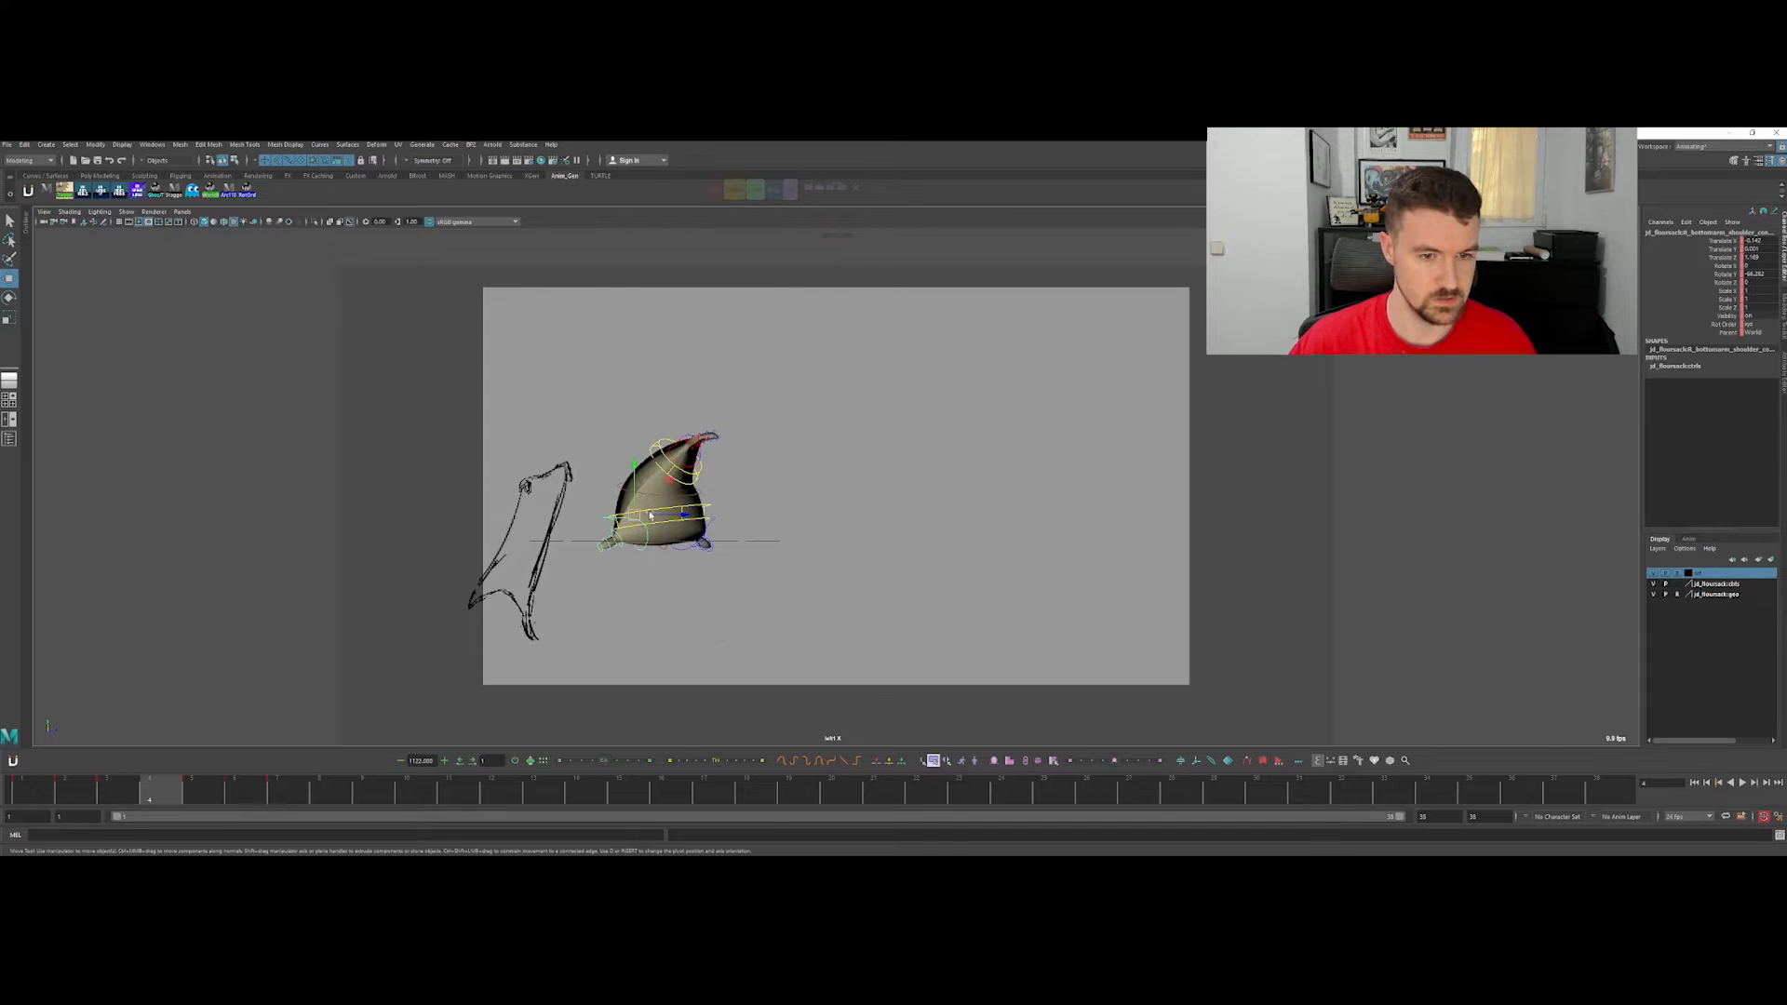
drag(634, 520, 614, 543)
key(e)
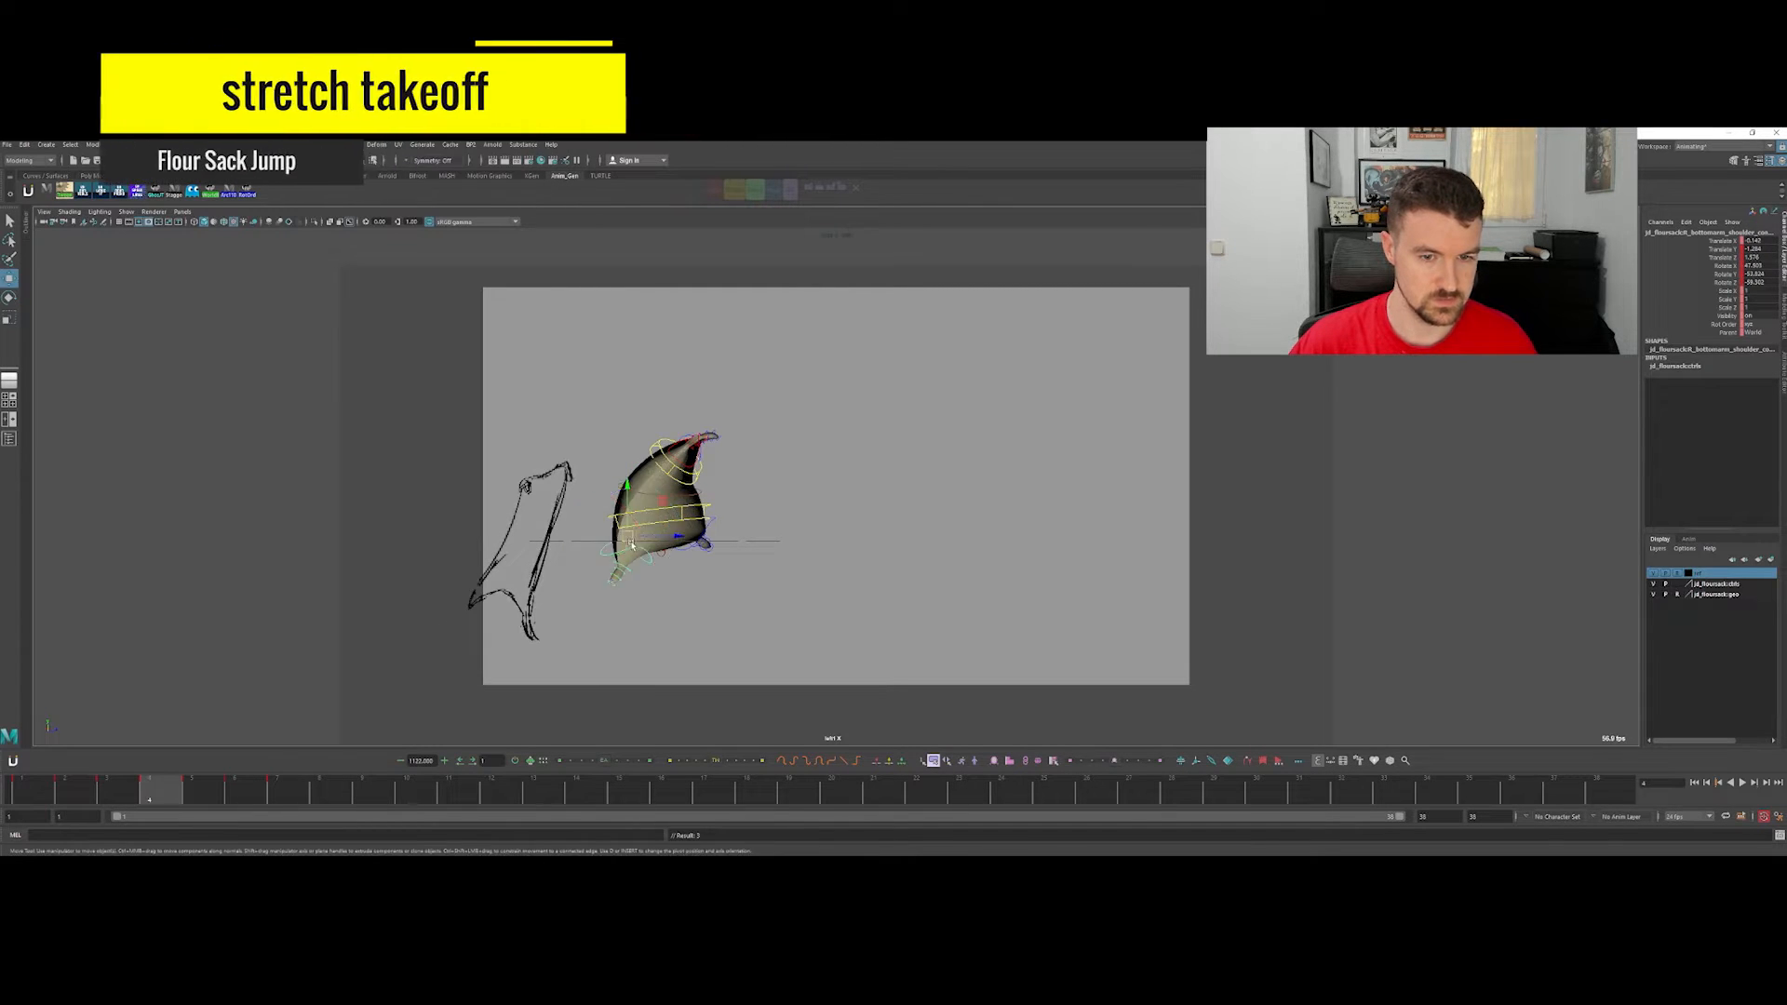
key(w)
key(comma)
key(period)
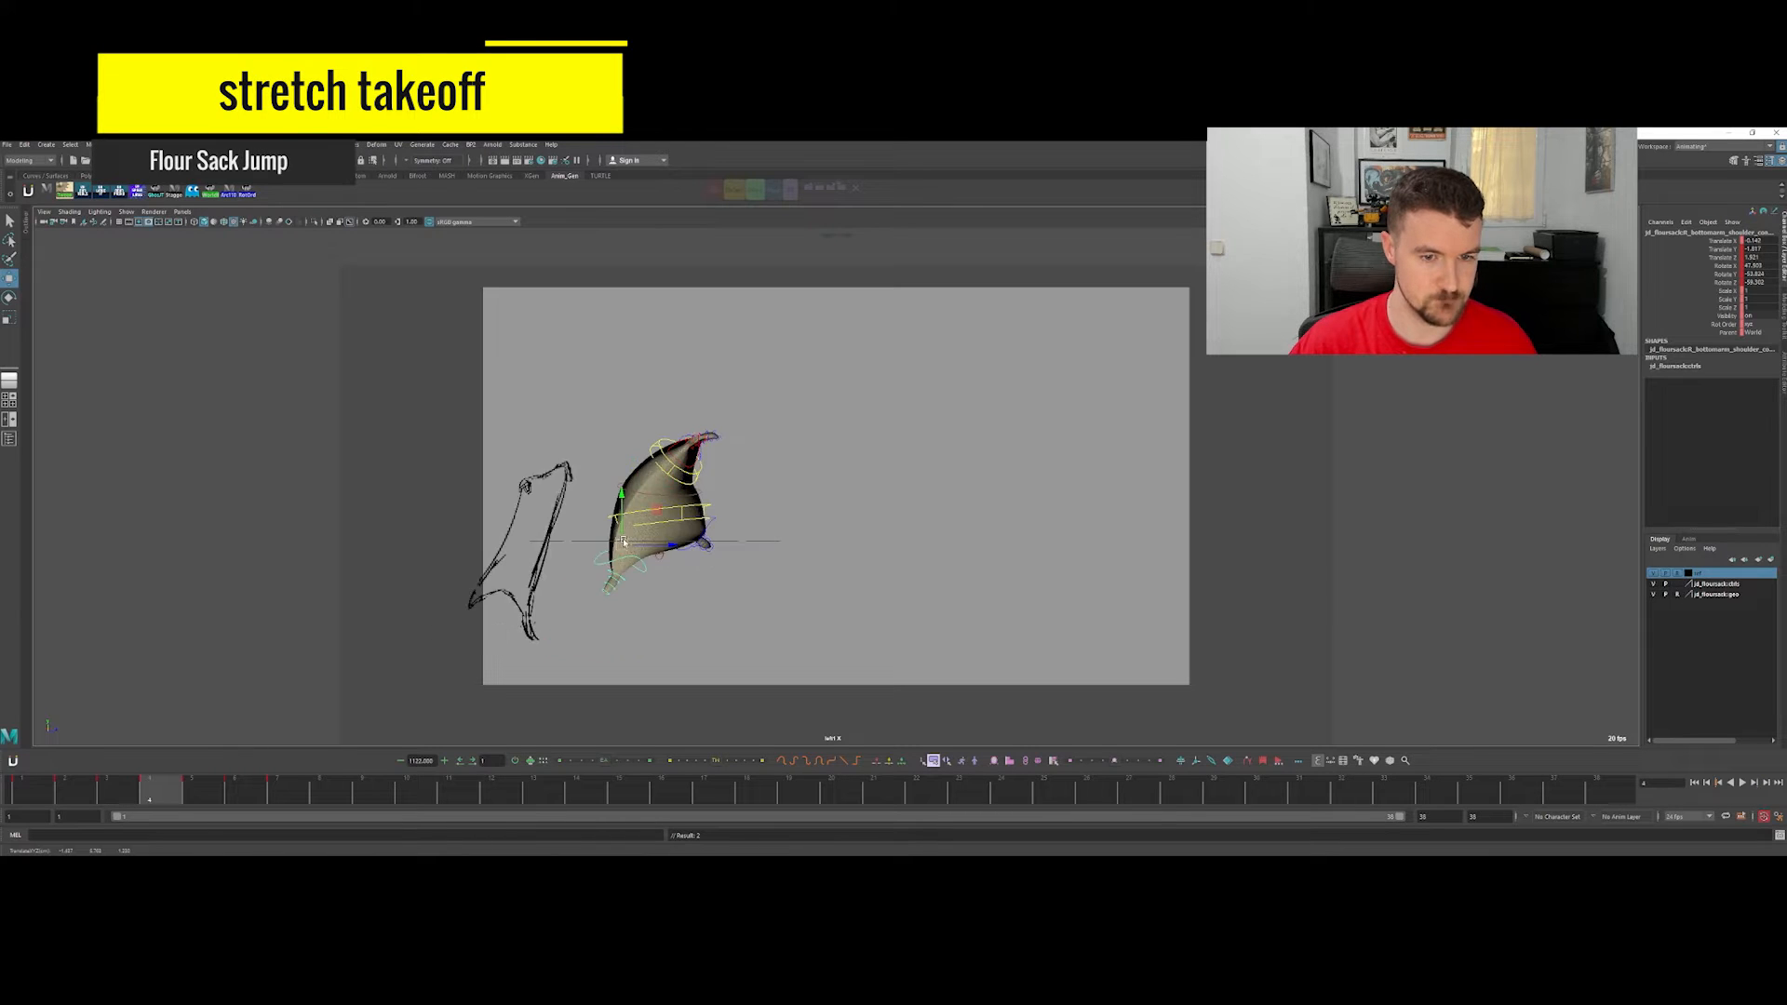
Step: Move the front bottom corner down below the body on frame 4 and rotate it into a trailing foot
click(706, 560)
click(685, 515)
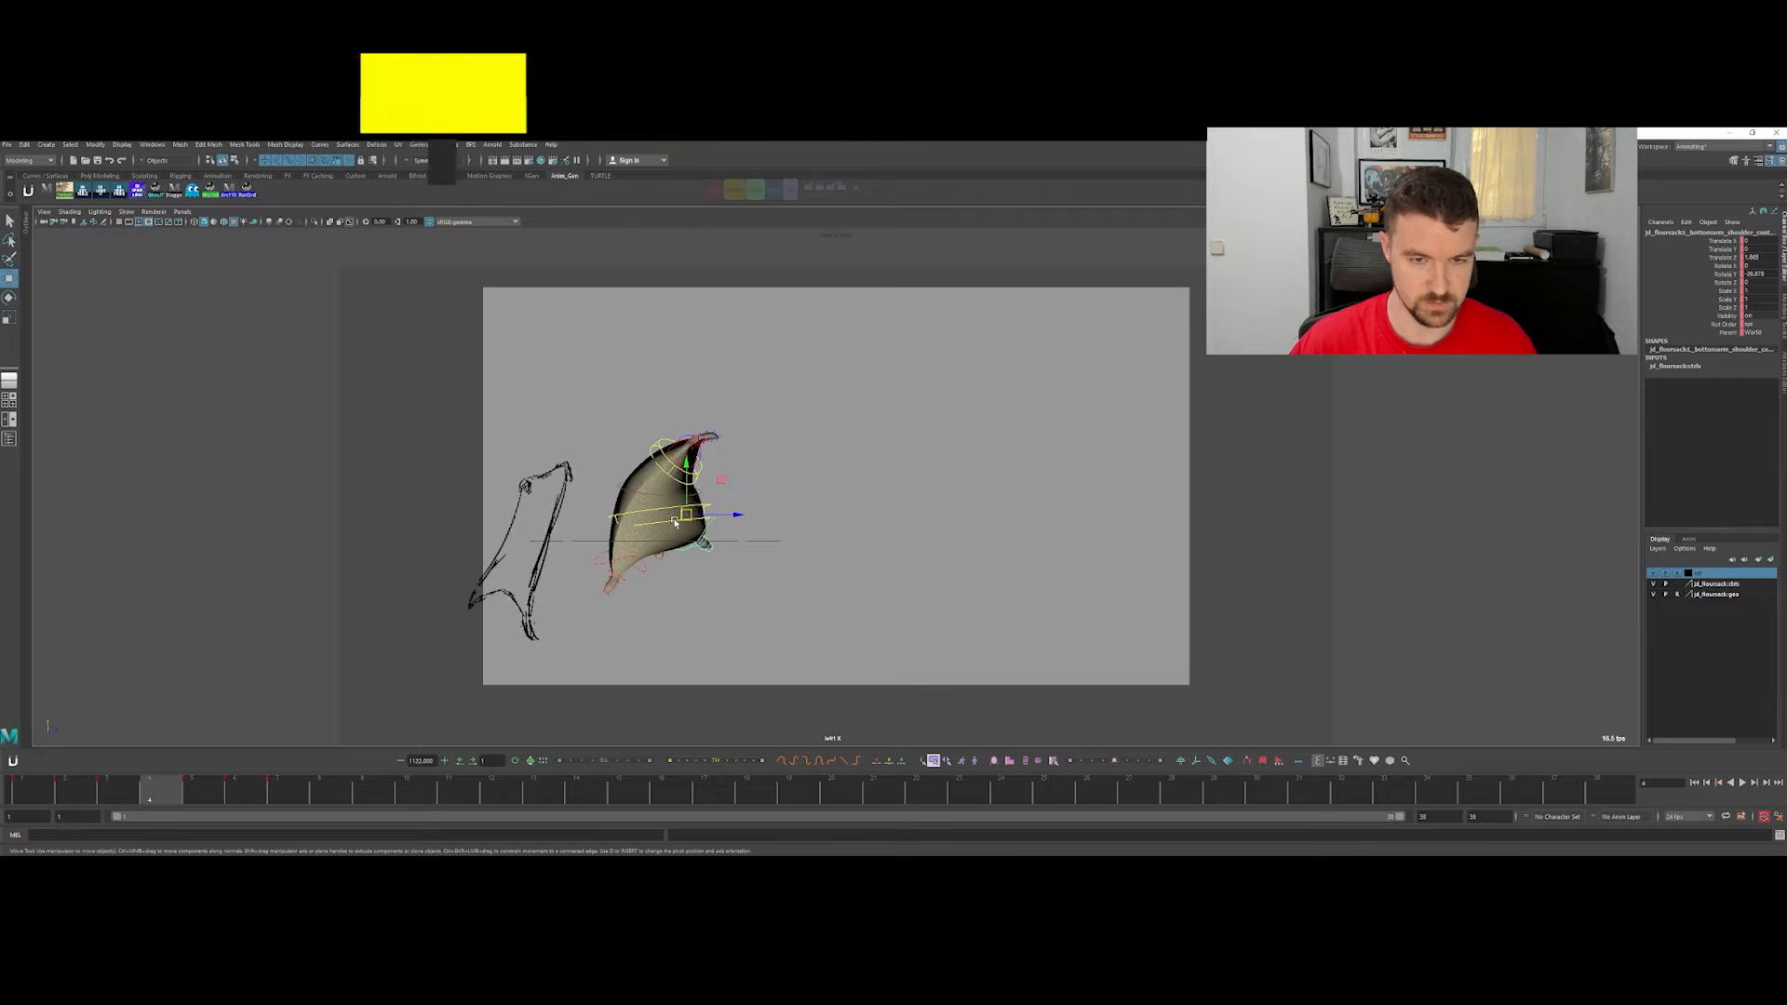
drag(686, 514, 615, 567)
key(e)
key(w)
click(684, 593)
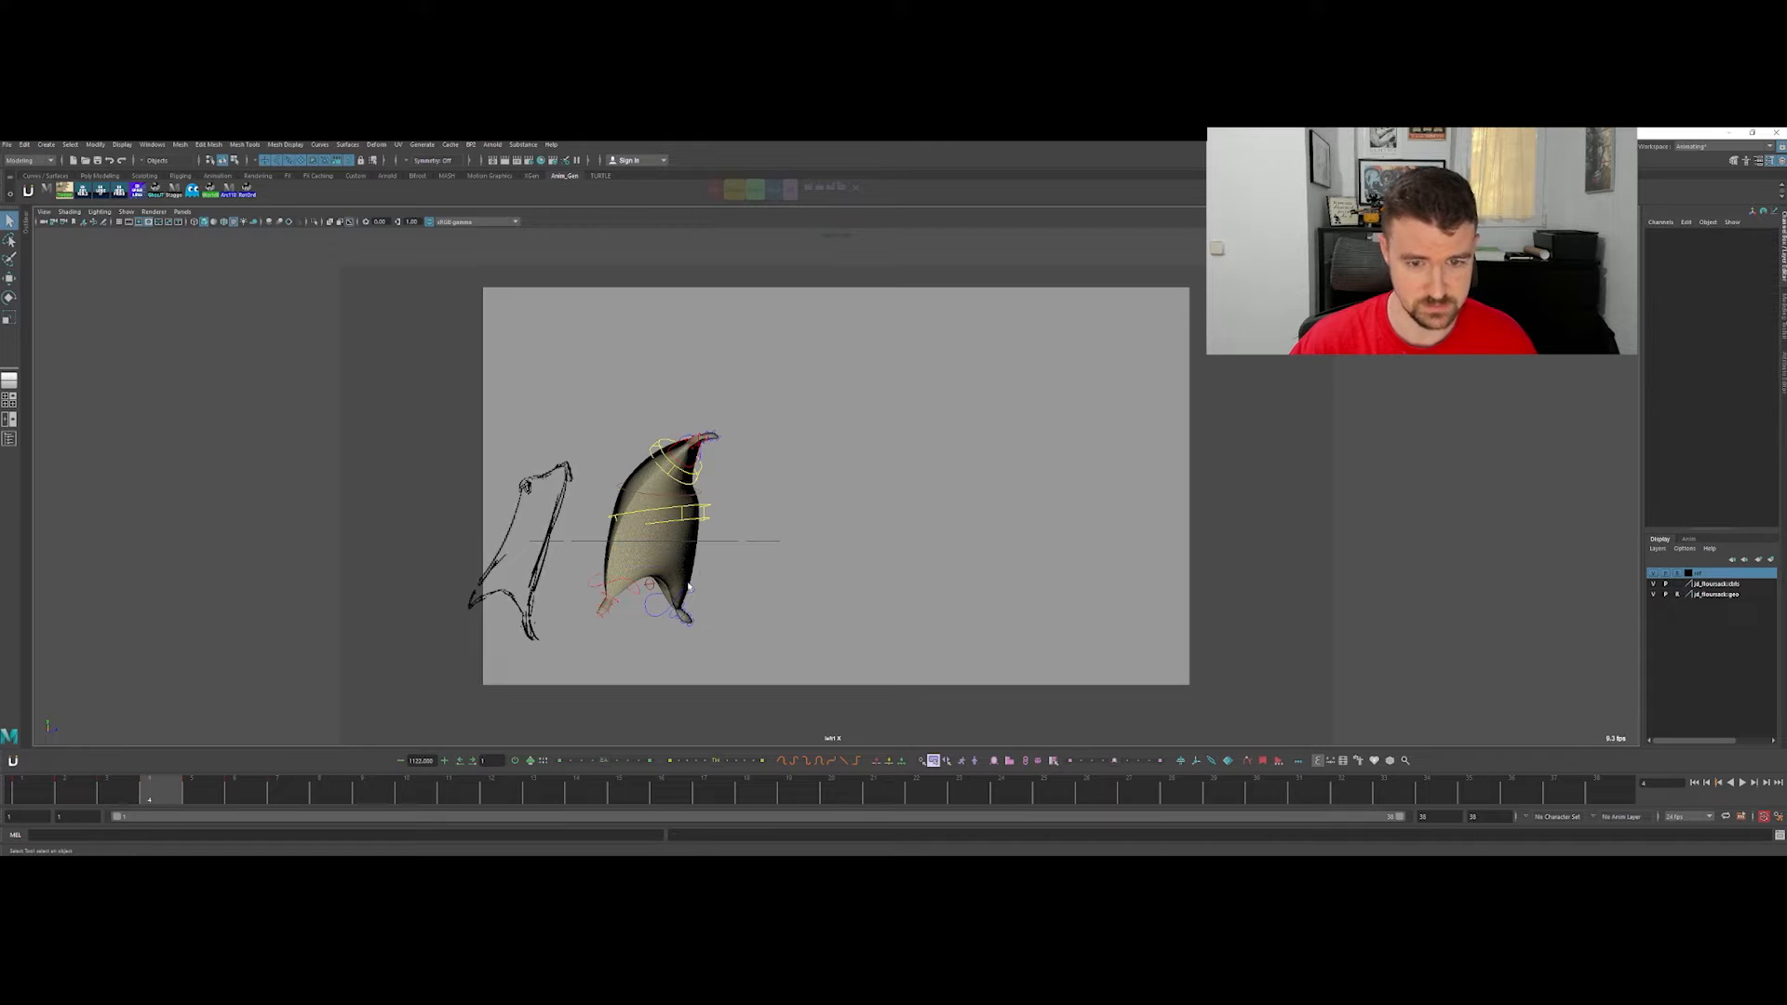
Step: Lower and rotate the lower body control on frame 4 to stretch the sack's base toward its feet
click(697, 521)
key(e)
mouse_move(646, 529)
mouse_down()
mouse_move(672, 510)
mouse_move(656, 534)
mouse_up()
key(w)
key(e)
key(w)
key(period)
key(comma)
key(q)
key(period)
key(comma)
Step: Rotate the top control on frame 4 to straighten the upper body out of its forward bend
click(687, 480)
key(e)
drag(687, 479, 808, 438)
key(comma)
key(period)
key(period)
key(comma)
key(comma)
key(period)
drag(691, 510, 719, 488)
key(comma)
key(period)
Step: Reposition the top control on frame 5, checking it against the neighbouring frames
key(w)
key(comma)
key(period)
key(period)
key(comma)
key(period)
drag(857, 435, 820, 462)
key(period)
key(comma)
Step: Rotate the top control on frame 5 to adjust the upper body's tilt between frames 4 and 6
key(e)
key(period)
key(comma)
drag(828, 459, 818, 462)
key(period)
key(comma)
key(period)
key(comma)
key(comma)
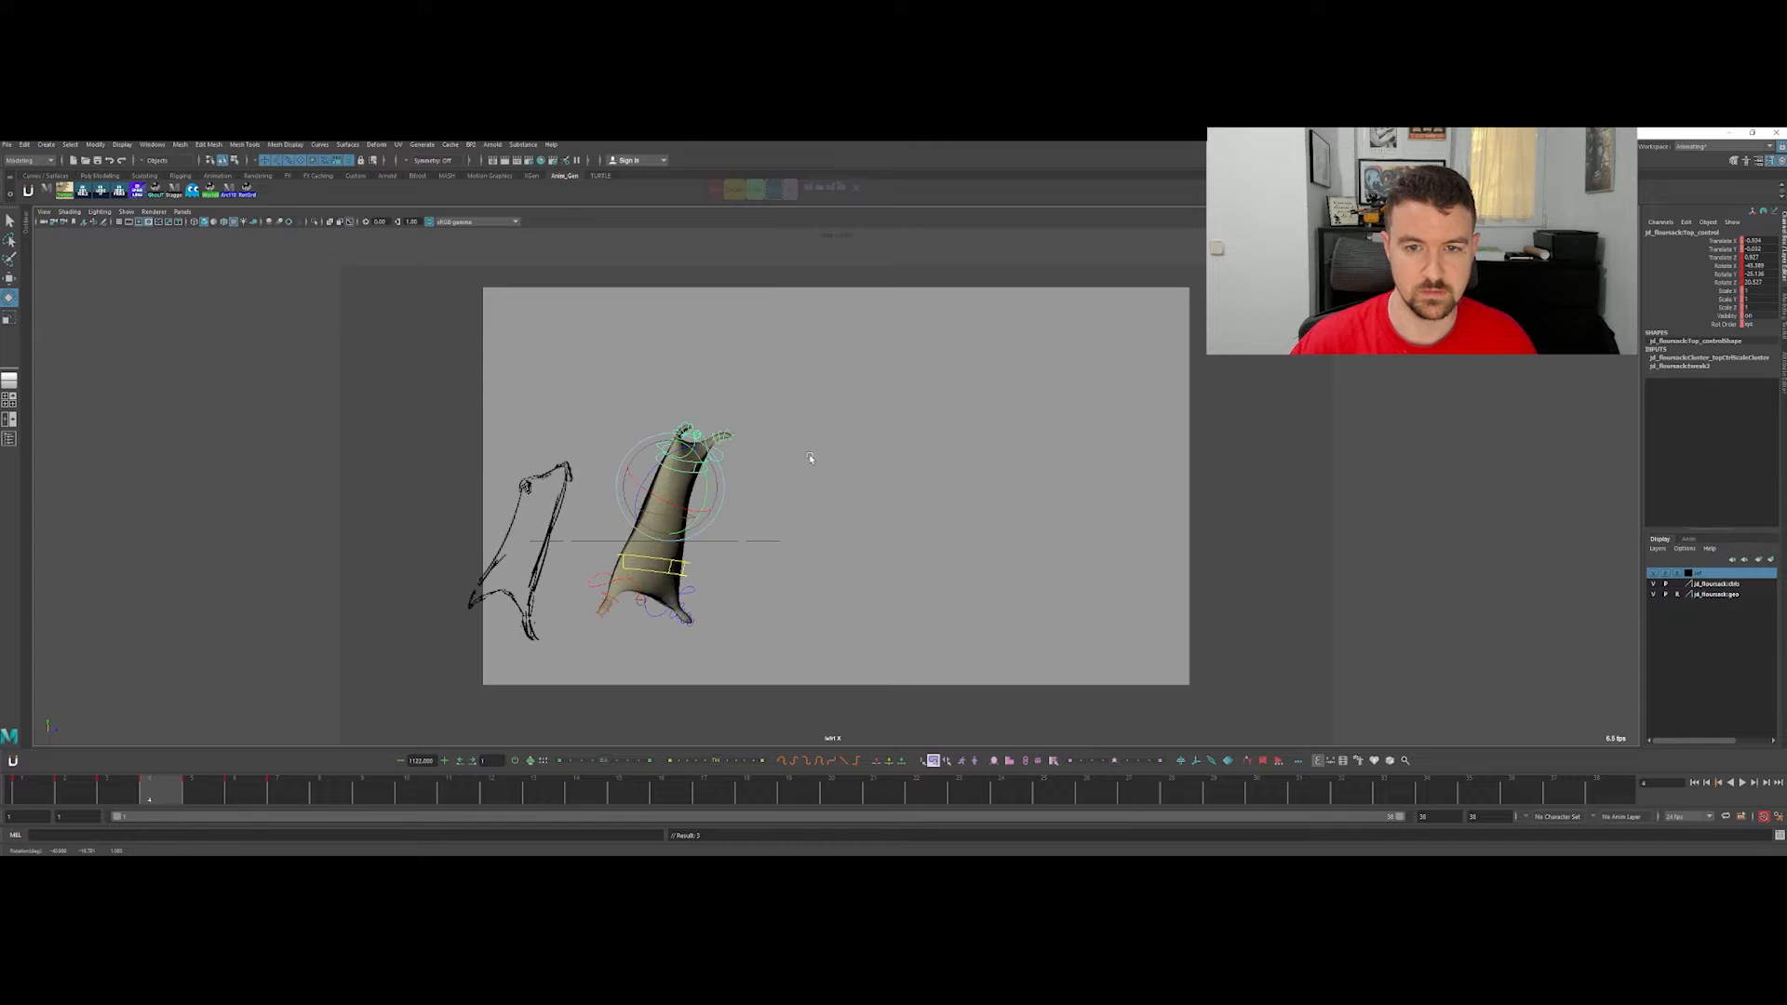
Step: Refine the top control's rotation on frames 5 and 6, comparing the upper body across adjacent frames
key(period)
drag(843, 409, 801, 446)
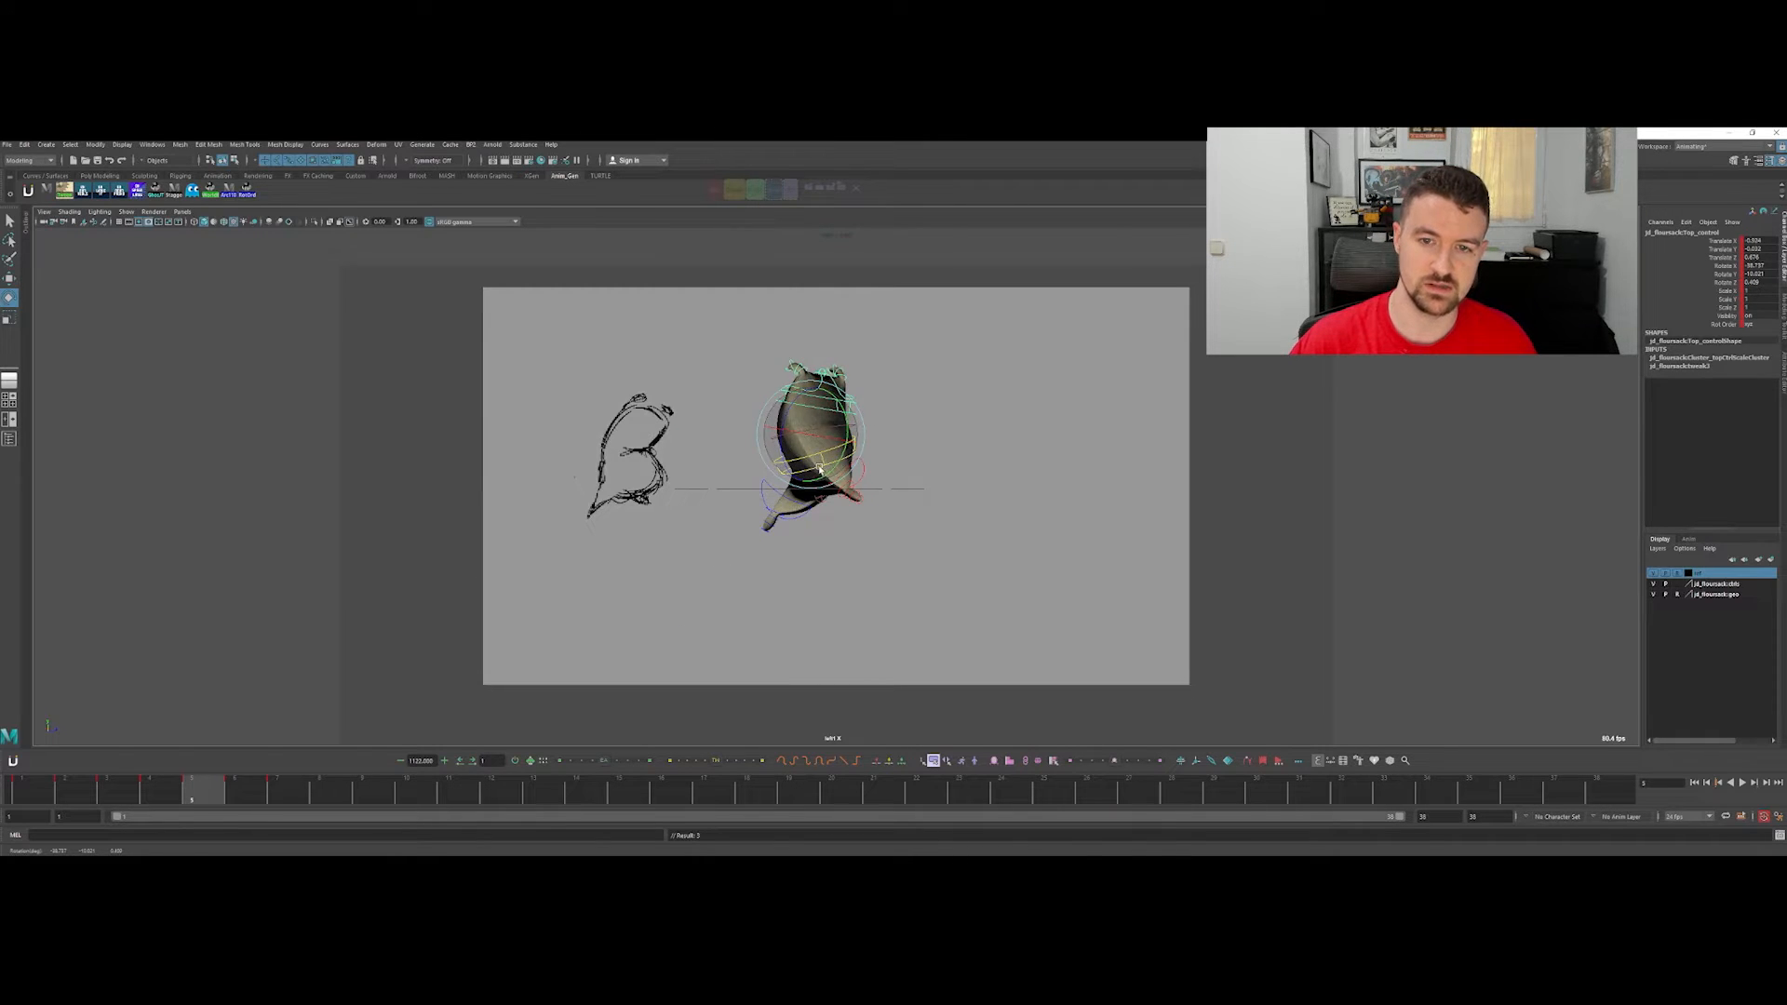
key(period)
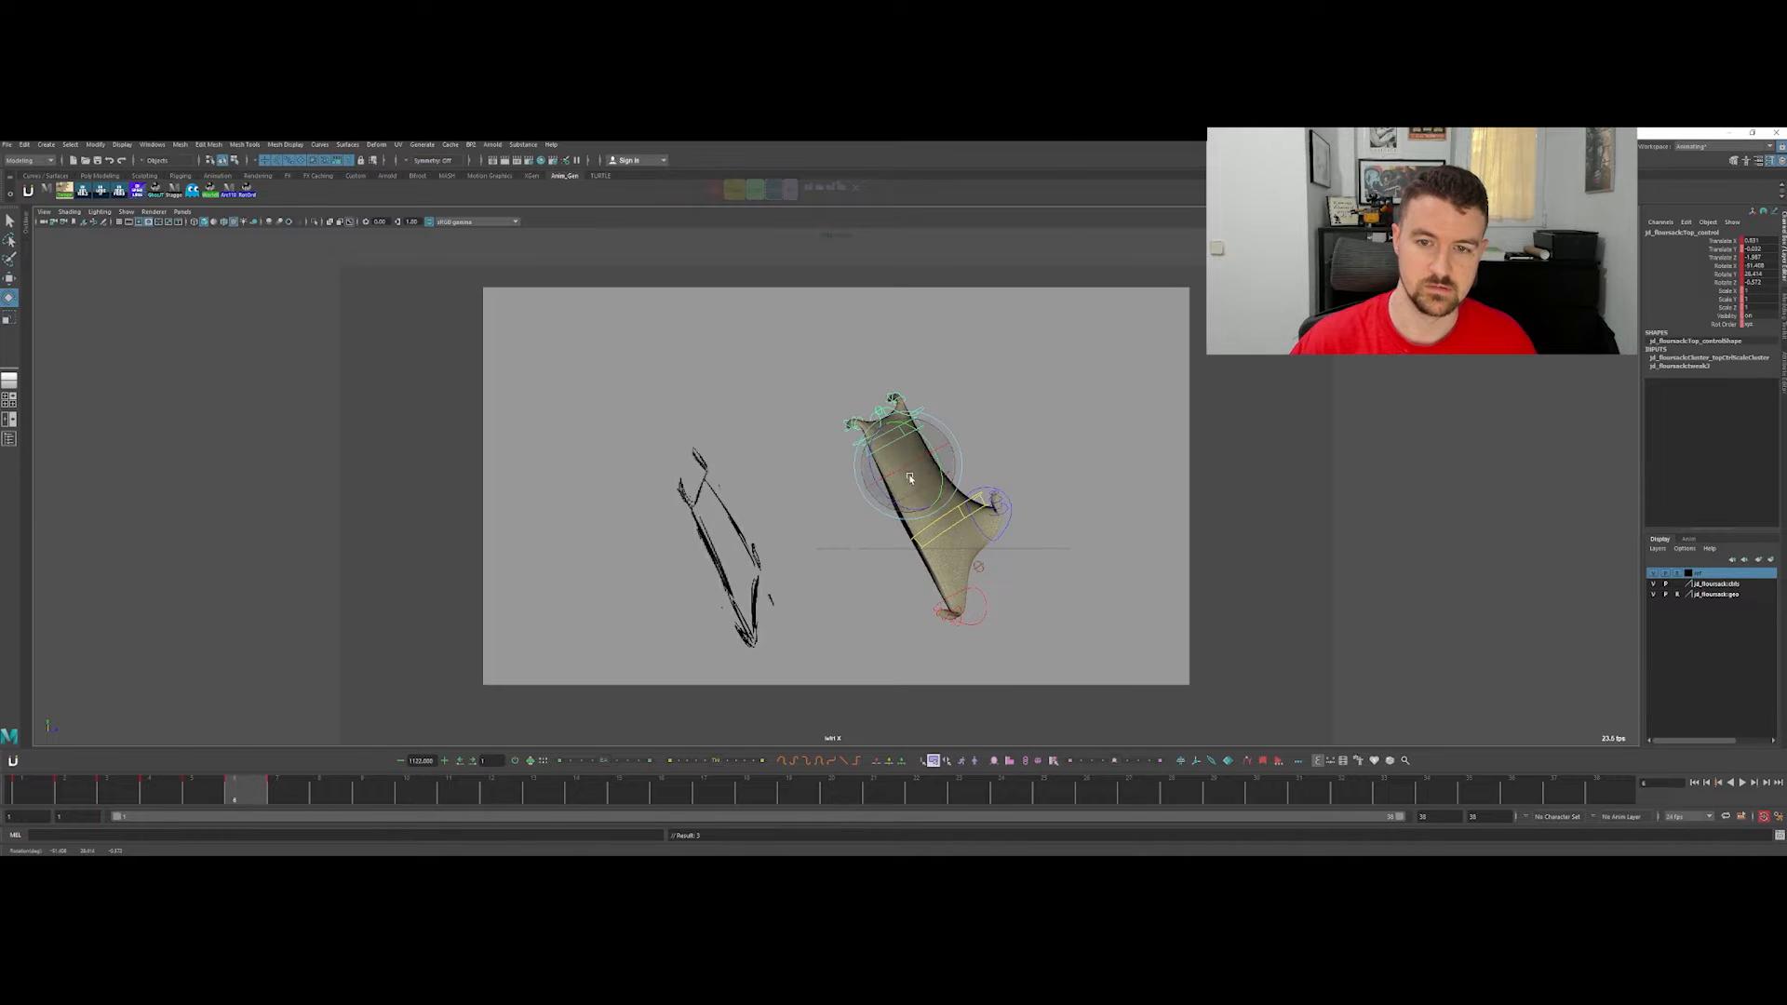
key(comma)
key(period)
key(period)
key(comma)
key(comma)
key(comma)
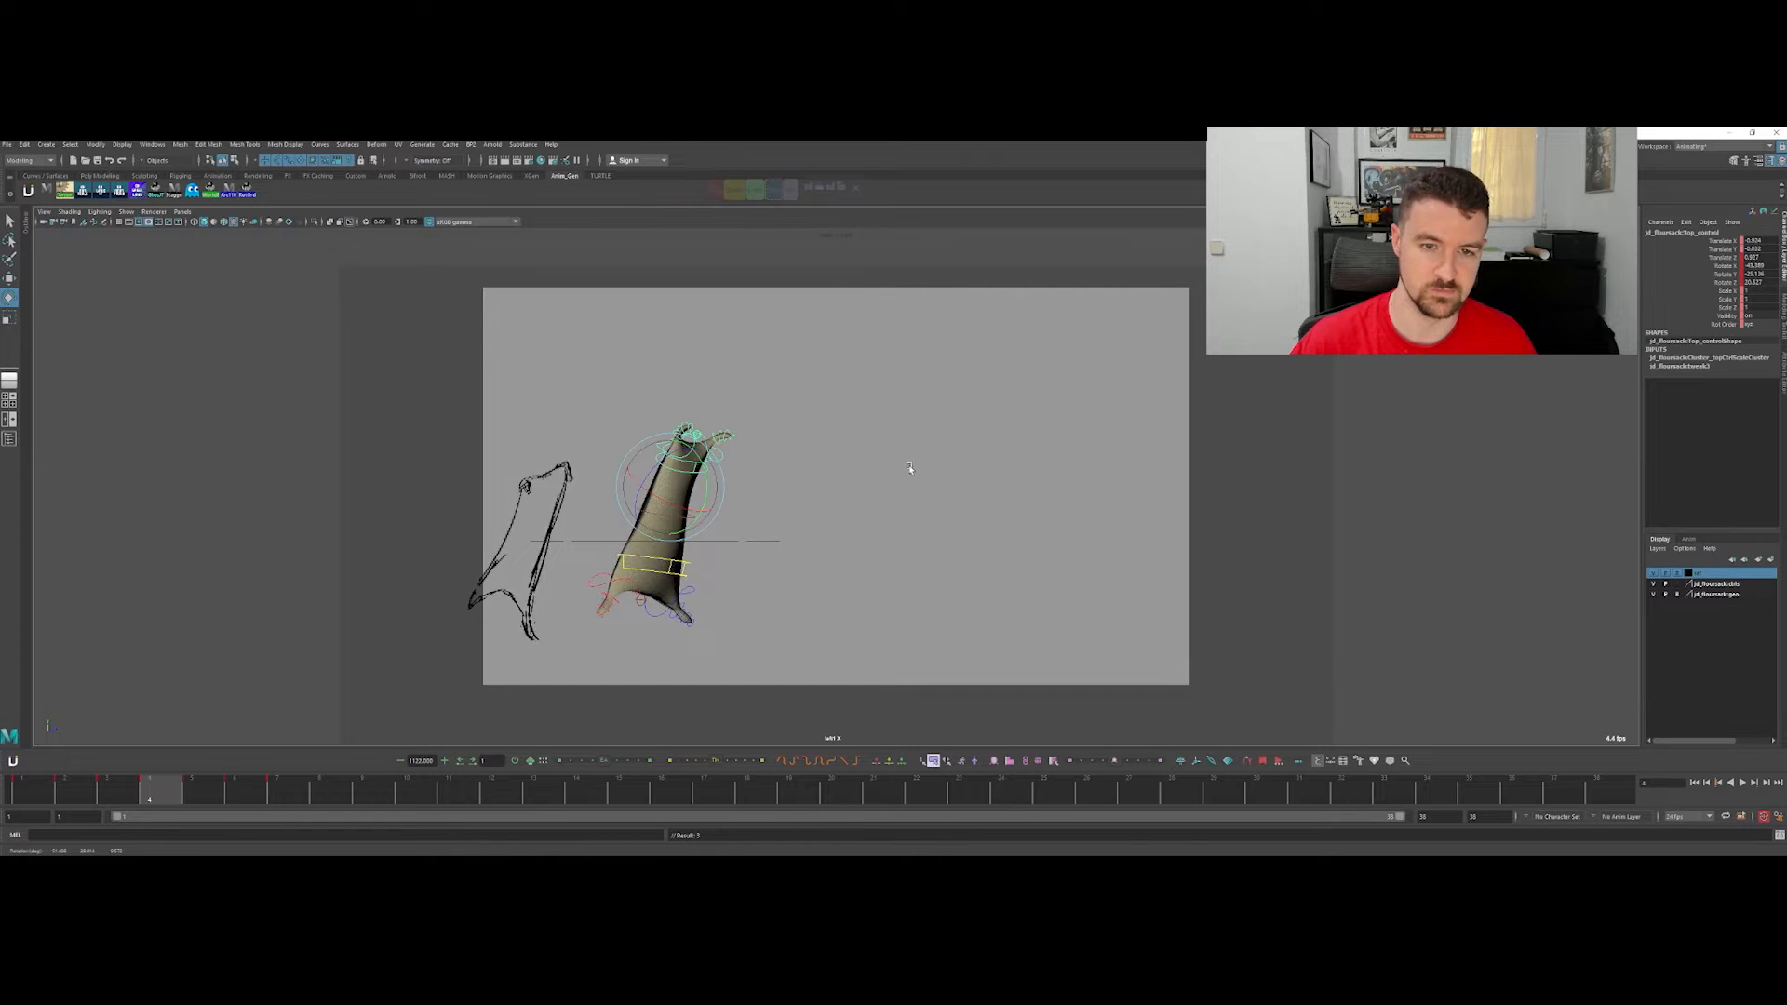
Step: Rotate the rear top corner's tip on frame 4 so that it bends backward
click(680, 440)
key(e)
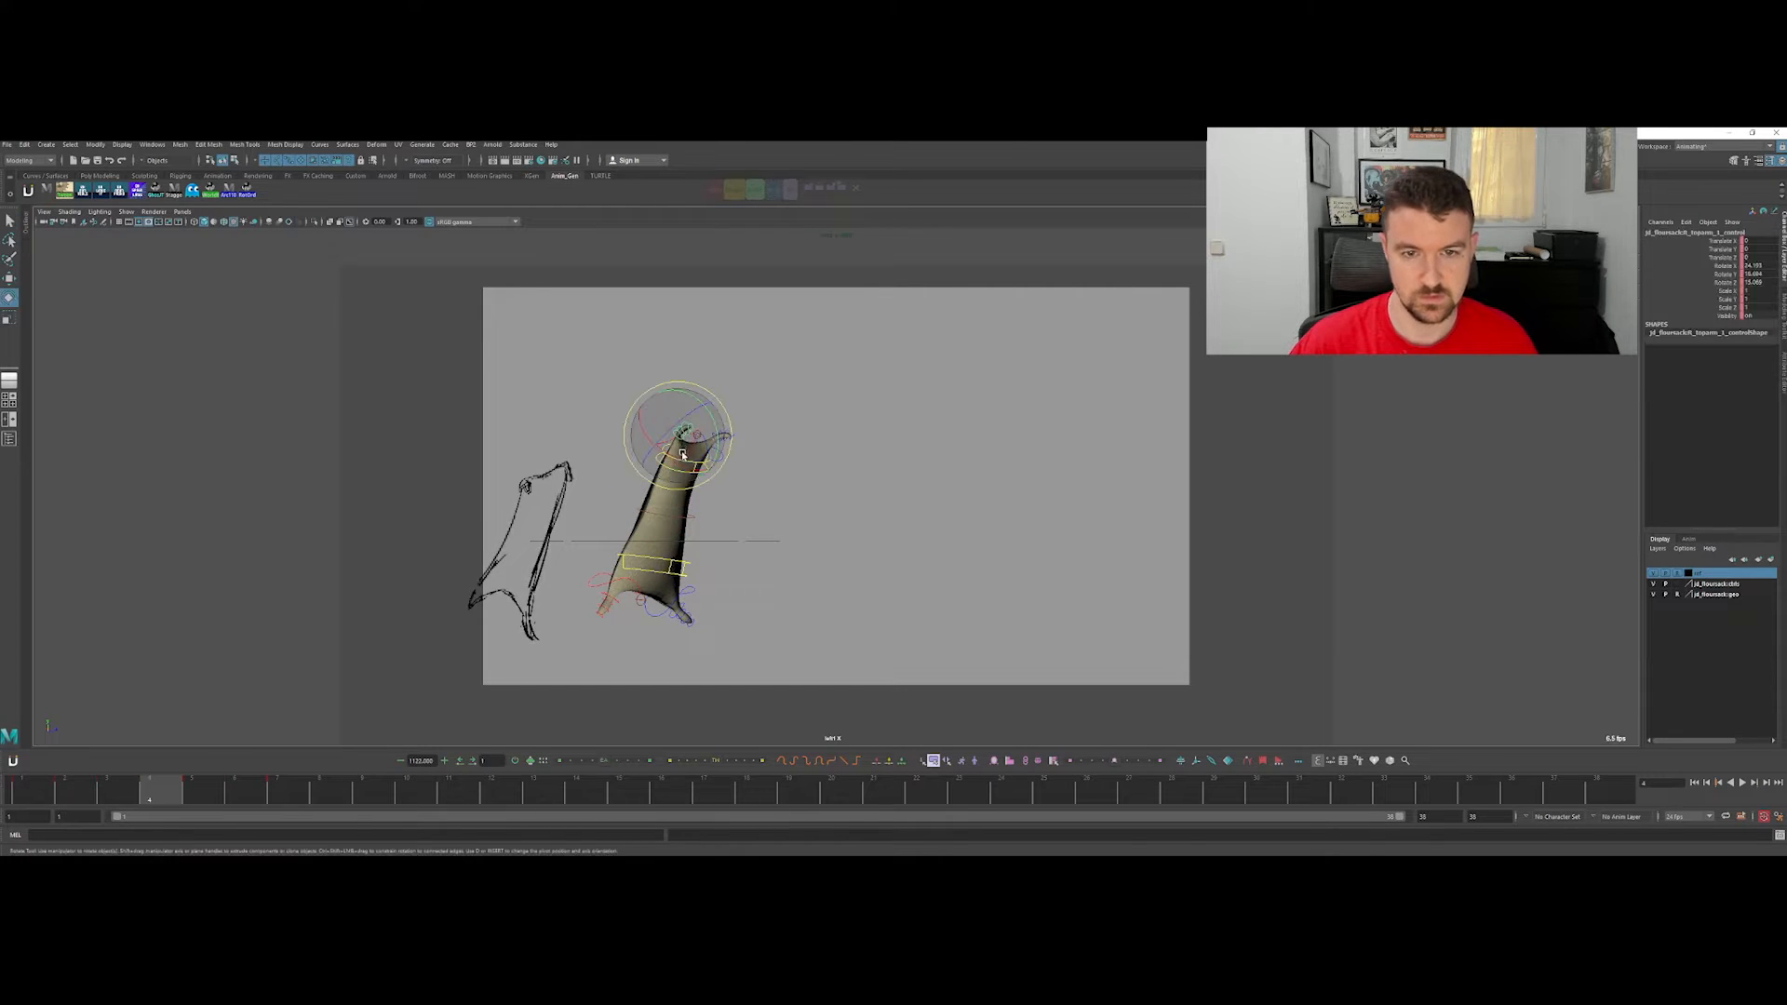
drag(663, 453, 701, 427)
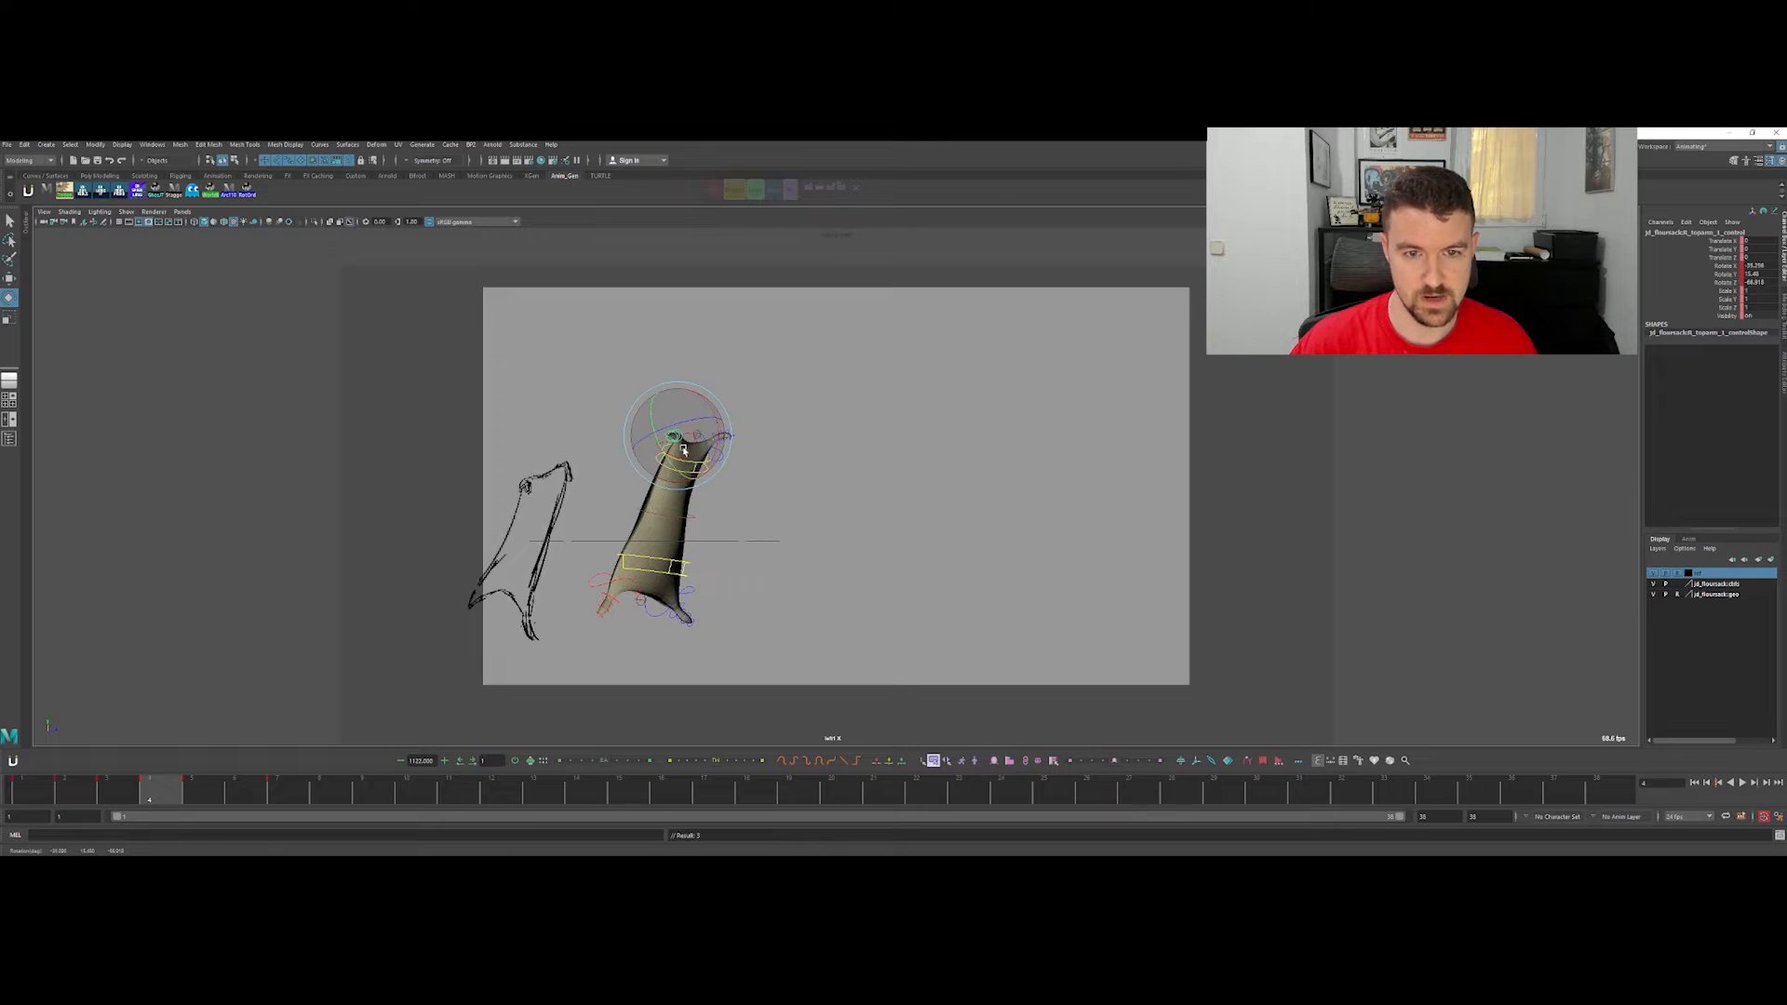
key(alt+comma)
key(alt+period)
drag(687, 462, 712, 458)
key(q)
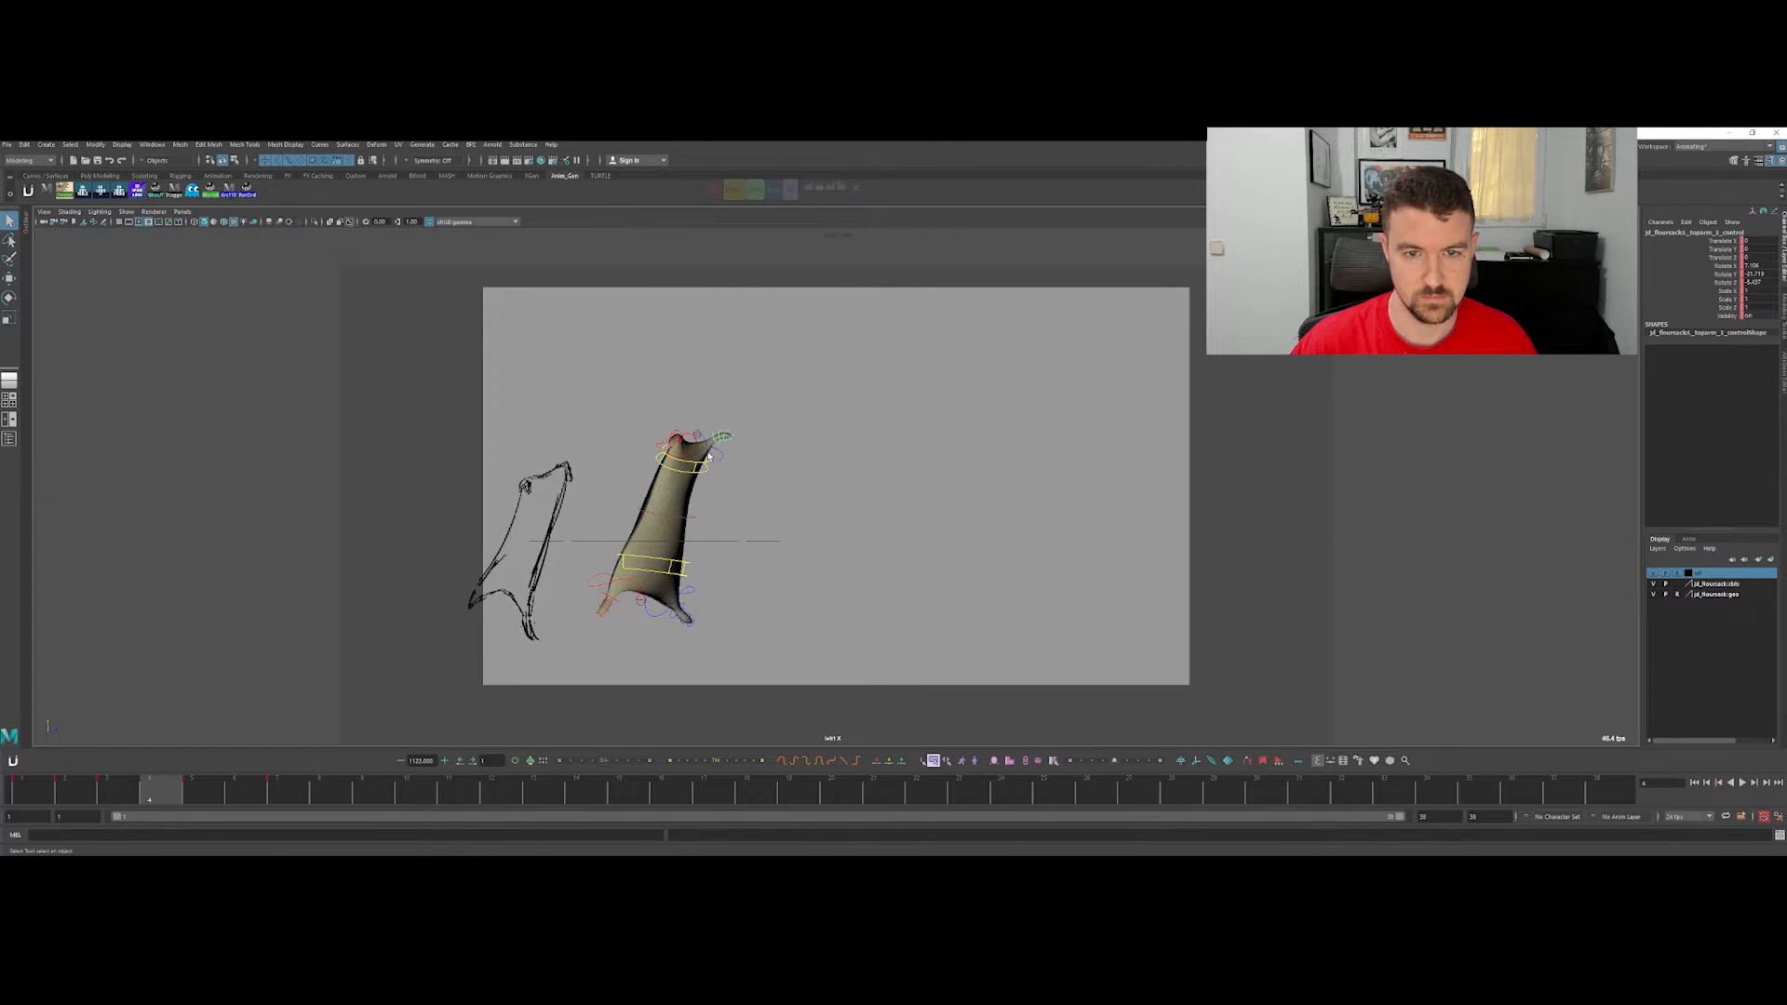
Step: Rotate the front top corner and its tip forward and down on frame 4
click(698, 452)
key(e)
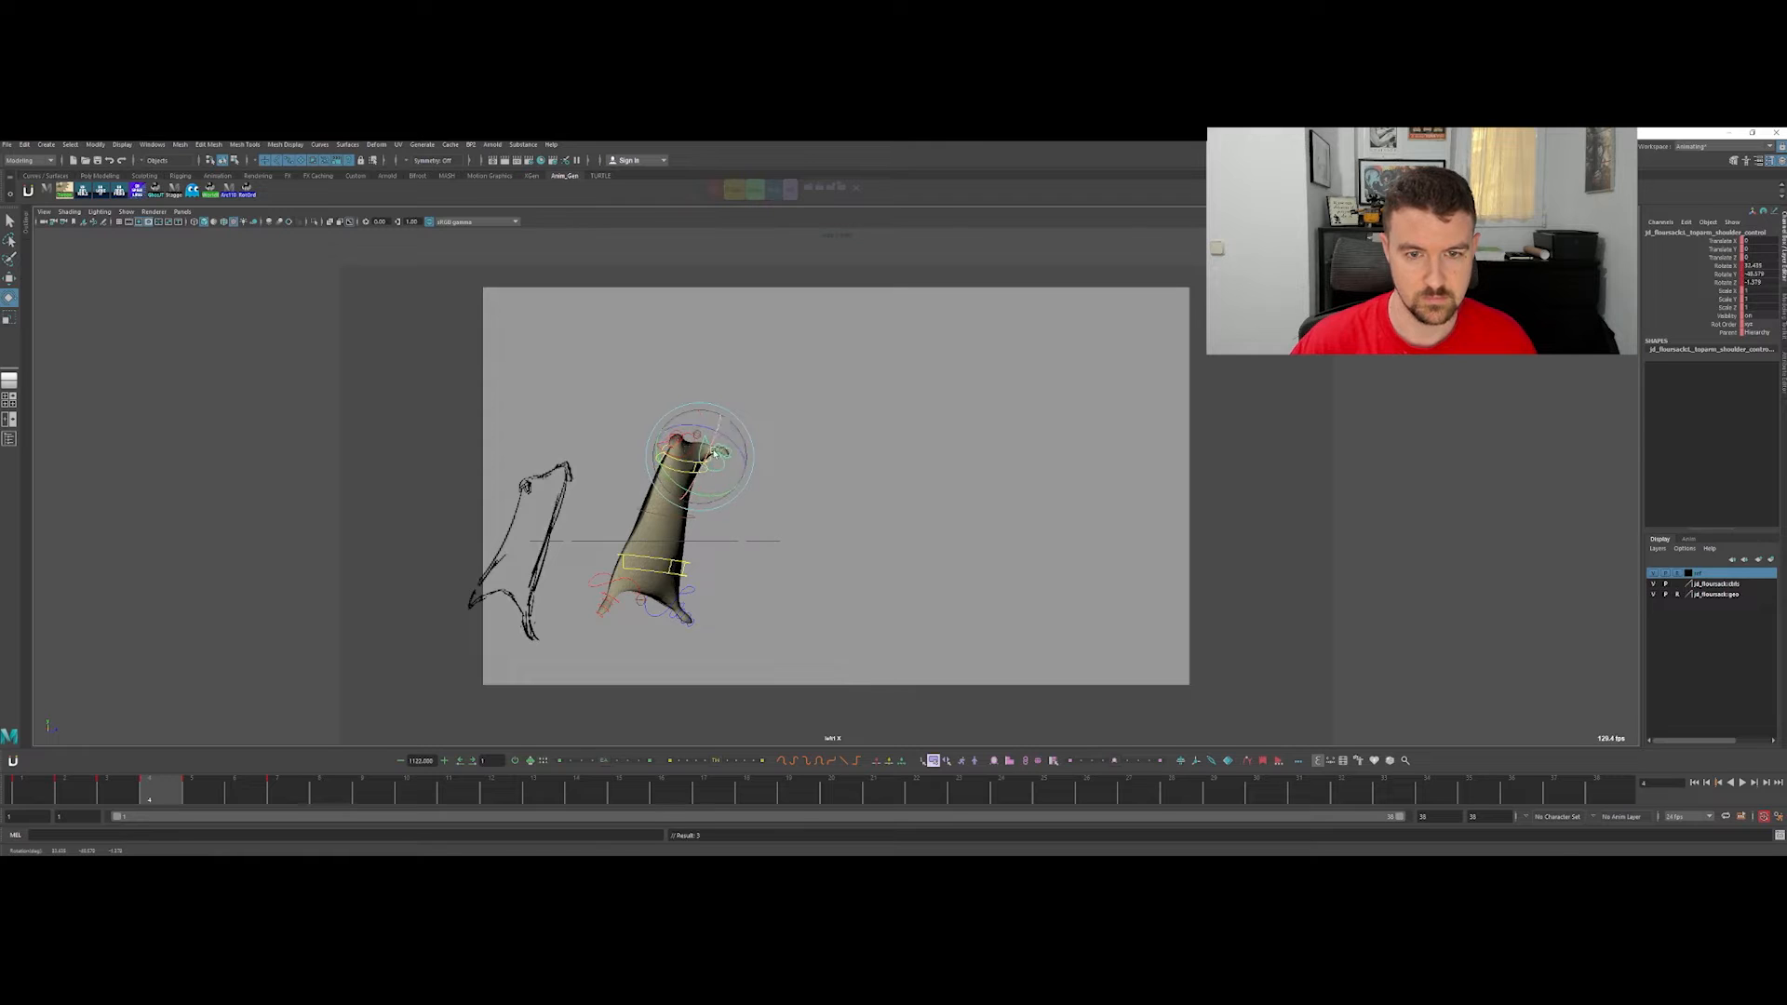
key(q)
click(722, 451)
key(e)
key(q)
key(e)
drag(724, 453, 738, 468)
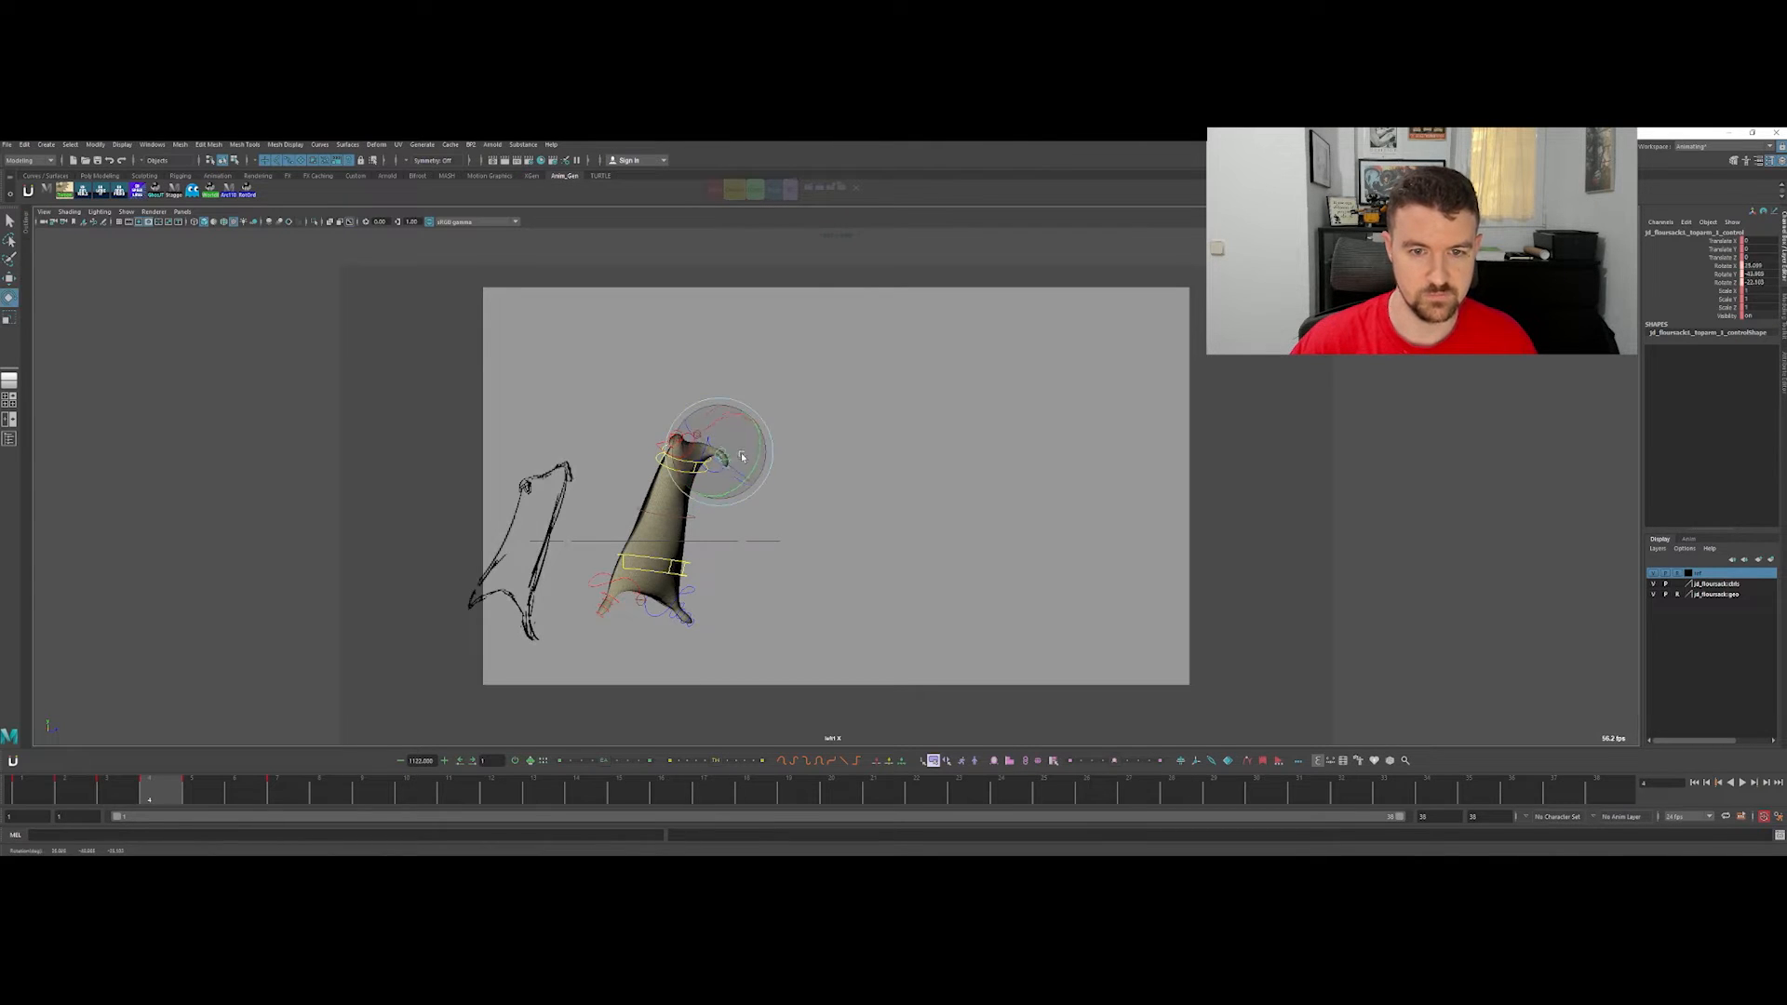
key(ctrl+z)
Step: Hide the rig controls, compare the top corners across frames 3 to 5, and show the controls again
key(q)
key(alt+1)
key(alt+period)
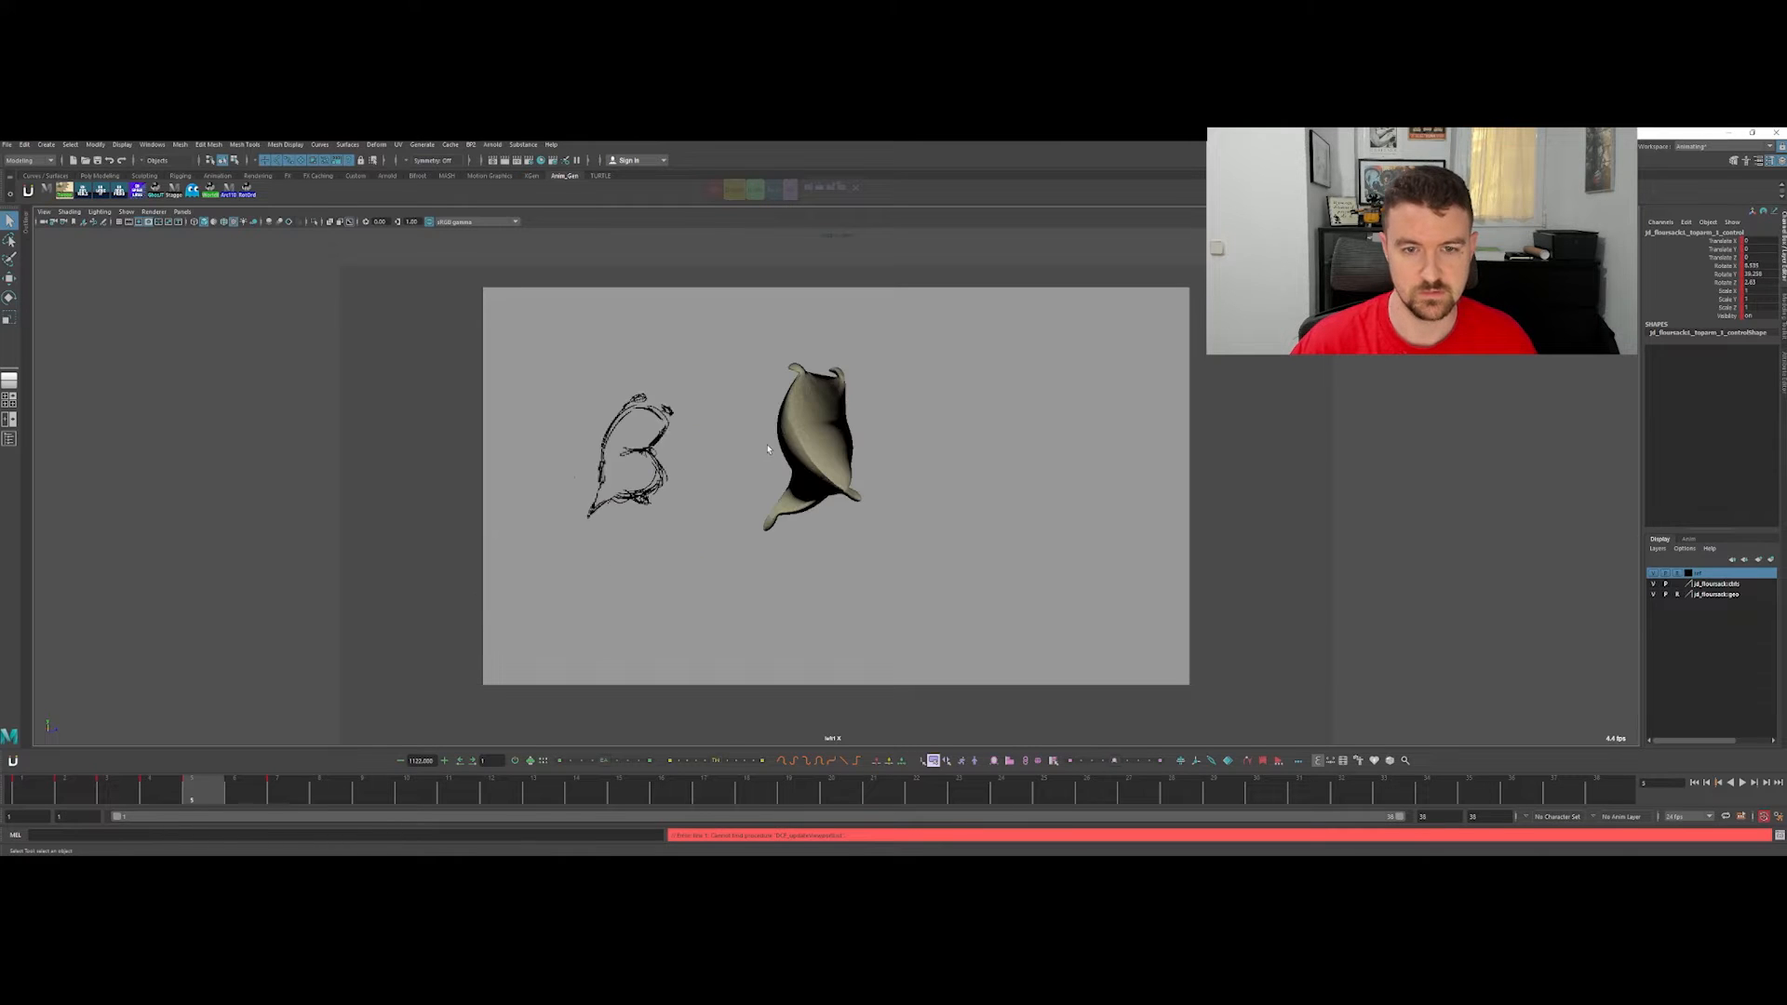
key(alt+comma)
key(alt+comma)
key(alt+period)
key(alt+comma)
key(alt+1)
click(631, 565)
key(e)
drag(622, 571, 651, 558)
key(ctrl+z)
key(q)
Step: Rotate the rear top corner's shoulder control on frame 3, and adjust the same control on frame 4
click(622, 561)
key(e)
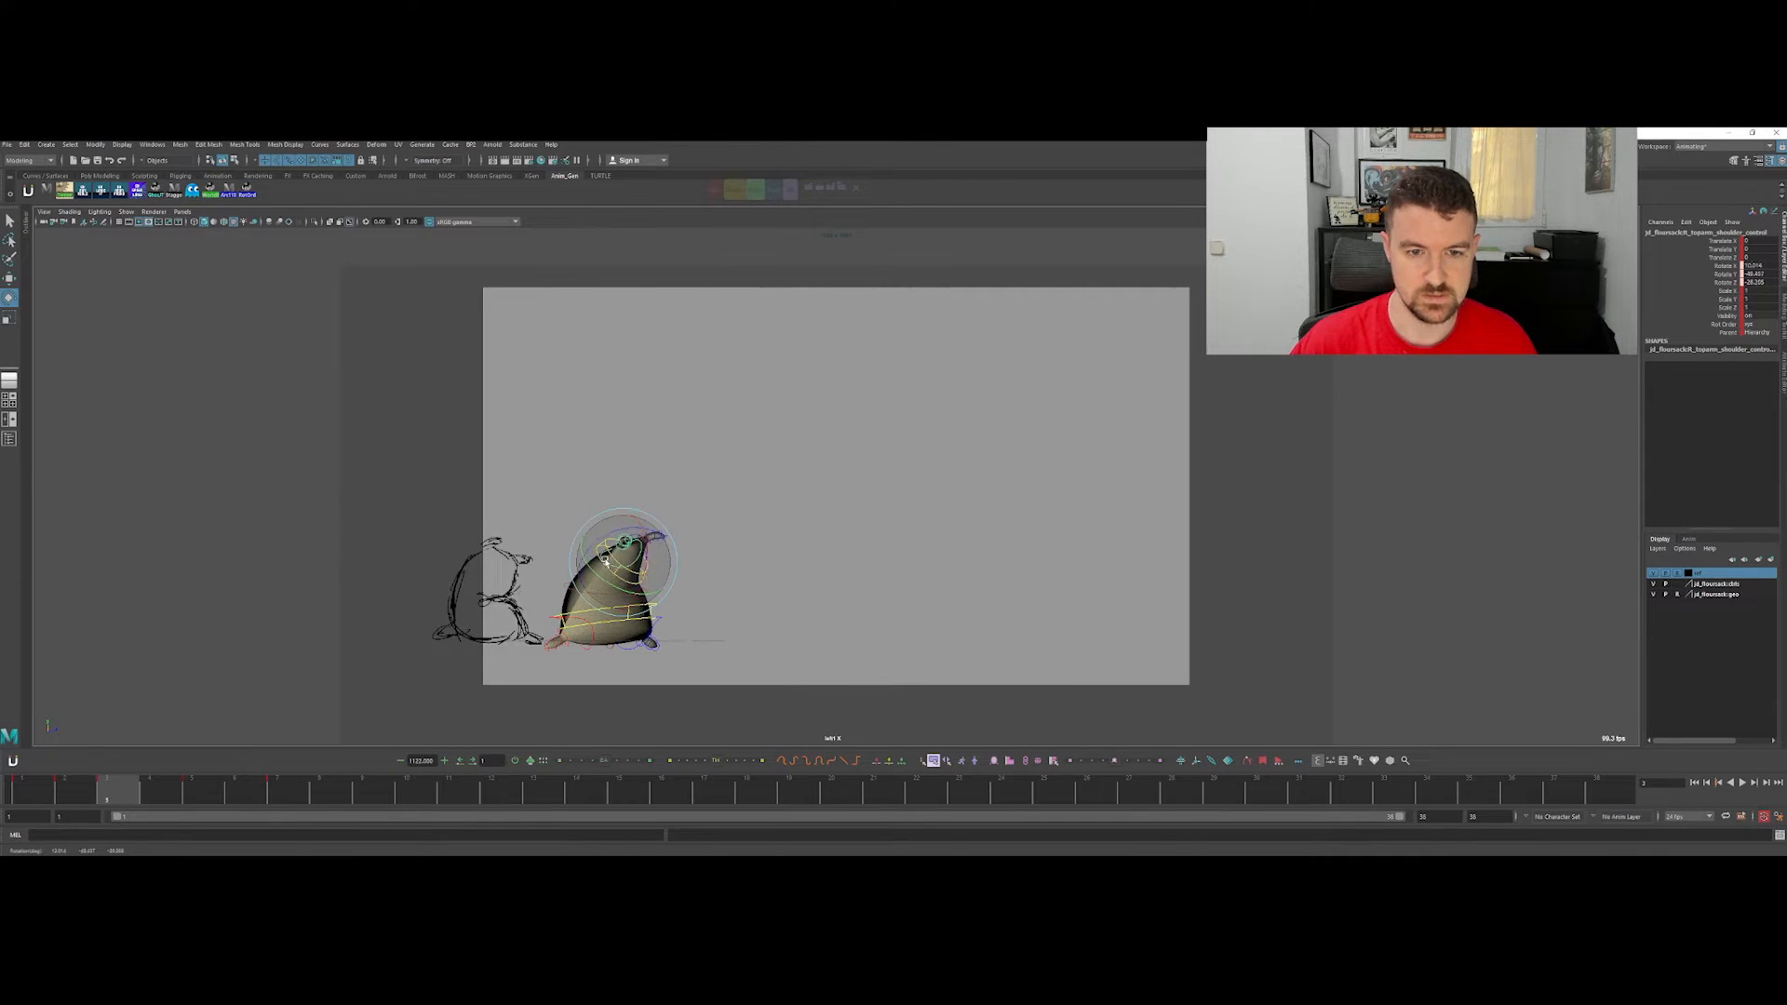
drag(607, 562, 717, 526)
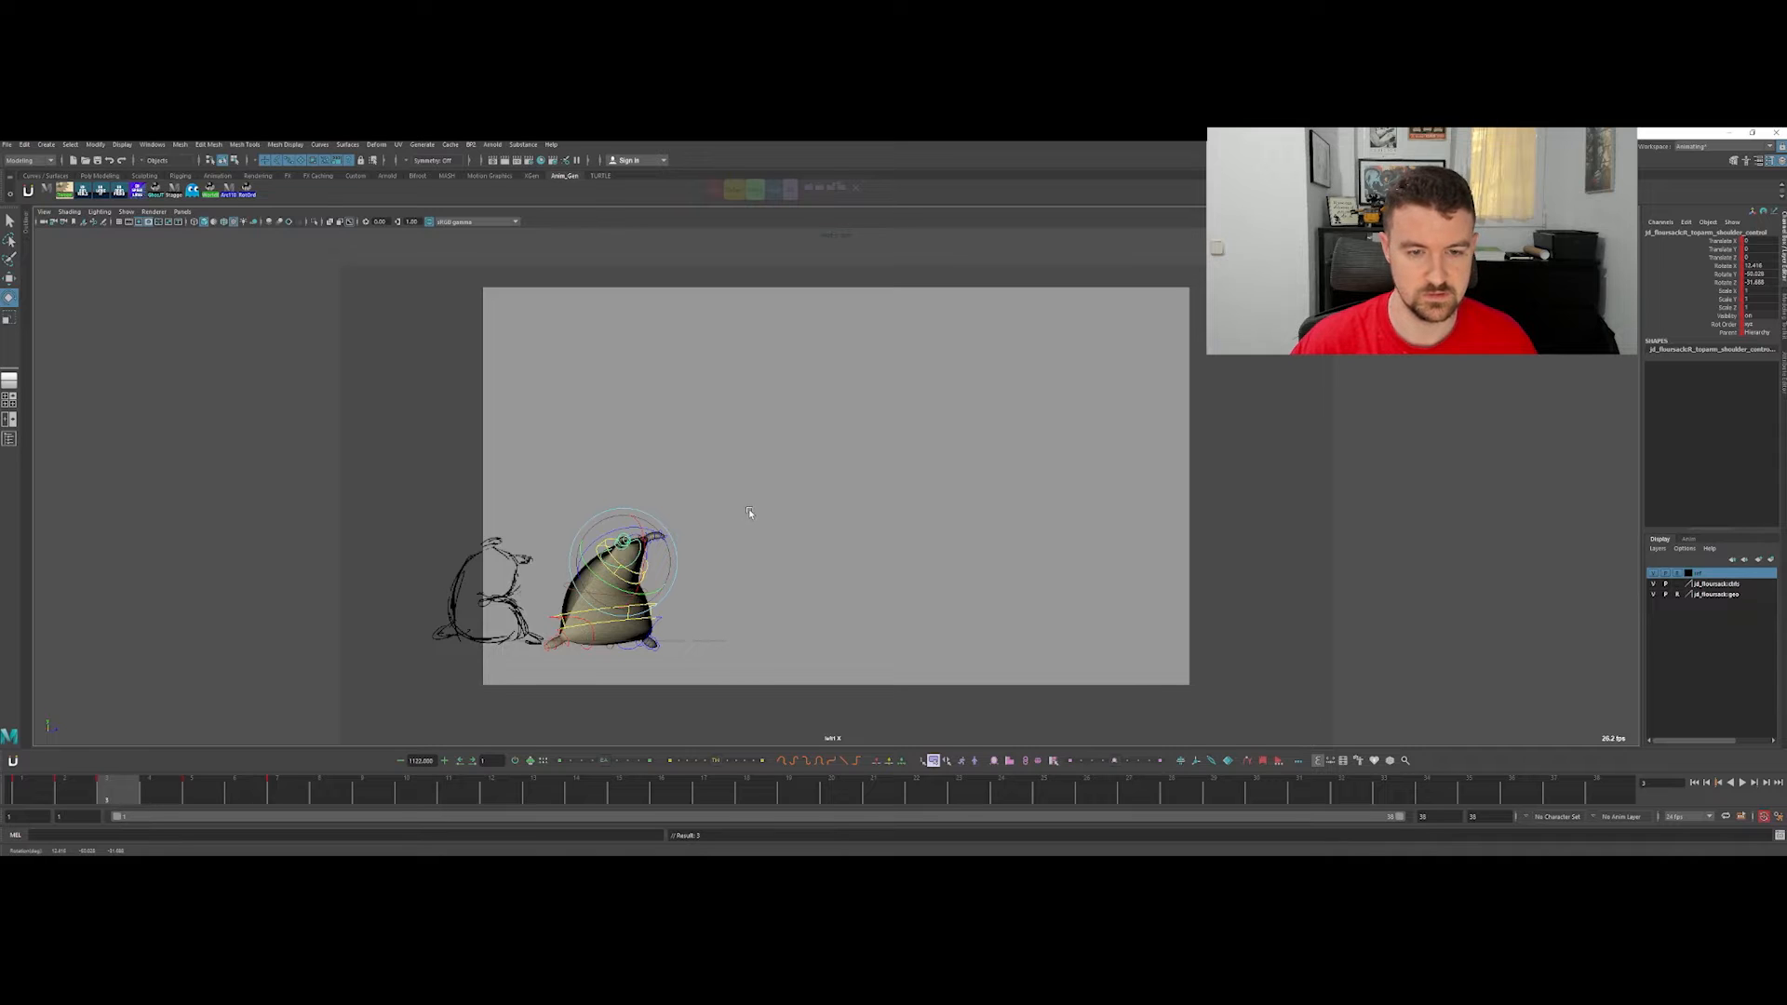
key(alt+period)
drag(710, 460, 710, 455)
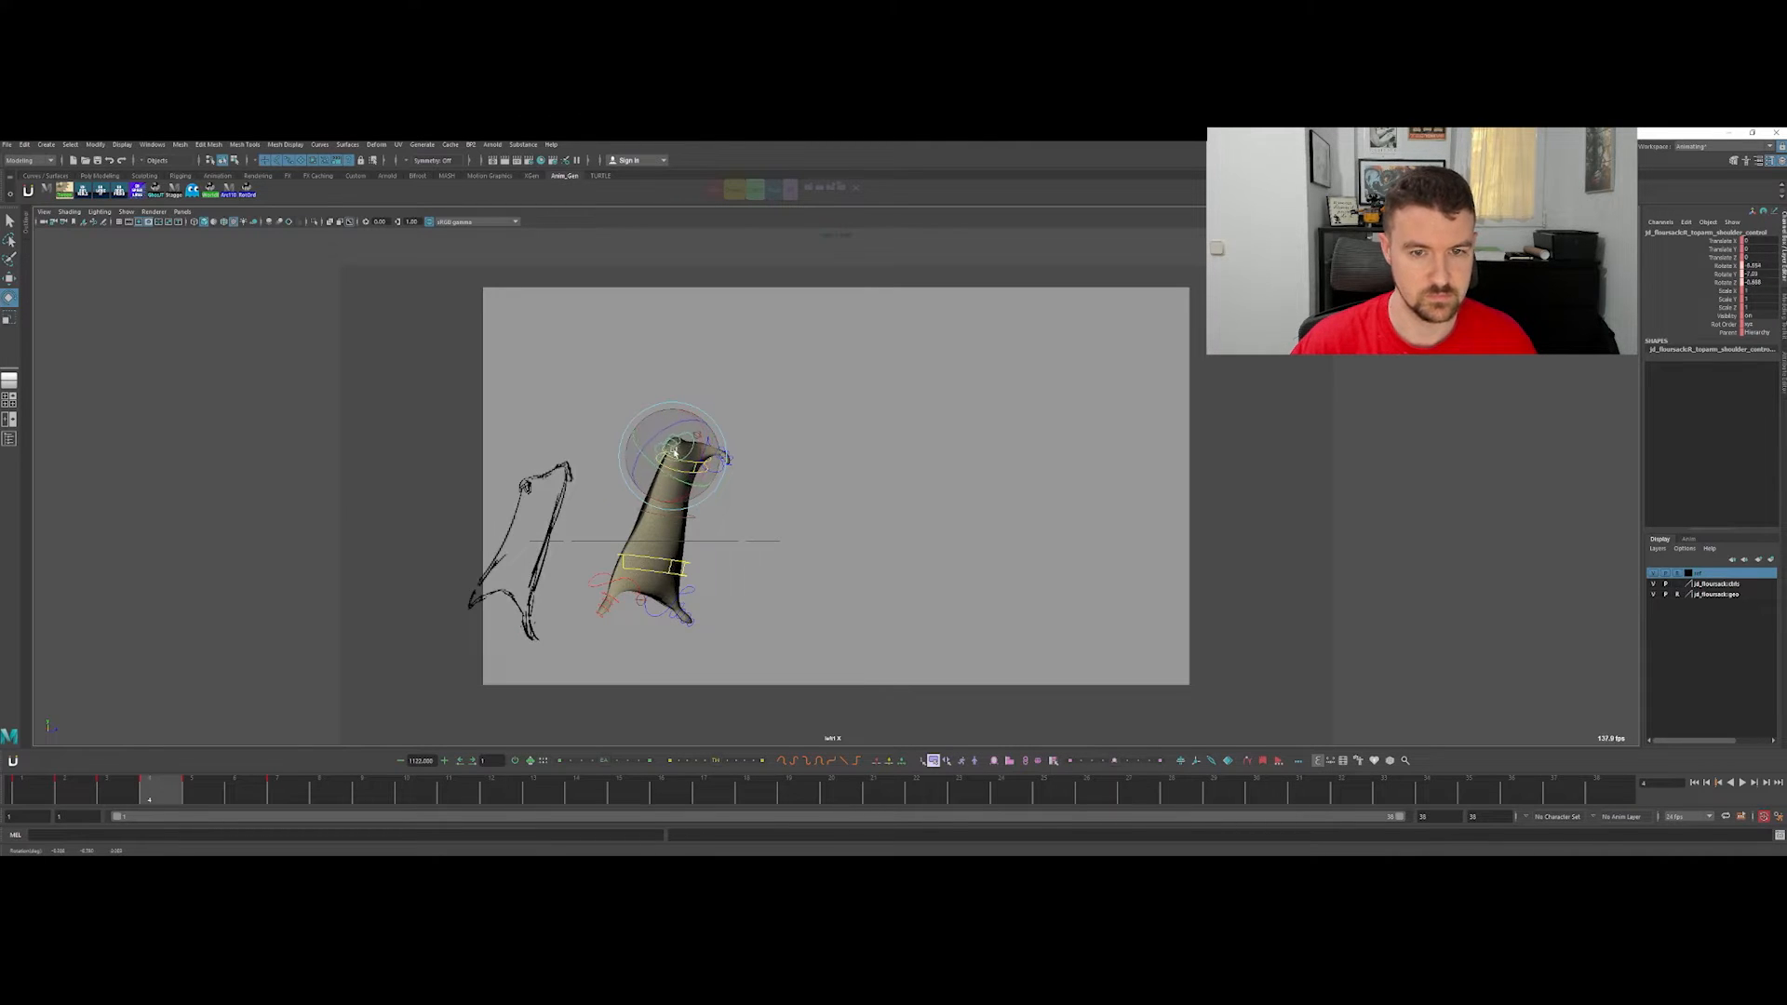
Step: Review the takeoff by stepping through neighbouring frames, playing the animation, and scrubbing the early part of the timeline
key(alt+comma)
key(alt+period)
key(alt+period)
key(alt+comma)
key(alt+comma)
key(alt+comma)
key(alt+period)
key(alt+period)
key(alt+period)
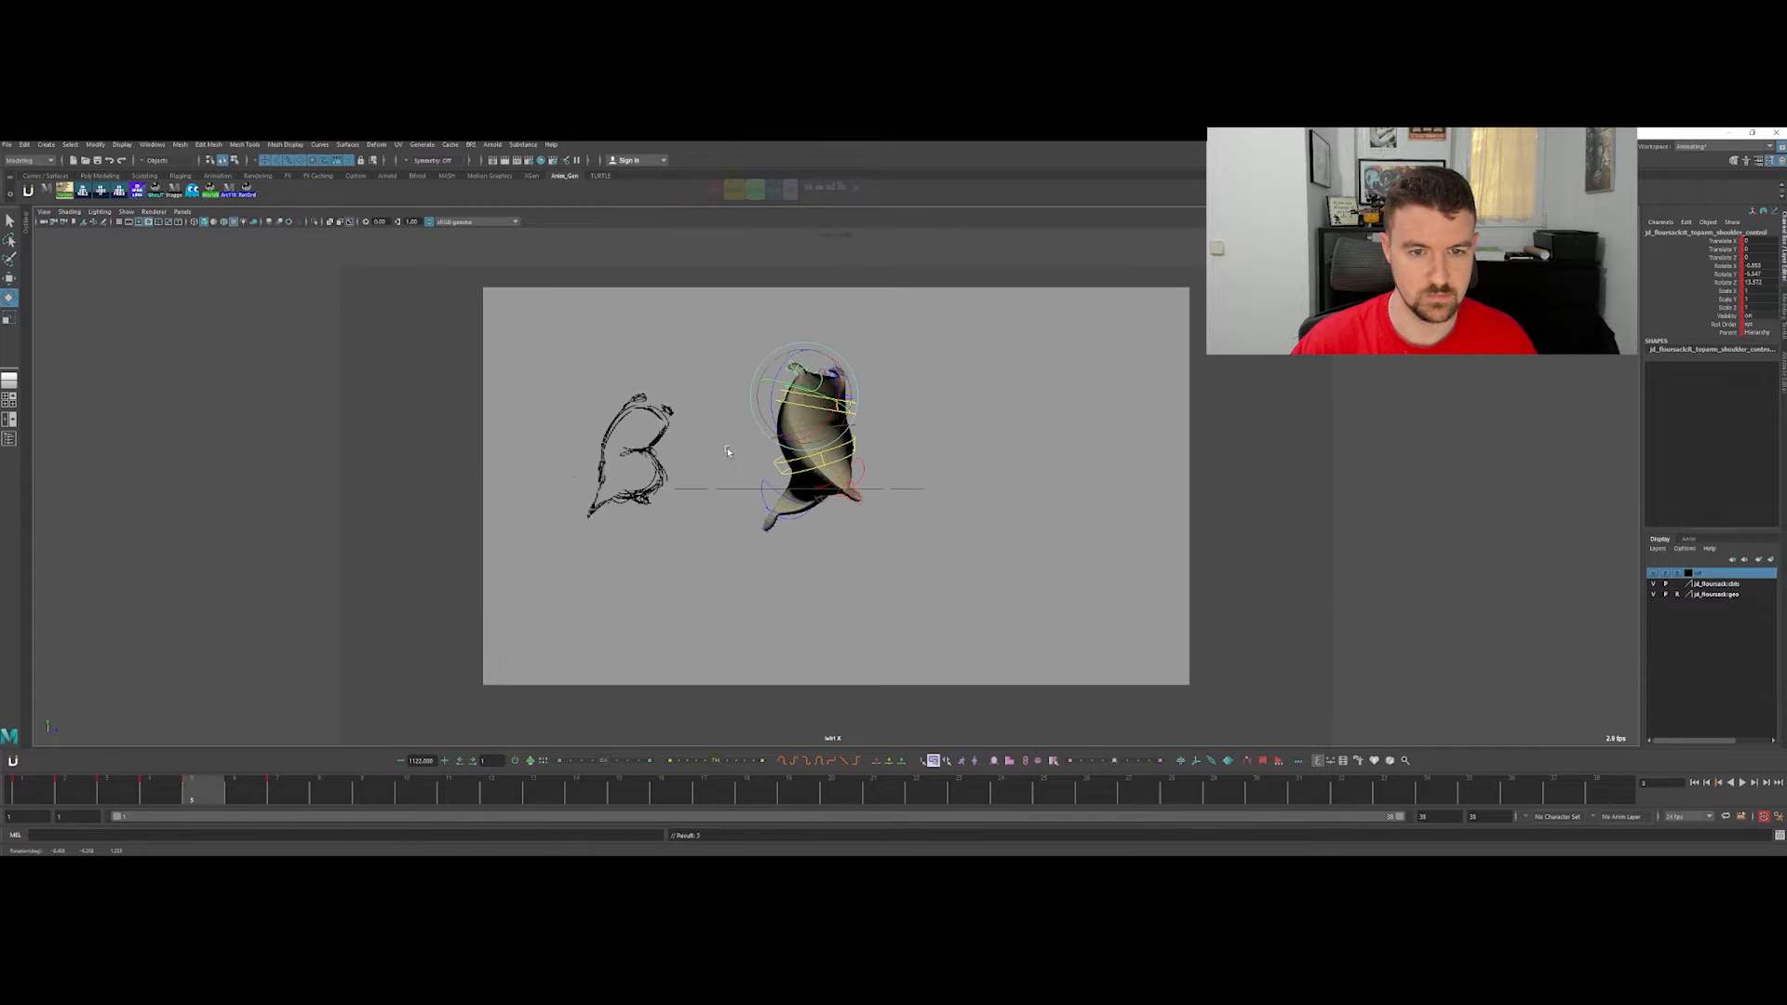
key(alt+v)
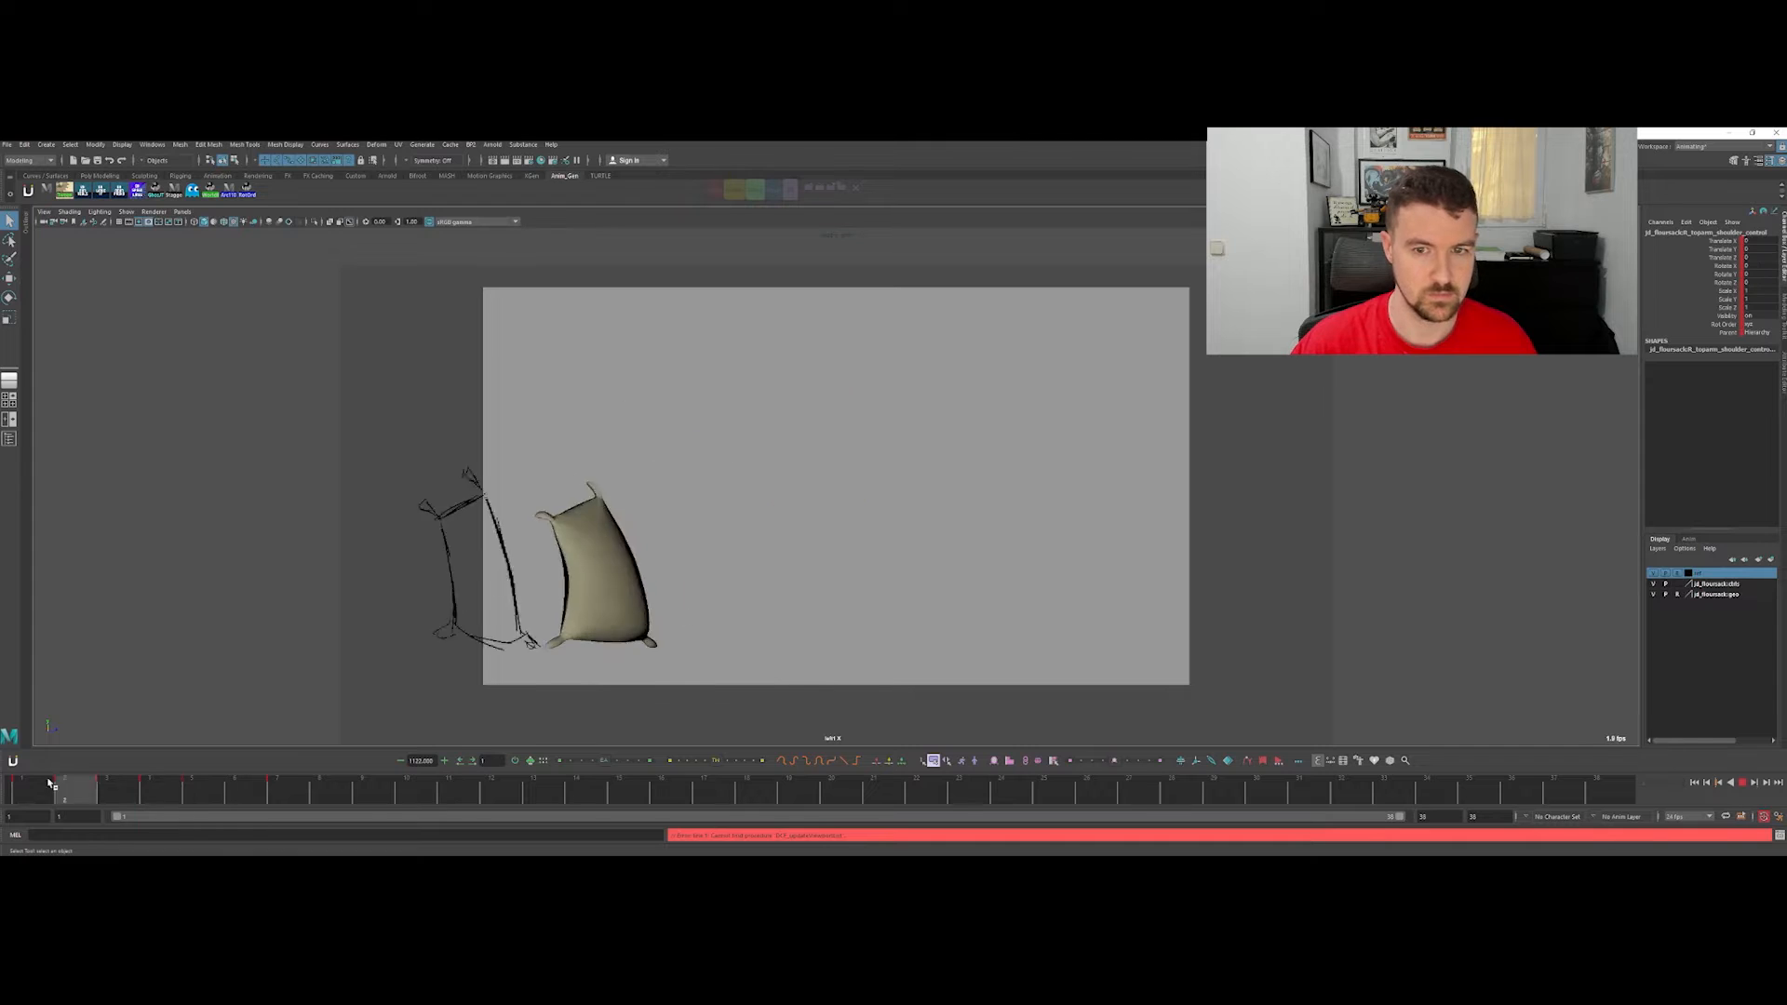
mouse_move(33, 786)
mouse_down()
mouse_move(187, 782)
mouse_move(310, 752)
mouse_move(65, 786)
mouse_move(292, 757)
mouse_move(268, 786)
mouse_up()
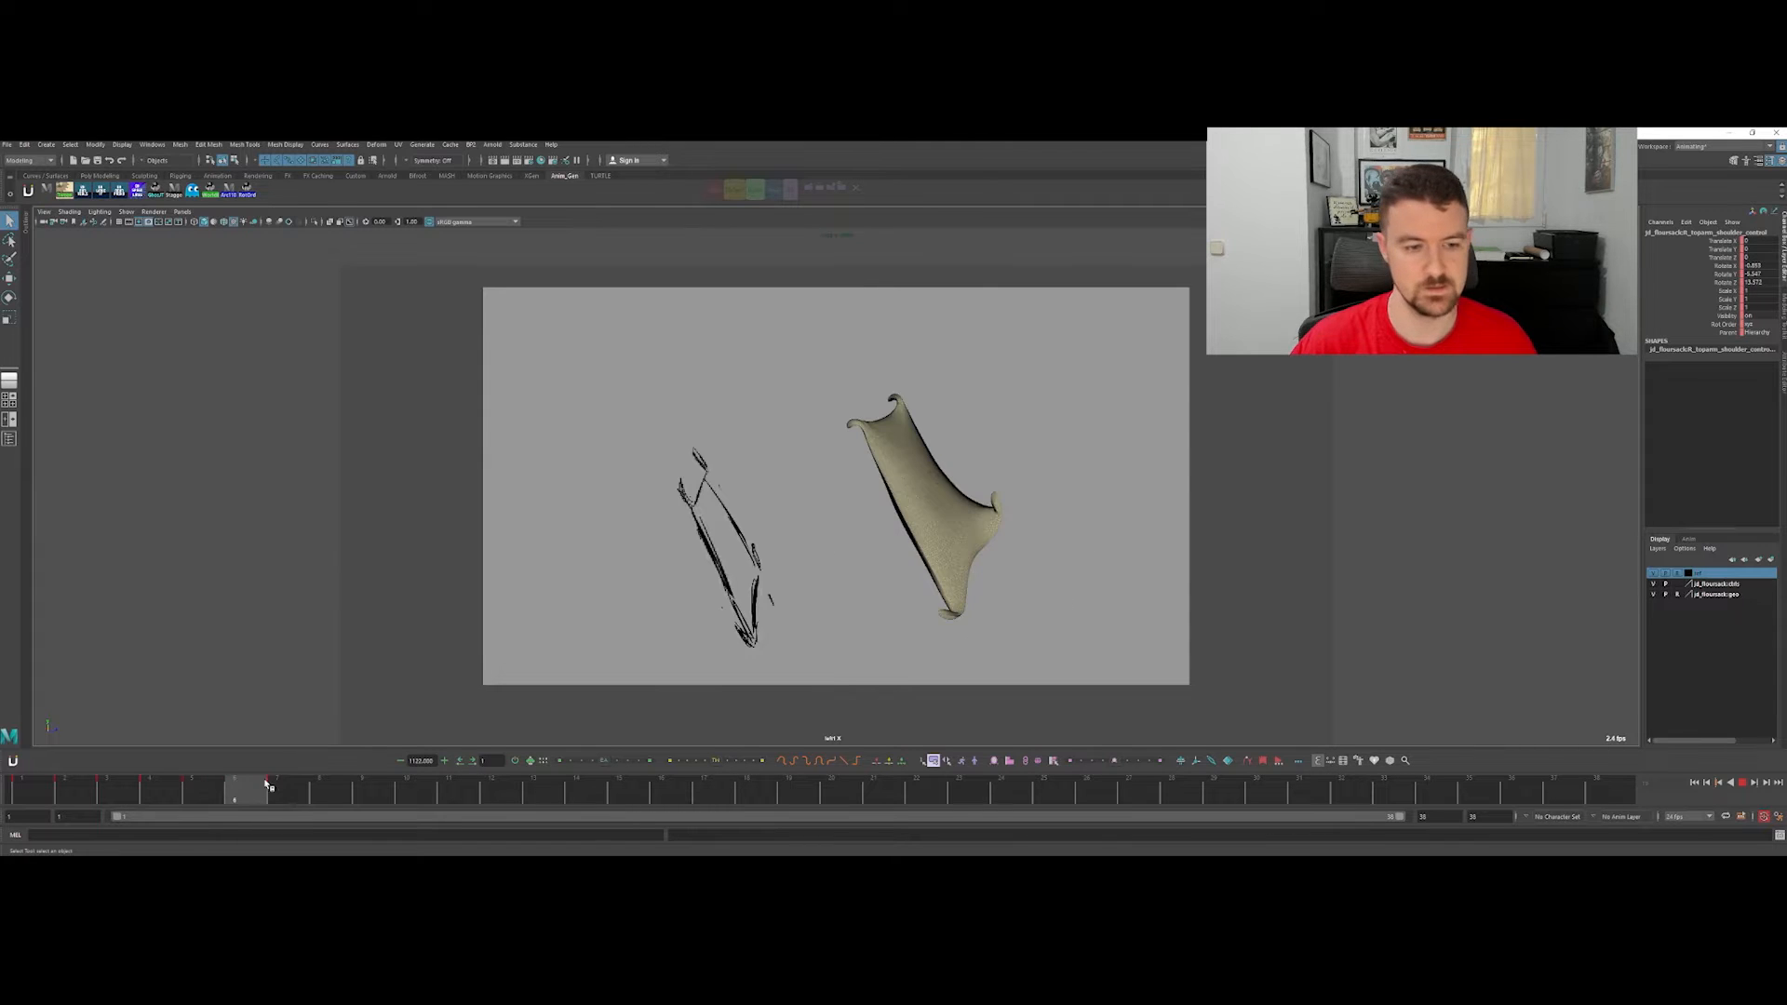
Step: Select the rig's controls and step through the poses up to frame 7, comparing them with the sketches
click(790, 192)
key(comma)
key(comma)
key(comma)
key(comma)
key(comma)
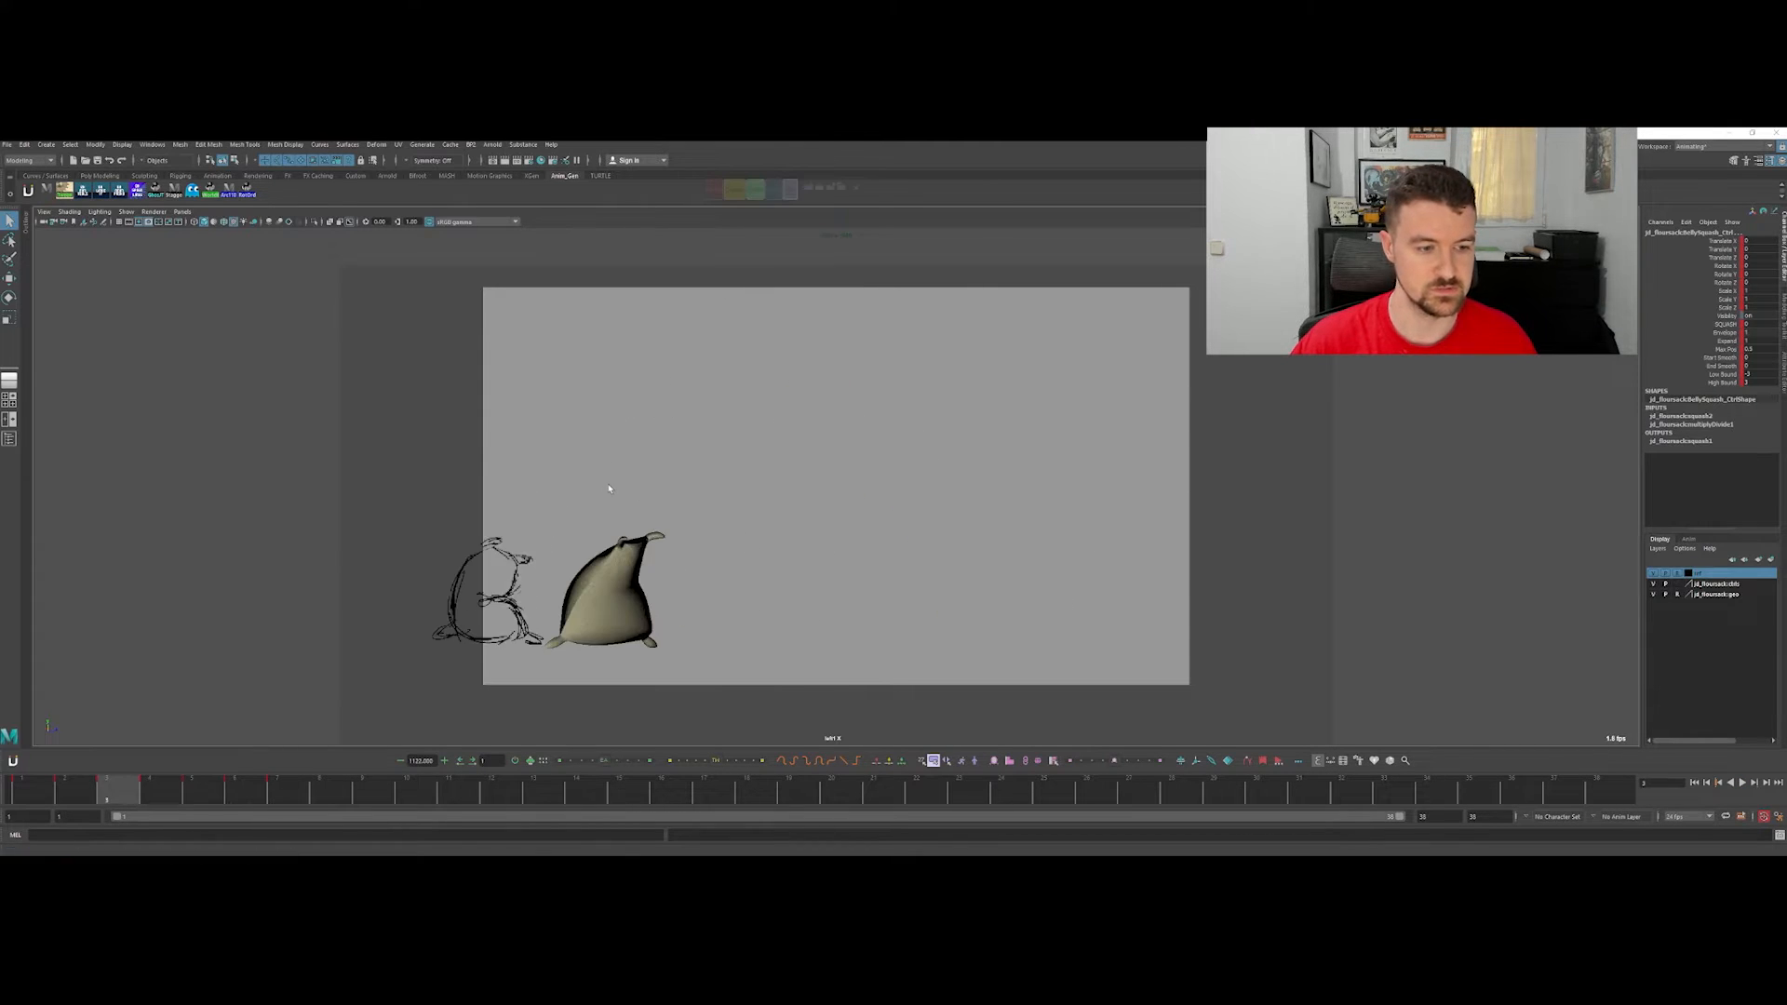
key(period)
key(period)
key(period)
key(period)
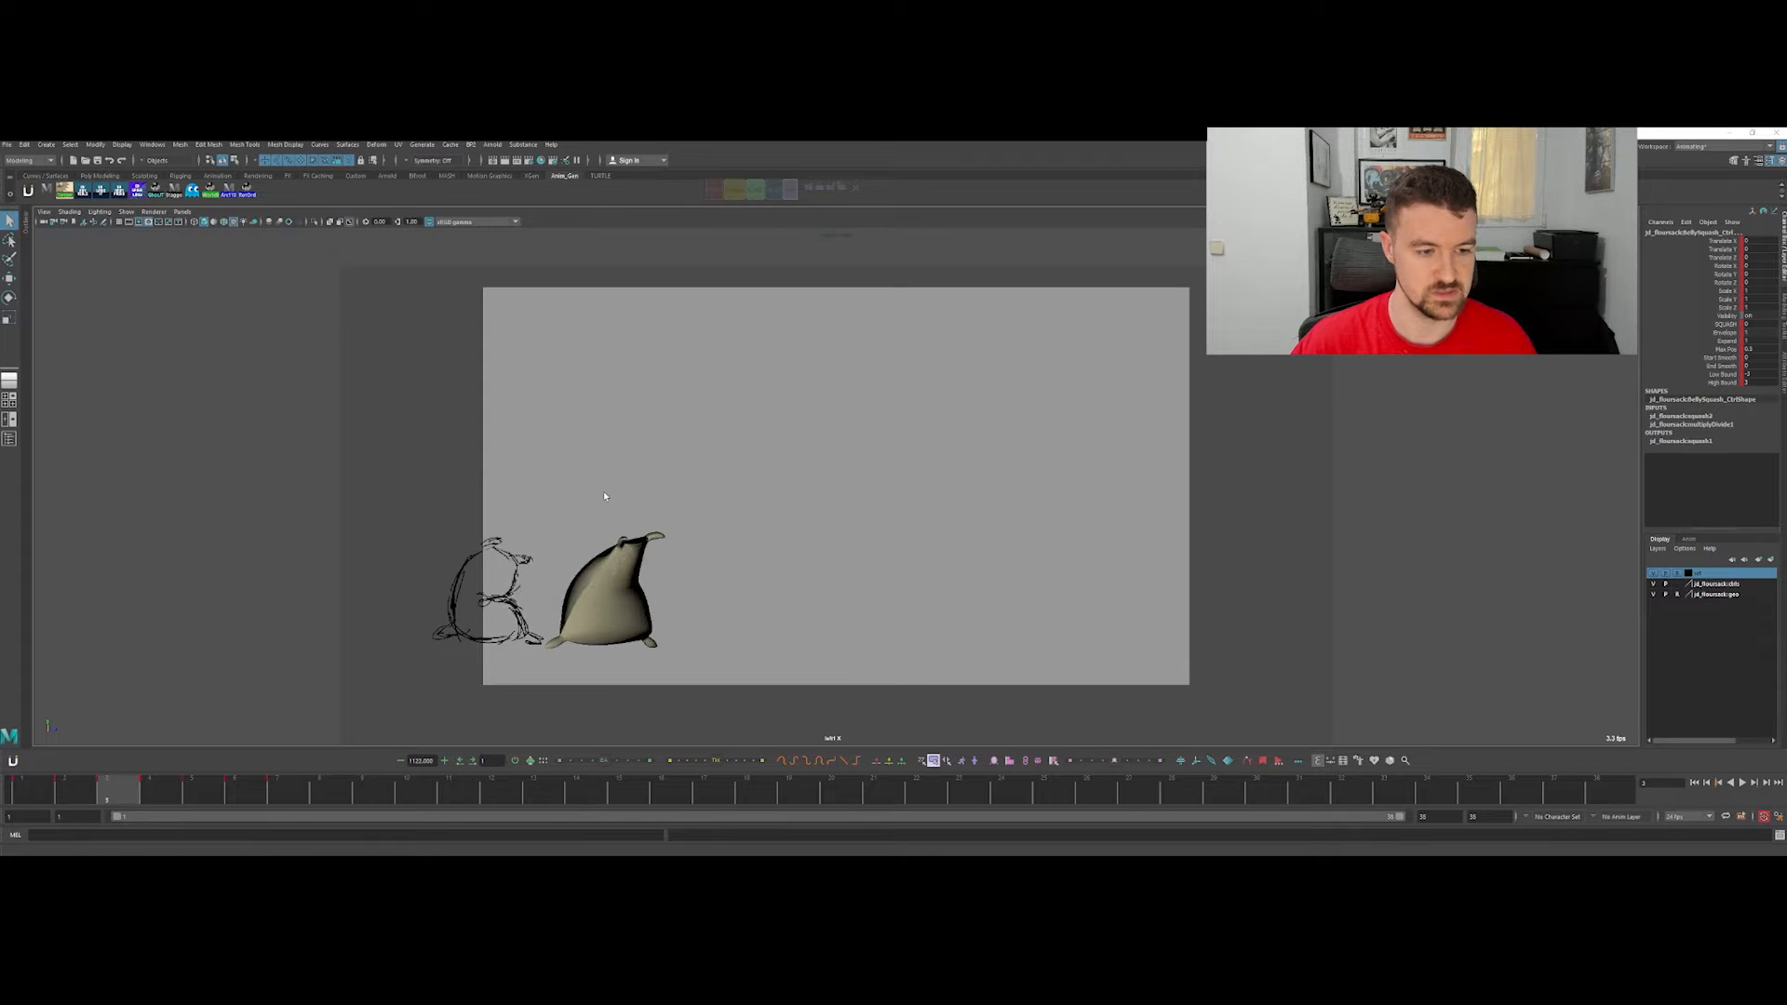
key(period)
key(period)
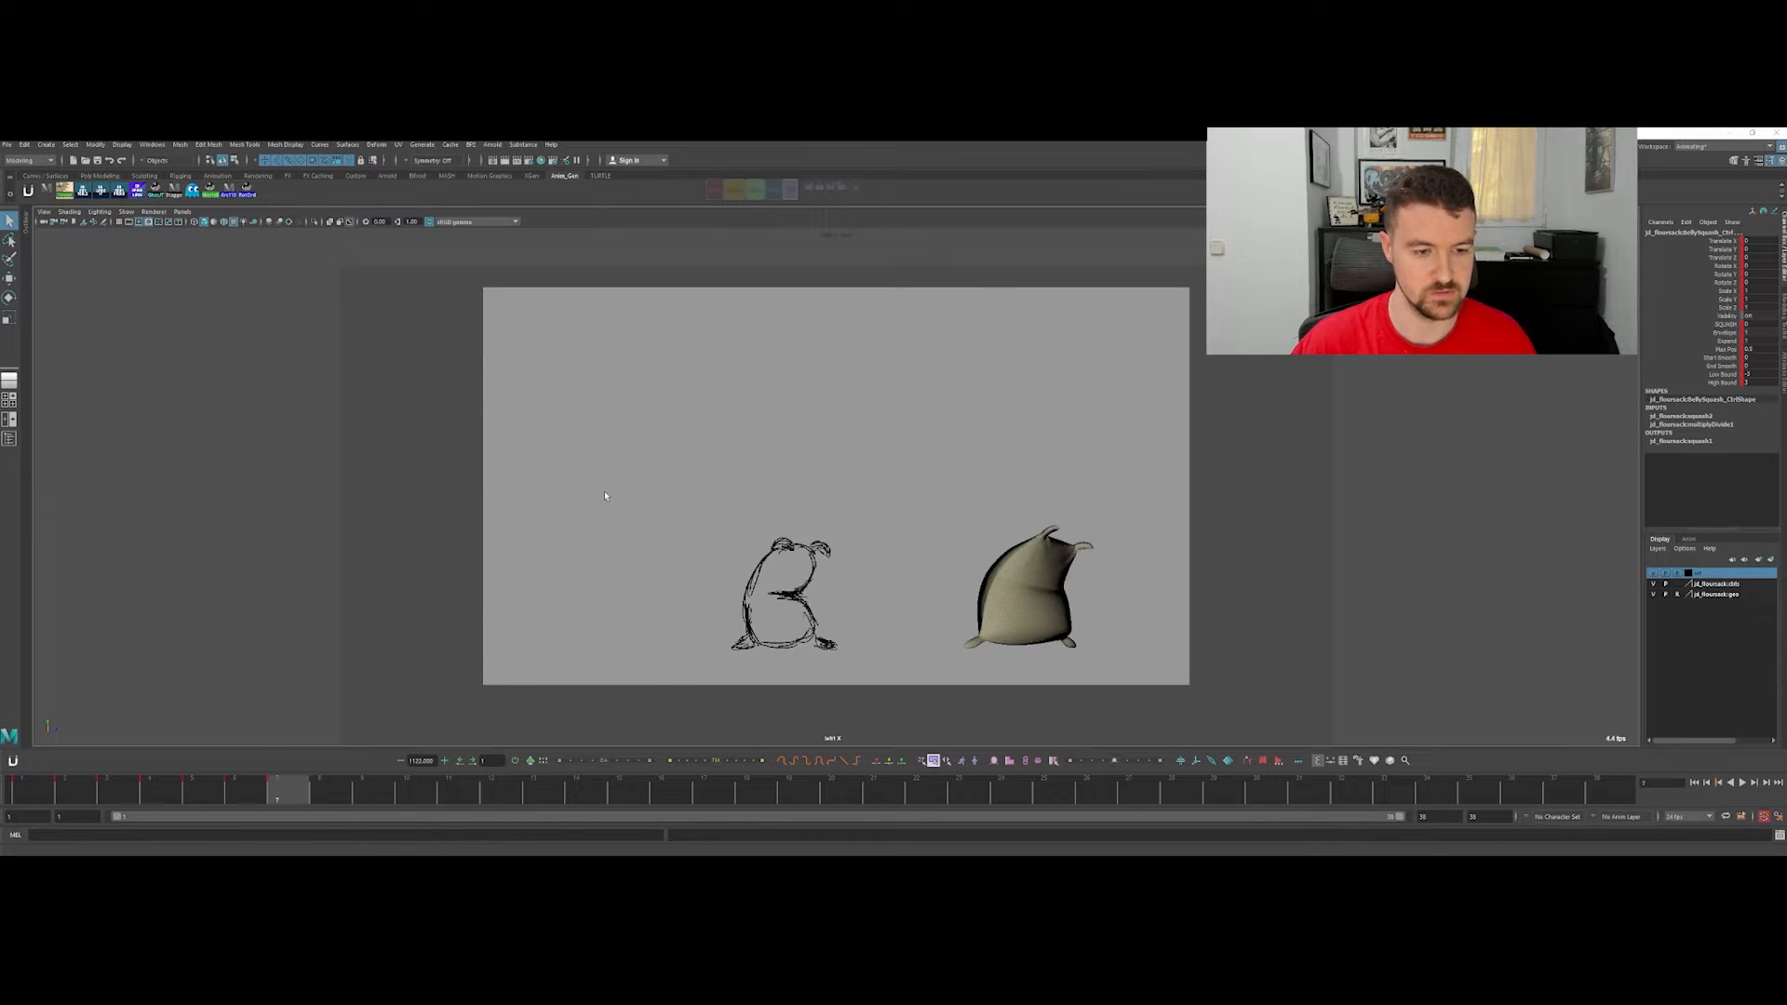
Step: Move and rotate the top control on frame 9 to lean the upper body backward like the sketch
click(342, 793)
click(380, 778)
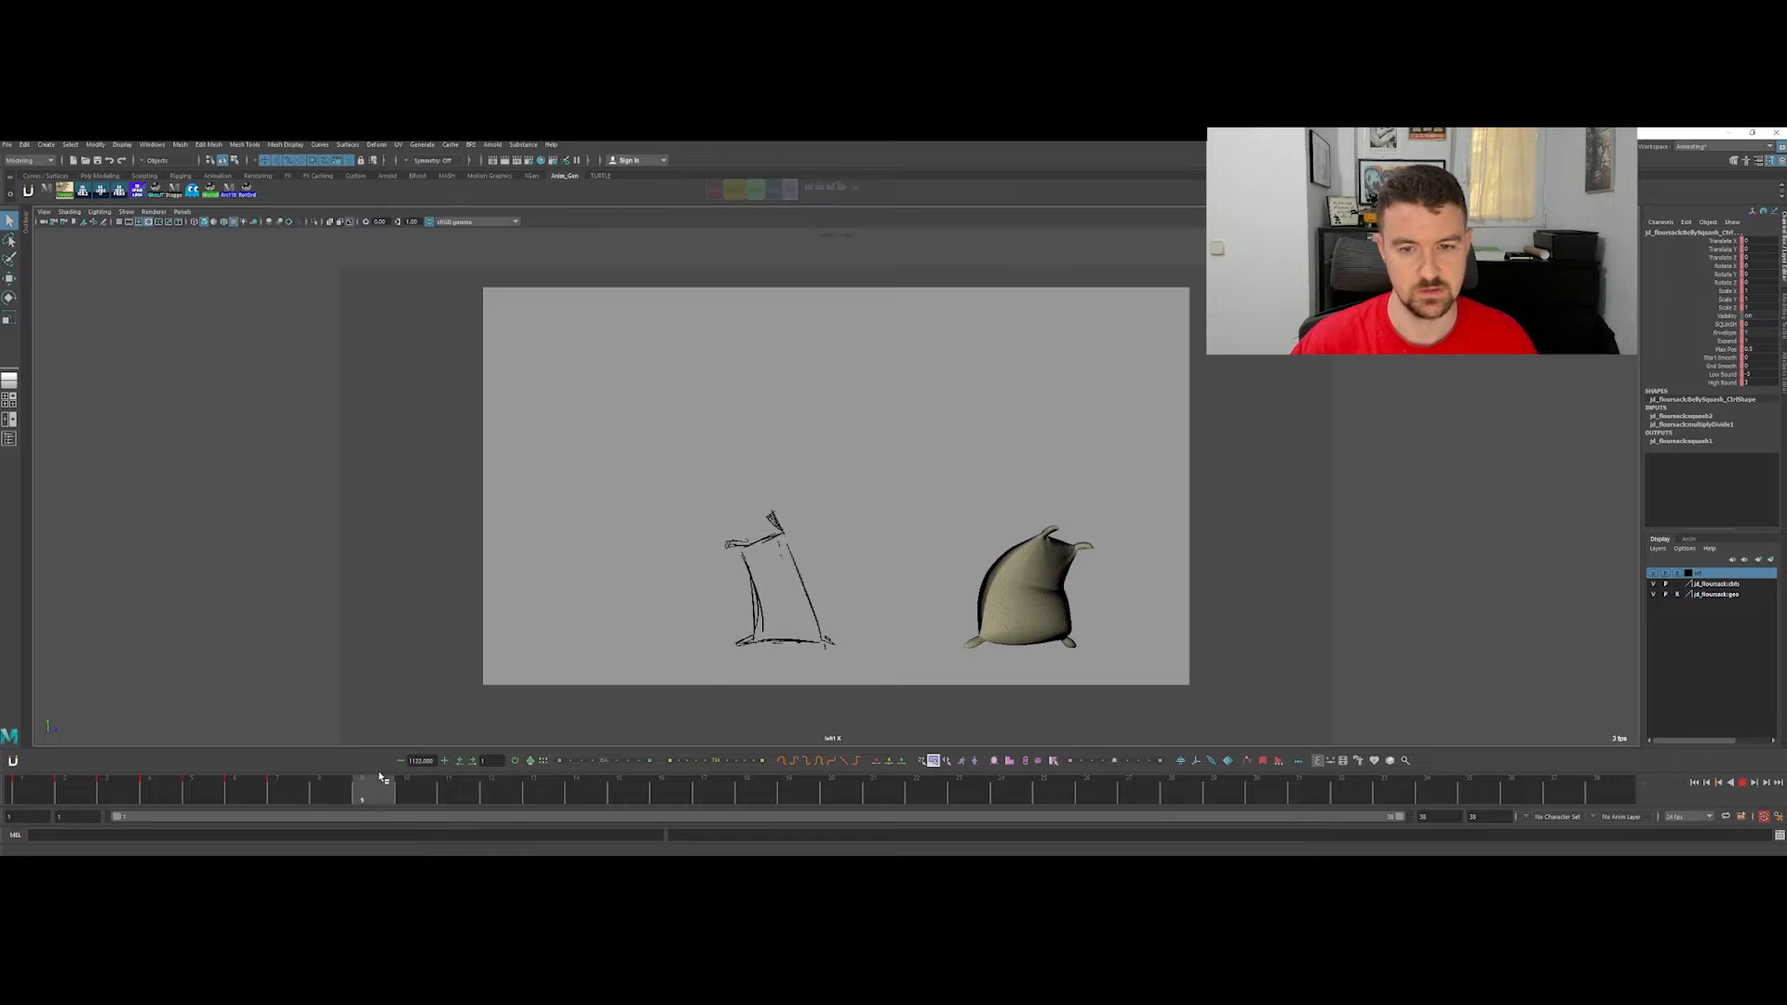
key(comma)
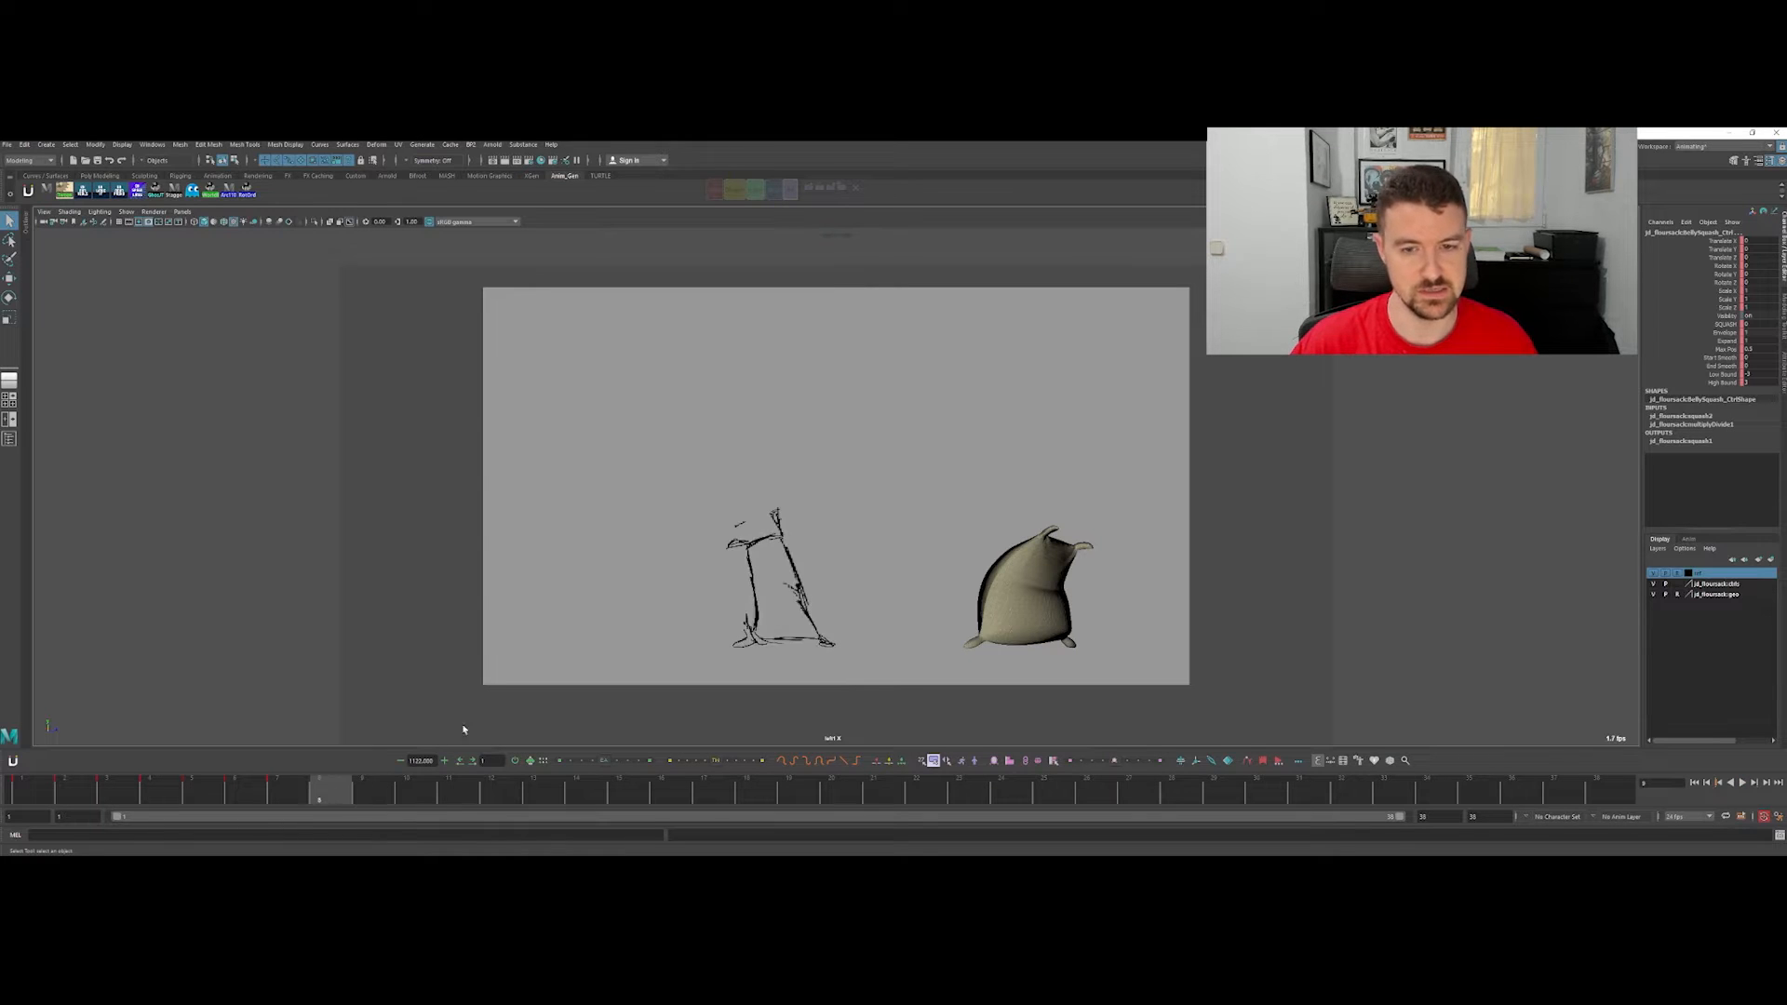
click(1077, 482)
click(1046, 568)
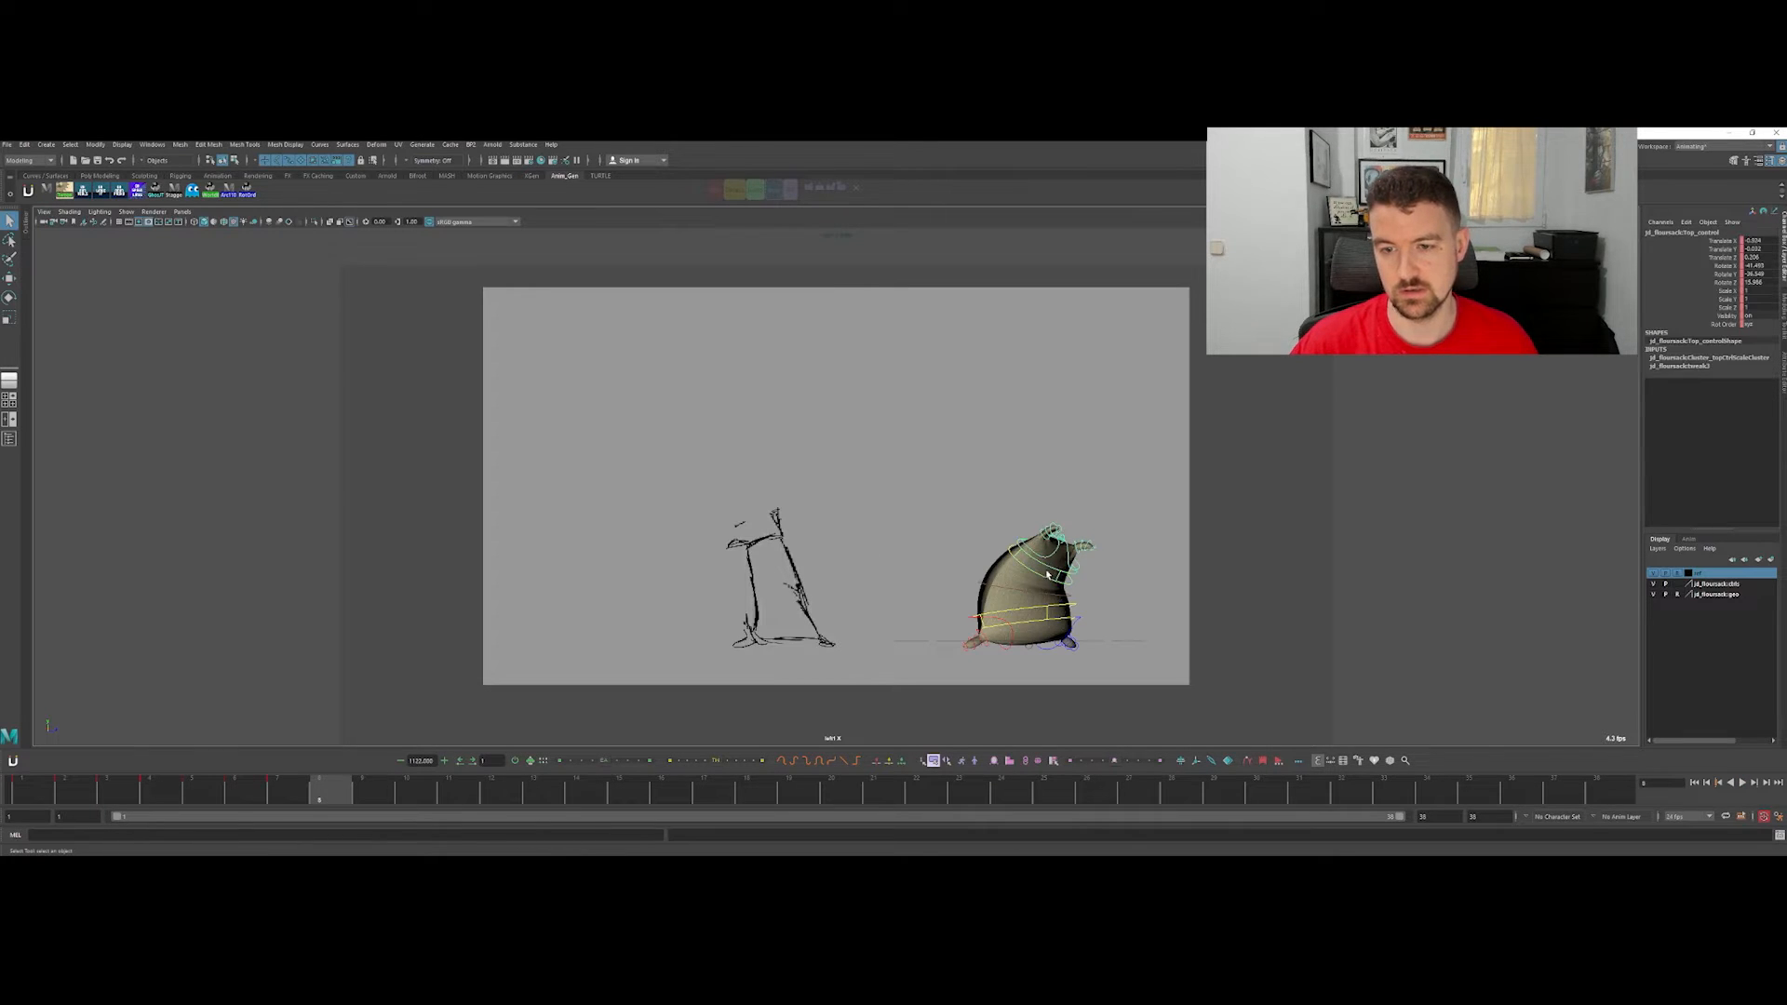
key(period)
key(e)
key(w)
drag(1027, 536, 1049, 569)
key(e)
key(w)
key(e)
drag(1020, 524, 987, 605)
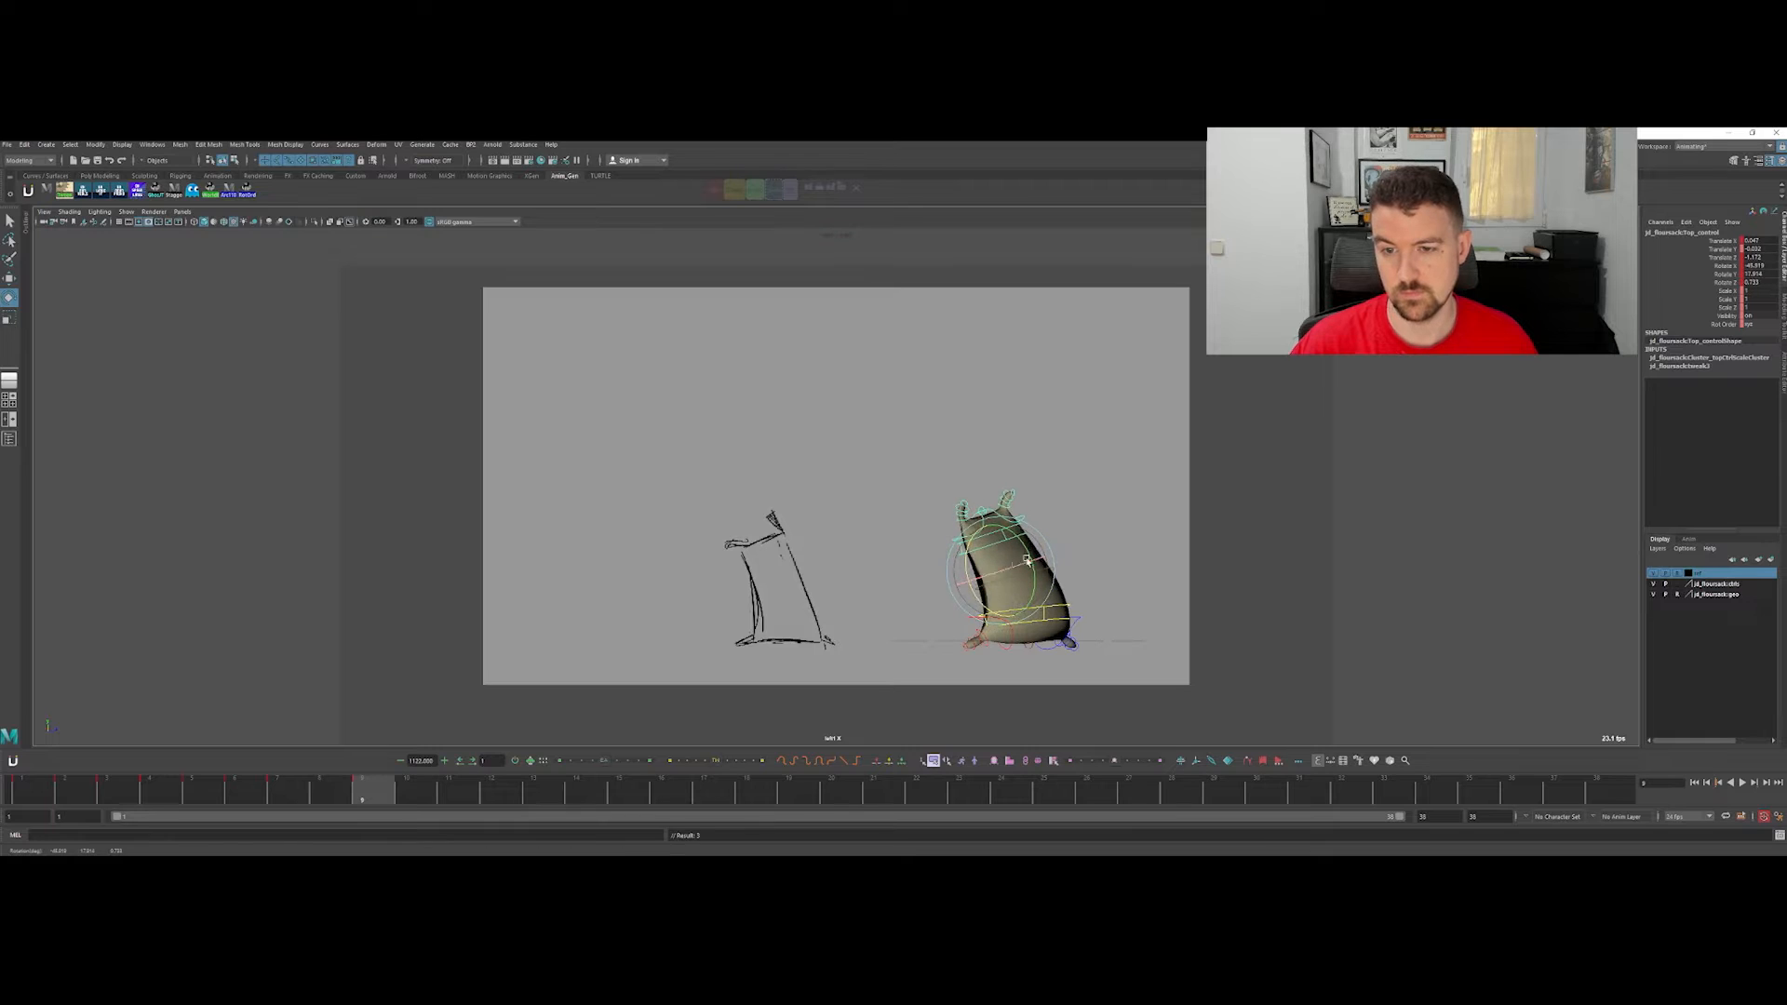
Step: Rotate the bottom control on frame 9 to angle the sack's base
key(e)
drag(1018, 634, 1019, 592)
key(w)
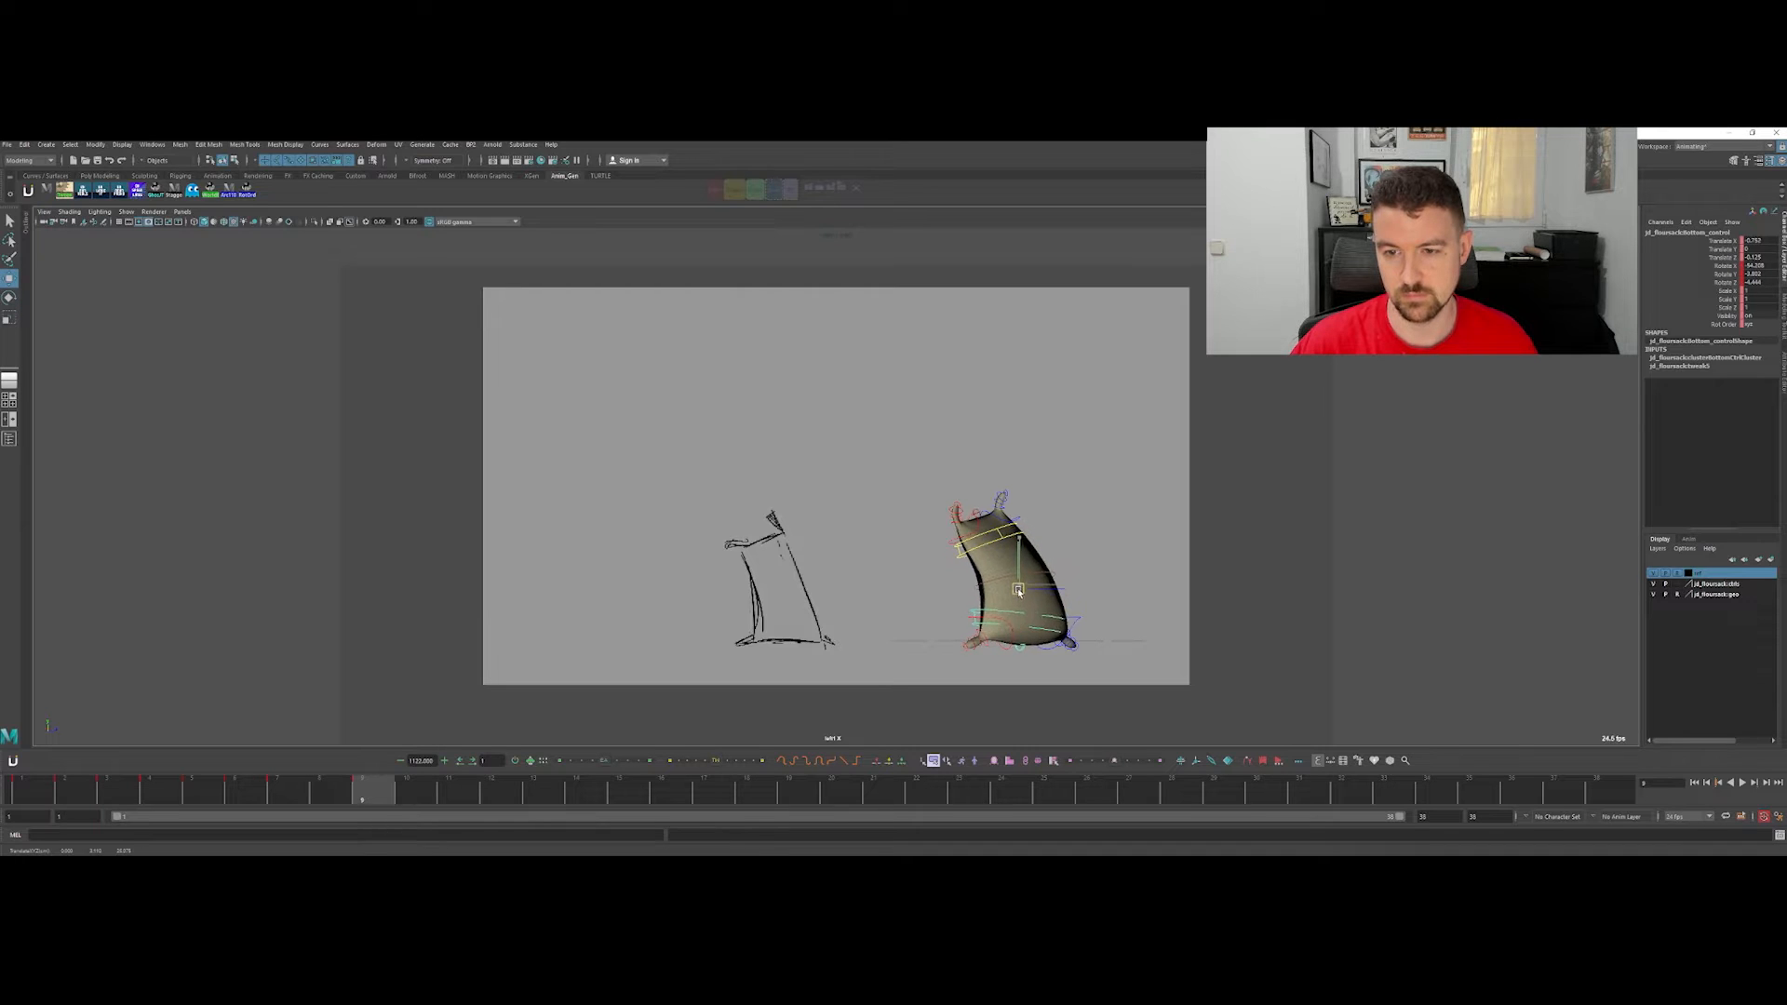
Step: Rotate the left-hand top corner's base and tip controls on frame 9 to swing the corner outward like the sketch
click(994, 507)
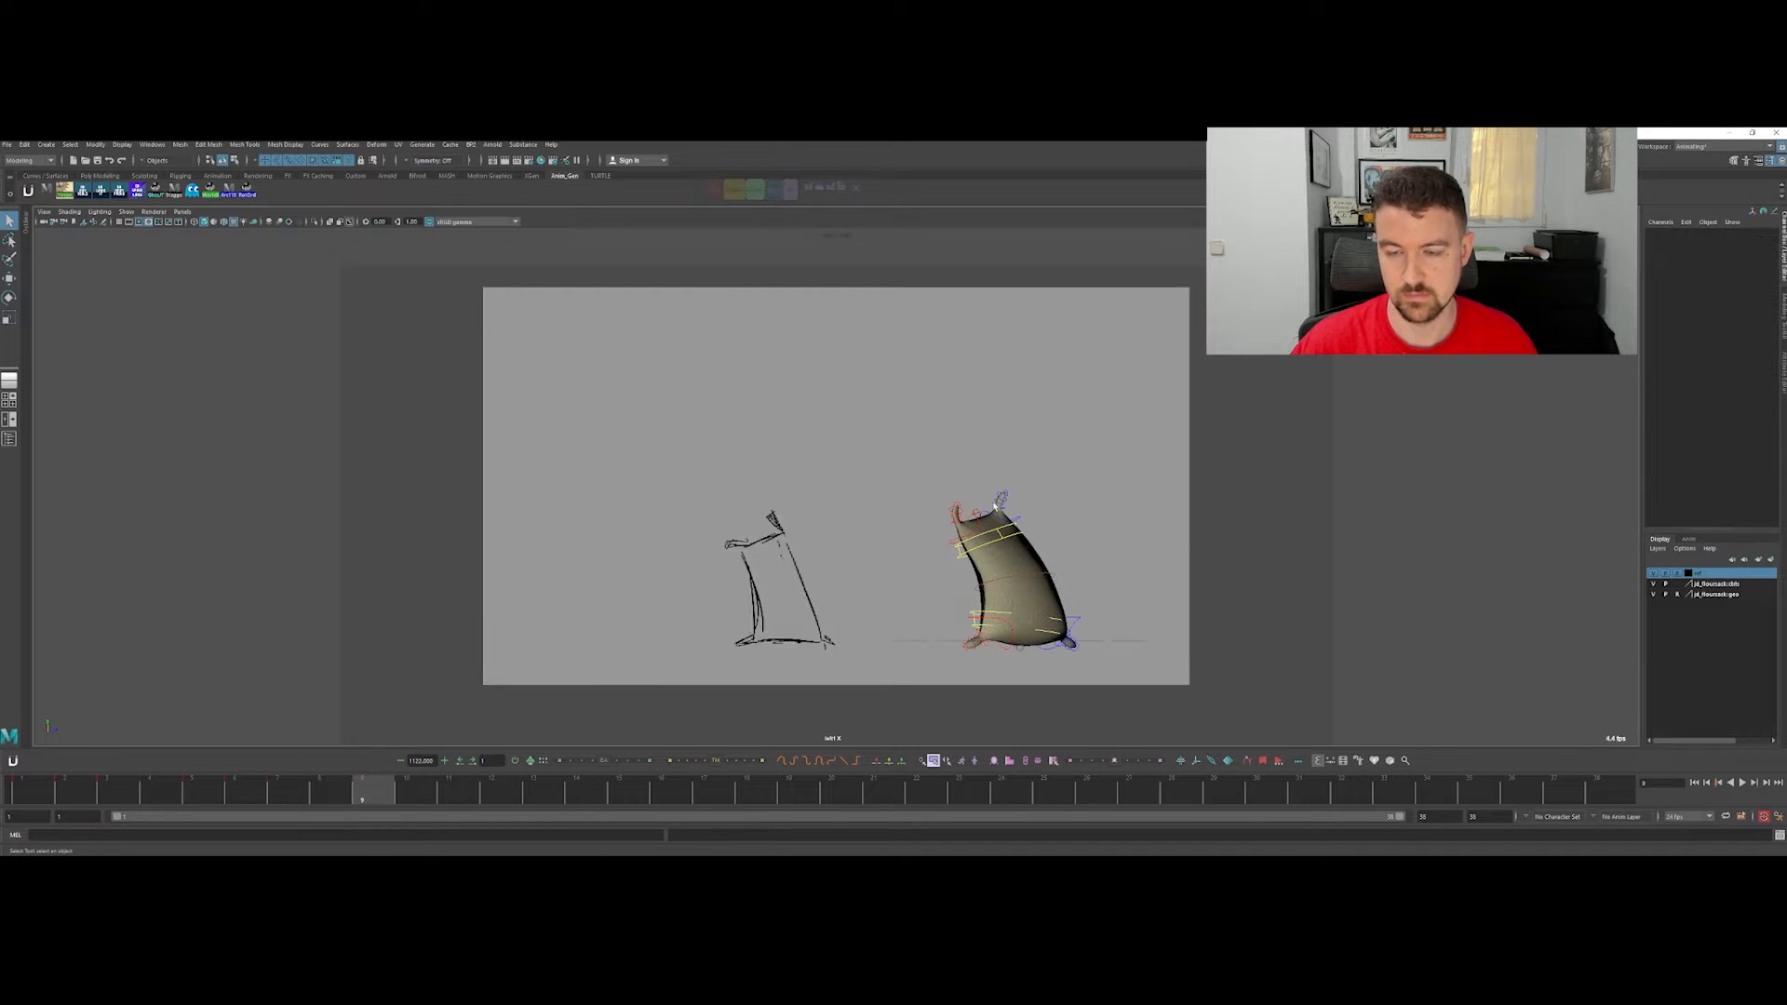
click(963, 523)
key(e)
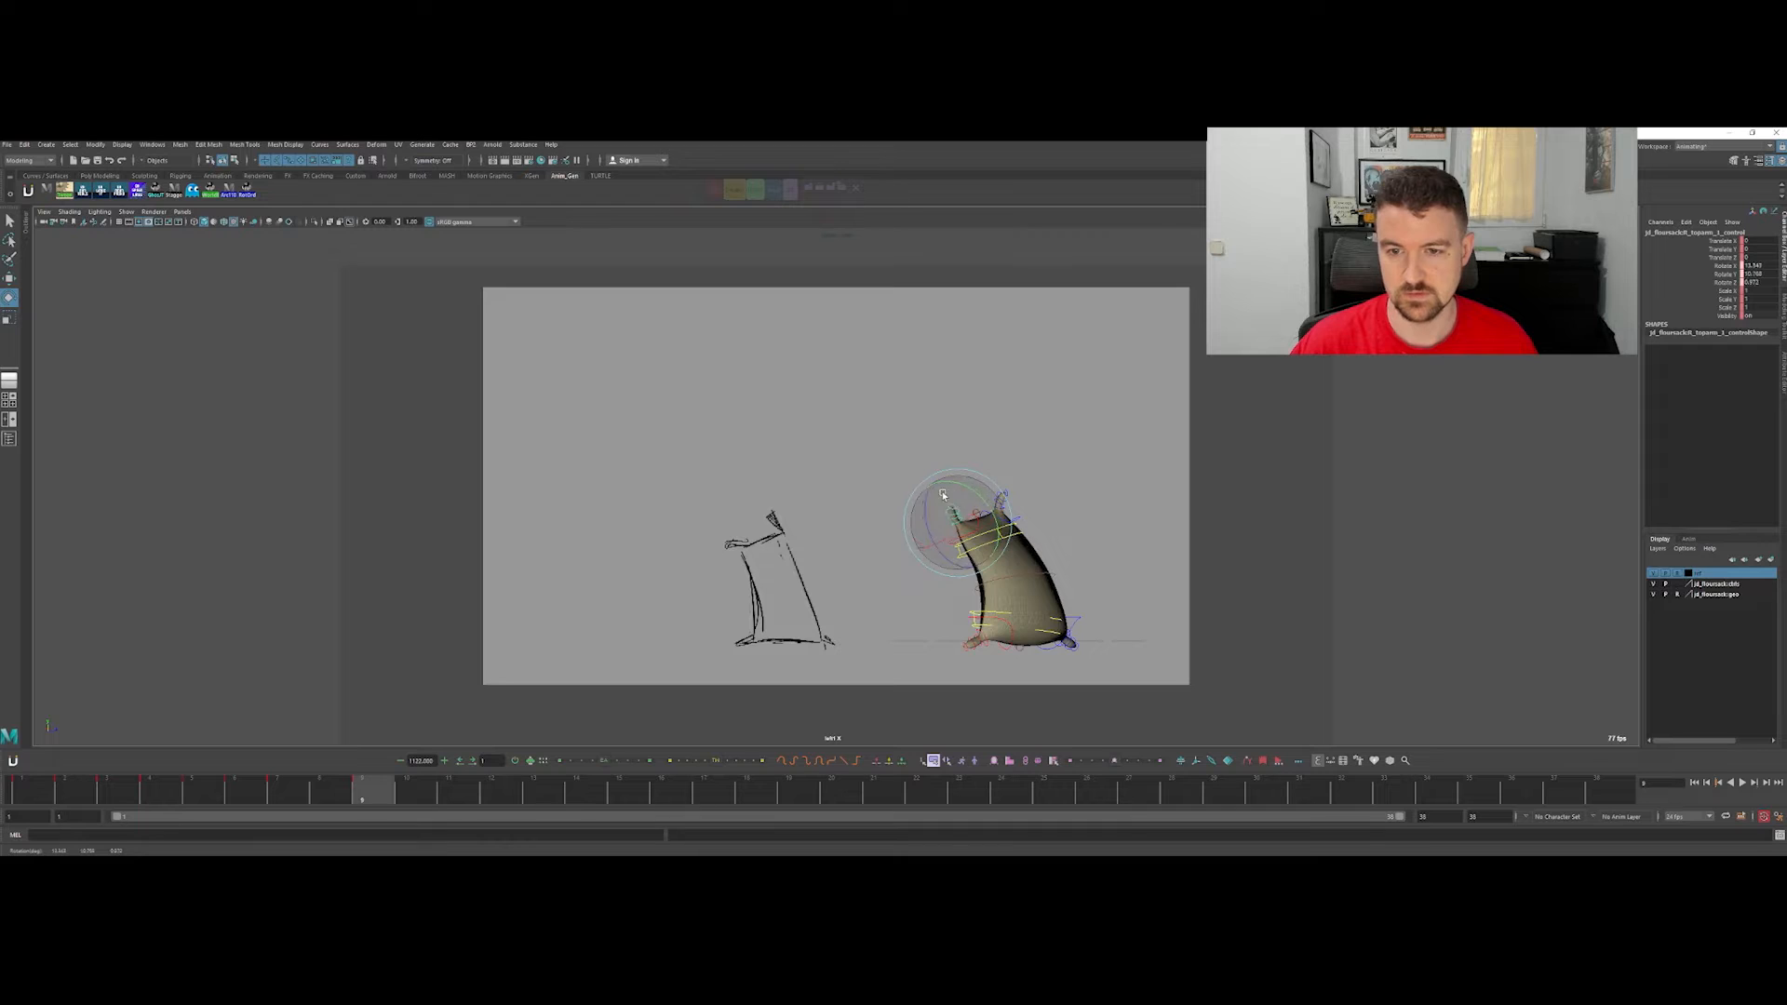
click(951, 512)
drag(951, 512, 944, 504)
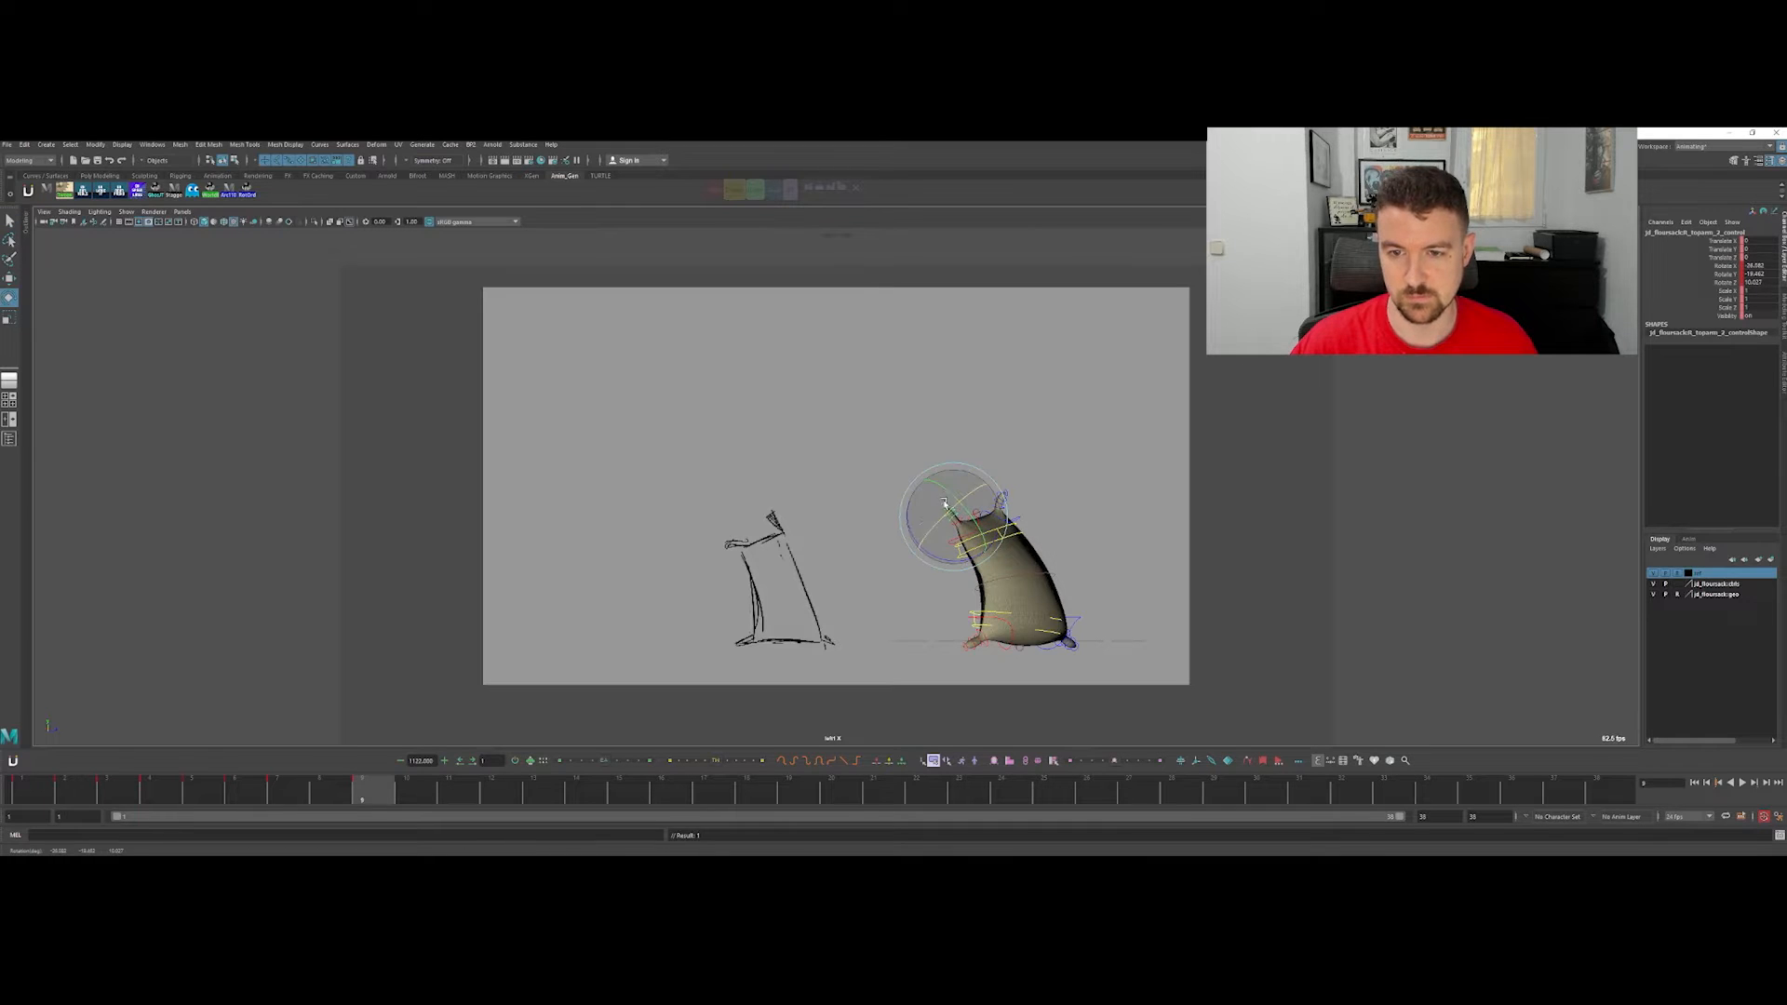
key(q)
click(947, 511)
key(e)
drag(936, 510, 954, 559)
key(q)
click(957, 524)
key(e)
key(q)
Step: Rotate the sack's middle control on frame 9 to adjust the body curve
click(1008, 582)
key(e)
drag(1005, 582, 1019, 593)
key(q)
click(1032, 619)
key(e)
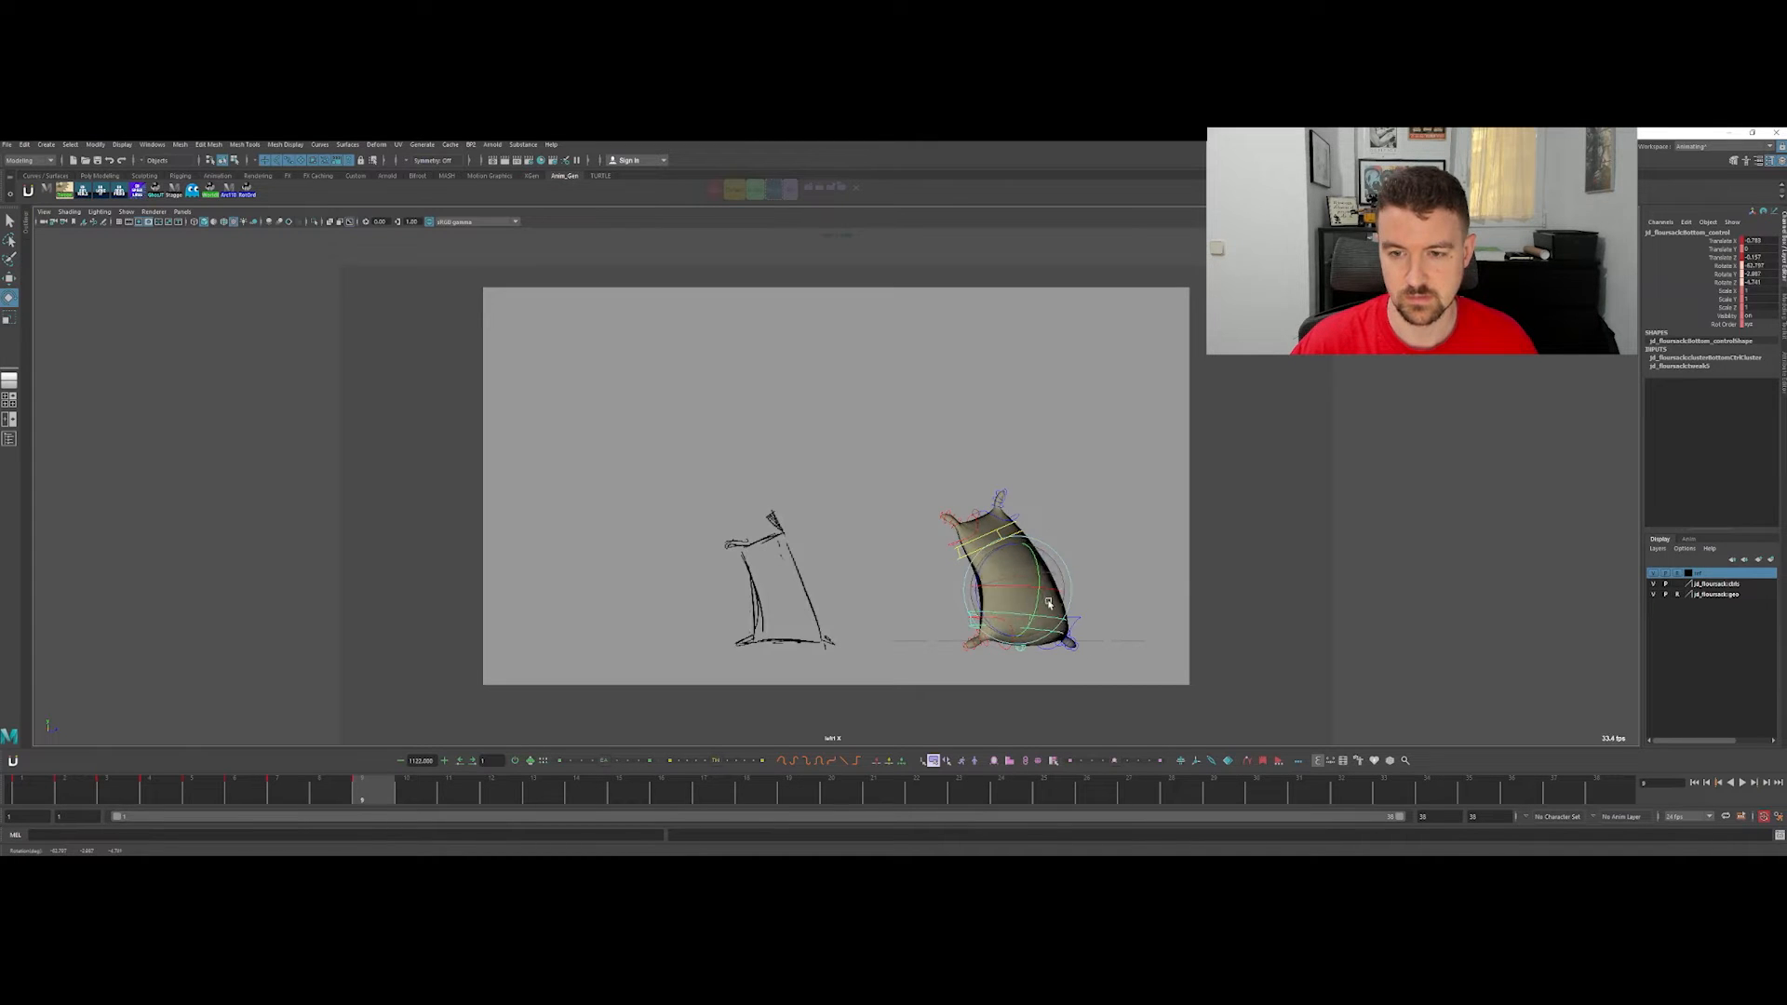
drag(1046, 602, 1048, 601)
key(ctrl+z)
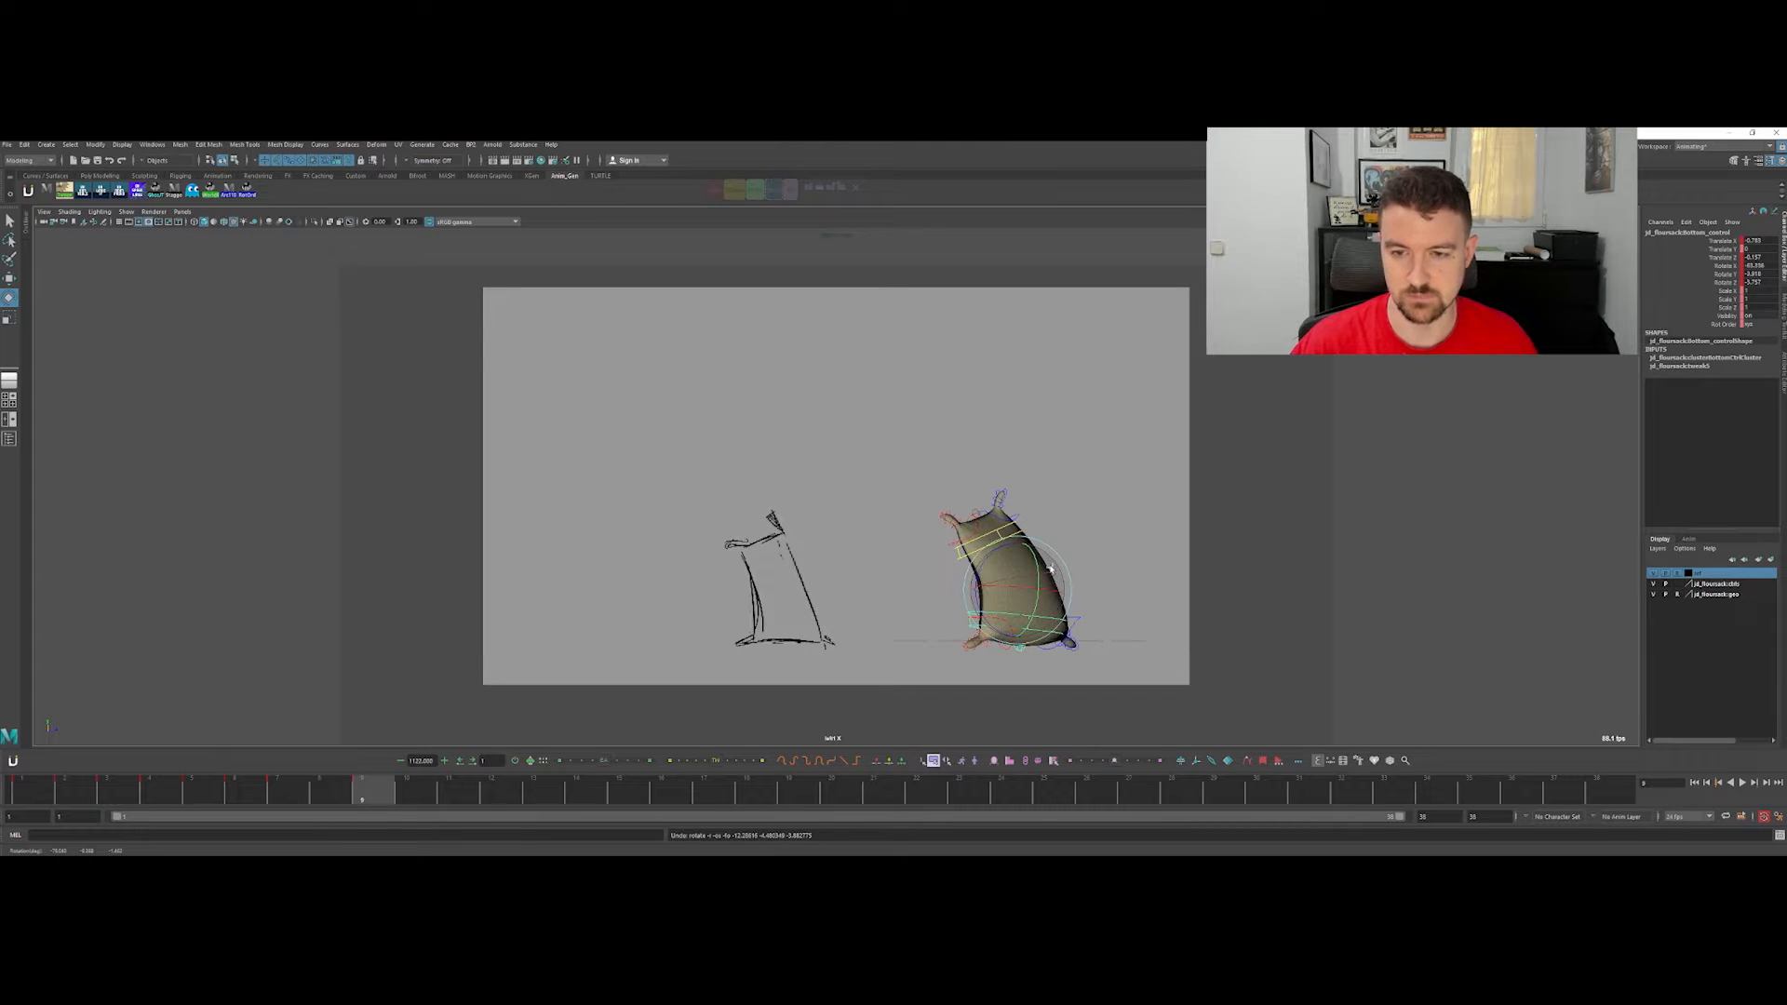
key(q)
click(973, 528)
key(e)
mouse_move(1005, 549)
mouse_down()
mouse_move(1020, 491)
mouse_move(1029, 513)
mouse_move(1005, 538)
mouse_up()
key(ctrl+z)
Step: Rotate the right-hand top corner's base control on frame 9 to tilt the corner backward like the sketch
key(q)
click(1005, 508)
key(e)
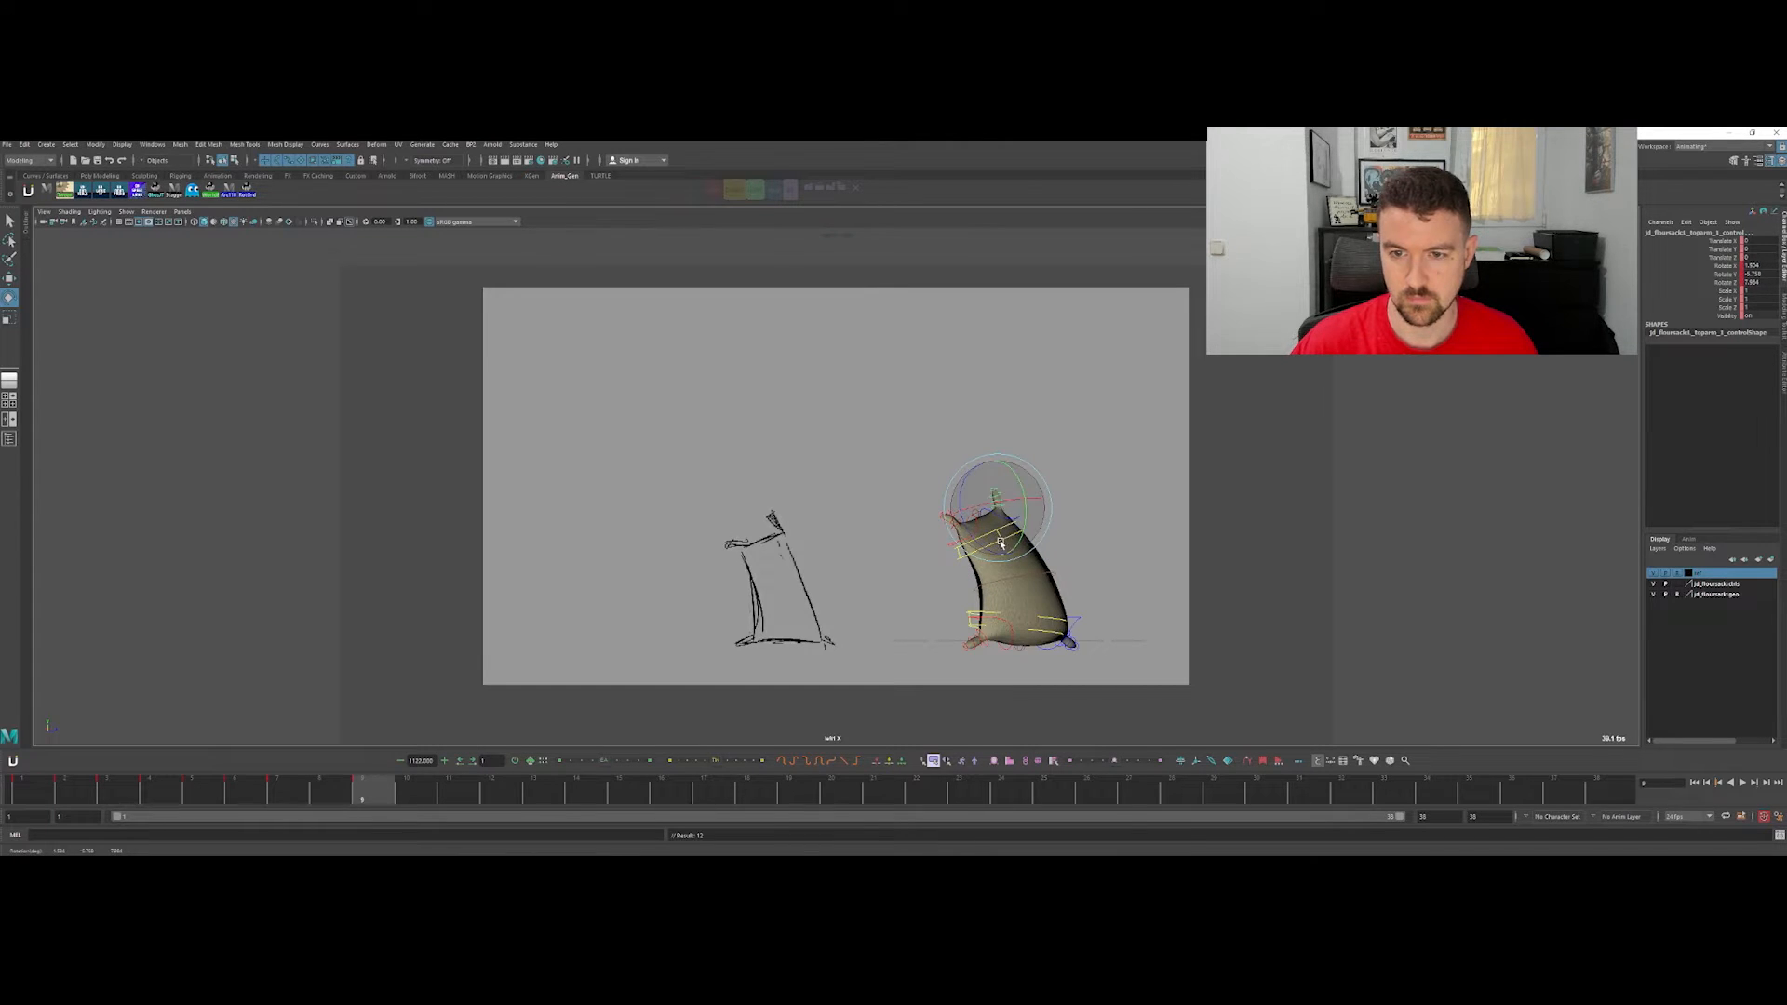
key(q)
click(1077, 521)
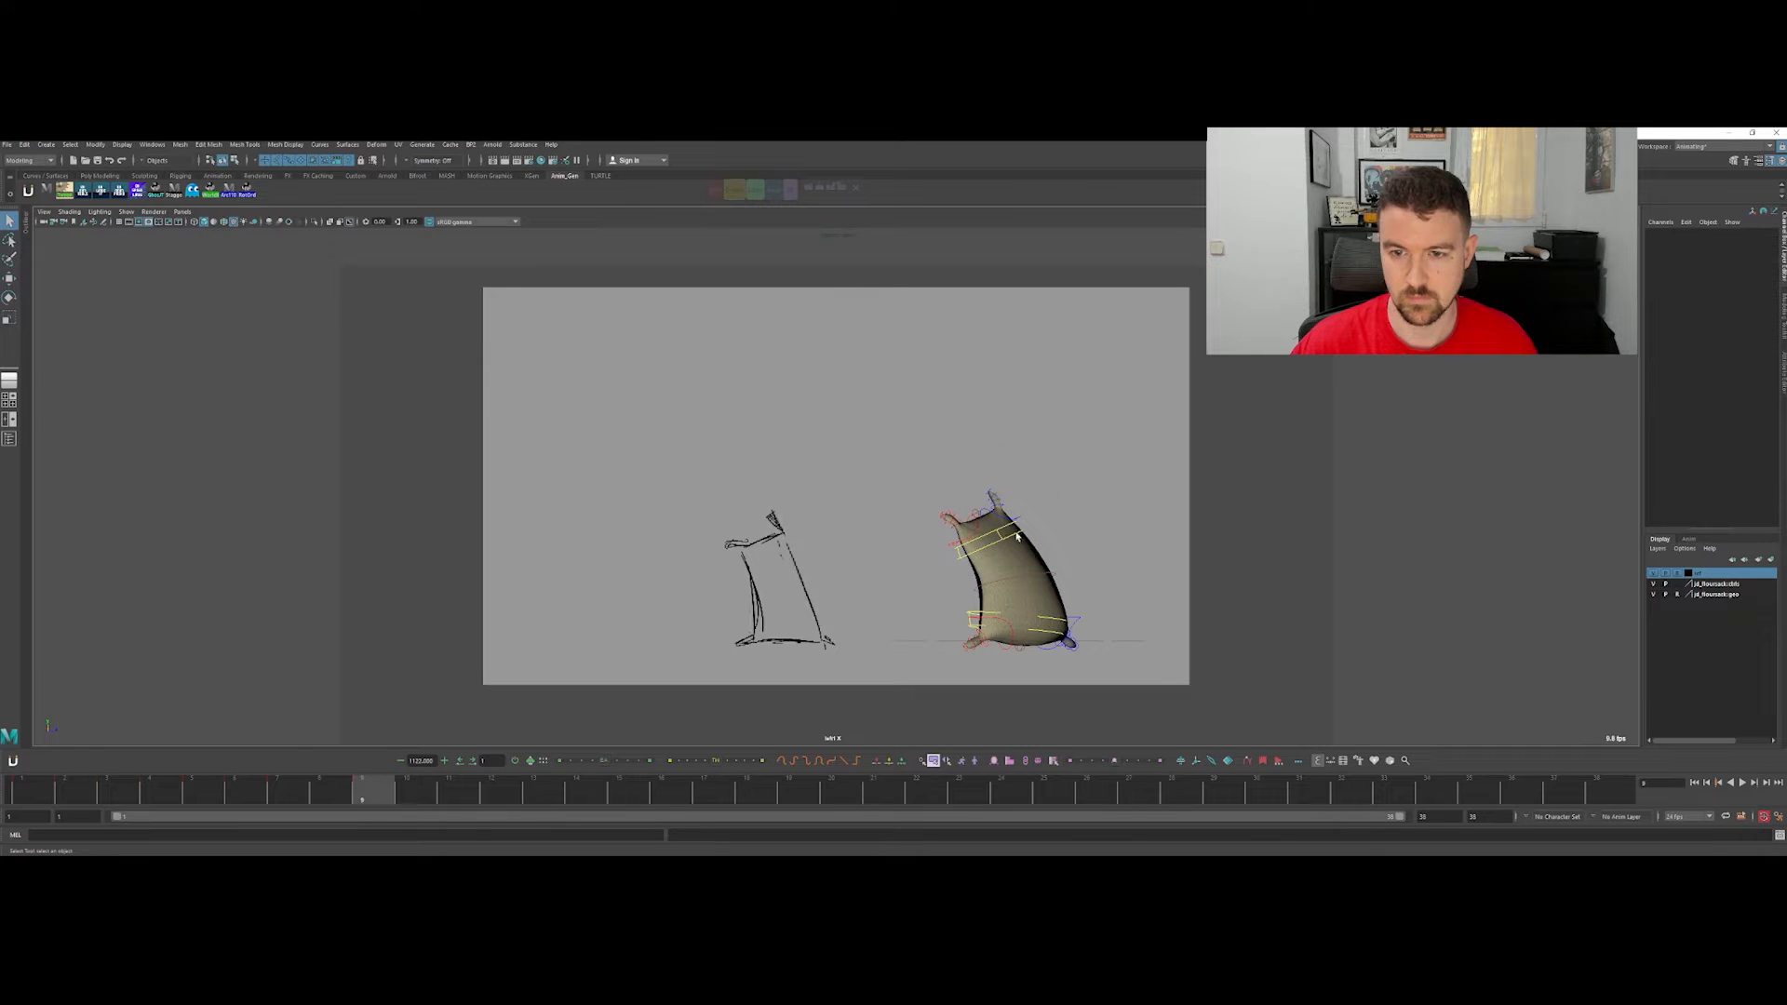
Step: Rotate the top control on frame 9 to twist and lean the upper body further back
click(998, 540)
key(e)
drag(1021, 549, 1017, 542)
key(w)
click(1722, 249)
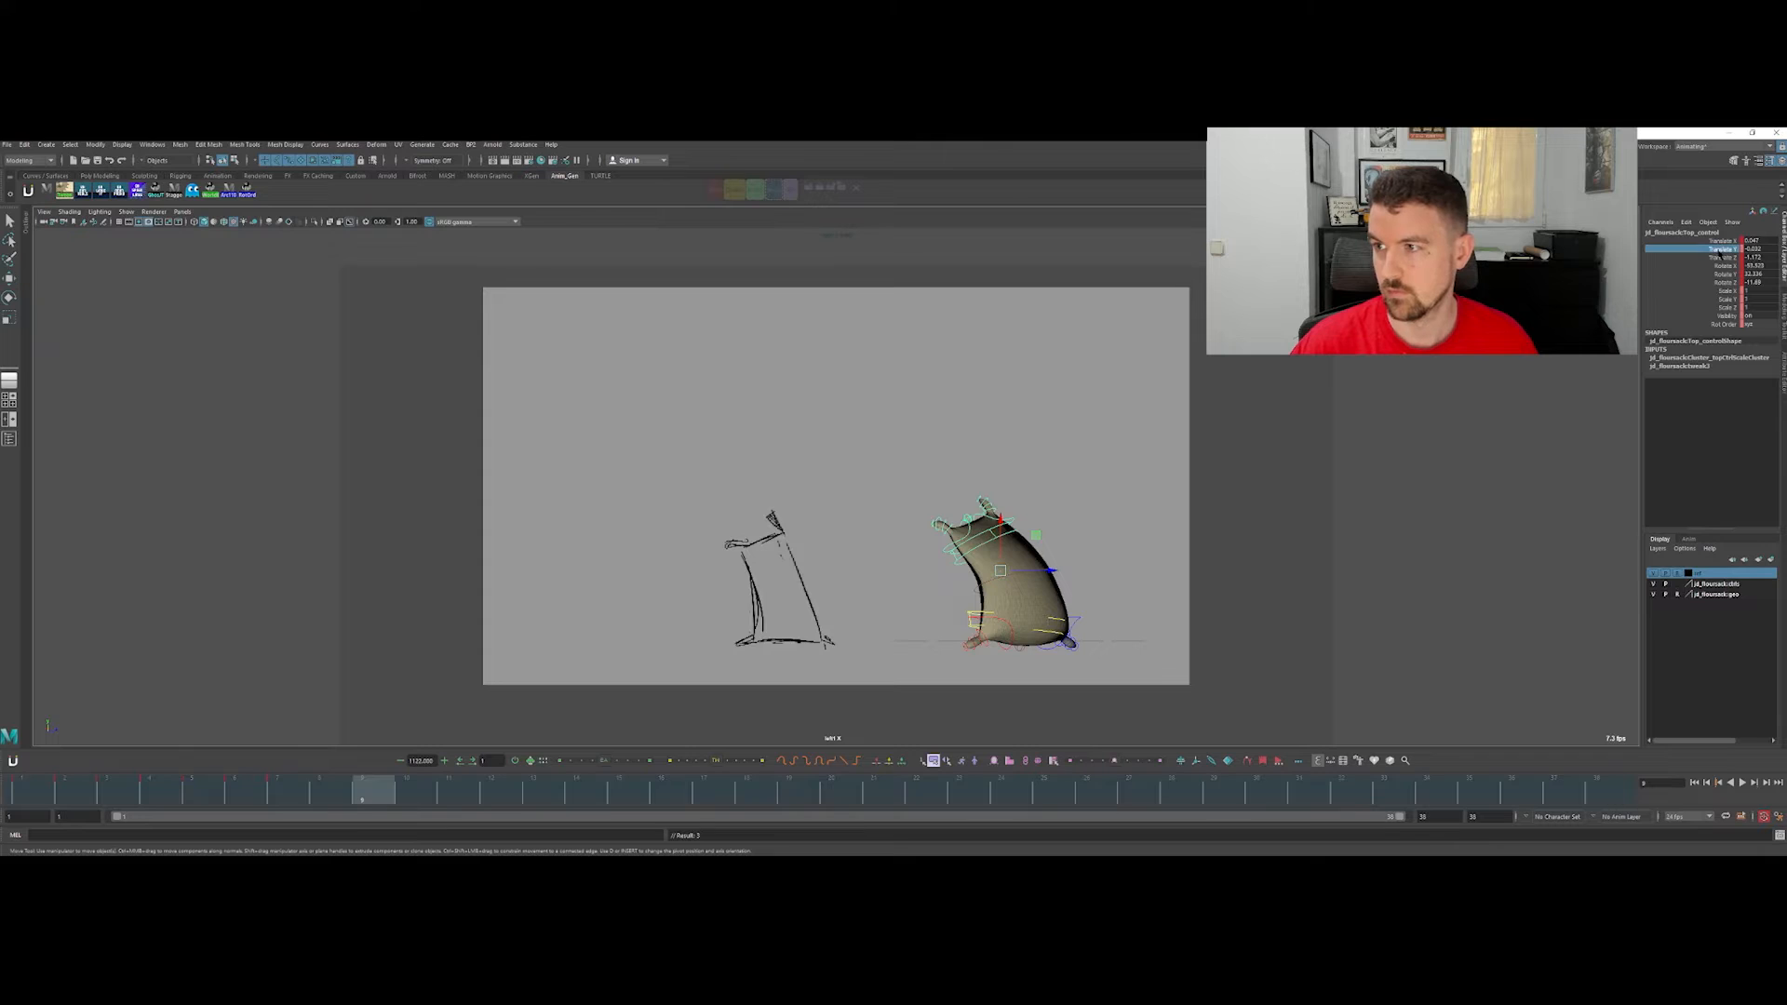
click(1722, 240)
mouse_move(1033, 406)
middle_down()
mouse_move(1120, 407)
mouse_move(1064, 416)
middle_up()
key(ctrl+z)
click(1722, 248)
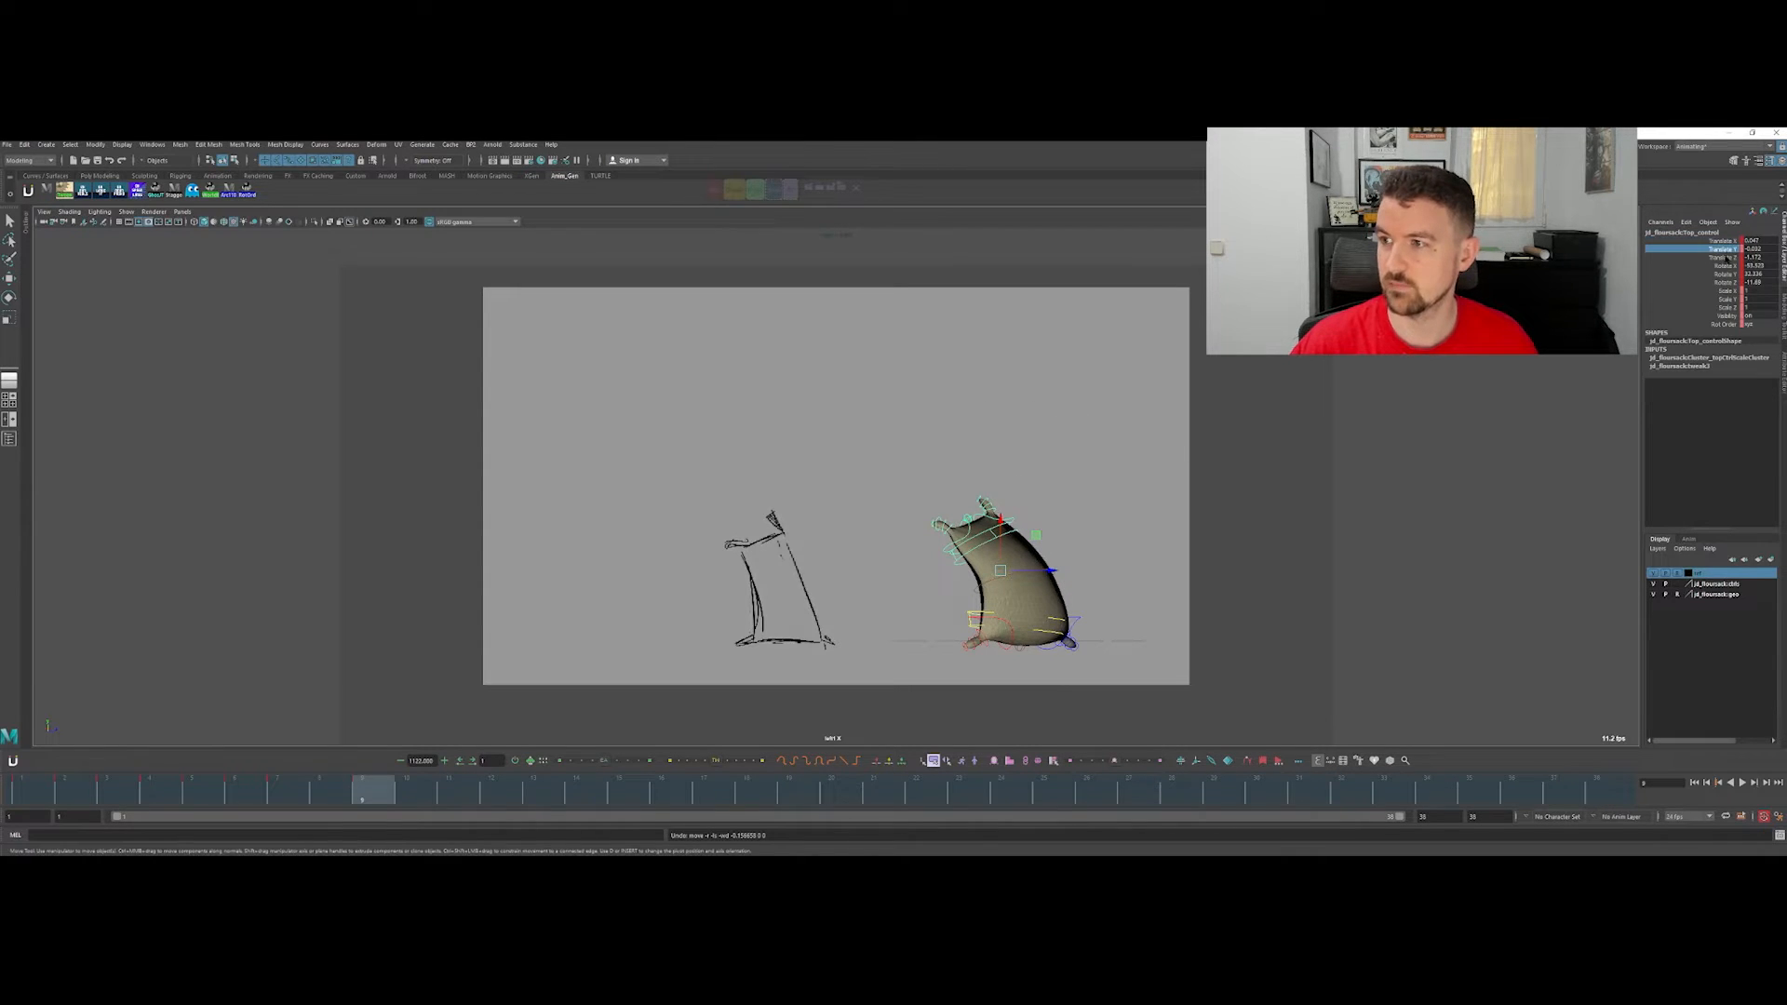
middle_drag(1189, 431, 1189, 431)
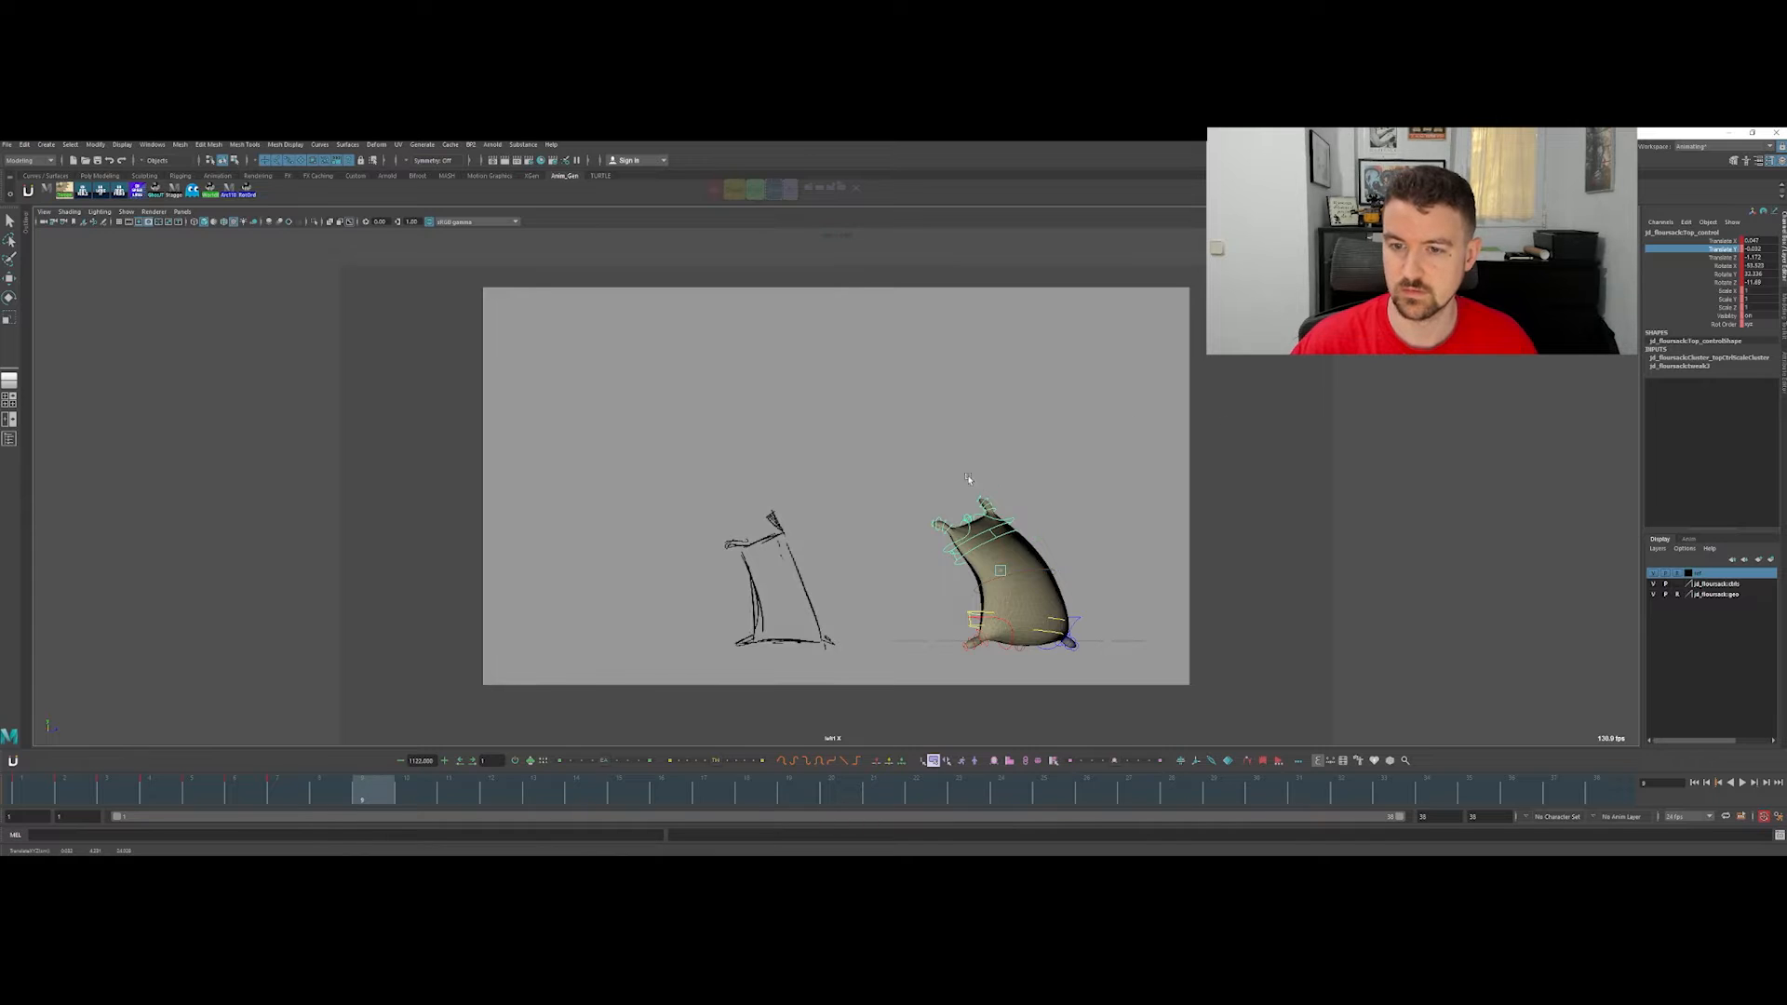
Step: Inspect the frame 9 pose from several angles in the perspective view and compare it with earlier frames
key(space)
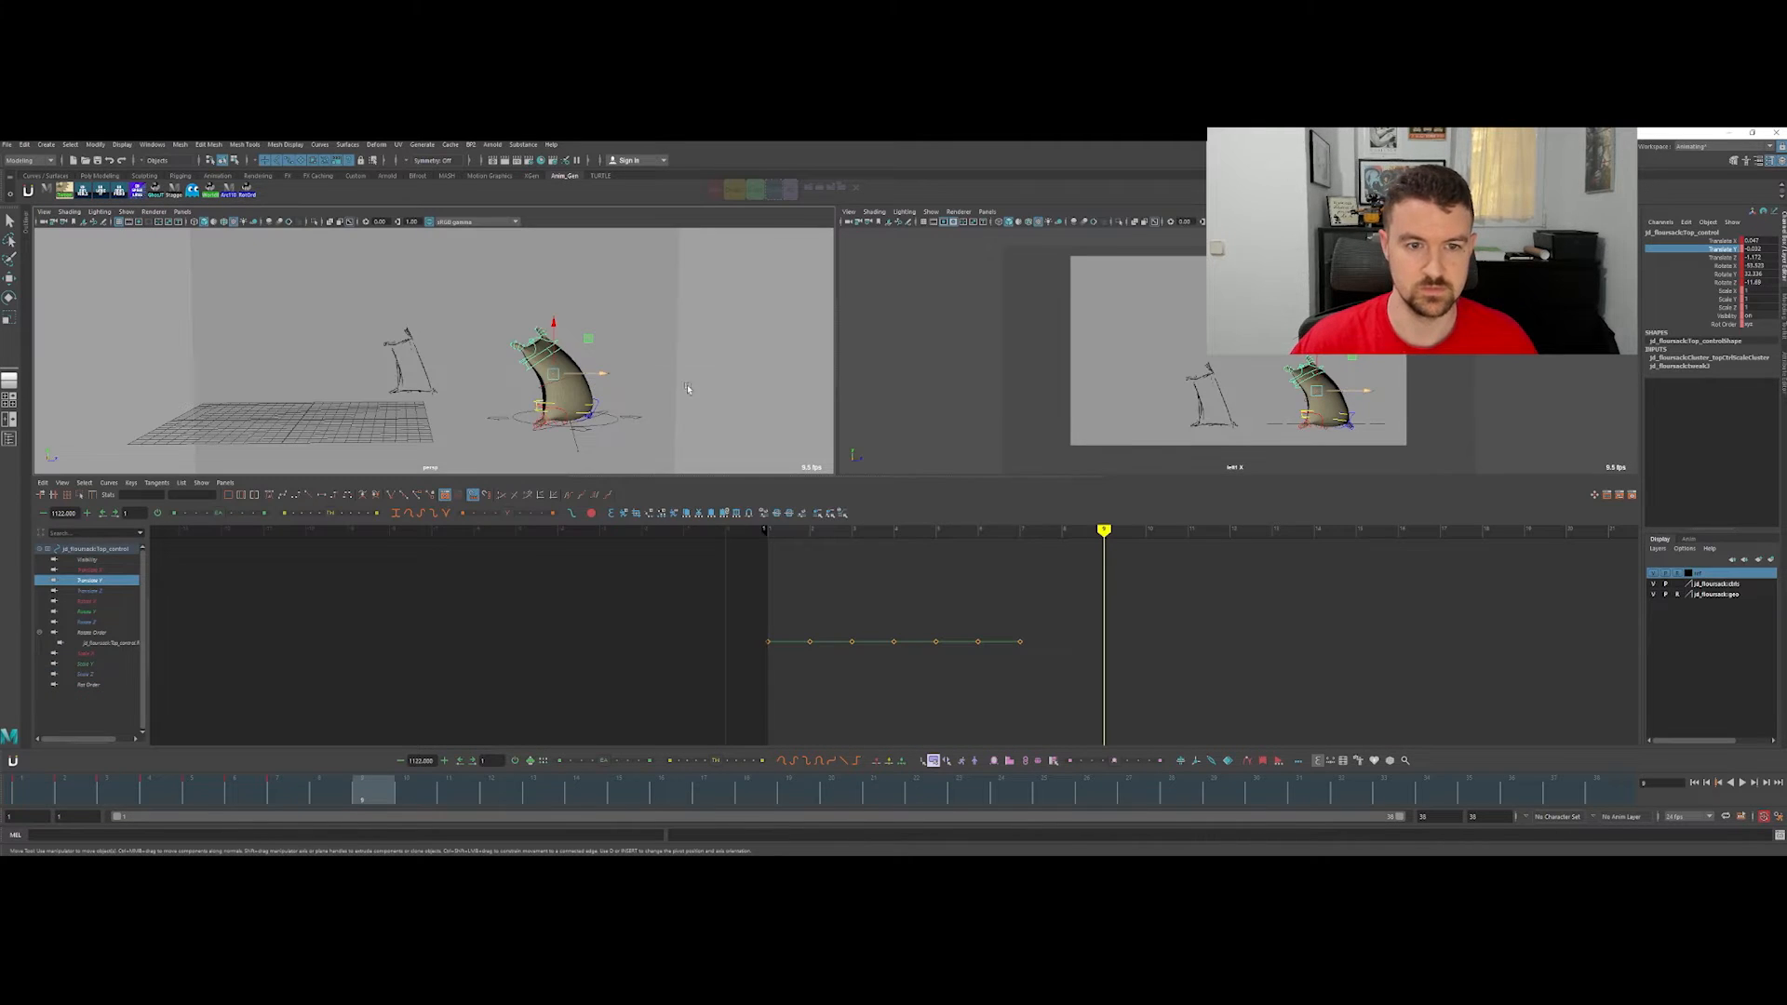
key(space)
alt+drag(807, 444, 935, 433)
alt+middle_drag(674, 505, 908, 450)
key(comma)
key(comma)
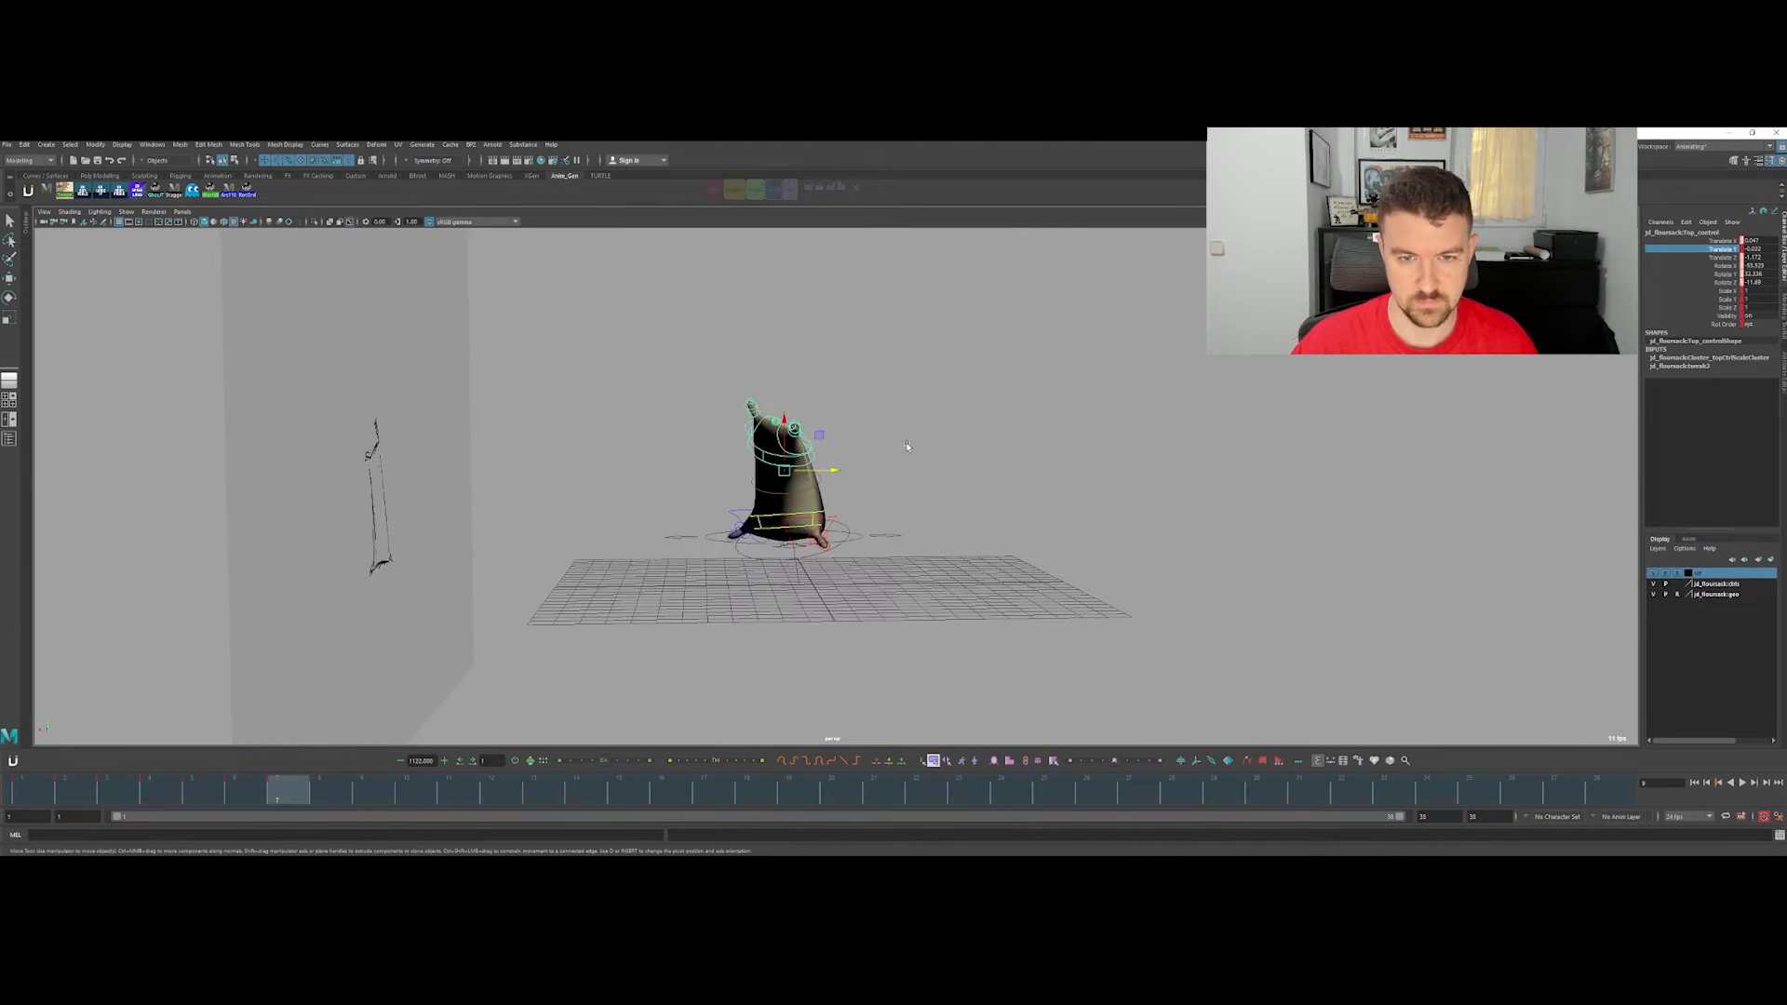
key(period)
key(period)
alt+drag(934, 431, 829, 505)
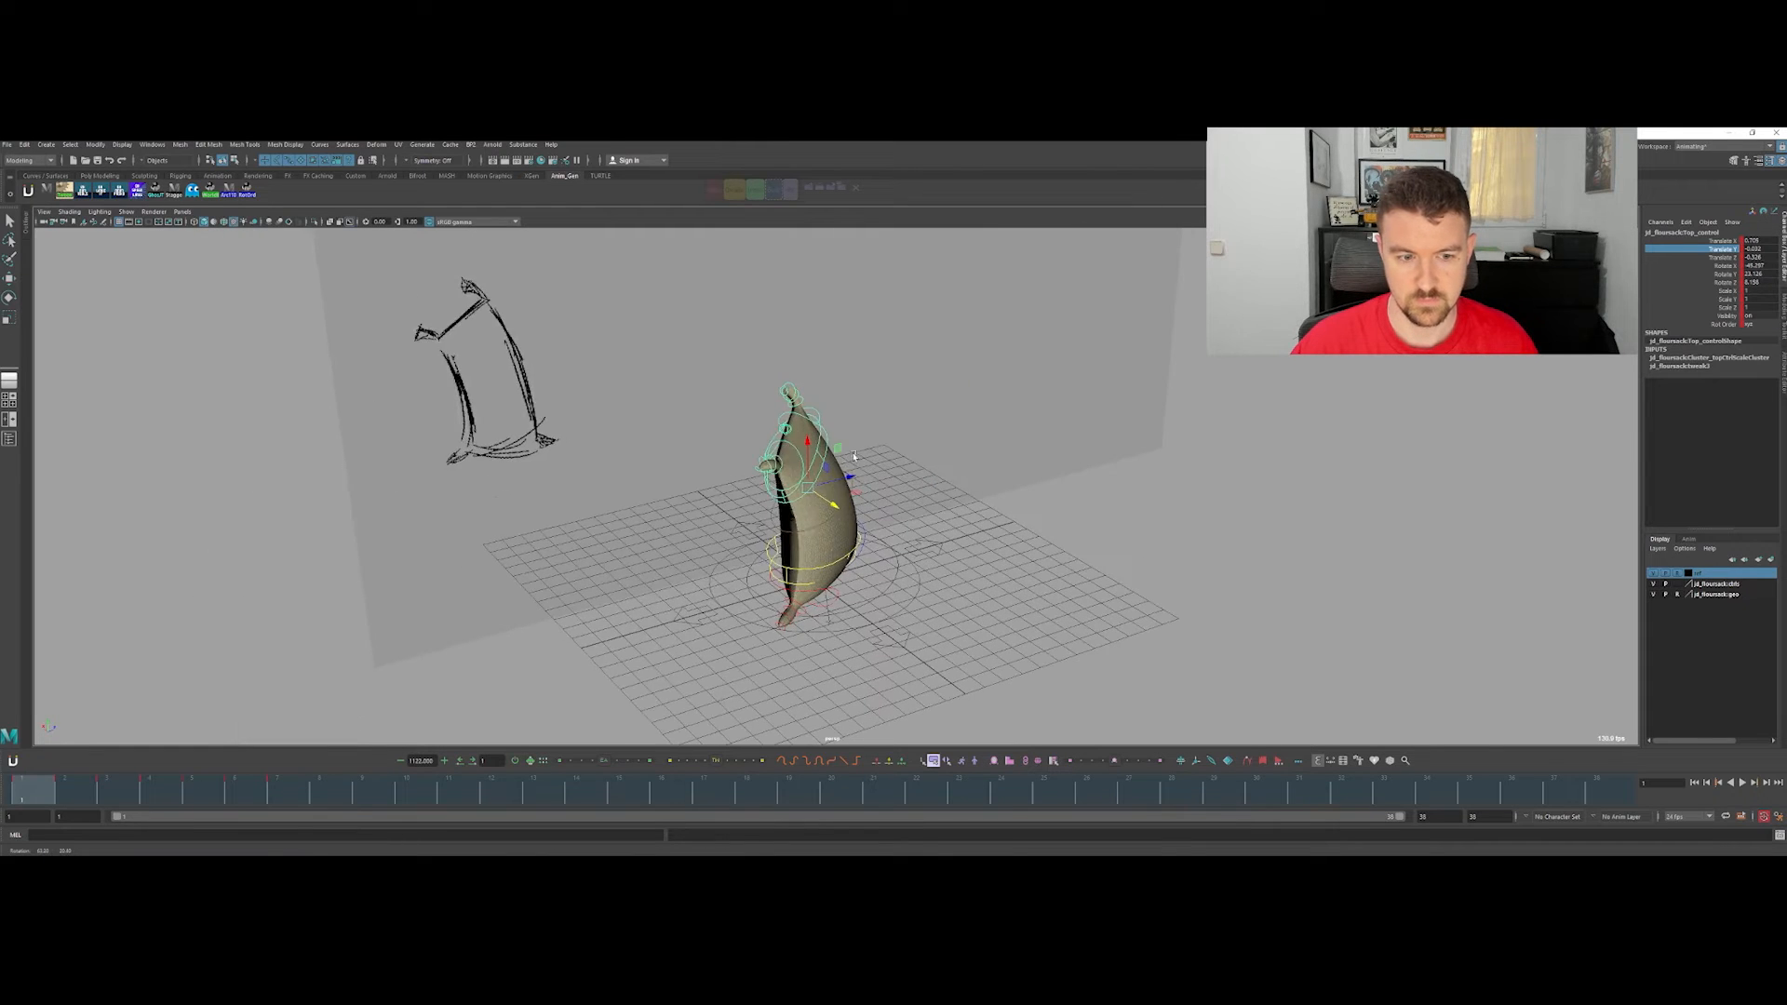
key(comma)
click(375, 791)
mouse_move(1080, 451)
alt+mouse_down()
mouse_move(1157, 438)
mouse_move(881, 431)
mouse_move(1070, 431)
mouse_move(778, 511)
mouse_move(1030, 511)
alt+mouse_up()
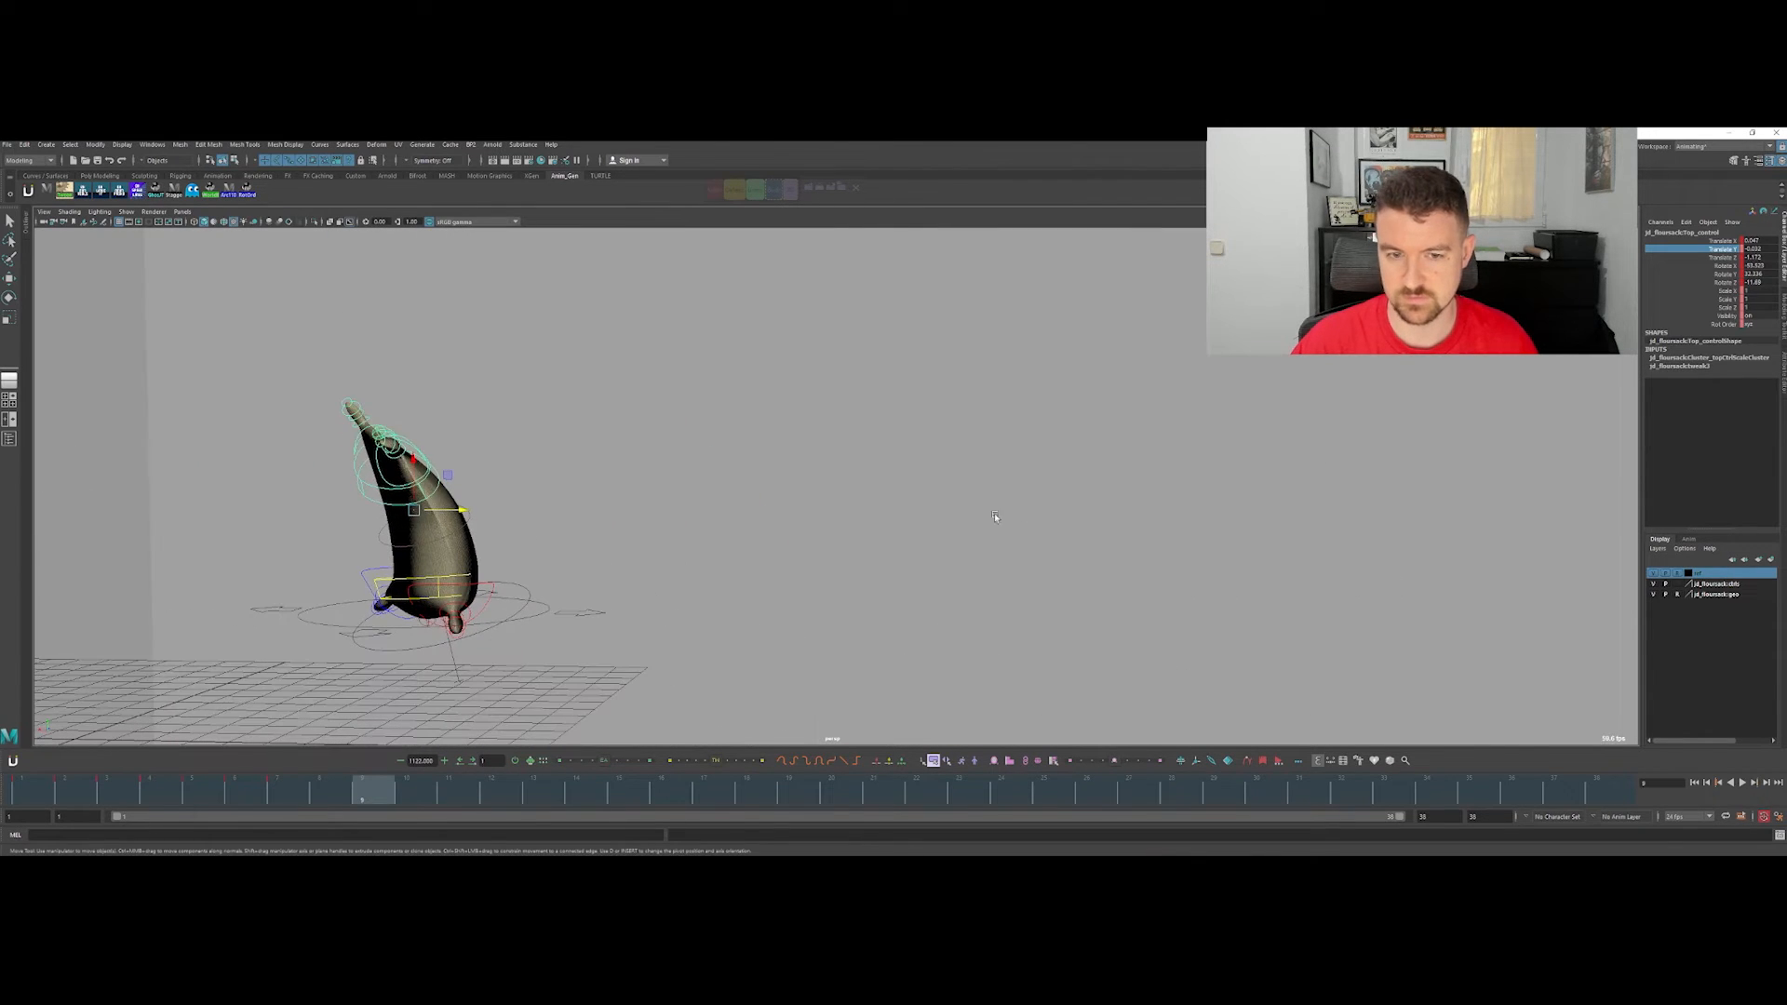
mouse_move(554, 519)
alt+mouse_down()
mouse_move(451, 499)
mouse_move(815, 430)
alt+mouse_up()
key(space)
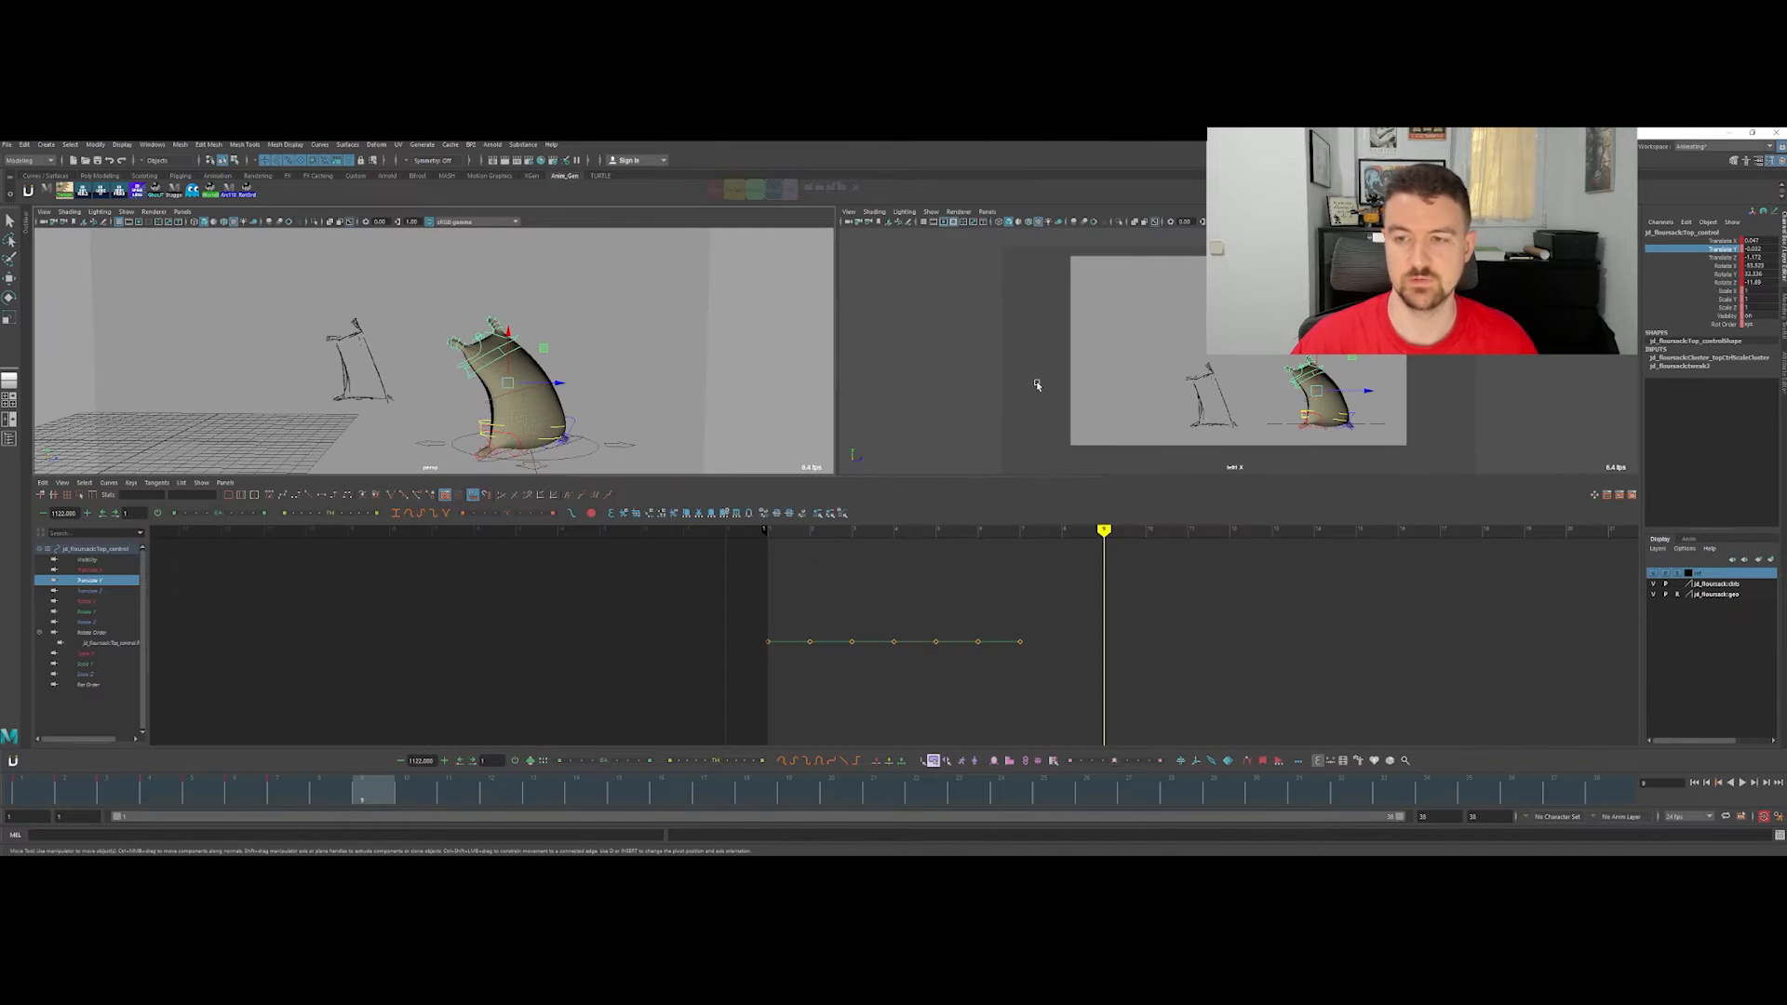
Step: Play the animation in the side view to check how the motion reaches the frame 9 pose
key(space)
key(q)
key(alt+v)
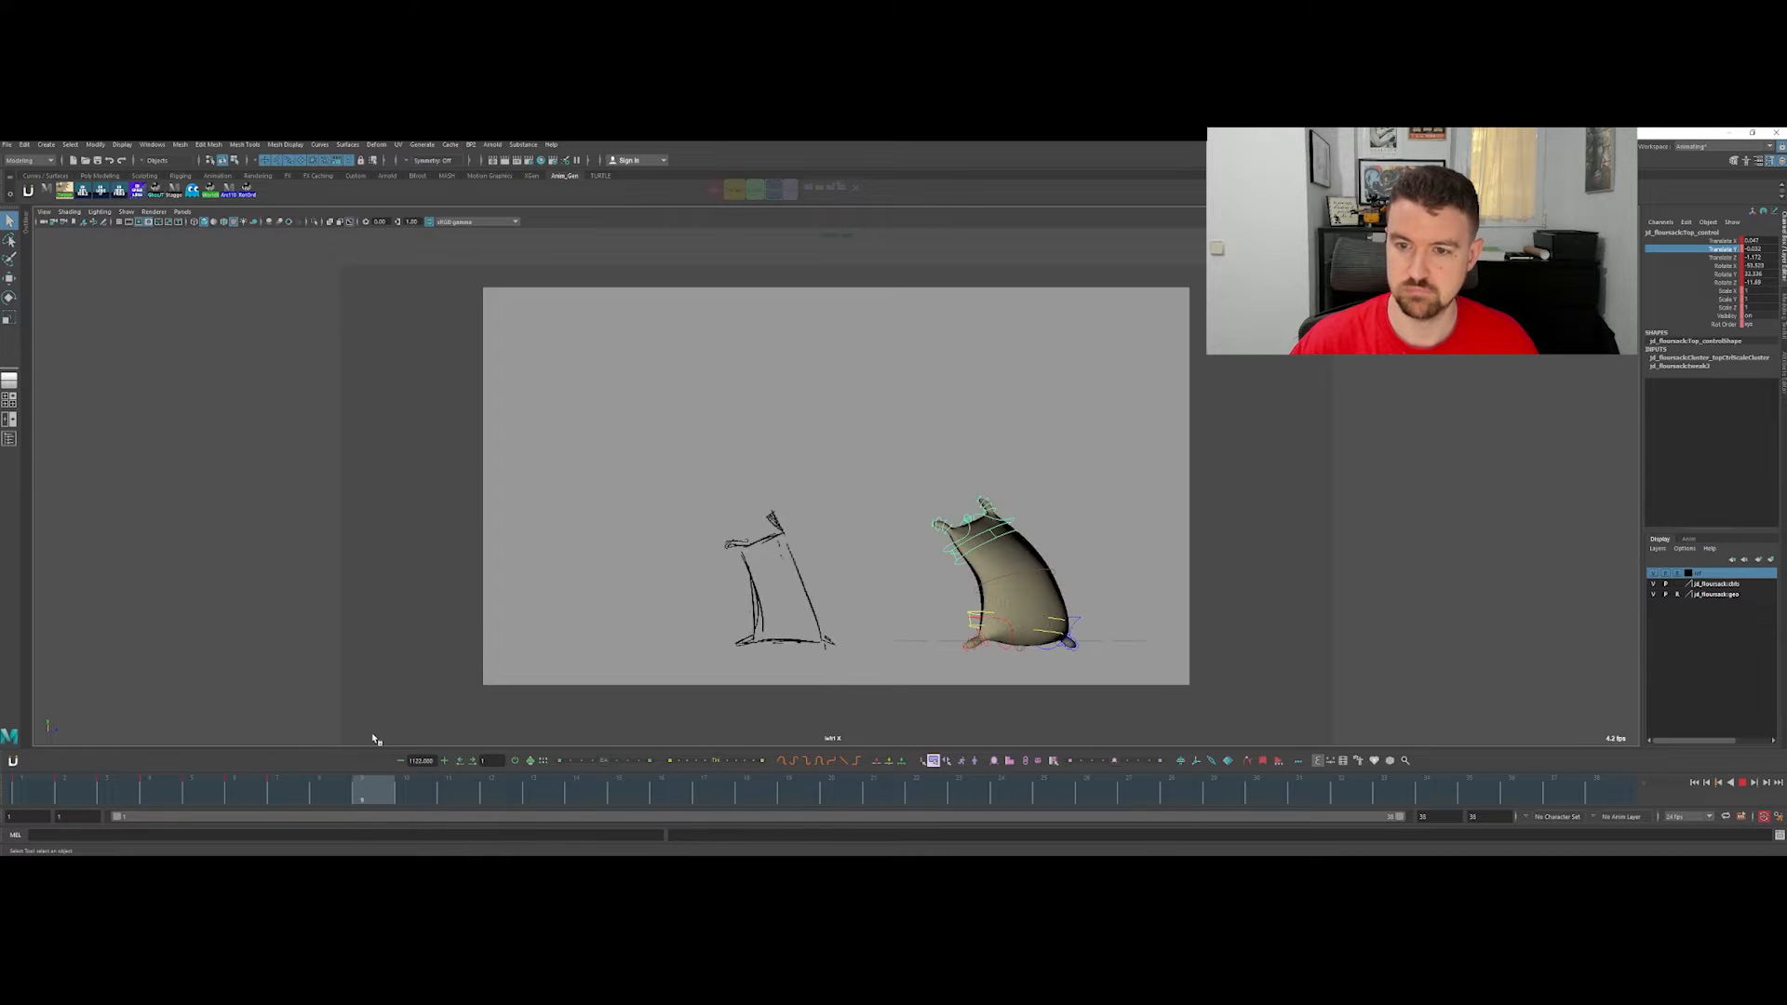
key(alt+v)
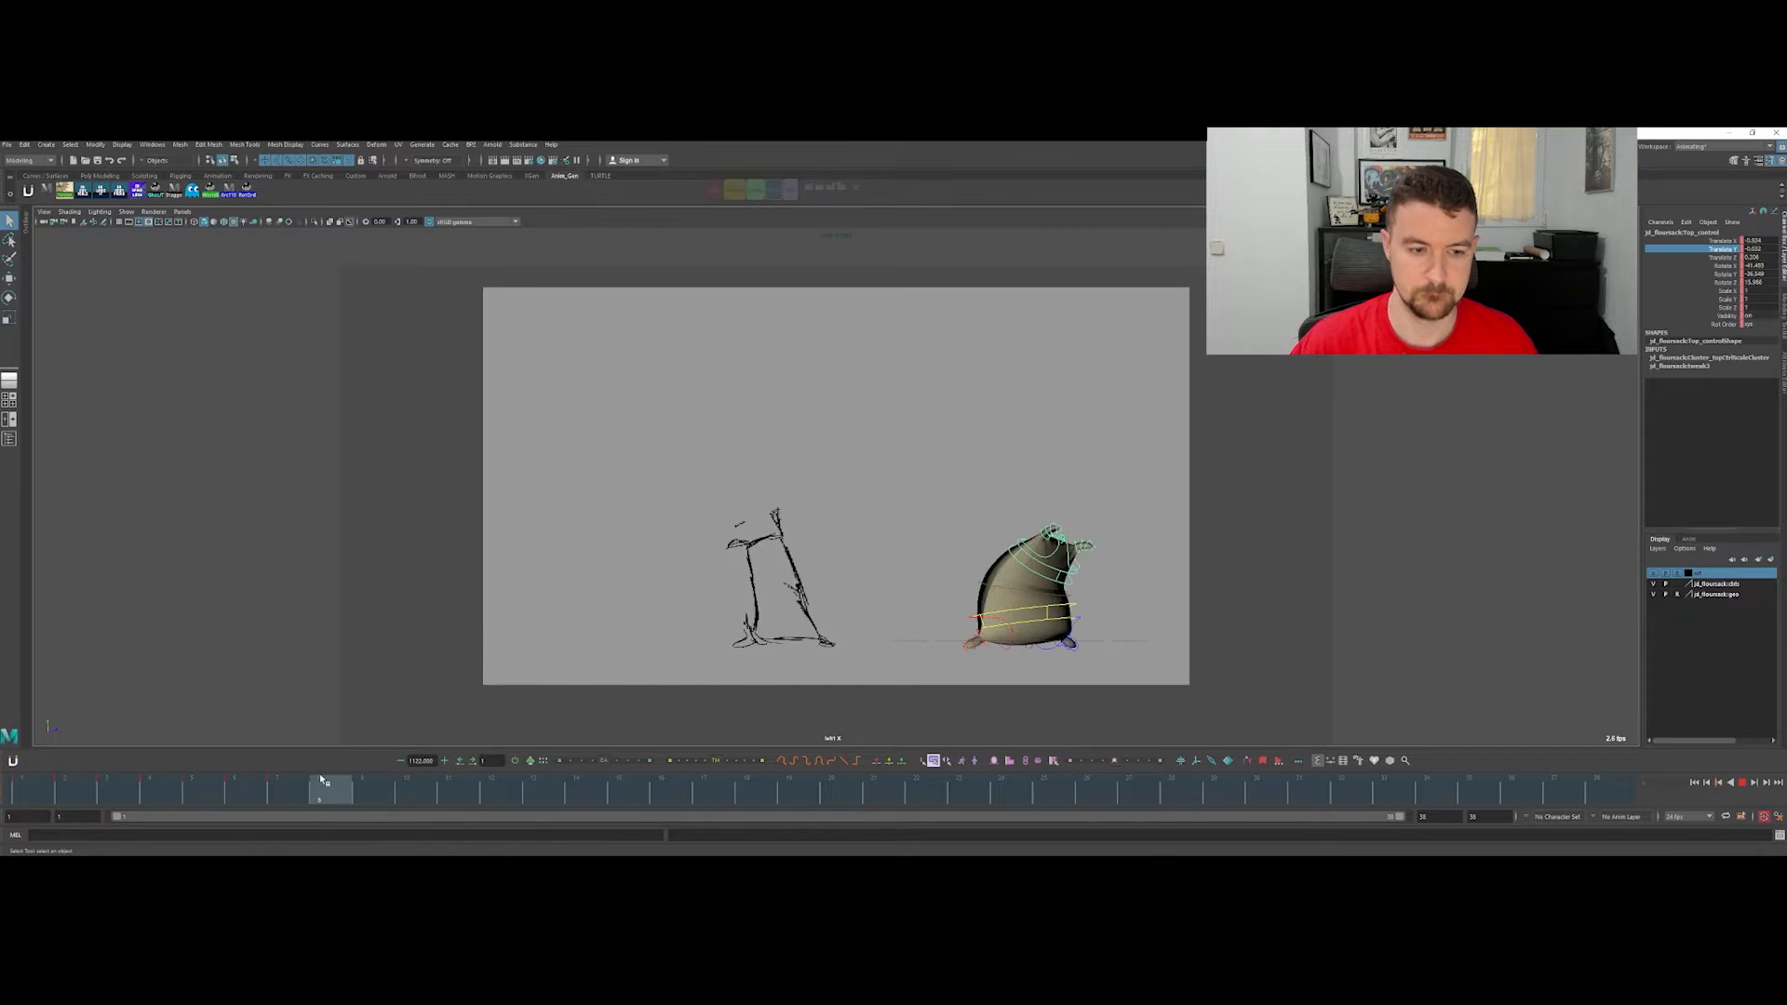
Step: Move the top control on frame 9 closer over the base, and recheck the pose in perspective and in playback
key(w)
drag(1045, 577, 1040, 582)
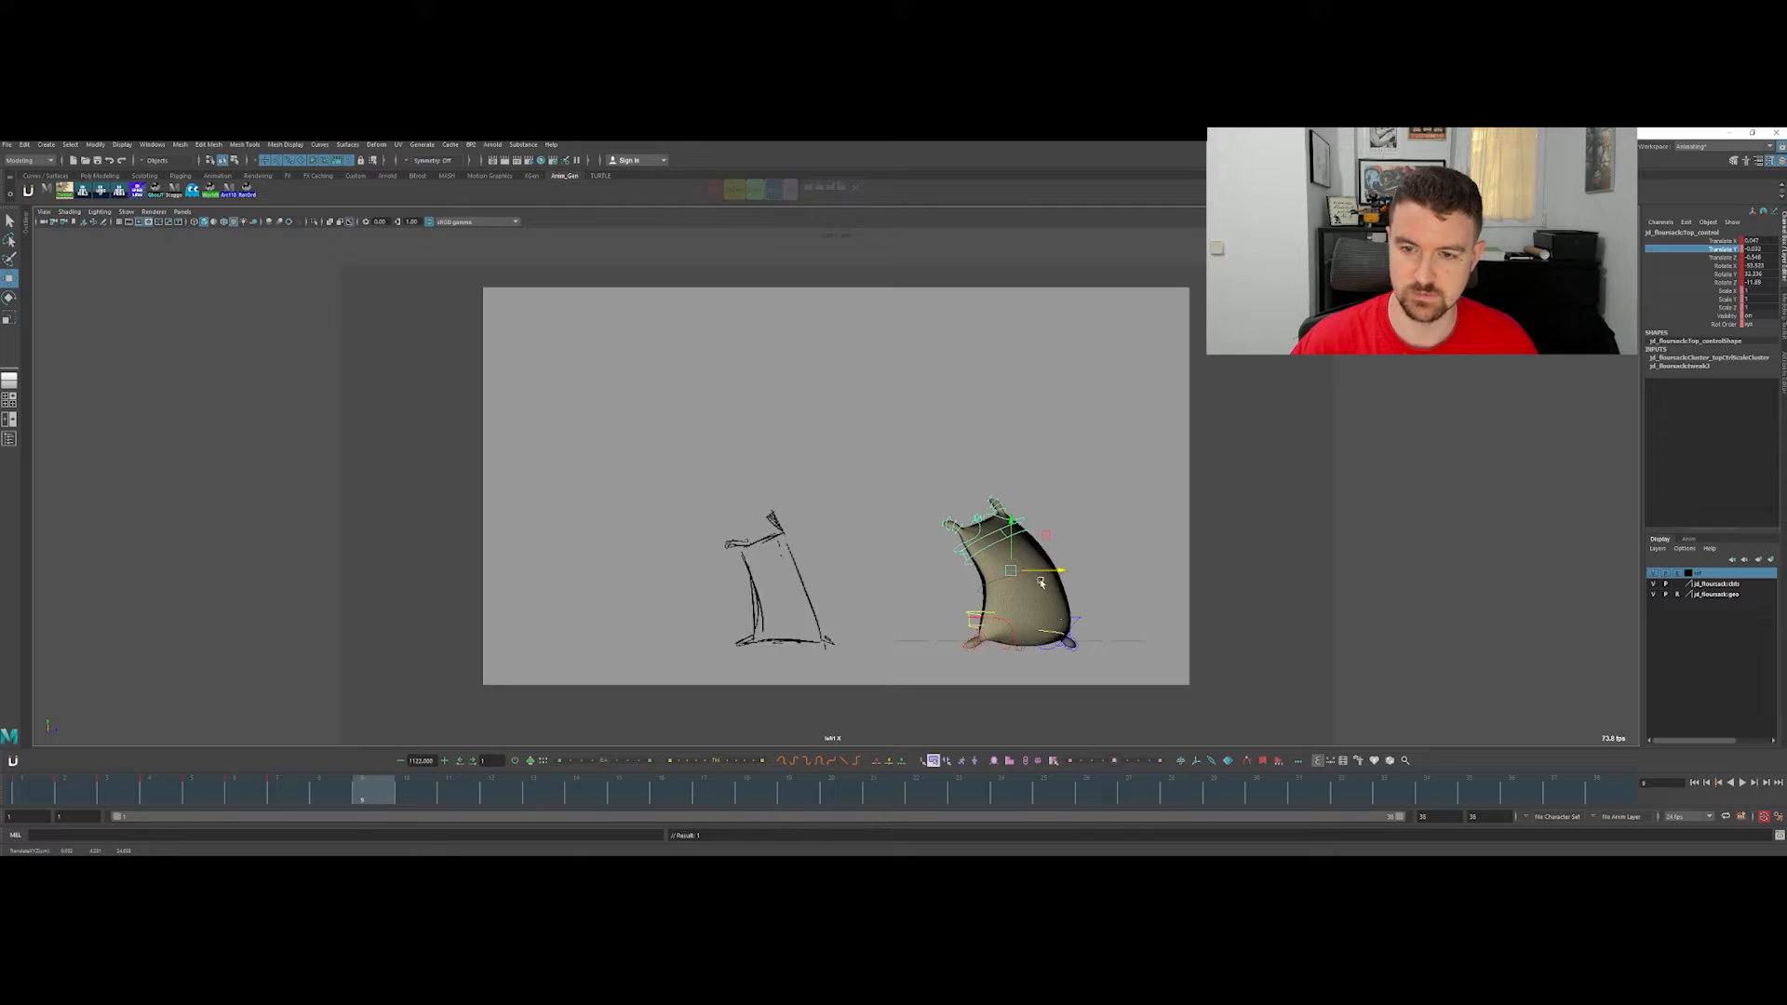
key(space)
alt+drag(651, 372, 295, 372)
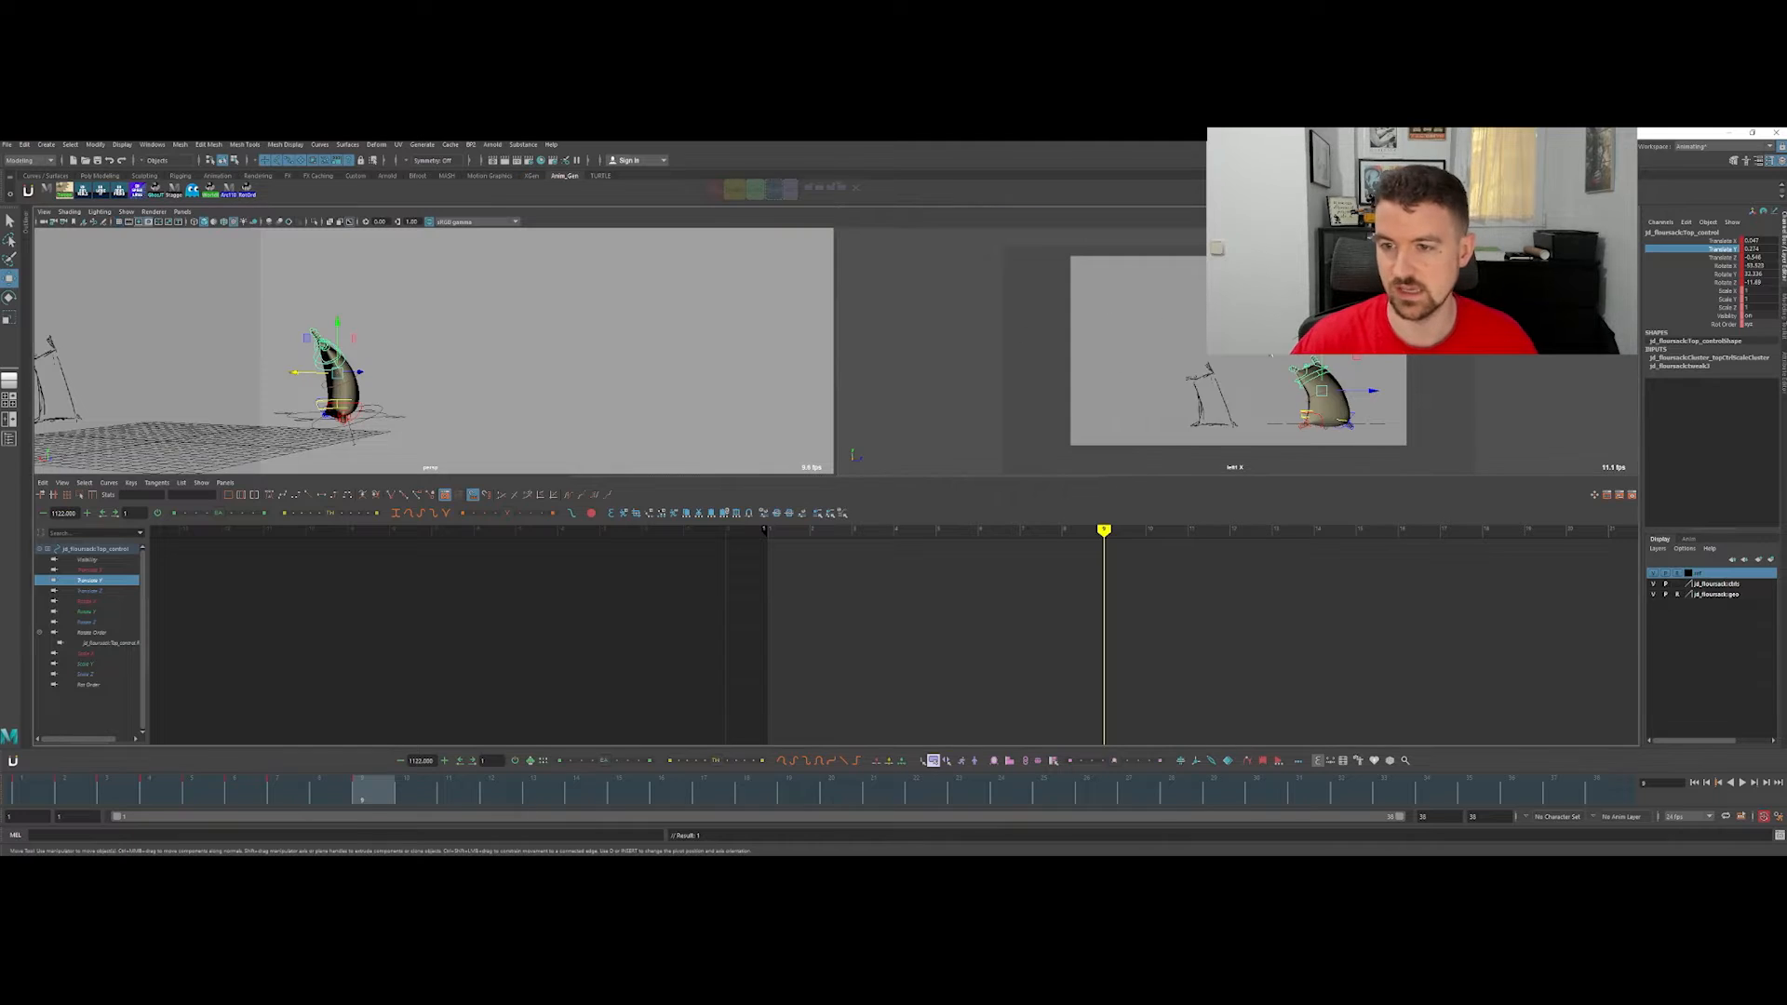
key(space)
key(alt+v)
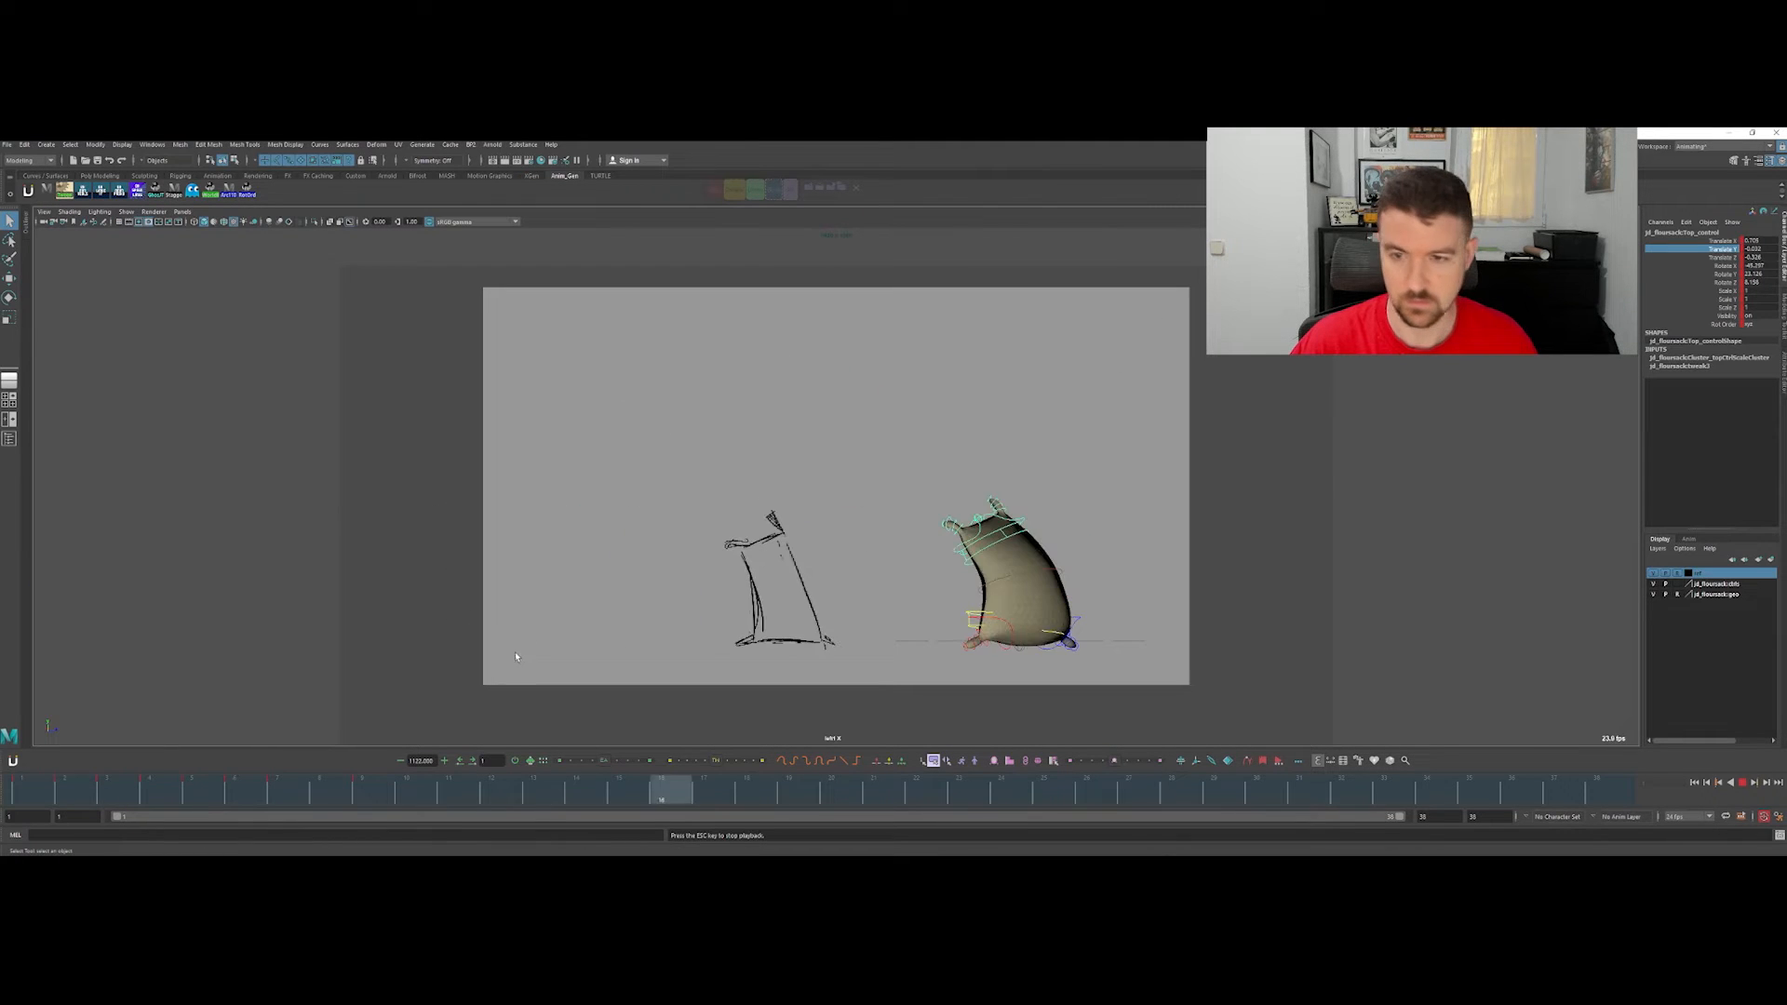
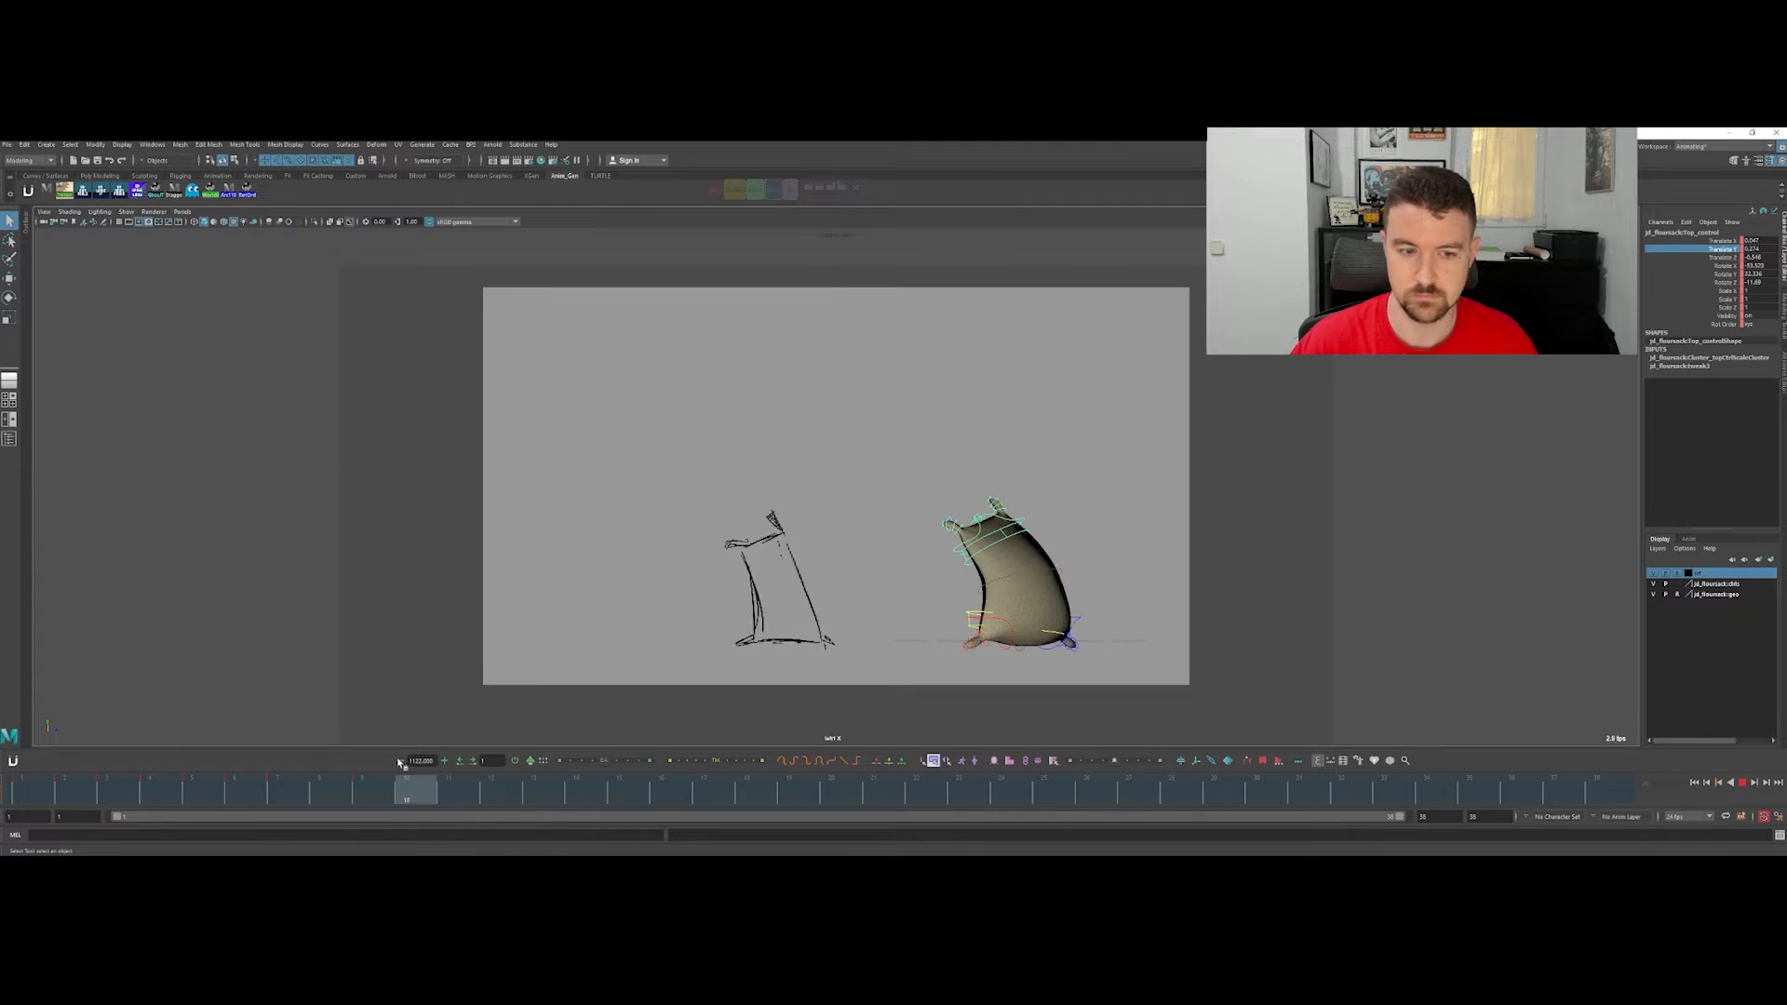
Step: Select the sack's middle control on frame 9 and rotate it to refine the torso bend
click(1107, 461)
key(e)
click(1065, 574)
drag(1066, 574, 1026, 601)
key(q)
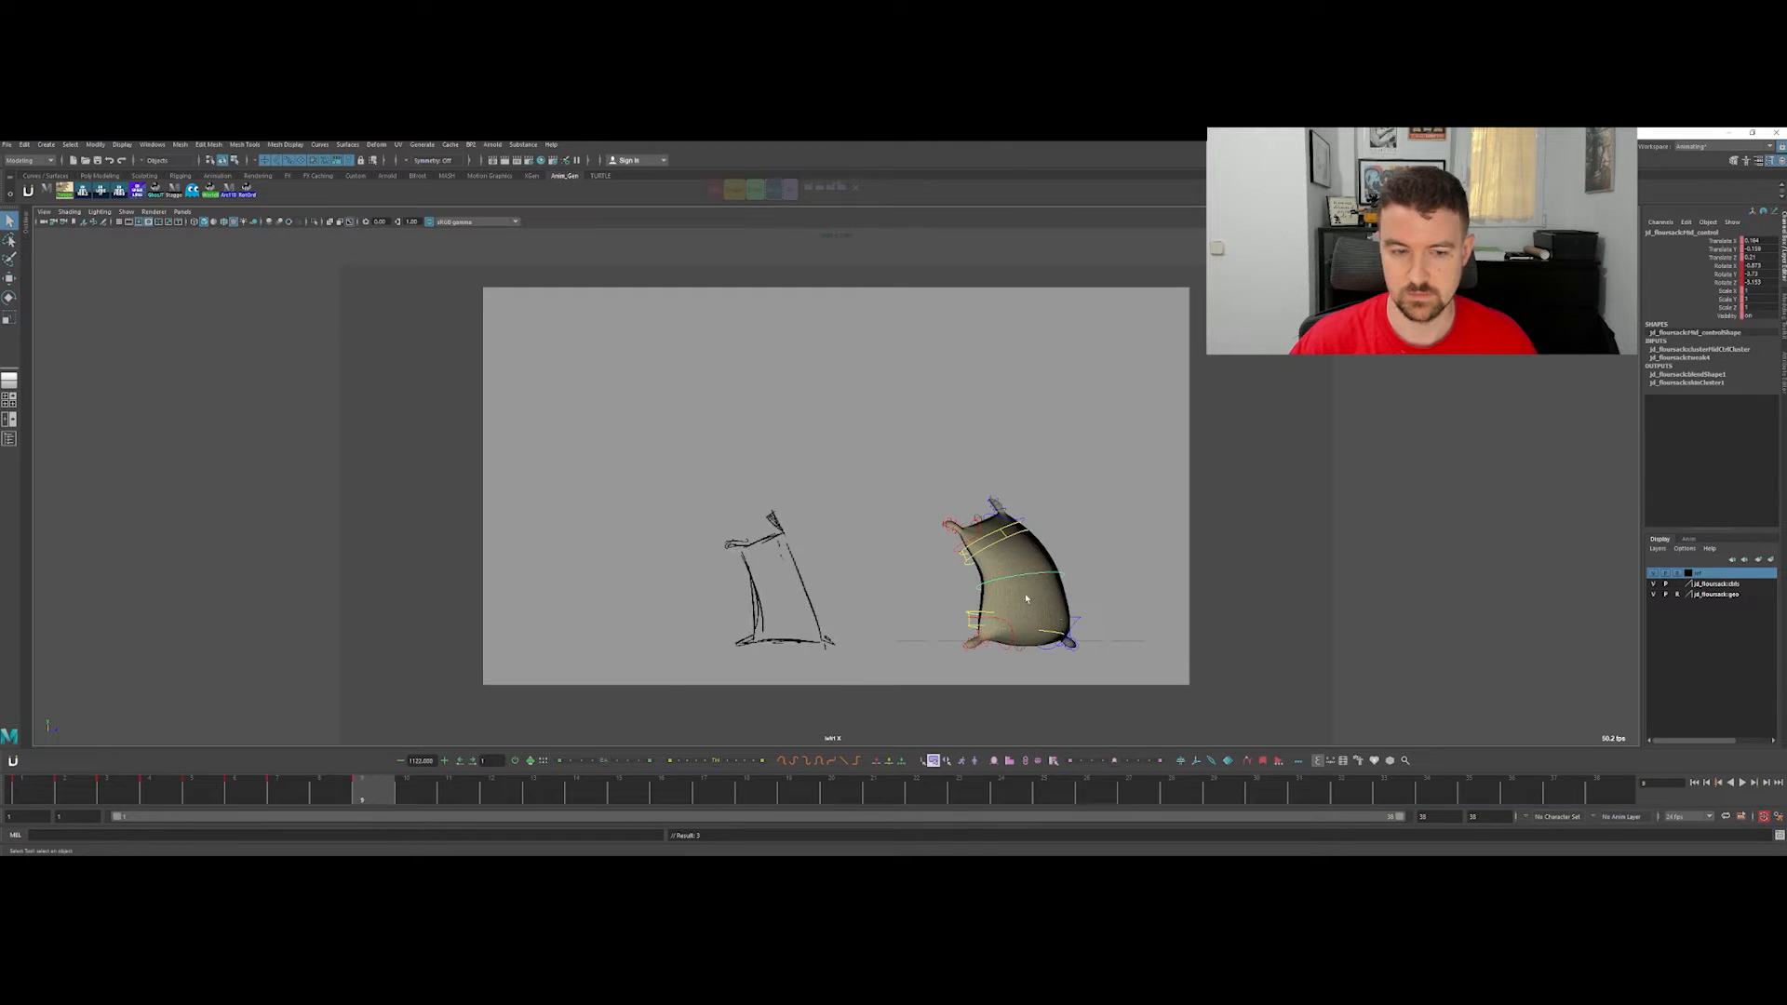
Step: Select all the rig's controls and create a breakdown on frame 8 that strongly favours the frame 9 pose
click(249, 194)
click(791, 190)
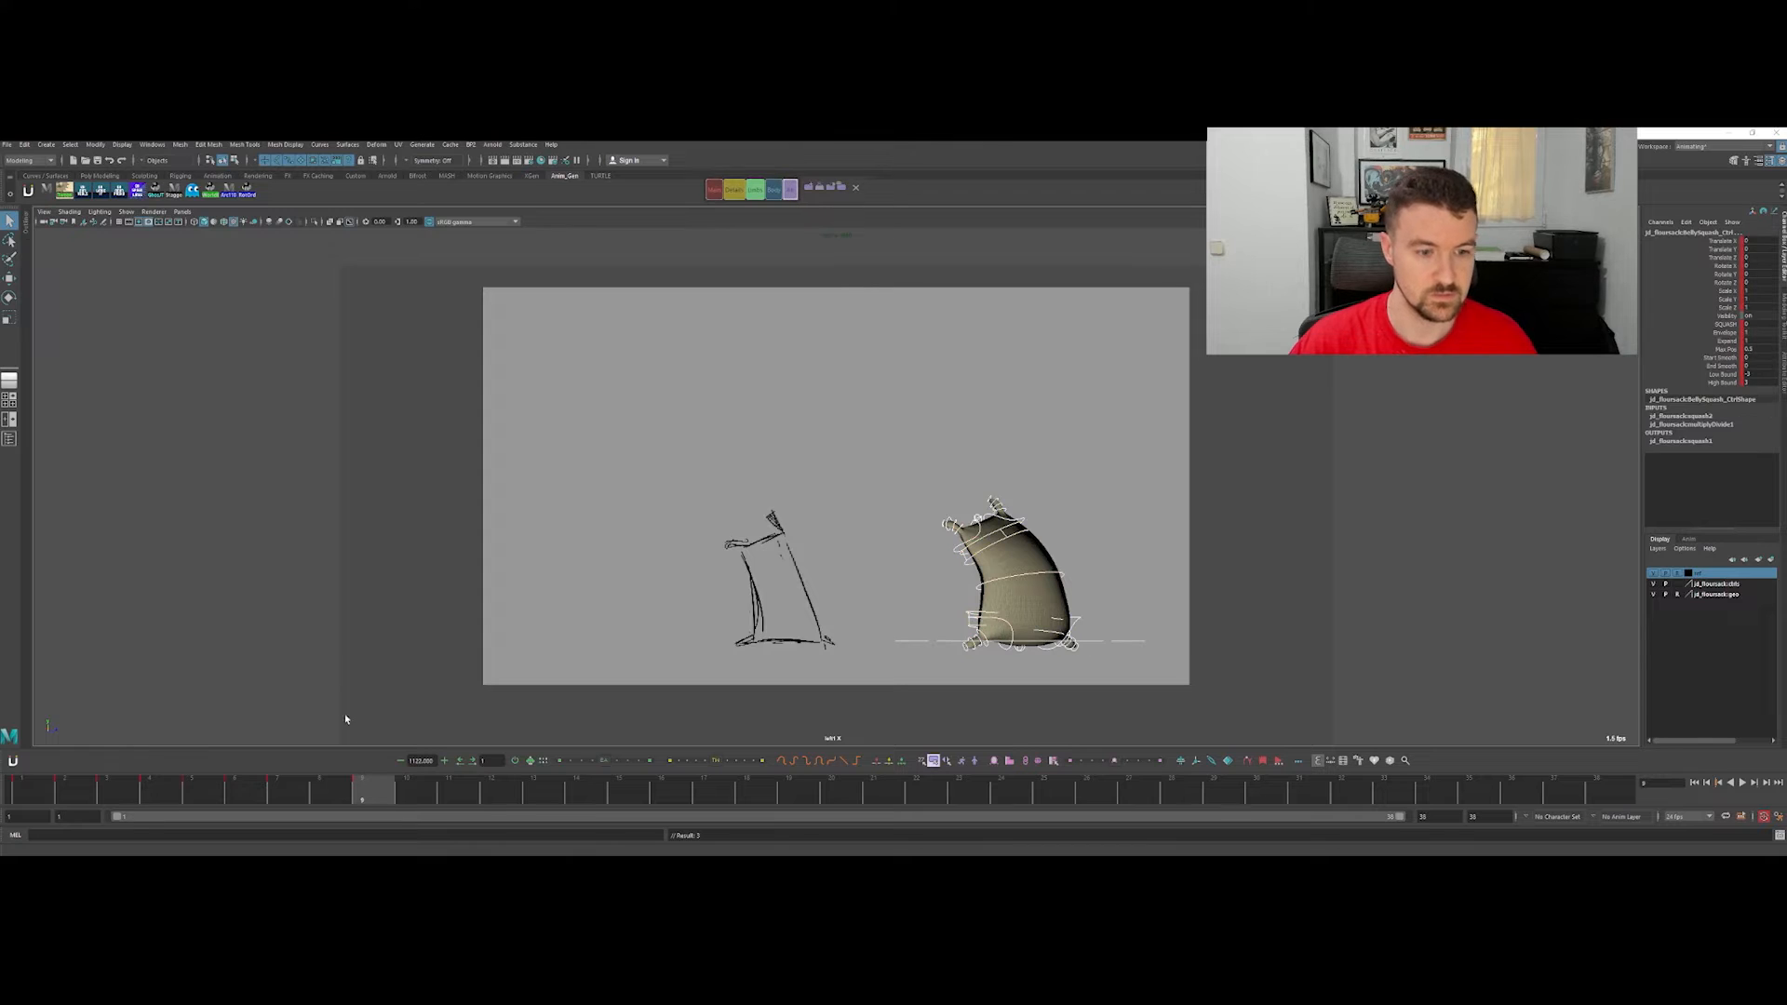
click(337, 792)
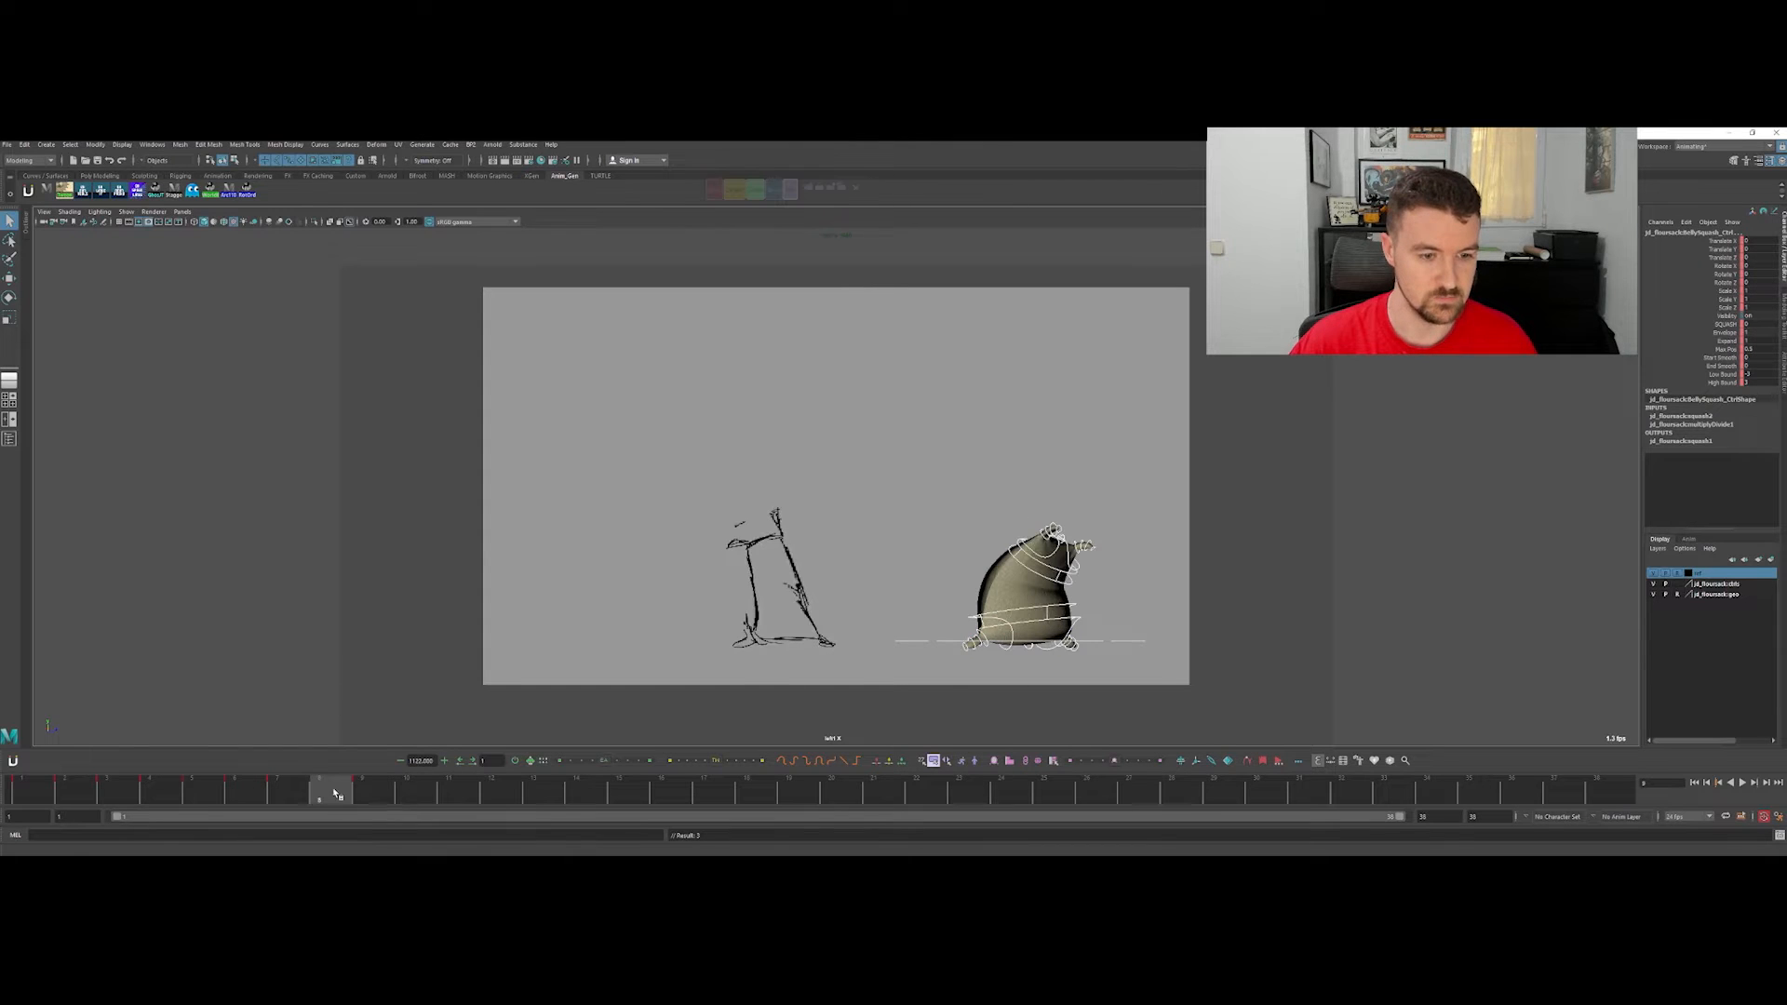
click(754, 763)
Step: Step back and forth around frame 8 to compare the breakdown with the neighbouring poses and sketches
key(alt+period)
key(alt+comma)
key(alt+period)
key(alt+comma)
key(alt+period)
key(alt+comma)
key(alt+comma)
key(alt+period)
key(alt+period)
click(1056, 623)
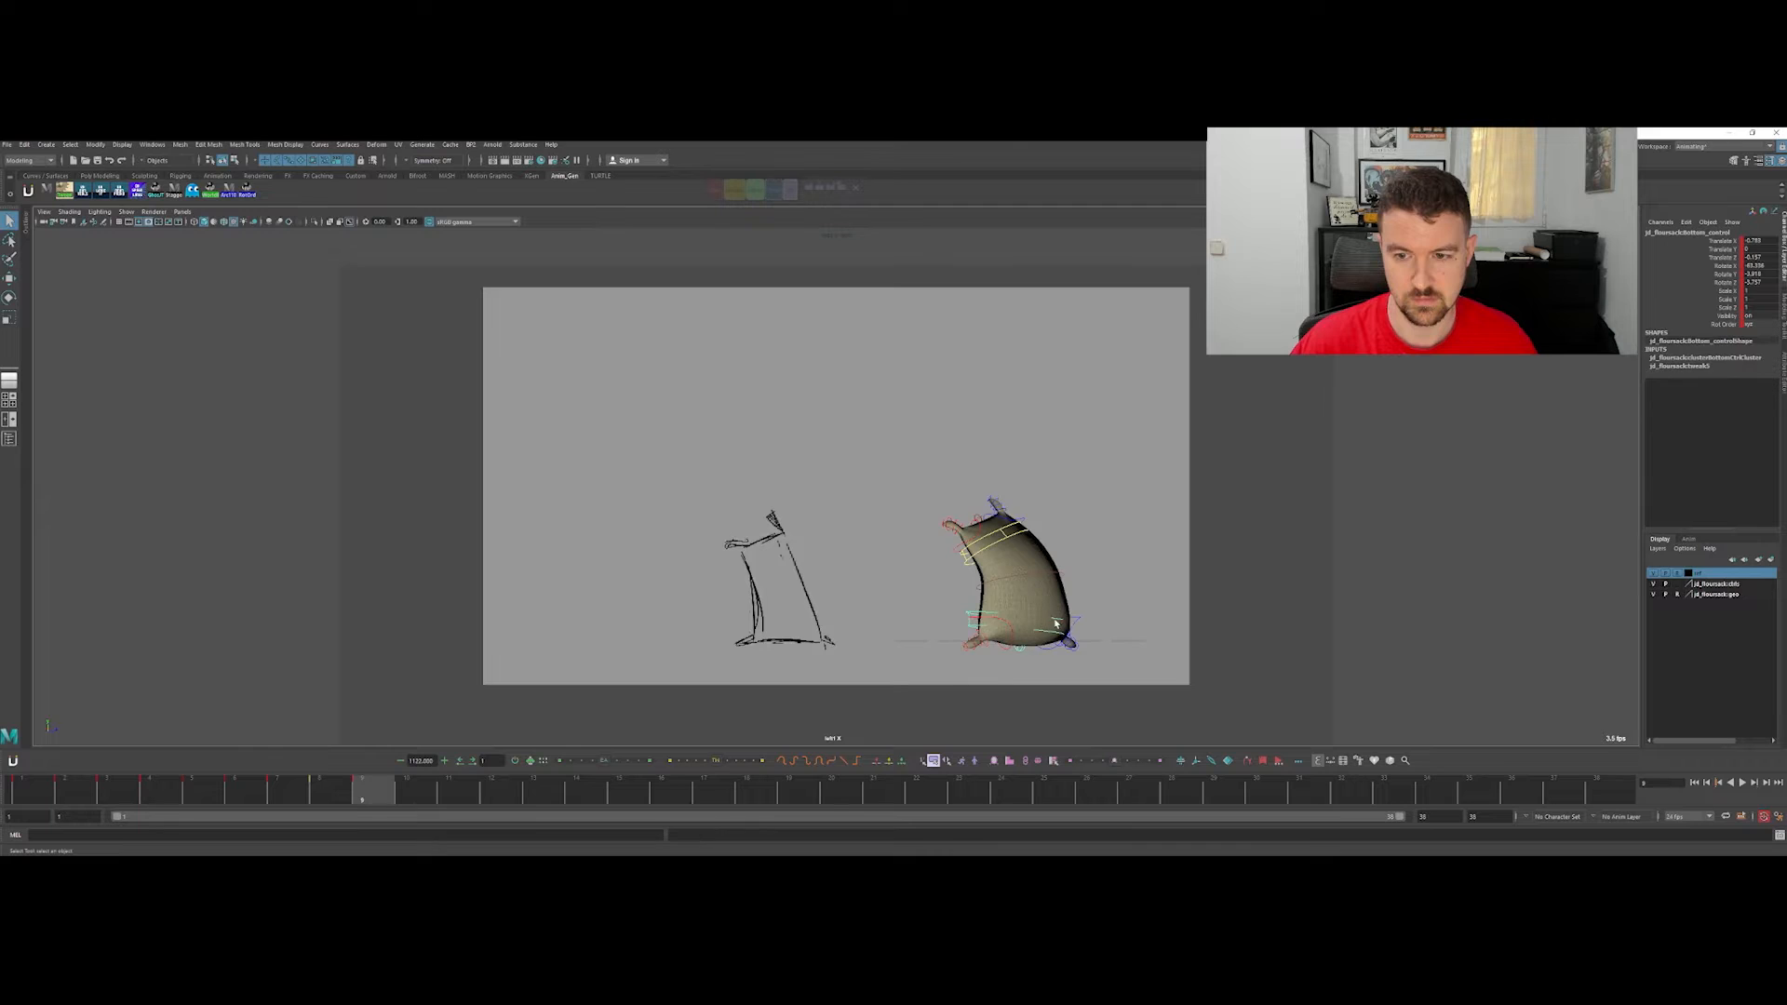
key(alt+comma)
key(alt+comma)
key(alt+period)
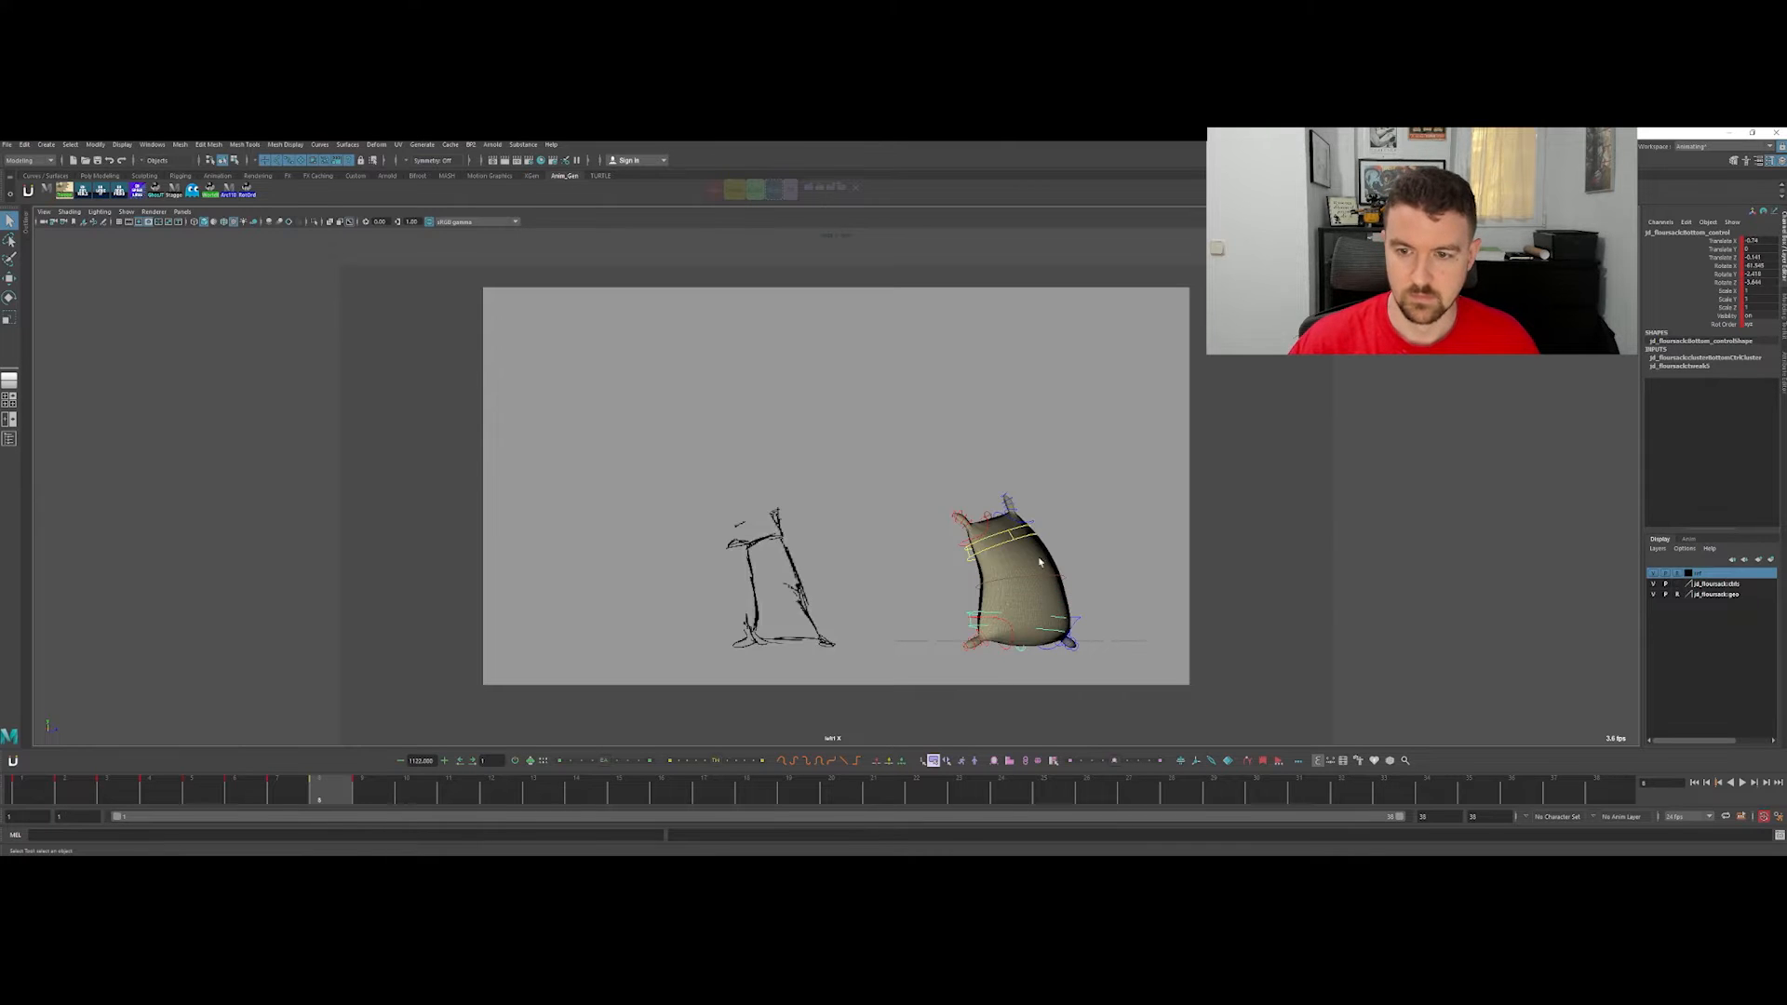
Step: Rotate the base controls of both top corners on frame 8 so the corners drag behind the body
click(1007, 517)
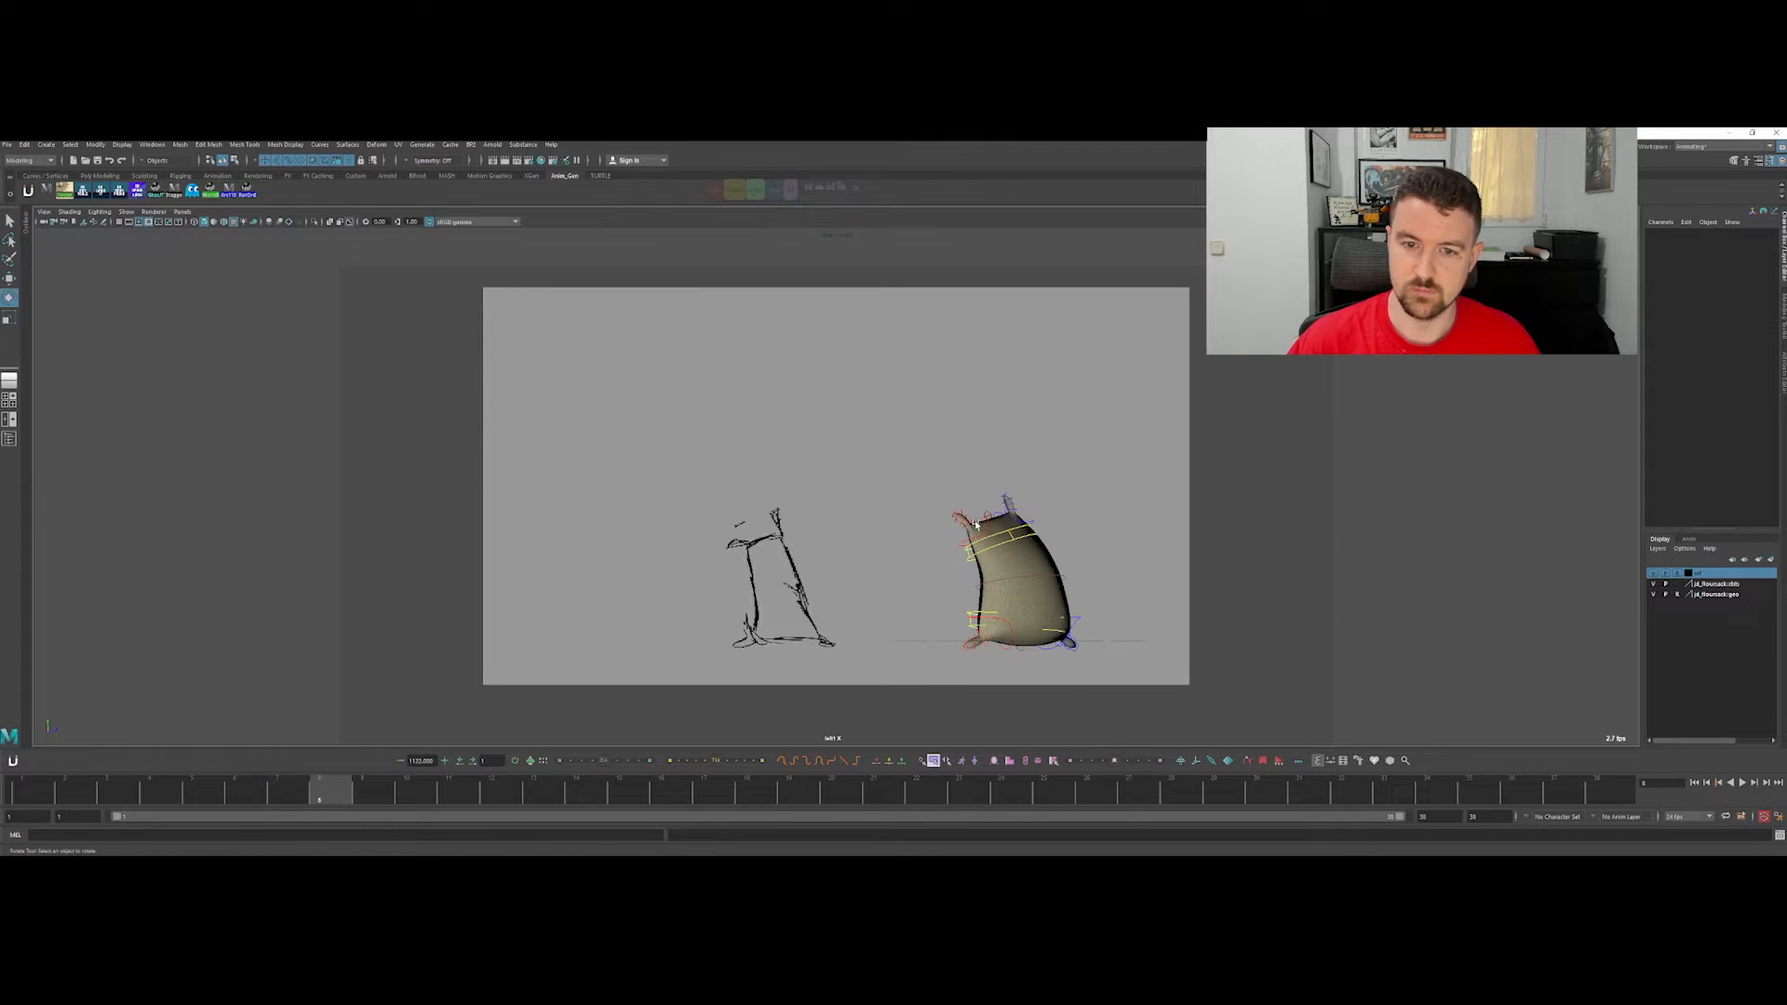
click(974, 524)
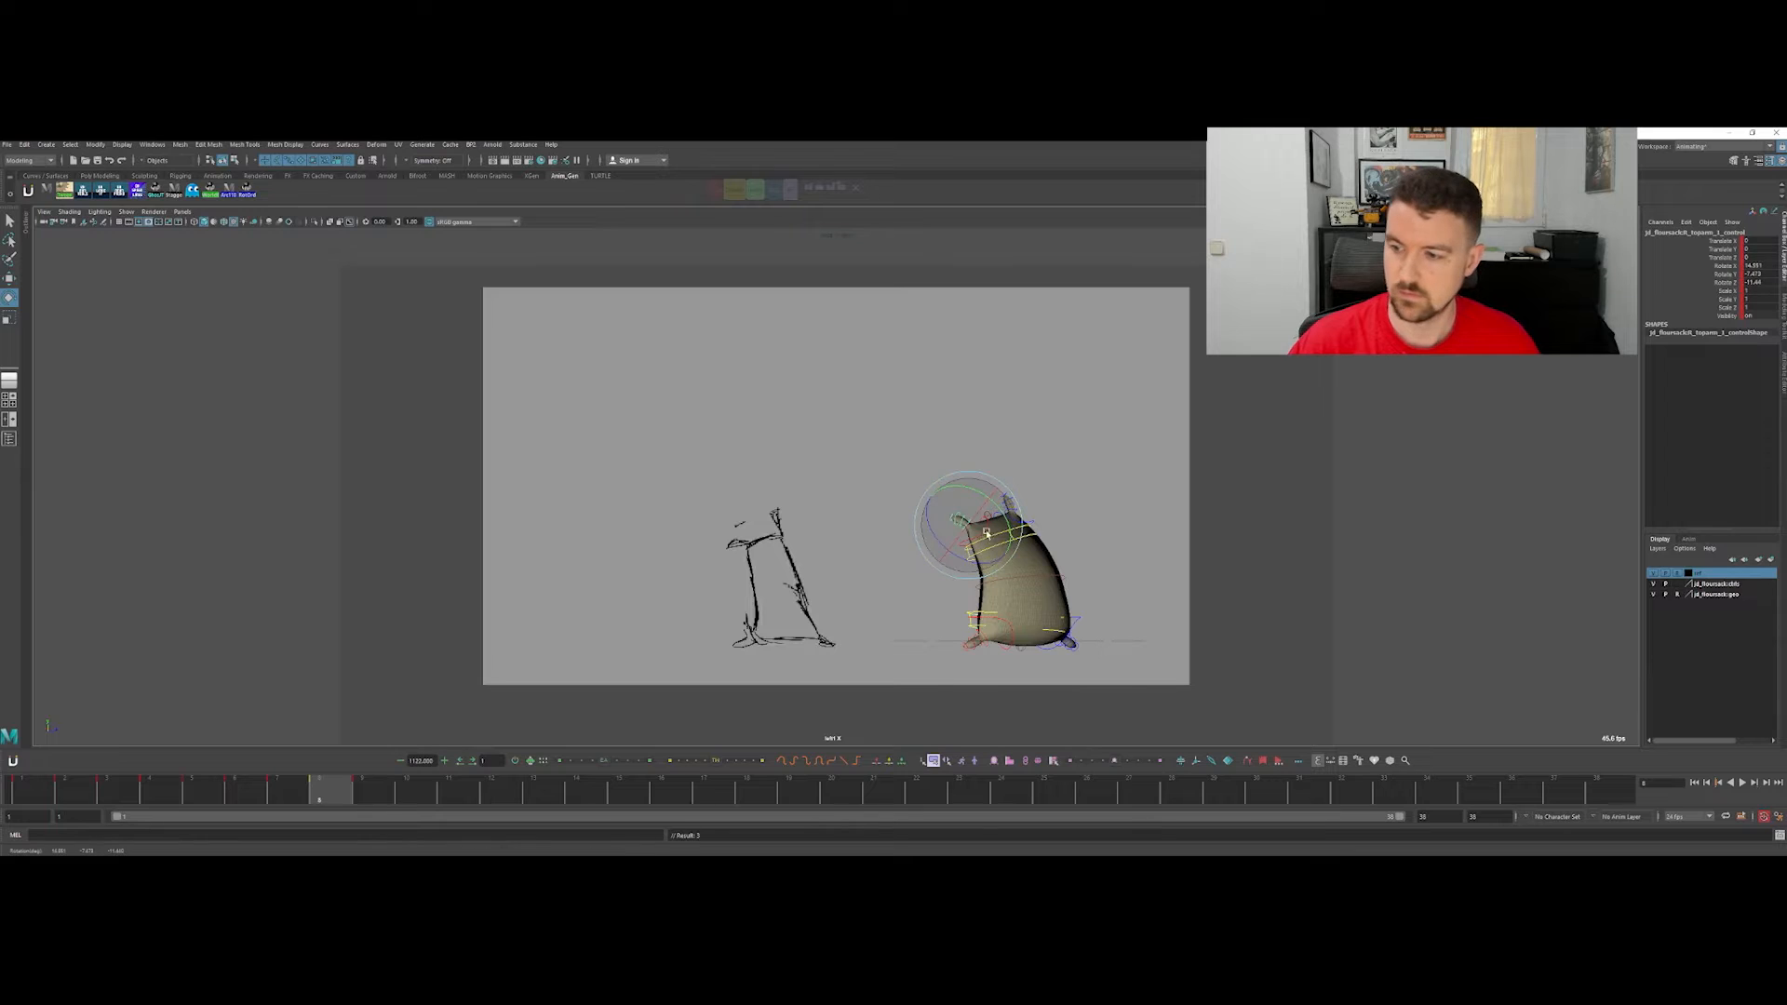
key(q)
drag(979, 537, 1022, 514)
key(e)
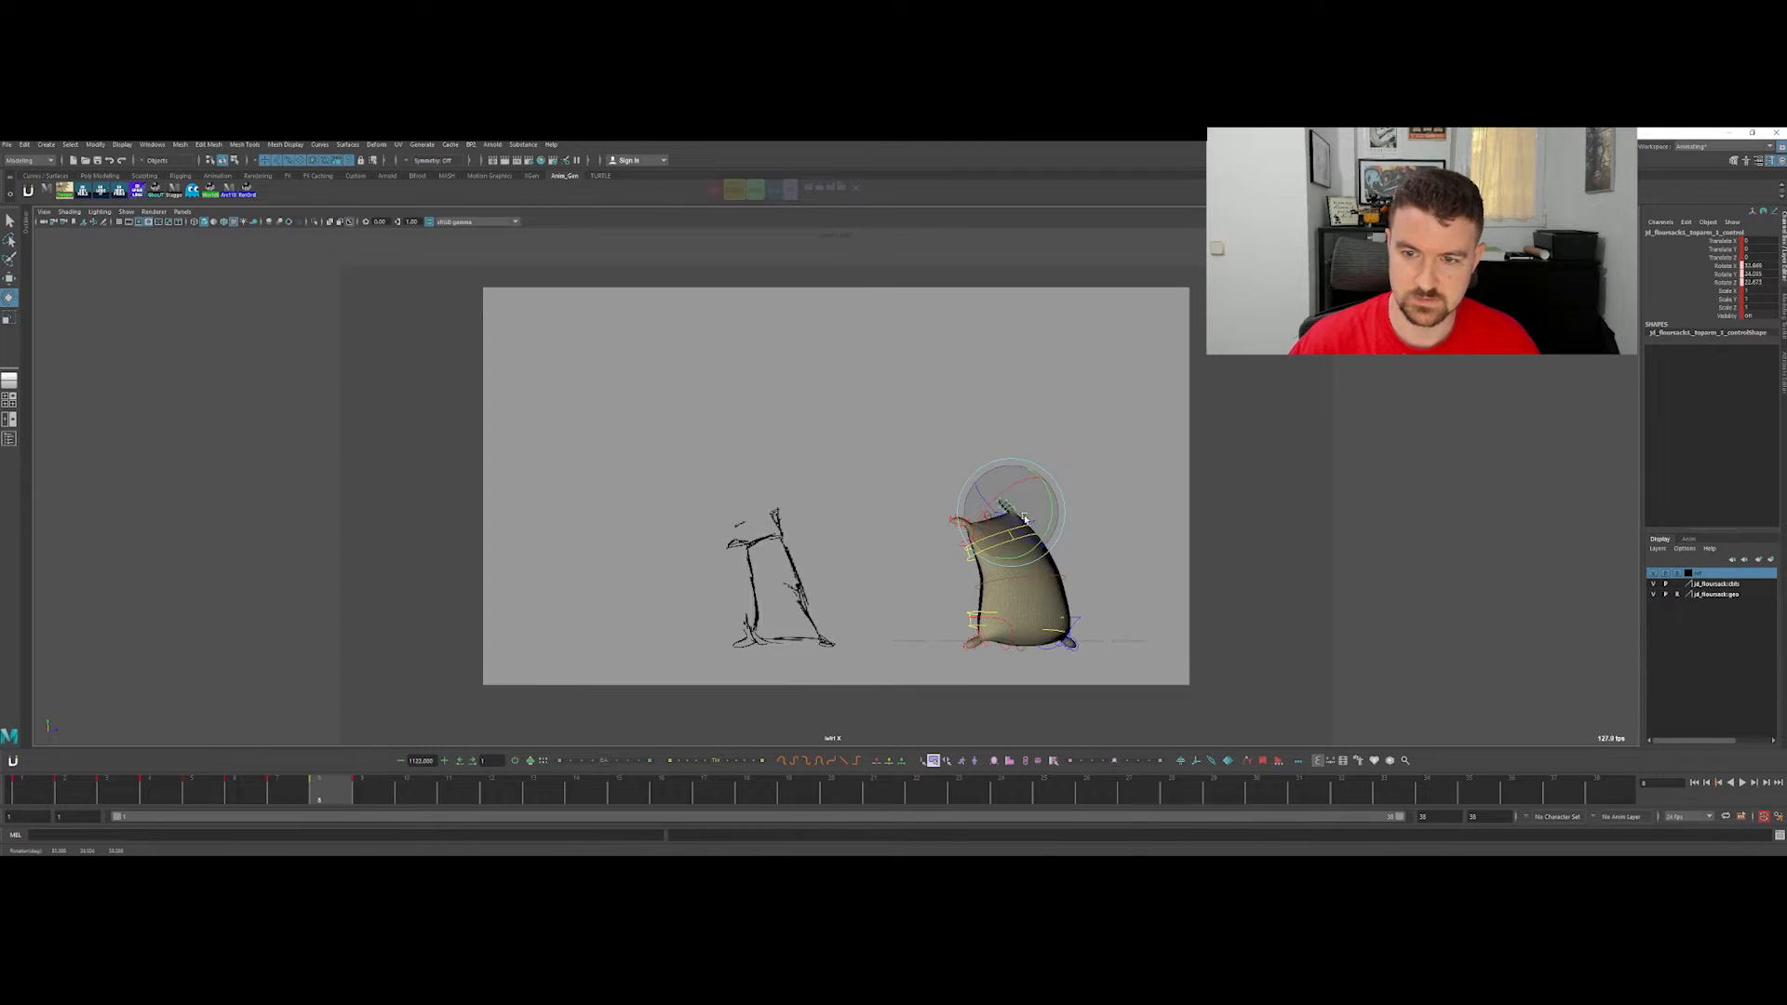
Step: Rotate the right-hand top corner's base control on frame 9, checking its arc against frame 8
key(alt+comma)
key(alt+period)
key(alt+period)
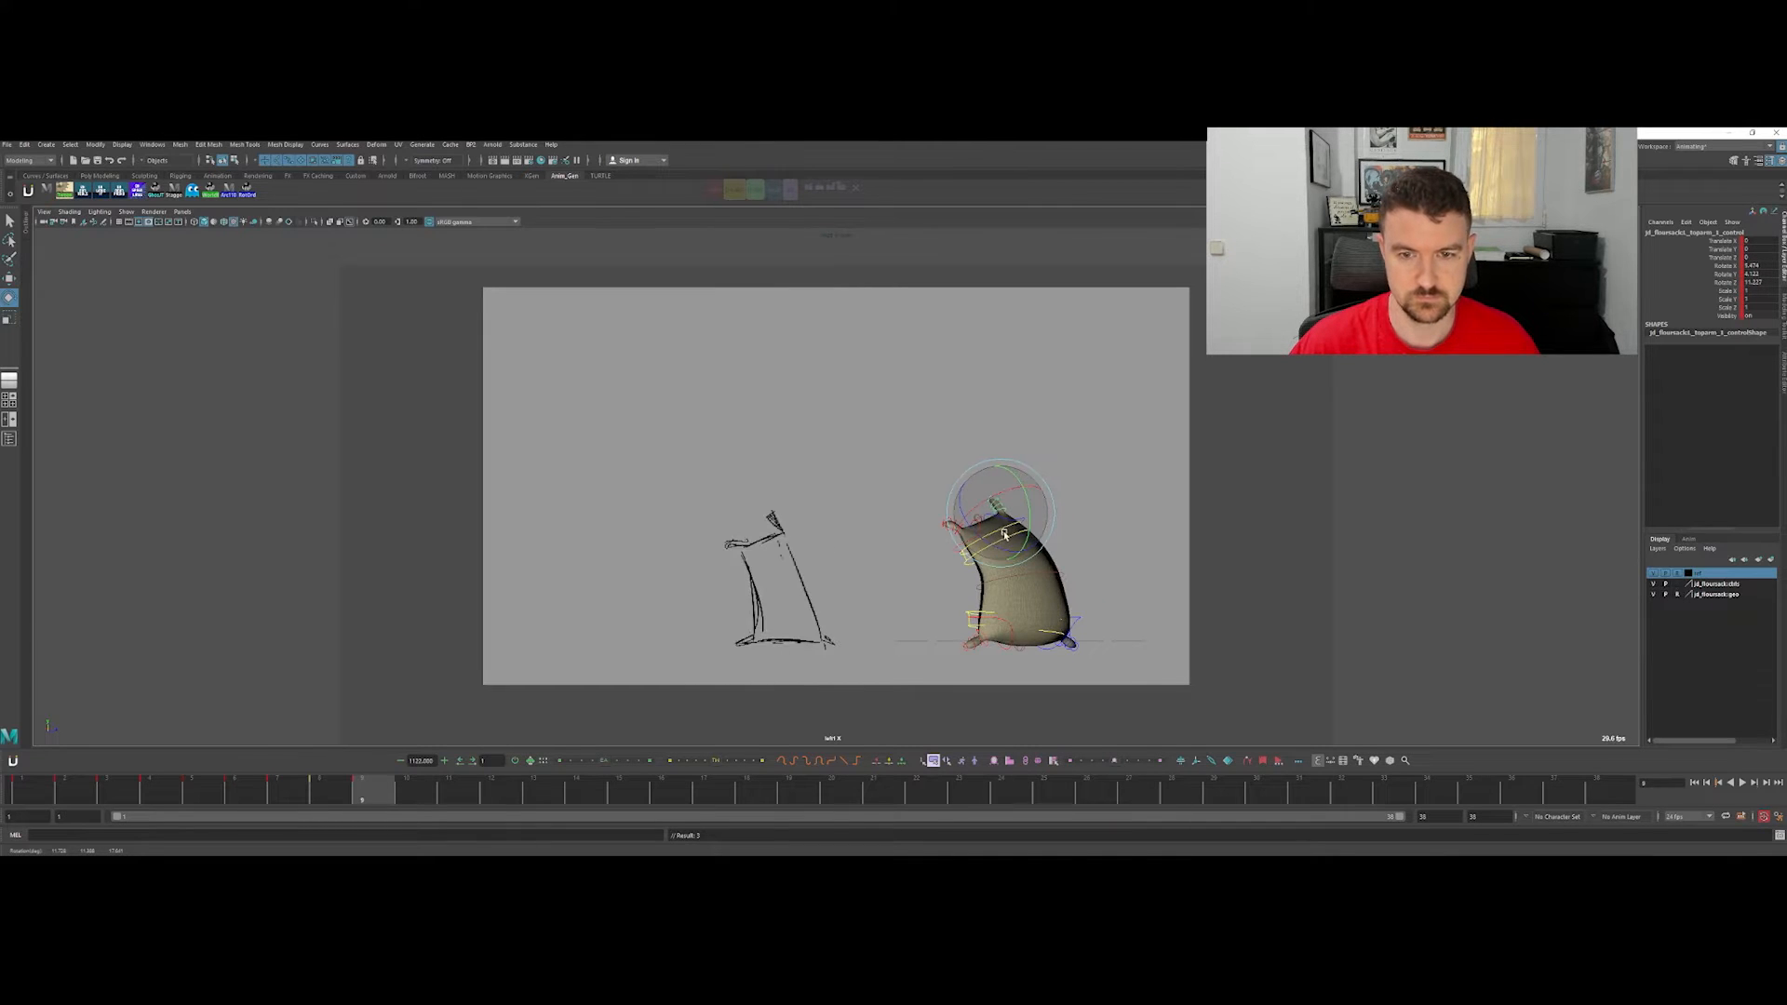
key(alt+comma)
key(alt+period)
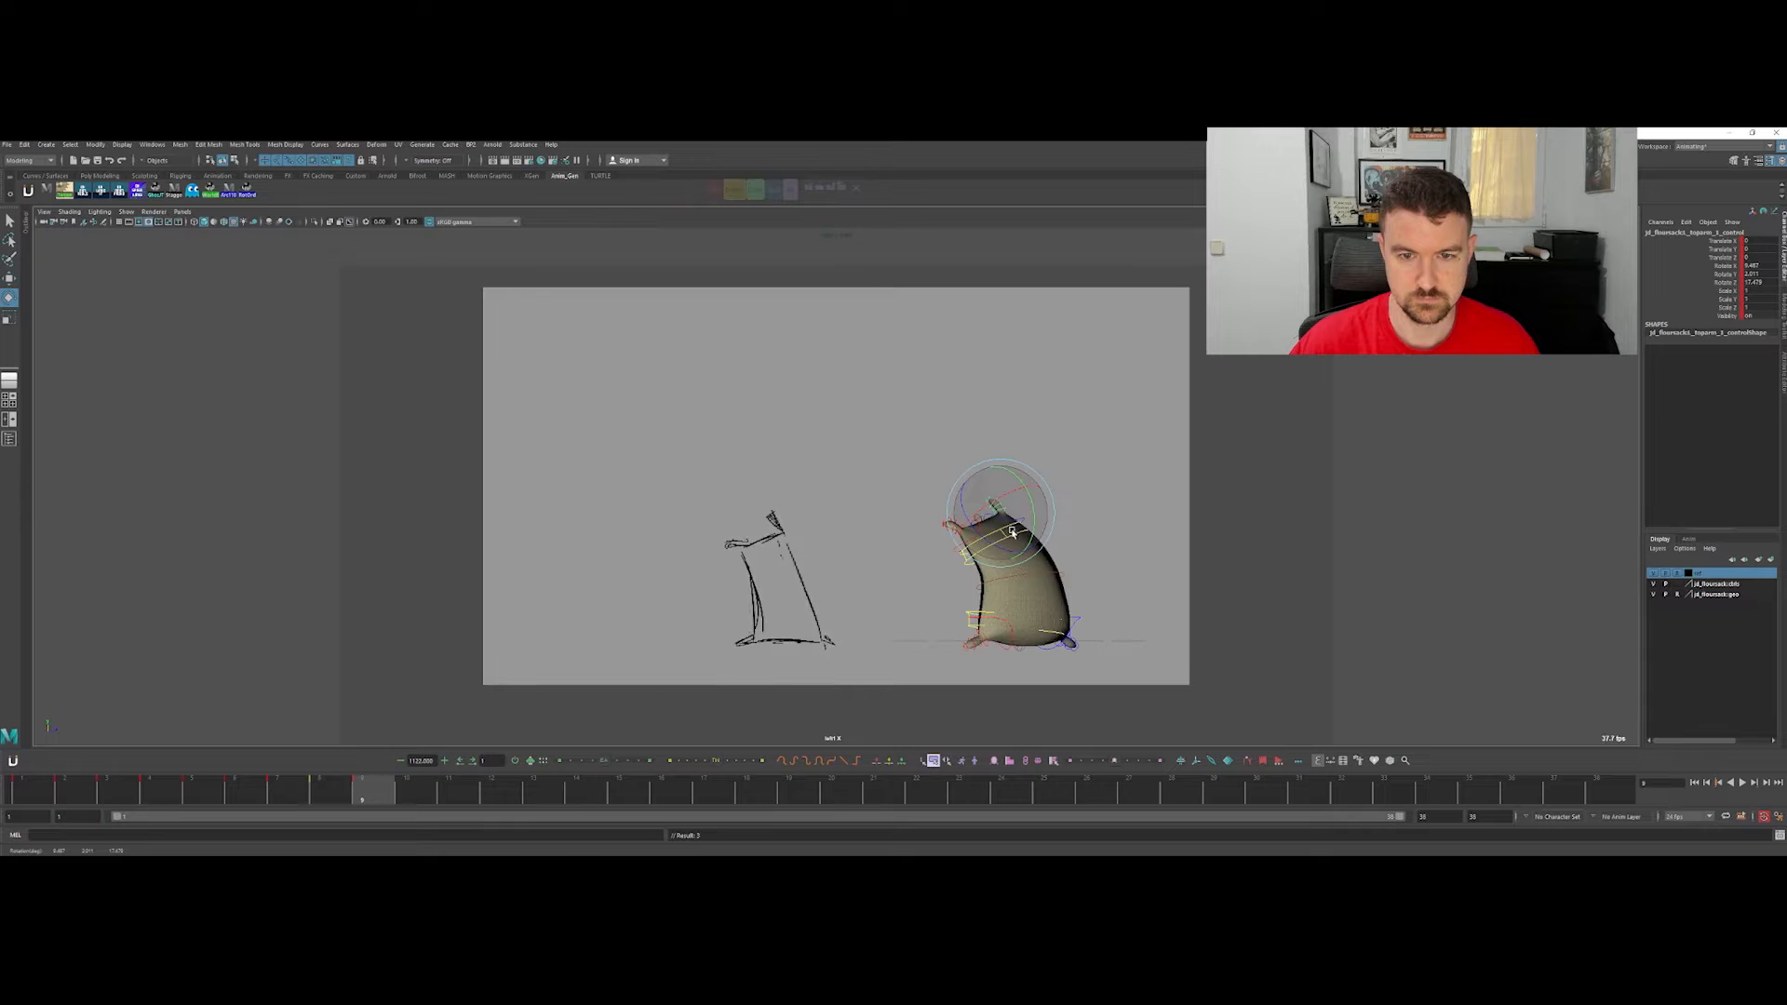
key(alt+comma)
key(alt+period)
Step: Rotate the left-hand top corner's base control on frames 9 and 8, checking its arc against frame 7
key(q)
key(e)
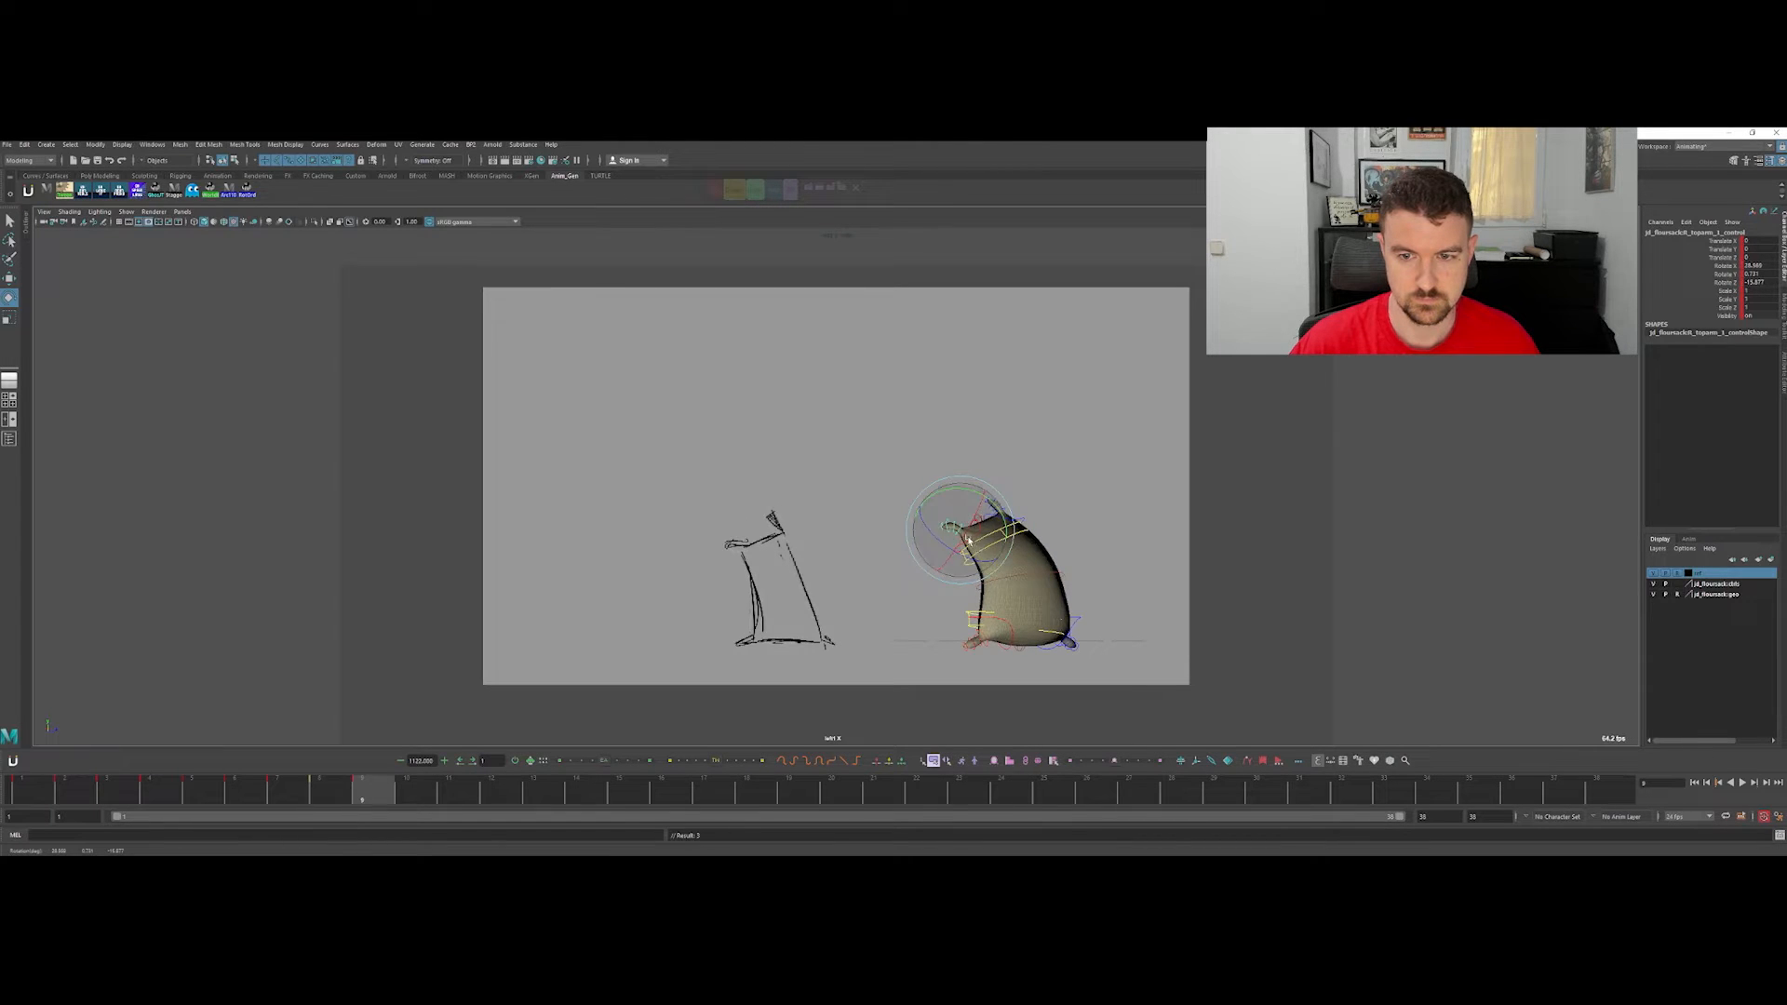
key(alt+comma)
key(alt+comma)
key(alt+period)
drag(953, 511, 982, 546)
key(alt+comma)
key(alt+period)
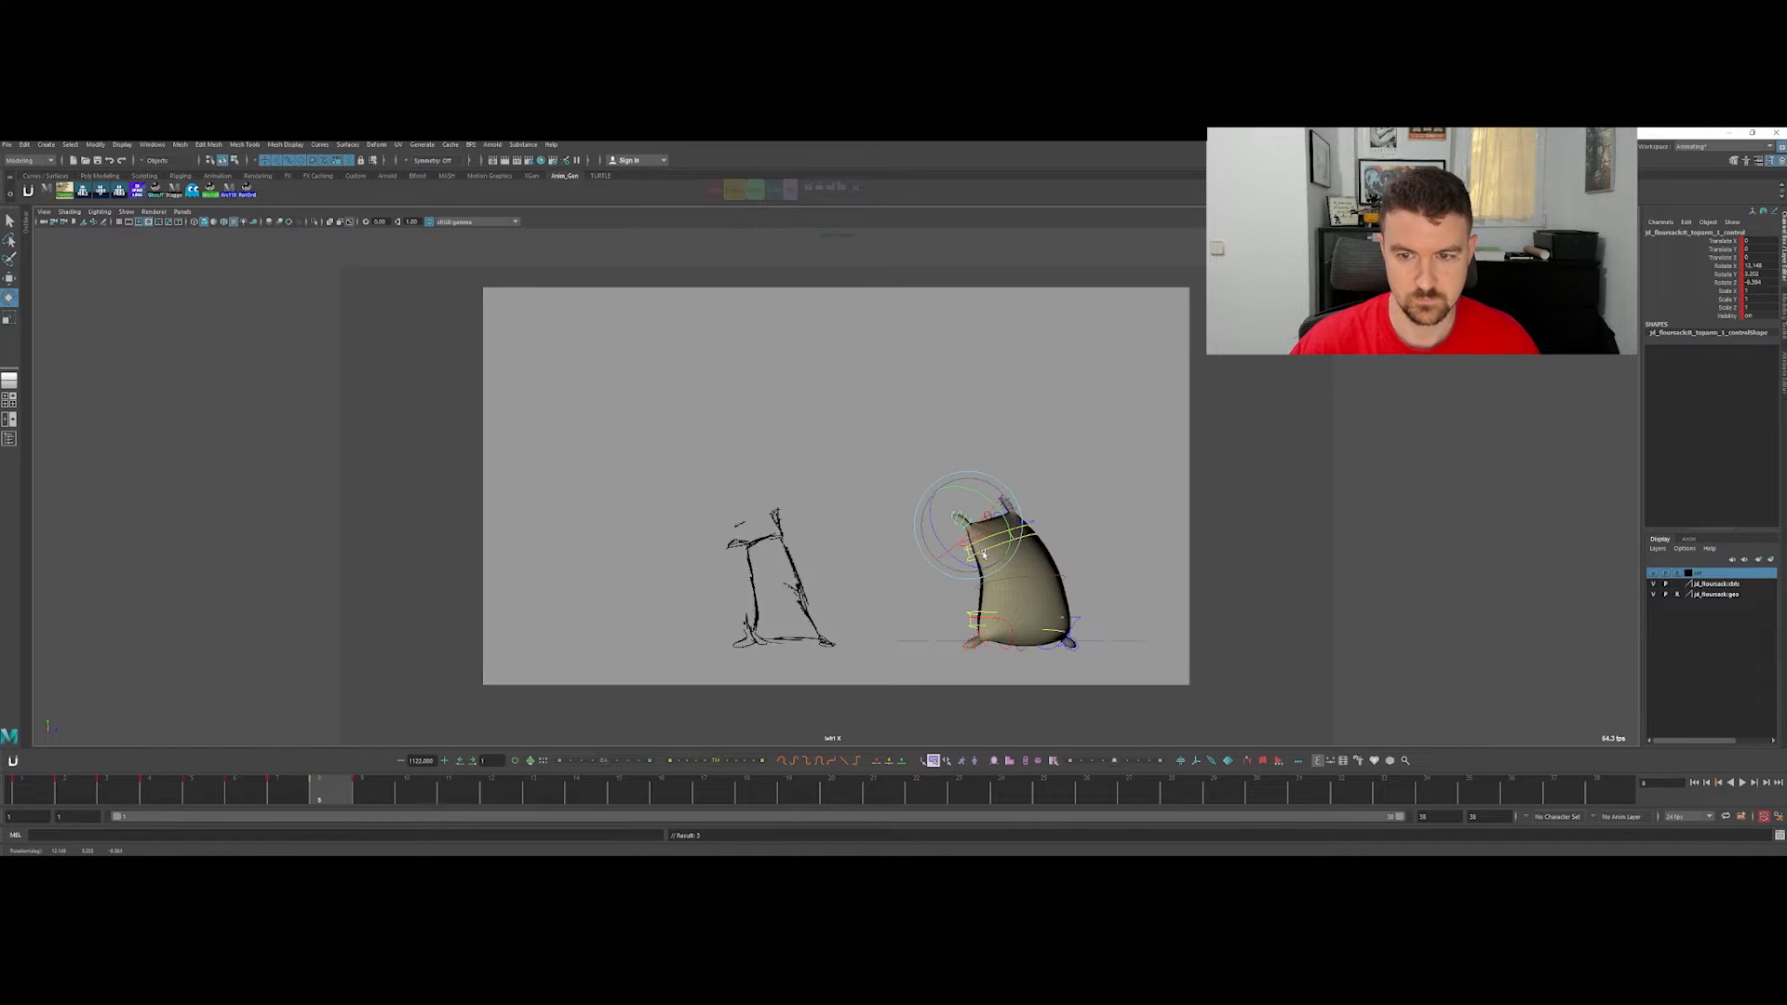
Step: Step repeatedly through frames 6 to 9 to examine how the top corners follow the body
key(alt+period)
key(alt+comma)
key(alt+period)
key(alt+comma)
key(alt+comma)
key(alt+period)
key(alt+comma)
key(alt+comma)
key(alt+period)
key(alt+period)
key(alt+comma)
Step: Select the right-hand top corner's base control, compare its poses across frames 7 to 9, and try a small rotation on frame 9
key(q)
click(1012, 510)
click(1019, 515)
key(alt+period)
key(alt+comma)
key(alt+period)
key(e)
key(alt+comma)
key(alt+period)
key(alt+period)
key(alt+comma)
key(alt+period)
drag(1013, 537, 1003, 555)
key(ctrl+z)
key(alt+comma)
key(alt+comma)
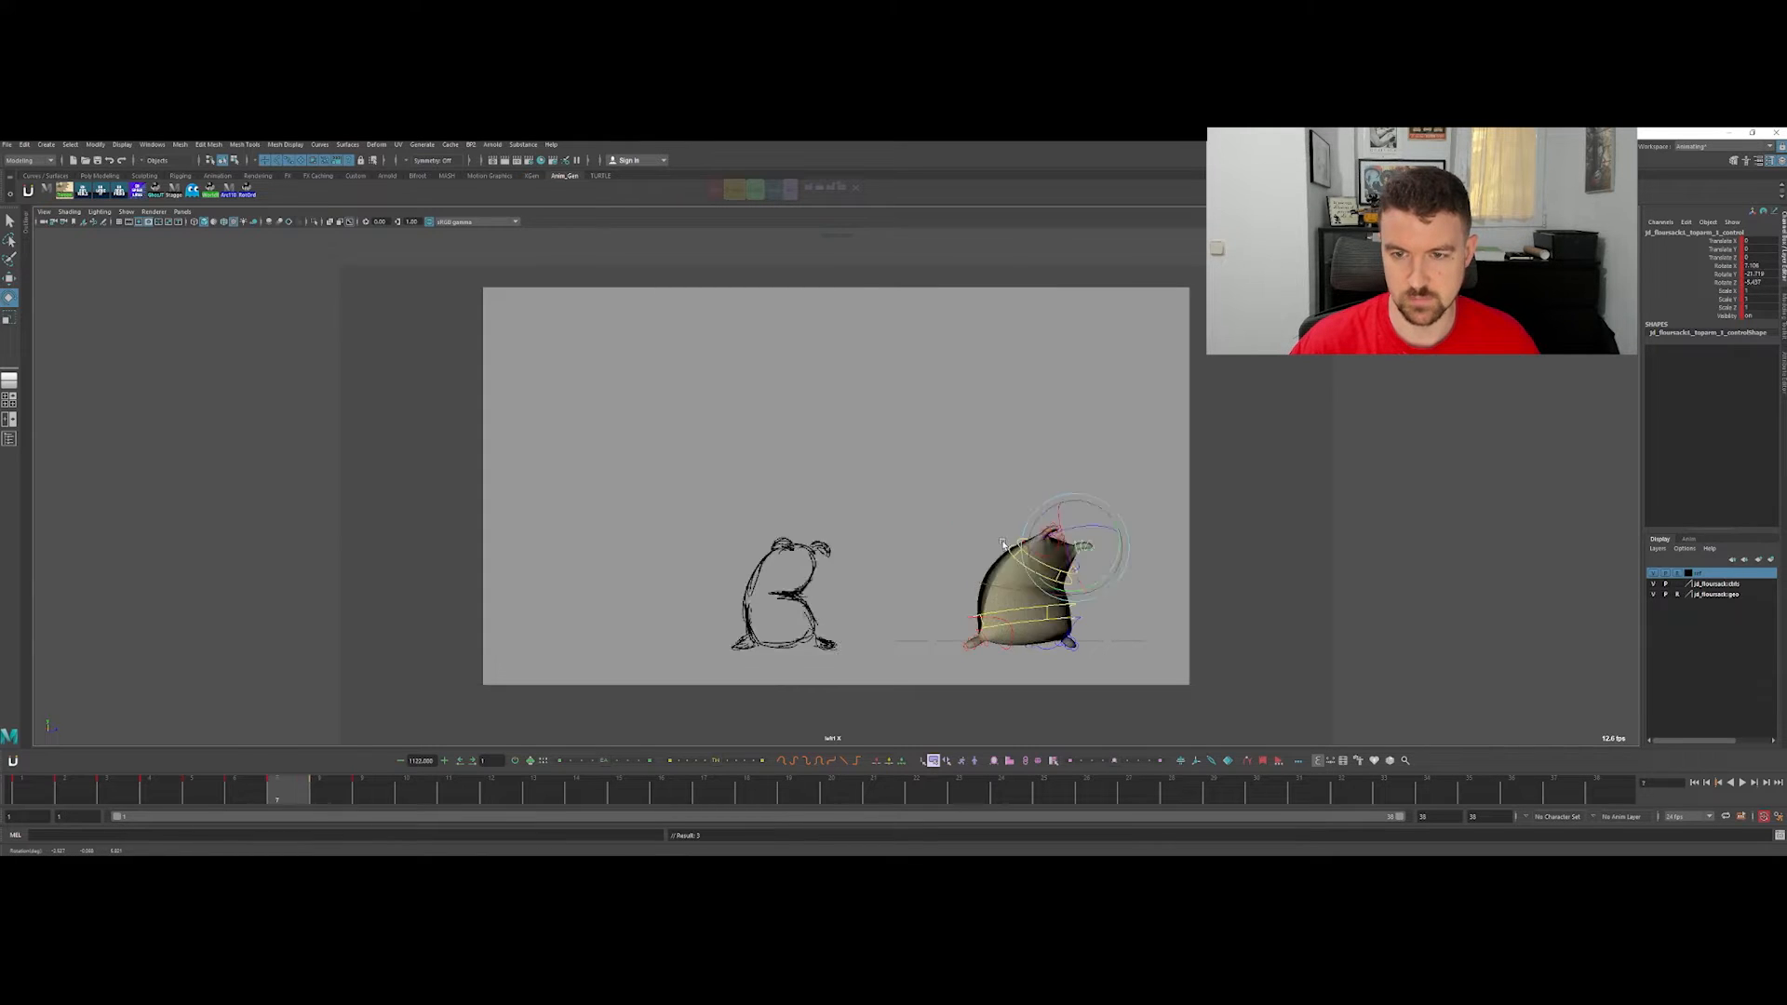
Step: Rotate the right-hand top corner's control slightly on frame 9 and key its rotation on frame 8
key(alt+period)
key(alt+period)
drag(1005, 547, 1012, 540)
key(alt+comma)
key(shift+e)
Step: Select the sack's top control on frame 8 and rotate it, comparing its pose with frame 9
key(q)
click(1014, 548)
key(e)
key(alt+period)
key(alt+comma)
key(alt+period)
key(alt+comma)
drag(1017, 600, 1029, 575)
key(alt+period)
Step: Nudge the top control vertically on frame 8, flipping between frames 8 and 9 to check the breakdown
key(w)
key(alt+comma)
key(alt+period)
key(alt+comma)
key(alt+period)
key(alt+comma)
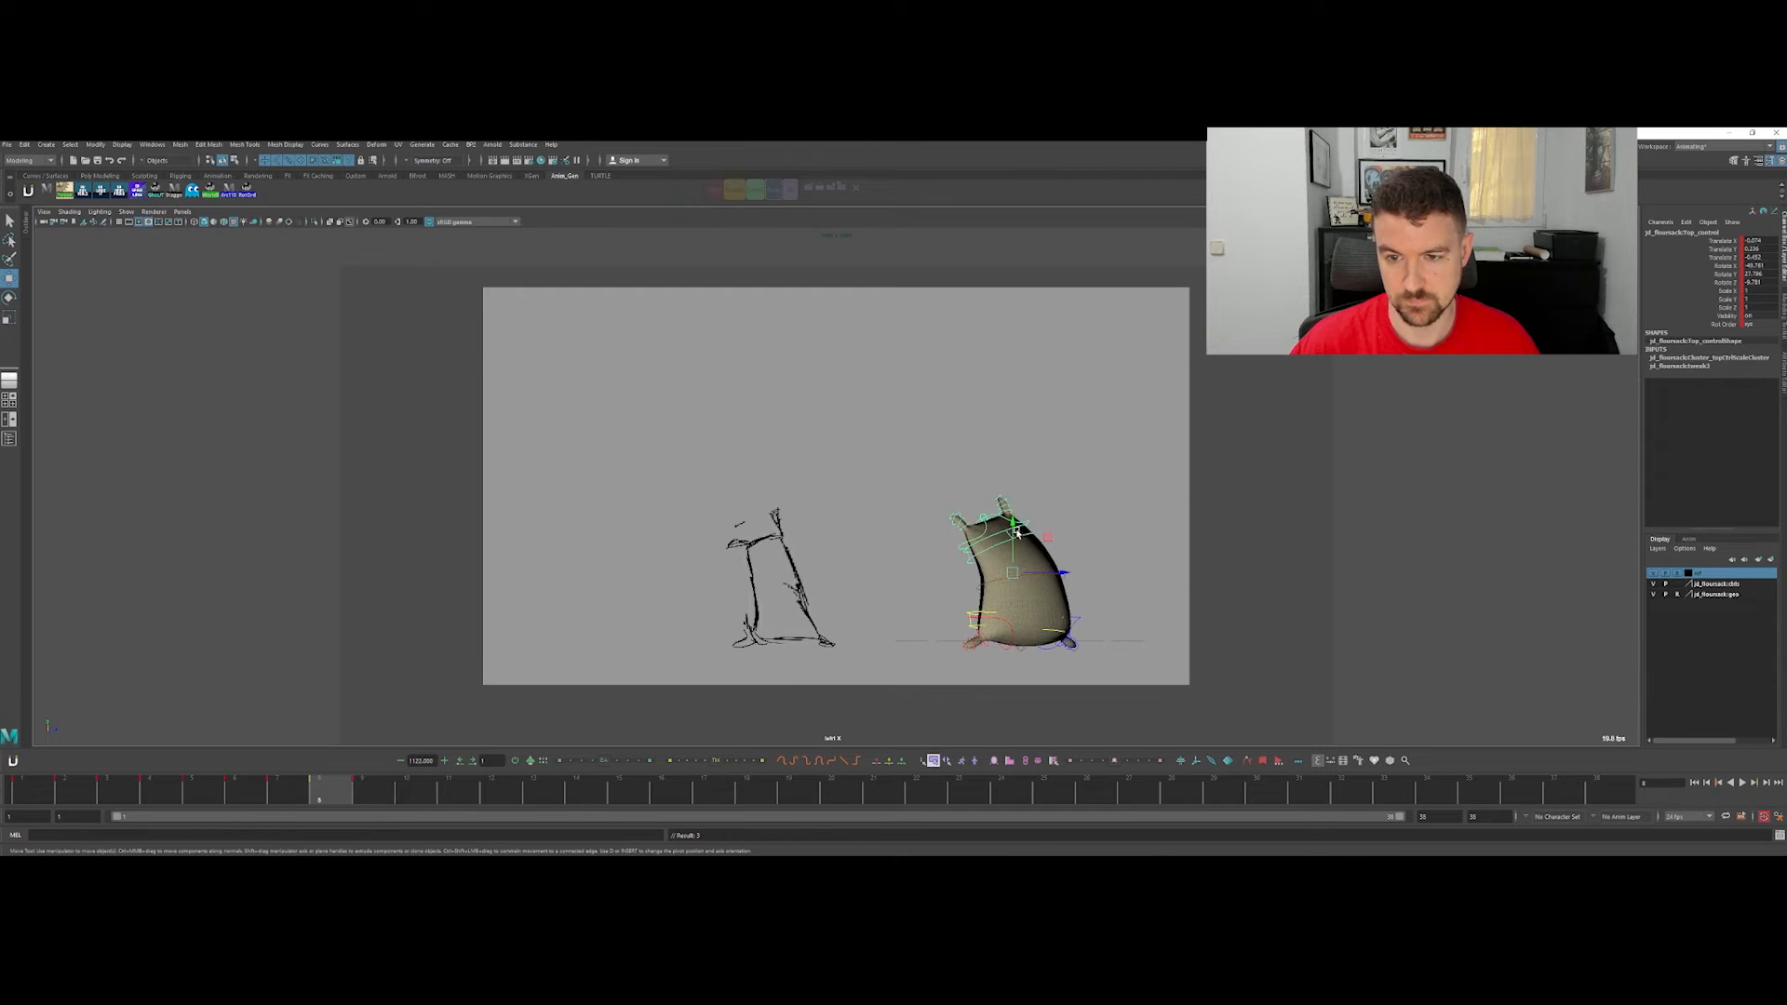
key(alt+period)
key(alt+comma)
drag(1013, 528, 1014, 532)
key(alt+period)
key(alt+comma)
key(alt+period)
key(alt+comma)
key(alt+period)
key(alt+comma)
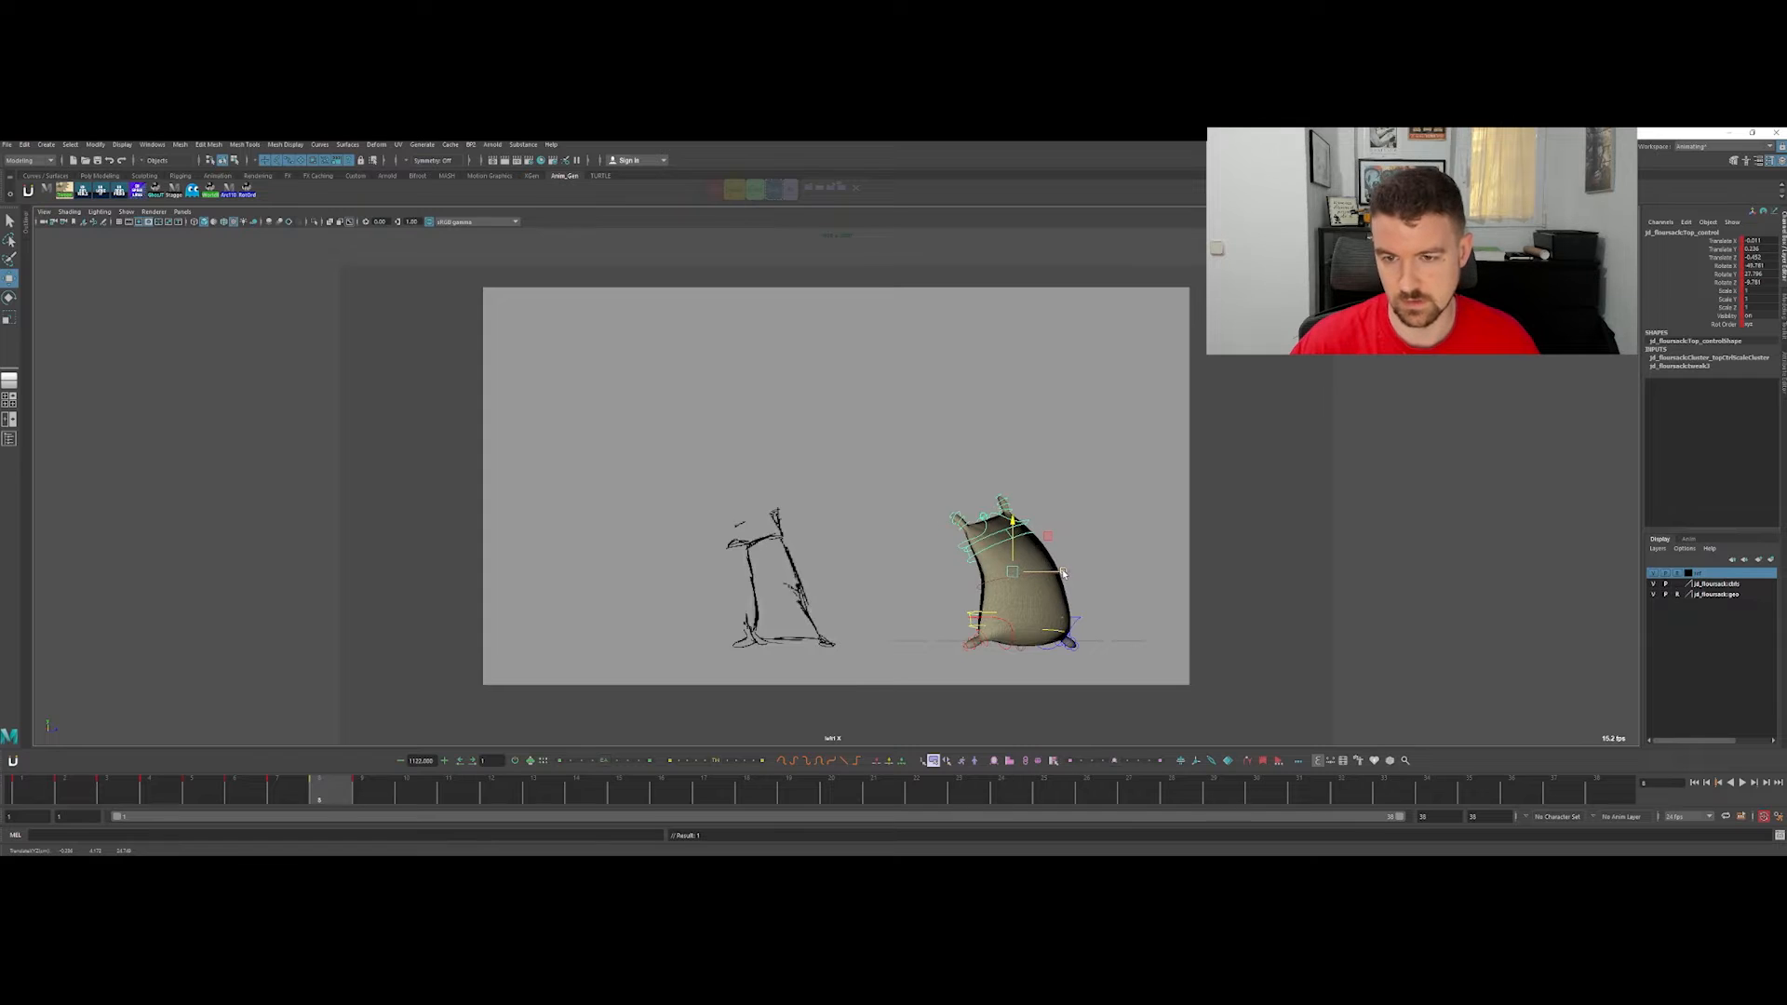
Step: Fine-tune the top control's position on frame 8, checking the body's movement across frames 7 to 9
key(alt+period)
key(alt+comma)
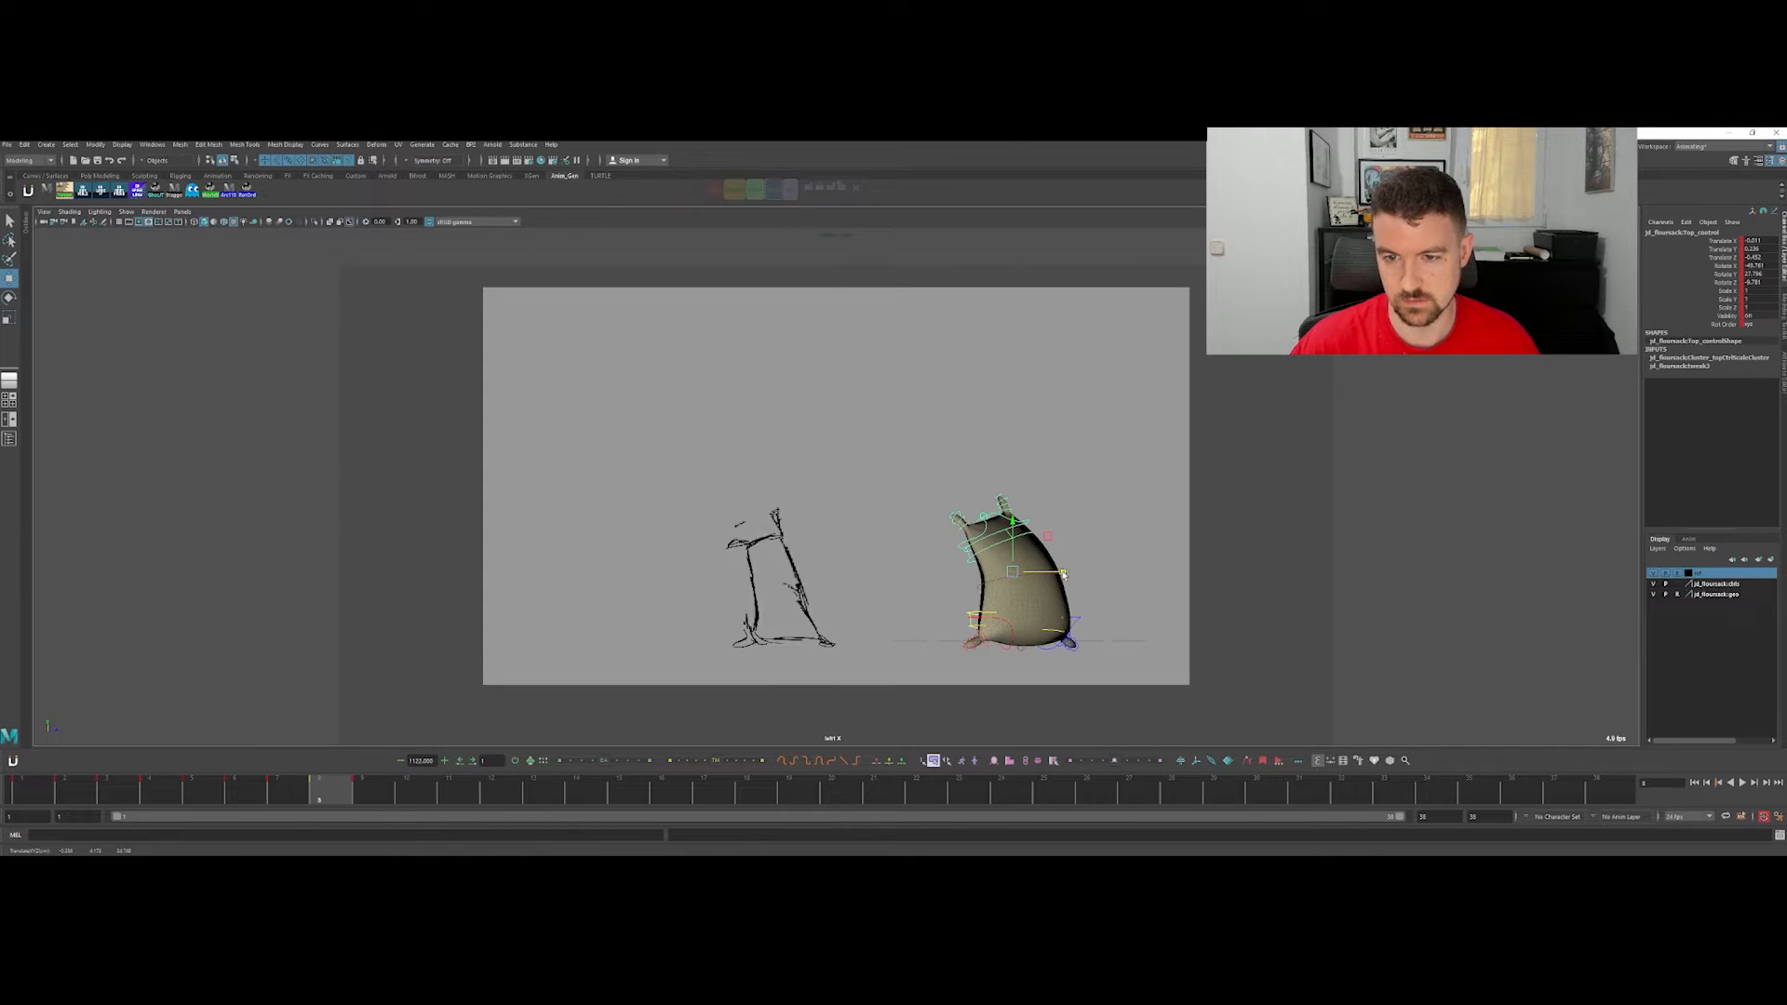
key(alt+period)
key(alt+comma)
click(1017, 527)
key(alt+comma)
key(alt+period)
key(alt+period)
key(alt+comma)
key(alt+comma)
key(alt+period)
key(alt+period)
key(alt+comma)
key(alt+comma)
key(alt+period)
key(alt+period)
Step: Rotate the top control a little further on frame 8, comparing it against frame 9
key(e)
key(alt+comma)
key(alt+period)
key(alt+comma)
key(alt+period)
key(alt+comma)
key(alt+period)
key(alt+comma)
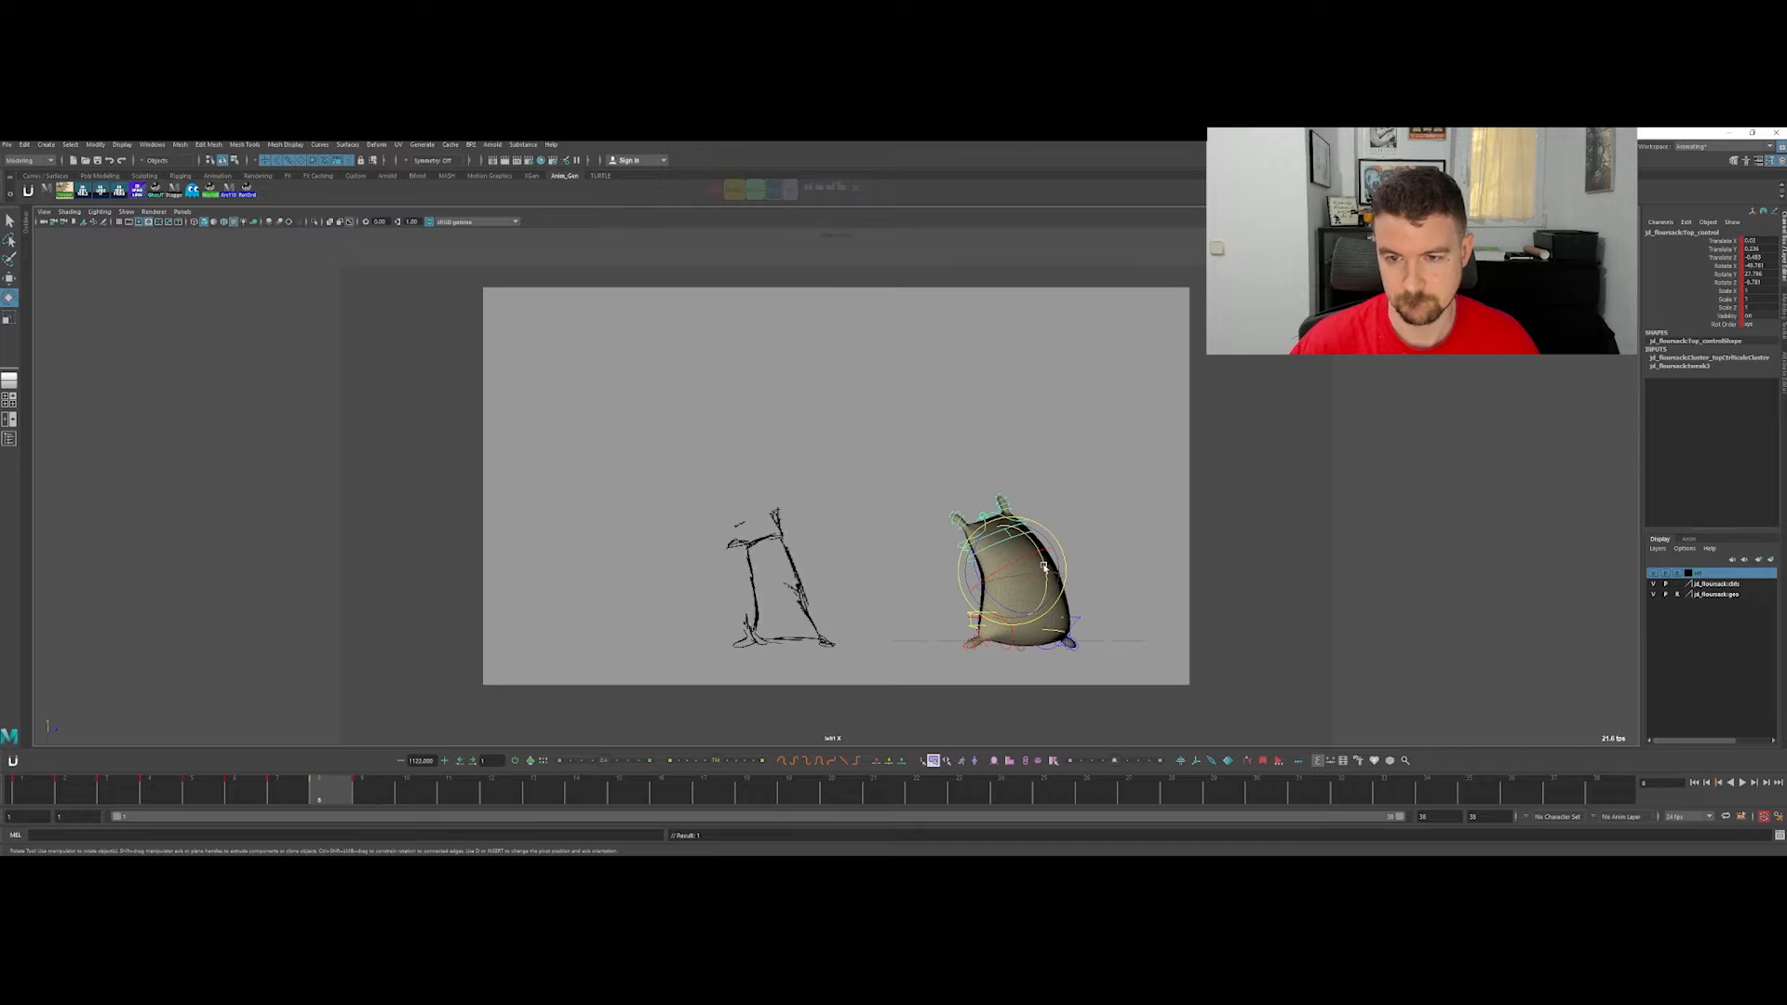
drag(1044, 568, 1044, 564)
key(alt+period)
key(alt+comma)
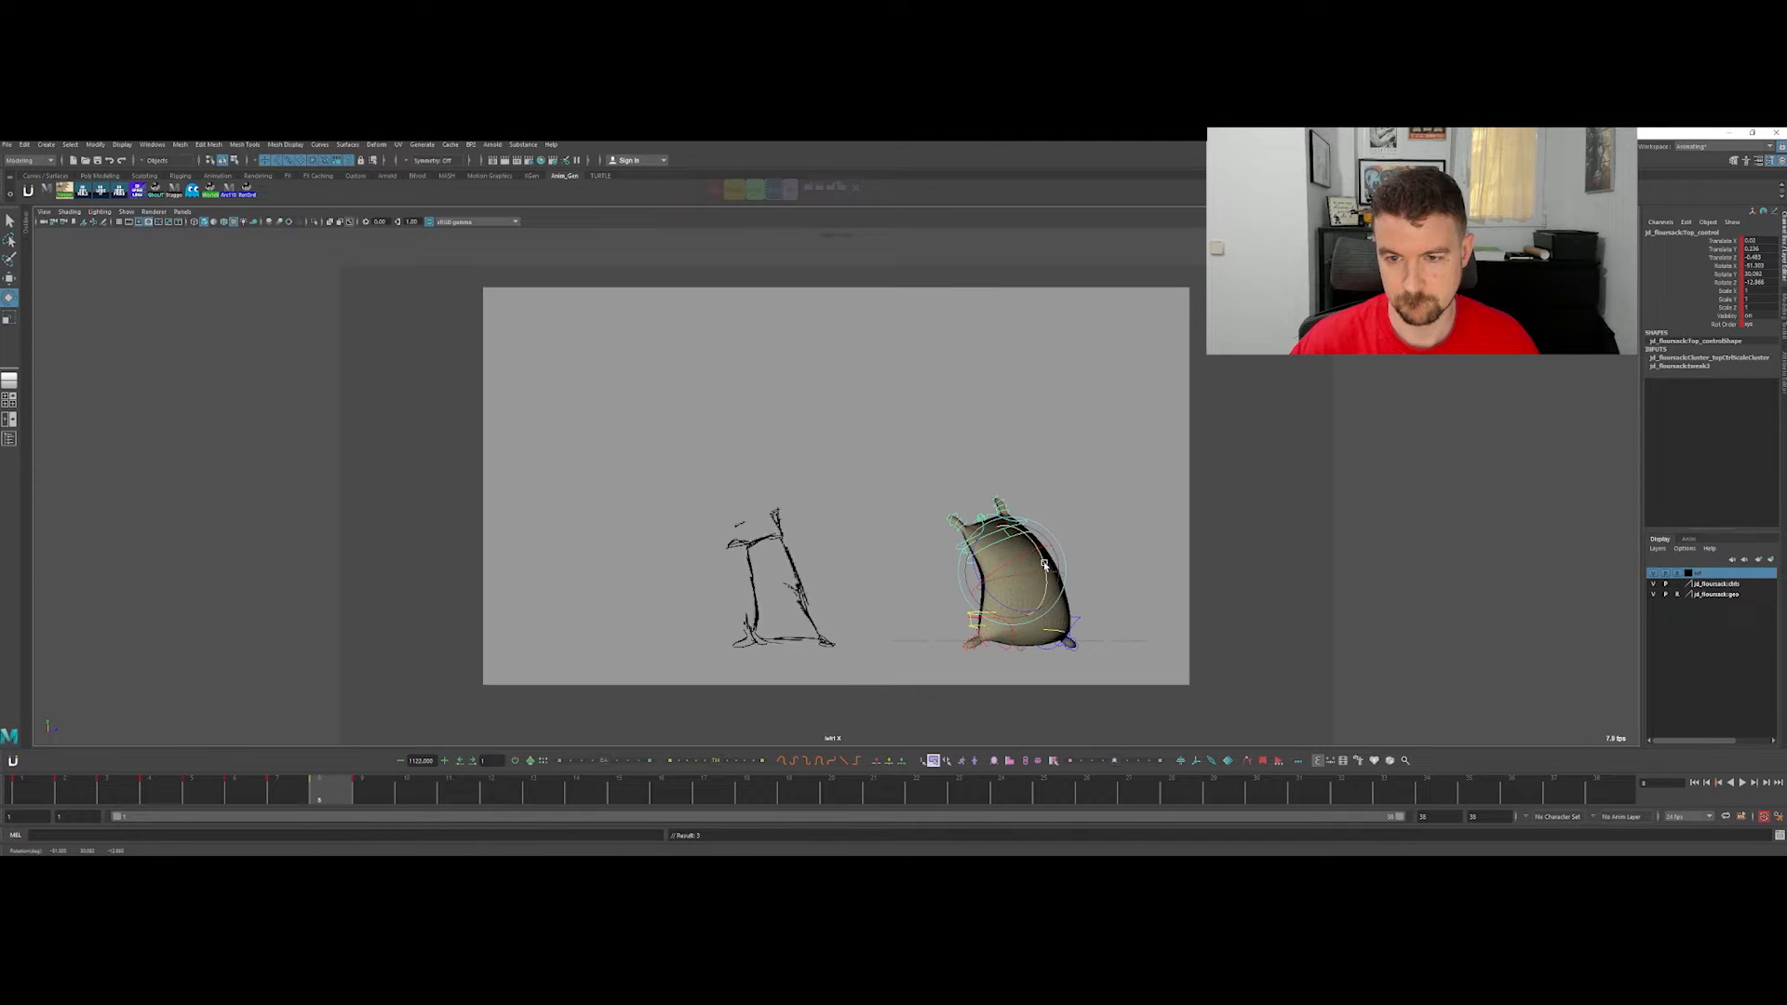
Step: Refine the top control's rotation on frame 8 while comparing the poses on frames 7 to 9
key(alt+comma)
key(alt+period)
key(alt+period)
key(alt+comma)
key(alt+comma)
key(alt+period)
key(alt+period)
key(alt+comma)
key(alt+period)
key(alt+comma)
key(alt+period)
key(alt+comma)
key(alt+period)
key(alt+comma)
key(alt+period)
key(q)
key(alt+comma)
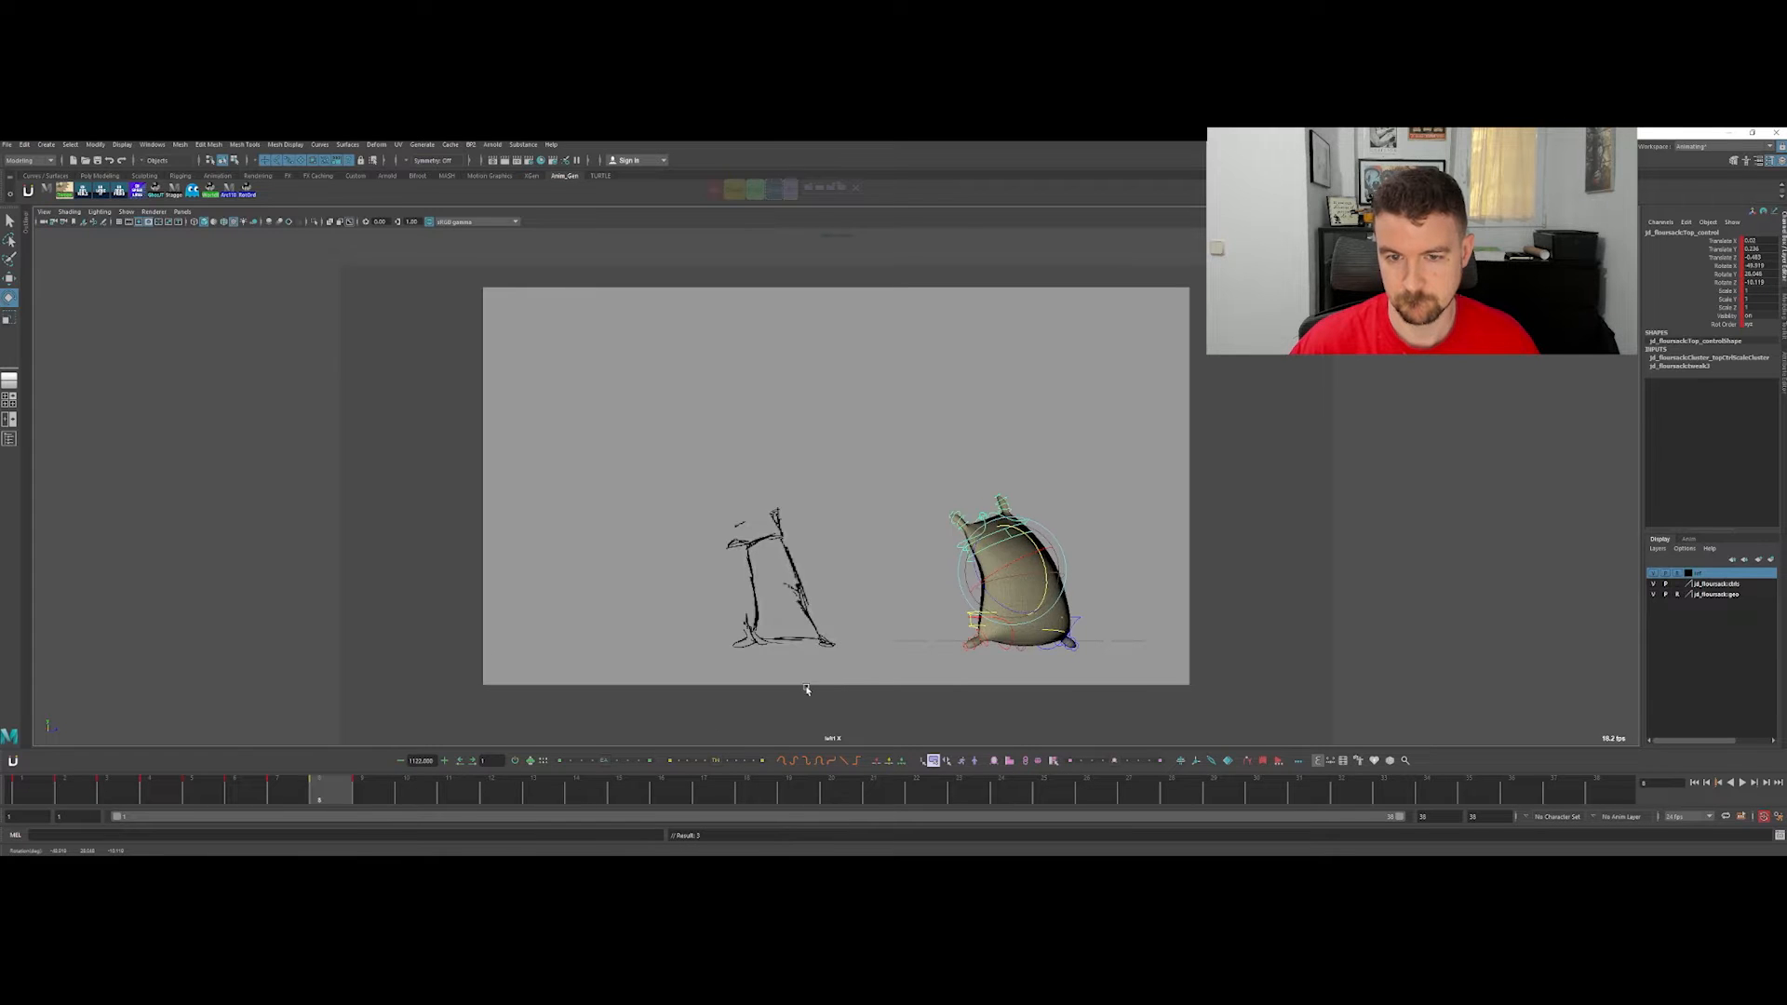
Step: Select the right-hand top corner's control on frame 9, rotate it slightly and compare the keys on frames 7 to 9
click(273, 798)
mouse_move(273, 798)
mouse_down()
mouse_move(414, 786)
mouse_move(462, 745)
mouse_move(373, 786)
mouse_up()
click(962, 489)
click(1005, 512)
key(e)
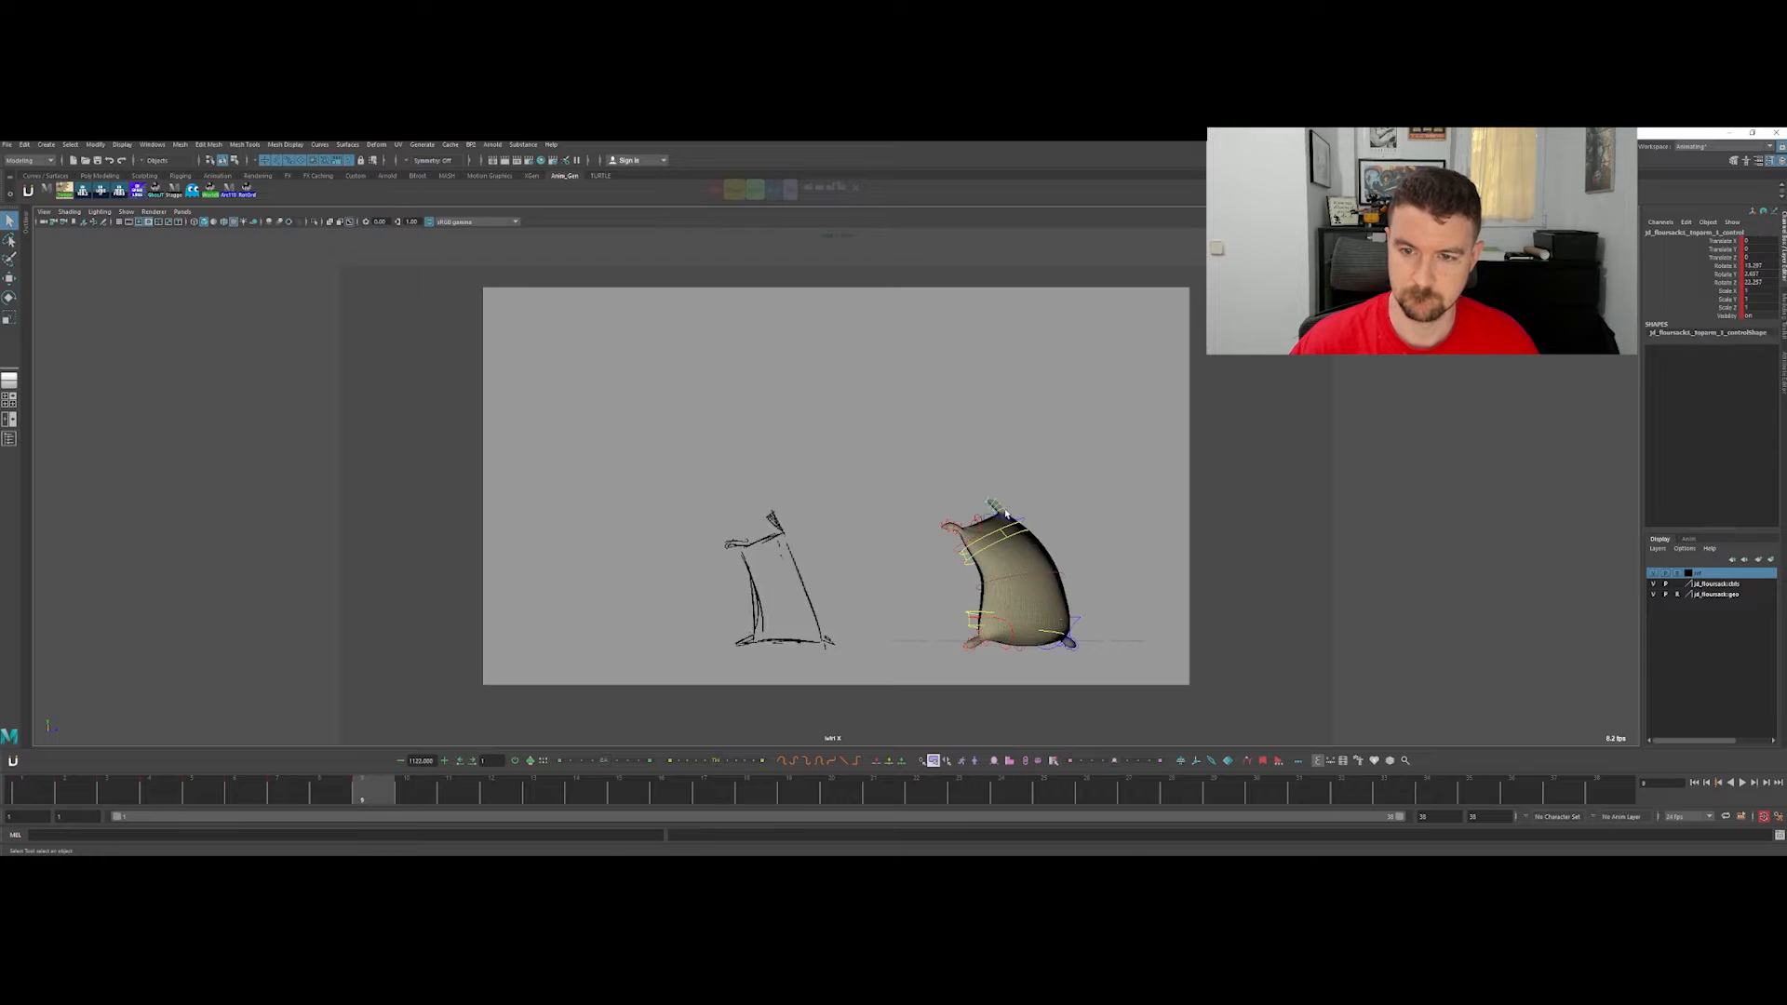
drag(1005, 535, 1007, 536)
key(comma)
key(period)
key(comma)
key(comma)
key(period)
key(period)
key(comma)
key(comma)
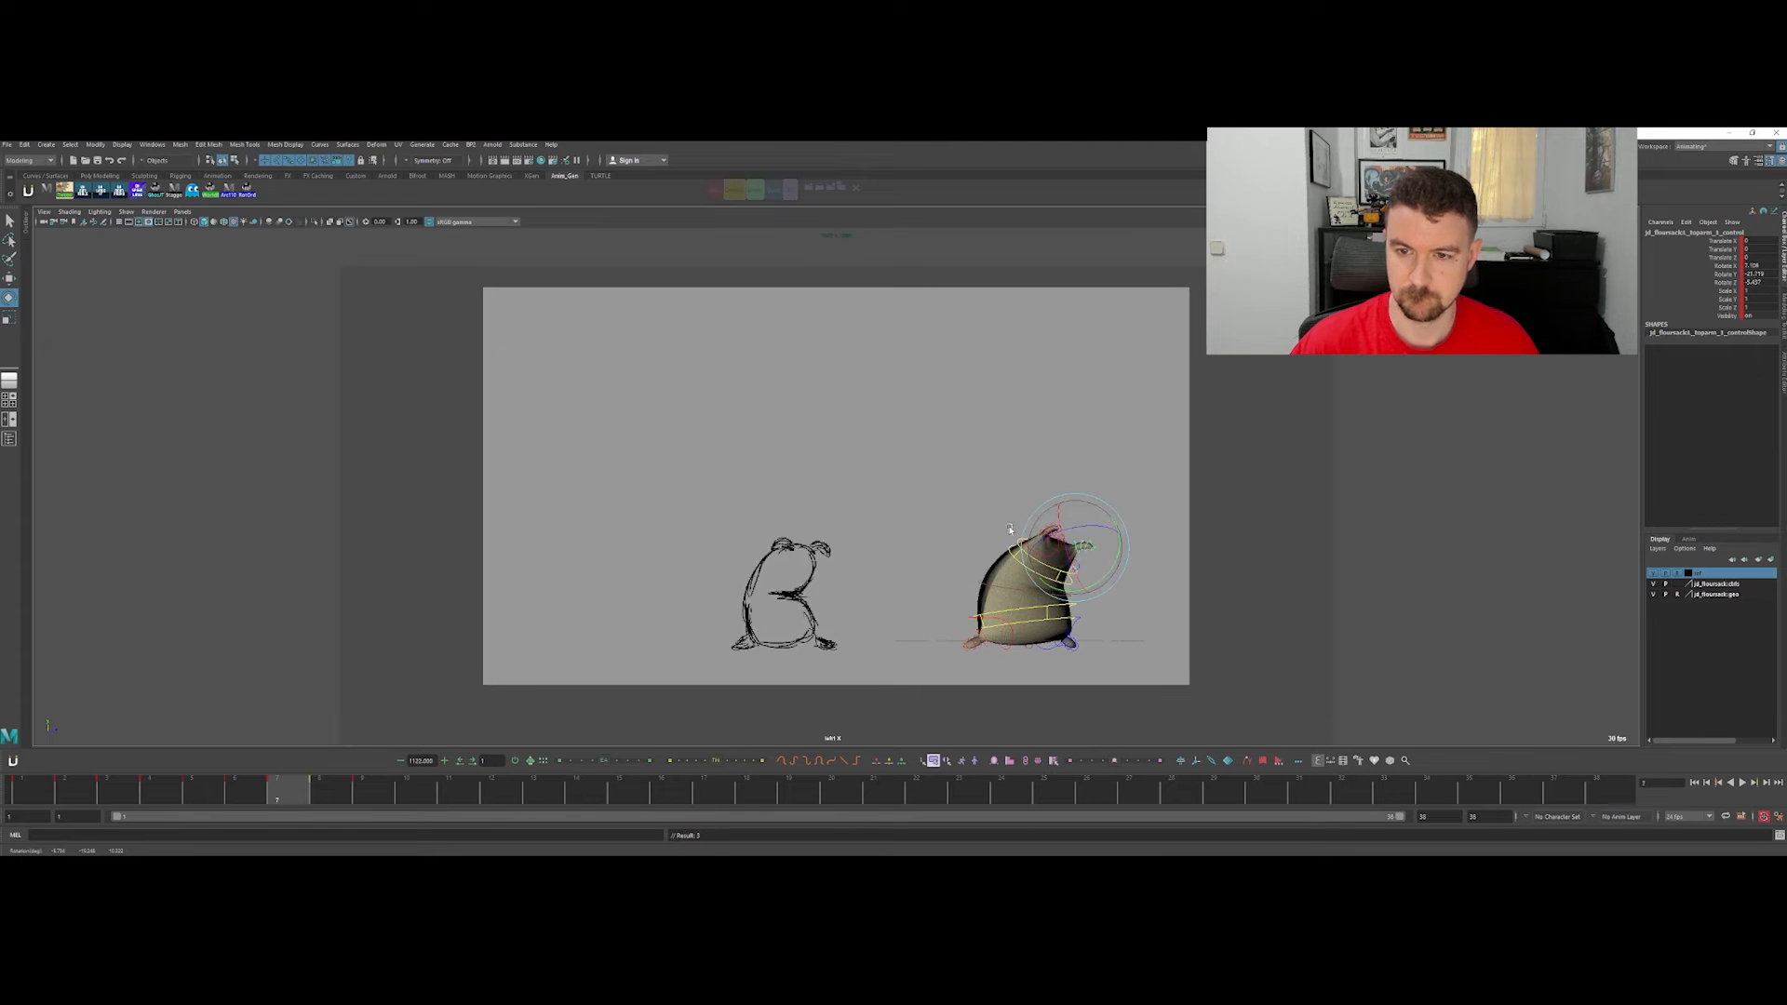
key(period)
key(period)
Step: Play back the blocked jump with the controls deselected
key(q)
key(alt+v)
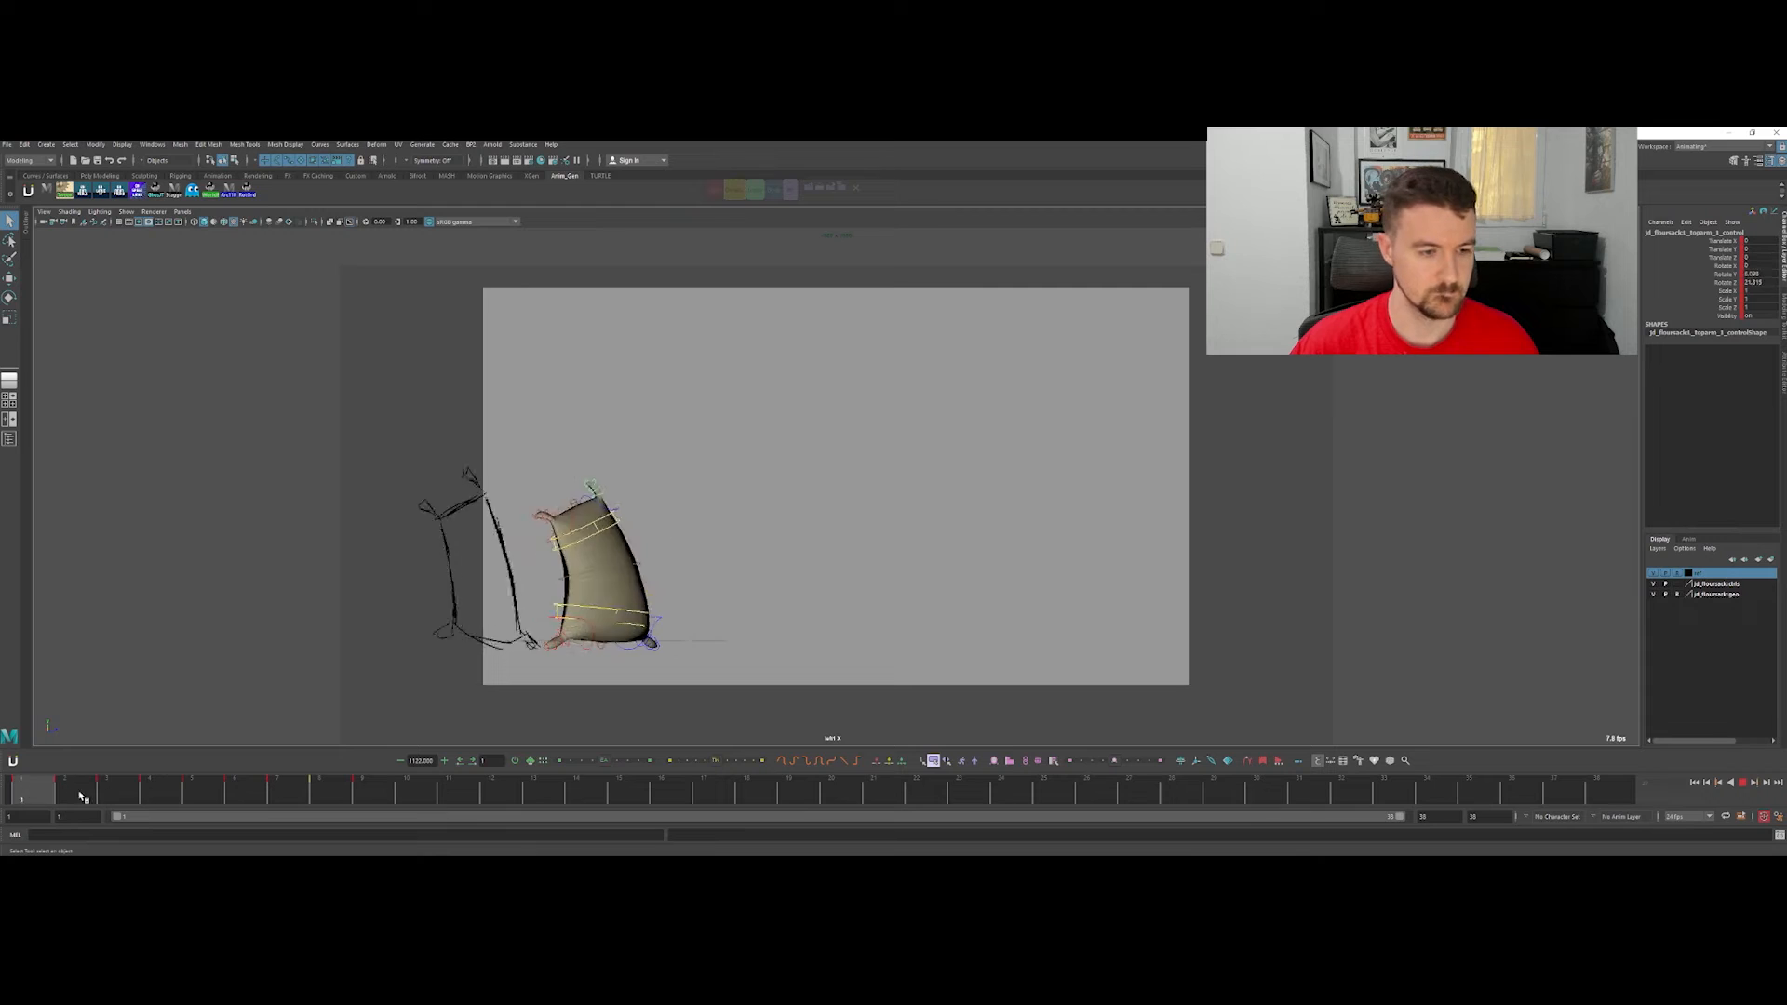
click(745, 428)
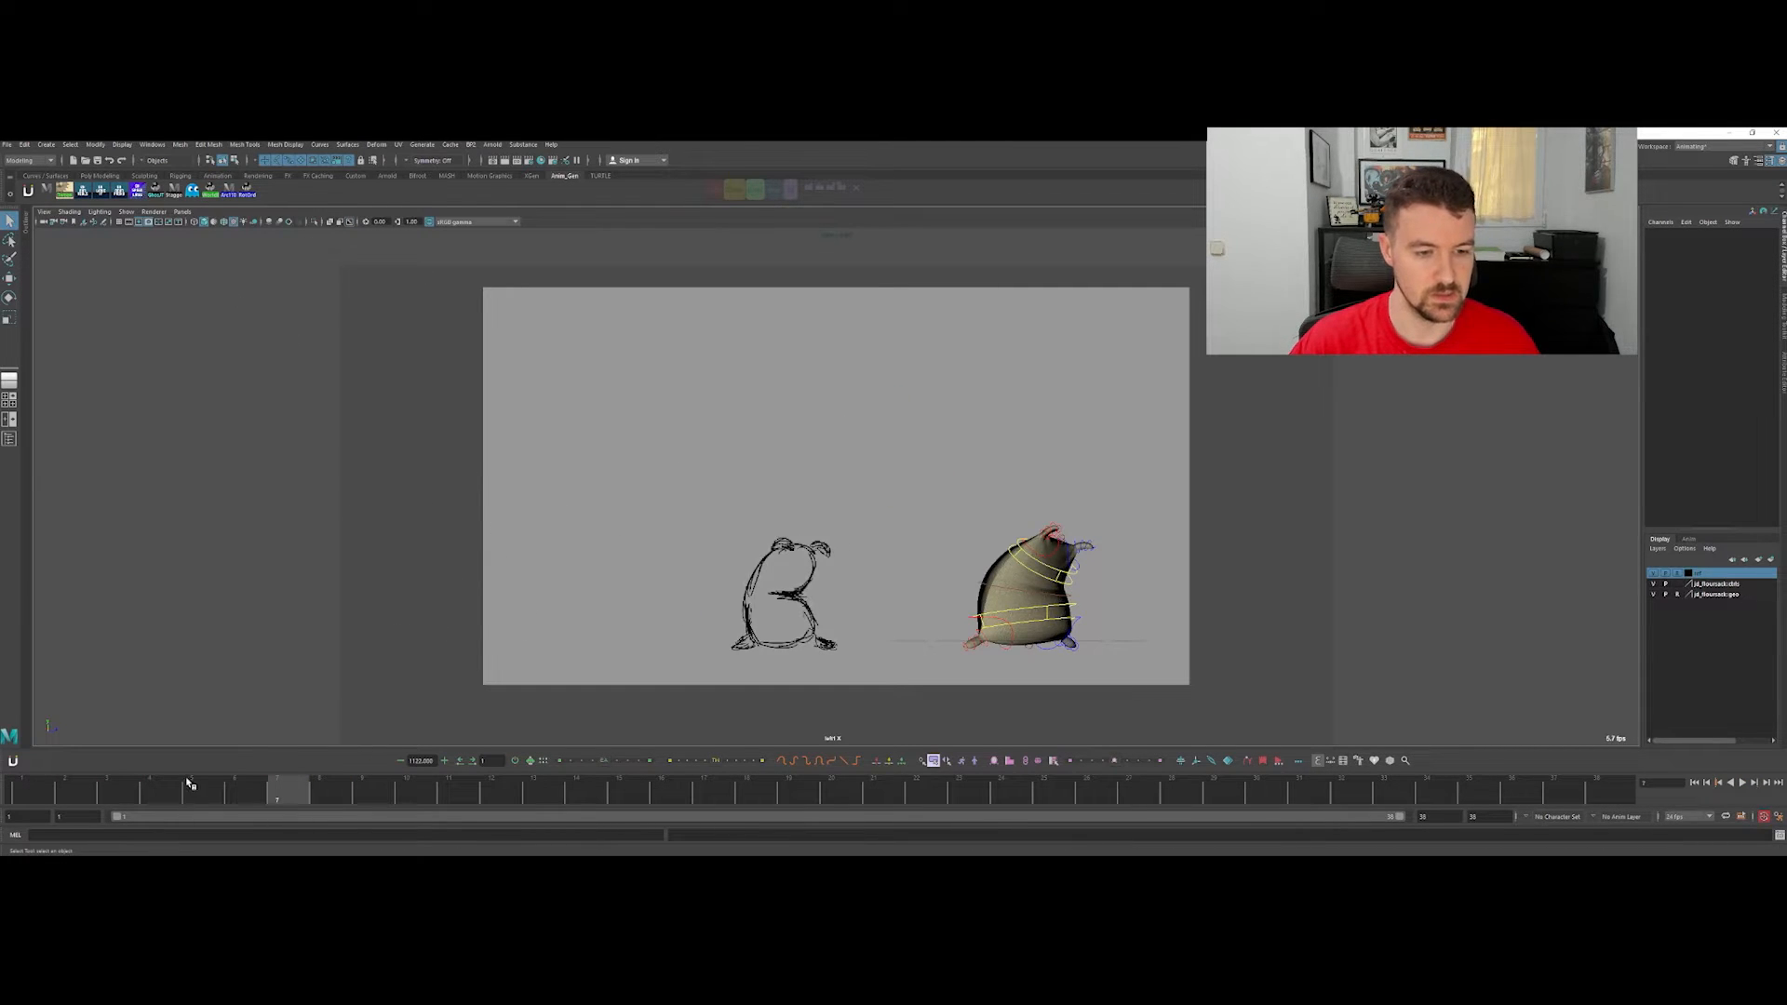
Step: Select all of the flour sack's controls and shift the keys on frames 2 to 9 one frame later
key(alt+shift+v)
click(780, 192)
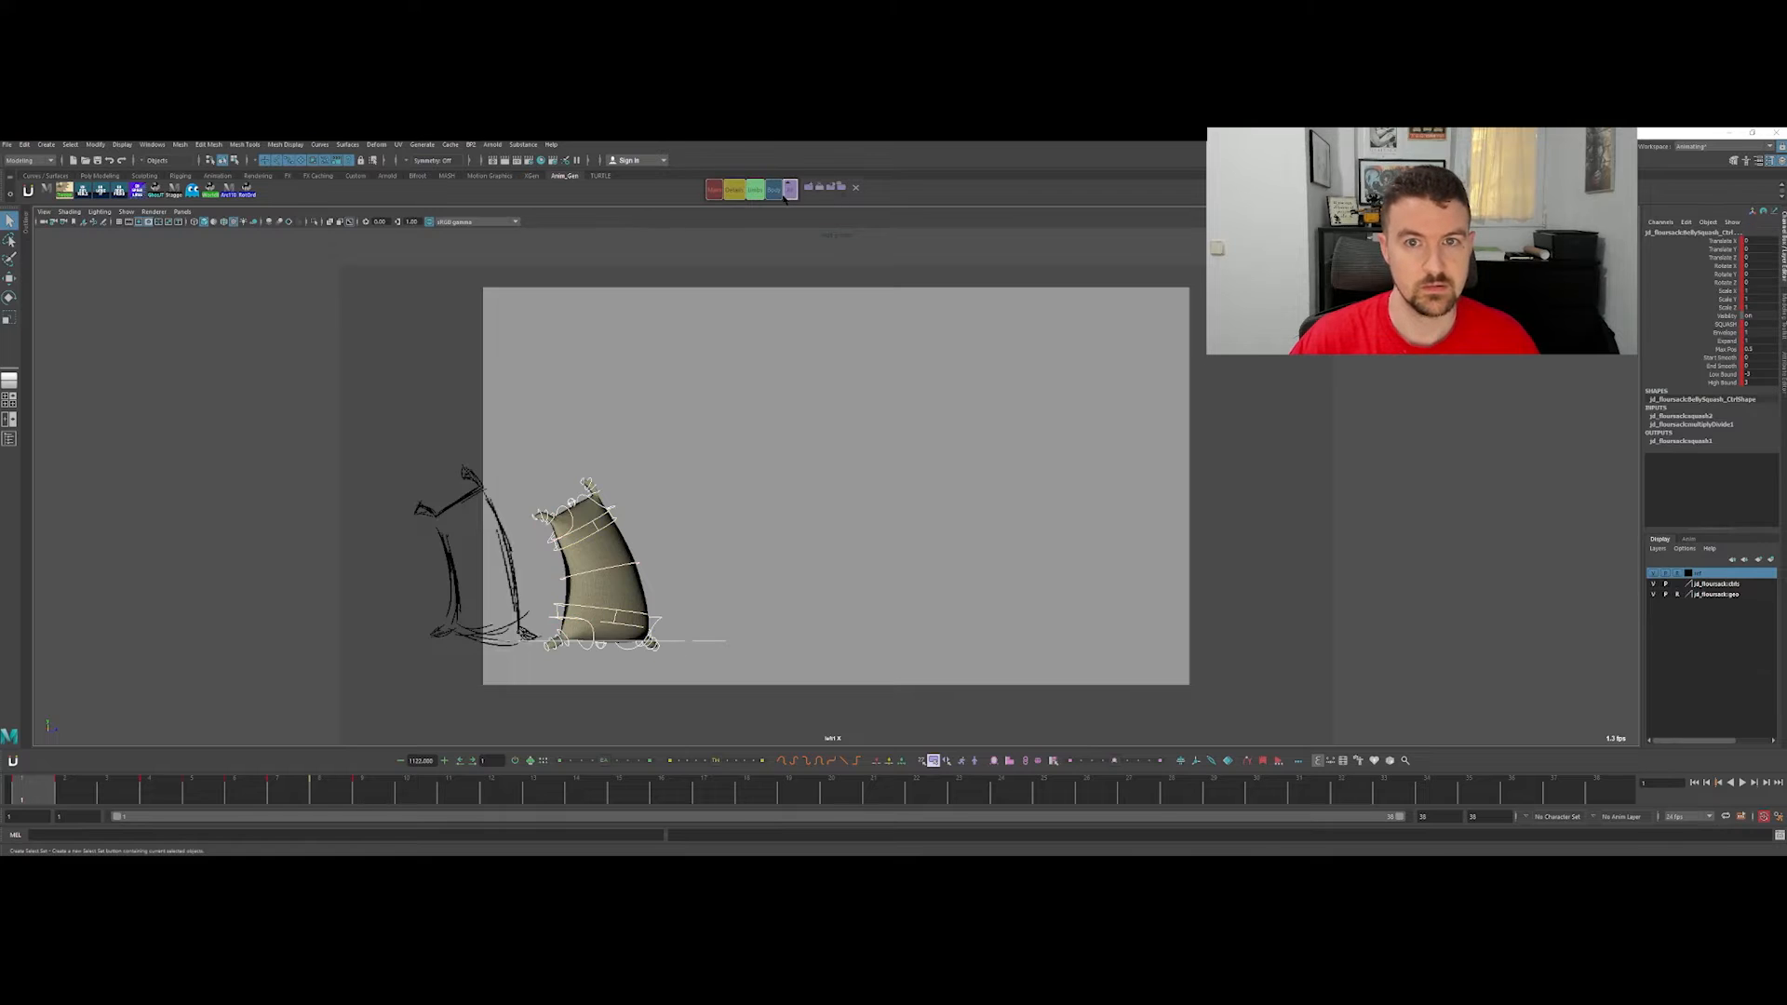
click(319, 789)
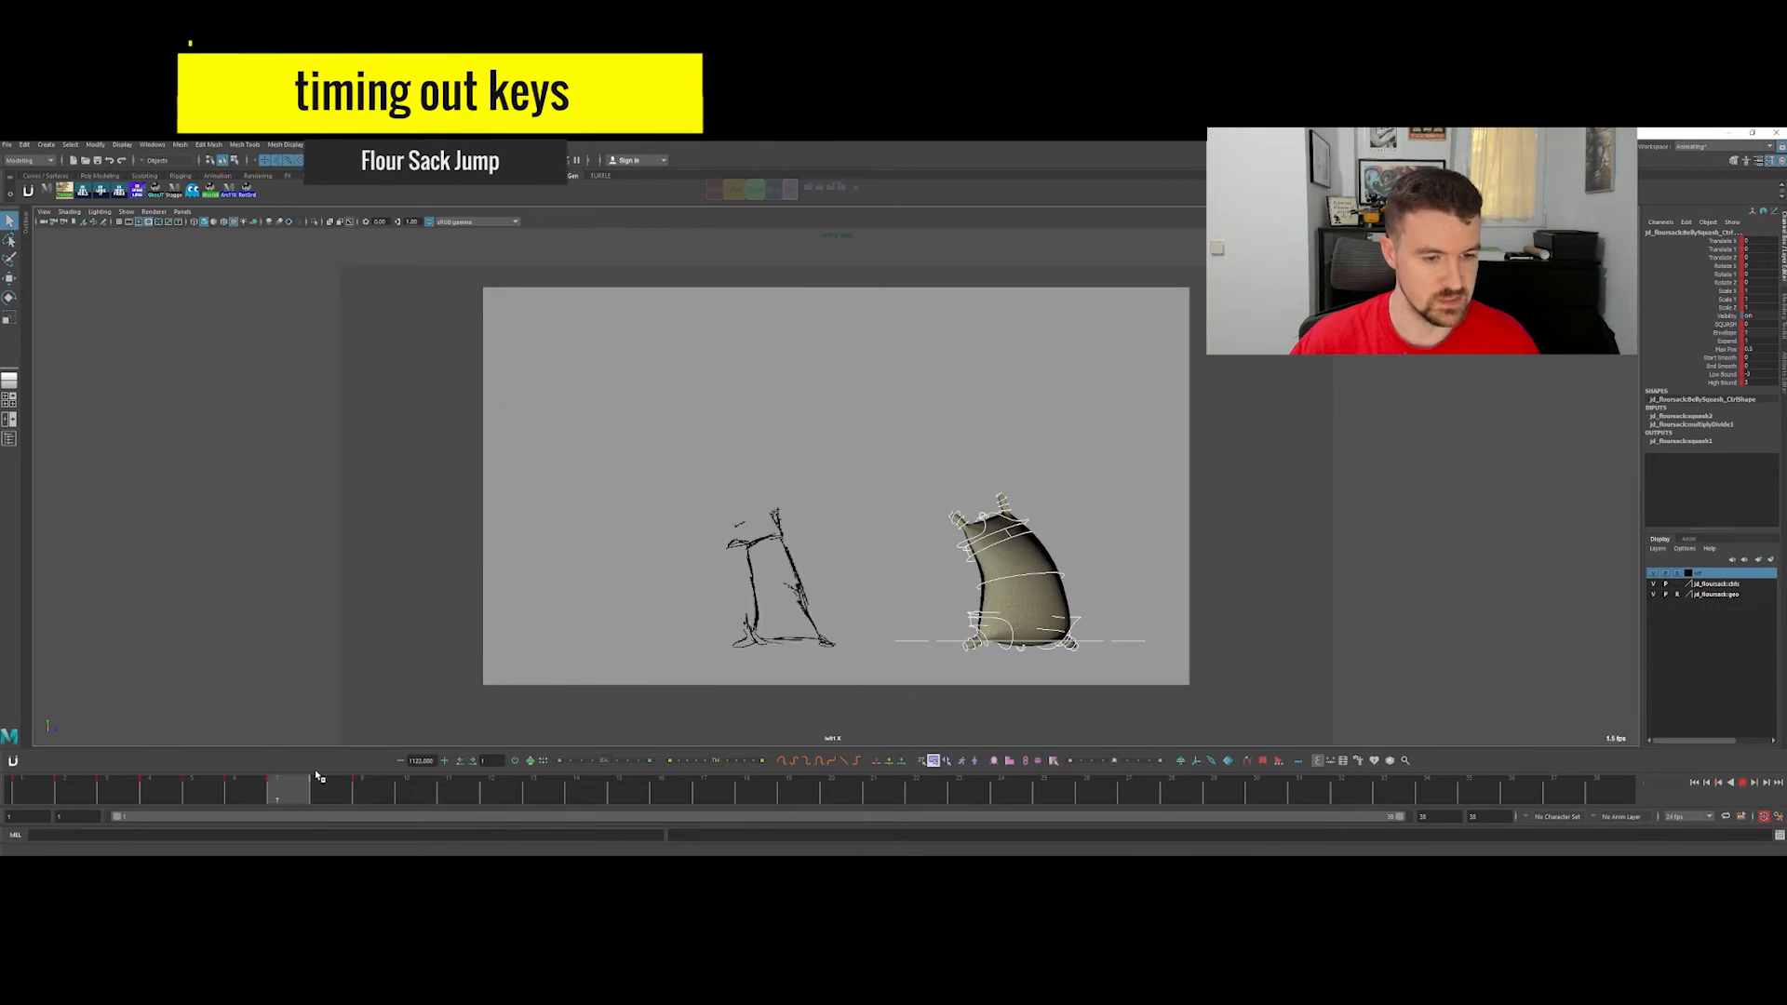
click(79, 799)
key(alt+v)
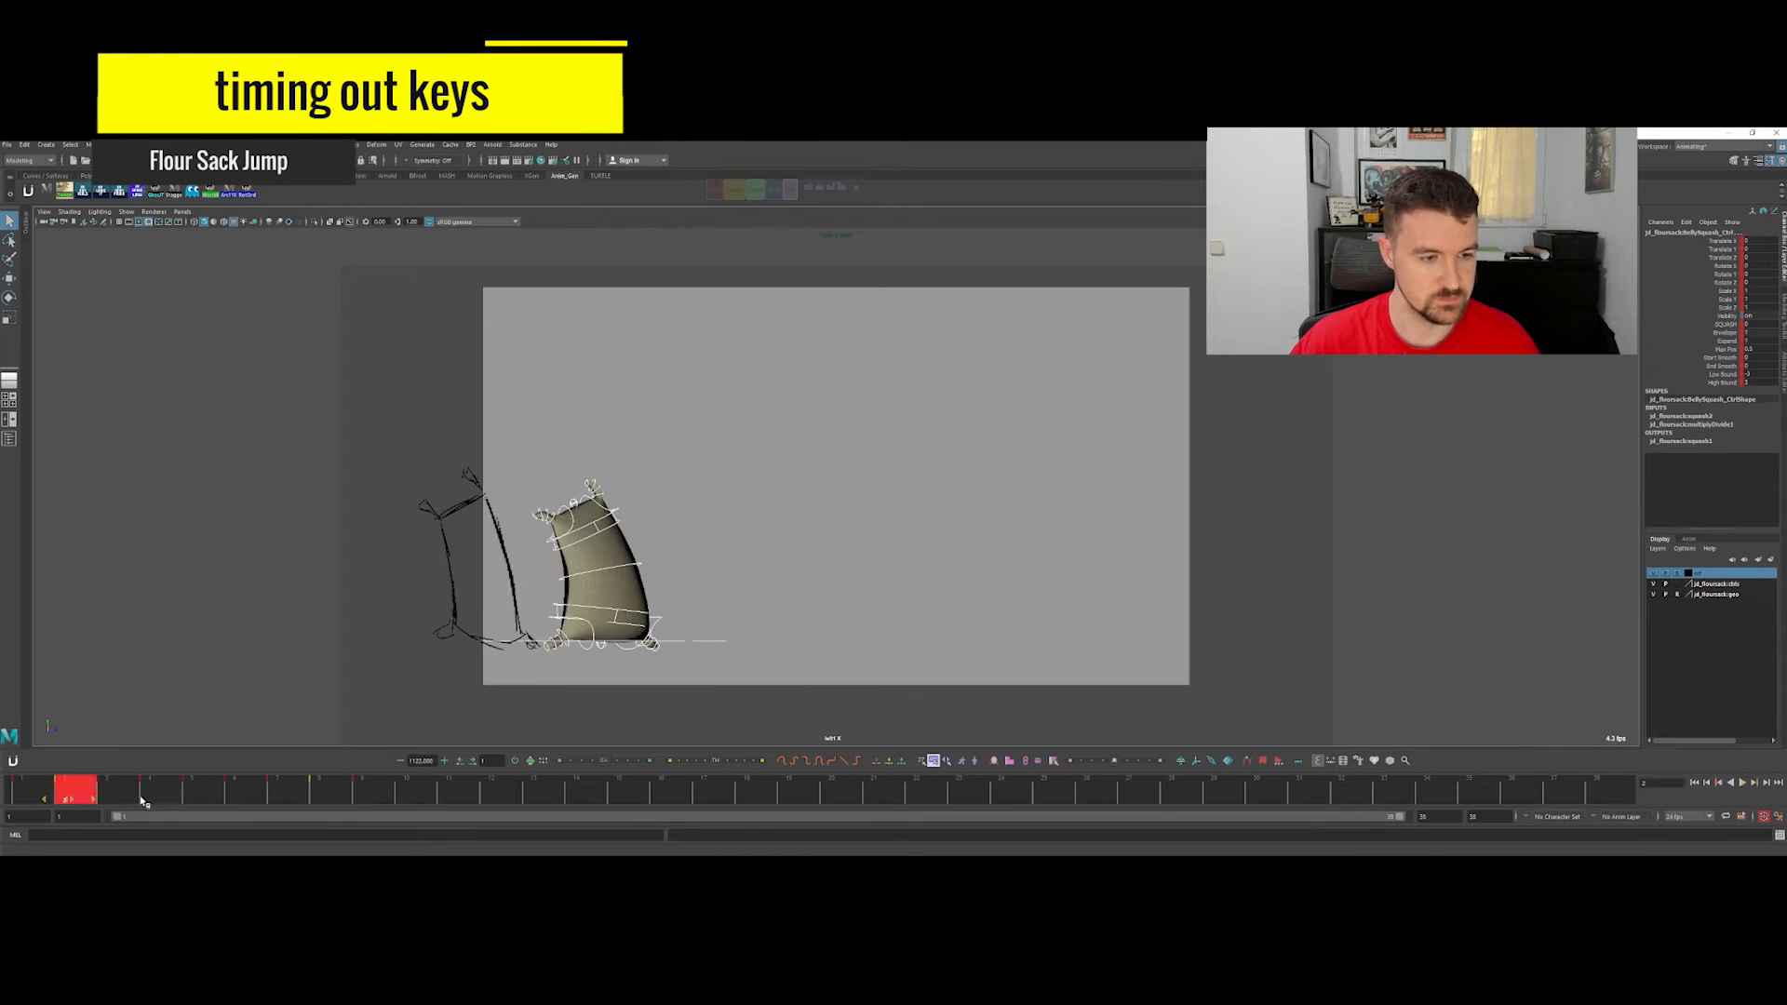
shift+drag(142, 800, 391, 780)
drag(210, 801, 253, 803)
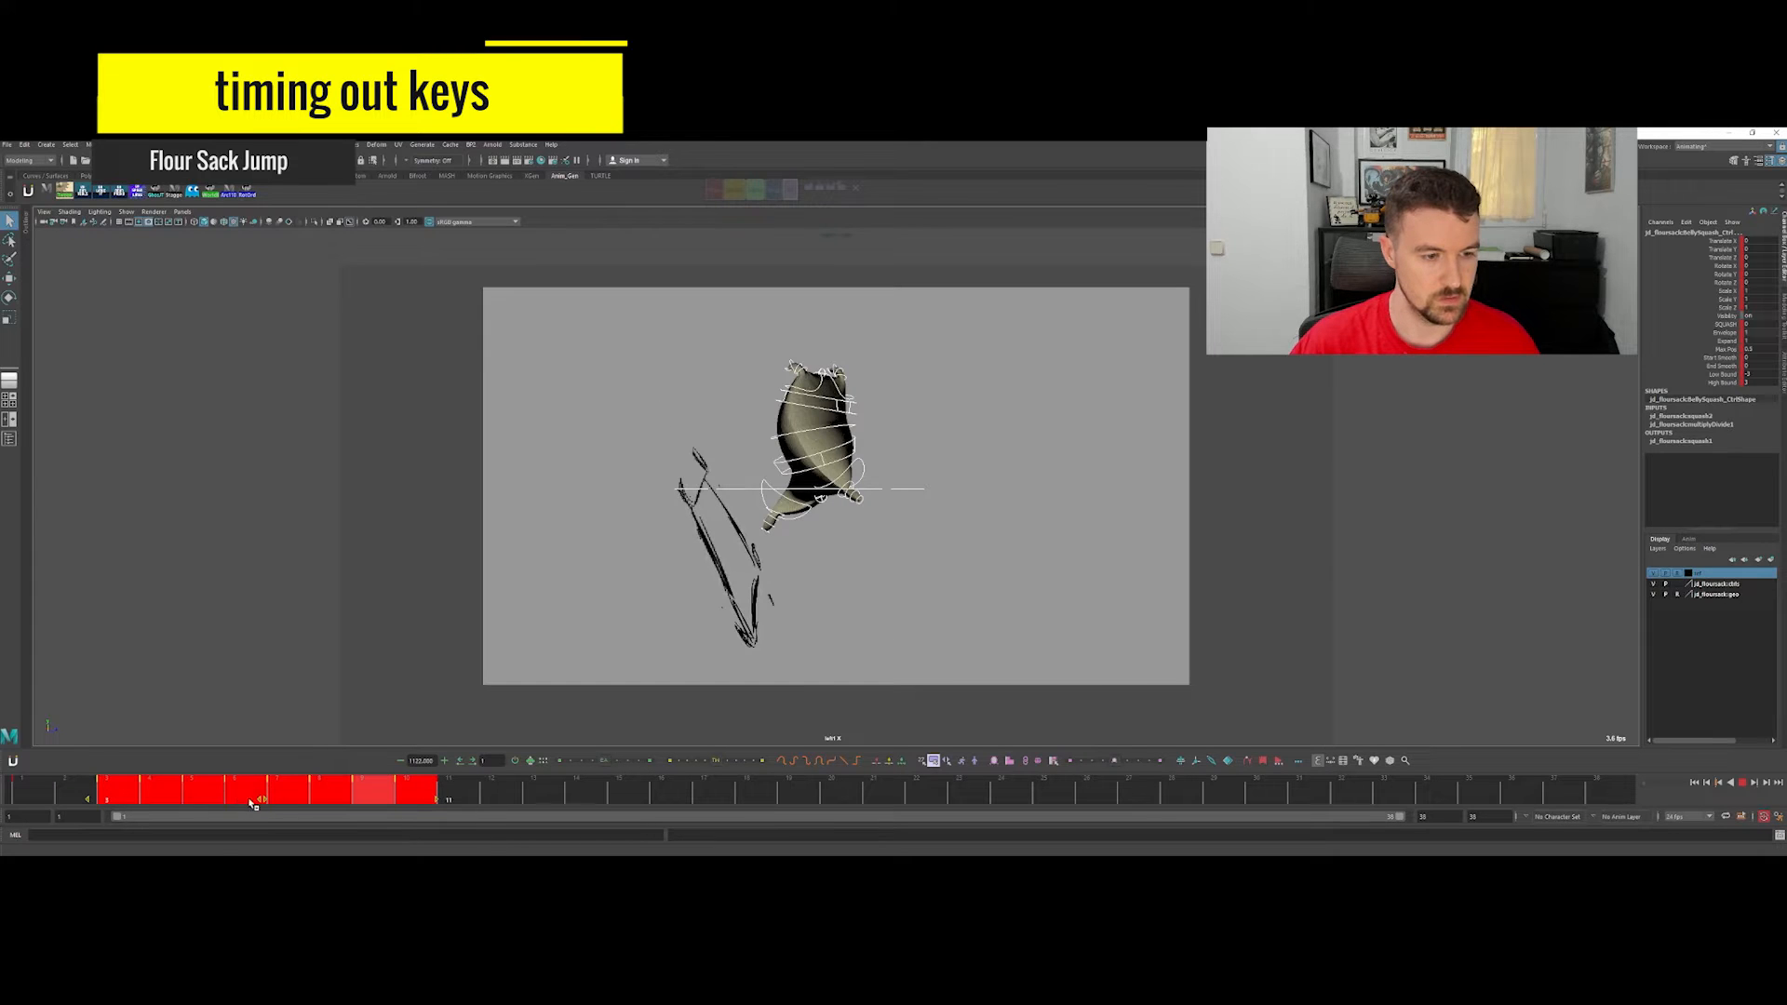
Step: Shift the final pose's keys later, and move the keys from frame 8 onward one frame later
click(419, 791)
click(391, 802)
shift+click(382, 794)
click(466, 793)
click(379, 797)
shift+drag(383, 797, 455, 799)
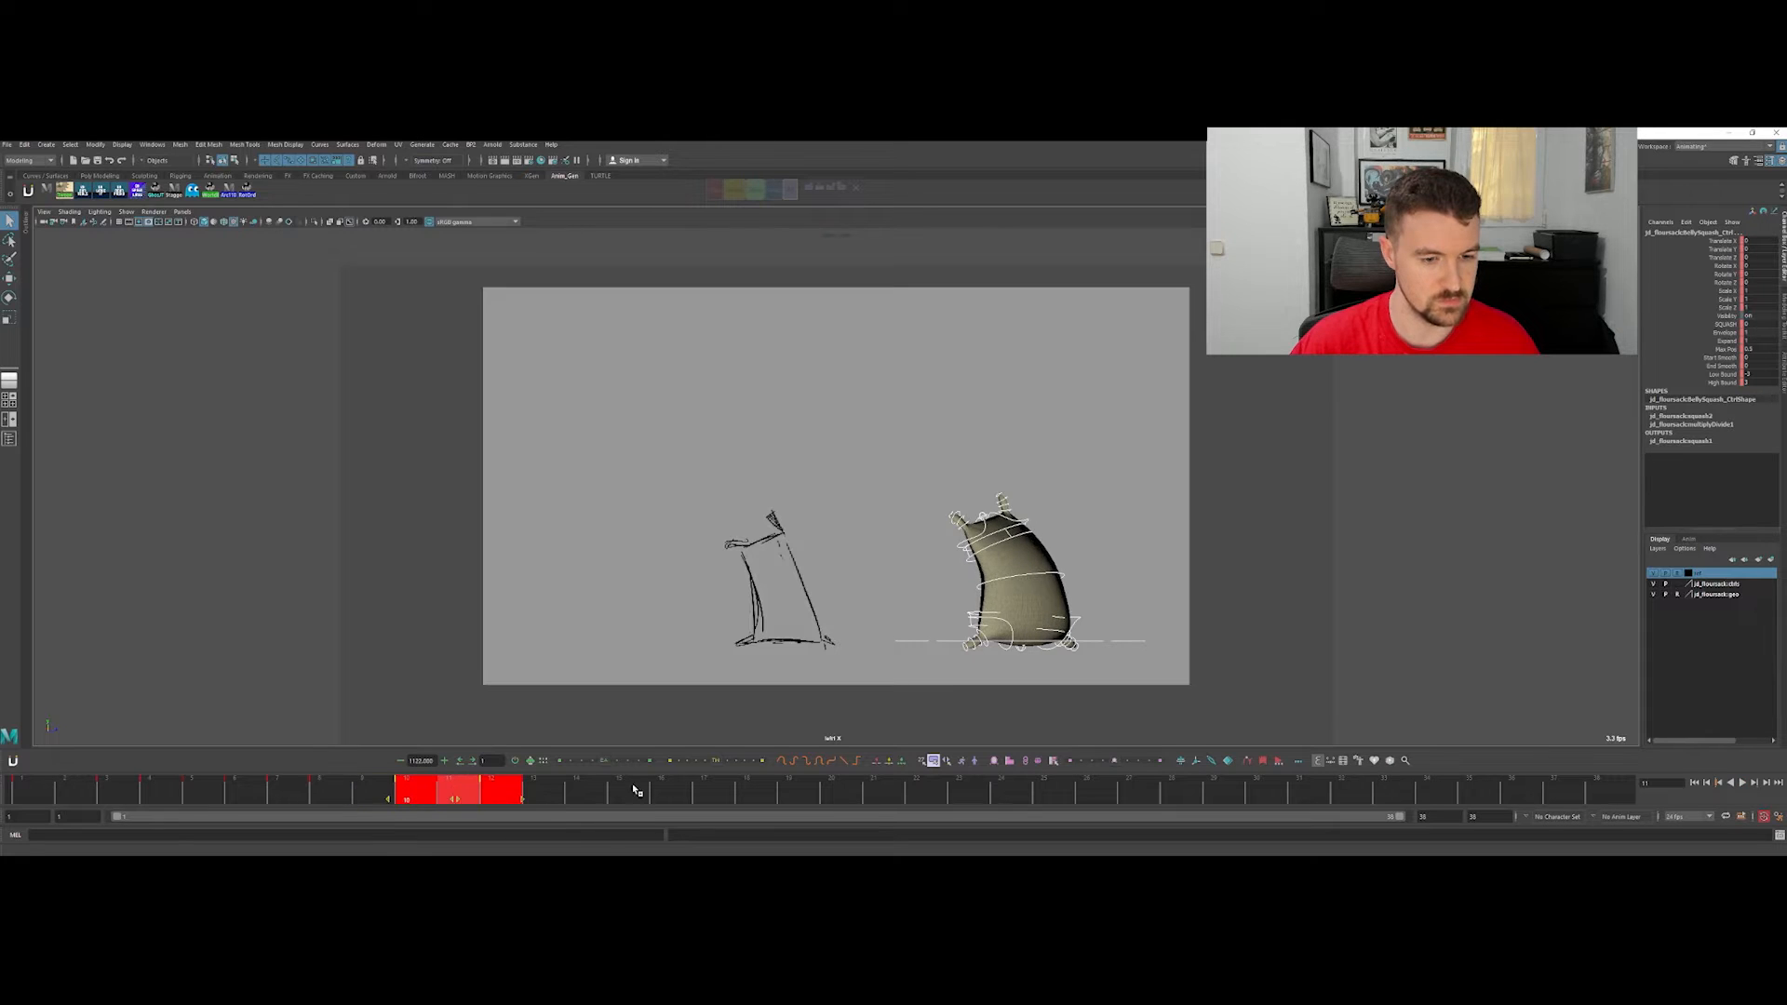
click(636, 790)
click(332, 789)
drag(433, 800, 460, 804)
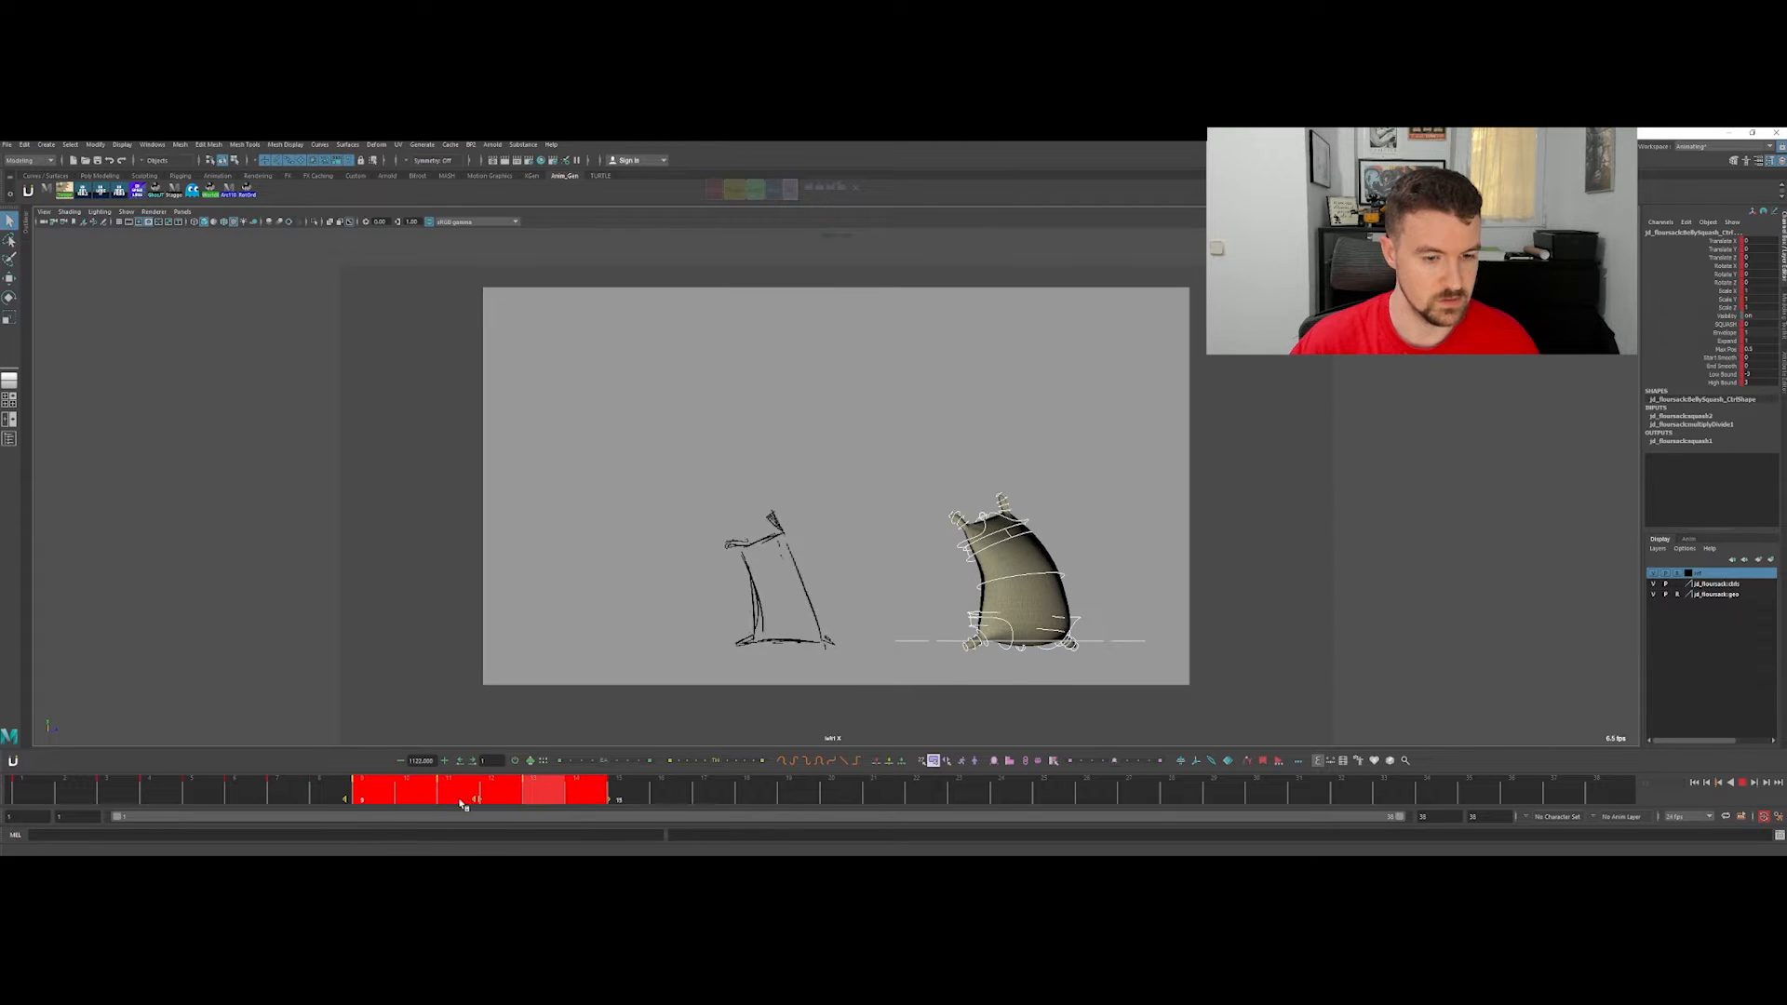
Step: Shift the keys from frame 7 onward one frame later, and do the same for those from frame 6 onward
click(288, 790)
shift+drag(287, 790, 569, 803)
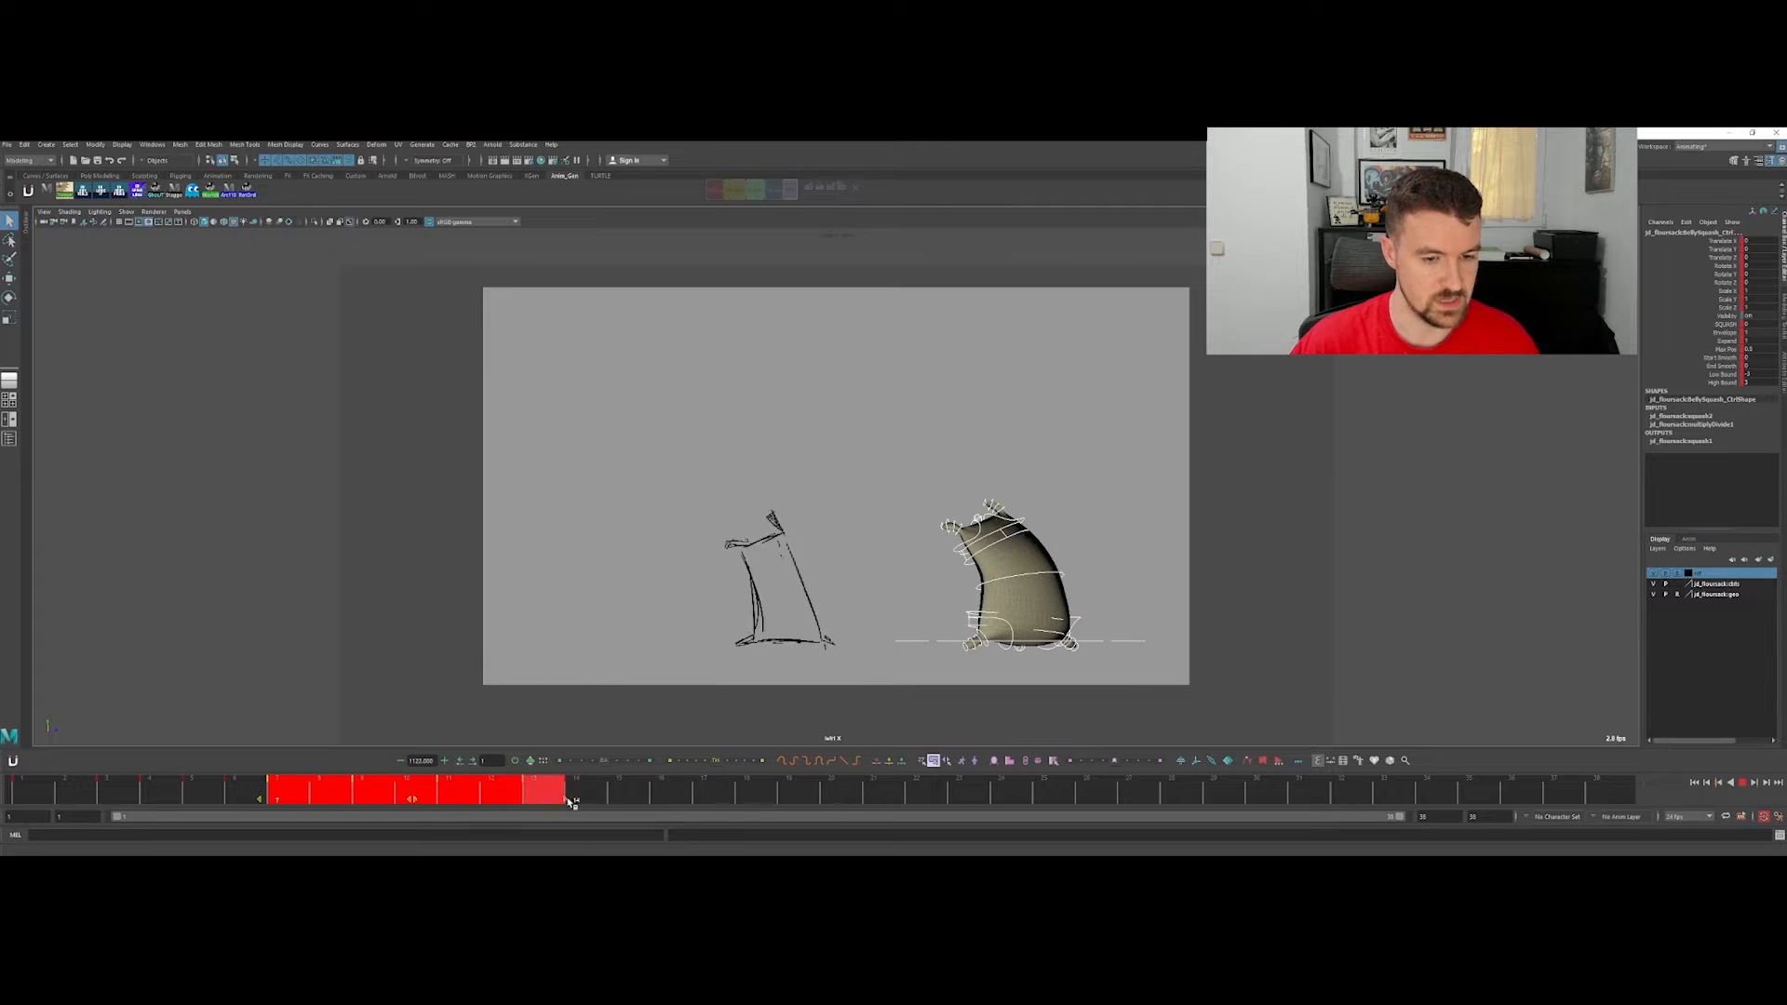
drag(415, 801, 458, 800)
drag(723, 788, 609, 792)
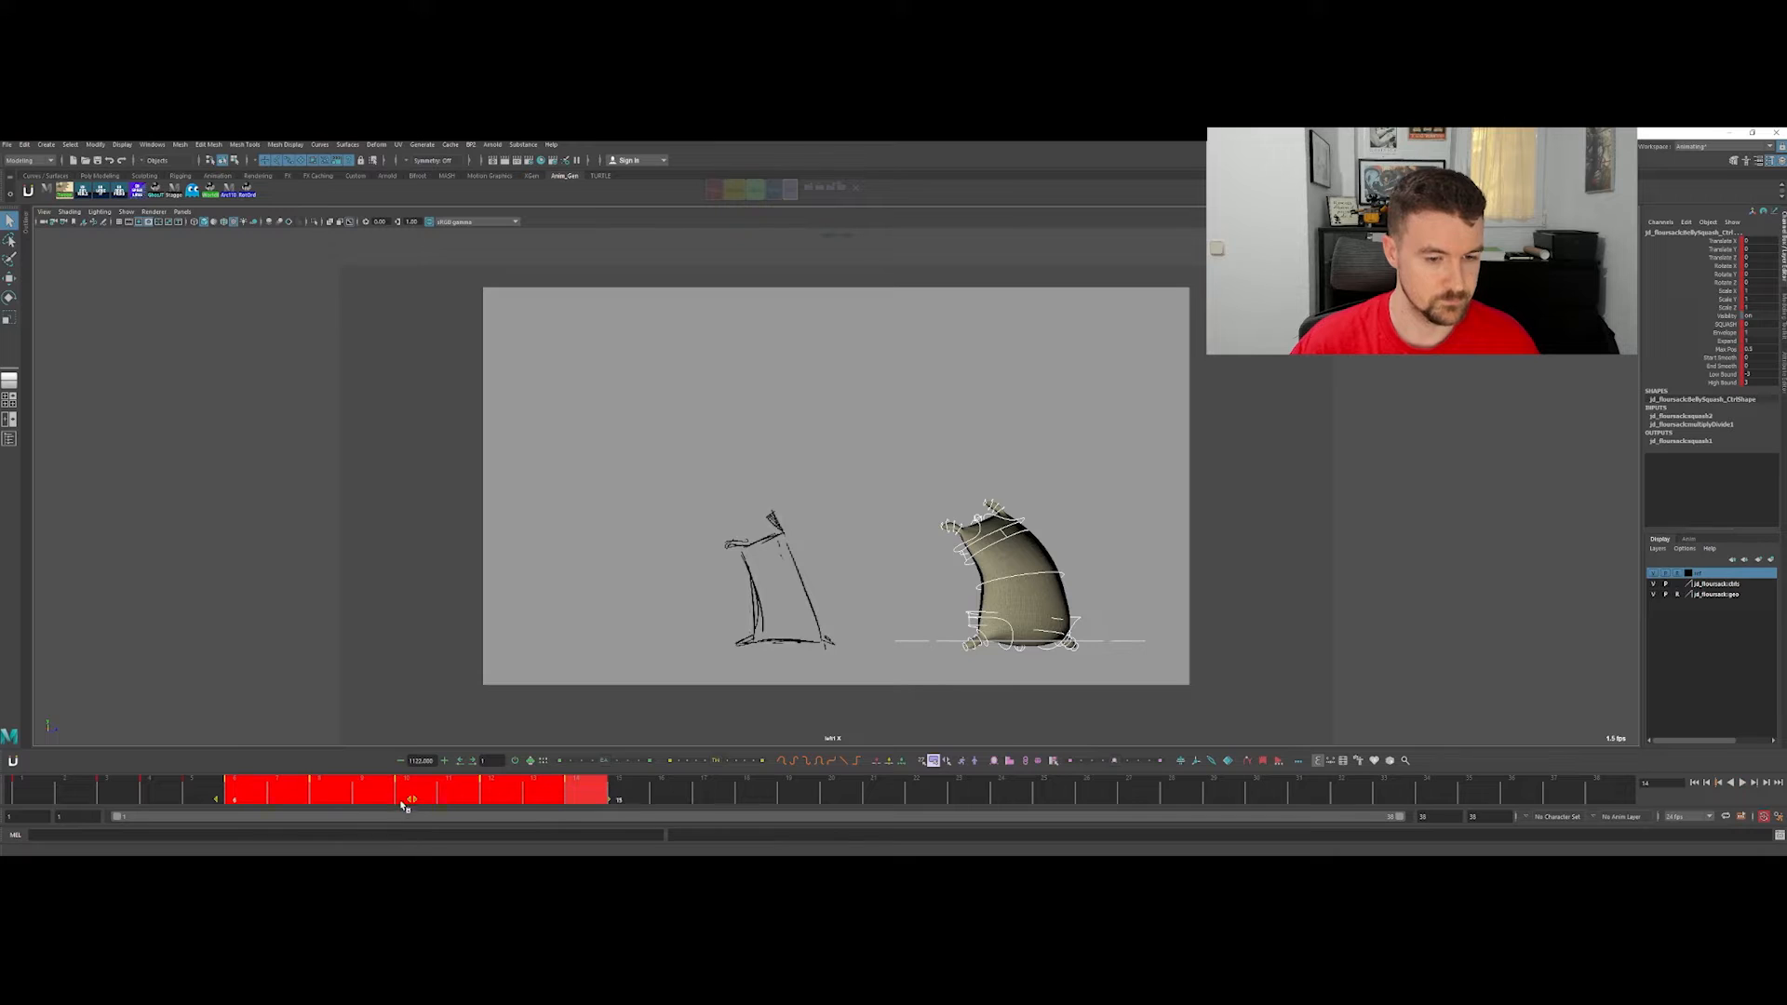
drag(405, 806, 458, 810)
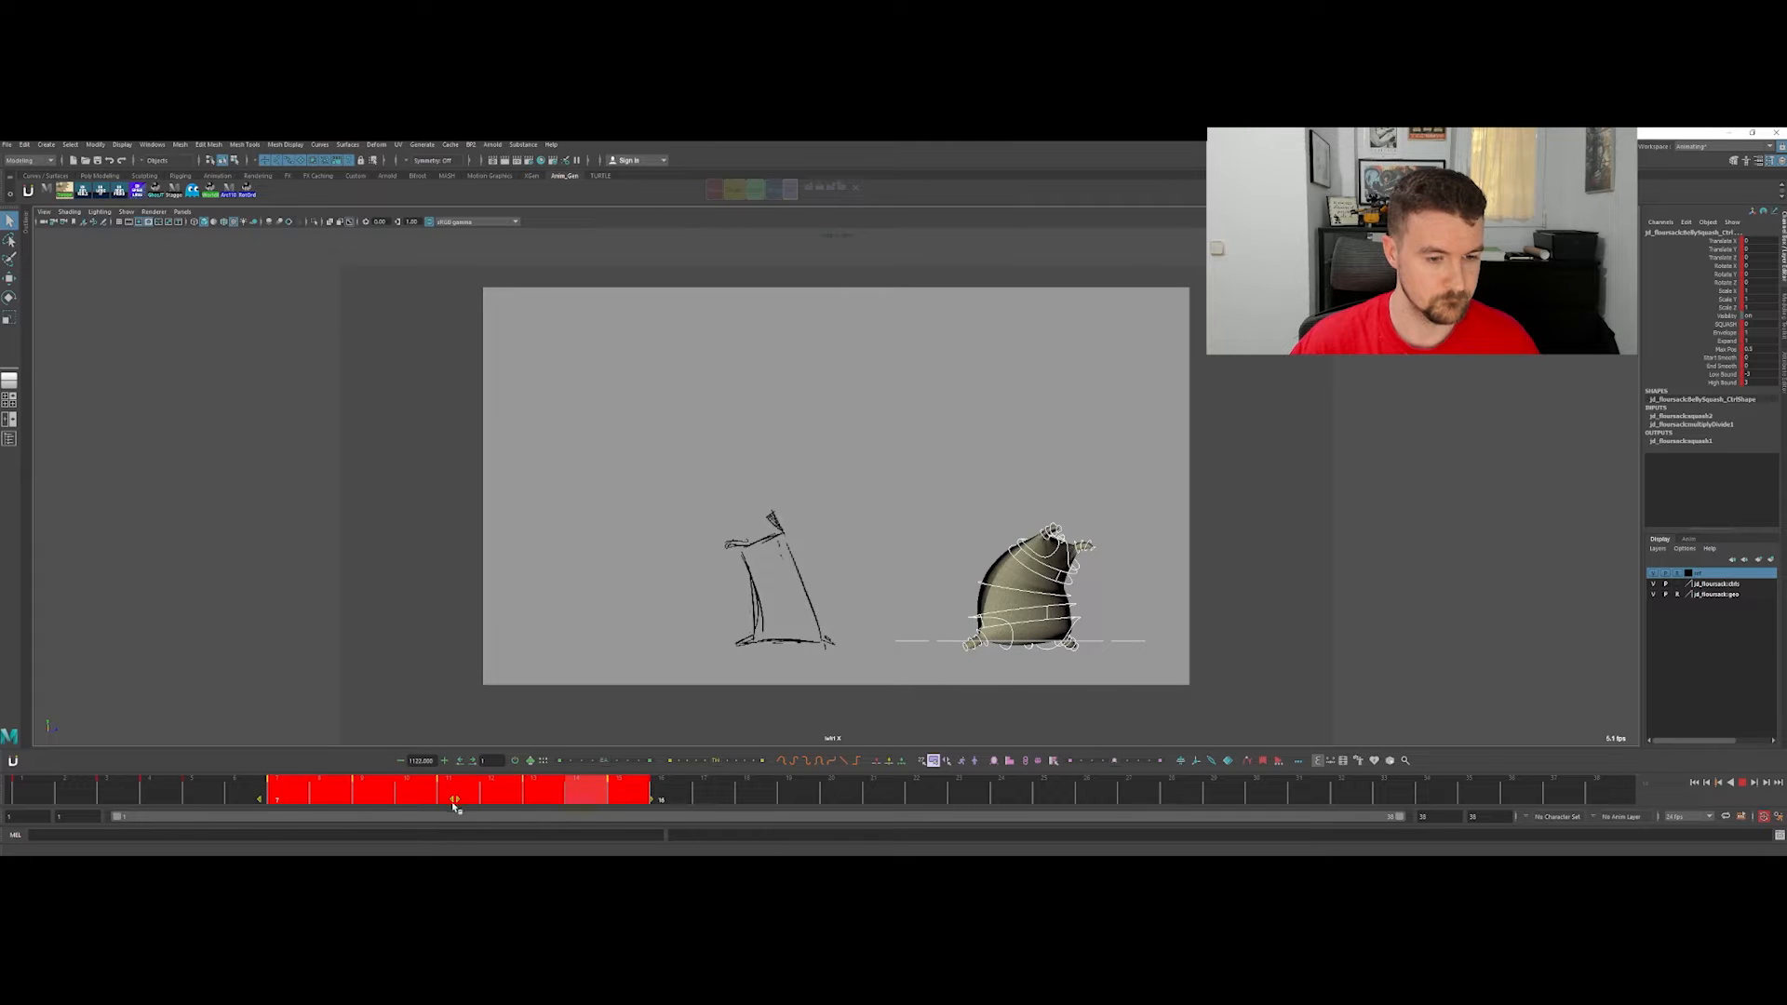
click(777, 801)
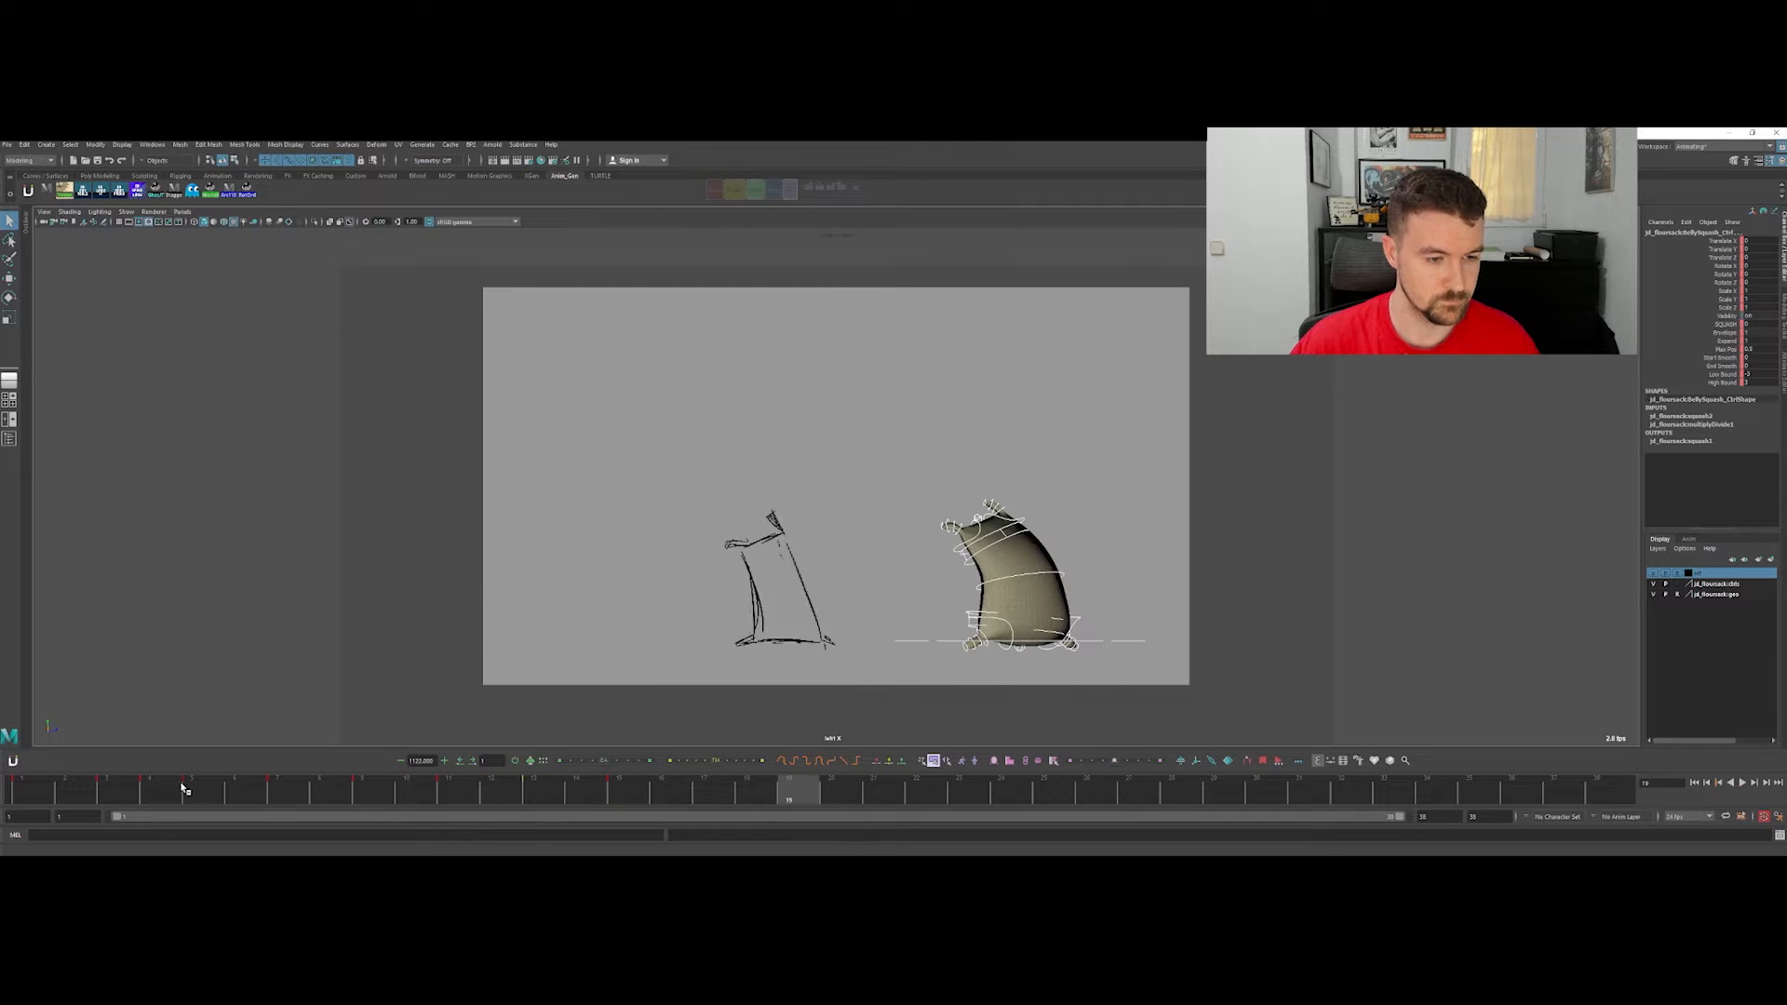
Step: Shift the keys from frame 4 onward one frame later, and repeat the shift for the keys from frame 6 onward
click(163, 790)
shift+drag(163, 790, 651, 792)
drag(387, 802, 438, 804)
drag(832, 784, 605, 795)
click(831, 790)
click(240, 796)
shift+drag(235, 785, 670, 794)
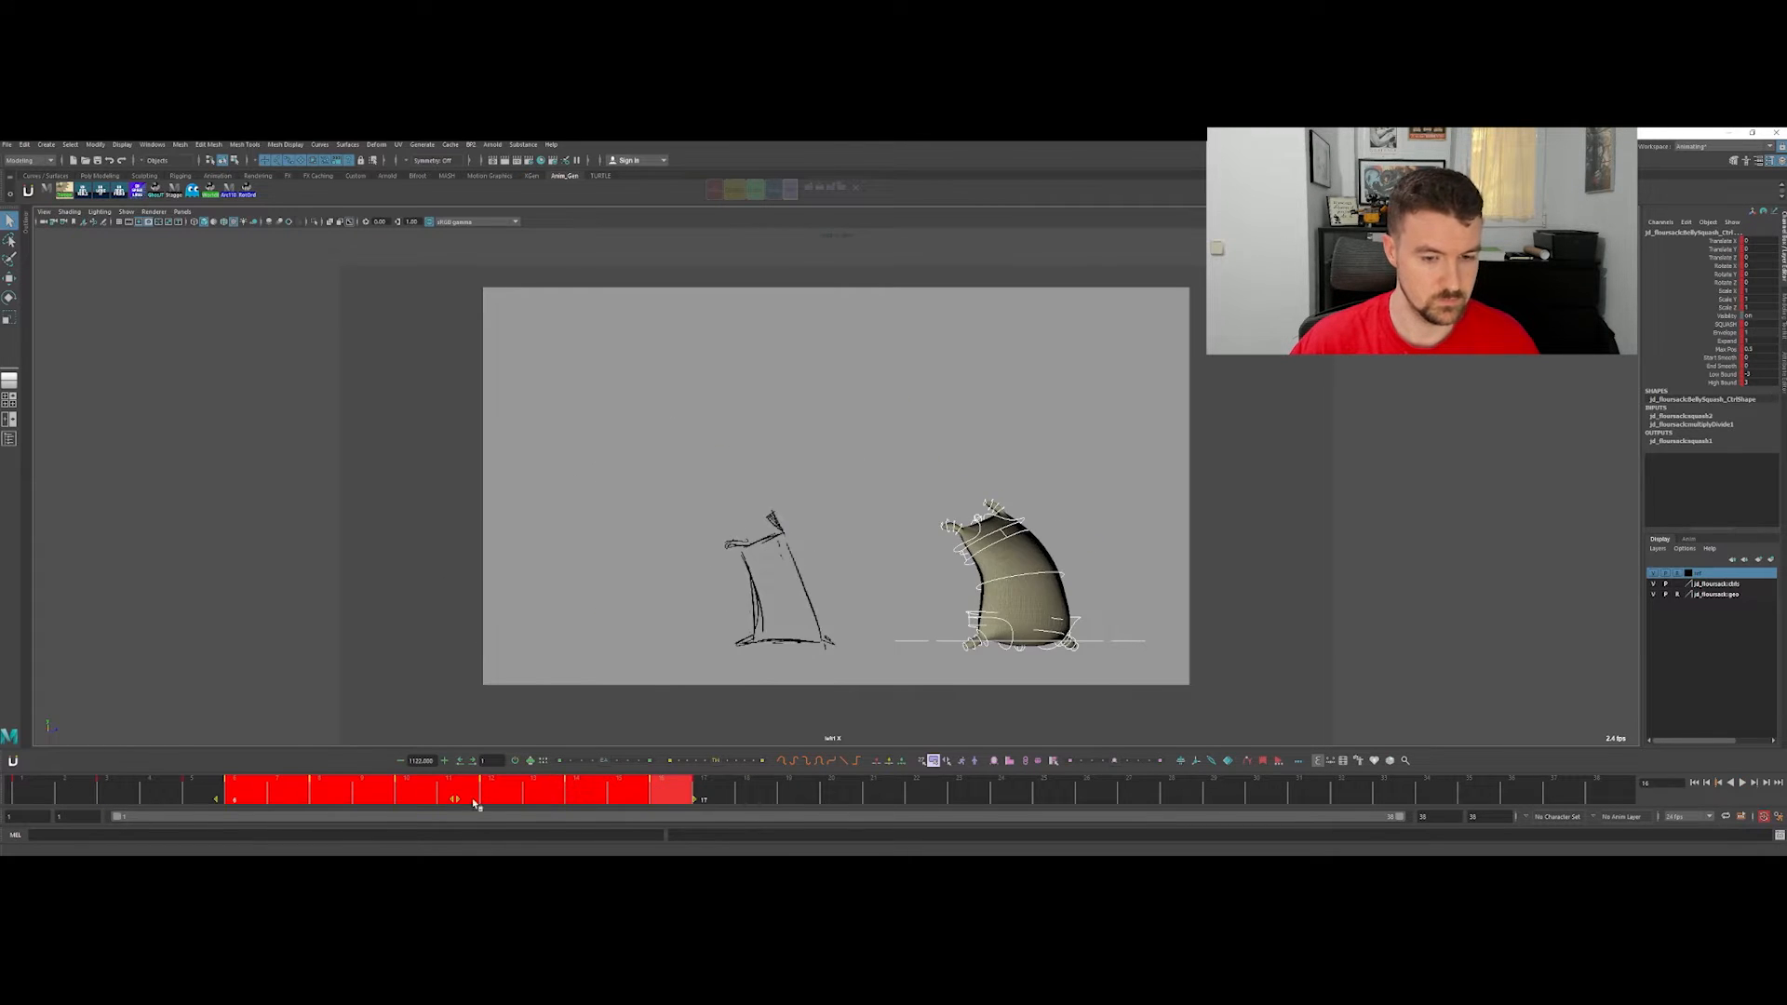
drag(475, 804, 518, 798)
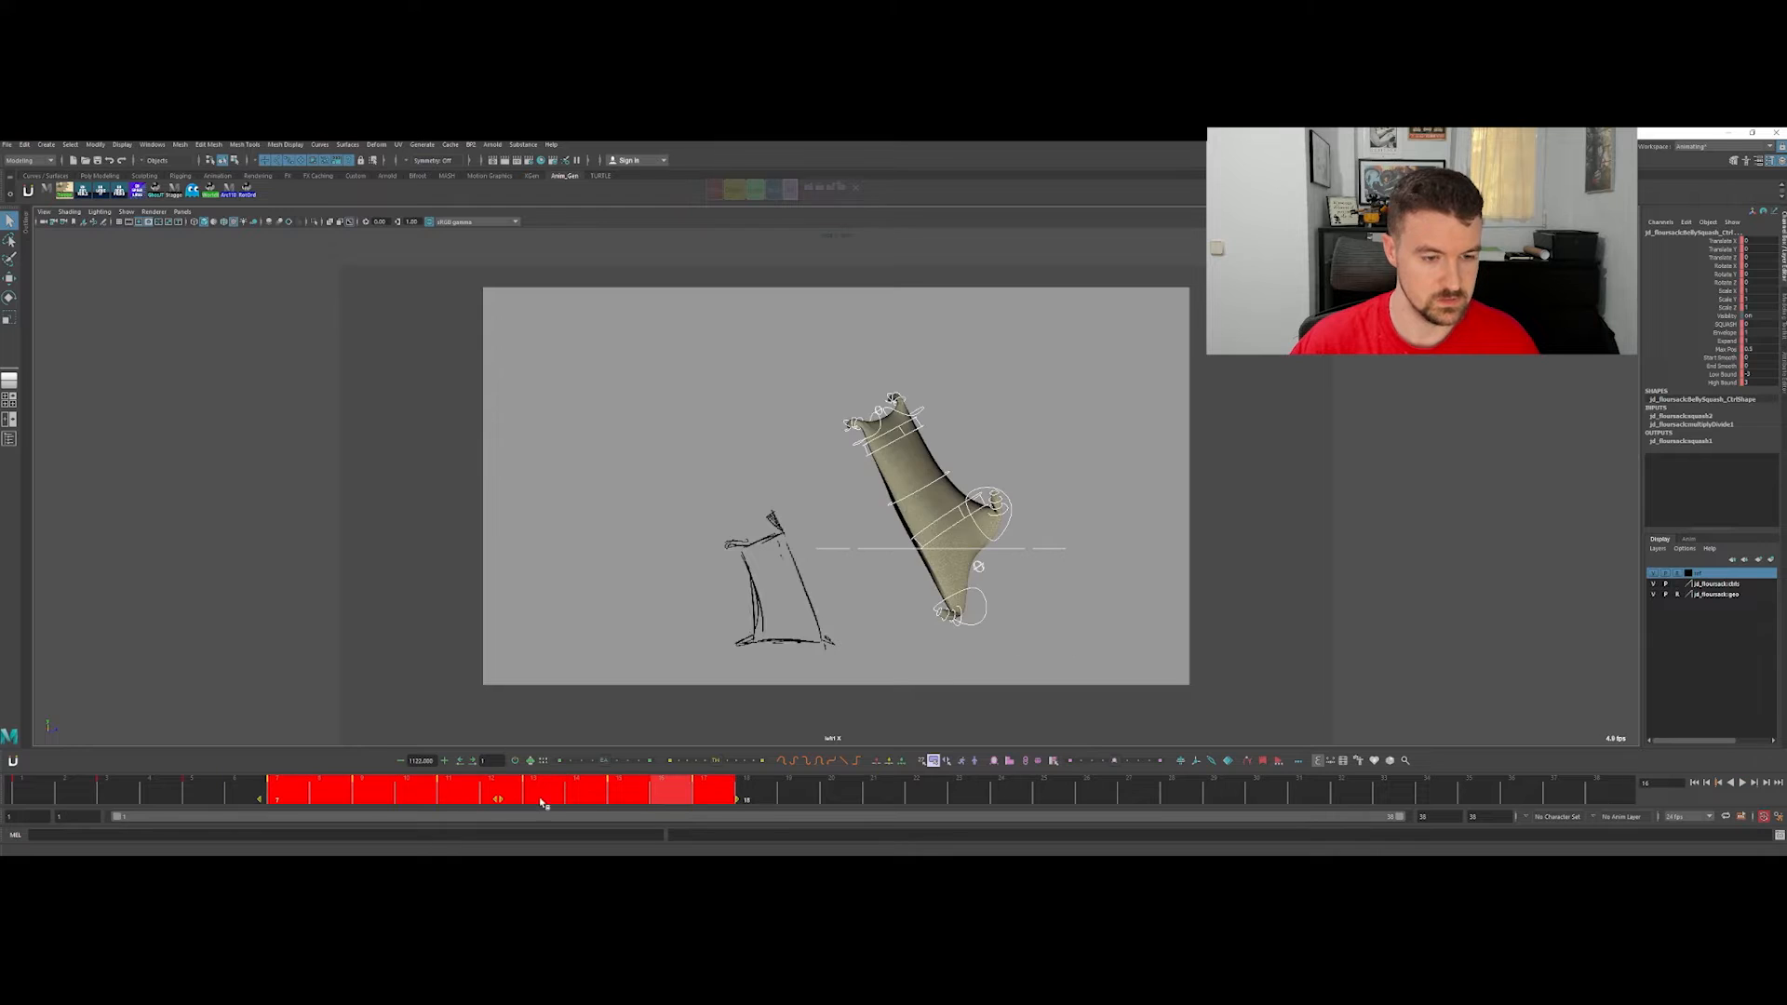
click(913, 798)
Step: Insert inbetween frames near the opening poses to delay the following keys, undoing the last frame removal
click(4, 785)
key(alt+period)
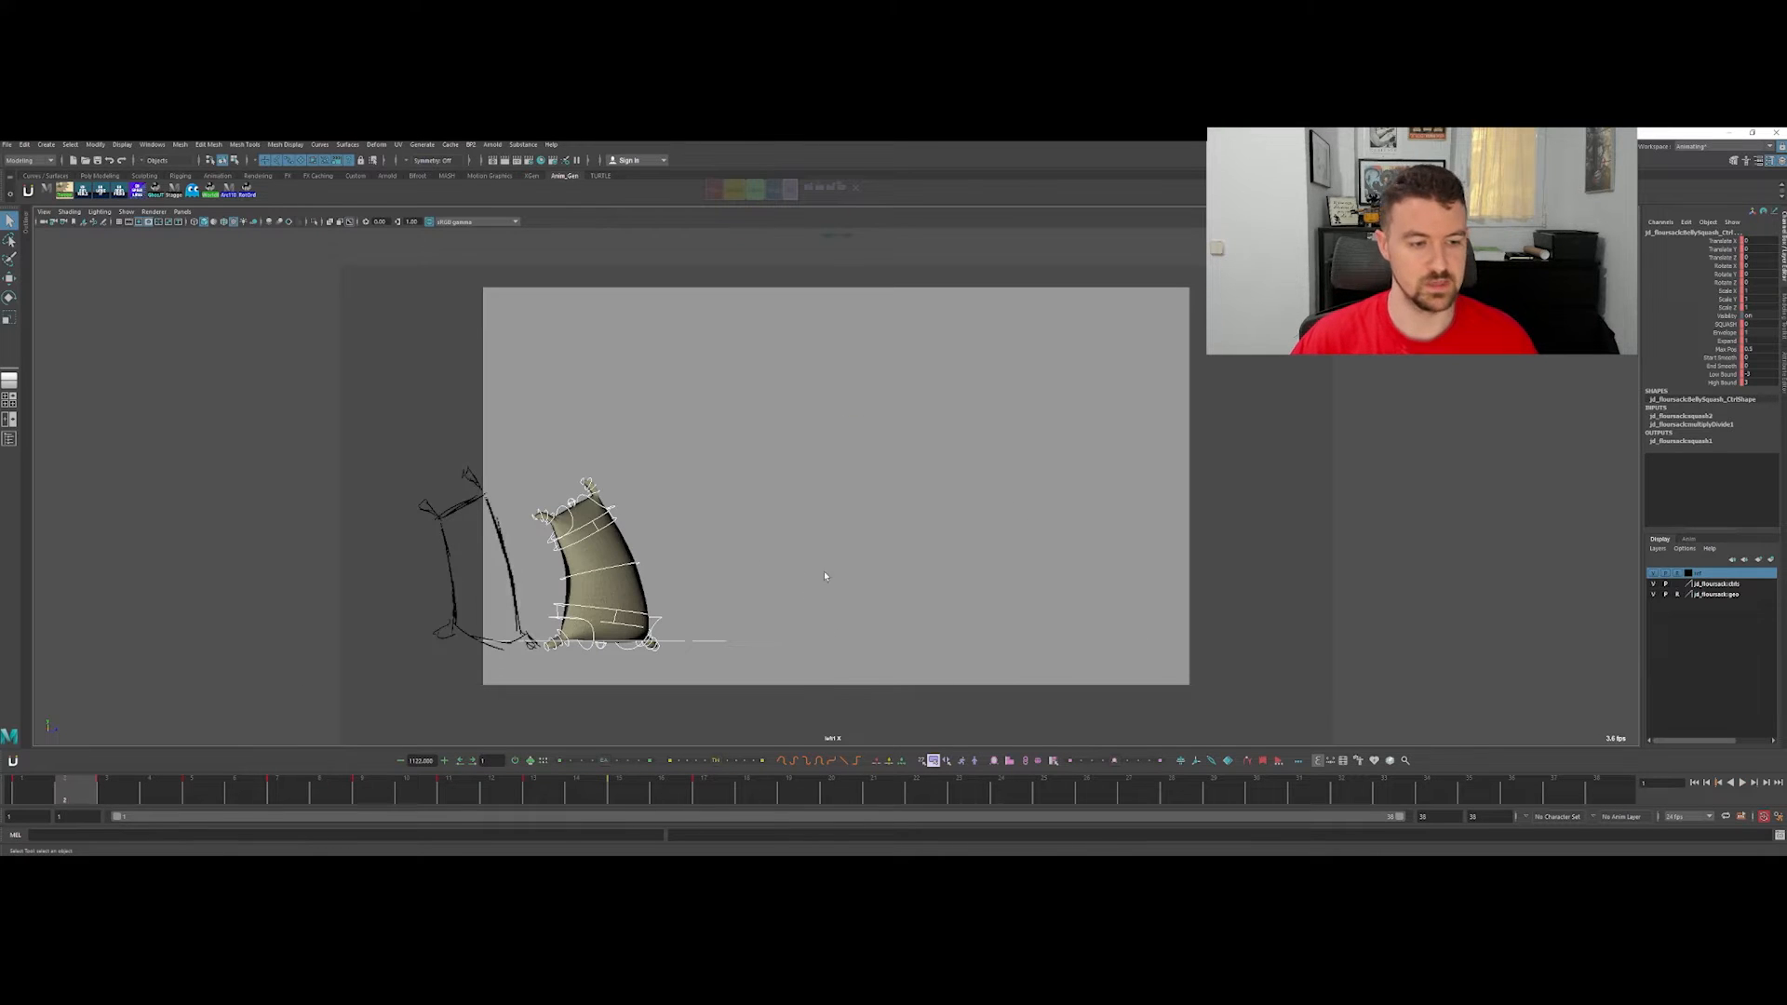
key(alt+comma)
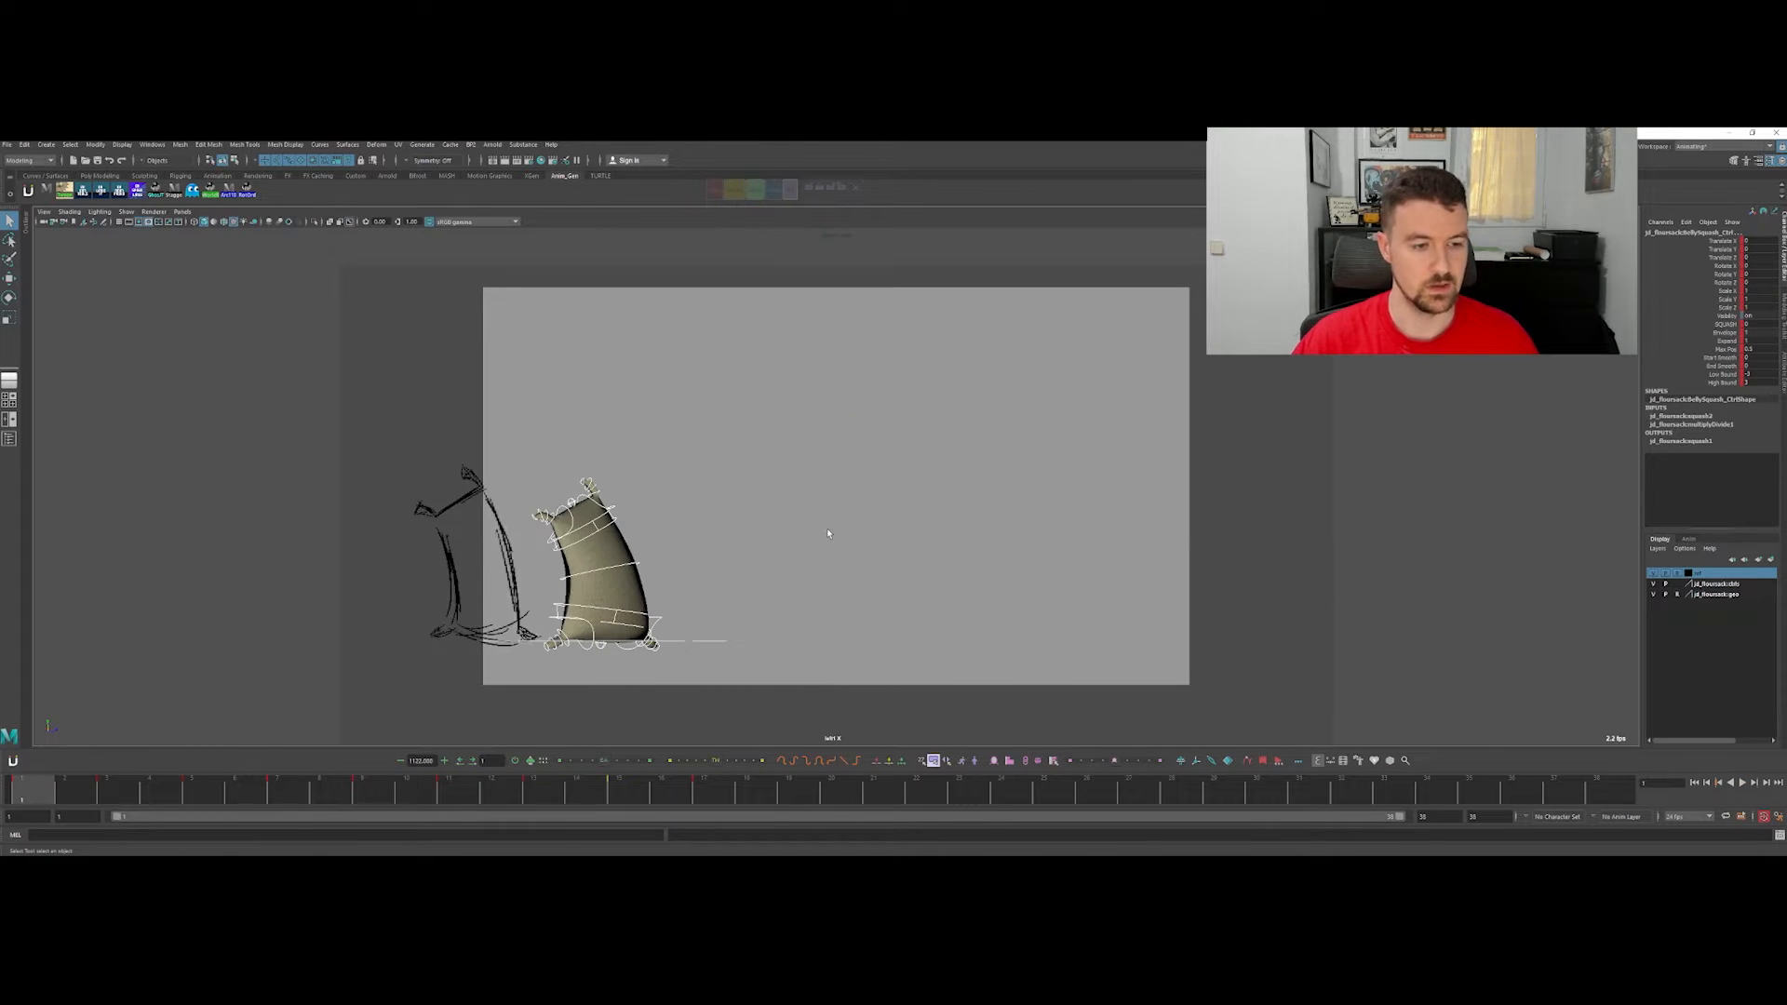
key(alt+period)
key(s)
key(ctrl+z)
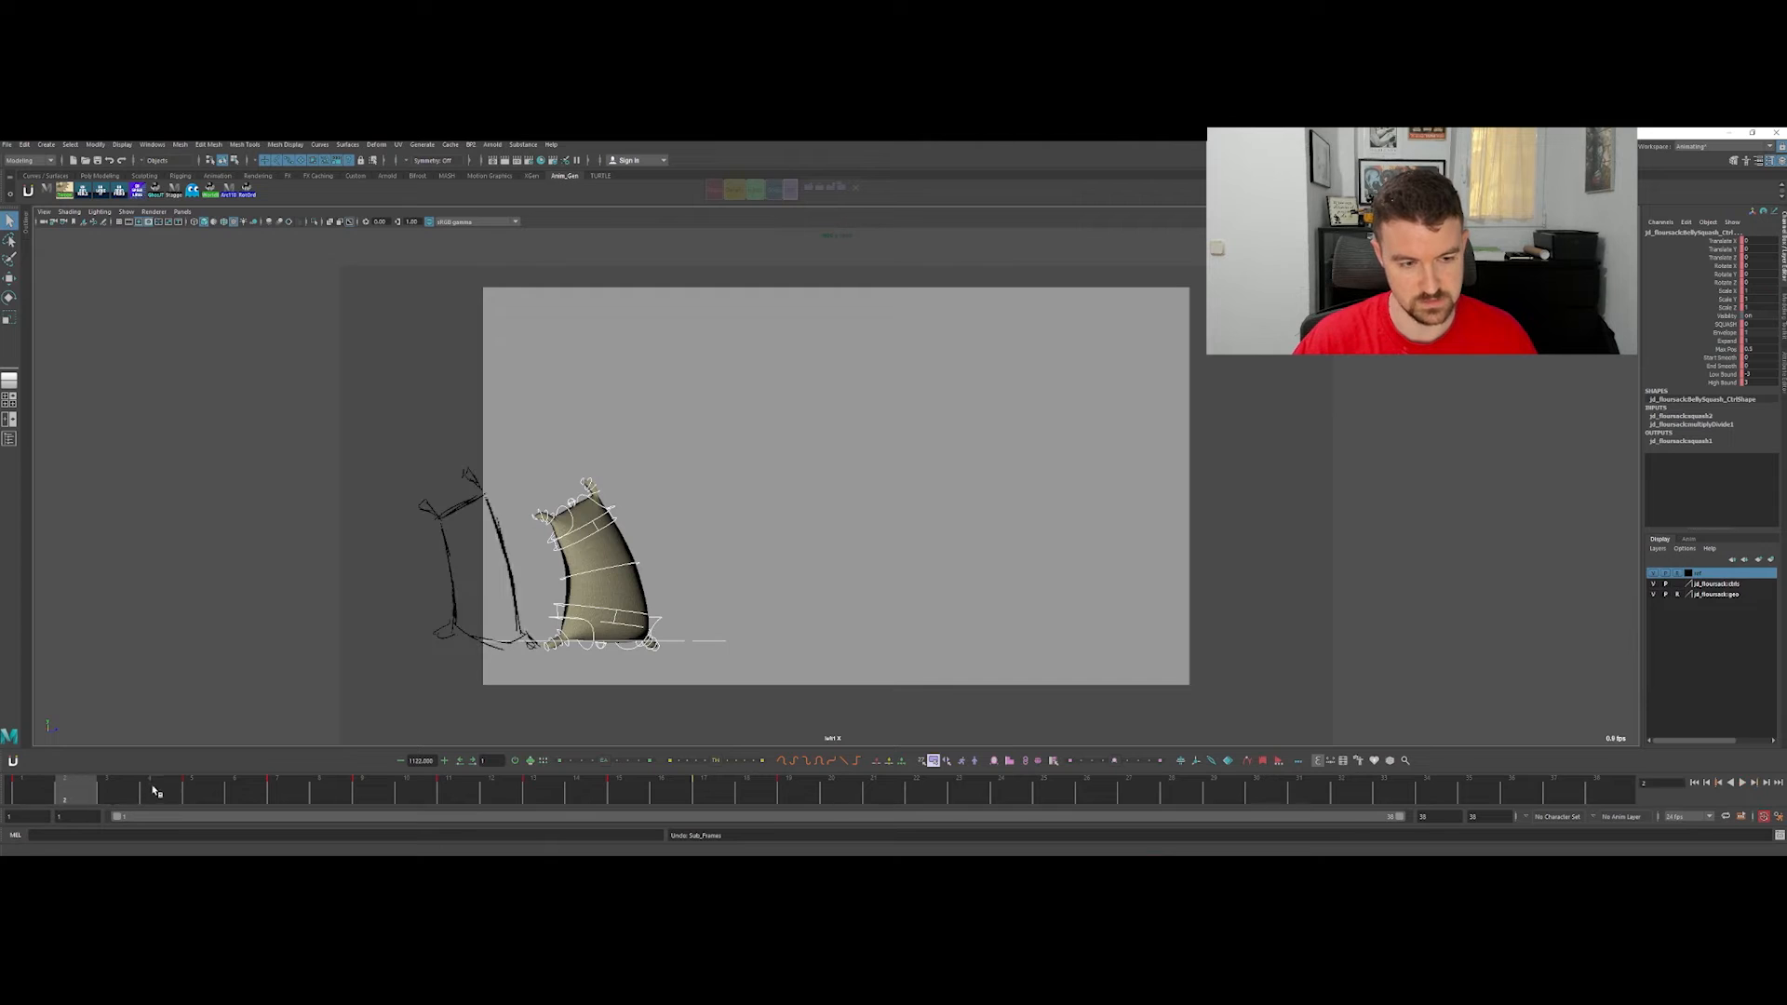
Step: Scrub through the jump and add inbetween frames between the key poses to space out the timing
mouse_move(185, 799)
mouse_down()
mouse_move(249, 798)
mouse_move(20, 799)
mouse_move(306, 810)
mouse_move(243, 817)
mouse_move(239, 798)
mouse_move(286, 798)
mouse_move(225, 797)
mouse_move(252, 798)
mouse_up()
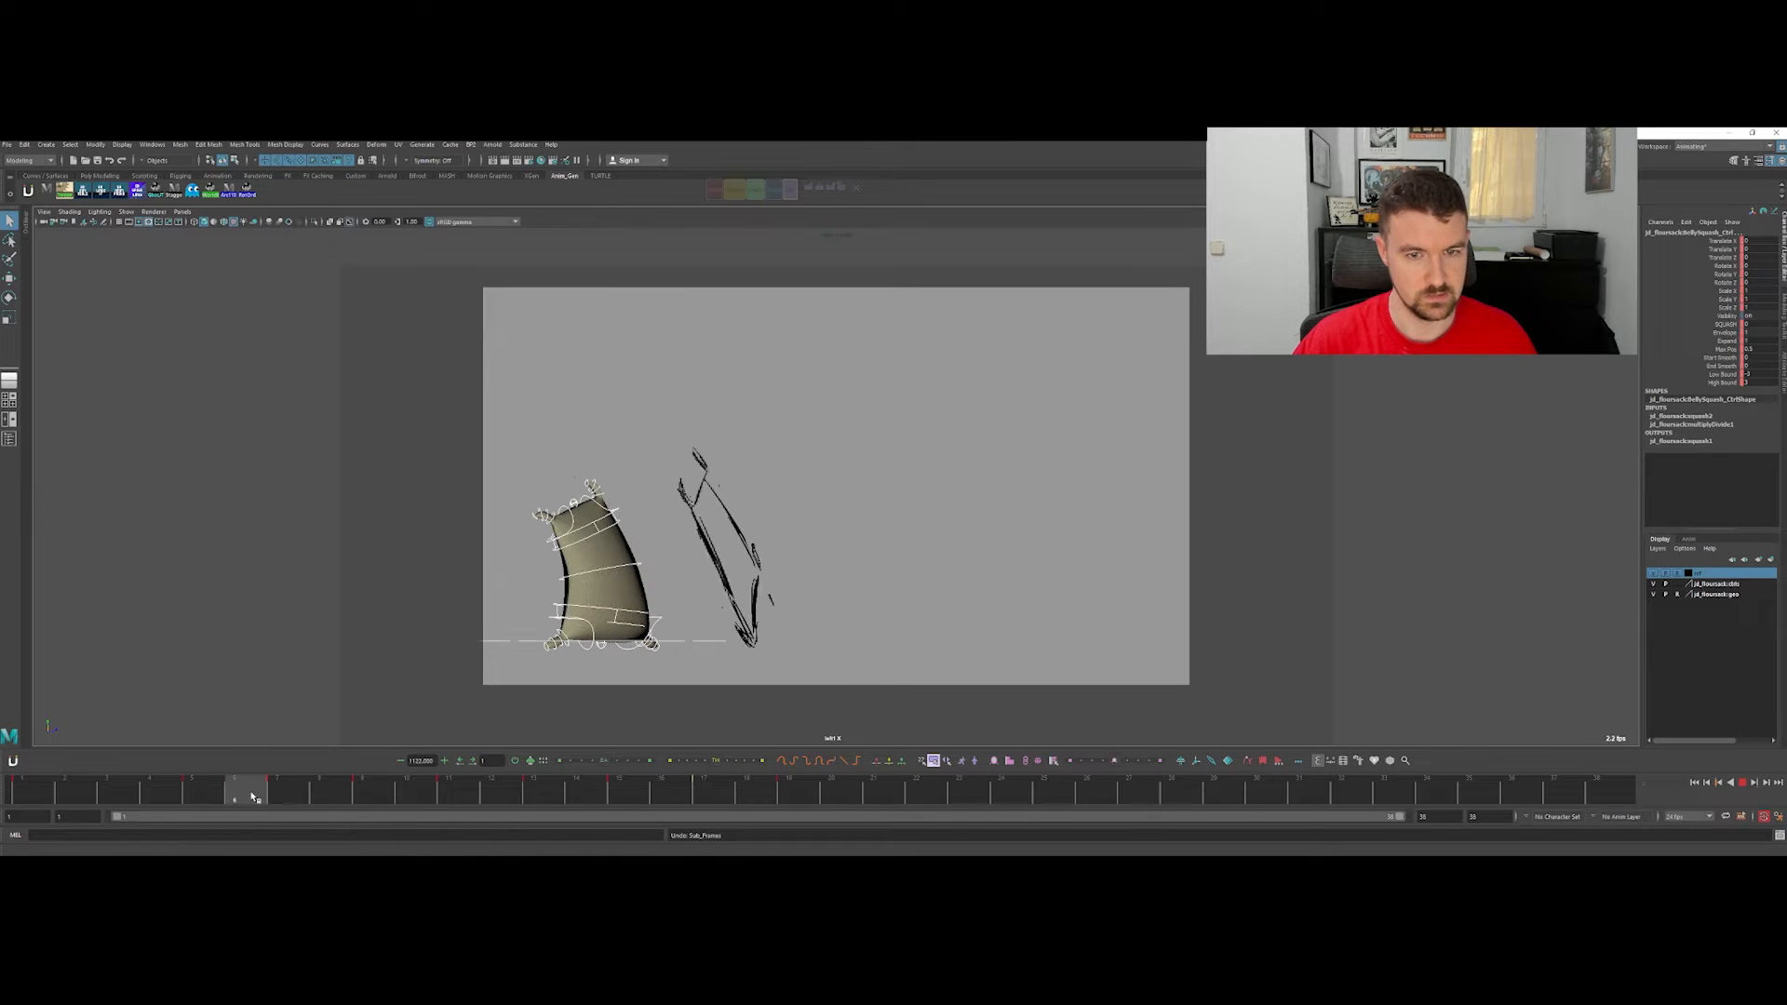
mouse_move(265, 797)
mouse_down()
mouse_move(327, 798)
mouse_move(205, 793)
mouse_move(473, 801)
mouse_up()
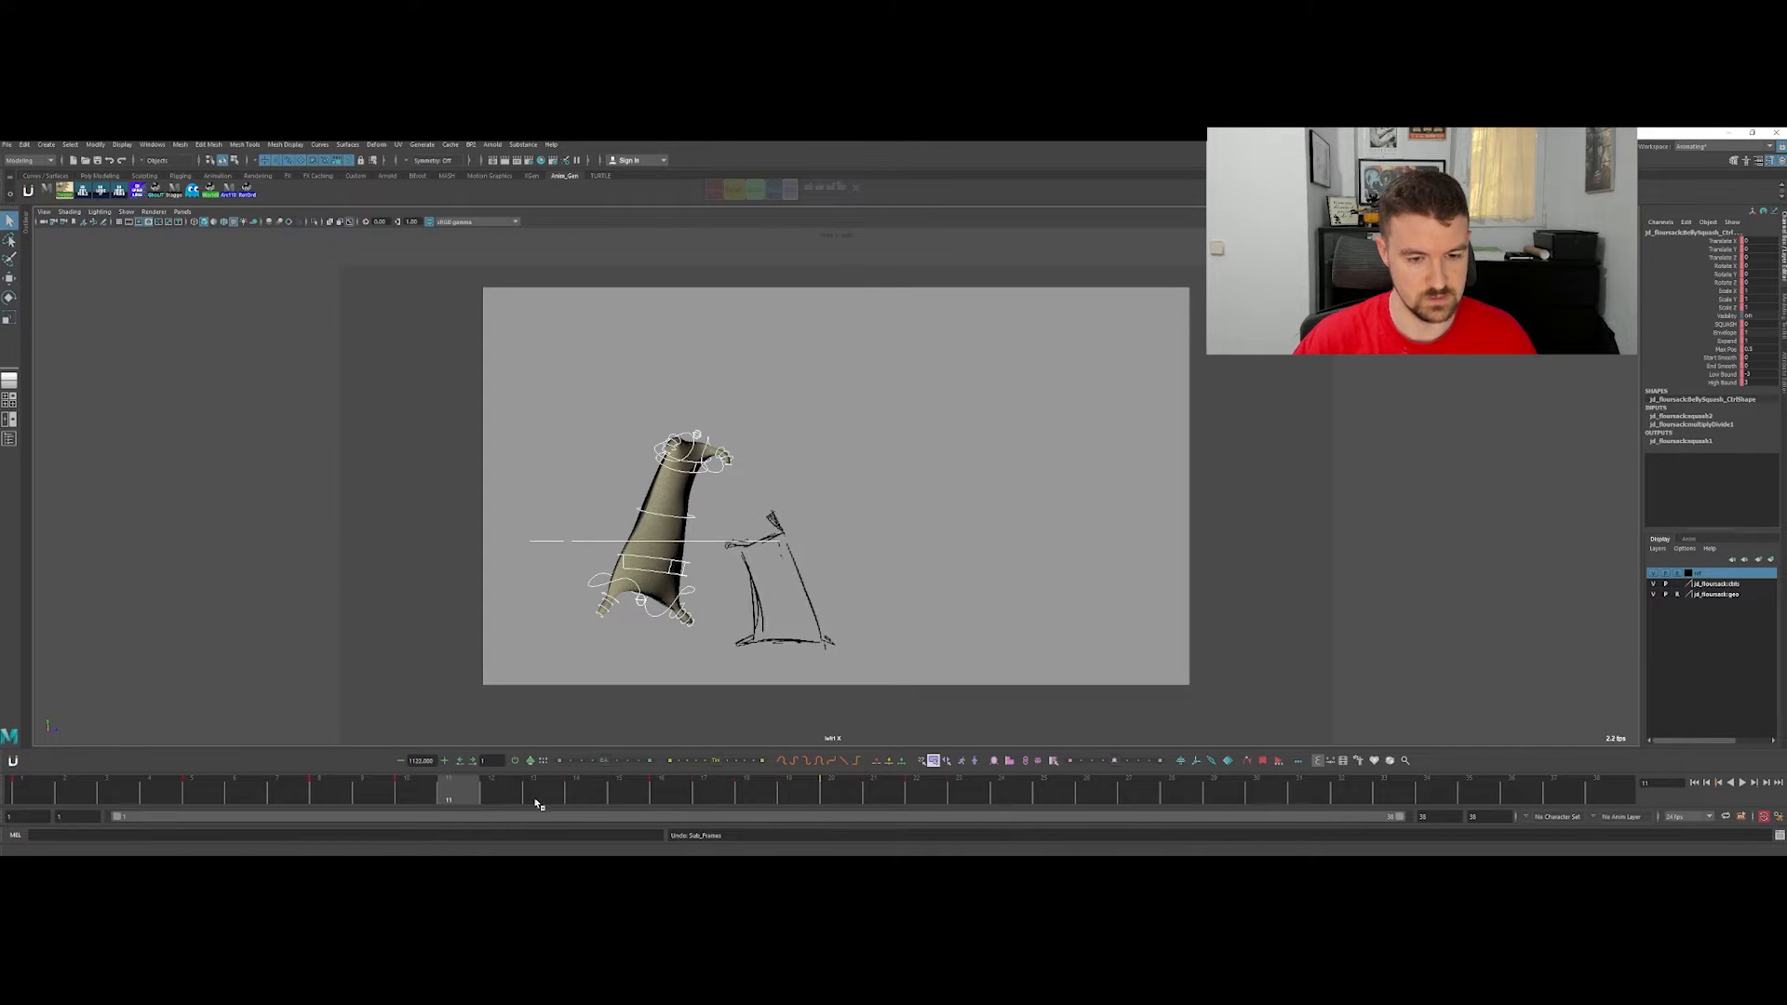
drag(469, 802, 665, 802)
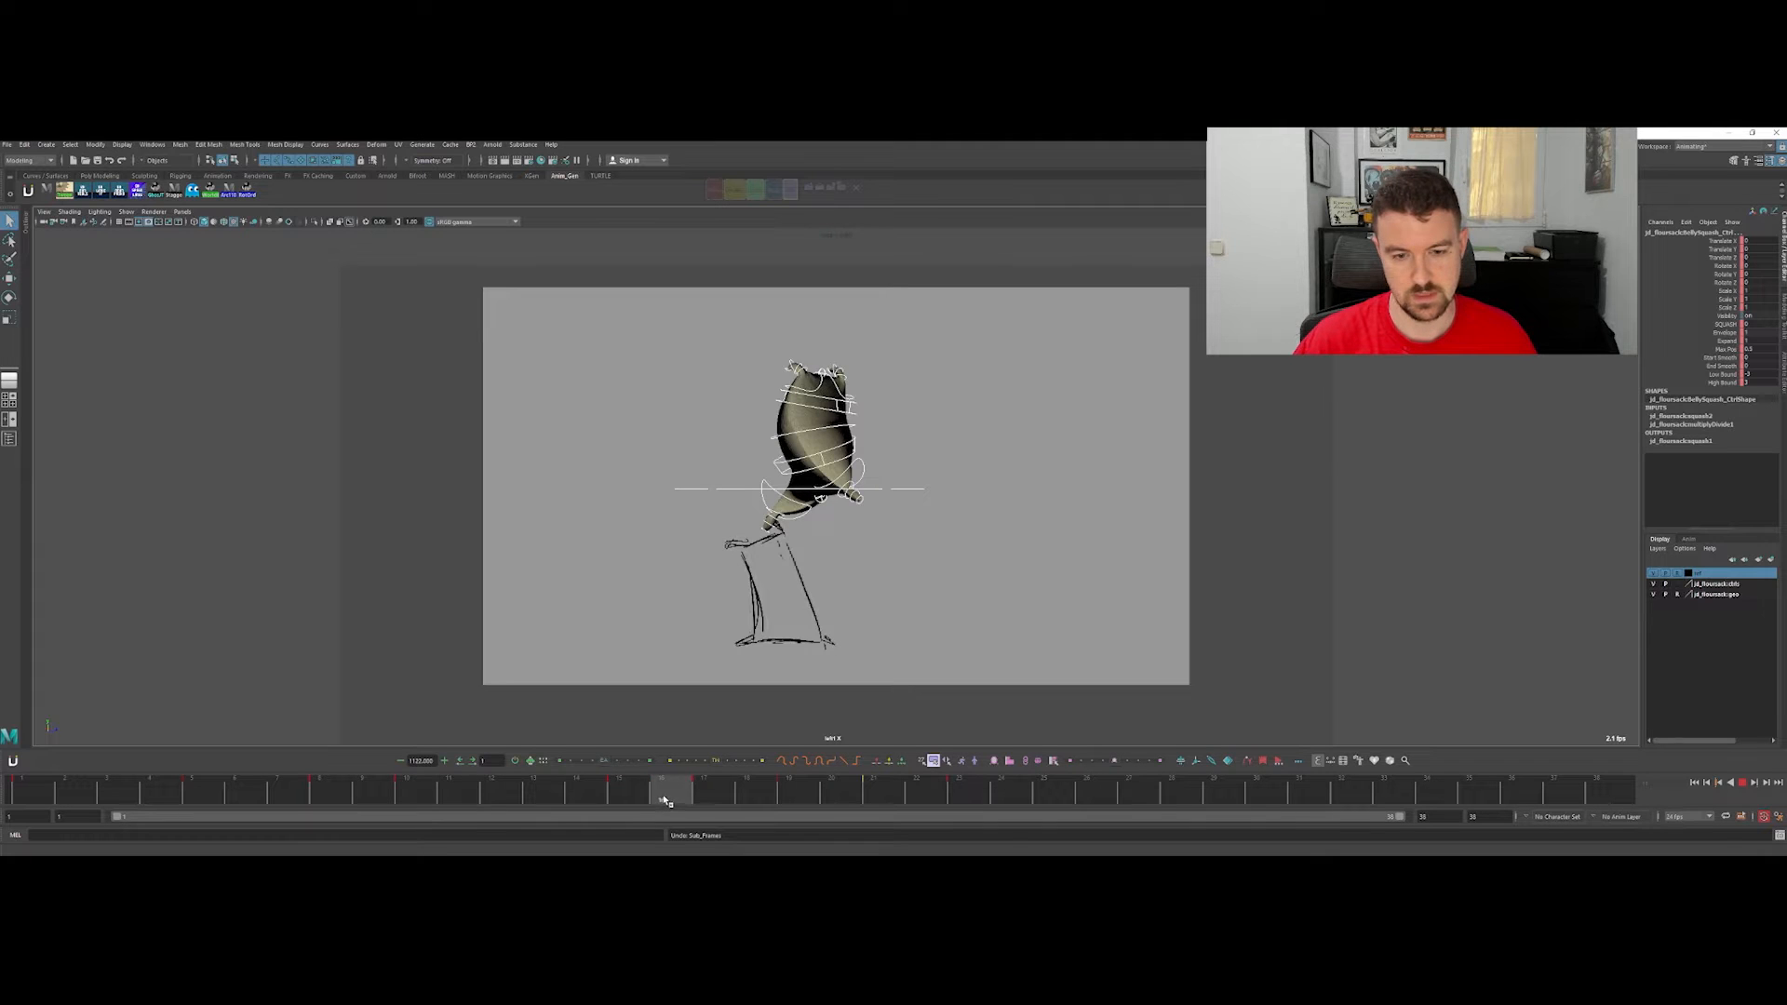
mouse_move(518, 798)
mouse_down()
mouse_move(956, 787)
mouse_move(842, 806)
mouse_move(916, 798)
mouse_move(232, 797)
mouse_move(448, 804)
mouse_up()
key(alt+comma)
Step: Select the right-hand bottom corner's base control on frame 10 and rotate it, comparing with the crouch on frame 8
click(690, 594)
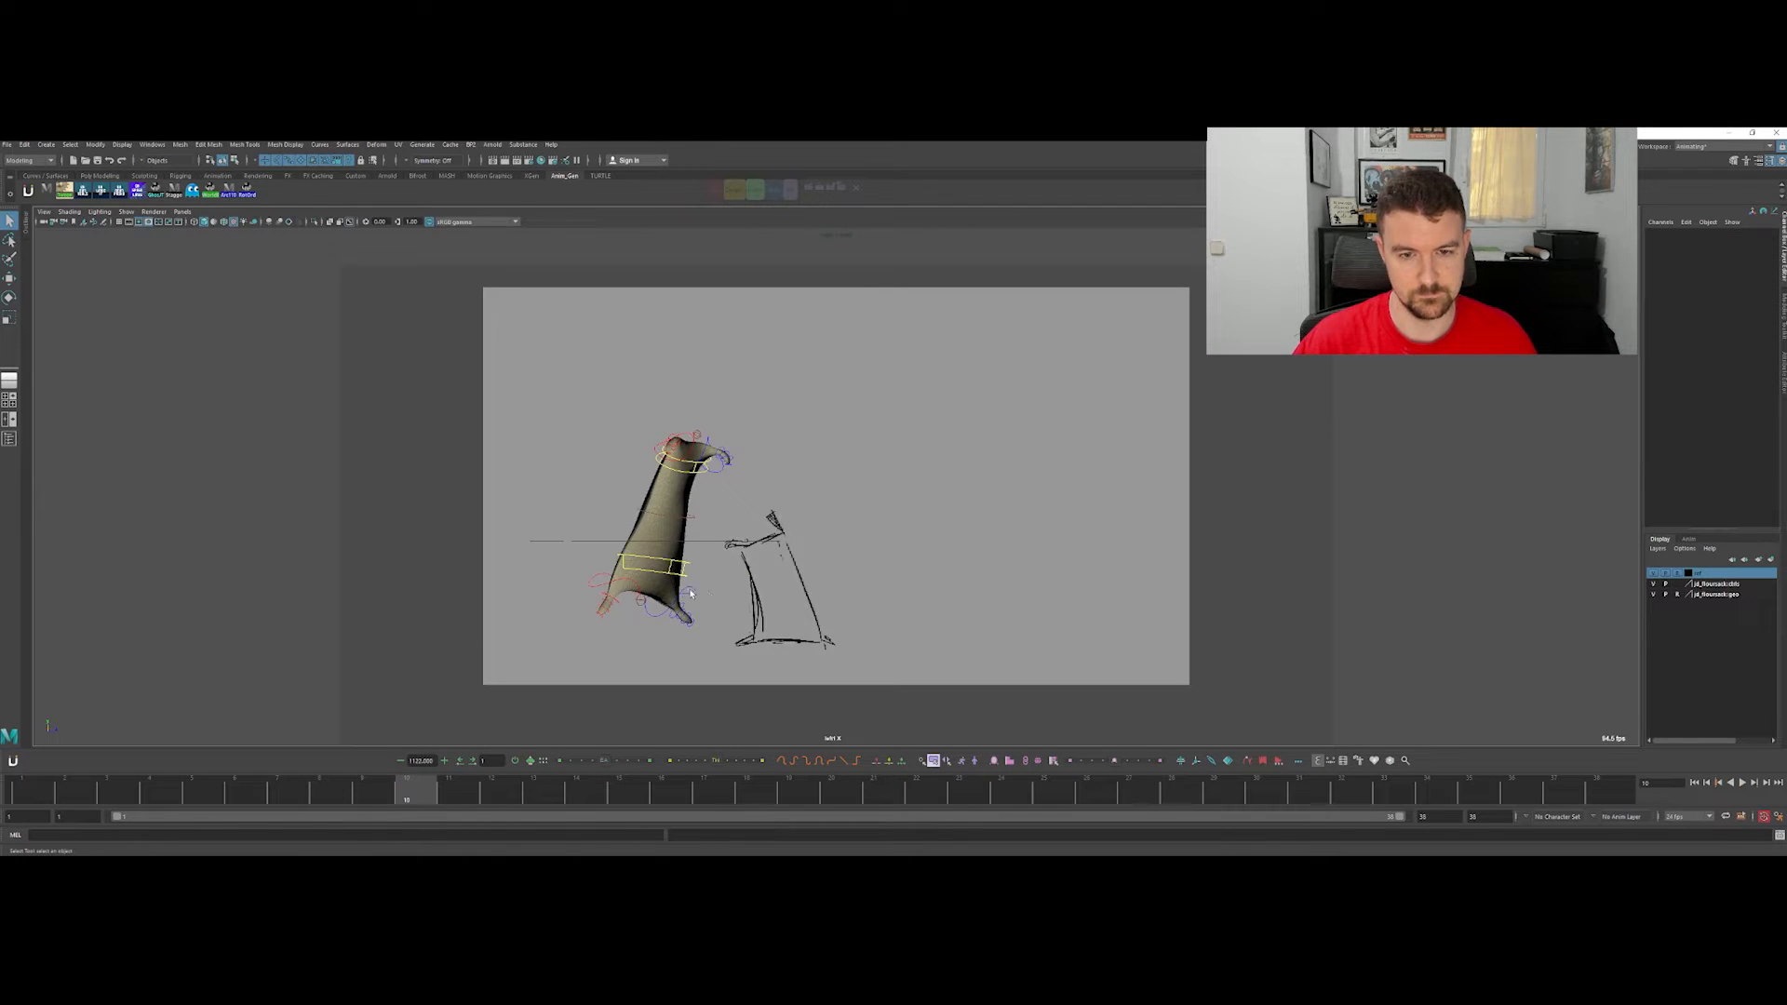
click(690, 606)
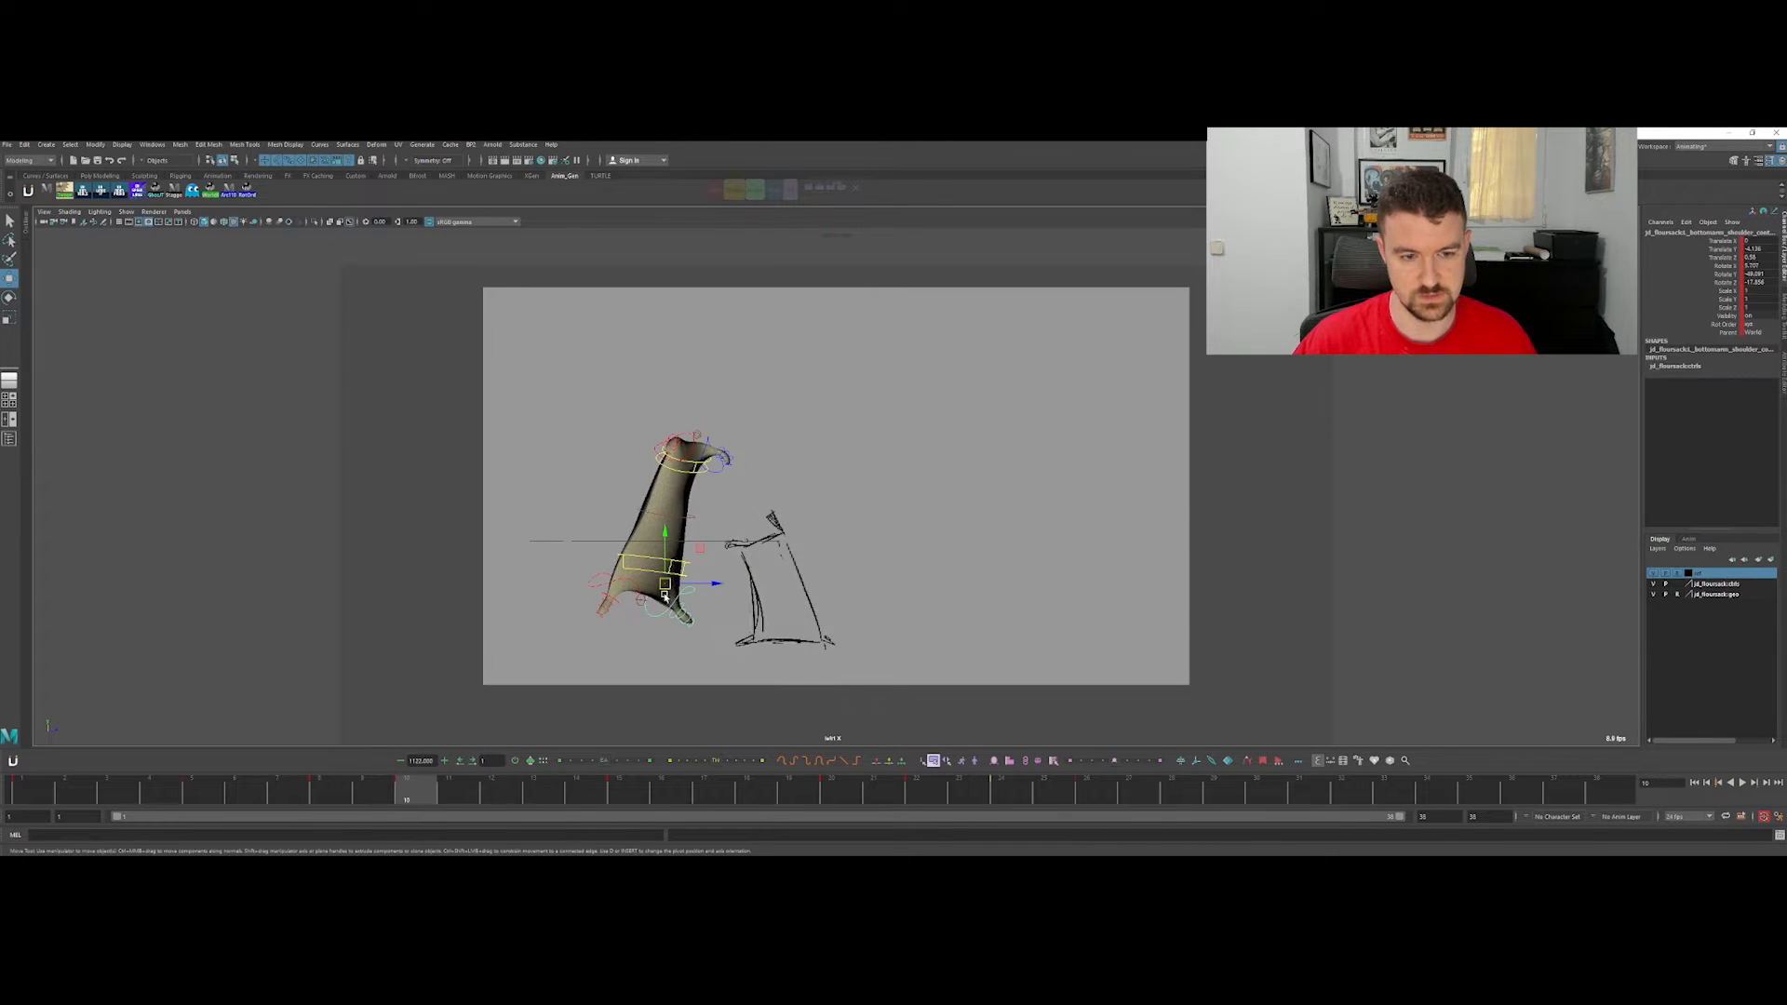
key(e)
drag(668, 596, 649, 640)
key(comma)
key(period)
key(comma)
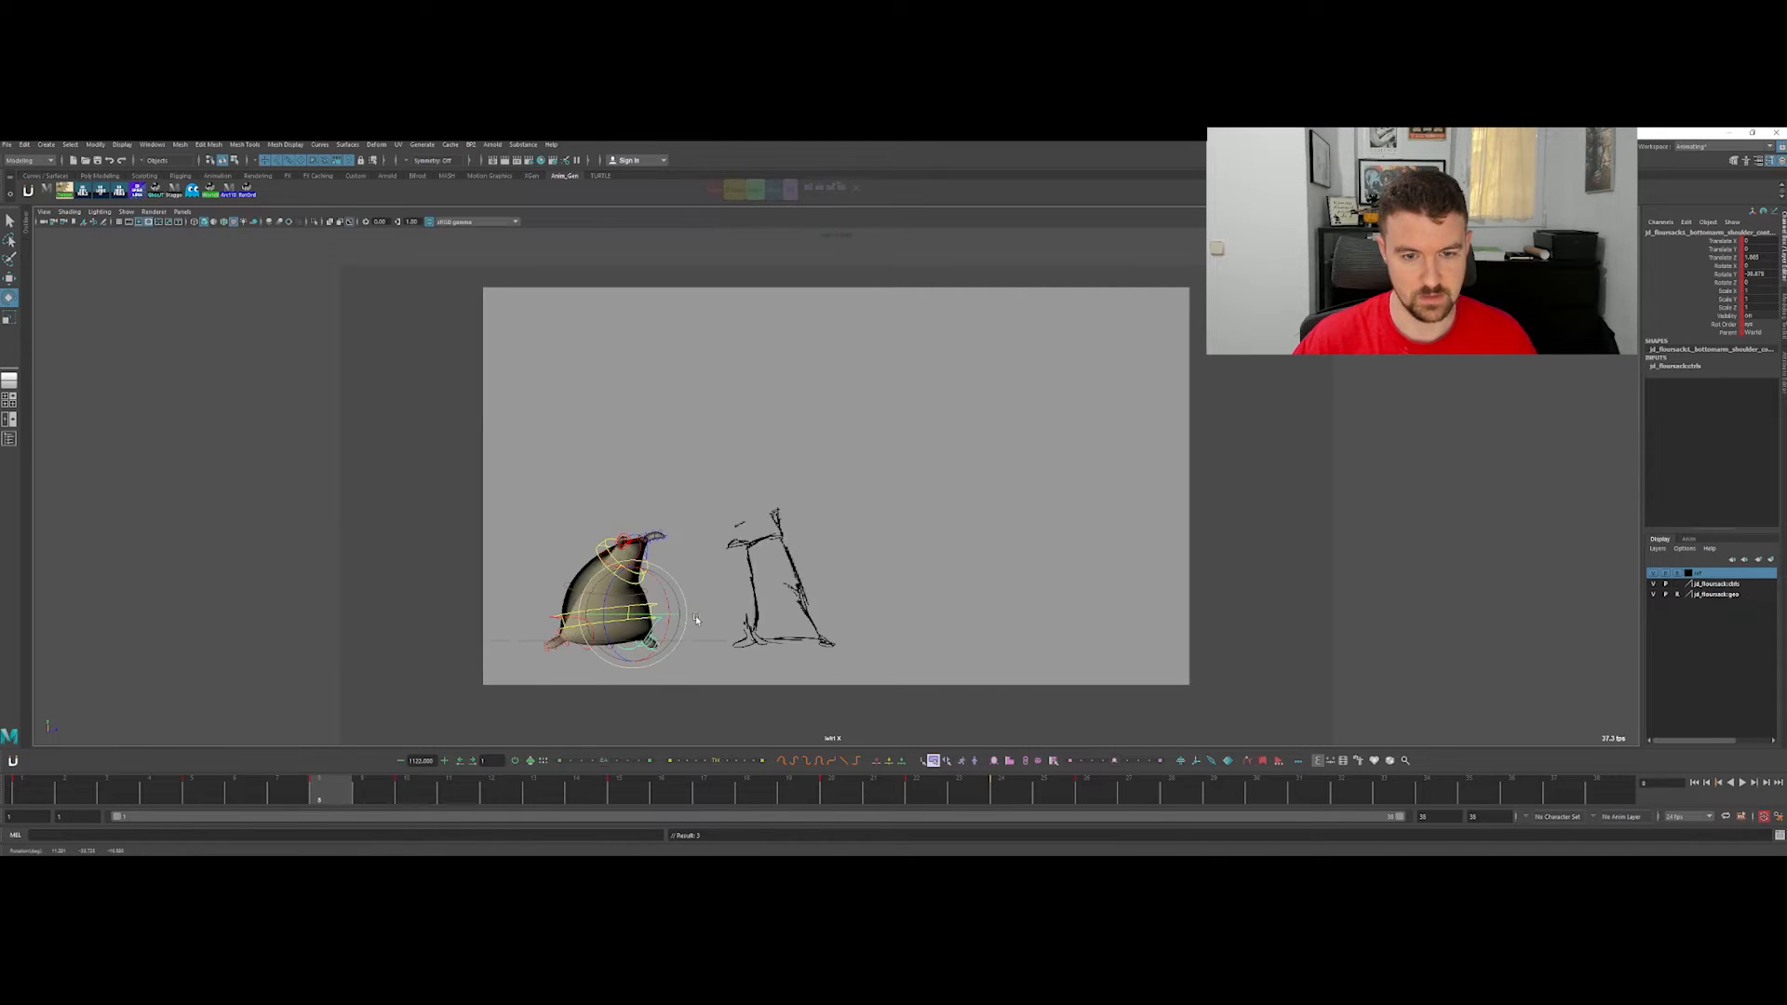
Step: Move the right-hand bottom corner's base control sideways on frame 10, flipping between frames 8 and 10 to check the takeoff
key(period)
key(w)
drag(677, 610, 704, 610)
key(comma)
key(period)
key(comma)
key(period)
key(comma)
key(period)
key(comma)
key(period)
key(comma)
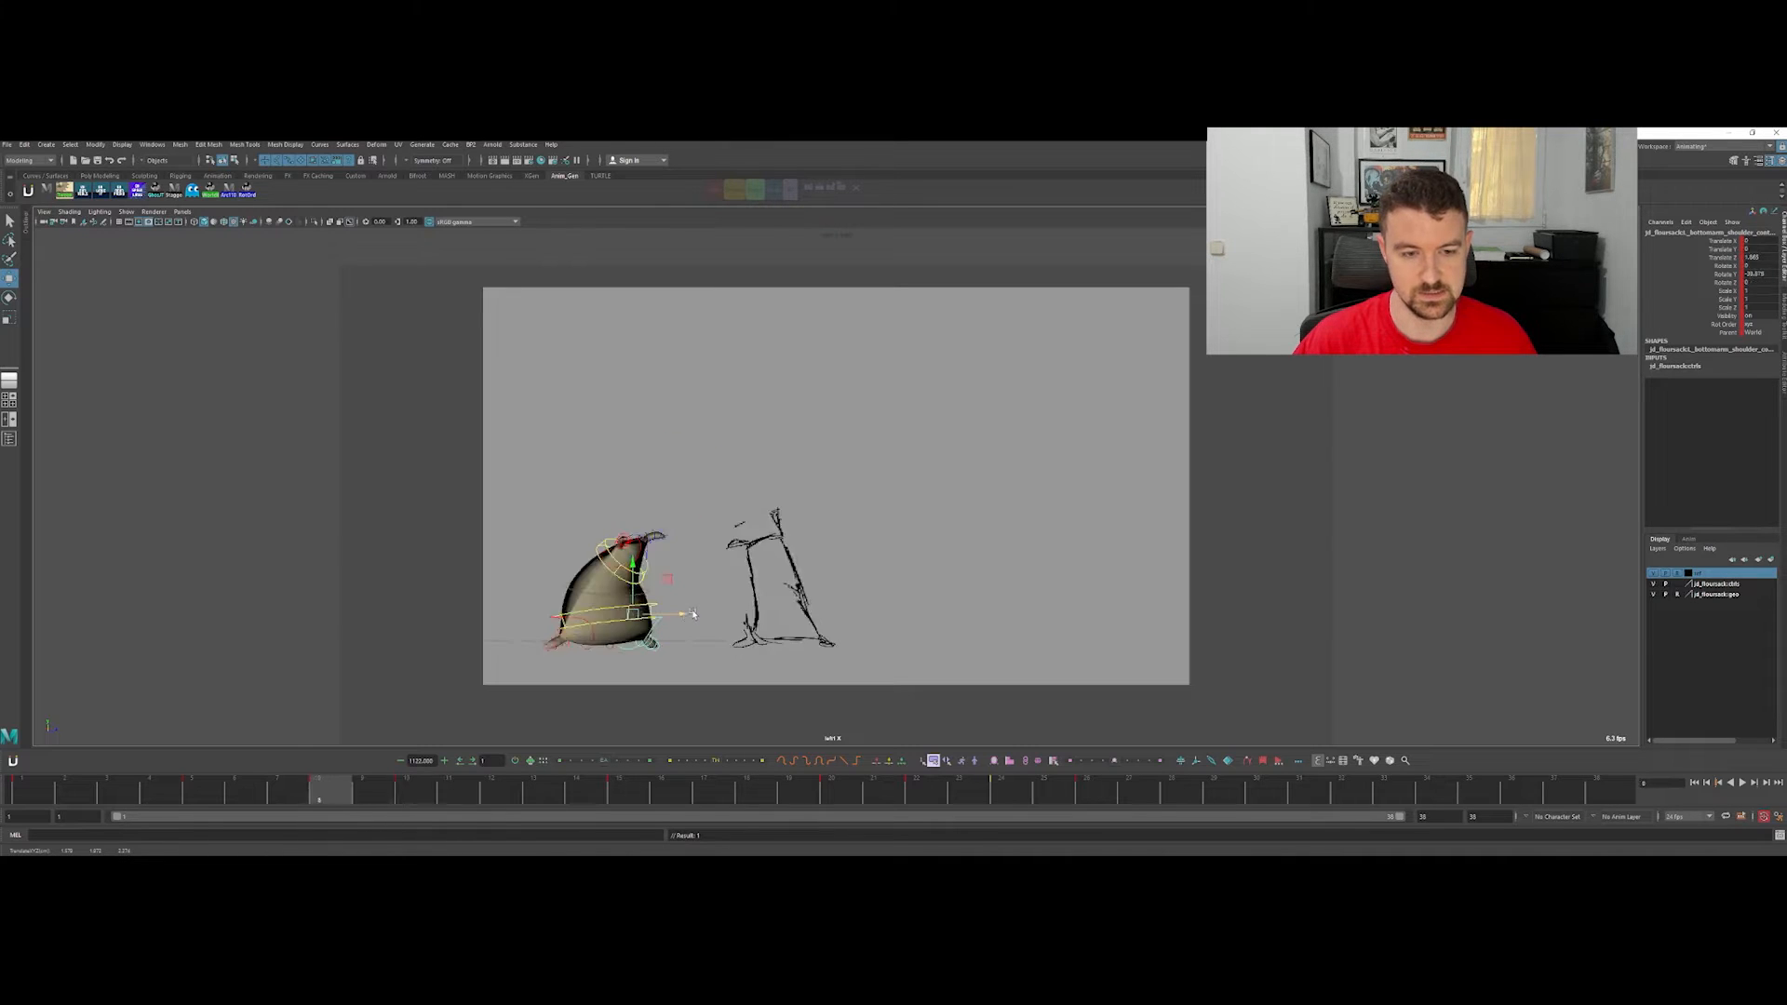
Step: Step through the jump's key poses and scrub around the airborne pose to review the takeoff timing
key(period)
key(period)
key(comma)
key(period)
key(period)
key(period)
key(period)
key(period)
mouse_move(880, 801)
mouse_down()
mouse_move(387, 787)
mouse_move(749, 791)
mouse_up()
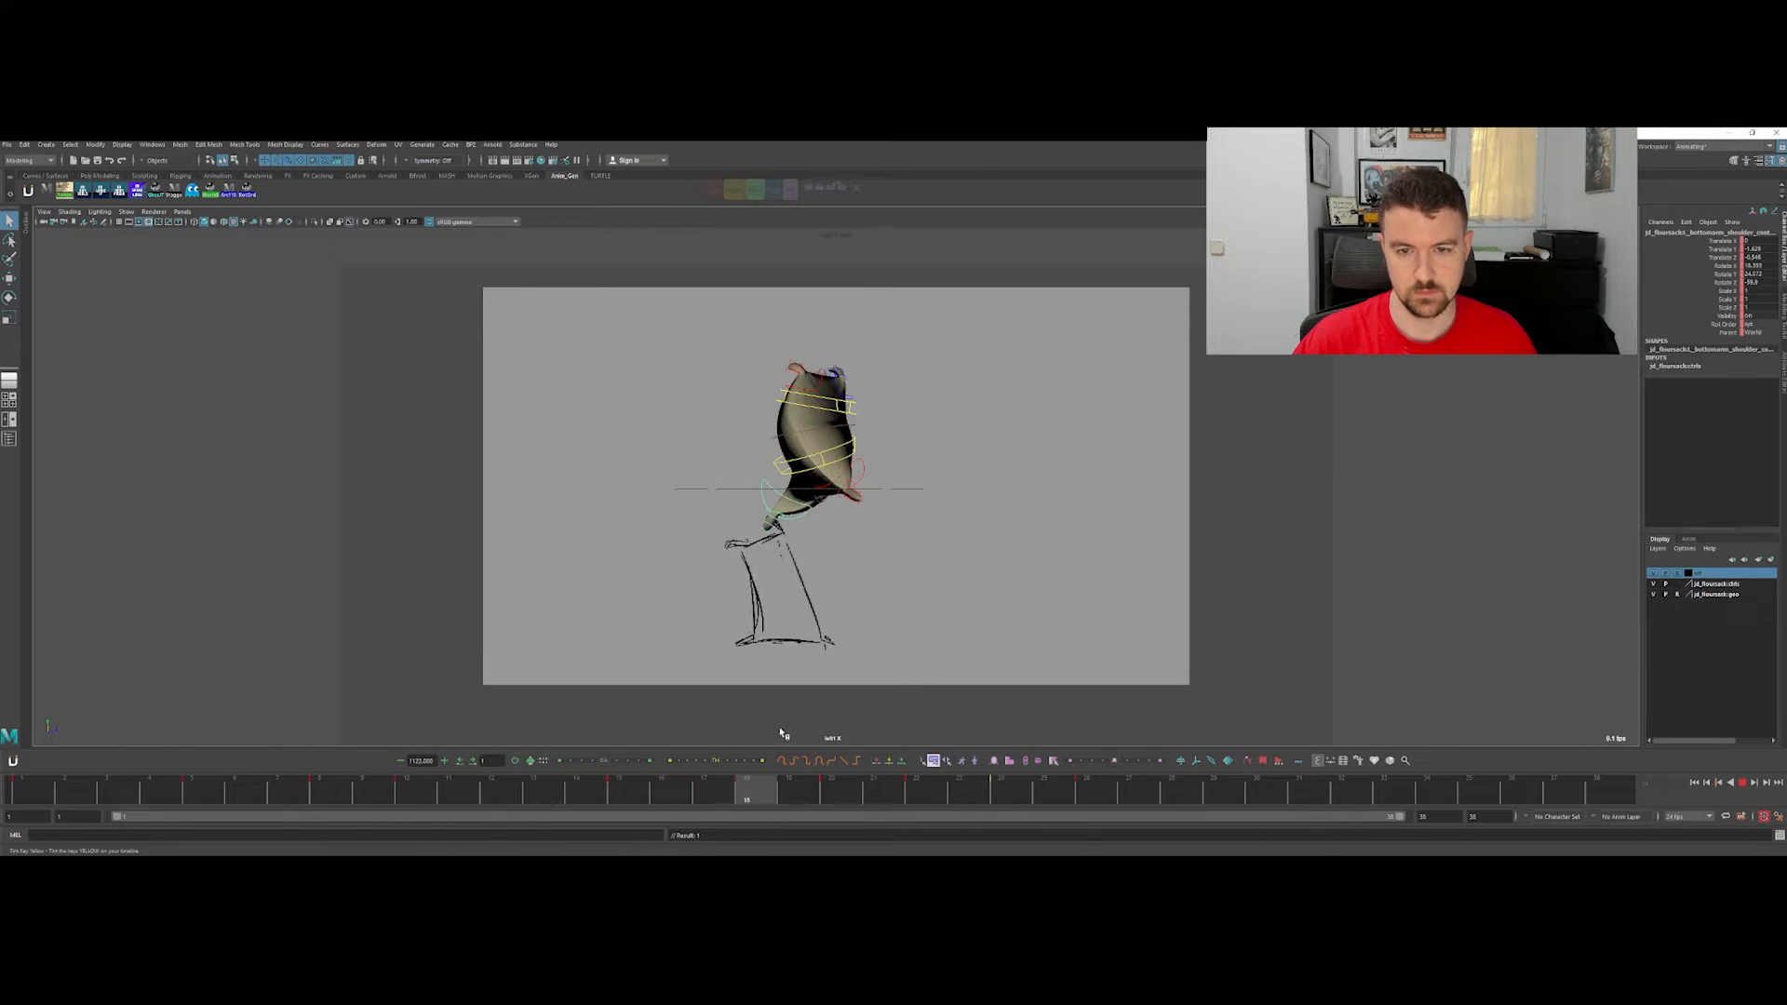
Step: Select all the sack's controls and remove inbetween frames around the takeoff and airborne poses, undoing the last removal
key(alt+v)
click(790, 190)
key(comma)
key(comma)
key(comma)
key(period)
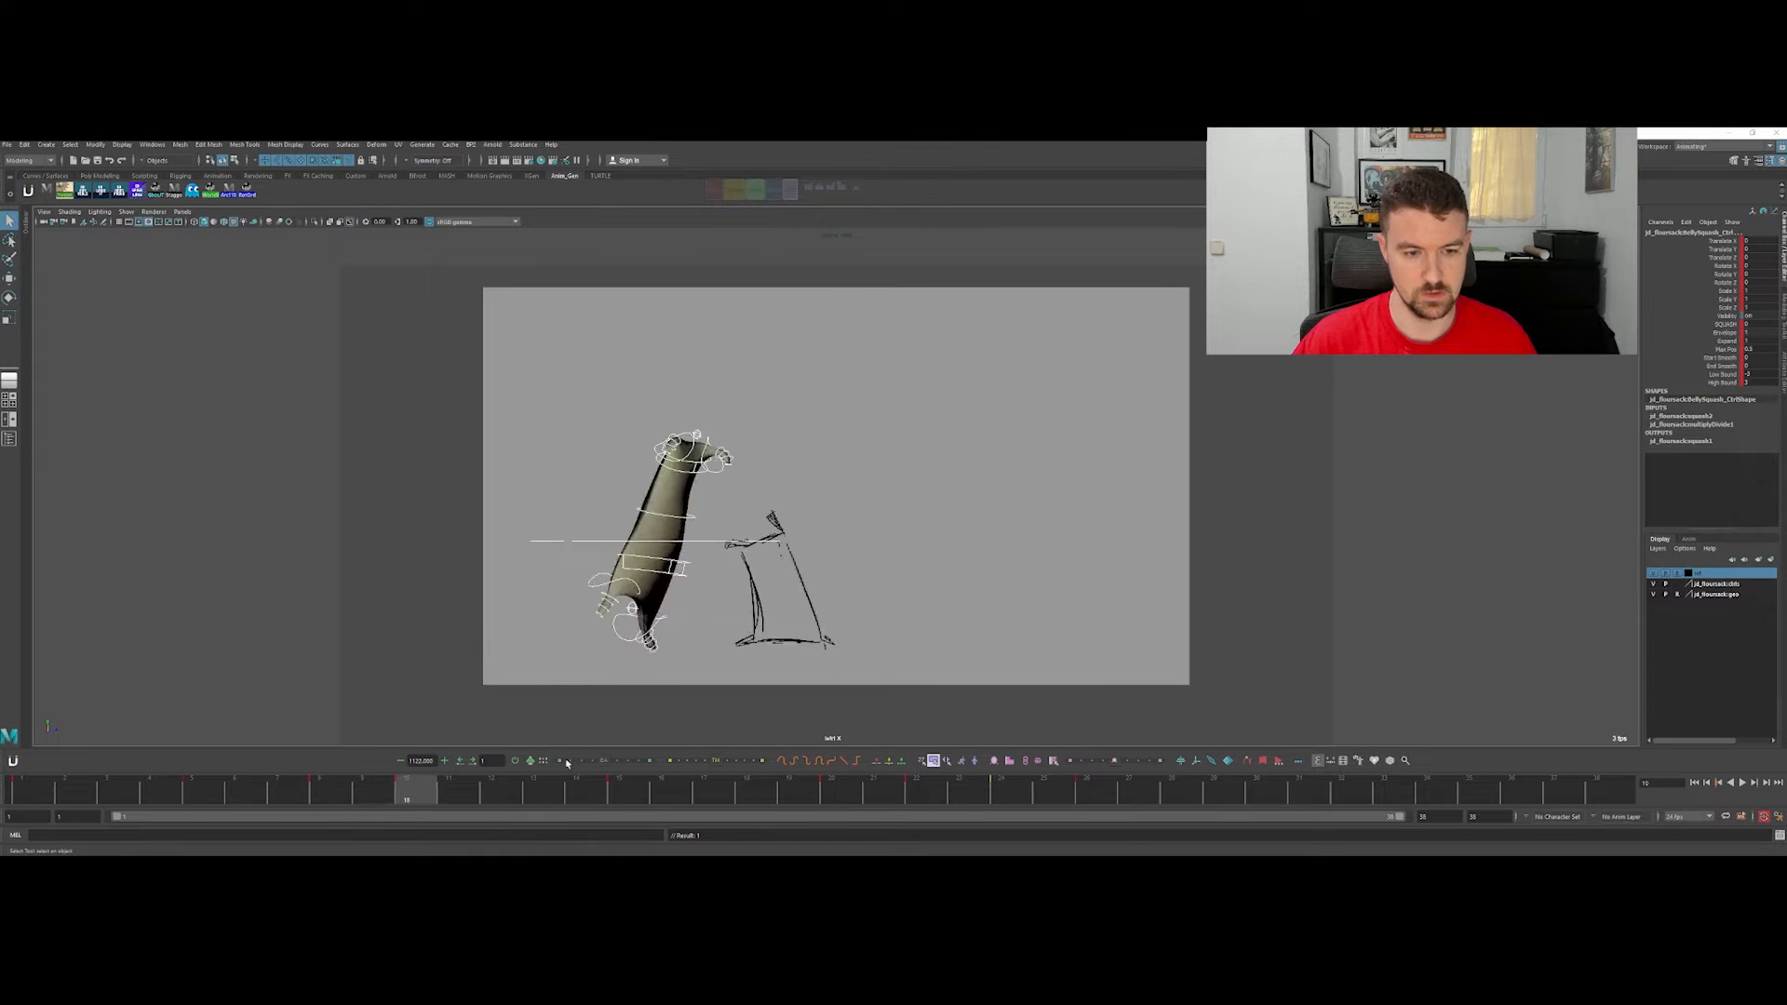
click(633, 797)
click(581, 794)
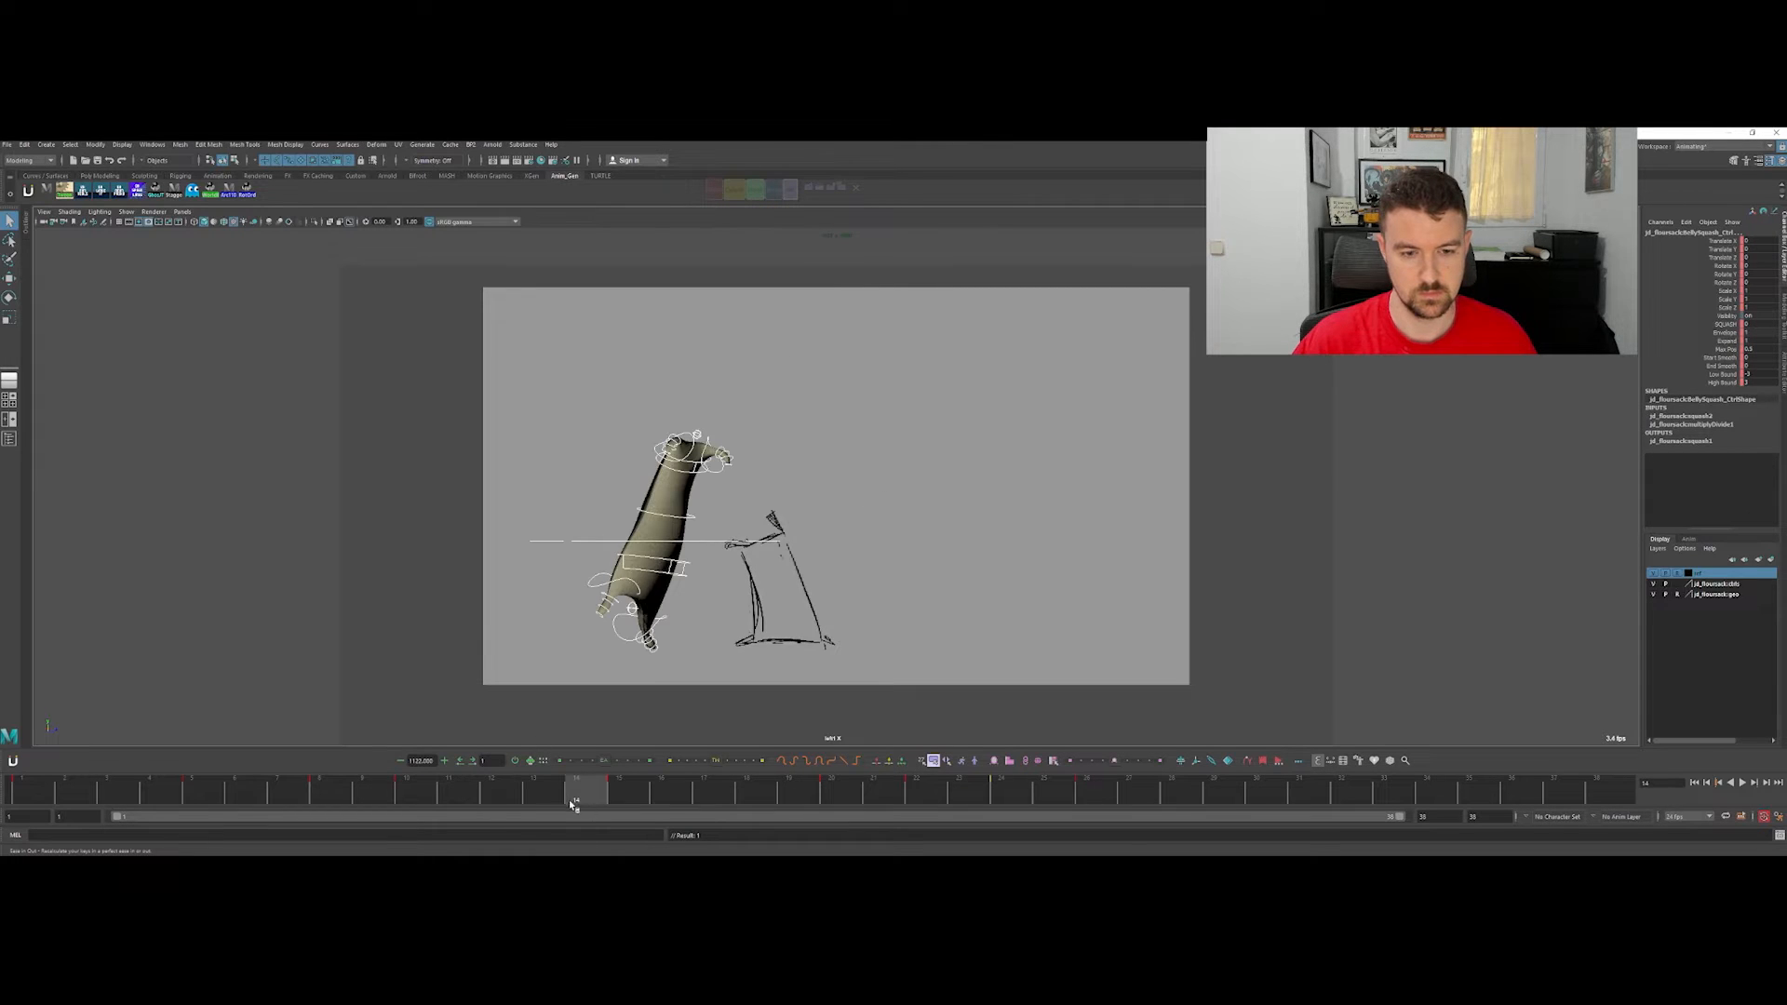
click(630, 799)
mouse_move(657, 802)
mouse_down()
mouse_move(410, 785)
mouse_move(917, 799)
mouse_move(840, 798)
mouse_move(911, 809)
mouse_move(881, 800)
mouse_up()
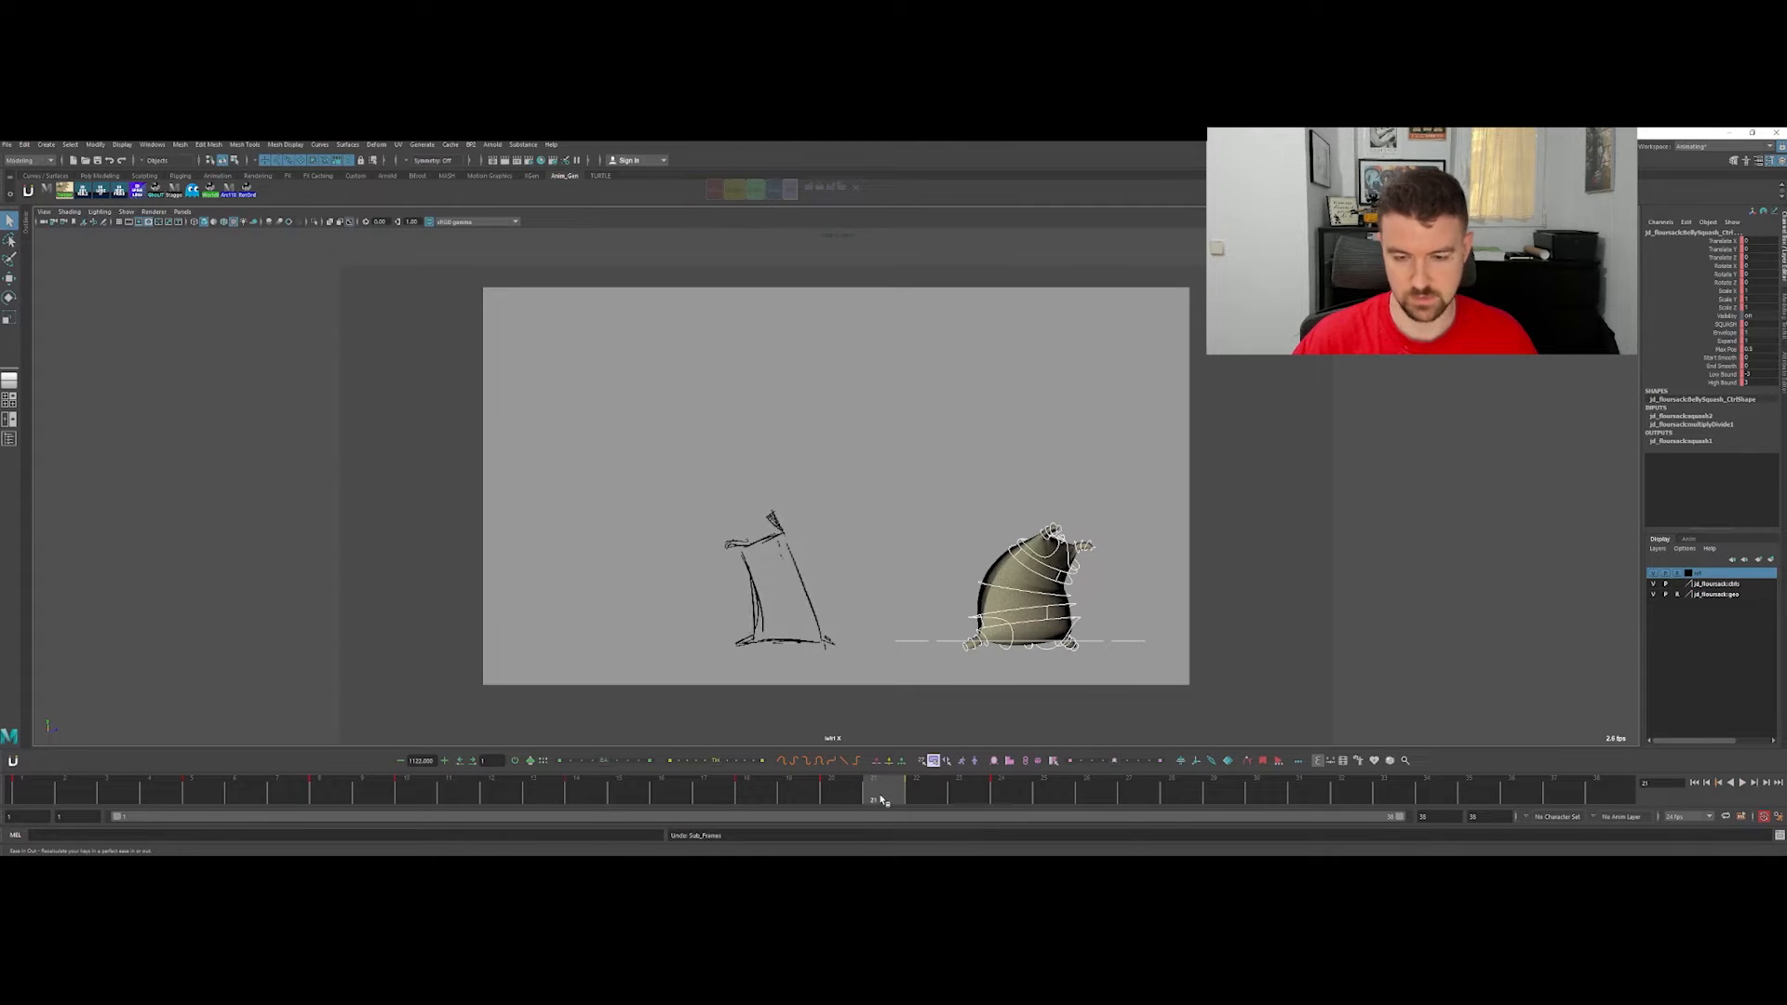
Step: Scrub through the landing and settle poses, deselect all controls and play back the whole jump
mouse_move(886, 803)
mouse_down()
mouse_move(835, 793)
mouse_move(1065, 782)
mouse_up()
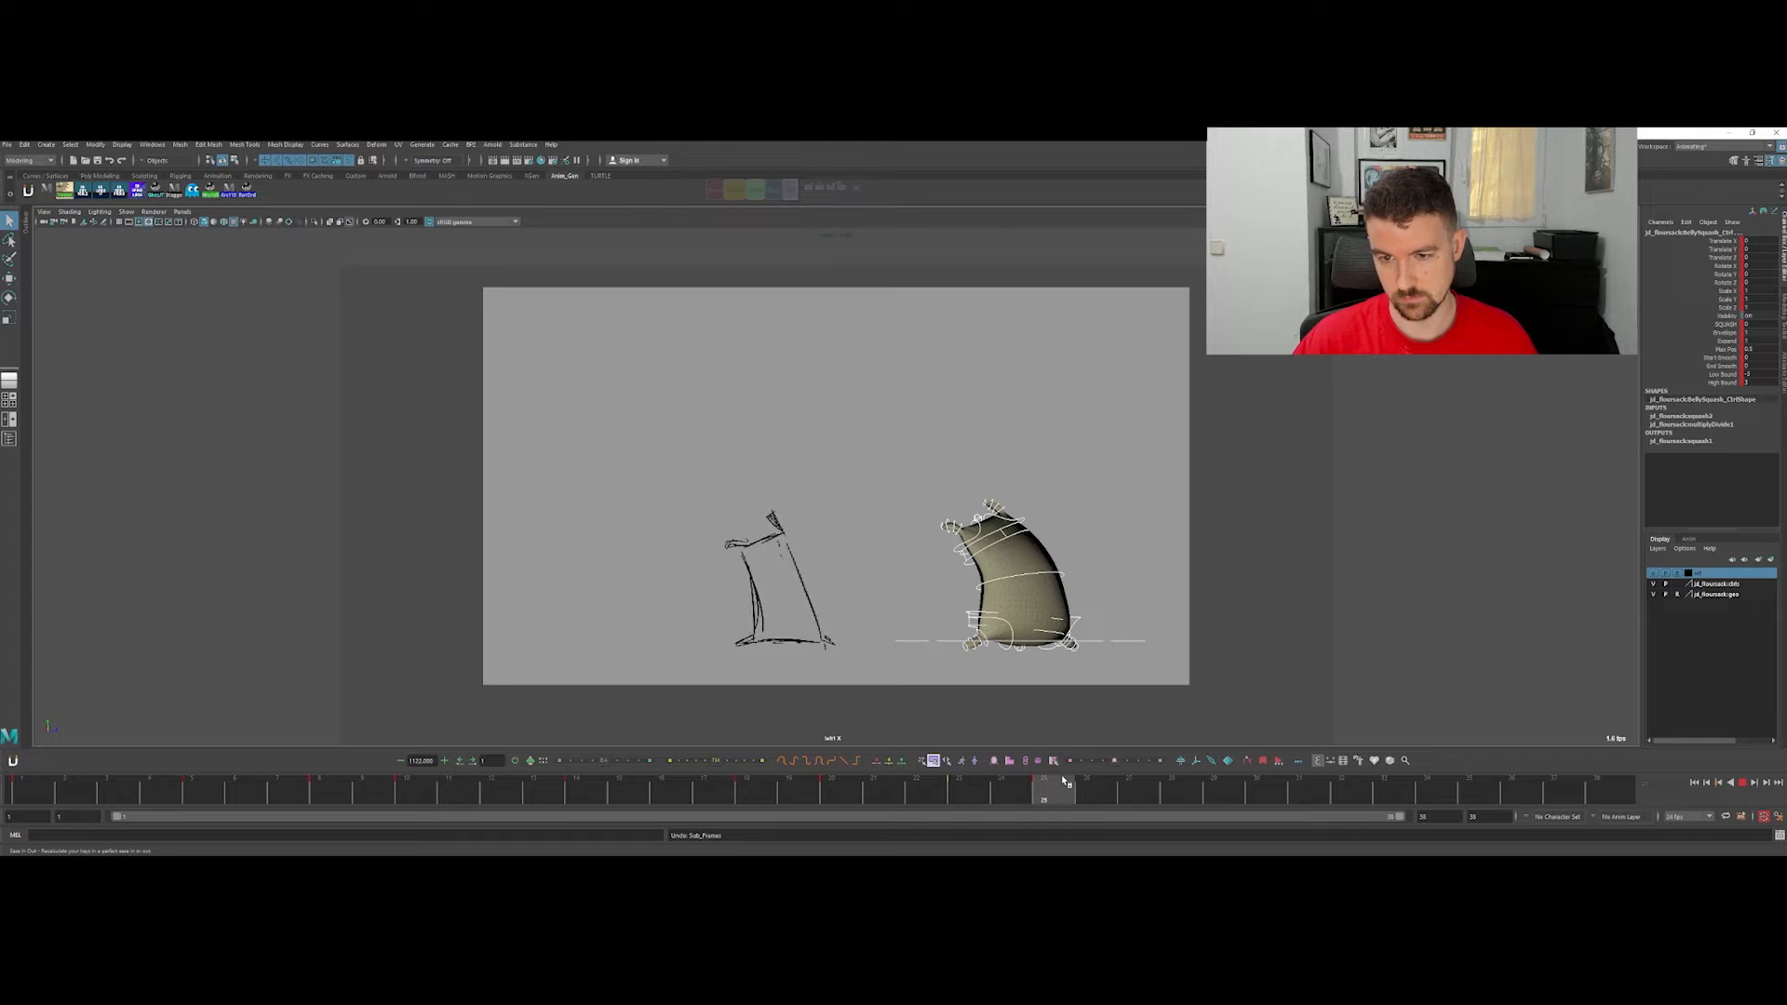
click(999, 803)
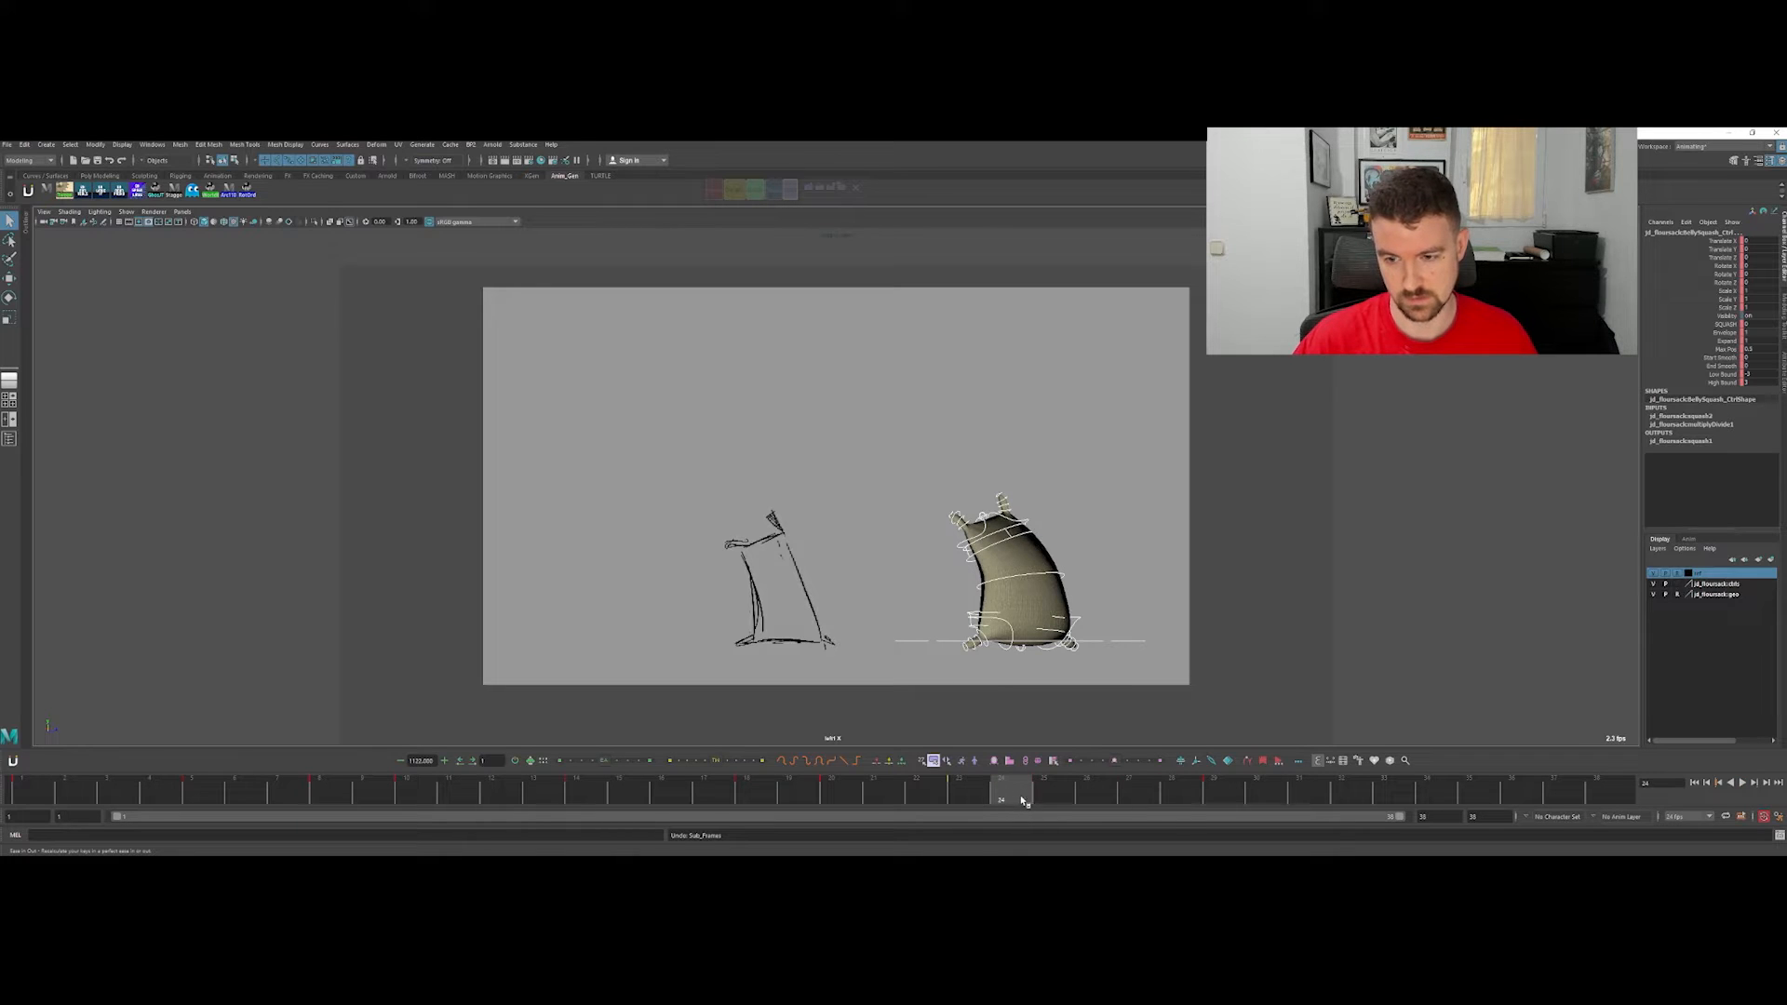
mouse_move(968, 798)
mouse_down()
mouse_move(904, 786)
mouse_move(1297, 761)
mouse_move(77, 786)
mouse_up()
key(alt+v)
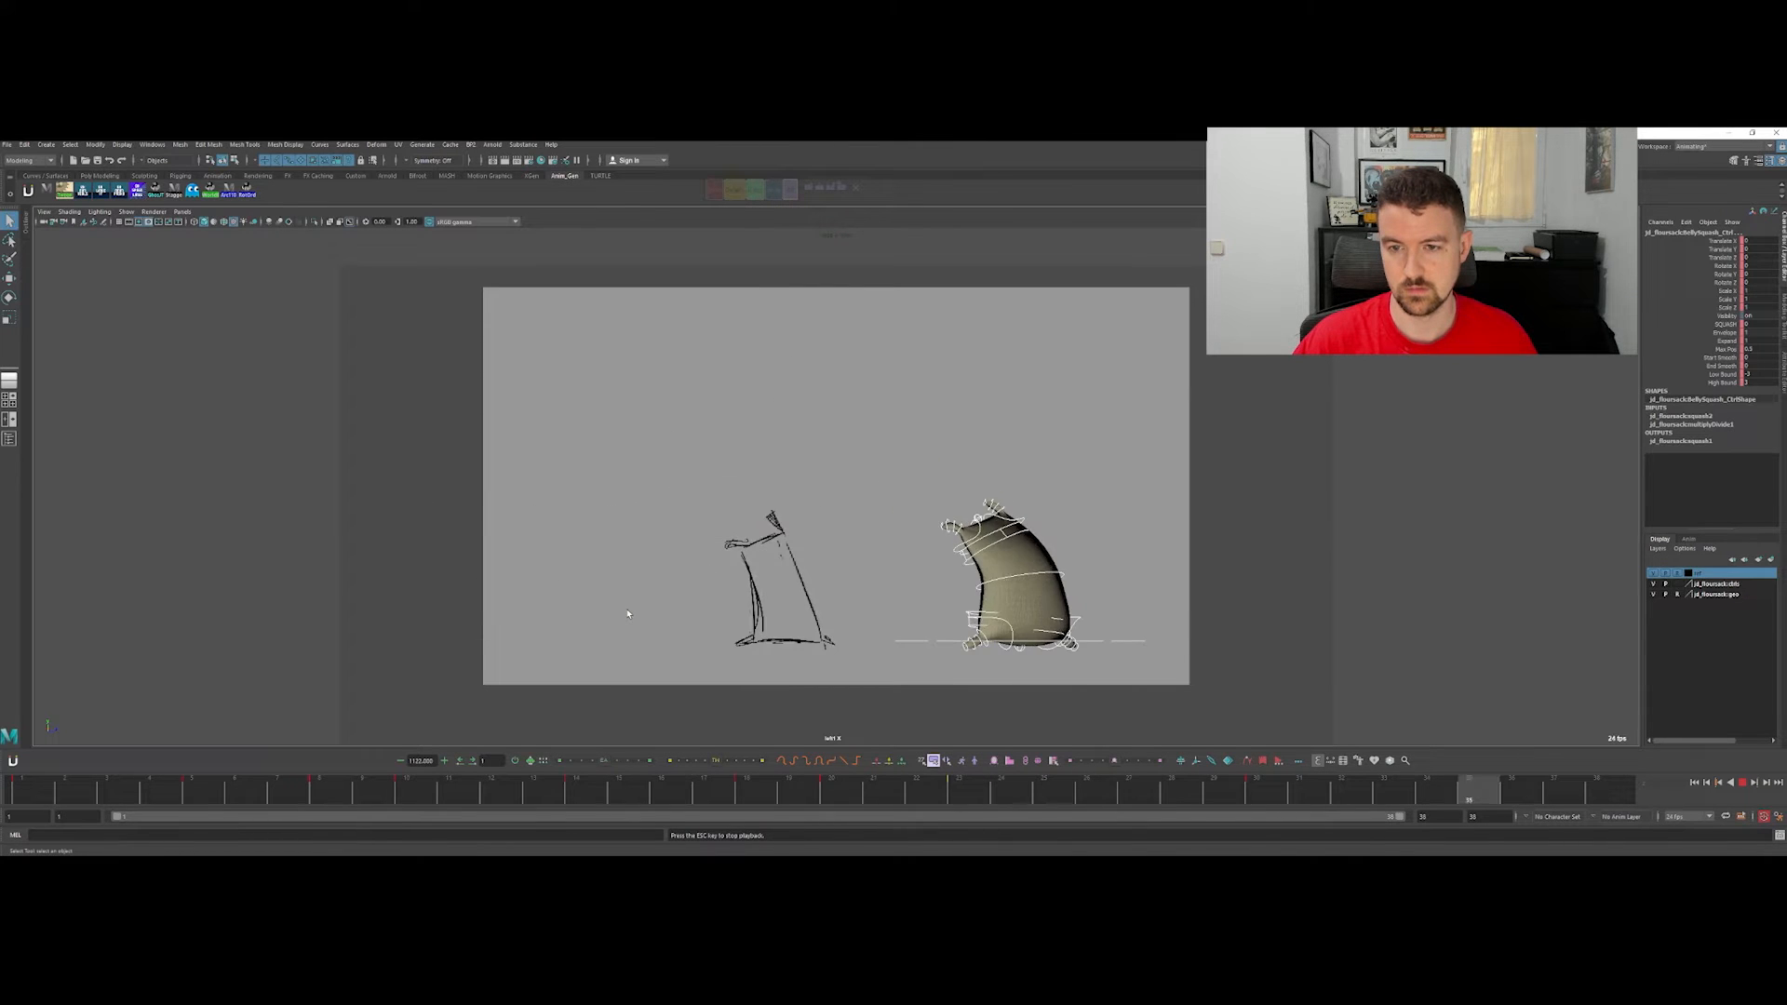
key(Escape)
click(271, 577)
key(alt+v)
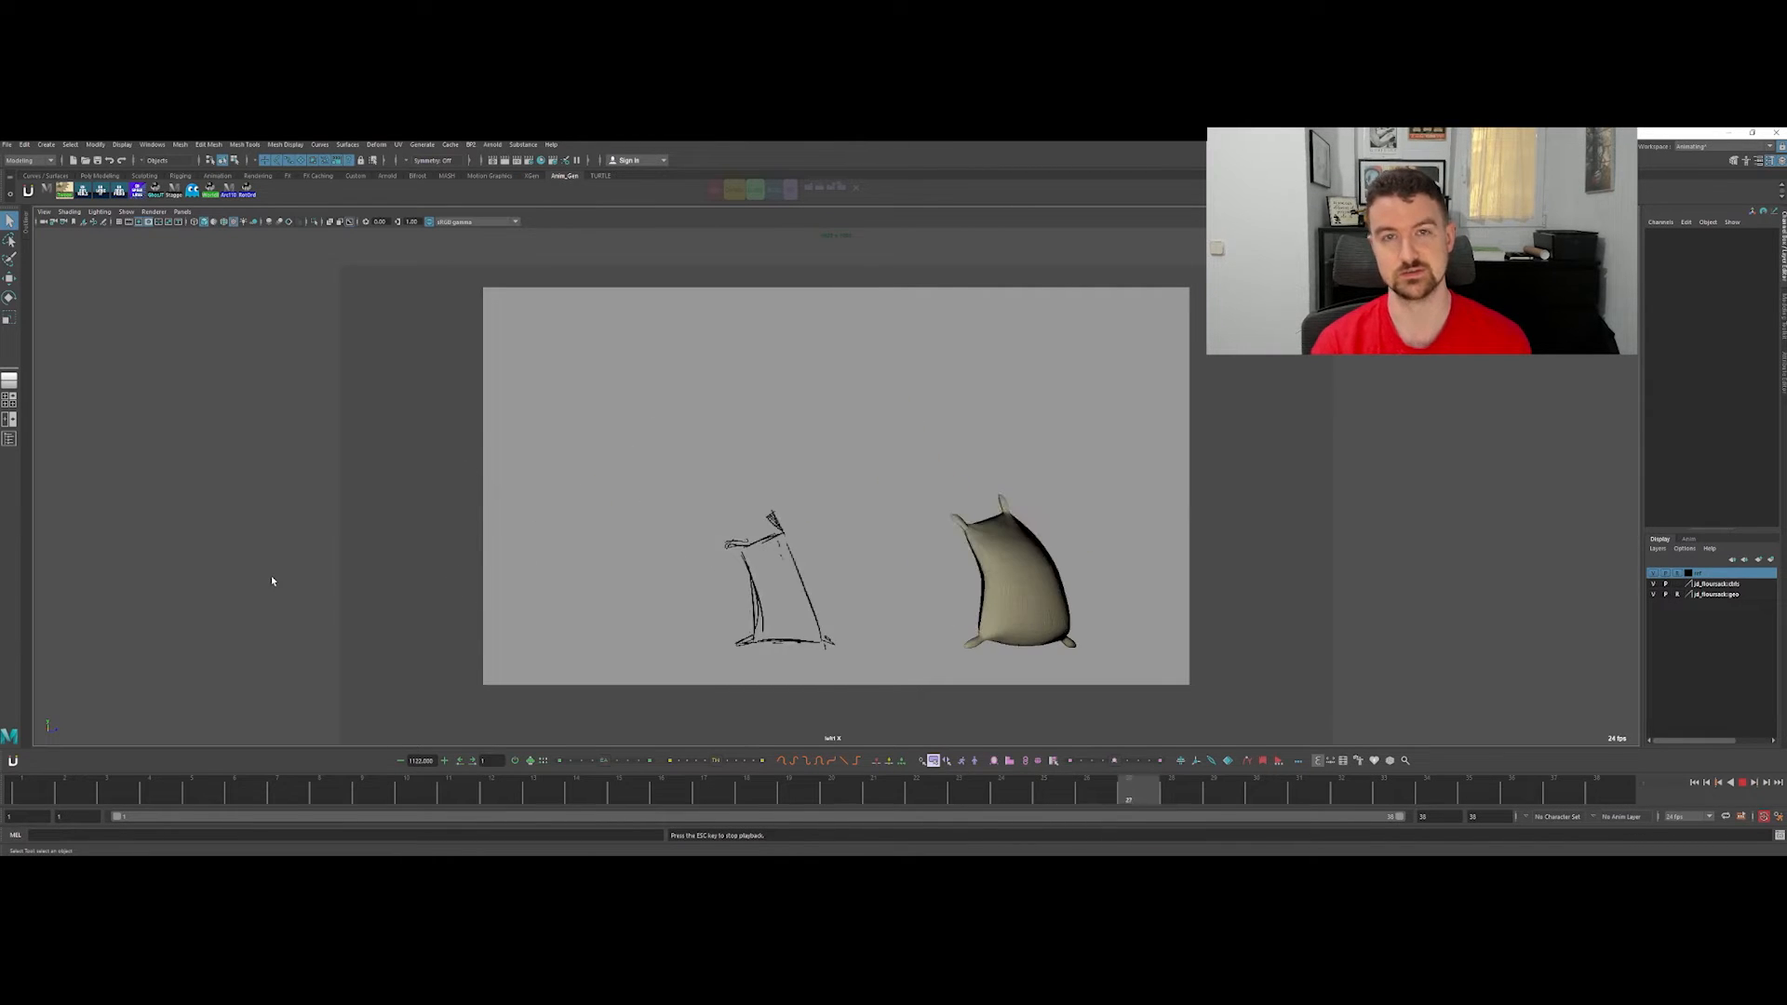
key(space)
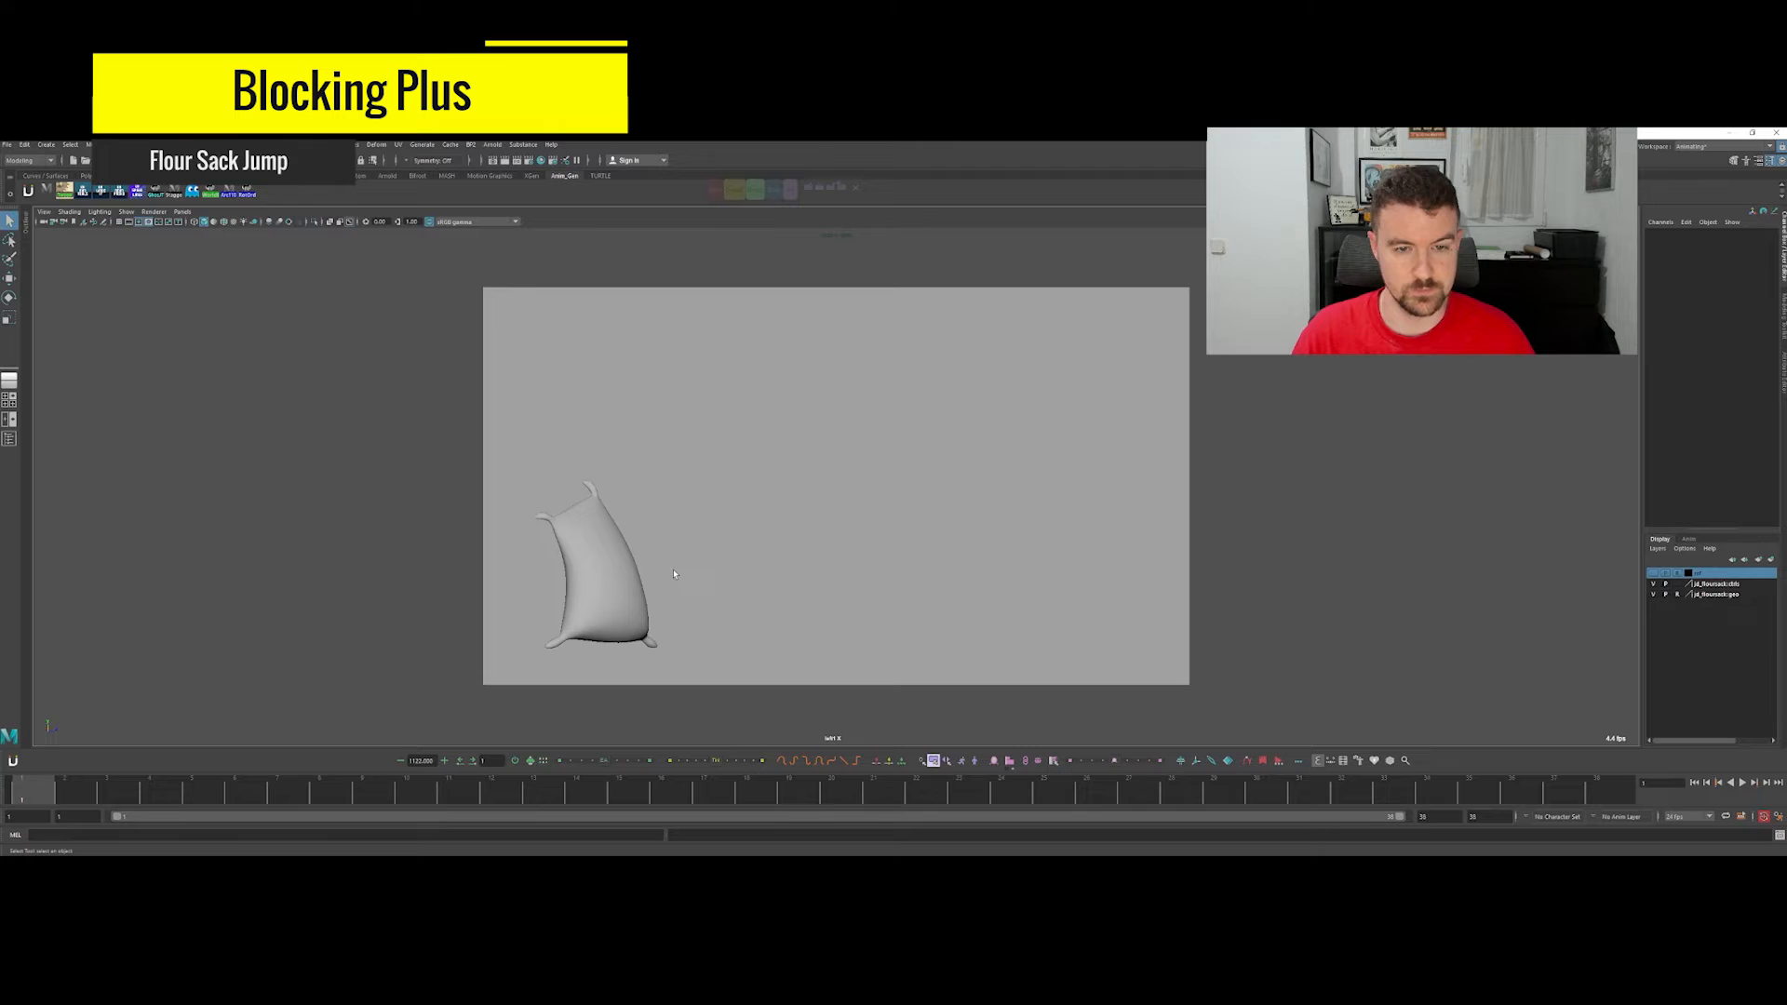
Step: Play back the blocked jump, stop it and scrub back to the stretched takeoff pose on frame 13
key(alt+v)
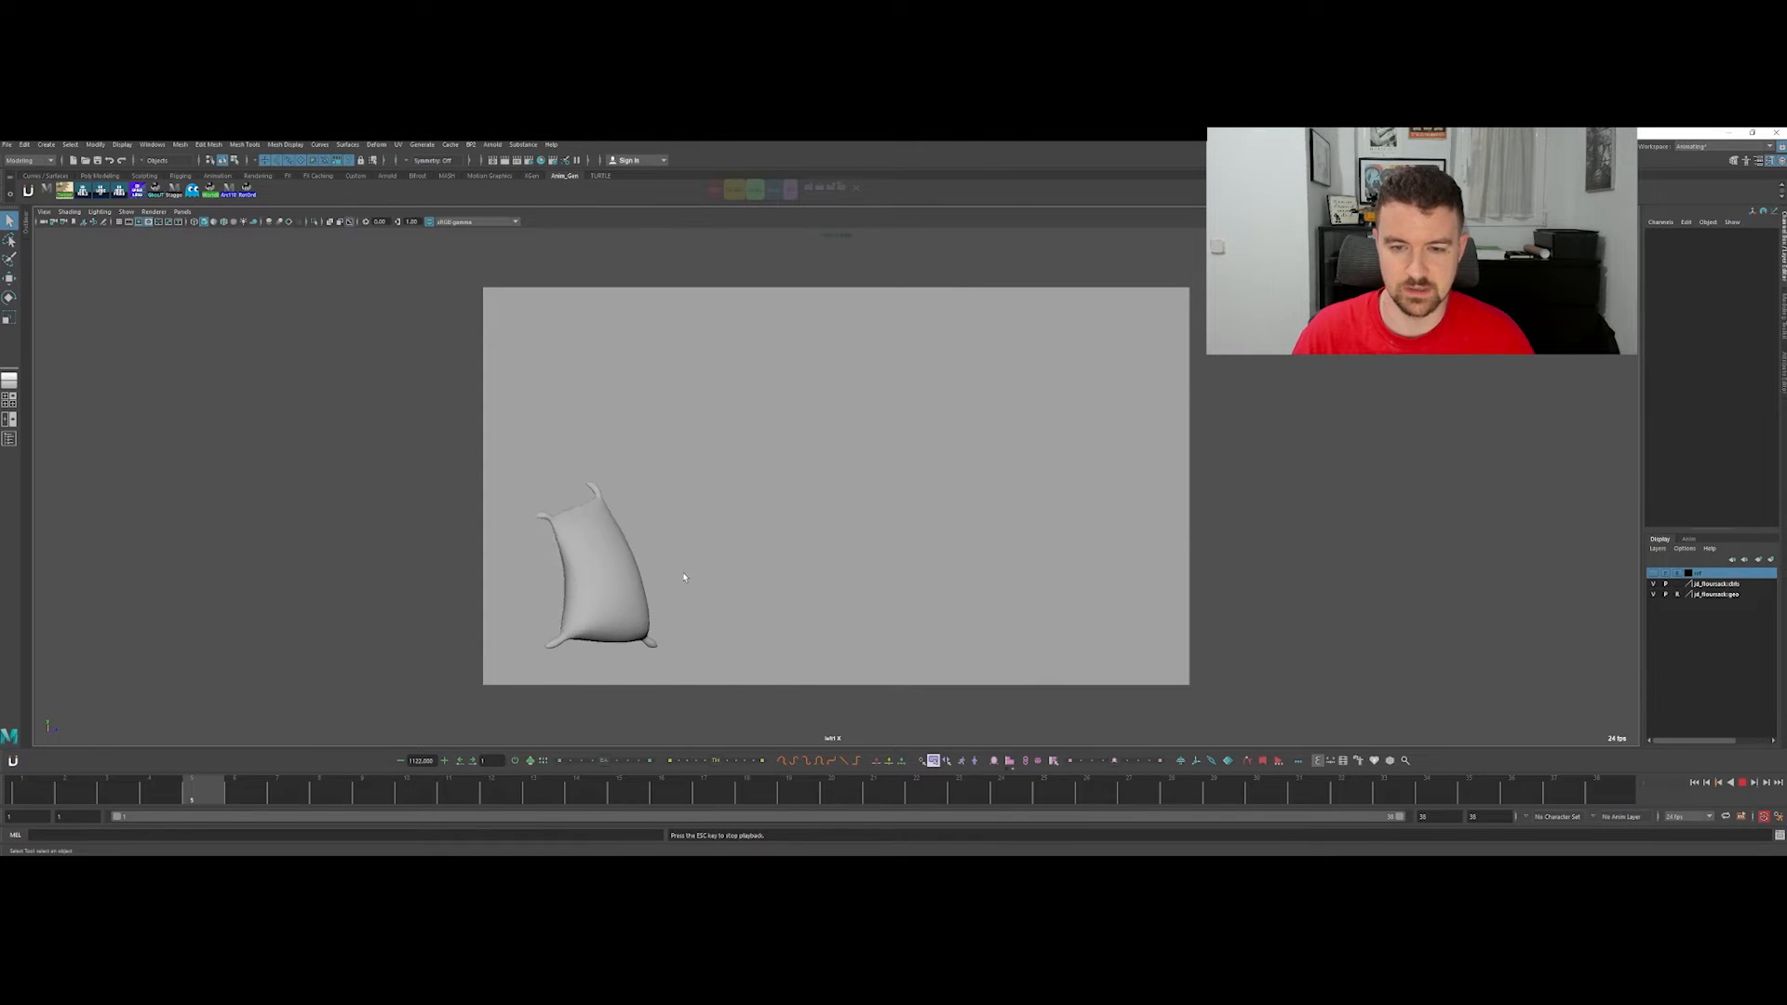
key(Escape)
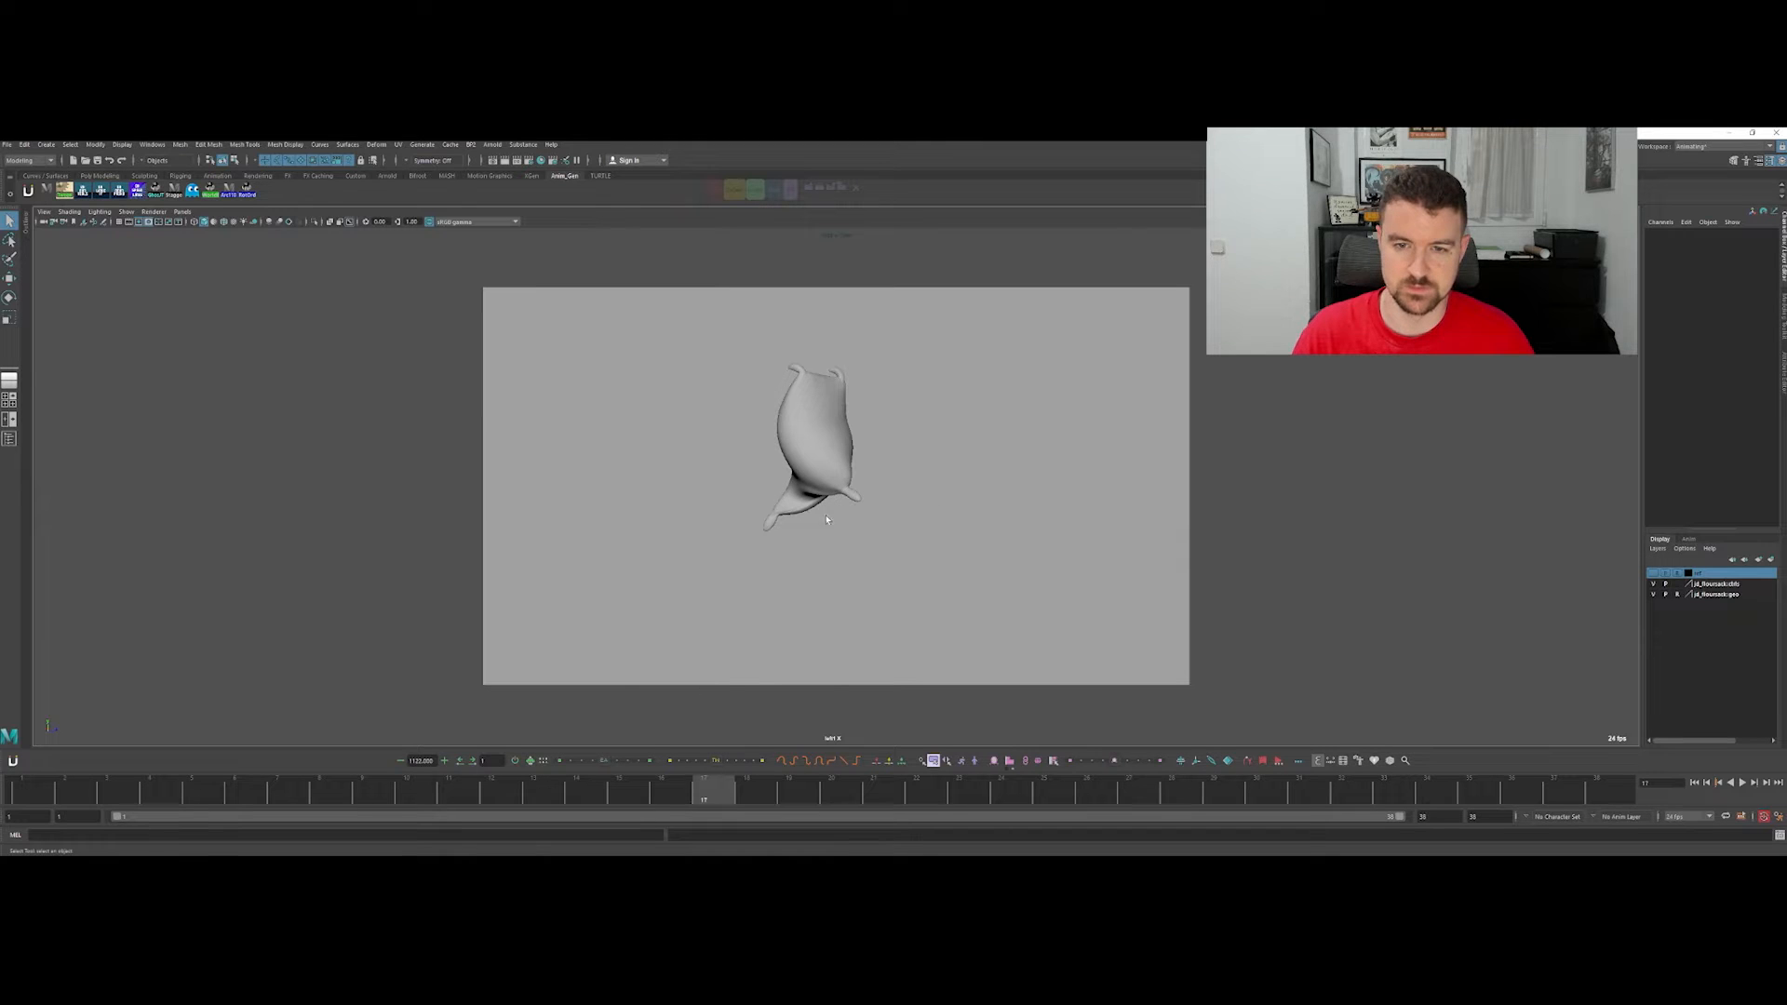
drag(708, 797, 529, 761)
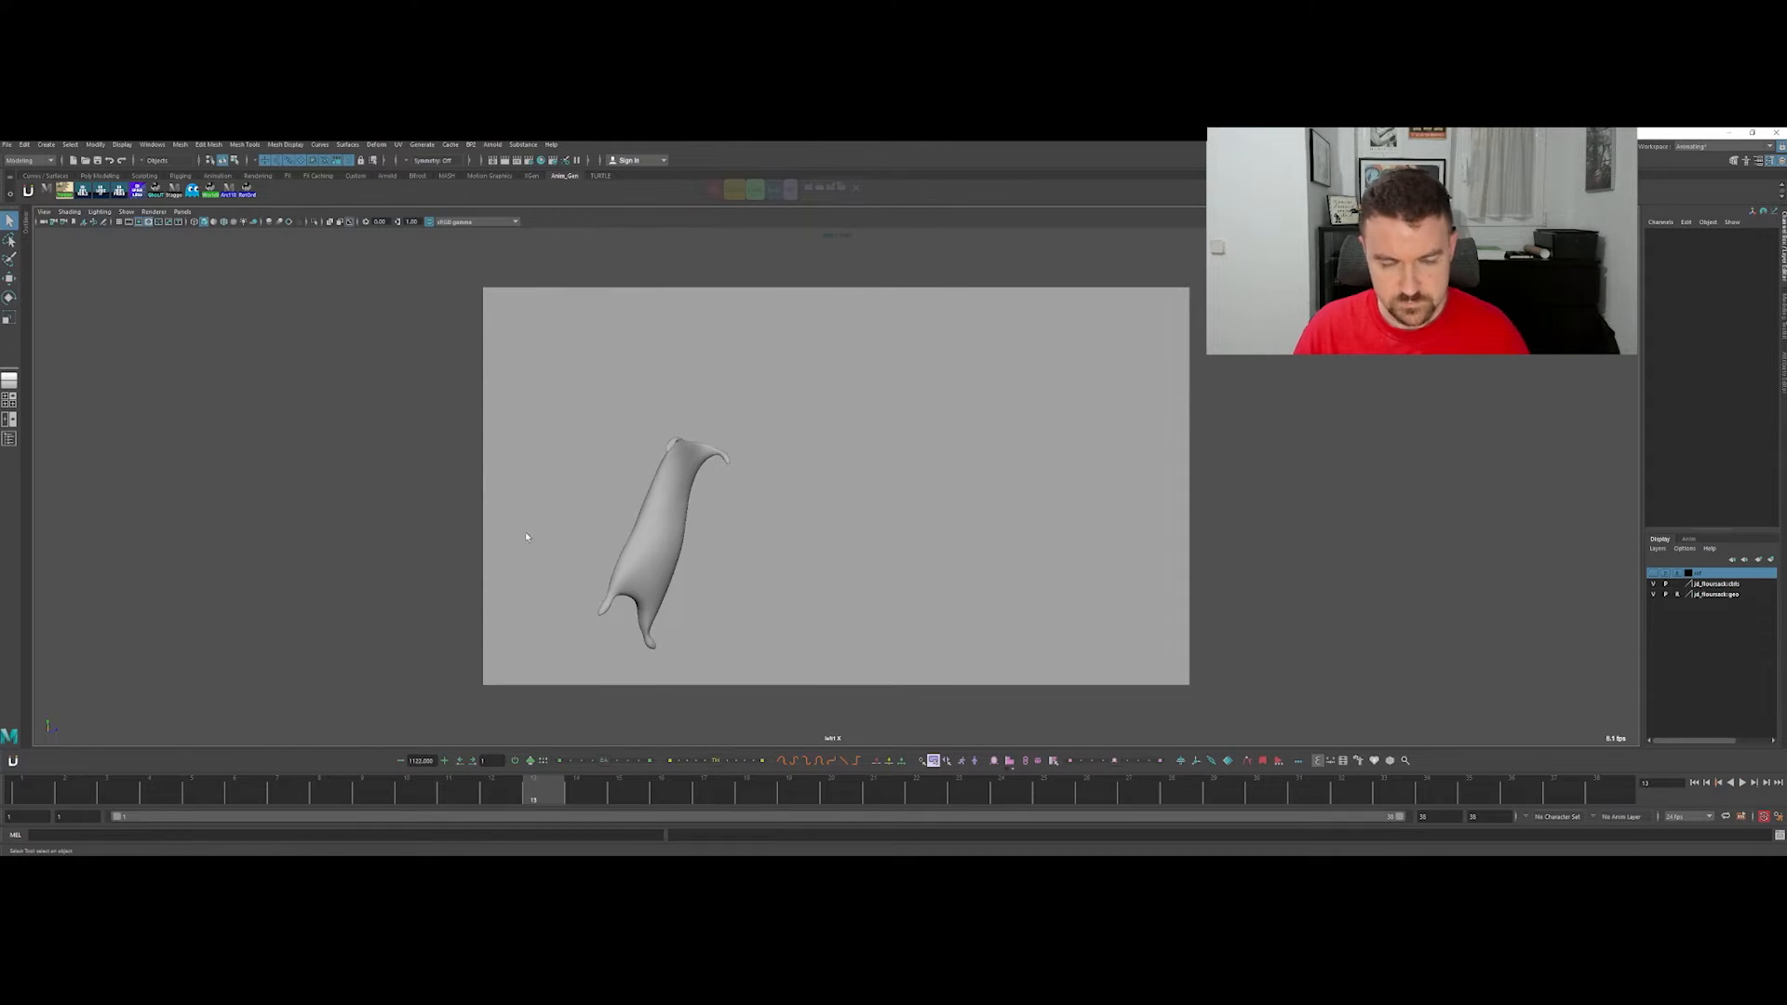
Step: Show the rig controls, select the sack's placement control and isolate its Translate Y curve in the Graph Editor at frame 14
key(alt+1)
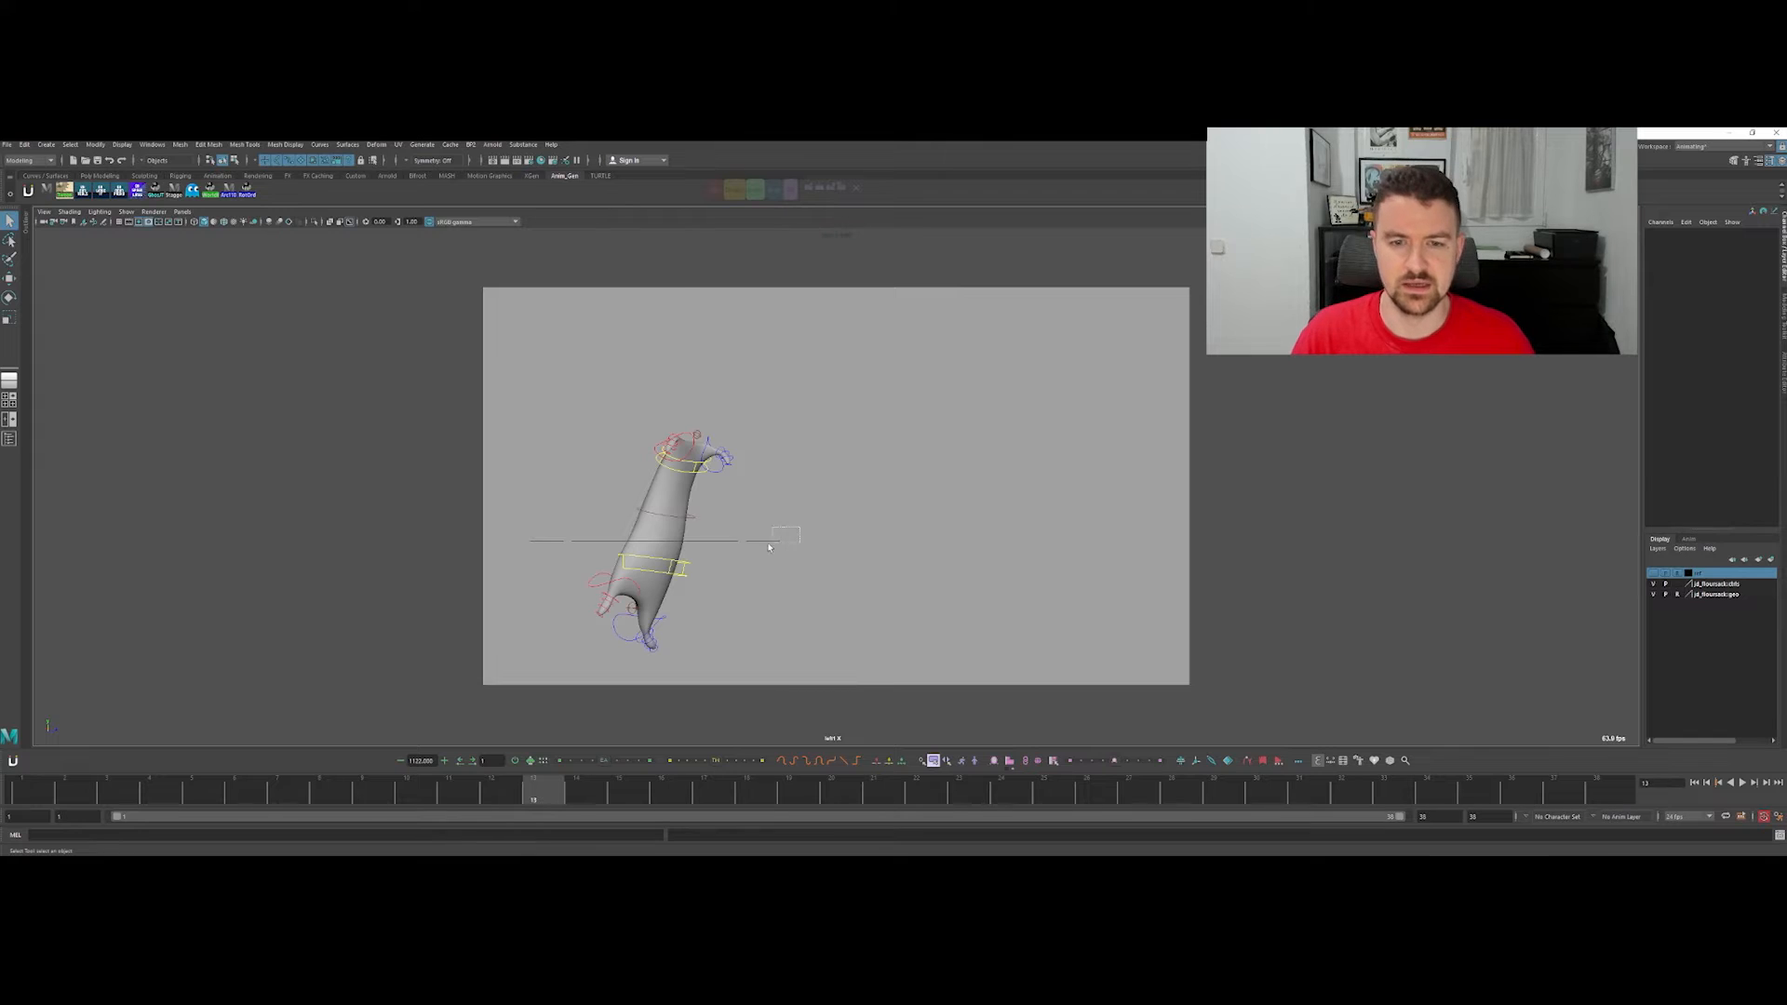
drag(788, 530, 762, 551)
key(w)
mouse_move(590, 790)
mouse_down()
mouse_move(680, 791)
mouse_move(558, 790)
mouse_up()
key(comma)
key(period)
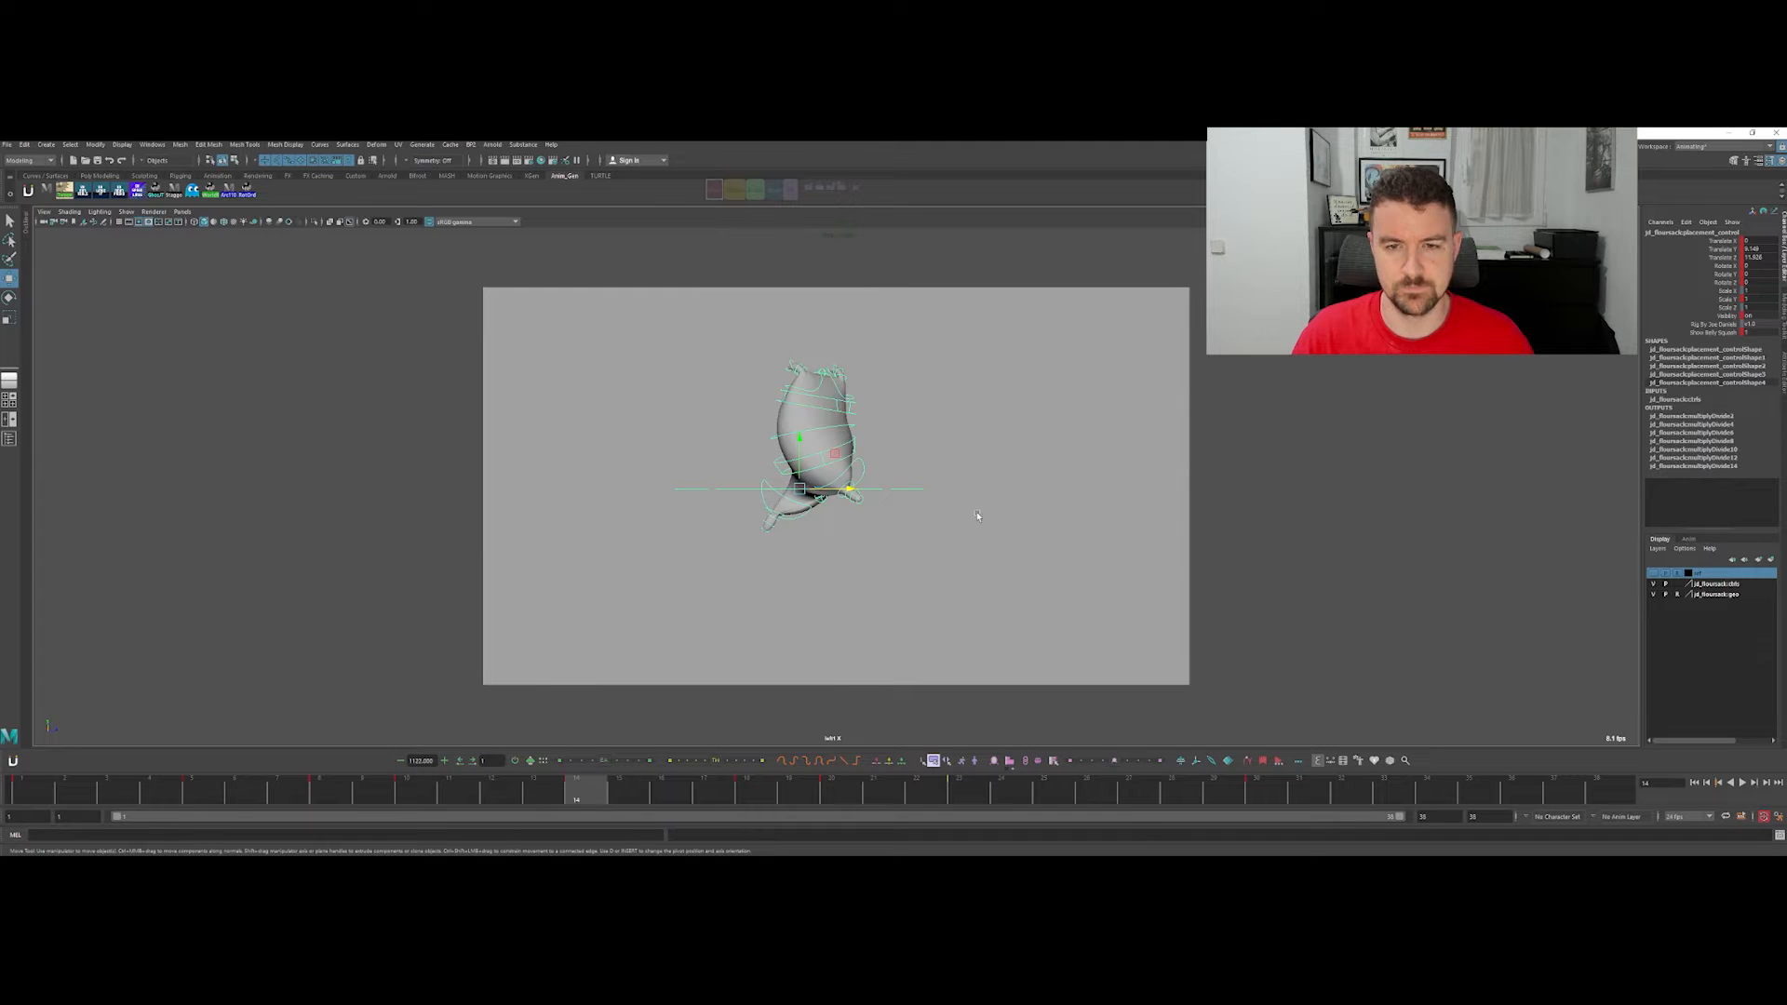
key(space)
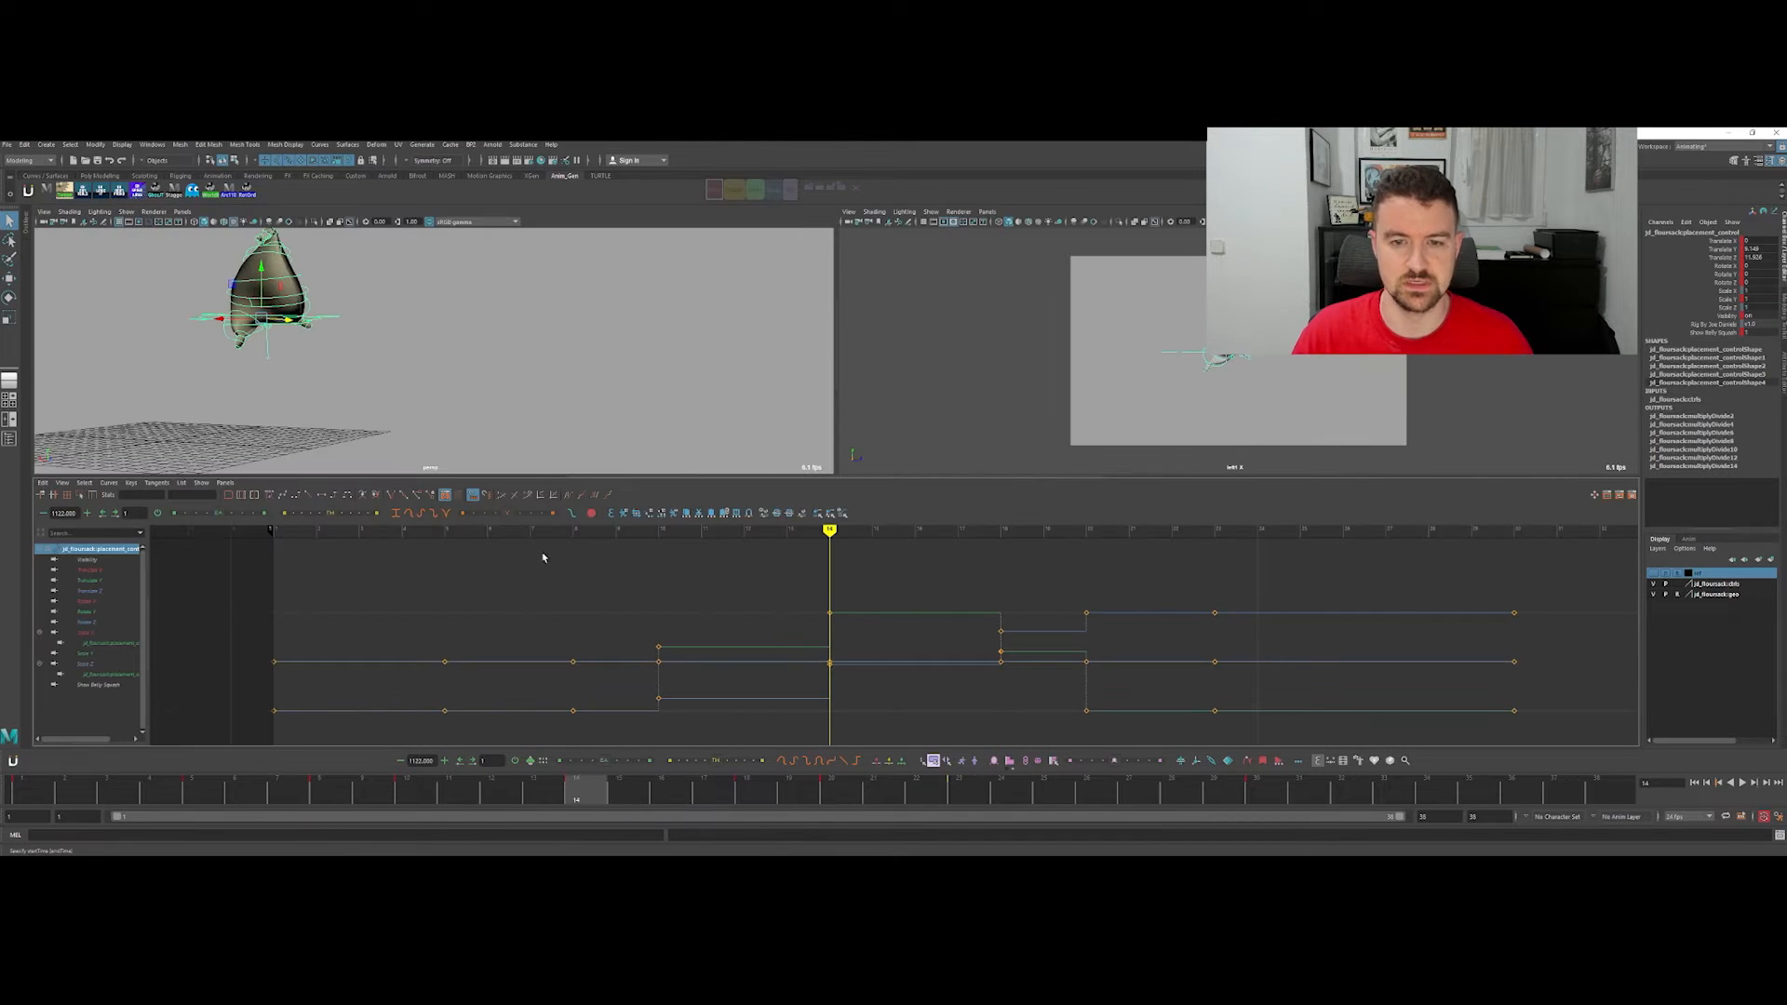
click(154, 584)
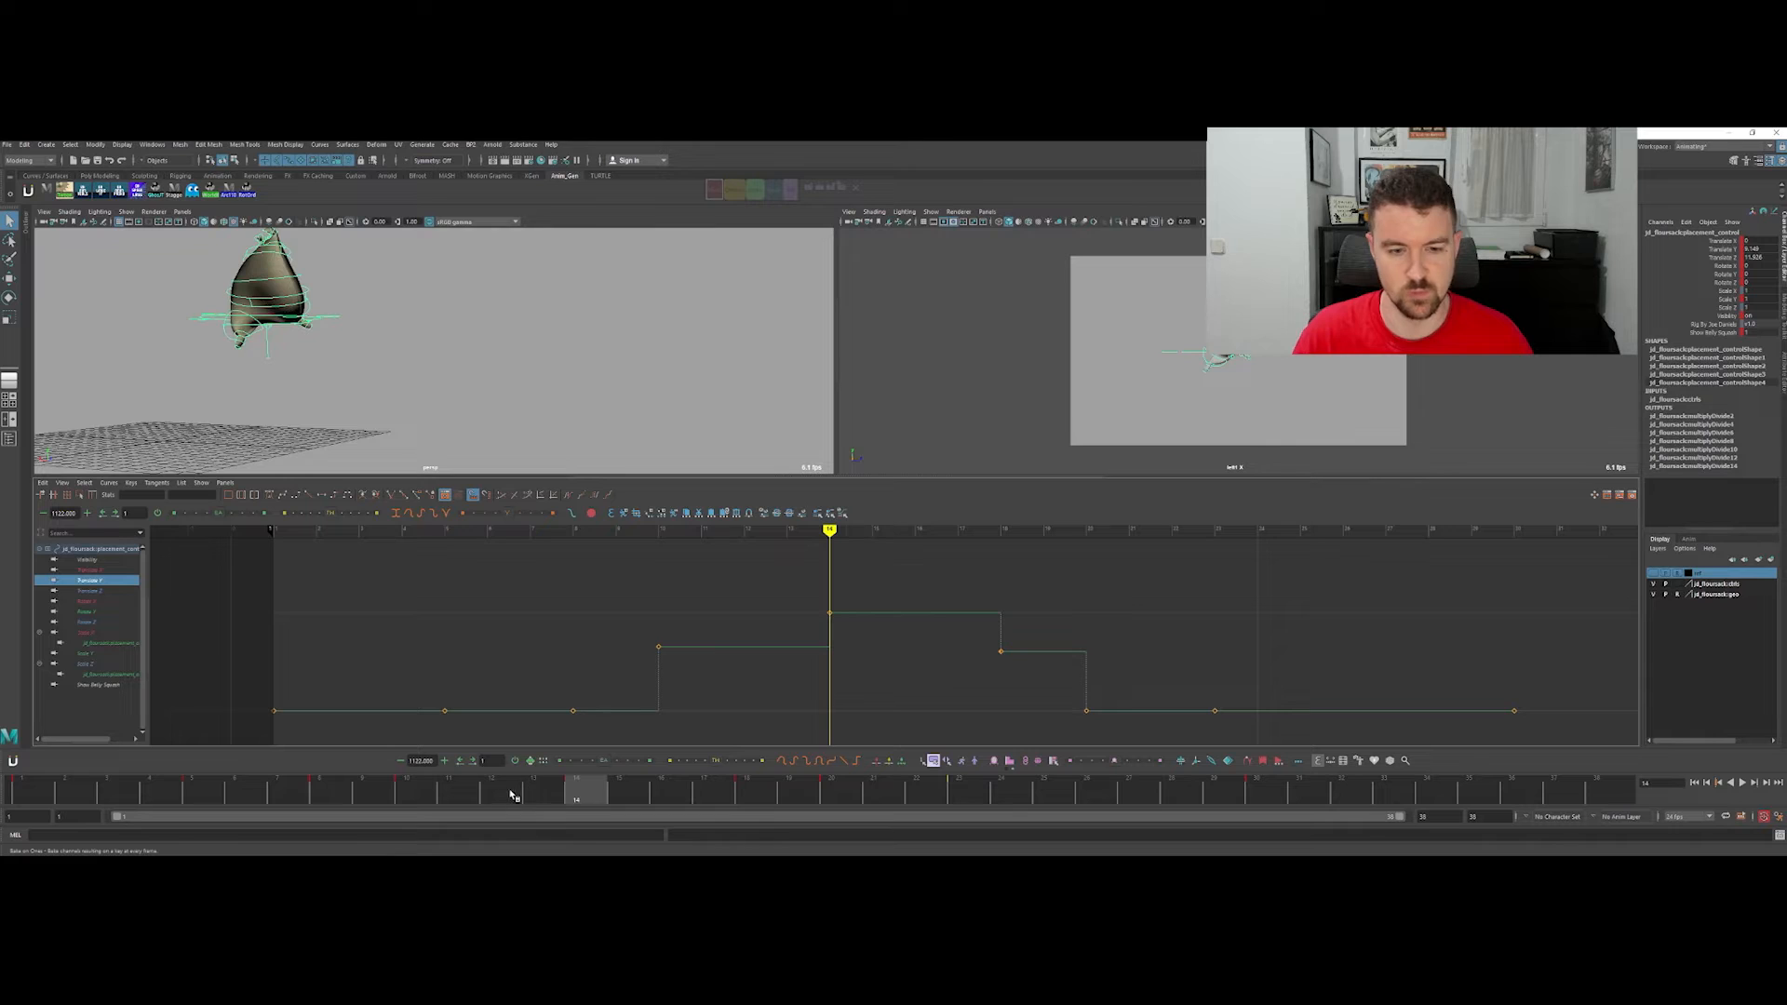
Step: Key a breakdown pose for the sack's placement control at frame 12, favouring the frame 14 pose
drag(559, 806, 427, 798)
key(period)
key(comma)
key(alt+period)
key(alt+period)
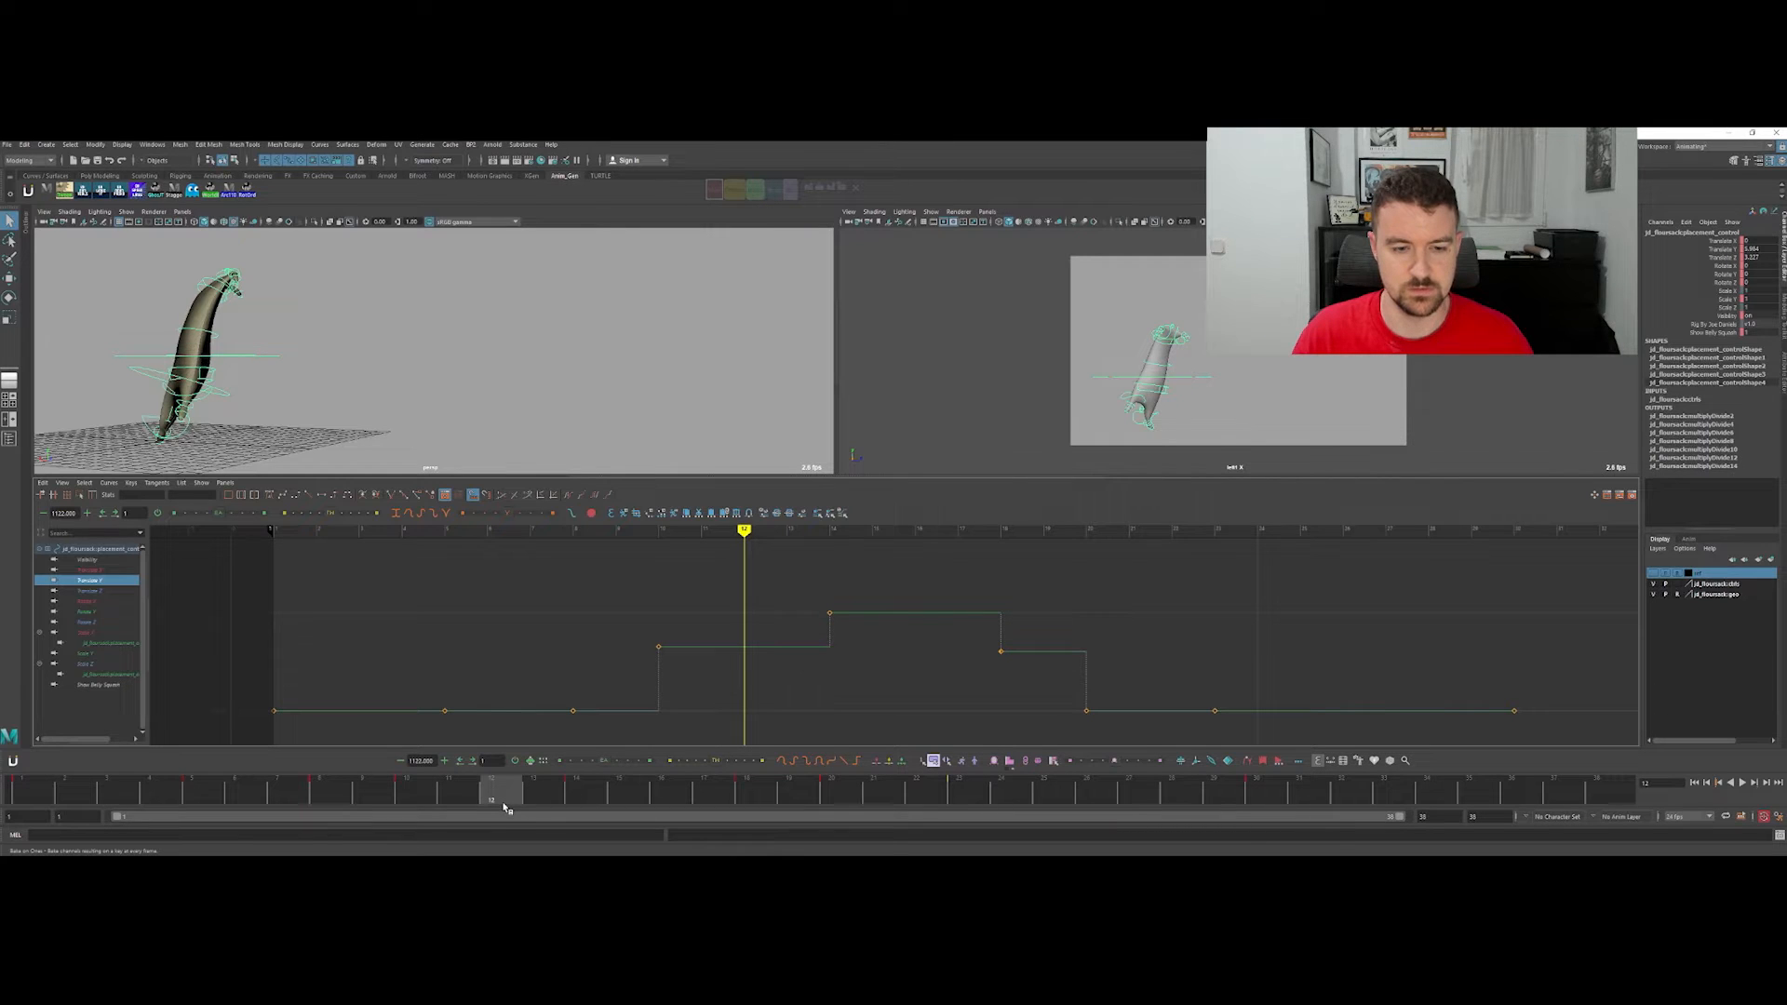
click(744, 764)
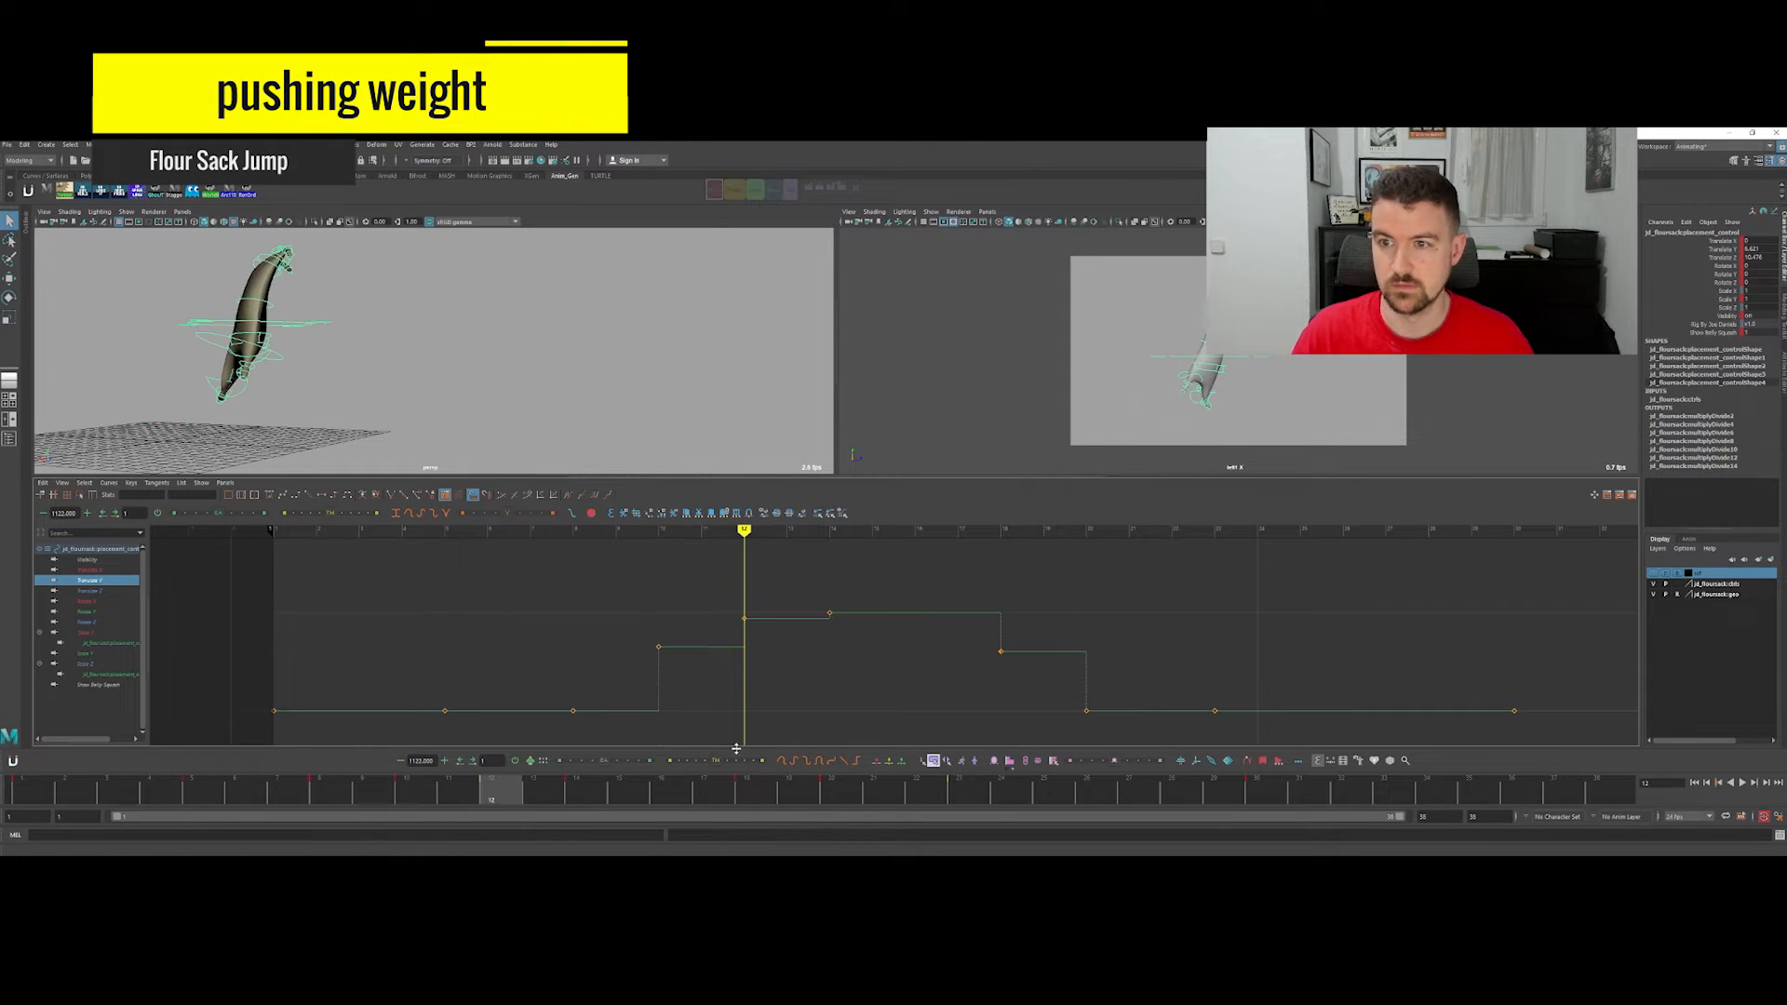
Step: Key a breakdown pose for the placement control at frame 16, favouring the frame 14 pose over frame 18
key(period)
key(comma)
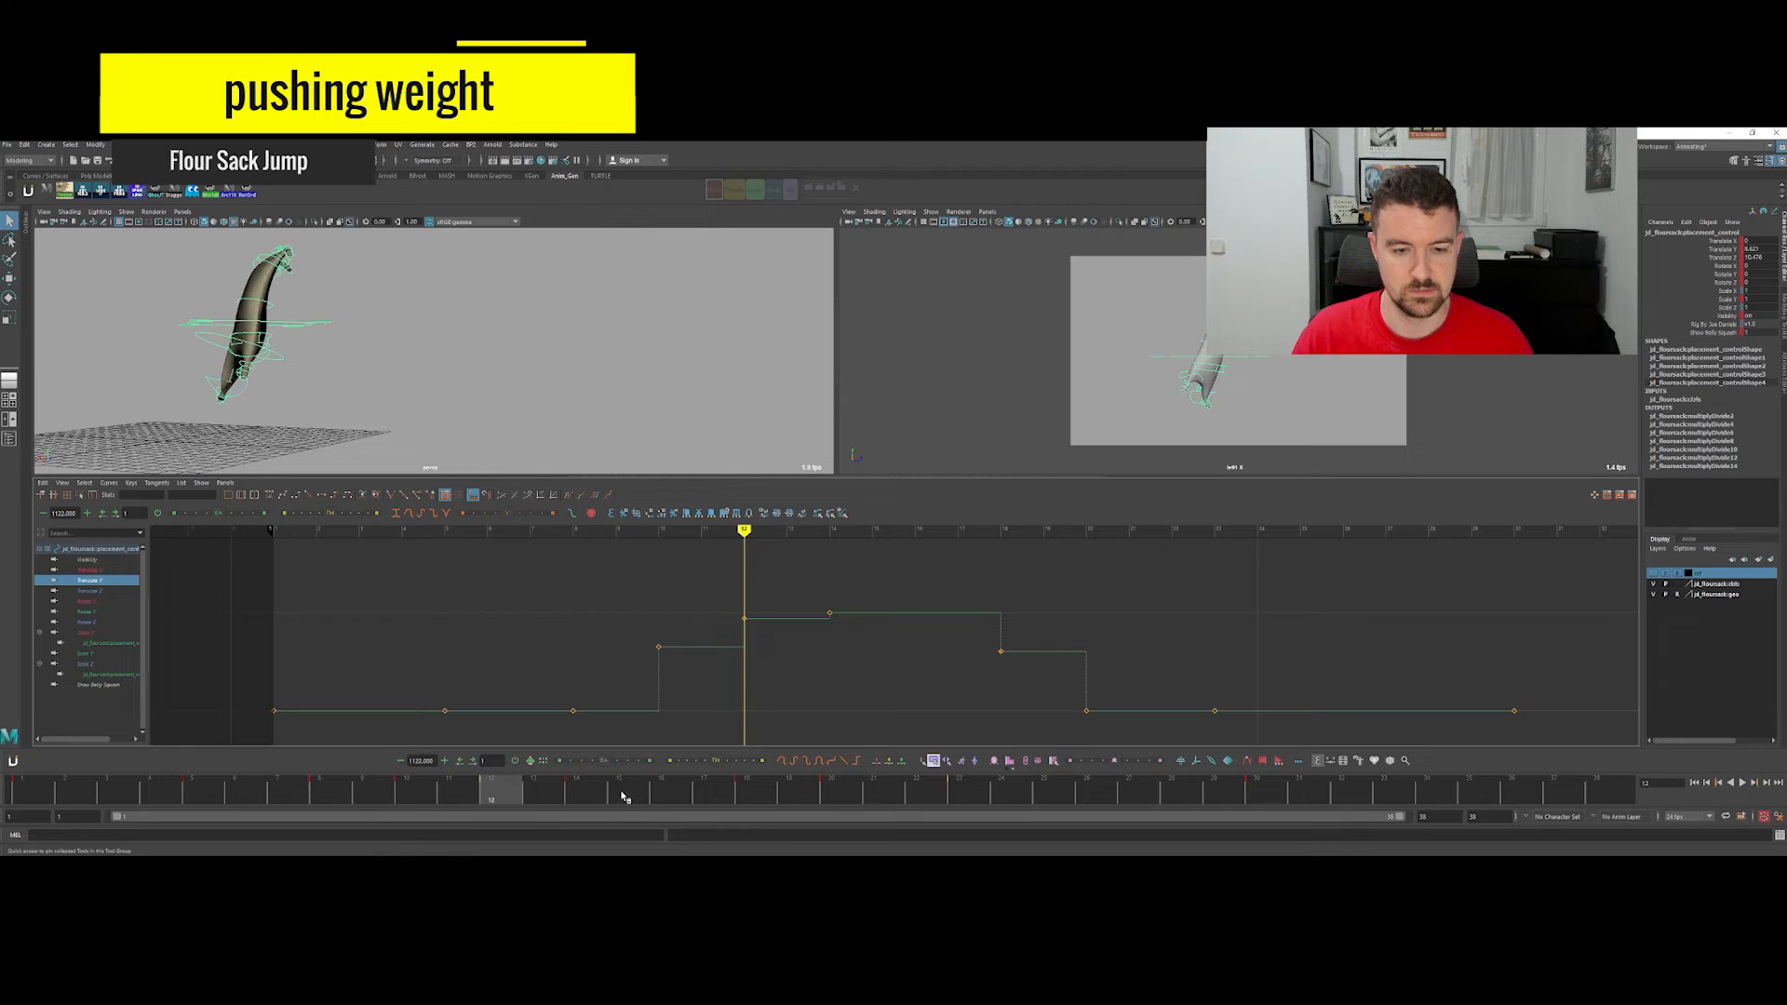
key(period)
click(675, 800)
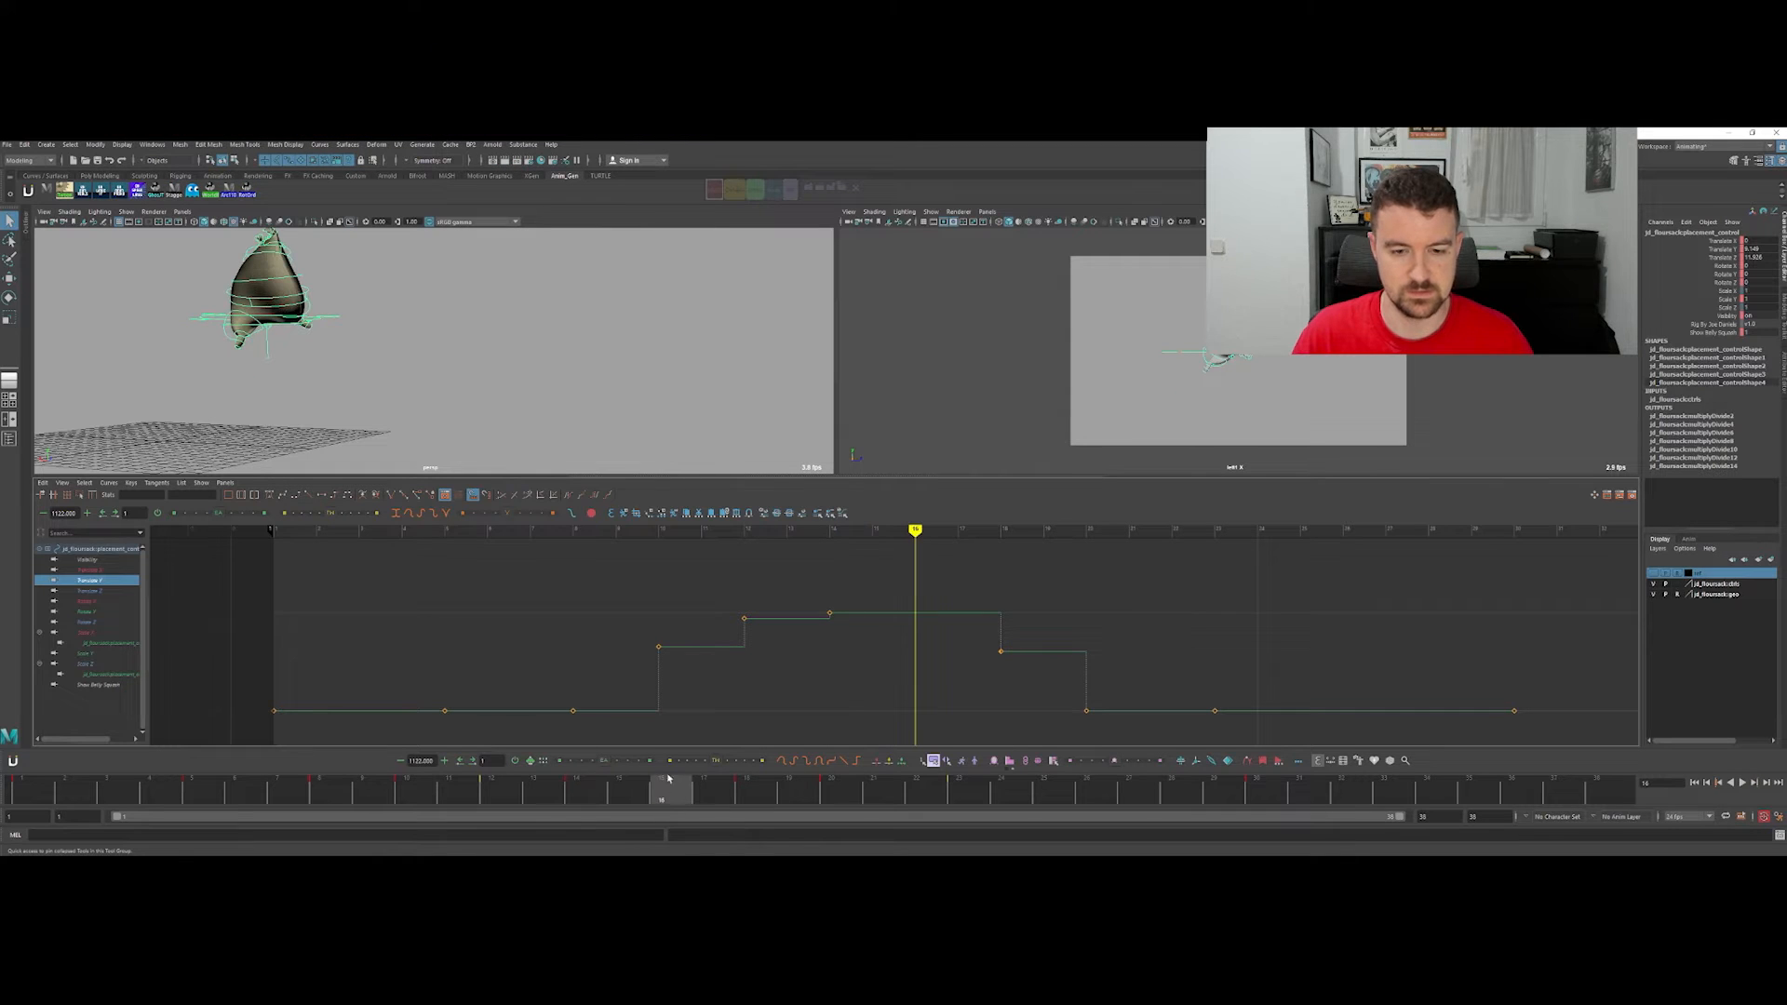
click(687, 763)
Step: Step back and forth through the jump's keyed poses to examine the height arc around the peak
key(comma)
key(comma)
key(period)
key(period)
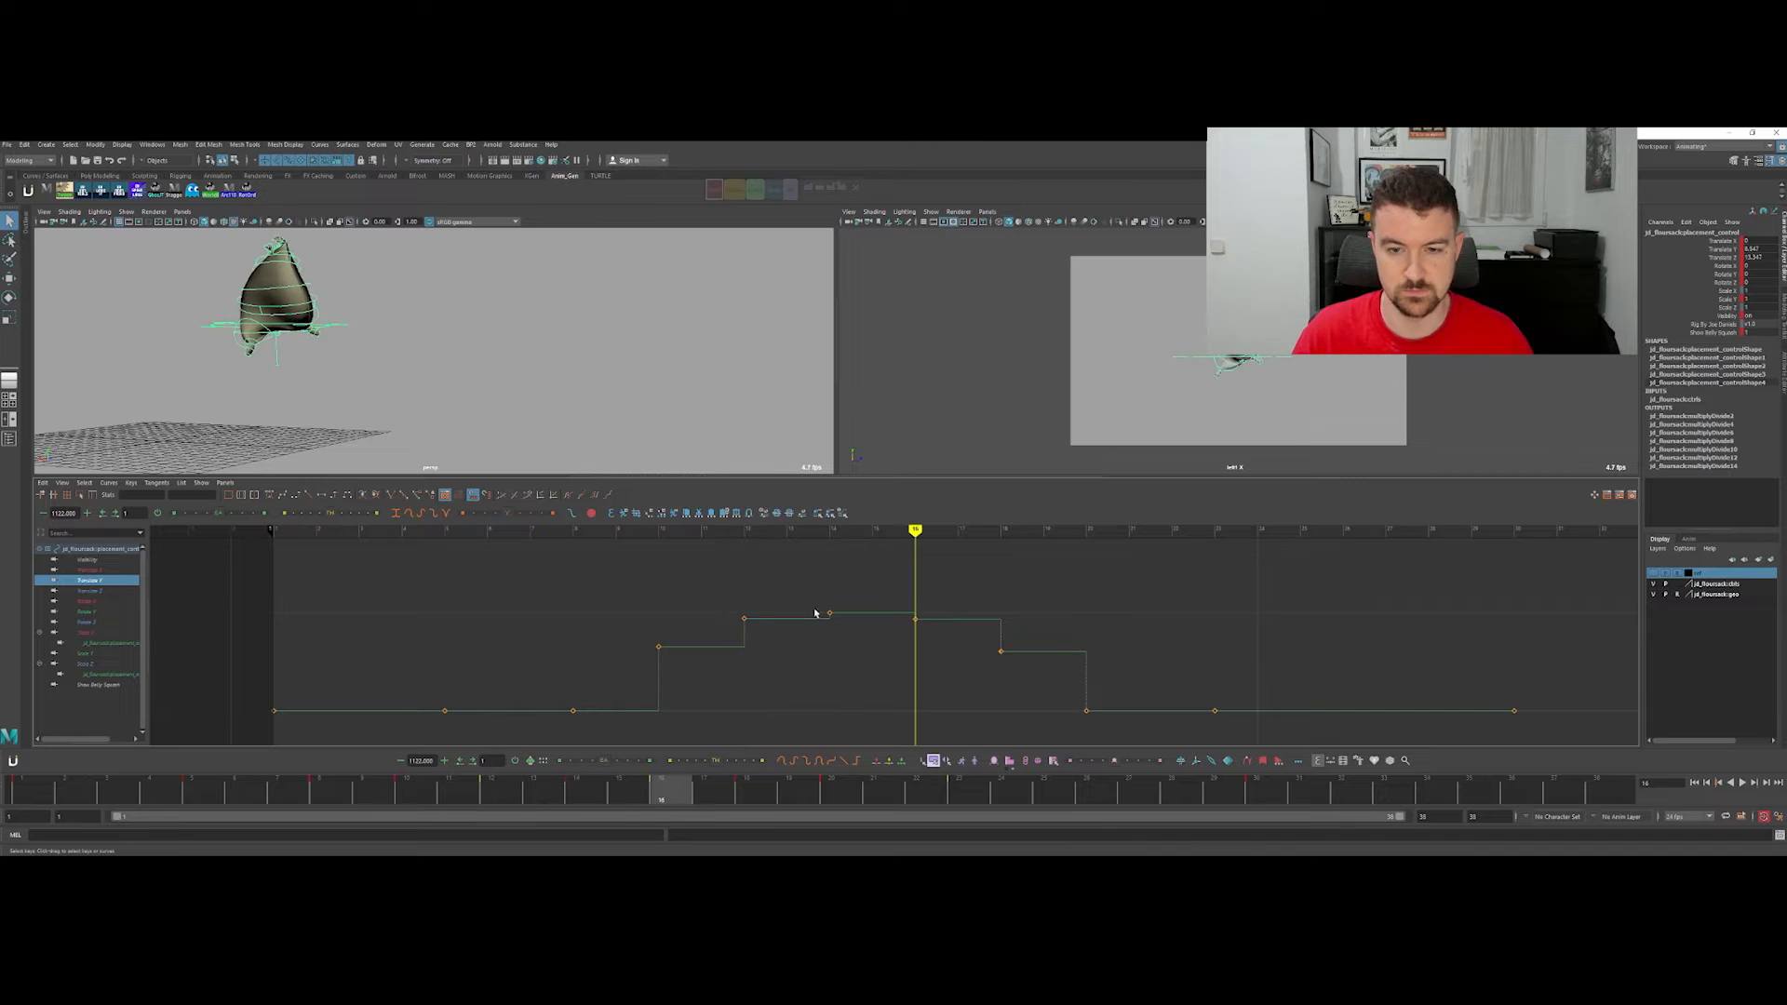
key(comma)
key(comma)
key(comma)
key(comma)
key(period)
key(period)
key(period)
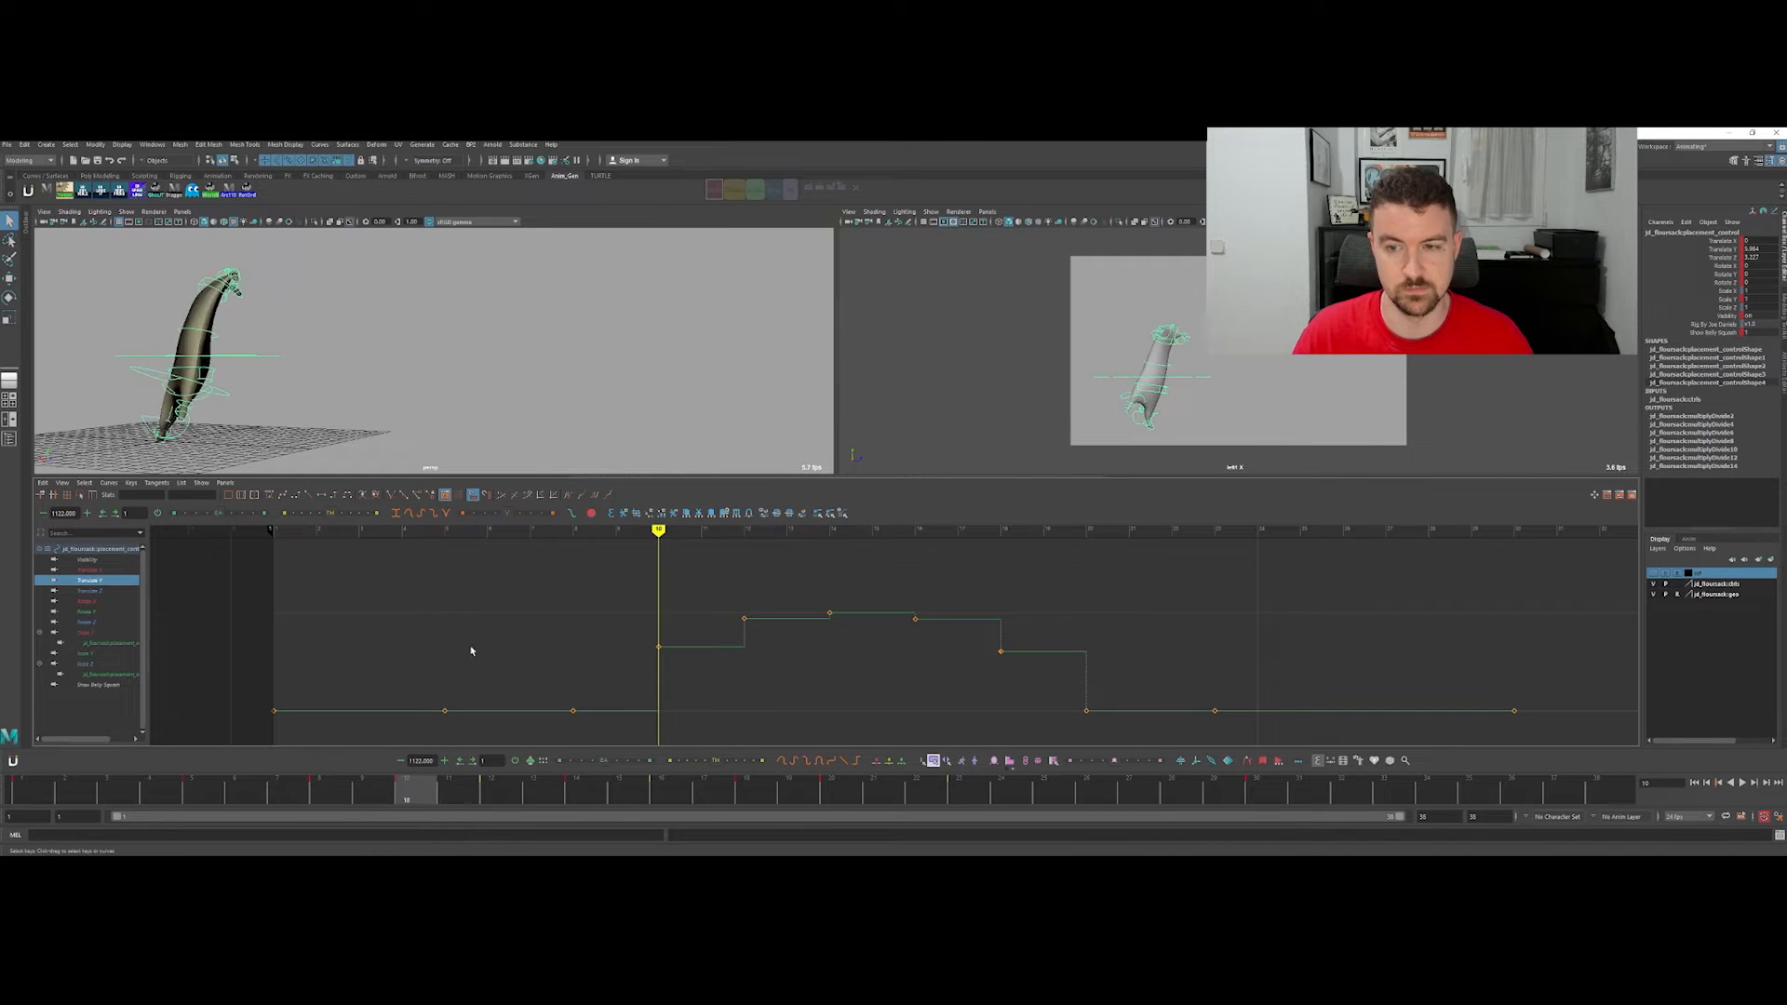
key(period)
key(period)
key(period)
key(comma)
key(comma)
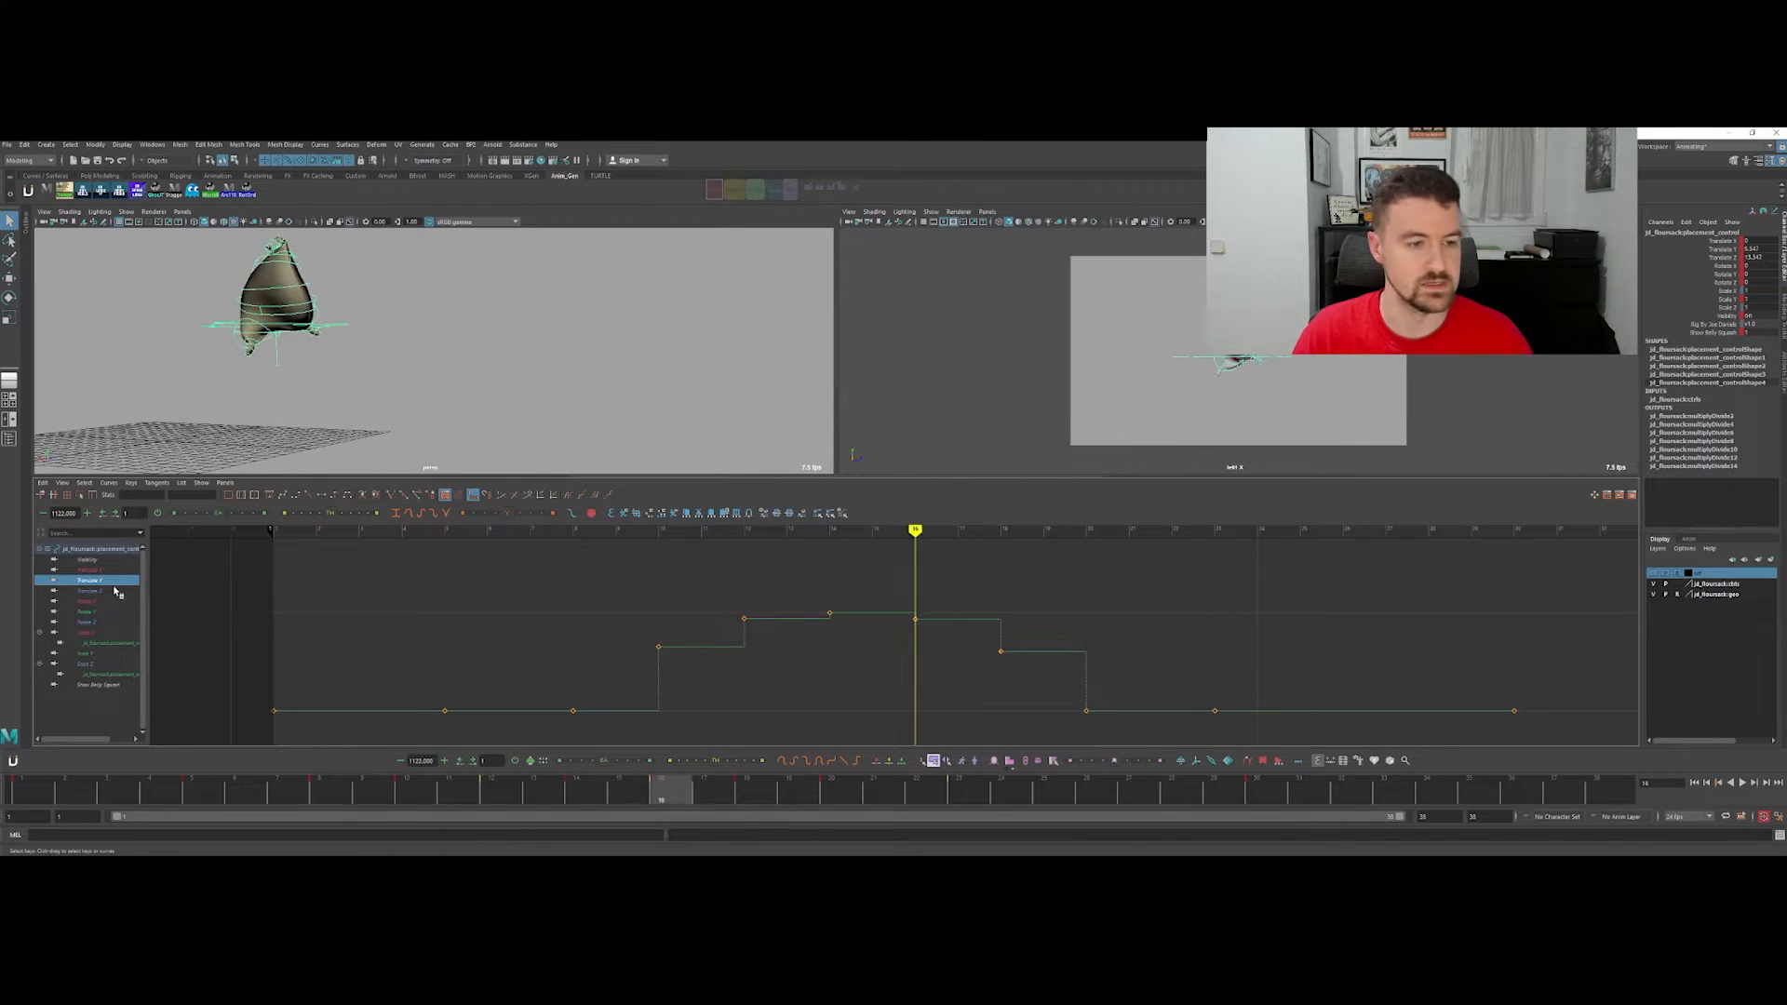
key(comma)
Step: Set the placement control's Translate Z keys at frames 12 and 16 midway between their neighbouring keys for even forward spacing
click(118, 592)
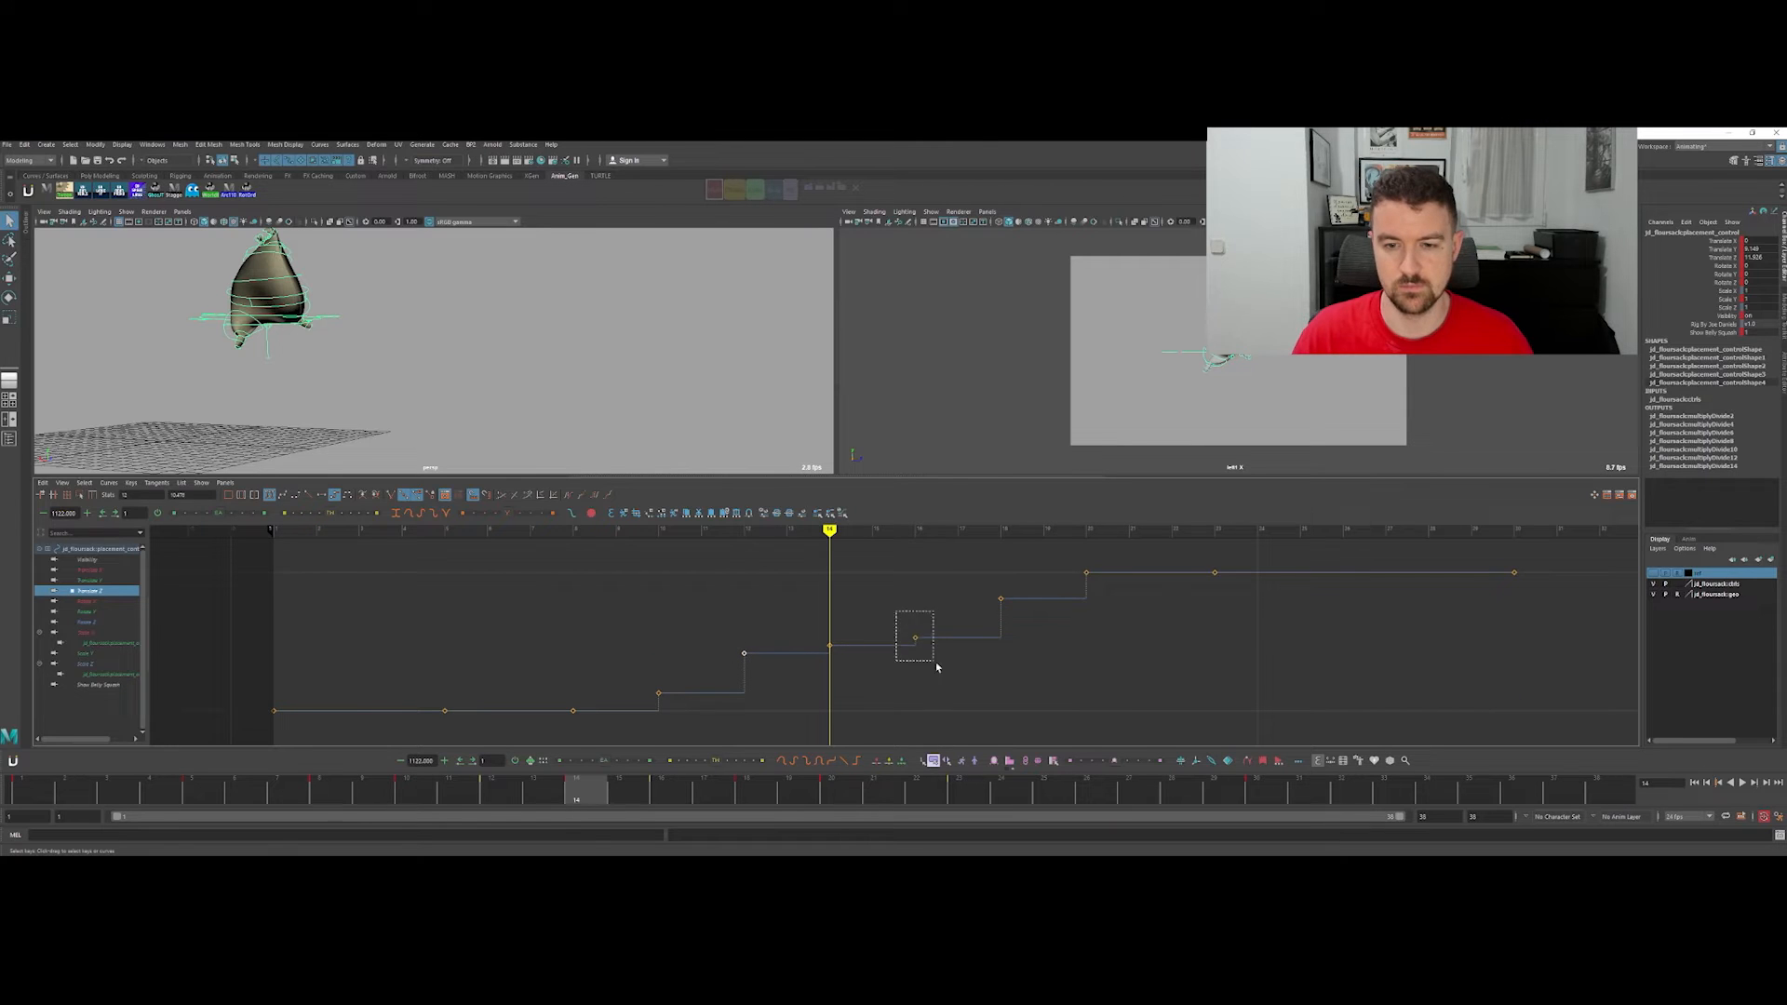
click(1721, 257)
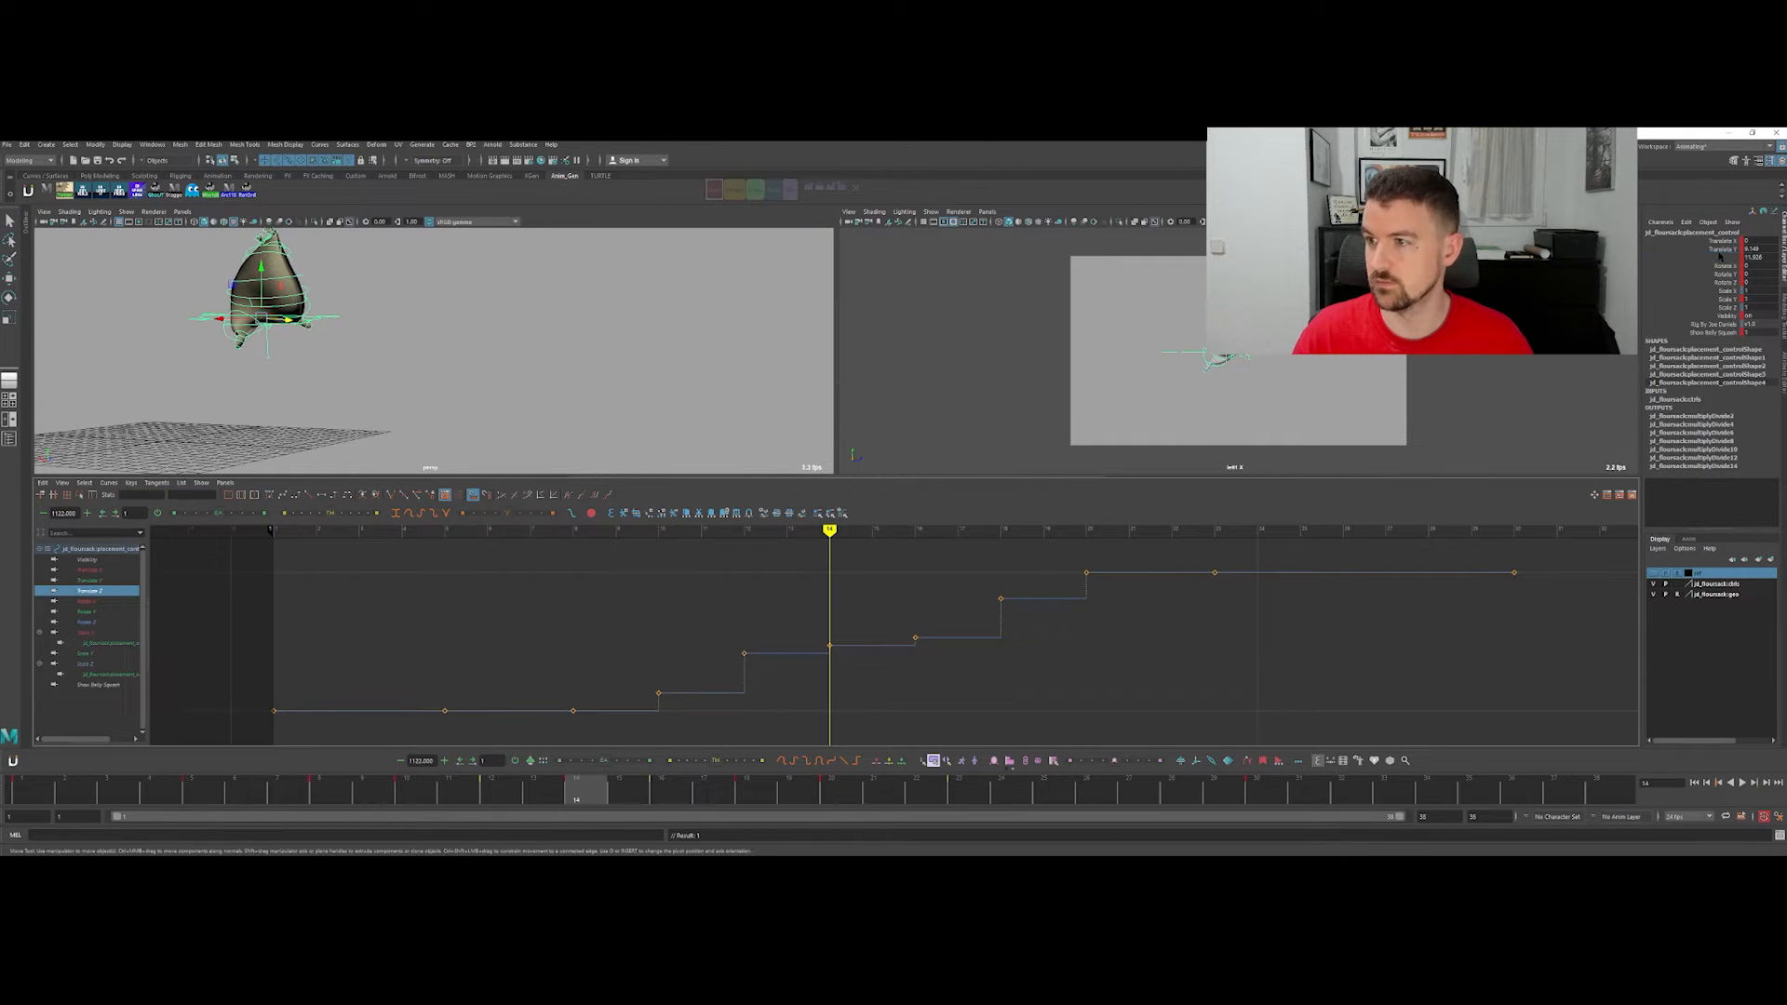
click(692, 678)
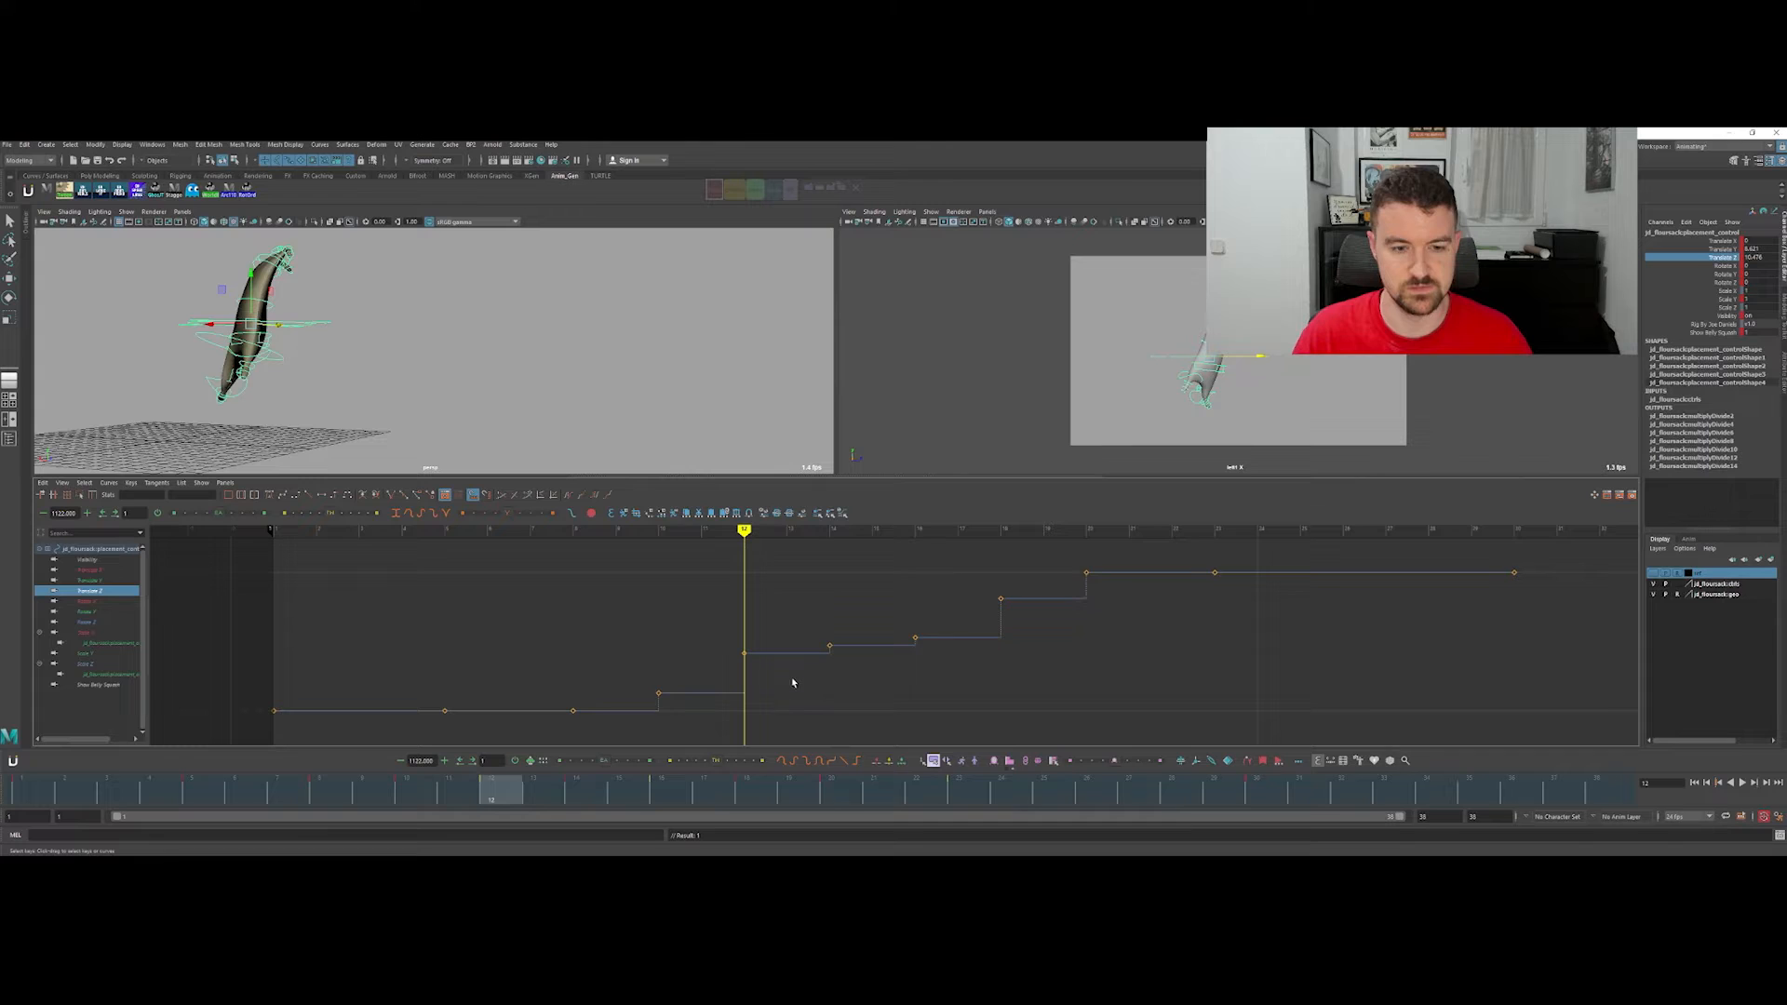
click(734, 761)
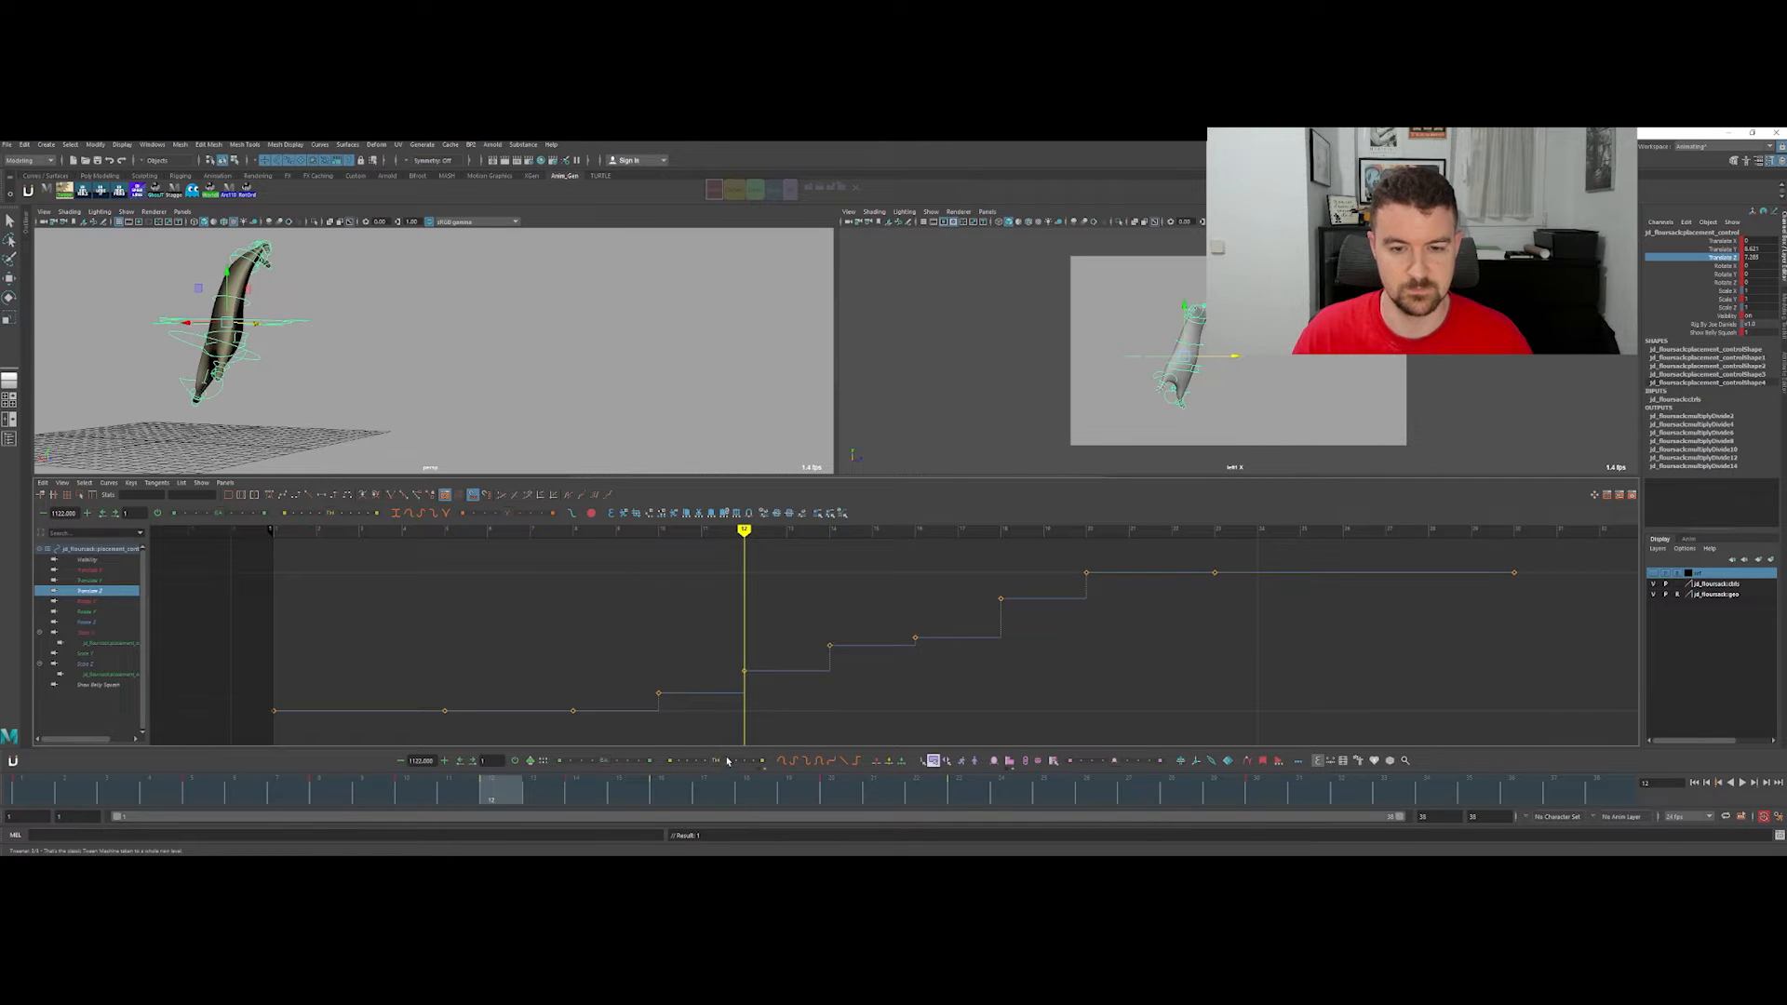
click(716, 765)
key(.)
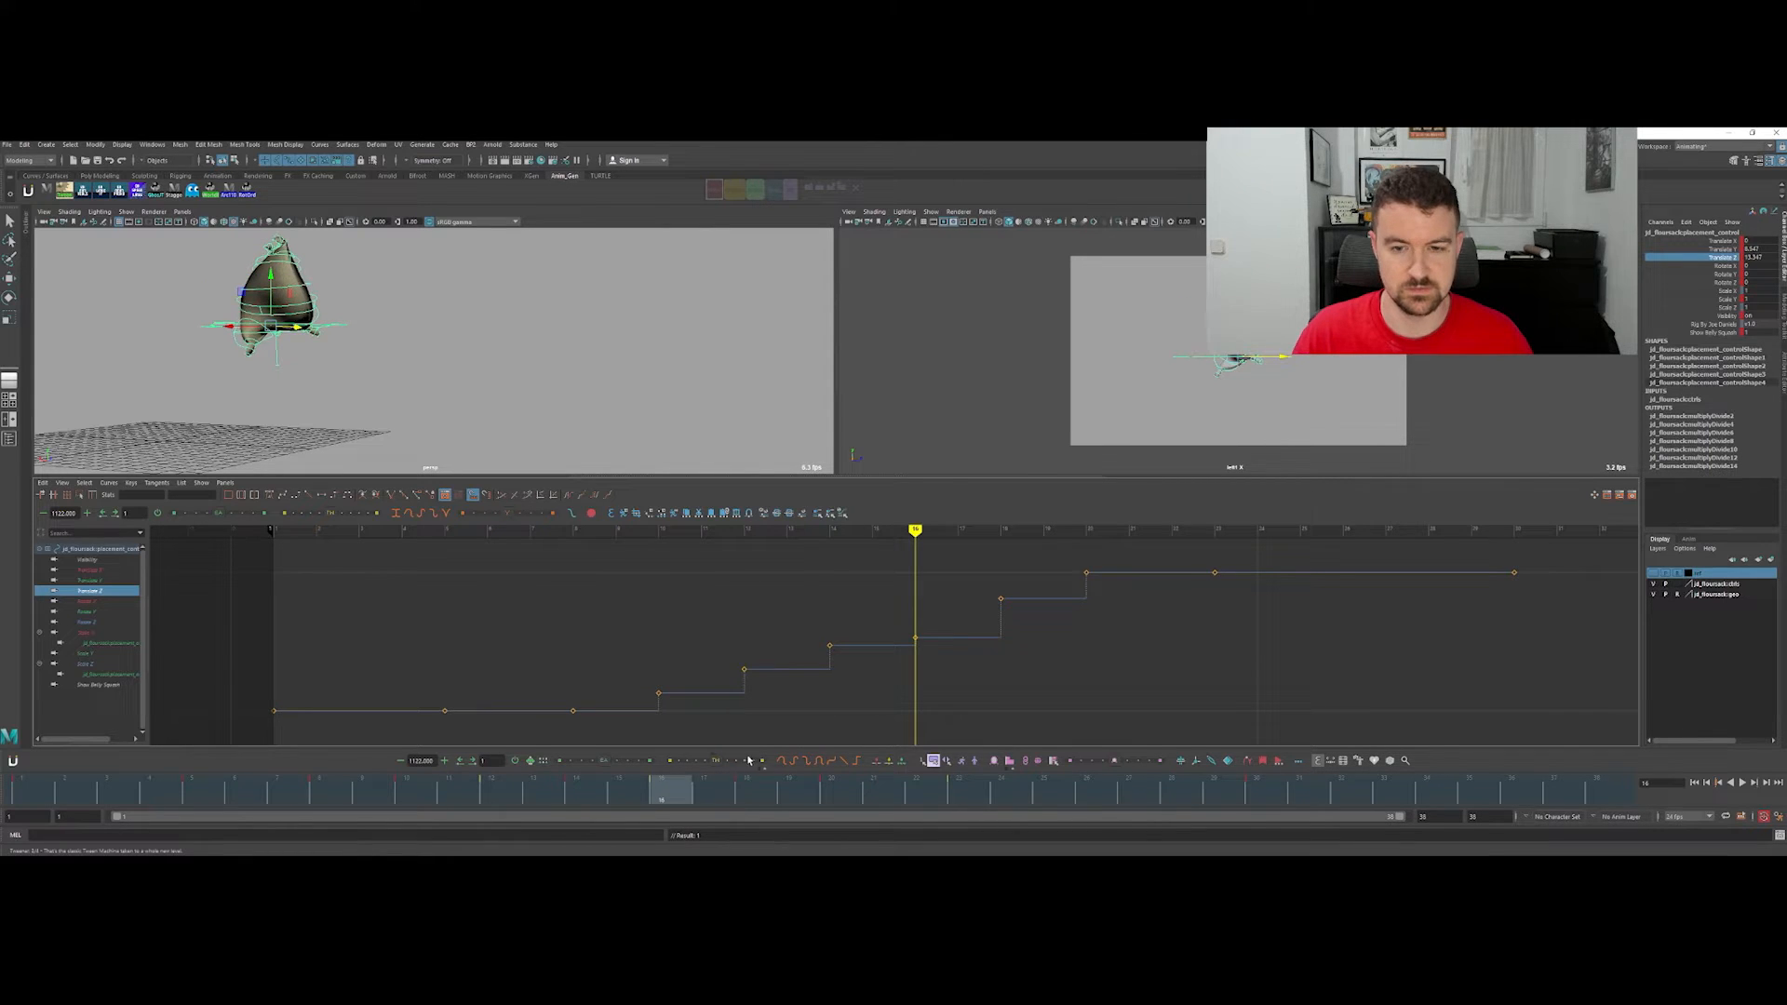
click(716, 764)
Step: Play back the jump in the enlarged side camera view to check the forward speed
key(.)
key(.)
key(alt+v)
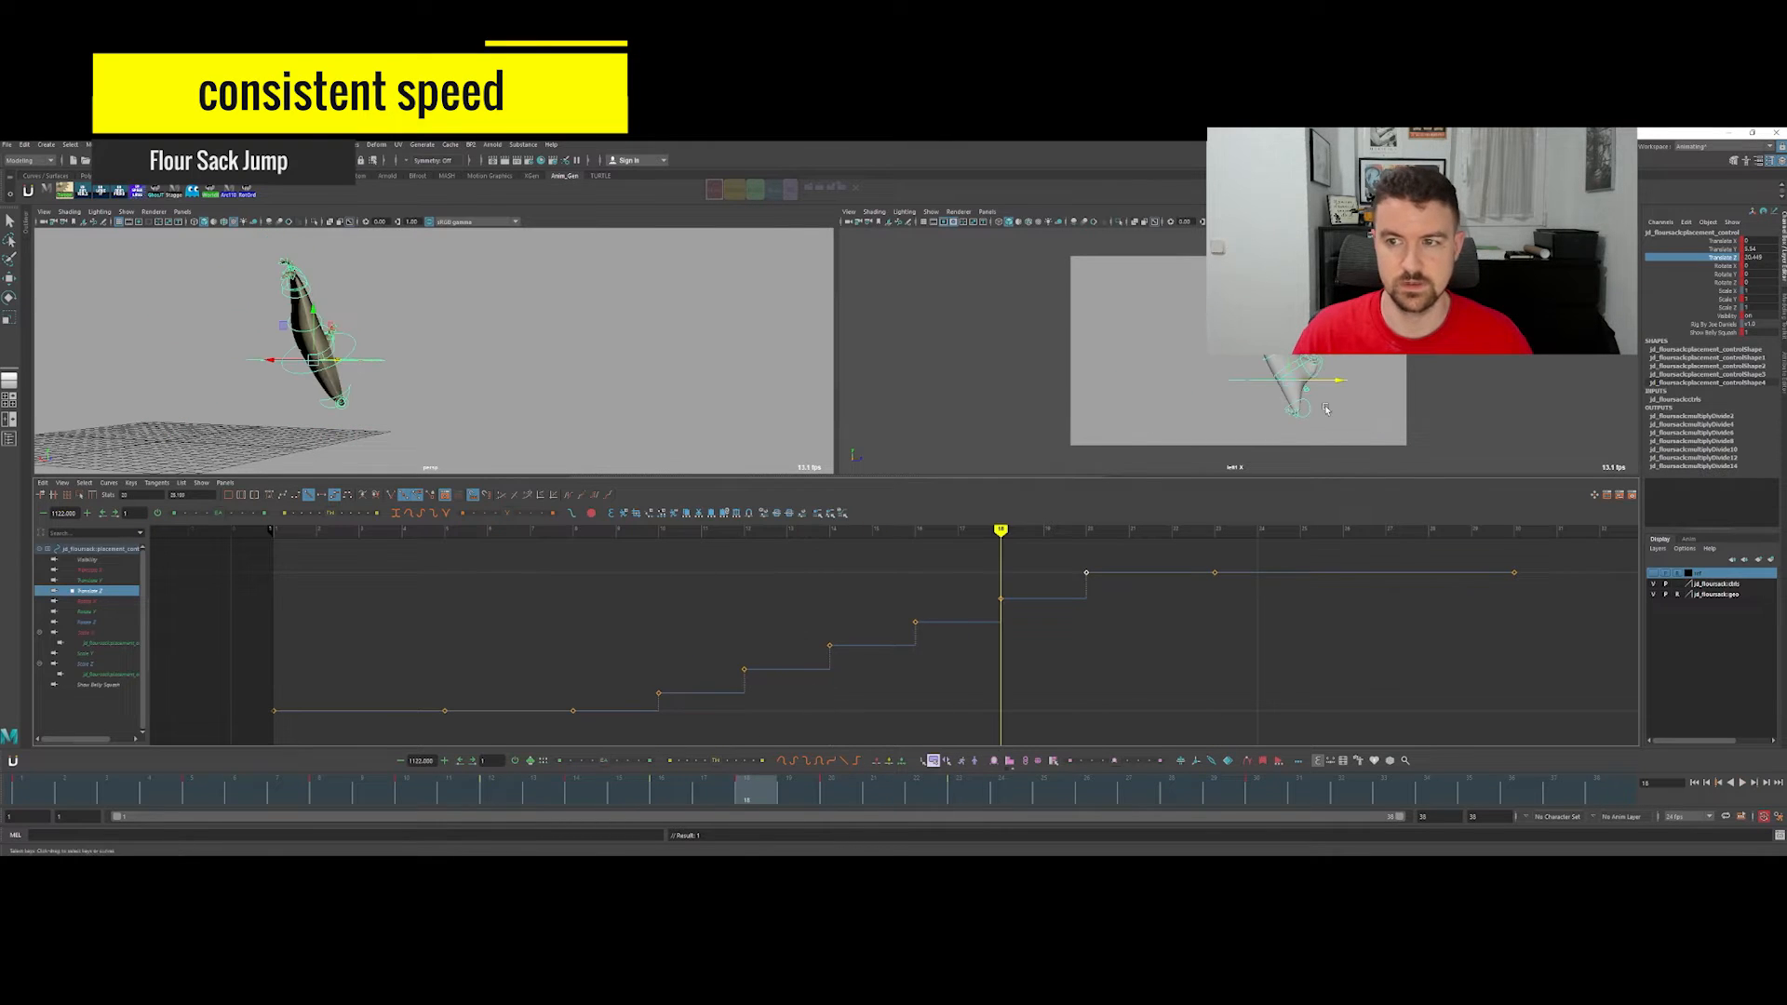
key(space)
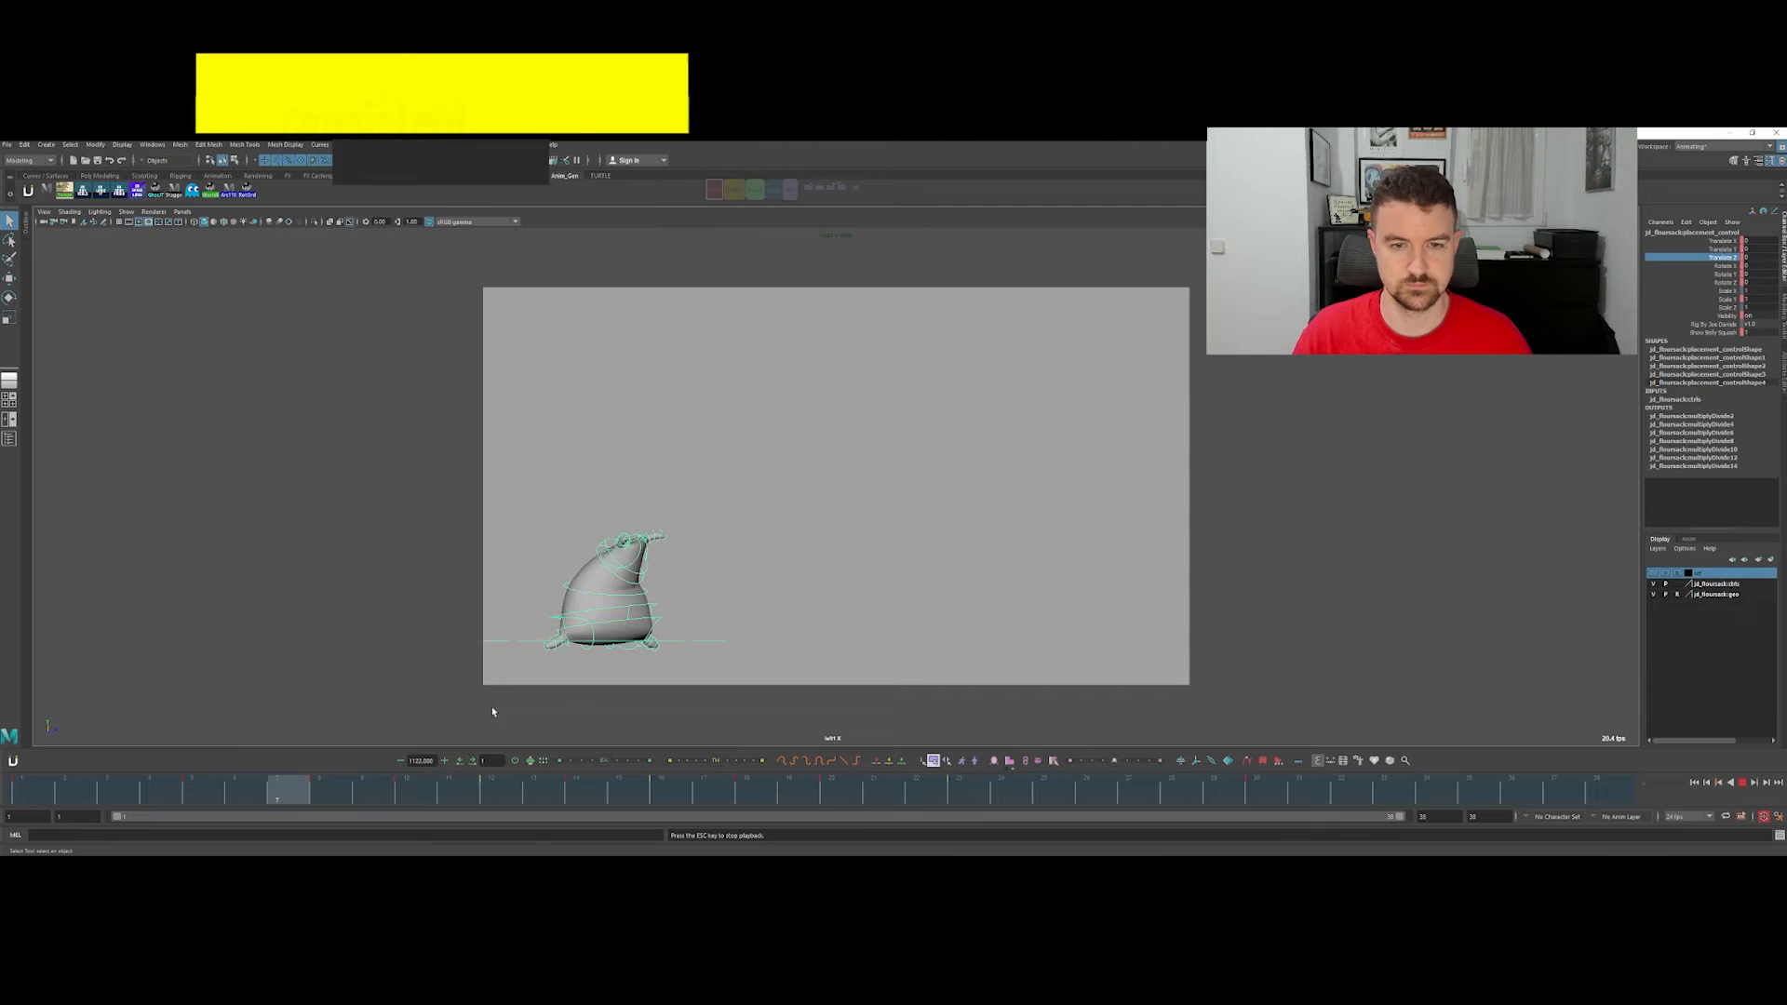
key(e)
key(q)
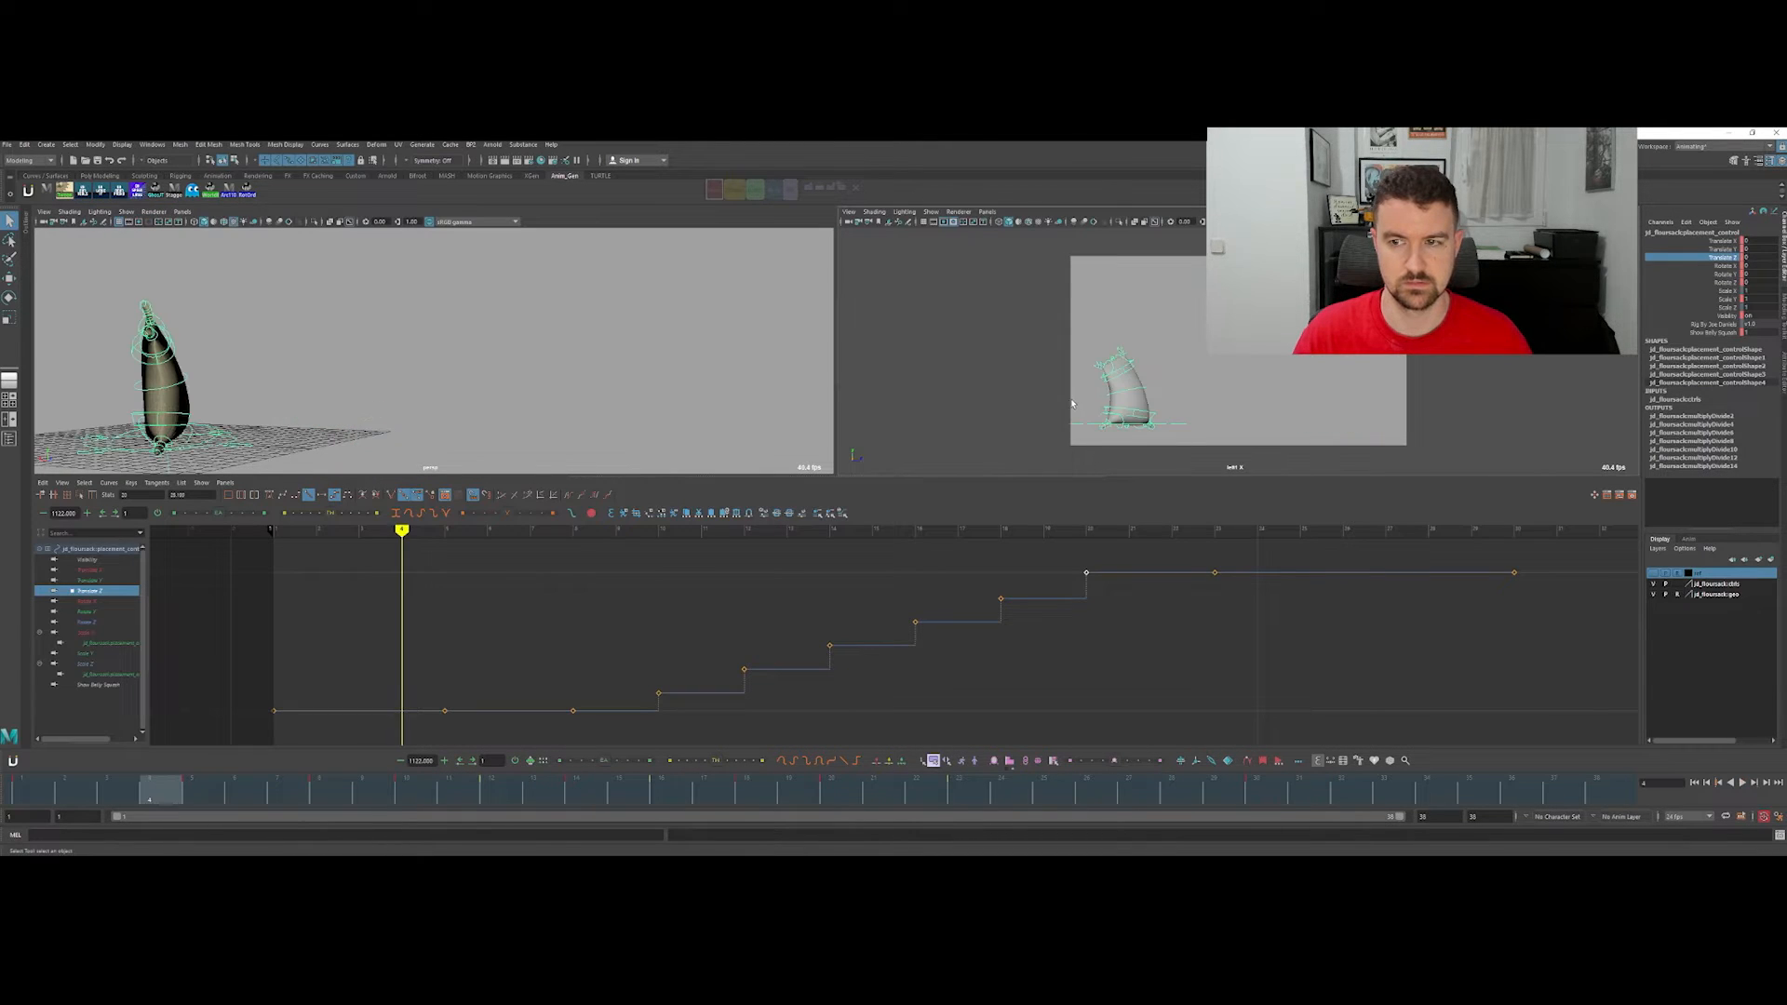
Step: Examine the sack's bottom arm shoulder controls in the enlarged side view at frames 14, 16 and 18
key(space)
click(656, 790)
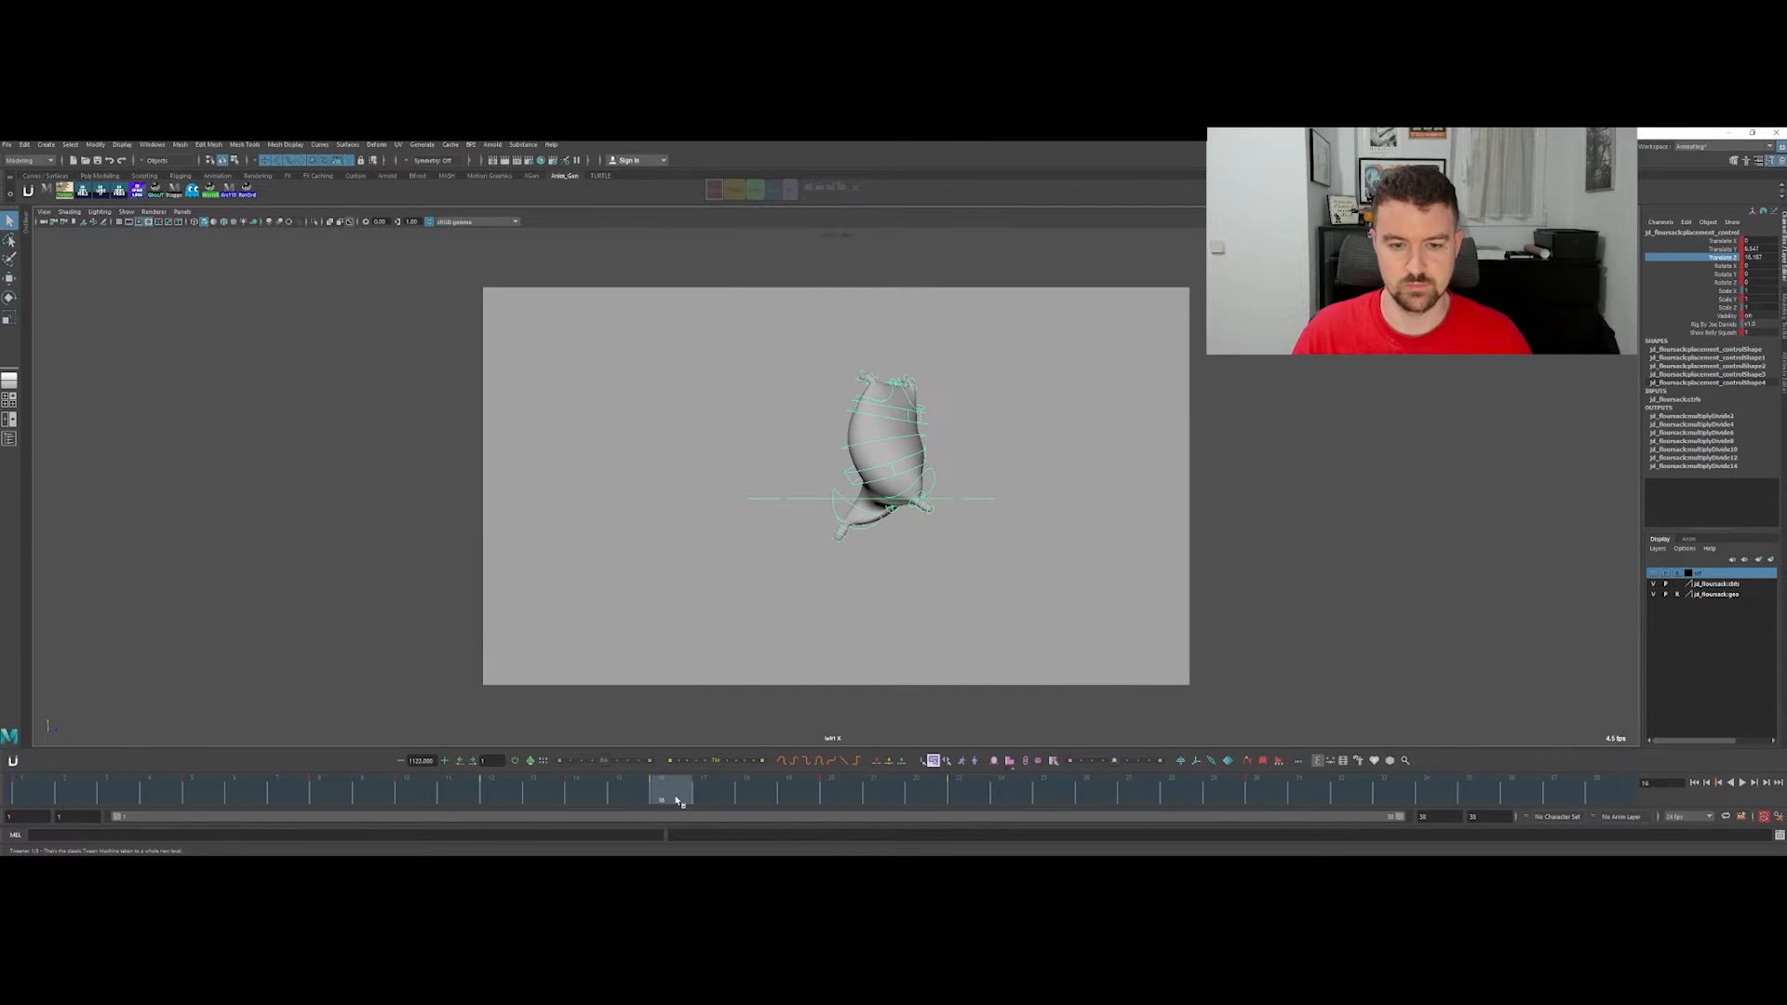
click(1039, 546)
click(933, 472)
key(w)
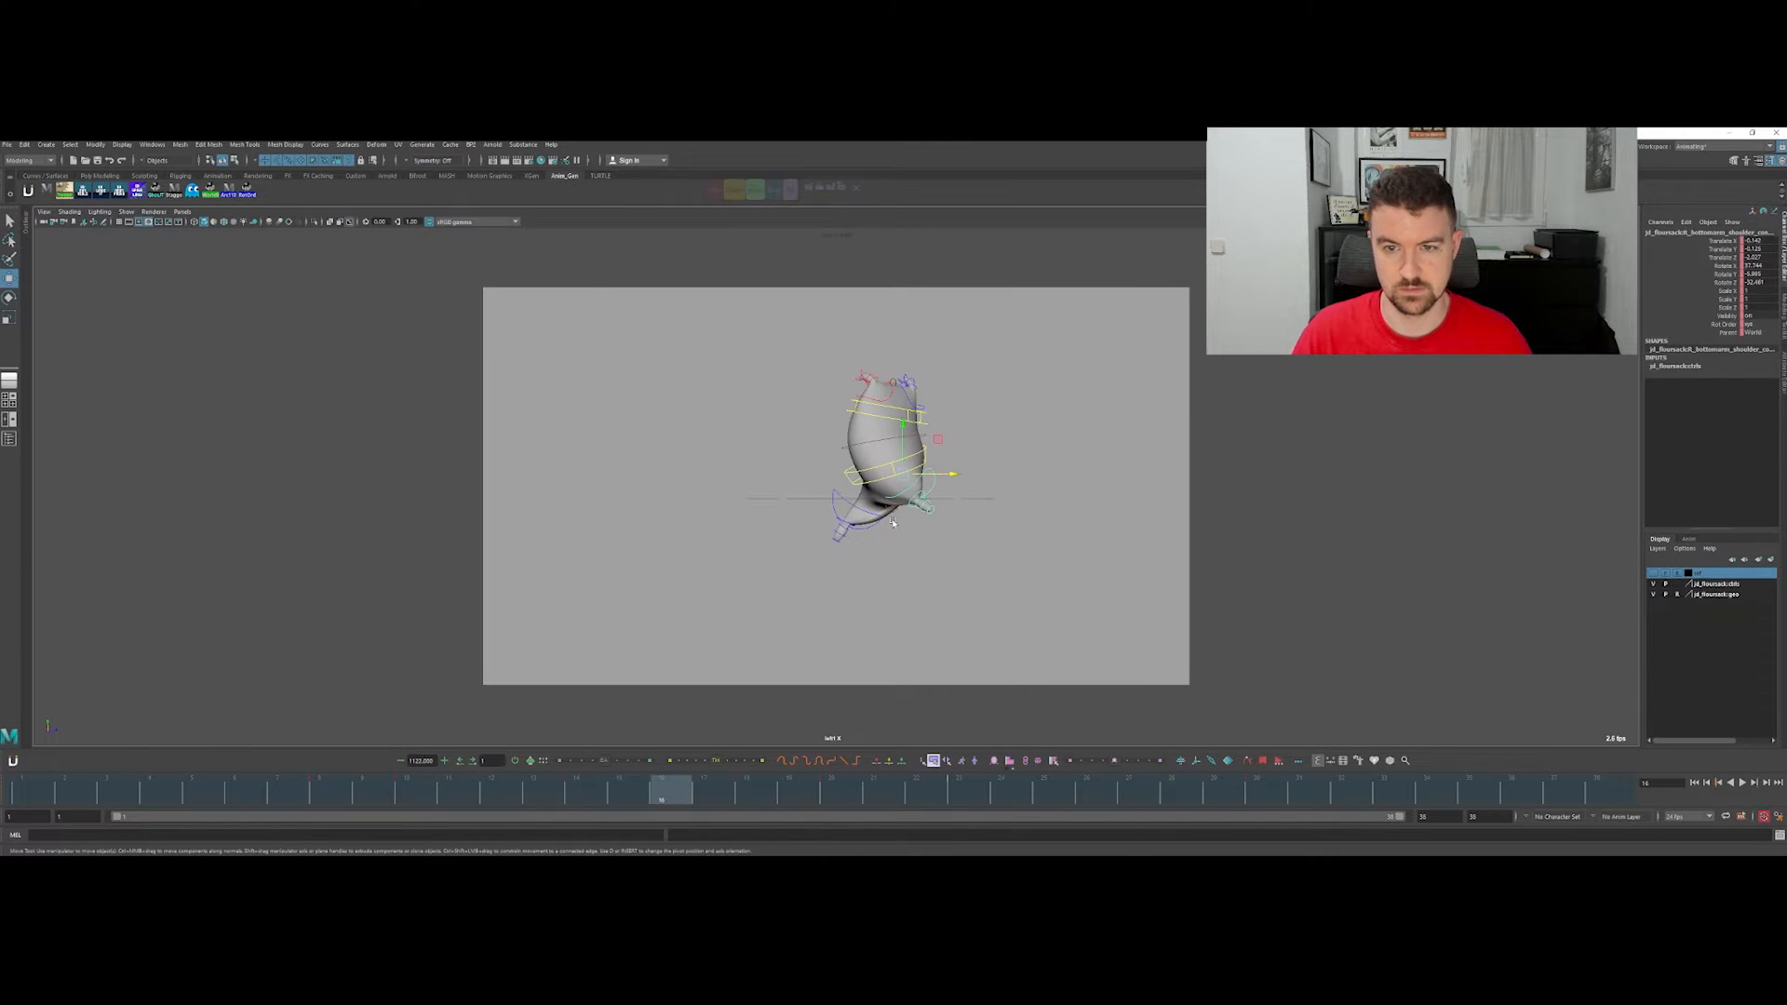
shift+click(866, 512)
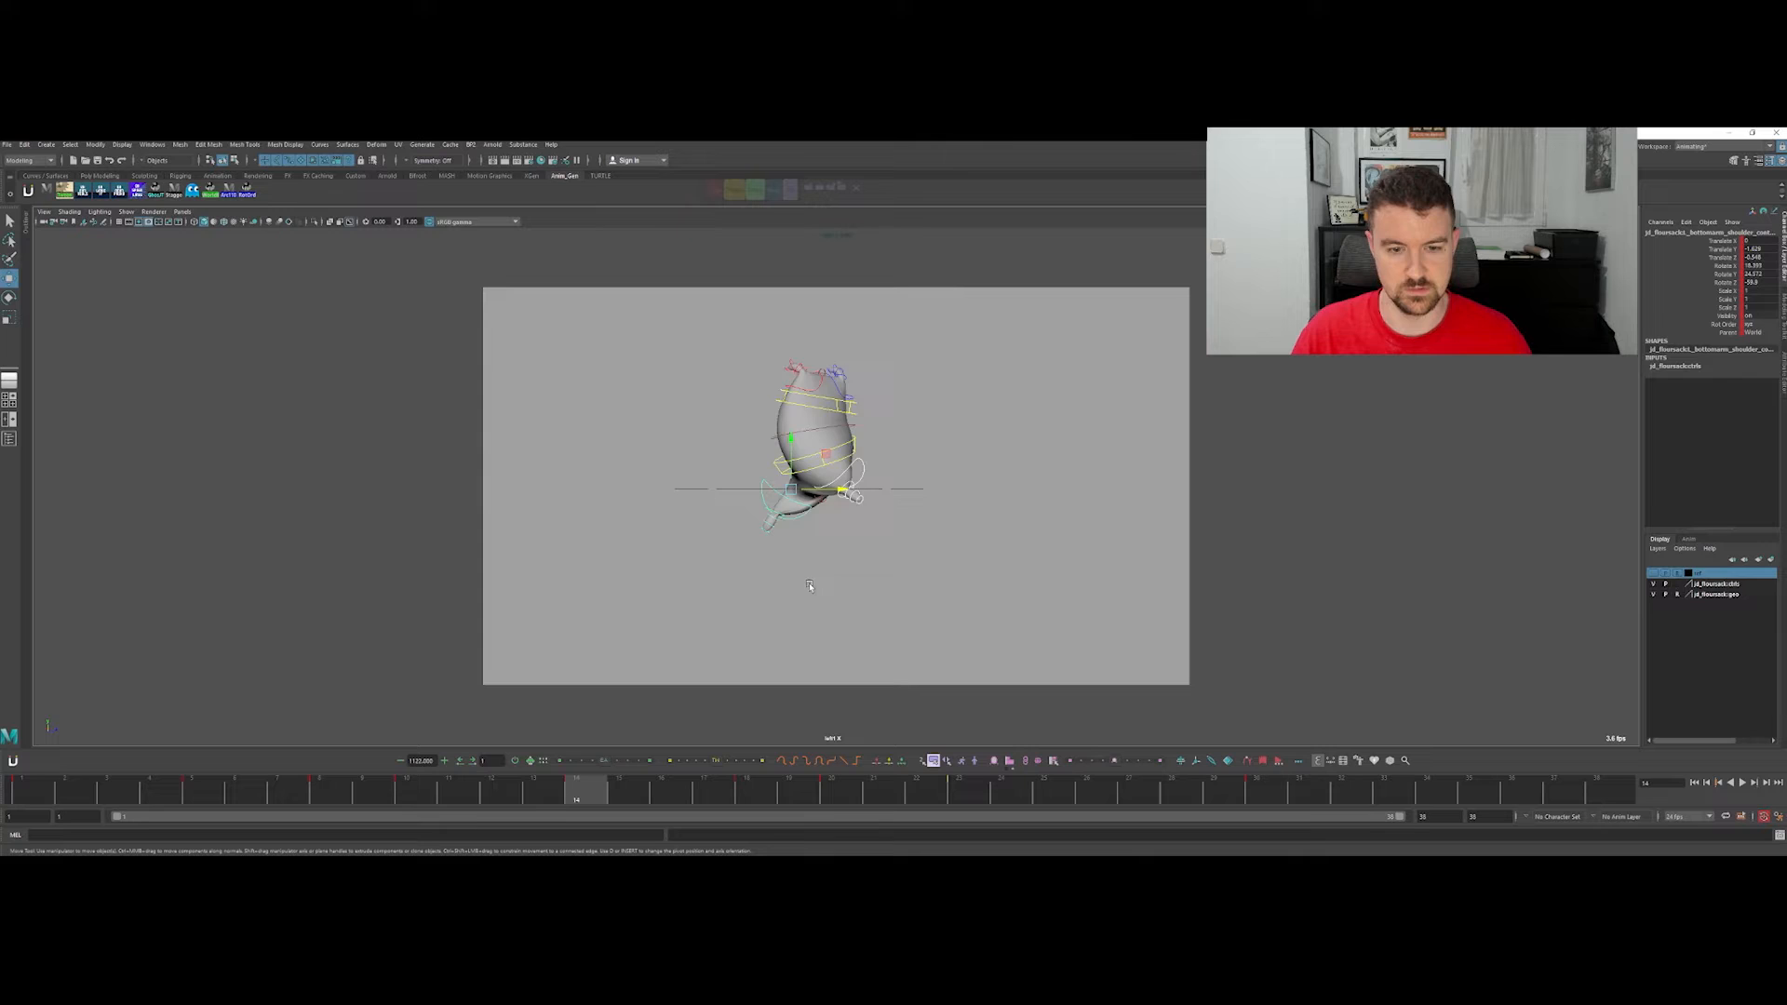
key(.)
key(.)
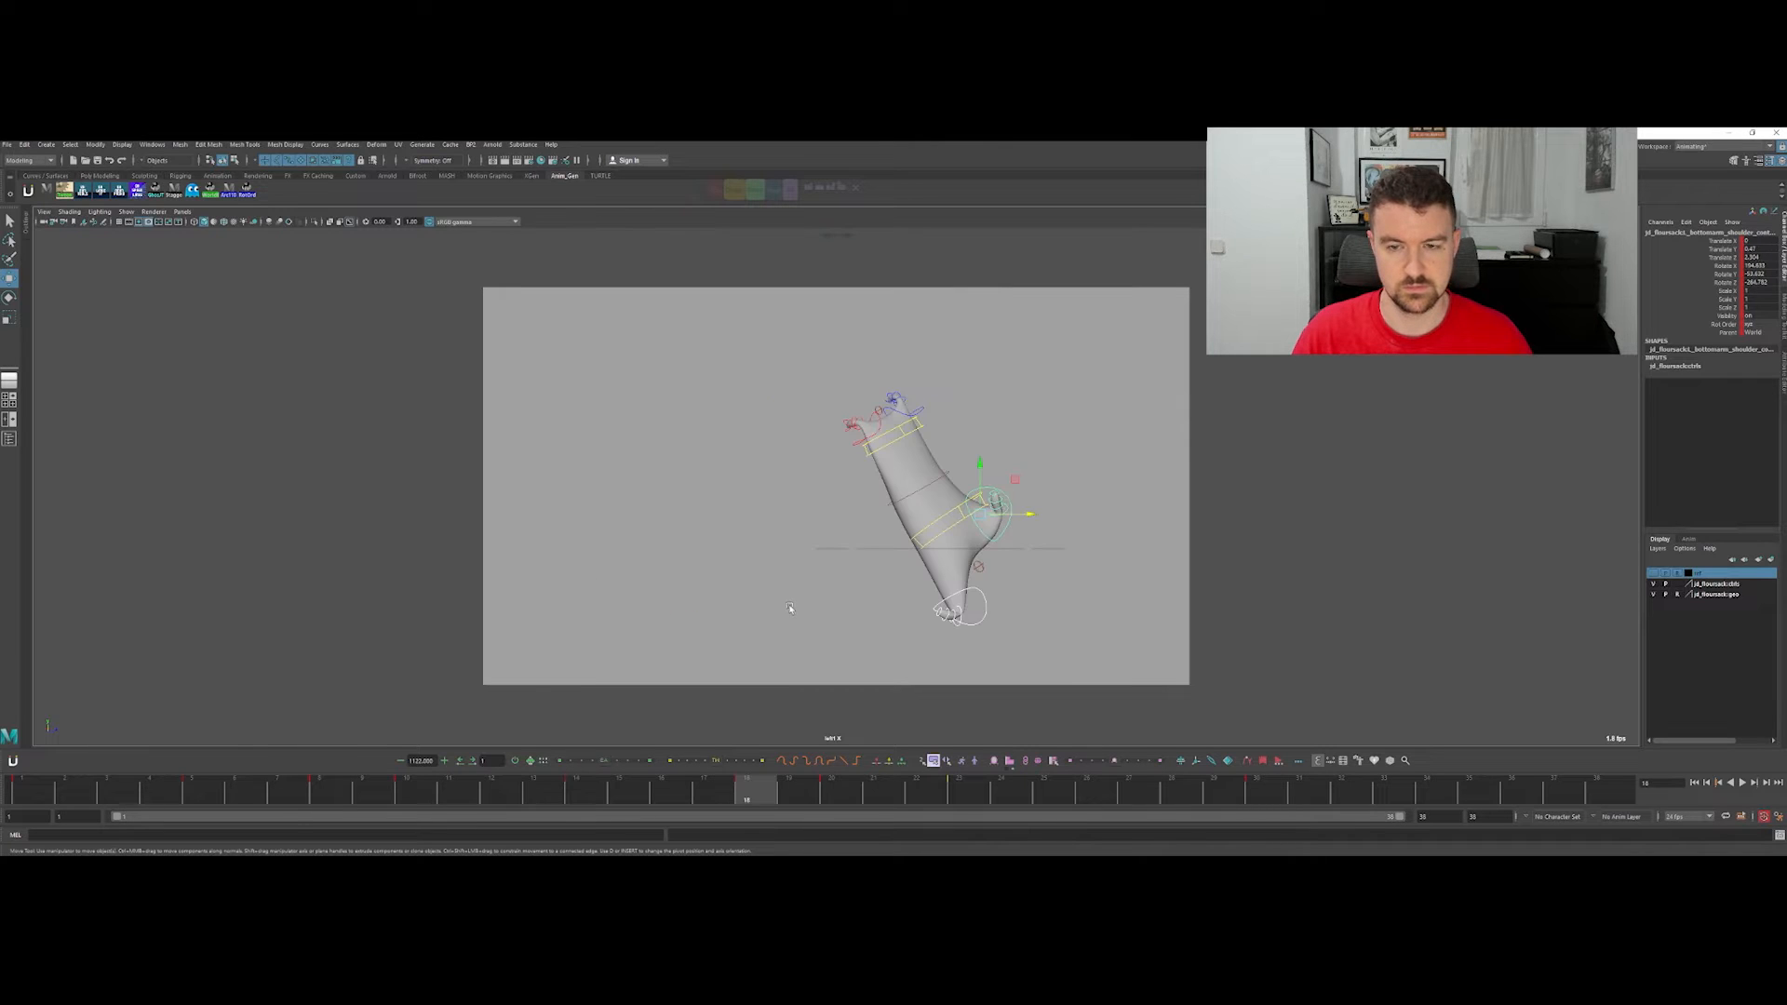
key(.)
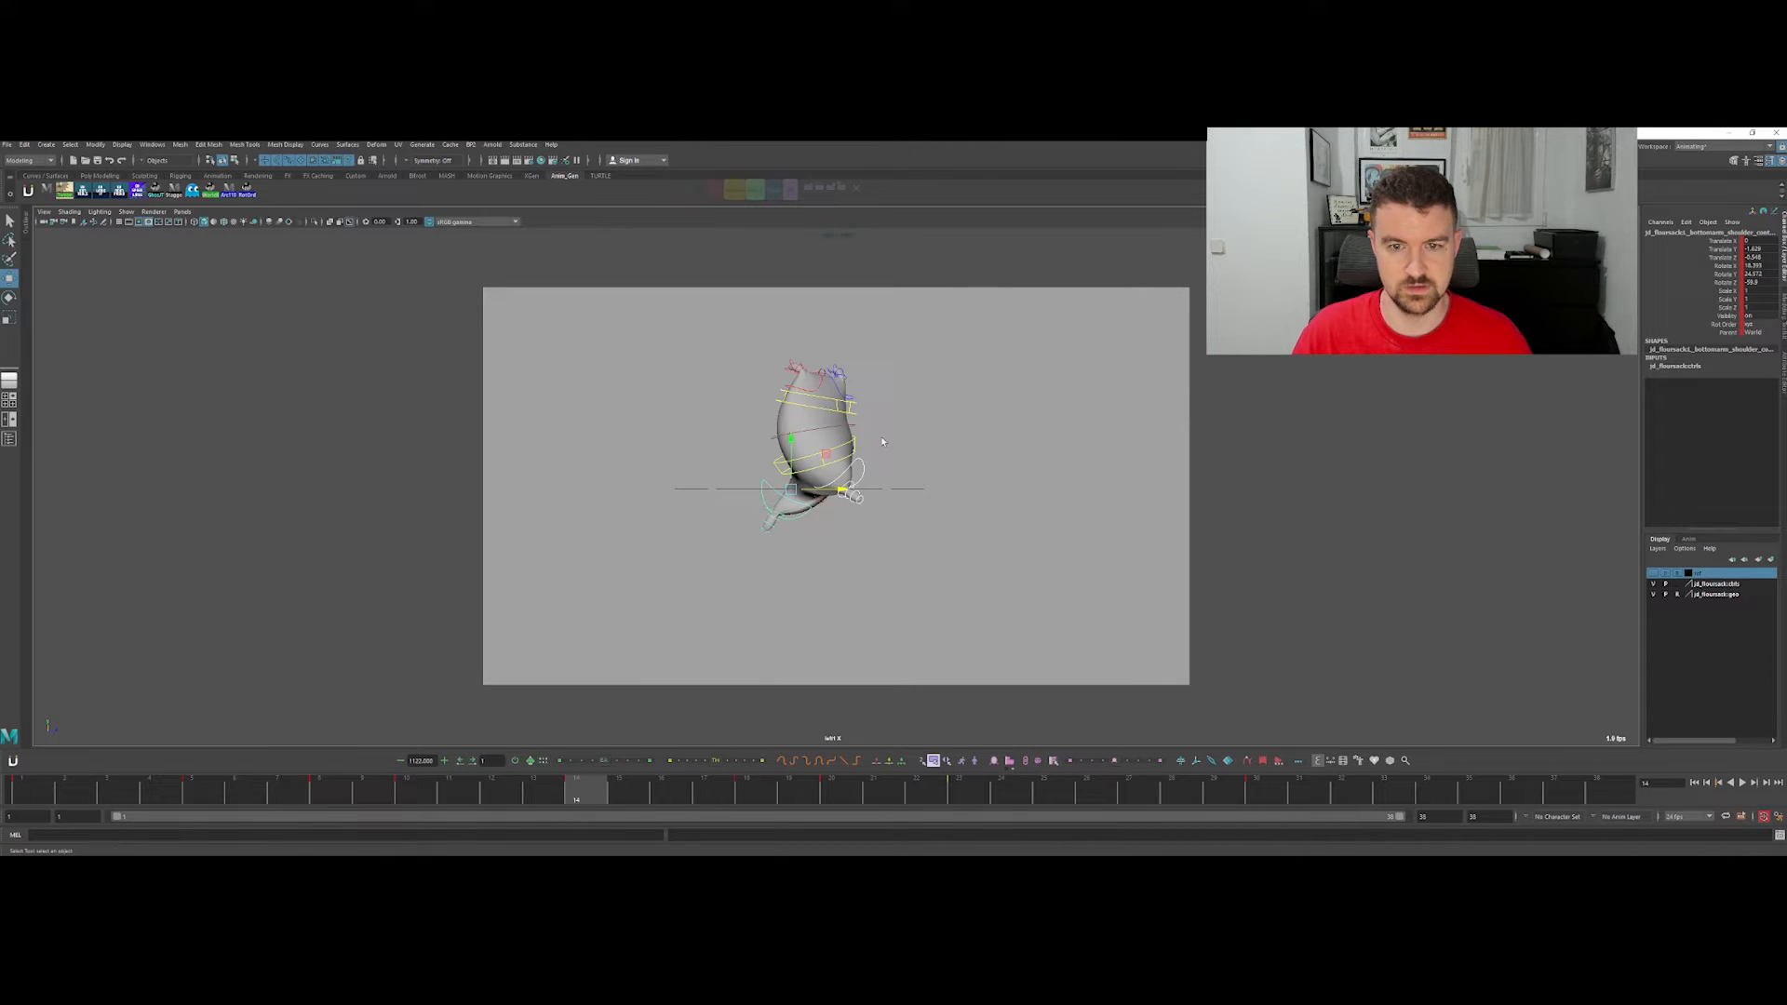
Step: At frame 14, move the right bottom arm shoulder control back beneath the sack
click(862, 477)
key(e)
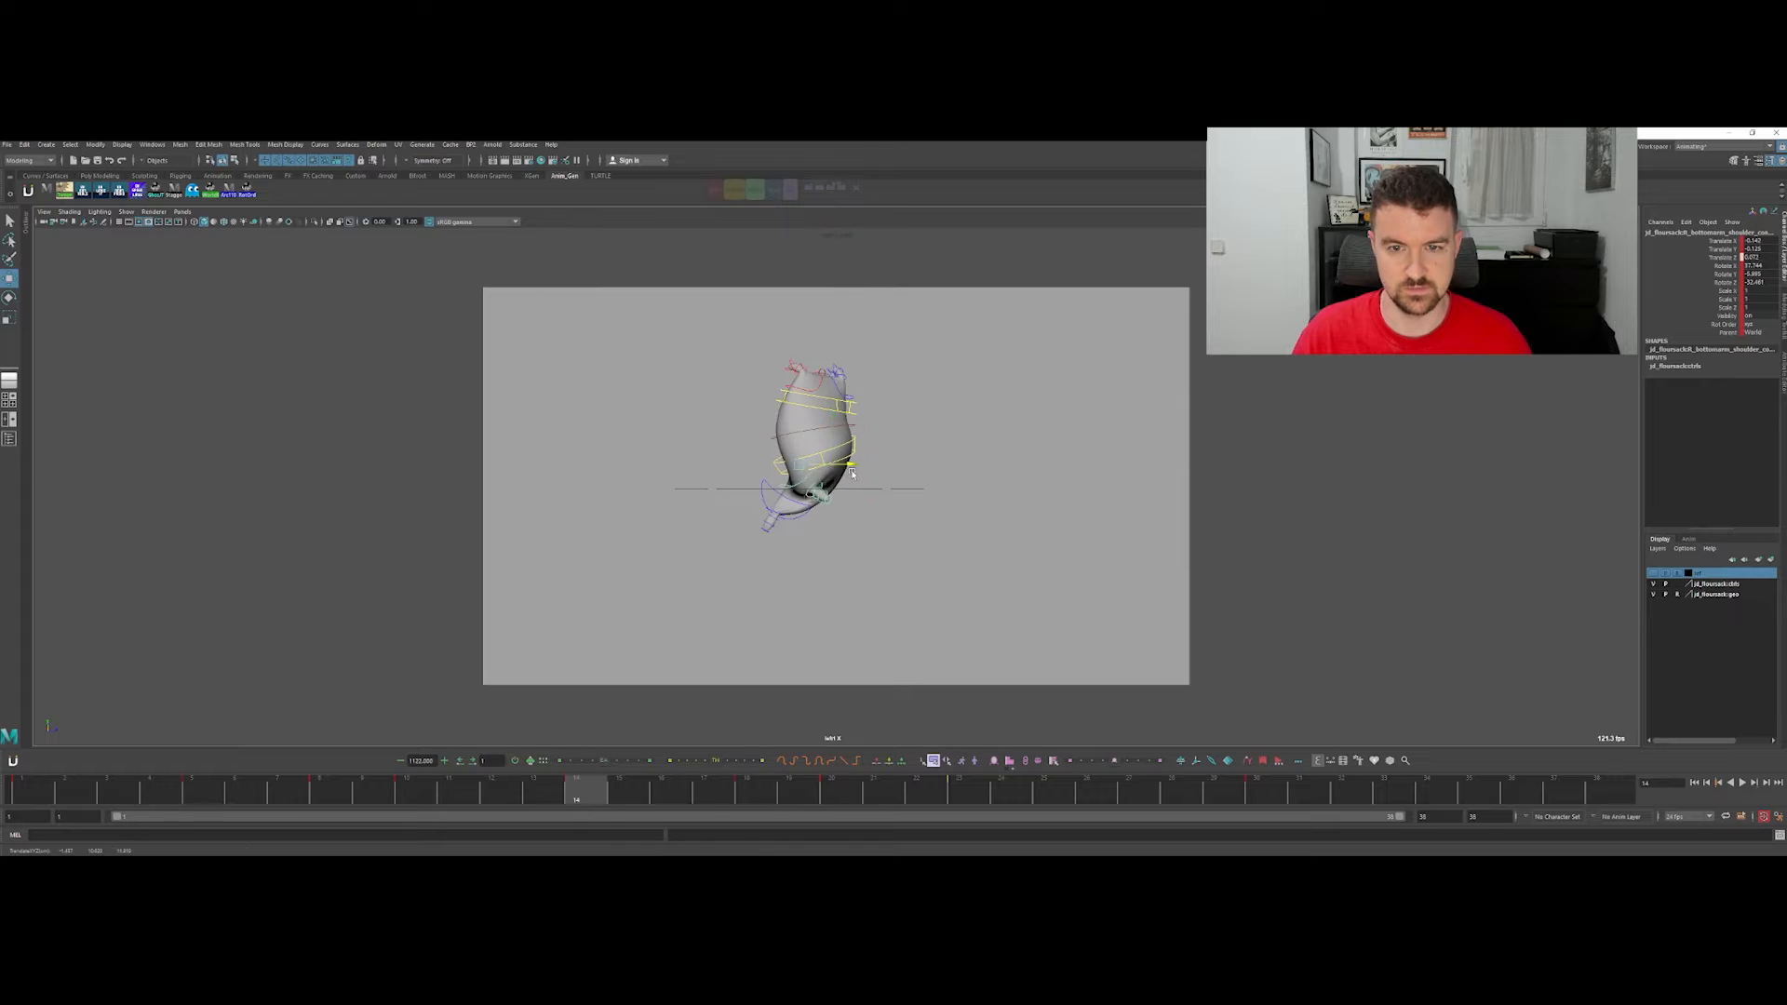
drag(842, 479, 800, 512)
Step: At frame 14, move the left bottom arm shoulder control forward and rotate it to hang below the sack
key(q)
key(w)
drag(811, 494, 848, 511)
key(e)
key(shift+e)
key(comma)
key(period)
key(comma)
key(period)
key(w)
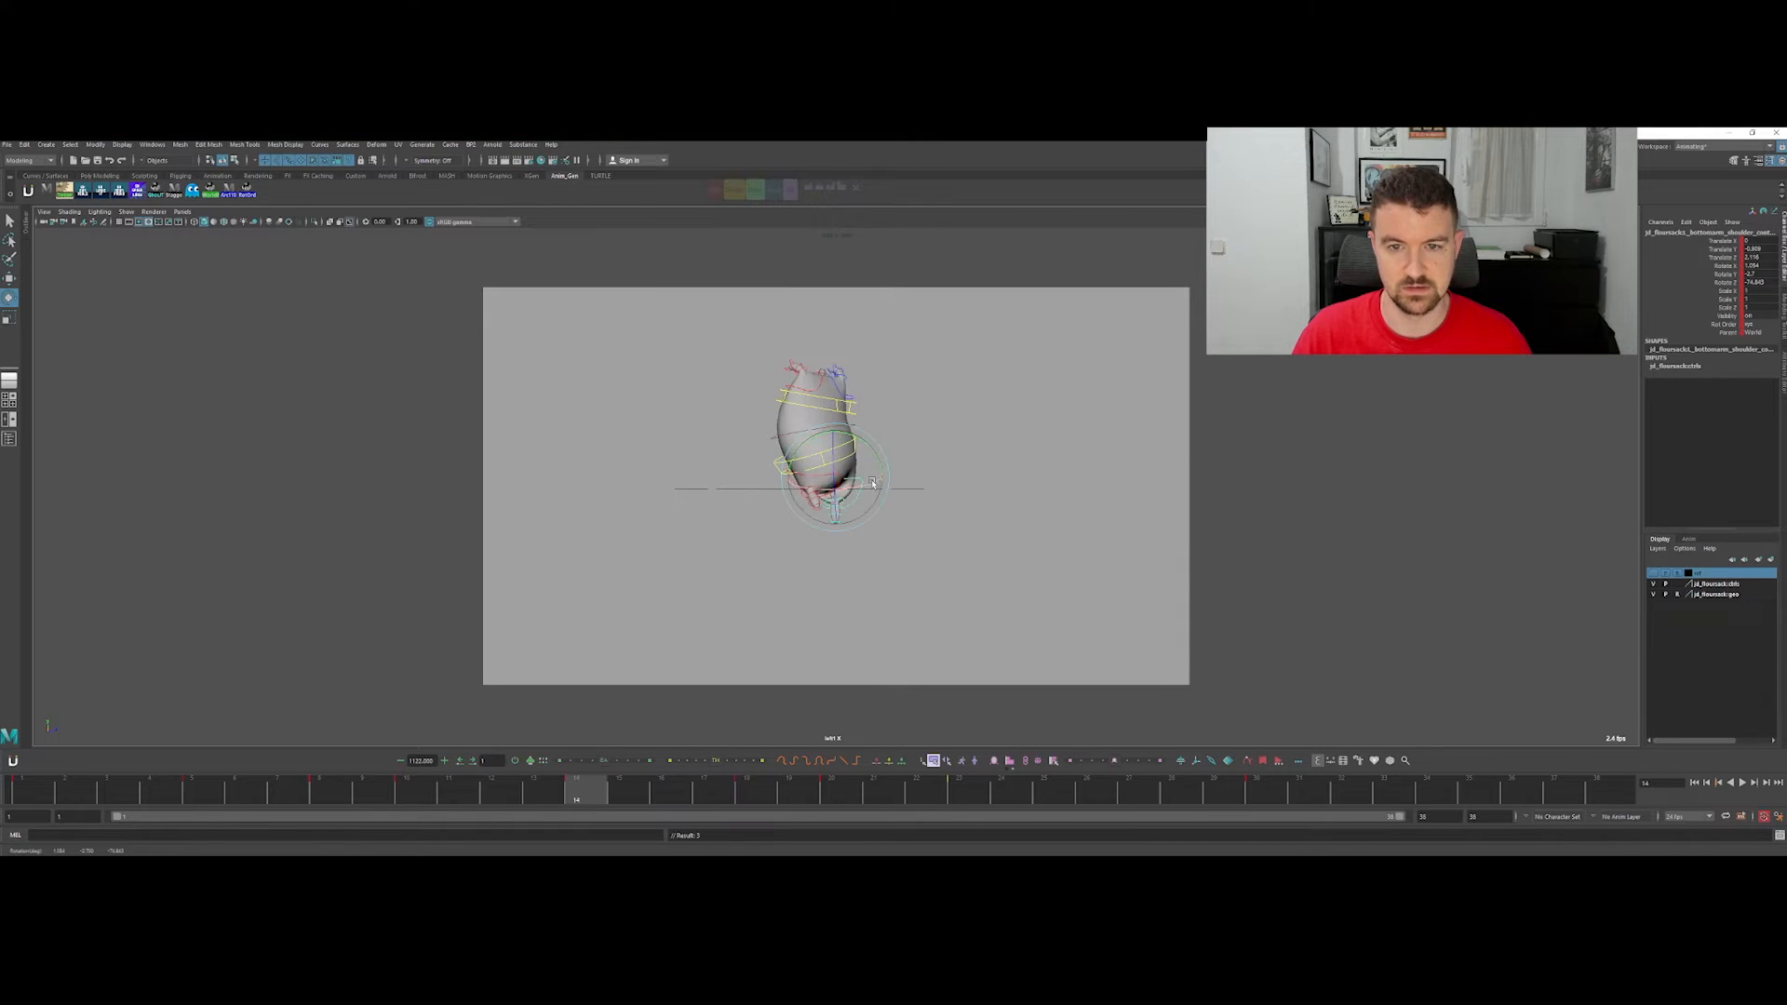
drag(897, 483, 838, 486)
key(ctrl+z)
key(q)
click(843, 421)
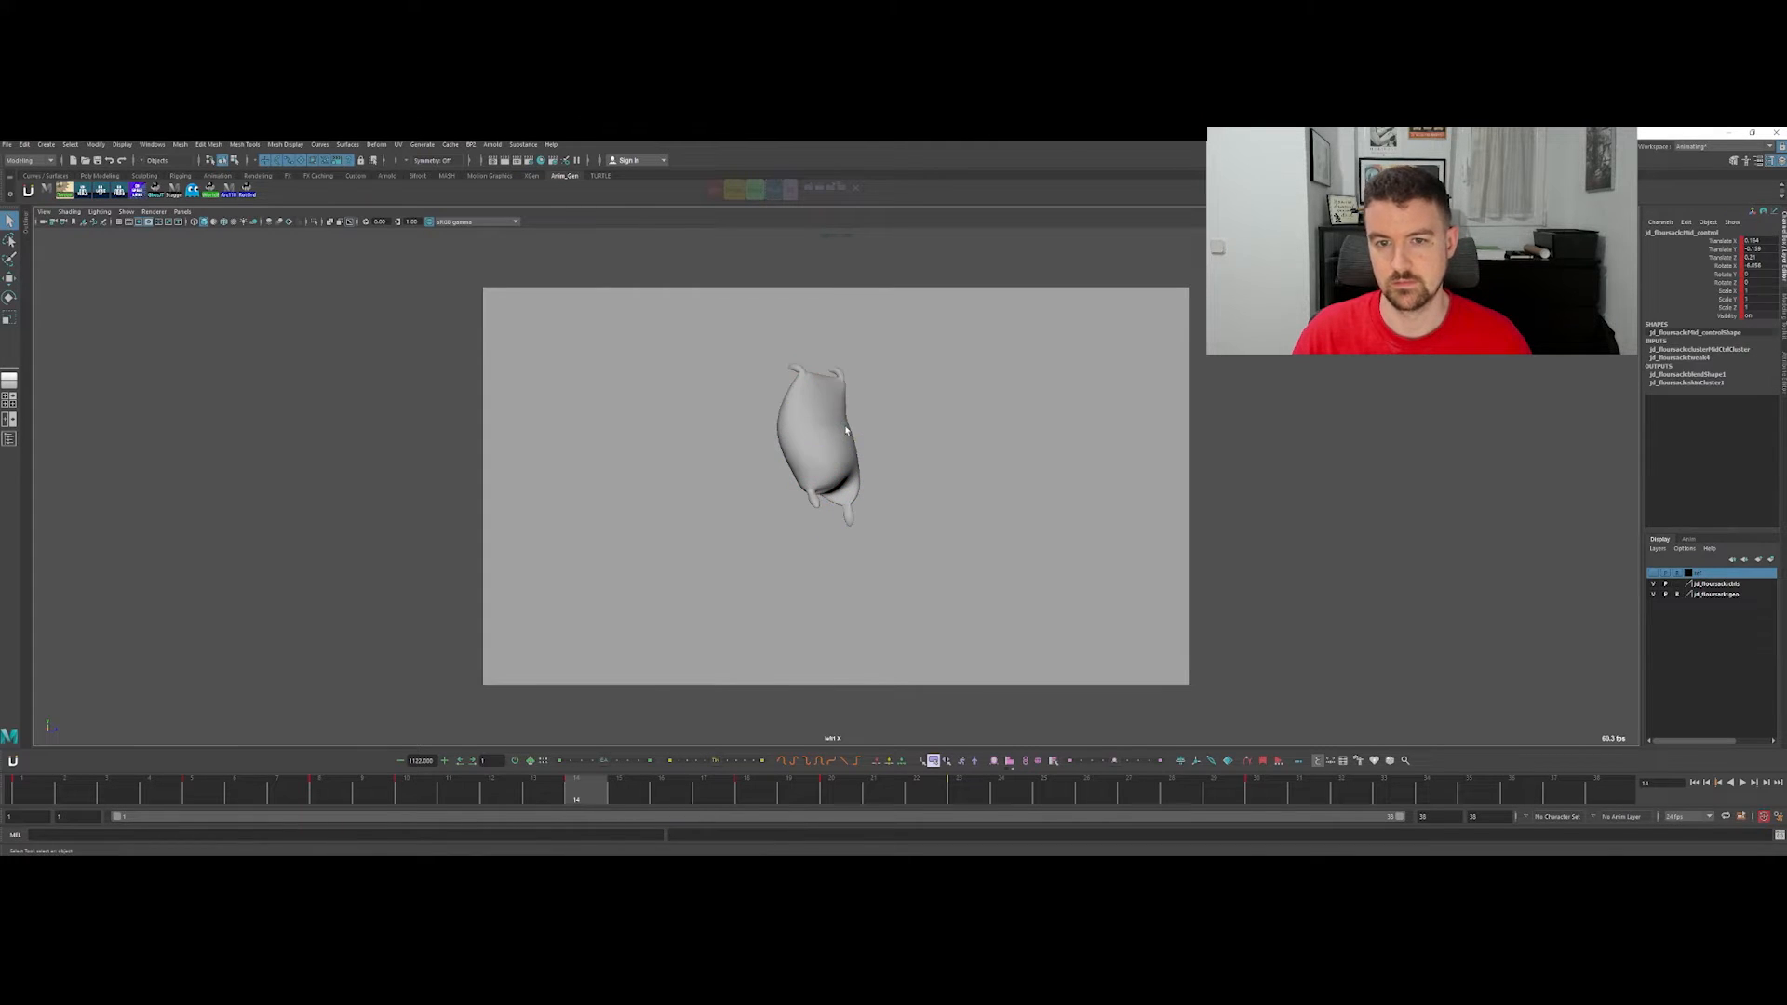
Step: Refine the position and rotation of the left bottom arm shoulder control at frame 14 against the neighbouring poses
click(855, 498)
key(w)
drag(849, 424, 848, 498)
key(e)
key(comma)
key(period)
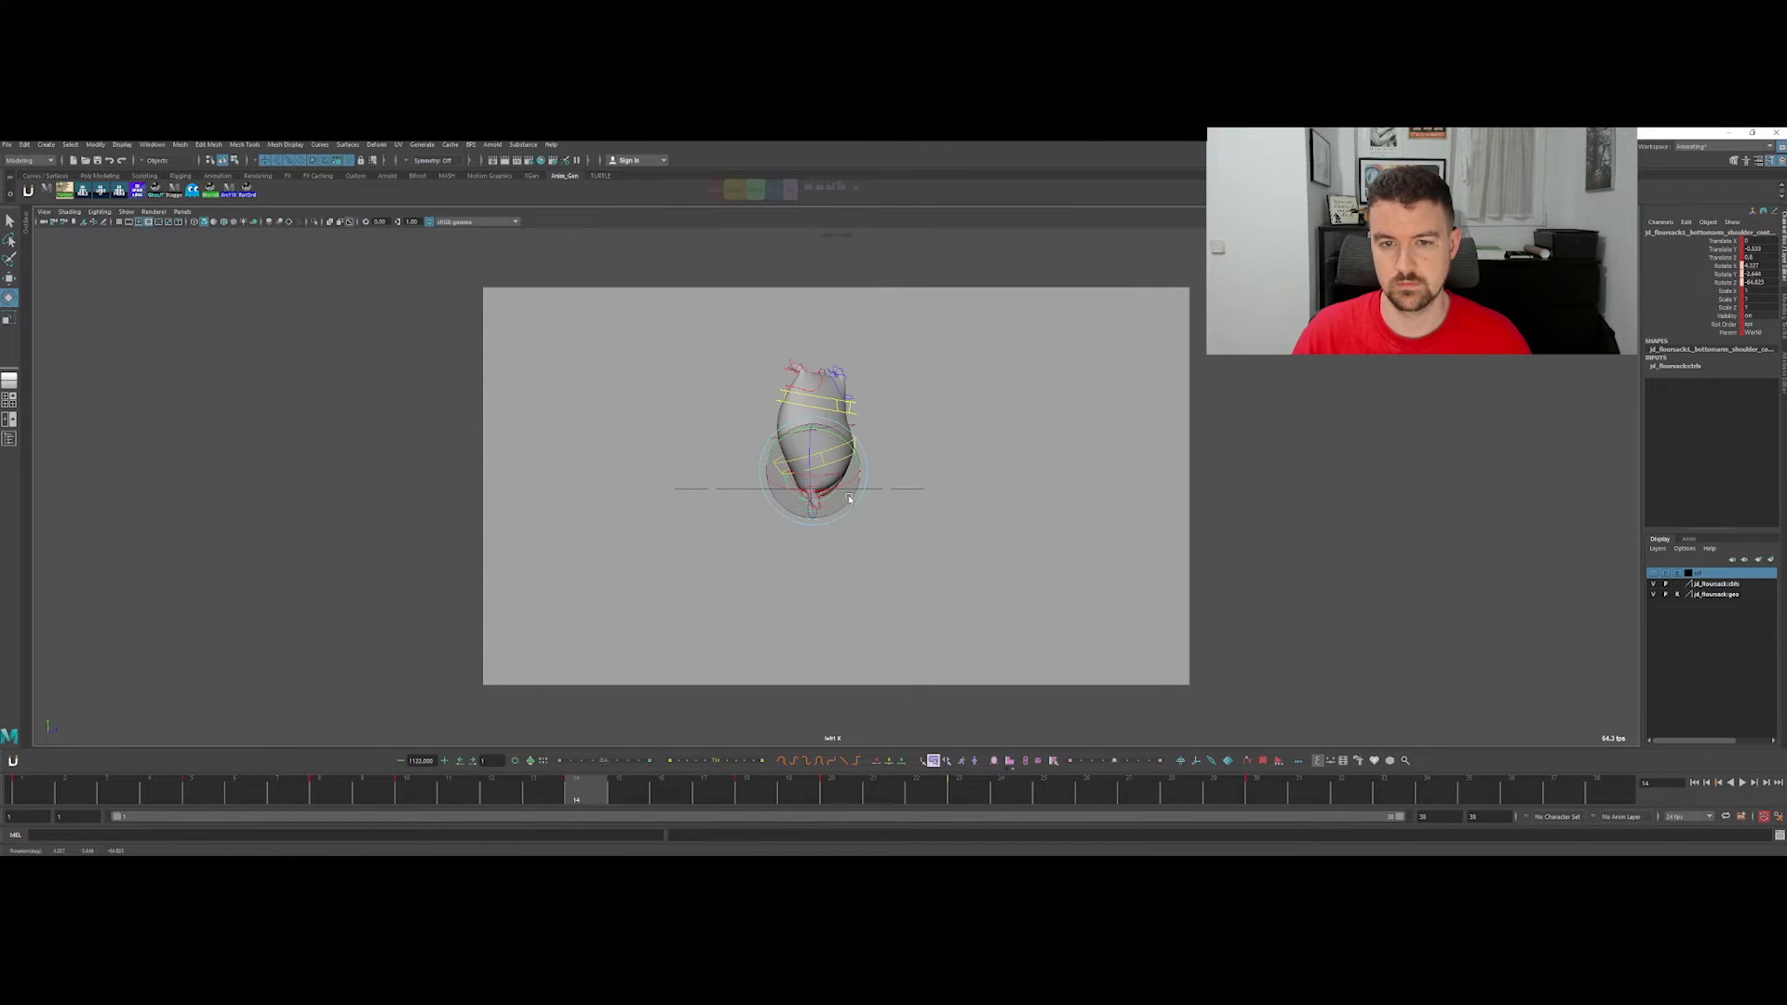
key(w)
drag(873, 479, 883, 473)
Step: Try to raise the sack's placement control at frame 12
click(412, 792)
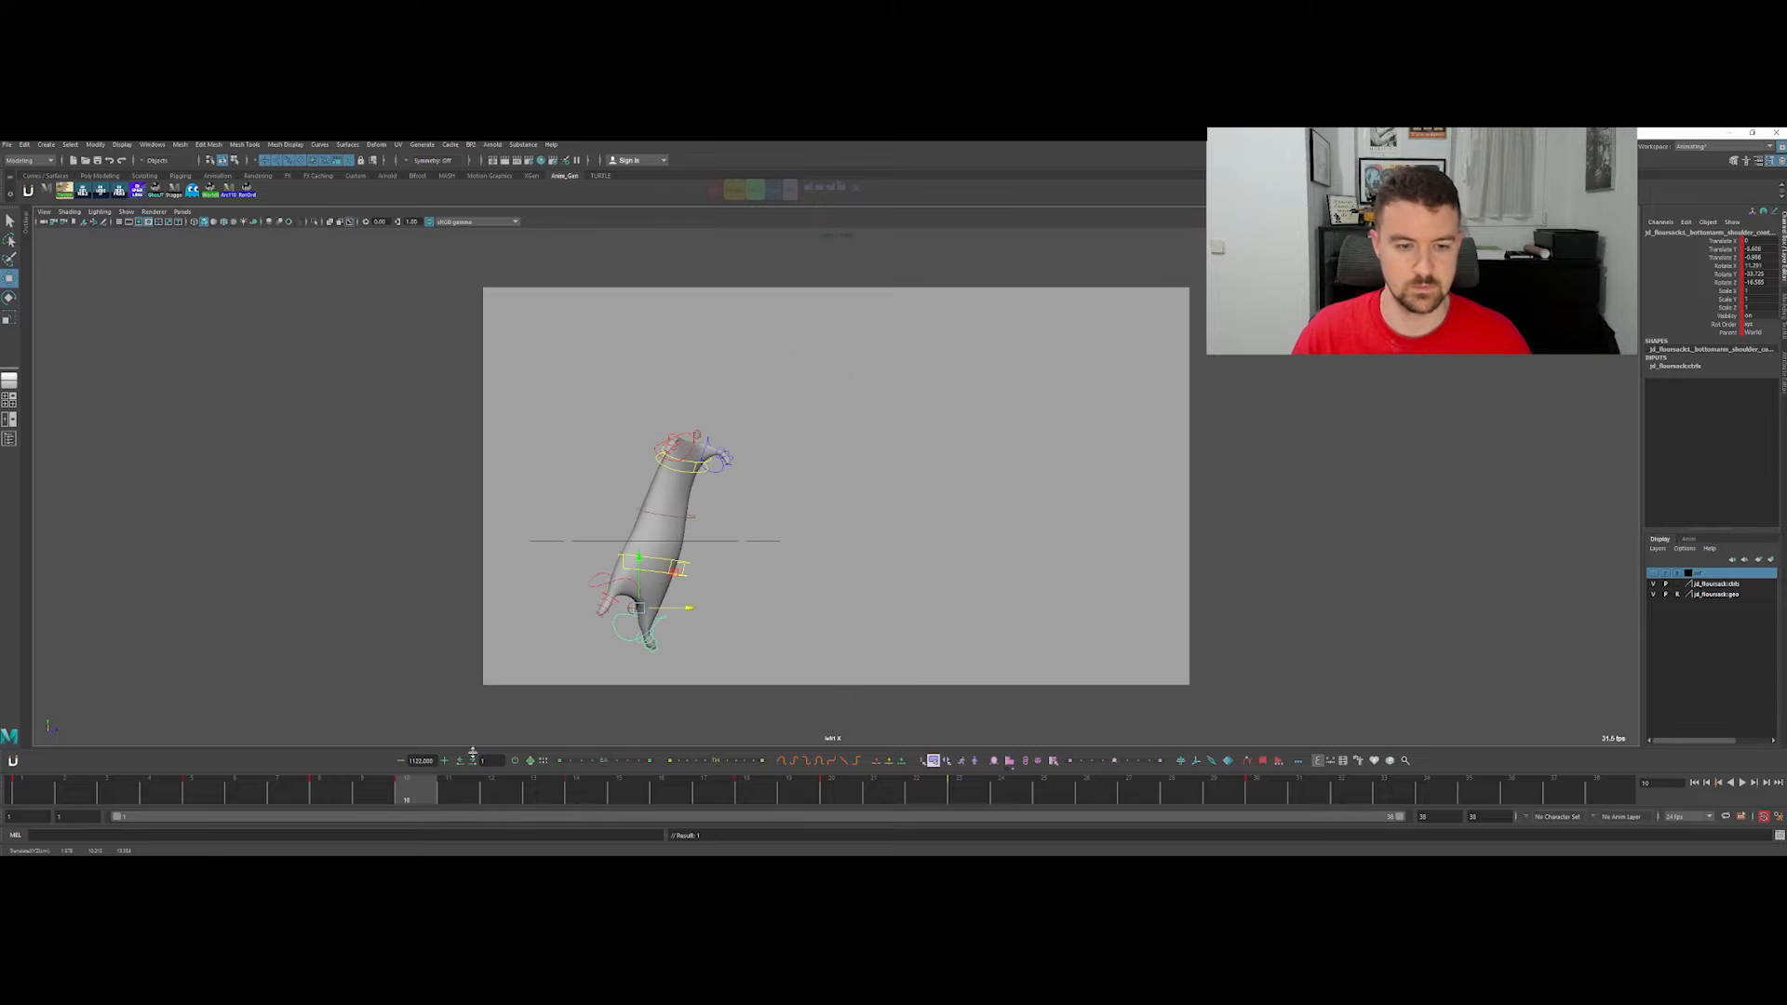
click(492, 793)
key(q)
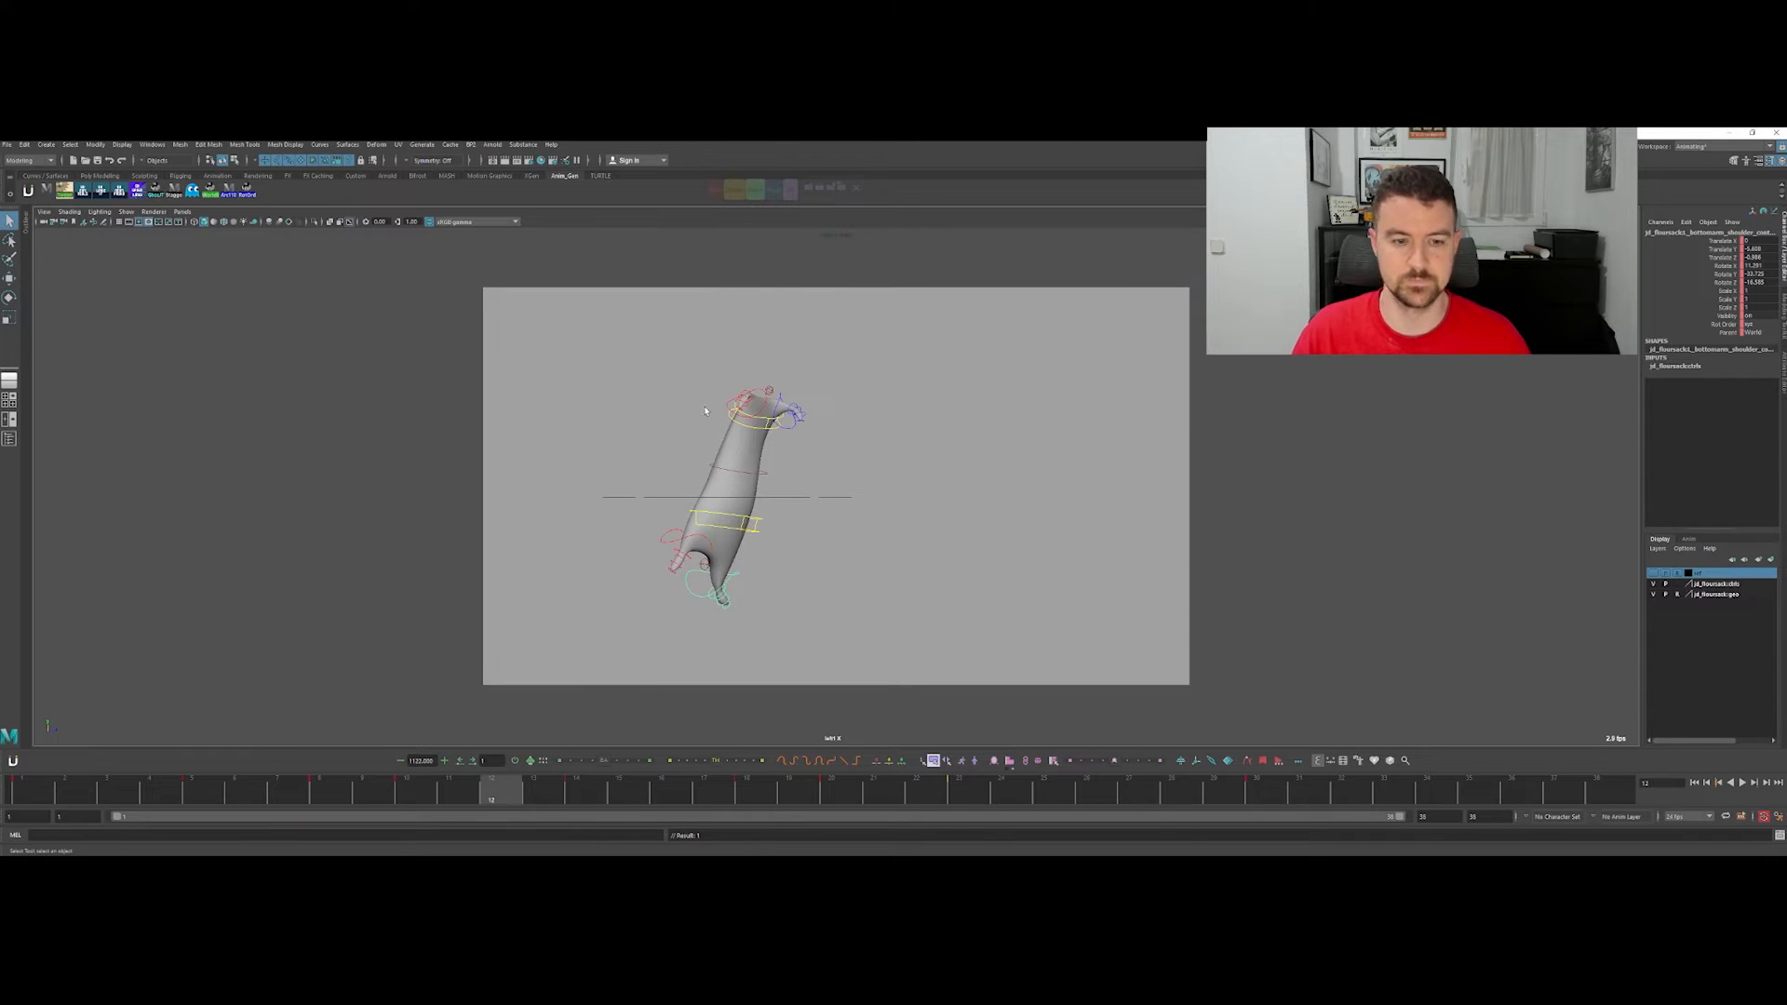
click(752, 526)
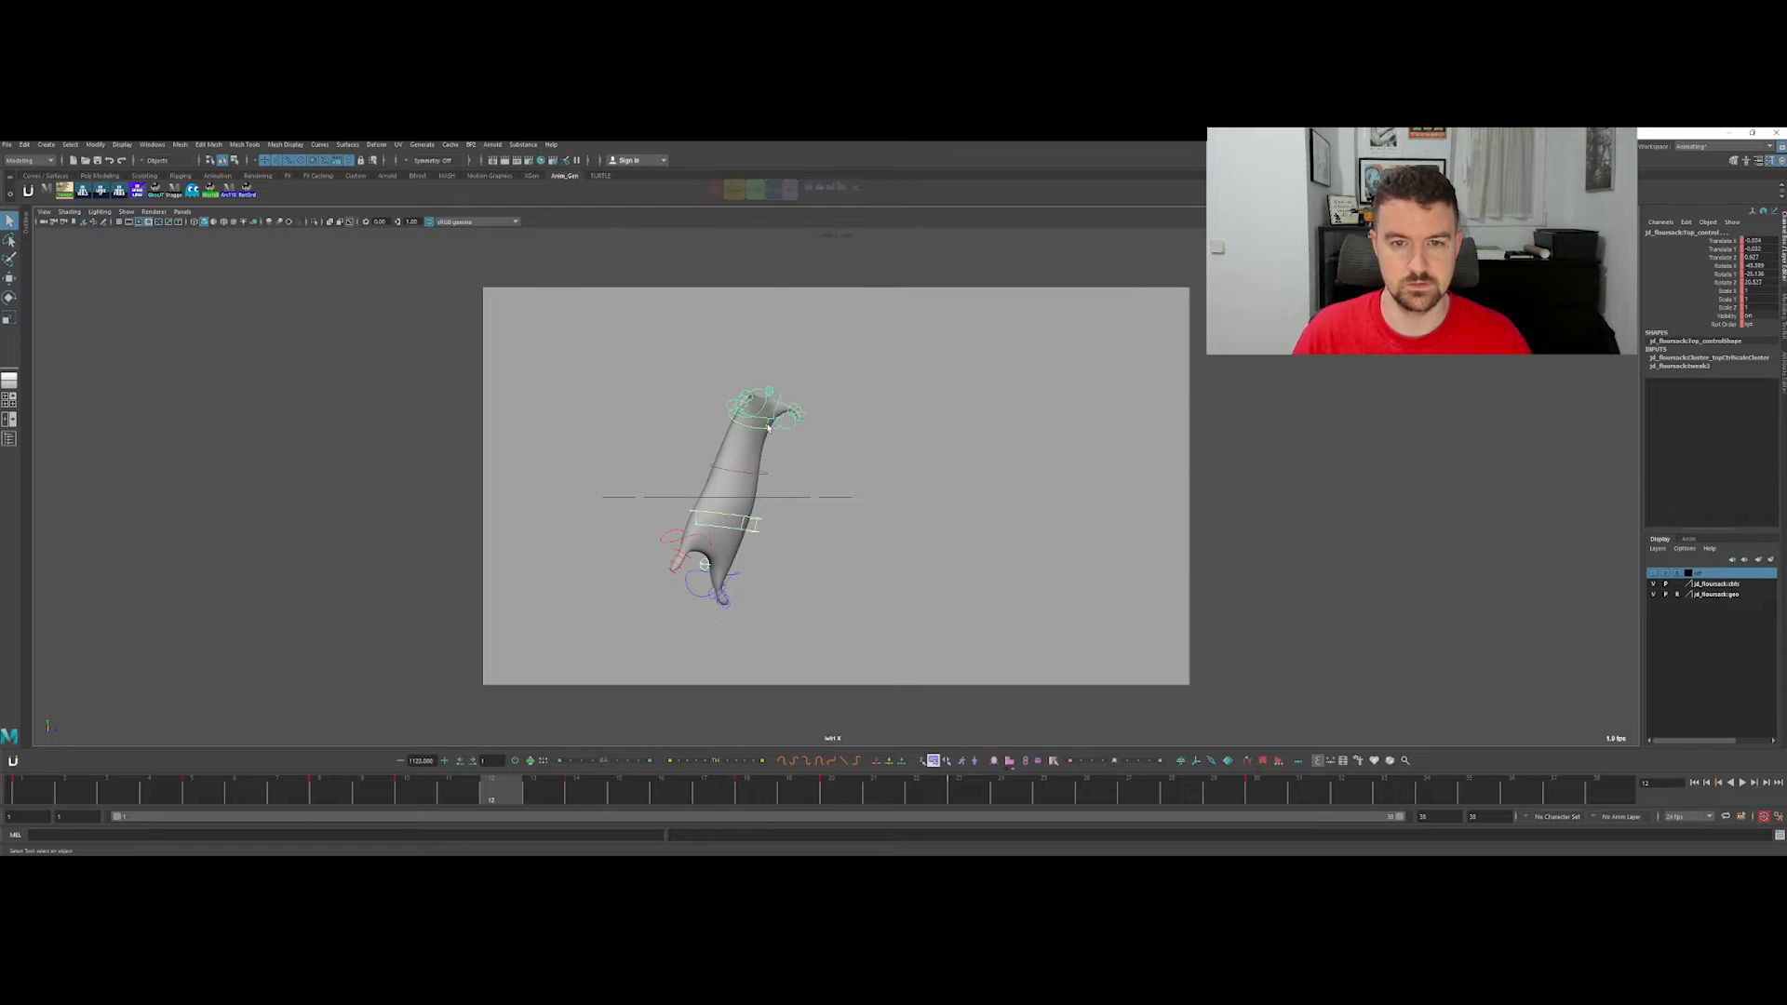
click(802, 497)
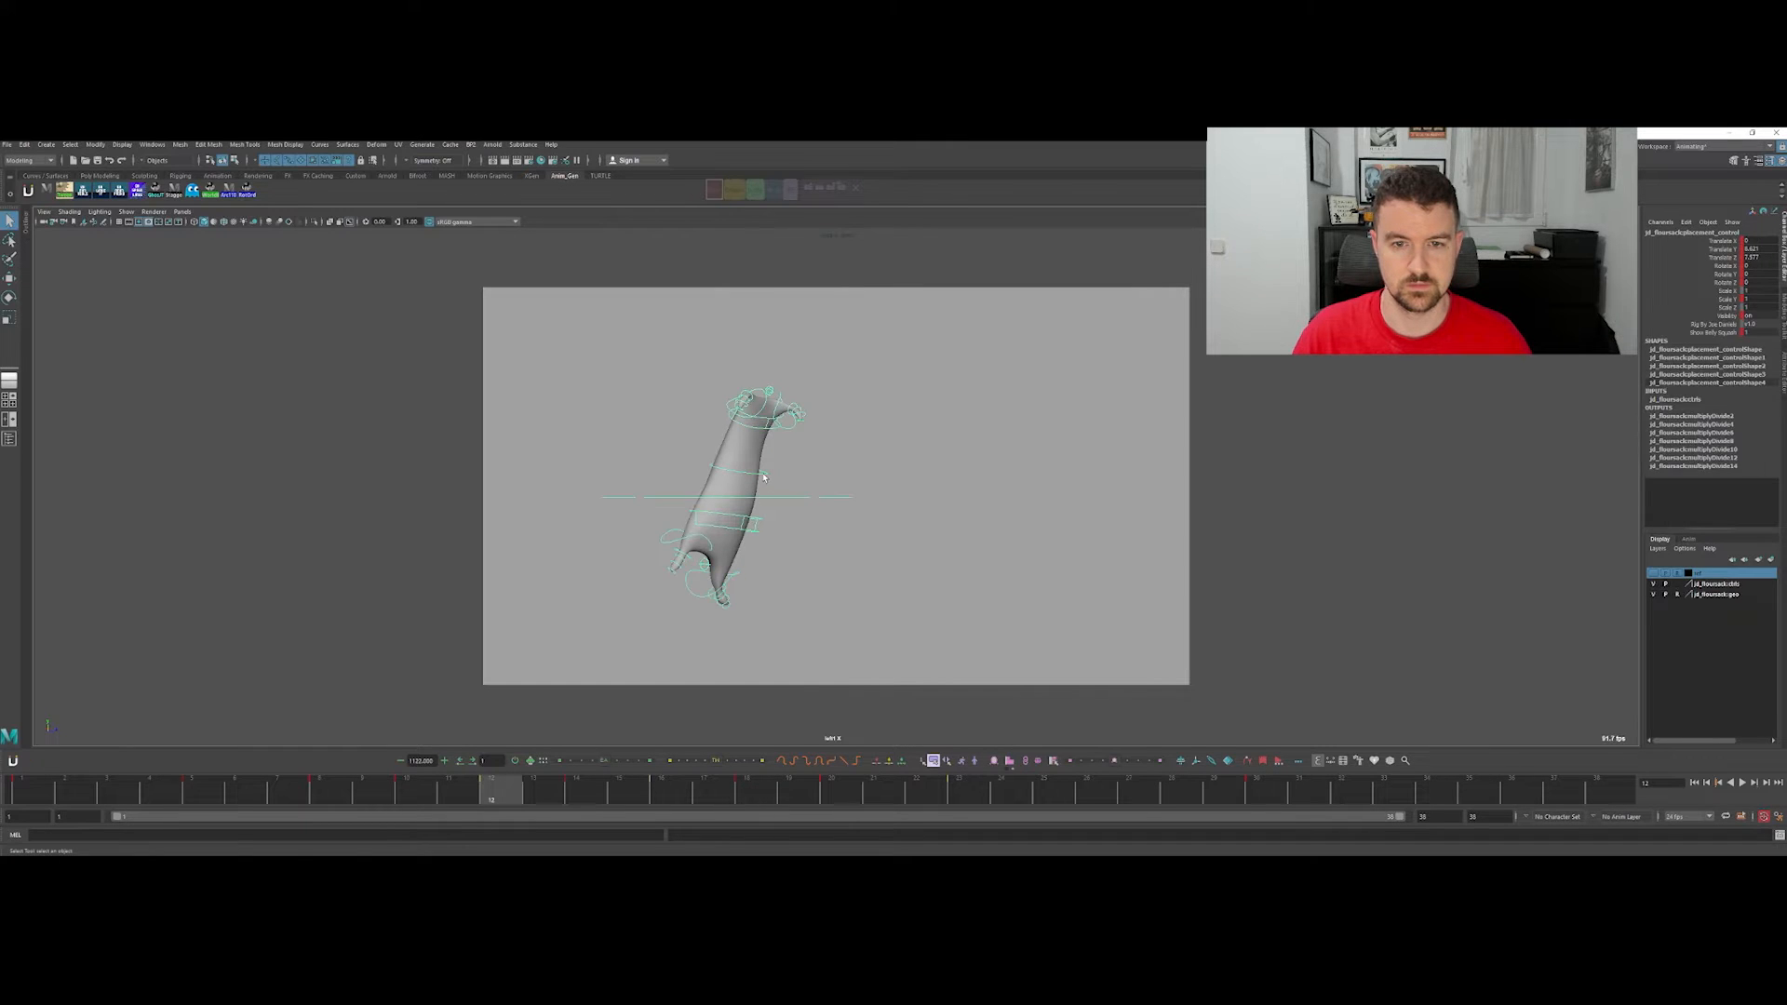
key(w)
mouse_move(731, 445)
mouse_down()
mouse_move(731, 470)
mouse_move(731, 421)
mouse_up()
key(ctrl+z)
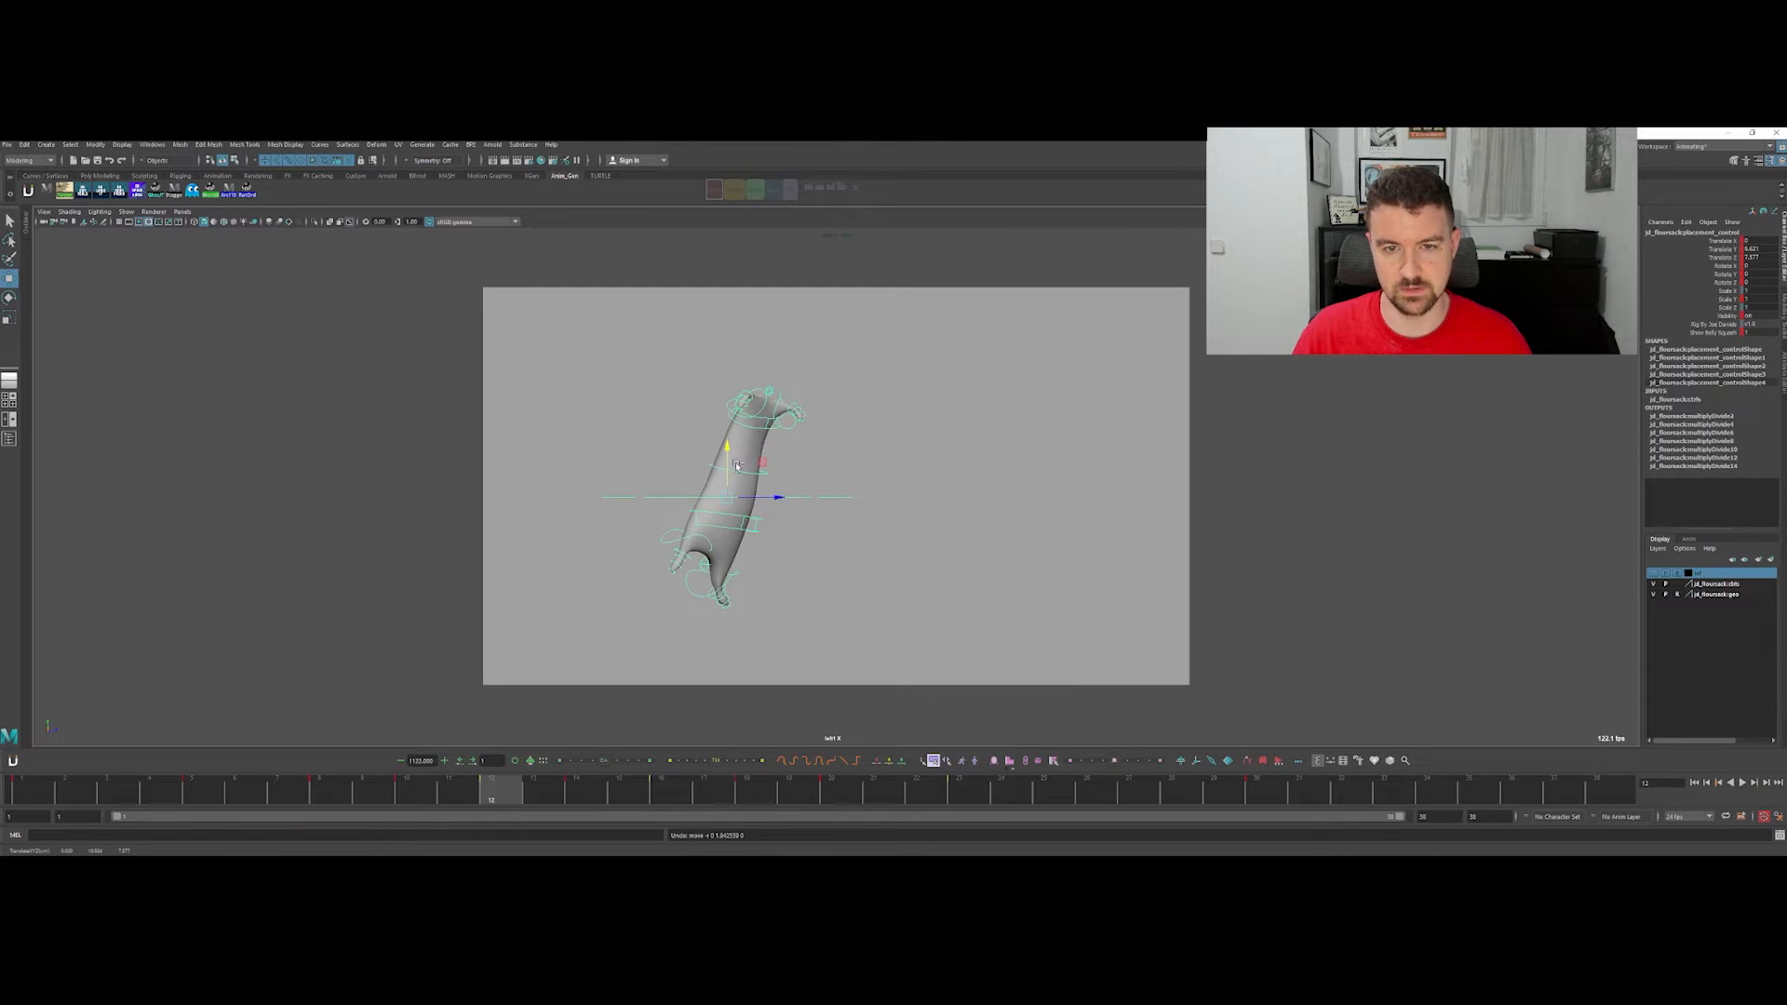
Step: Step between the keyed poses around frame 12 to compare the sack's height and stretch
key(comma)
key(period)
key(period)
key(comma)
key(period)
key(comma)
key(comma)
key(period)
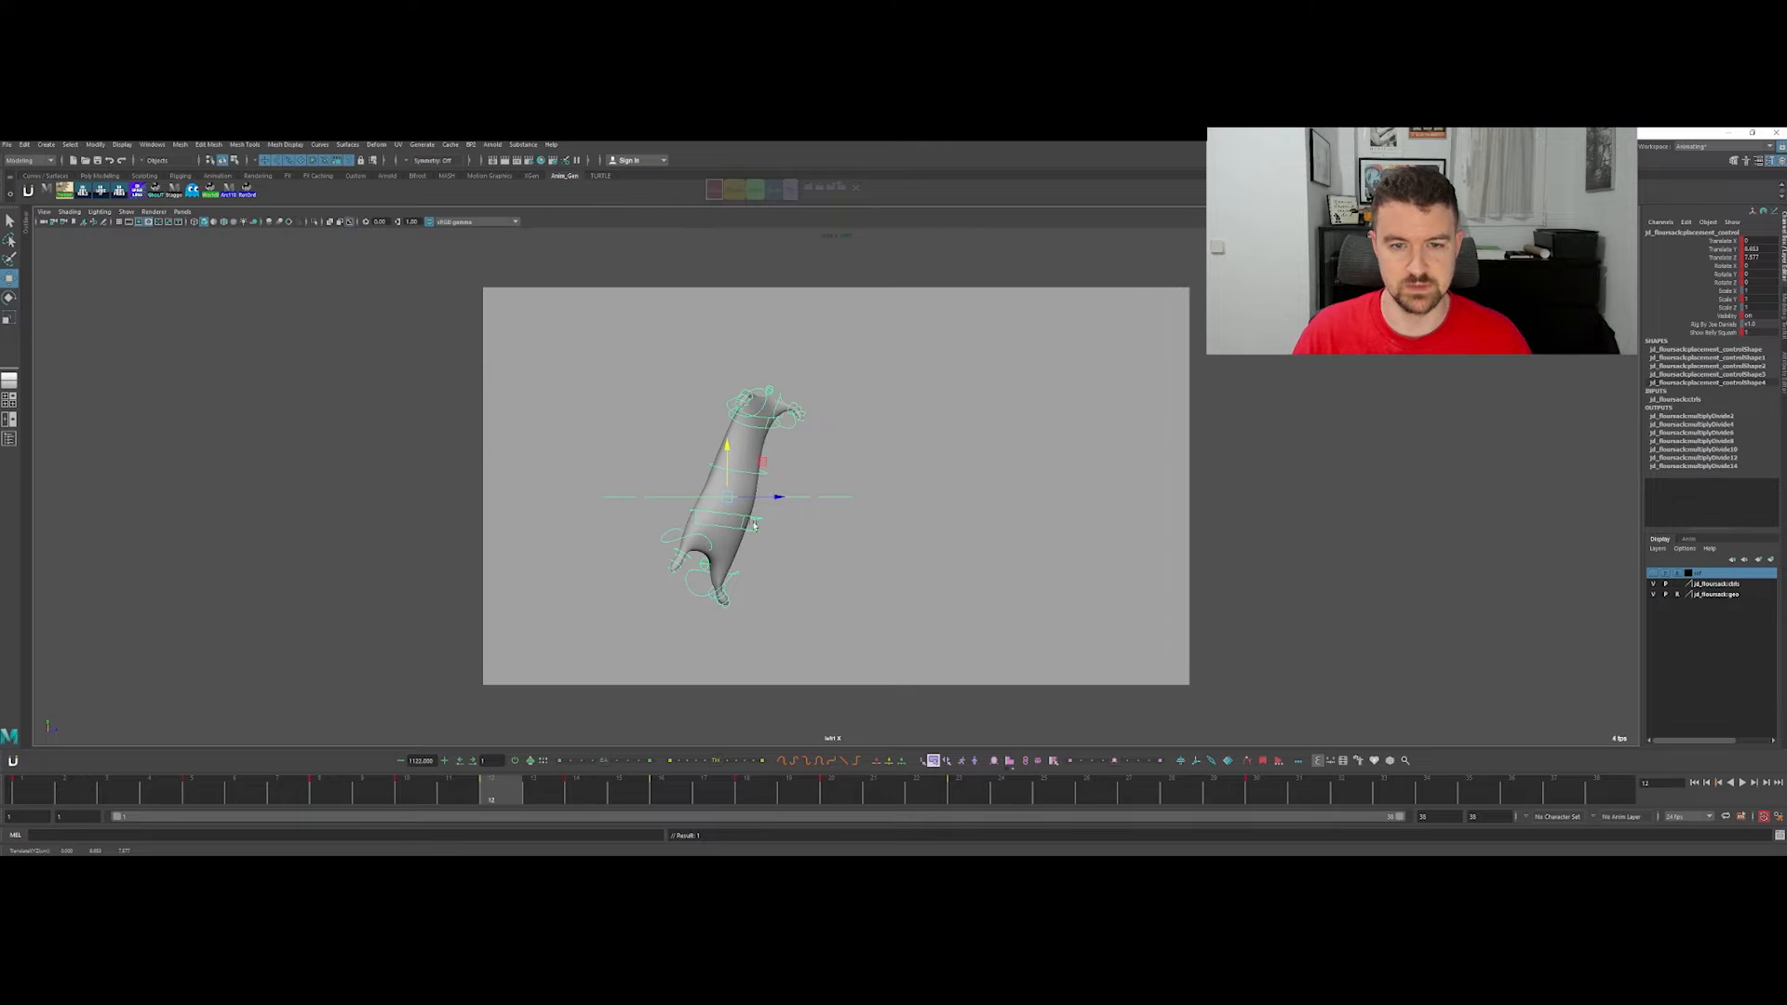
Step: Blend the sack's top and bottom body controls at frame 12 midway between the neighbouring poses and compare them
click(759, 533)
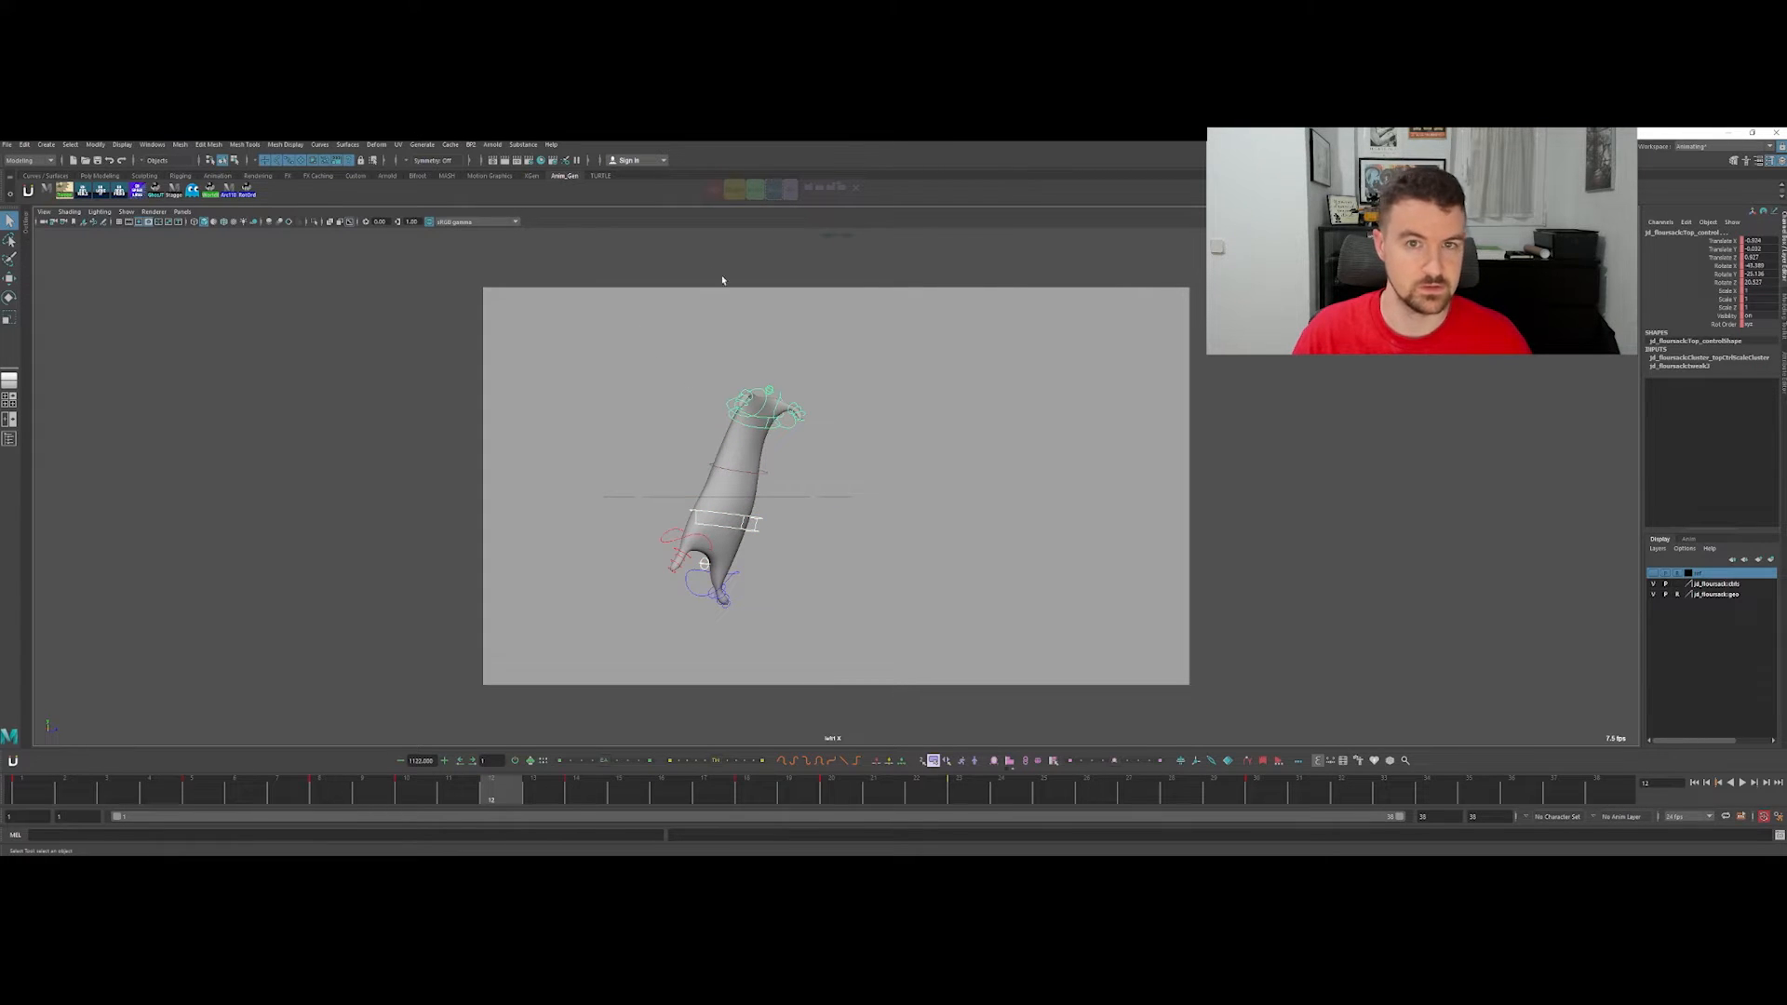
click(714, 762)
key(comma)
key(period)
key(period)
key(comma)
Step: Bias the top and bottom body controls at frame 12 more strongly toward the frame 14 pose
click(753, 764)
click(752, 763)
key(comma)
key(period)
key(period)
key(comma)
key(comma)
key(period)
click(752, 763)
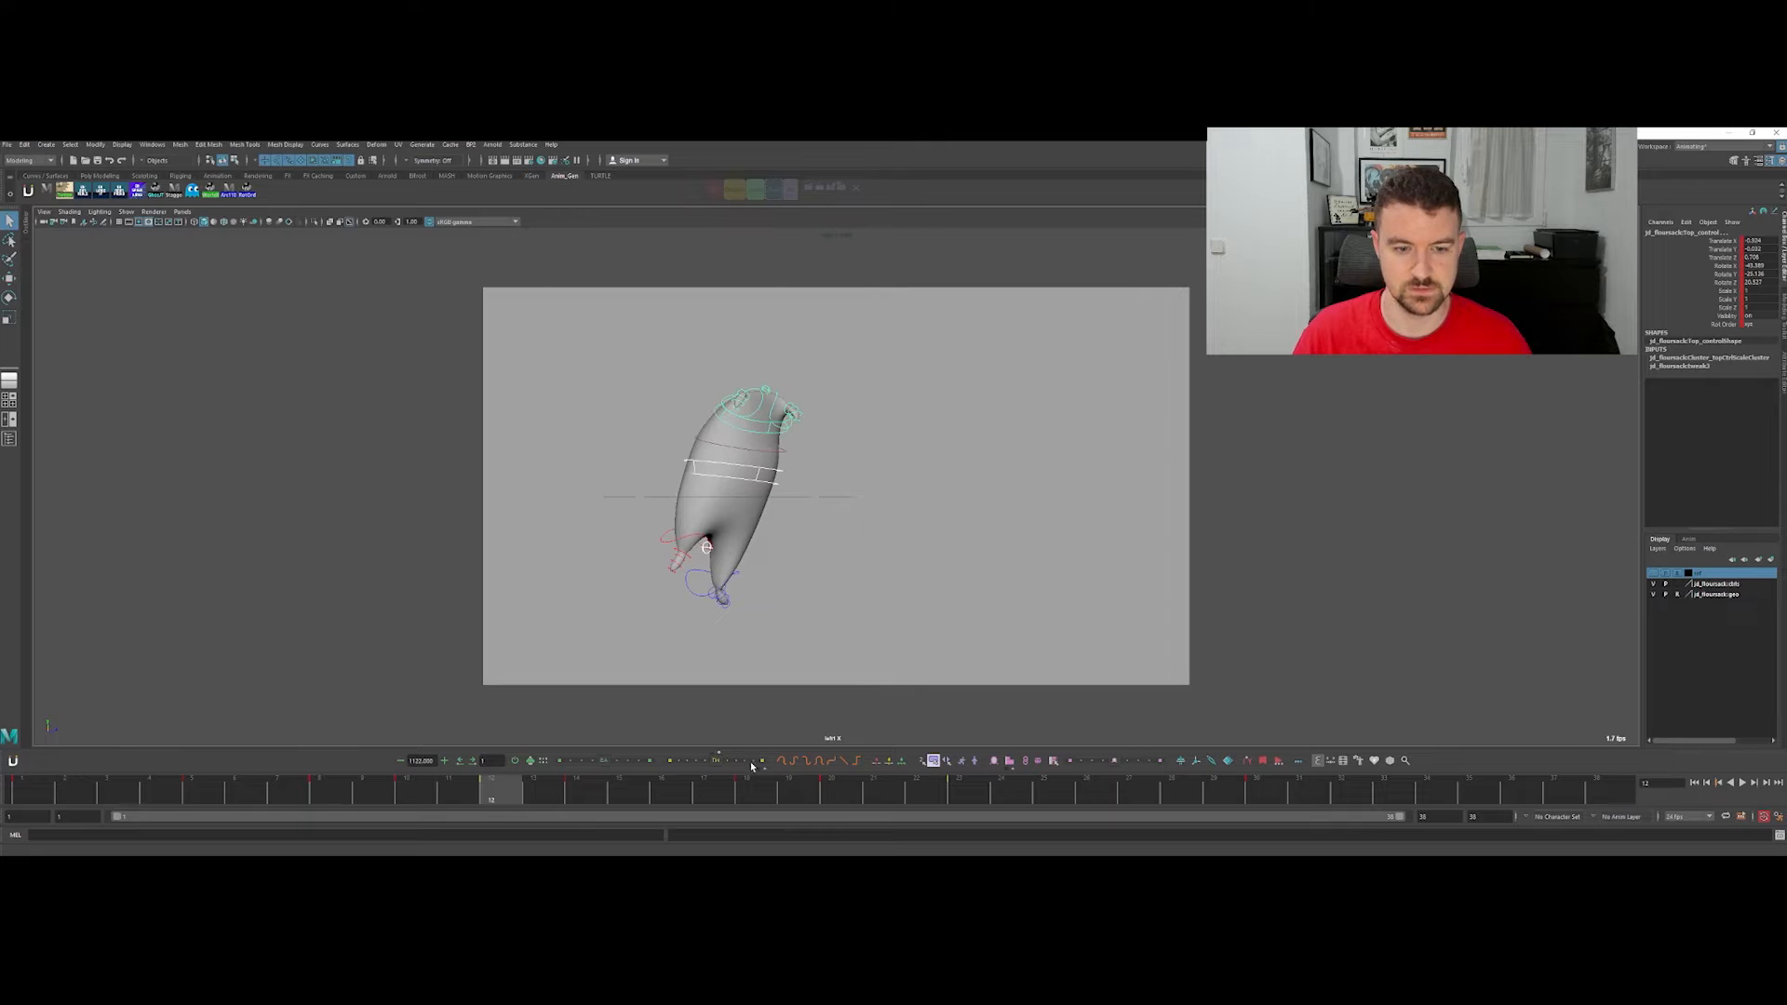
click(752, 763)
Step: Bias only the bottom body control's translation and rotation at frame 12 toward the frame 14 pose
click(769, 477)
click(749, 763)
click(759, 765)
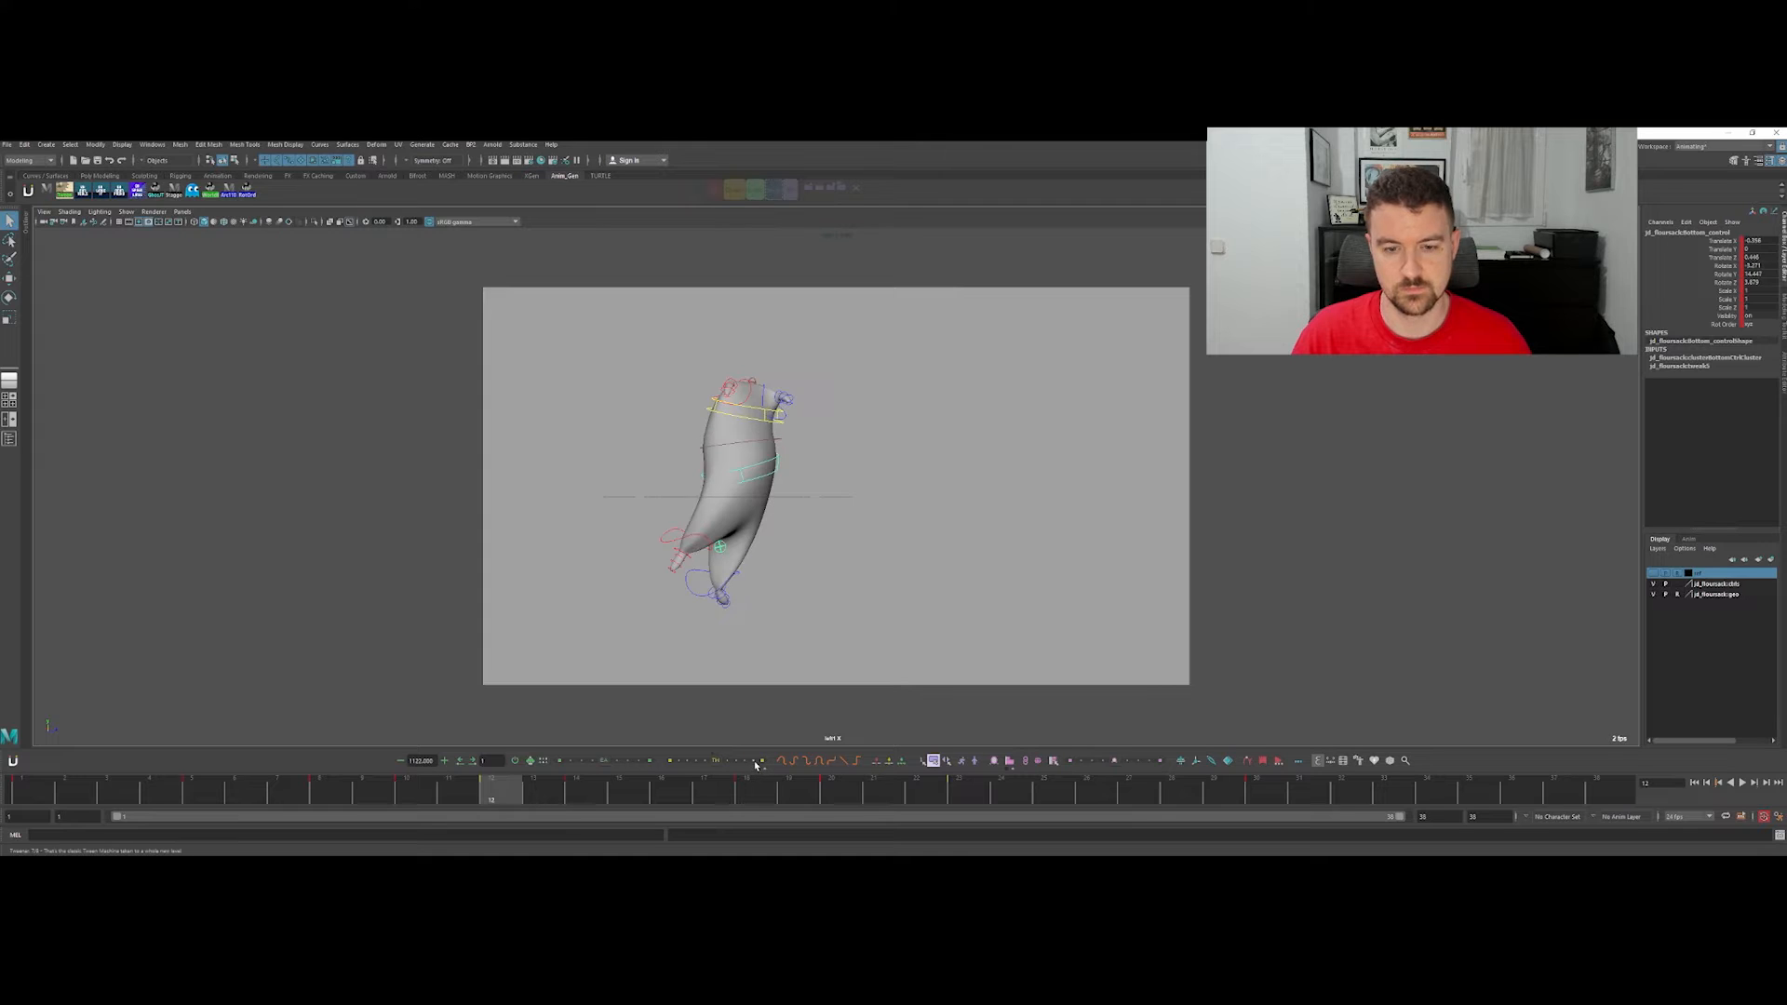
click(754, 763)
drag(1722, 240, 1721, 266)
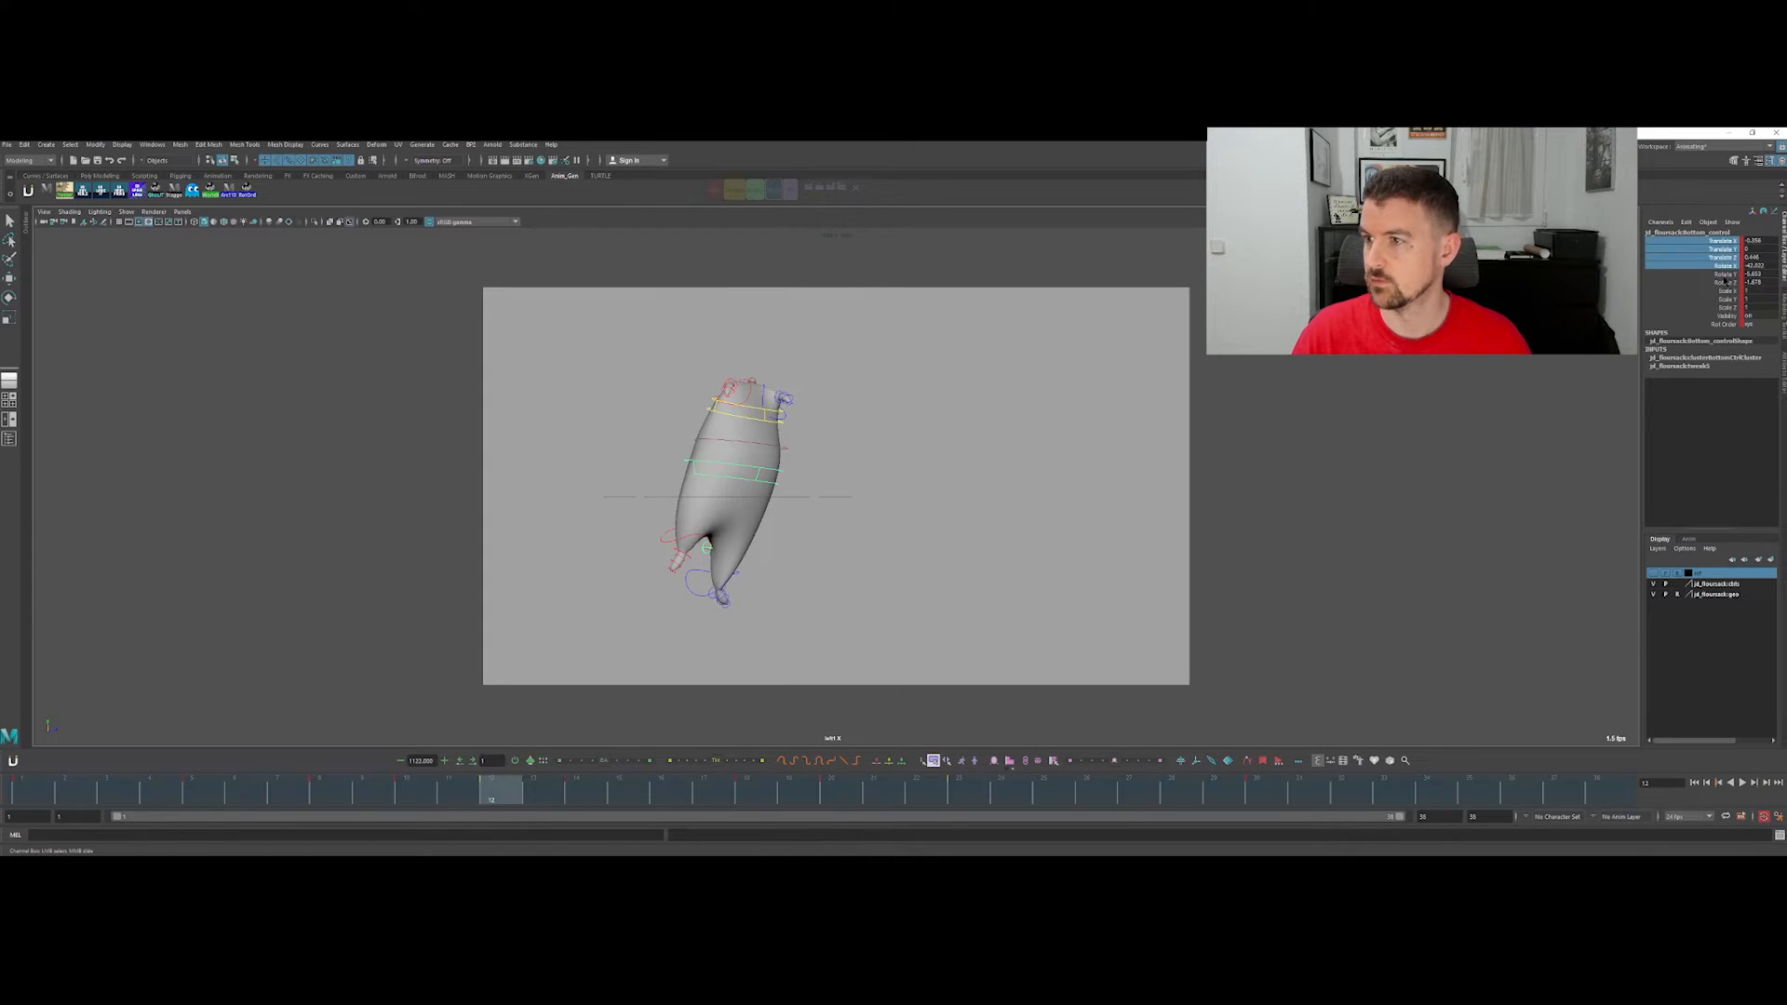
click(755, 763)
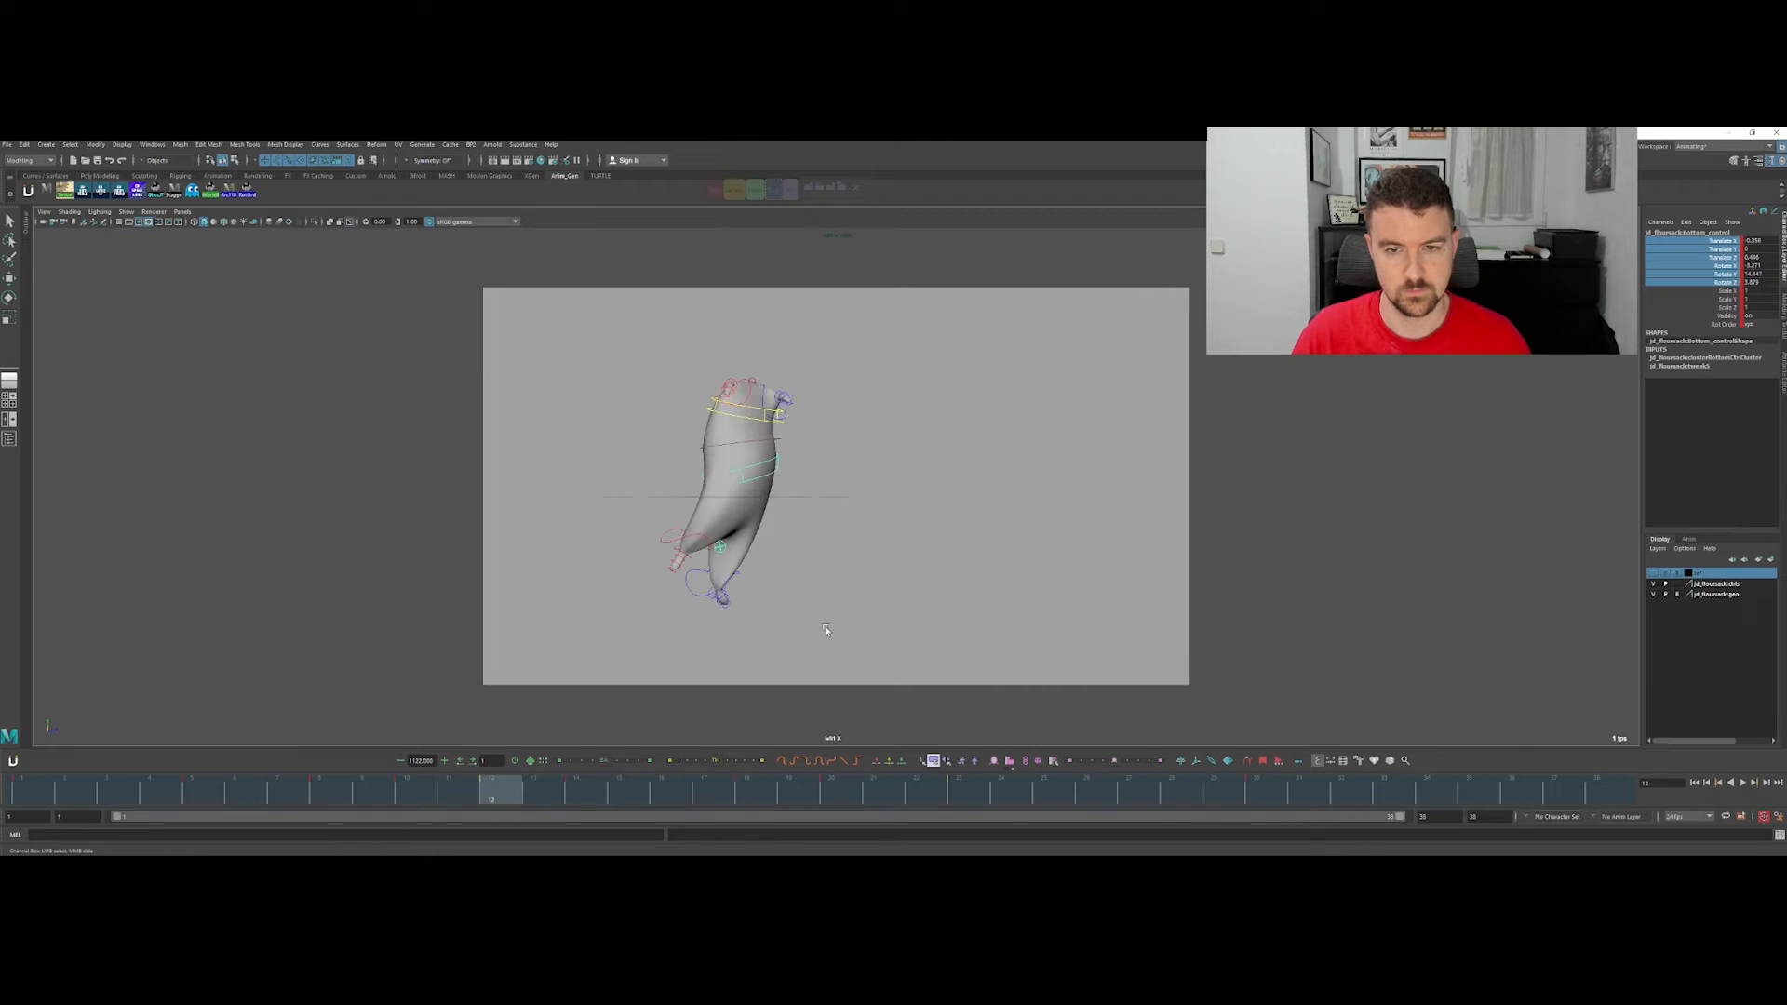
Step: Rotate the sack's bottom body control at frame 12 and compare the pose with frames 10 and 14
key(e)
click(755, 475)
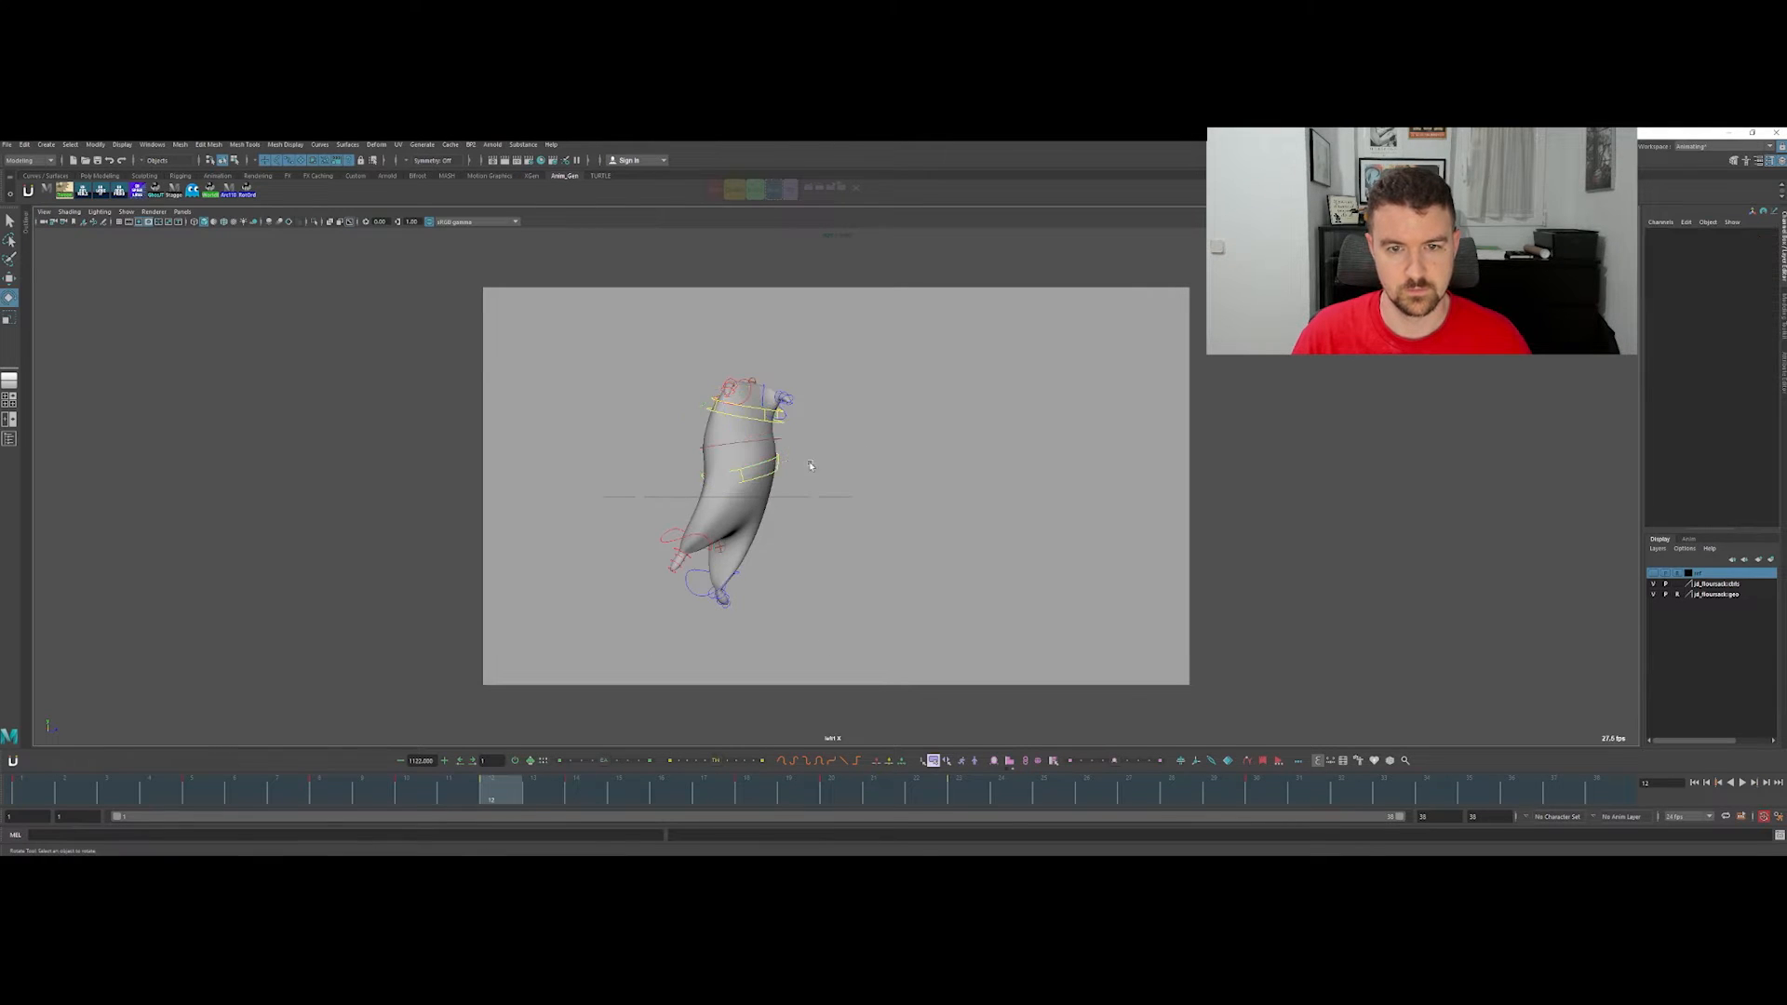
drag(733, 482, 754, 465)
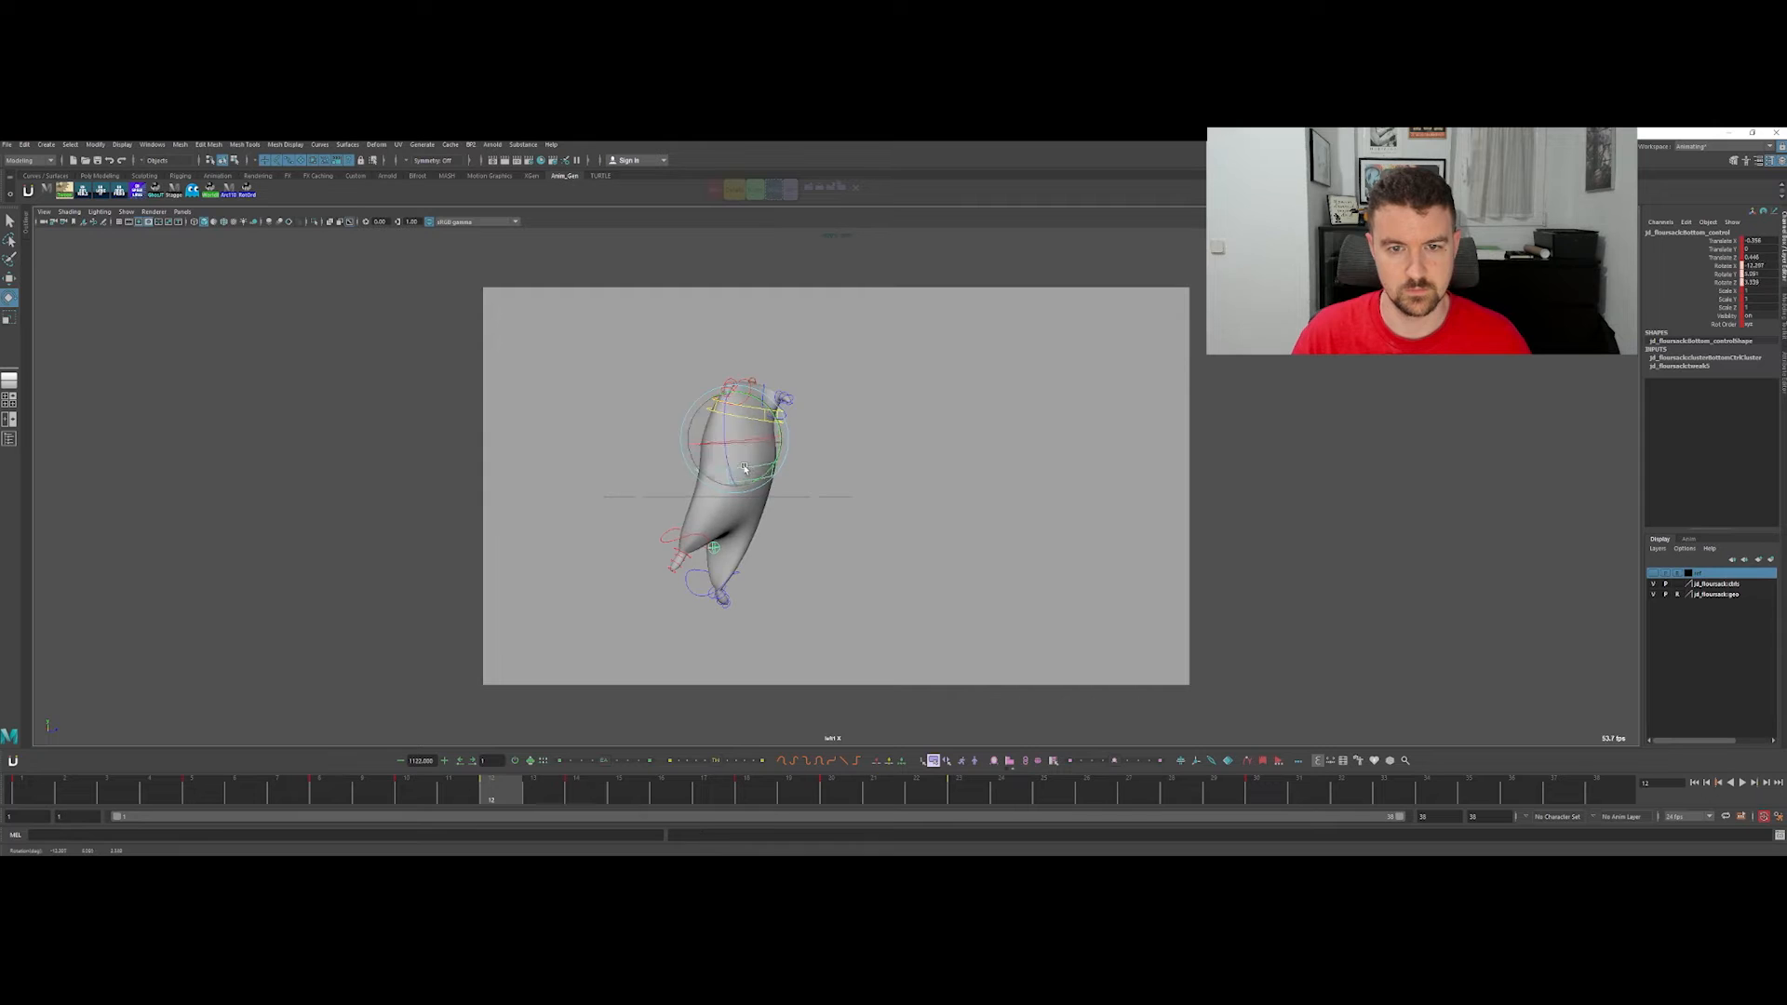
key(alt+comma)
key(alt+comma)
key(alt+period)
key(alt+period)
key(alt+period)
key(alt+period)
key(alt+comma)
key(alt+comma)
key(alt+comma)
key(alt+comma)
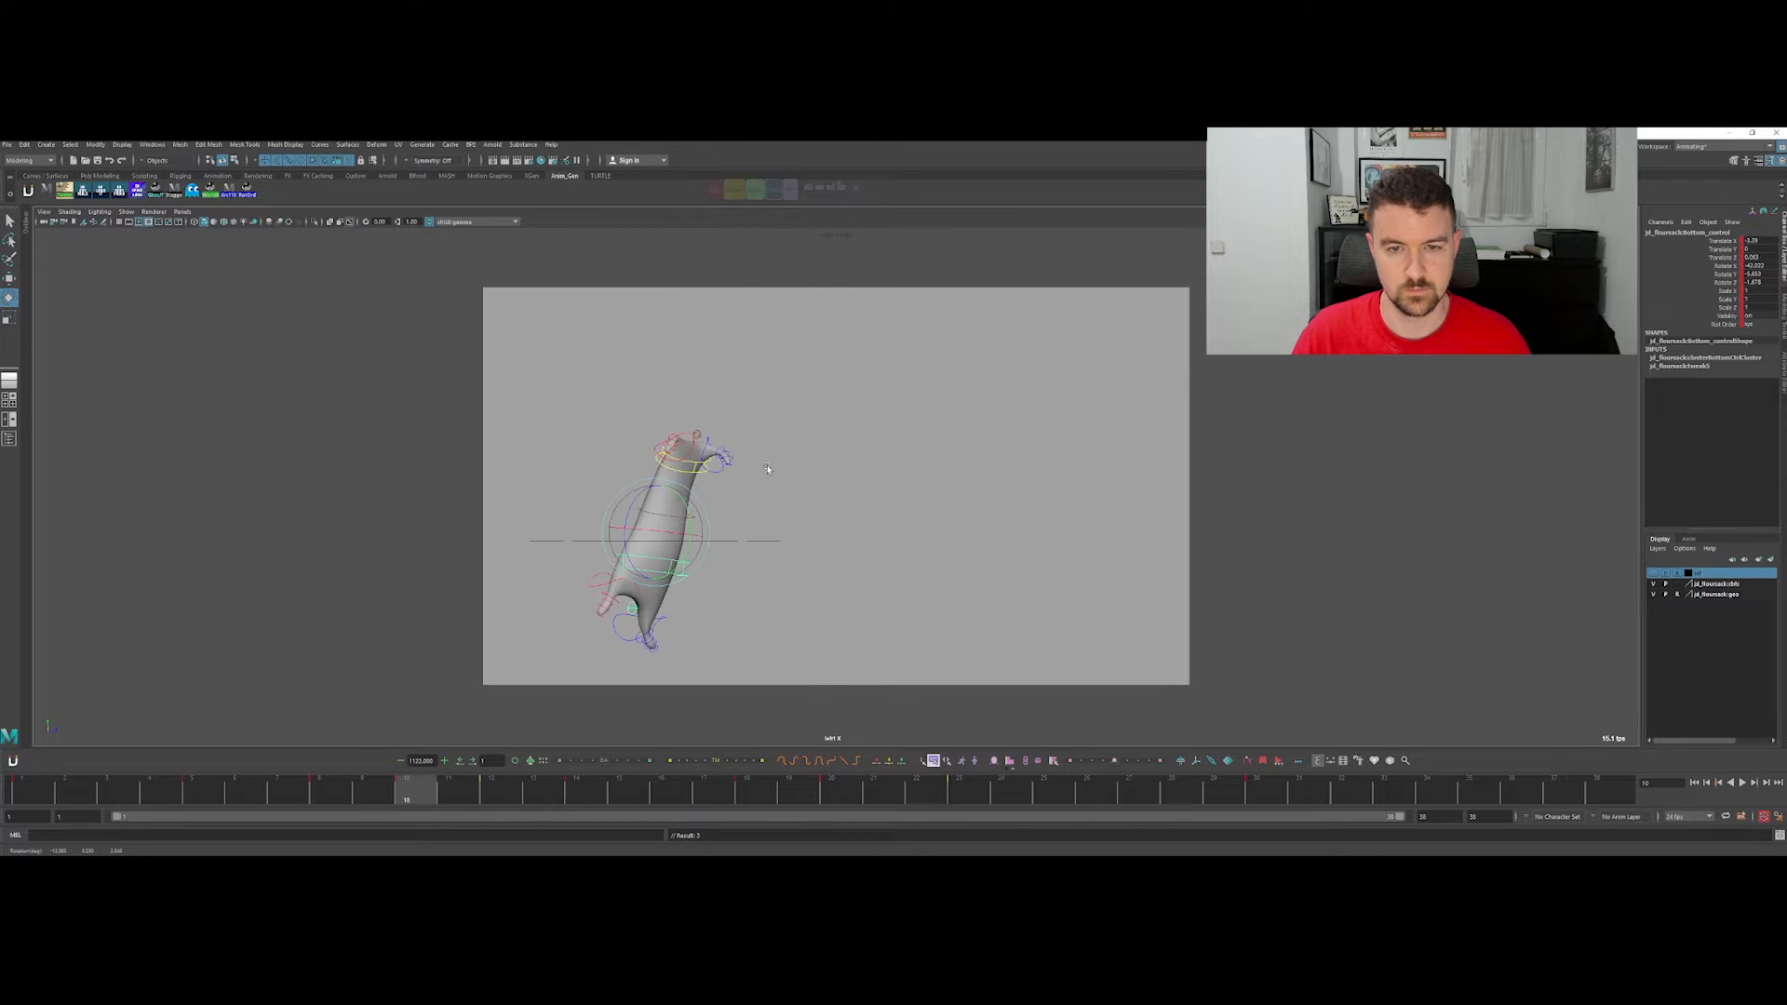
key(alt+period)
key(alt+period)
Step: Move the sack's left foot control at frame 12 up and forward toward the body
key(q)
click(700, 577)
key(w)
key(alt+comma)
key(alt+comma)
key(alt+period)
key(alt+period)
key(alt+period)
key(alt+period)
key(alt+comma)
key(alt+comma)
key(alt+comma)
key(alt+comma)
key(alt+period)
key(alt+period)
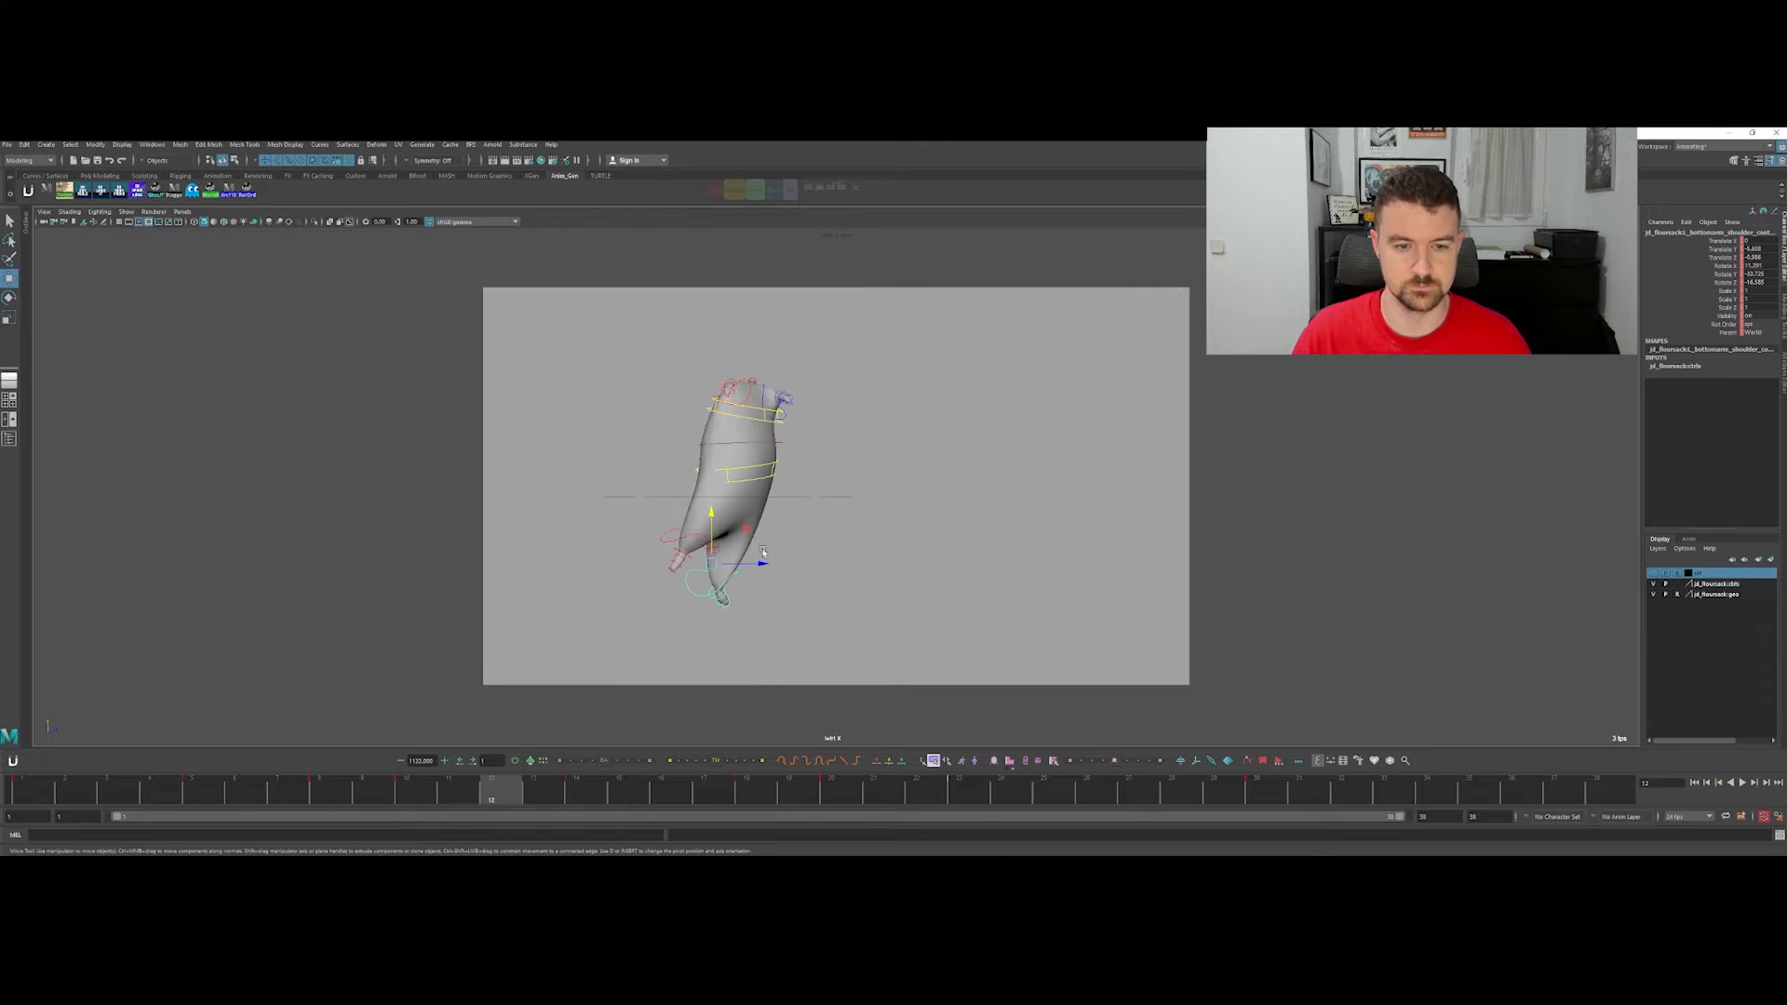
drag(716, 559, 727, 510)
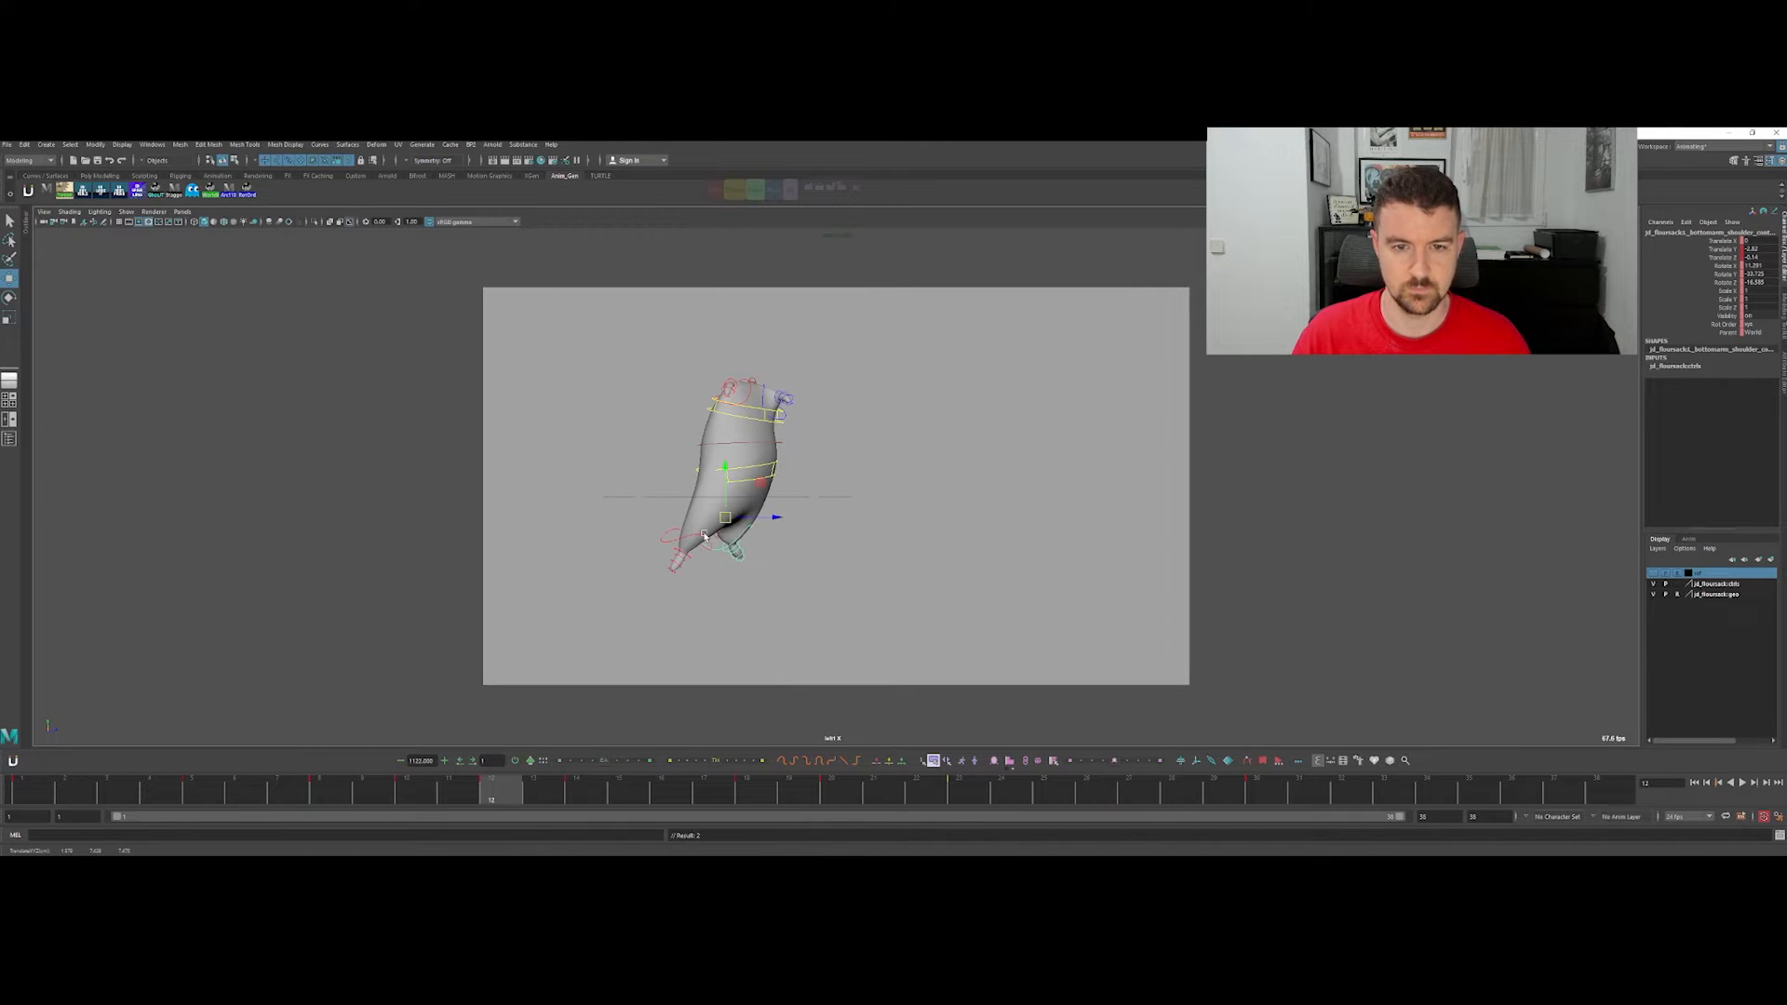
Step: Pull the right foot control at frame 12 up and forward toward the body, checking it against frame 14
key(w)
key(alt+period)
key(alt+period)
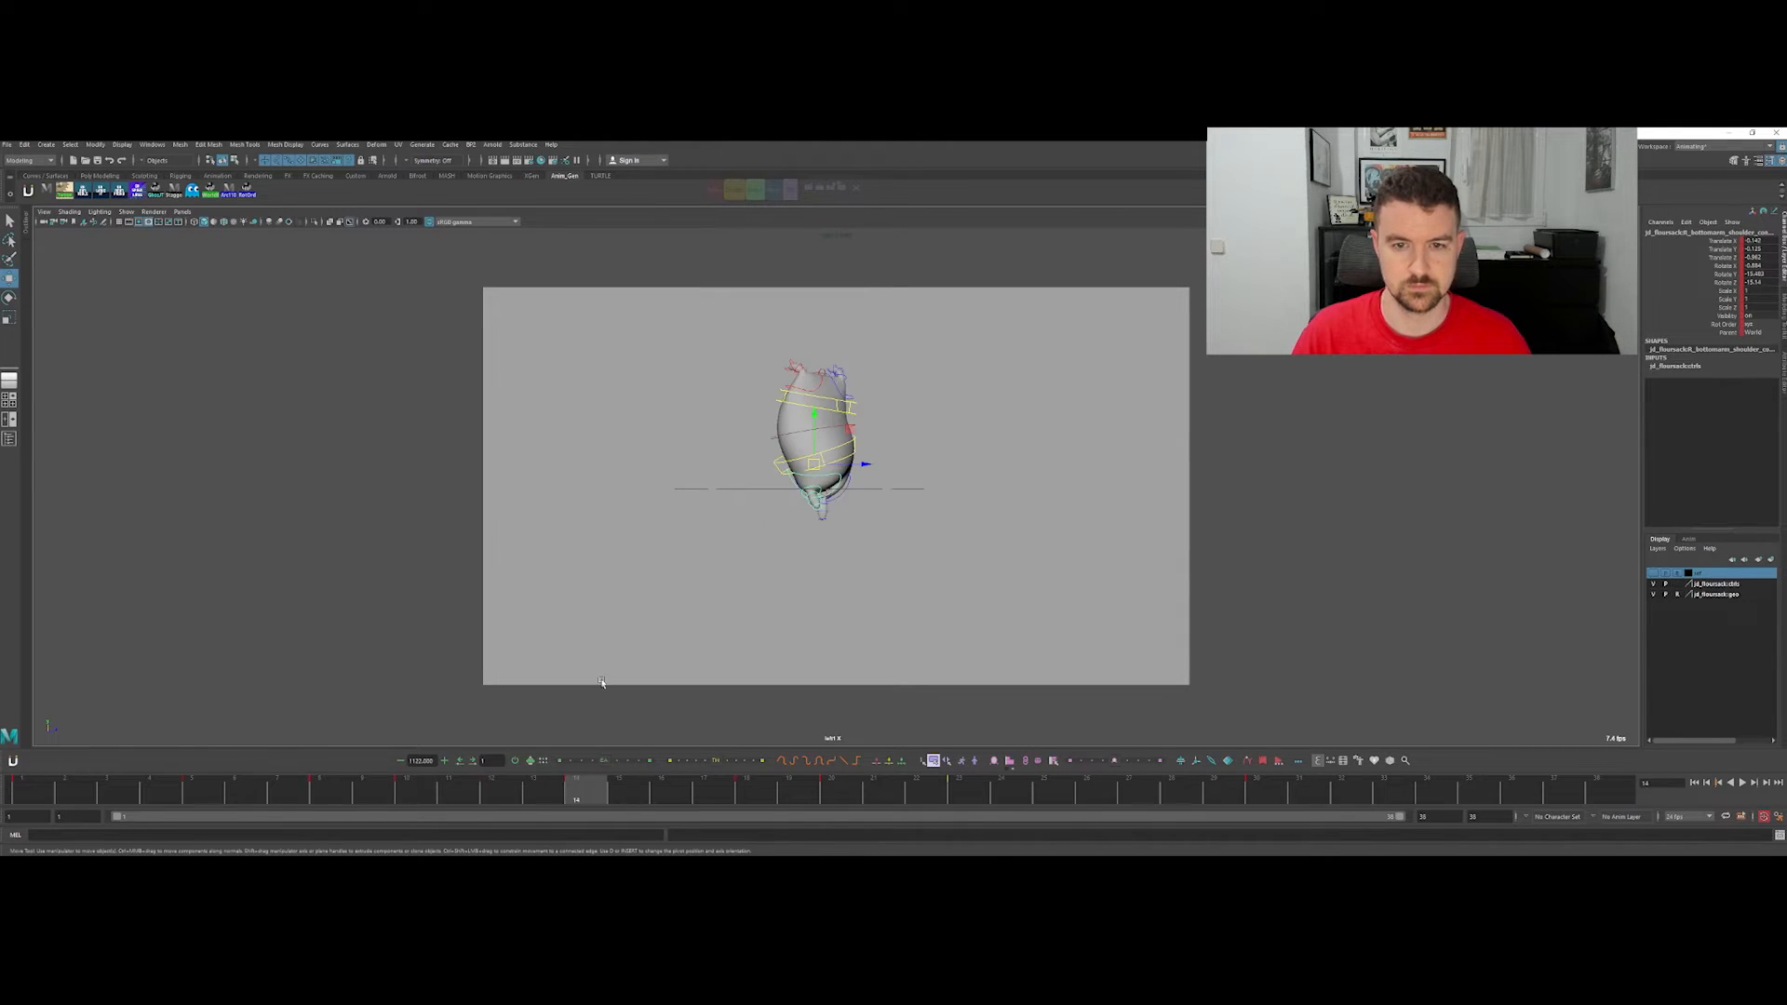
key(alt+comma)
key(alt+comma)
drag(694, 519, 712, 497)
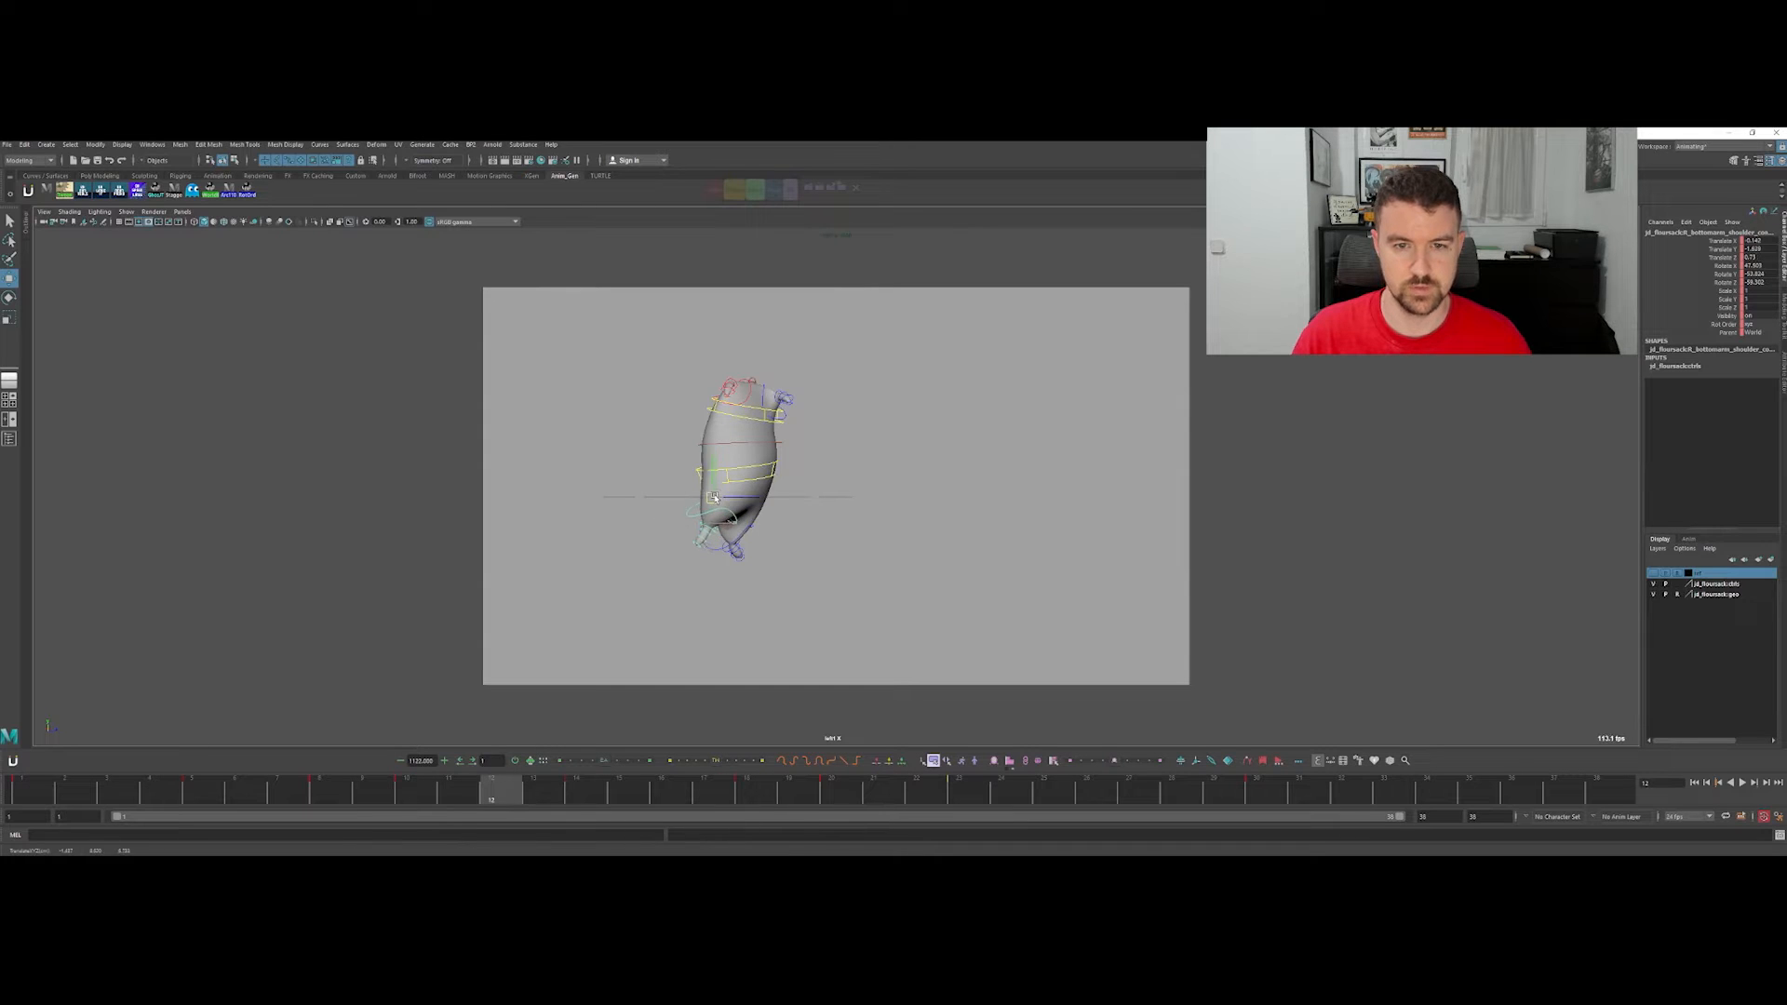
key(alt+period)
key(alt+period)
key(alt+comma)
key(alt+comma)
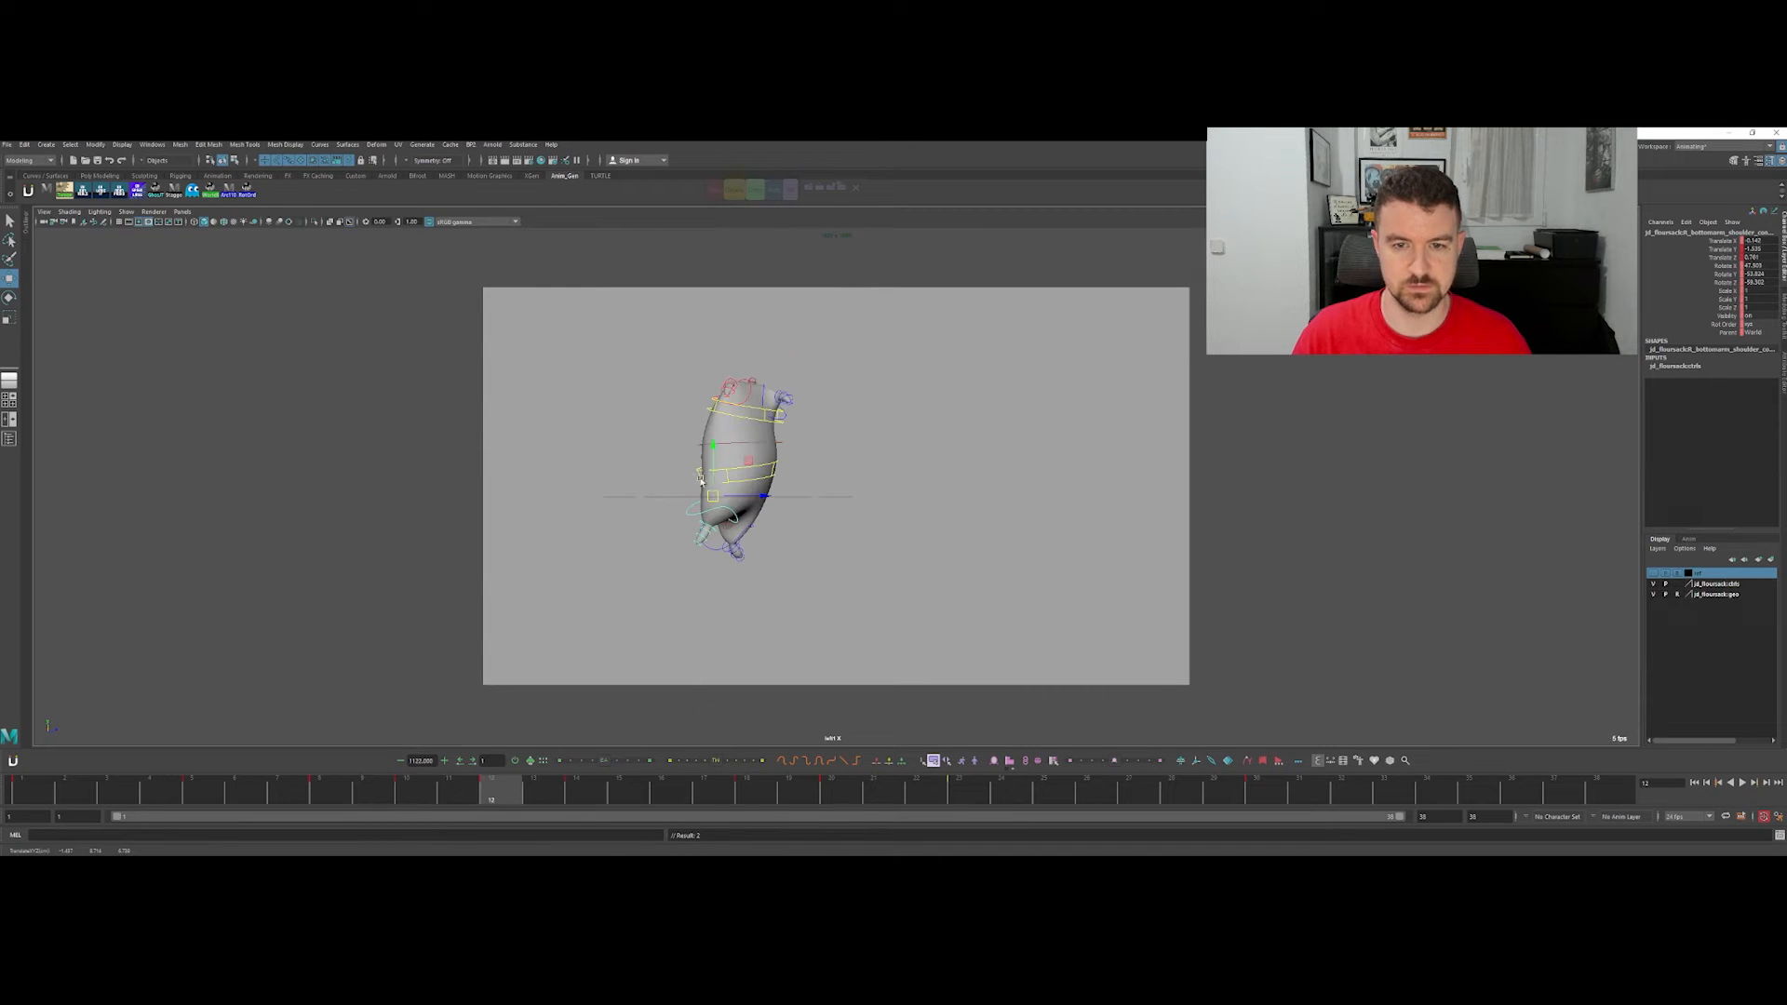
drag(710, 453, 714, 431)
Step: Raise the placement control's Translate Y key at frame 12 slightly toward the frame 14 height
click(841, 498)
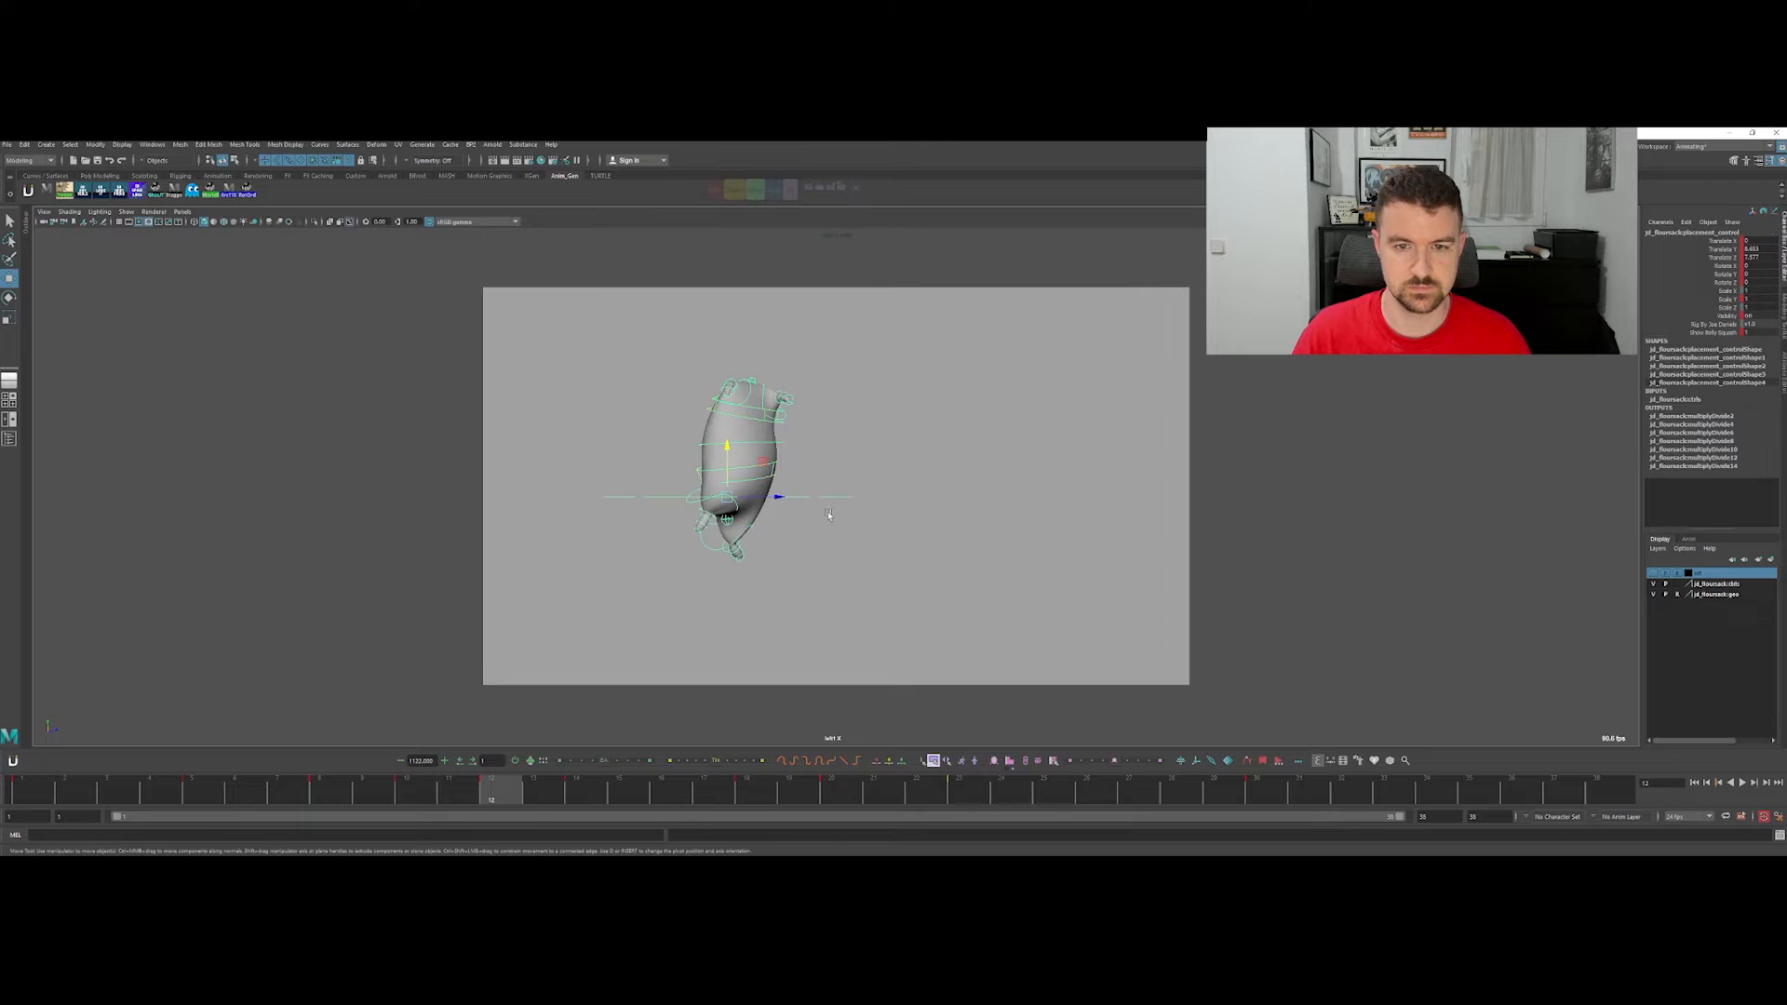
key(alt+period)
key(alt+period)
key(alt+comma)
key(alt+comma)
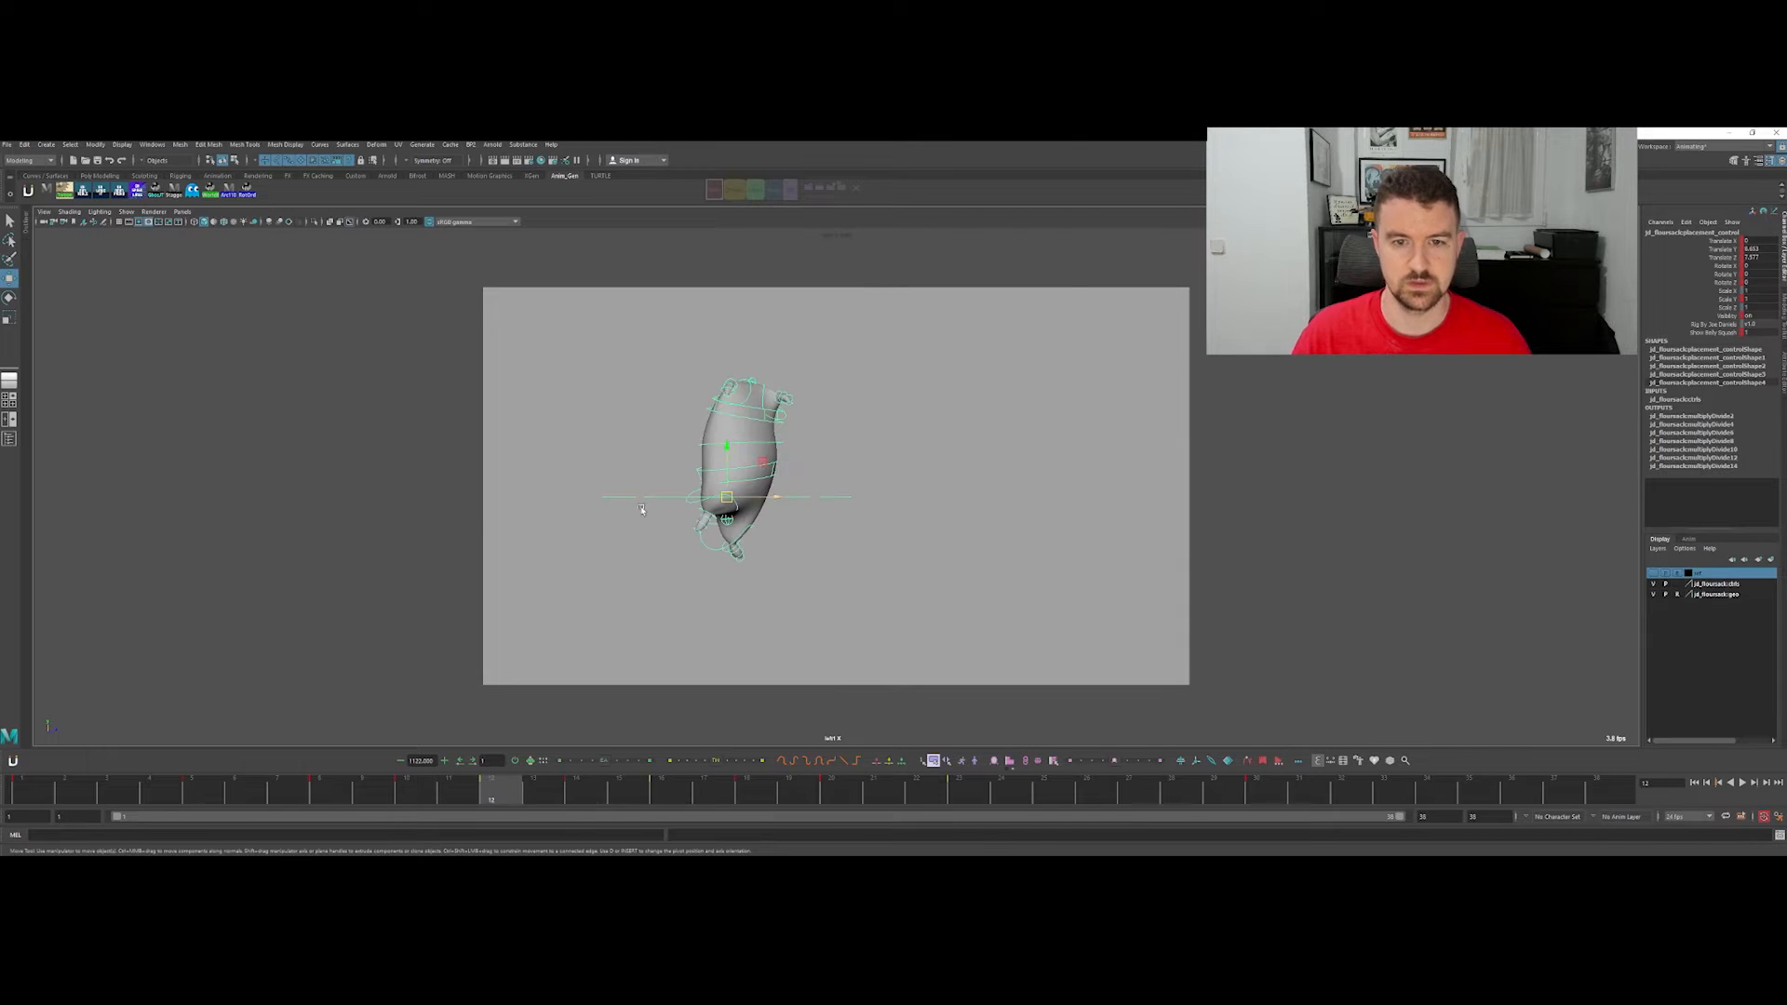
key(space)
key(f)
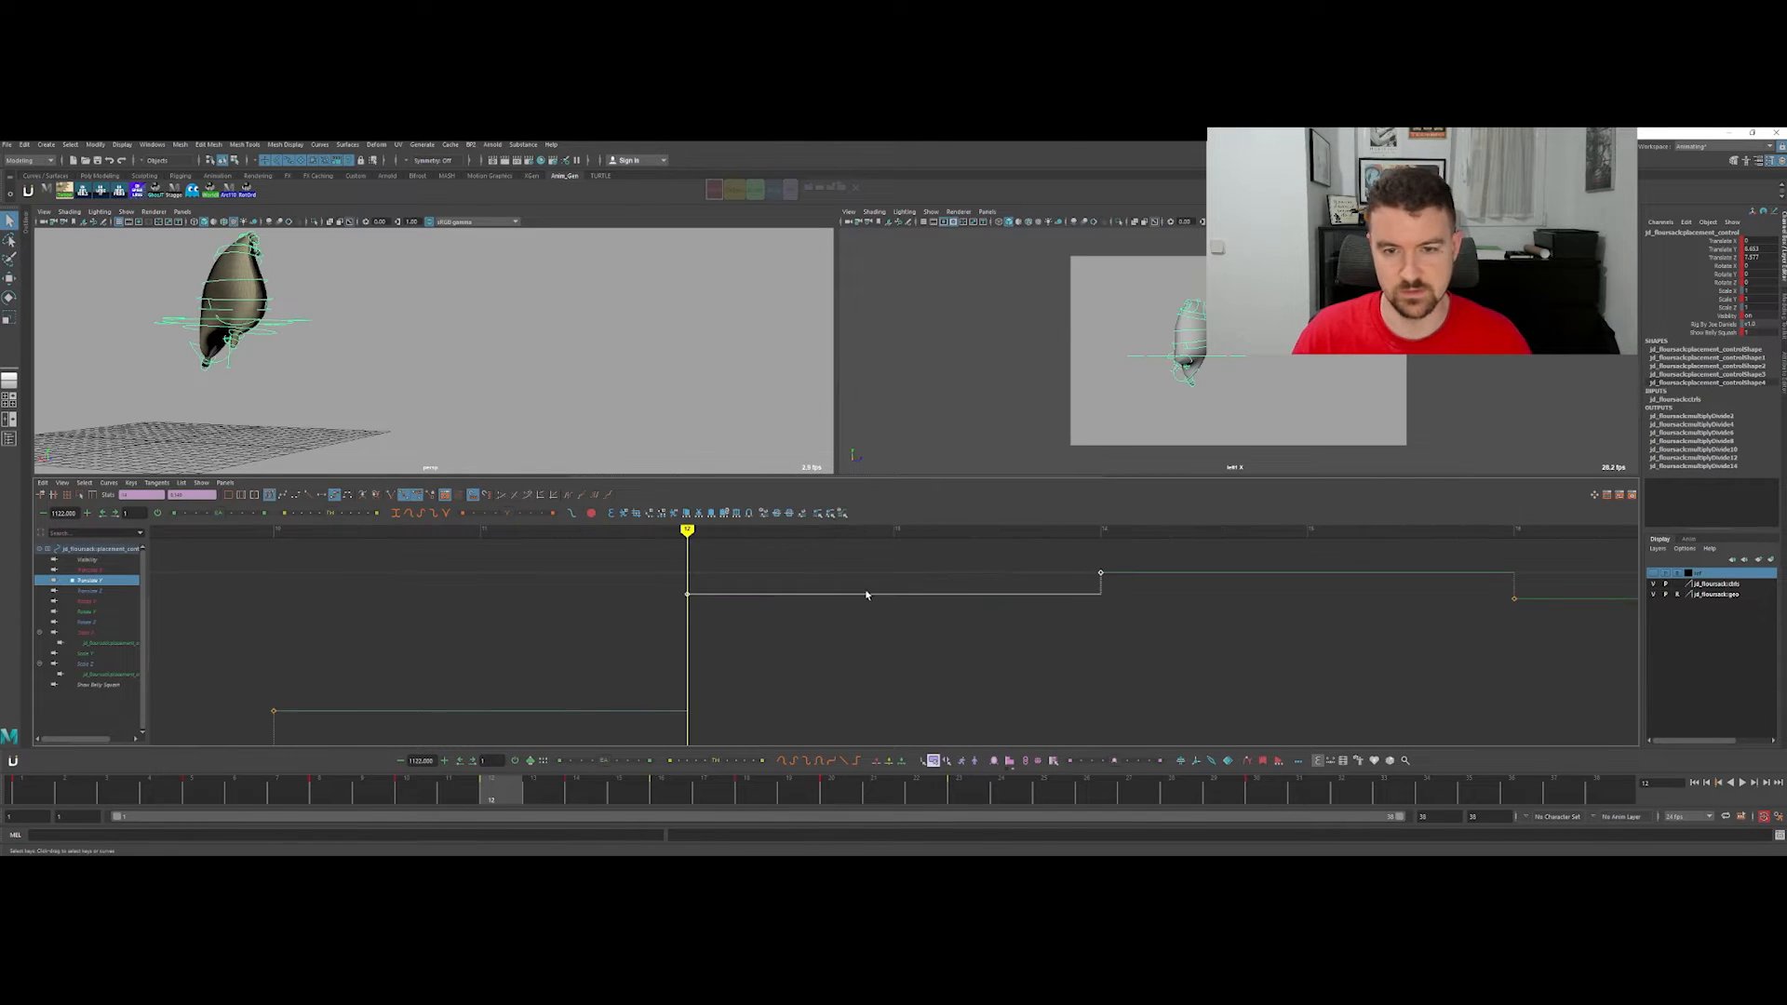
middle_drag(826, 650, 827, 653)
key(ctrl+z)
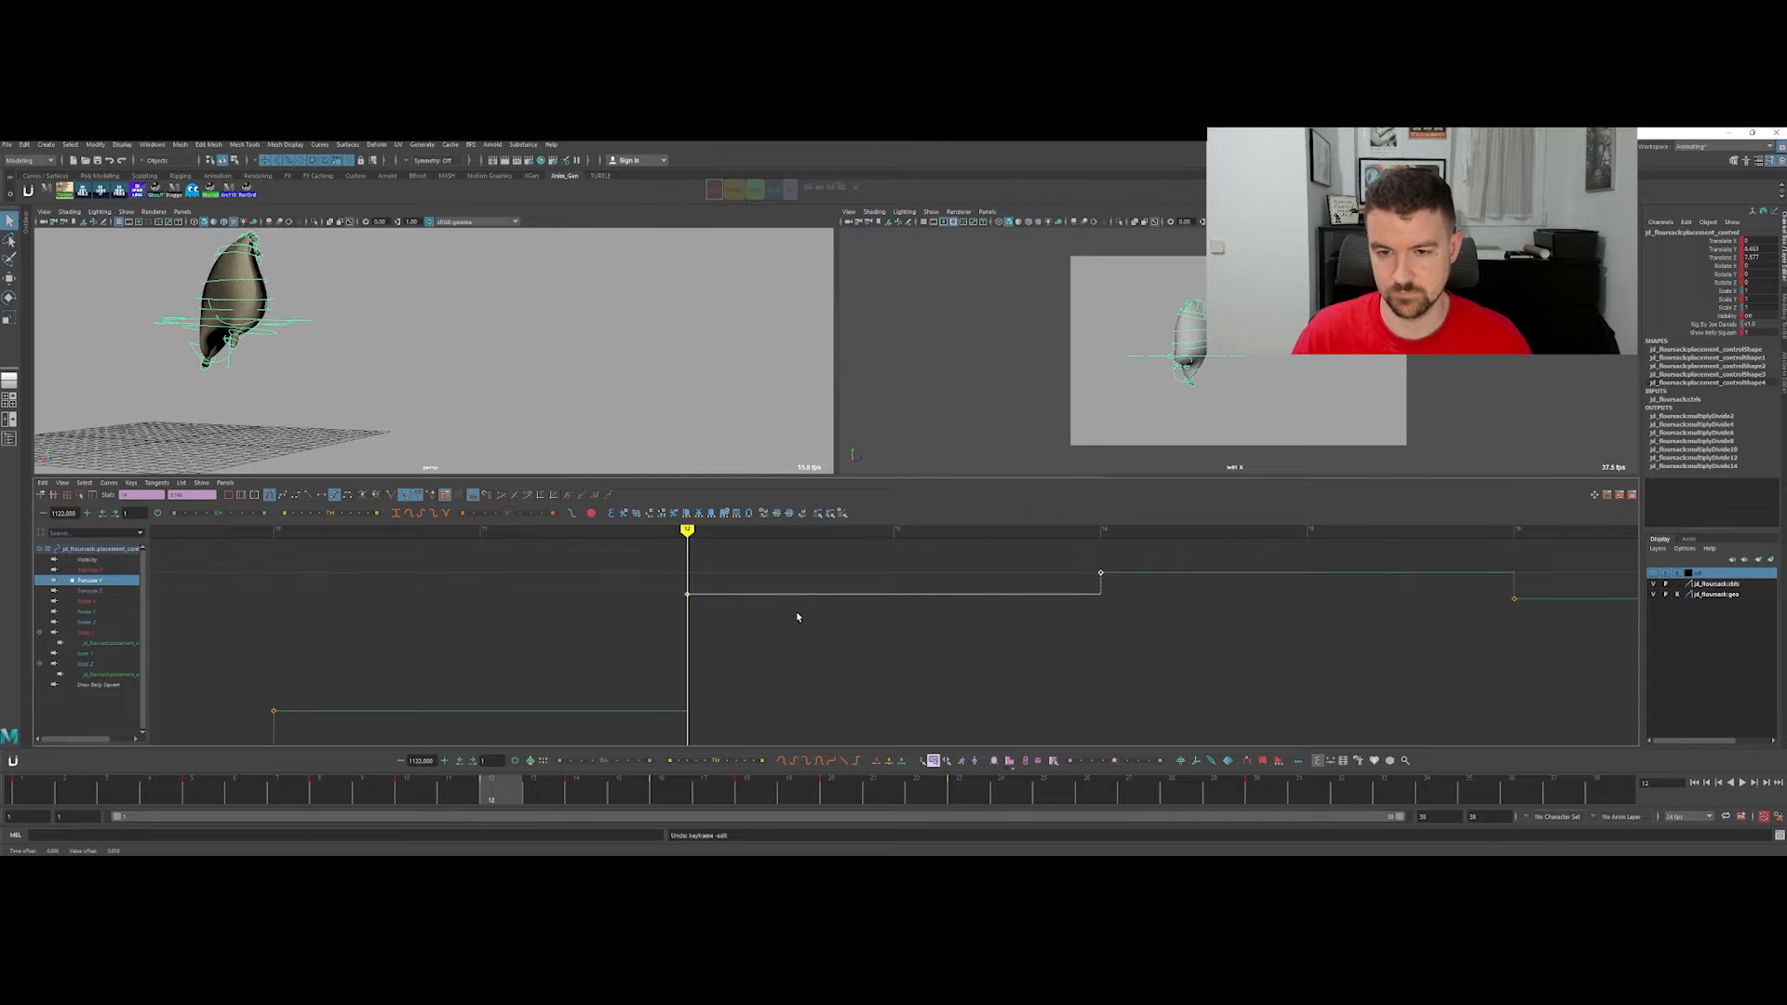
drag(656, 567, 733, 622)
middle_drag(735, 631, 745, 623)
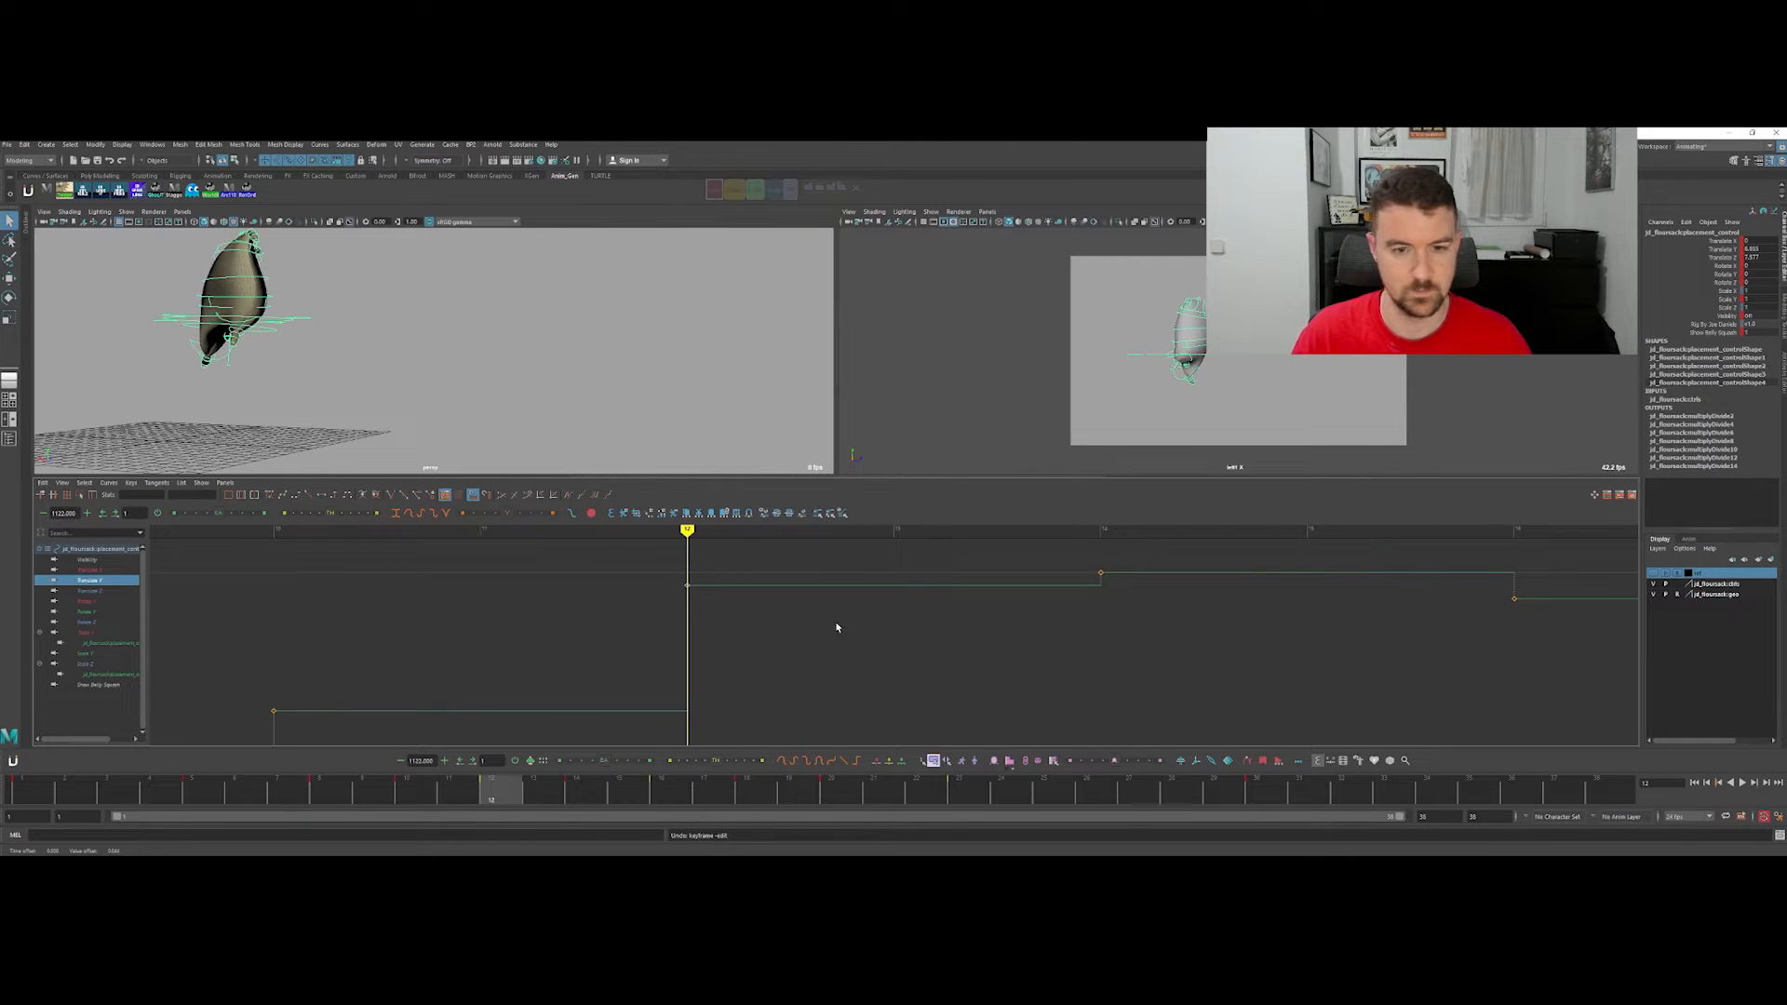
Step: Raise the placement control's Translate Y key at frame 16 slightly and check the heights around the jump's peak
key(a)
click(928, 604)
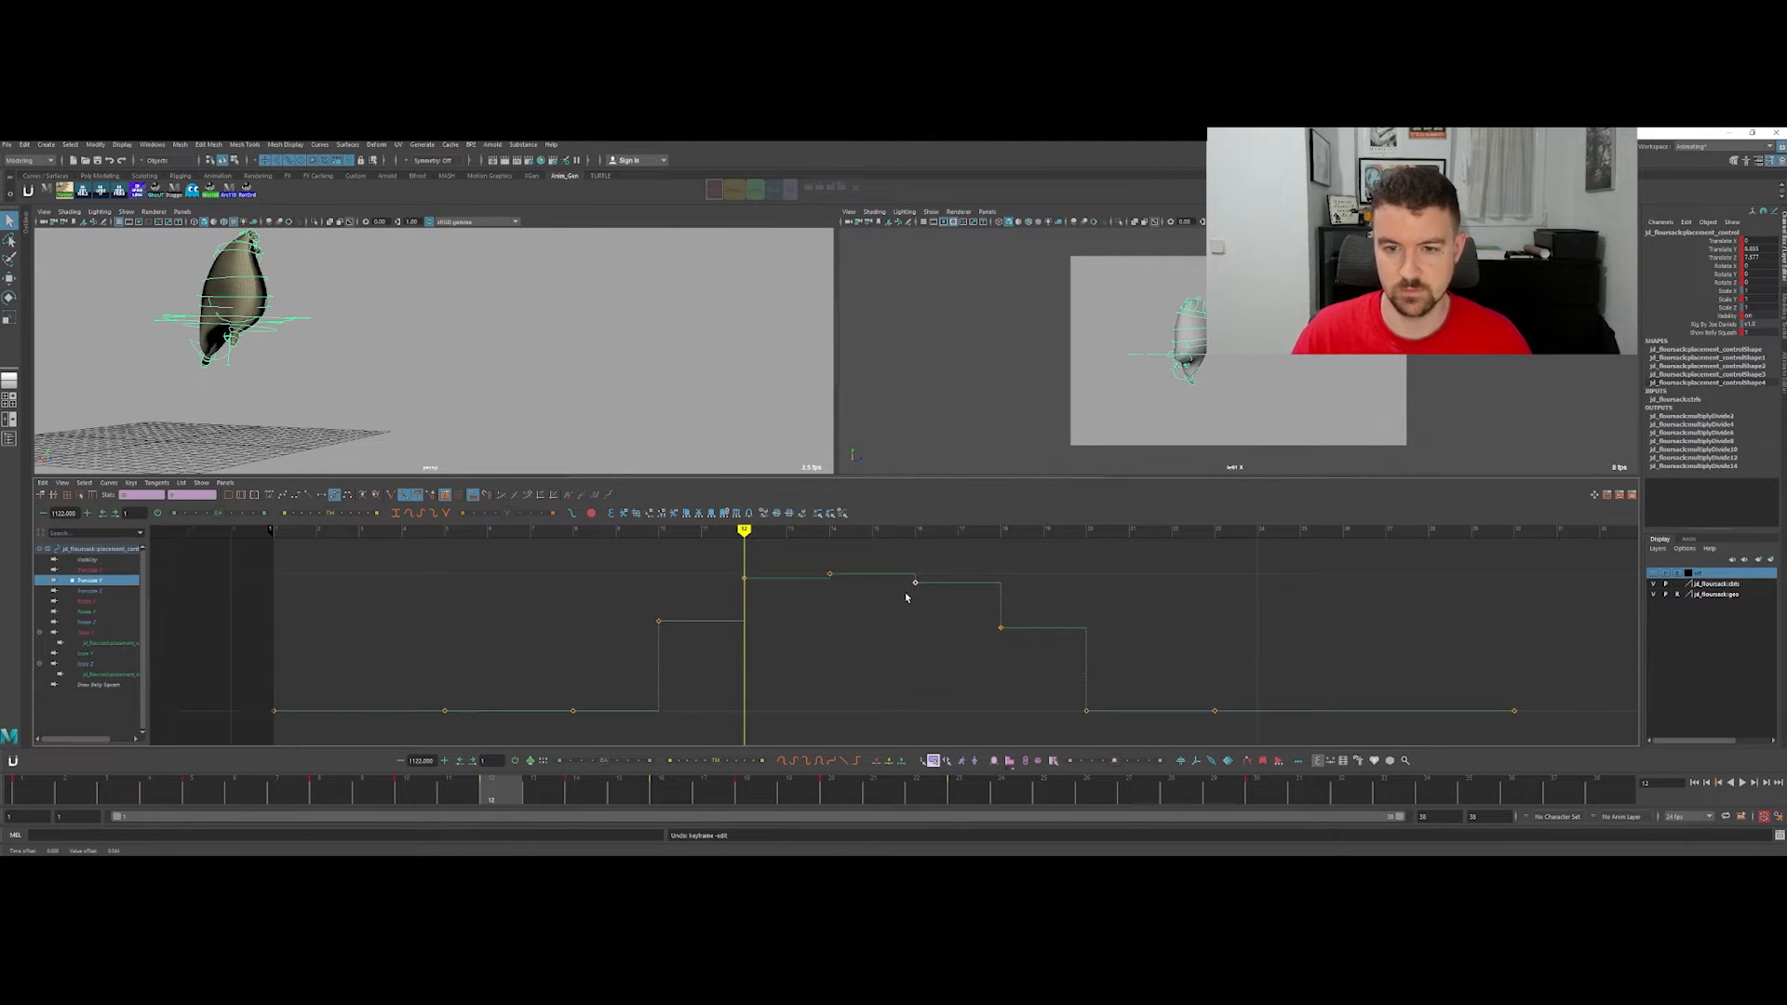
drag(905, 596, 922, 609)
key(period)
key(comma)
key(period)
key(space)
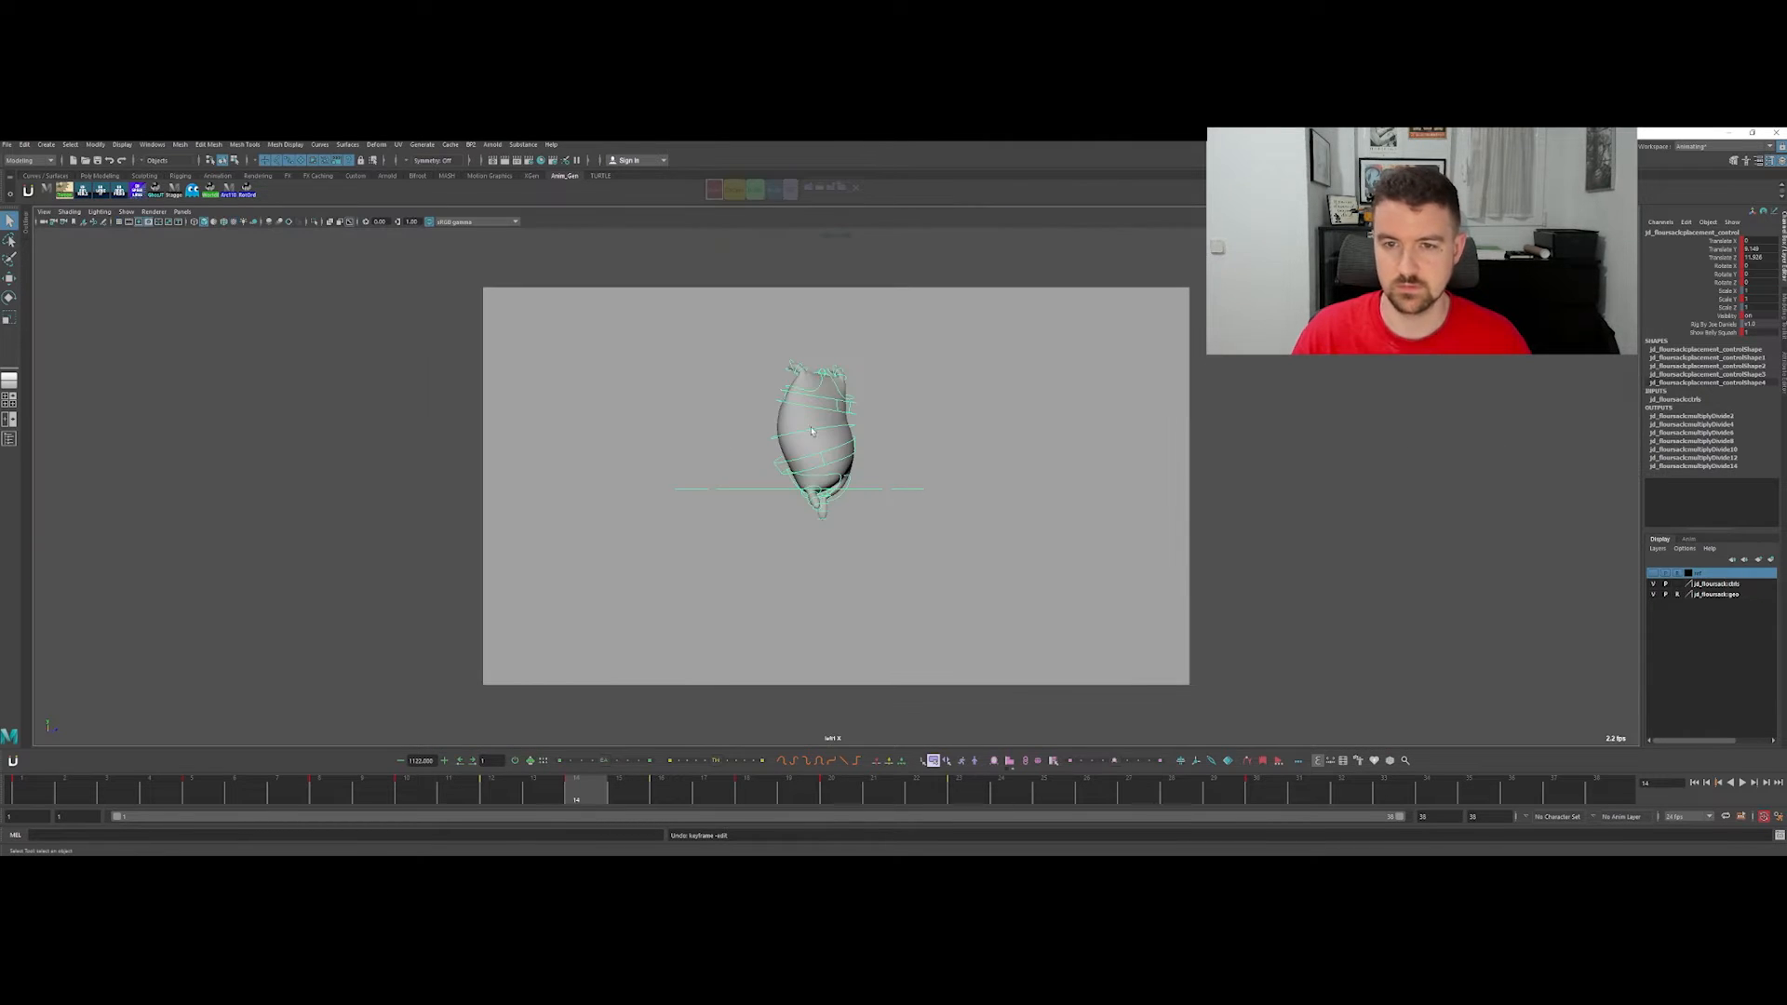
click(425, 796)
drag(426, 796, 760, 526)
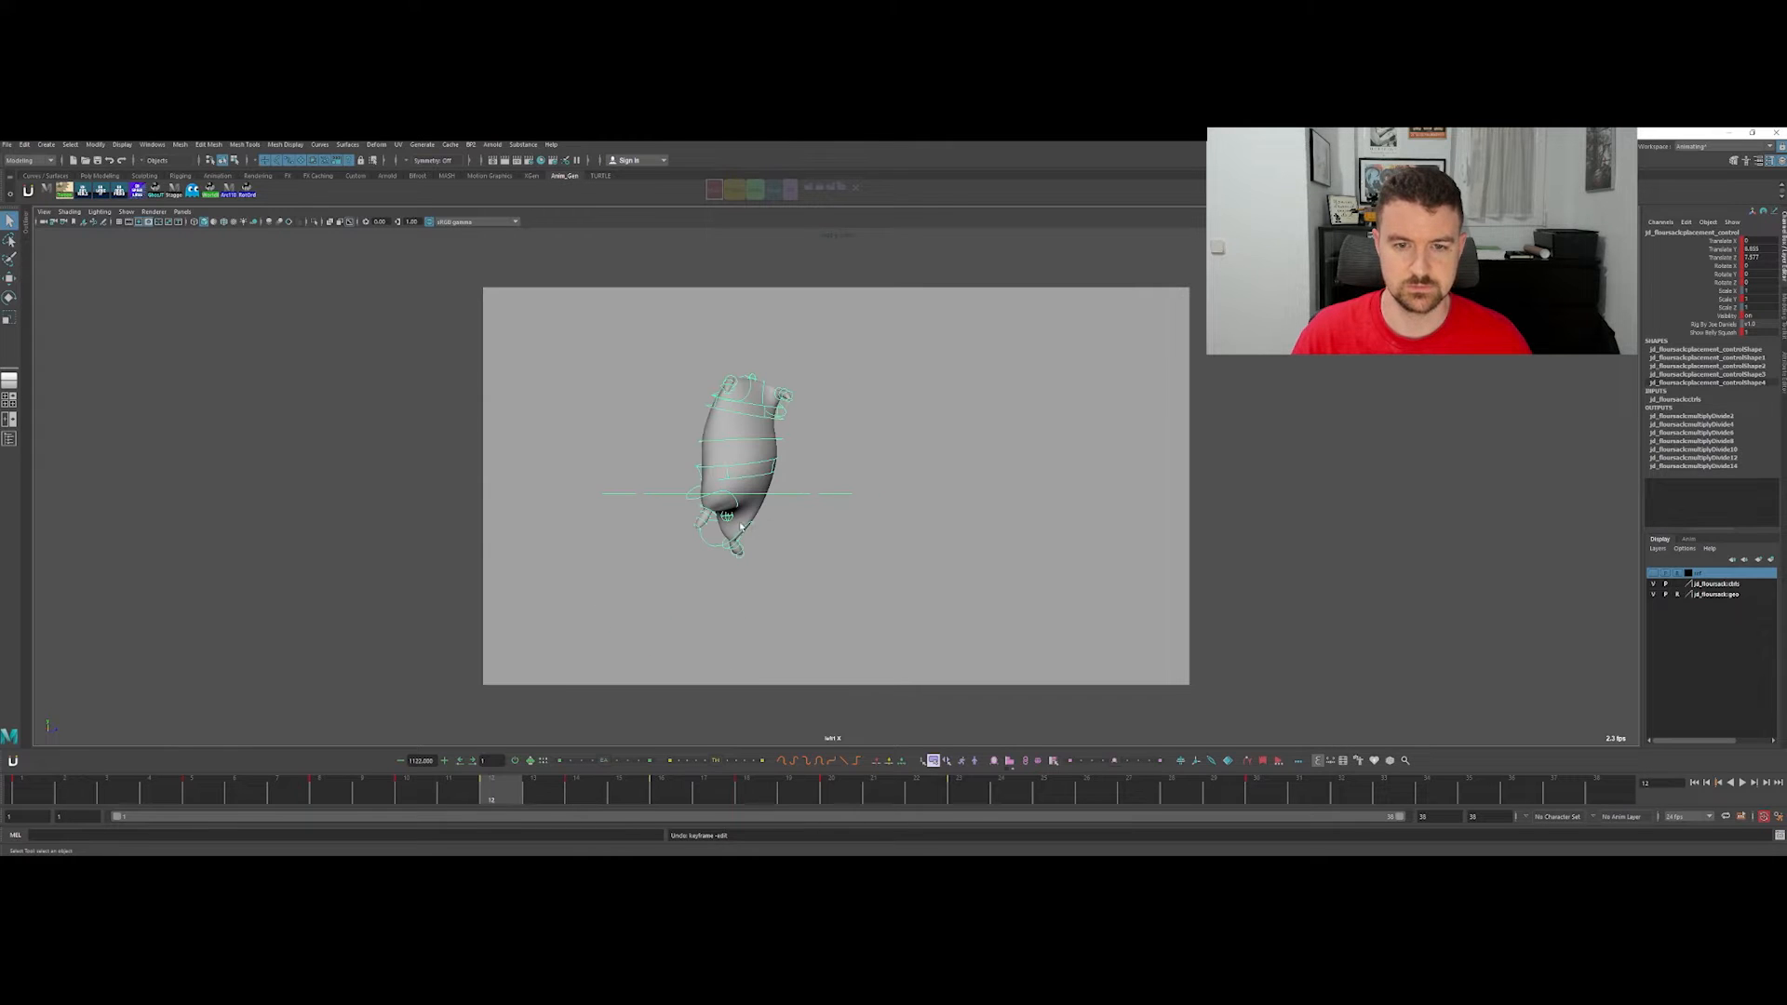
Step: Compare the left foot's position at frame 12 with its position in the neighbouring key poses
click(760, 527)
key(w)
click(709, 540)
key(comma)
key(alt+period)
key(alt+period)
key(alt+period)
key(alt+period)
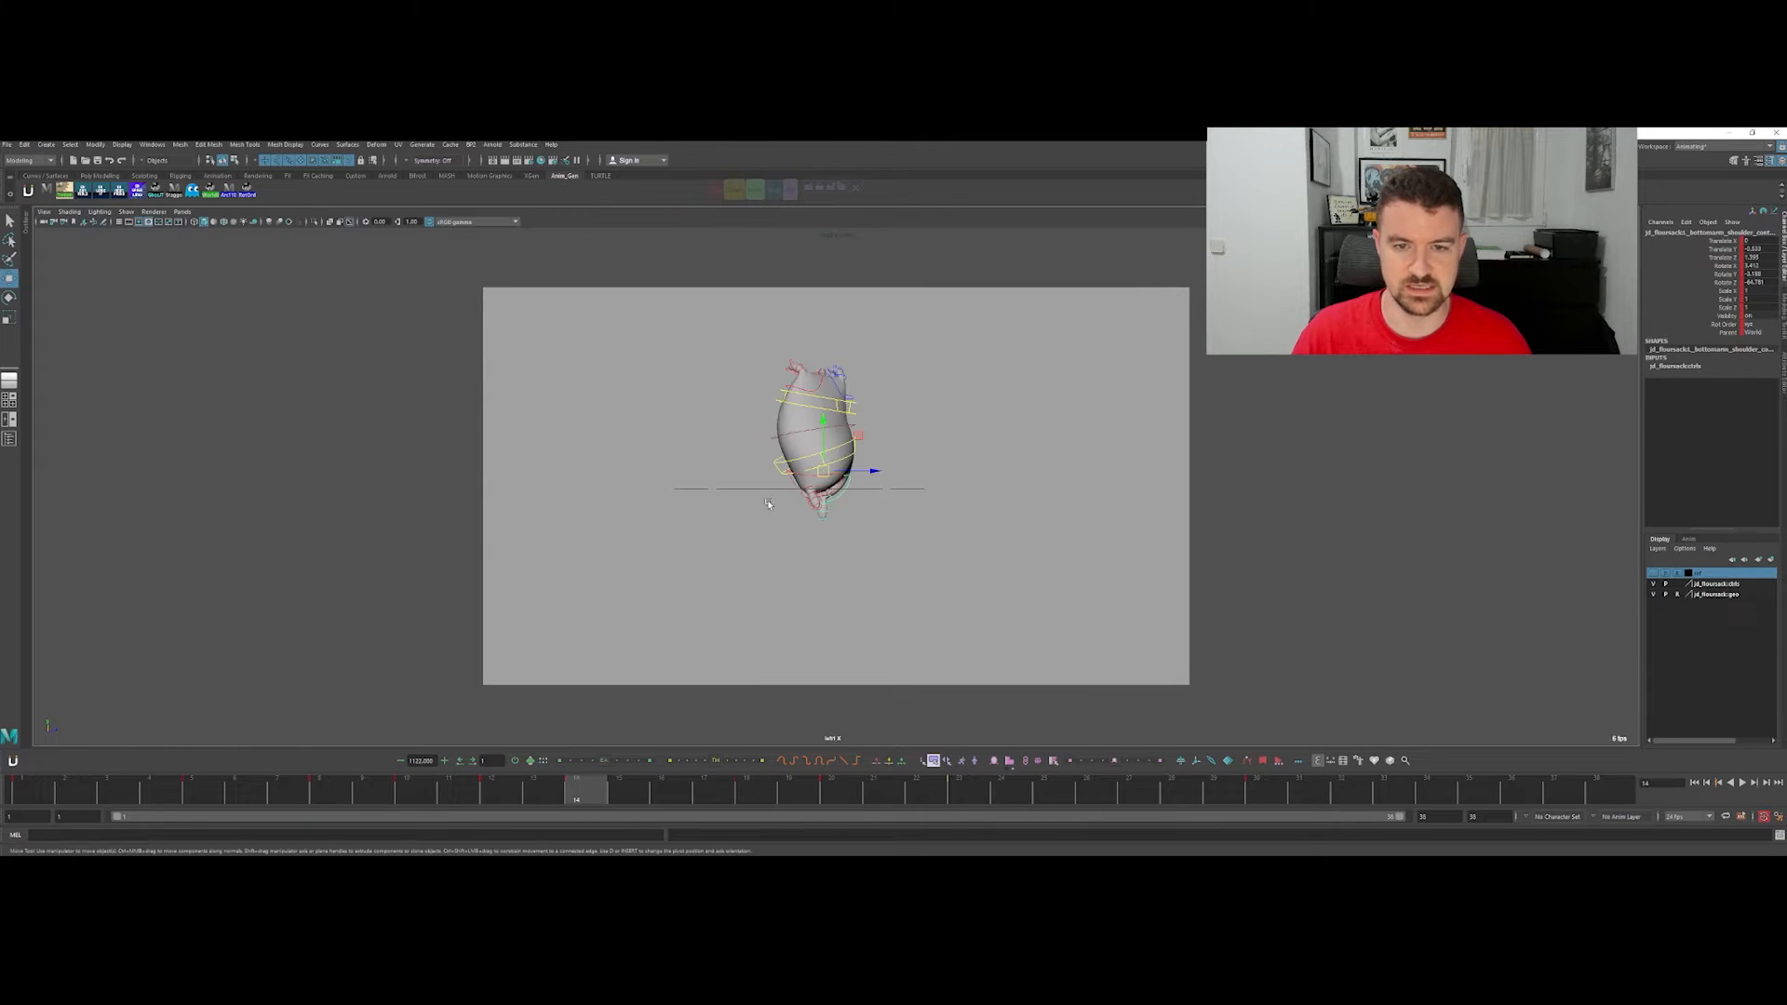
key(comma)
key(period)
key(comma)
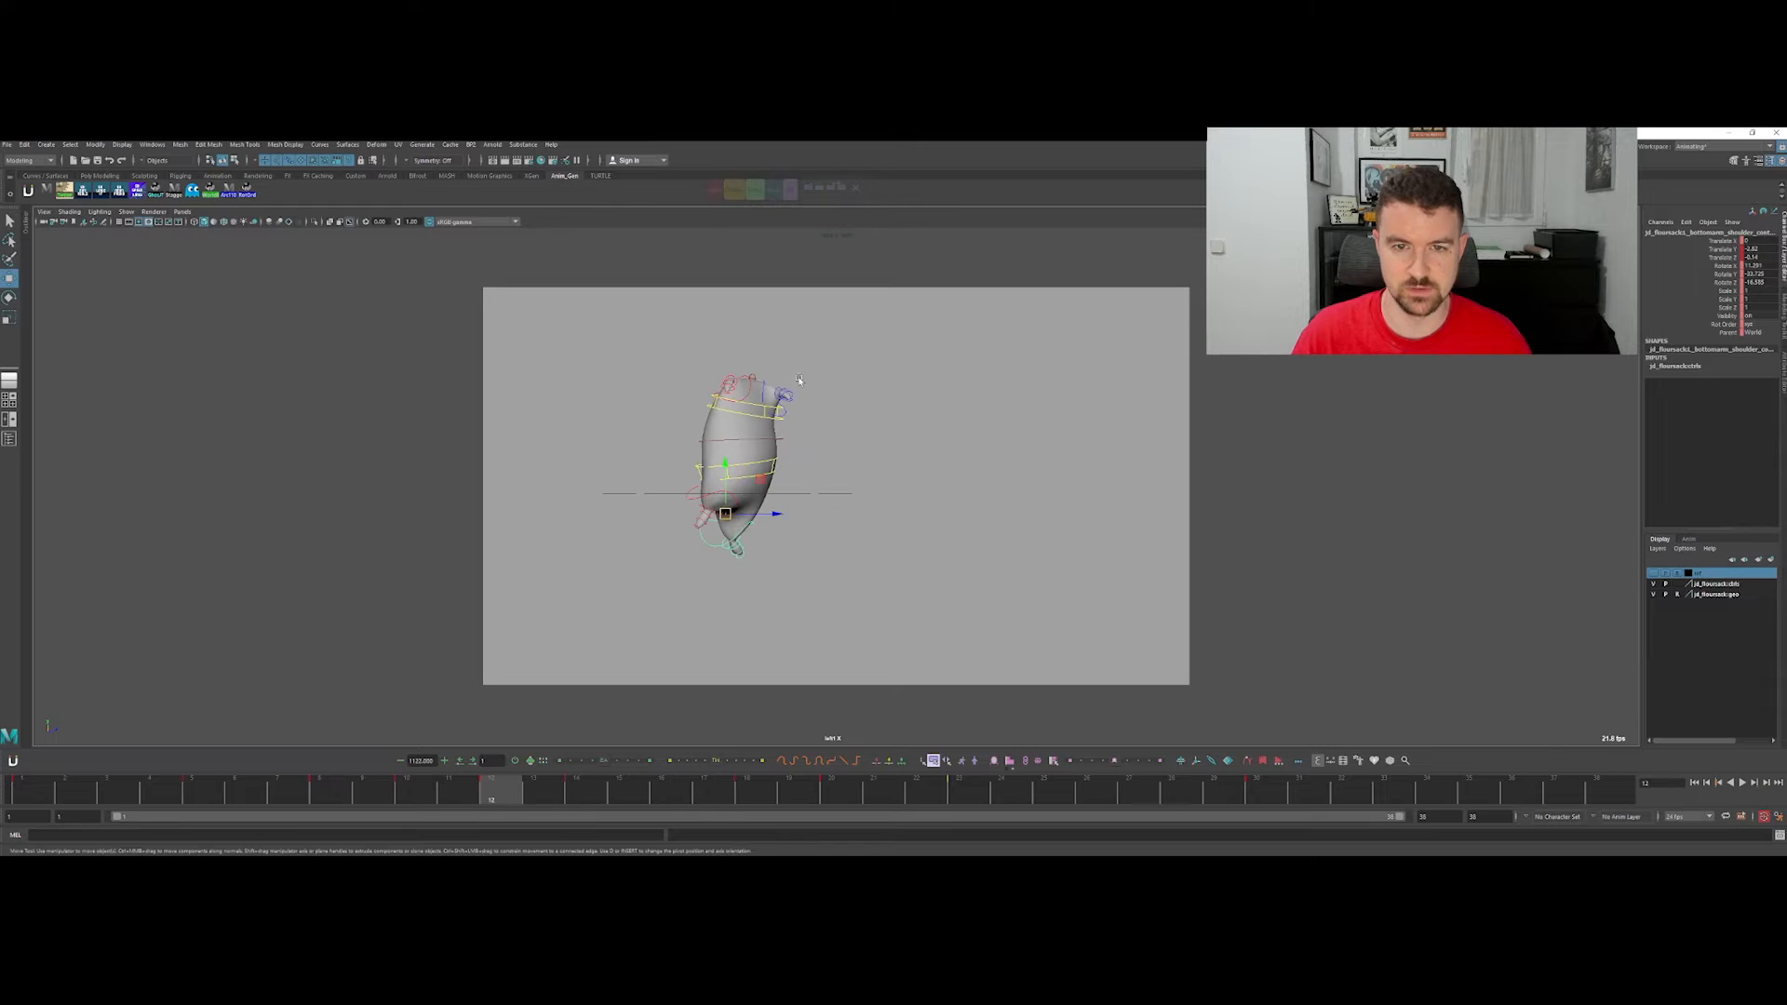
Step: Rotate the right upper arm's shoulder control at frame 12 and compare it with the neighbouring poses
key(q)
click(783, 384)
click(746, 381)
key(period)
key(comma)
key(comma)
key(comma)
key(period)
key(e)
drag(686, 440, 703, 447)
key(period)
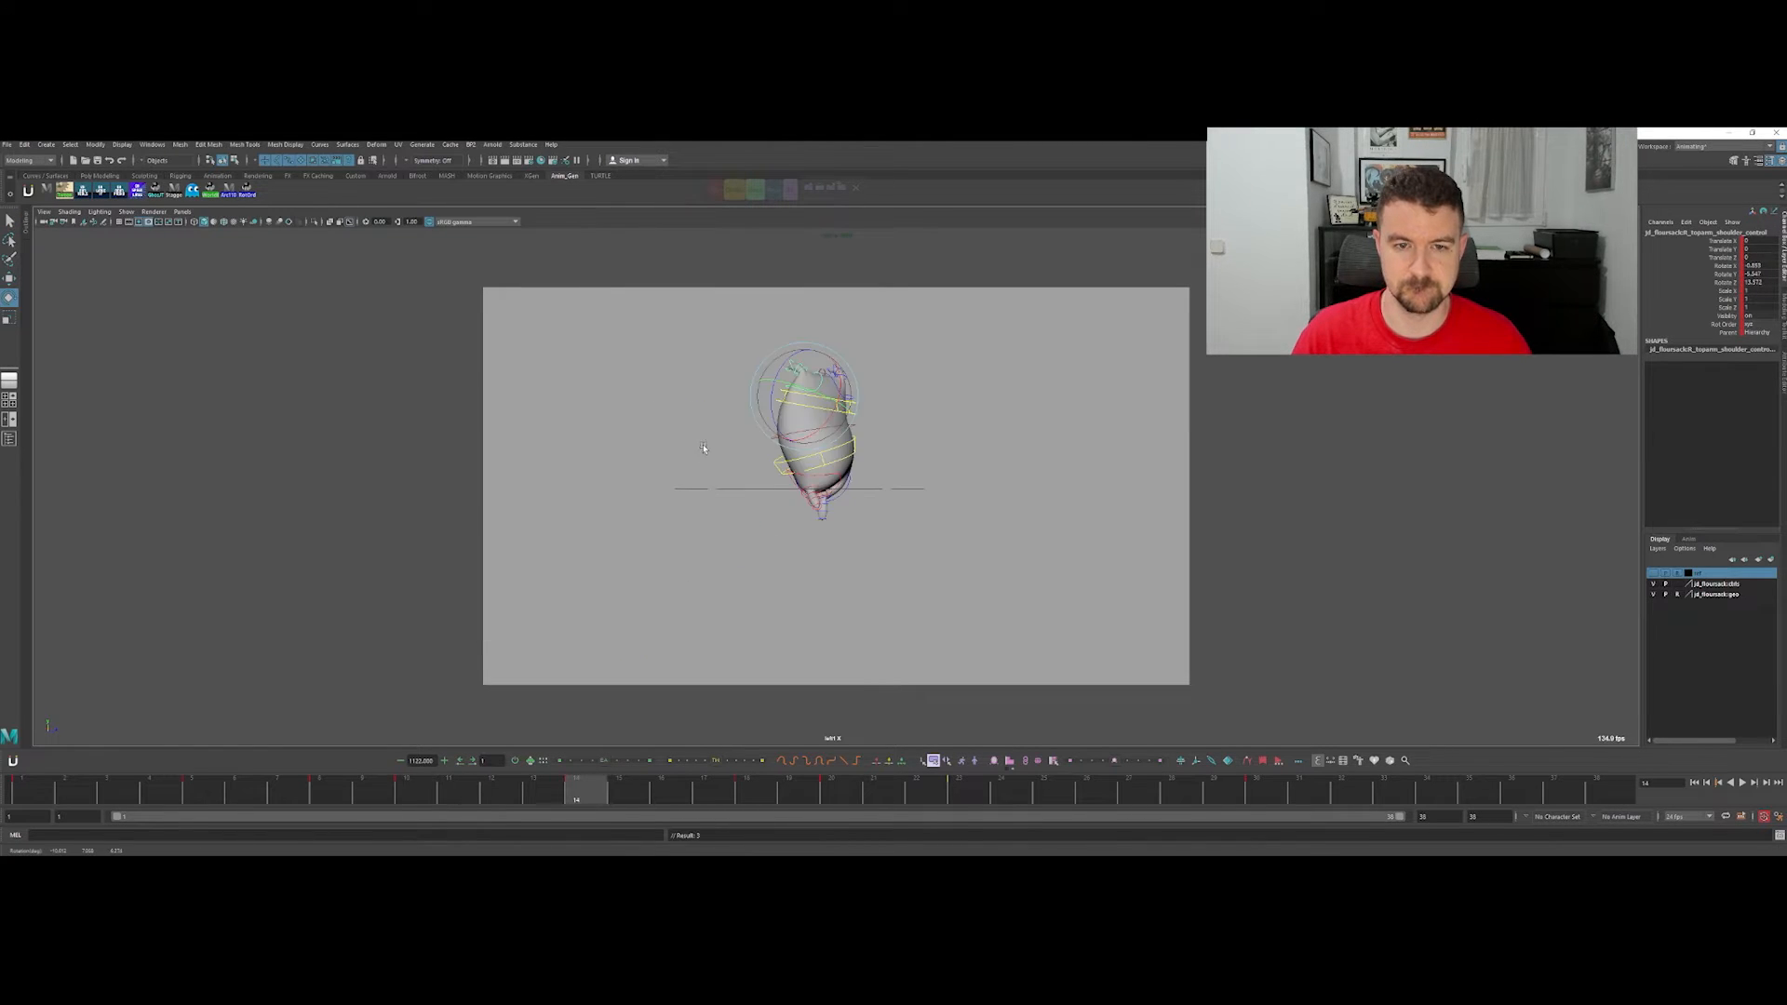
key(comma)
key(period)
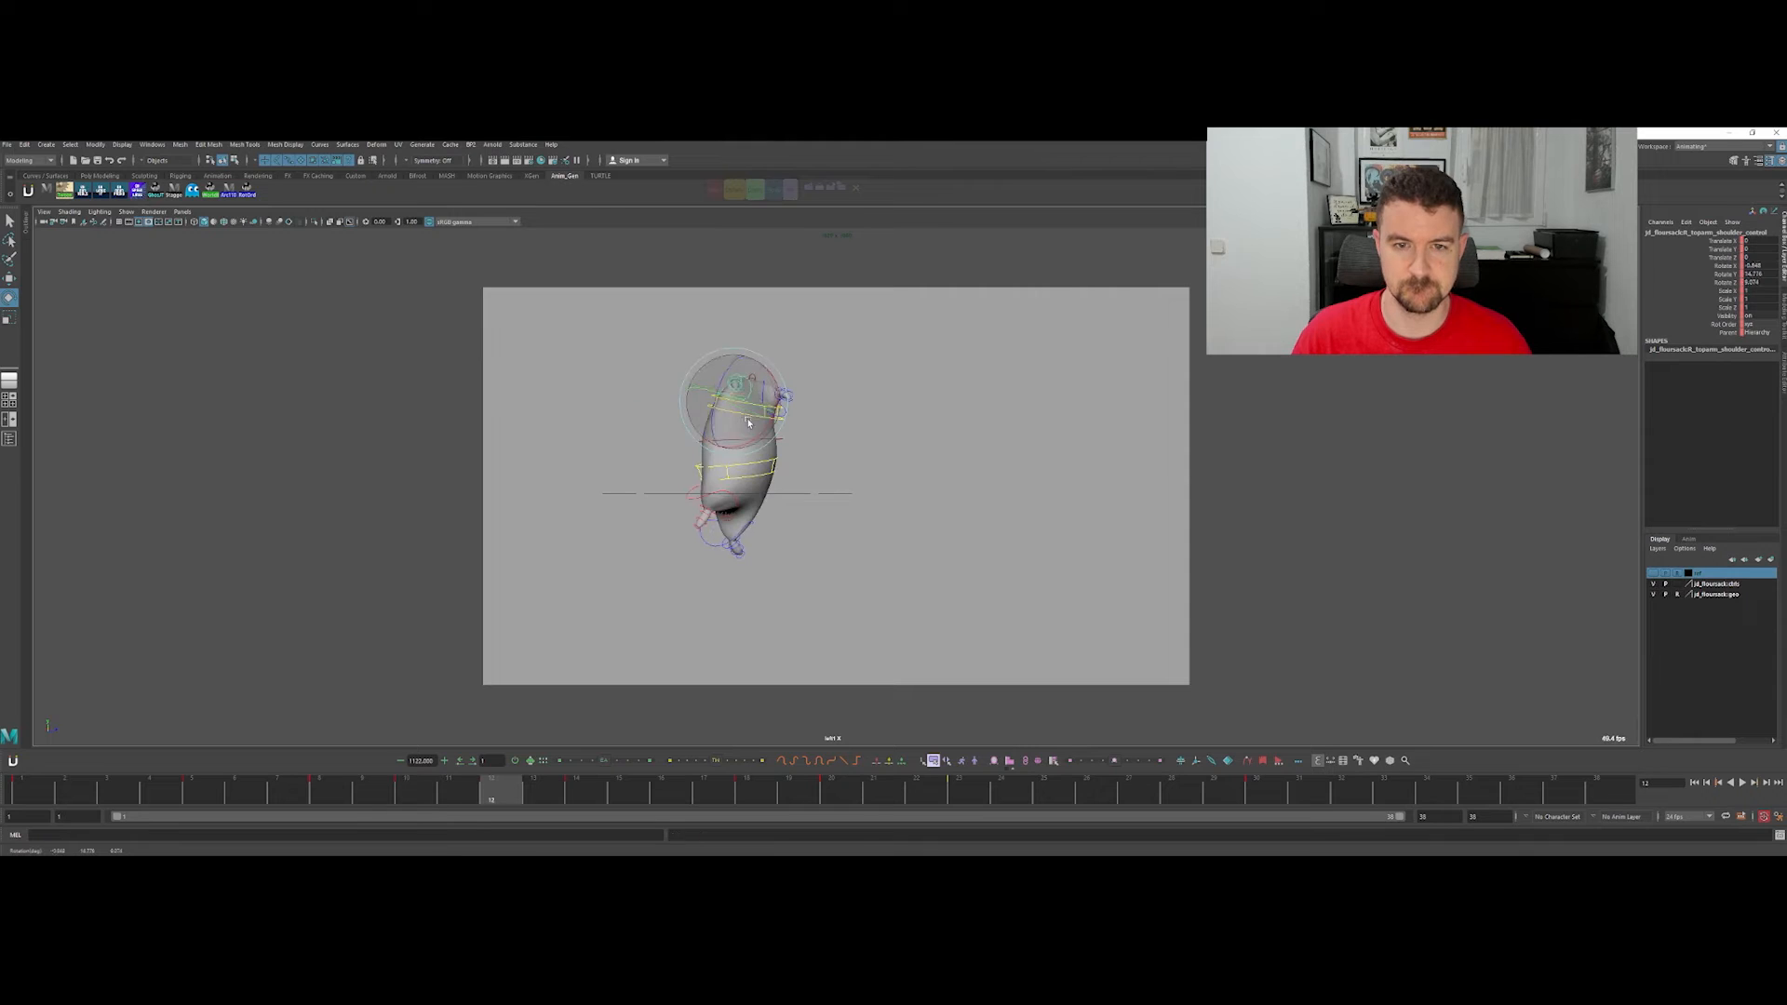
key(period)
key(comma)
Step: Rotate the right upper arm's shoulder control at frame 14
key(period)
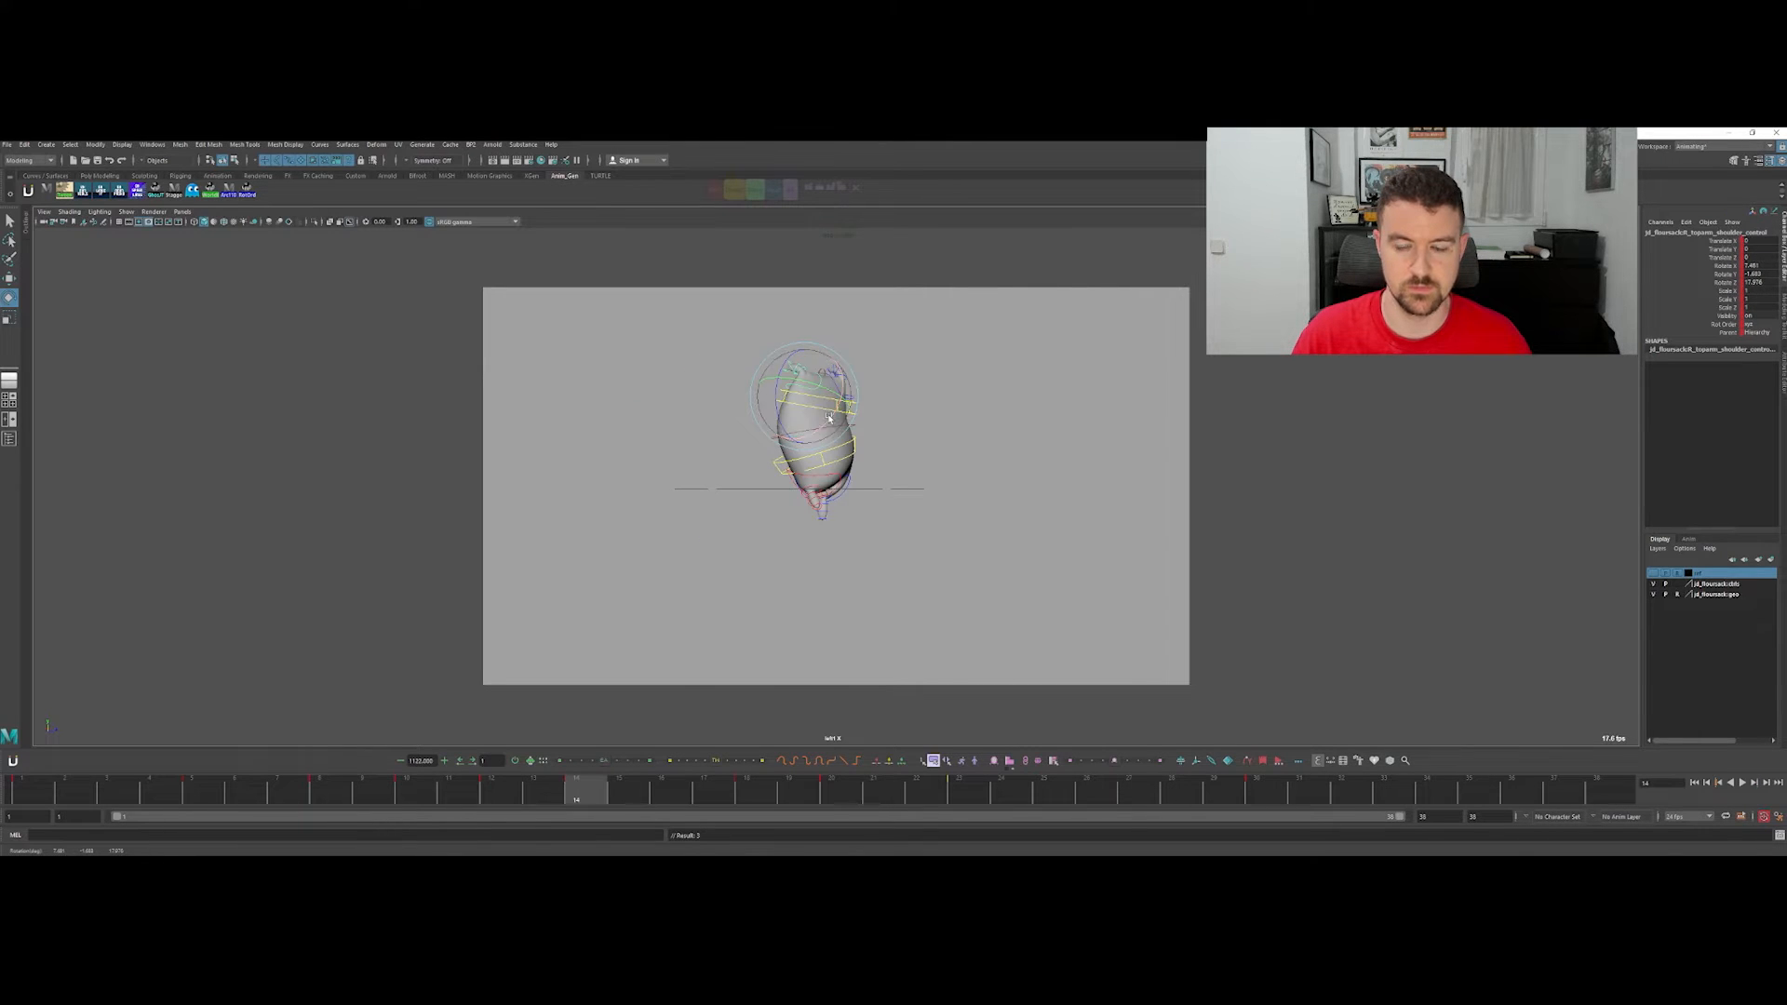
key(comma)
key(comma)
key(period)
key(period)
drag(828, 421, 815, 419)
Step: Refine the right upper arm's rotation at frame 12 so it flows between frames 10 and 14
key(comma)
key(comma)
key(period)
key(period)
key(comma)
key(comma)
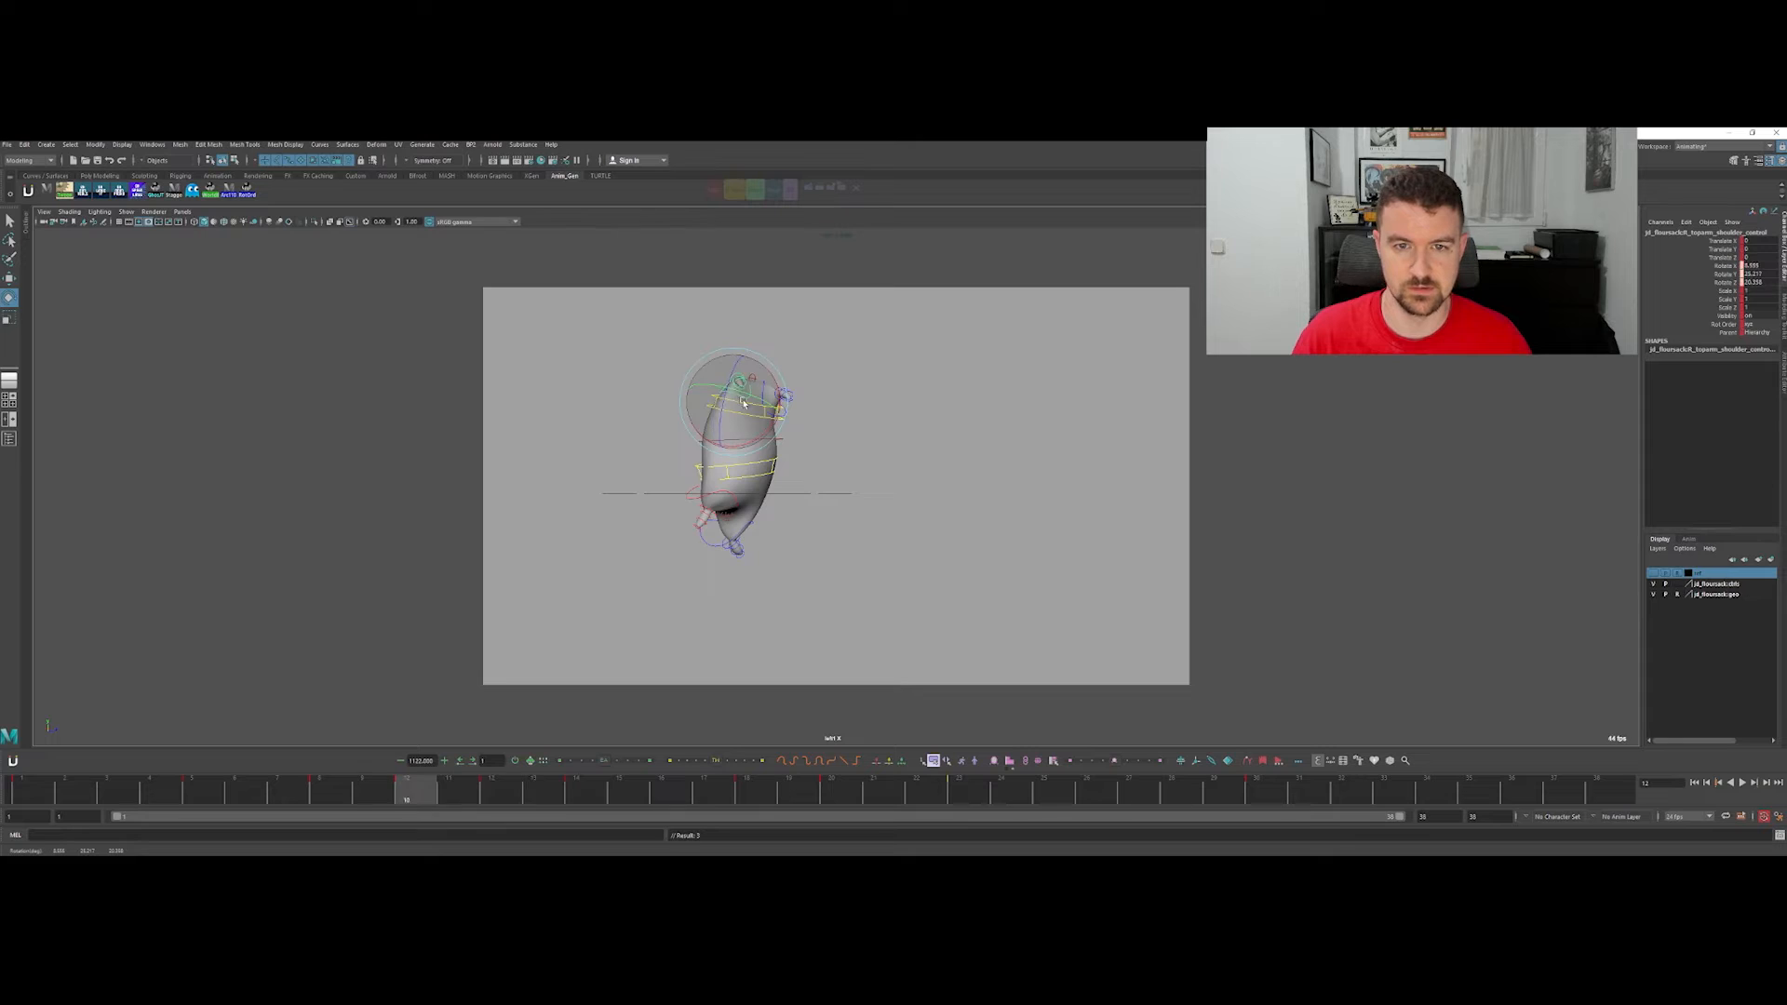
key(period)
key(period)
key(period)
key(comma)
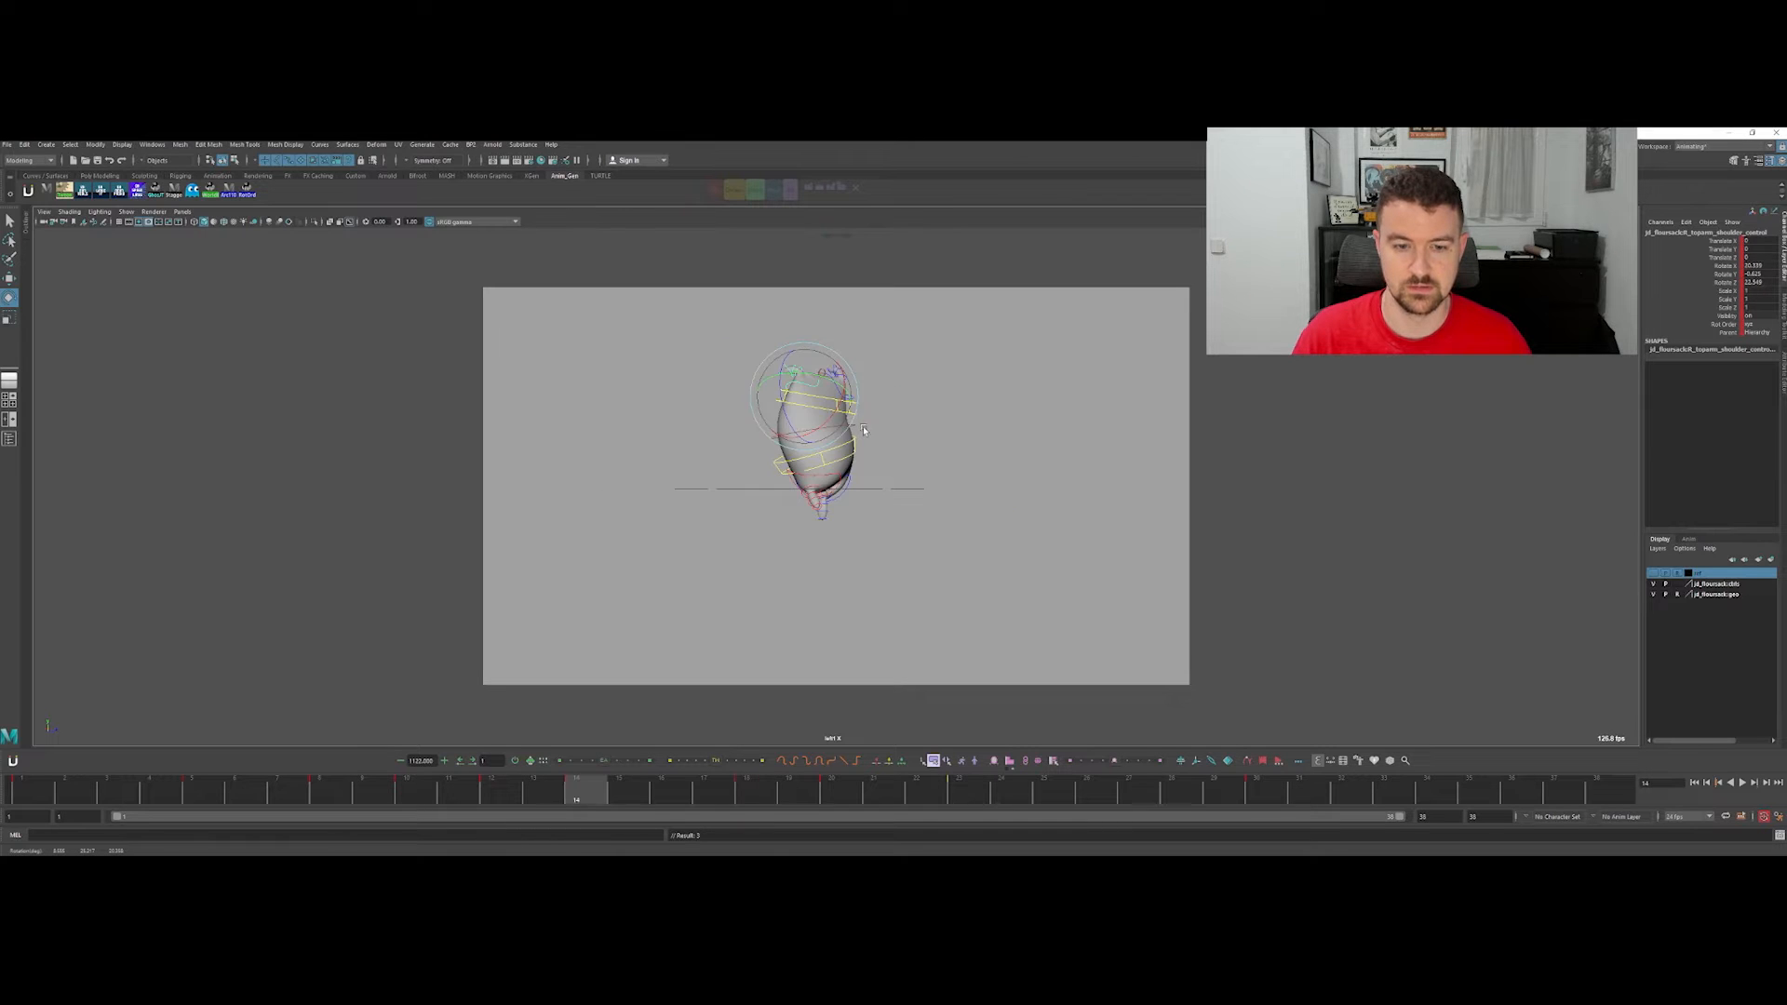
key(period)
Step: Blend the top and bottom body controls at frame 16 between the neighbouring poses, favouring the frame 14 pose
key(q)
click(914, 449)
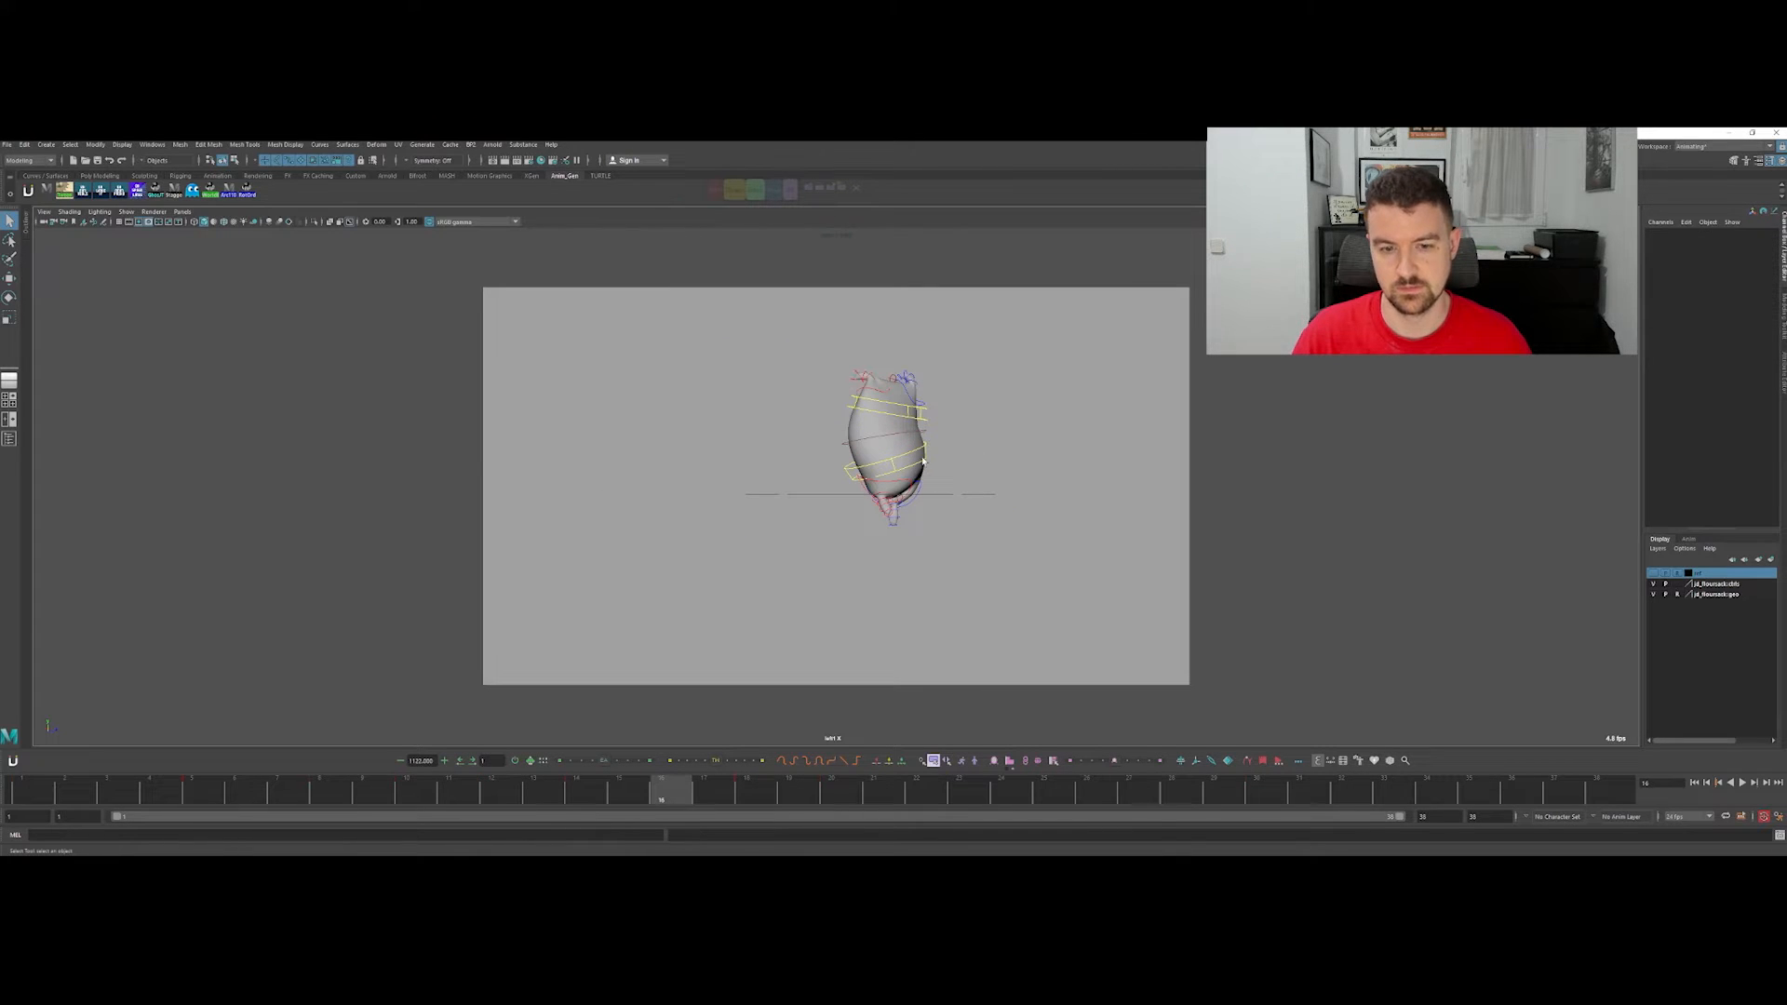
click(914, 449)
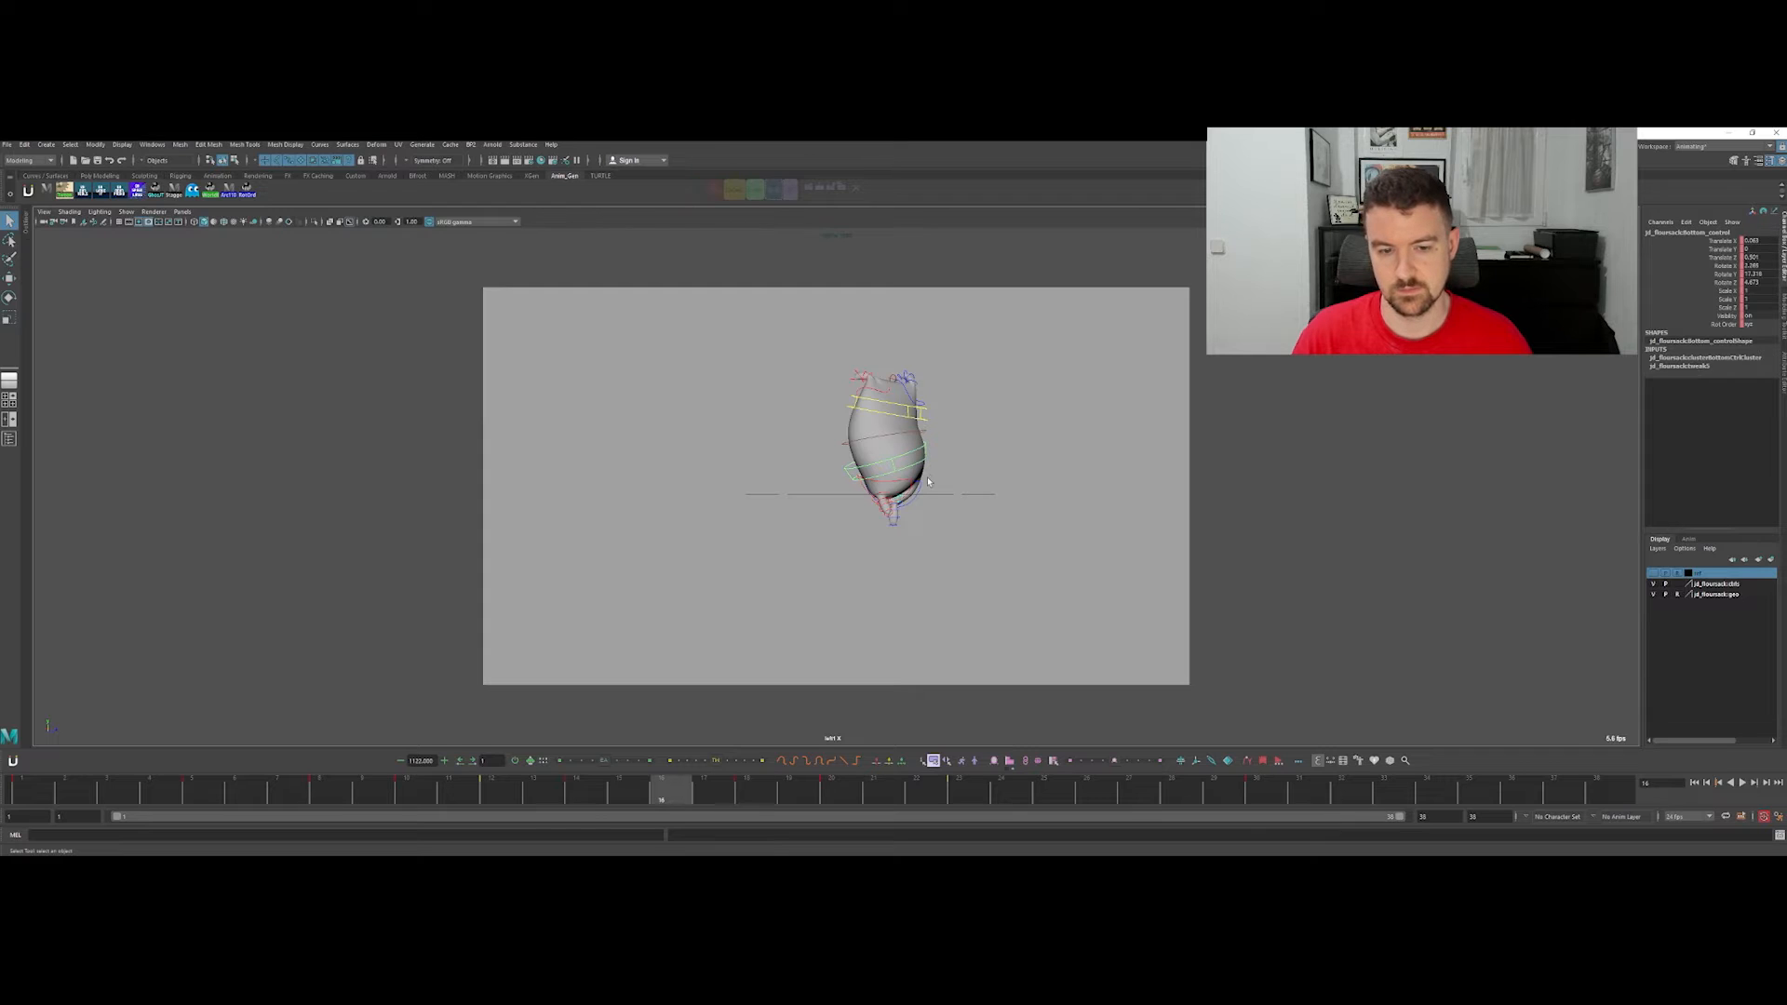
click(685, 762)
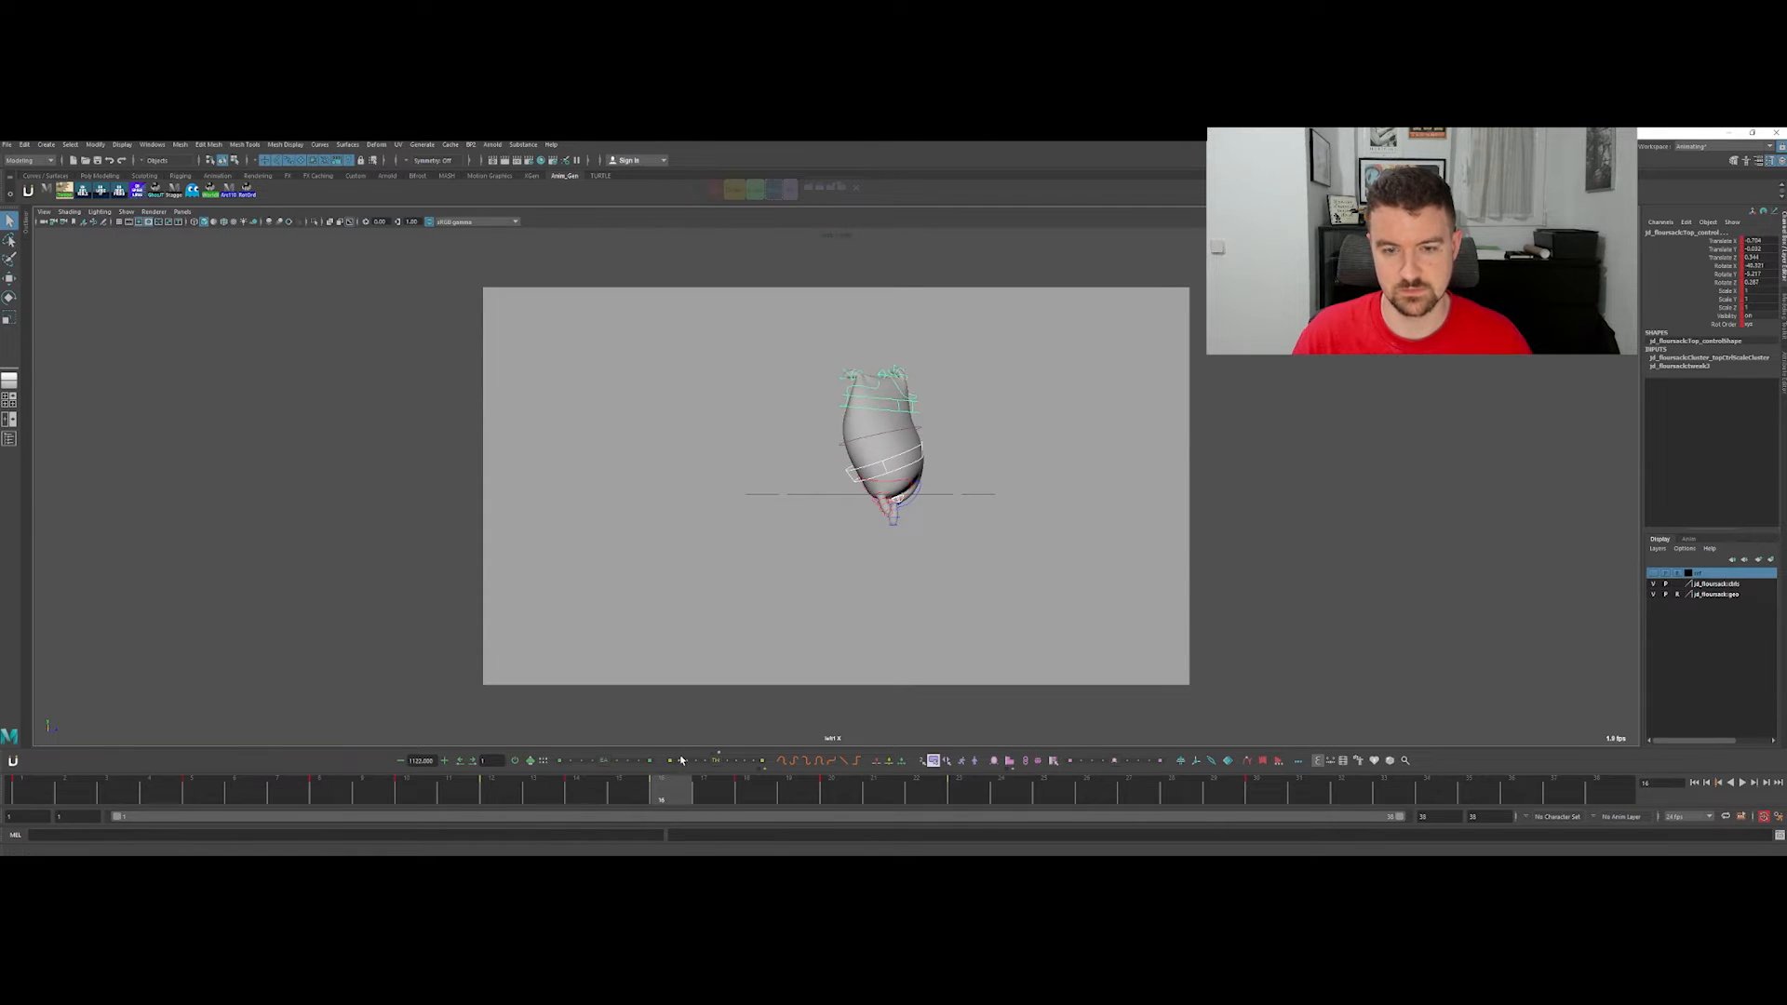
key(comma)
key(period)
key(period)
key(comma)
Step: Rotate the top body control at frame 16 so the upper body tilts backward
click(900, 414)
drag(922, 441, 861, 455)
key(e)
key(comma)
key(period)
key(comma)
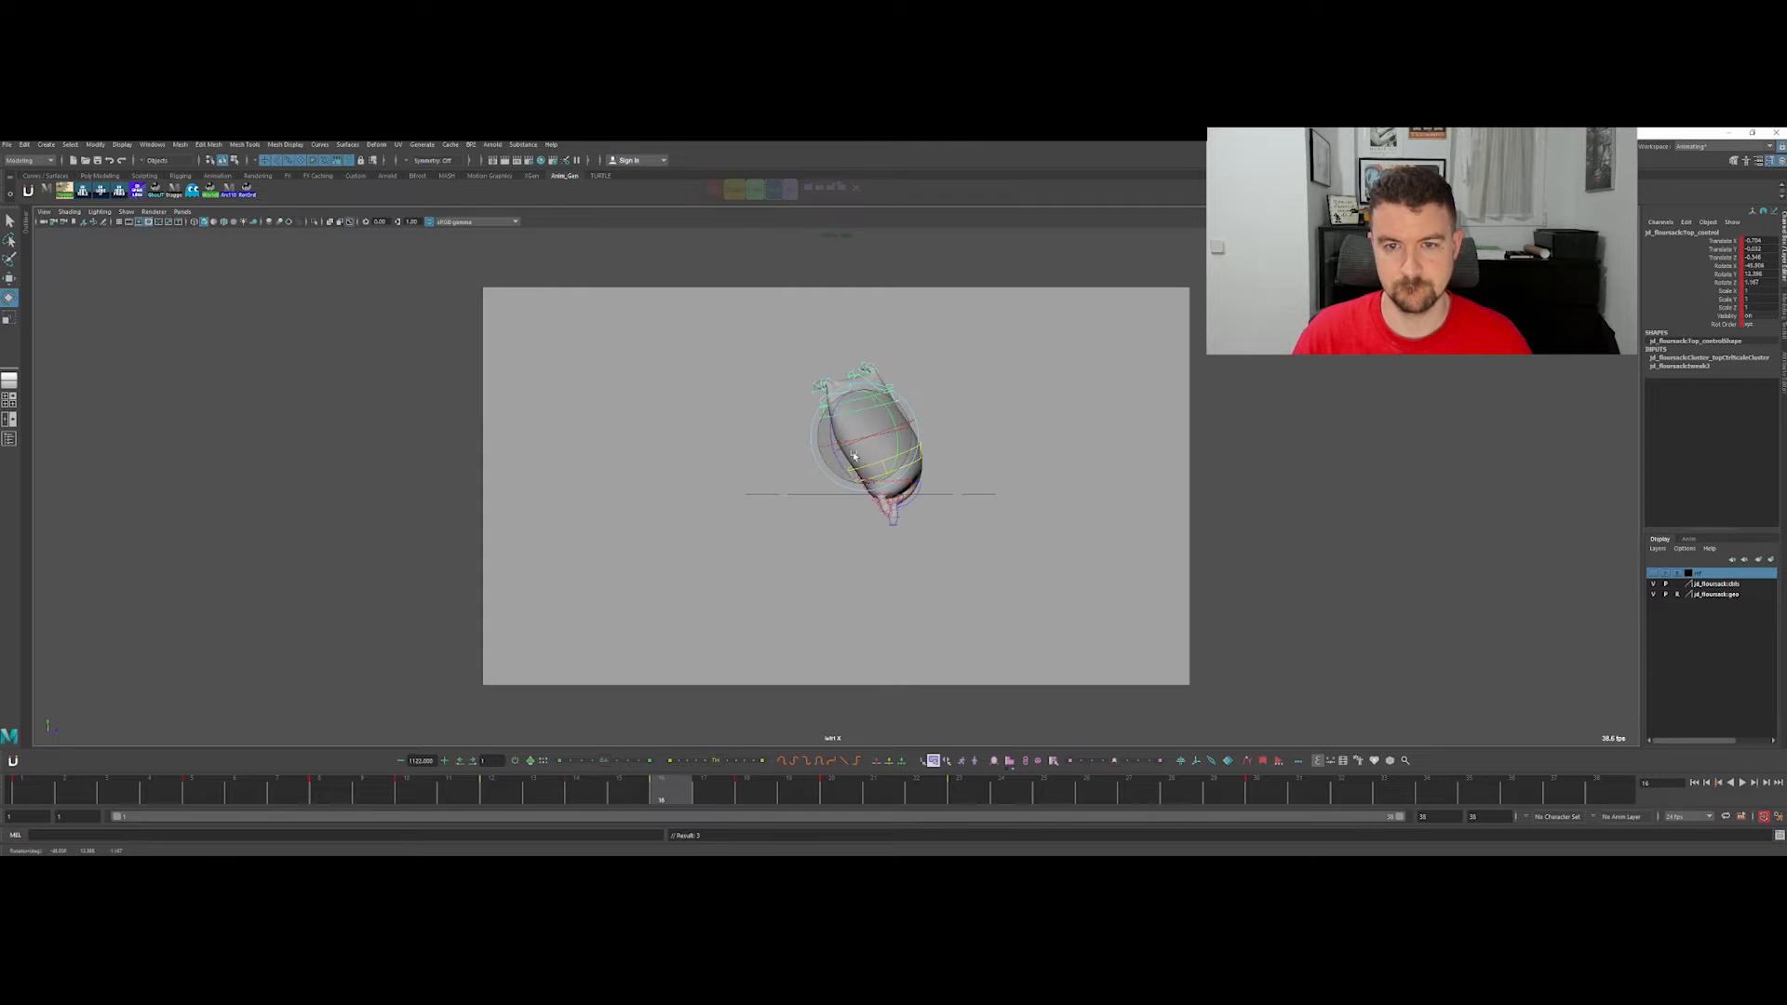
Step: Fine-tune the top body control's backward tilt at frame 16 against the neighbouring key poses
key(period)
key(comma)
key(period)
key(comma)
key(comma)
key(period)
key(comma)
key(period)
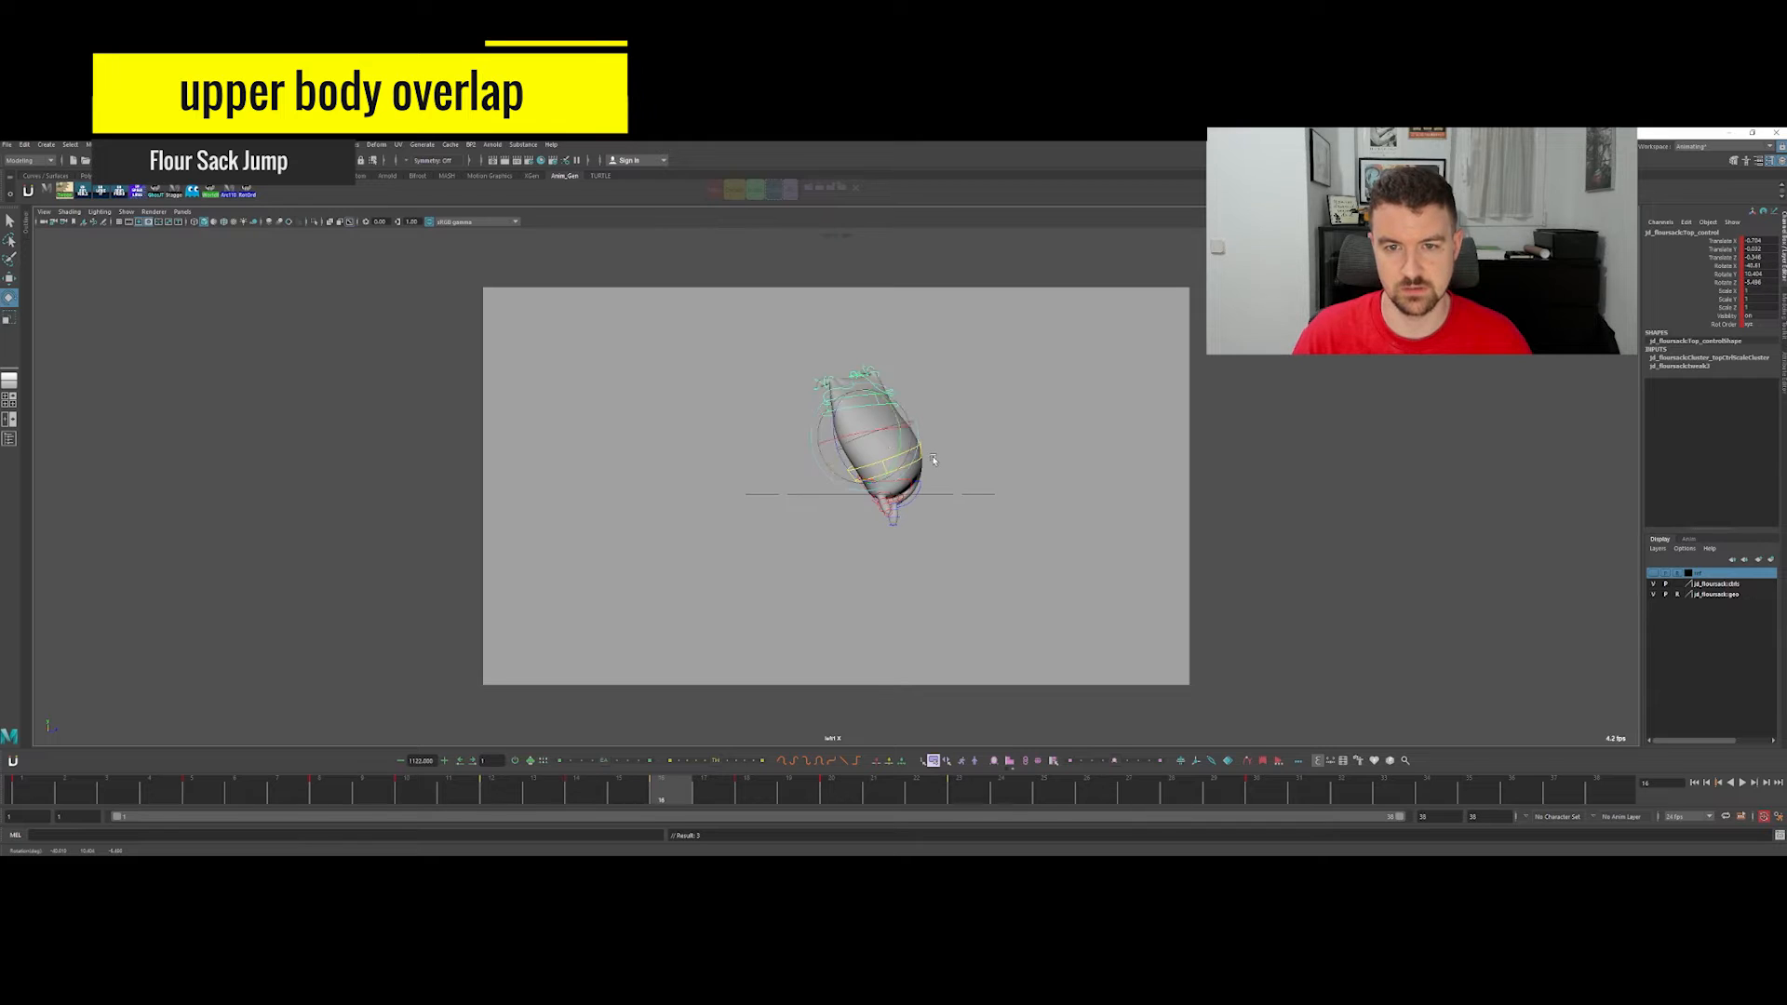
Step: Blend the mid body control at frame 16 between its neighbouring poses and compare the result
click(893, 431)
key(w)
key(period)
key(comma)
key(comma)
key(period)
key(comma)
key(period)
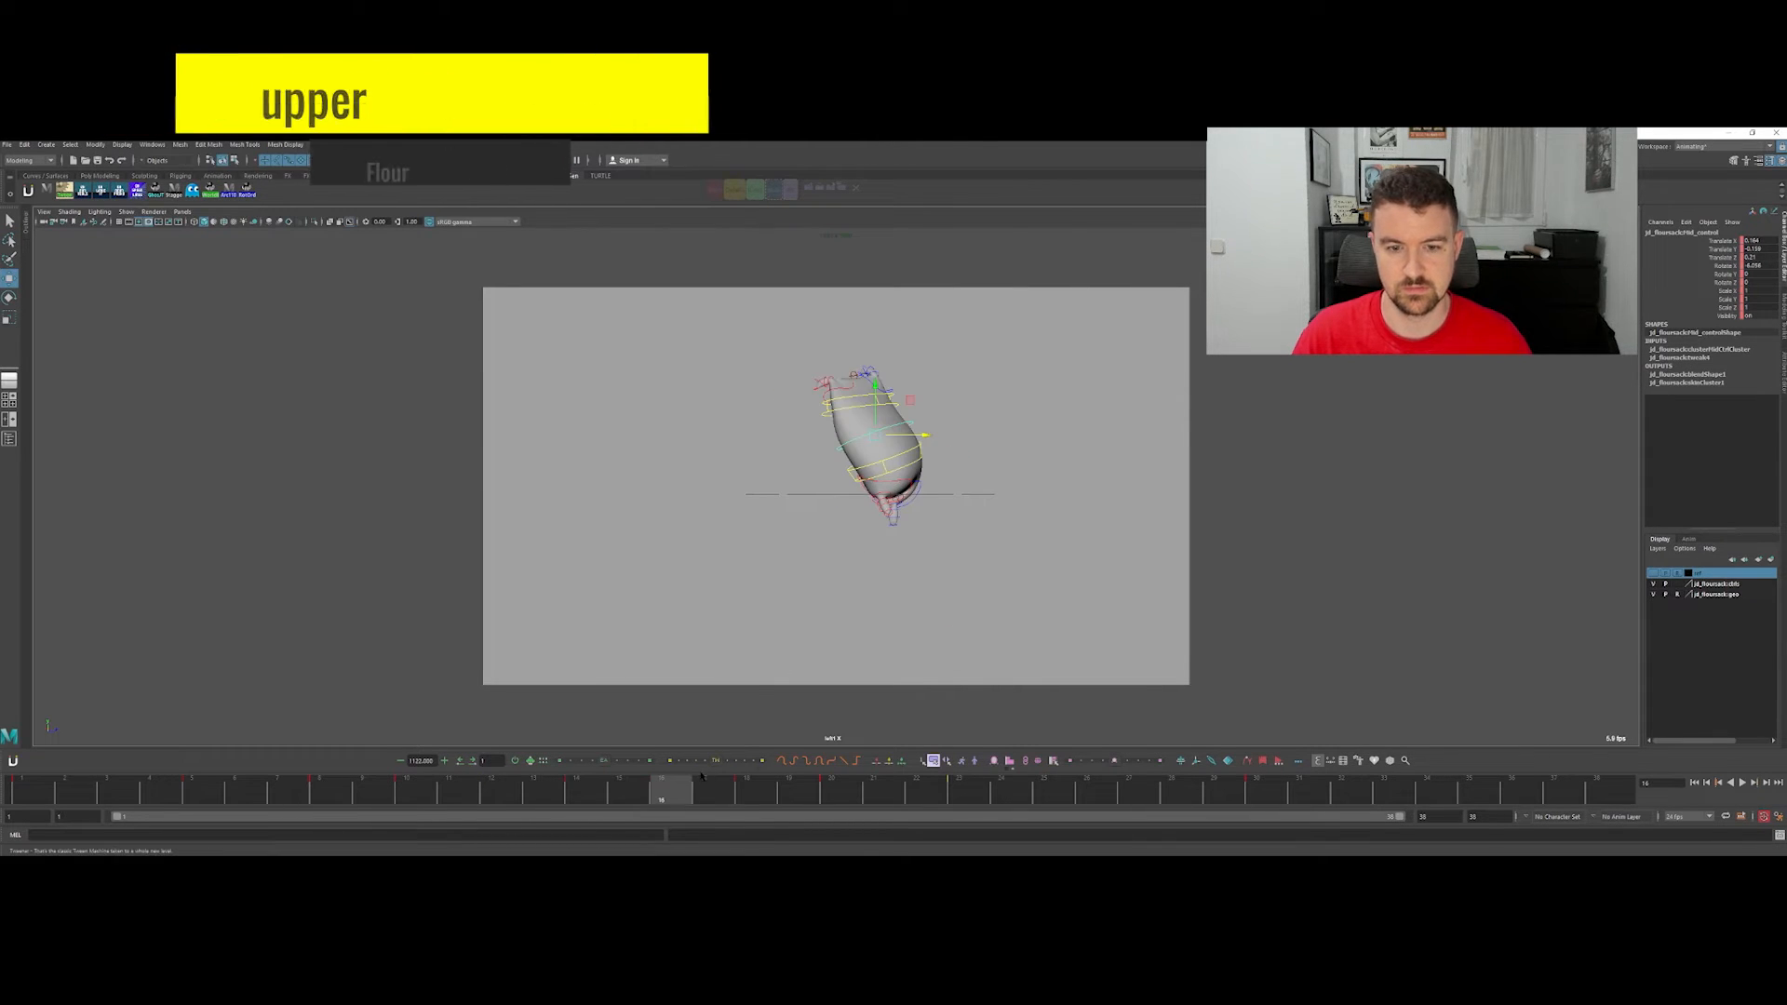
click(682, 762)
key(comma)
key(period)
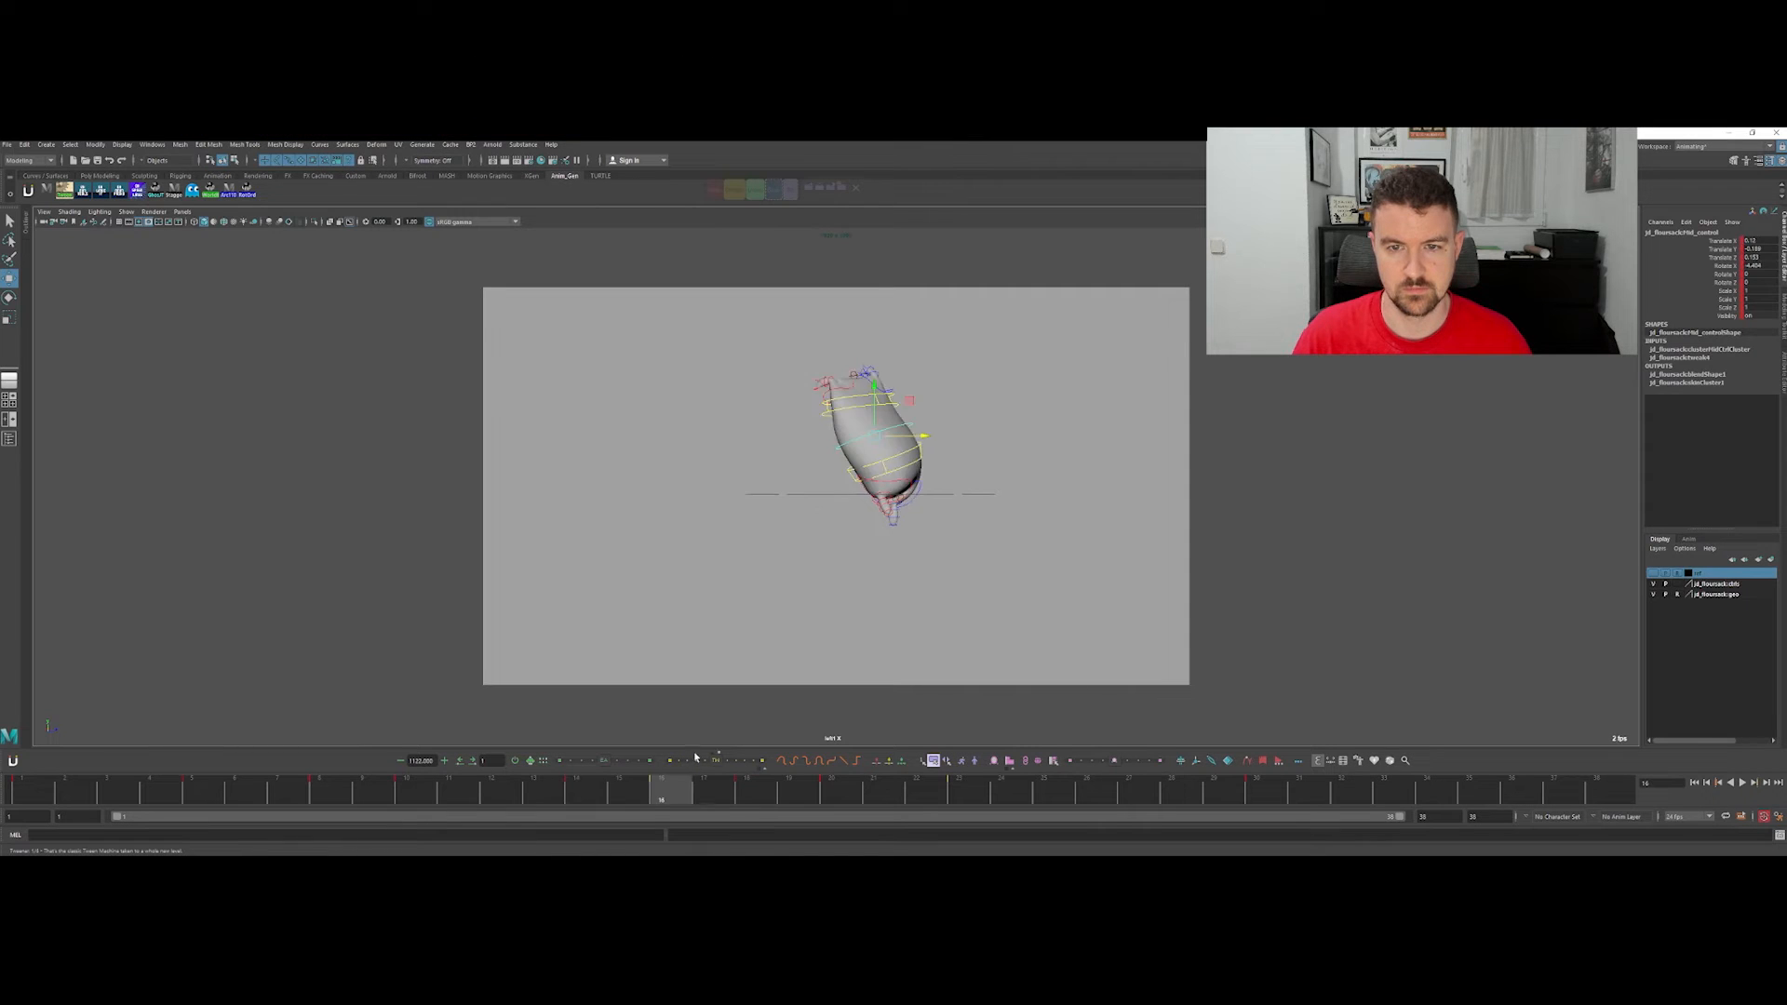
key(period)
key(period)
Step: Move the mid body control forward at frame 12 and compare the body's curve with the neighbouring key poses
click(491, 790)
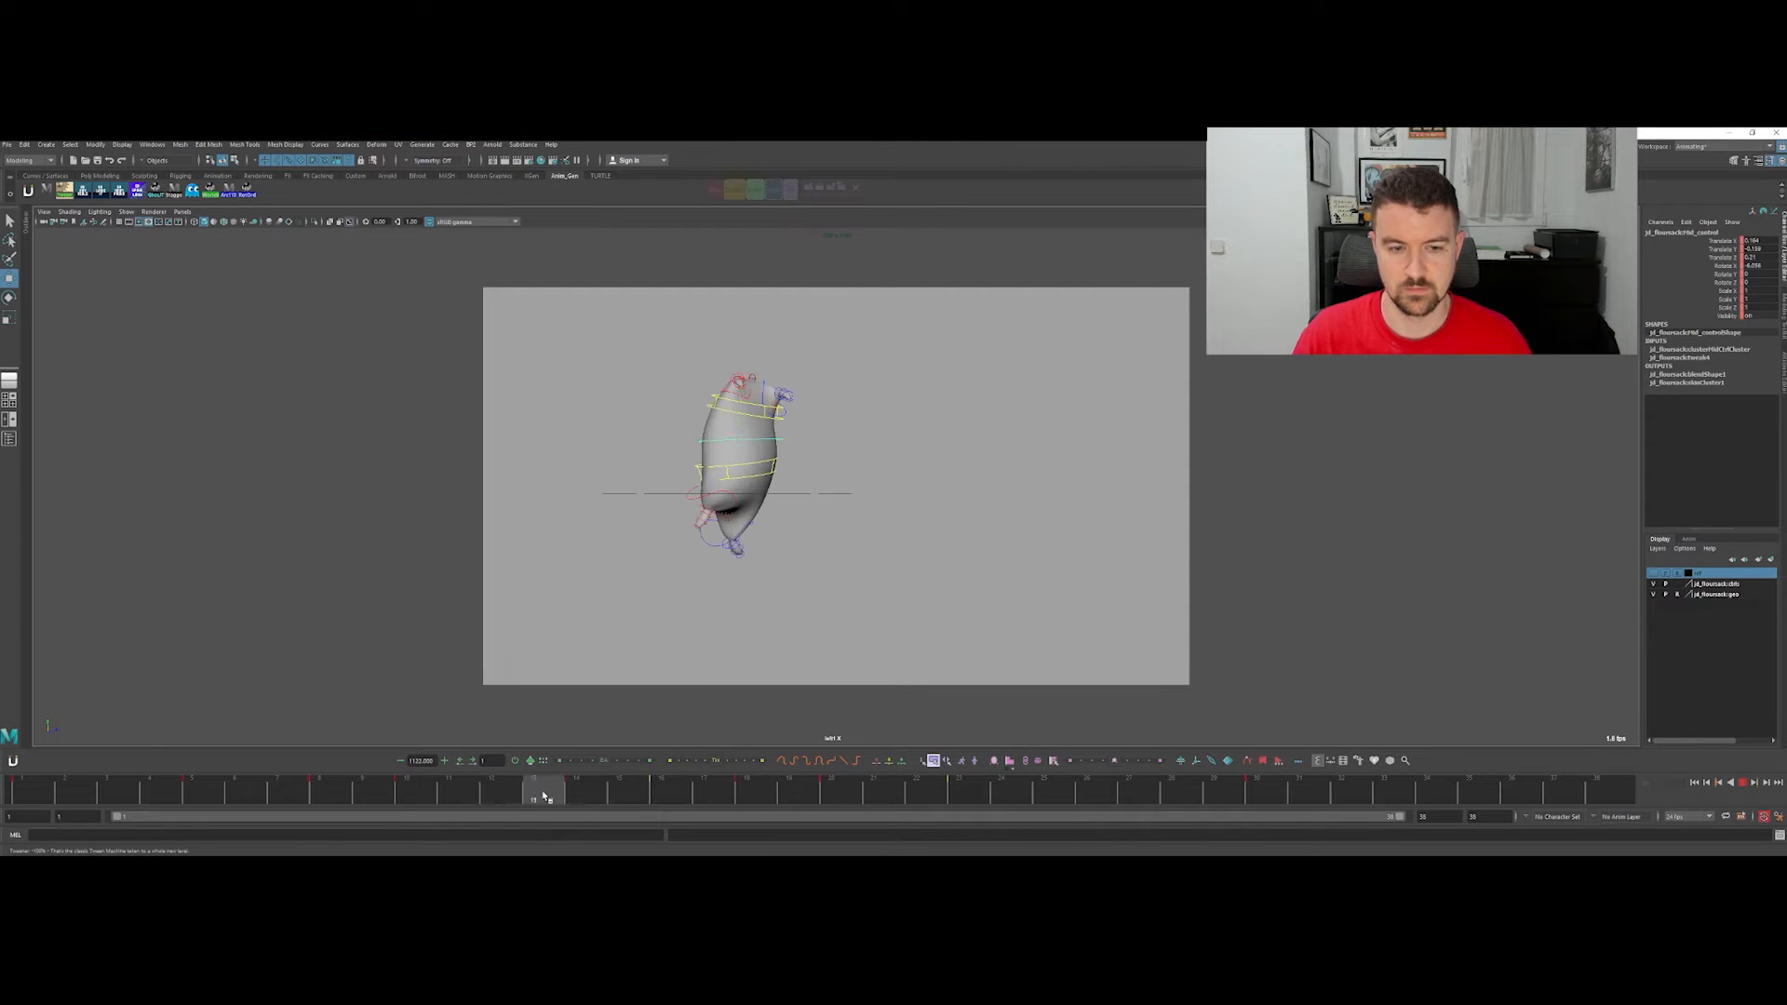
key(comma)
key(period)
key(period)
key(comma)
key(comma)
key(period)
key(period)
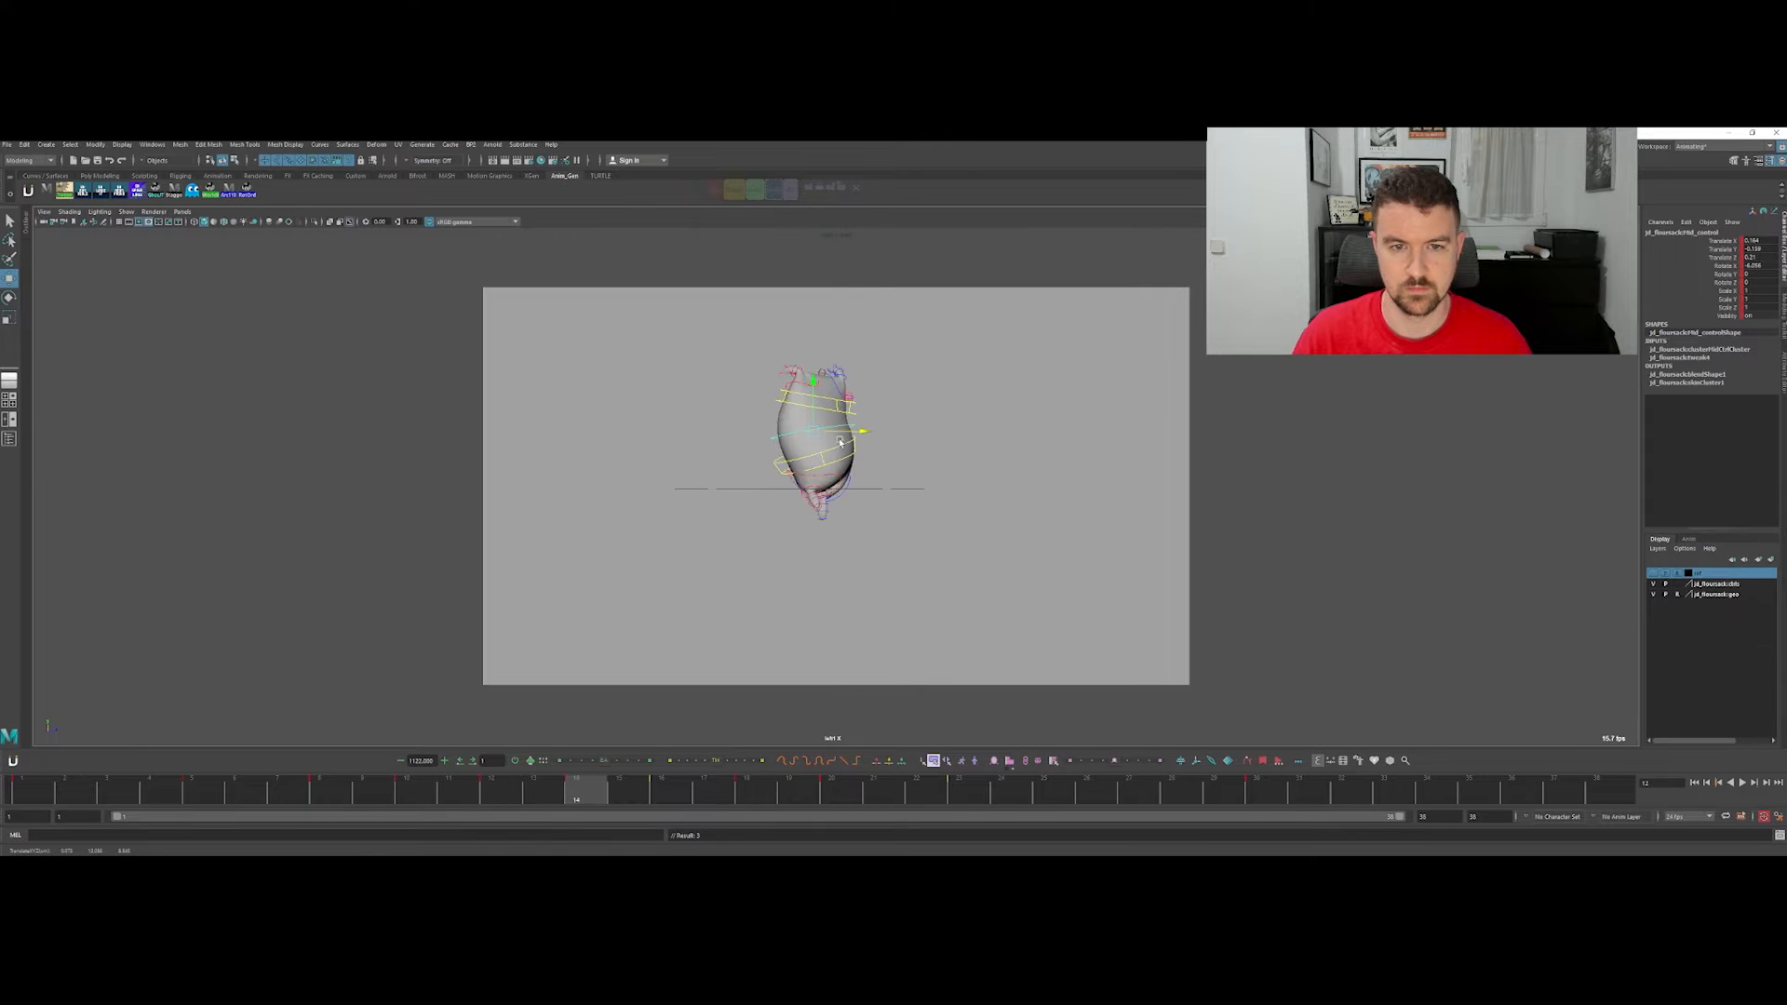
key(comma)
key(comma)
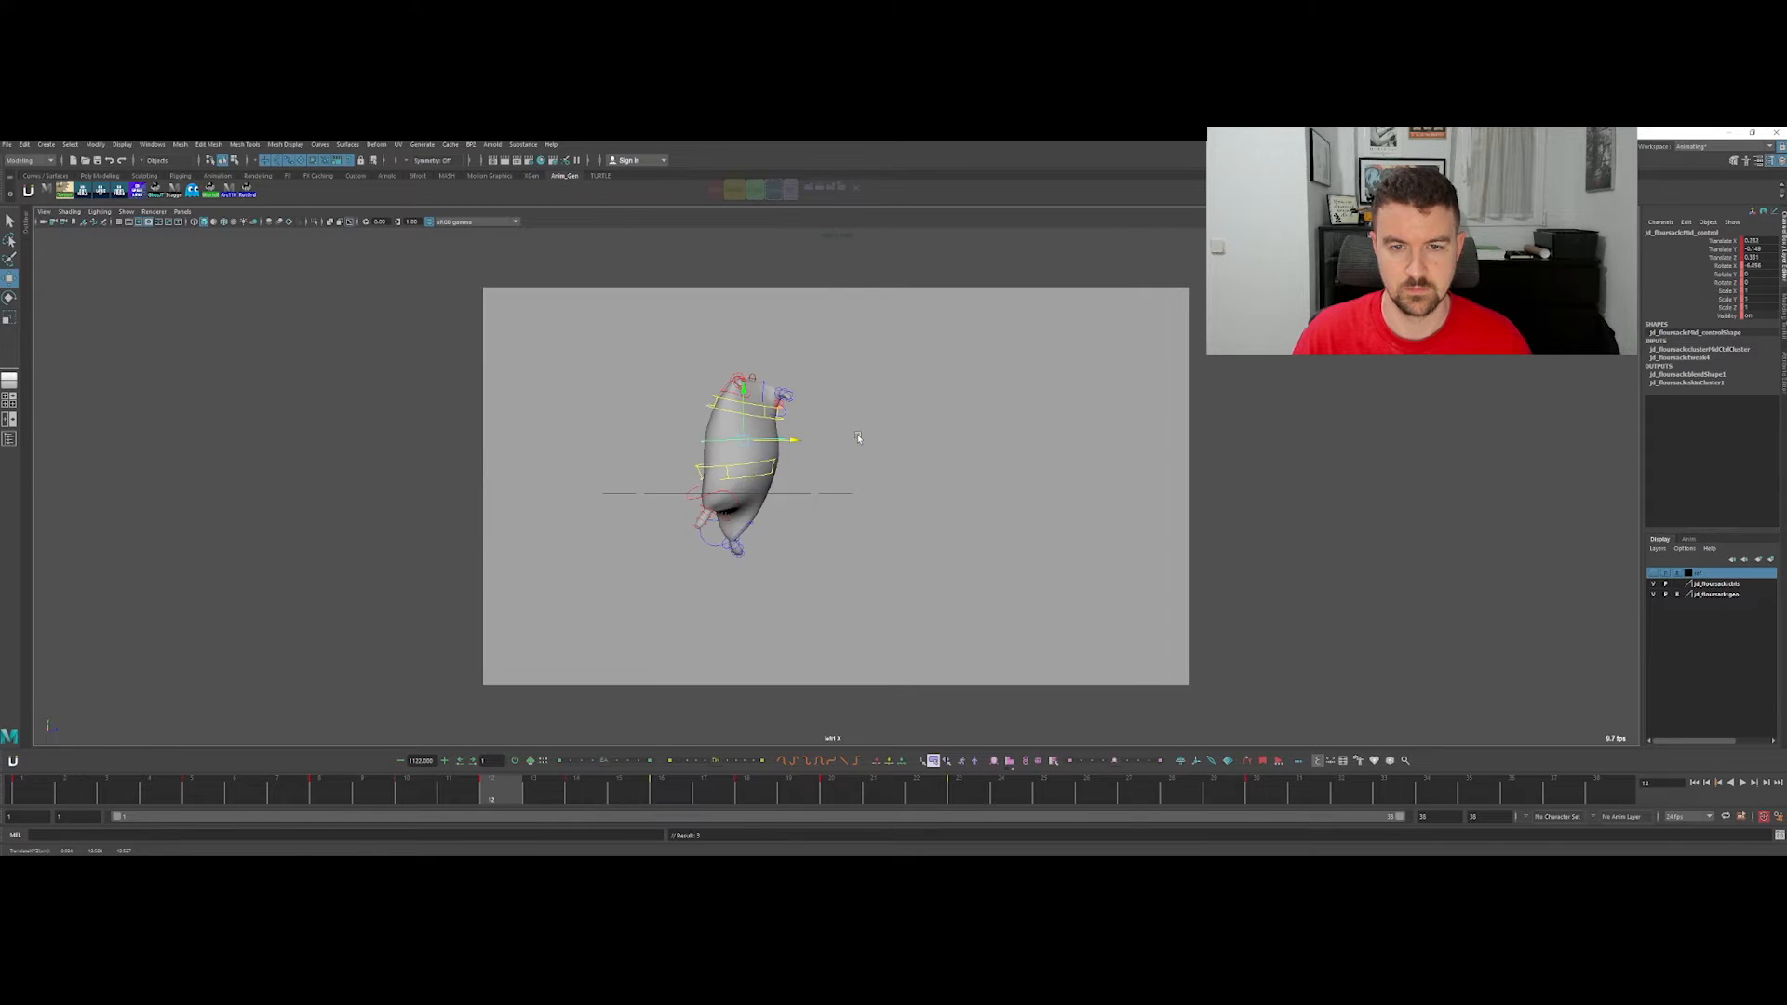
Step: Restore the mid body control's selection and play back the jump animation
click(722, 508)
key(ctrl+z)
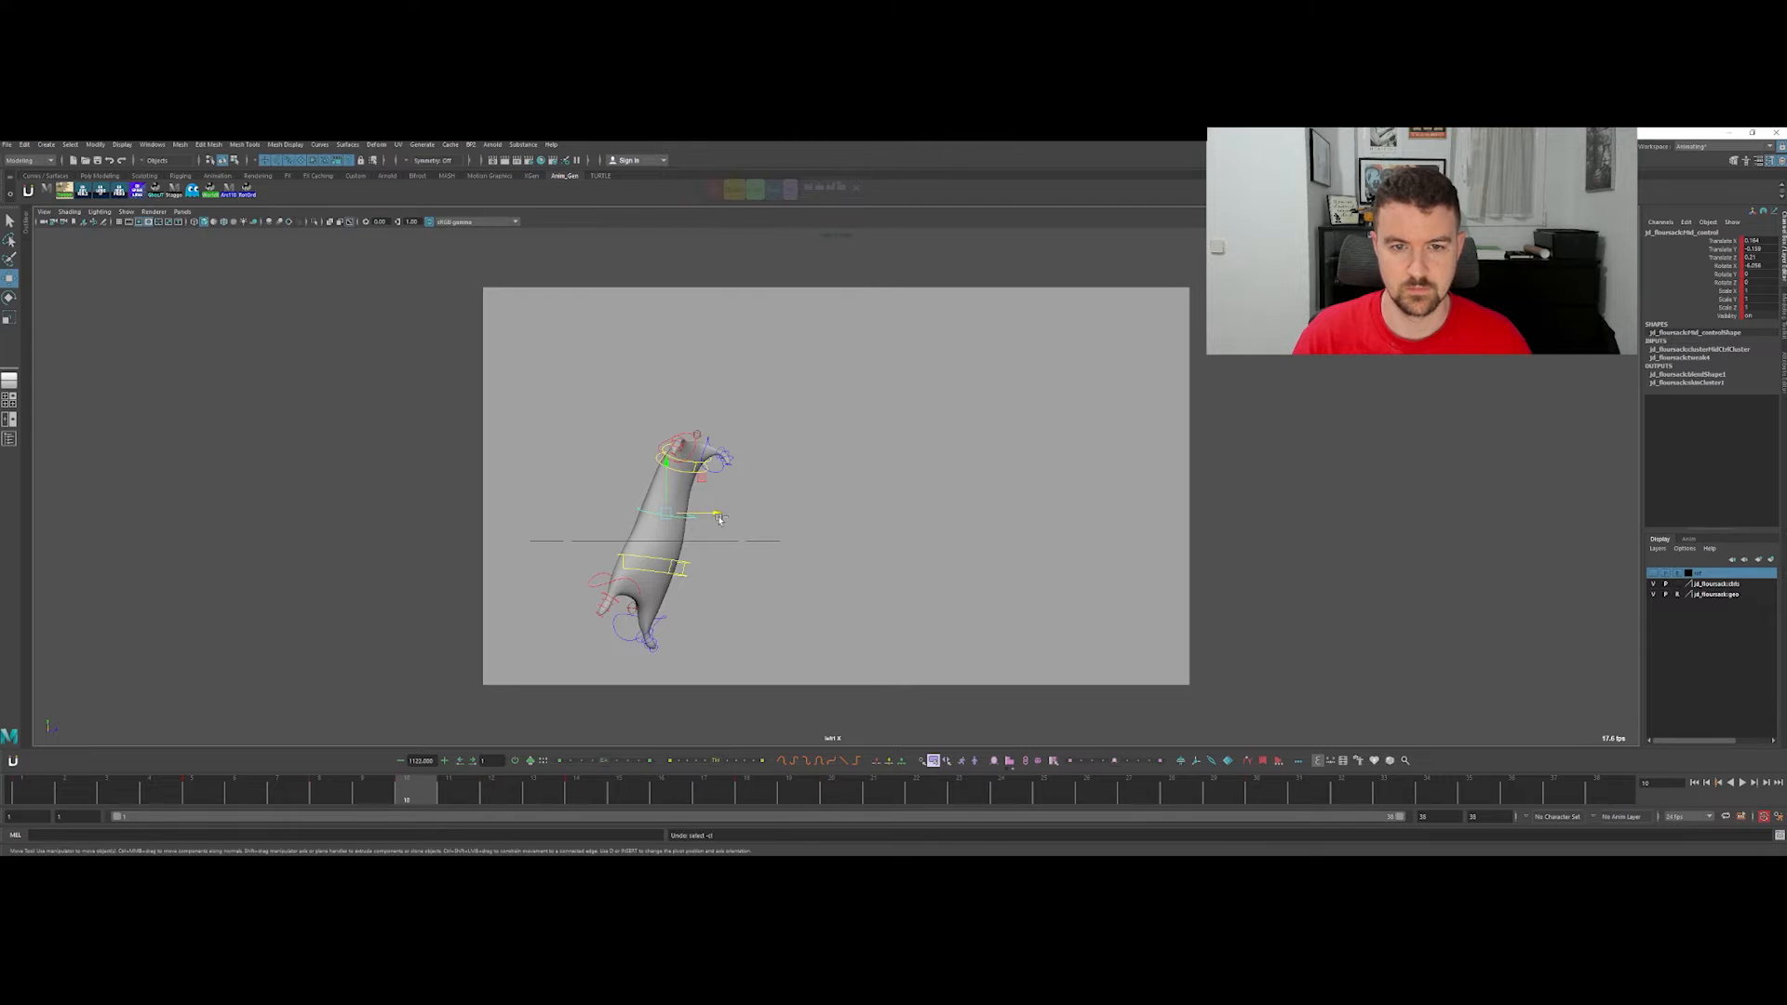
key(alt+v)
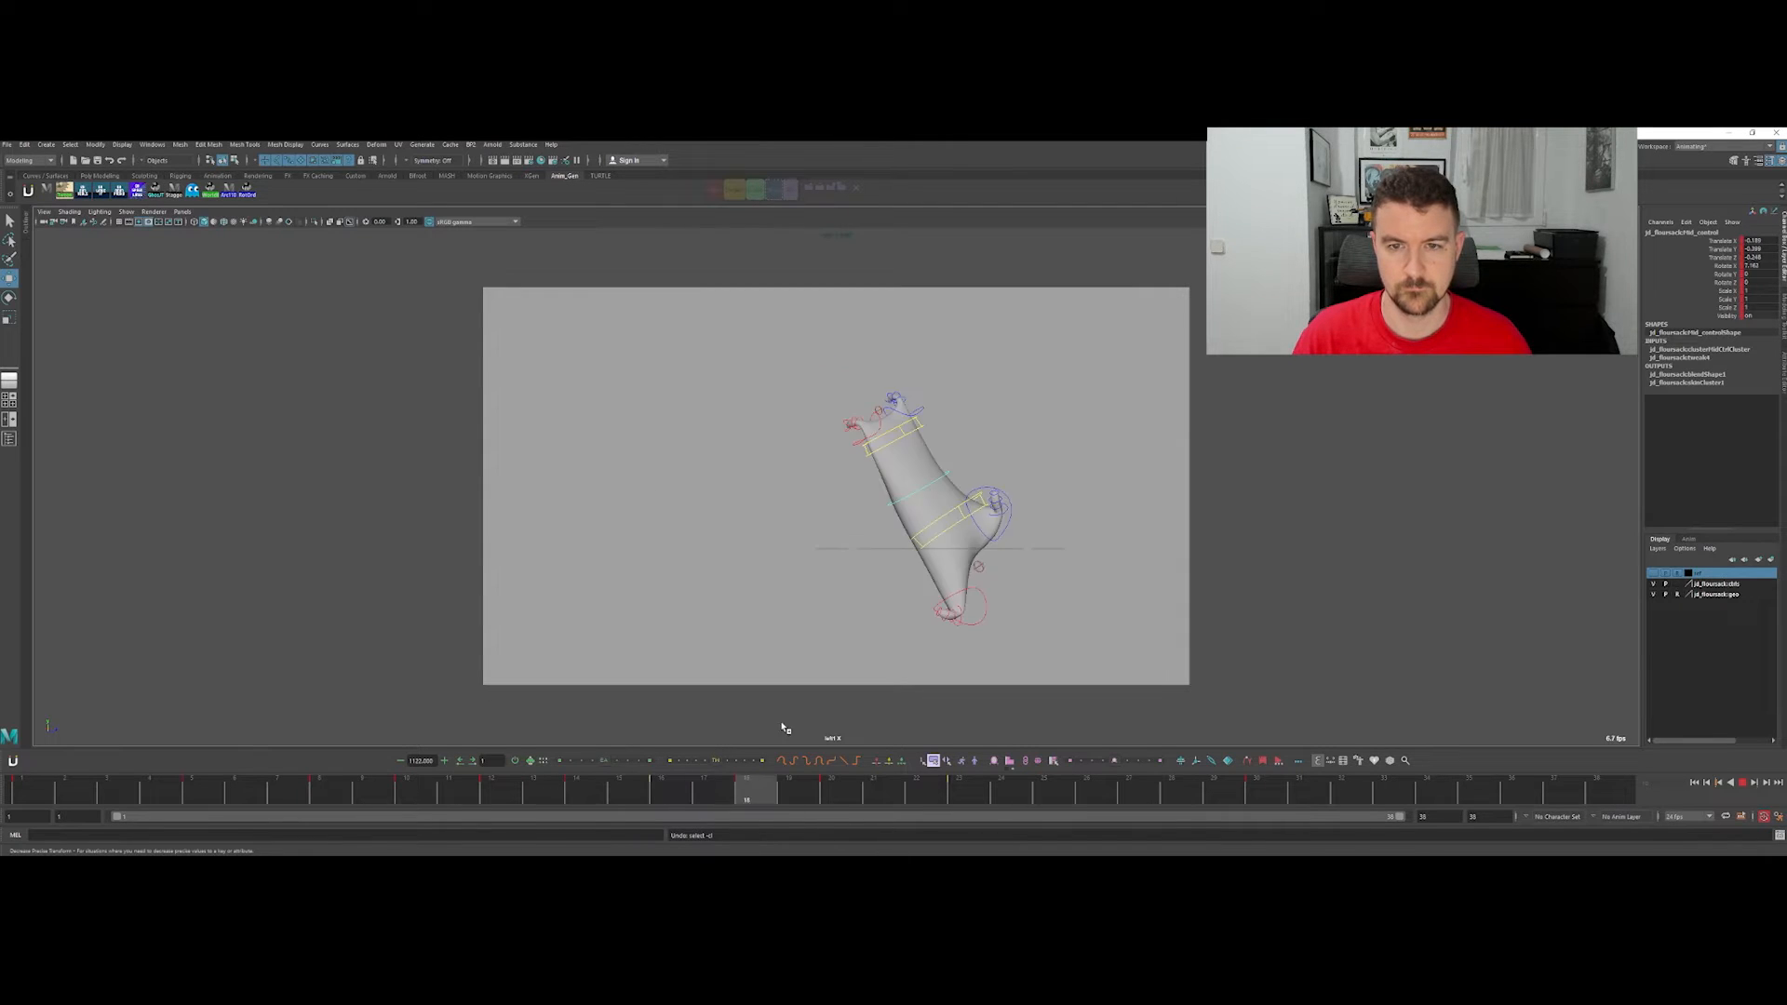
Step: Step through the mid-air key poses and play back the jump to check the body's curve
drag(962, 677, 885, 680)
key(alt+)
key(alt+)
key(alt+.)
key(alt+)
key(alt+)
key(alt+)
key(alt+.)
key(alt+.)
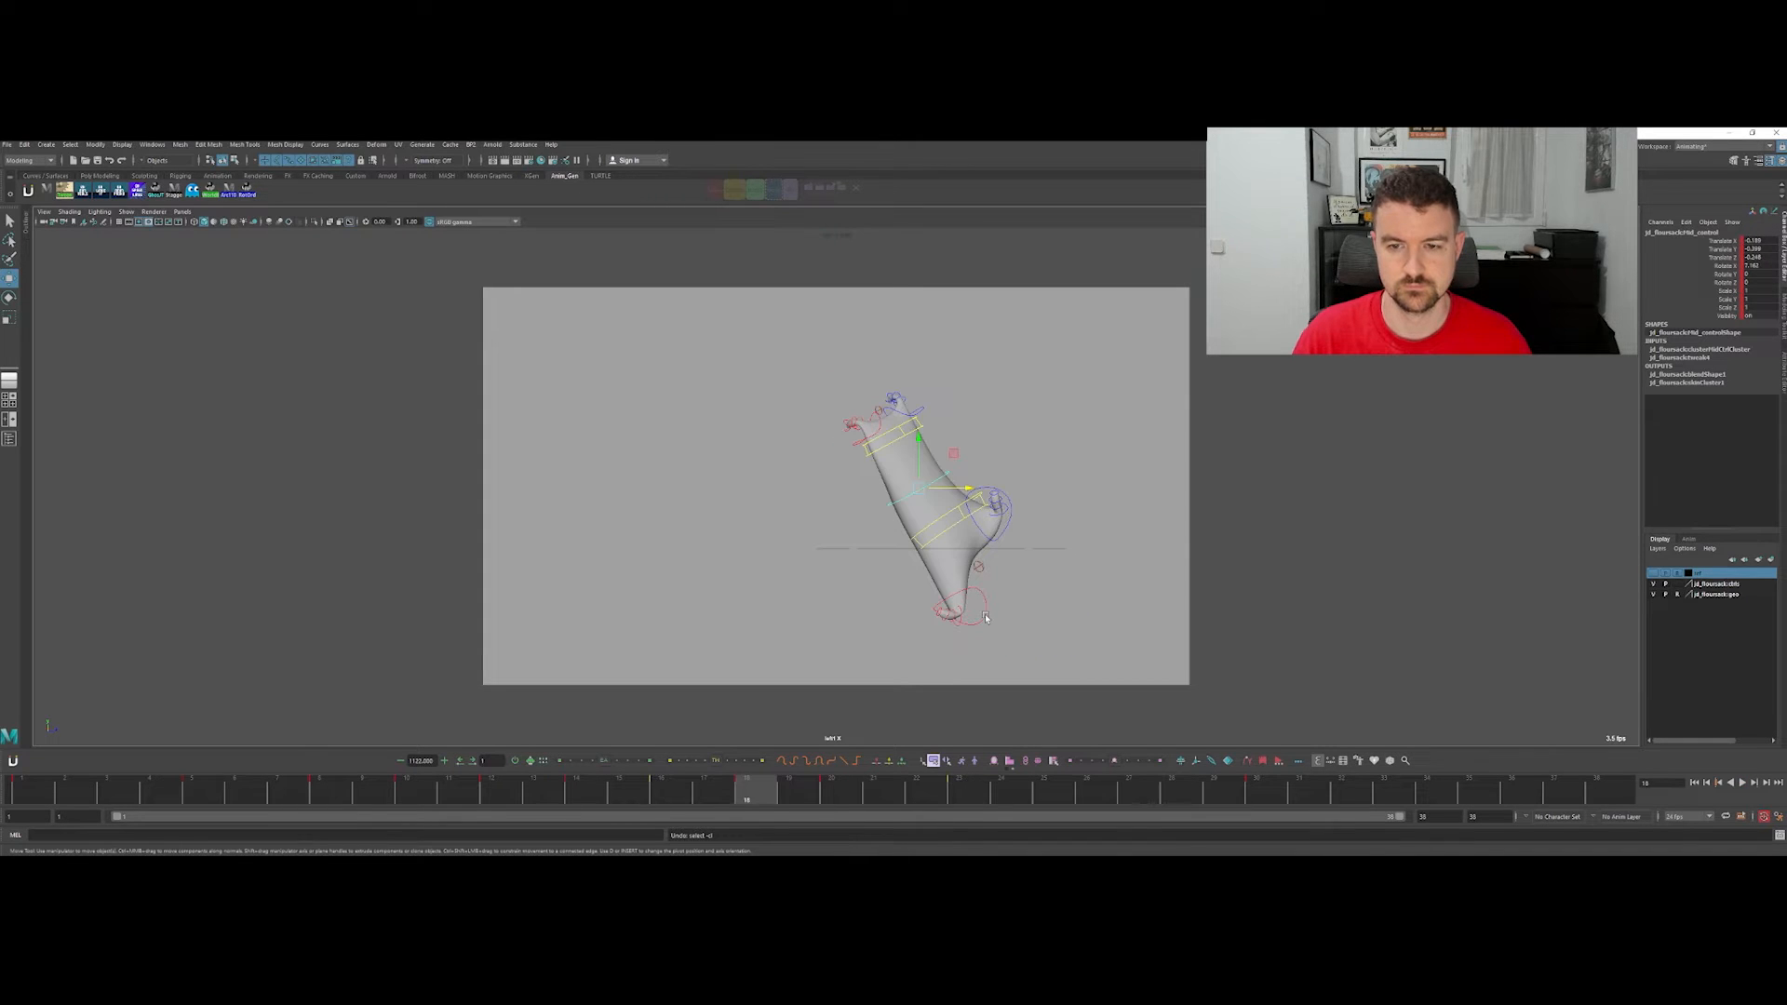
key(alt+.)
key(alt+.)
key(alt+v)
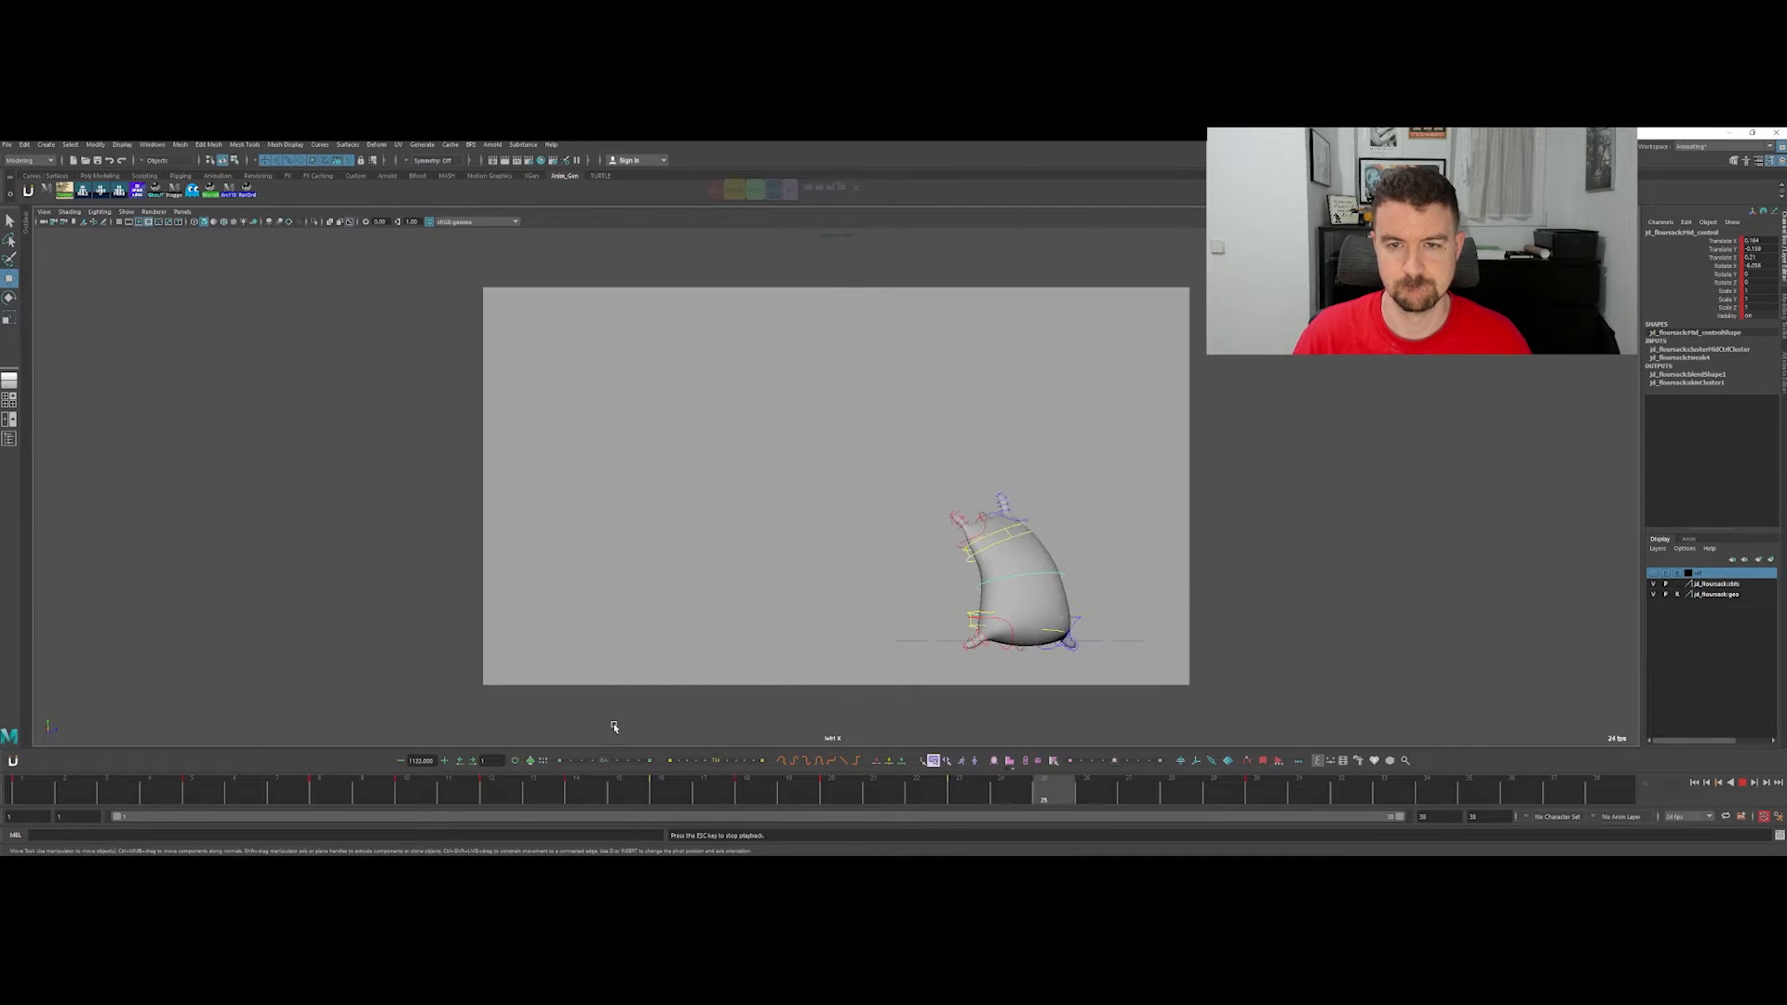
key(Escape)
Step: Compare the top body control's mid-air poses, show its motion trail and nudge the control forward at frame 18
drag(889, 789, 577, 795)
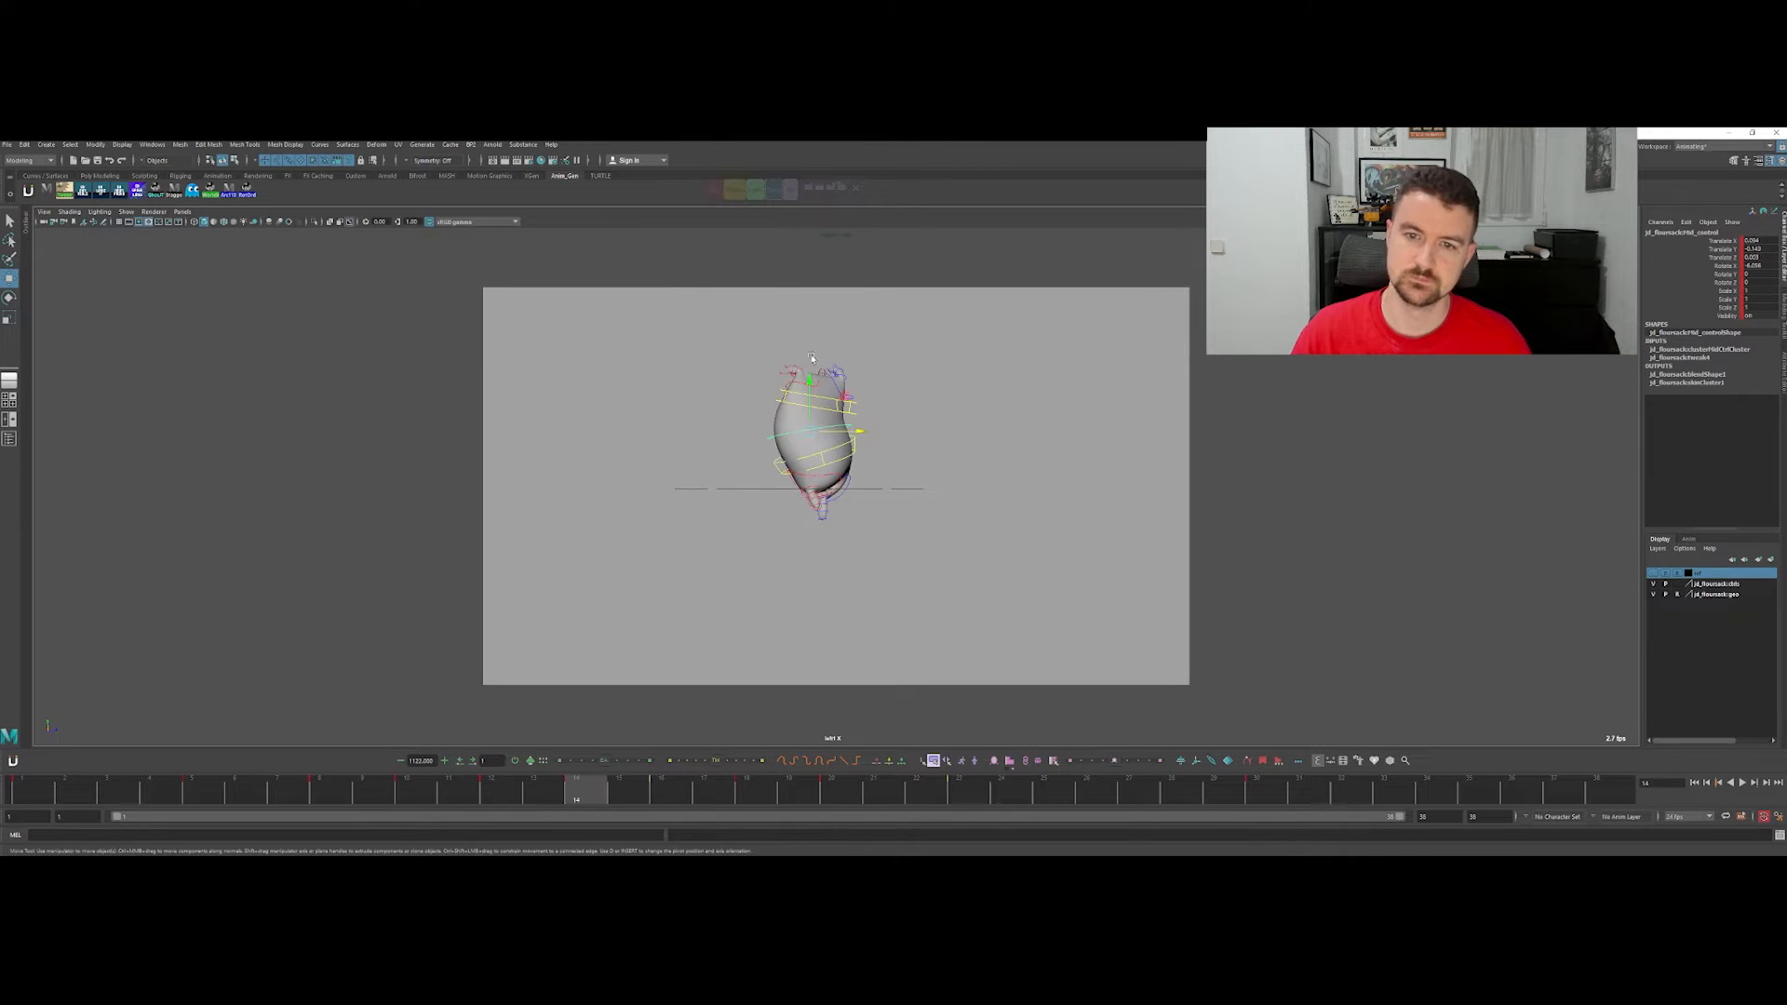
click(820, 398)
click(822, 398)
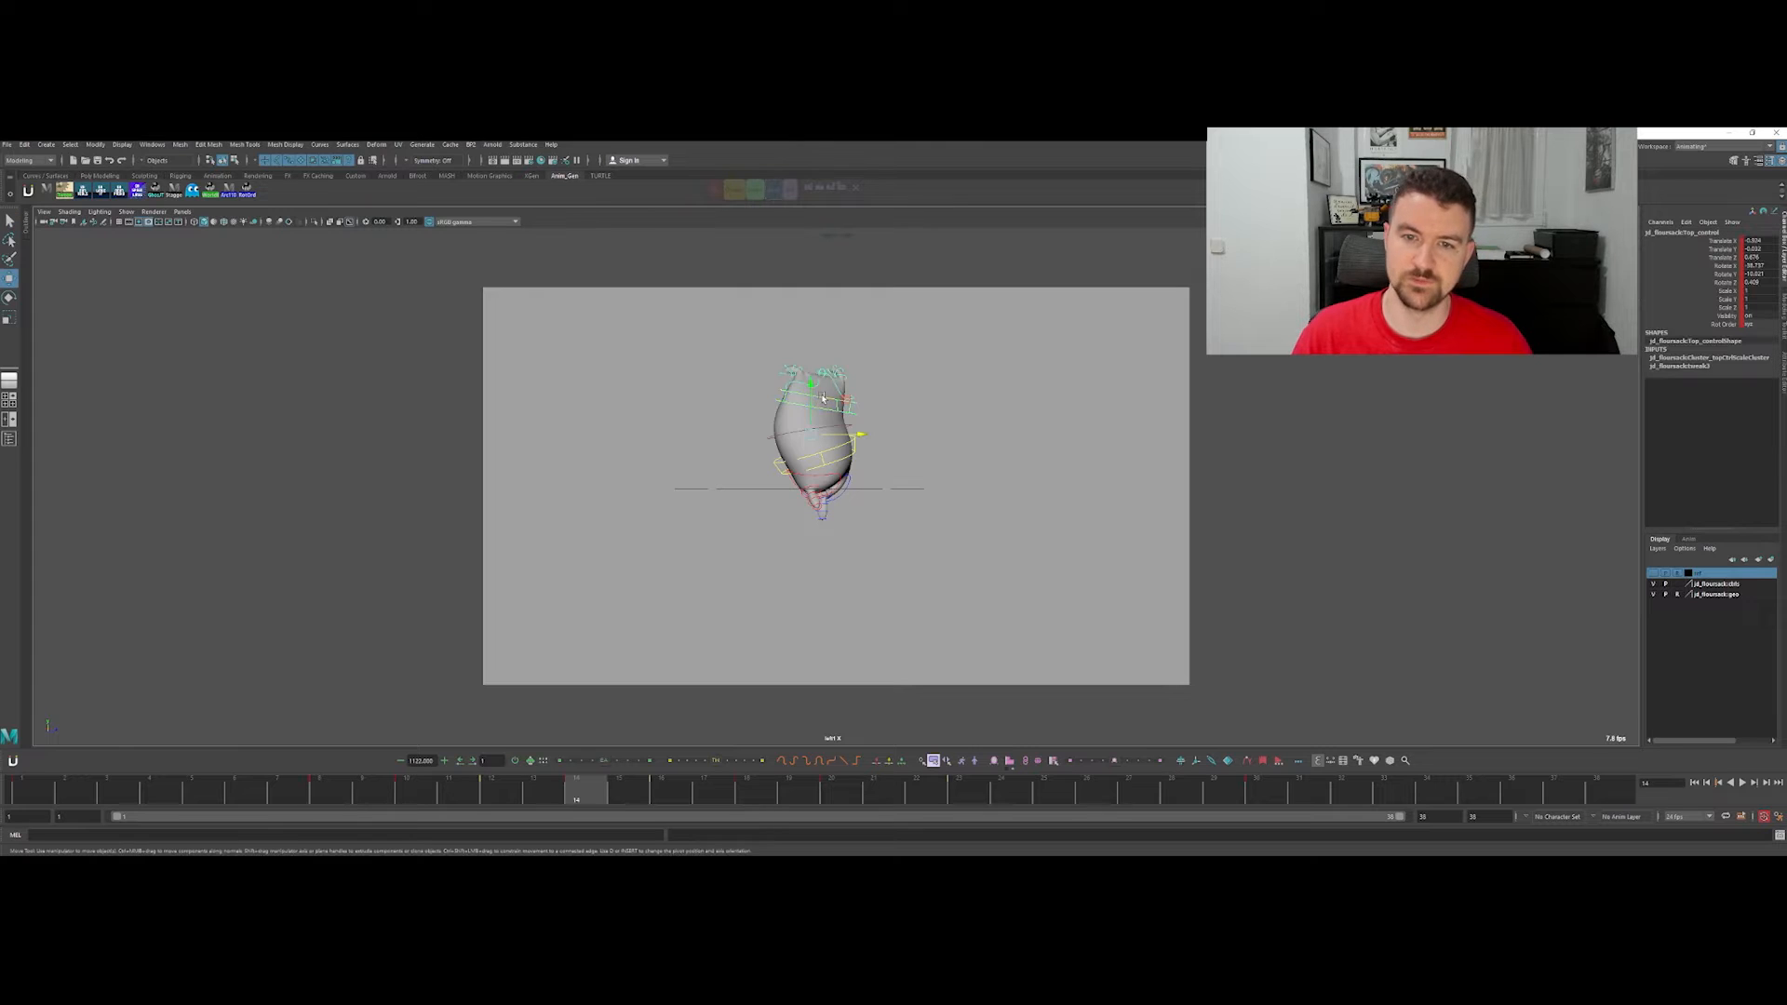
key(comma)
key(comma)
key(period)
key(period)
key(period)
key(comma)
key(period)
key(comma)
key(period)
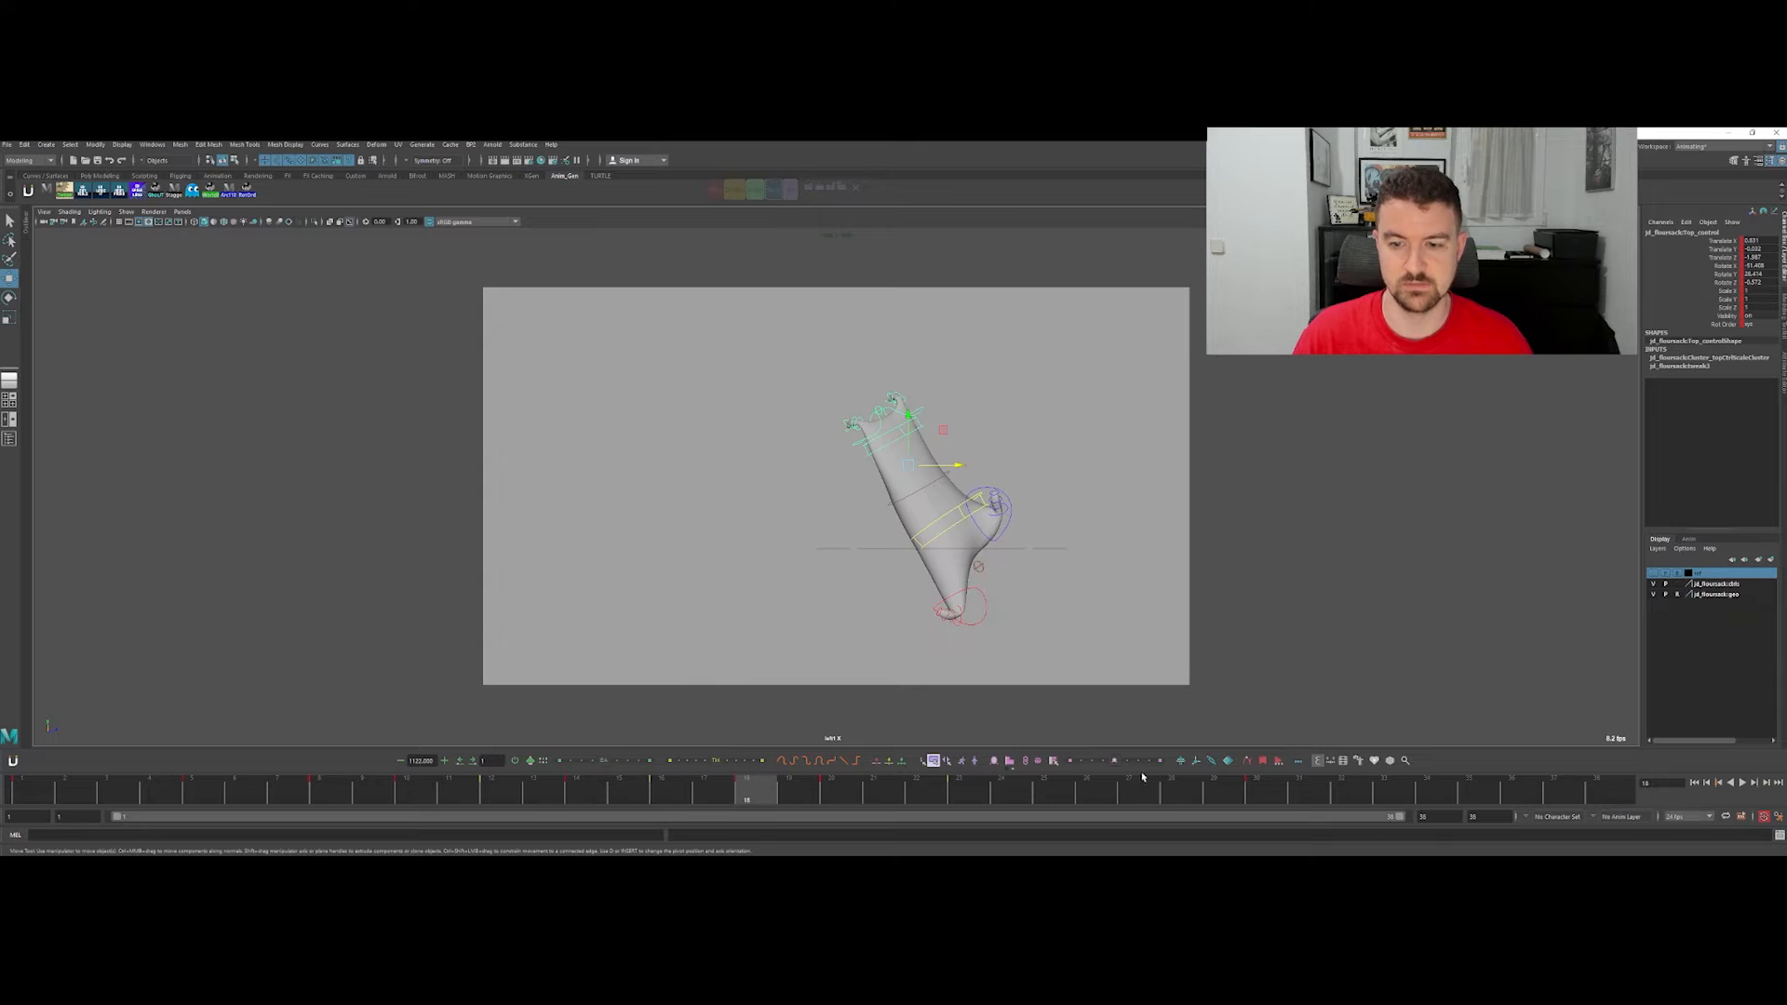
click(1251, 764)
drag(956, 464, 885, 445)
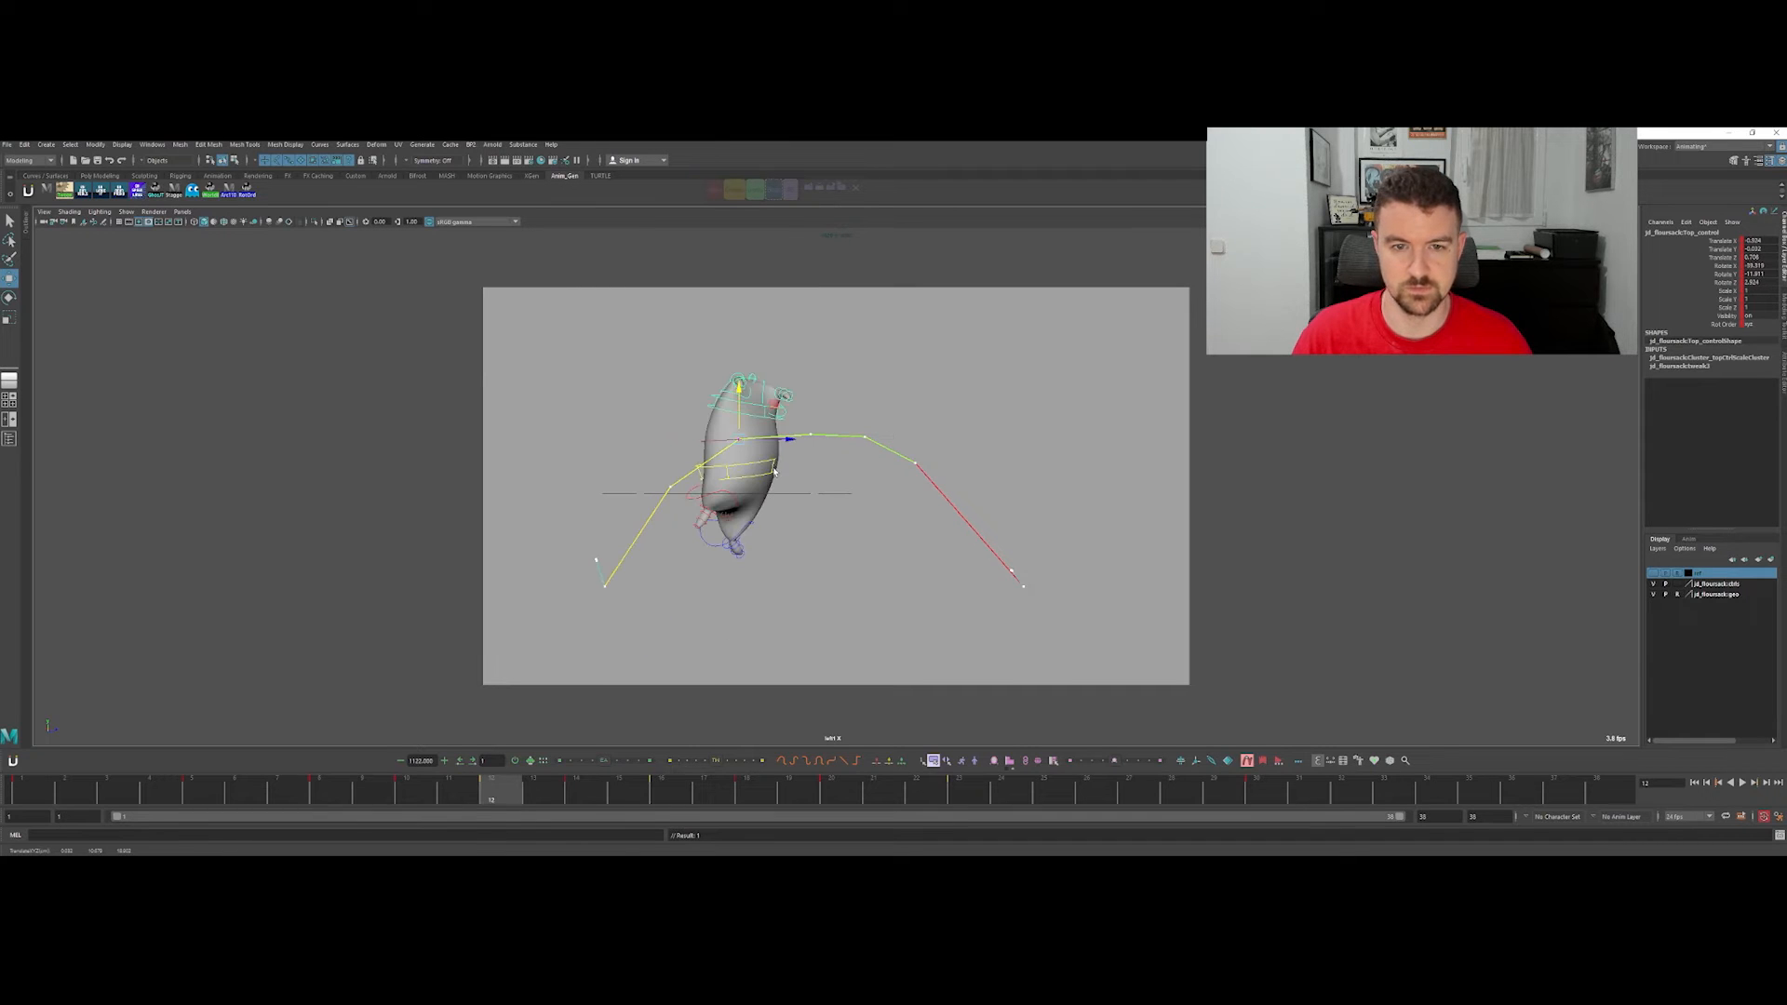
Step: Replace the top control's motion trail with one for the bottom body control
click(776, 466)
key(w)
key(comma)
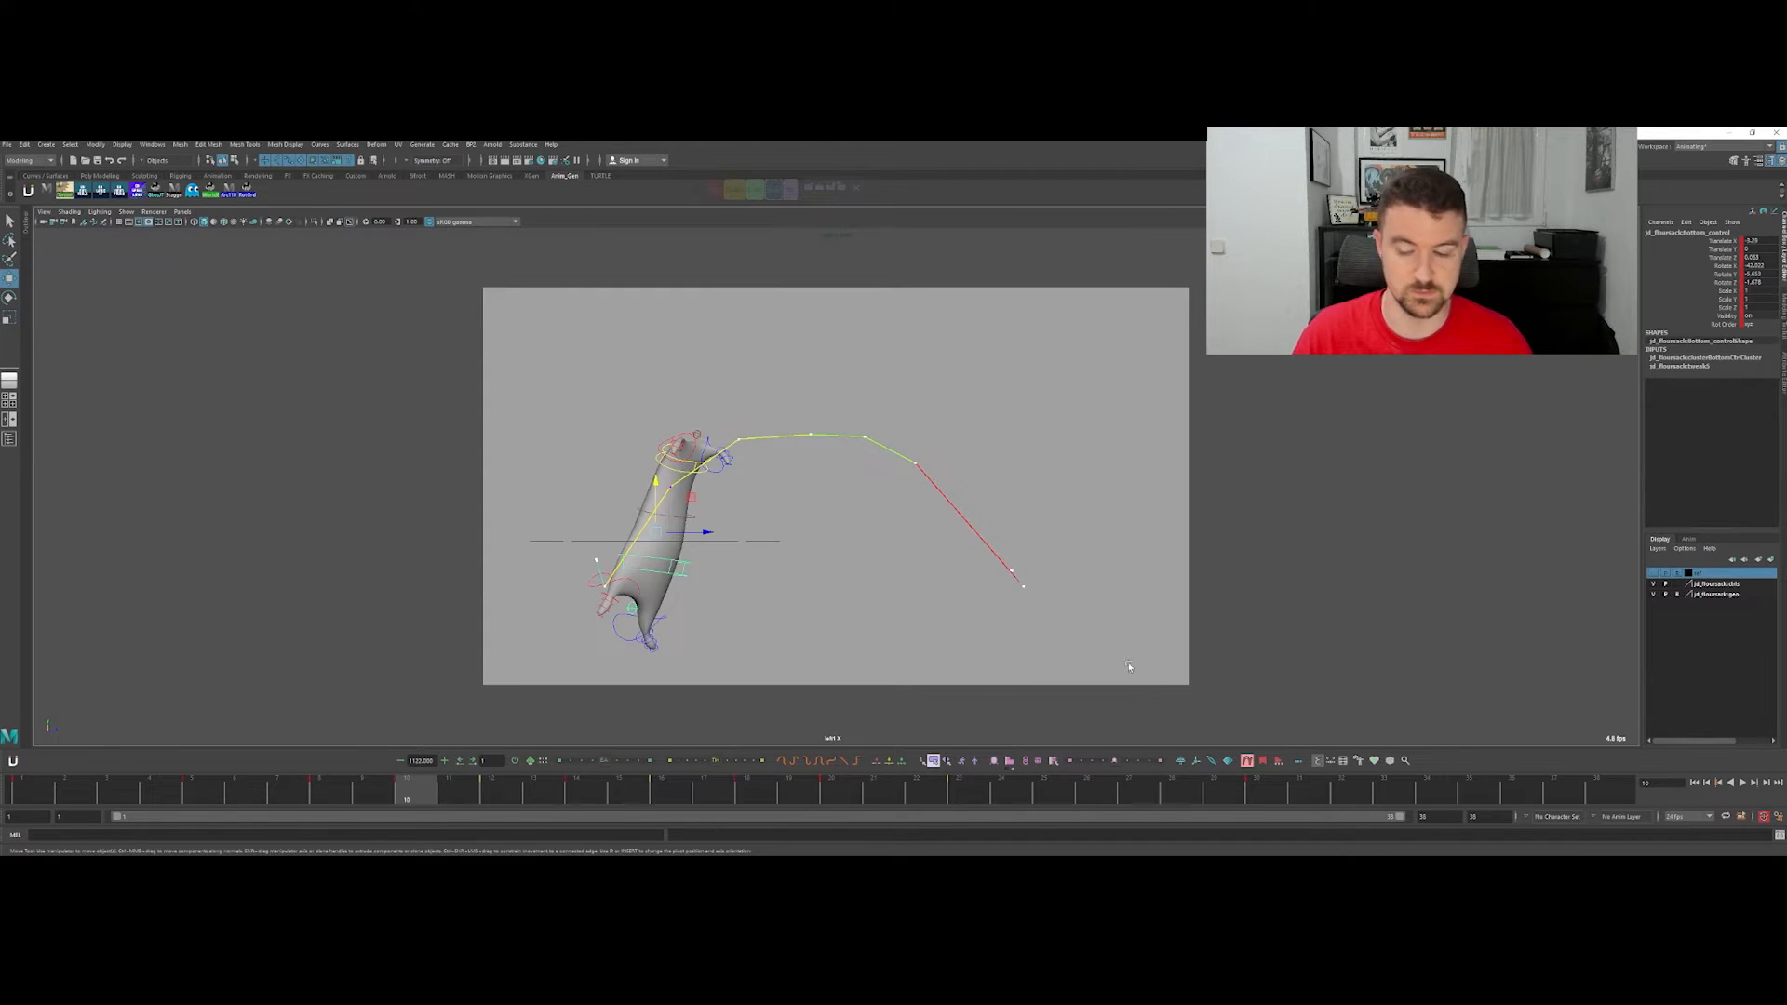
click(1257, 758)
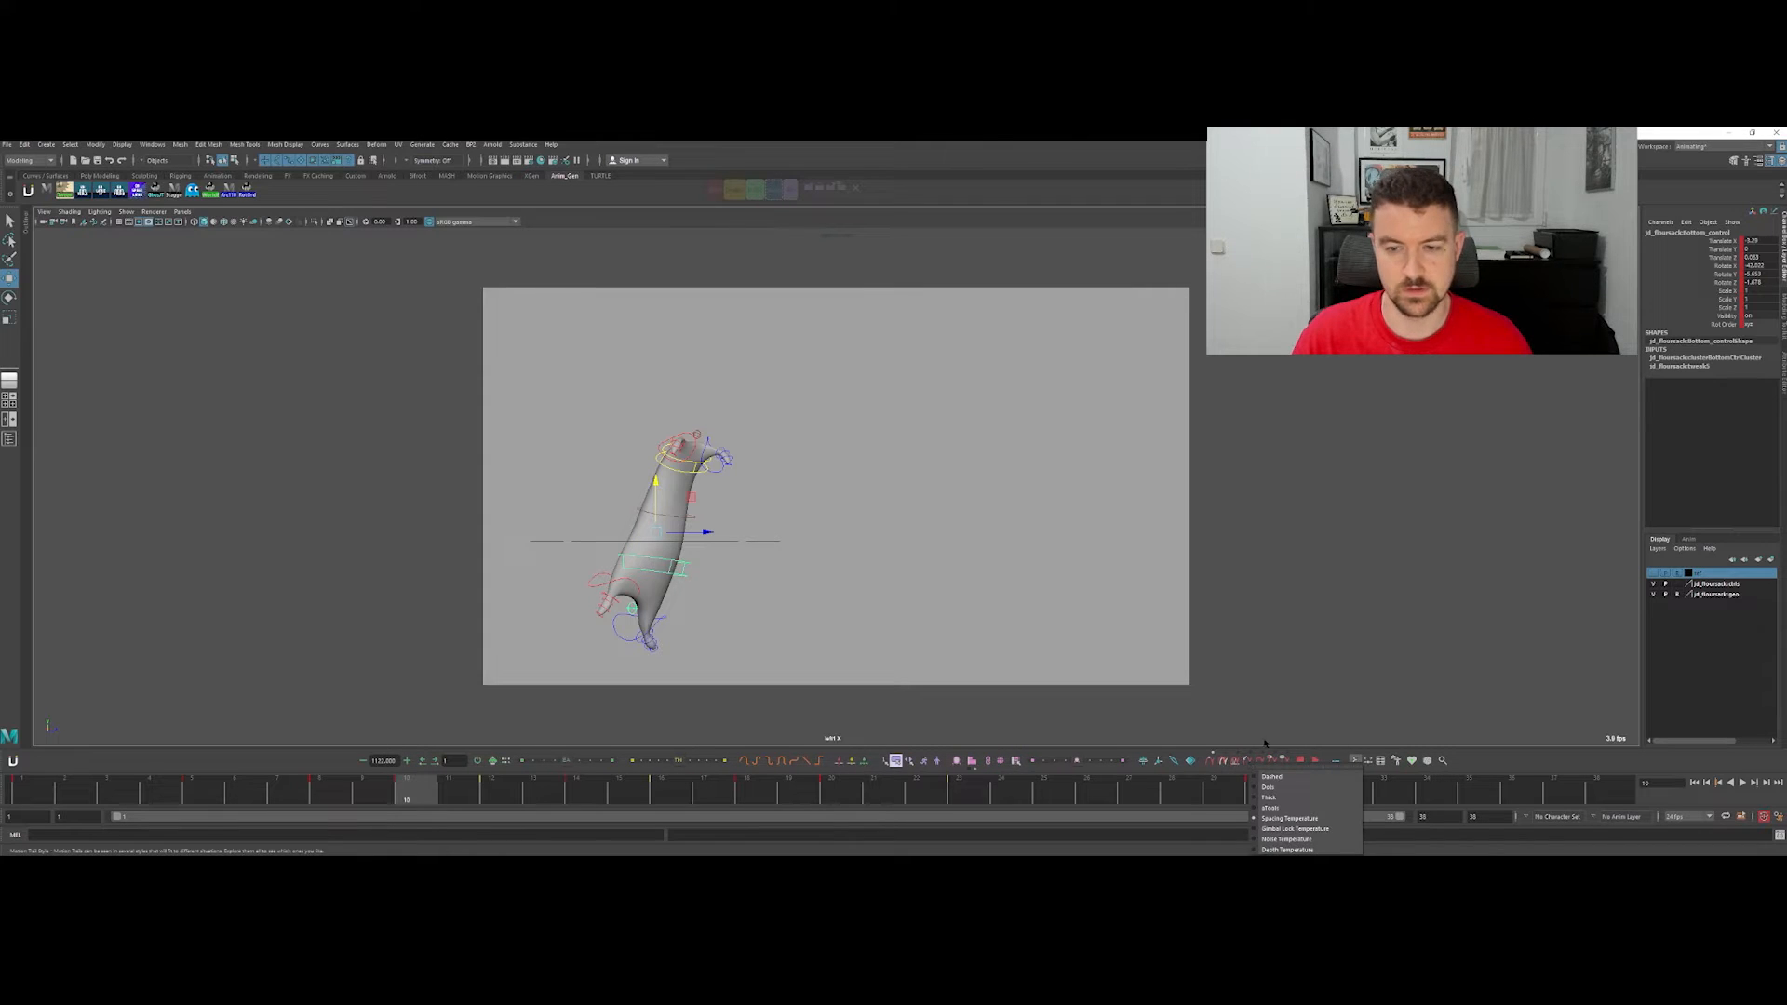
click(1210, 761)
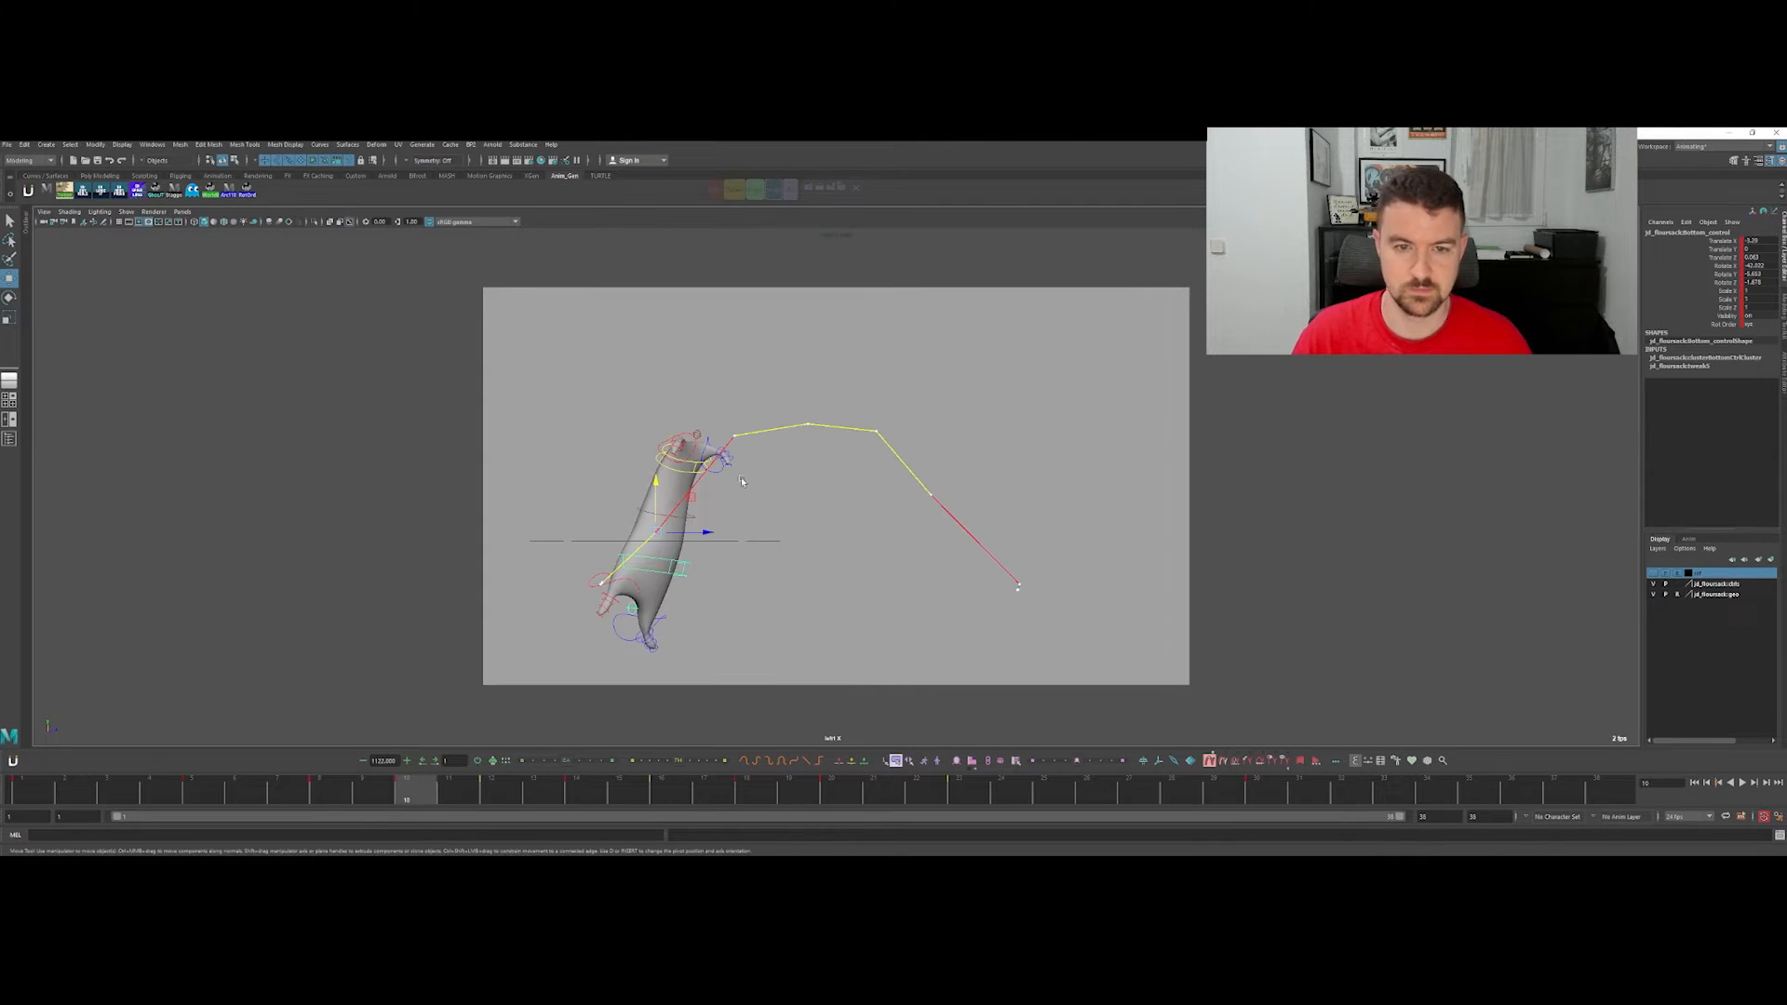
Step: Nudge the bottom body control backward at frame 10 and forward at frame 18 to smooth its motion trail
key(alt+v)
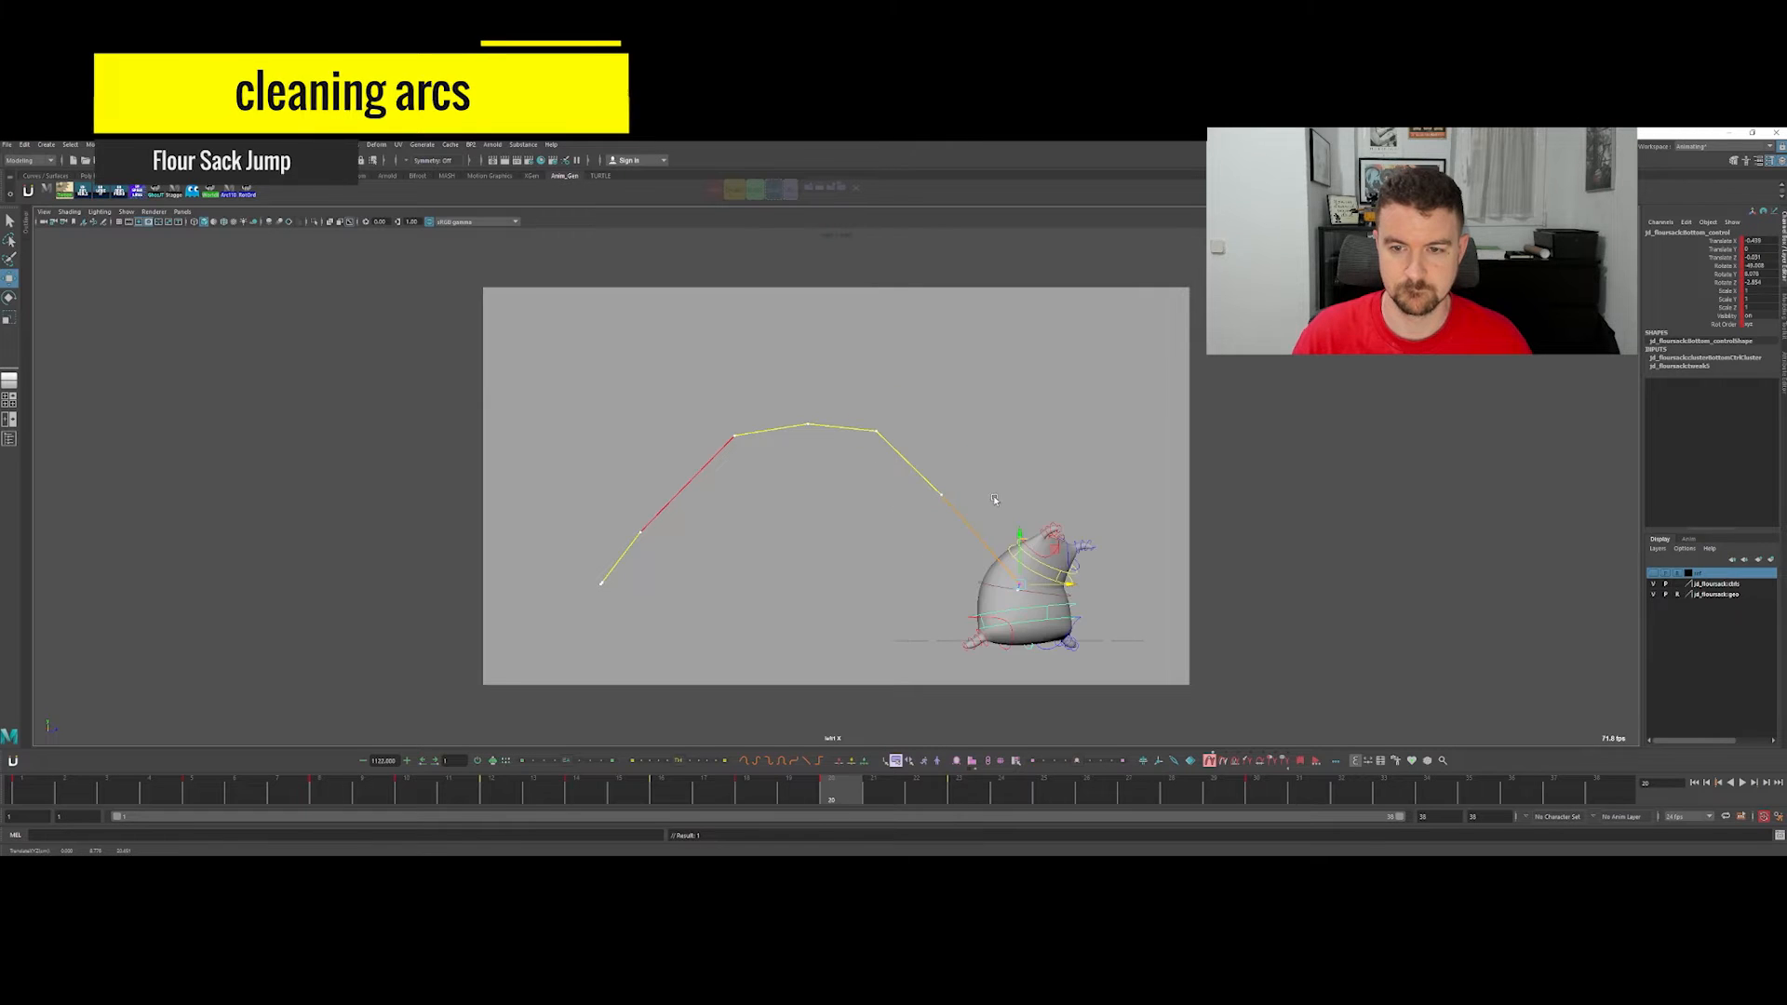
key(Escape)
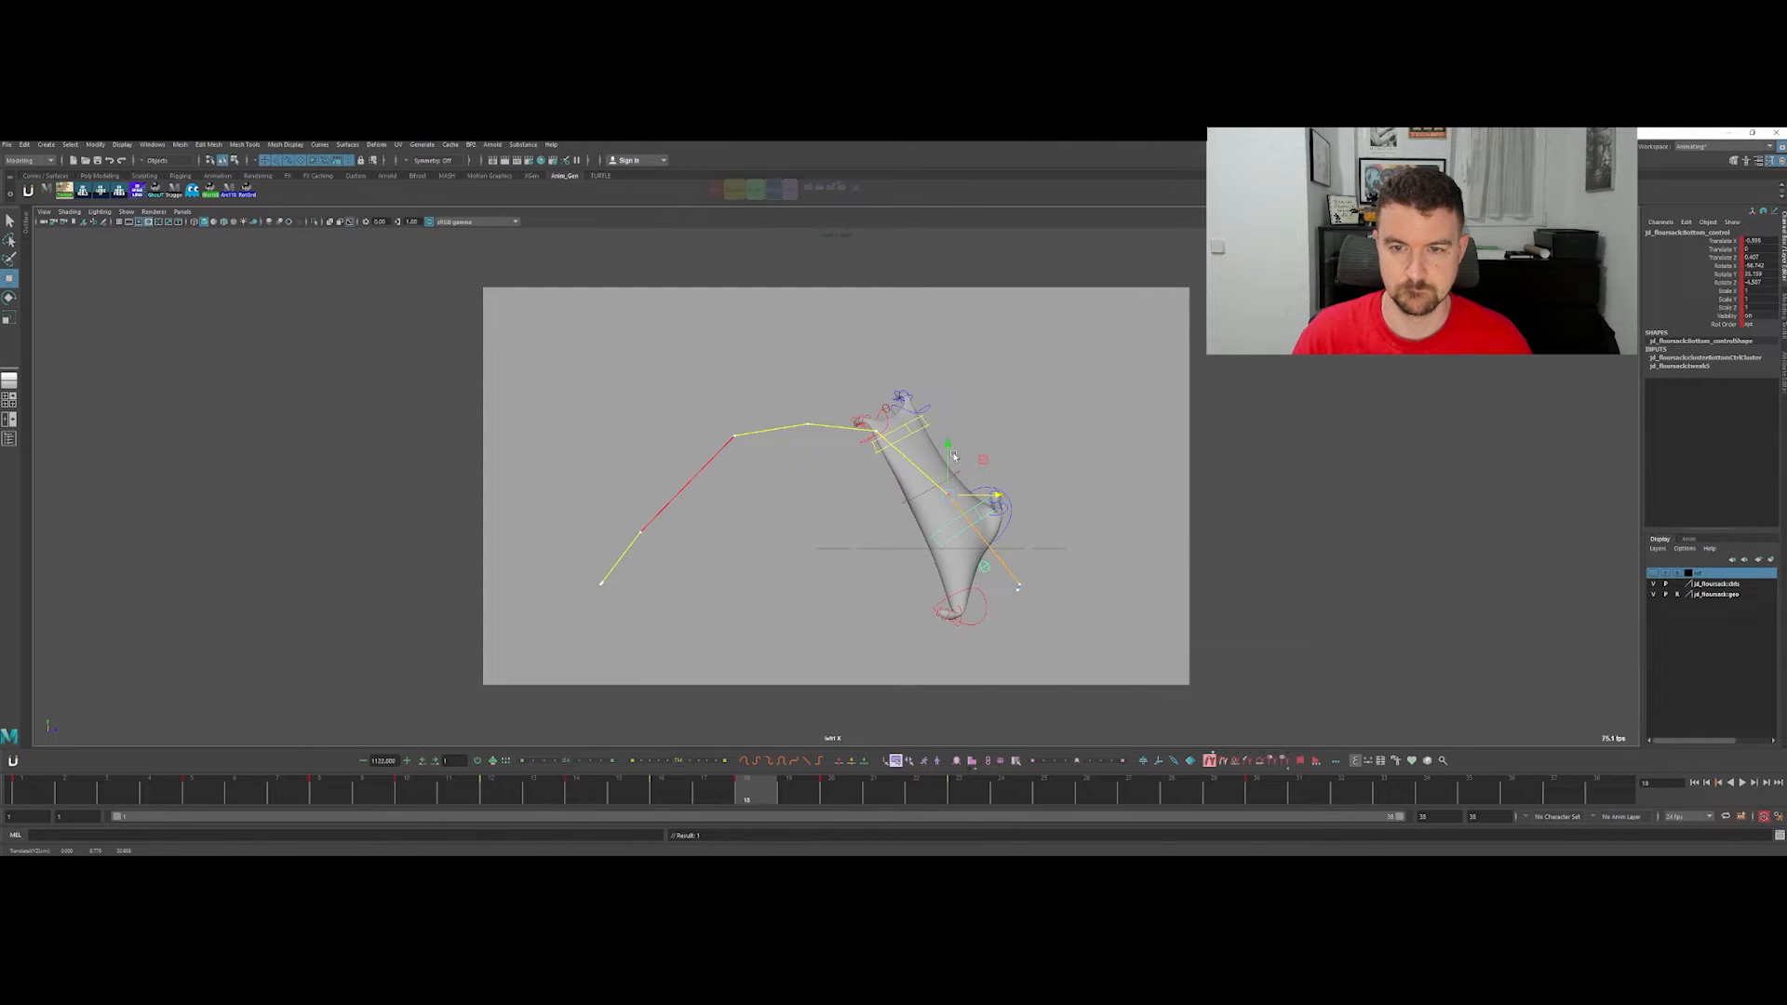
key(comma)
key(period)
key(period)
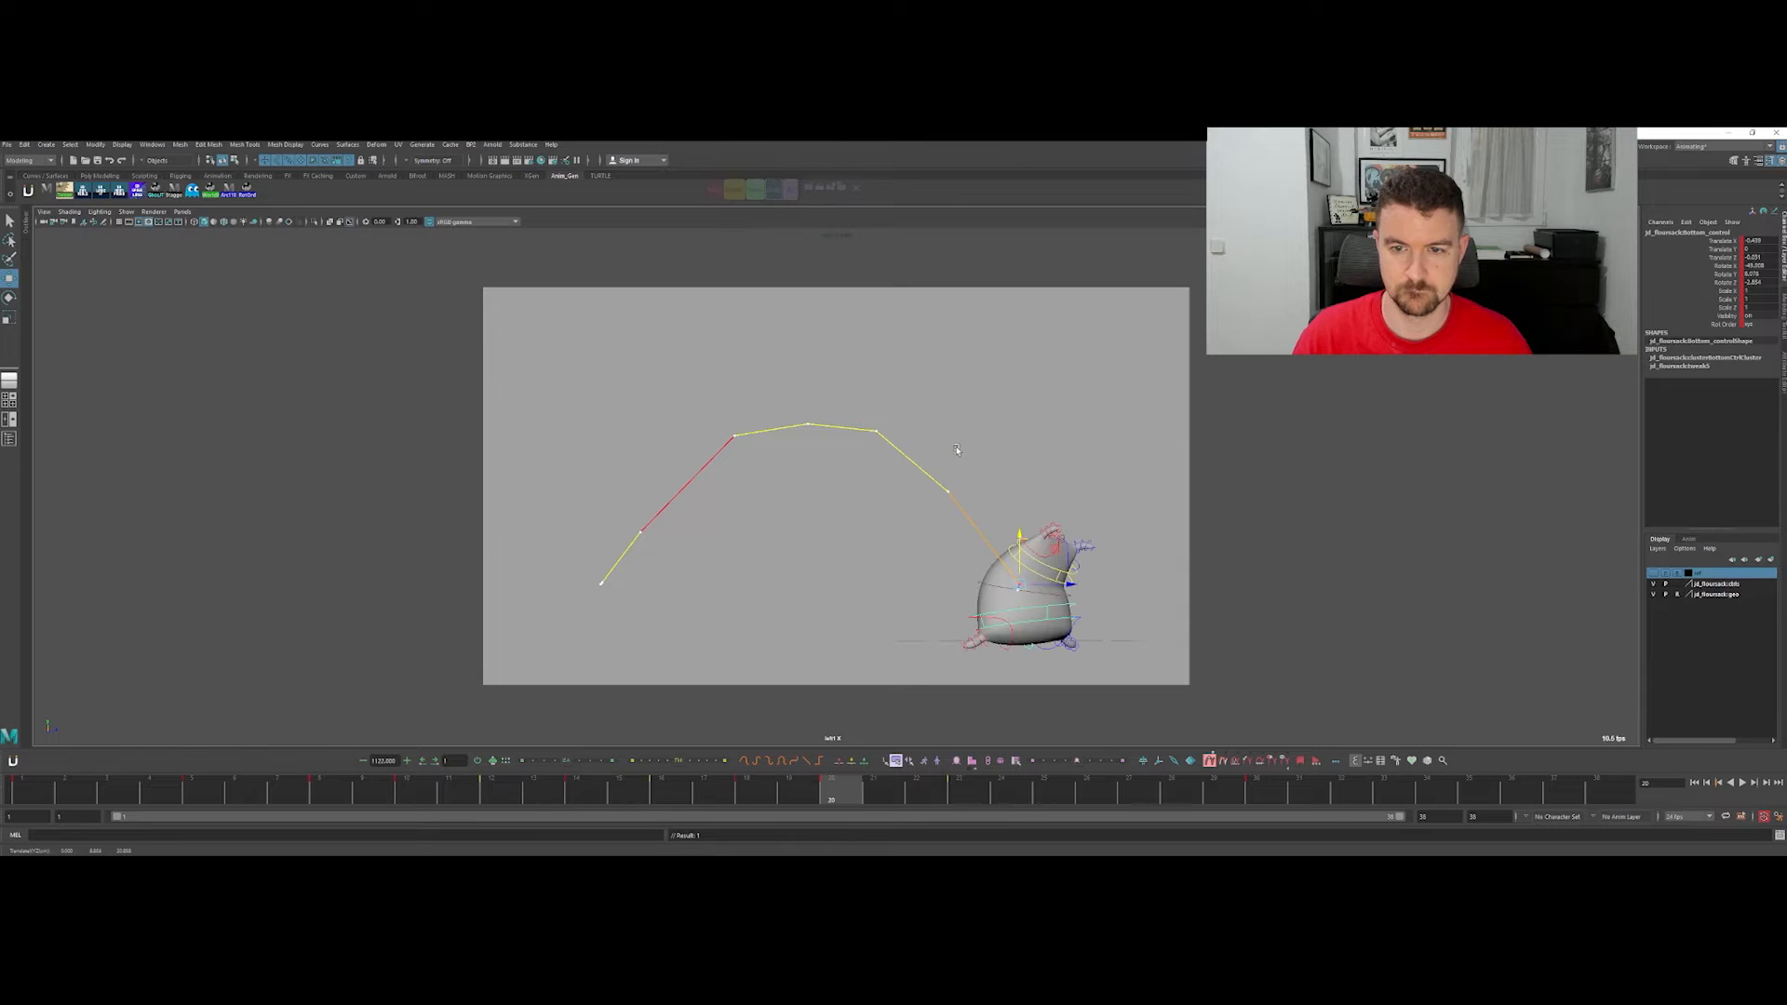
key(comma)
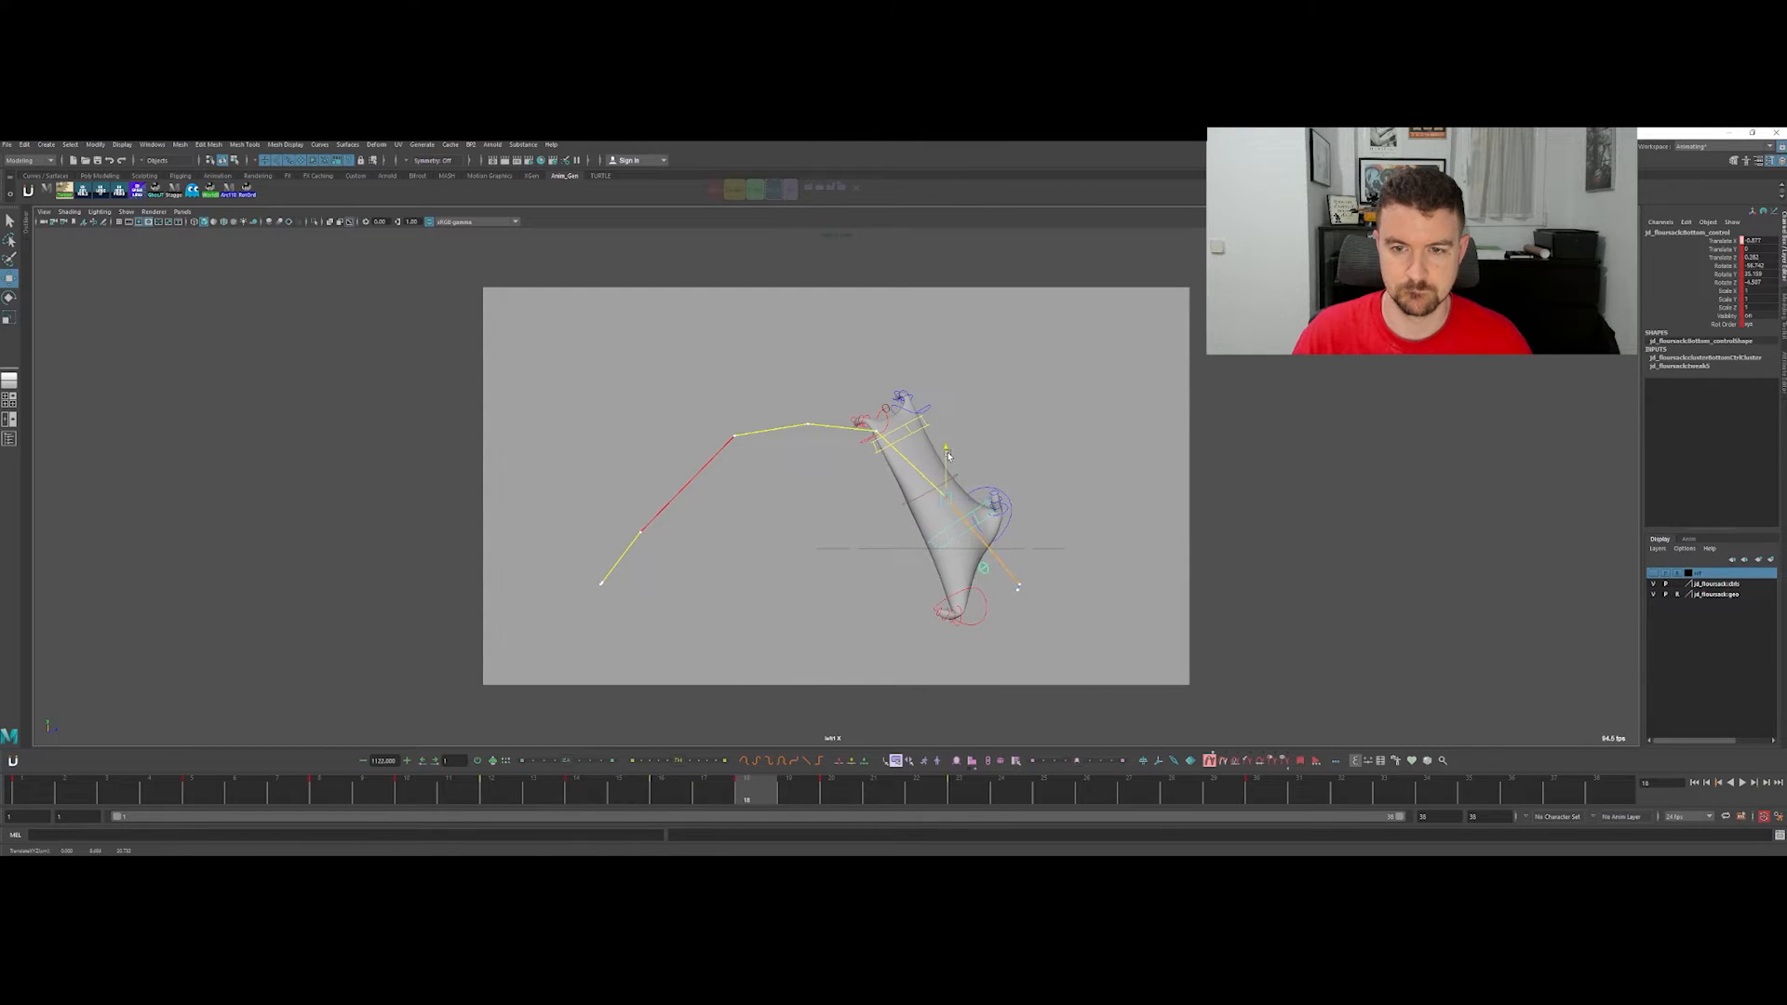
key(comma)
key(comma)
key(comma)
key(comma)
key(comma)
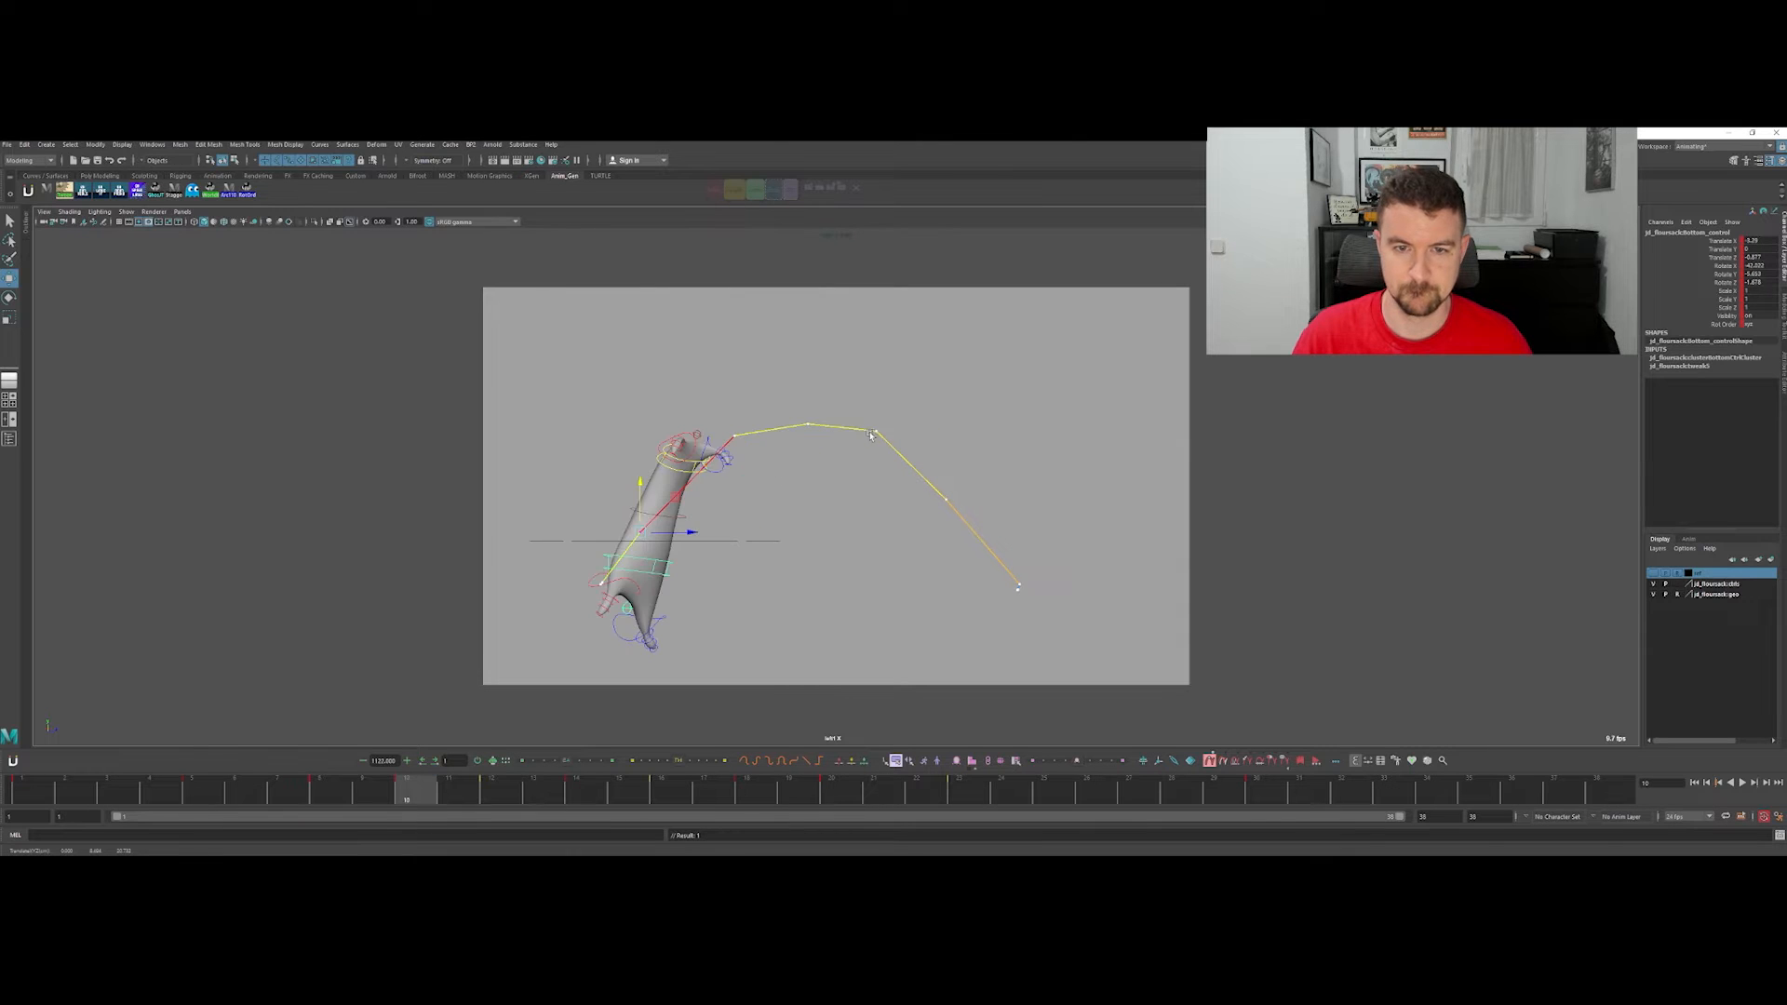
key(period)
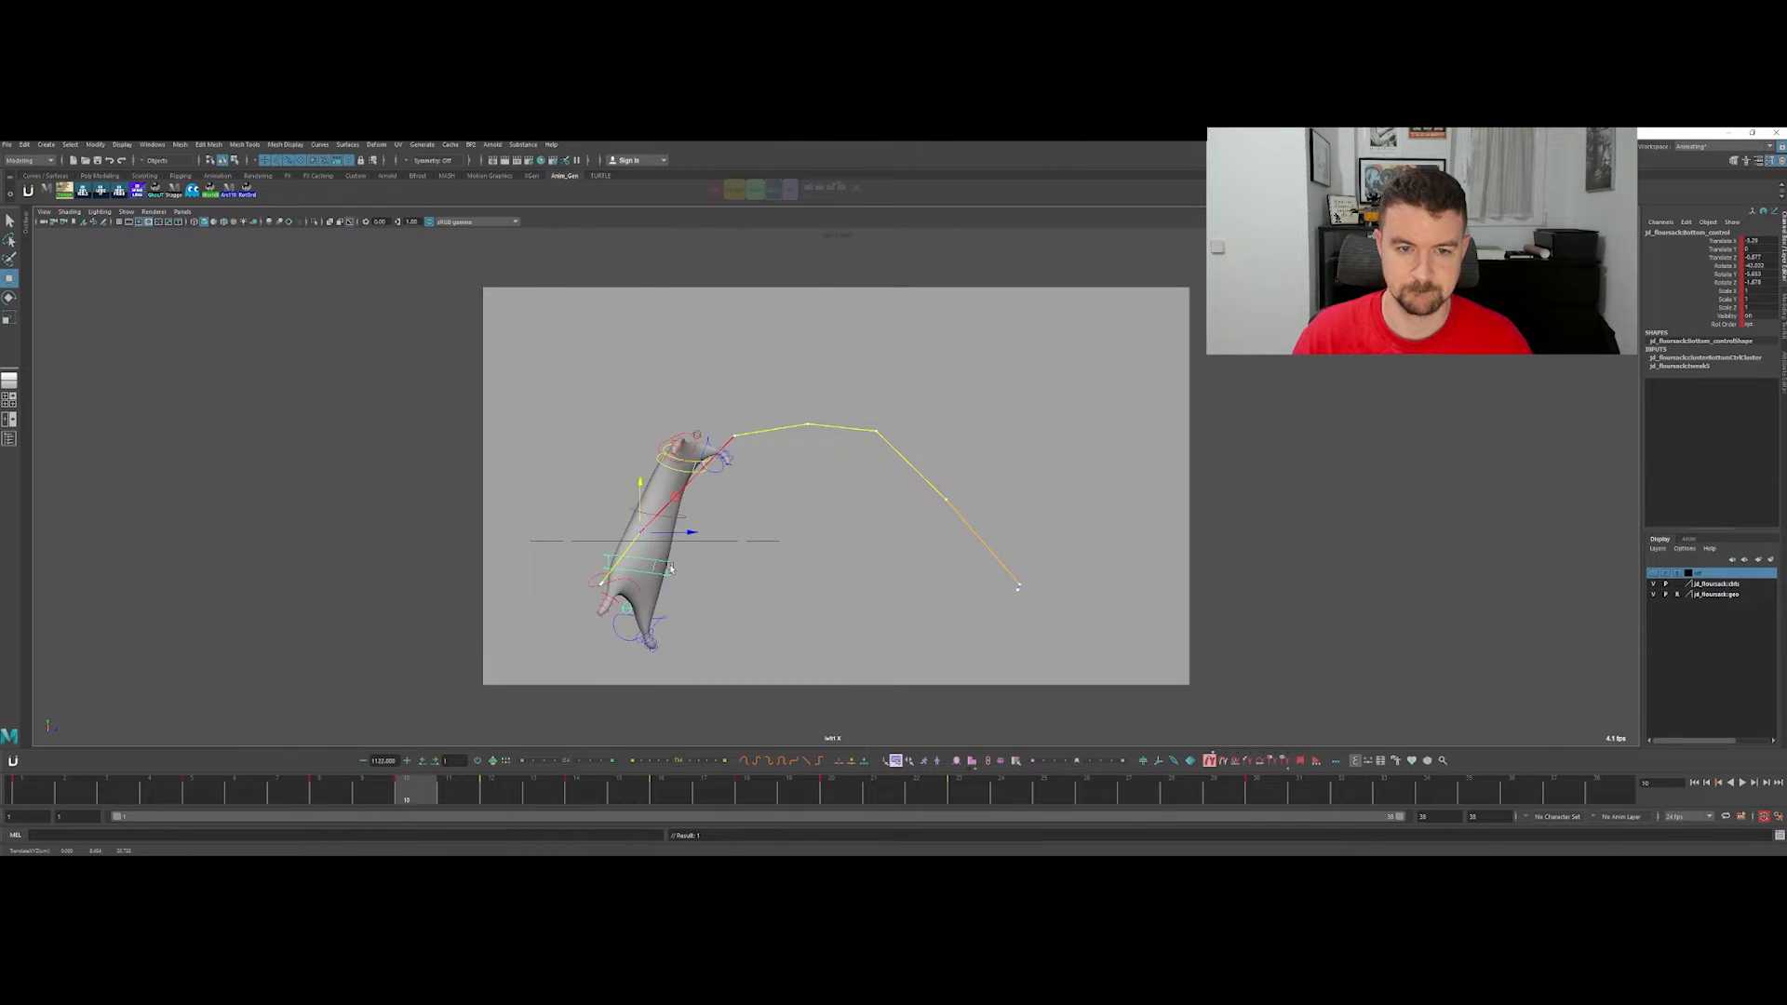
key(period)
key(period)
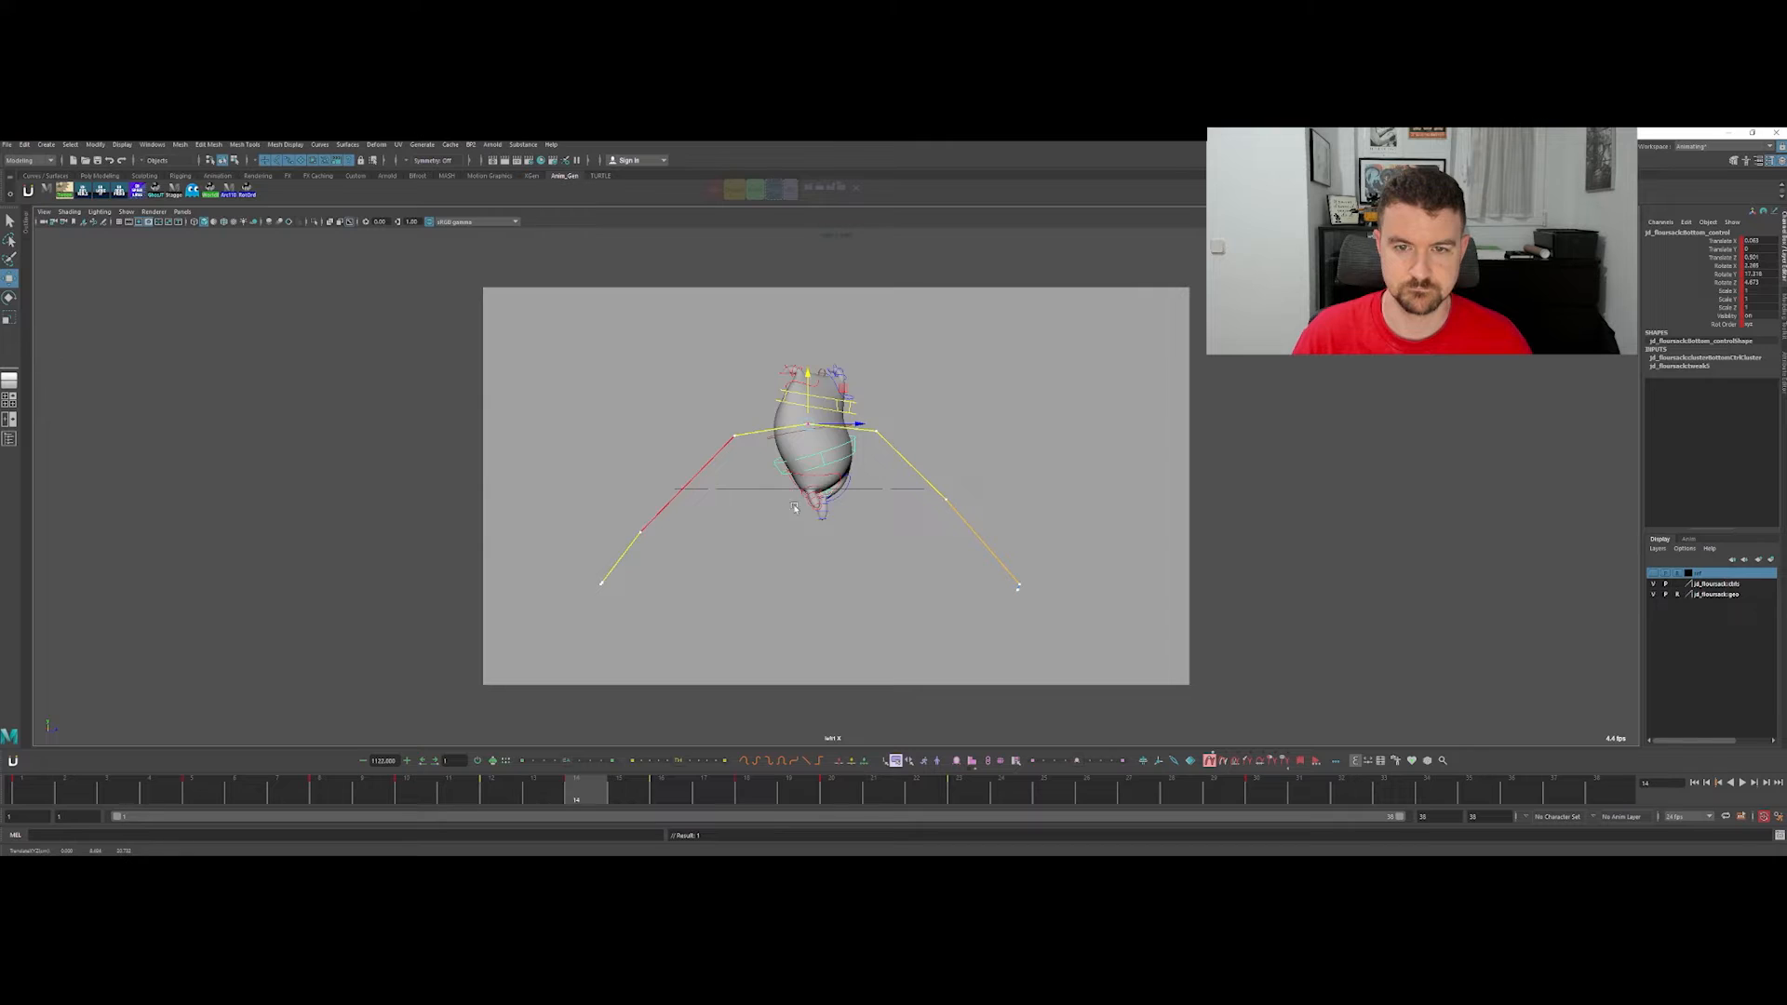
Step: Move the bottom body control forward and down at frame 18, key it and compare with the neighbouring poses
key(period)
key(period)
drag(949, 453, 1018, 516)
key(s)
key(comma)
key(period)
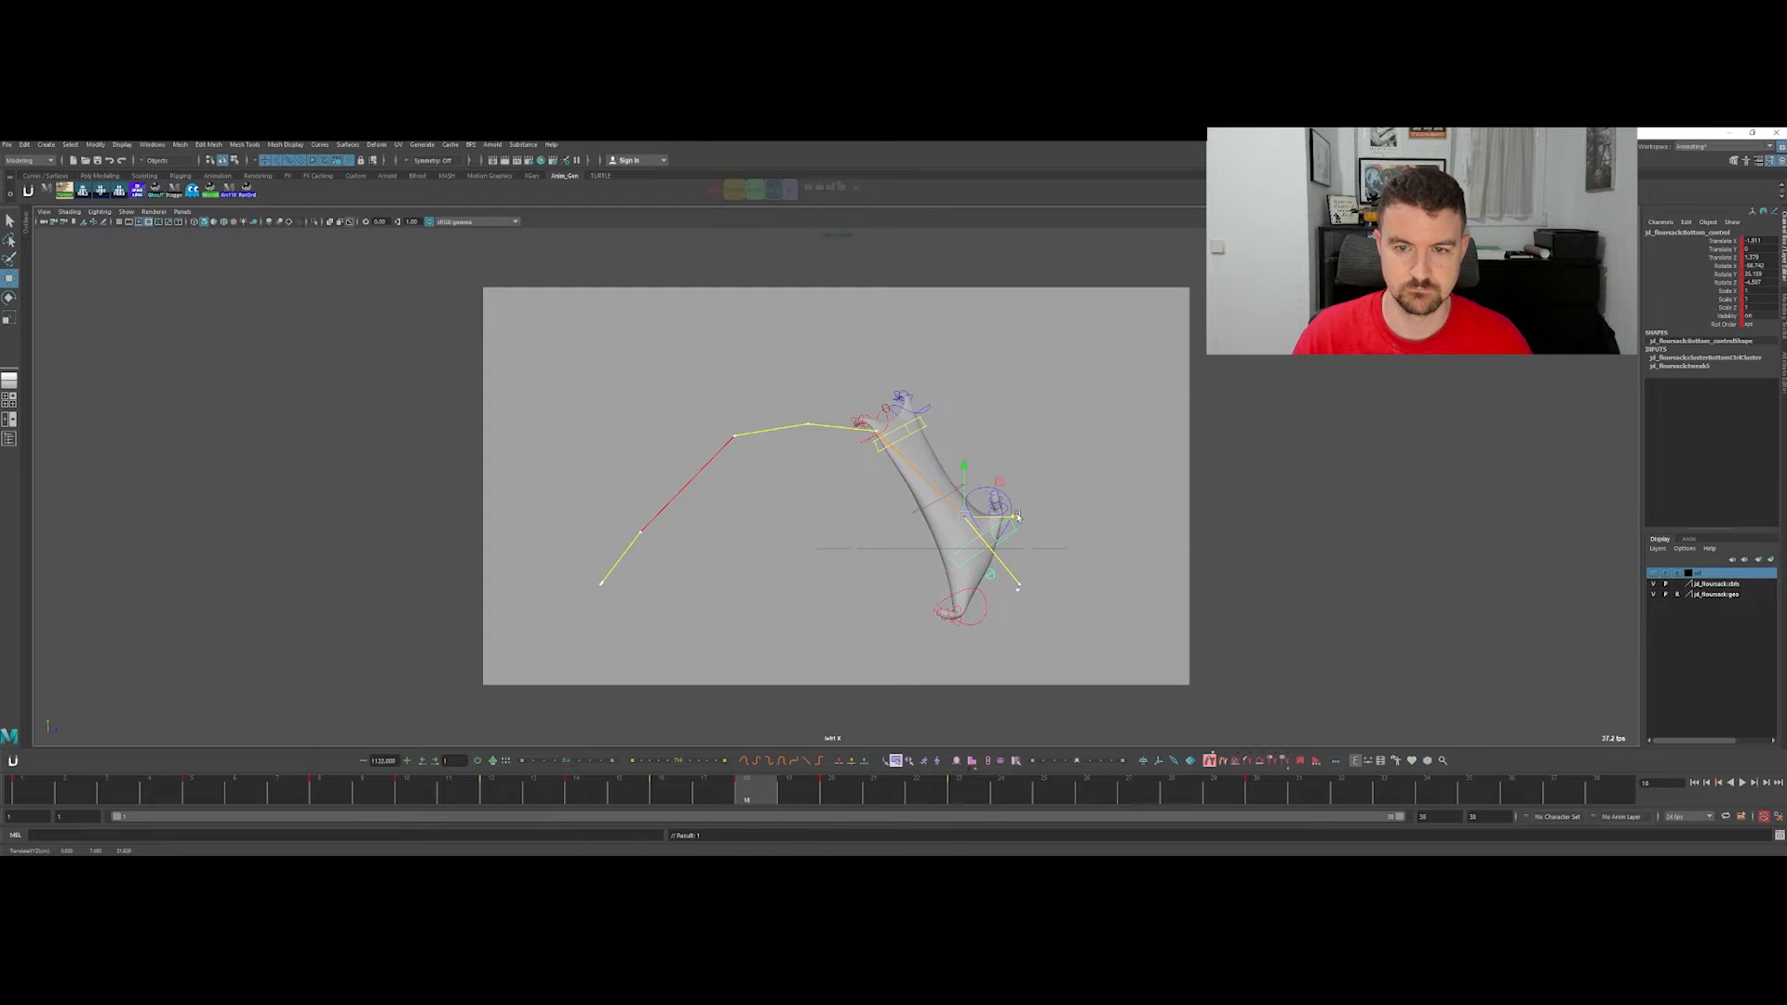
key(period)
Step: Create a landing inbetween for the bottom body control at frame 19, blended mostly toward the frame 20 pose
key(alt+v)
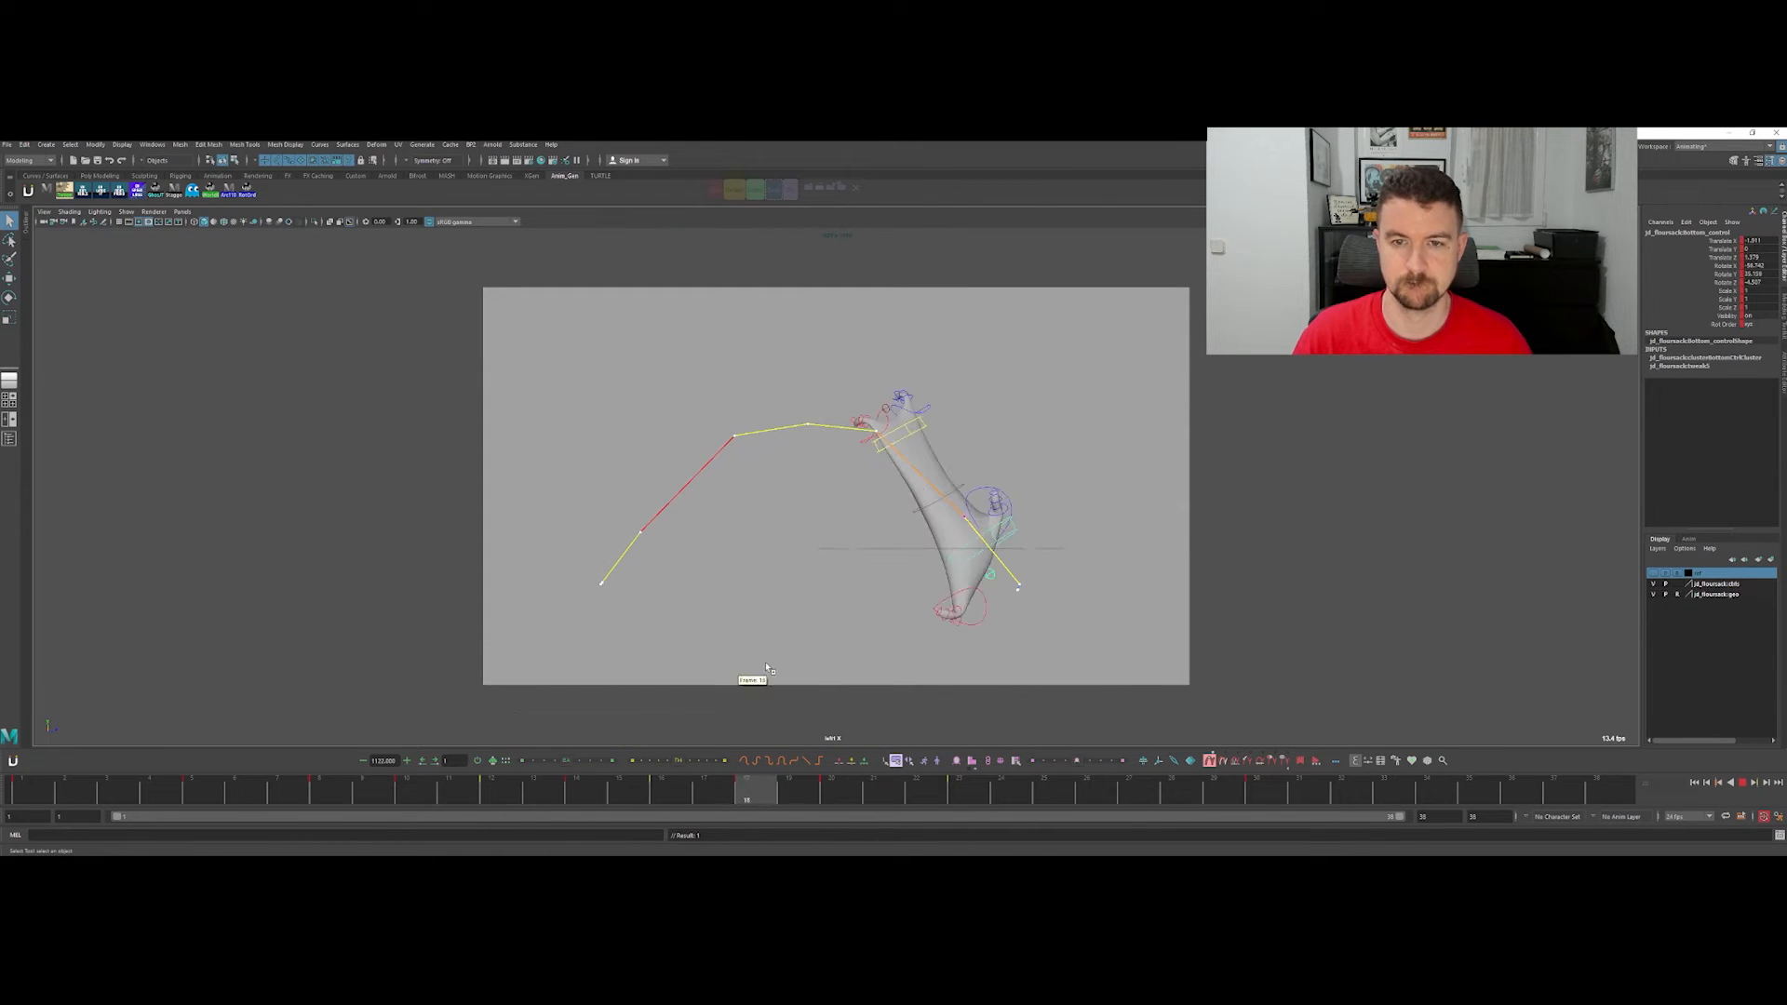
key(alt+v)
key(alt+comma)
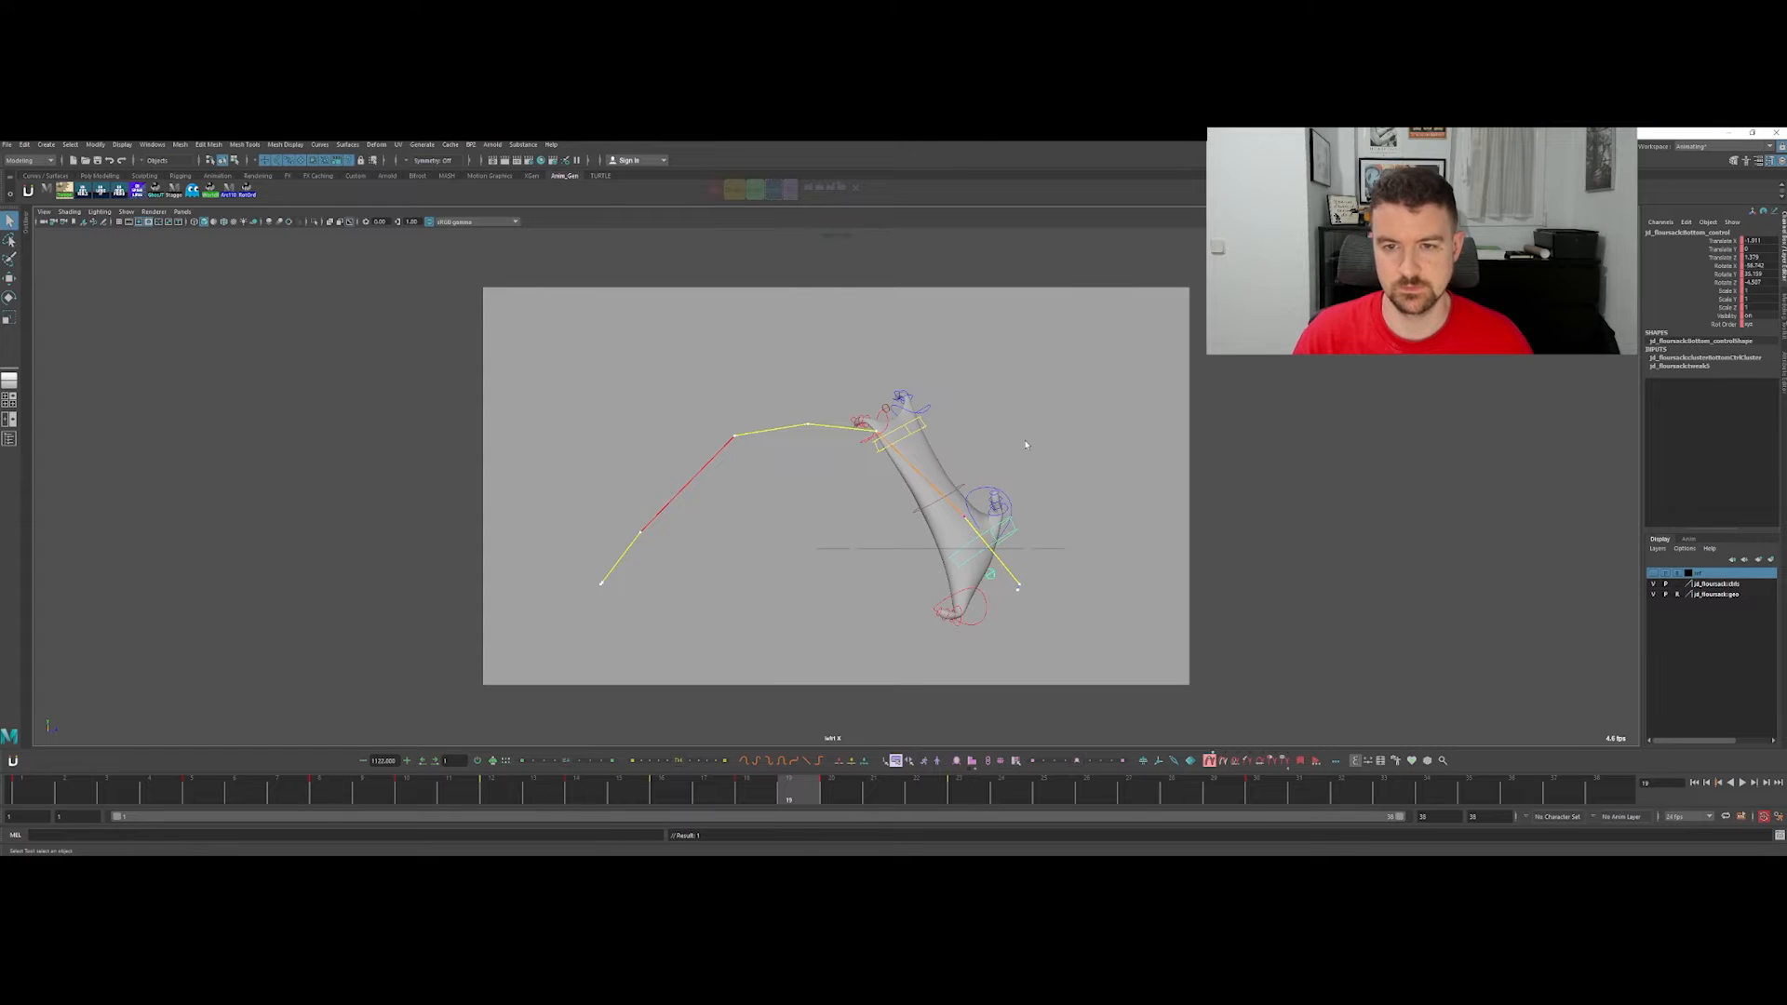
click(1030, 448)
click(968, 551)
key(w)
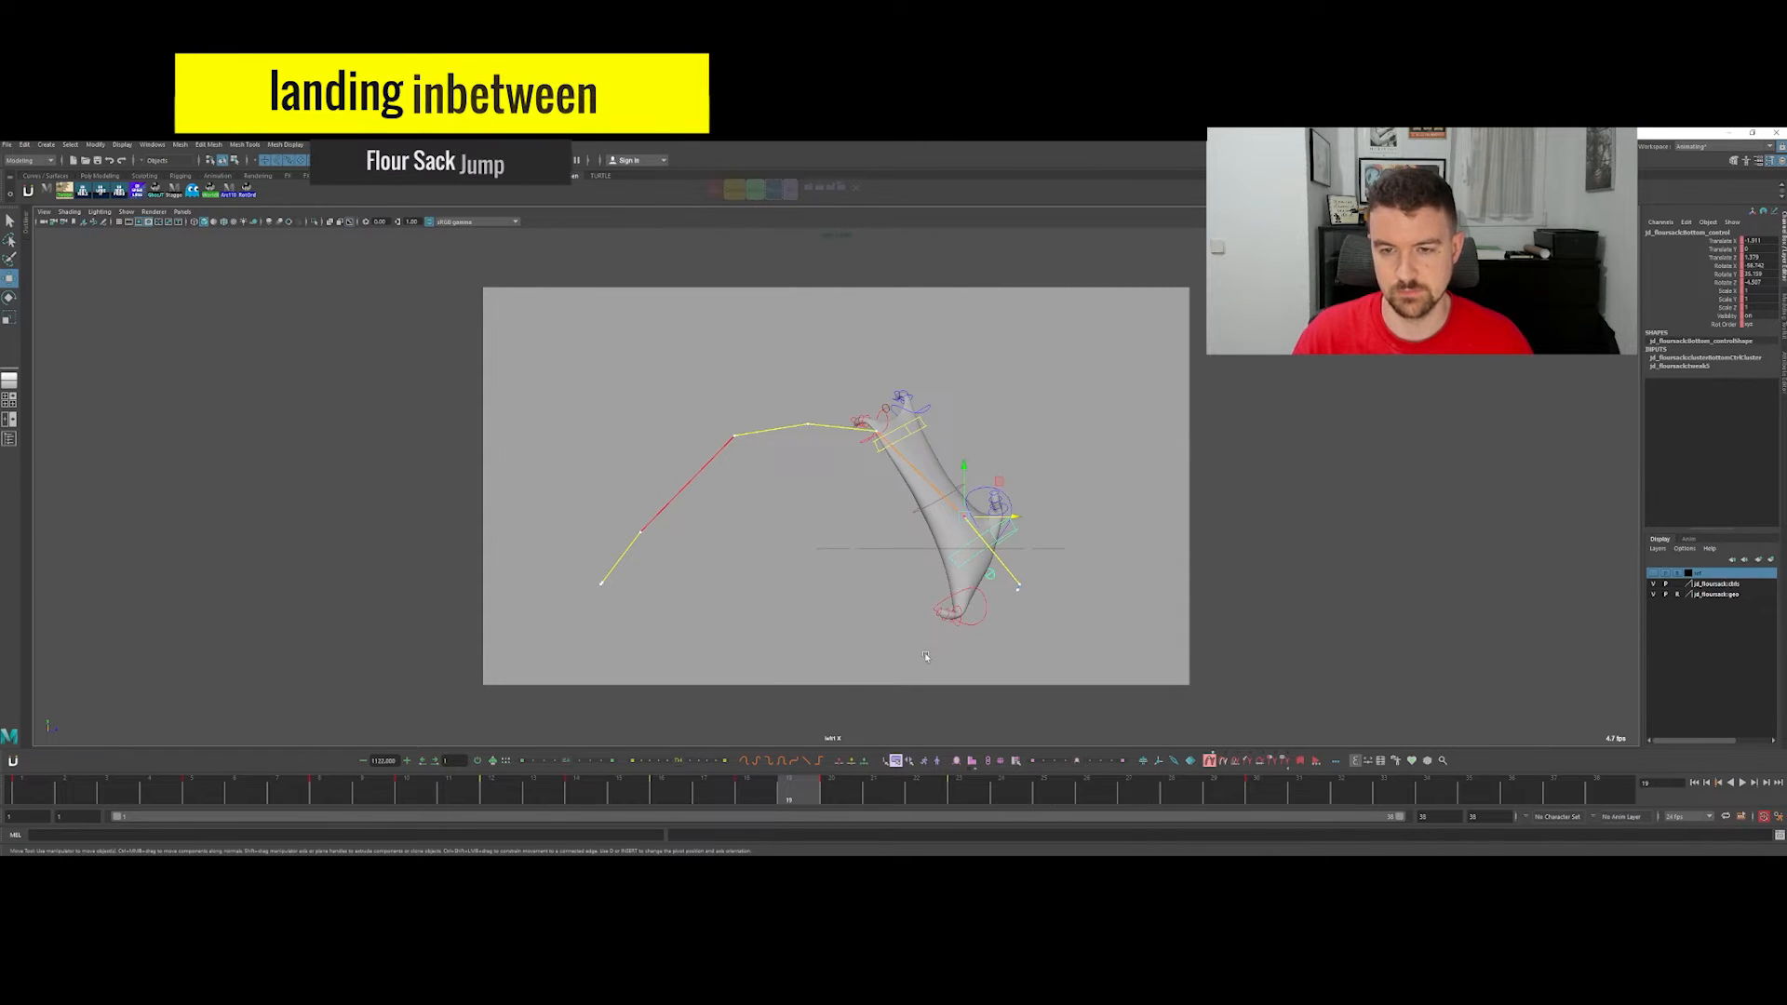
click(716, 761)
click(1008, 537)
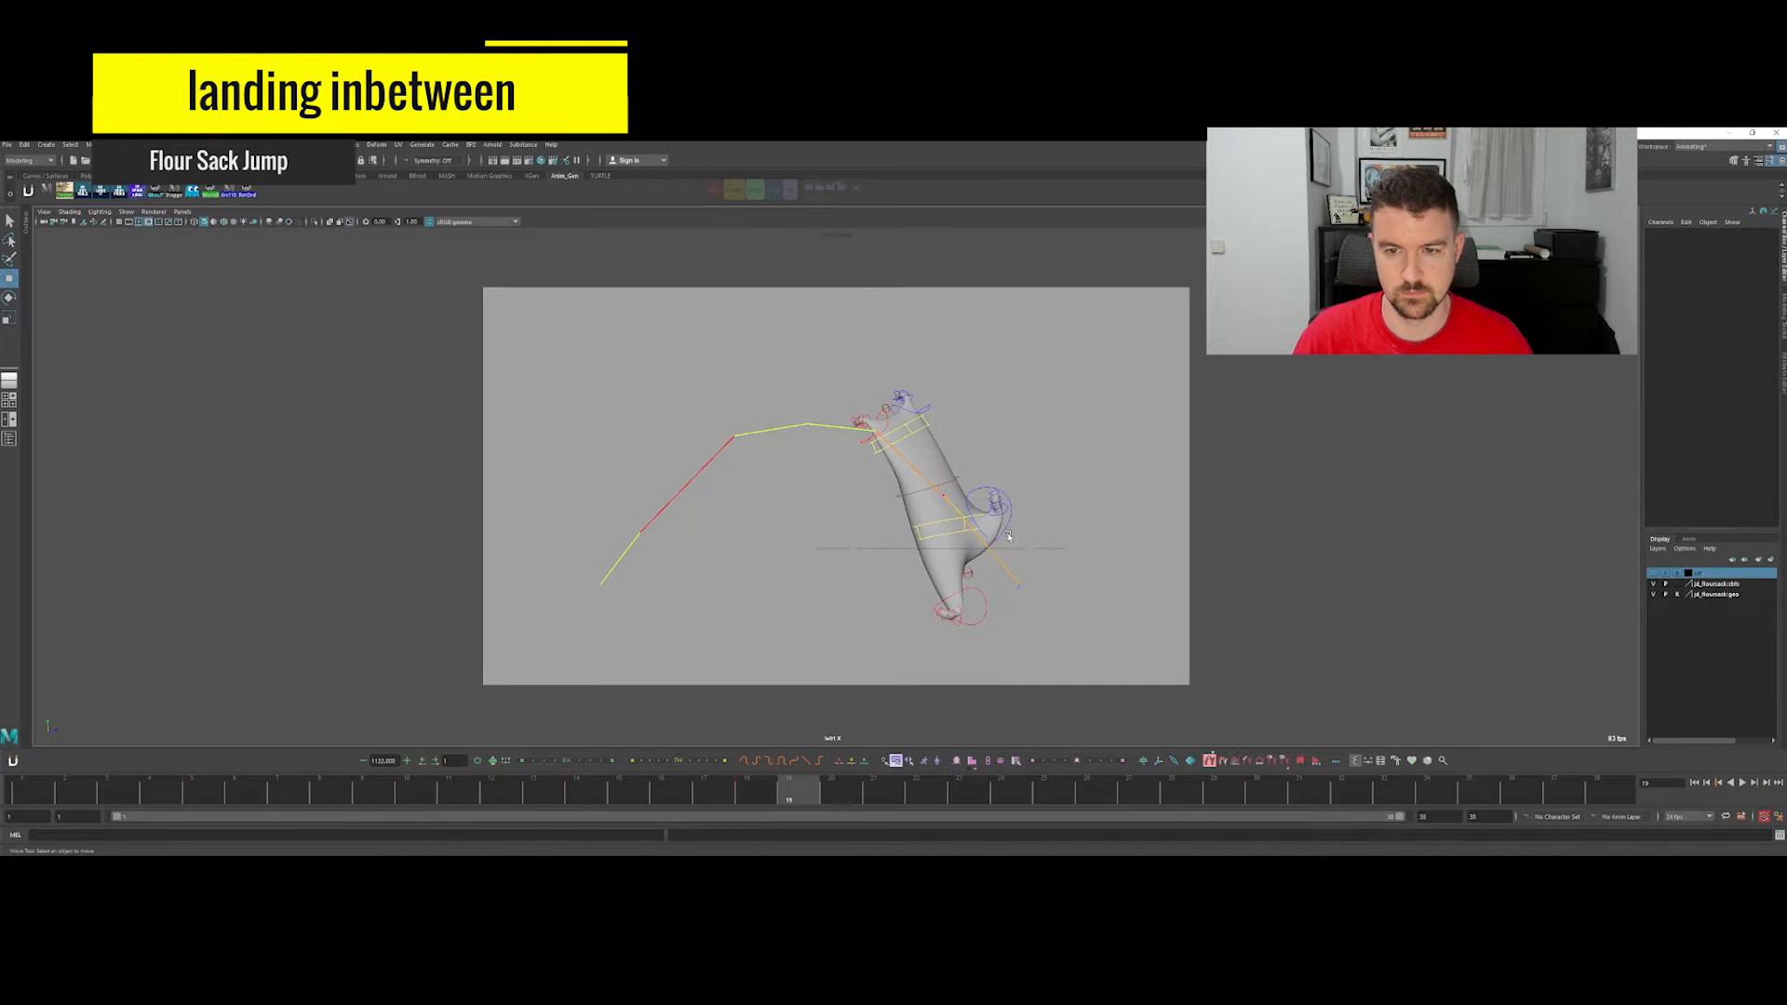
Step: Adjust the placement control's height for an accelerating fall, lowering it at frame 19 and raising its Translate Y key at frame 18
click(954, 484)
click(1035, 555)
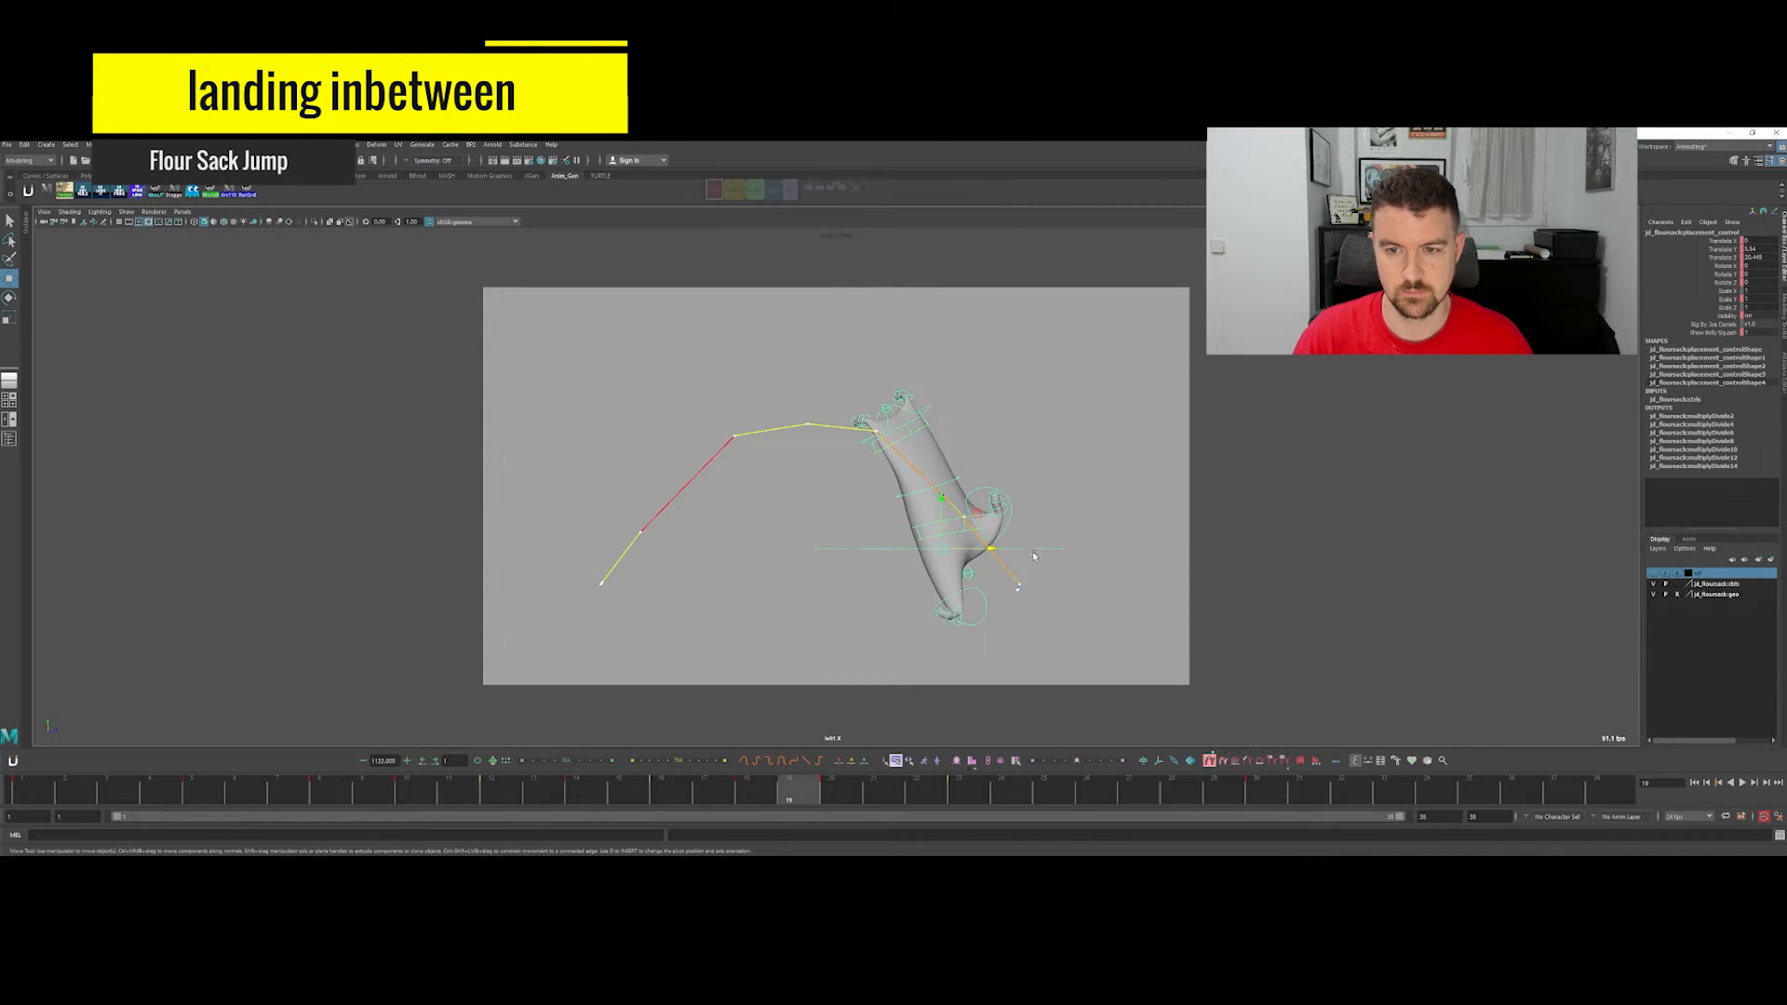
key(space)
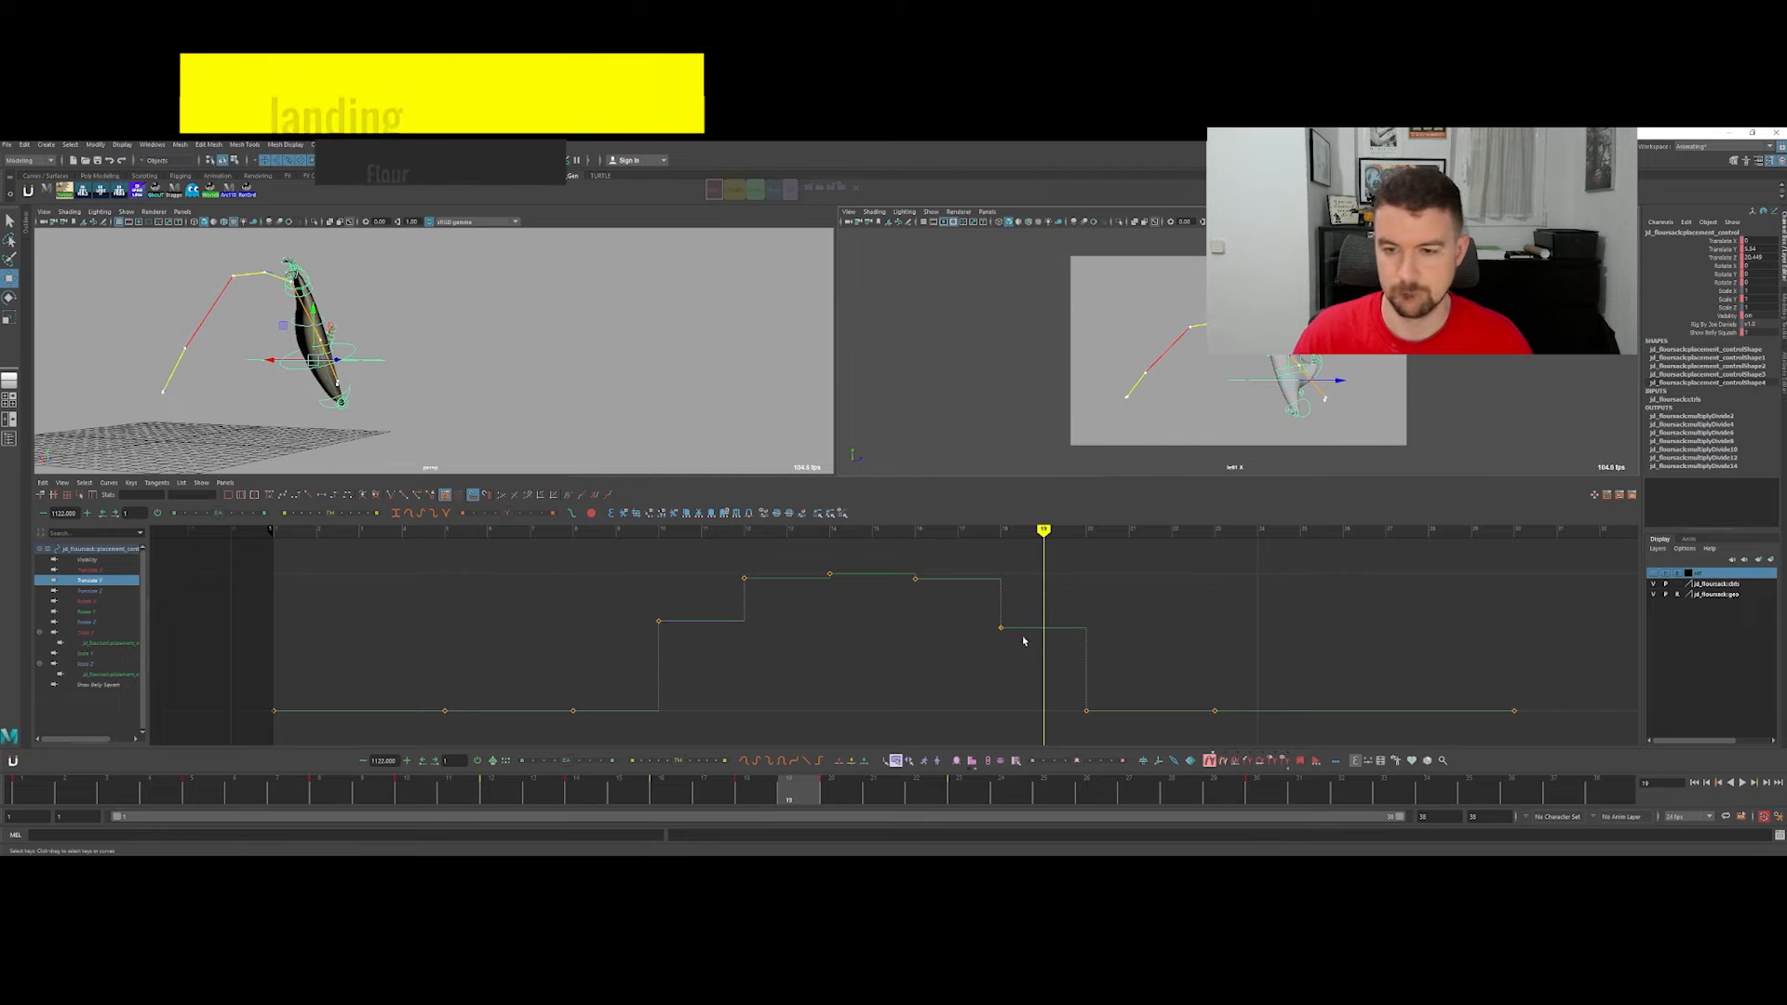
drag(312, 309, 312, 302)
drag(1042, 633, 1056, 600)
middle_drag(1056, 600, 1021, 583)
key(space)
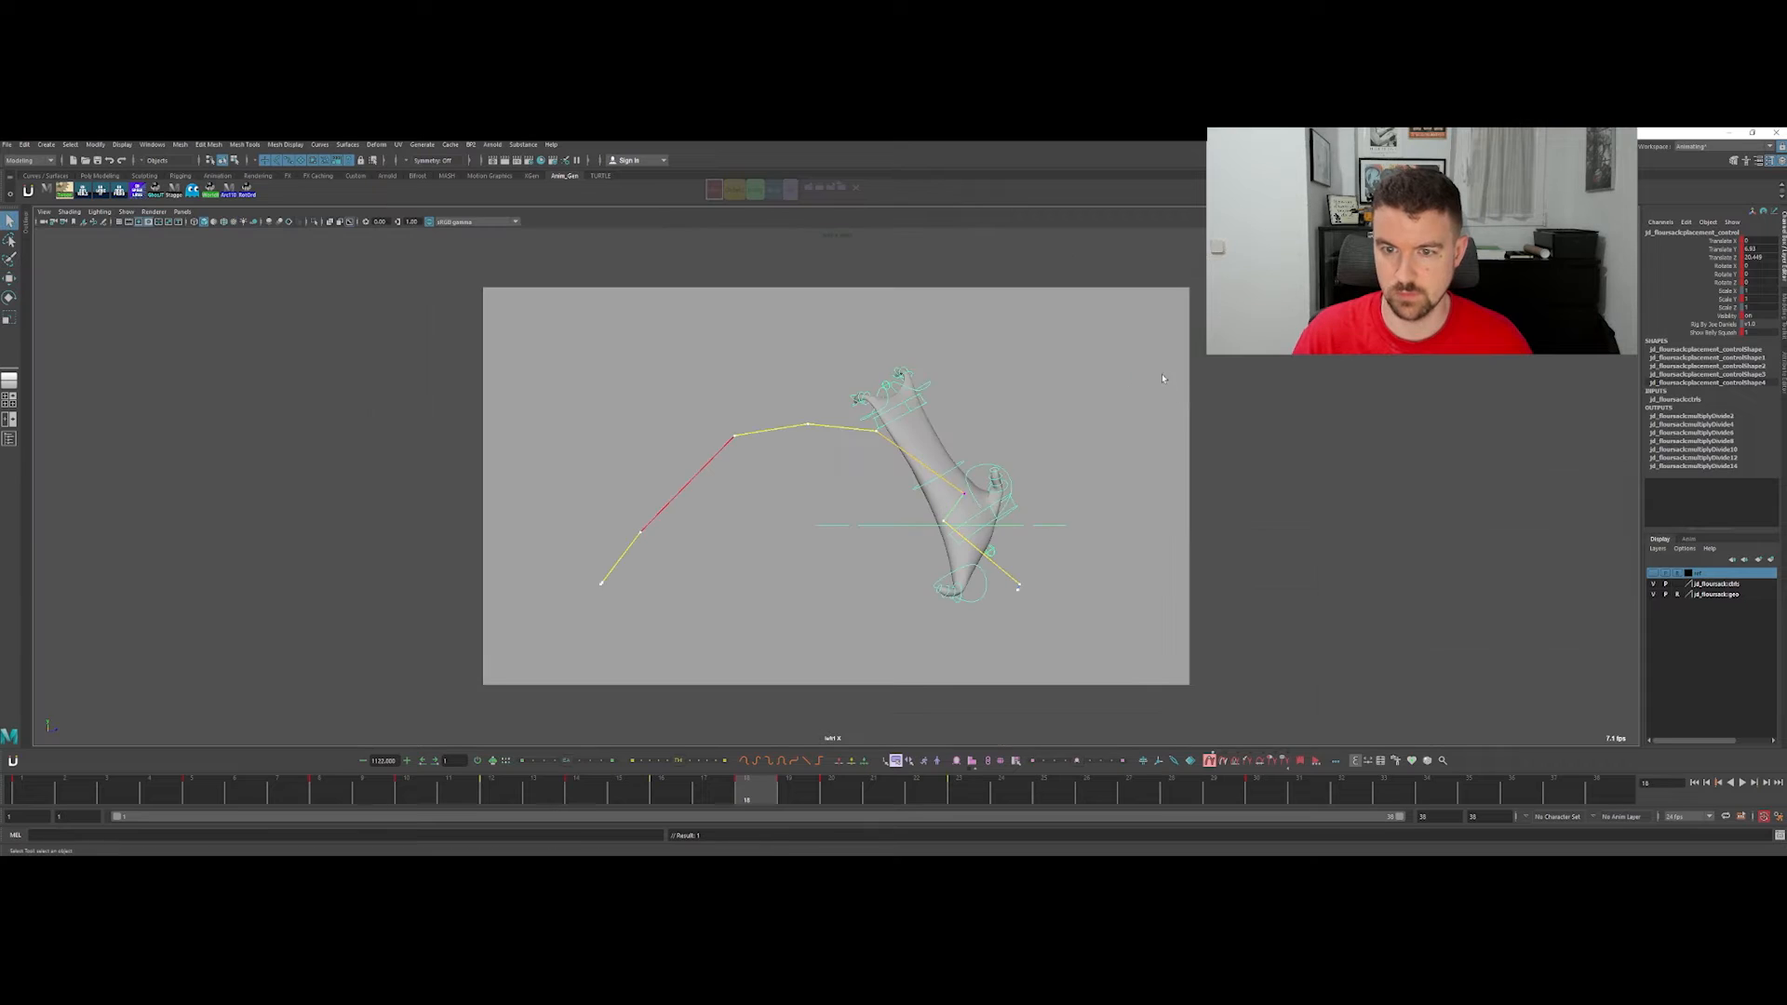
Step: Try moving the bottom body control forward at frame 19 and compare its arc with frames 18 and 20
click(977, 519)
key(w)
key(.)
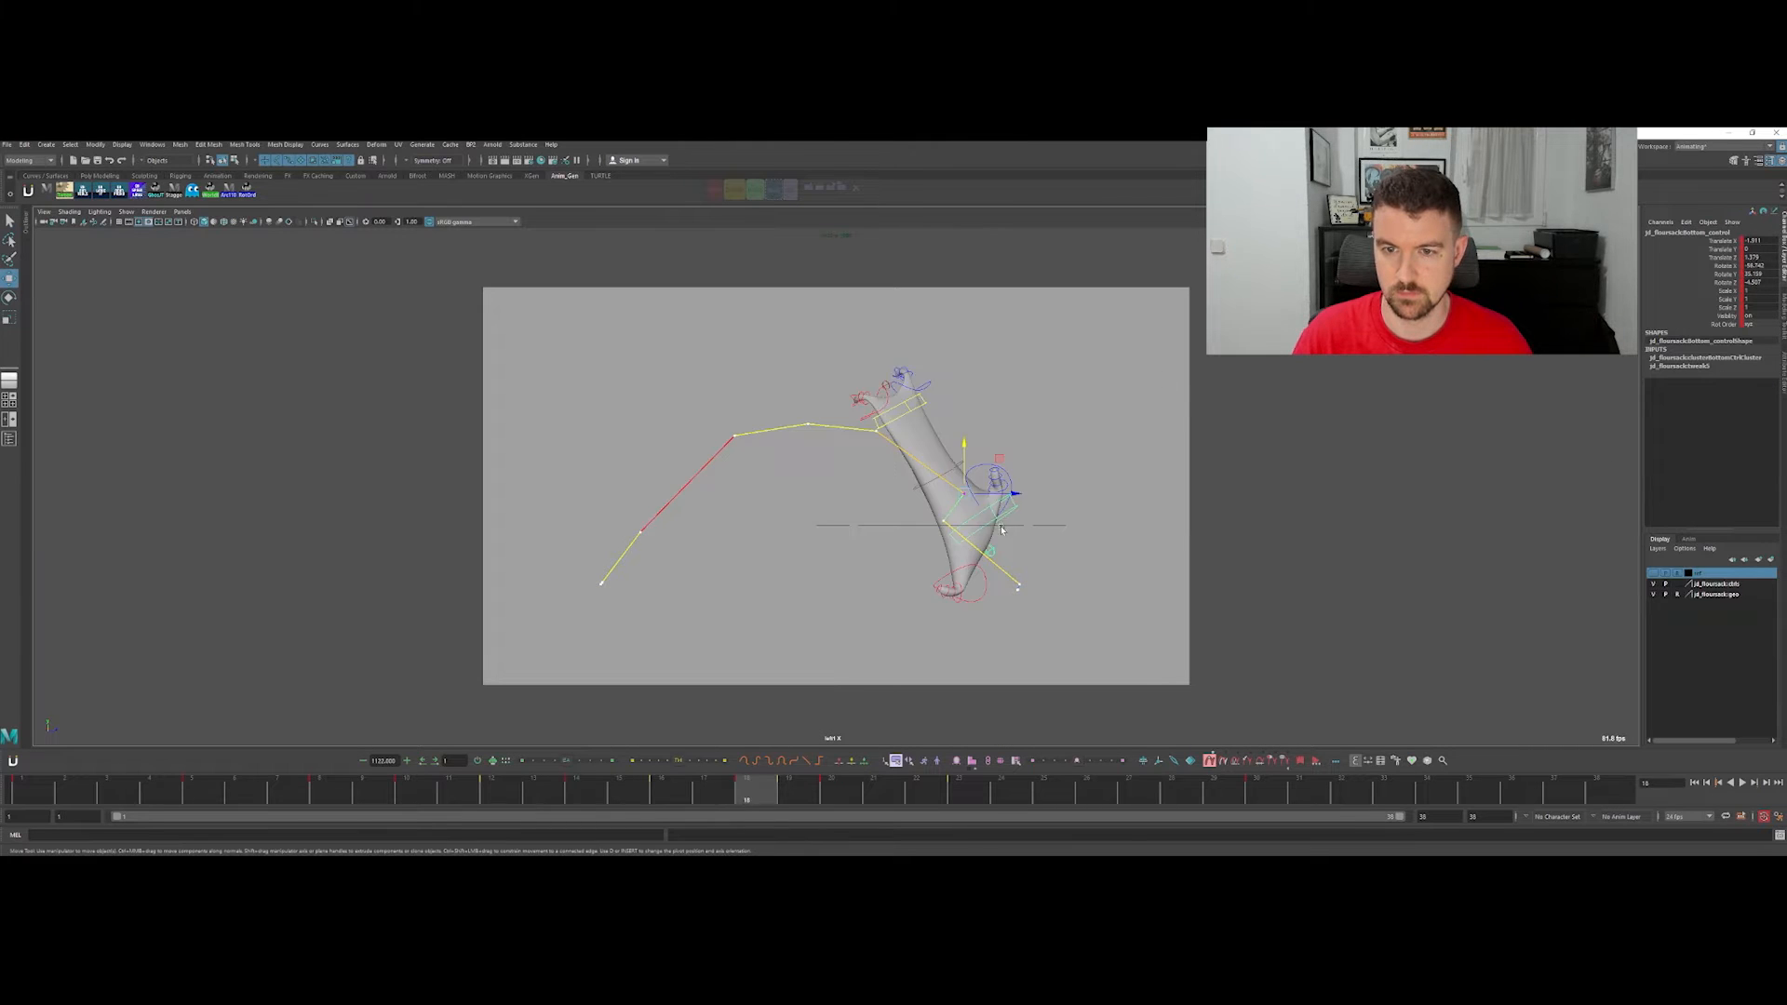
key(alt+.)
key(alt+.)
key(alt+)
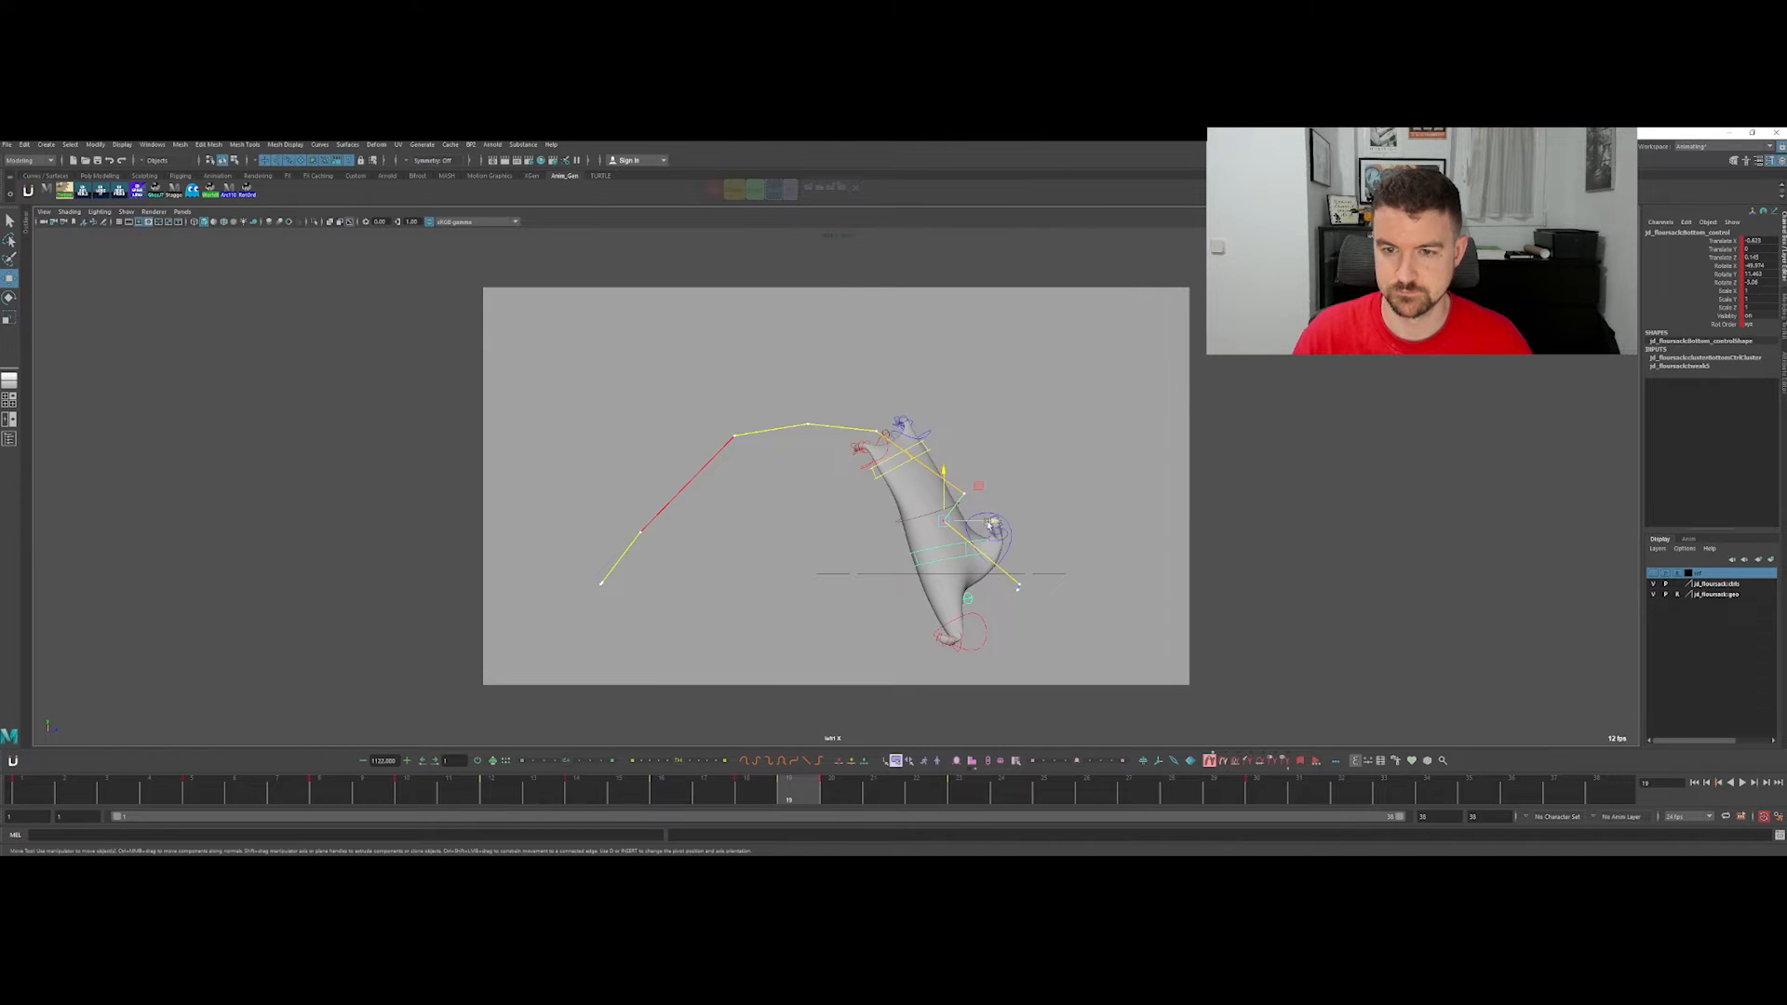
middle_drag(992, 525, 1047, 521)
key(alt+)
key(alt+.)
key(alt+.)
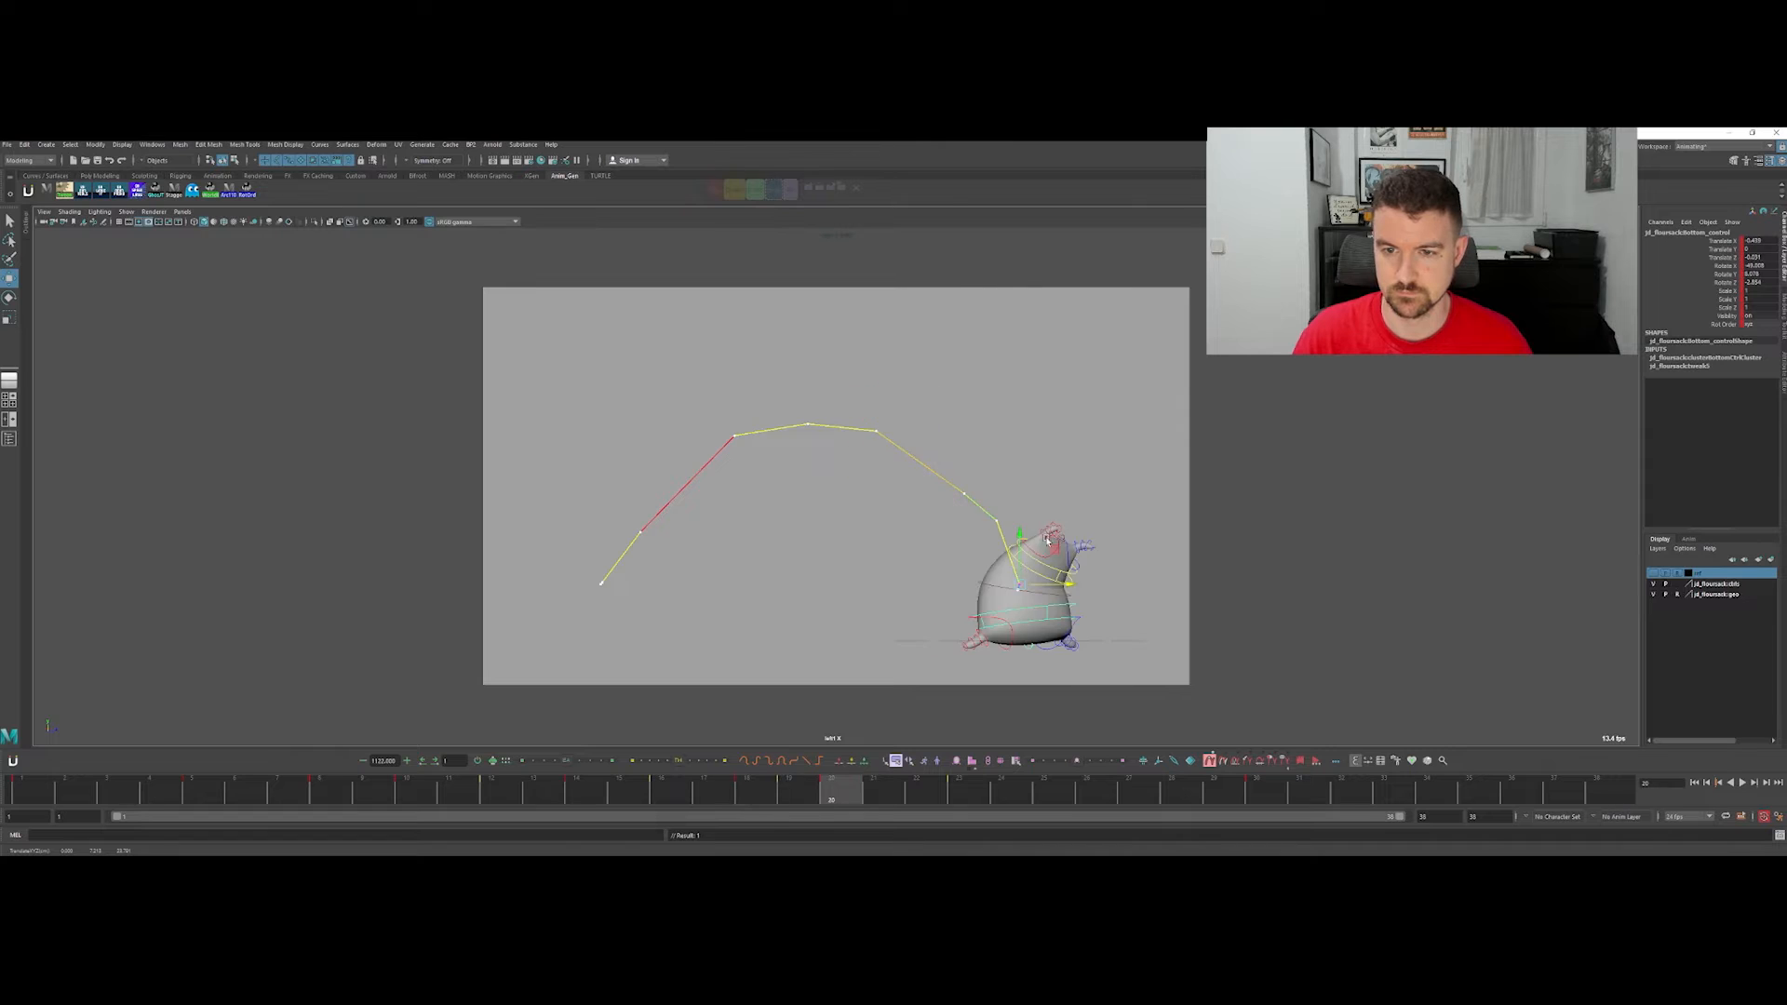
key(alt+)
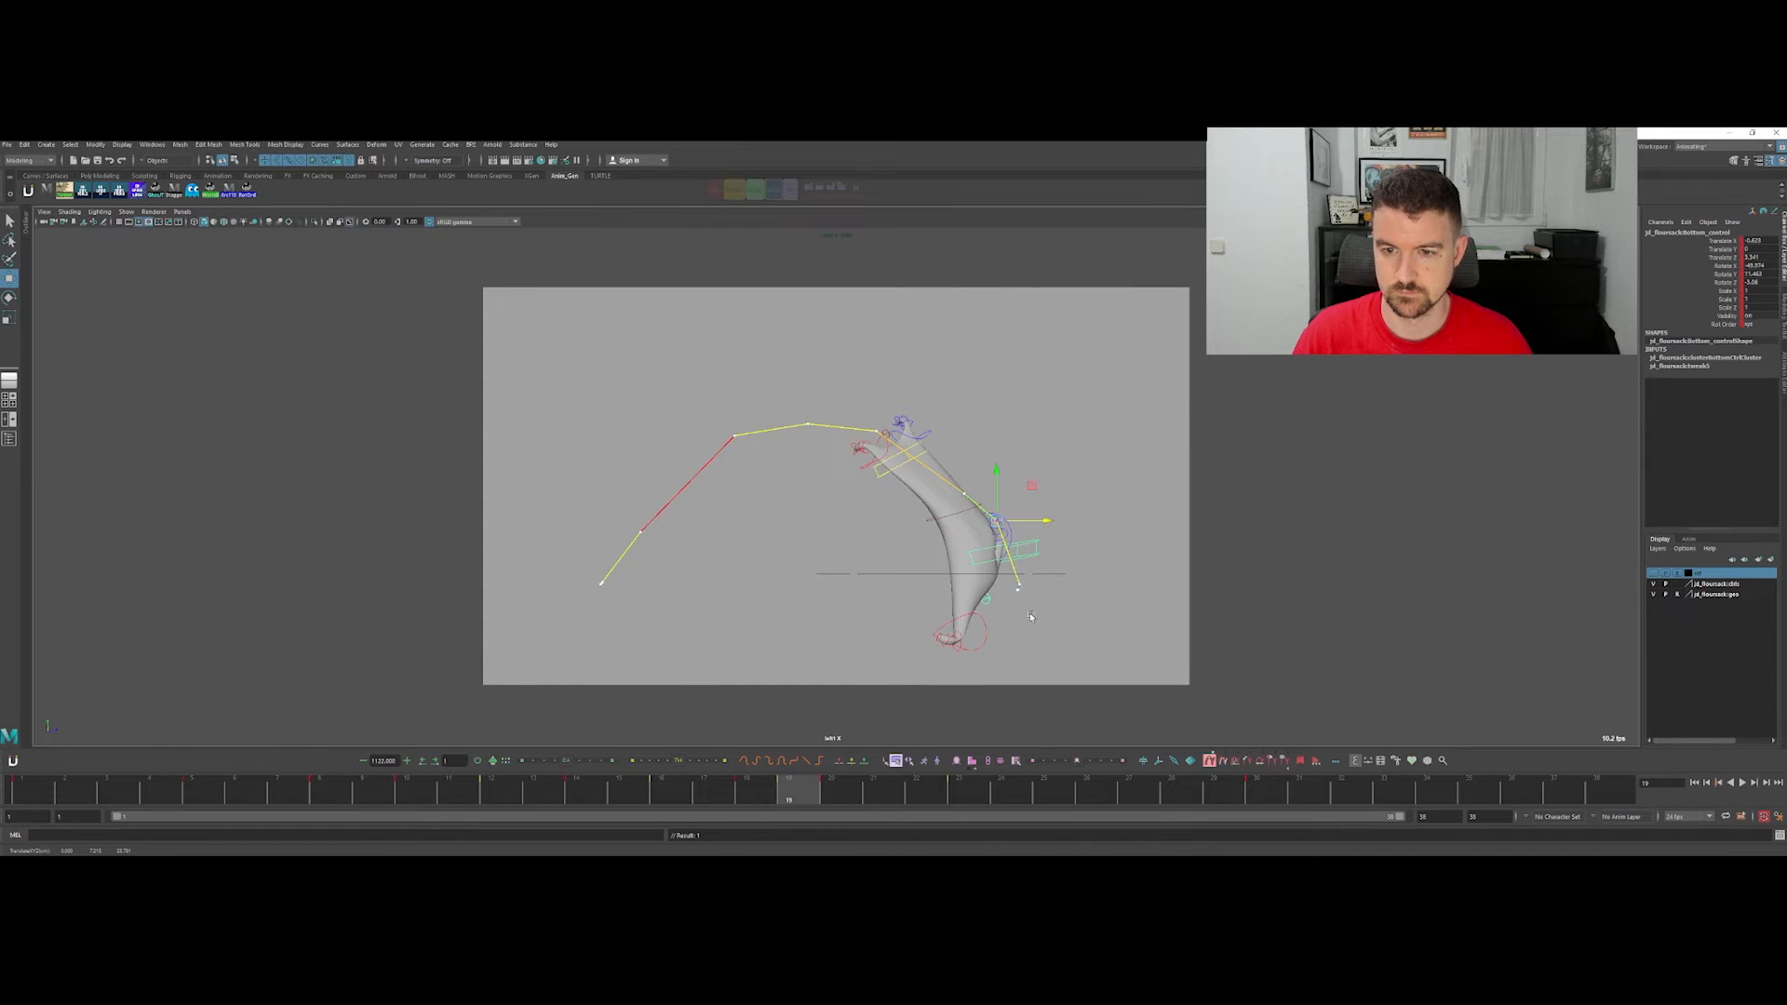
Step: Blend the bottom body control at frame 19 toward its frame 18 pose and shift it forward and down along the arc
click(708, 763)
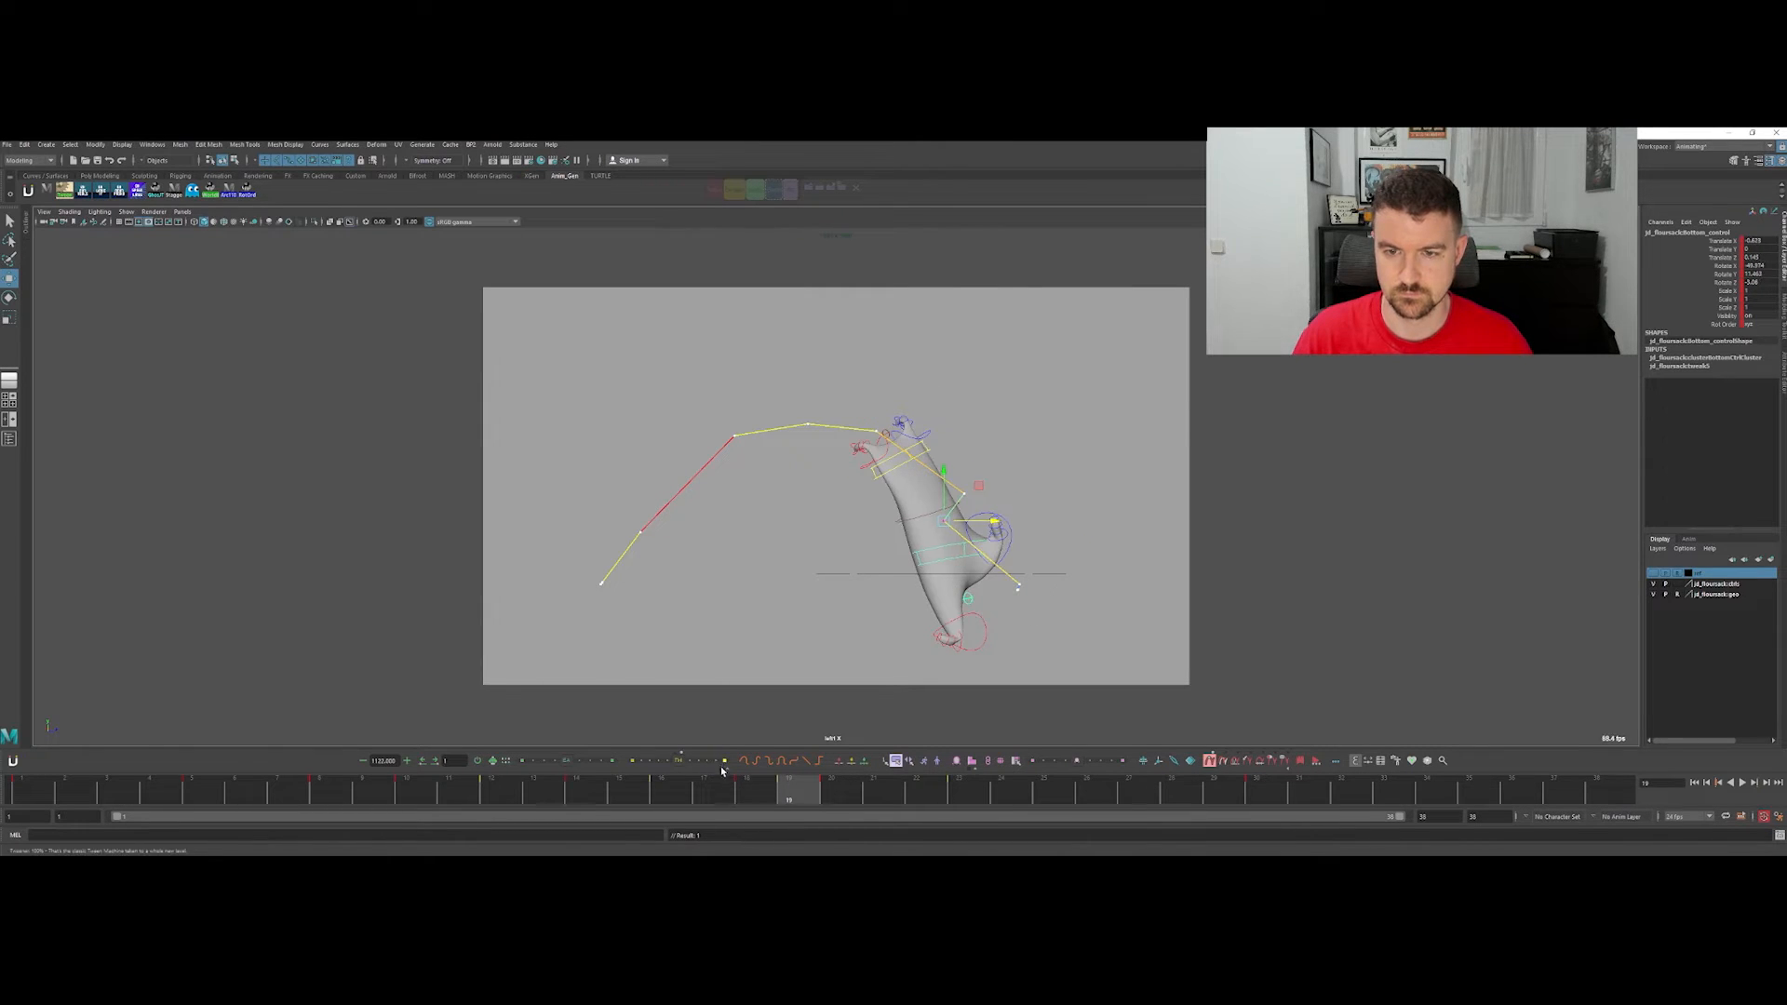
click(715, 762)
mouse_move(977, 523)
mouse_down()
mouse_move(1020, 524)
mouse_move(992, 535)
mouse_up()
key(alt+comma)
key(alt+period)
key(alt+period)
key(alt+comma)
key(q)
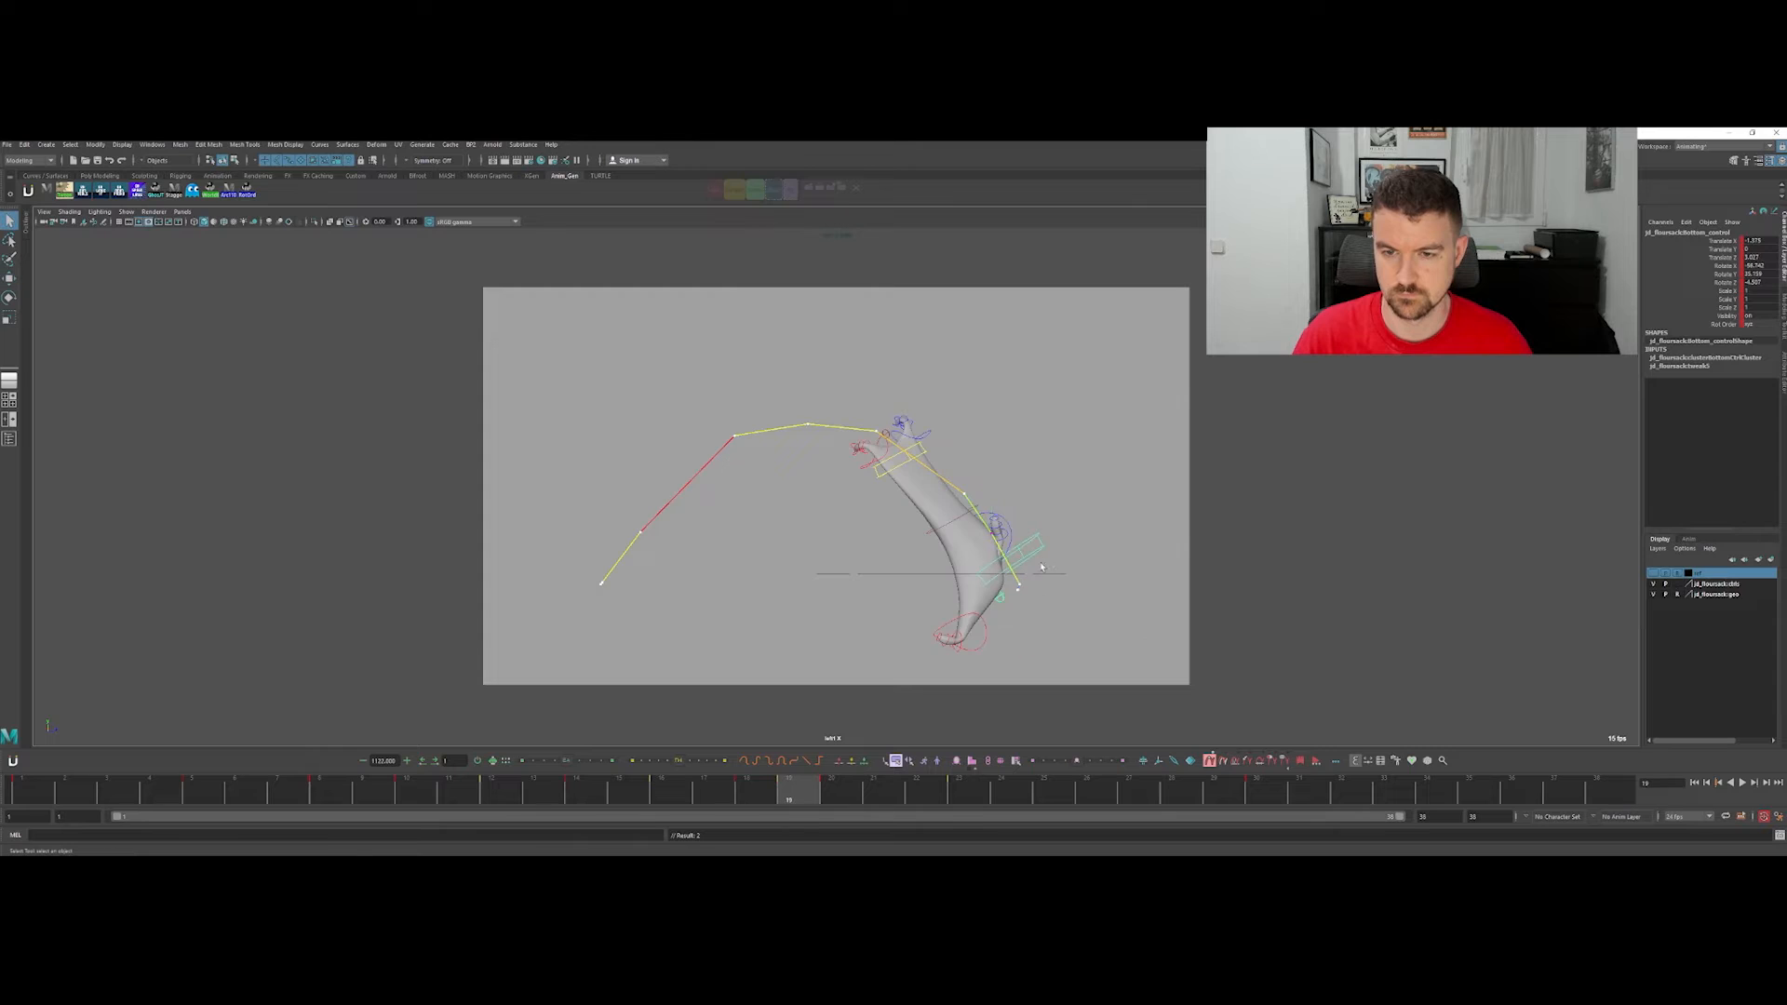
Step: Select the trailing foot's control and compare its placement across frames 18, 19 and 20
click(966, 630)
key(alt+period)
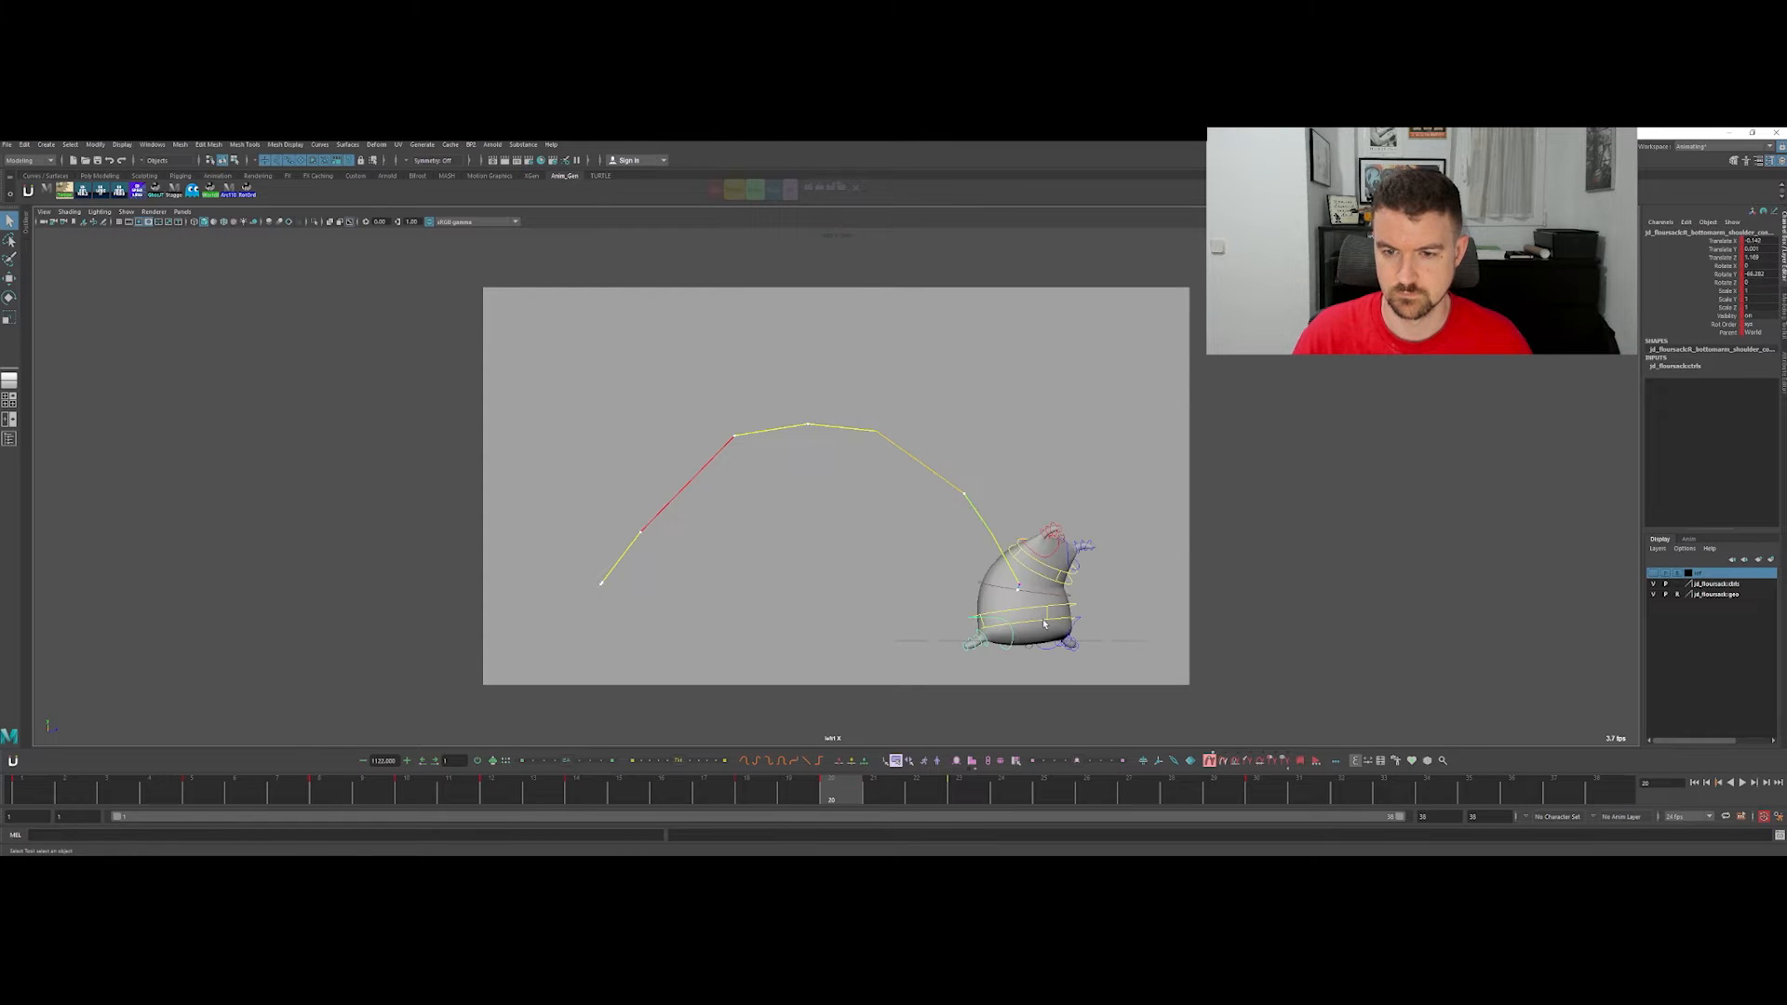
key(alt+comma)
key(alt+comma)
key(alt+period)
key(alt+period)
key(alt+comma)
key(w)
key(alt+comma)
key(alt+period)
key(alt+period)
key(alt+comma)
key(alt+comma)
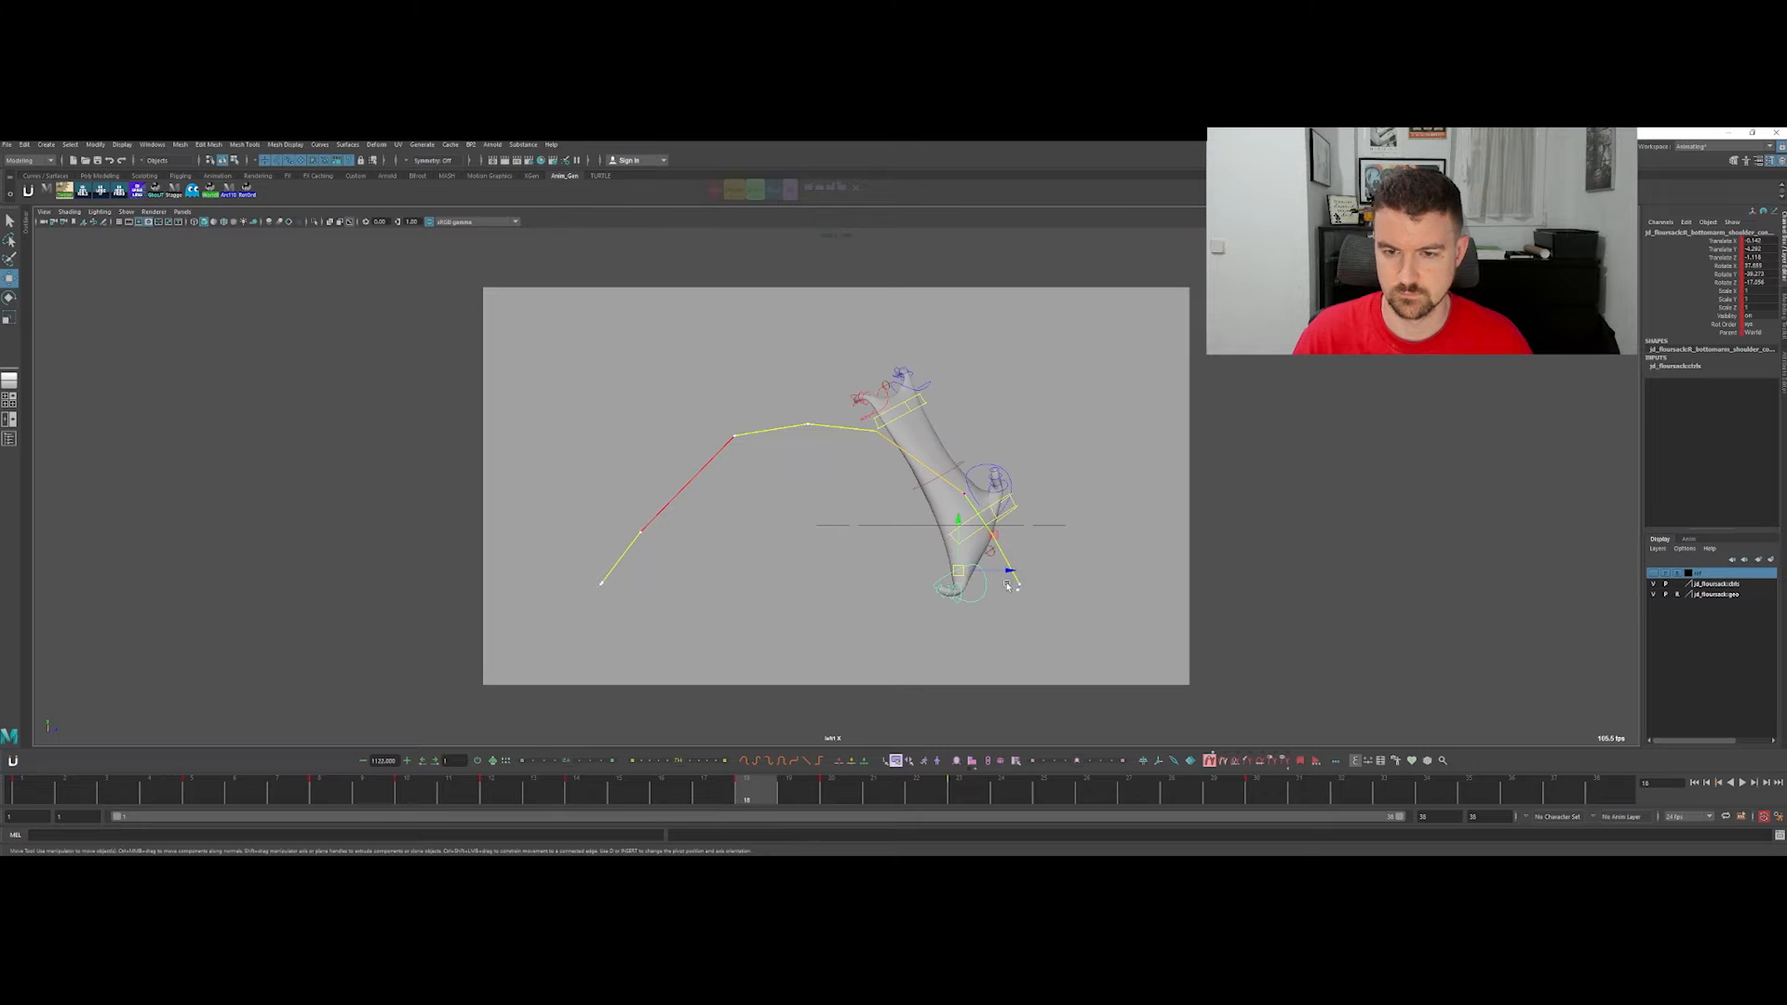
Step: Move the placement control slightly backward, toward the take-off side, at frame 20 and key it
click(1019, 581)
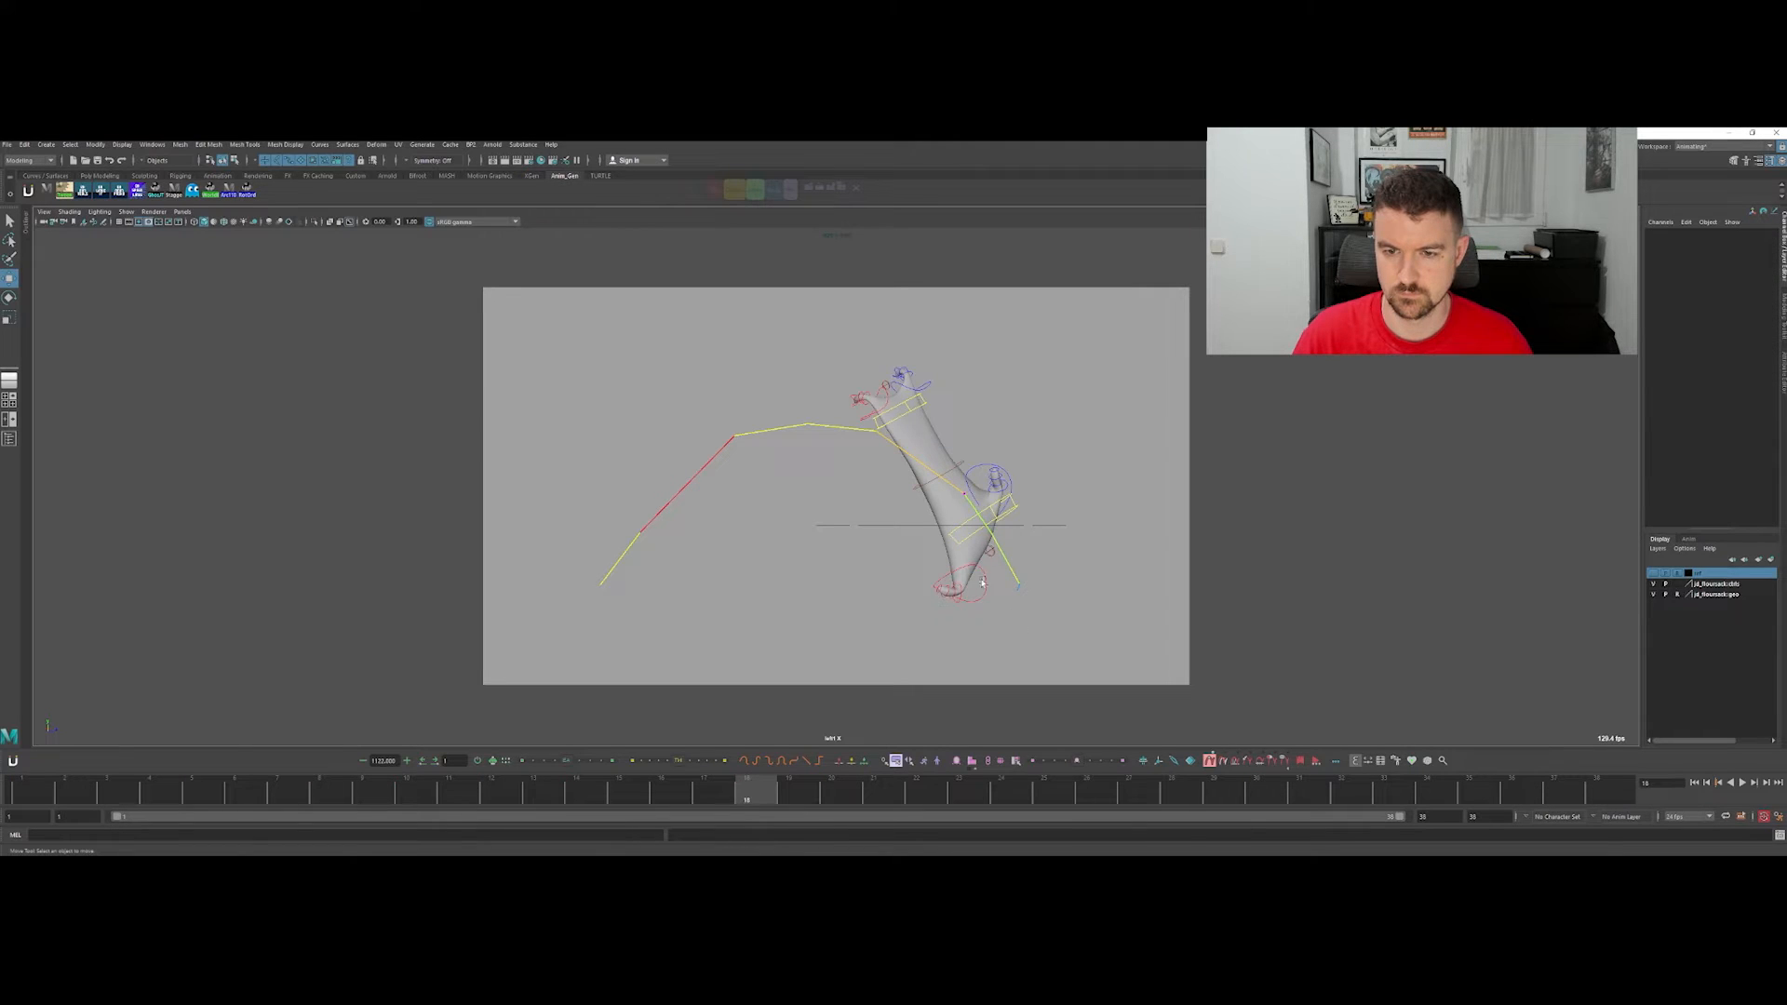
click(984, 536)
key(alt+period)
key(alt+period)
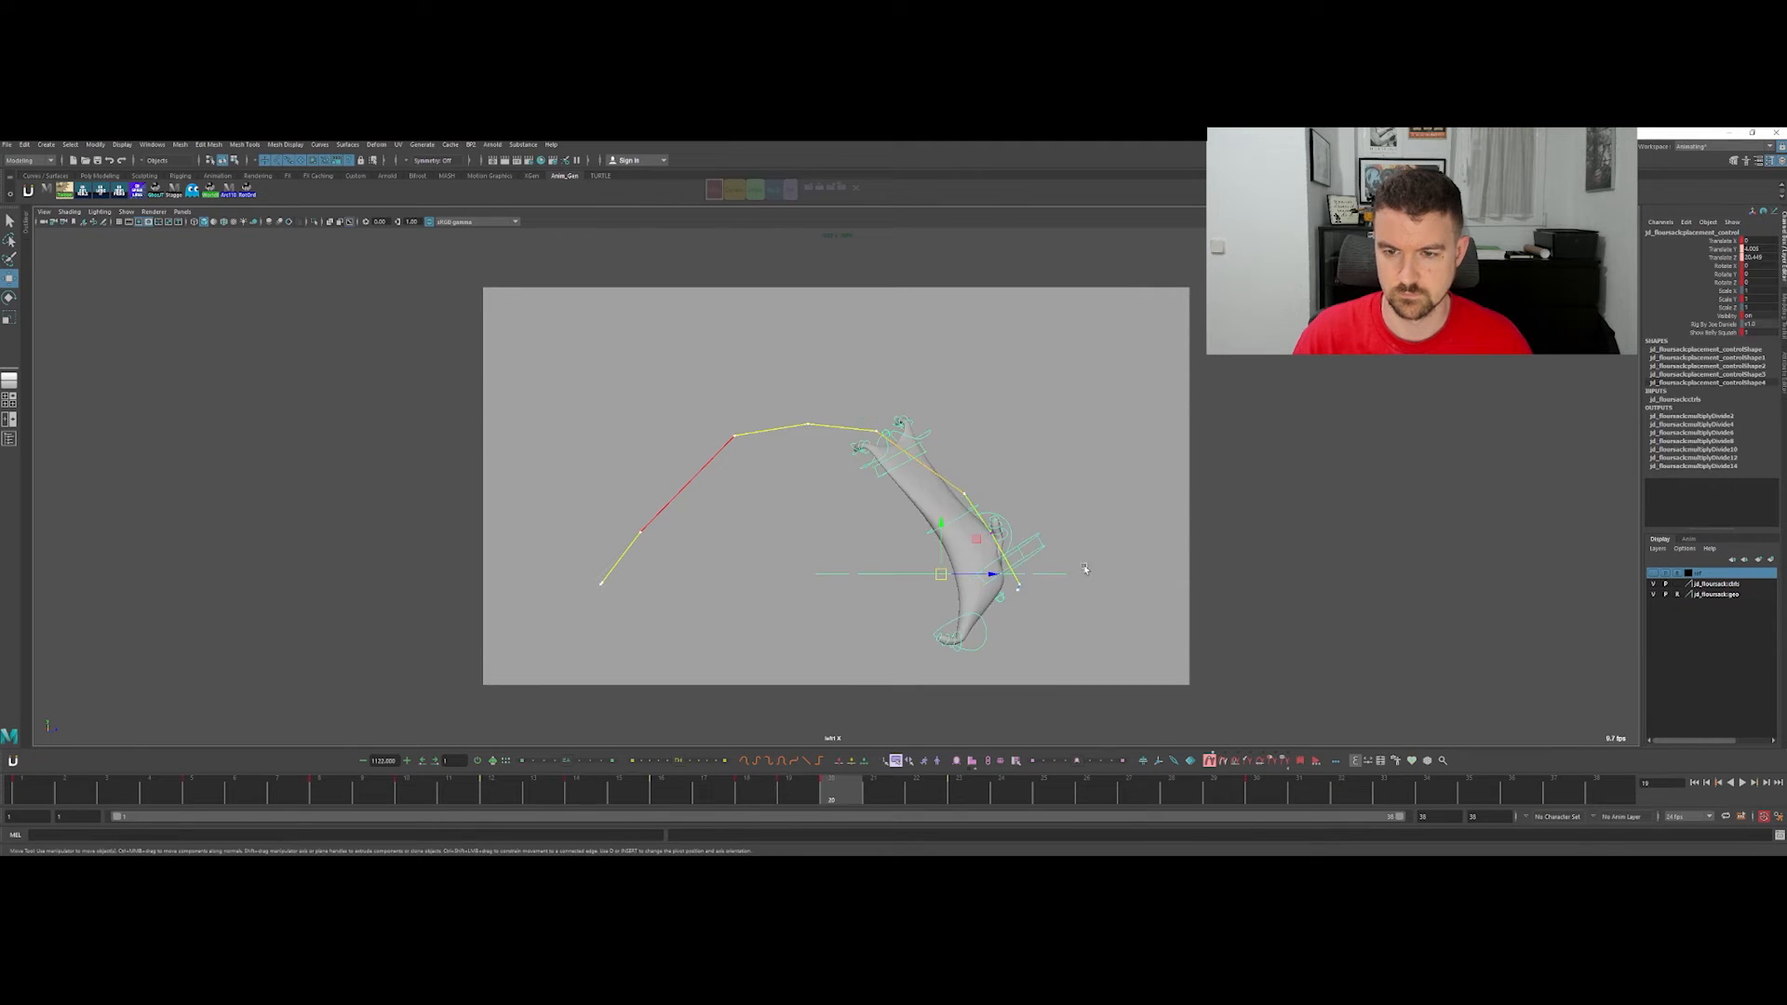
key(alt+comma)
key(alt+comma)
key(alt+period)
key(alt+period)
drag(1072, 643, 1058, 642)
key(alt+comma)
key(alt+period)
key(s)
Step: Flip between frames 19 and 20 to examine the transition into the landing pose
key(alt+comma)
key(alt+period)
key(alt+comma)
key(alt+period)
key(alt+comma)
key(alt+period)
key(alt+comma)
key(alt+period)
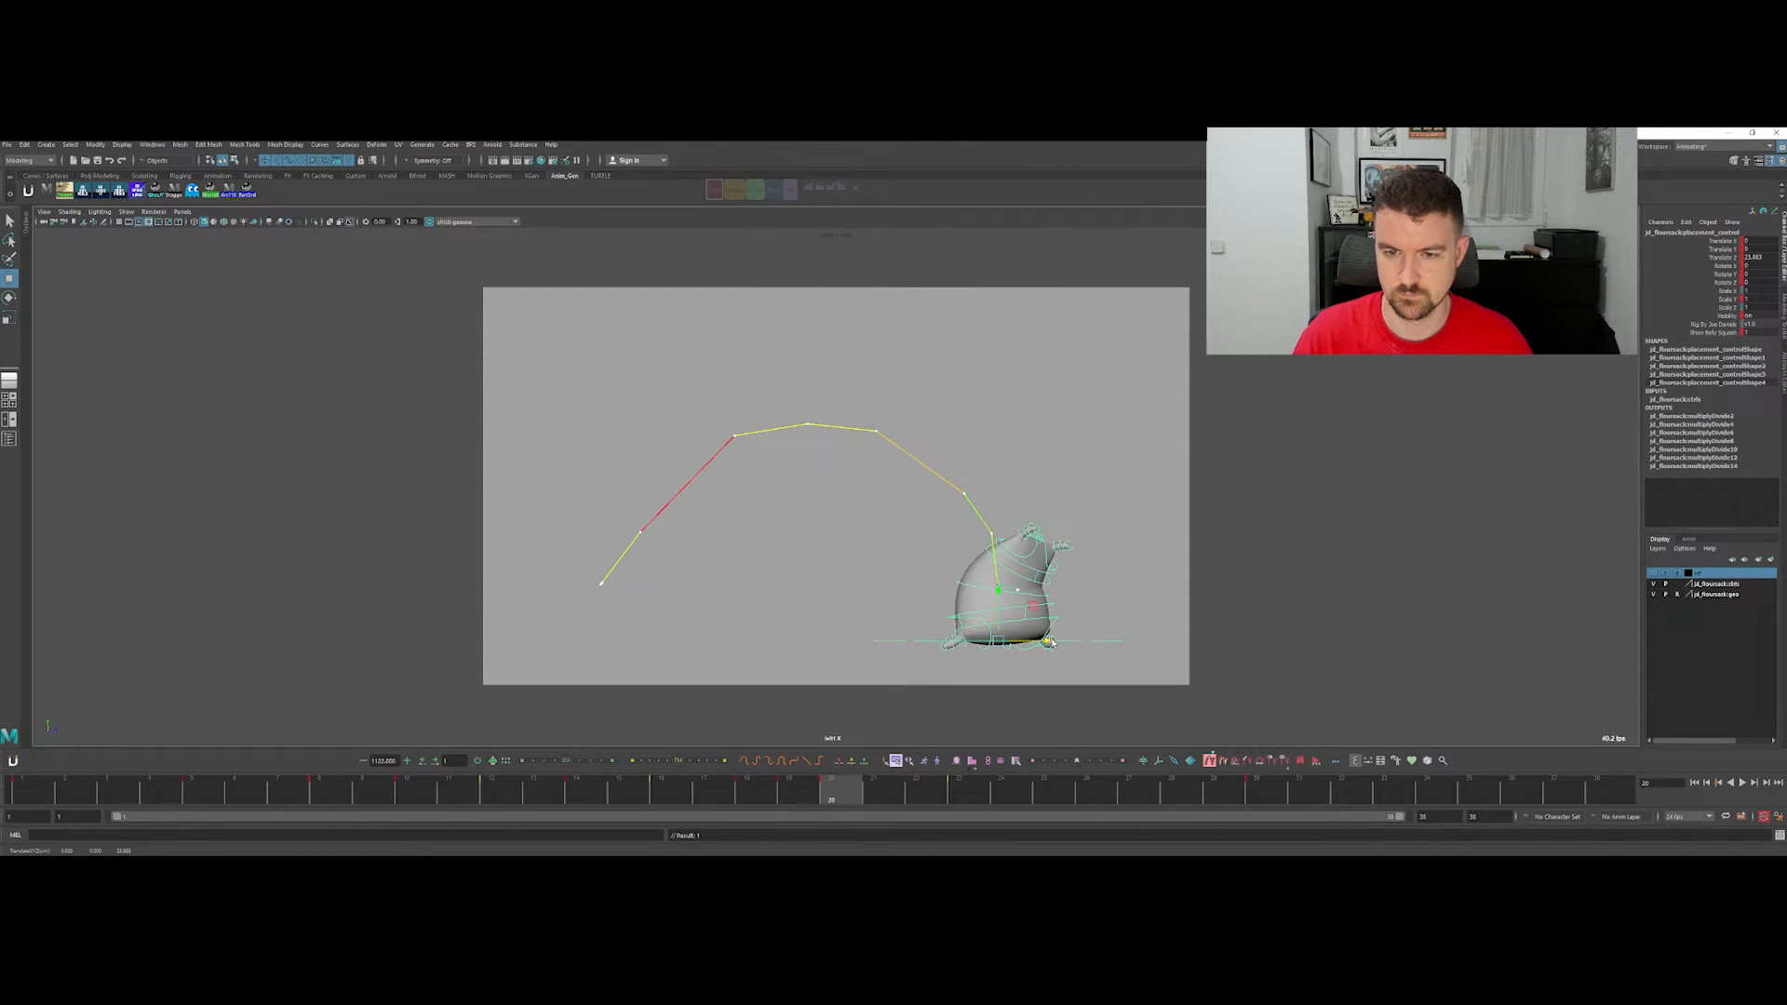
Step: Rotate the leading foot's control at frame 19 after comparing its pose with frames 18 and 20
key(alt+comma)
key(alt+comma)
key(alt+period)
key(alt+comma)
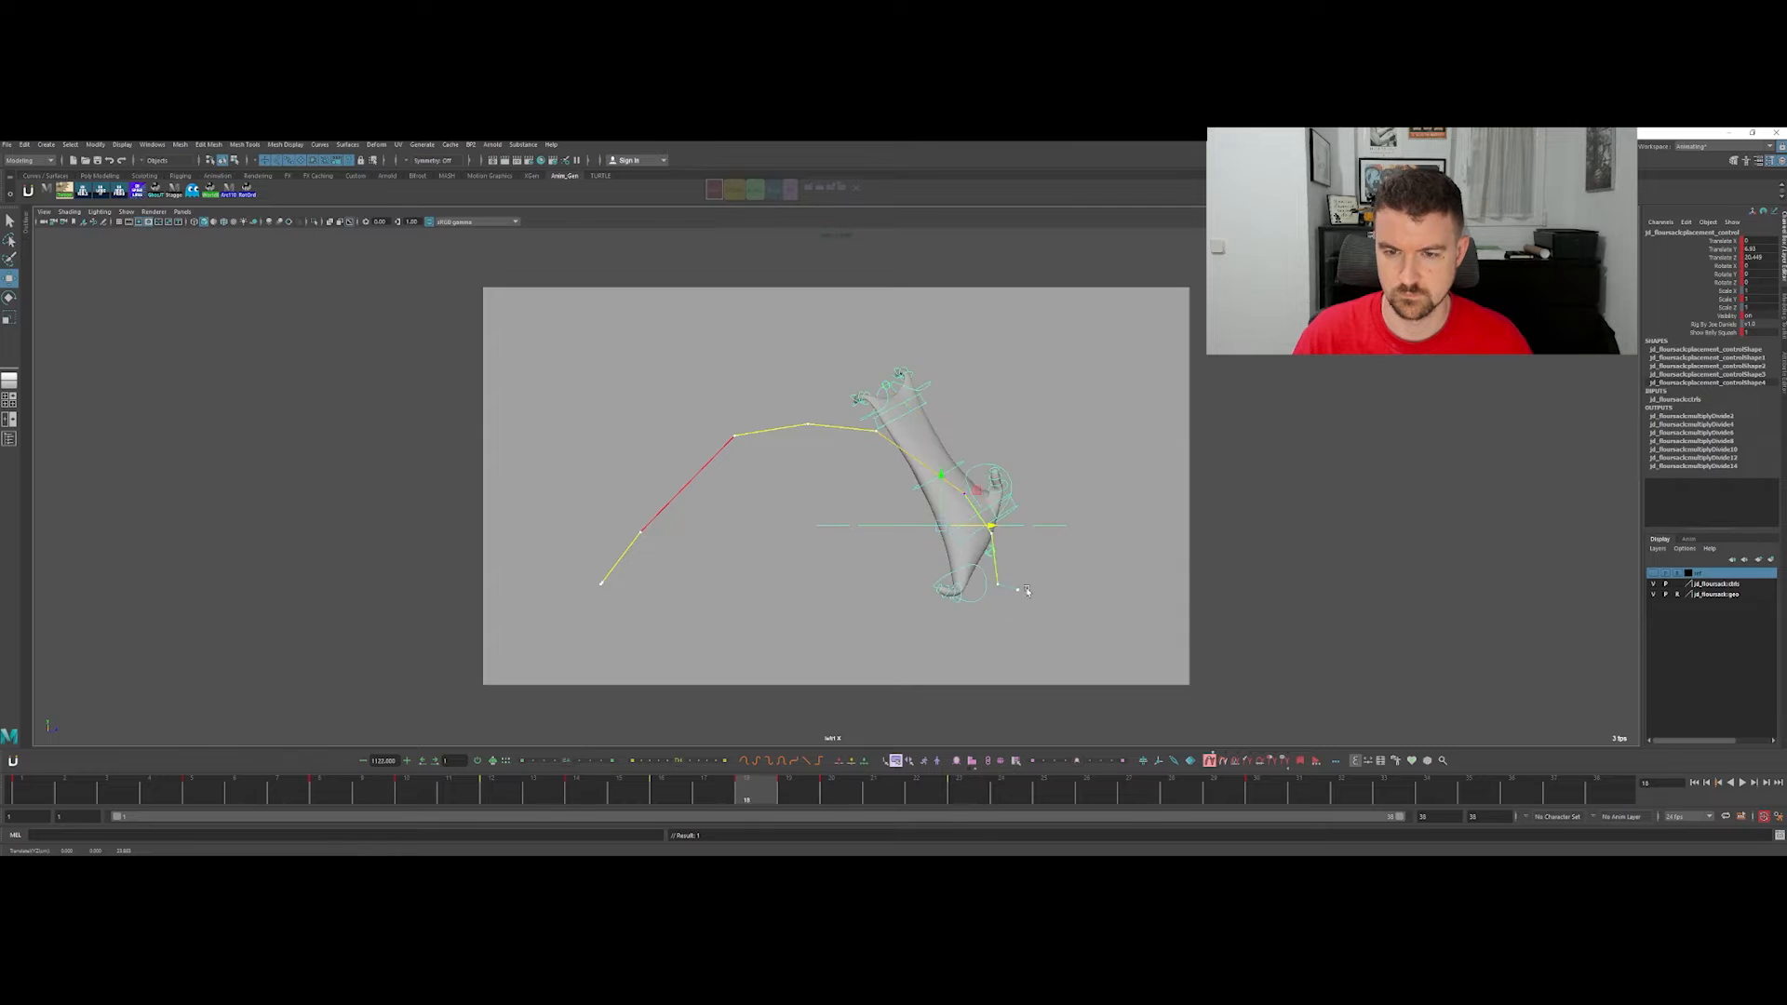
key(alt+period)
key(alt+period)
key(alt+comma)
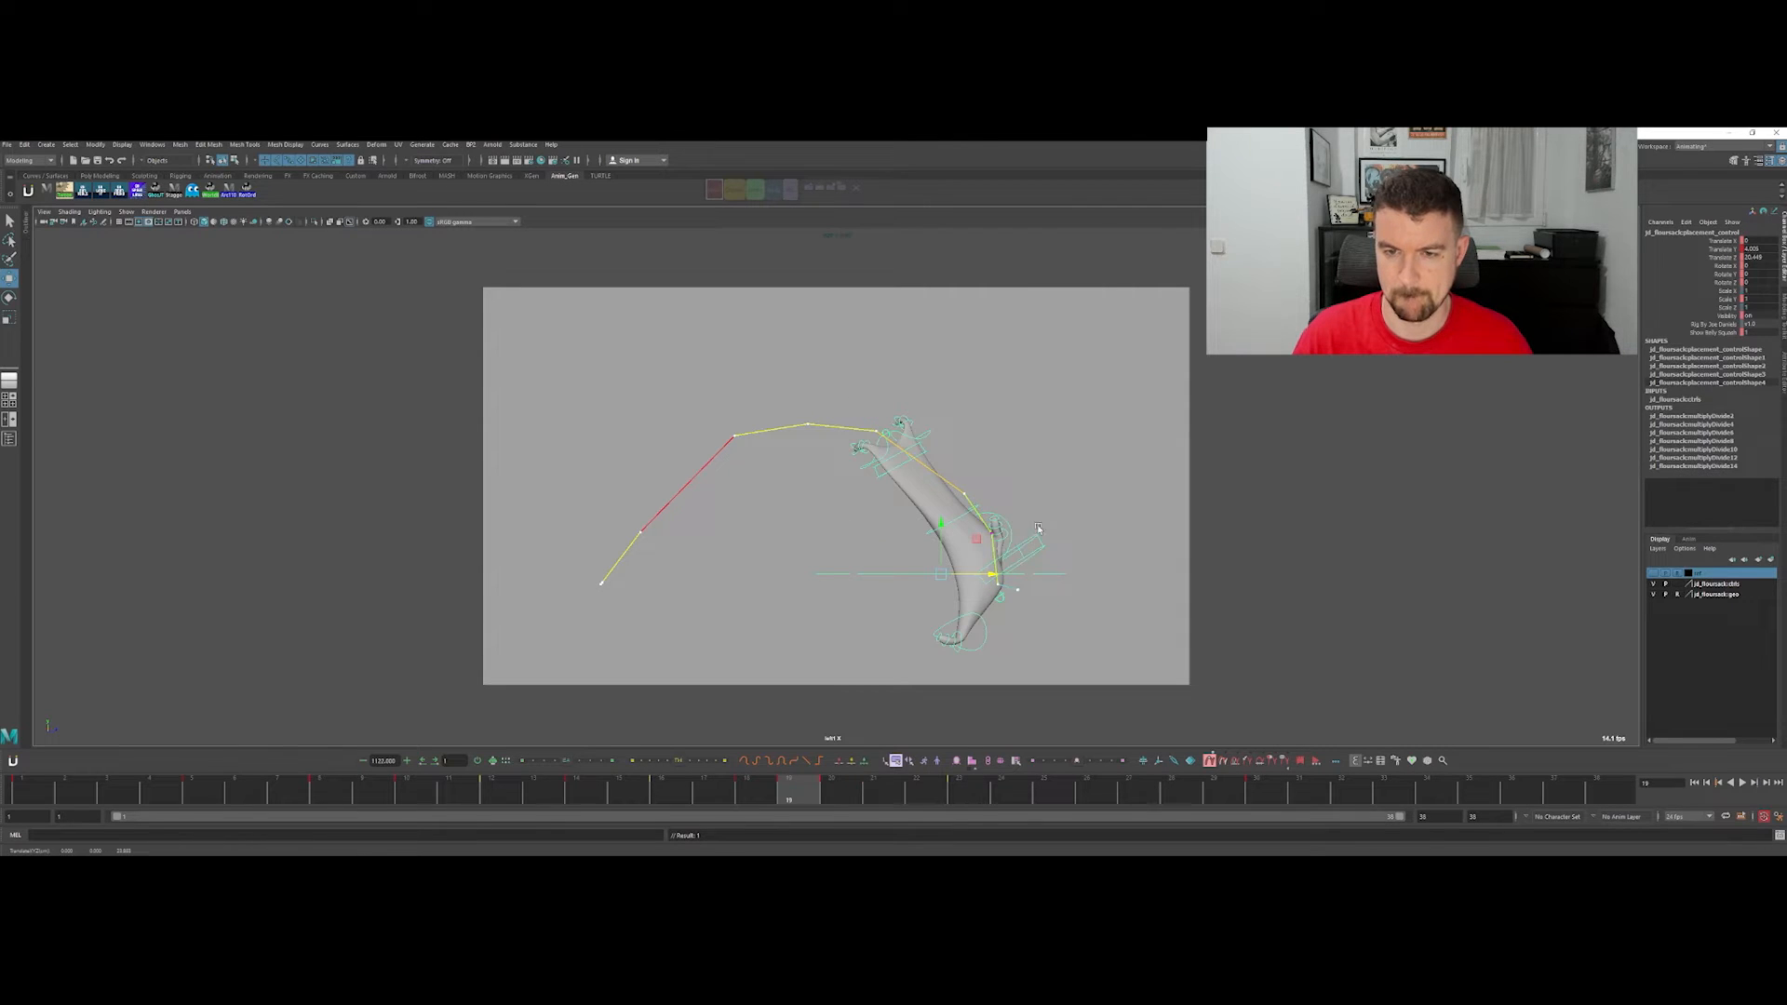
click(1015, 556)
key(e)
drag(1010, 560, 984, 526)
key(w)
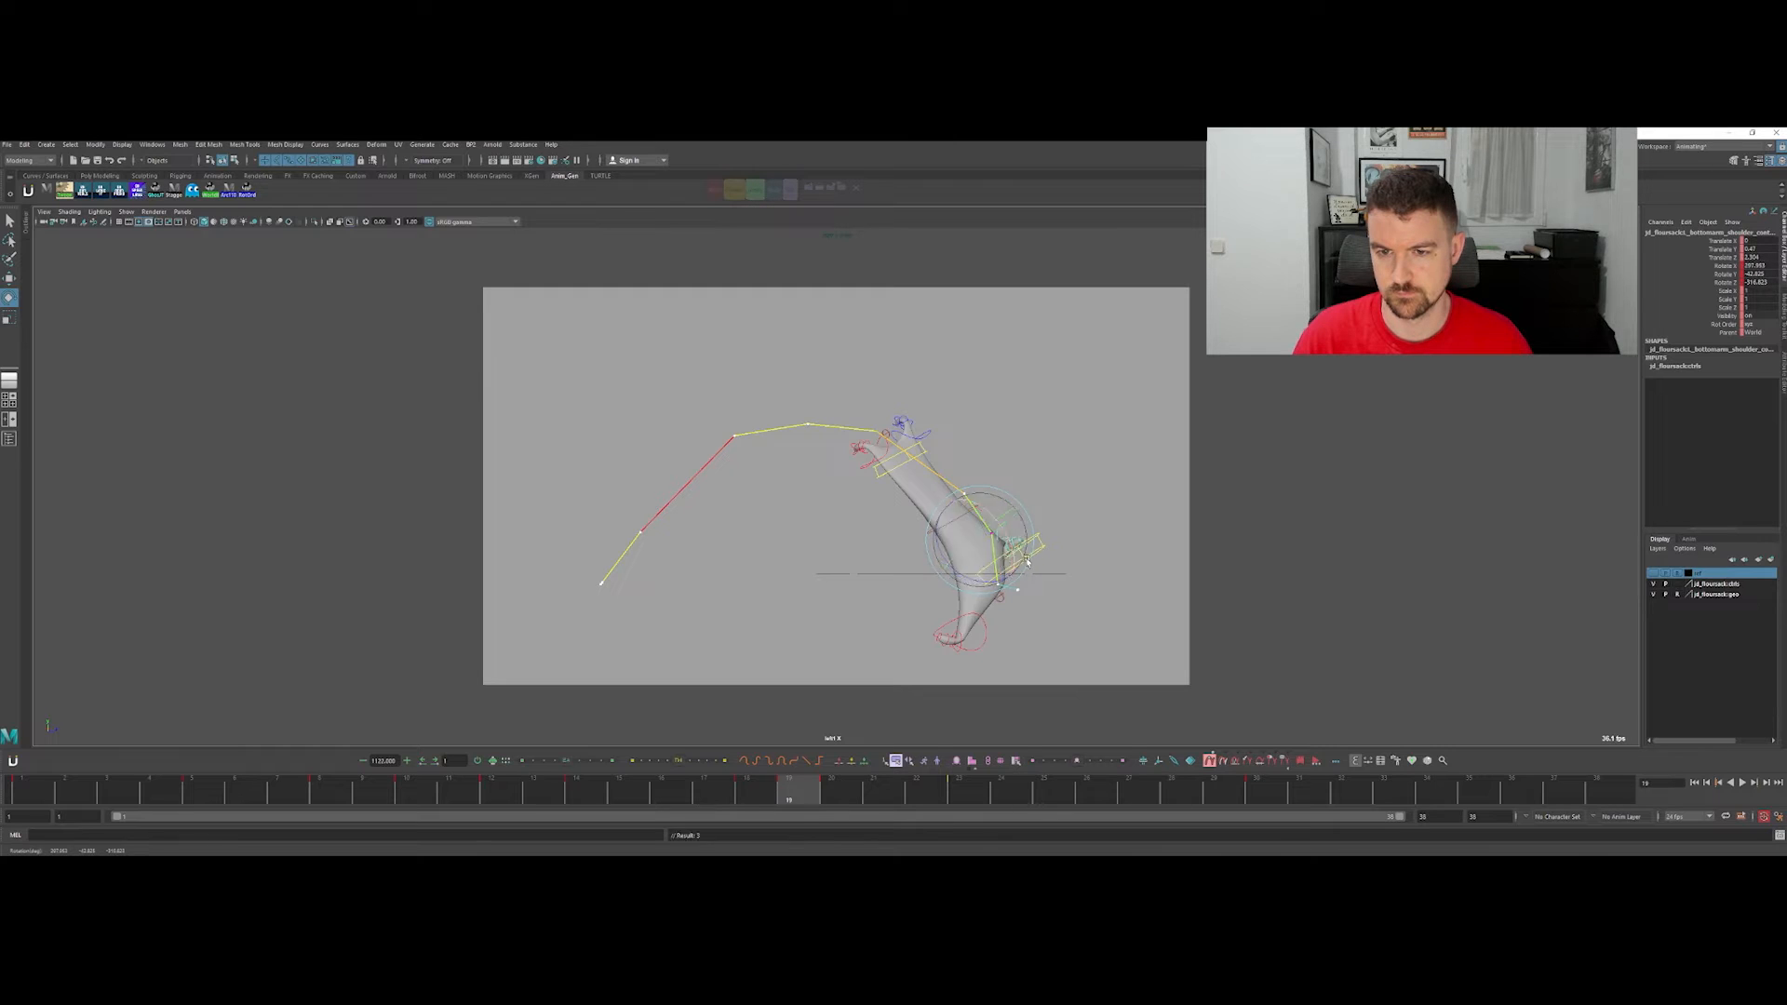
Step: Shift the bottom body control slightly backward, toward the take-off side, at frames 18 and 19
click(1024, 556)
key(alt+period)
key(alt+comma)
key(alt+comma)
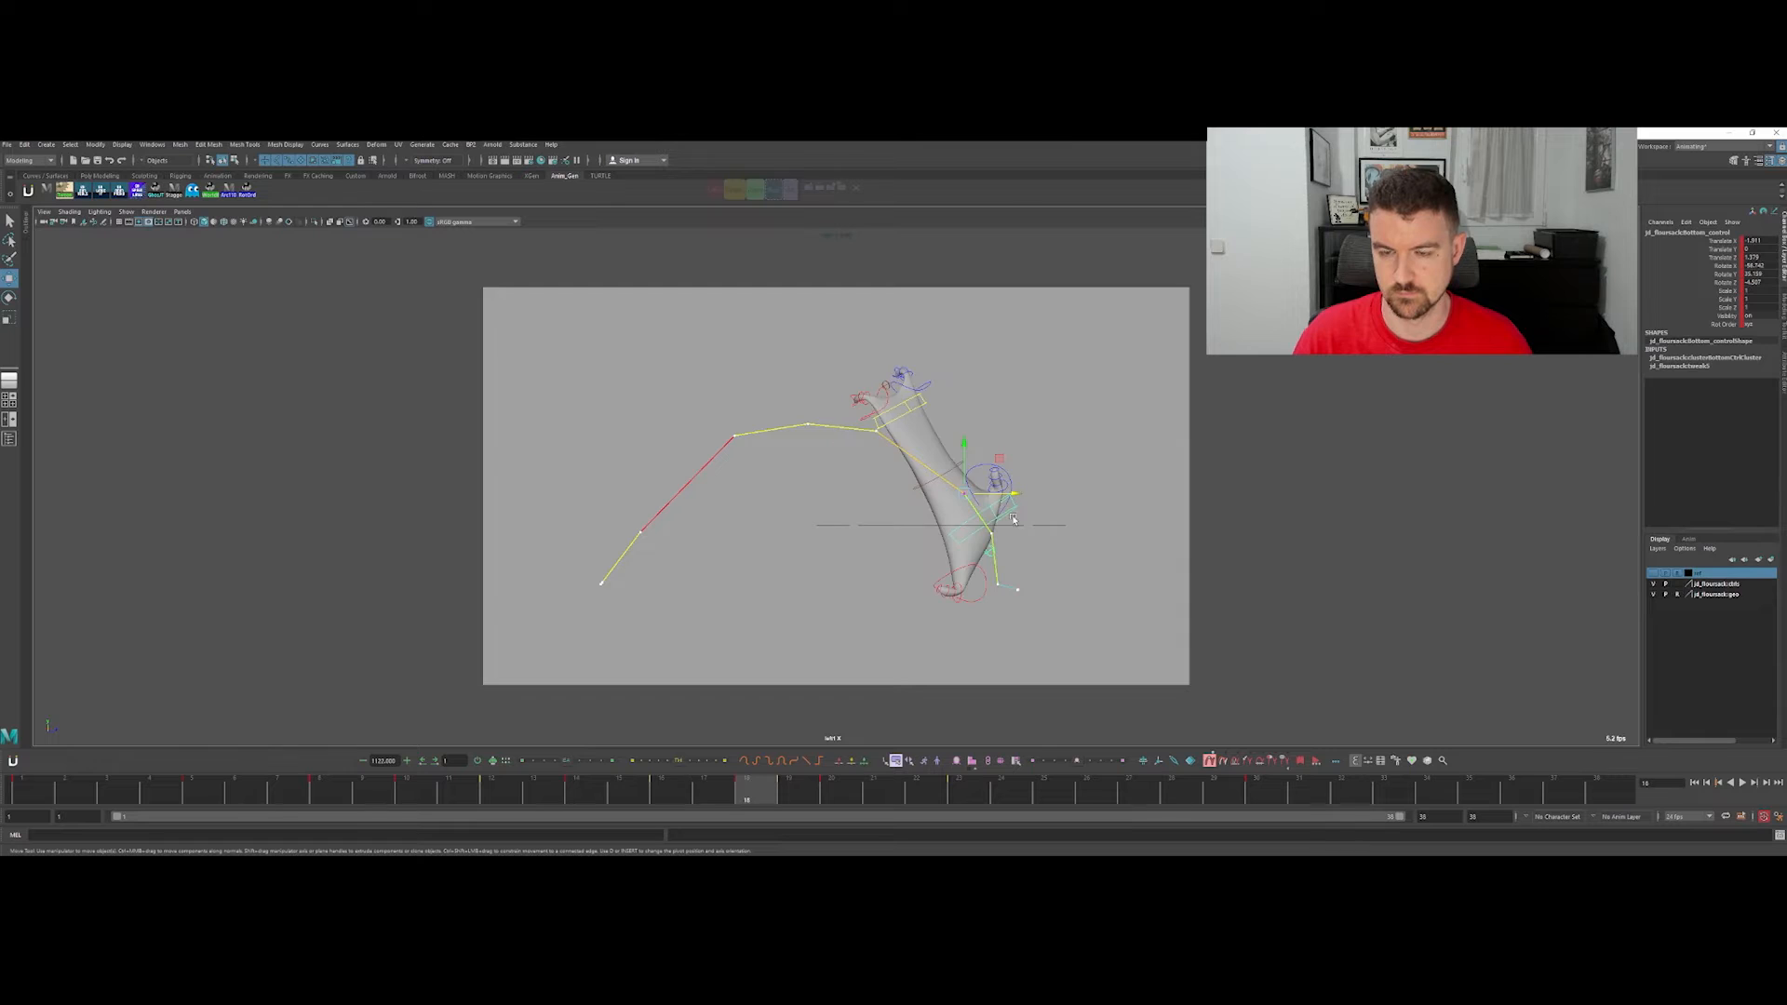
drag(1024, 496, 1008, 501)
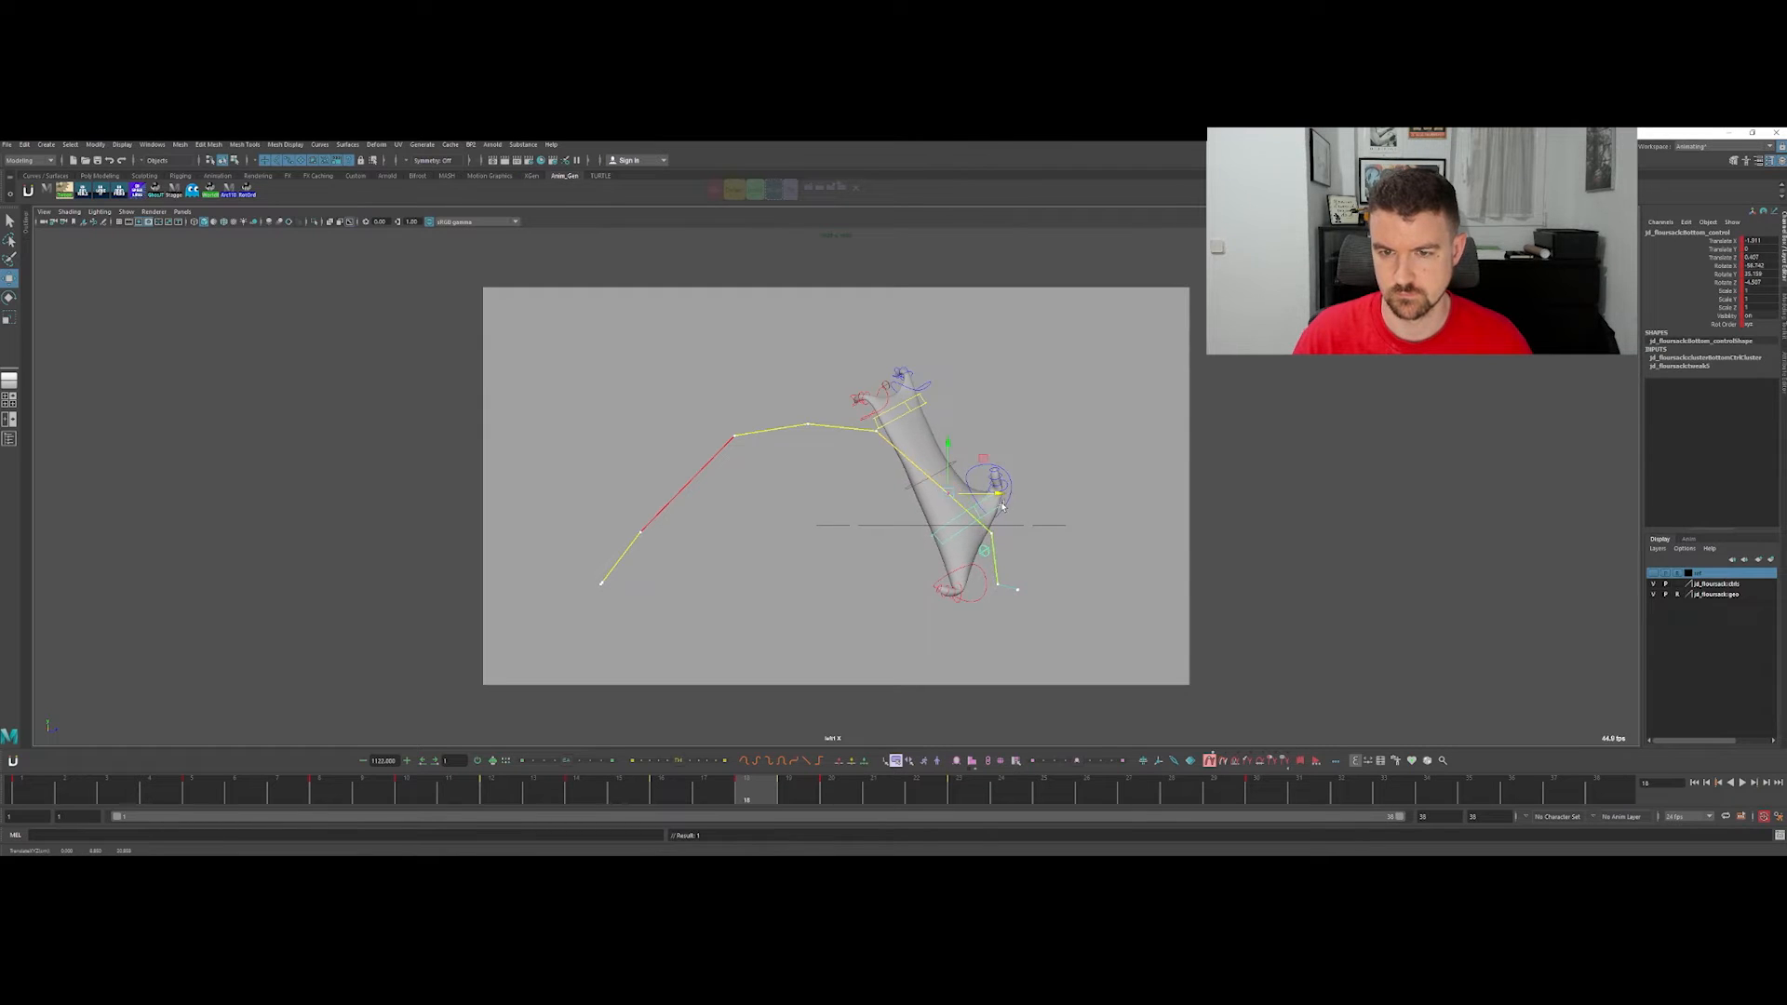
key(alt+period)
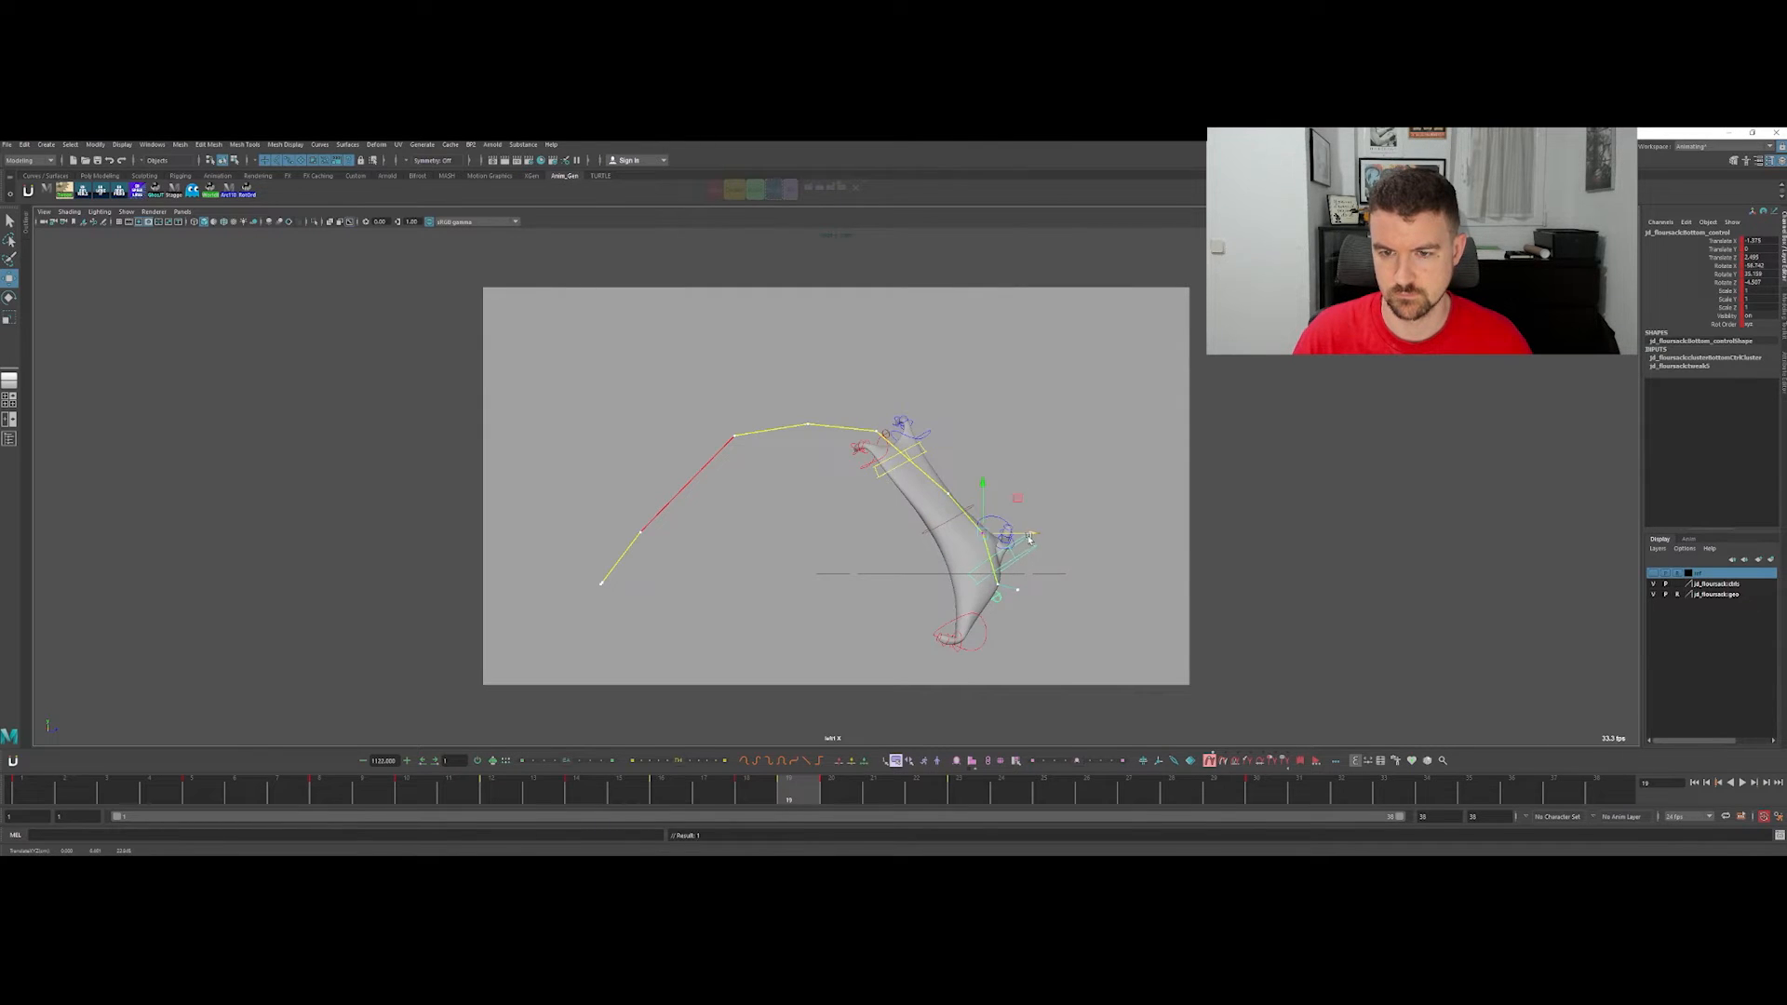
key(alt+period)
key(alt+comma)
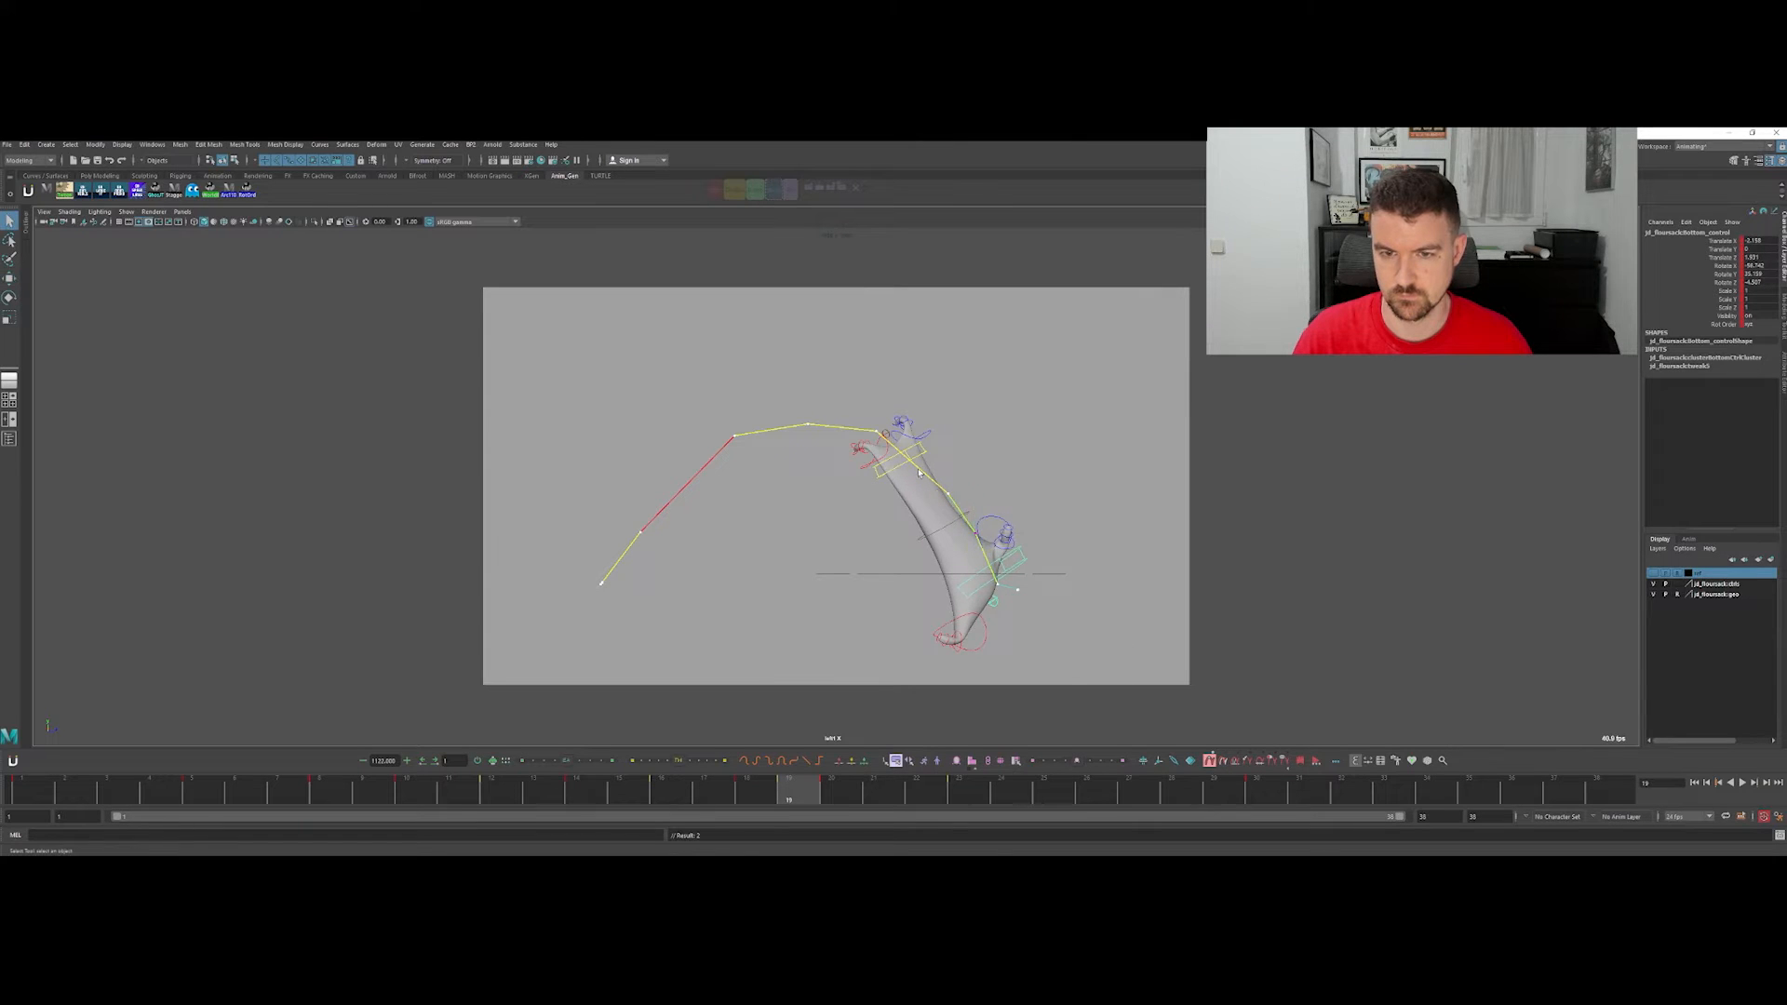
Step: Swing the top body control forward at frame 19 so the sack stands nearly upright
key(w)
drag(902, 466, 973, 490)
key(e)
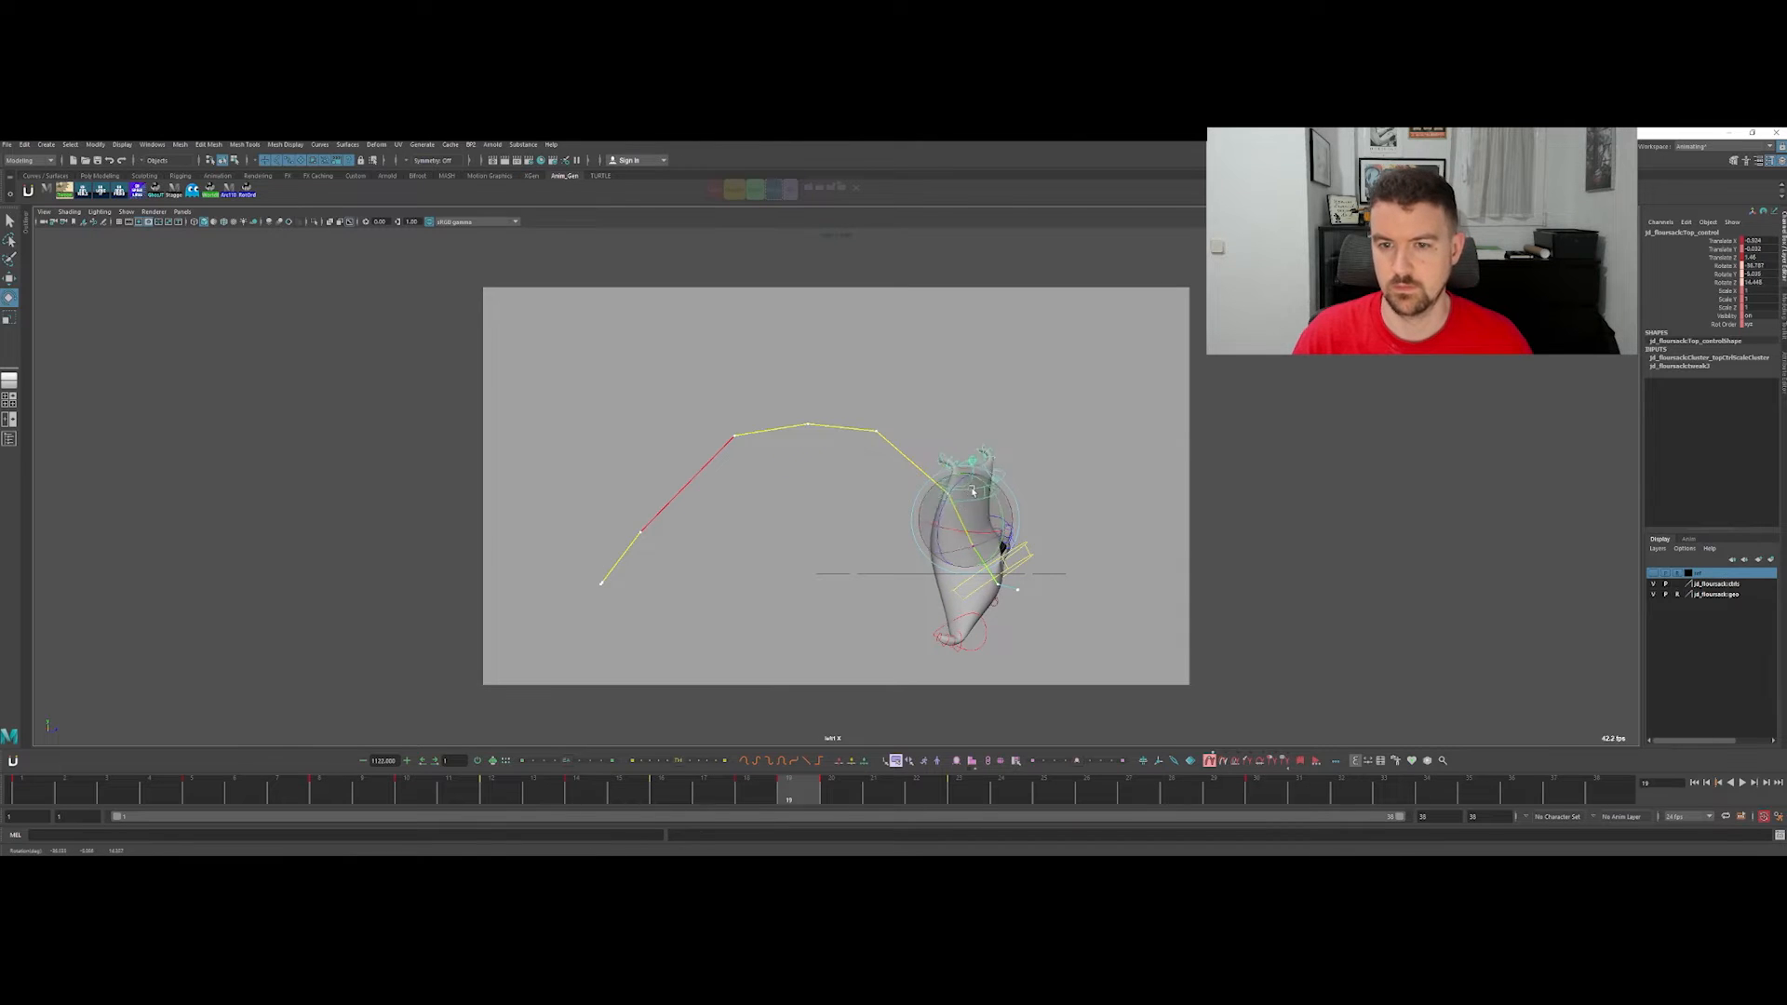
Step: Flip through frames 18, 19 and 20 to examine the top of the sack through the landing
key(alt+comma)
key(alt+period)
key(alt+period)
key(alt+comma)
key(alt+comma)
key(alt+period)
key(alt+period)
key(alt+comma)
key(alt+comma)
key(alt+period)
Step: Lower the top body control slightly at frame 19 and compare the pose with frames 18 and 20
key(w)
drag(968, 517, 966, 526)
key(alt+comma)
key(alt+period)
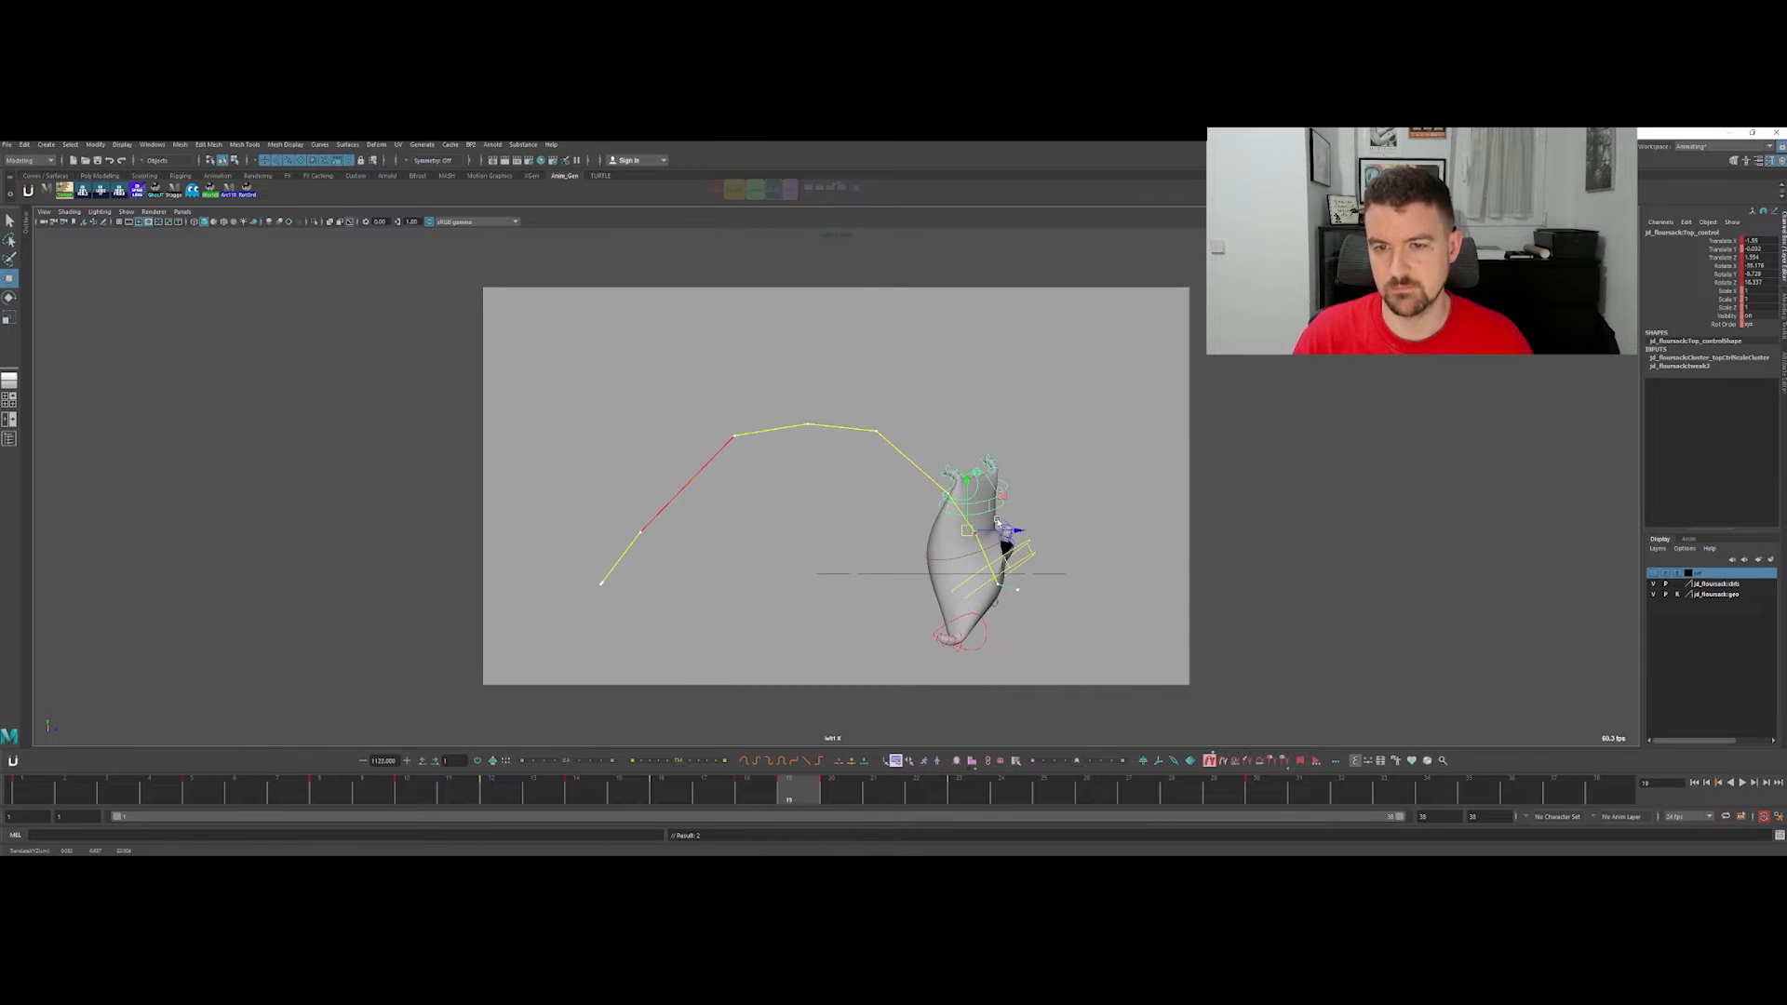
key(alt+period)
key(alt+comma)
key(alt+comma)
key(alt+period)
key(e)
Step: Adjust the top body control at frame 18, bringing the sack's top slightly forward and down toward the frame 19 pose
key(alt+comma)
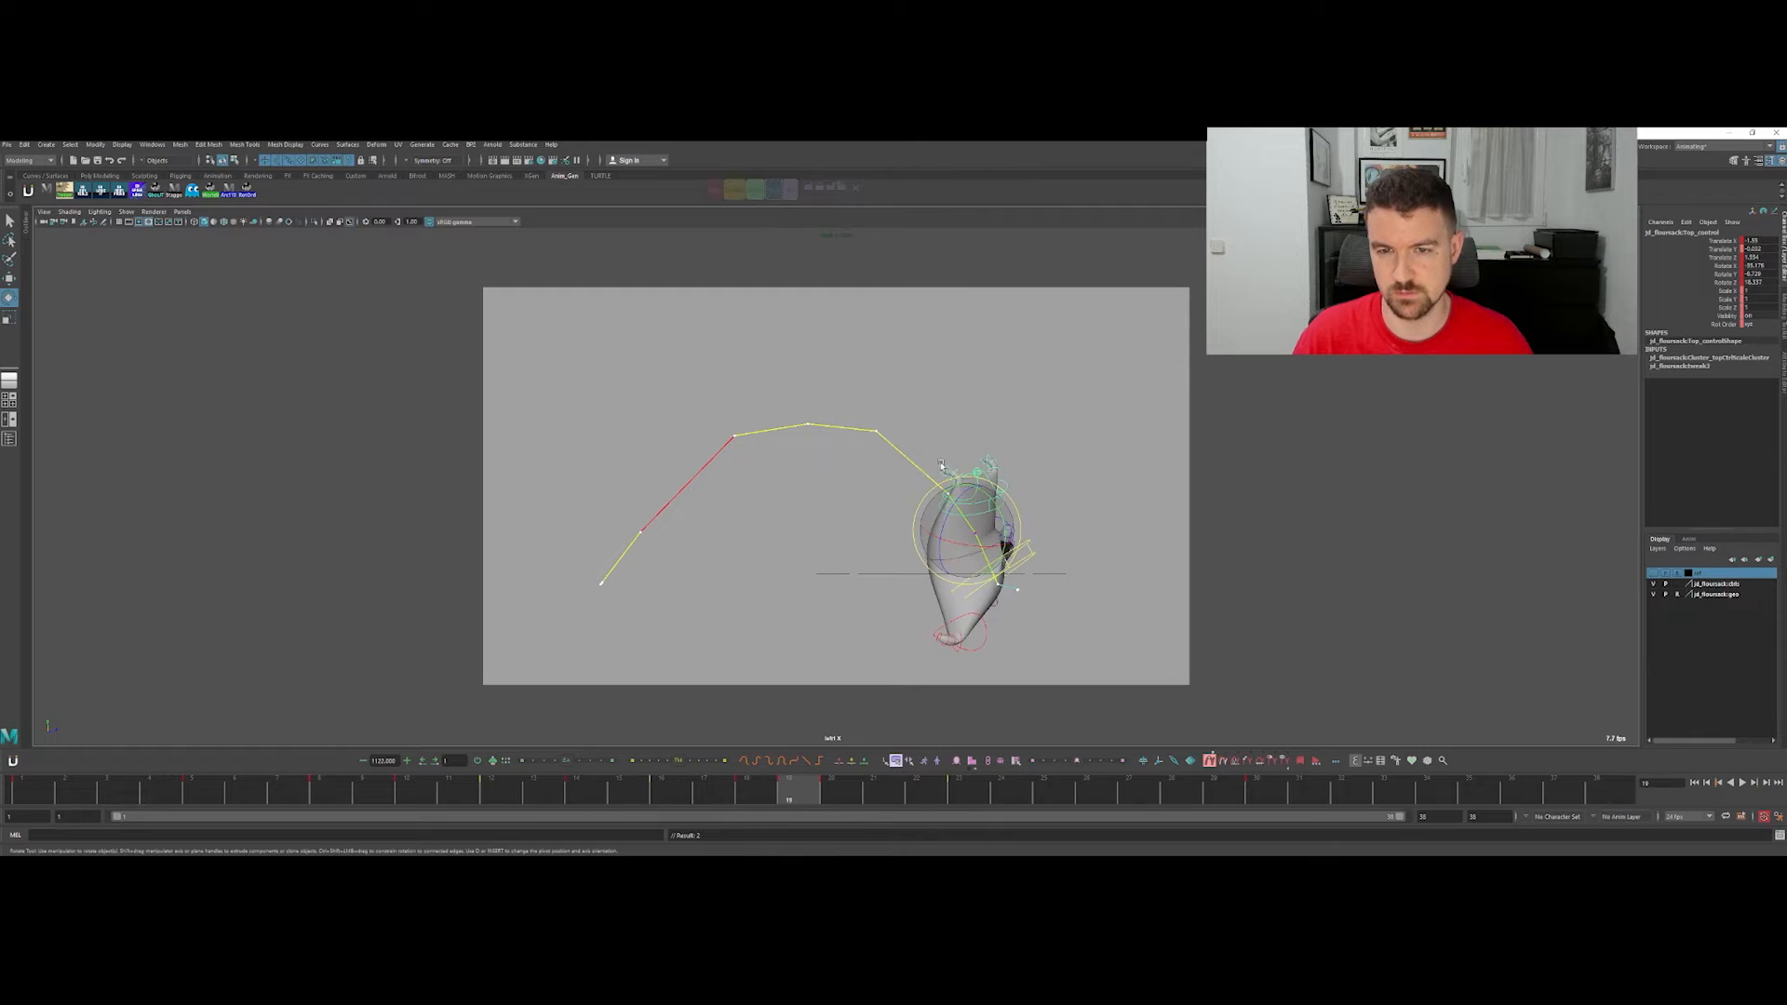
drag(922, 472, 924, 453)
key(w)
Step: Step back and forth across frames 18 to 20 to examine how the upper body flows into the landing
key(comma)
key(period)
key(period)
key(comma)
key(comma)
key(period)
key(period)
key(comma)
key(period)
key(comma)
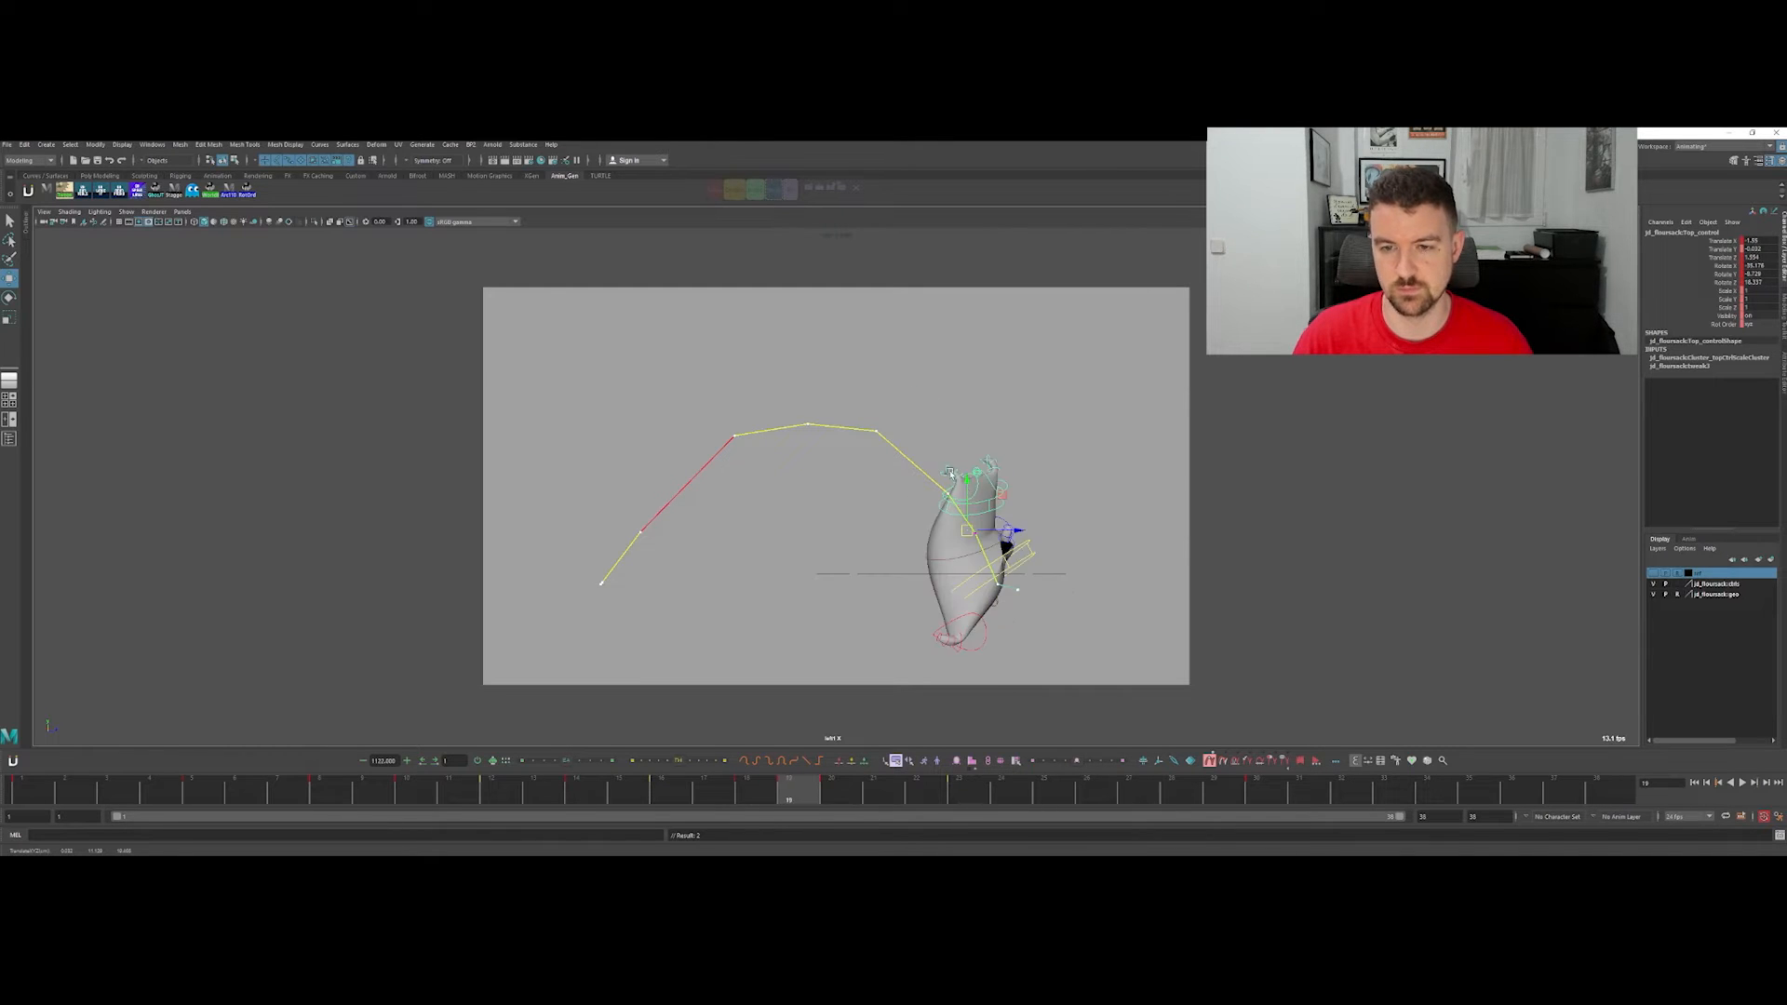
key(period)
key(comma)
key(comma)
key(period)
key(period)
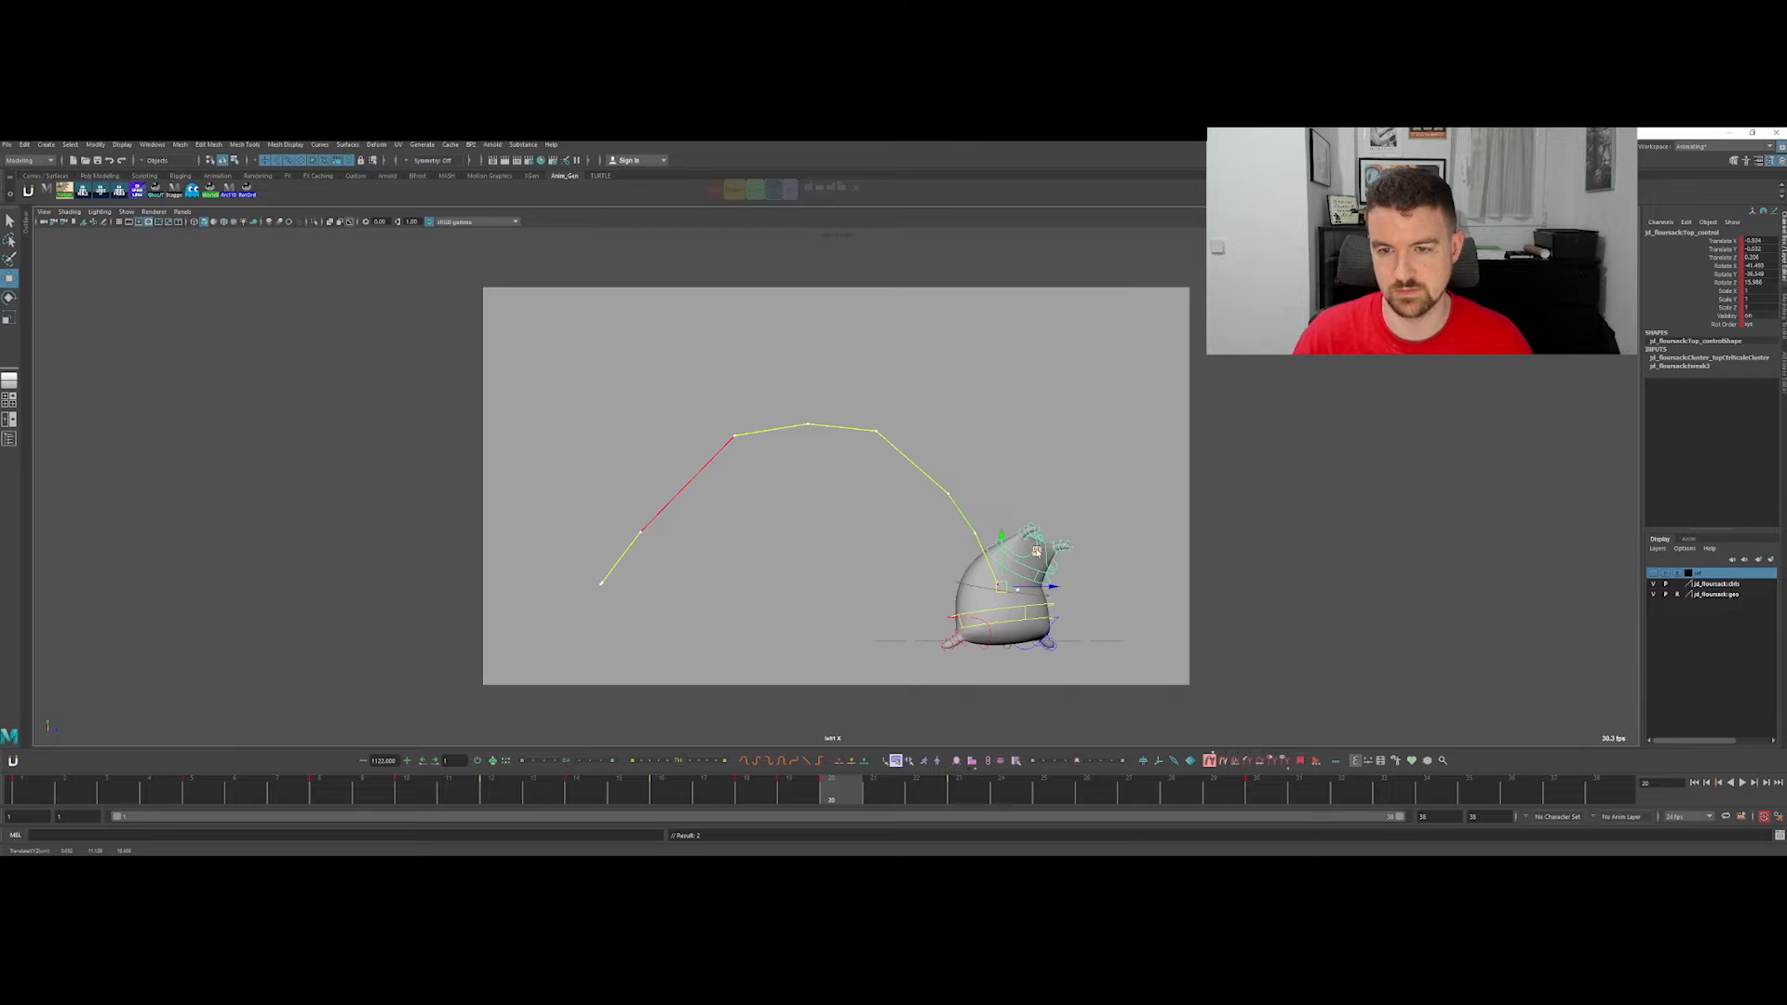
key(comma)
key(comma)
key(period)
key(period)
key(comma)
Step: Rotate and move the raised leading foot's control down to the ground at frame 19
key(w)
click(978, 550)
click(1001, 529)
key(w)
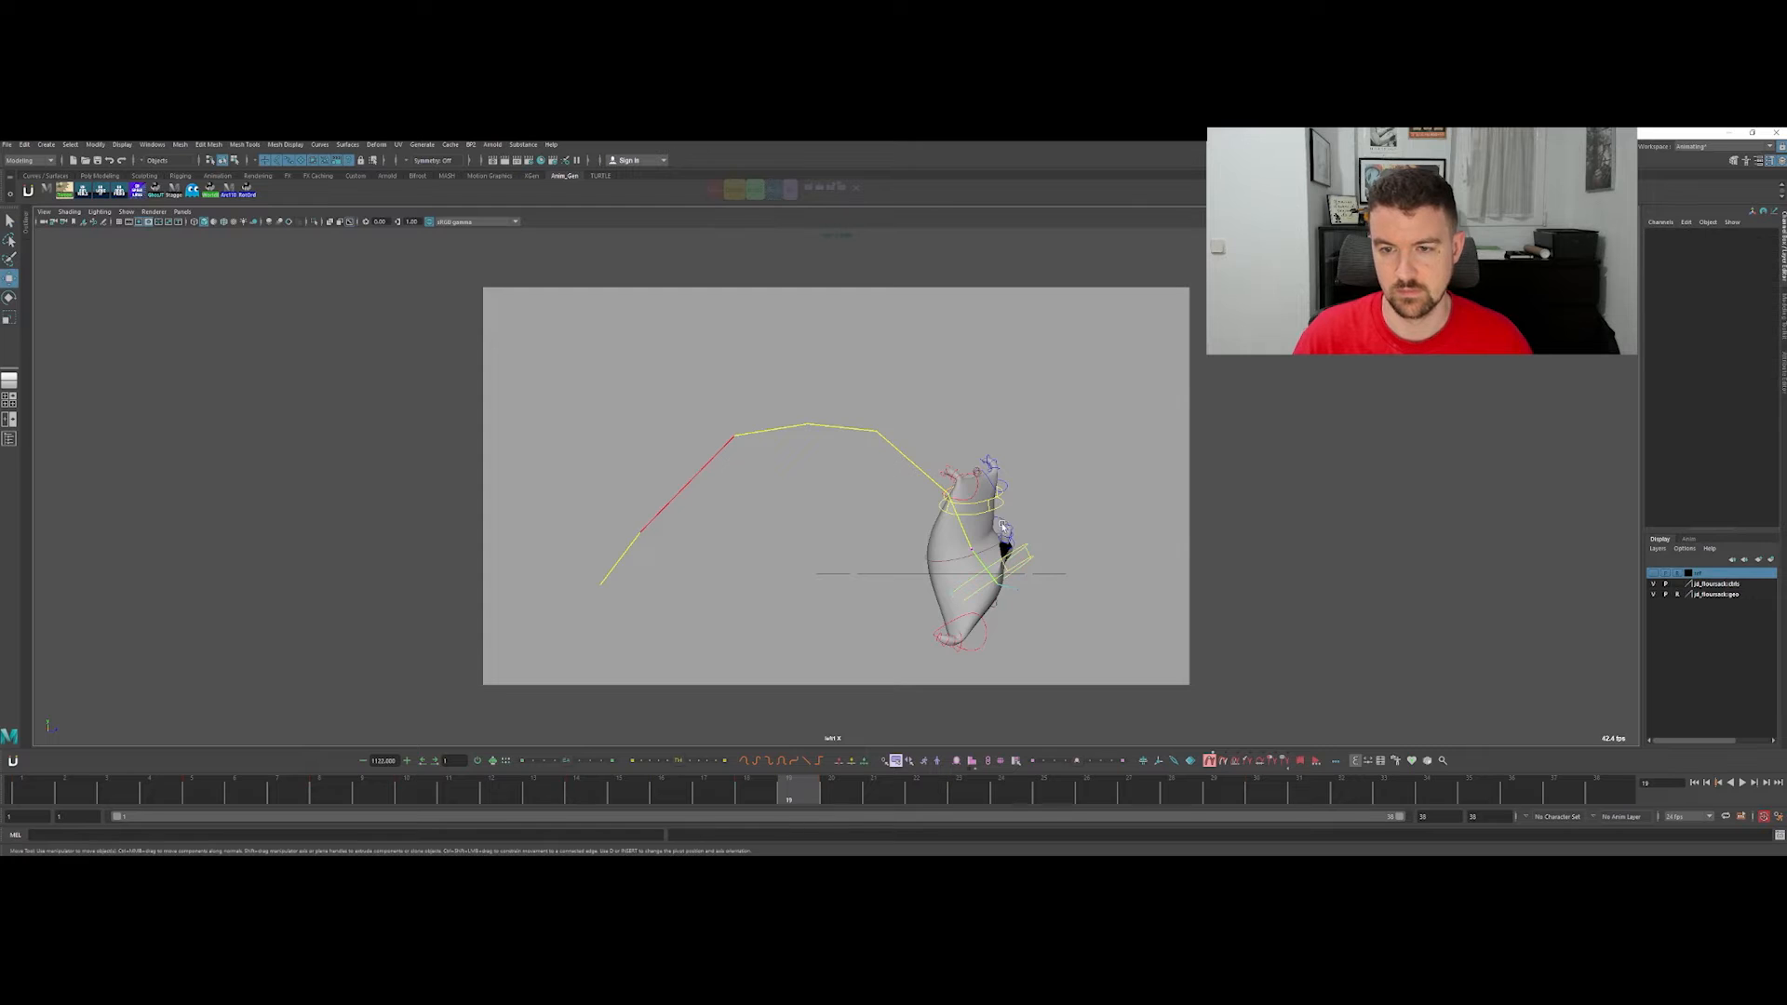
click(987, 558)
key(e)
drag(1001, 567, 1035, 590)
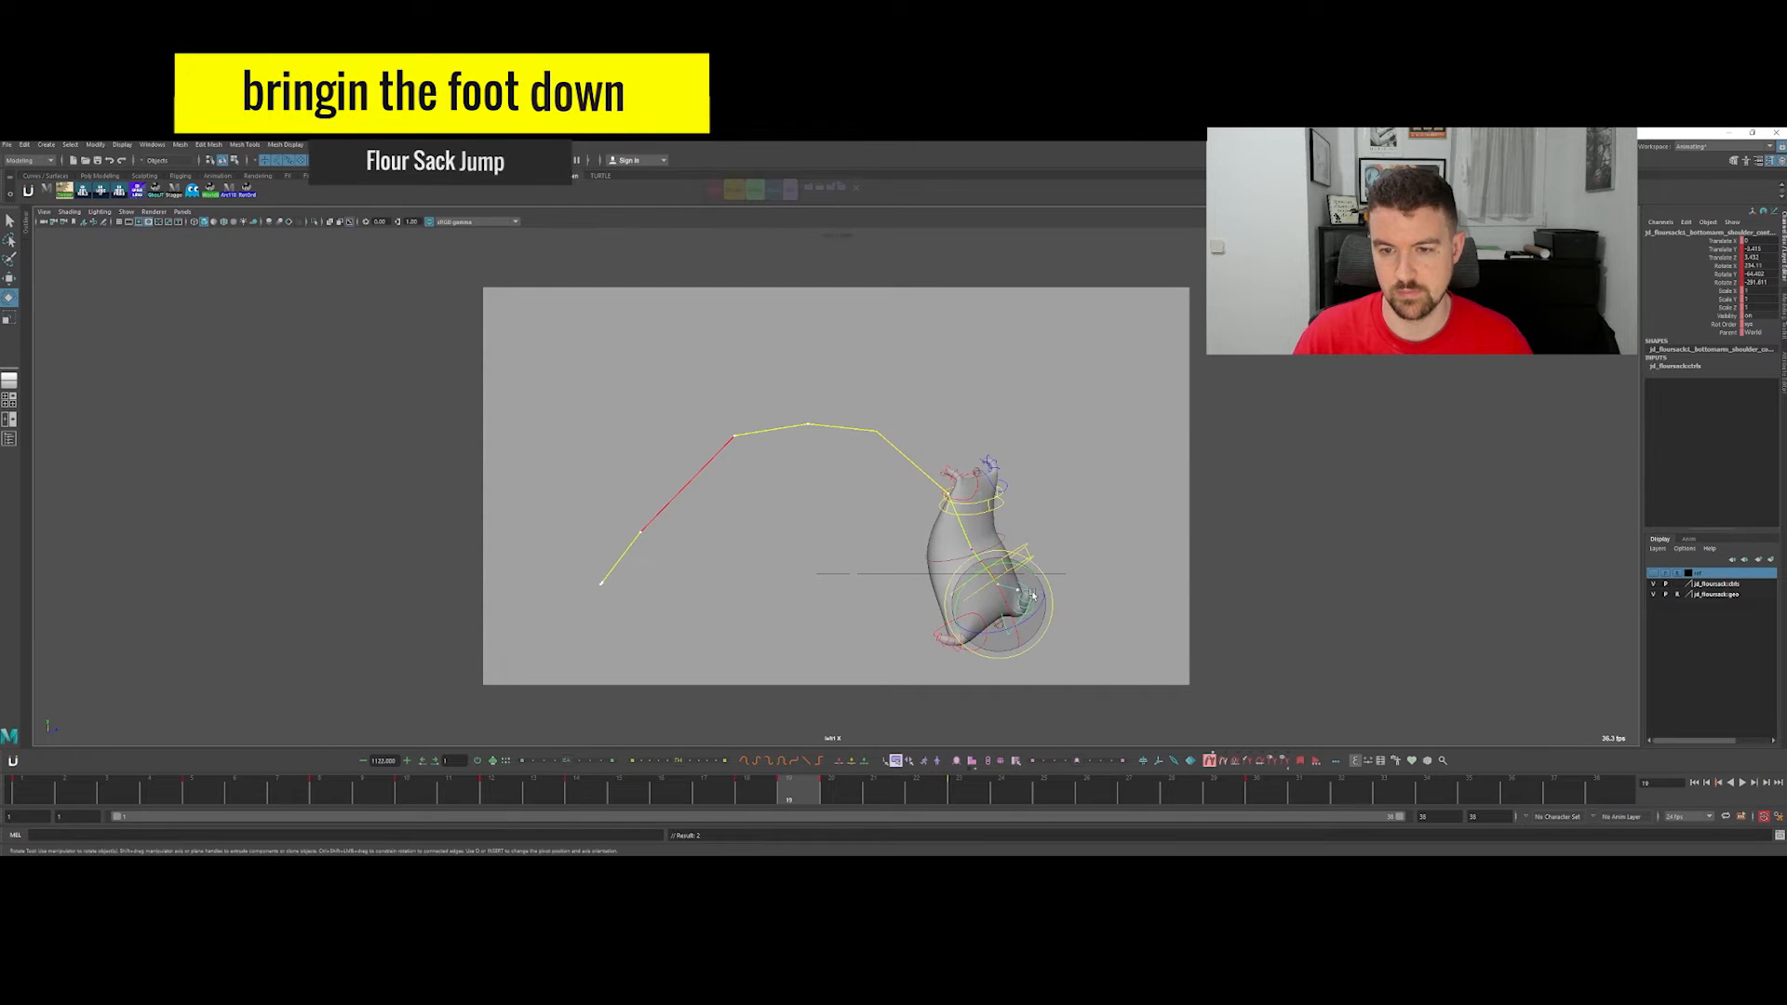
key(w)
drag(1024, 600, 1002, 632)
Step: Flip between frames 18, 19 and 20 to check the leading foot's descent
key(alt+comma)
key(alt+period)
key(period)
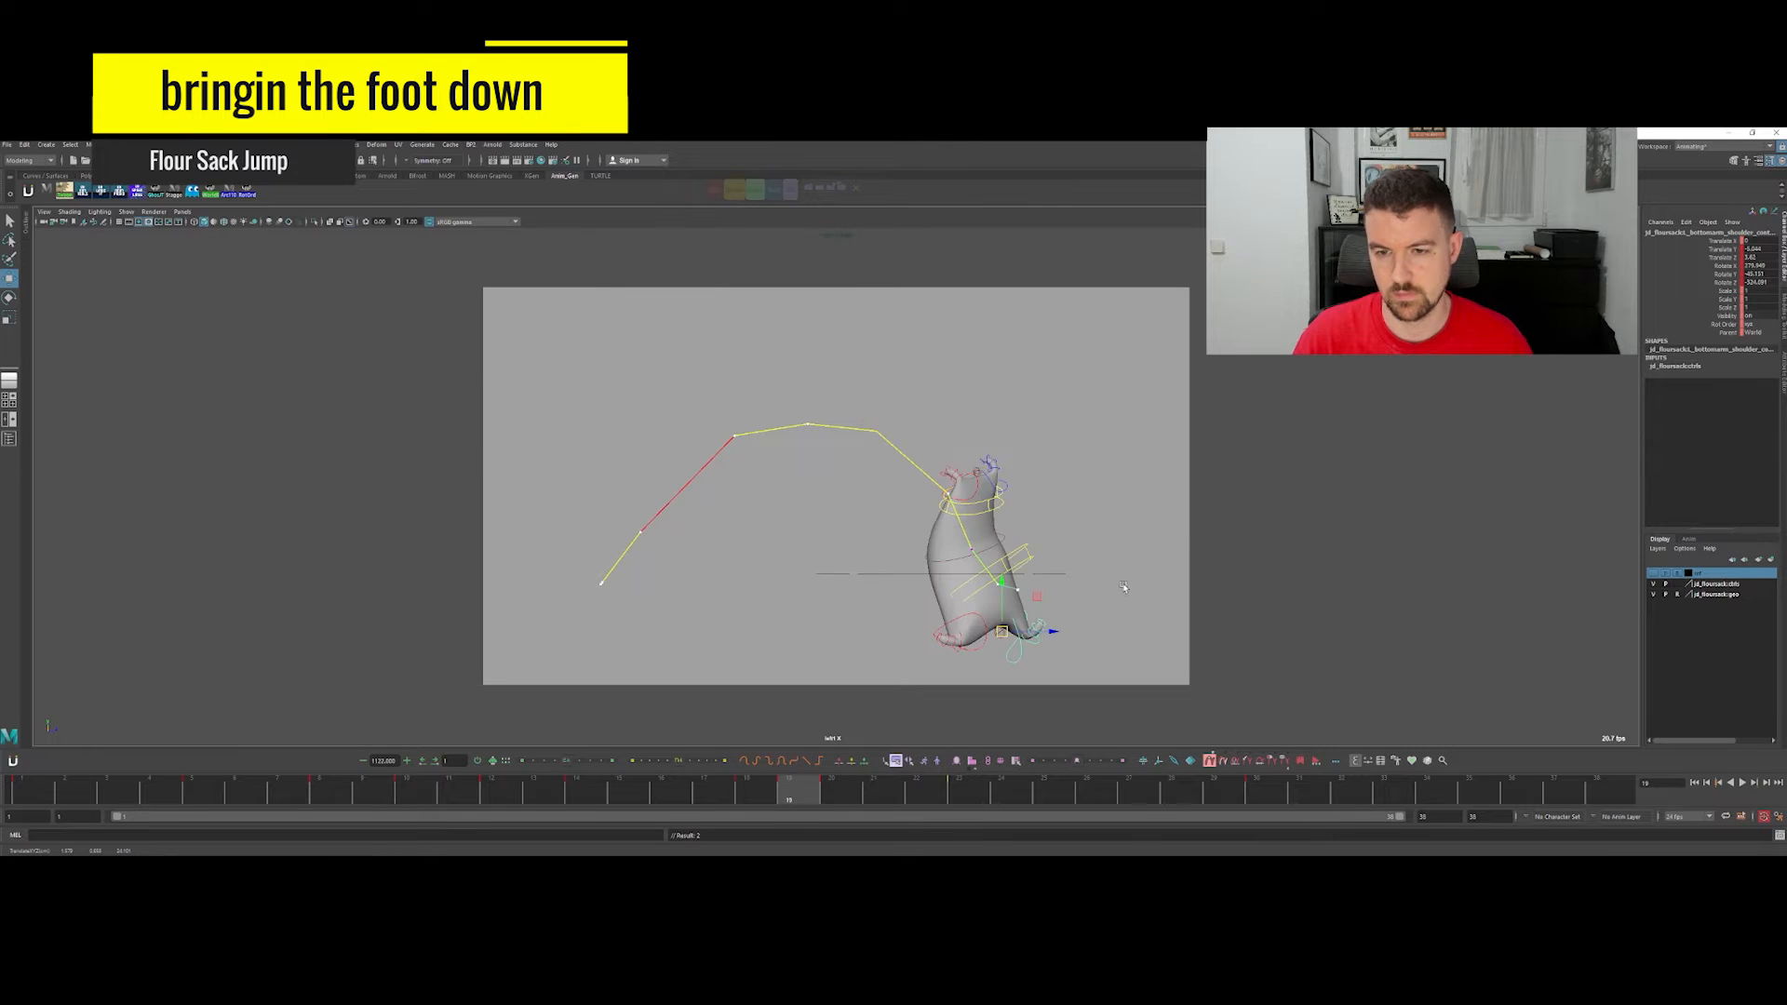
key(alt+comma)
key(alt+comma)
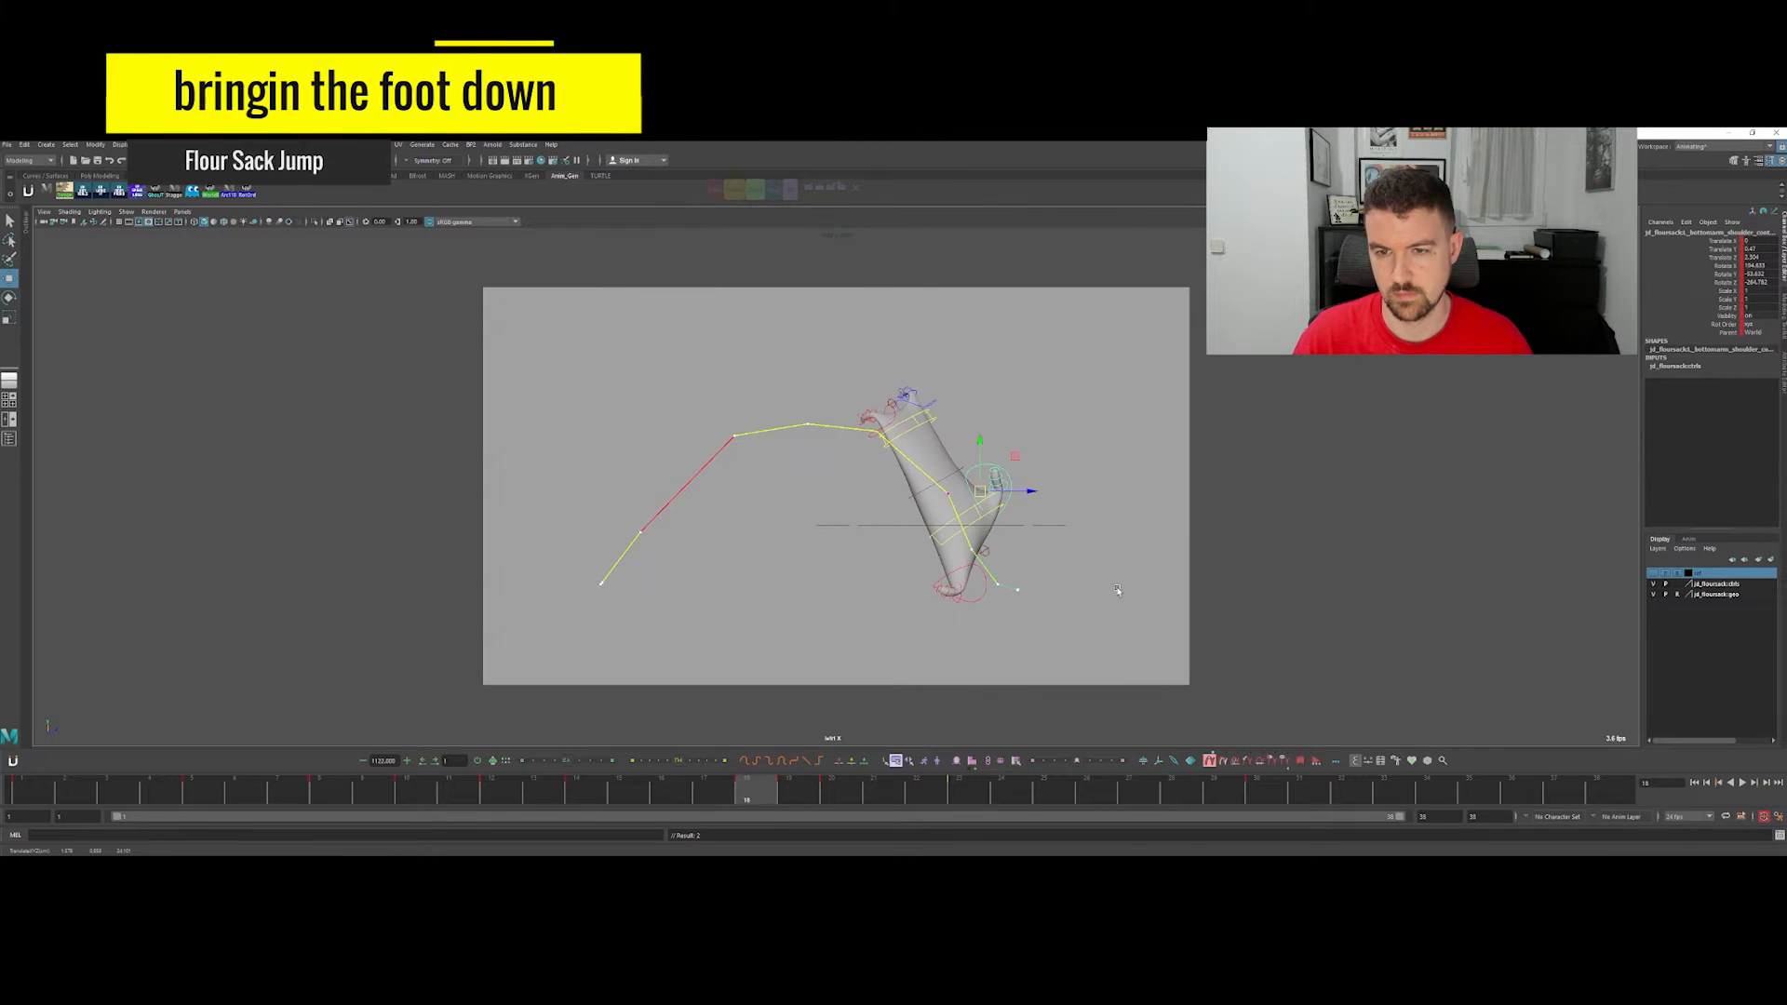
key(alt+period)
key(alt+period)
key(alt+comma)
key(alt+period)
key(alt+comma)
Step: Try shifting the bottom body control at frame 19, undoing each move
click(1058, 559)
click(1006, 584)
key(w)
drag(980, 558, 1013, 558)
key(ctrl+z)
key(q)
key(w)
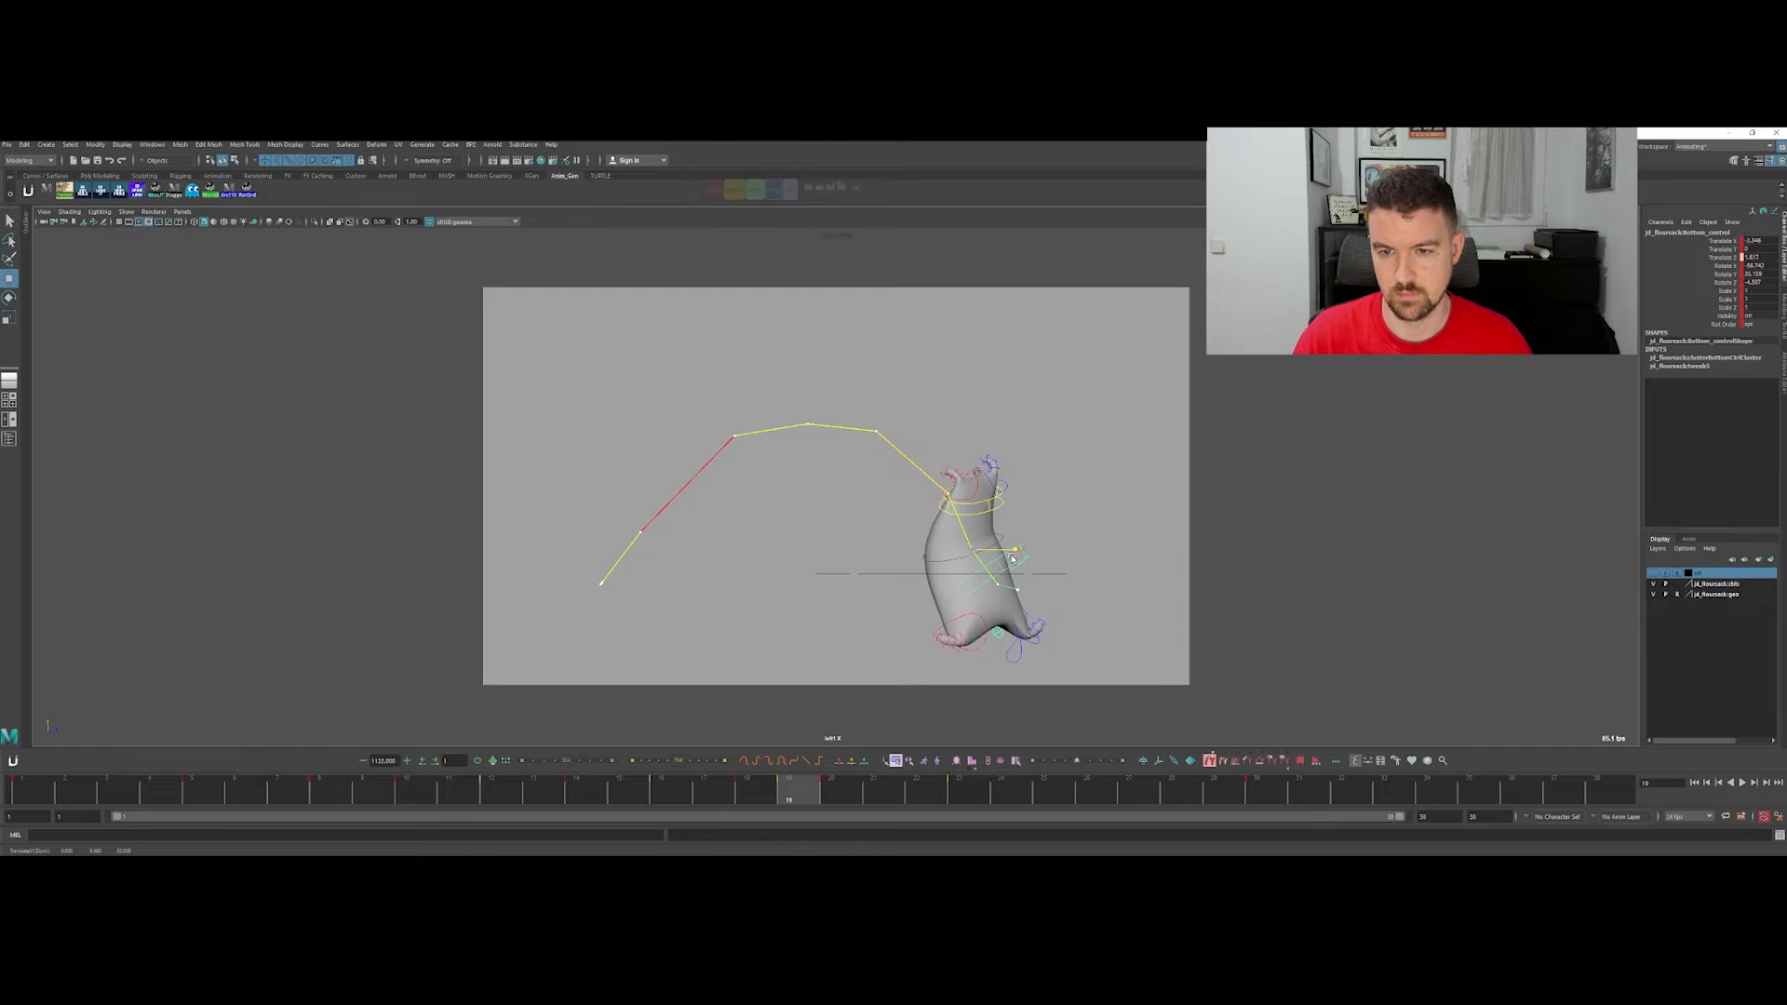
drag(961, 504, 1031, 548)
key(ctrl+z)
Step: Compare the body shape at frame 19 with the neighbouring frames
key(alt+.)
key(alt+)
key(alt+)
key(alt+.)
key(alt+.)
key(alt+)
key(alt+.)
key(alt+)
Step: Lower the bottom mid control between the feet at frame 19 and rotate the leading foot's control
click(996, 661)
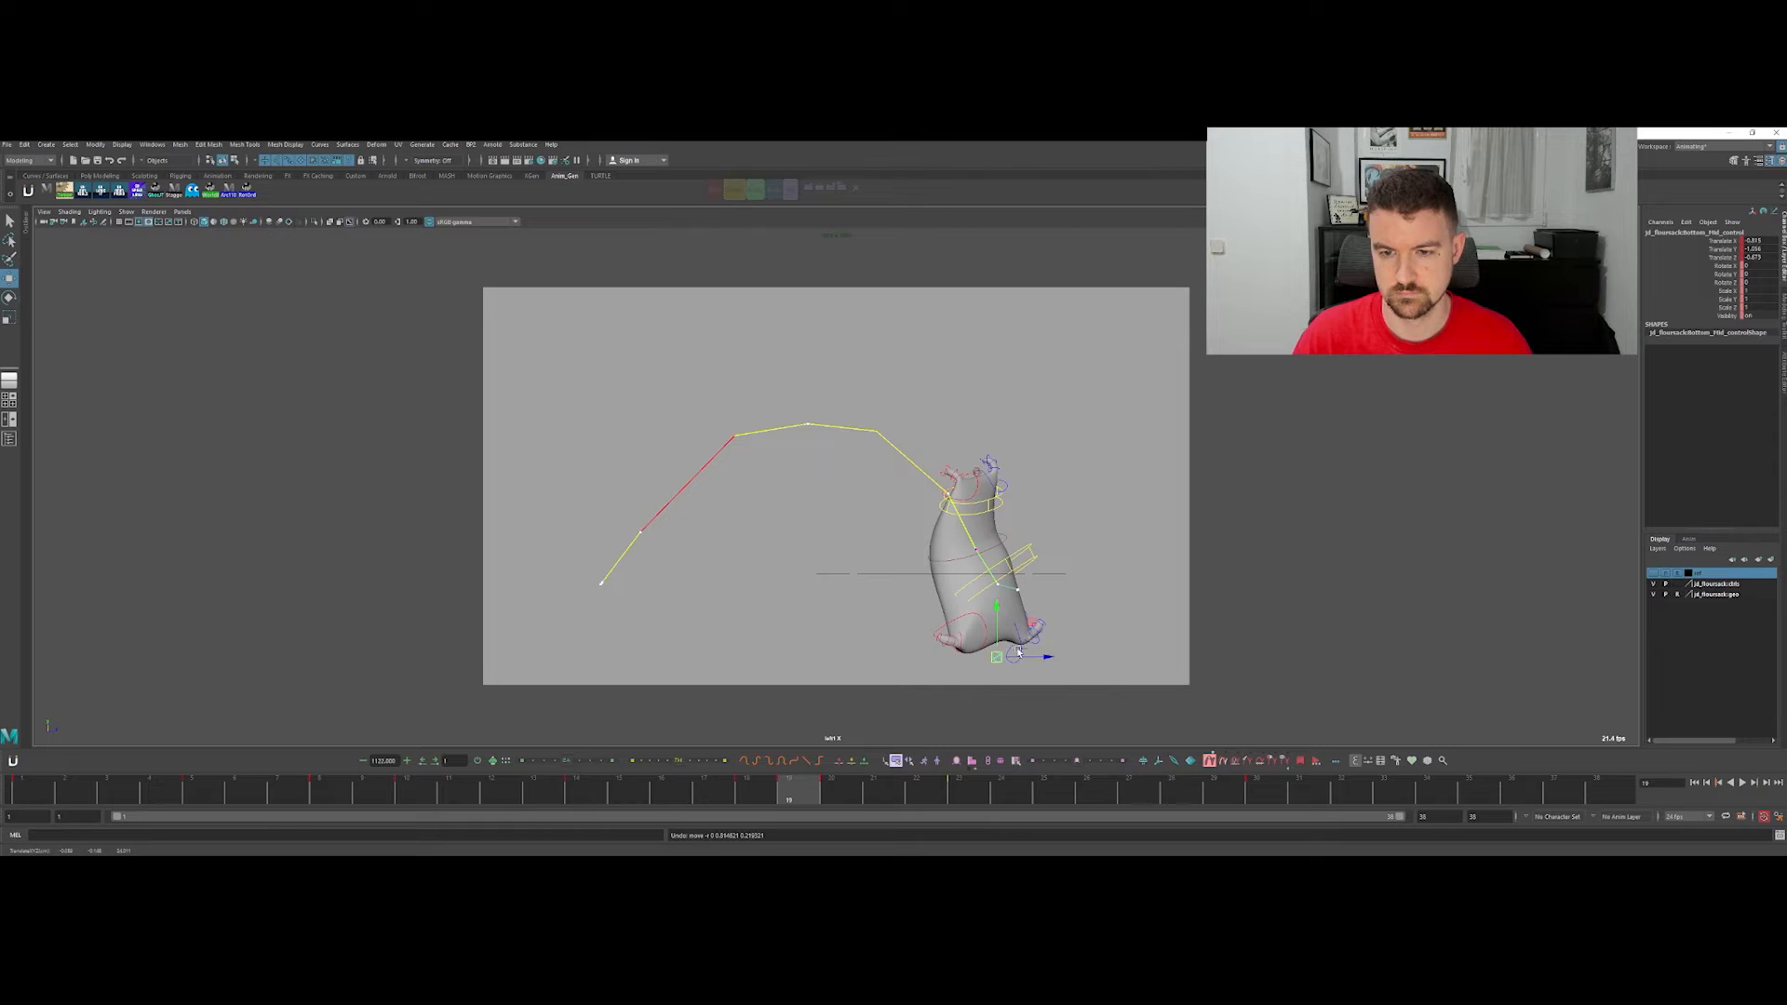
click(1021, 660)
key(e)
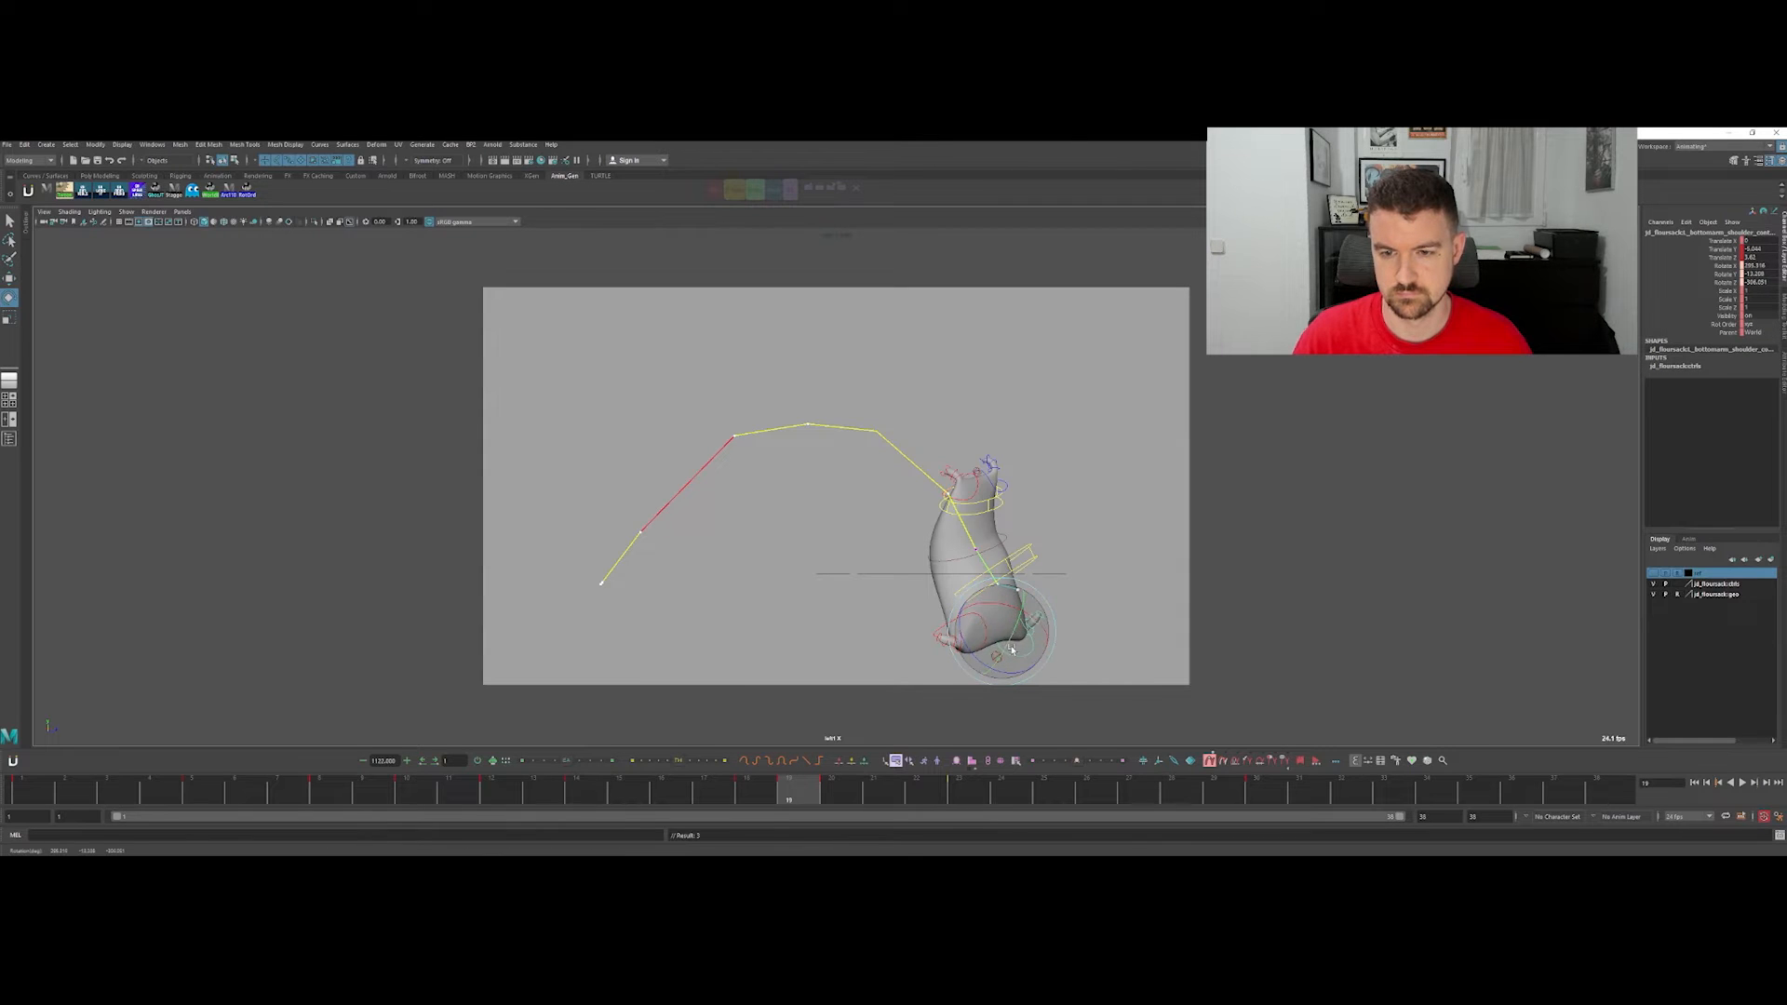
Step: Step from the landing inbetween through to frame 23 to examine the contact and settle
key(alt+.)
key(alt+)
key(alt+)
key(alt+.)
key(alt+.)
key(alt+.)
key(alt+.)
key(alt+.)
key(q)
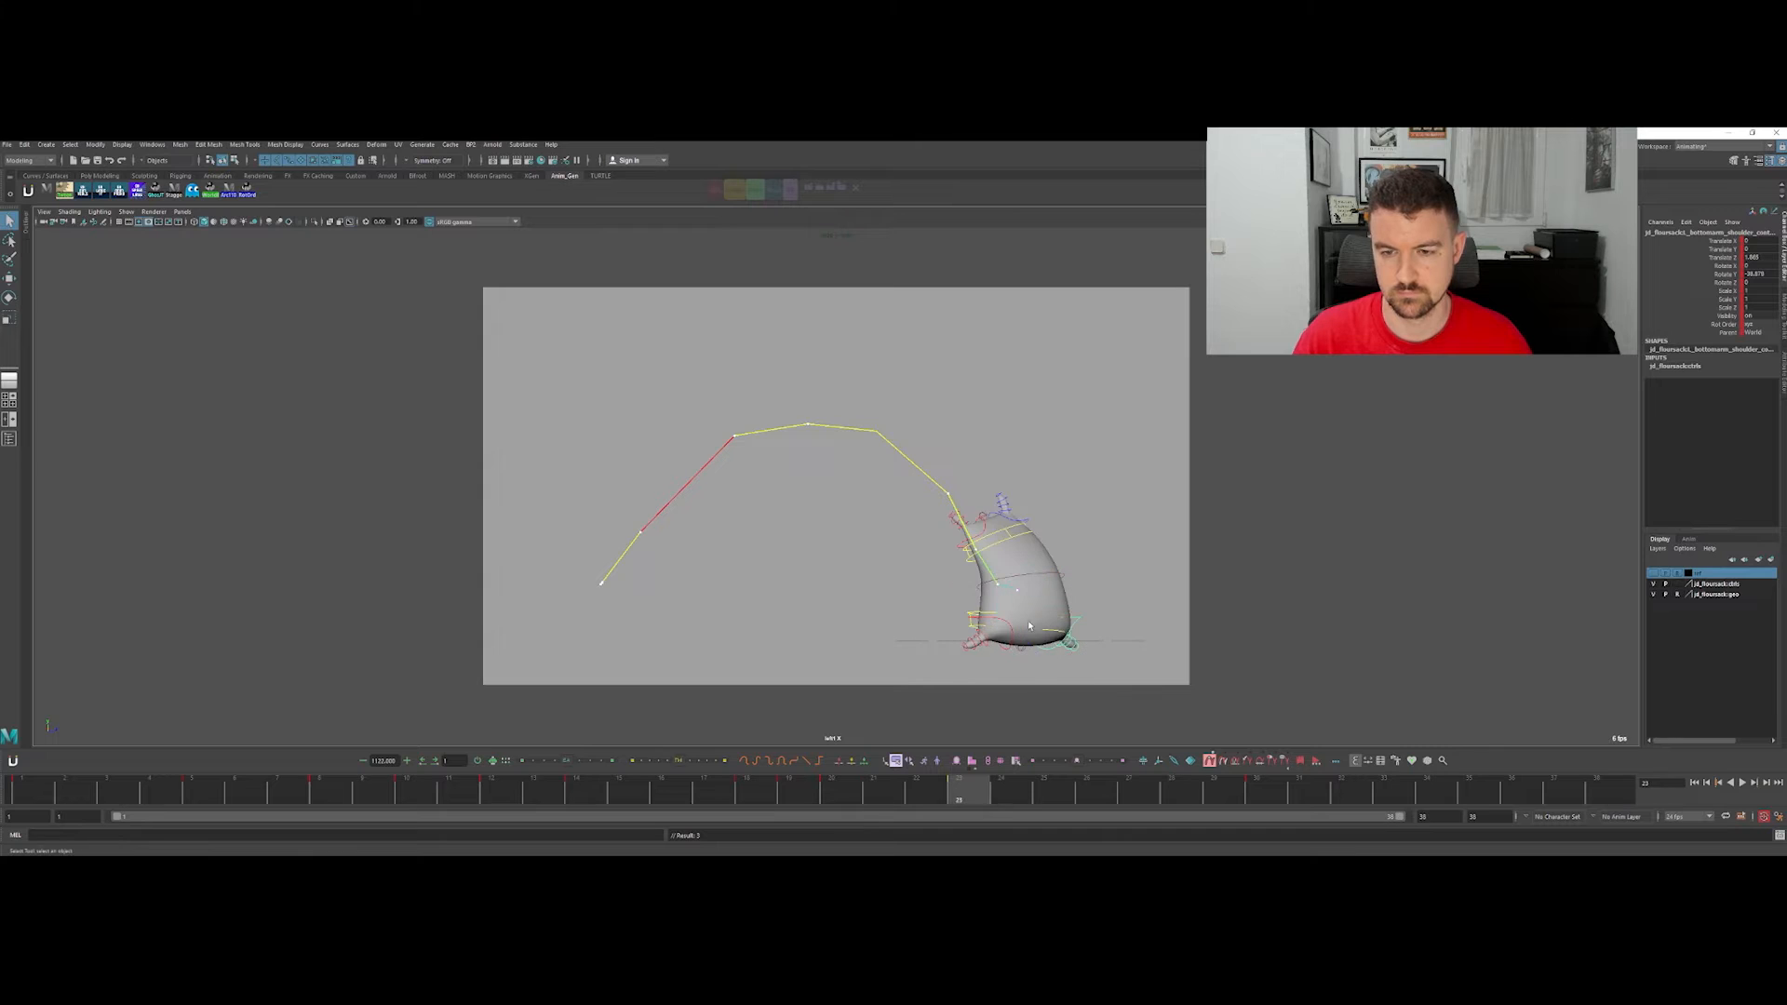
Step: Move the placement control backward at frame 23 to line the feet up with their frame 20 position
drag(948, 780, 1002, 786)
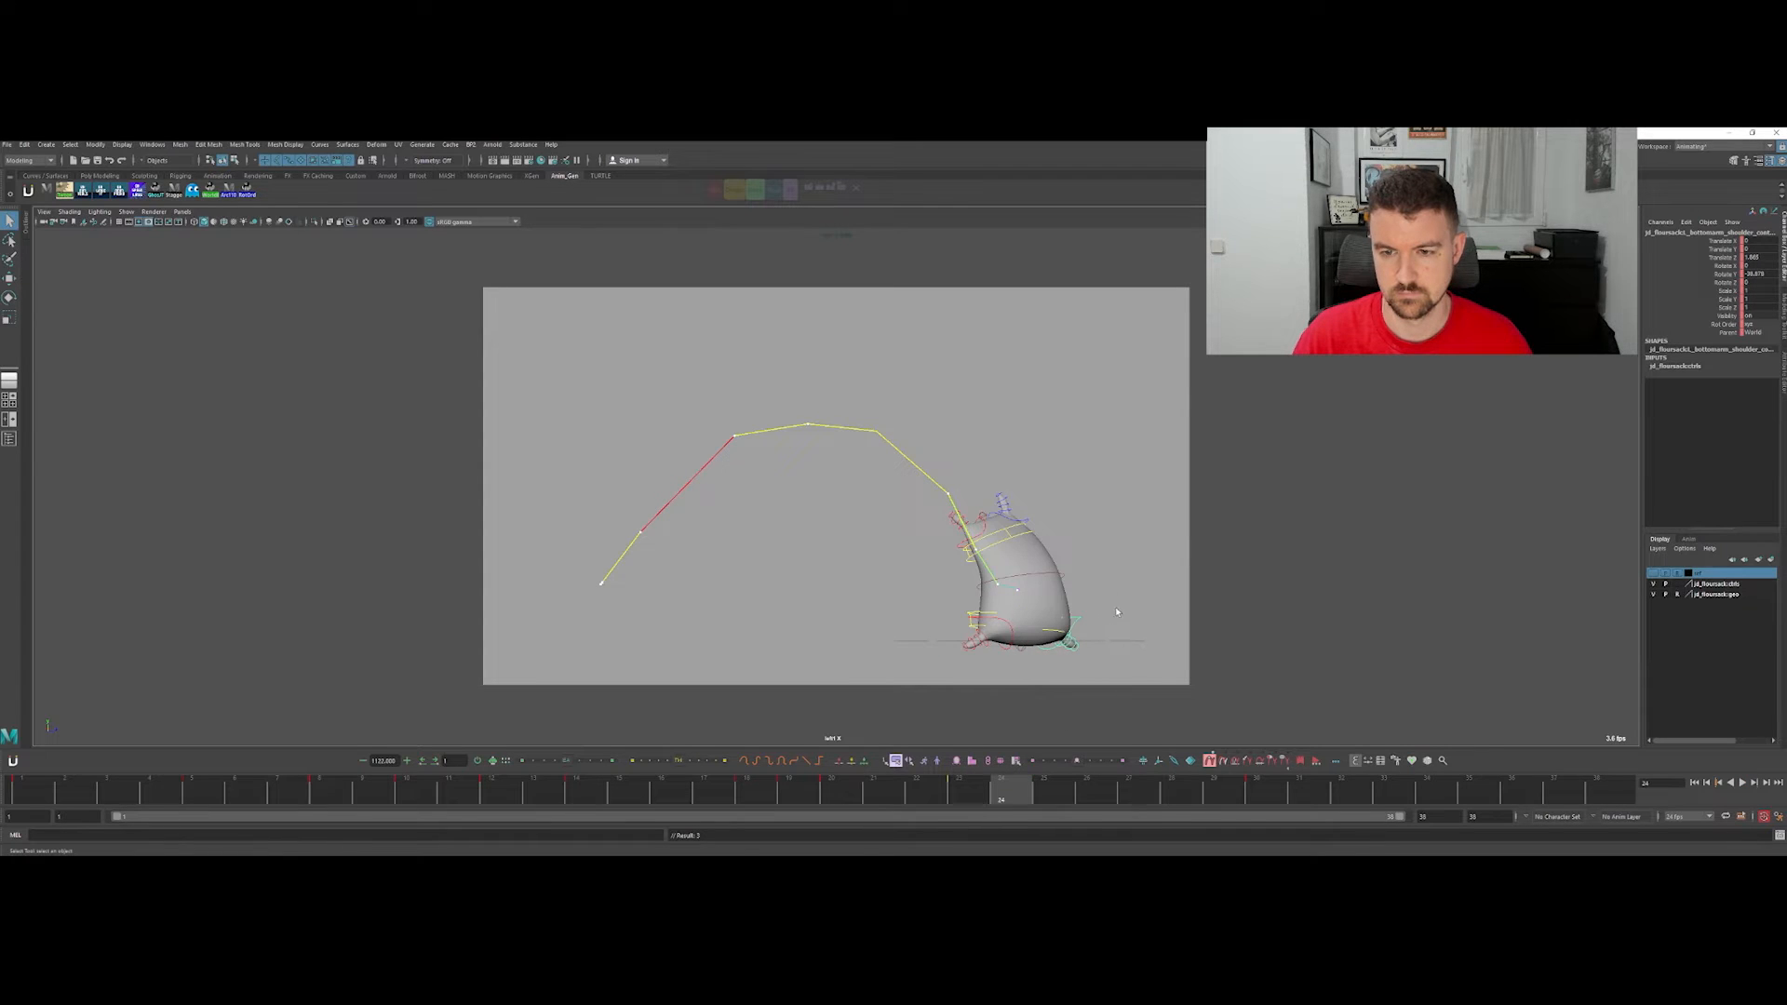
click(1109, 641)
key(w)
key(comma)
key(period)
key(comma)
key(comma)
key(period)
drag(1070, 645, 1063, 642)
key(comma)
key(period)
key(period)
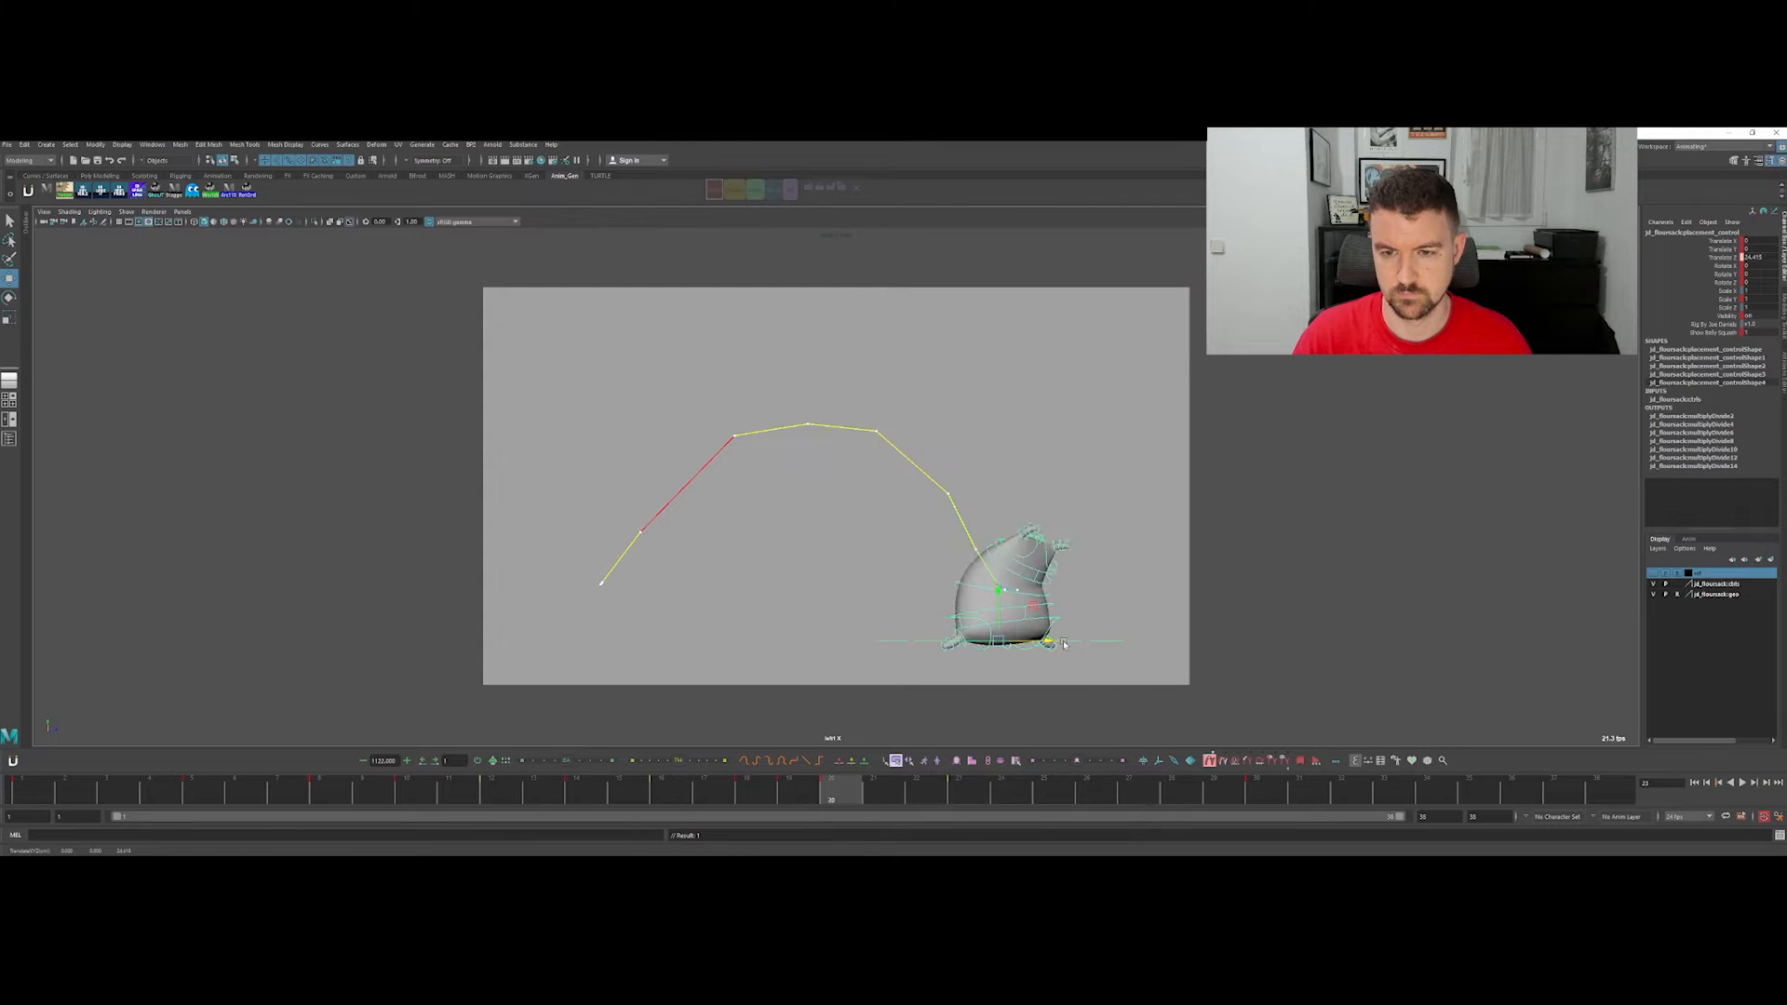
Step: Fine-tune the placement control's forward position at frame 23, comparing the feet against frame 20
key(comma)
key(comma)
key(period)
drag(1057, 642, 1055, 643)
key(comma)
key(period)
key(comma)
key(period)
key(comma)
key(comma)
Step: Select the trailing foot's control at frame 19 and compare its placement through the landing up to frame 23
key(alt+period)
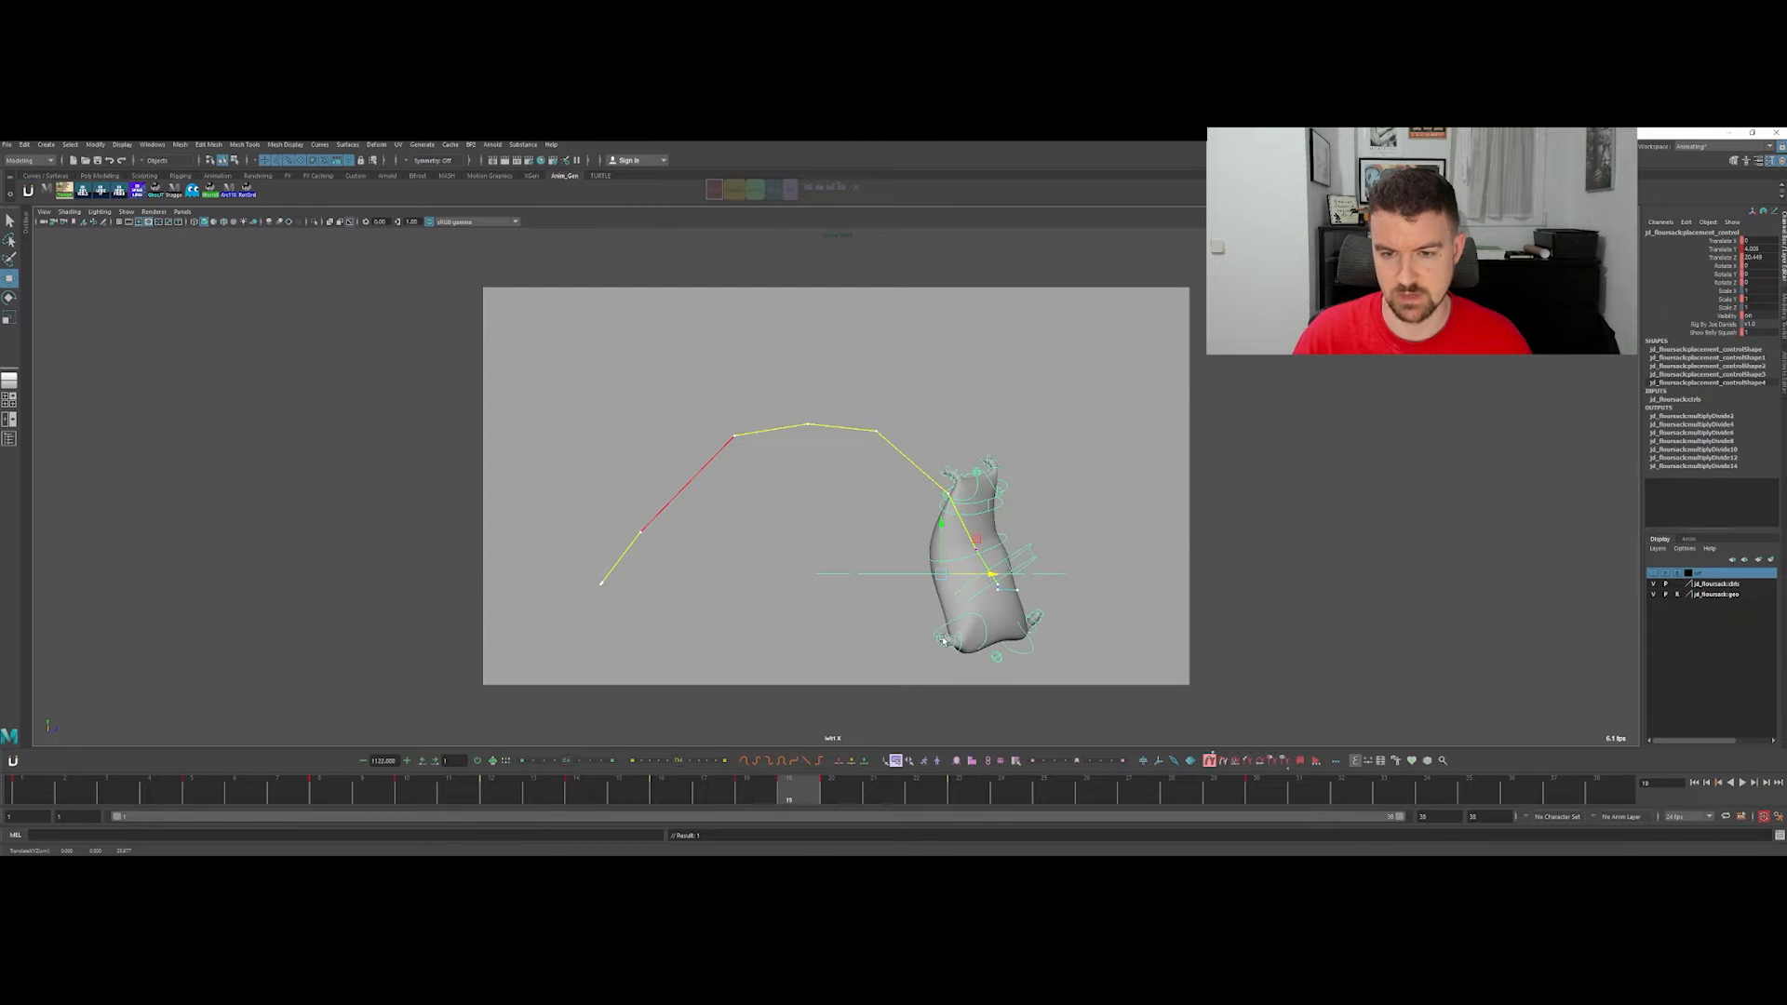
key(comma)
key(period)
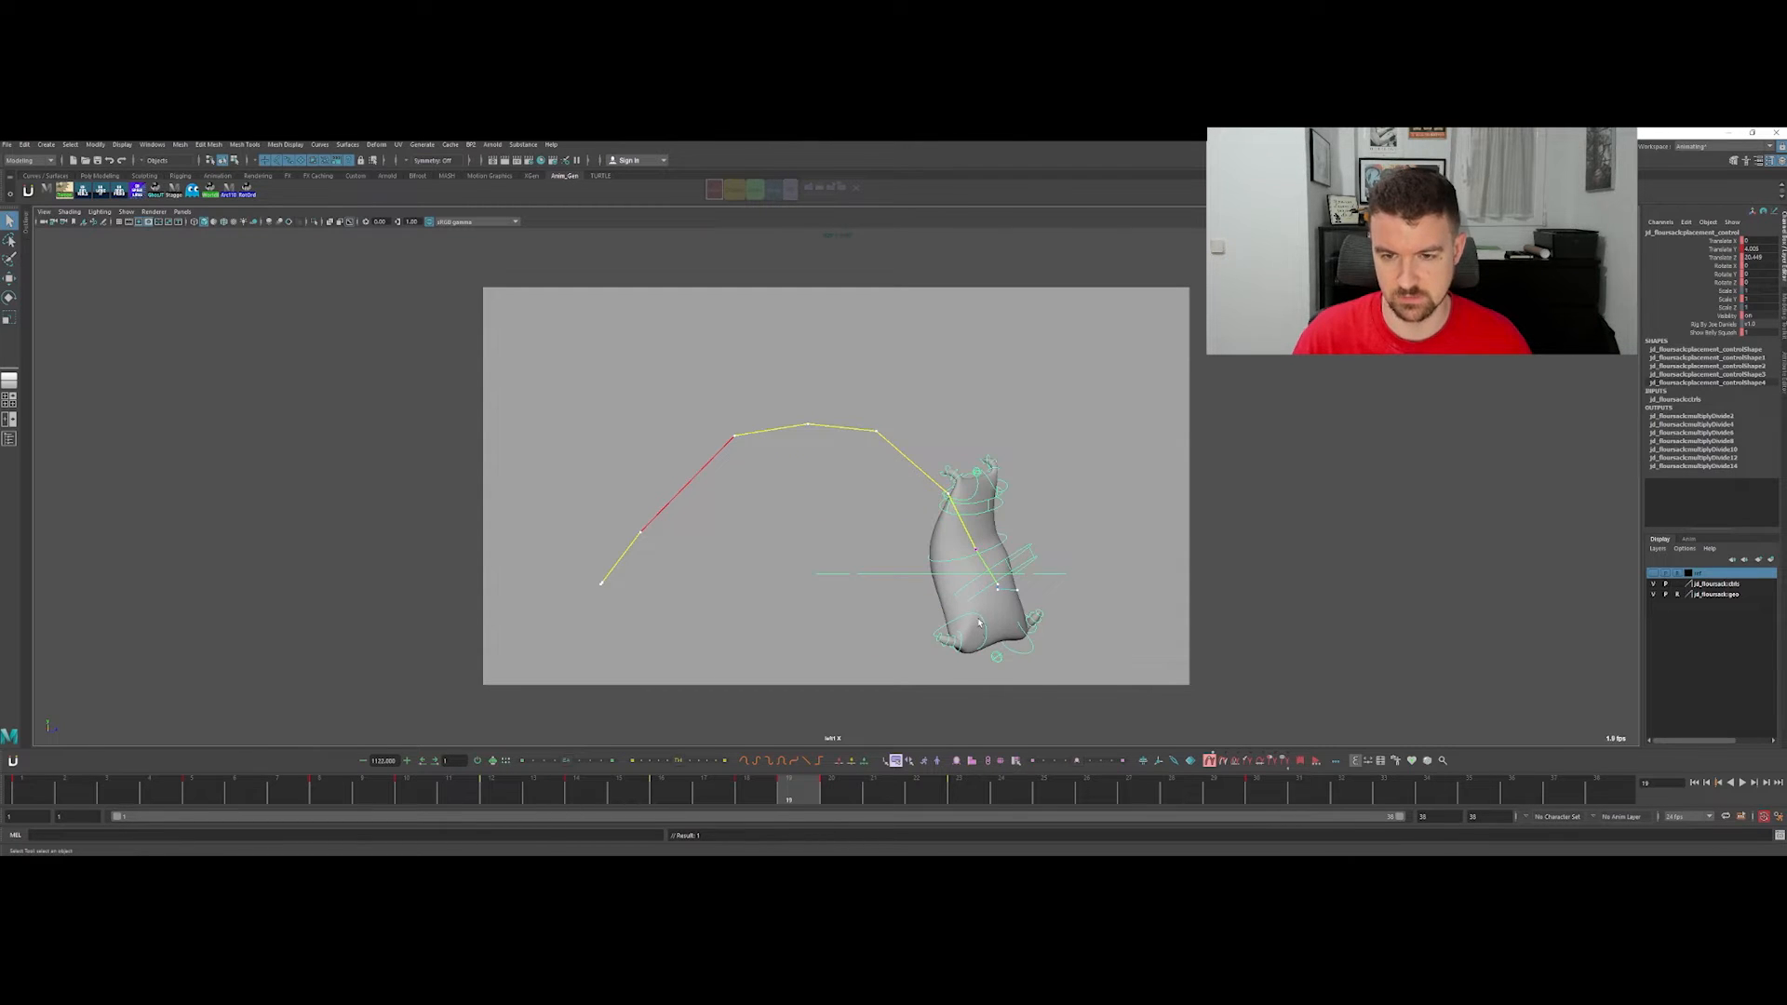
click(979, 621)
key(w)
key(e)
key(period)
key(comma)
key(comma)
key(period)
key(period)
key(period)
key(period)
key(period)
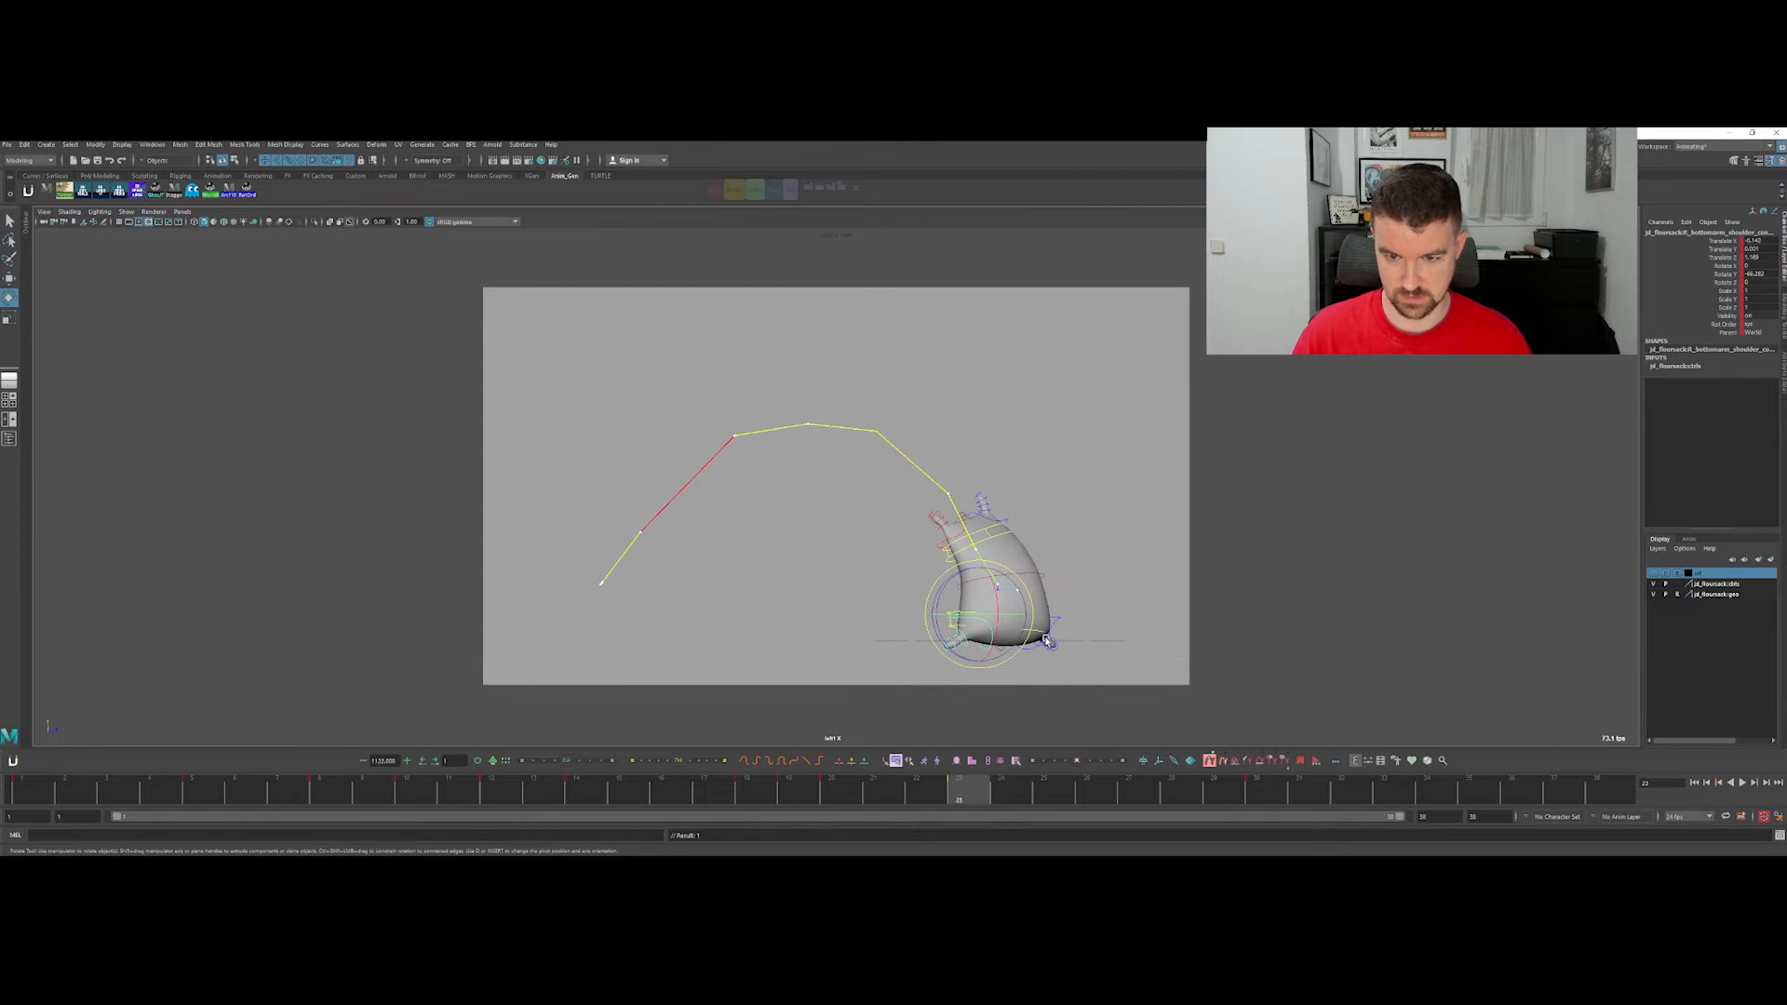
Step: Move the placement control backward at frame 30 to line the feet up with the preceding pose
key(q)
click(1103, 641)
key(period)
key(w)
middle_drag(1077, 642, 1057, 645)
key(ctrl+z)
mouse_move(1057, 645)
mouse_down()
mouse_move(996, 645)
mouse_move(1062, 643)
mouse_up()
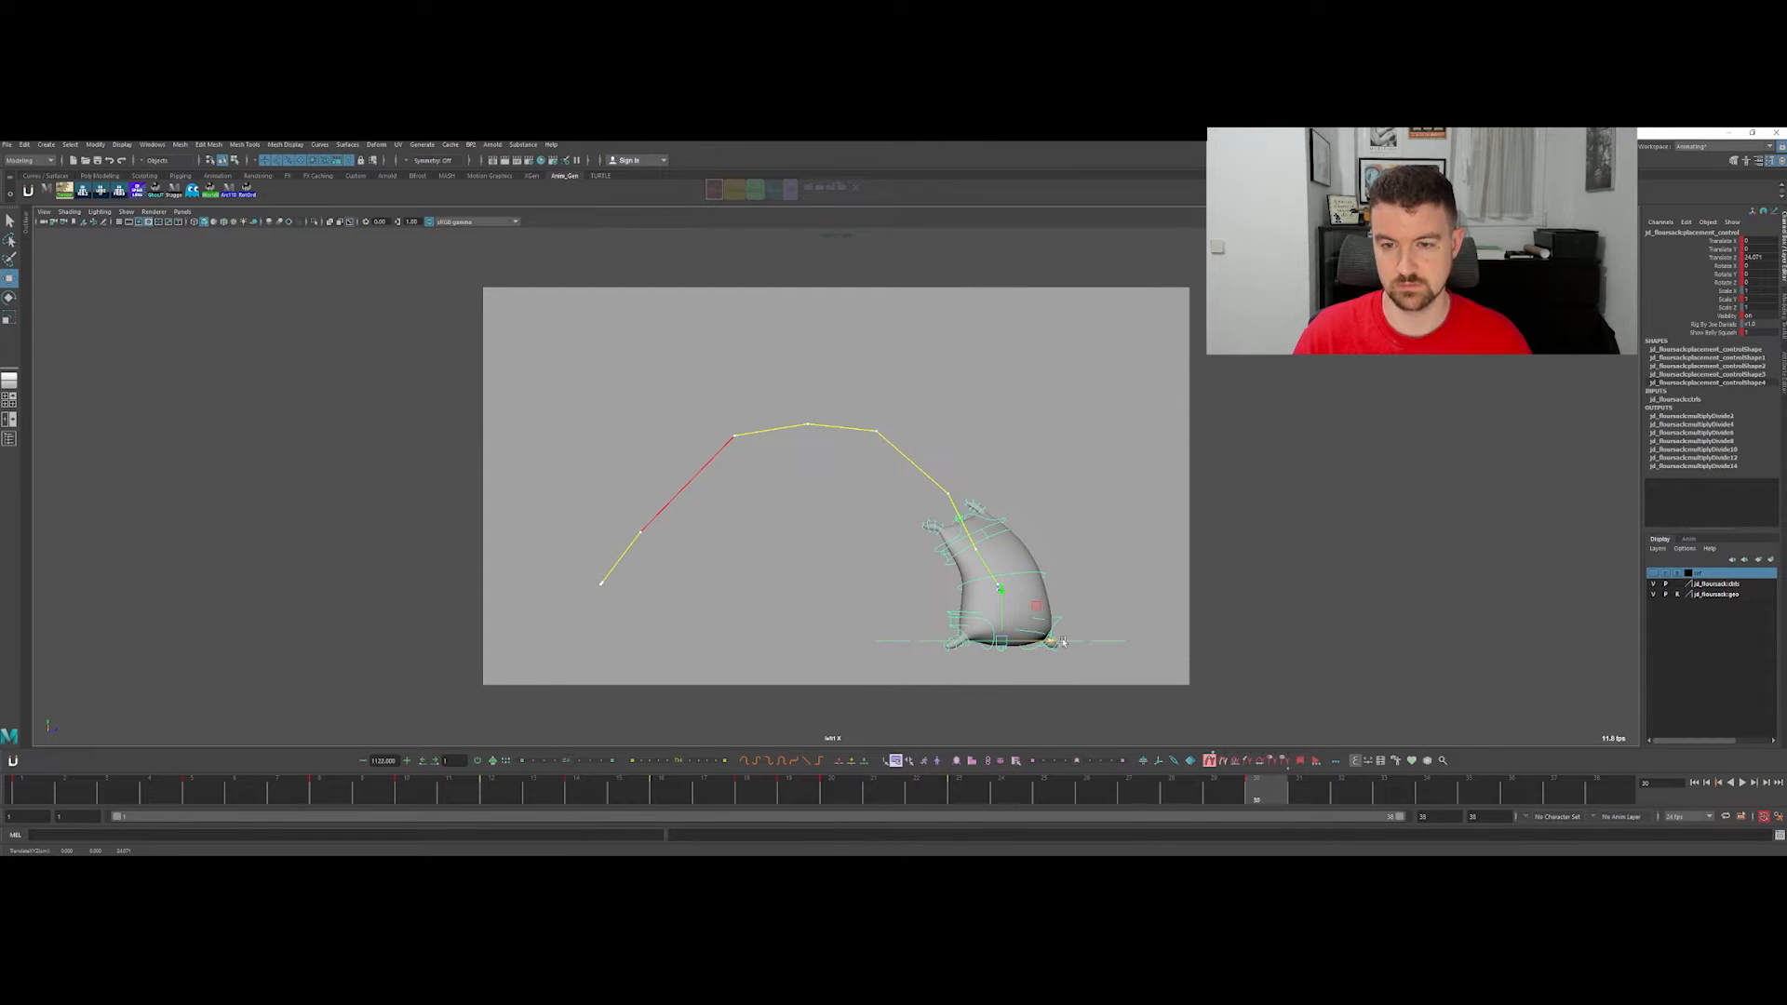
Step: Adjust the placement control's Translate Z key at frame 30 in the Graph Editor to nearly match the frame 23 key
key(space)
click(93, 590)
key(f)
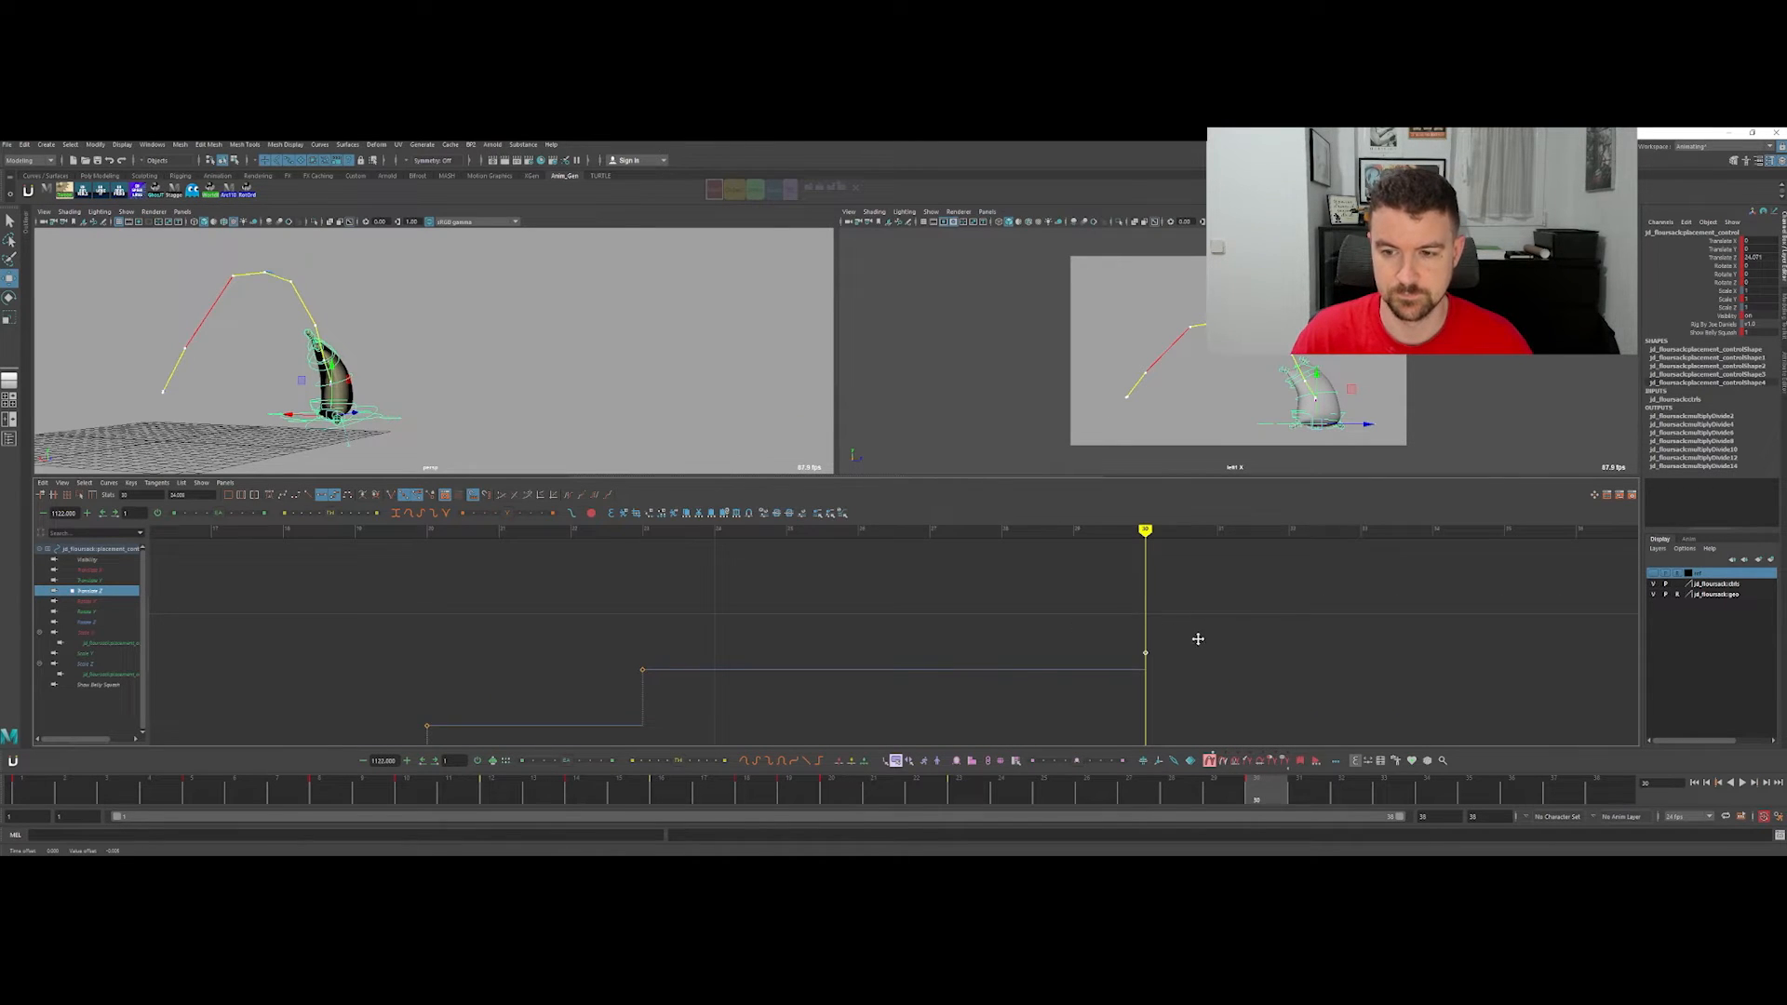
middle_drag(1197, 649, 1178, 655)
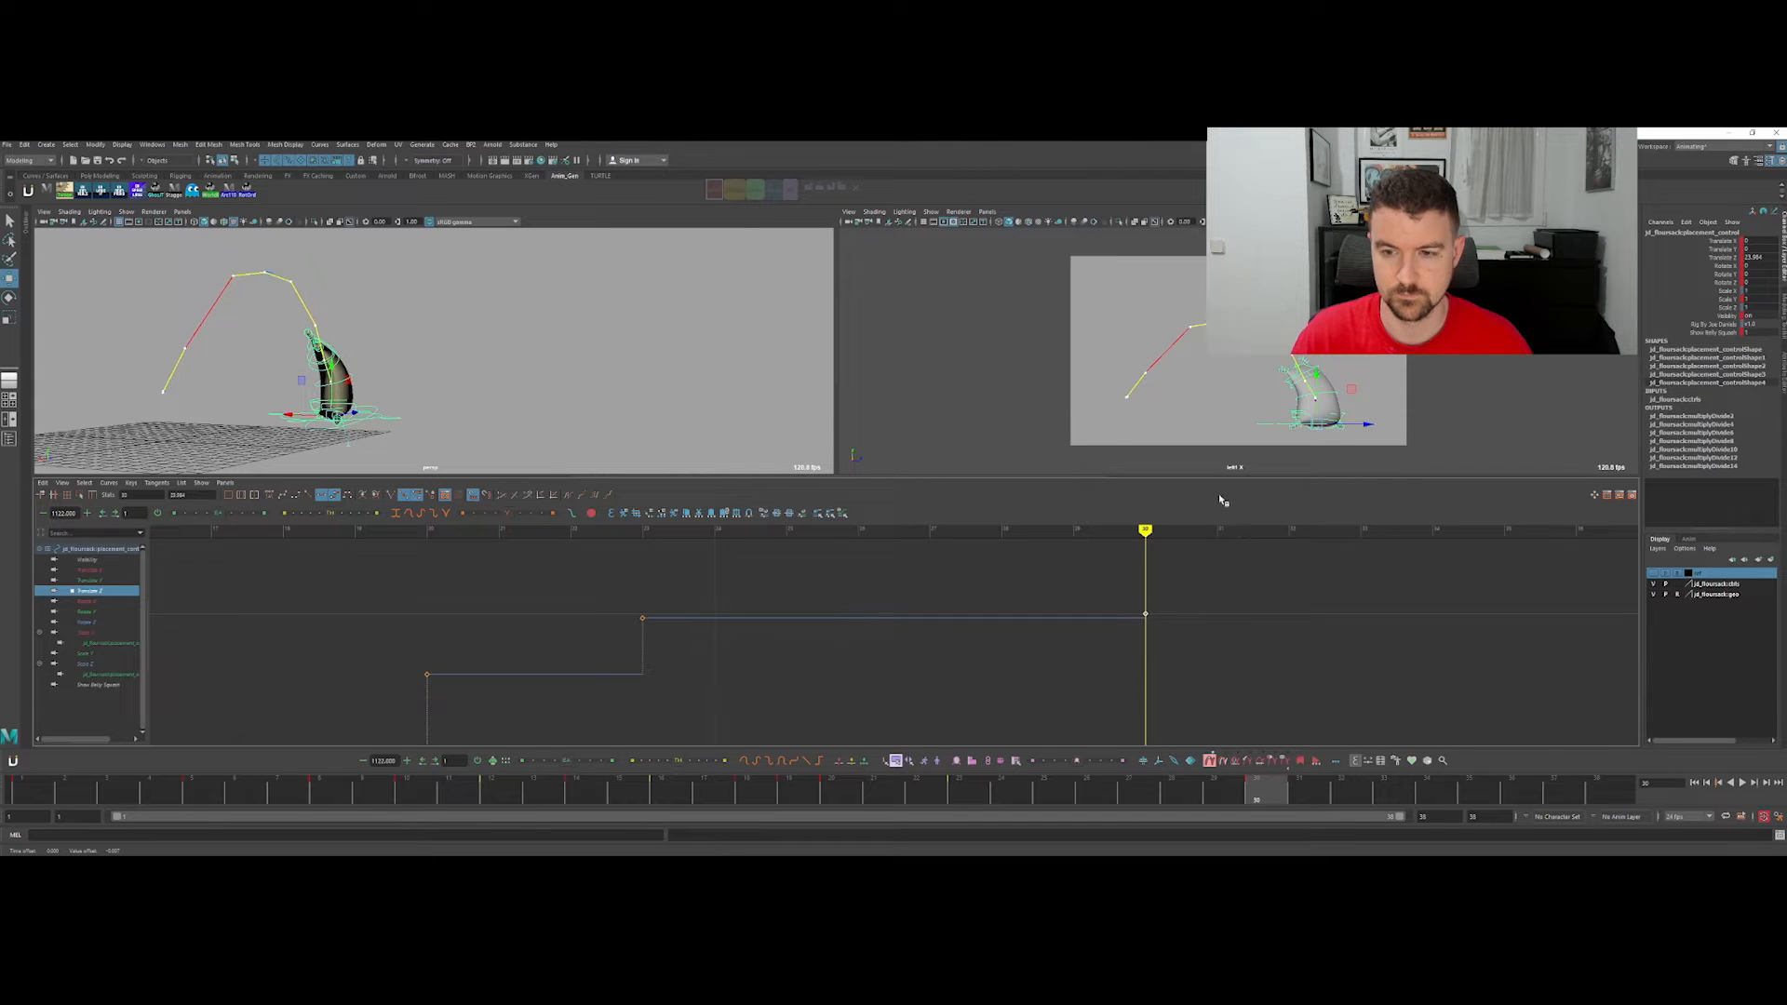
Step: Play the jump in the enlarged side view and nudge the mid control slightly backward in the frame 30 pose
key(space)
key(alt+v)
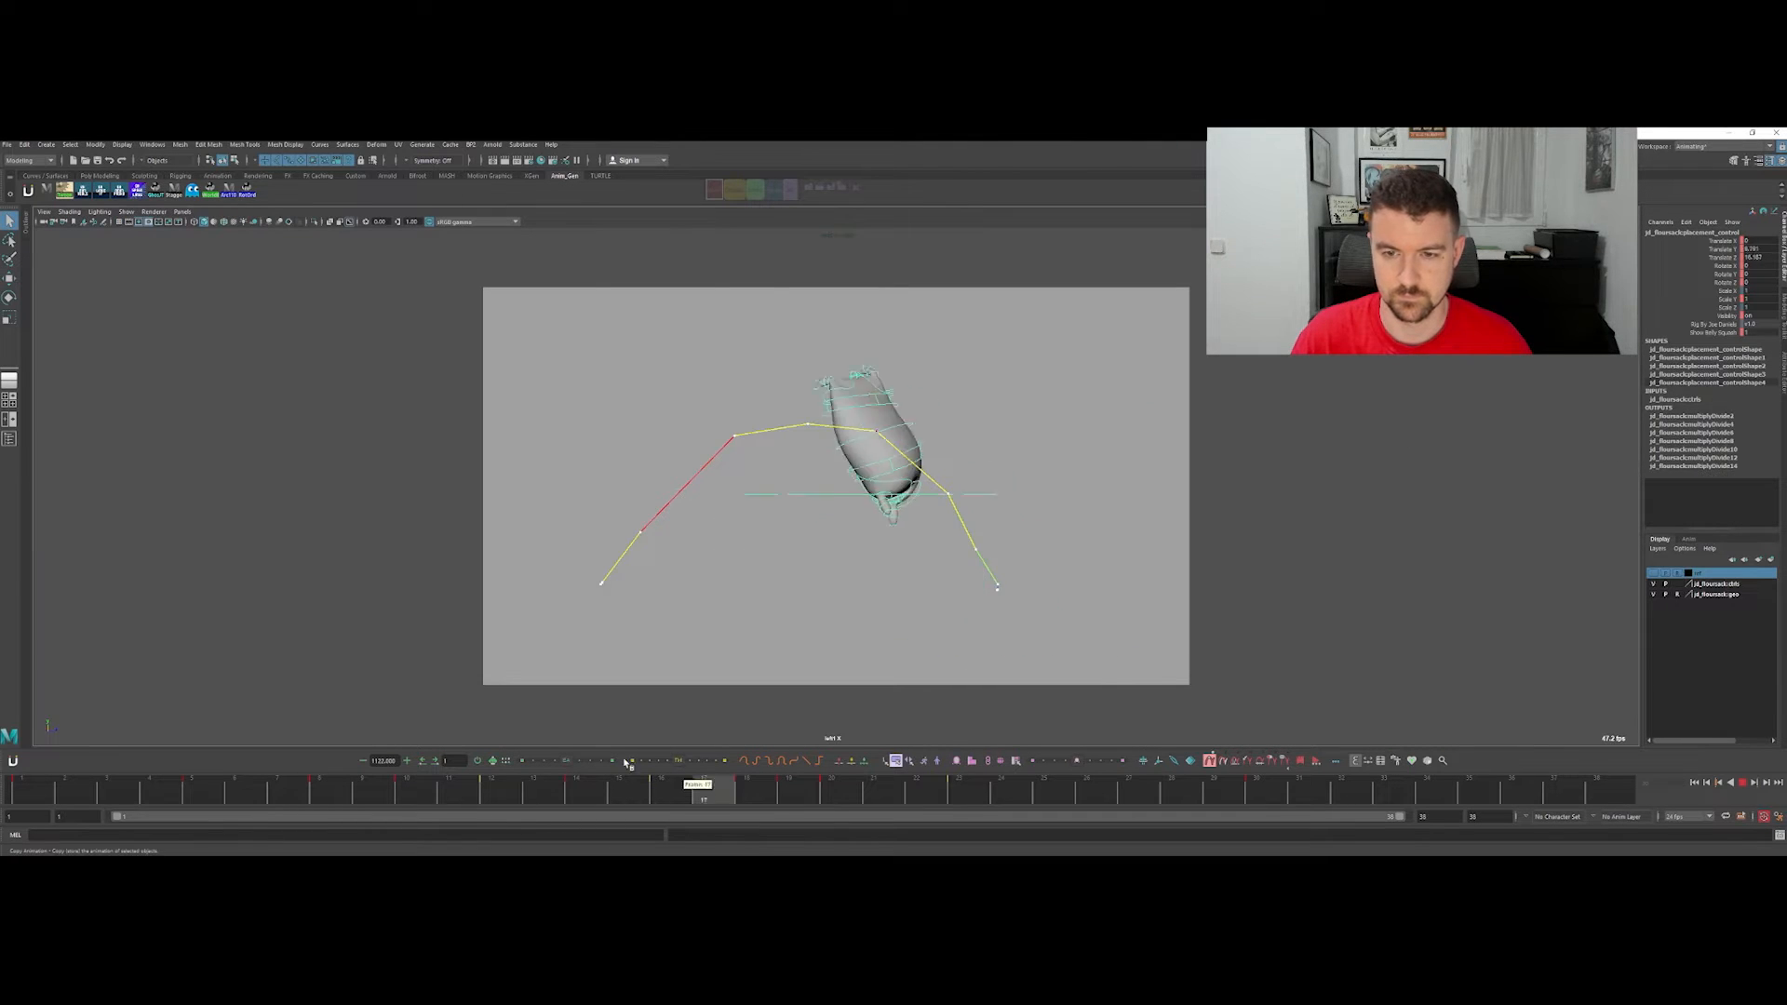
click(1043, 555)
key(w)
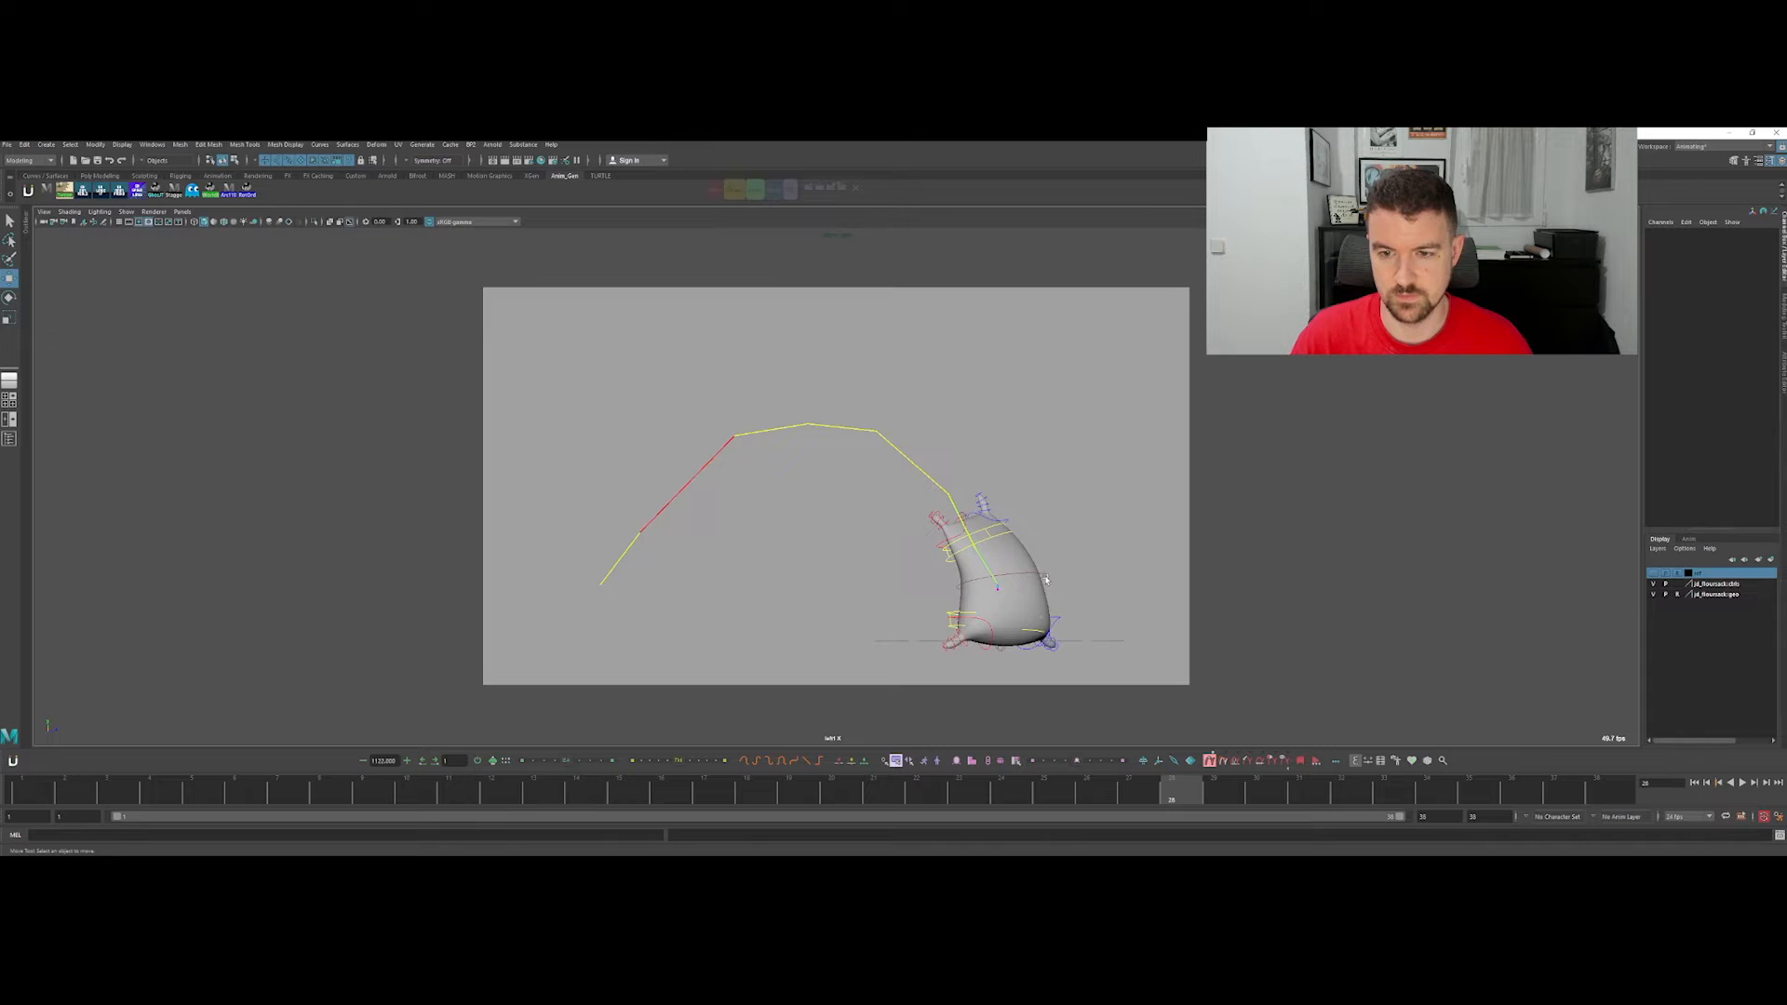
click(1045, 583)
drag(1060, 586, 1049, 587)
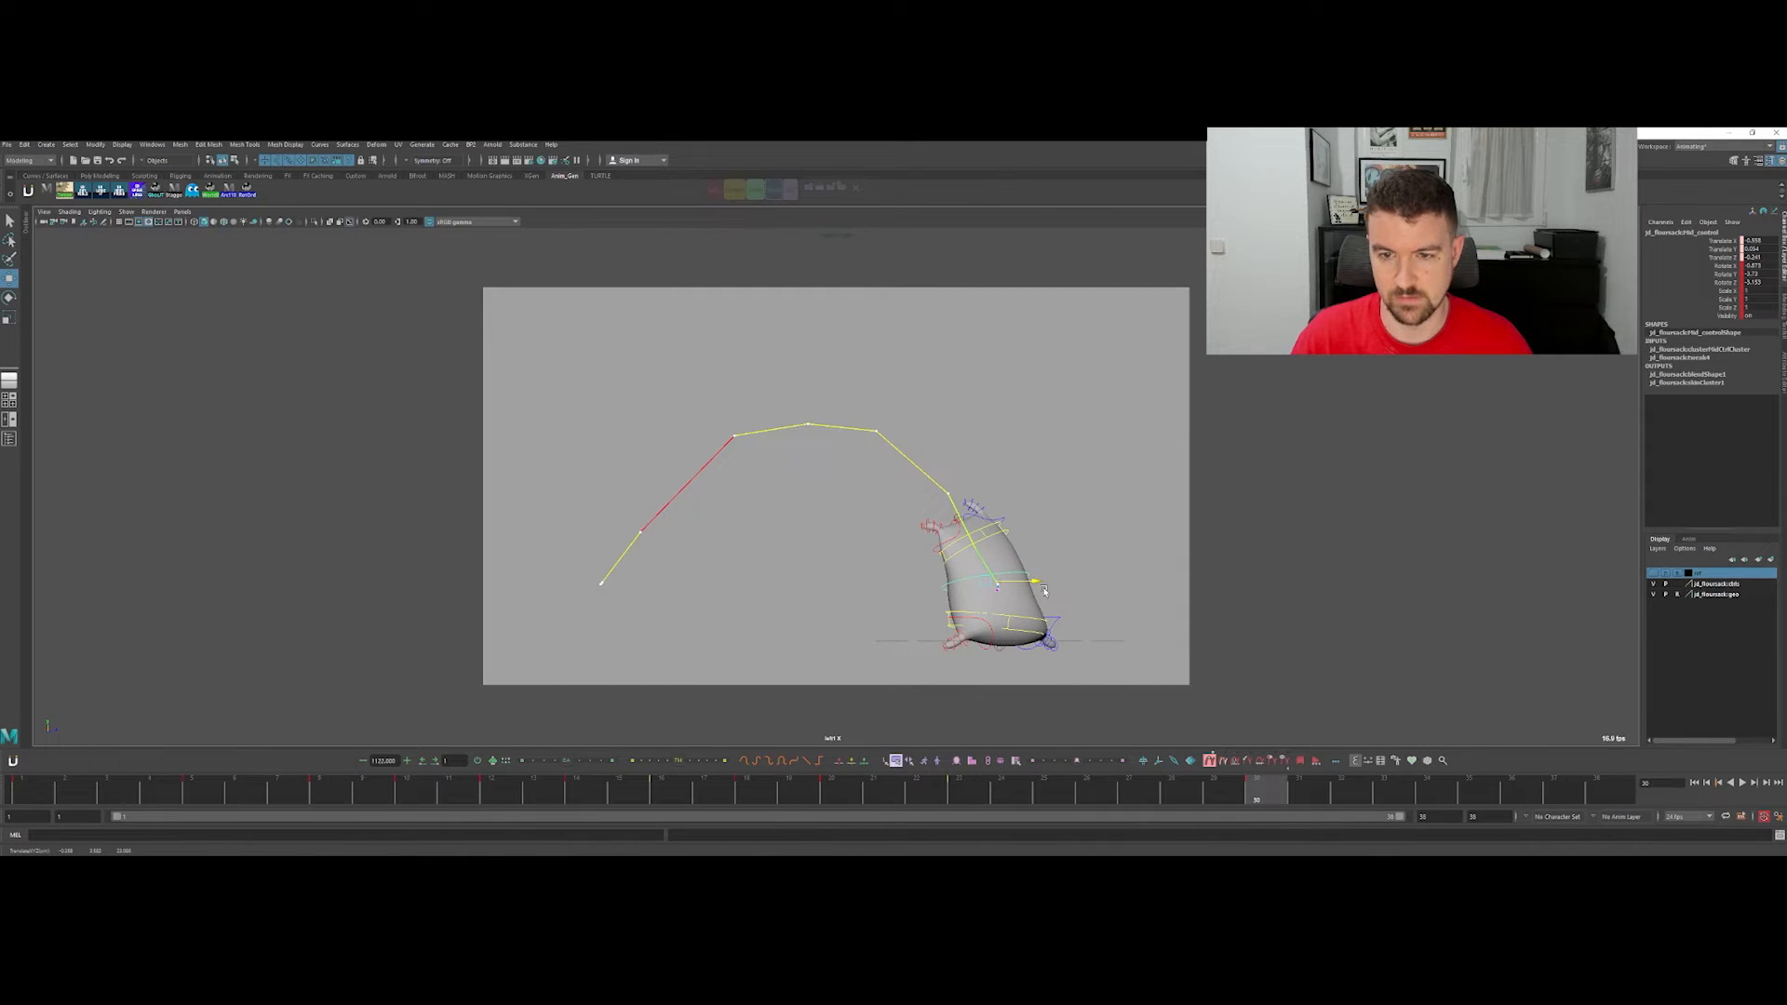
drag(1052, 590, 1053, 590)
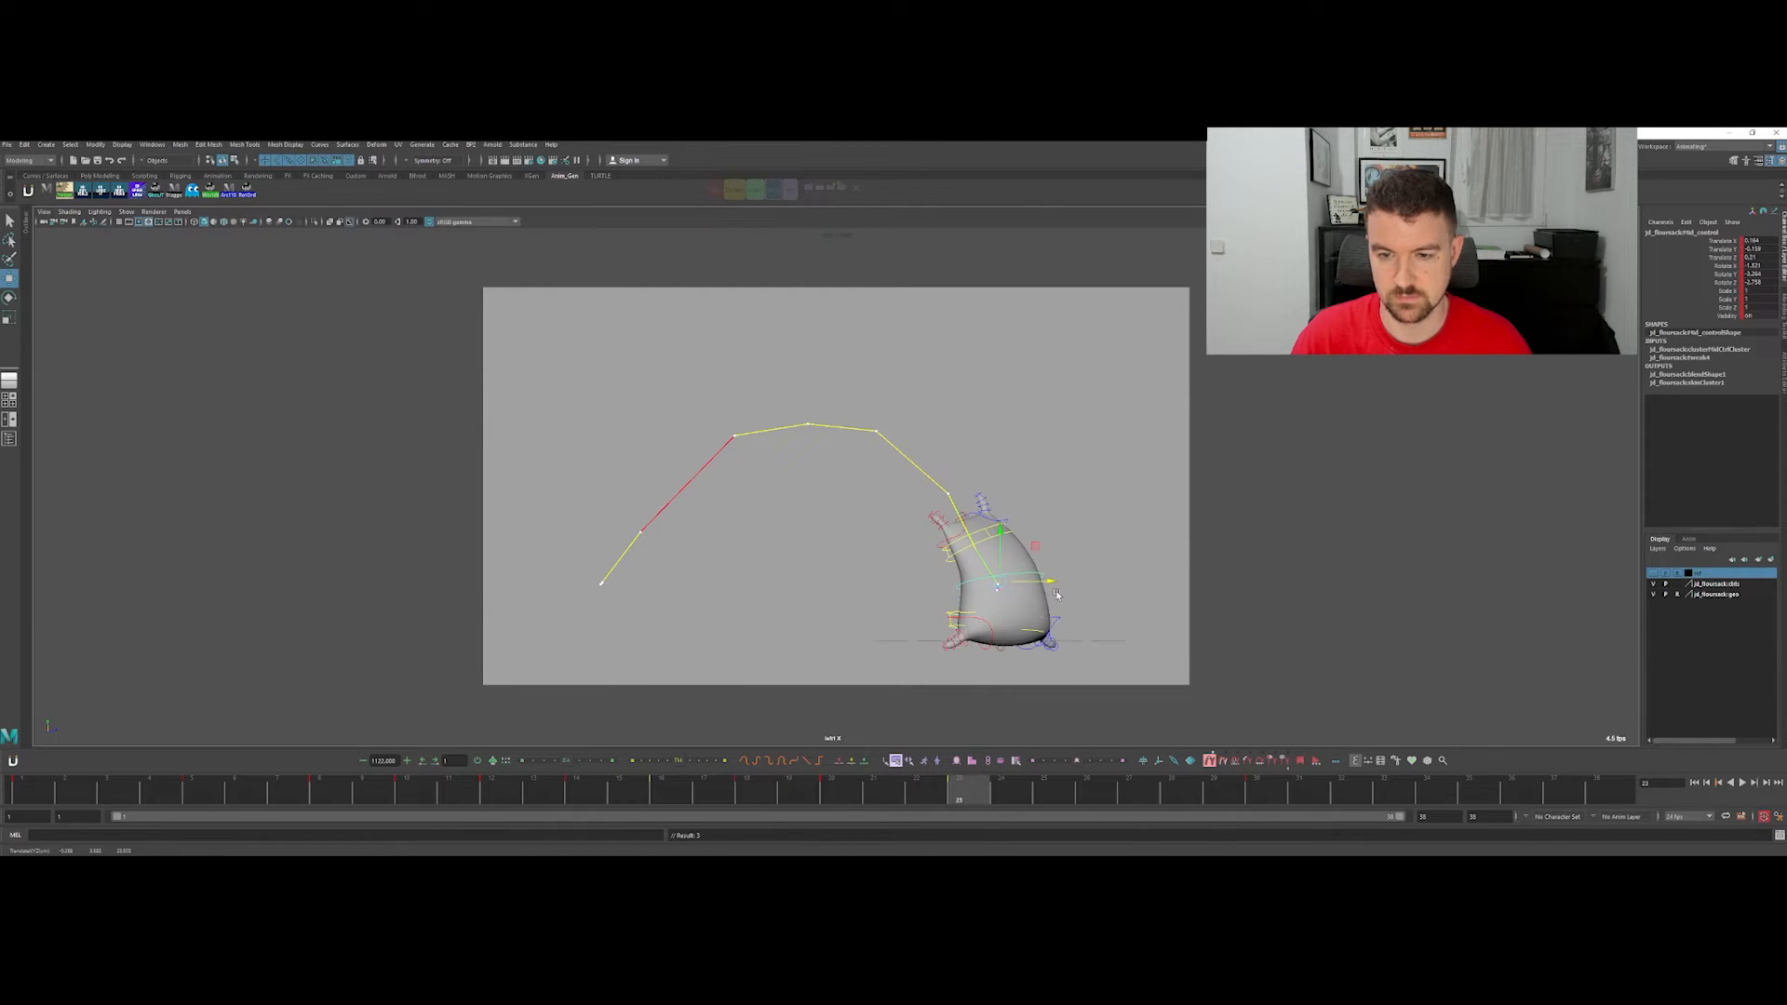
Step: Nudge the mid control slightly backward in the landed pose at frame 23
click(1054, 594)
key(ctrl+z)
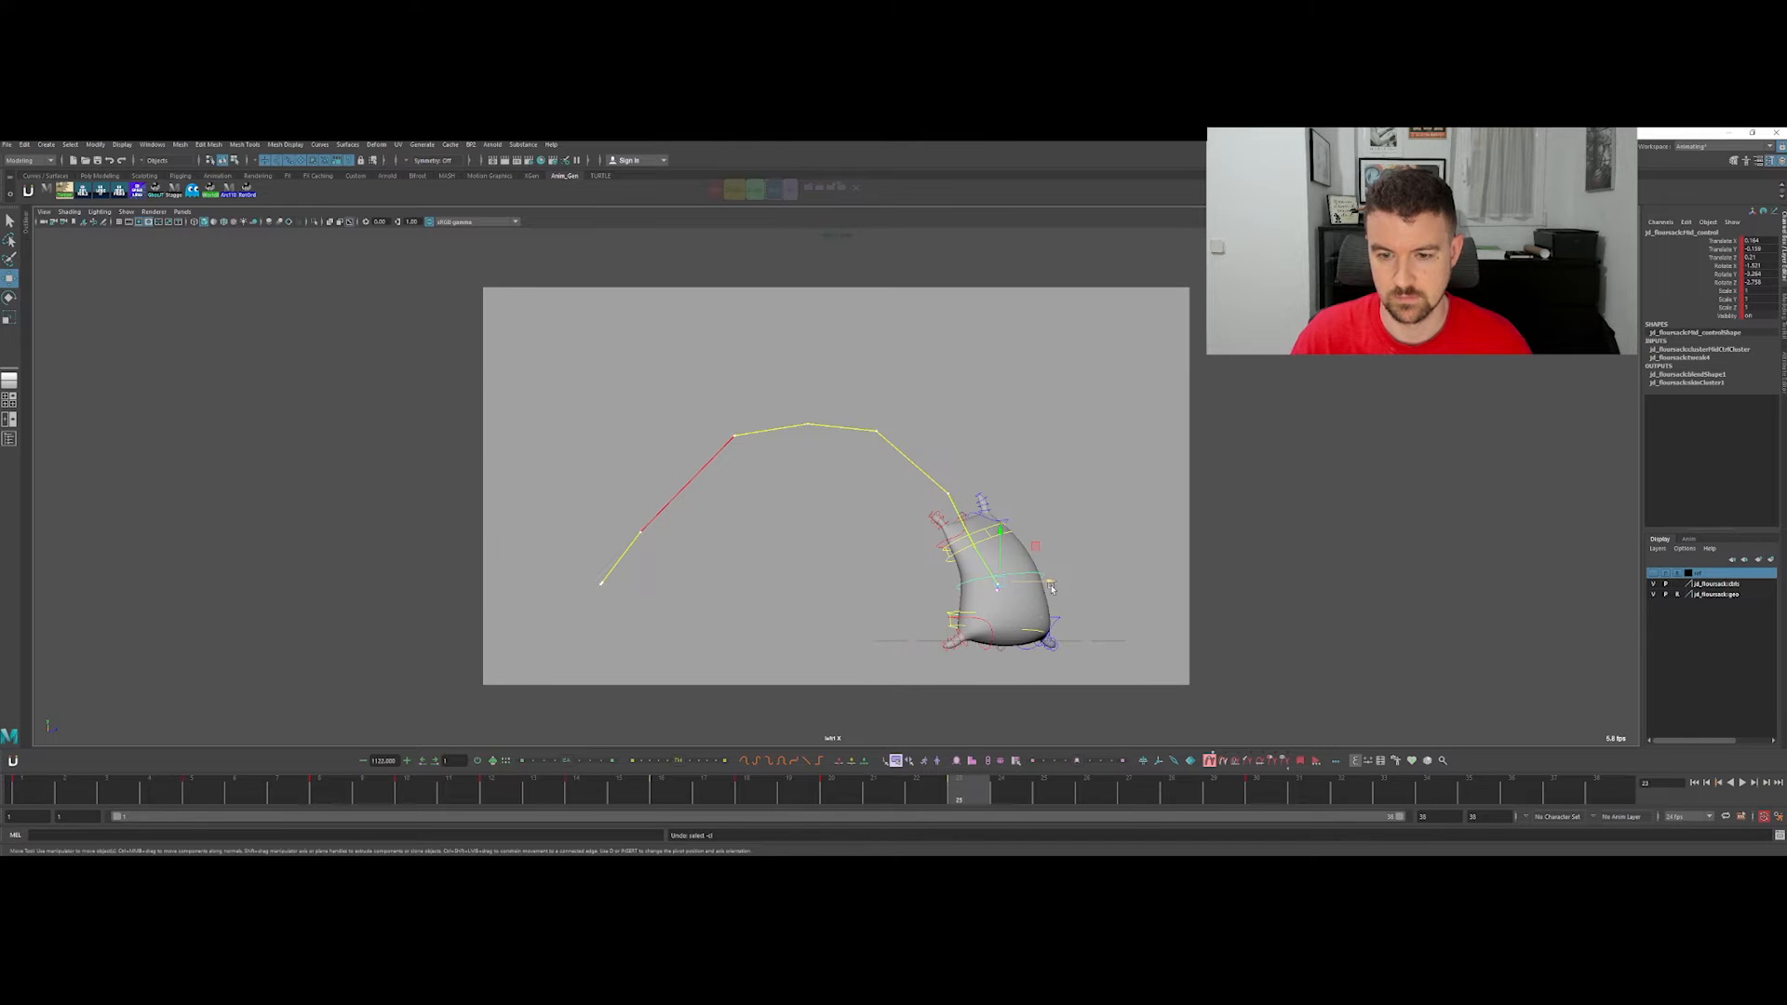
drag(1051, 583, 1045, 584)
key(w)
Step: Select the trailing foot's bottom shoulder control at frame 18 and move it forward and down toward the ground
drag(968, 791, 769, 691)
click(972, 564)
key(w)
key(alt+period)
key(alt+comma)
drag(956, 582, 979, 617)
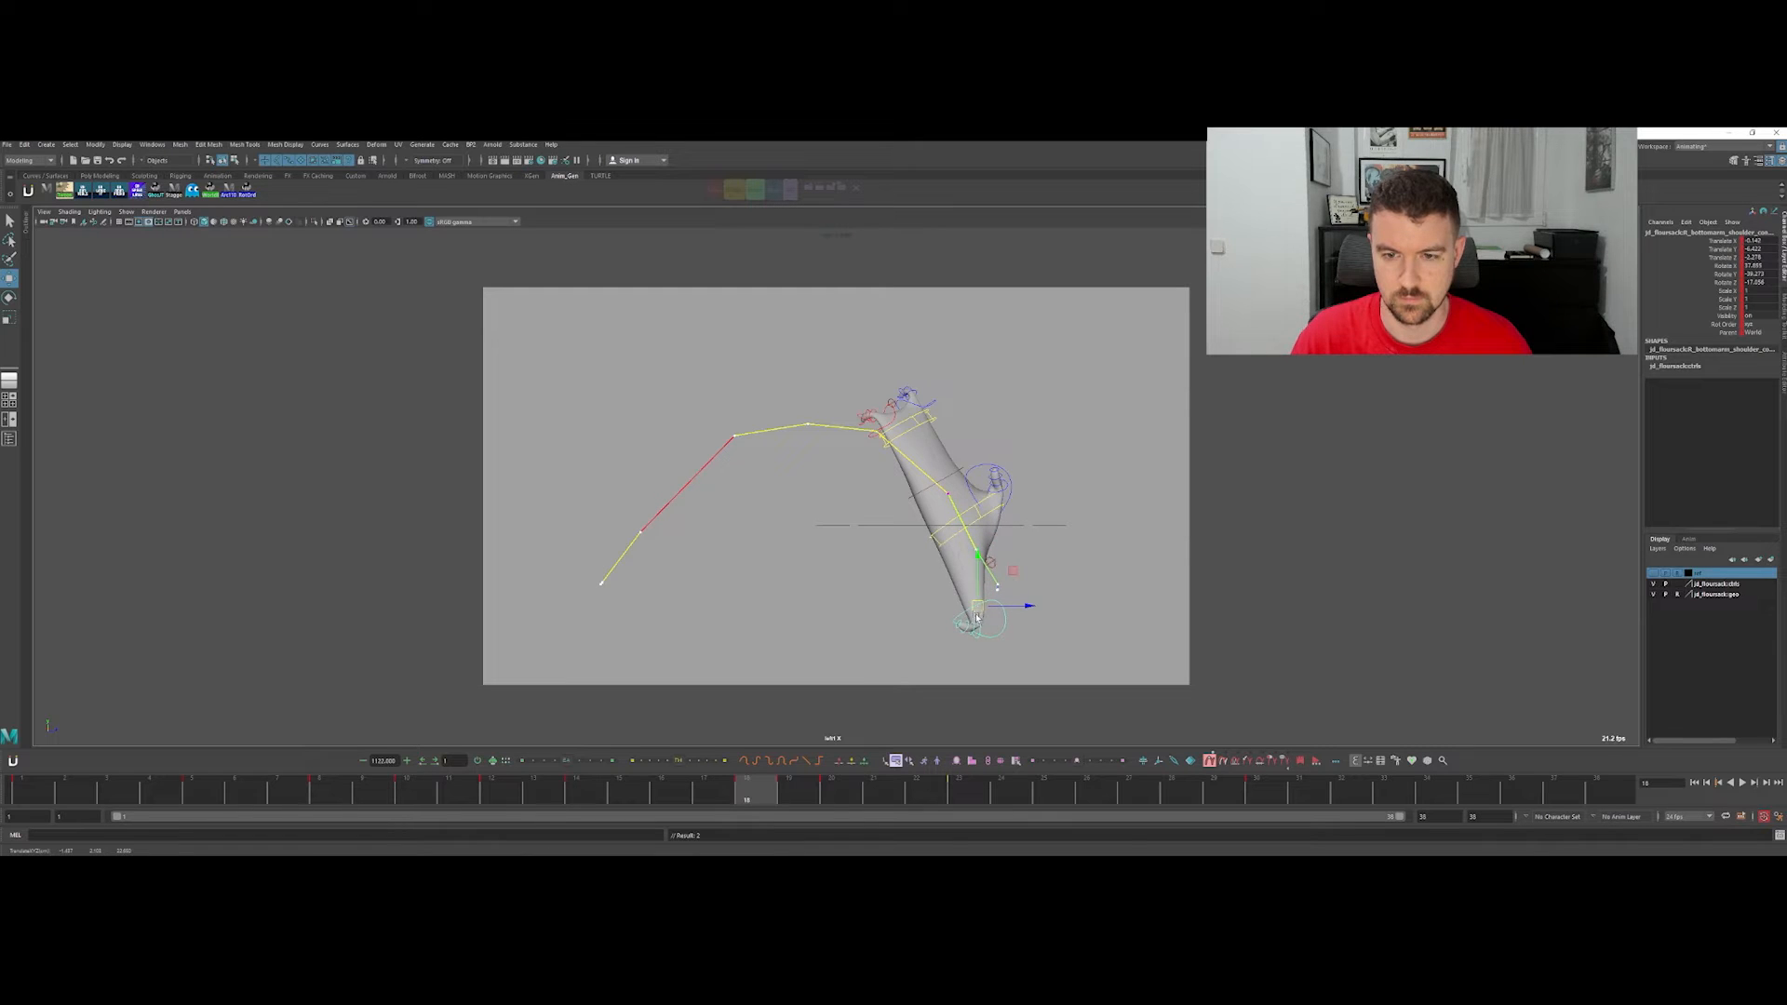
Step: Step back and forth around frames 16 to 19 to compare the trailing foot's path into the landing
key(alt+comma)
key(alt+period)
key(alt+period)
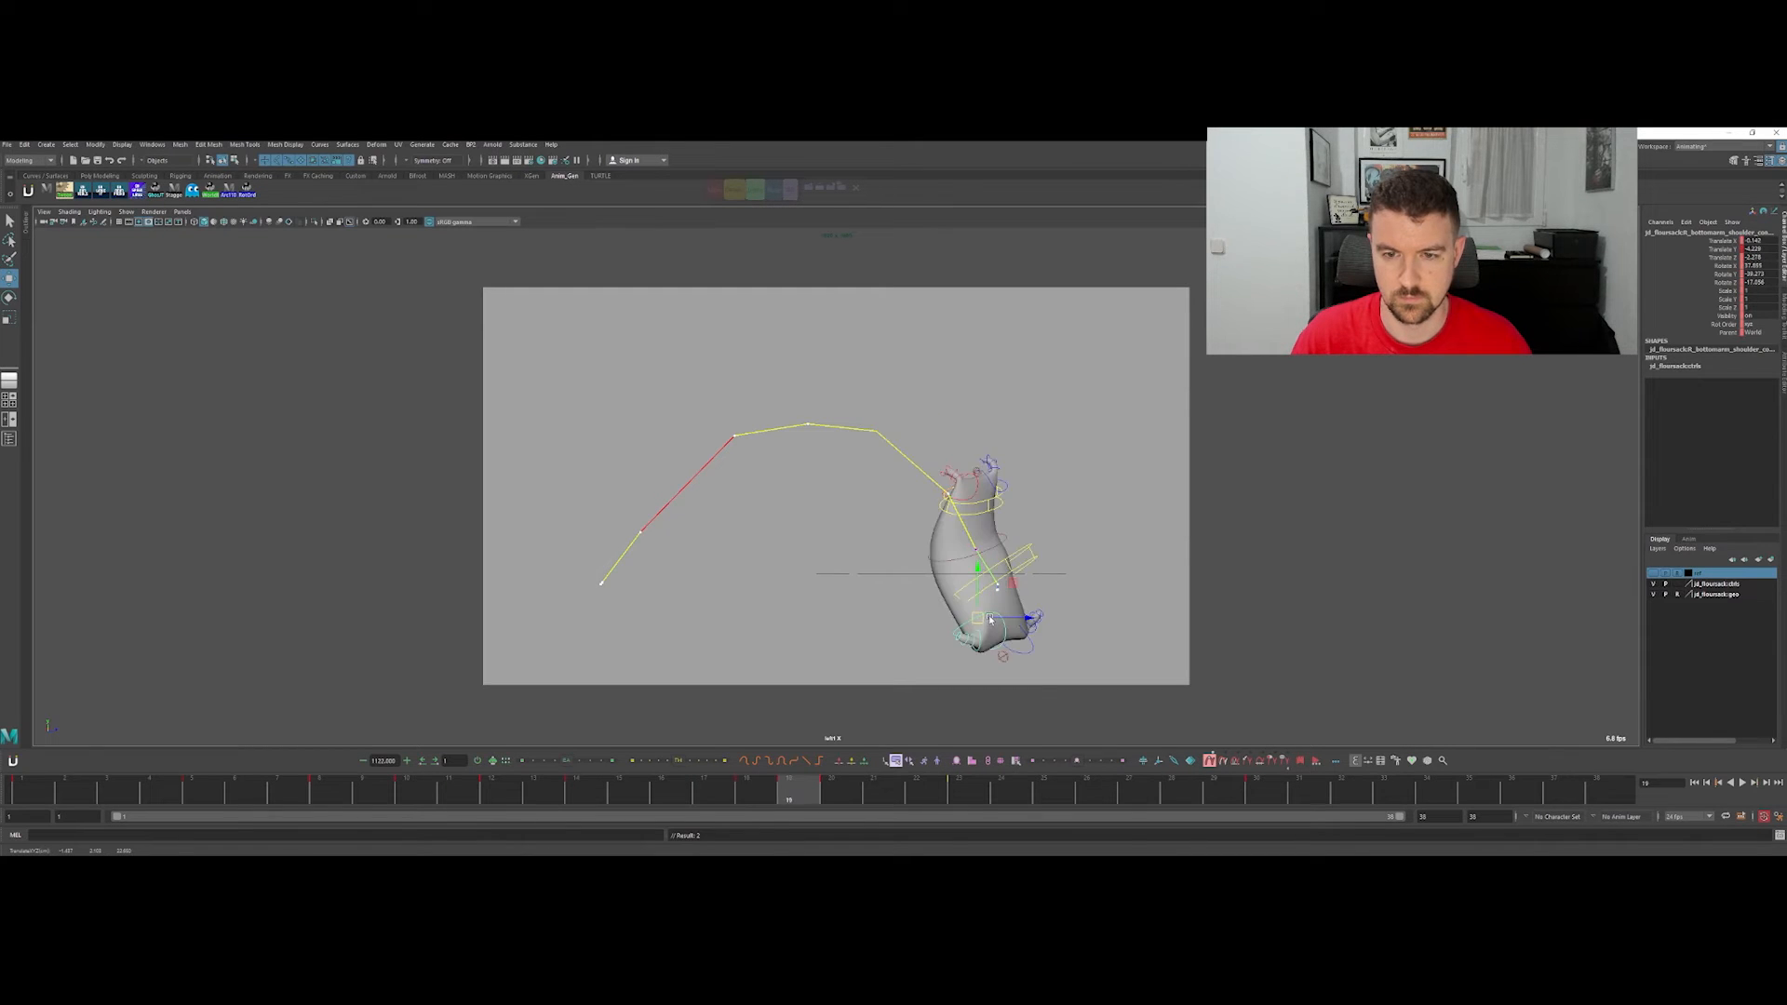
key(alt+comma)
key(alt+comma)
key(alt+comma)
key(alt+comma)
key(alt+comma)
key(alt+period)
key(alt+period)
key(alt+period)
key(alt+period)
key(alt+comma)
key(alt+comma)
key(alt+comma)
key(alt+comma)
key(alt+period)
key(alt+period)
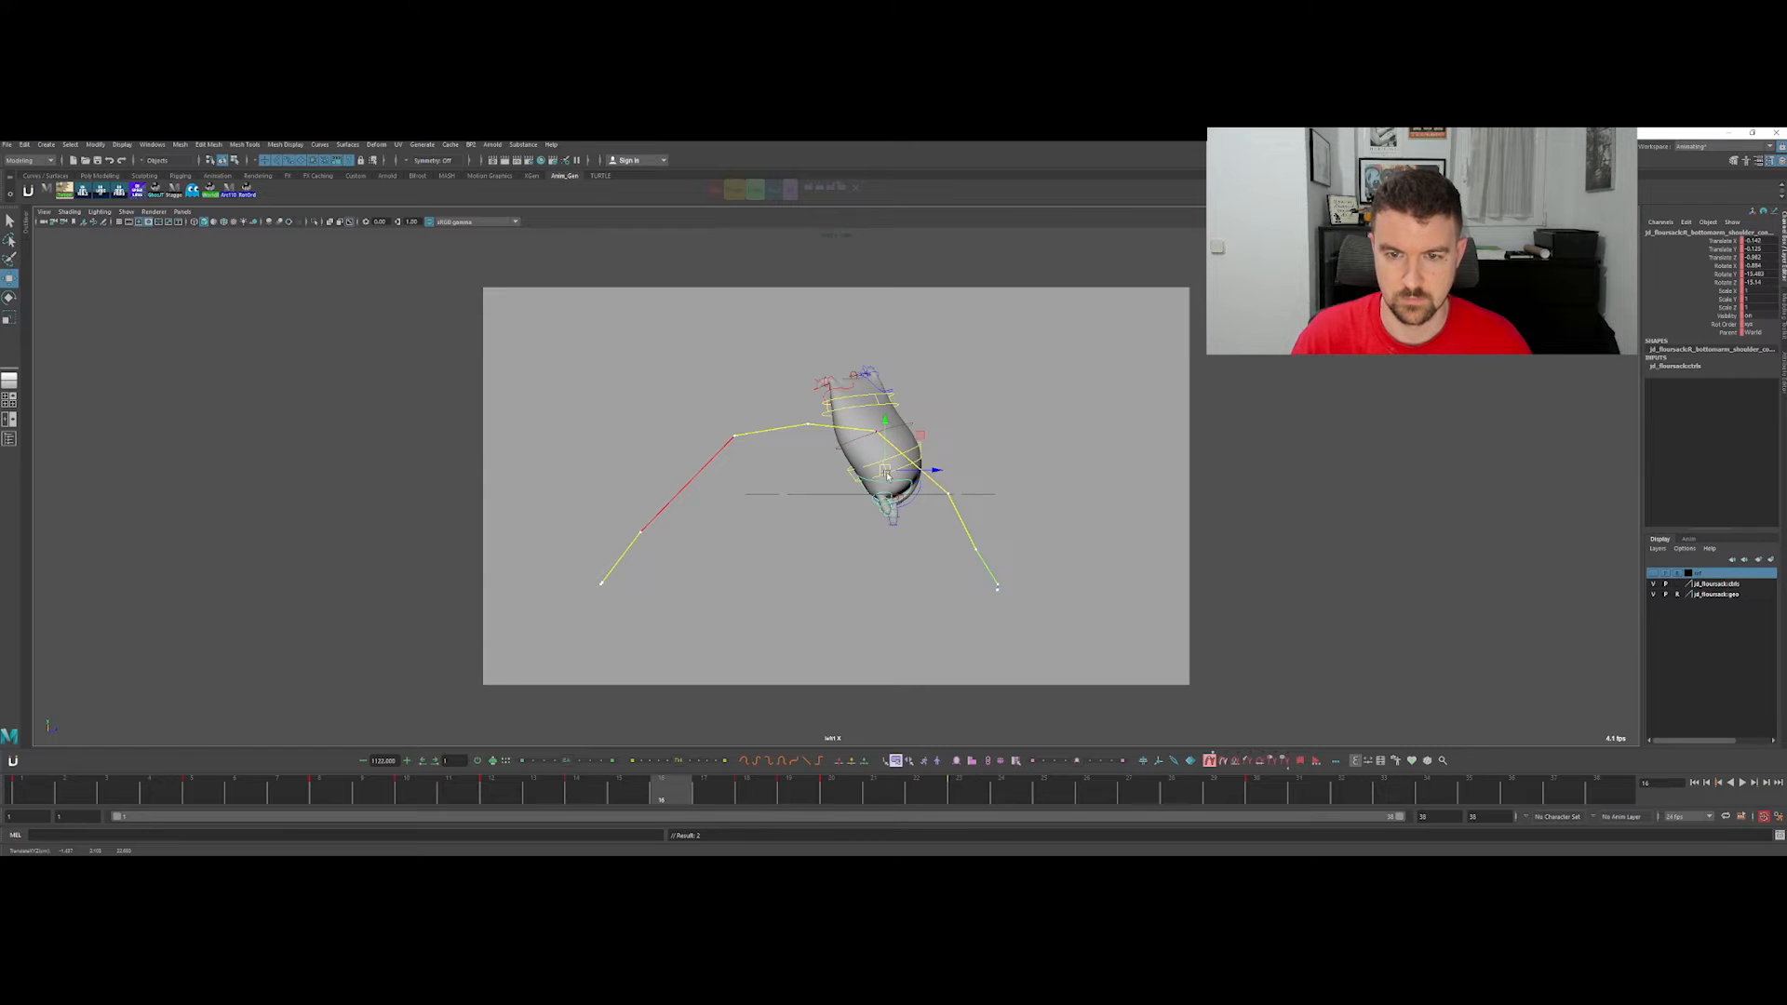
Step: Move the leading foot's bottom shoulder control forward in the frame 16 pose and check it against the neighbouring frames
key(w)
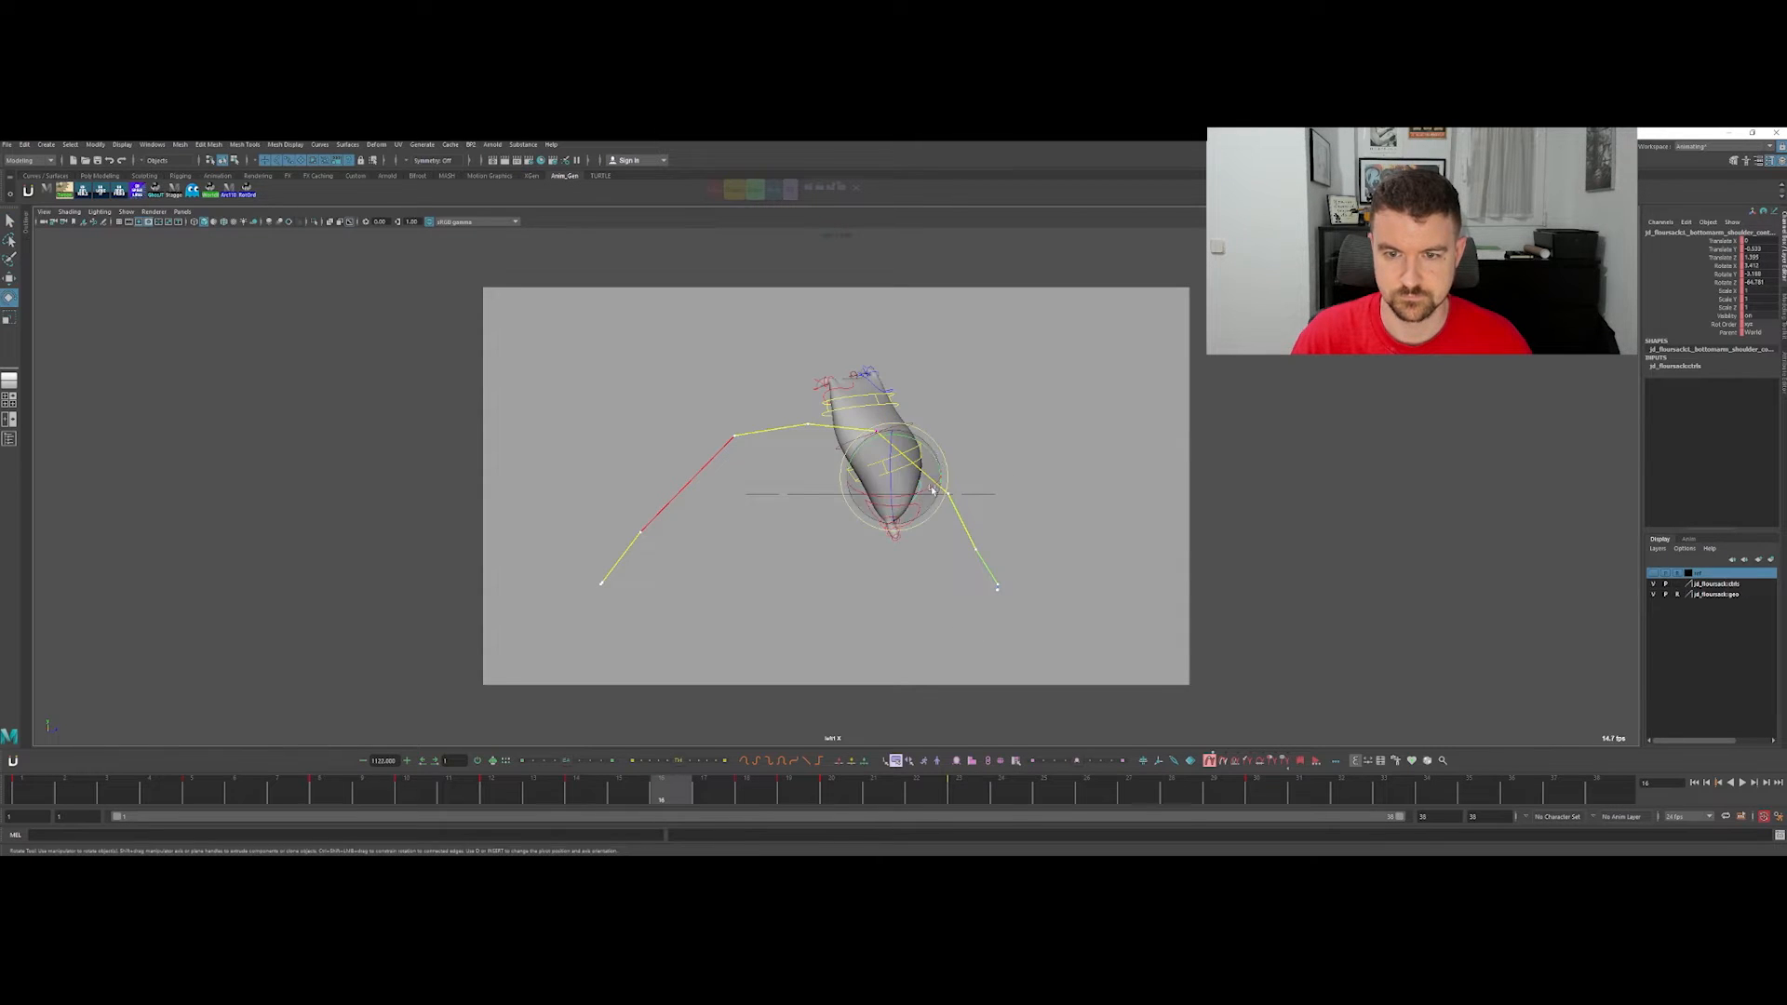
drag(903, 480, 926, 473)
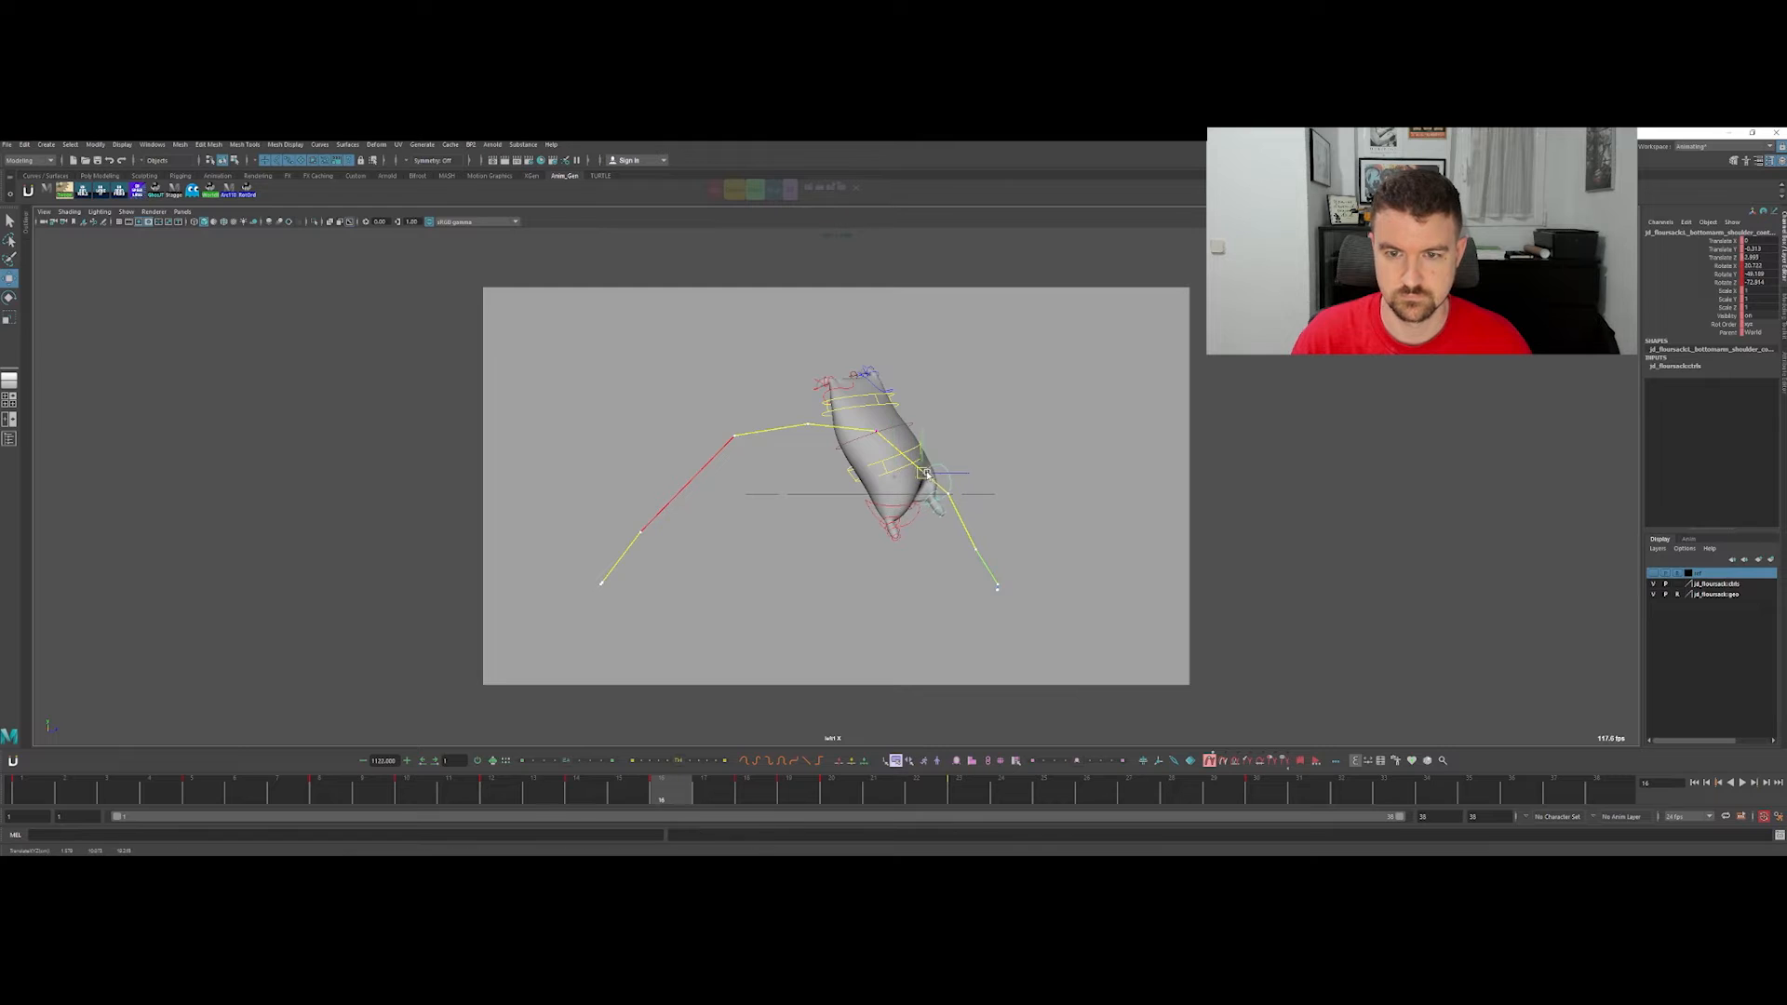
key(alt+period)
key(alt+period)
key(alt+comma)
Step: Rotate the leading foot's bottom shoulder control to refine the leg swing just before landing
key(e)
drag(914, 478, 989, 512)
key(alt+period)
key(w)
Step: Step and scrub through the landing, and play the jump to check the adjusted leg motion
key(alt+comma)
key(alt+period)
key(alt+period)
key(alt+period)
key(alt+period)
key(q)
drag(824, 786, 959, 786)
drag(996, 712, 703, 698)
key(alt+v)
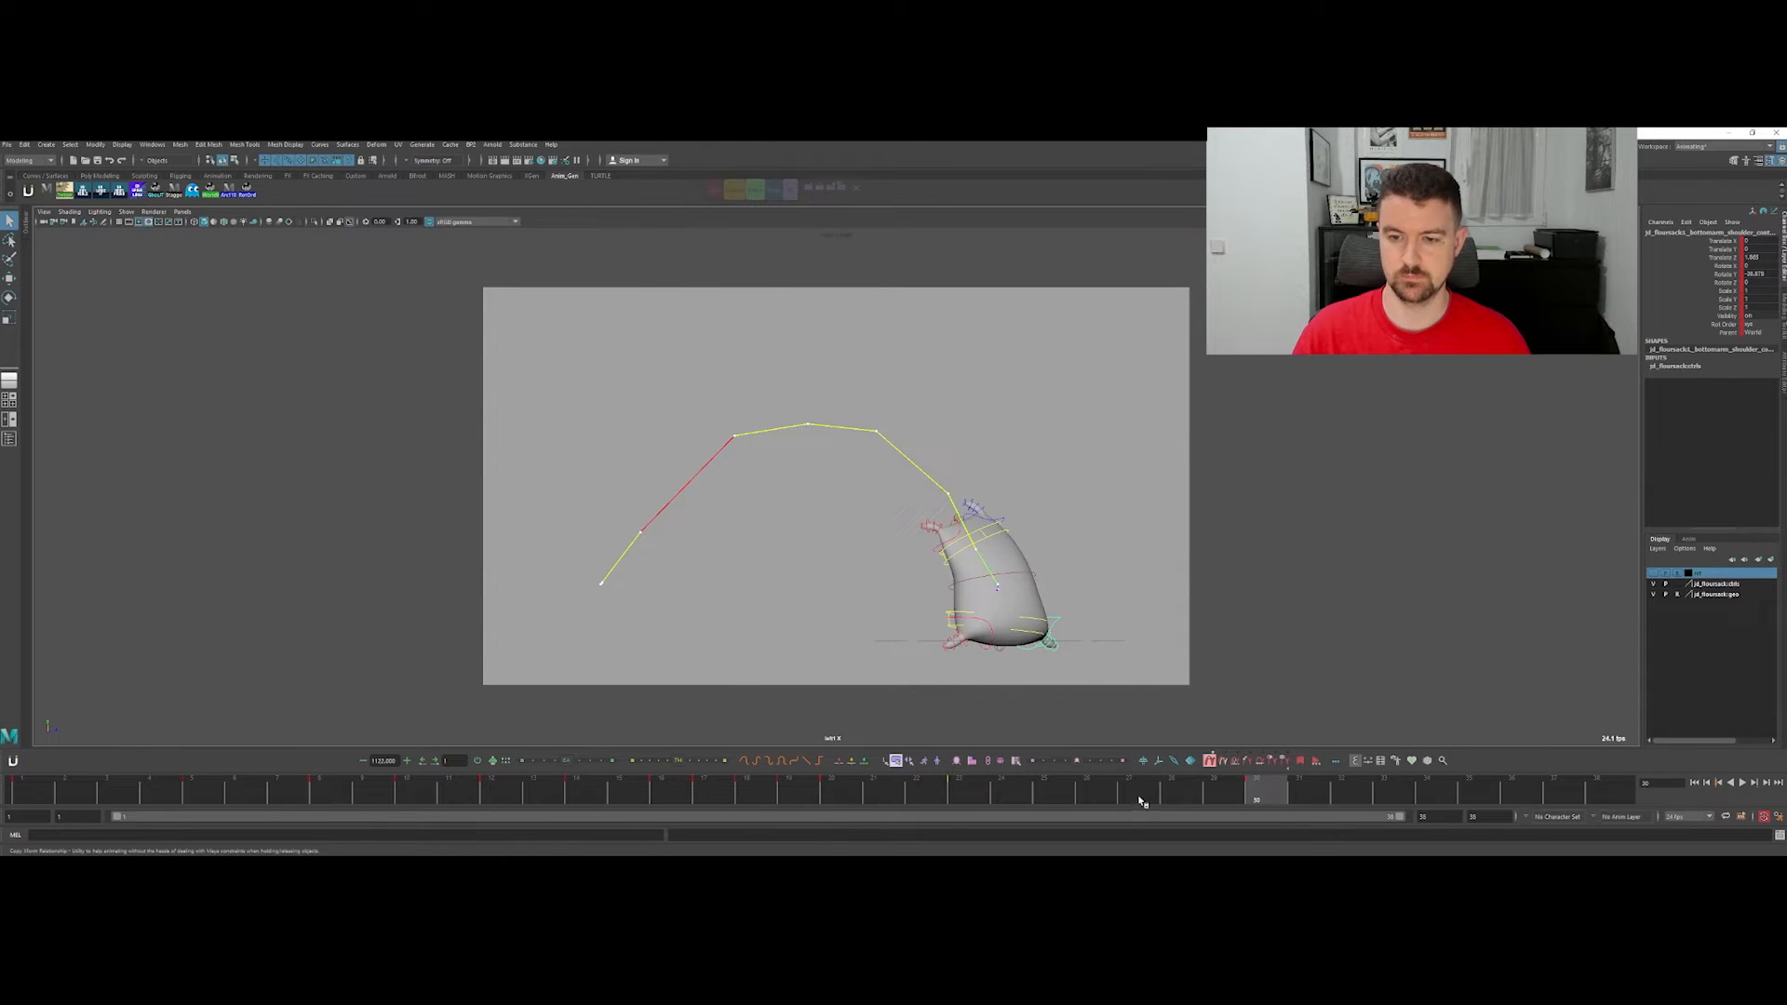
Step: Select both top arm tip controls and pose a breakdown at frame 25, comparing it with frame 23
key(Escape)
click(979, 494)
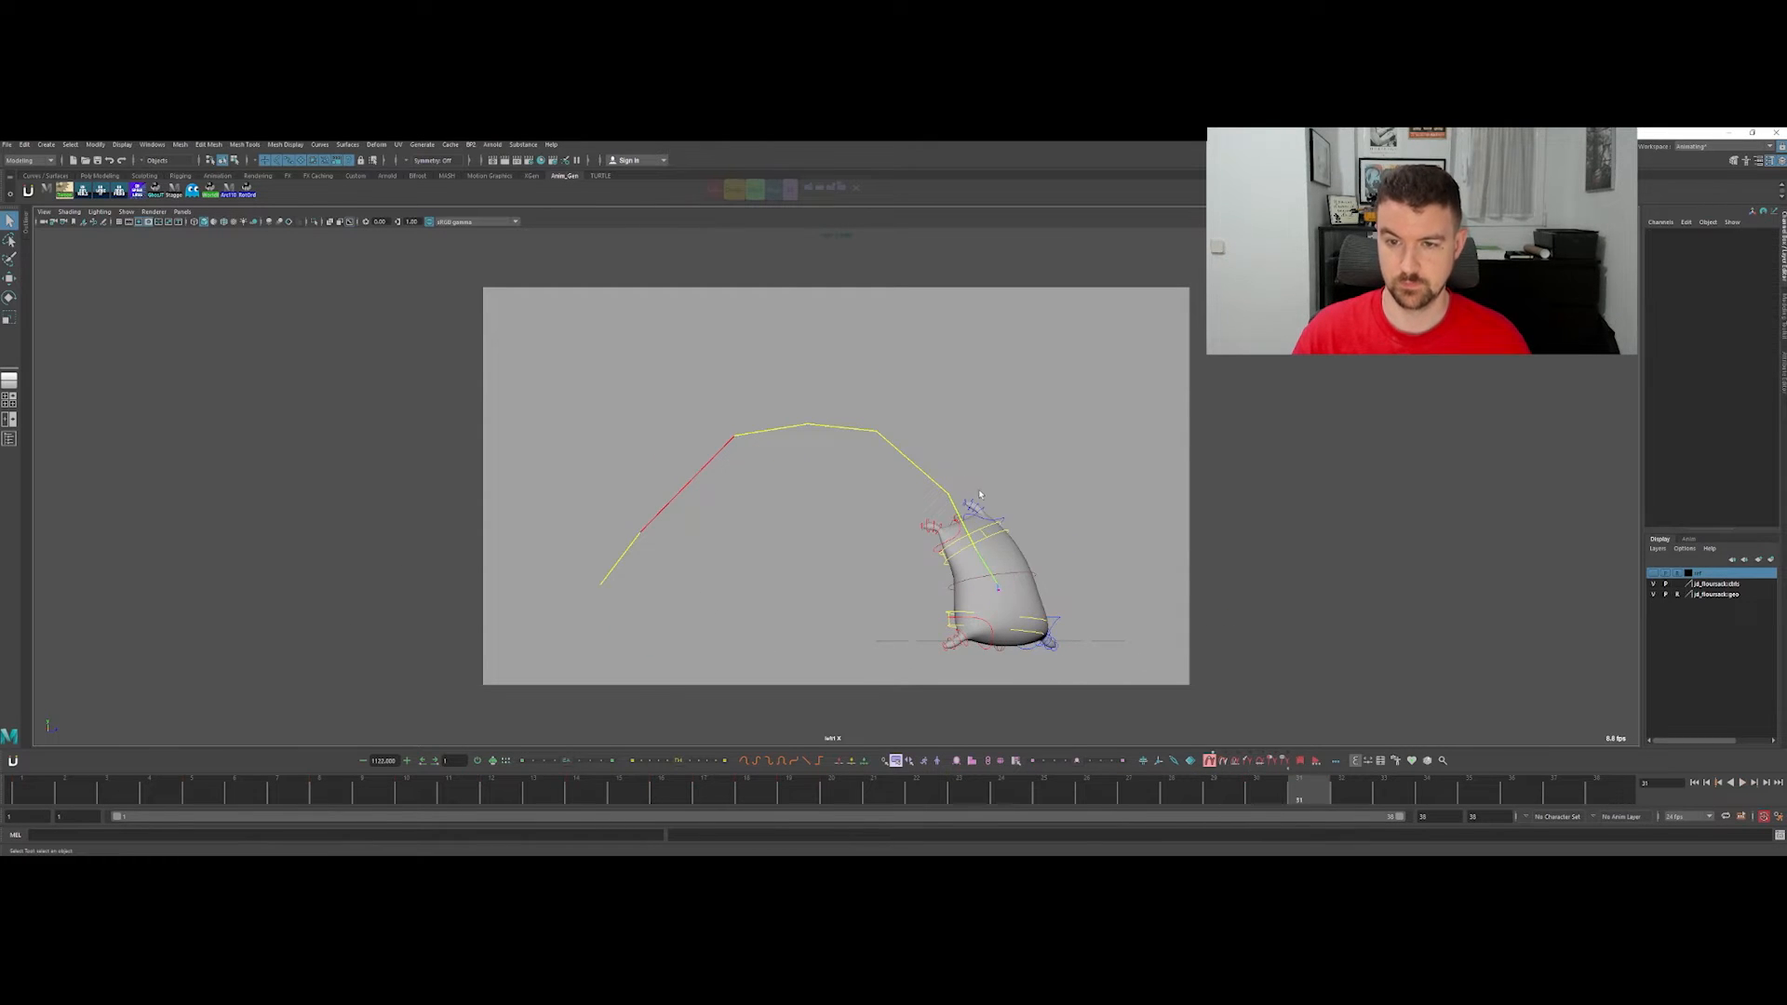
drag(986, 510, 989, 514)
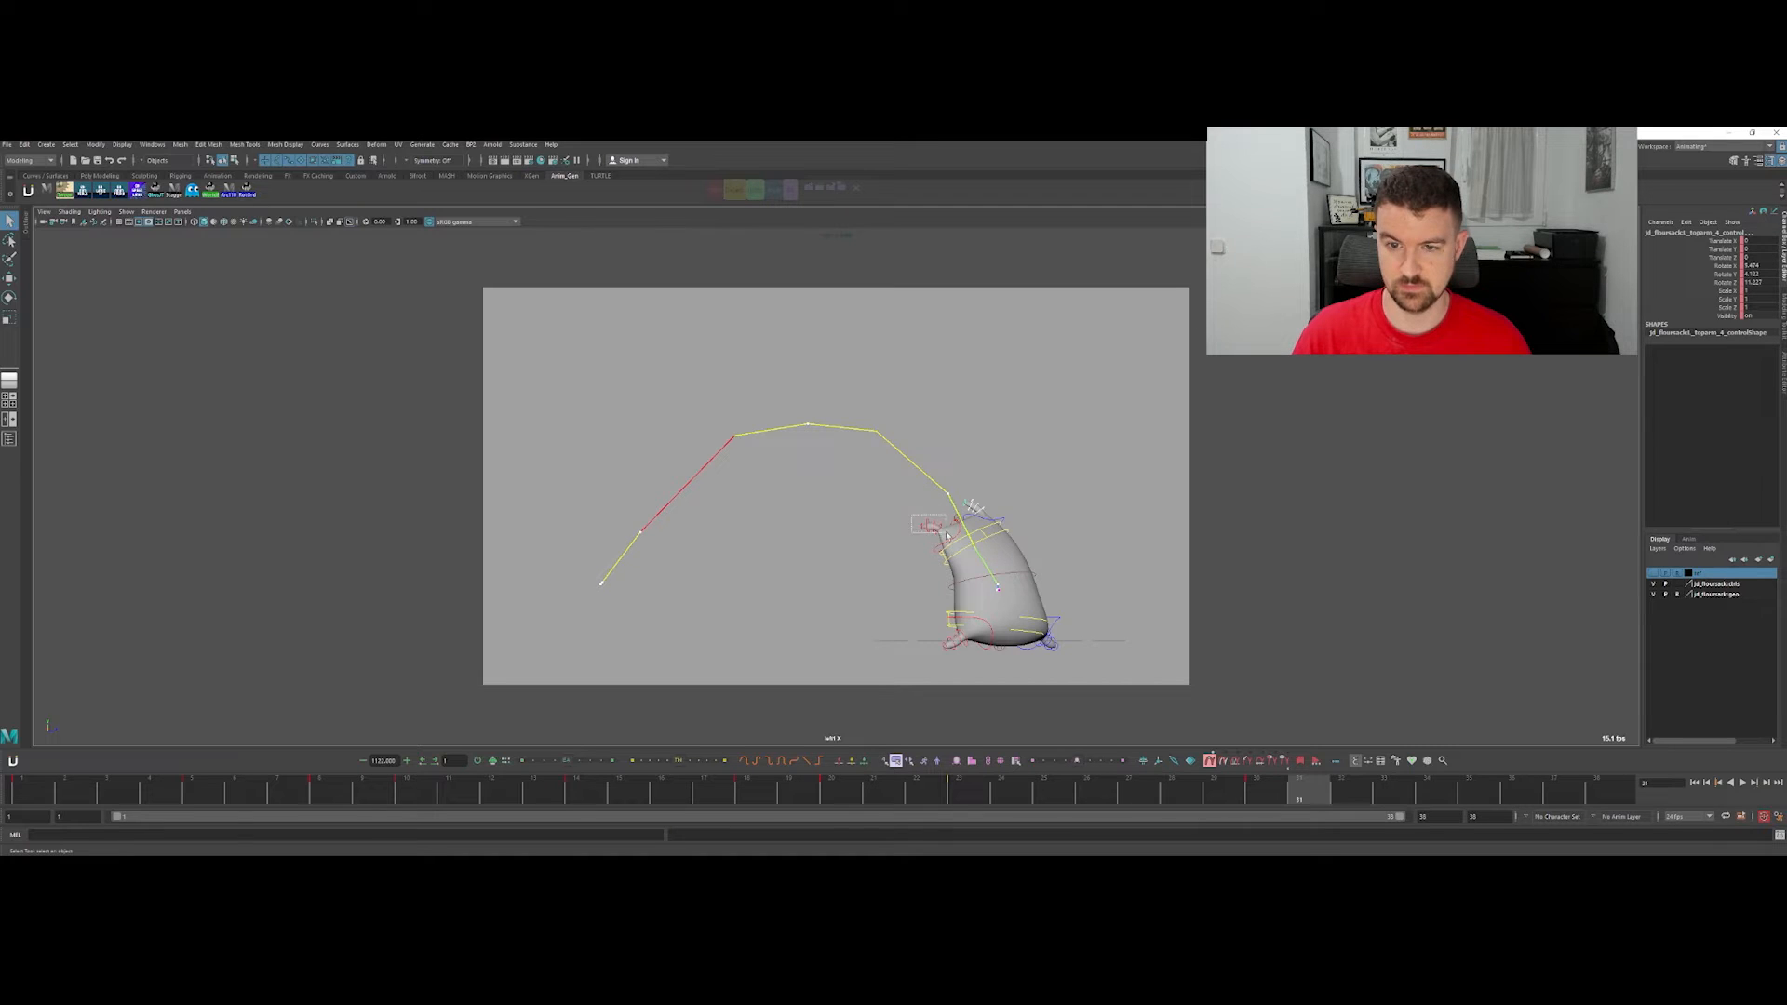
drag(1260, 794, 1053, 800)
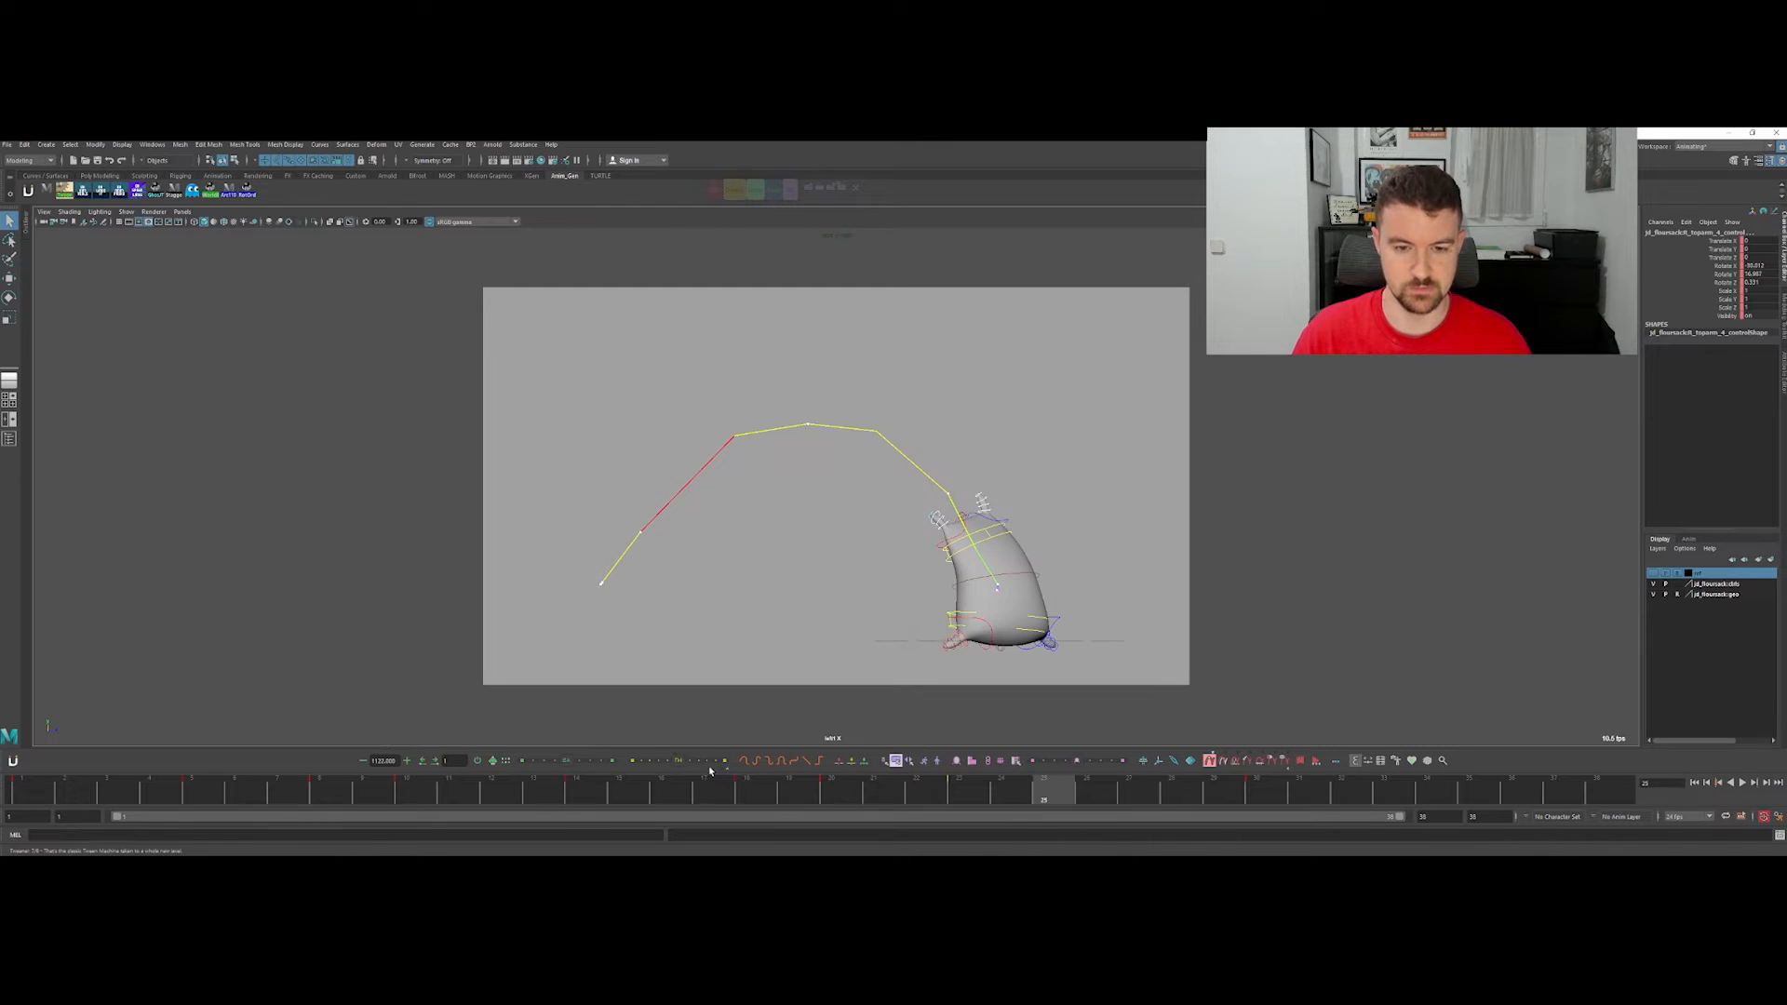
click(959, 795)
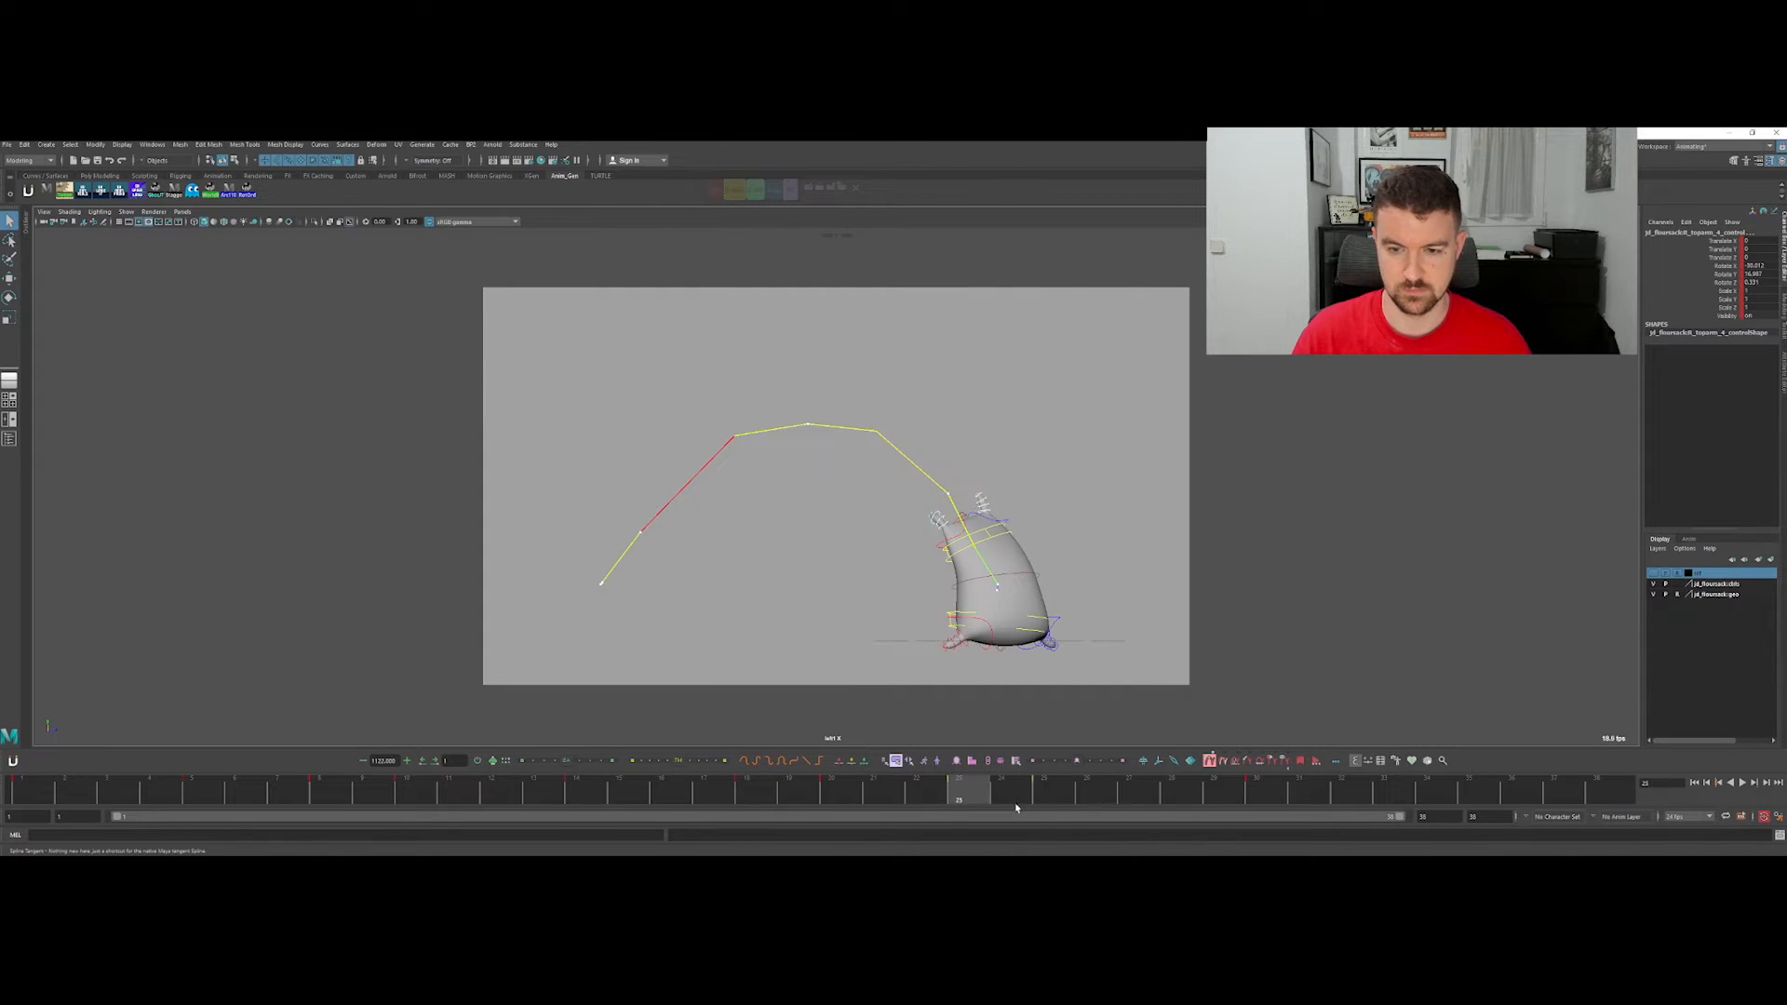
key(comma)
key(comma)
key(period)
key(period)
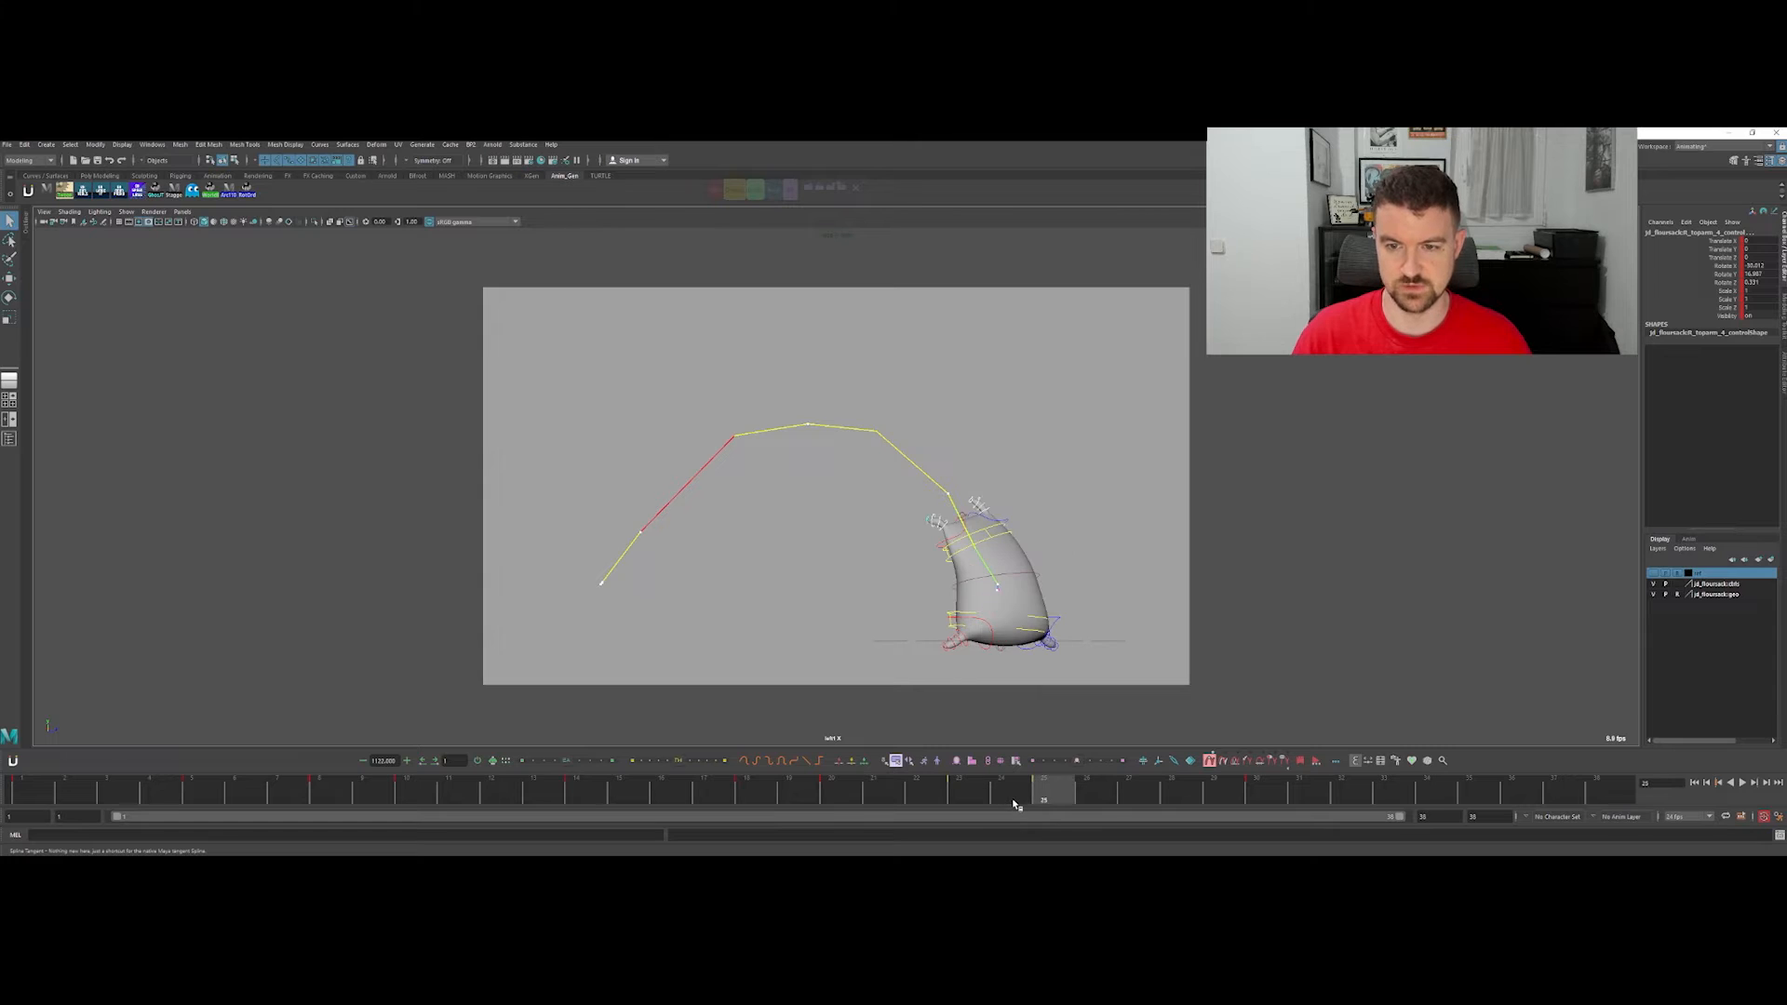
key(comma)
key(period)
key(comma)
key(period)
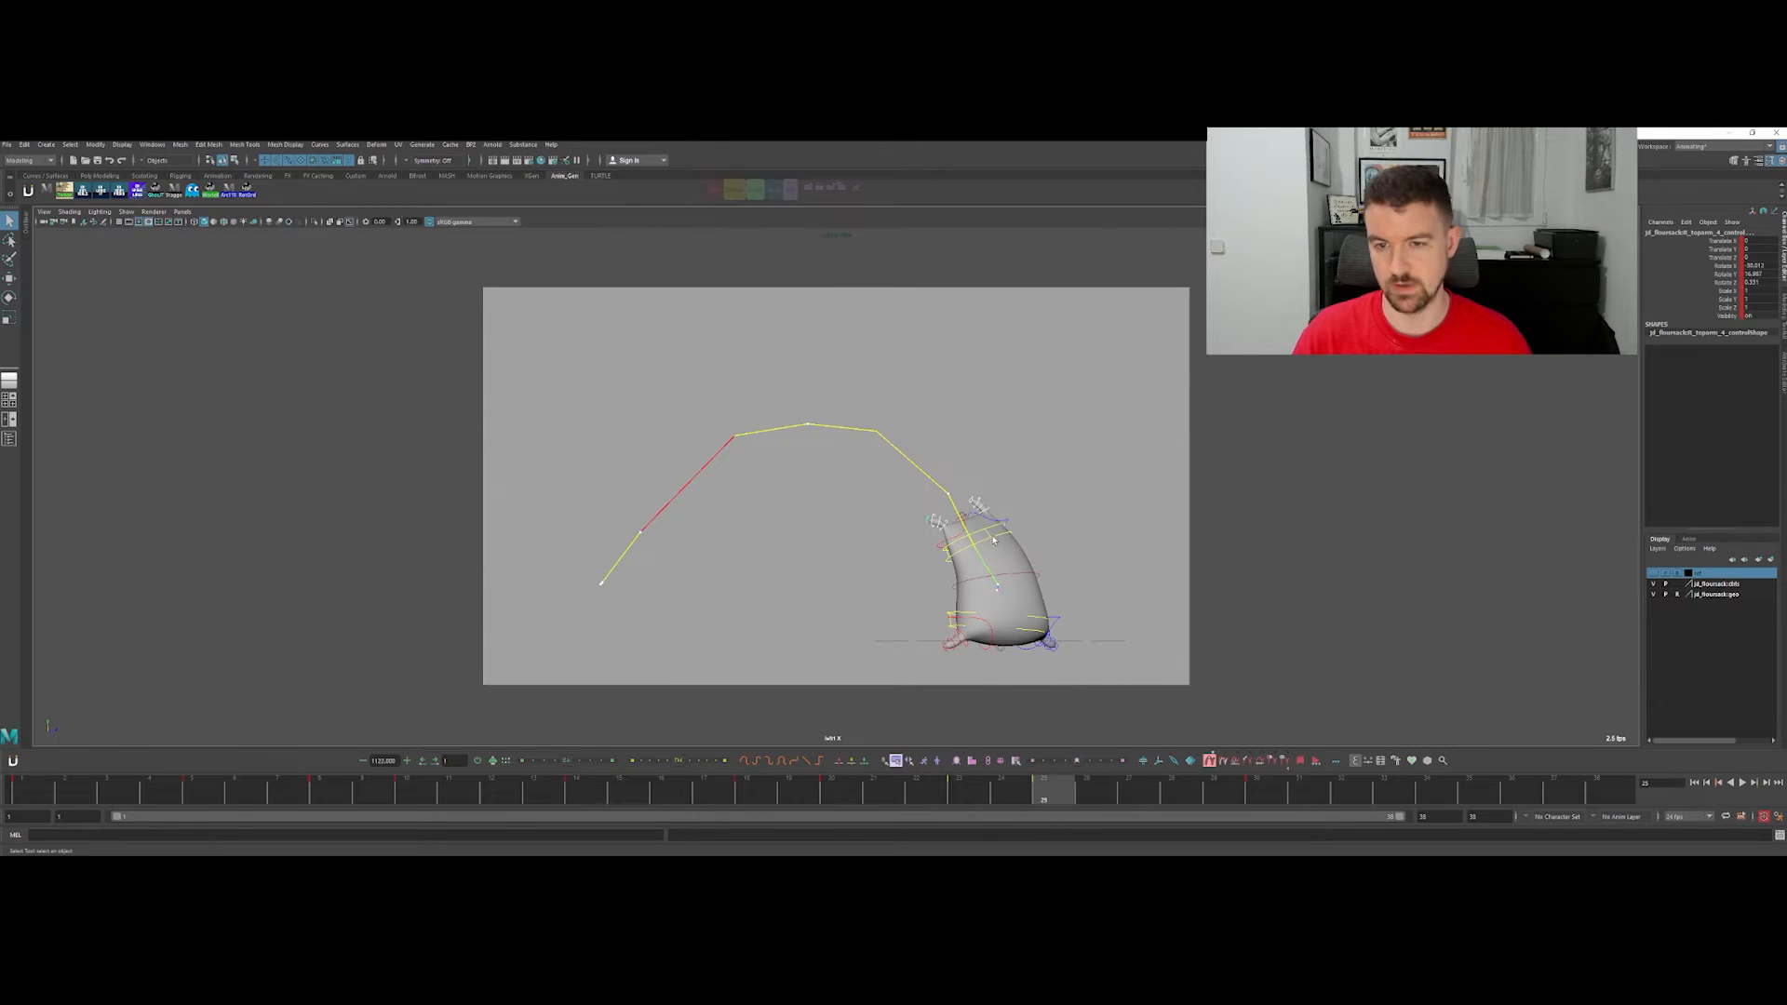
Step: Select the top control and review the settle between frames 23 and 30 by scrubbing and playing the animation
click(990, 551)
mouse_move(975, 804)
mouse_down()
mouse_move(1348, 788)
mouse_move(1000, 796)
mouse_up()
mouse_move(1014, 731)
mouse_down()
mouse_move(1217, 728)
mouse_move(1049, 782)
mouse_move(885, 782)
mouse_move(1107, 768)
mouse_move(978, 790)
mouse_move(1069, 790)
mouse_move(1156, 778)
mouse_move(633, 744)
mouse_up()
key(alt+v)
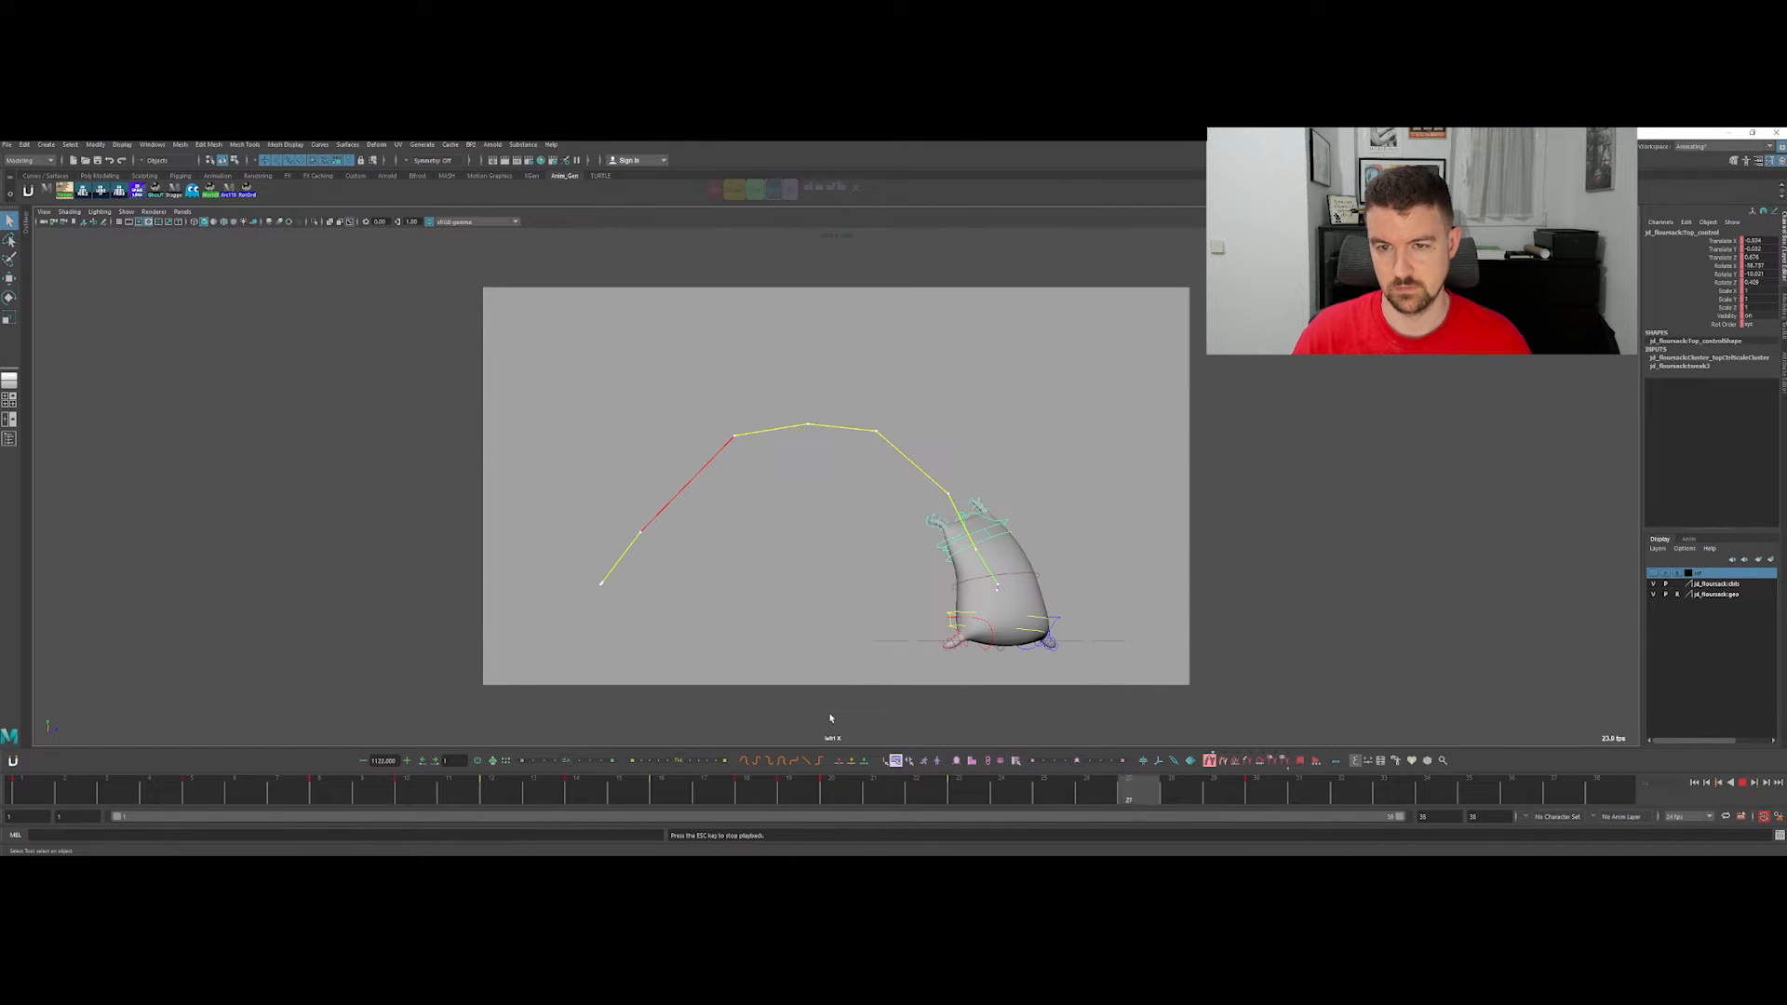
click(963, 792)
mouse_move(1008, 804)
mouse_down()
mouse_move(1220, 793)
mouse_move(942, 797)
mouse_move(1279, 788)
mouse_up()
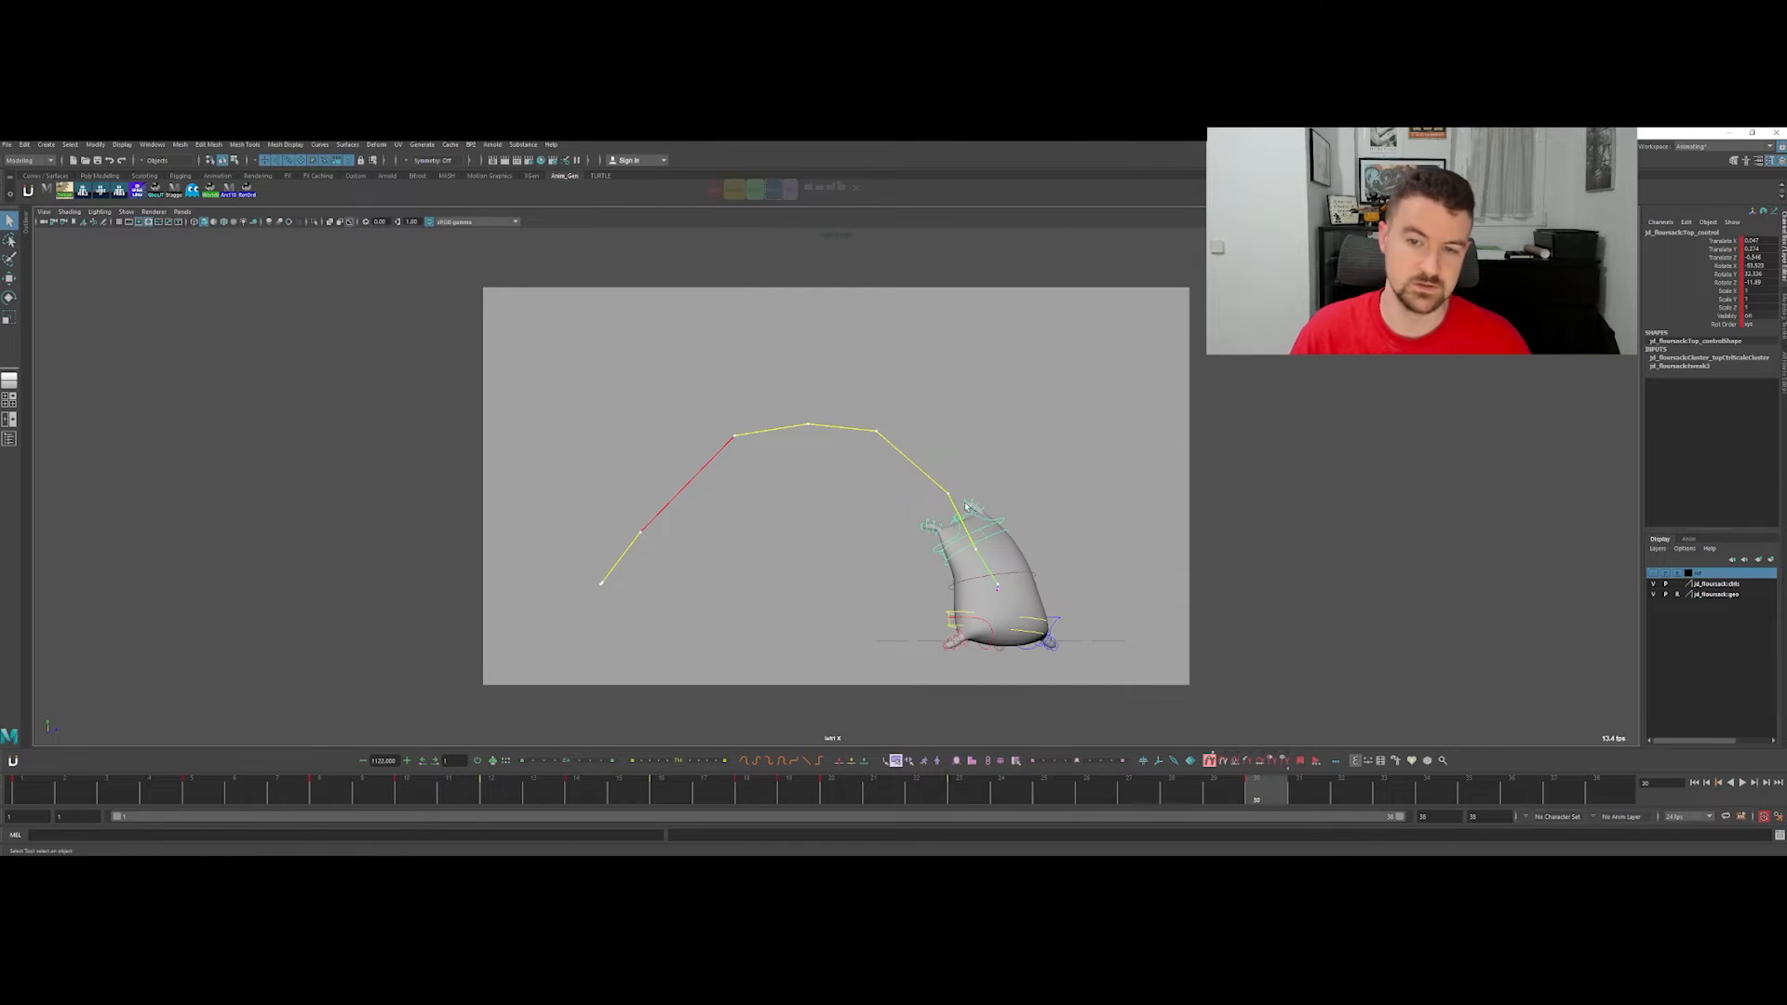
key(alt+v)
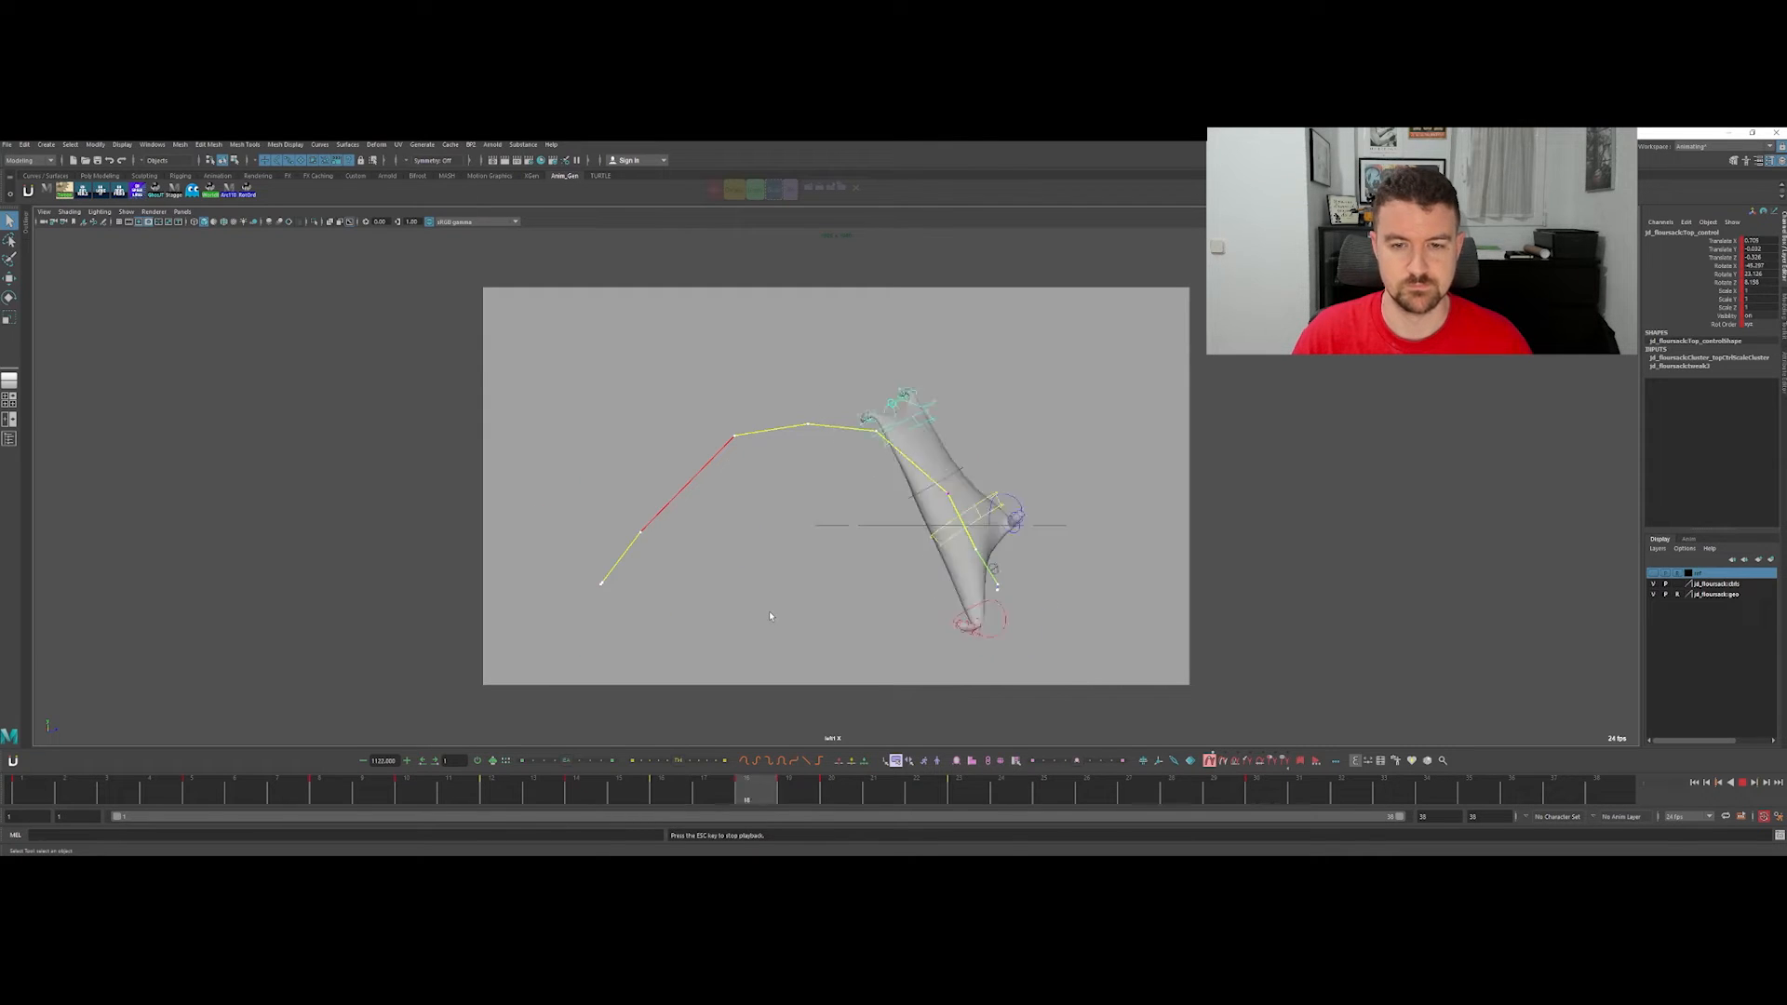
Step: Play the start of the jump and examine the anticipation poses between frames 5 and 9
click(622, 800)
drag(622, 801, 191, 799)
key(alt+v)
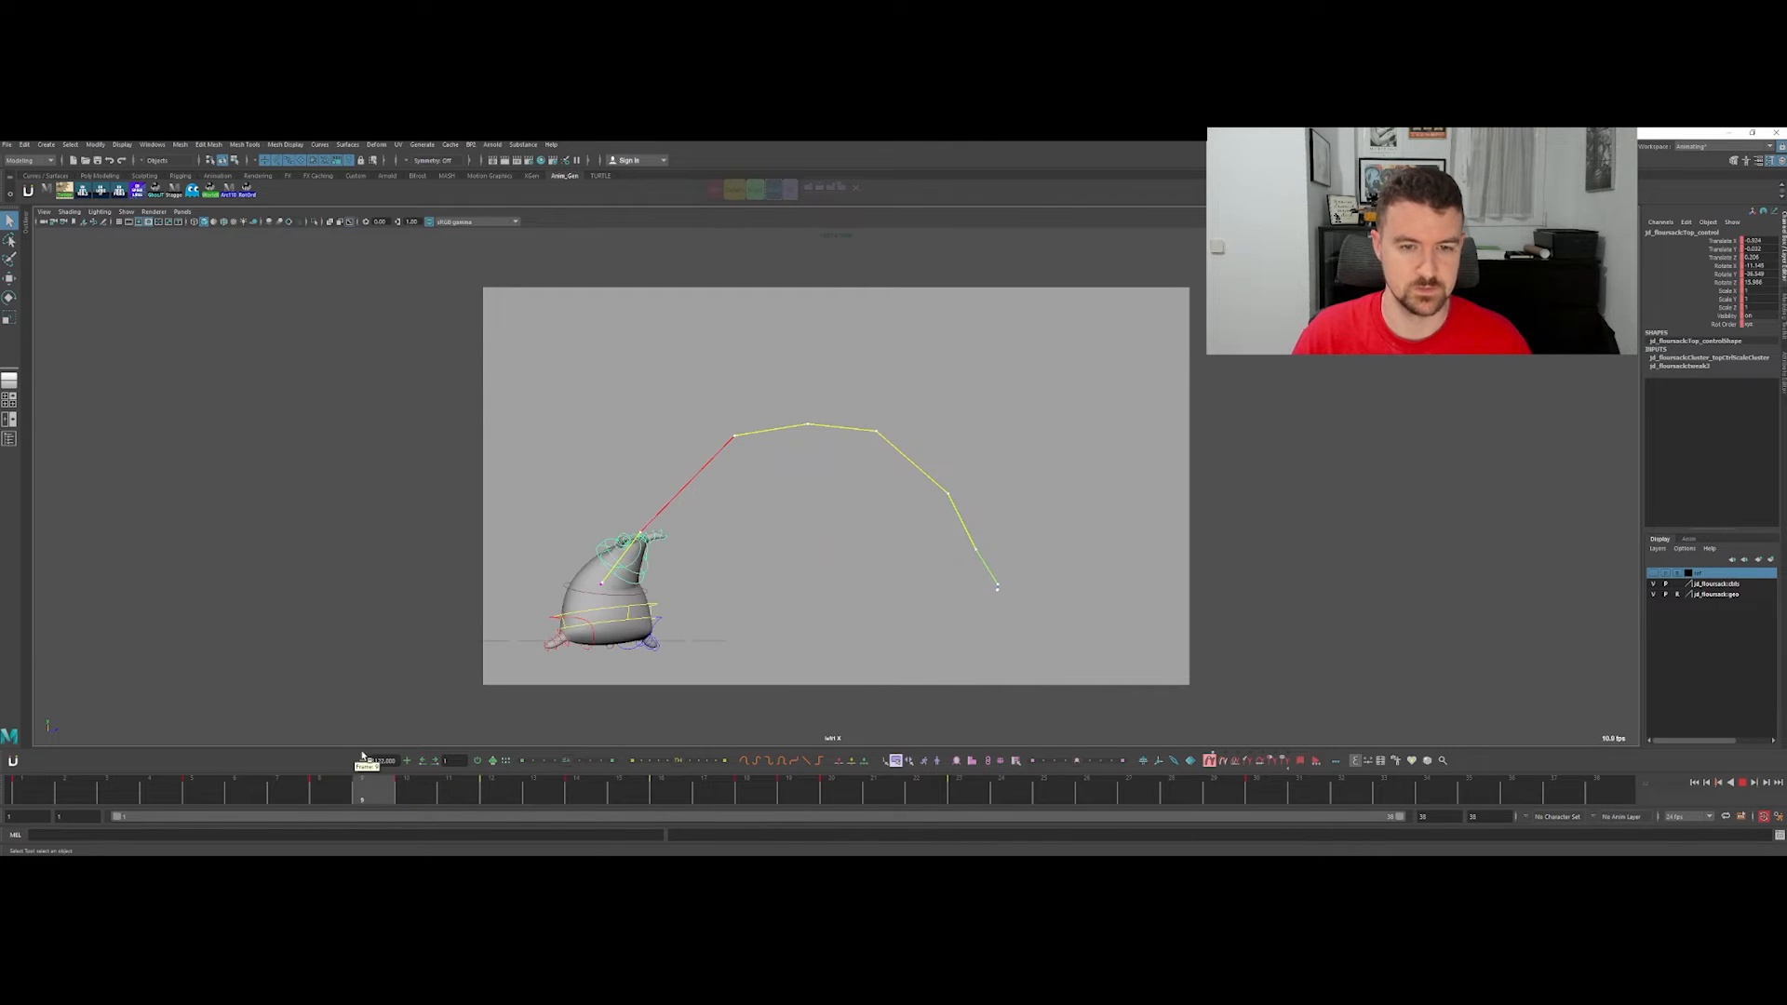
mouse_move(363, 789)
mouse_down()
mouse_move(187, 791)
mouse_move(328, 781)
mouse_up()
mouse_move(310, 806)
mouse_down()
mouse_move(75, 792)
mouse_move(200, 789)
mouse_move(190, 765)
mouse_move(459, 790)
mouse_move(319, 789)
mouse_up()
key(w)
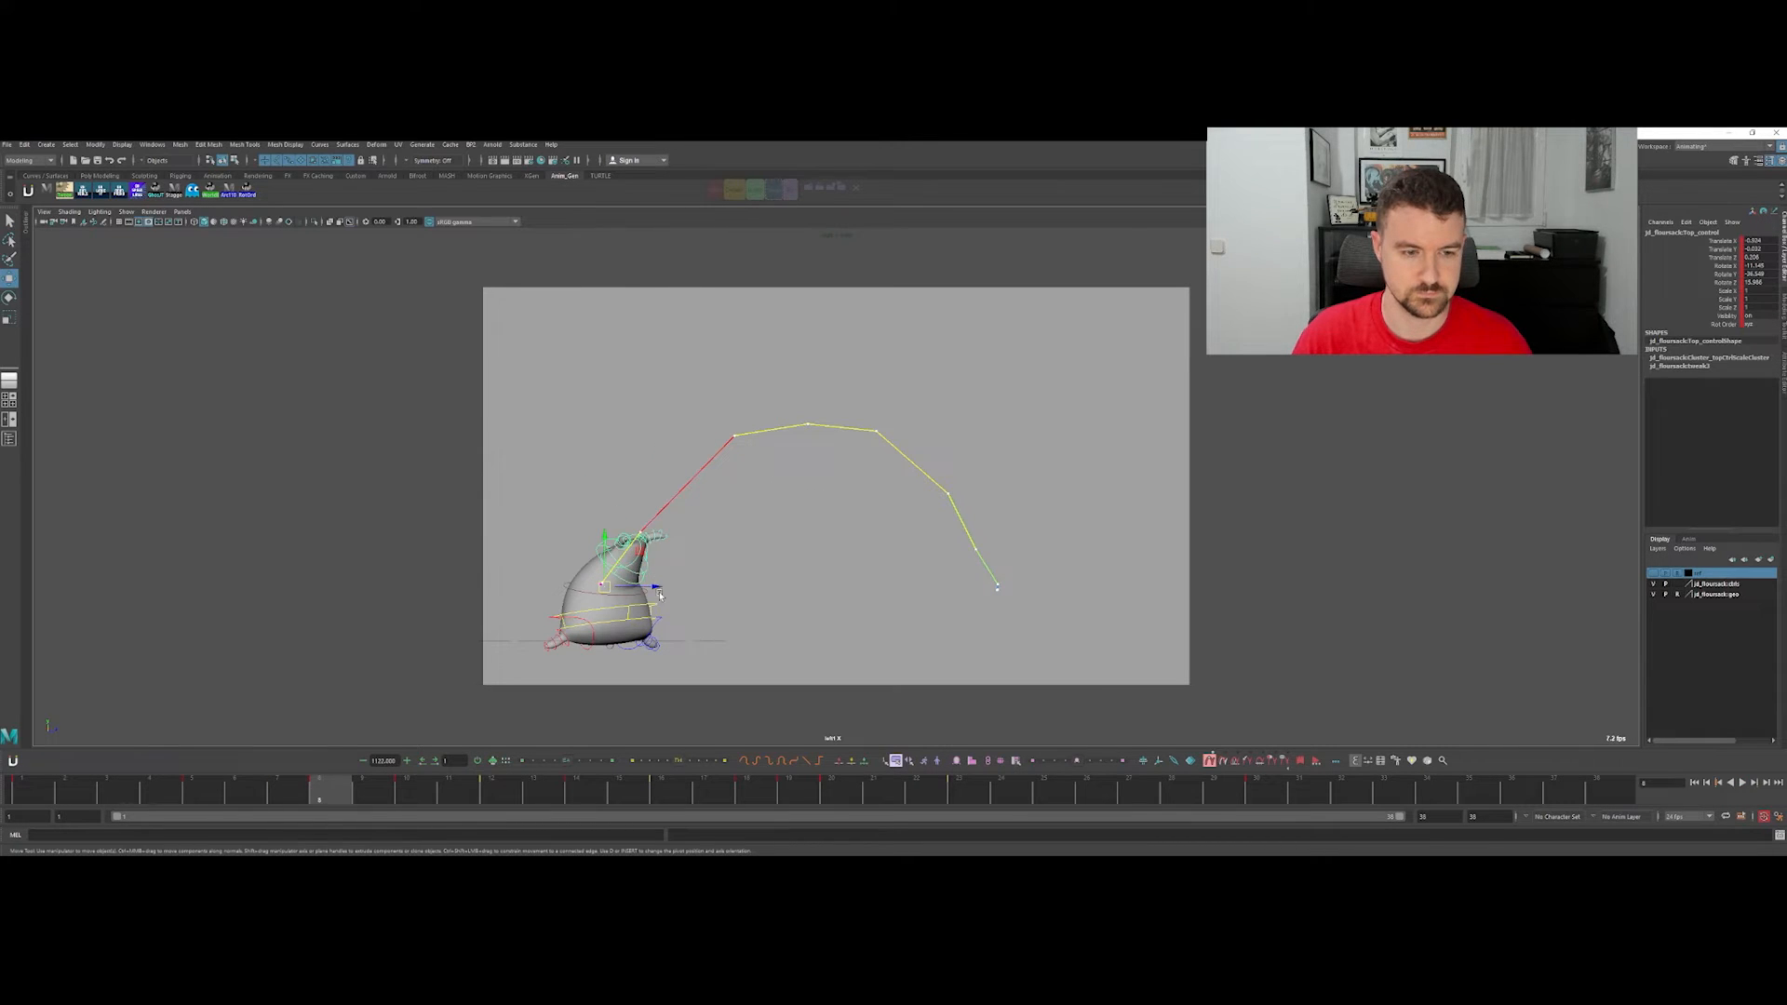
key(alt+comma)
drag(295, 789, 253, 794)
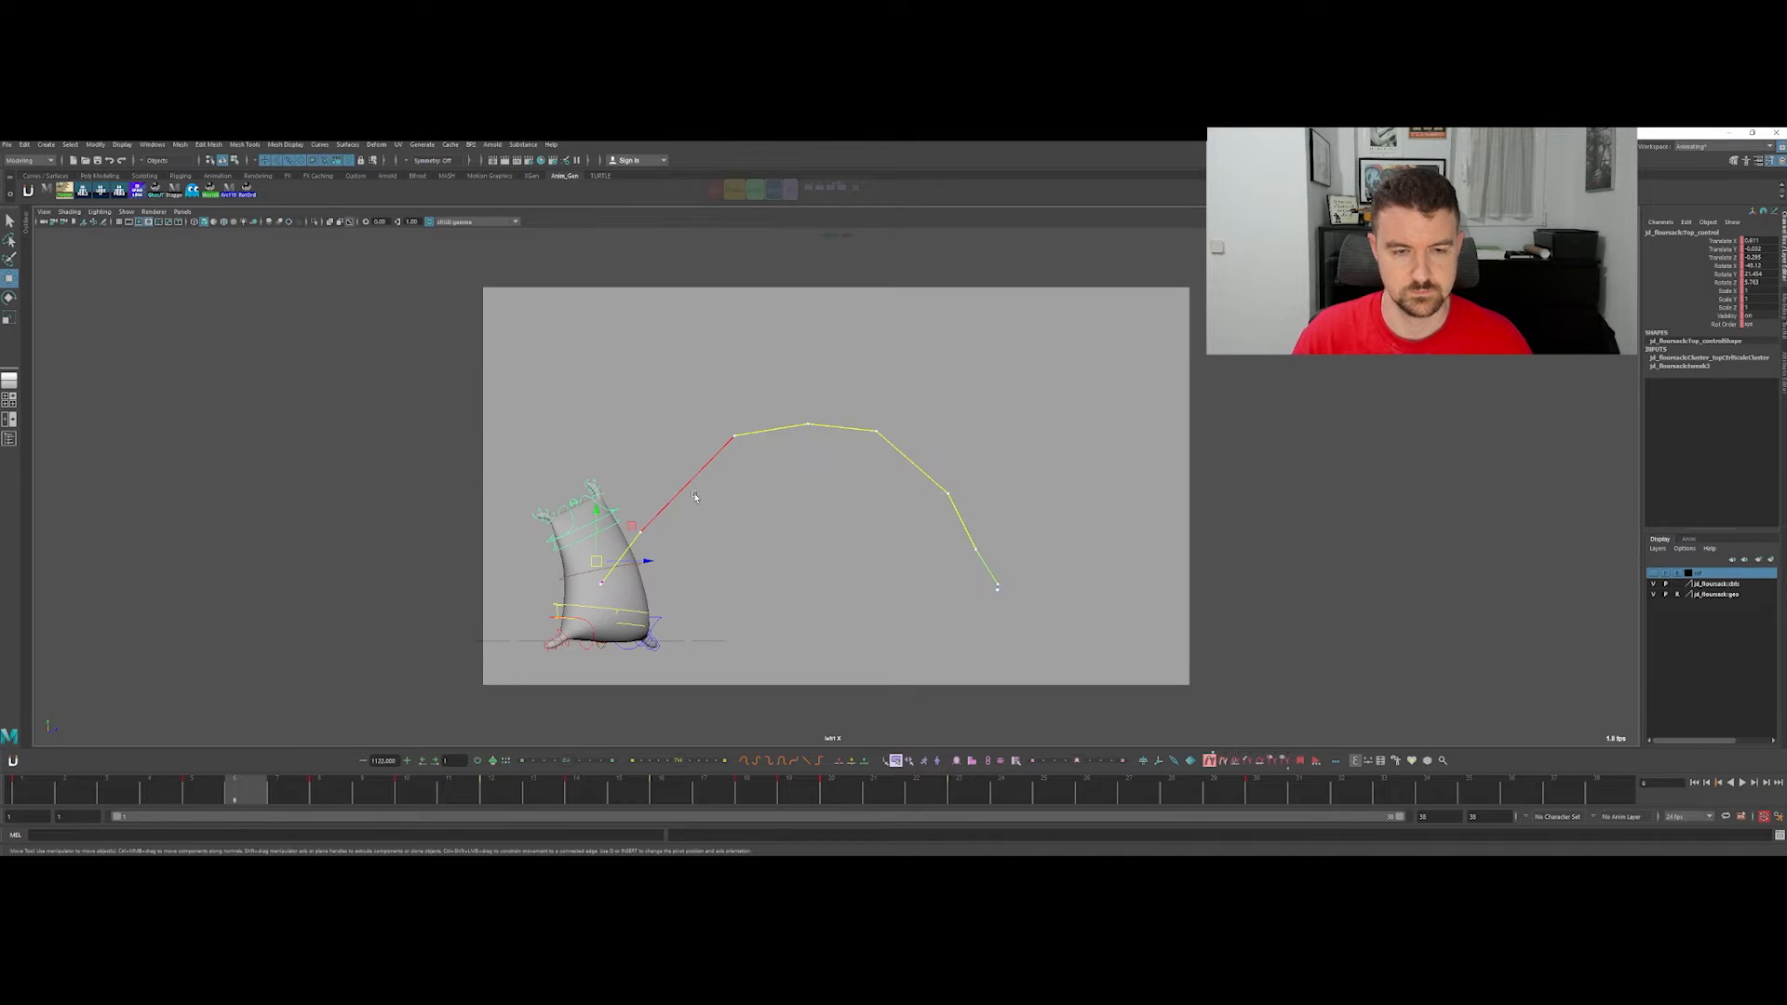
Step: Select all the controls and shift the keys from the crouch onward one frame later, moving the crouch to frame 9
click(790, 192)
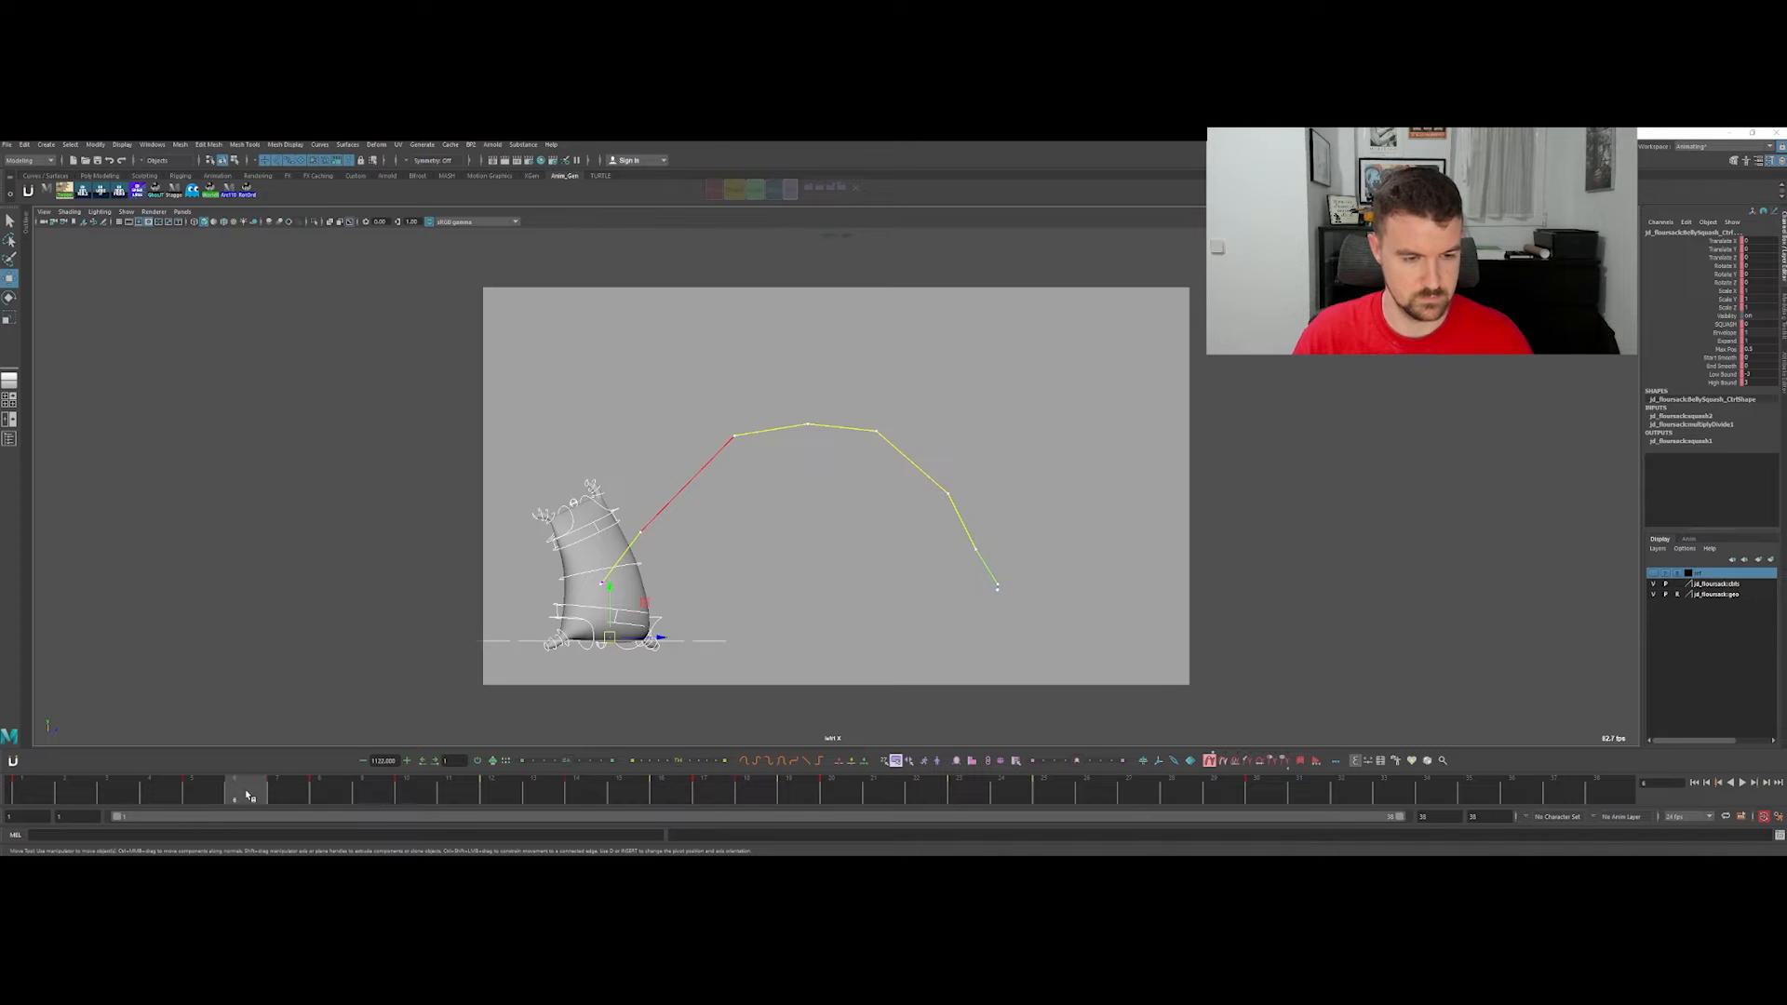
drag(253, 796, 277, 793)
key(q)
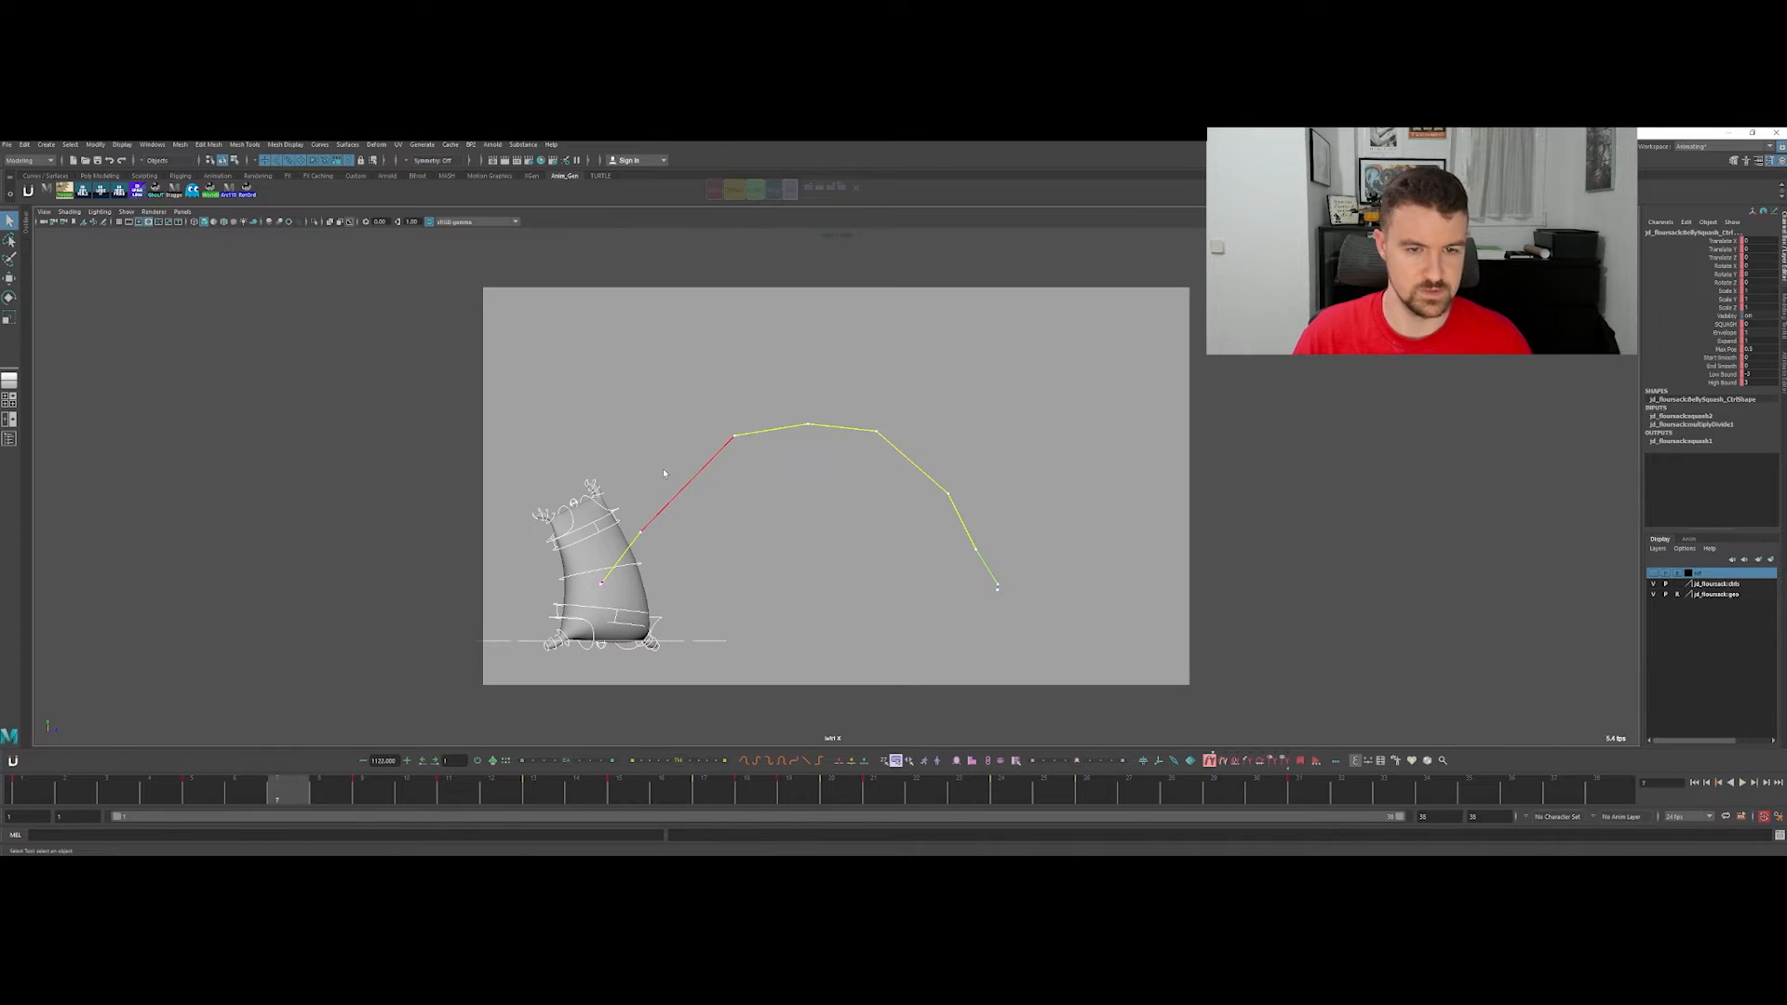
Step: Lower the top control at frame 7 to form a crouch inbetween, comparing it with frames 5 and 9
click(654, 563)
key(w)
click(601, 535)
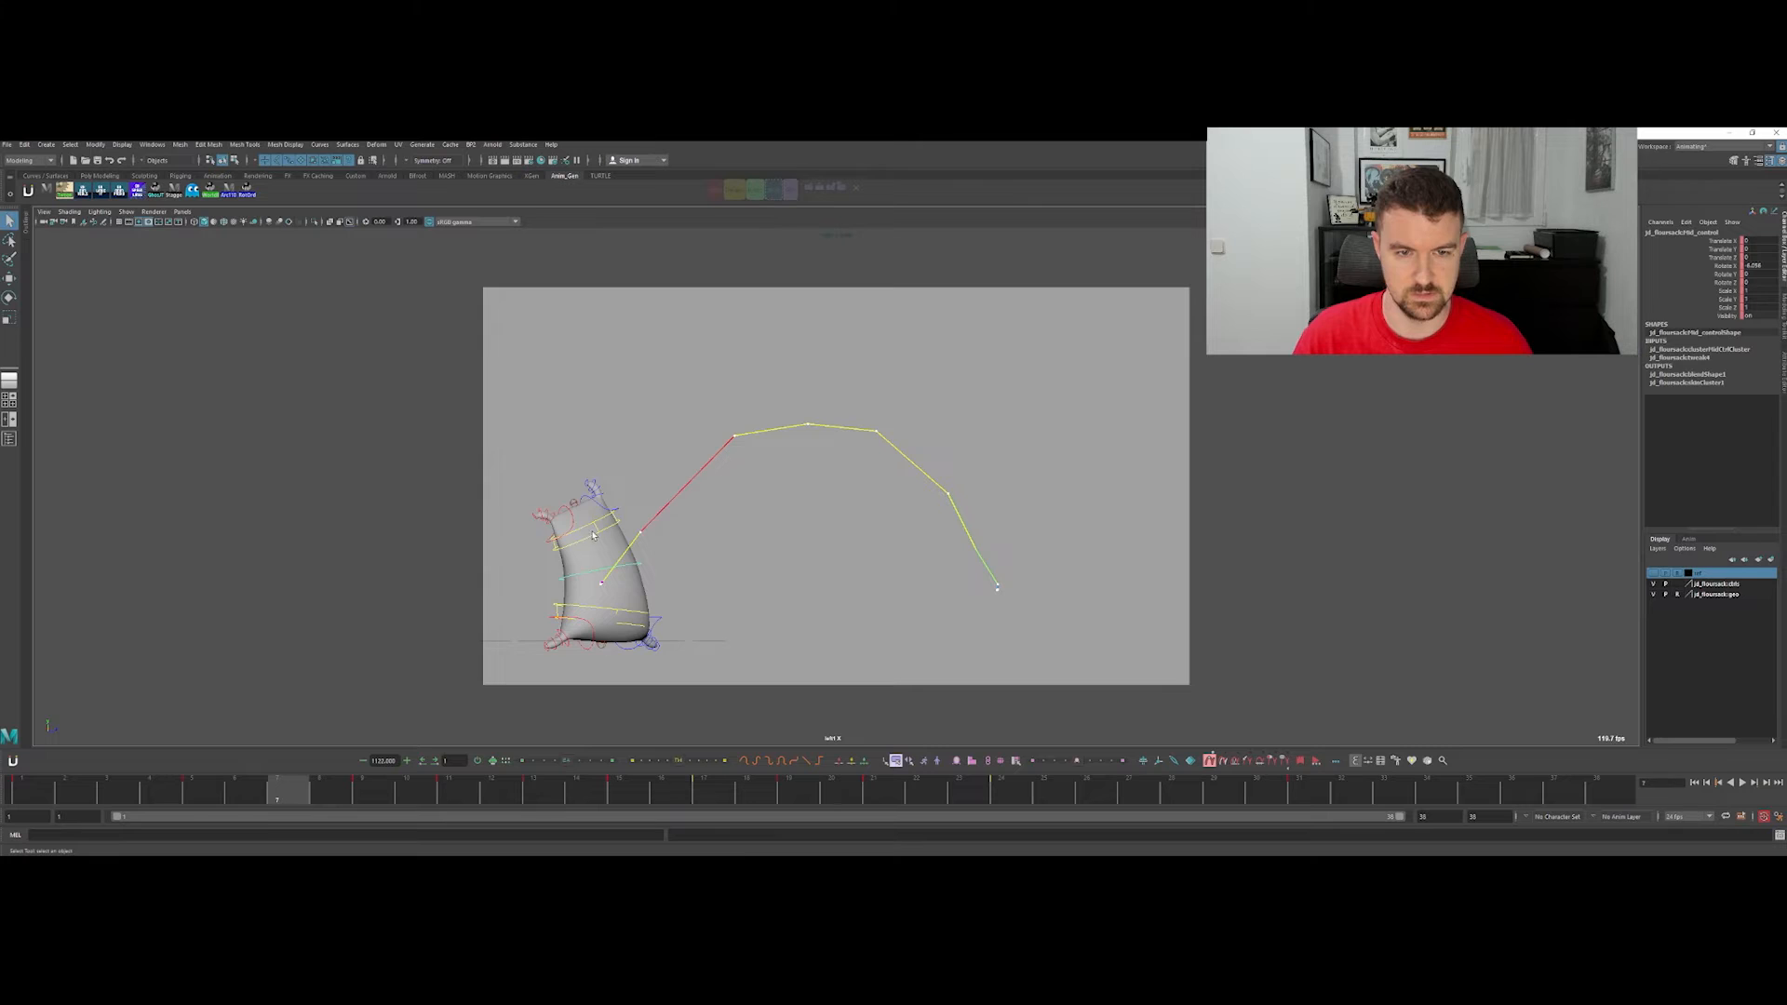
drag(602, 545, 600, 567)
key(comma)
key(period)
key(period)
key(comma)
key(e)
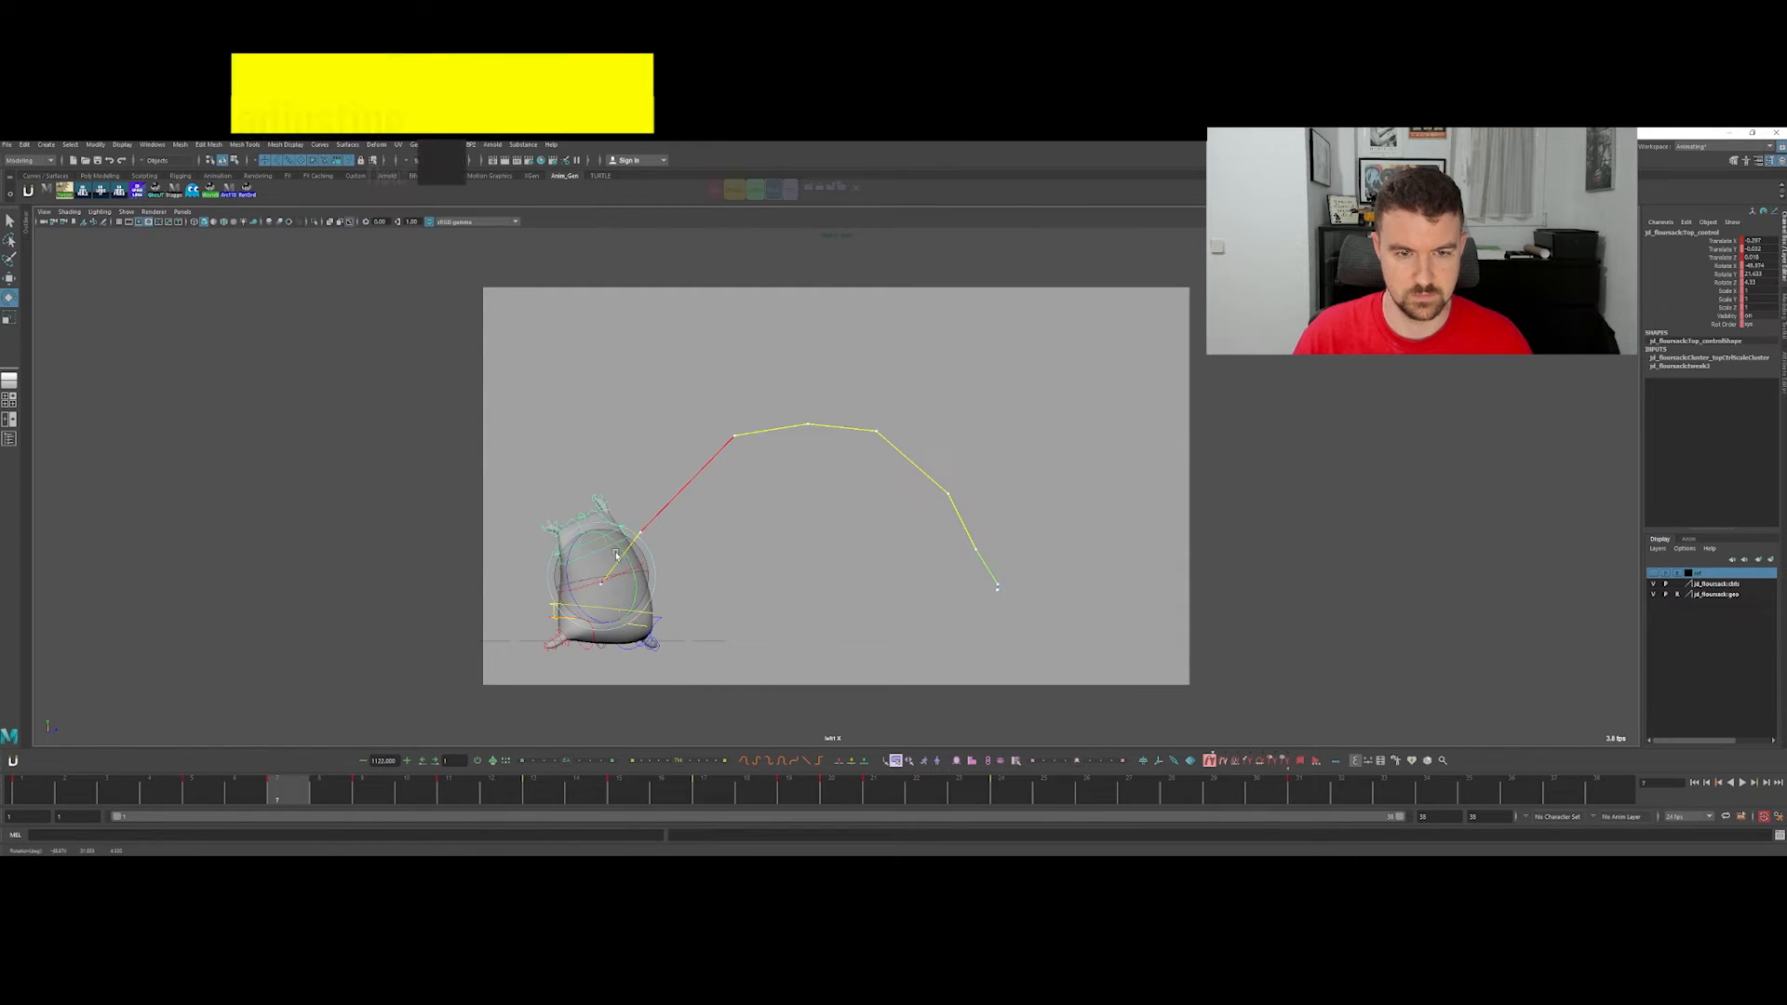
Step: Rotate the top control at frame 7 and lower it further to squash the crouch inbetween
drag(607, 539, 608, 559)
key(w)
key(comma)
key(period)
key(period)
key(comma)
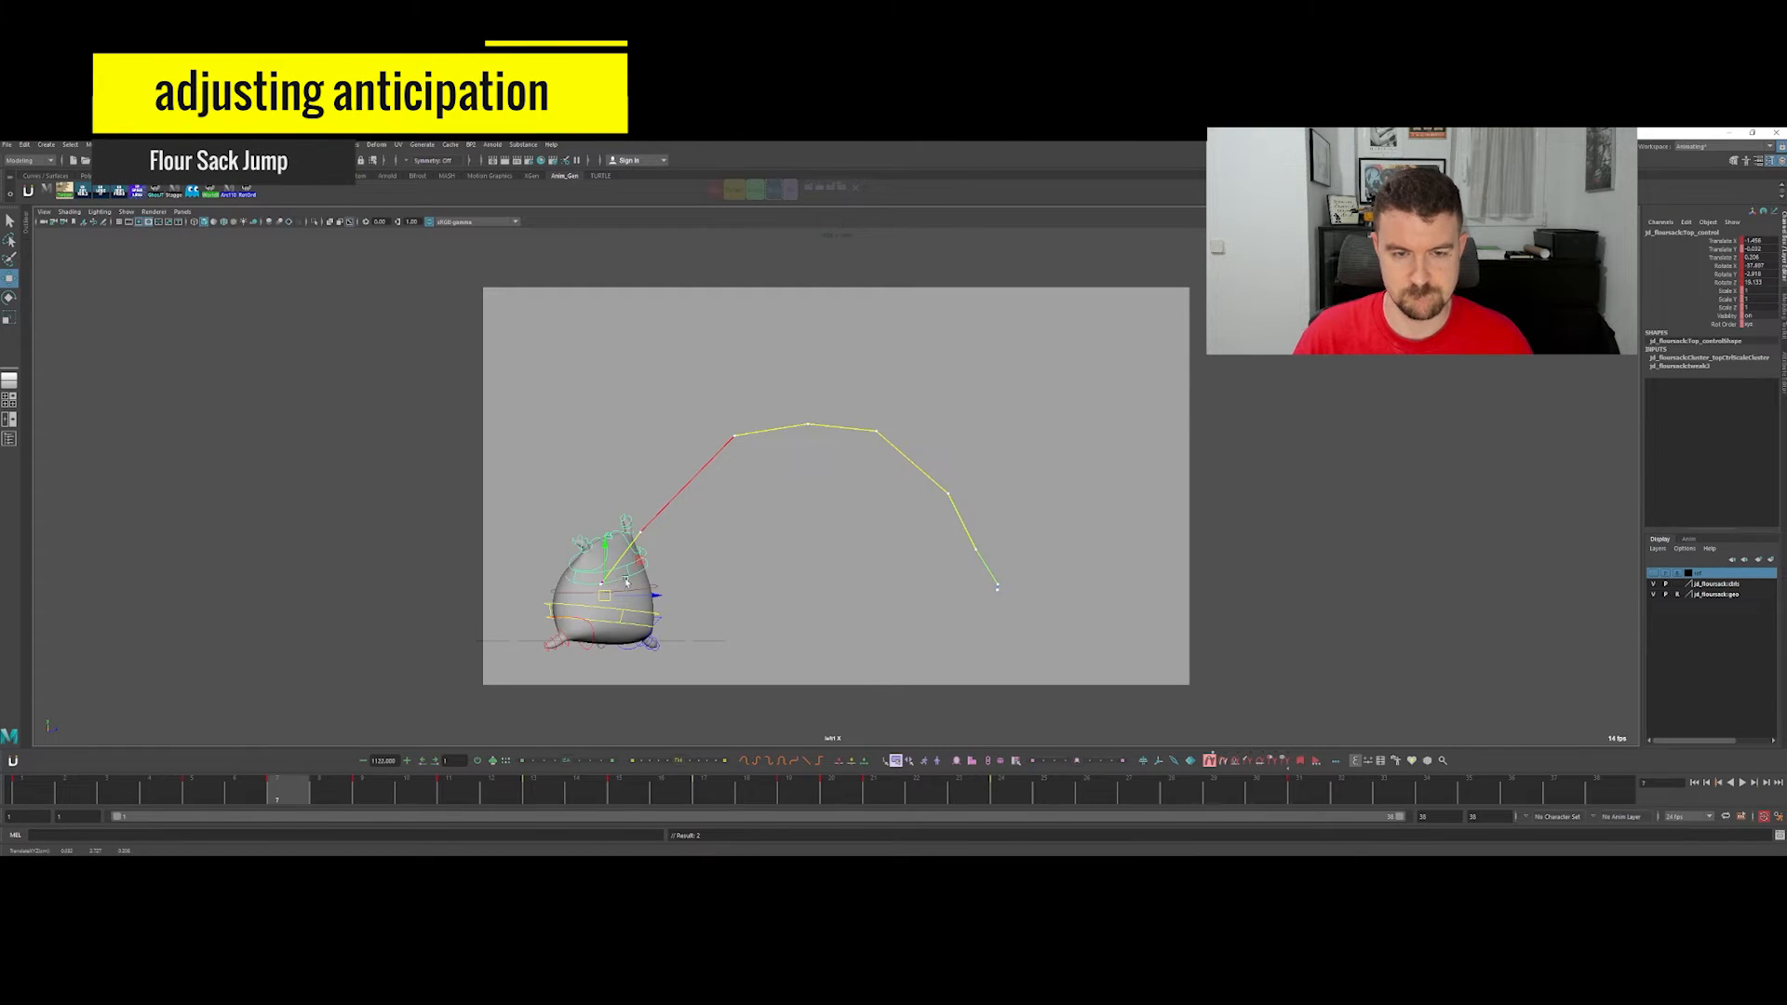
key(period)
key(comma)
Step: Rotate the top control again at frame 7 to tilt the upper body toward the crouch pose
key(e)
key(comma)
key(period)
key(period)
key(comma)
mouse_move(585, 584)
mouse_down()
mouse_move(621, 580)
mouse_move(610, 592)
mouse_up()
Step: Fine-tune the top control slightly backward at frame 7, flipping between frames 5, 7 and 9 to compare the poses
key(w)
key(period)
key(comma)
key(period)
key(comma)
key(comma)
key(period)
key(period)
key(comma)
key(comma)
key(comma)
key(period)
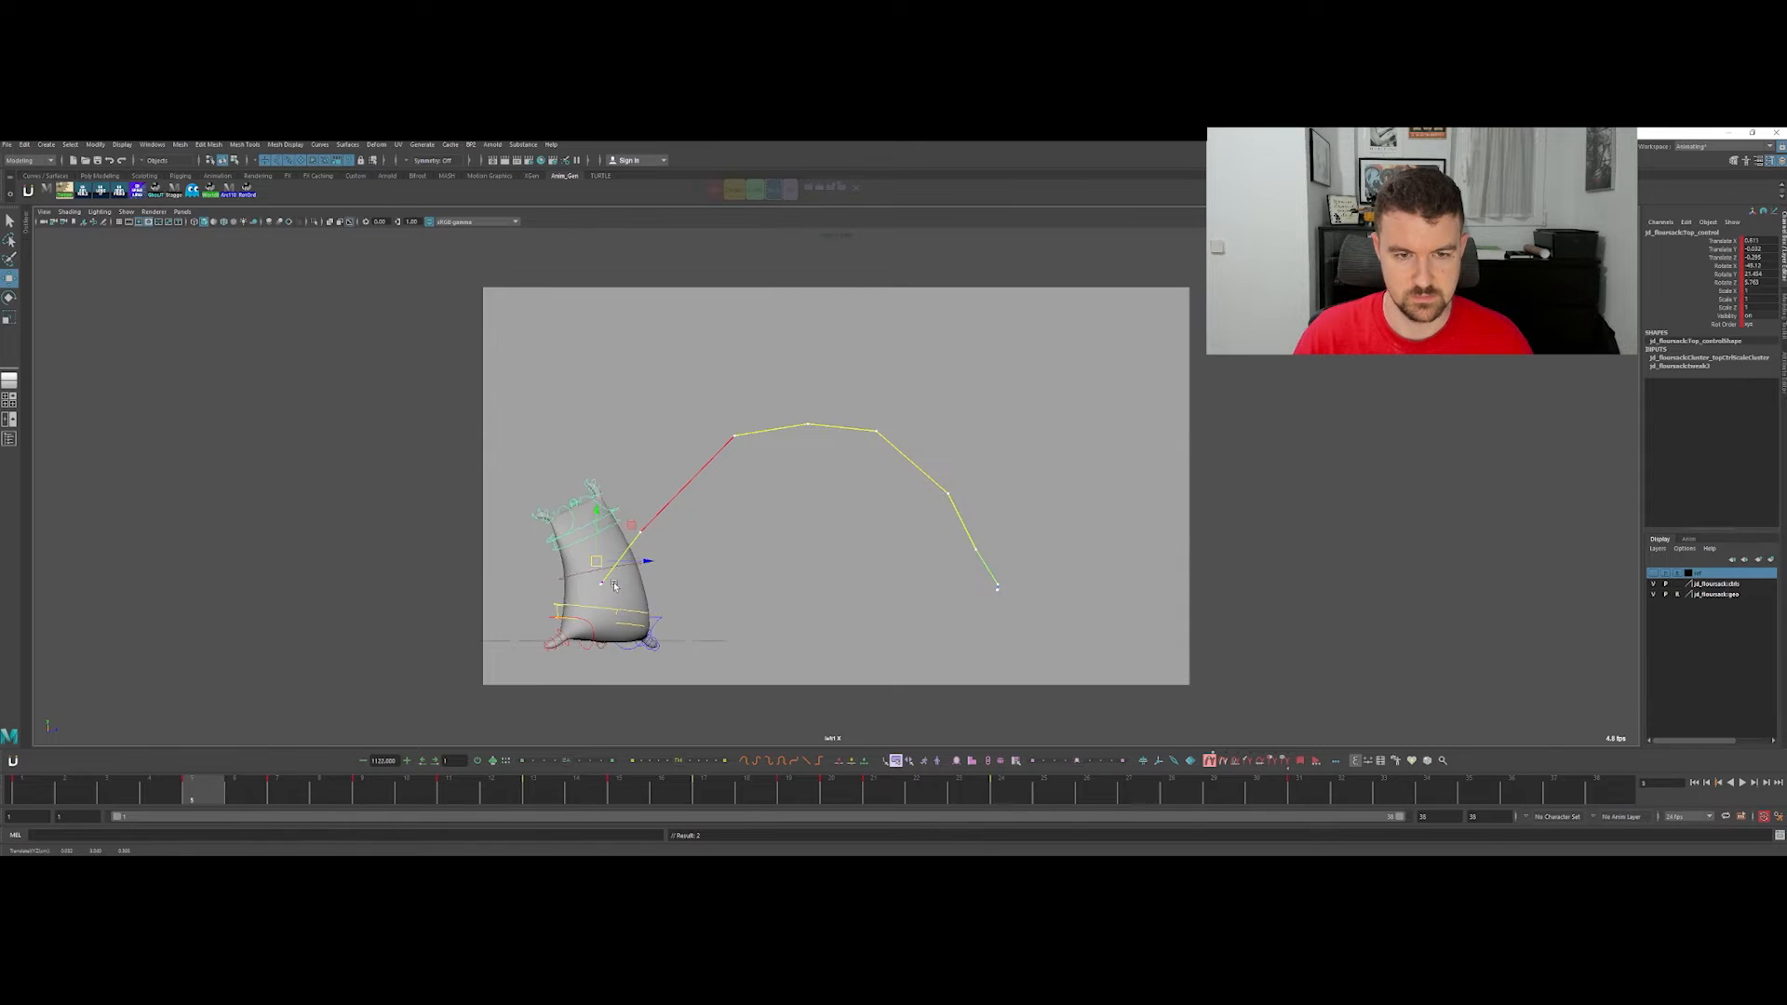
key(period)
key(period)
key(comma)
key(period)
key(comma)
key(comma)
key(period)
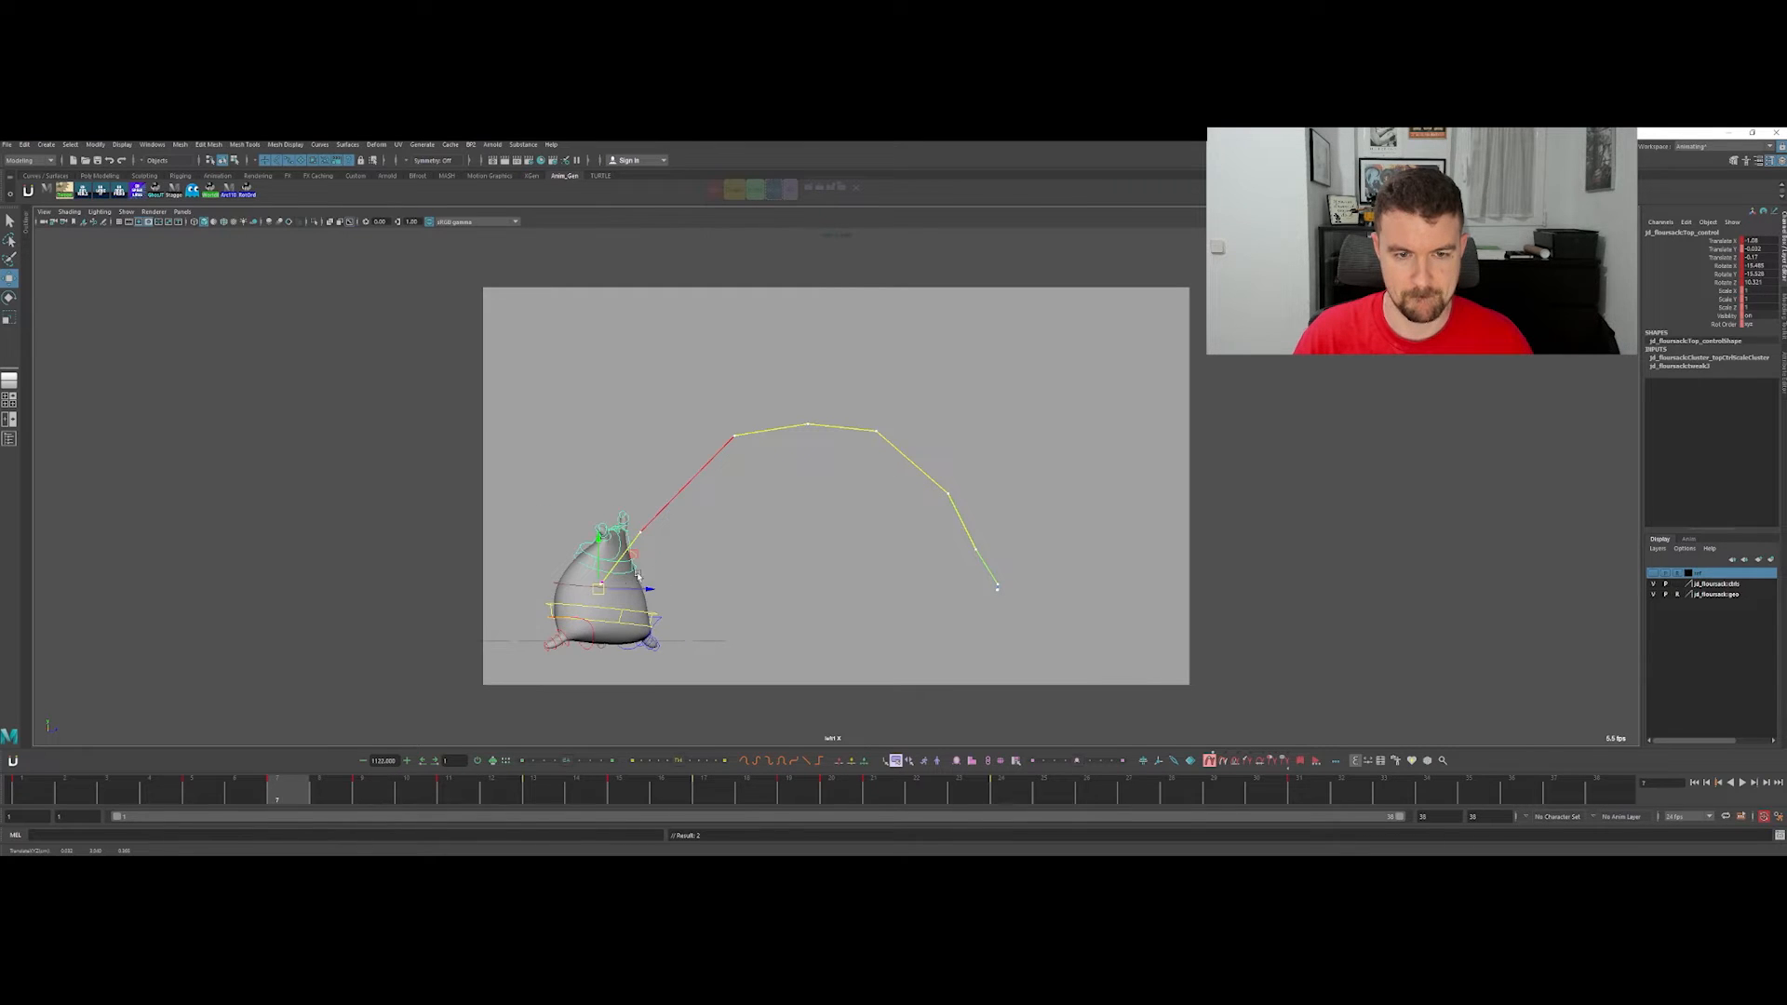
key(period)
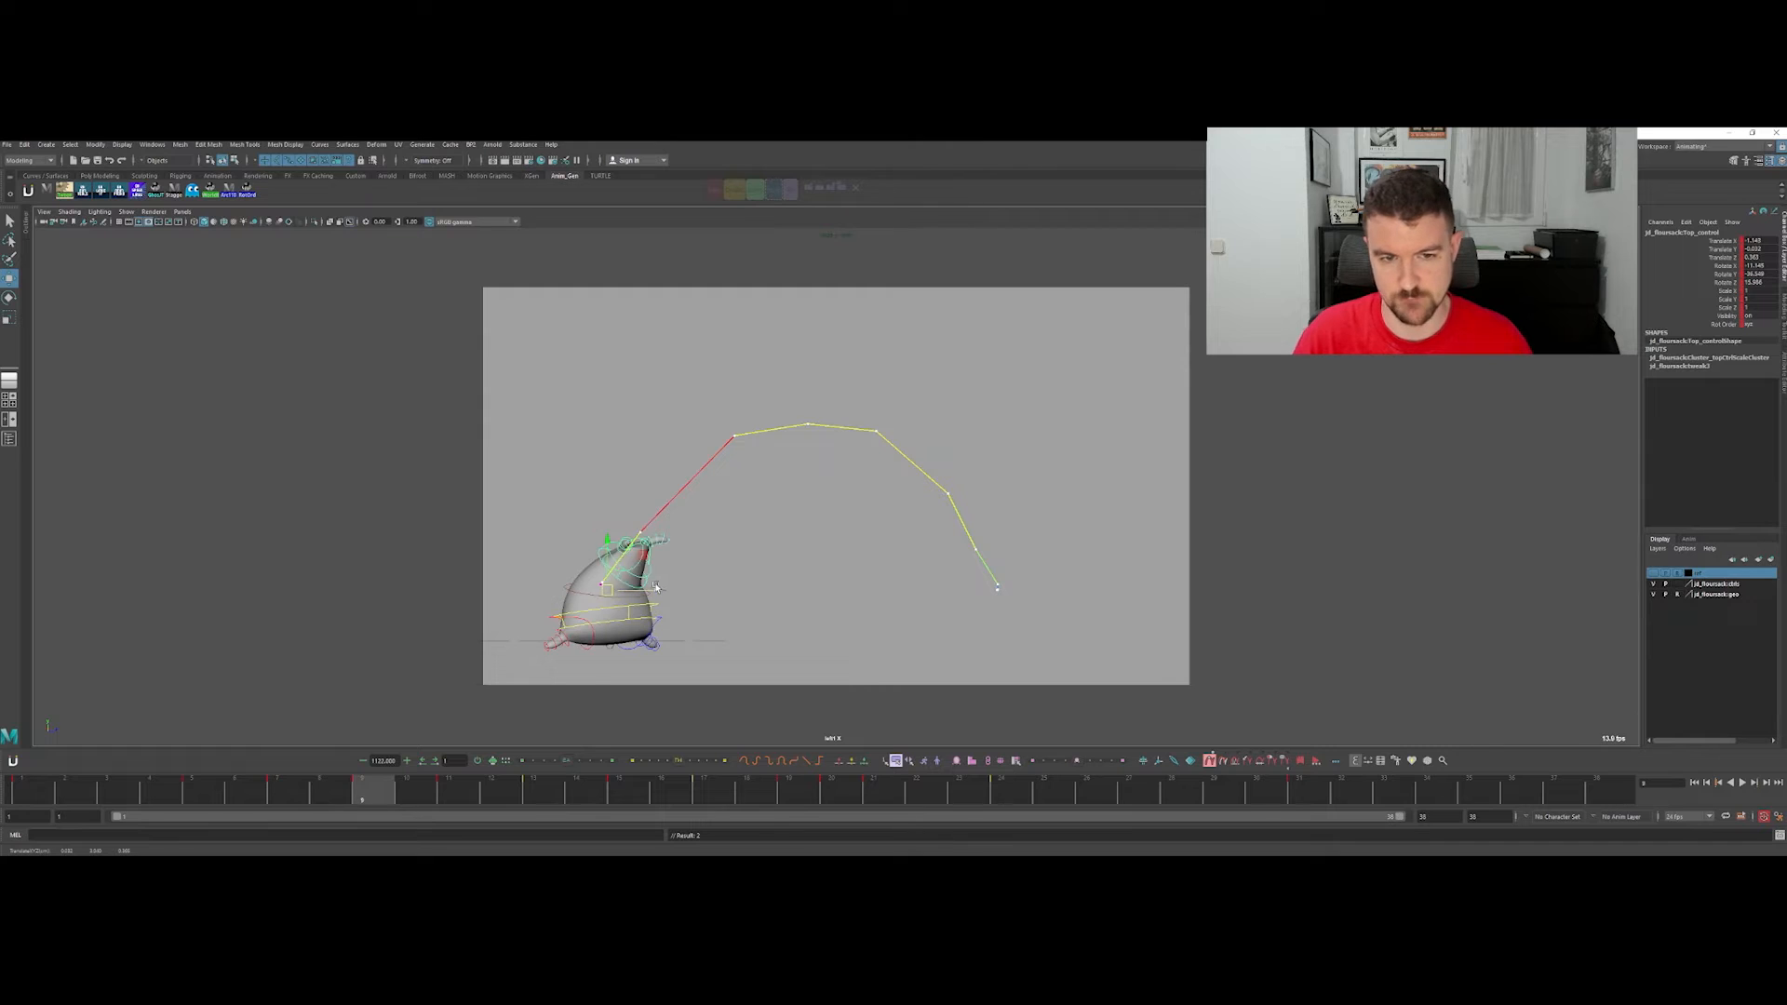
Step: Move the top control forward in the stretched takeoff pose at frame 11 and step back to the anticipation
key(period)
key(period)
drag(710, 494, 728, 491)
key(comma)
key(comma)
key(comma)
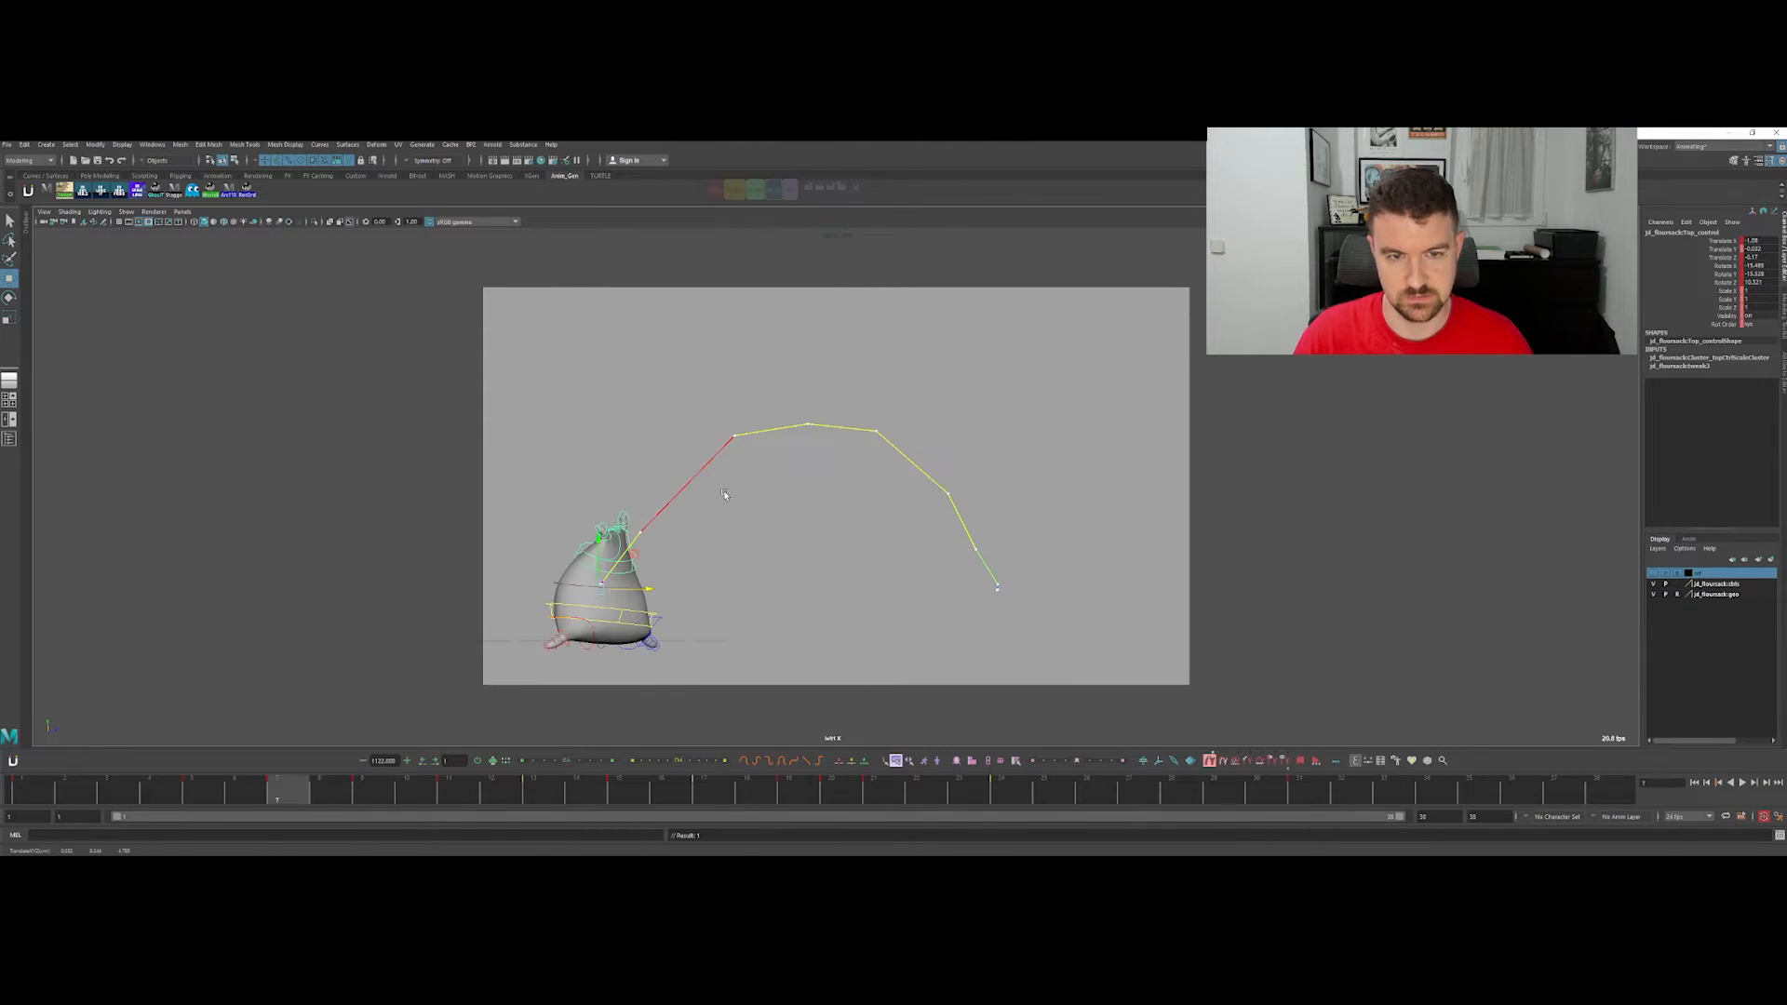
Step: Step through the key poses from the anticipation to the final pose to review how the adjusted body flows
key(period)
key(period)
key(period)
key(period)
key(period)
key(comma)
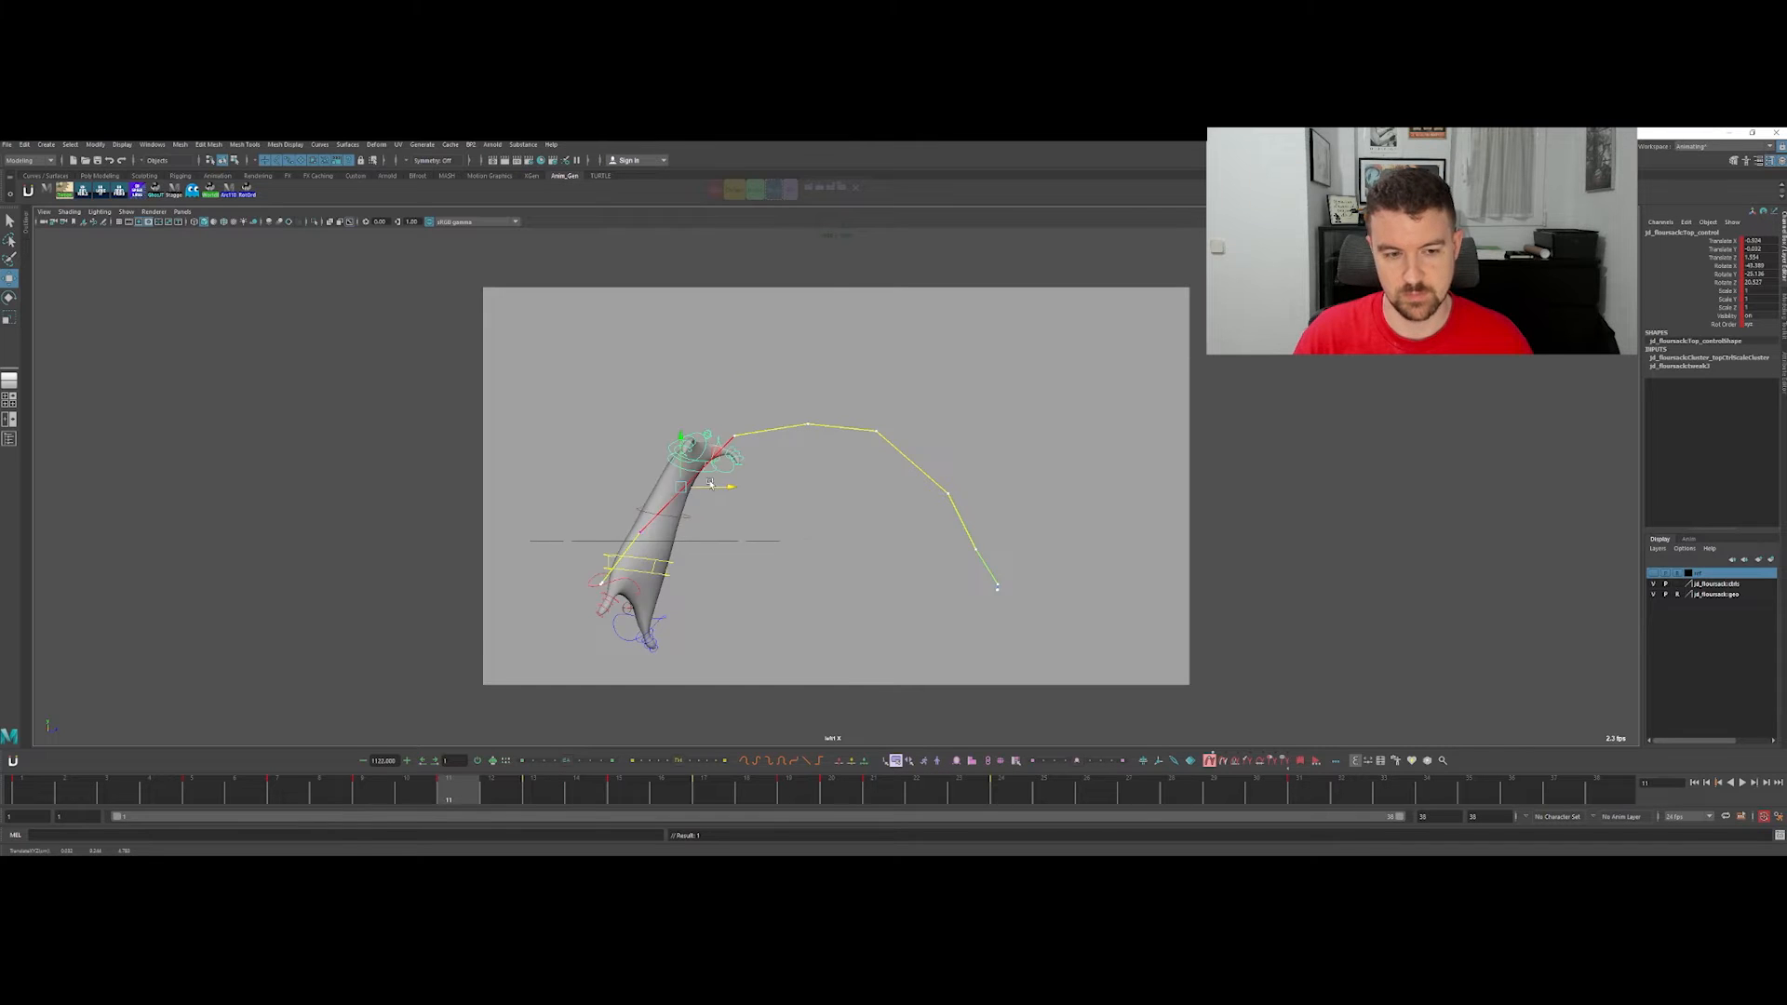
key(comma)
key(comma)
key(comma)
key(period)
key(period)
key(period)
key(period)
key(period)
key(period)
key(period)
key(period)
key(period)
key(period)
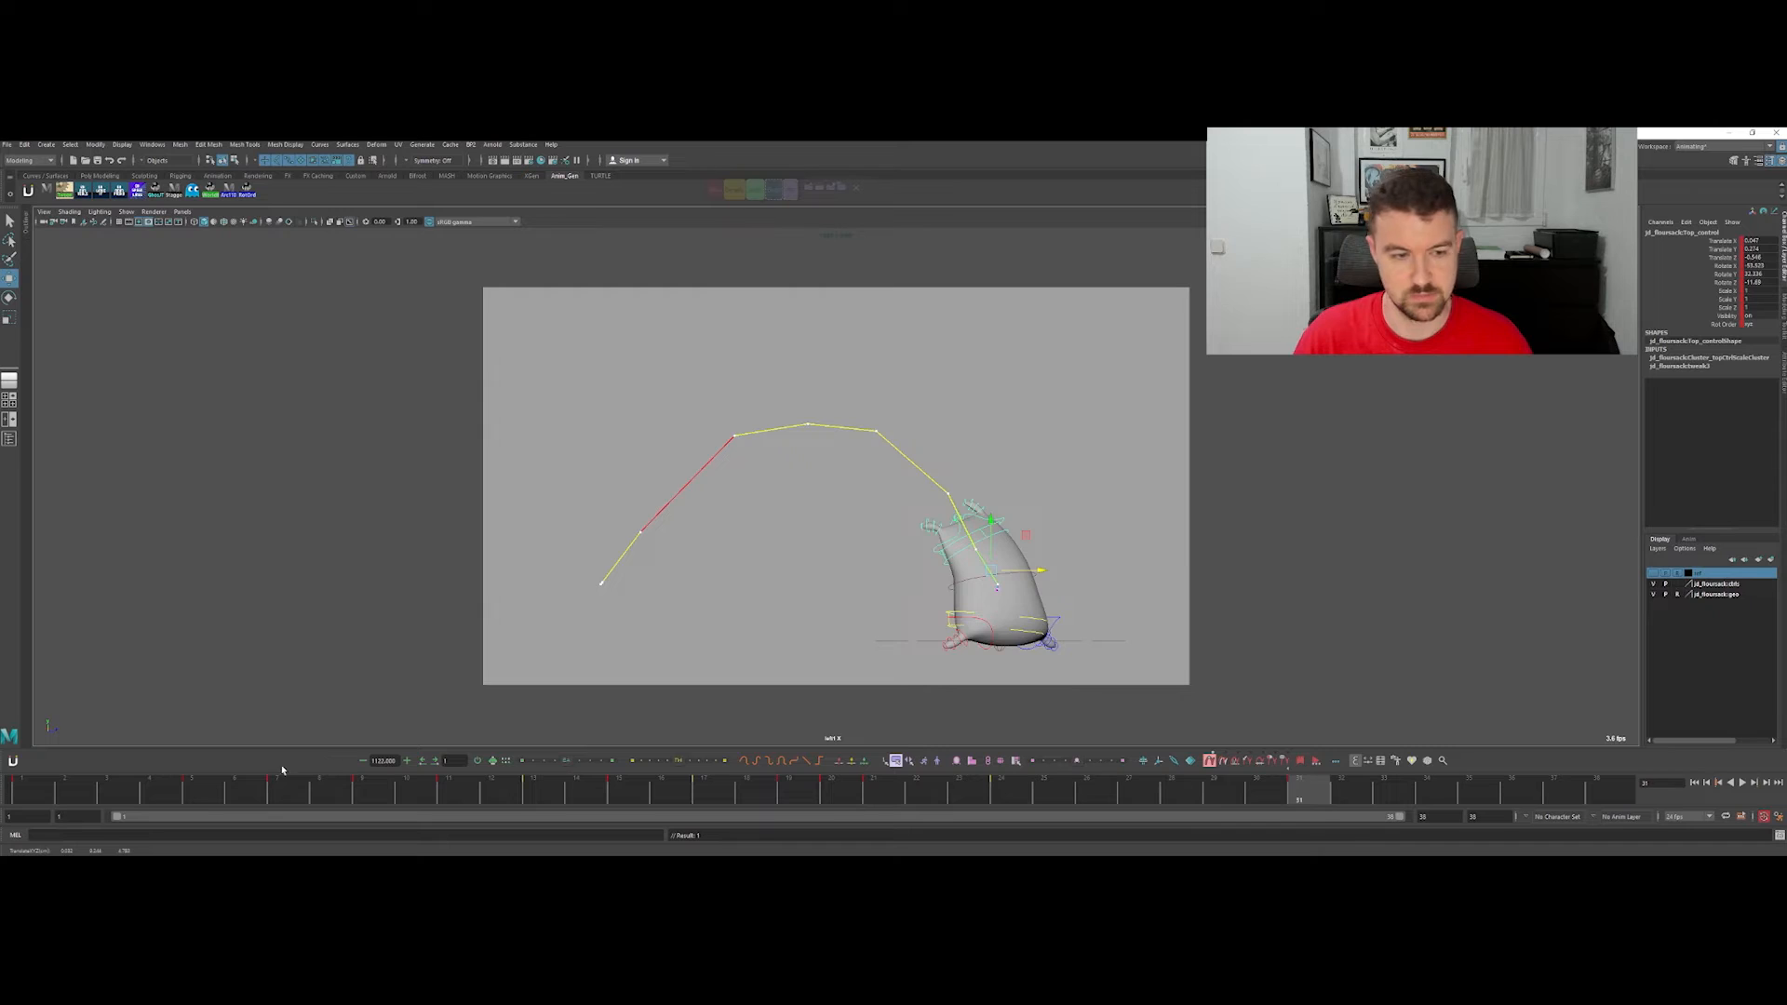
key(period)
key(period)
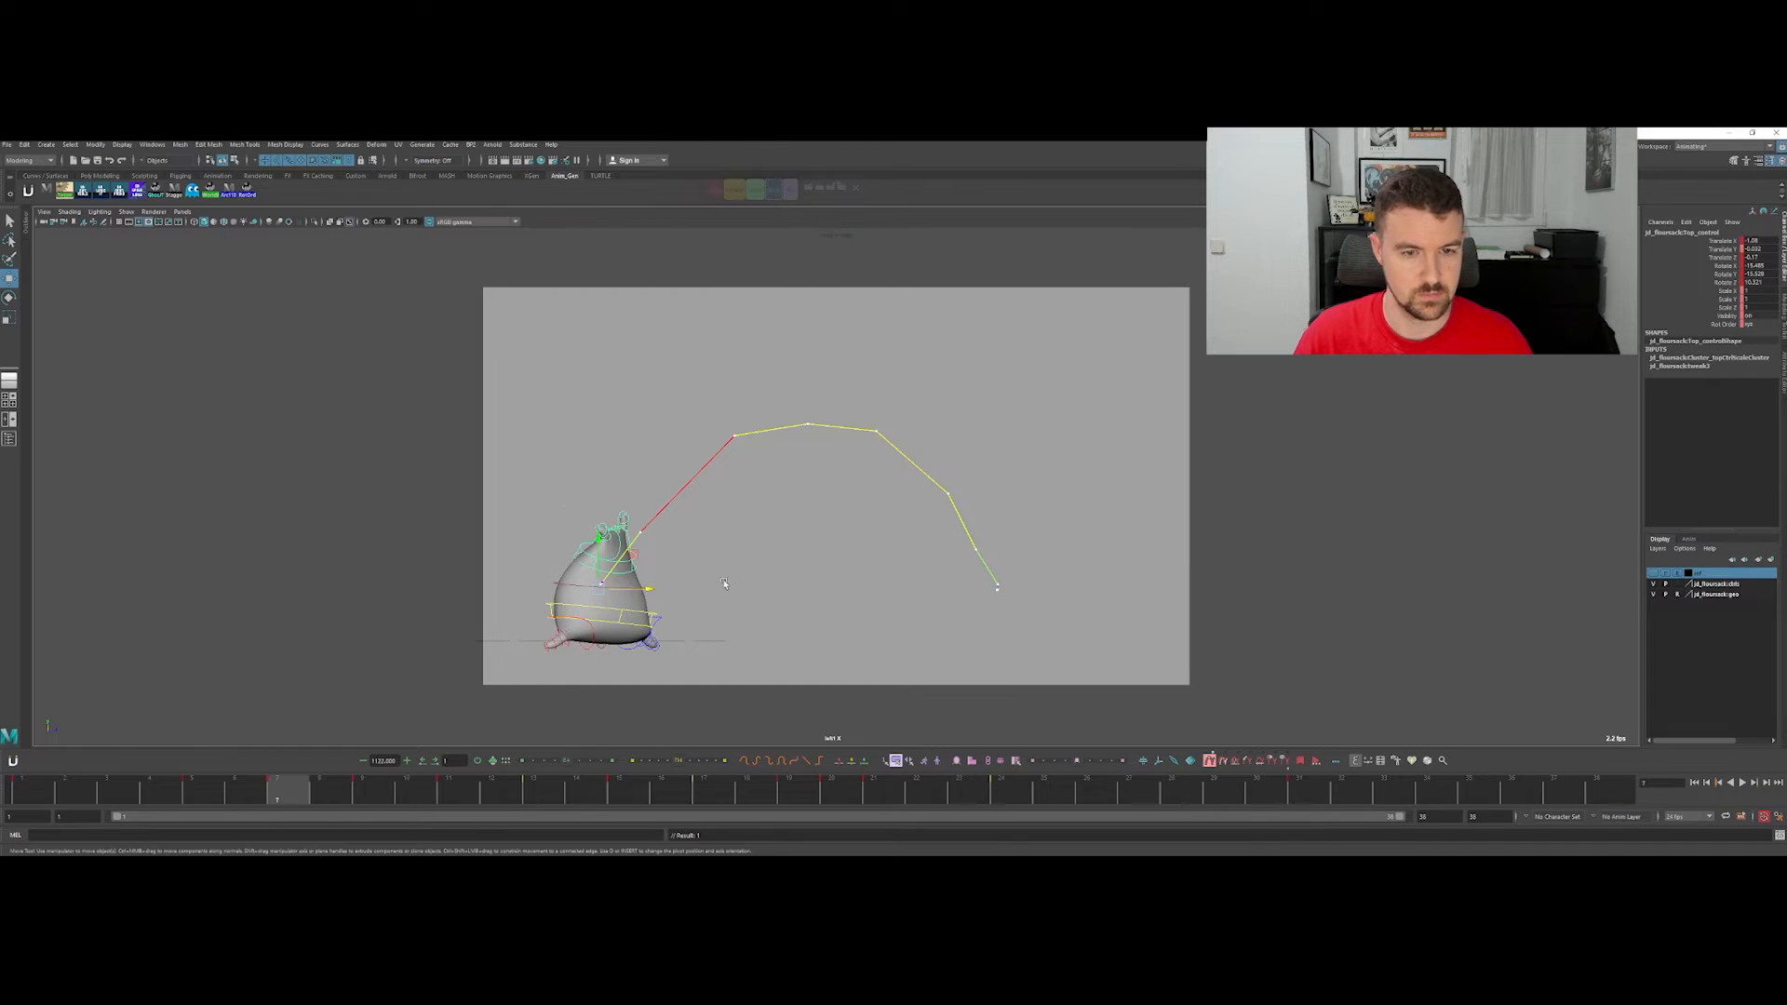
Step: Rotate the bottom control at frame 7 toward the crouch, comparing it with the neighbouring poses at frames 5 and 9
key(period)
key(comma)
key(q)
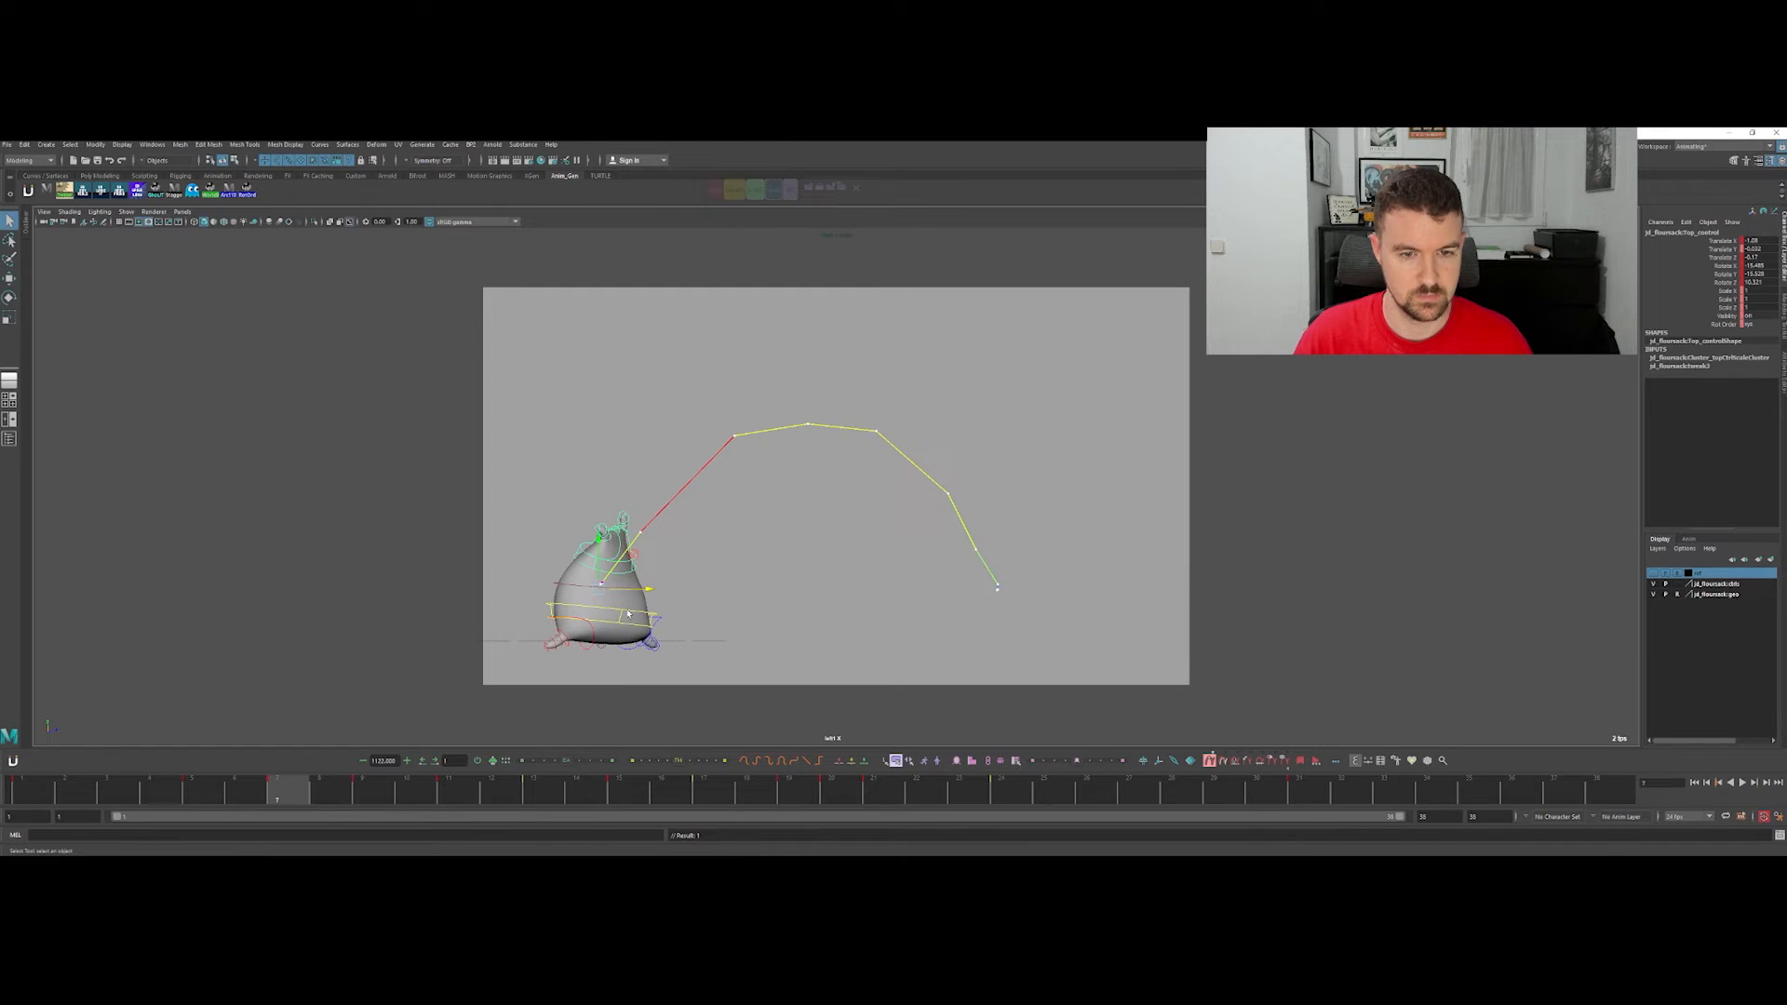
key(e)
drag(593, 632, 586, 628)
key(period)
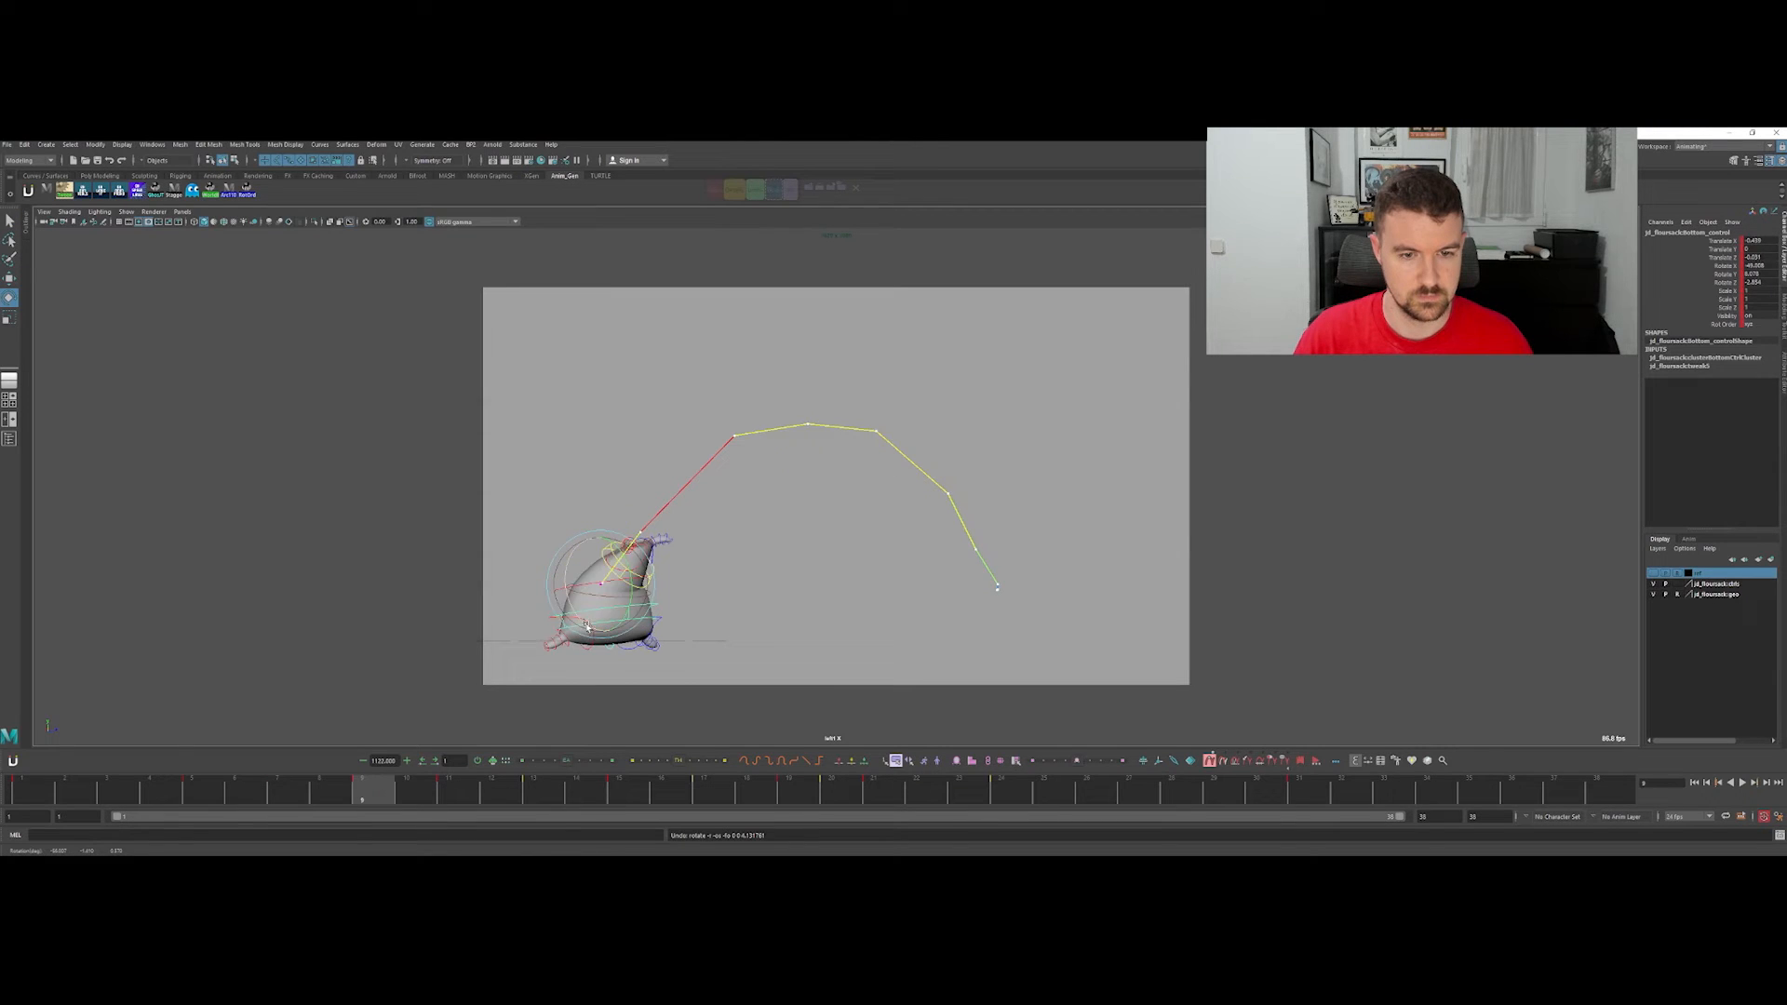
key(comma)
key(comma)
drag(610, 611, 606, 614)
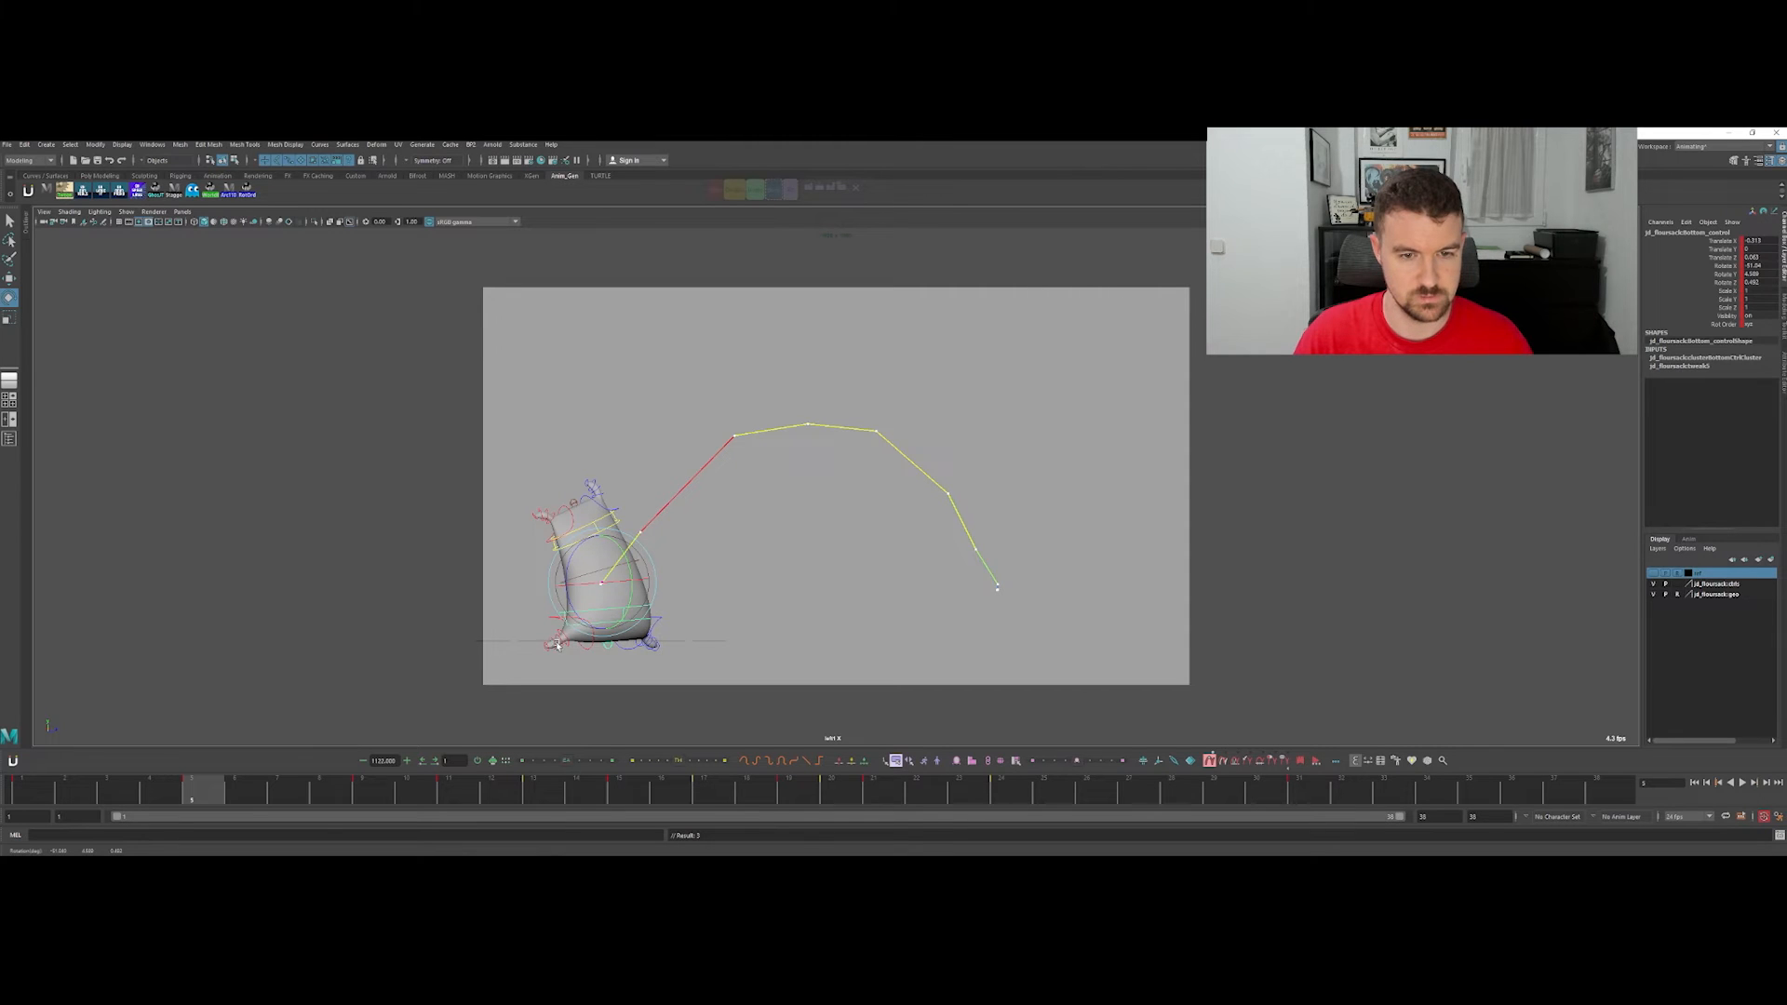
key(period)
key(comma)
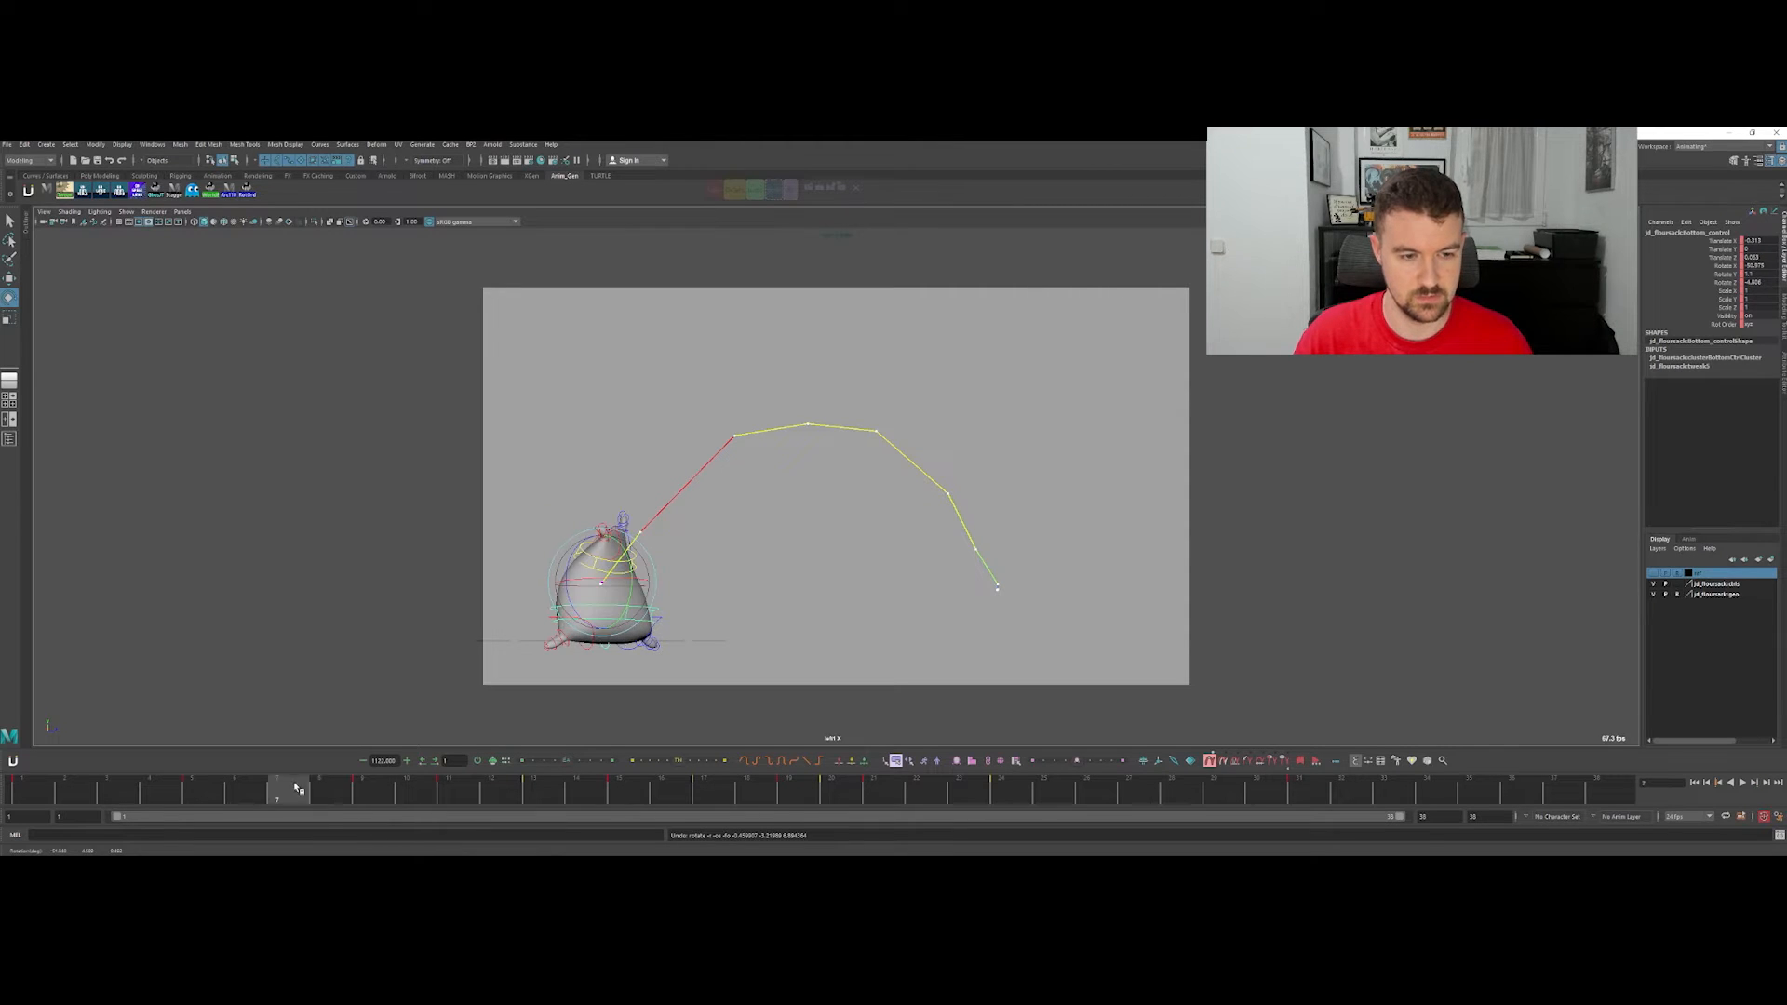
key(comma)
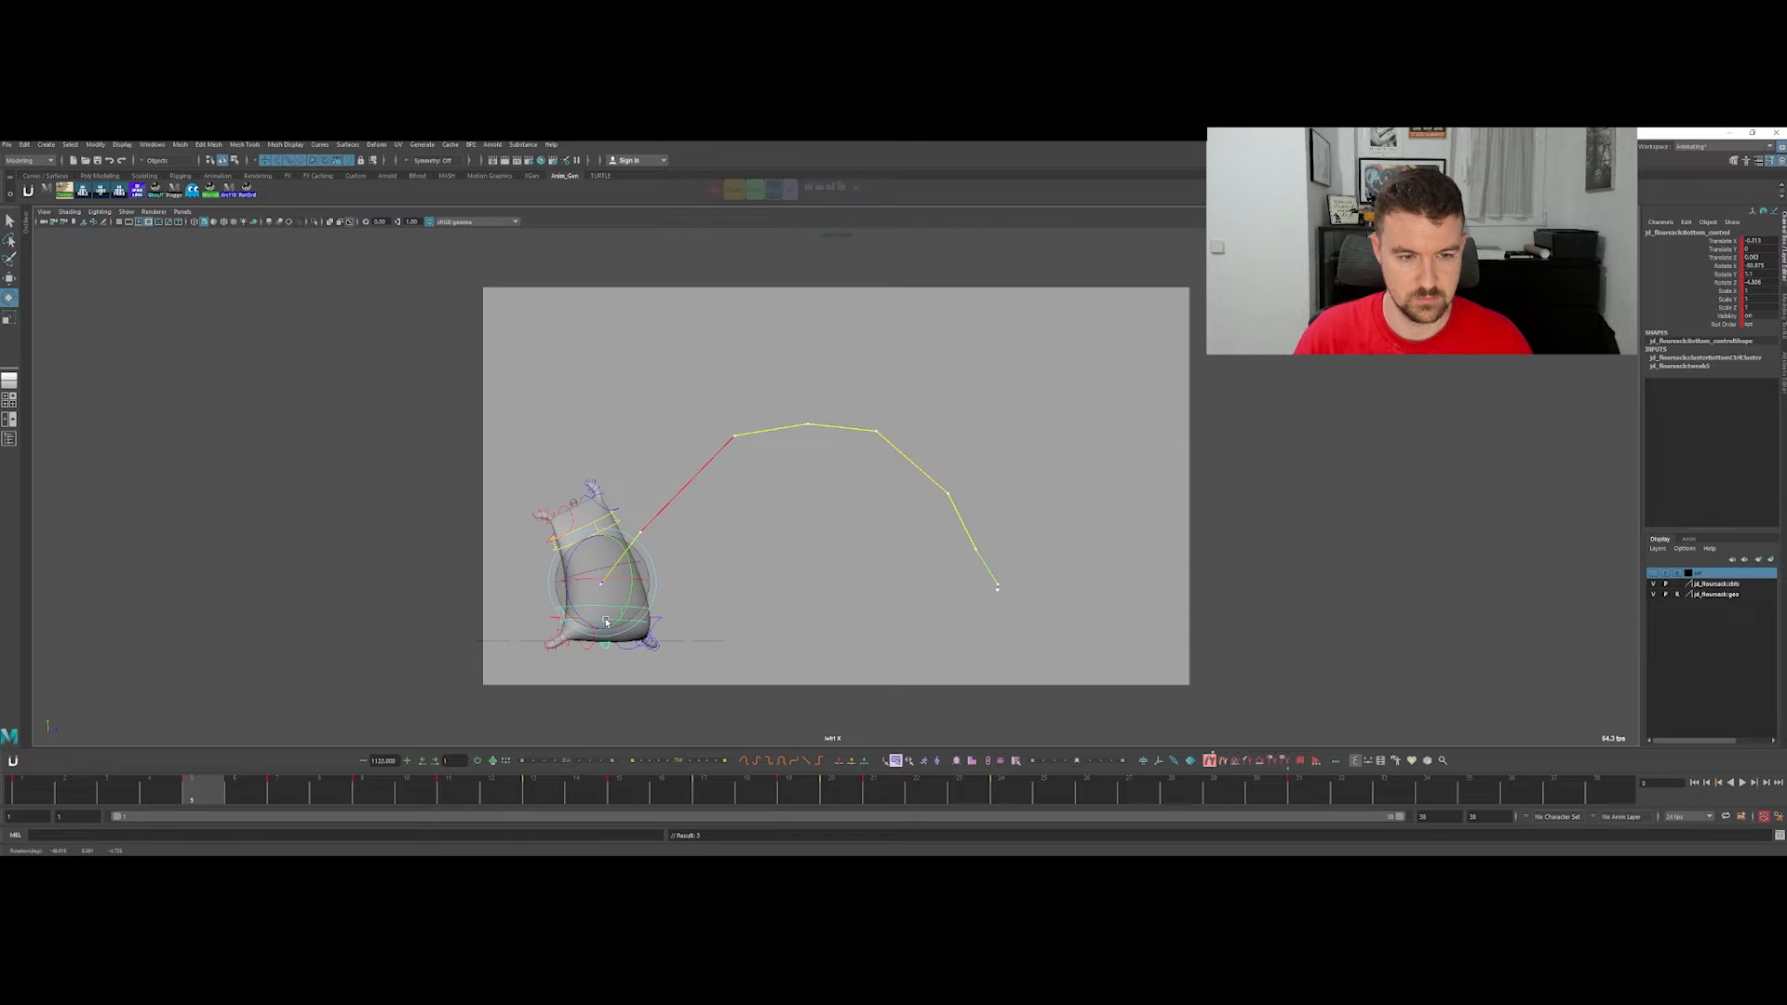
key(period)
key(comma)
key(comma)
key(period)
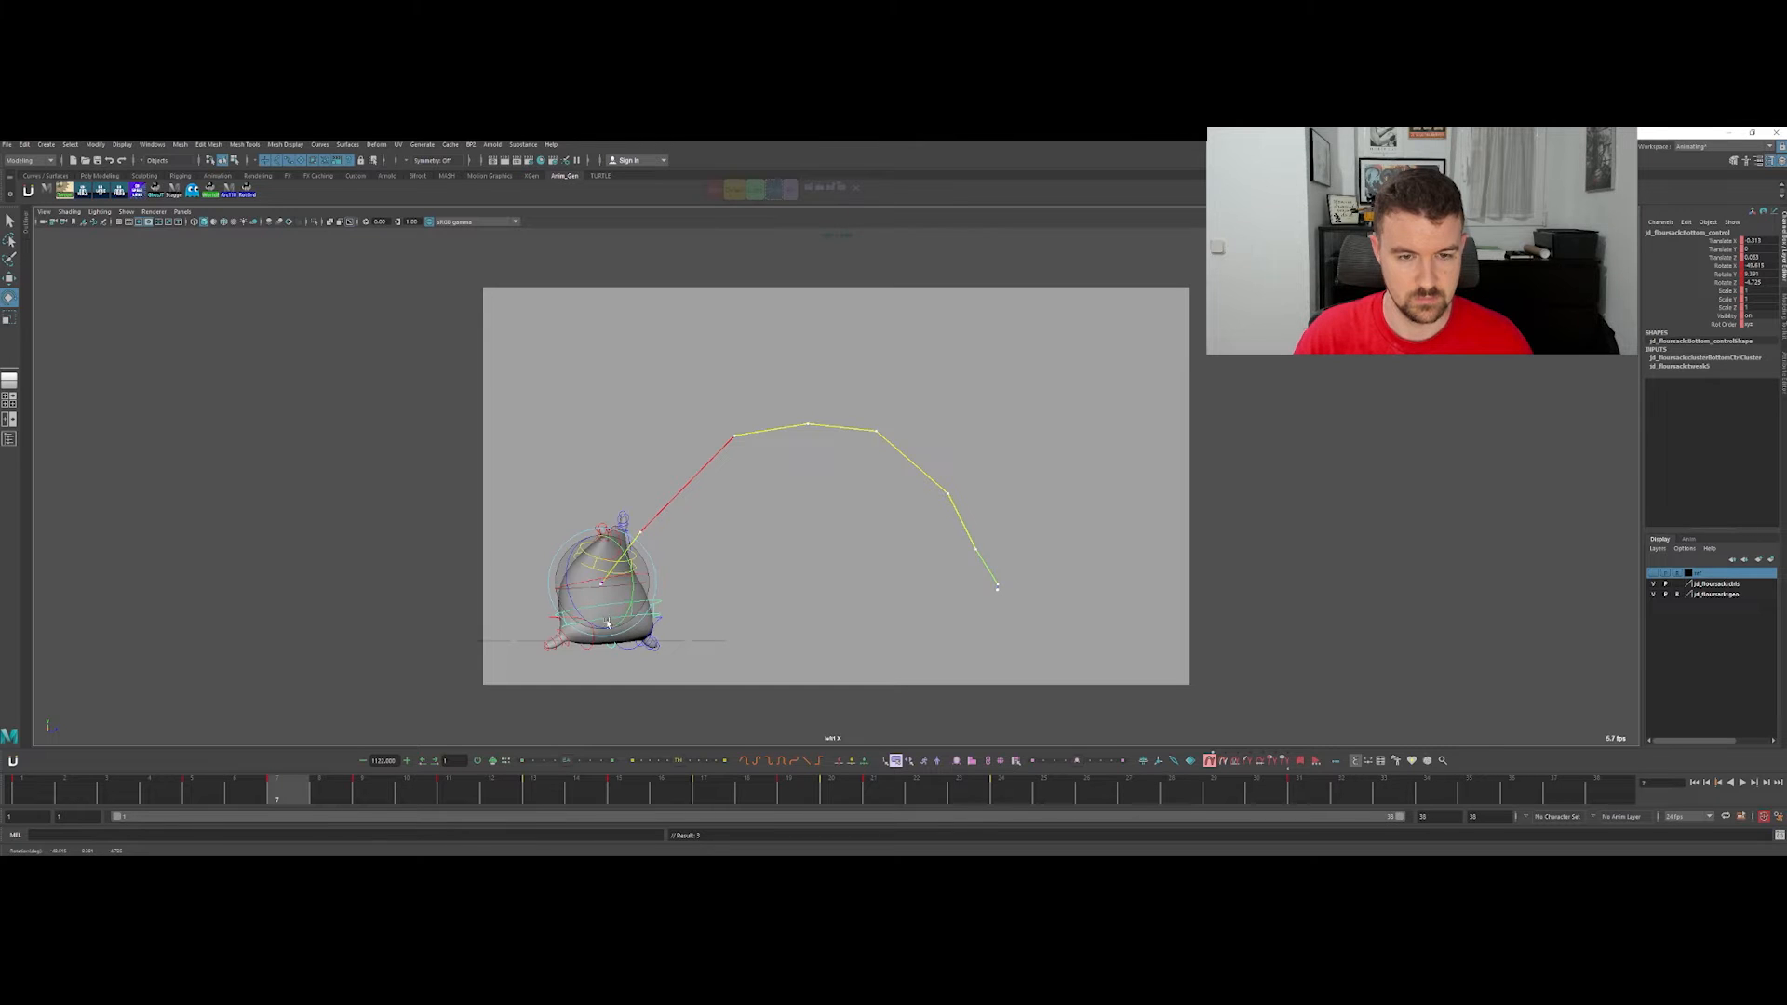
Step: Fine-tune the bottom control's rotation at frame 7 while flipping between frames 5, 7 and 9
key(comma)
key(period)
key(period)
key(comma)
key(period)
key(comma)
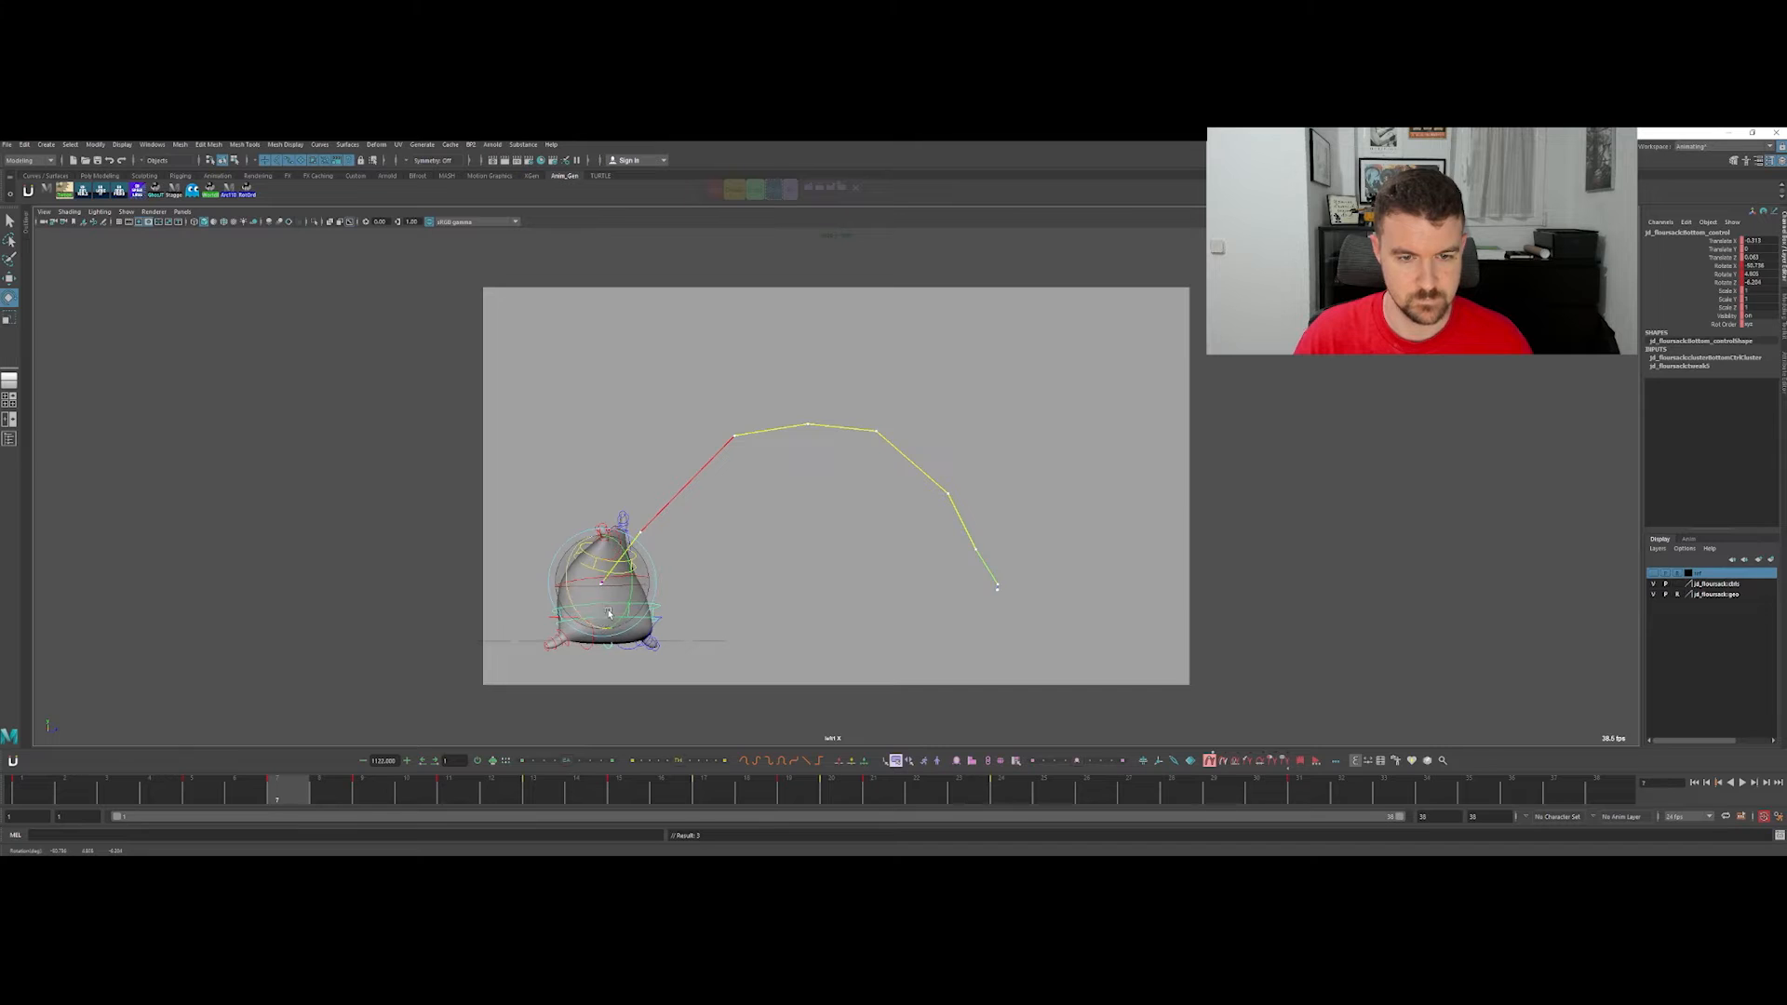
key(comma)
key(period)
key(period)
Step: Nudge the bottom control in the crouch pose at frame 9 and check it against frames 5 and 7
key(w)
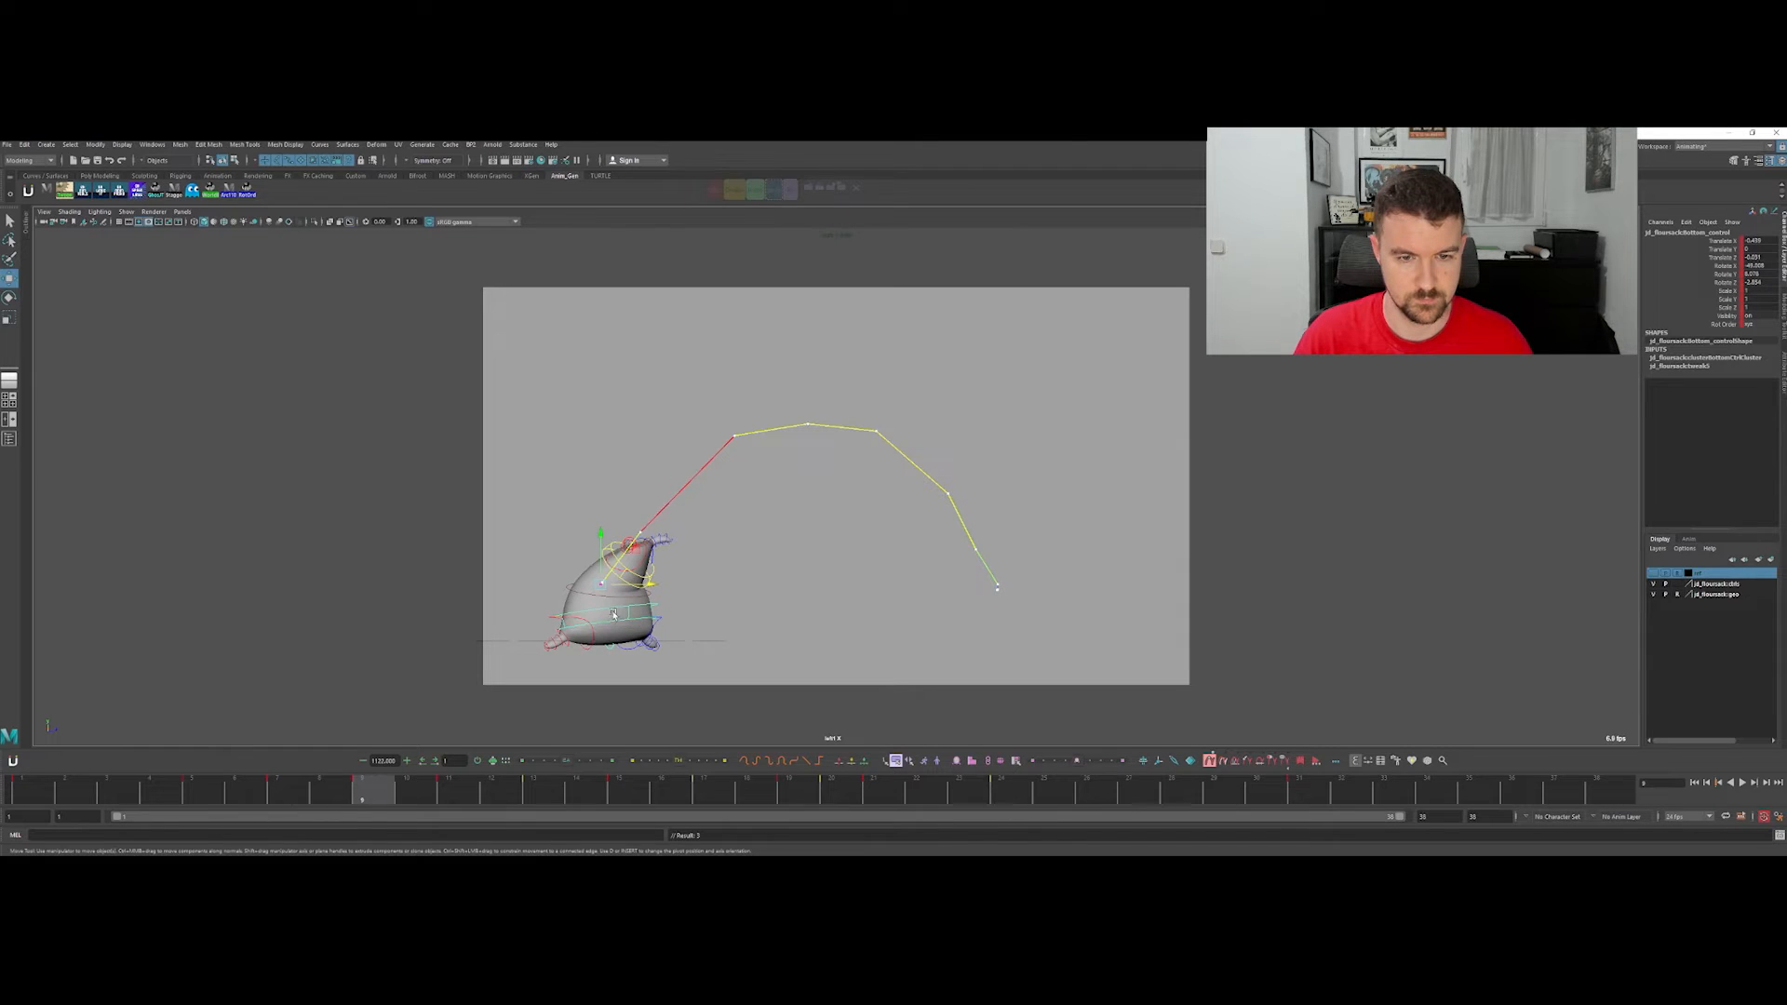
drag(602, 588, 604, 592)
key(comma)
key(period)
key(comma)
key(comma)
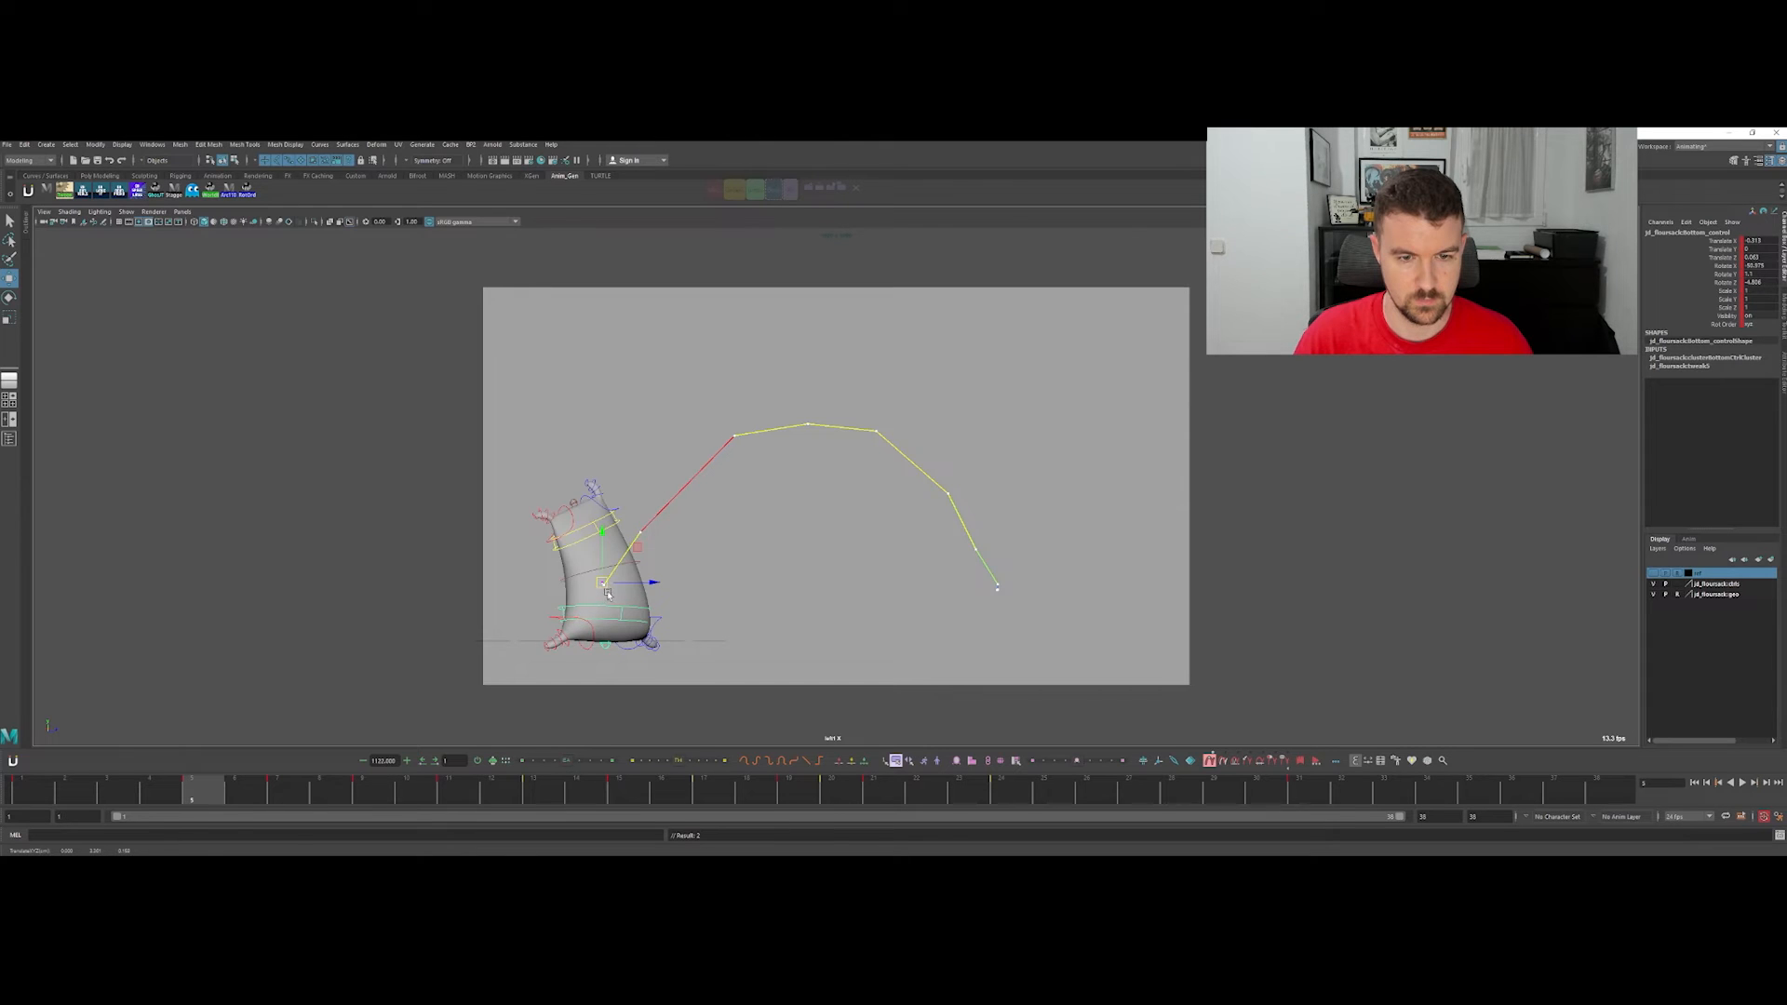
Step: Shift the bottom control backward at frame 1 and compare the starting pose with frame 5
key(comma)
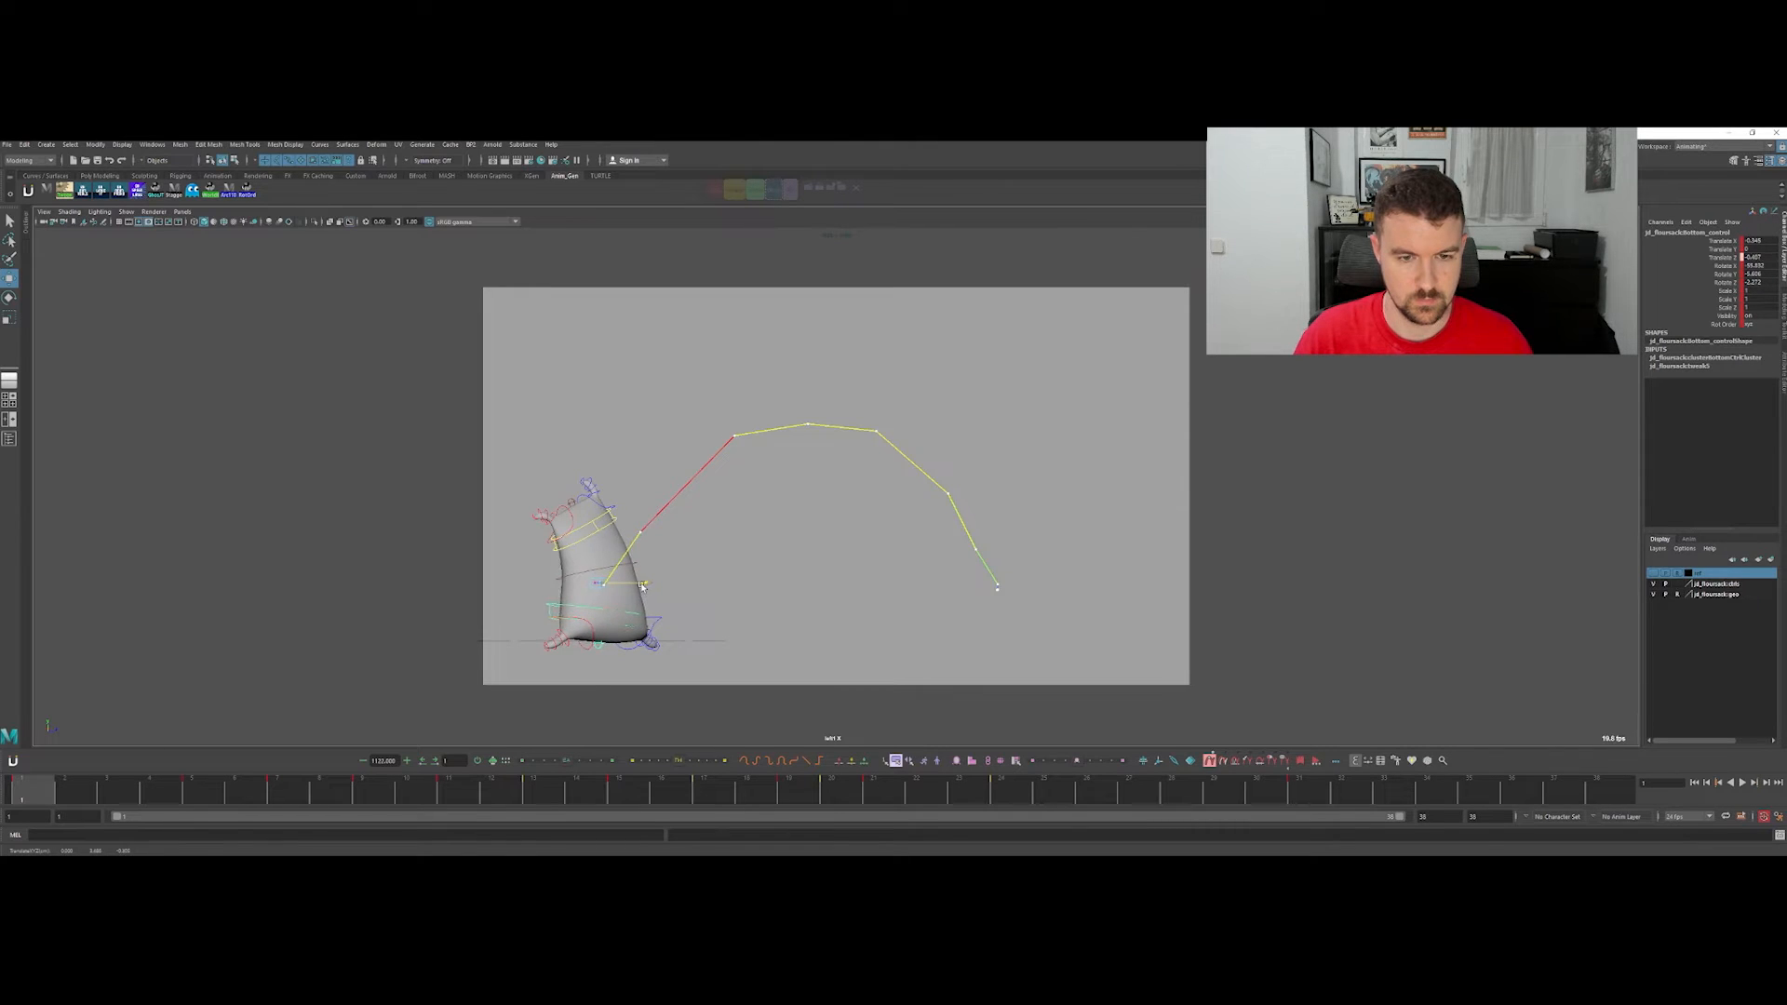
key(period)
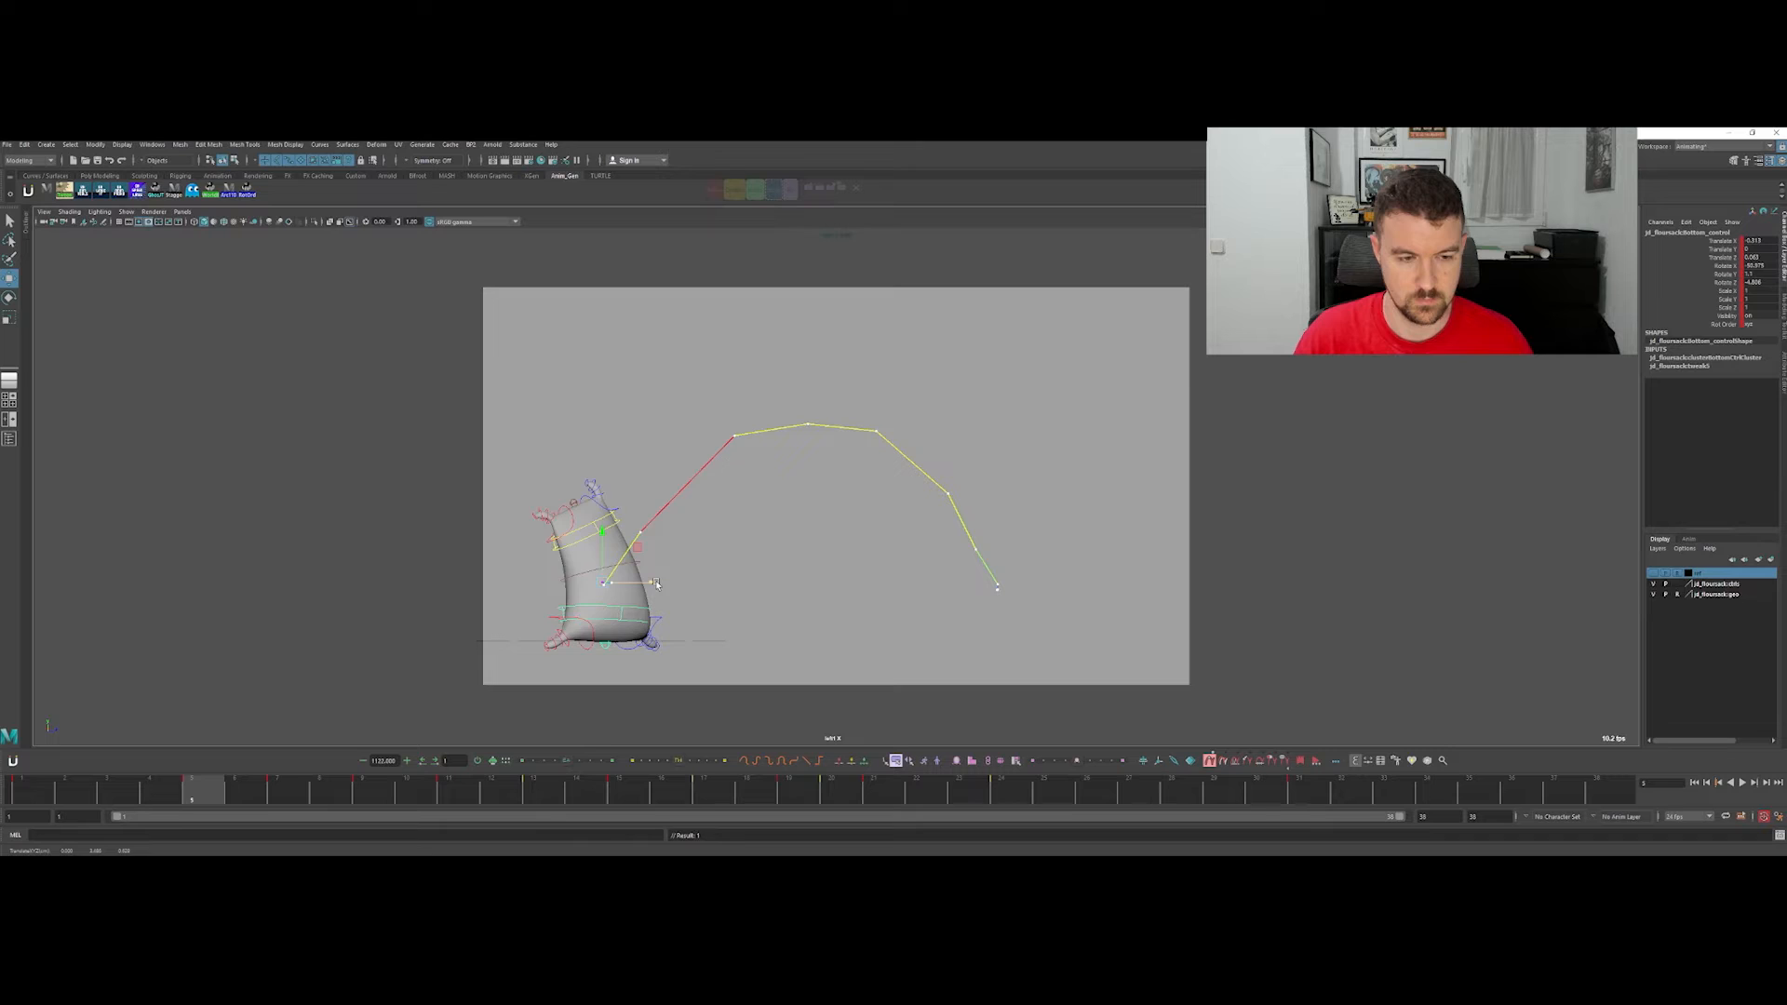
key(comma)
key(ctrl+z)
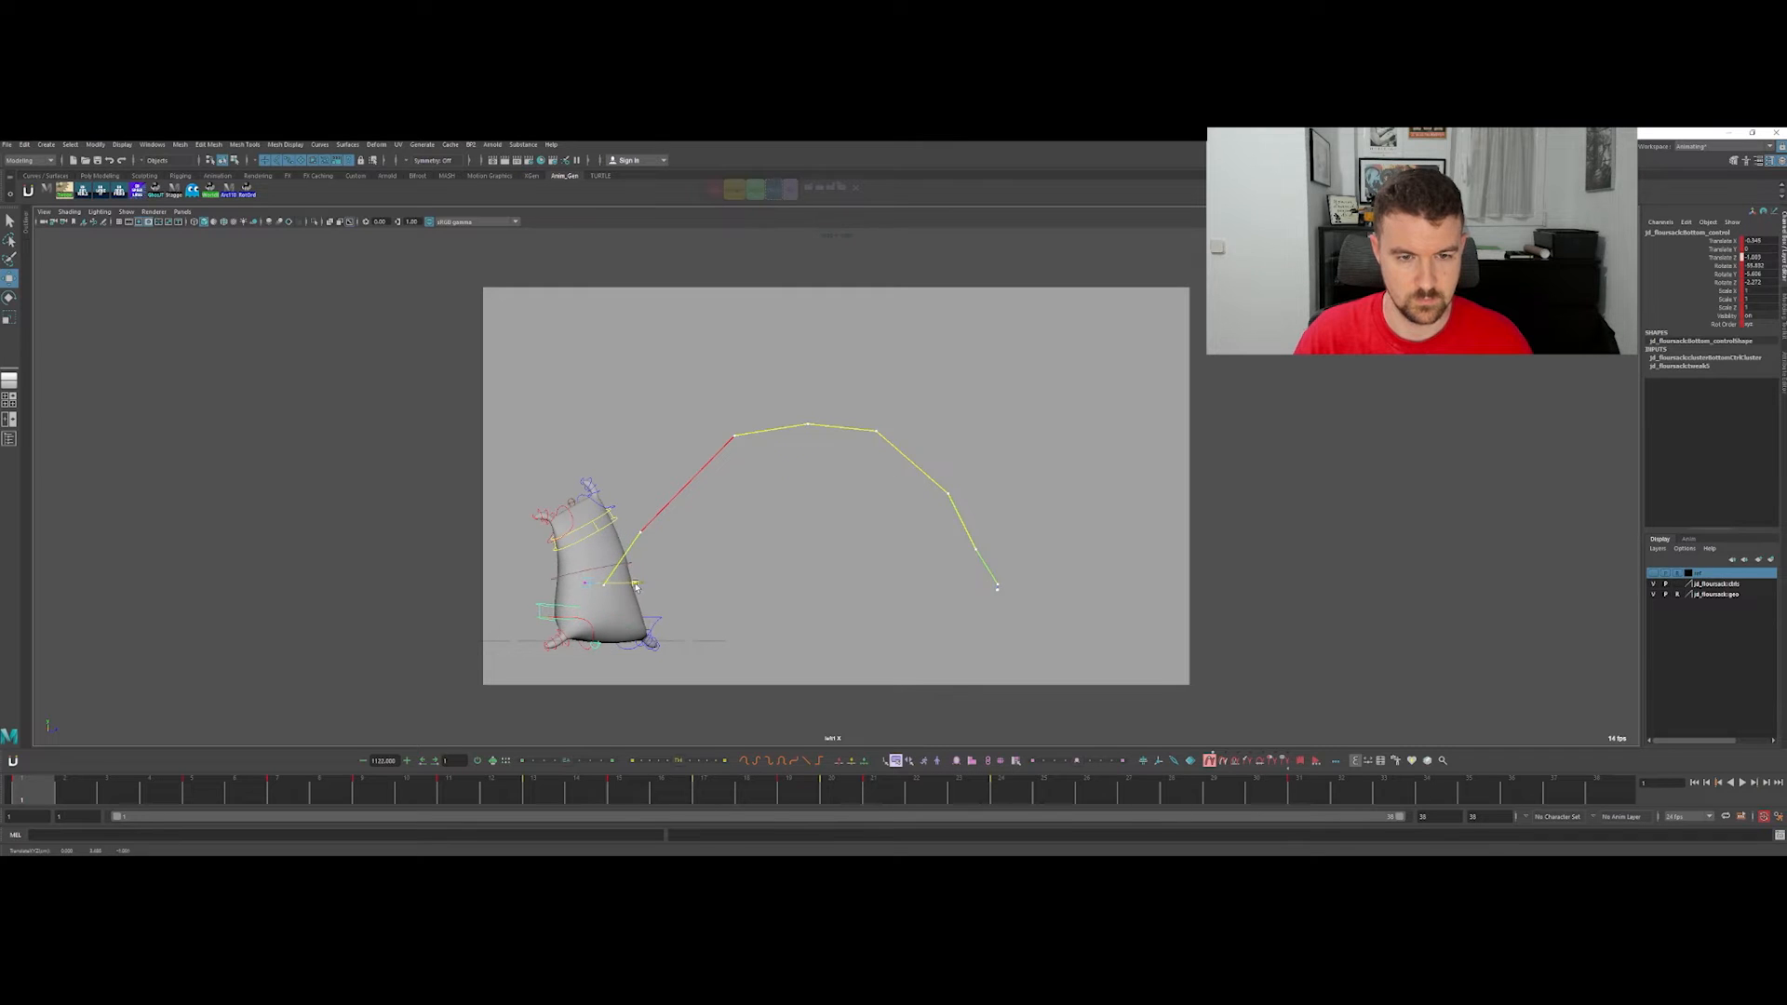
key(period)
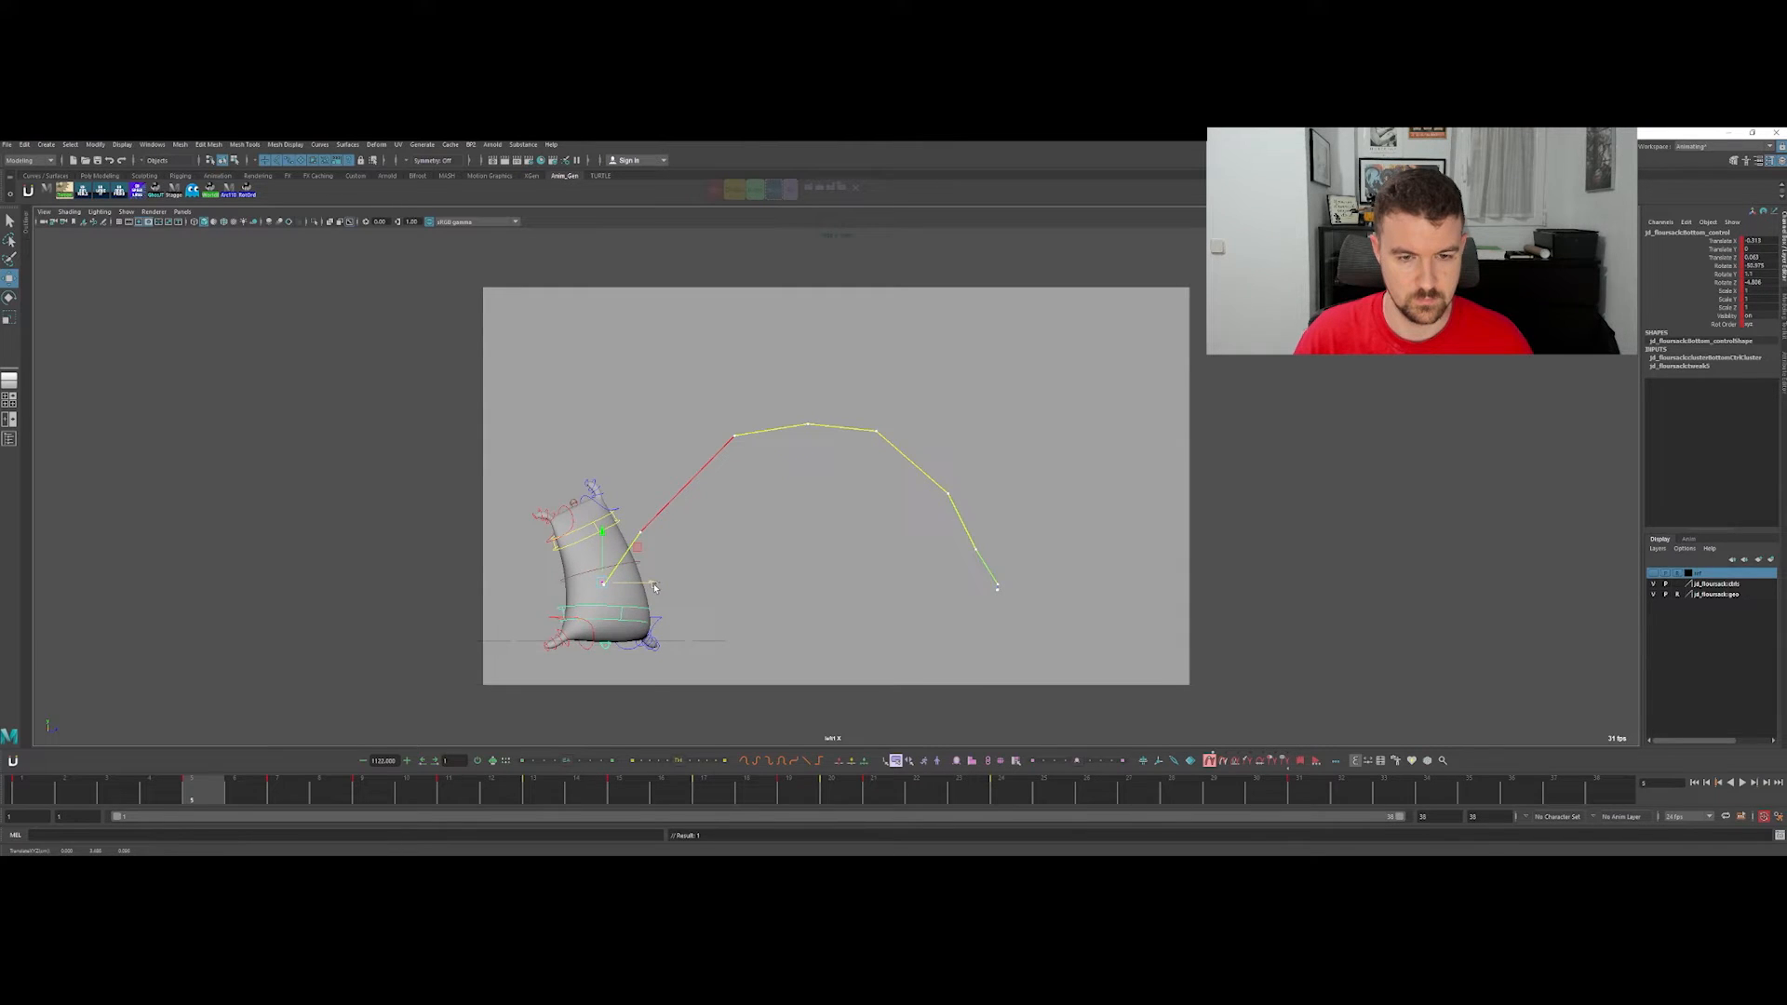
Step: Move the bottom control slightly forward in the crouch at frame 9, flipping back to frames 5 and 7 to compare
key(period)
key(period)
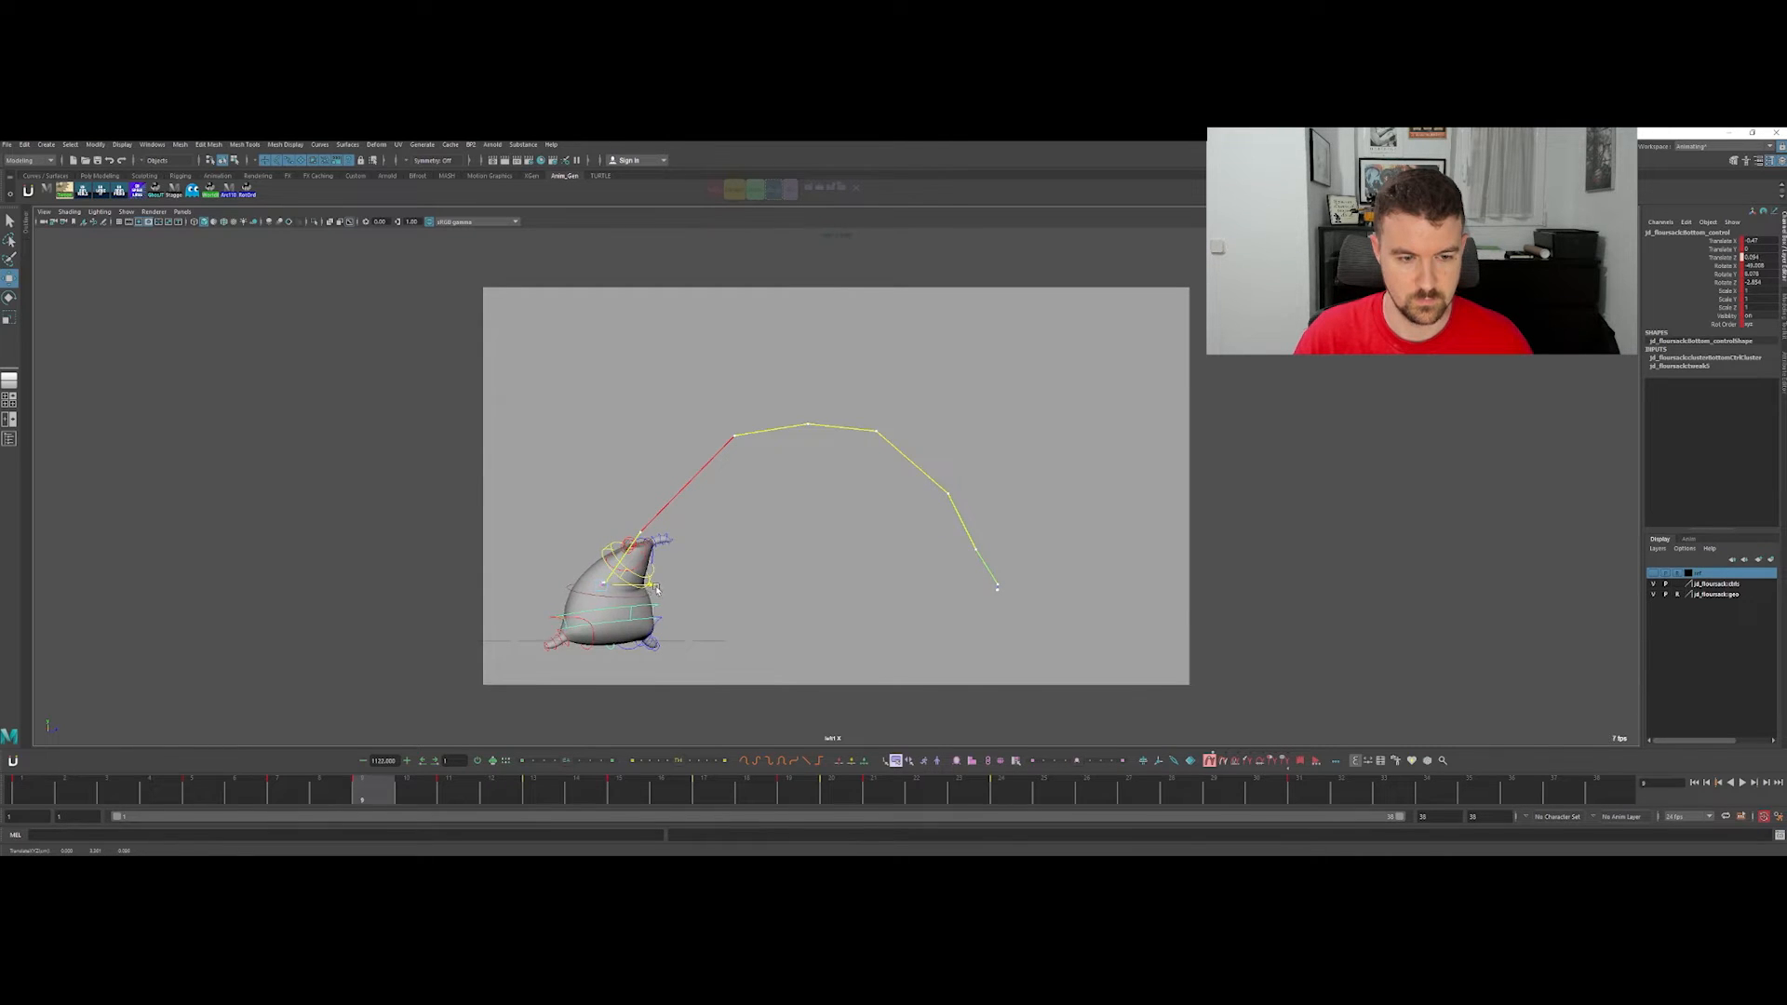
key(comma)
key(comma)
key(period)
key(period)
key(comma)
key(period)
key(comma)
key(comma)
key(period)
key(period)
key(comma)
key(comma)
Step: Adjust the bottom control's height at frame 9 and refine its position at frame 7, comparing against frame 5
key(period)
key(period)
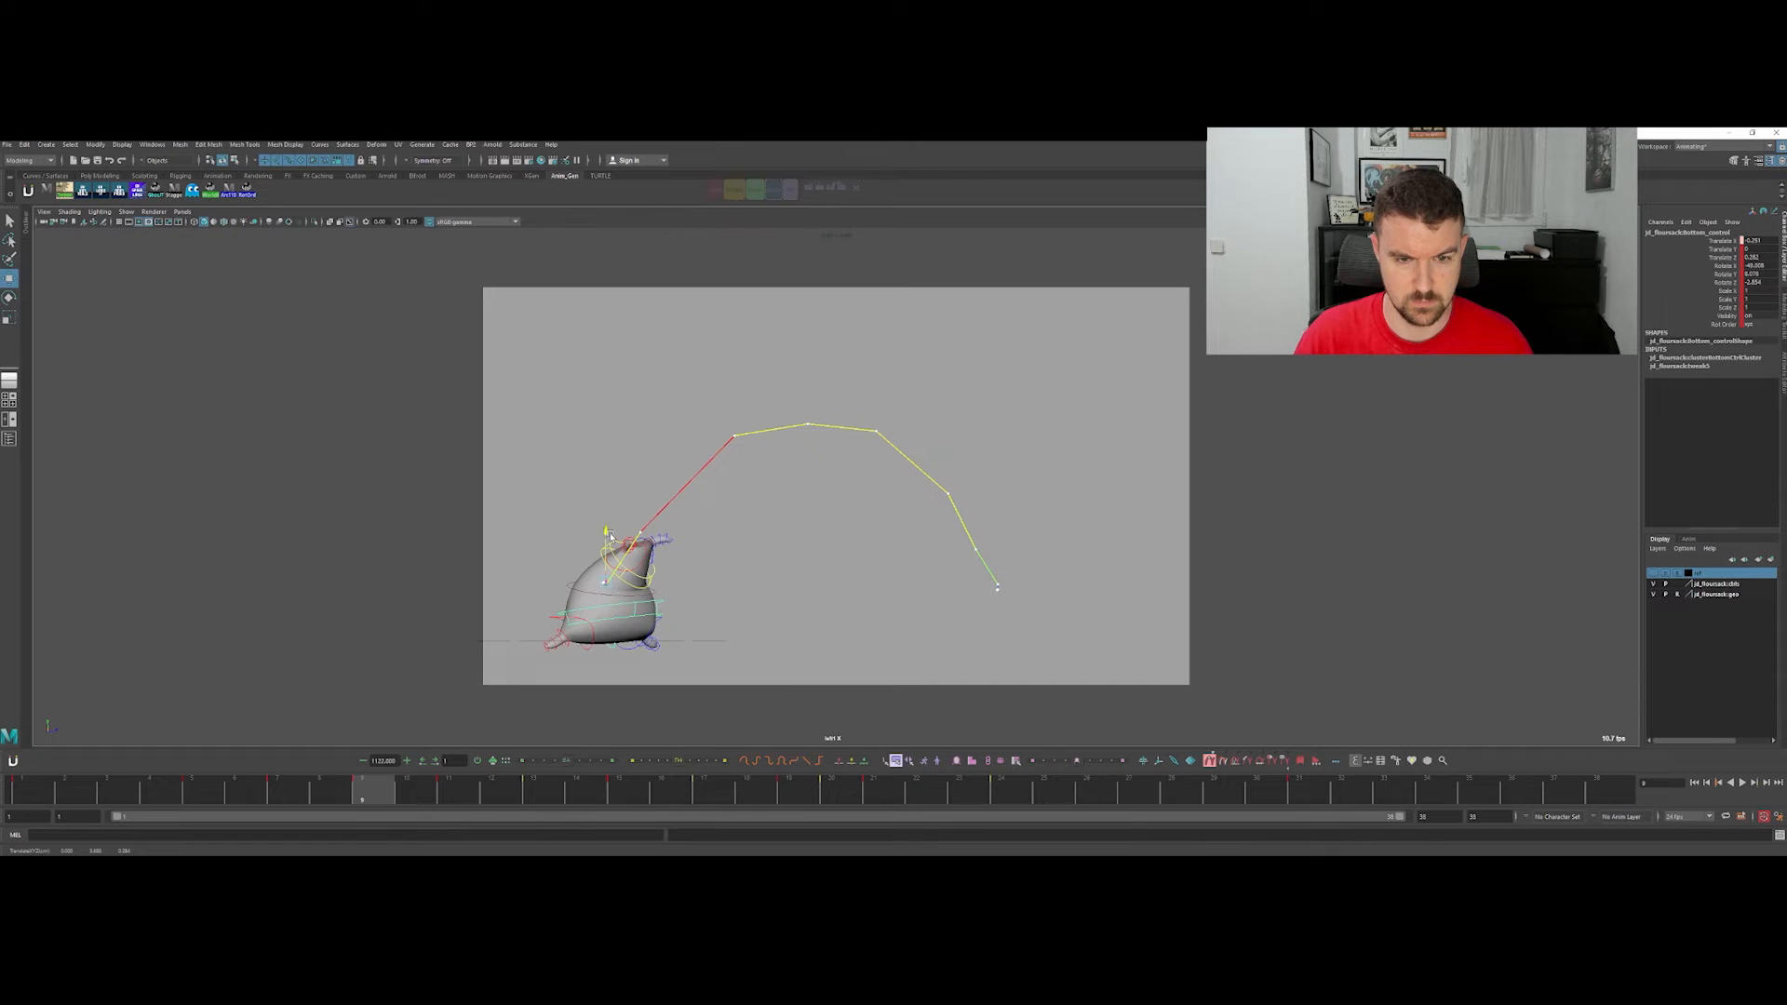
key(comma)
key(comma)
key(period)
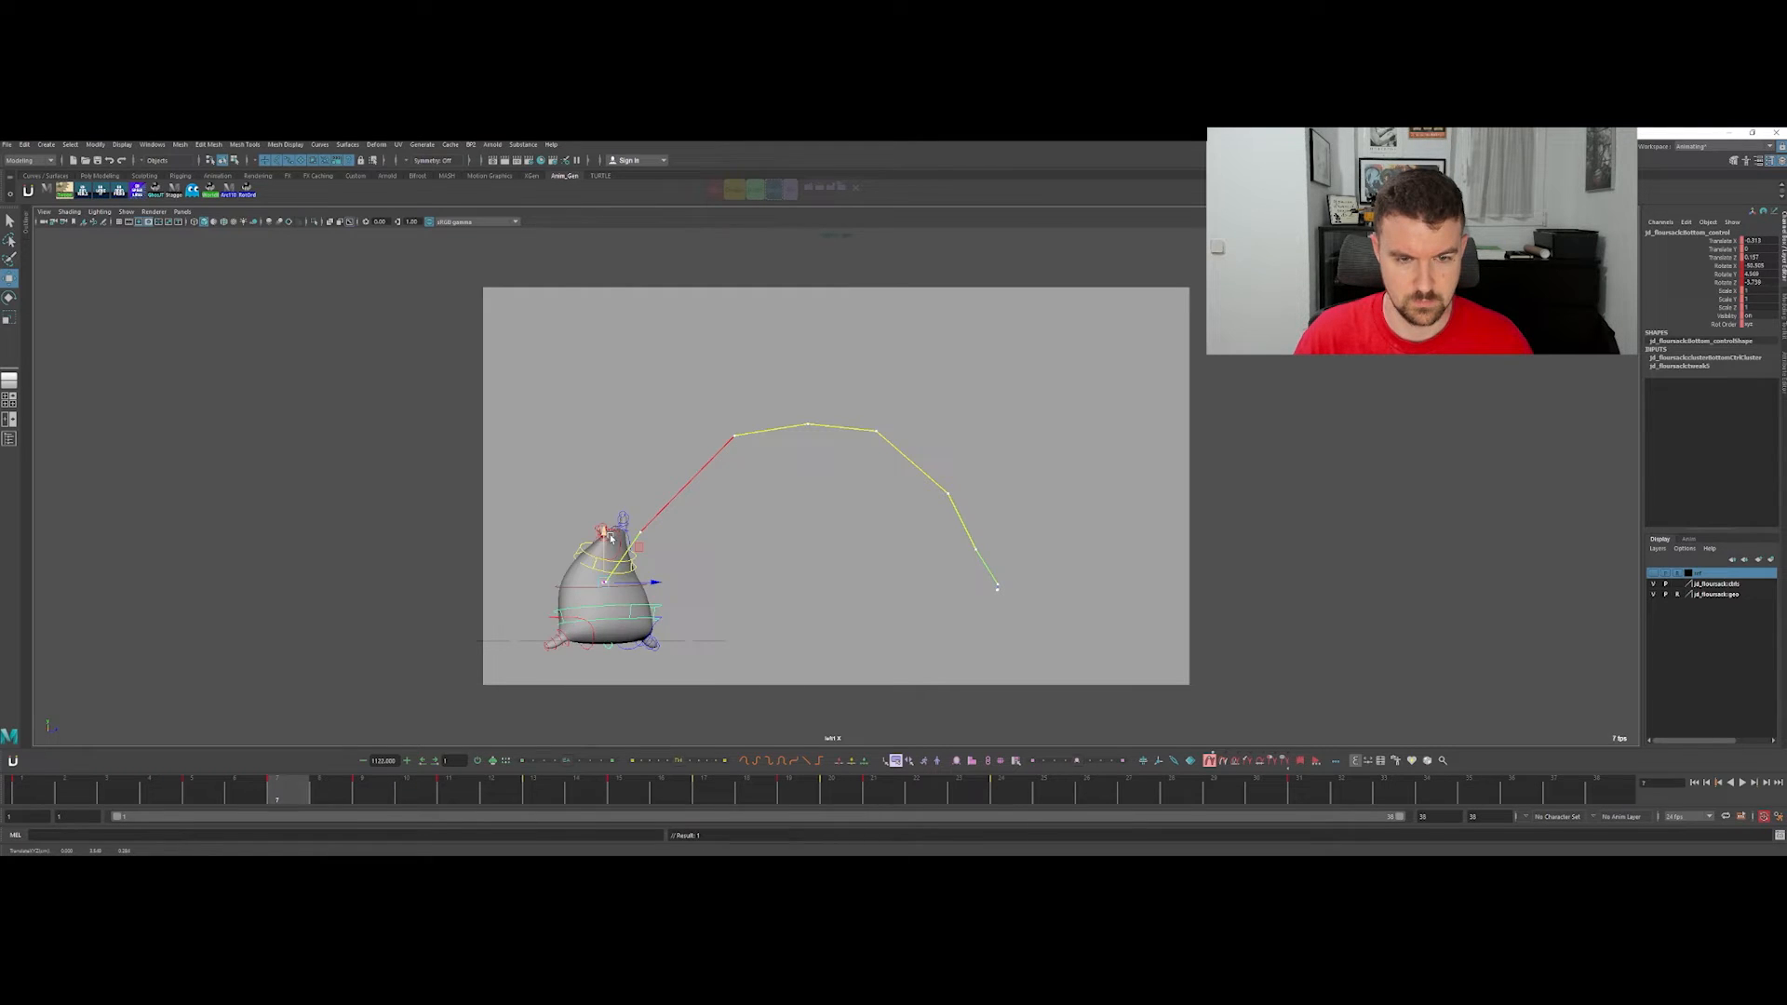
key(period)
key(comma)
key(comma)
key(period)
Step: Flip repeatedly through the key poses around the crouch to review how the lower body moves into the takeoff
key(period)
key(comma)
key(comma)
key(period)
key(period)
key(comma)
key(period)
key(period)
key(comma)
key(comma)
key(comma)
key(period)
key(period)
Step: Lower and rotate the bottom control at frame 20 so the landing inbetween favours the pose at frame 21
key(q)
drag(354, 789, 517, 789)
drag(516, 726, 840, 729)
click(1024, 558)
key(w)
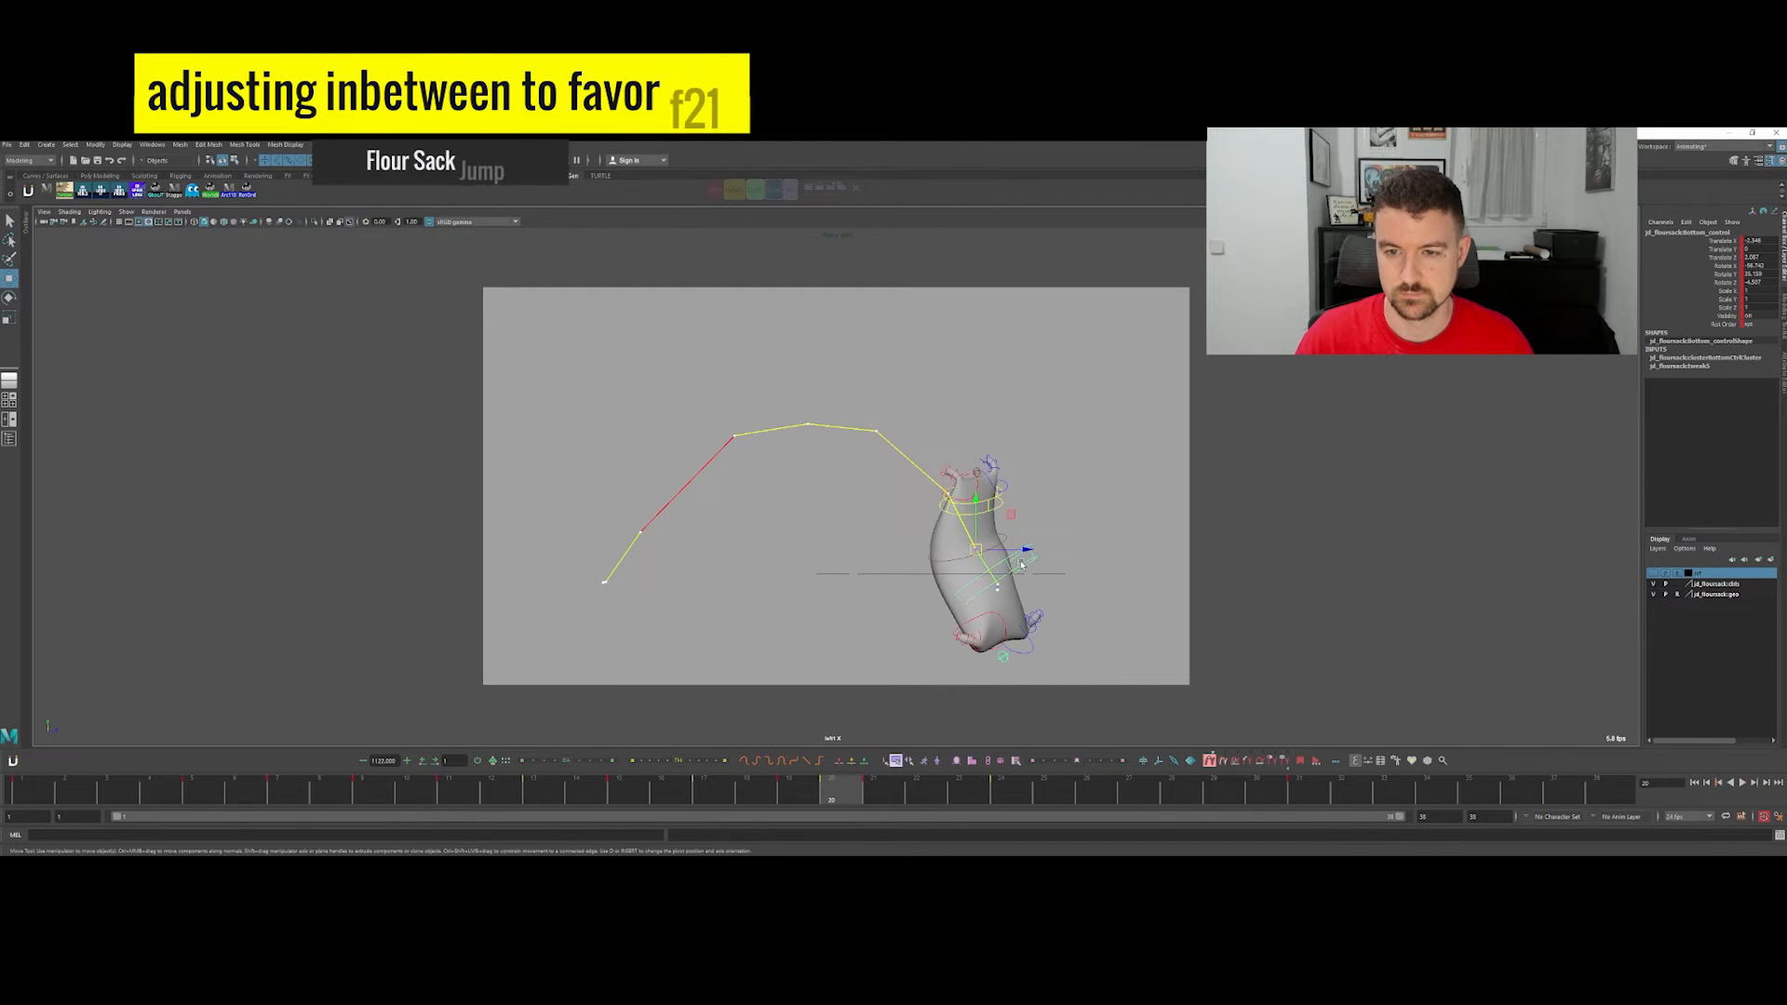
drag(971, 554, 980, 575)
key(ctrl+z)
key(period)
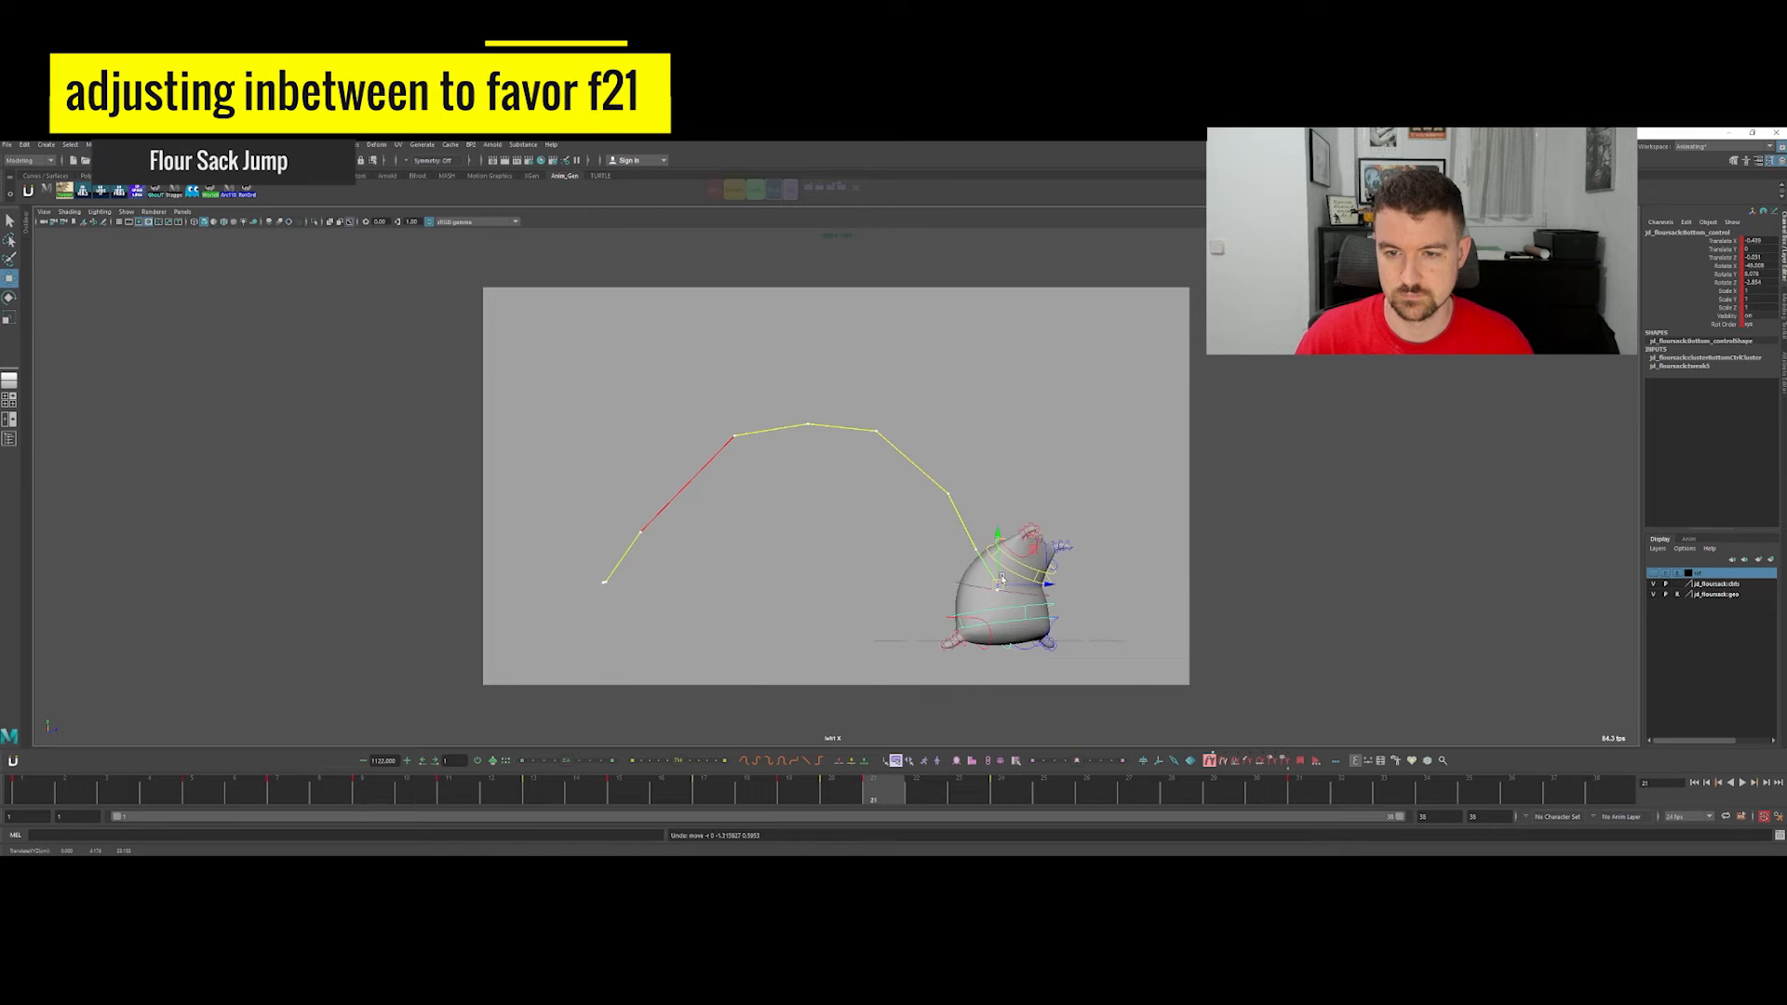
key(comma)
drag(980, 555, 975, 612)
key(e)
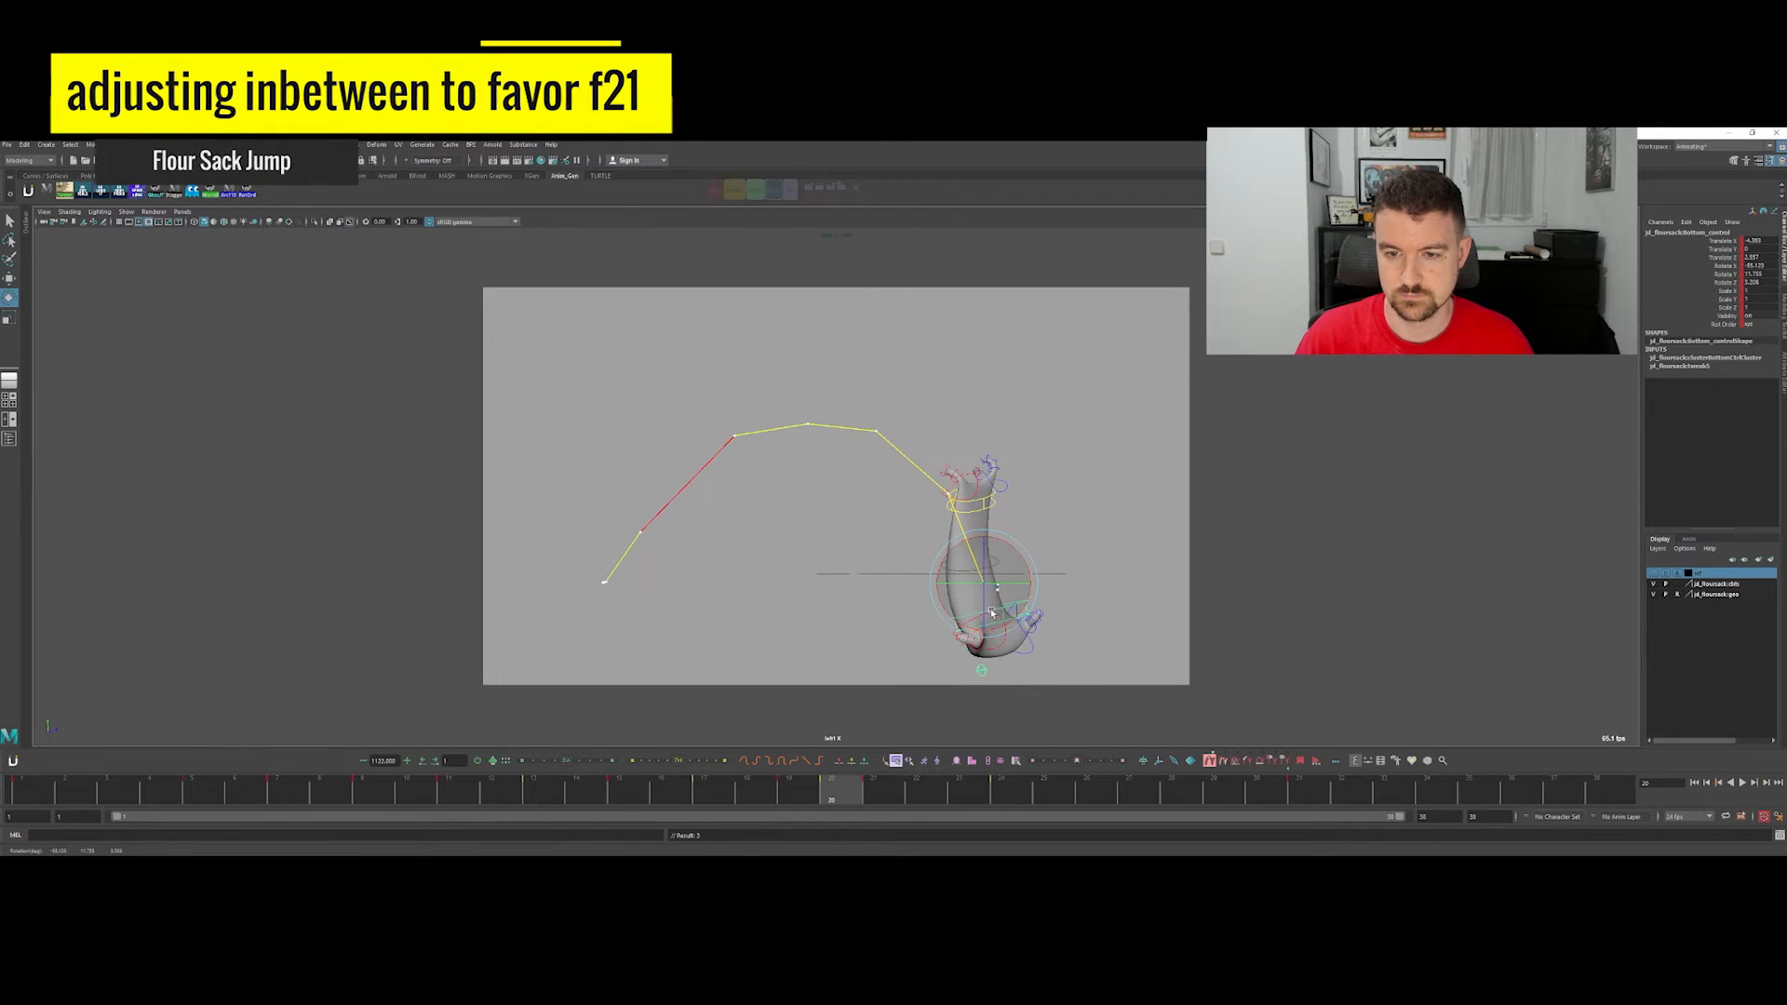
Step: Raise the small control beneath the sack and shift it forward at frame 20 to bring the base to ground level
click(984, 670)
key(w)
drag(984, 631, 989, 606)
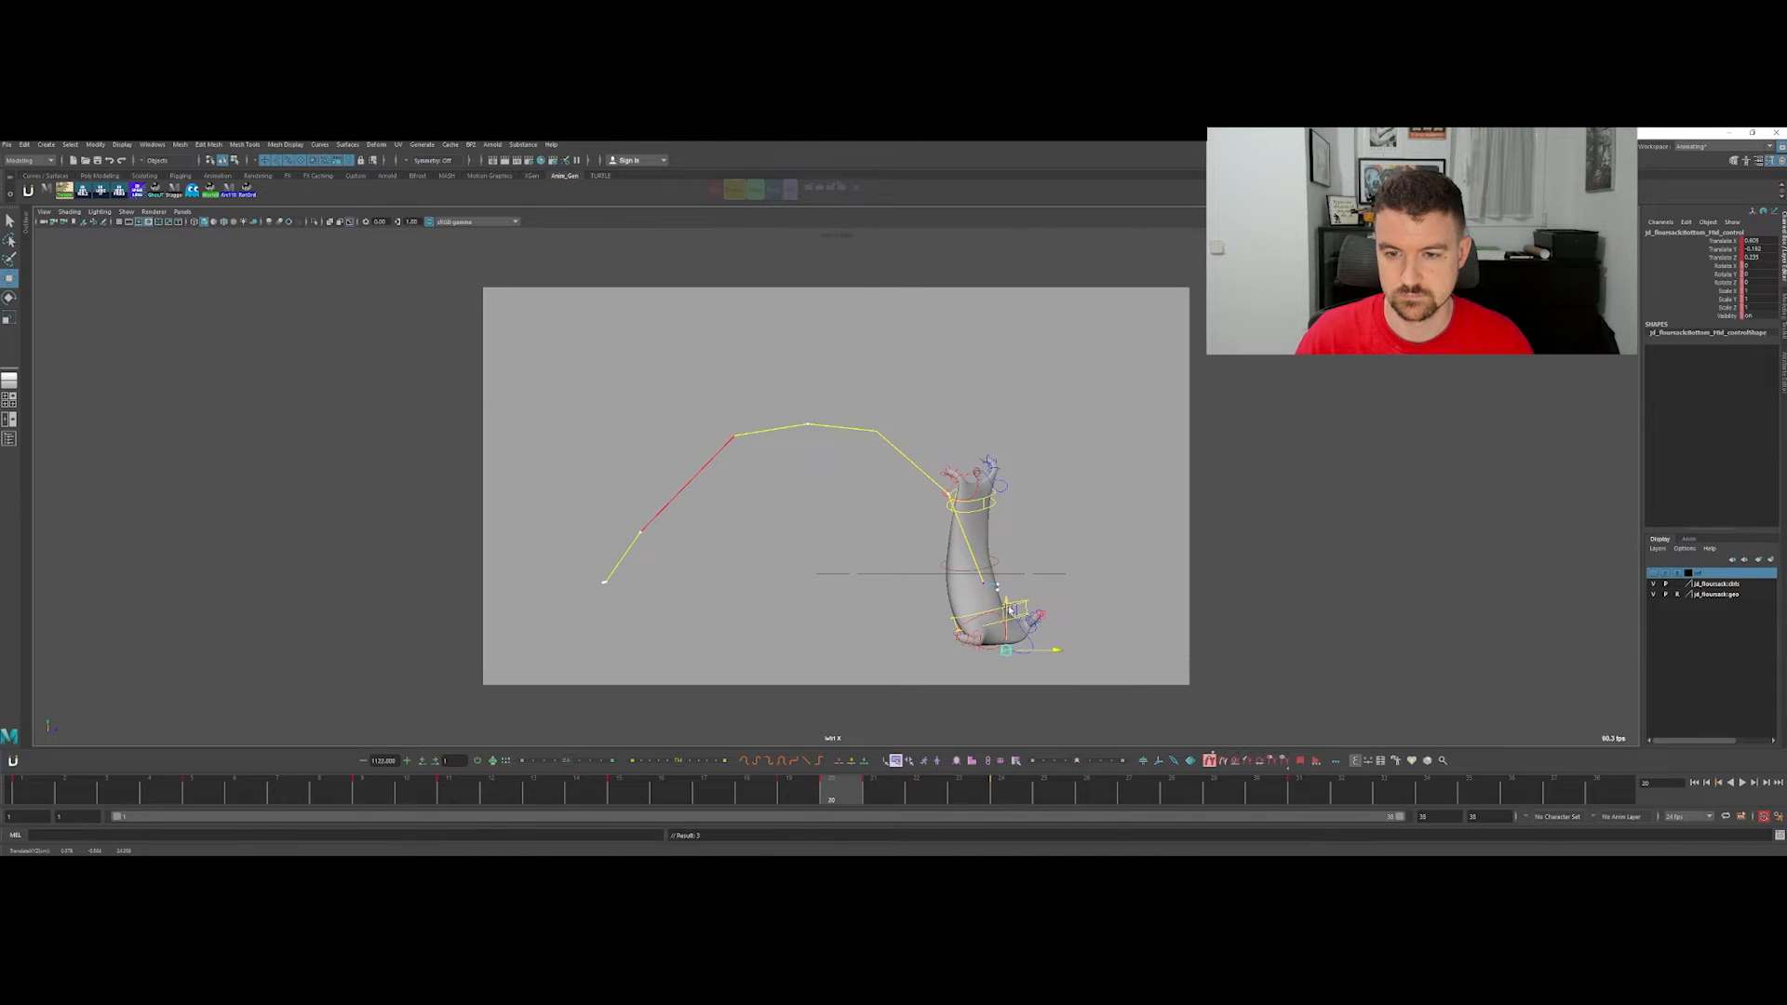
Step: Move the top control down and forward at frame 20 to favour the squashed landing, flipping against frame 21
click(992, 512)
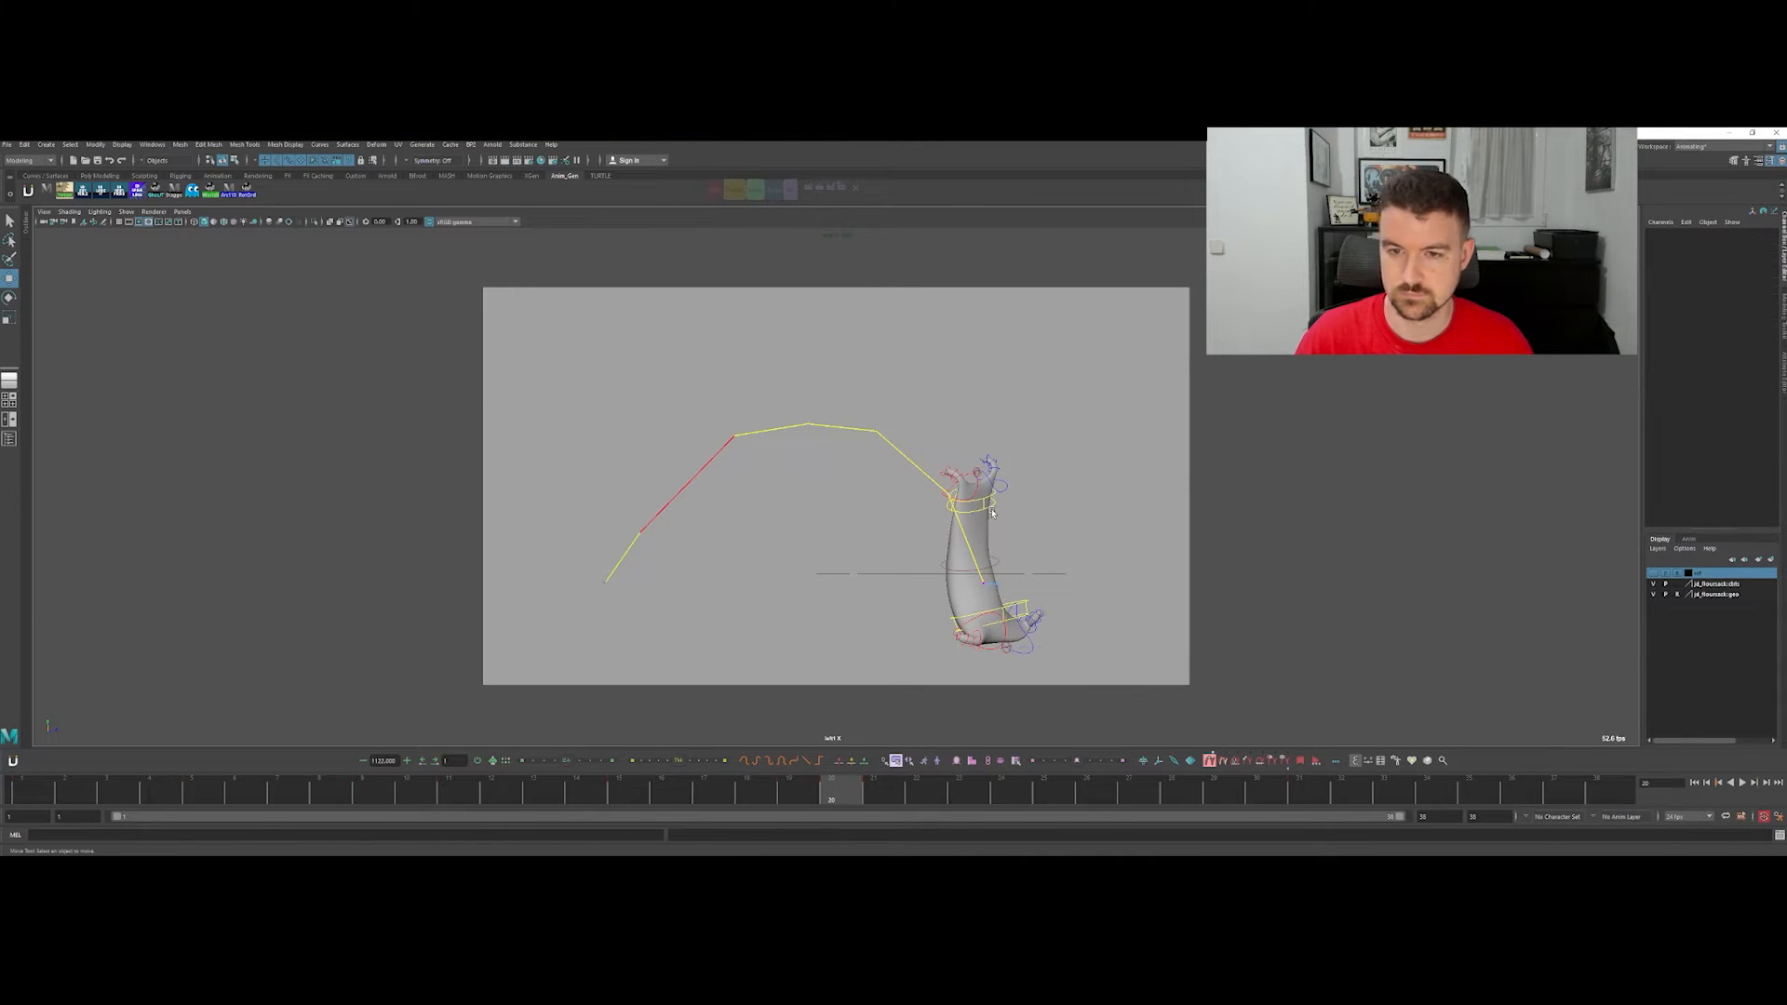
click(992, 508)
drag(988, 510, 994, 562)
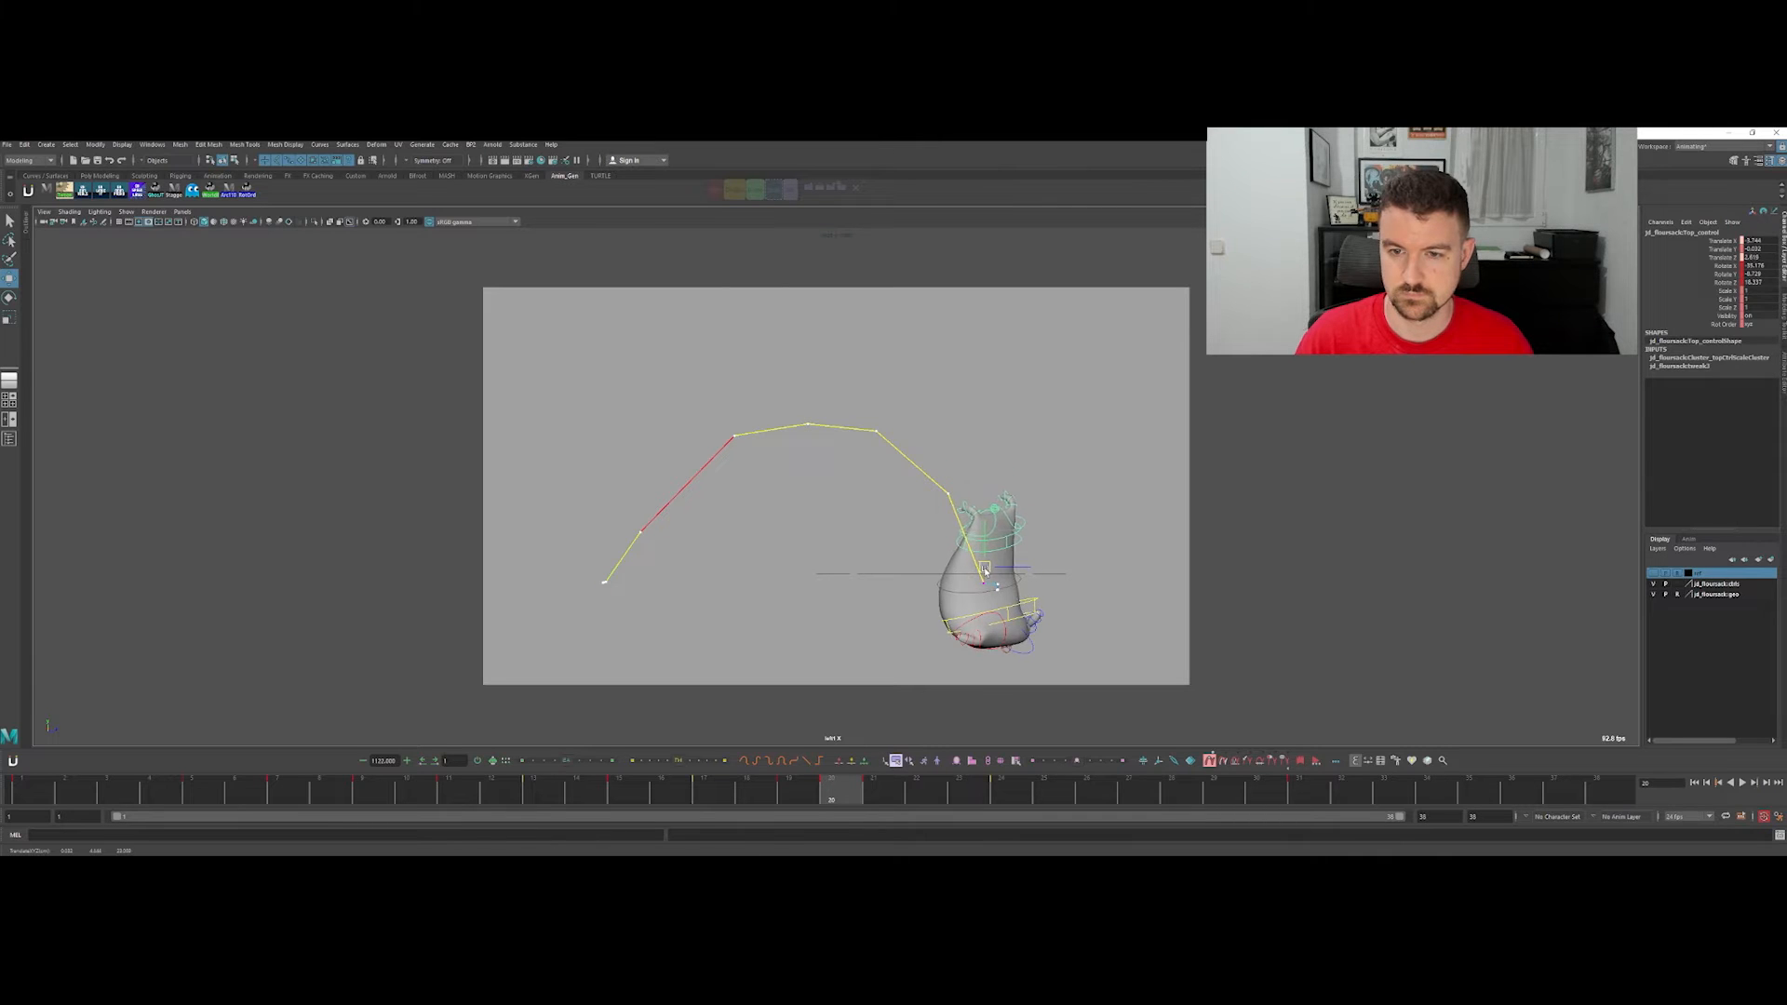
key(alt+period)
key(alt+comma)
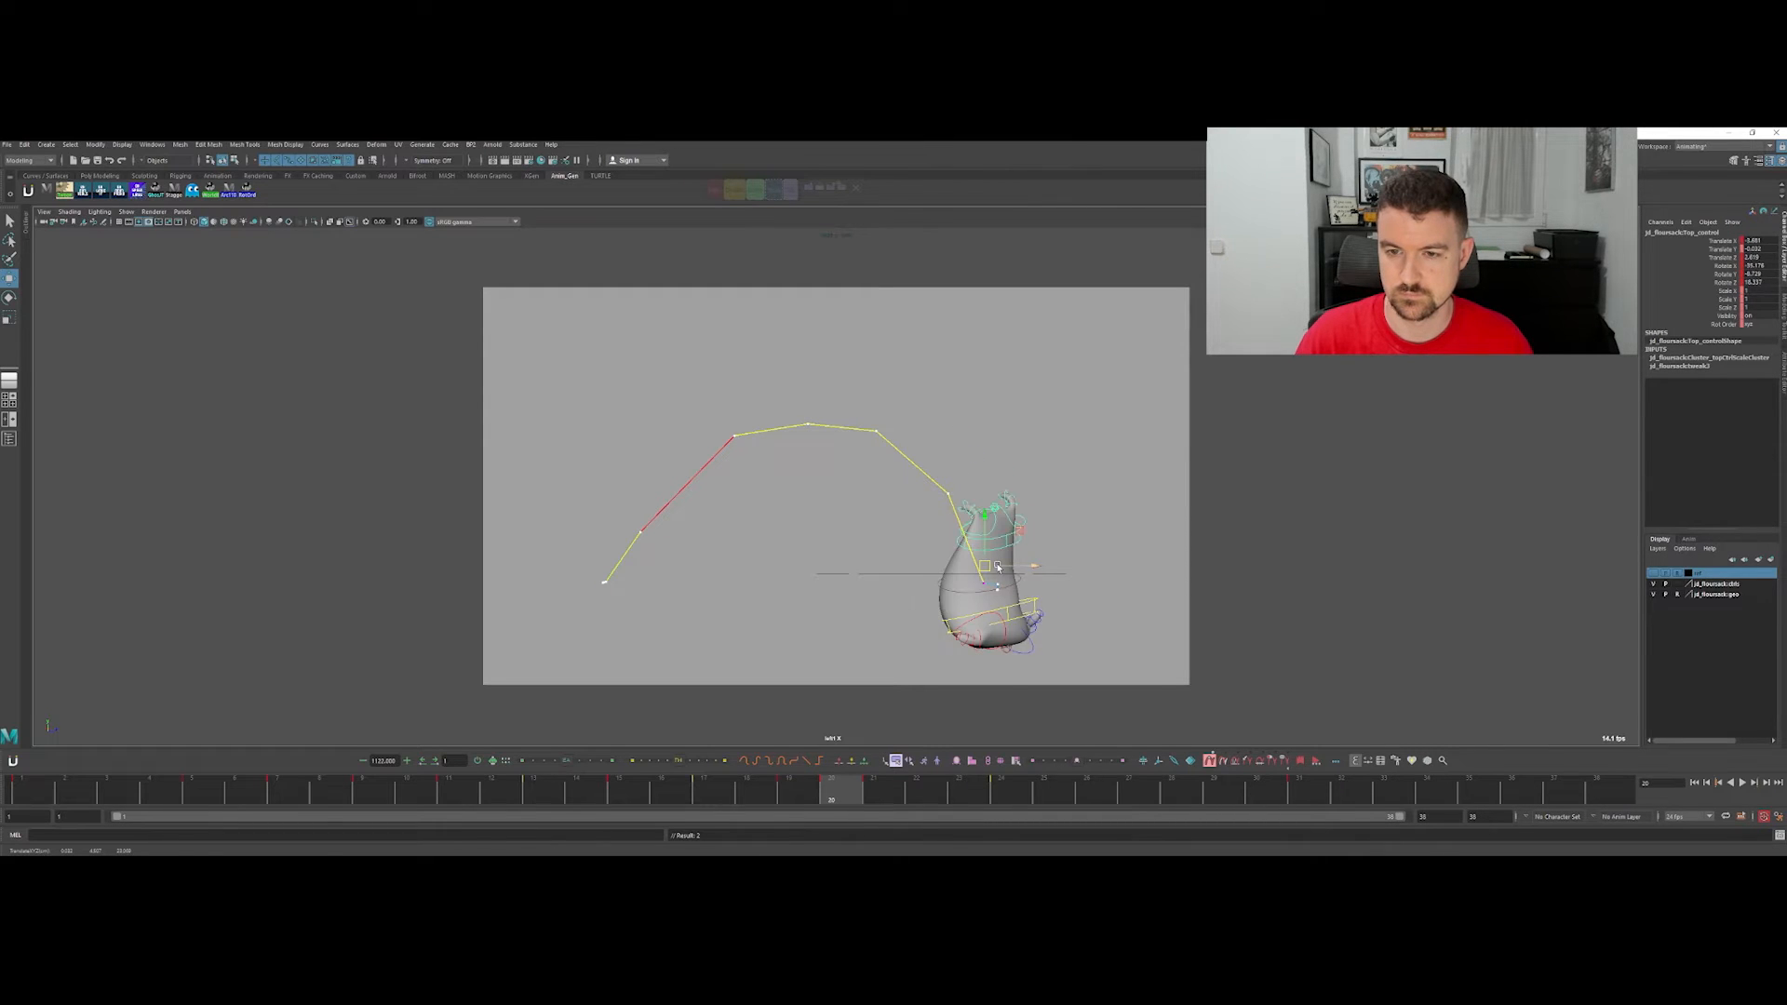
drag(992, 570, 998, 579)
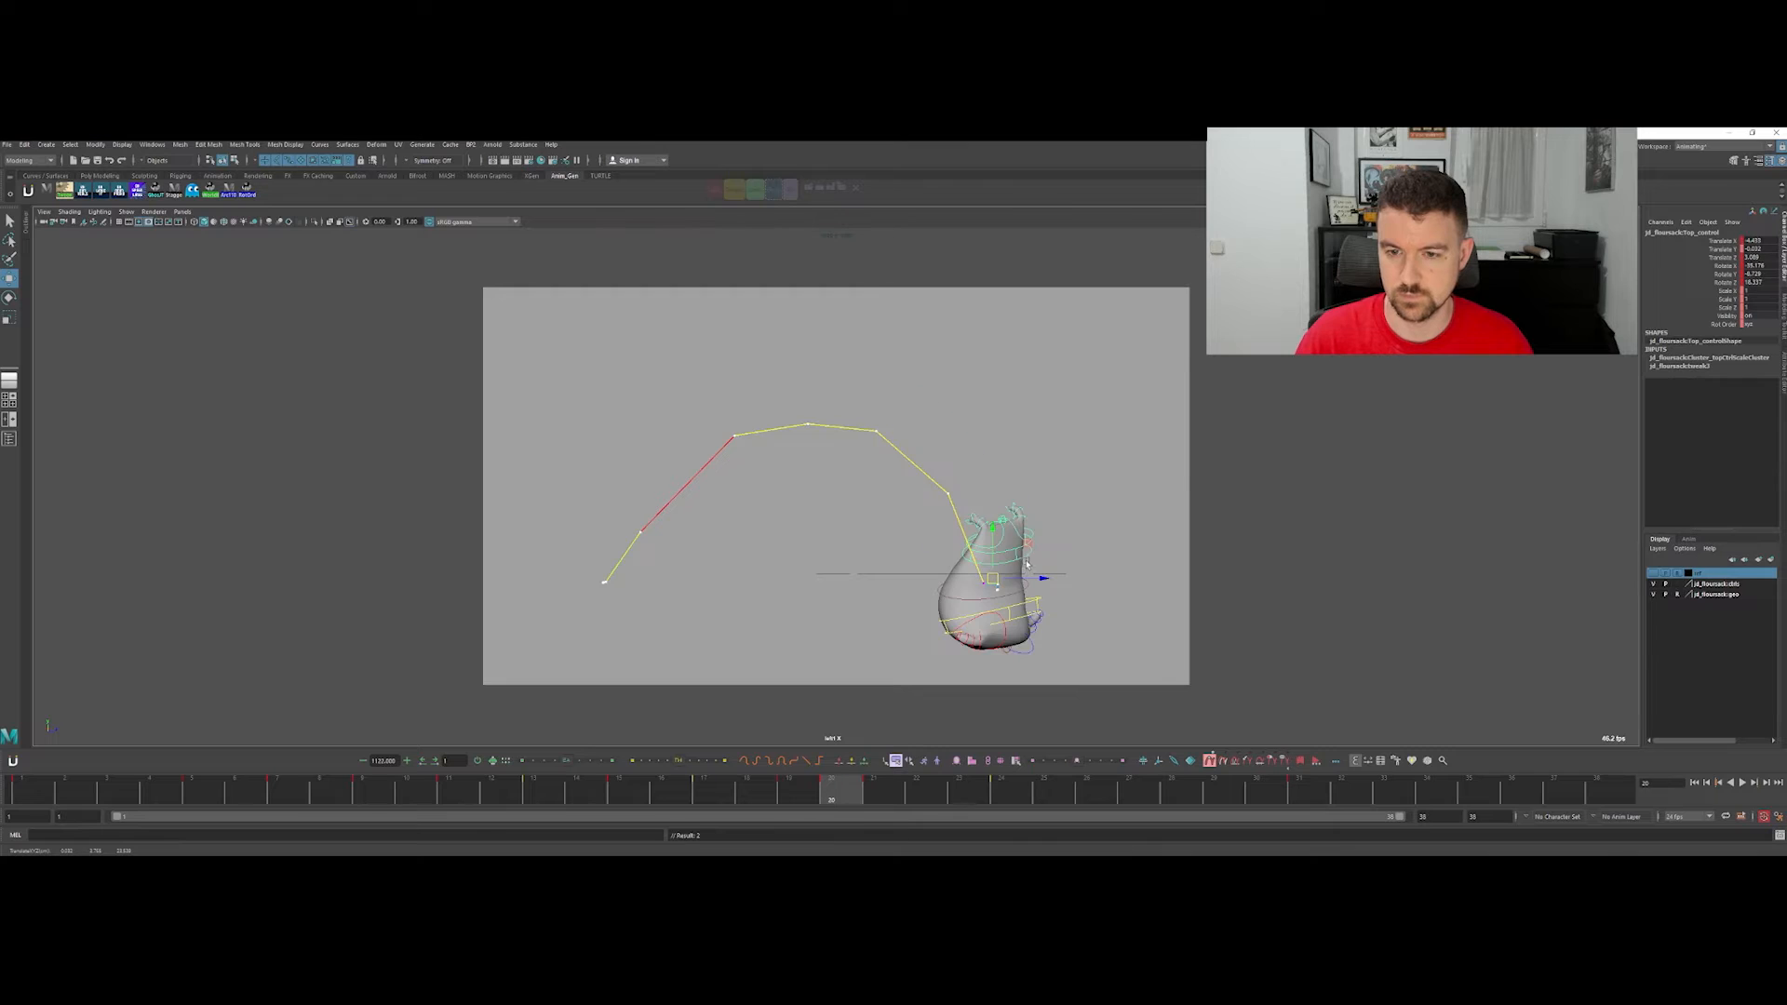
key(alt+period)
key(alt+comma)
key(alt+period)
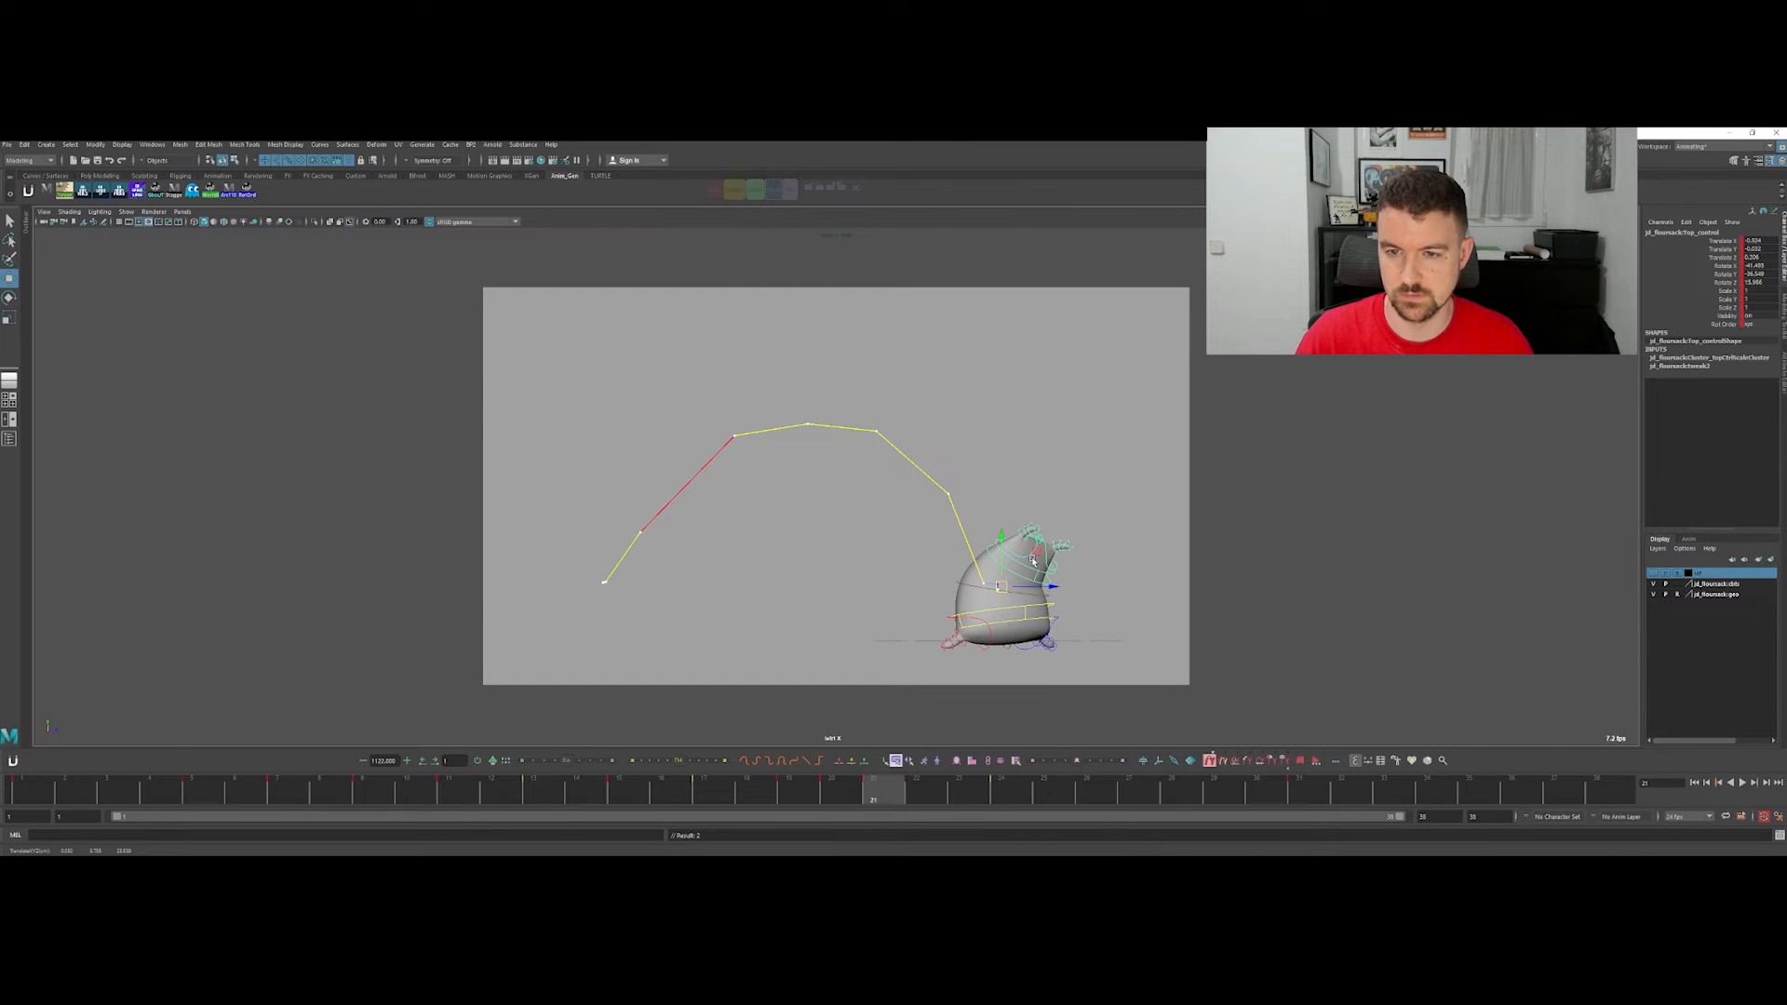
key(comma)
key(period)
key(period)
key(comma)
Step: Select all of the sack's controls at frame 21 and go to frame 23 for the settle inbetween
drag(860, 794, 958, 795)
click(896, 804)
mouse_move(896, 804)
mouse_down()
mouse_move(1049, 797)
mouse_move(886, 799)
mouse_up()
key(w)
click(773, 190)
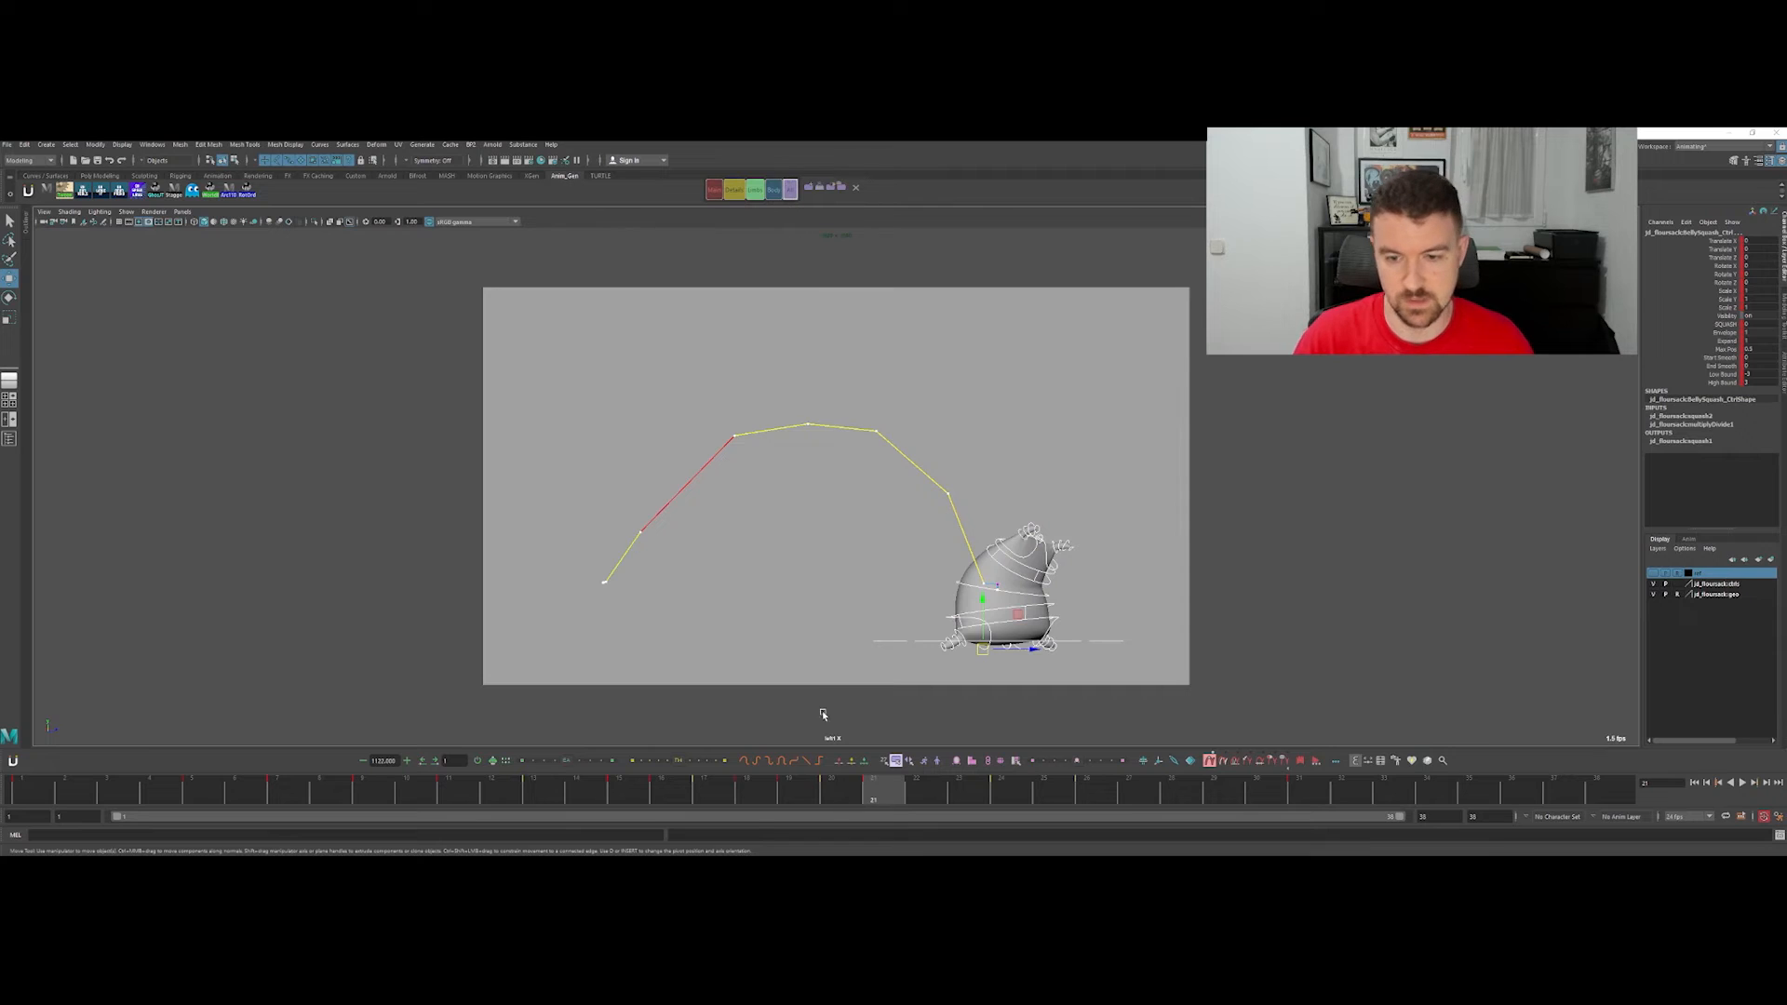
click(930, 797)
drag(888, 801, 940, 808)
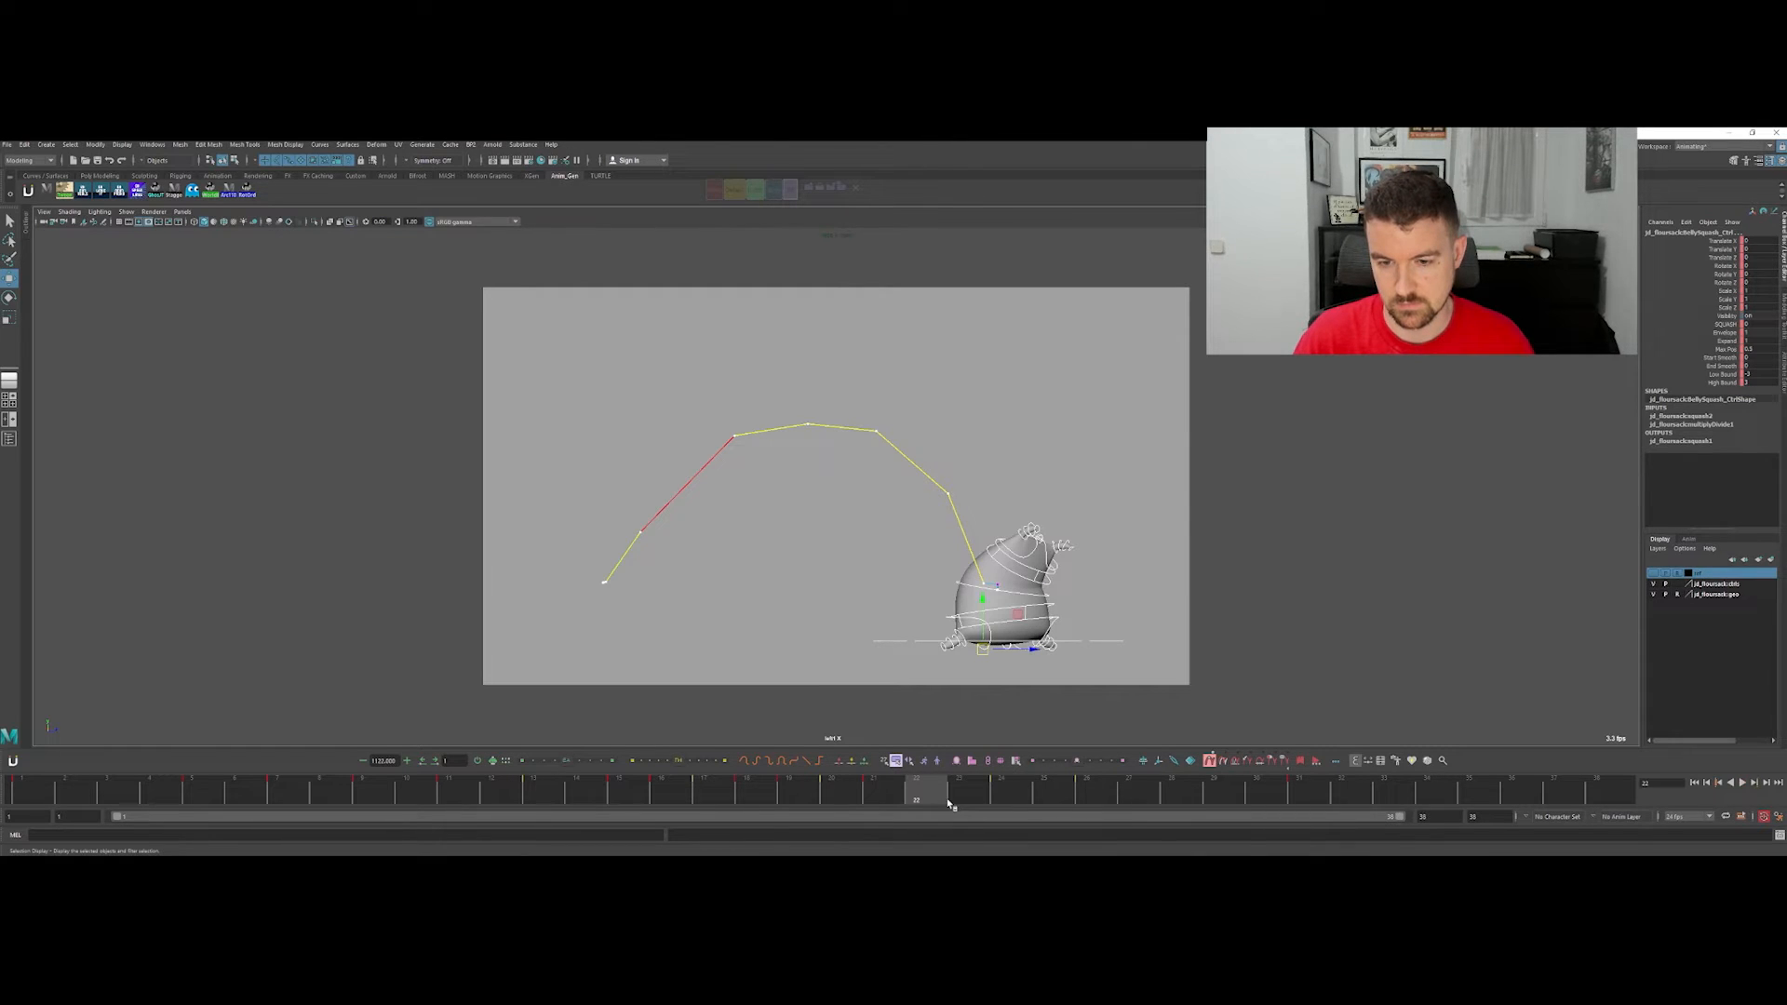
click(956, 795)
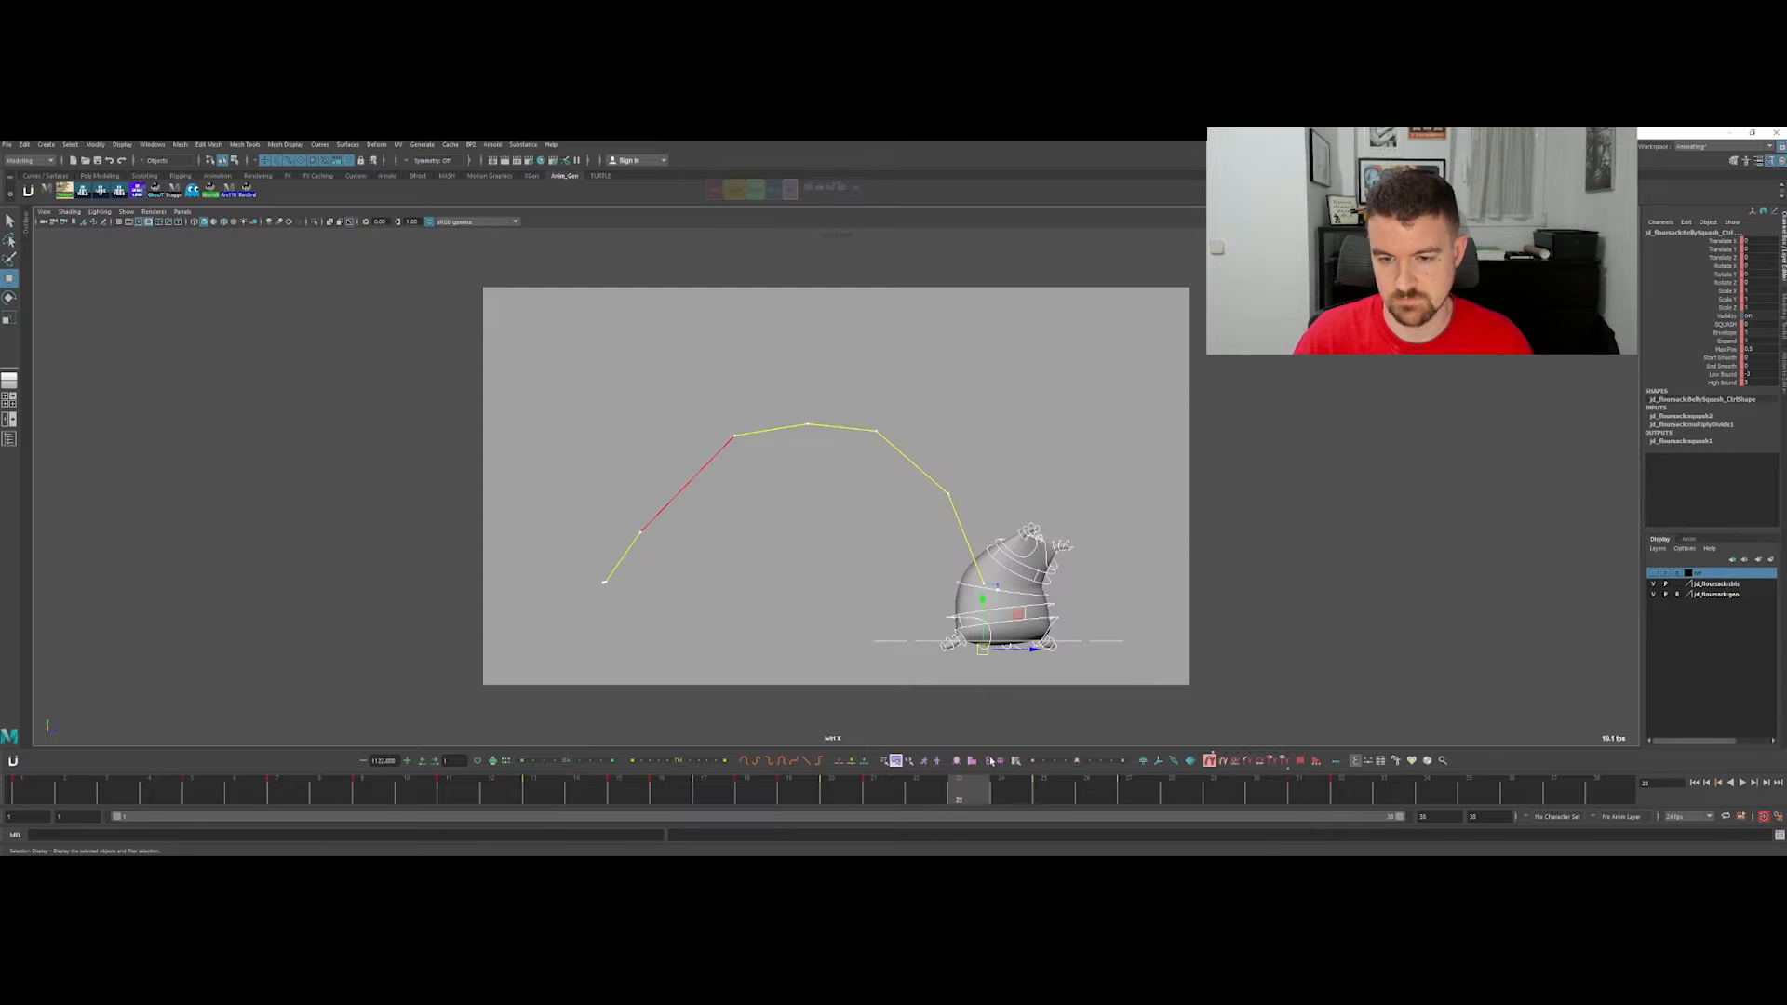
Step: Rotate the top control in the settle inbetween at frame 23, comparing it with frames 21 and 25
click(1069, 549)
key(e)
mouse_move(1052, 563)
mouse_down()
mouse_move(1025, 586)
mouse_move(1031, 570)
mouse_up()
key(period)
key(comma)
key(comma)
key(period)
key(period)
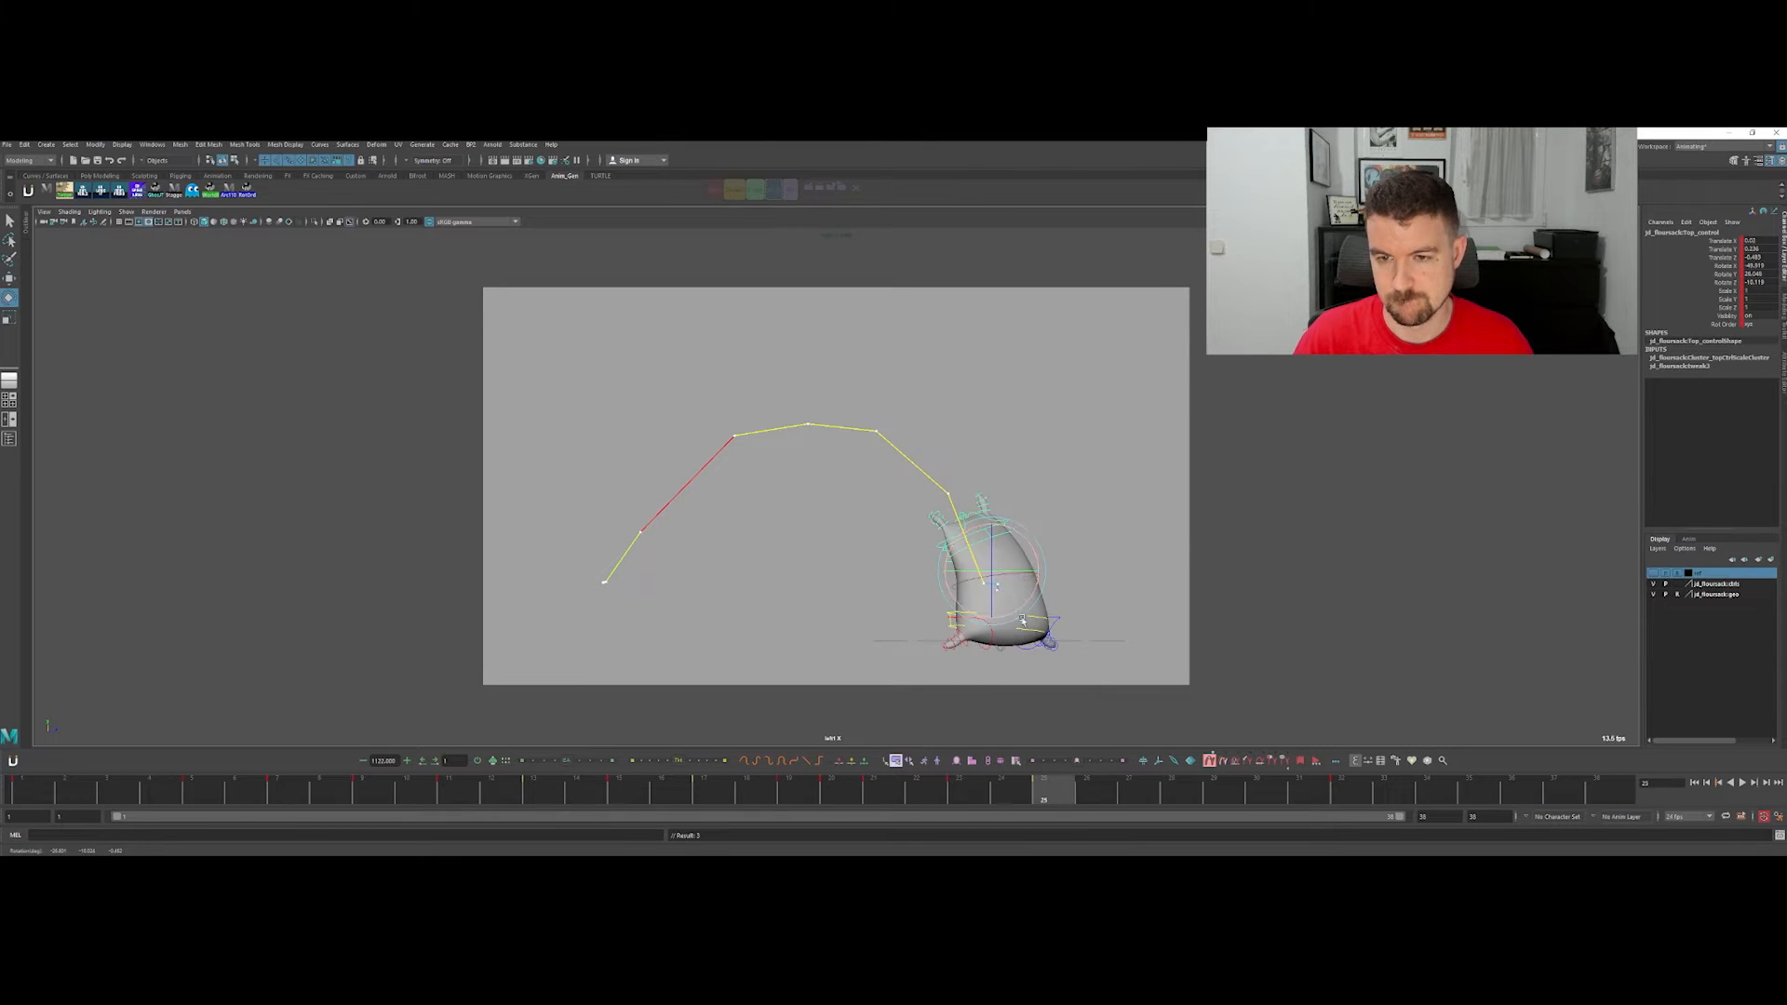
Step: Add an inbetween for the bottom control at frame 23, comparing it with the poses at frames 21 and 25
mouse_move(968, 787)
mouse_down()
mouse_move(879, 786)
mouse_move(1051, 786)
mouse_move(986, 783)
mouse_up()
key(q)
click(1105, 595)
click(1052, 605)
key(comma)
key(period)
key(period)
key(comma)
key(comma)
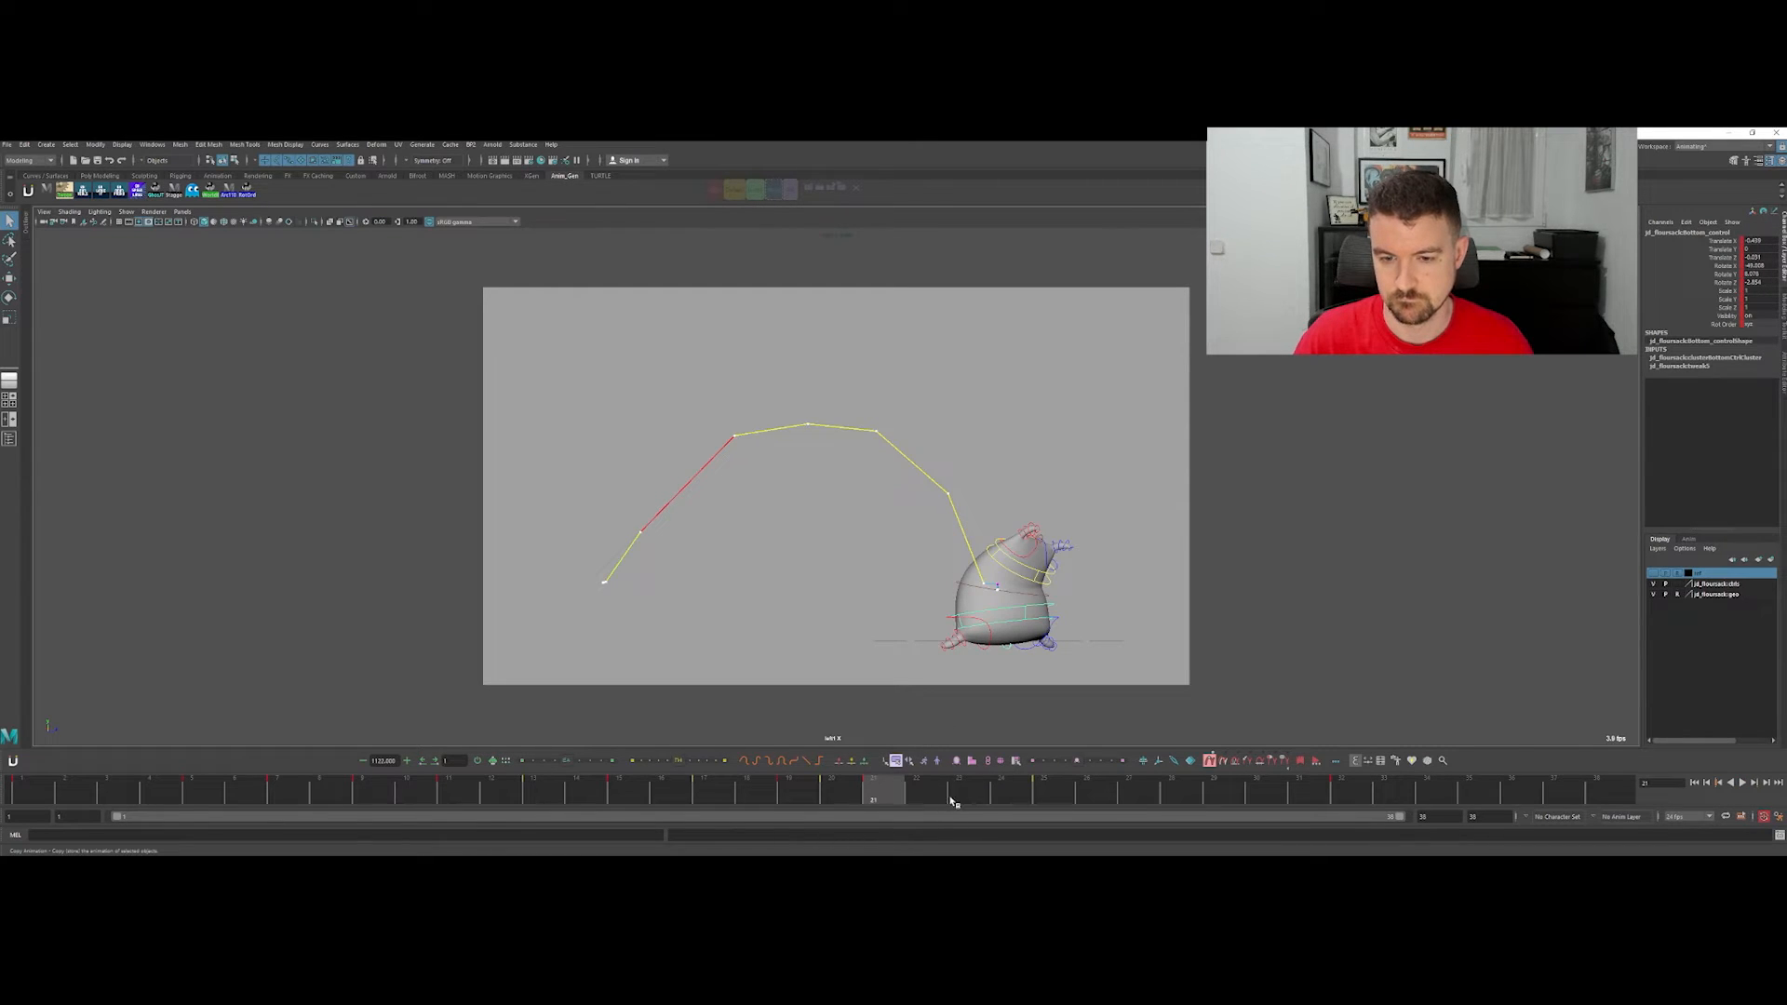
click(958, 797)
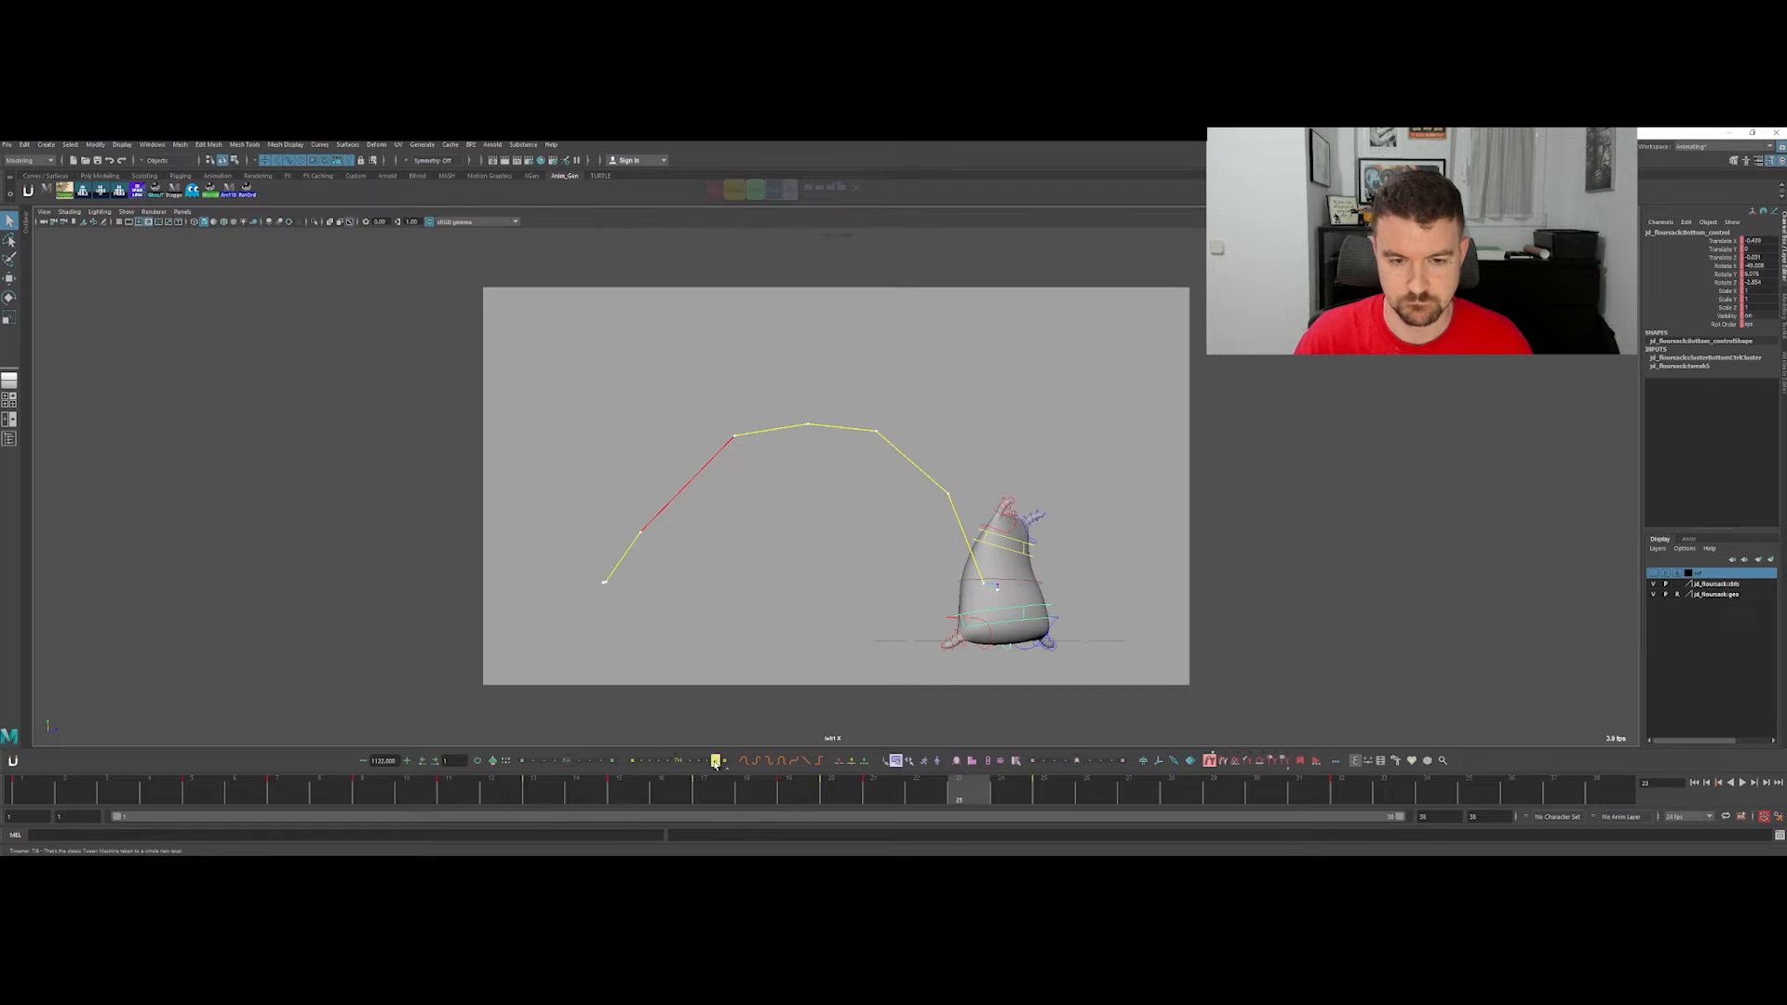
key(period)
key(comma)
key(period)
Step: Rotate the bottom control at frame 25 to tilt the base of the sack in the settle pose
key(e)
key(period)
drag(1021, 620, 1016, 615)
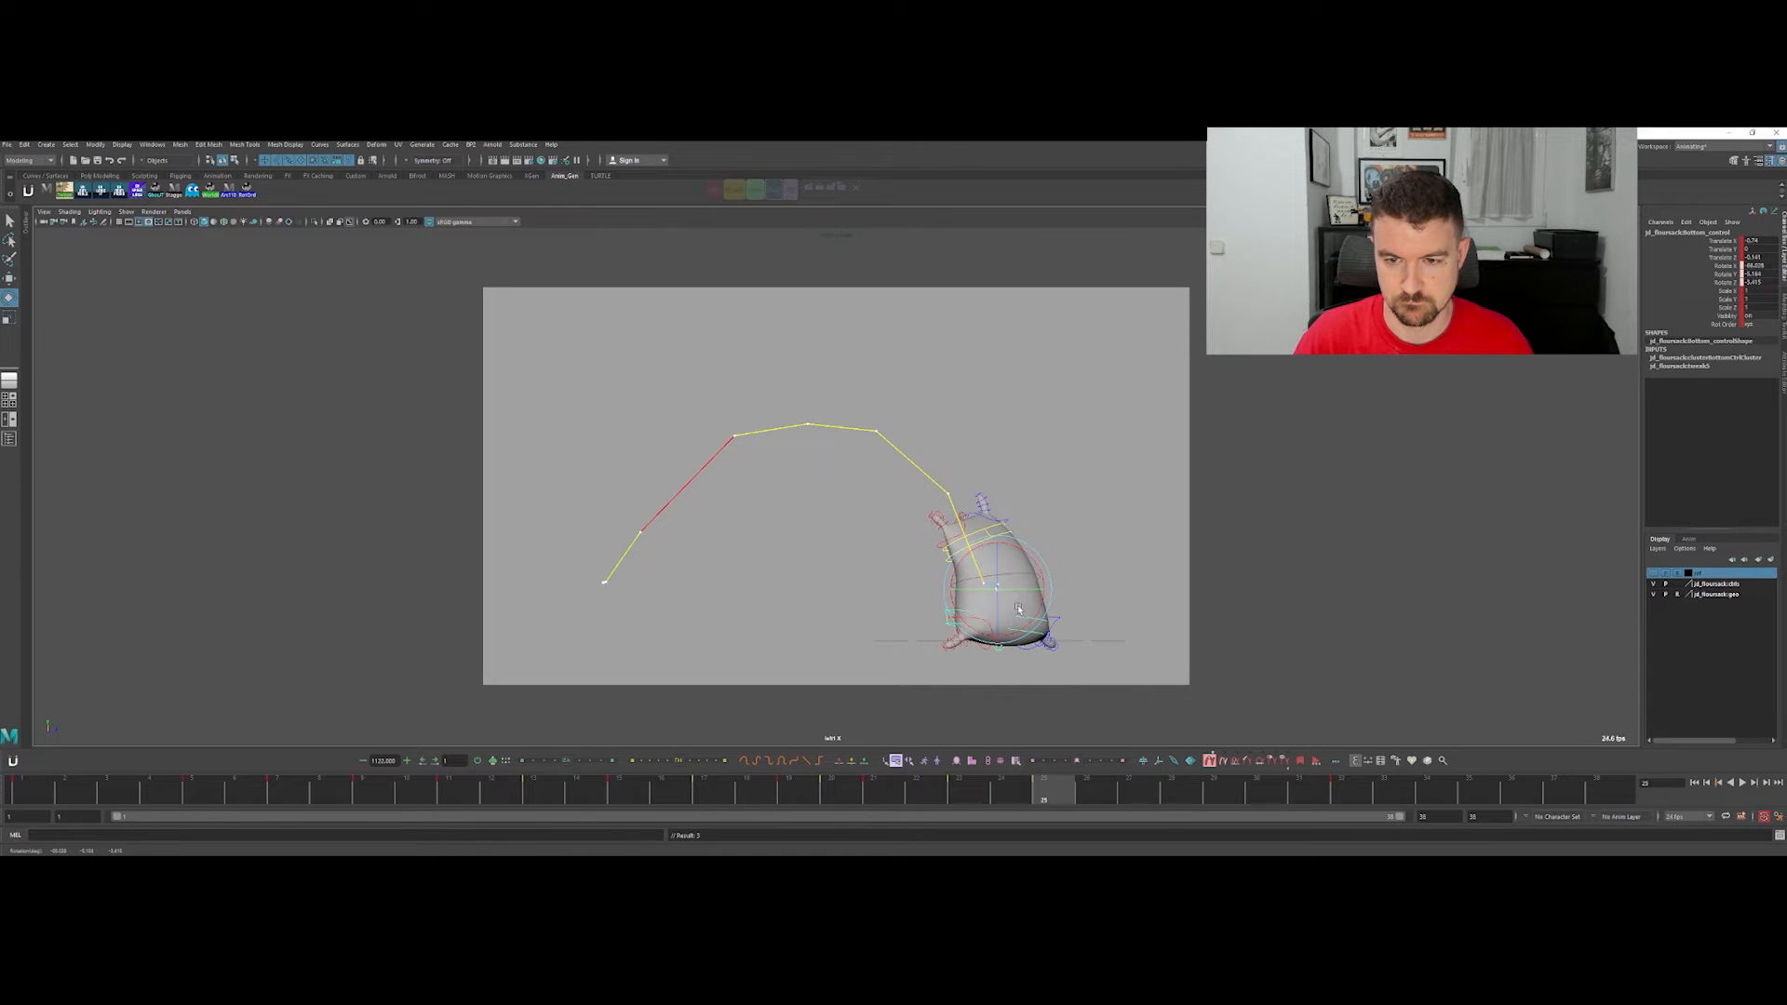
key(period)
key(comma)
Step: Flip through the settle poses, scrub the landing and play the animation to review the whole jump
key(comma)
key(period)
key(period)
key(comma)
key(comma)
key(period)
key(period)
drag(817, 789, 1170, 789)
key(alt+v)
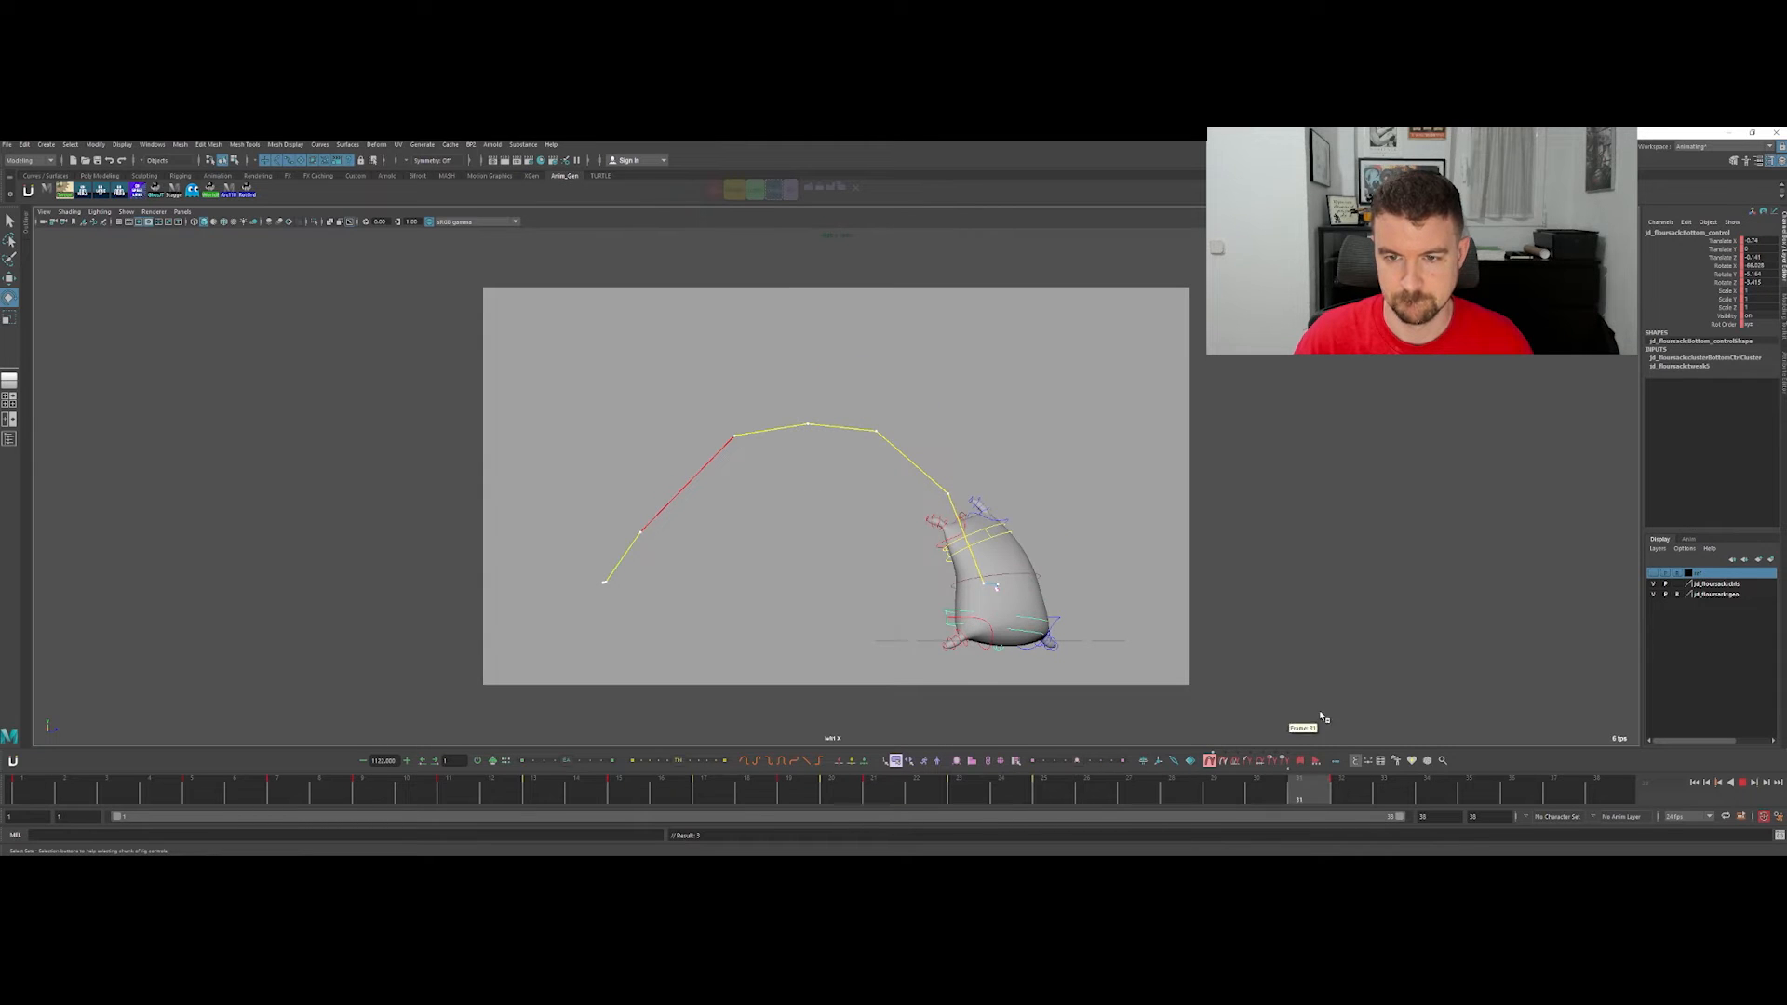
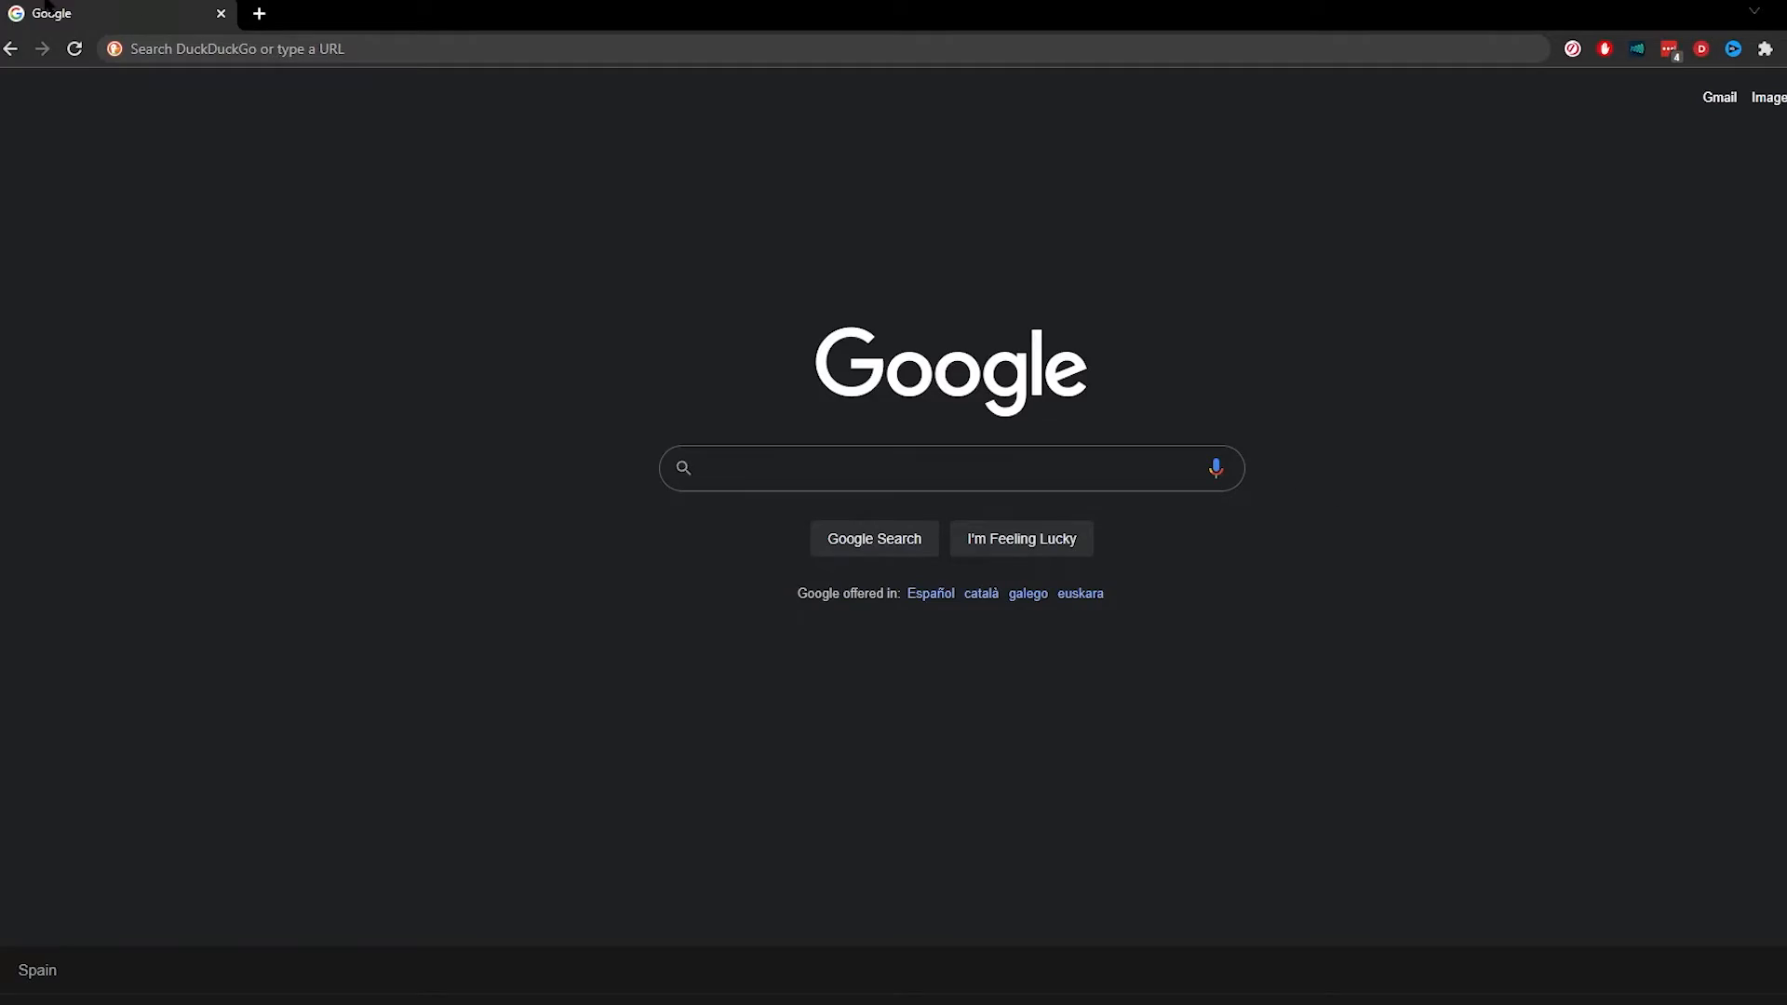
Step: Switch to the web browser and open the rustyanimator.com/unlock-pro-mode page
click(157, 49)
text(unlo)
key(Return)
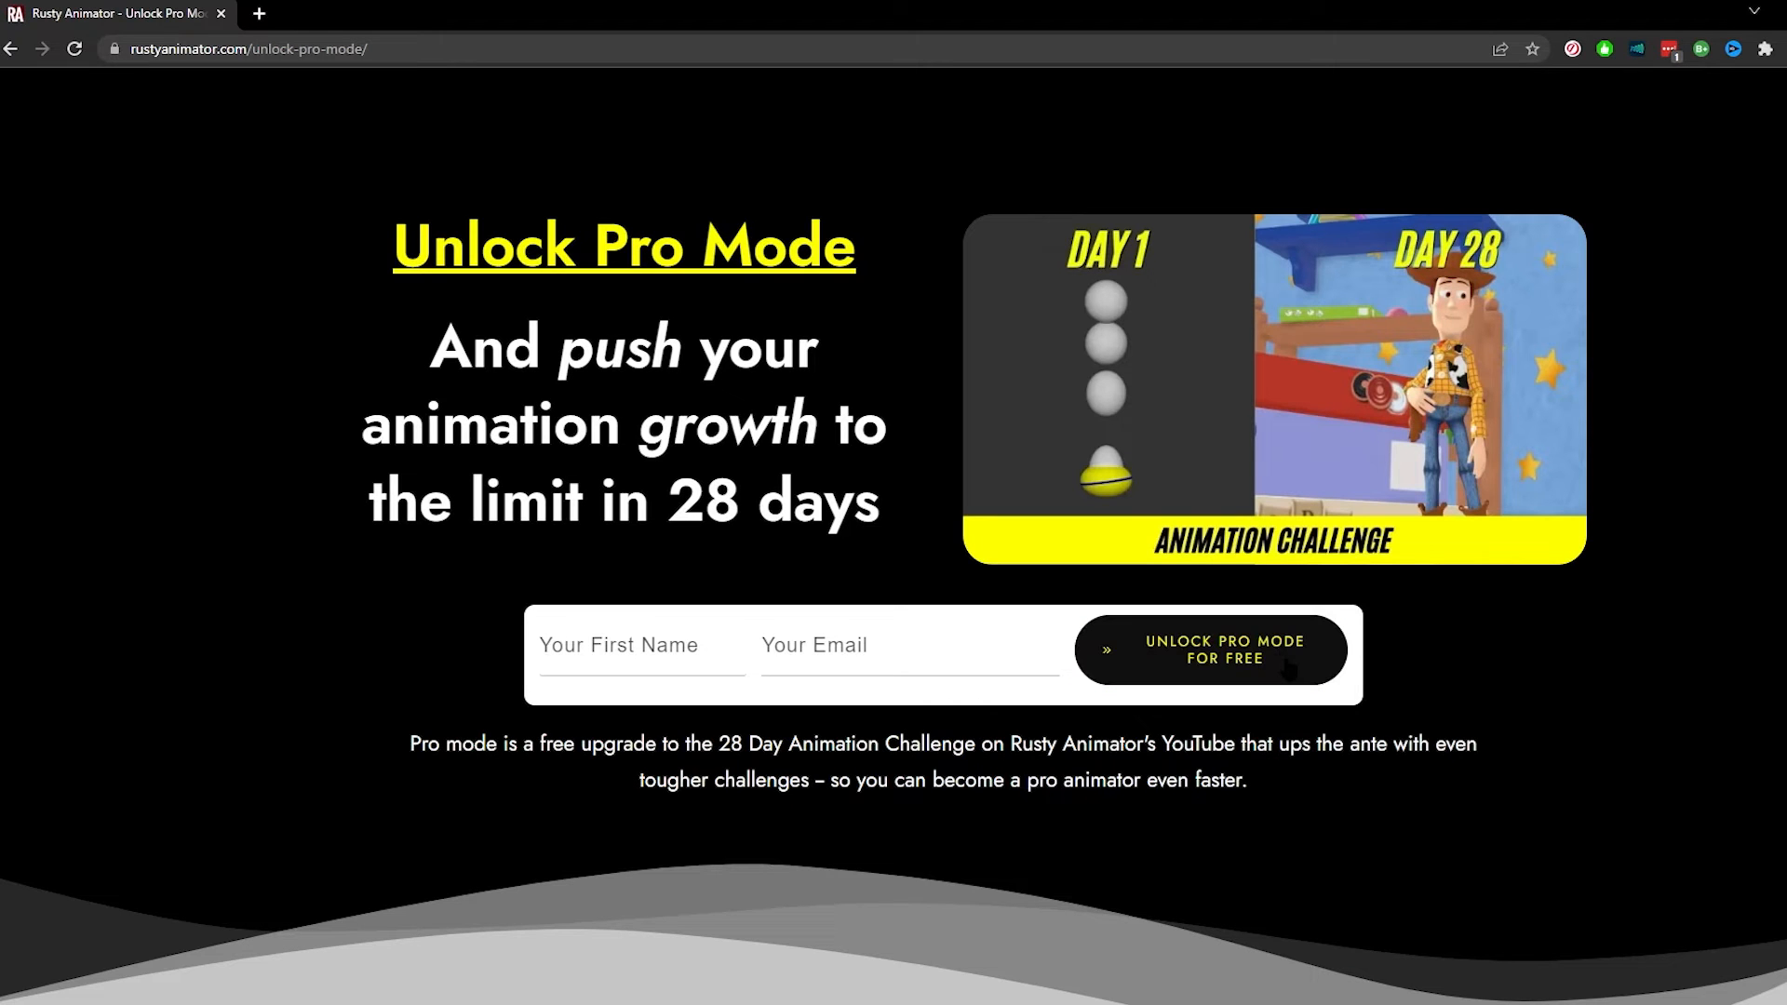
Step: Look through the Pro Mode page's sections on exclusive animation challenges, feedback and support
scroll(1287, 669, down, 9)
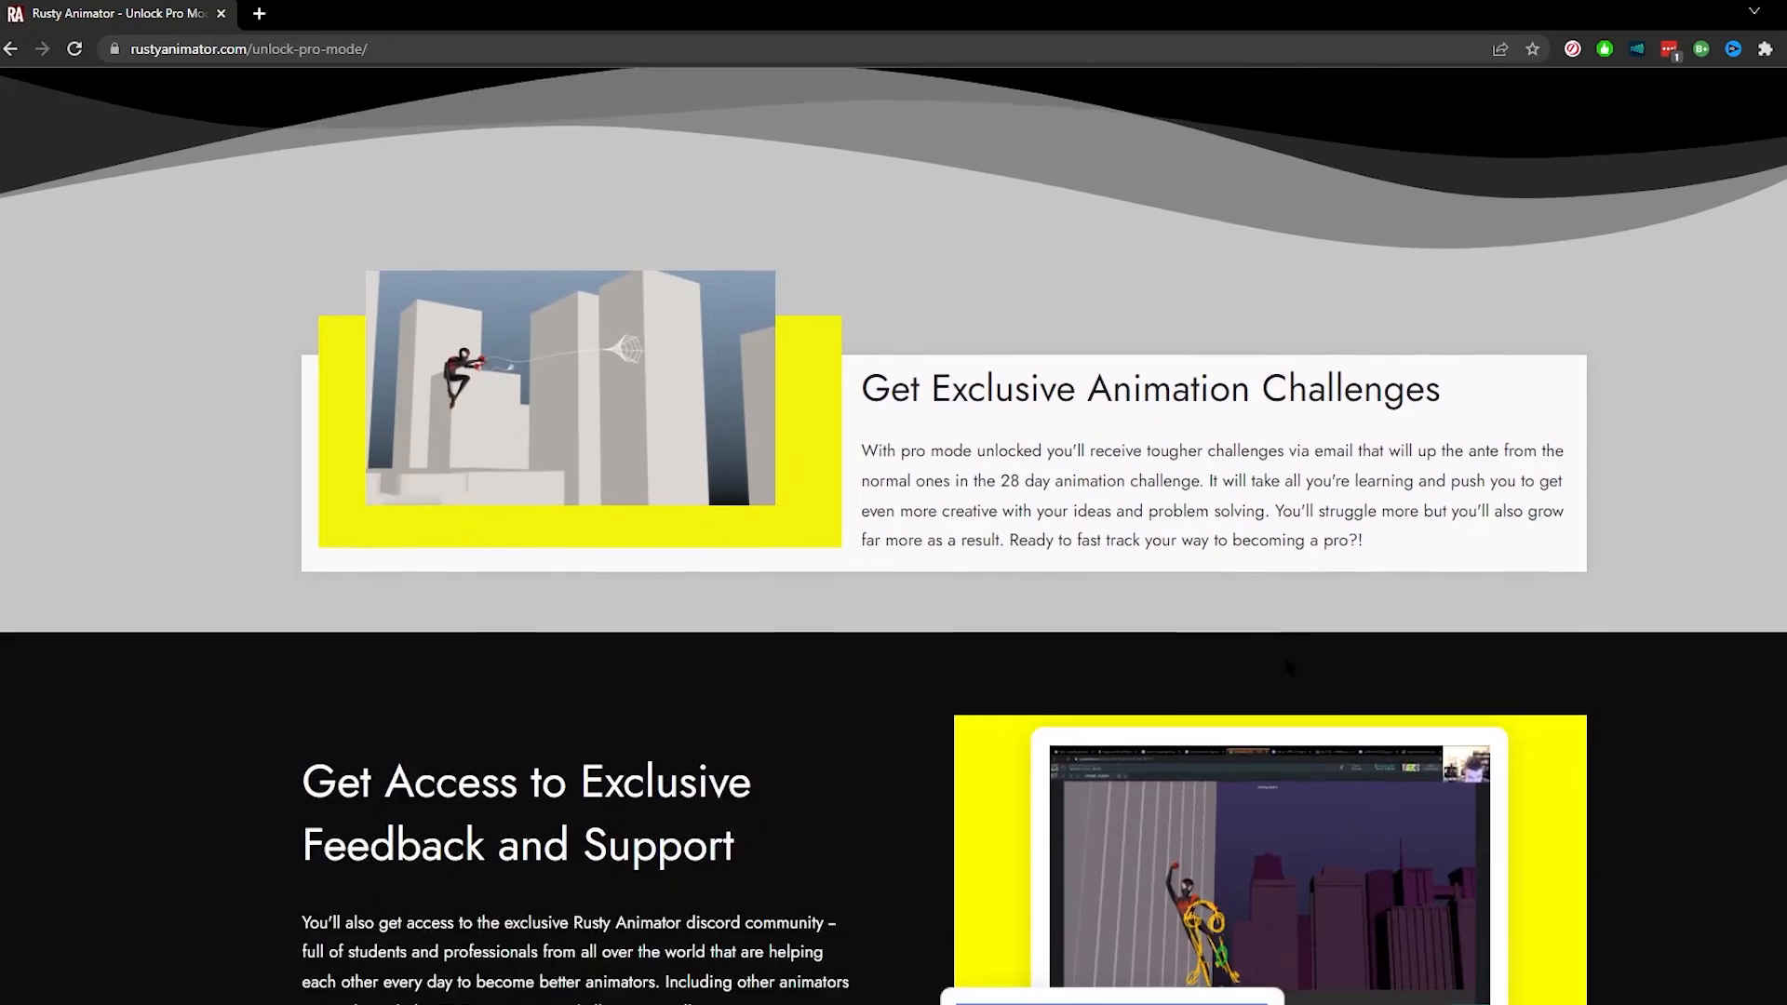
scroll(1284, 656, down, 5)
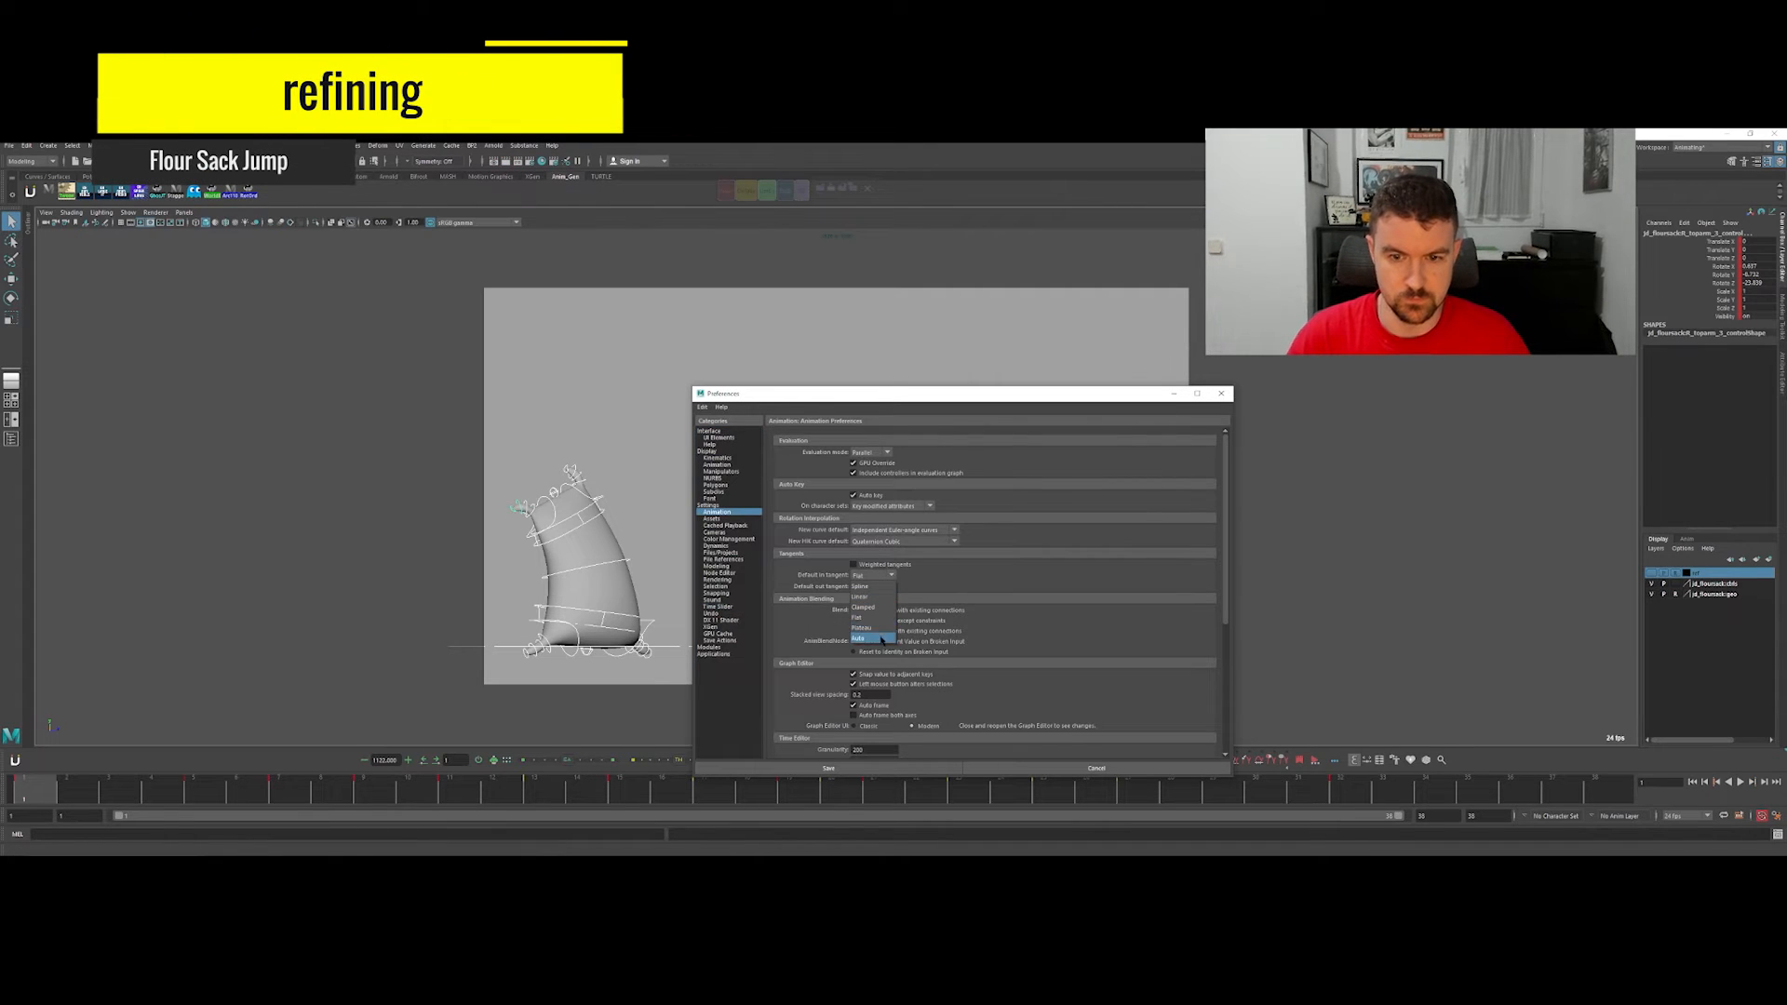
Step: Switch to Maya, save the animation preferences with Auto as the default in tangent, and play the jump in the maximised camera view
click(830, 767)
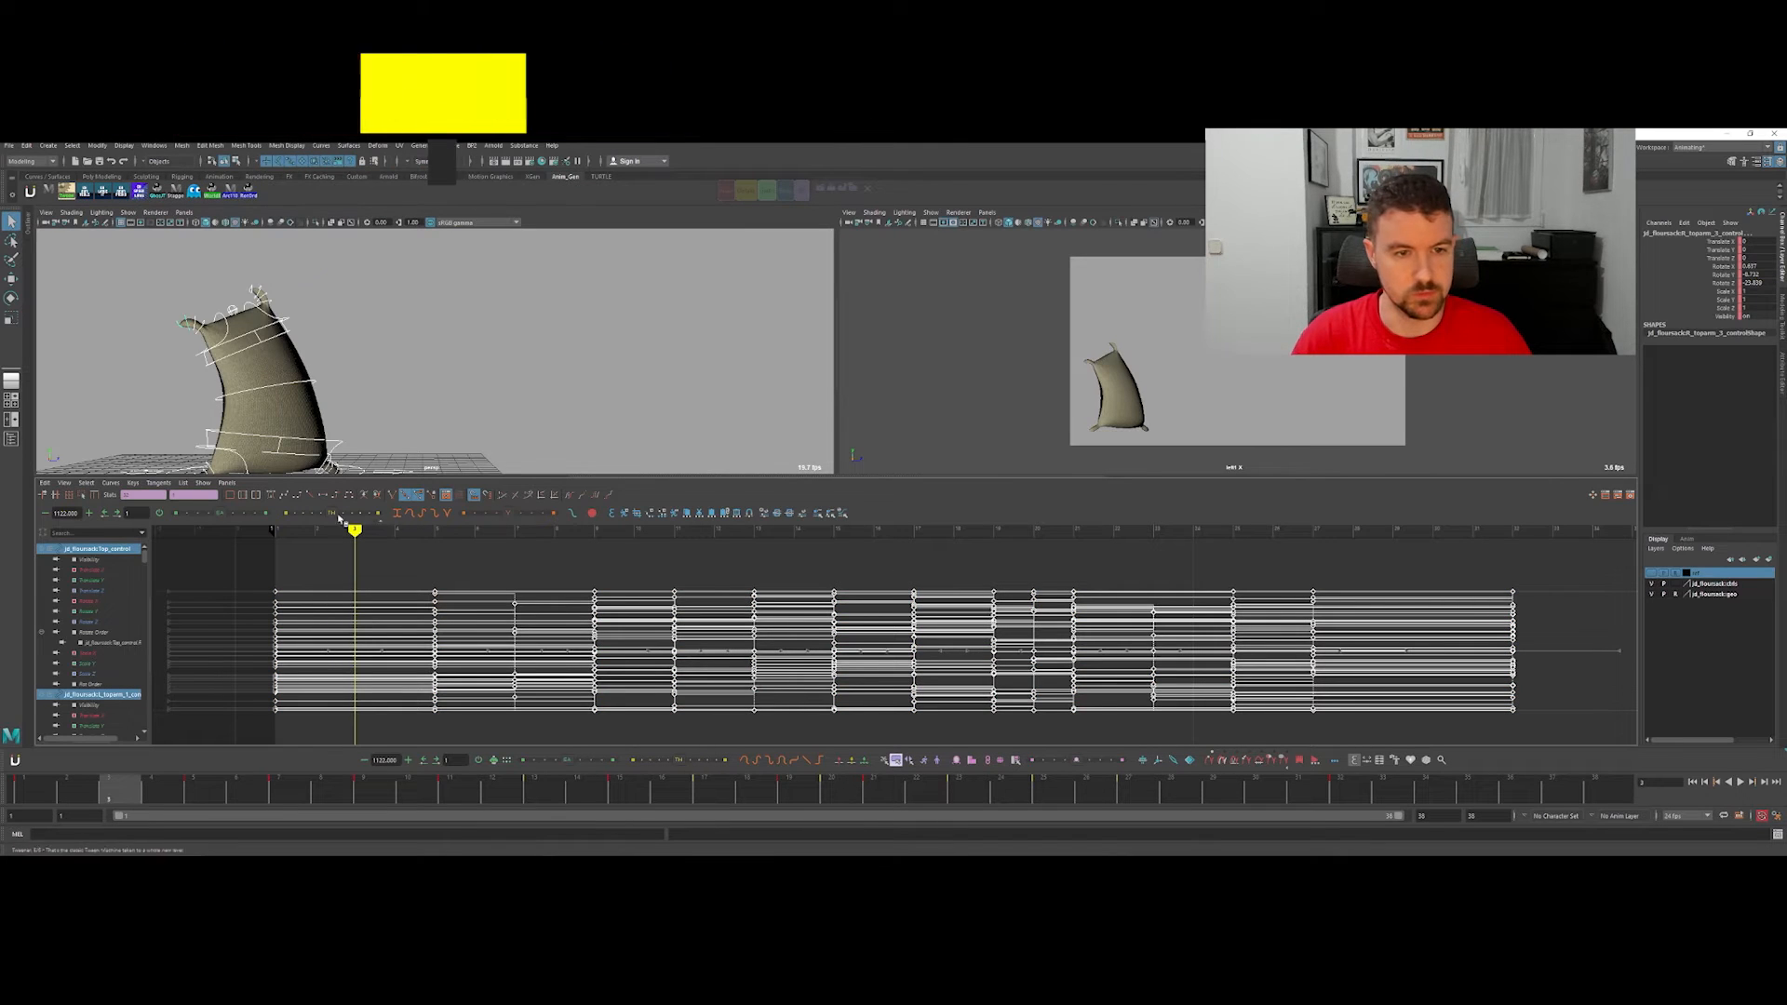
click(340, 517)
scroll(597, 394, down, 3)
key(alt+v)
key(space)
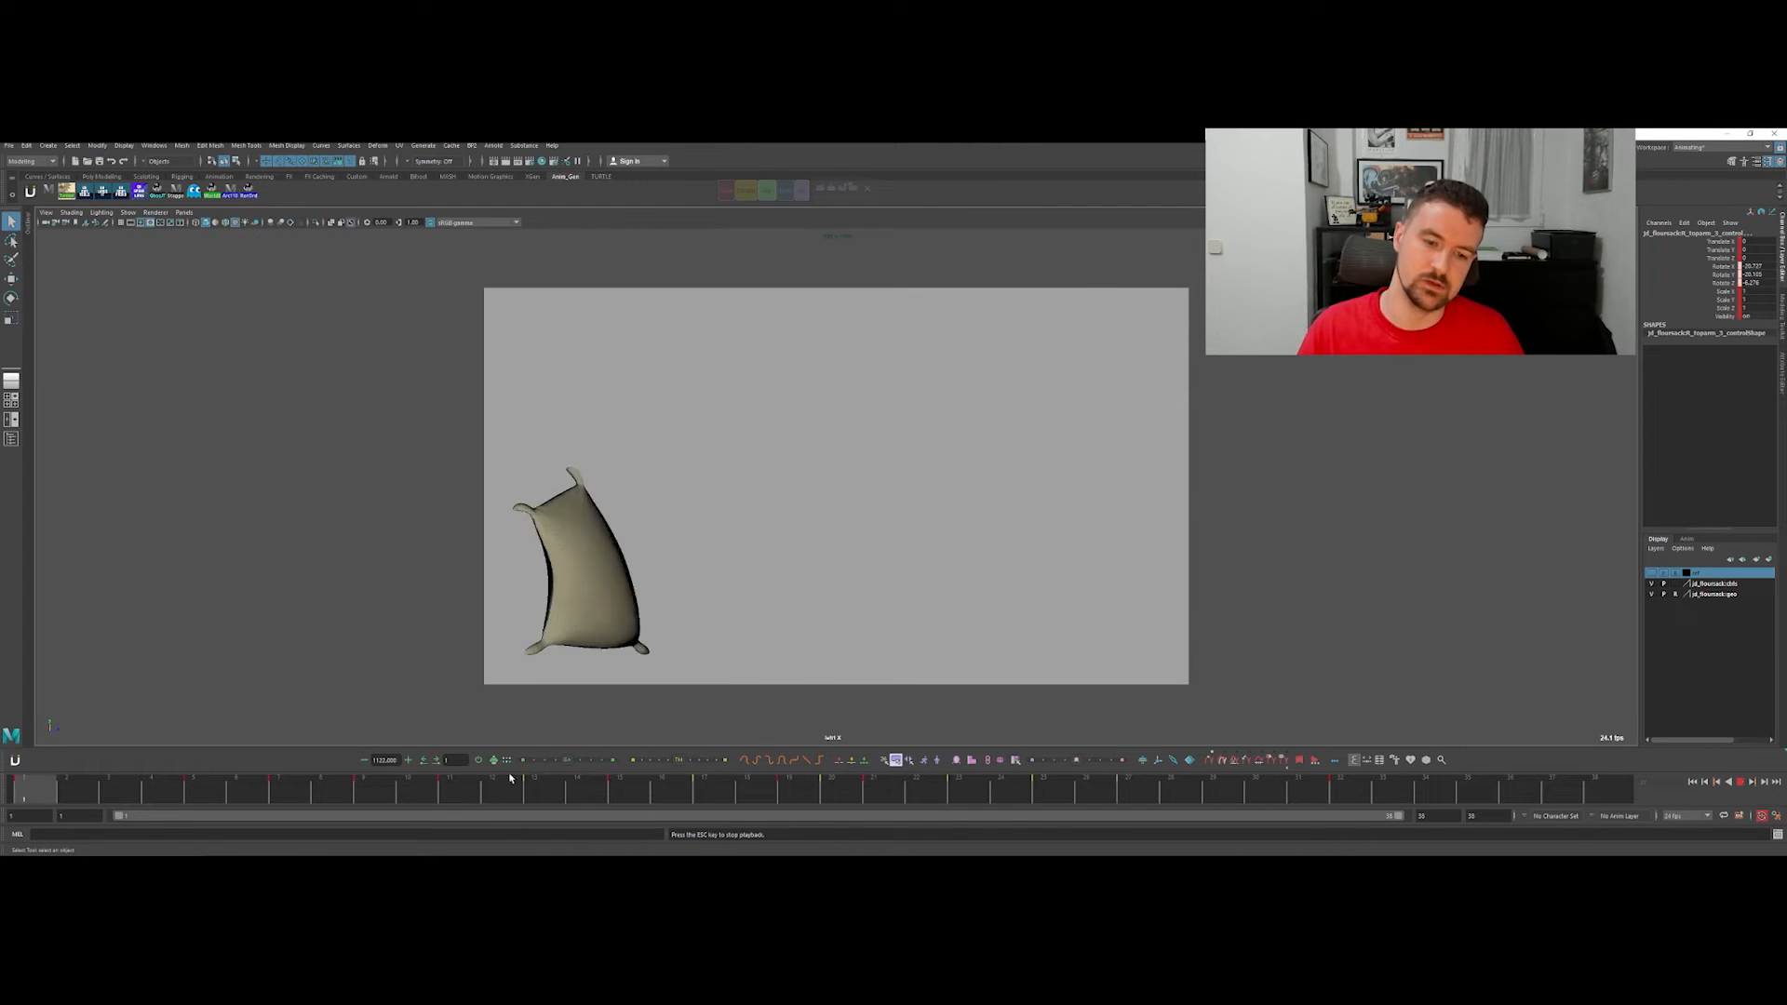
Step: Stop playback and try to raise the placement control at frame 19 and lower it at frame 20
key(Escape)
drag(415, 474, 762, 704)
drag(703, 615, 728, 689)
mouse_move(791, 786)
mouse_down()
mouse_move(838, 786)
mouse_move(819, 785)
mouse_up()
key(alt+period)
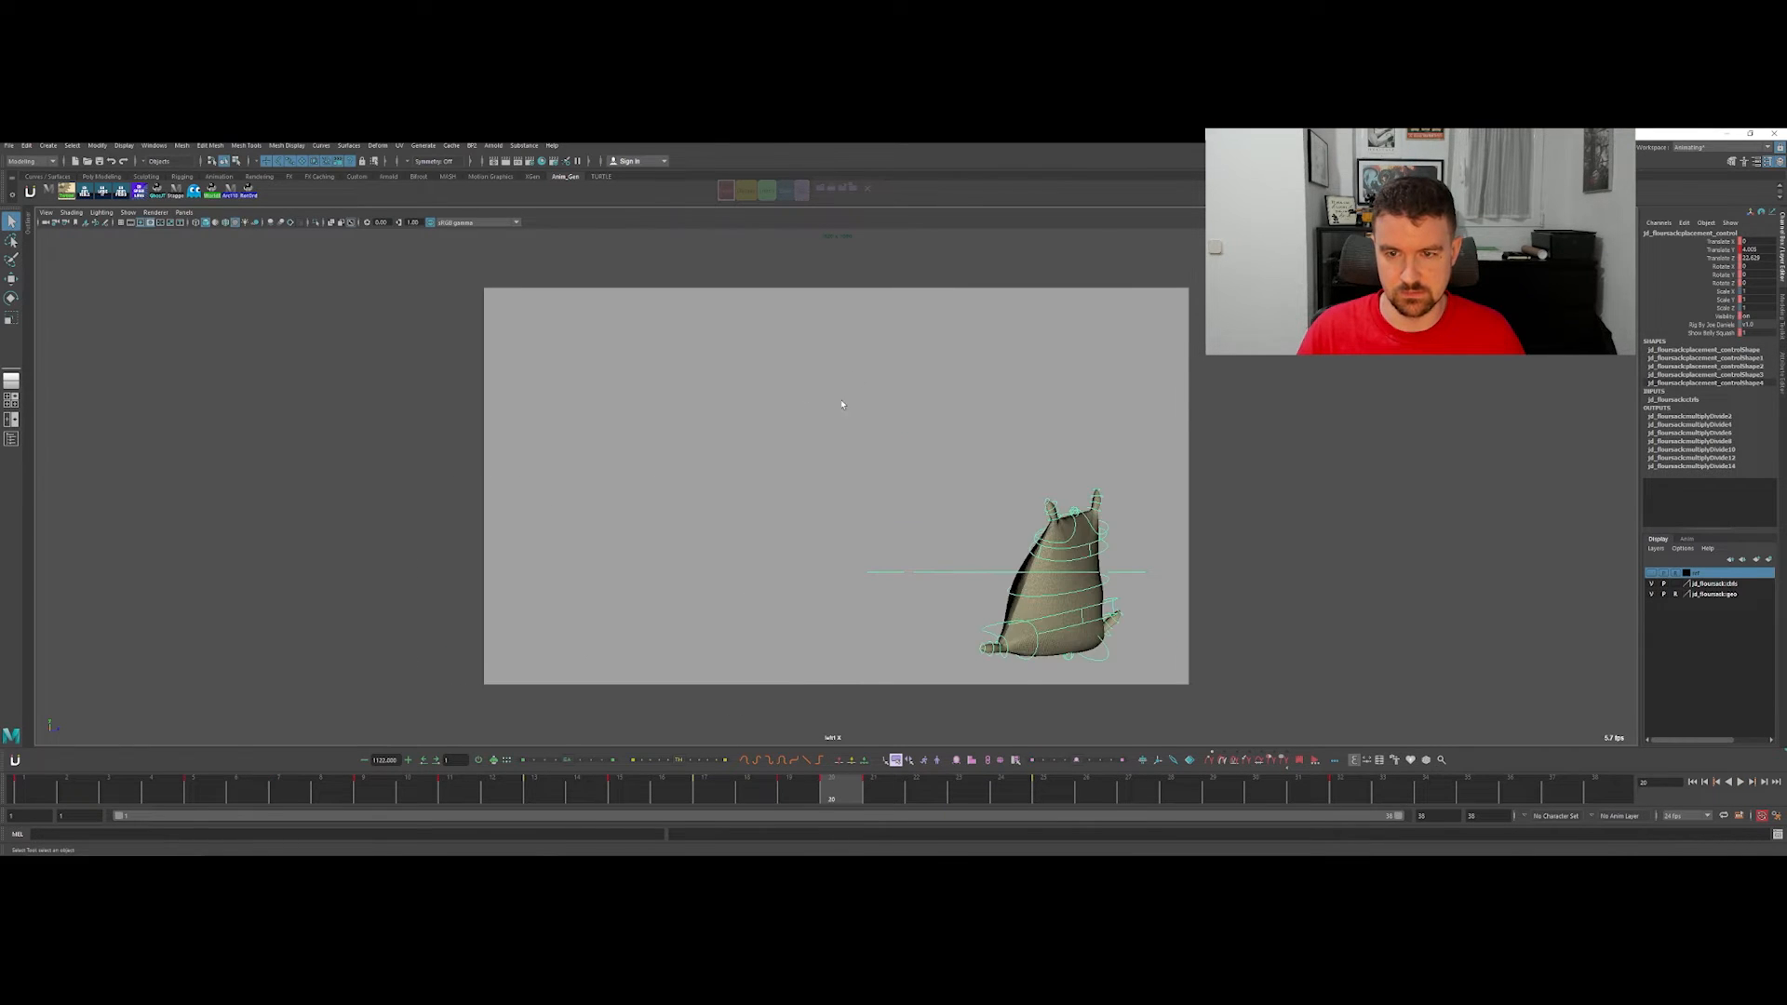
key(alt+comma)
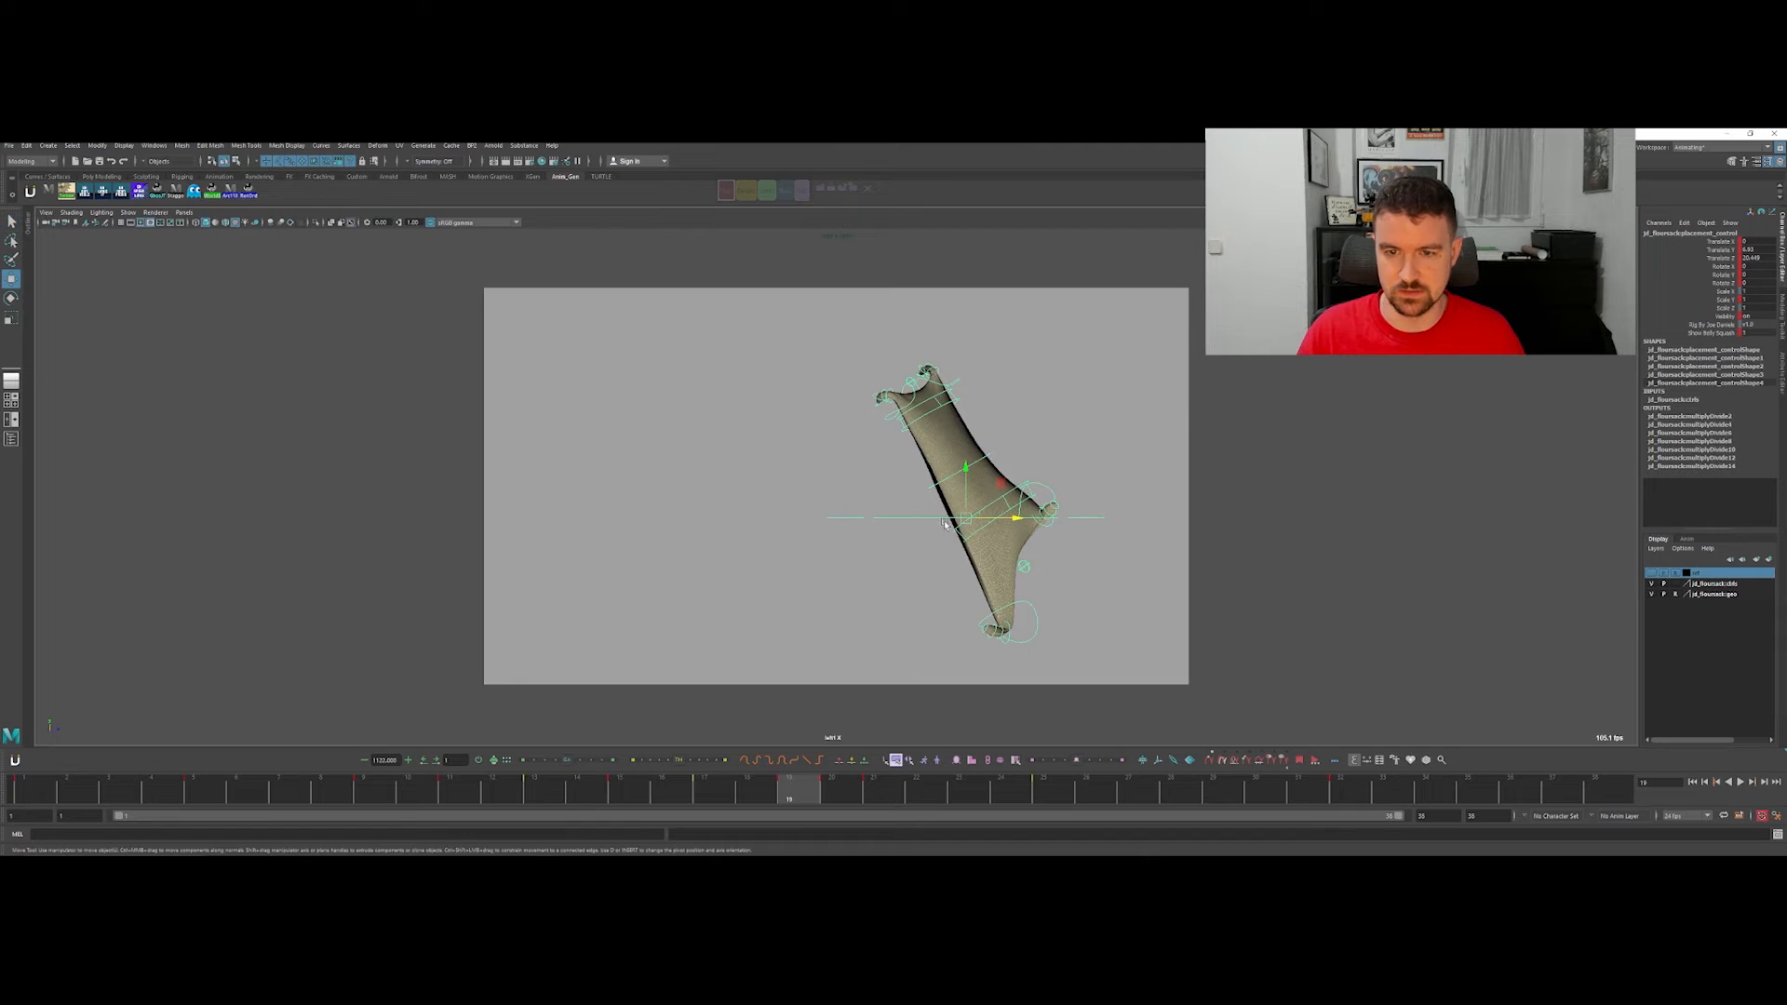
drag(966, 518, 978, 487)
key(ctrl+z)
key(alt+period)
key(alt+comma)
key(alt+period)
mouse_move(1008, 574)
mouse_down()
mouse_move(1015, 617)
mouse_move(1009, 542)
mouse_move(1022, 591)
mouse_up()
key(ctrl+z)
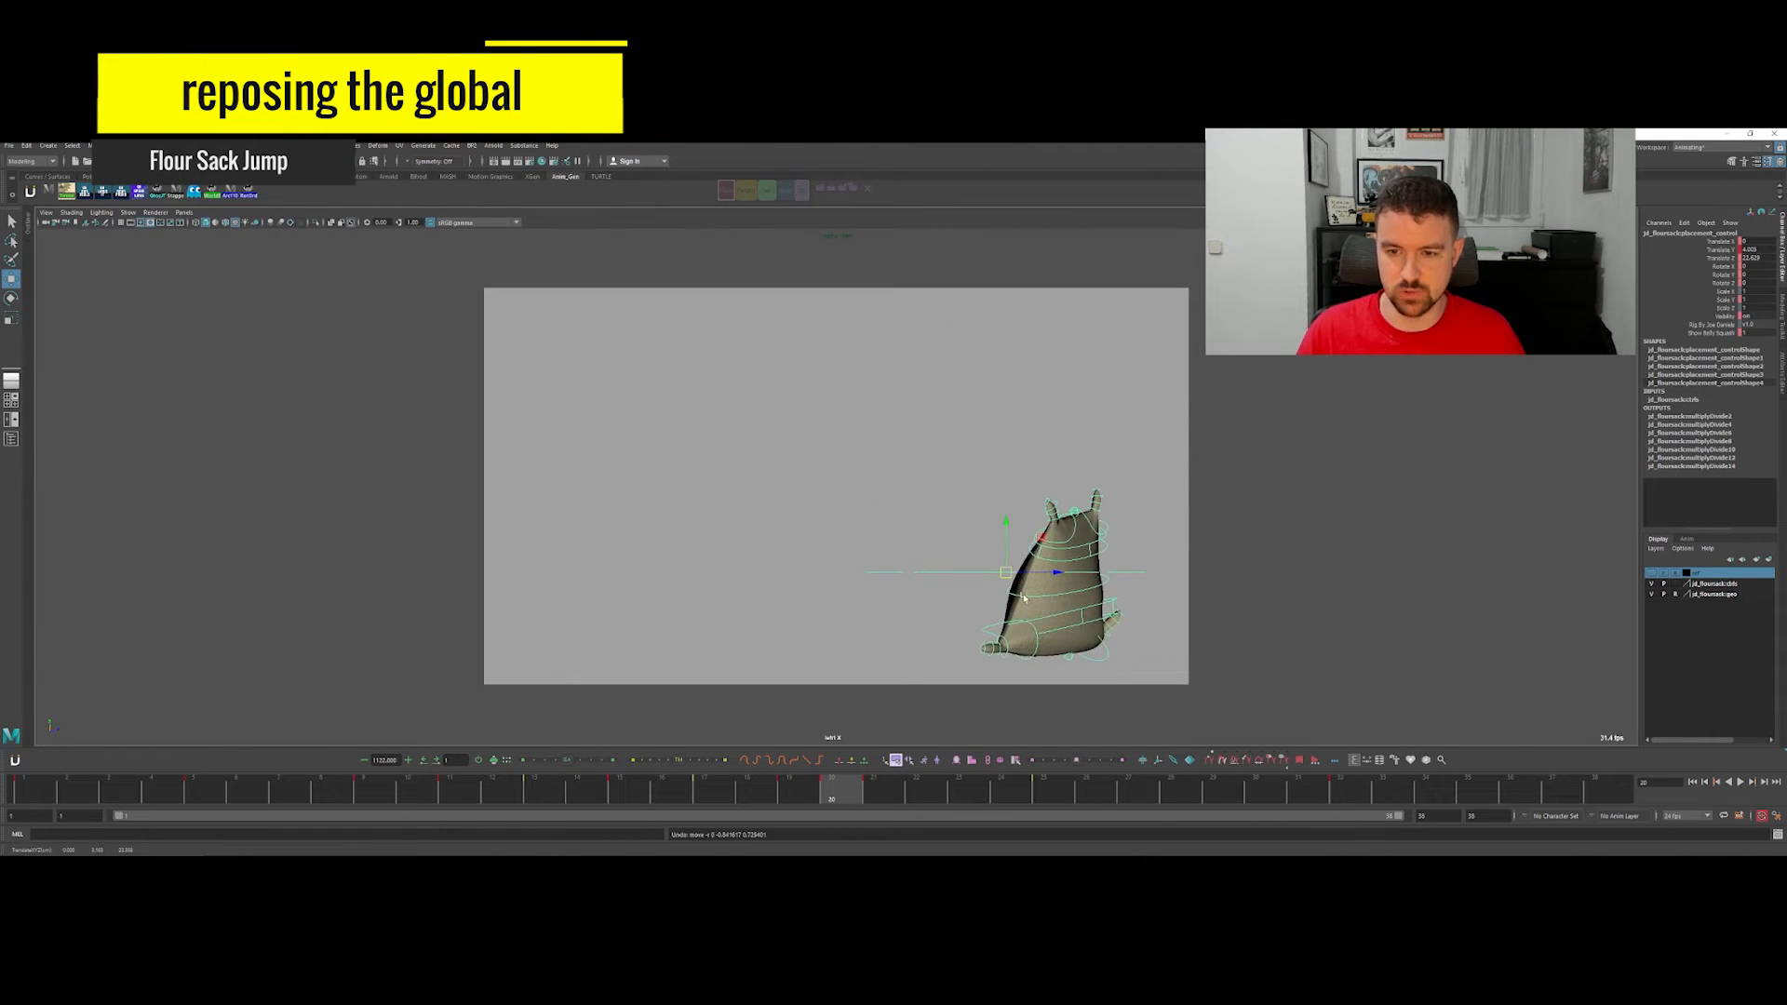
Step: Compare frames 20 and 21 and try to raise the placement control at frame 20
key(alt+period)
key(alt+comma)
key(alt+period)
key(alt+comma)
key(alt+period)
key(alt+comma)
mouse_move(1009, 578)
mouse_down()
mouse_move(1006, 541)
mouse_move(1008, 560)
mouse_up()
key(ctrl+z)
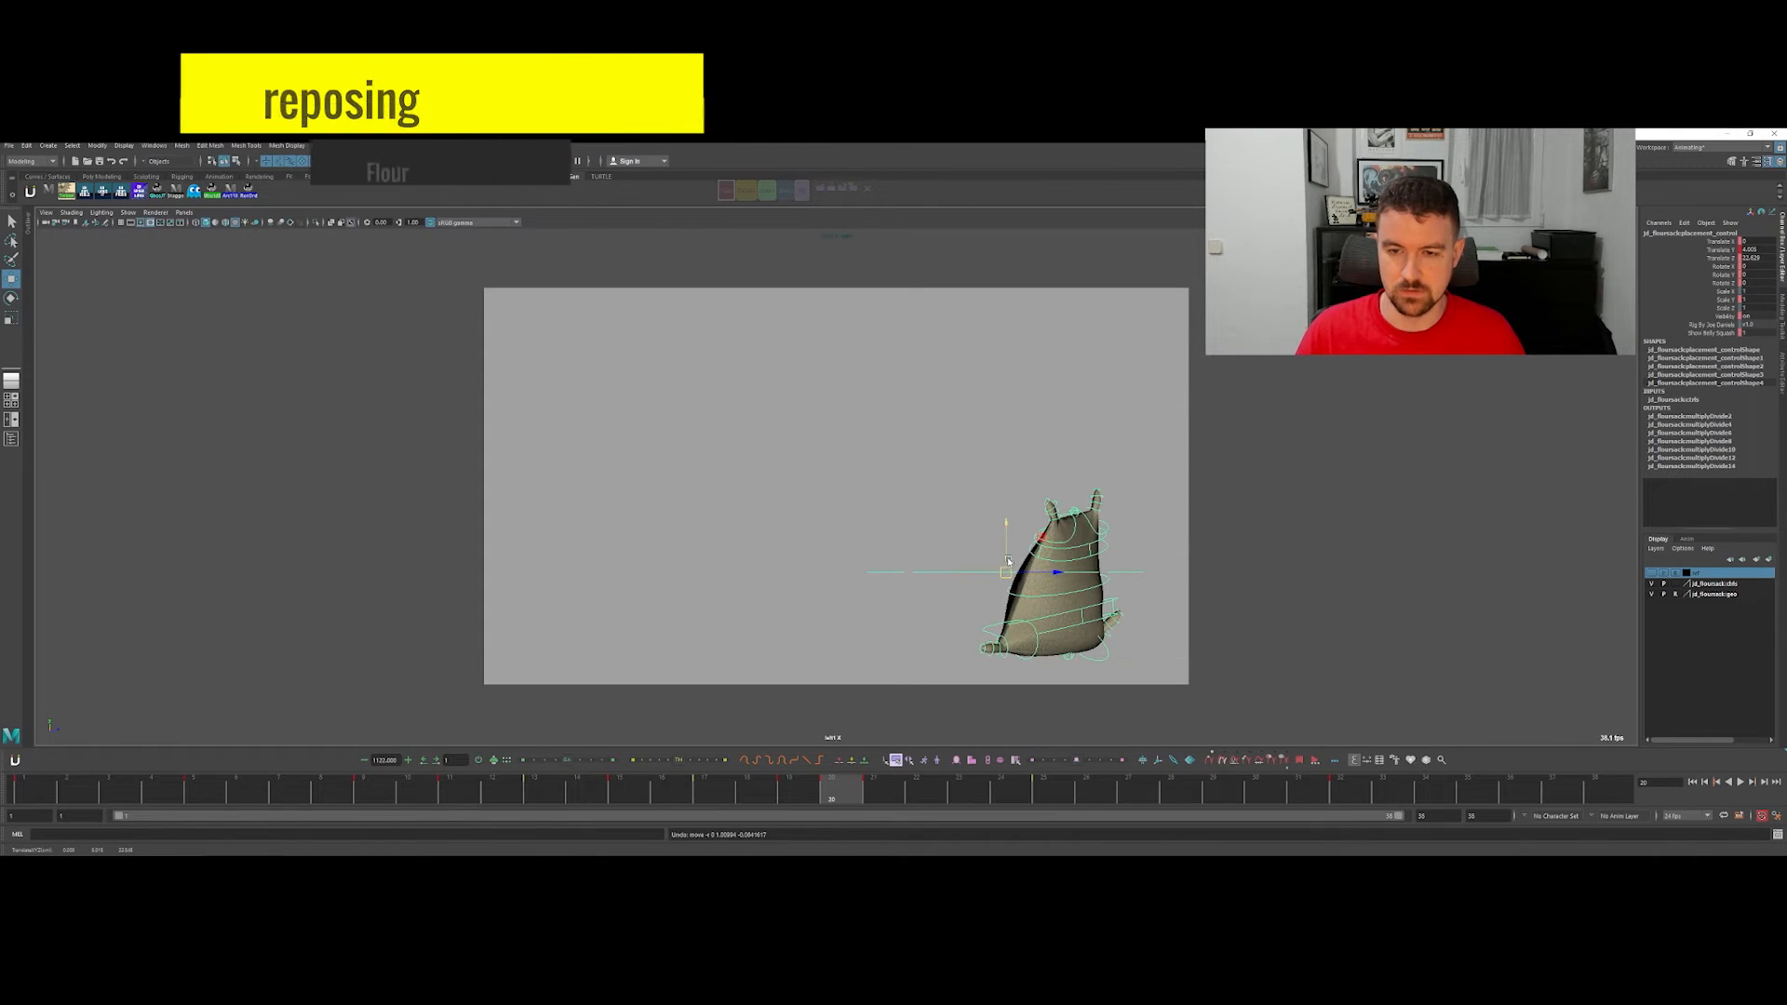
Step: Try to shift the bottom control at frame 20 and compare it with frame 21
click(1135, 597)
click(1085, 612)
key(w)
mouse_move(1070, 584)
mouse_down()
mouse_move(1070, 646)
mouse_move(1064, 590)
mouse_up()
key(alt+period)
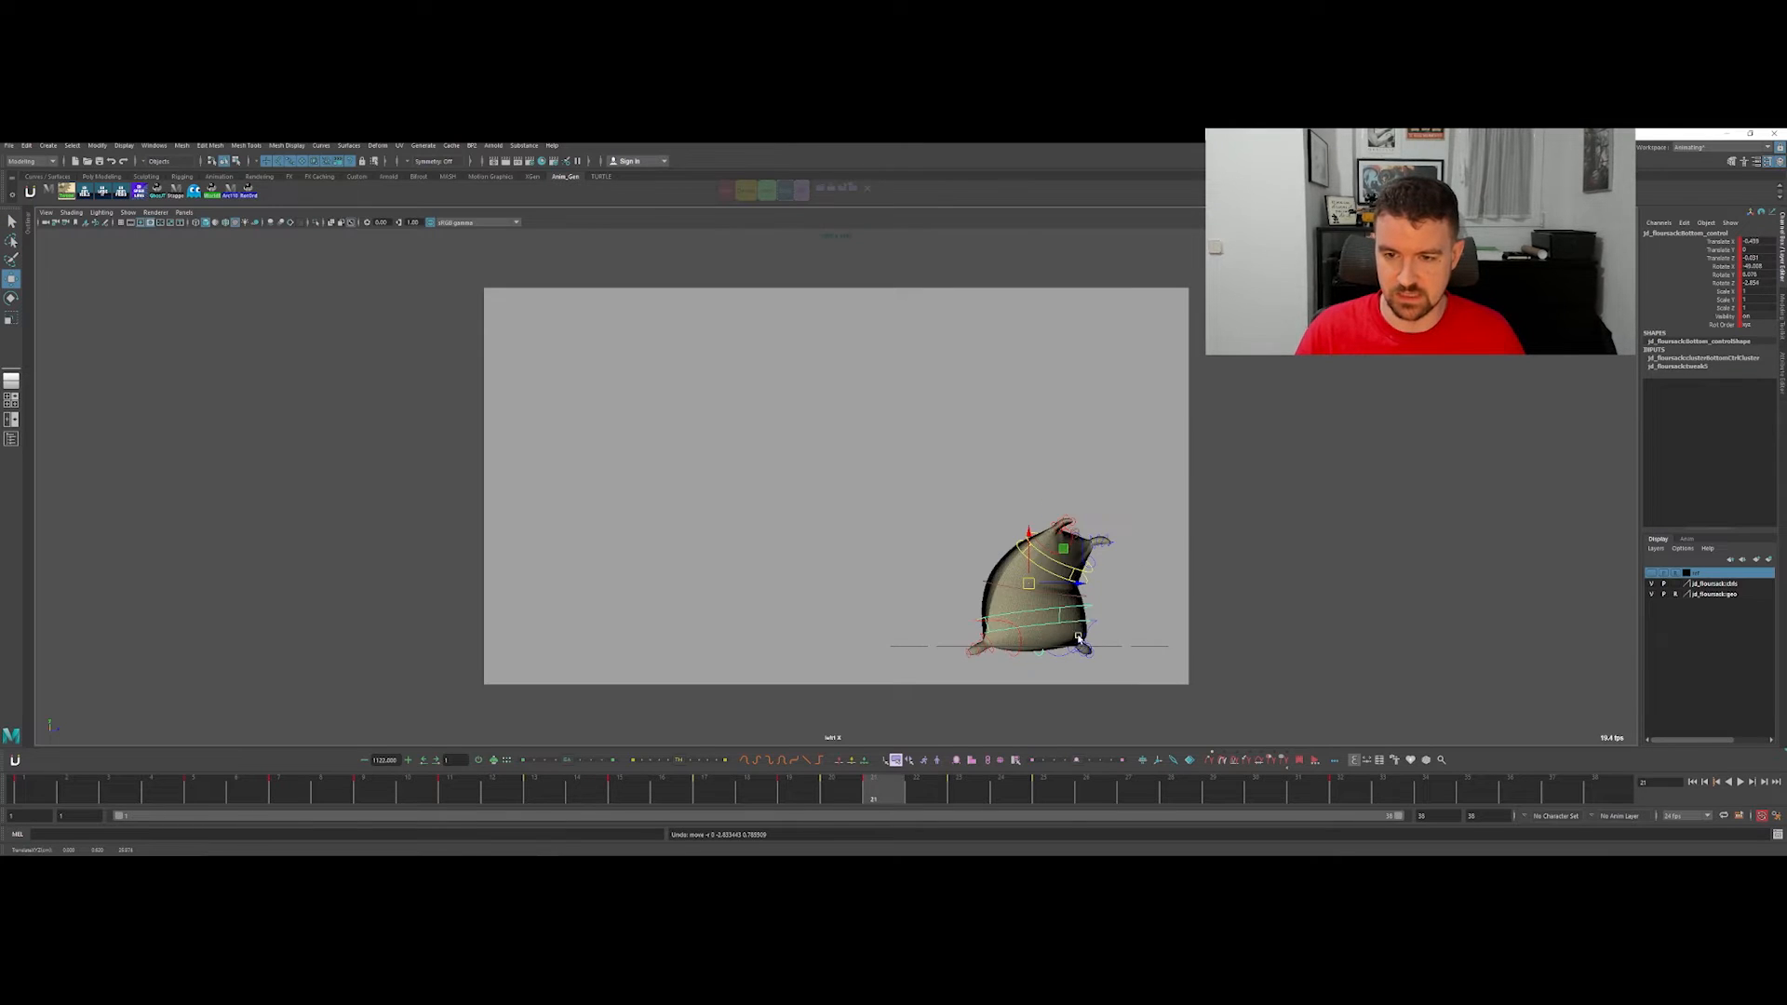
click(1129, 648)
Step: Copy the full landing crouch pose from frame 21 onto frame 20 and flip through the neighbouring frames to check it
key(alt+comma)
key(alt+comma)
key(alt+period)
key(alt+period)
key(alt+comma)
drag(1145, 704, 1146, 703)
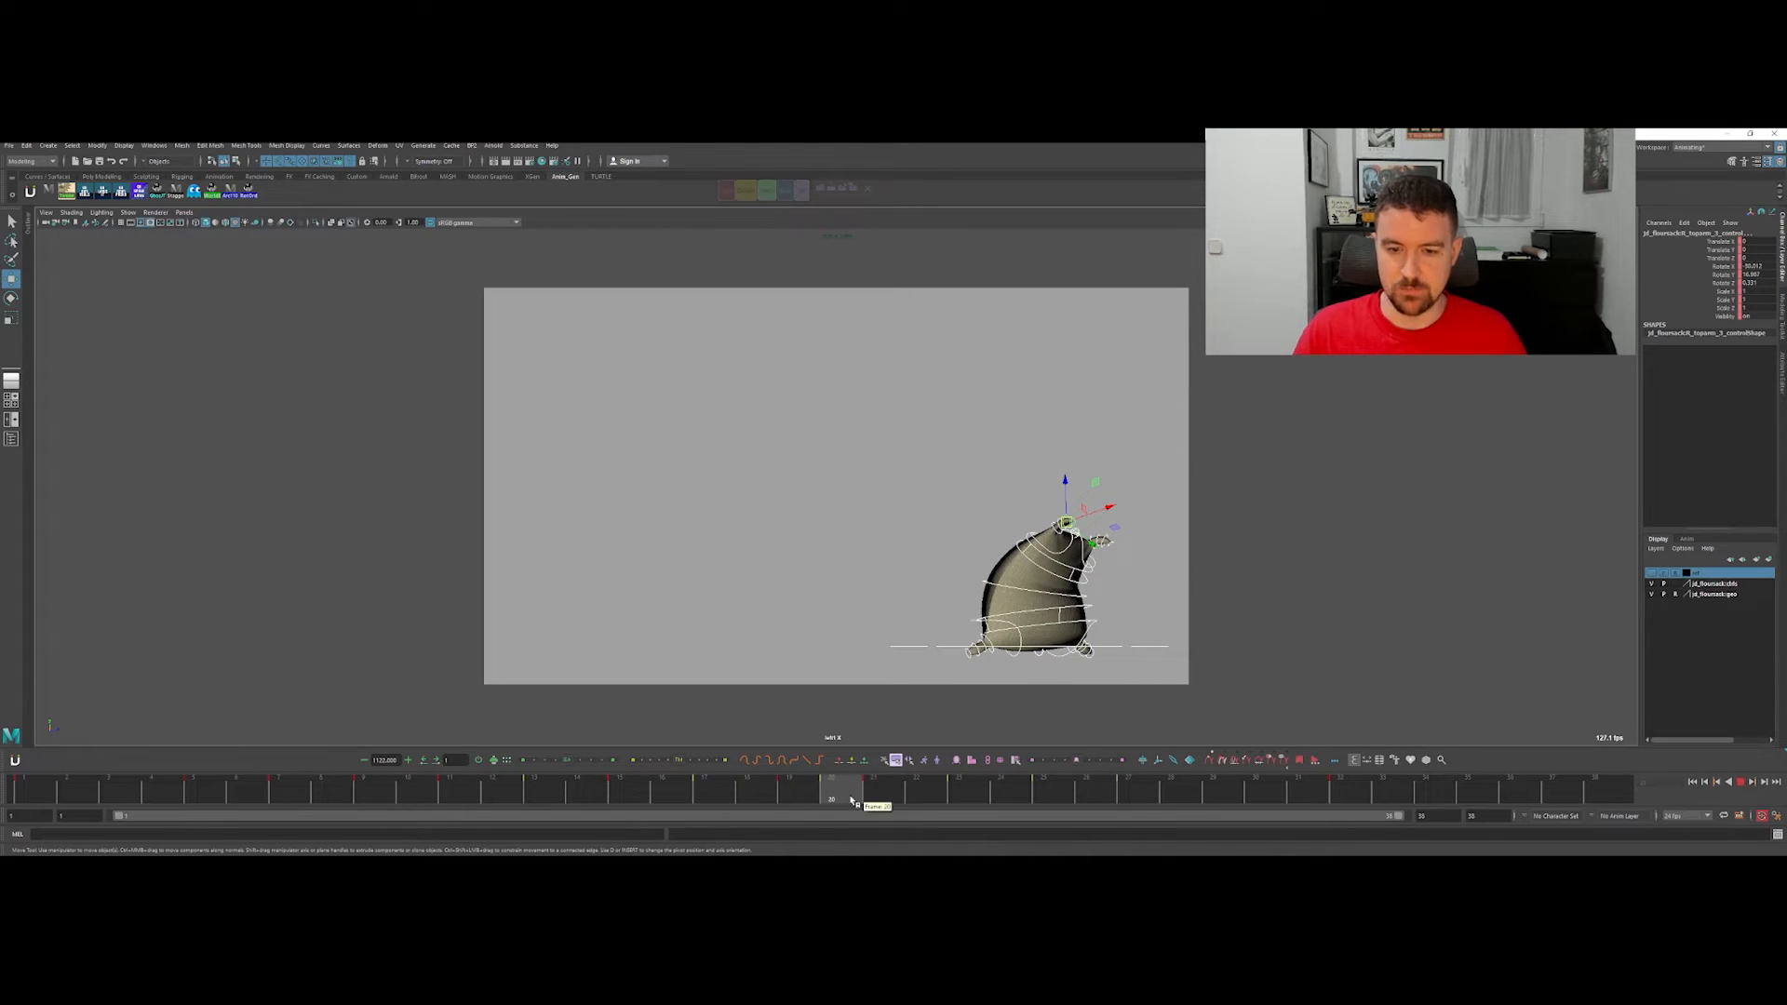
key(alt+comma)
key(alt+period)
key(alt+comma)
key(alt+period)
key(alt+period)
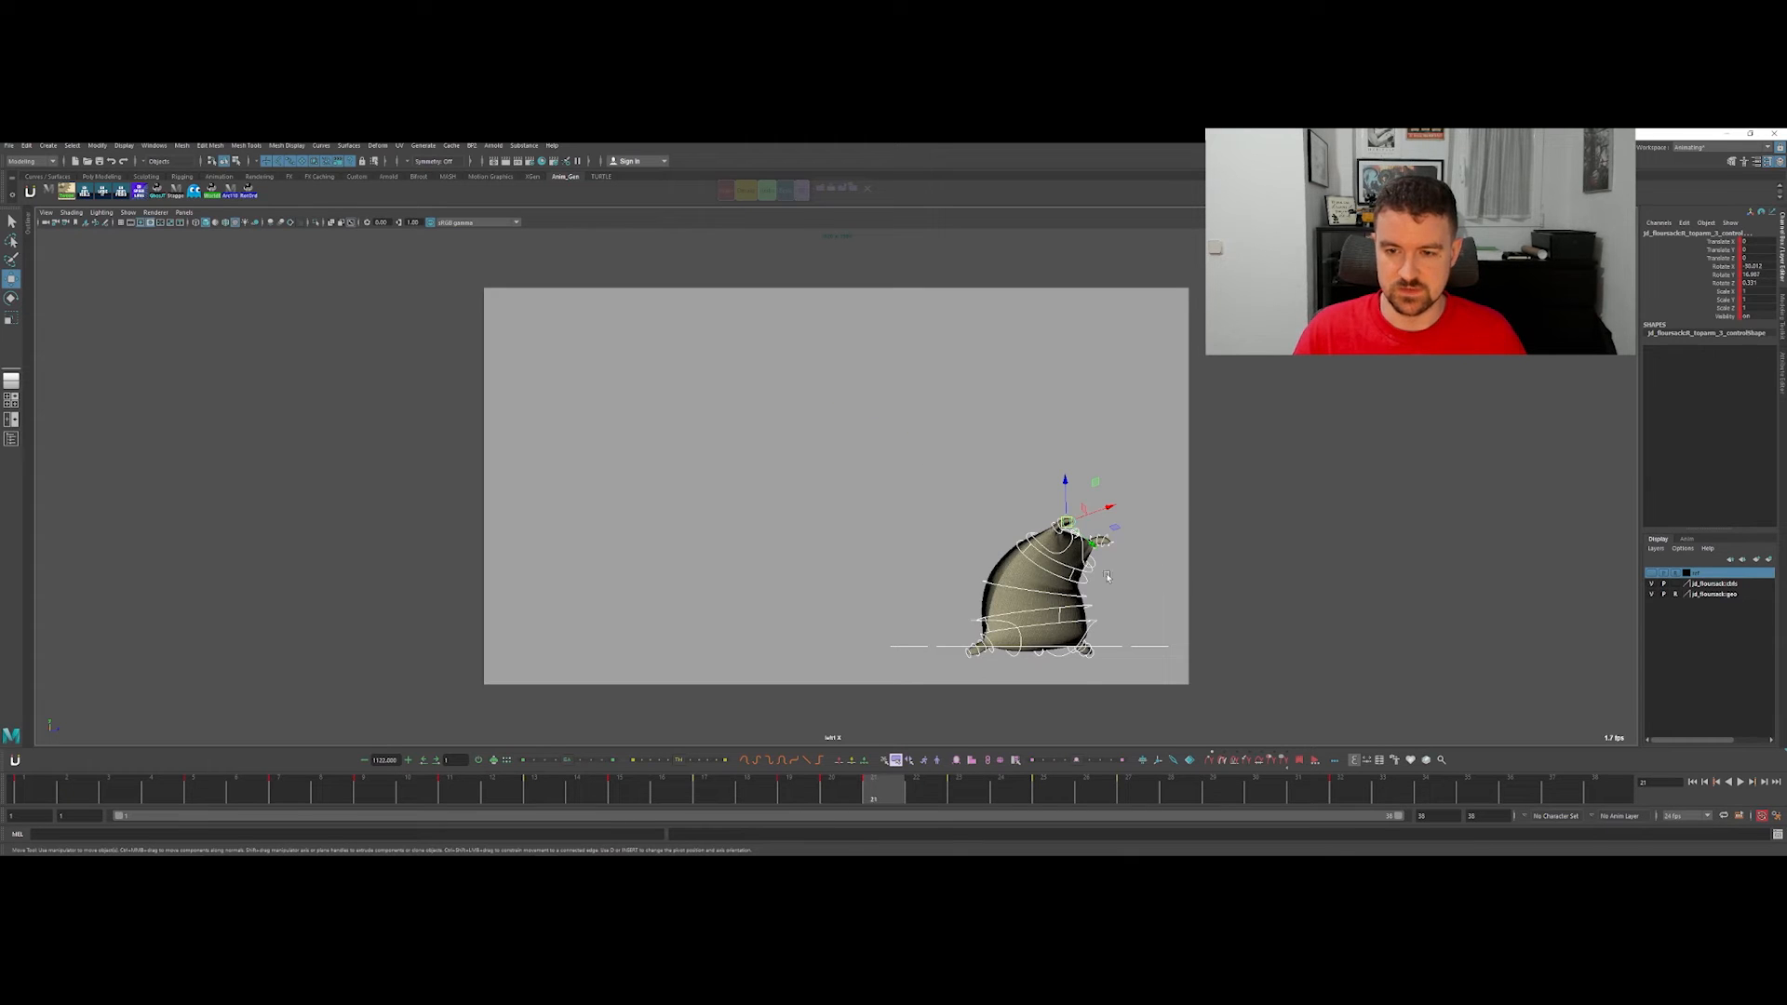
key(alt+comma)
Step: Rotate the top control at frame 20 to straighten the sack out of its forward bend
click(1099, 606)
click(1047, 587)
key(w)
click(1061, 586)
key(q)
click(1072, 573)
key(e)
mouse_move(1074, 577)
mouse_down()
mouse_move(1010, 562)
mouse_move(1059, 566)
mouse_move(1038, 573)
mouse_move(1044, 592)
mouse_up()
key(e)
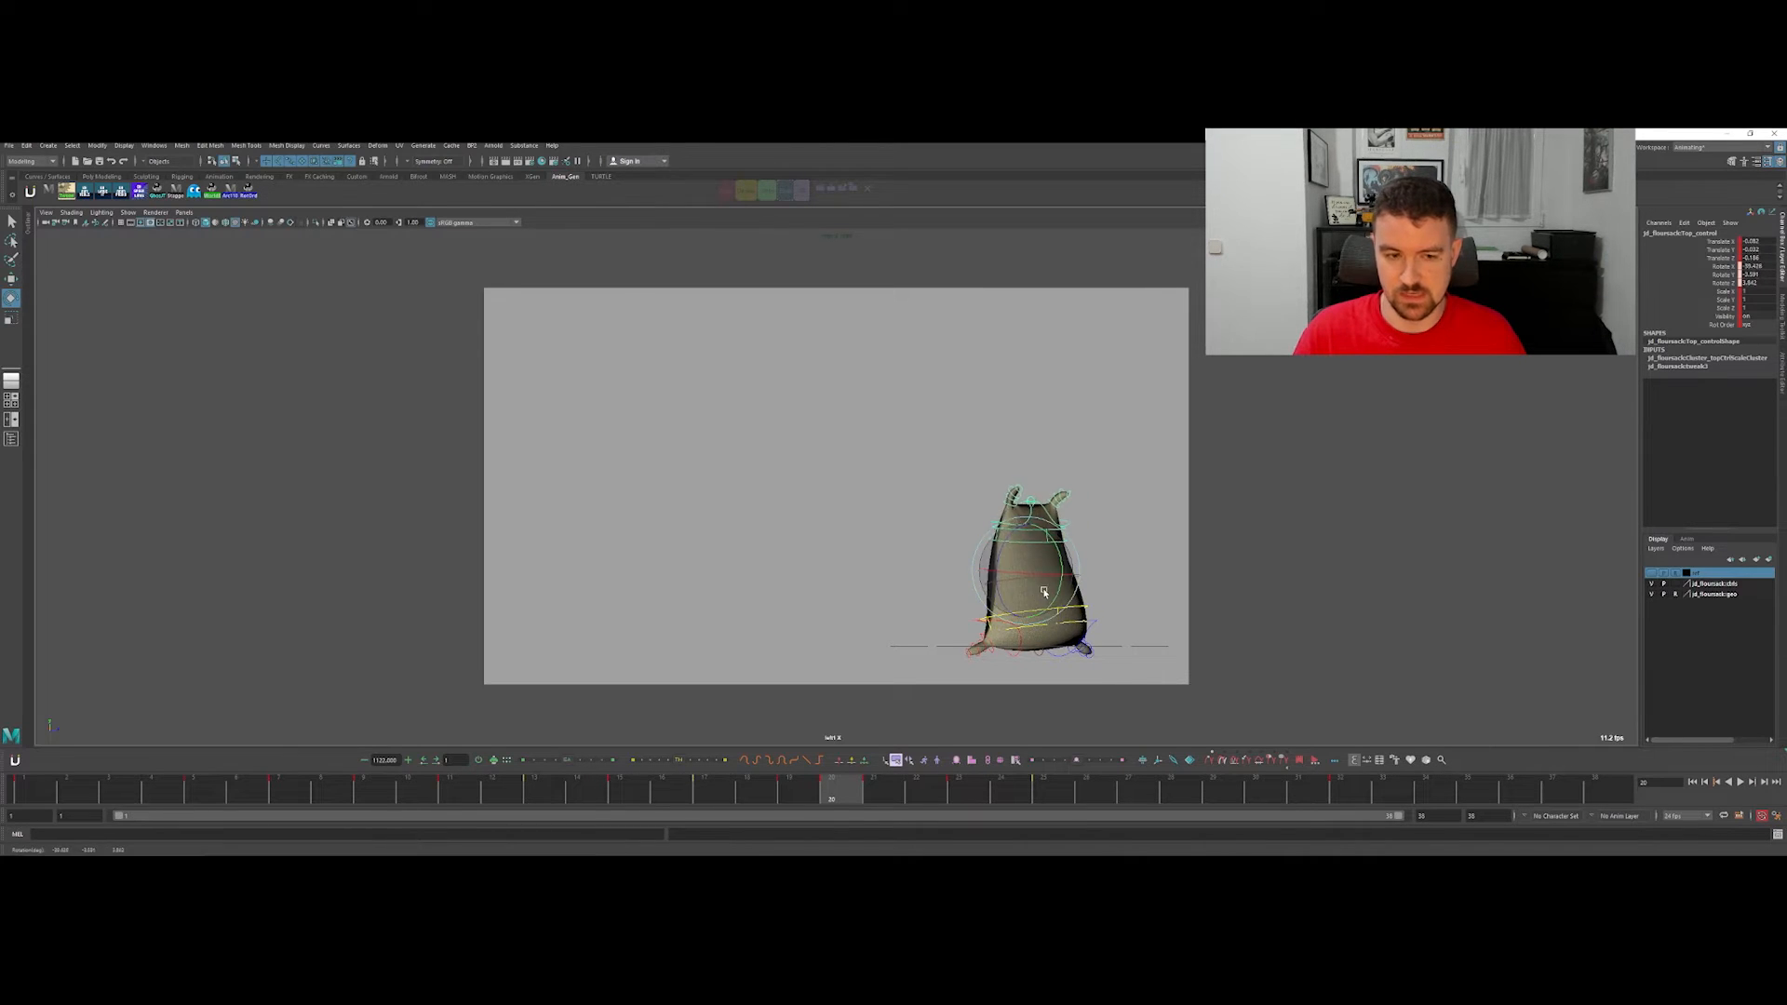
Step: Move the top control backward and slightly up at frame 20 so the sack leans back on contact
key(alt+comma)
key(alt+period)
key(alt+period)
key(alt+comma)
key(w)
drag(1029, 574, 999, 566)
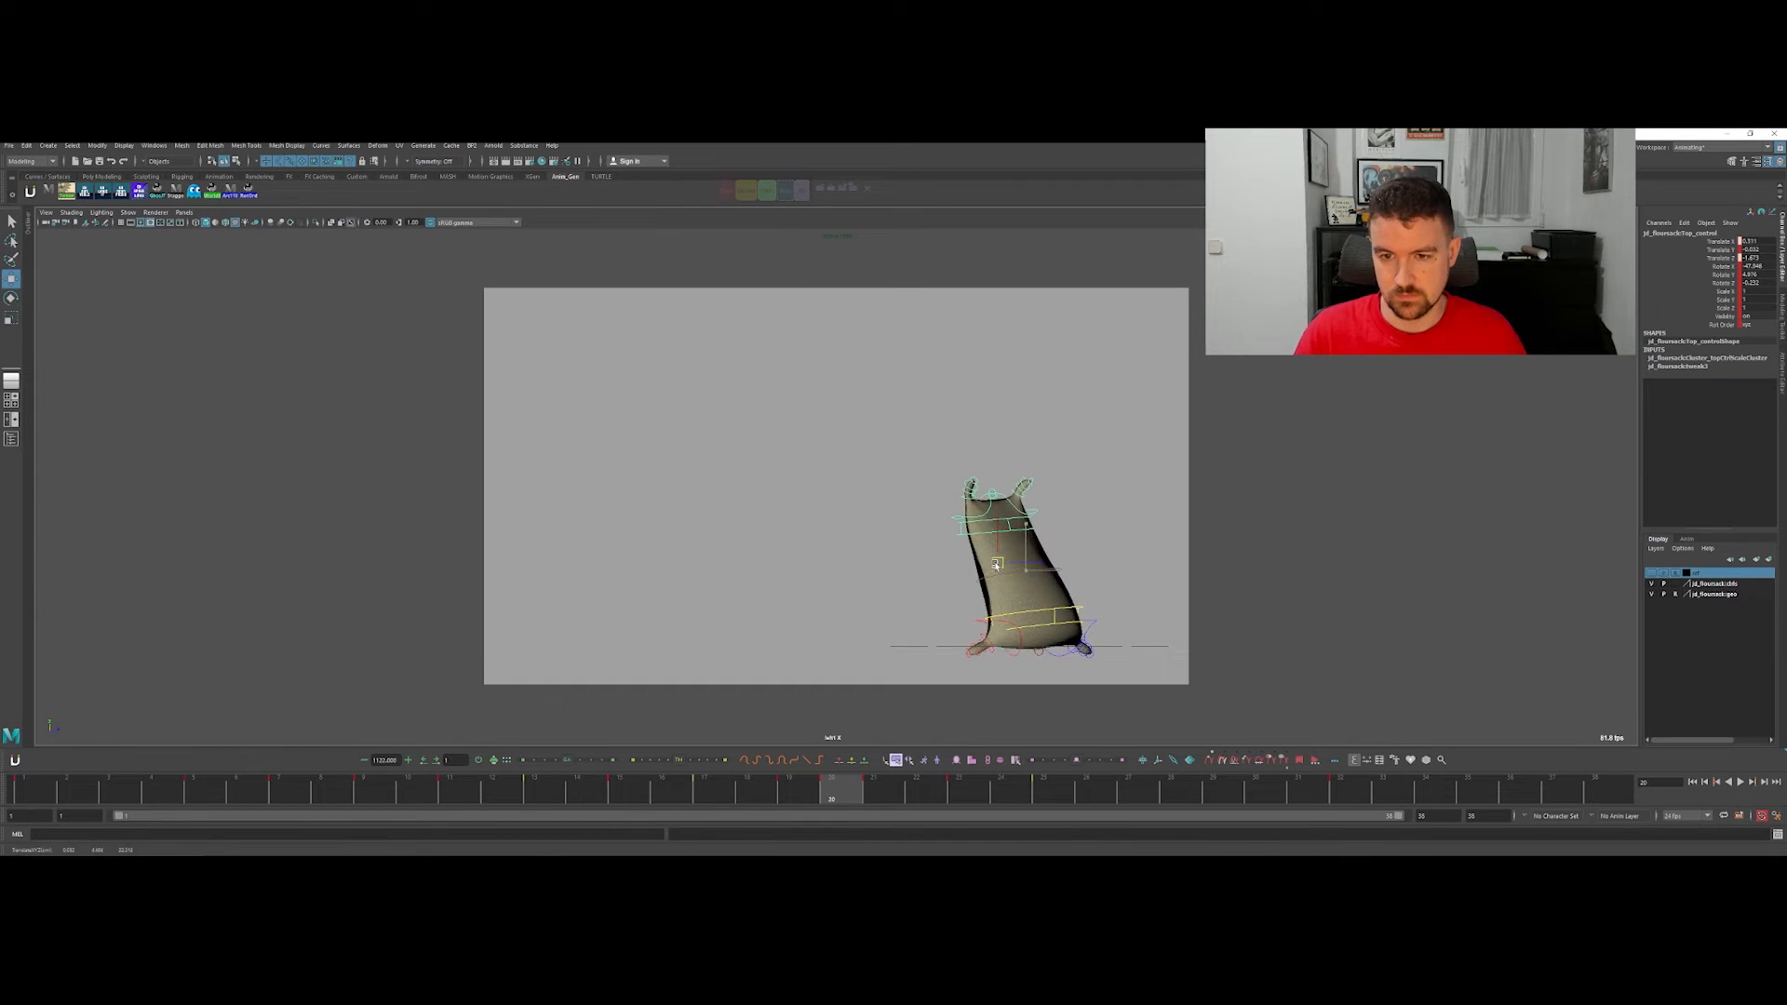
Step: Pull the top control further up and back at frame 20, comparing the stretch with frames 19 and 21
key(alt+comma)
key(alt+period)
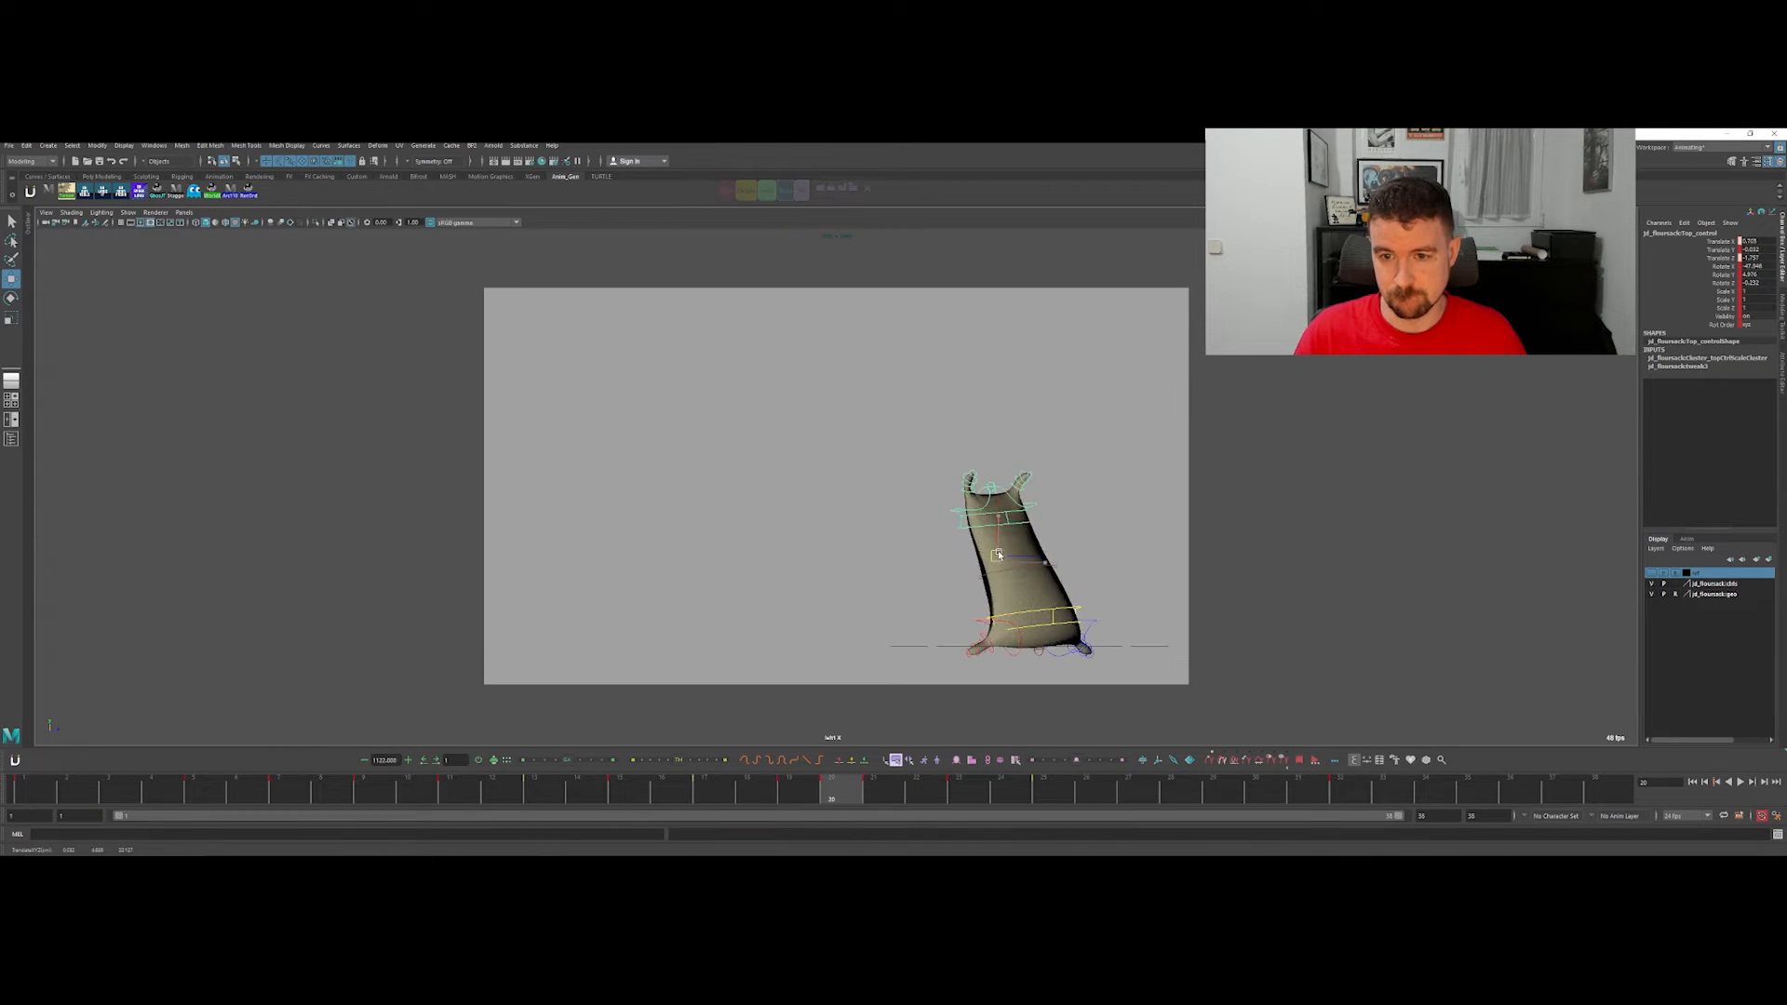
drag(999, 558, 988, 542)
key(alt+comma)
key(alt+period)
key(alt+period)
key(alt+comma)
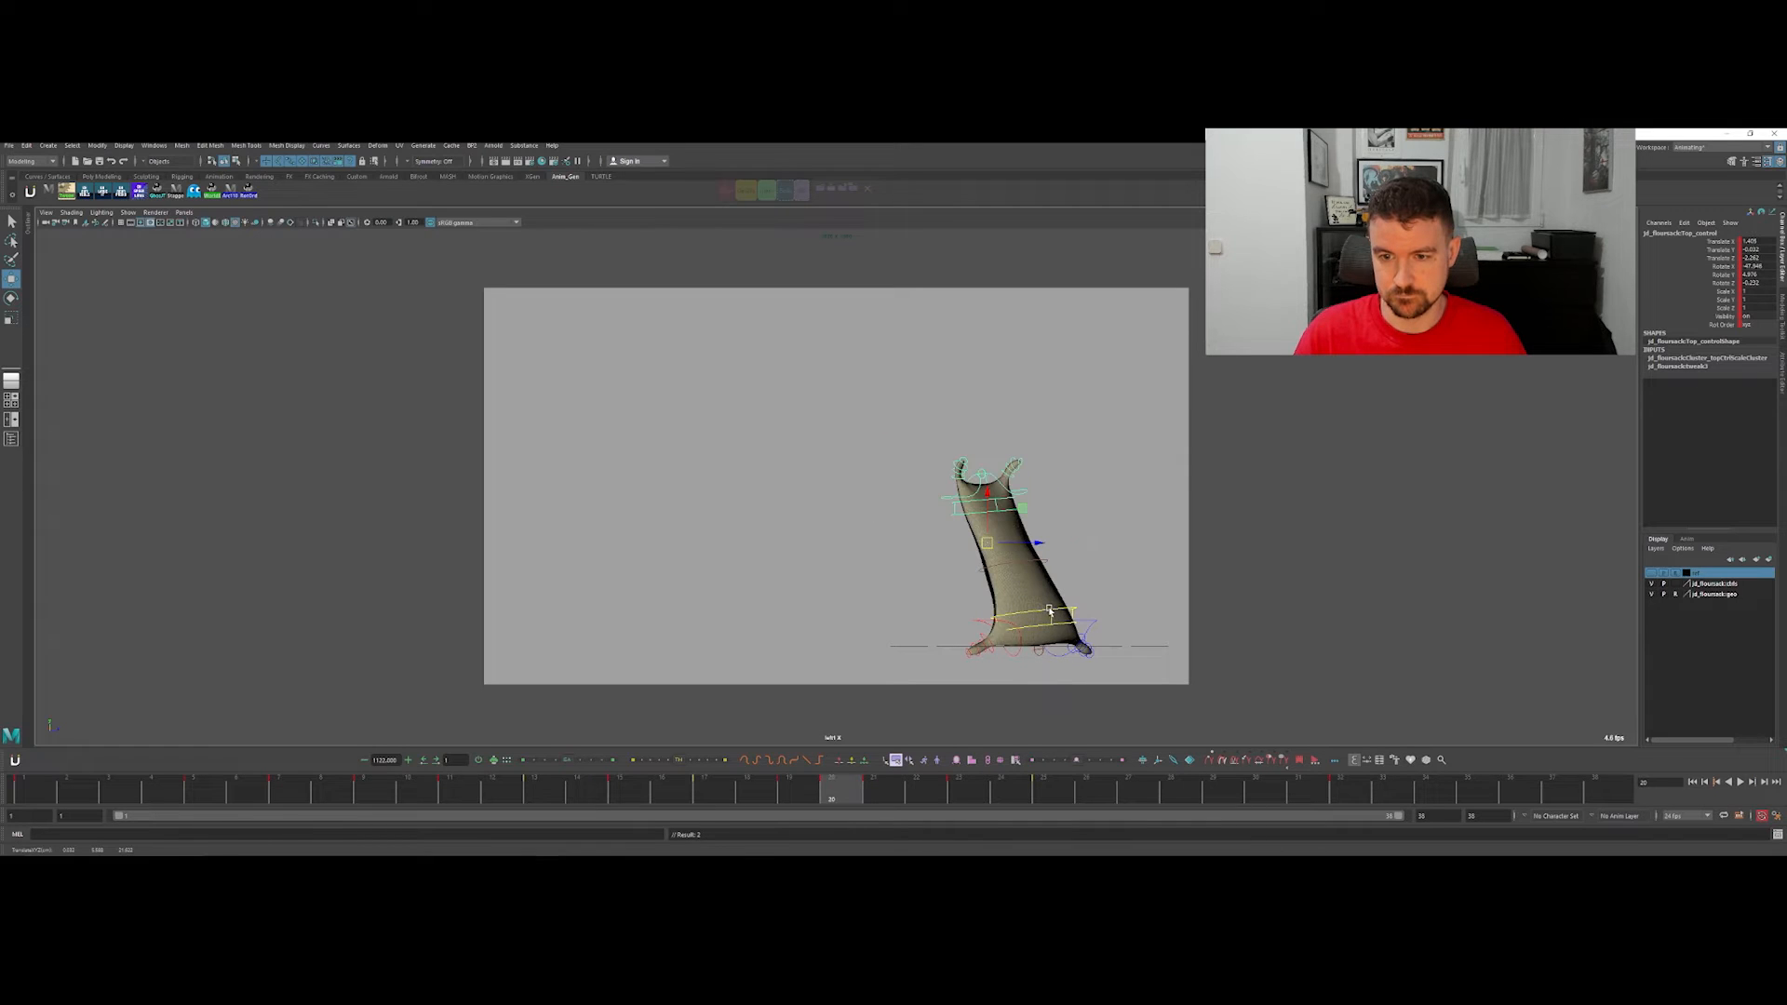
Step: Raise the bottom control and shift it backward at frame 20, checking it against frame 19
drag(1038, 611, 1023, 582)
key(alt+comma)
key(alt+period)
key(alt+comma)
key(alt+period)
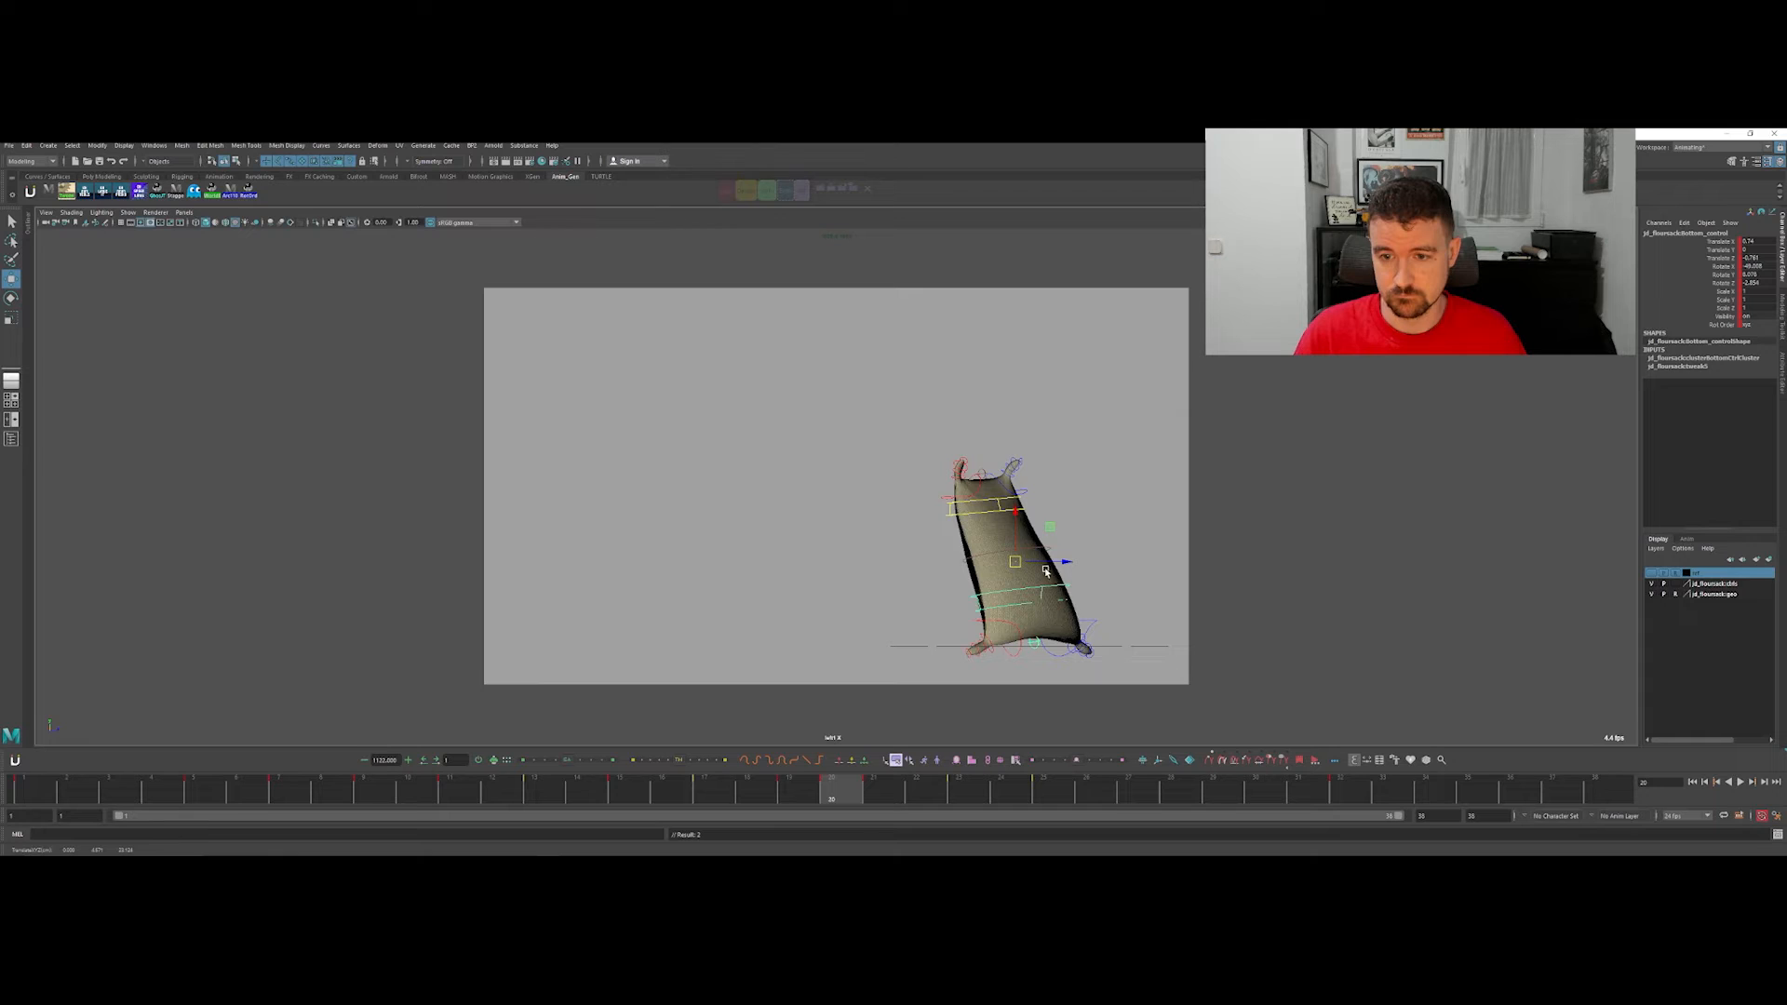
Step: Compare frames 19 to 21 and lift the bottom control further off the ground at frame 20
key(alt+period)
key(alt+comma)
key(alt+comma)
key(alt+period)
key(alt+period)
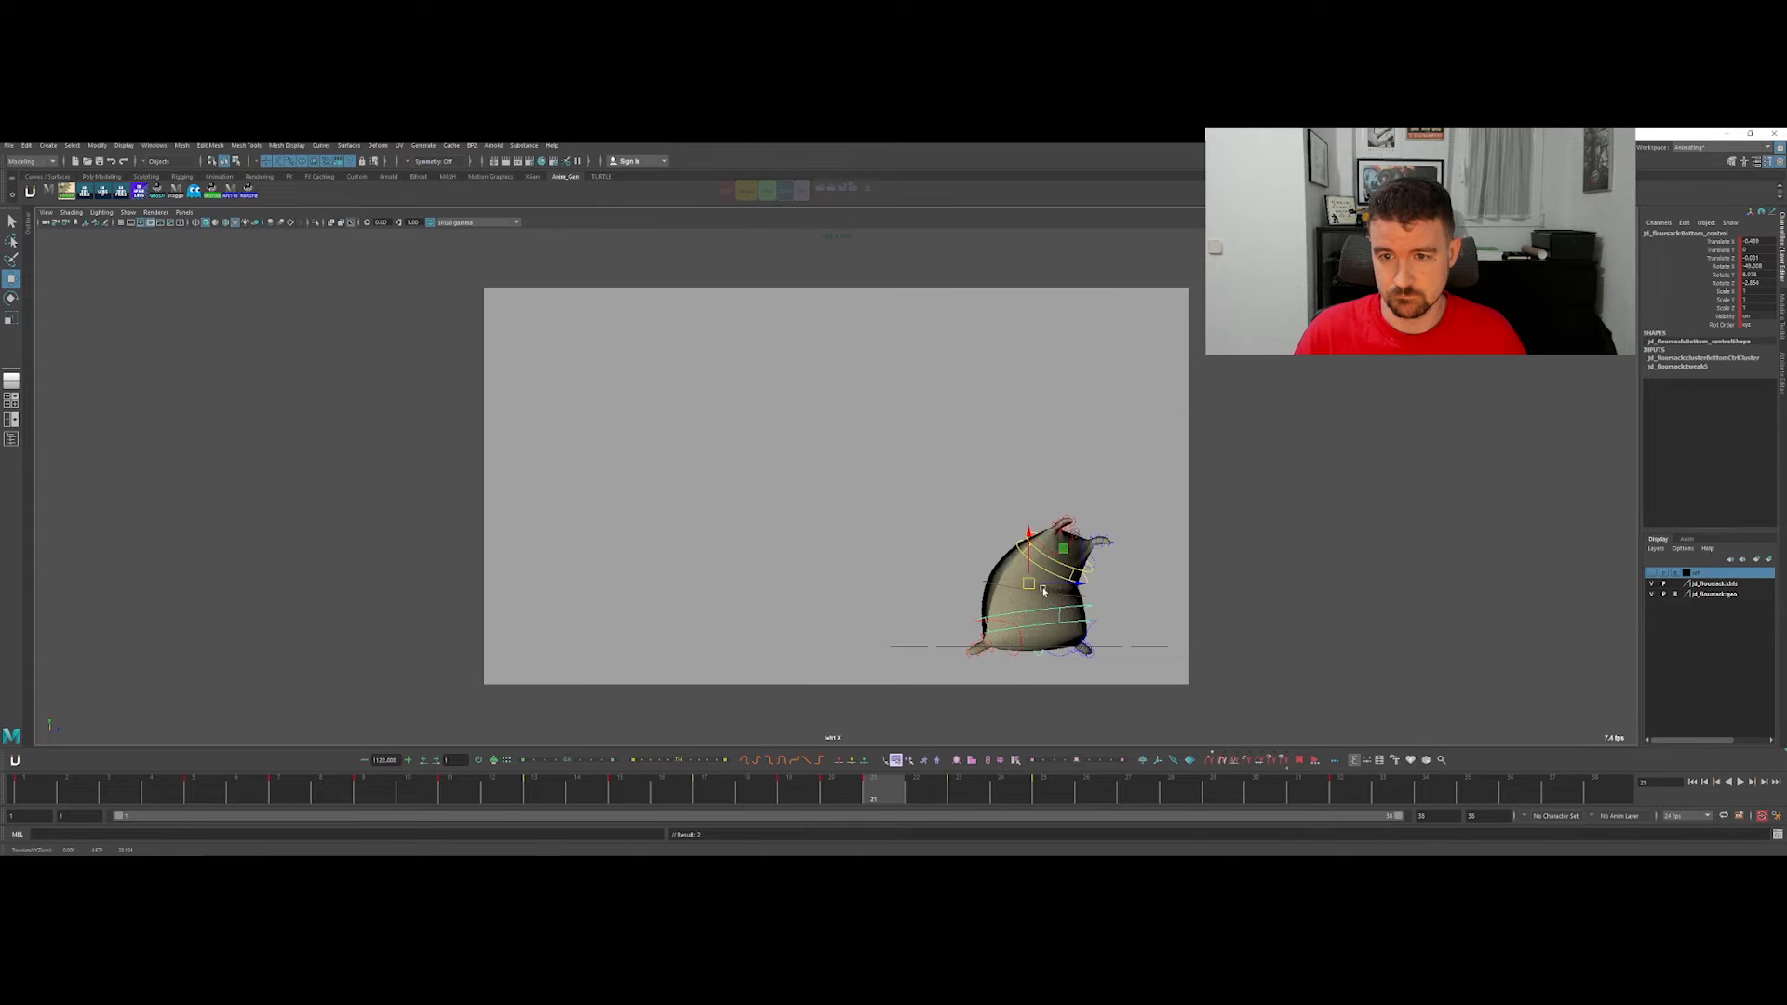
key(alt+comma)
key(alt+comma)
key(alt+period)
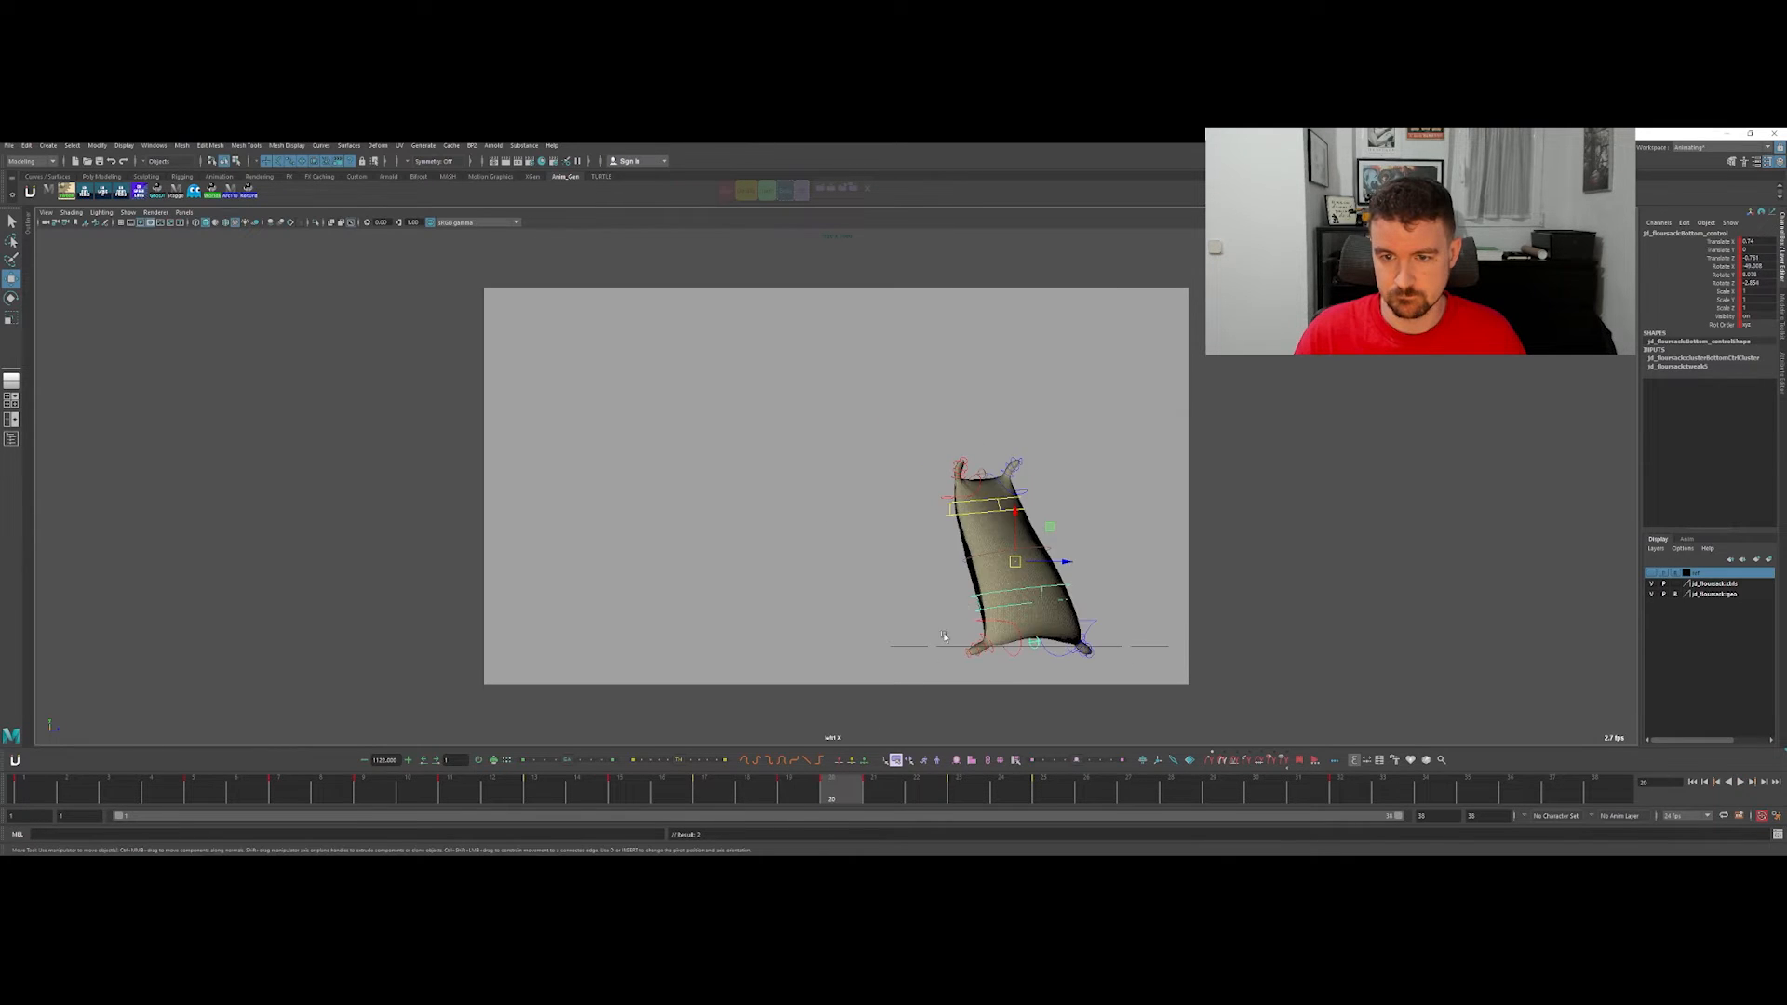
mouse_move(1020, 561)
mouse_down()
mouse_move(1012, 598)
mouse_move(1028, 559)
mouse_move(1013, 531)
mouse_up()
key(w)
Step: Raise the top control at frame 20 to match the lifted base, flipping through the landing frames to check the motion
key(alt+comma)
key(alt+period)
key(alt+comma)
key(alt+comma)
key(alt+comma)
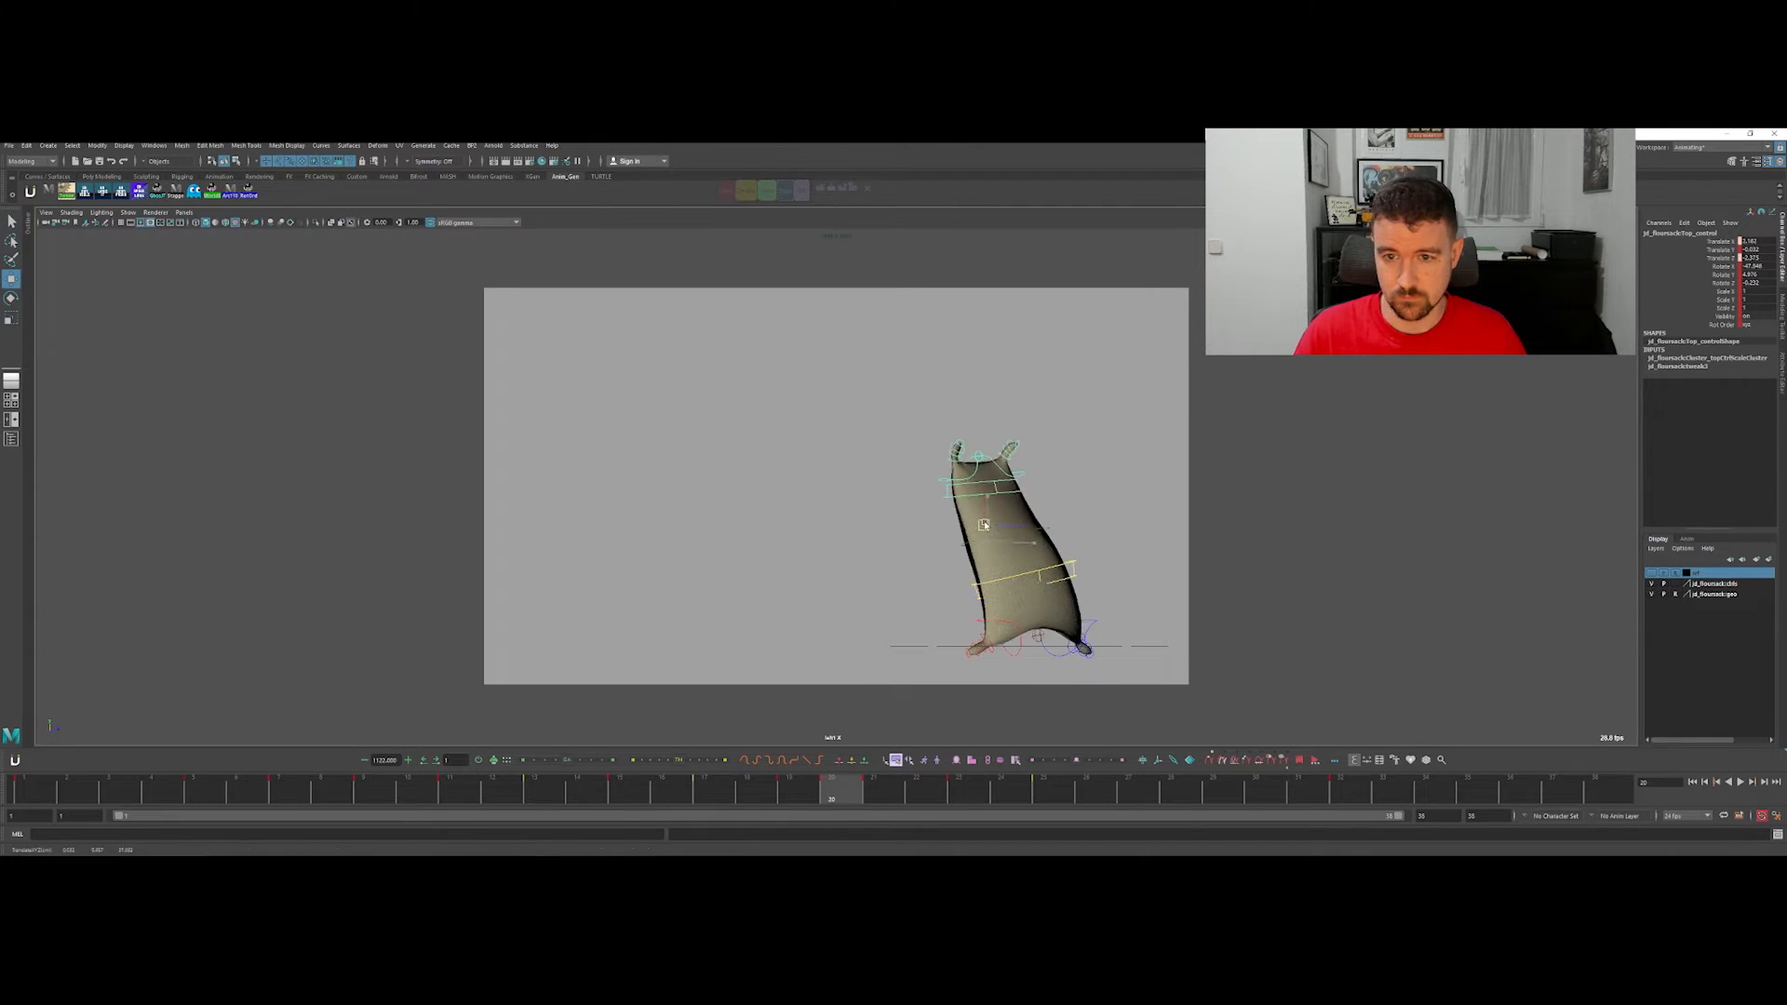
key(alt+period)
key(alt+period)
key(alt+period)
key(alt+period)
key(alt+comma)
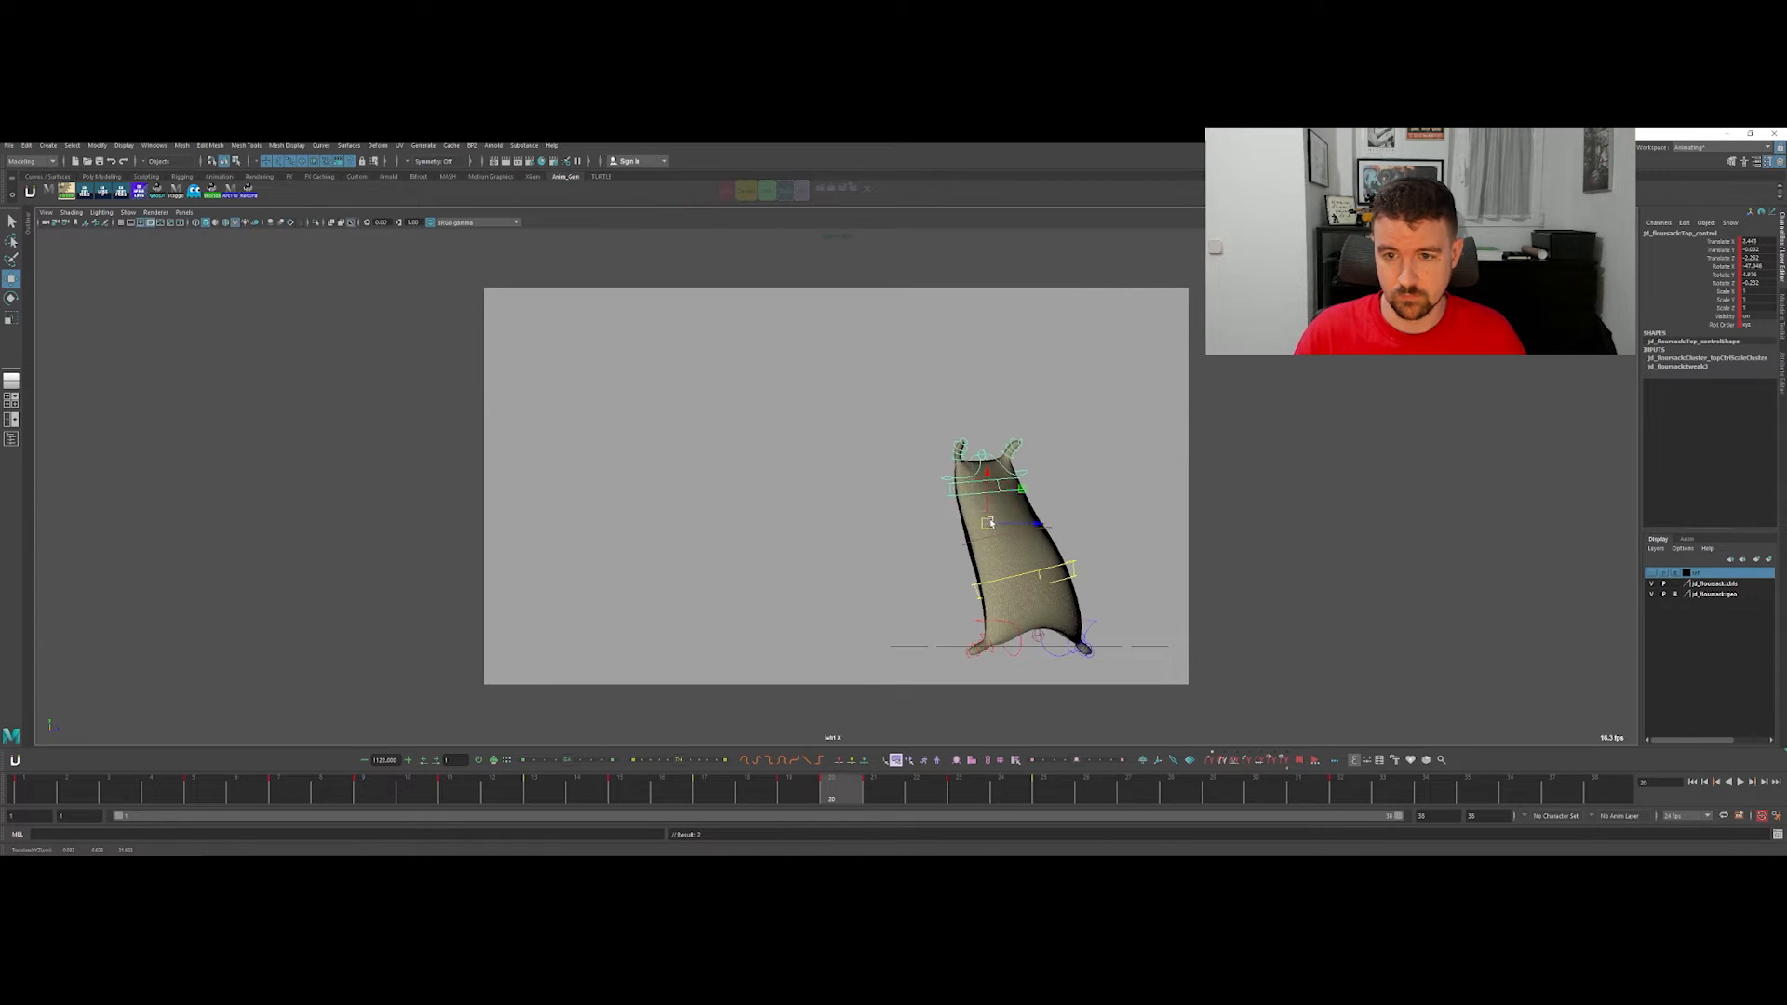
Step: Slide the lower leg's shoulder control backward at frame 19 to line up its ground contact with frame 20
click(927, 771)
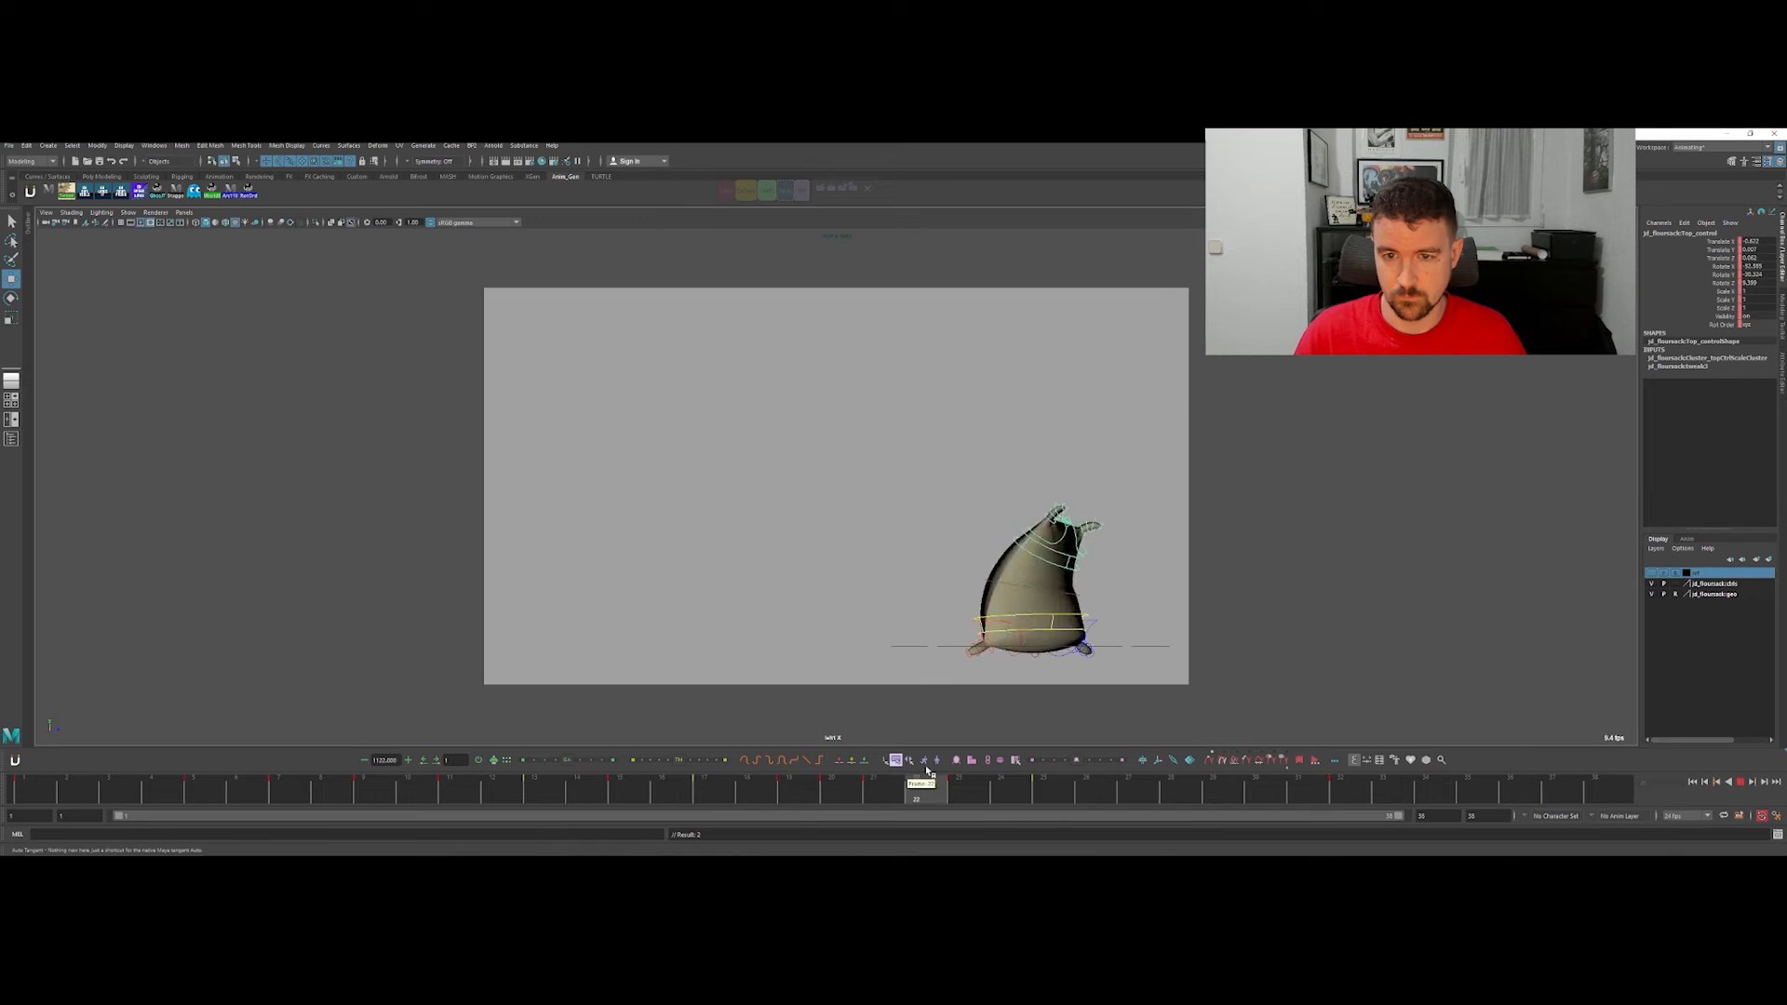
drag(939, 754, 817, 731)
click(977, 624)
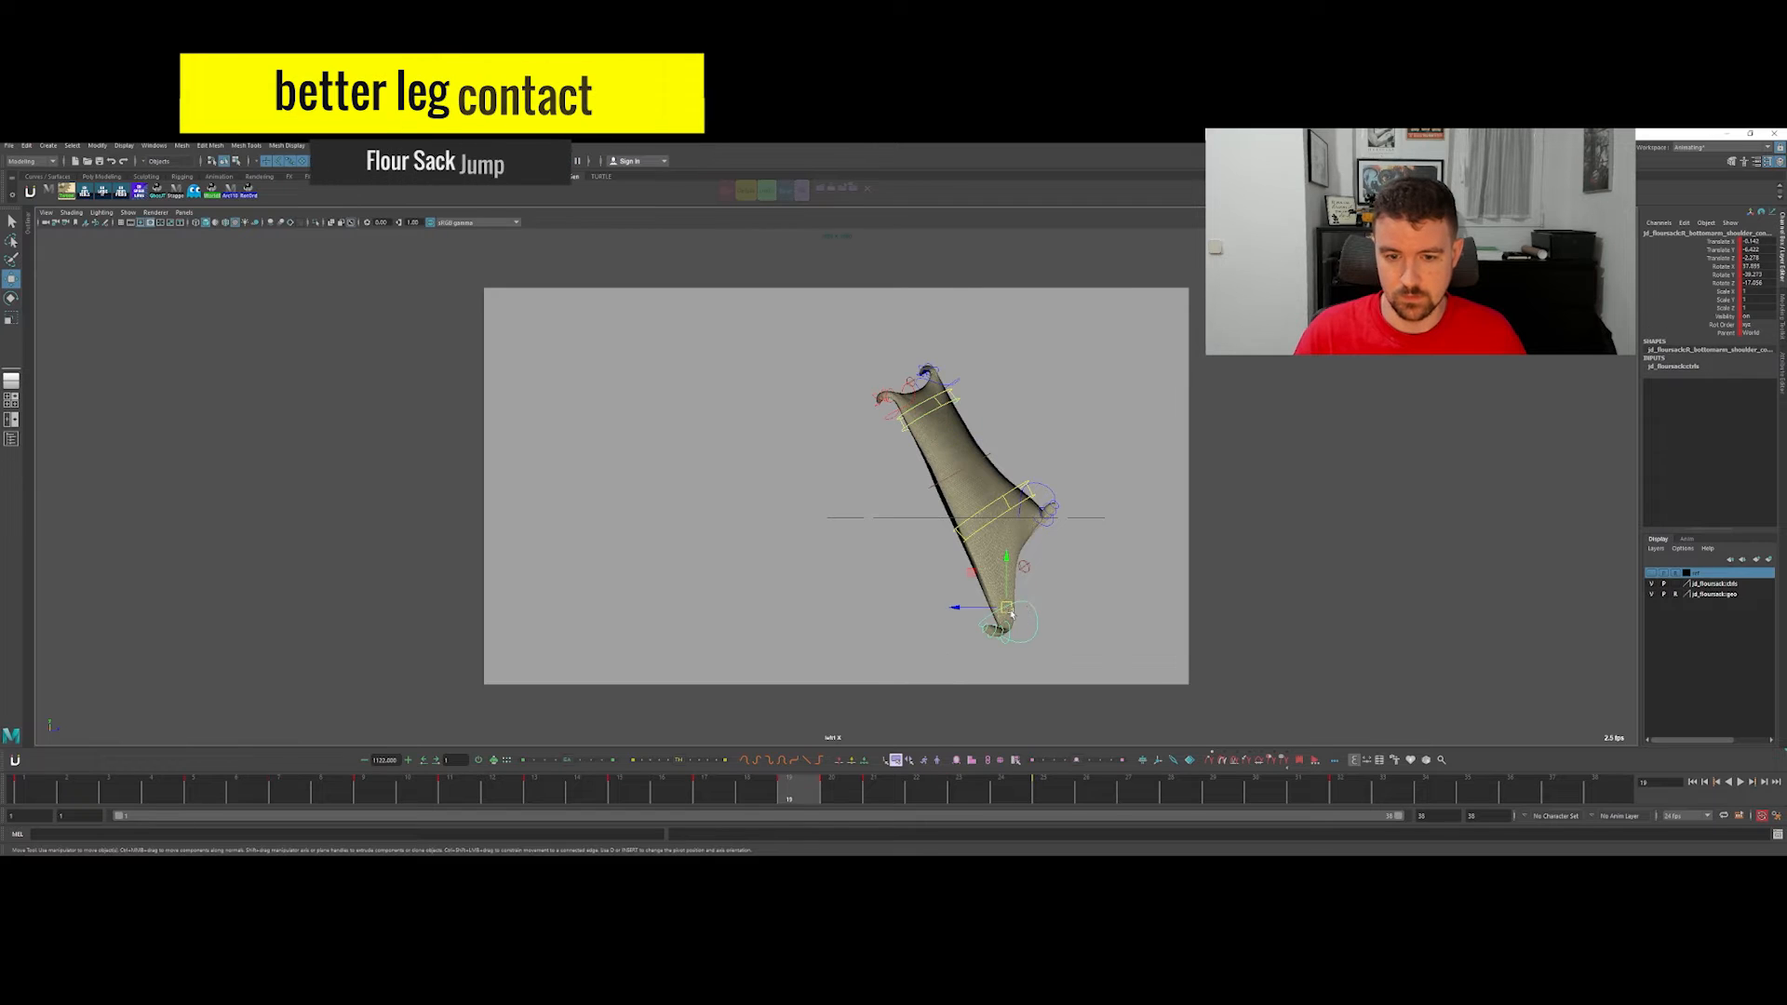
drag(988, 607, 971, 607)
key(alt+.)
key(alt+)
key(alt+.)
key(alt+)
key(alt+.)
key(alt+)
key(alt+.)
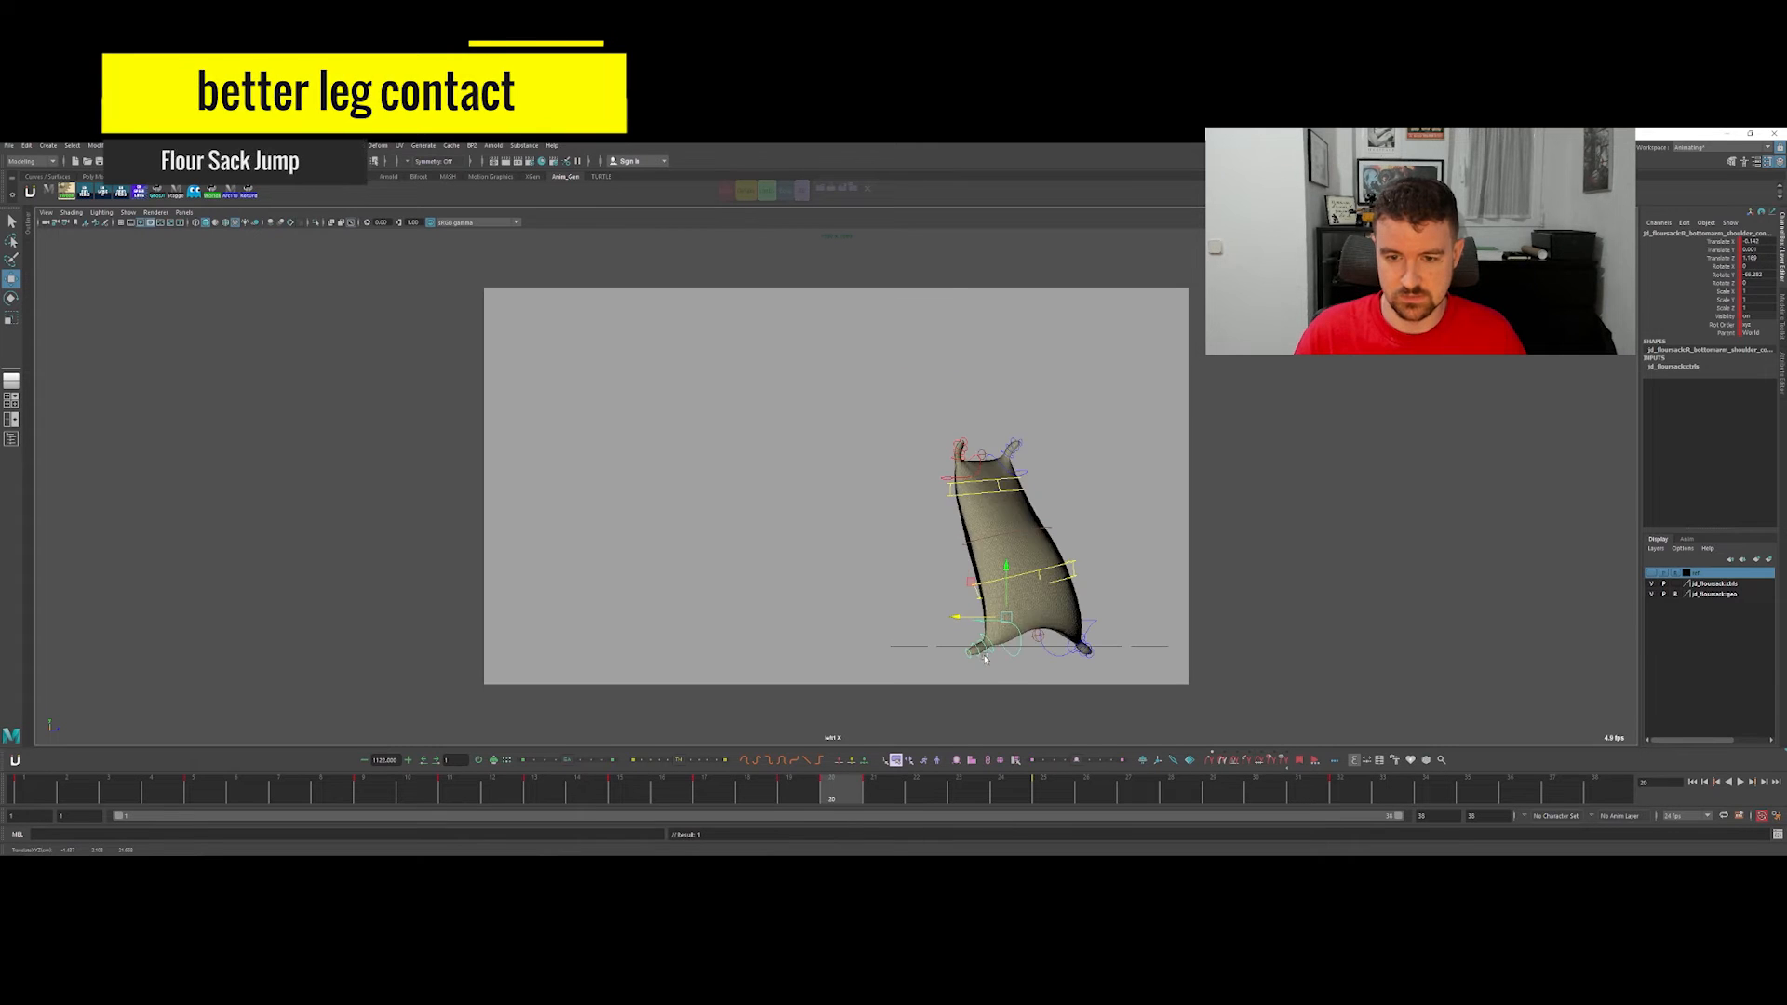
Step: Copy the full takeoff crouch pose from frame 9 onto frame 10 as the base for a takeoff inbetween
key(alt+.)
key(alt+.)
key(alt+.)
key(alt+.)
key(alt+.)
drag(856, 802, 396, 781)
key(.)
drag(826, 694, 643, 664)
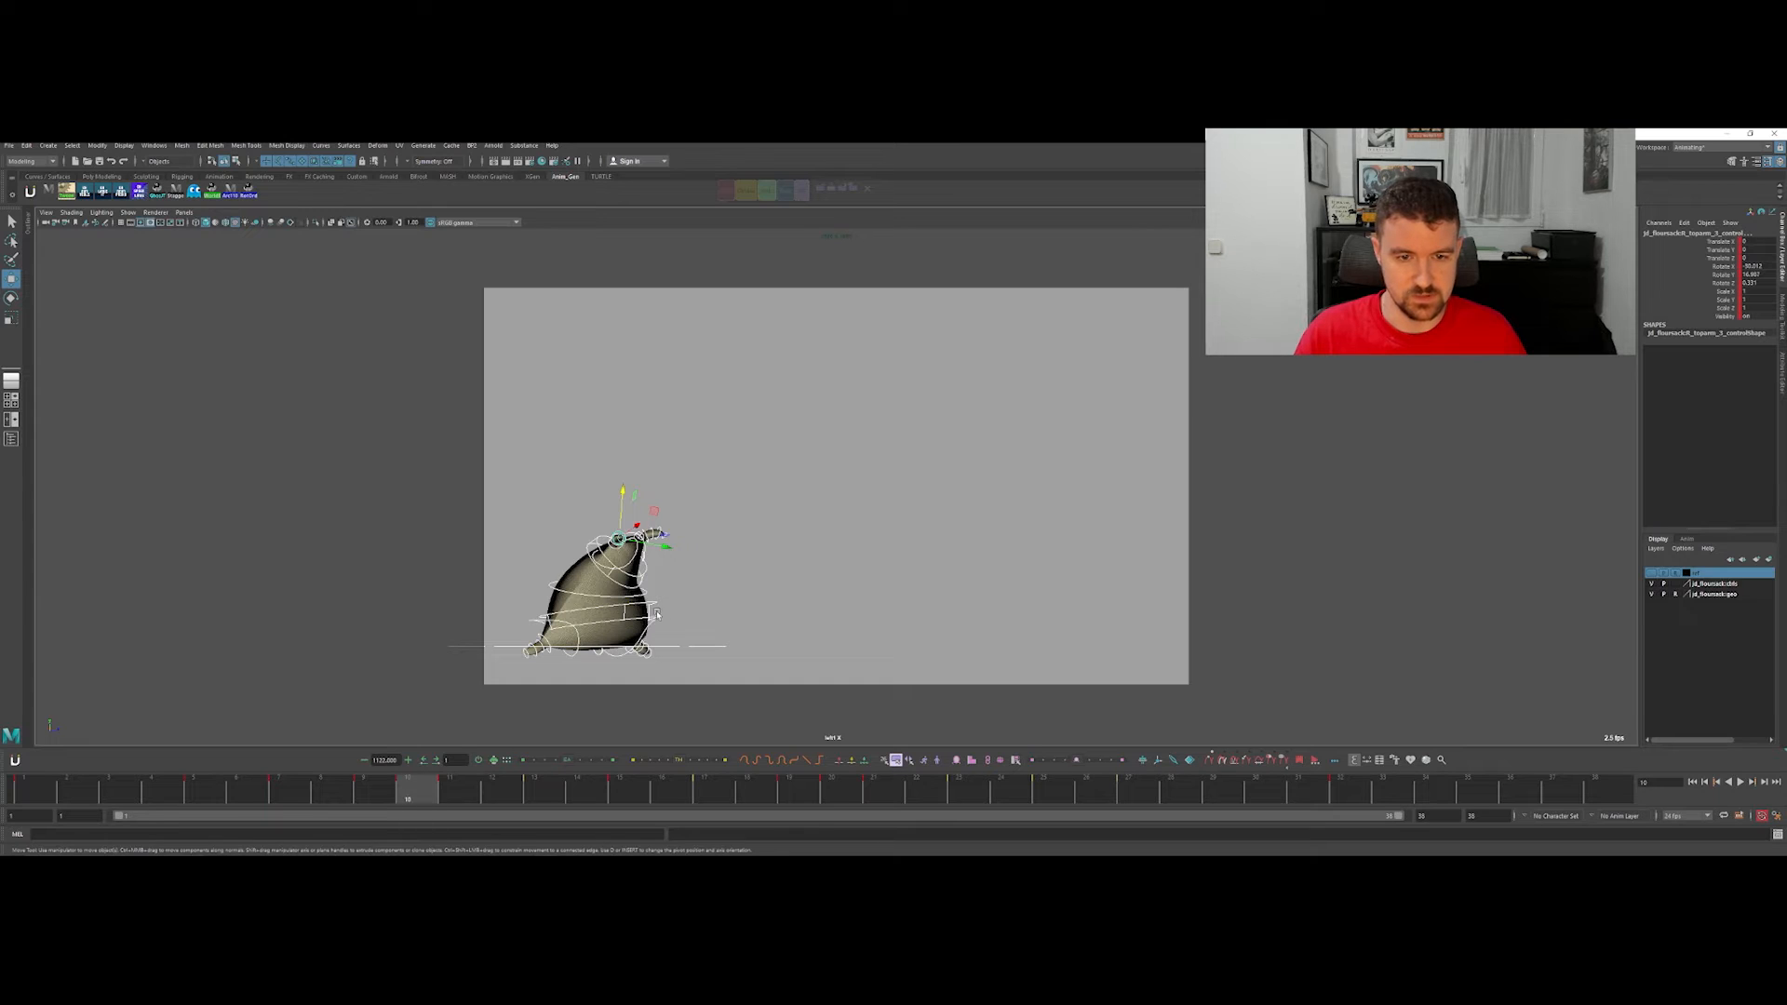
key(.)
key(.)
Step: Pull the top control up and forward at frame 10 to stretch the sack into the takeoff
click(655, 641)
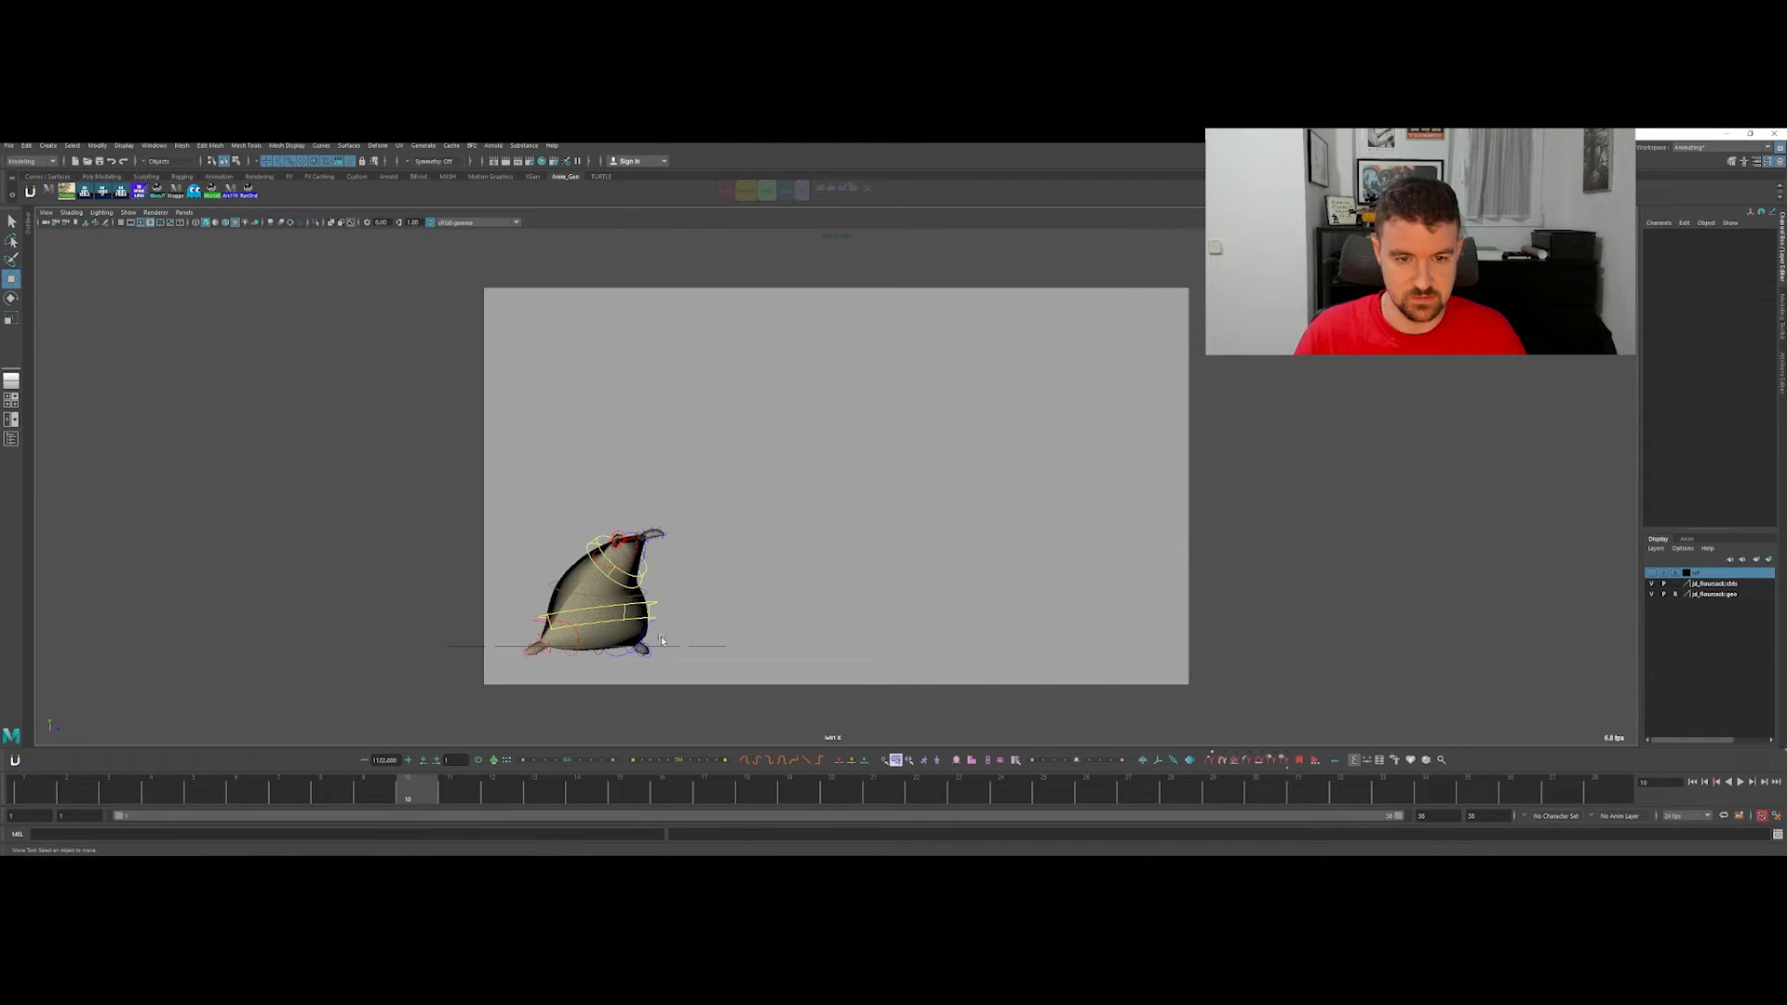
click(651, 538)
key(period)
key(comma)
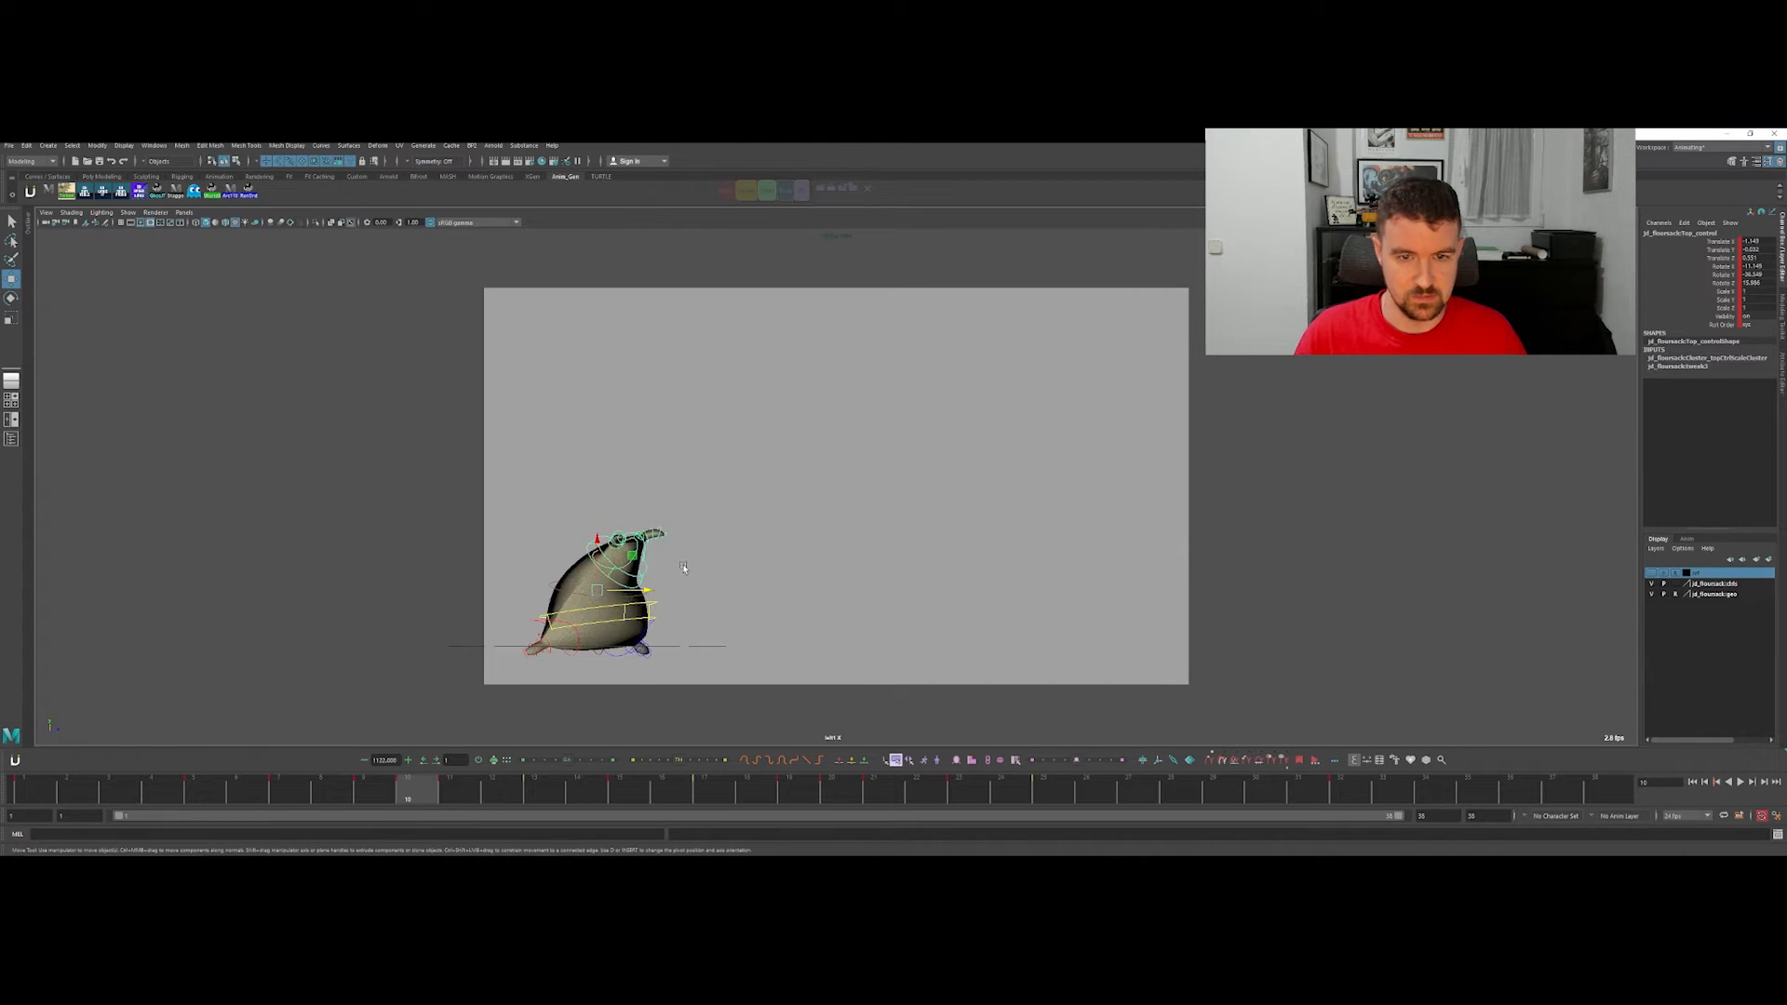
key(period)
key(comma)
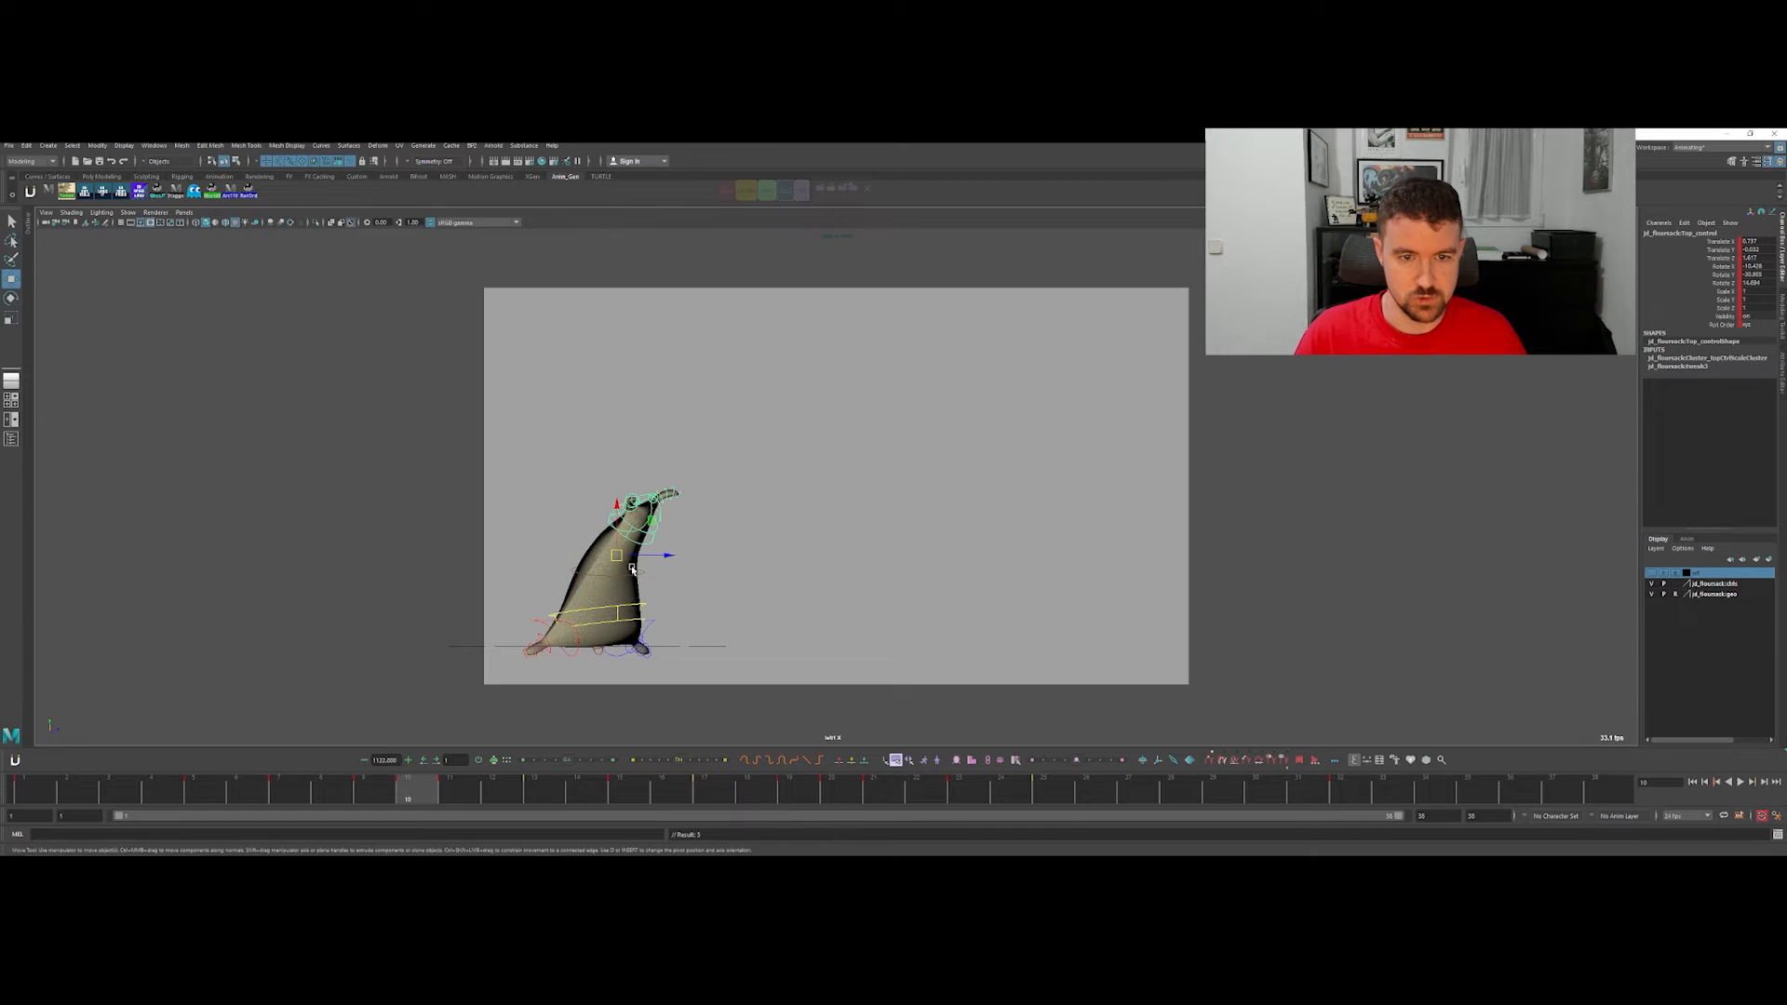
key(q)
click(679, 600)
key(period)
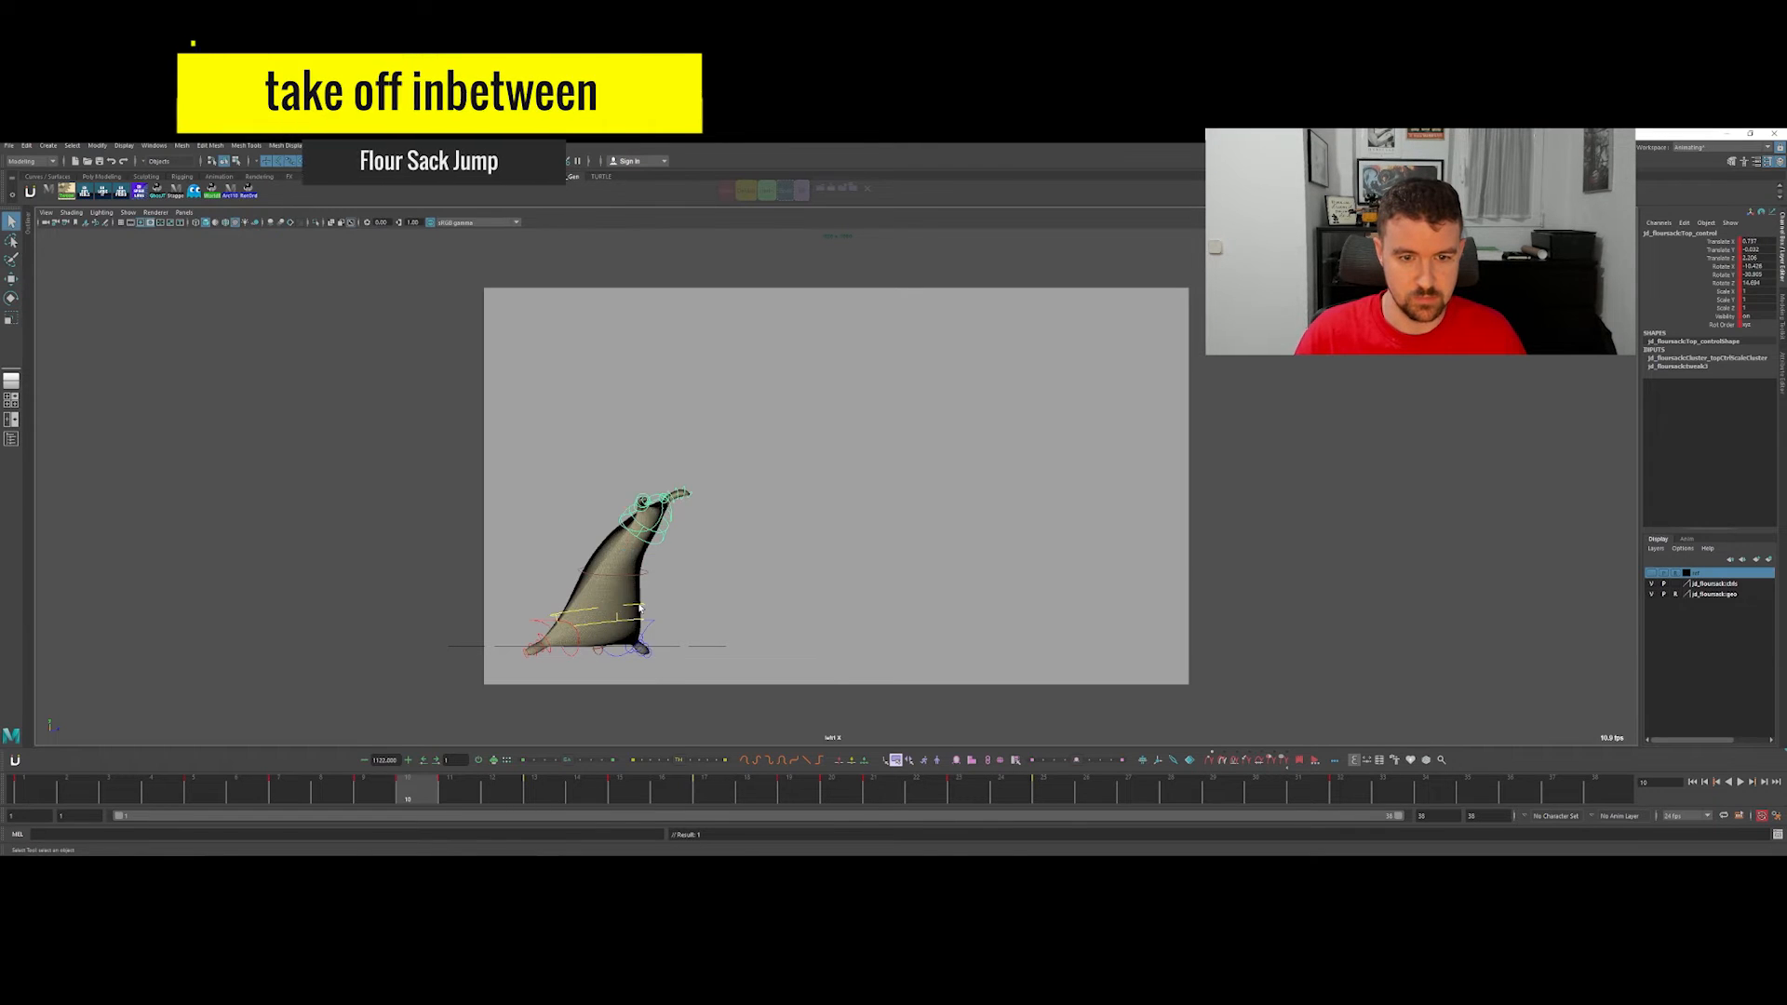
Step: Rotate the bottom control at frame 11 to tilt the sack's base, comparing it with frames 9 and 10
key(comma)
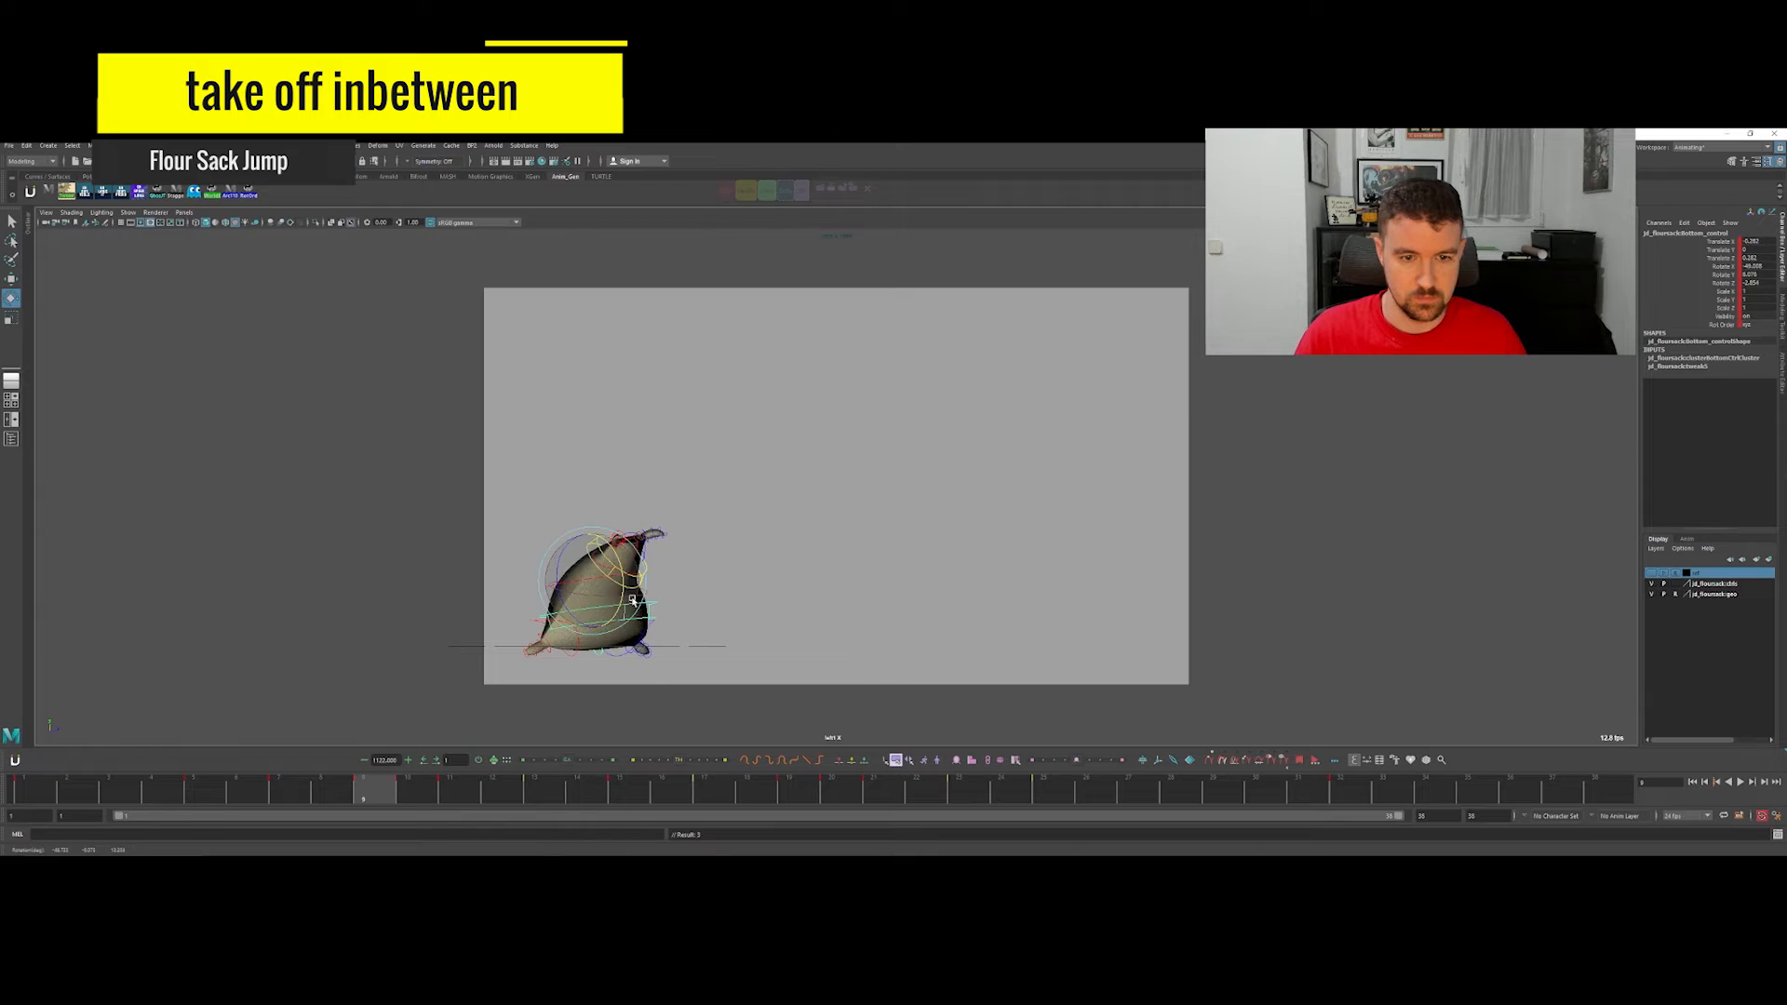
key(alt+comma)
key(alt+period)
key(alt+period)
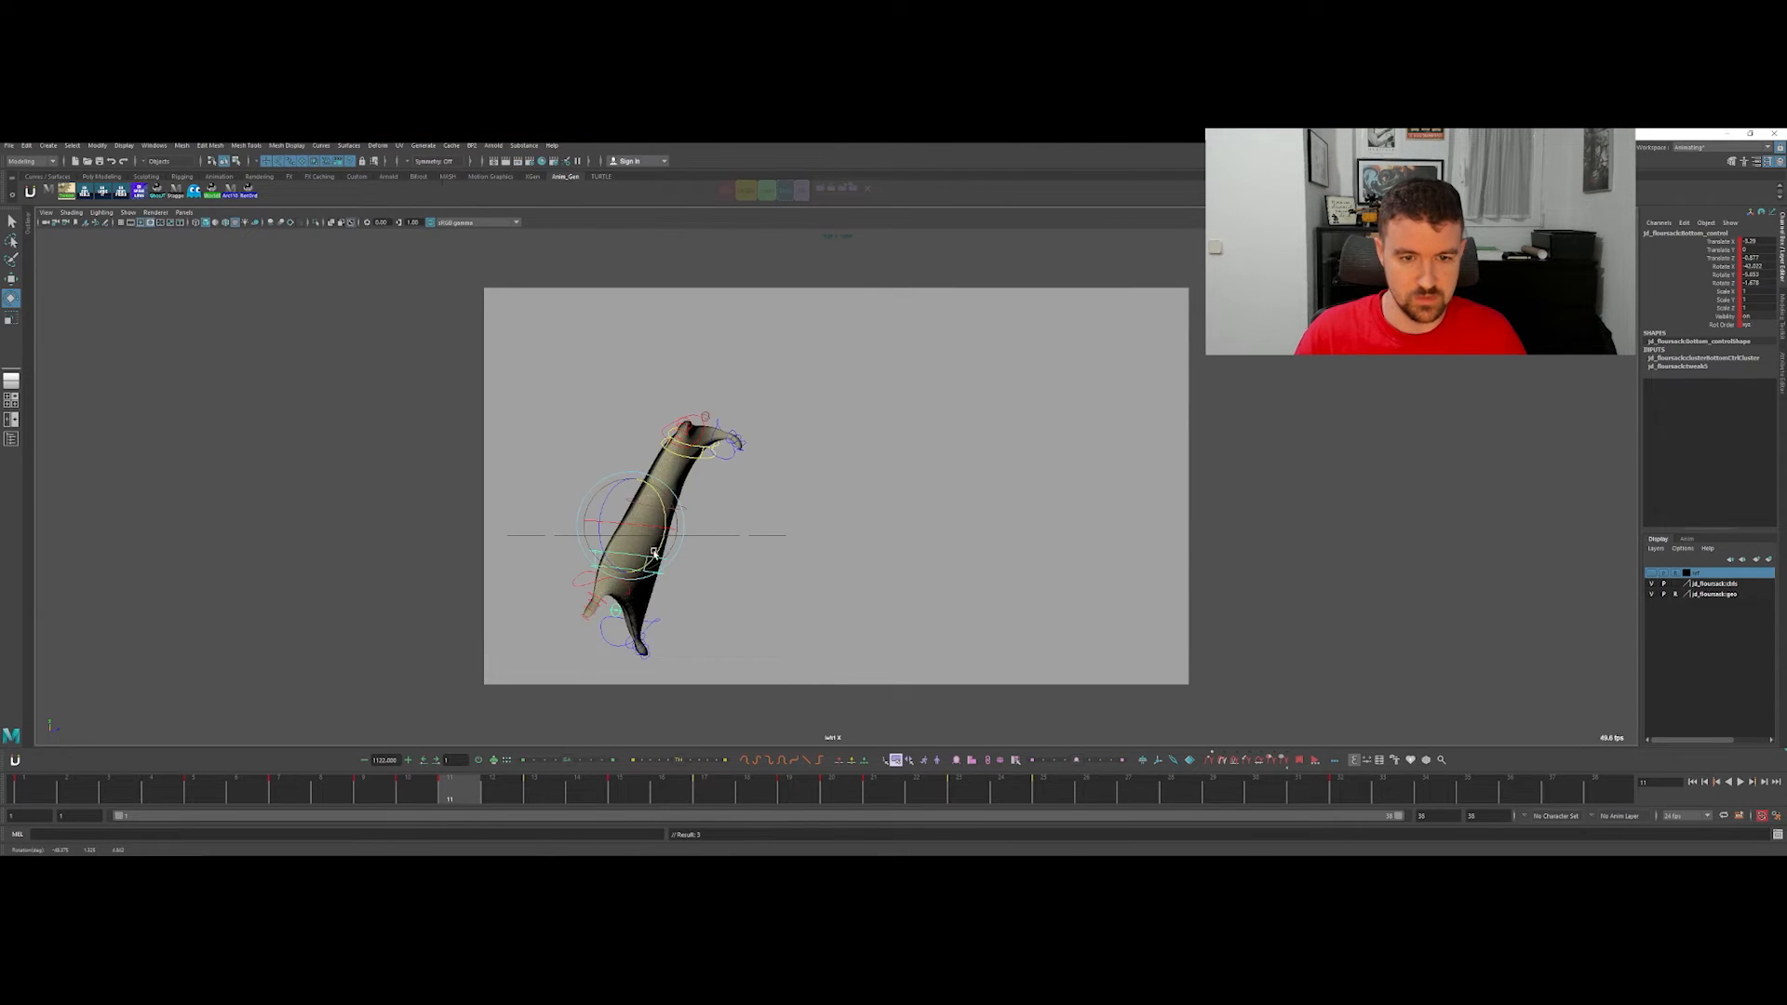
drag(654, 553, 692, 531)
key(alt+comma)
key(alt+comma)
key(alt+period)
key(alt+period)
key(alt+comma)
key(alt+period)
key(q)
drag(400, 790, 470, 745)
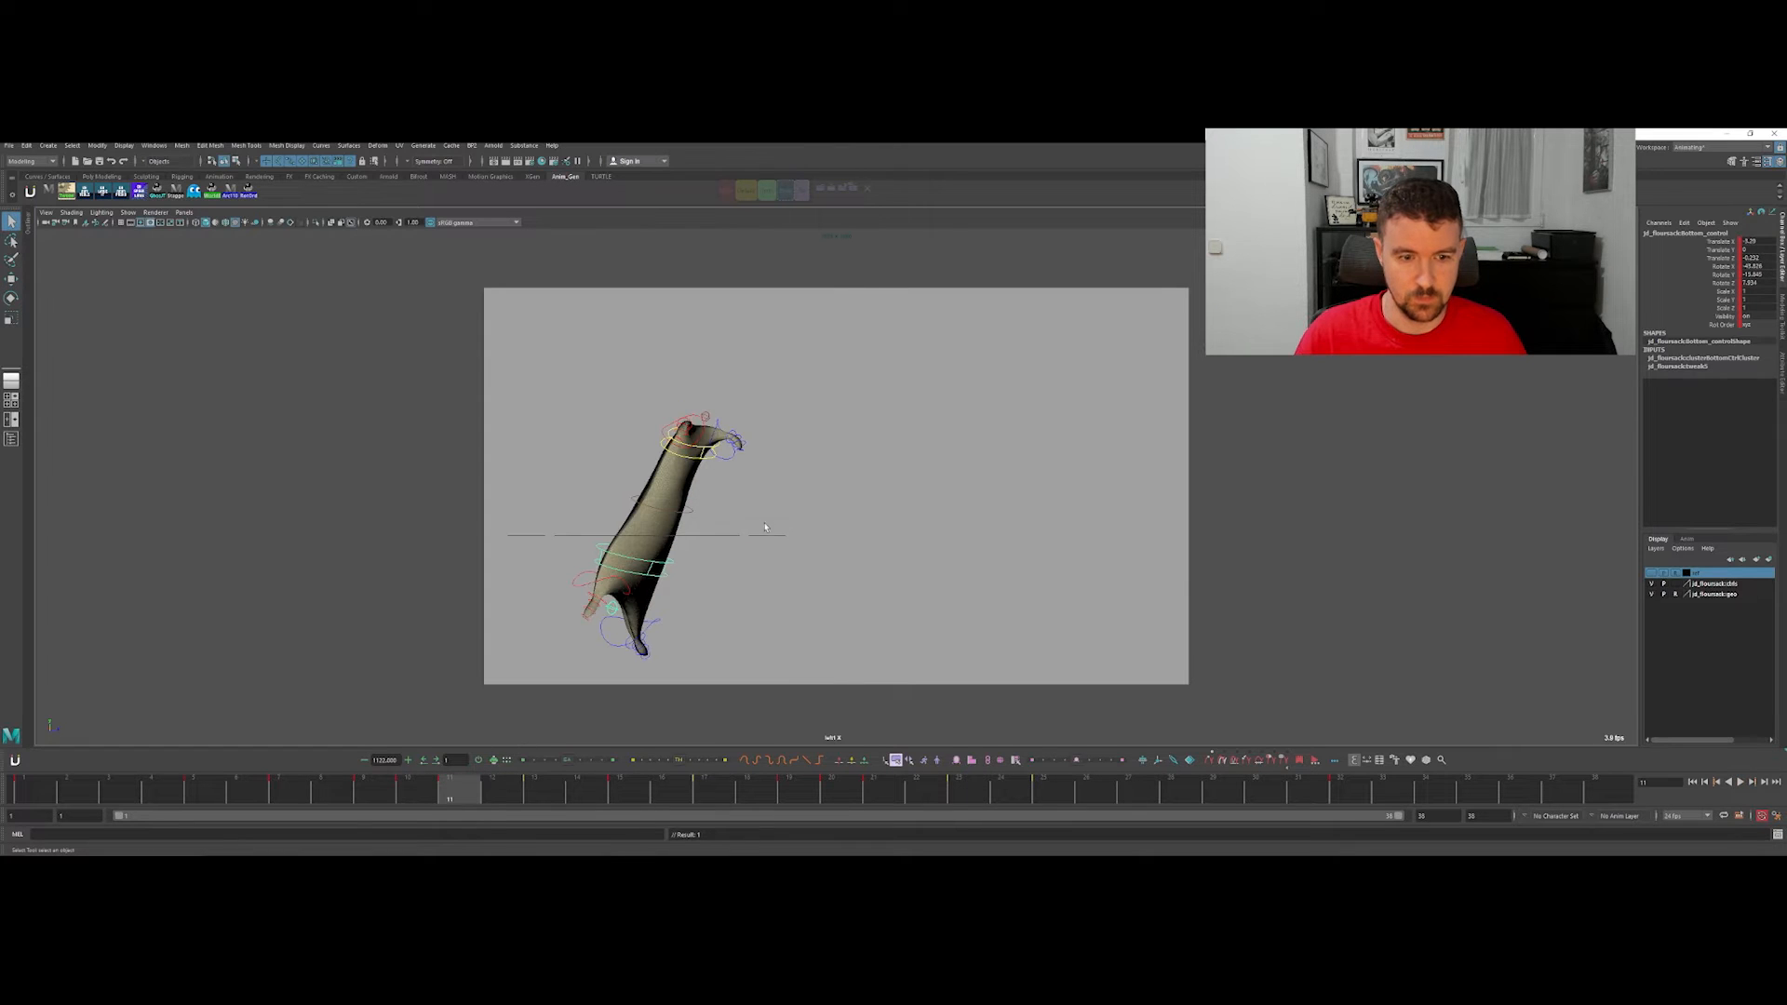
Step: Raise the placement control at frame 11 to lift the whole sack higher off the ground
click(727, 536)
key(w)
drag(651, 486, 651, 464)
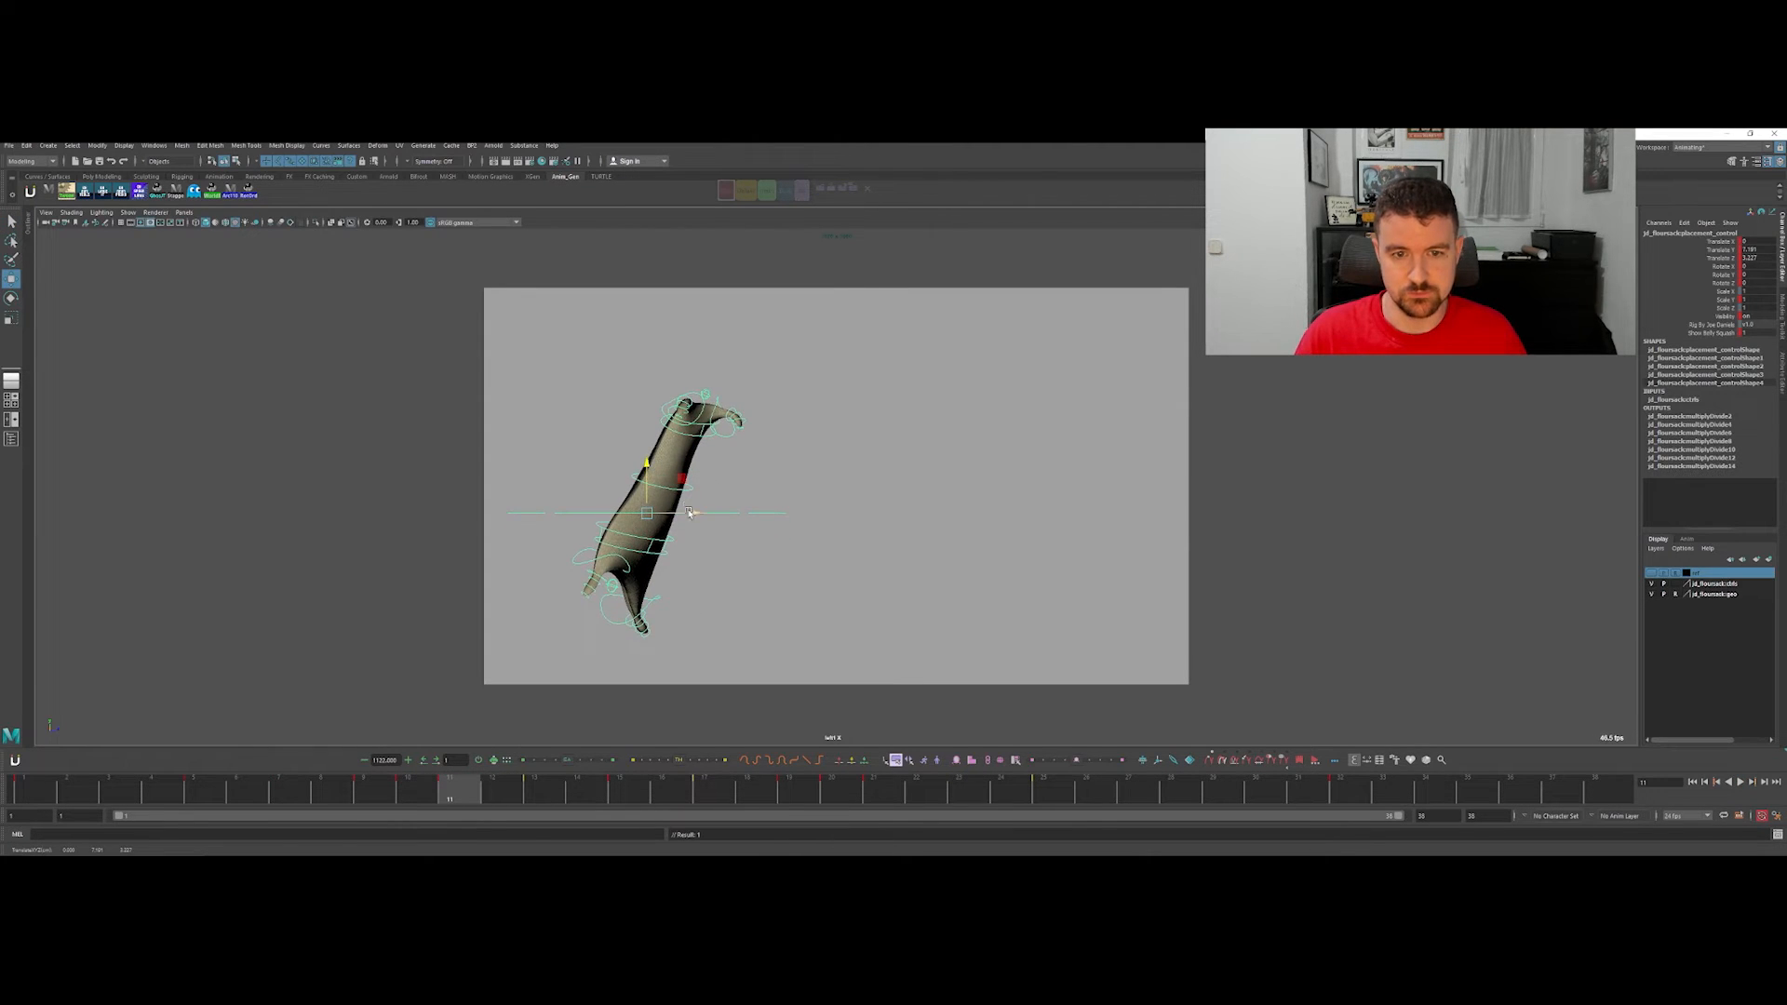
Step: Round out the placement control's Translate Y arc by lowering its keys at frames 11 and 19
key(space)
click(90, 580)
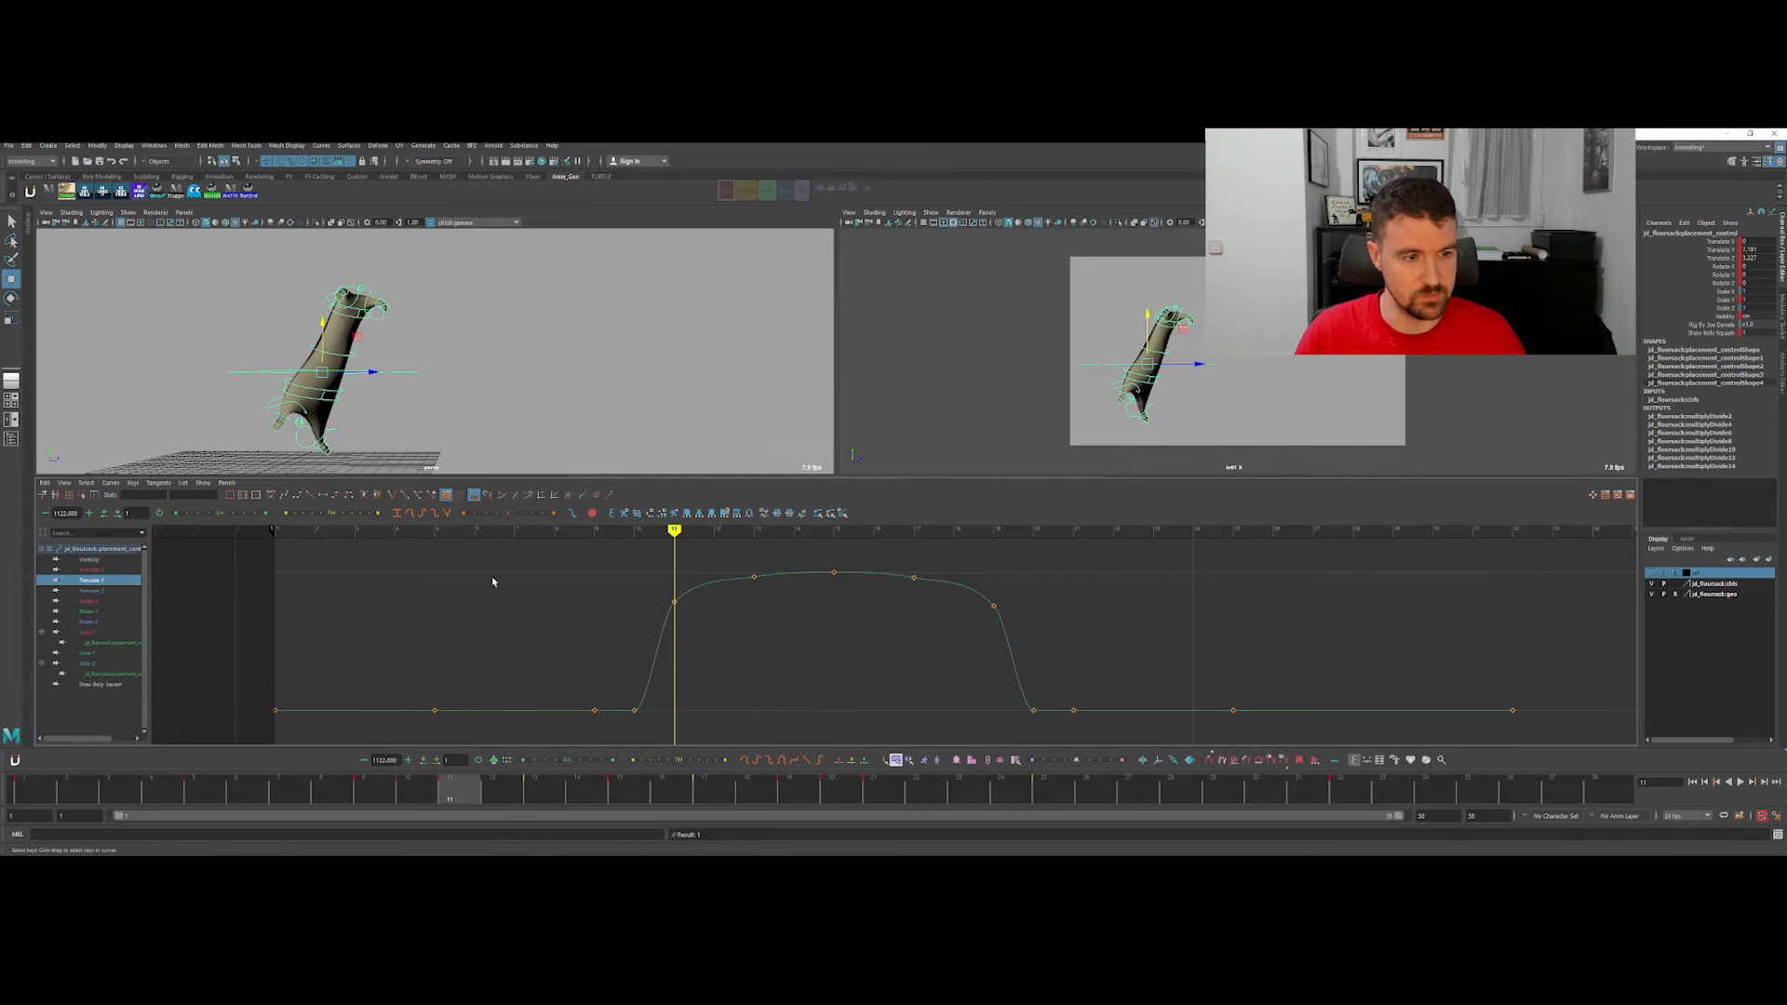
drag(644, 570, 694, 616)
key(f)
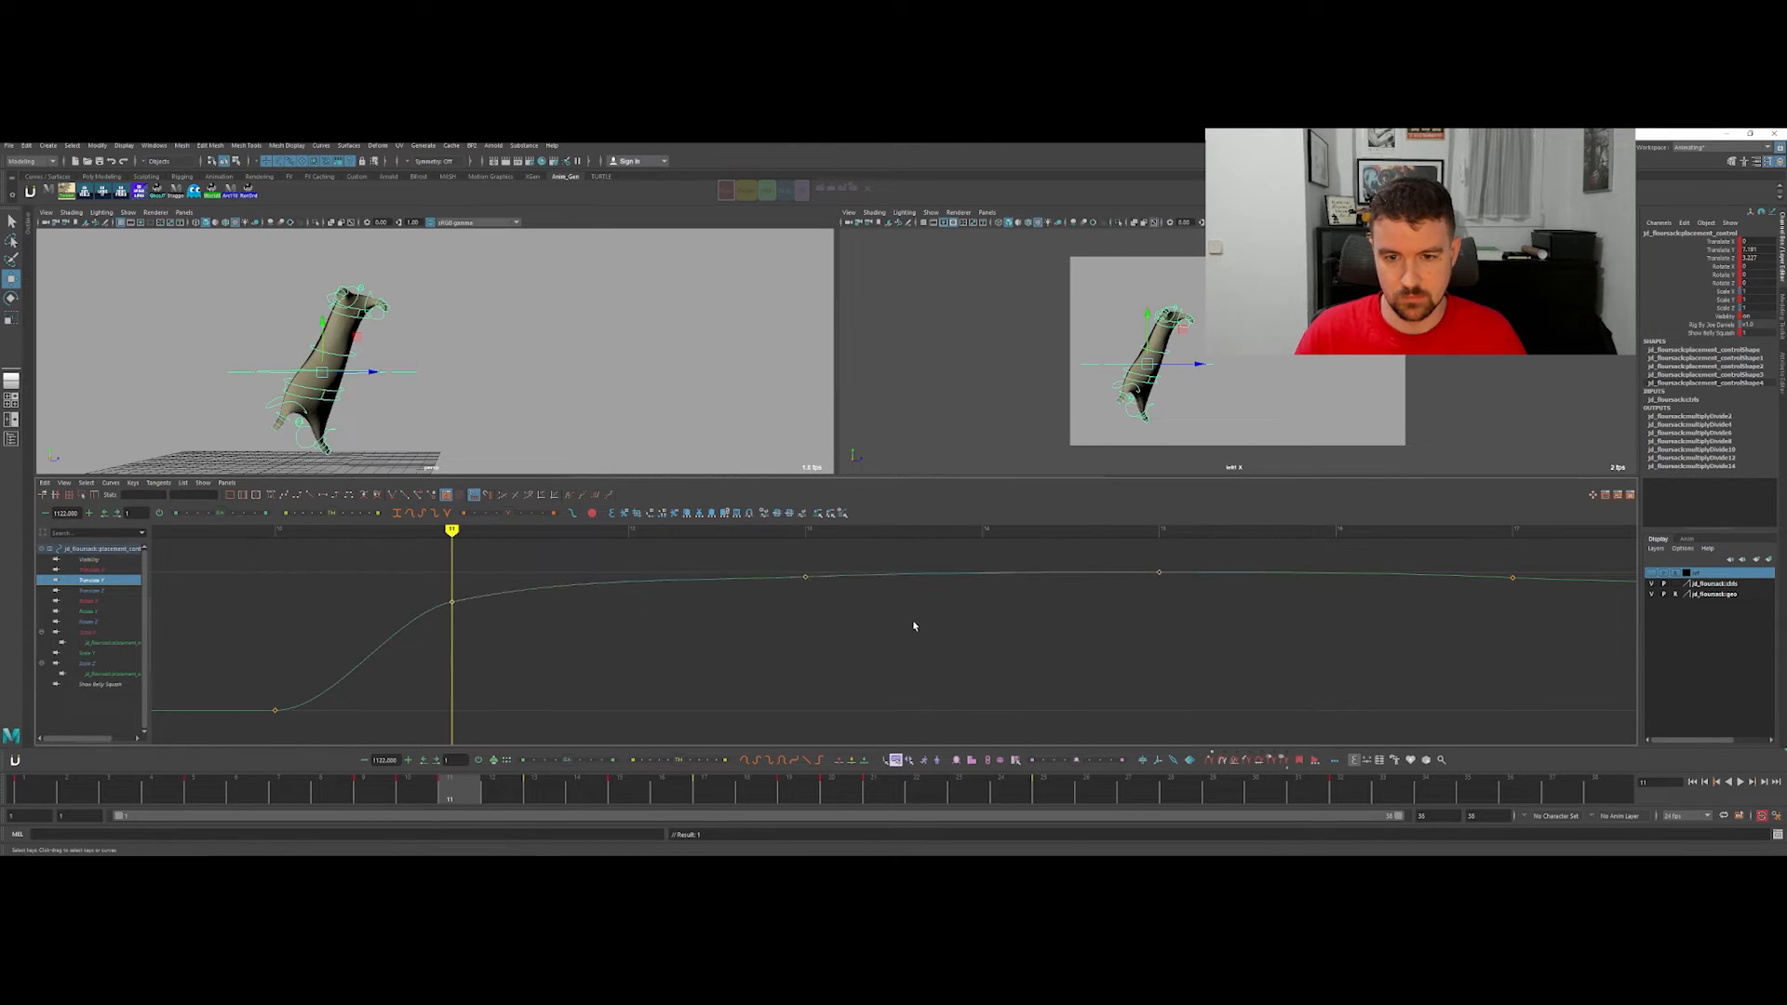
key(a)
scroll(884, 617, up, 3)
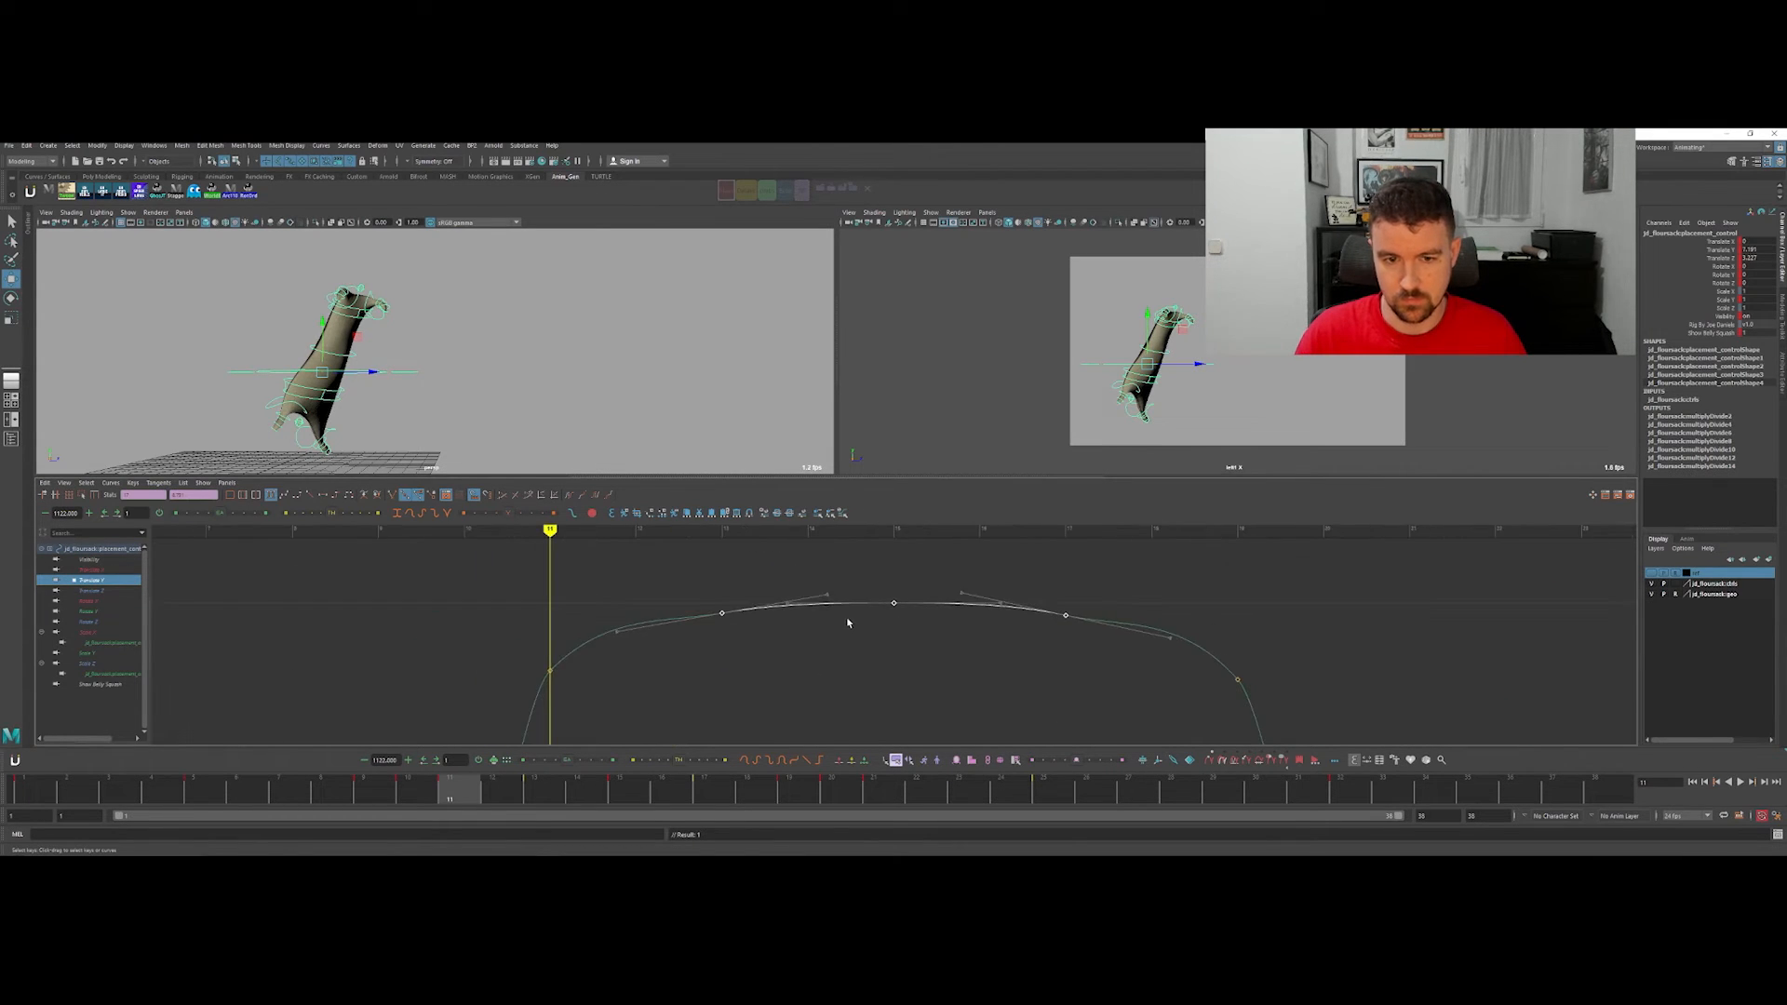
middle_drag(620, 630, 621, 654)
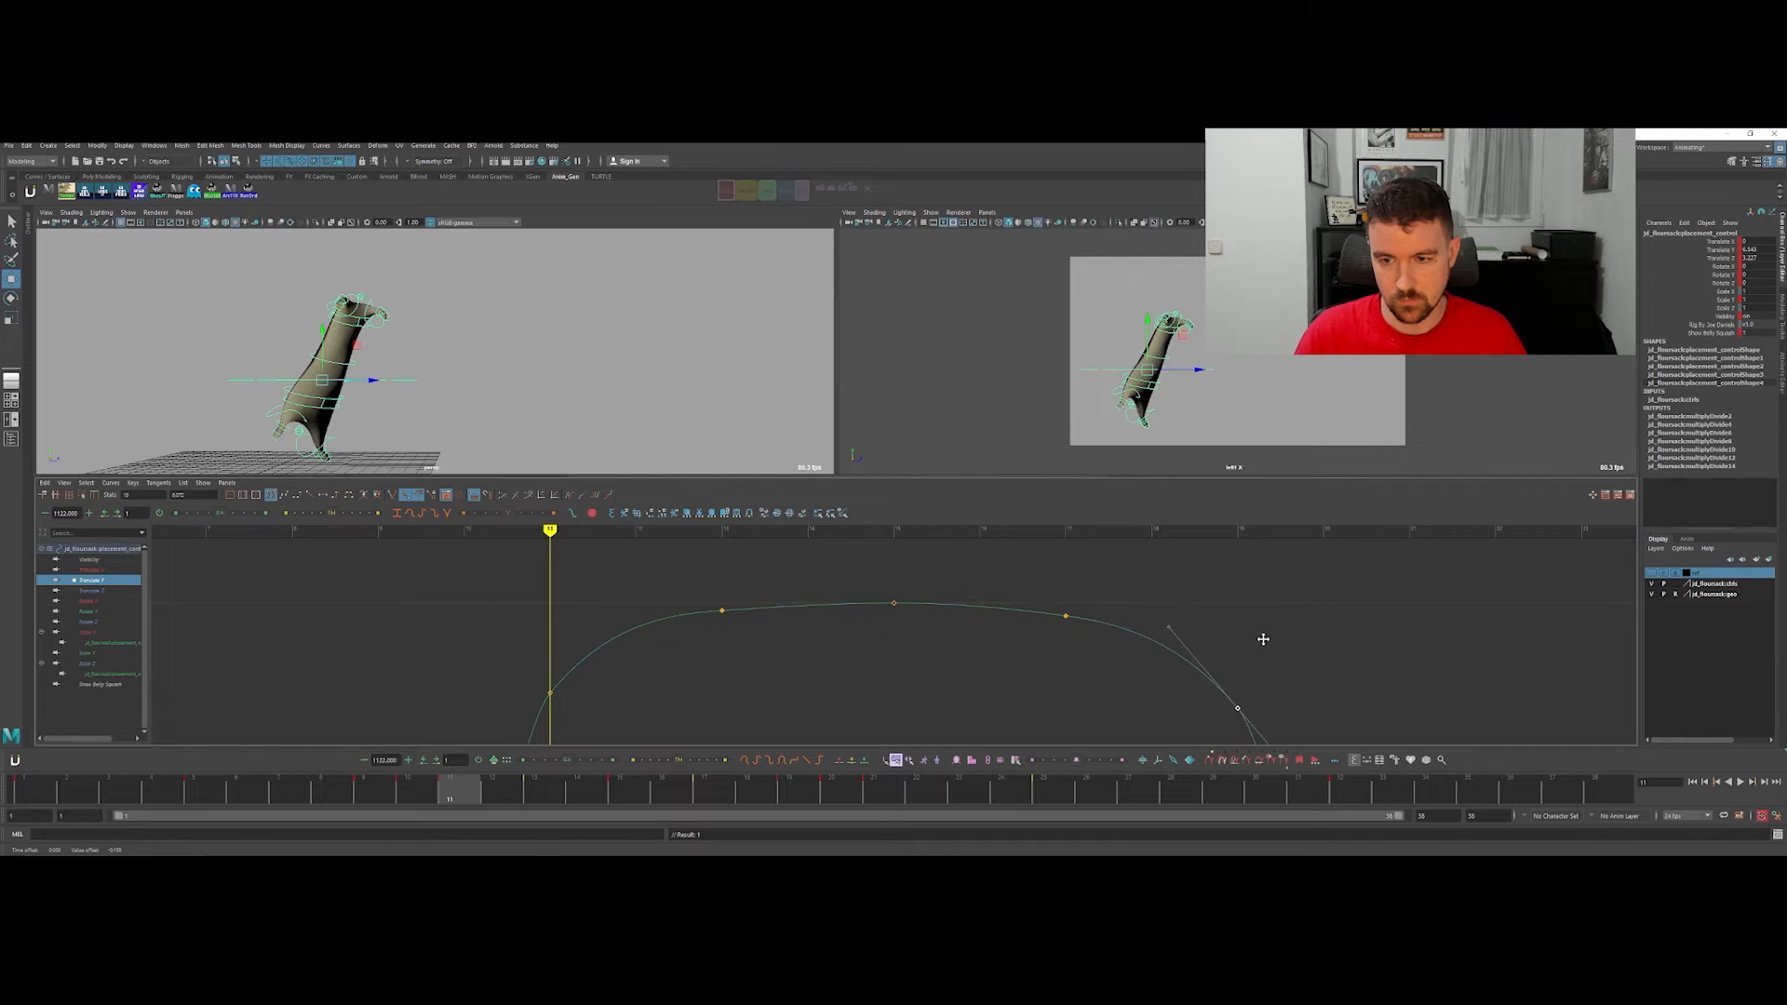
Step: Step between frames 11 and 19 to examine the sack's height and poses along the jump arc
key(period)
key(period)
key(period)
key(period)
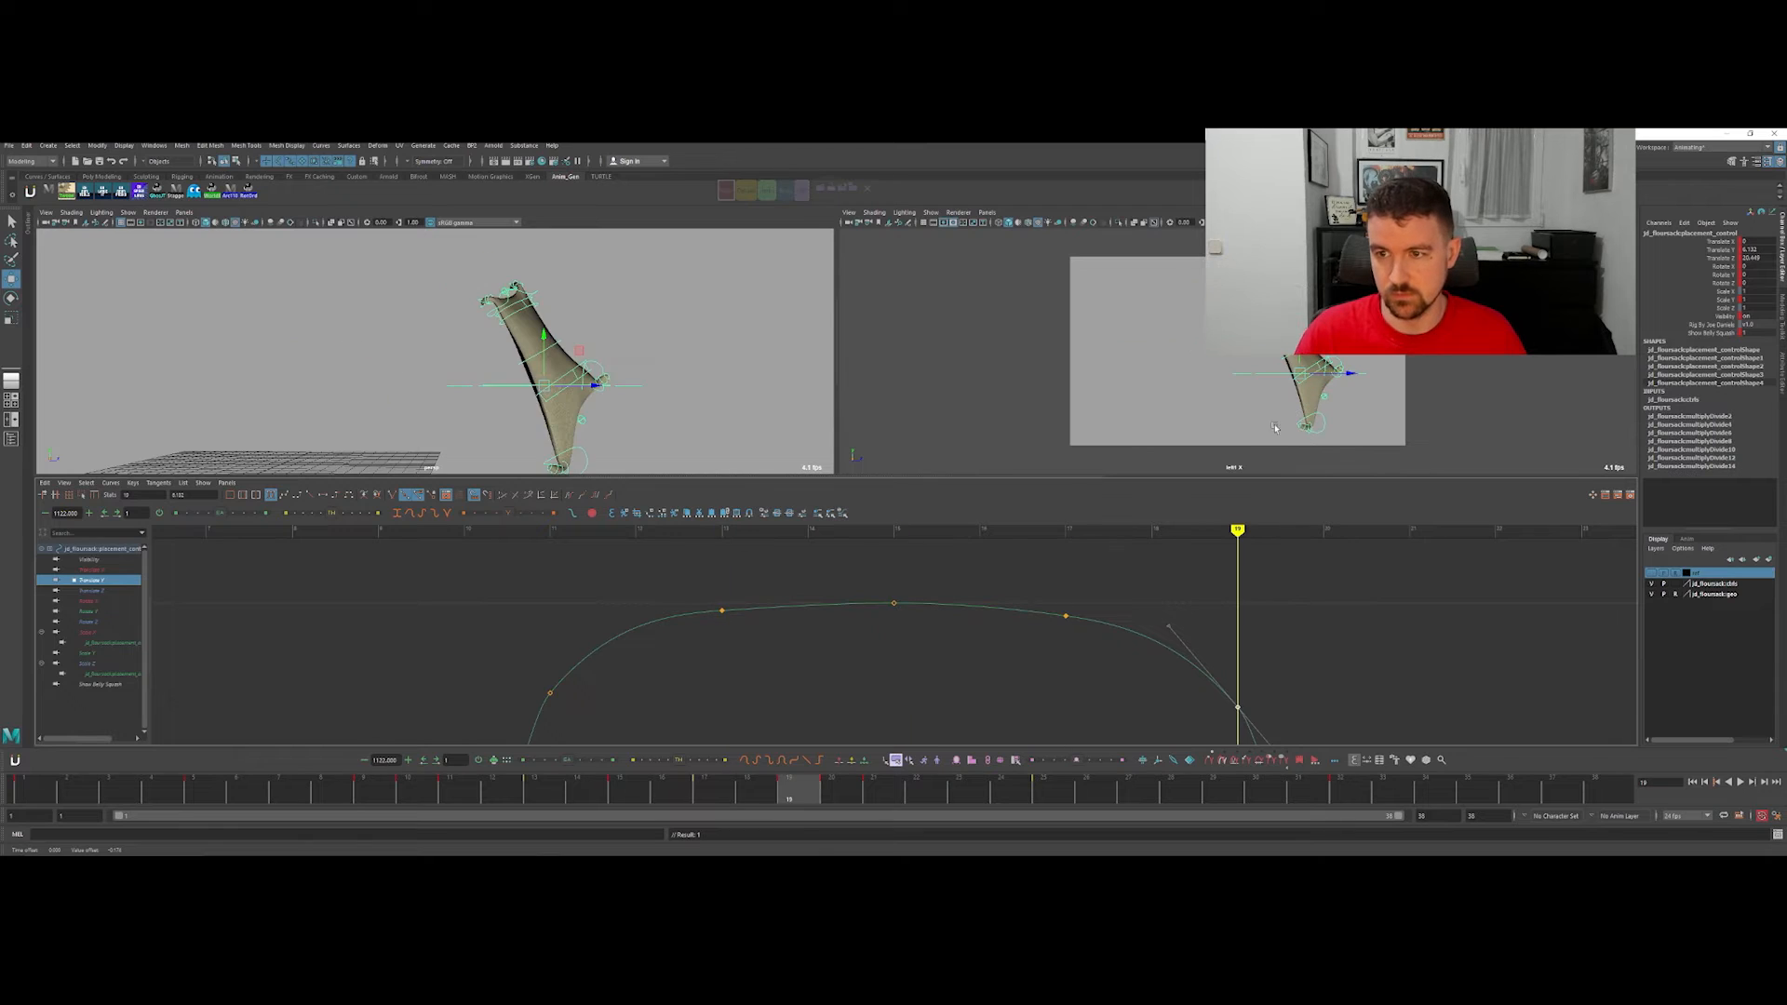
key(comma)
key(comma)
key(comma)
key(comma)
key(comma)
key(period)
Step: Lower the top control's Translate X keys at frames 13 and 15 to smooth its midair curve
click(406, 333)
click(376, 319)
click(371, 360)
click(355, 332)
click(89, 580)
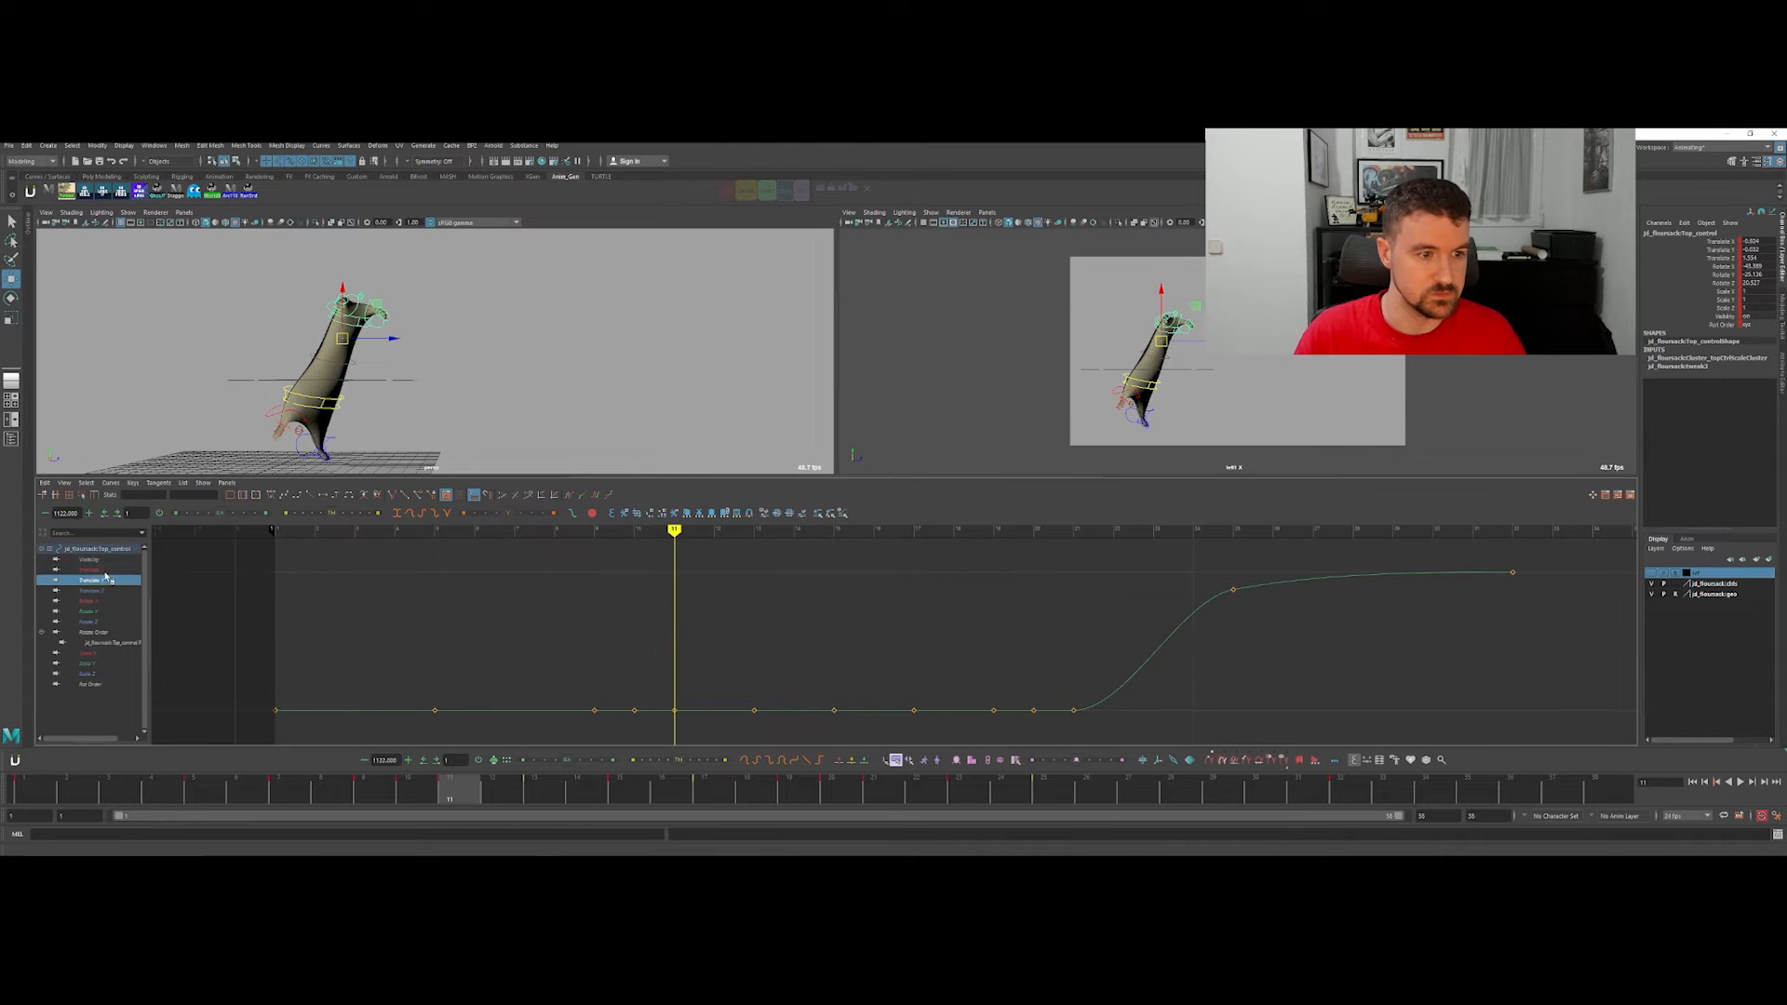
click(90, 570)
key(comma)
key(period)
key(period)
key(period)
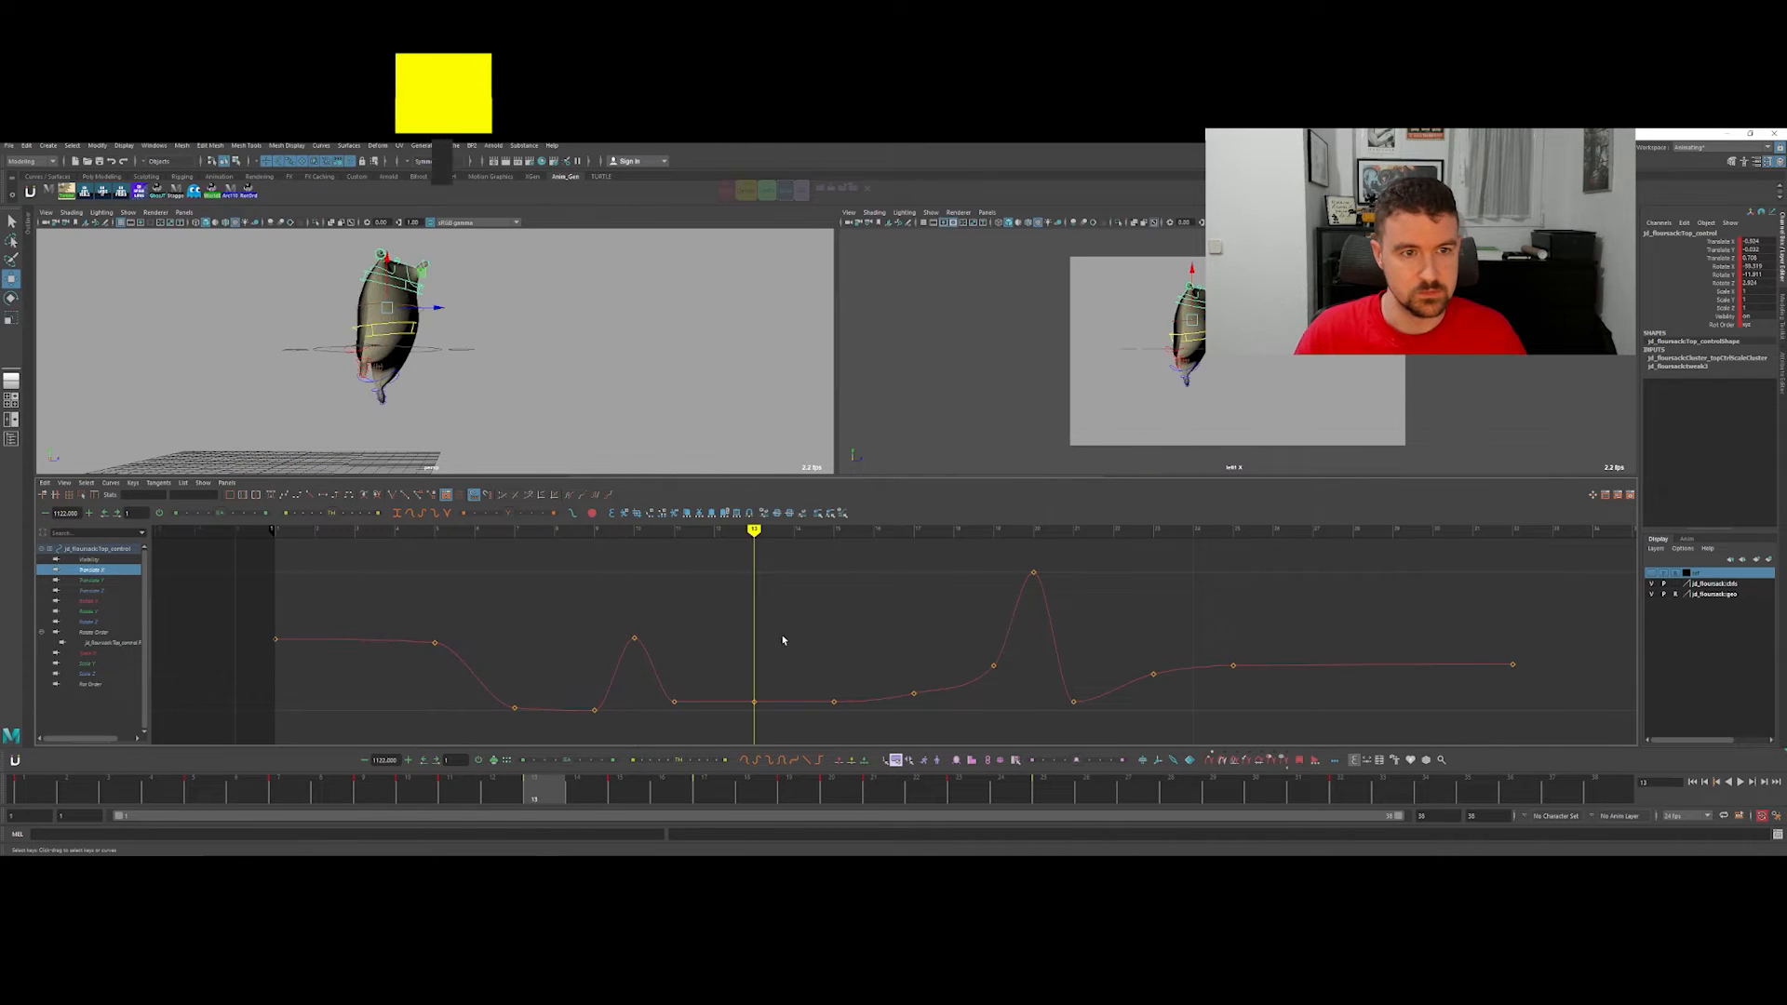
click(834, 700)
middle_drag(837, 645, 771, 659)
Step: Lower the top control's Translate X key at frame 17 and check the poses leading into the landing
key(comma)
key(period)
key(period)
click(914, 686)
middle_drag(921, 647, 922, 660)
key(period)
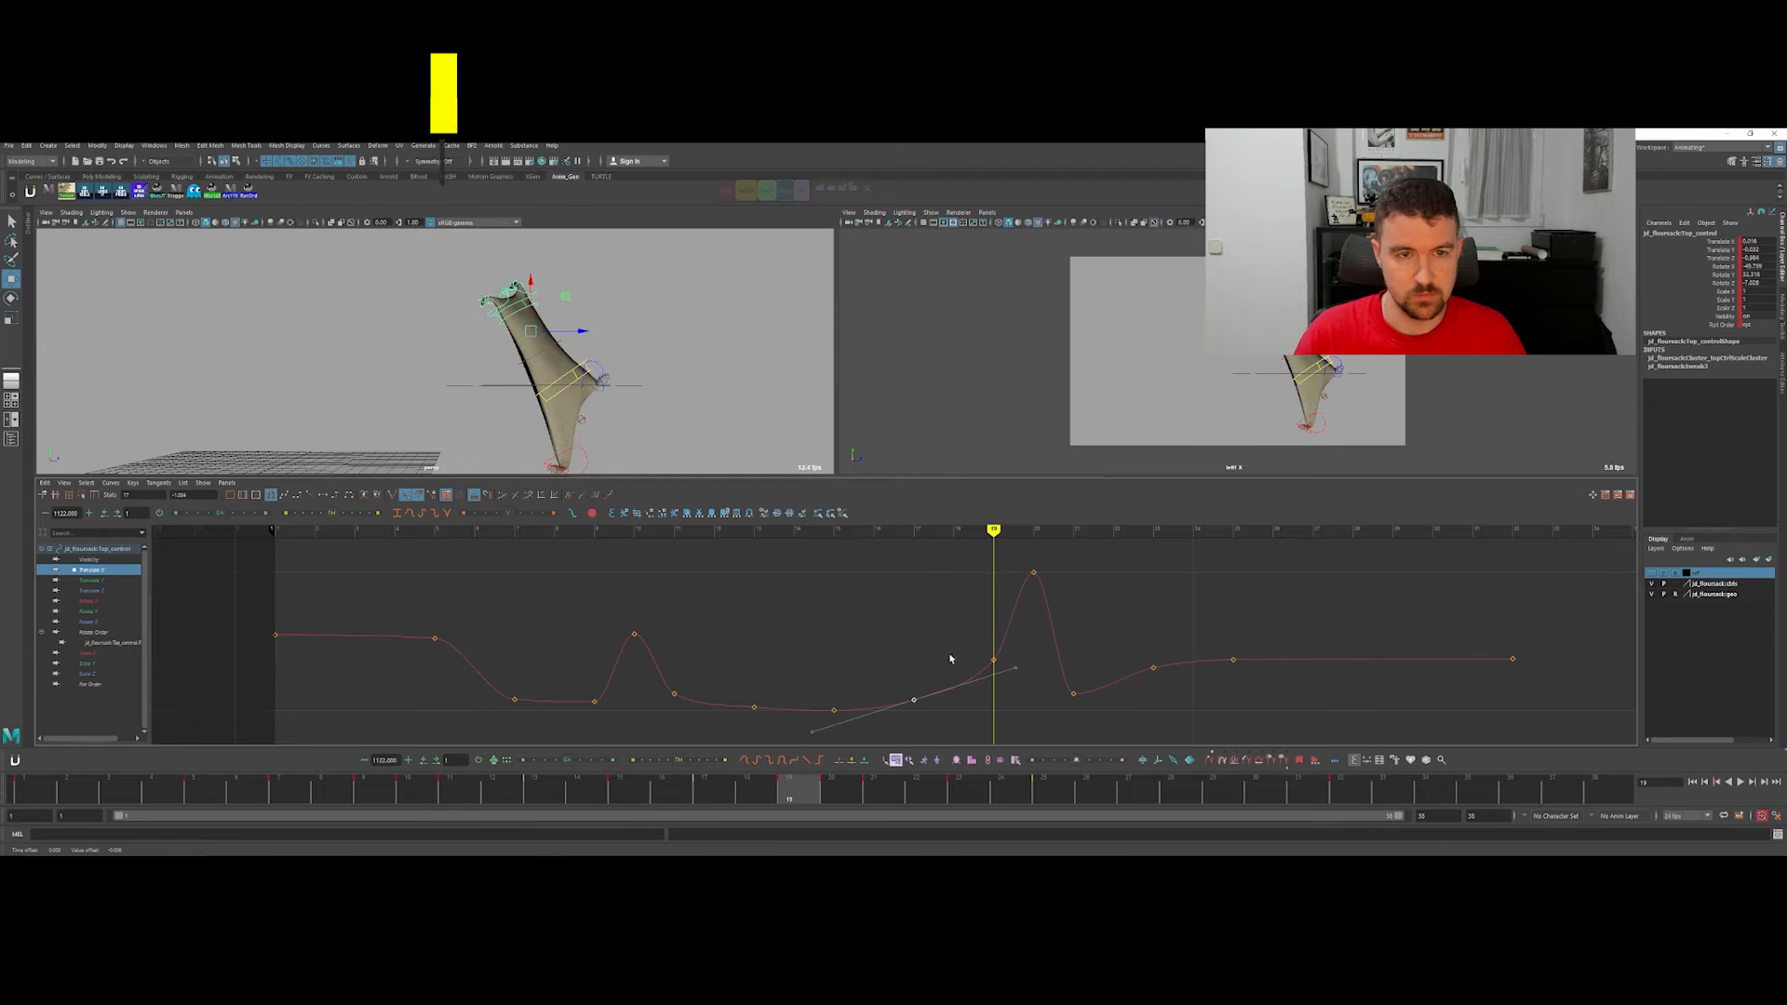
key(period)
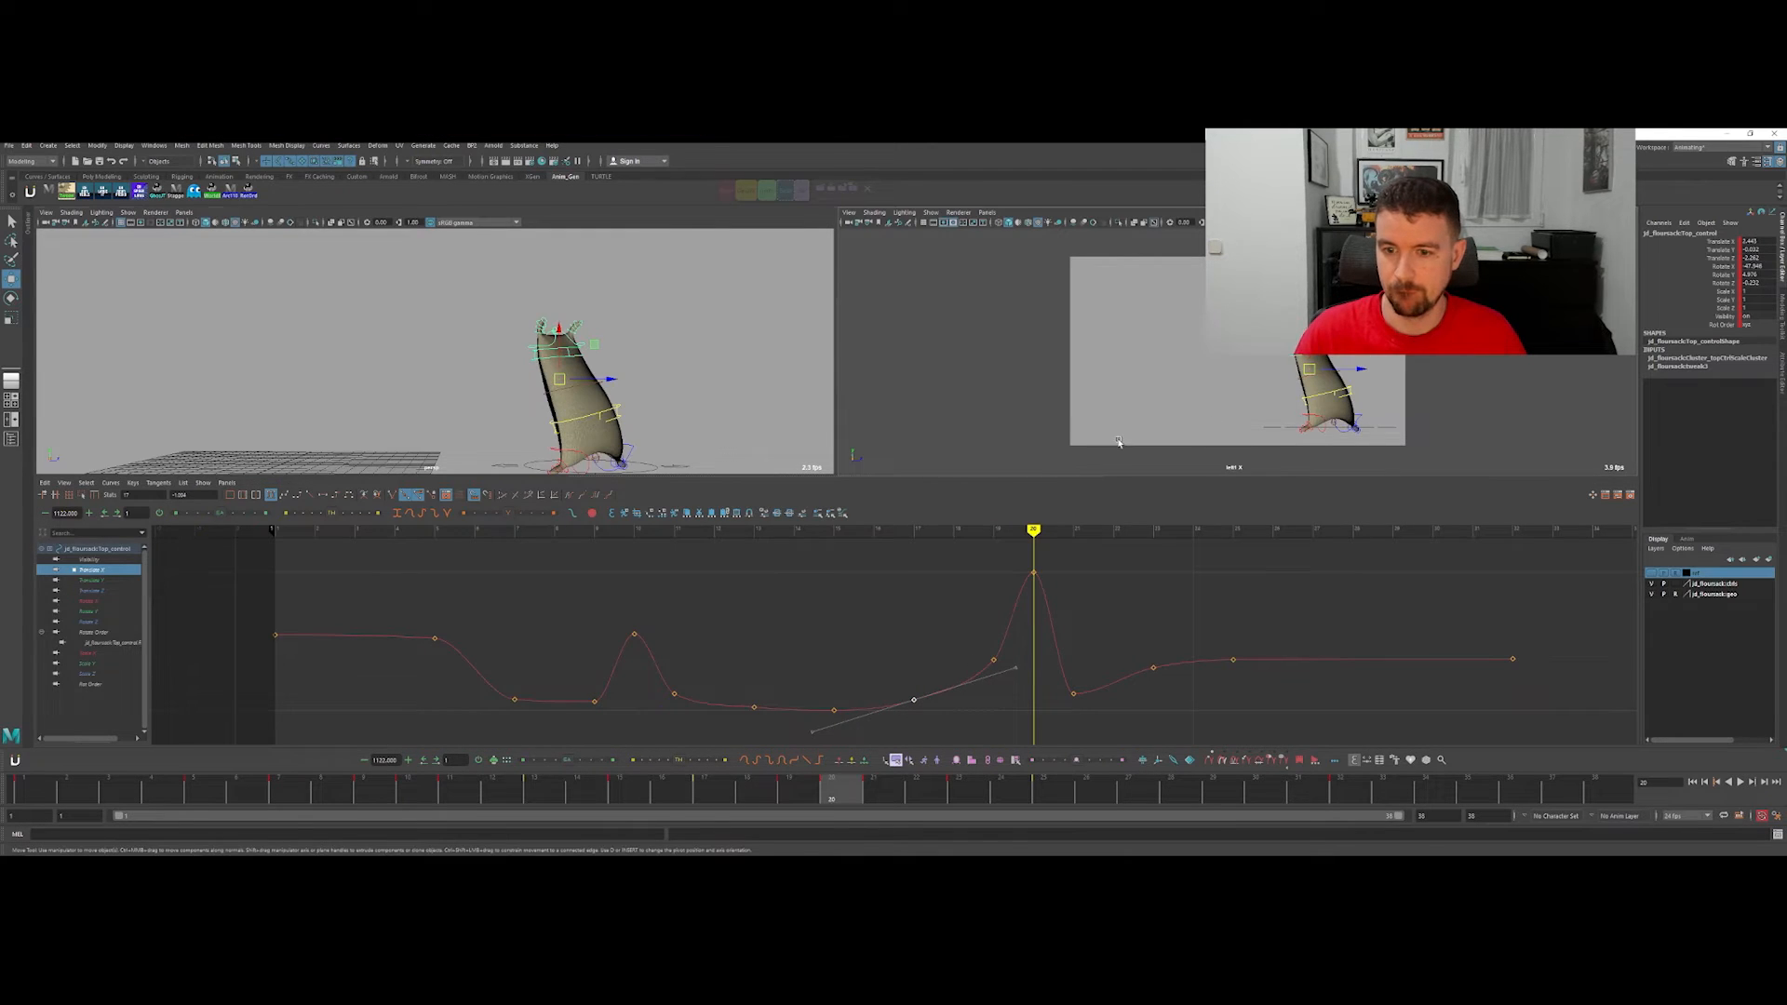
Step: Maximize the camera view, switch it to plain shaded display and play the jump back from frame 1
key(space)
drag(611, 773, 795, 527)
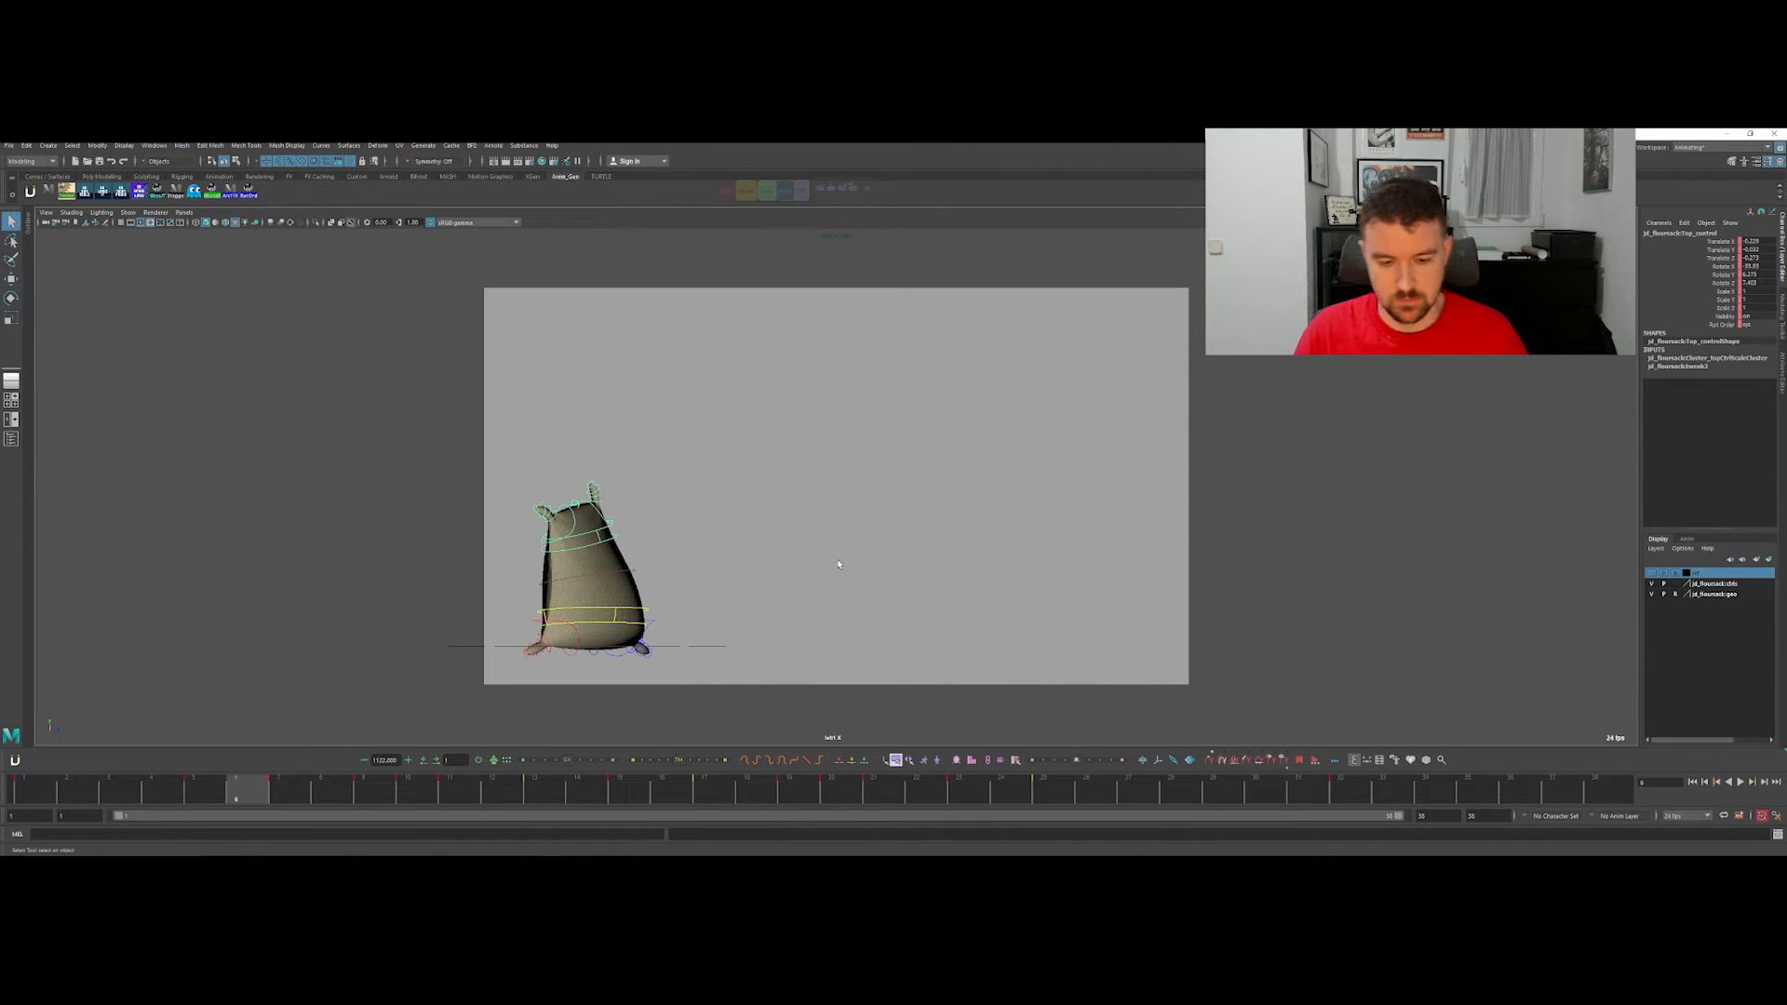
key(5)
drag(272, 789, 18, 791)
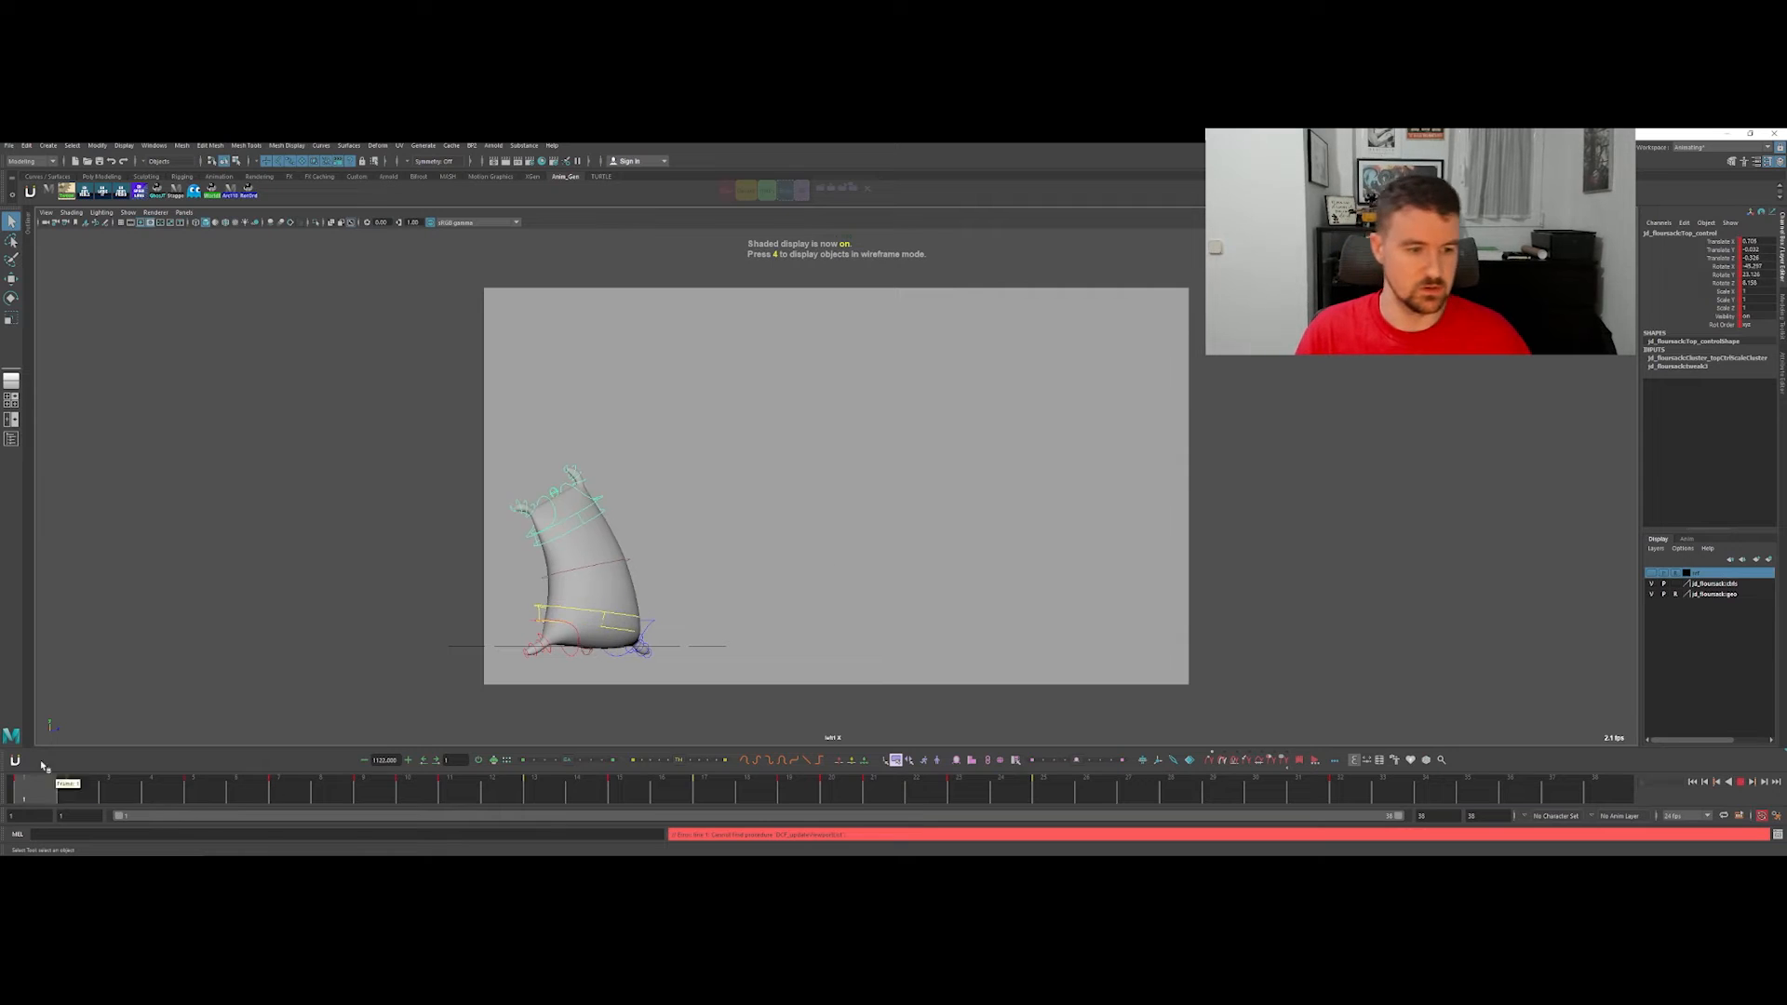
key(alt+v)
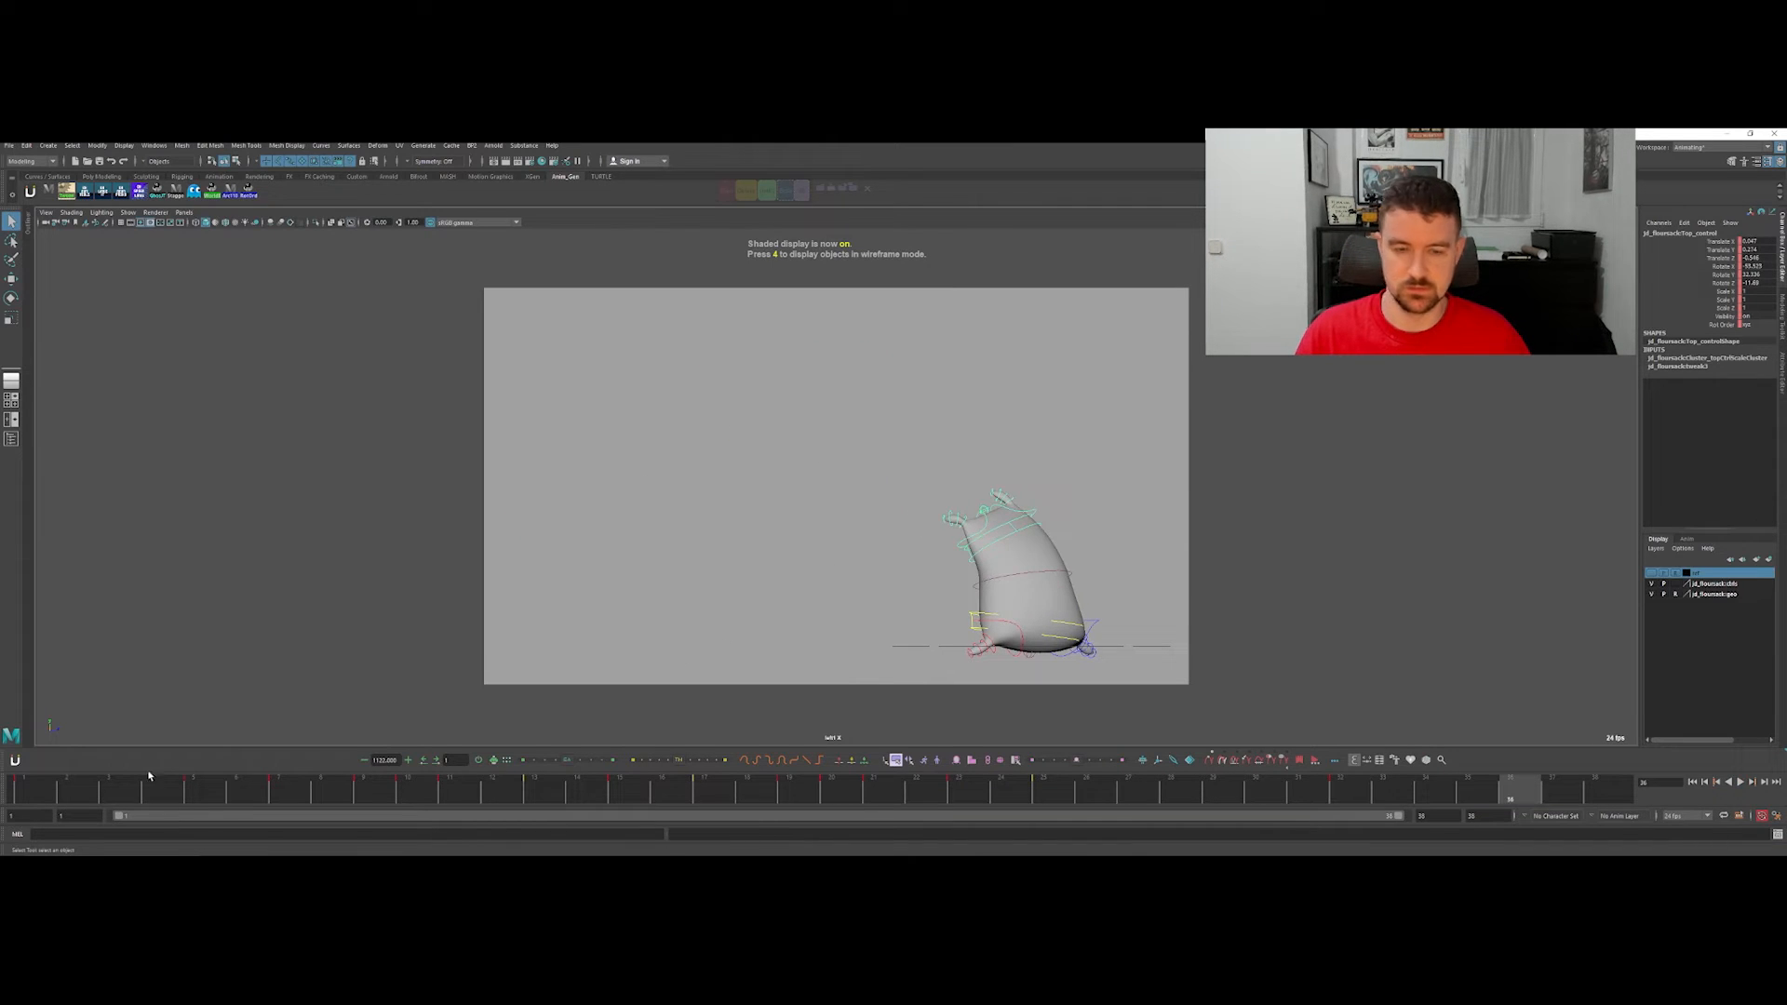
Step: Hide the control curves, set the viewport background to the blue gradient and replay the jump
key(alt+c)
key(alt+v)
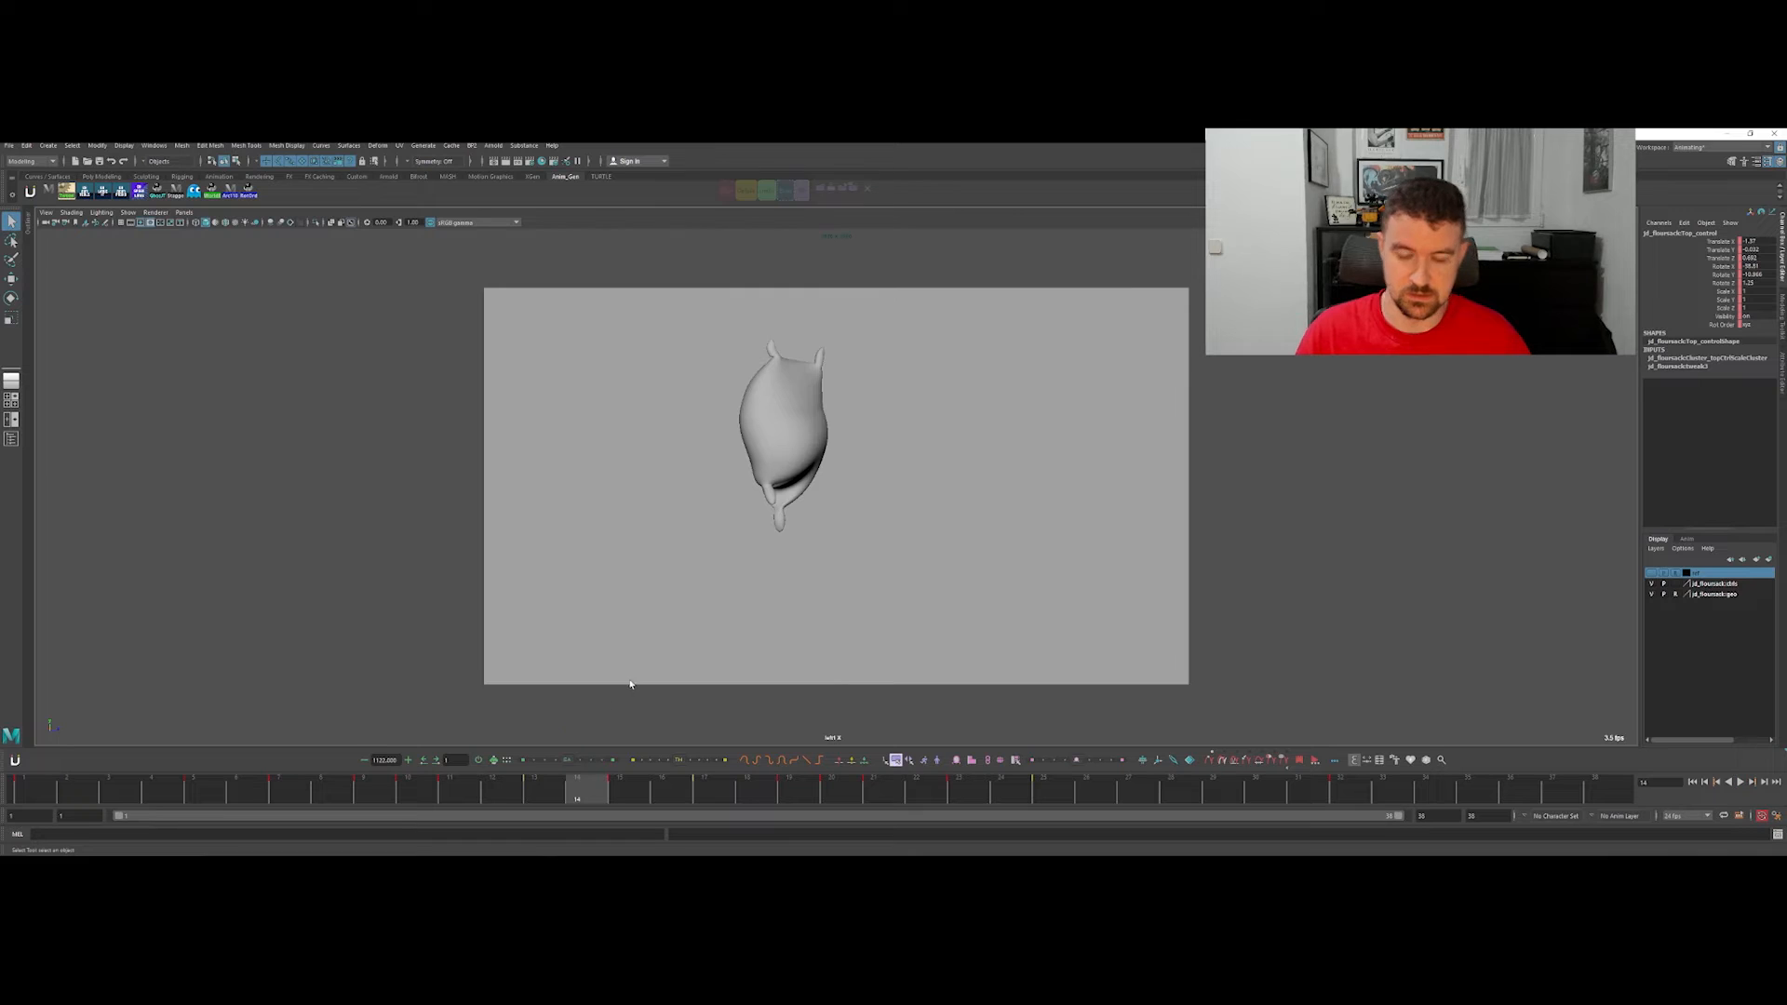
key(alt+b)
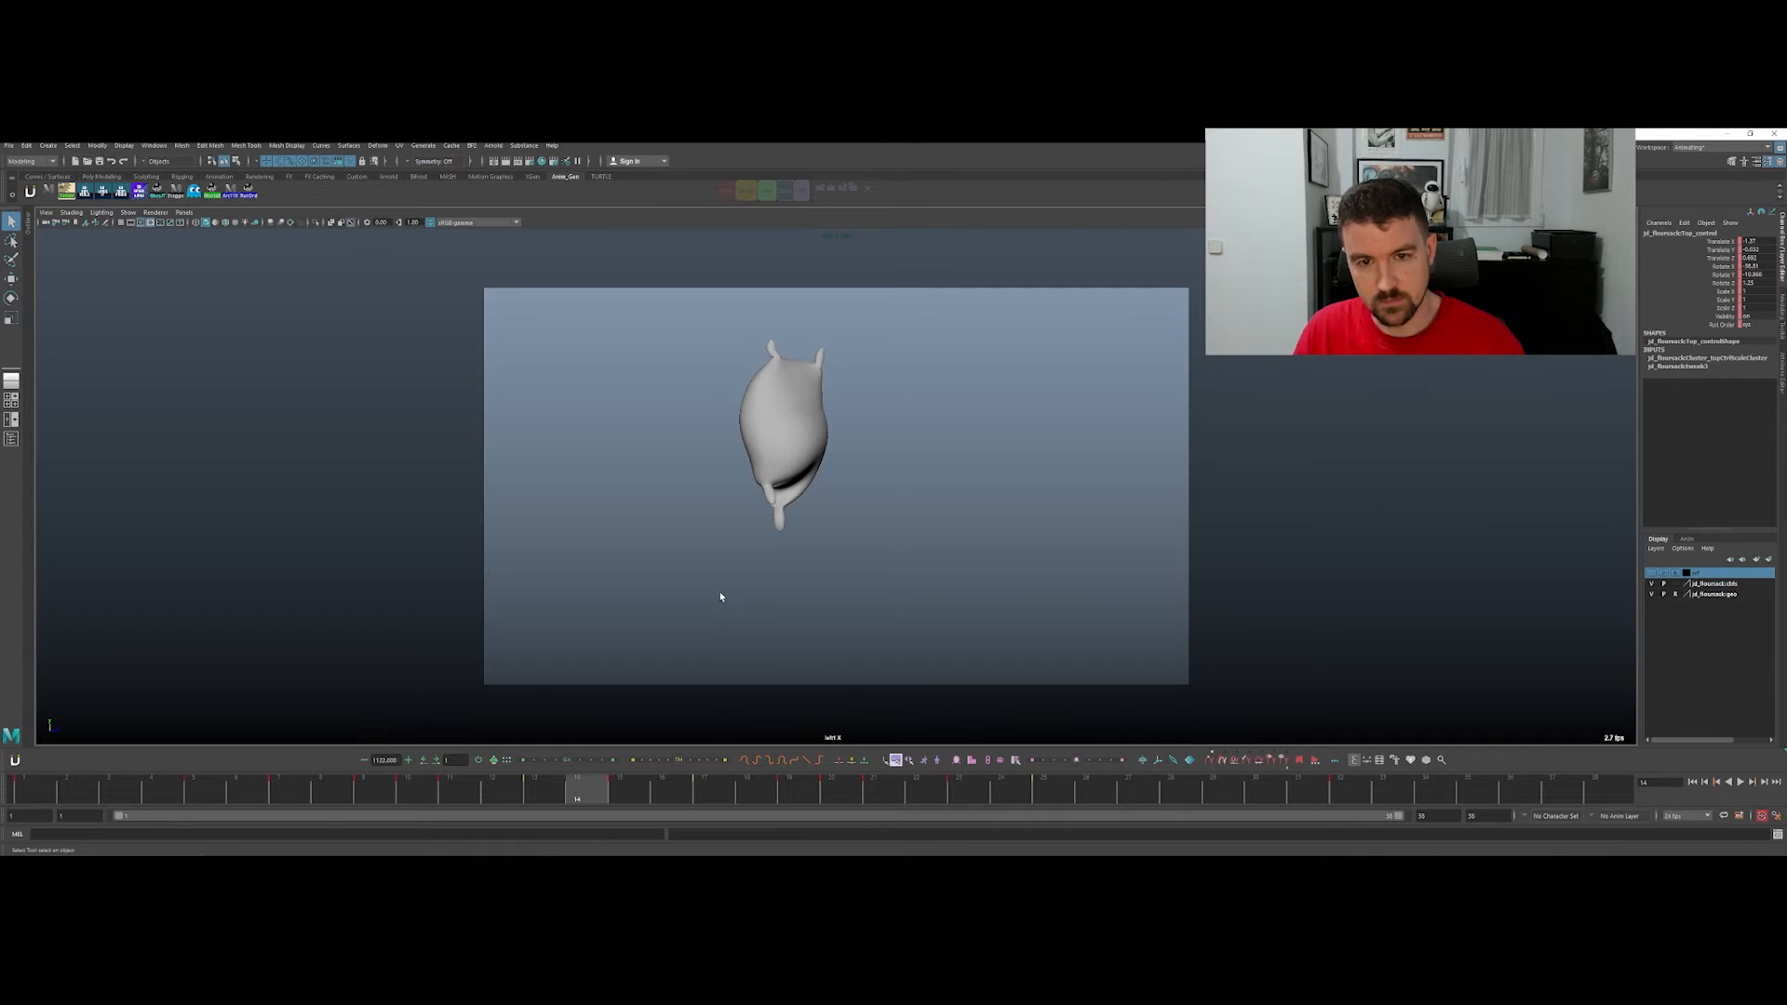
key(alt+v)
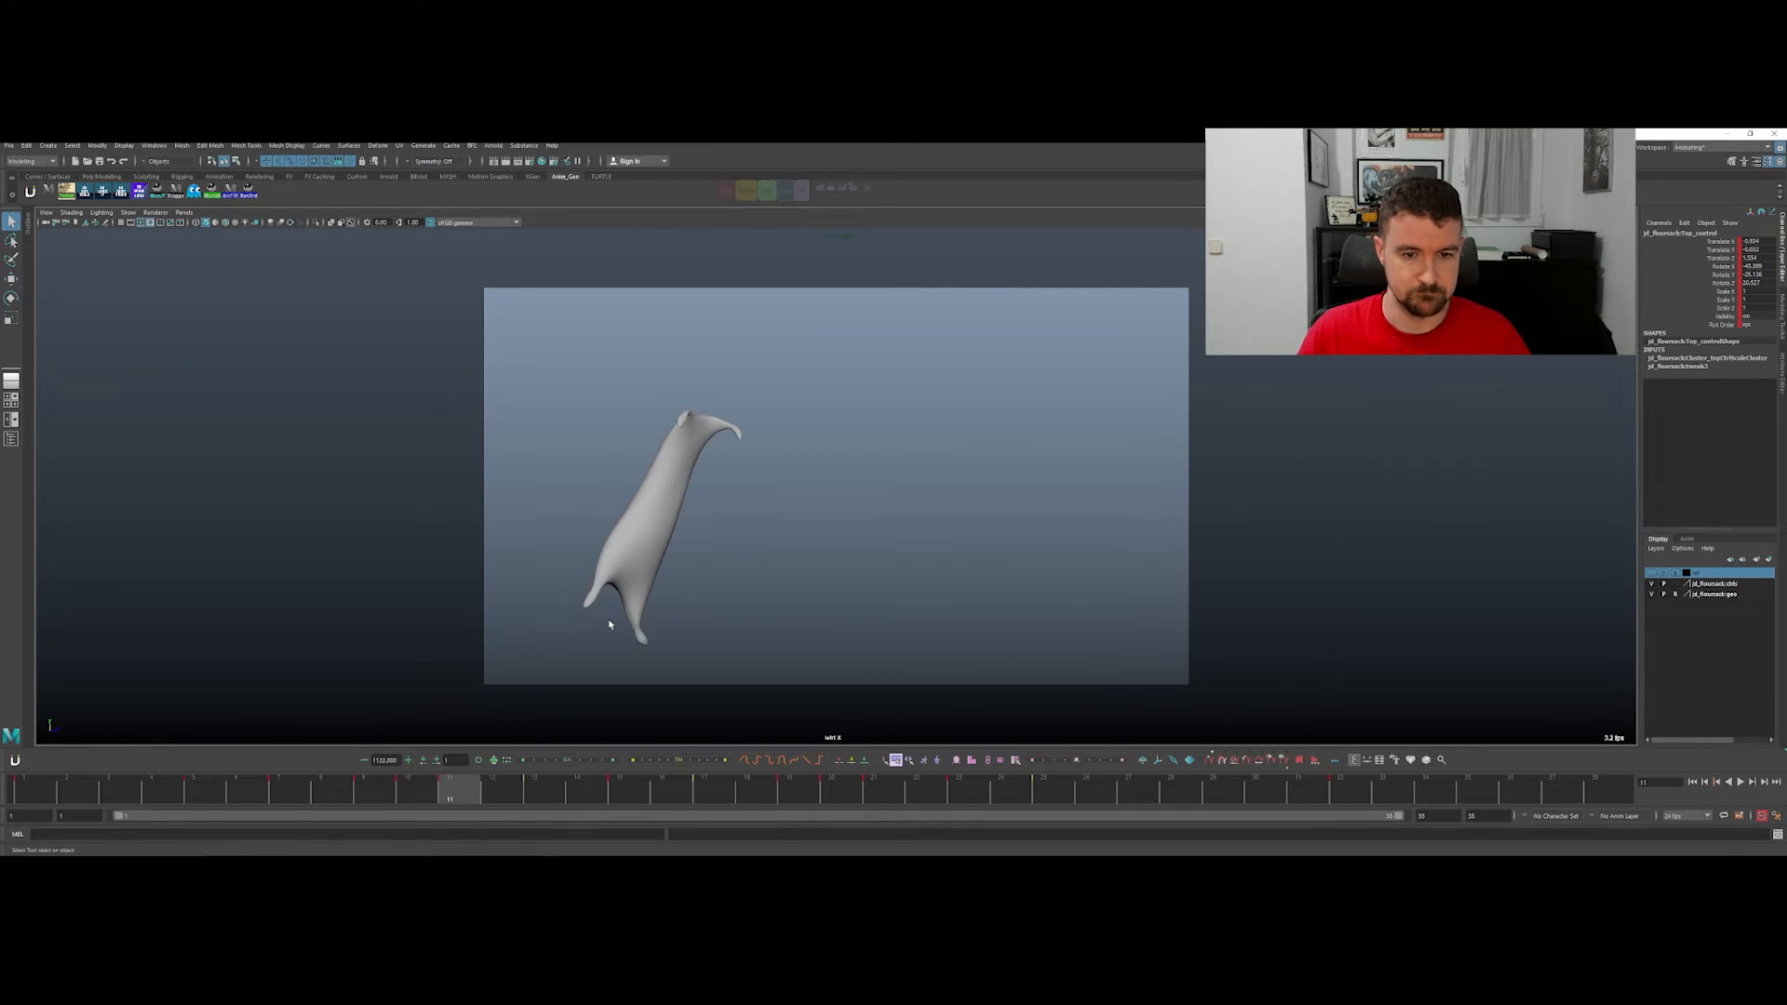
Step: Pull the red-controlled leg's shoulder control down and back at frame 11 to stretch the trailing leg
key(Escape)
click(610, 578)
key(w)
mouse_move(610, 579)
mouse_down()
mouse_move(577, 615)
mouse_move(588, 595)
mouse_up()
key(e)
key(w)
Step: Step back and forth through frames 12 to 16 to examine the red-controlled leg's motion in midair
key(alt+period)
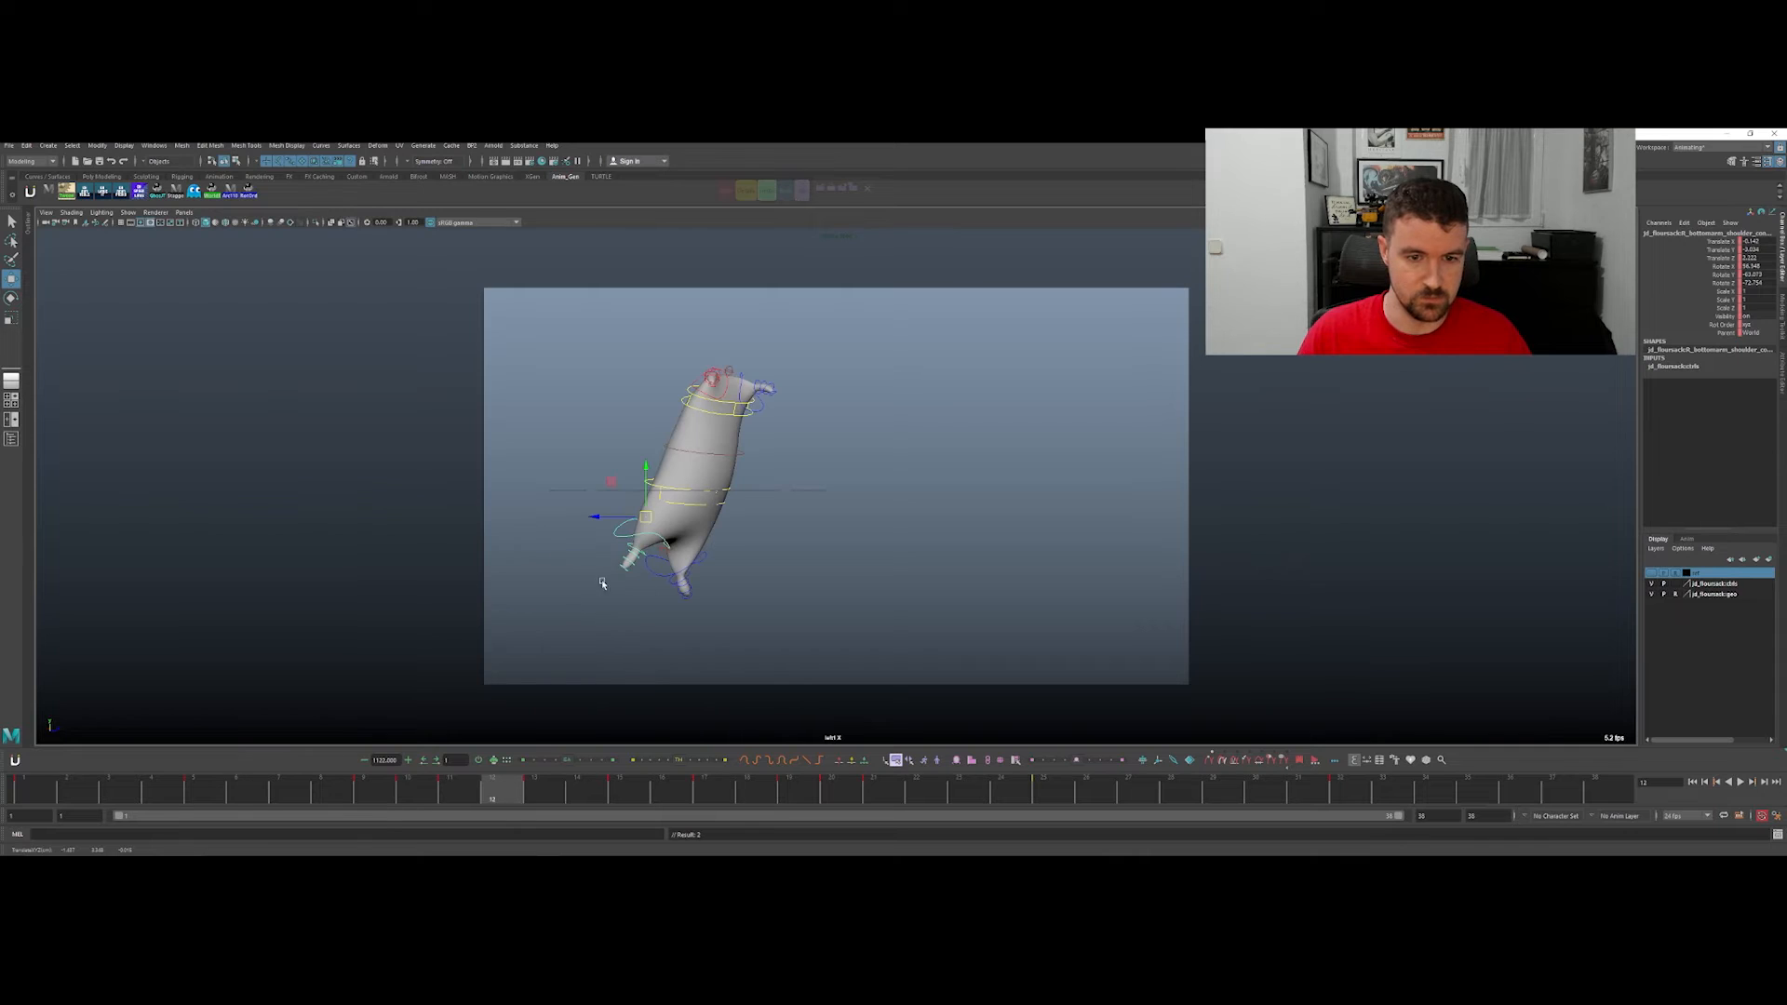
key(alt+period)
key(alt+period)
key(alt+period)
key(alt+period)
key(alt+period)
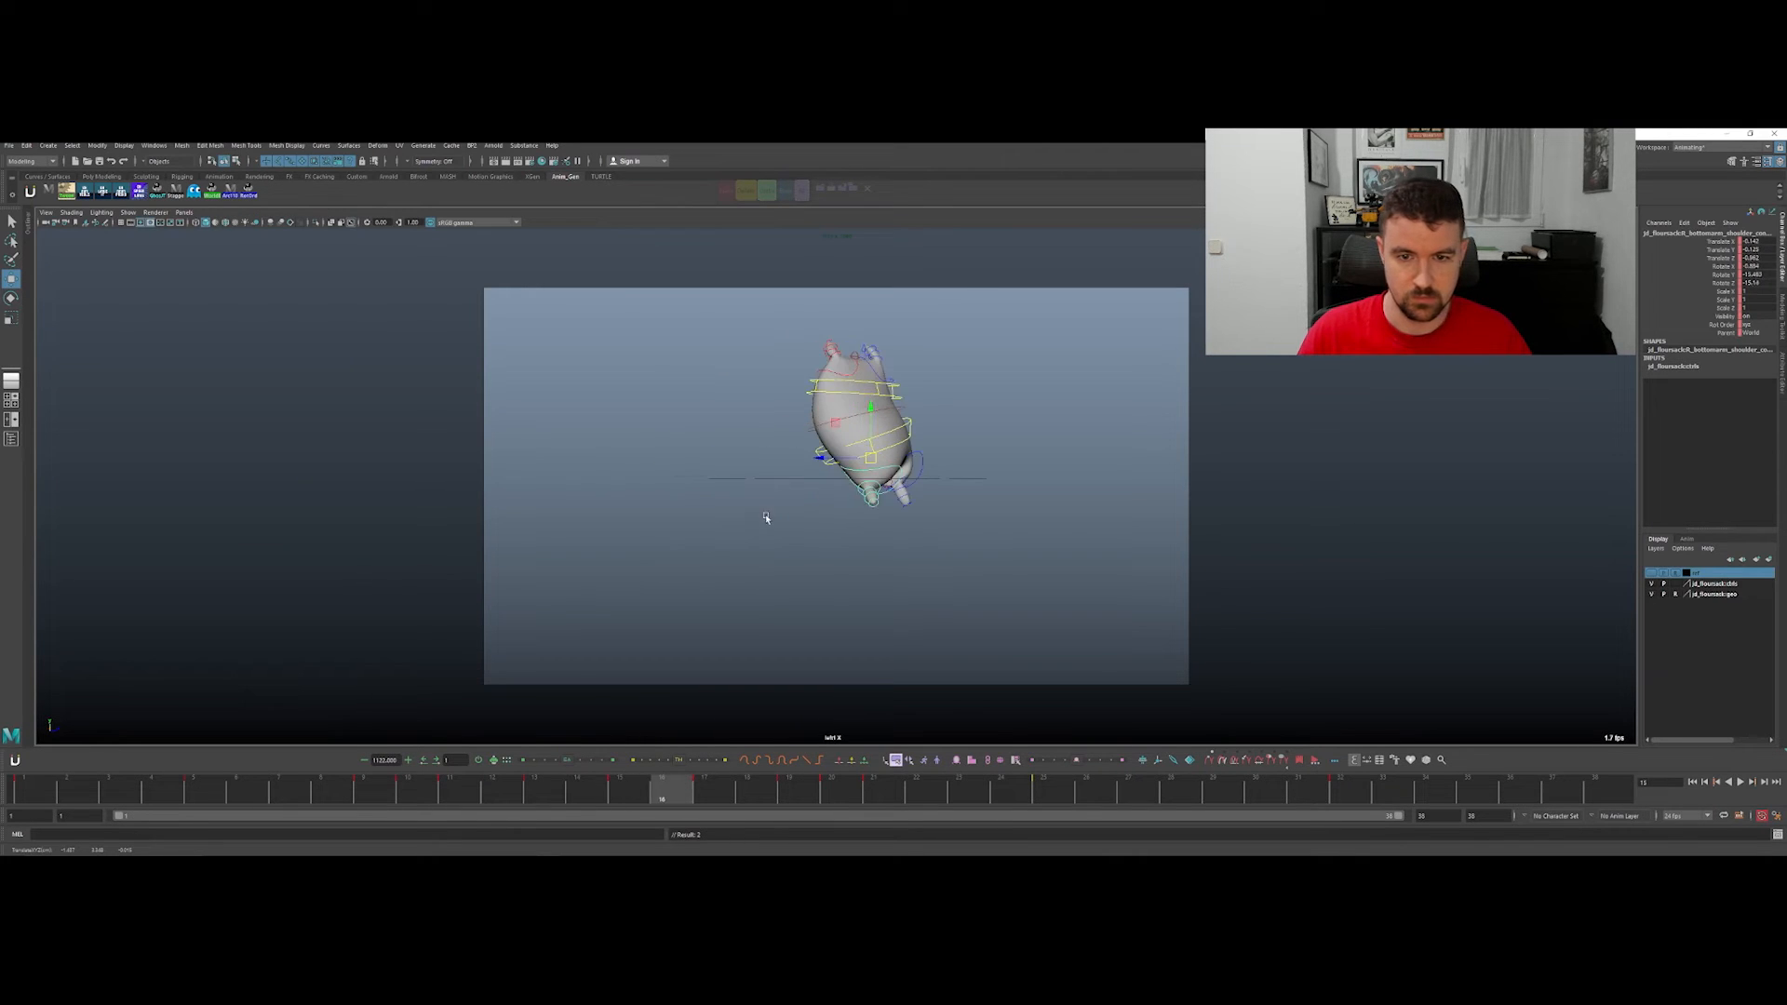
key(alt+comma)
key(alt+comma)
key(alt+comma)
key(alt+comma)
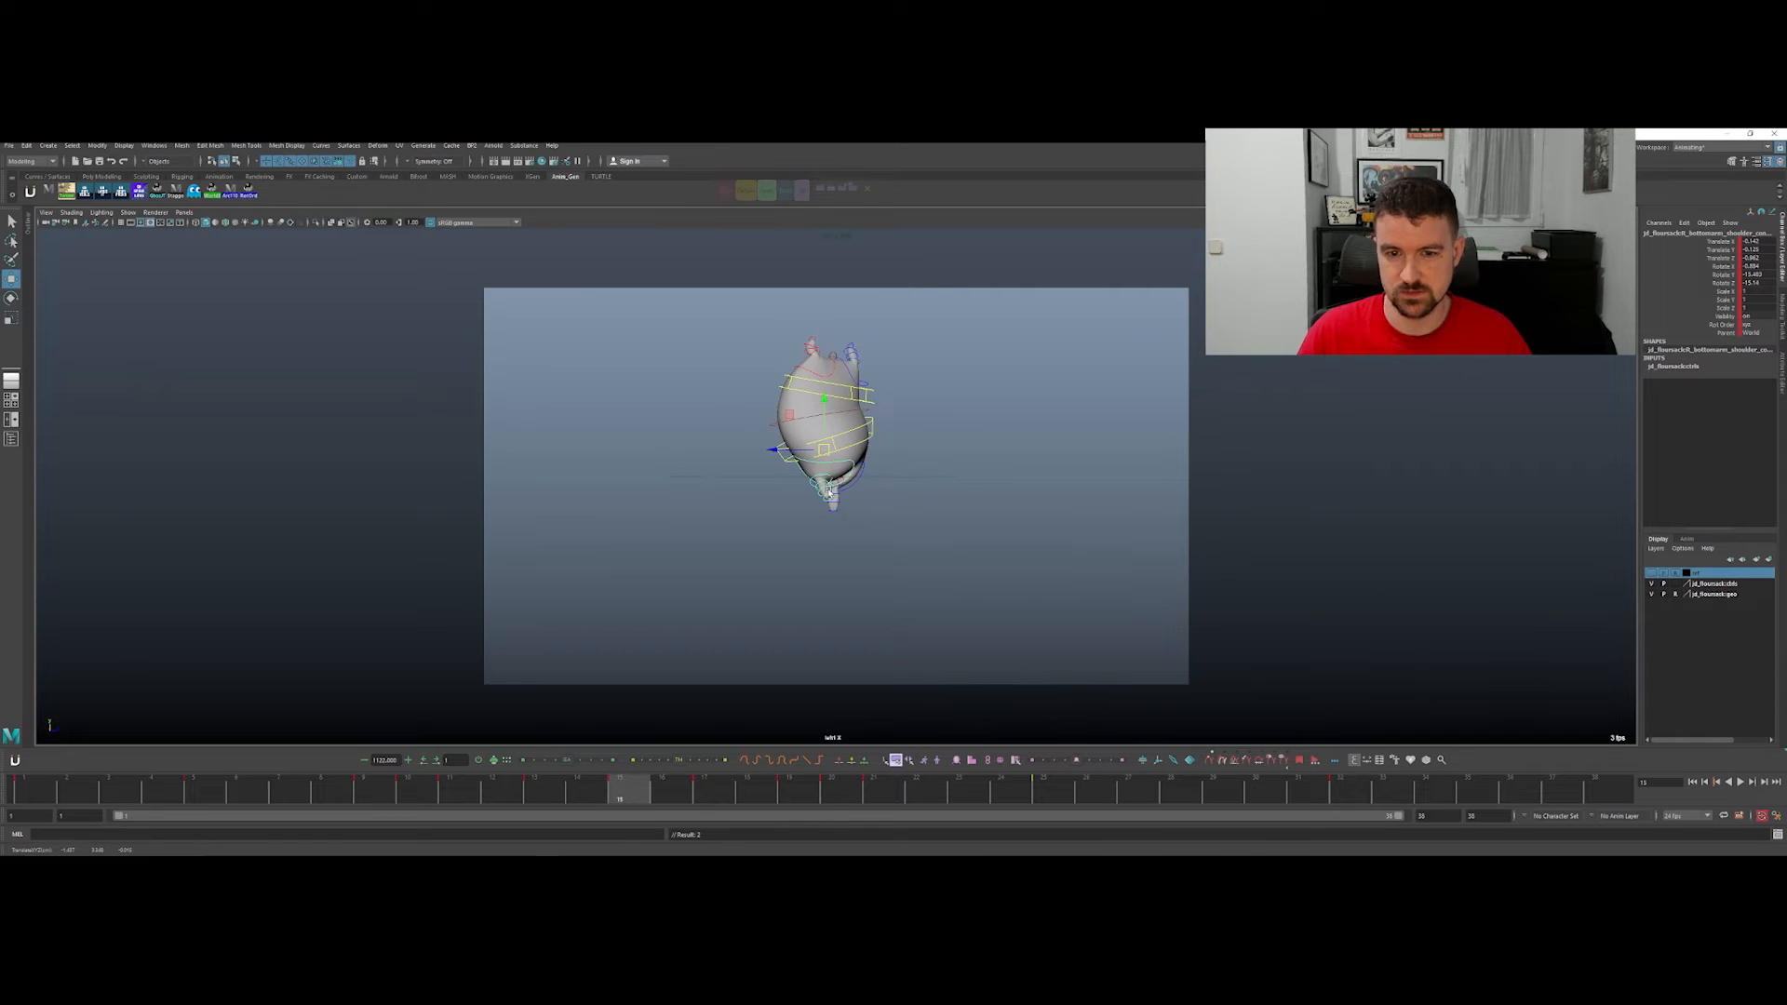
Step: Rotate the red-controlled leg's shoulder control at frame 17 and compare it with the neighbouring frames
key(alt+period)
key(alt+period)
key(e)
drag(914, 523, 921, 516)
key(alt+period)
key(alt+period)
key(alt+comma)
key(alt+comma)
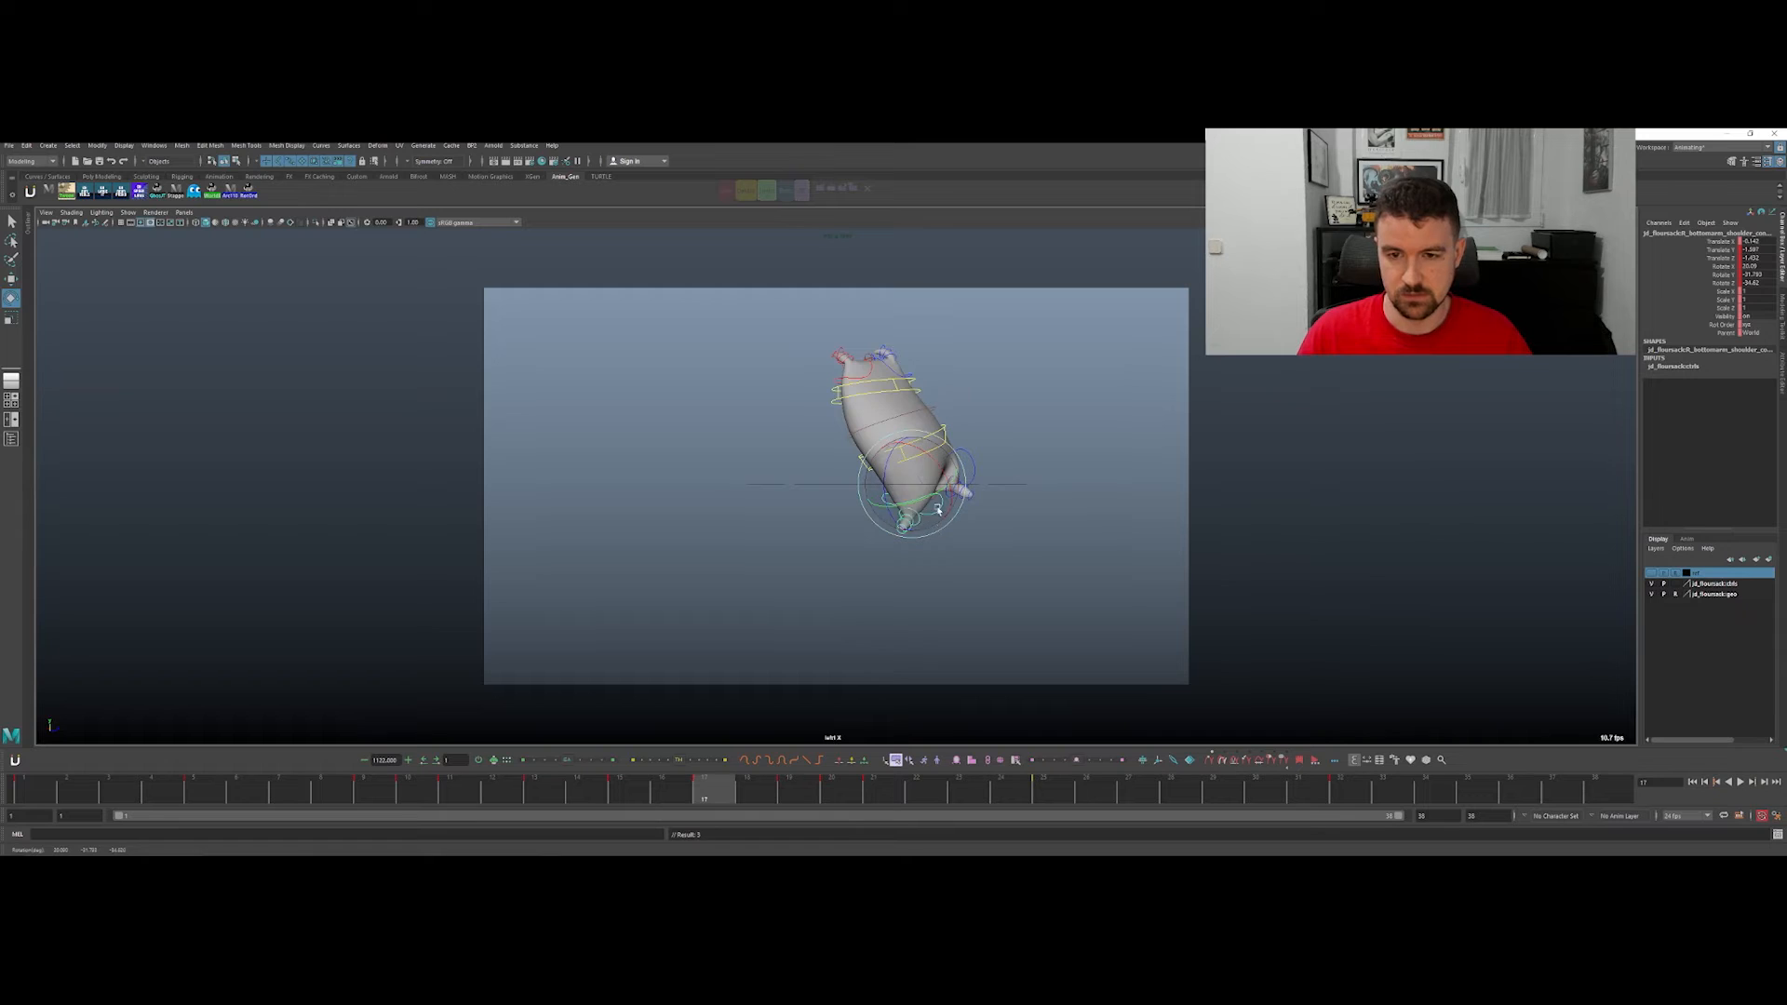
Step: Refine the red-controlled leg's rotation at frame 17 for a clearer silhouette, flipping through the surrounding frames
key(alt+period)
key(alt+period)
key(alt+comma)
key(alt+comma)
key(alt+period)
key(alt+period)
key(alt+comma)
key(alt+comma)
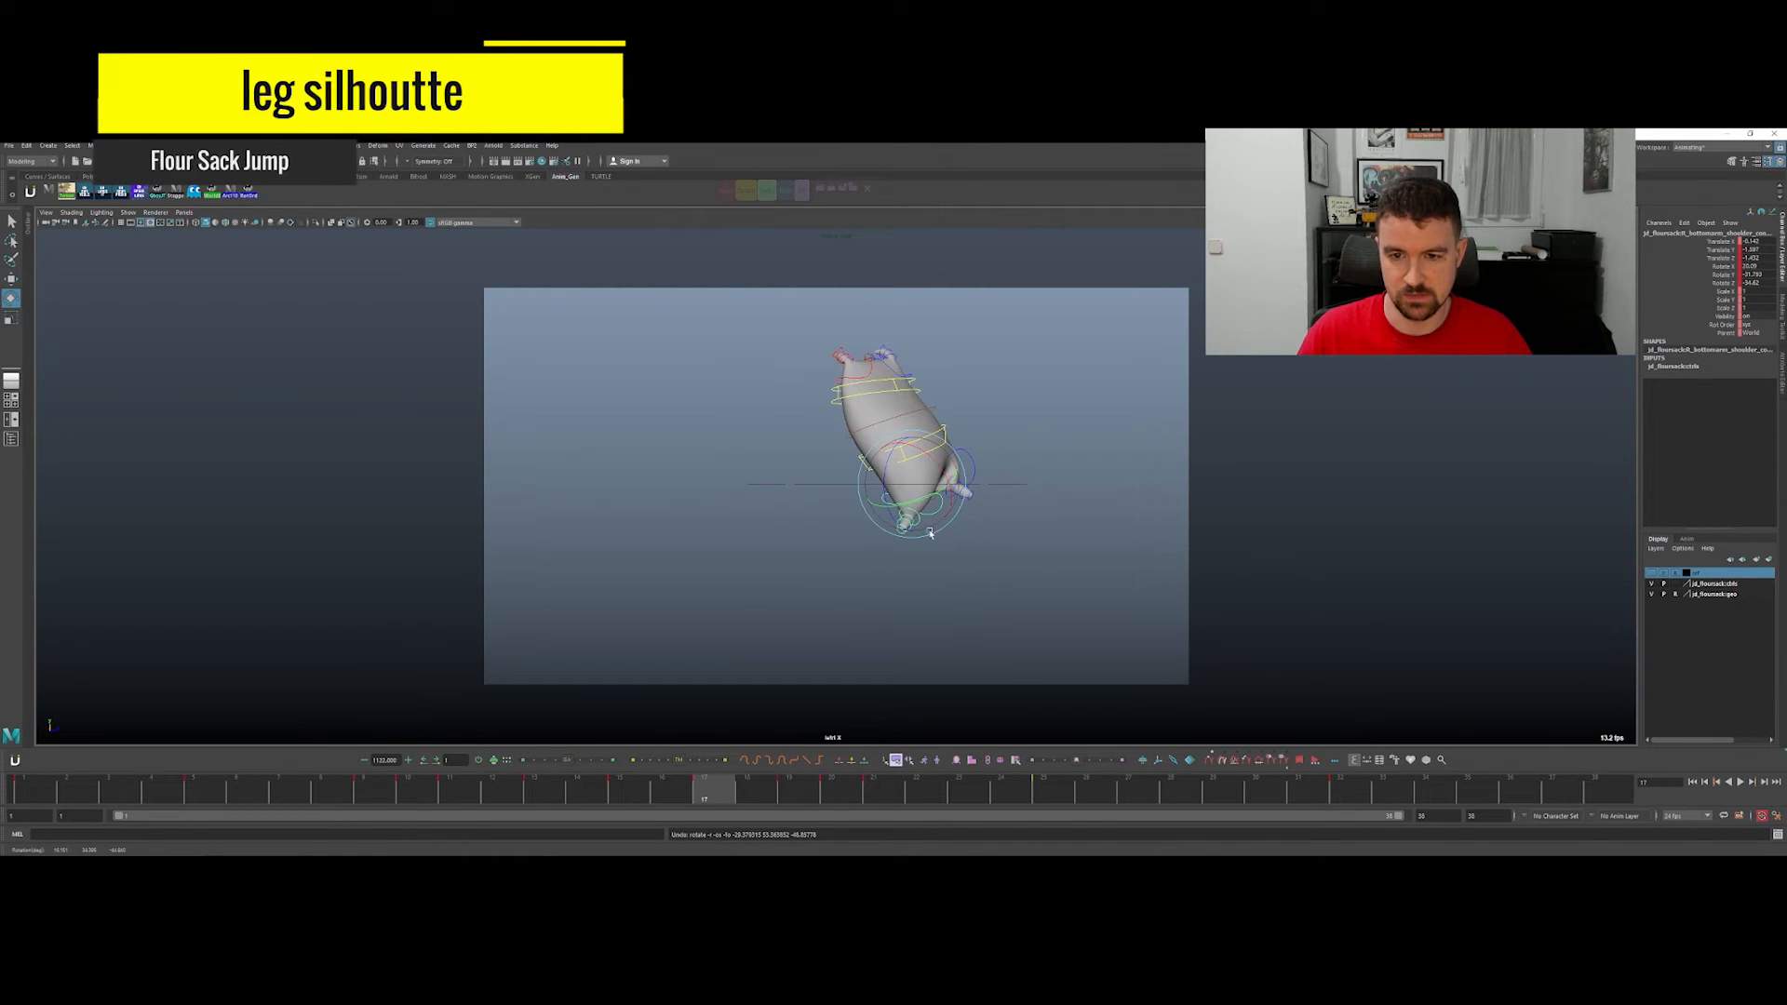
key(alt+comma)
key(alt+comma)
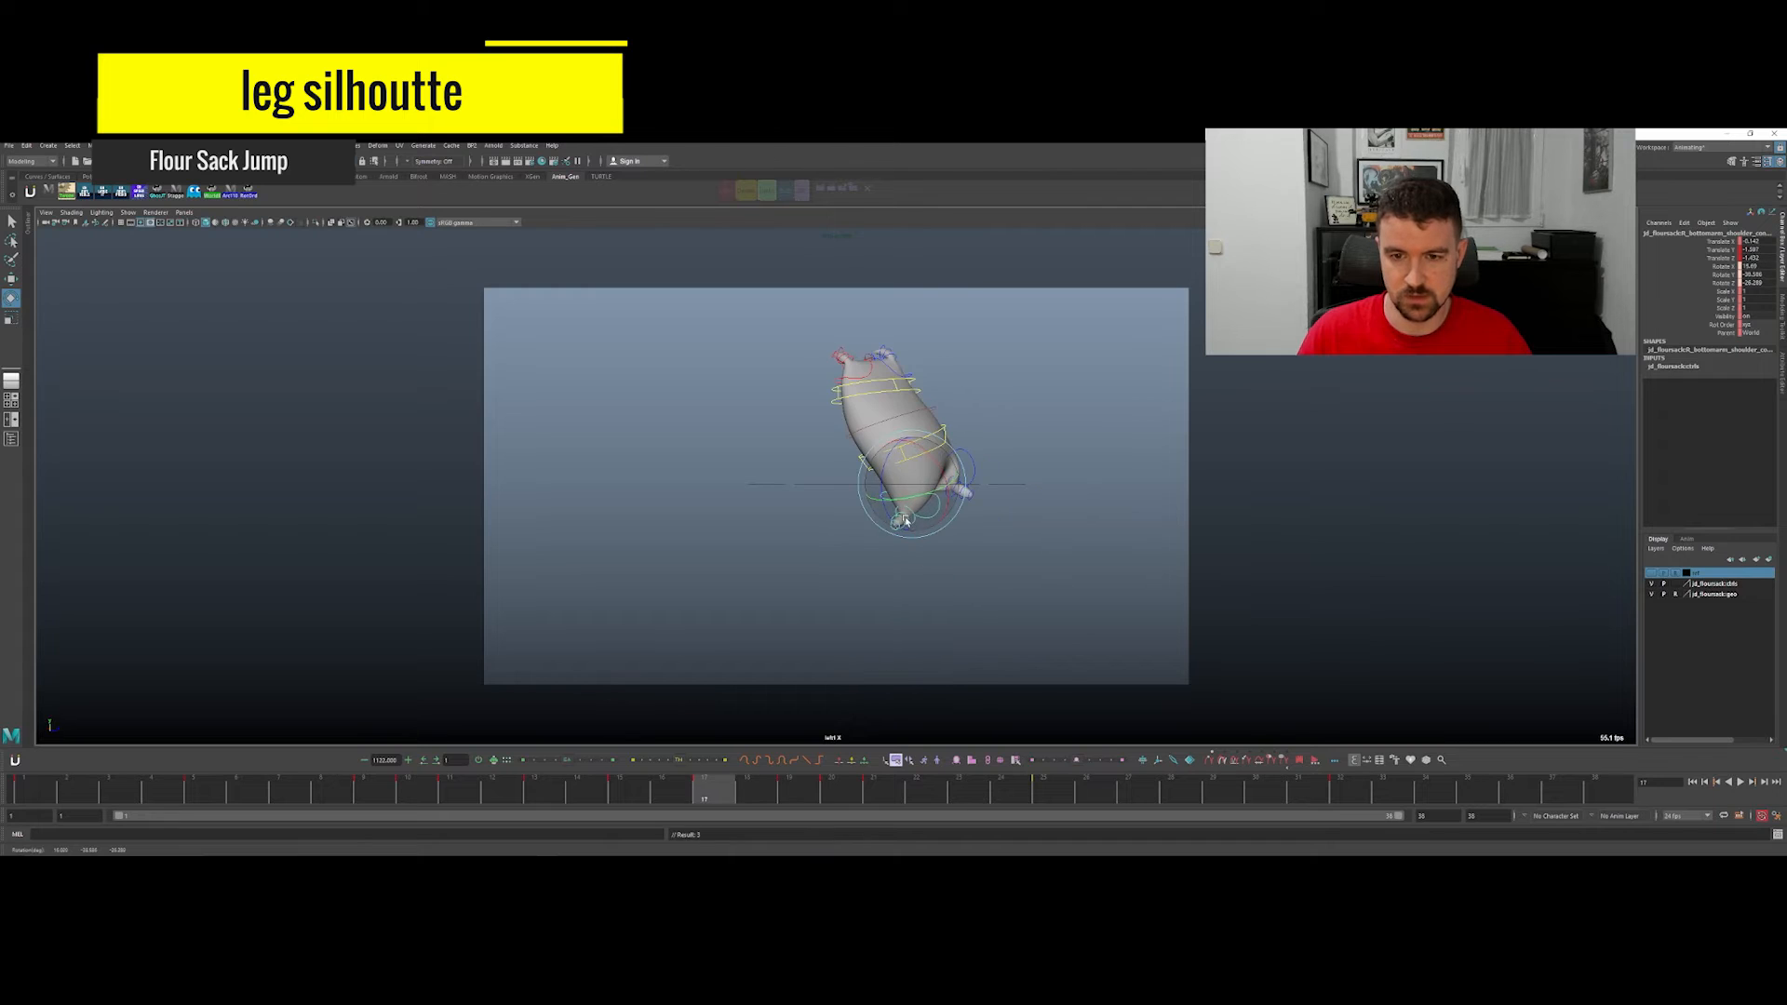
Step: Rotate the red-controlled leg's shoulder control at frame 15 to separate it from the other leg
key(alt+comma)
key(alt+comma)
drag(810, 481, 821, 483)
click(833, 479)
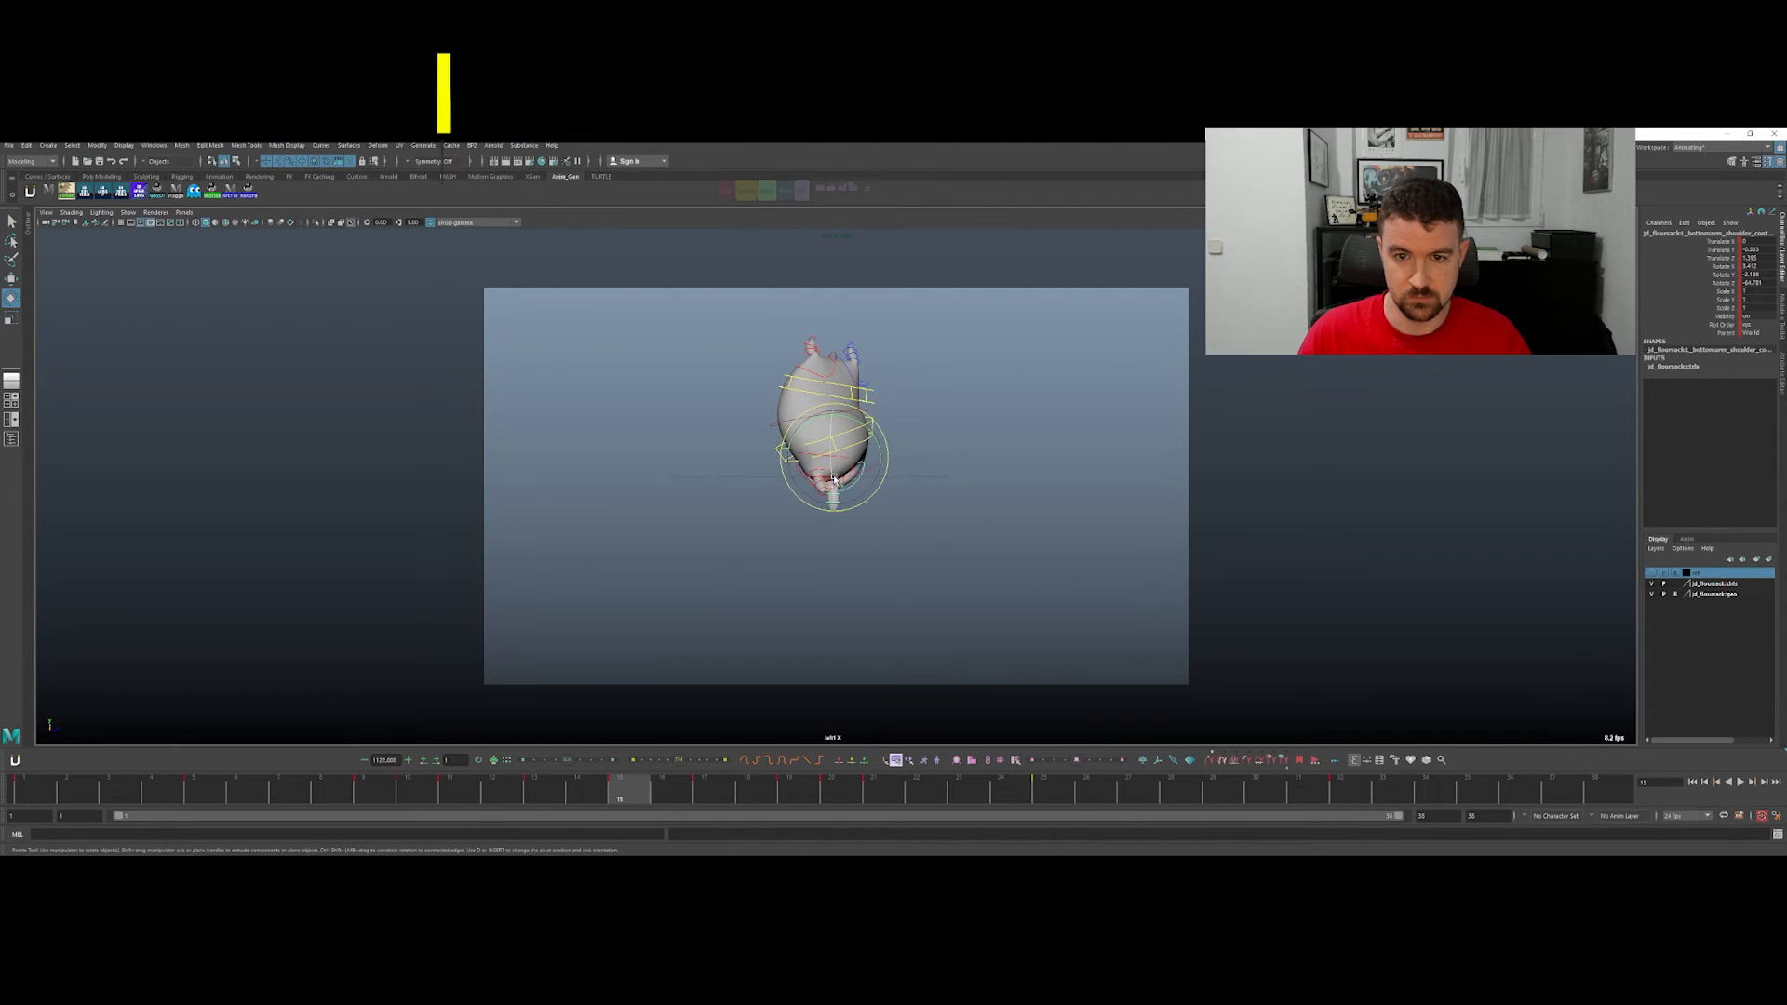
click(835, 480)
Step: Rotate the lower control of the red-controlled leg at frame 15 to bend its tip backward
key(q)
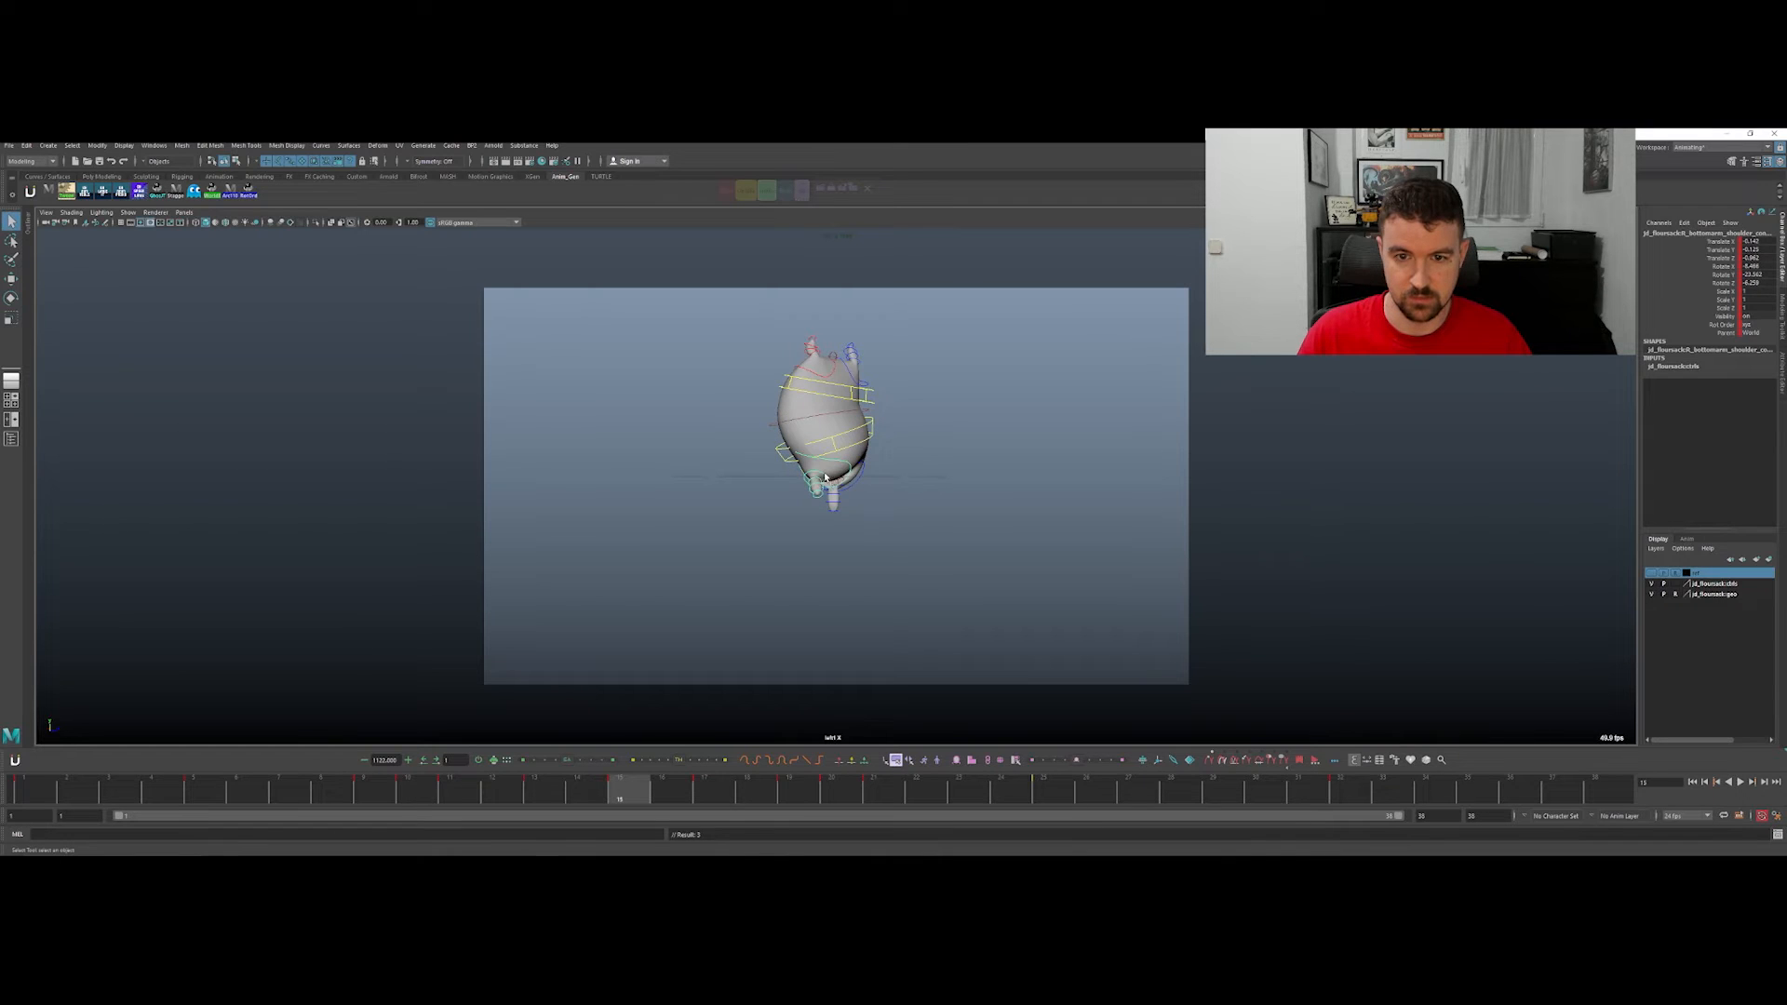
click(821, 483)
key(e)
drag(815, 493, 827, 487)
key(comma)
key(period)
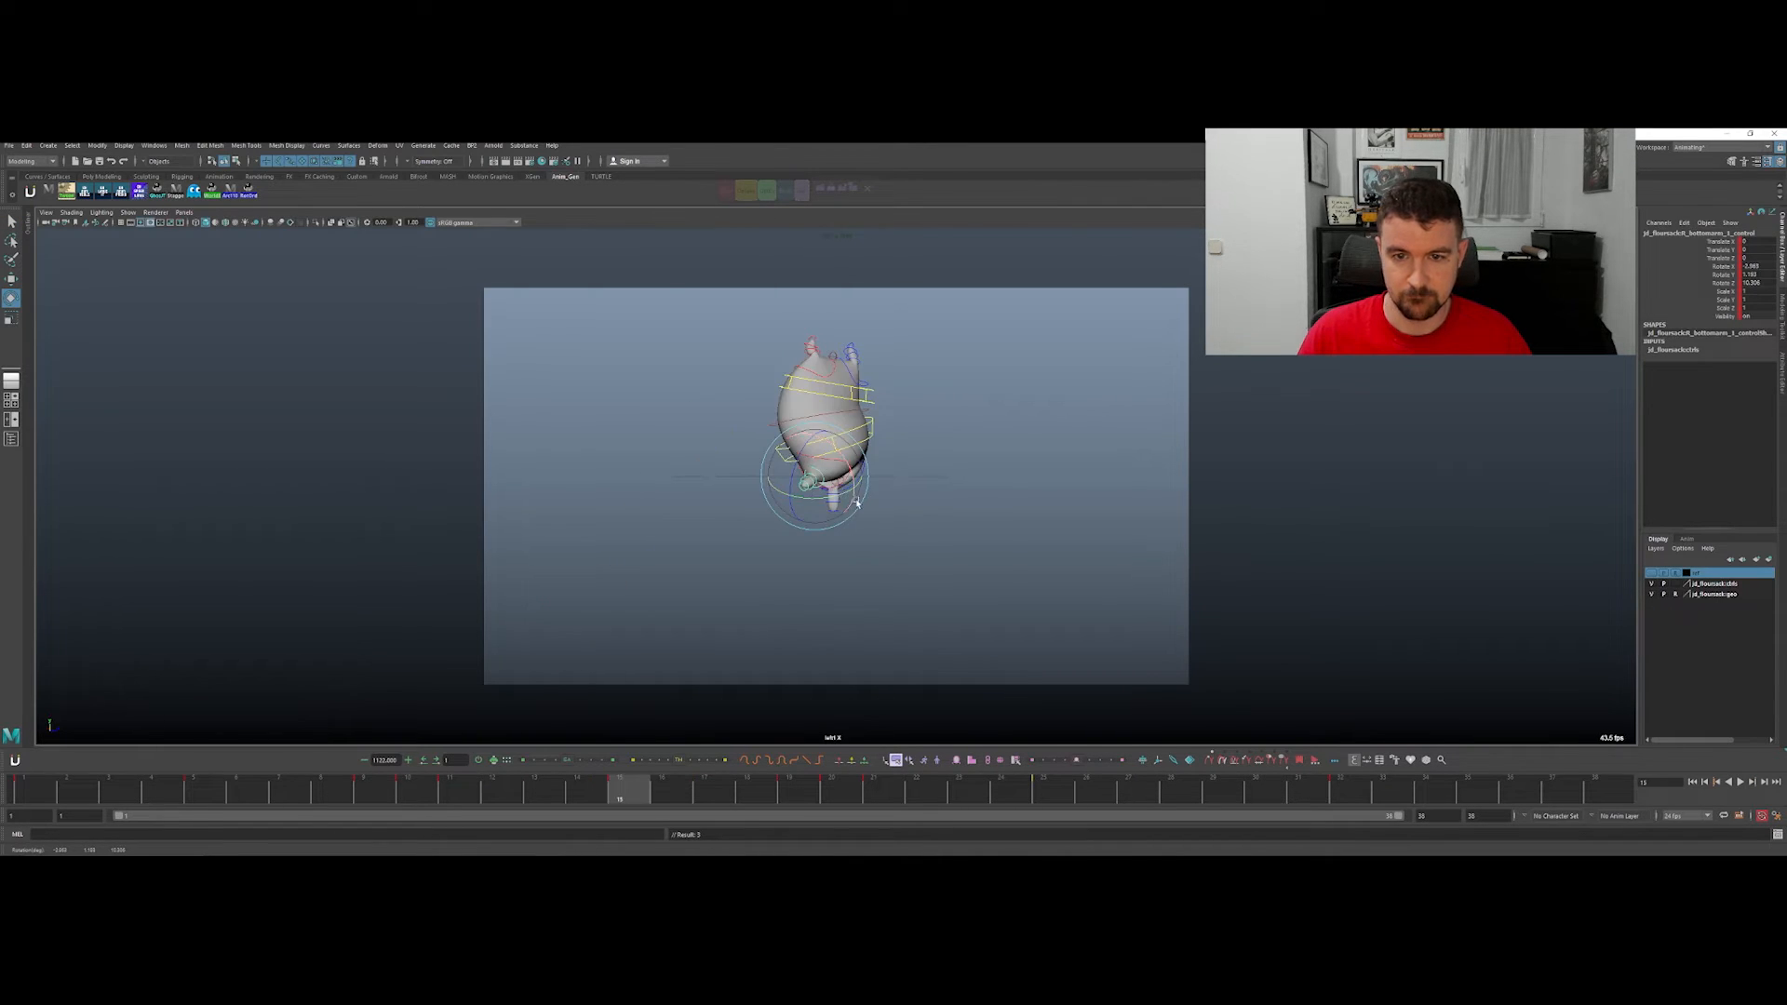
Step: Check the leg at frame 17, play back the jump and scrub through the takeoff to review the legs
key(alt+period)
key(alt+period)
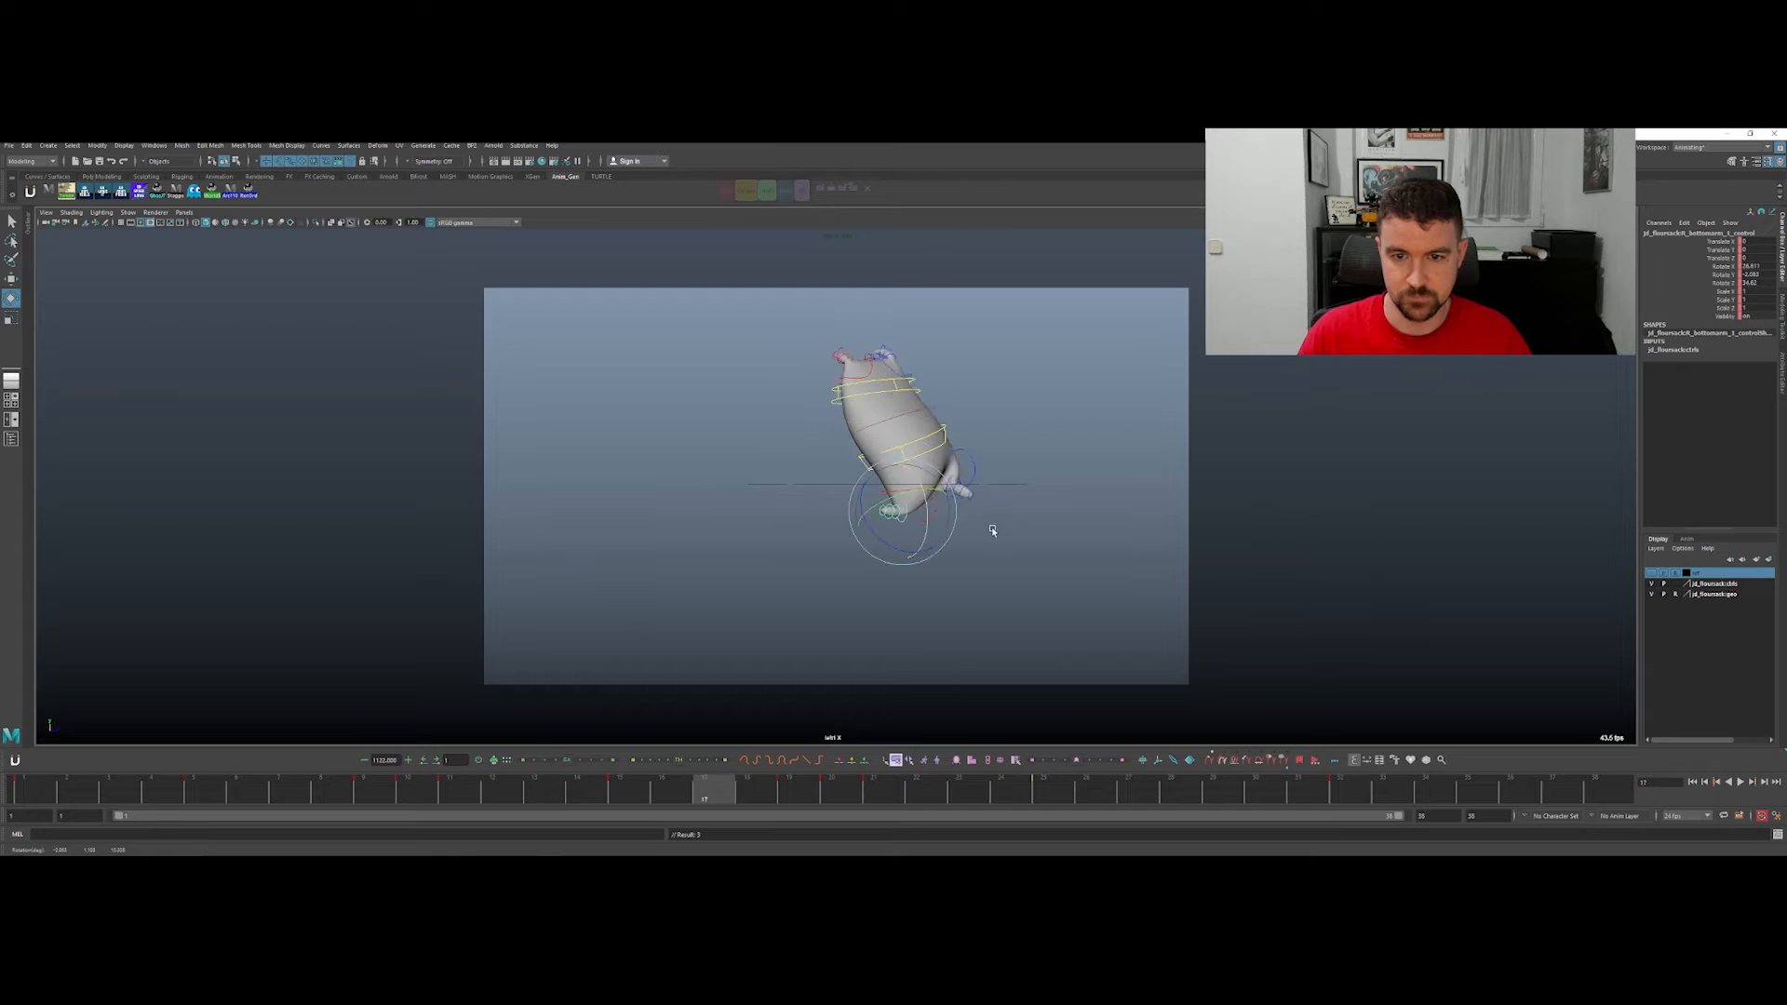
key(alt+v)
drag(395, 747, 517, 682)
Step: Select the blue-controlled leg's shoulder control and compare its takeoff poses across frames 10 to 12
key(q)
click(723, 558)
click(707, 559)
drag(707, 562, 679, 581)
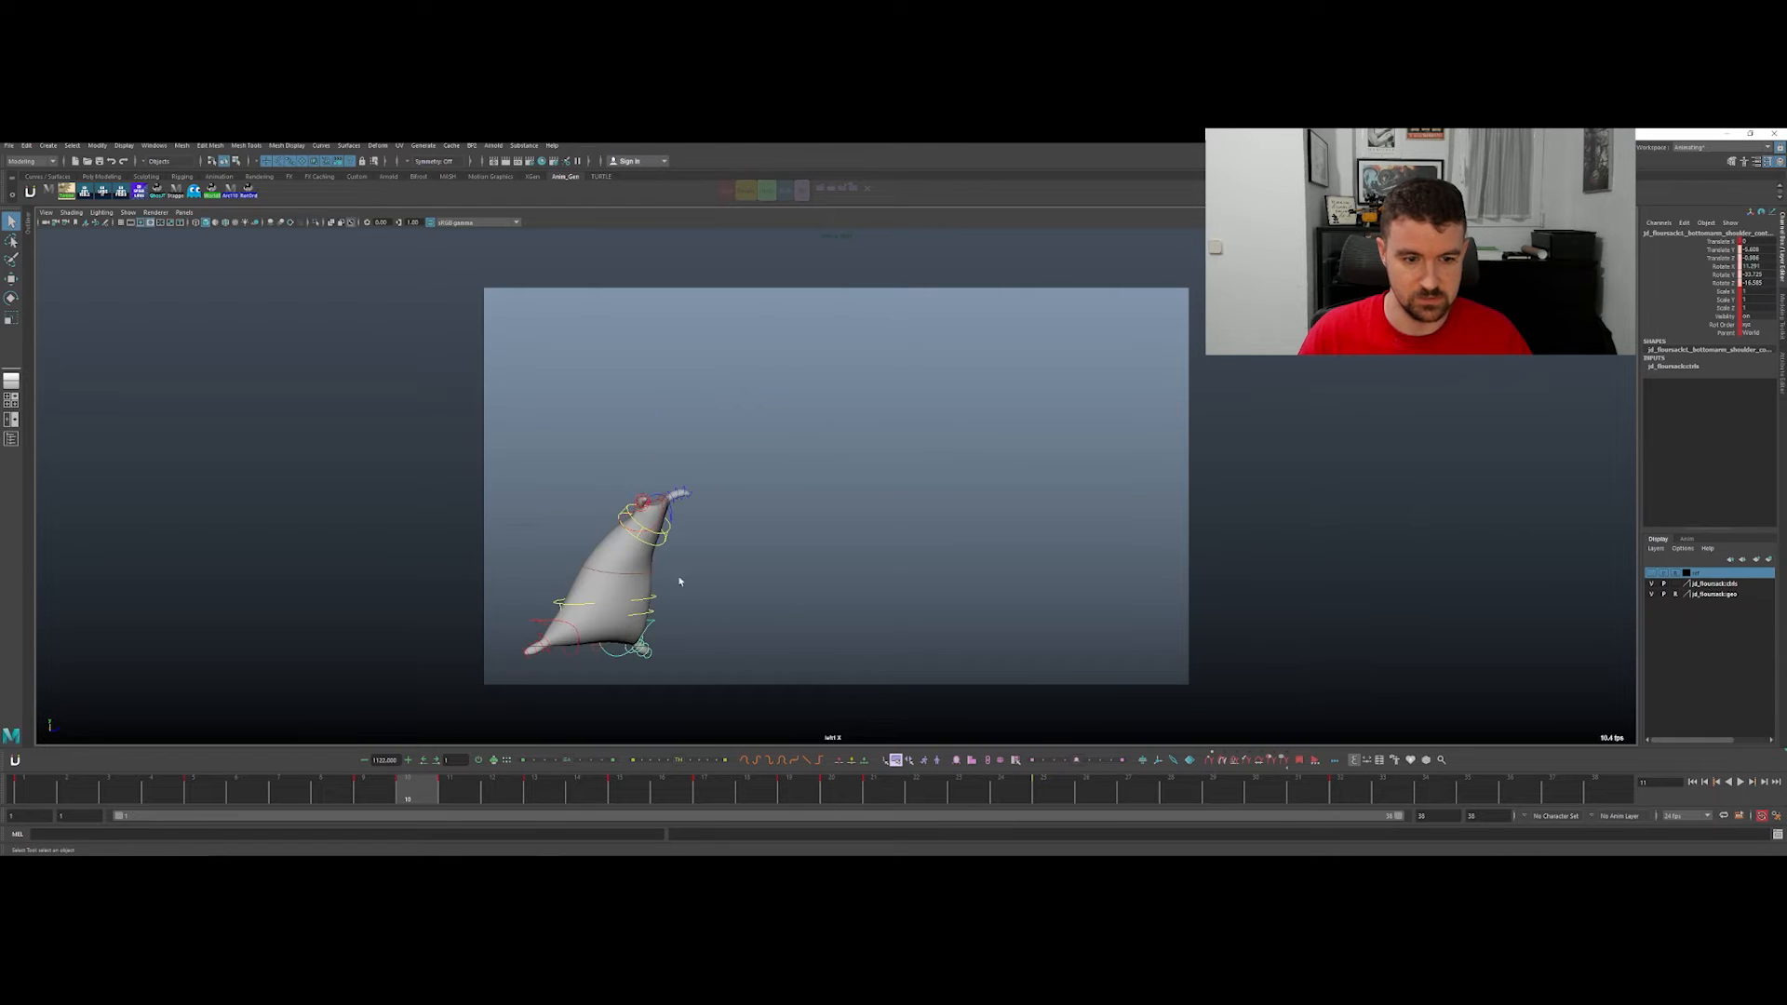
key(alt+period)
key(w)
key(alt+comma)
key(alt+period)
key(alt+period)
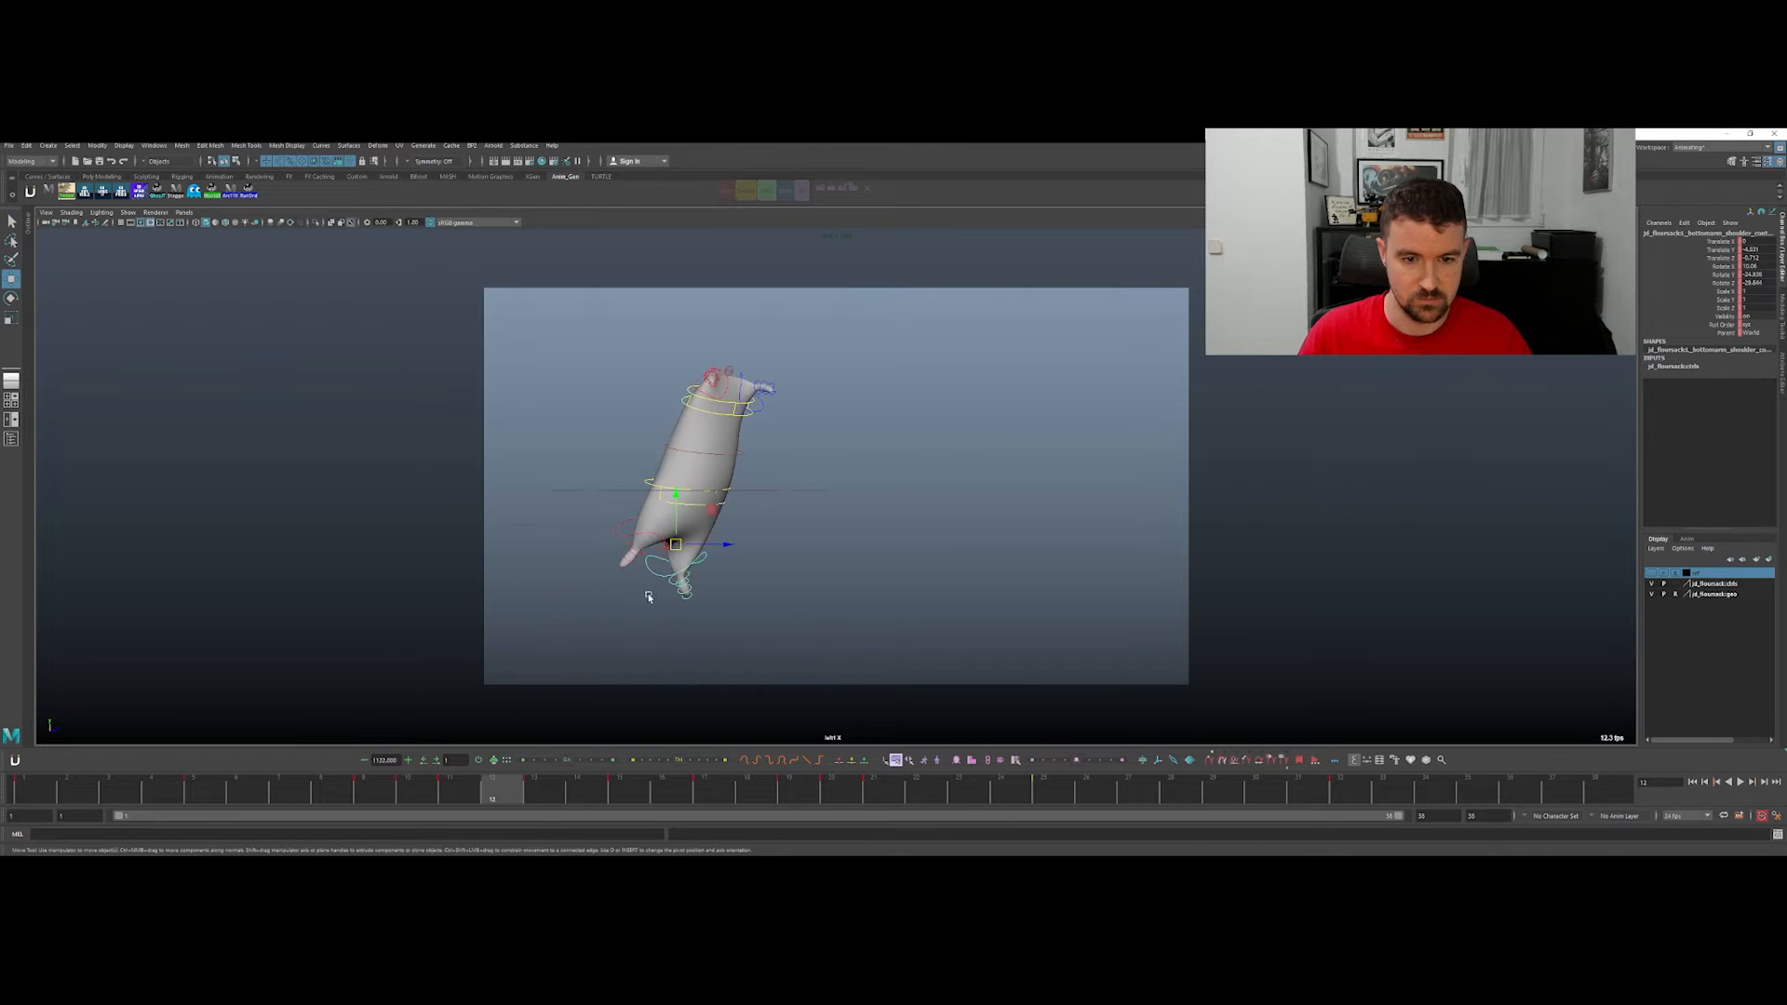
key(q)
key(alt+v)
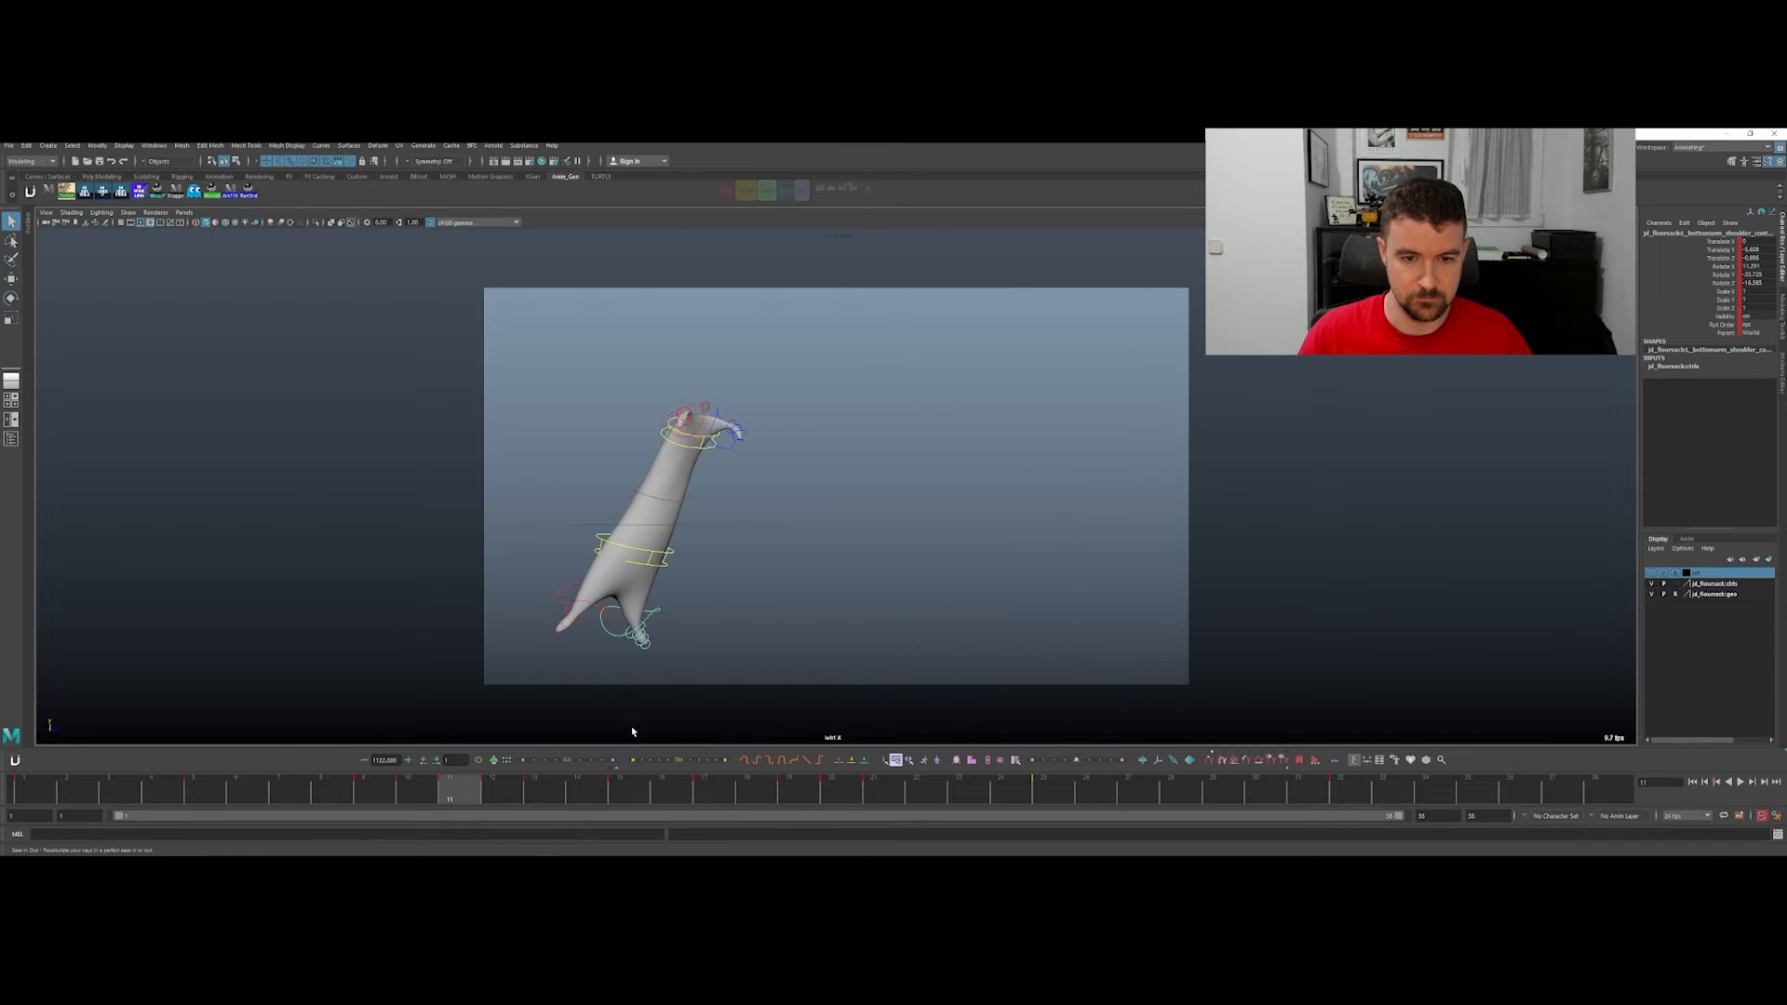
Step: Extend the blue-controlled leg down and back at frame 12 so it drags behind the body
key(alt+v)
key(e)
drag(692, 590, 647, 605)
key(ctrl+z)
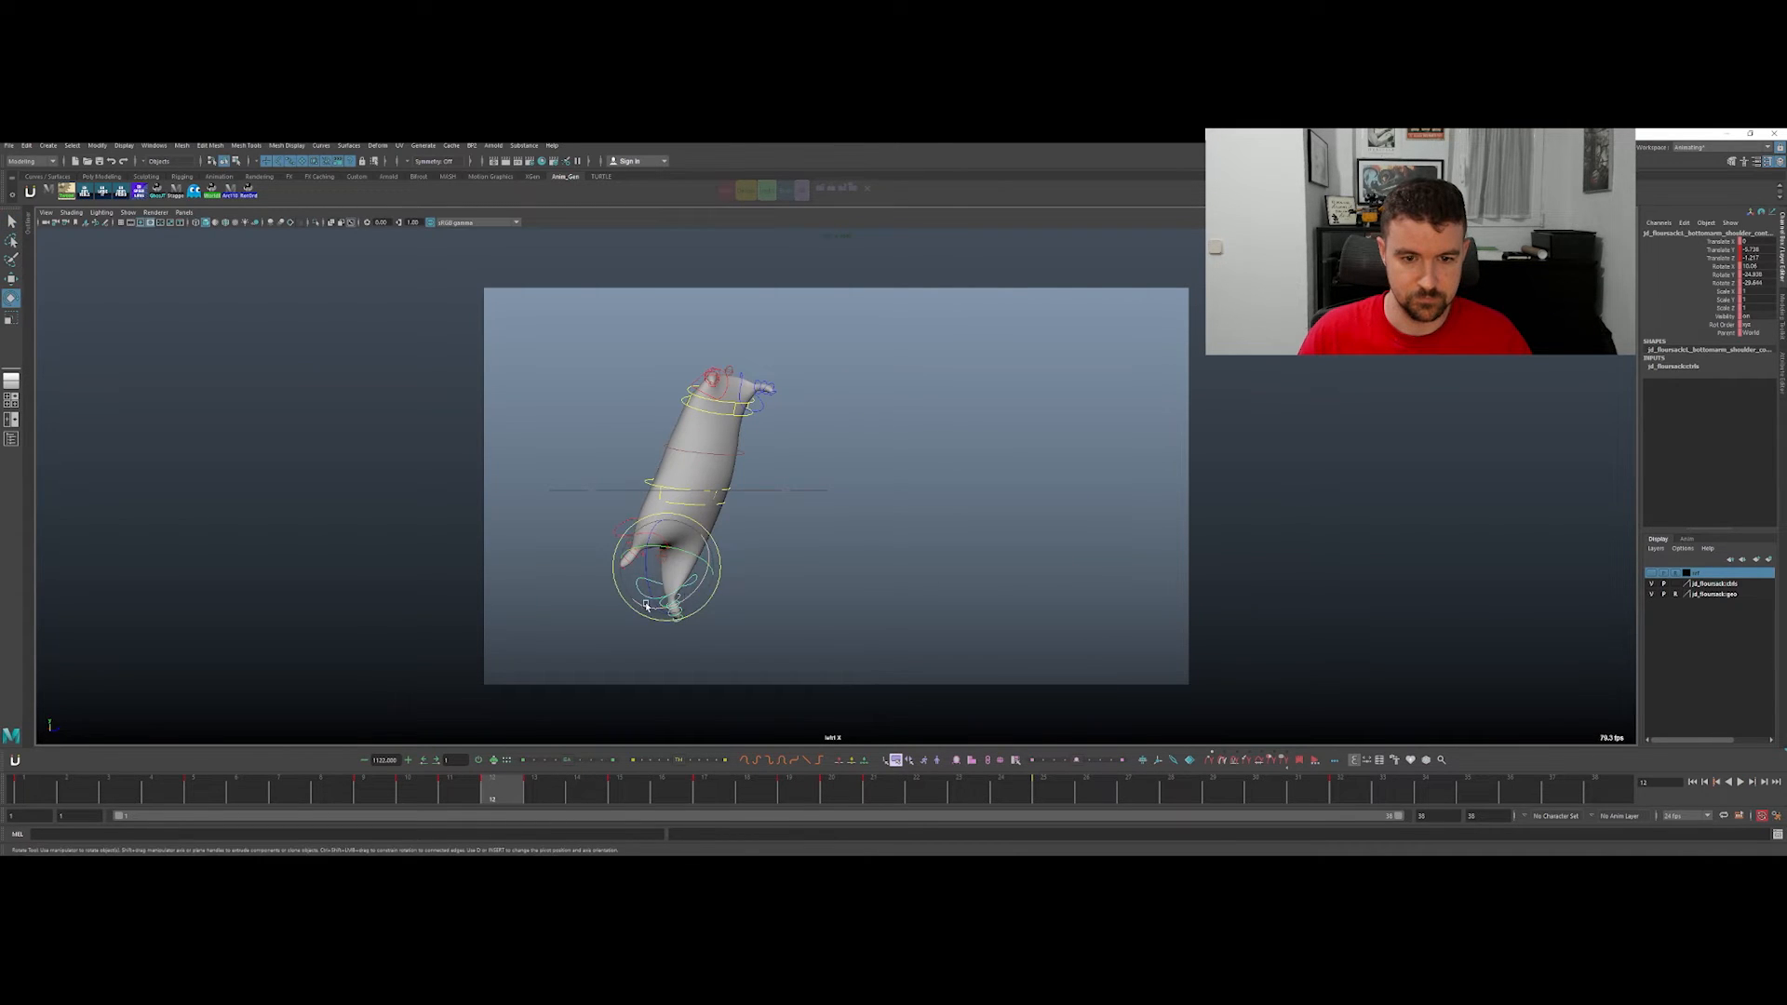
click(663, 585)
drag(663, 592, 626, 590)
Step: Rotate the blue-controlled leg's shoulder control at frame 12 to angle the dragging leg further back
click(694, 598)
key(e)
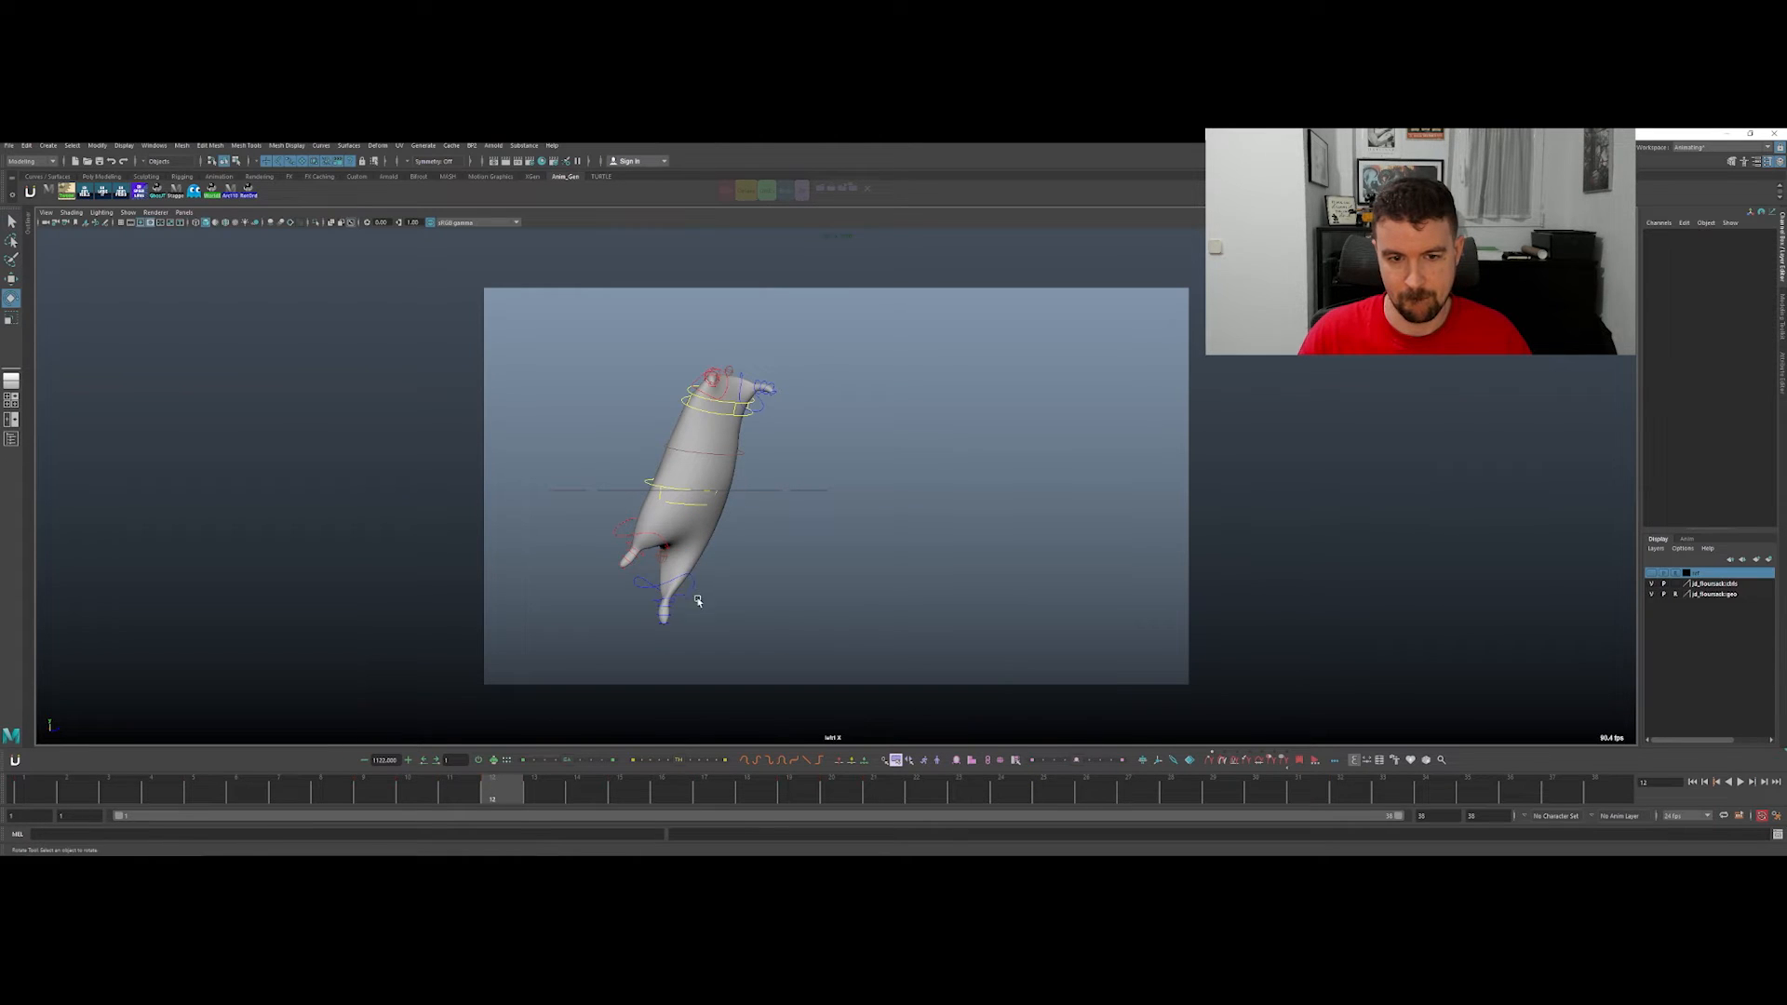
click(688, 580)
drag(698, 598, 686, 602)
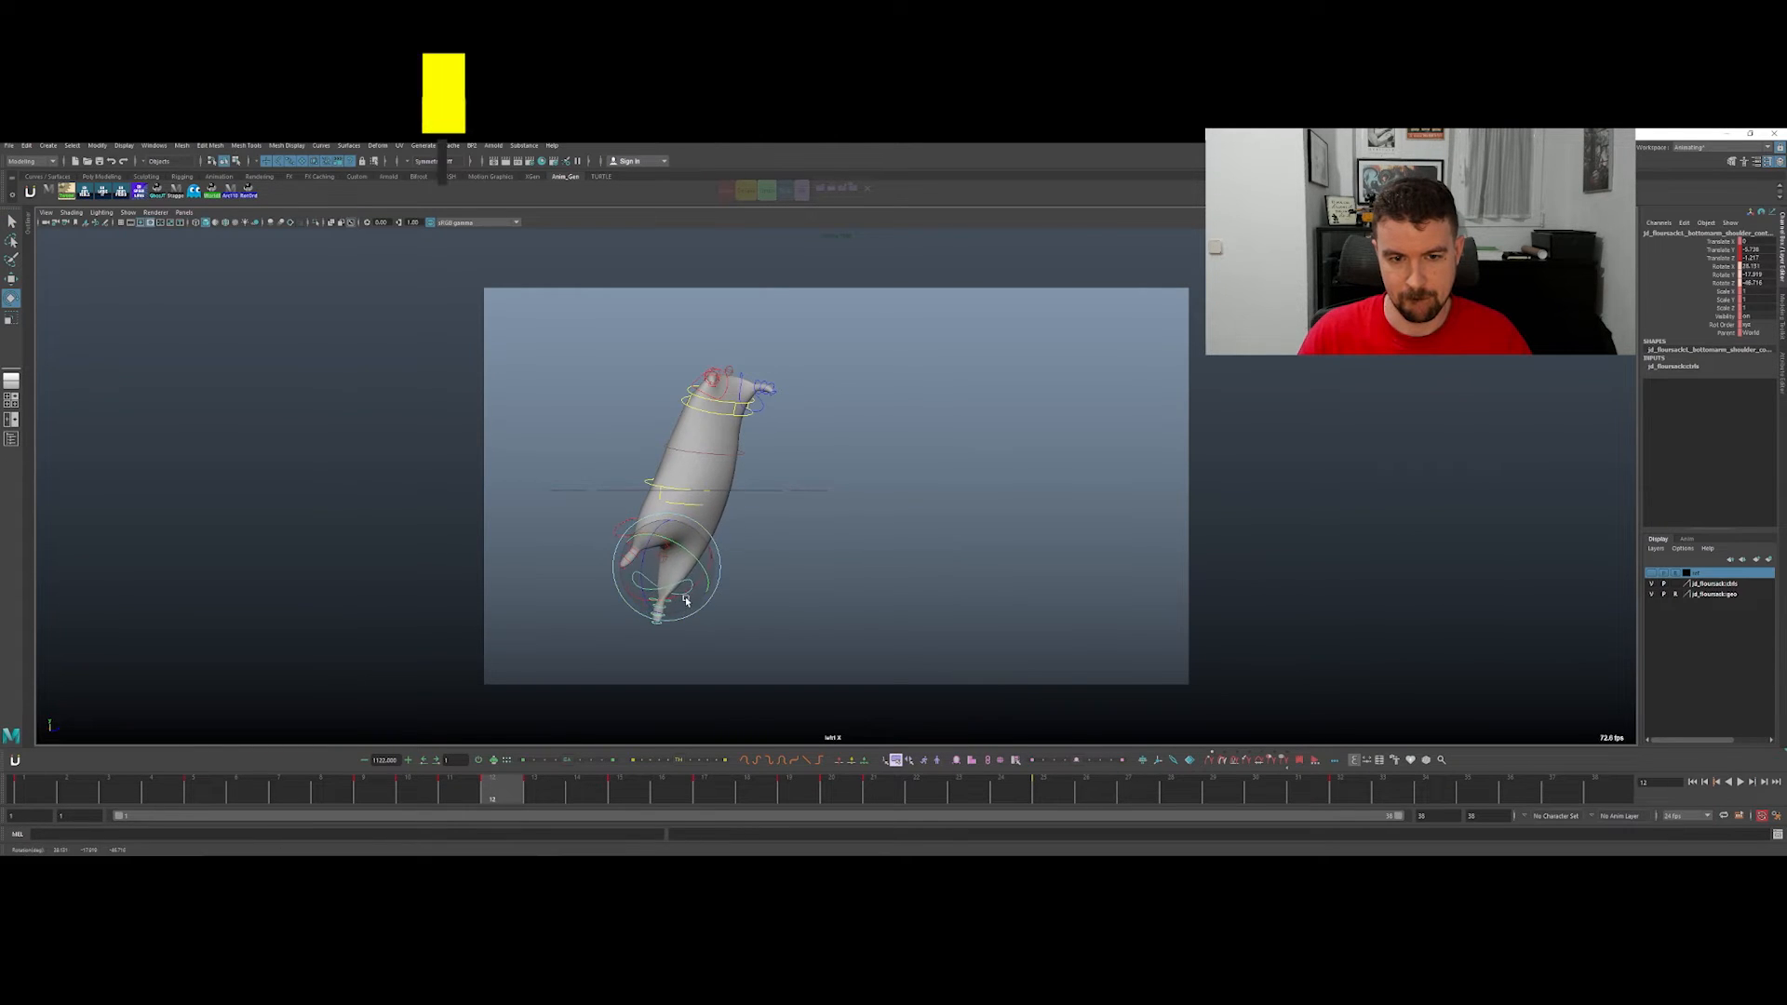
Step: Move and rotate the blue-controlled leg's shoulder control at frame 15 to swing the leg forward
key(alt+comma)
key(alt+period)
key(alt+period)
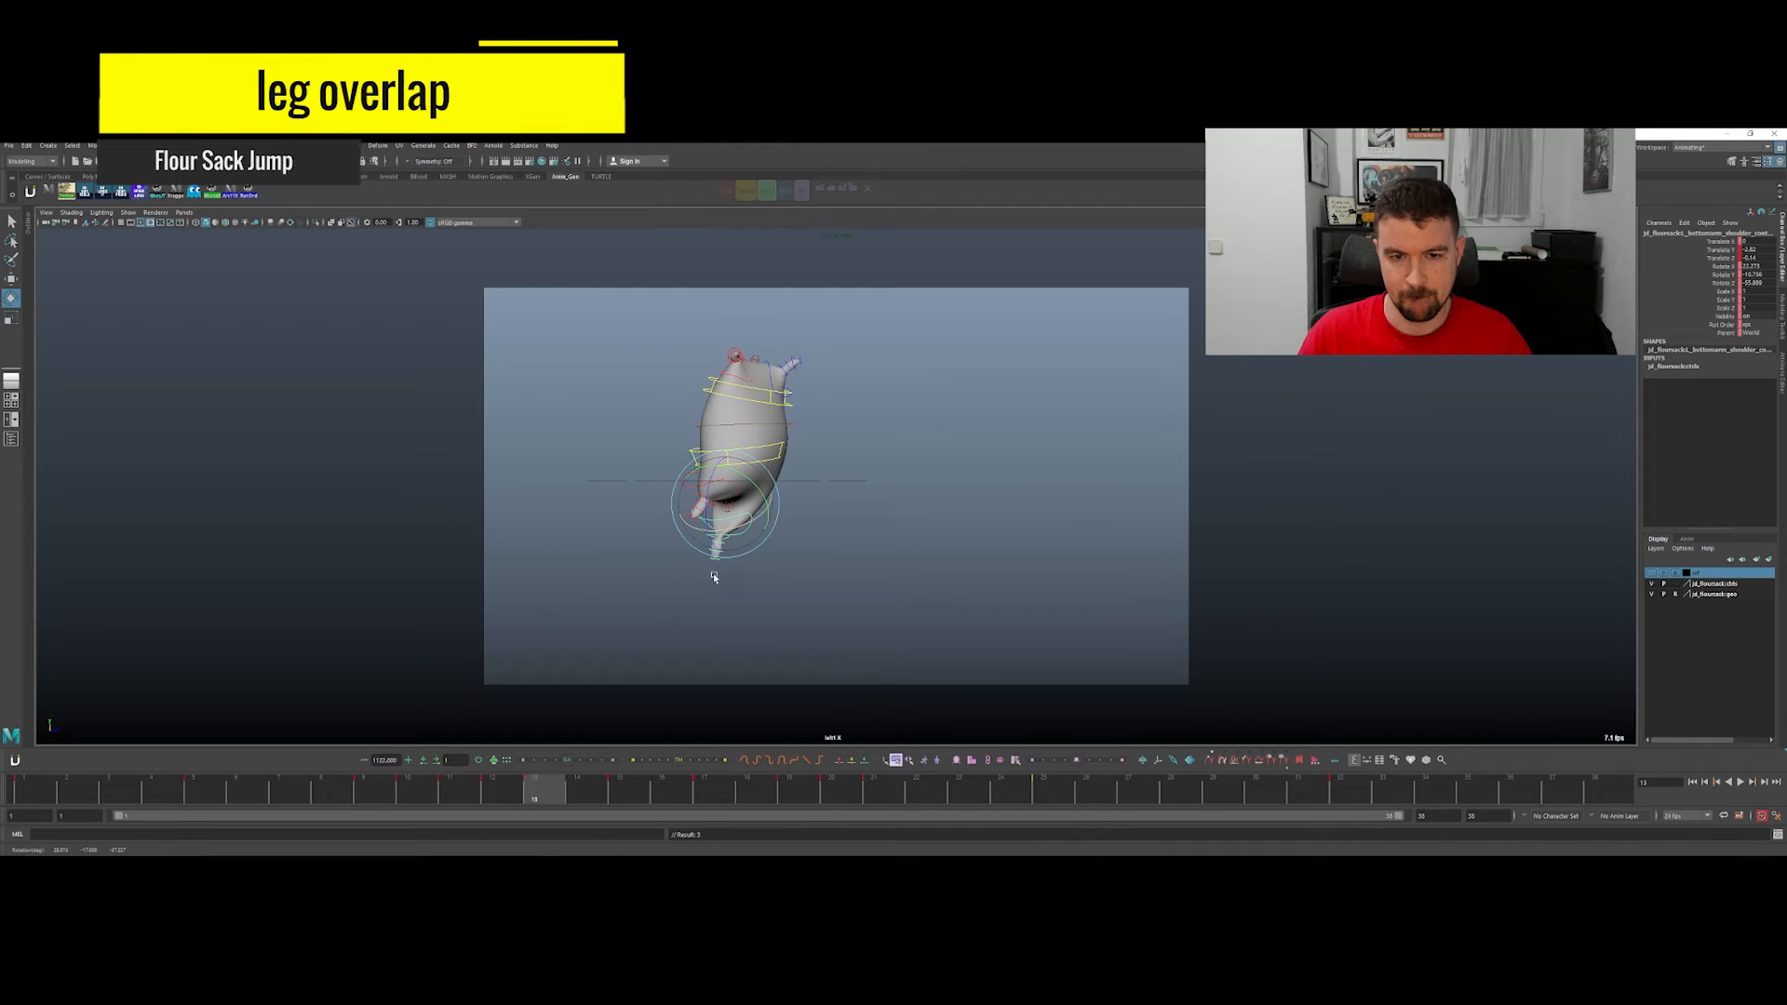
key(alt+period)
key(alt+period)
key(w)
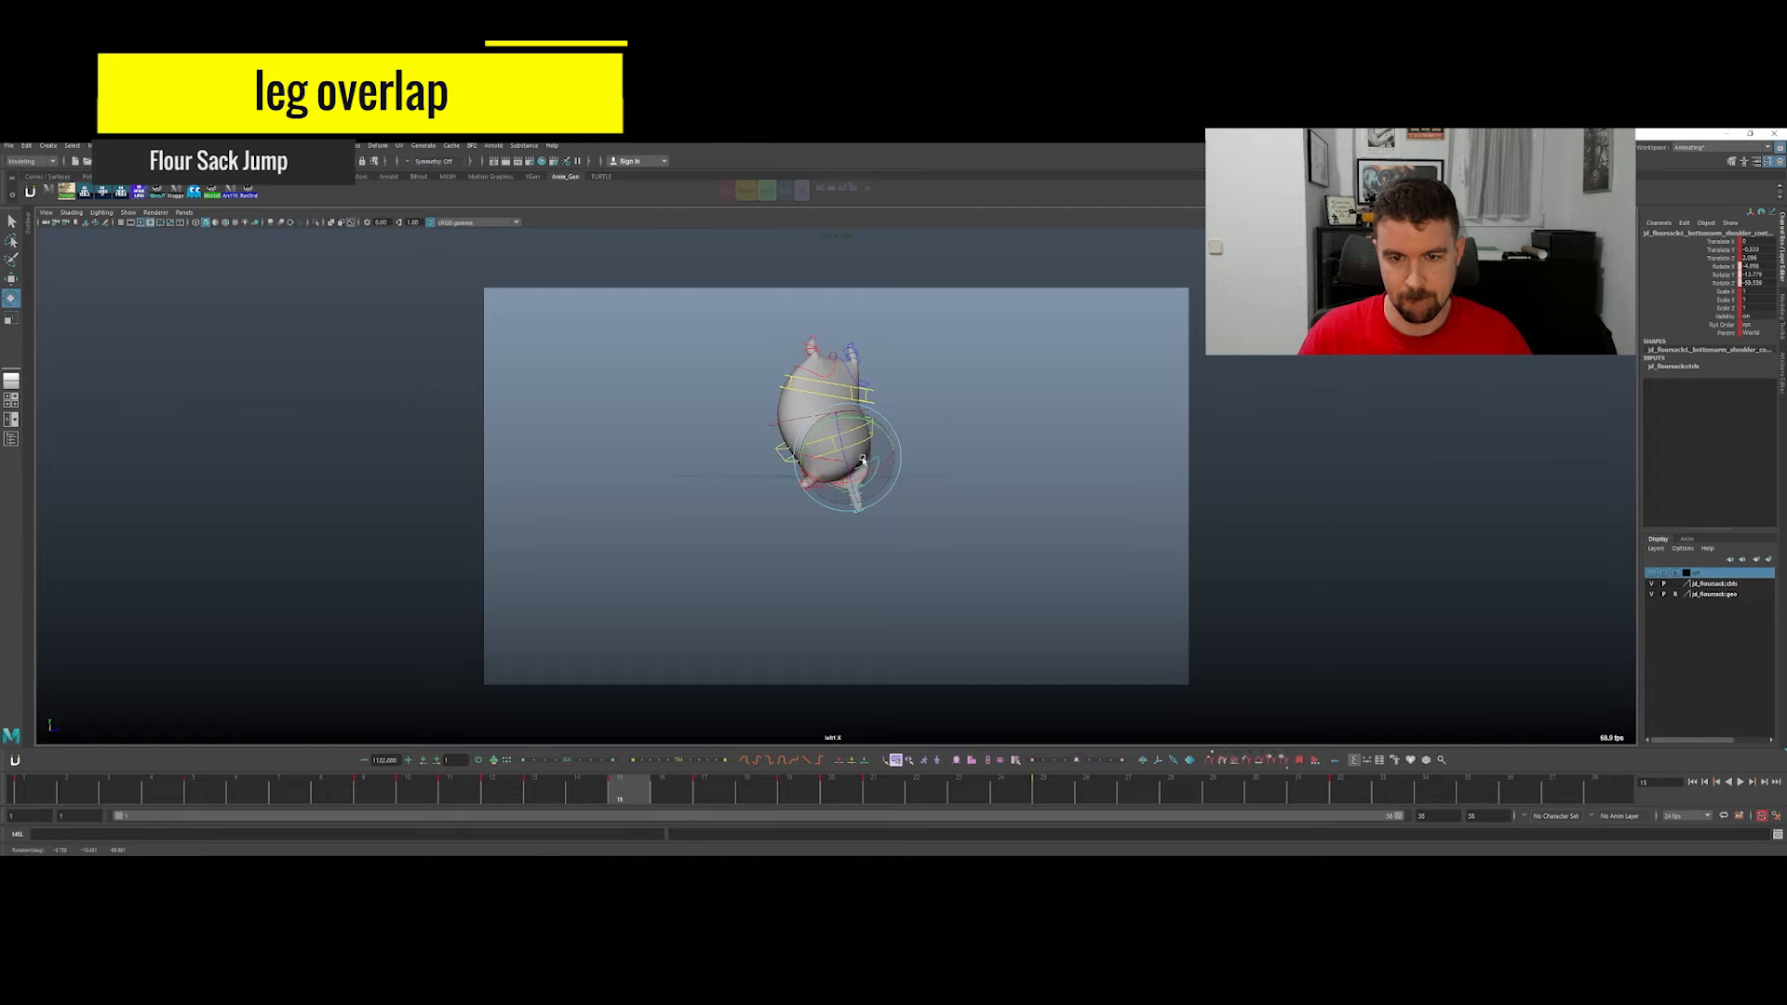
Step: Pull the raised blue-controlled leg slightly in toward the body at frame 19, just before landing
key(alt+period)
key(alt+period)
key(alt+period)
key(alt+period)
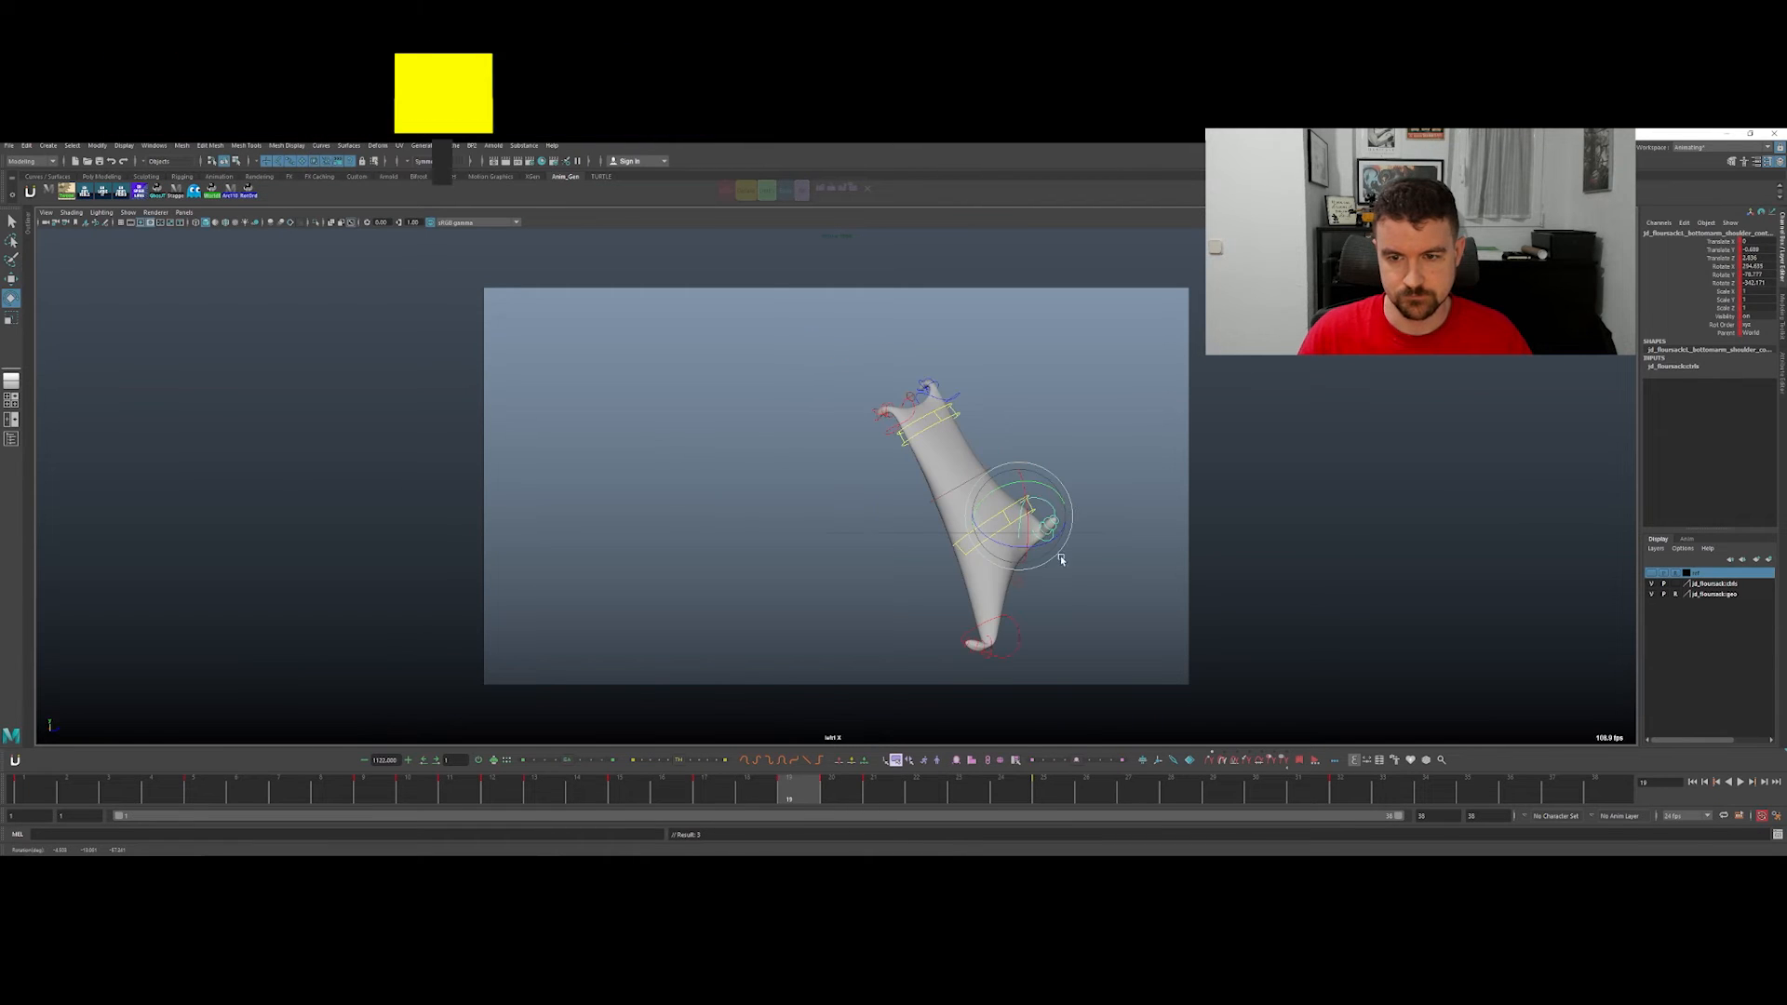
key(alt+comma)
key(alt+period)
key(w)
drag(1073, 518, 1061, 521)
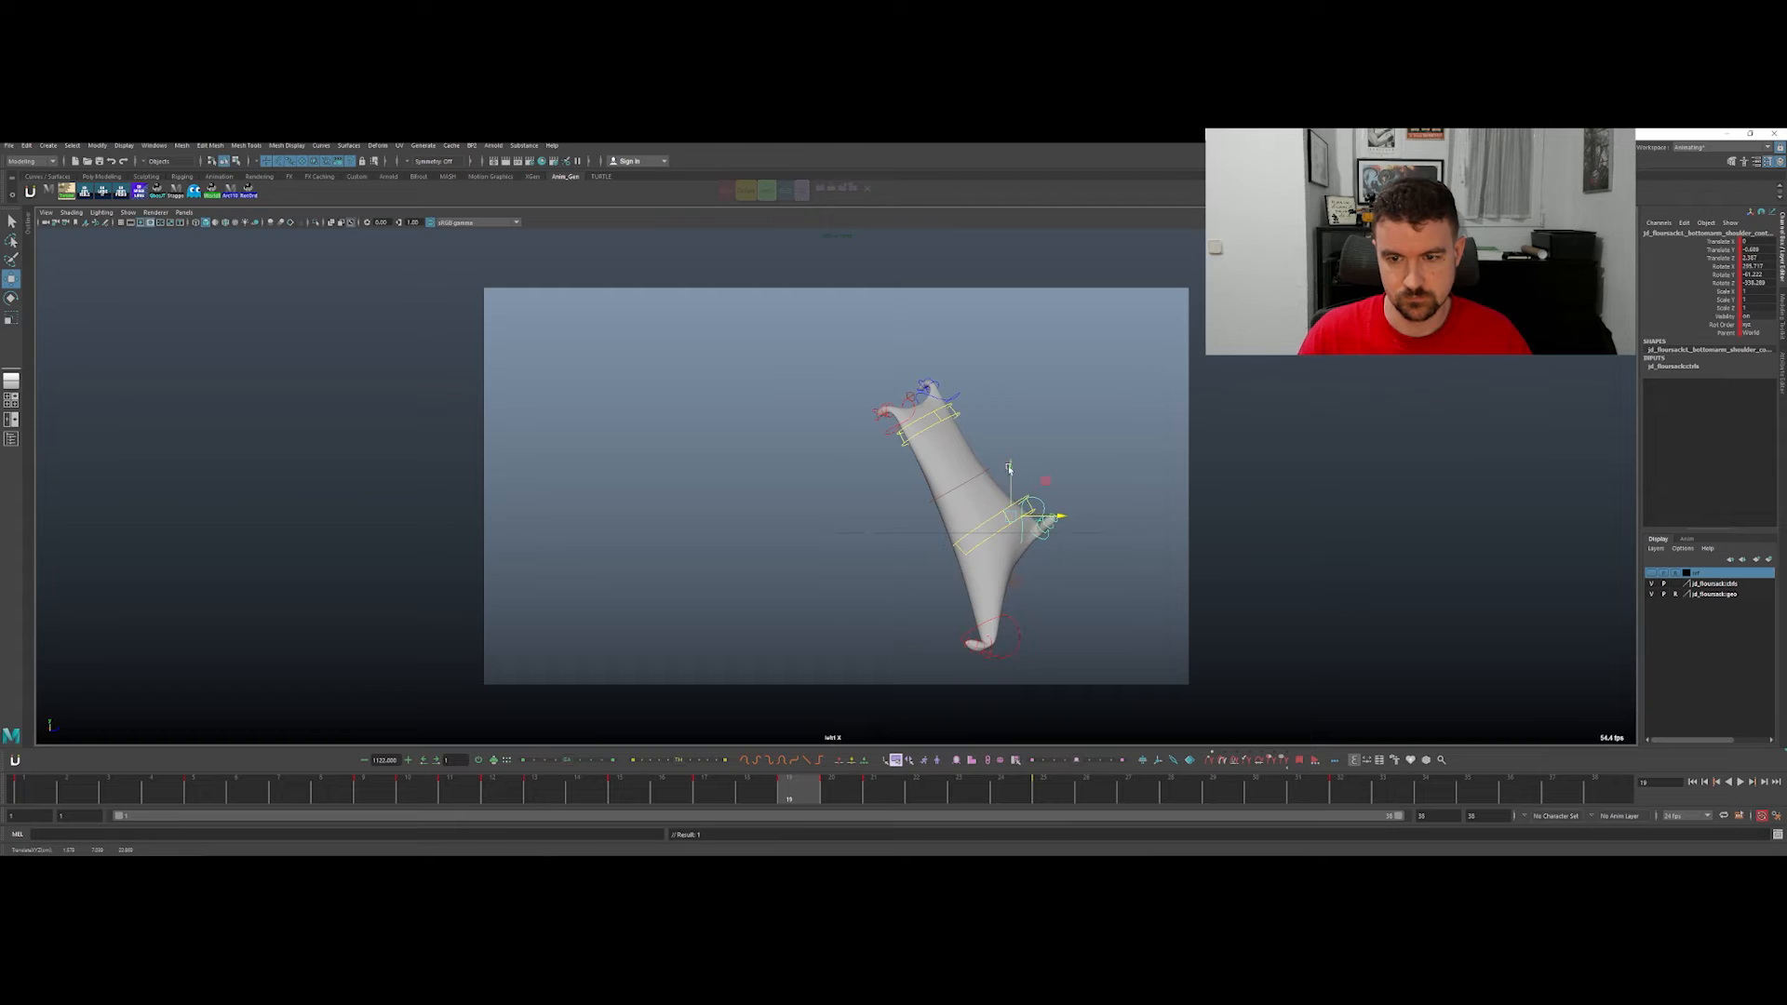
Step: Rotate the blue-controlled leg's shoulder control at frame 19 and compare the raised leg with the neighbouring frames around landing
key(e)
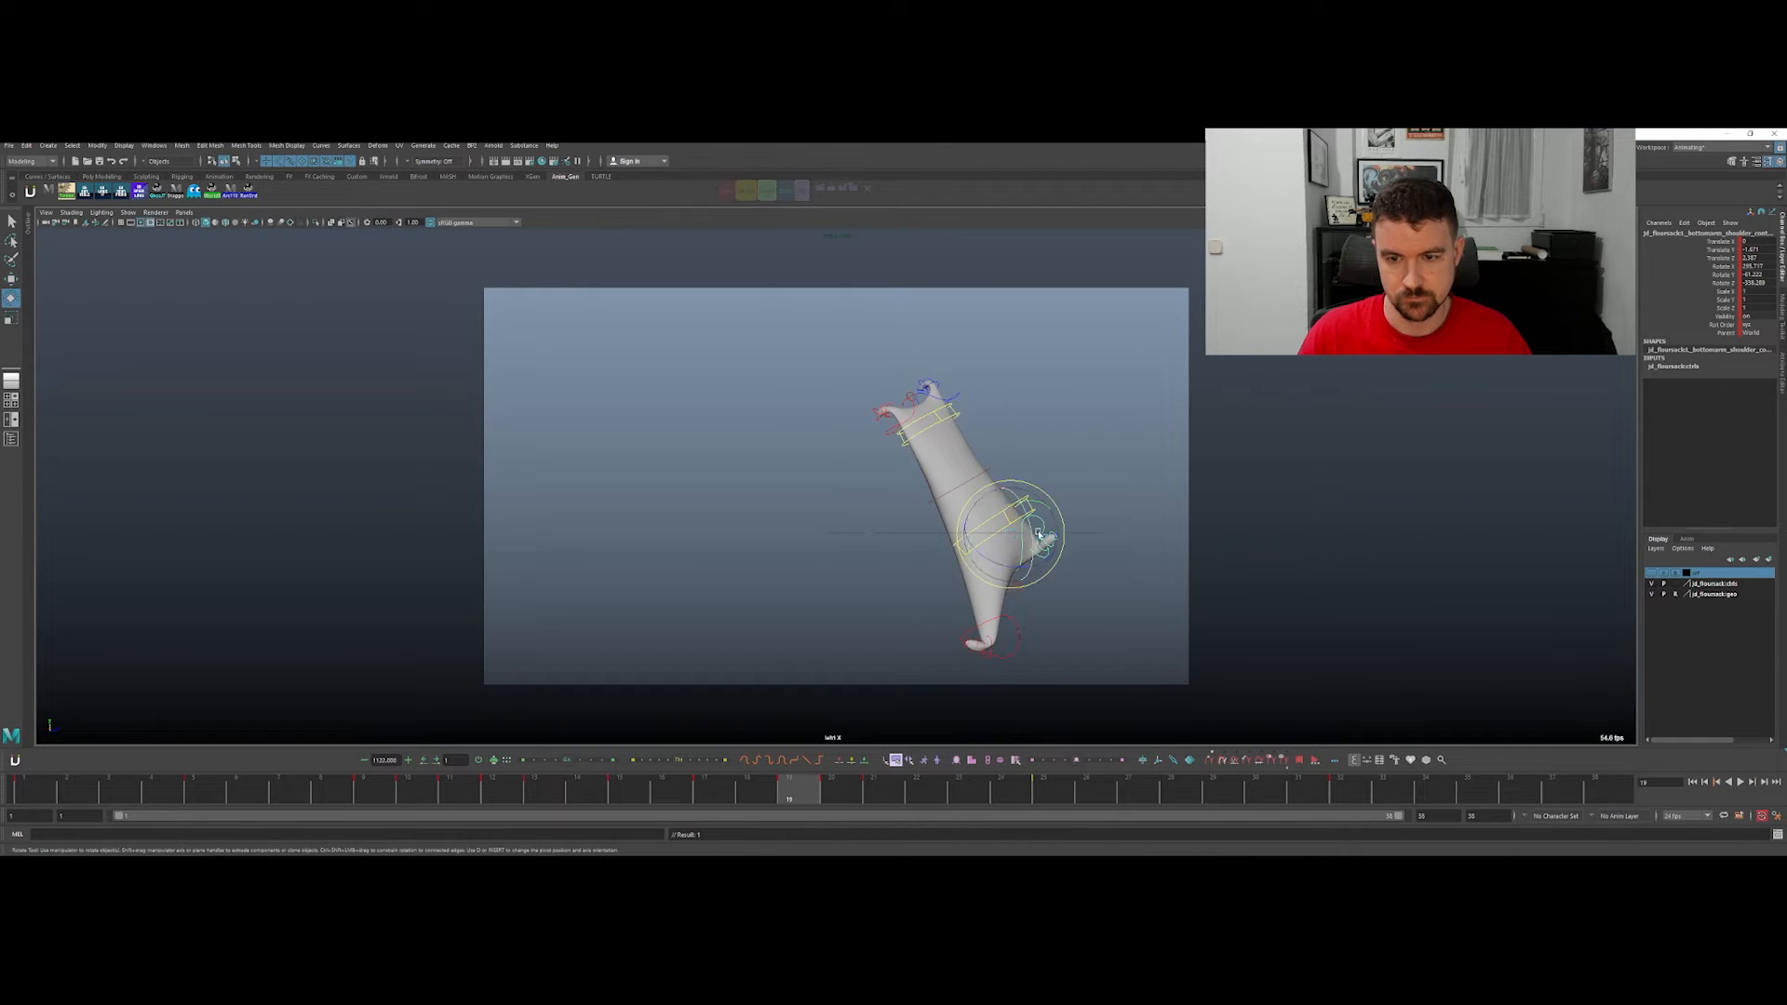
drag(1005, 561, 1016, 550)
key(alt+period)
key(alt+comma)
key(alt+period)
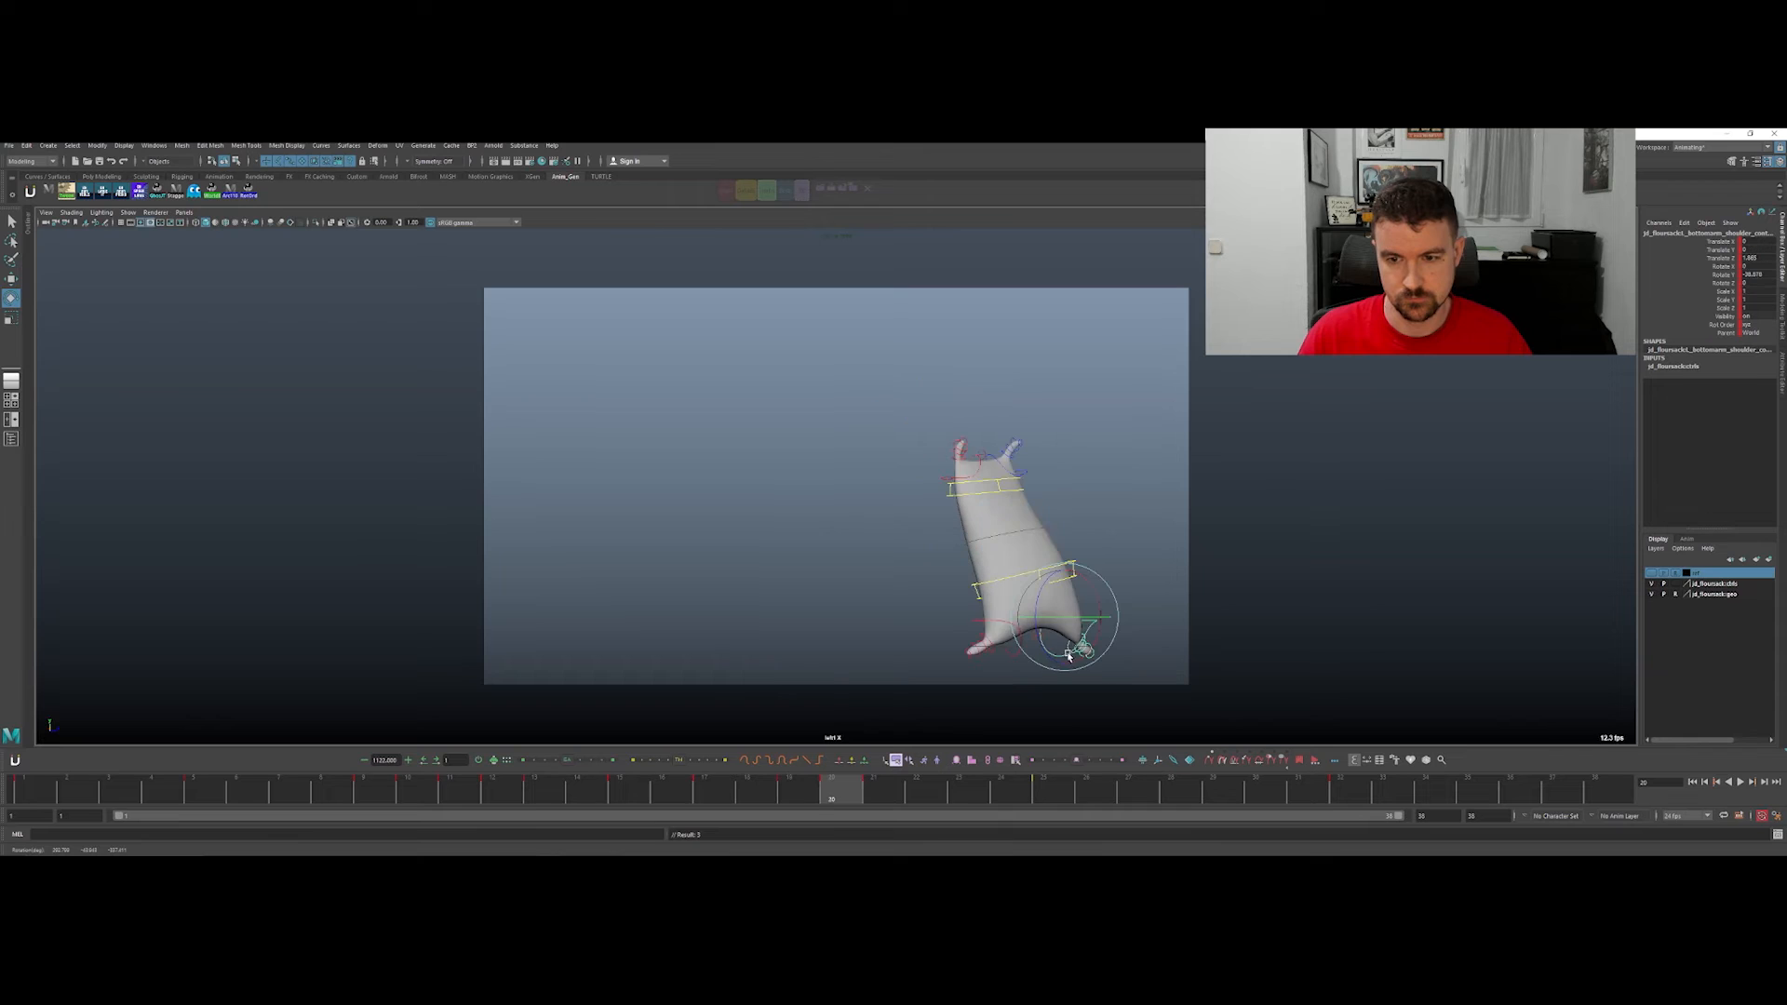
click(865, 783)
drag(844, 792, 747, 791)
key(alt+comma)
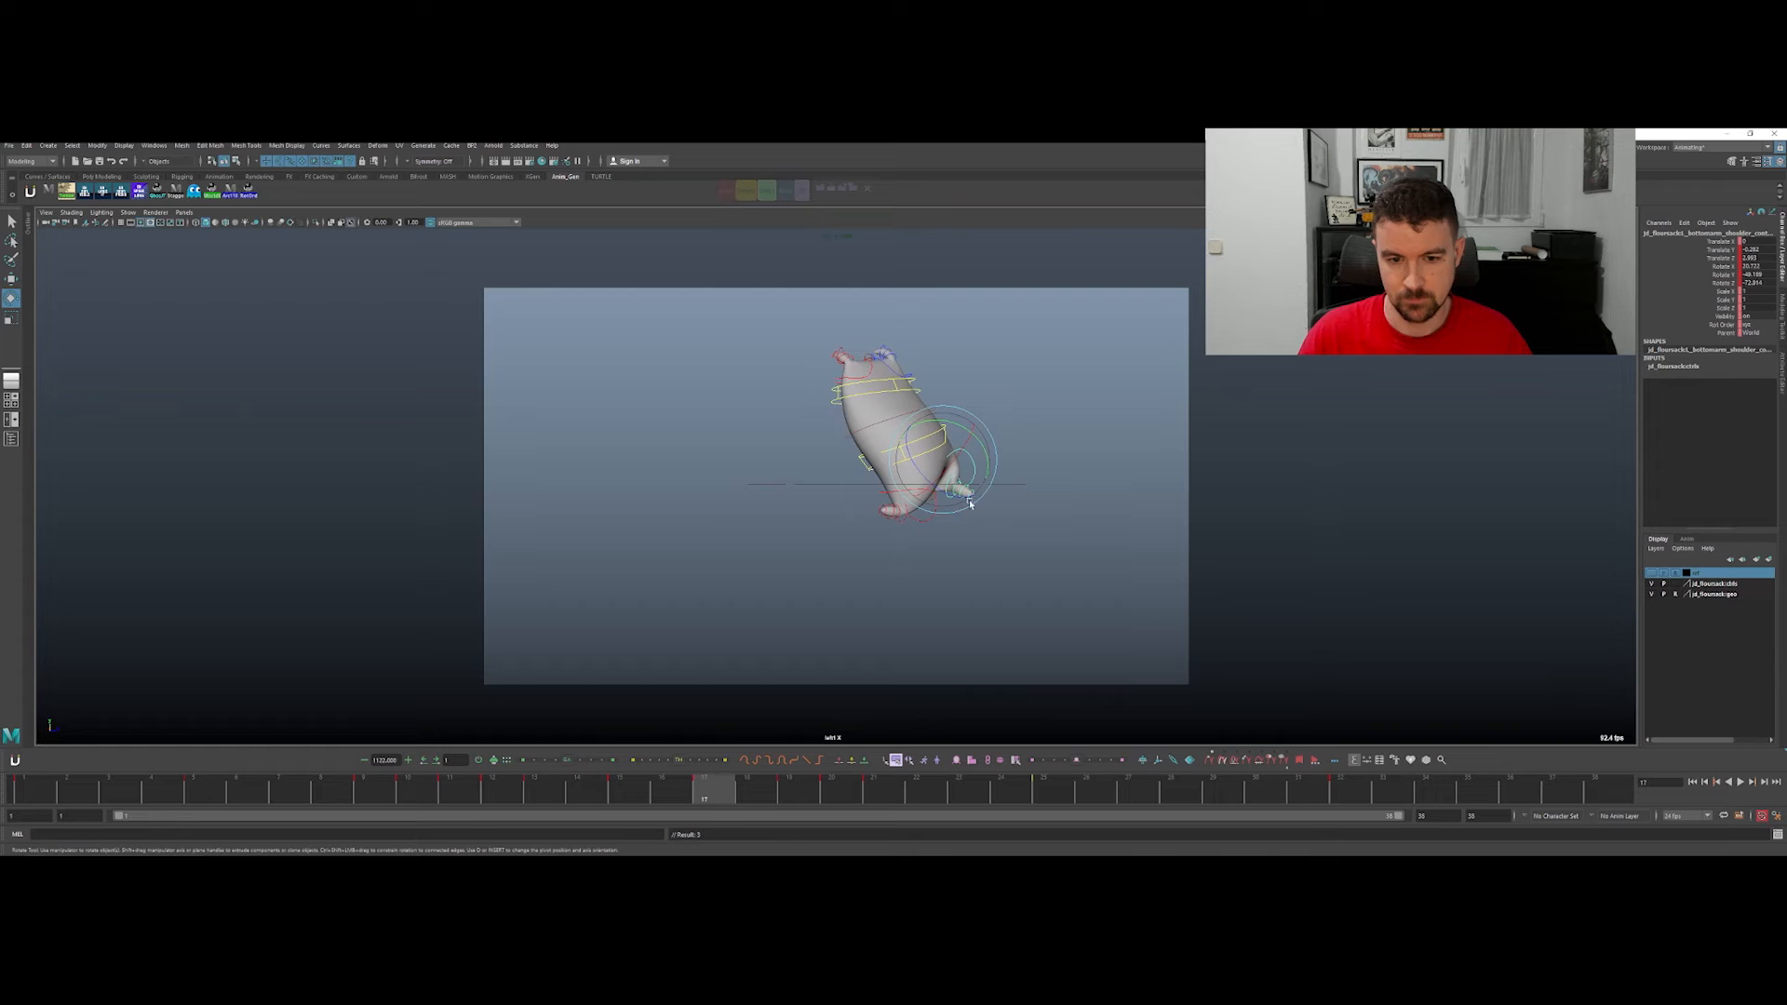
Step: Rotate the blue-controlled leg's shoulder control at frame 18 so the foot points outward, comparing with adjacent frames and playing back the jump
key(alt+period)
key(alt+period)
key(alt+comma)
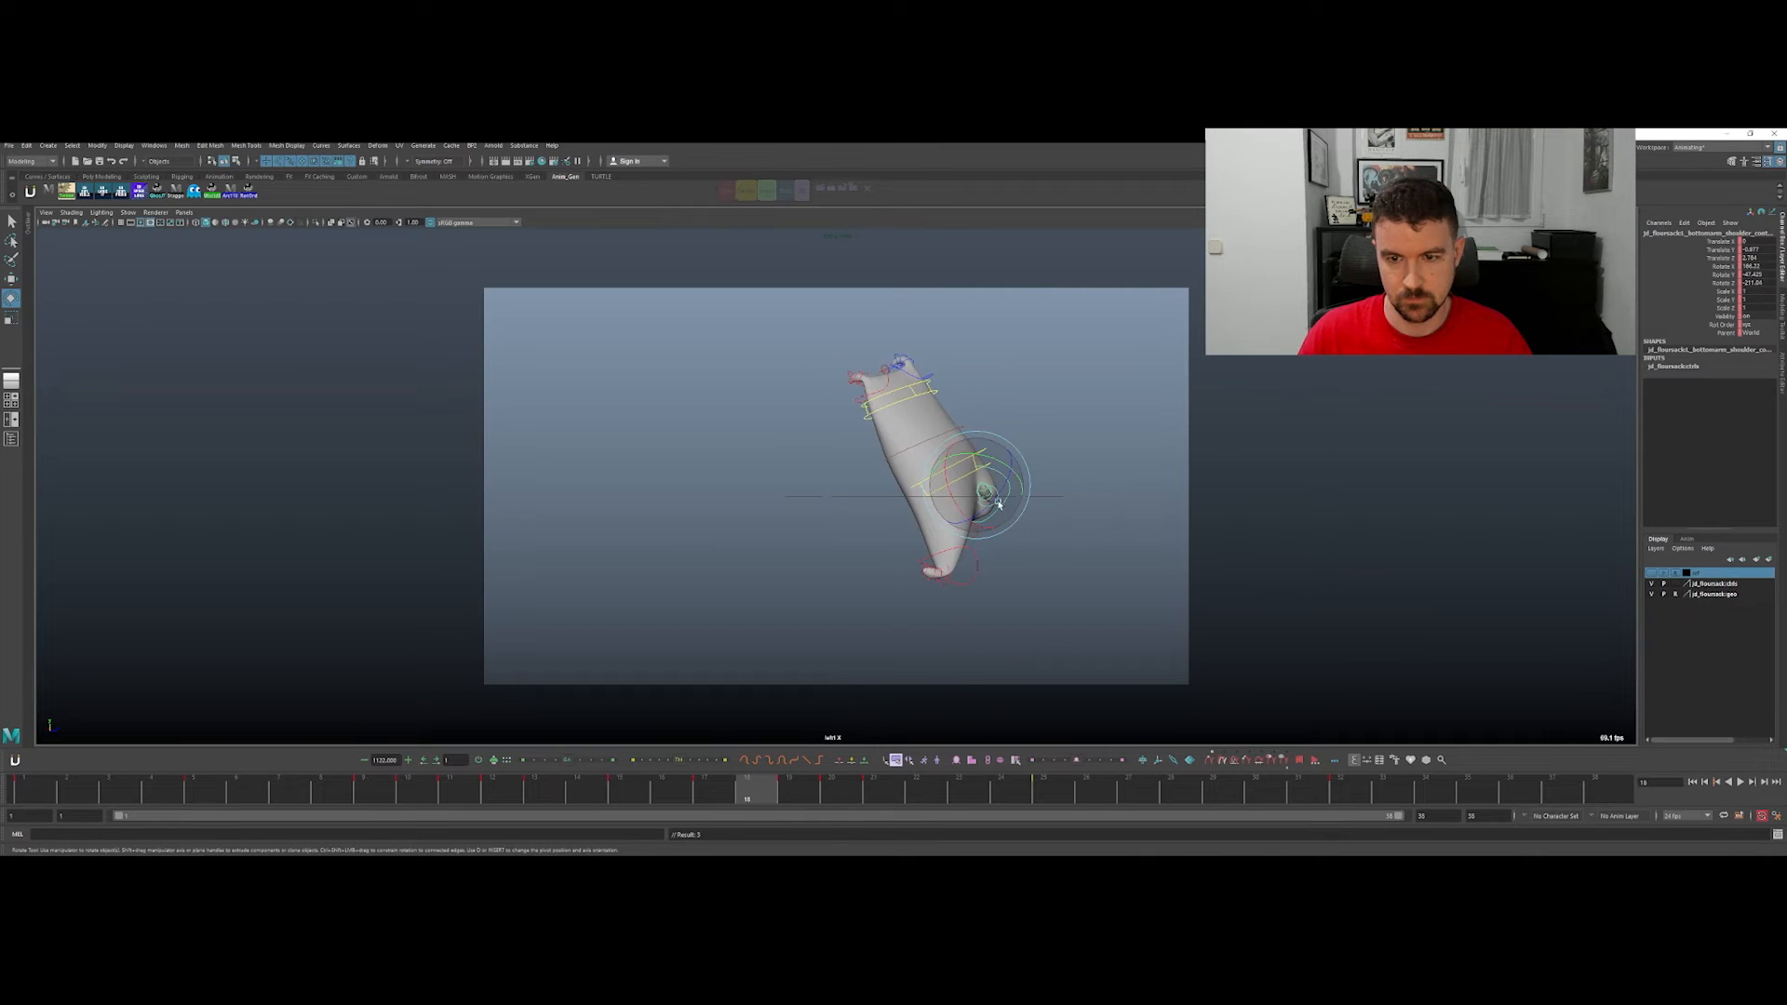
key(alt+comma)
key(alt+period)
key(alt+period)
key(alt+comma)
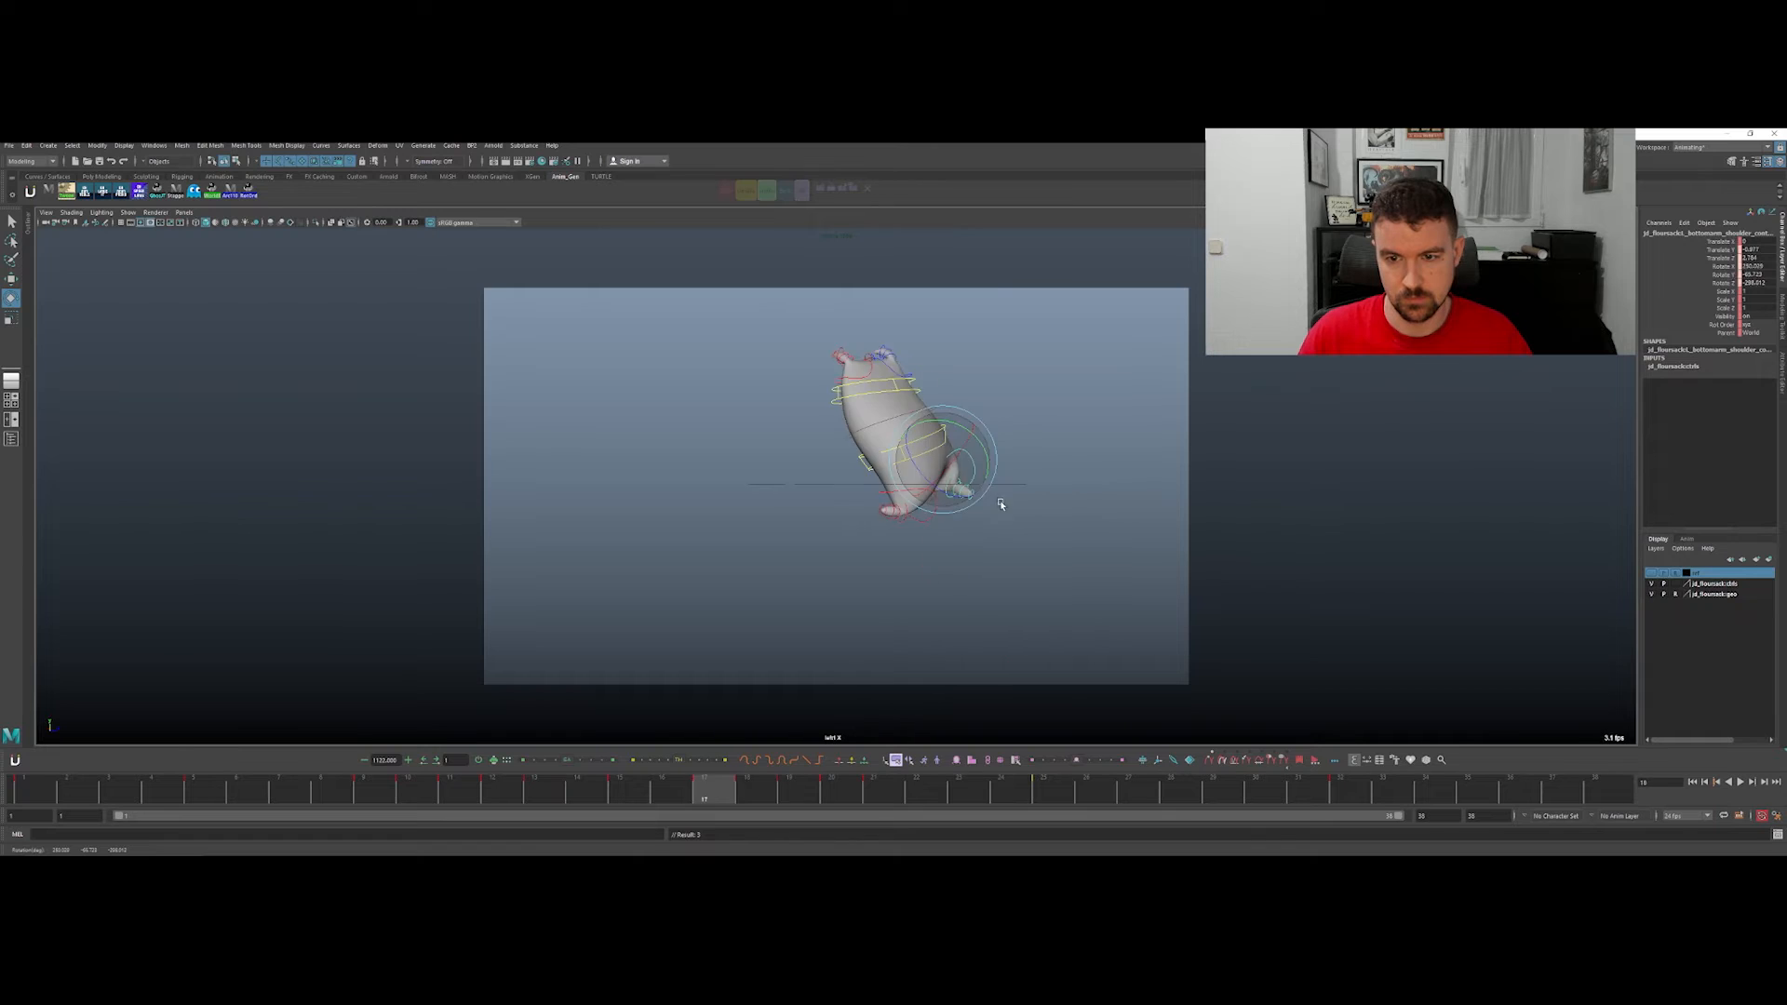
key(alt+comma)
key(alt+period)
key(alt+period)
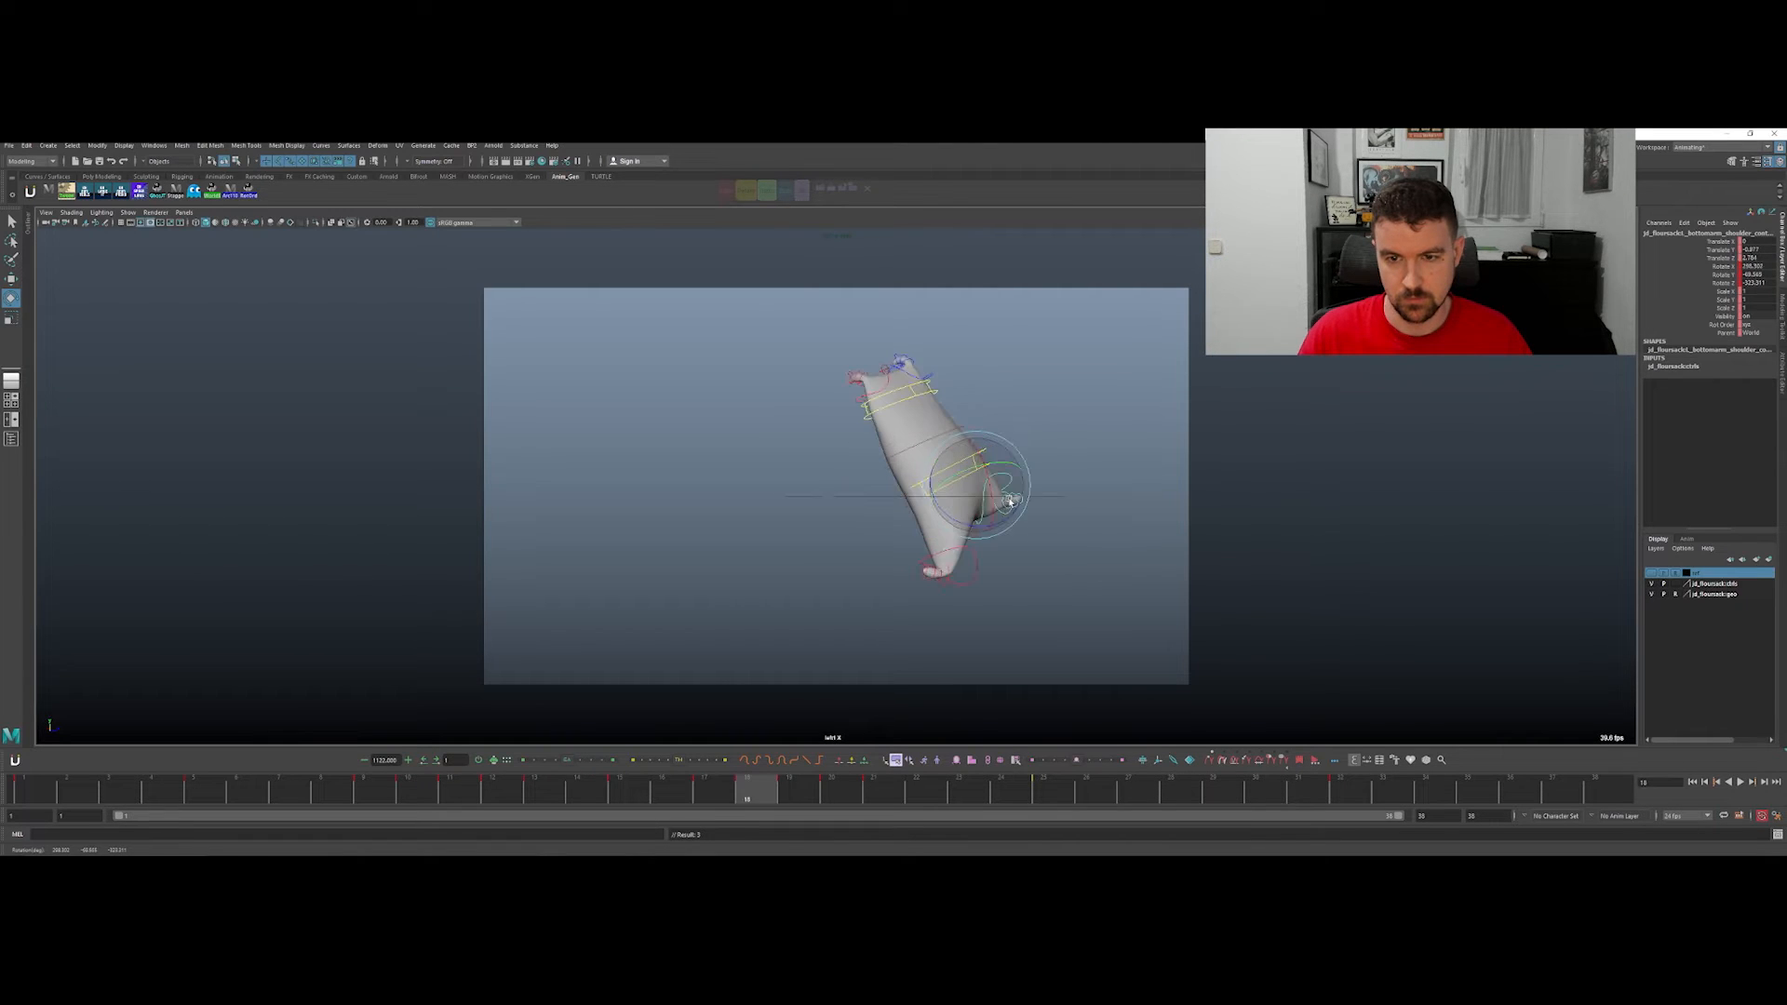
drag(725, 800, 660, 600)
key(alt+v)
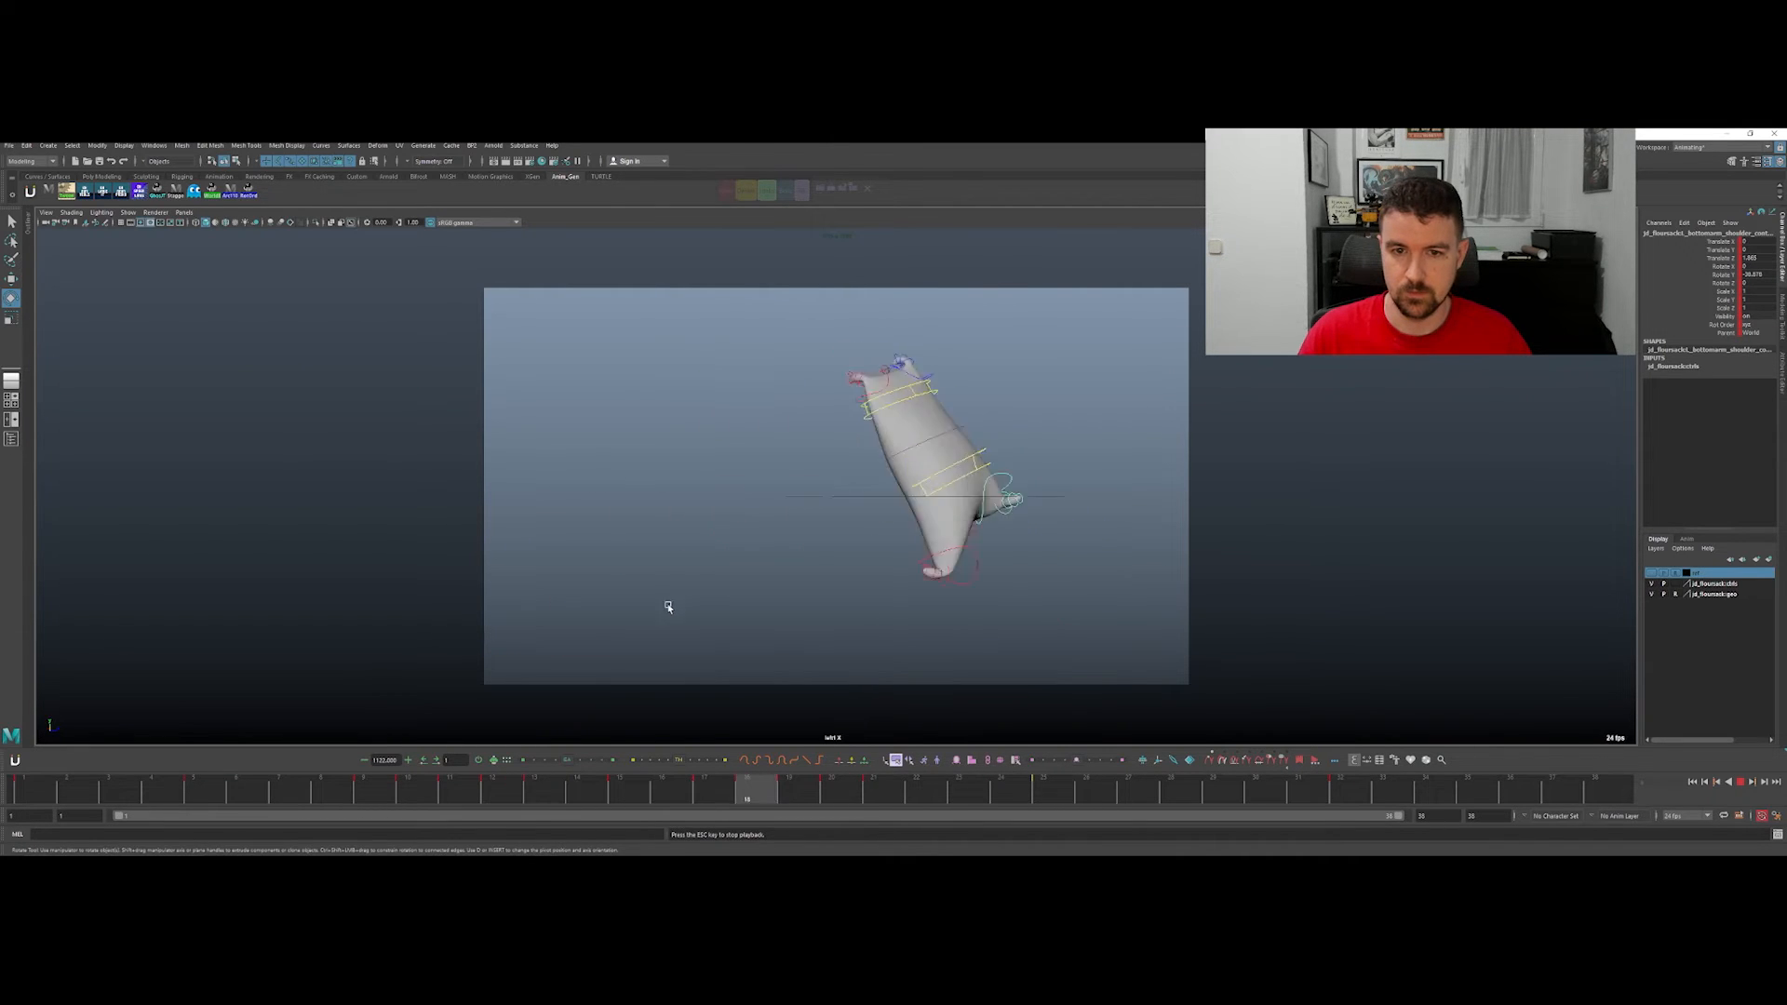
Step: Reduce the hip rotation of the bottom control at frame 5, near the start of the jump
mouse_move(35, 754)
mouse_down()
mouse_move(223, 756)
mouse_move(173, 755)
mouse_up()
click(621, 607)
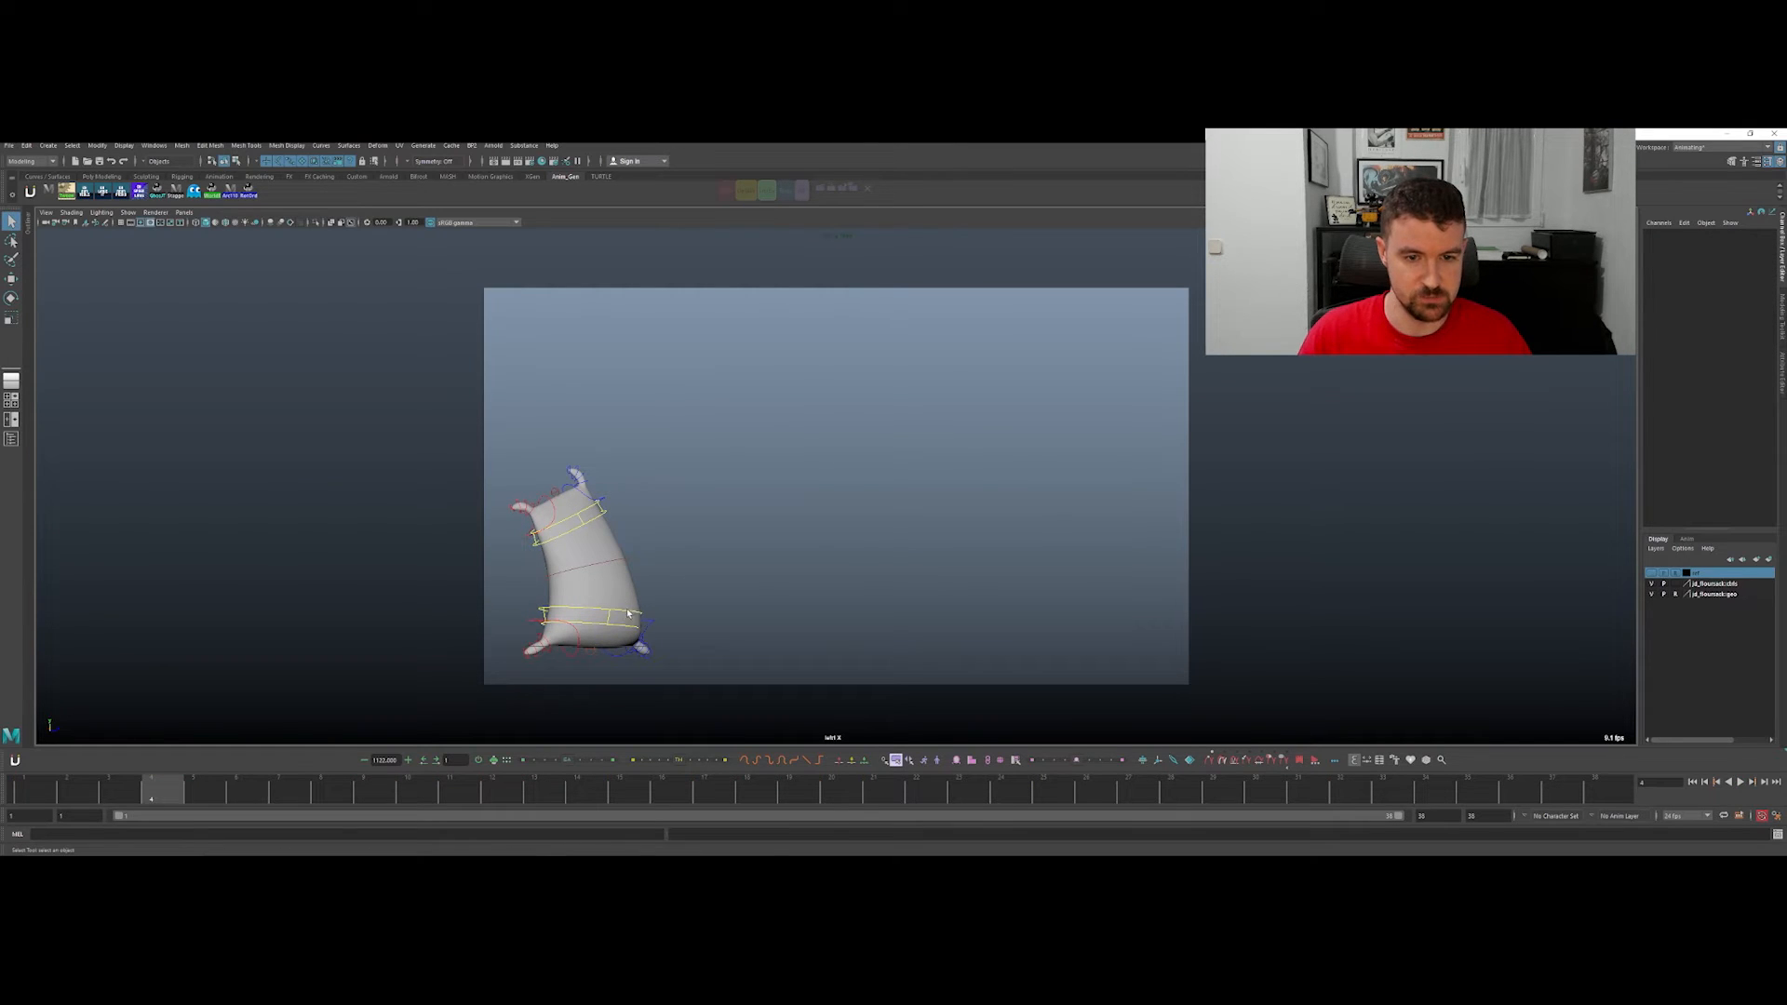
click(637, 615)
key(comma)
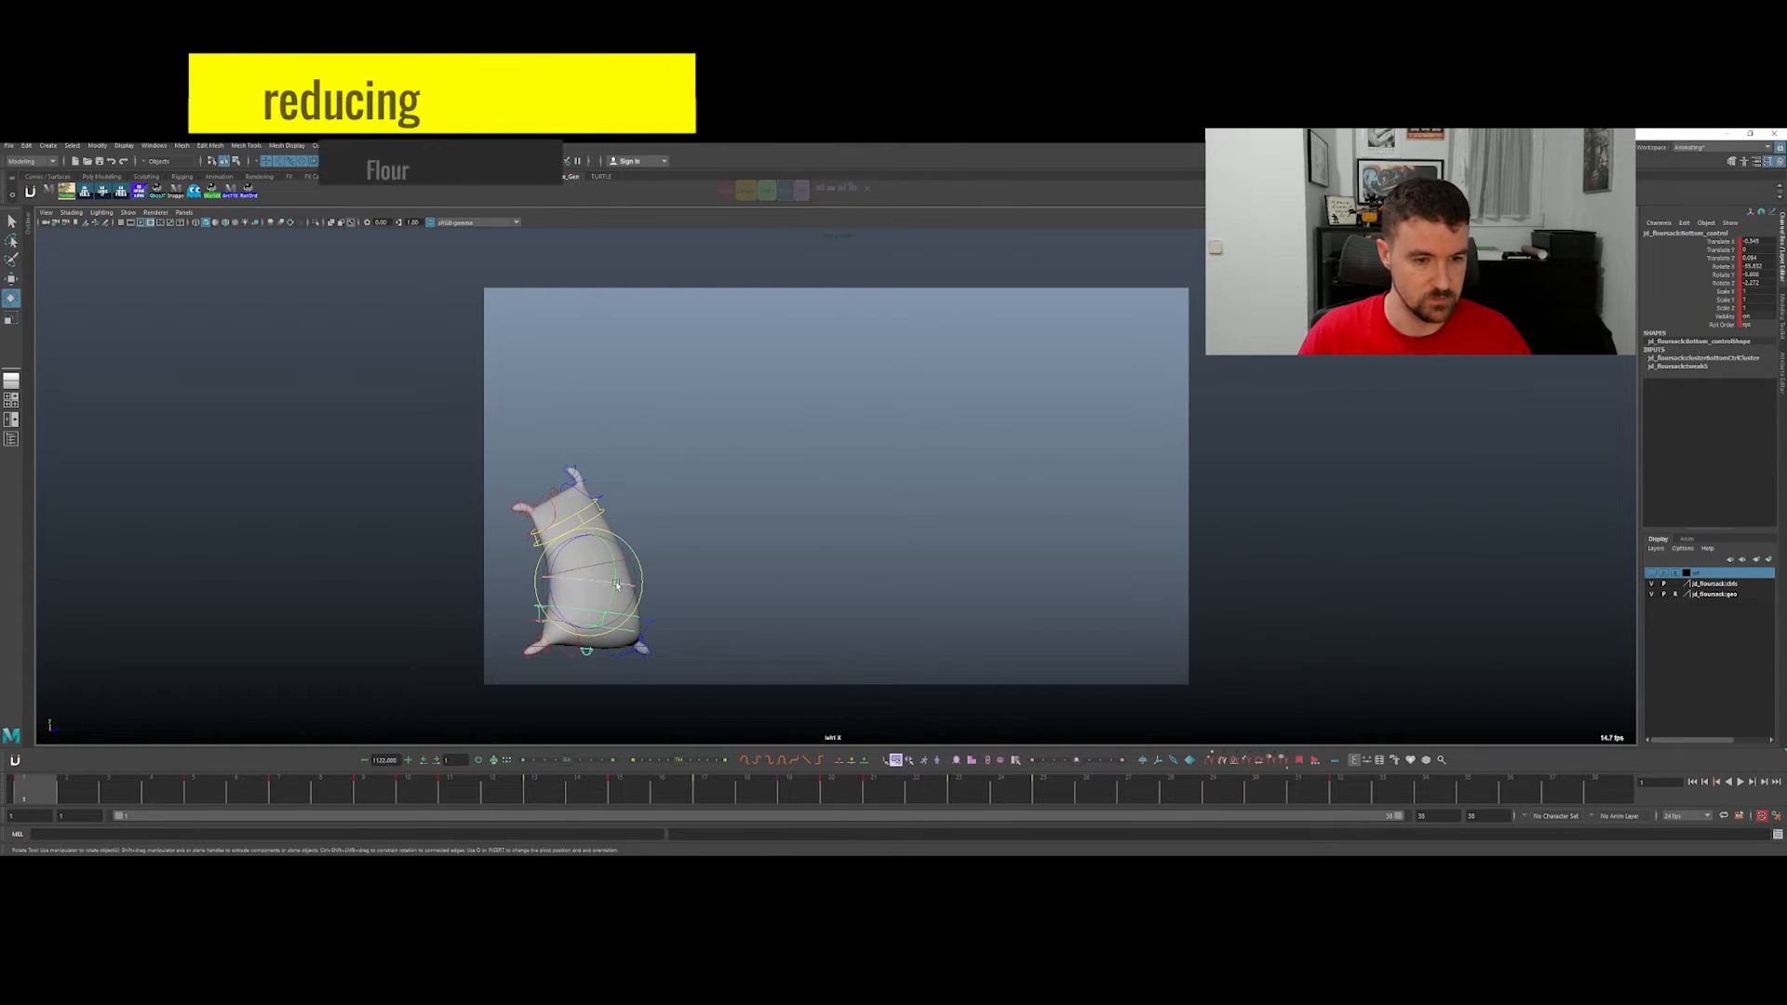
key(period)
drag(615, 579, 610, 579)
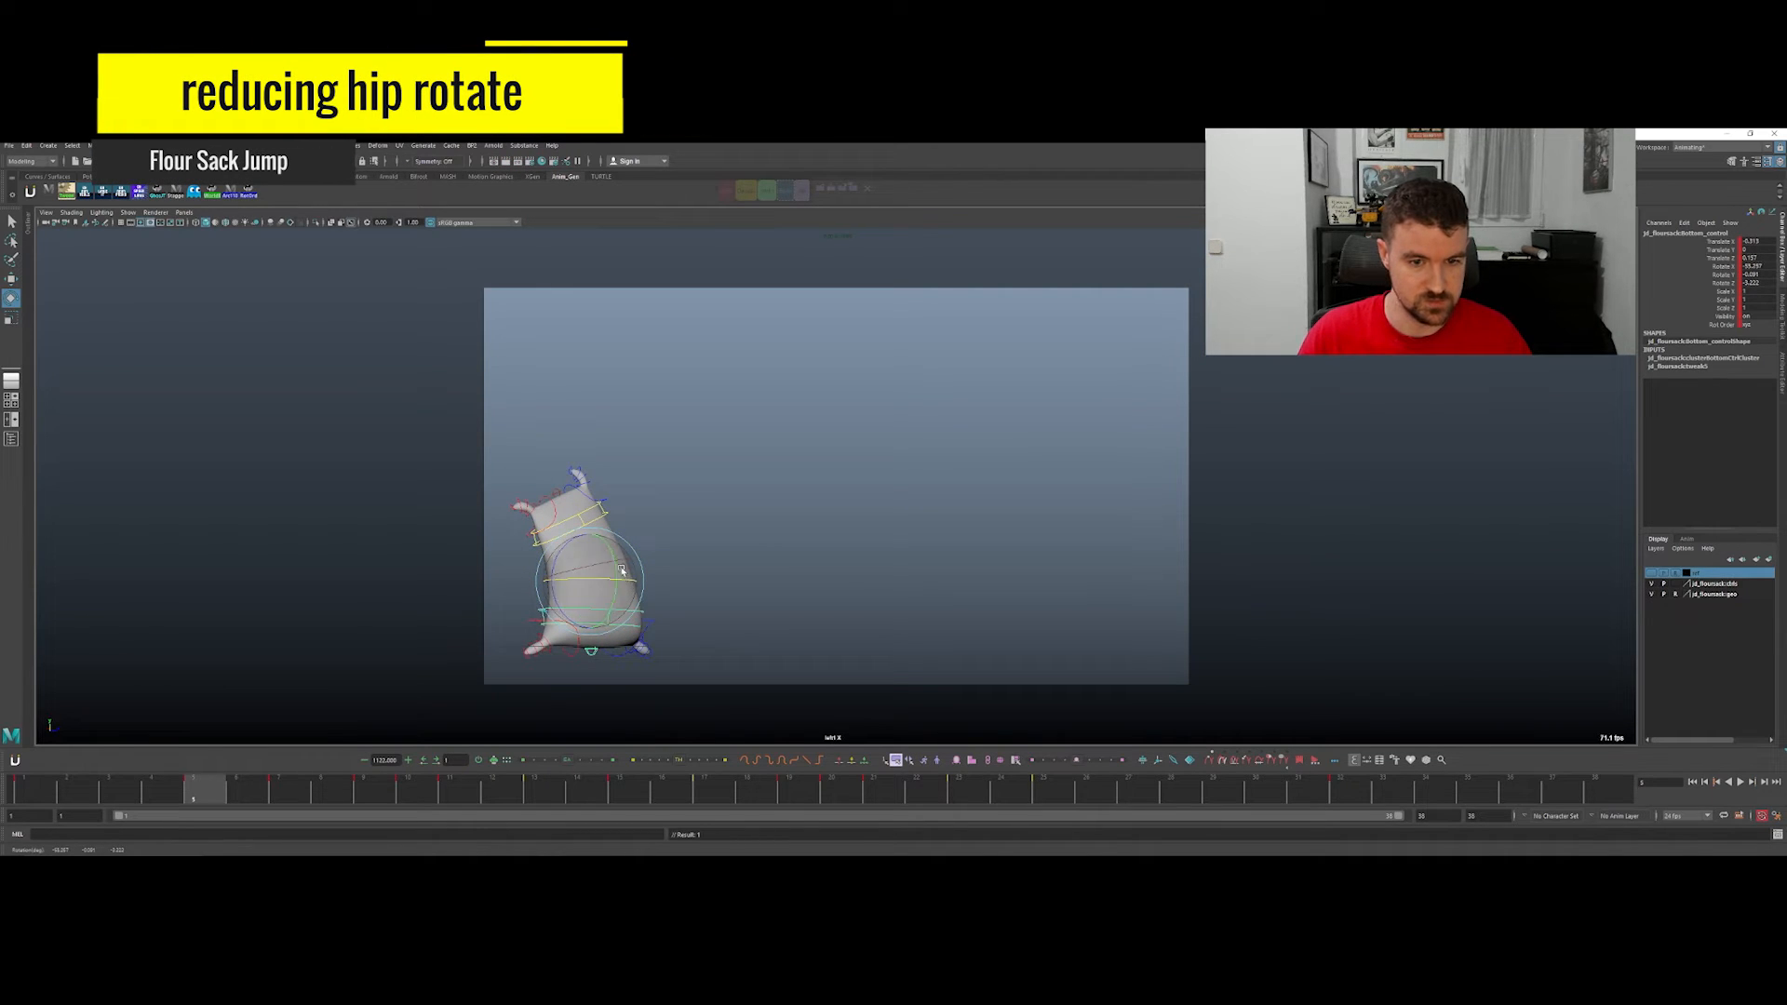
click(191, 787)
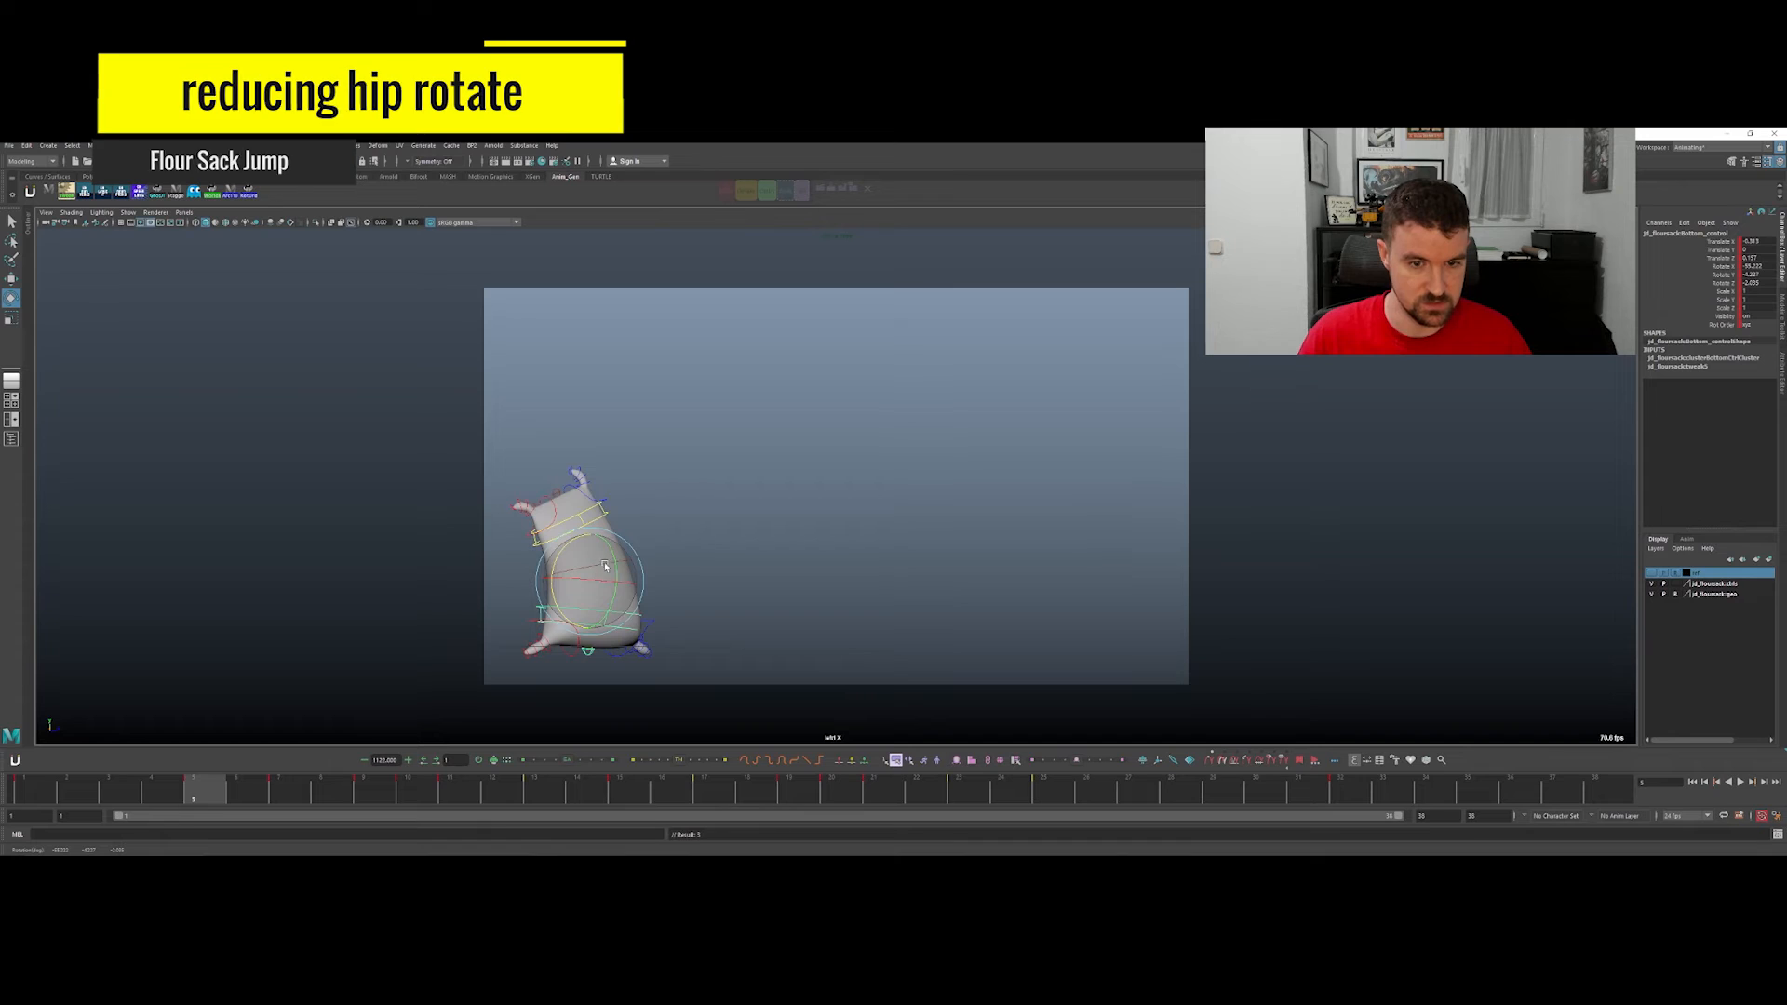
Step: Select all the rig's controls and delete their keys from frame 22 to frame 27, after the landing squash
drag(189, 782, 958, 633)
key(q)
click(875, 433)
alt+middle_drag(1037, 460, 1040, 460)
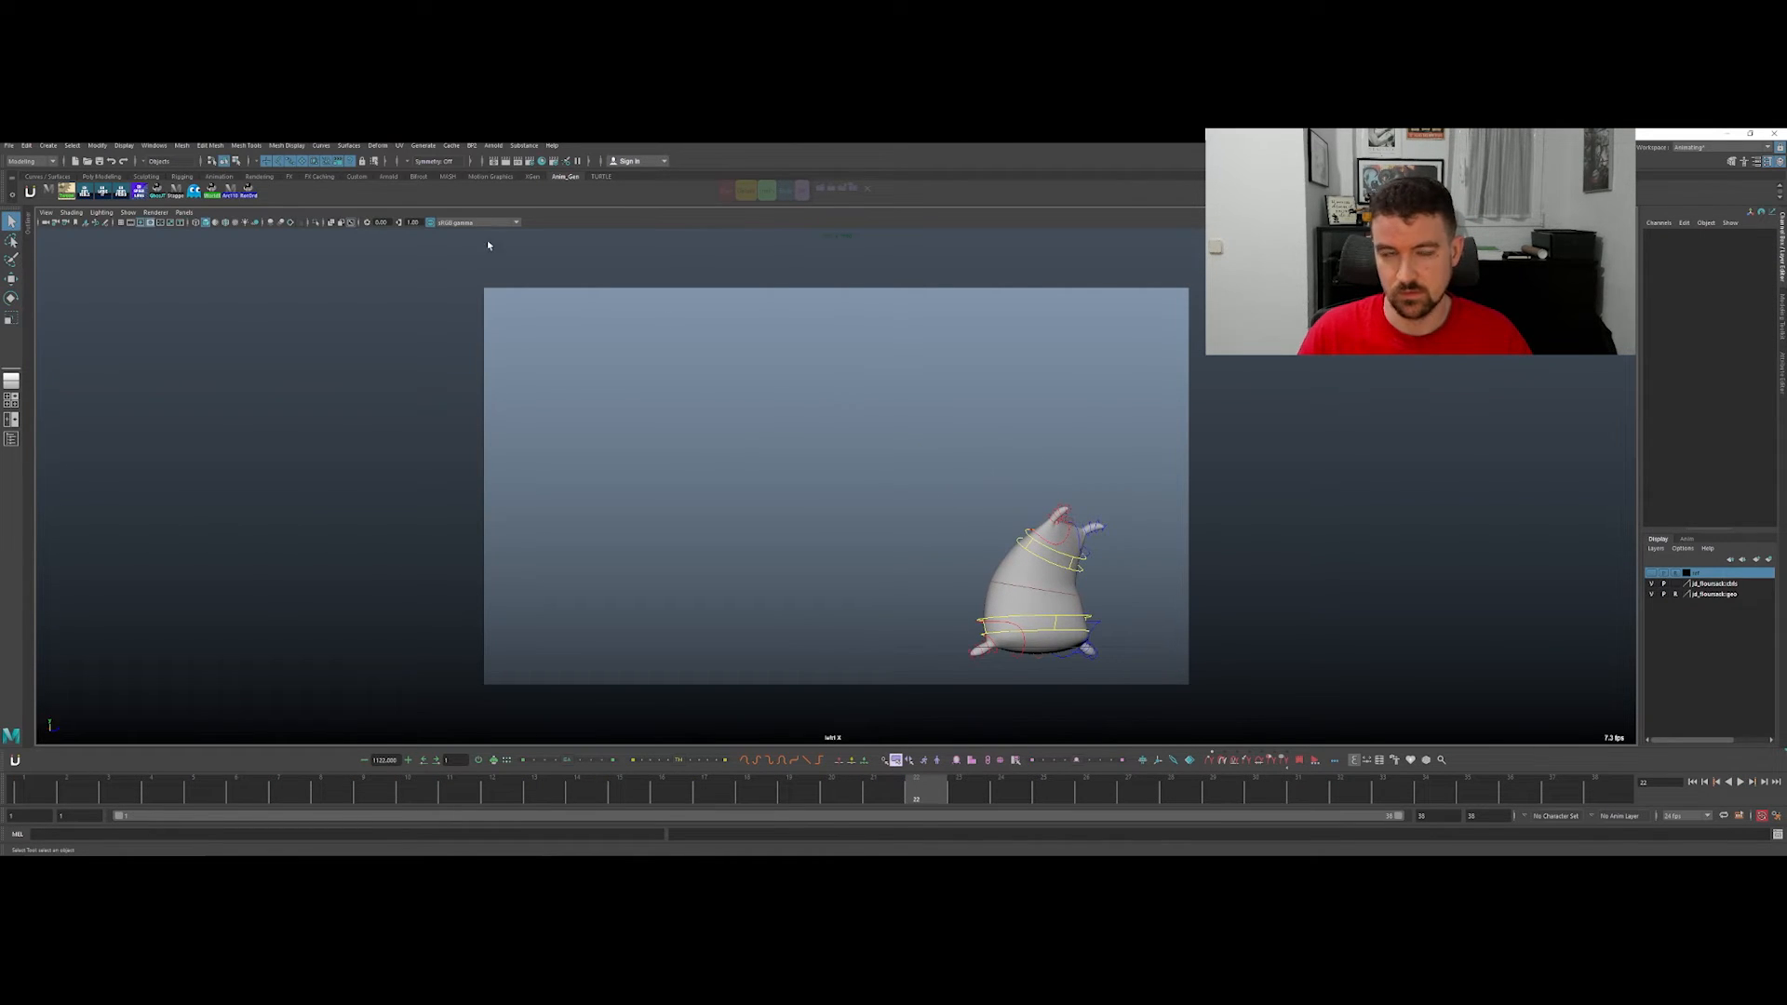
click(801, 191)
mouse_move(936, 782)
mouse_down()
mouse_move(797, 786)
mouse_move(1005, 780)
mouse_move(795, 782)
mouse_move(970, 773)
mouse_move(846, 782)
mouse_move(958, 782)
mouse_move(901, 754)
mouse_move(958, 782)
mouse_move(830, 782)
mouse_move(1345, 787)
mouse_move(1248, 797)
mouse_move(1340, 787)
mouse_move(852, 766)
mouse_move(1043, 759)
mouse_move(878, 785)
mouse_move(1178, 780)
mouse_move(1134, 775)
mouse_up()
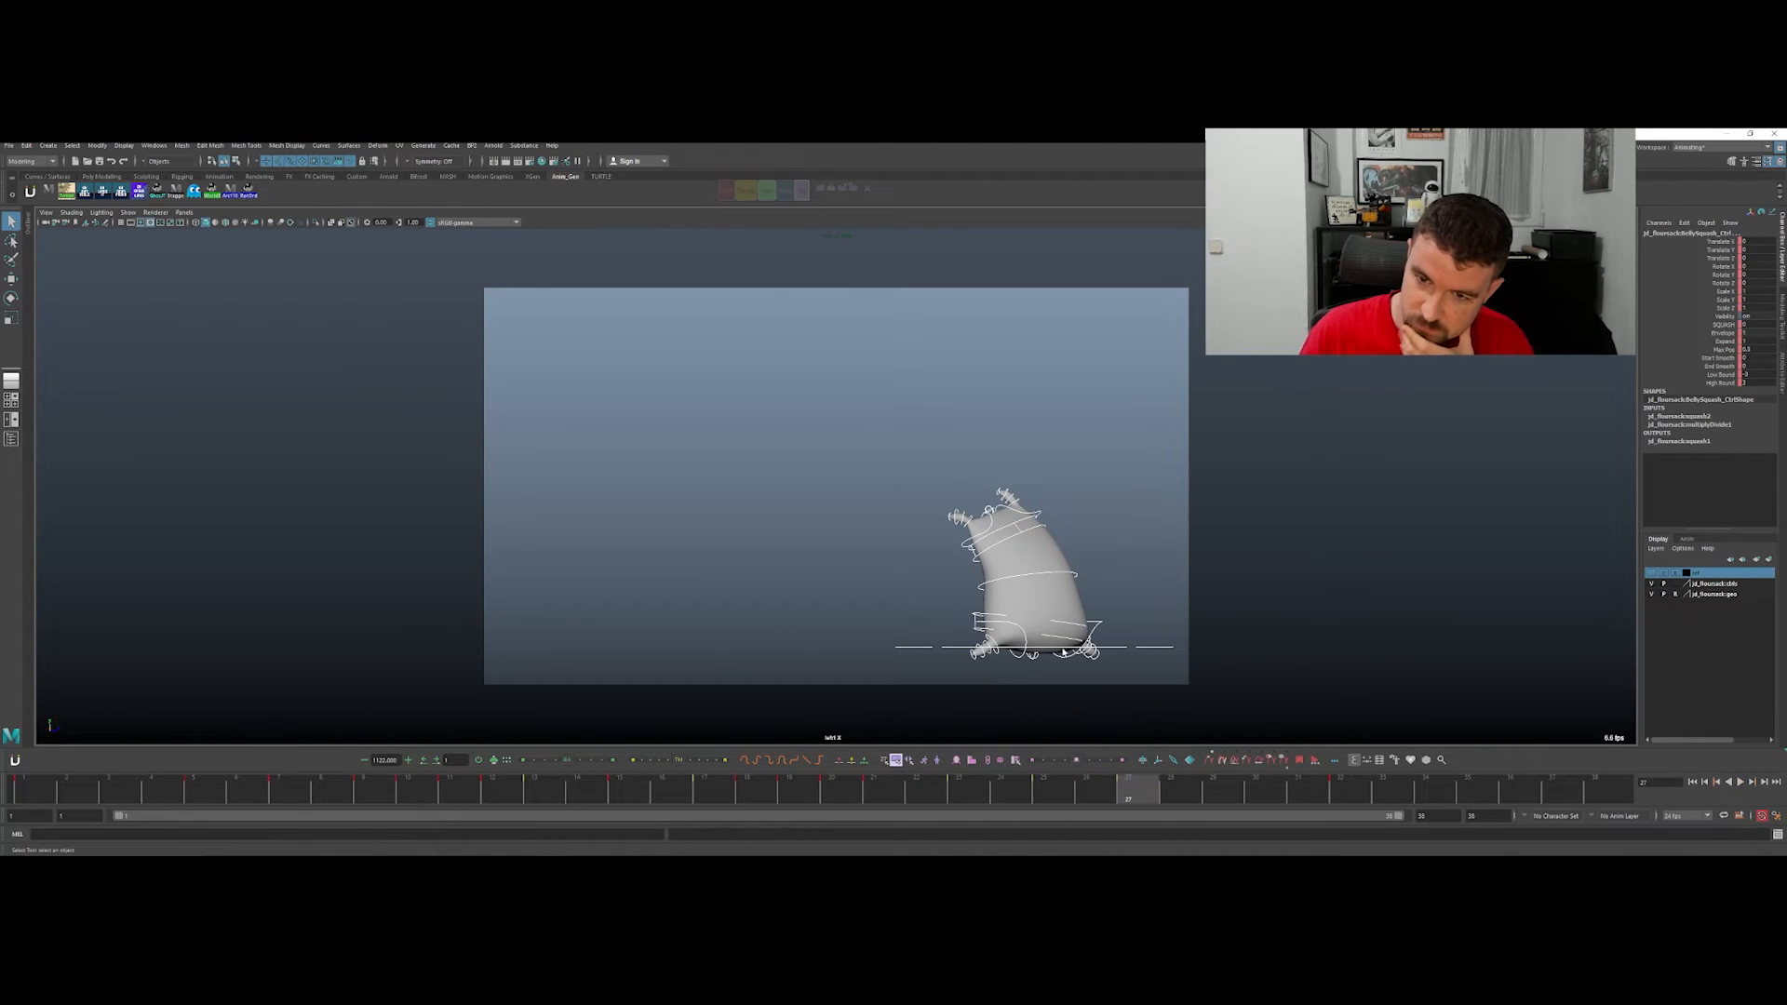
click(1328, 786)
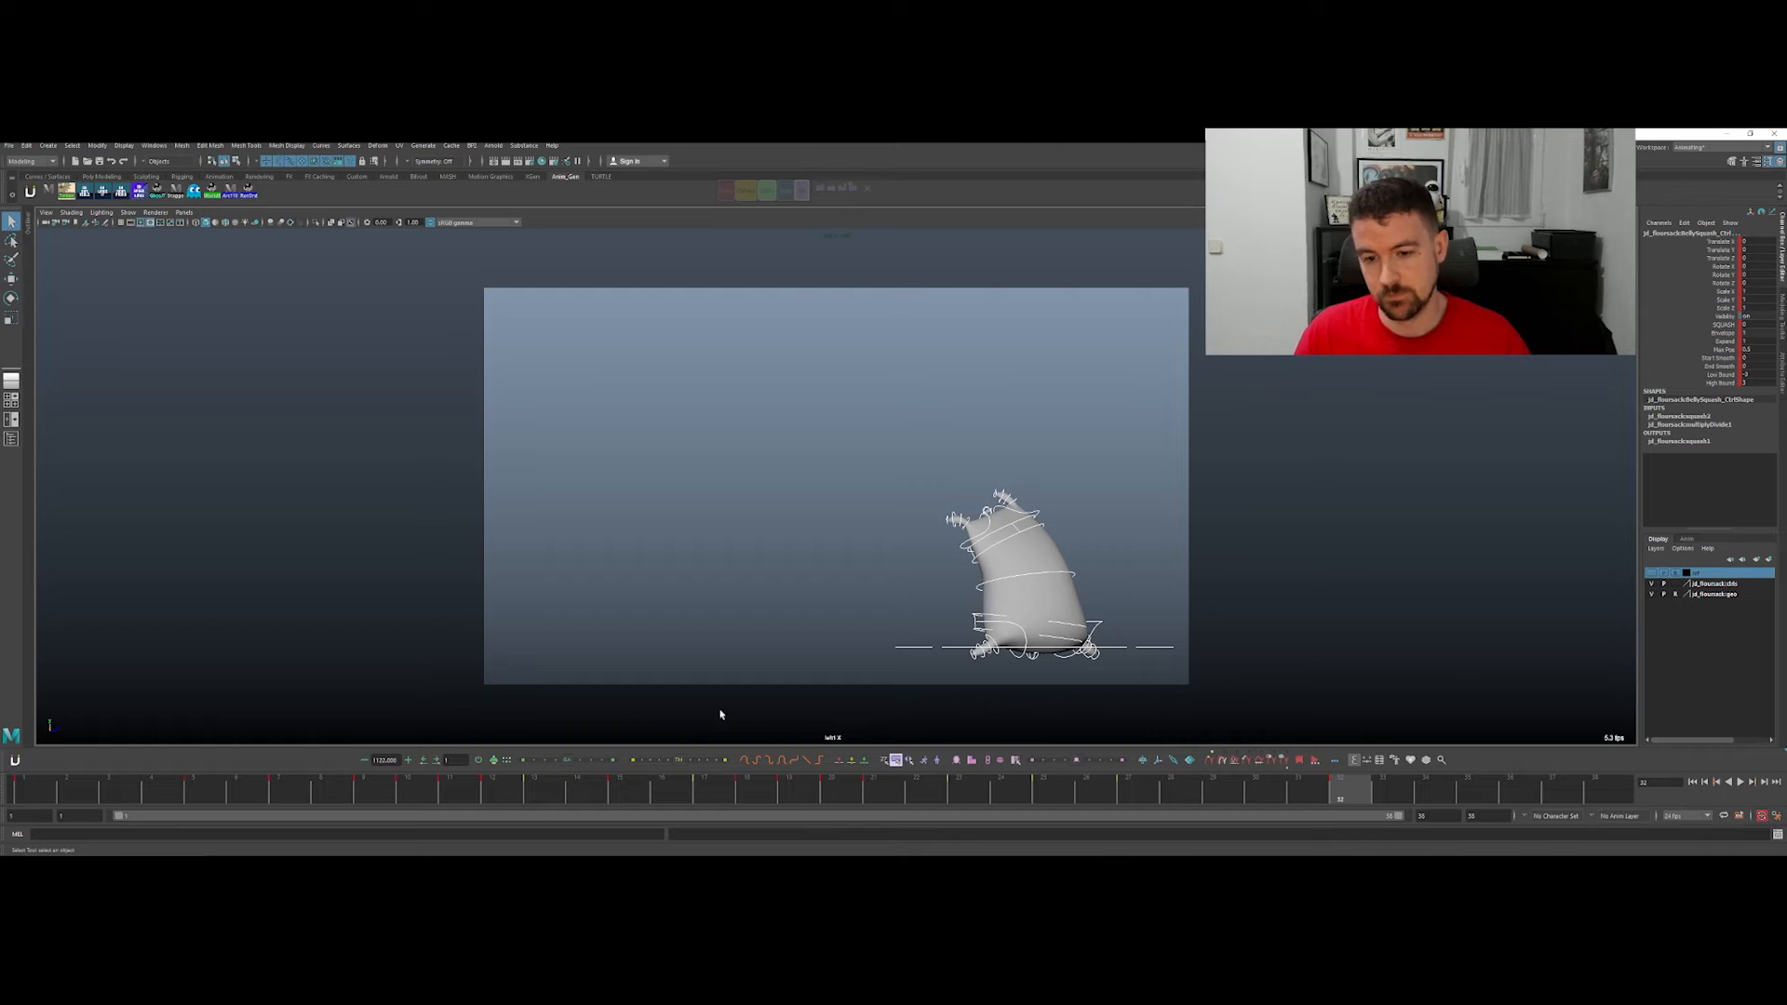
click(874, 788)
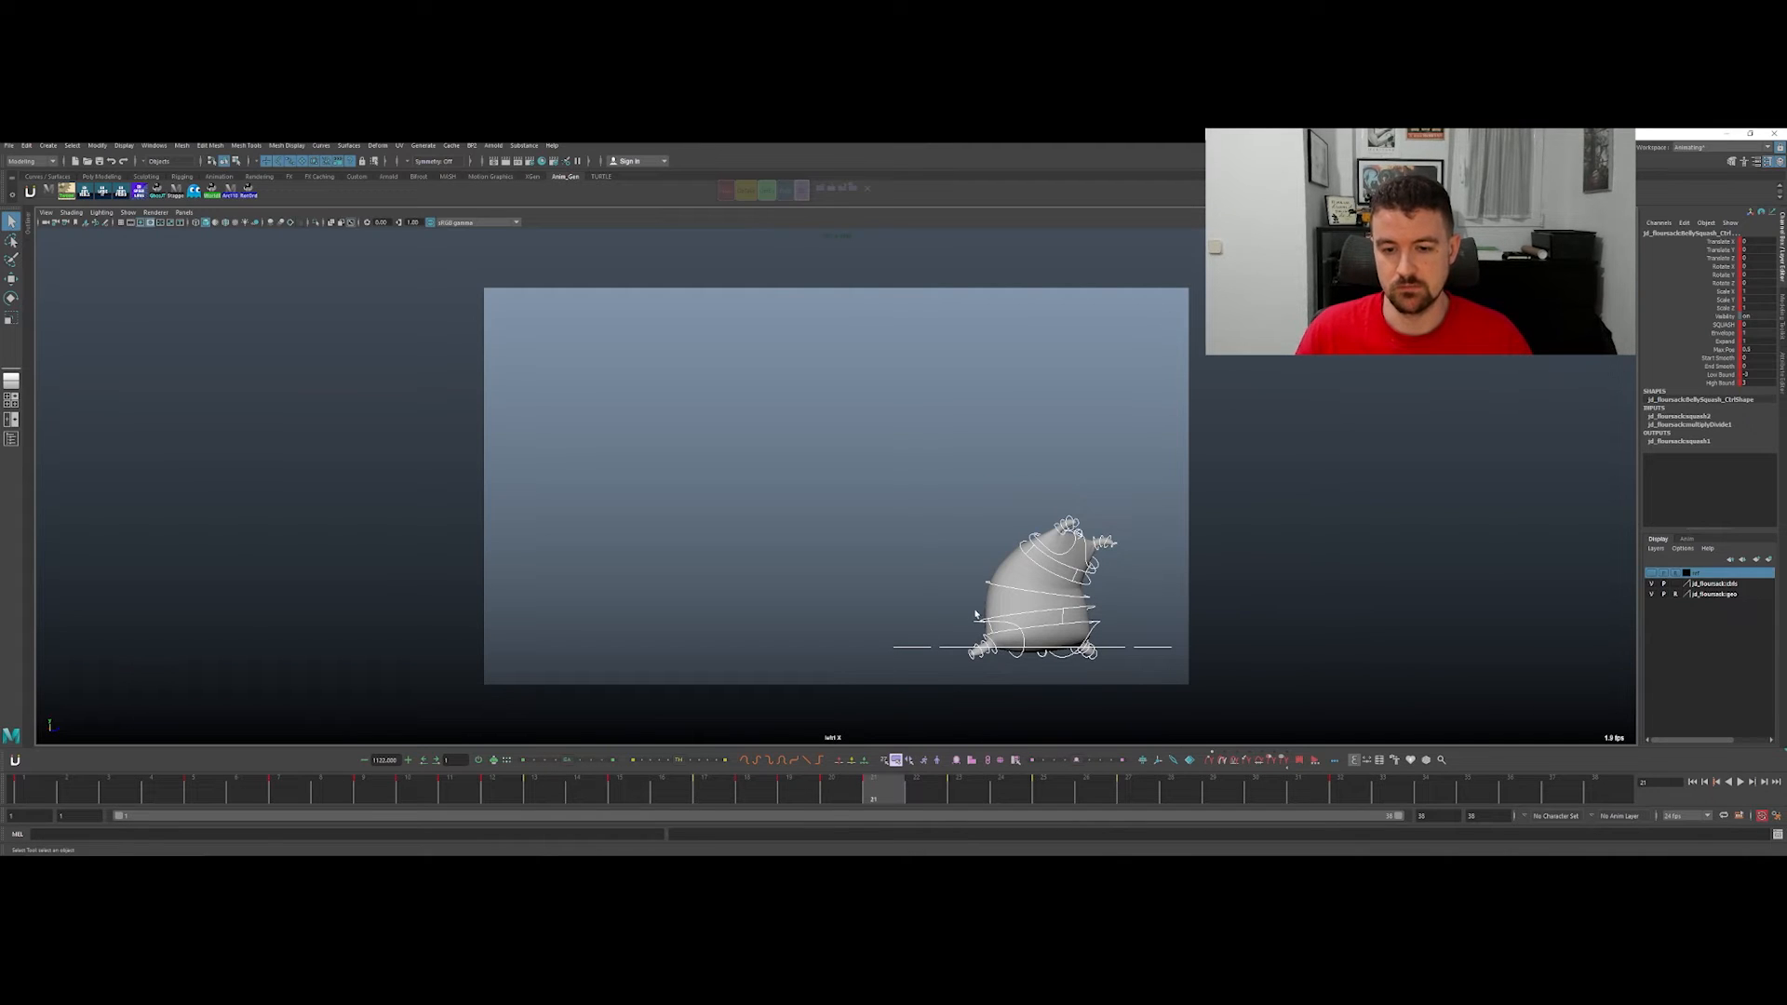
key(alt+v)
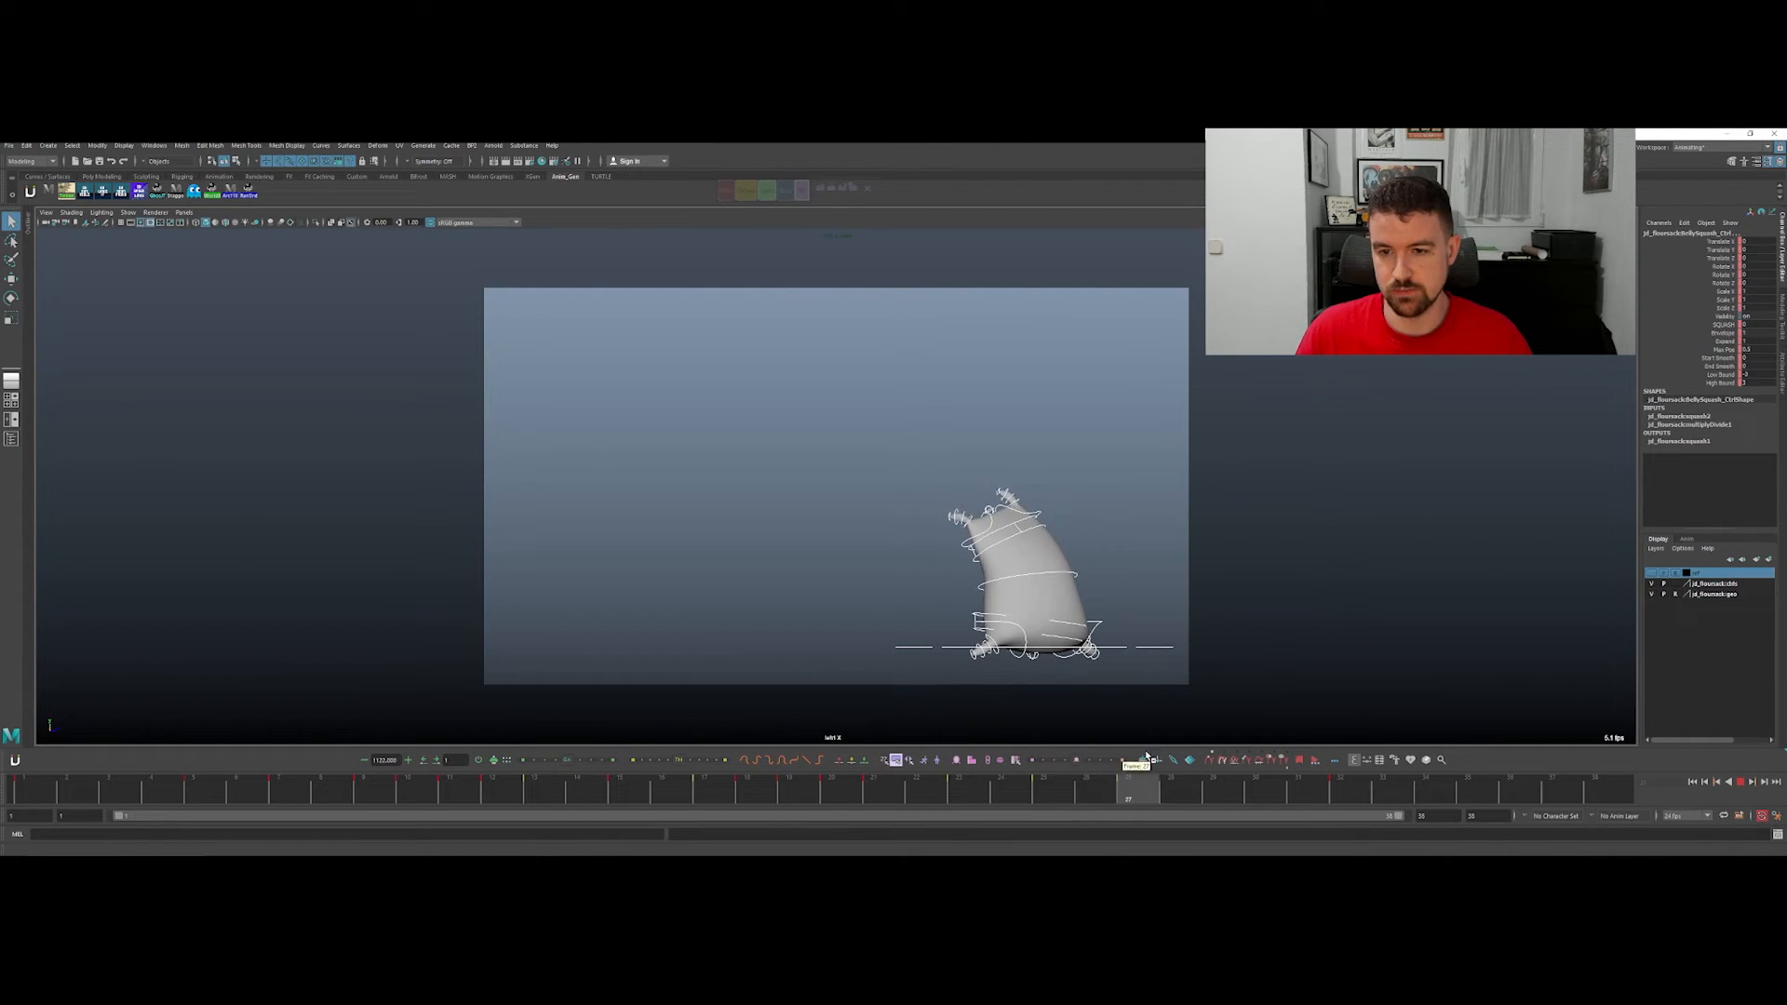
shift+drag(935, 806, 1154, 798)
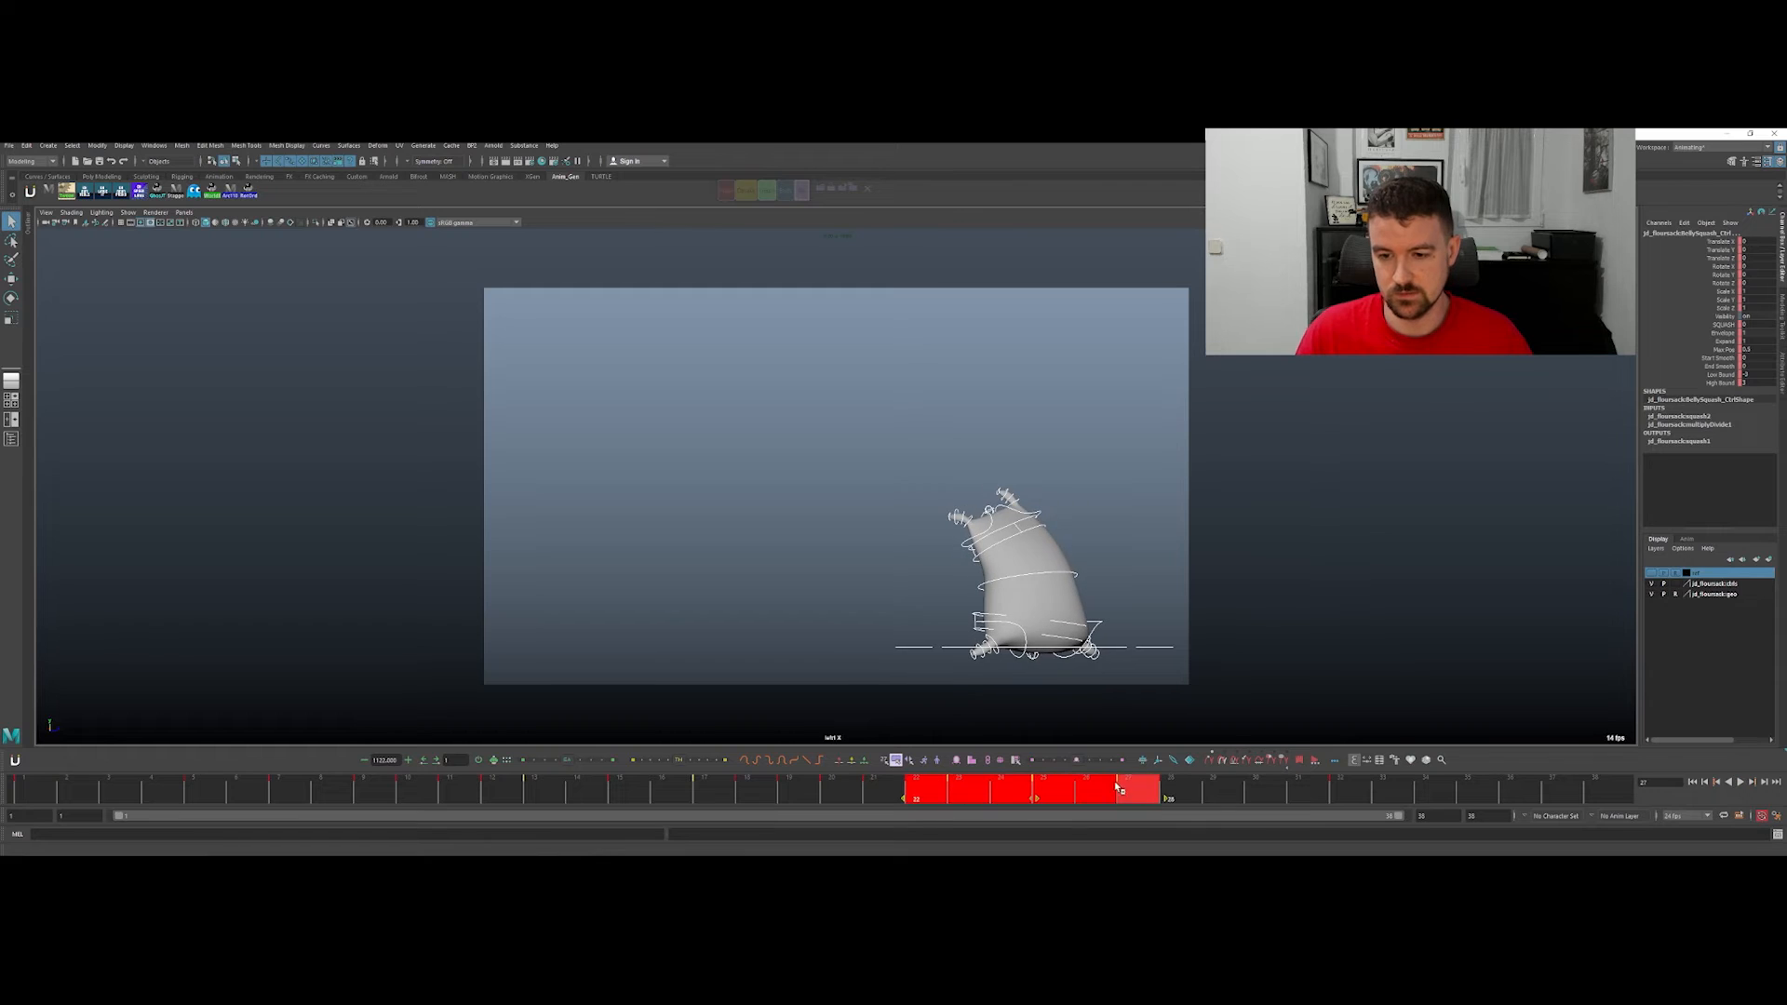
right_click(1128, 796)
click(1168, 648)
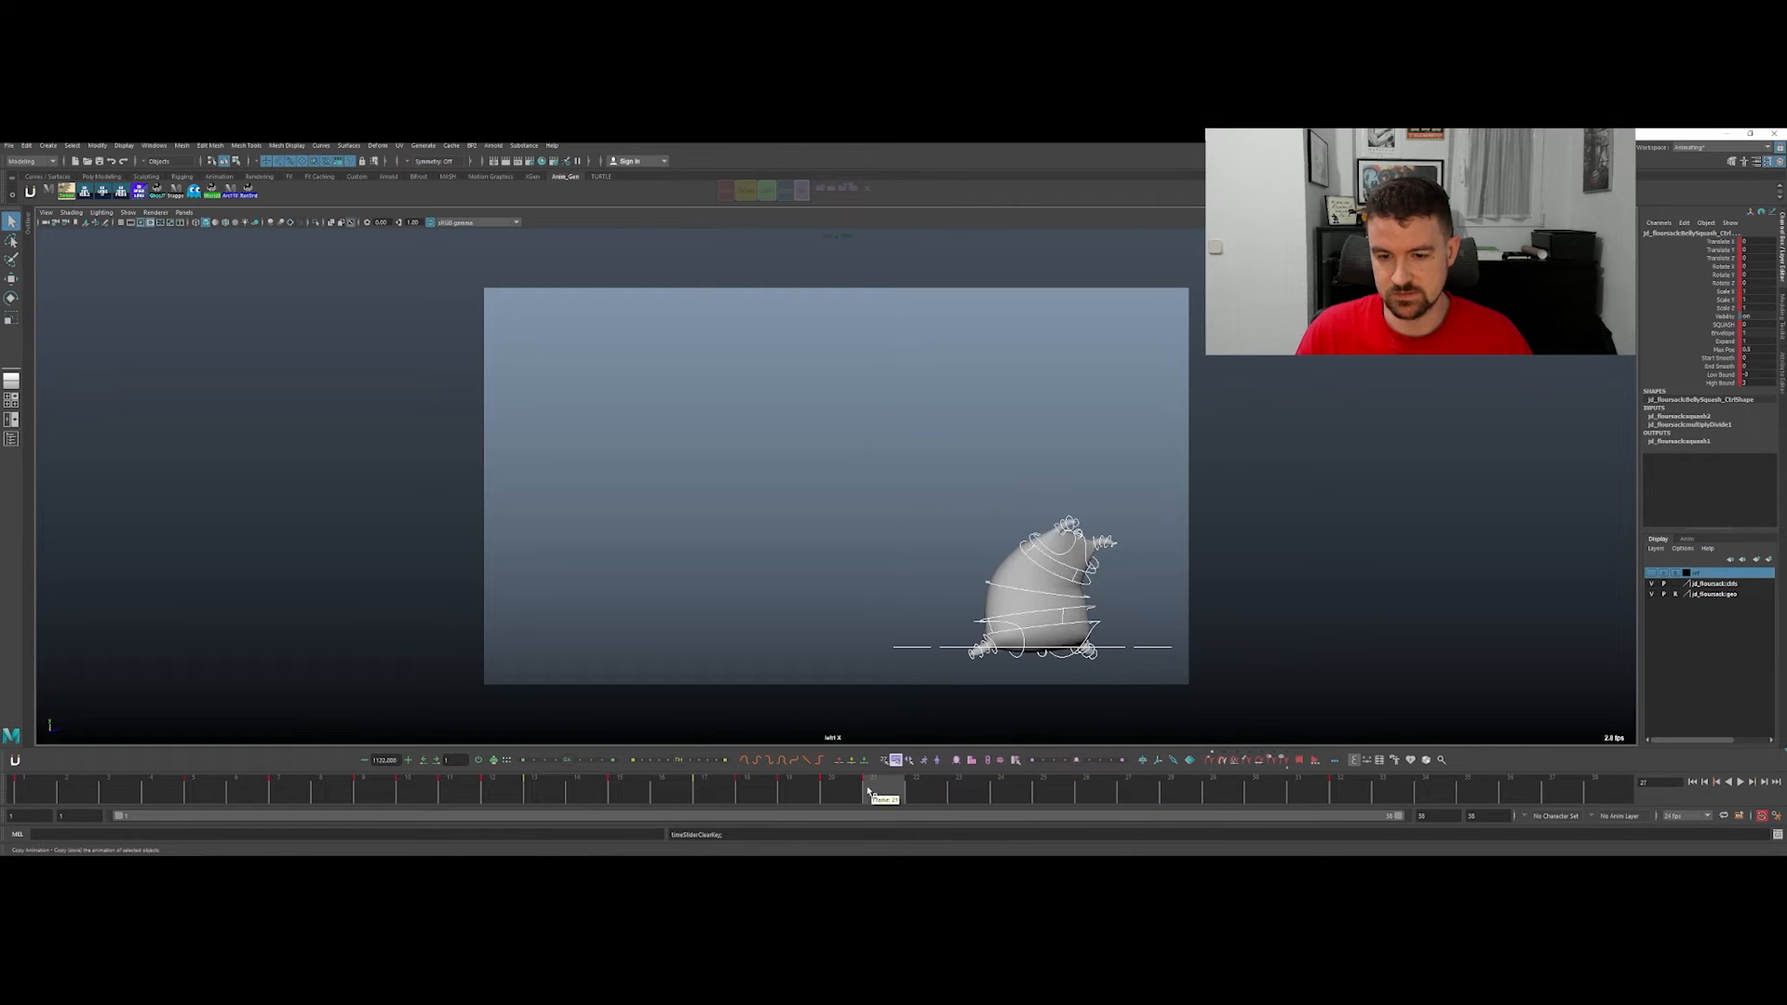
Step: Delete the controls' keys at frames 29 and 27
click(1357, 799)
drag(1335, 802, 1209, 790)
right_click(1225, 796)
click(1137, 791)
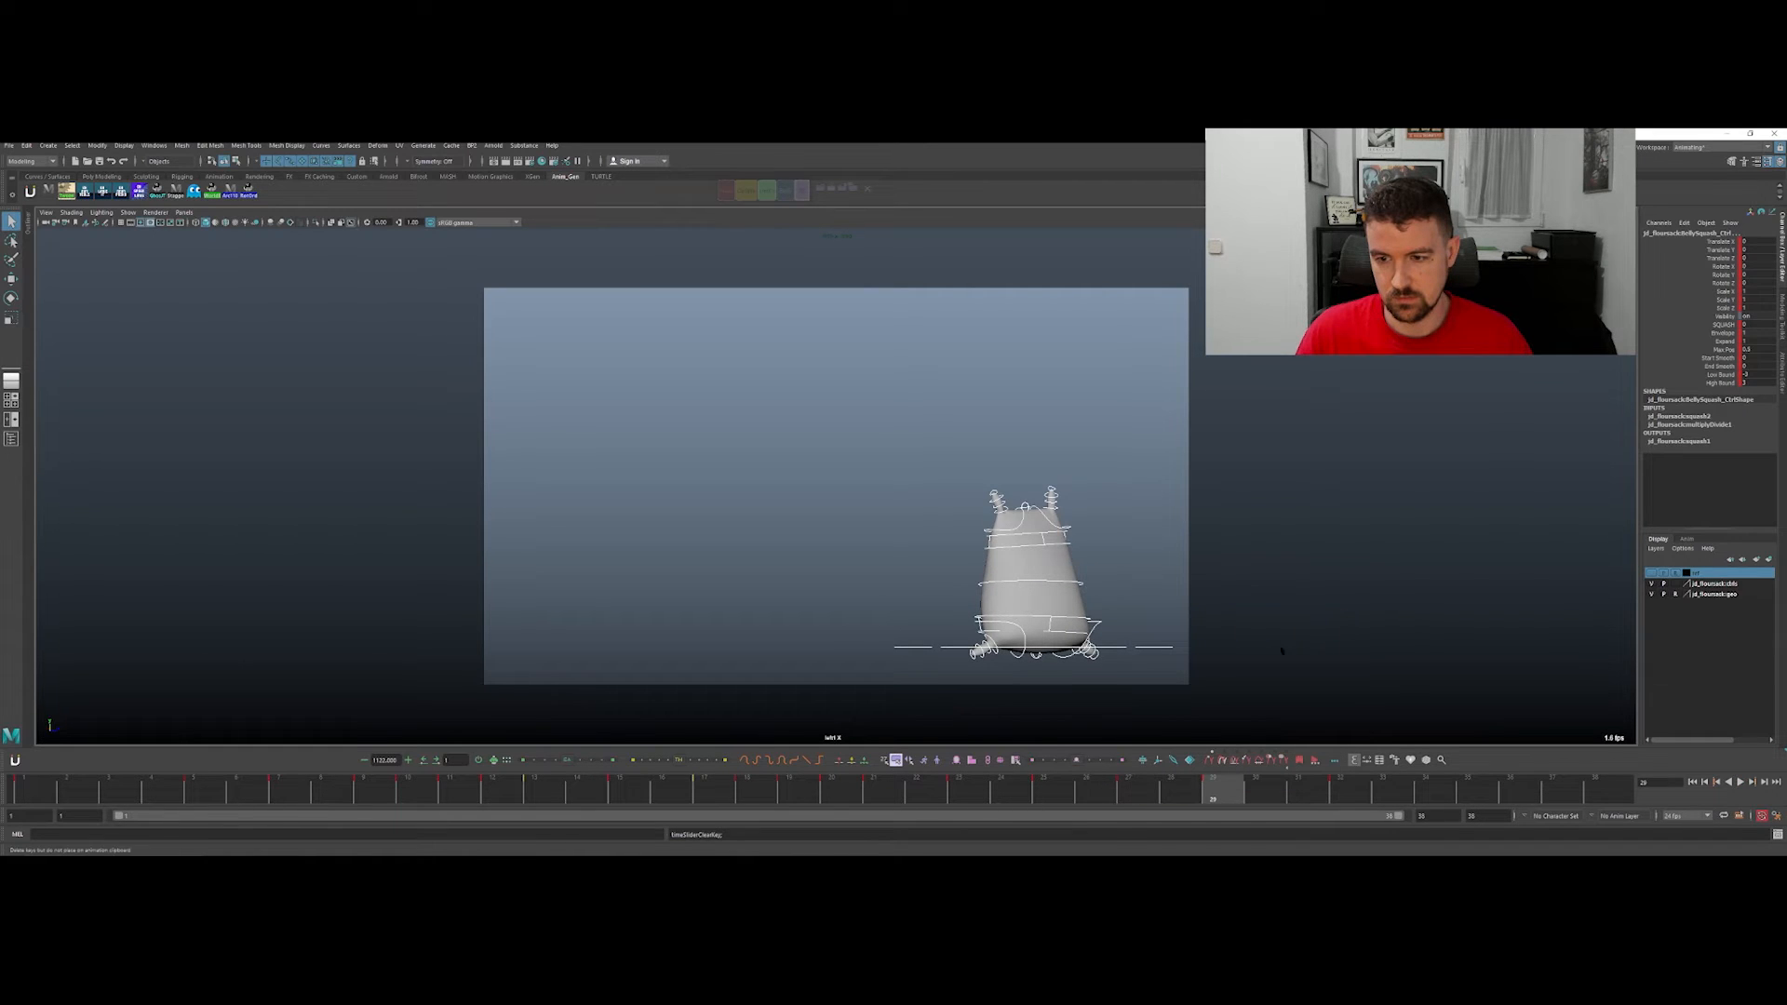
click(1145, 799)
right_click(1145, 798)
click(1169, 648)
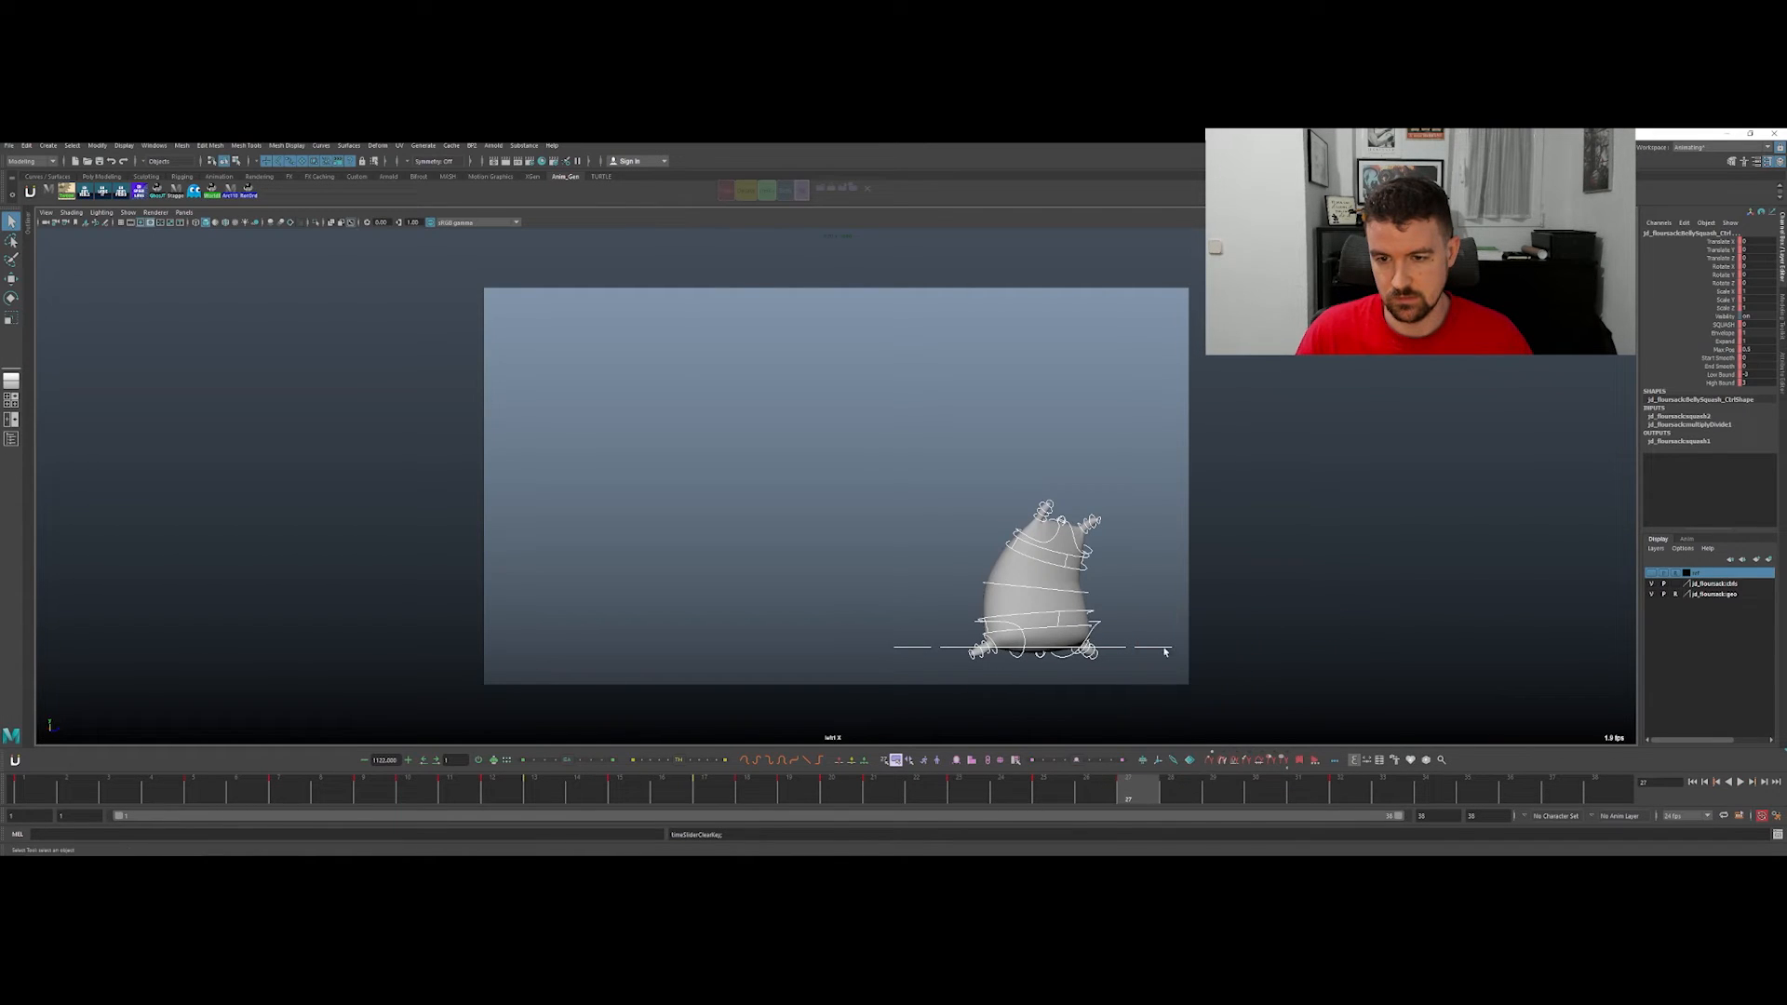
Step: Try to move the chest's top control at frame 27
mouse_move(1124, 786)
mouse_down()
mouse_move(885, 787)
mouse_move(1177, 787)
mouse_move(1137, 789)
mouse_up()
click(1061, 578)
click(1030, 534)
key(w)
drag(1033, 544, 1061, 633)
key(ctrl+z)
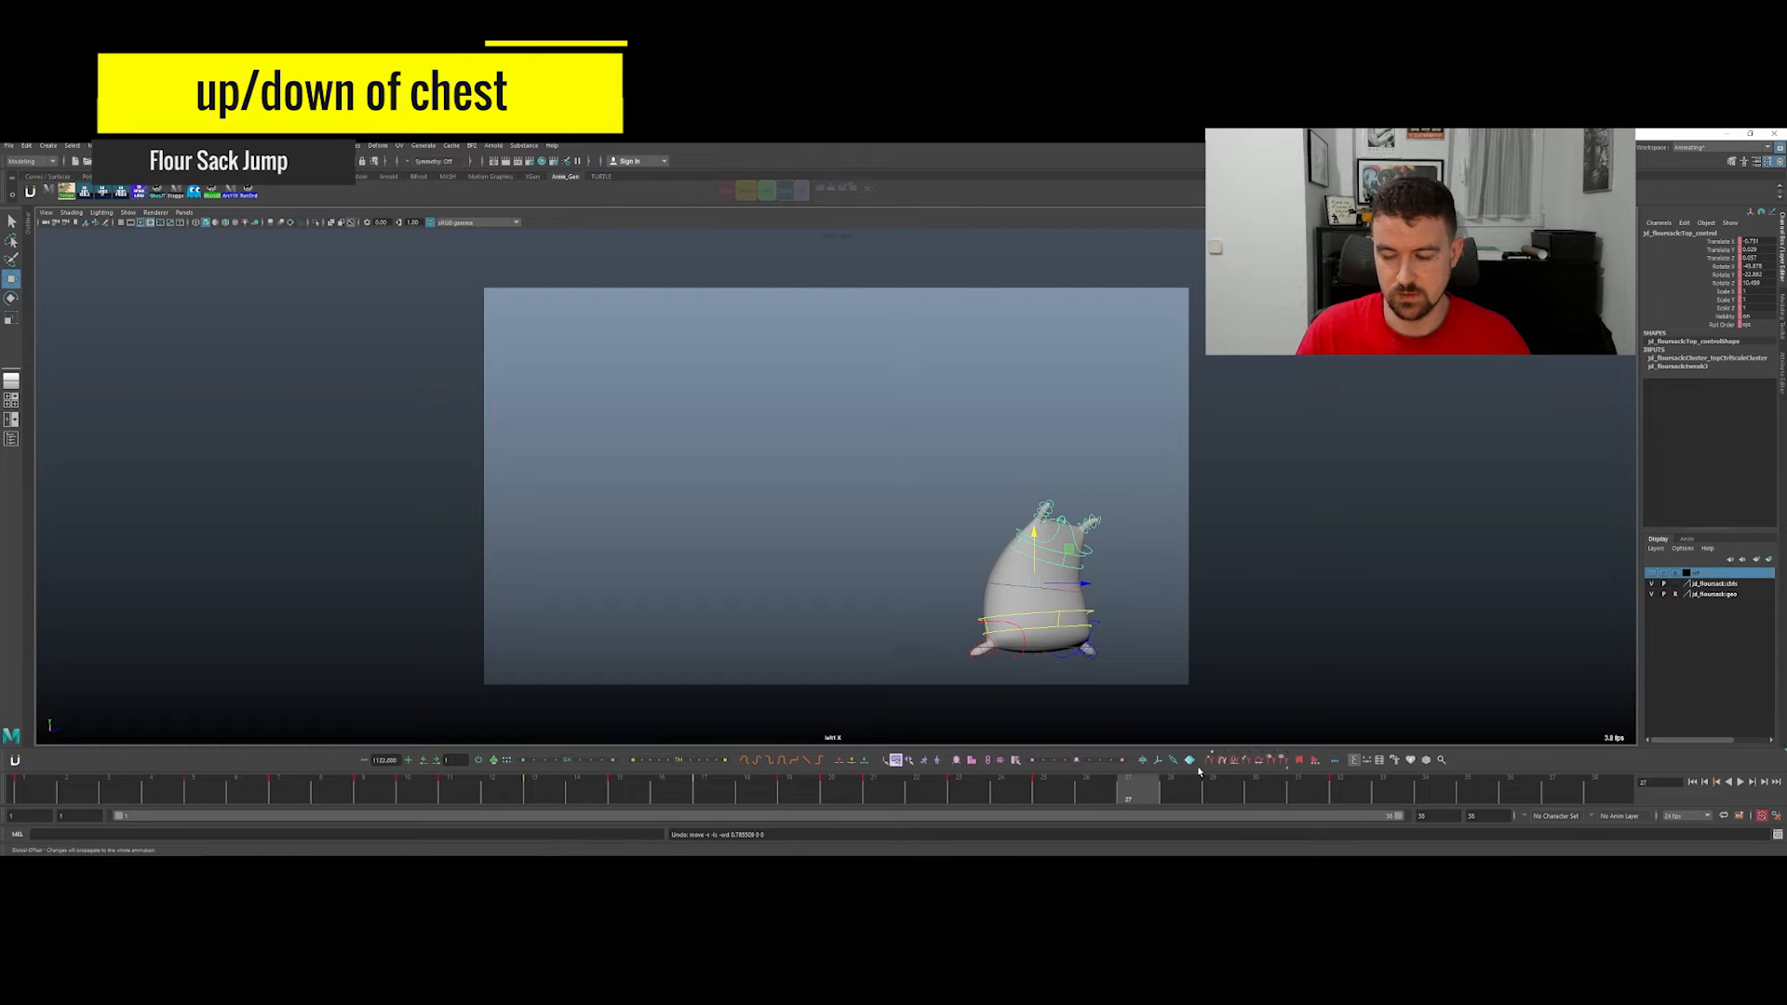
Step: Select all the controls and key the backward-leaning pose from frame 32 at frame 29
key(.)
key(e)
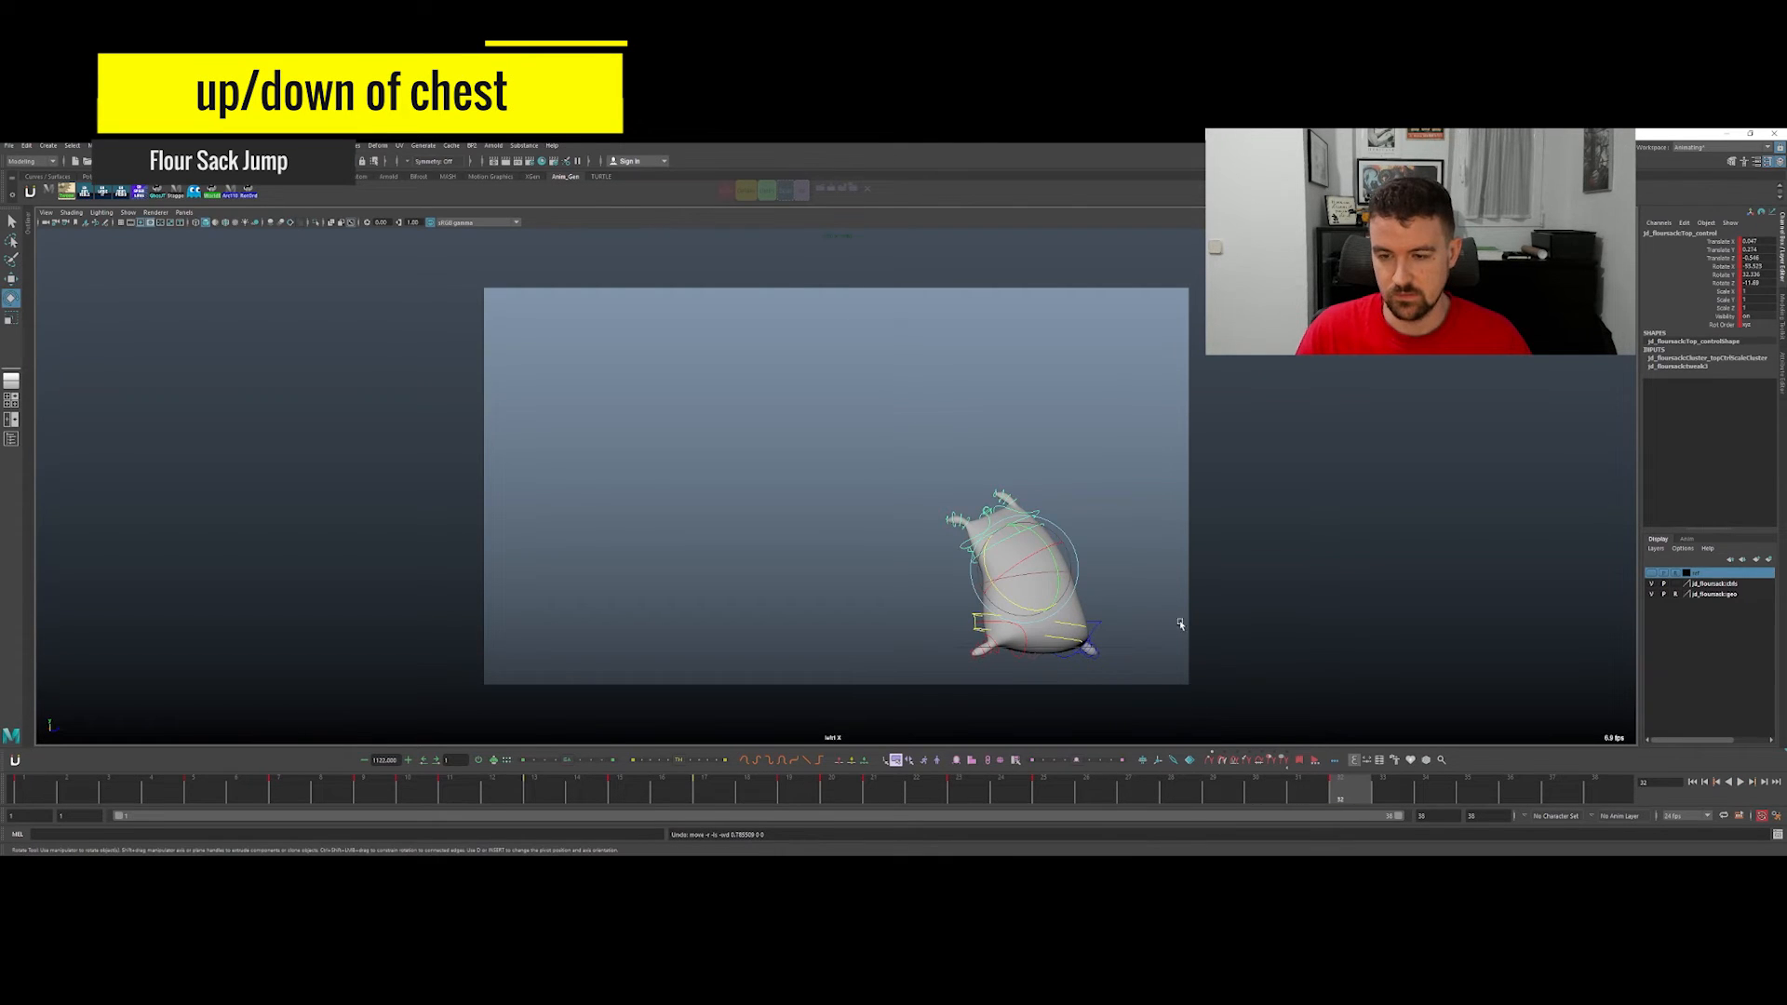
click(1158, 647)
mouse_move(1356, 795)
mouse_down()
mouse_move(1069, 794)
mouse_move(1340, 794)
mouse_up()
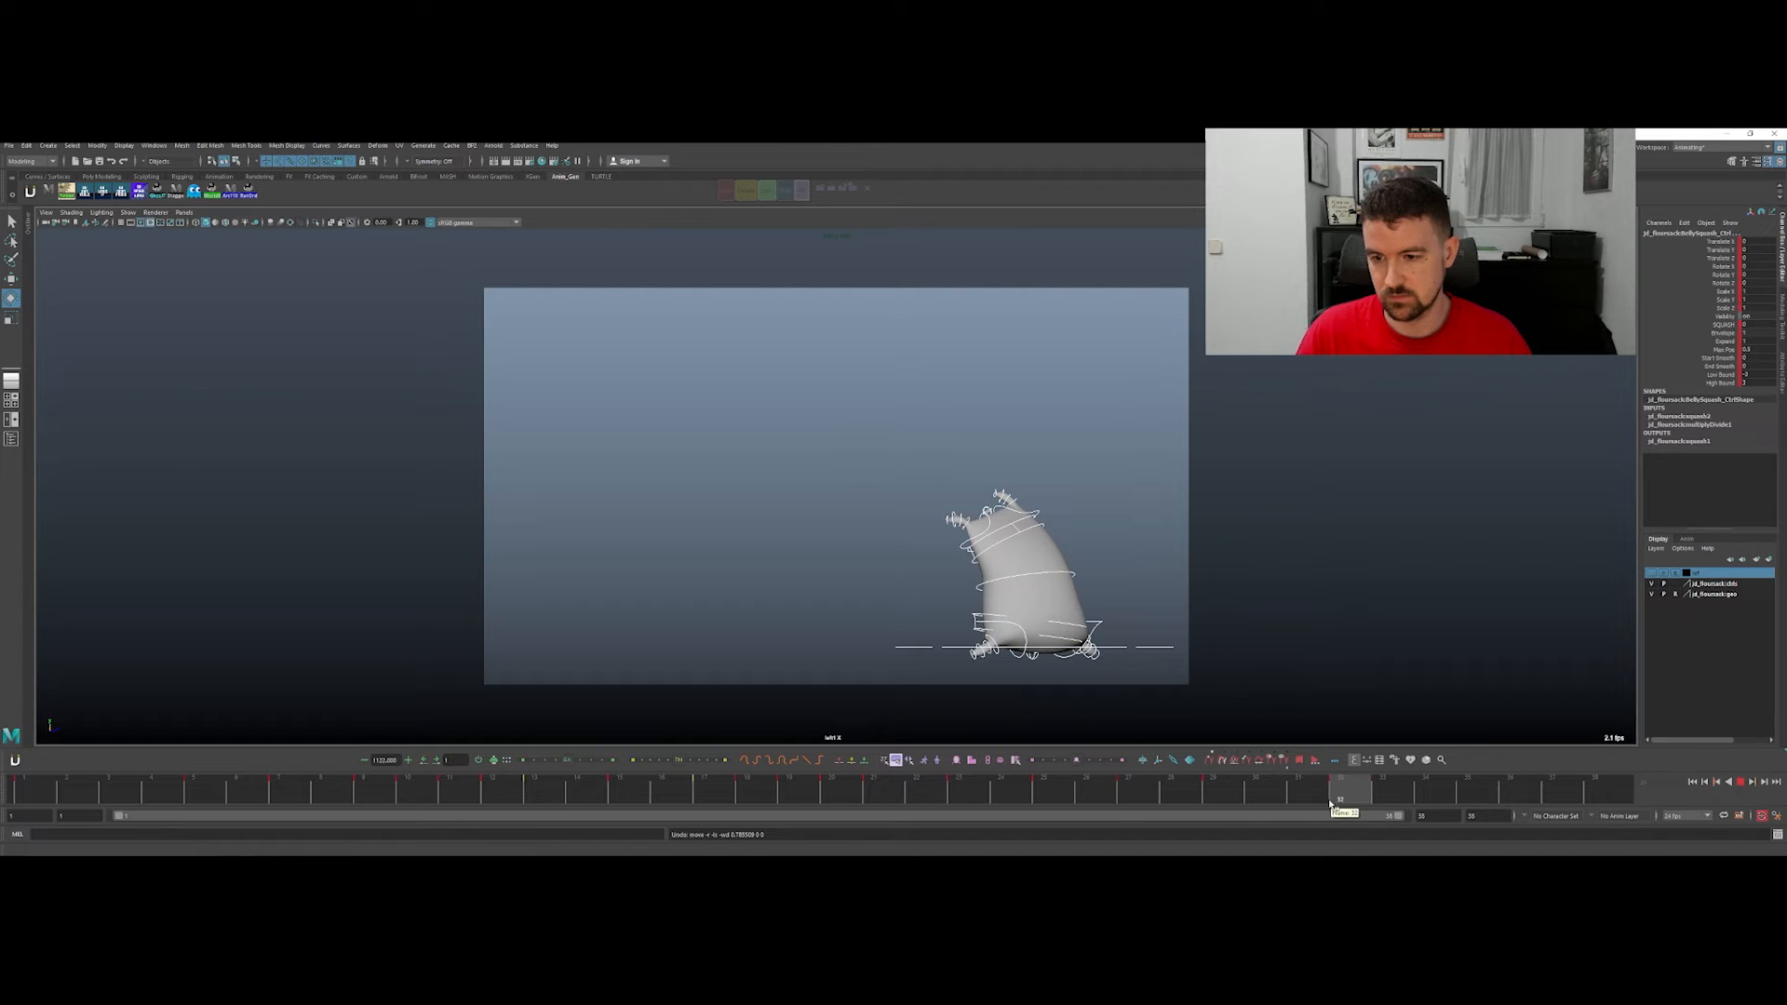
Step: Rotate and move the chest's top control at frame 32 into a more upright settling pose
key(q)
click(1016, 524)
click(1017, 524)
key(e)
drag(1019, 526, 1065, 572)
key(w)
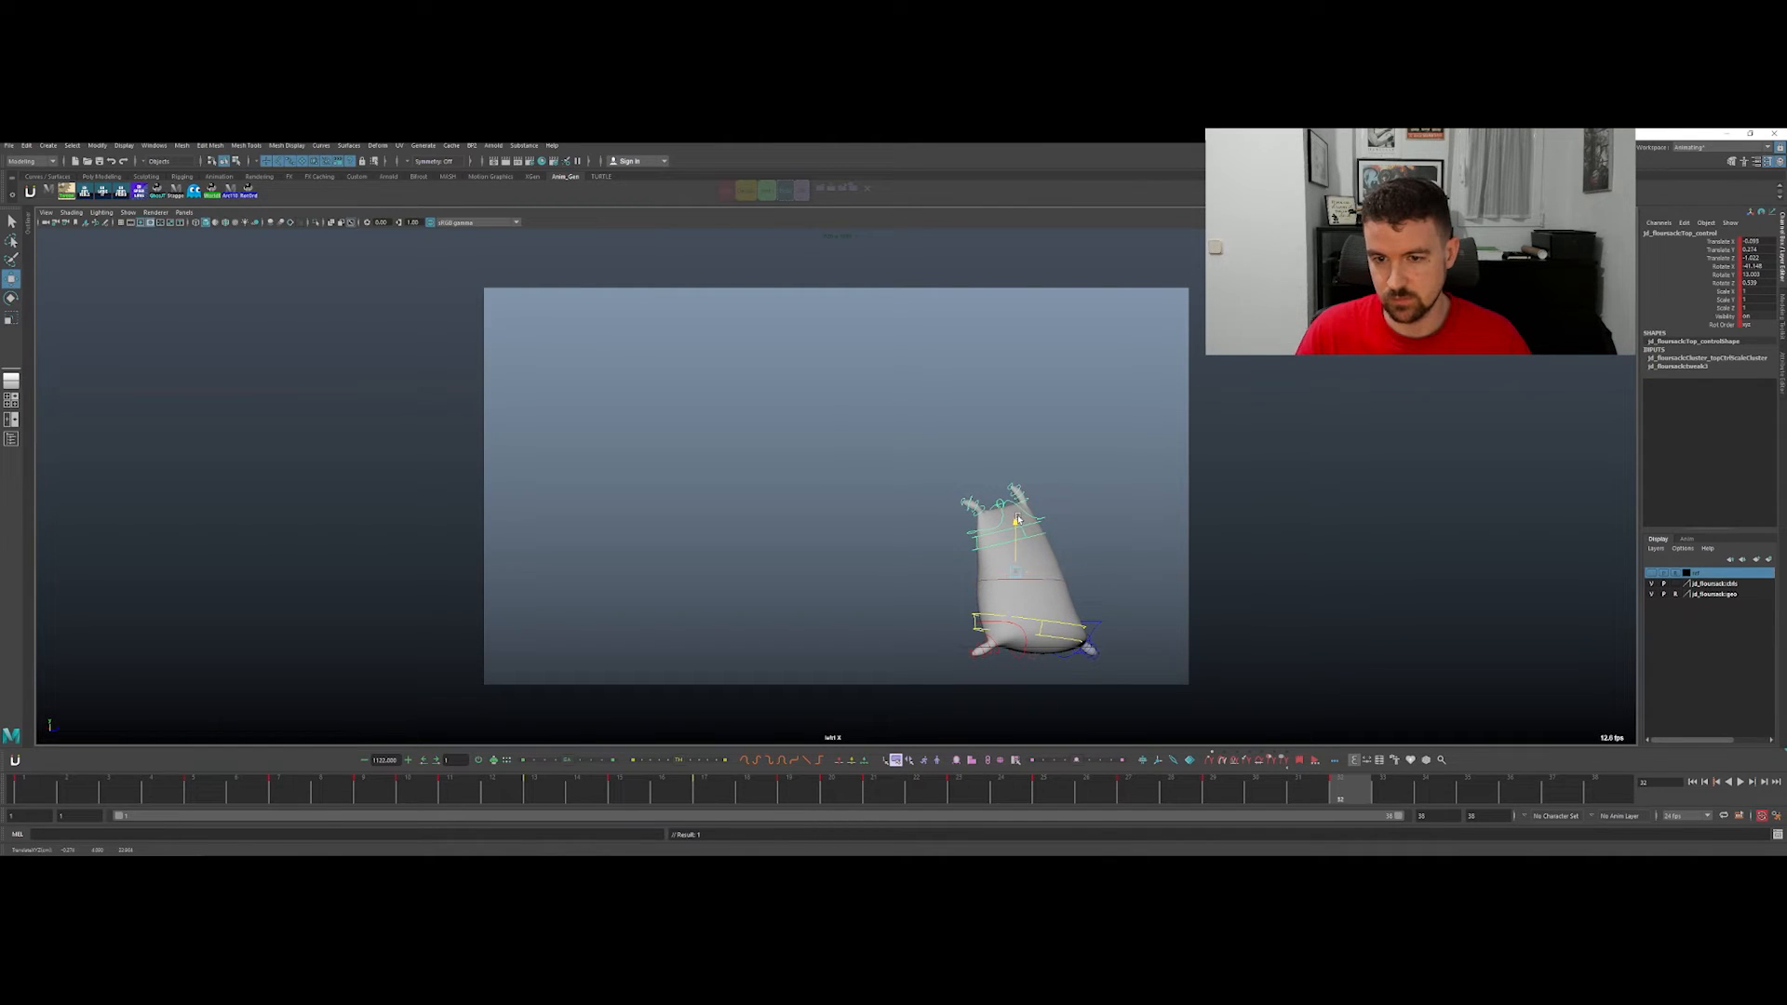
Step: Fine-tune the top control's rotation at frame 32 while comparing it with the preceding key pose
key(comma)
key(period)
key(comma)
key(period)
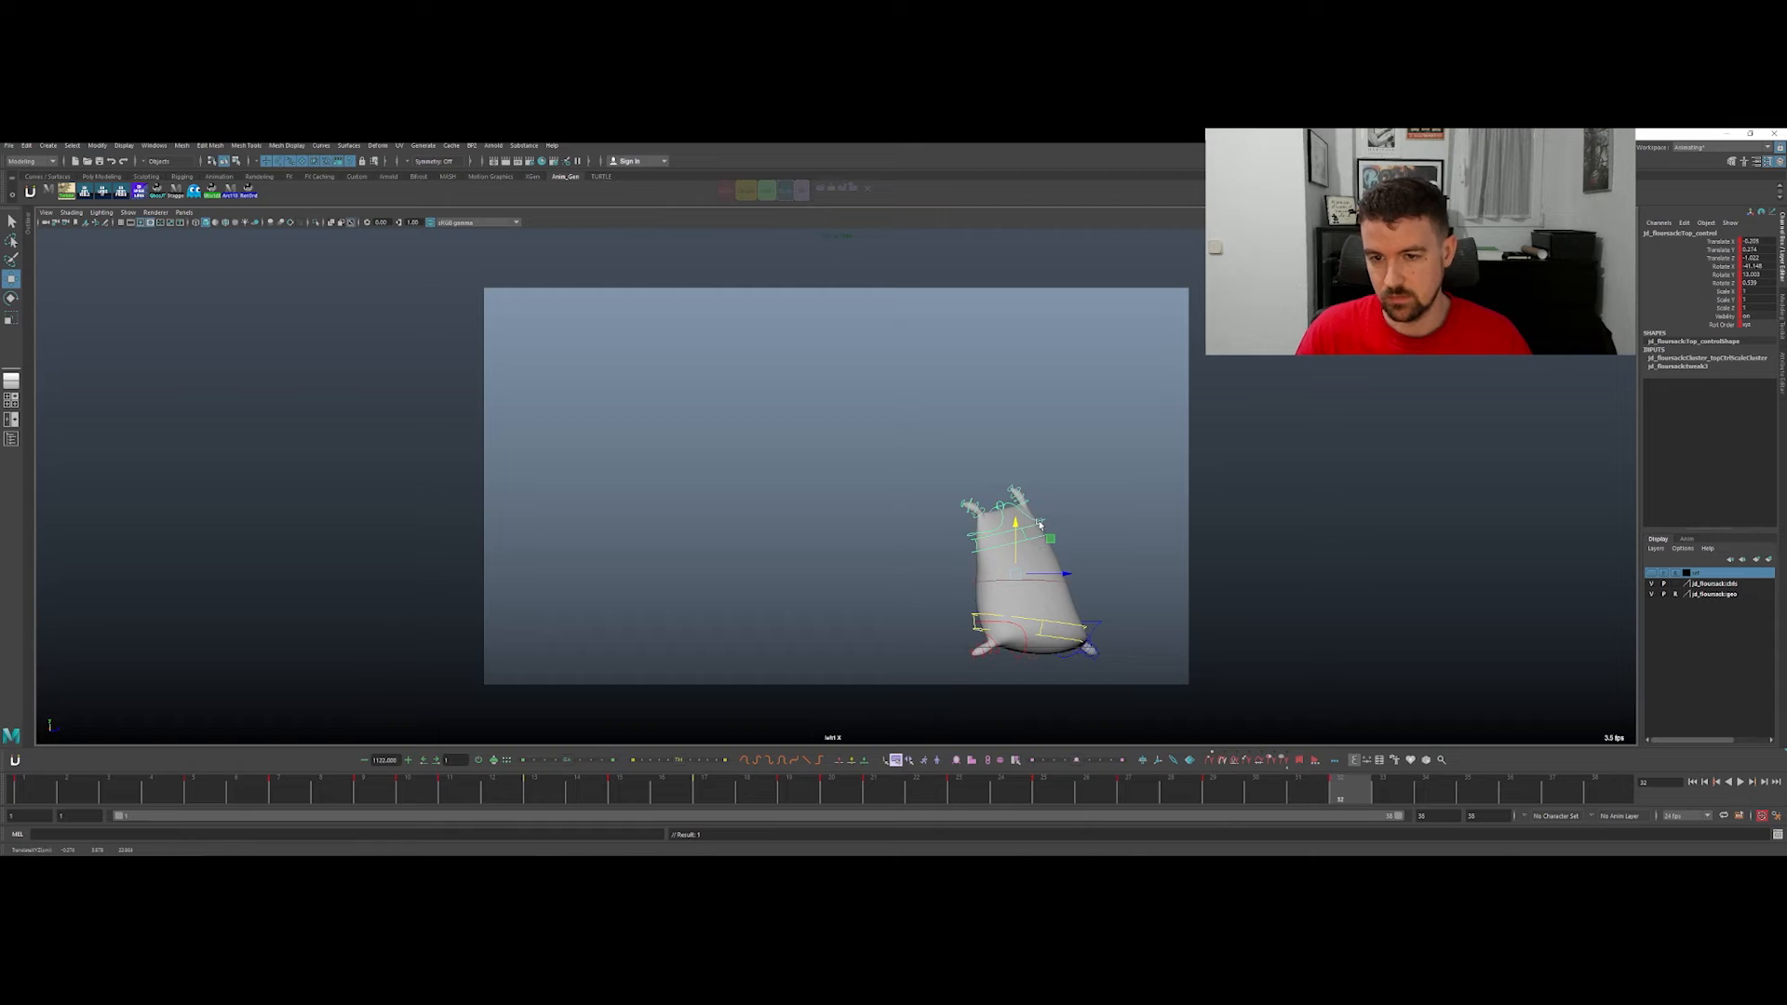
key(comma)
key(period)
key(e)
key(comma)
key(period)
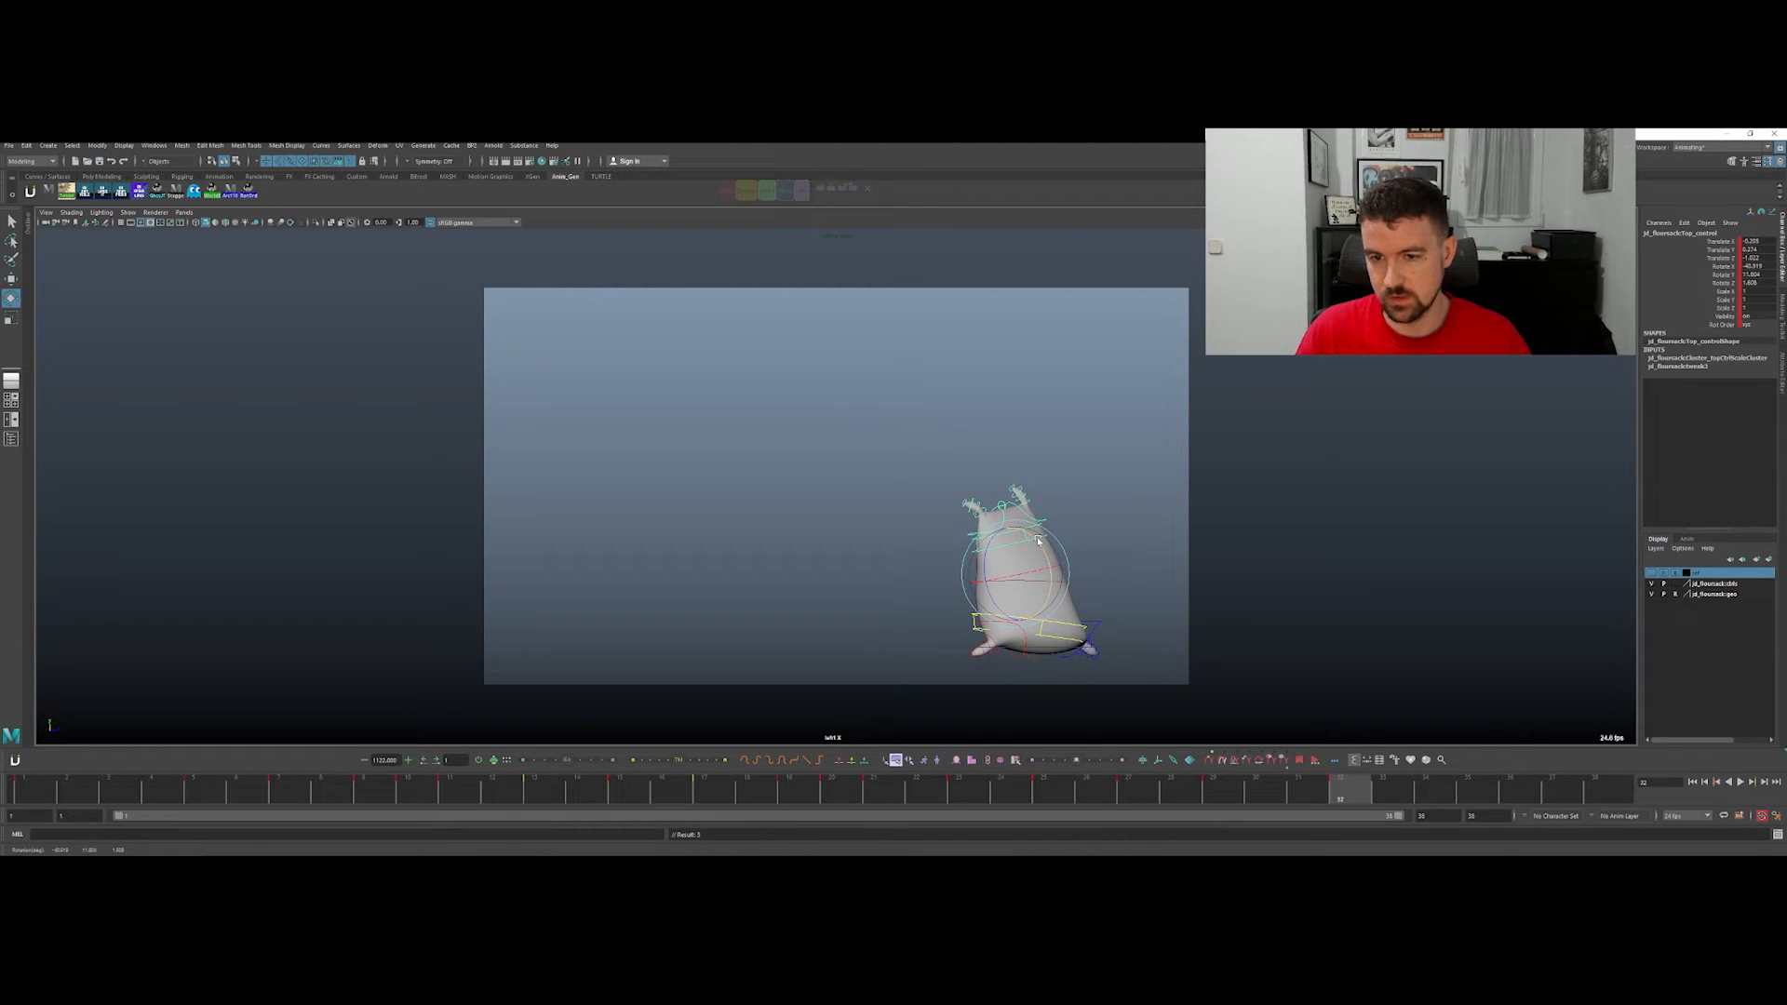
key(comma)
key(period)
key(comma)
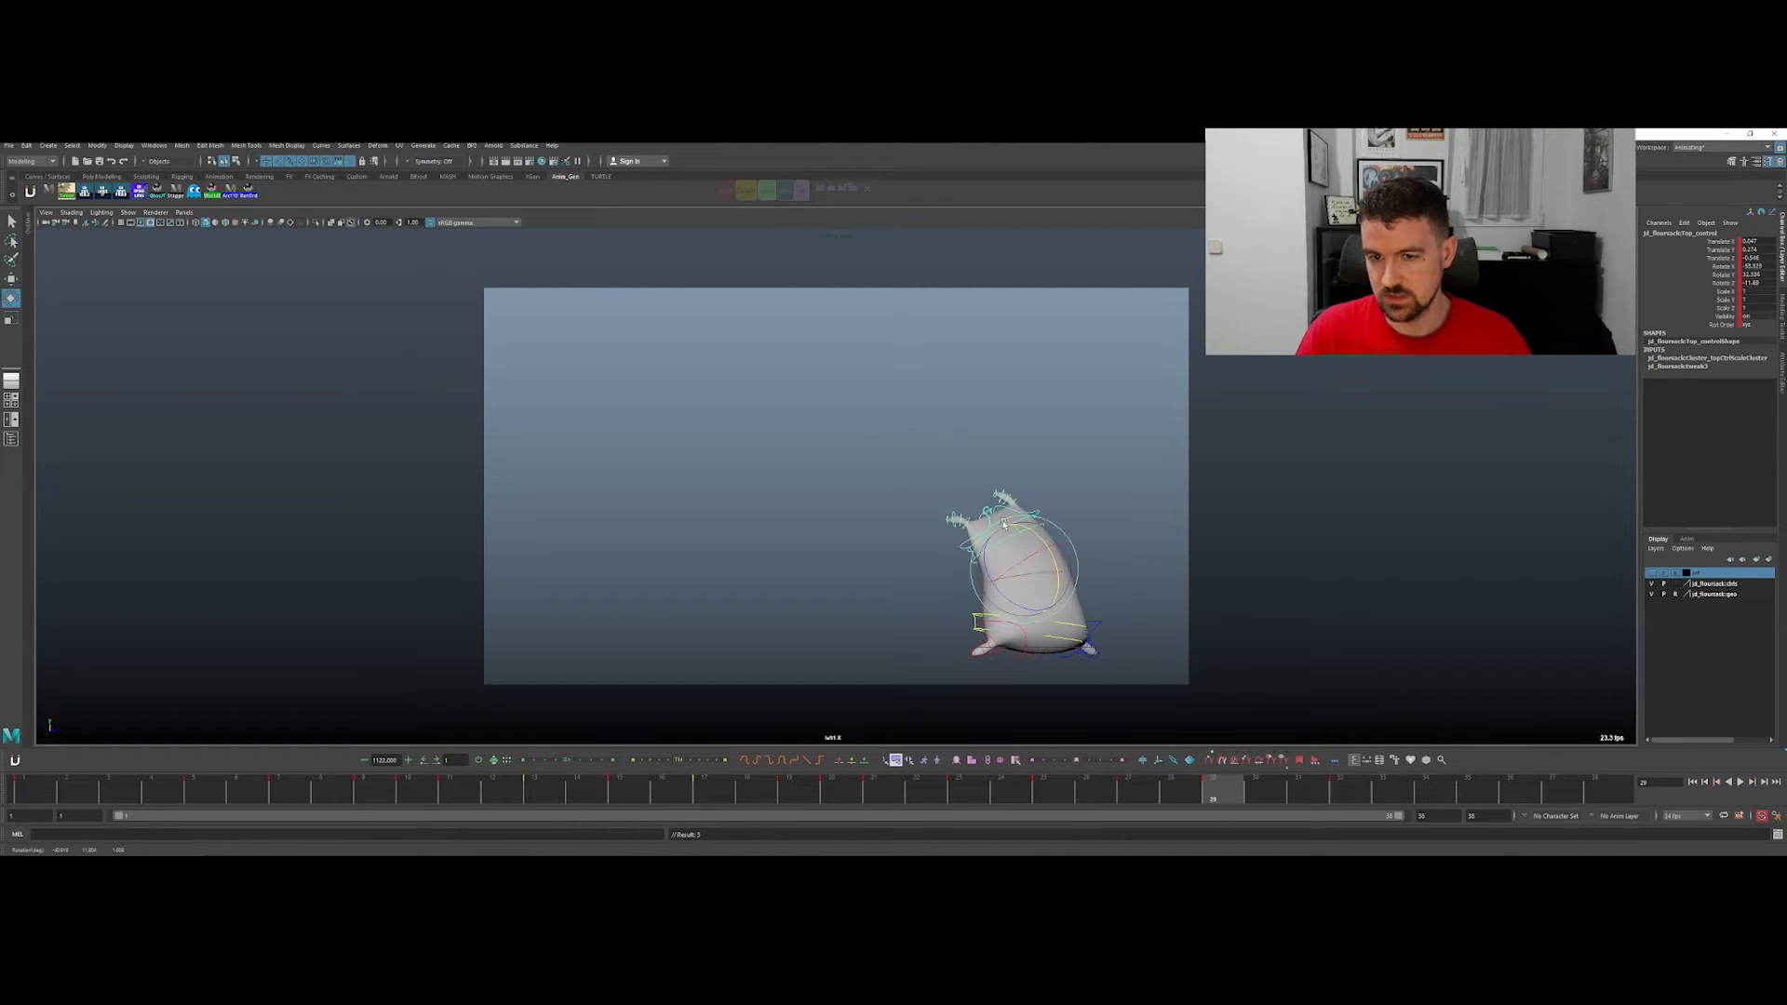
Step: Select all the controls and key the frame 32 pose at frame 38 as a new ending pose
click(1343, 787)
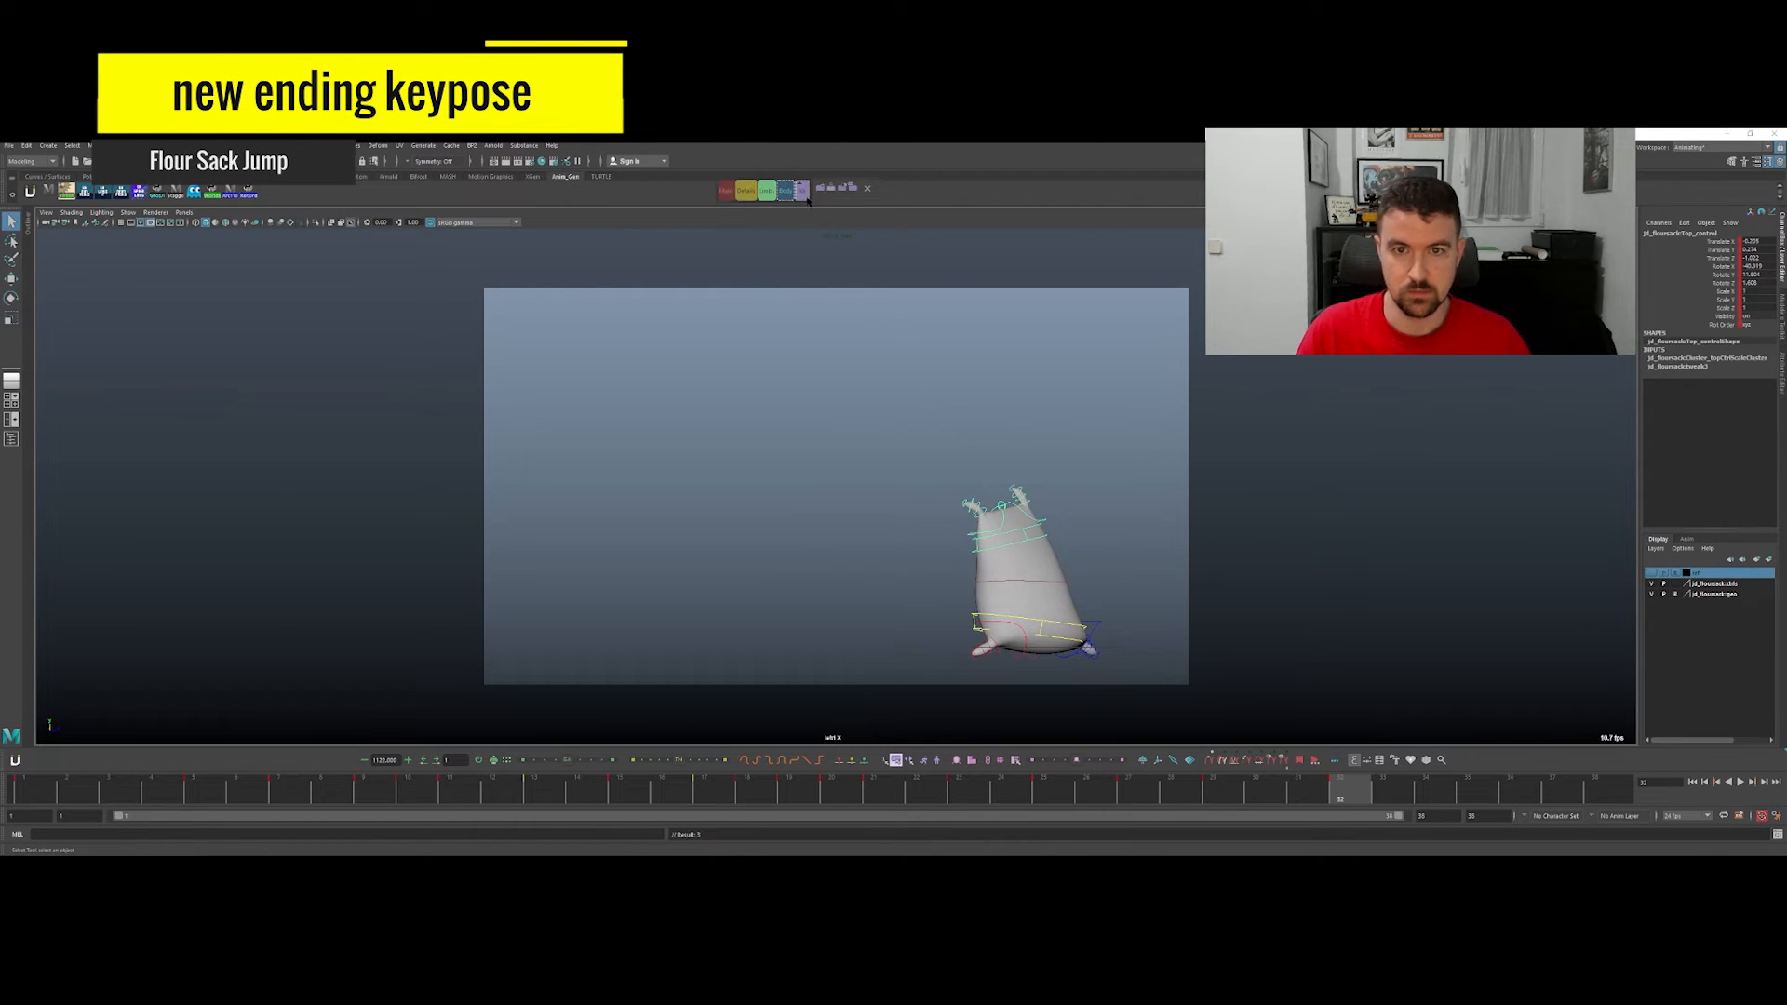
click(801, 190)
key(period)
key(comma)
key(period)
key(comma)
key(period)
Step: Rotate the chest's top control slightly at frame 38 to settle the ending pose
click(1065, 527)
click(1038, 539)
key(e)
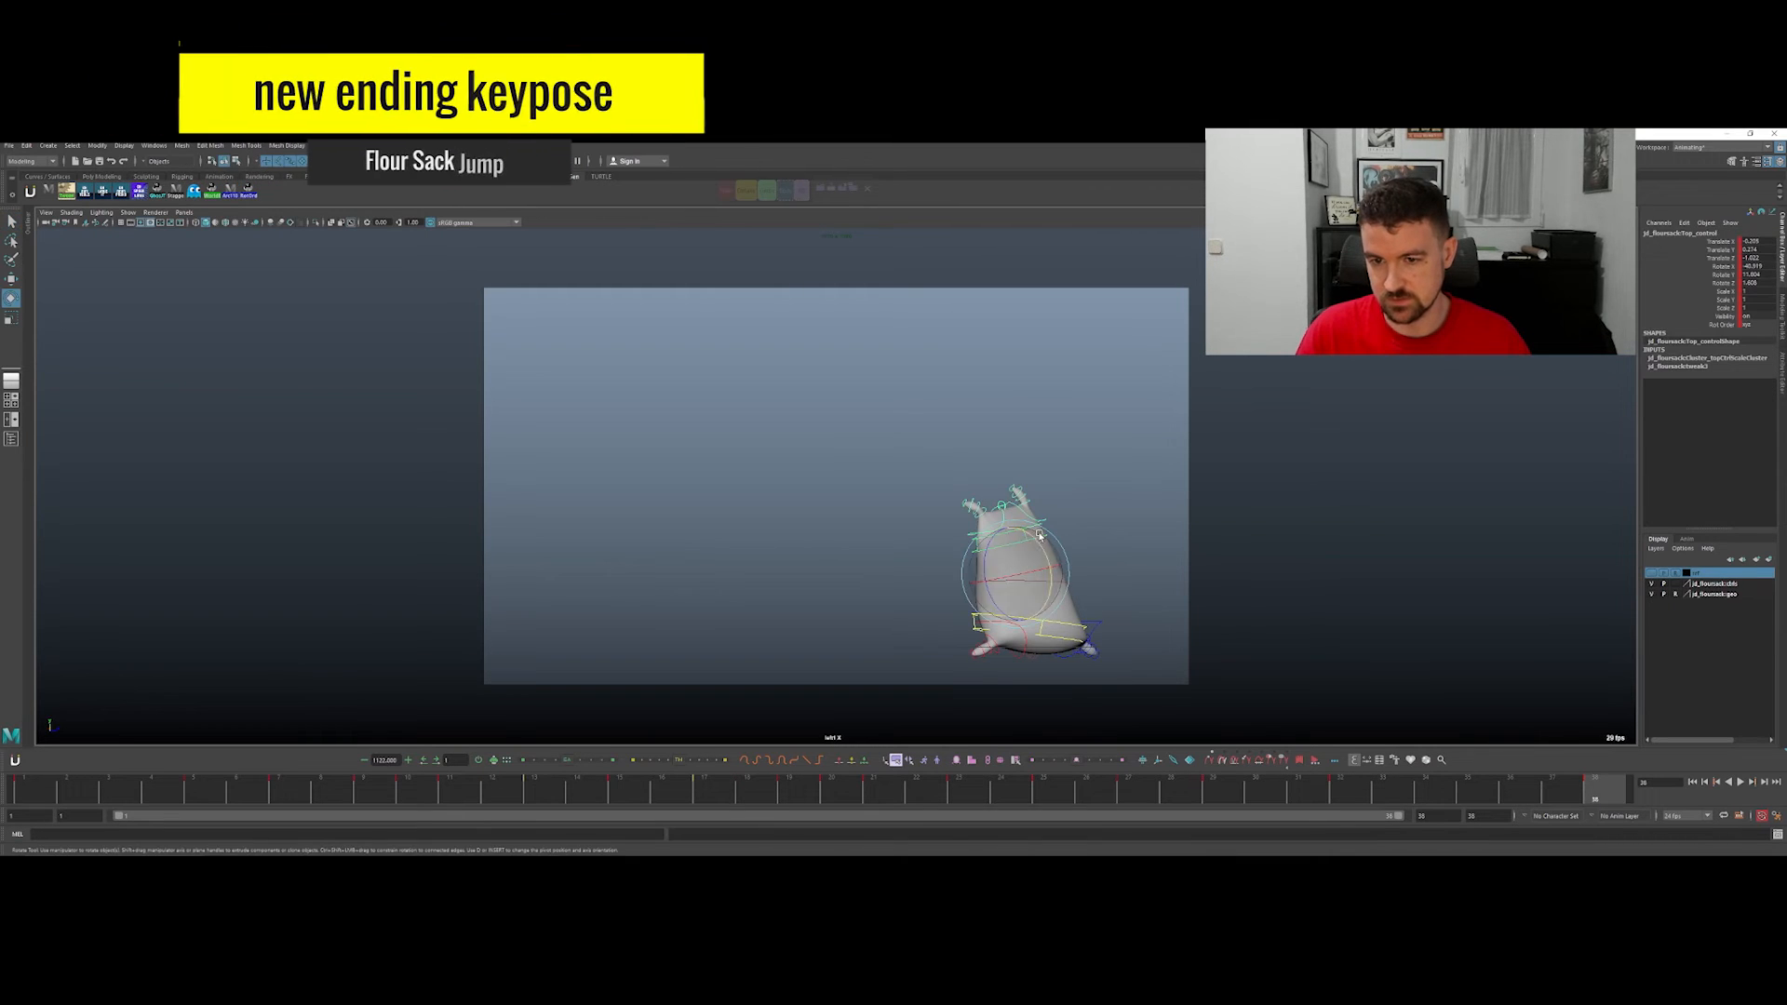
drag(1039, 540, 1008, 551)
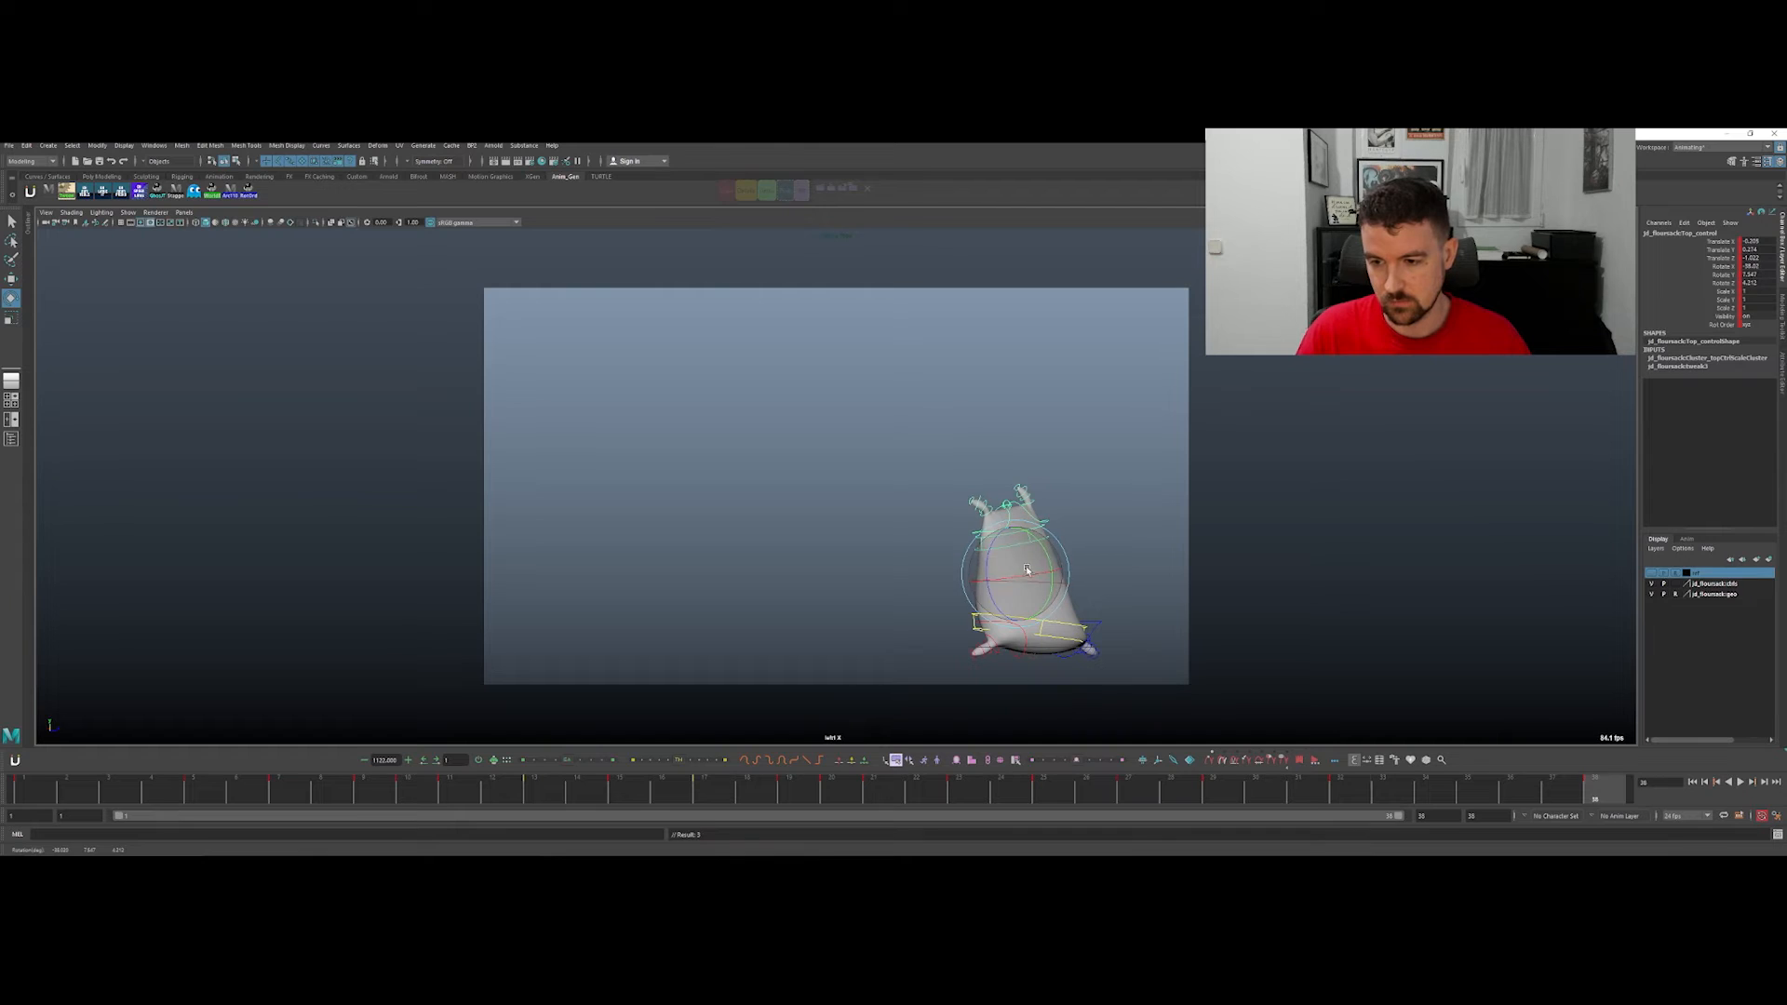
Step: Rotate the top control slightly at frame 32 and compare it repeatedly with the ending pose at frame 38
key(comma)
key(period)
key(comma)
drag(1022, 568, 1014, 566)
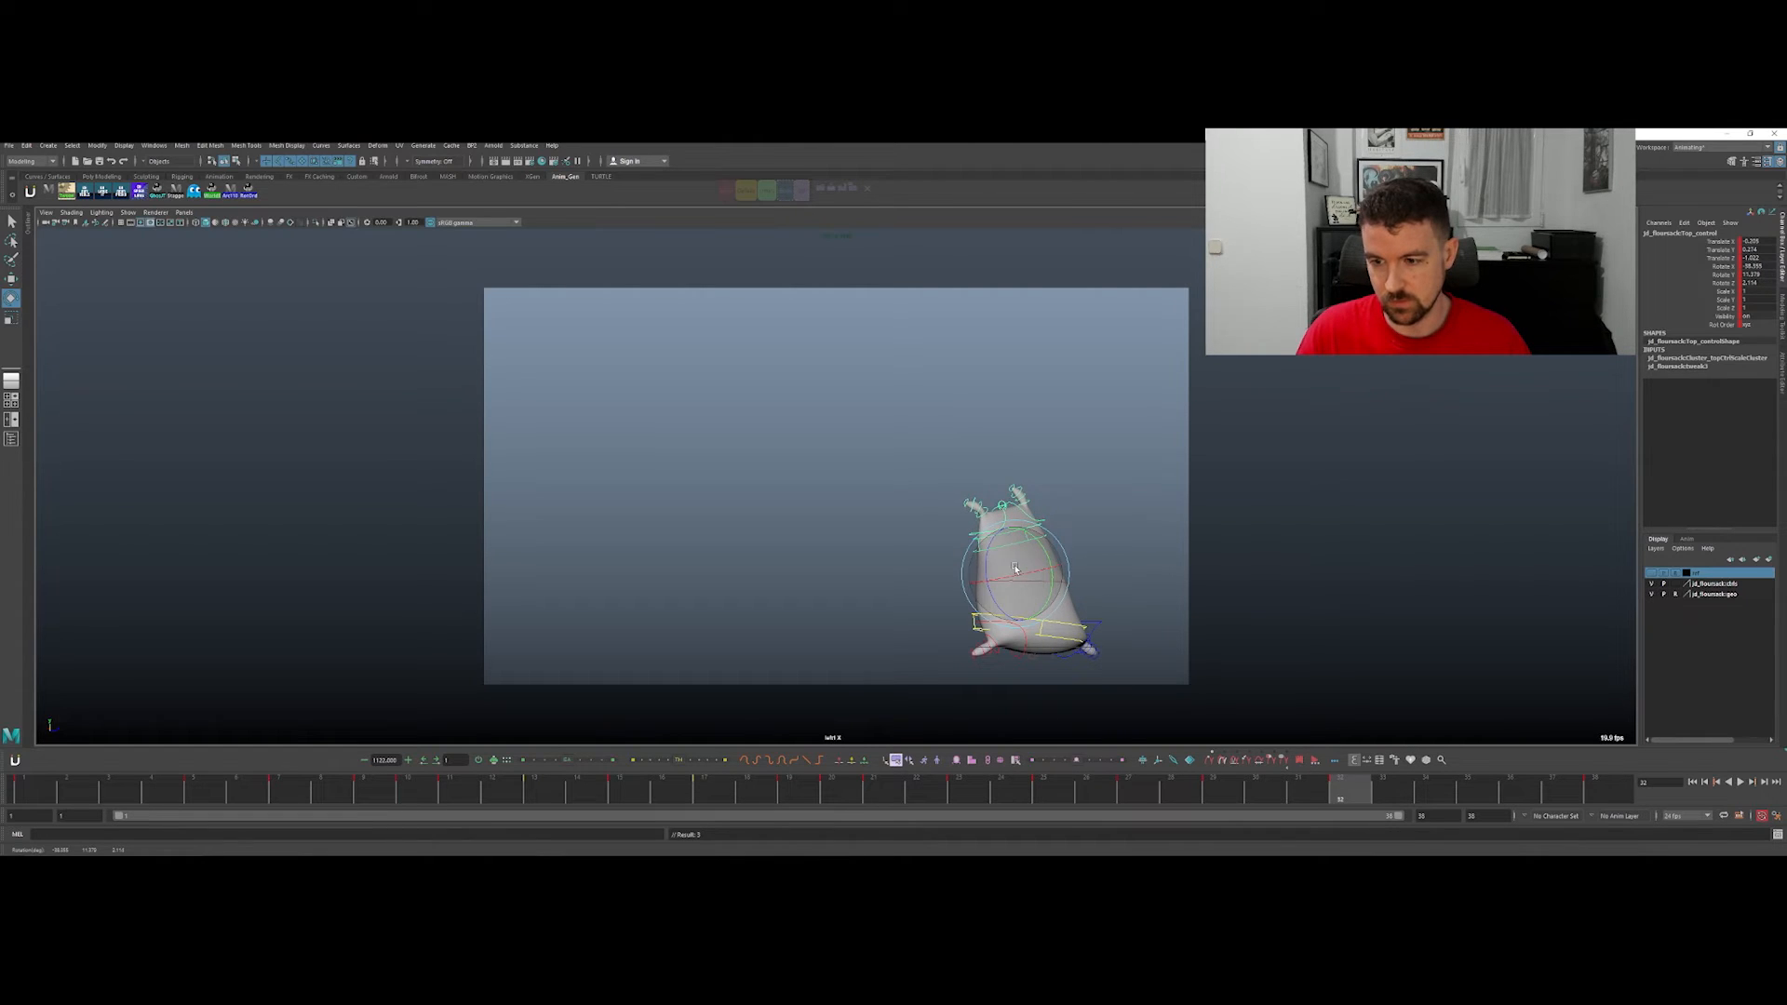
key(period)
key(comma)
key(period)
key(comma)
key(period)
key(comma)
key(period)
key(comma)
key(period)
key(comma)
Step: Adjust the top control's rotation at frame 21 in the landing squash, comparing with the neighbouring keys
mouse_move(1365, 797)
mouse_down()
mouse_move(1596, 769)
mouse_move(1010, 735)
mouse_move(1057, 730)
mouse_up()
key(e)
key(w)
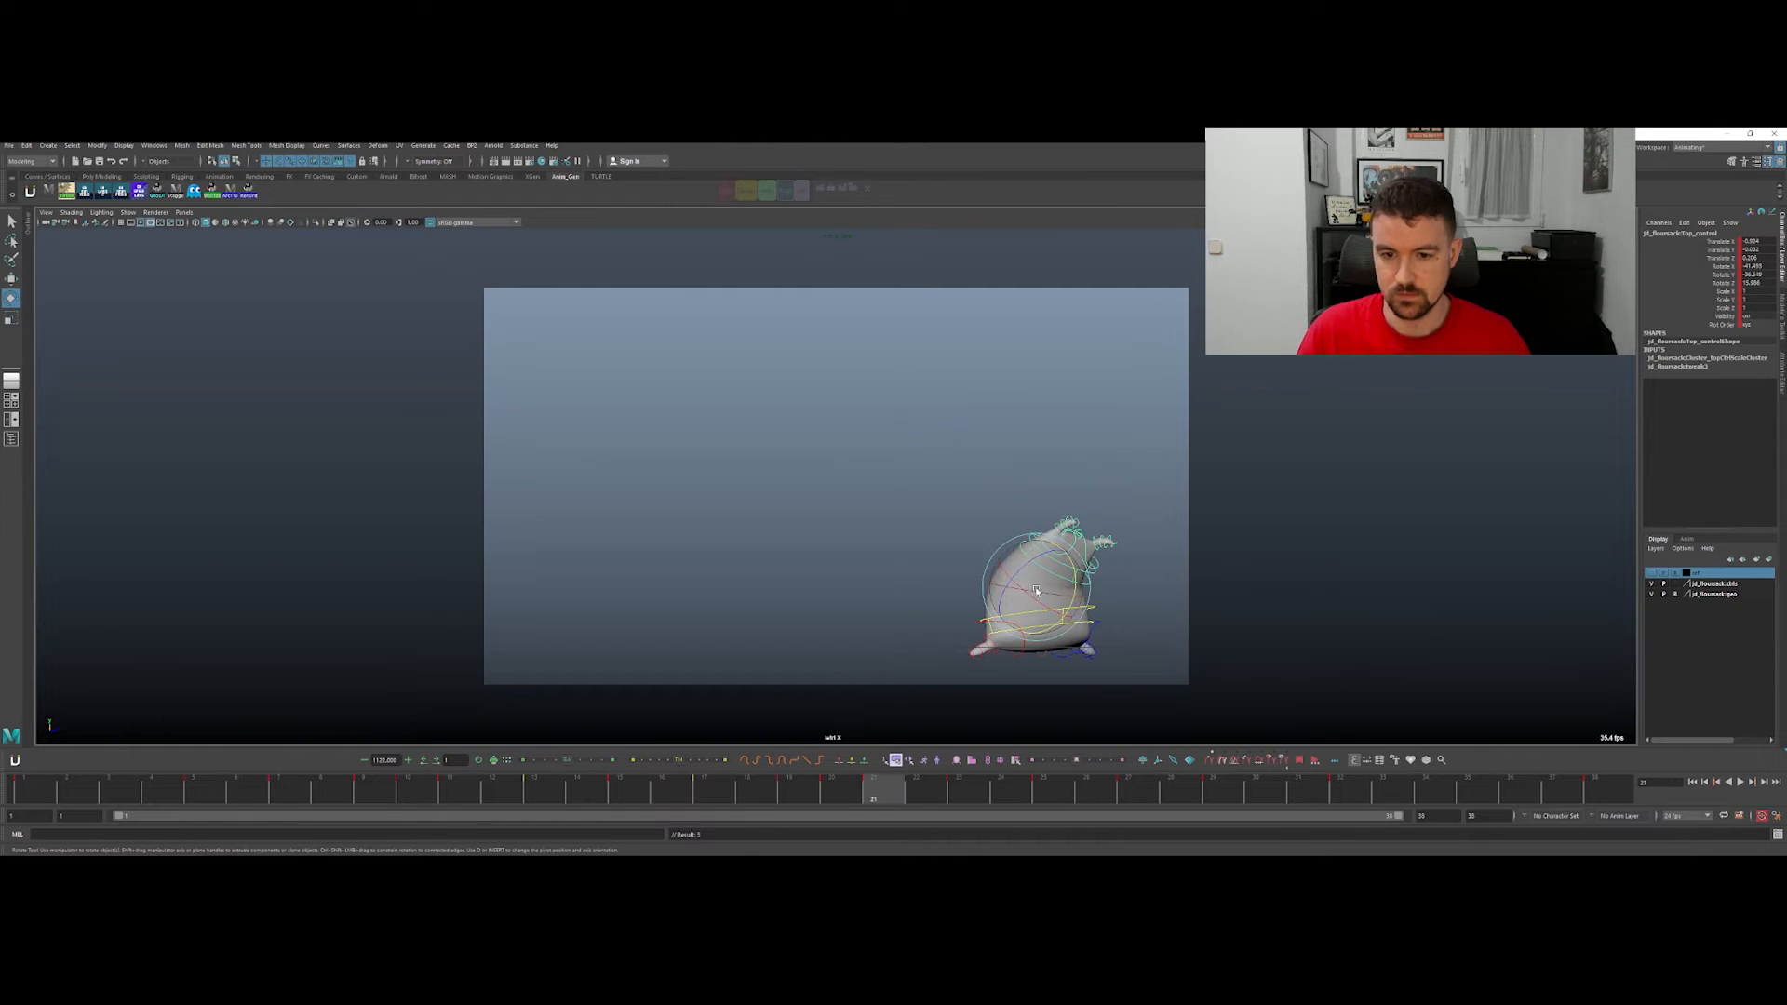
key(comma)
key(period)
key(period)
key(comma)
key(period)
Step: Rotate the top control slightly at frame 21 and compare it with the neighbouring landing keys
mouse_move(1083, 600)
mouse_down()
mouse_move(1037, 571)
mouse_move(1064, 582)
mouse_up()
key(comma)
key(comma)
key(period)
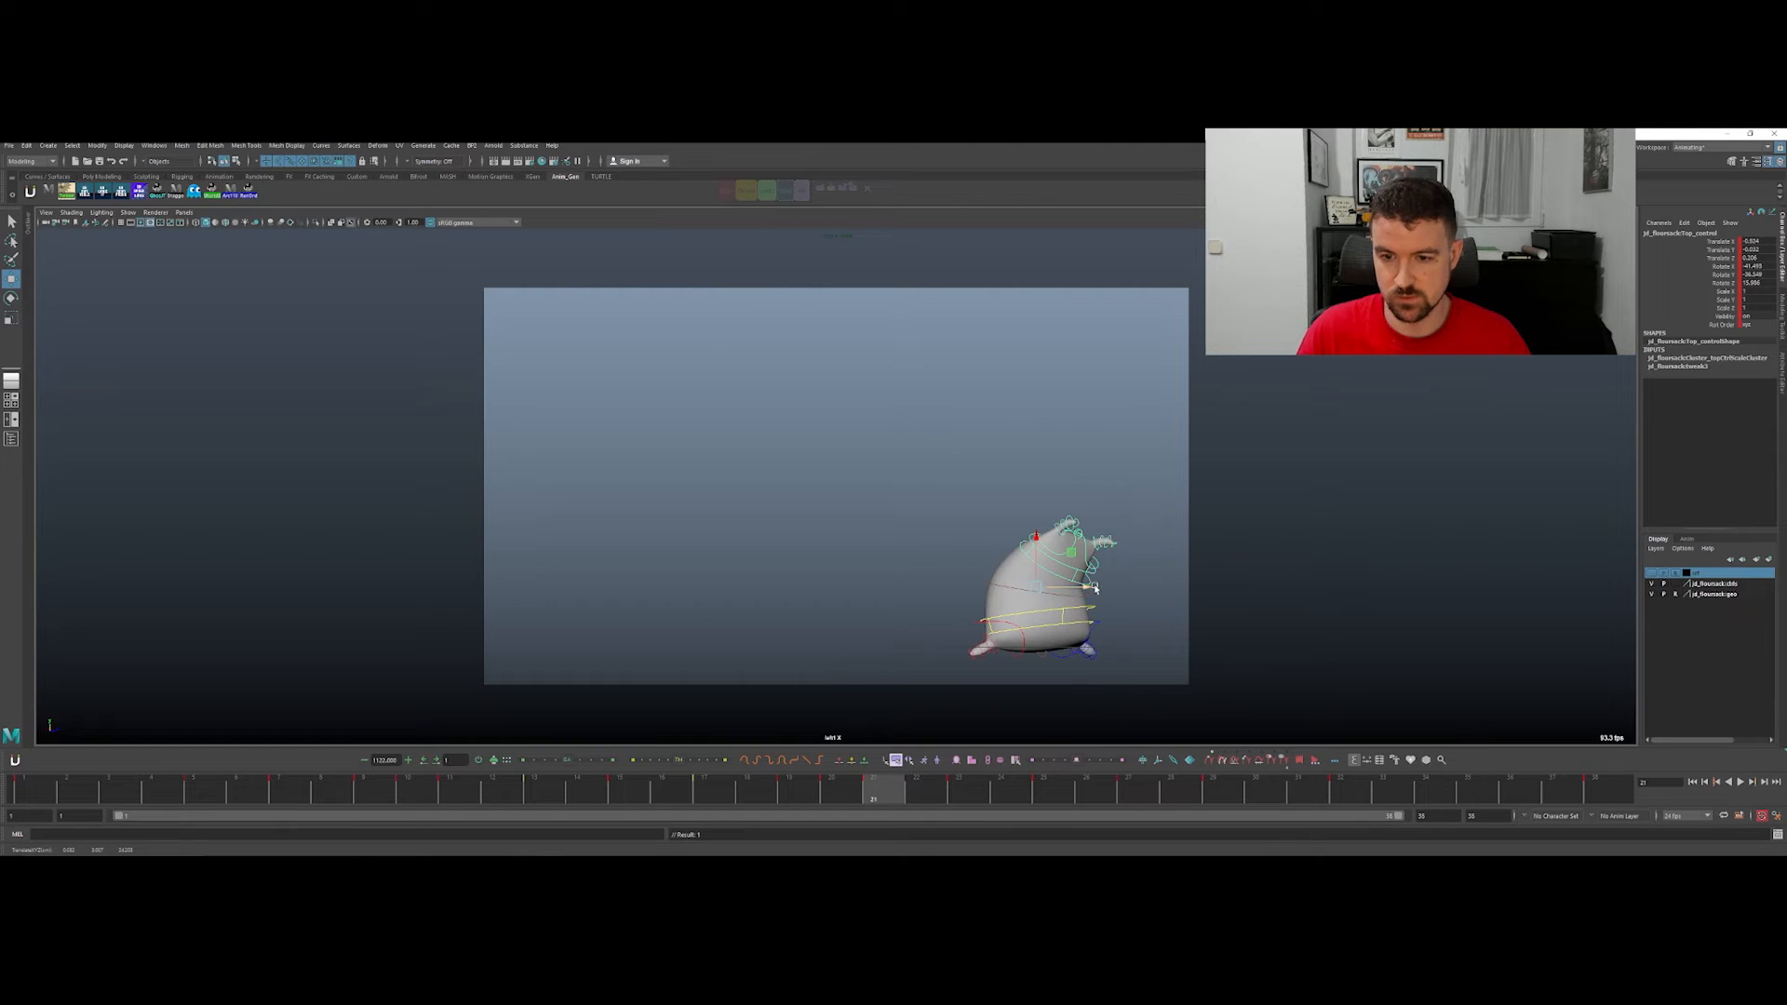
Step: Lower the top control slightly at frame 23, comparing the squash with the keys at frames 21 and 25
key(period)
key(comma)
key(period)
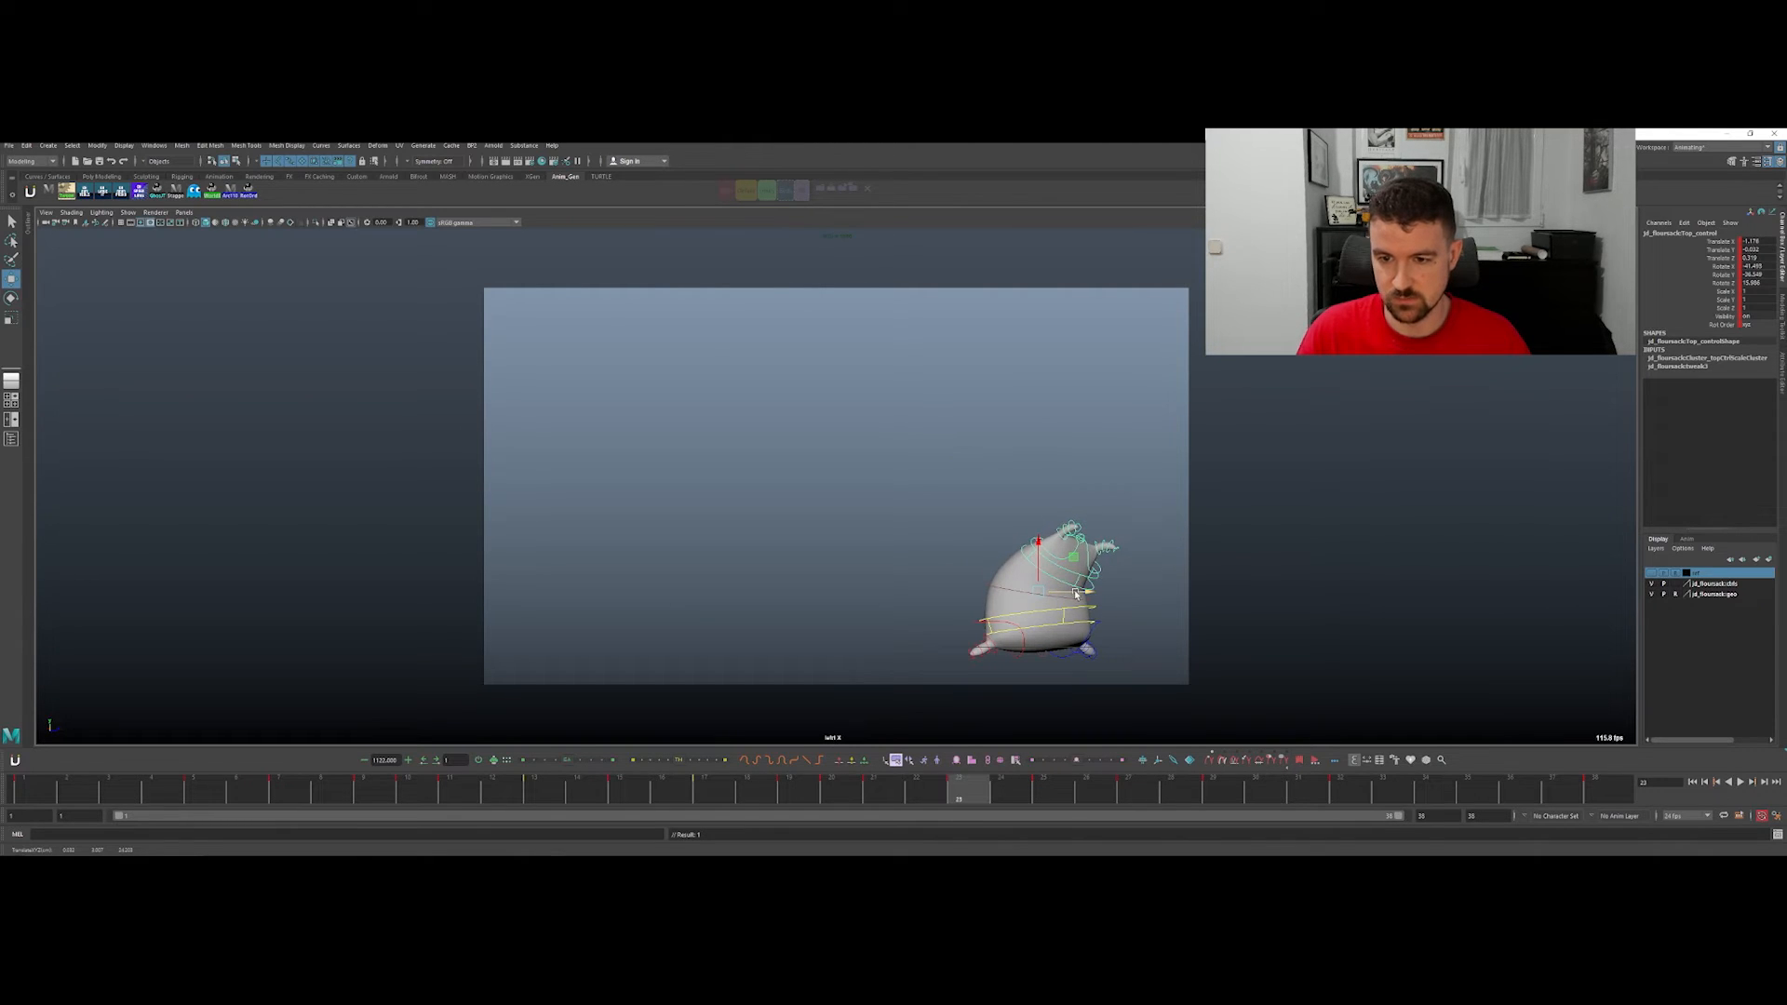
key(period)
key(comma)
key(comma)
key(period)
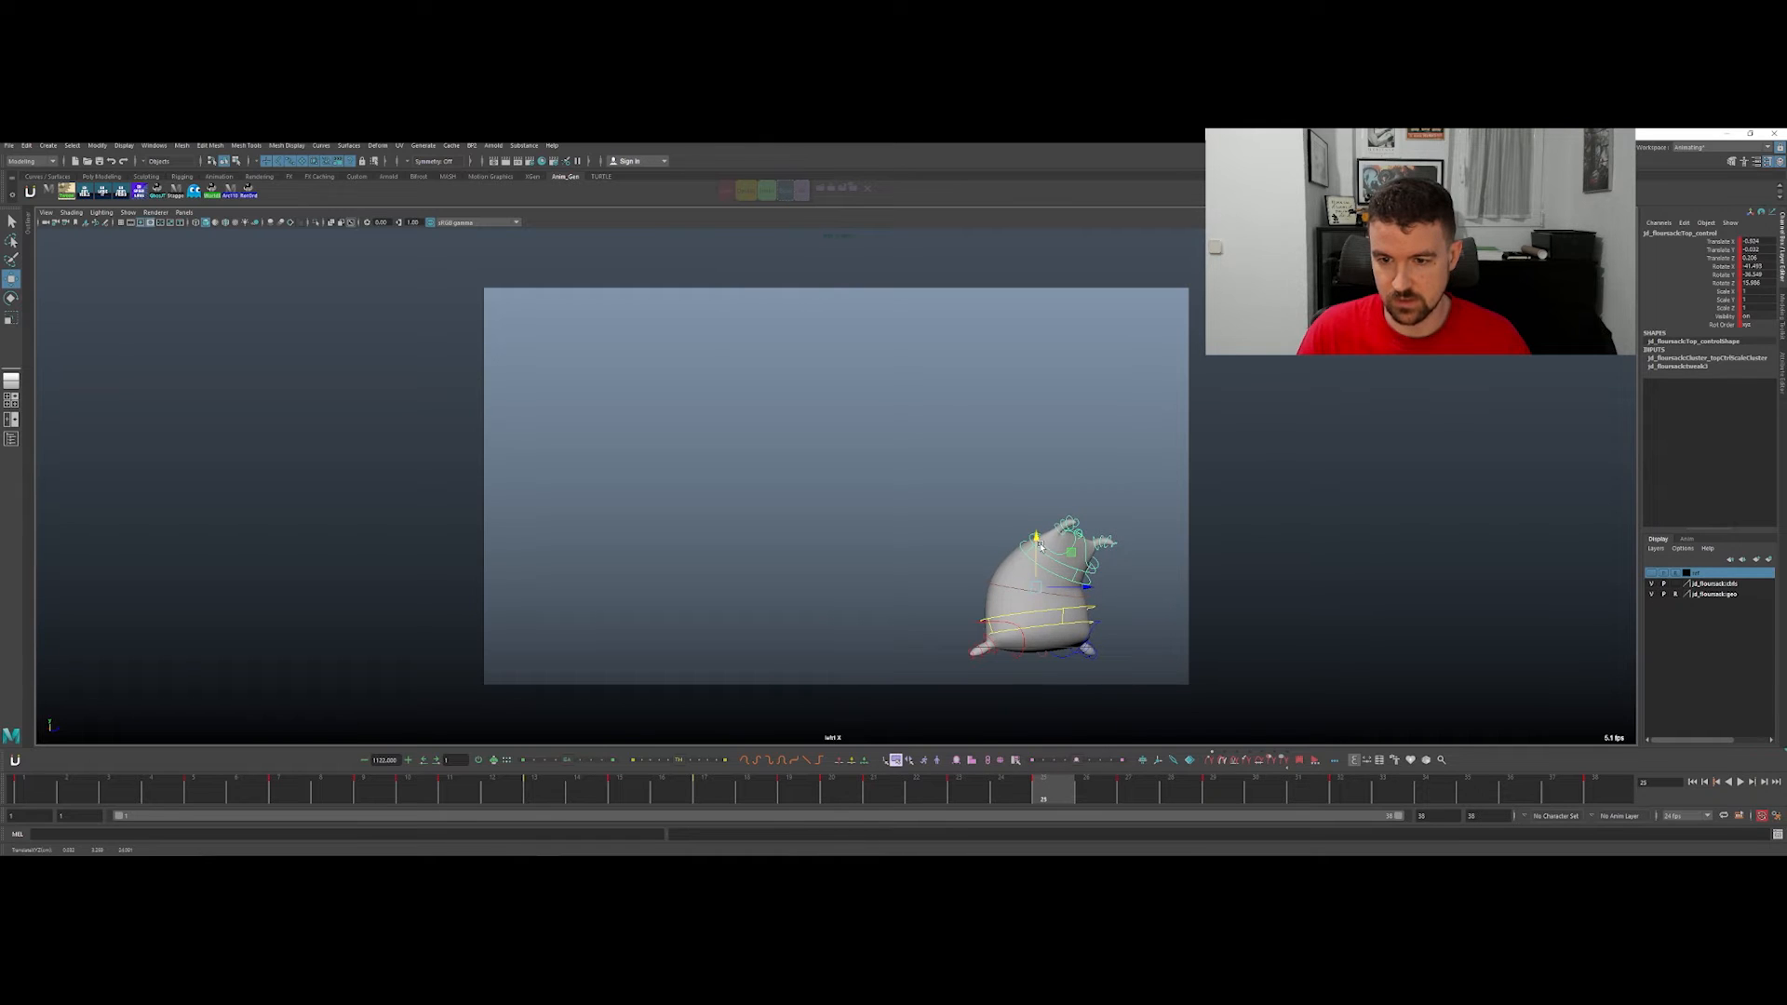
key(comma)
key(comma)
key(period)
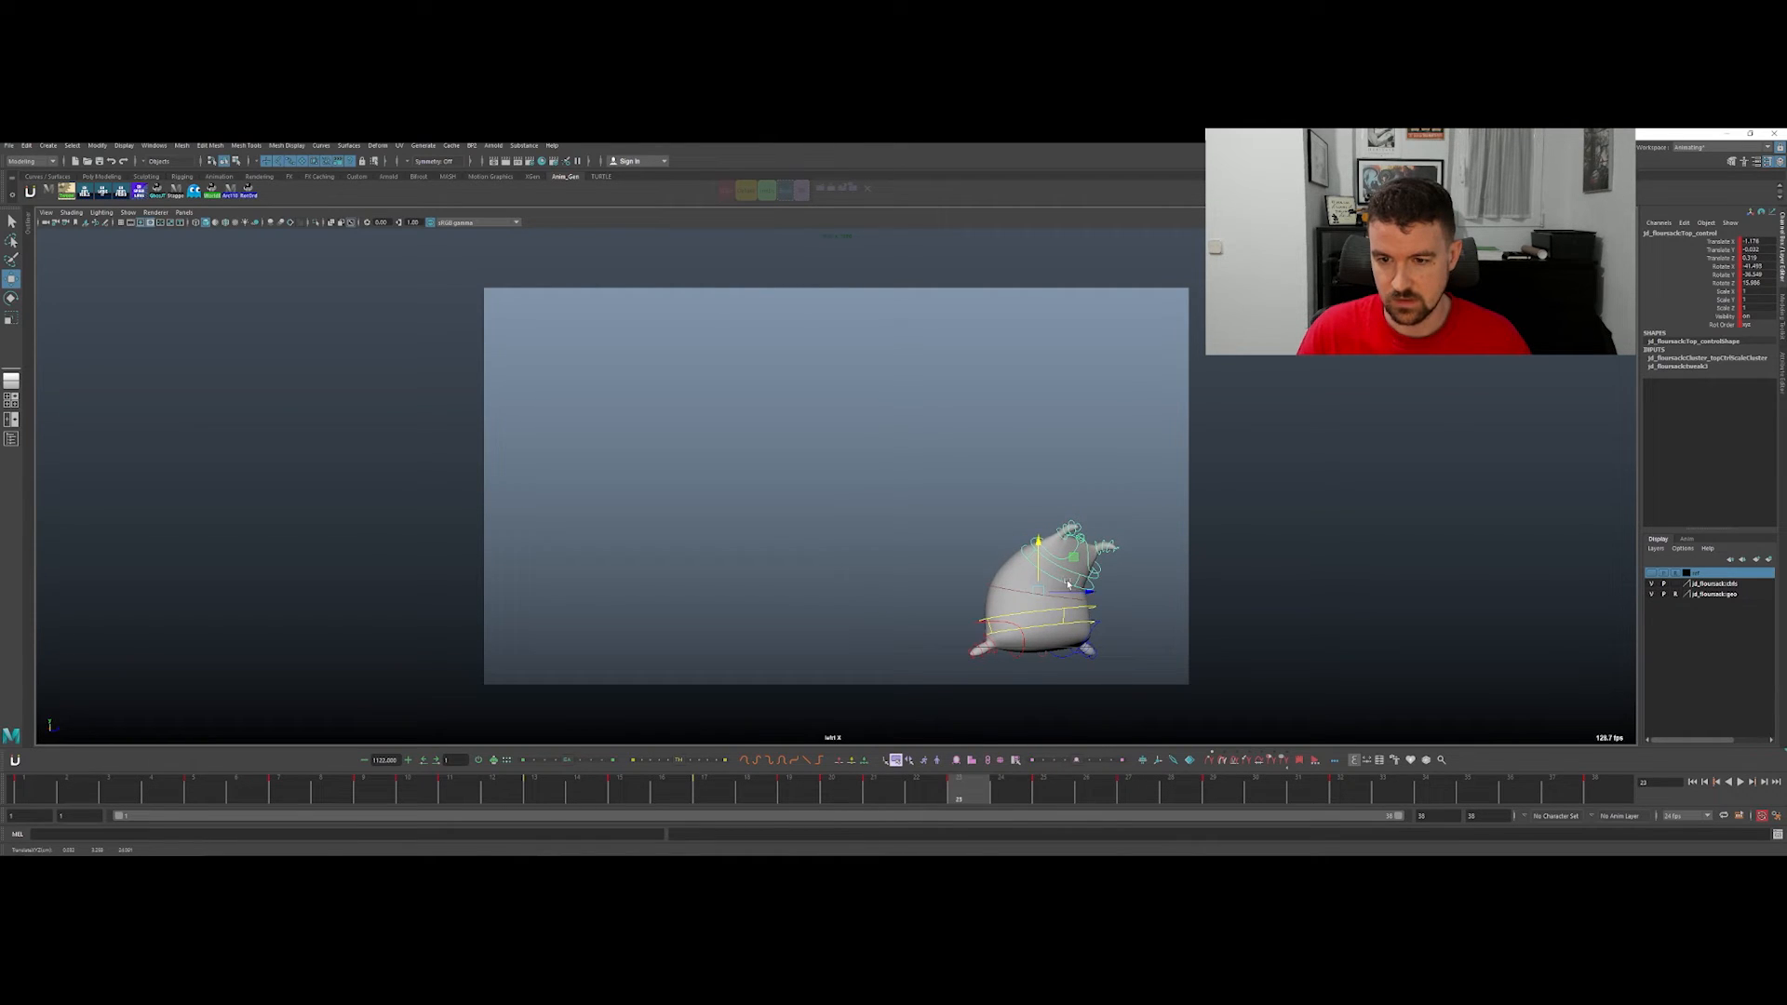
key(comma)
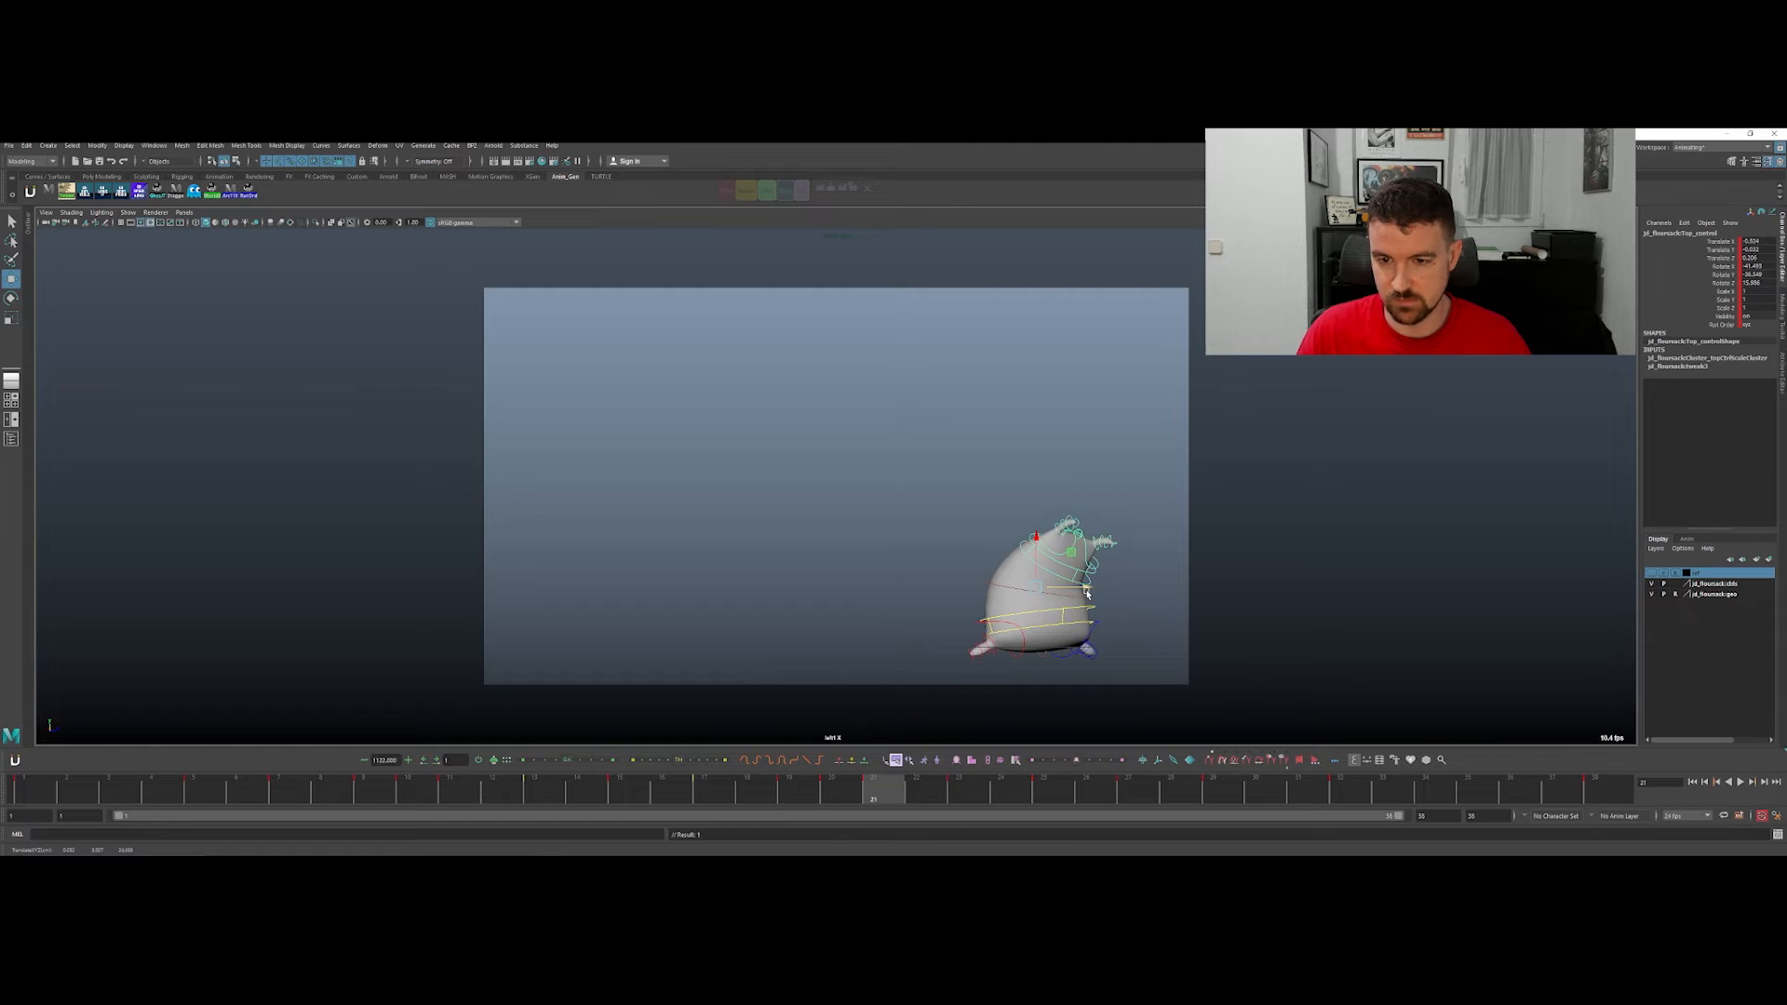
Step: Move the top control forward at frames 25 and 23 to push the chest further forward in the squash
key(comma)
key(period)
key(period)
key(period)
key(comma)
key(comma)
key(period)
key(period)
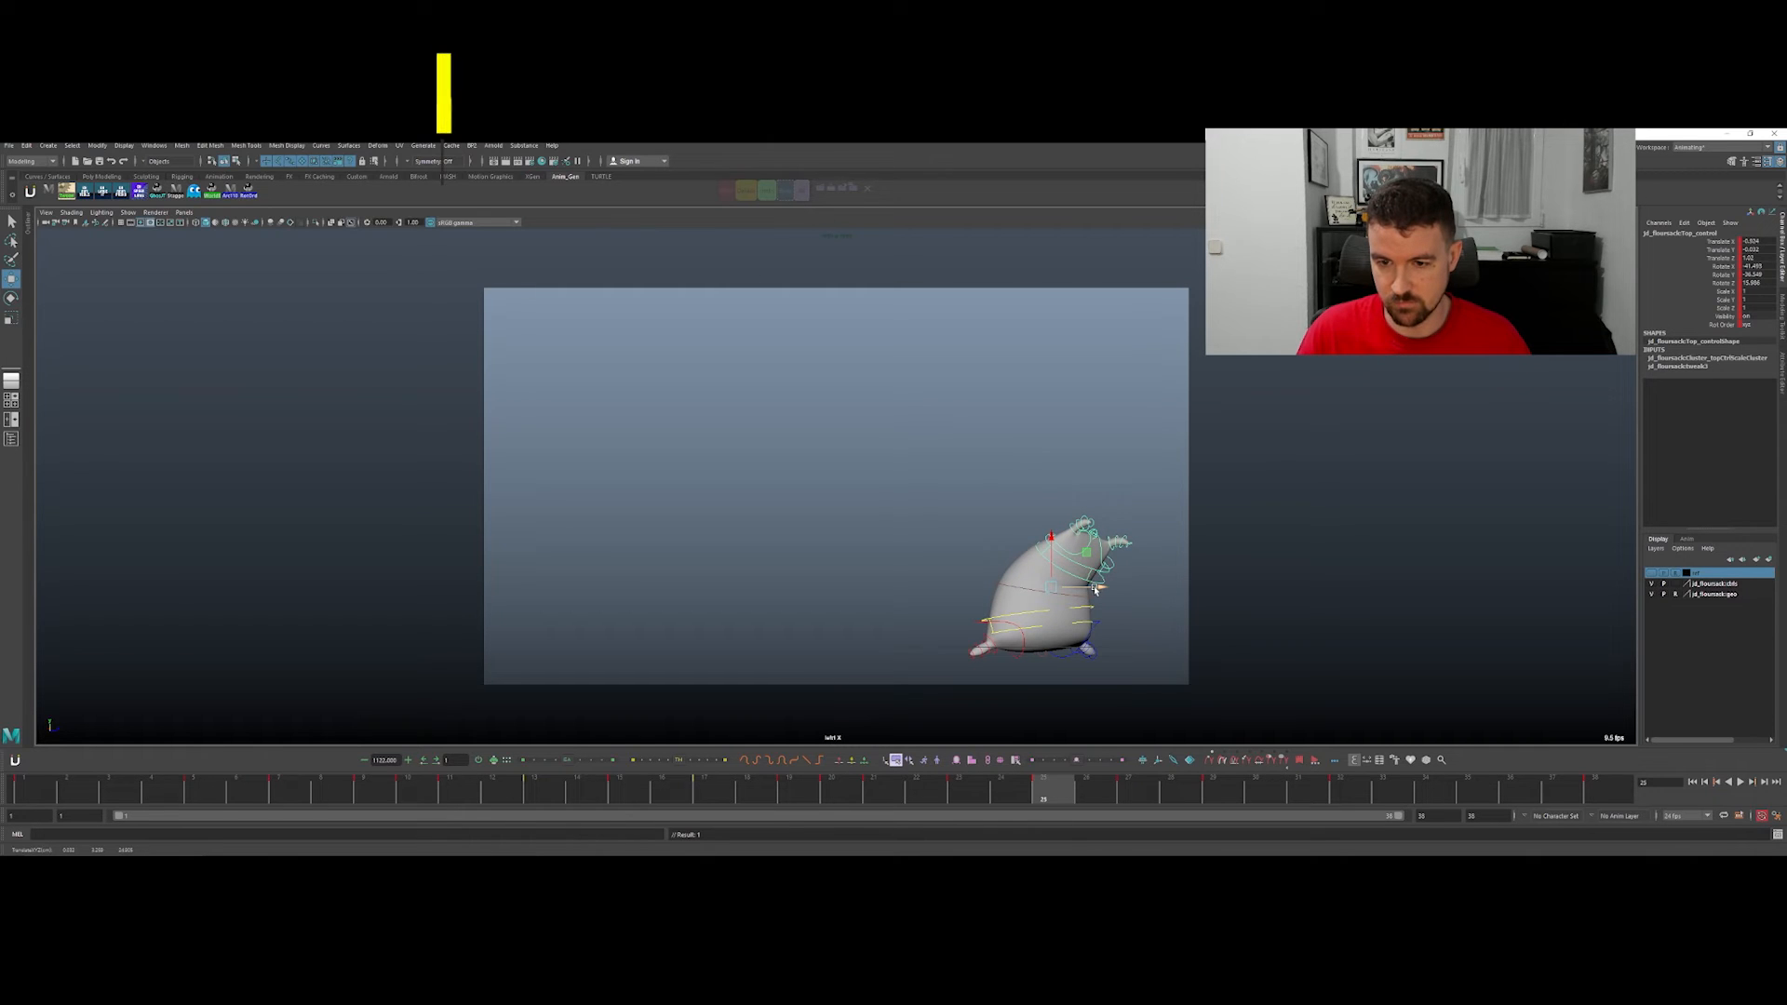
key(comma)
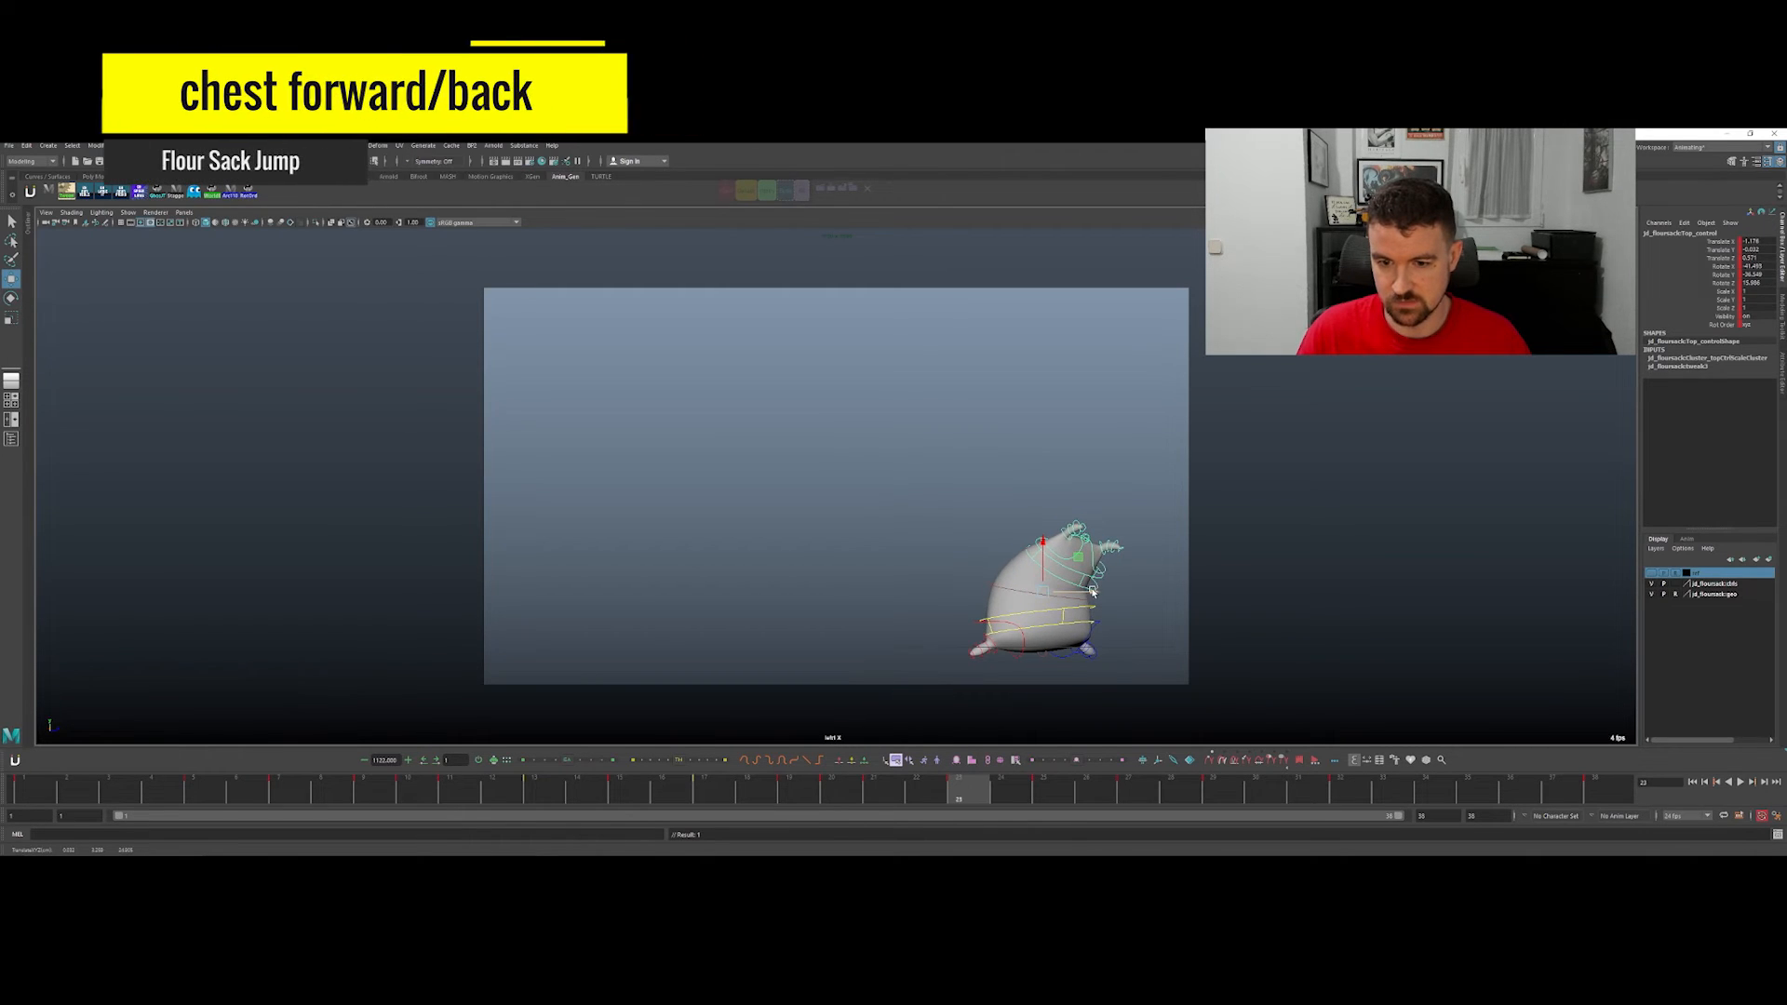
key(period)
key(period)
key(comma)
key(period)
Step: Shift the top control backward at frame 27 so the chest leans back as it rises
mouse_move(1073, 569)
mouse_down()
mouse_move(1096, 569)
mouse_move(1079, 596)
mouse_up()
key(e)
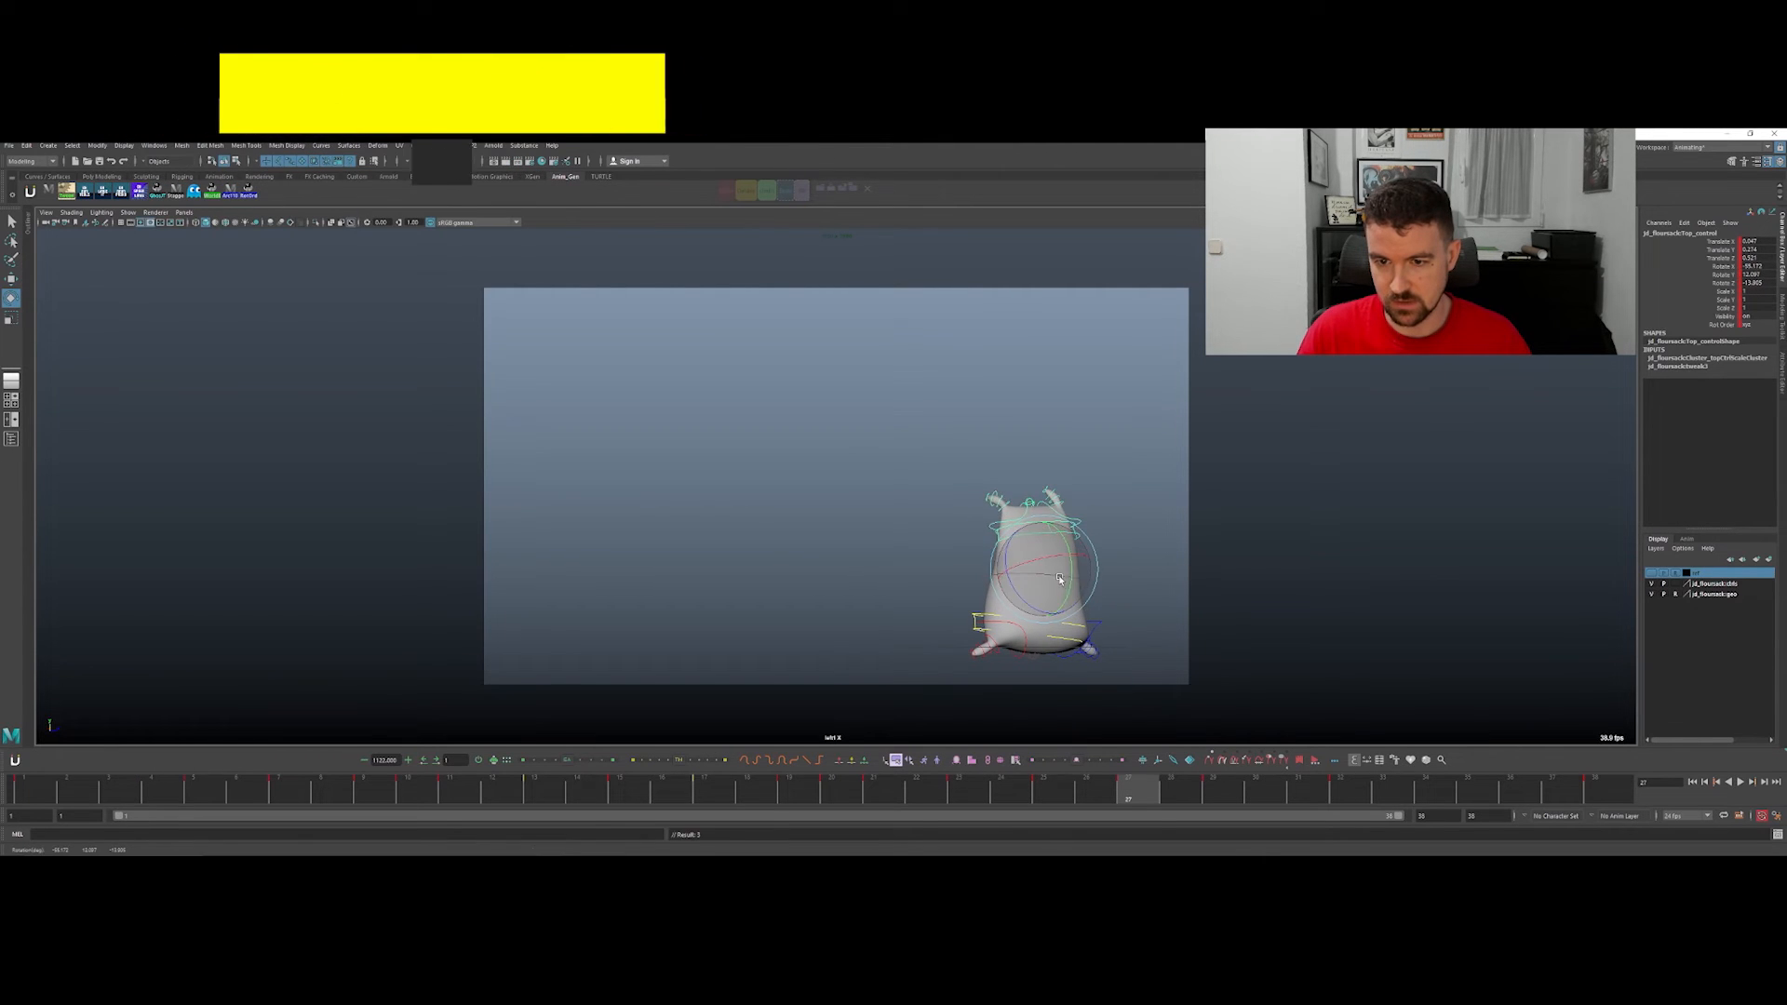
drag(1025, 792, 1137, 764)
key(w)
drag(1059, 580, 1037, 571)
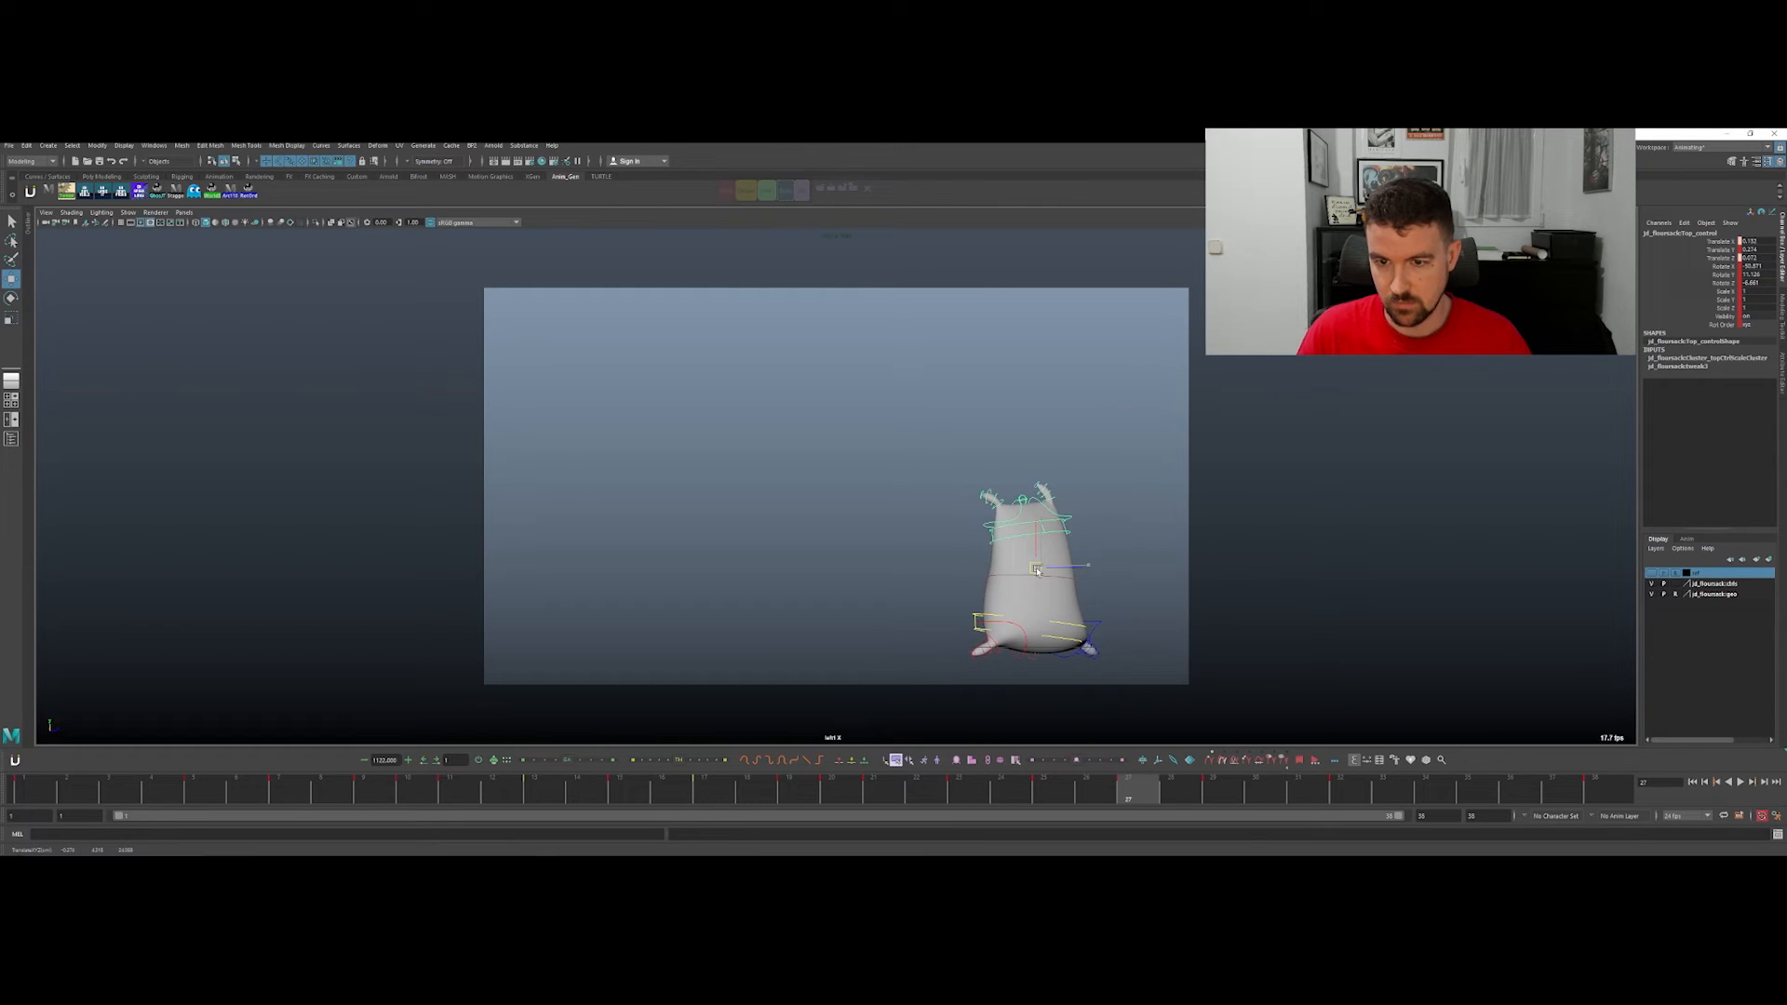
Step: Rotate the top control and move it further back at frame 29 to extend the chest's overshoot
drag(1052, 792, 1213, 782)
key(e)
mouse_move(1065, 561)
mouse_down()
mouse_move(1026, 567)
mouse_move(1044, 582)
mouse_move(1031, 565)
mouse_up()
key(w)
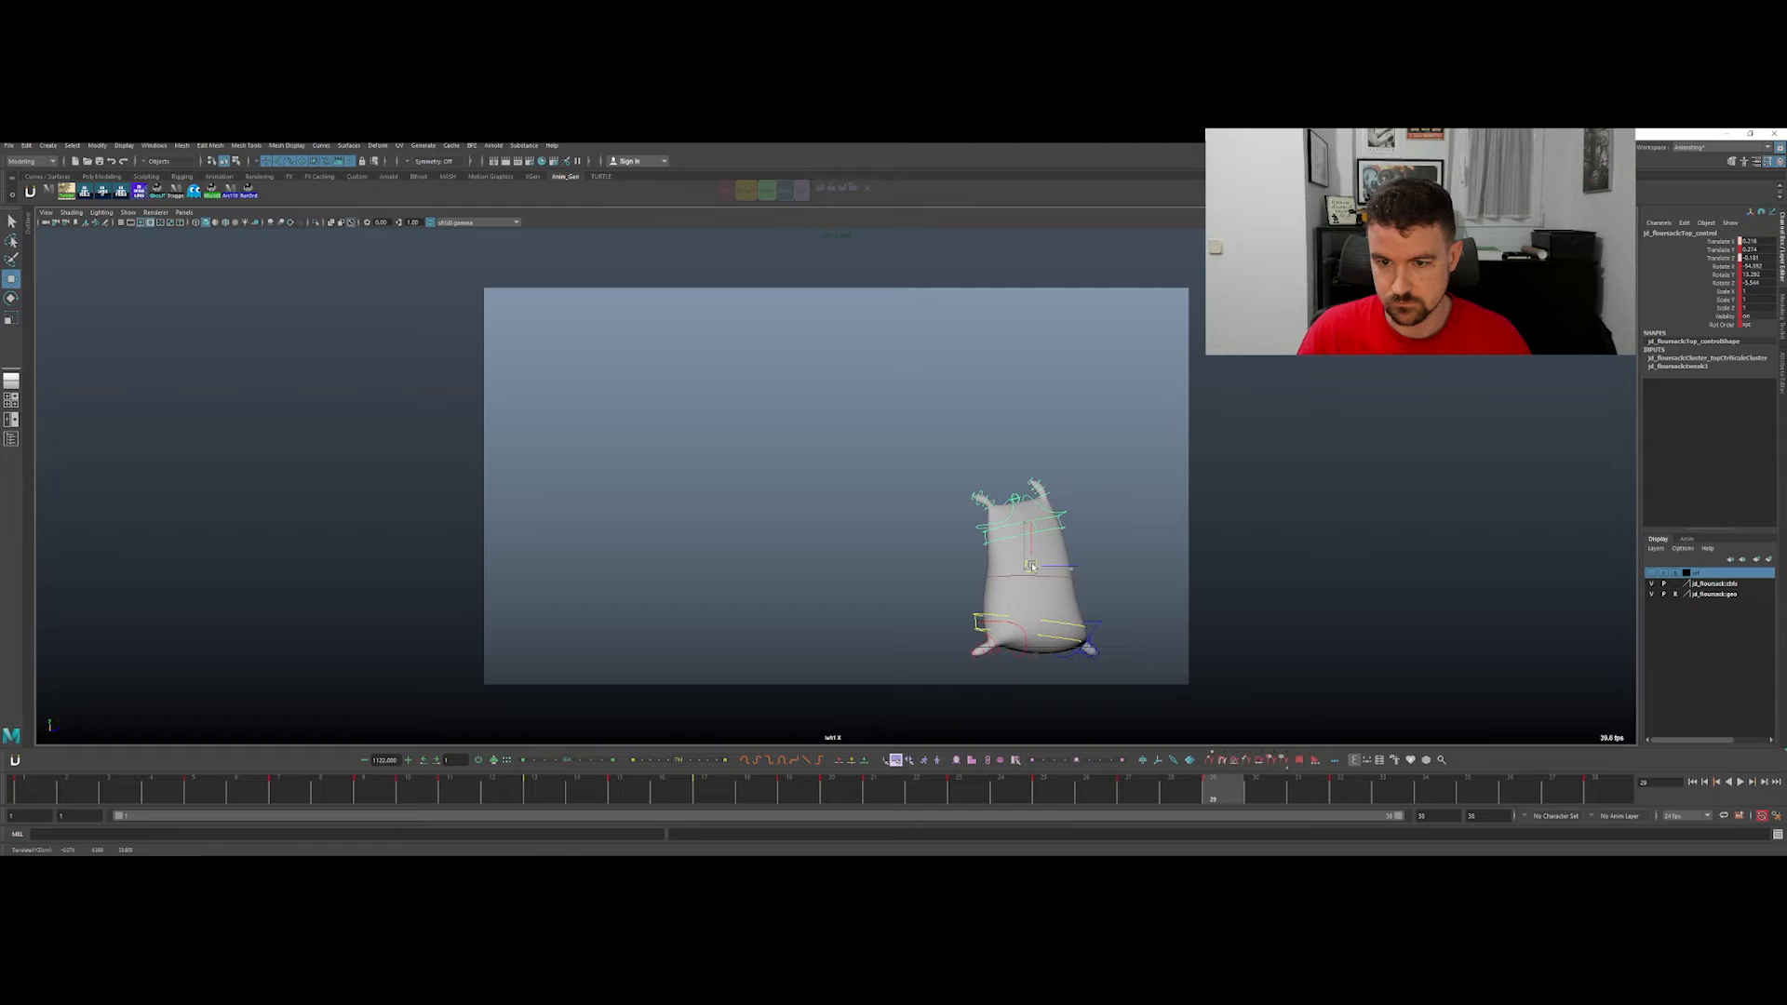
Step: Raise the top control at frames 27 and 29 to stretch the sack, comparing with the surrounding keys
drag(1129, 772, 1081, 782)
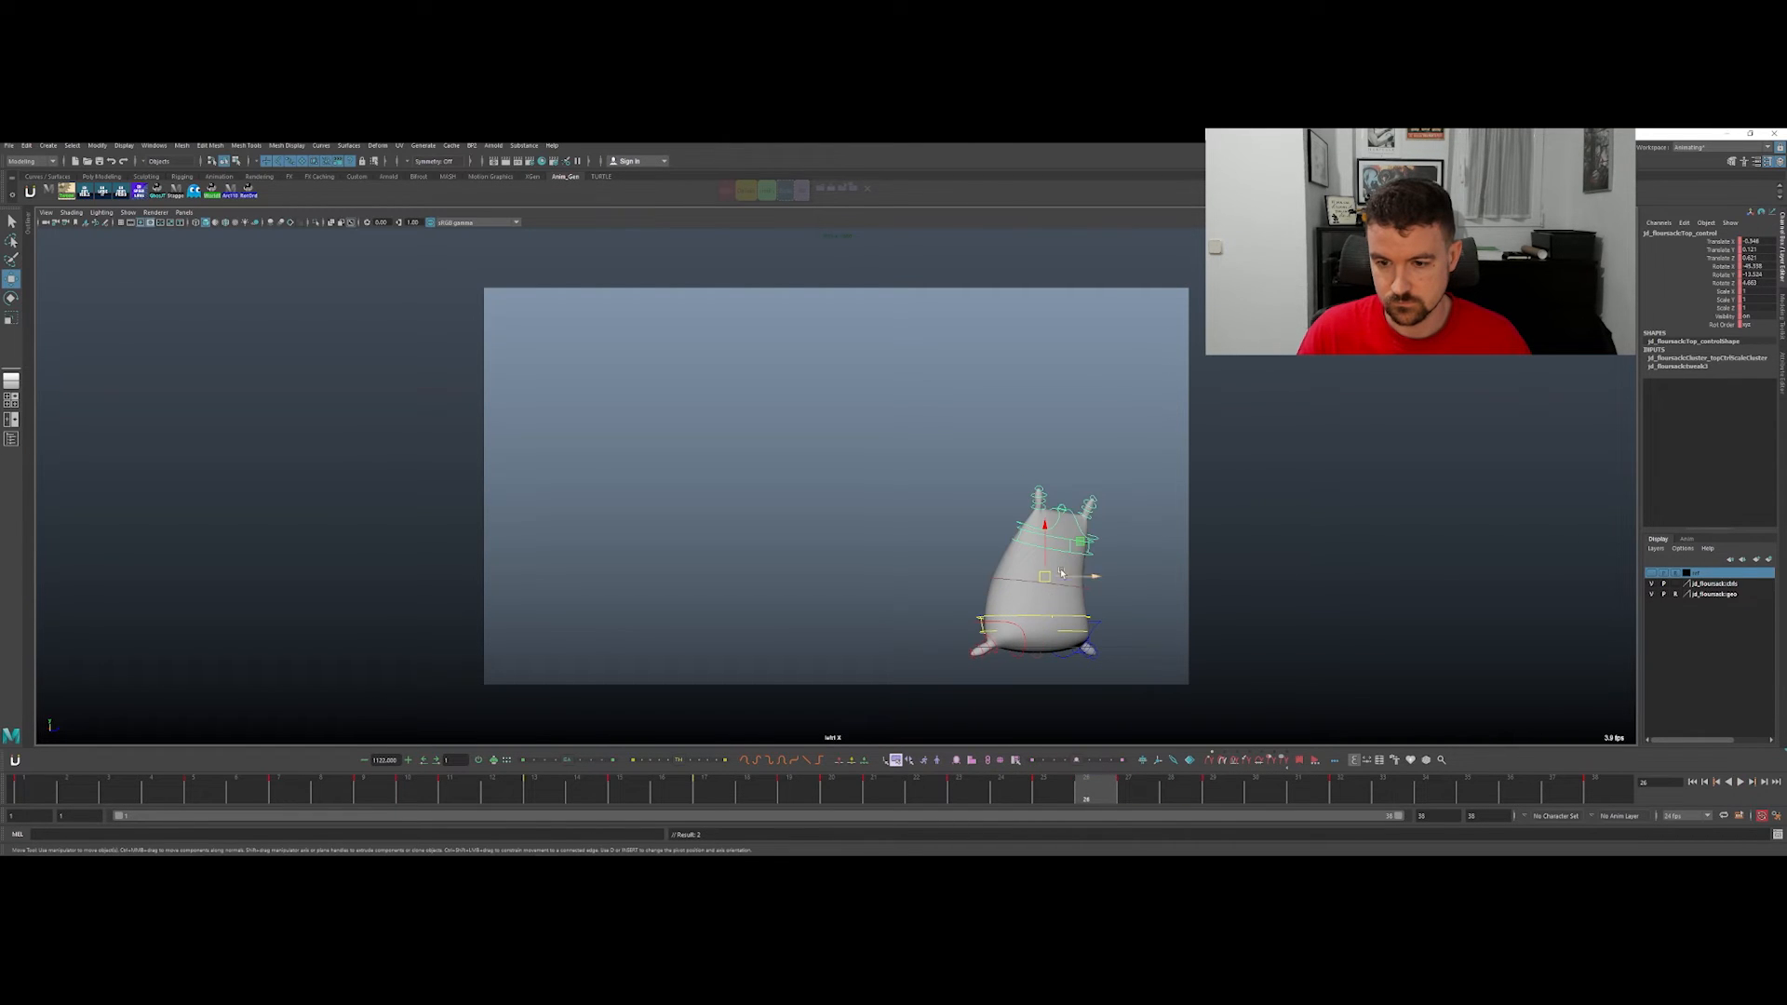
key(.)
key(.)
key(comma)
key(period)
key(comma)
key(comma)
key(period)
drag(1038, 524, 1036, 514)
key(comma)
key(period)
Step: Nudge the top control forward at frame 38 and key it, comparing the ending with frames 32 and 29
drag(1128, 790, 1340, 789)
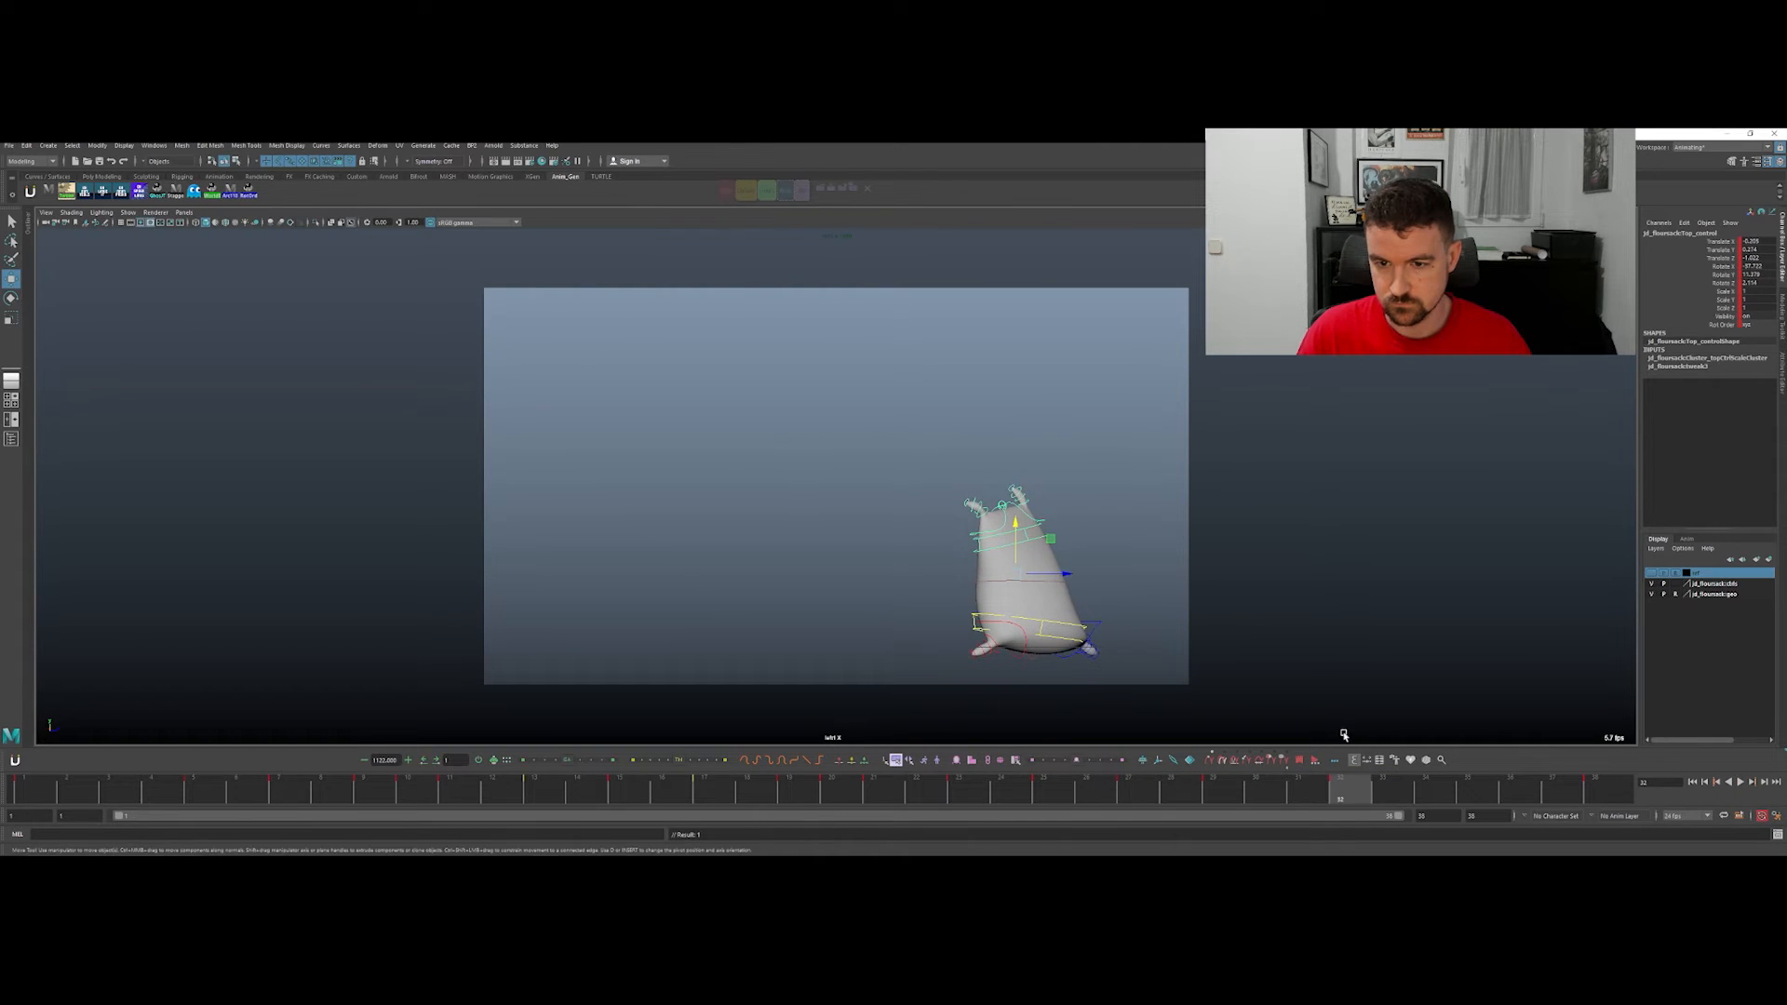
key(comma)
key(period)
key(period)
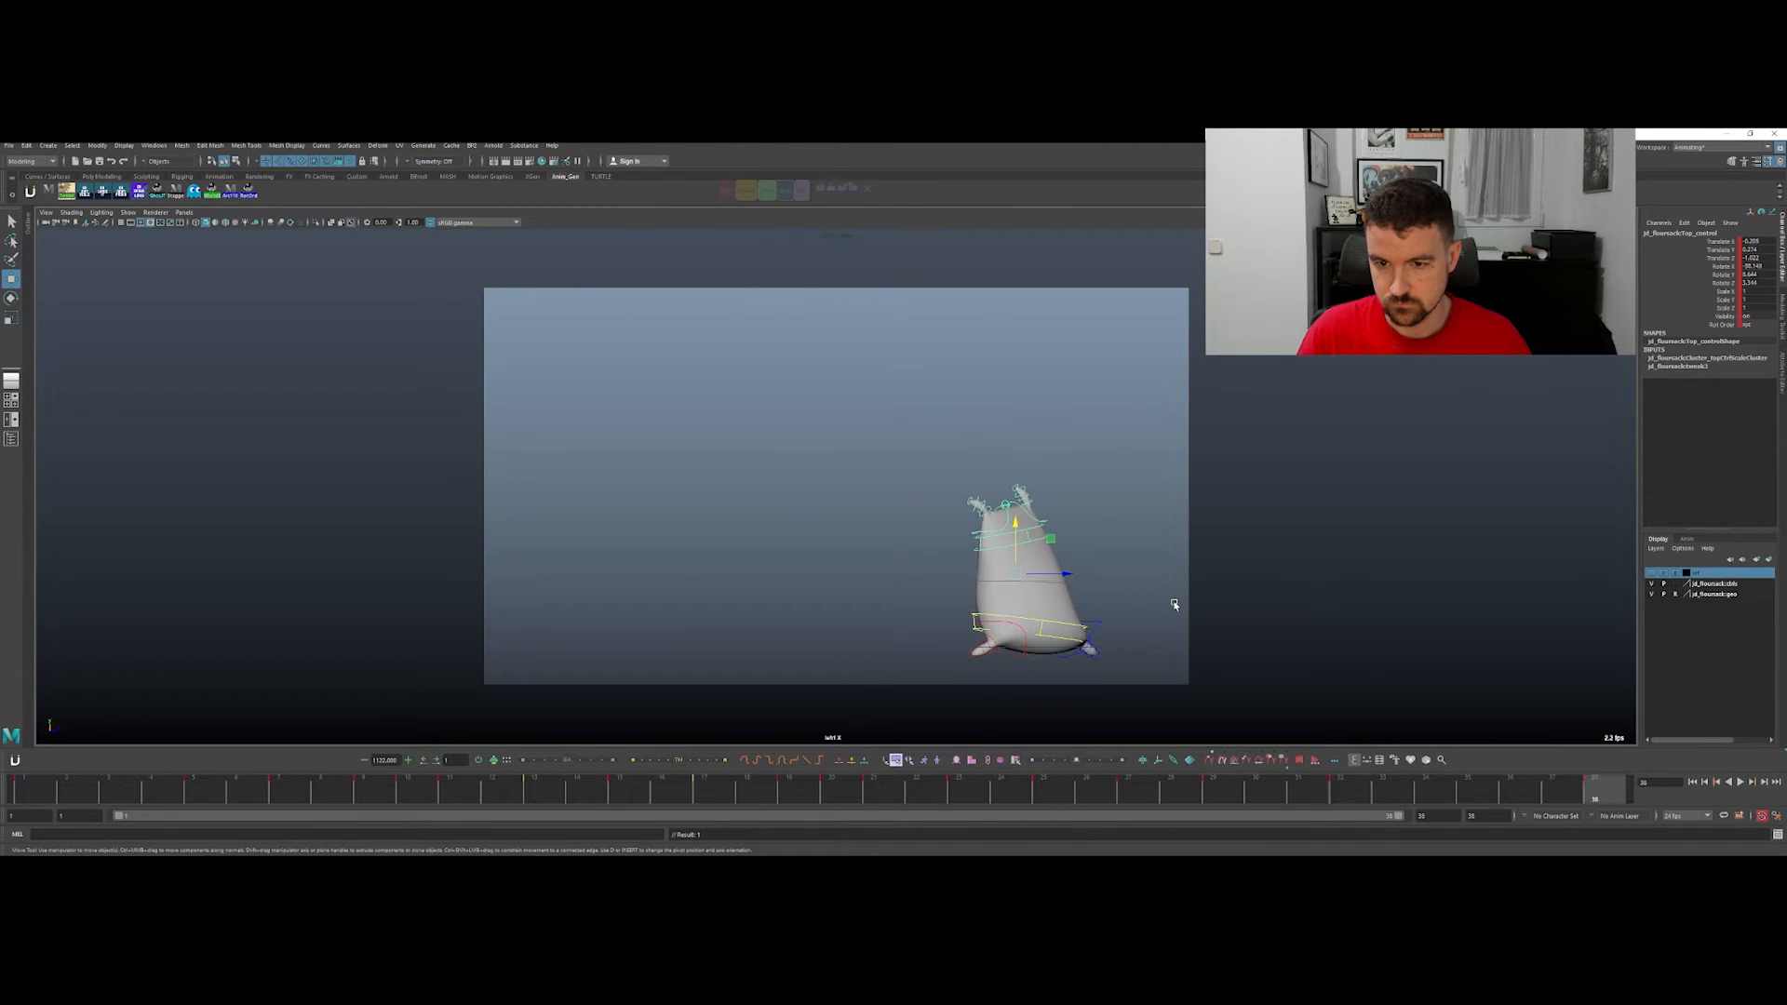
drag(1067, 572, 1068, 574)
key(s)
key(comma)
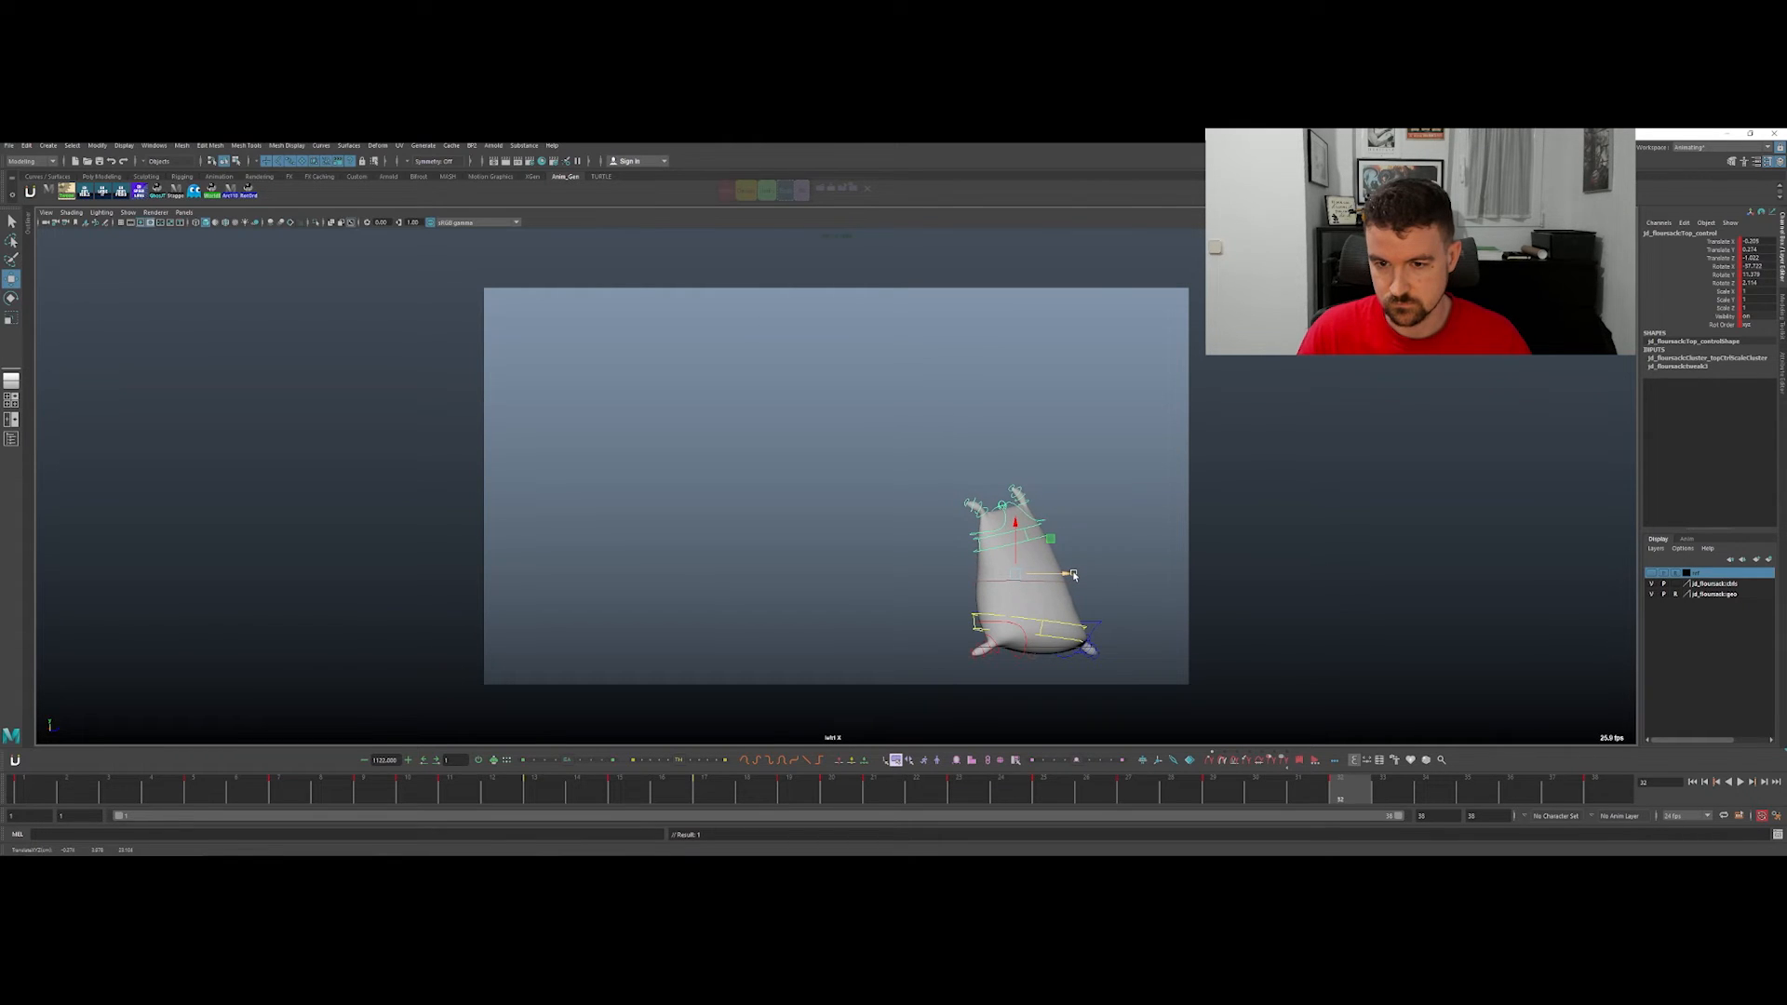
key(comma)
key(period)
key(comma)
key(comma)
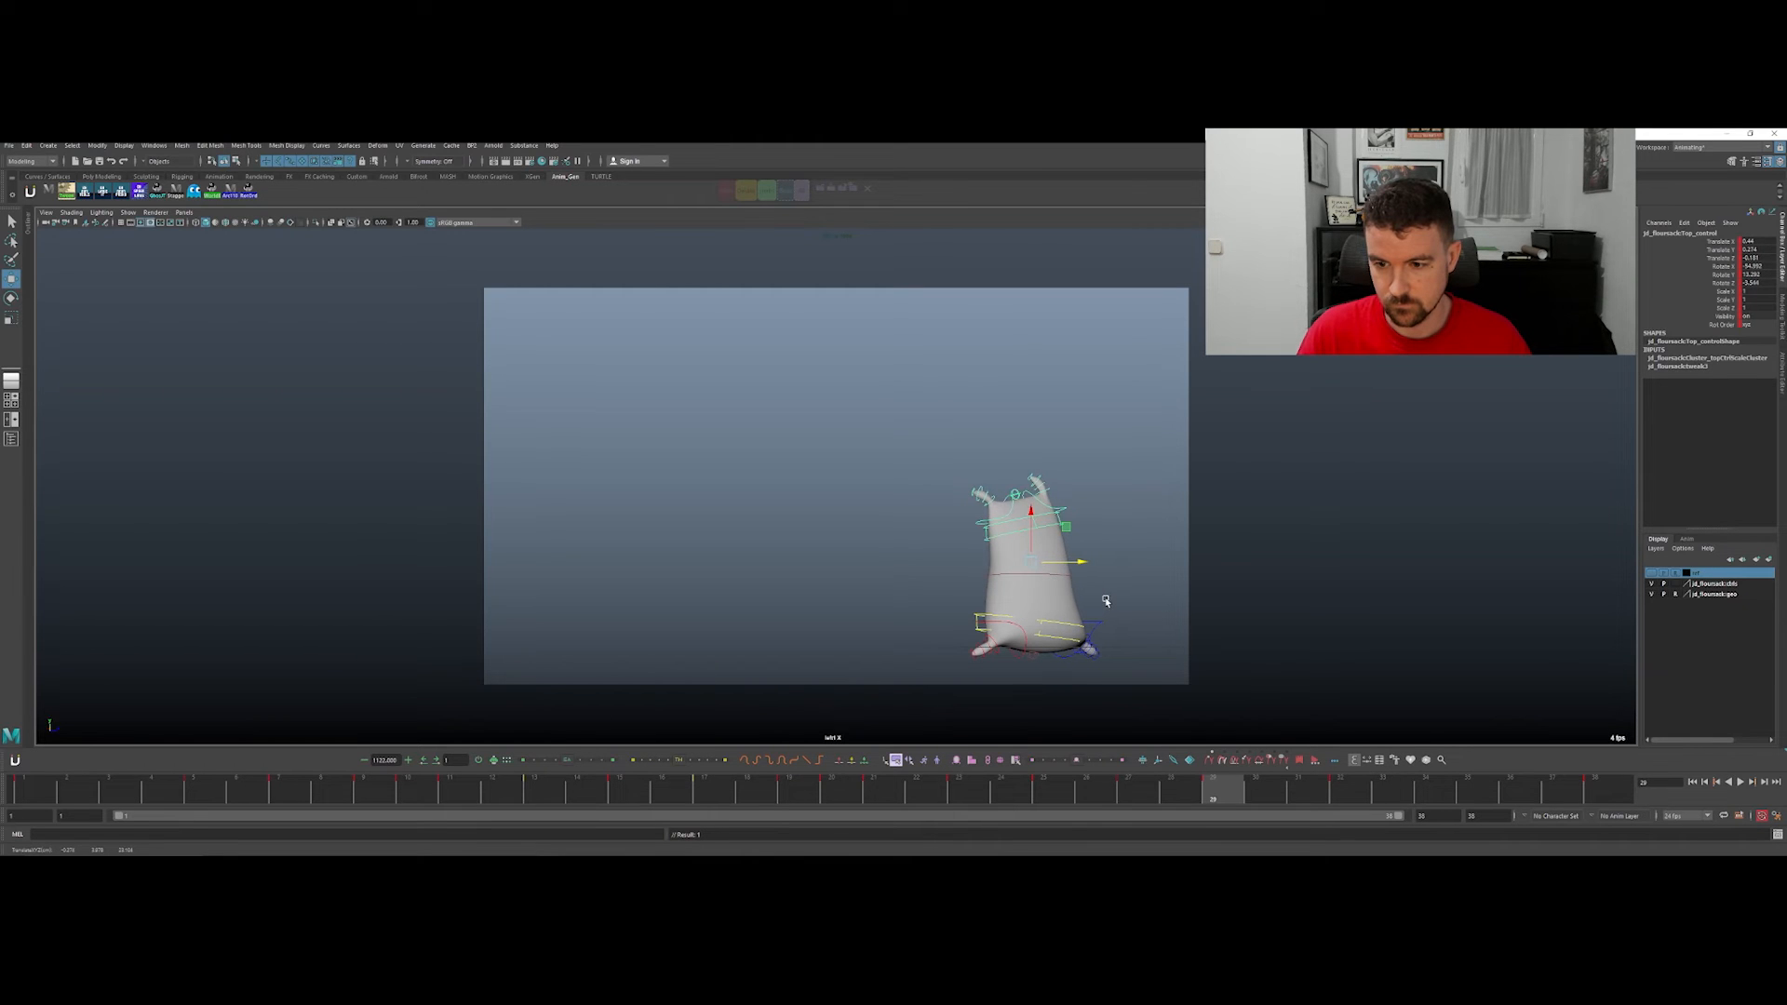
Step: Play back the jump, then lower the top control's Translate X key at frame 23 in the Graph Editor
drag(1002, 785, 1235, 712)
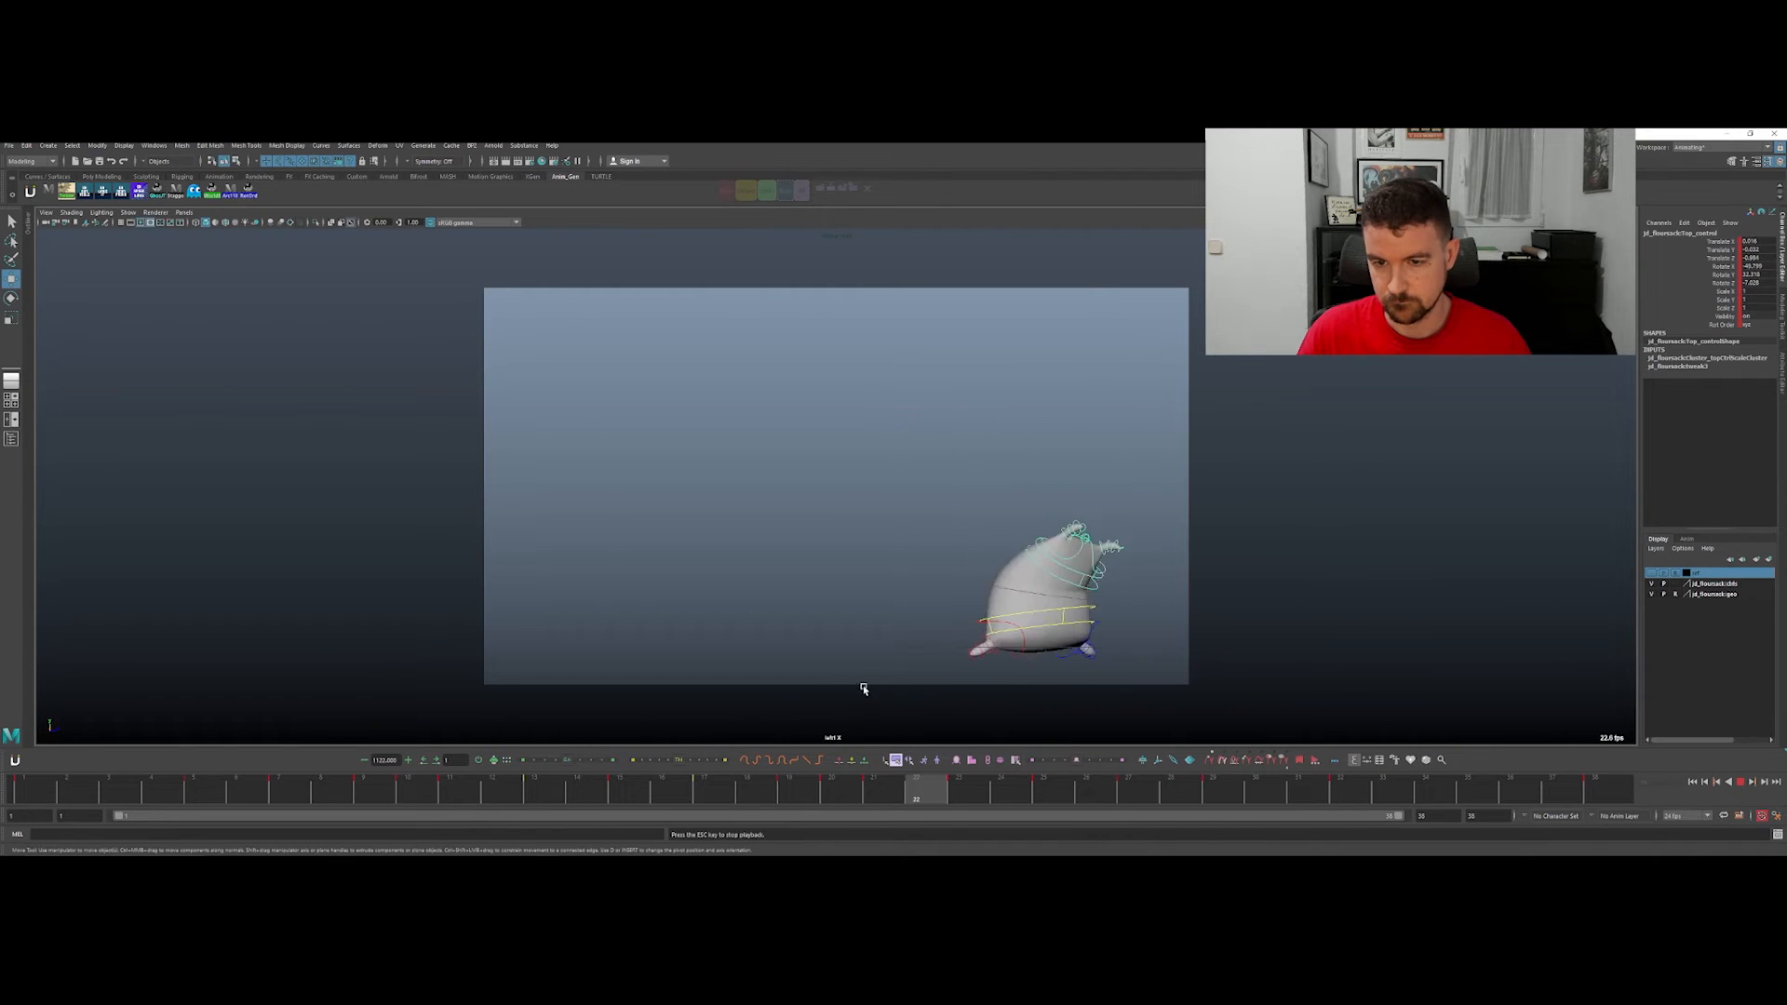
key(q)
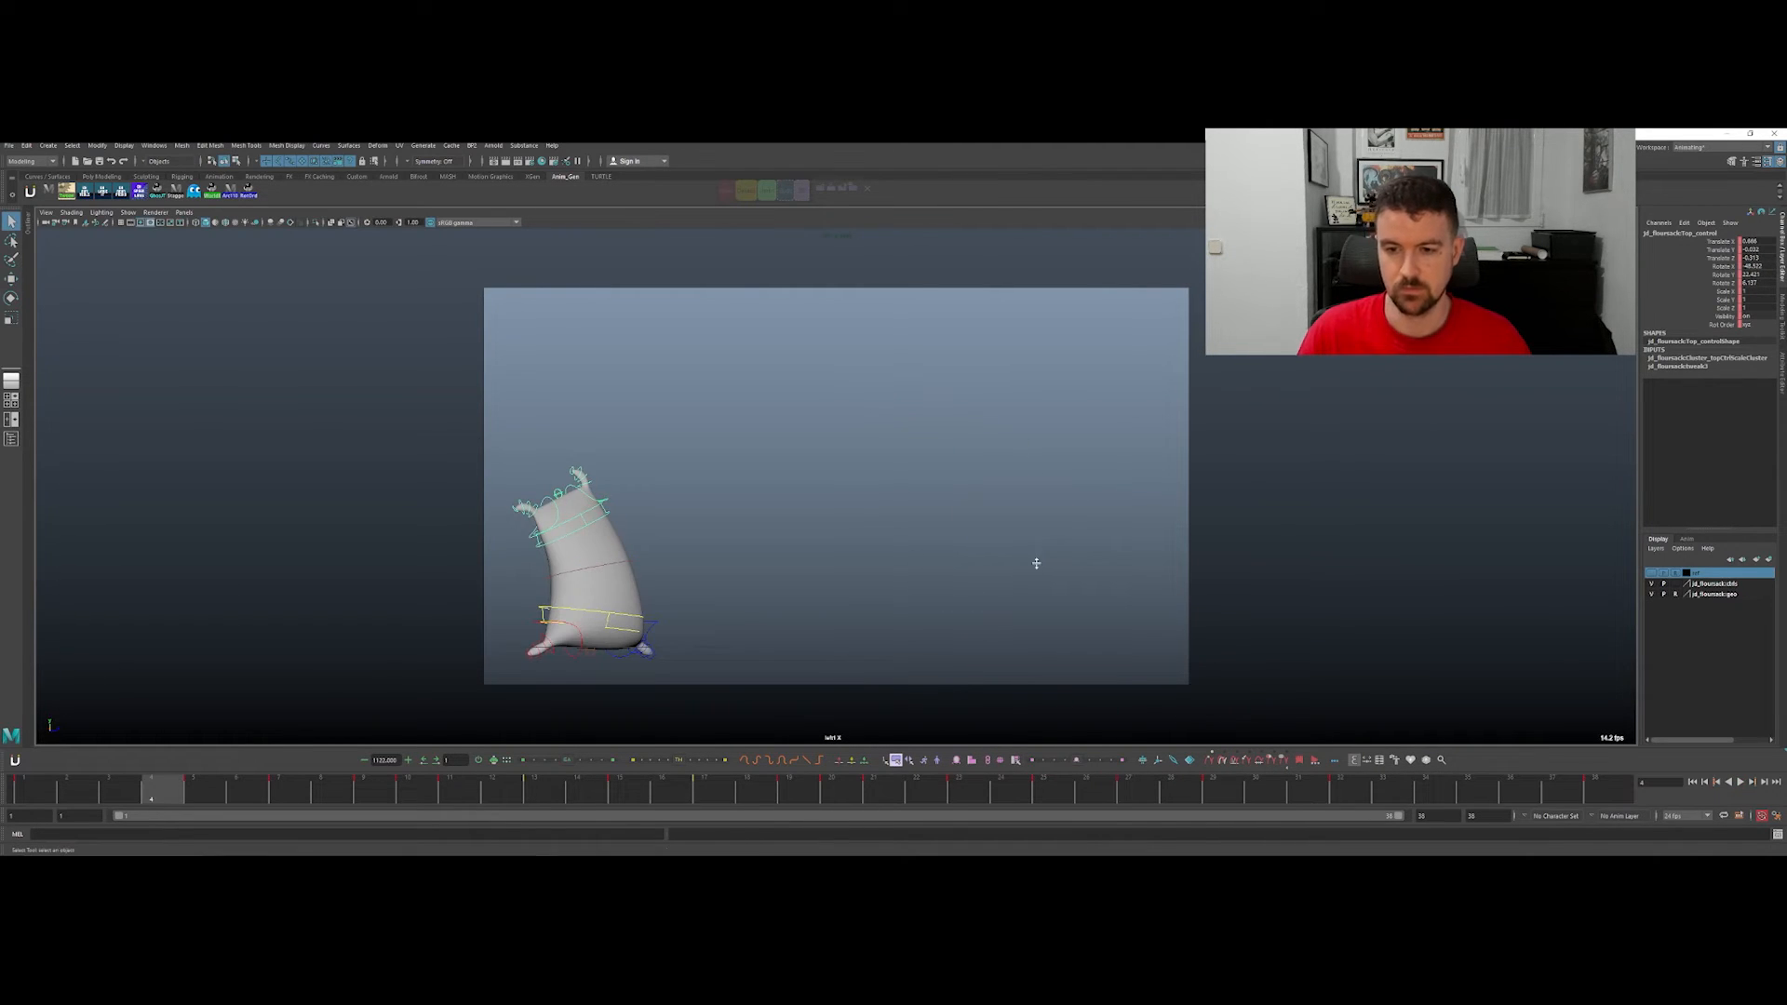
key(space)
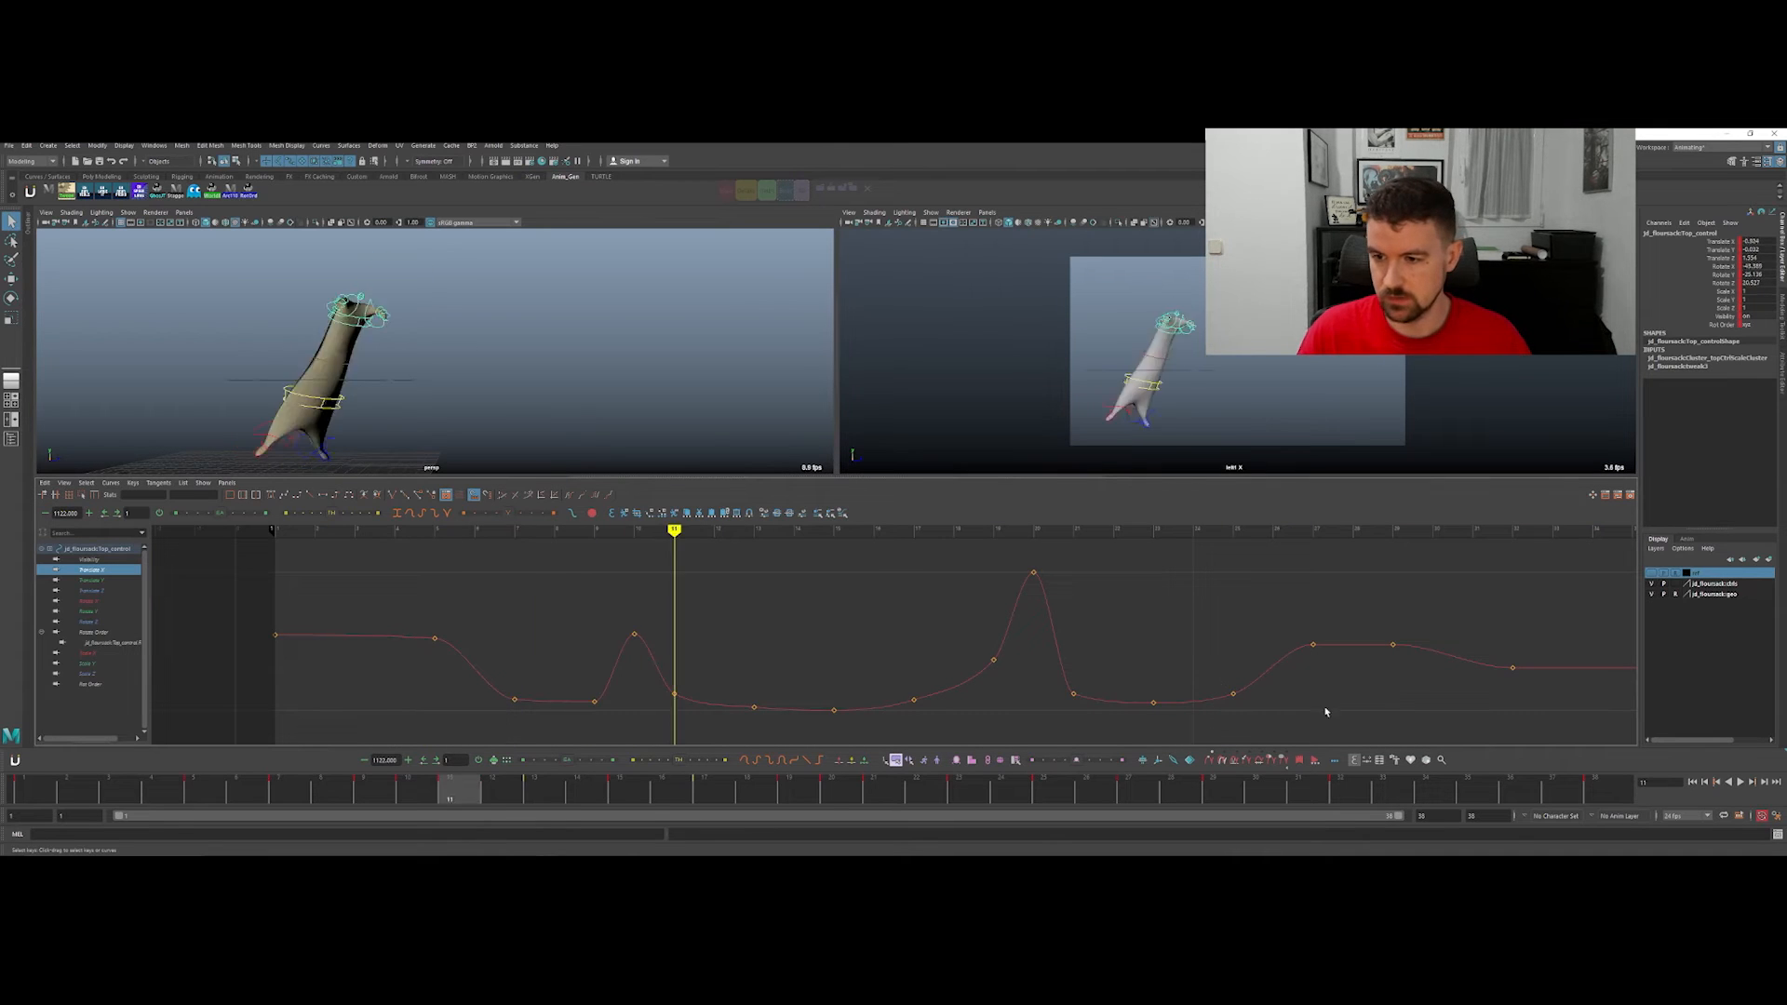
alt+middle_drag(1230, 640, 930, 620)
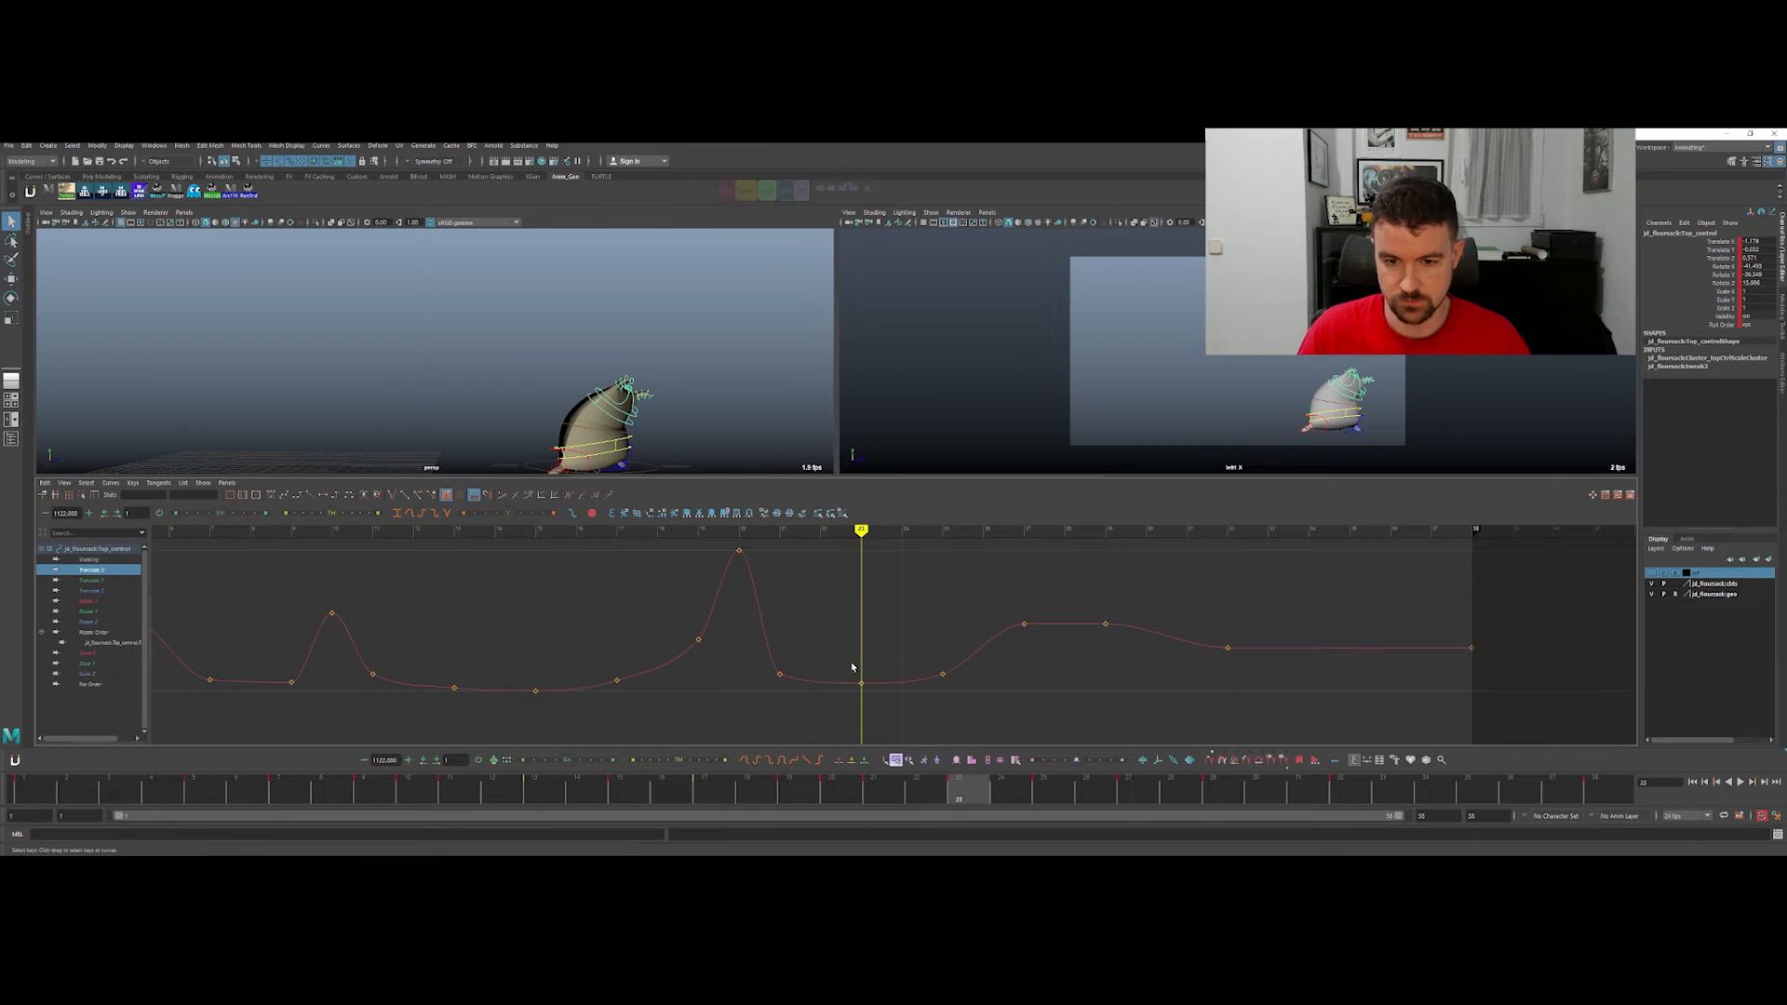
key(comma)
key(comma)
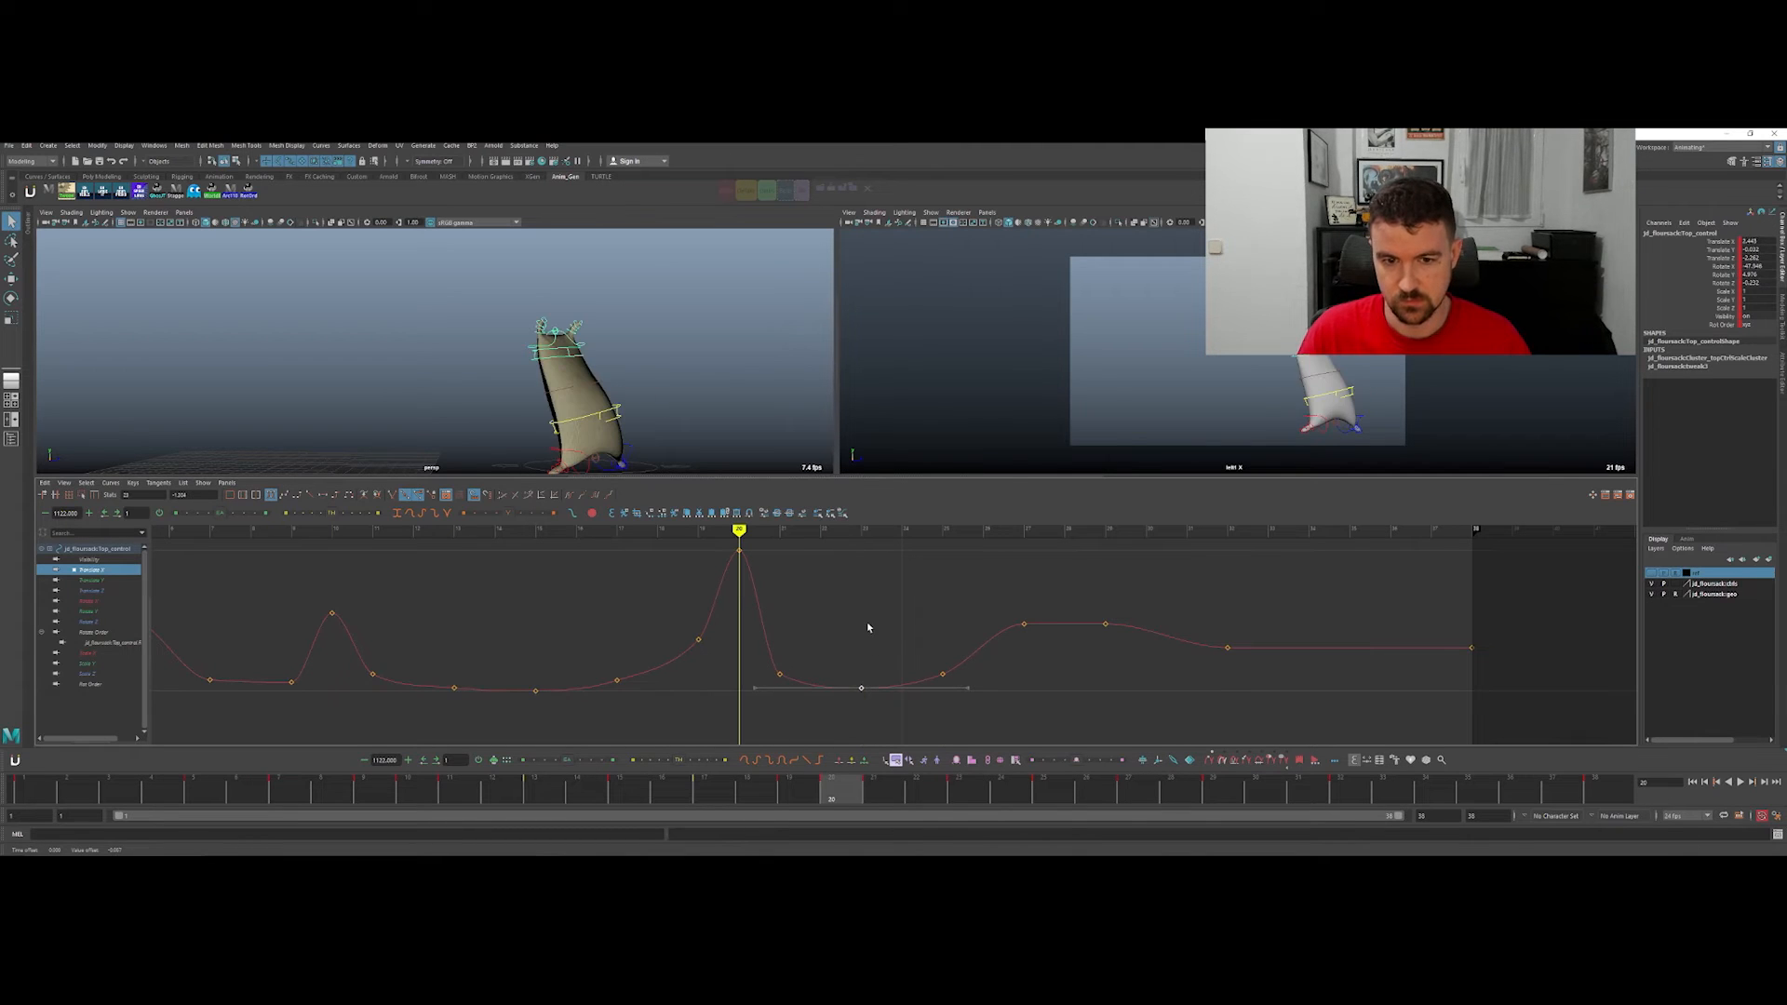
Step: Rotate the top control at frame 21 to ease the chest's change from landing contact into the squash
key(period)
key(period)
key(comma)
key(comma)
key(period)
key(e)
drag(1391, 408, 1372, 380)
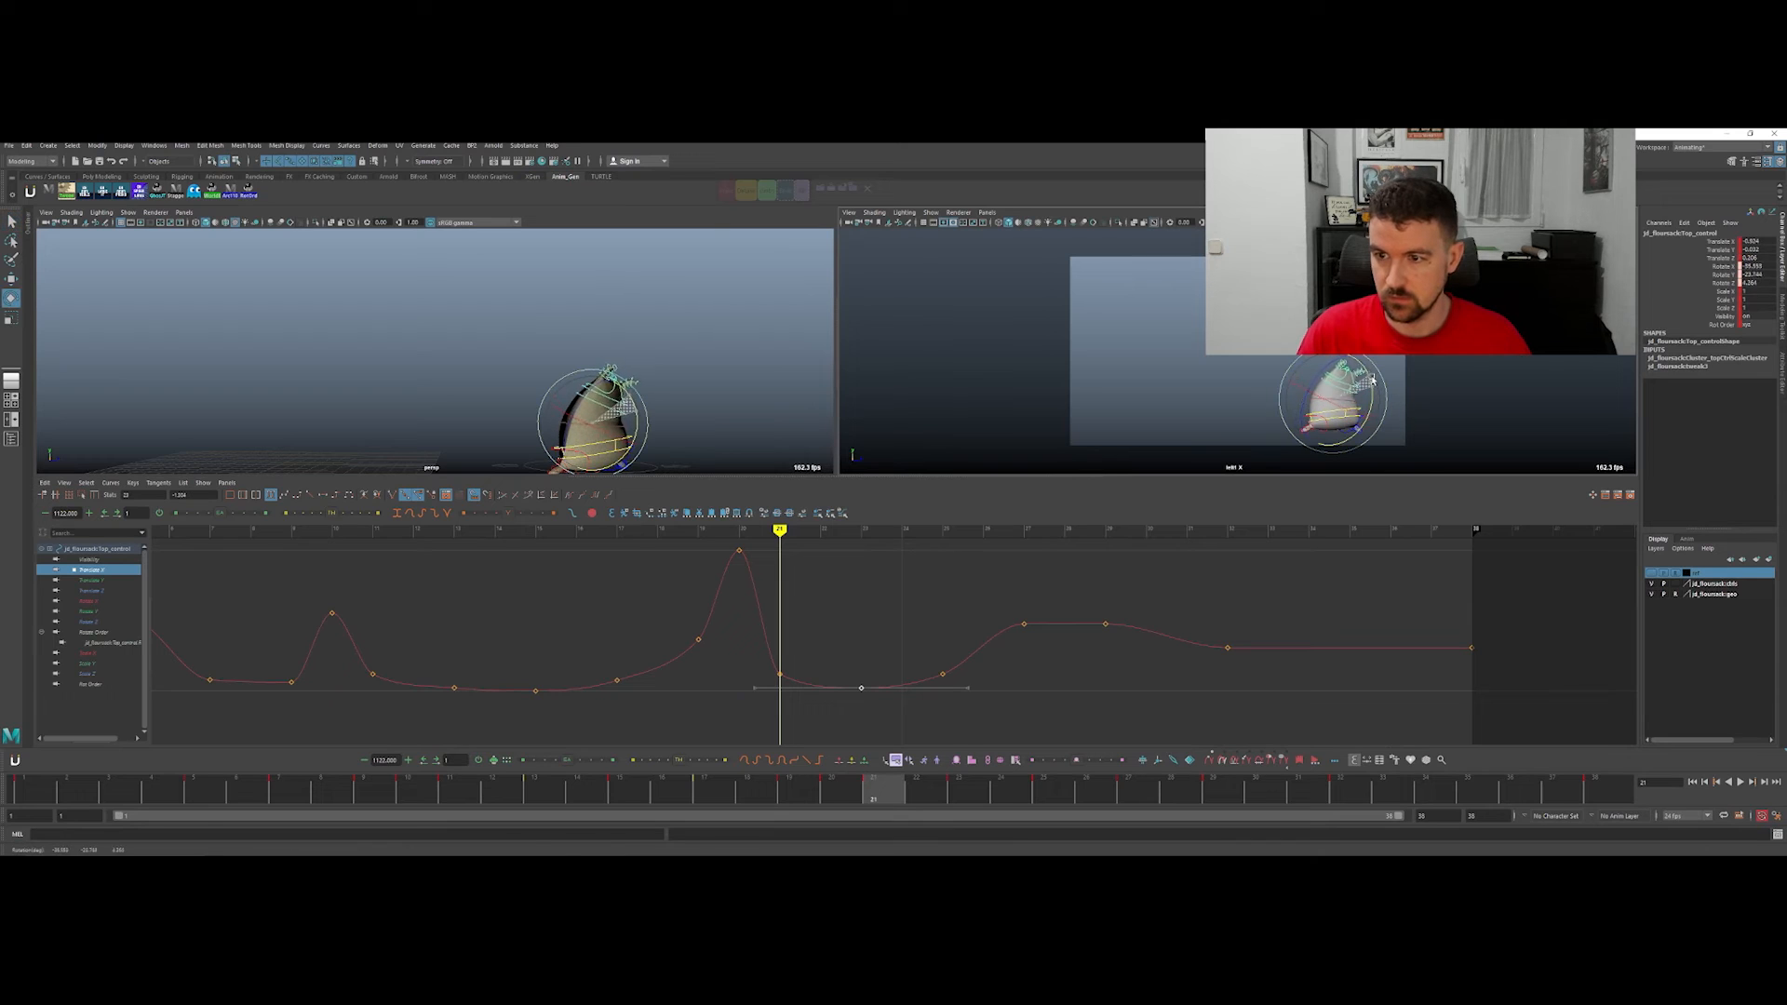
Step: Rotate the top control at frame 20 to adjust the chest on landing, comparing with frames 19 and 21
key(comma)
key(comma)
key(period)
drag(1276, 387, 1289, 393)
key(comma)
key(period)
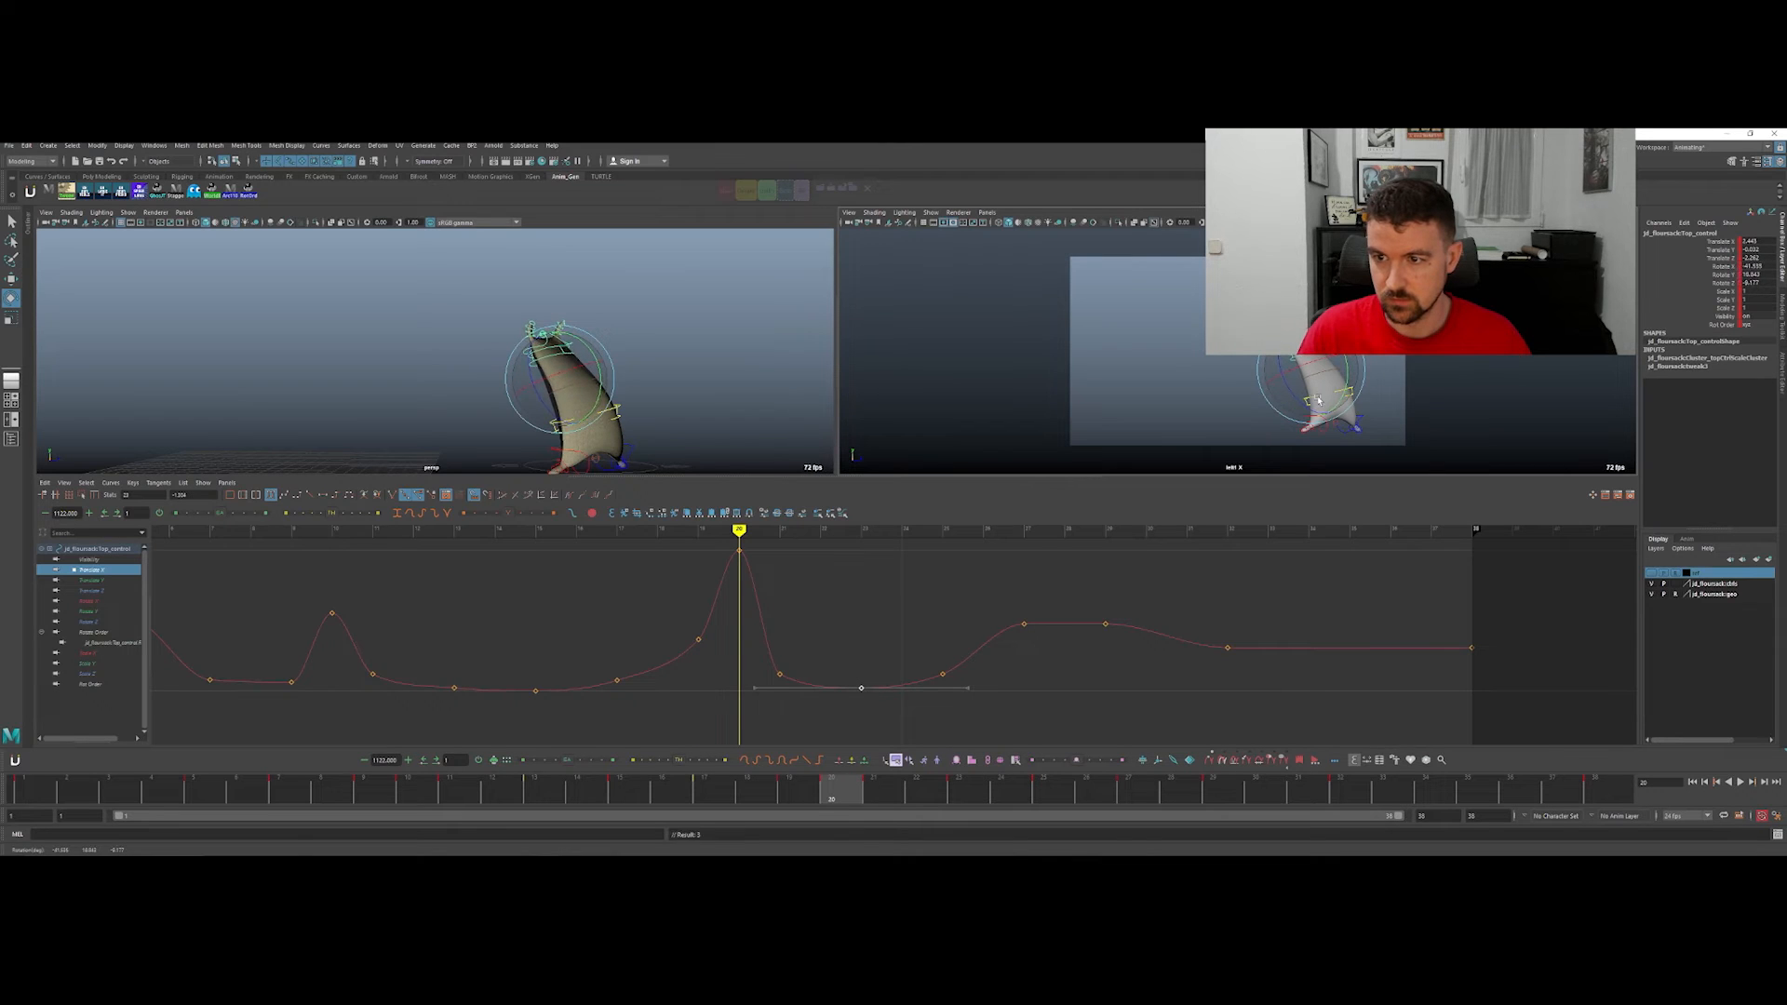
key(period)
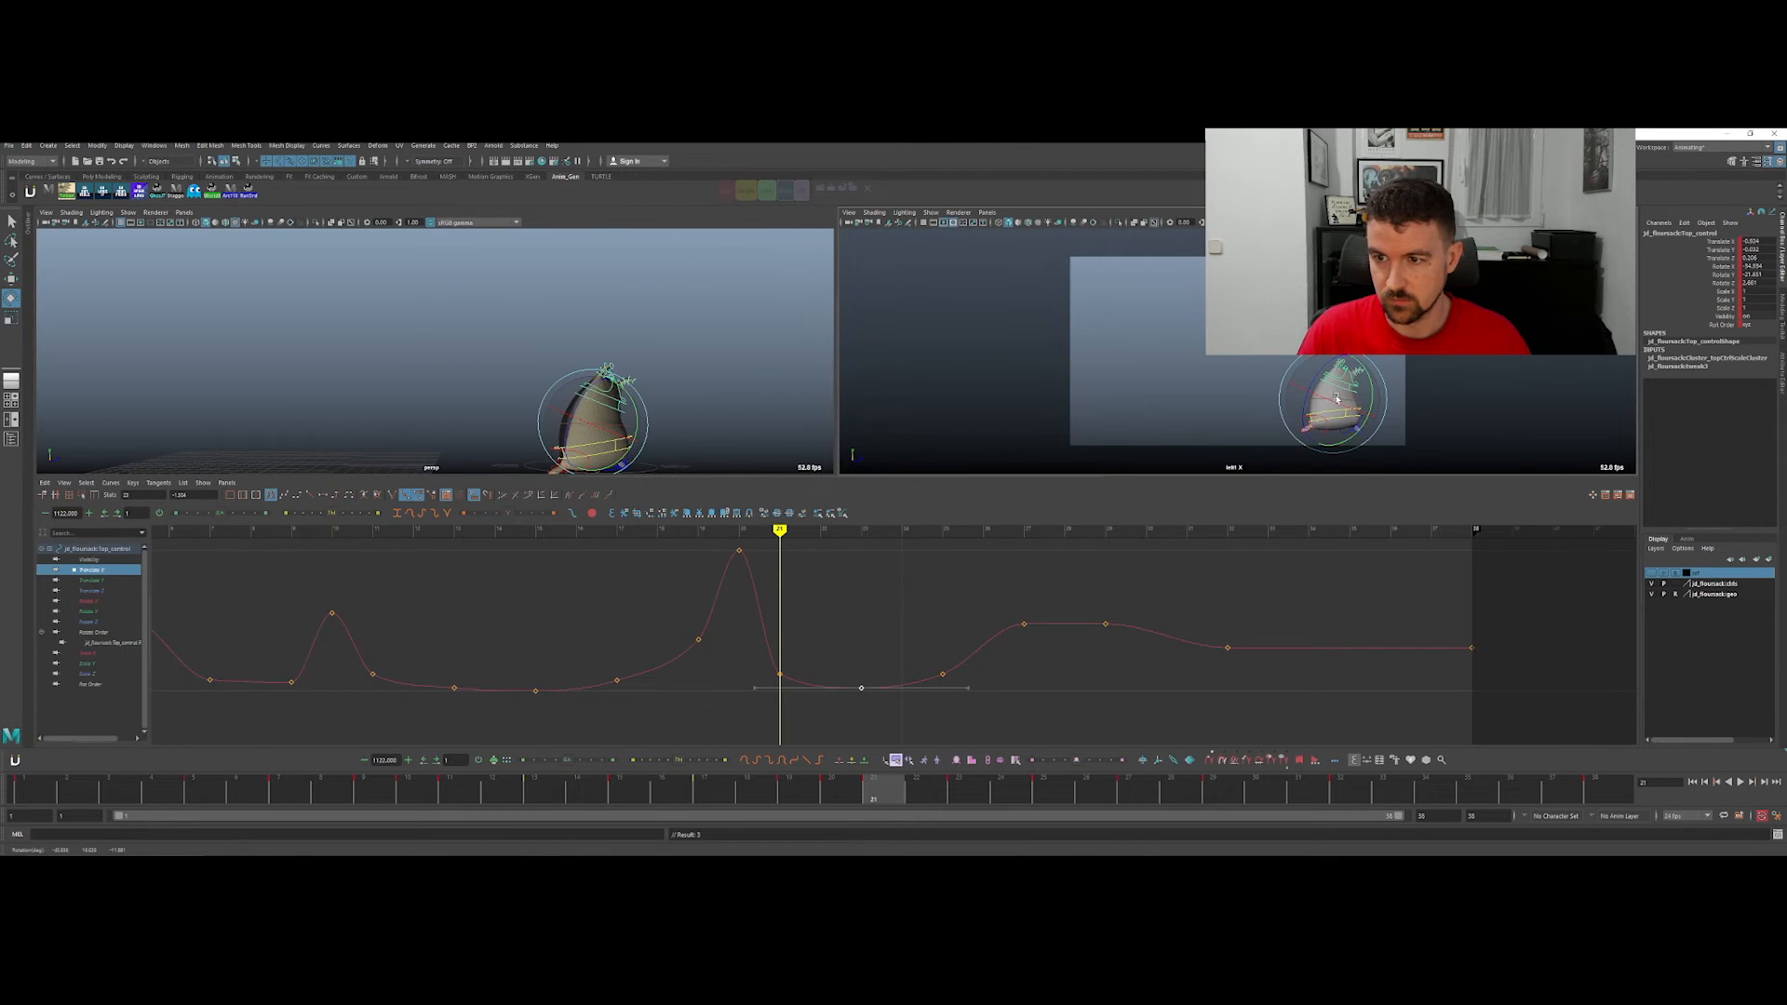
Step: Rotate the top control further forward at frame 25 and compare it with the preceding landing keys
key(period)
key(period)
key(period)
key(period)
key(period)
key(comma)
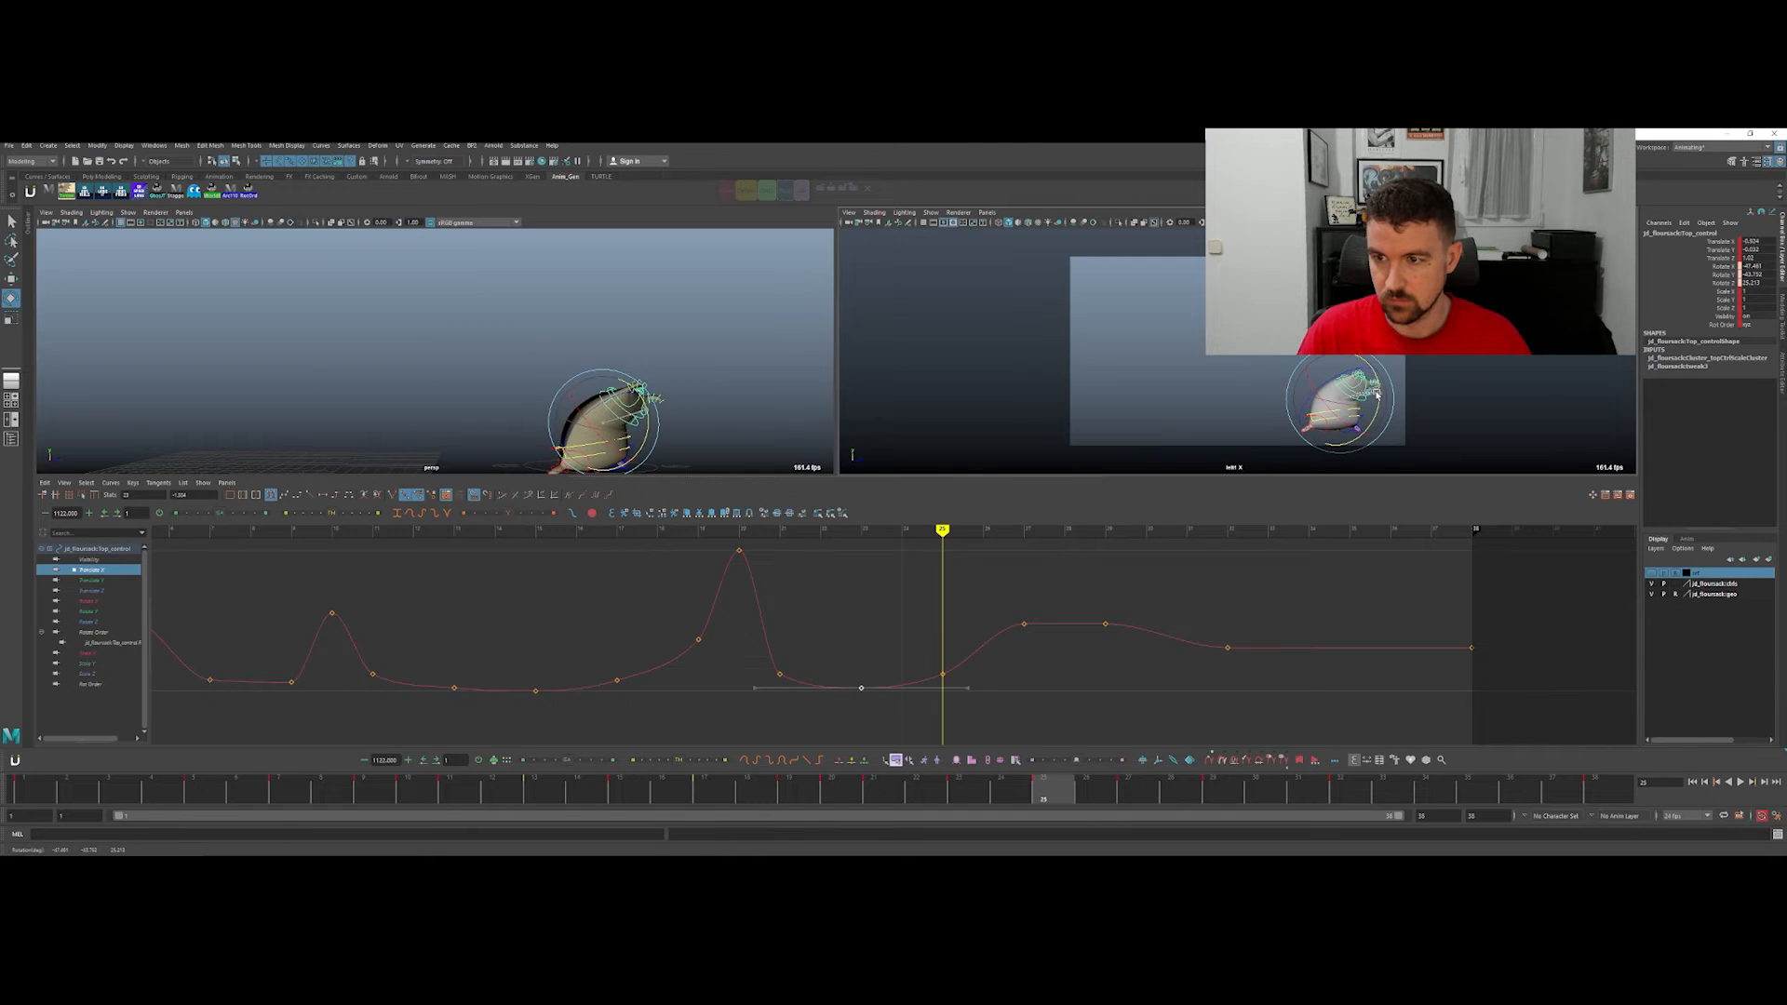
key(comma)
key(comma)
key(comma)
key(comma)
Step: Rotate the top control at frame 27 to adjust the chest's rise, comparing it with frame 29
key(period)
key(period)
key(period)
key(period)
key(period)
key(period)
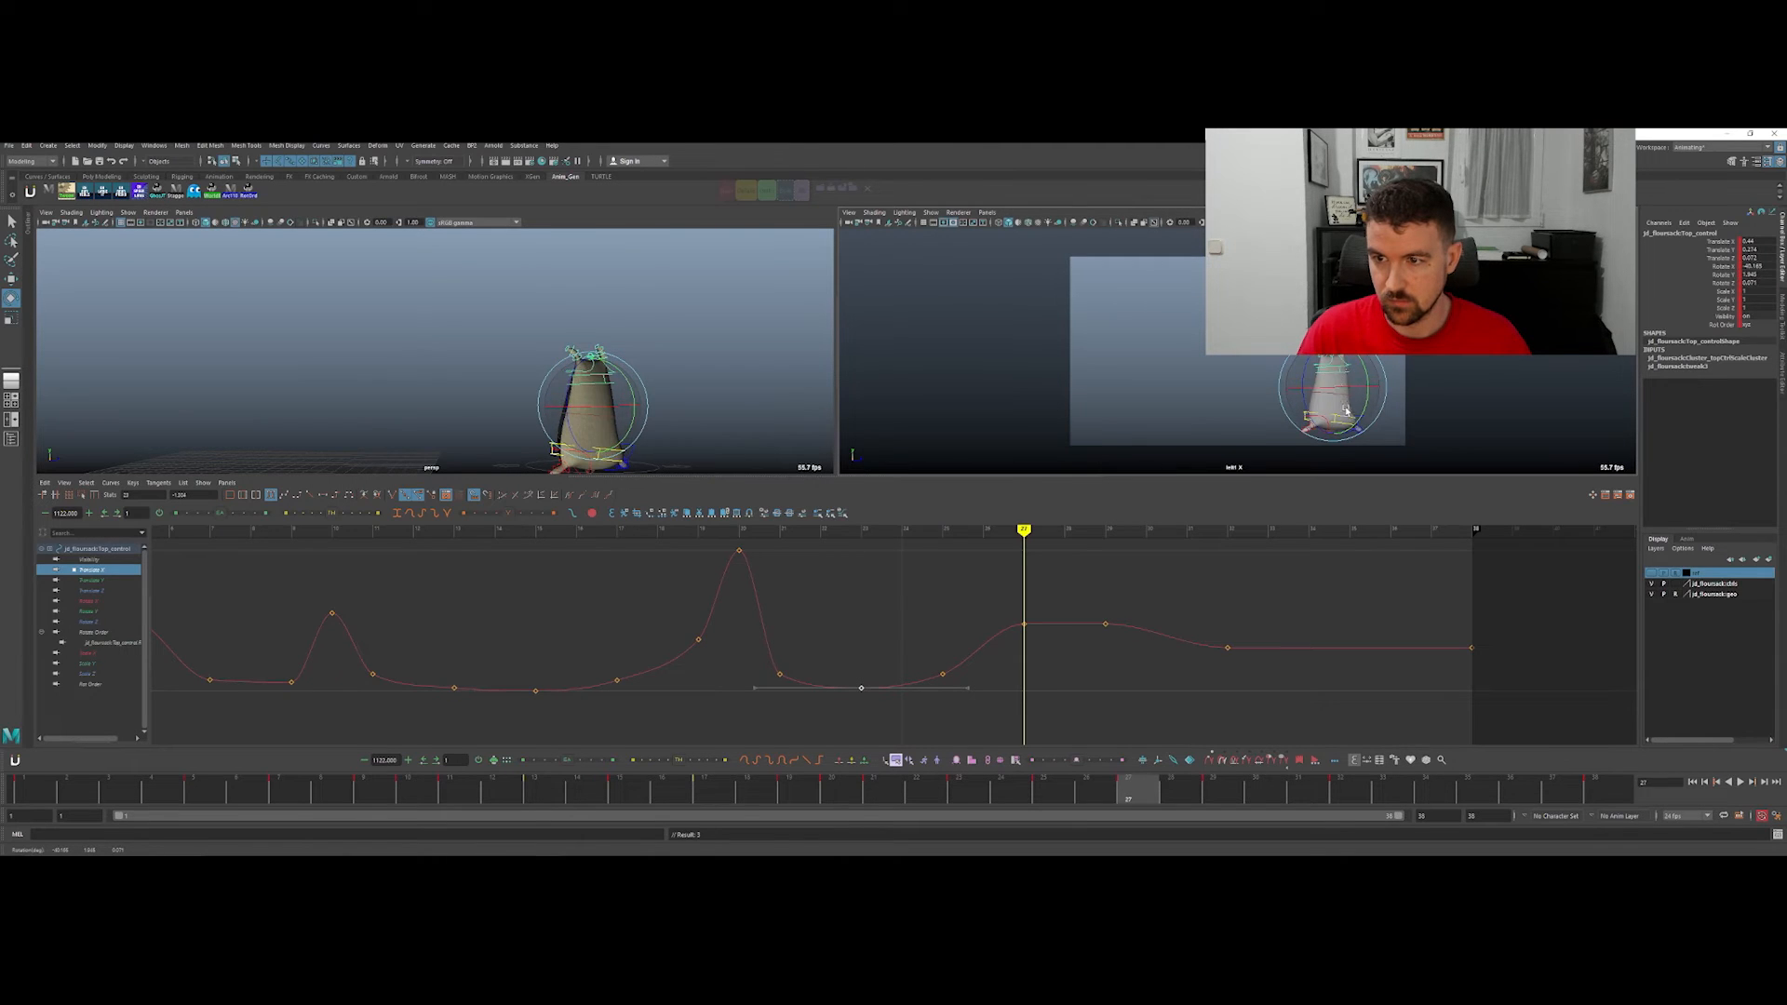
key(period)
key(period)
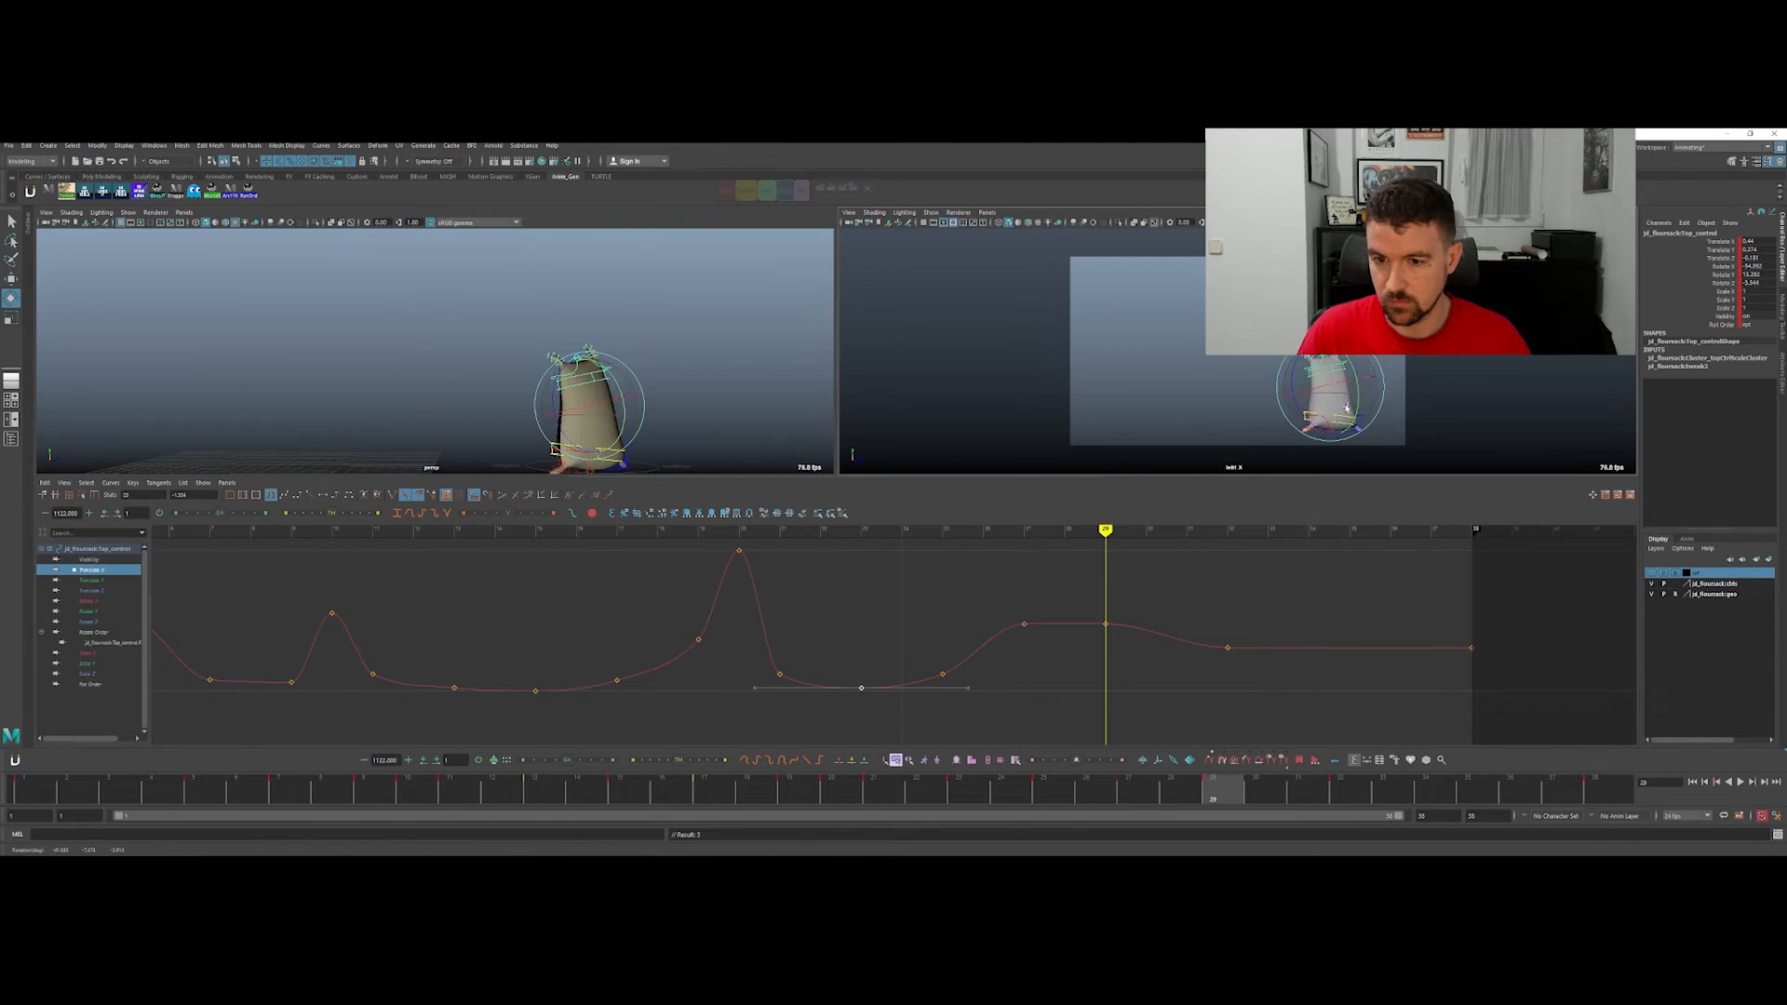
Step: Raise the top control's Translate X key at frame 29 in the Graph Editor
key(comma)
key(comma)
key(period)
key(period)
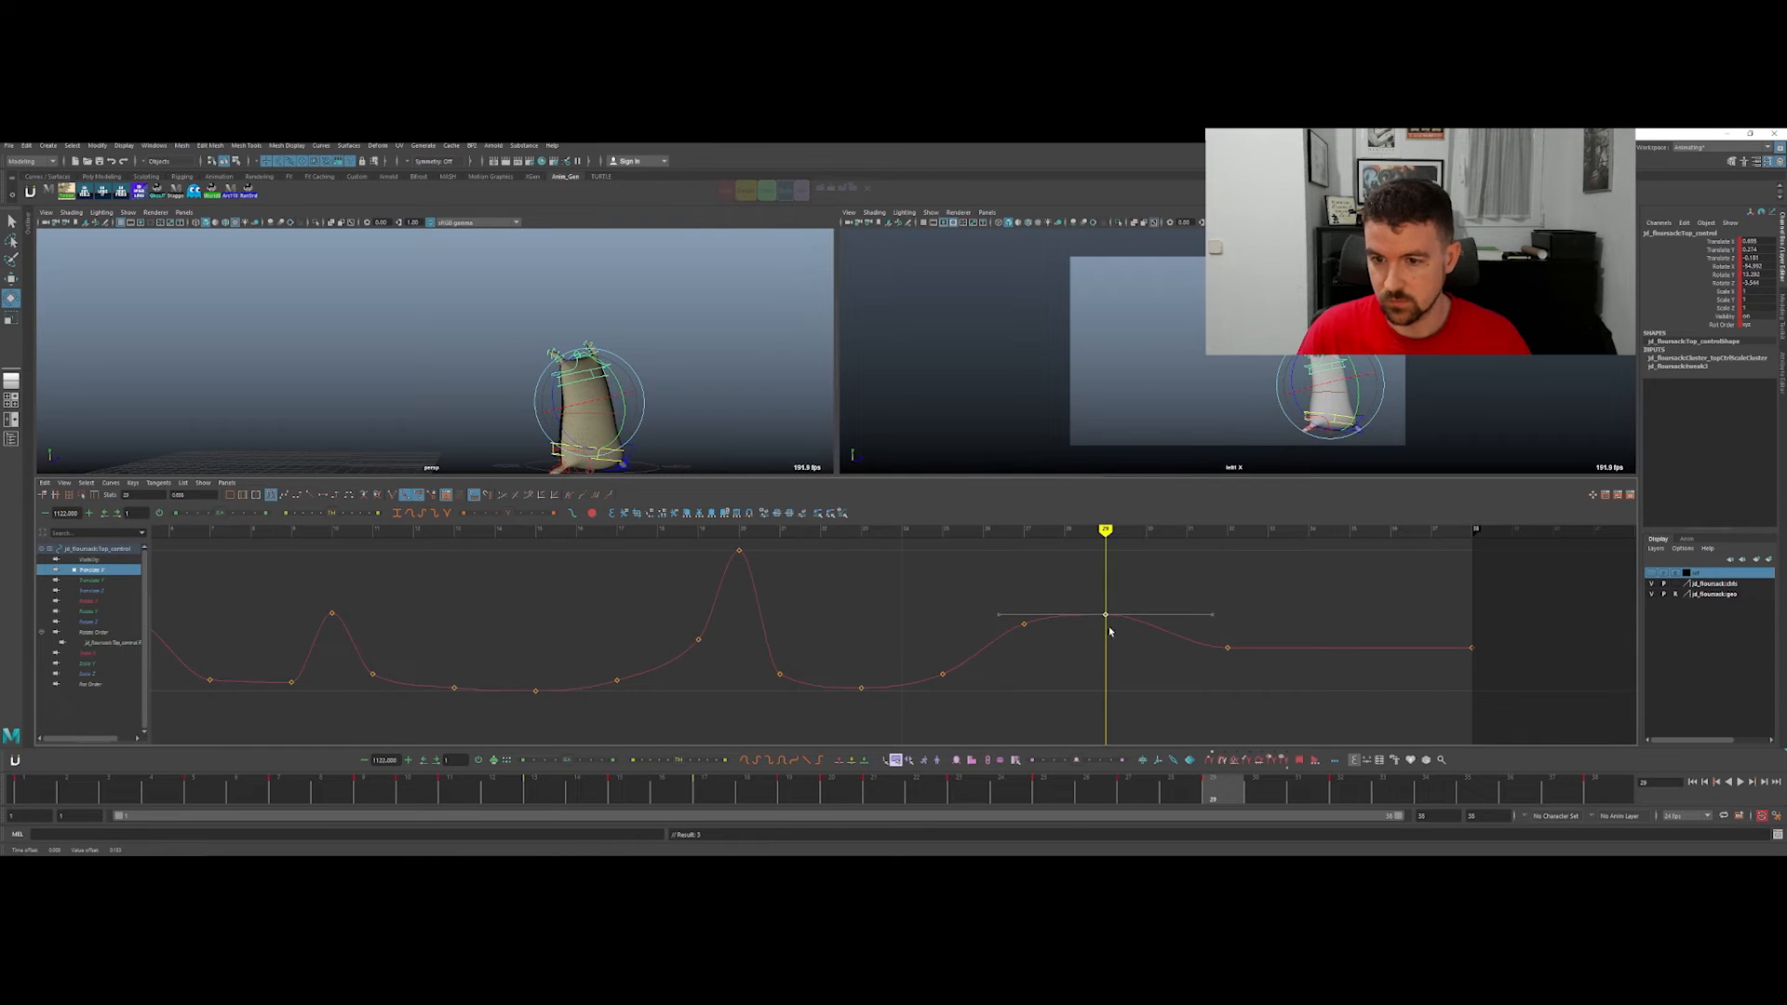
Step: Lower the top control's Translate X key slightly at frame 38 and review the settle from frame 32
drag(1240, 791, 1595, 789)
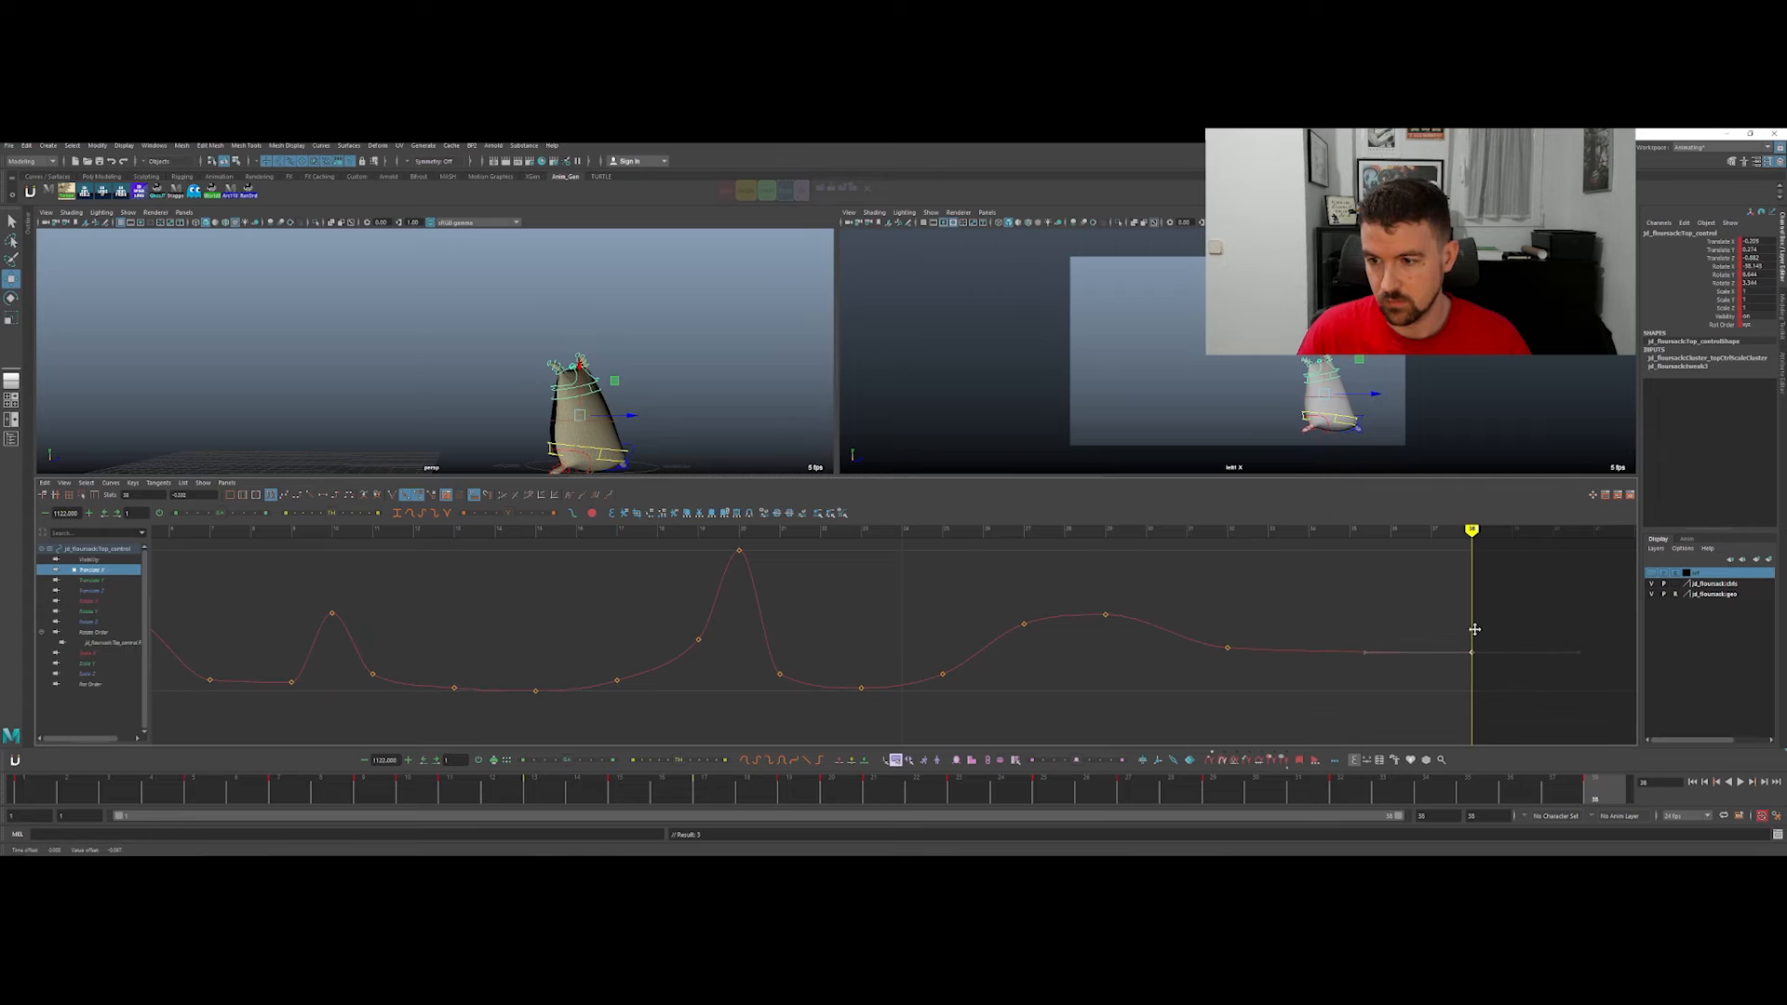
click(1341, 784)
drag(1386, 793, 1625, 774)
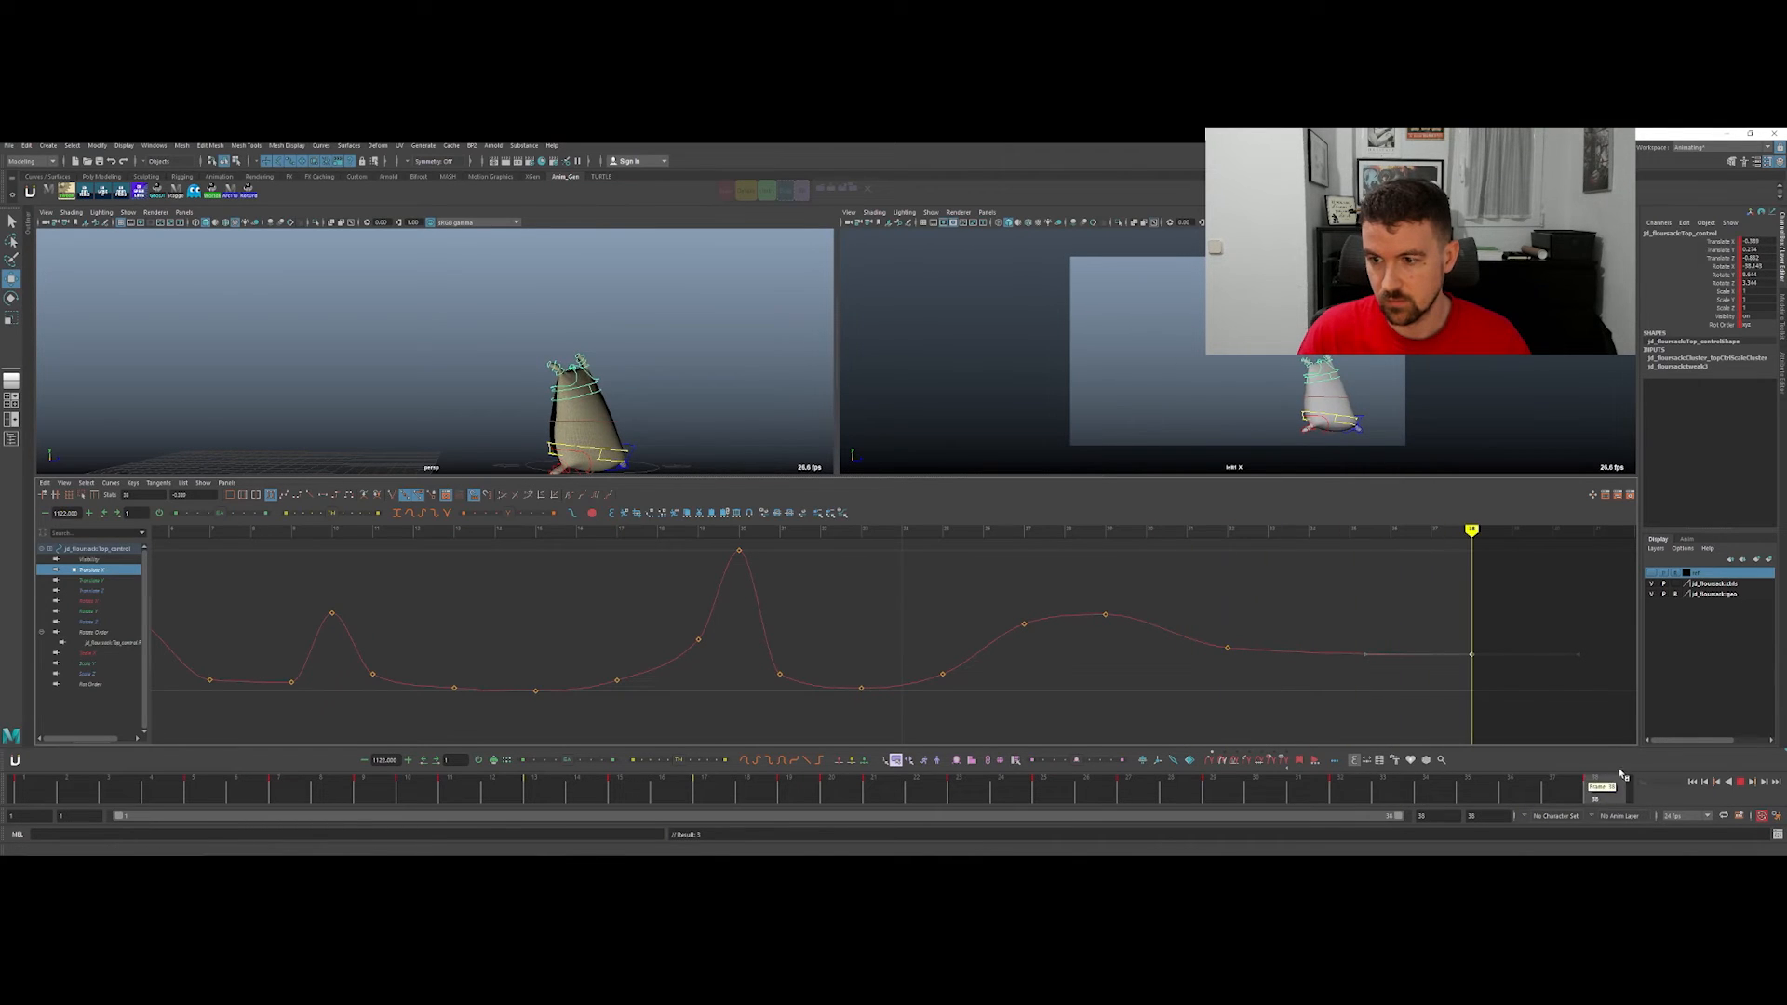
scroll(1459, 680, up, 5)
scroll(1321, 606, down, 5)
key(f)
mouse_move(1284, 790)
mouse_down()
mouse_move(1225, 787)
mouse_move(1291, 797)
mouse_up()
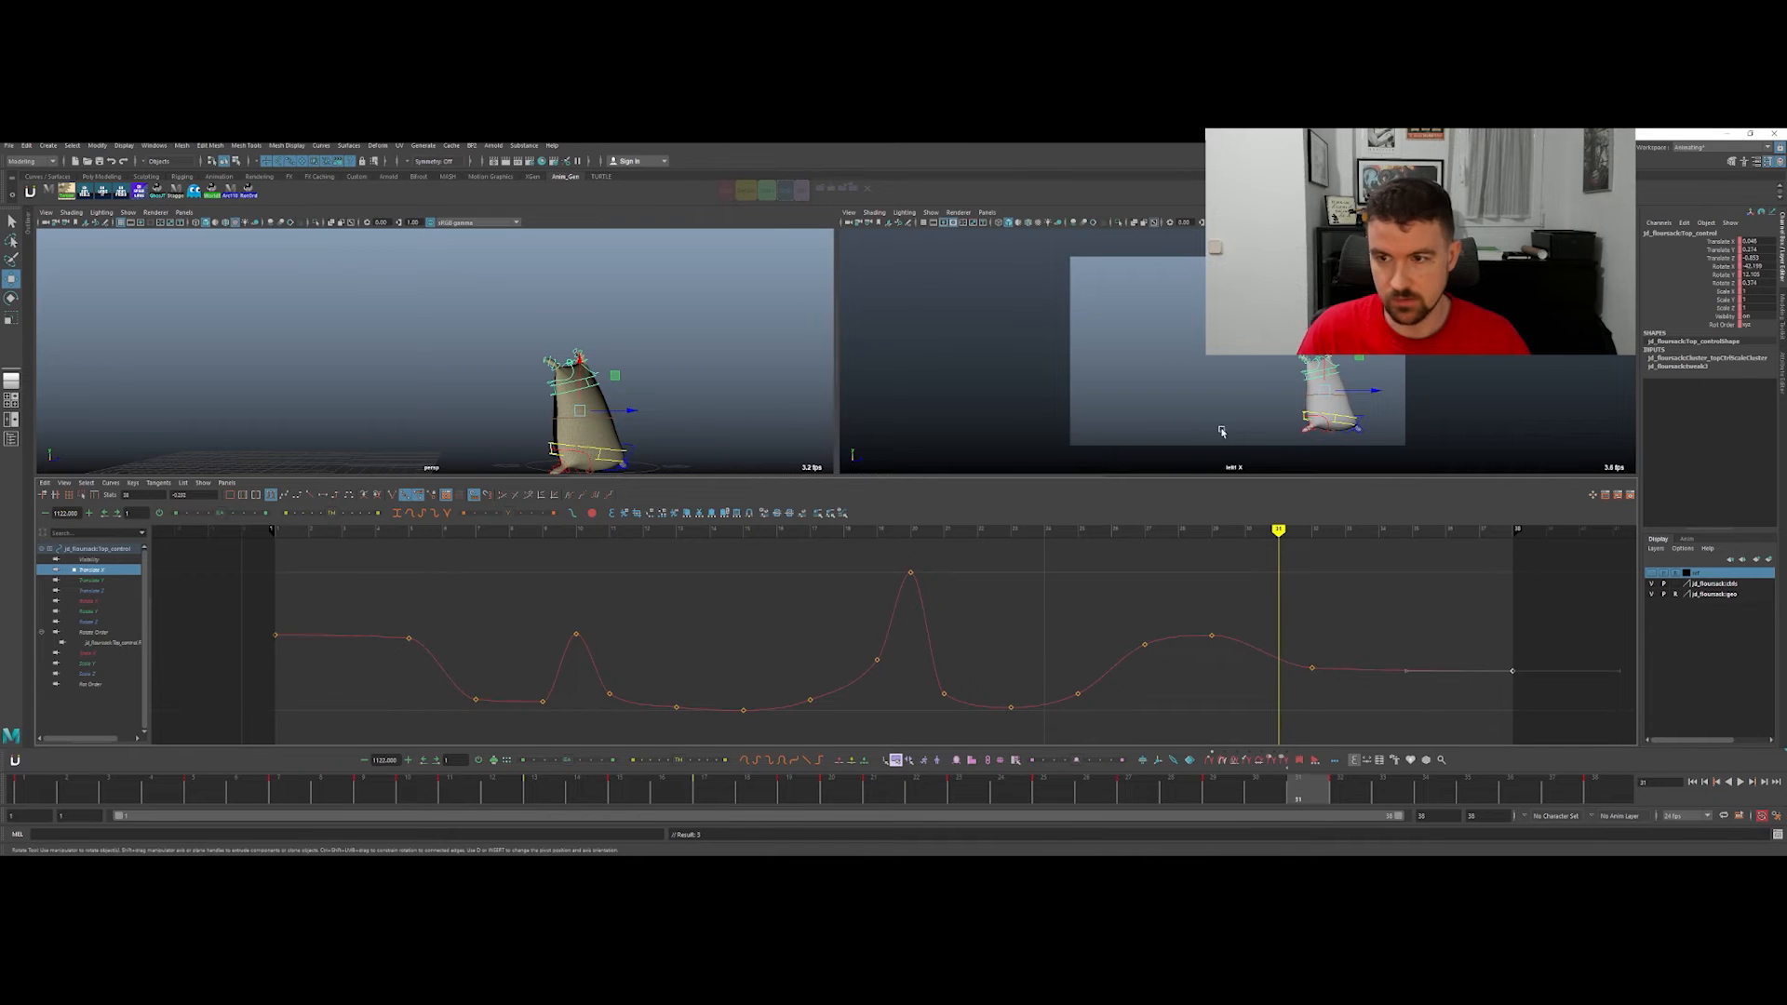
Step: Select all the controls and shift their frame 32 keys to frame 34
click(802, 193)
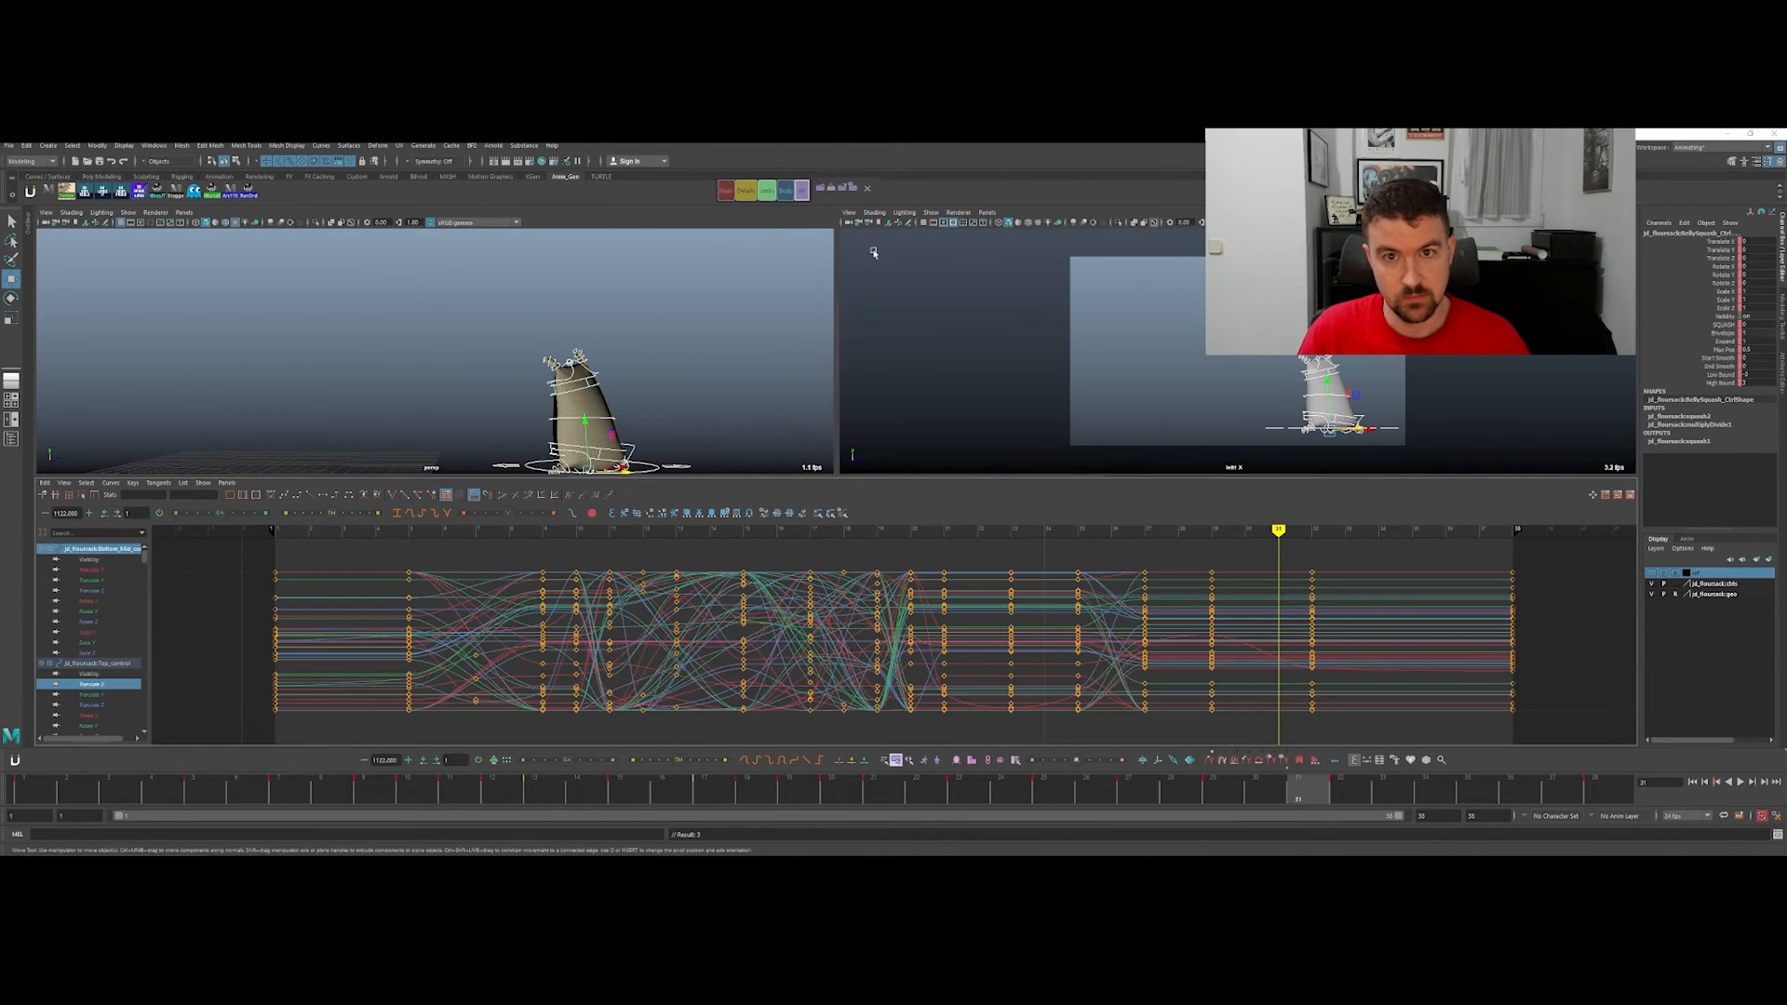
click(1337, 793)
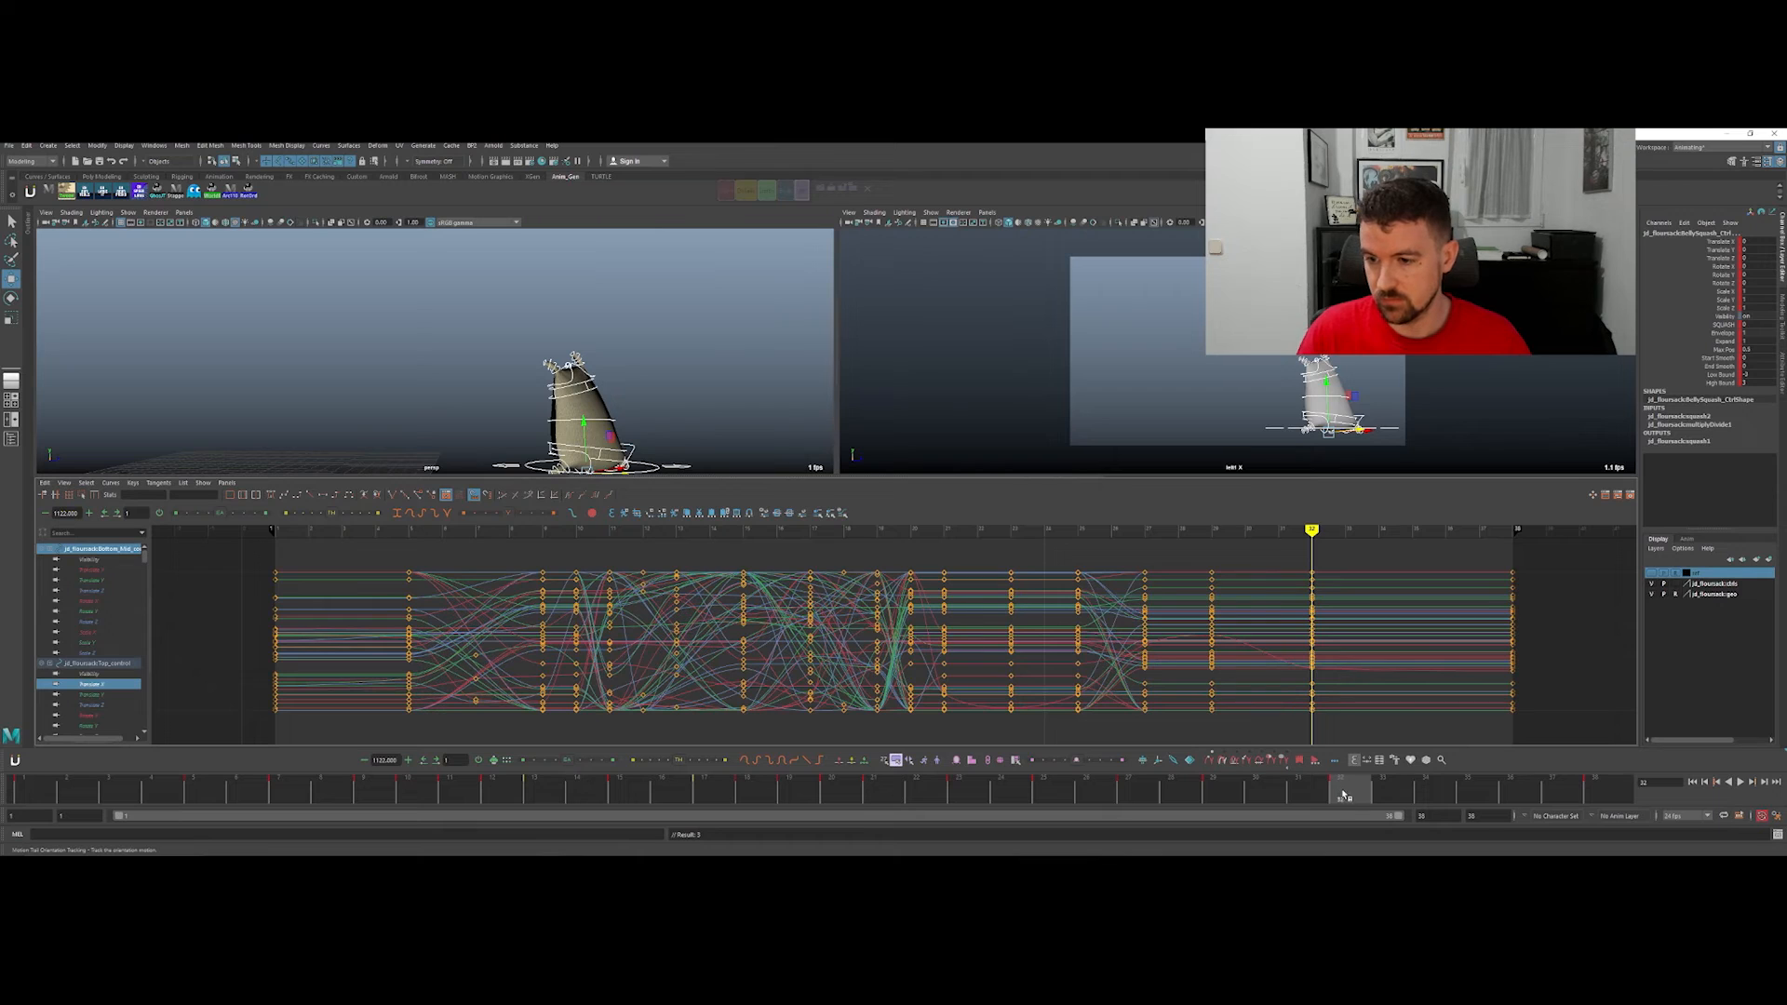
drag(1362, 794, 1312, 802)
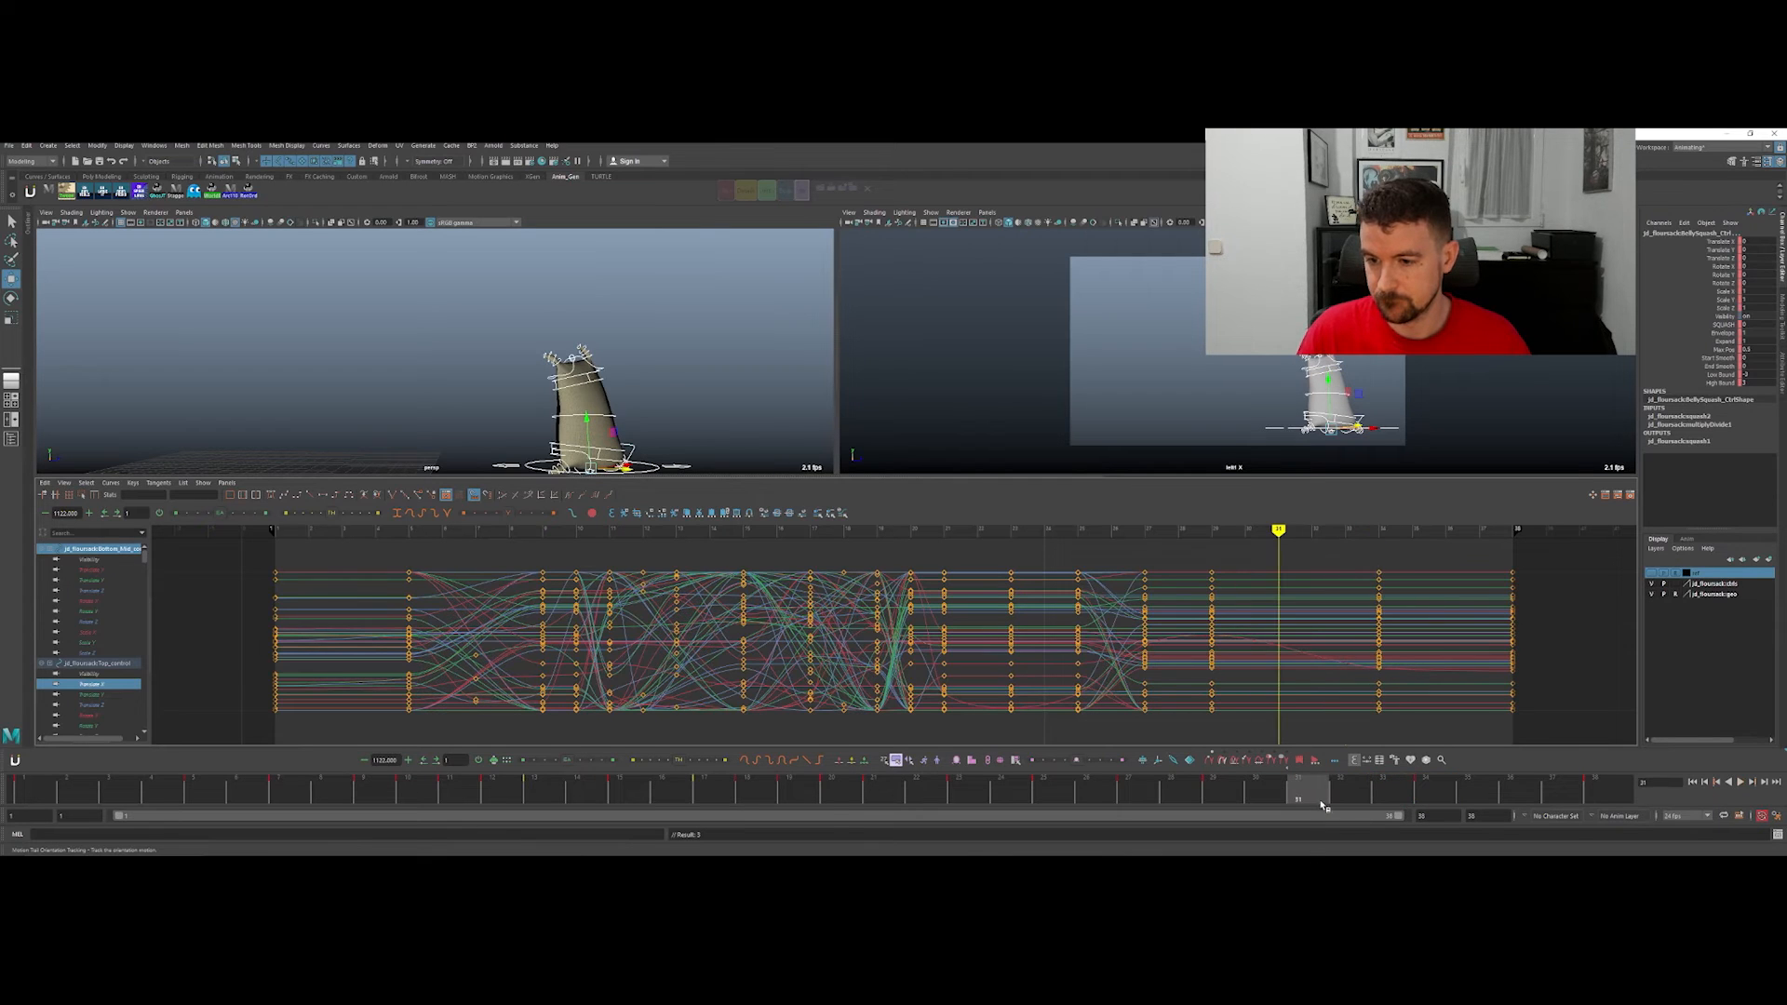
Step: Raise the top control's Translate X key at frame 31 slightly in the Graph Editor
click(1343, 362)
click(1331, 372)
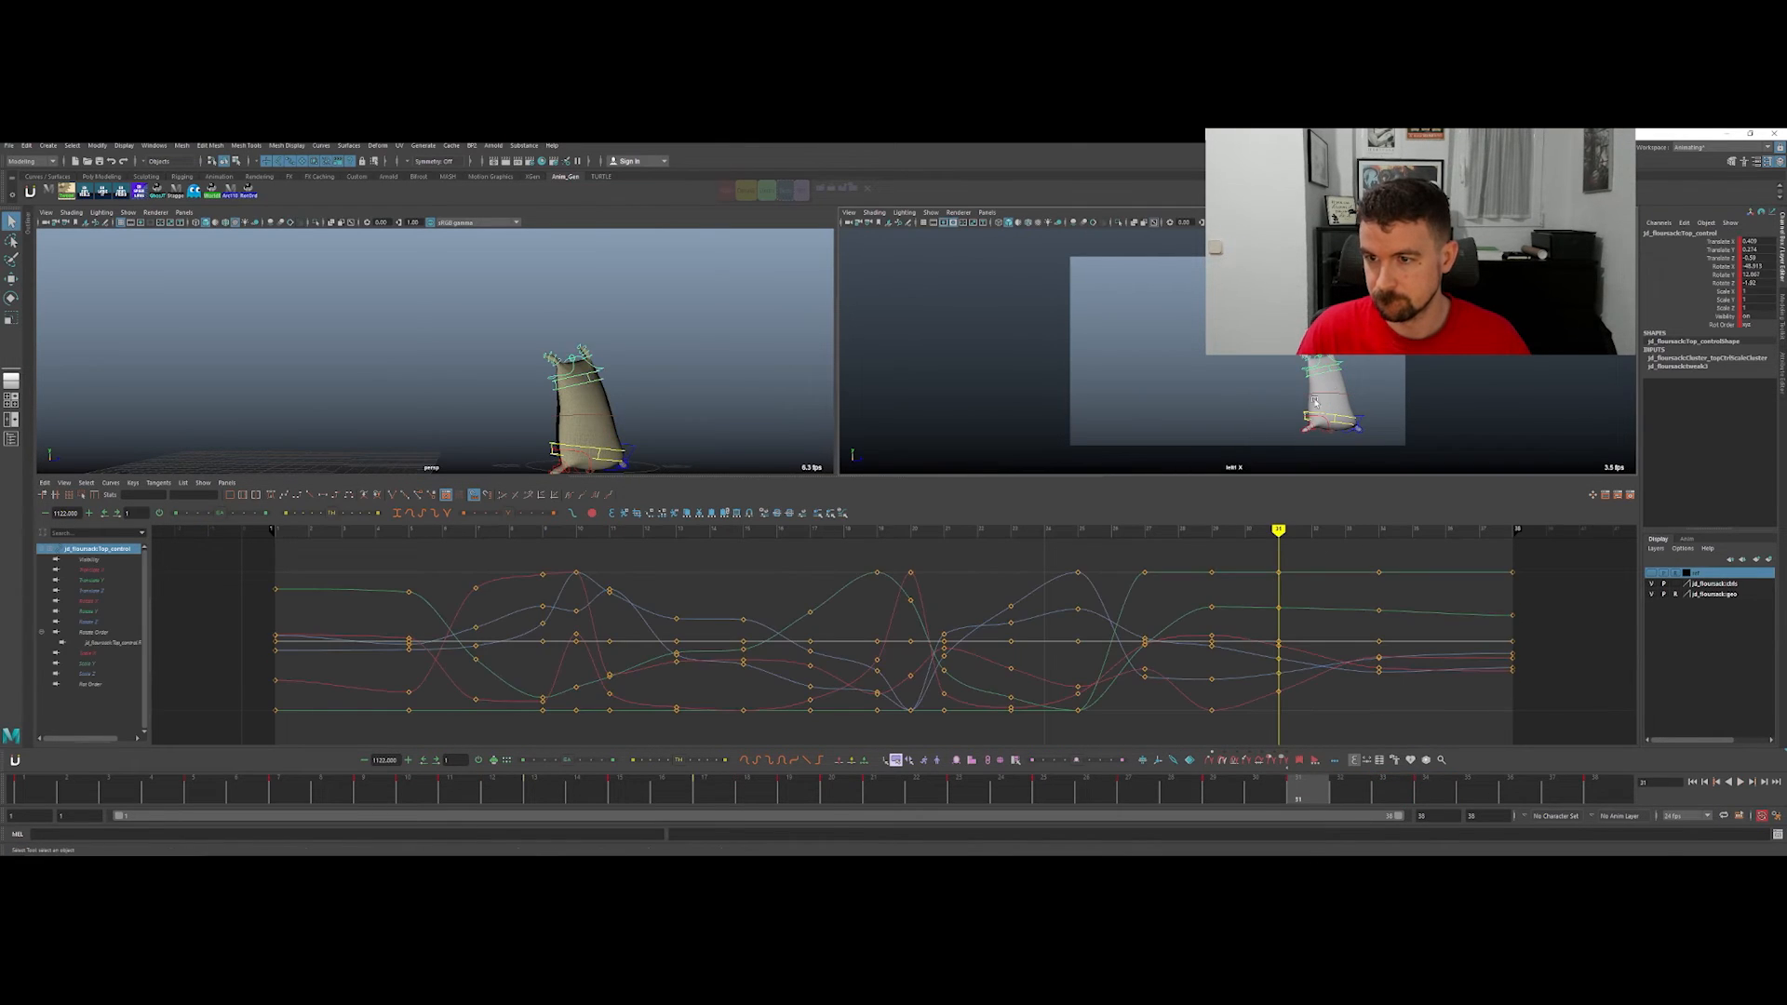
click(112, 570)
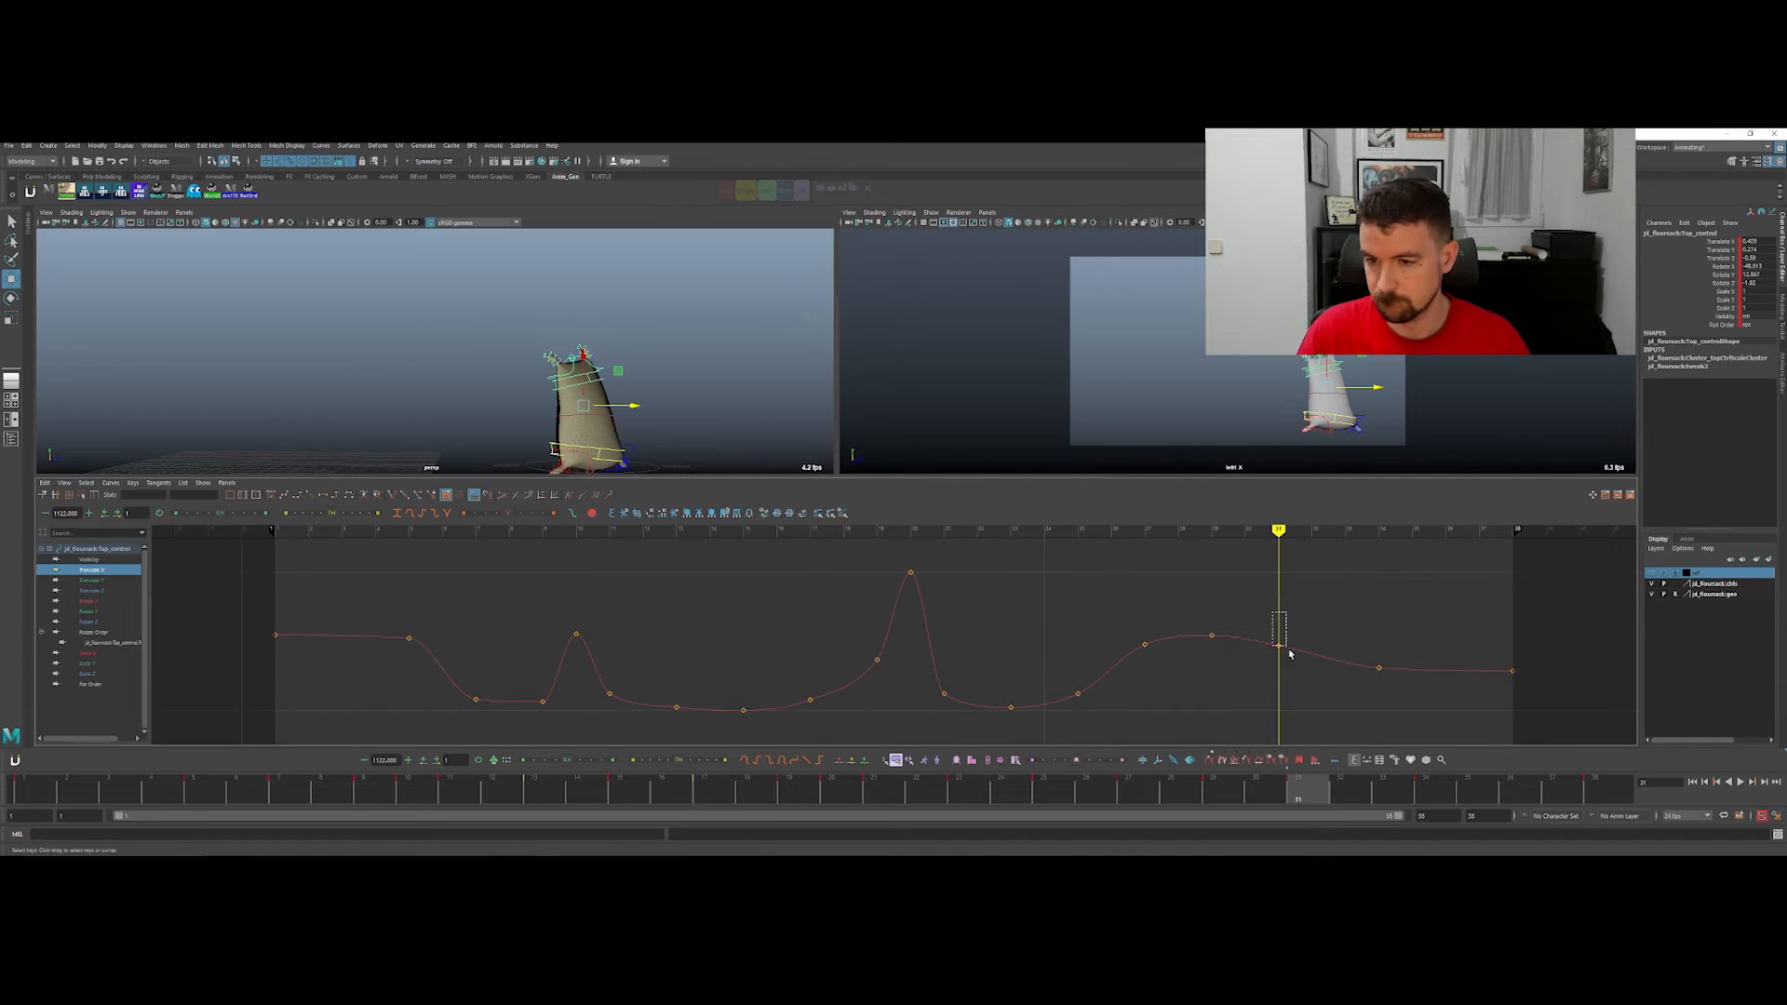
ctrl+alt+drag(1639, 717, 1638, 717)
scroll(1093, 646, down, 3)
middle_drag(911, 661, 907, 645)
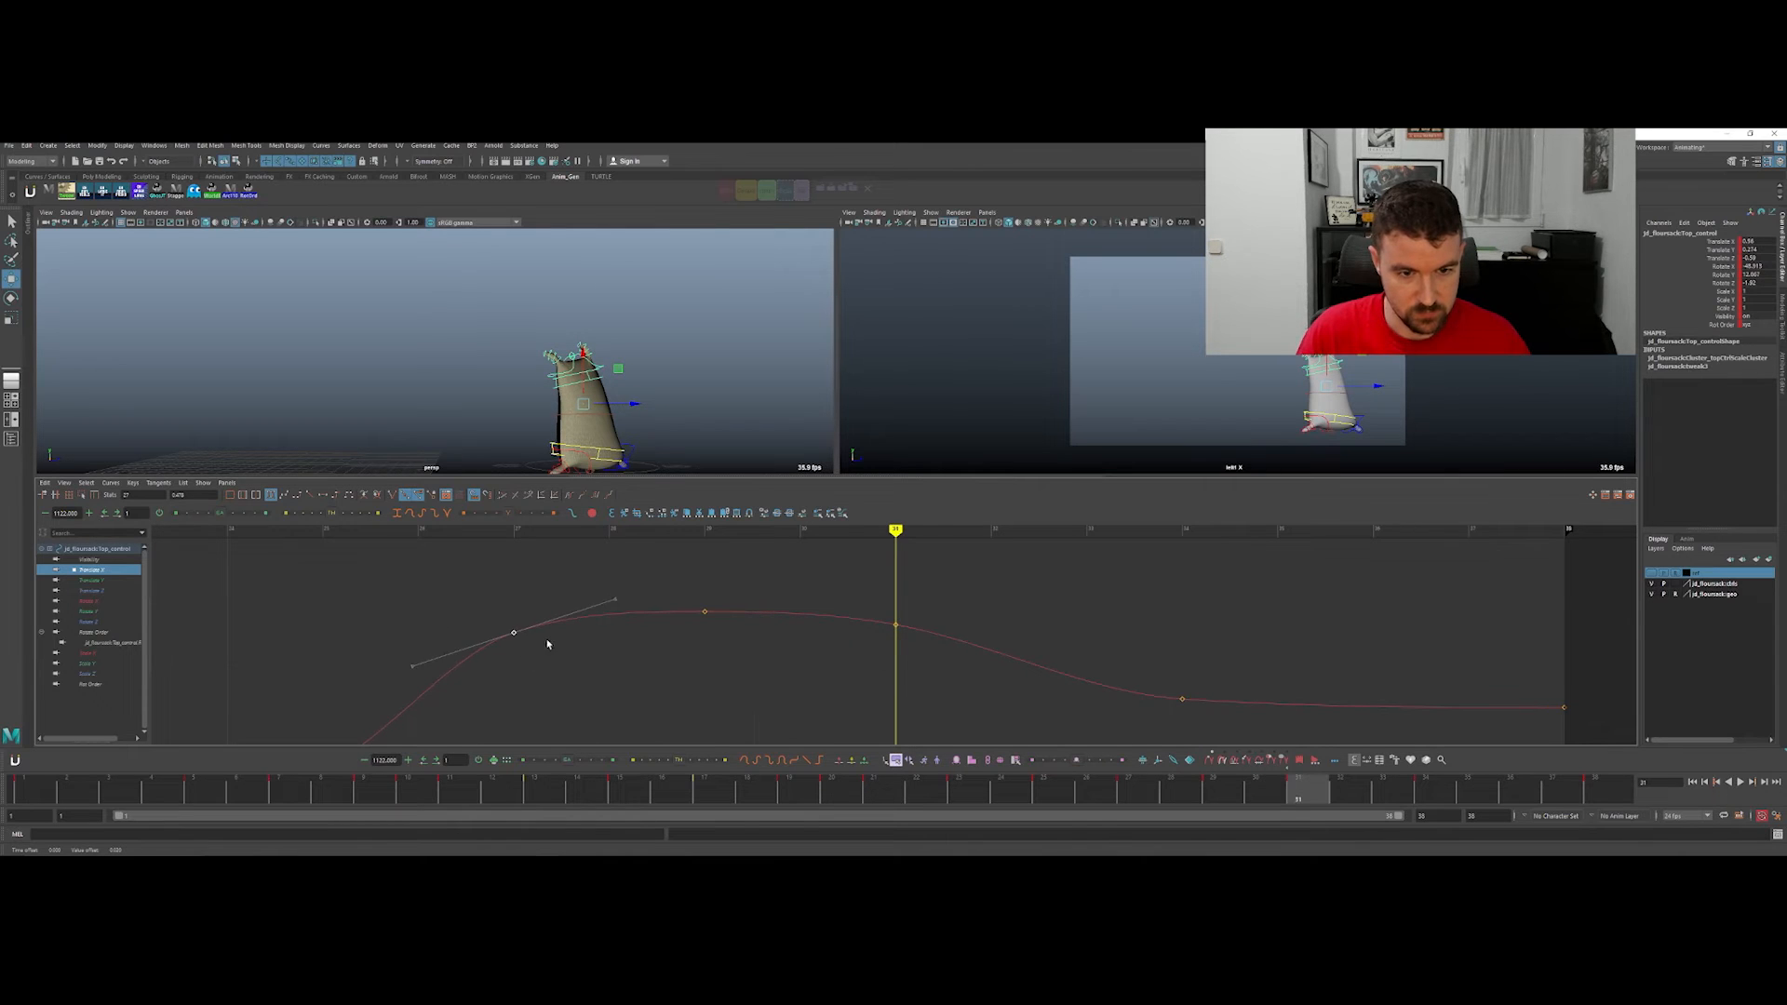
Step: Lower the top control's Translate X key at frame 25 slightly in the Graph Editor
scroll(633, 649, down, 4)
drag(991, 685, 820, 690)
middle_drag(832, 688, 837, 694)
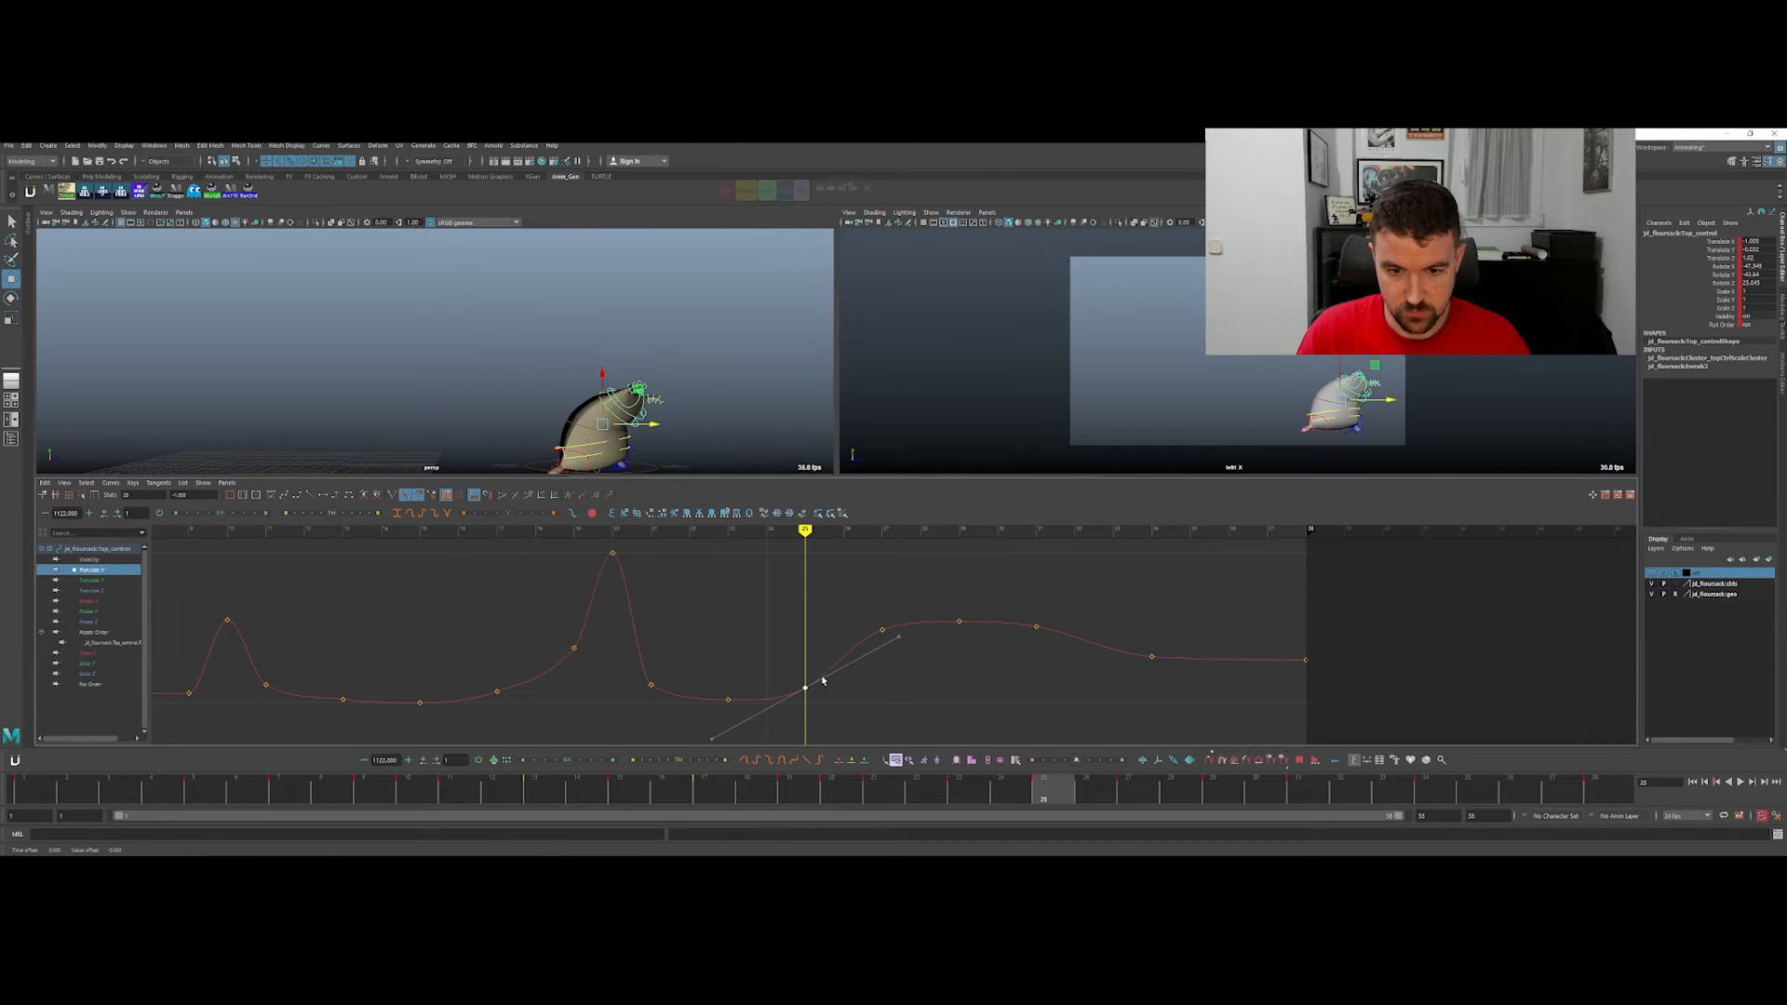
Step: Scrub the landing settle and play back the whole jump in the maximized shot camera view with nothing selected
drag(1070, 790, 1597, 738)
key(space)
key(space)
key(alt+v)
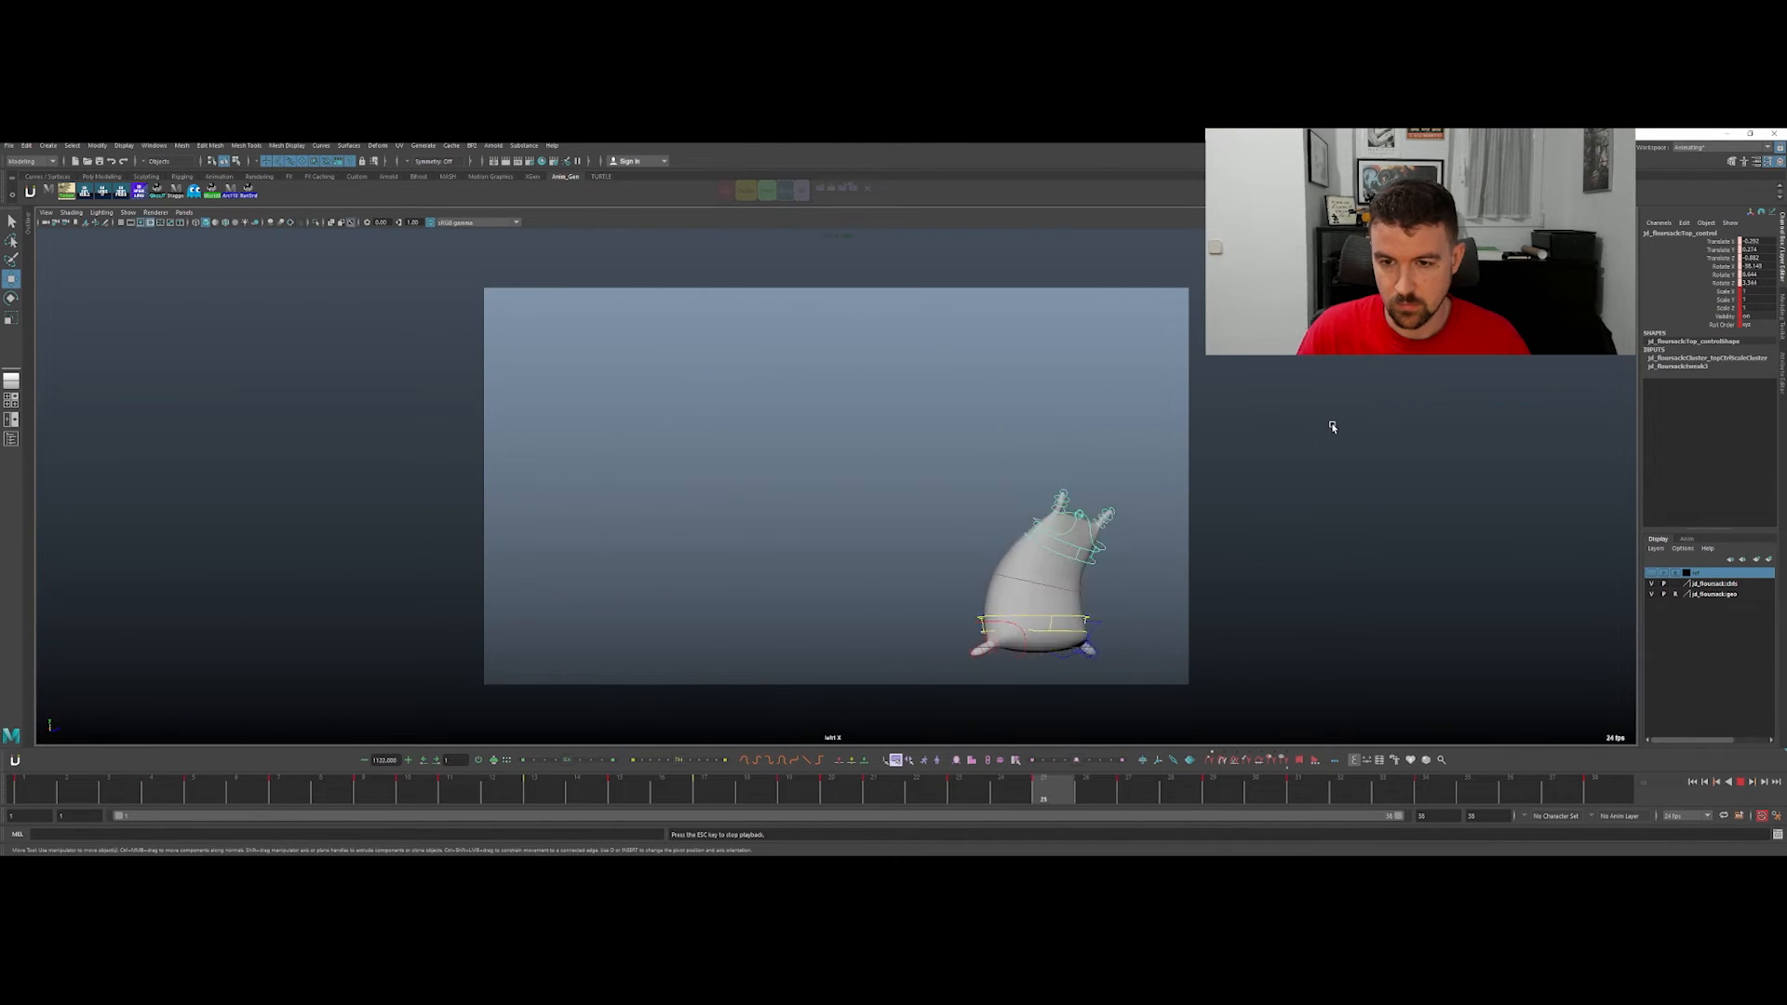
key(q)
click(1073, 490)
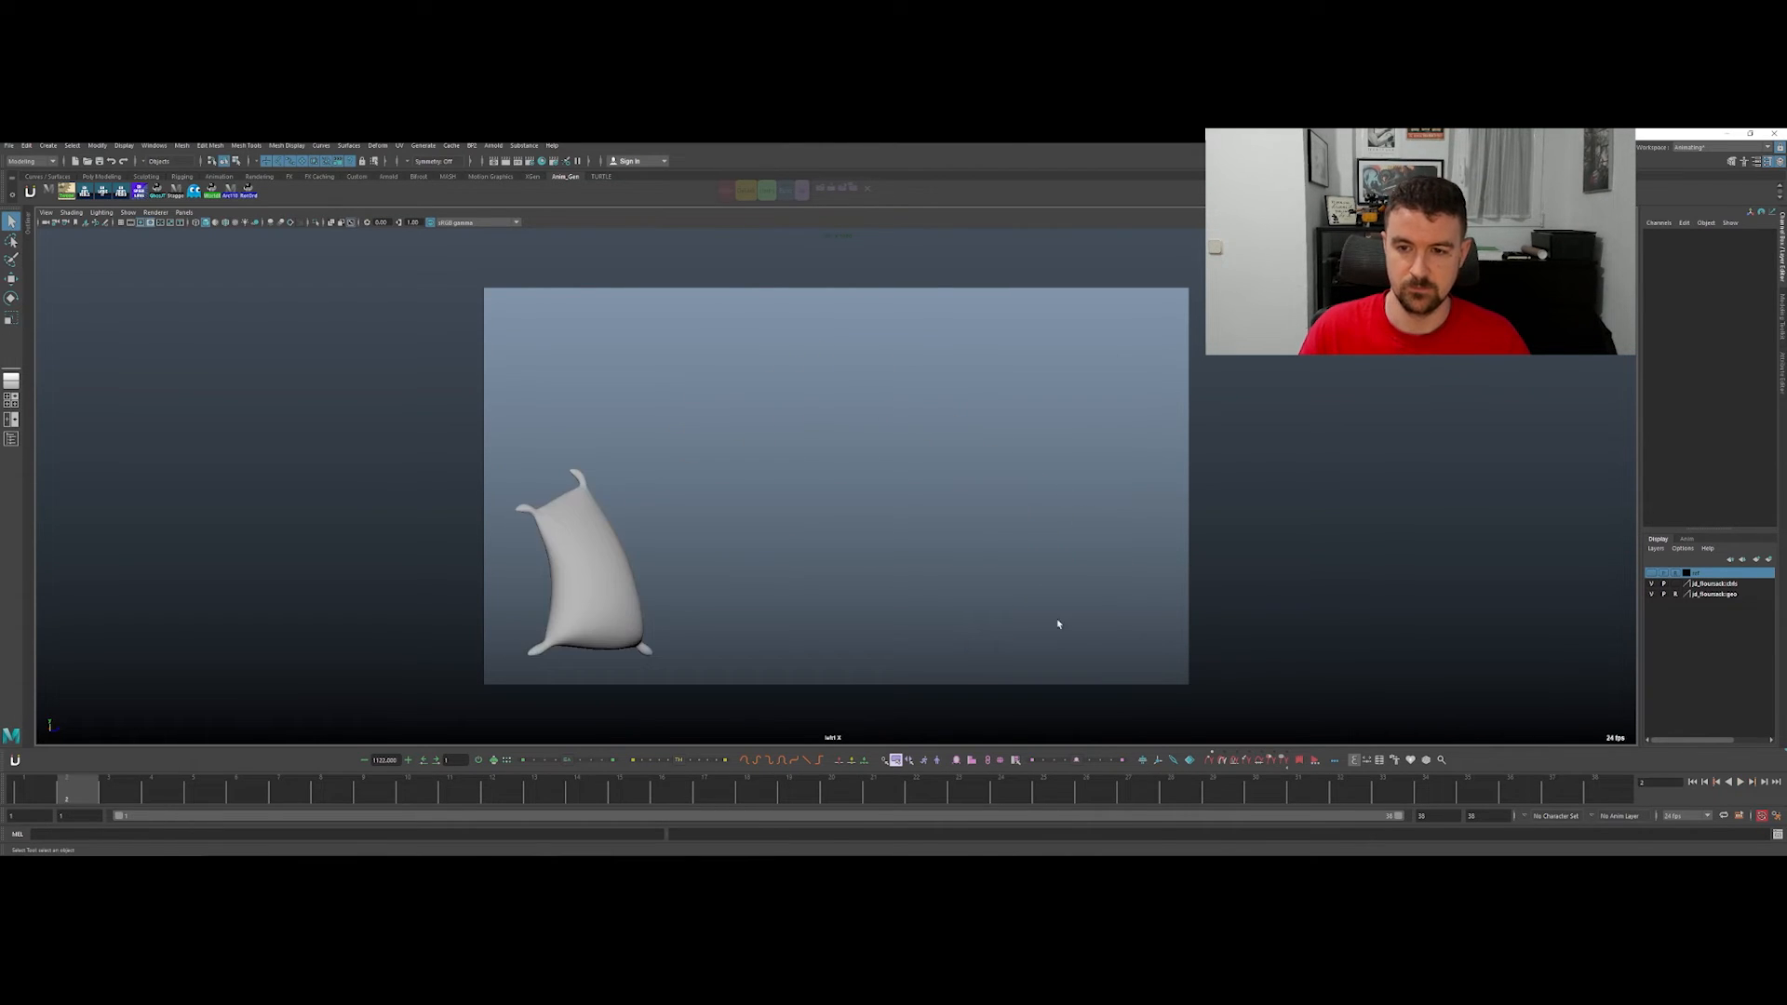
key(Escape)
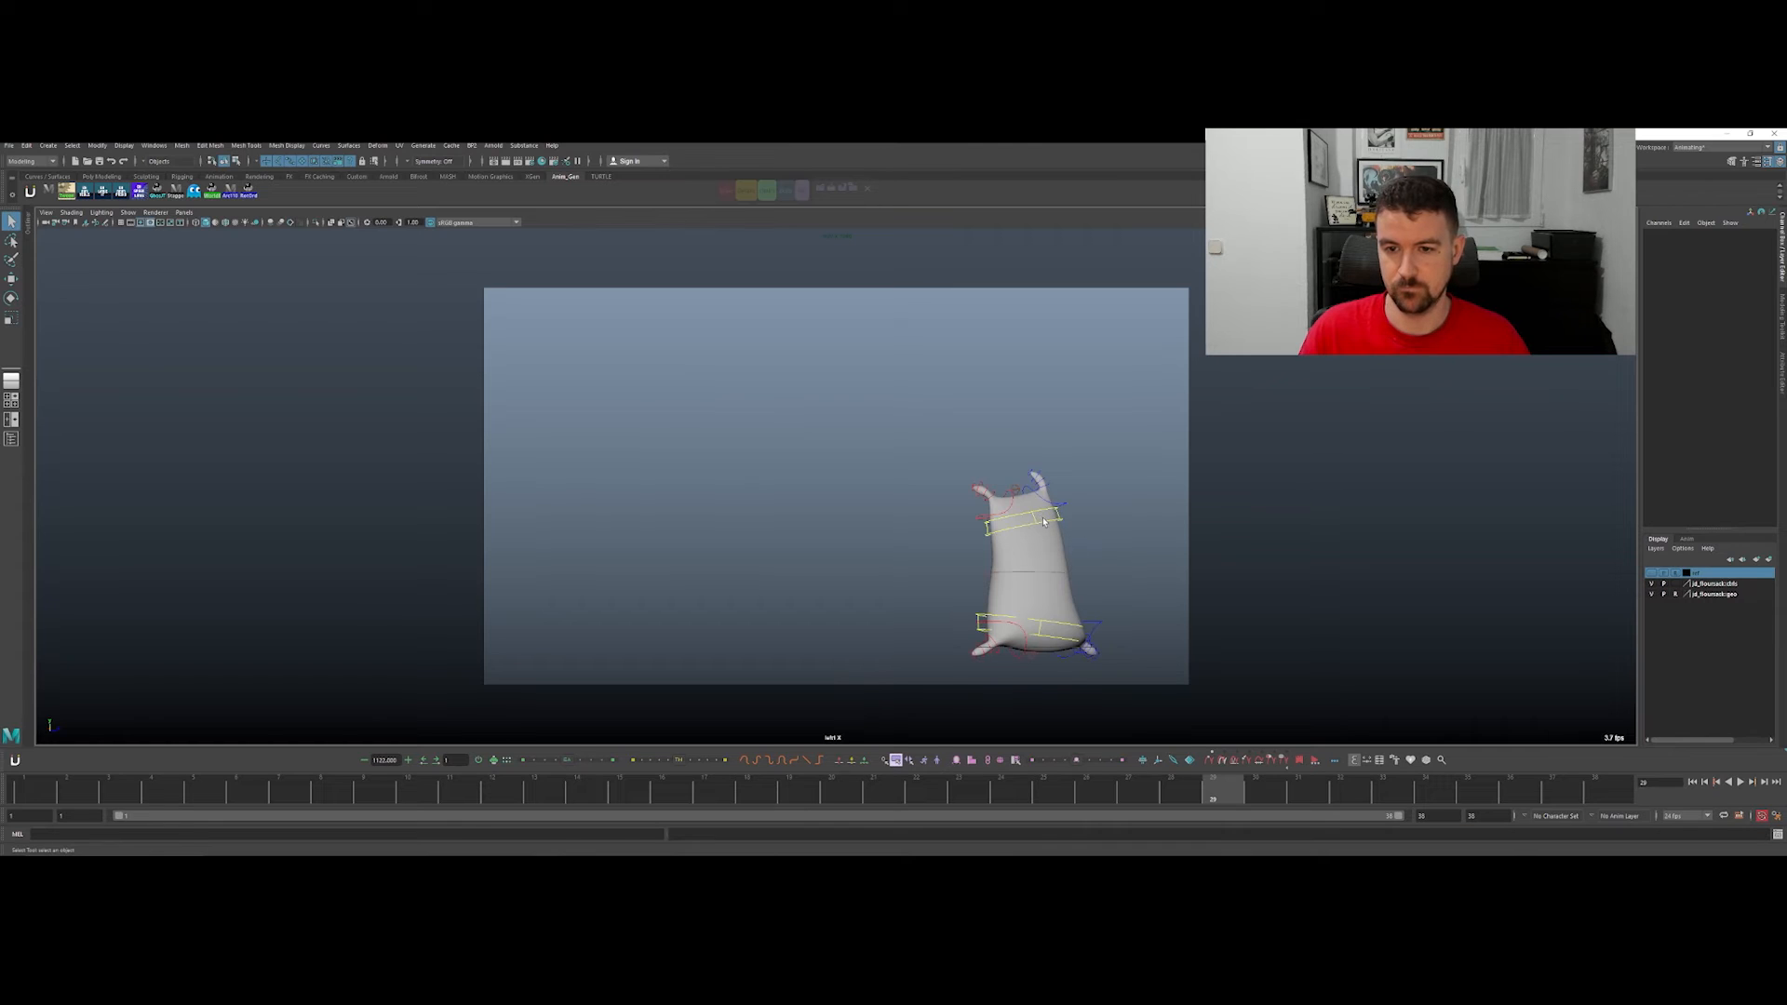
Step: Select the top control at frame 29 and display its motion trail to show the chest arc
click(1024, 511)
key(w)
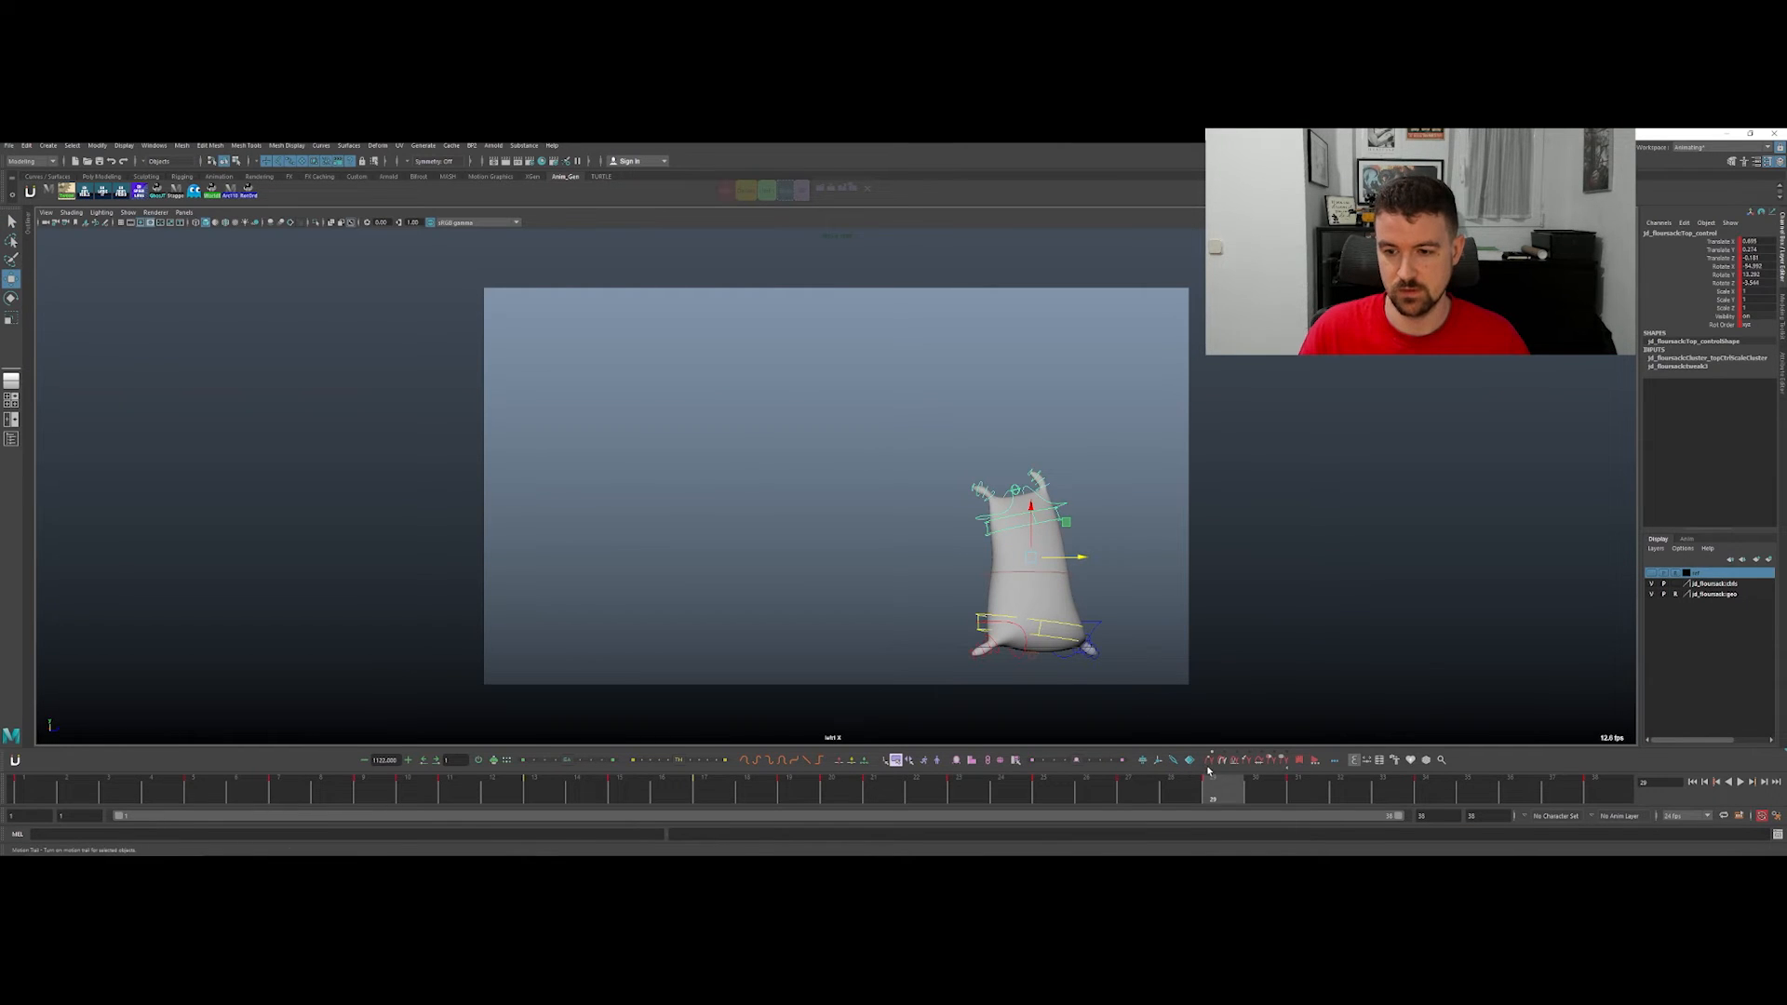
click(1208, 763)
Step: Examine the chest arc frame by frame through the landing between frames 29 and 23
key(alt+comma)
key(alt+comma)
key(alt+comma)
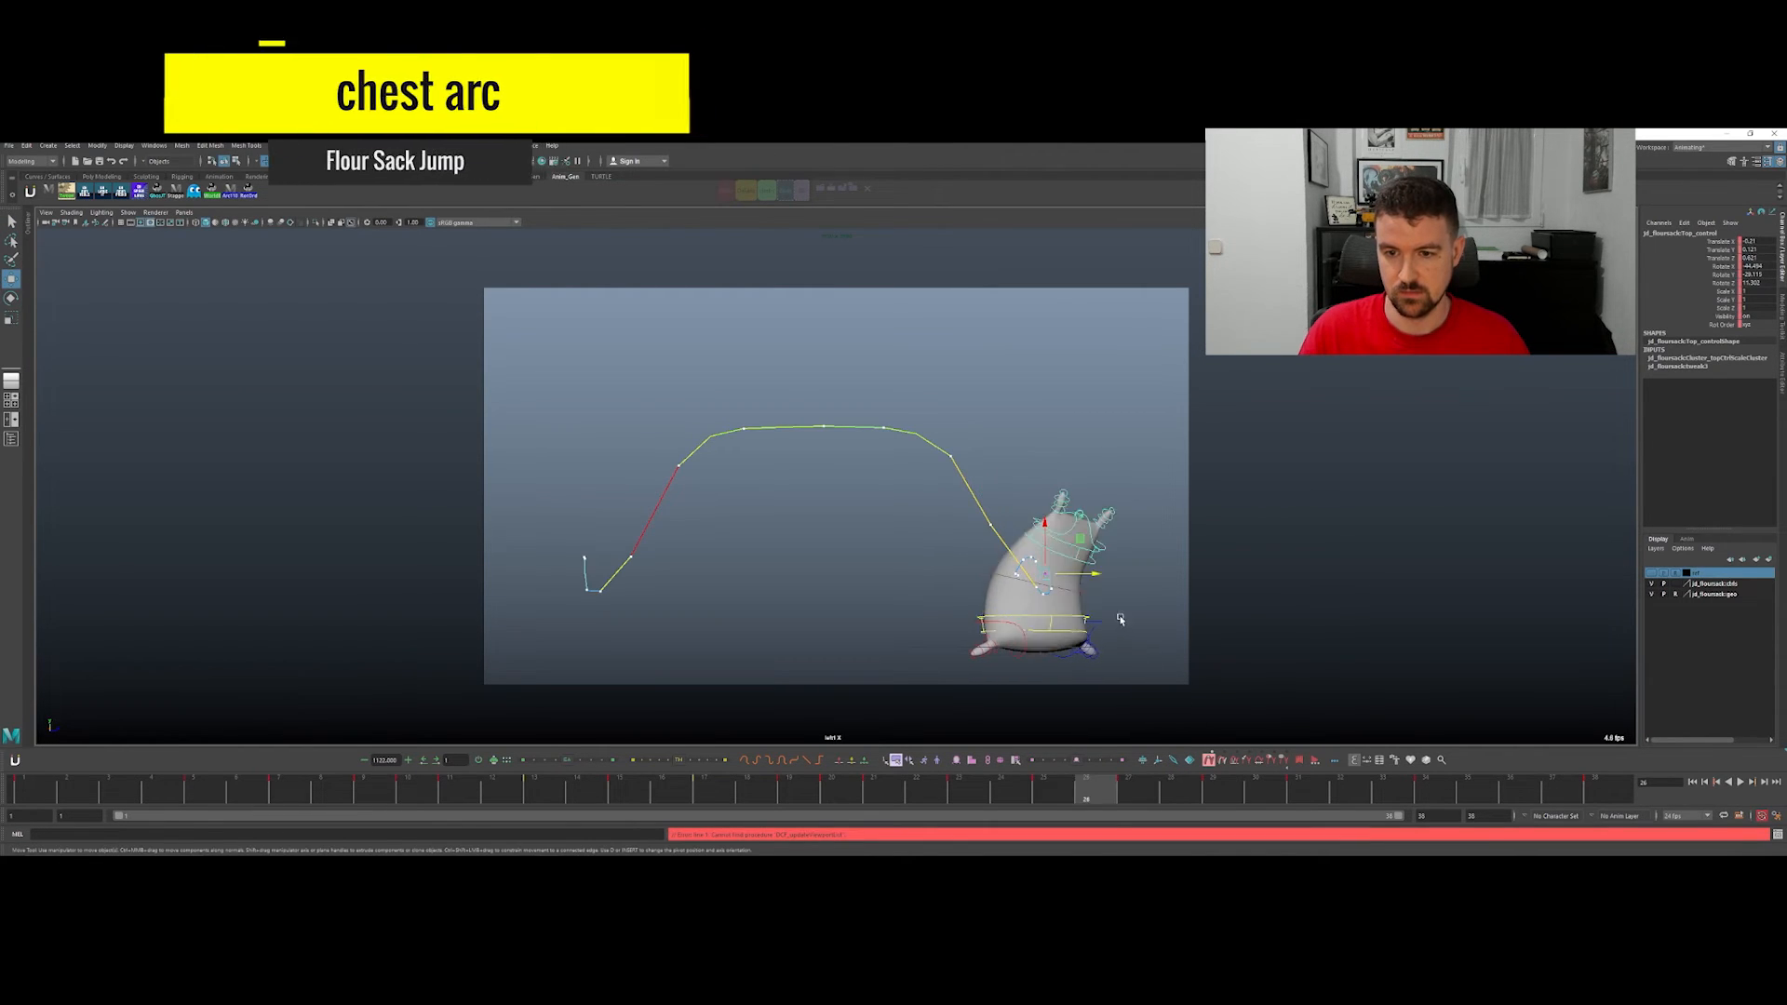
key(alt+period)
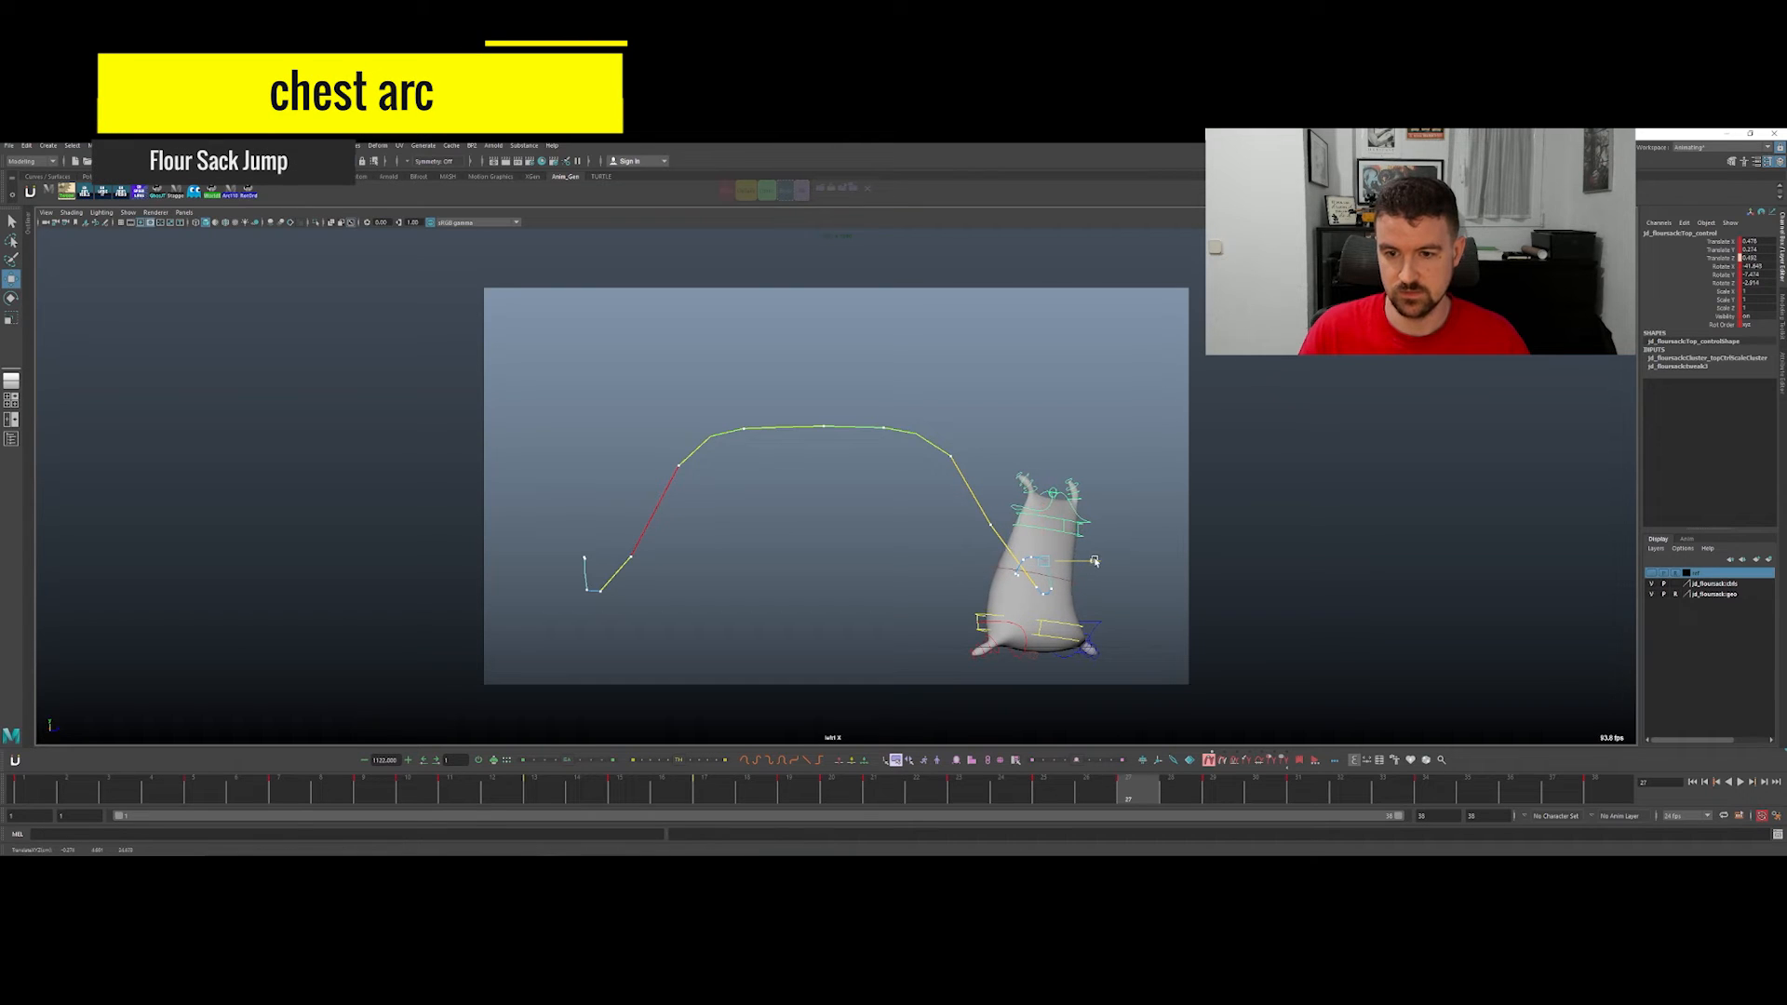
key(alt+comma)
key(alt+comma)
key(alt+comma)
key(alt+comma)
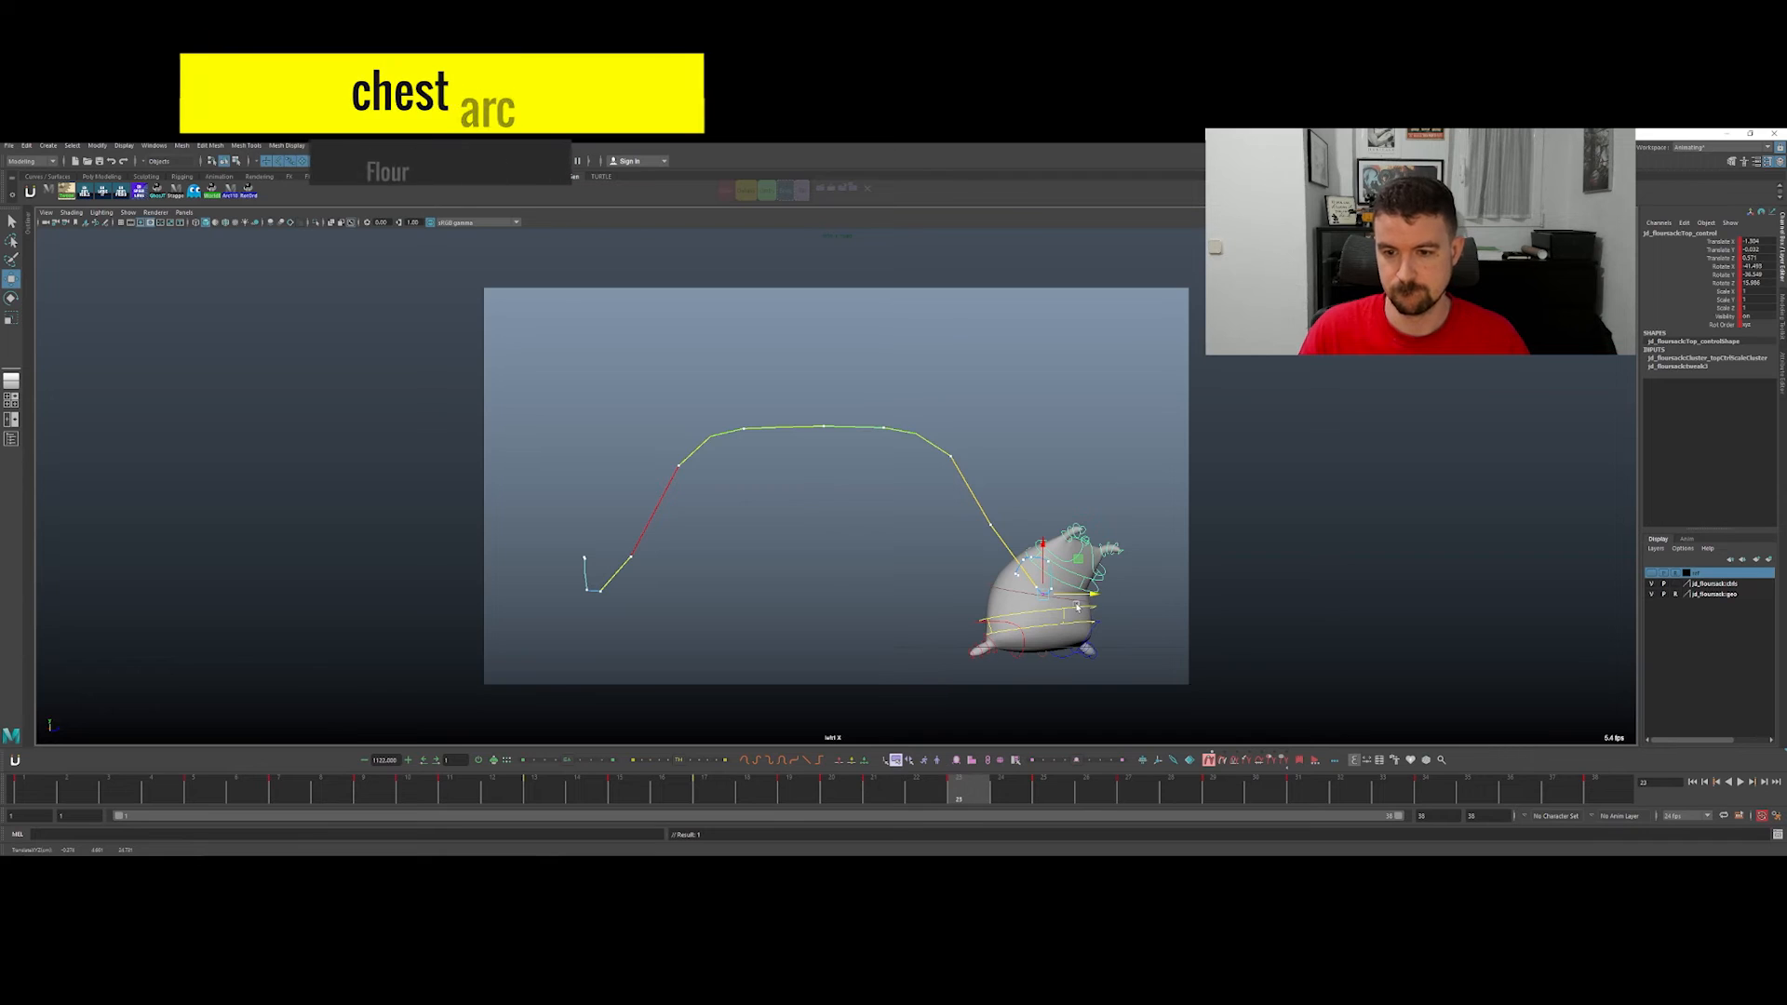
Step: Step through frames 21 to 38 of the landing to examine the sack's top control along the chest arc
key(alt+comma)
key(alt+comma)
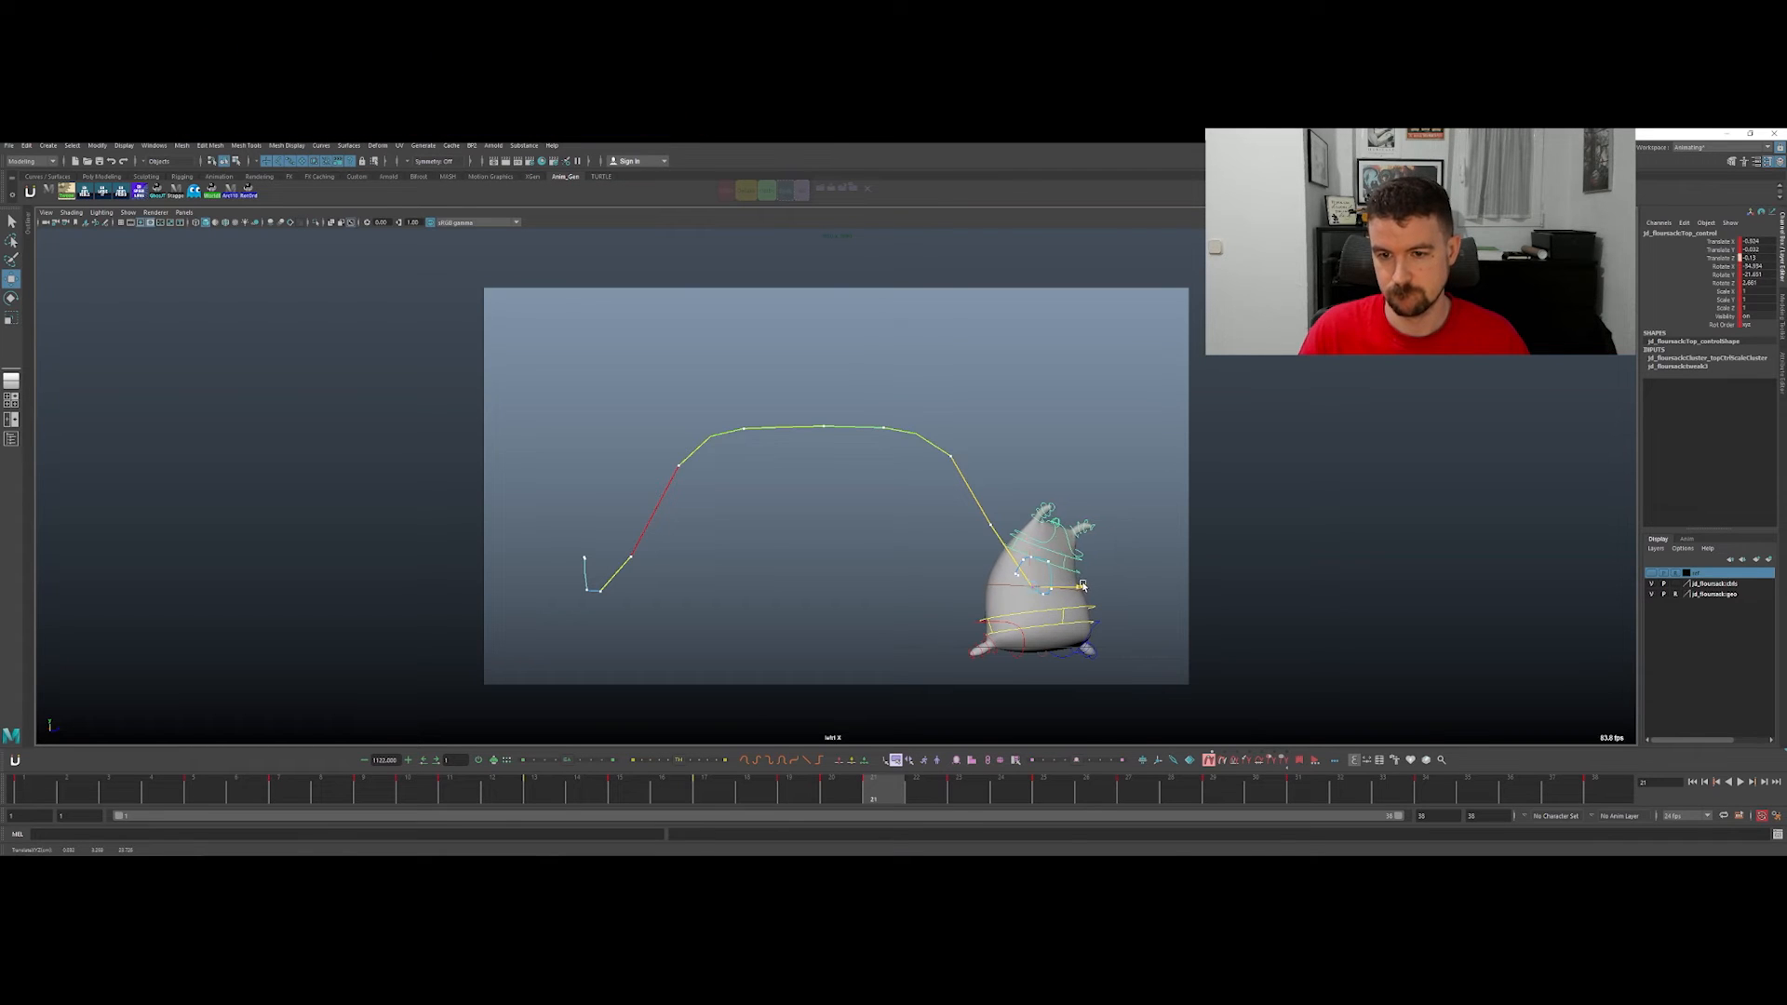
key(alt+period)
key(alt+period)
key(alt+period)
key(alt+period)
key(alt+period)
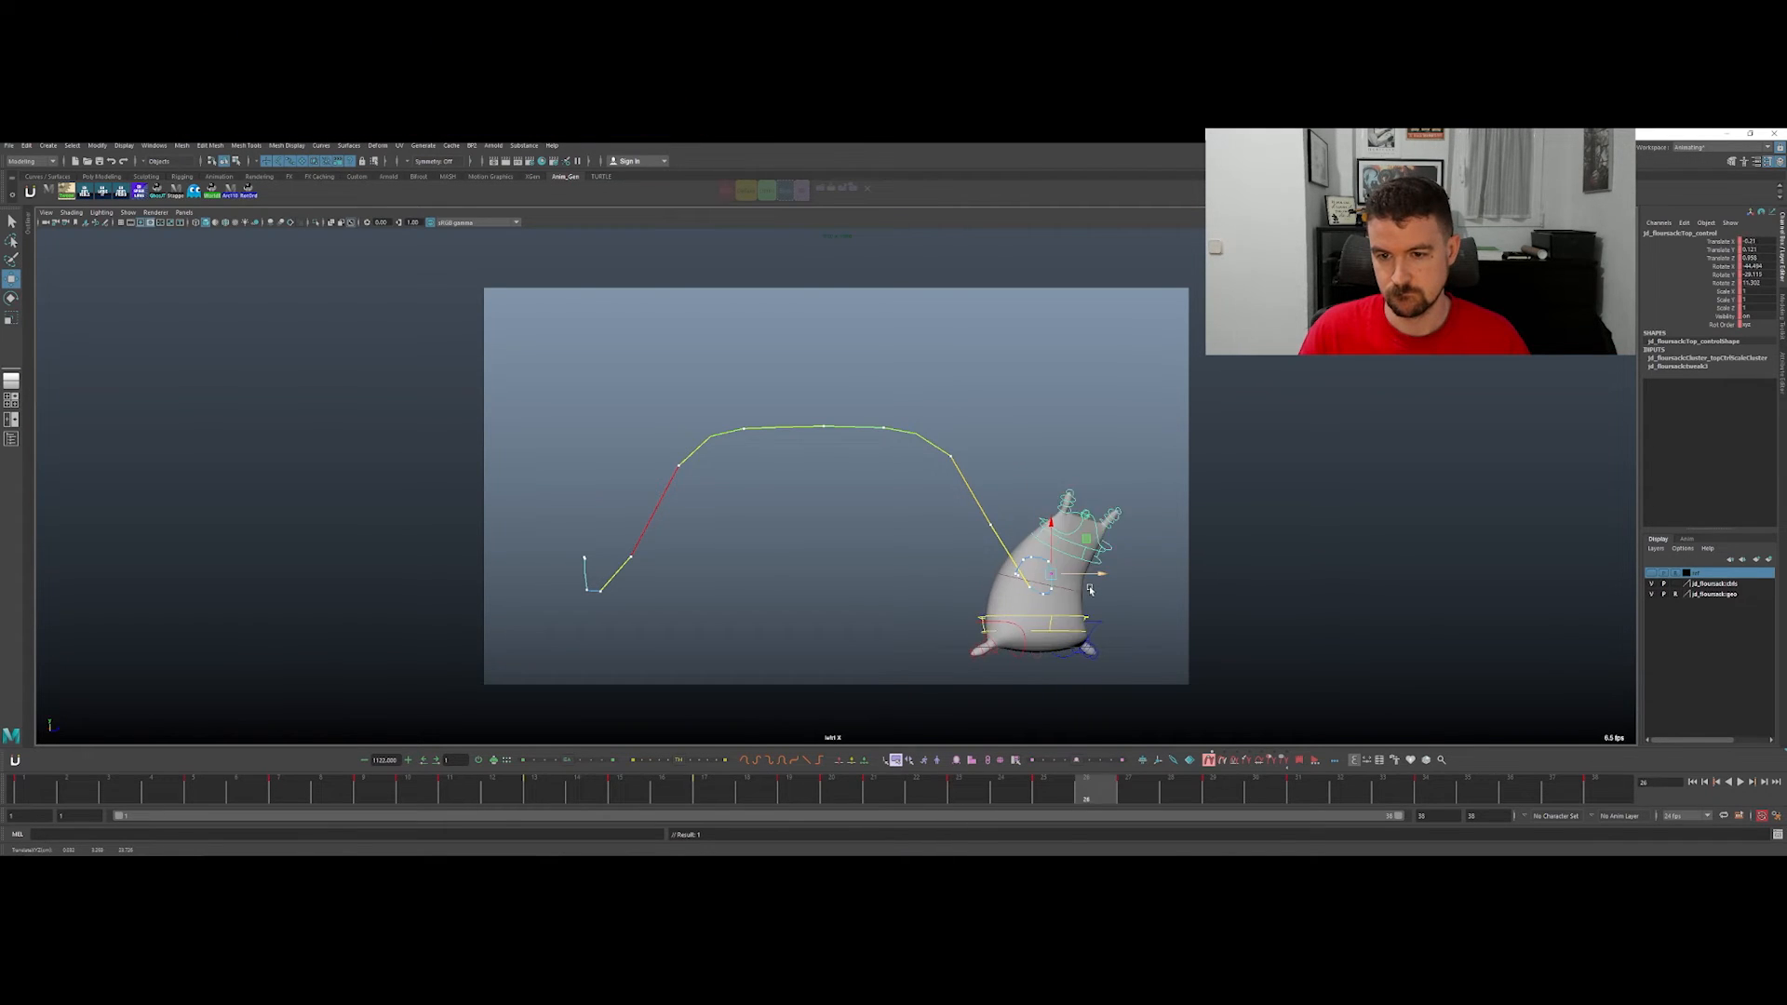
key(alt+comma)
key(alt+comma)
key(alt+comma)
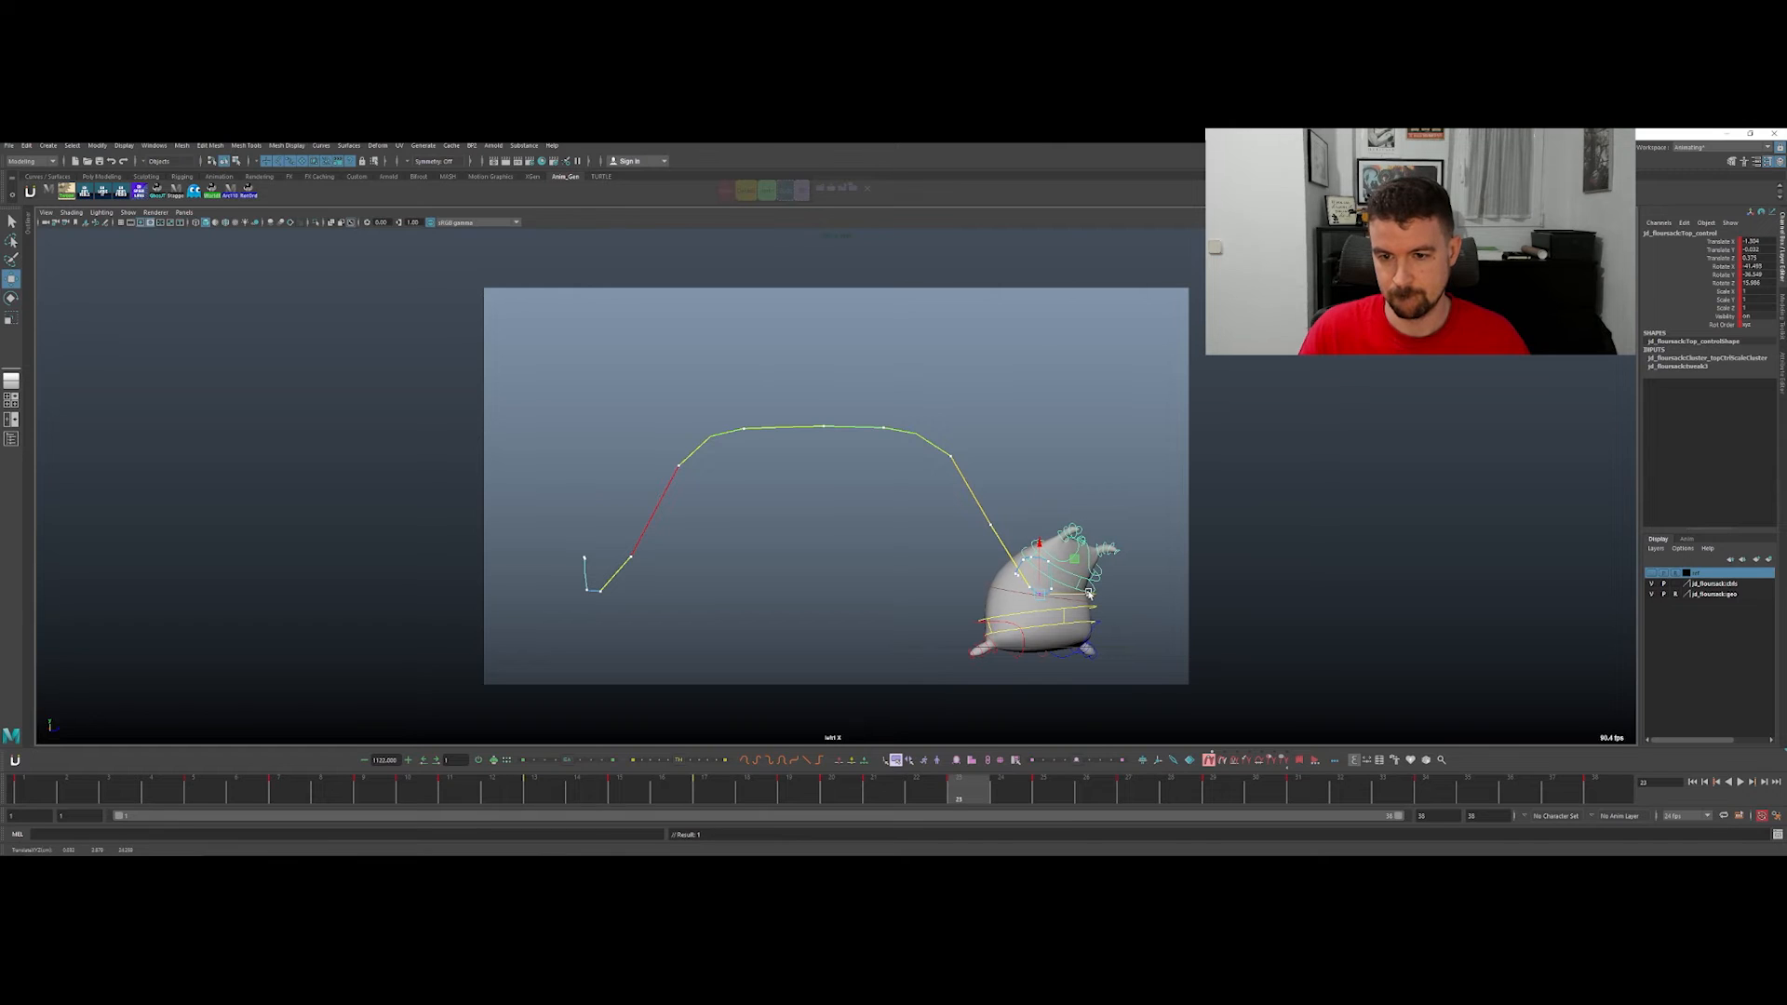
key(alt+period)
key(alt+period)
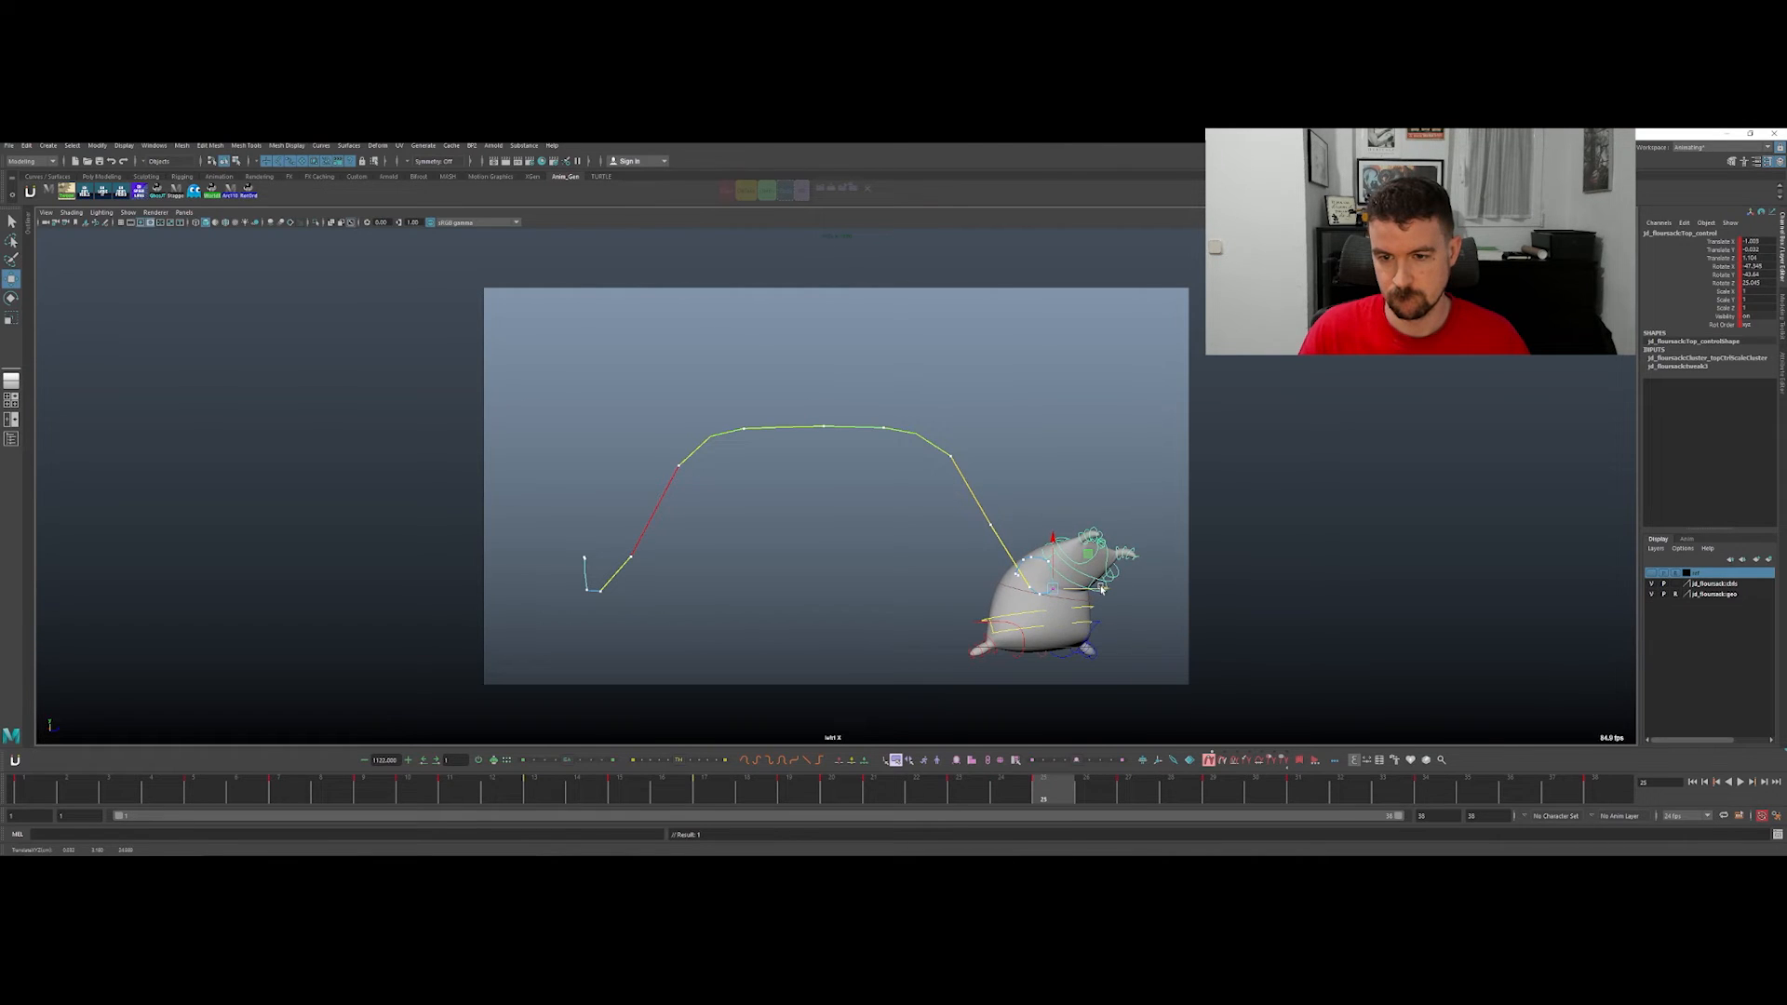
key(alt+period)
key(alt+period)
key(alt+period)
key(alt+period)
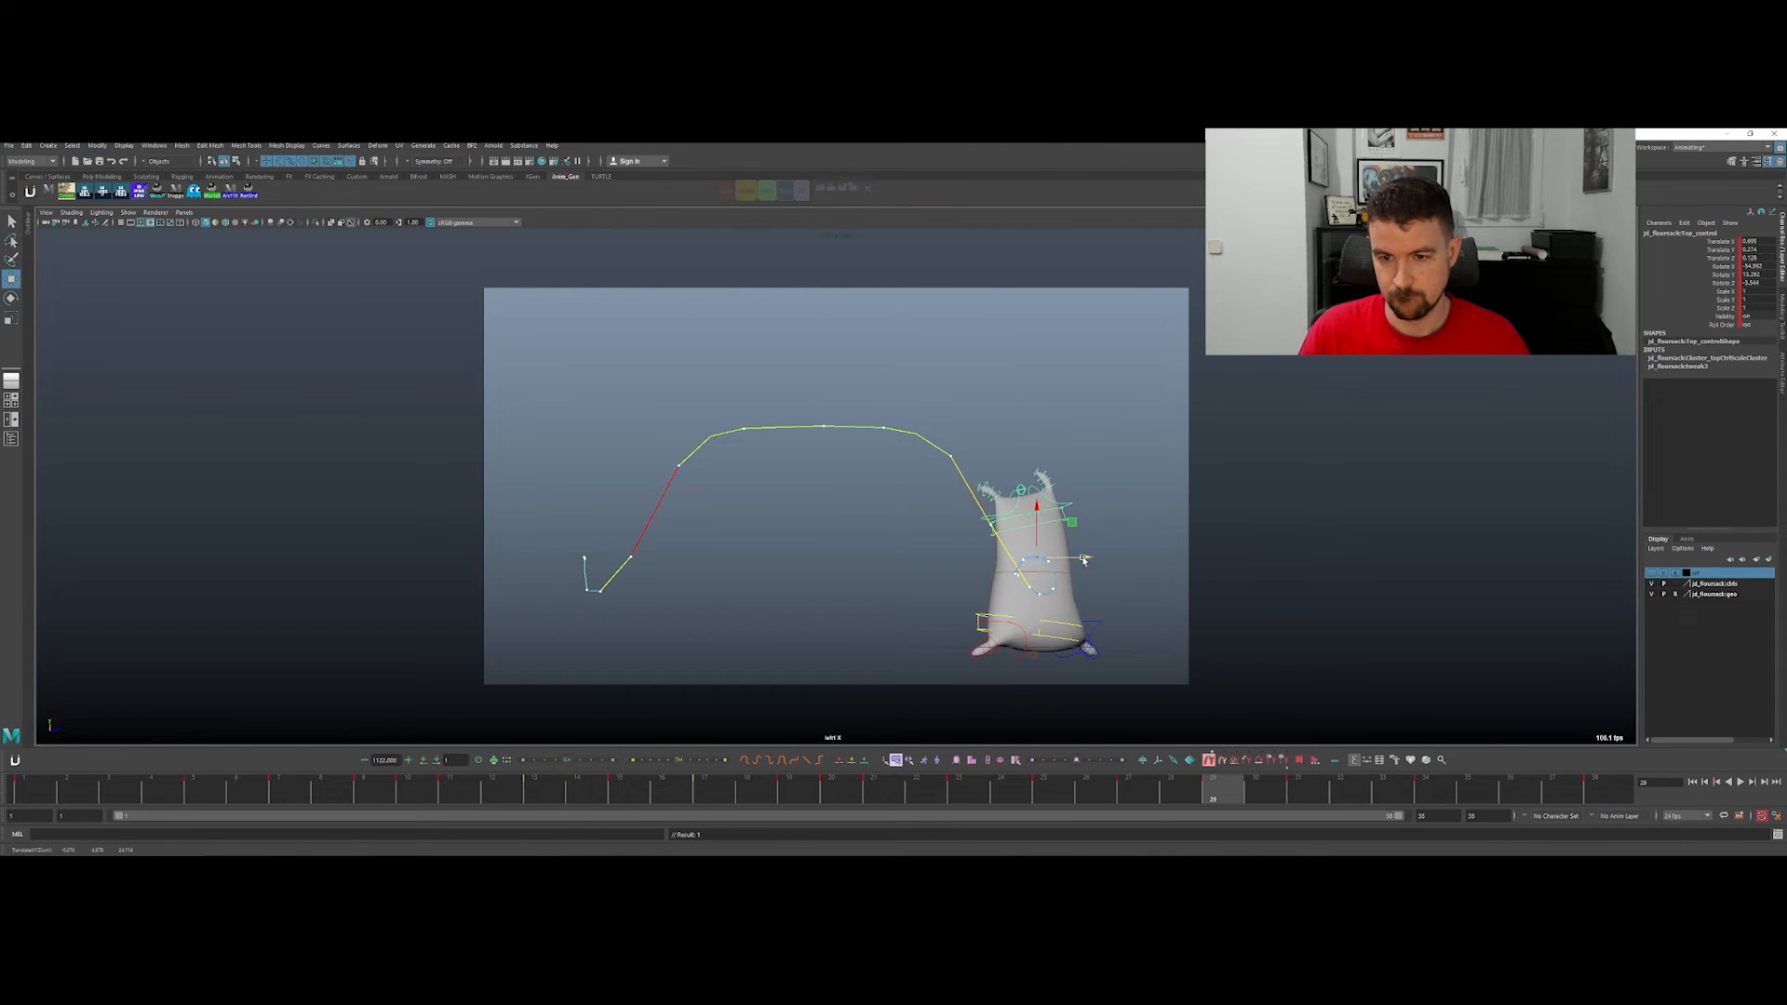
key(alt+period)
key(alt+period)
key(alt+period)
key(alt+period)
key(alt+period)
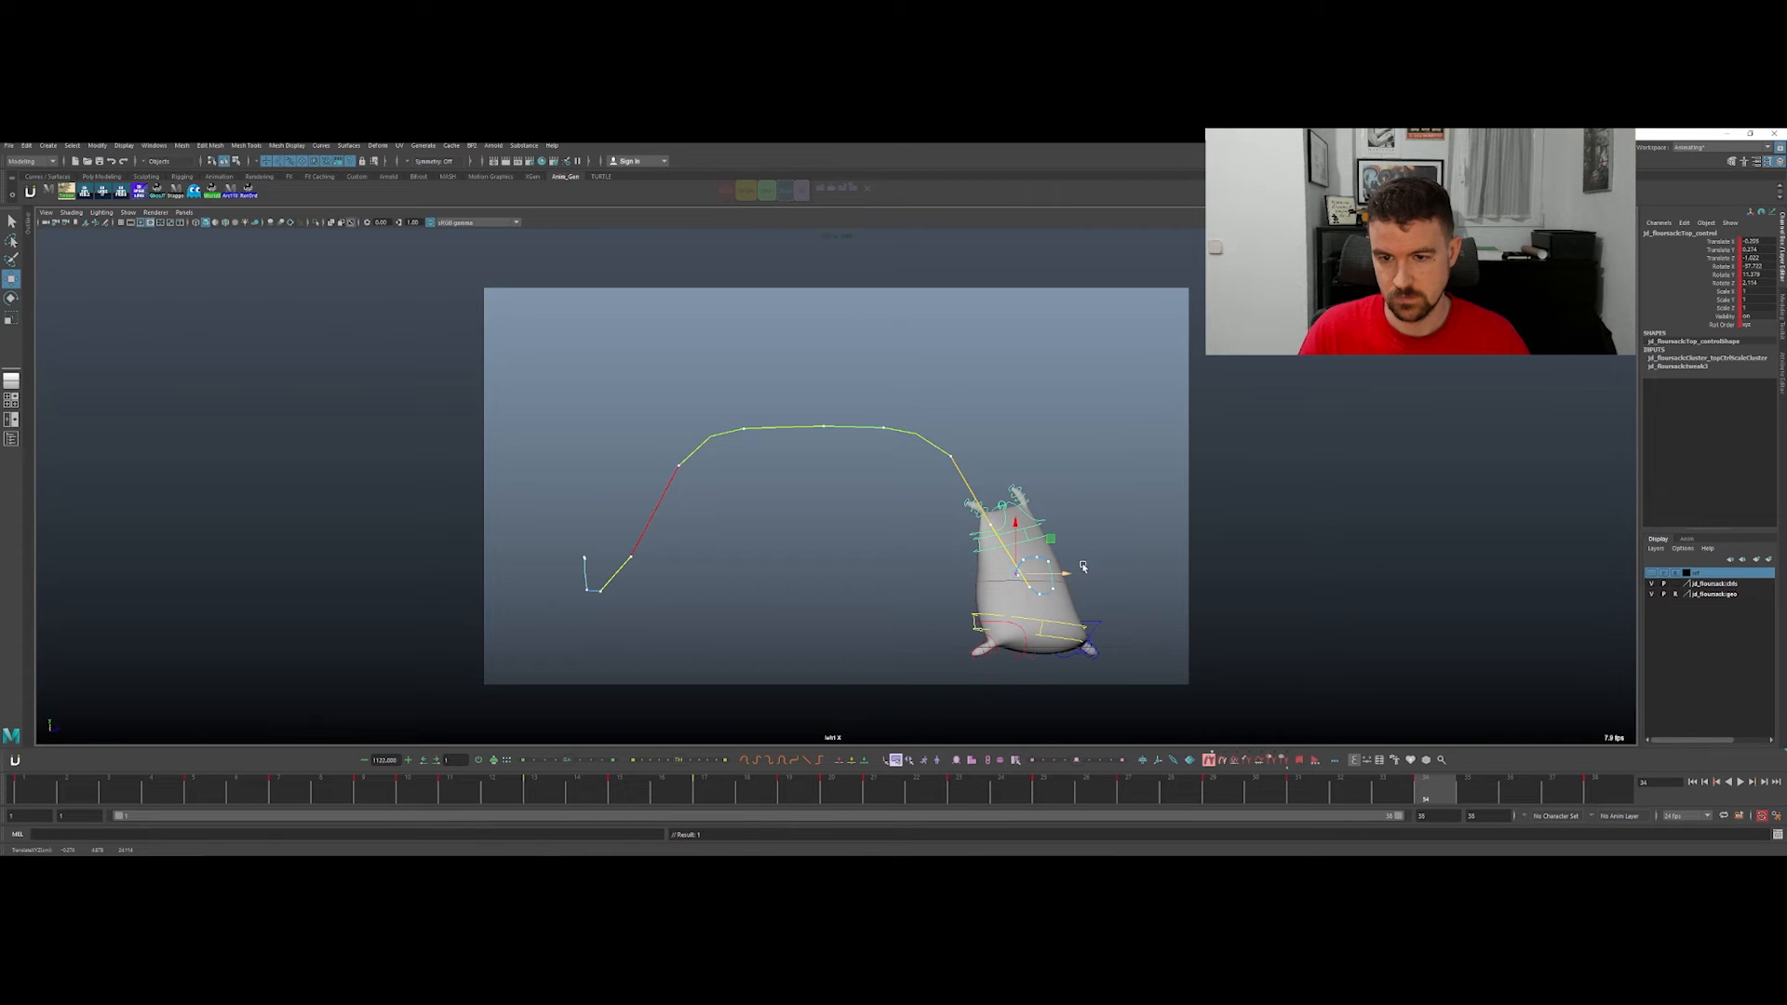
key(alt+period)
key(alt+period)
key(alt+period)
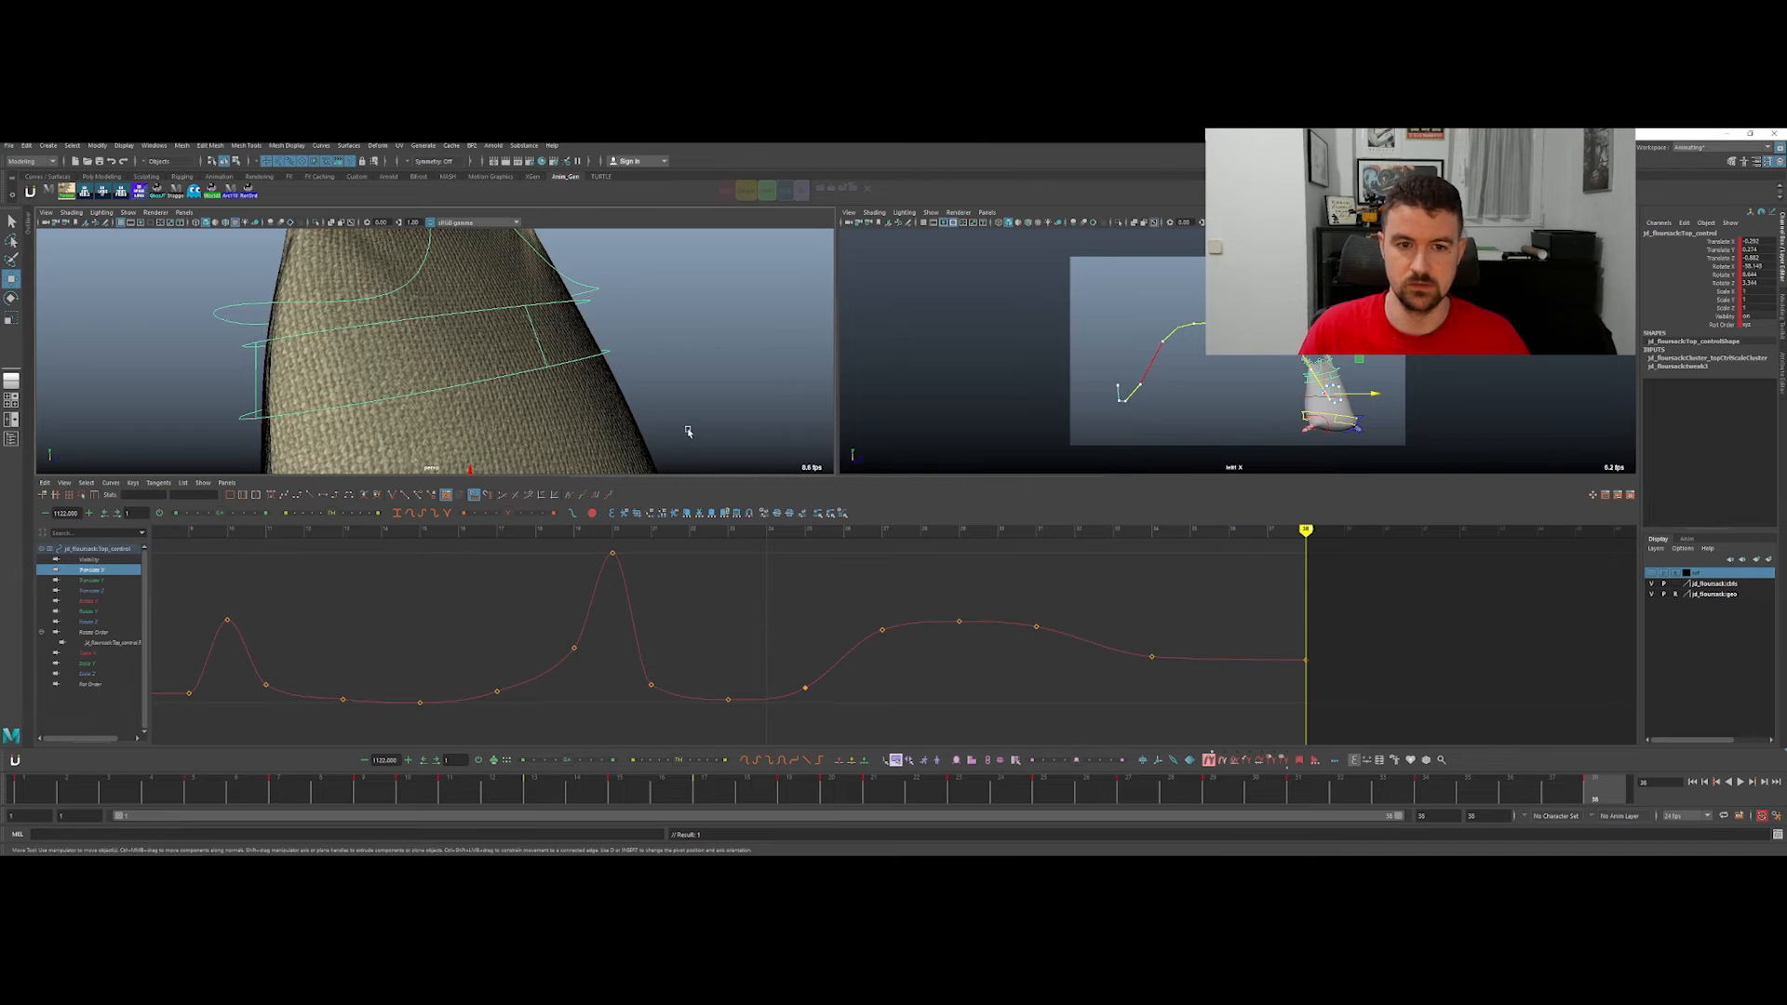
Step: In the shaded perspective view, shift the top control horizontally at frames 34 and 38 to tighten the end of the chest arc
key(space)
key(5)
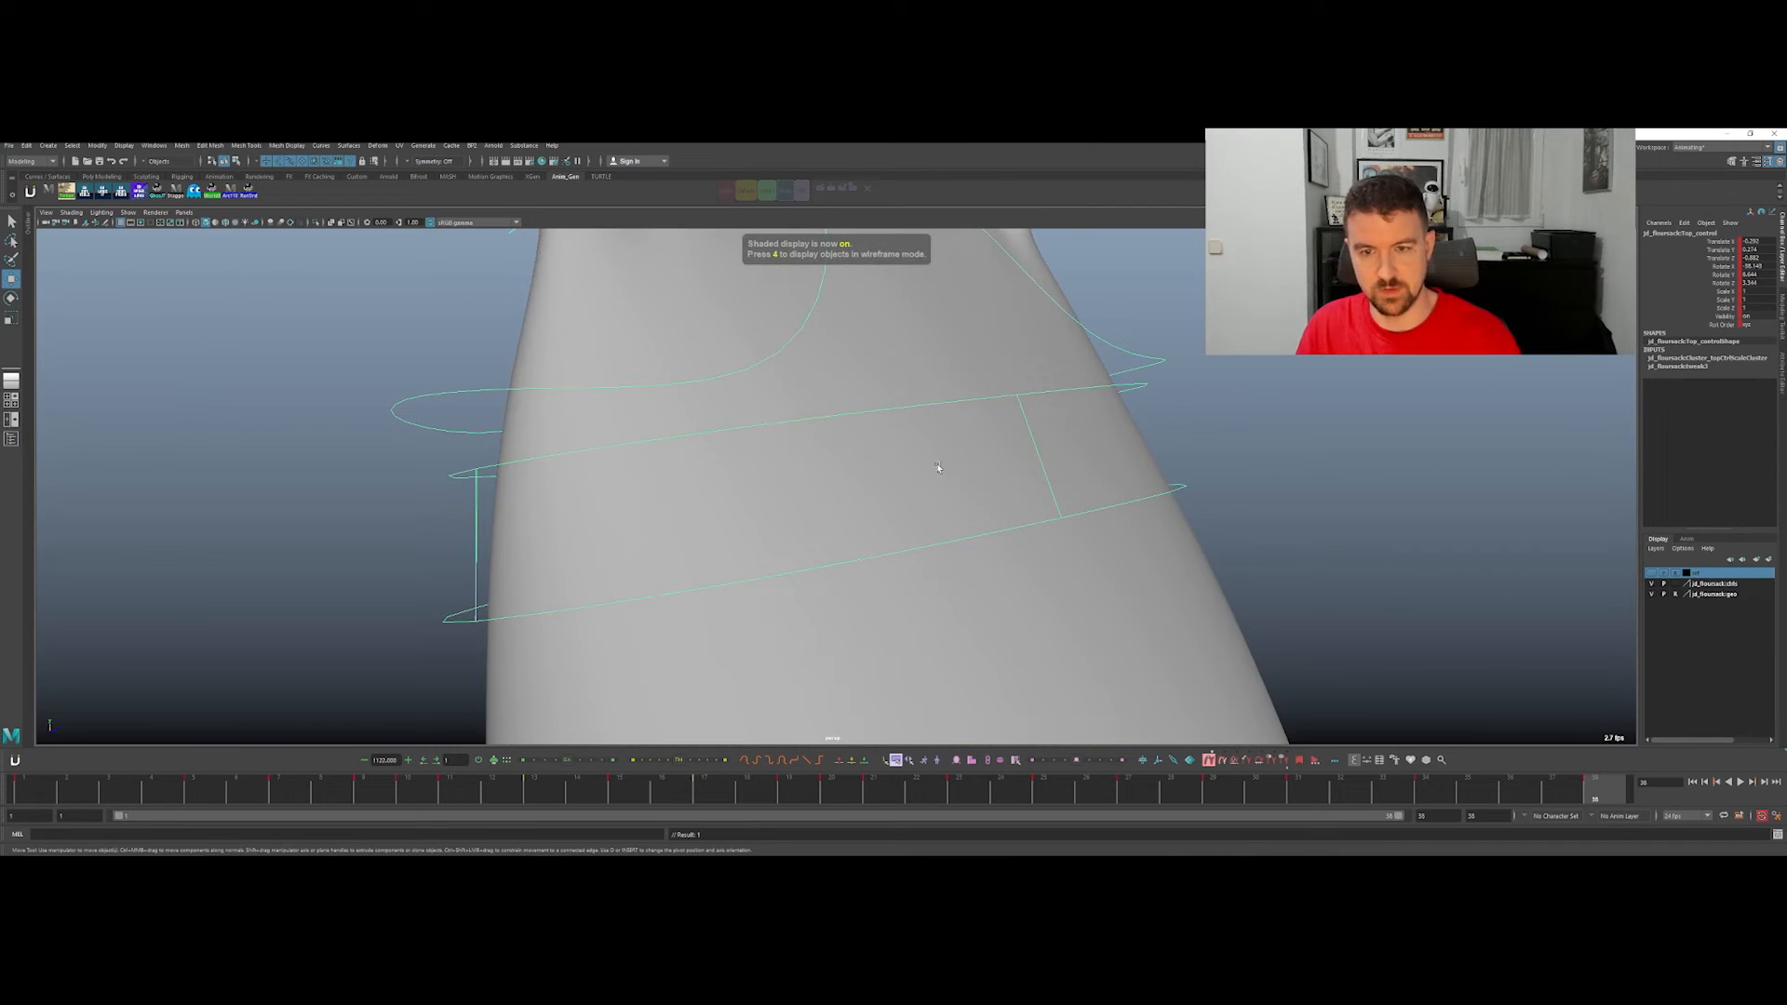
alt+right_drag(1222, 506, 1123, 581)
alt+middle_drag(1071, 585, 1061, 539)
key(q)
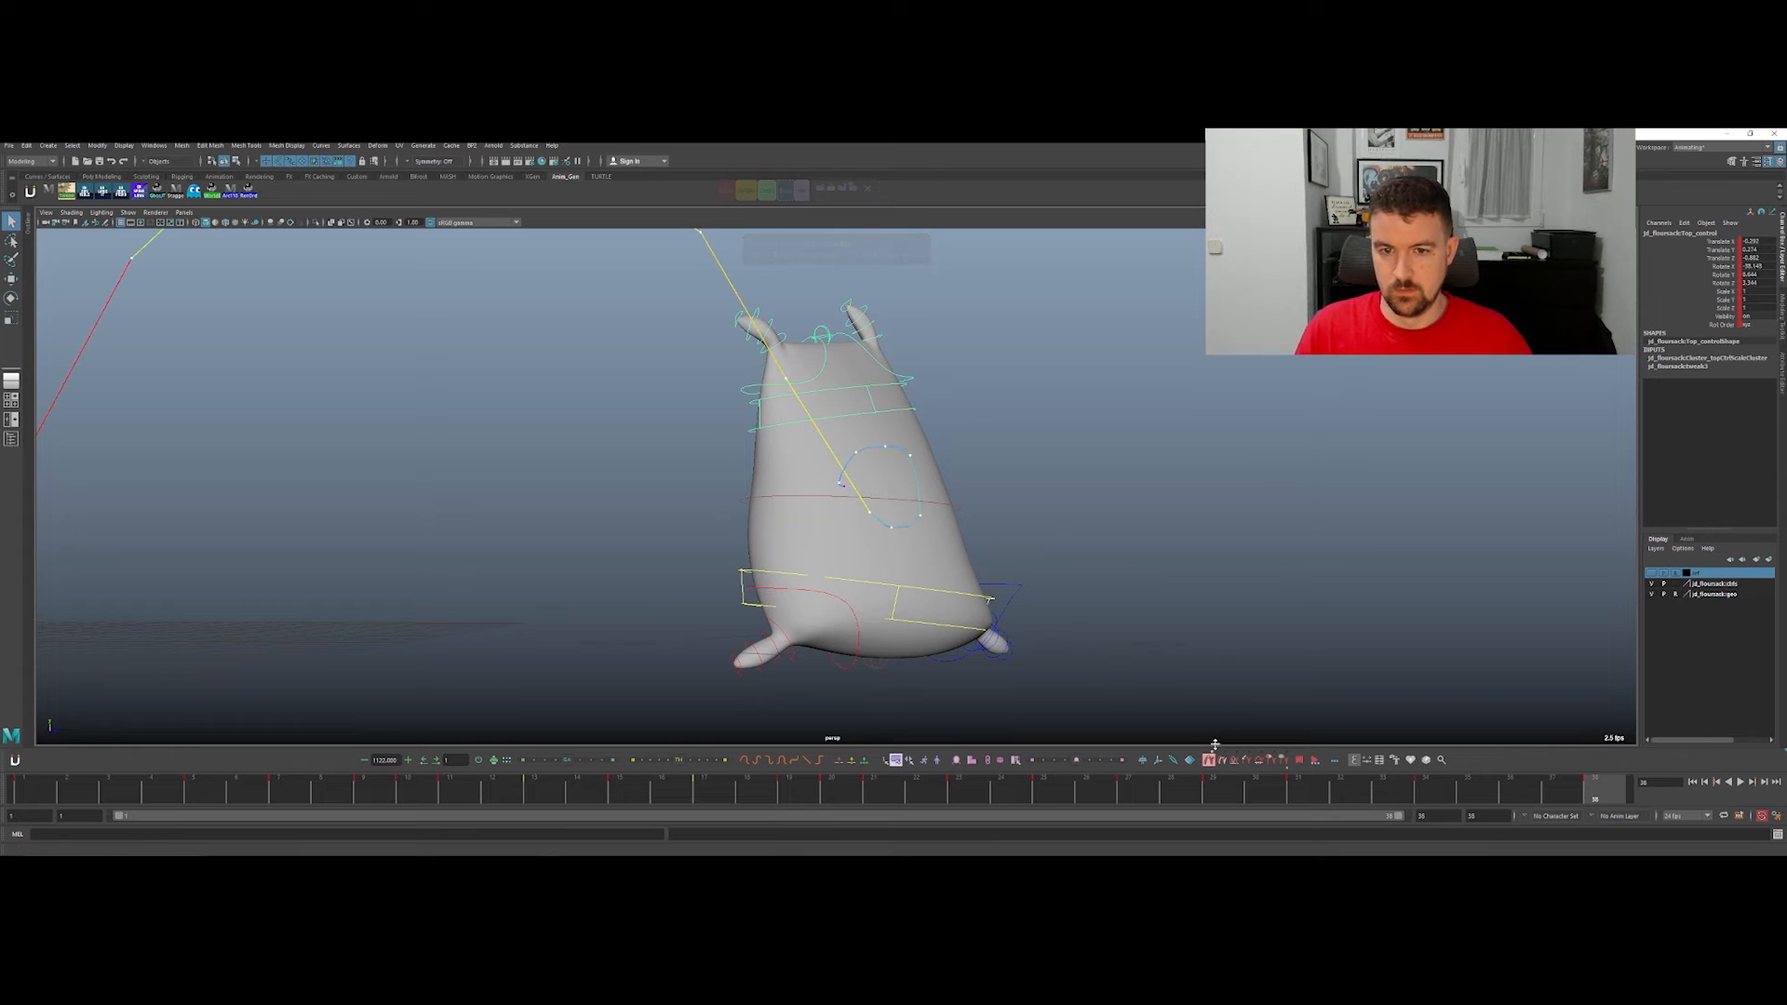
alt+right_drag(940, 510, 978, 464)
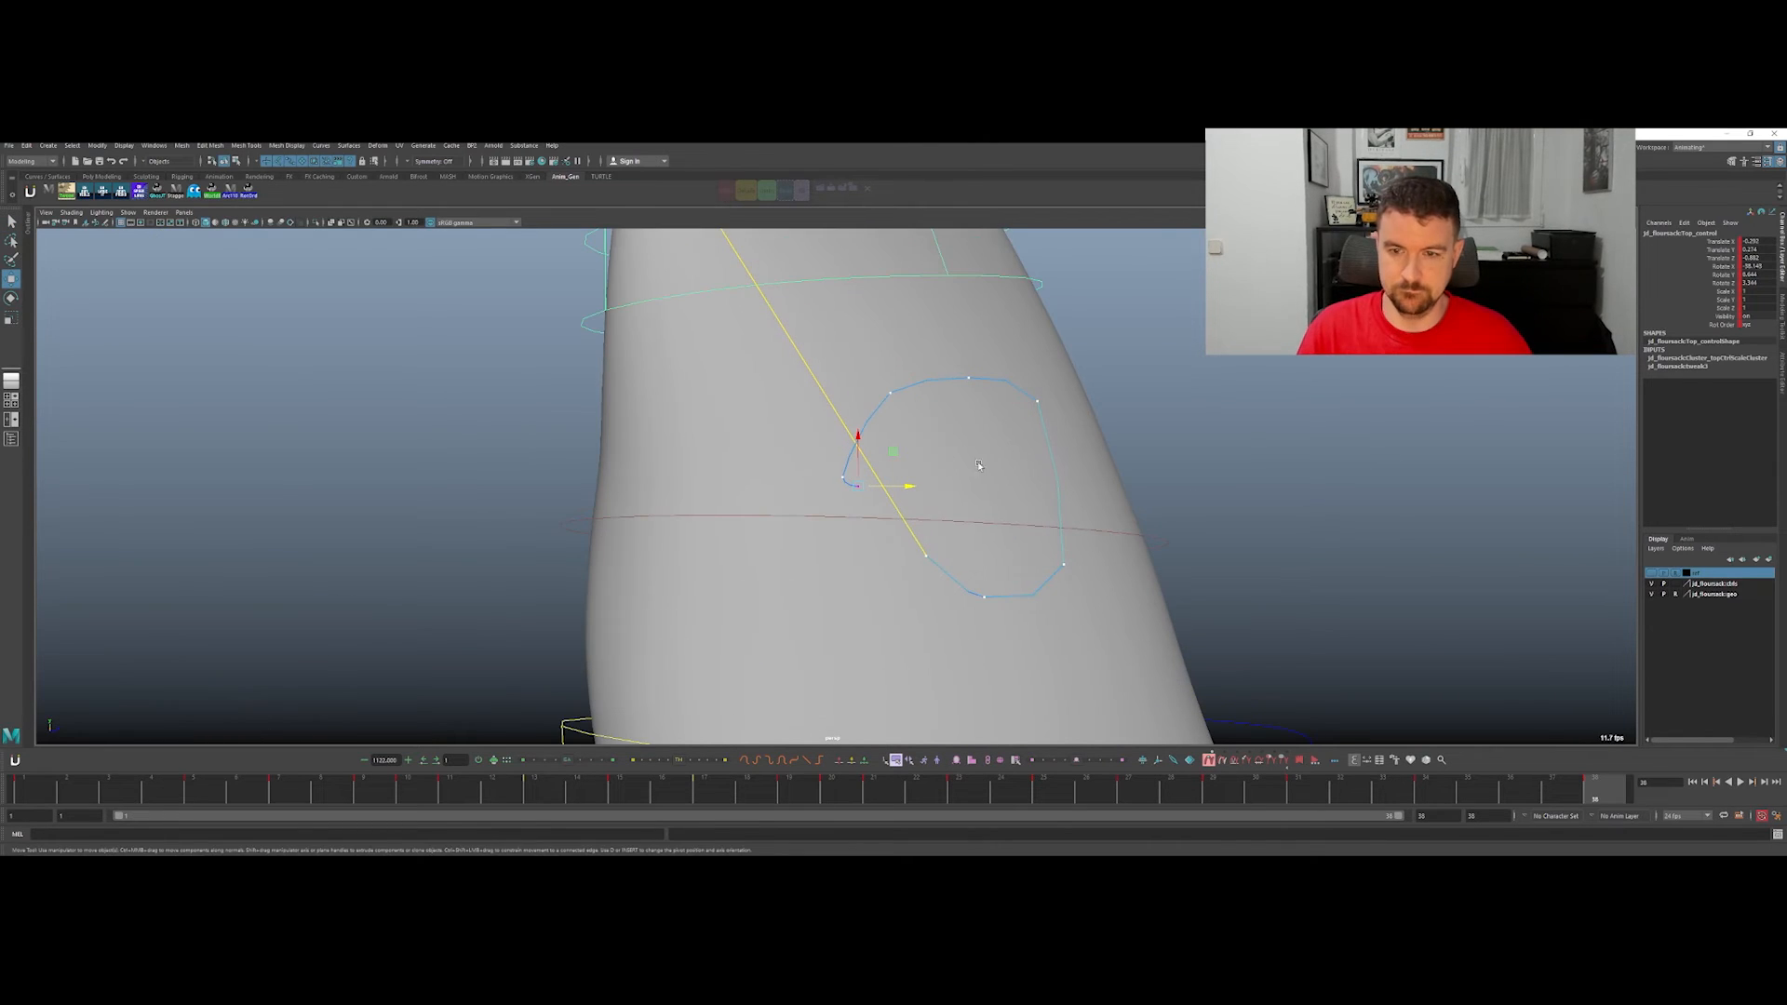
mouse_move(909, 486)
mouse_down()
mouse_move(956, 486)
mouse_move(909, 476)
mouse_move(933, 477)
mouse_up()
key(comma)
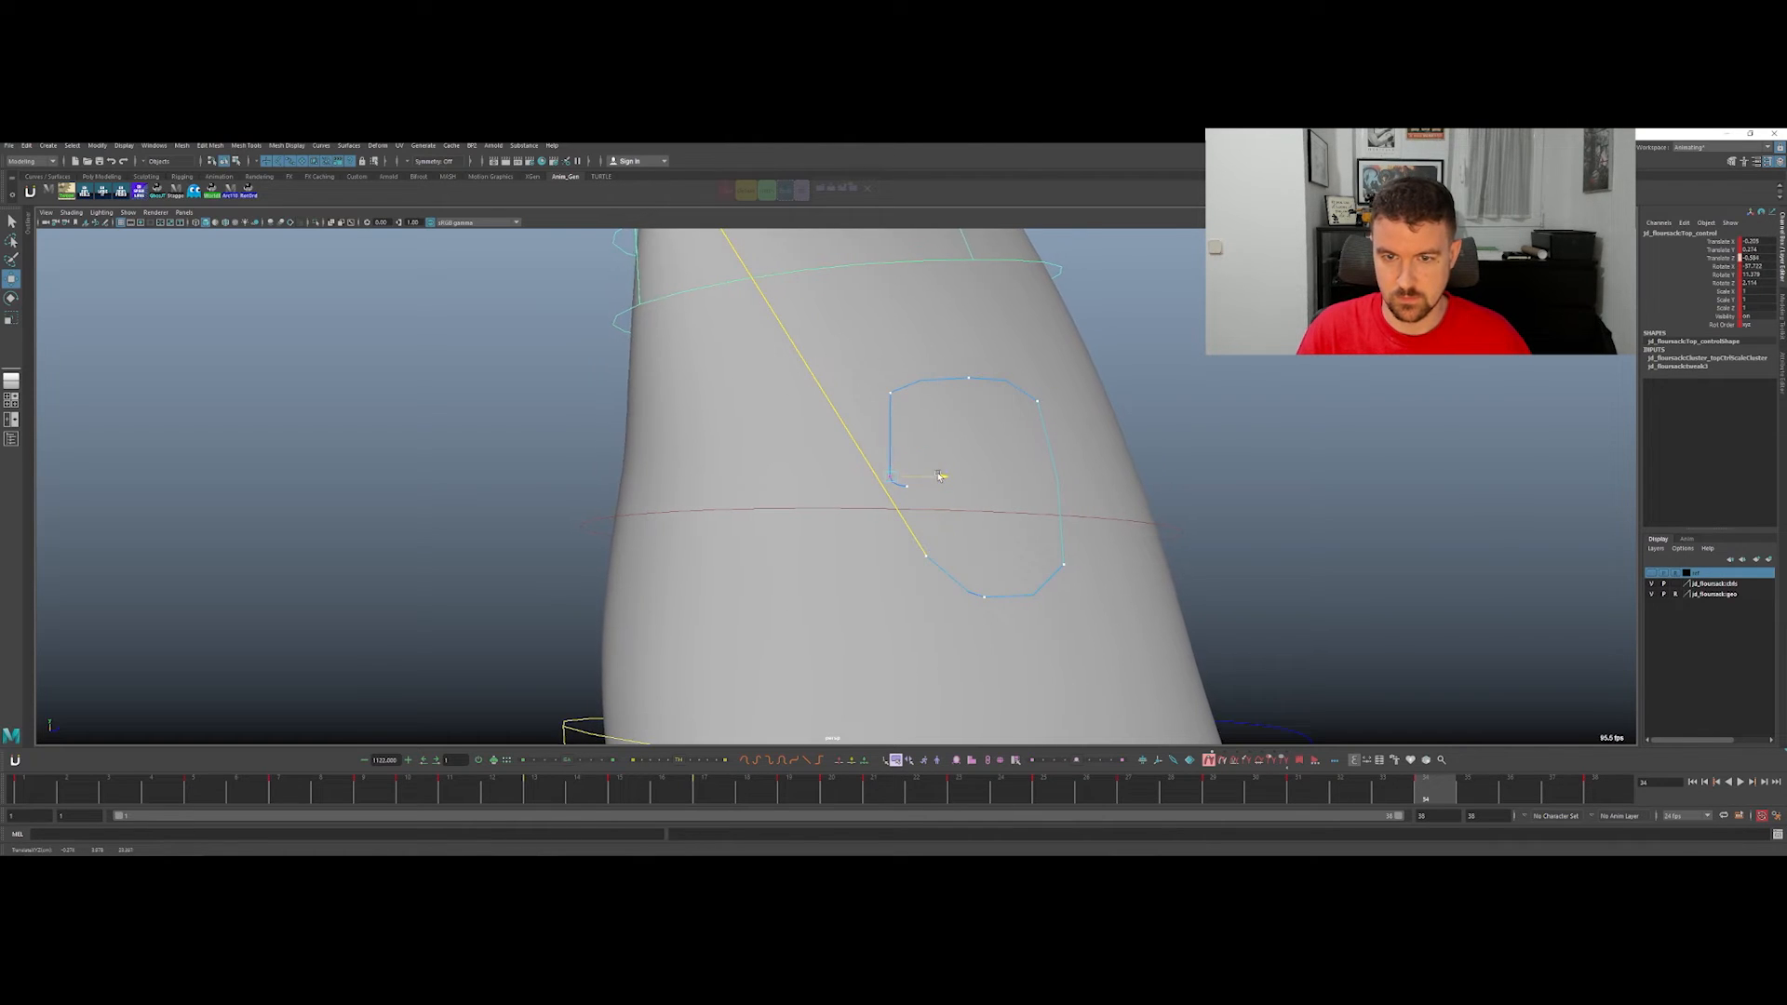
key(period)
key(comma)
key(period)
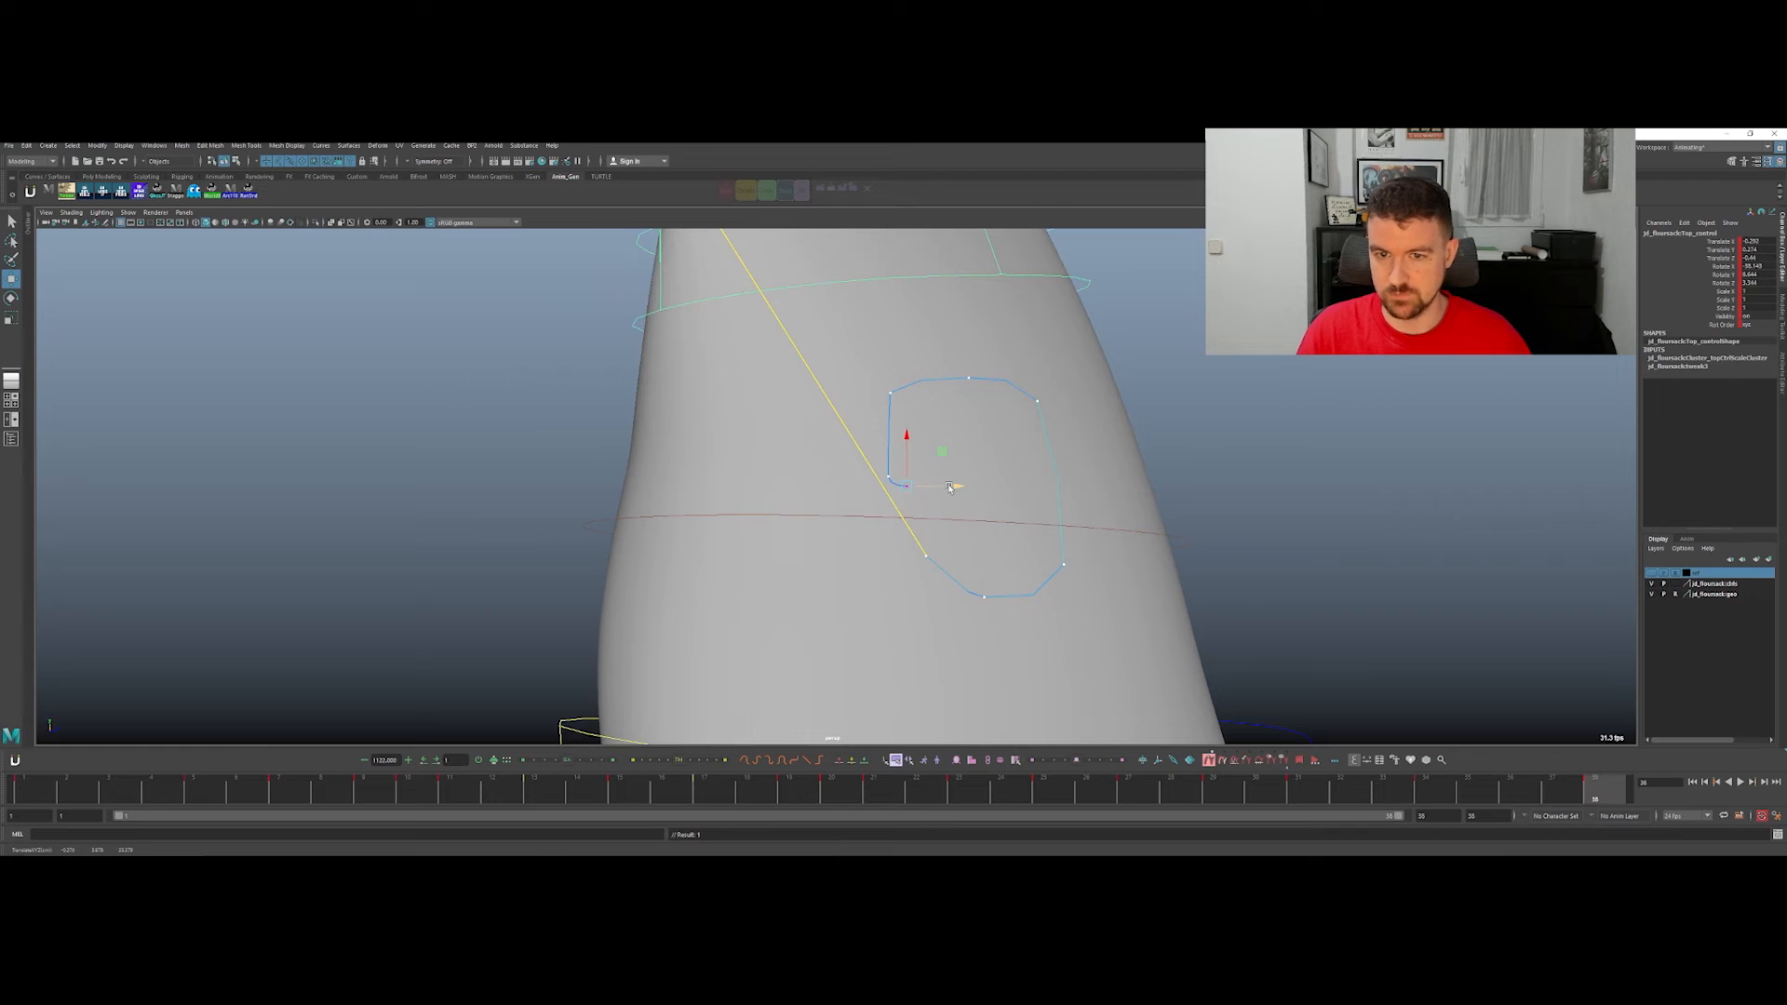
Step: Lower the top control slightly at frame 38 and compare it with the preceding key poses
drag(912, 443, 912, 448)
key(comma)
key(comma)
key(comma)
key(period)
Step: Reselect the sack's top control and nudge its position to round out the end loop of the chest arc
click(894, 370)
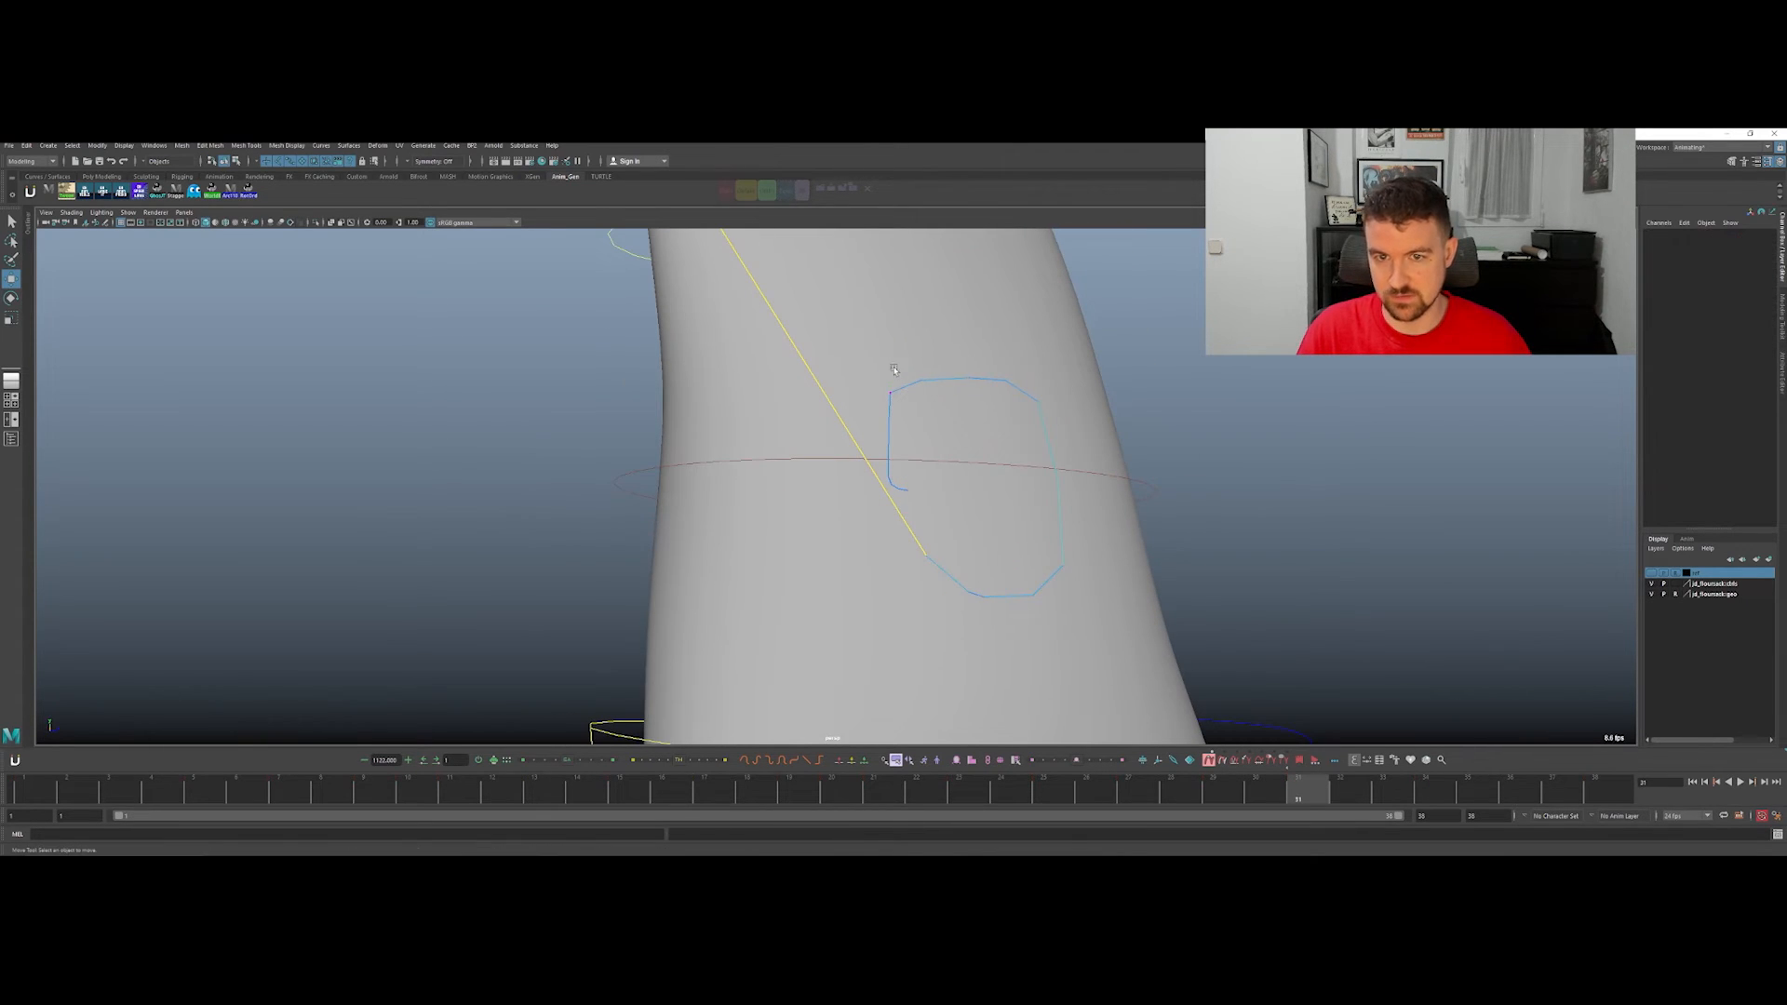
key(q)
scroll(1070, 428, down, 5)
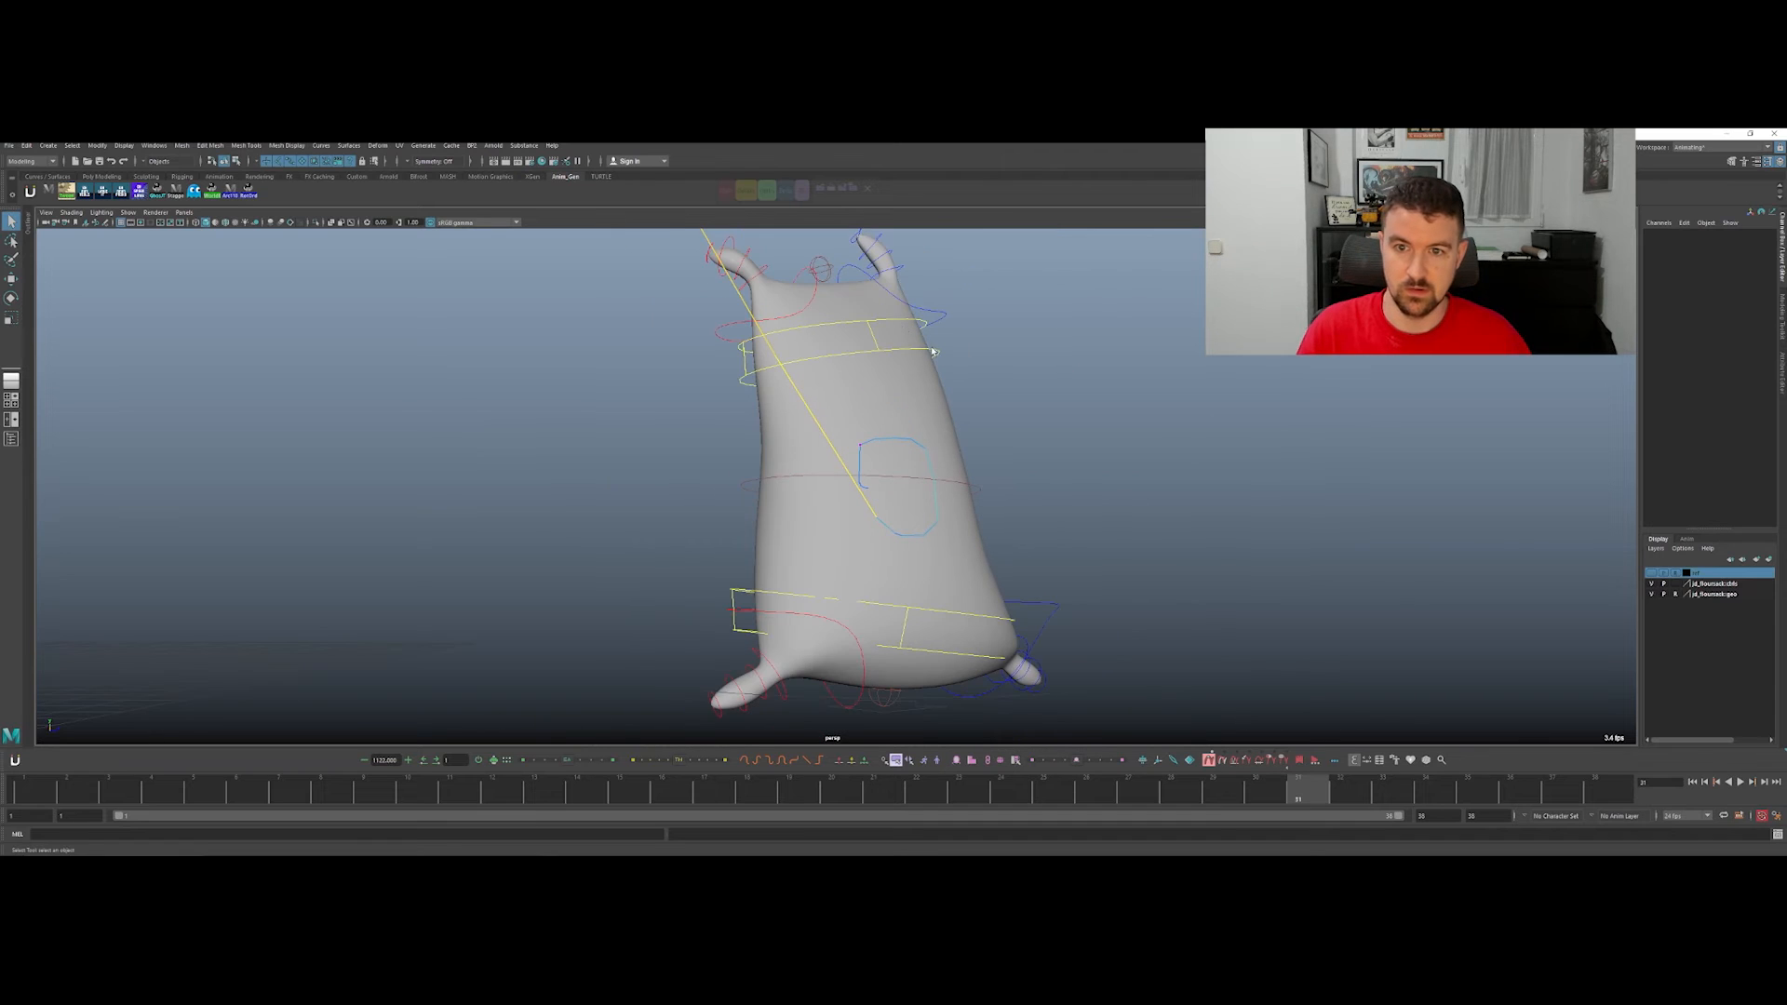
key(w)
click(934, 484)
scroll(1184, 416, up, 5)
drag(935, 401, 950, 405)
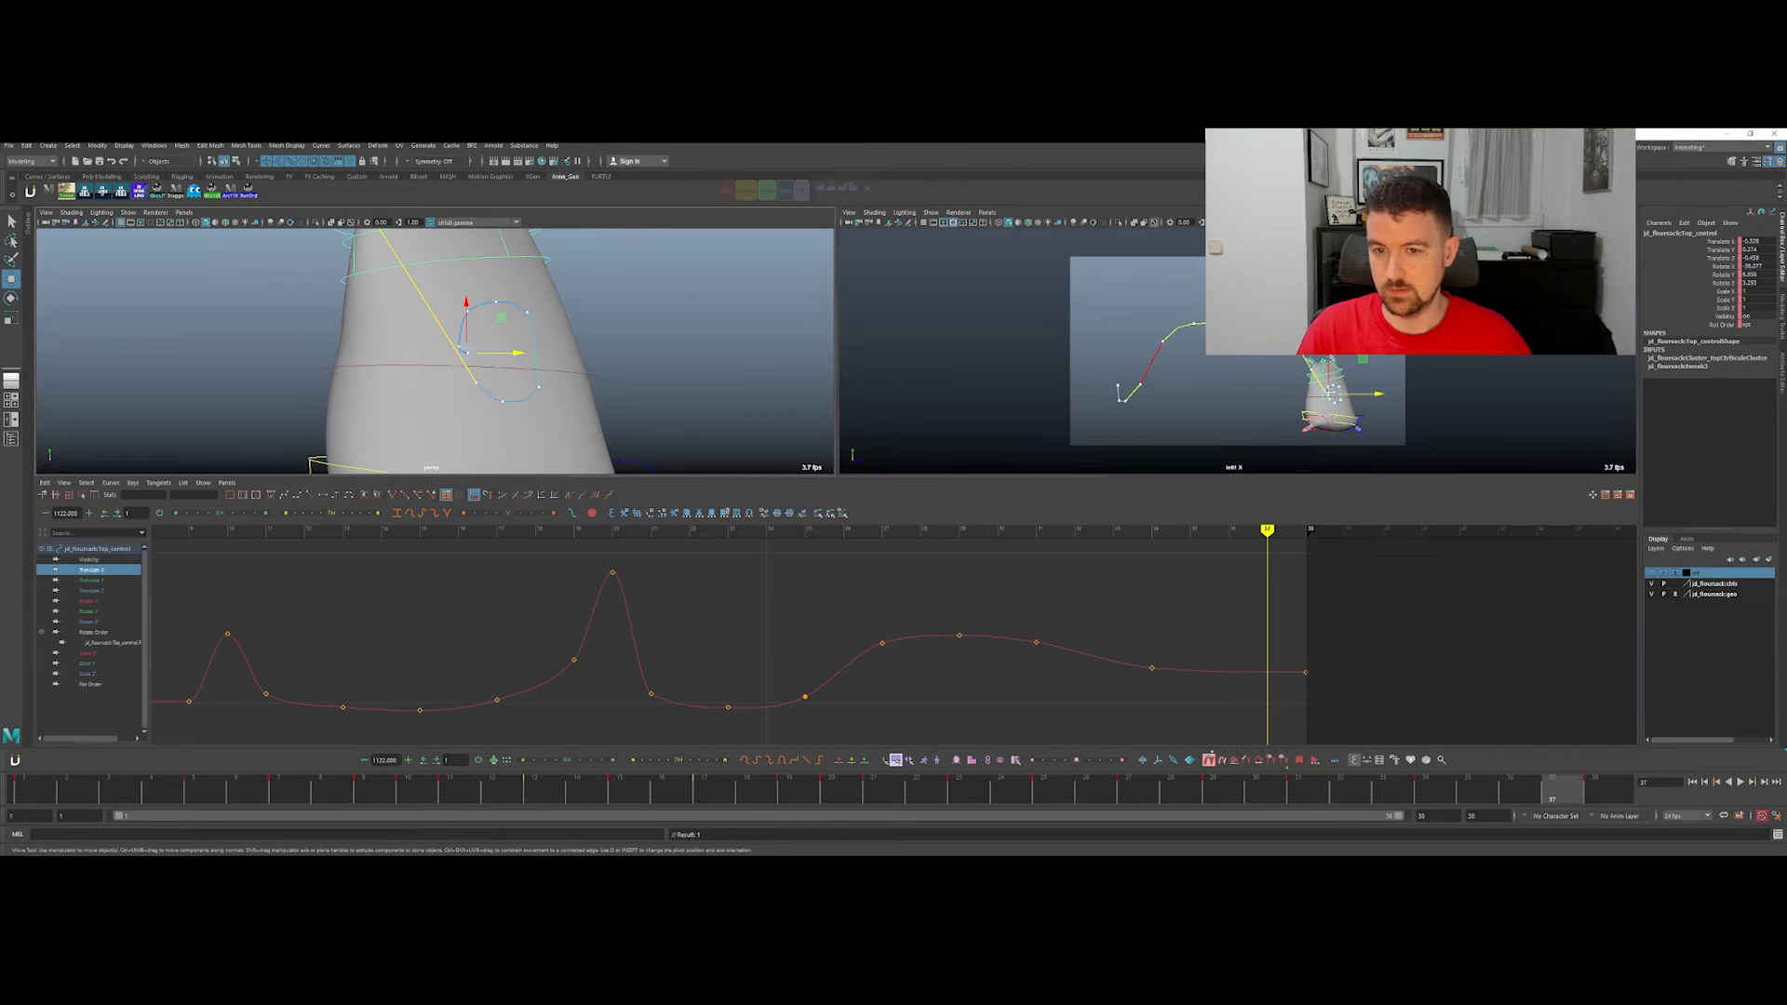
Step: Play back the jump in the side camera view and raise the top control slightly at frame 20
key(space)
key(q)
drag(1080, 794, 1611, 727)
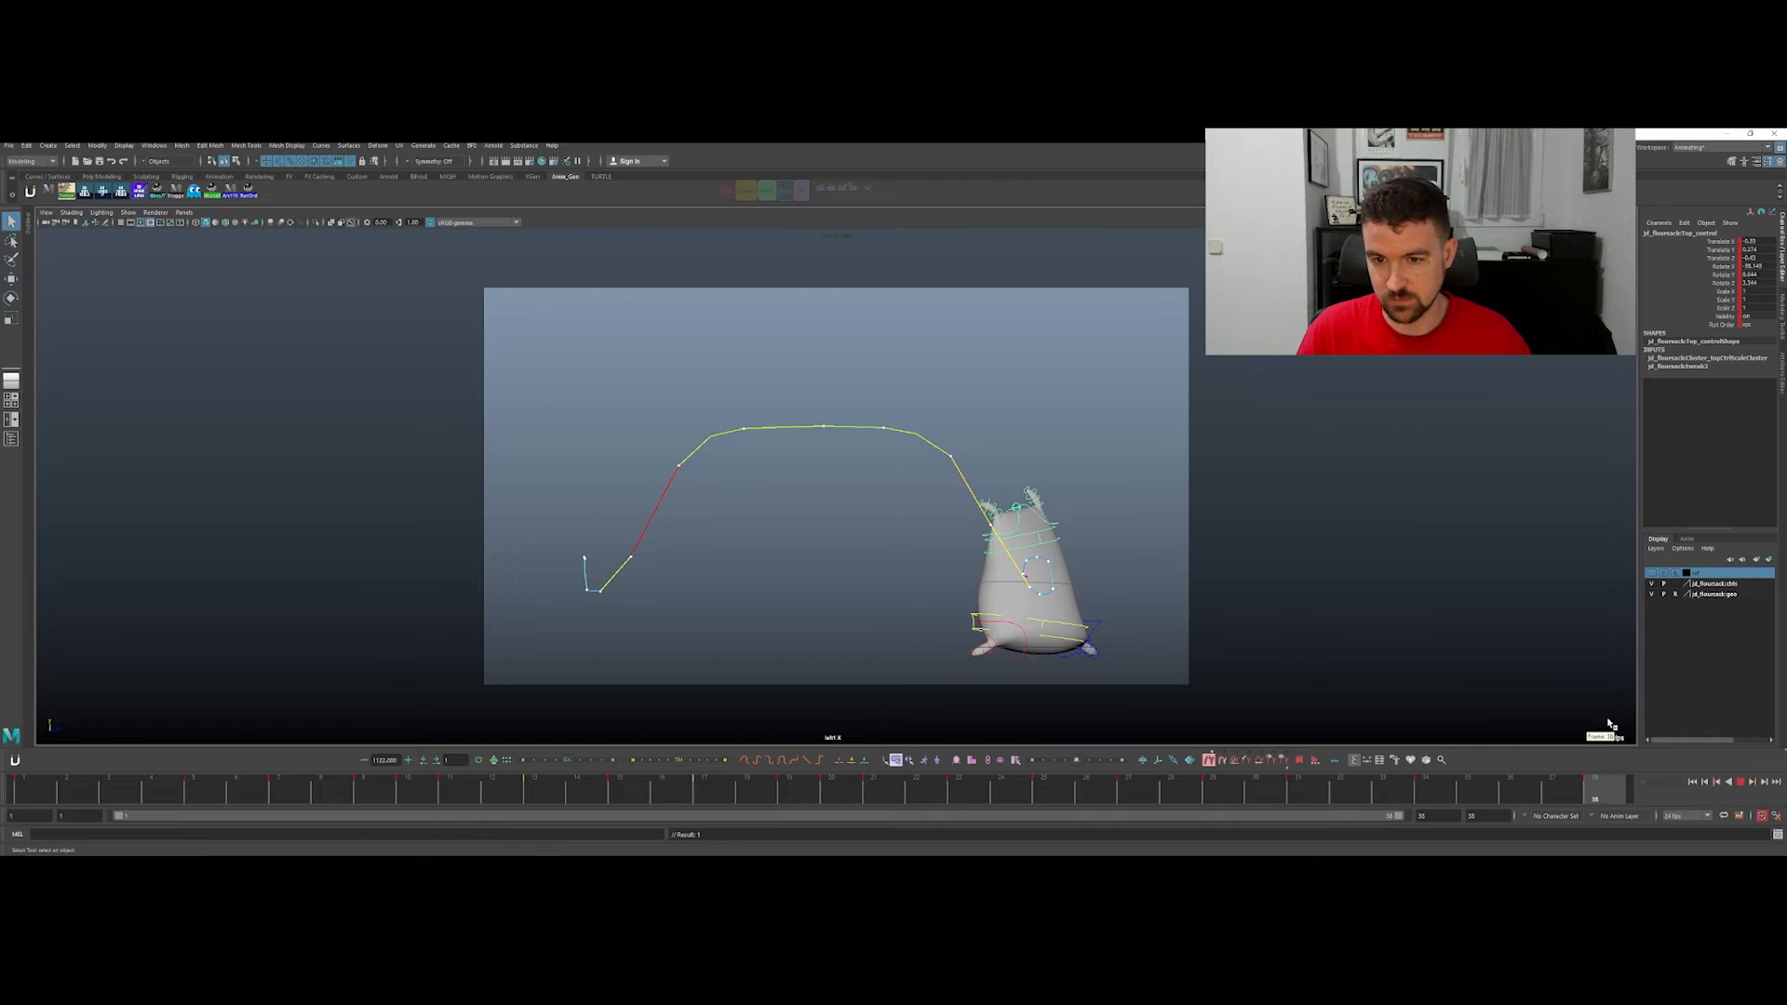
key(alt+v)
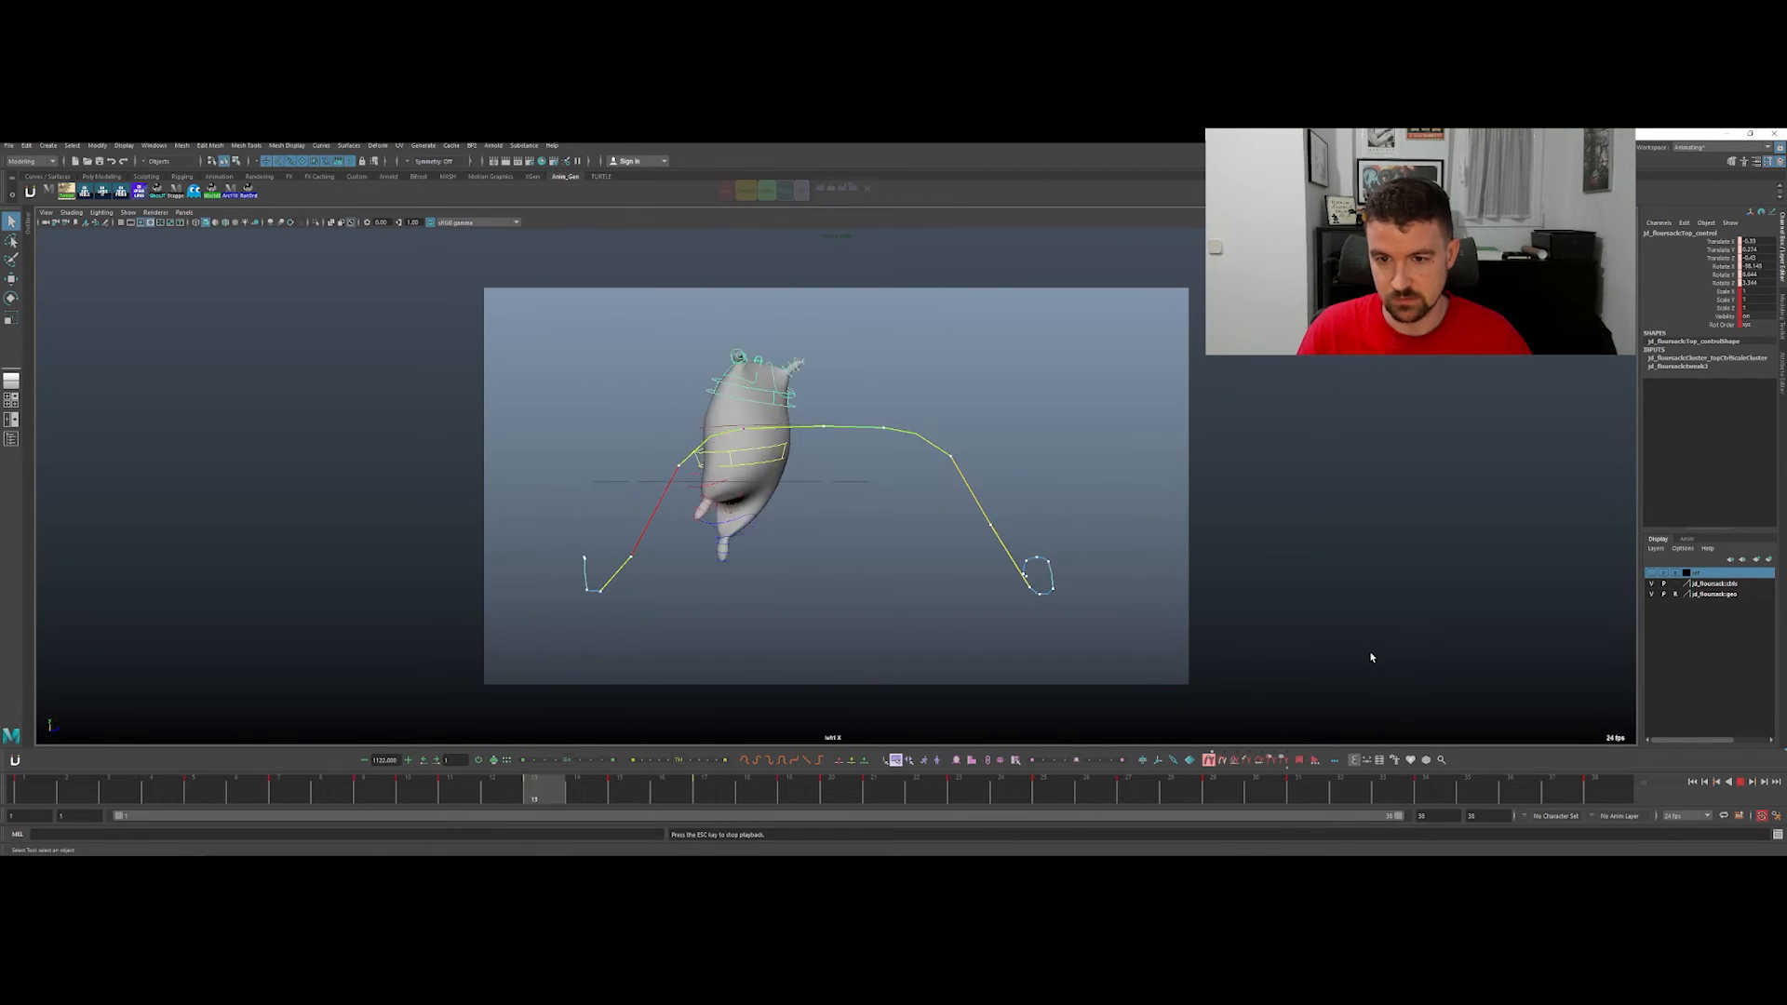
key(w)
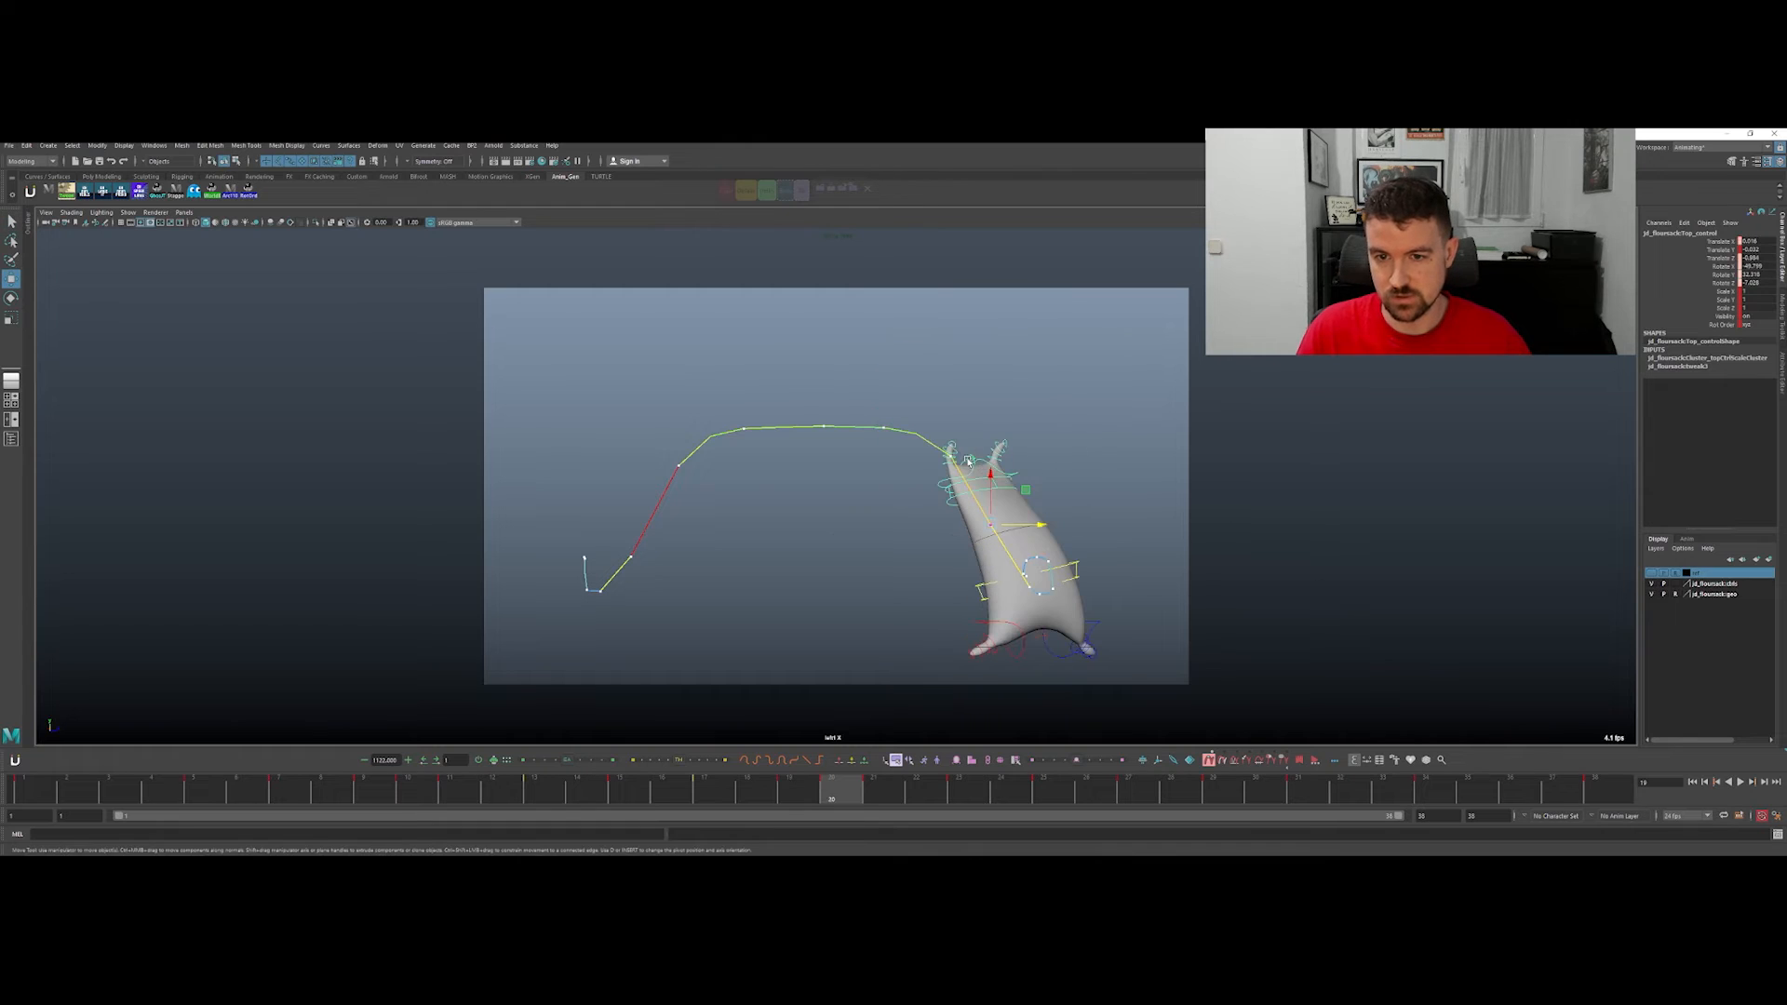
drag(999, 490, 992, 477)
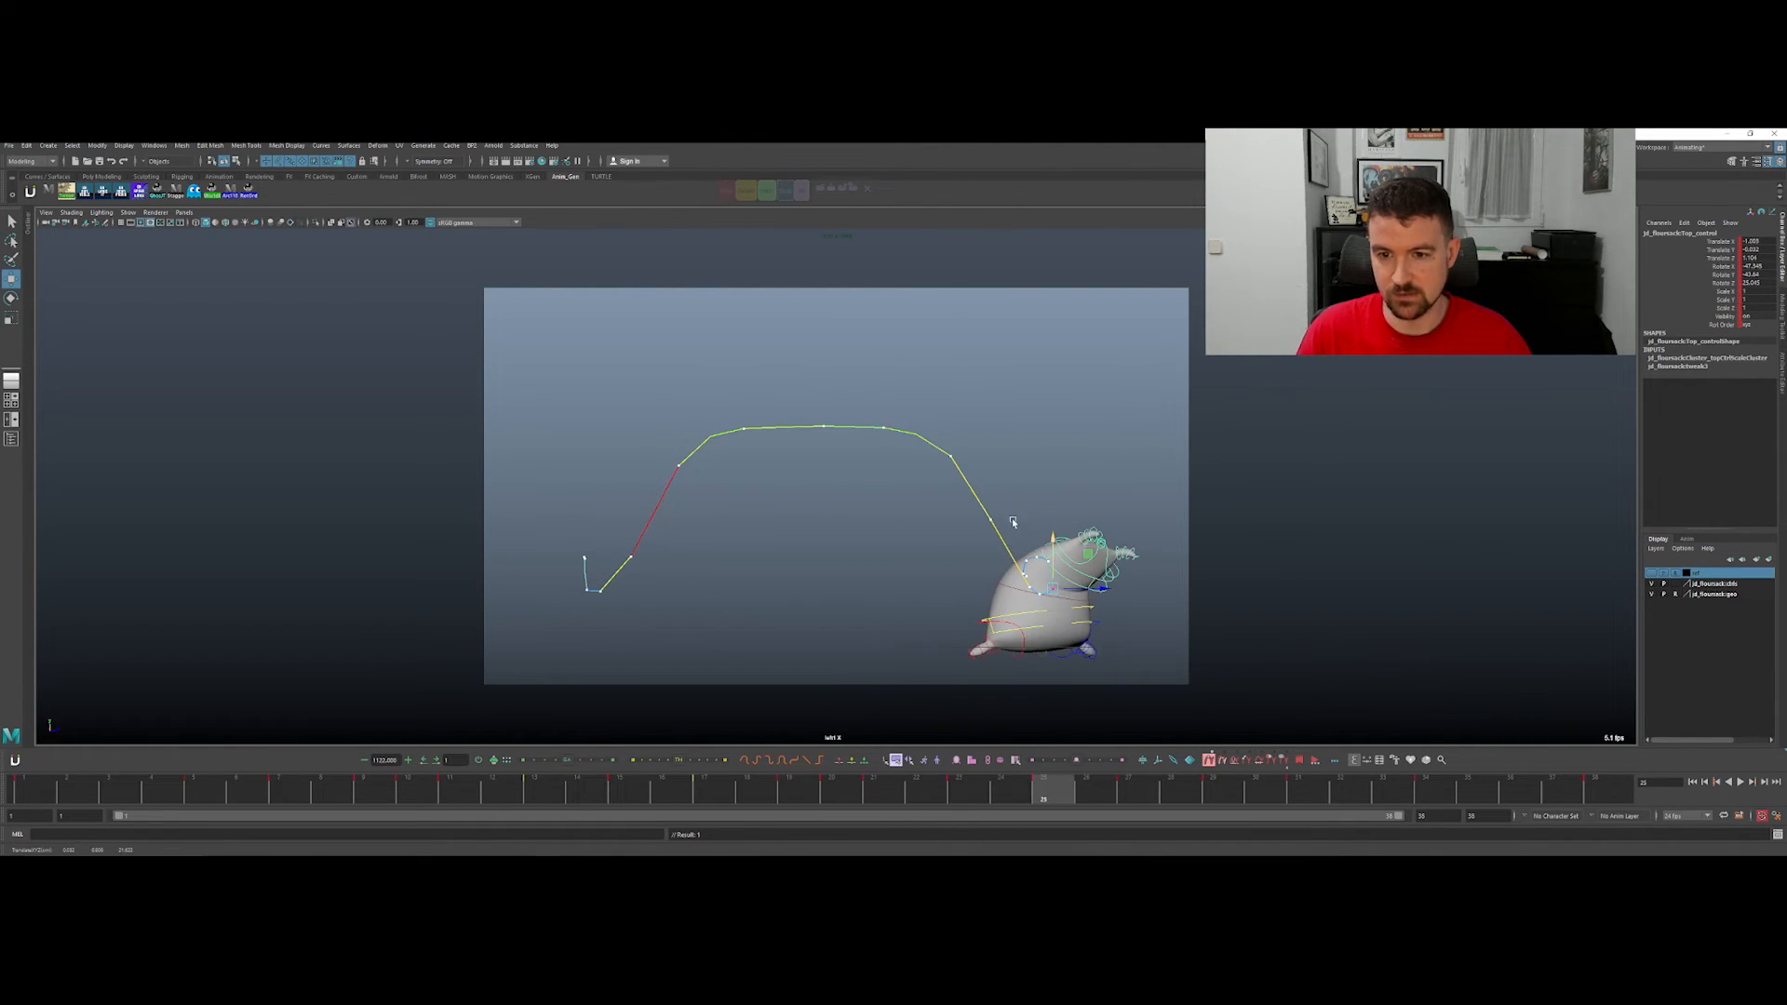
Step: Replay the jump with the control curves and motion trail hidden to review the chest movement
key(q)
key(alt+v)
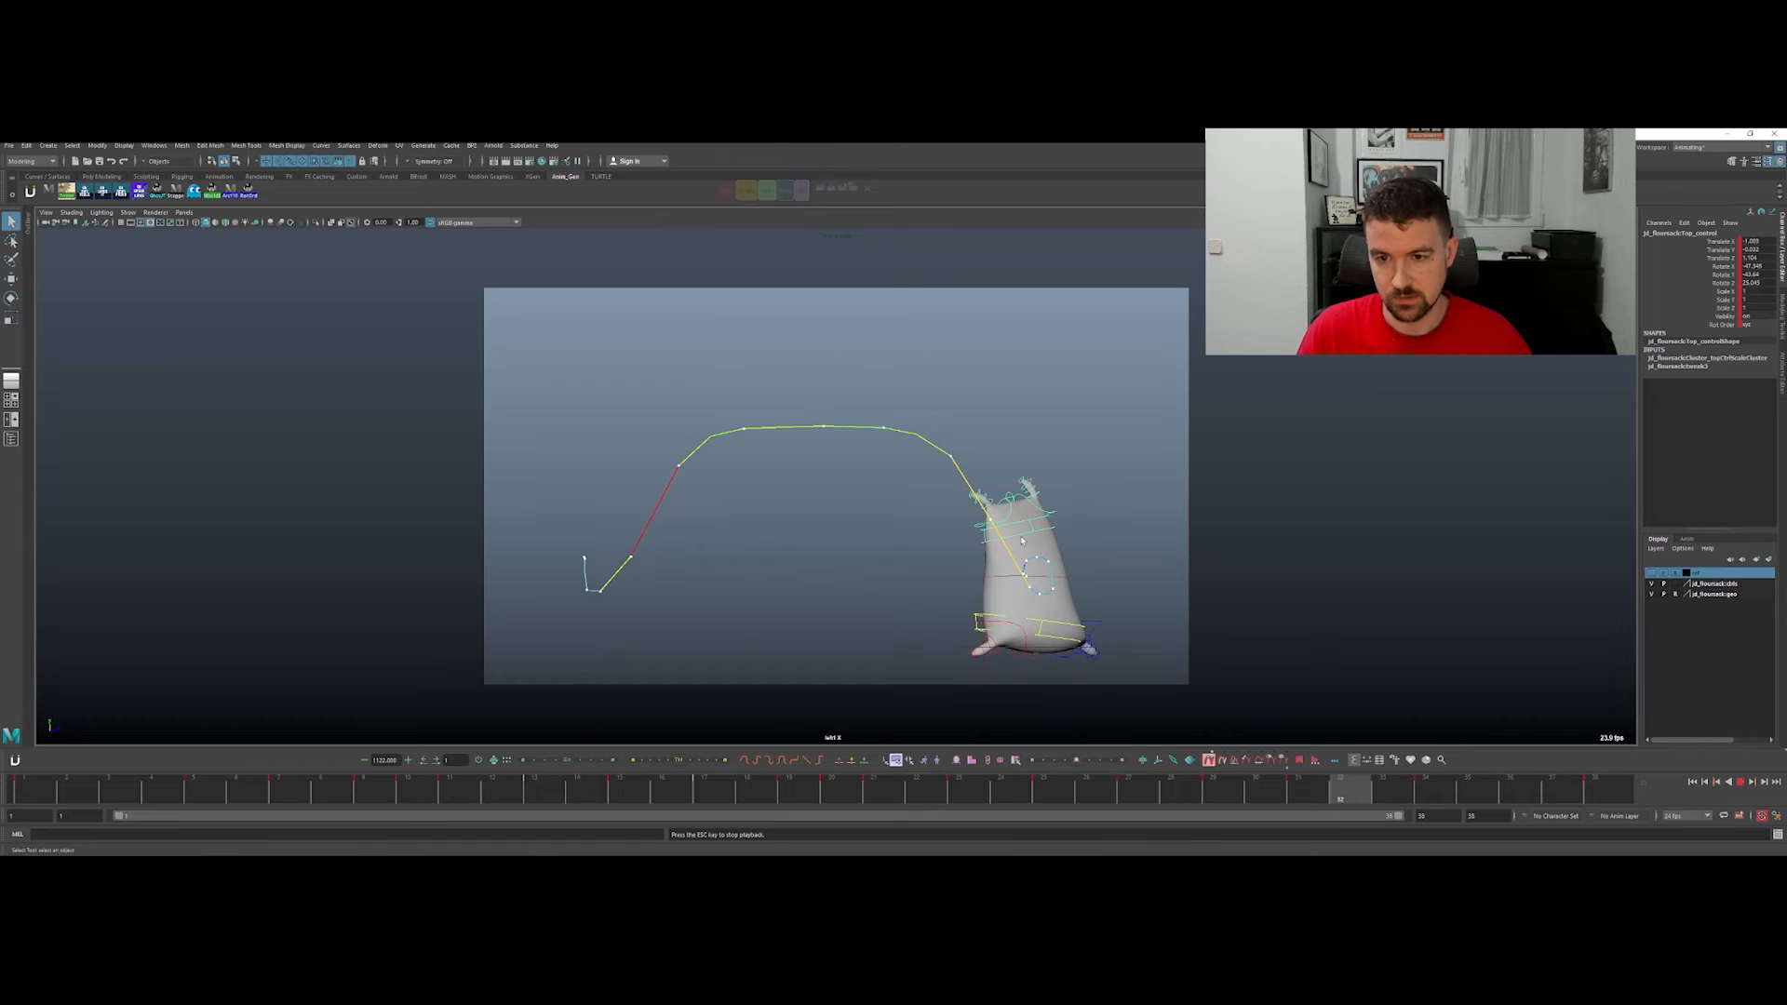
key(alt+1)
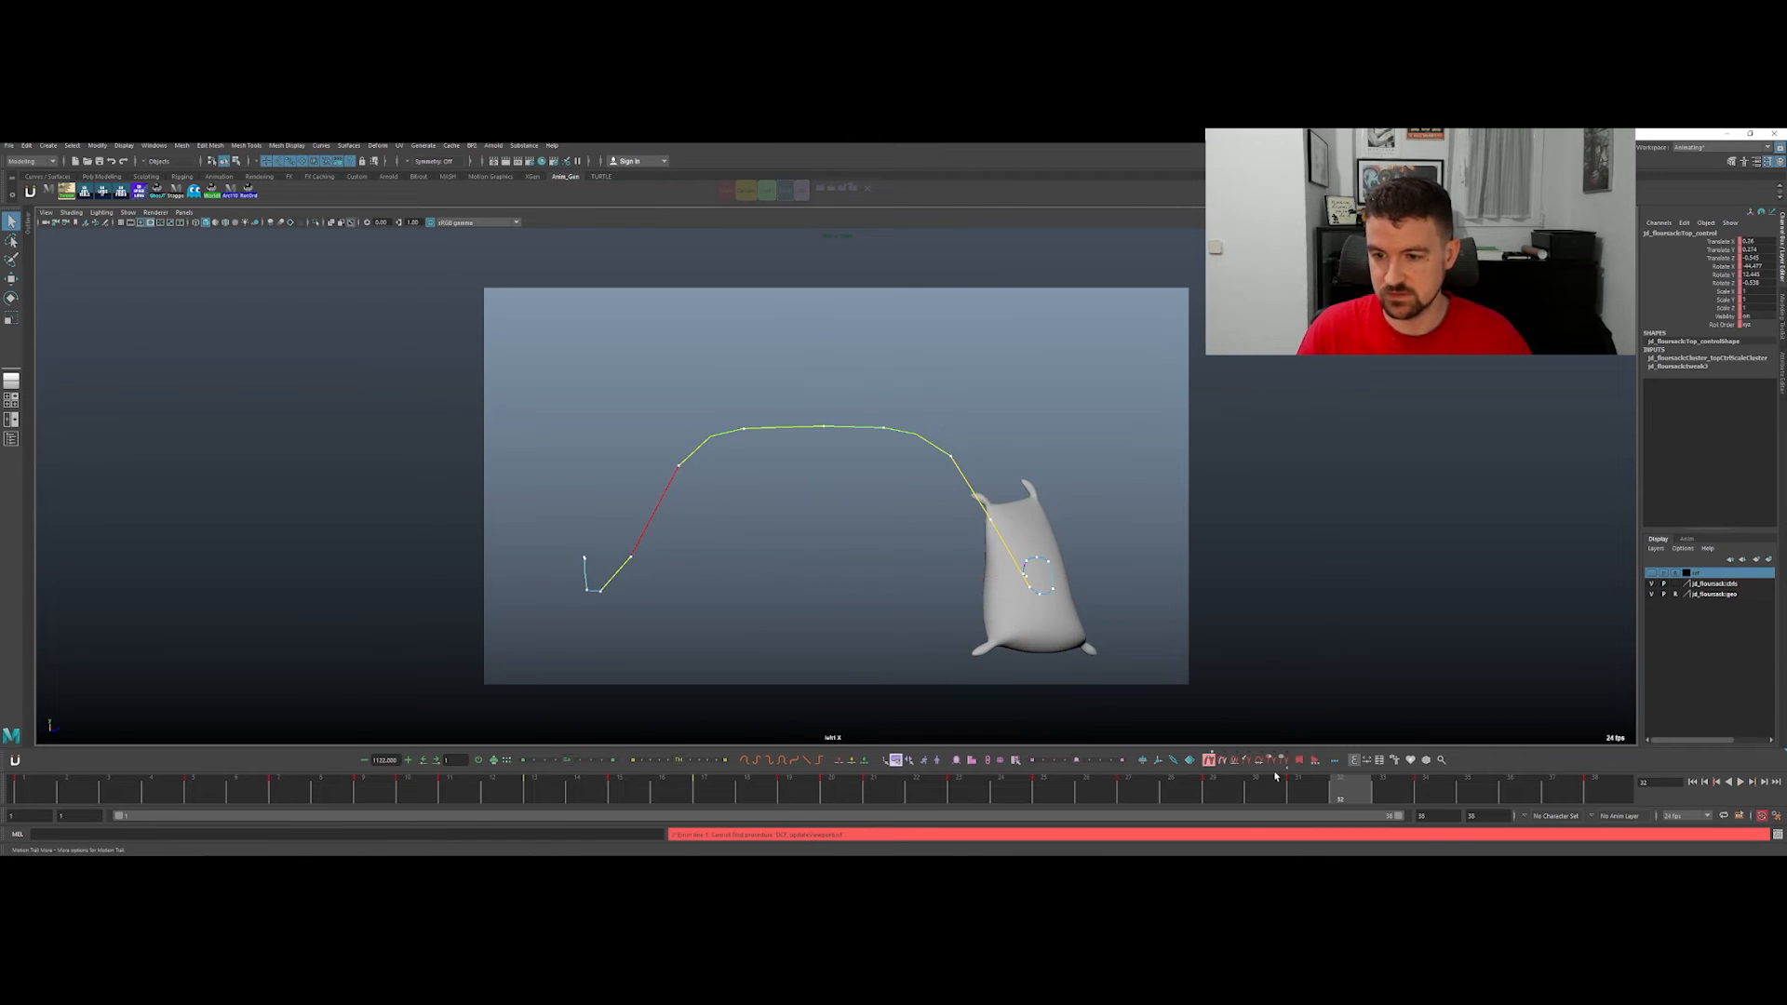
key(alt+v)
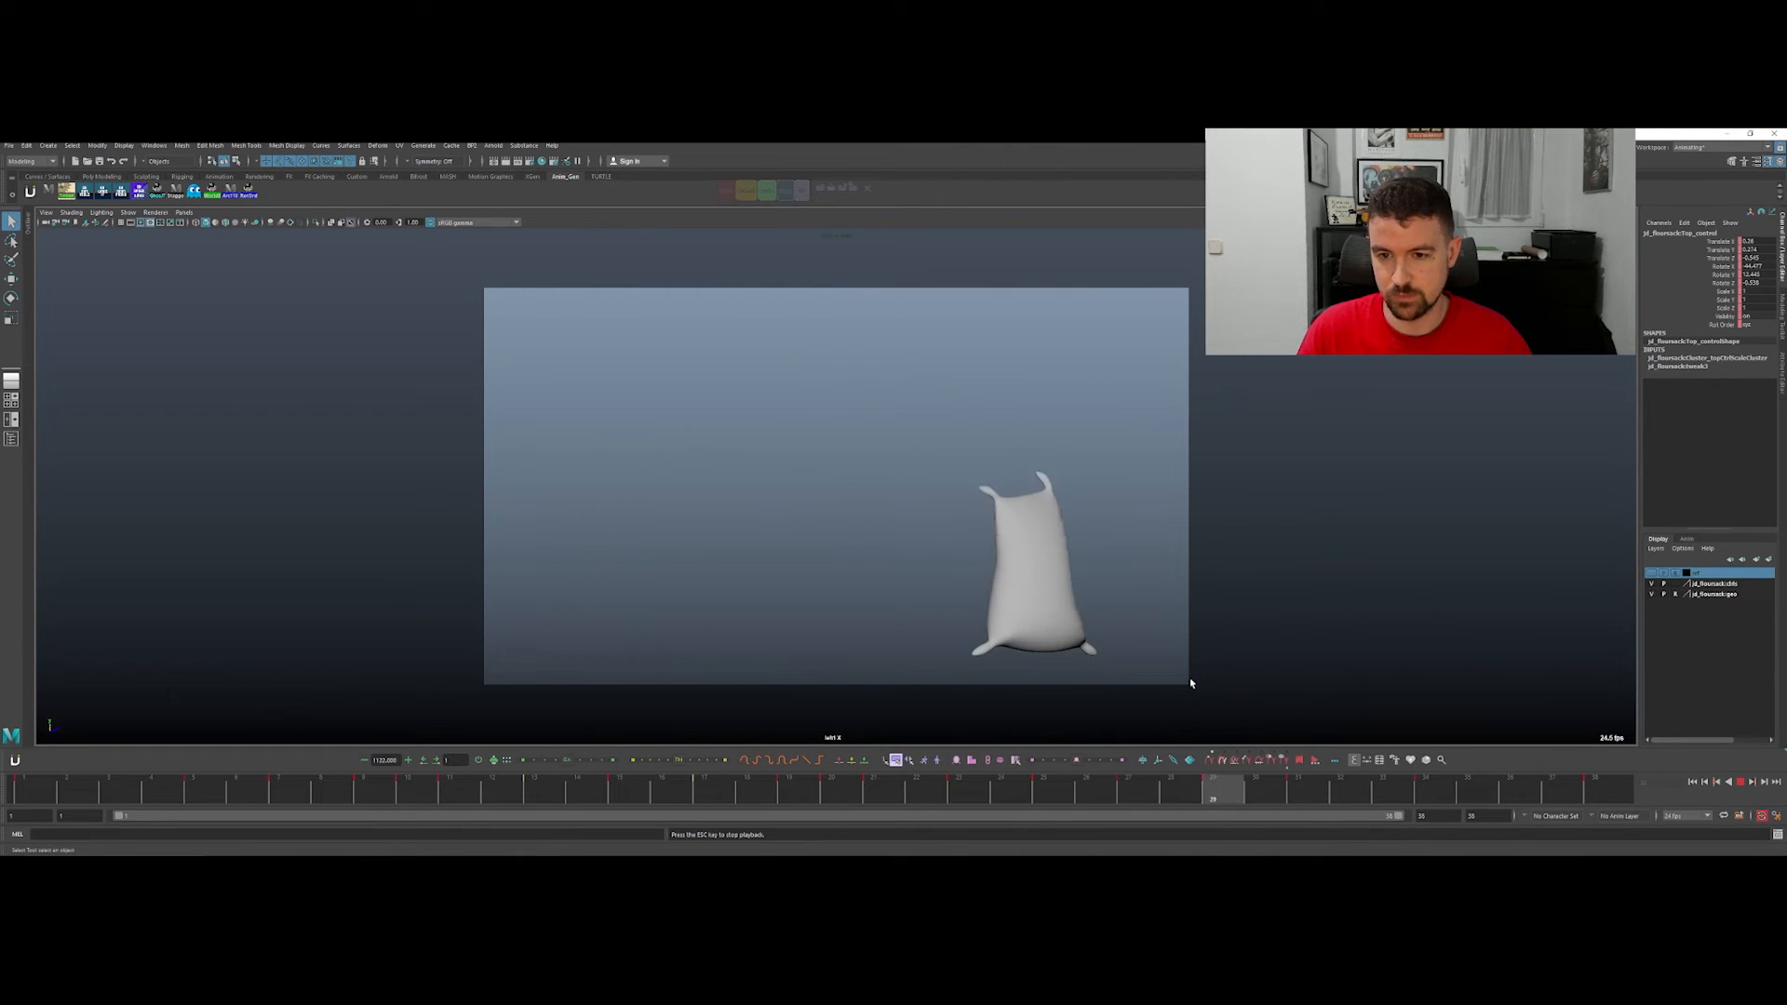
Step: Undo the latest rotation edits on the top control around frame 26
drag(850, 796, 928, 788)
drag(1103, 761, 831, 762)
drag(935, 734, 1085, 679)
click(1134, 583)
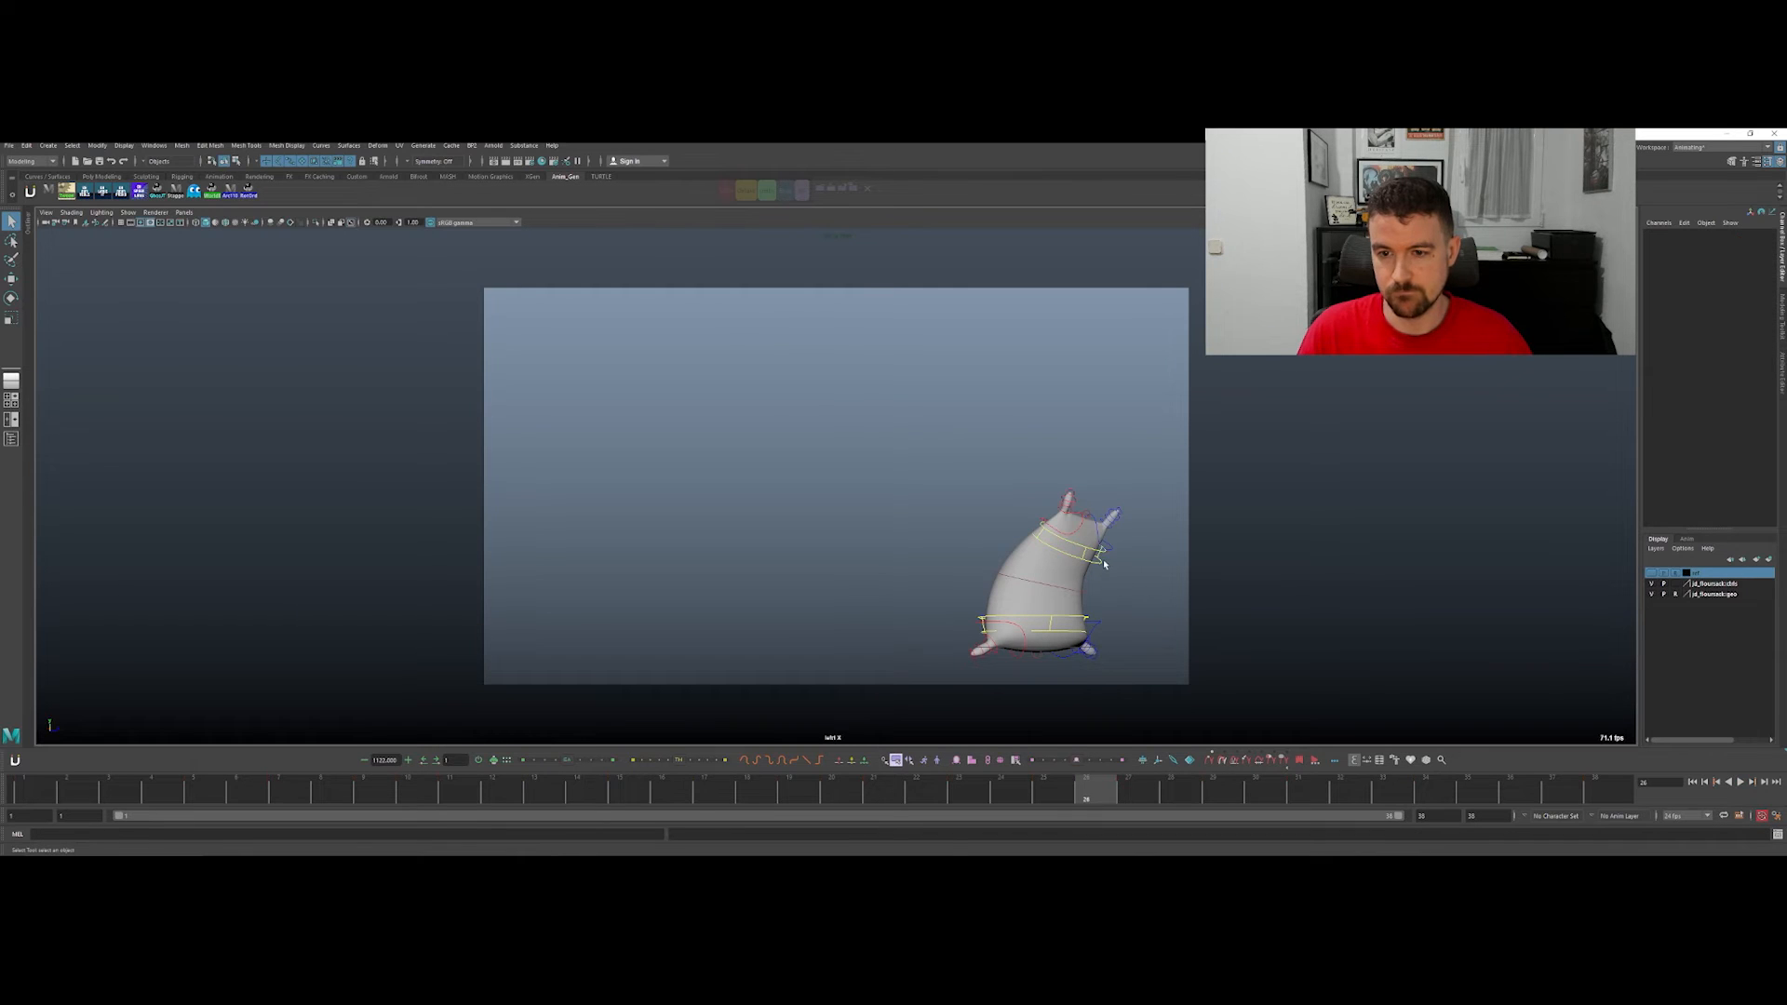
key(ctrl+z)
key(ctrl+z)
key(ctrl+z)
key(ctrl+z)
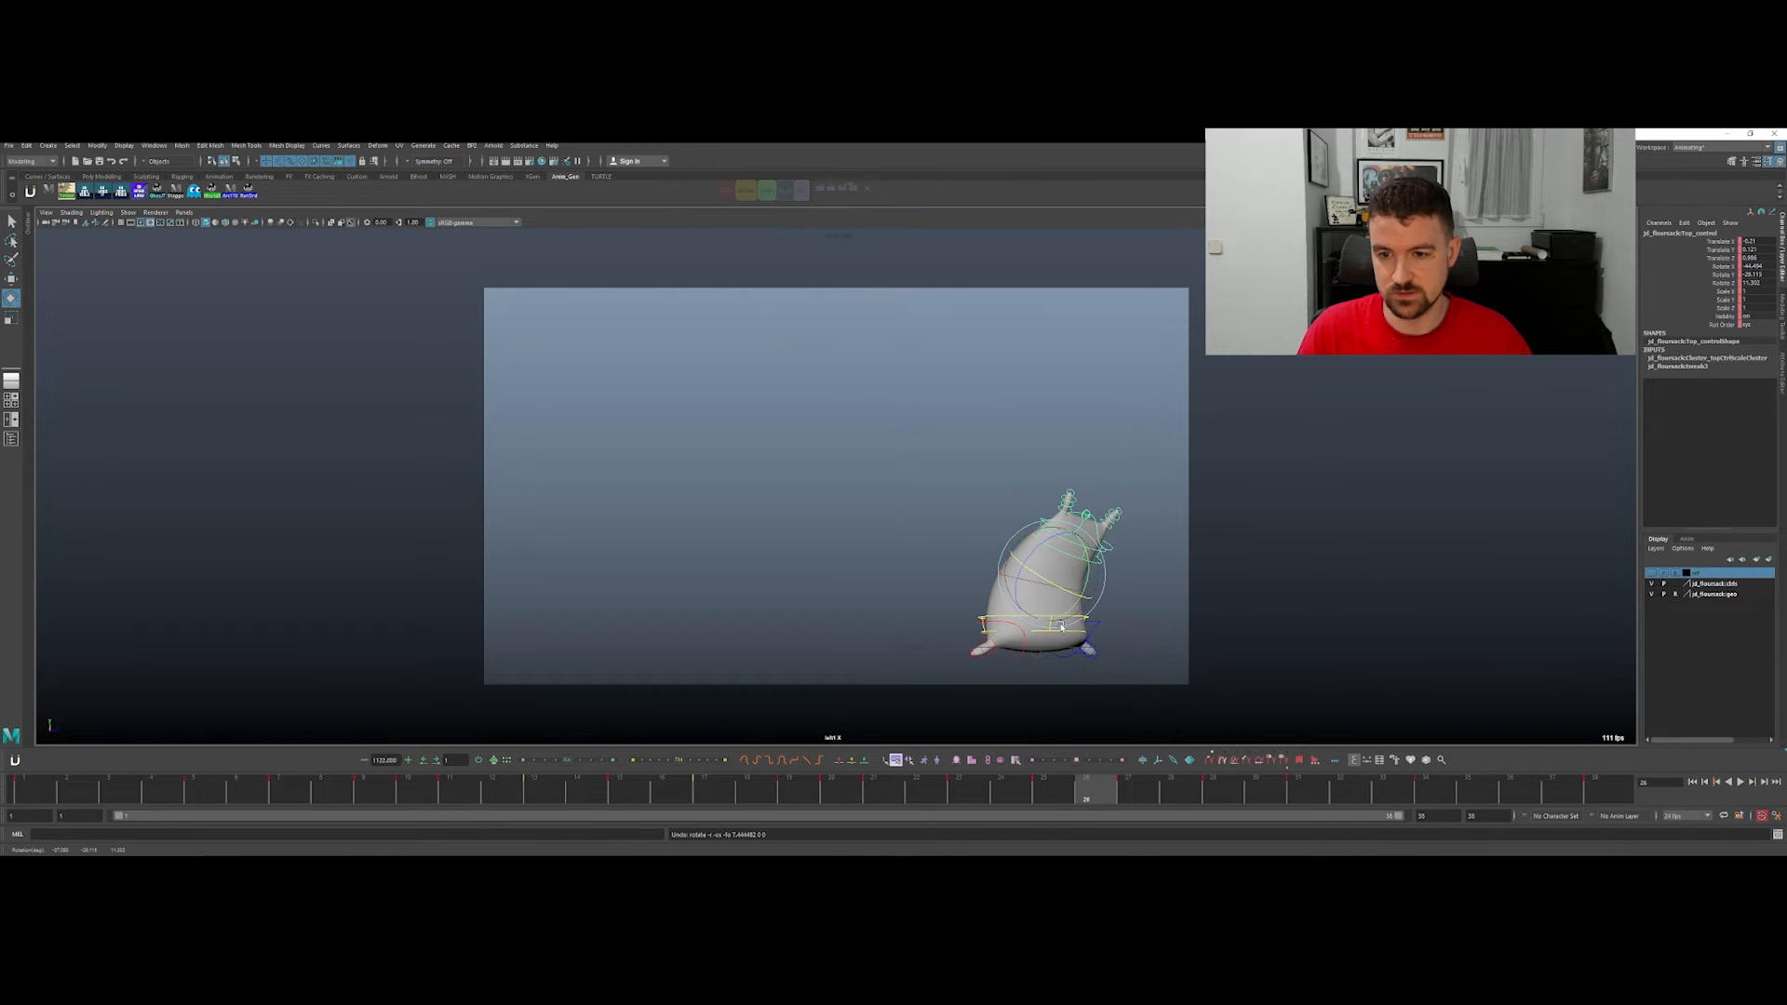
Step: Select the sack's bottom control and compare the hip poses at frames 21, 23 and 25
drag(1014, 784, 885, 793)
key(comma)
key(period)
key(period)
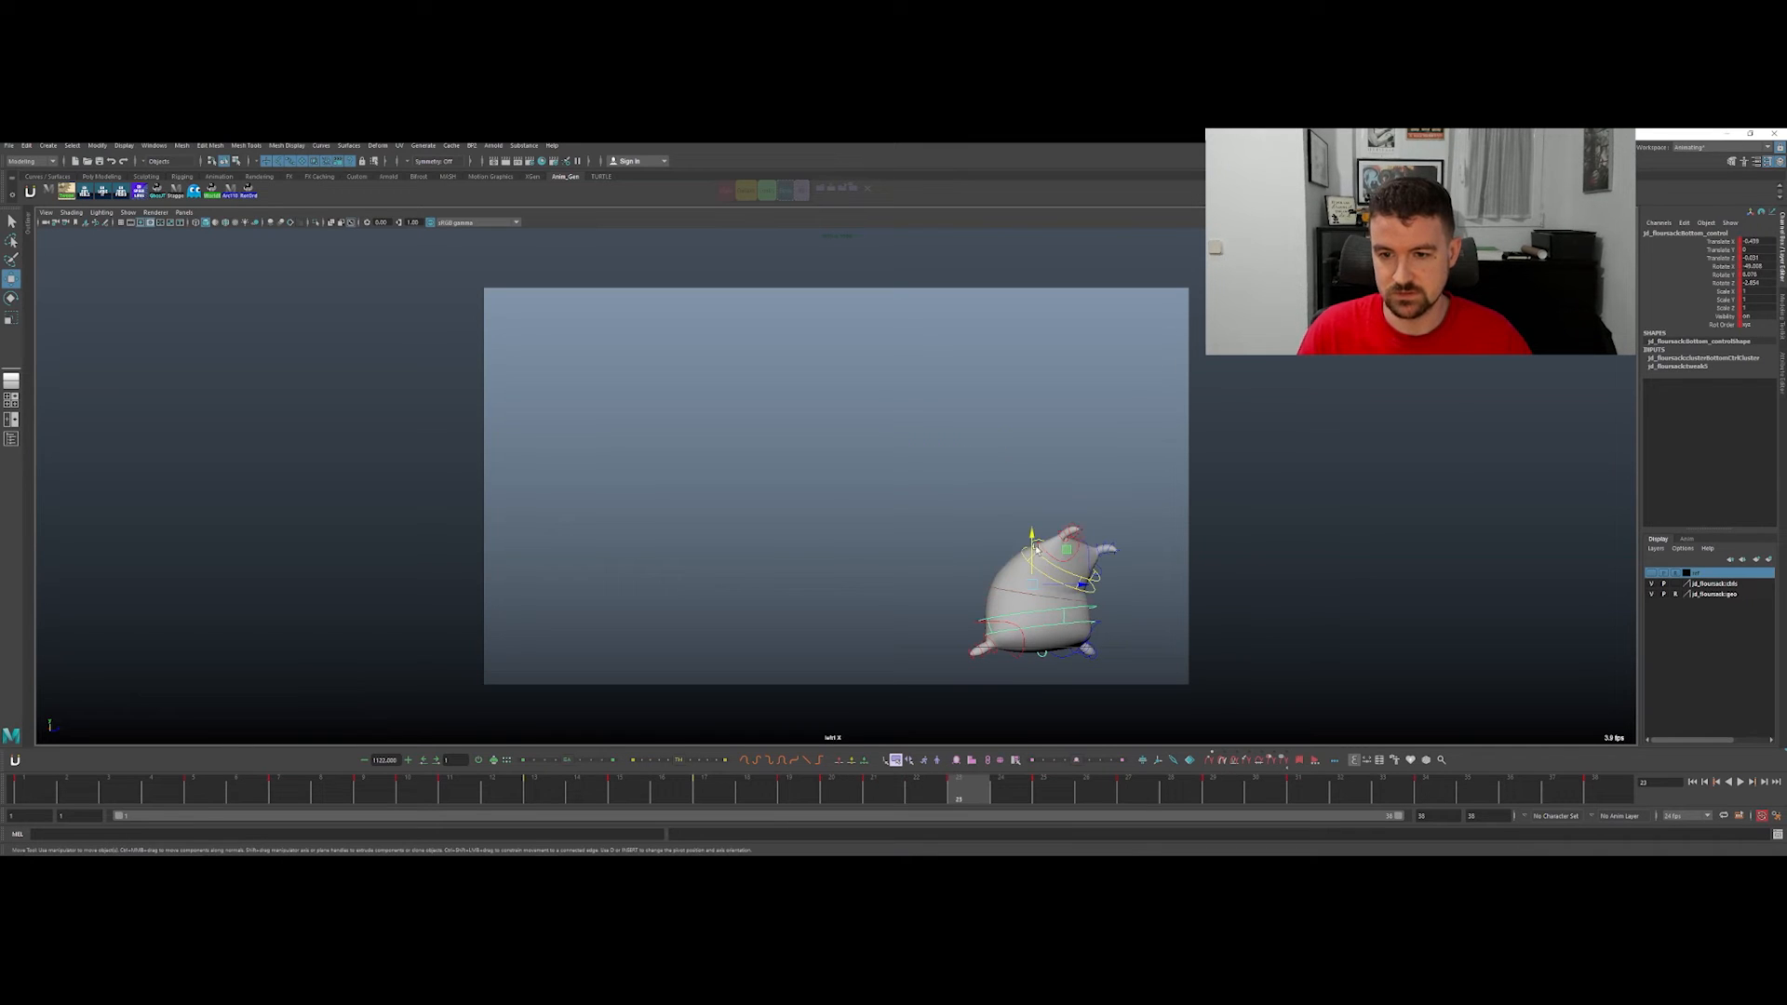
key(comma)
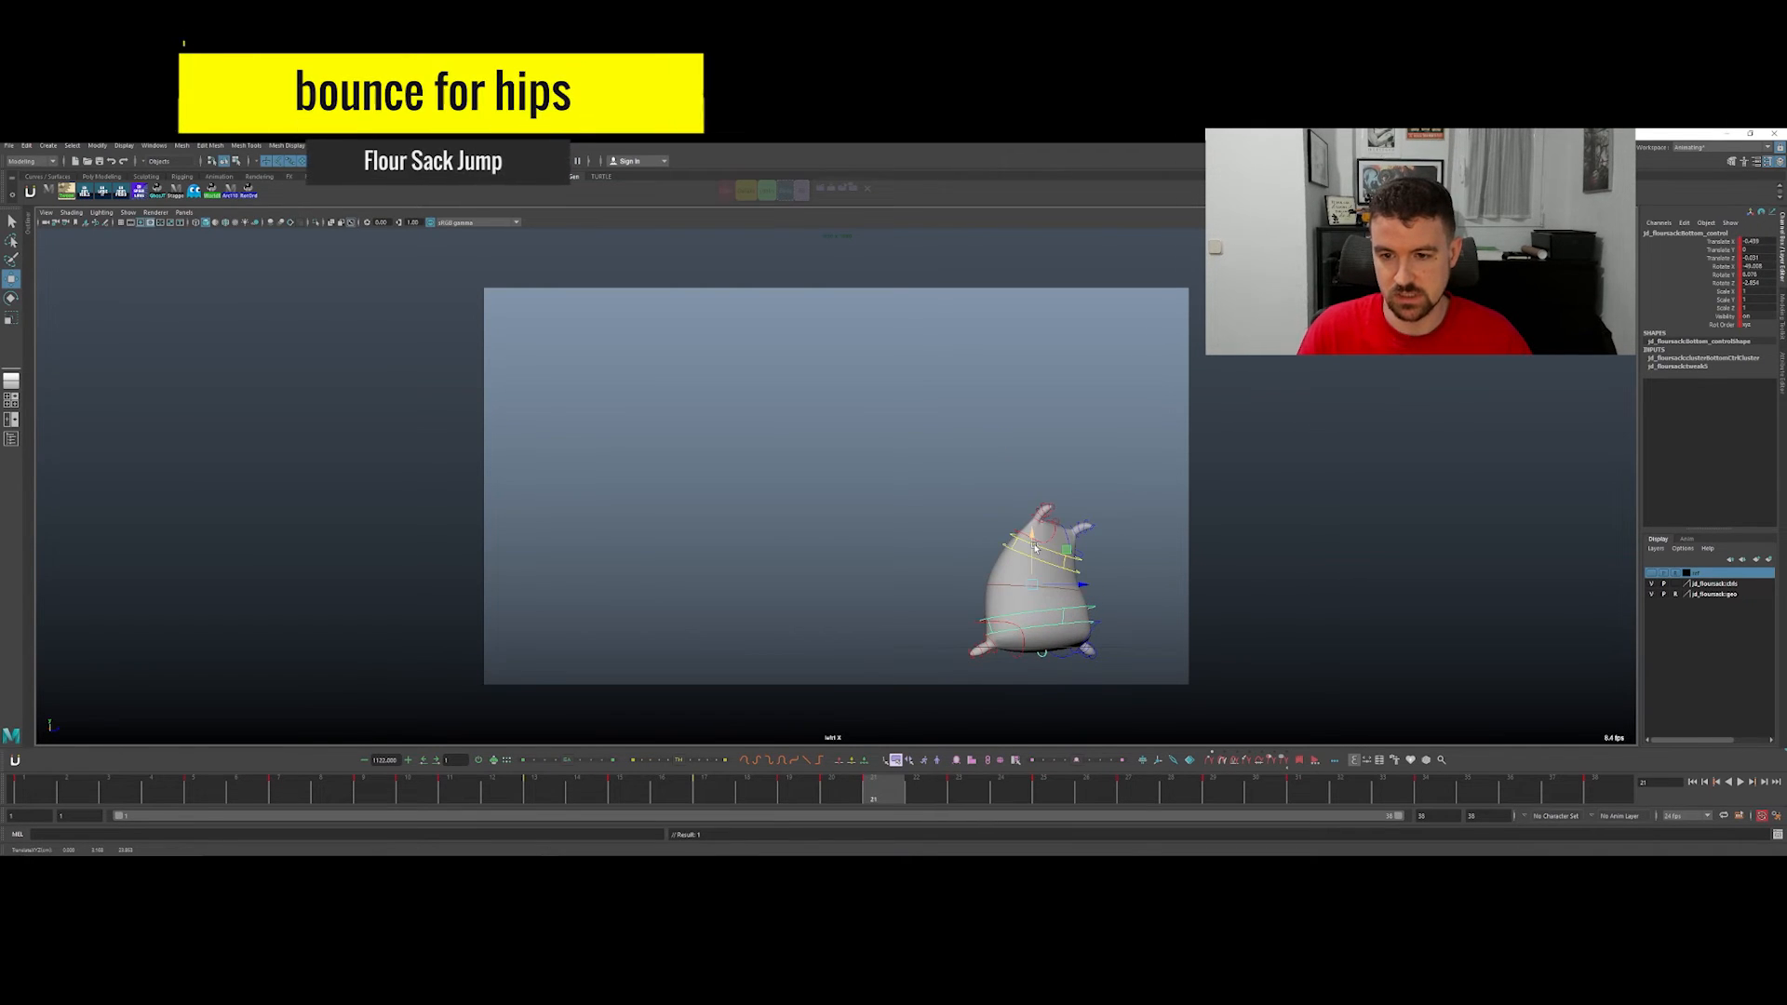
key(period)
key(period)
key(period)
key(period)
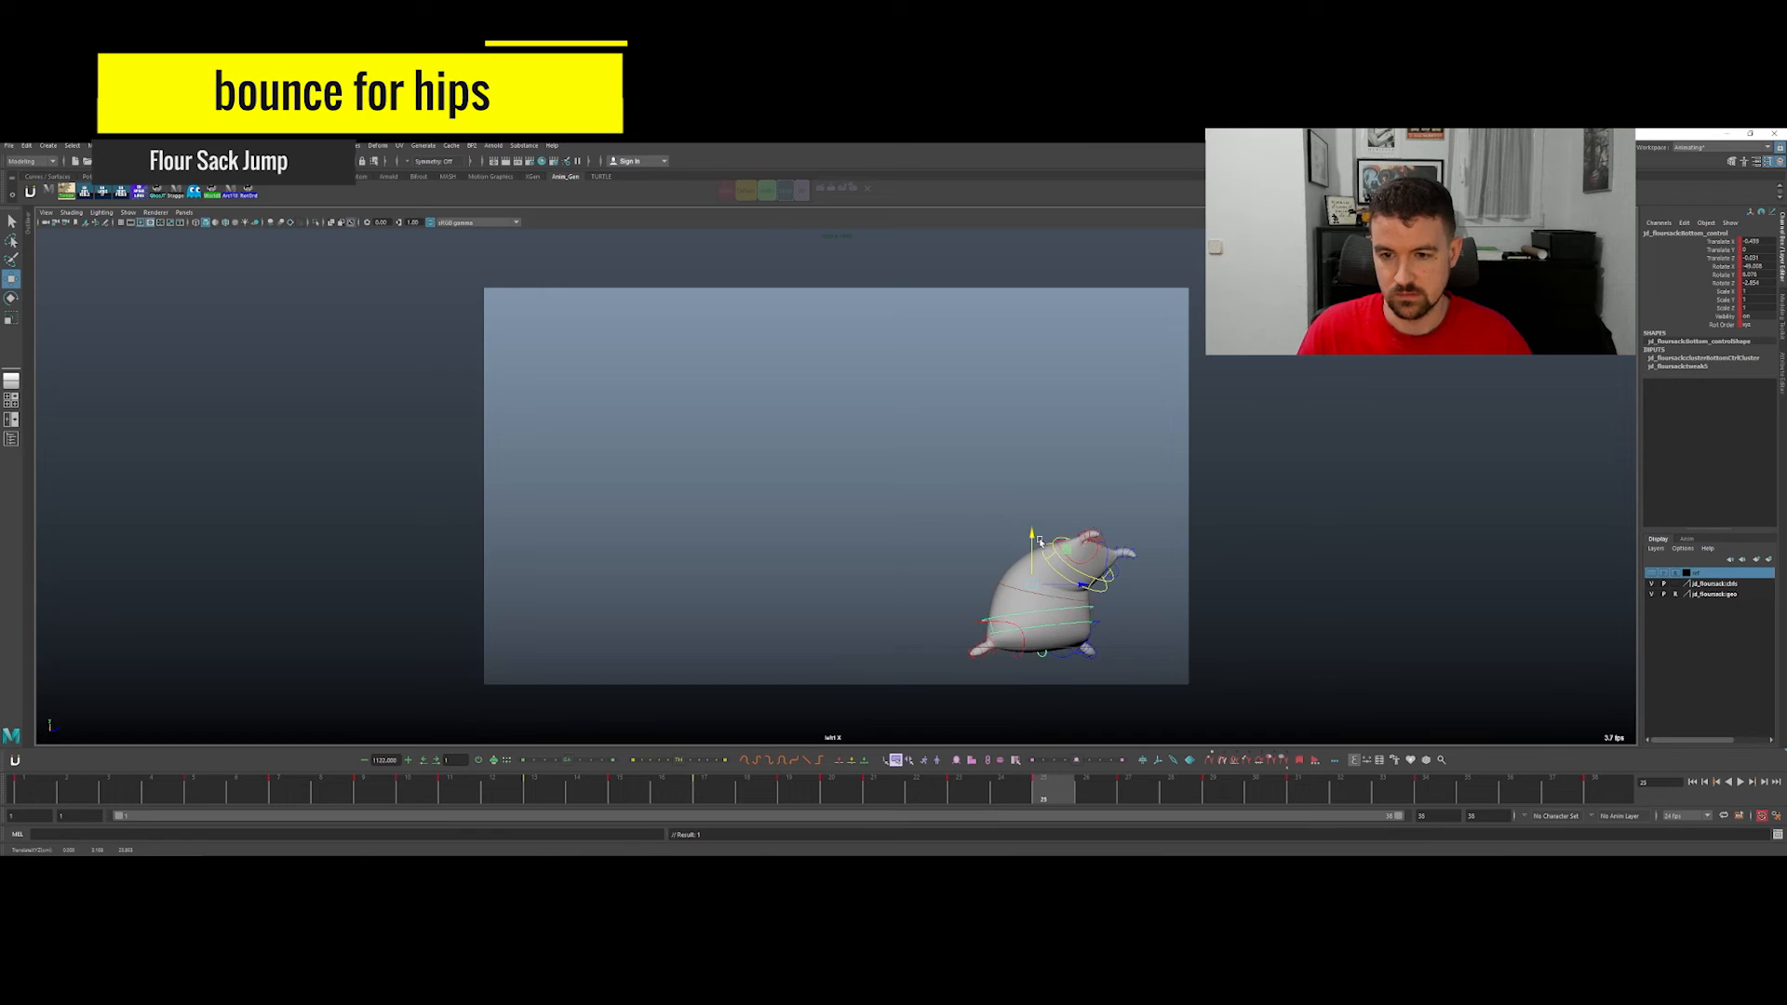
key(comma)
key(comma)
key(comma)
Step: Shift the bottom control horizontally along Z at frame 27 to give the hips a bounce
key(period)
key(period)
key(period)
key(period)
key(period)
key(period)
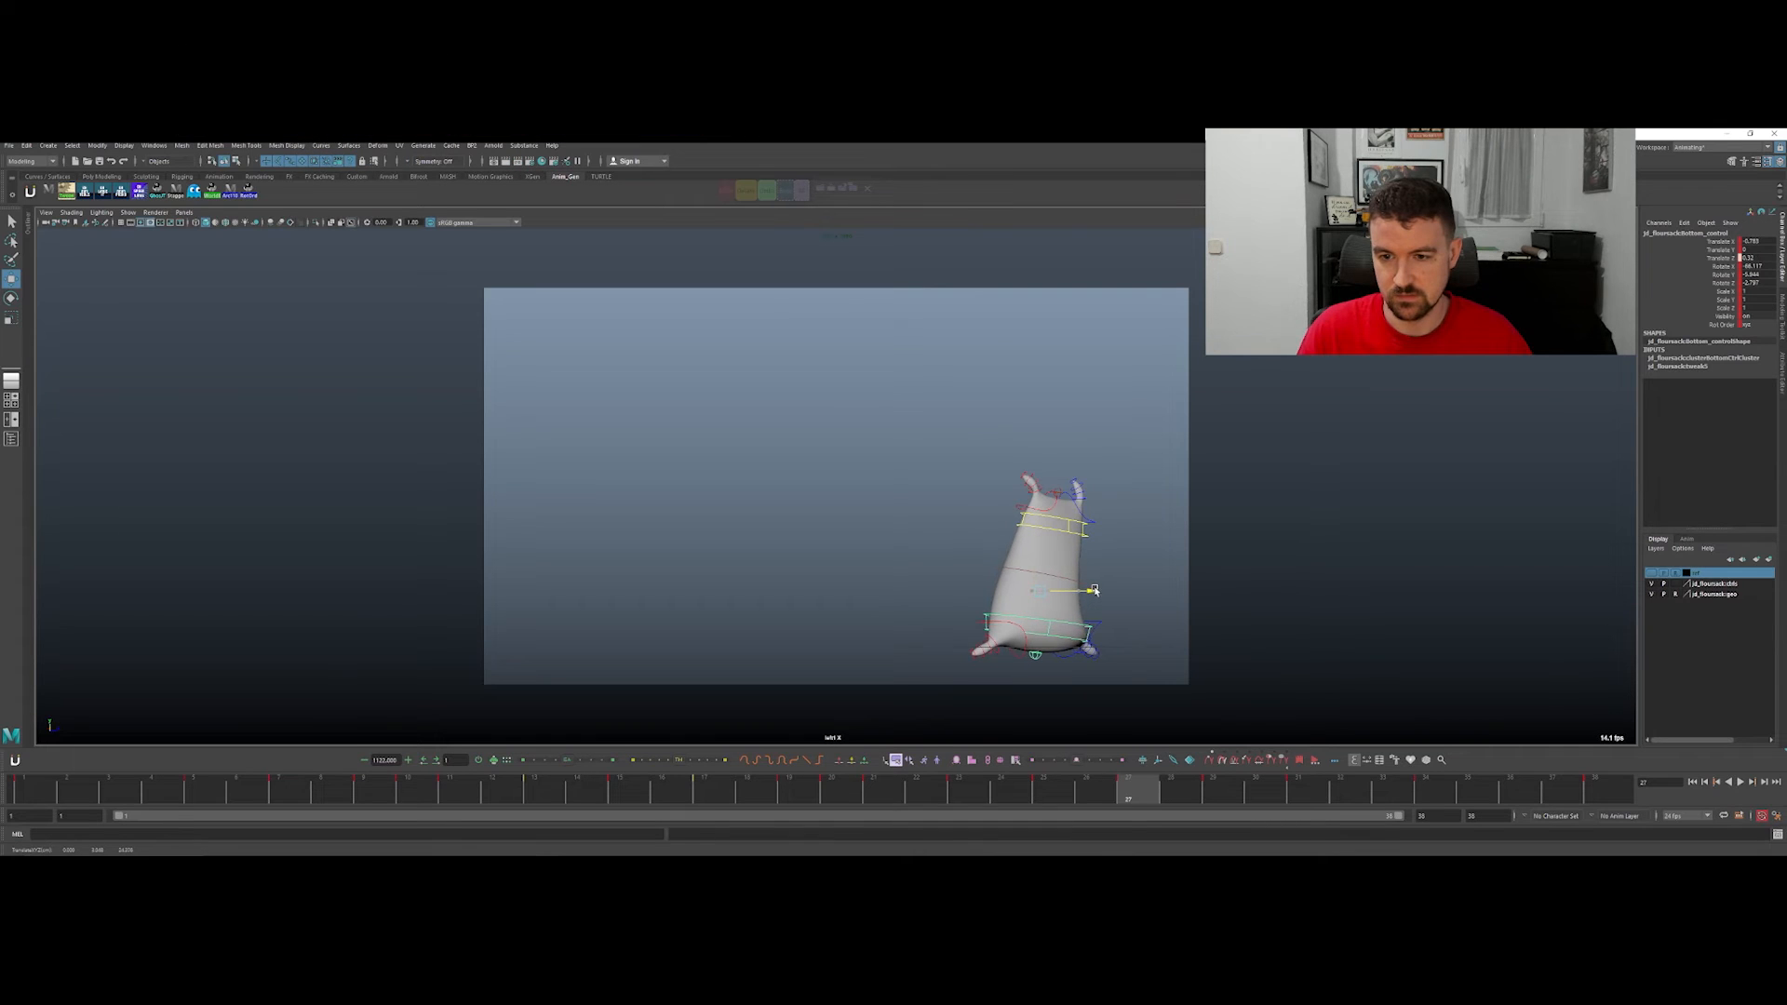
key(comma)
key(period)
Step: Rotate the bottom control at frames 27, 31 and 34 to tilt the hips through the settle
key(e)
drag(1030, 640, 1033, 631)
key(comma)
key(period)
key(period)
key(period)
key(period)
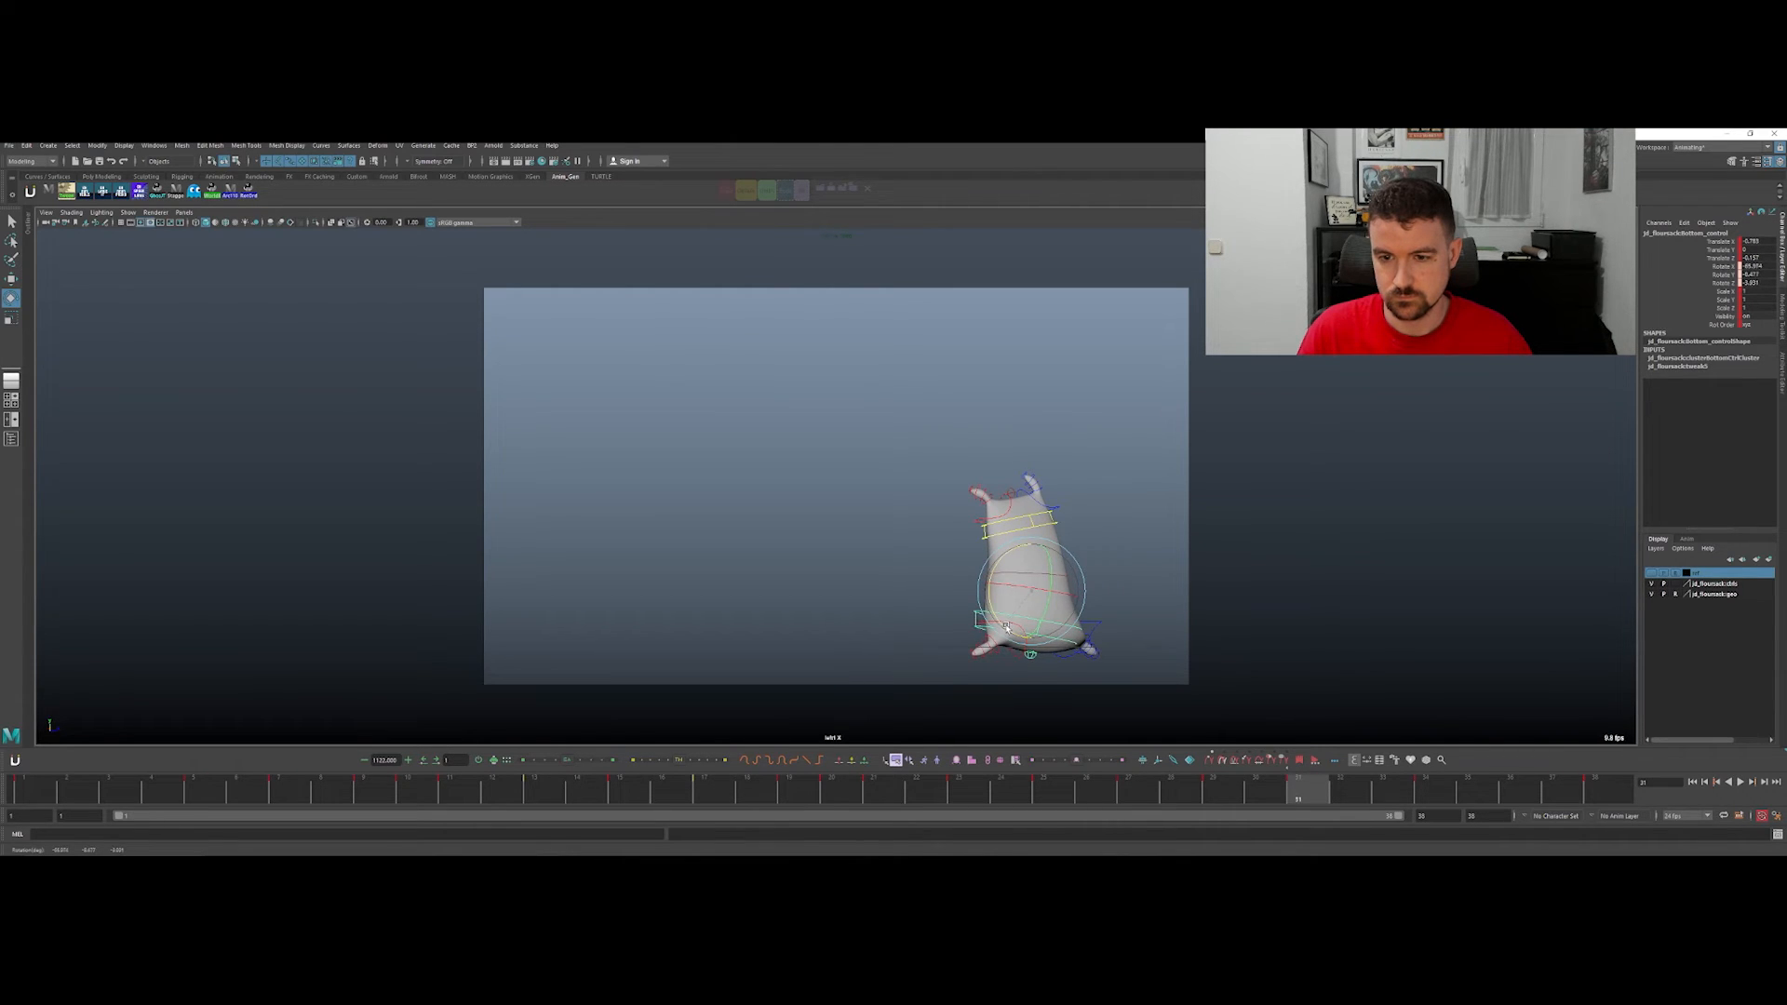
key(period)
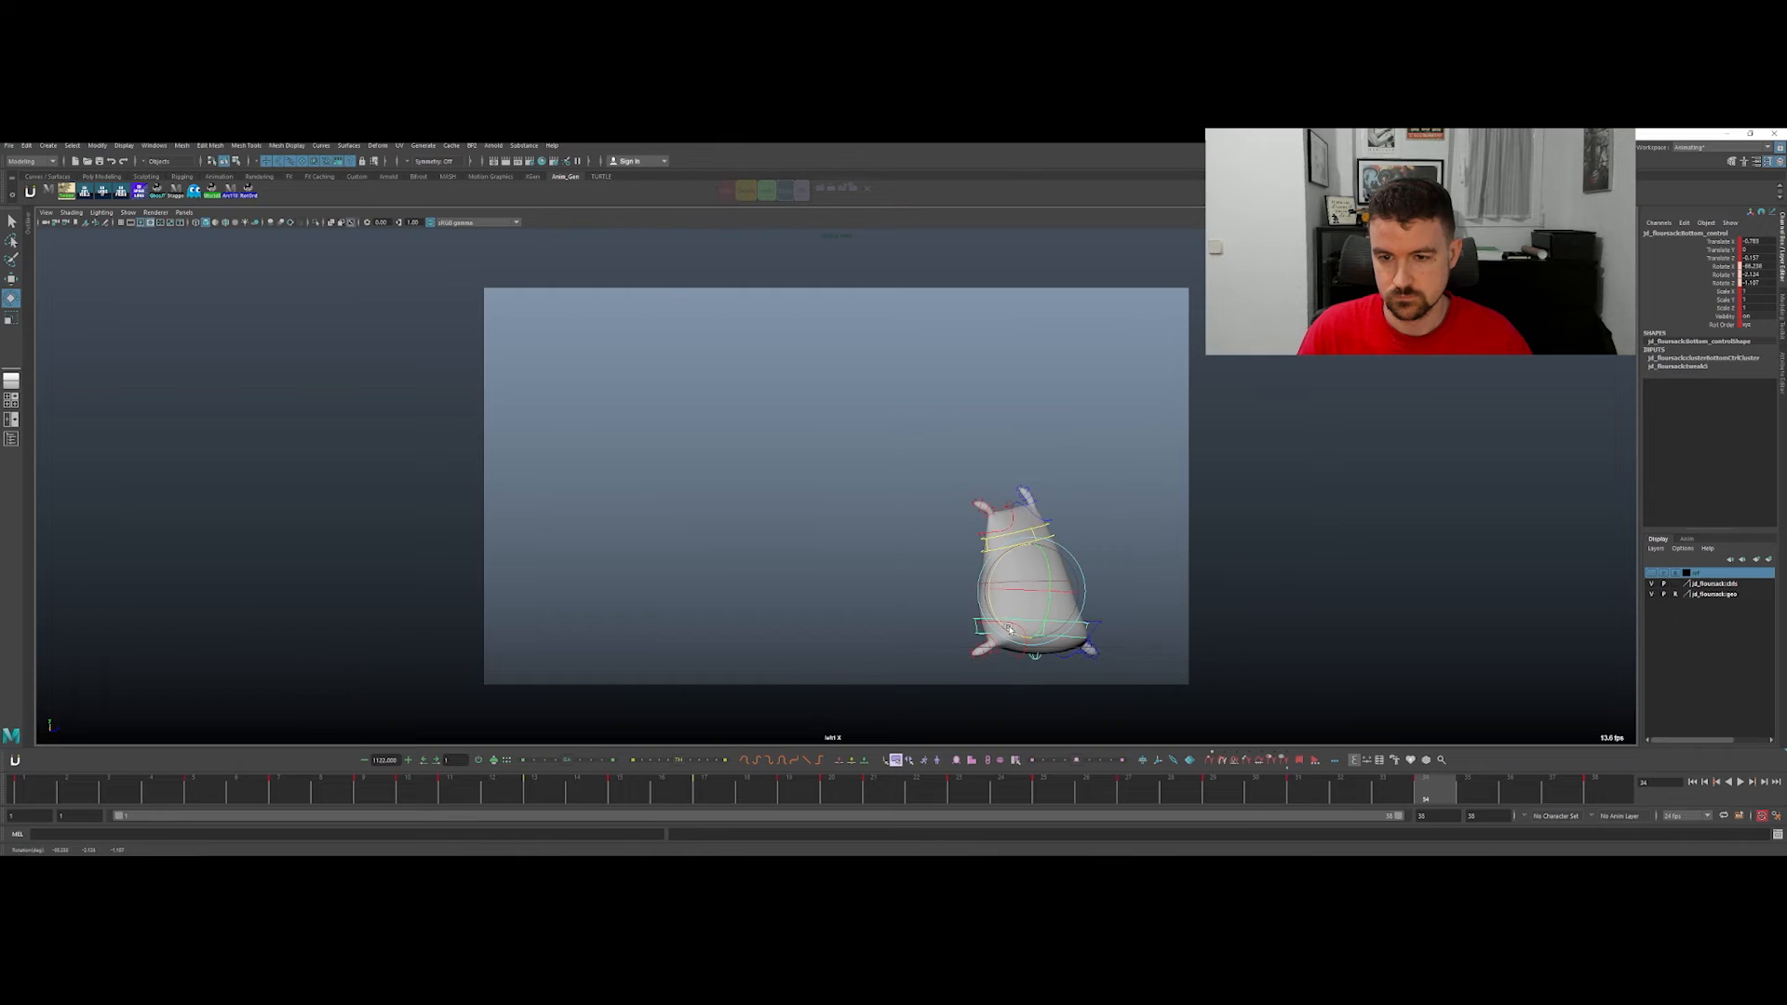
Step: Rotate the bottom control at frame 38 and set a key on the final hip pose
key(period)
key(period)
key(period)
key(period)
drag(1004, 632, 1017, 635)
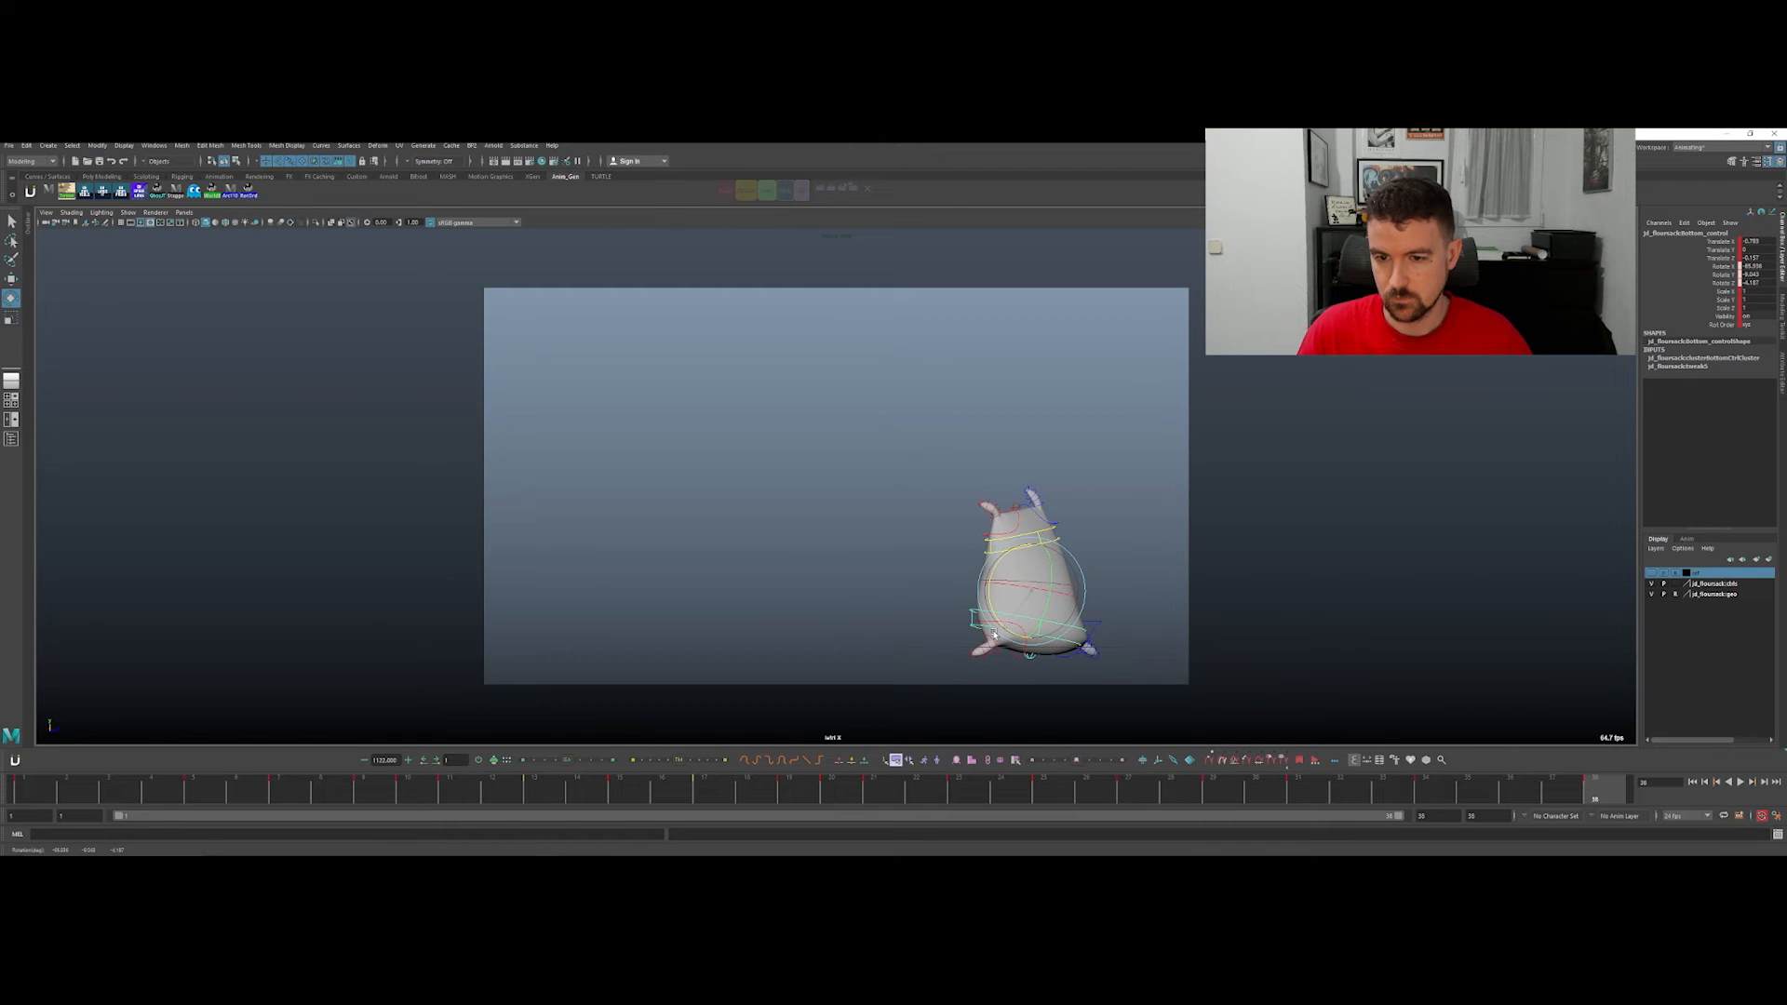
key(s)
Step: Refine the bottom control's rotation at frame 38 with the control curves hidden and compare it with frame 34
key(q)
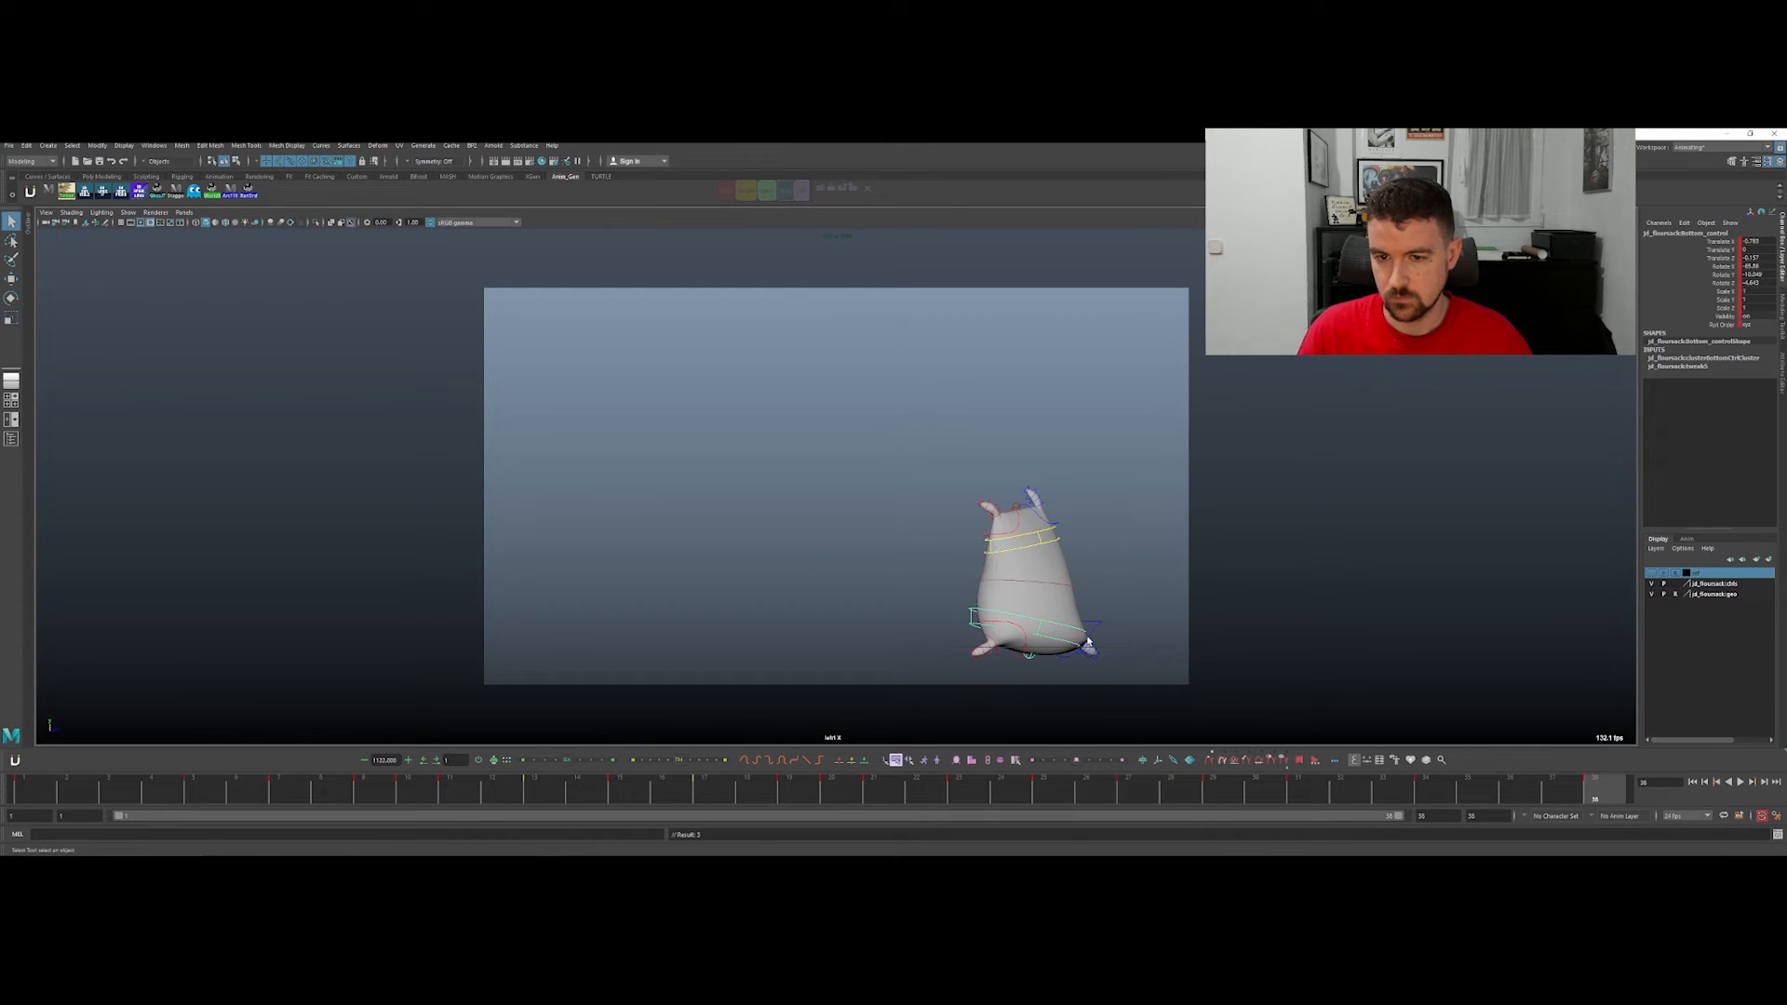
key(alt+1)
key(alt+1)
key(e)
drag(1003, 631, 1020, 641)
key(alt+1)
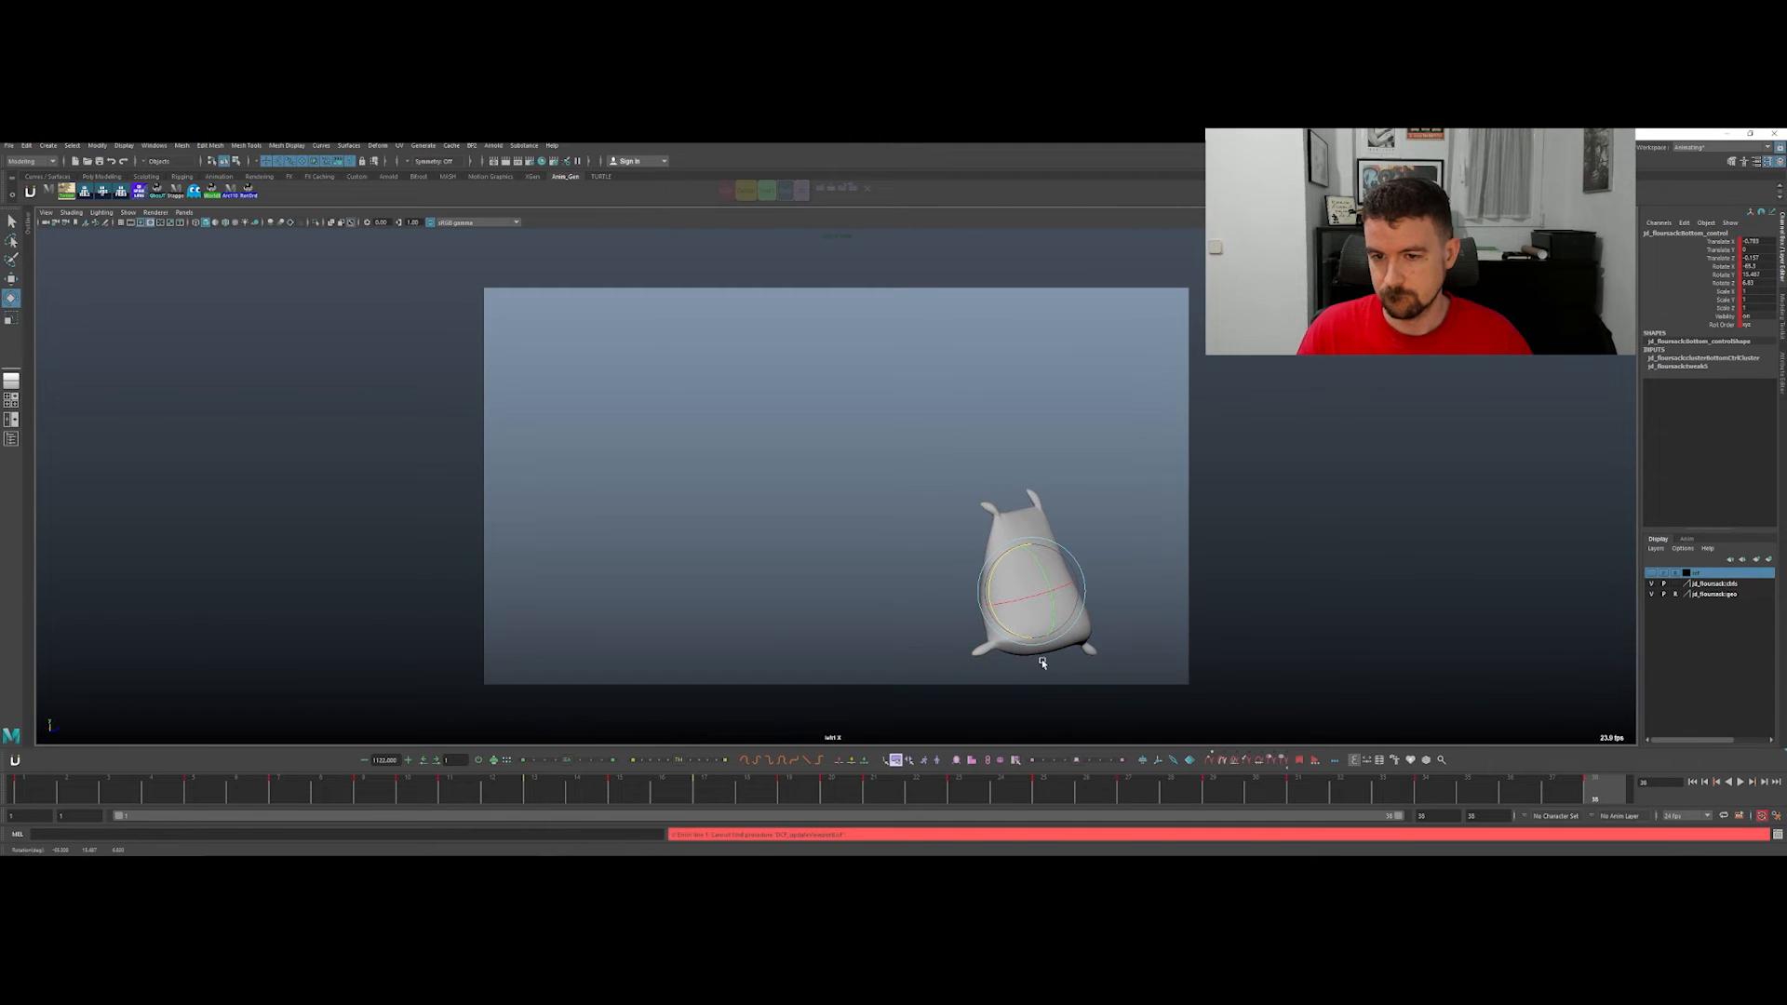
drag(1019, 634, 1005, 624)
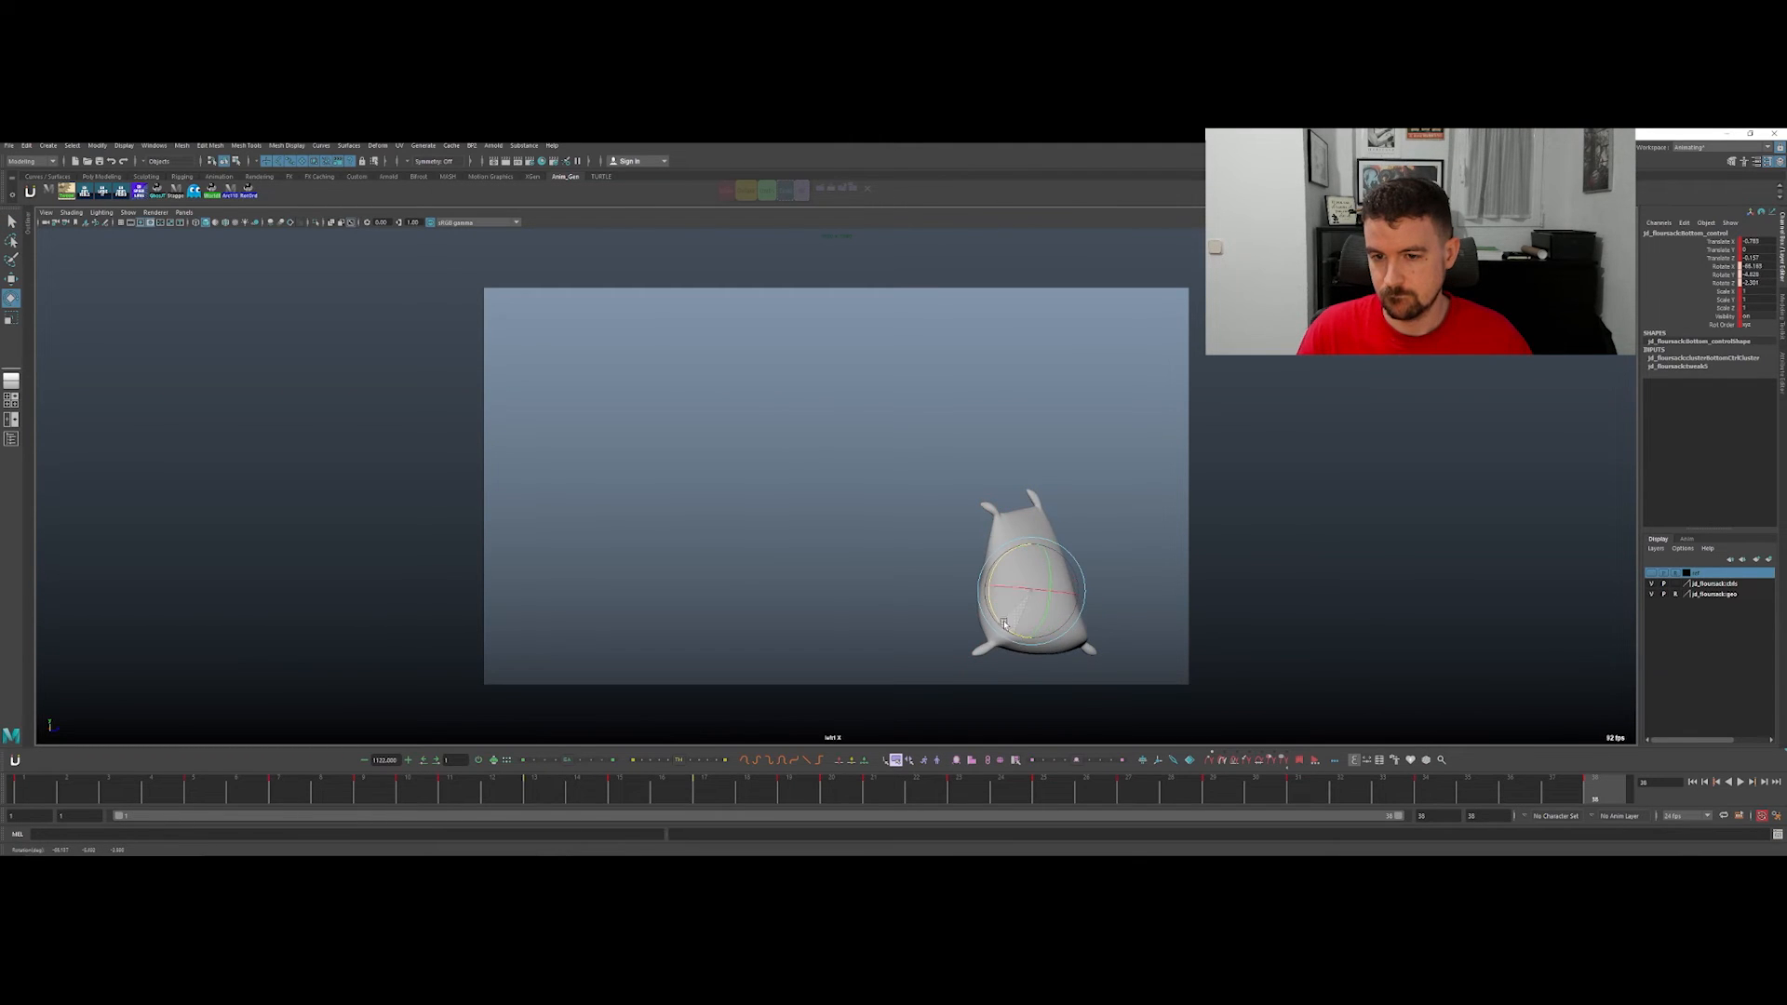
key(comma)
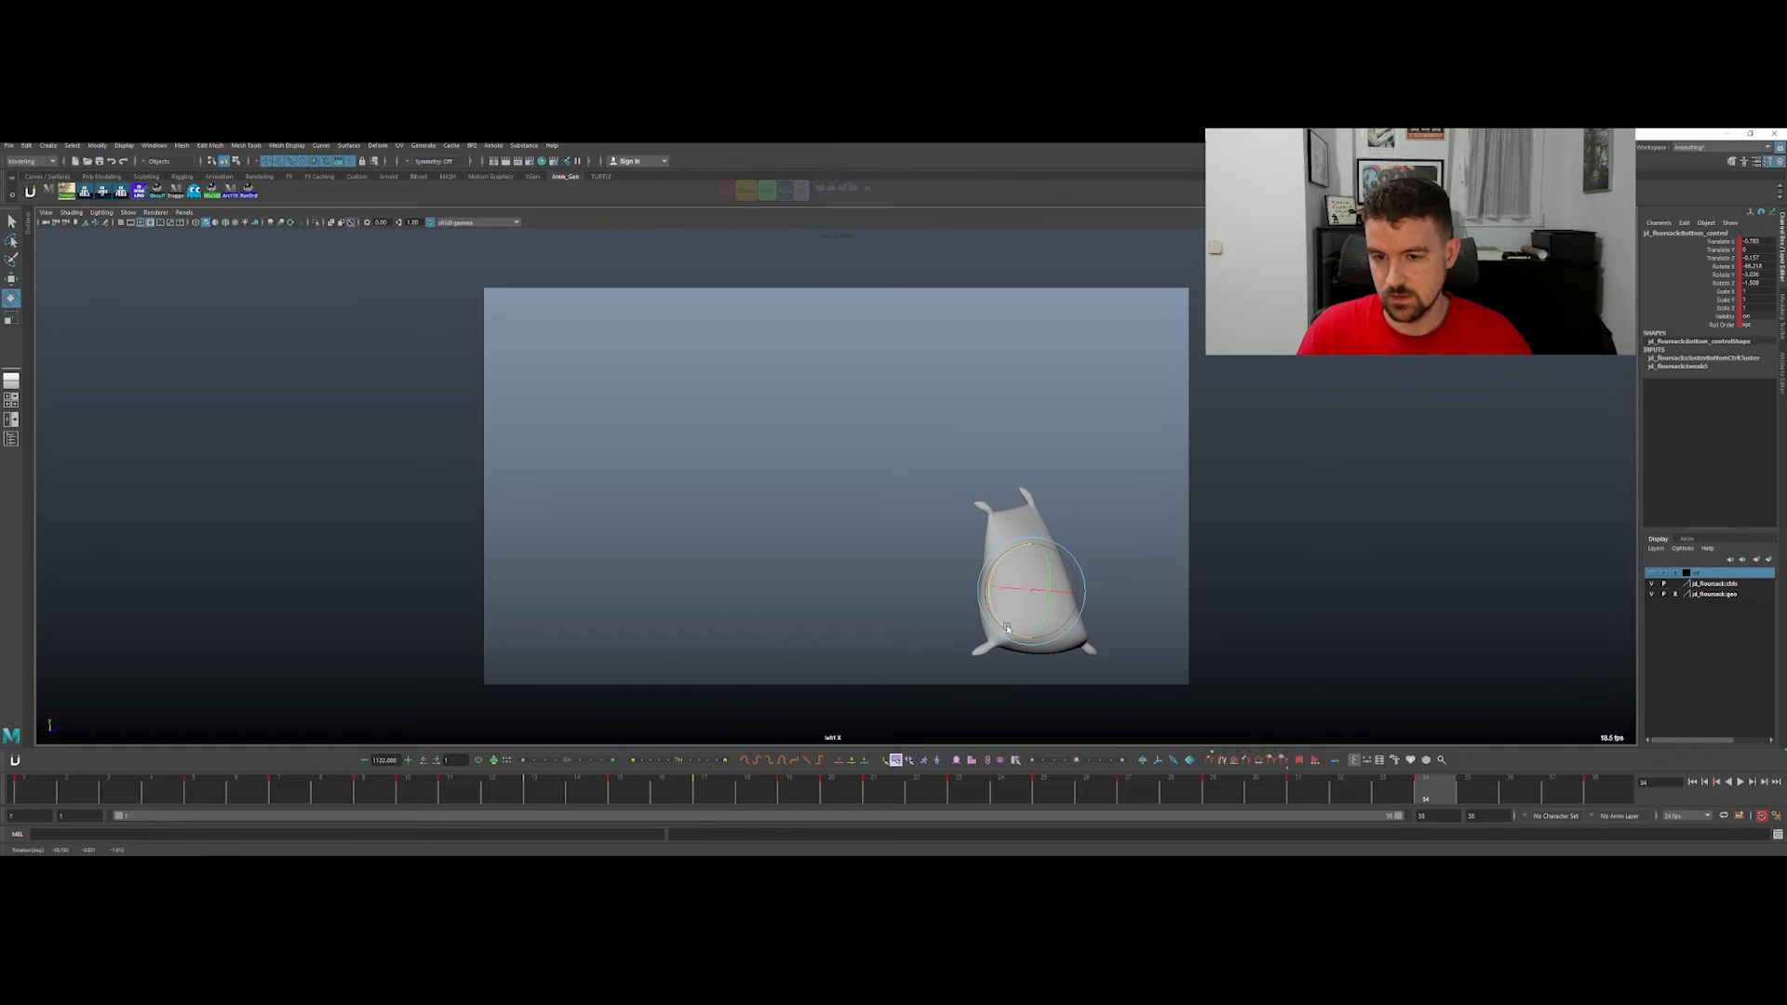
Step: Rotate the bottom control at frame 29 to continue the hip tilt from frame 27, and show the control curves again
key(period)
key(comma)
key(period)
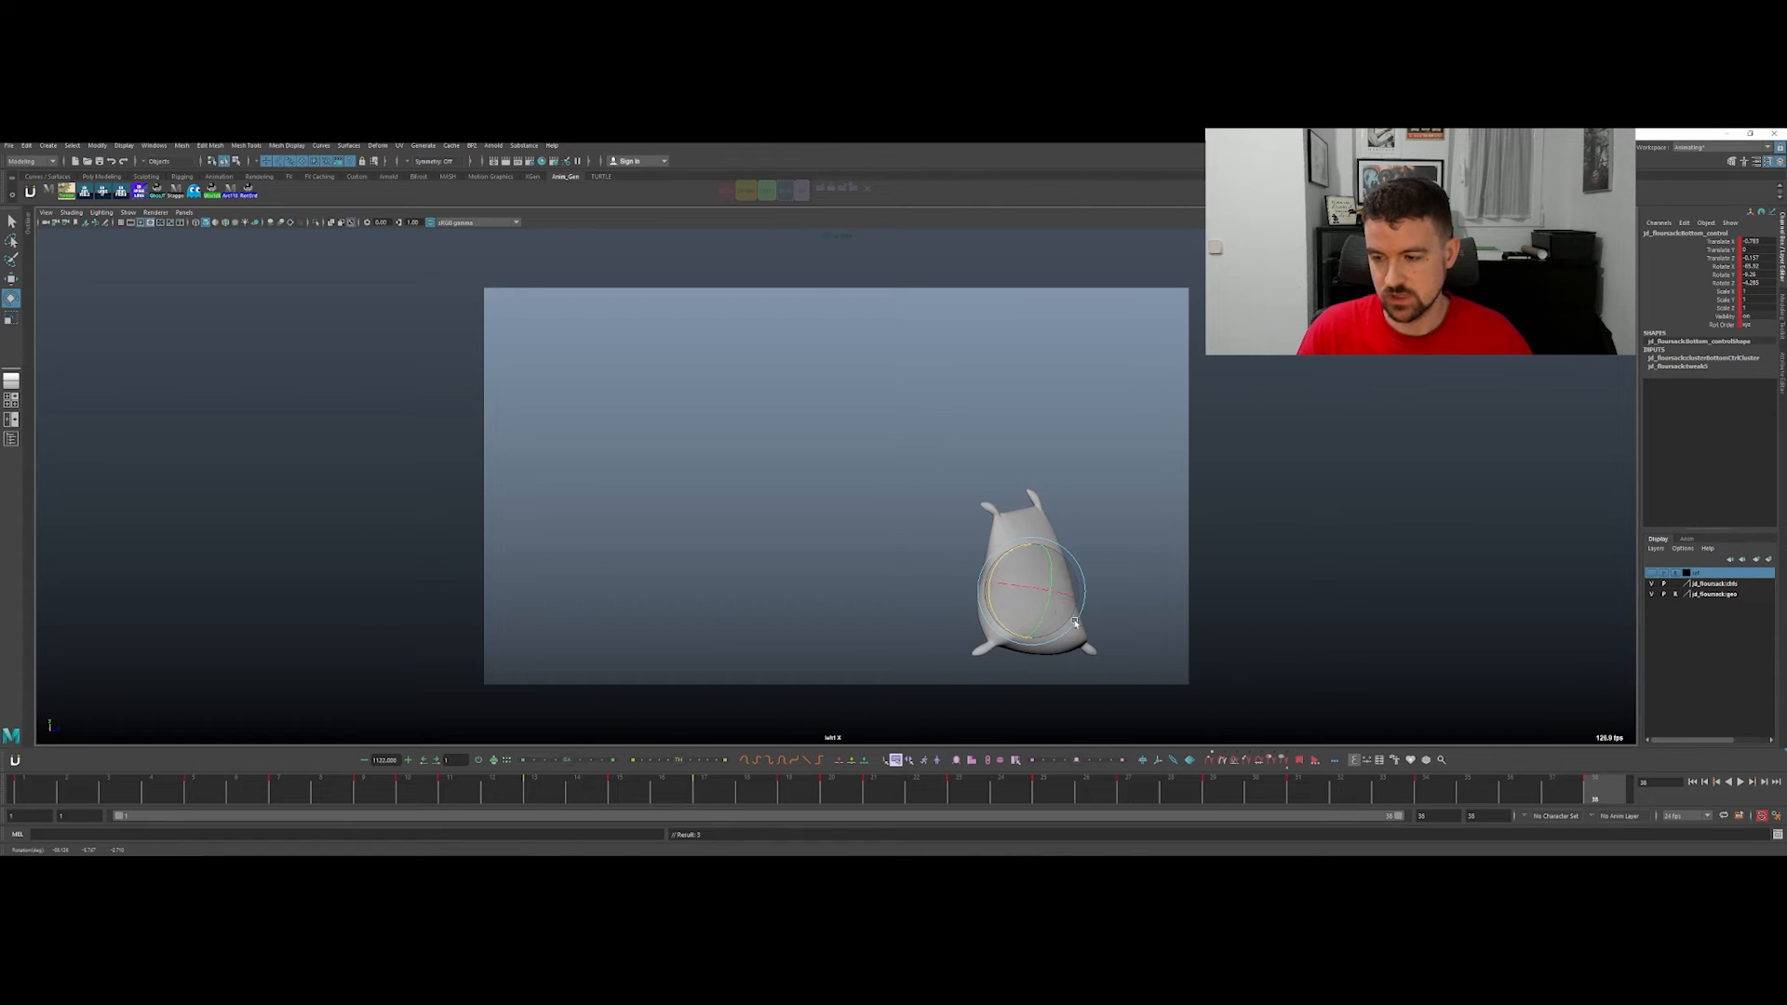
key(comma)
drag(1443, 804, 1198, 752)
key(period)
drag(1011, 629, 1008, 633)
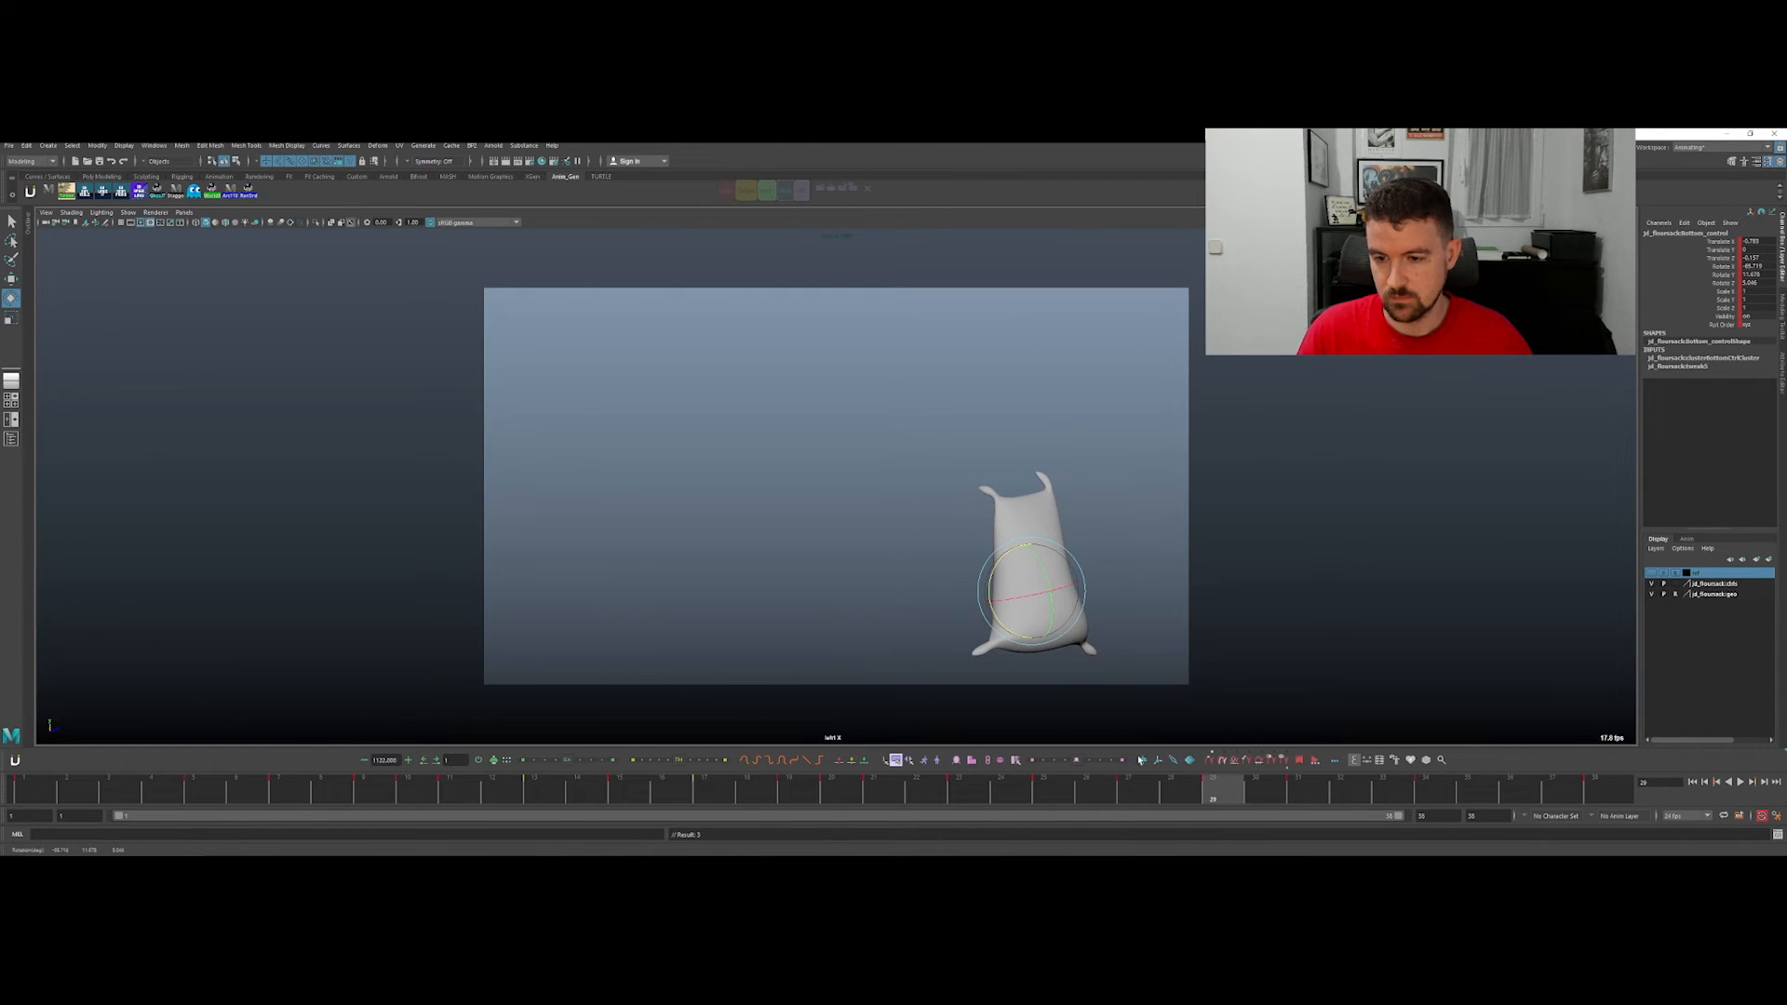
key(comma)
drag(1023, 629, 1034, 636)
key(comma)
key(period)
key(period)
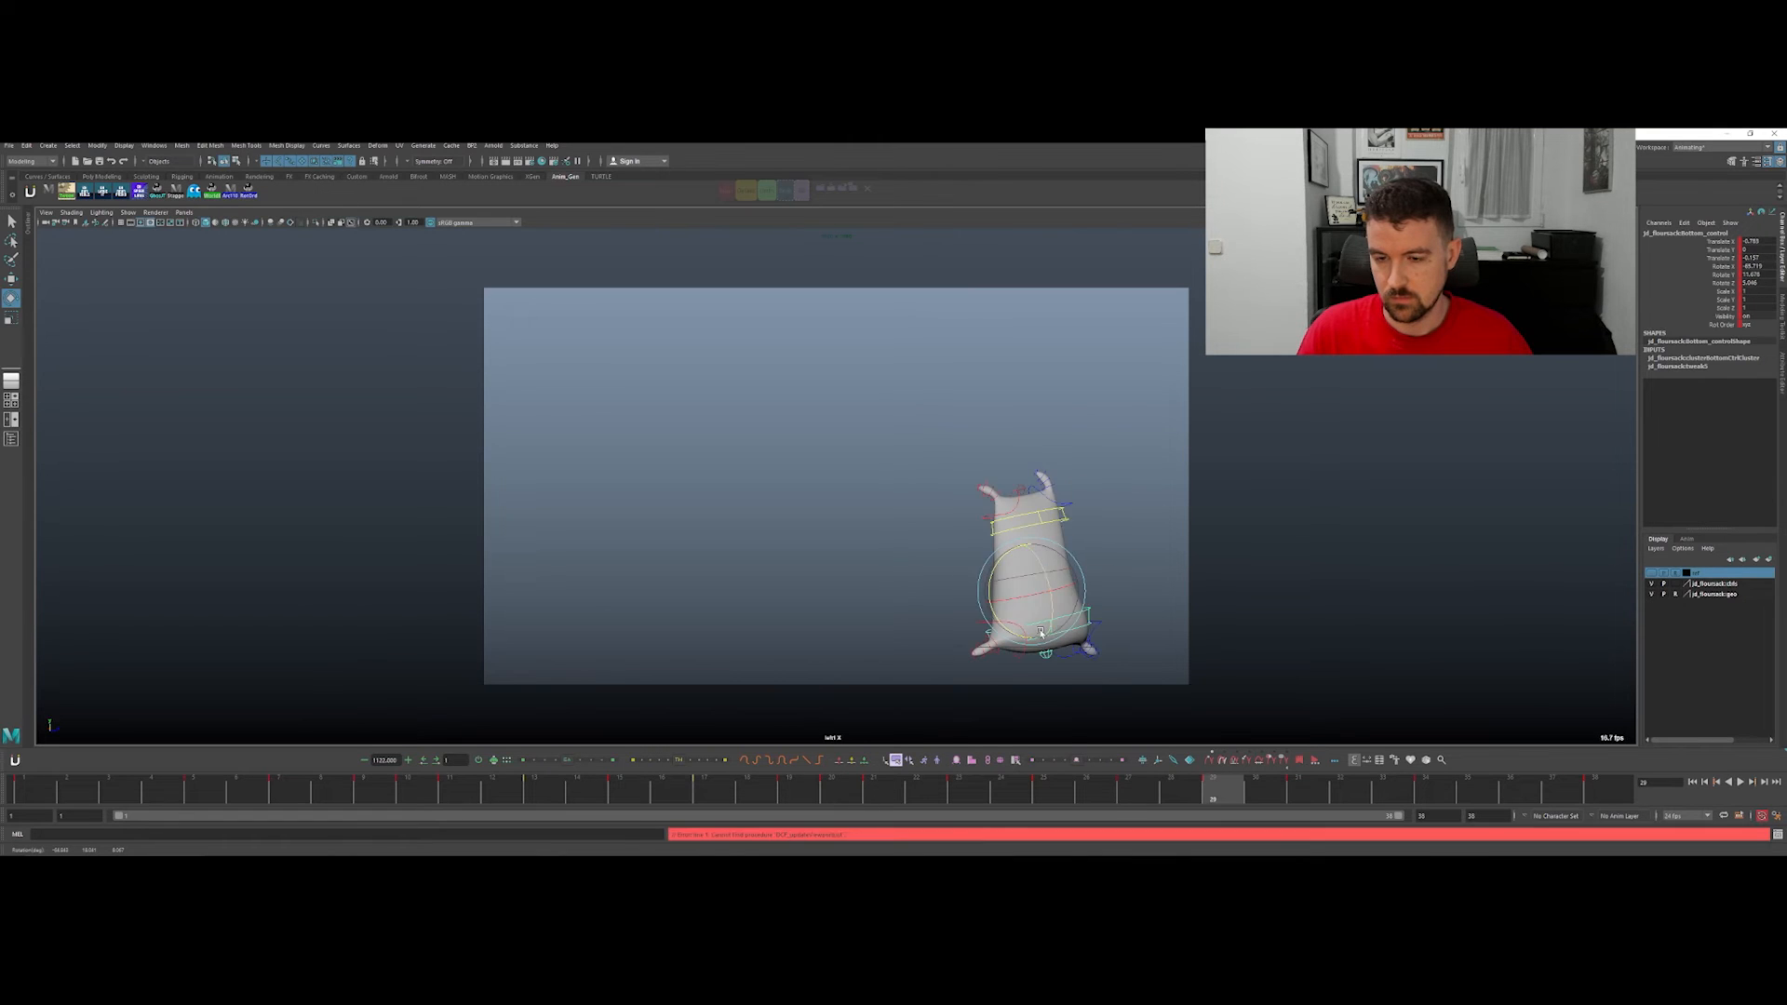
Step: Refine the bottom control's rotation at frame 29 against frame 27 and key its rotation
key(comma)
key(comma)
key(period)
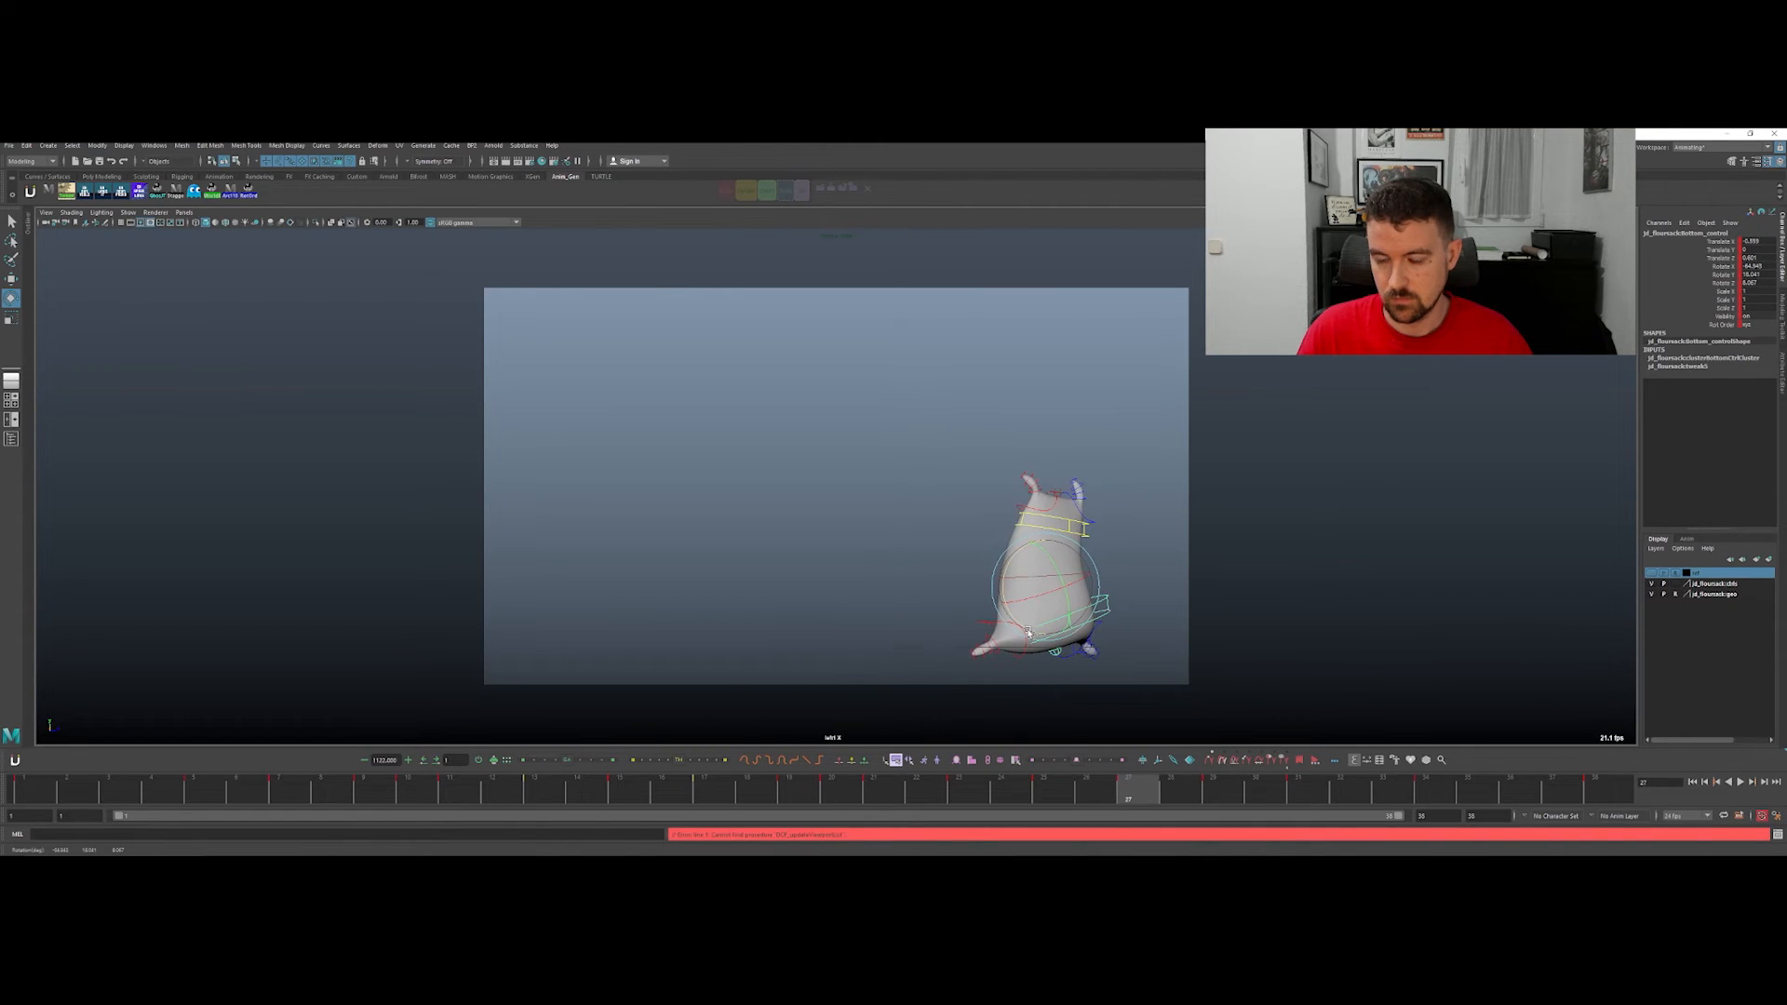
key(period)
key(shift+e)
key(comma)
key(period)
key(comma)
key(period)
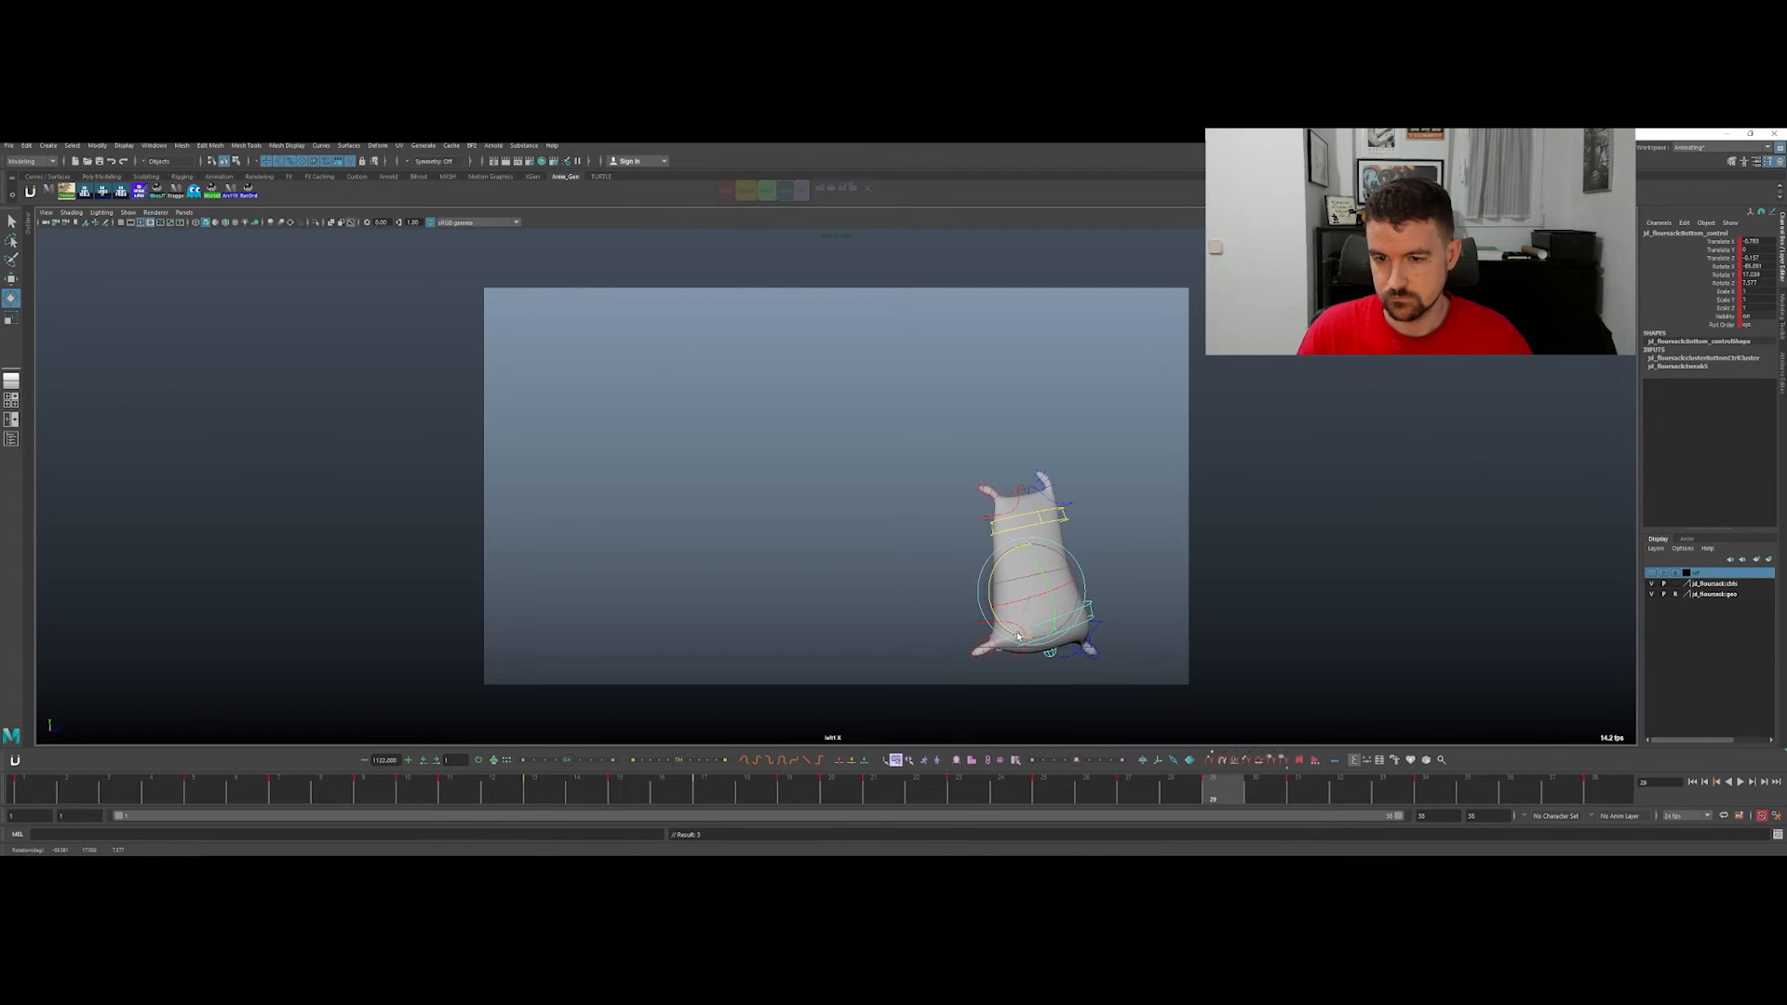
Step: Examine how the hip tilt flows through the key poses from frame 27 to frame 38
key(period)
key(period)
key(comma)
key(period)
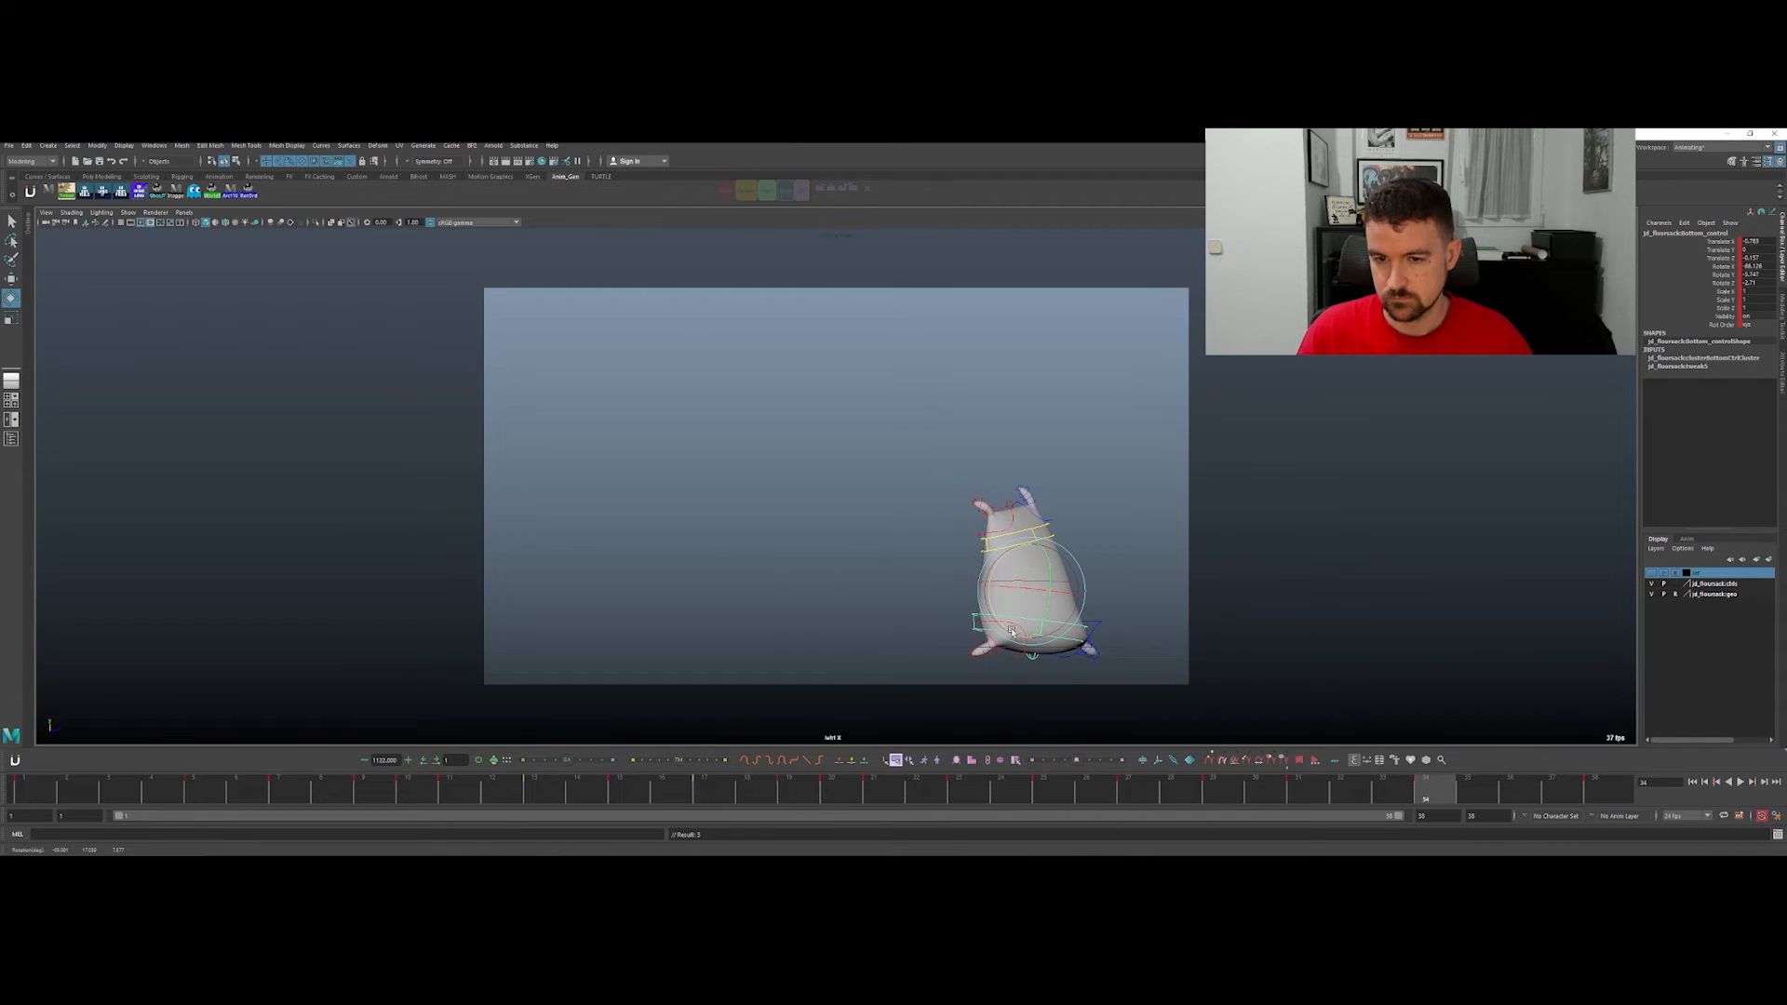
key(comma)
key(period)
key(comma)
key(comma)
key(period)
key(period)
key(comma)
key(comma)
key(period)
key(period)
key(comma)
key(q)
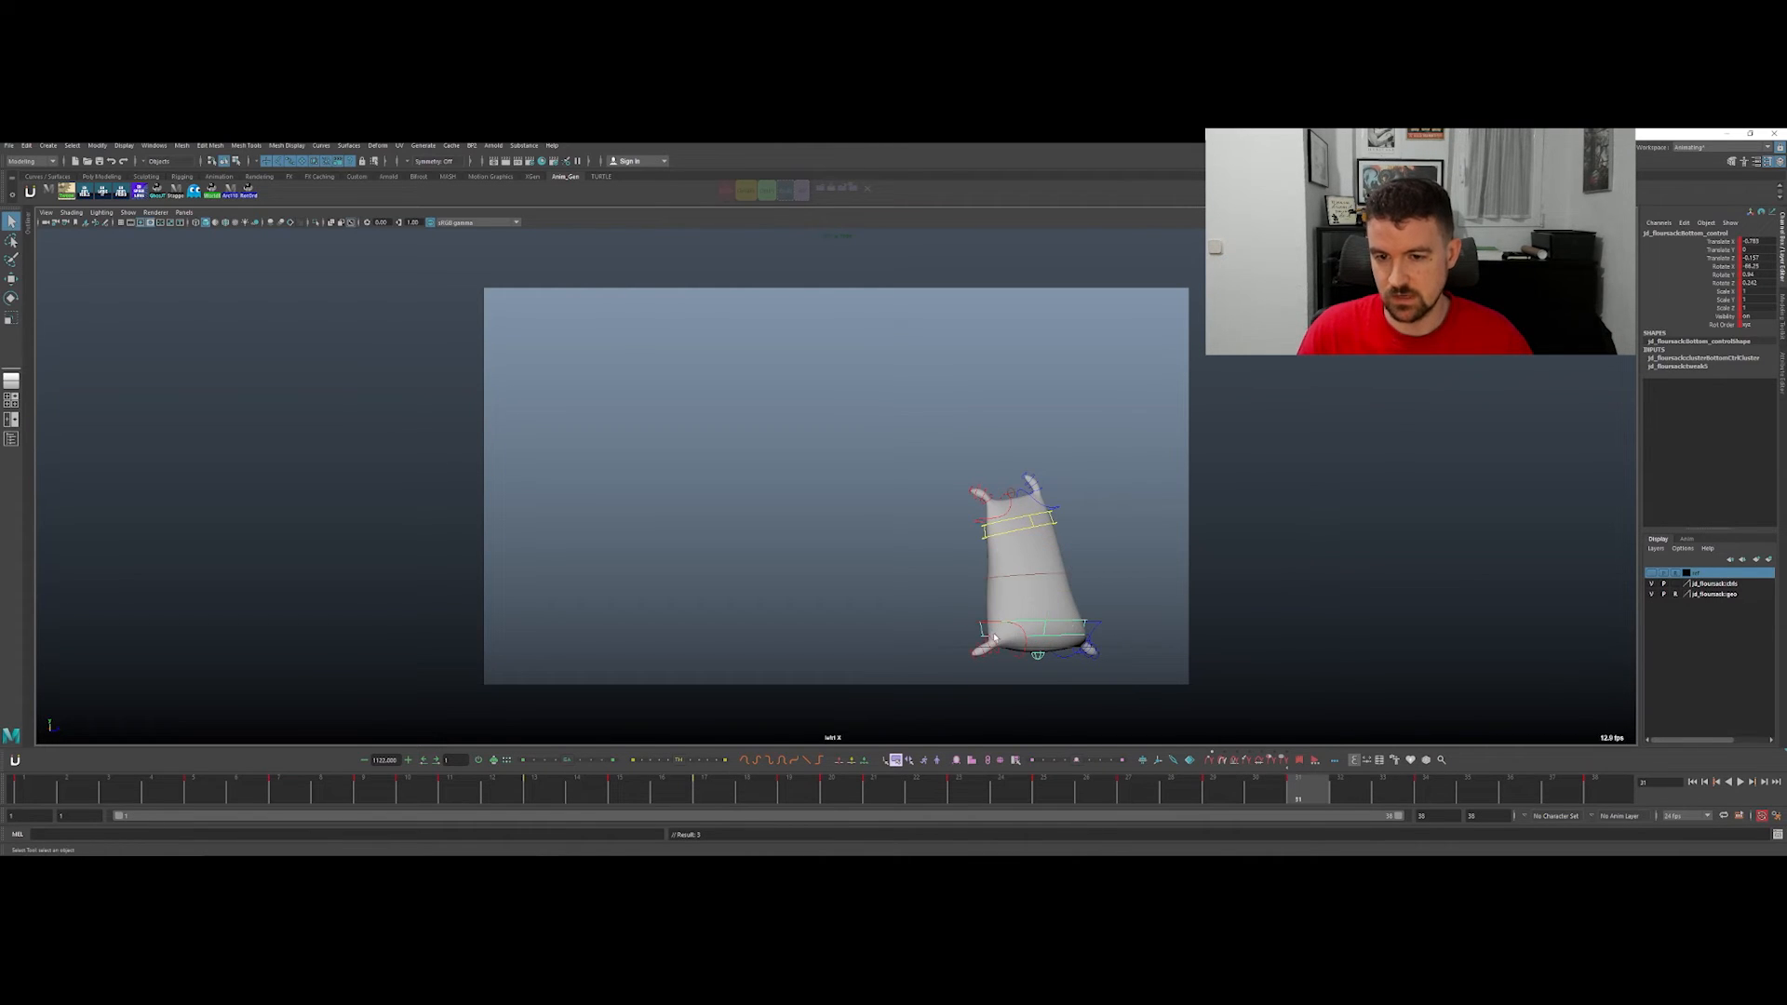
key(comma)
key(period)
key(period)
key(period)
key(comma)
key(period)
key(comma)
key(period)
key(comma)
key(comma)
key(period)
key(period)
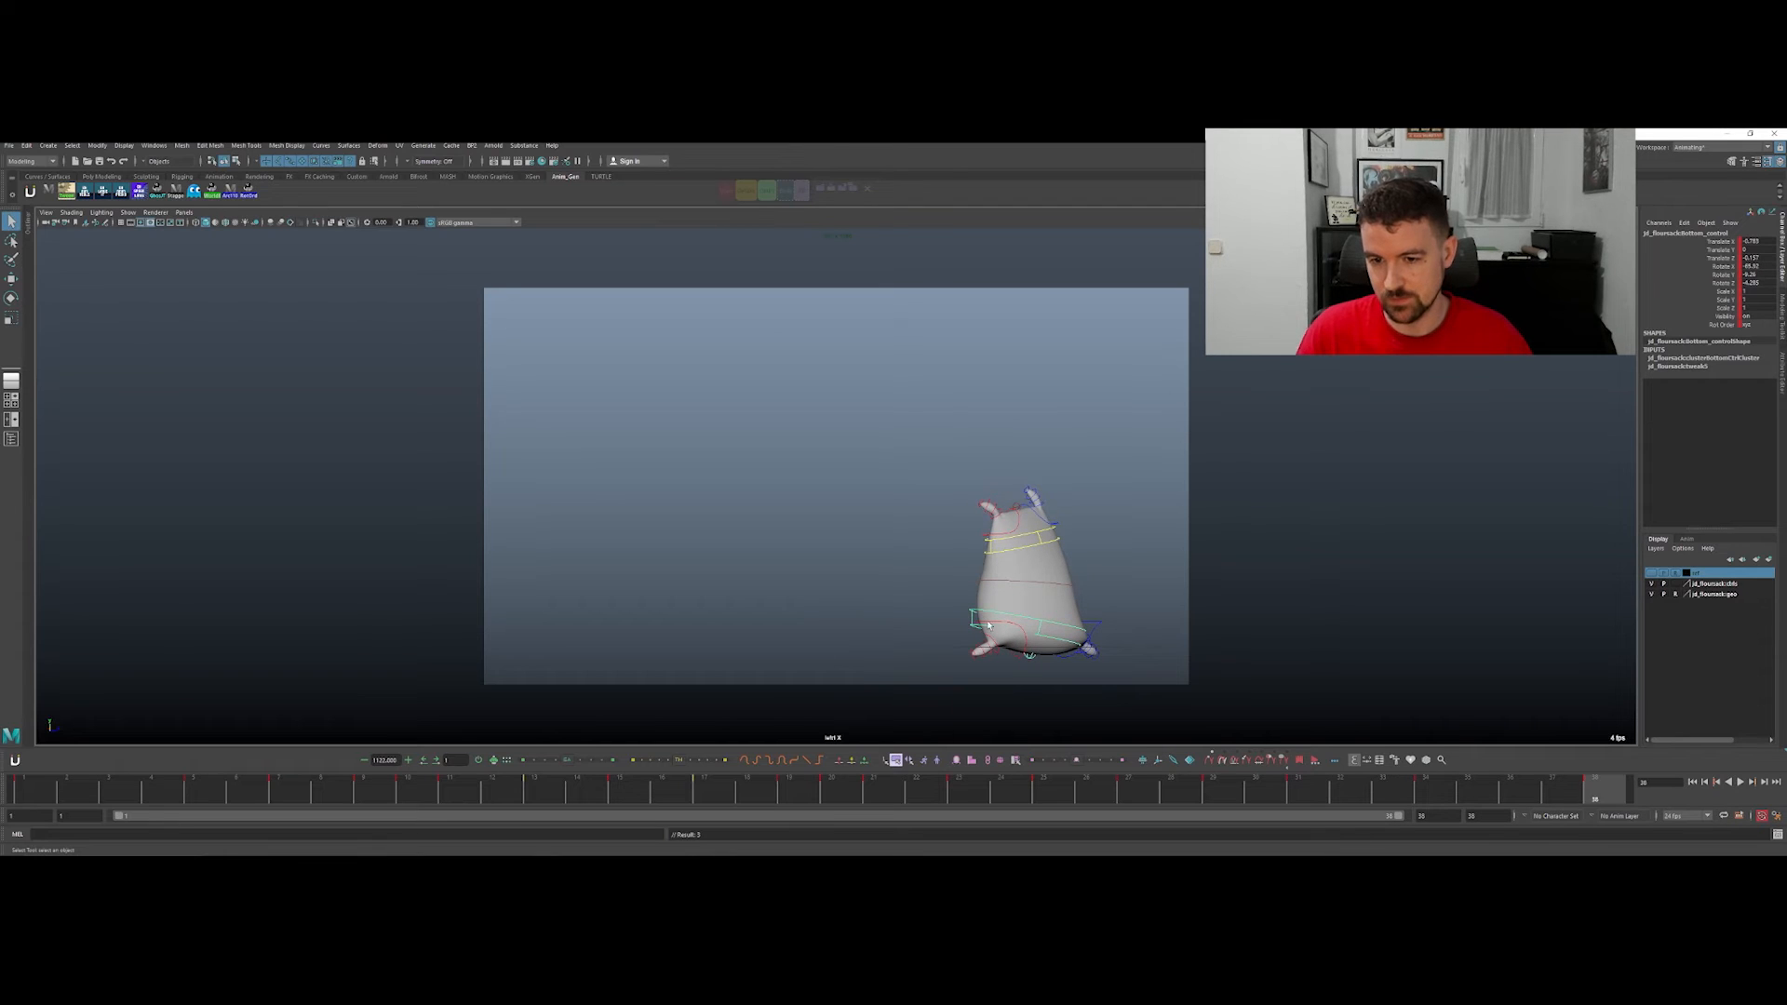
Step: Rotate the bottom control at frames 23 and 25 to refine the hip tilt after landing, and set a key
drag(1205, 787, 842, 718)
key(e)
key(period)
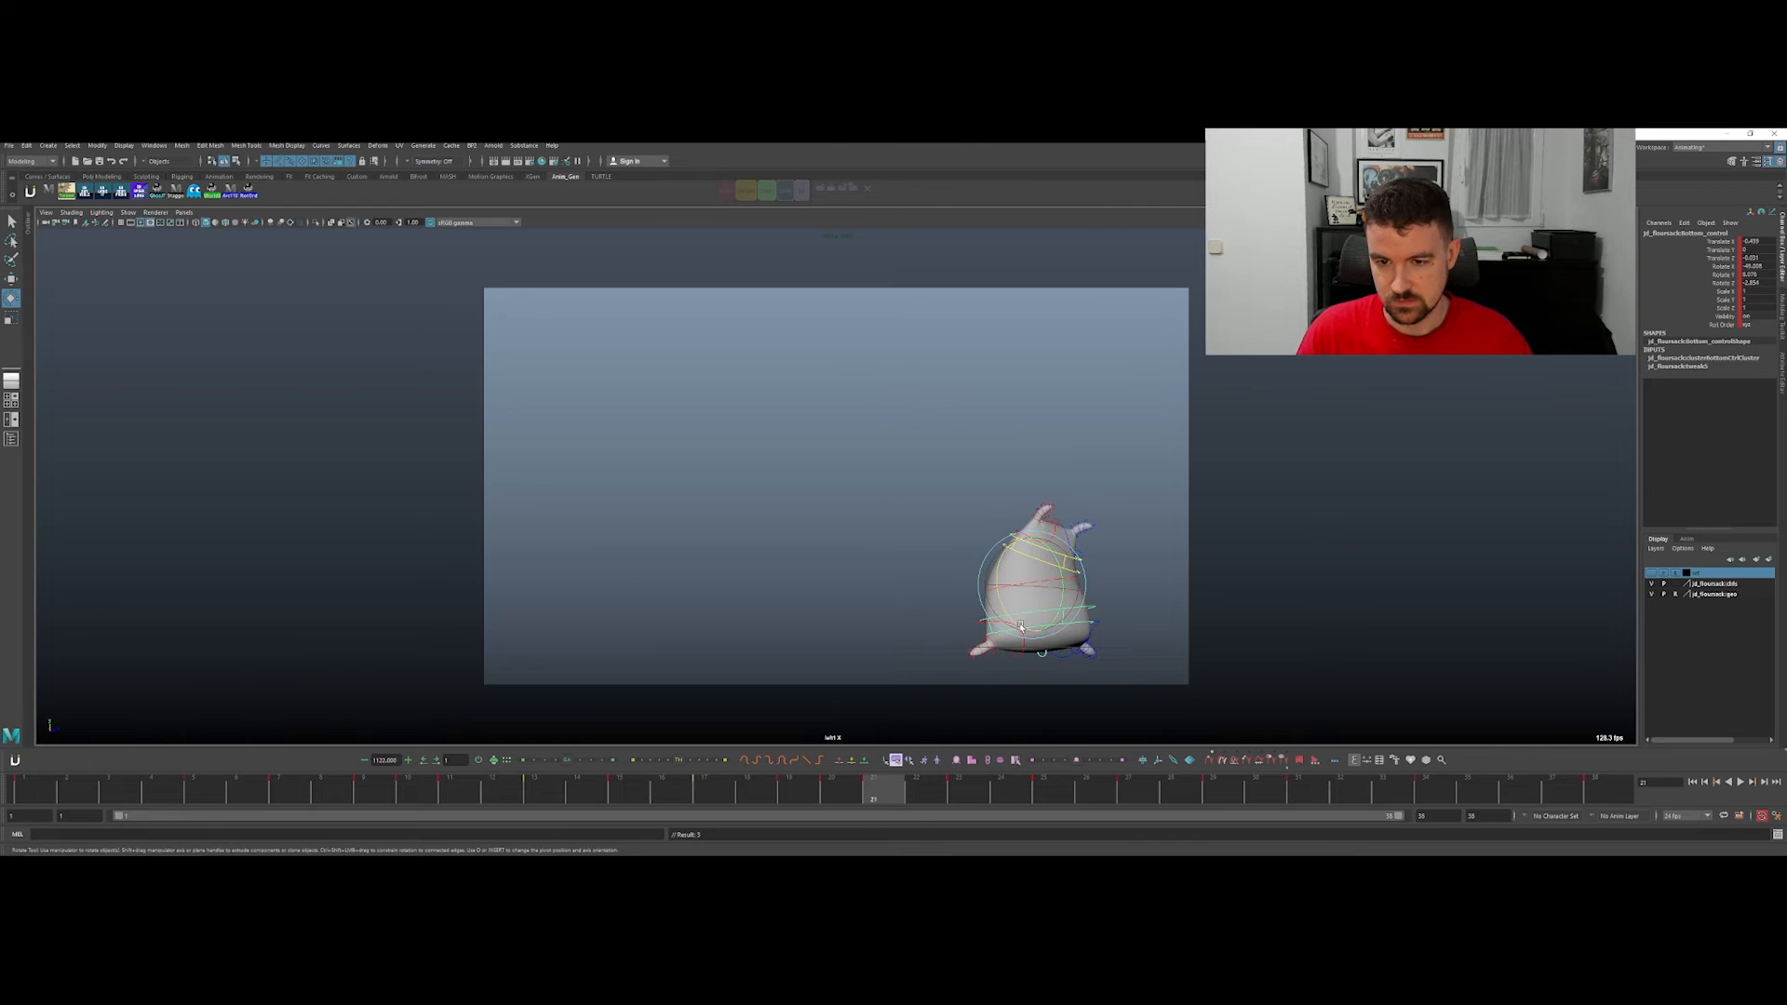
key(period)
key(period)
key(period)
key(comma)
key(comma)
key(comma)
key(period)
key(period)
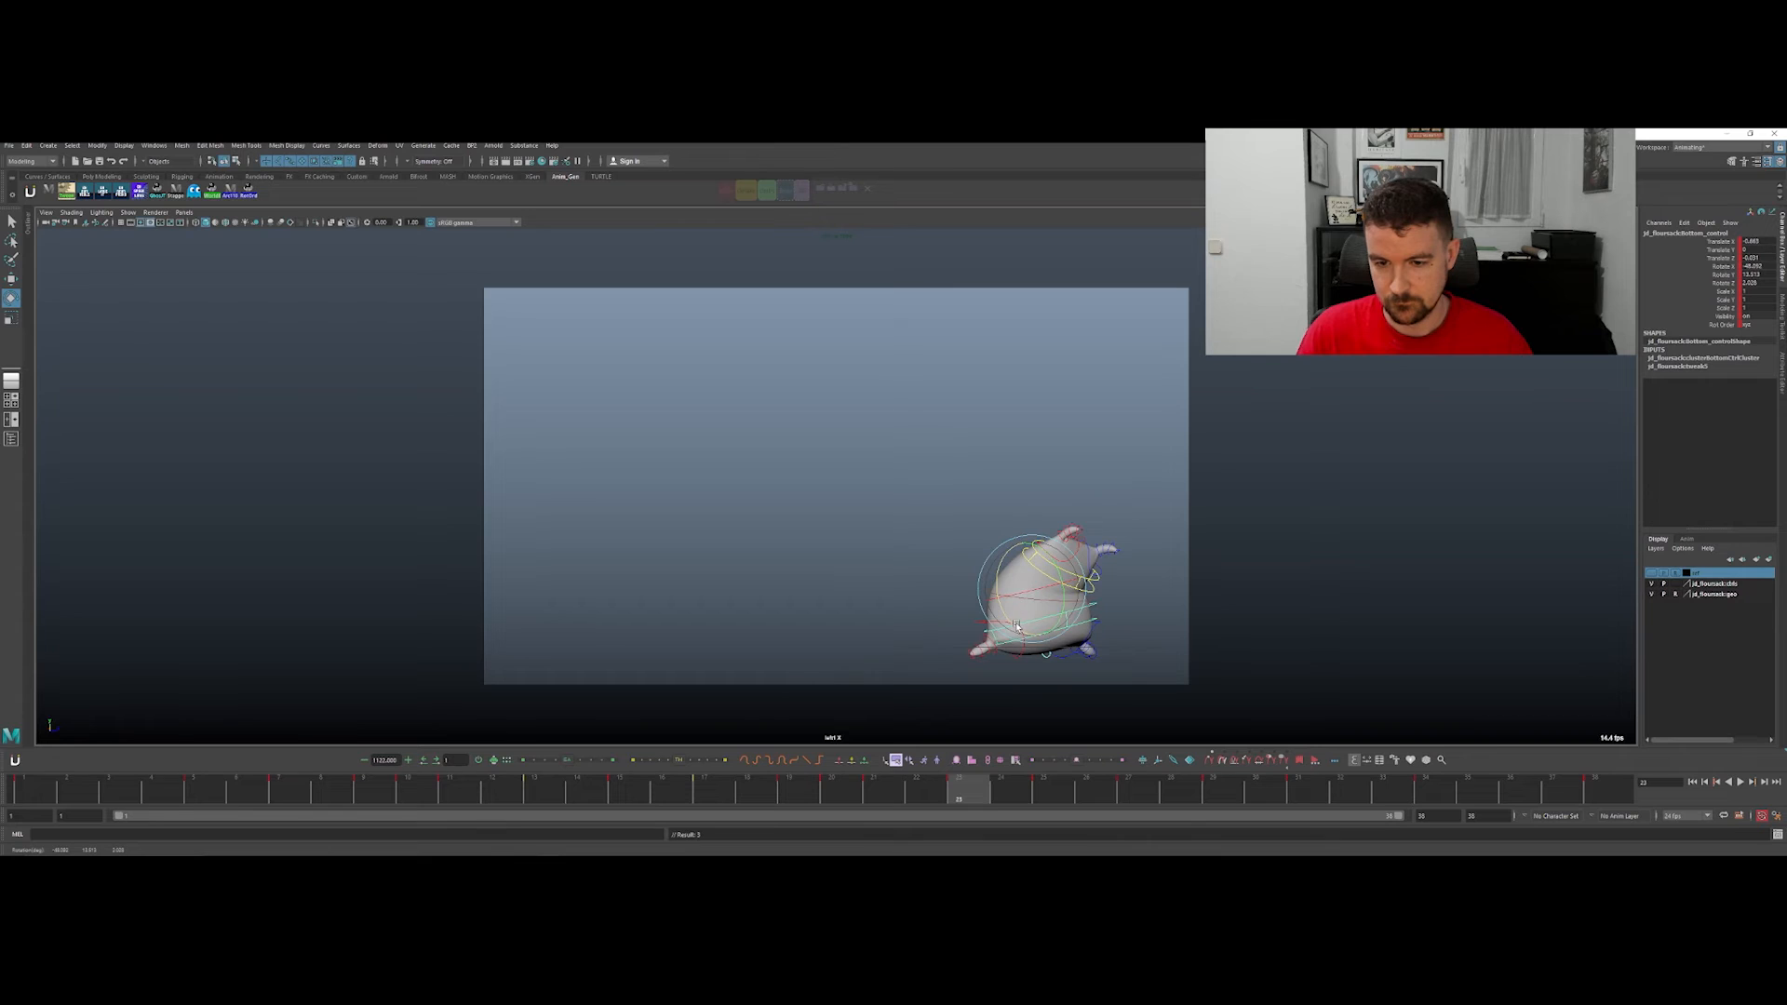
key(period)
key(period)
key(s)
key(period)
key(period)
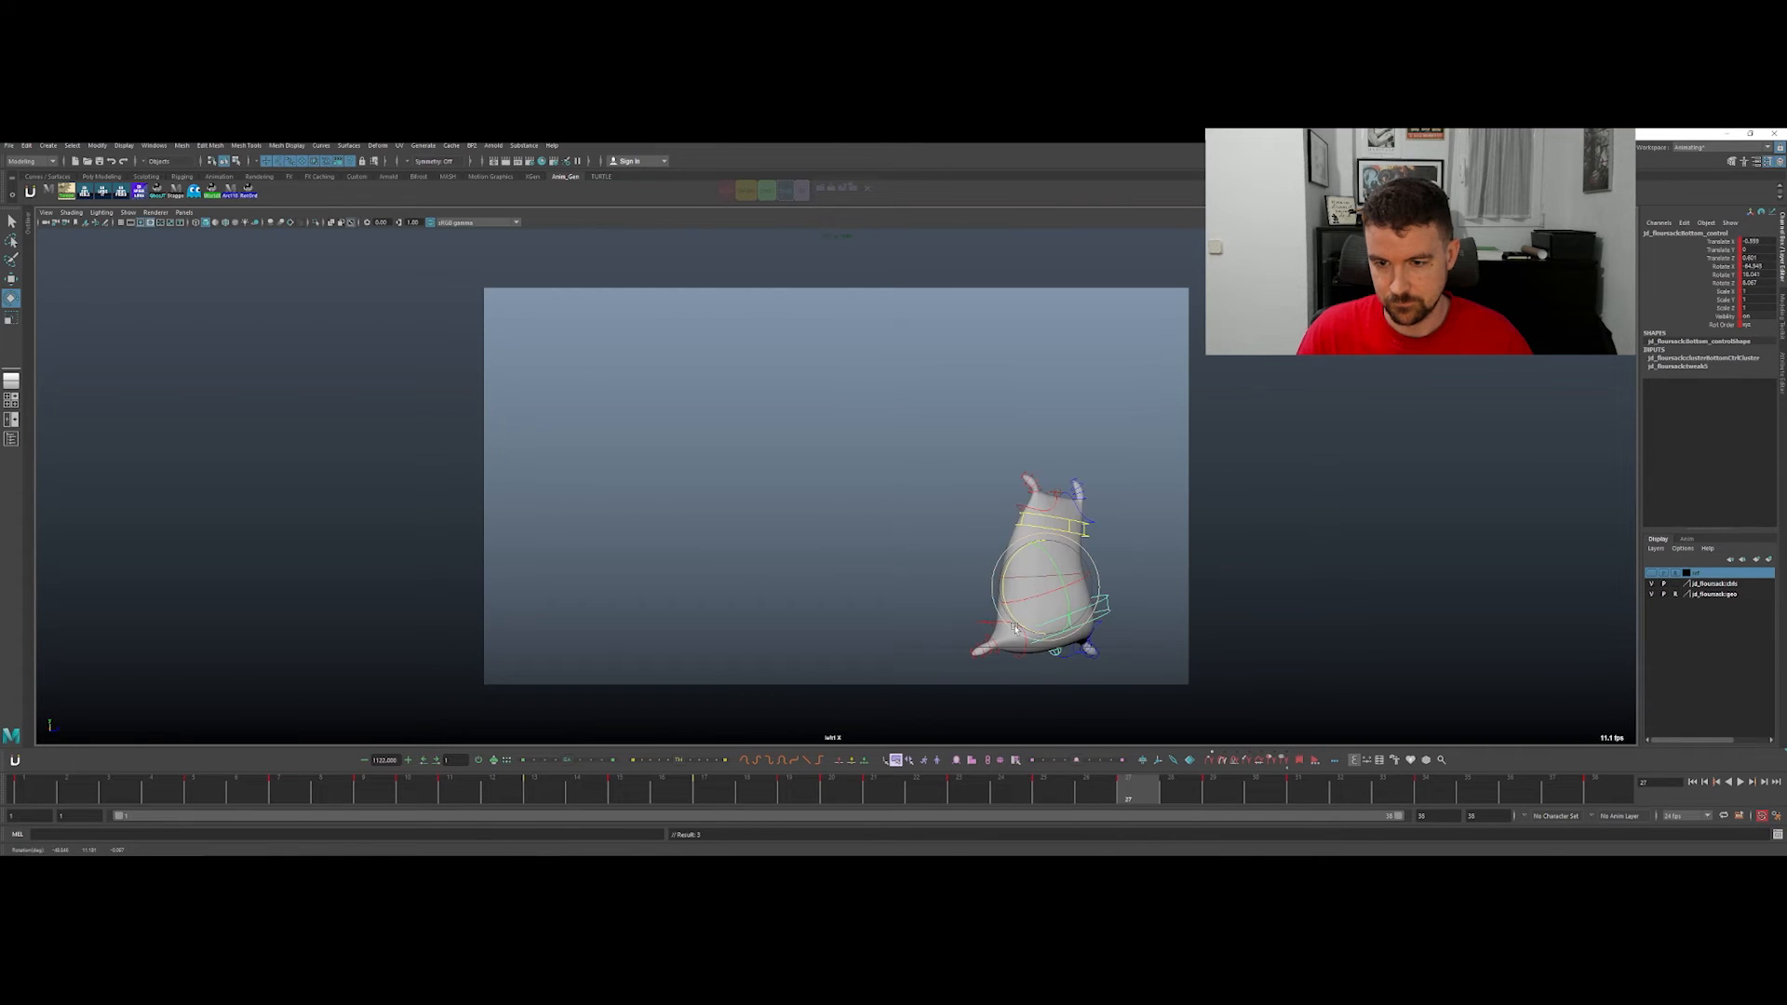
Step: Examine the hip poses between the landing and frame 31 by stepping back and forth through the keys
key(comma)
key(comma)
key(period)
key(period)
key(w)
key(comma)
key(comma)
key(period)
key(period)
key(comma)
key(comma)
key(comma)
key(comma)
key(period)
key(period)
key(period)
key(period)
key(period)
key(period)
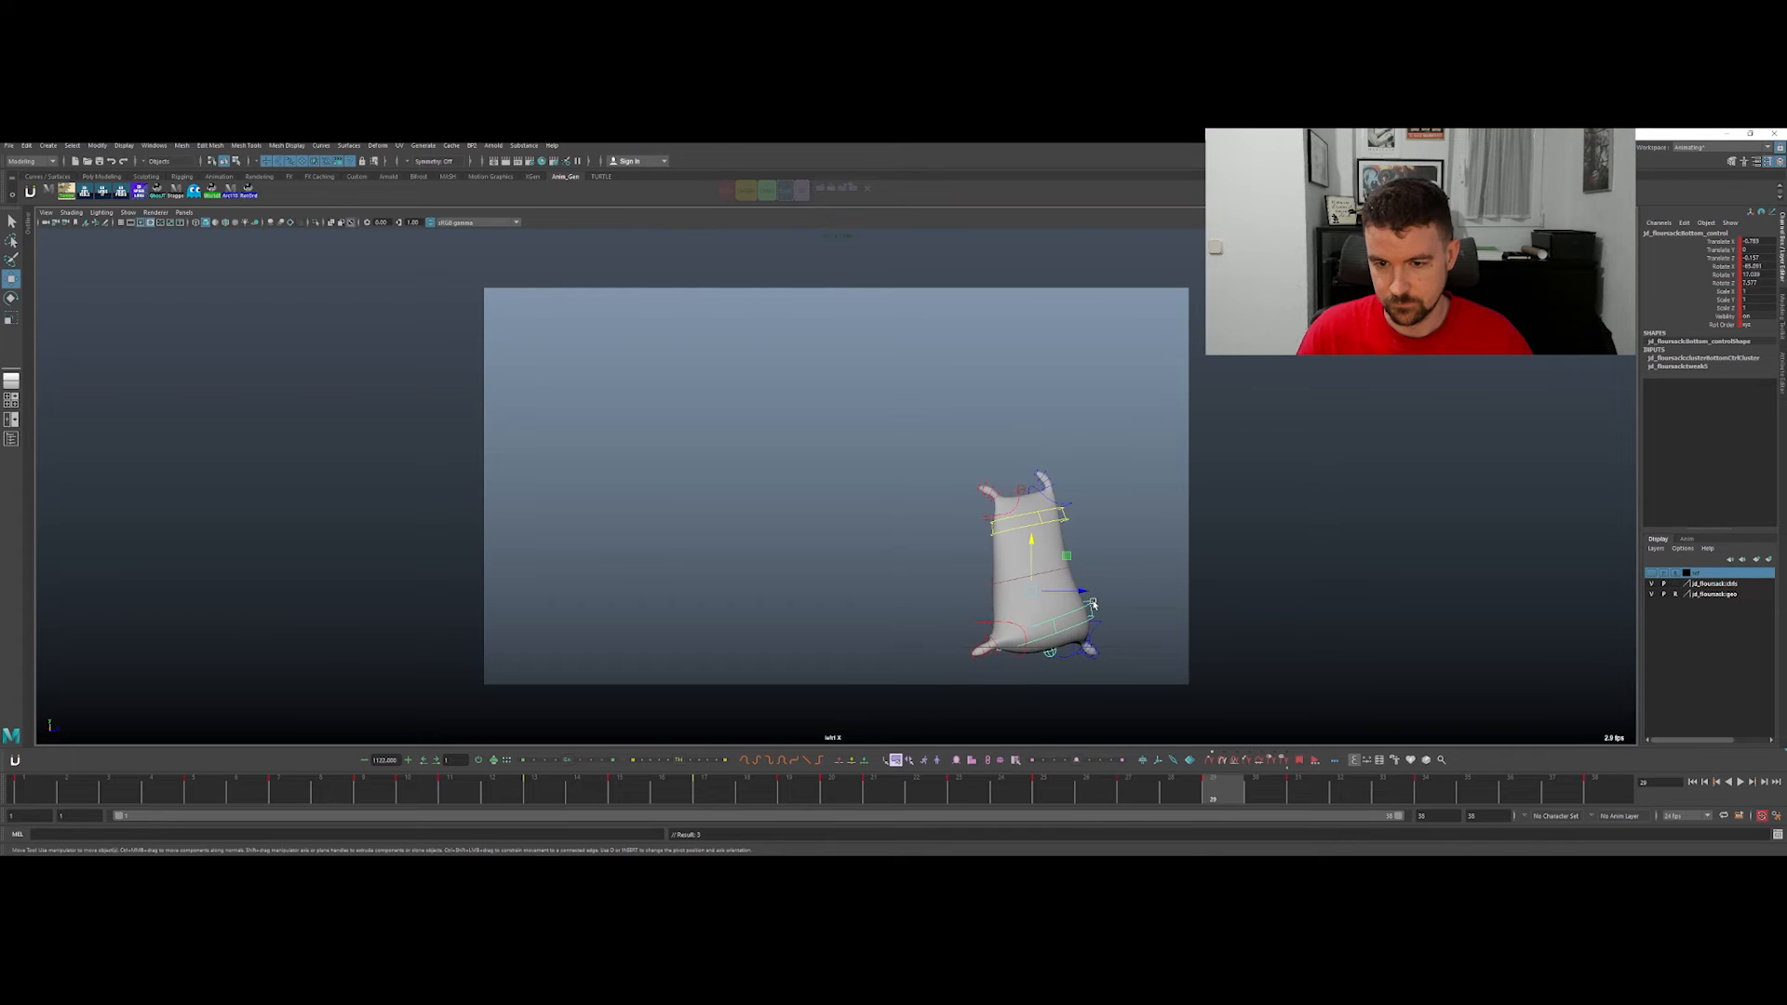
key(comma)
key(period)
key(period)
key(period)
Step: Check the hip bounce around frame 27 against the neighbouring poses and display the bottom control's motion trail
drag(924, 794, 1095, 748)
key(w)
key(period)
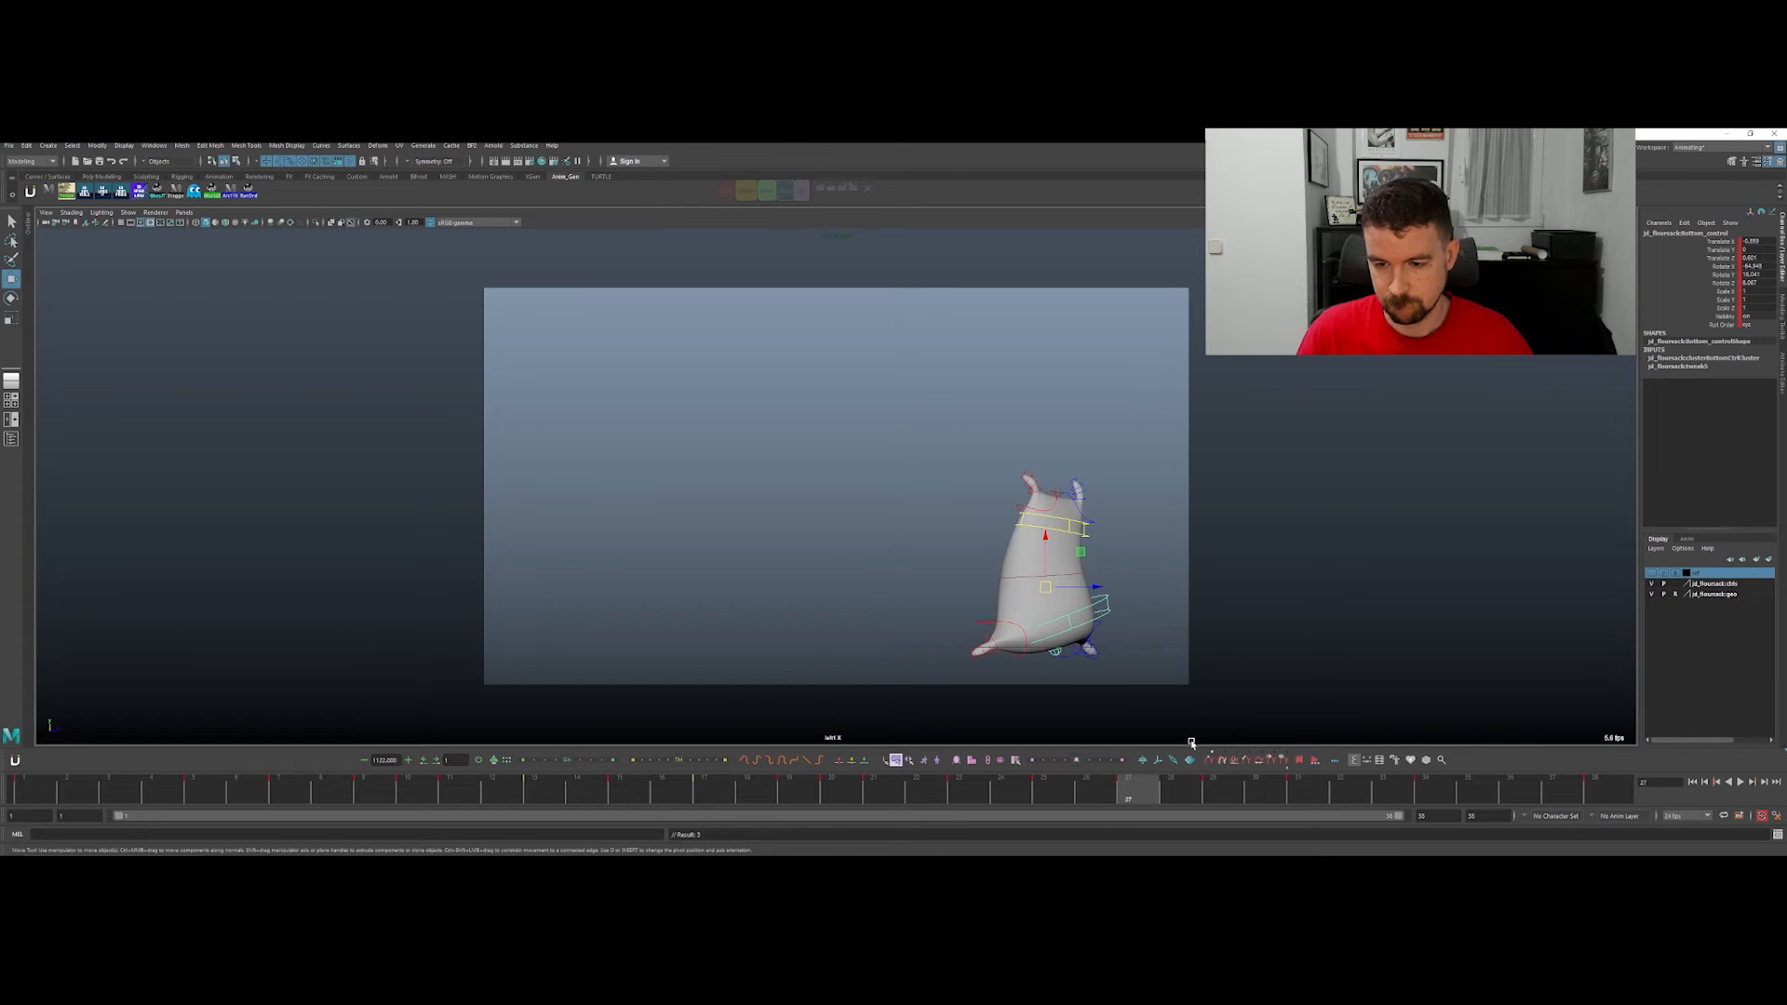
key(comma)
key(comma)
key(period)
key(period)
key(comma)
key(comma)
key(period)
key(period)
key(period)
key(period)
key(comma)
key(comma)
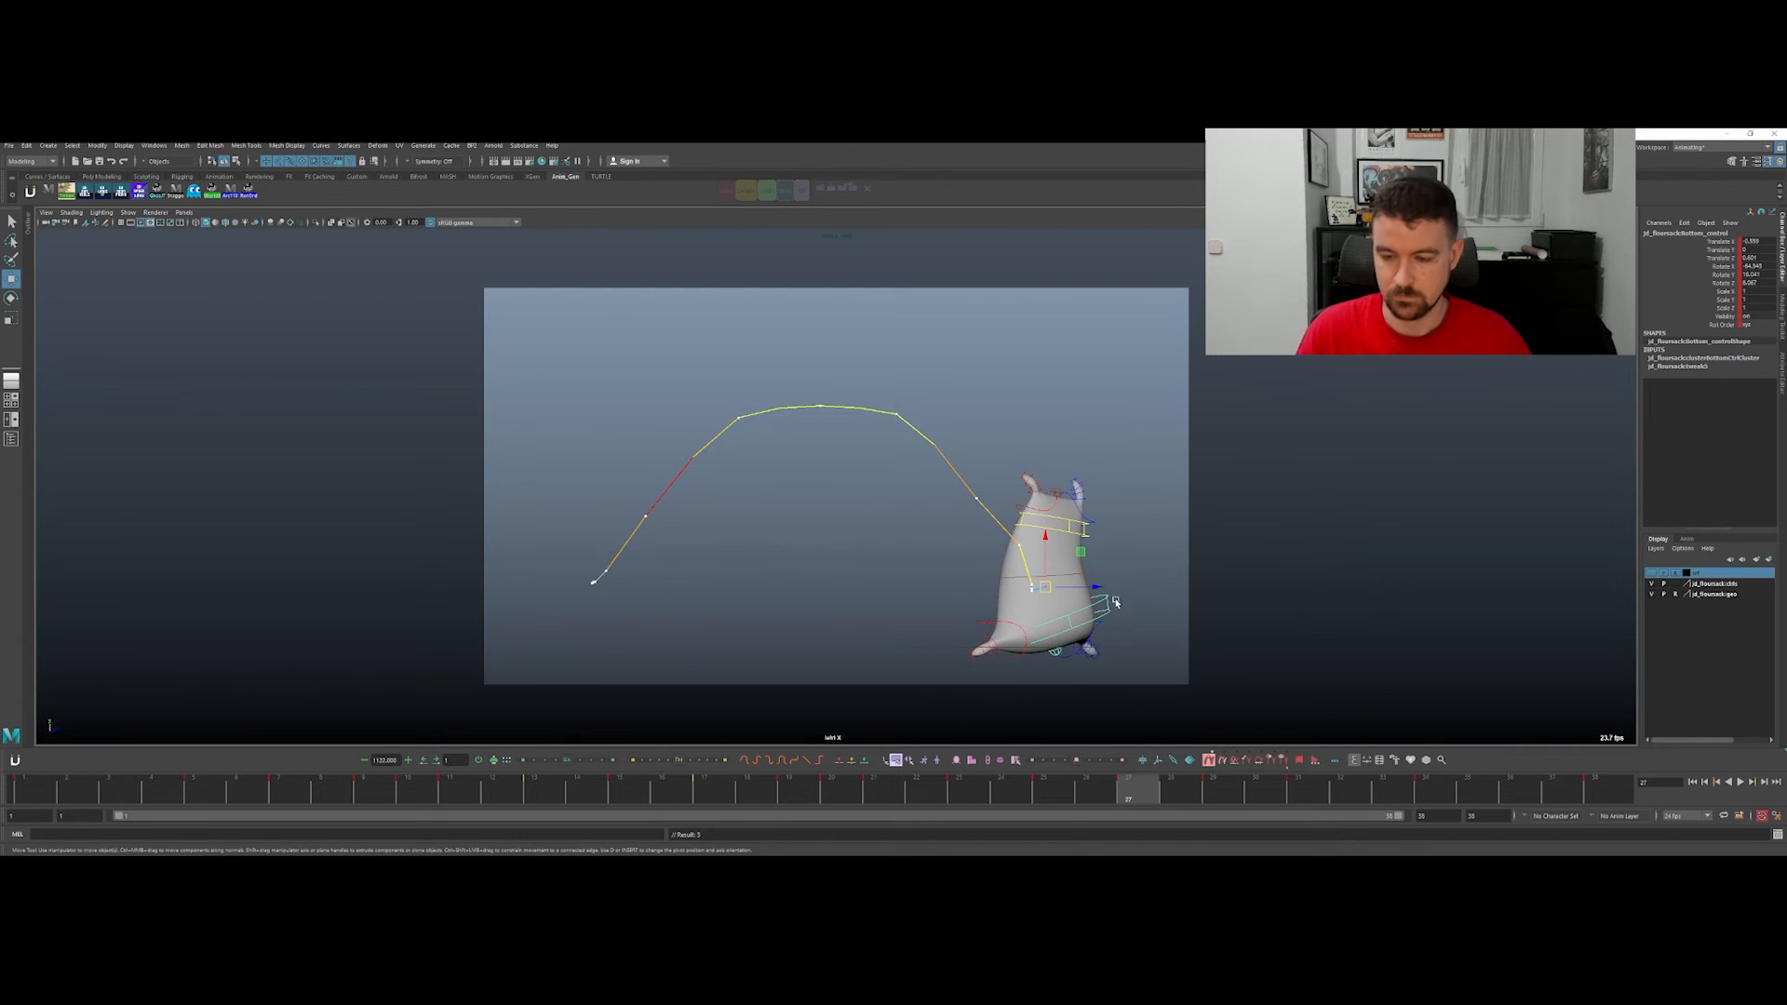
Step: Lower the bottom control's Translate X key at frame 23 in the Graph Editor and compare it with frame 25
key(space)
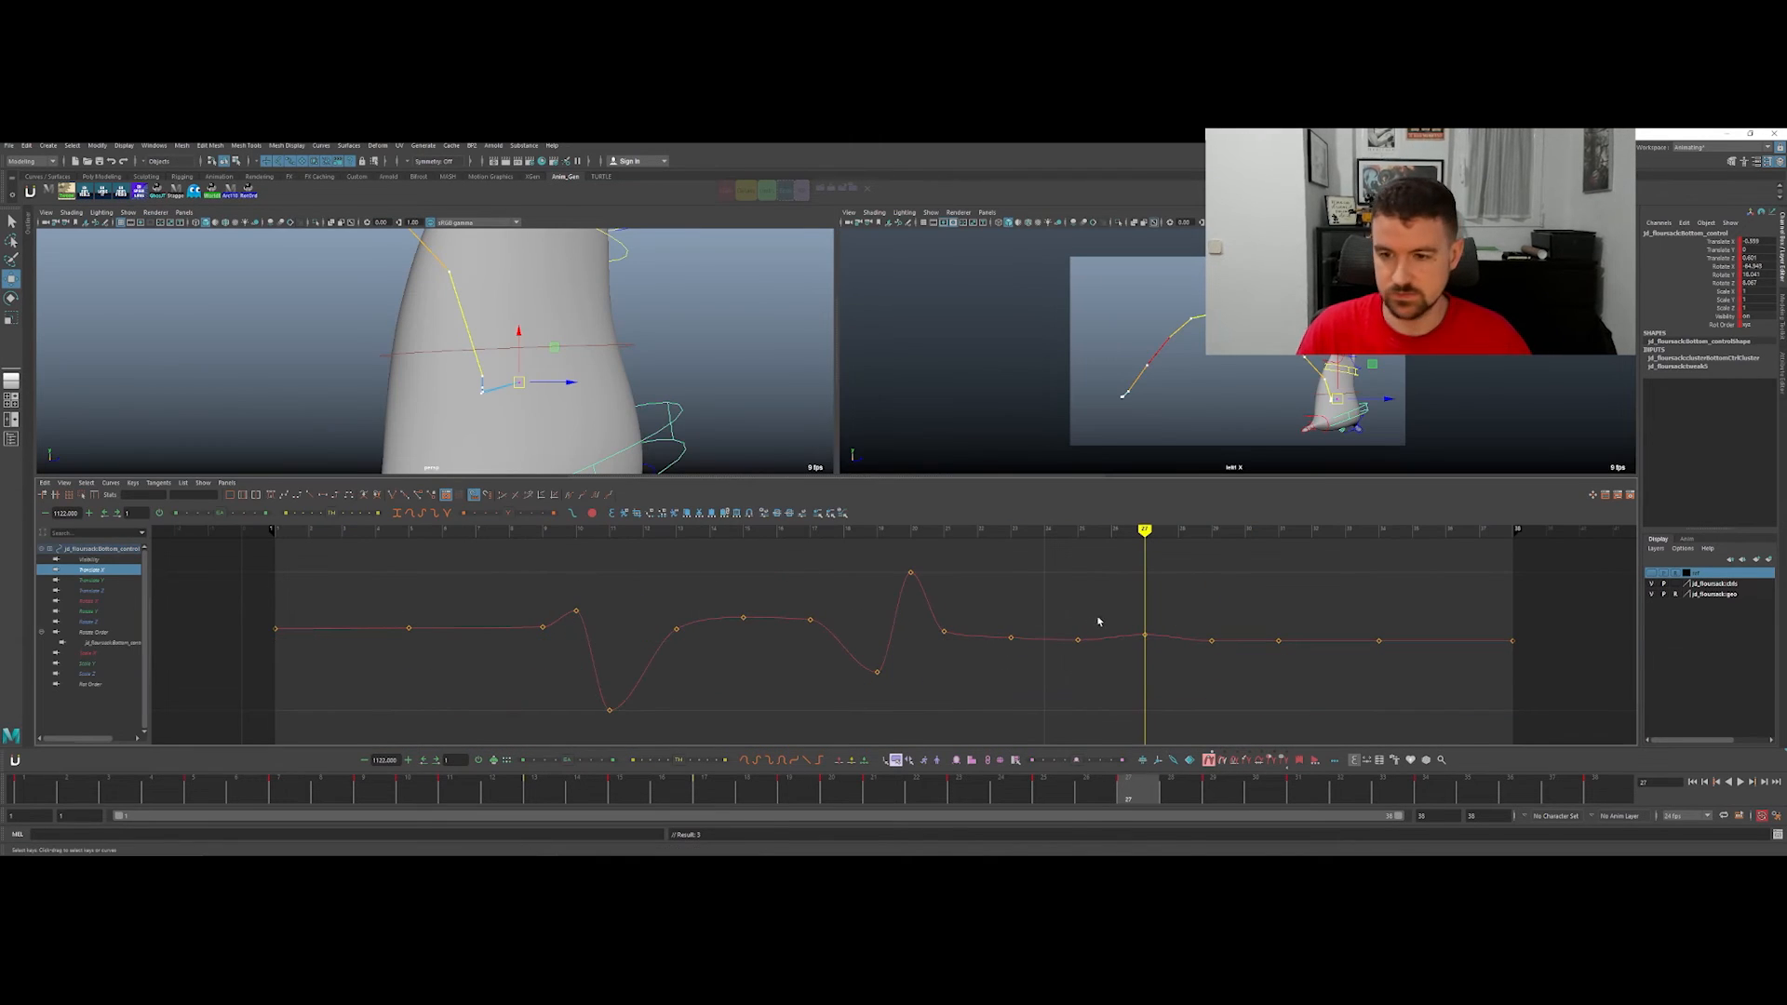
key(comma)
key(comma)
alt+right_drag(1011, 625, 1061, 638)
alt+middle_drag(1099, 623, 965, 638)
middle_drag(965, 617, 964, 629)
key(period)
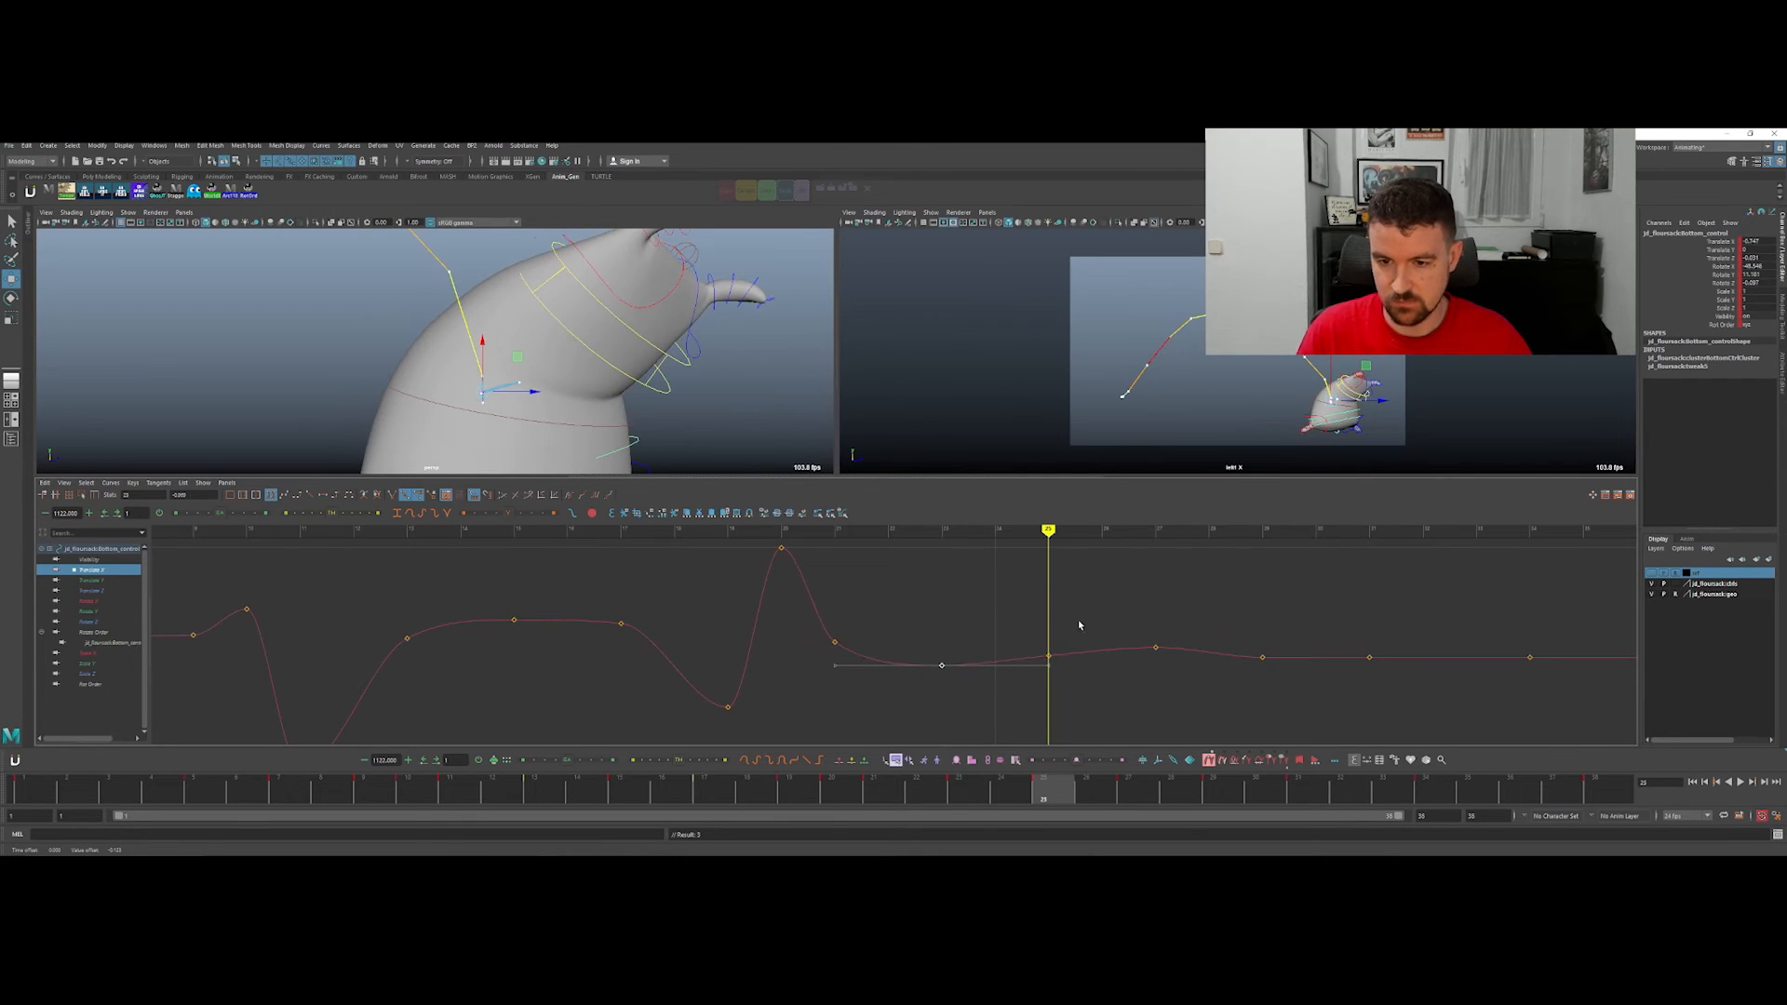
key(comma)
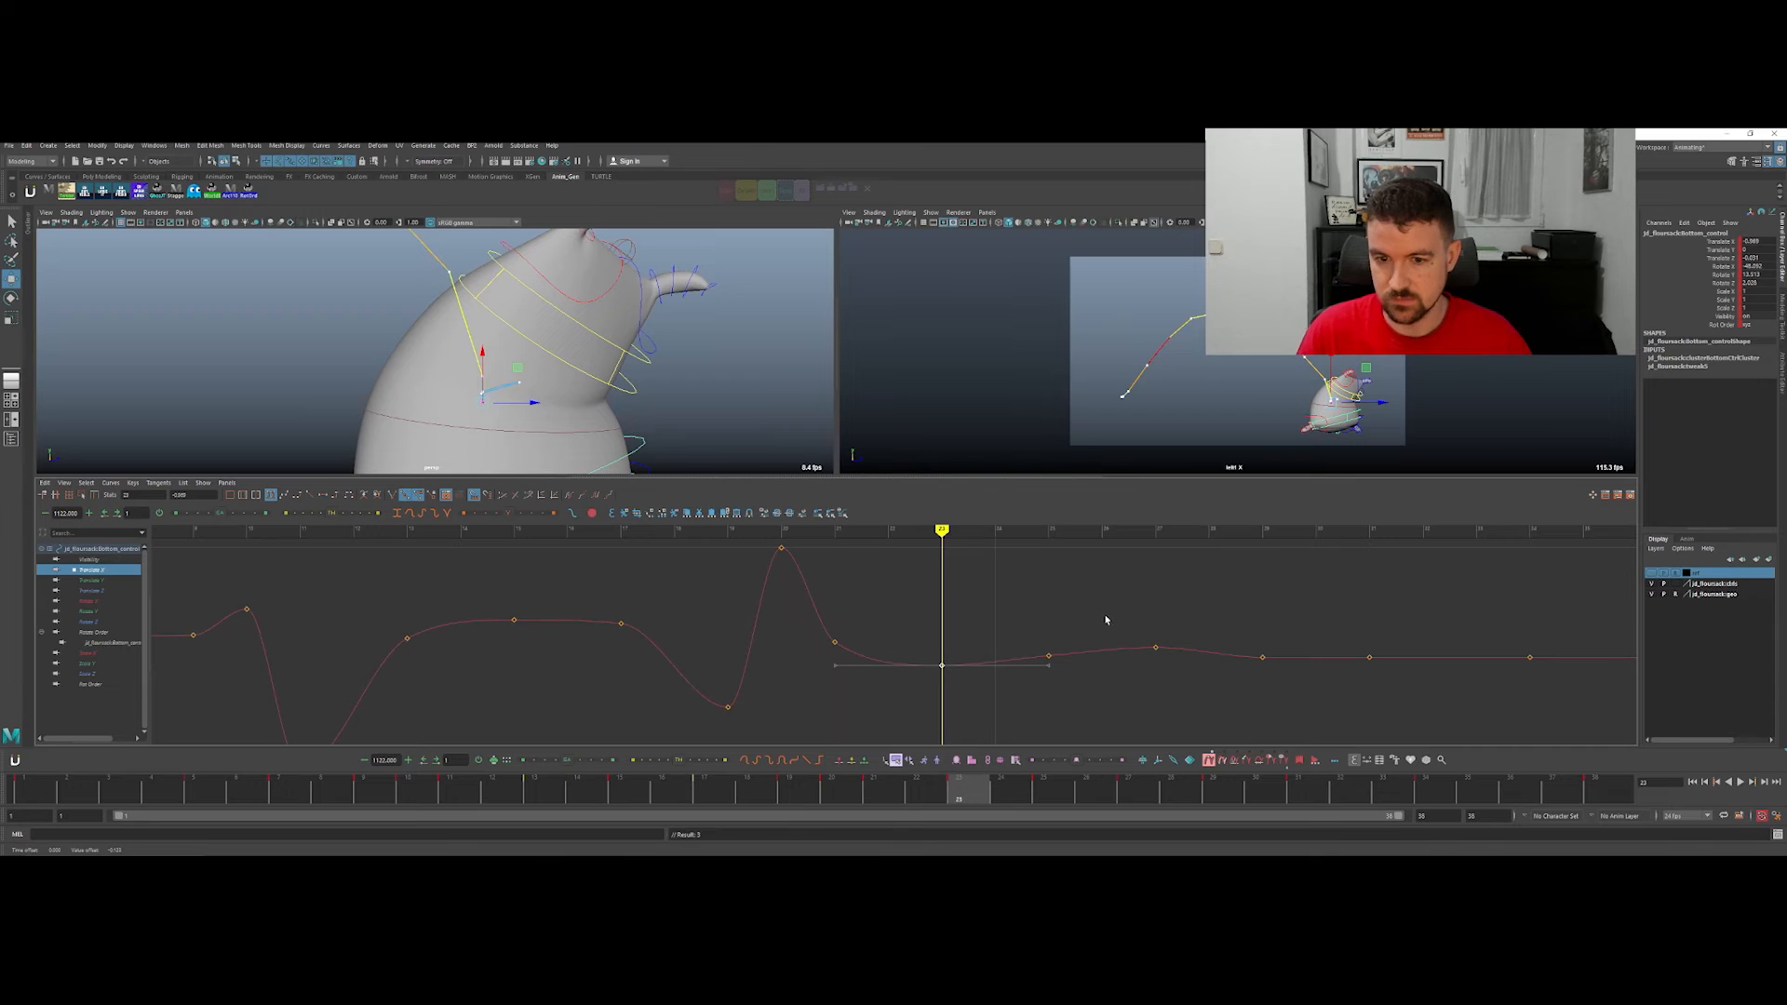
Step: Raise the bottom control's Translate X key at frame 27 to lift the hips in the bounce
key(period)
key(comma)
key(period)
key(period)
alt+middle_drag(1191, 604, 999, 658)
middle_drag(1076, 713, 1079, 675)
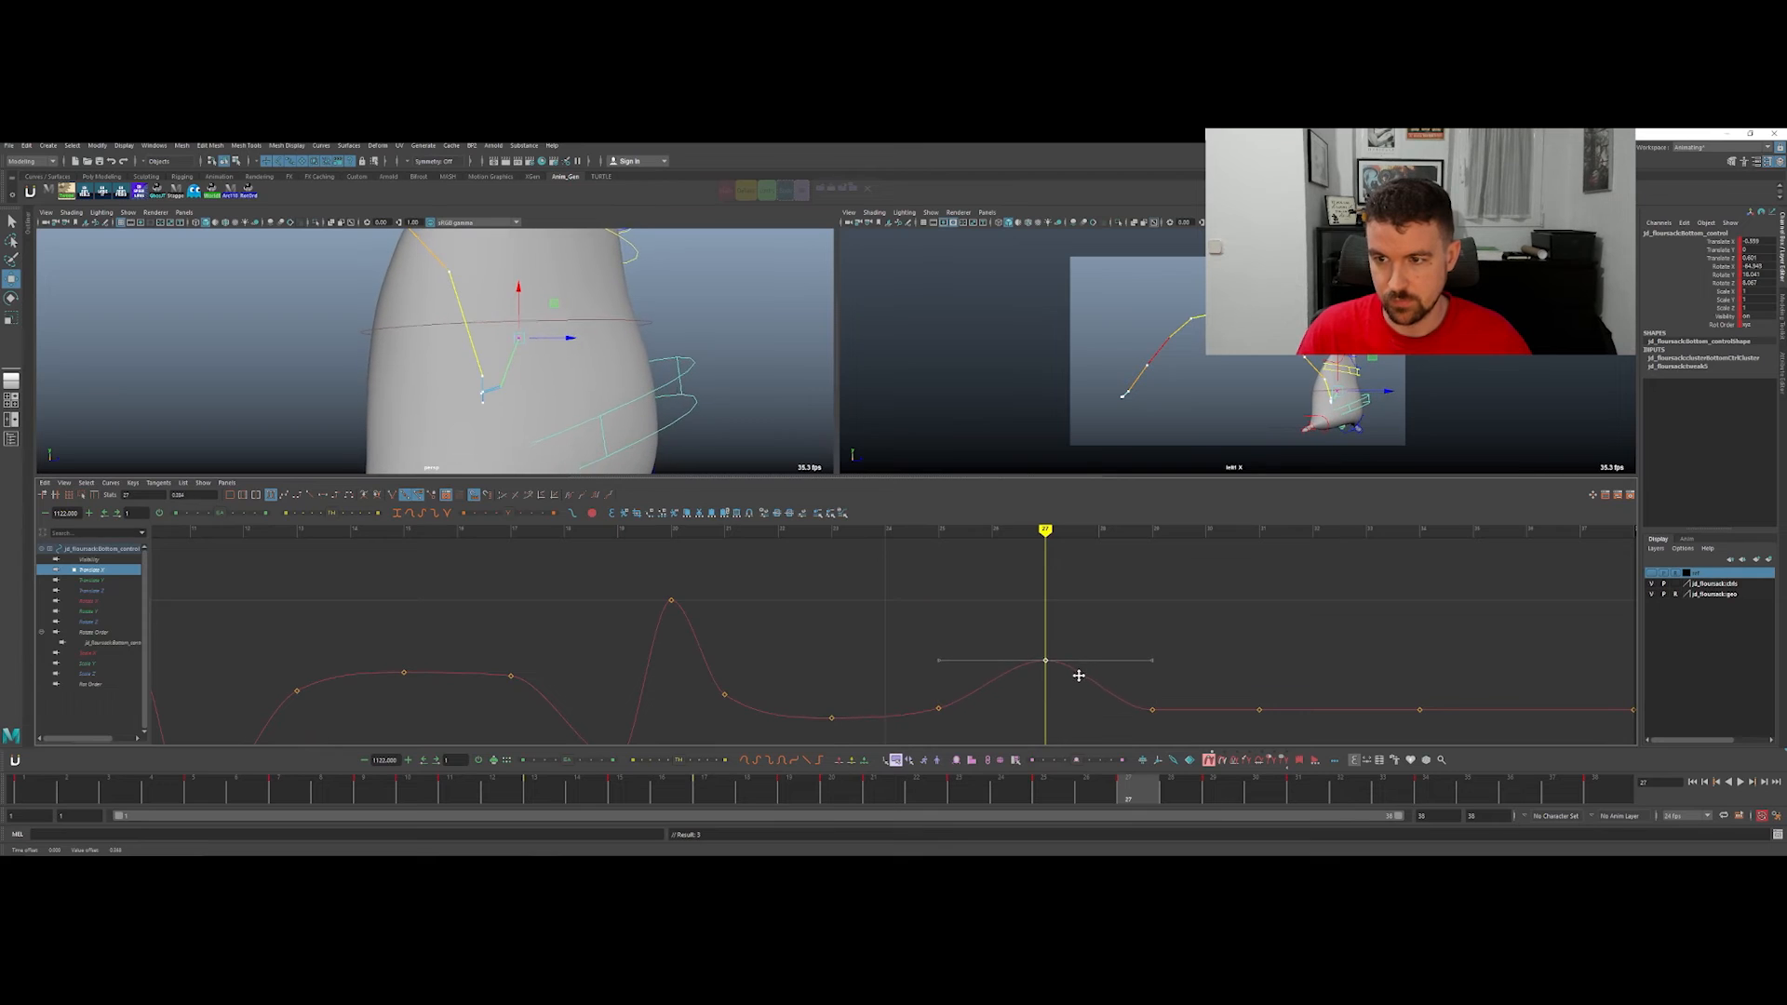
Step: Raise the Translate X key at frame 29 slightly above the frame 27 key
drag(1116, 668, 1169, 718)
key(period)
middle_drag(1165, 707, 1172, 646)
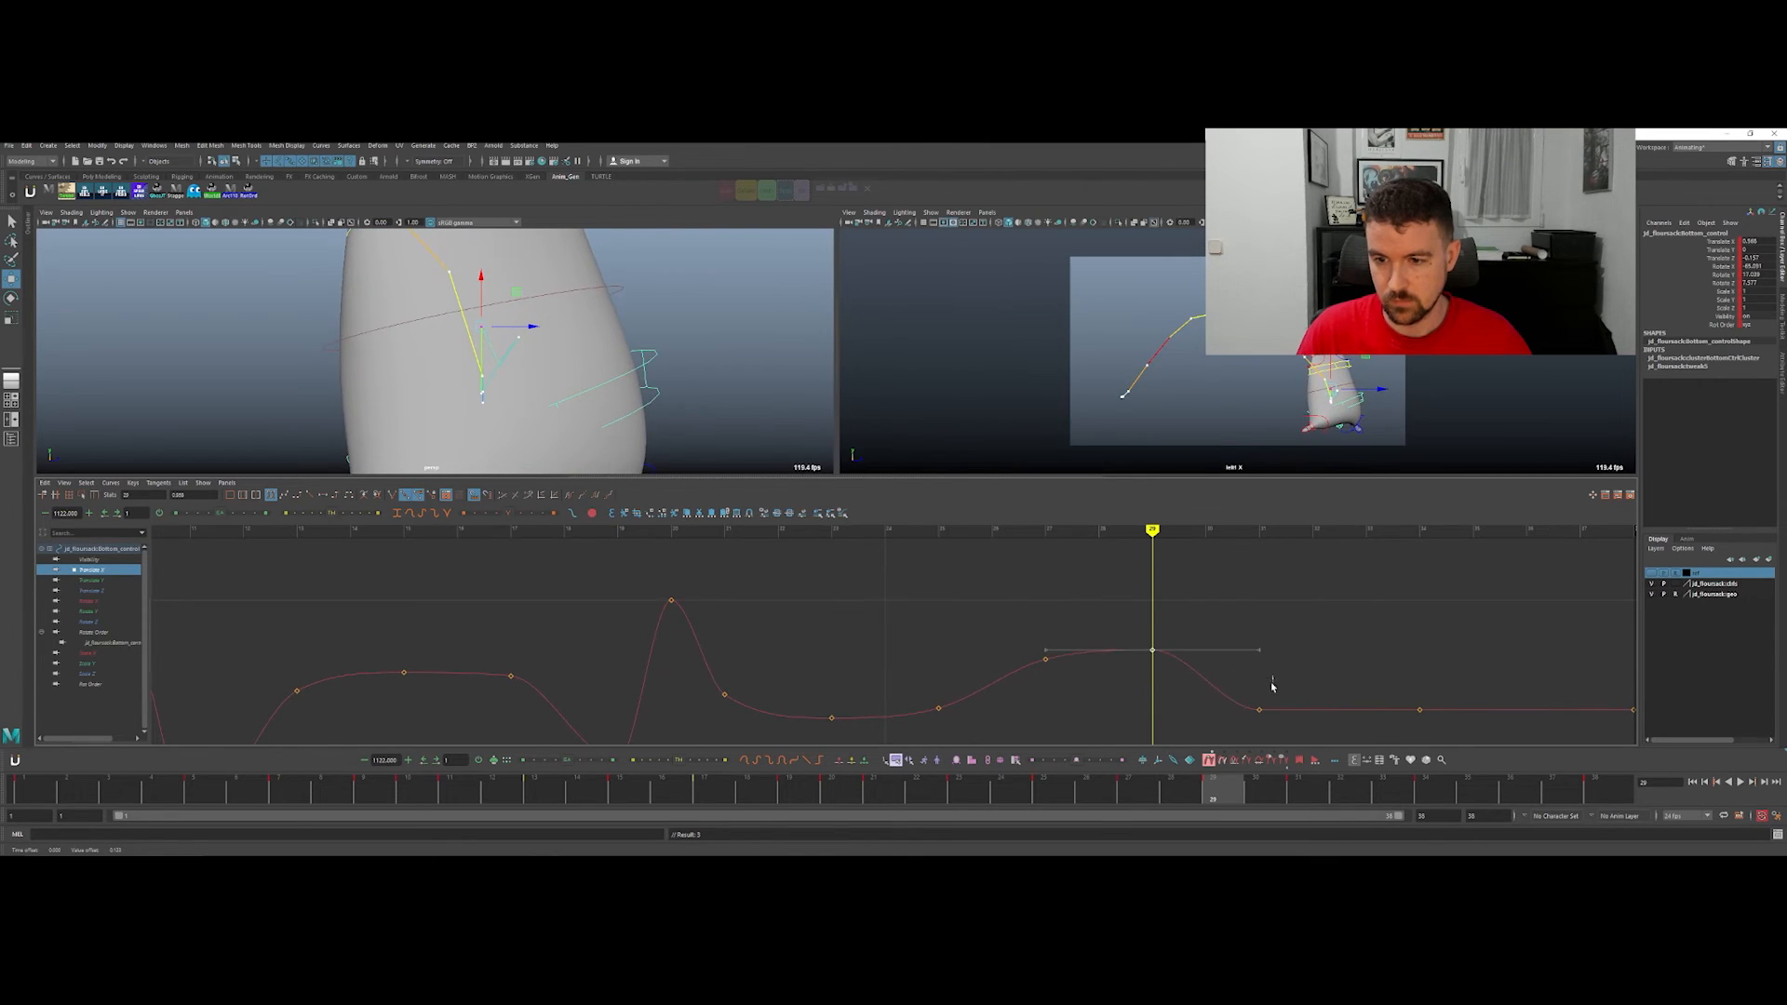
Step: Raise the Translate X key at frame 31 so the hips ease down toward frame 34
drag(1271, 682, 1249, 721)
key(period)
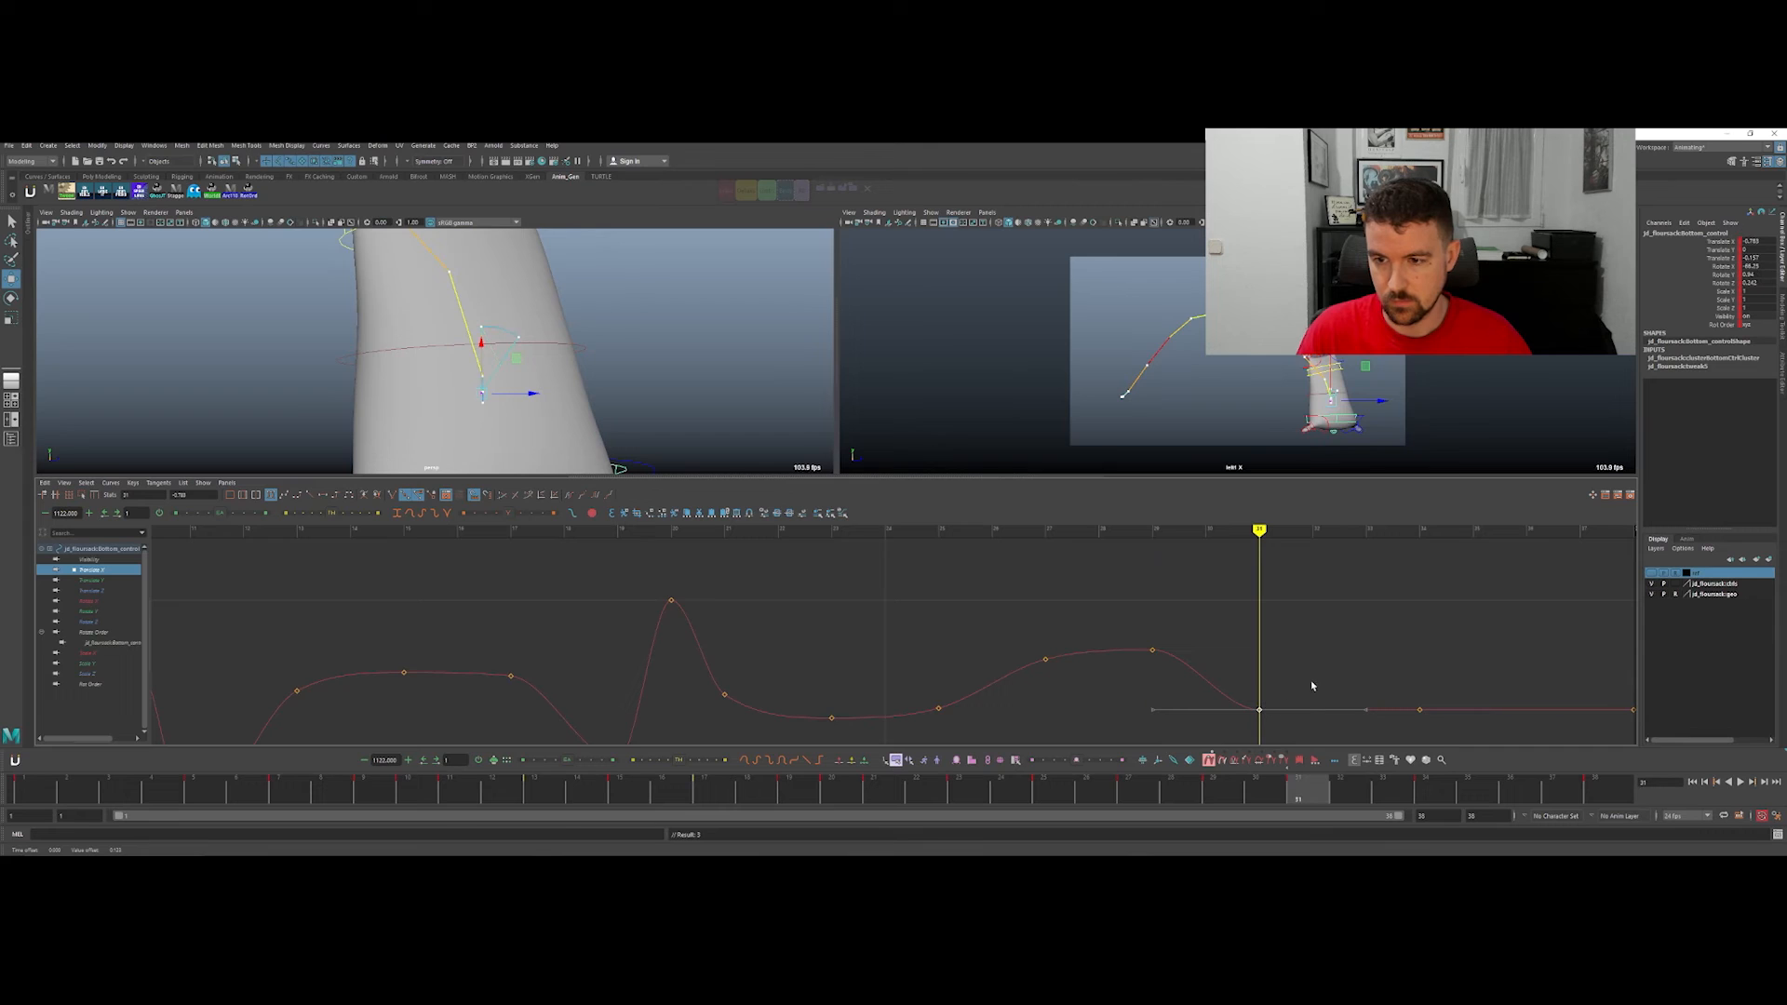
key(comma)
key(period)
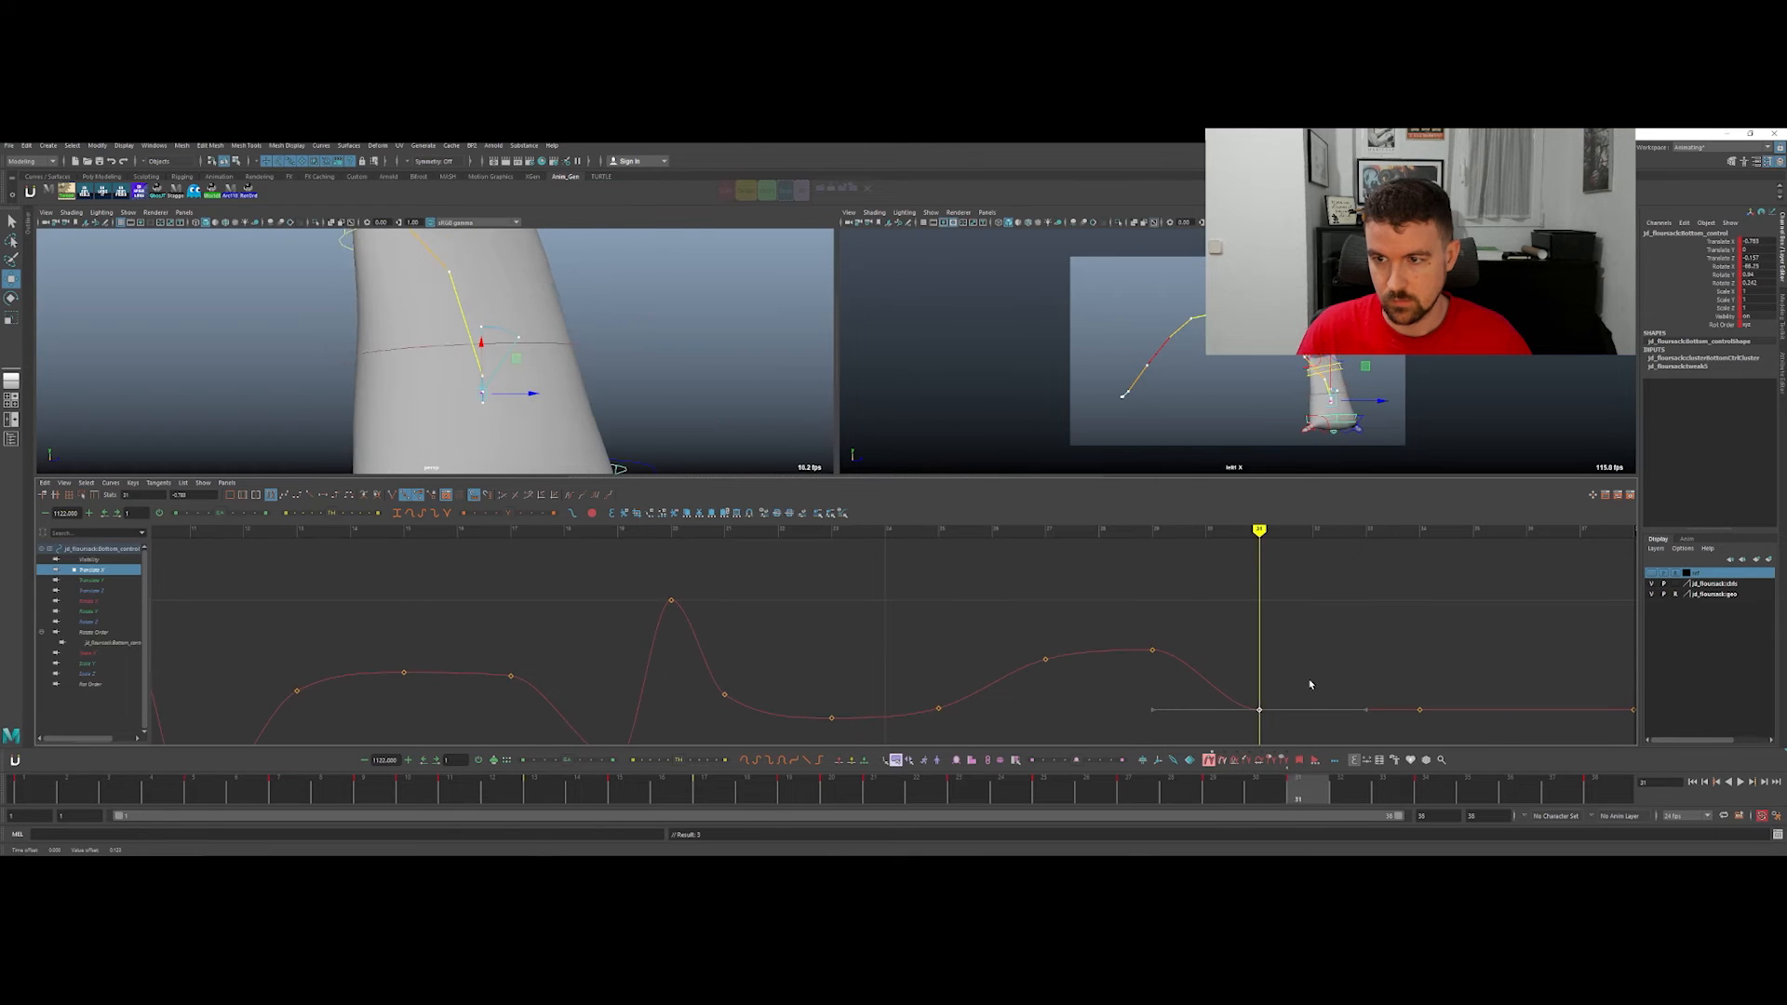
key(period)
key(comma)
key(comma)
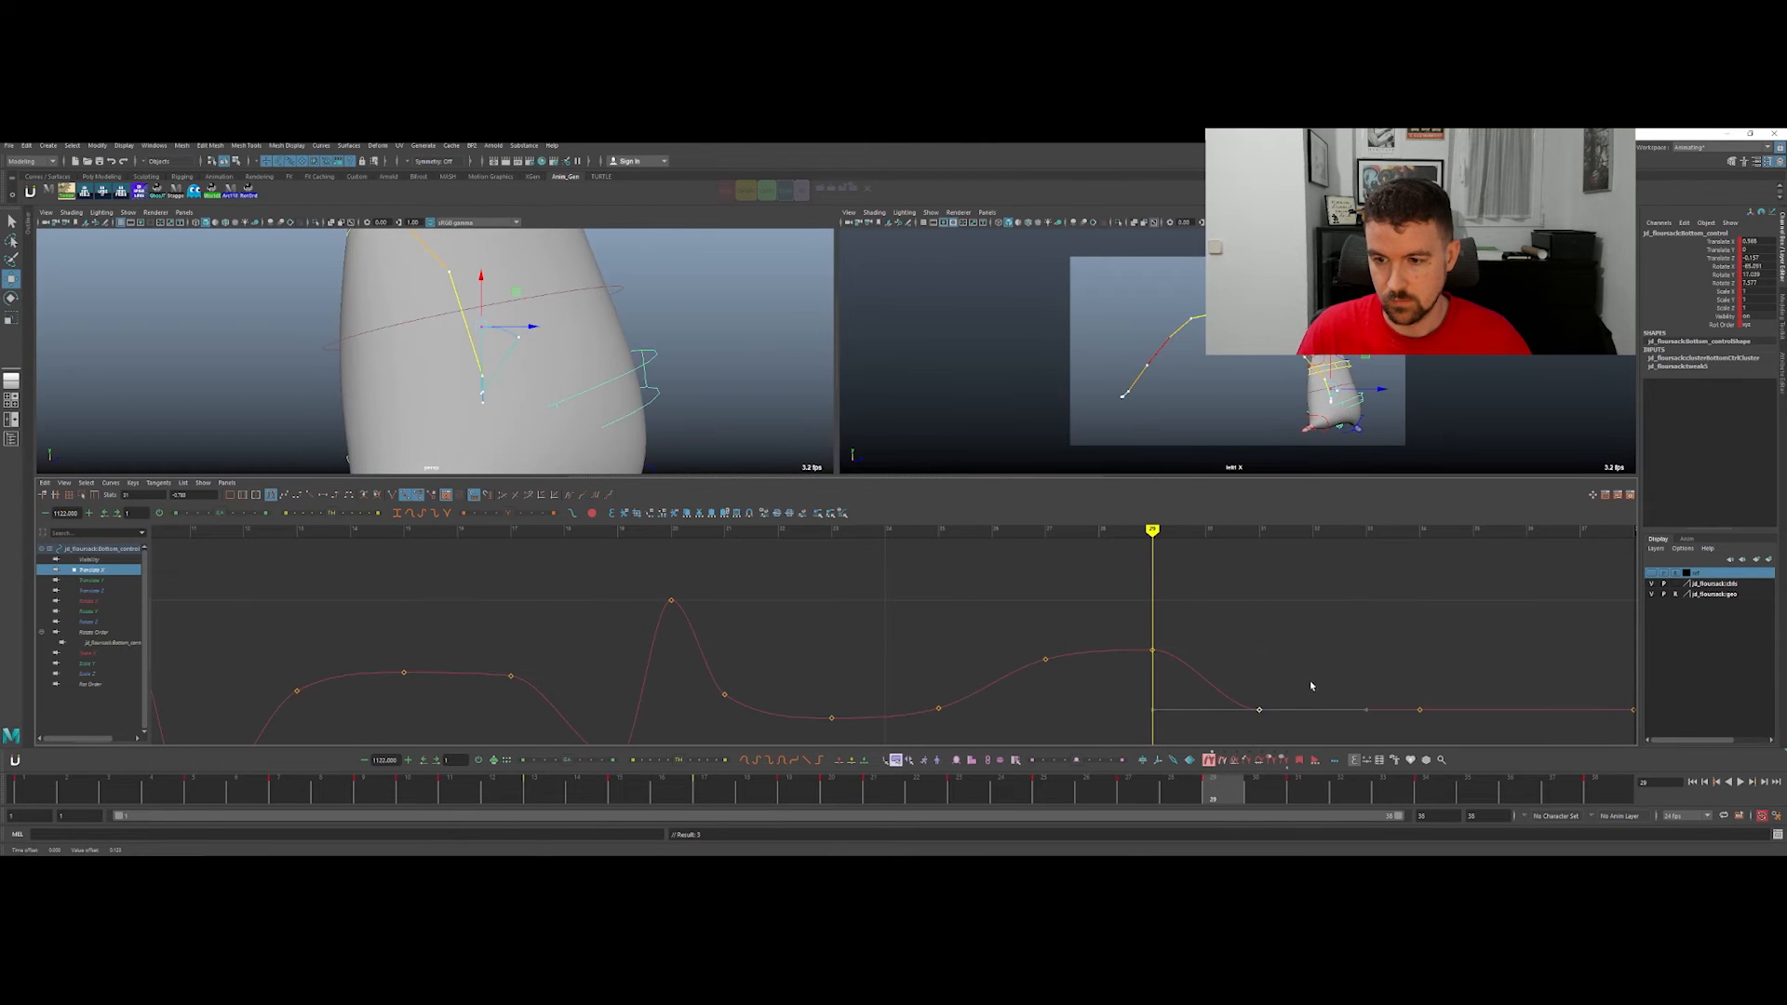
key(period)
middle_drag(1309, 680, 1263, 621)
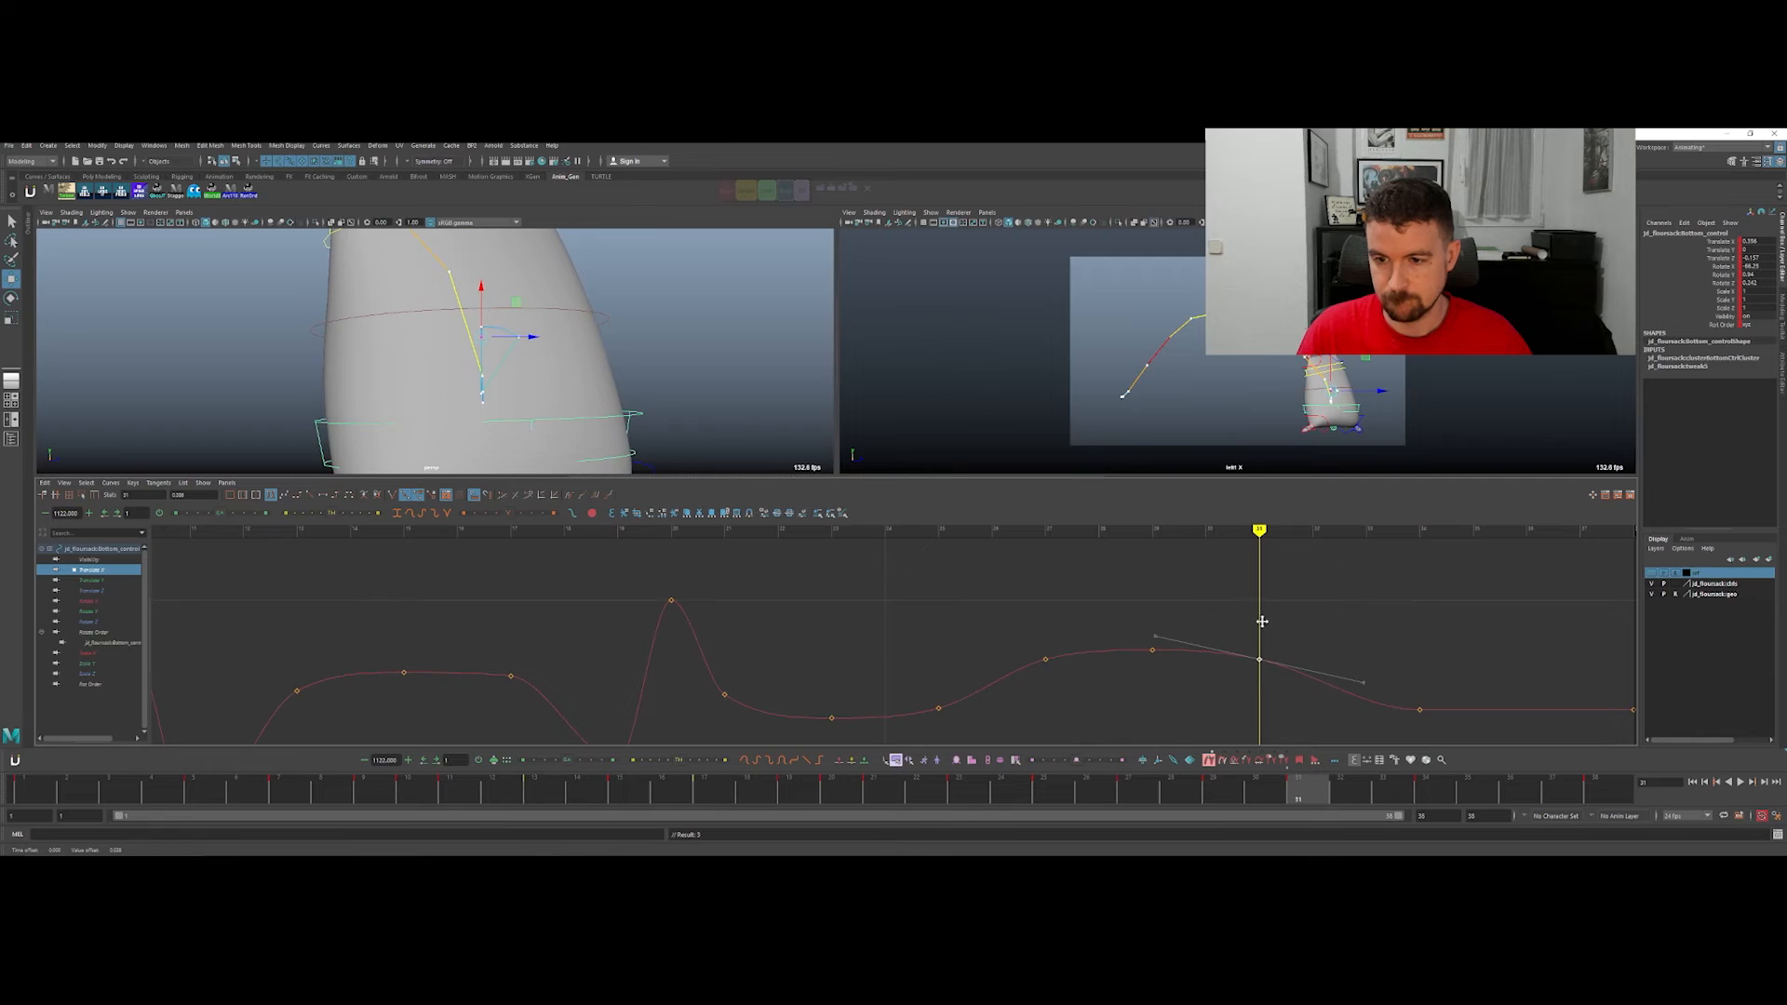
Step: Lower the Translate X keys at frames 27, 29 and 31 together slightly and check the settle in the enlarged camera view
key(comma)
drag(955, 627, 1337, 676)
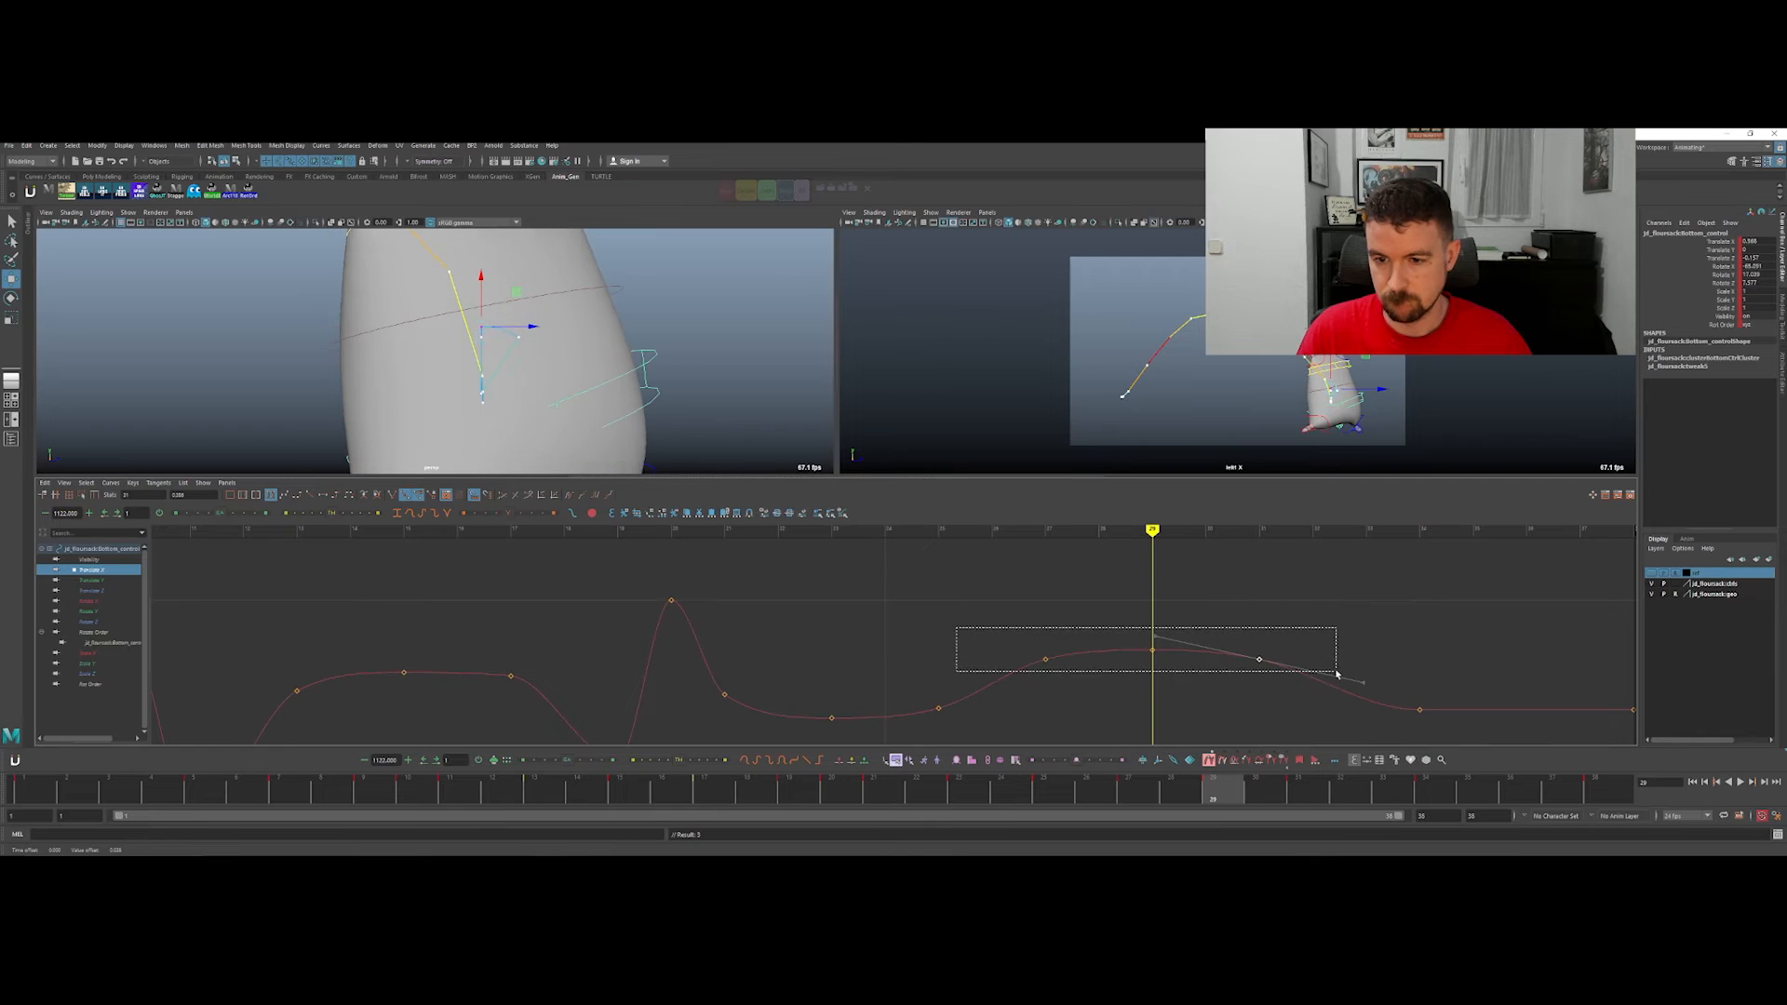
middle_drag(1293, 623, 1292, 637)
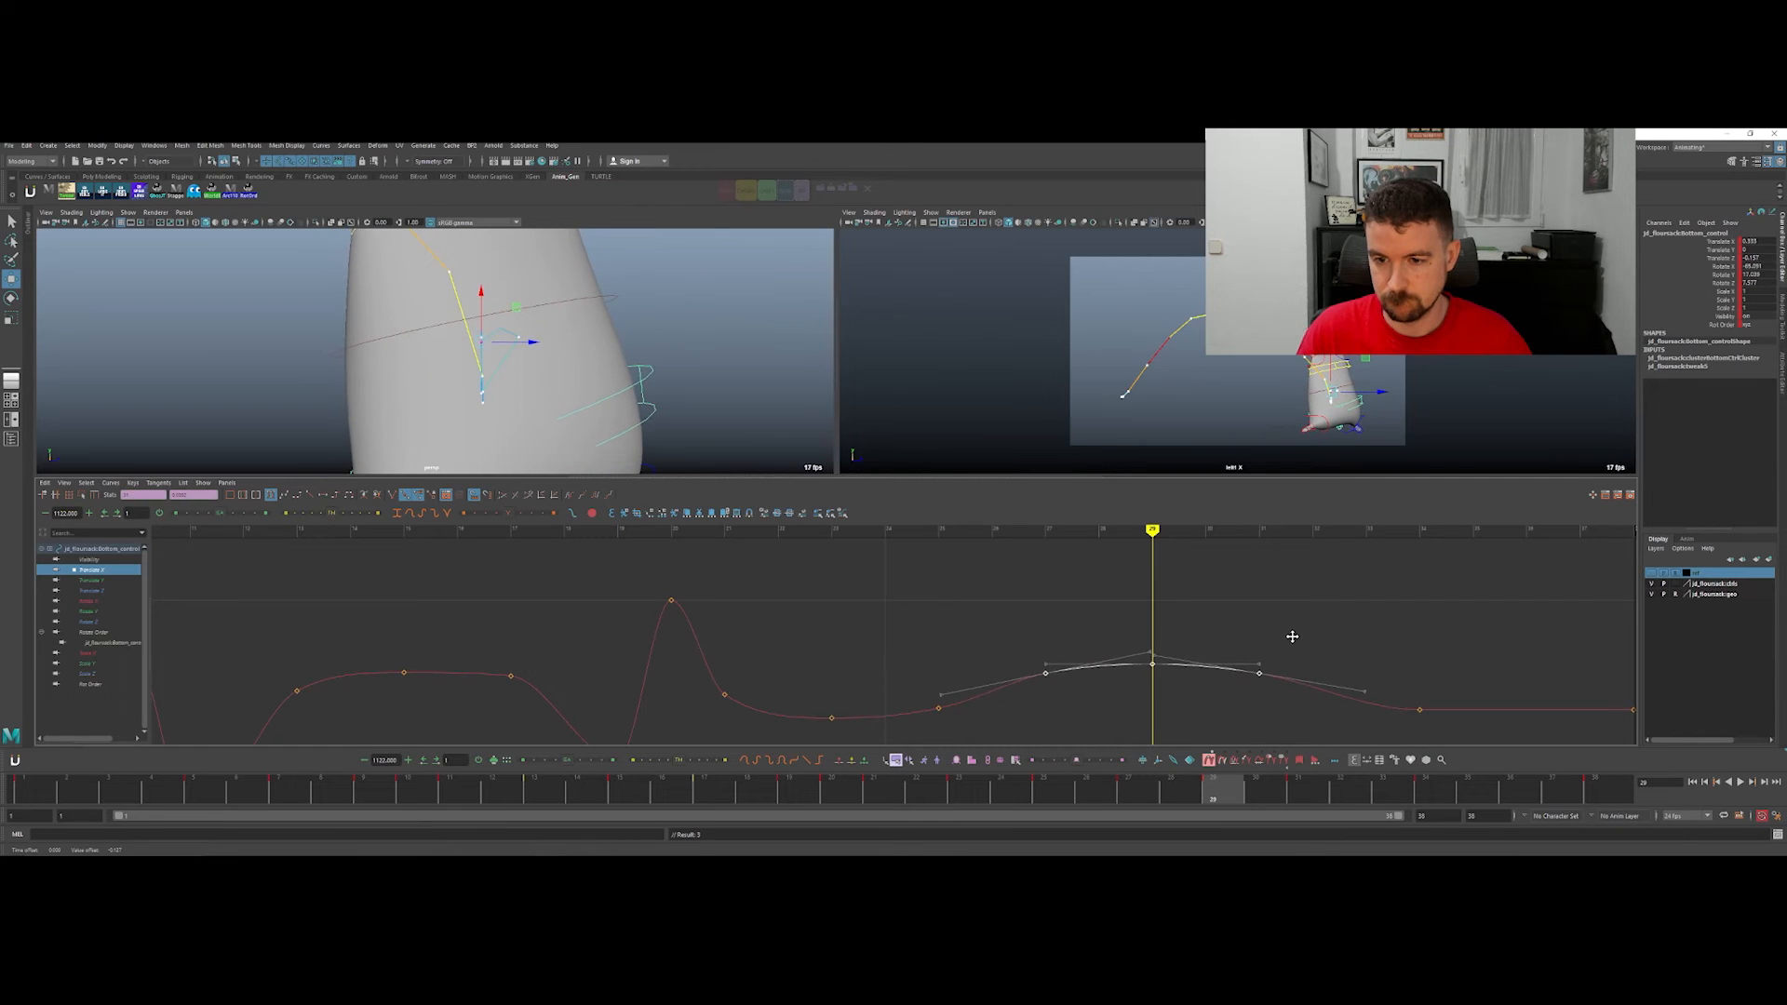
key(space)
key(q)
drag(1131, 789, 1414, 728)
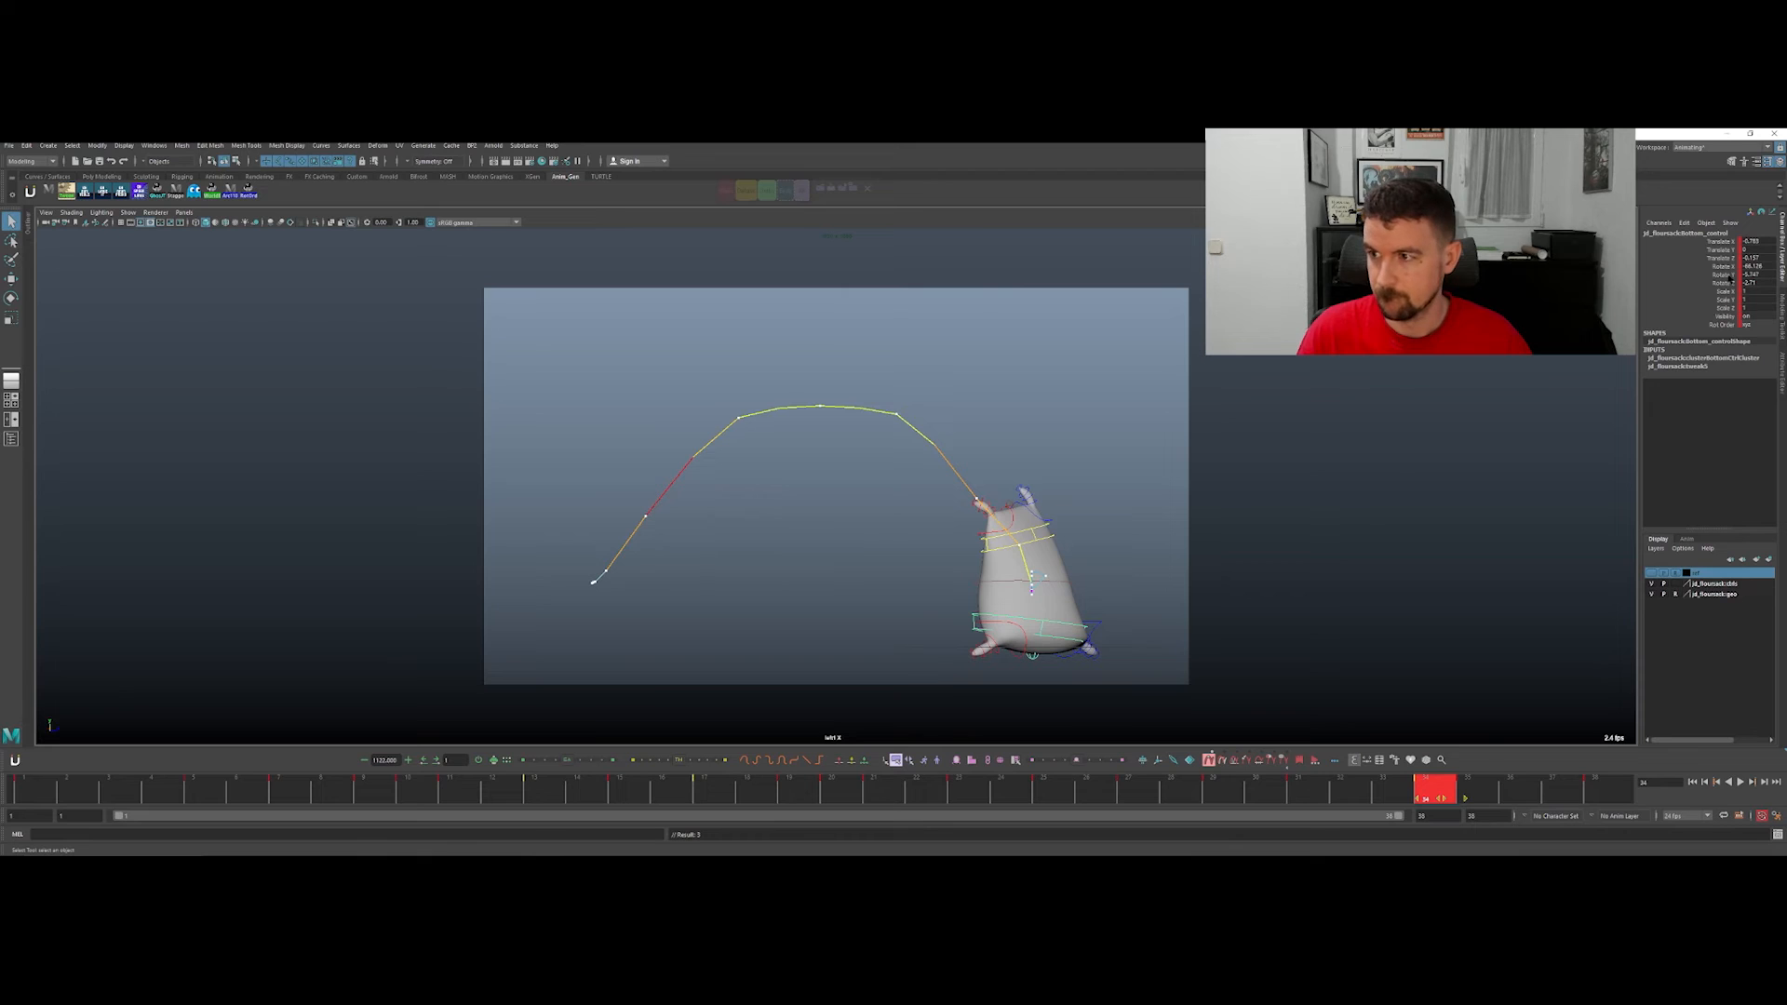
Step: Isolate the bottom control's Rotate Y curve and raise its key at frame 29 slightly
click(1710, 284)
key(space)
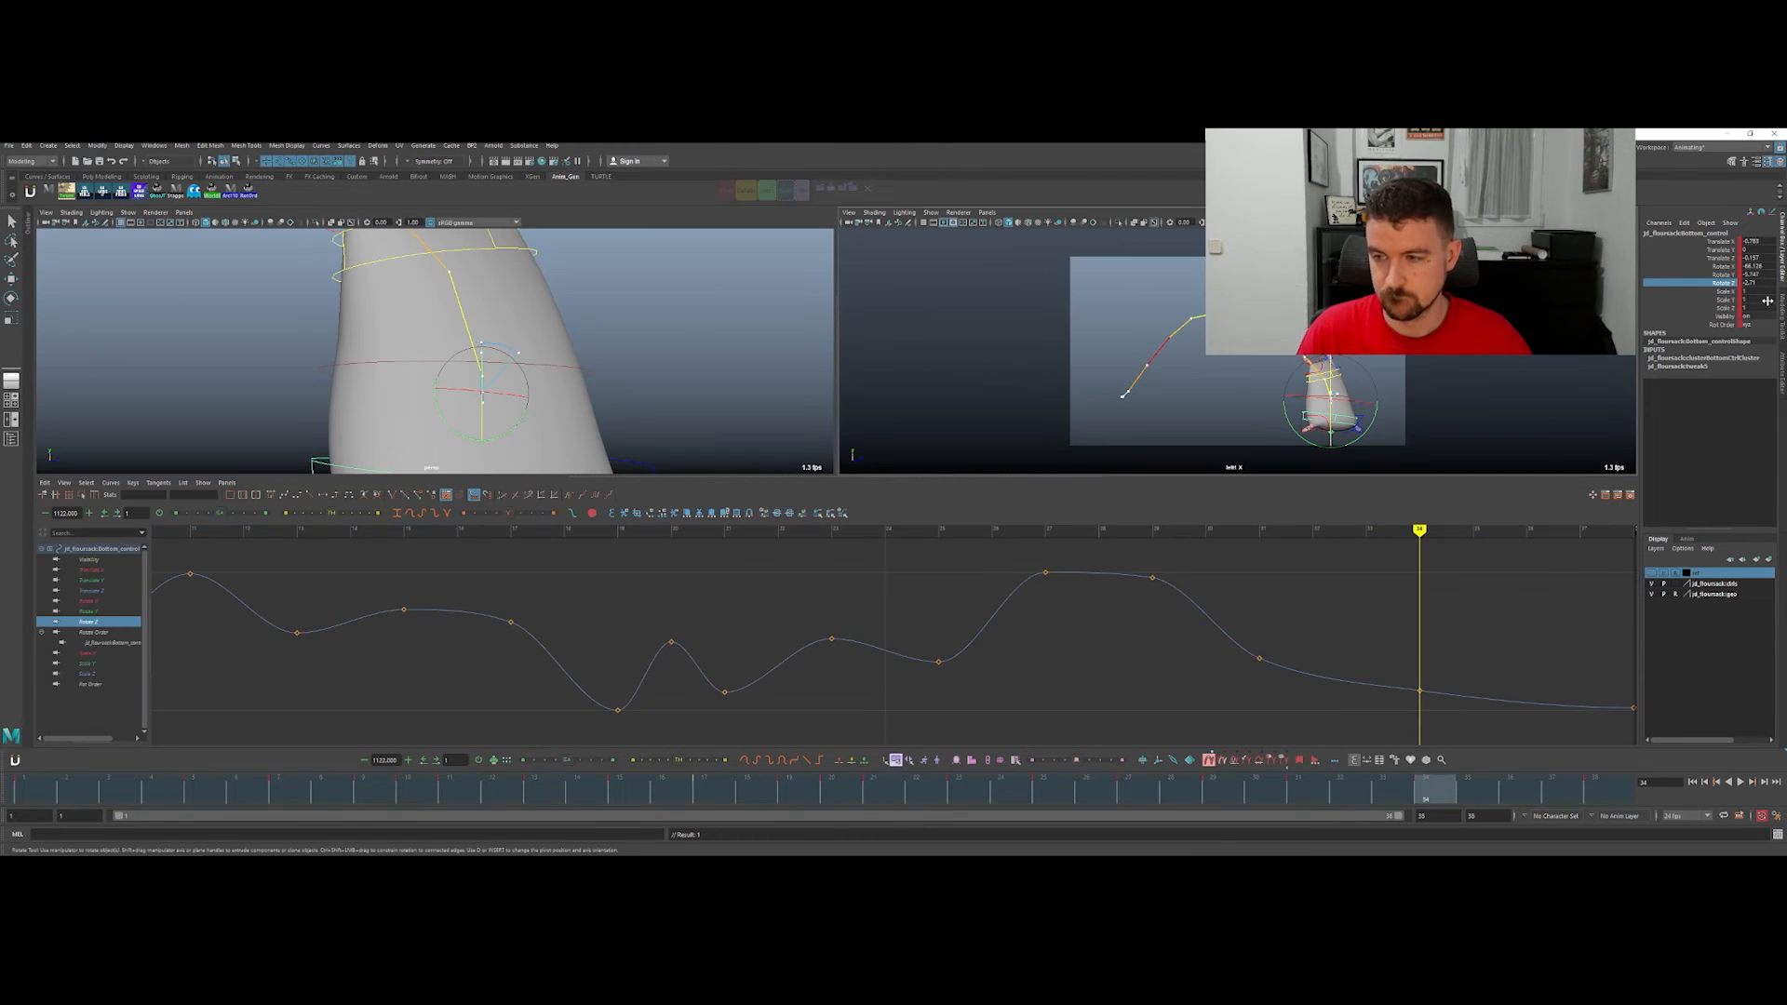
click(1720, 274)
alt+middle_drag(1407, 623, 1063, 595)
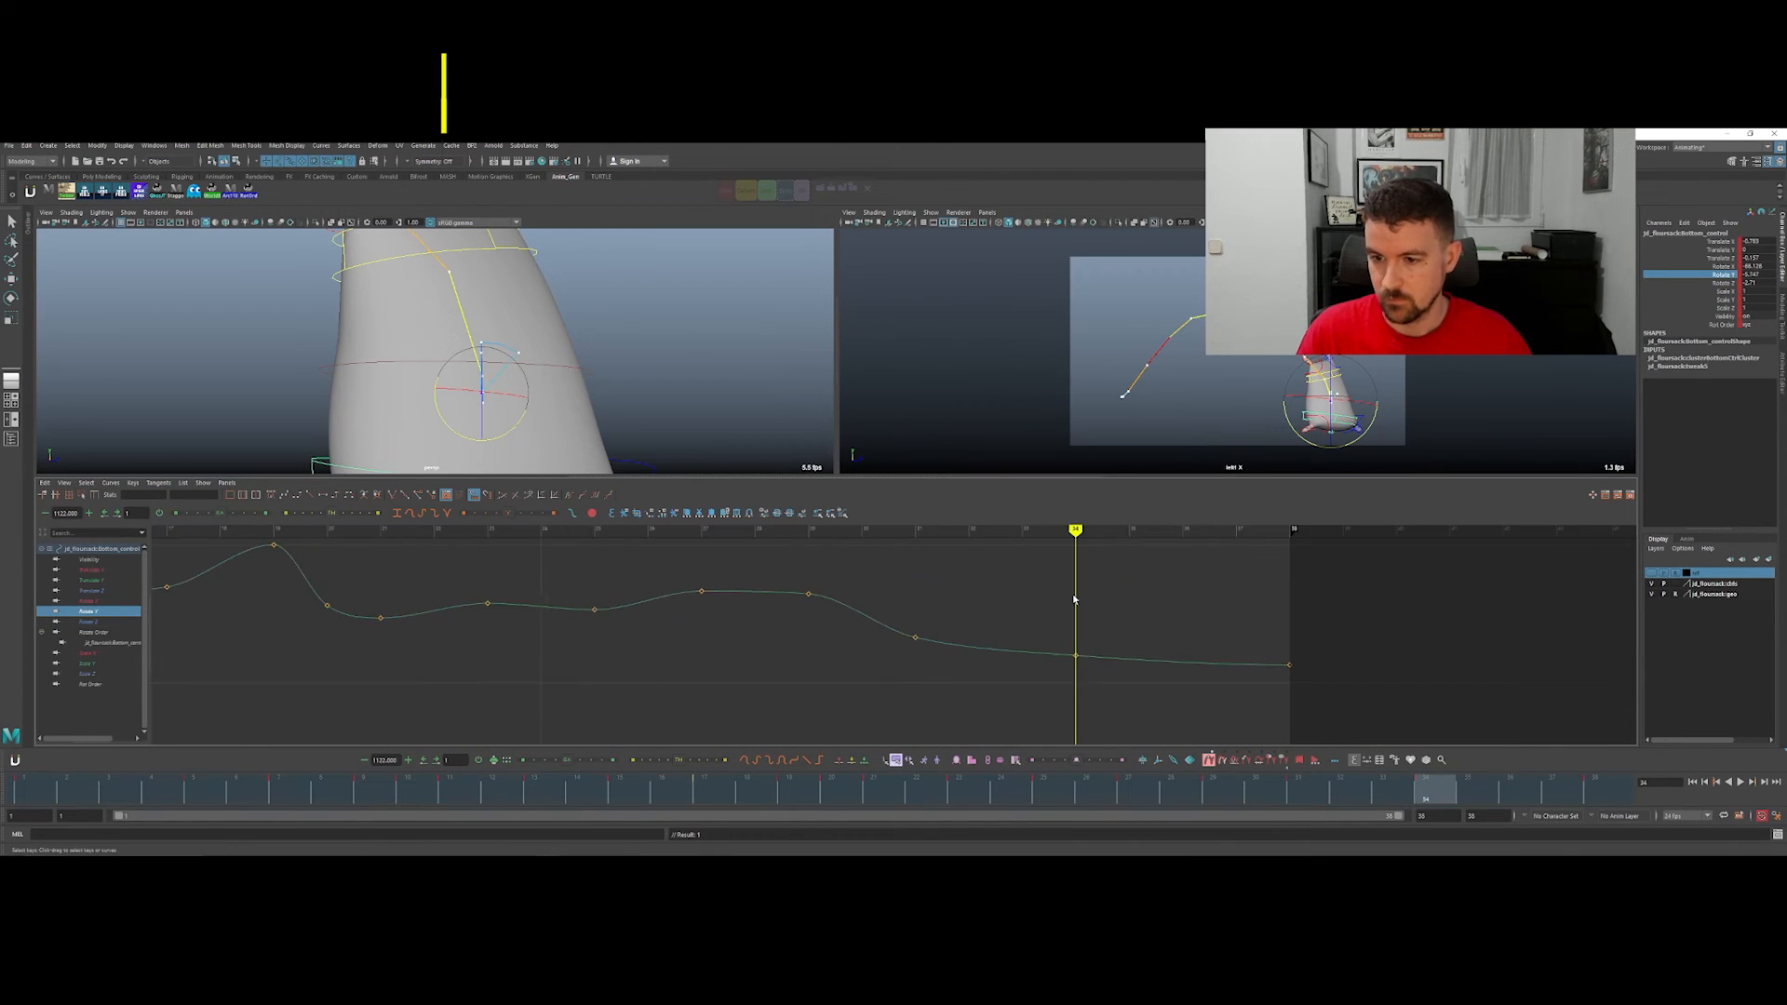
key(a)
alt+middle_drag(1289, 603, 1085, 620)
scroll(1099, 624, up, 3)
key(comma)
key(comma)
key(comma)
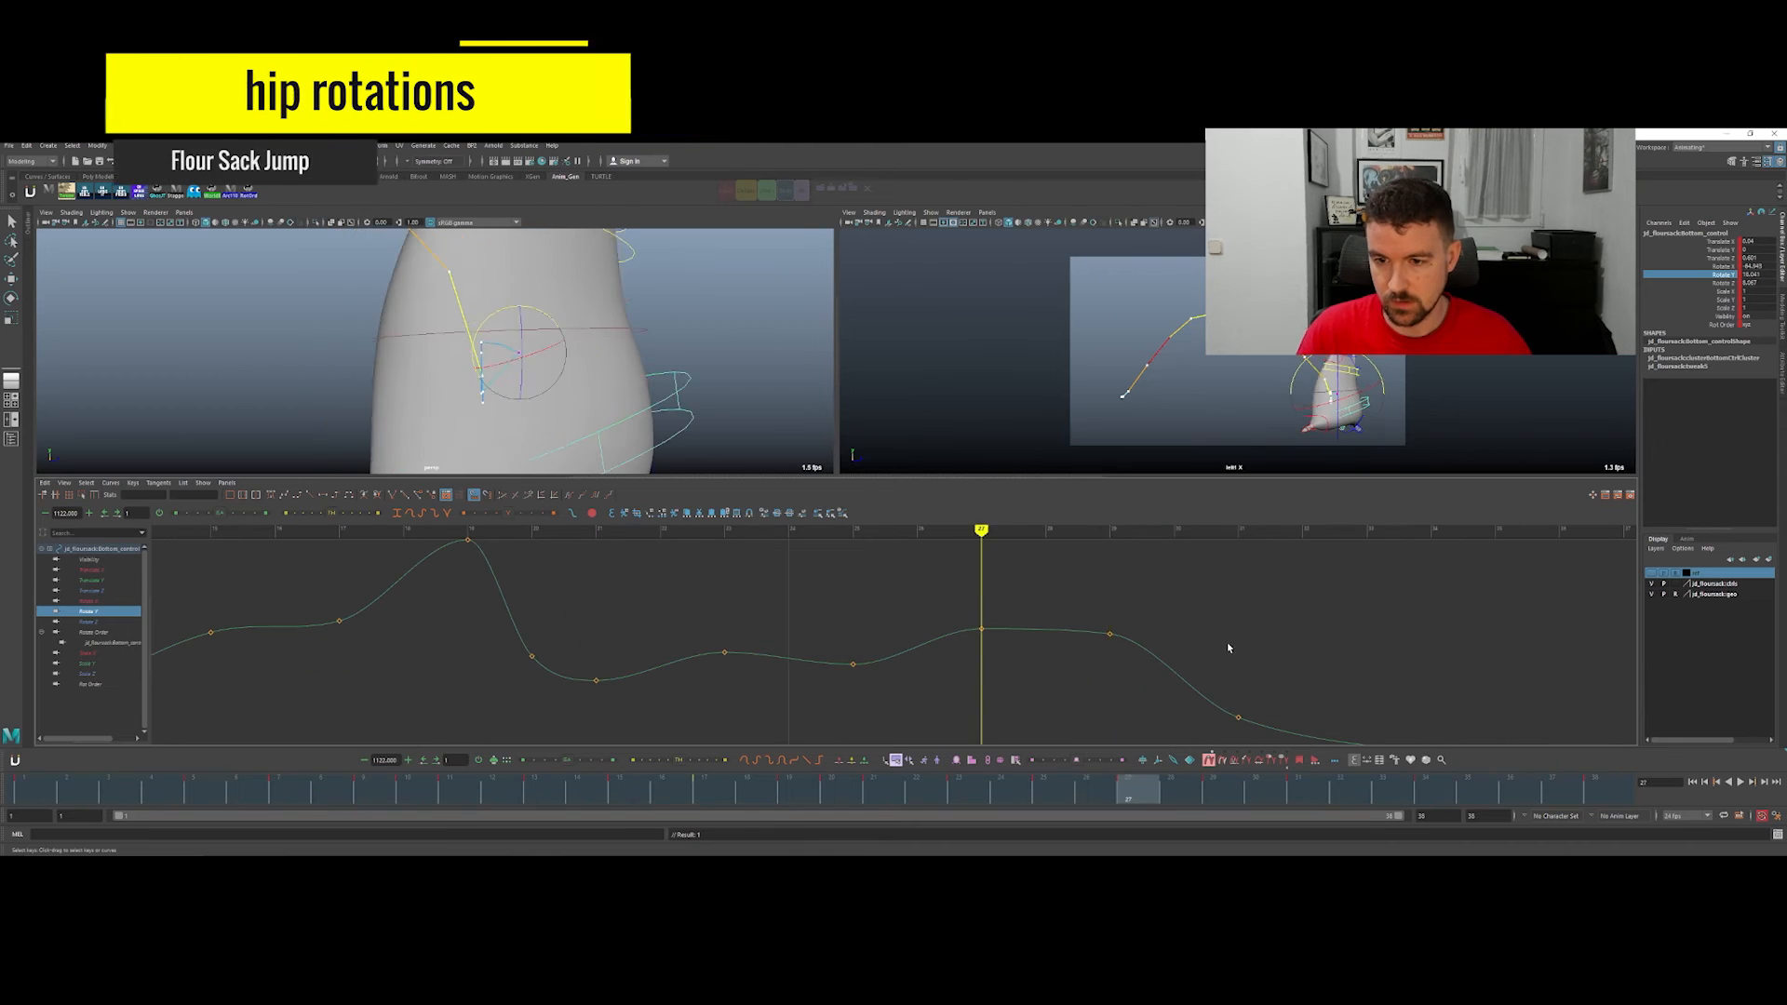
key(period)
drag(1133, 670, 1097, 622)
middle_drag(1128, 660, 1128, 647)
key(comma)
key(period)
key(period)
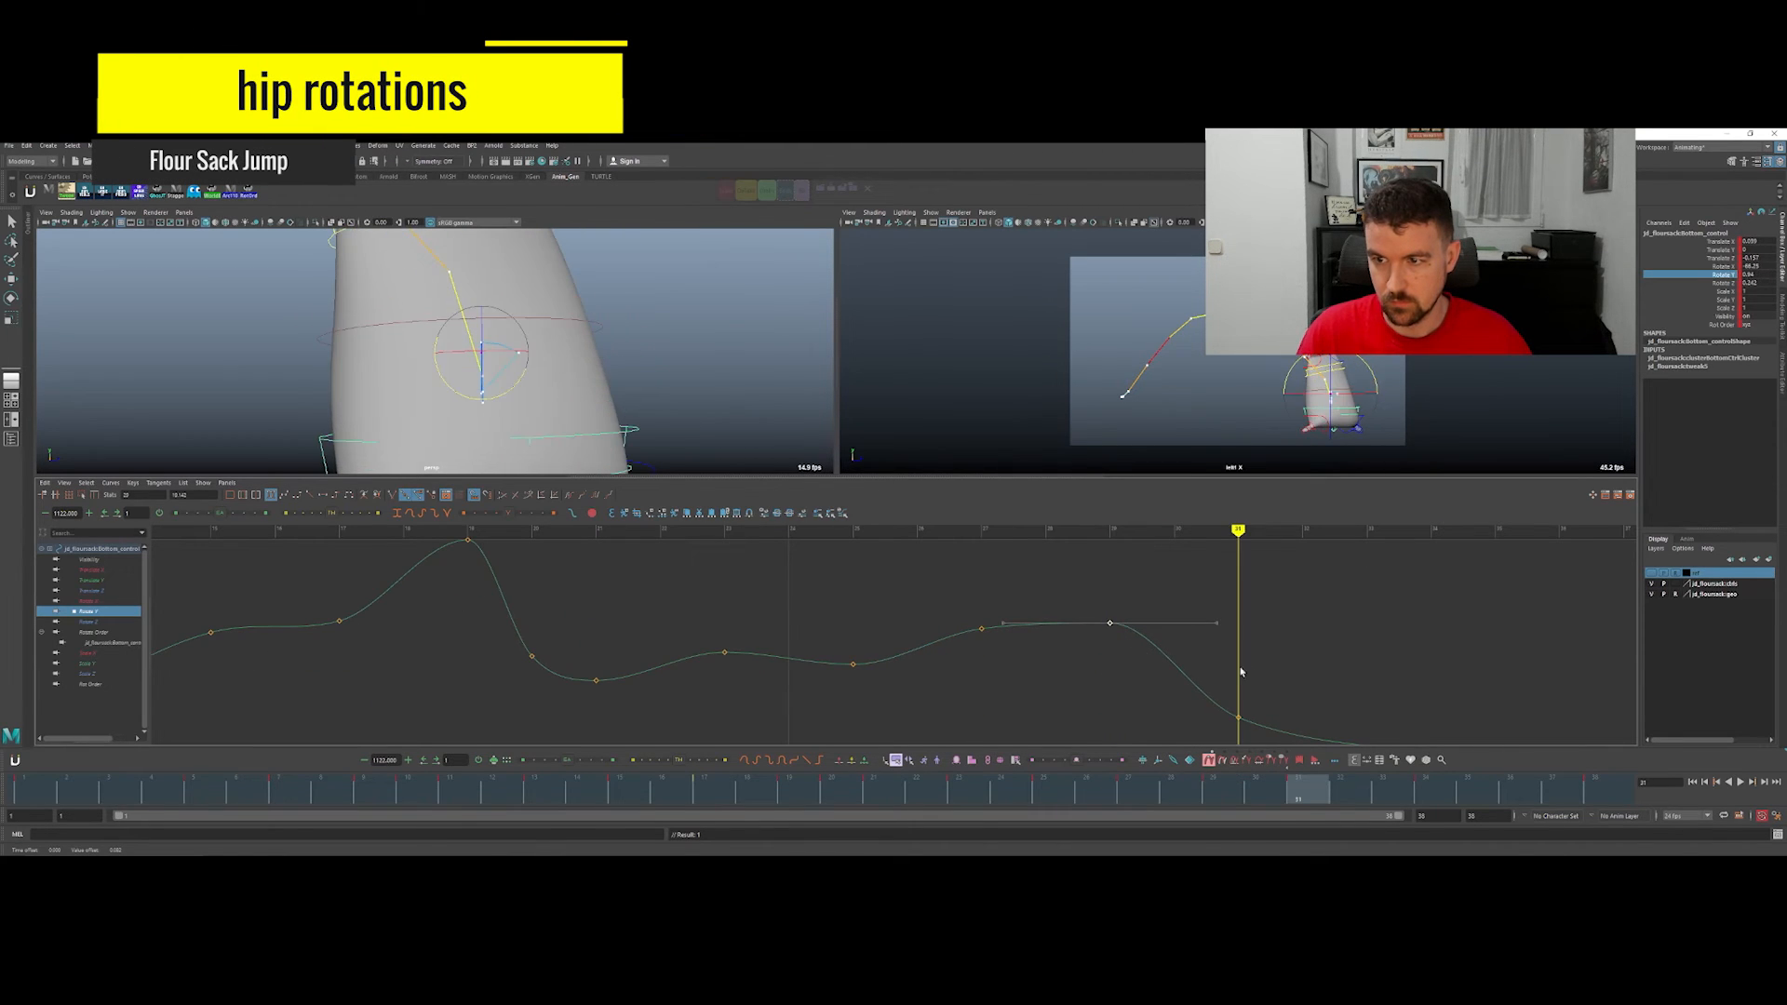
Step: Lower the bottom control's Rotate Y key at frame 34 slightly
click(1240, 715)
key(comma)
key(period)
key(period)
key(period)
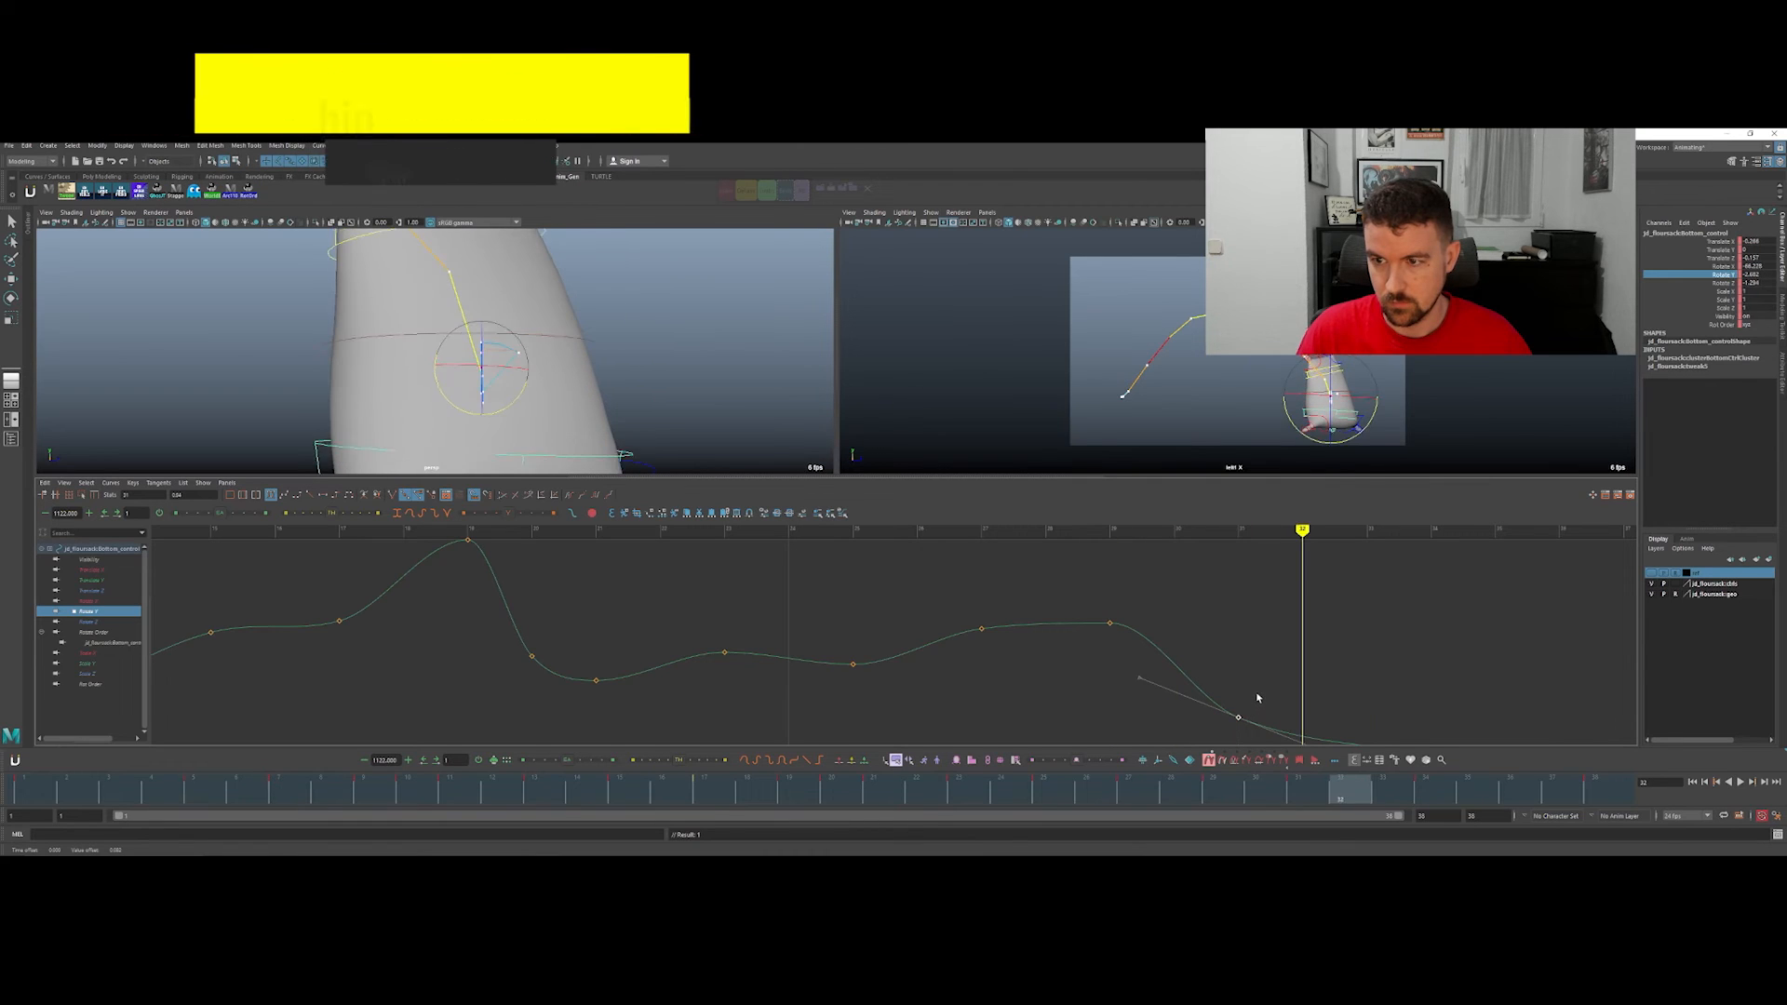
alt+middle_drag(1415, 660, 1042, 571)
key(period)
key(period)
key(comma)
middle_drag(1055, 627, 1043, 659)
key(comma)
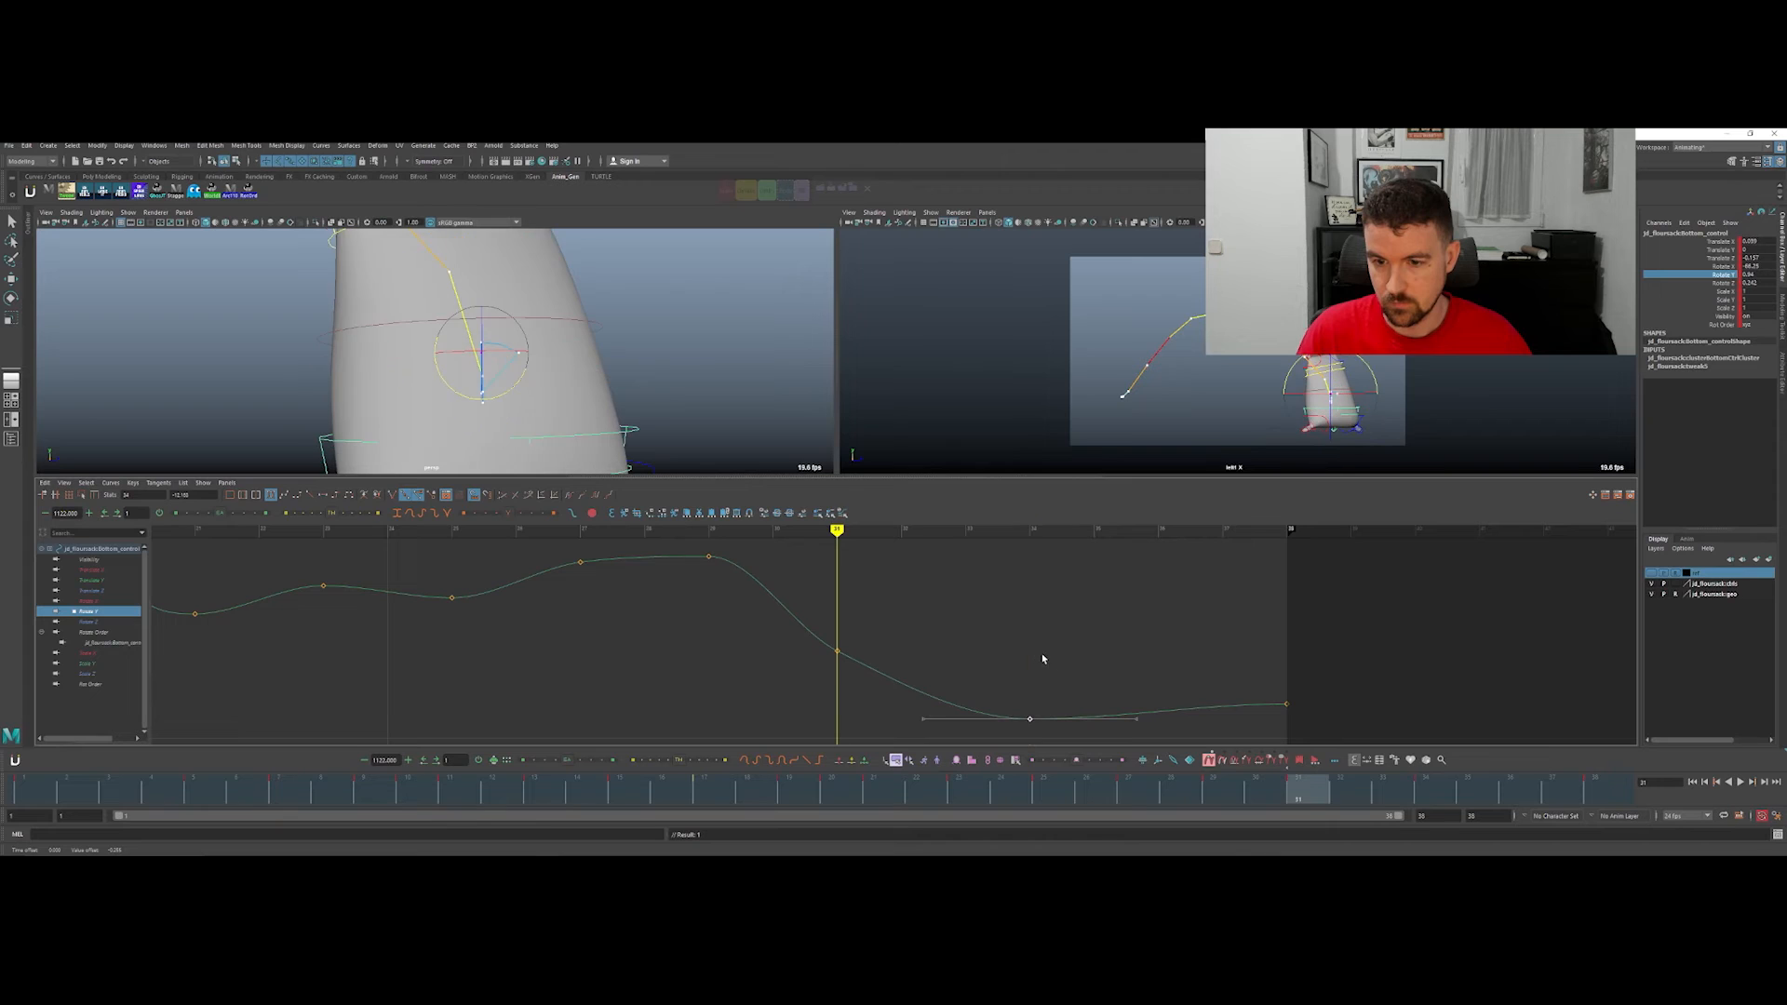
Step: Raise the Rotate Y key at frame 34 level with the final key, and lower the final key at frame 38 slightly
key(period)
key(period)
key(period)
key(period)
key(period)
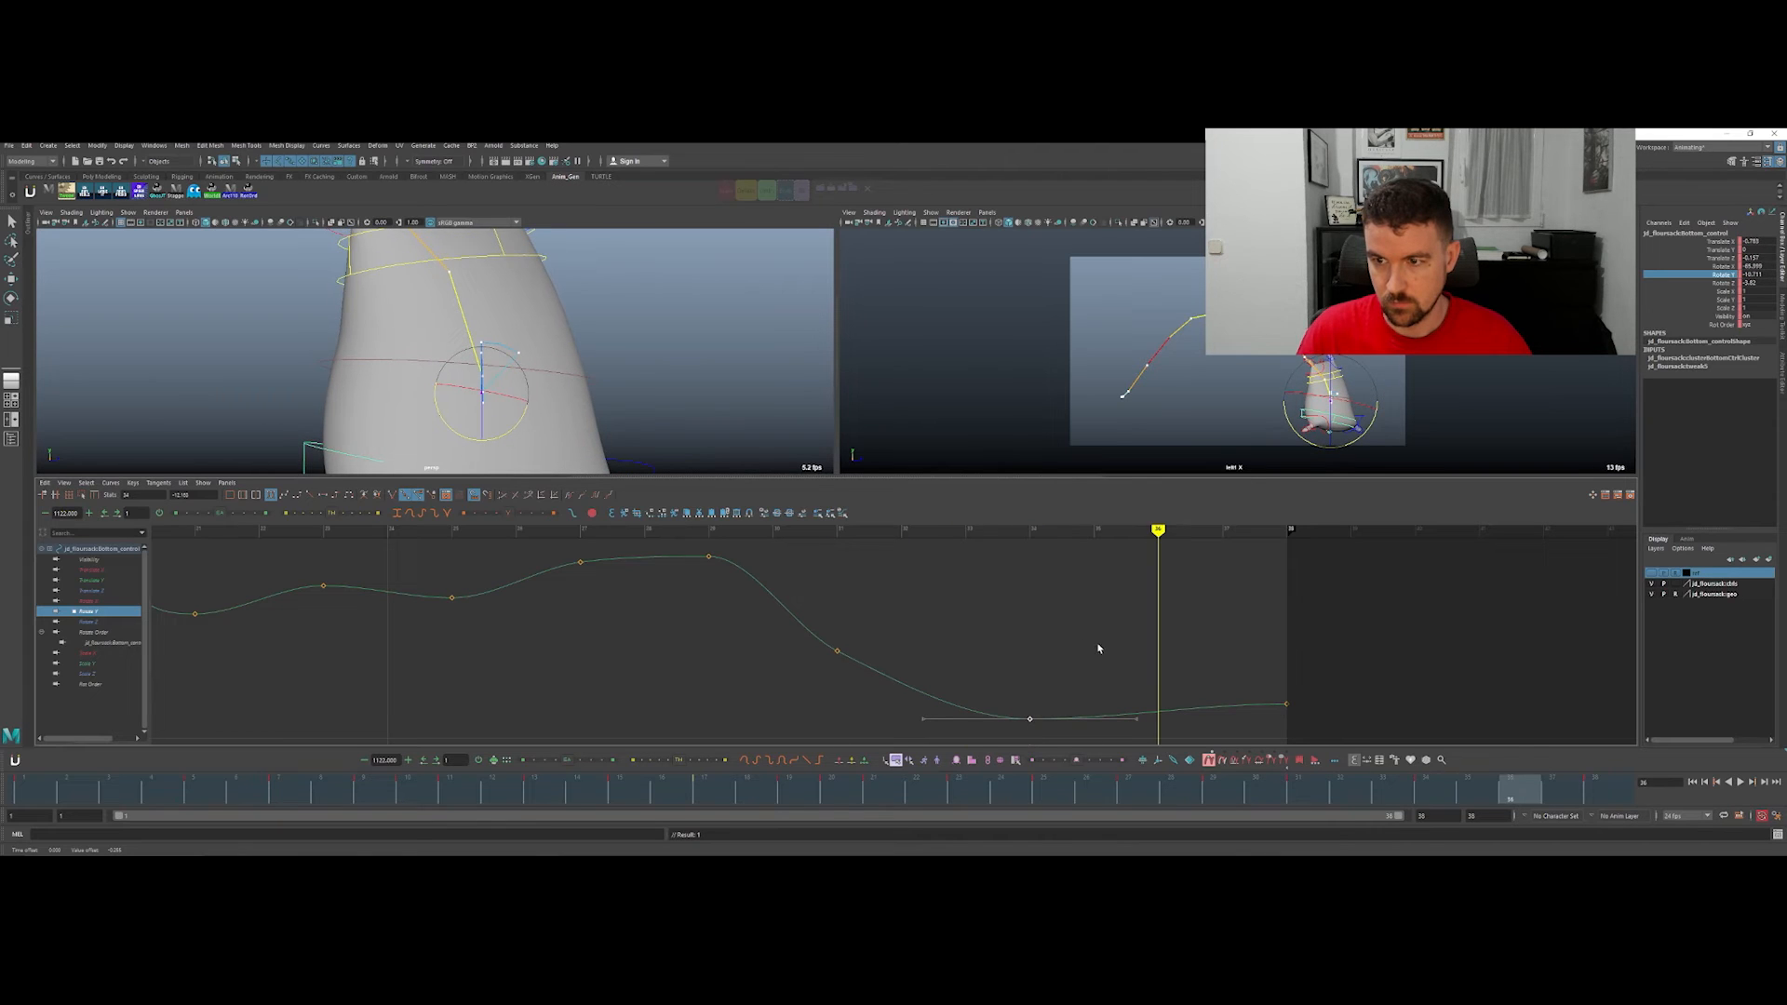
key(comma)
key(comma)
middle_drag(1030, 721, 1053, 686)
key(period)
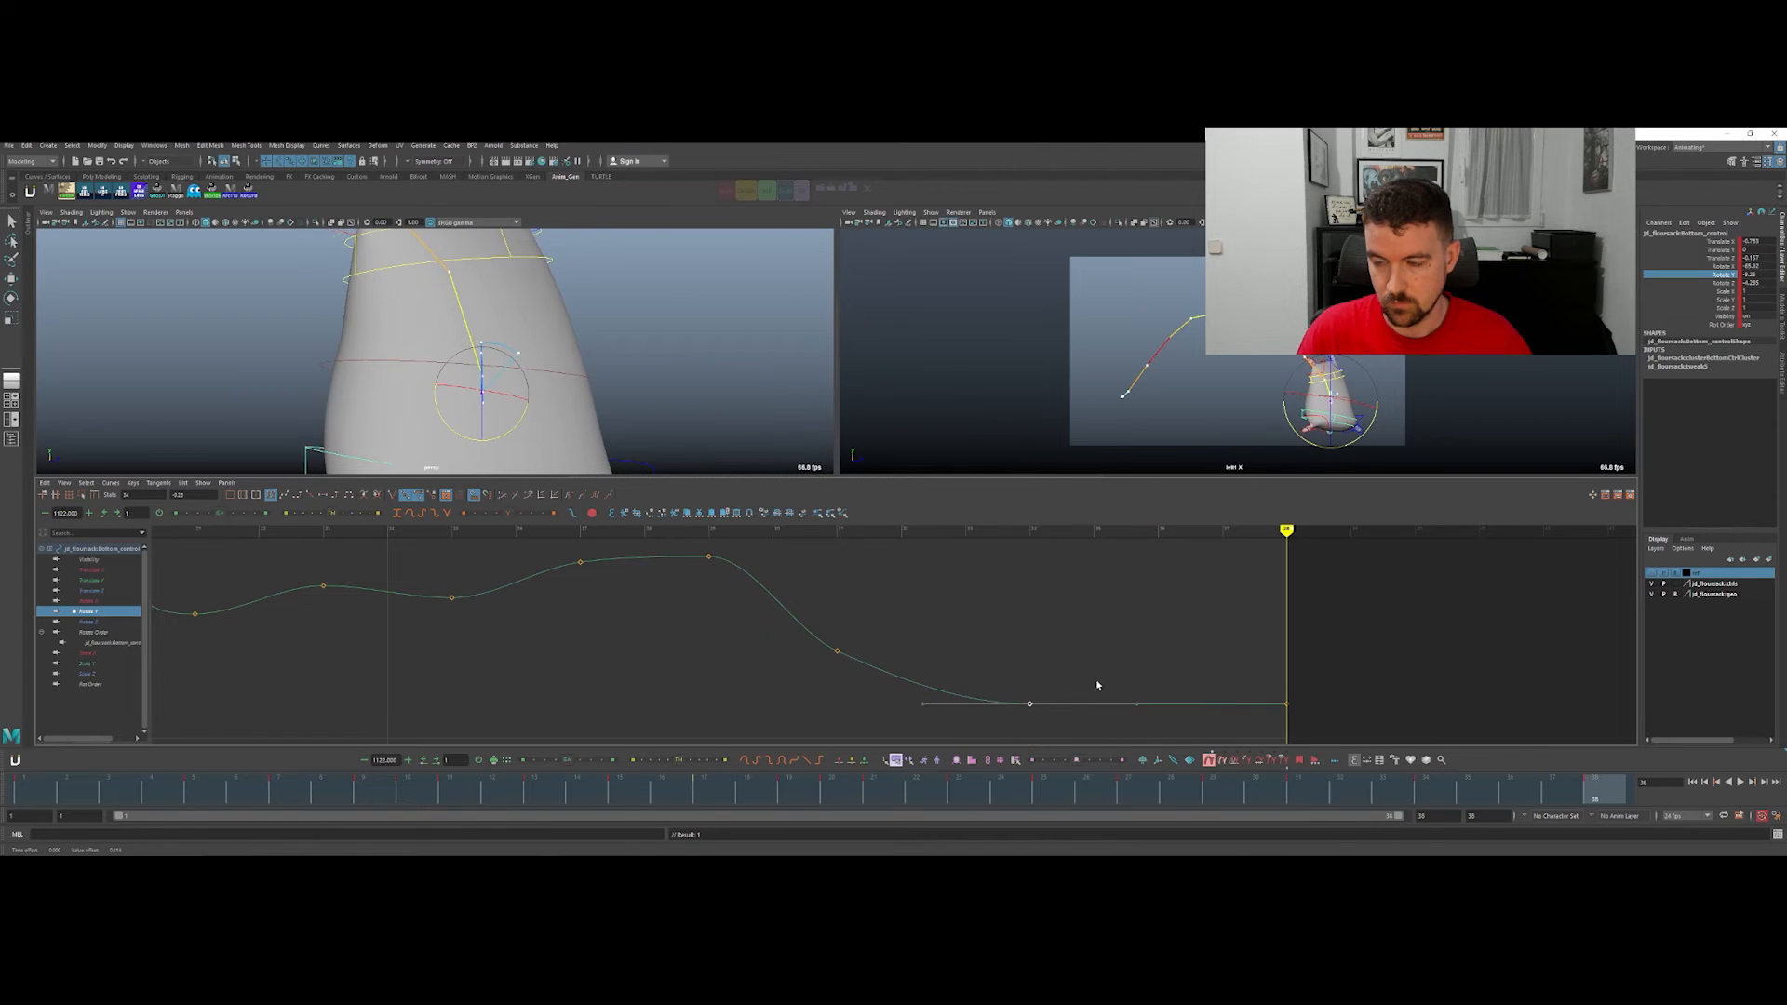
middle_drag(1285, 659, 1285, 680)
Step: Raise the Rotate Y key at frame 31 slightly and check the landing in the enlarged camera view
mouse_move(1298, 791)
mouse_down()
mouse_move(1596, 791)
mouse_move(1303, 774)
mouse_move(1515, 776)
mouse_move(1326, 774)
mouse_up()
drag(880, 646, 810, 686)
middle_drag(810, 686, 869, 657)
drag(1282, 786, 1476, 734)
key(space)
key(q)
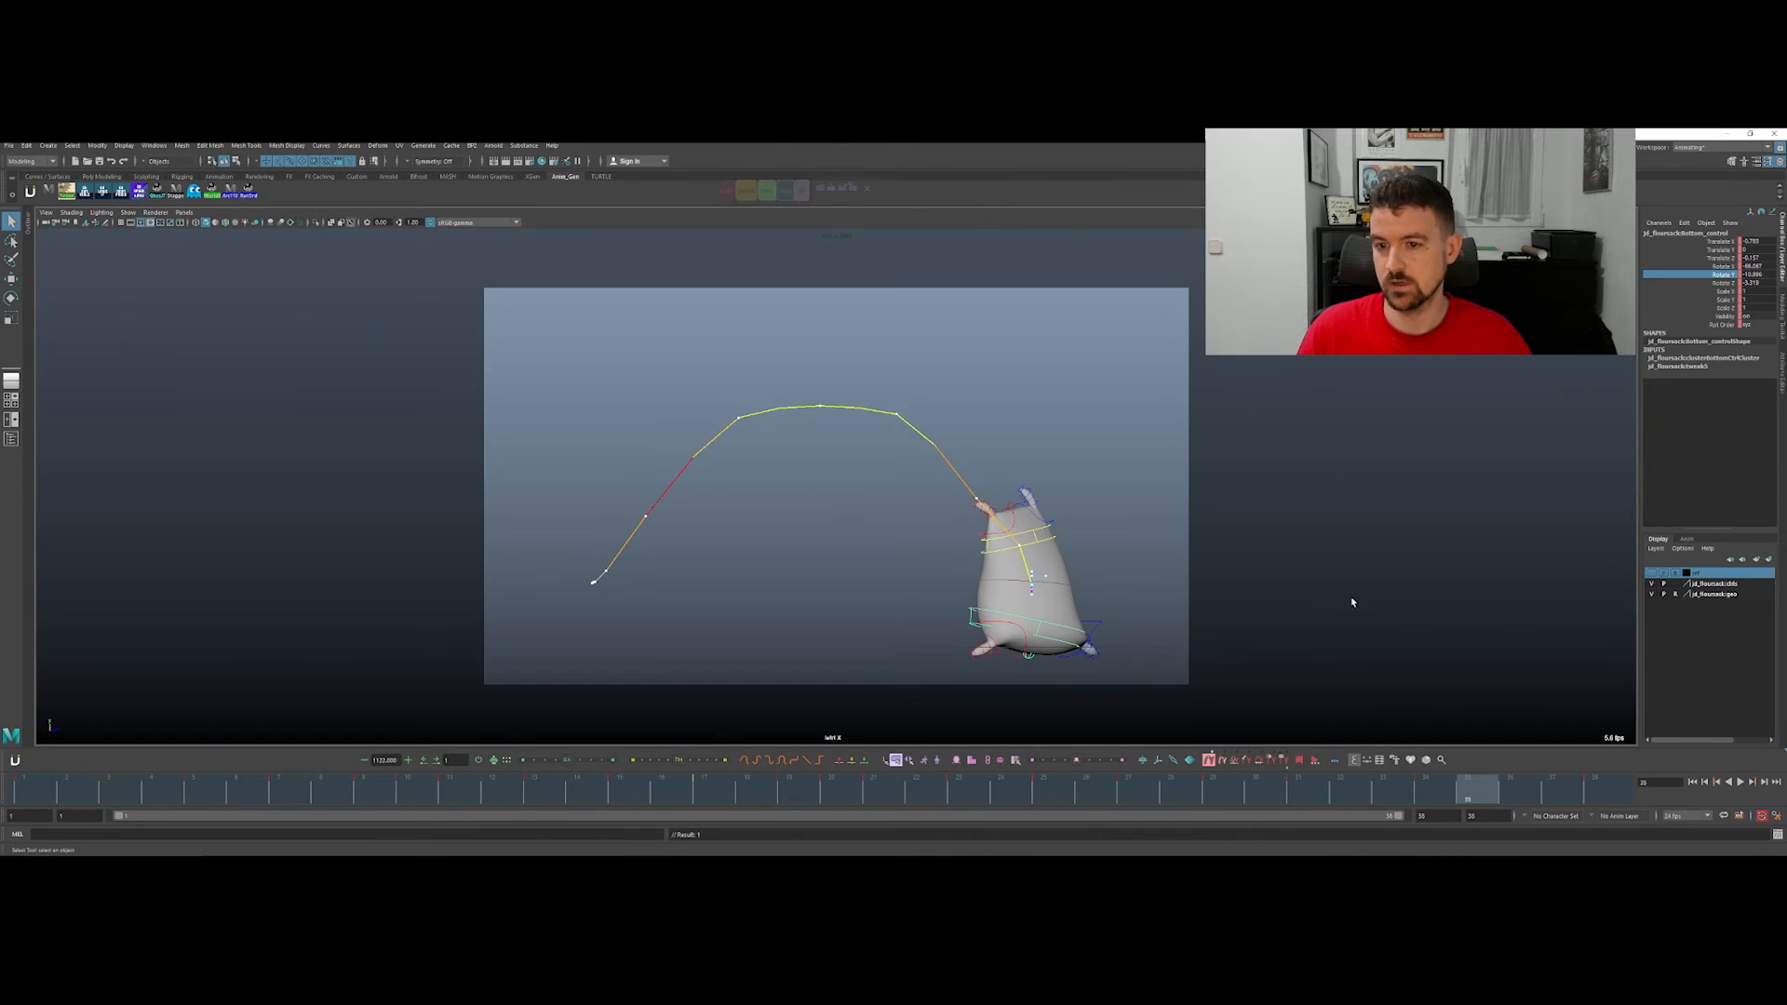
mouse_move(1322, 786)
mouse_down()
mouse_move(1297, 786)
mouse_move(1476, 786)
mouse_move(1562, 750)
mouse_move(1294, 774)
mouse_move(1636, 745)
mouse_move(1070, 744)
mouse_move(1488, 730)
mouse_move(968, 716)
mouse_up()
key(alt+v)
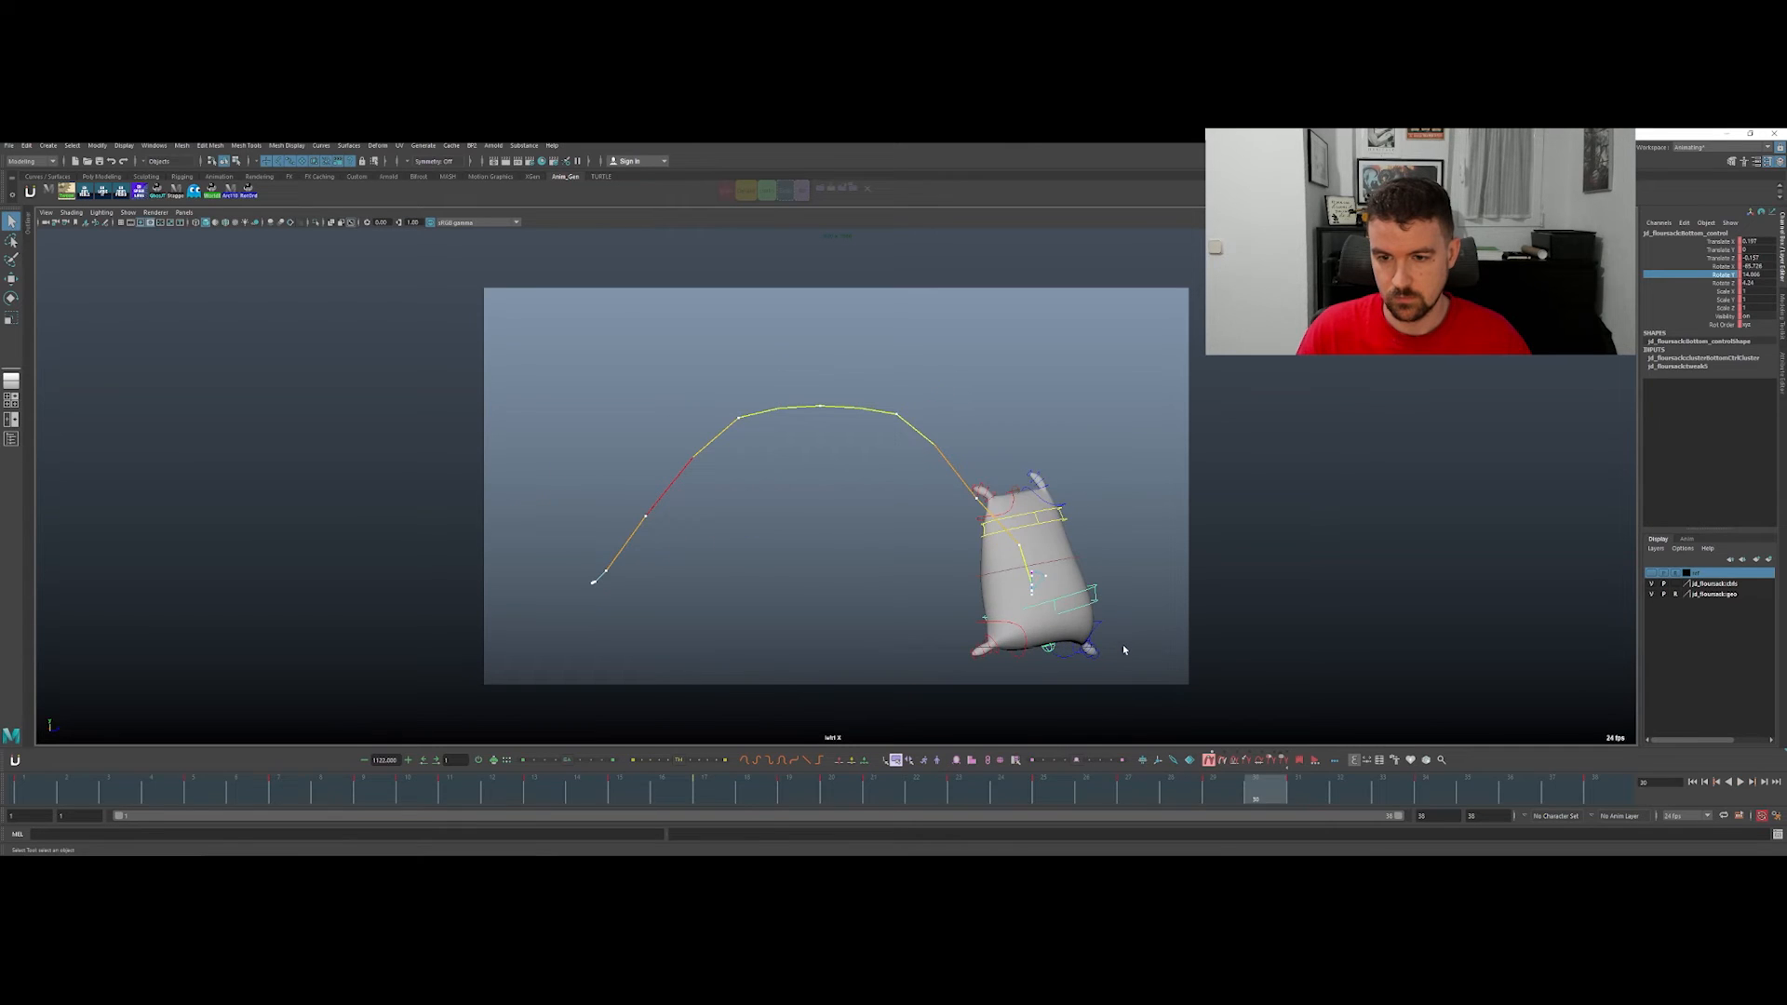
key(w)
drag(1077, 585, 1103, 586)
key(ctrl+z)
Step: Offset the bottom control horizontally at frame 23, comparing it with frame 21, to round the hips' landing arc
key(comma)
key(comma)
key(comma)
key(period)
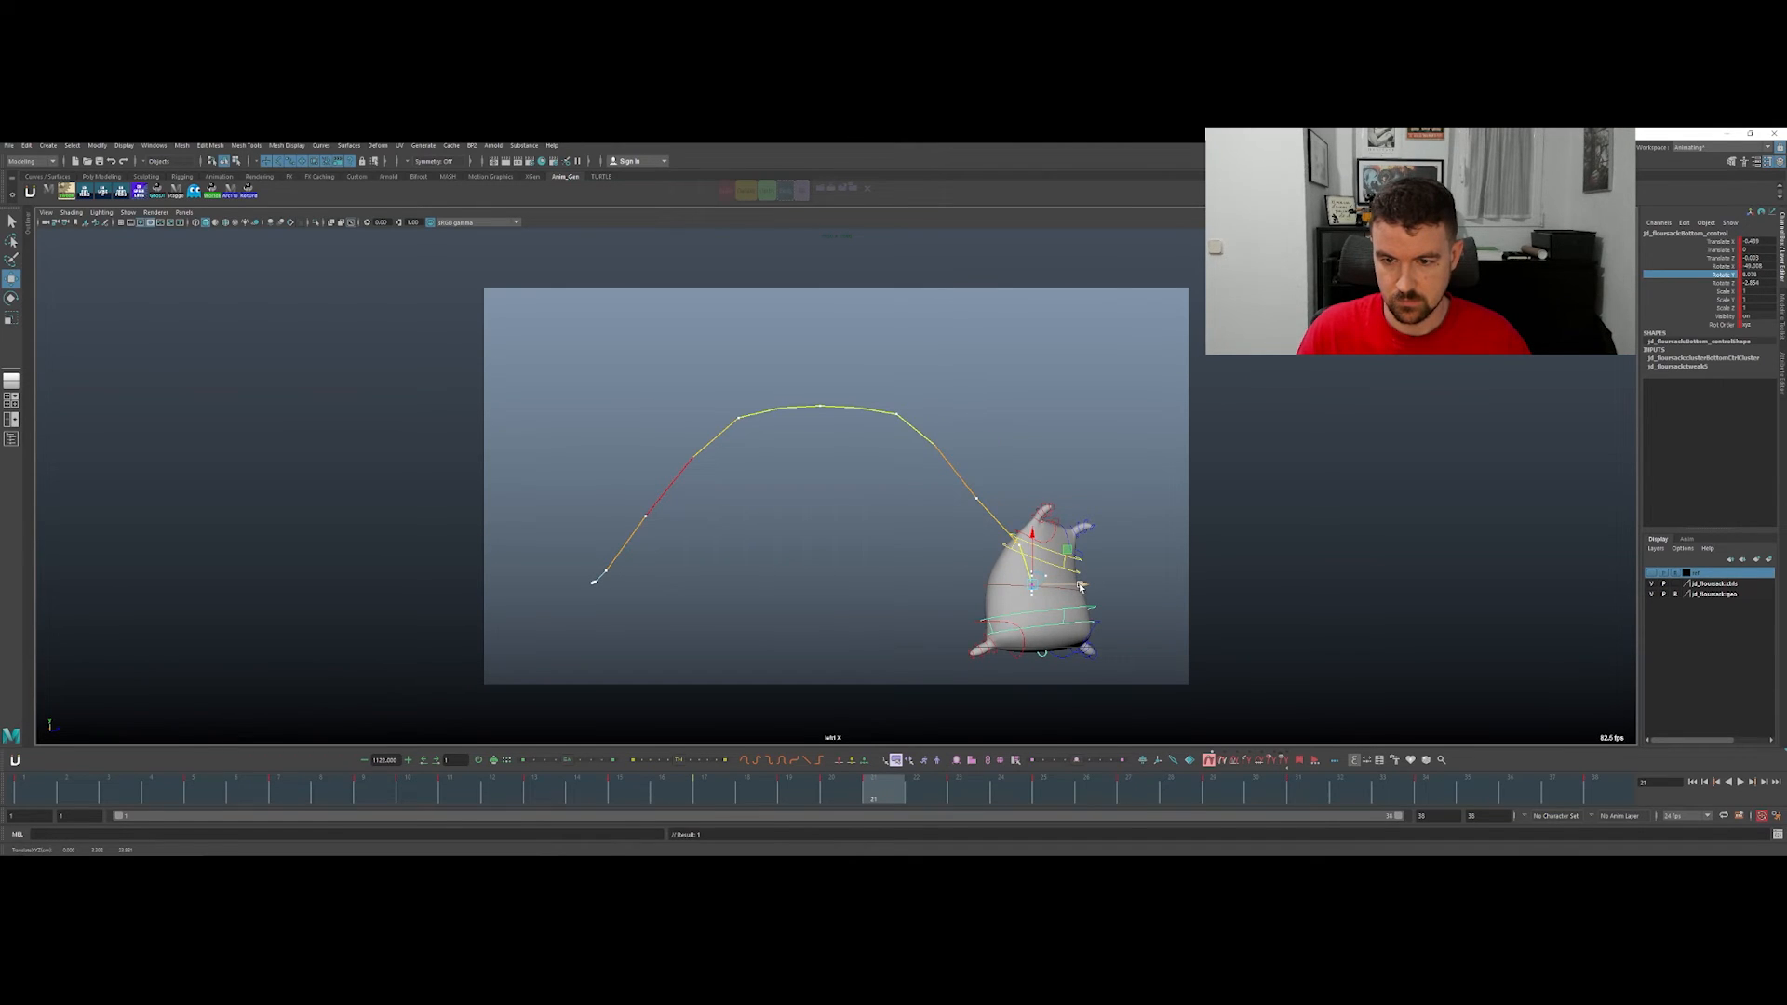
key(period)
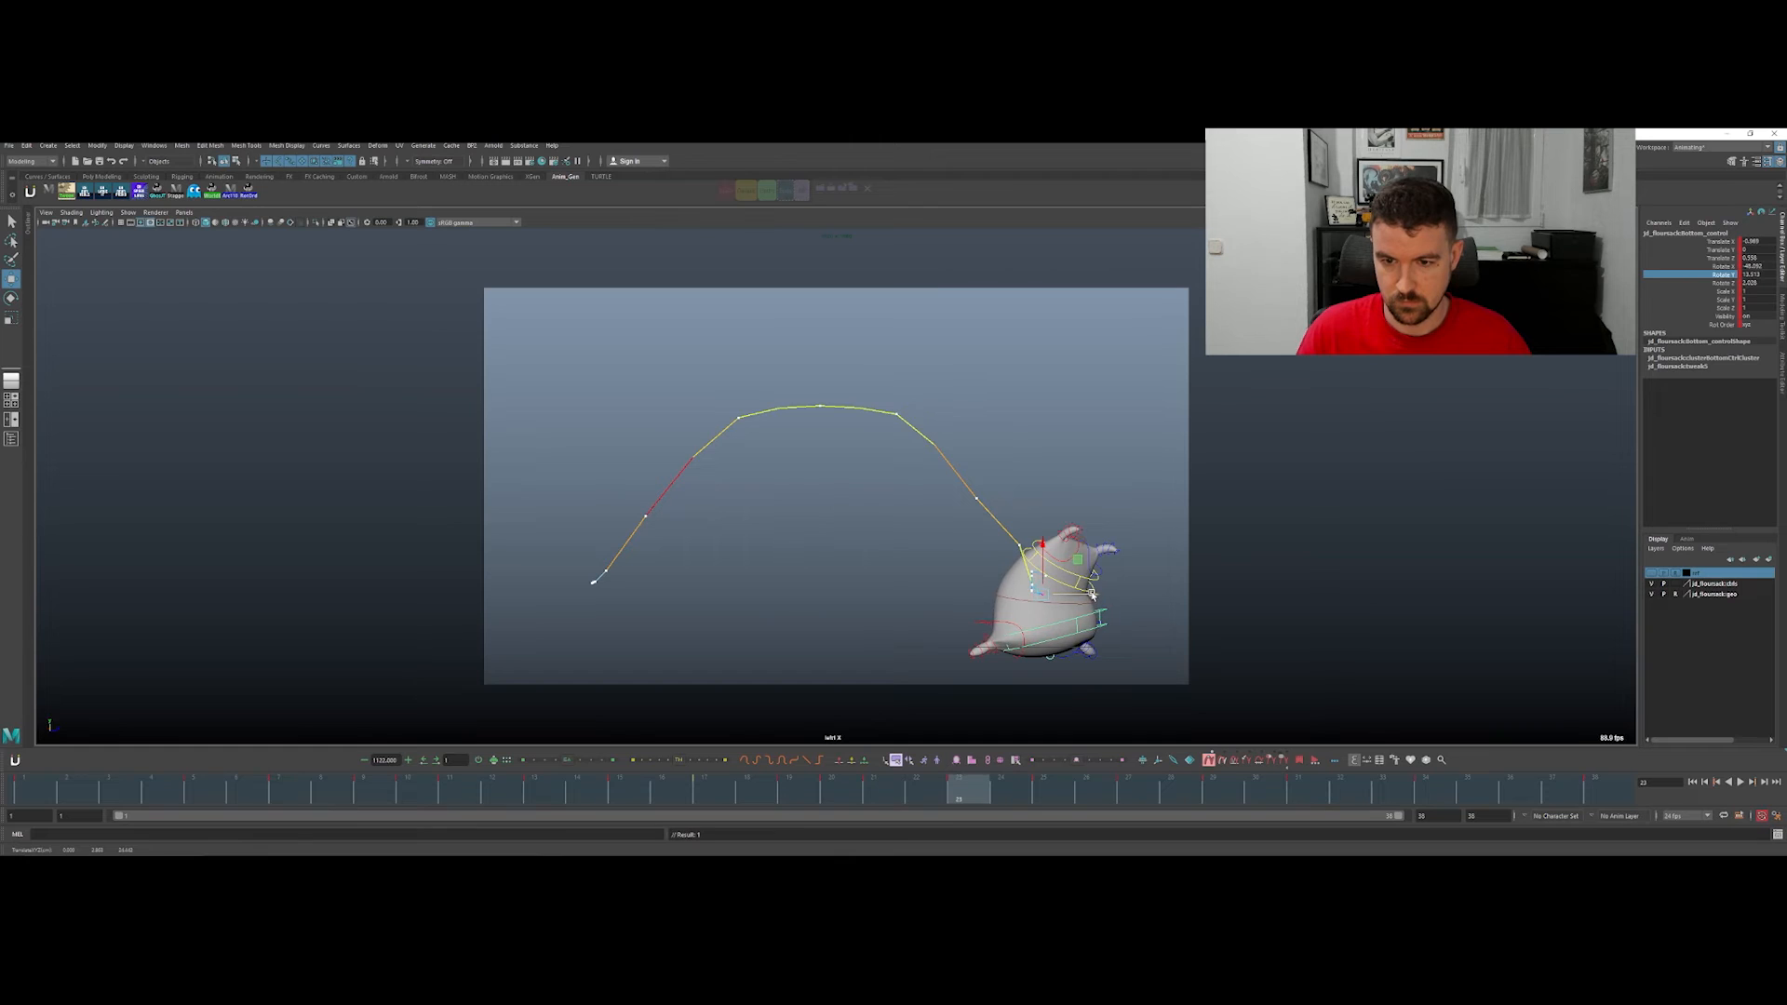
key(comma)
key(period)
key(comma)
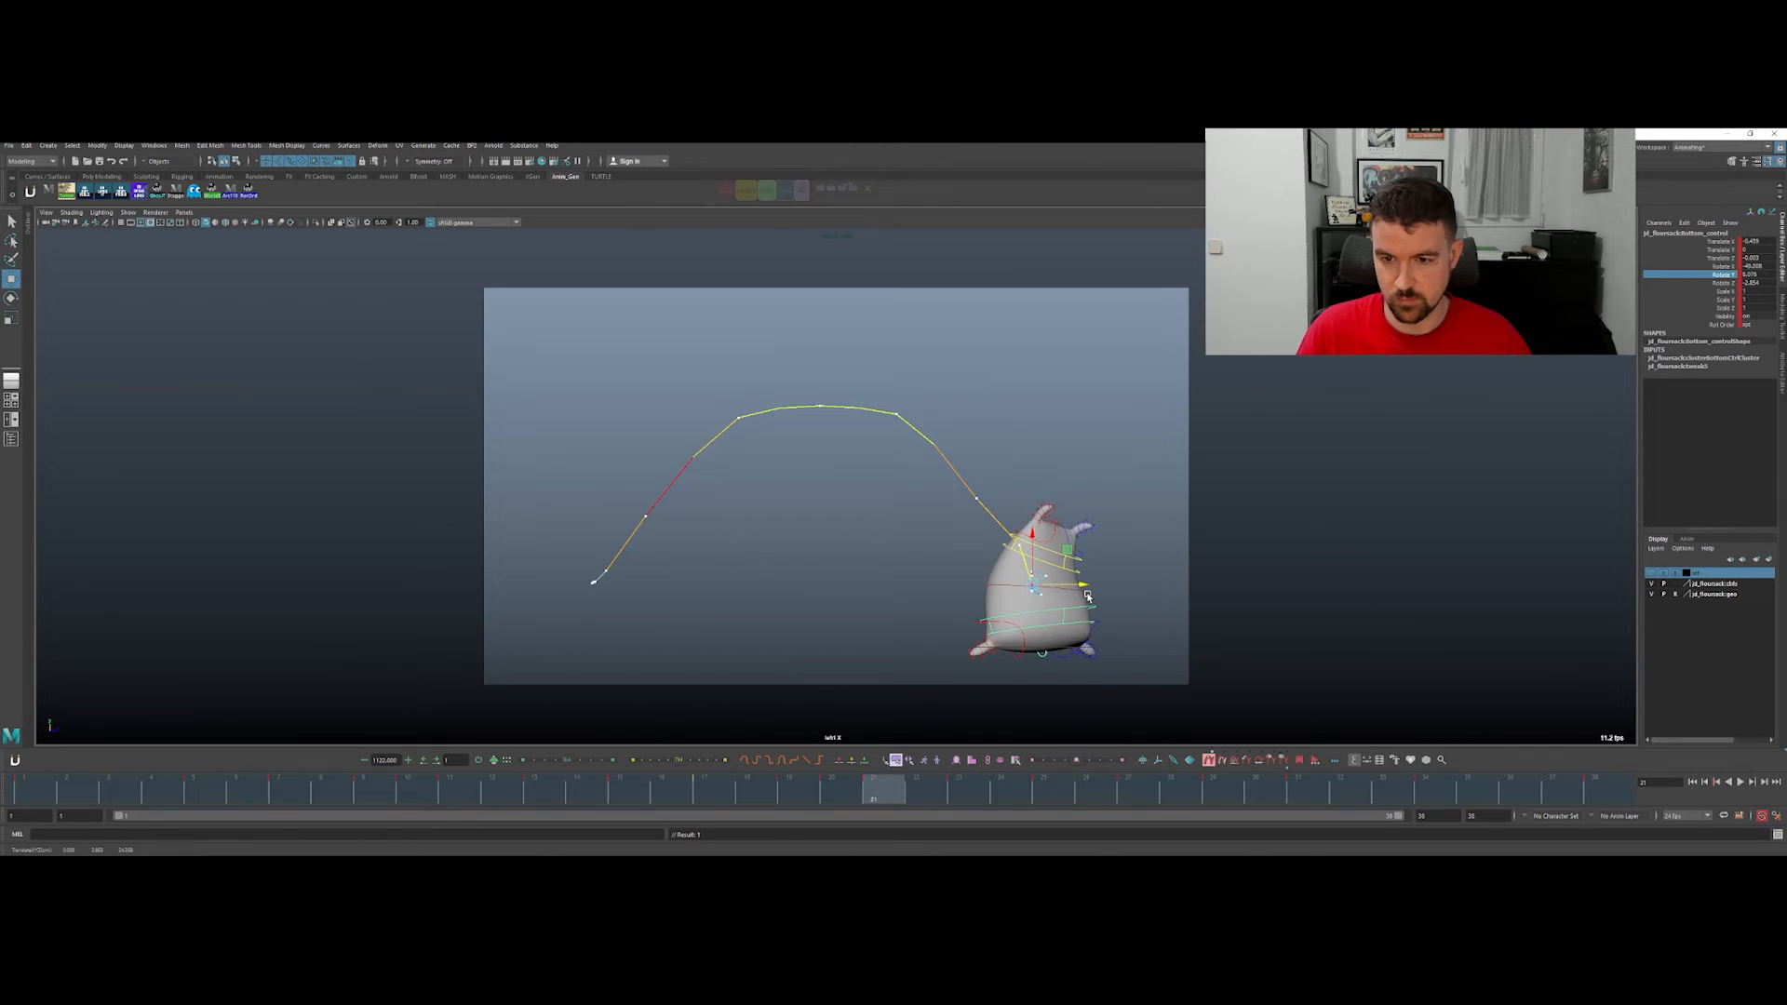
Step: Shift the bottom control horizontally at frames 25, 27, 29 and 31 so the hips follow a rounded path
key(period)
key(period)
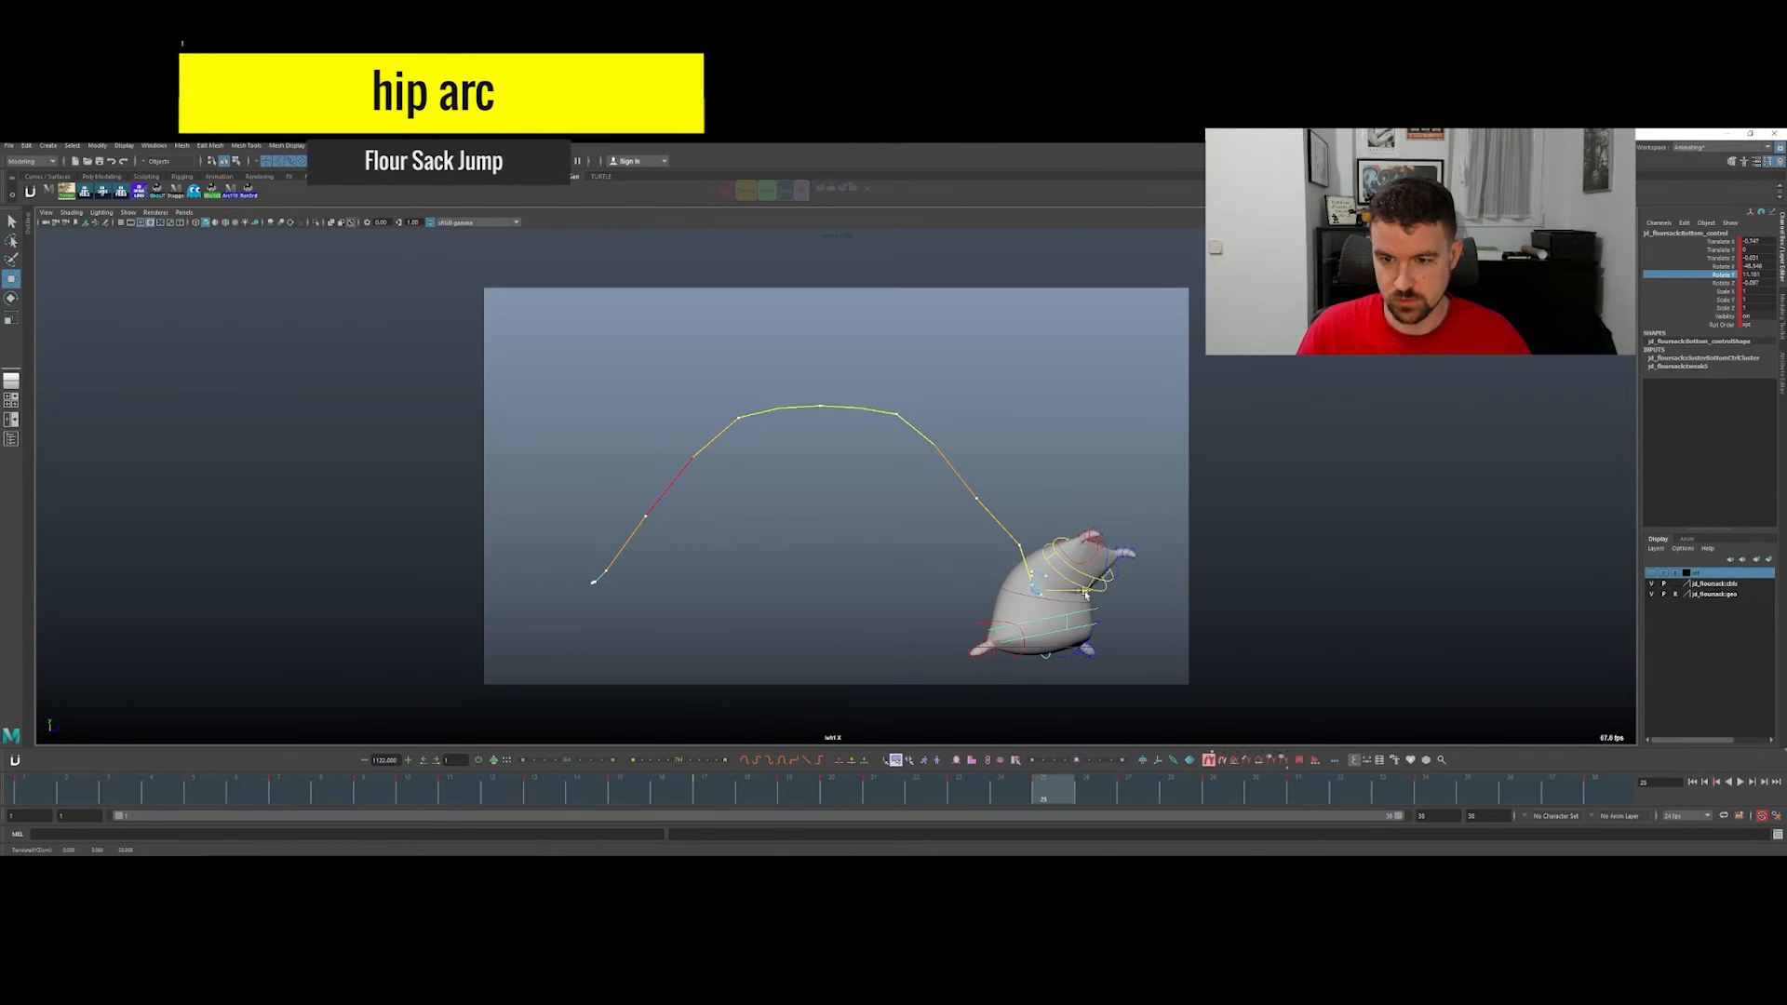
key(comma)
key(period)
key(period)
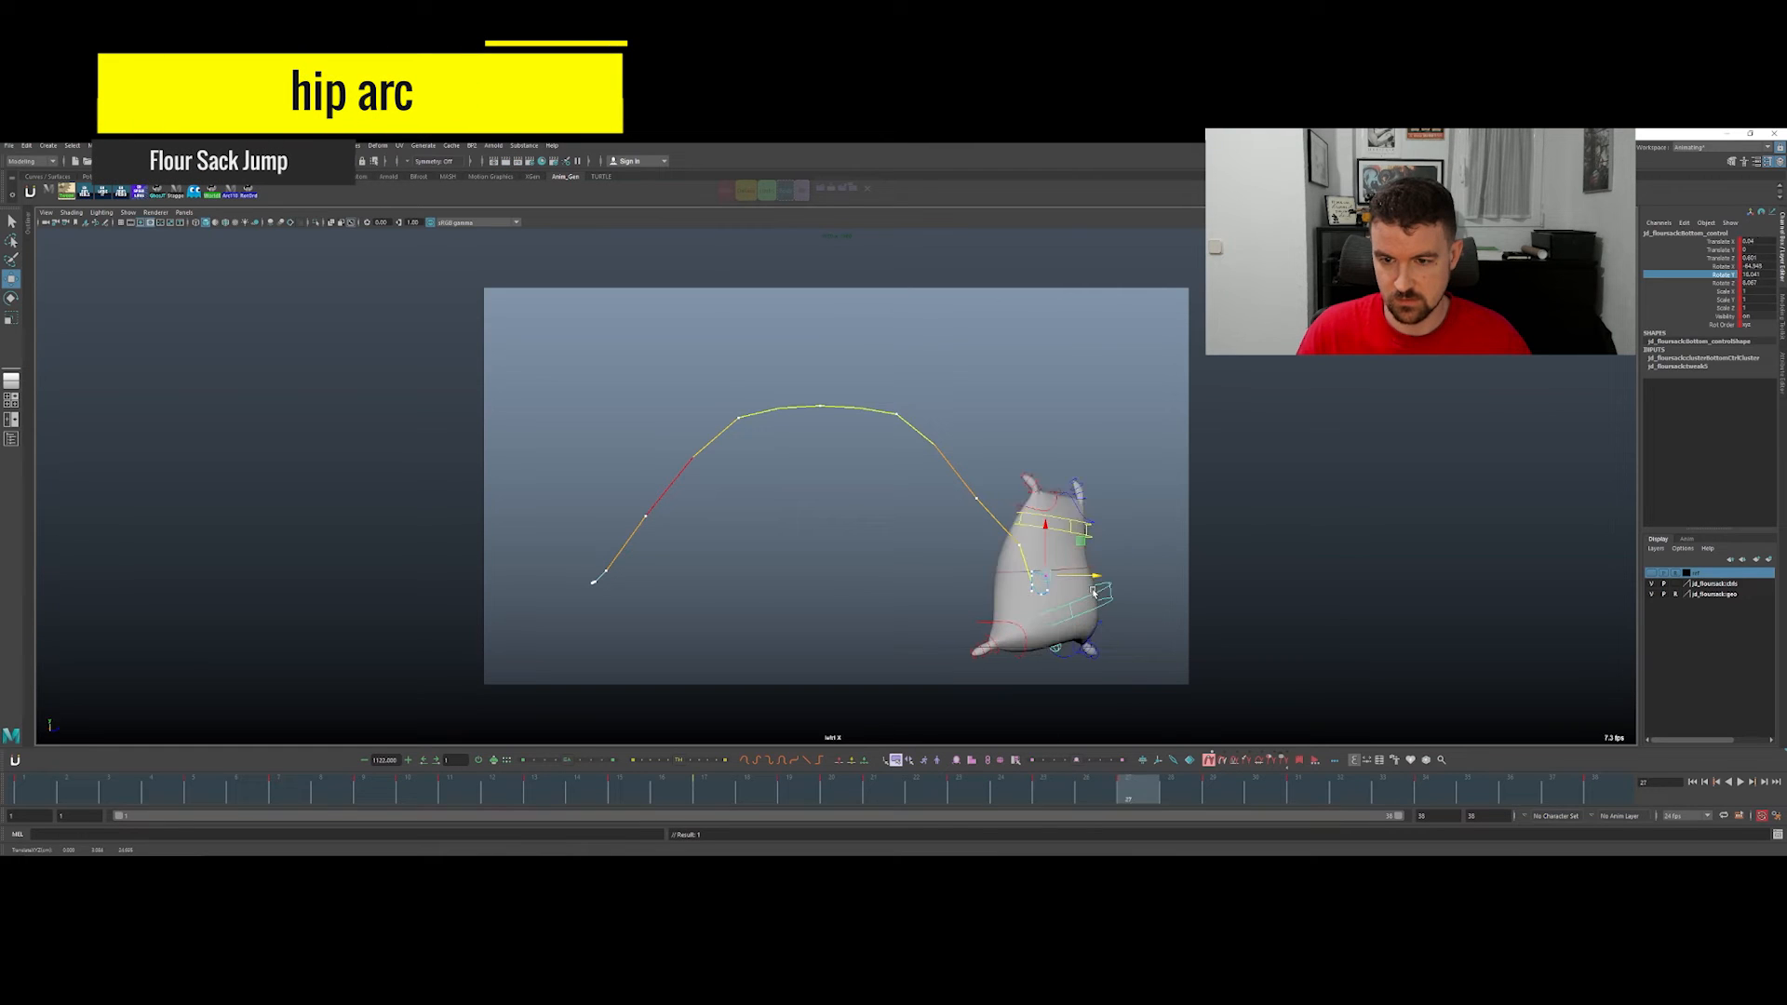
key(period)
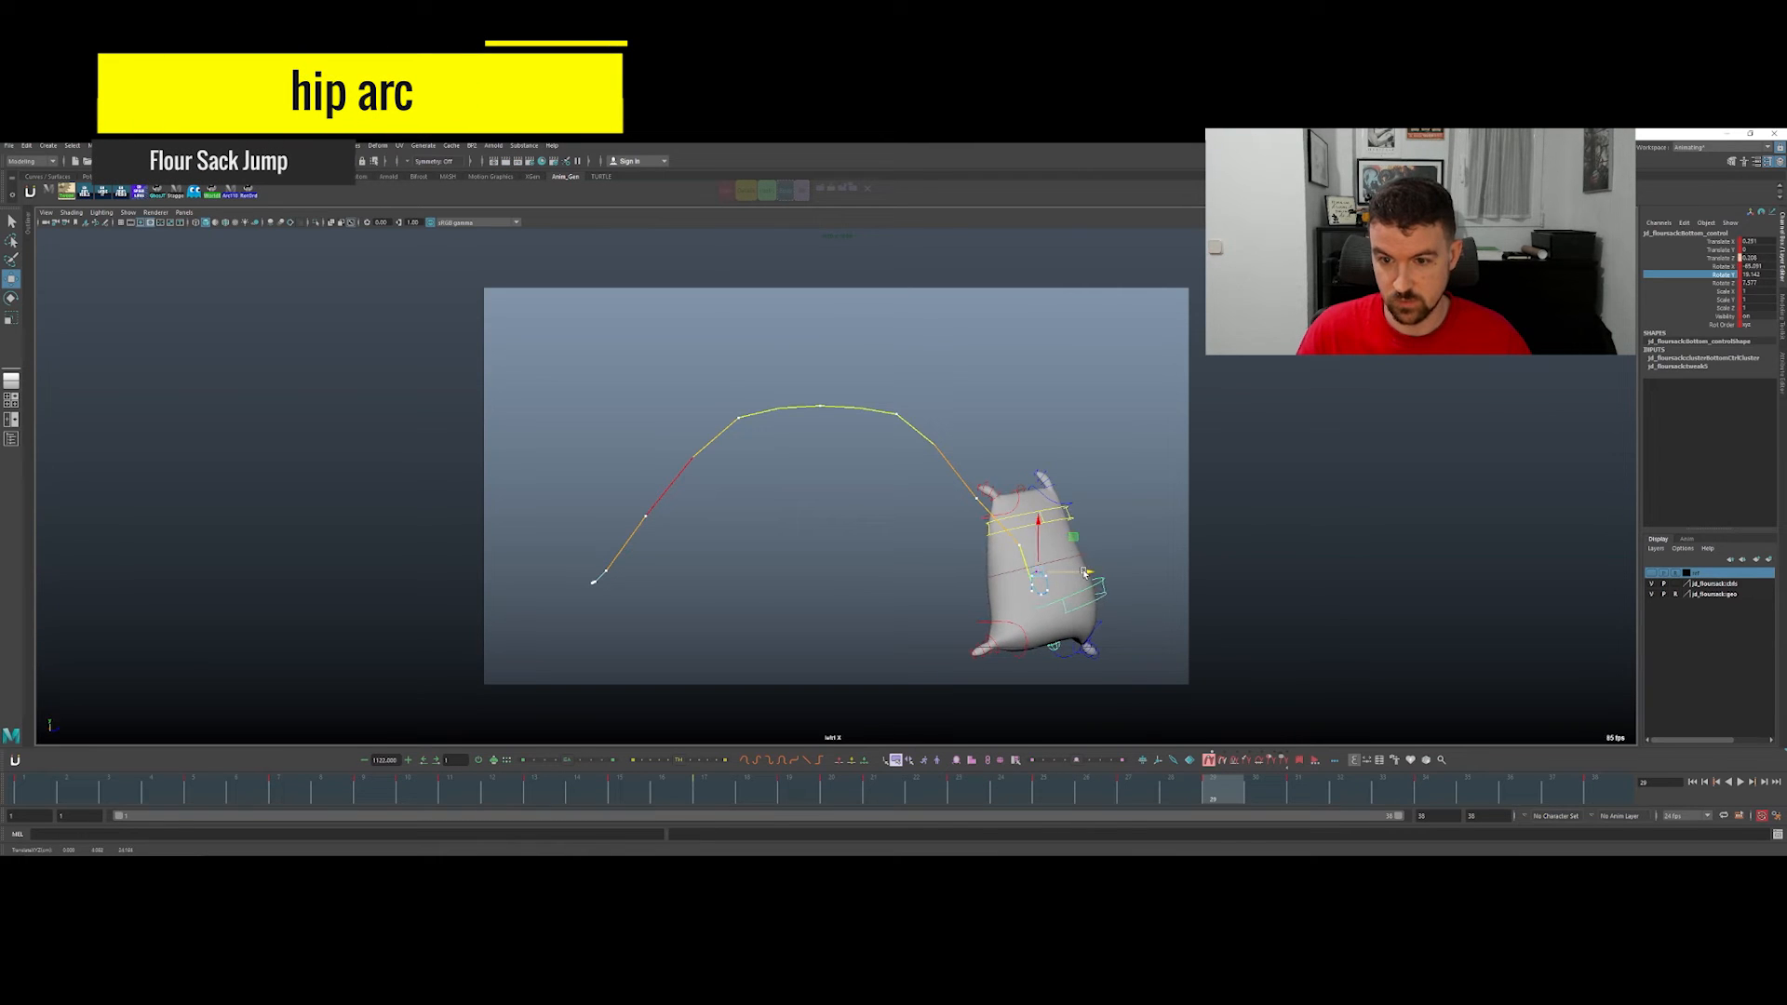
key(period)
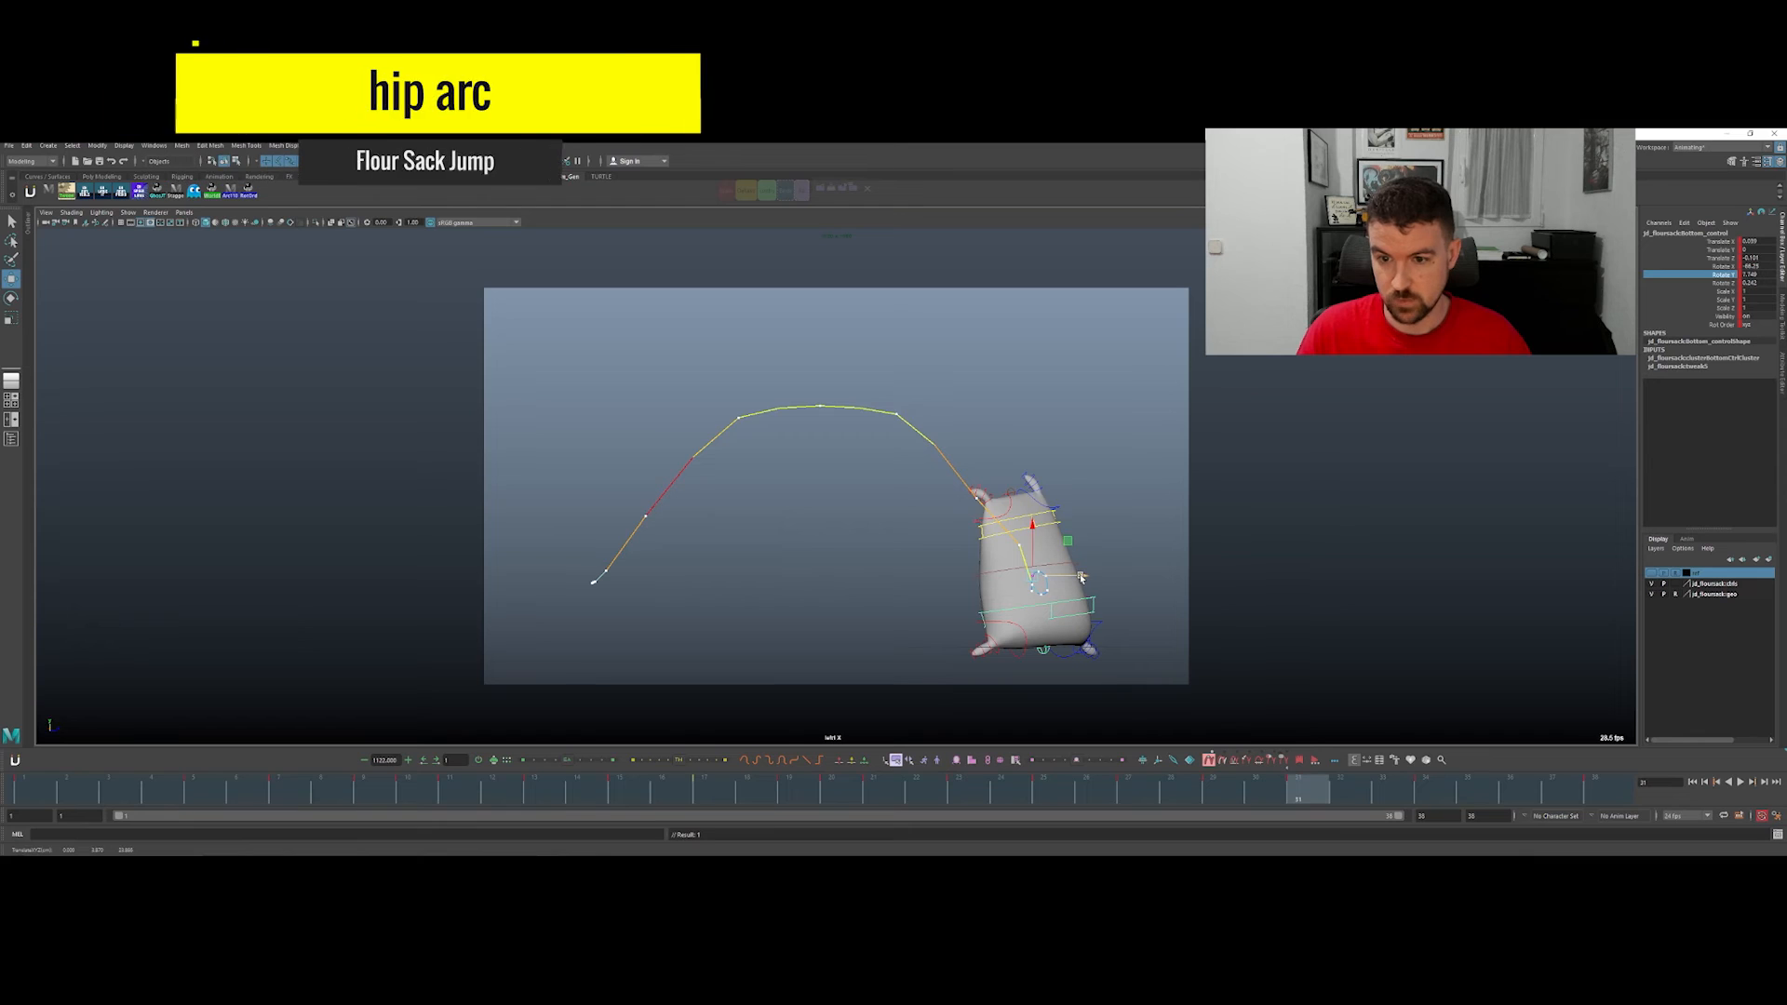
Step: Adjust the bottom control's horizontal position at frames 34, 38 and 31 to close the hips' settling arc
key(period)
key(period)
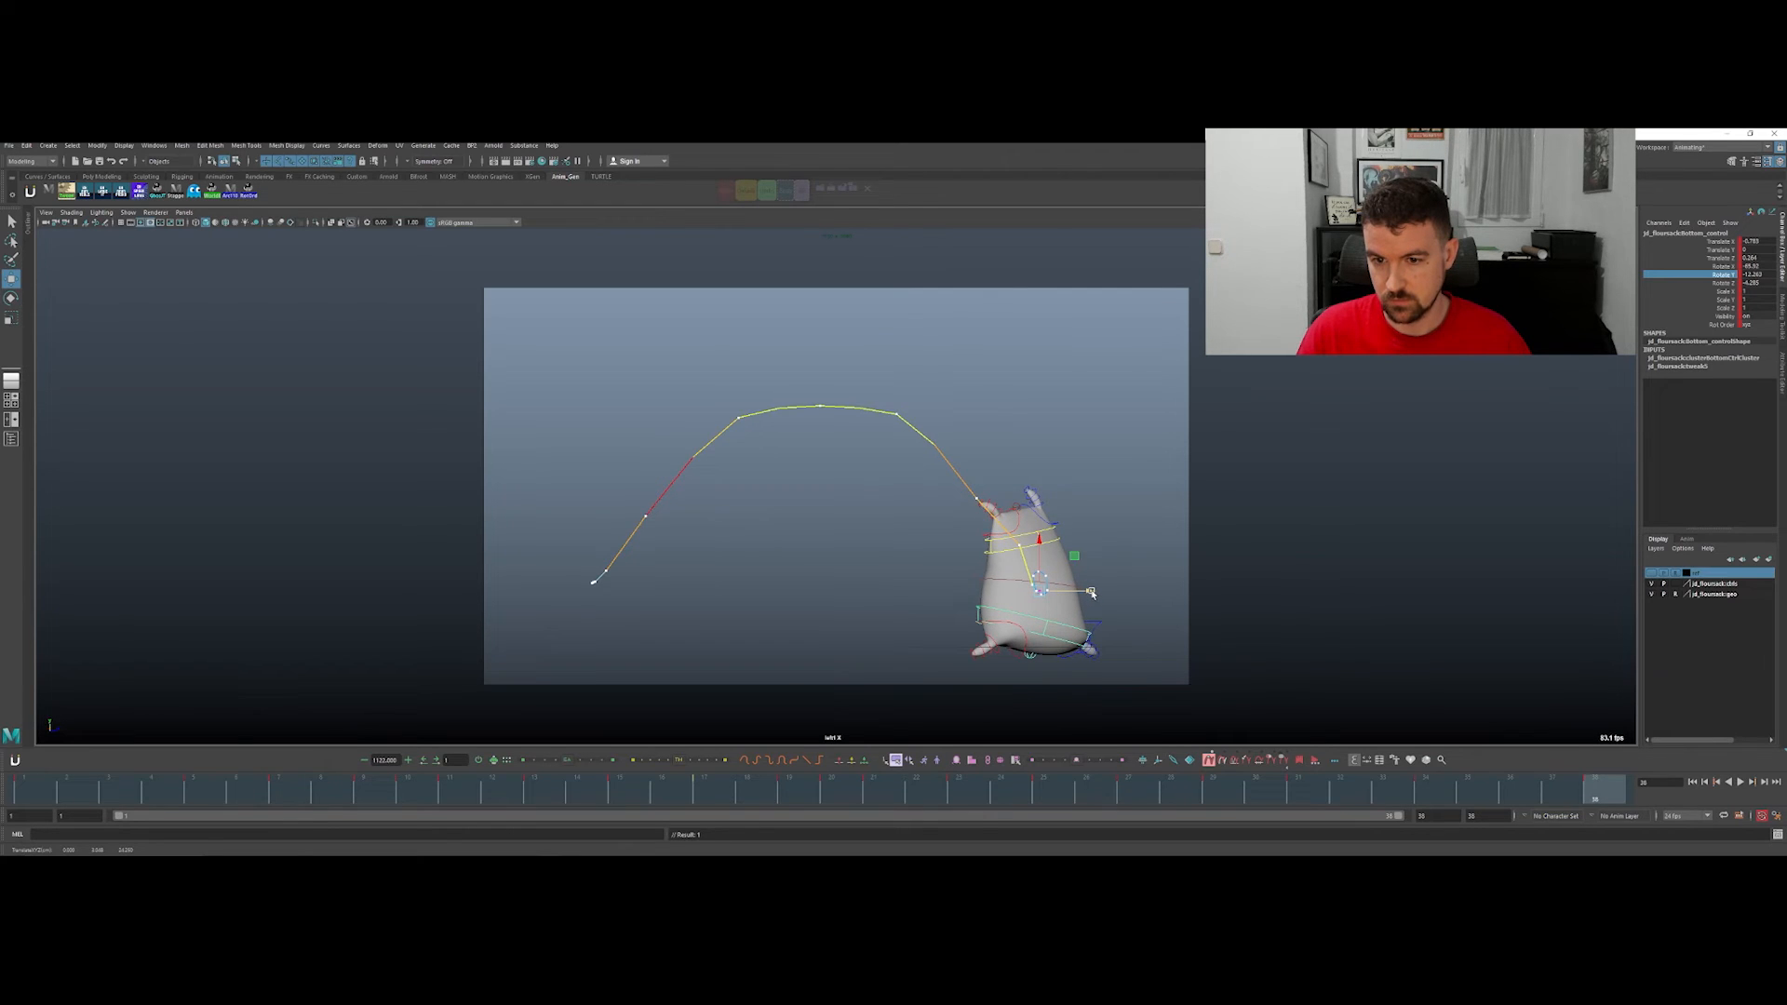
key(comma)
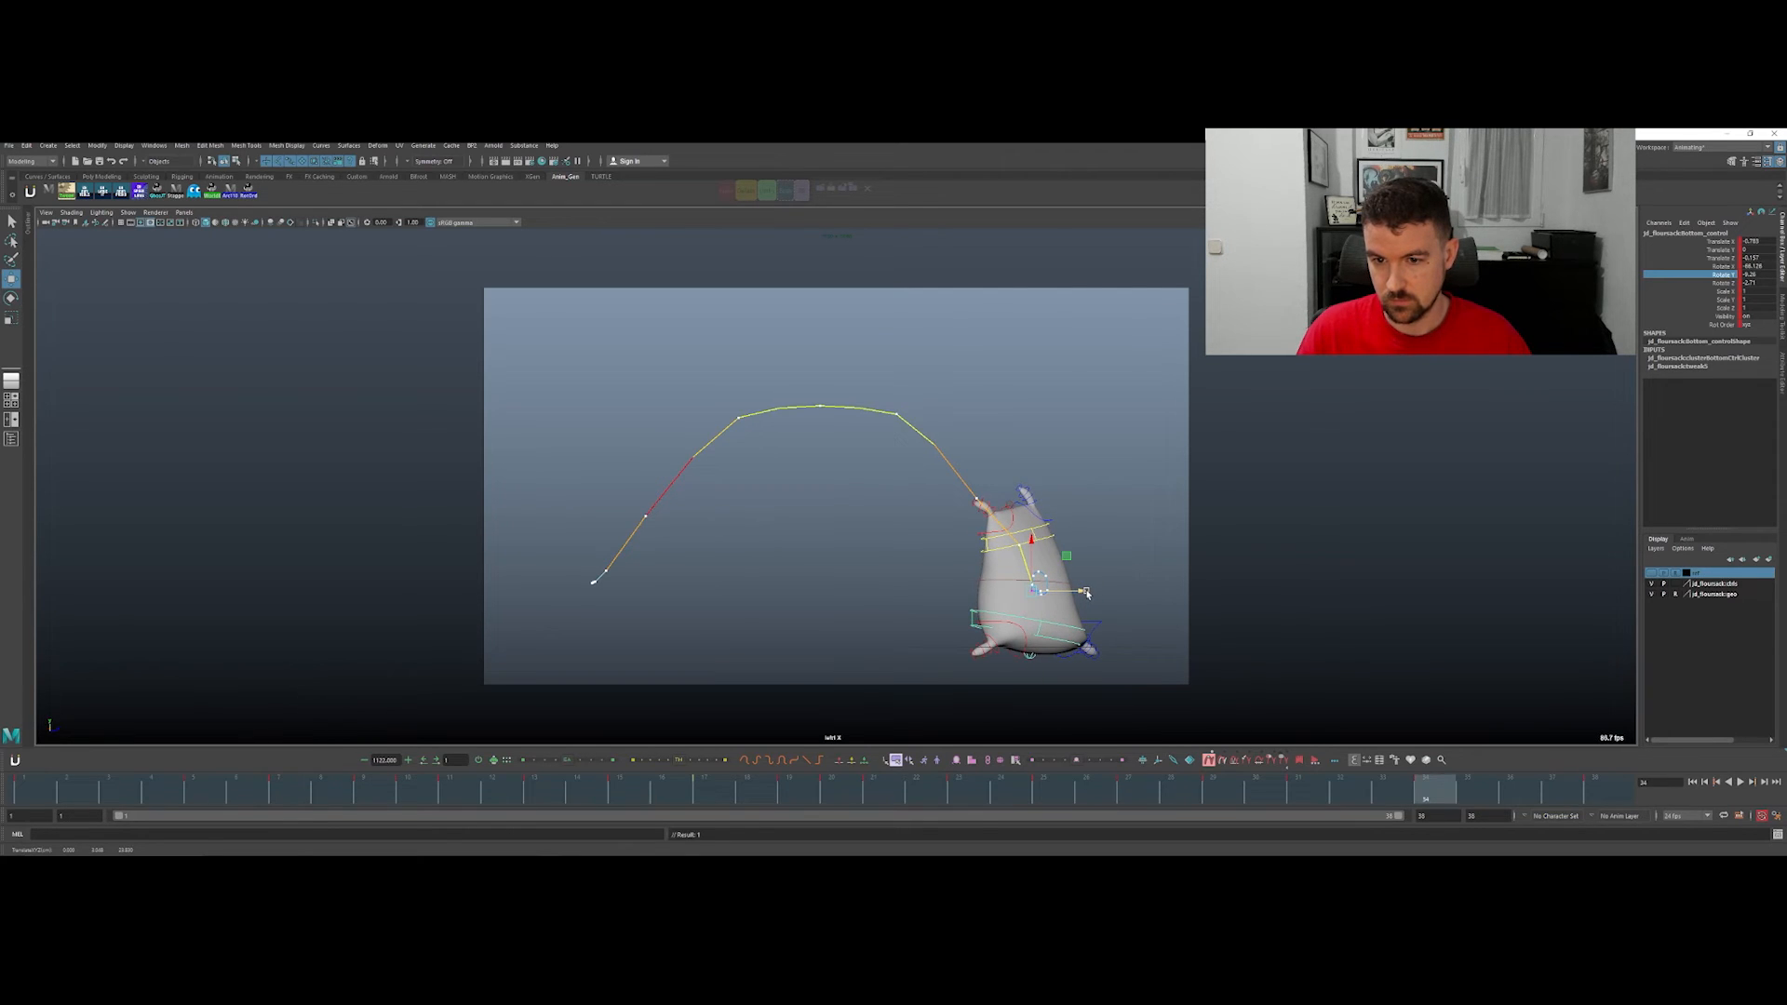
key(period)
key(comma)
key(comma)
key(comma)
key(period)
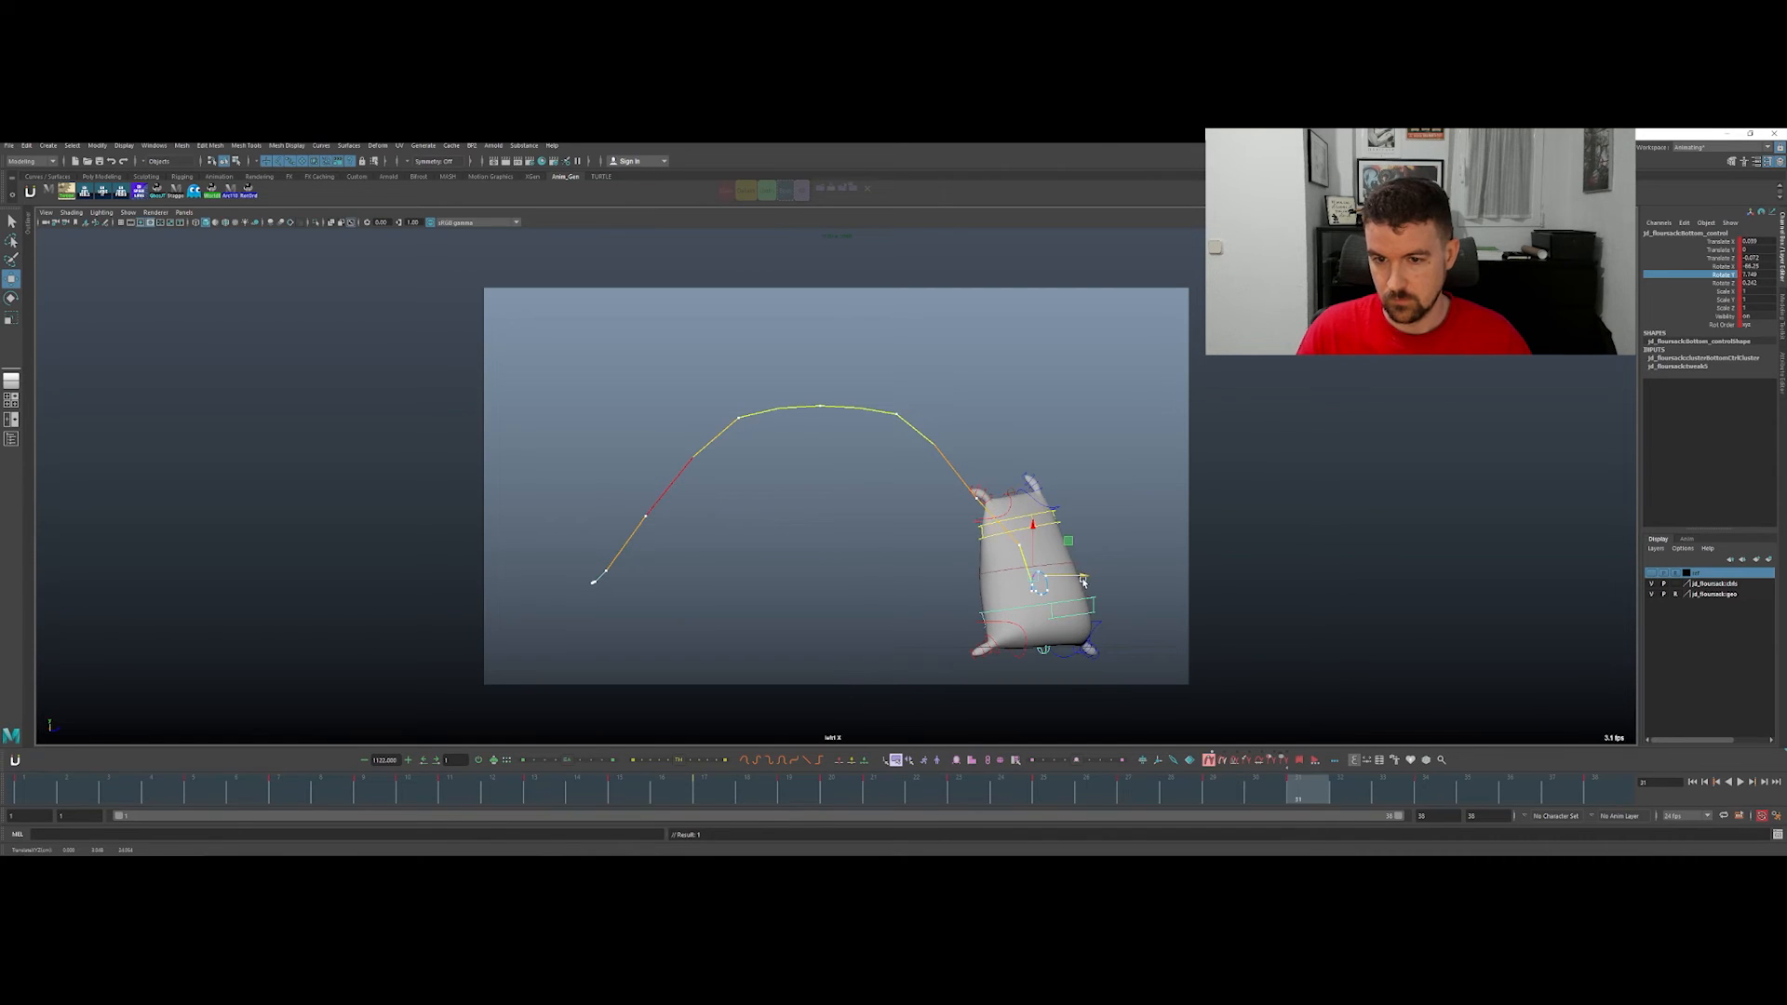
key(w)
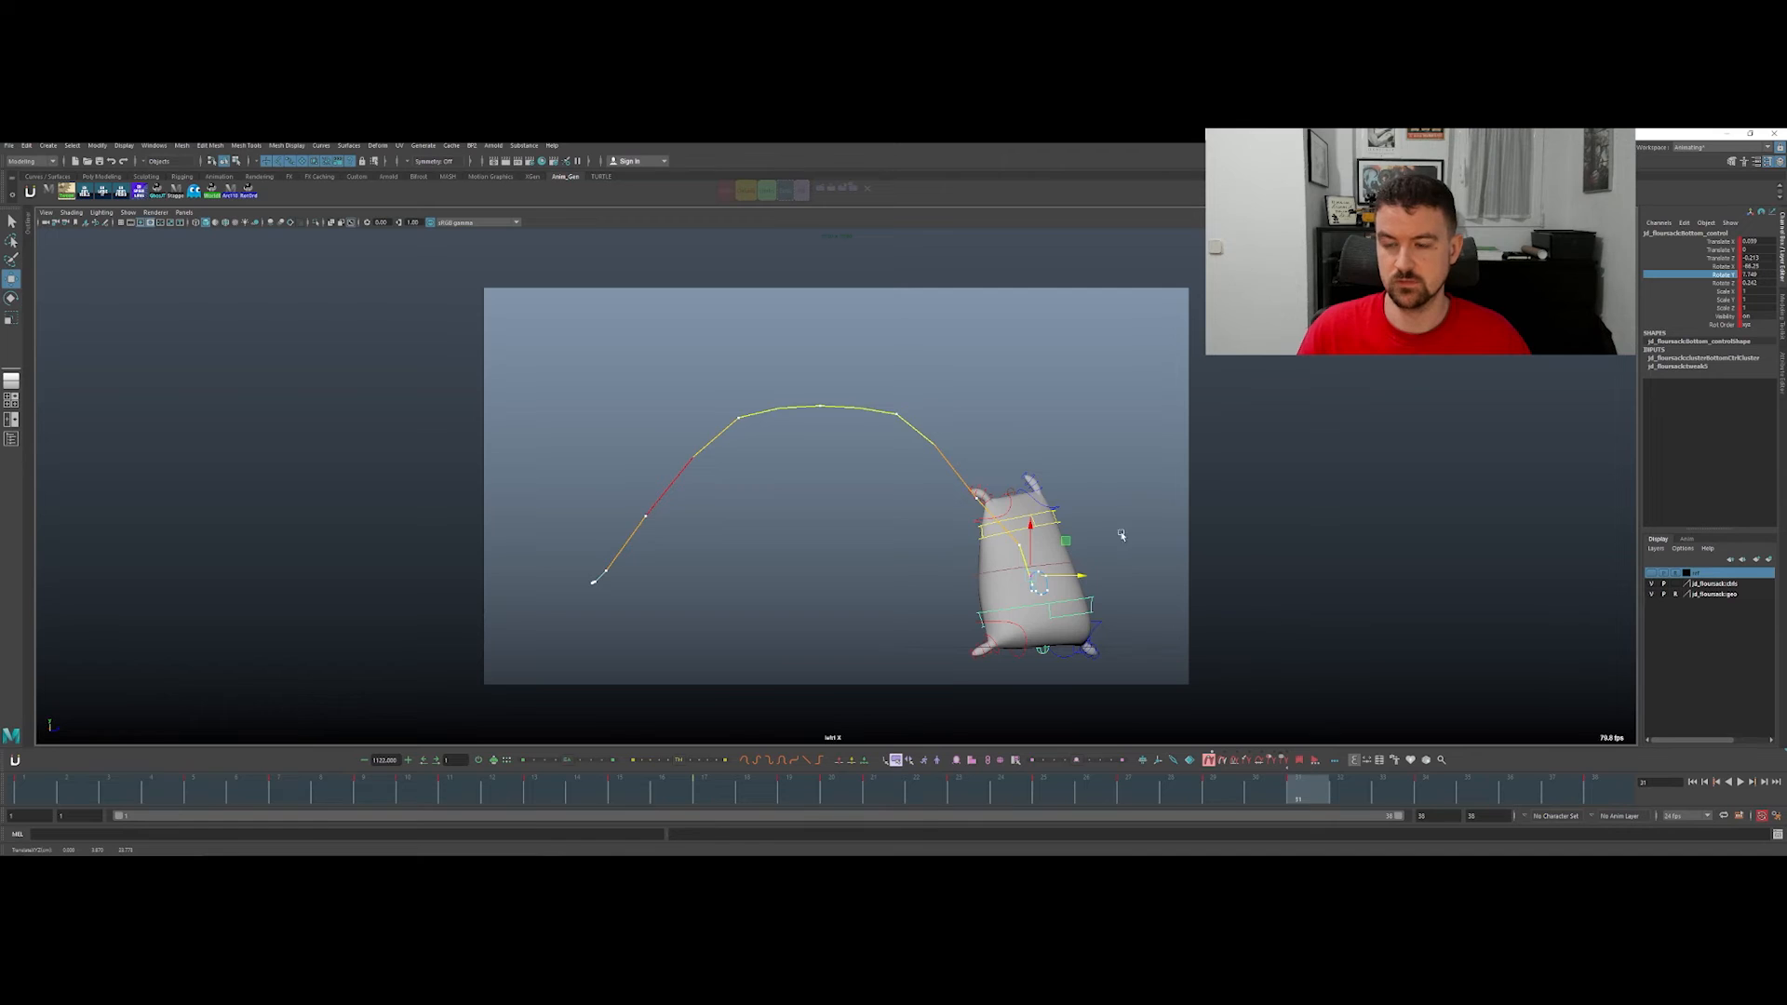
Step: Play back the landing with the rig controls hidden, and select the top control with the controls shown again
key(alt+1)
drag(1206, 782, 1415, 765)
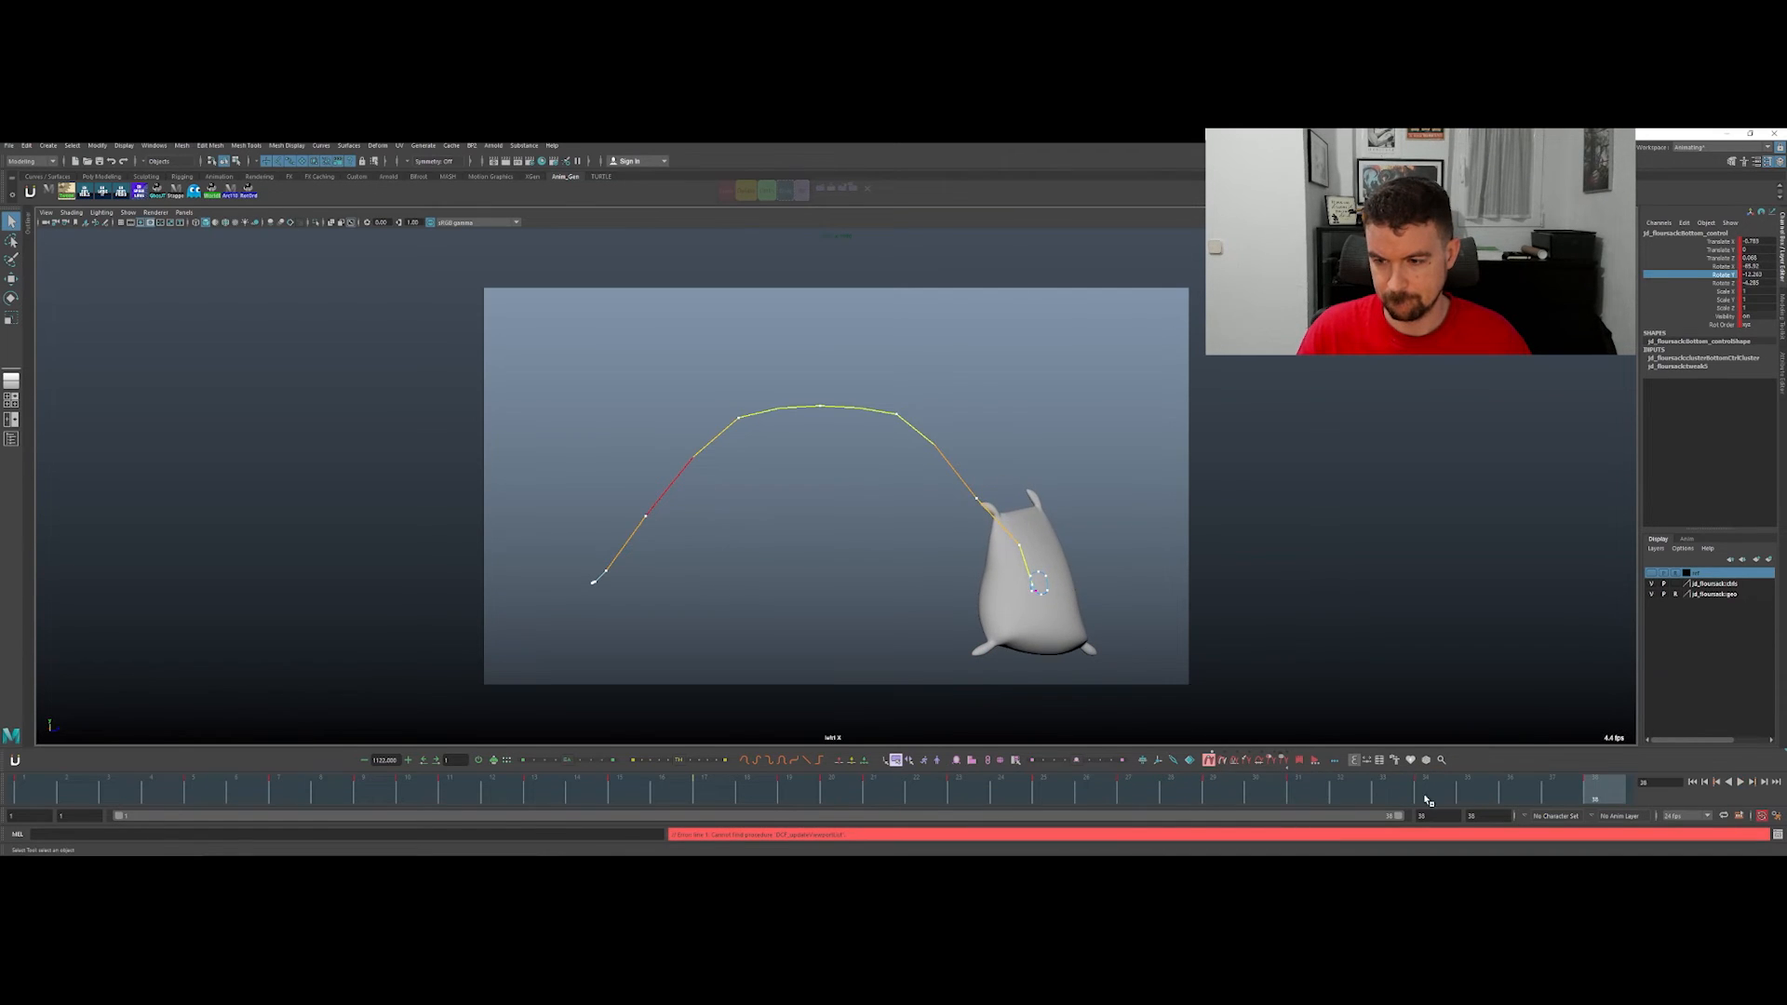
key(alt+v)
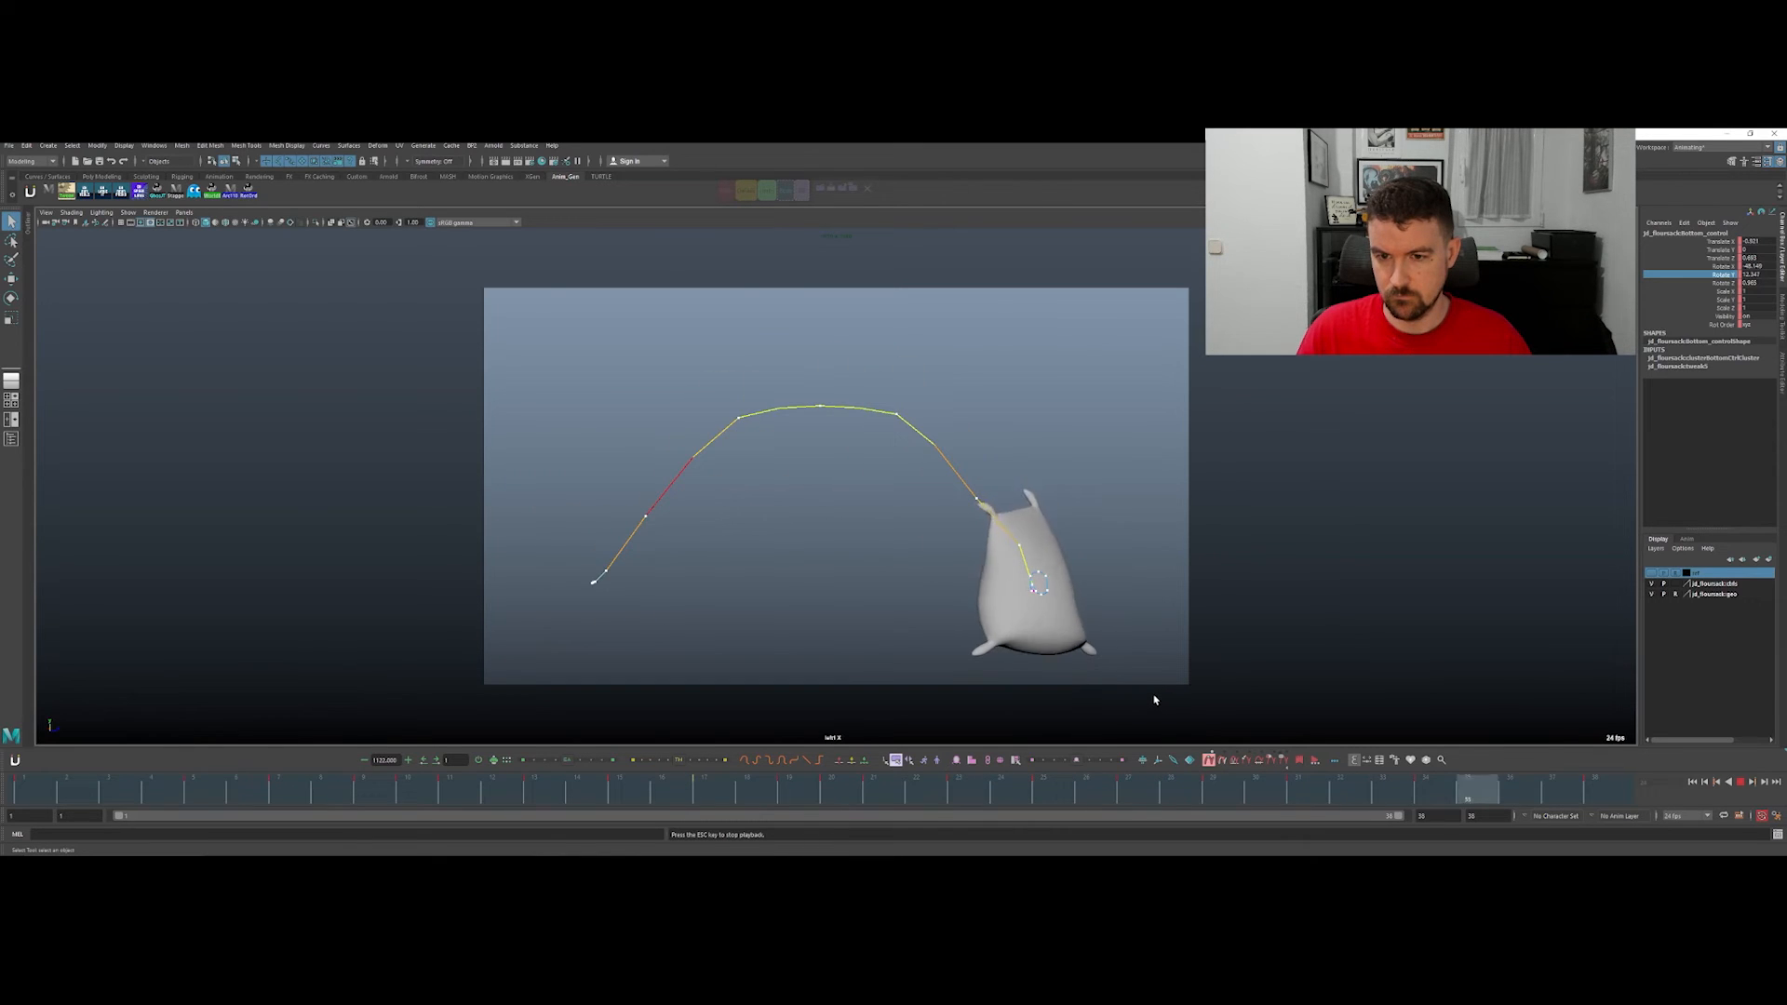
drag(819, 784, 958, 783)
click(1068, 592)
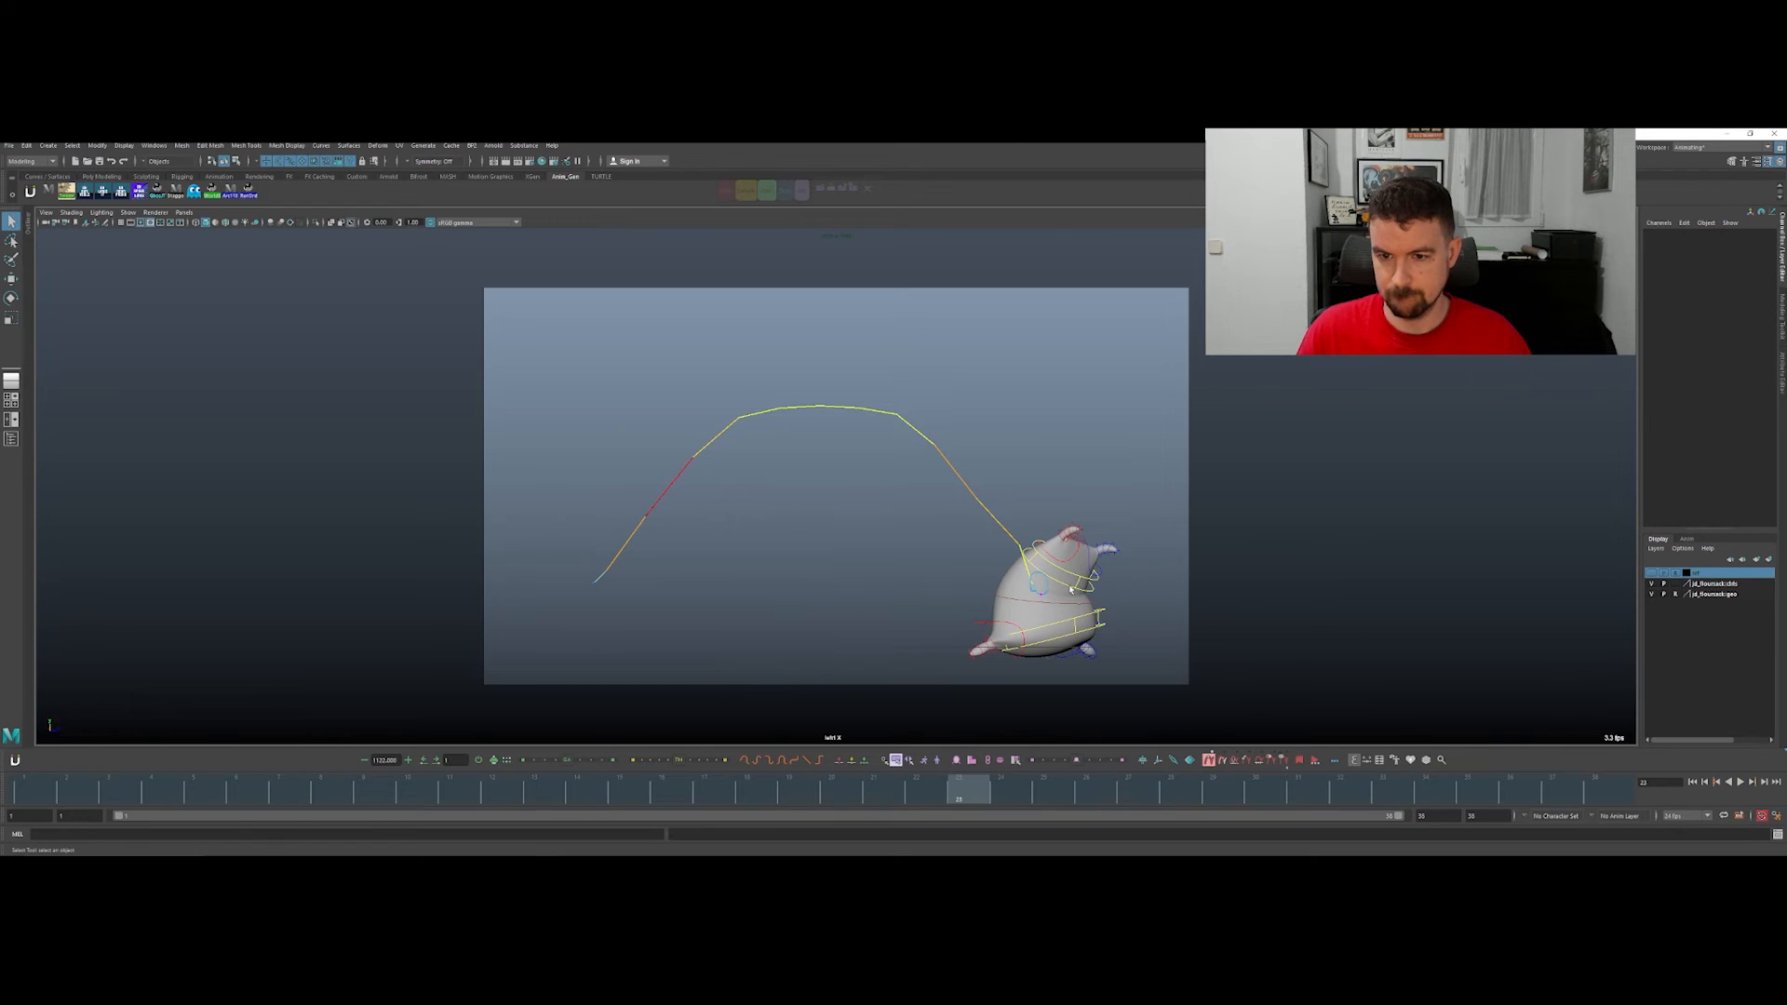
click(1079, 582)
key(alt+v)
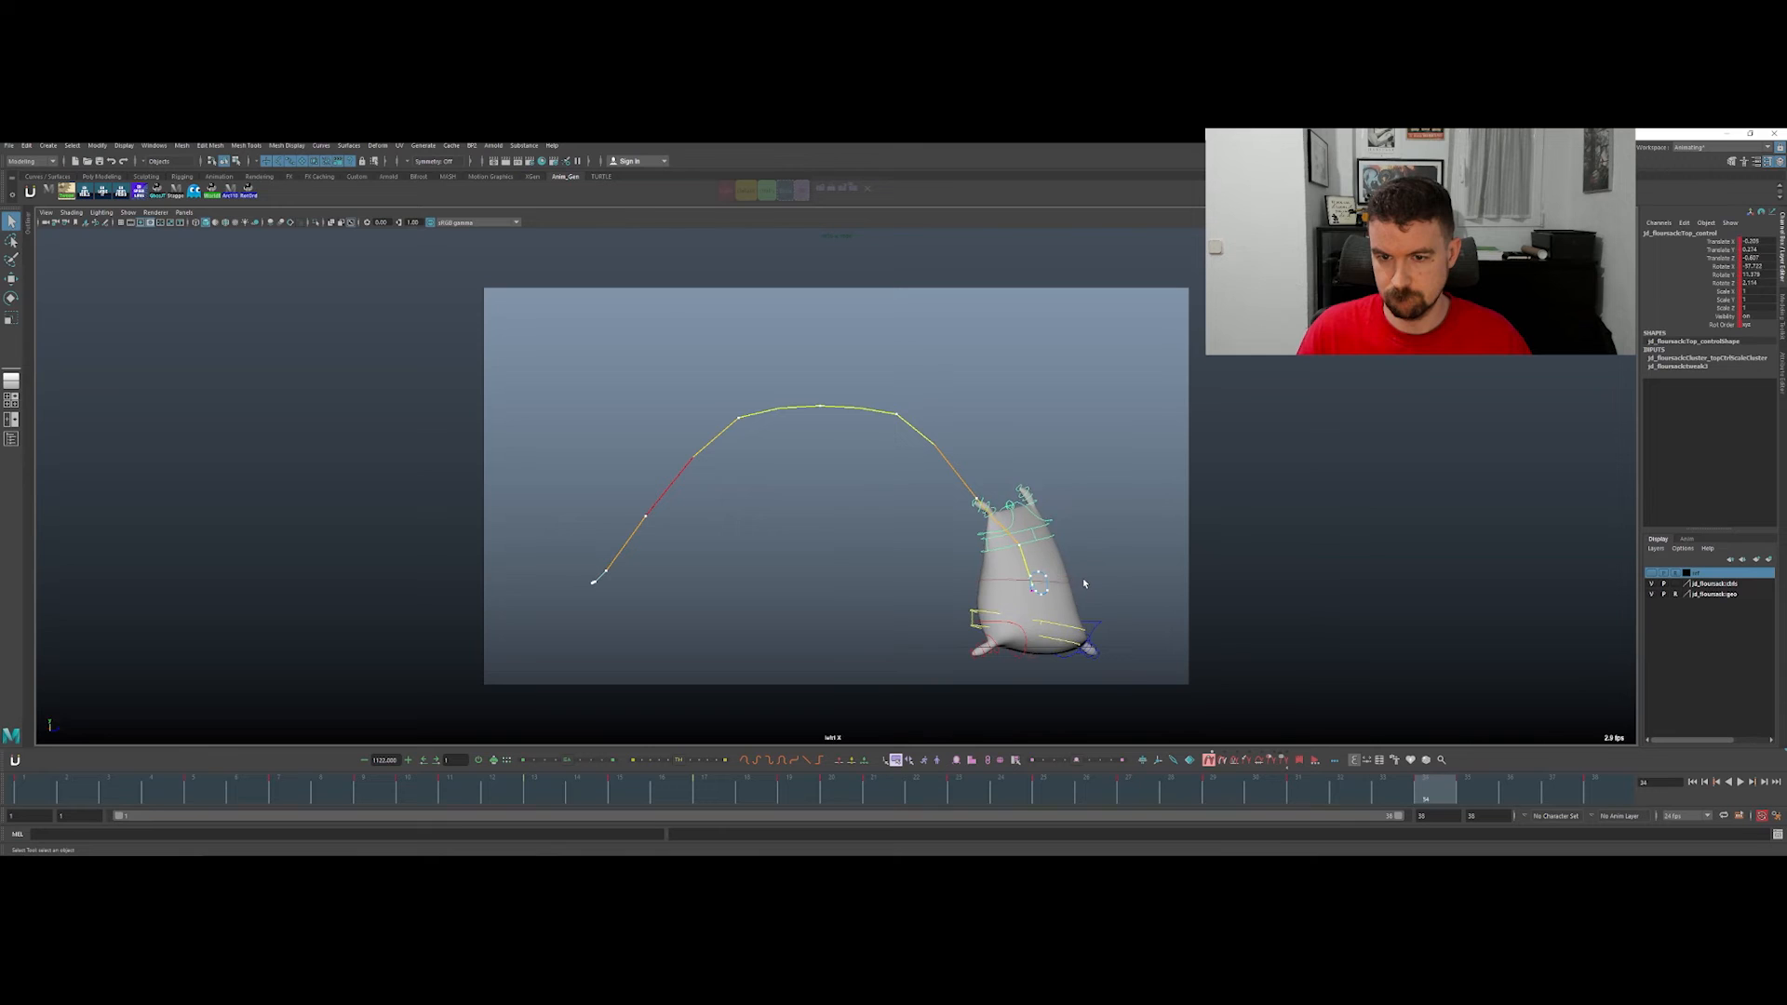
key(alt+v)
Step: Inspect the top control's forward and back overlap on landing by playing and orbiting the perspective view
key(e)
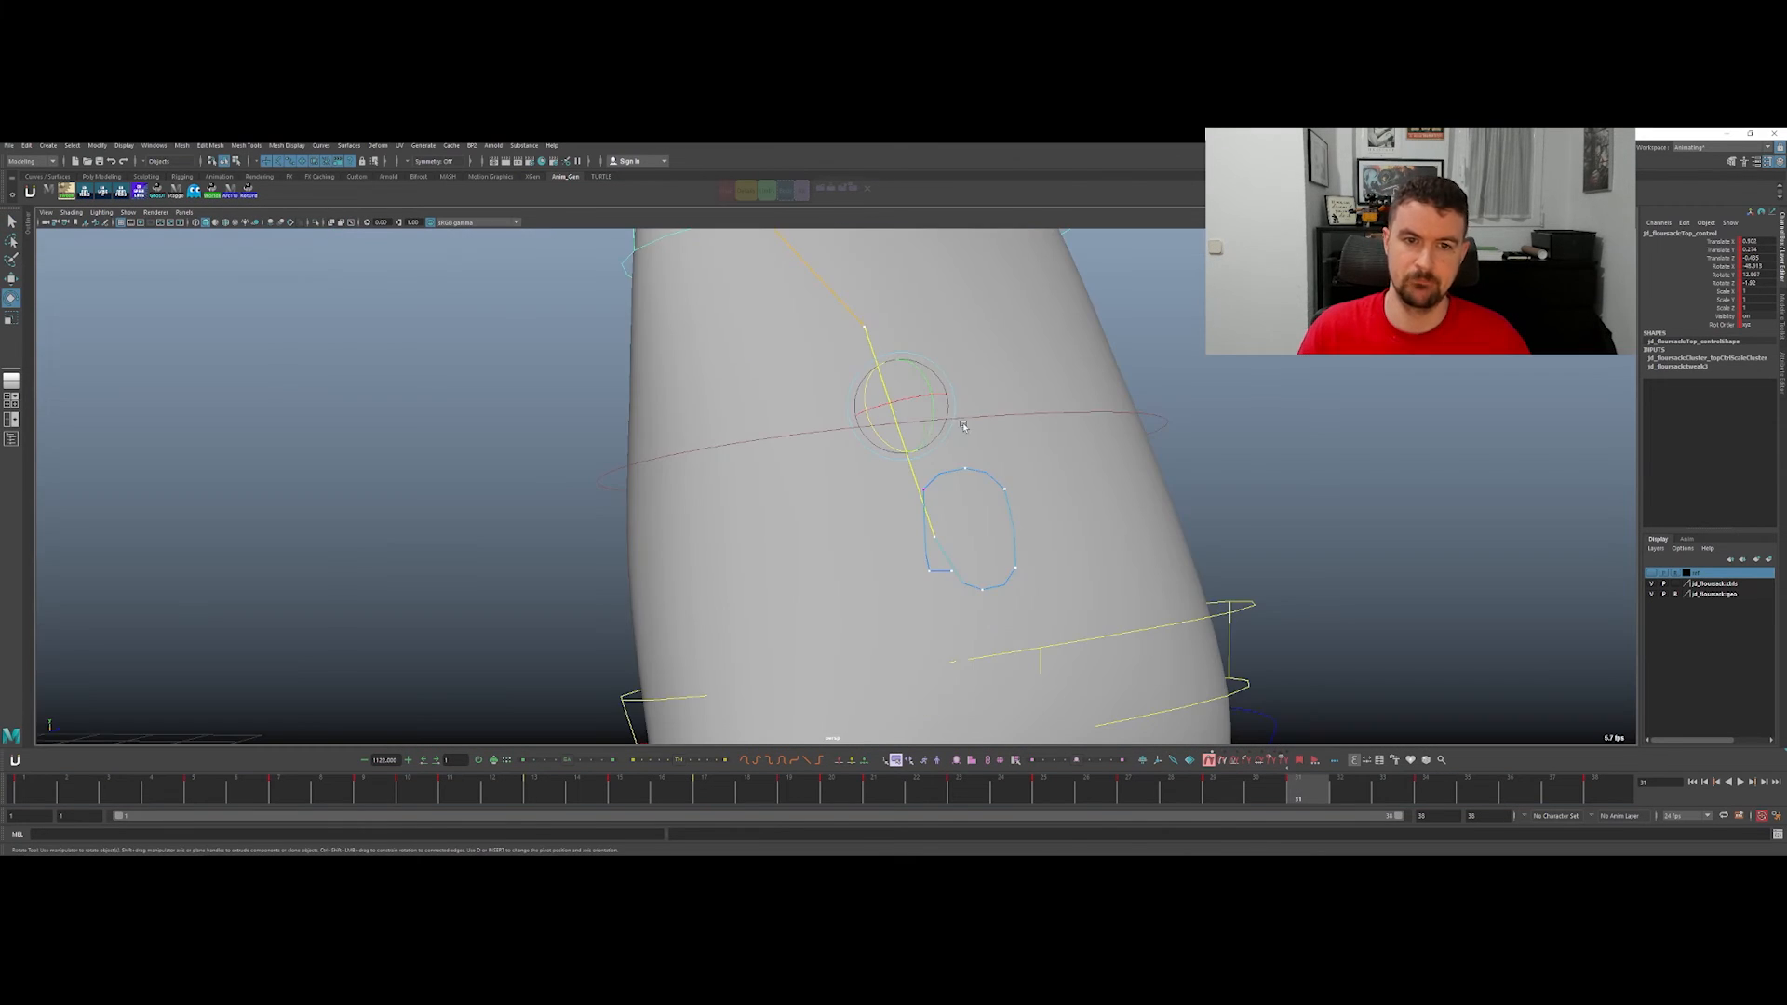
scroll(387, 390, down, 5)
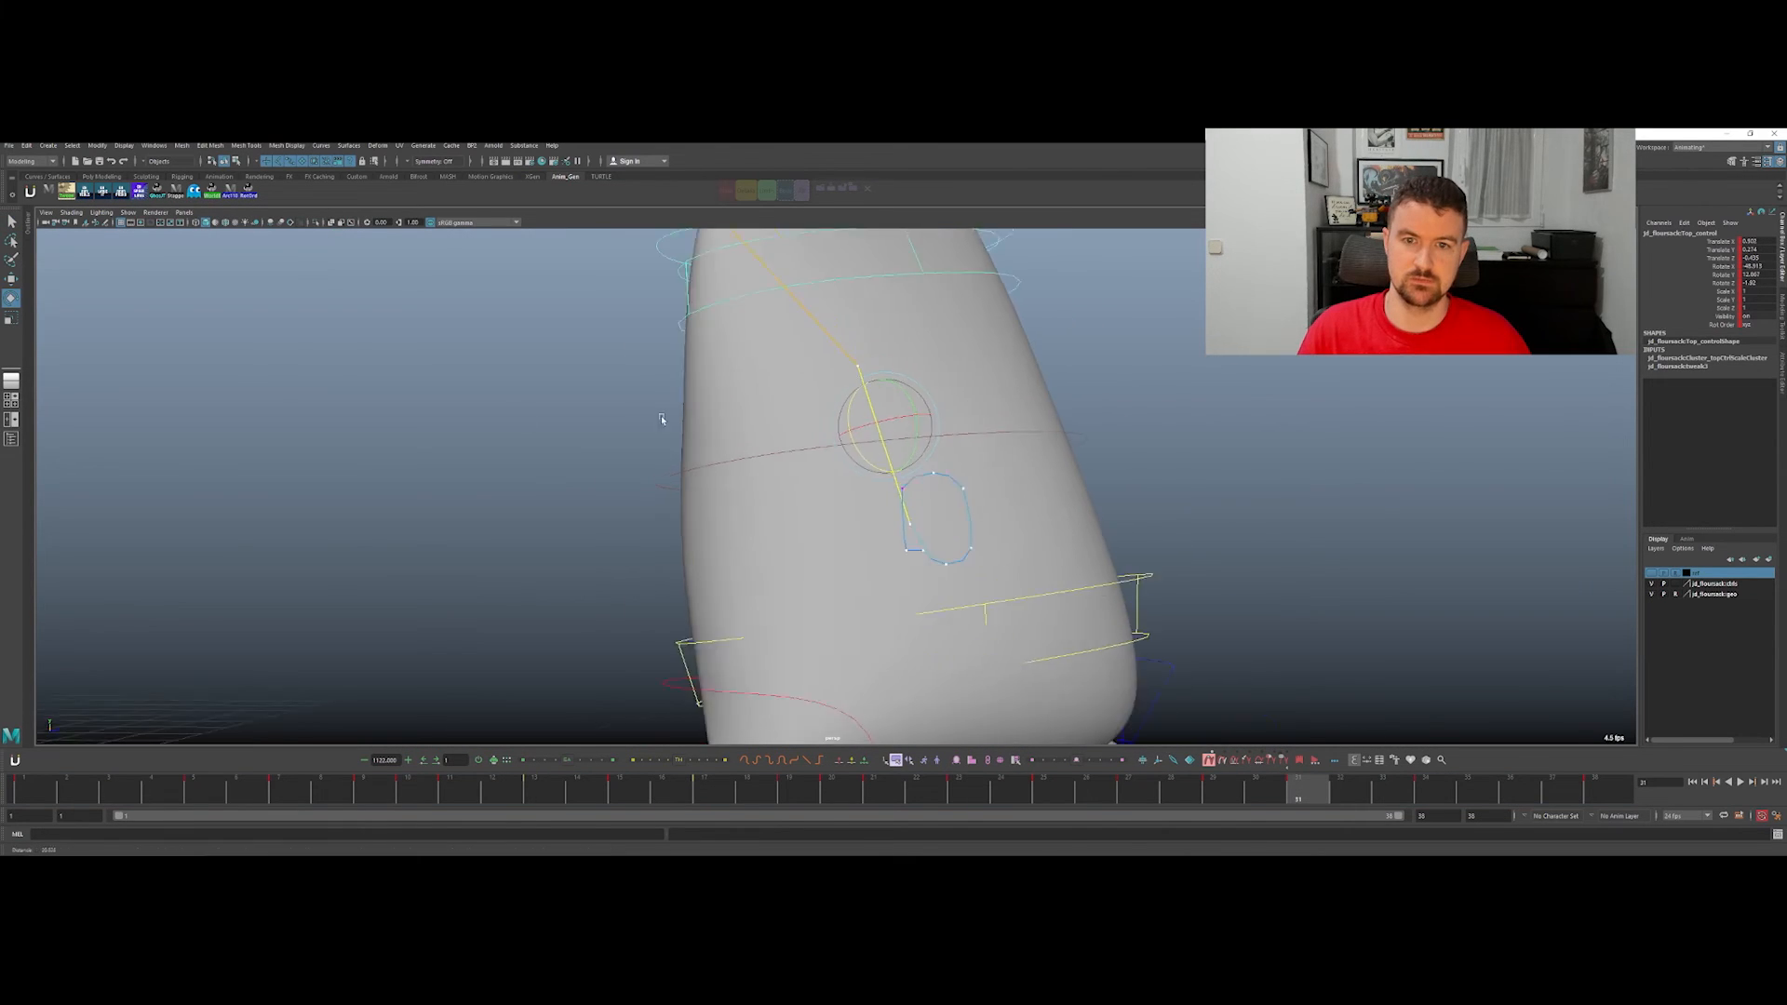
key(alt+v)
alt+drag(387, 389, 1097, 678)
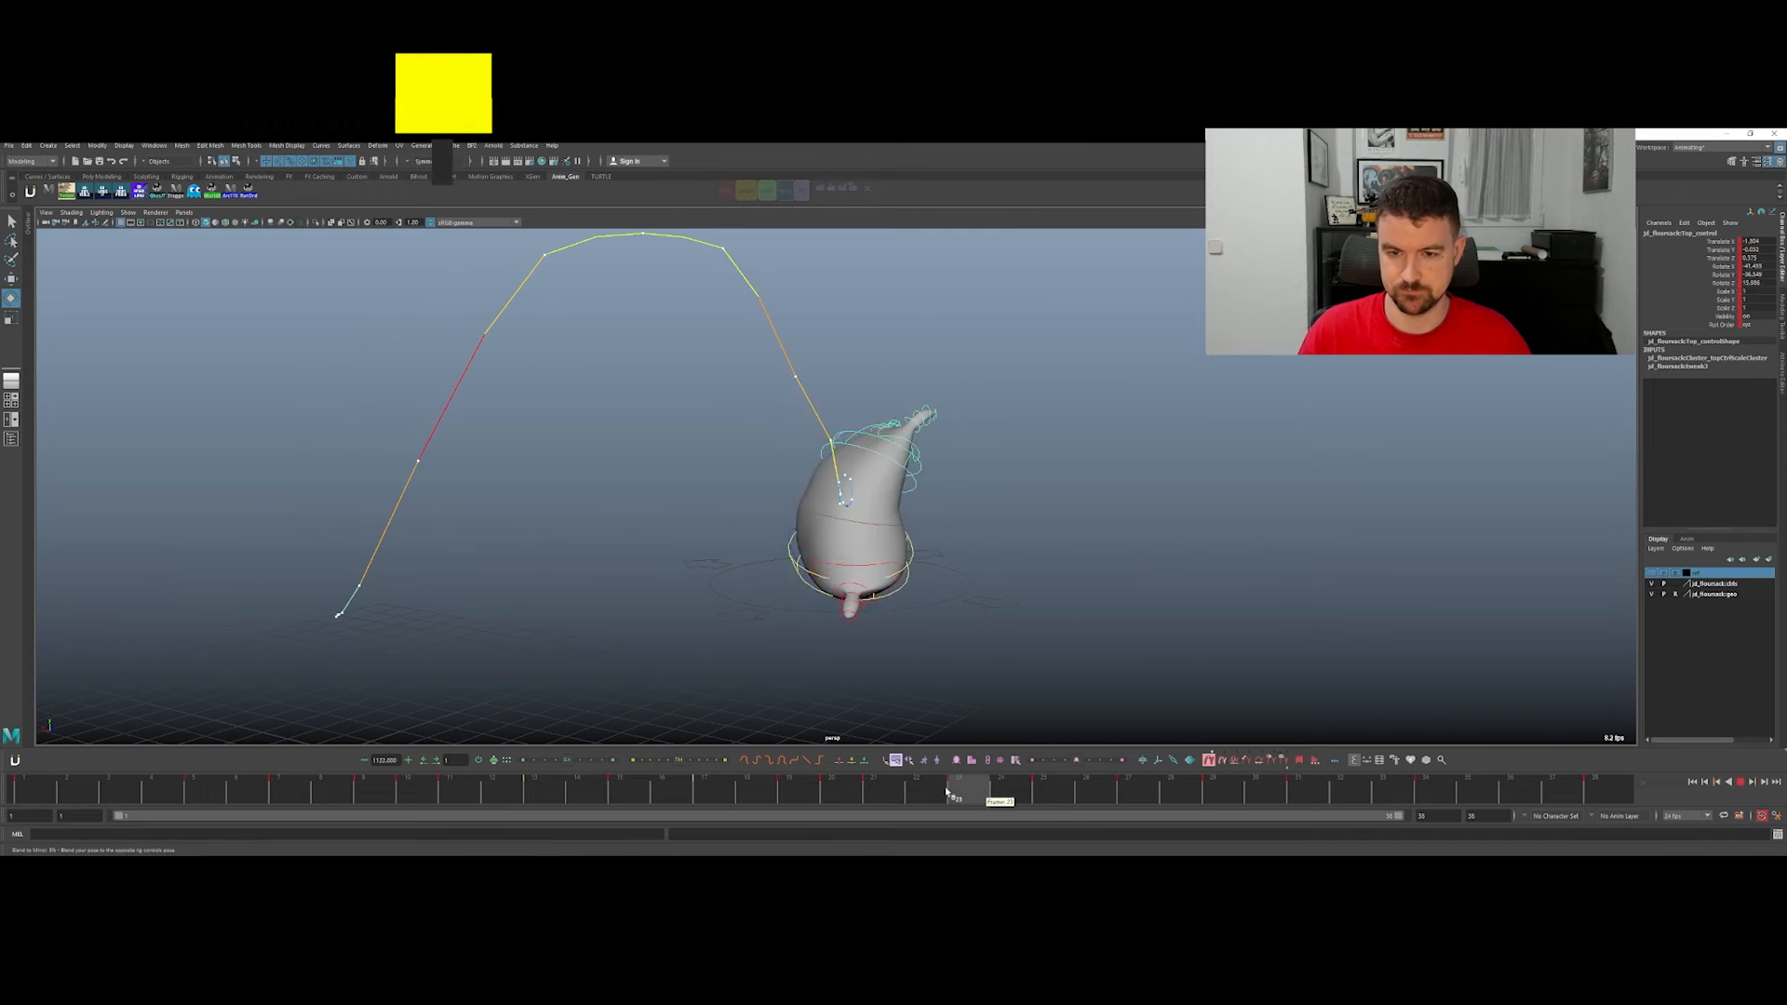
key(alt+v)
key(e)
alt+drag(944, 666, 968, 625)
alt+drag(986, 517, 969, 511)
Step: Adjust the top control's rotation at frame 19 for the forward and back overlap, comparing it with frame 21
key(alt+comma)
key(alt+comma)
key(alt+period)
key(alt+comma)
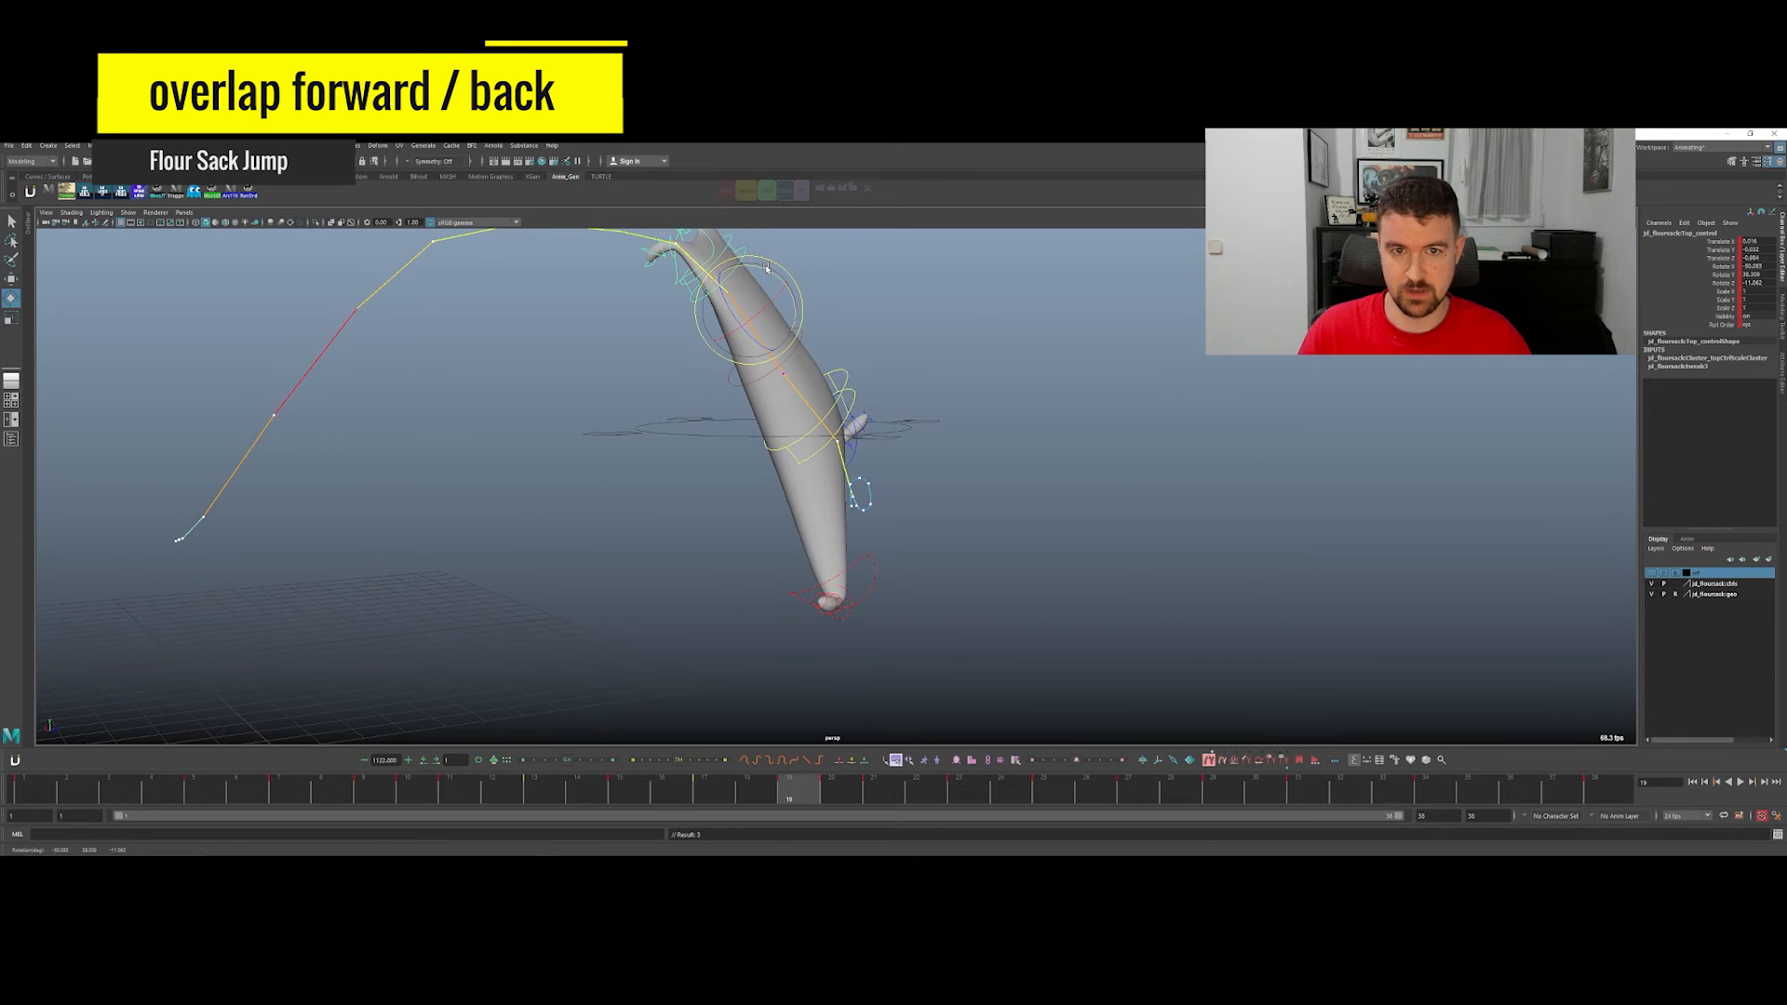
key(alt+period)
key(alt+period)
key(alt+period)
key(alt+period)
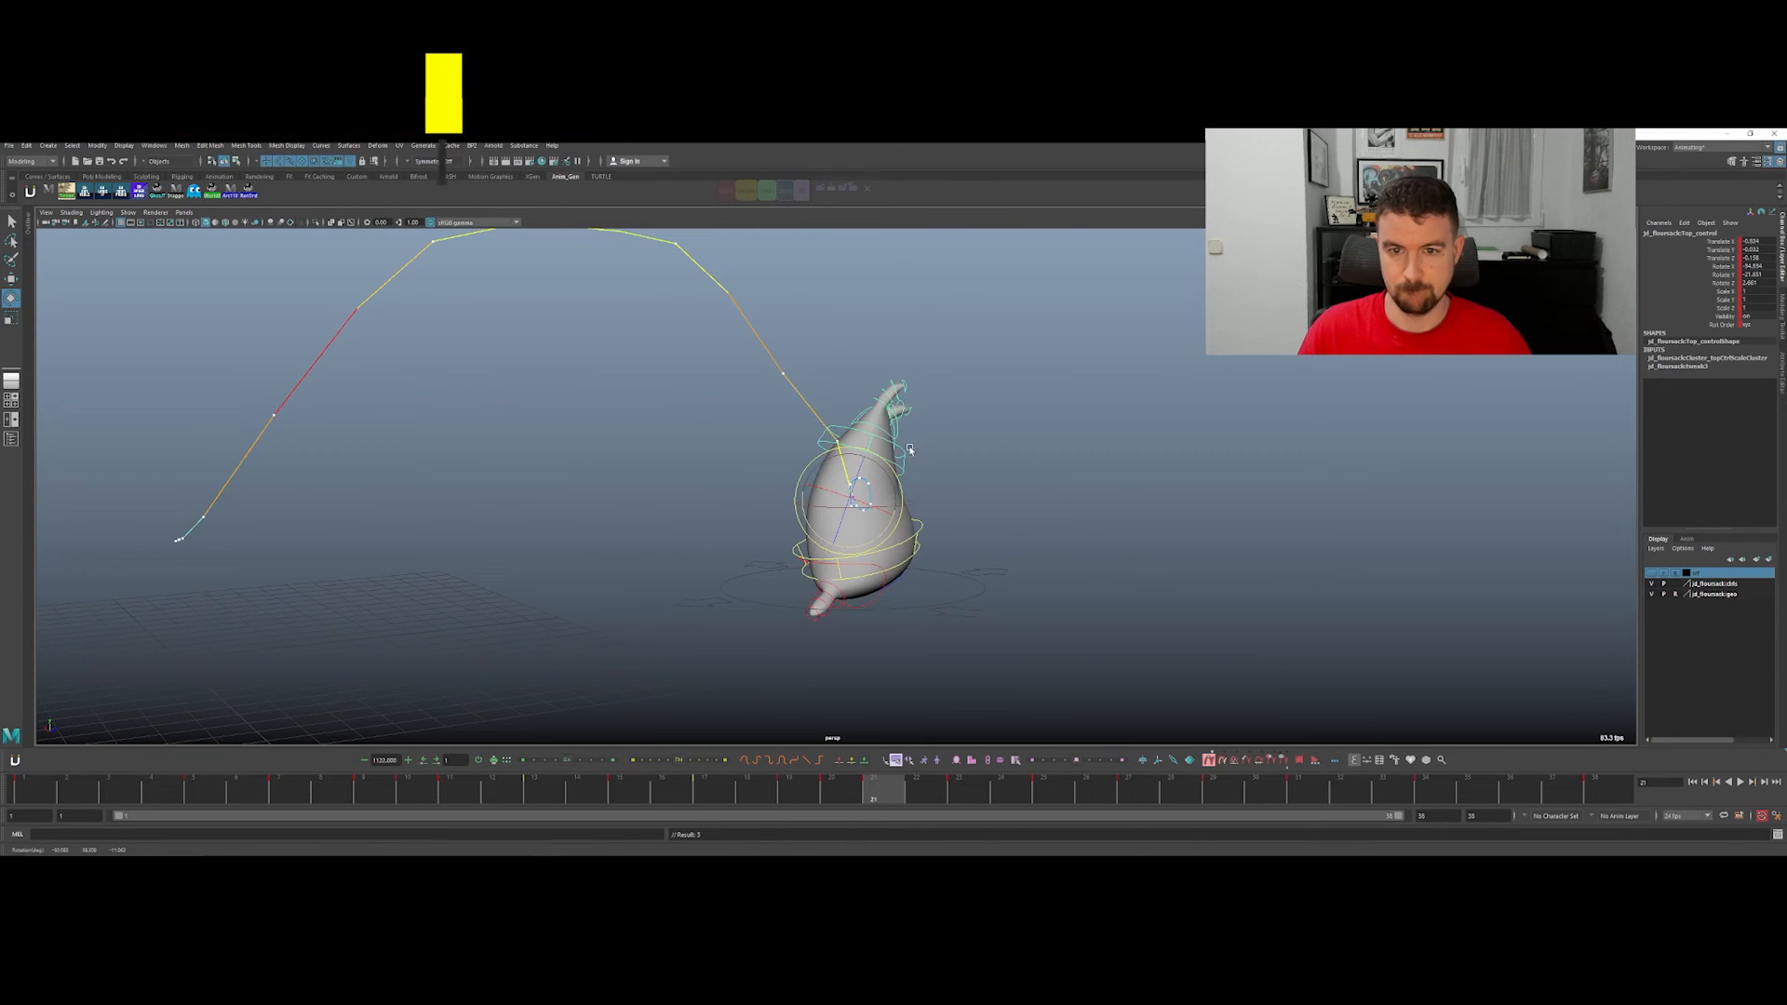
Step: Examine the top control's lean through frames 23 to 27 and the settle from a closer angle
key(alt+period)
alt+drag(916, 507, 889, 596)
key(alt+period)
key(alt+period)
key(alt+comma)
key(comma)
key(period)
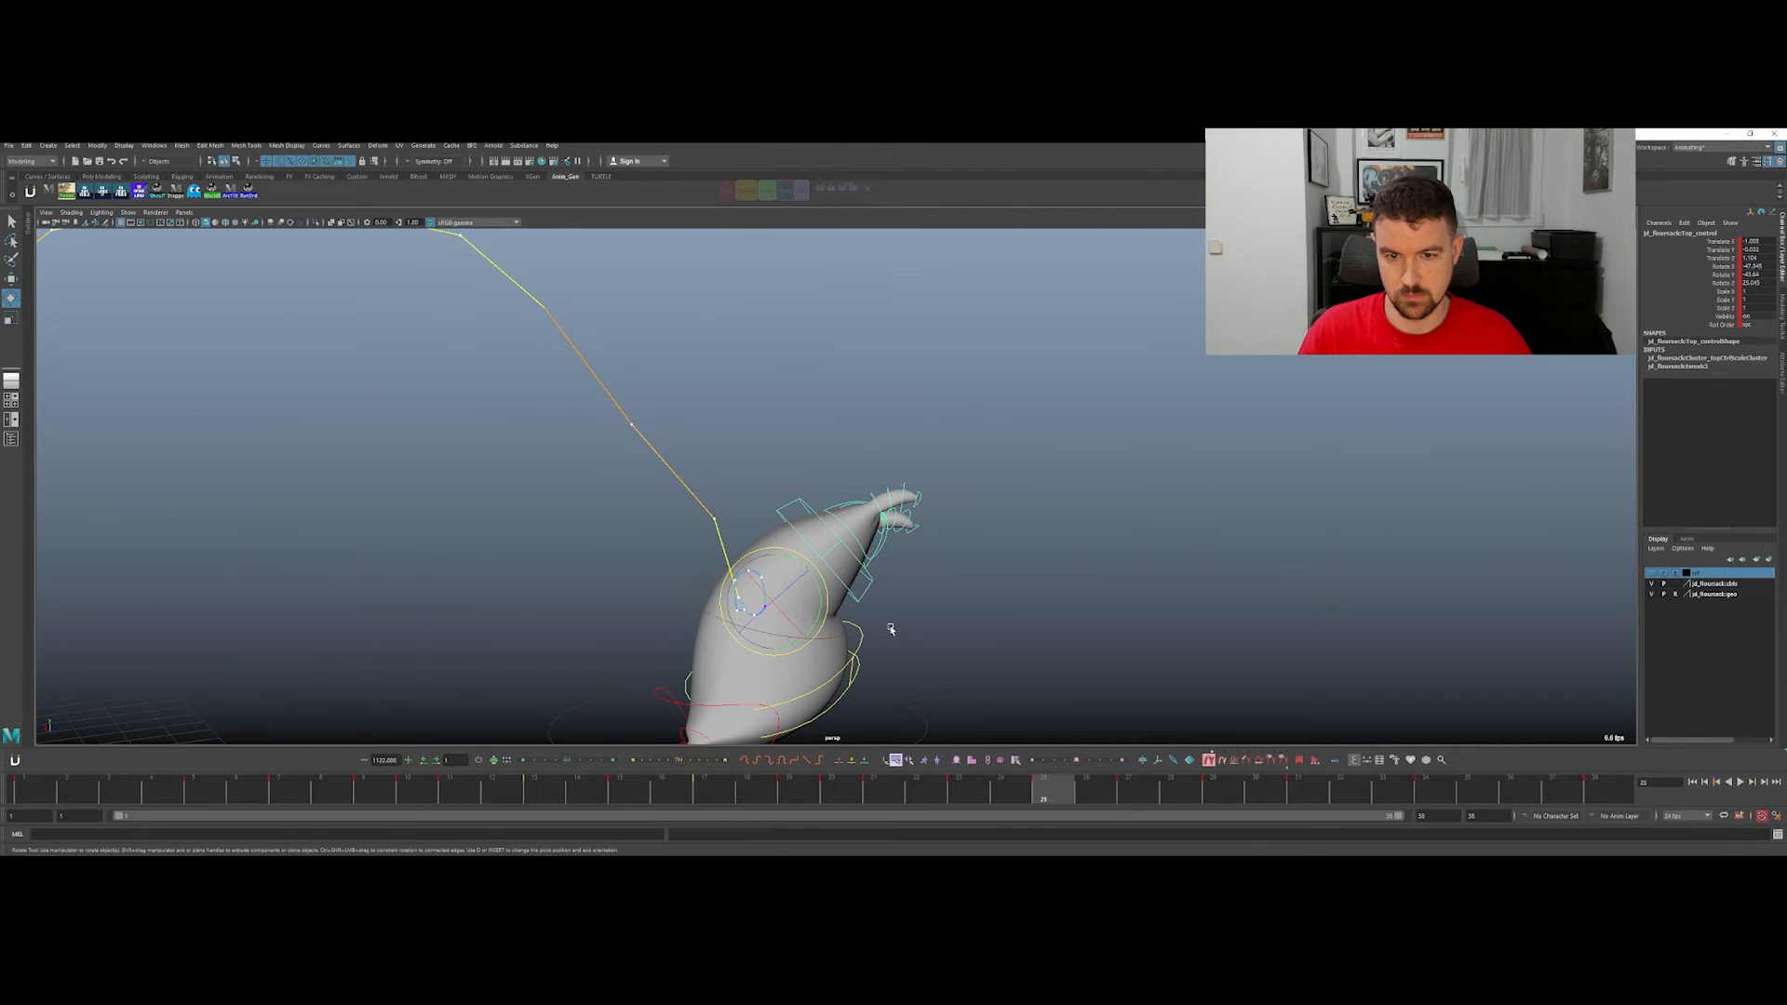
key(period)
key(comma)
key(comma)
drag(1069, 790, 1172, 662)
key(period)
Step: Refine the top control's rotation at frames 38 and 34 so the upper body's lean settles smoothly
key(e)
key(comma)
key(period)
key(period)
drag(798, 551, 761, 550)
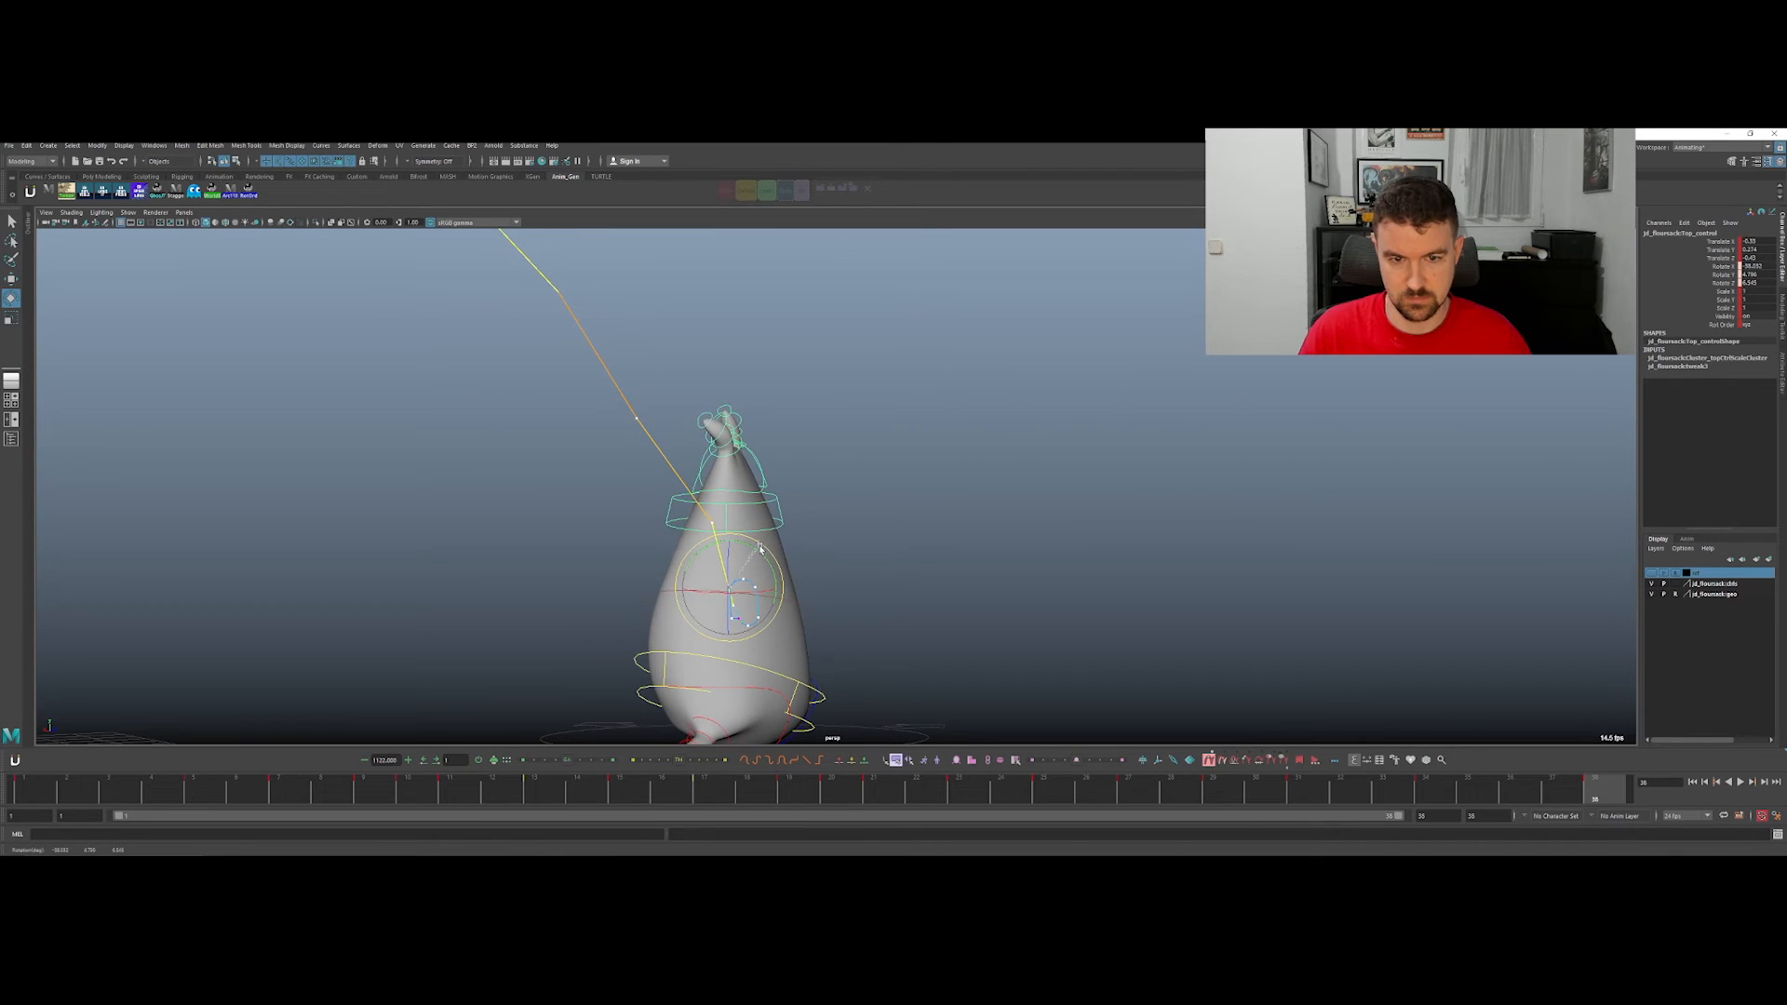
key(ctrl+z)
key(comma)
drag(754, 549, 763, 556)
key(period)
key(comma)
key(period)
key(comma)
Step: Rotate the top control slightly at frame 29, comparing its lean with frames 27 and 31
key(comma)
key(comma)
alt+drag(803, 570, 878, 538)
key(comma)
key(period)
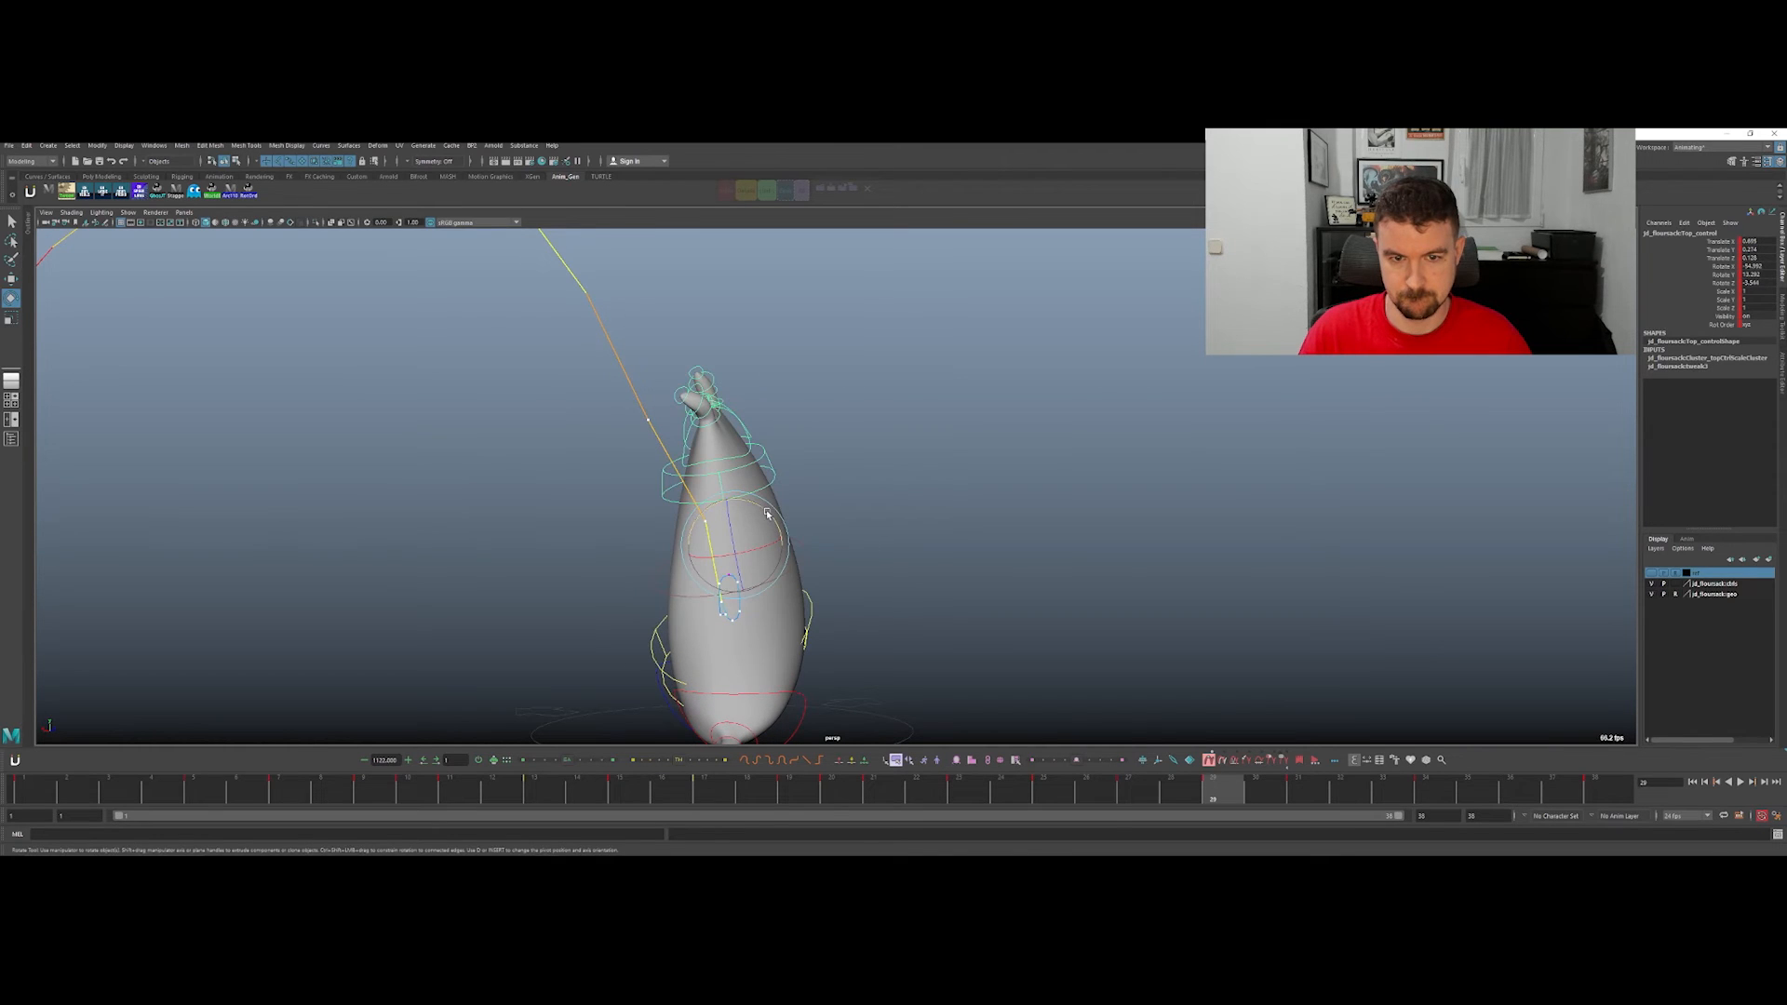
drag(766, 513, 769, 517)
key(comma)
key(period)
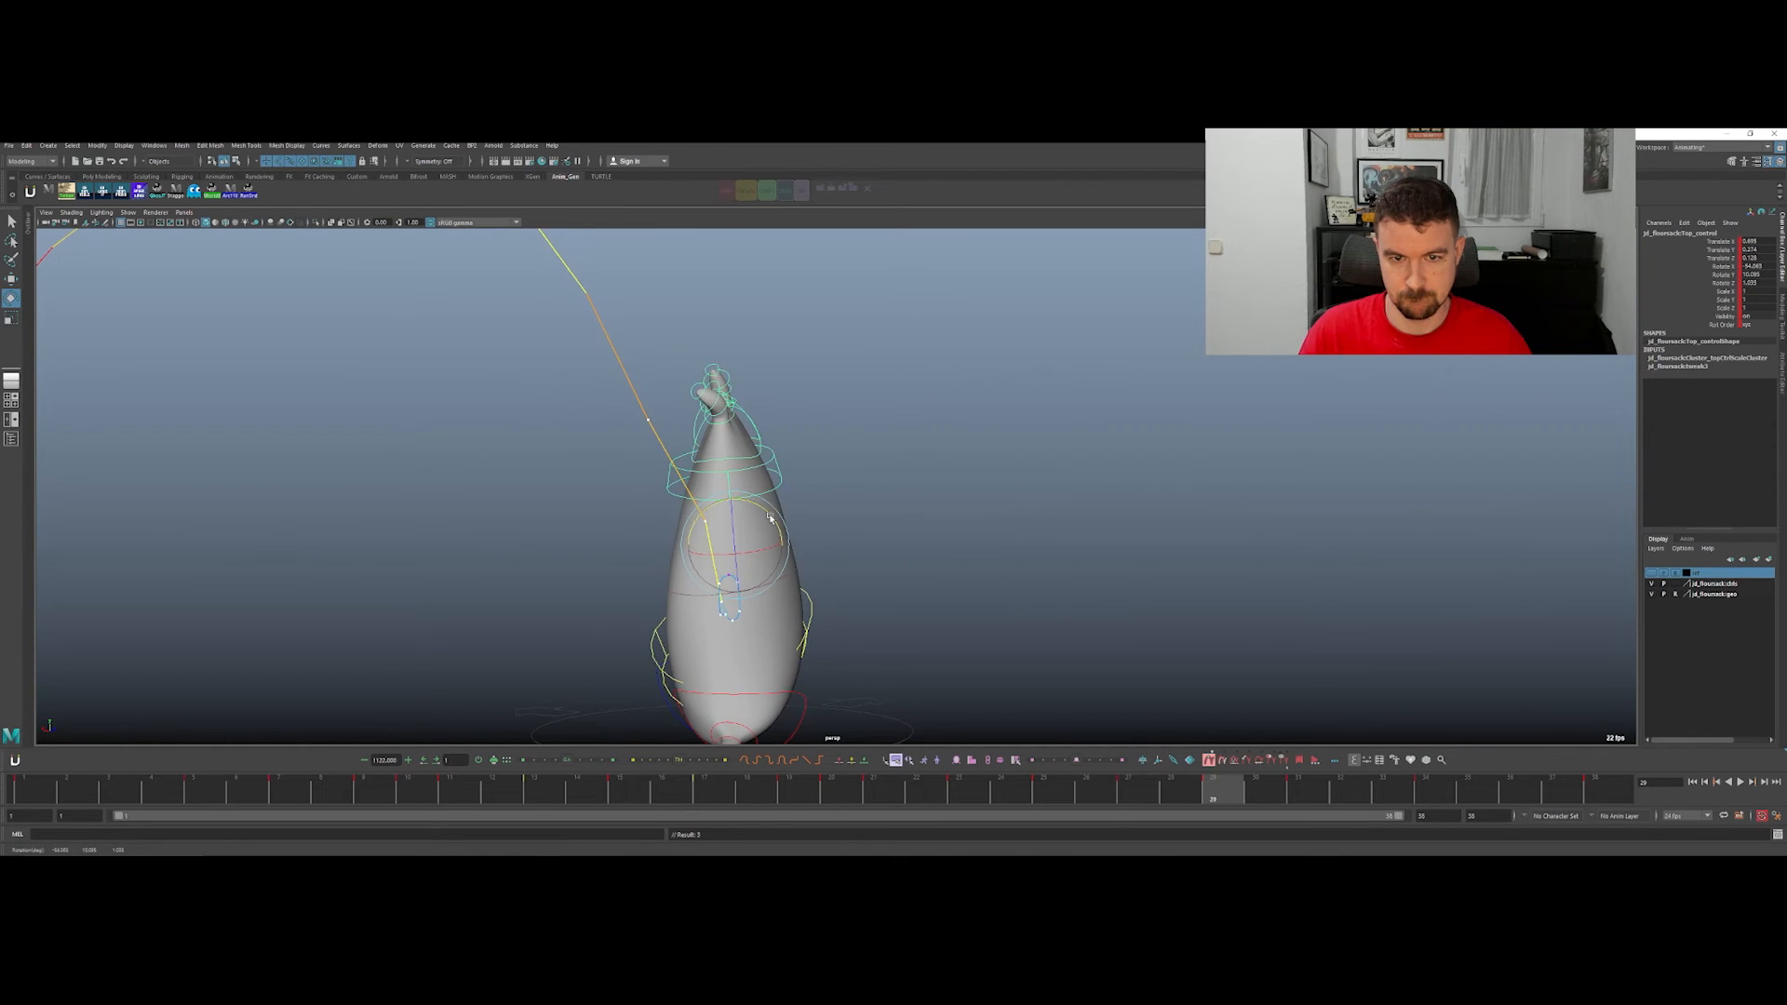
key(period)
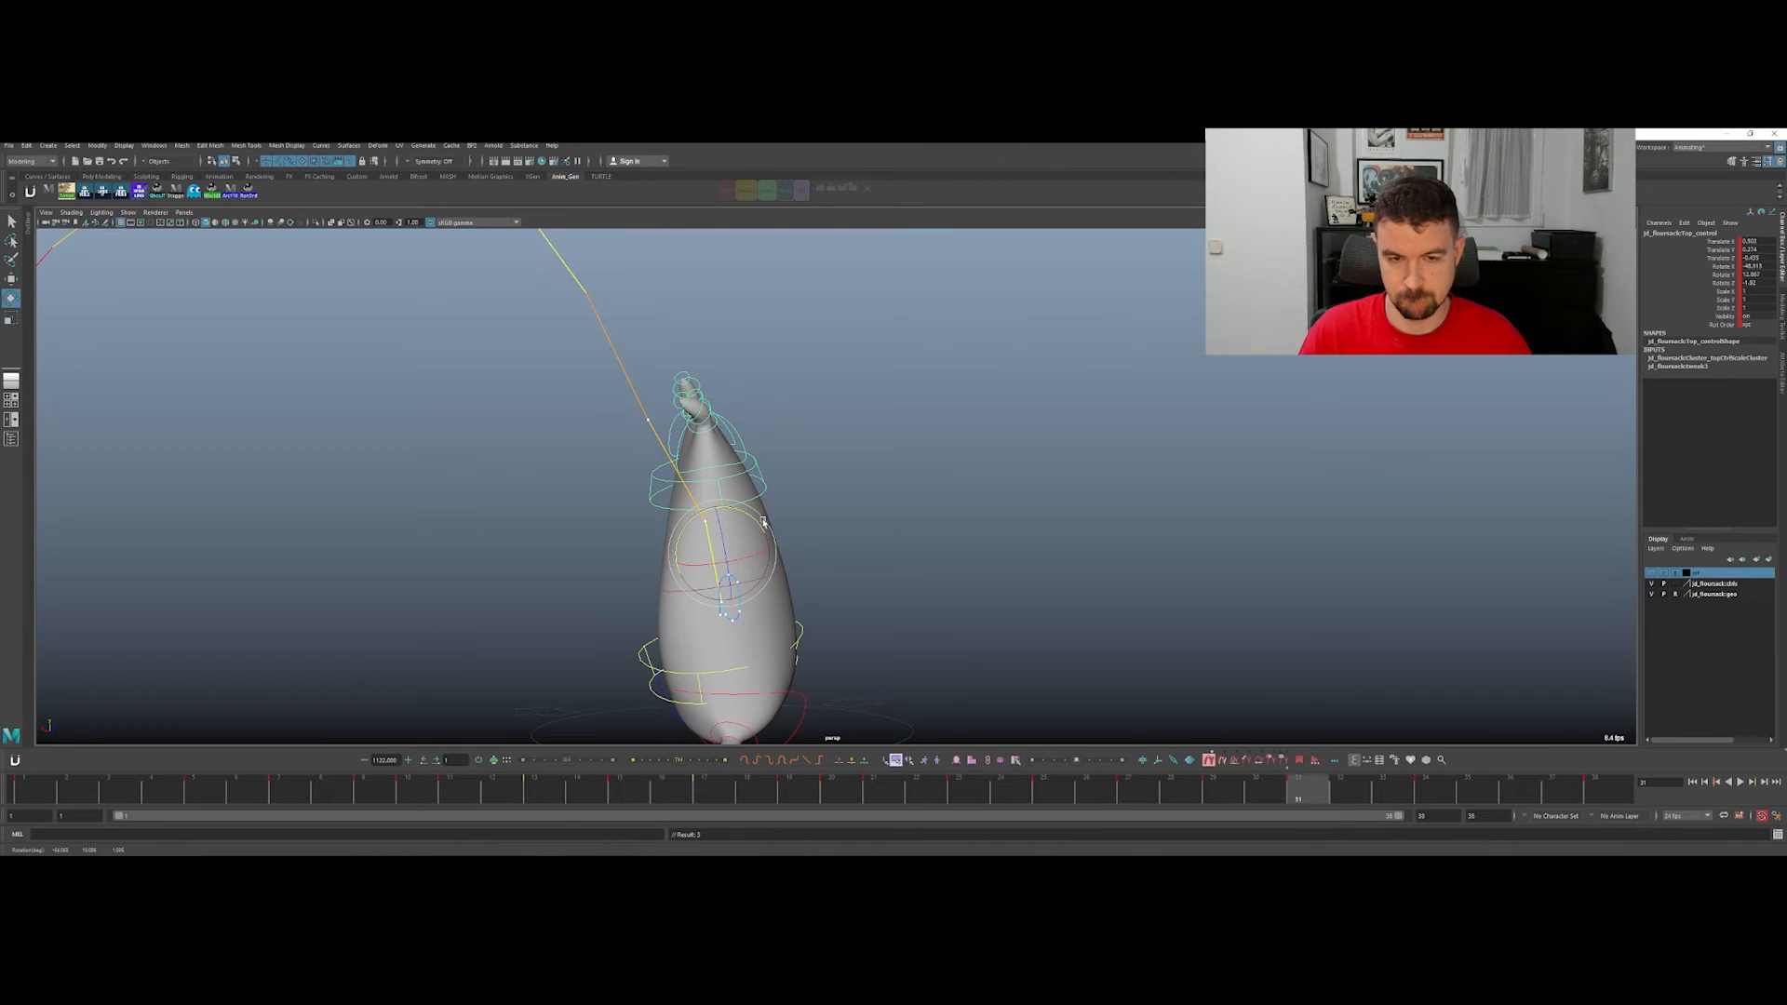
key(comma)
Step: Review the whole jump and settle in the camera view with the rig controls hidden
click(1021, 778)
mouse_move(1021, 778)
mouse_down()
mouse_move(1349, 782)
mouse_move(1603, 731)
mouse_up()
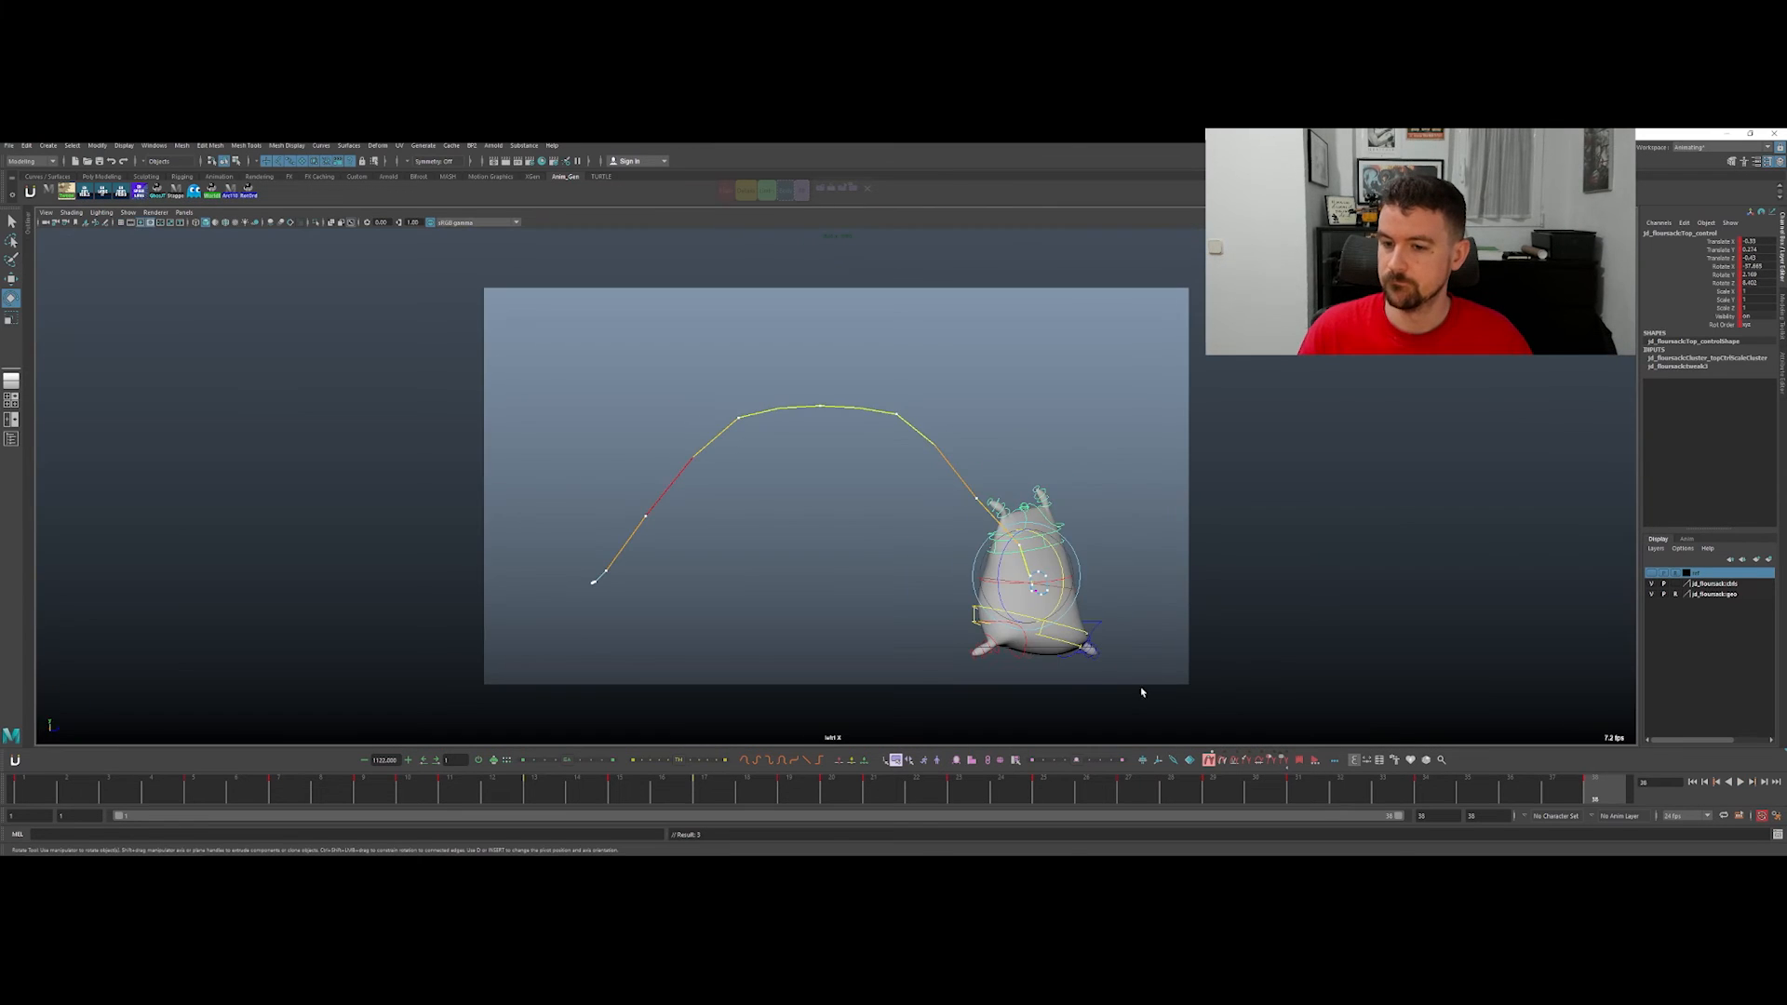
mouse_move(1005, 782)
mouse_down()
mouse_move(1391, 782)
mouse_move(1655, 736)
mouse_up()
key(alt+1)
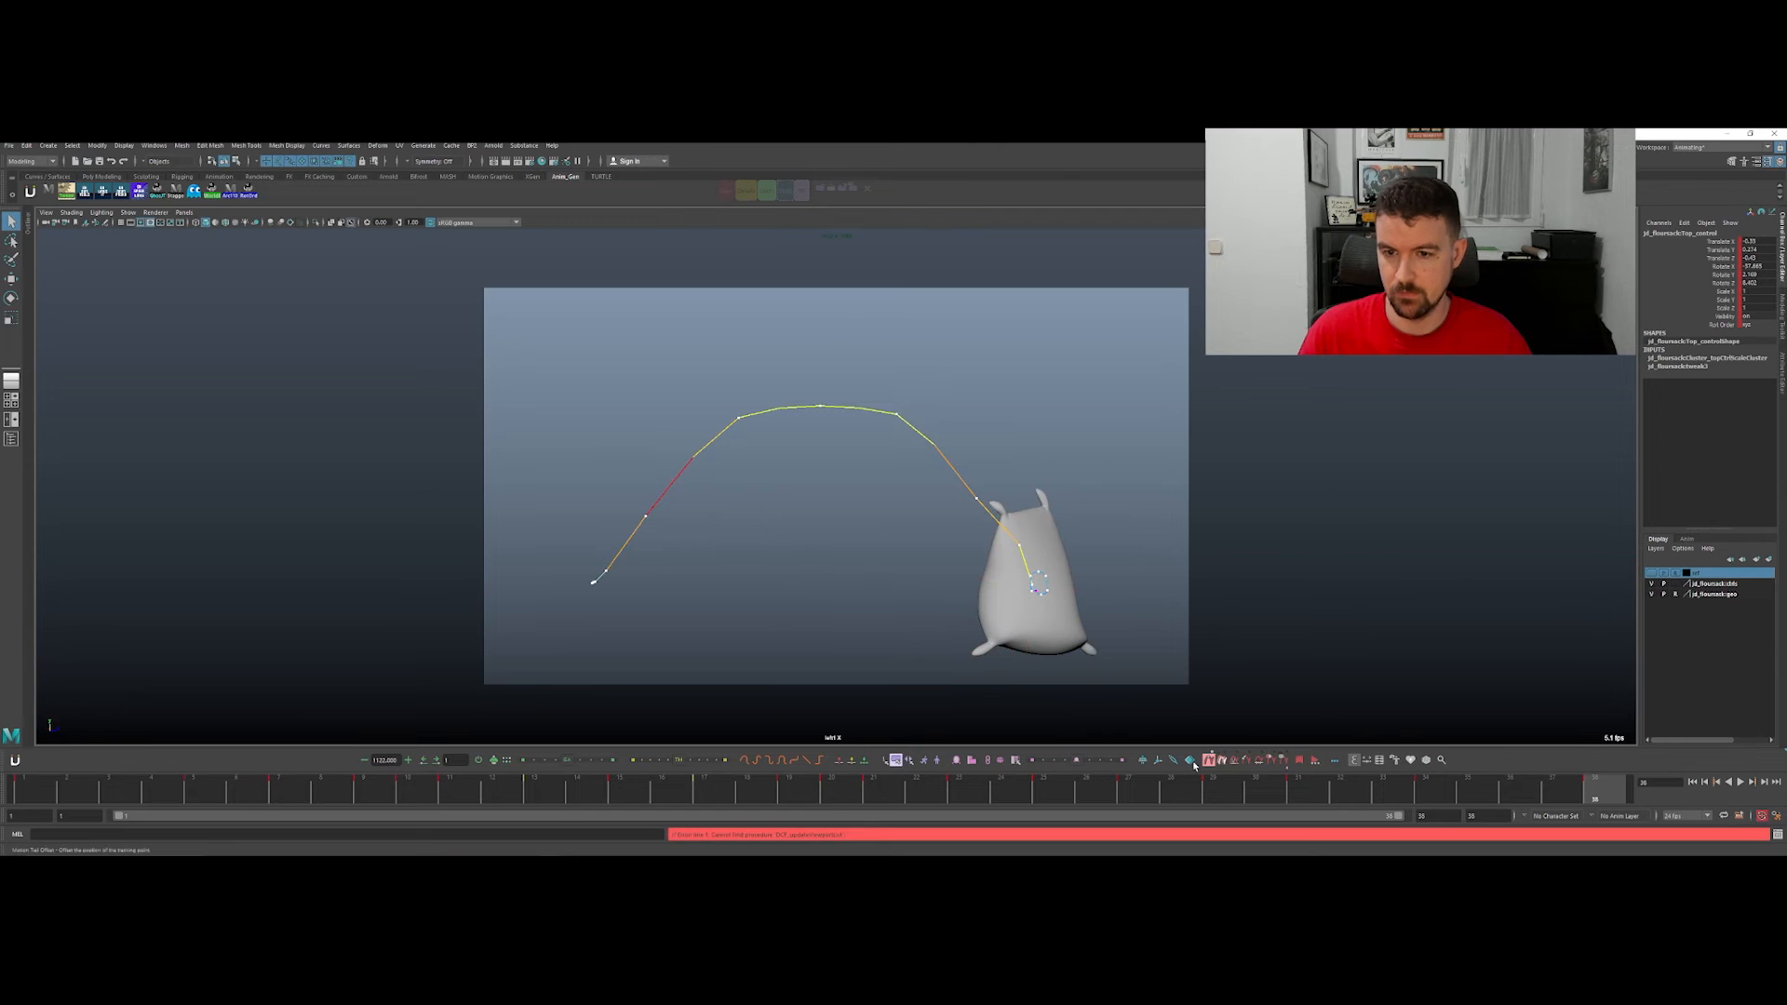
key(alt+v)
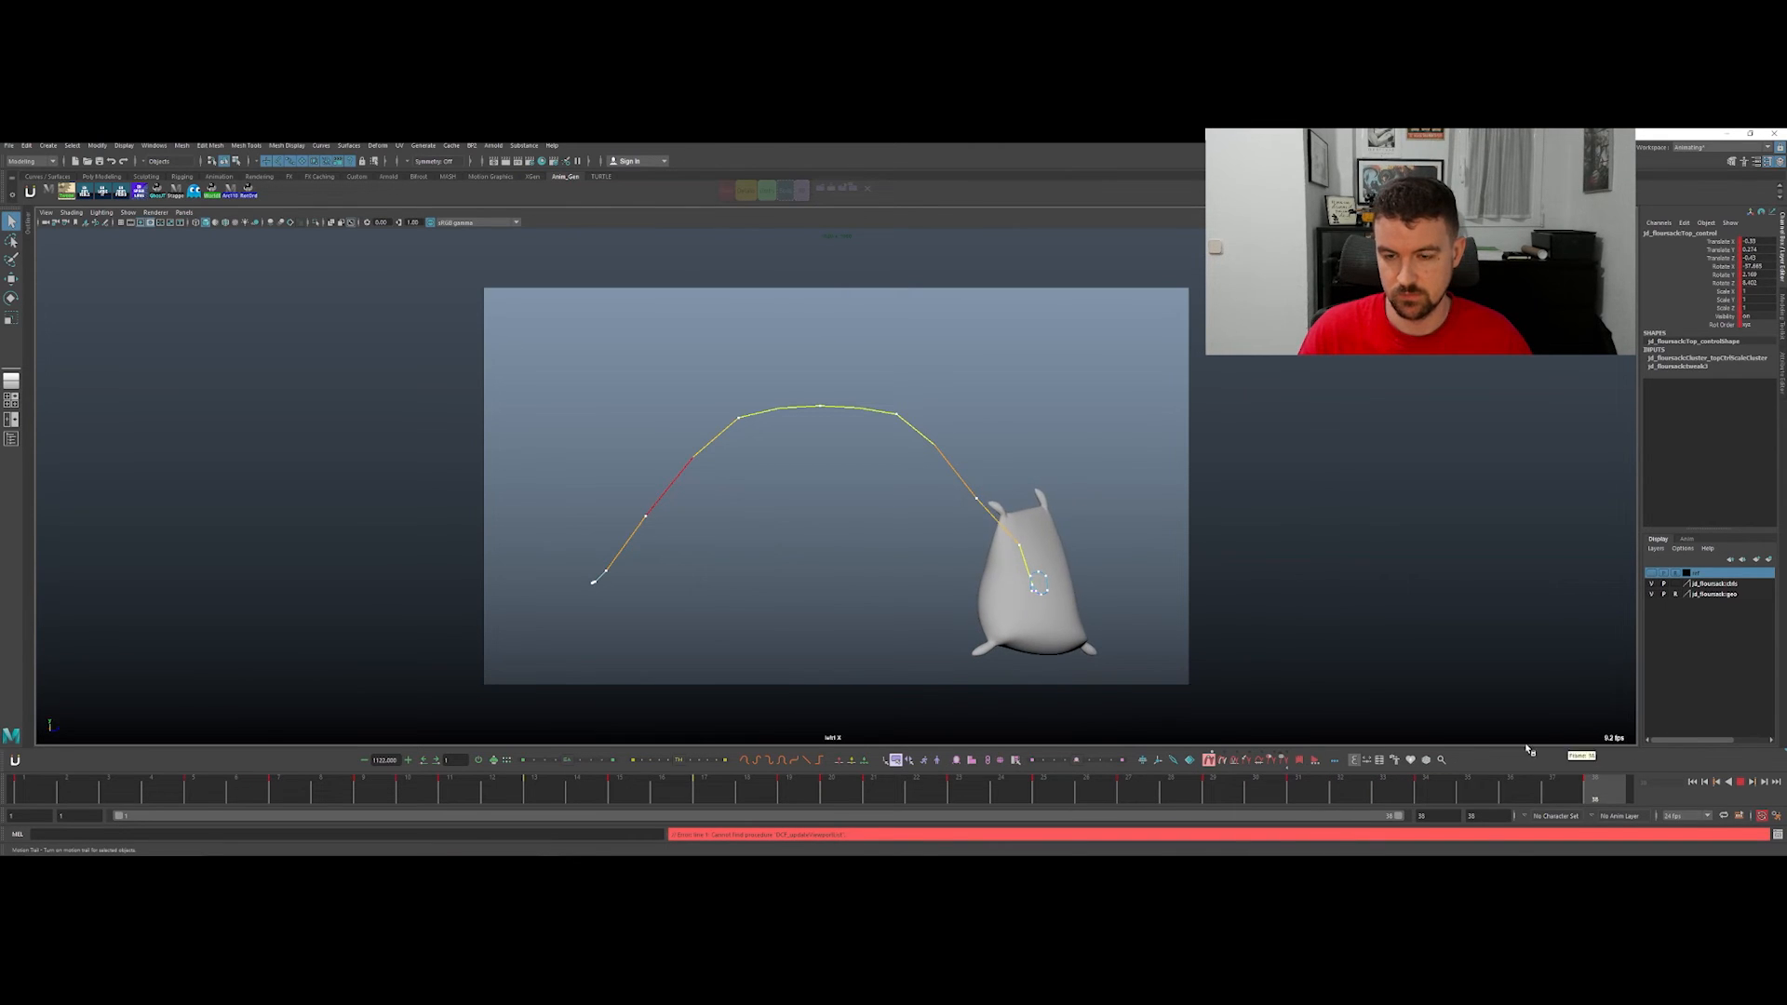
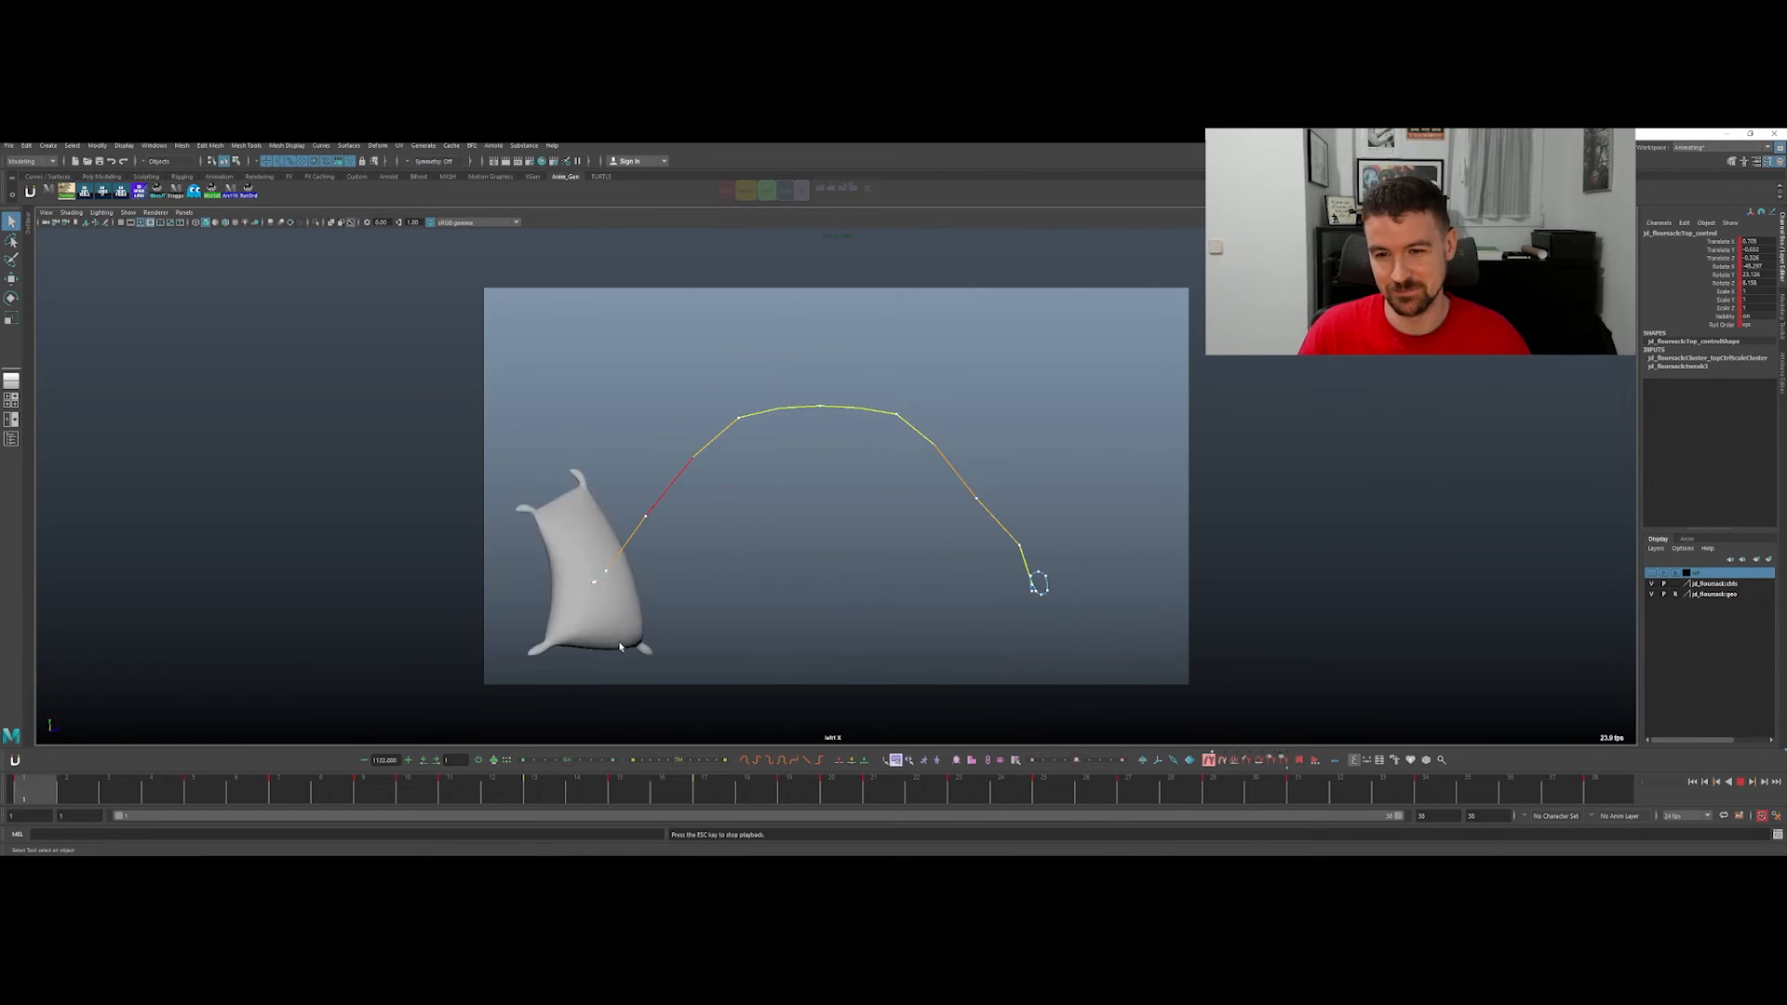
Step: Raise the top control slightly at frame 20 to smooth its motion-trail arc, comparing the pose with the neighbouring landing frames
key(Escape)
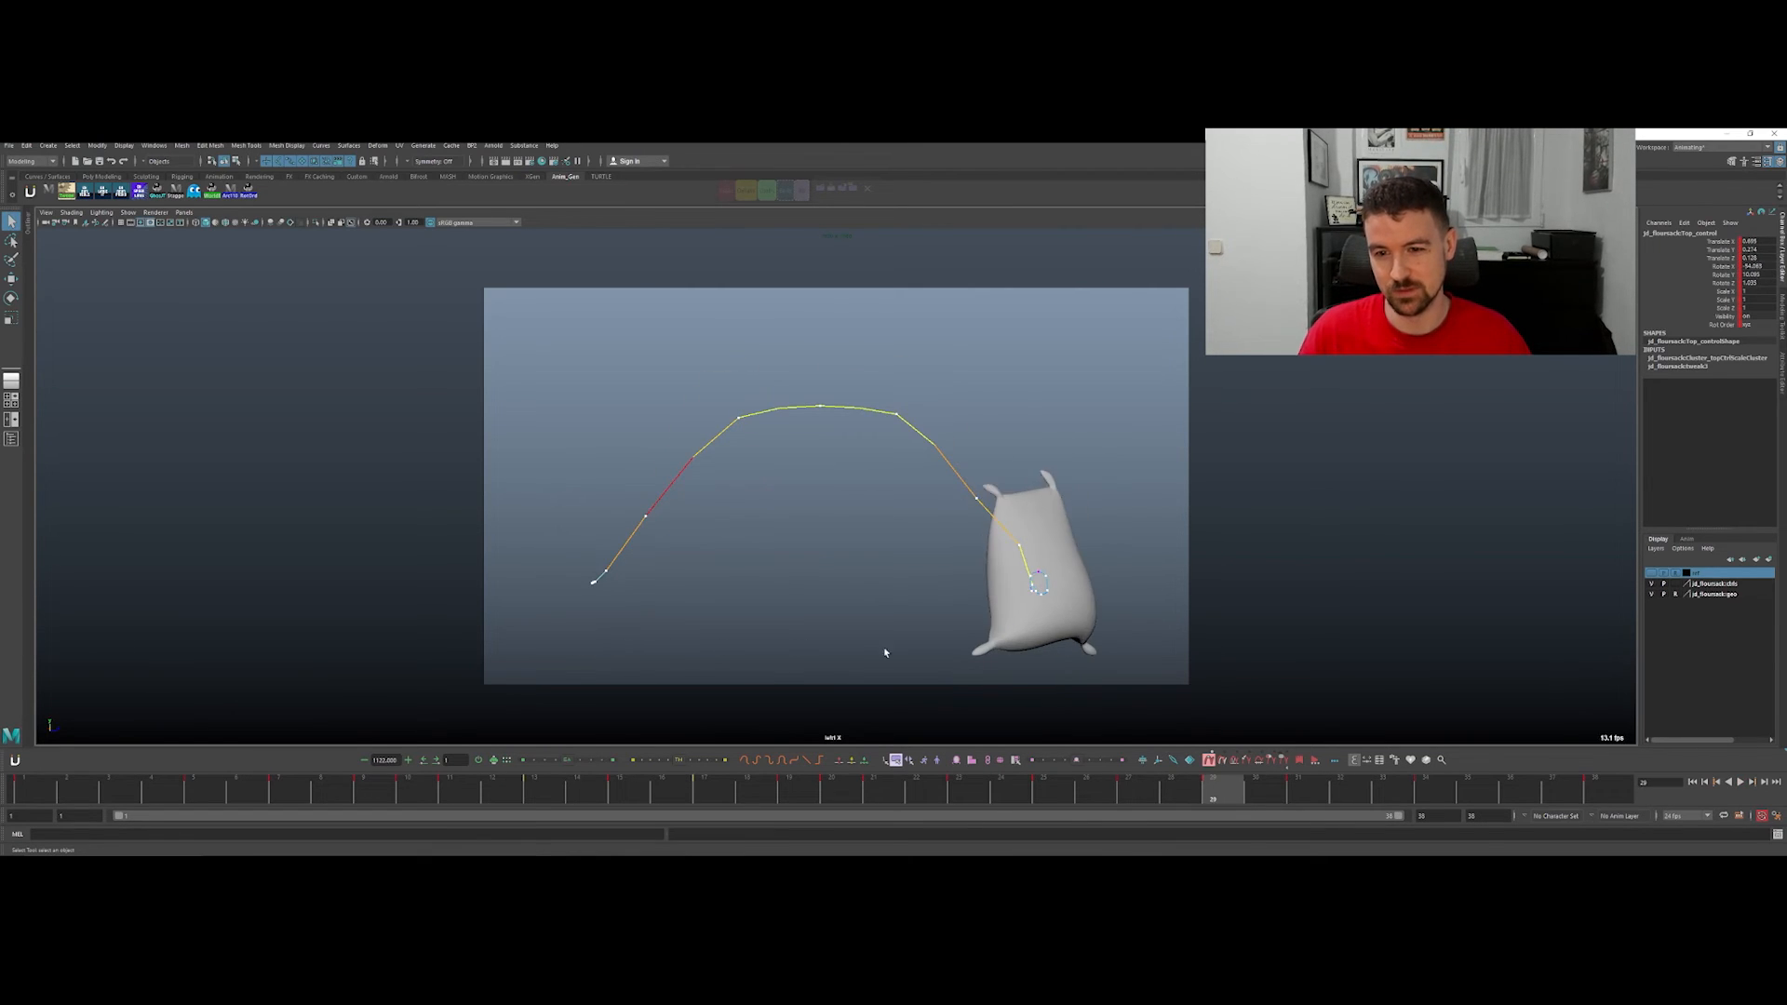
key(comma)
key(comma)
key(comma)
key(comma)
key(comma)
key(period)
key(comma)
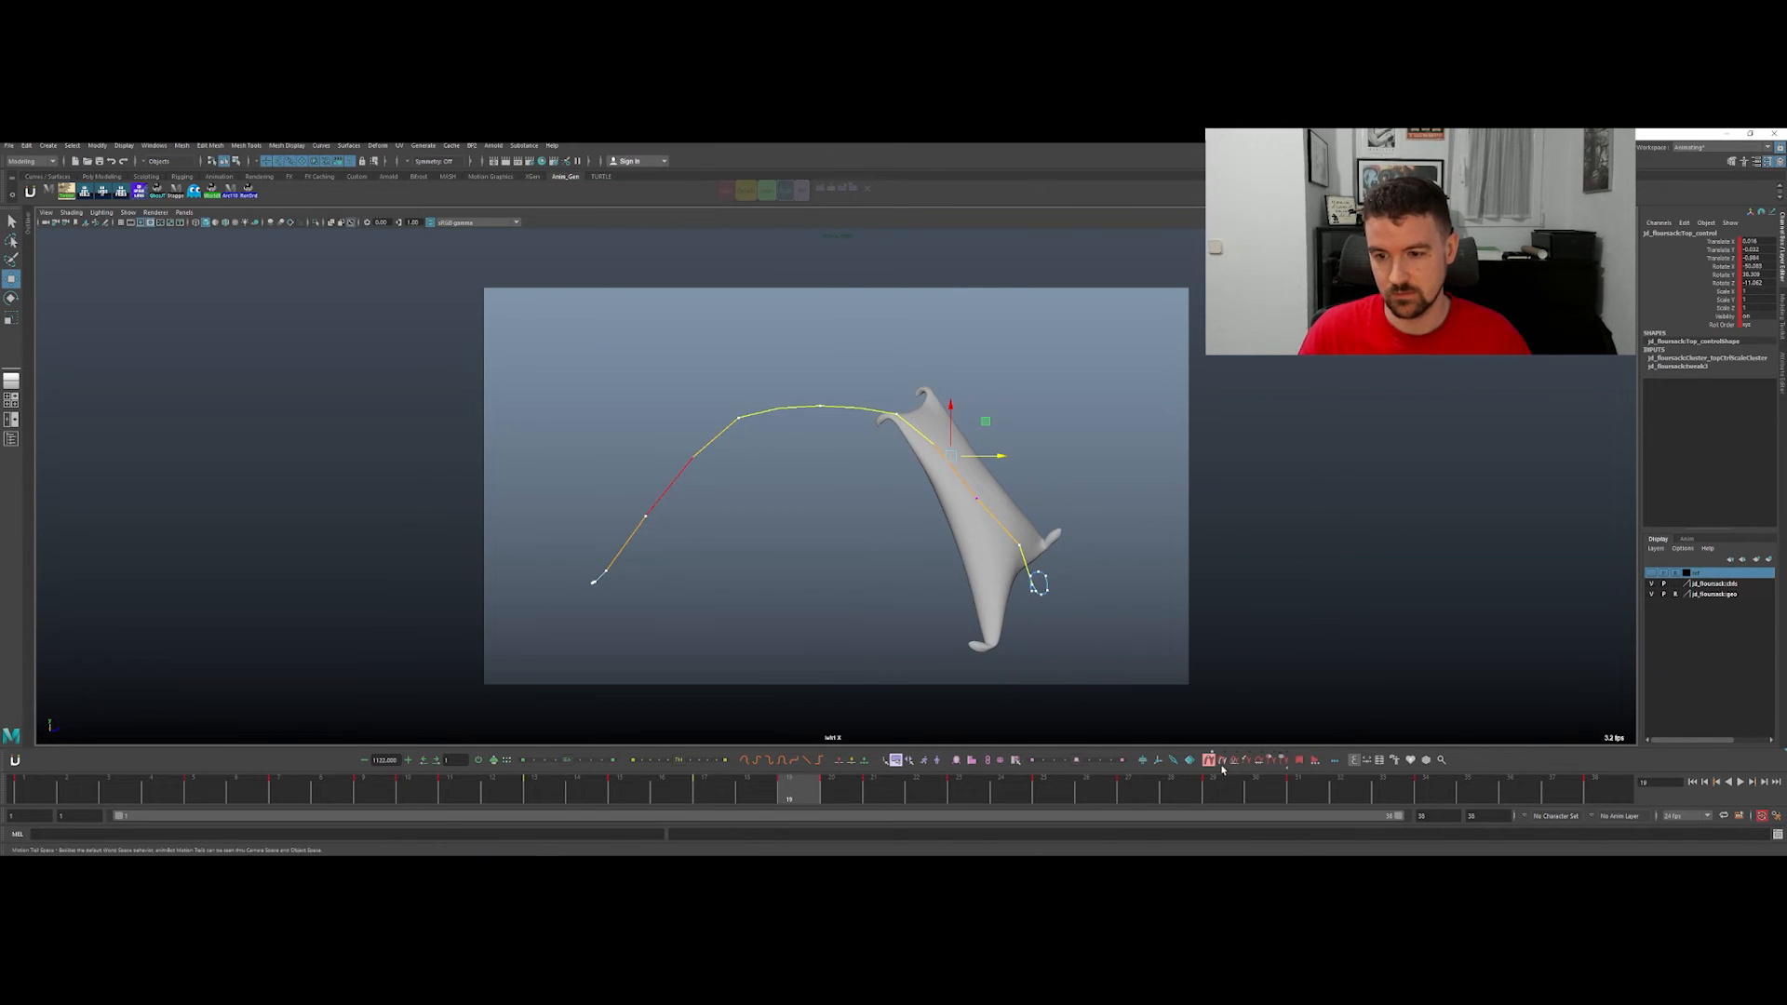
key(period)
key(comma)
key(period)
drag(989, 476, 989, 473)
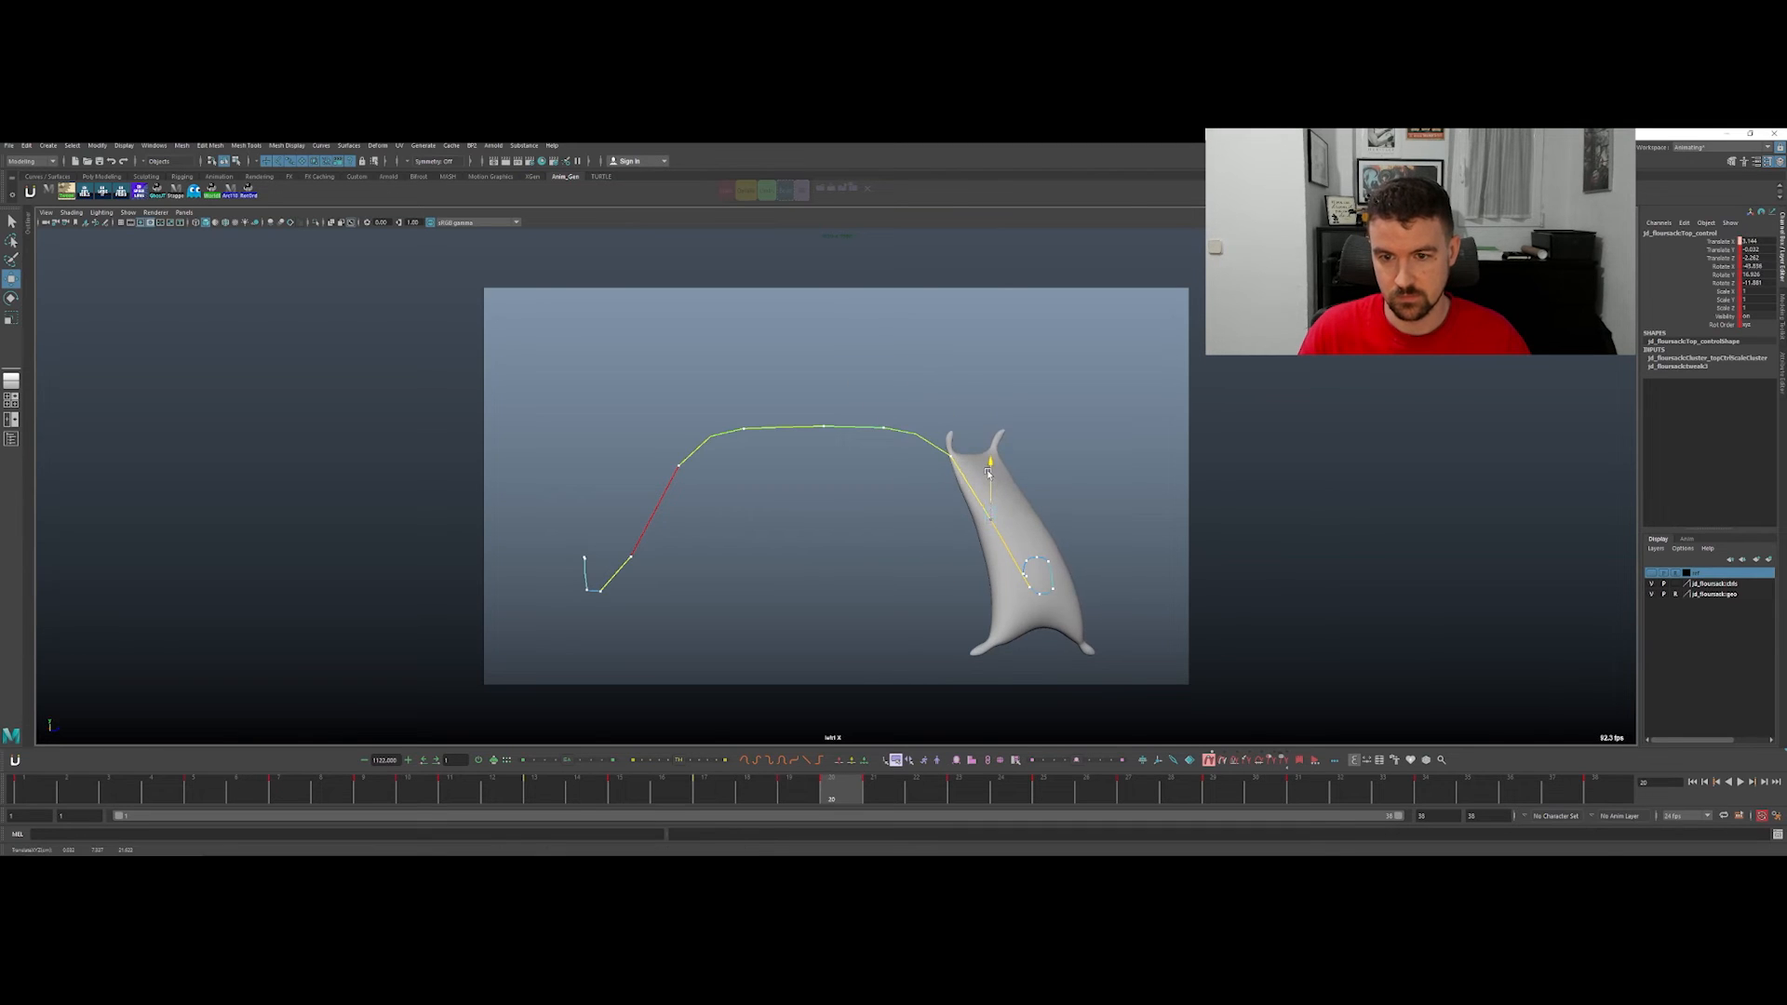
key(comma)
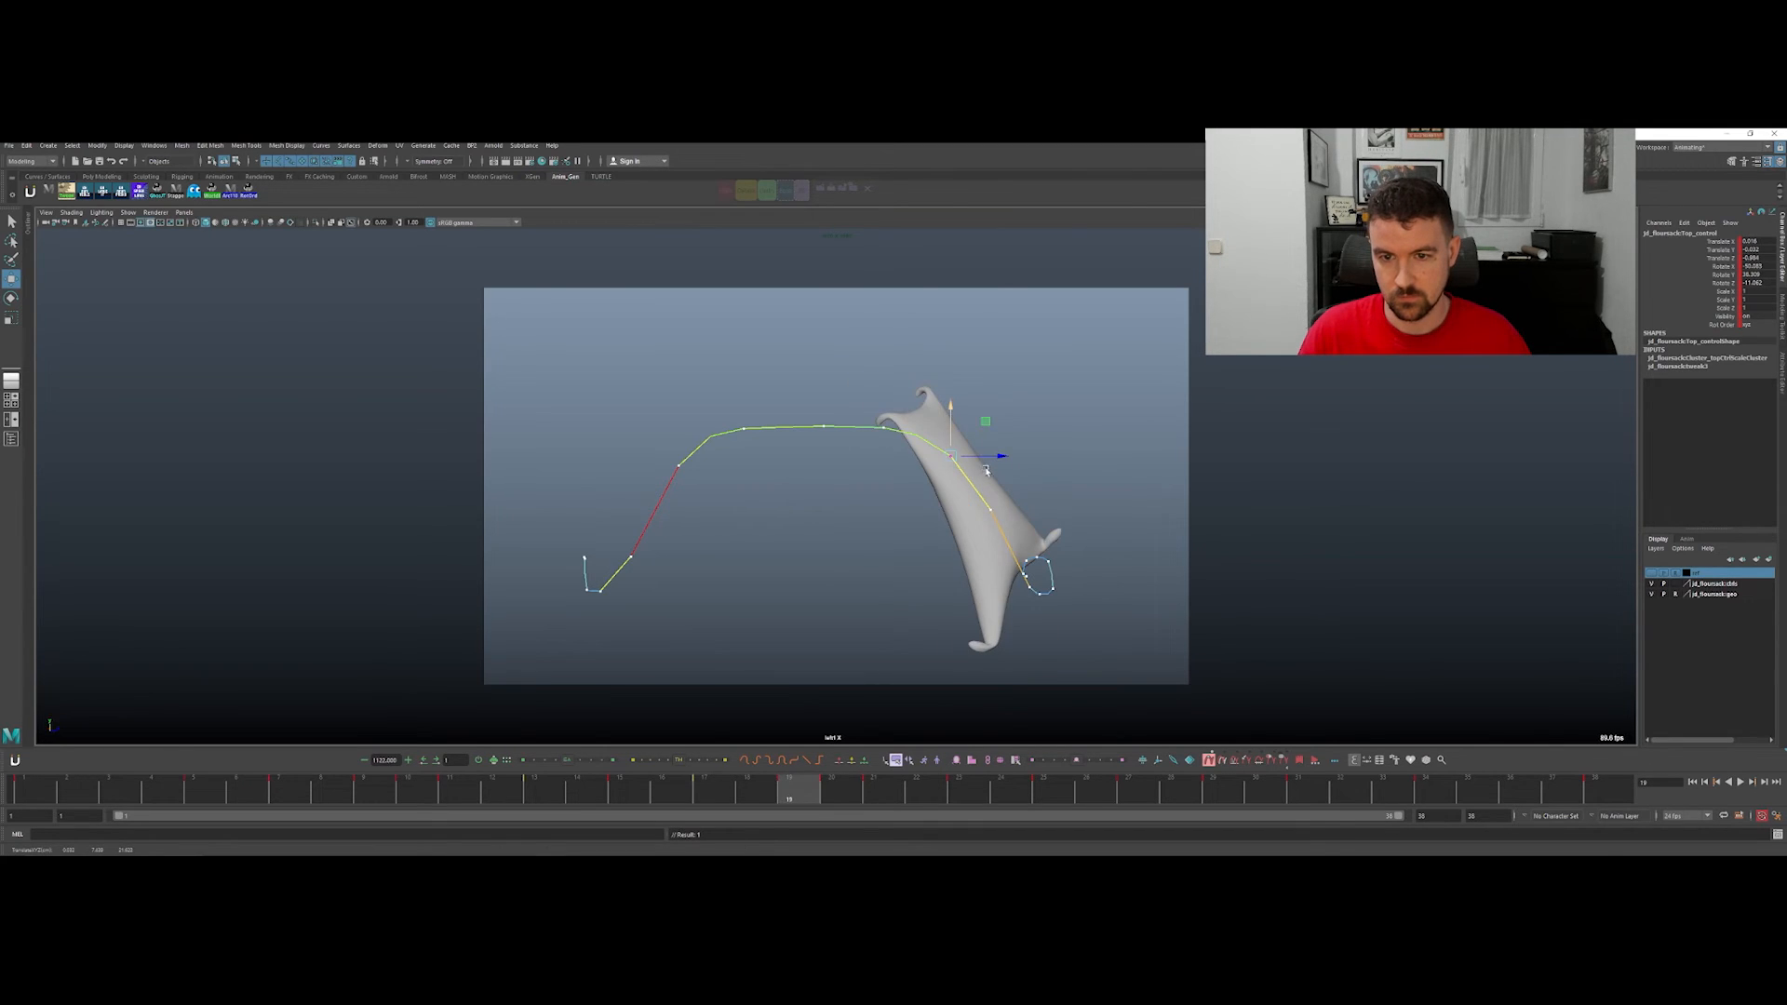
key(period)
key(period)
key(period)
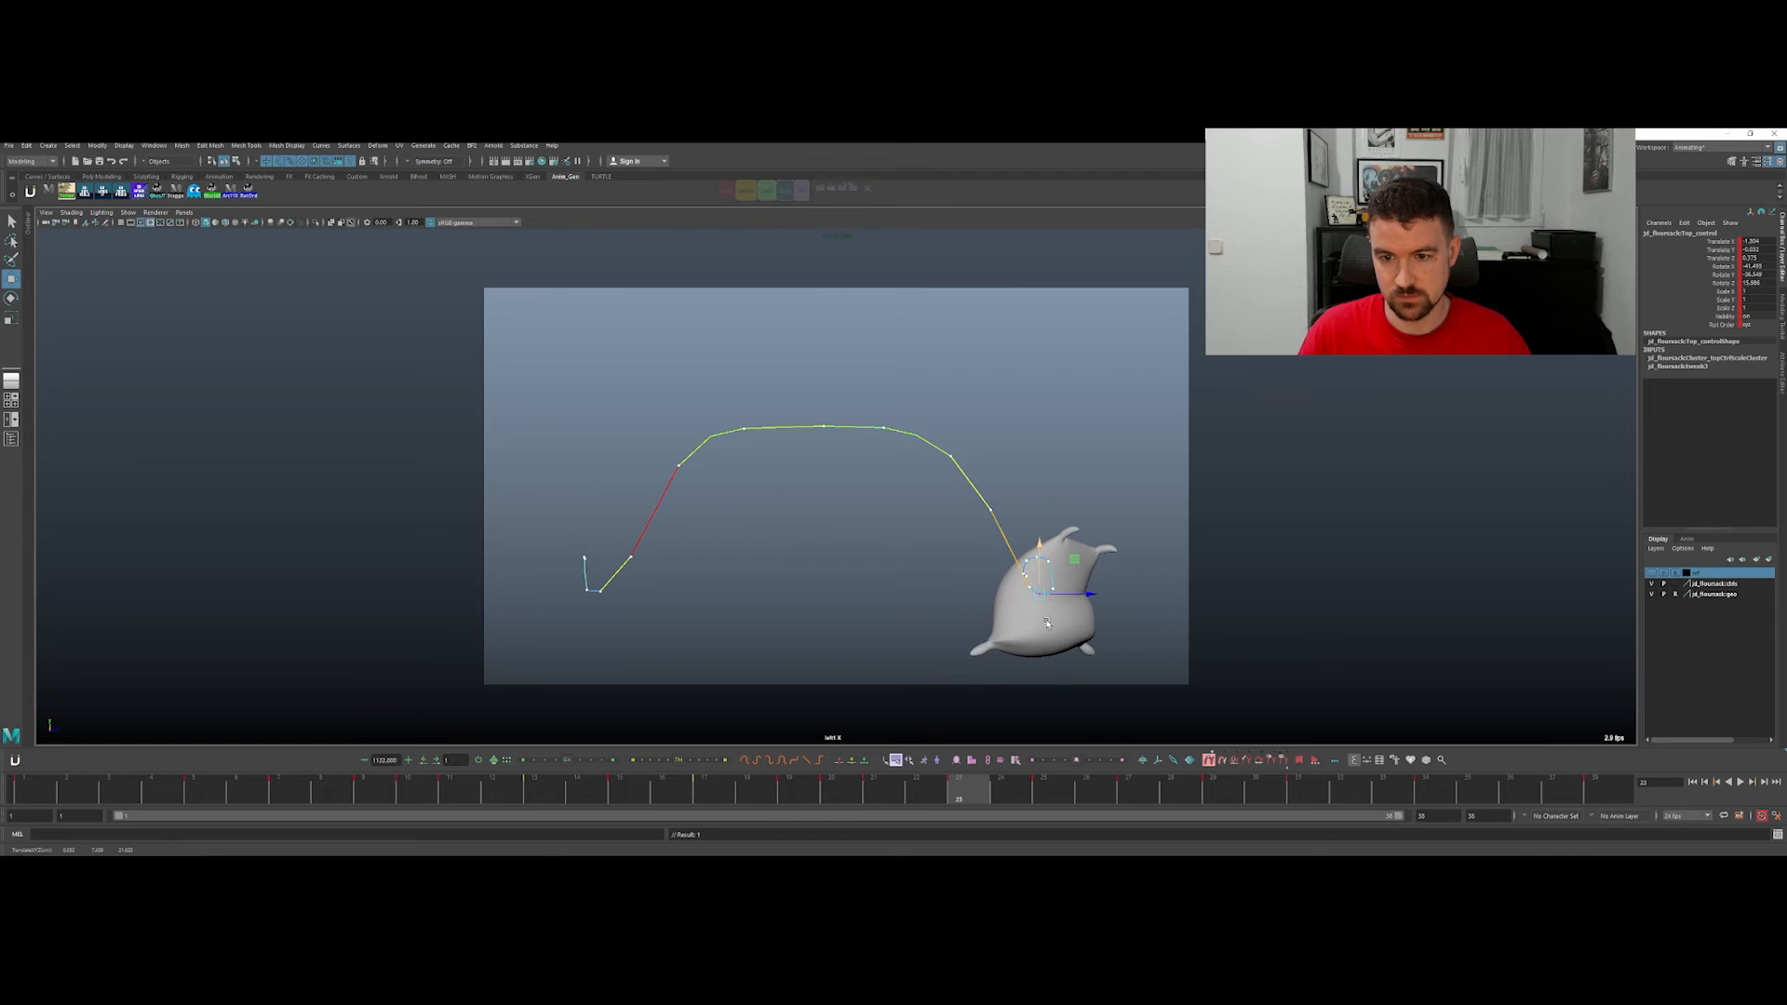
Step: Play back the jump and settle in the camera view with the top control's motion trail shown
drag(902, 803, 1657, 643)
key(w)
key(alt+v)
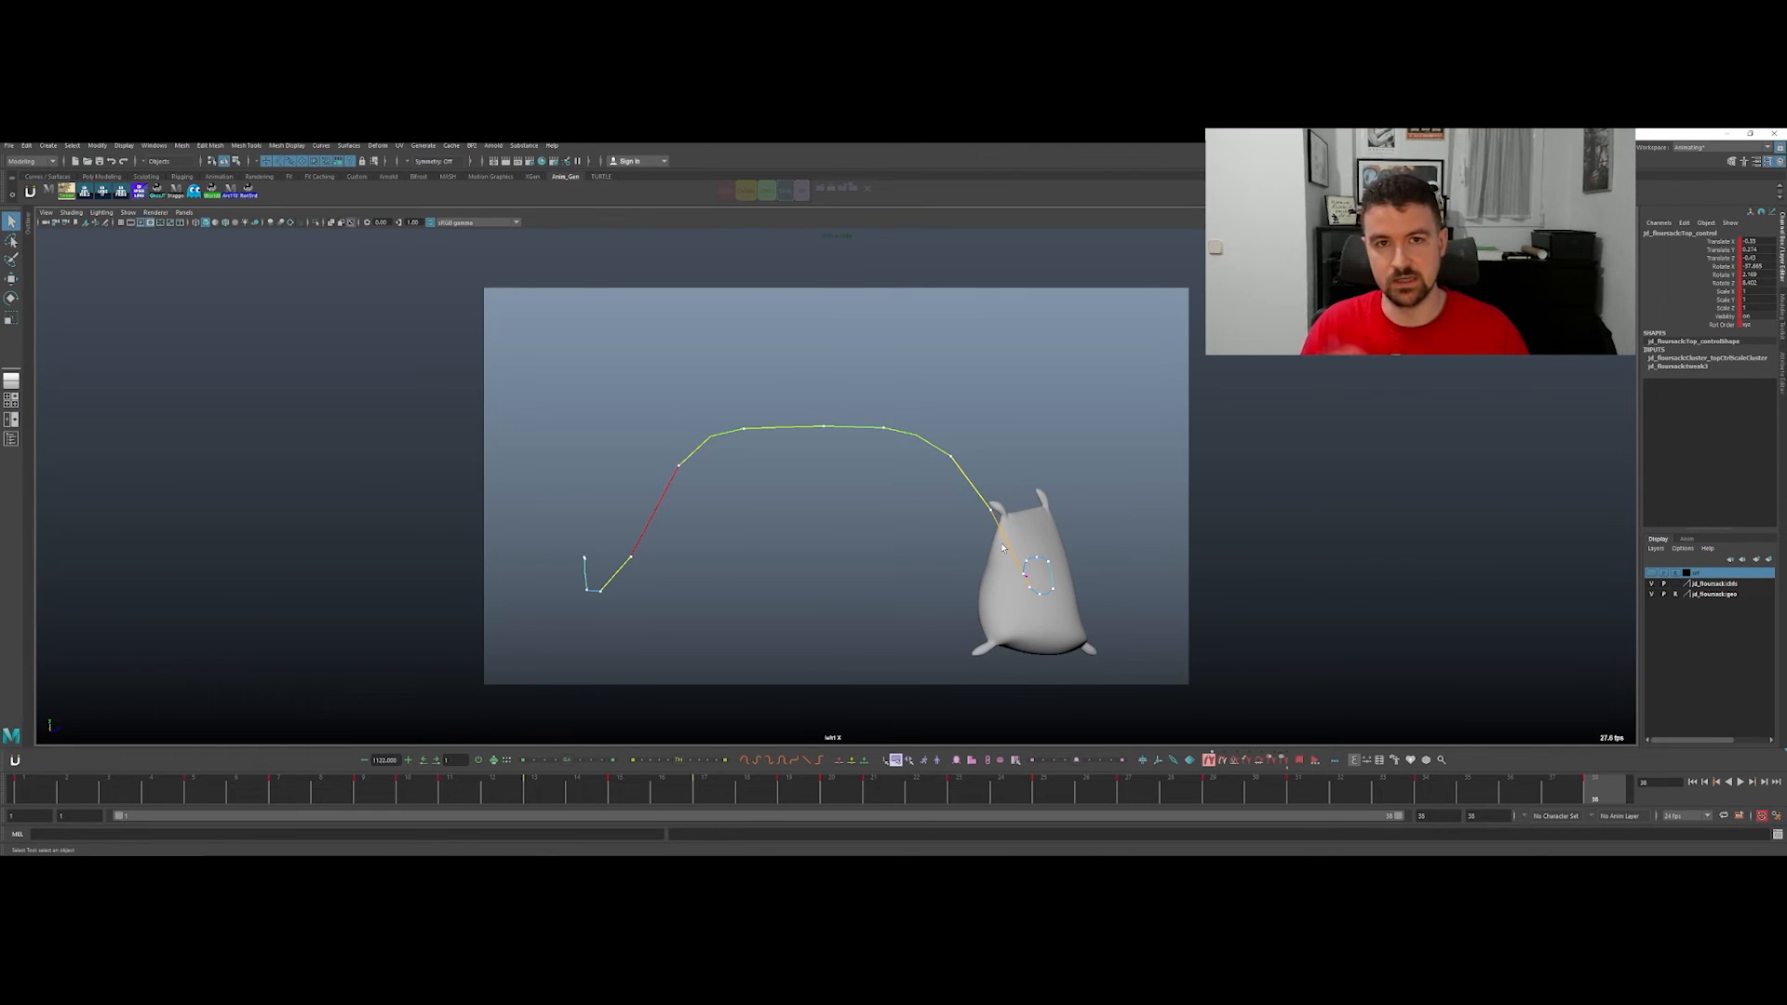
click(859, 584)
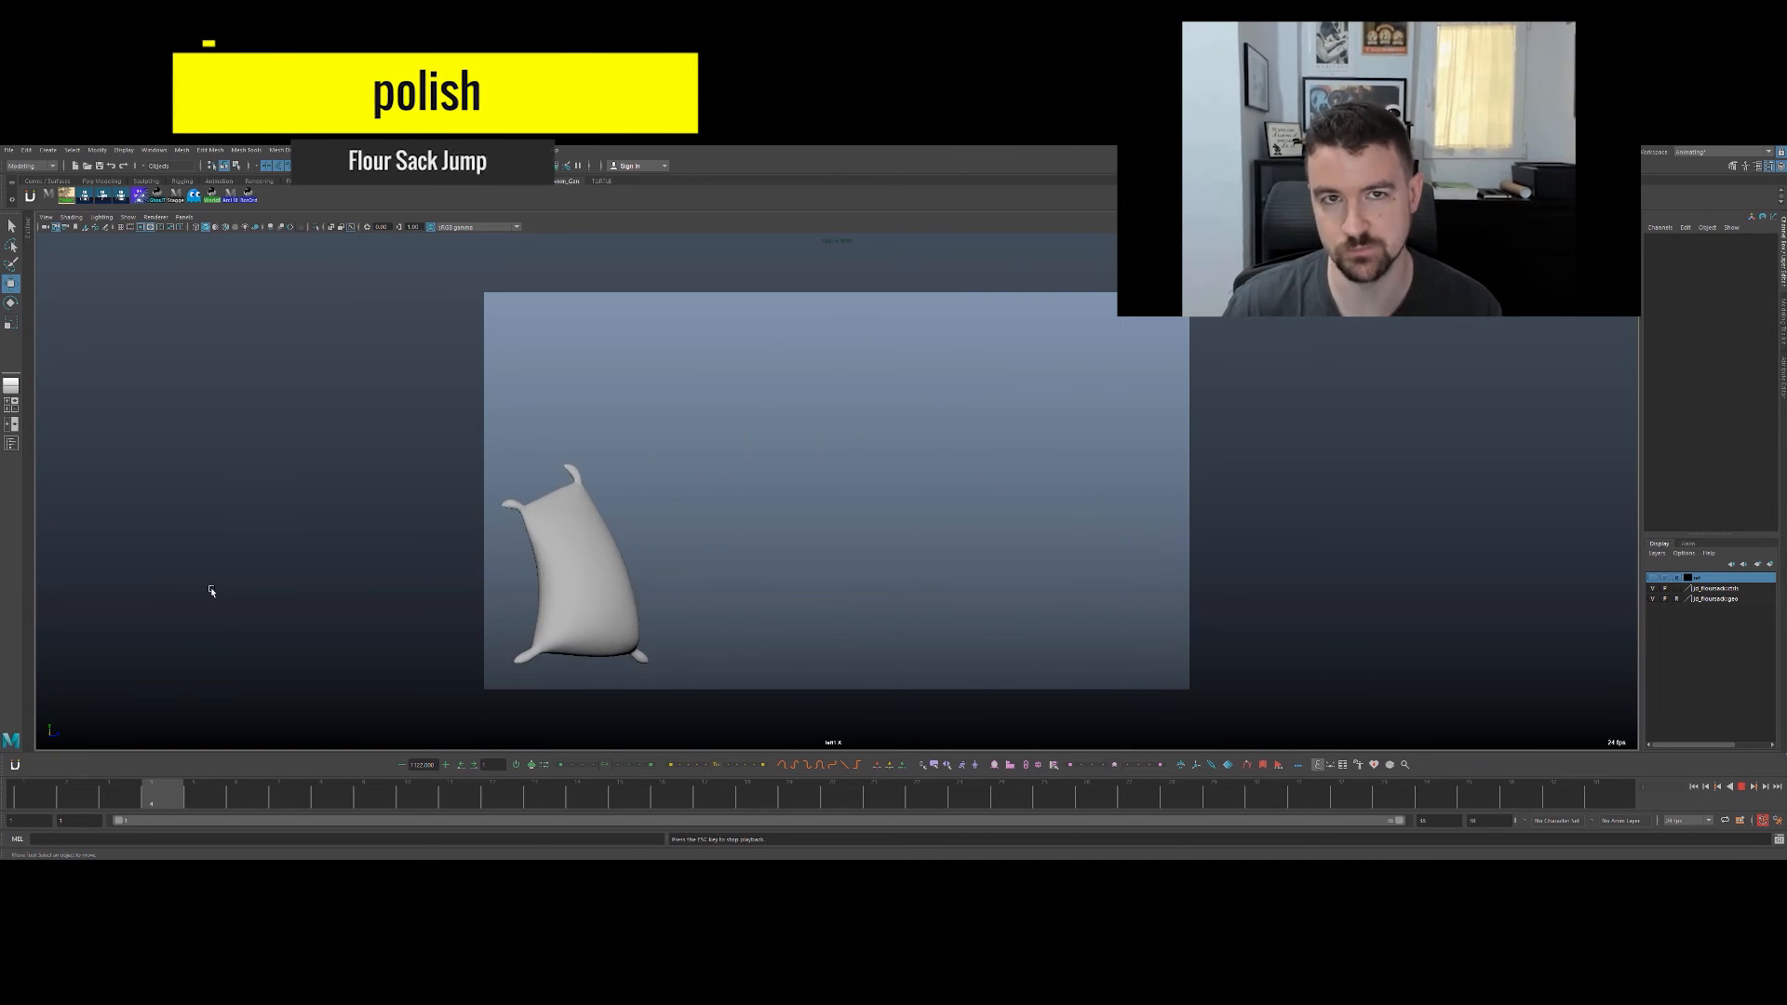
Step: Show the rig controls, select the placement control and isolate its Translate Z curve in the Graph Editor
key(Escape)
key(alt+1)
drag(1177, 639, 1179, 688)
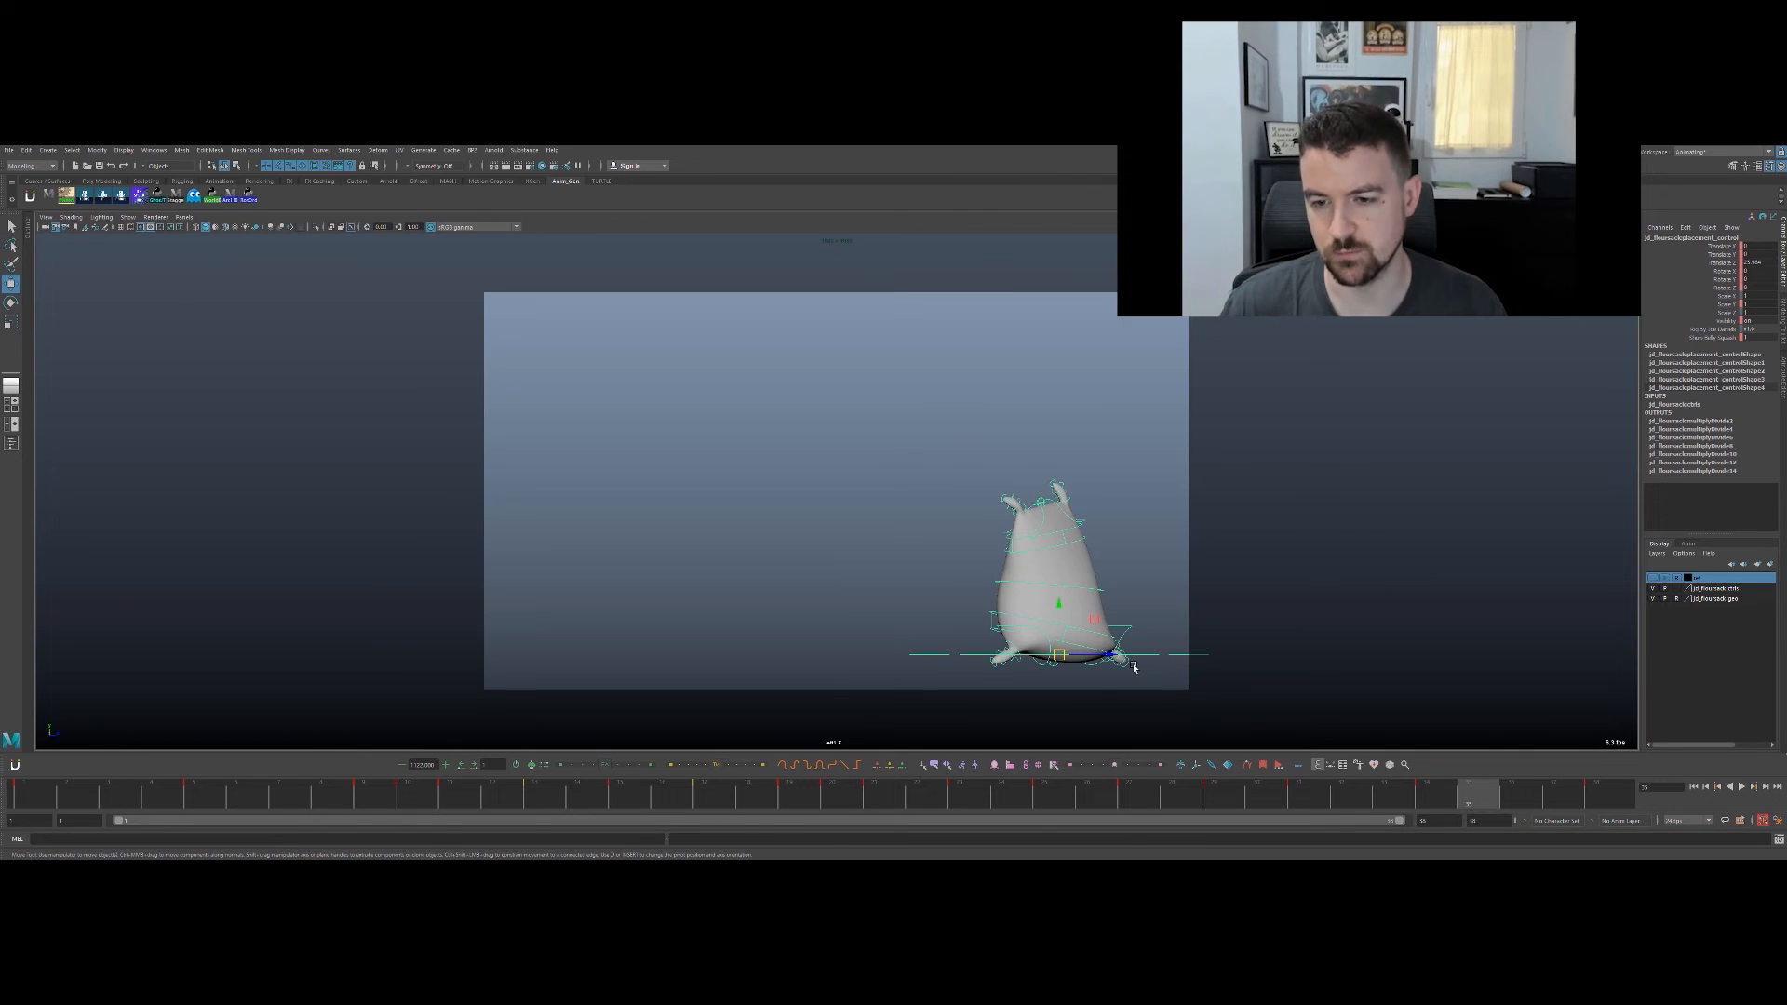
mouse_move(1186, 800)
mouse_down()
mouse_move(973, 797)
mouse_move(1129, 782)
mouse_move(1029, 769)
mouse_move(1174, 768)
mouse_up()
key(space)
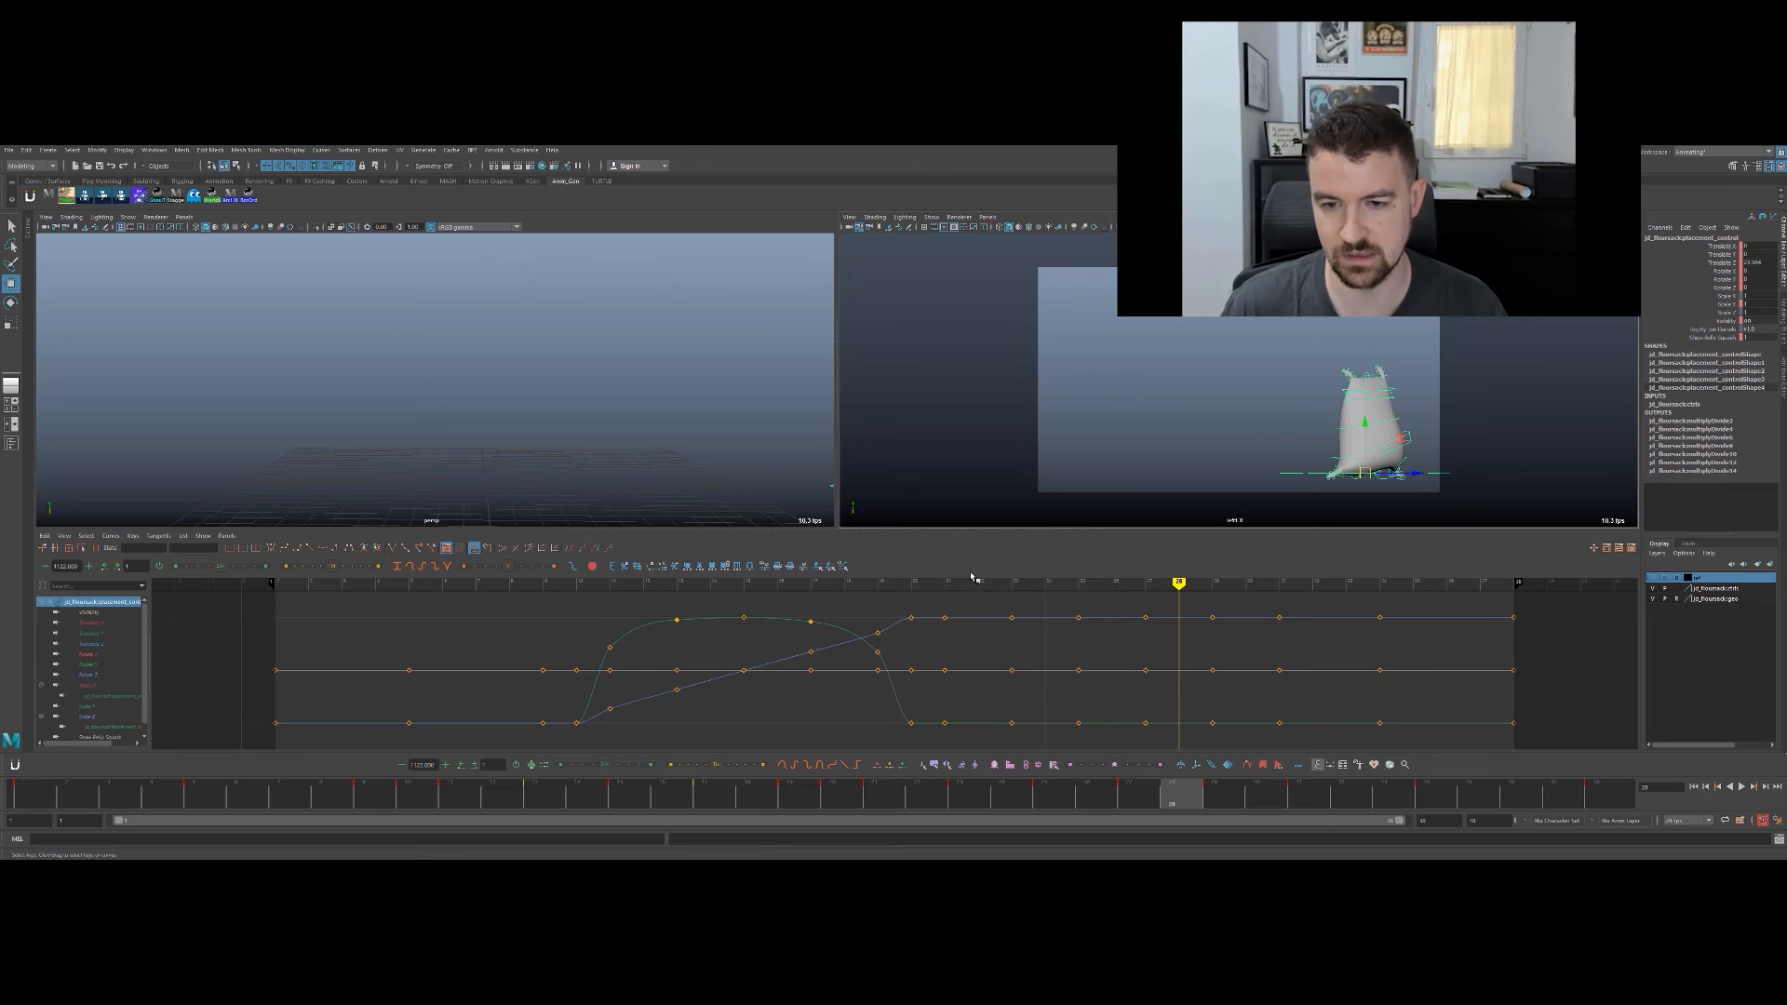
click(119, 646)
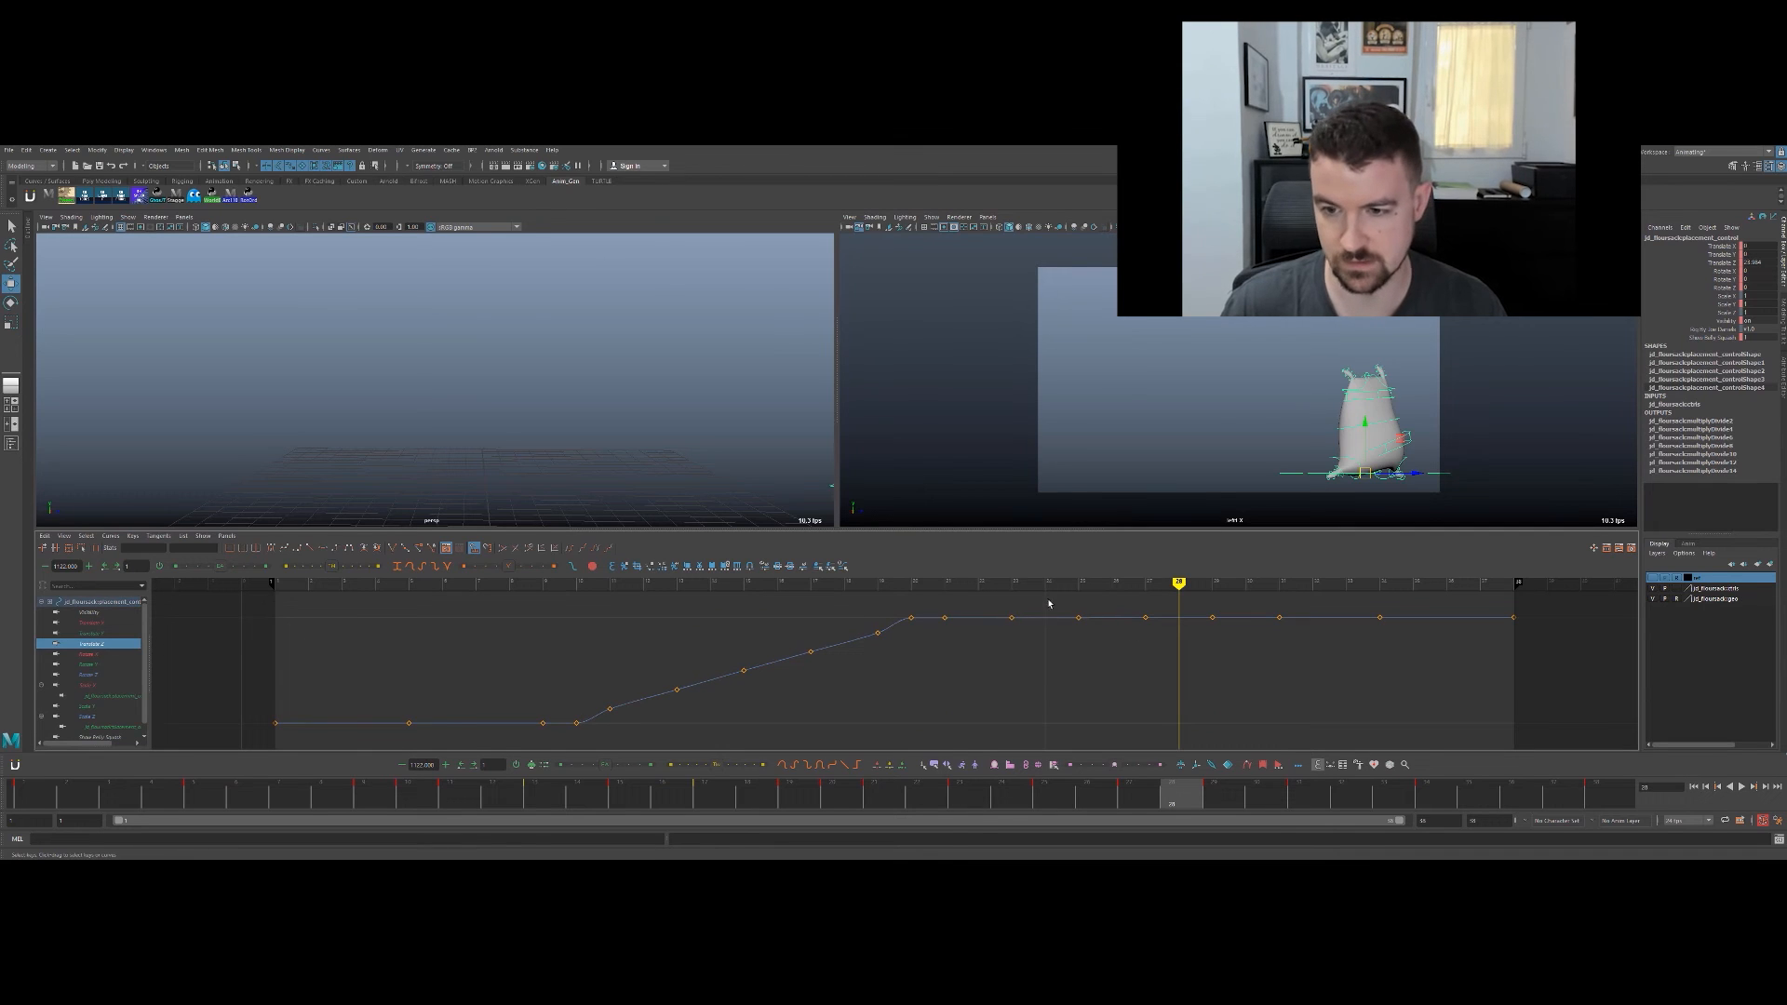
Step: Lower the placement control's Translate Z keys from frame 27 onward to the level of the preceding landing keys
drag(1049, 604, 1457, 657)
key(f)
scroll(1042, 656, down, 1)
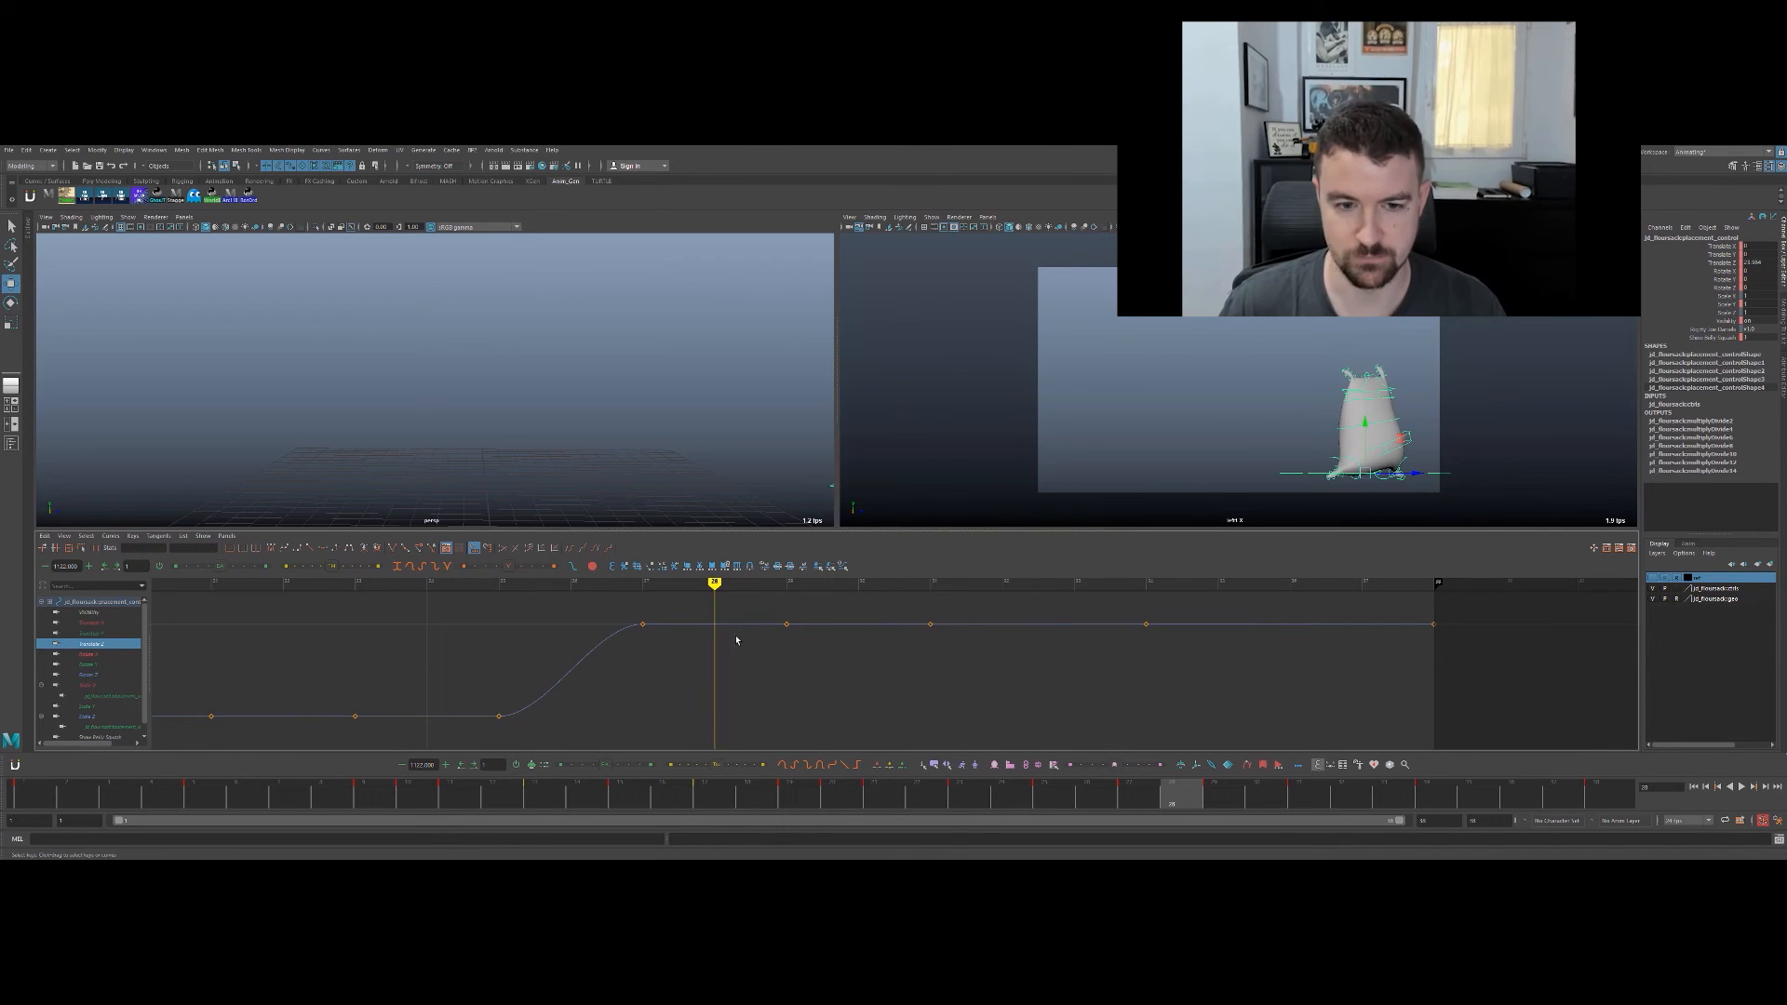
key(comma)
key(comma)
key(period)
drag(1436, 689, 1438, 691)
middle_drag(1113, 650, 1071, 732)
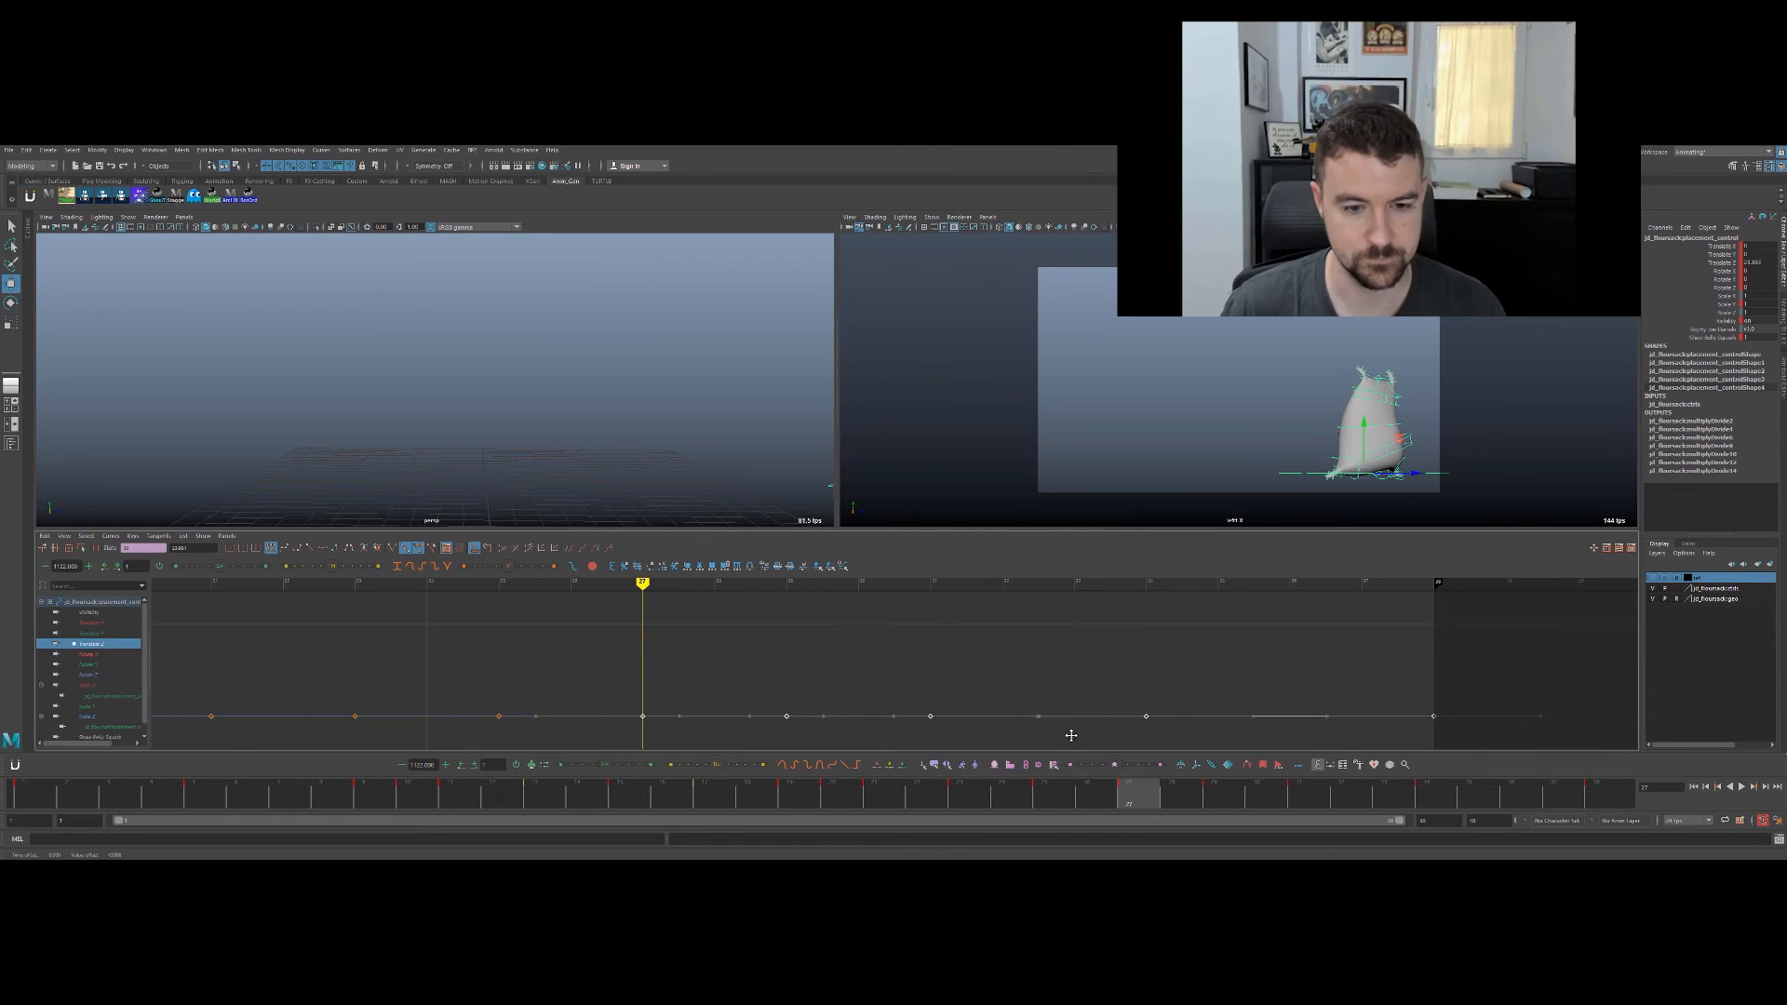
Step: Delete the redundant Translate Z keys between frame 21 and the final key at frame 38
click(914, 672)
scroll(938, 655, down, 10)
scroll(966, 659, up, 8)
key(a)
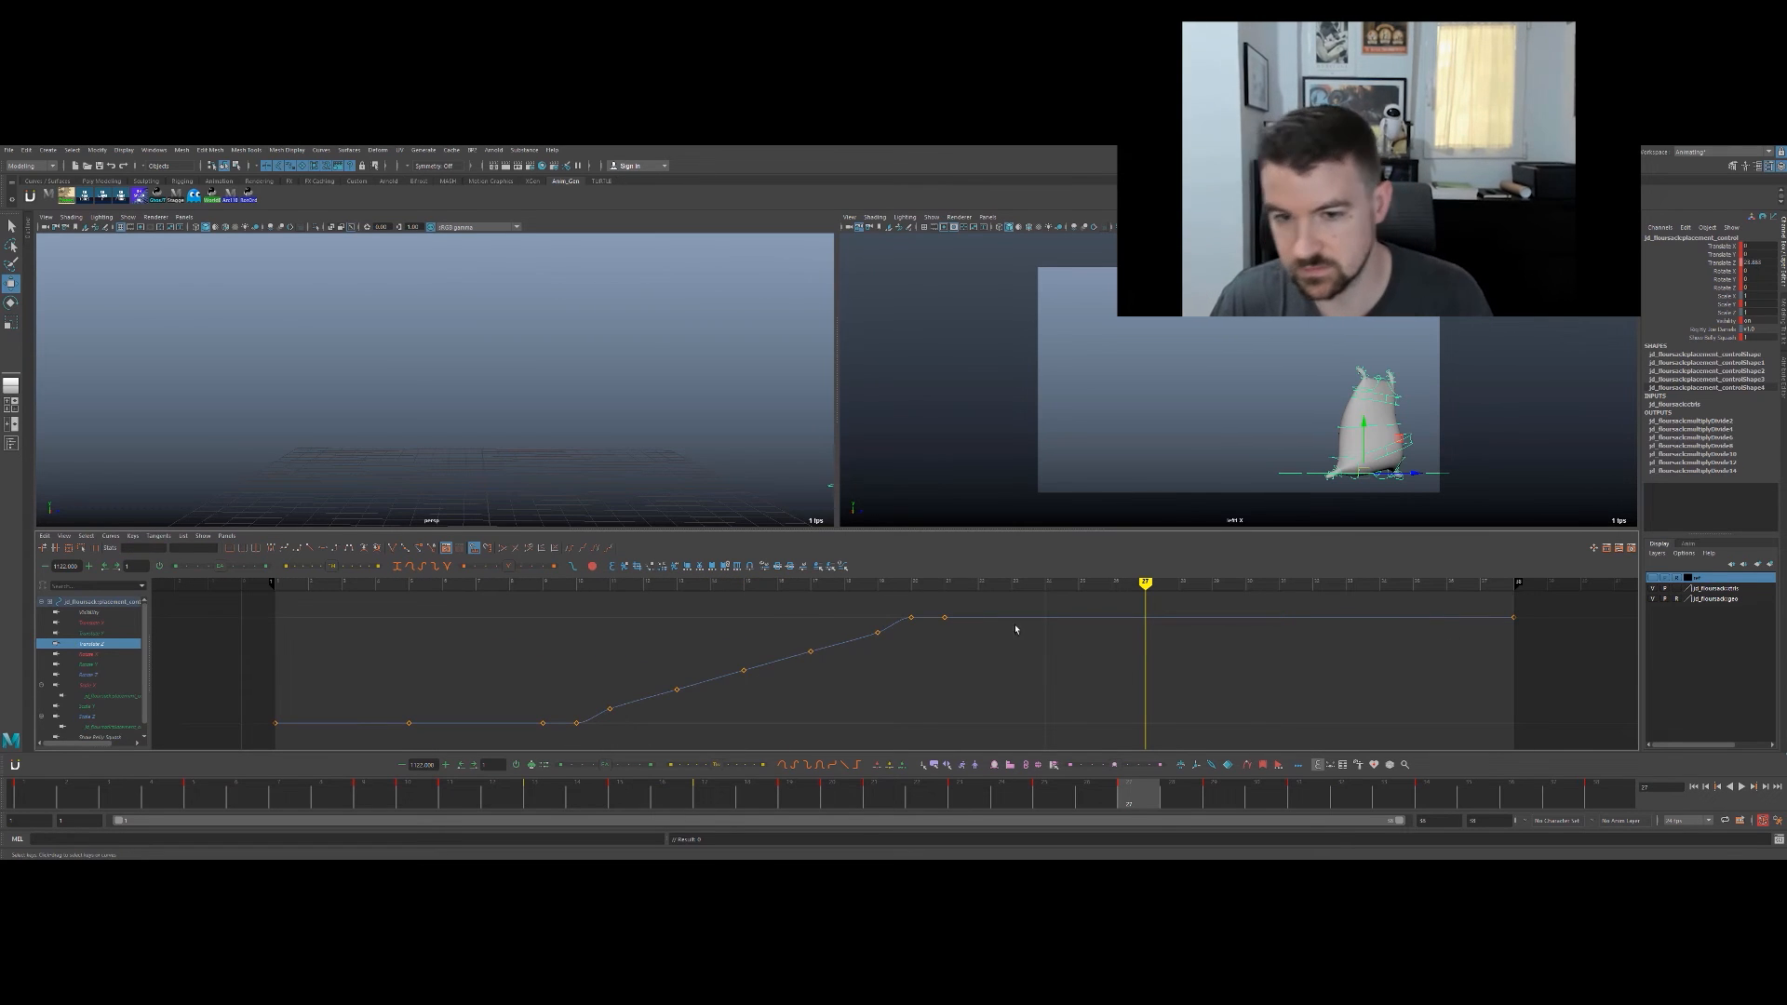
Step: Try shifting the placement control's Translate Z key at frame 19, and undo the change
drag(926, 595, 864, 610)
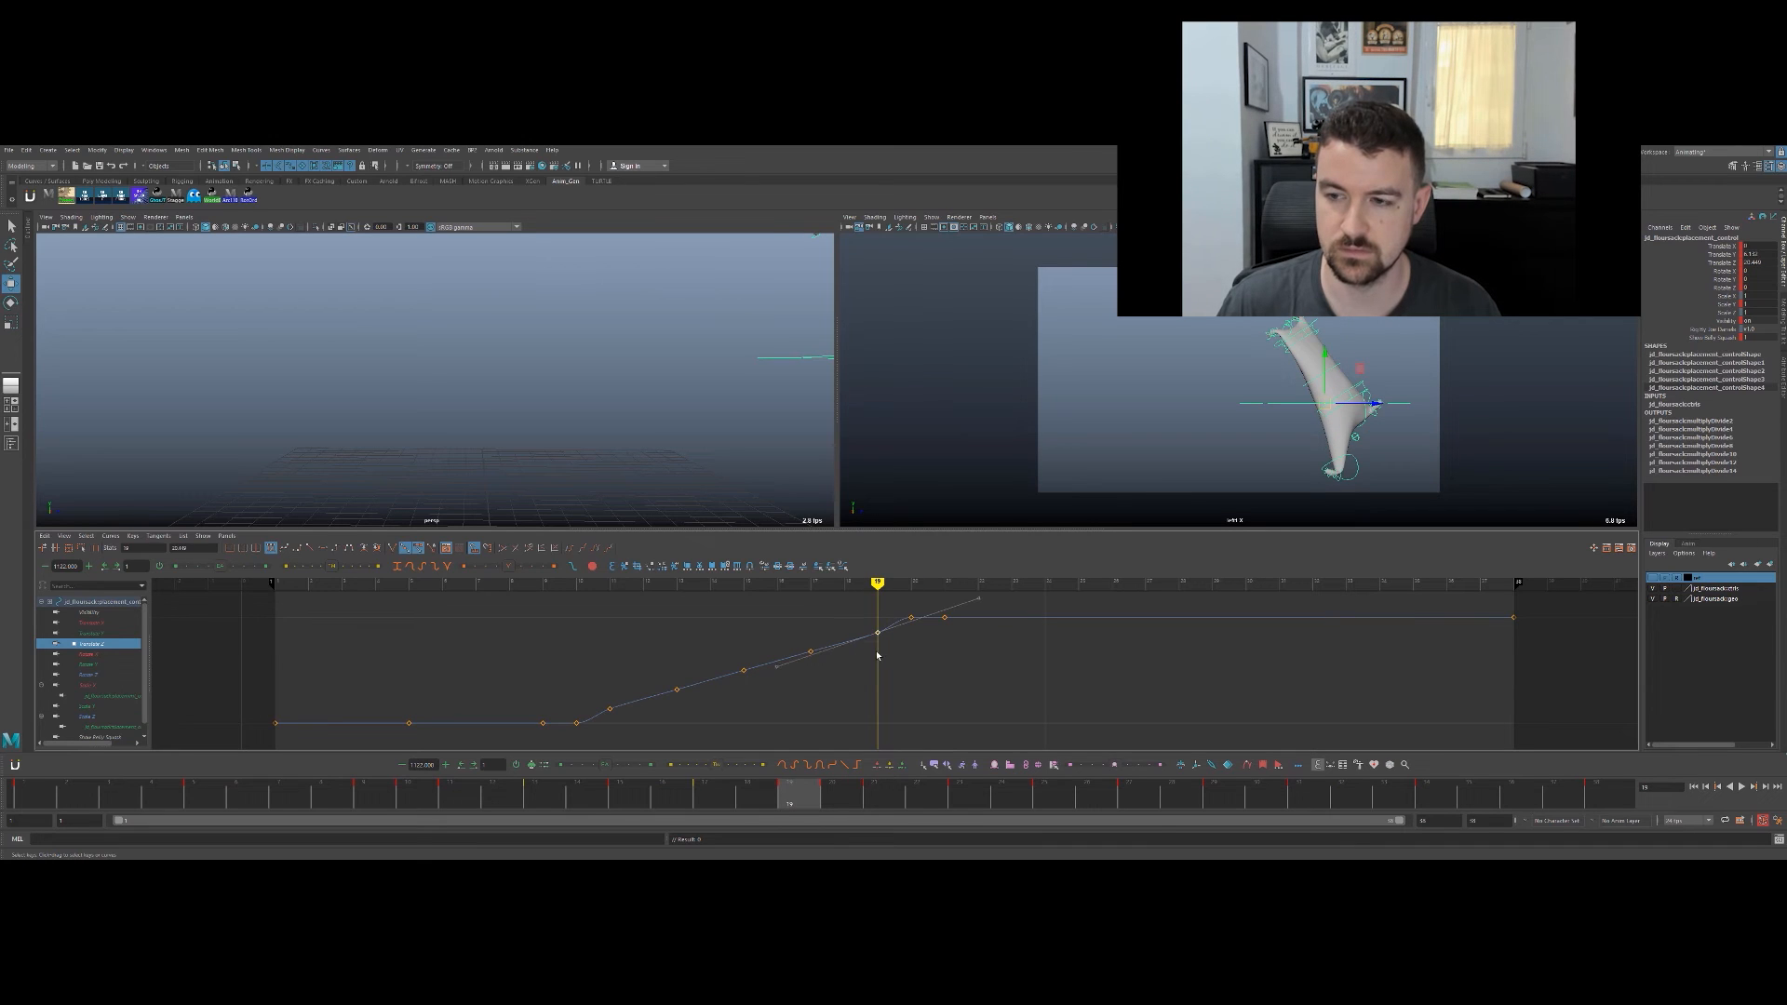
middle_drag(876, 656, 885, 654)
key(ctrl+z)
Step: Step back and forth through the landing frames around 19 to 21 and play the settle to check for sliding
key(period)
key(comma)
key(period)
key(comma)
key(period)
key(comma)
key(comma)
key(period)
key(period)
key(comma)
key(period)
key(comma)
key(period)
key(comma)
key(period)
key(period)
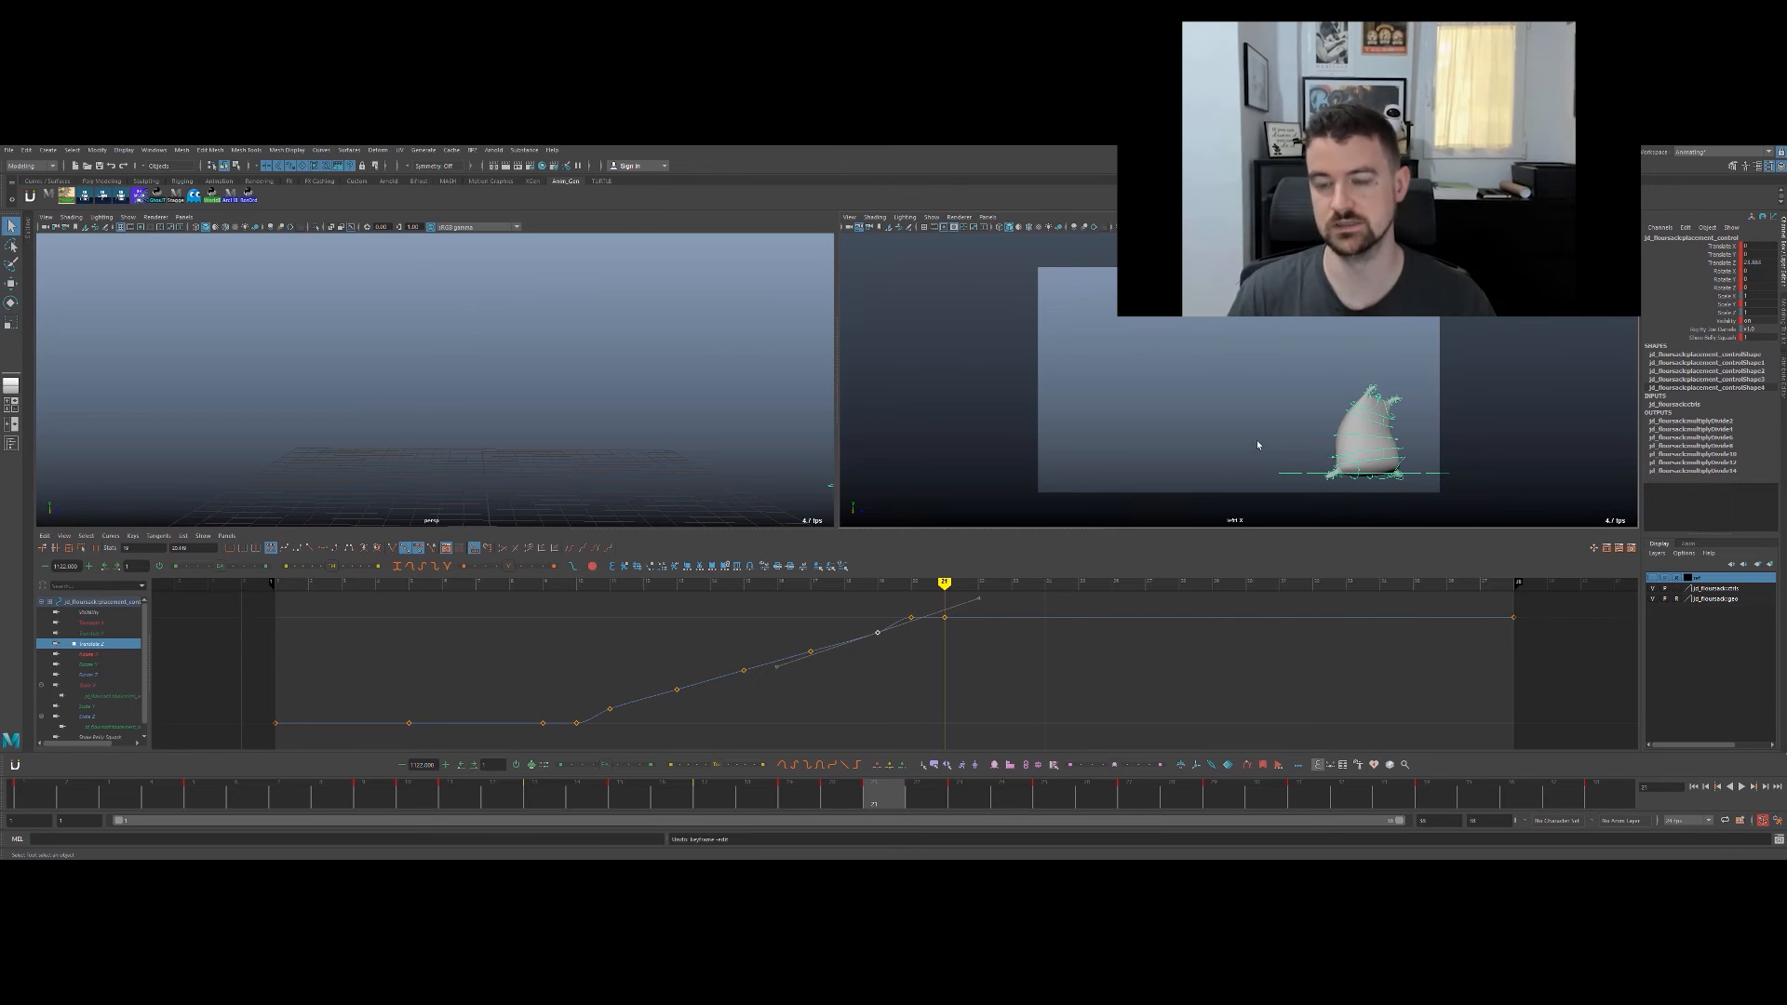
key(space)
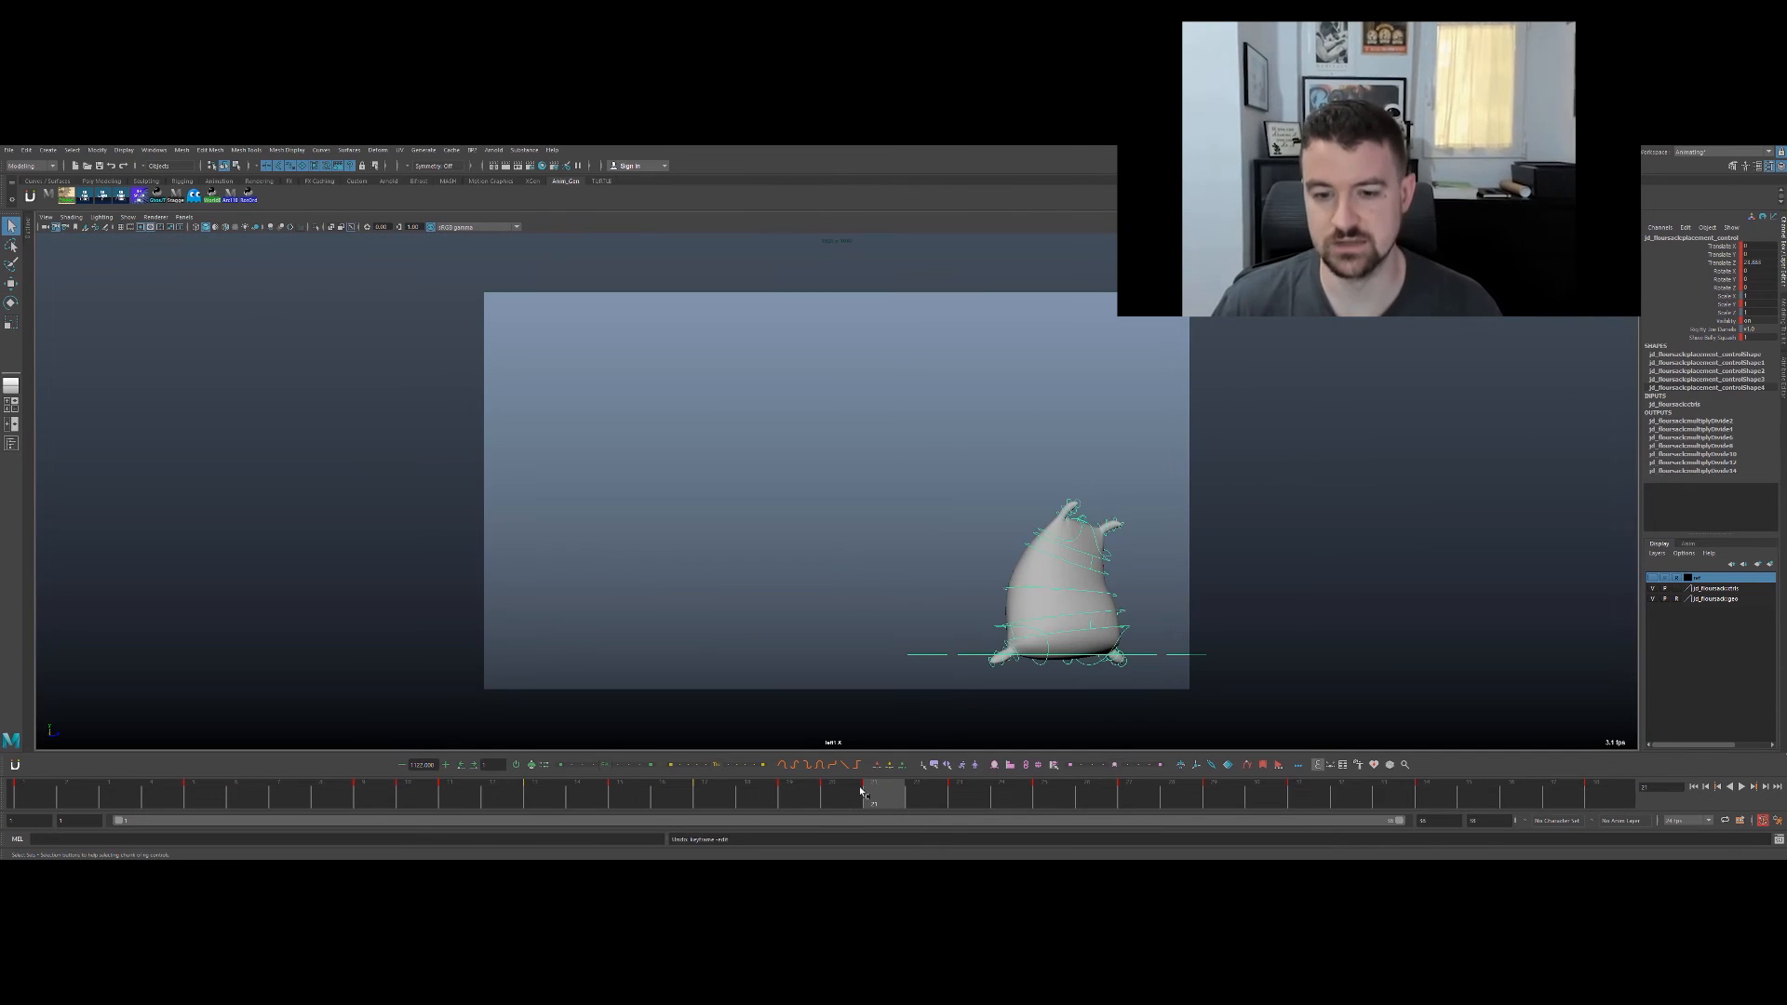
key(alt+v)
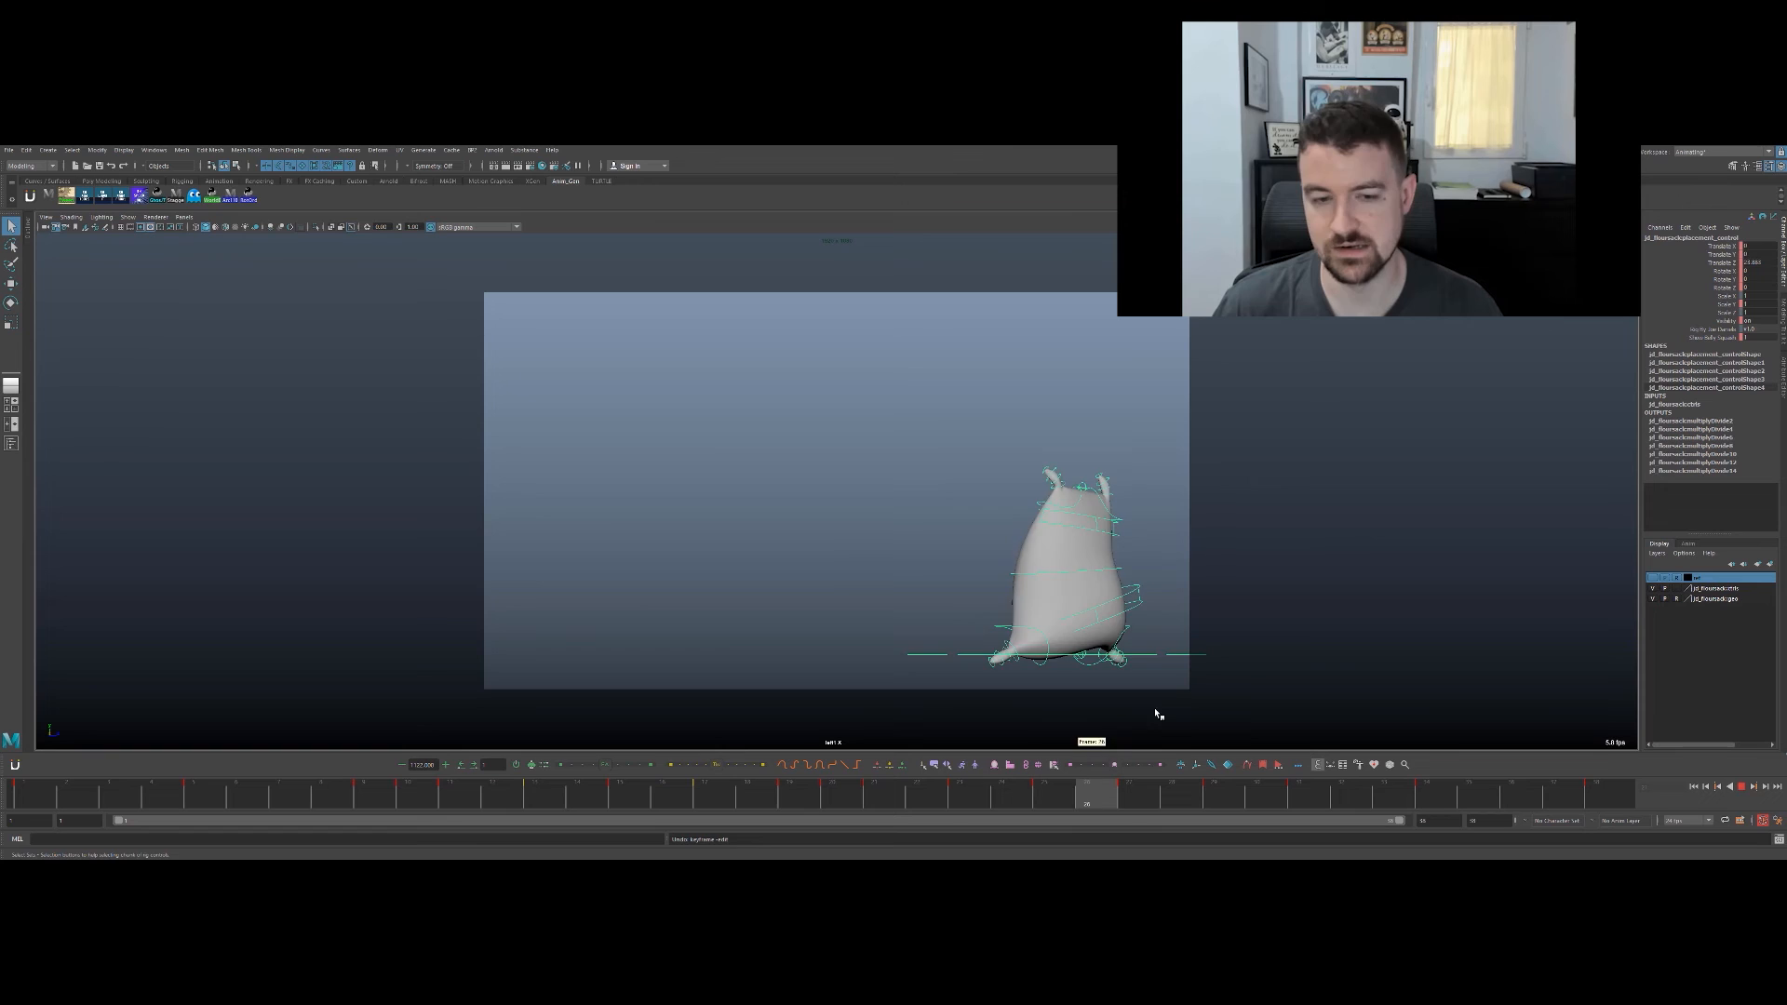
key(alt+v)
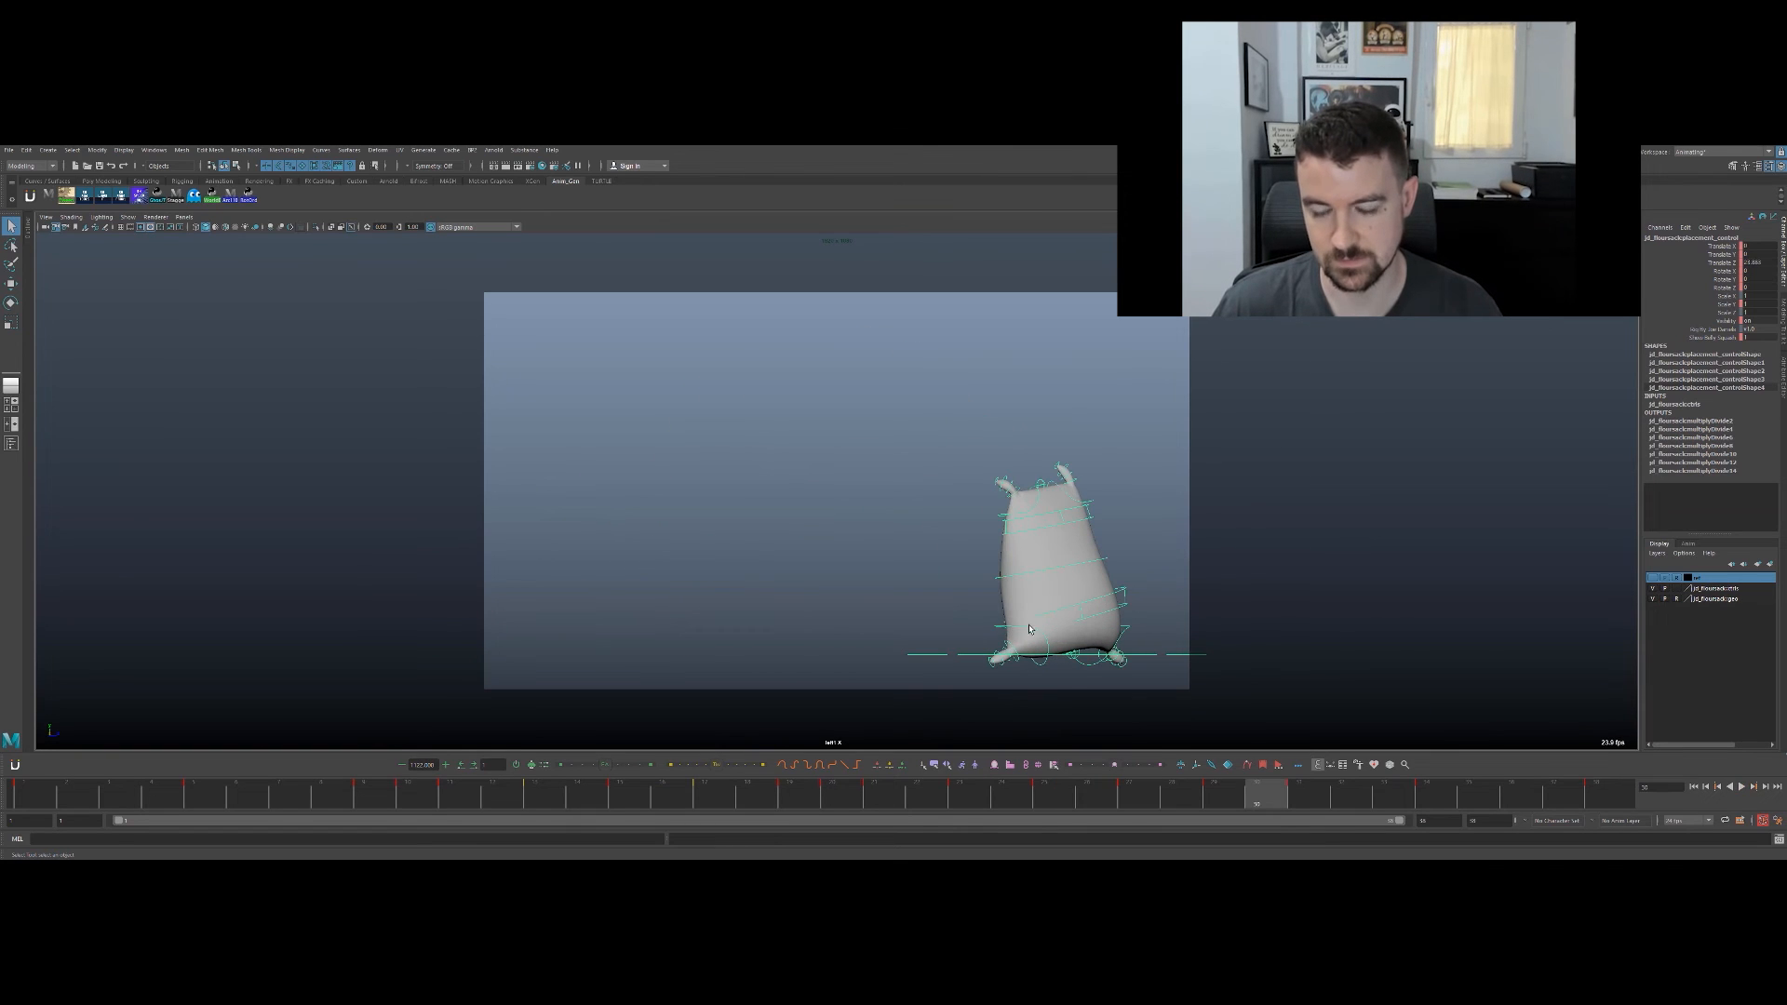
Step: Try moving the first-landing foot's bottomarm shoulder control at frame 30, and undo the move
click(1017, 625)
key(w)
drag(1031, 624, 1001, 638)
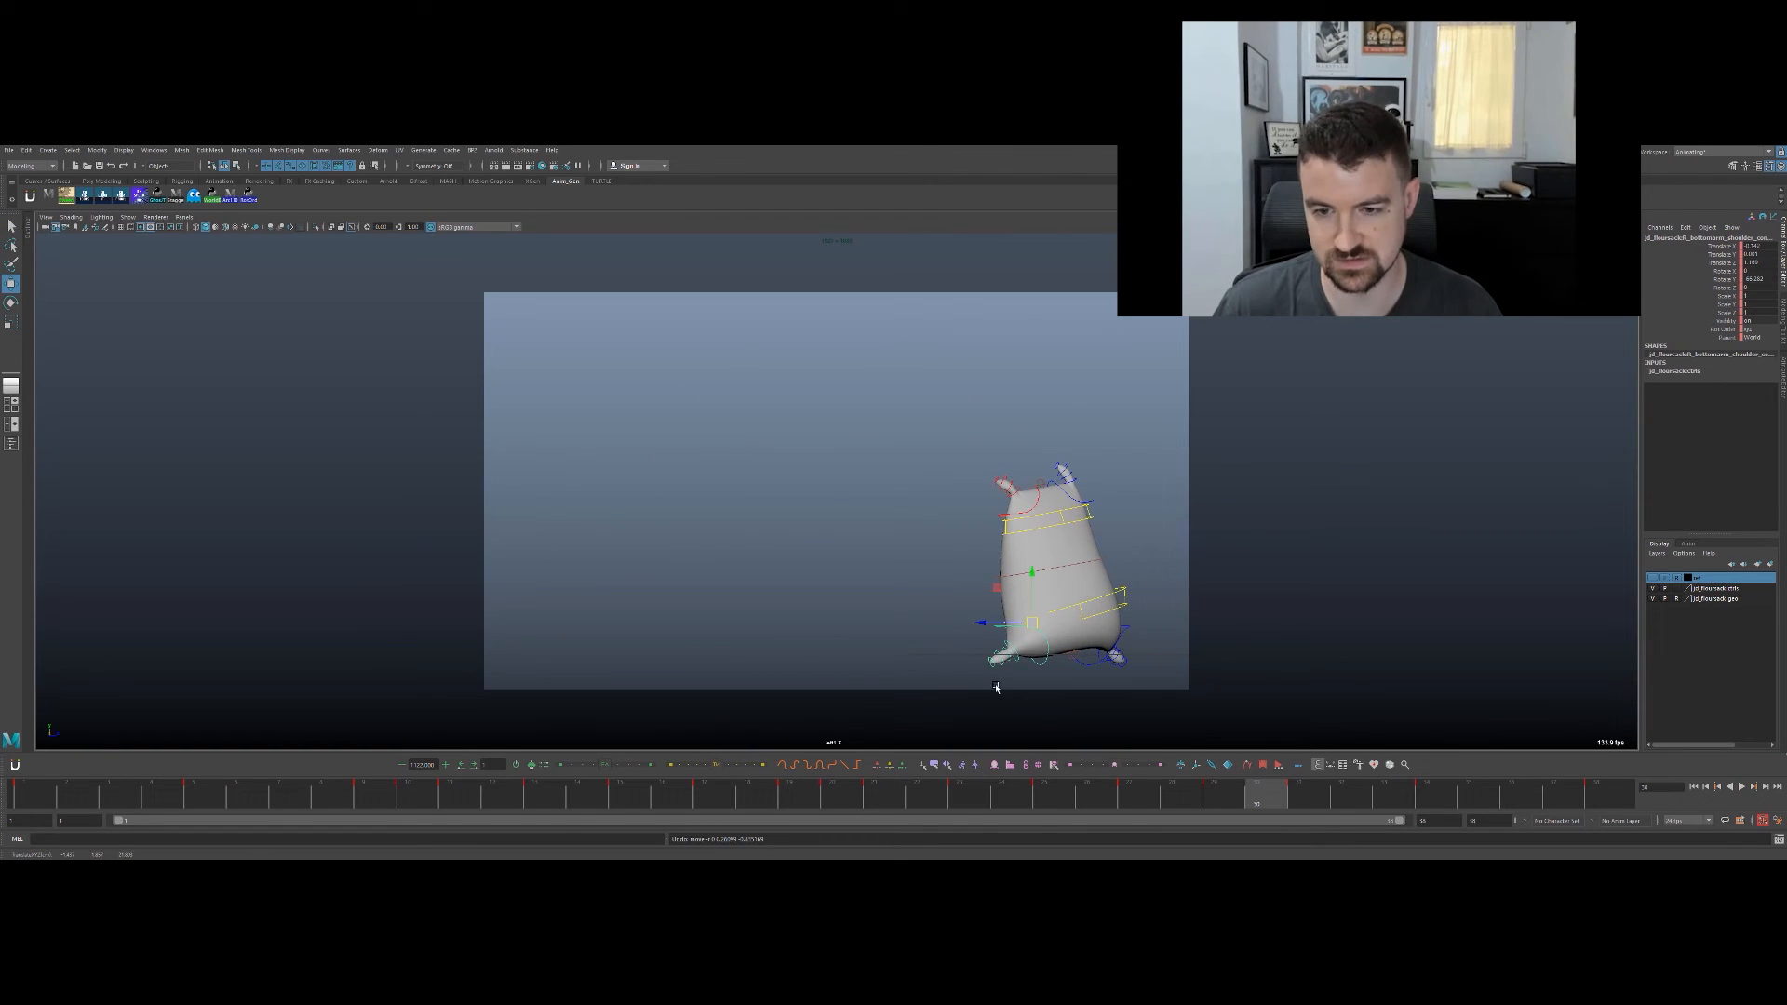
Step: Play the jump and step through the frames around touchdown to examine the foot contact
drag(1030, 786, 205, 786)
key(alt+v)
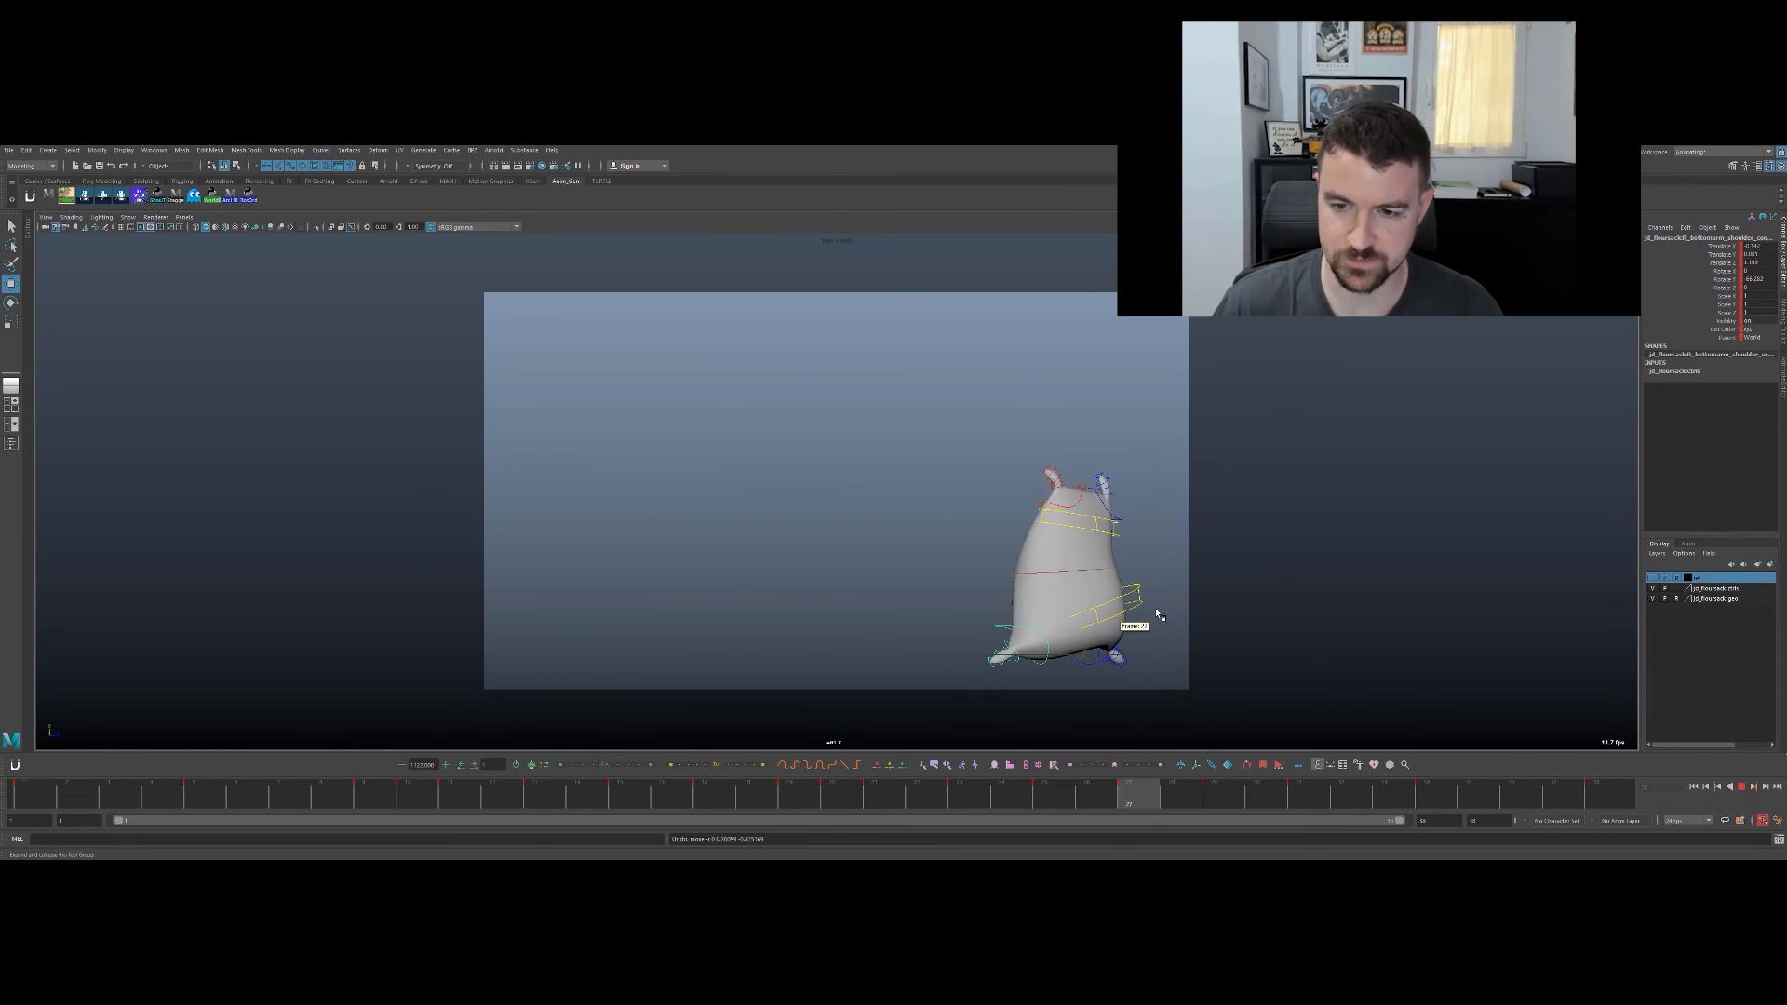
mouse_move(902, 645)
mouse_down()
mouse_move(814, 646)
mouse_move(902, 644)
mouse_up()
key(alt+comma)
key(alt+comma)
key(alt+period)
key(alt+period)
key(alt+comma)
key(alt+comma)
key(alt+comma)
key(alt+comma)
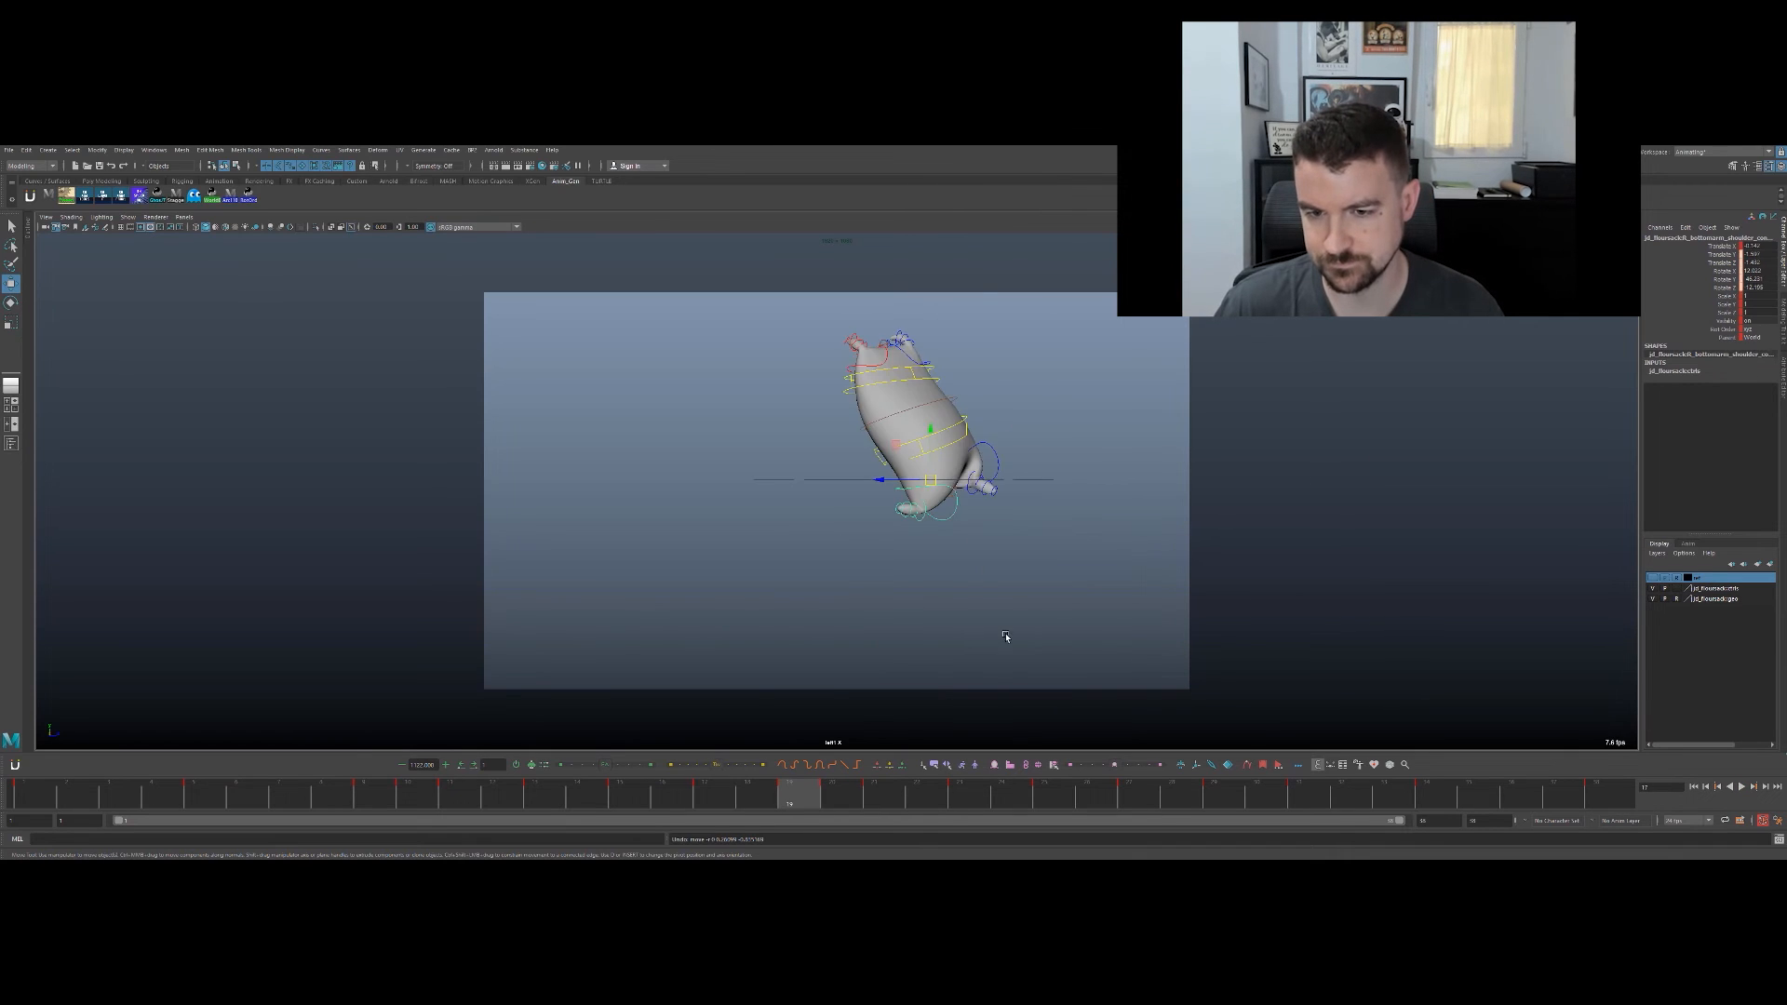
key(alt+period)
key(alt+period)
key(alt+period)
key(alt+comma)
key(alt+period)
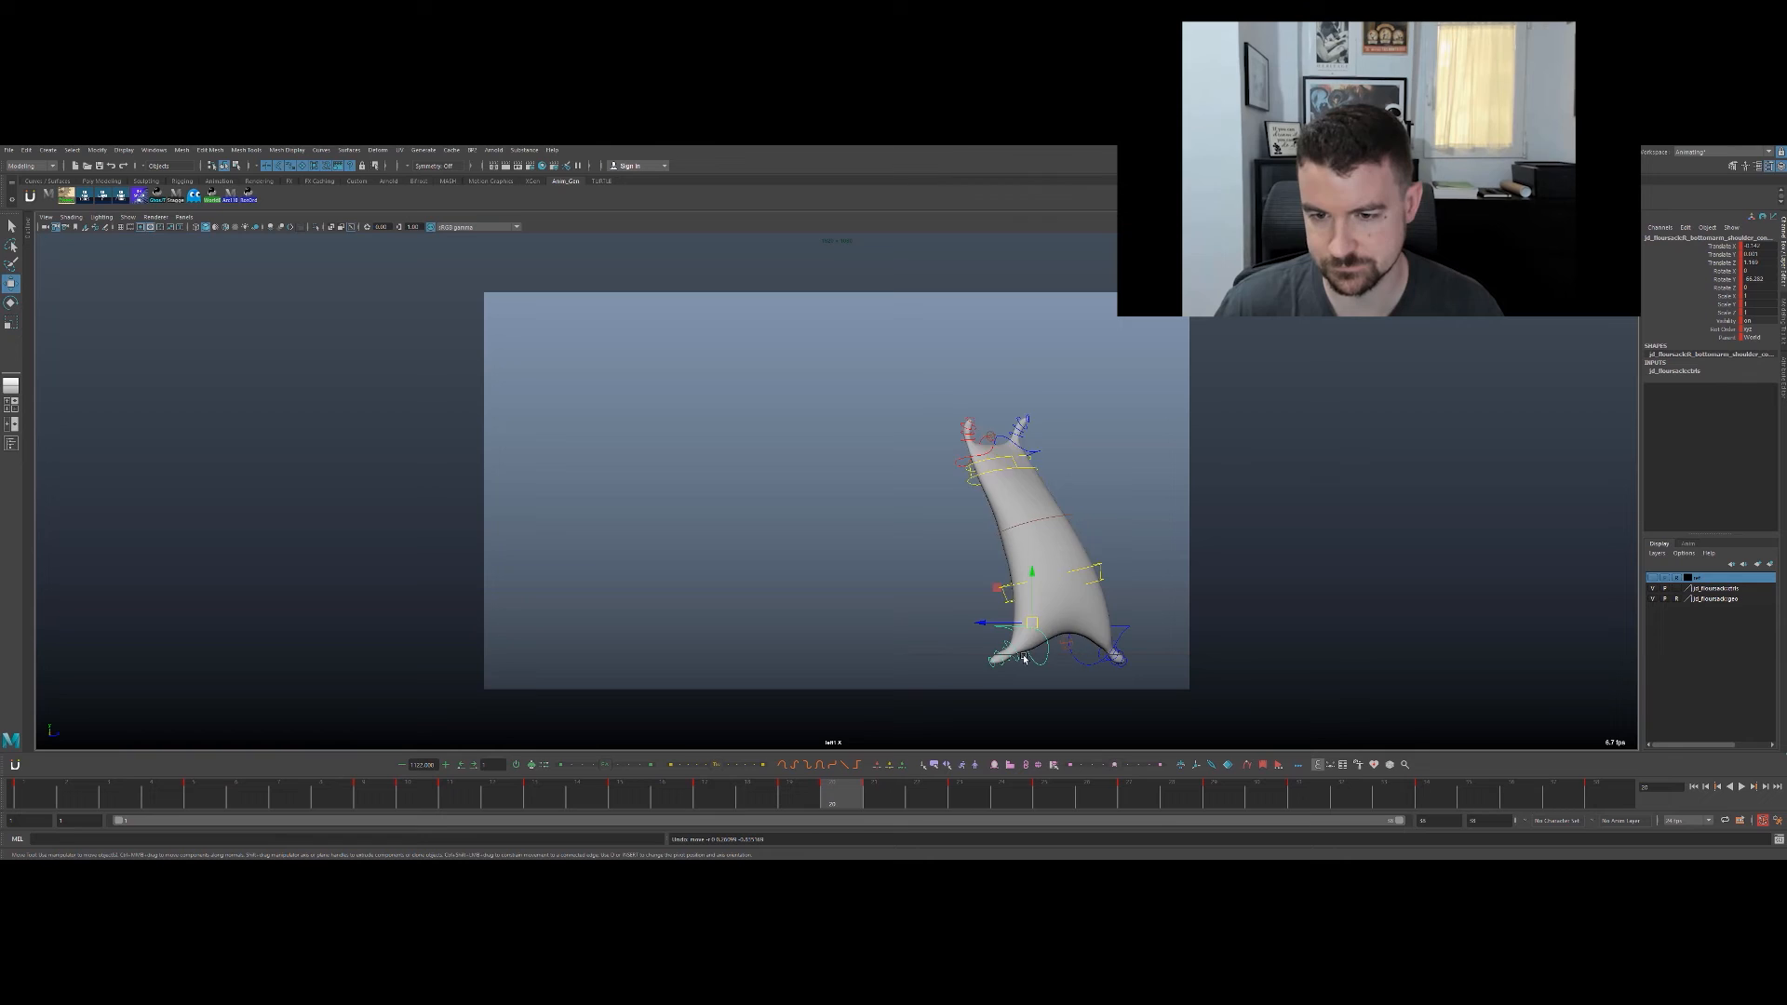
key(alt+period)
Step: Rotate the first-landing foot's bottomarm_1 control at frames 20 and 21 to clean up its ground contact
click(1016, 648)
key(e)
key(alt+comma)
key(alt+period)
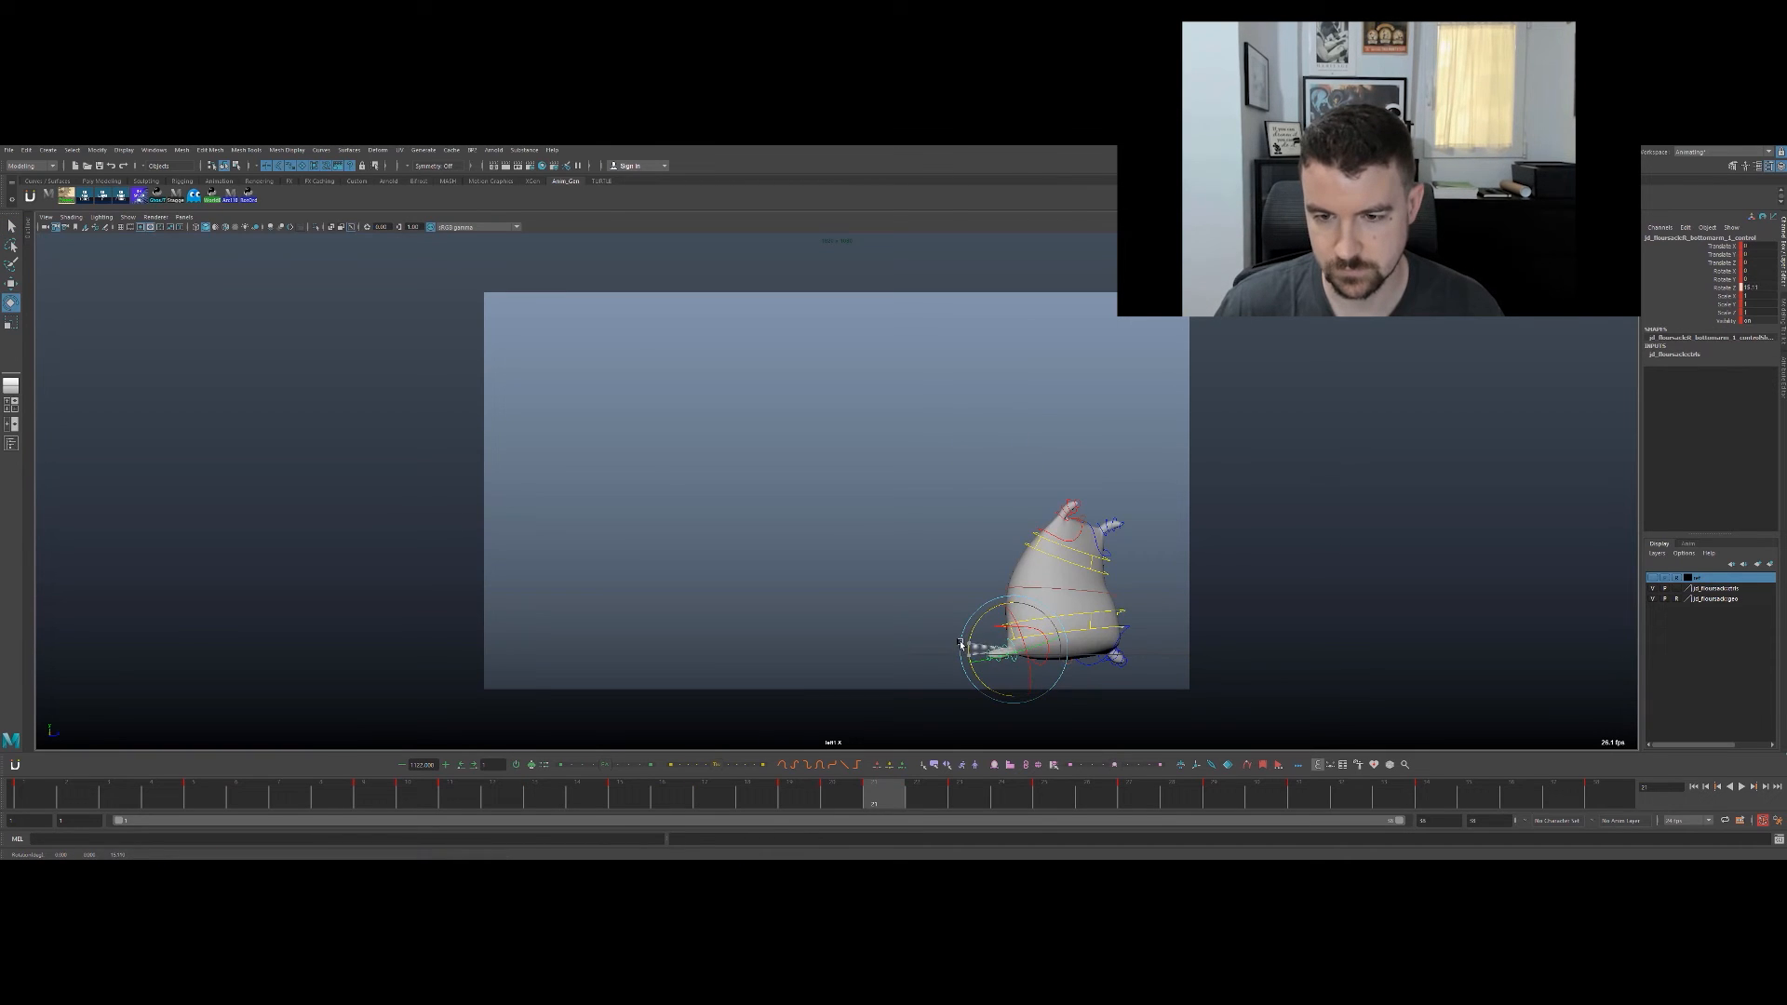
key(alt+comma)
key(alt+period)
key(alt+comma)
key(alt+comma)
key(alt+period)
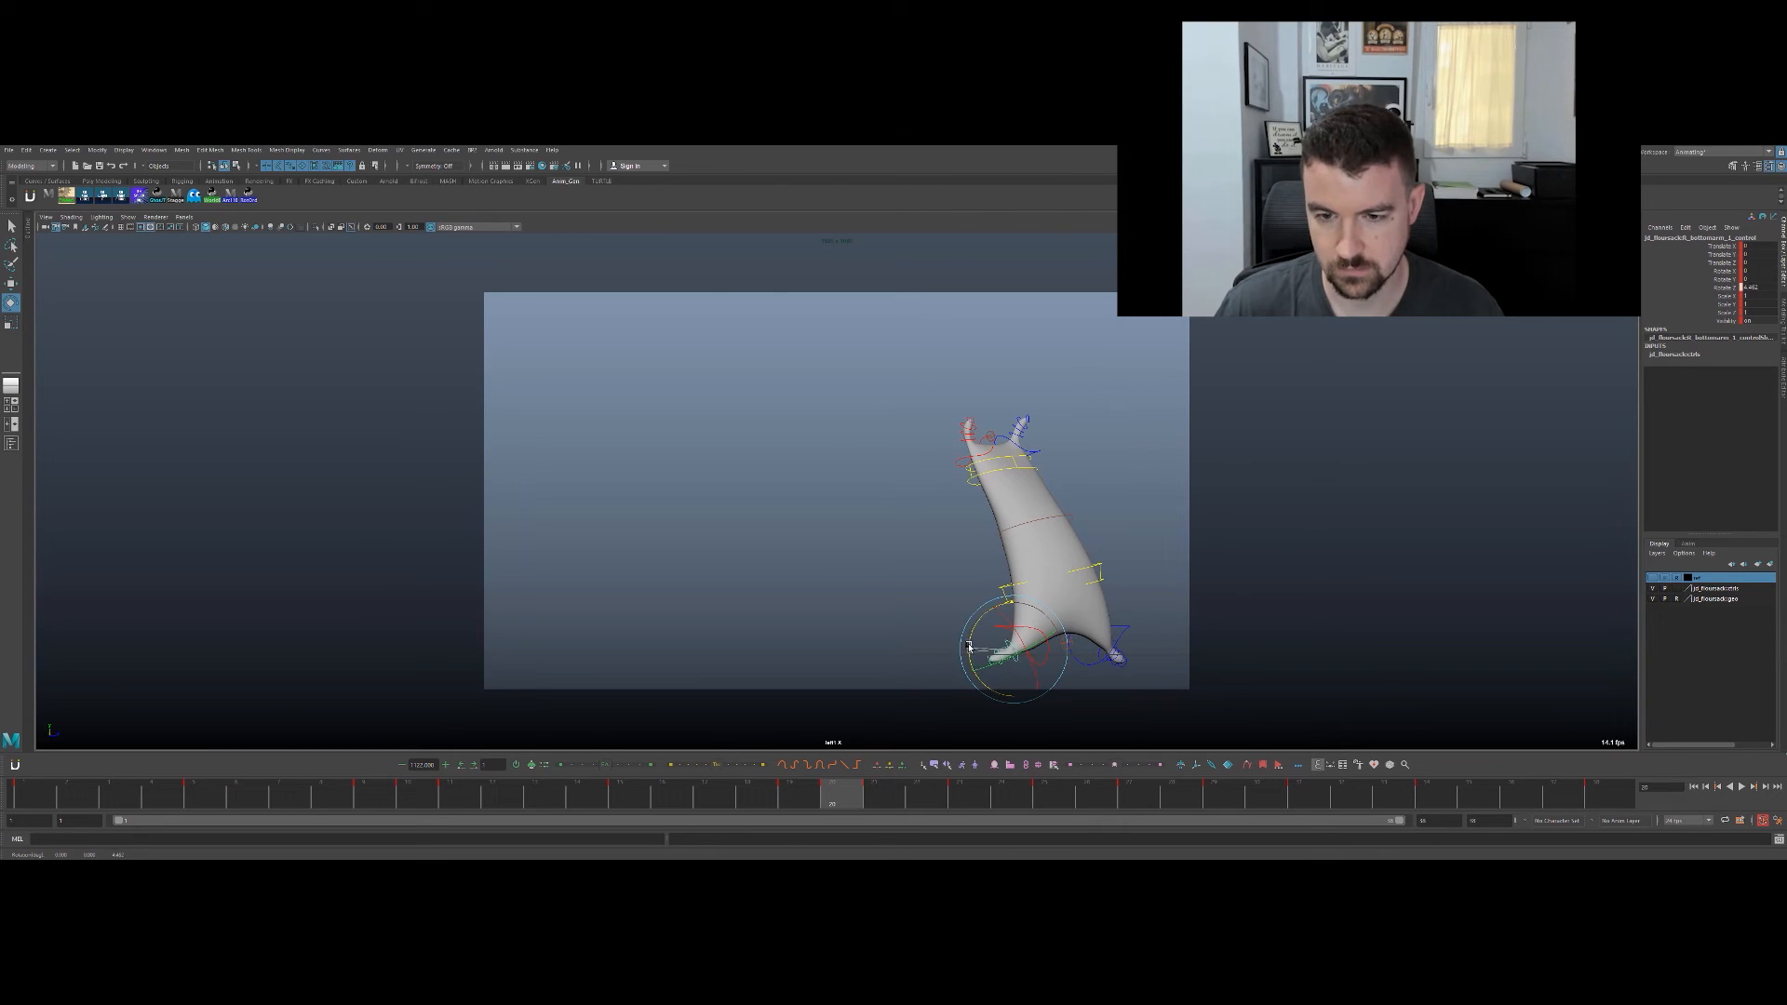
key(alt+comma)
key(alt+period)
key(alt+period)
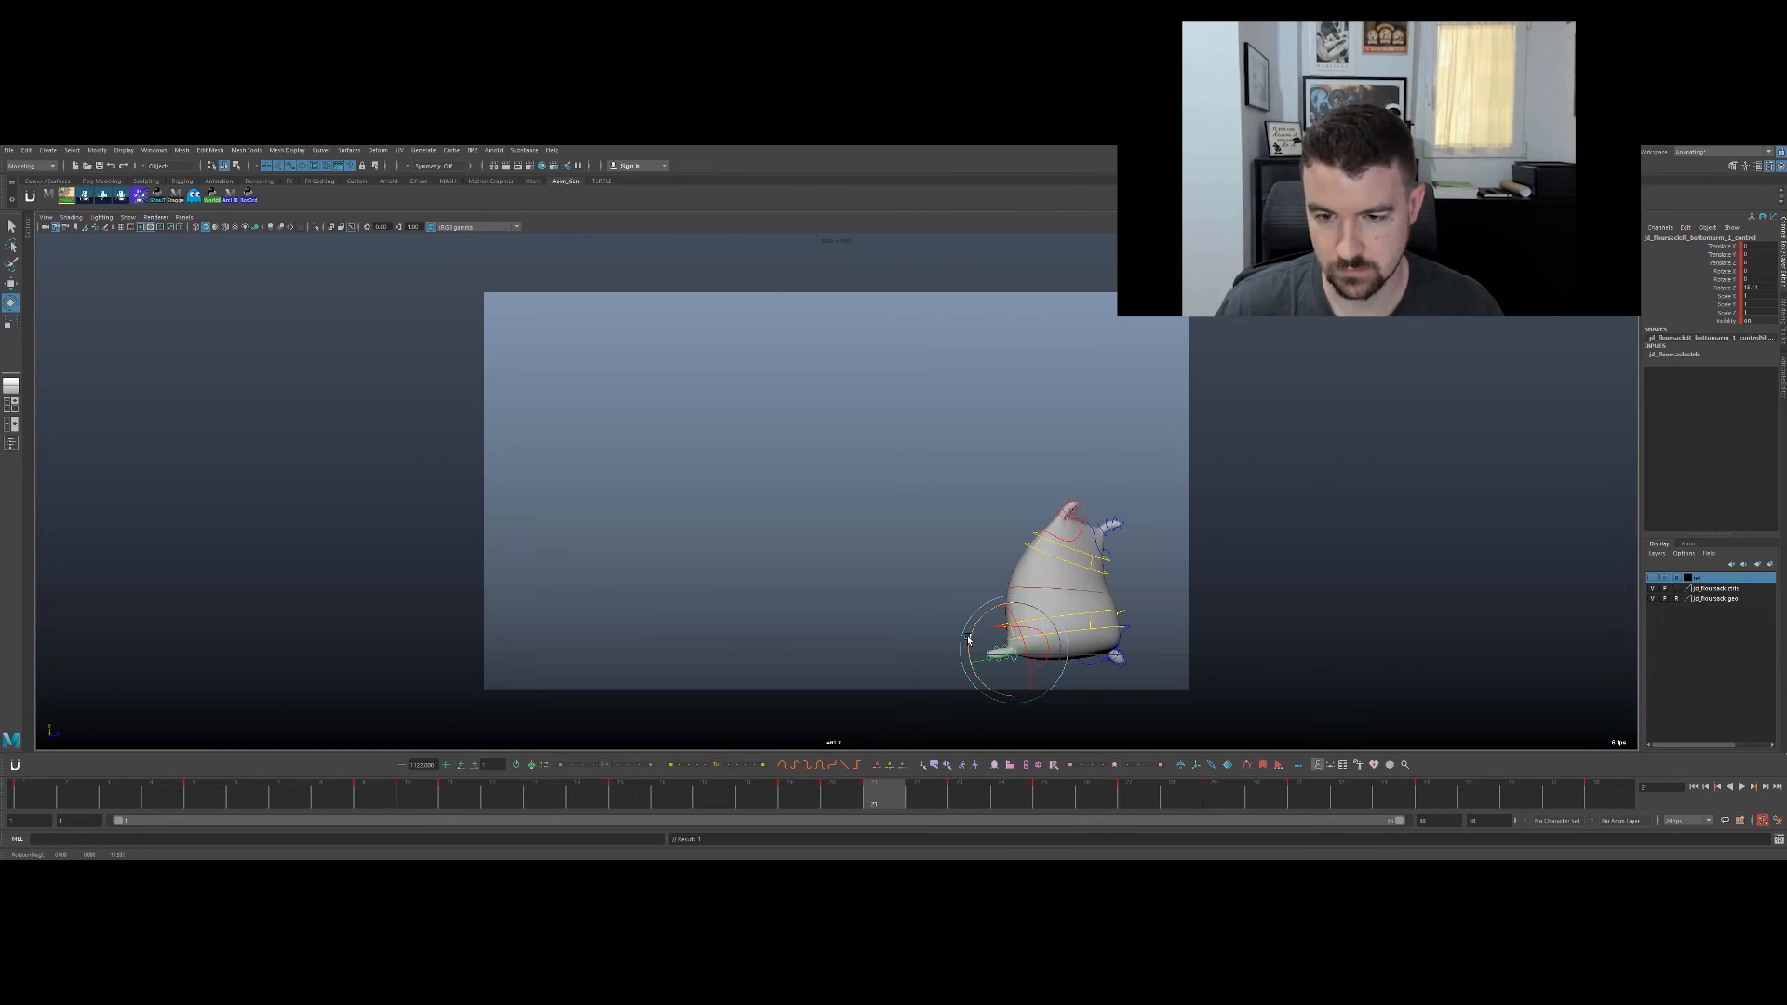
Step: Compare the placement of the same foot's bottomarm shoulder control across frames 19 to 21
key(w)
click(1045, 642)
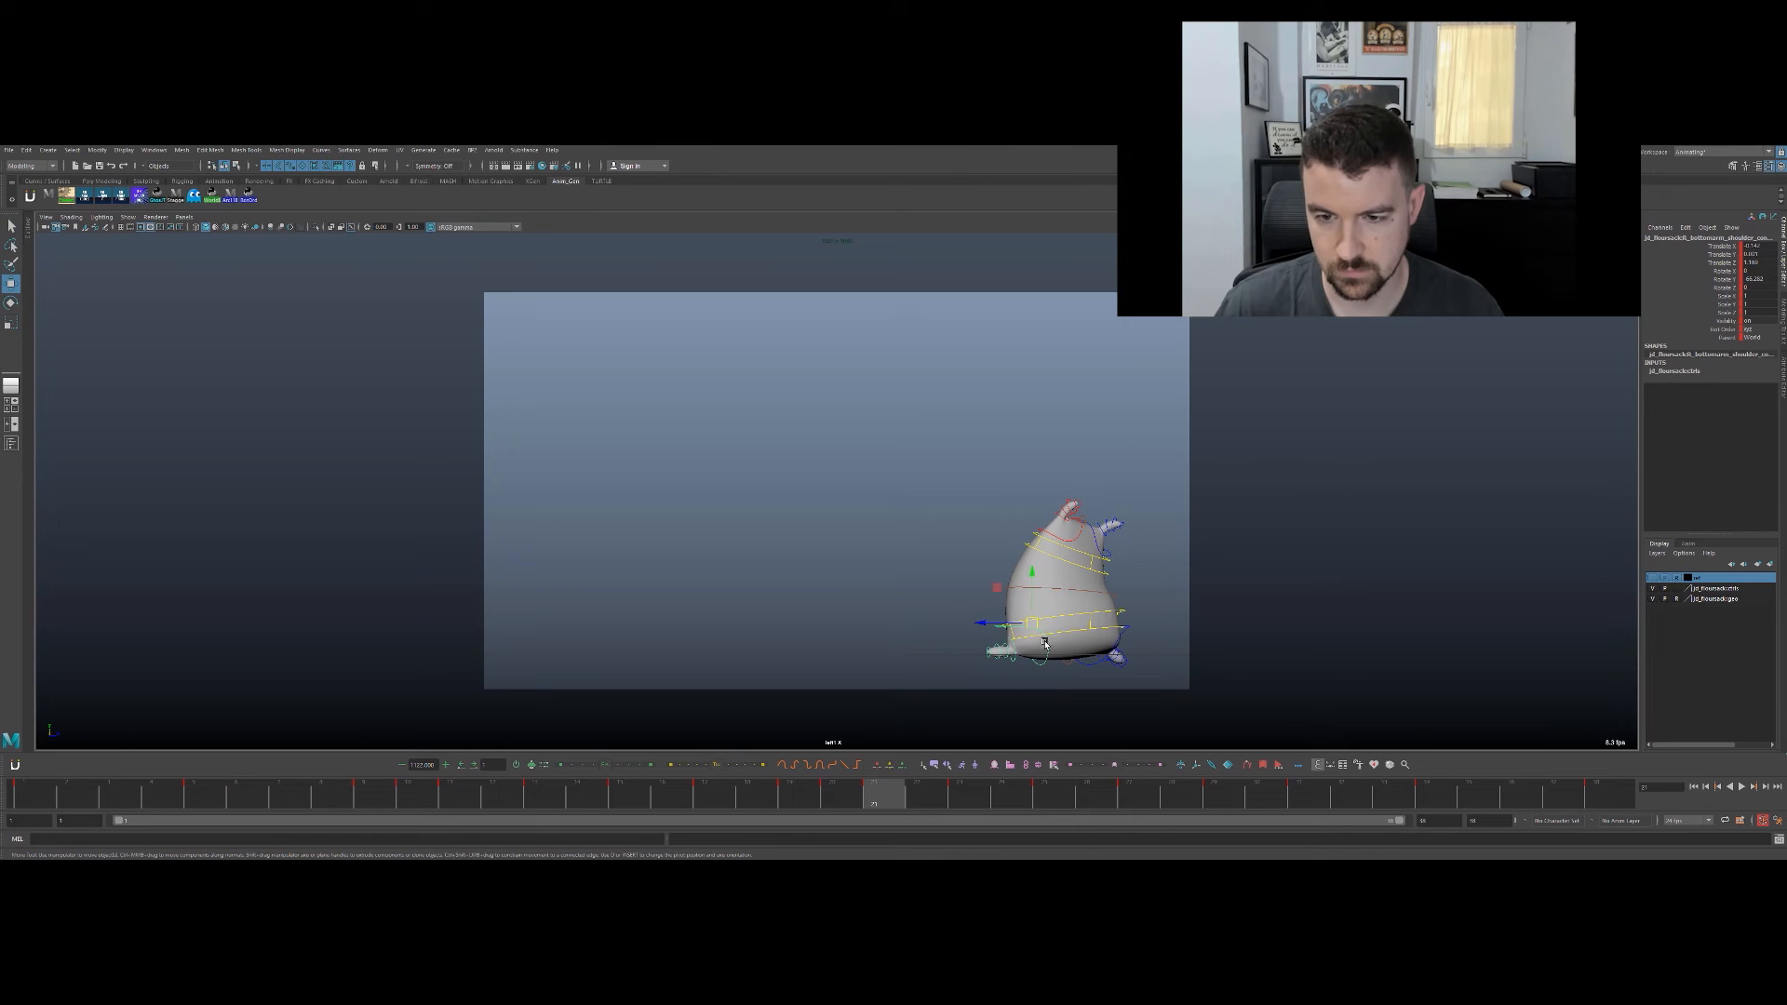
key(alt+comma)
key(alt+comma)
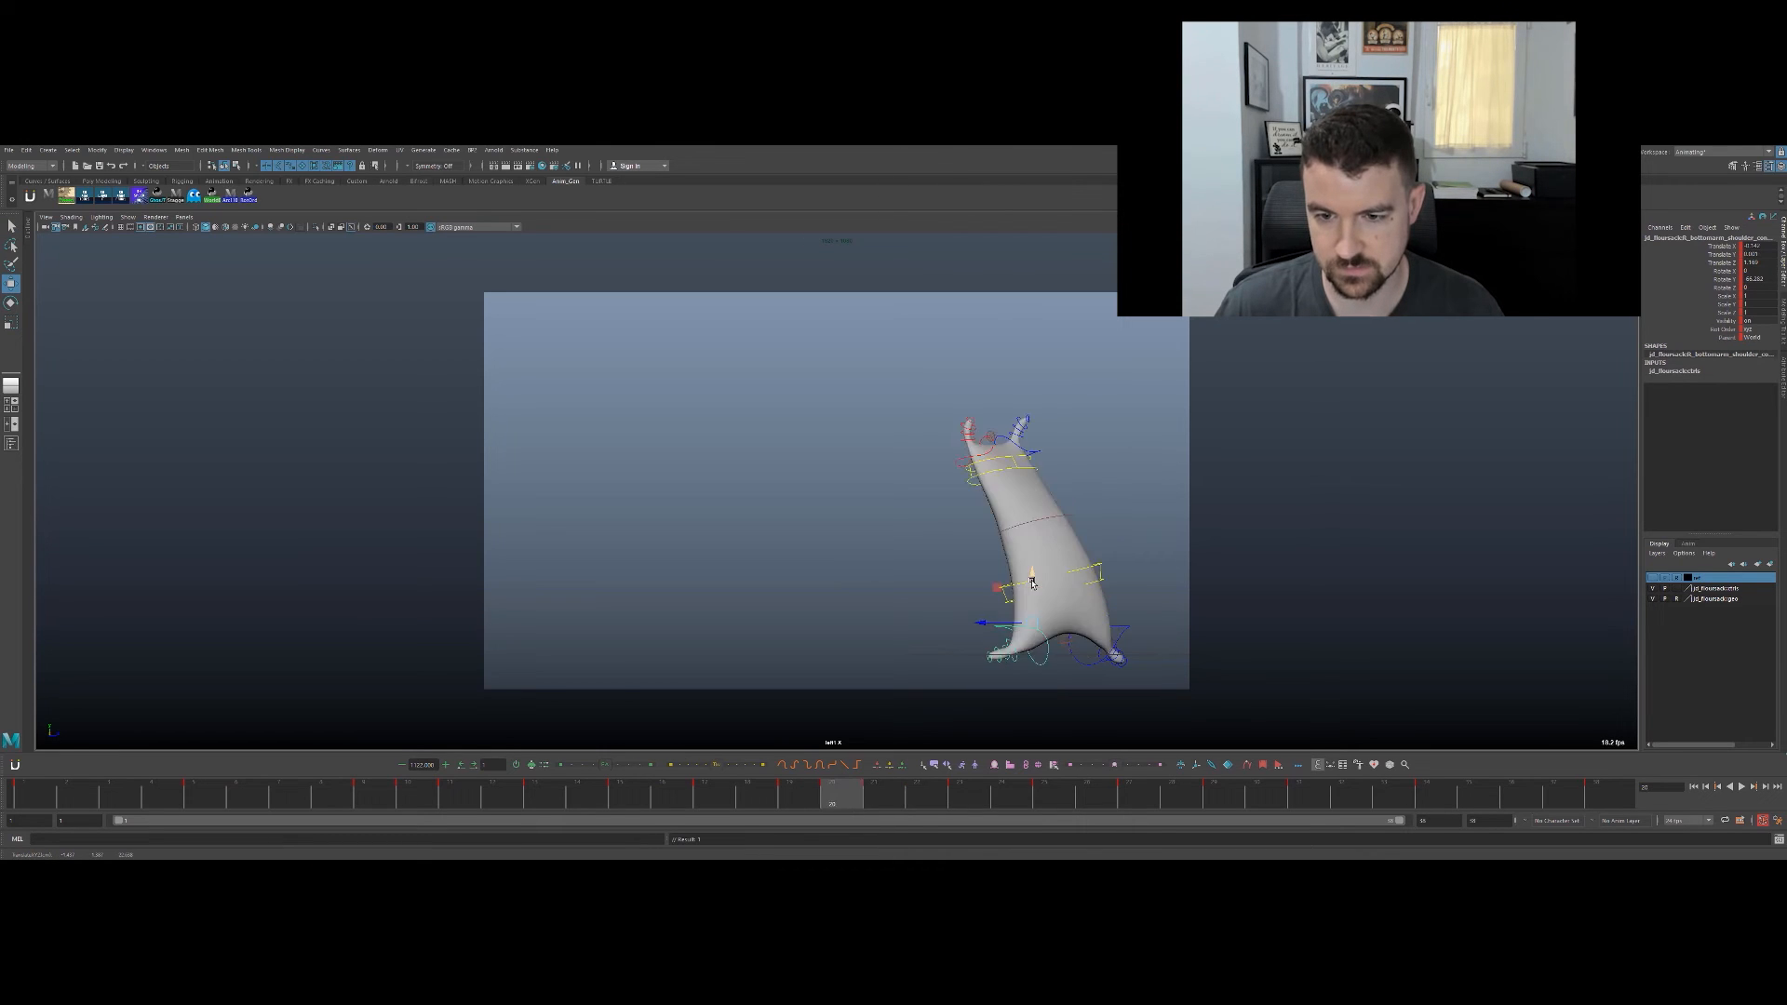
key(alt+period)
key(alt+comma)
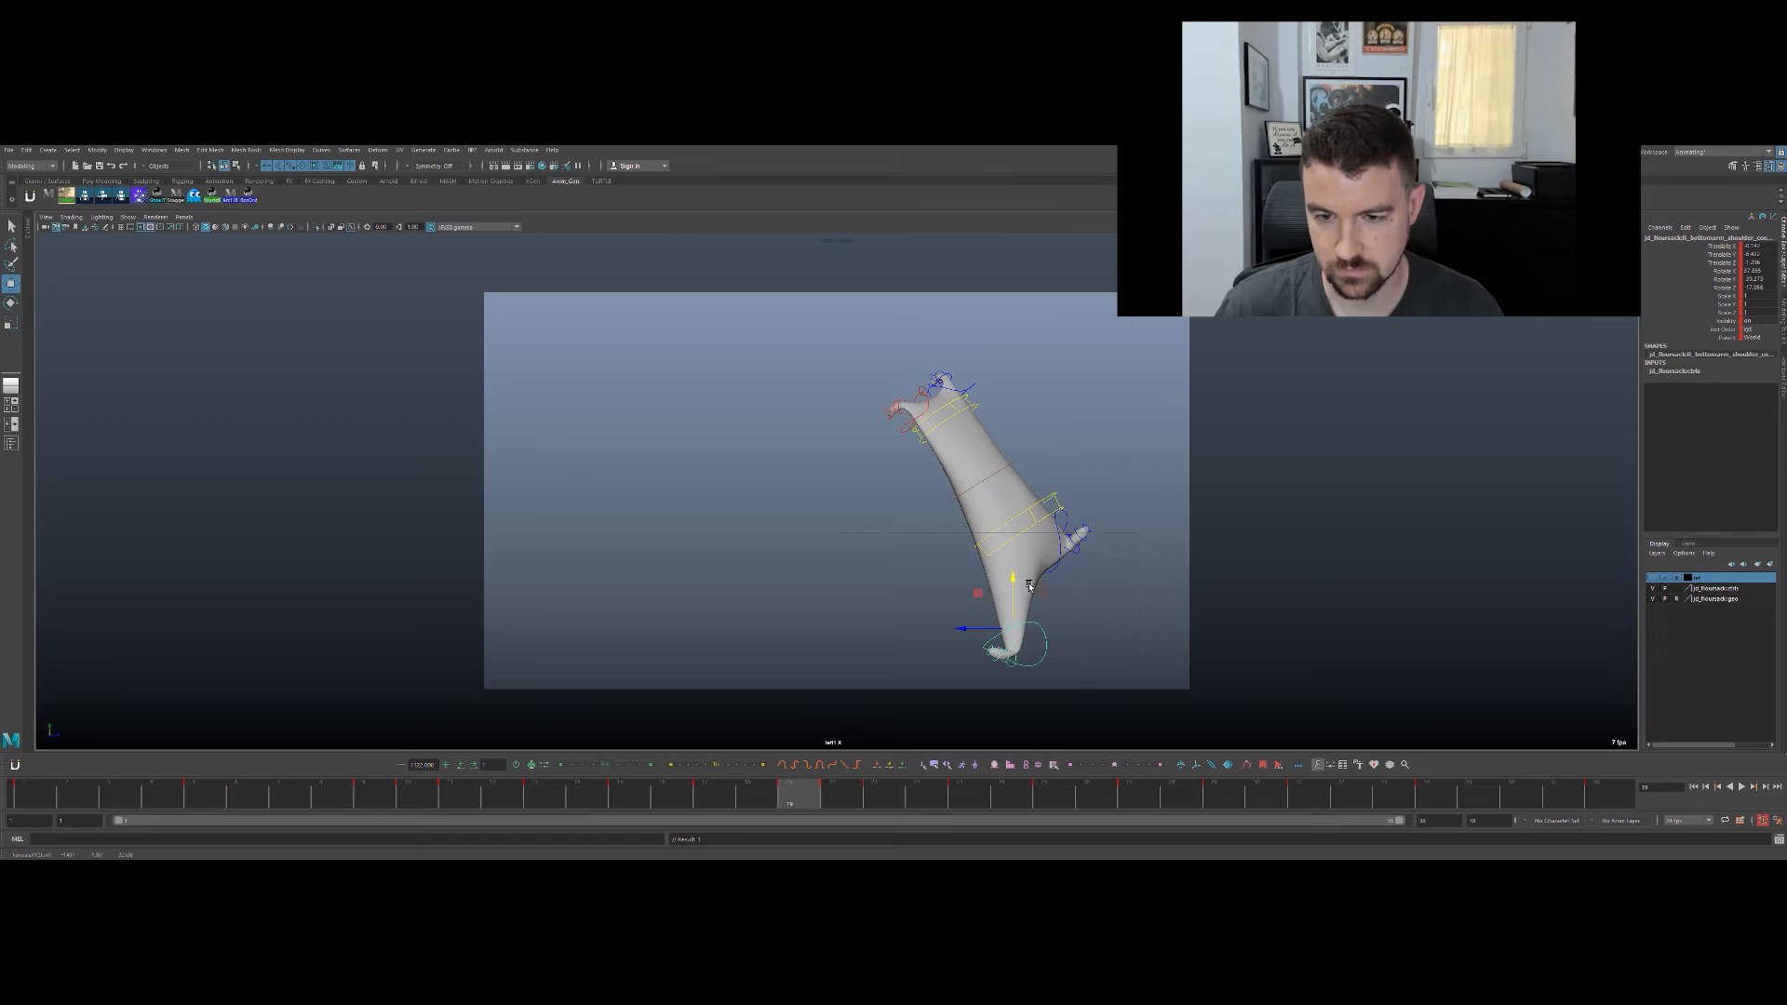
key(alt+period)
Step: Refine the foot's bottomarm_1 rotation at frame 20, comparing its angle with the frames before and after touchdown
key(q)
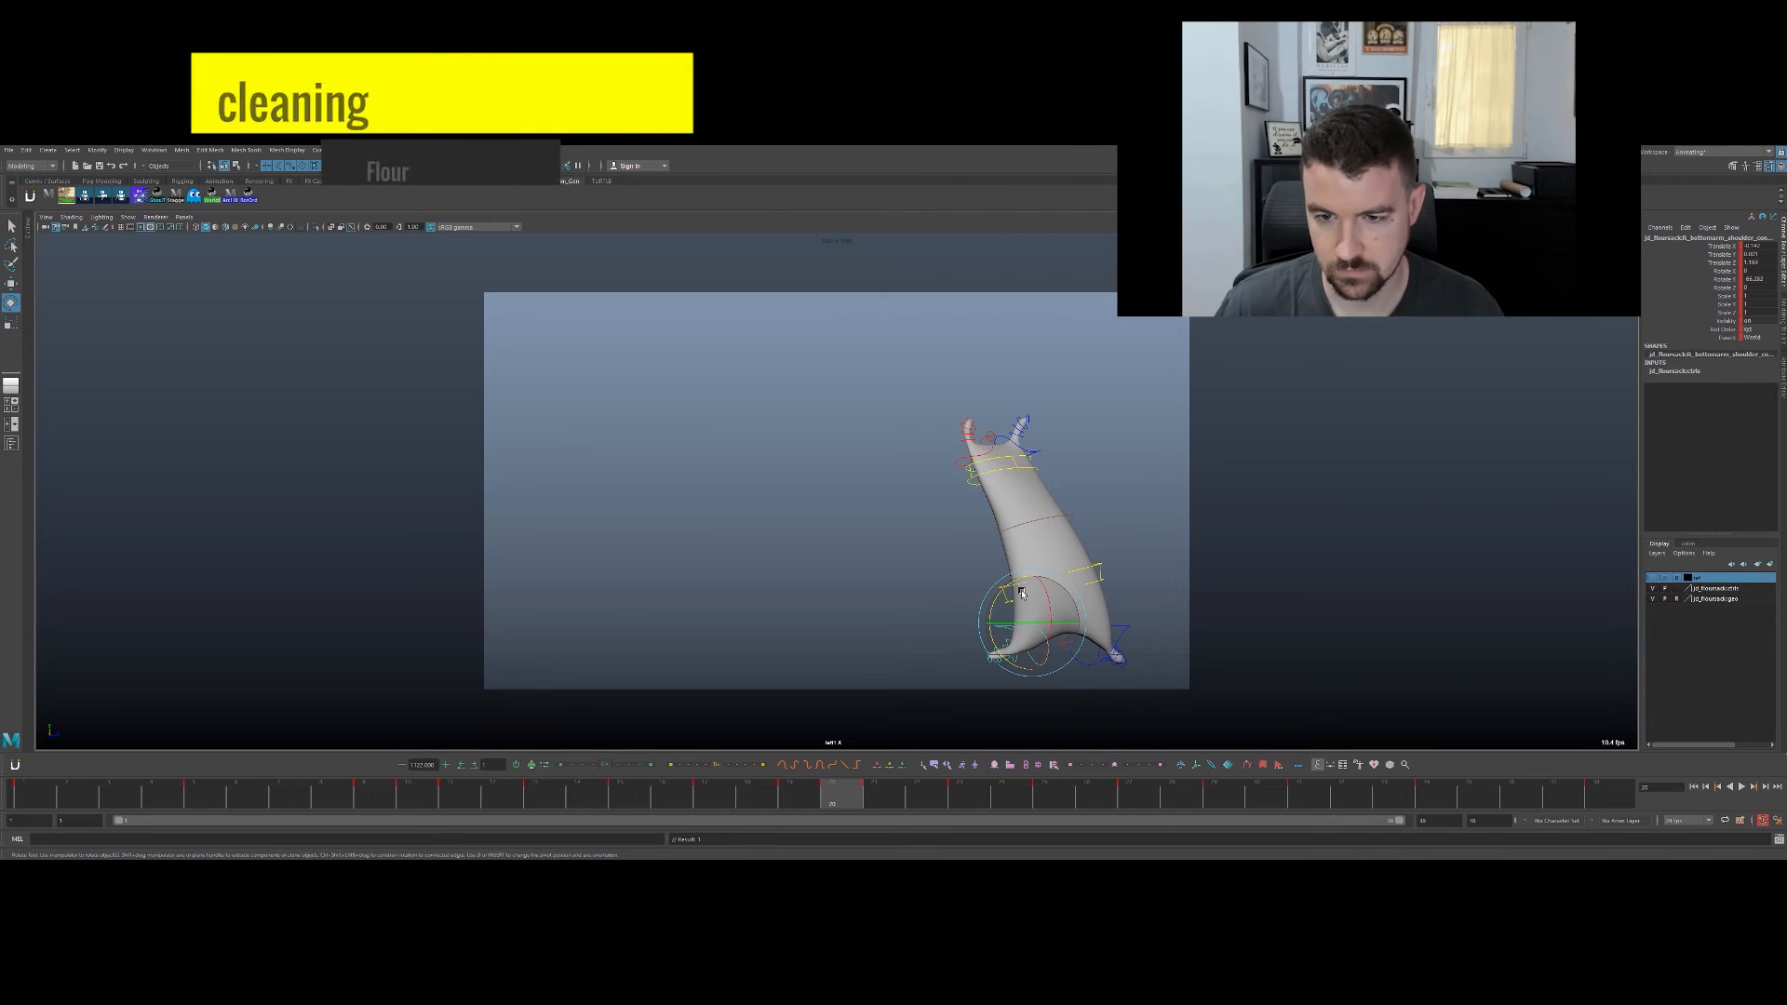
click(989, 641)
key(e)
key(comma)
key(comma)
key(period)
key(period)
key(period)
key(comma)
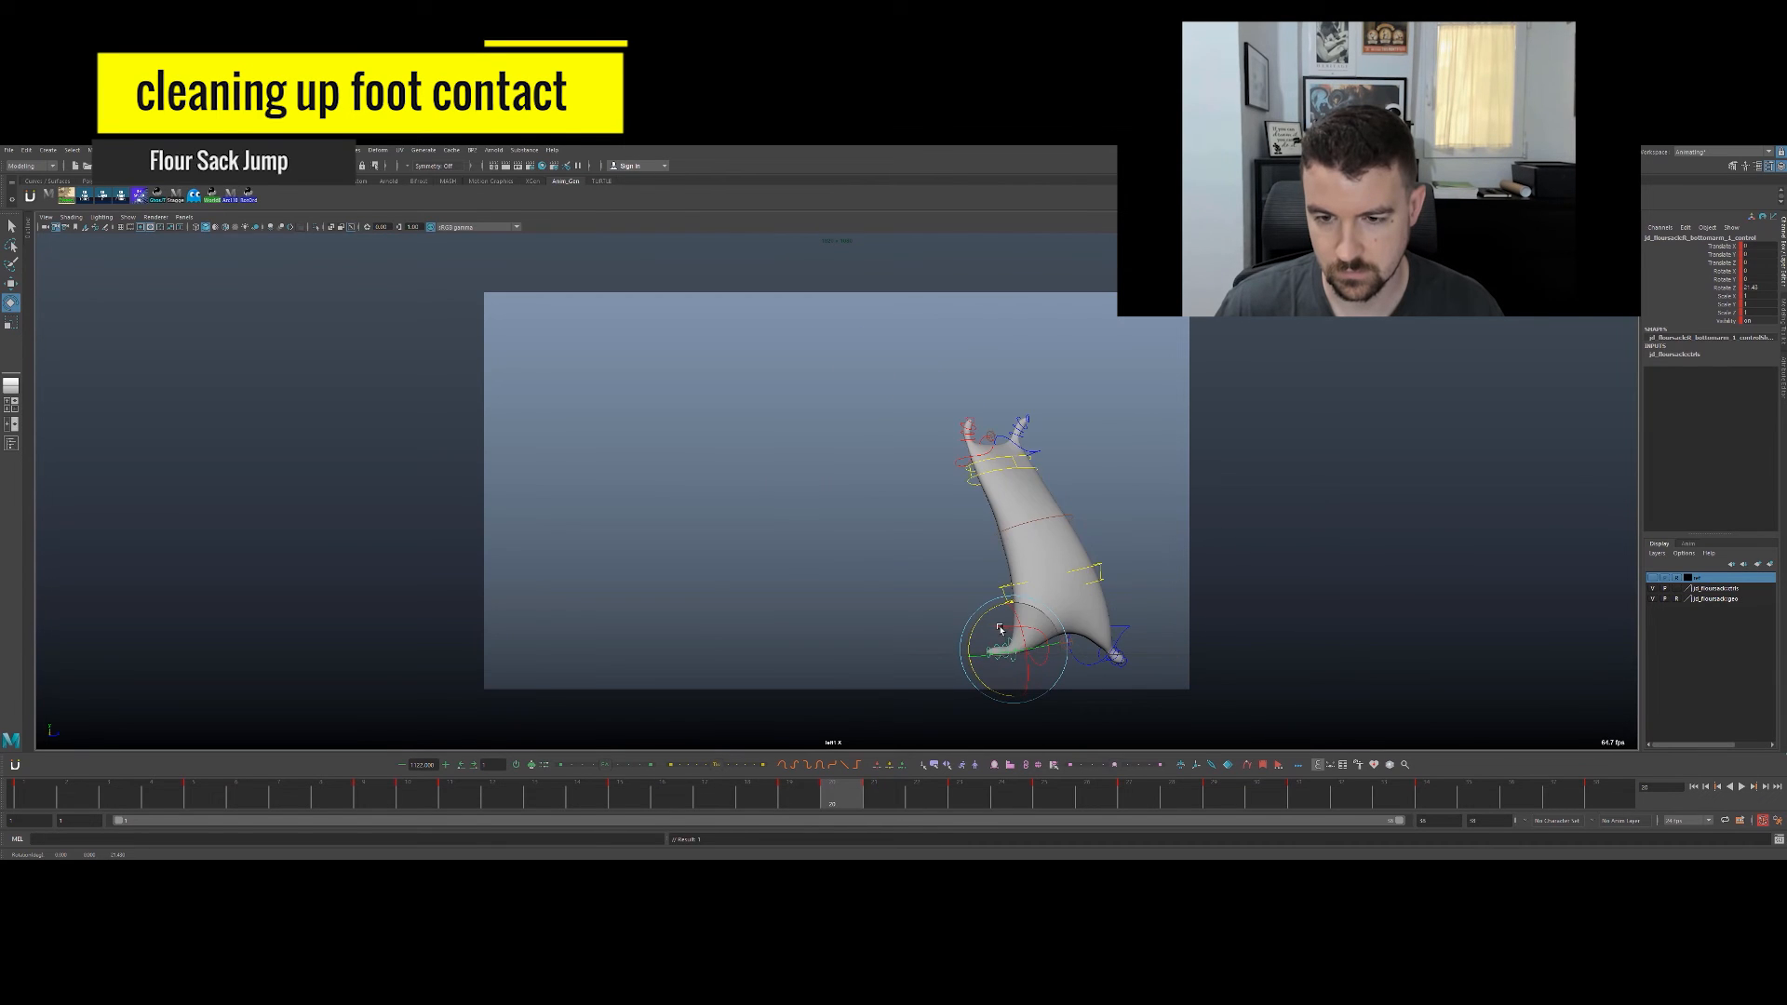
key(period)
Step: Try lowering the foot's bottomarm shoulder control at frame 21
key(q)
click(1042, 641)
key(w)
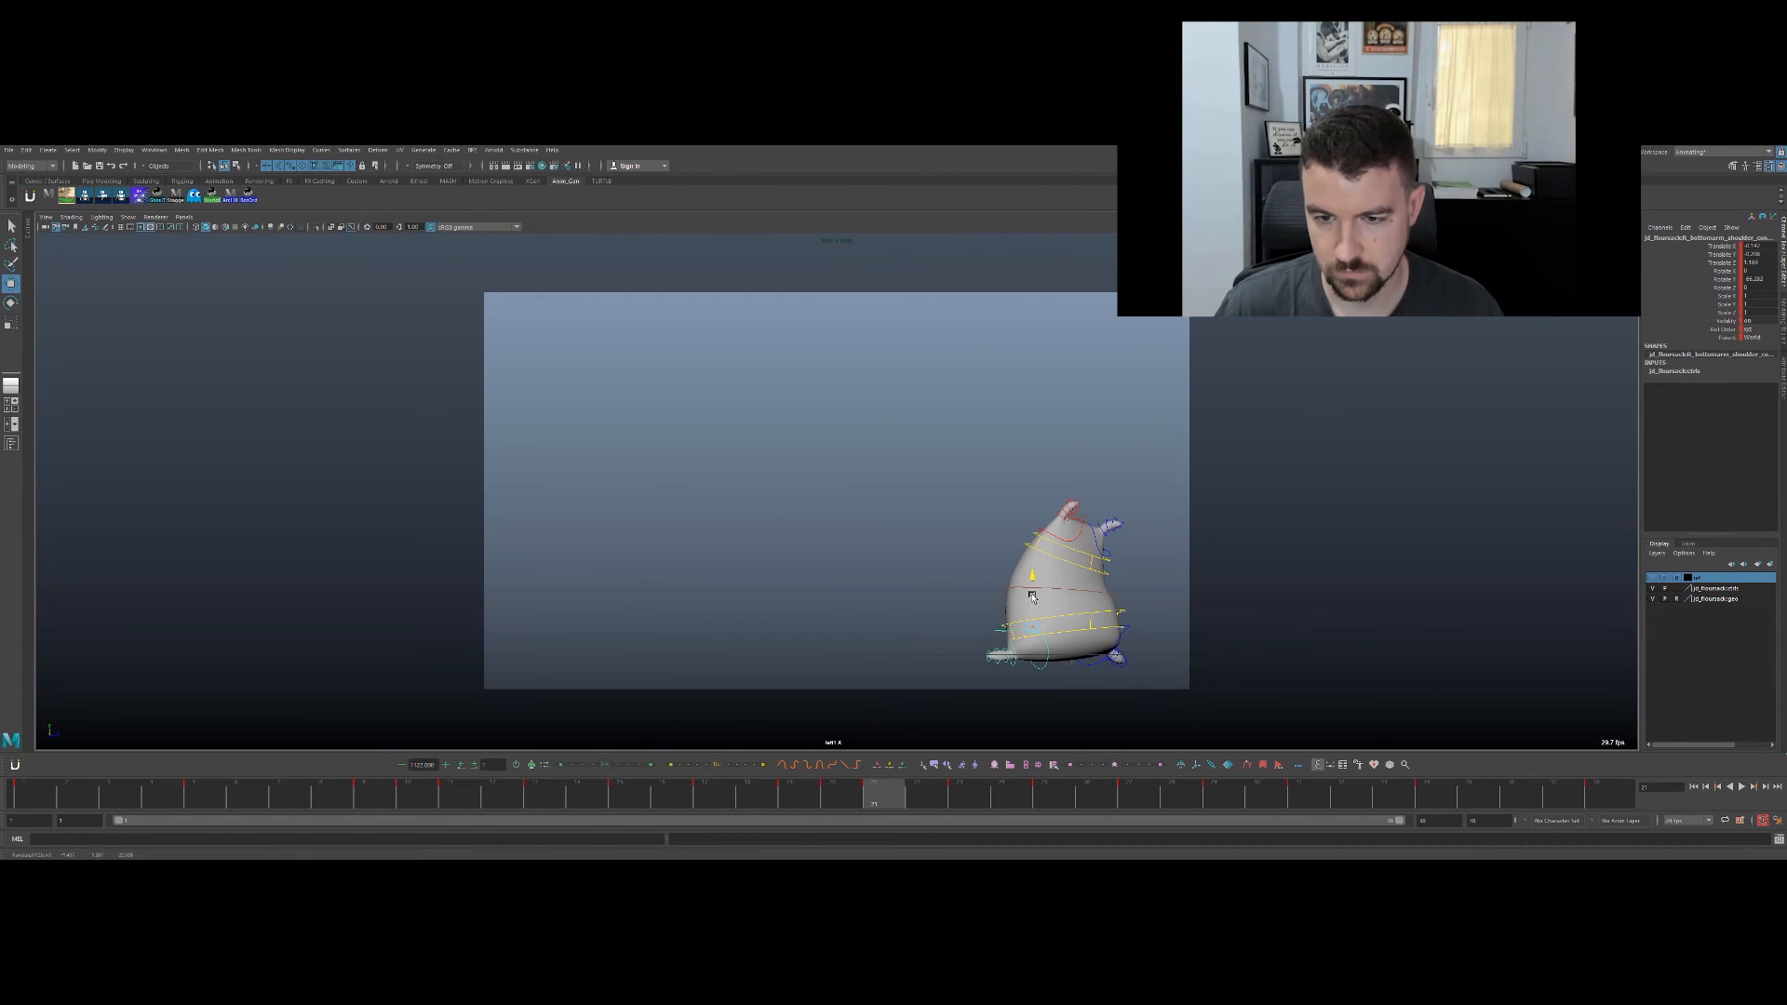
key(comma)
key(period)
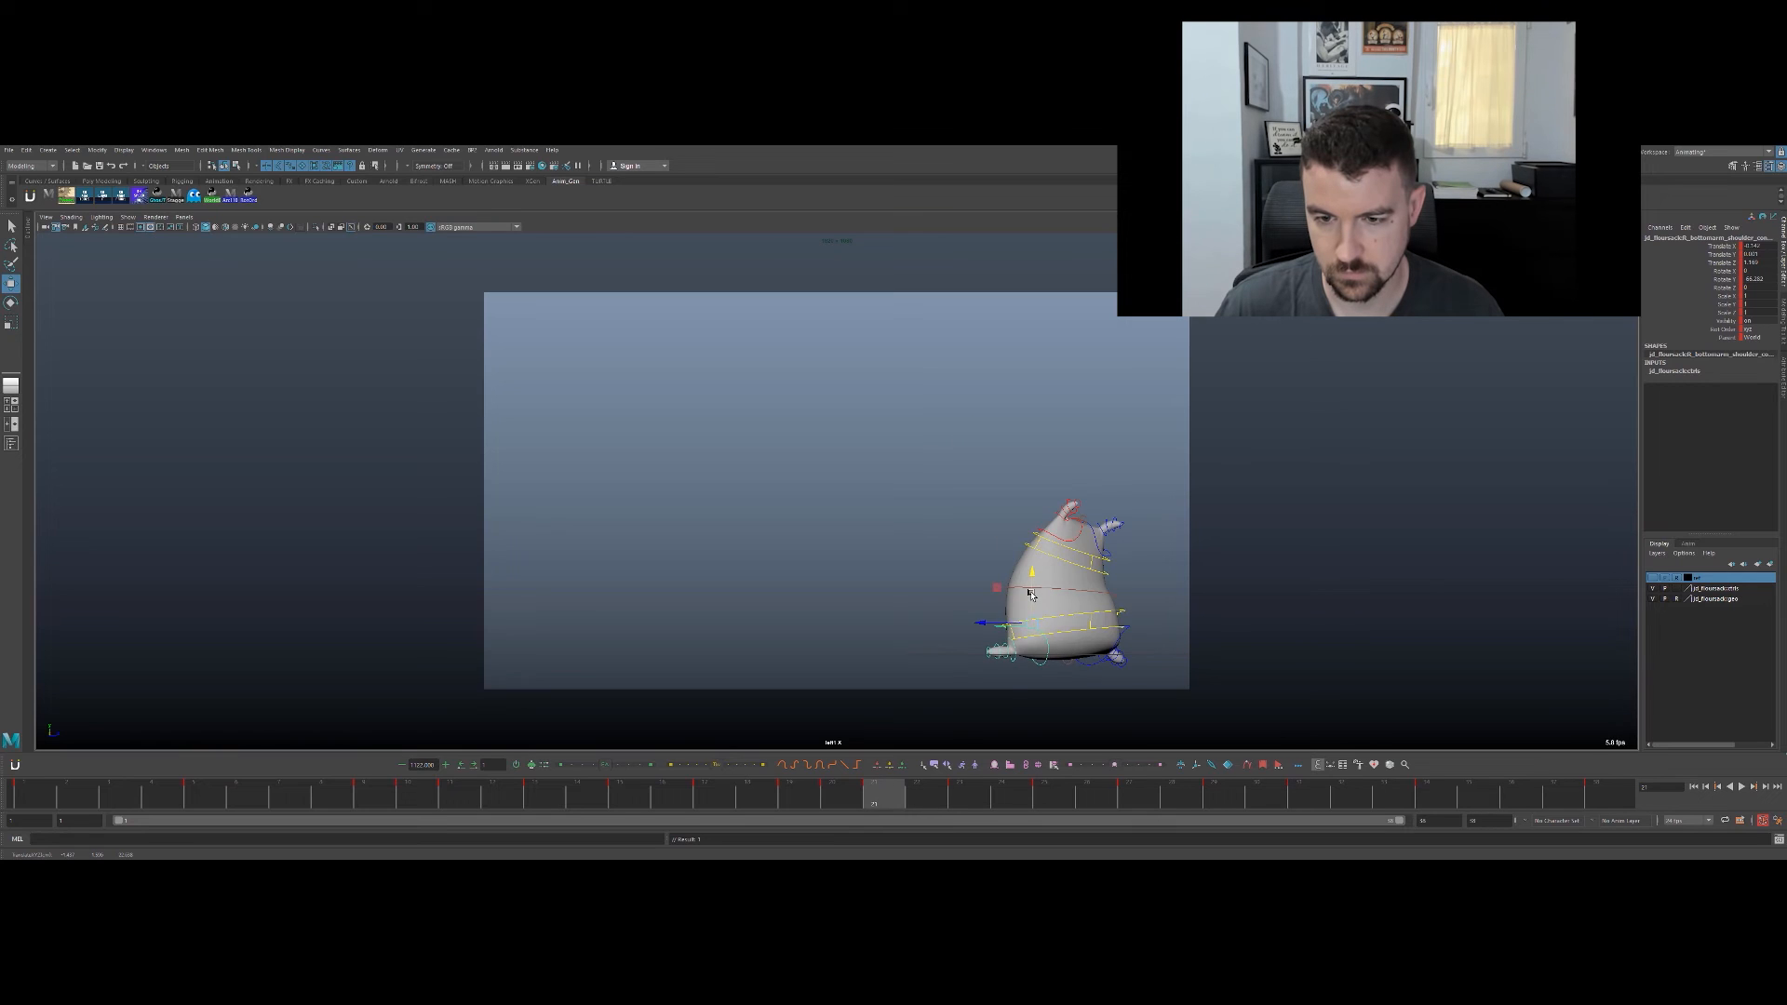
Step: Adjust the height of the foot's bottomarm shoulder control at frame 20, matching its ground contact with frames 19 and 21
key(comma)
key(comma)
key(period)
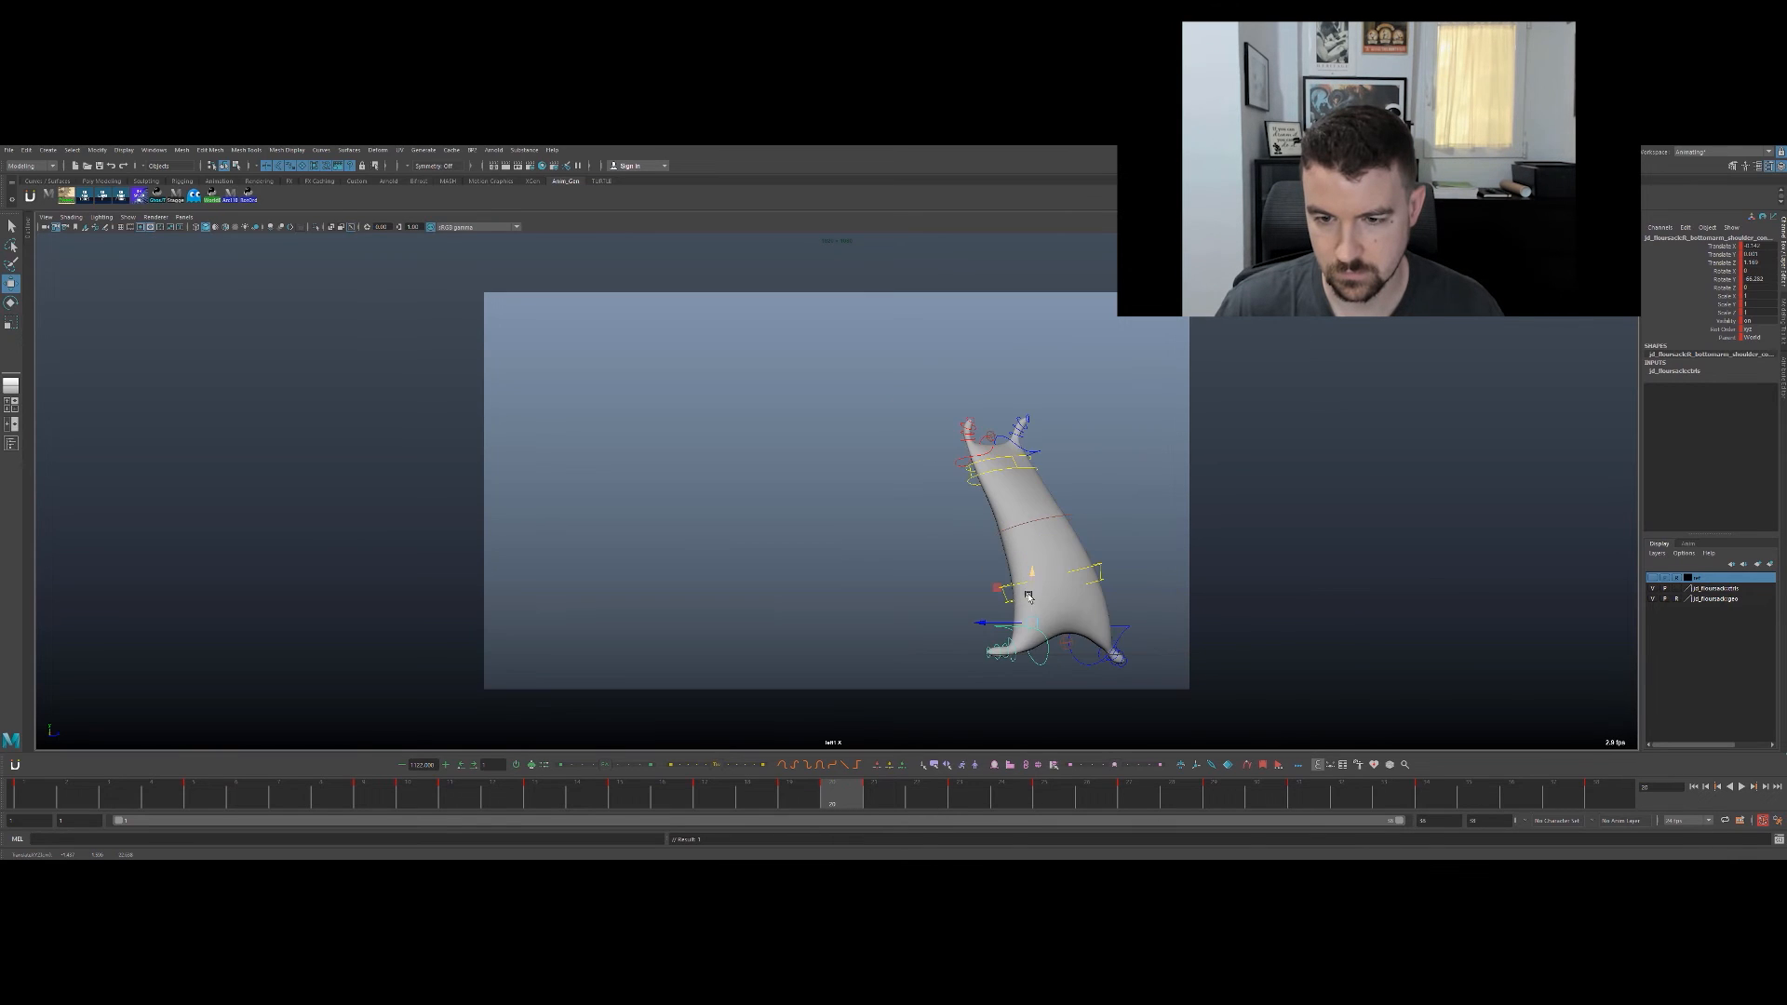
drag(1029, 575, 1029, 573)
key(comma)
key(period)
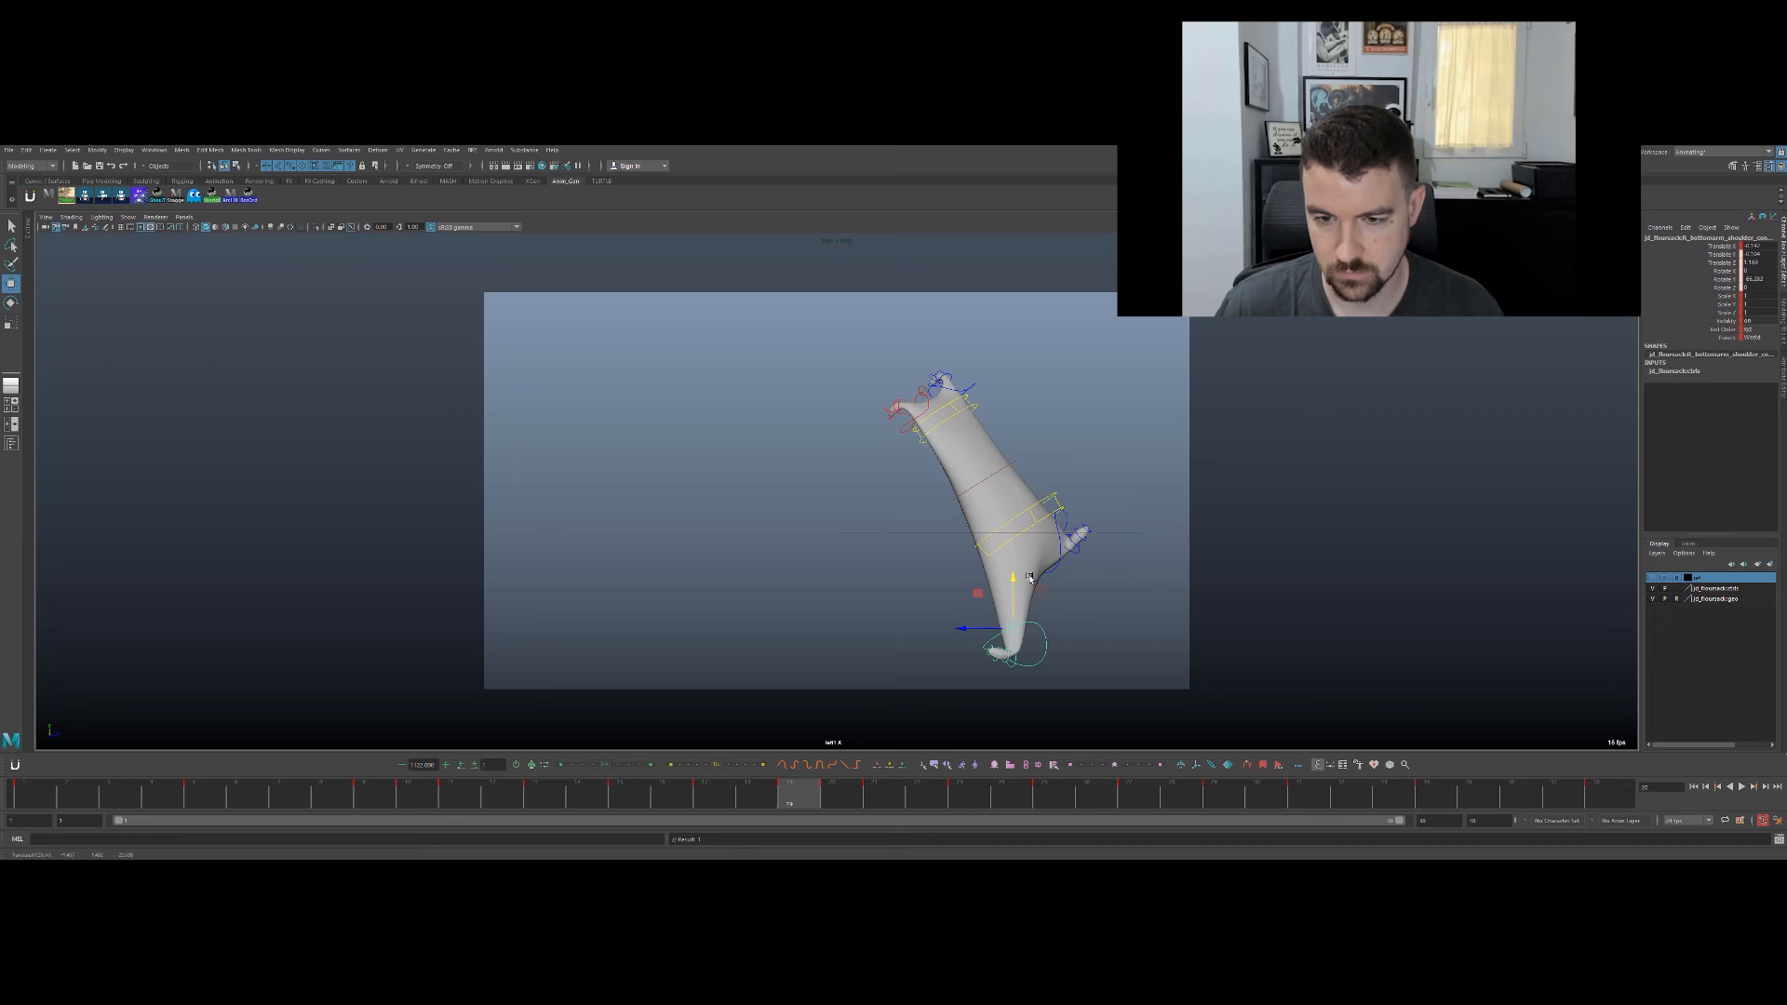
key(period)
key(comma)
key(comma)
key(period)
Step: Compare the rotation of the foot's toe-end bottomarm control across the touchdown frames 19 to 21
key(q)
click(984, 642)
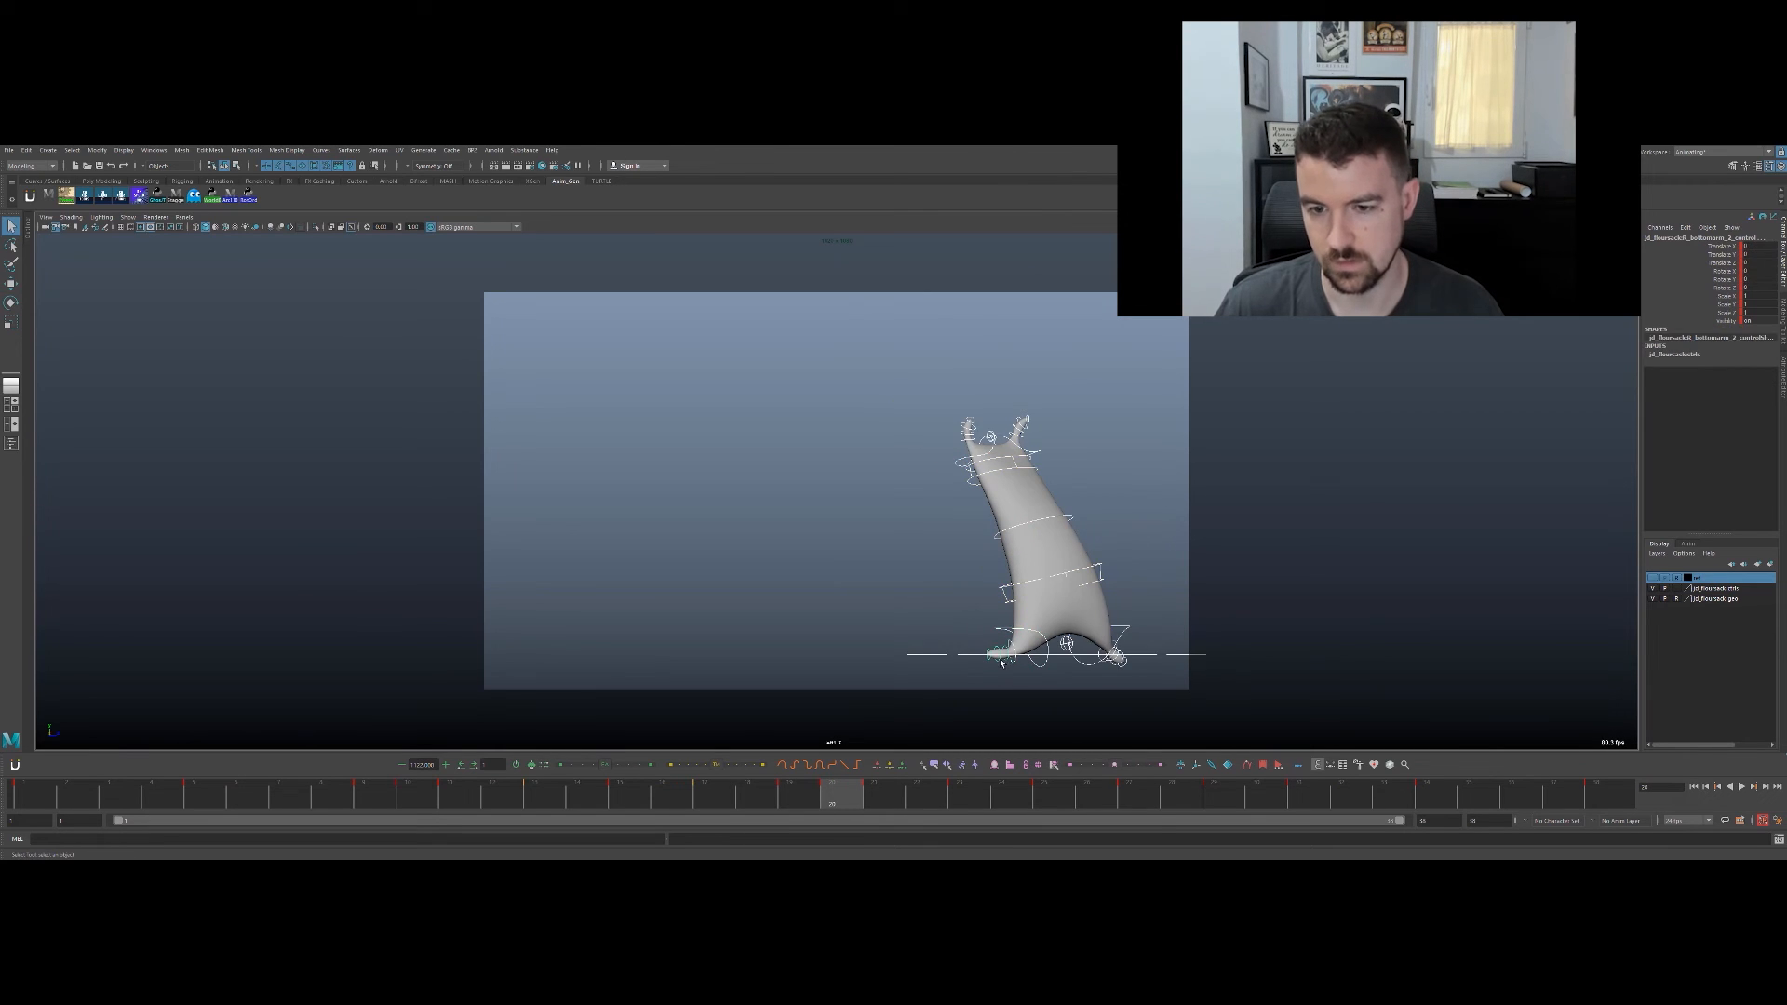
click(984, 644)
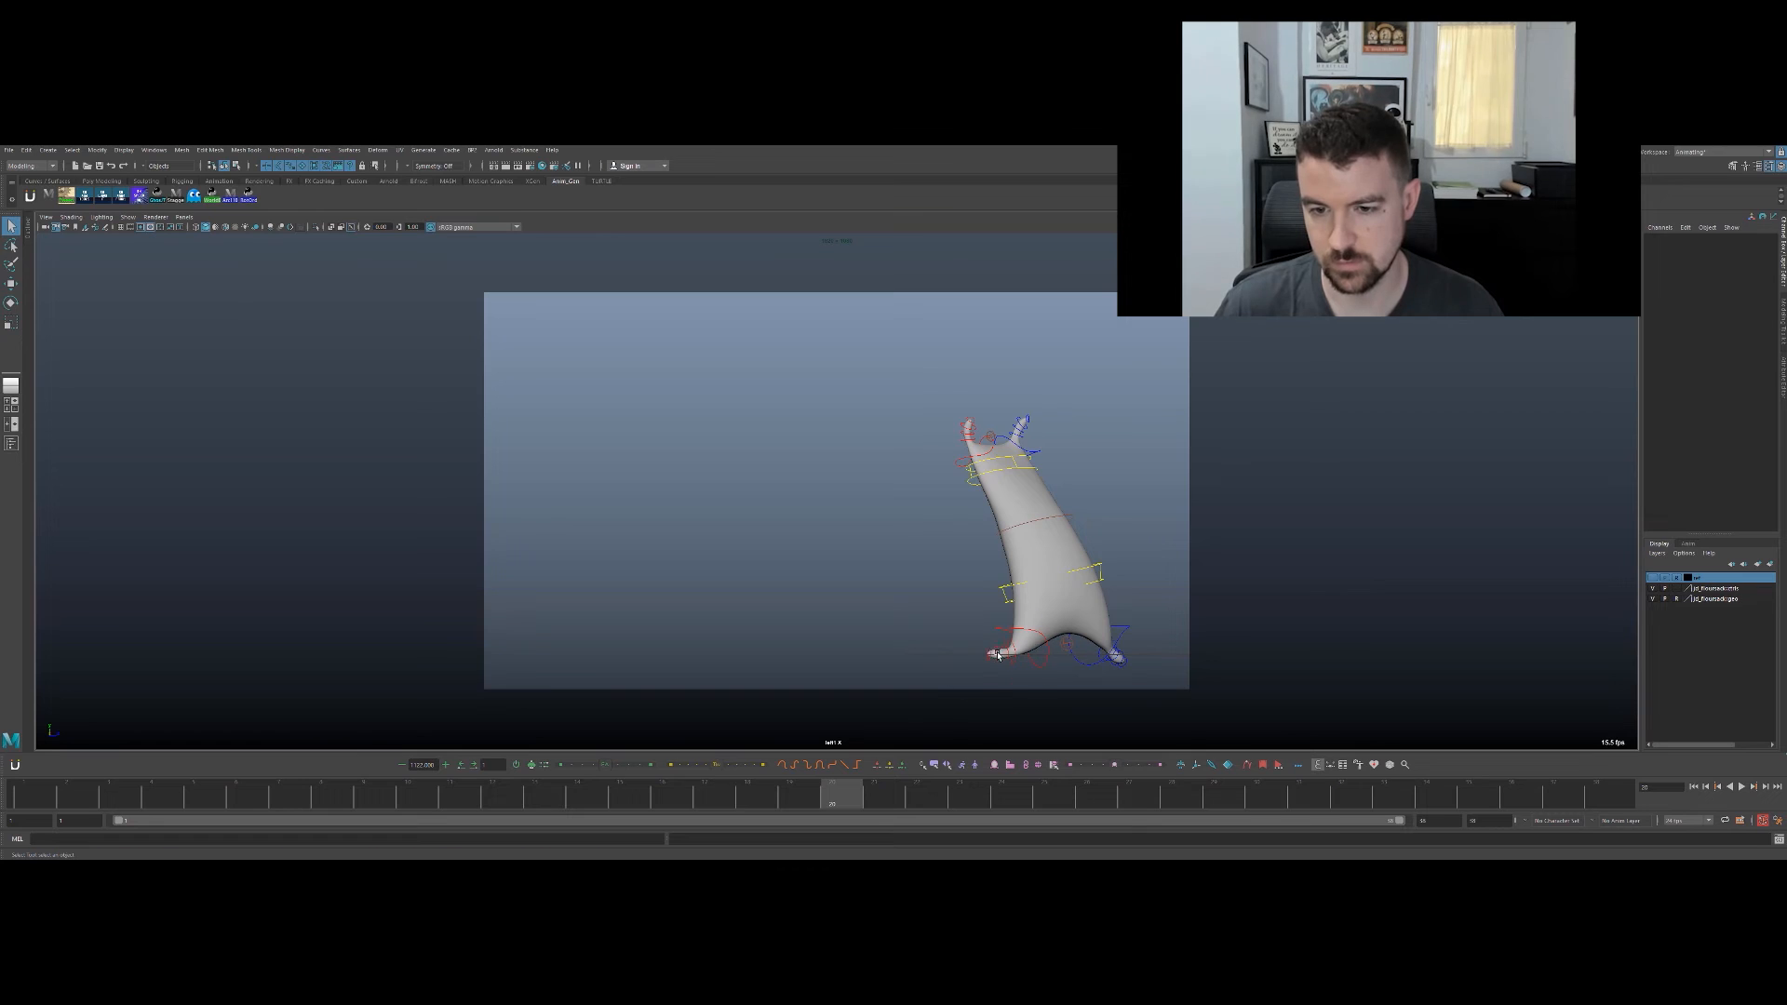
drag(999, 654, 999, 655)
key(e)
key(comma)
key(period)
key(period)
key(comma)
key(comma)
key(period)
key(period)
key(comma)
key(comma)
key(w)
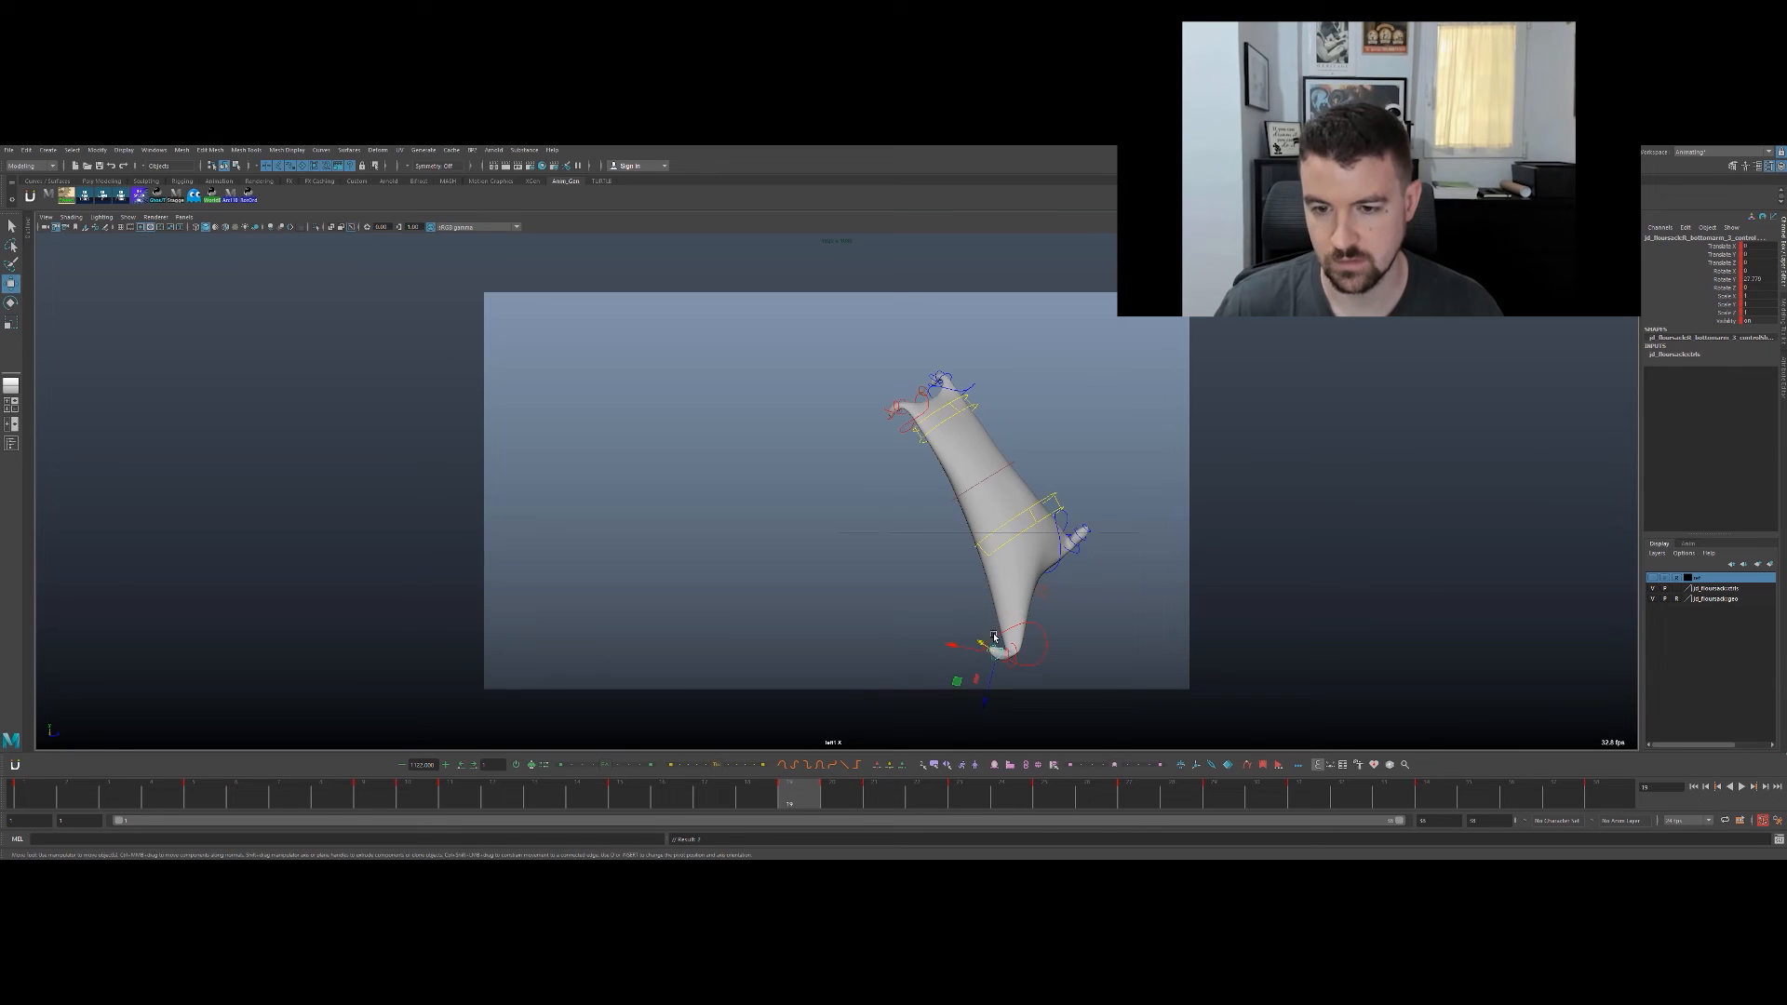
drag(759, 802, 900, 780)
Step: Rotate the foot's bottomarm controls at frame 21 so the foot lies flat on the ground
key(q)
click(1029, 679)
click(1044, 661)
click(1015, 682)
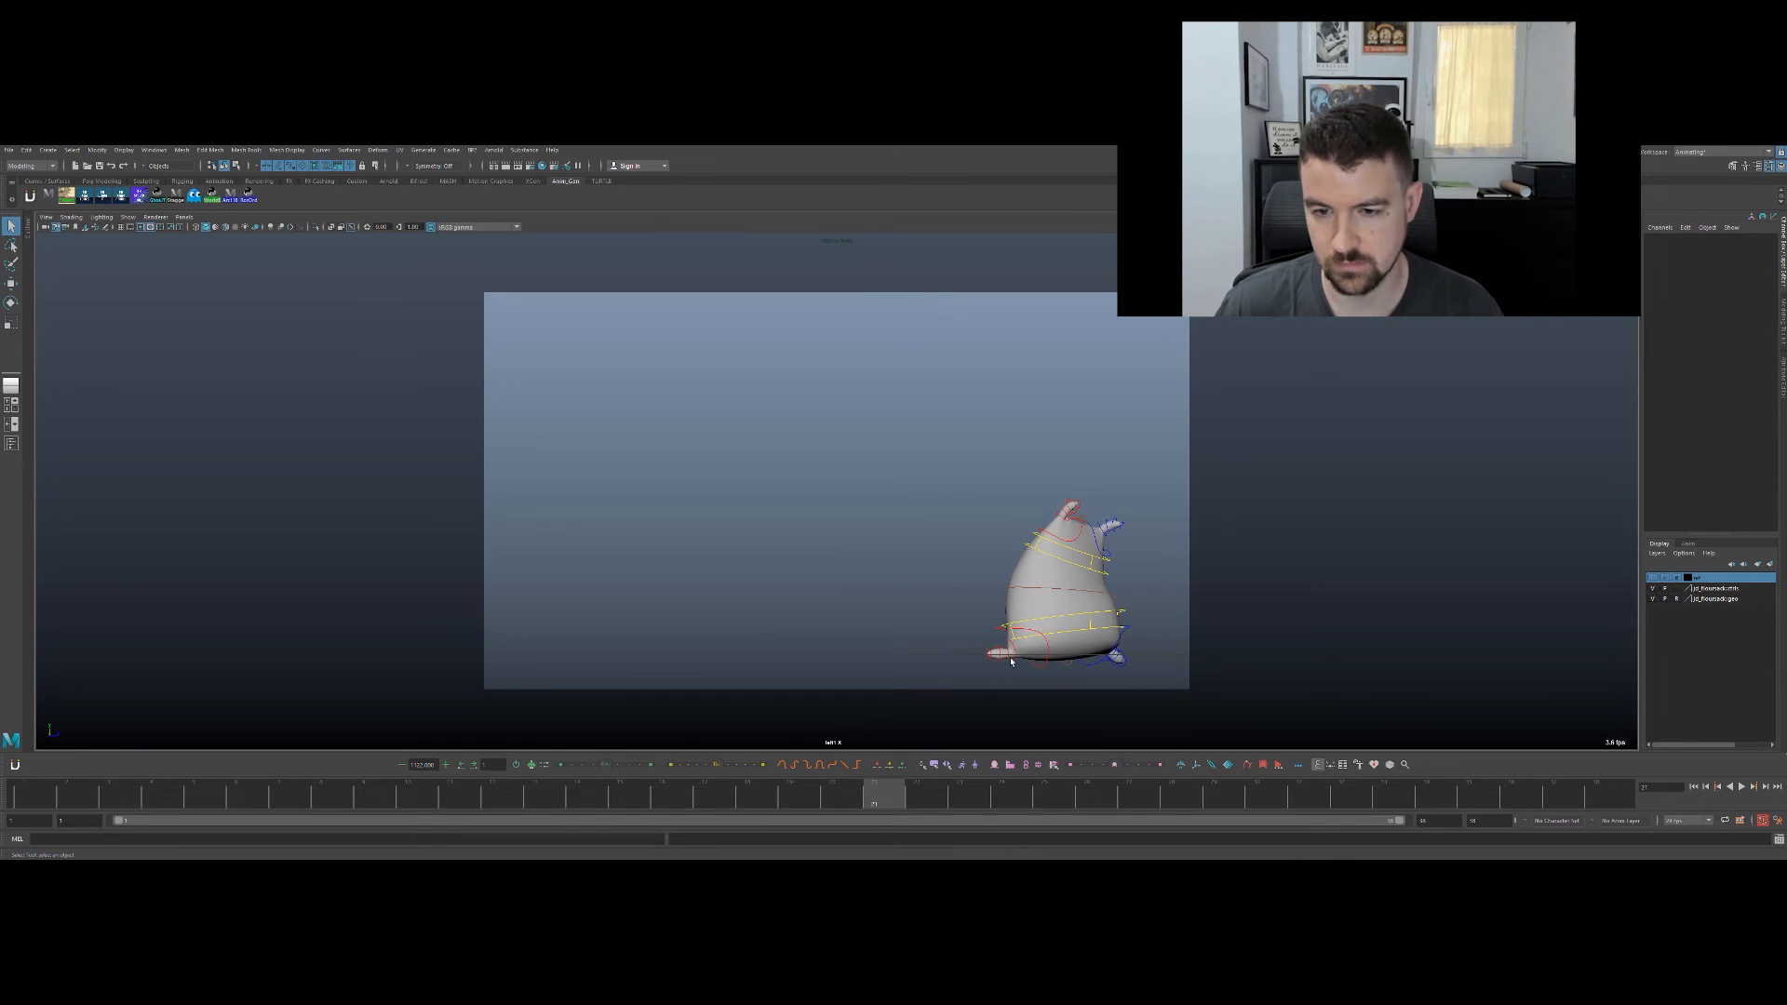
click(1011, 661)
key(e)
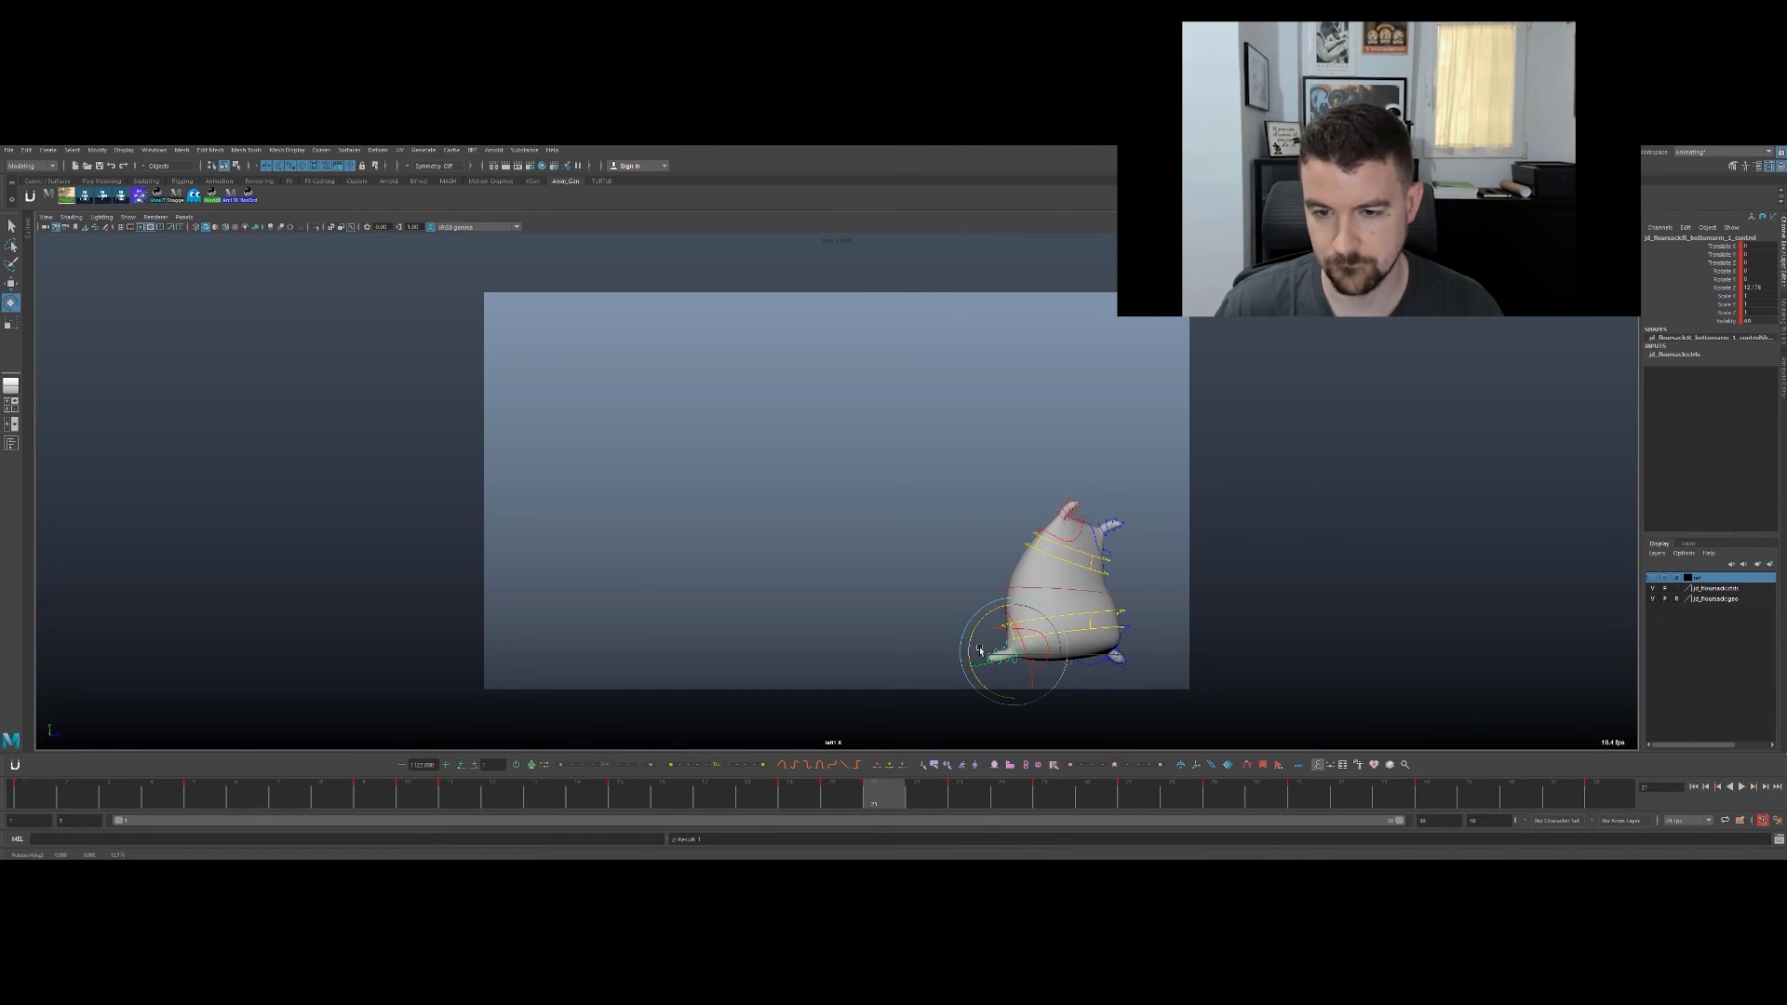
key(e)
drag(988, 646, 977, 629)
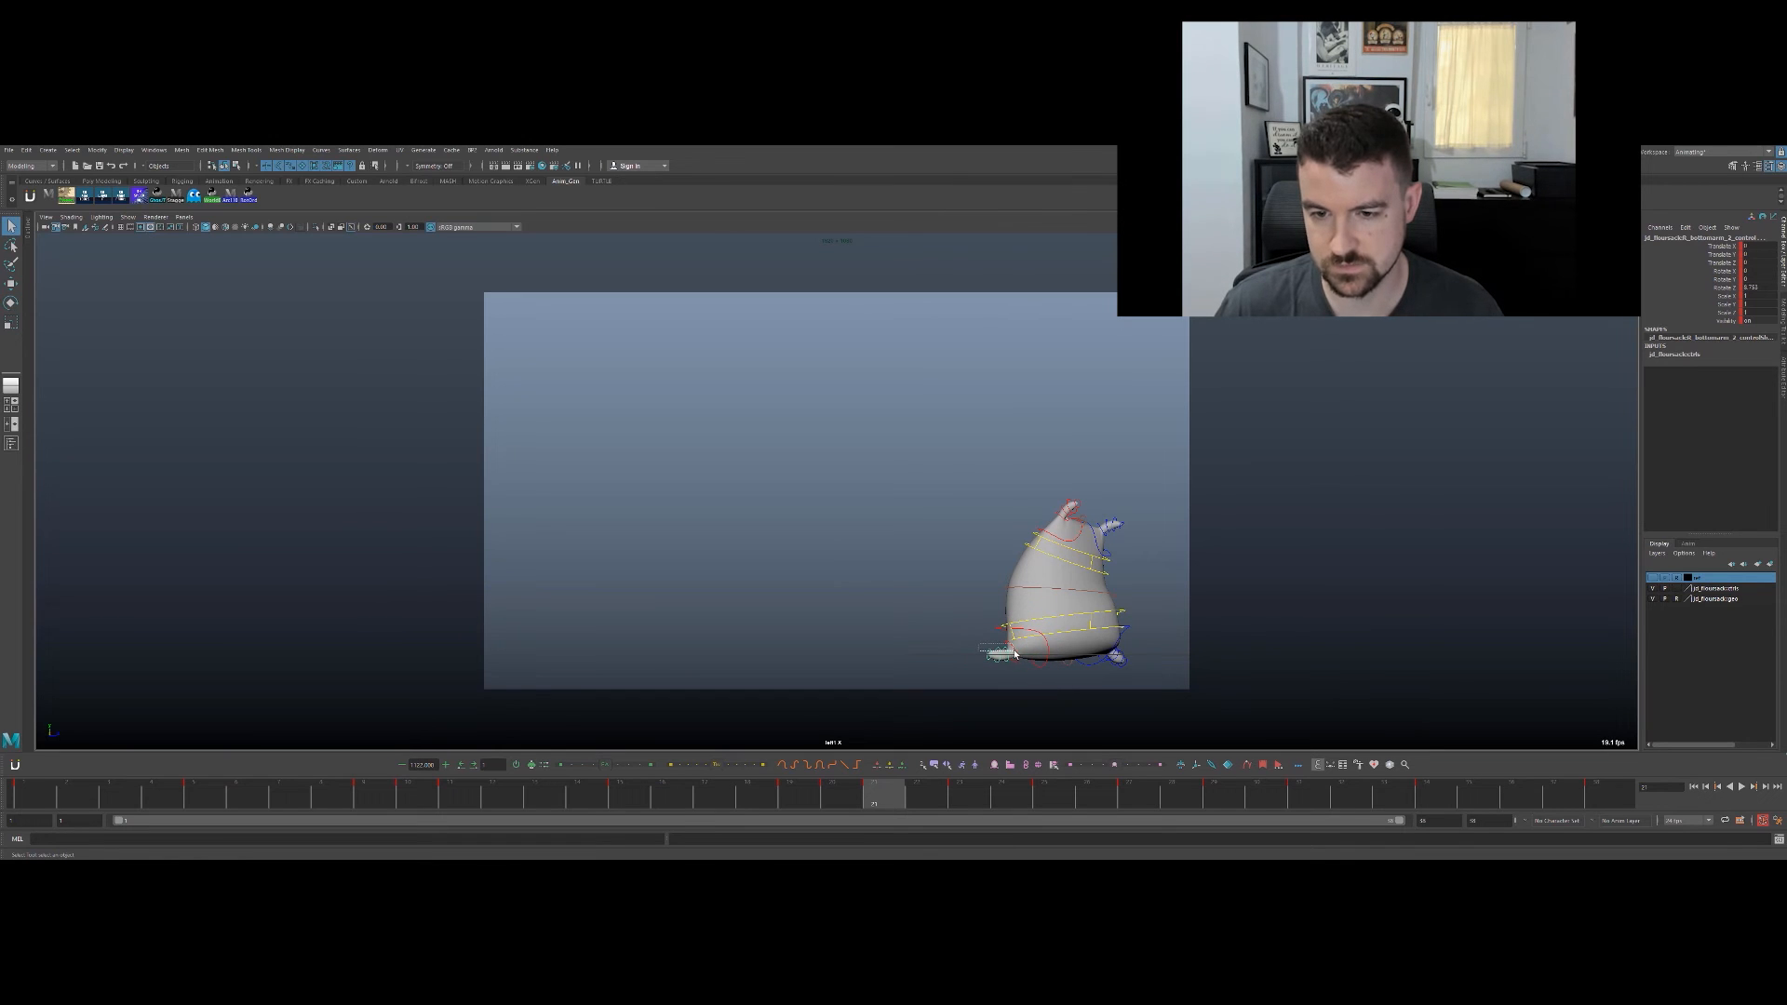
Step: Delete the toe-end bottomarm control's key at frame 20
click(791, 797)
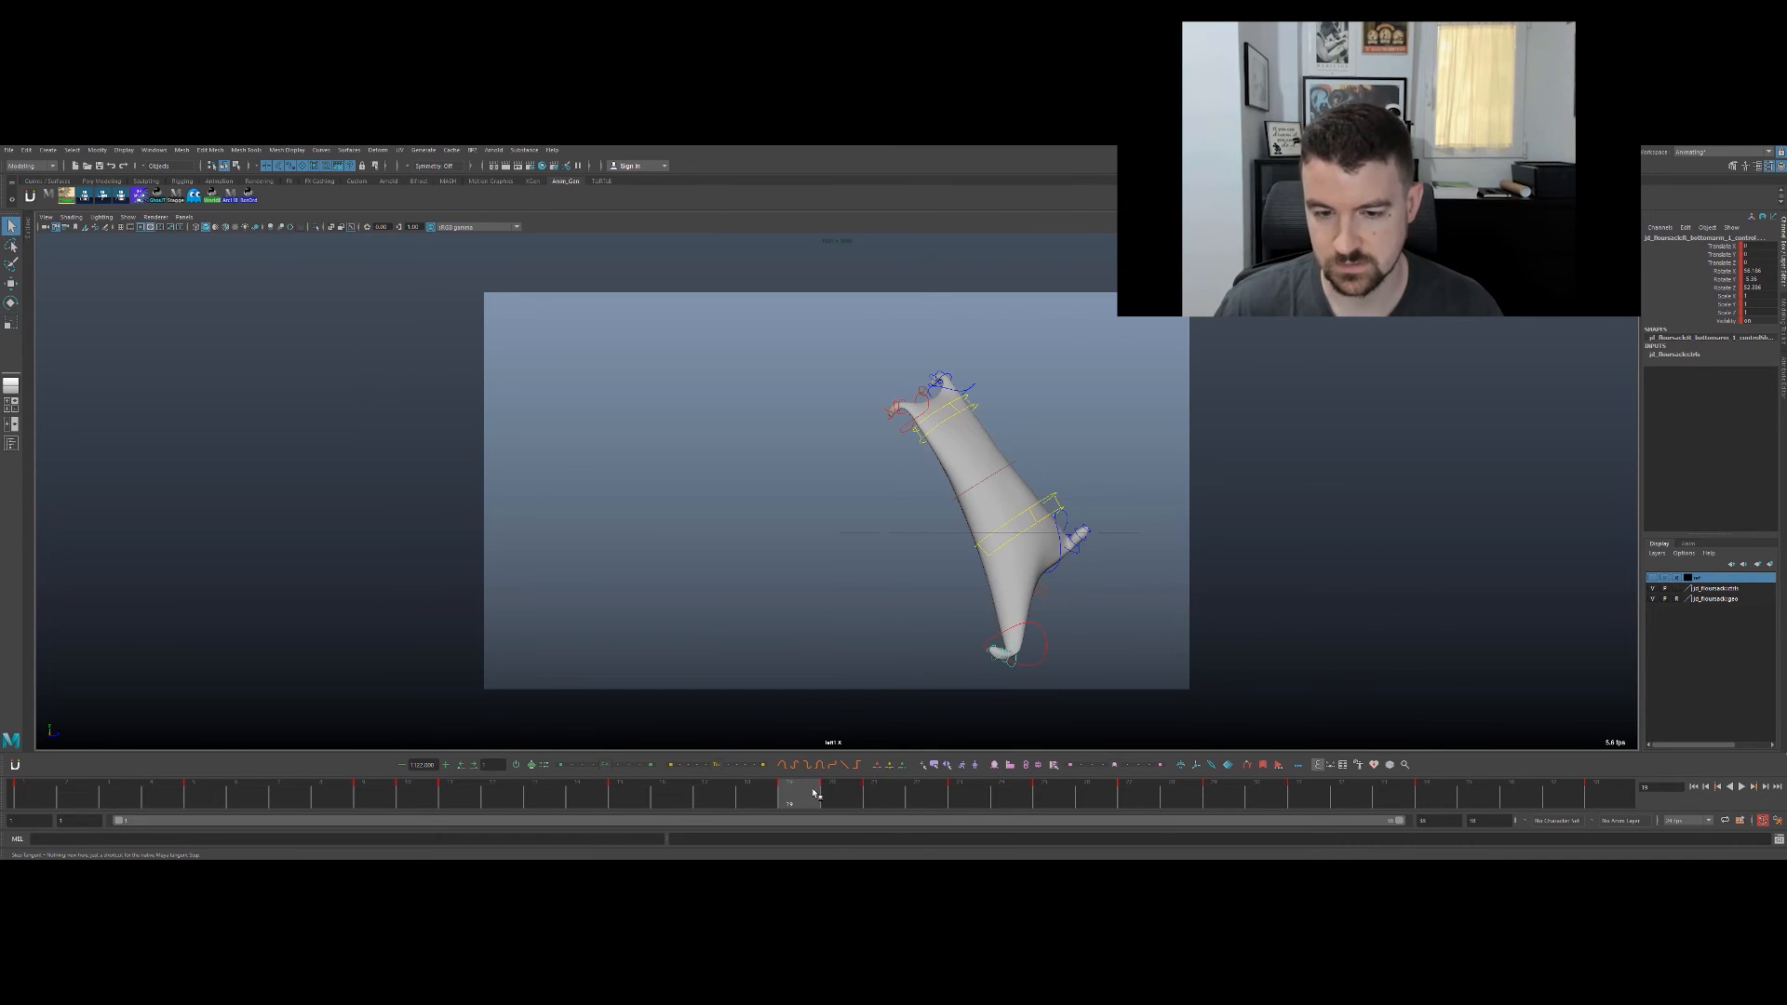
drag(839, 797, 851, 798)
right_click(852, 803)
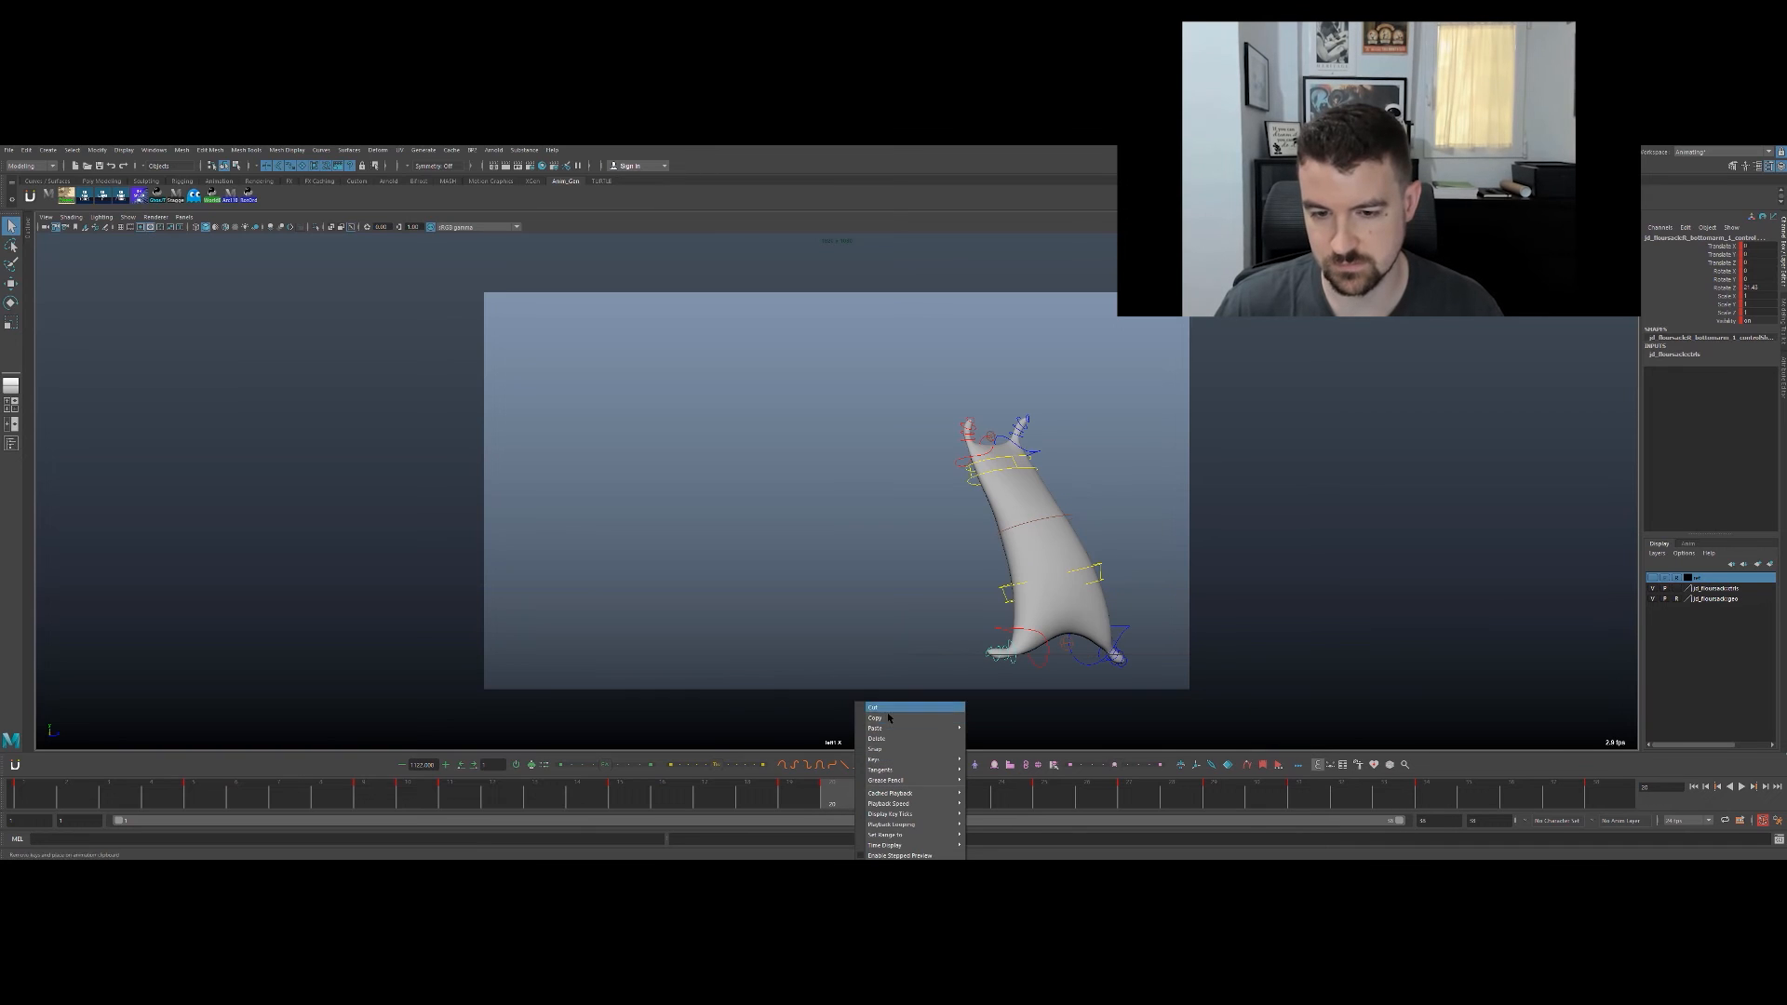
click(907, 737)
key(alt+period)
mouse_move(837, 790)
mouse_down()
mouse_move(868, 792)
mouse_move(833, 792)
mouse_up()
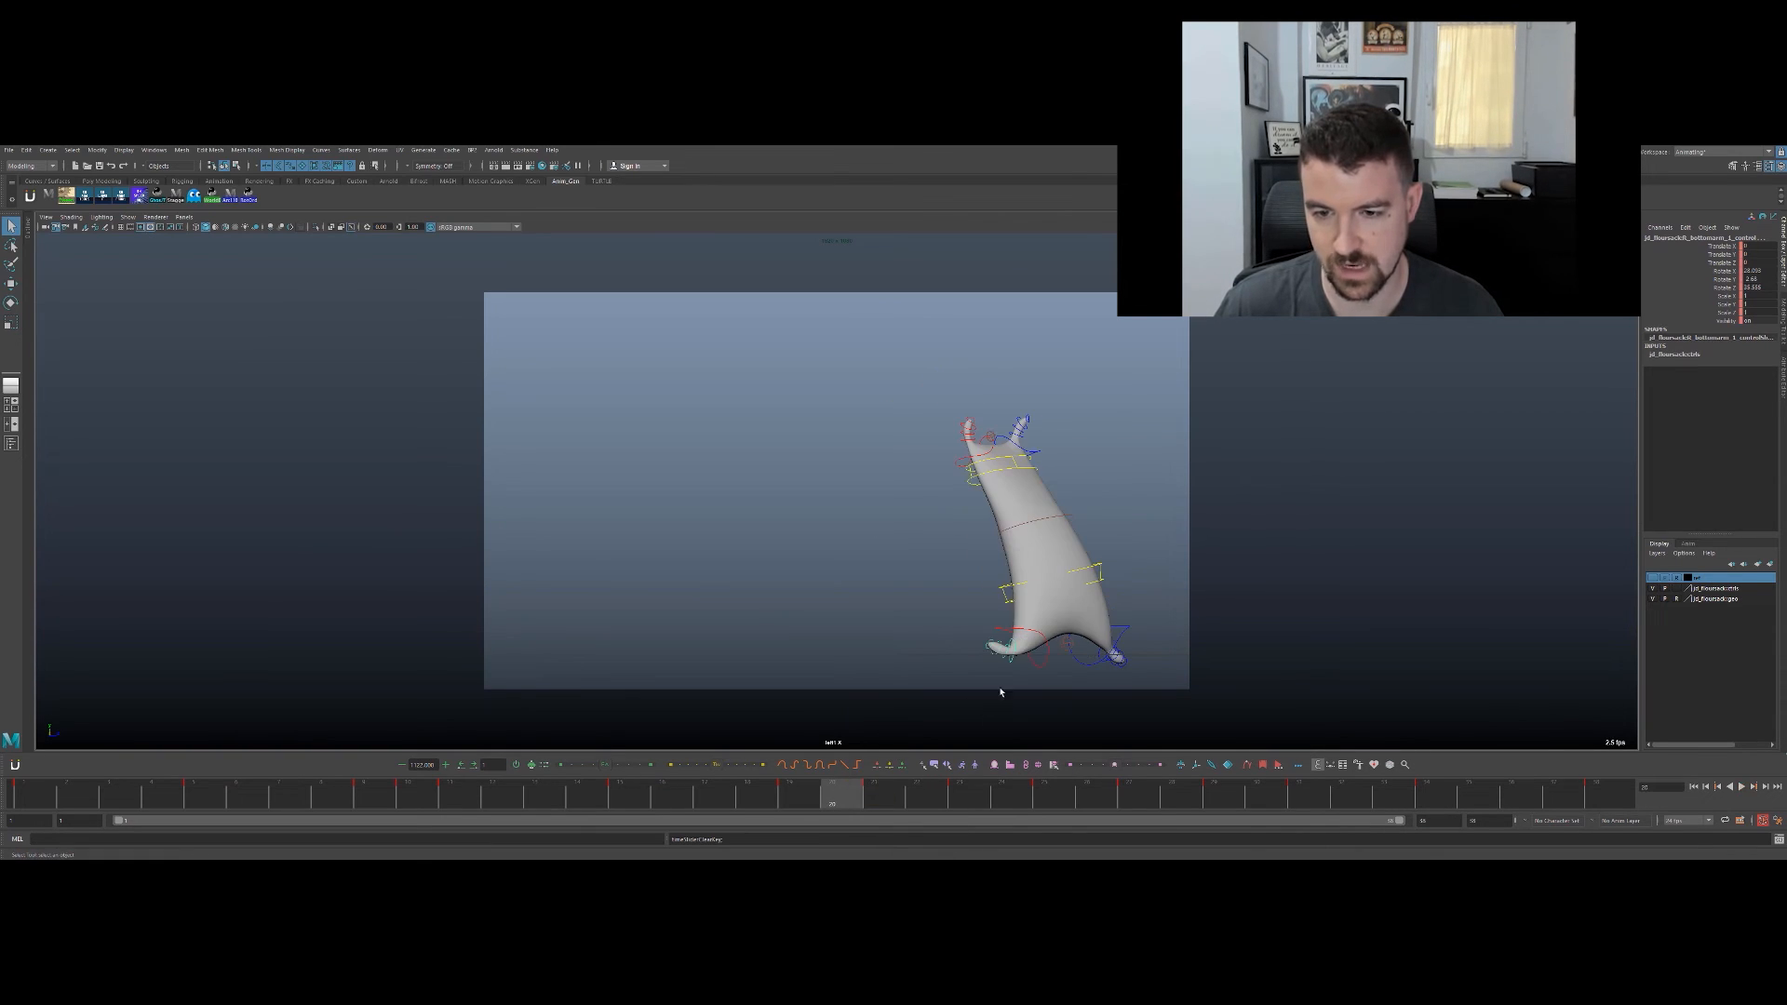
Step: Rotate the foot's toe-end control at frame 20 to ease between the poses at frames 19 and 21
key(e)
drag(985, 682, 989, 678)
key(alt+period)
key(alt+comma)
key(alt+comma)
key(alt+period)
key(alt+period)
key(q)
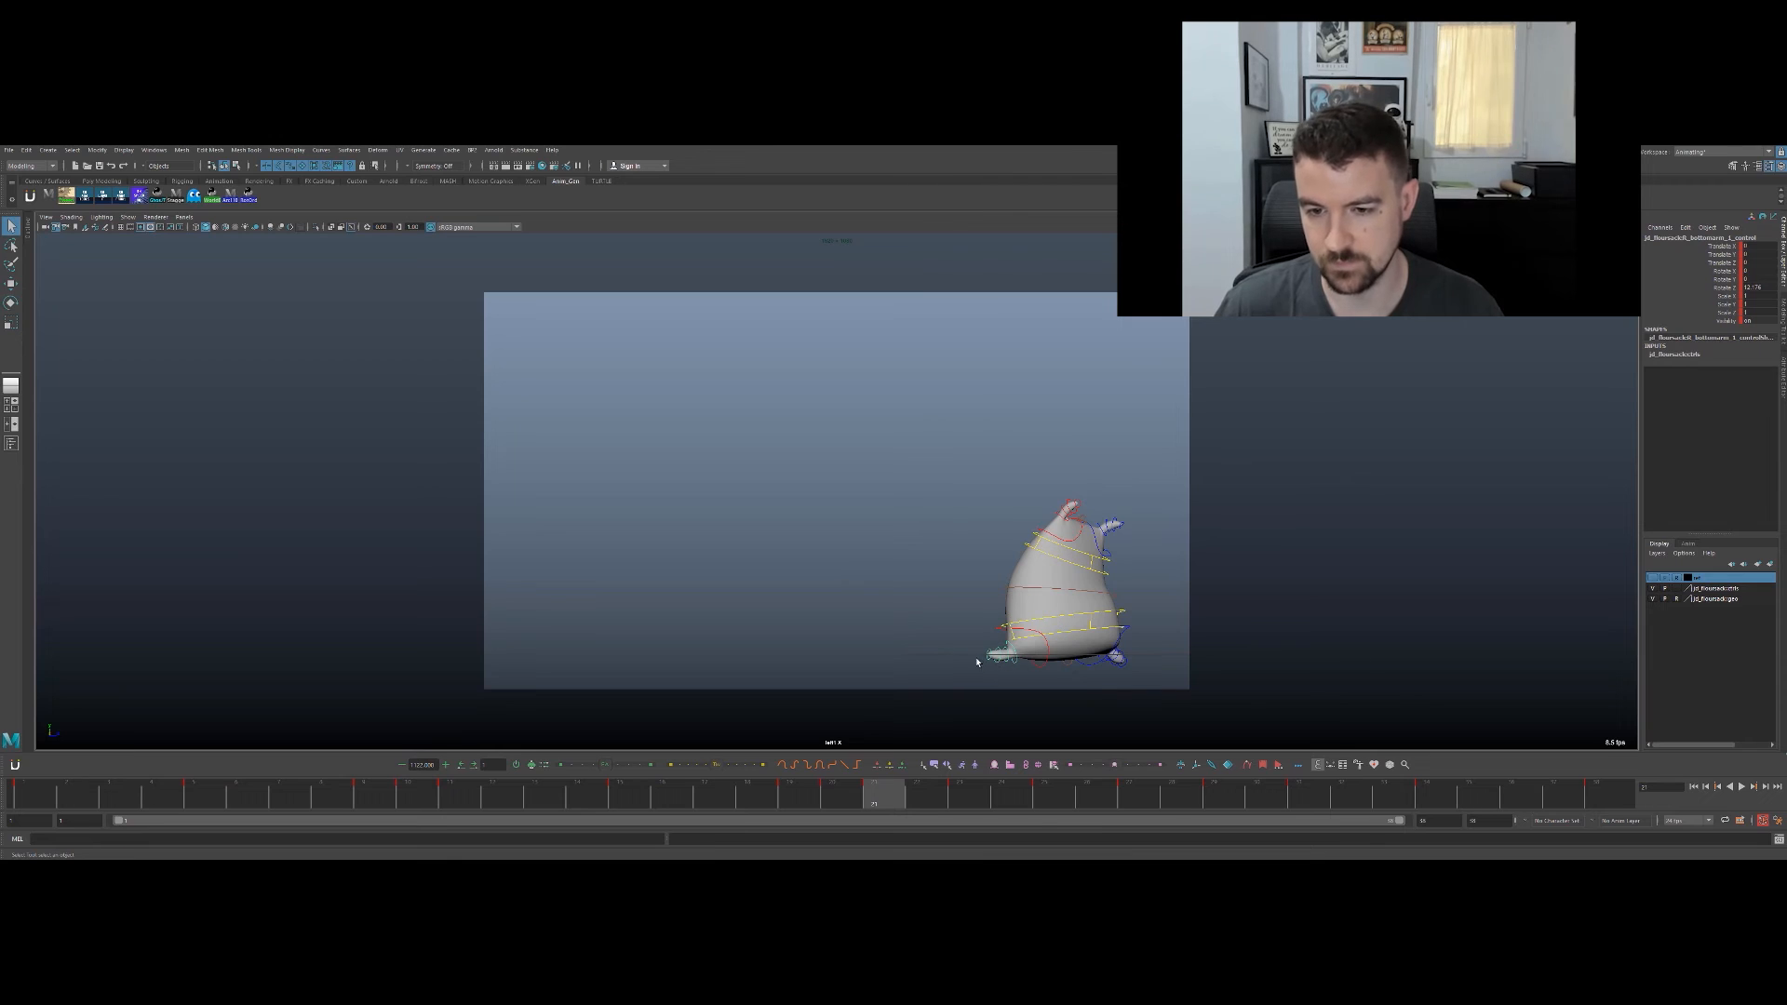
Step: Copy the foot's bottomarm pose from frame 21 to frame 23 and key it there
drag(980, 643, 1018, 656)
key(w)
key(alt+period)
key(alt+period)
click(901, 801)
middle_drag(902, 801, 966, 806)
key(s)
key(alt+comma)
key(alt+period)
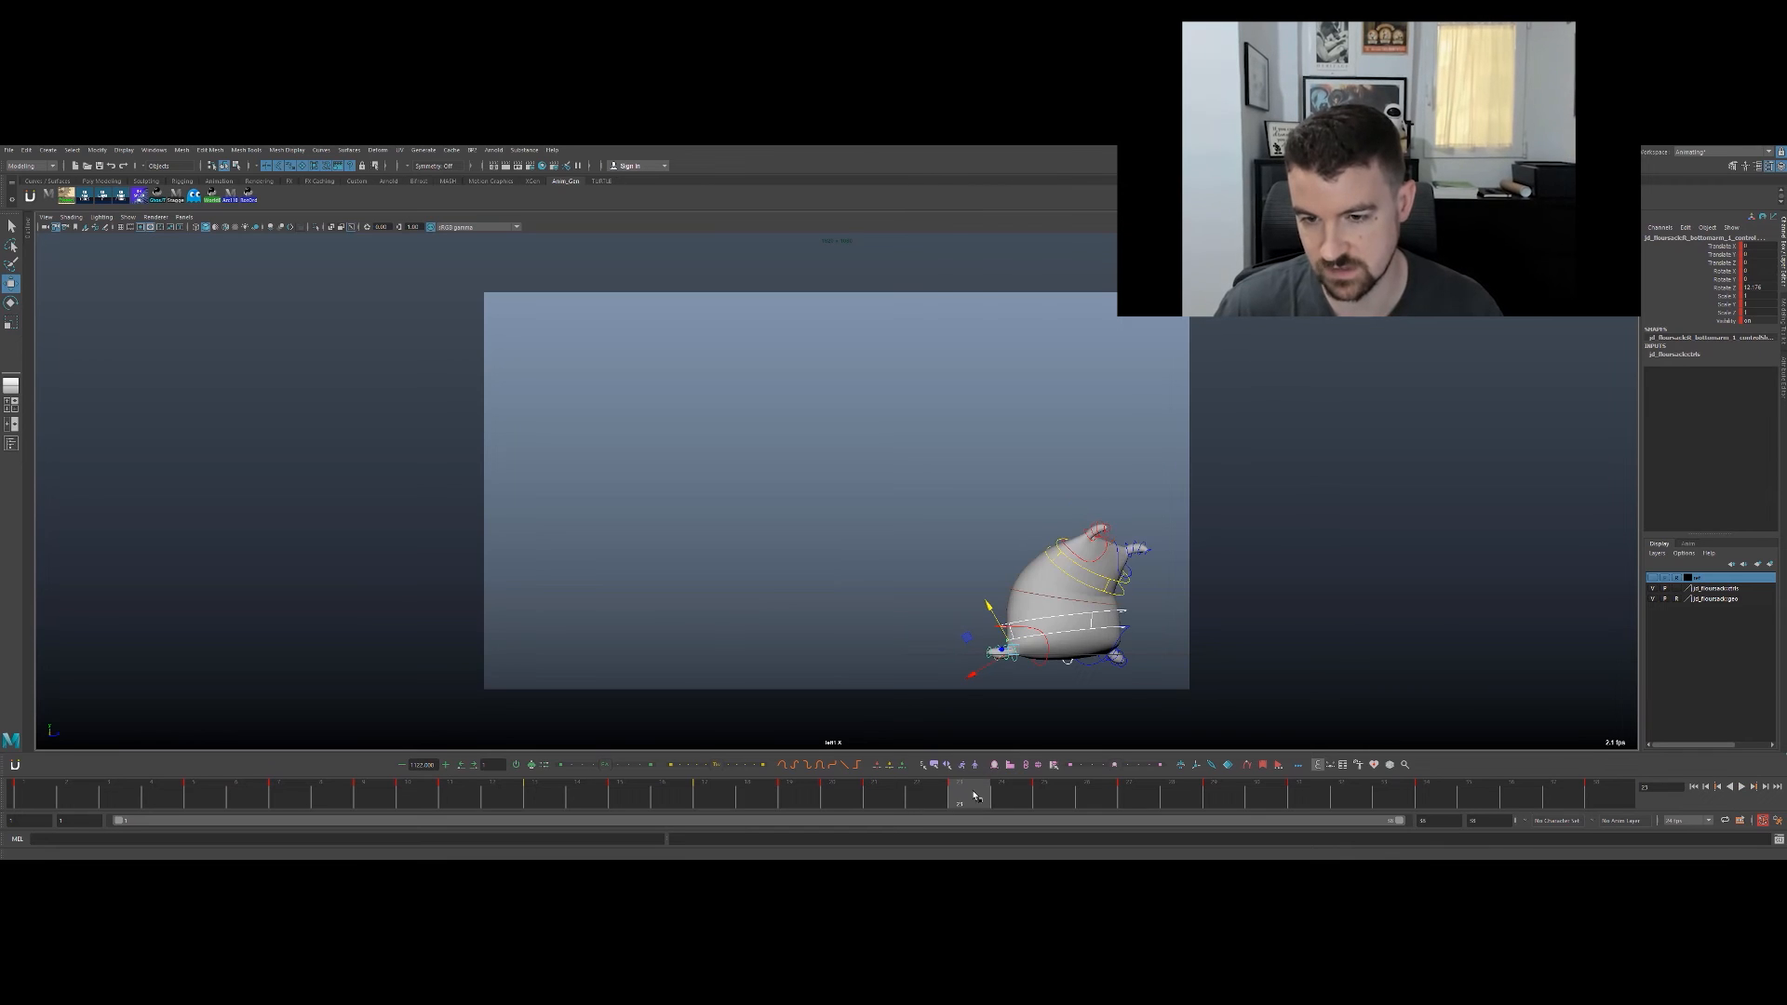
Step: Delete the foot's bottomarm keys from frame 25 to the end of the timeline
drag(974, 796, 1486, 783)
mouse_move(954, 816)
mouse_down()
mouse_move(1009, 799)
mouse_move(926, 799)
mouse_move(1627, 796)
mouse_up()
right_click(1573, 796)
mouse_move(1636, 677)
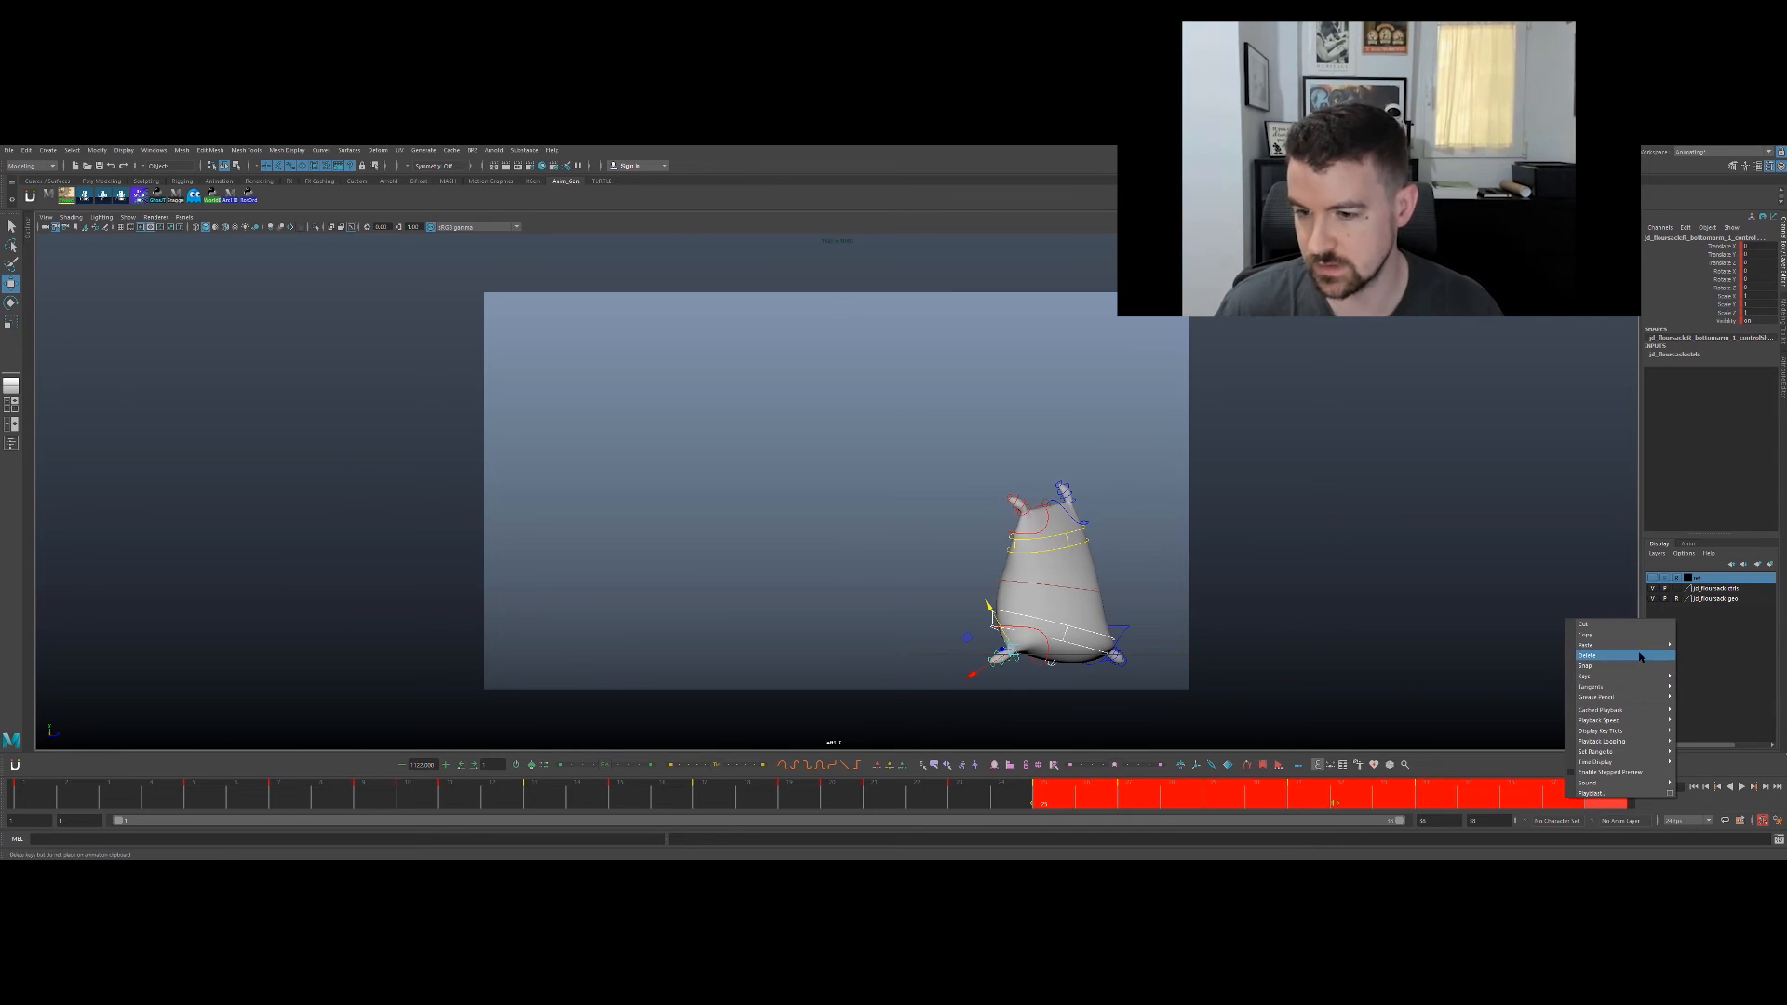
click(1587, 655)
Step: Examine the Translate X curve of the foot's bottomarm shoulder control from frame 23 onward in the Graph Editor
drag(856, 793, 961, 793)
key(q)
click(1061, 651)
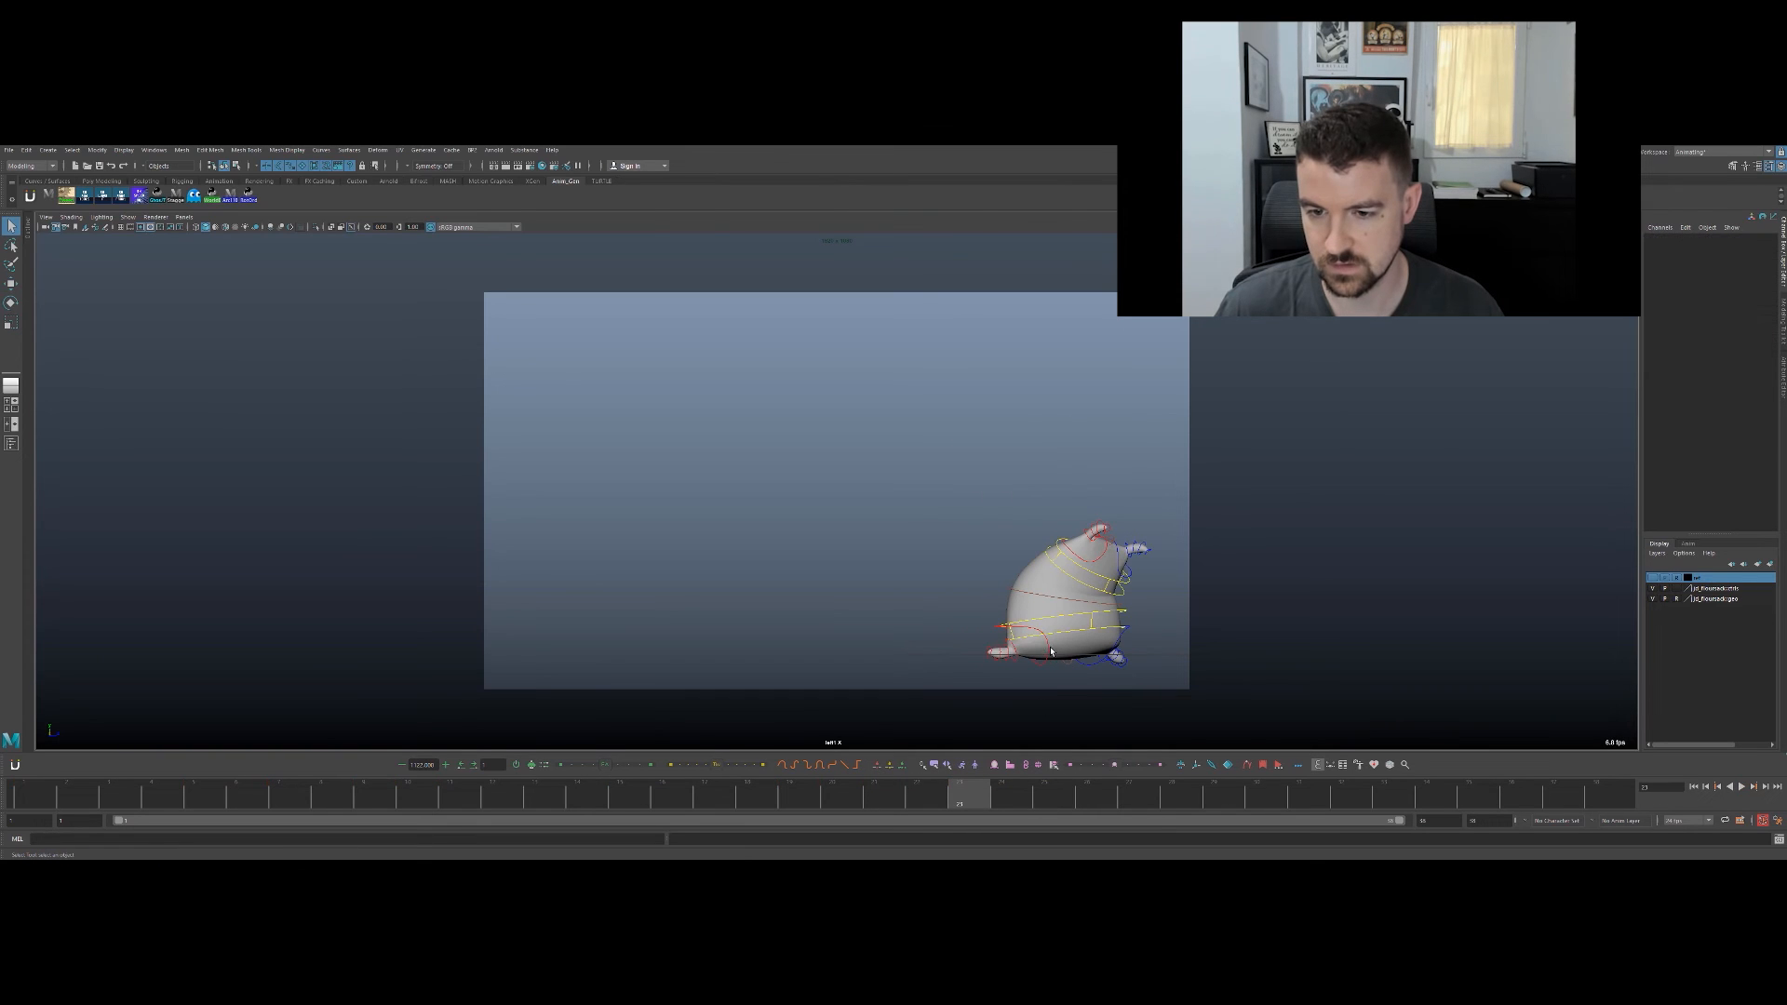
key(w)
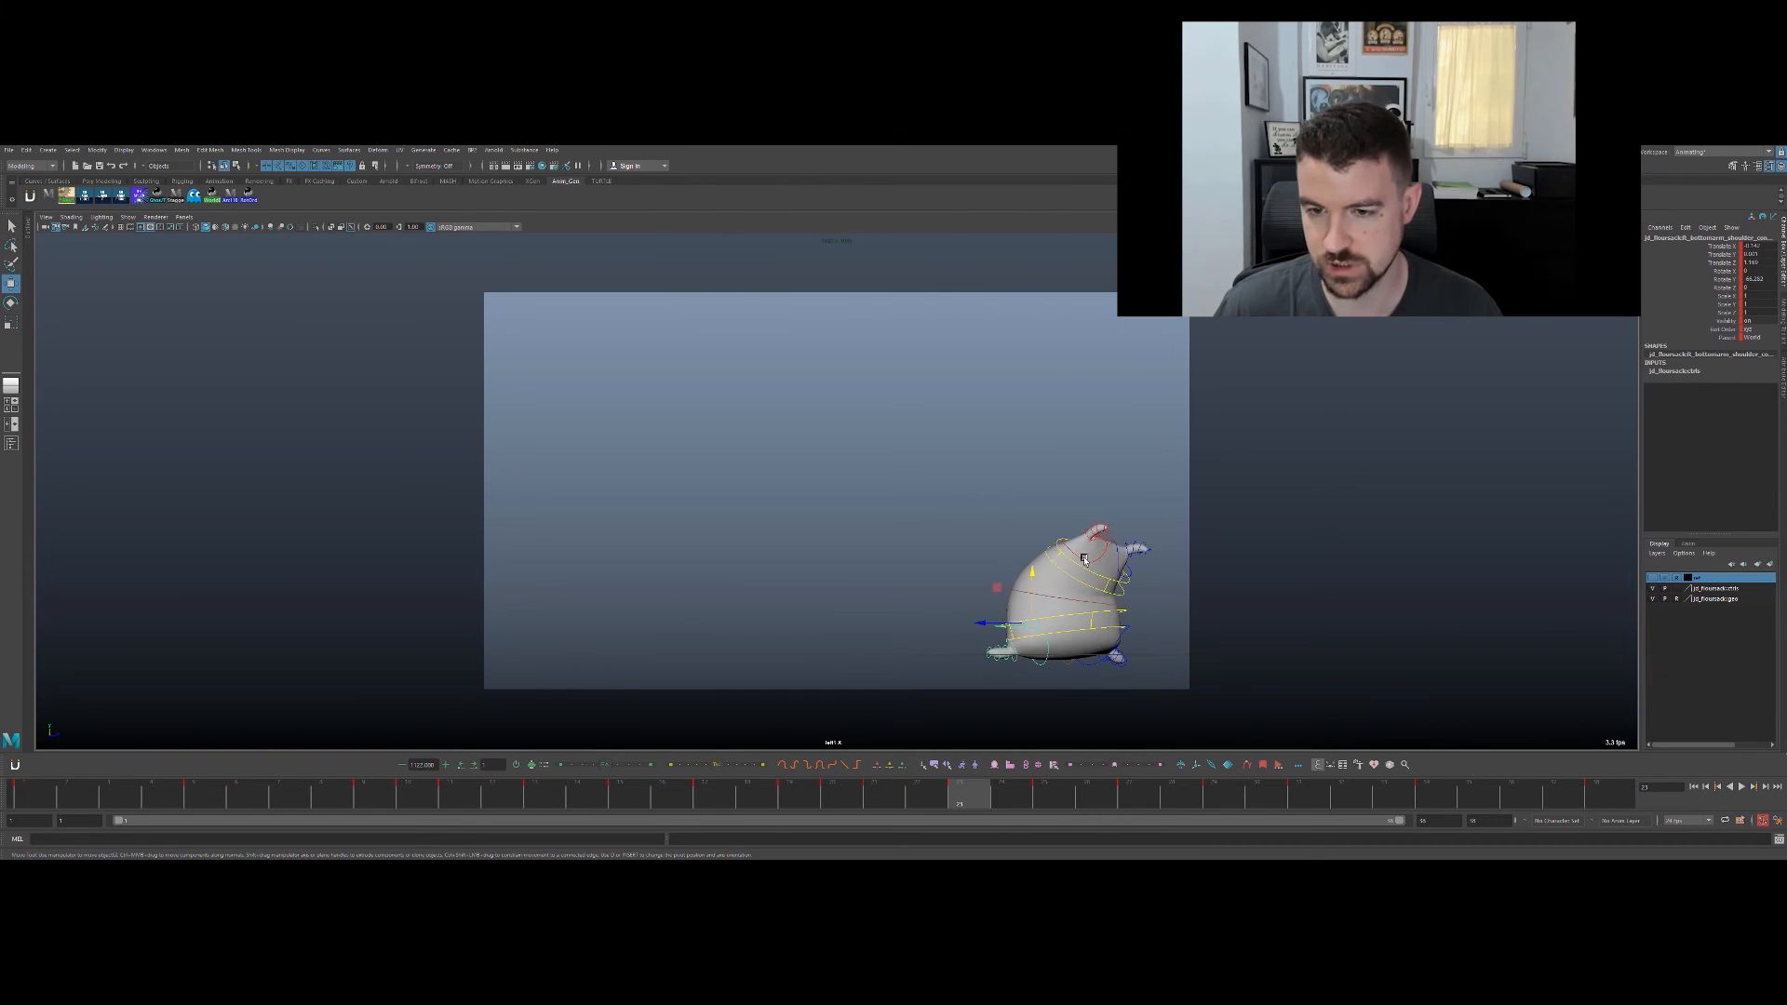
key(space)
click(107, 623)
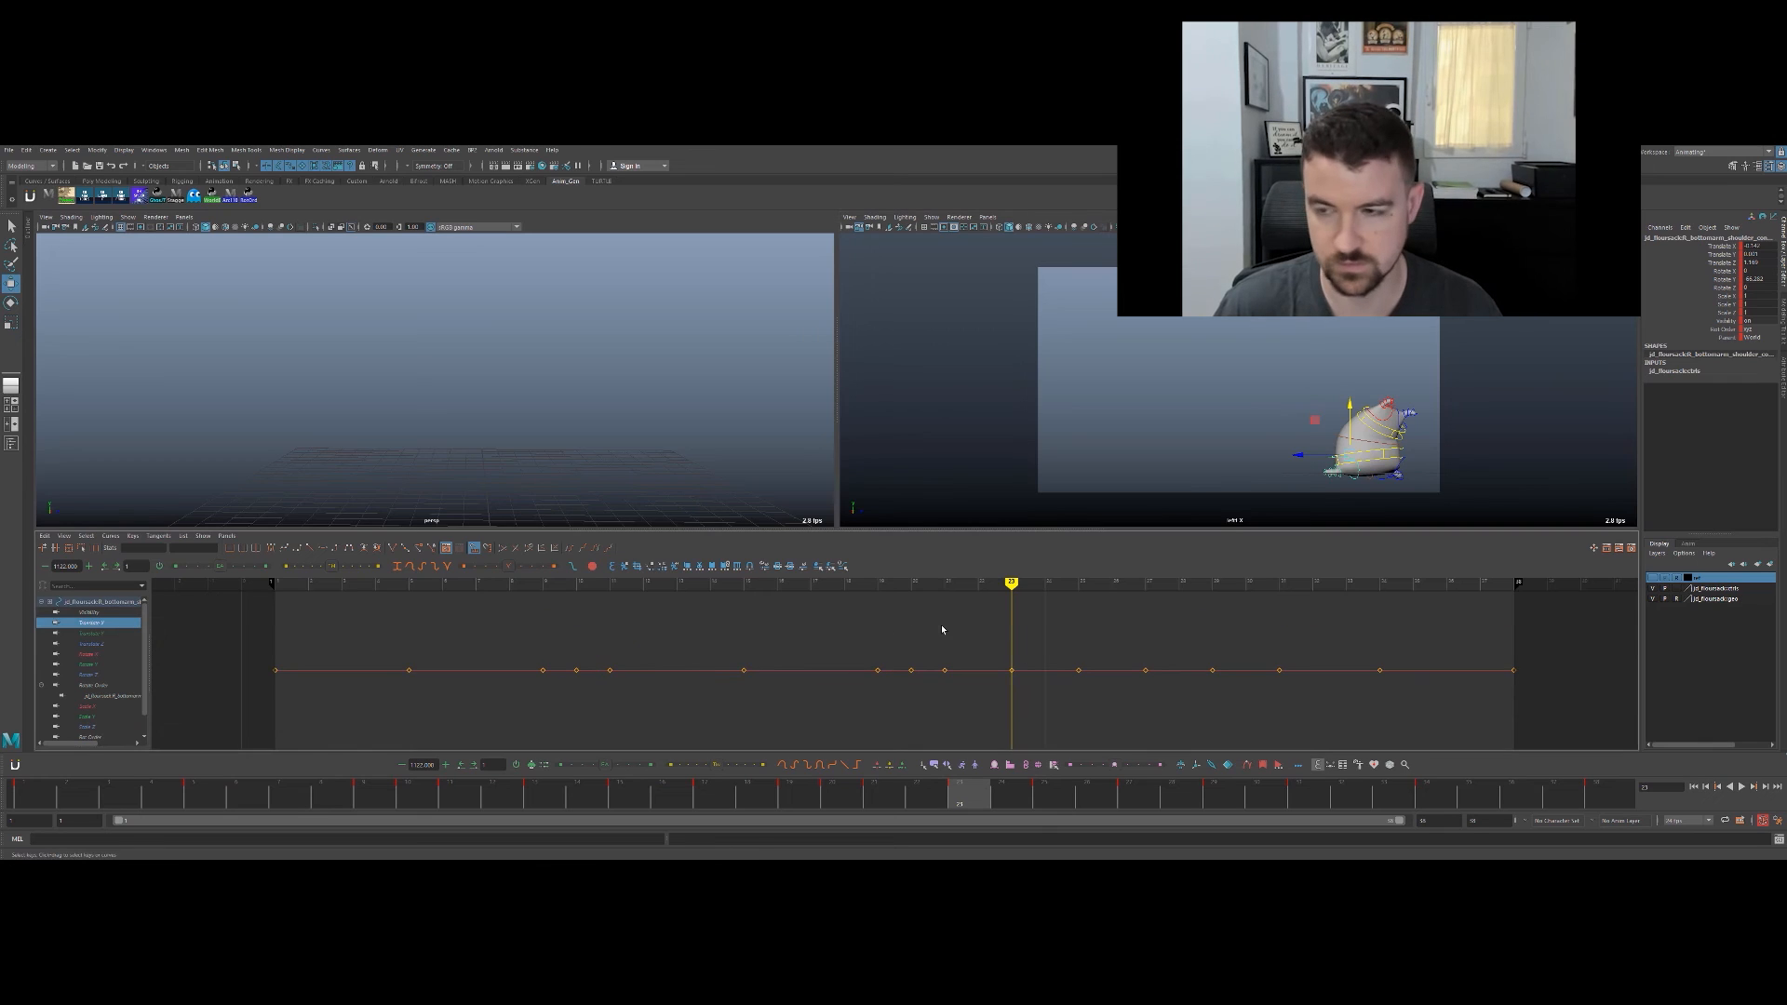
key(w)
drag(1345, 456, 1247, 494)
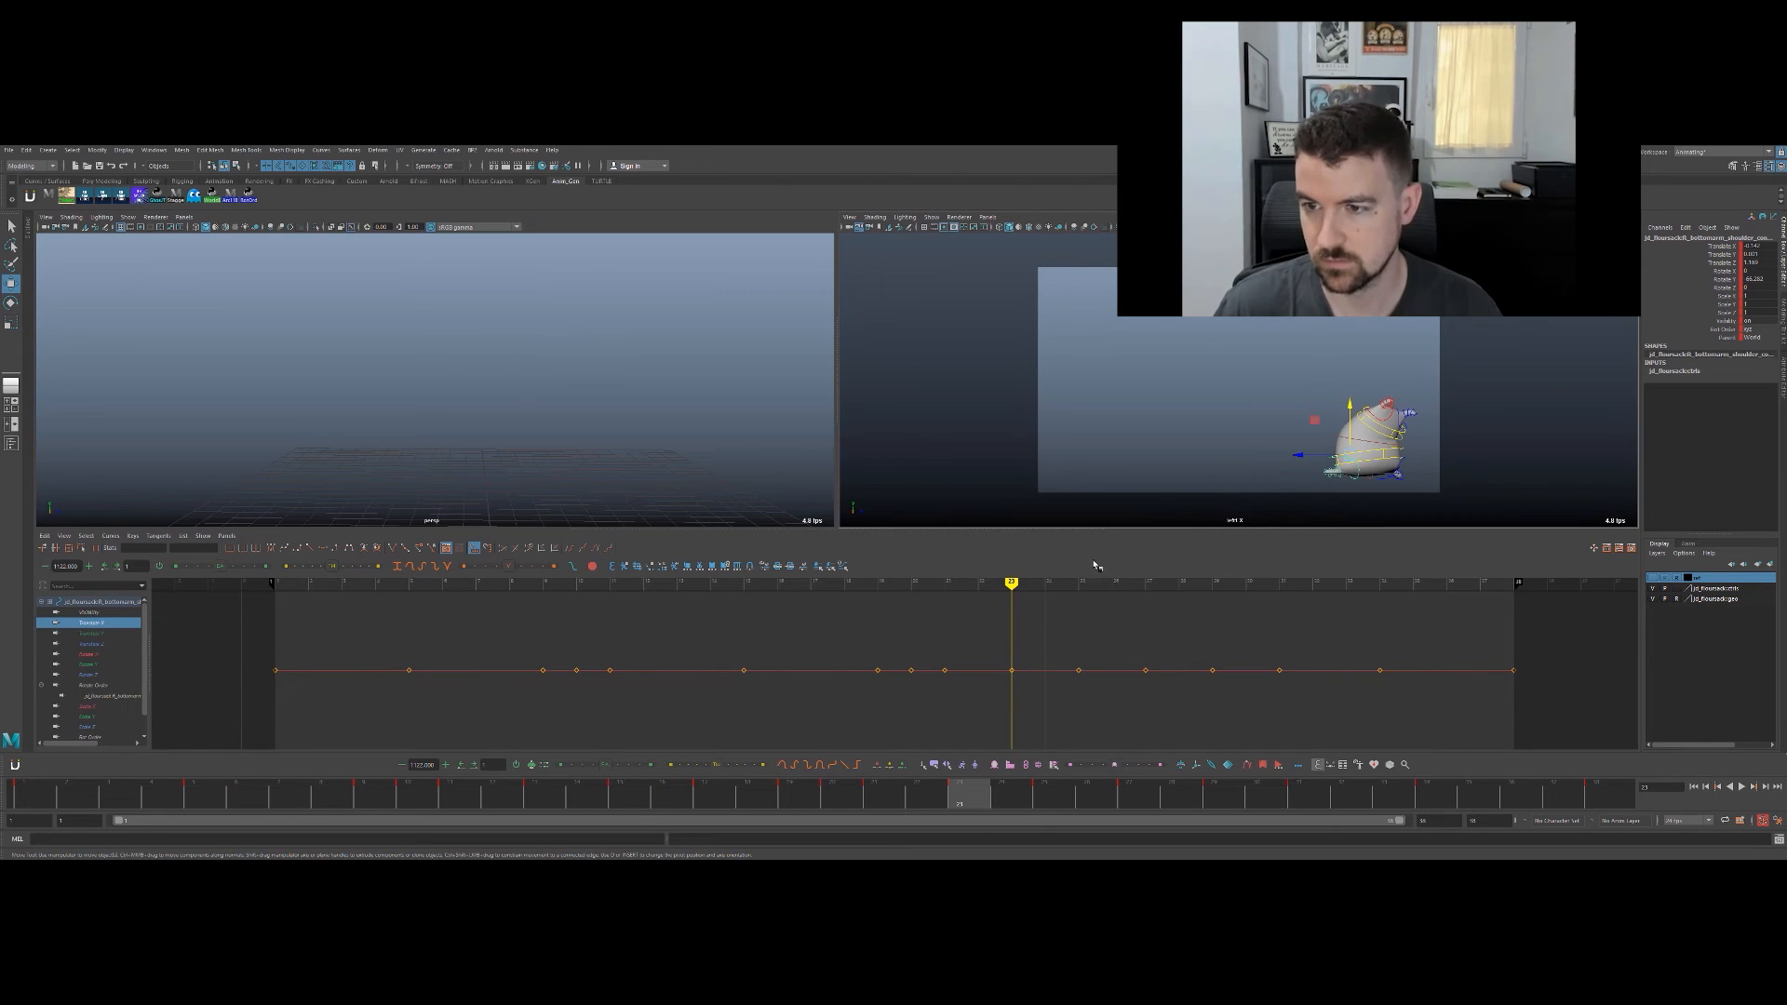
drag(992, 642, 1301, 698)
key(f)
key(a)
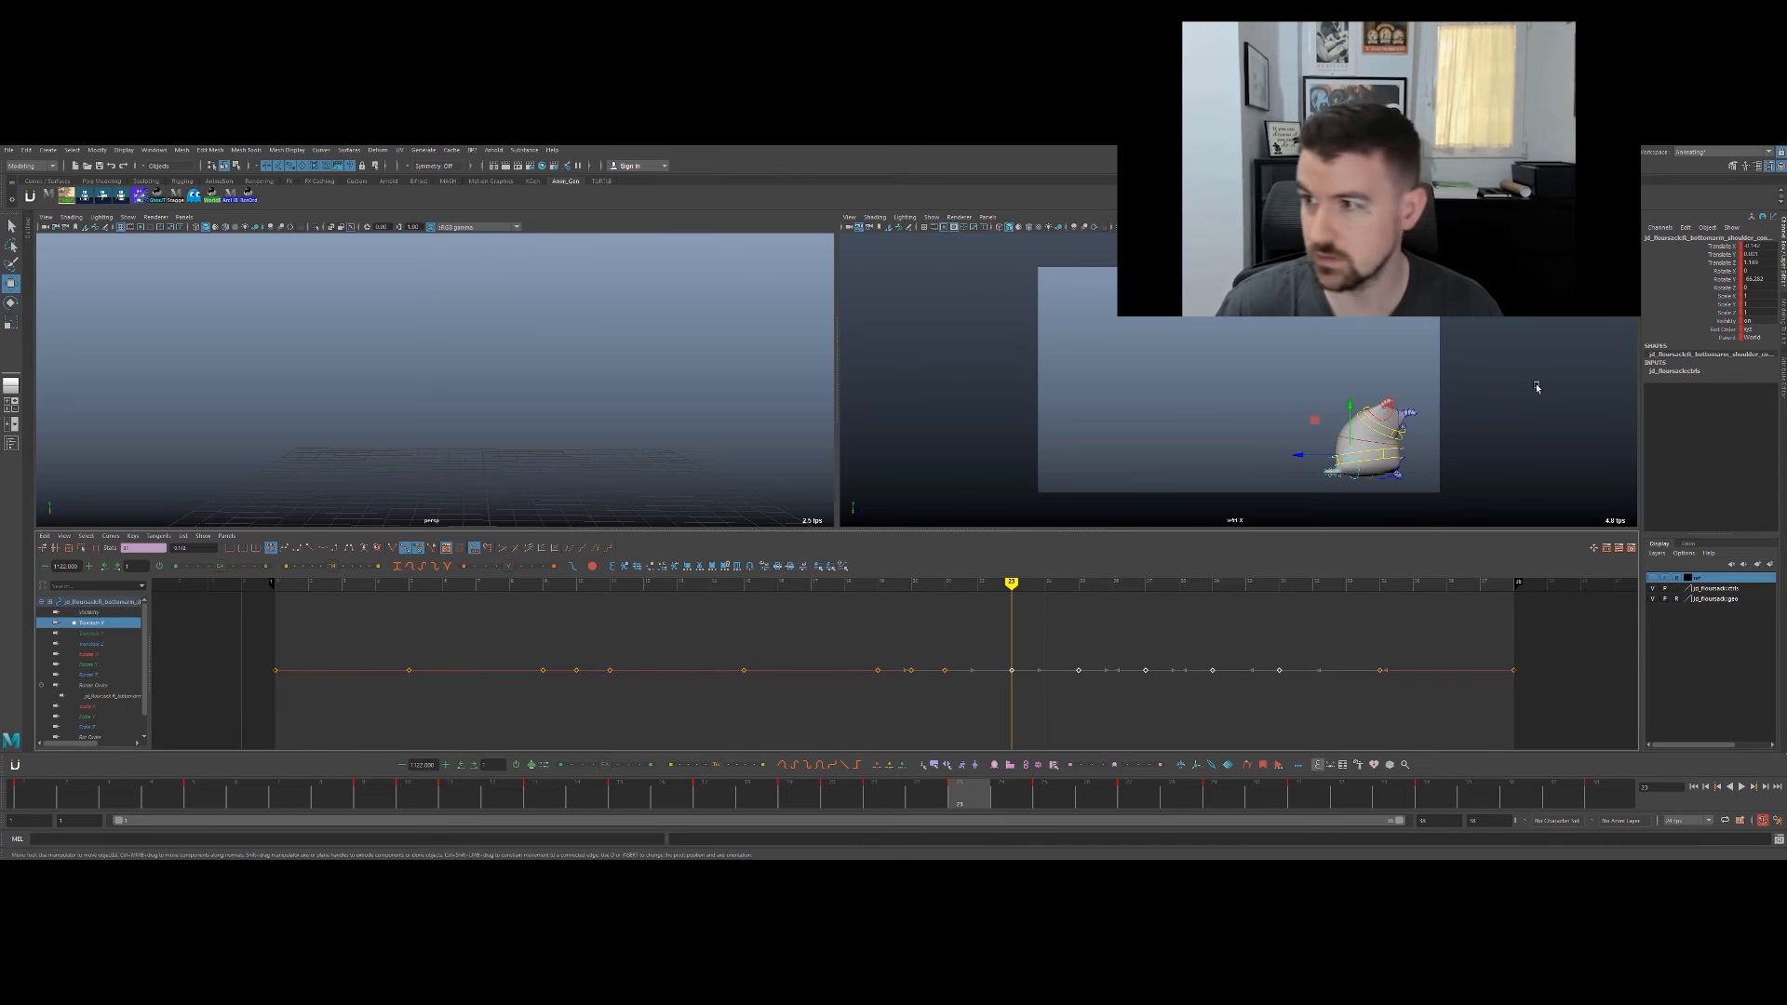
click(1729, 245)
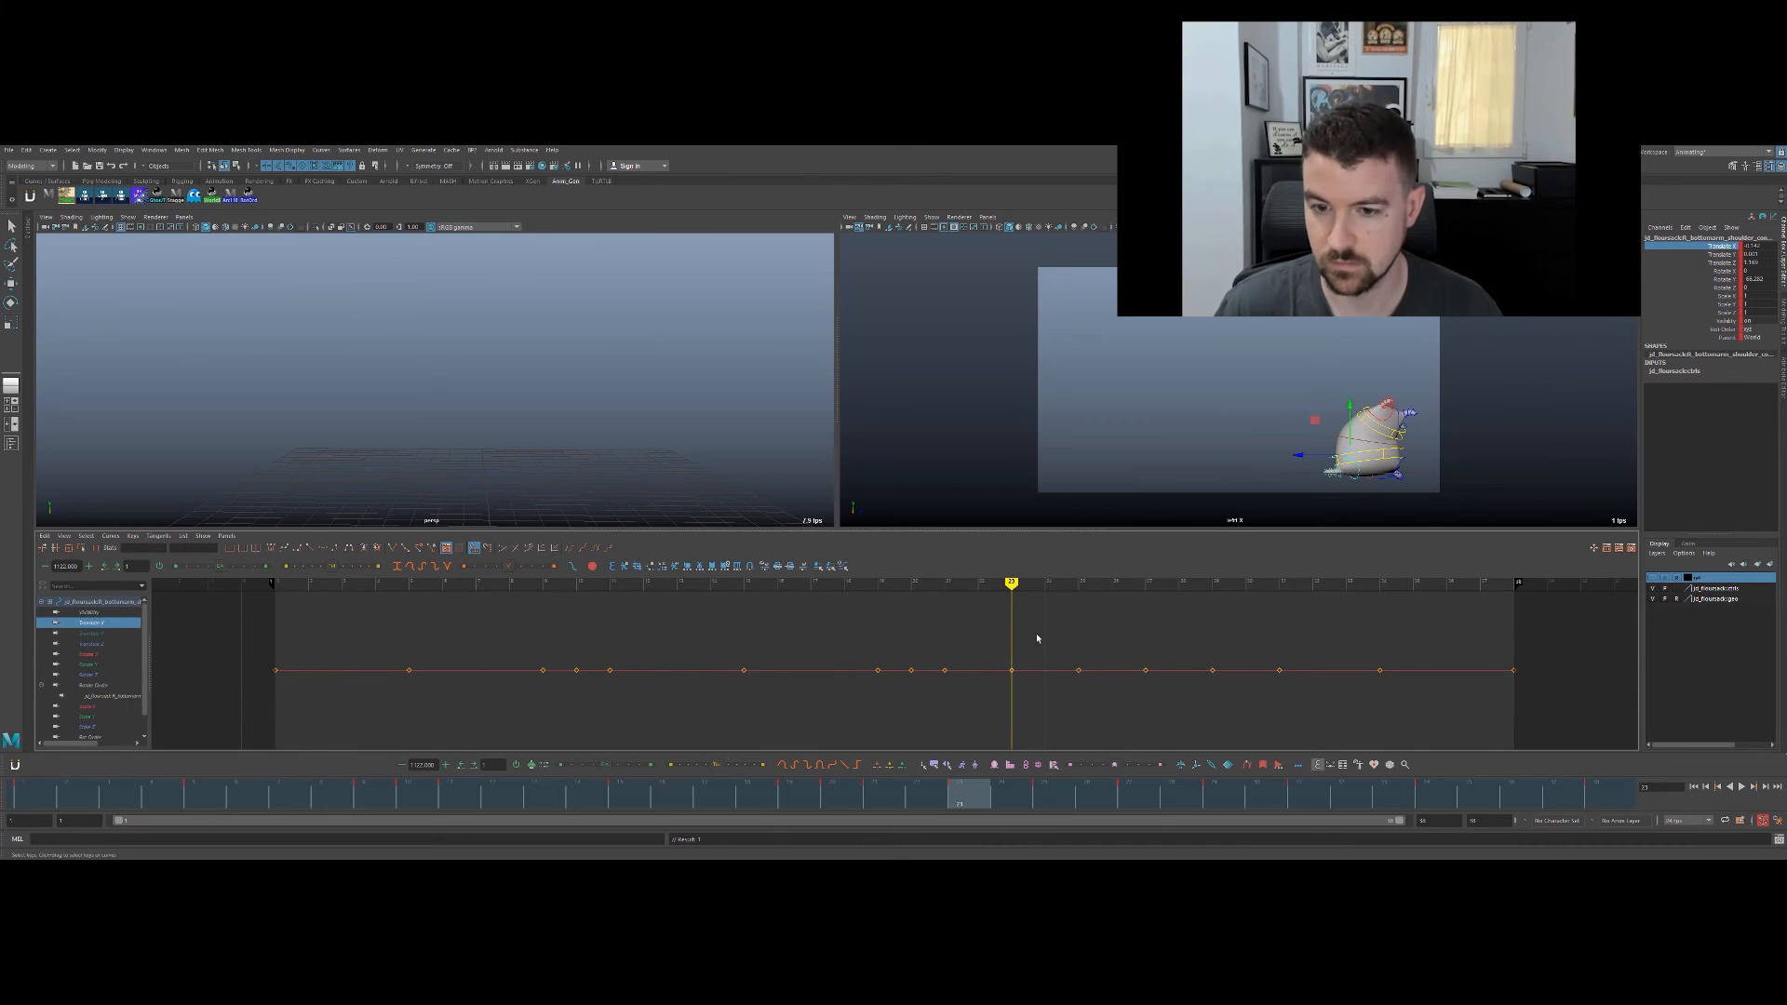
key(f)
alt+middle_drag(683, 647, 870, 660)
key(comma)
key(period)
Step: Examine the shoulder control's Translate Y curve while comparing the foot height across frames 20 to 23
click(1730, 254)
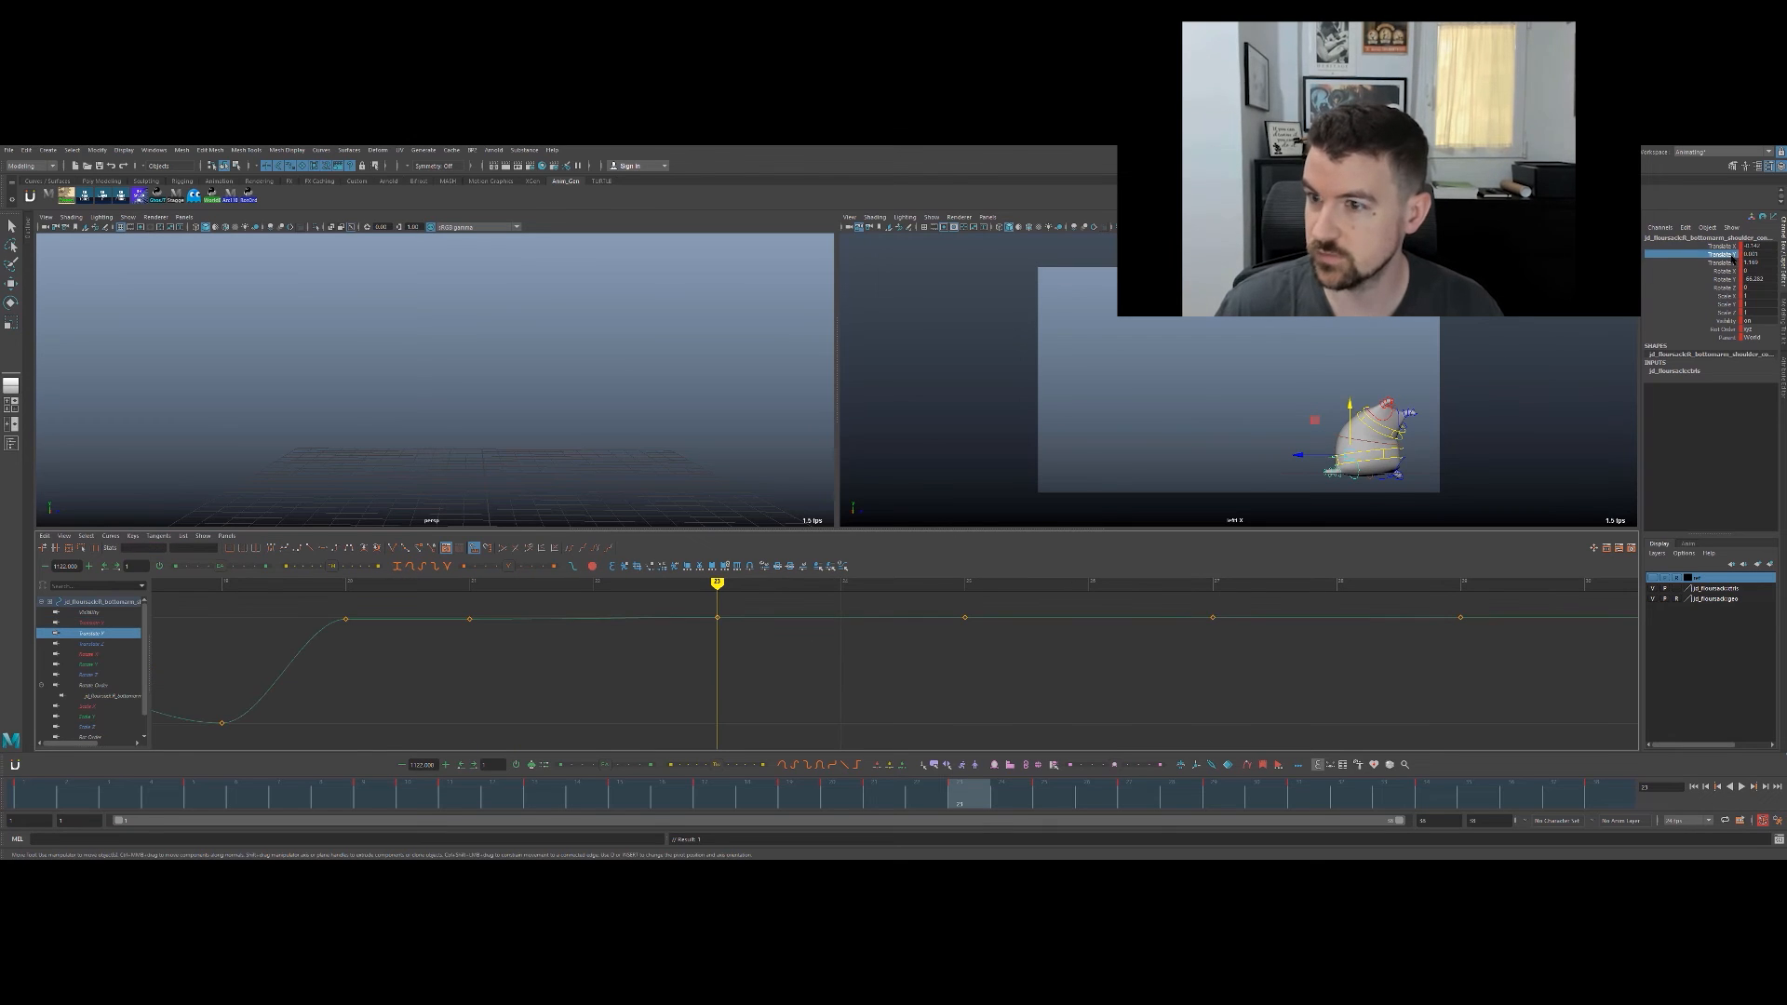
scroll(768, 647, down, 2)
key(comma)
key(comma)
key(comma)
key(comma)
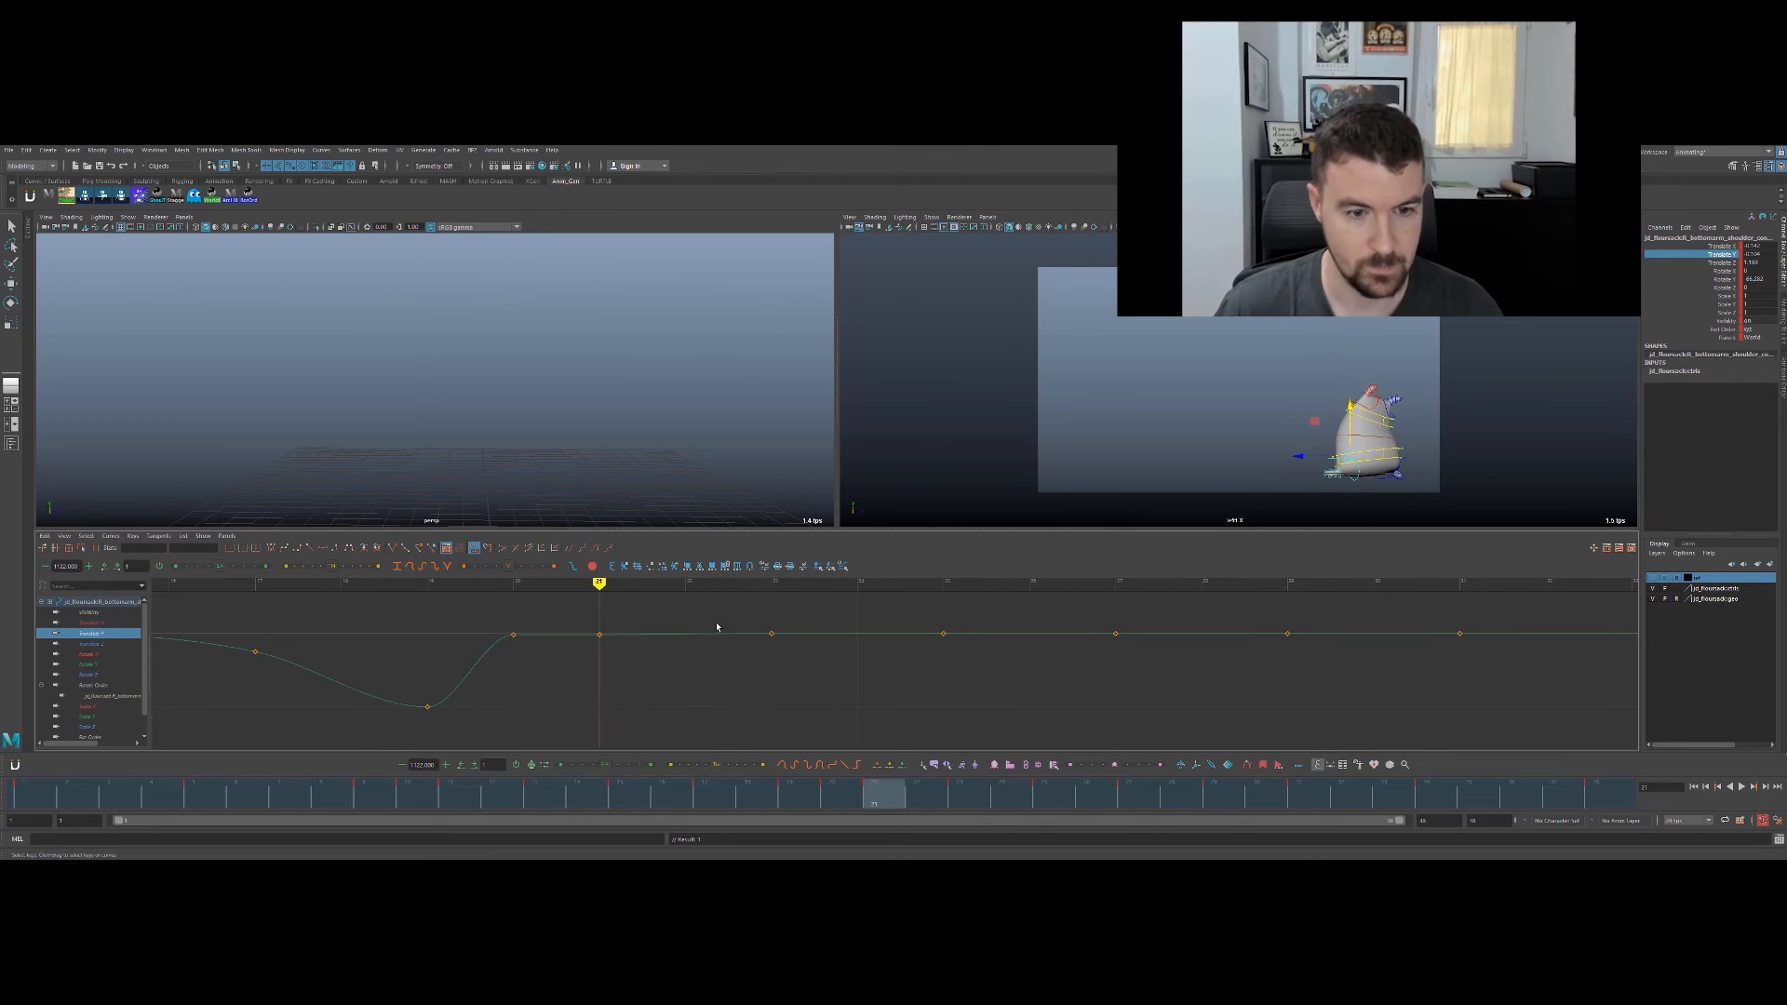
key(period)
key(period)
key(comma)
key(comma)
key(period)
key(period)
key(period)
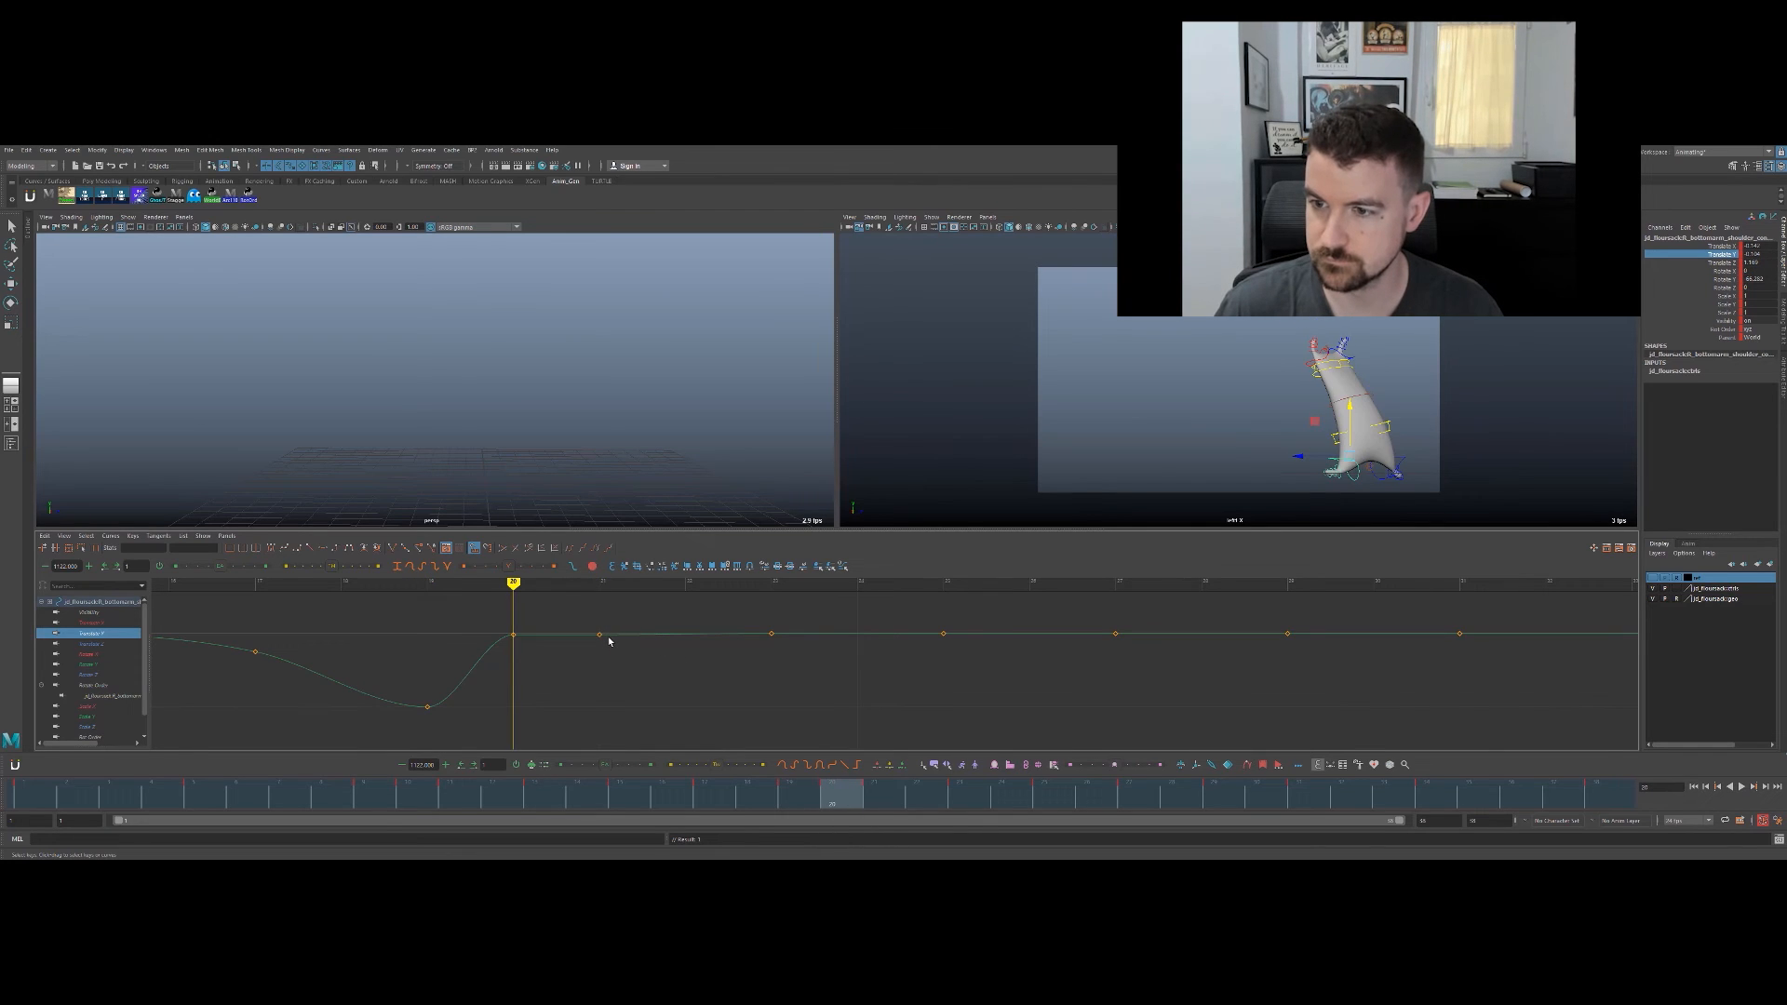
key(period)
key(period)
key(comma)
key(comma)
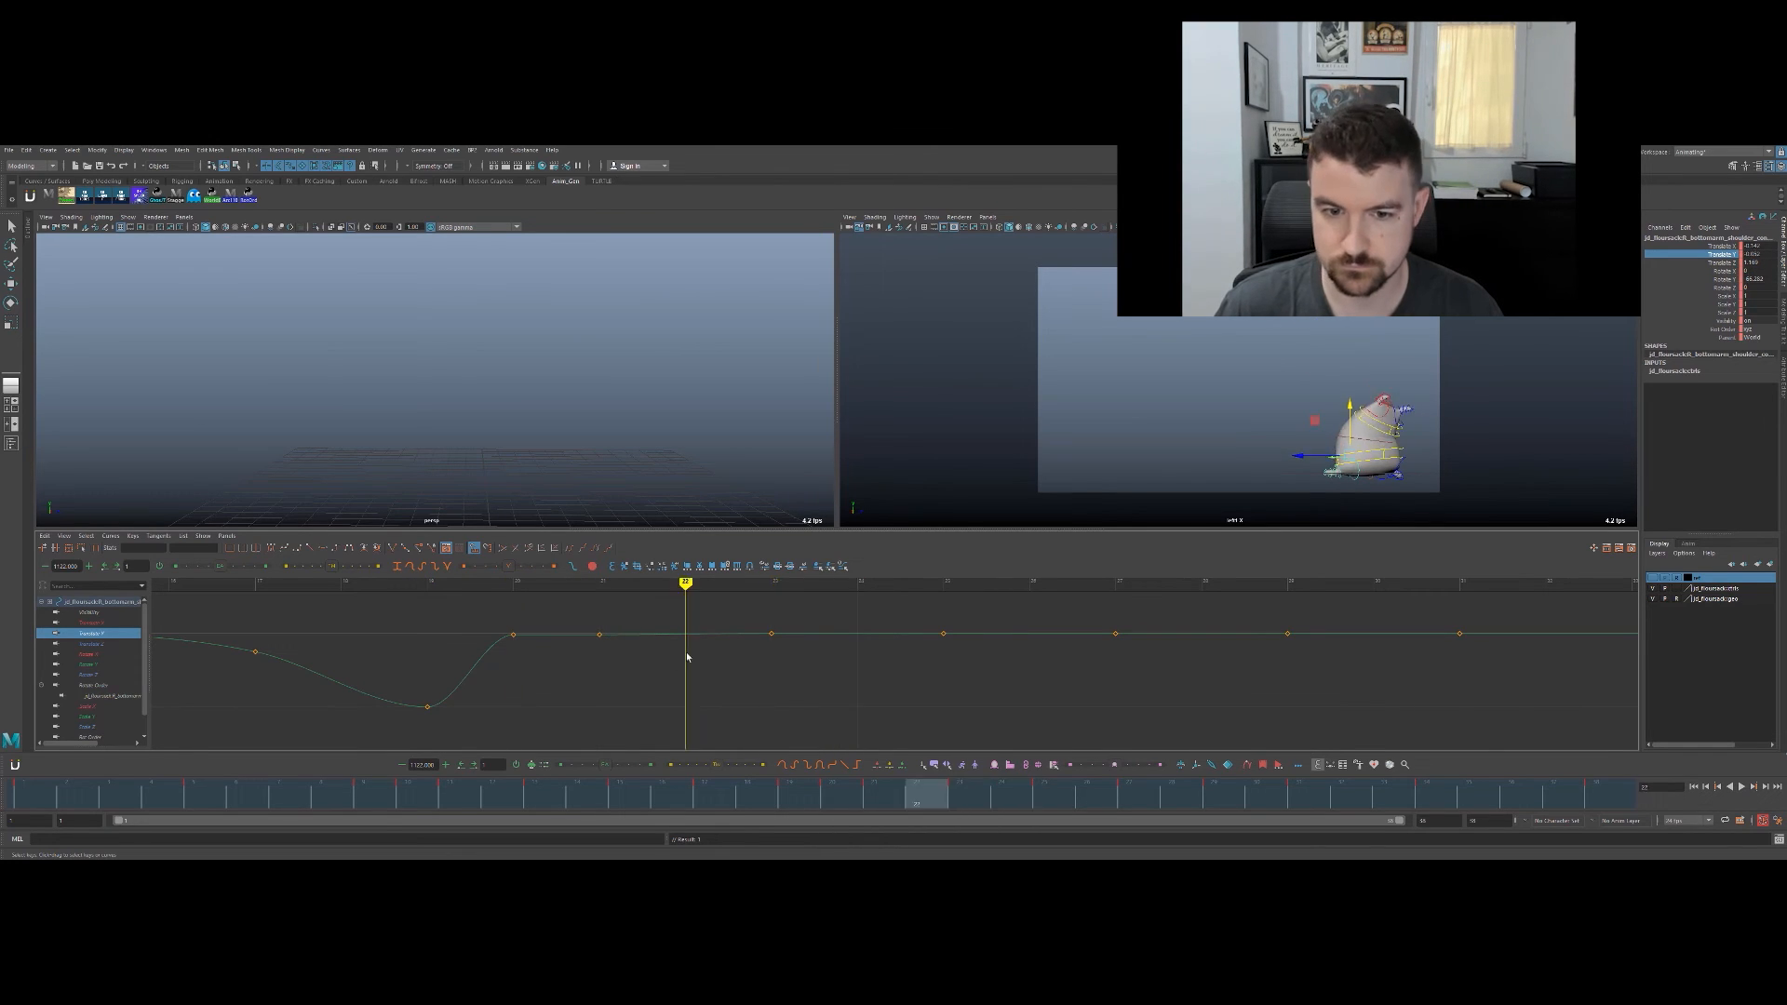
Step: Lower the shoulder control's Translate Y keys from frame 23 onward to the level of frame 21
key(f)
mouse_move(861, 649)
alt+right_down()
mouse_move(750, 651)
mouse_move(870, 639)
alt+right_up()
drag(809, 614, 1737, 708)
alt+right_drag(1489, 663, 1410, 662)
middle_drag(893, 712, 896, 724)
key(comma)
key(comma)
key(period)
key(period)
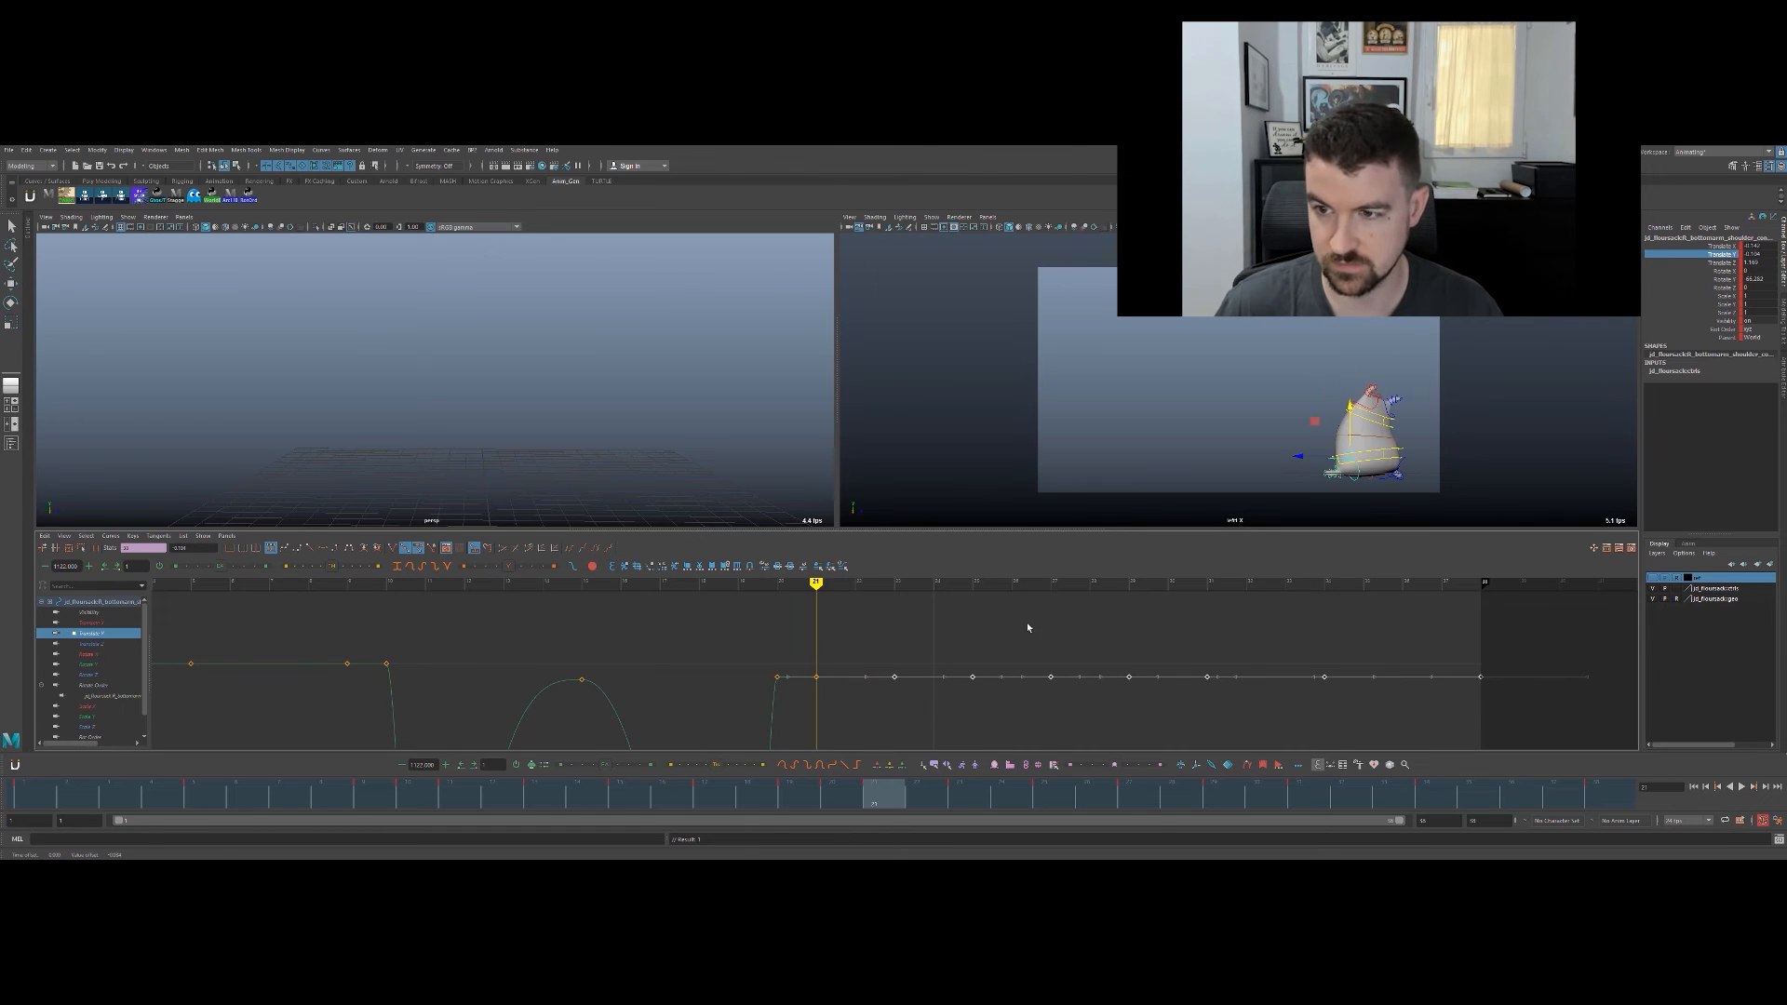
Step: Play back the jump and check the foot for sliding or lifting across the landing frames 19 to 25
key(space)
drag(894, 790, 700, 762)
key(alt+v)
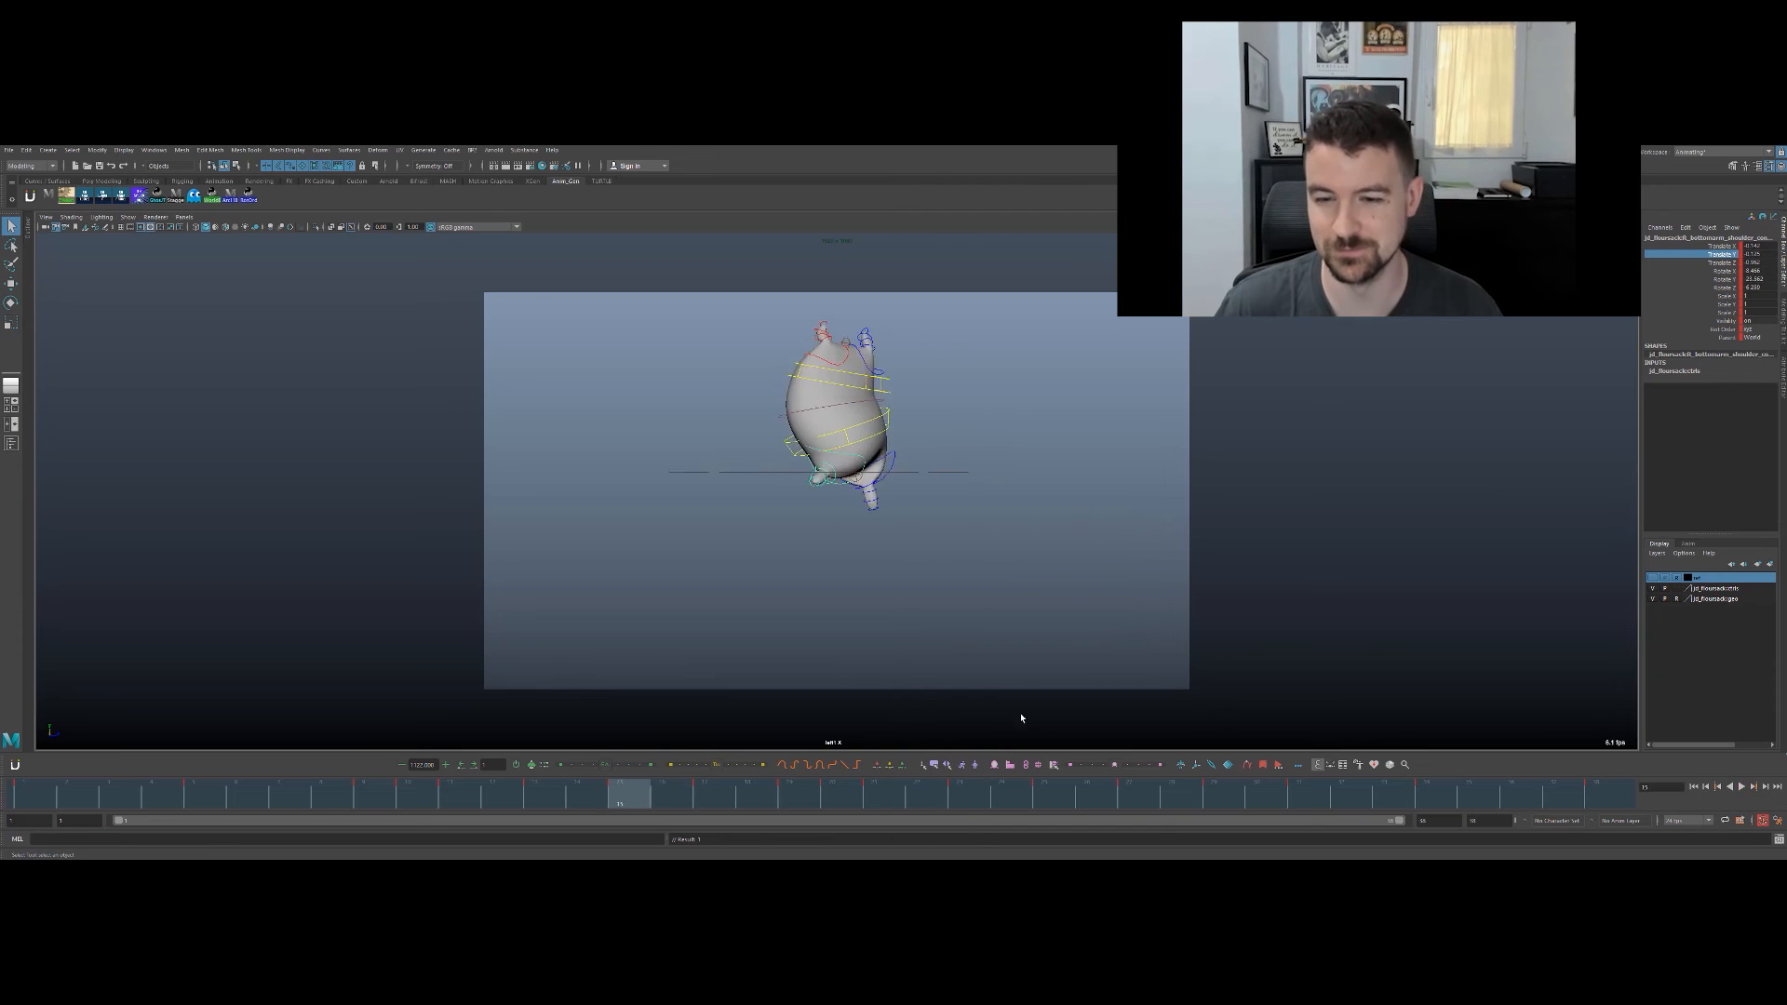
key(w)
key(alt+v)
key(alt+period)
key(alt+comma)
key(alt+comma)
key(alt+period)
key(alt+period)
key(alt+period)
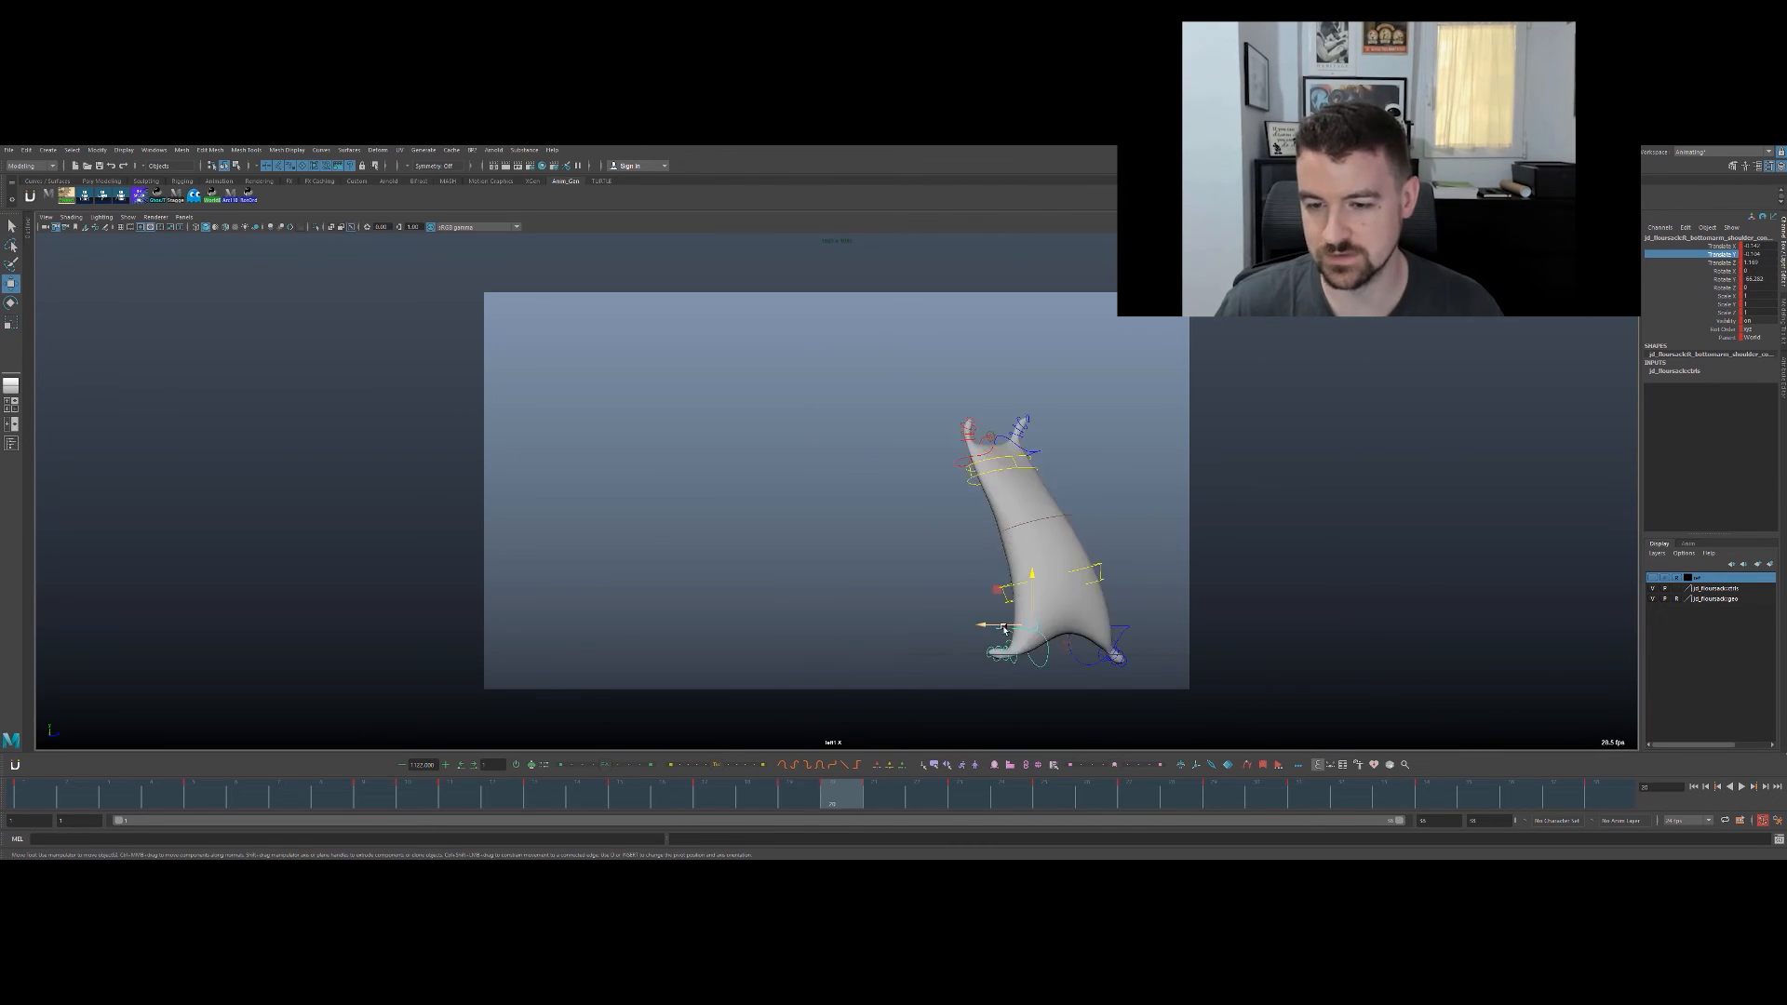
key(alt+period)
key(alt+period)
key(alt+period)
key(alt+period)
key(alt+comma)
key(alt+comma)
key(alt+comma)
key(alt+period)
key(alt+period)
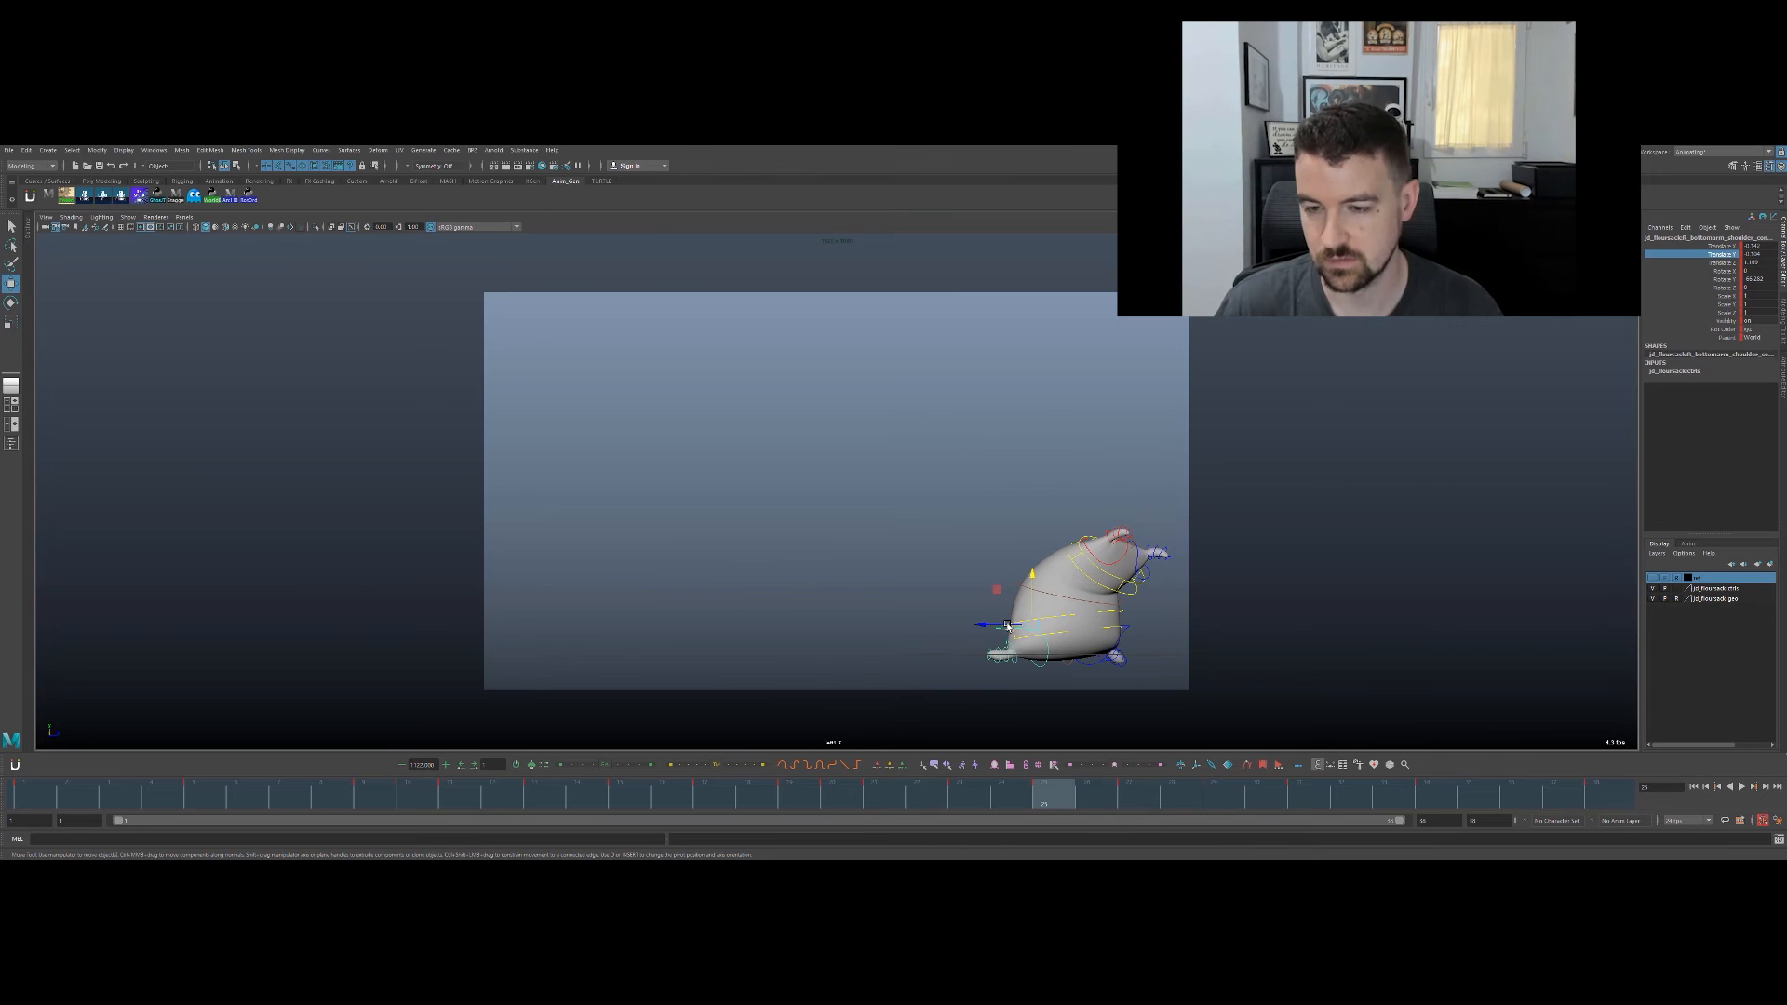
Step: Nudge the foot's shoulder control along Translate Z at frames 25, 27 and 31 to hold the foot in place
drag(1005, 627, 1007, 627)
drag(968, 793, 1143, 781)
drag(990, 625, 998, 626)
drag(1050, 791, 1314, 806)
key(comma)
key(period)
drag(1001, 626, 996, 625)
key(comma)
key(period)
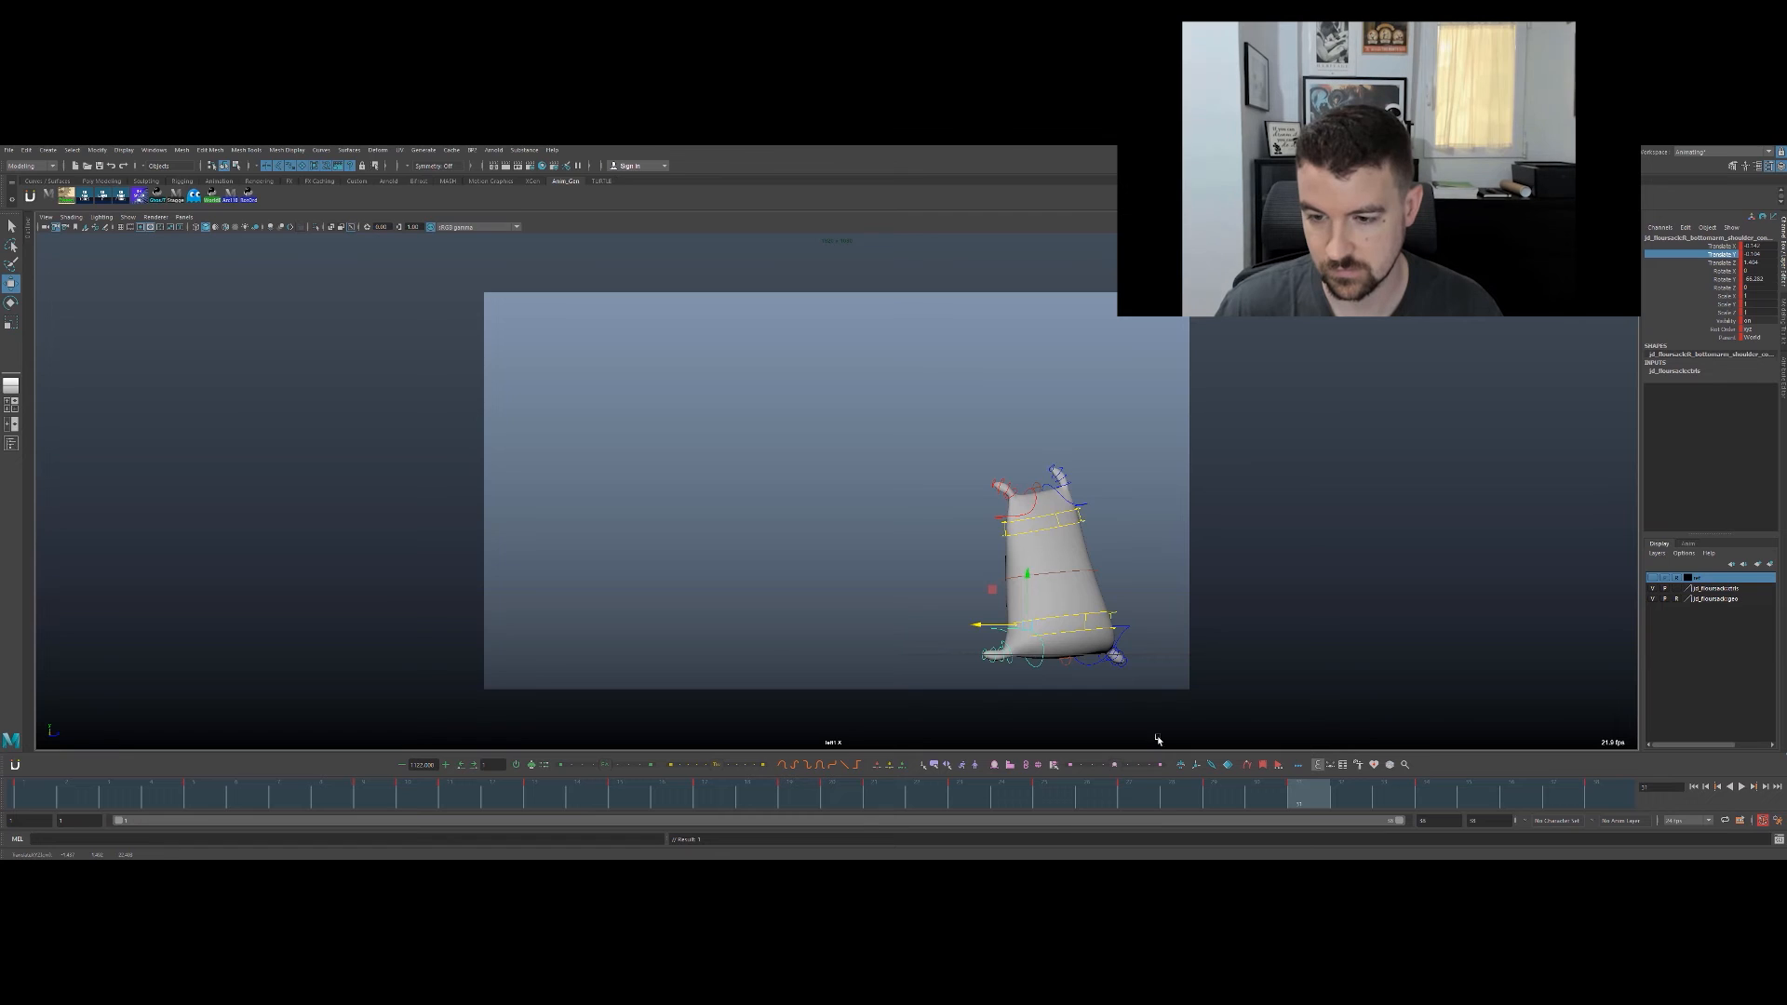
Step: Raise the shoulder control's Translate Z keys at frames 34 and 38 to the level of frame 31
key(alt+v)
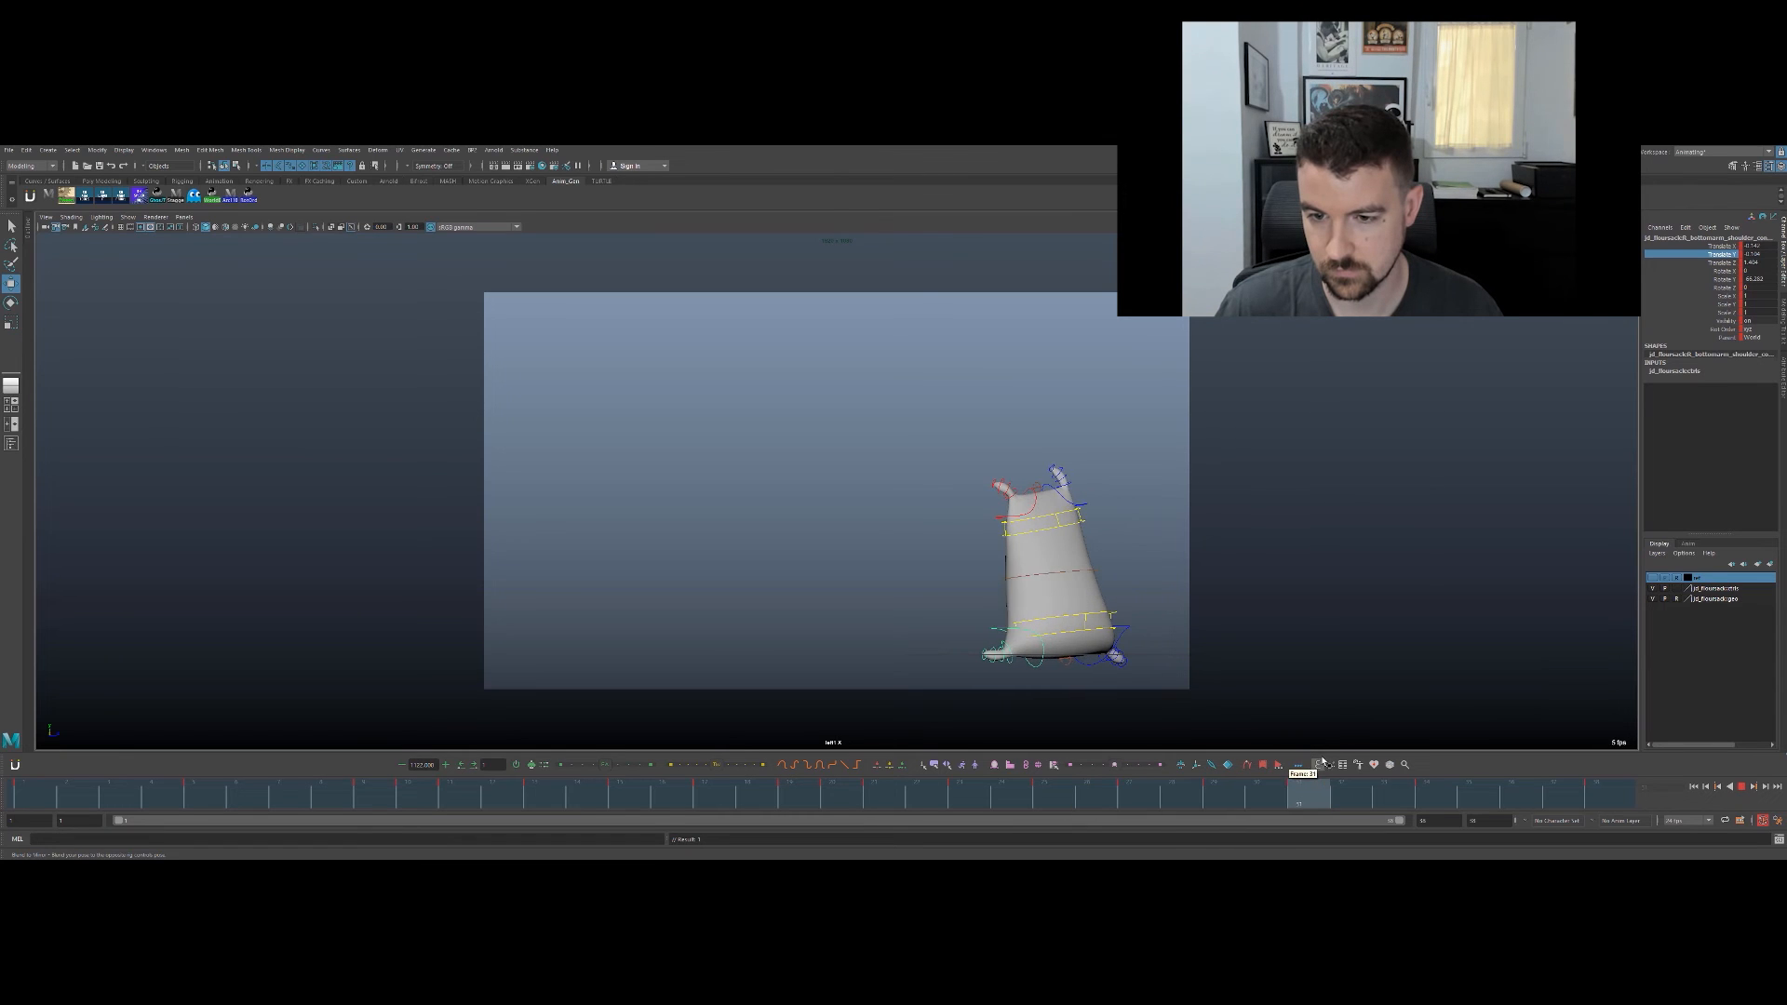
key(alt+v)
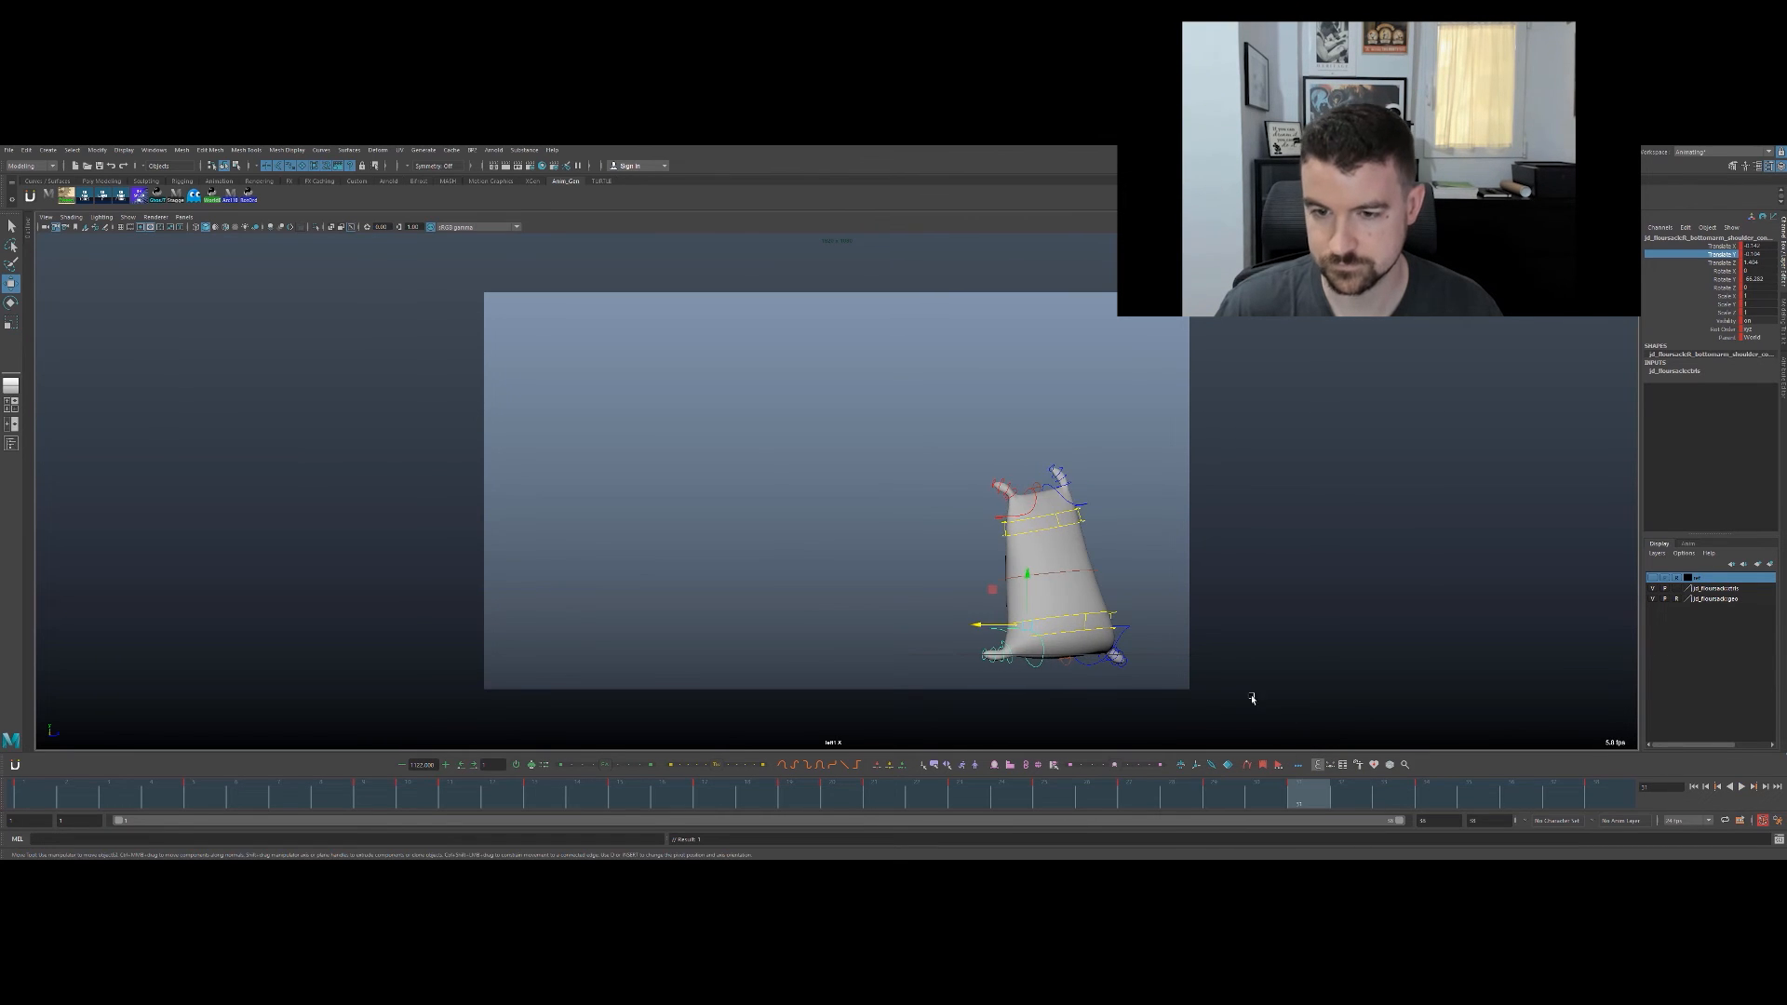
key(space)
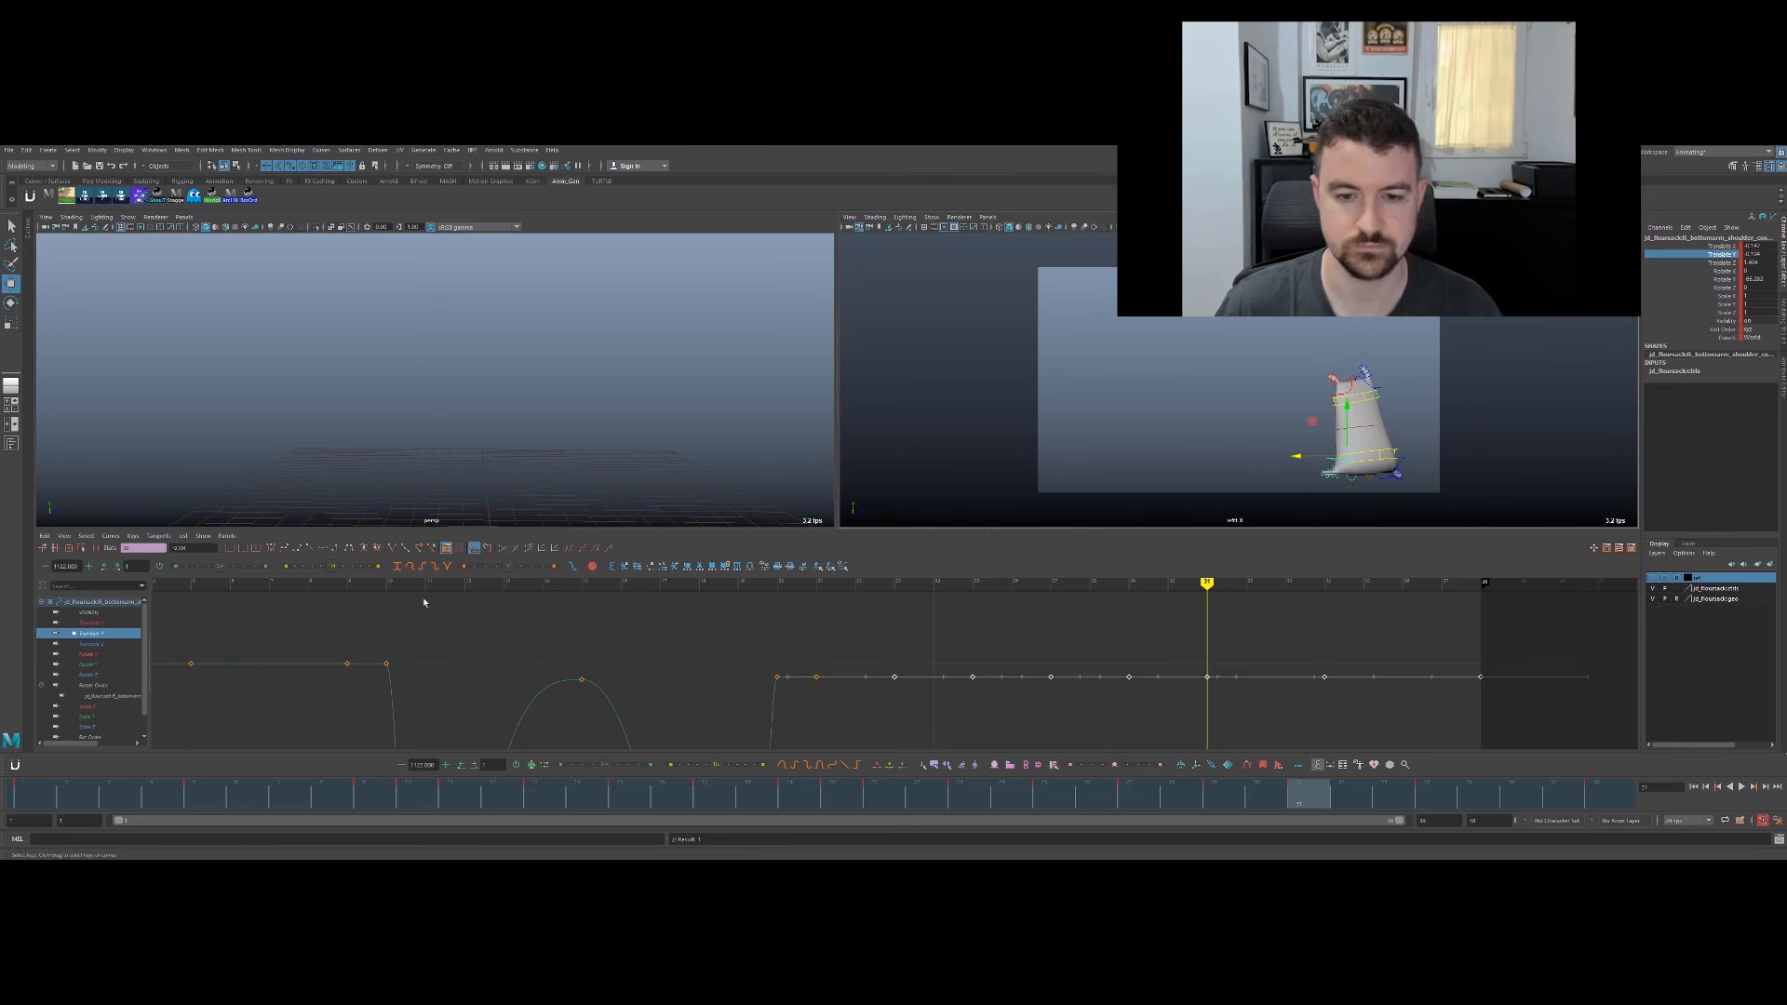
click(135, 623)
click(1716, 262)
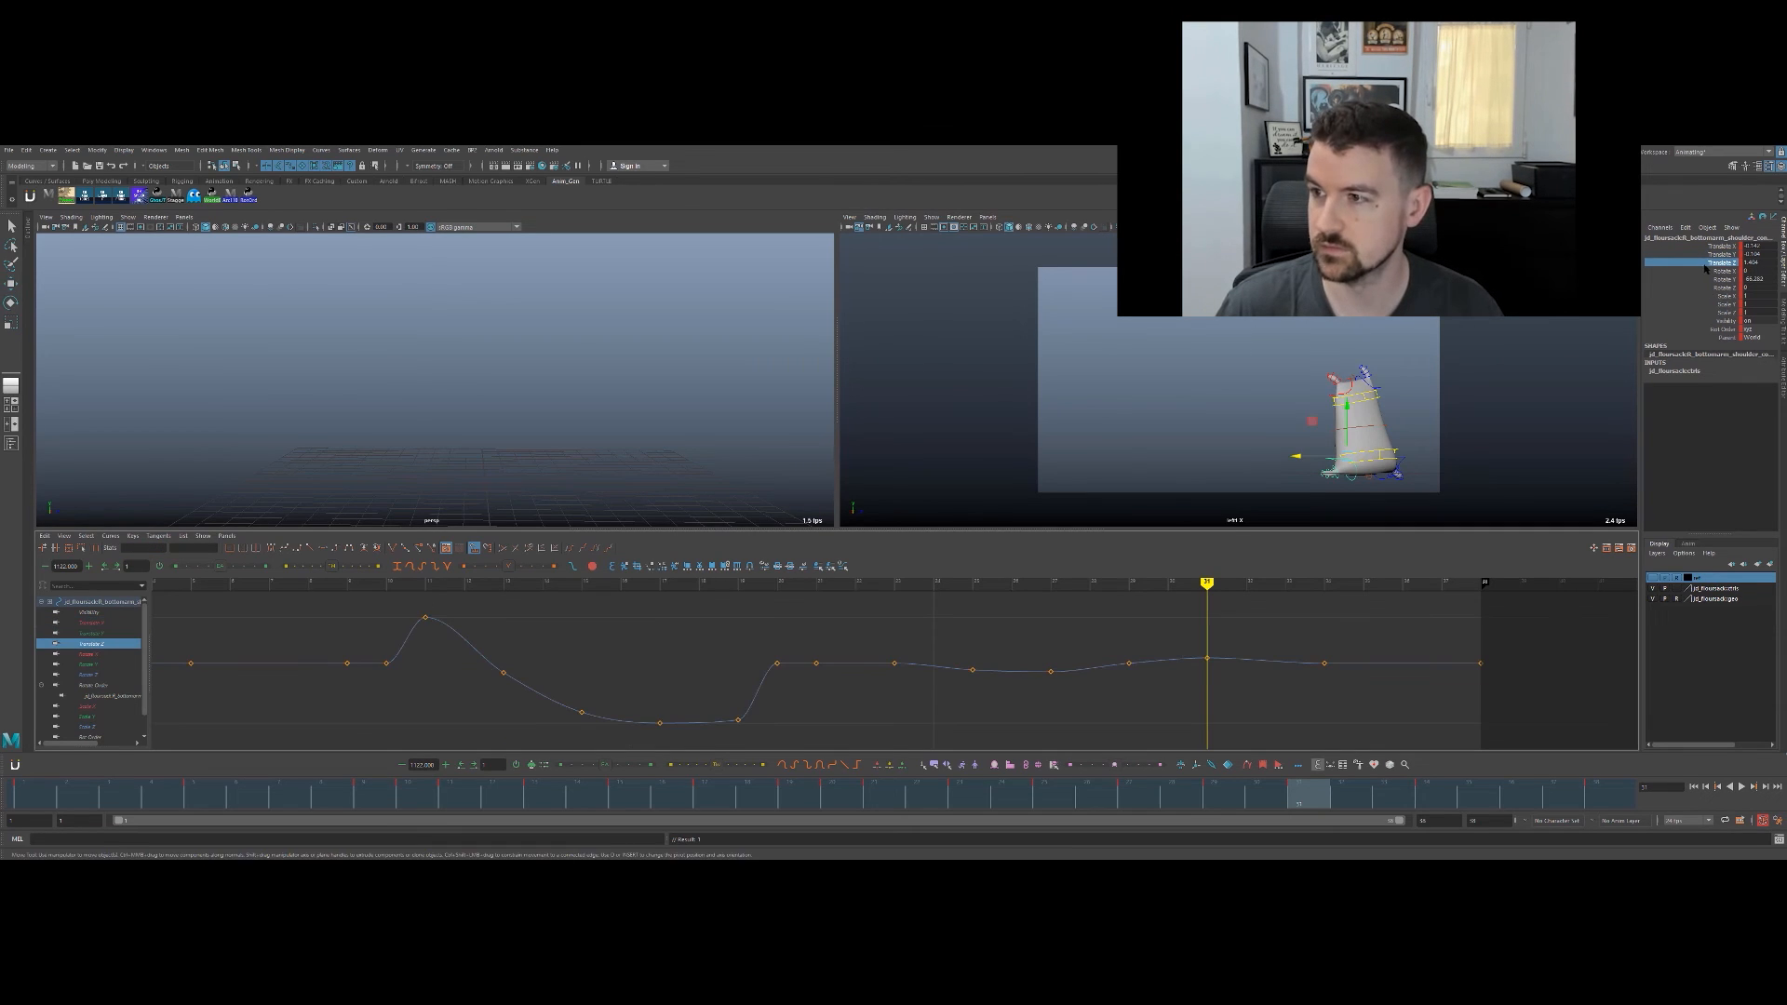
key(comma)
key(comma)
key(period)
key(period)
key(period)
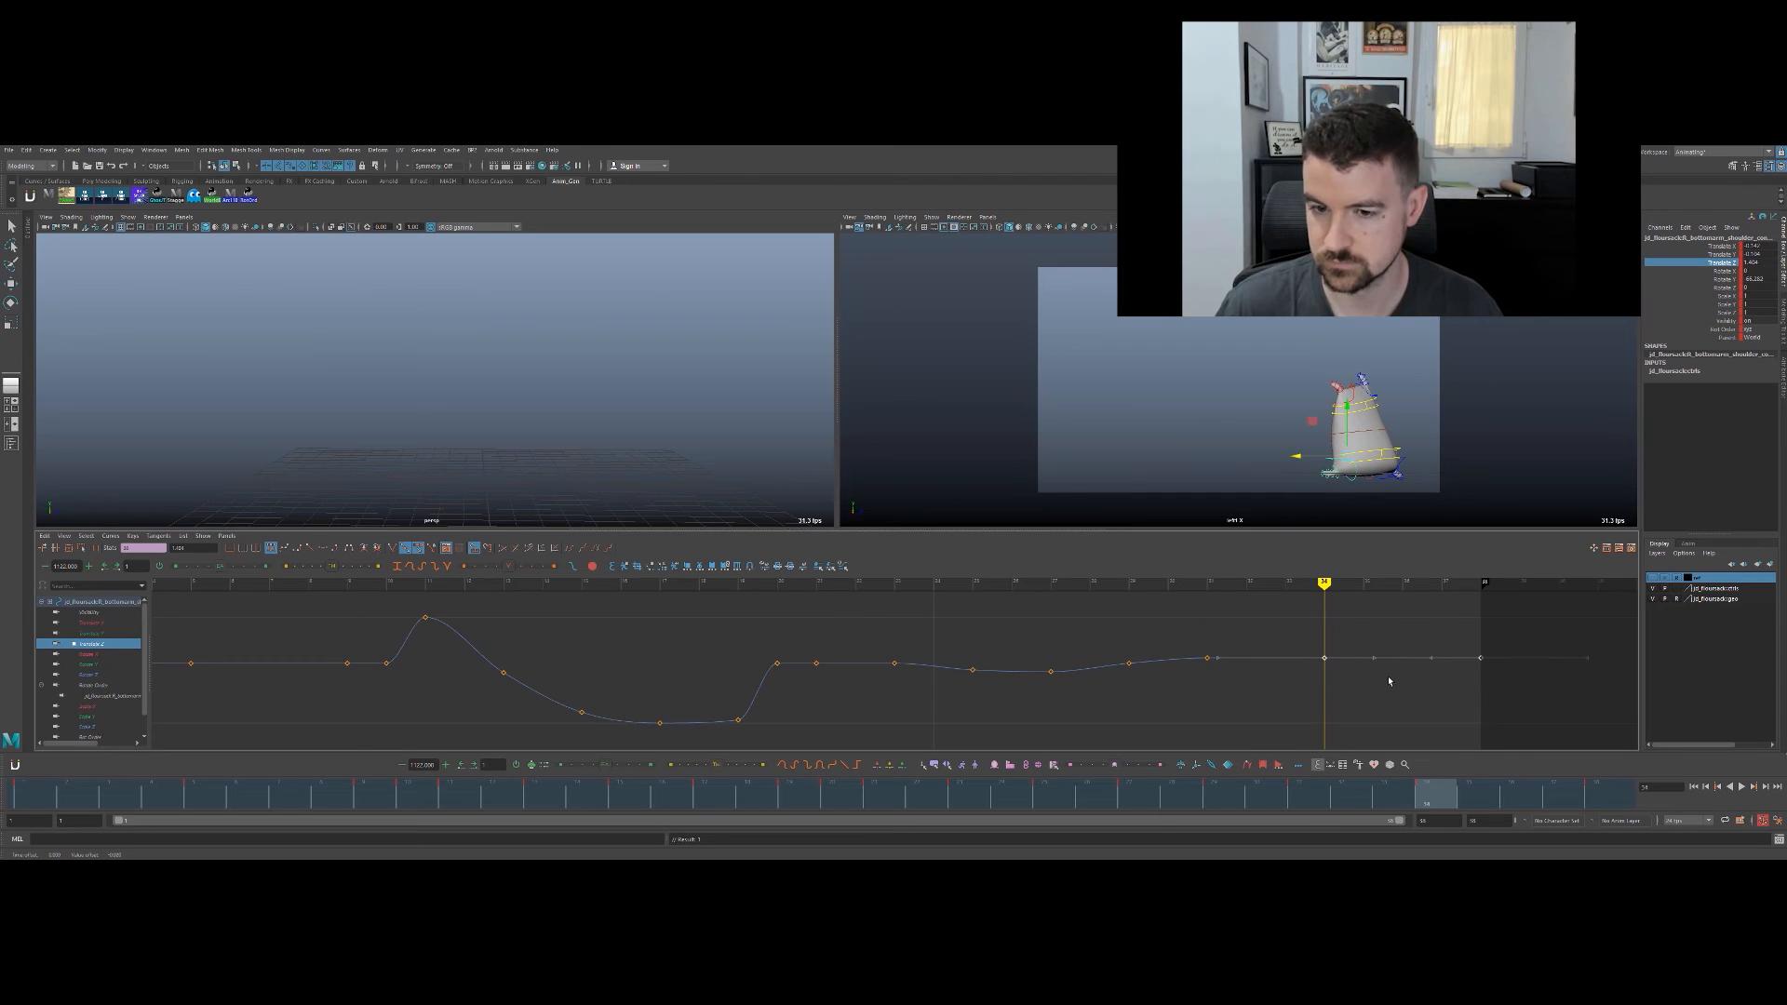
Step: Review the foot's contact from frame 34 back to touchdown and play back the landing
key(comma)
key(comma)
key(comma)
key(comma)
key(comma)
key(comma)
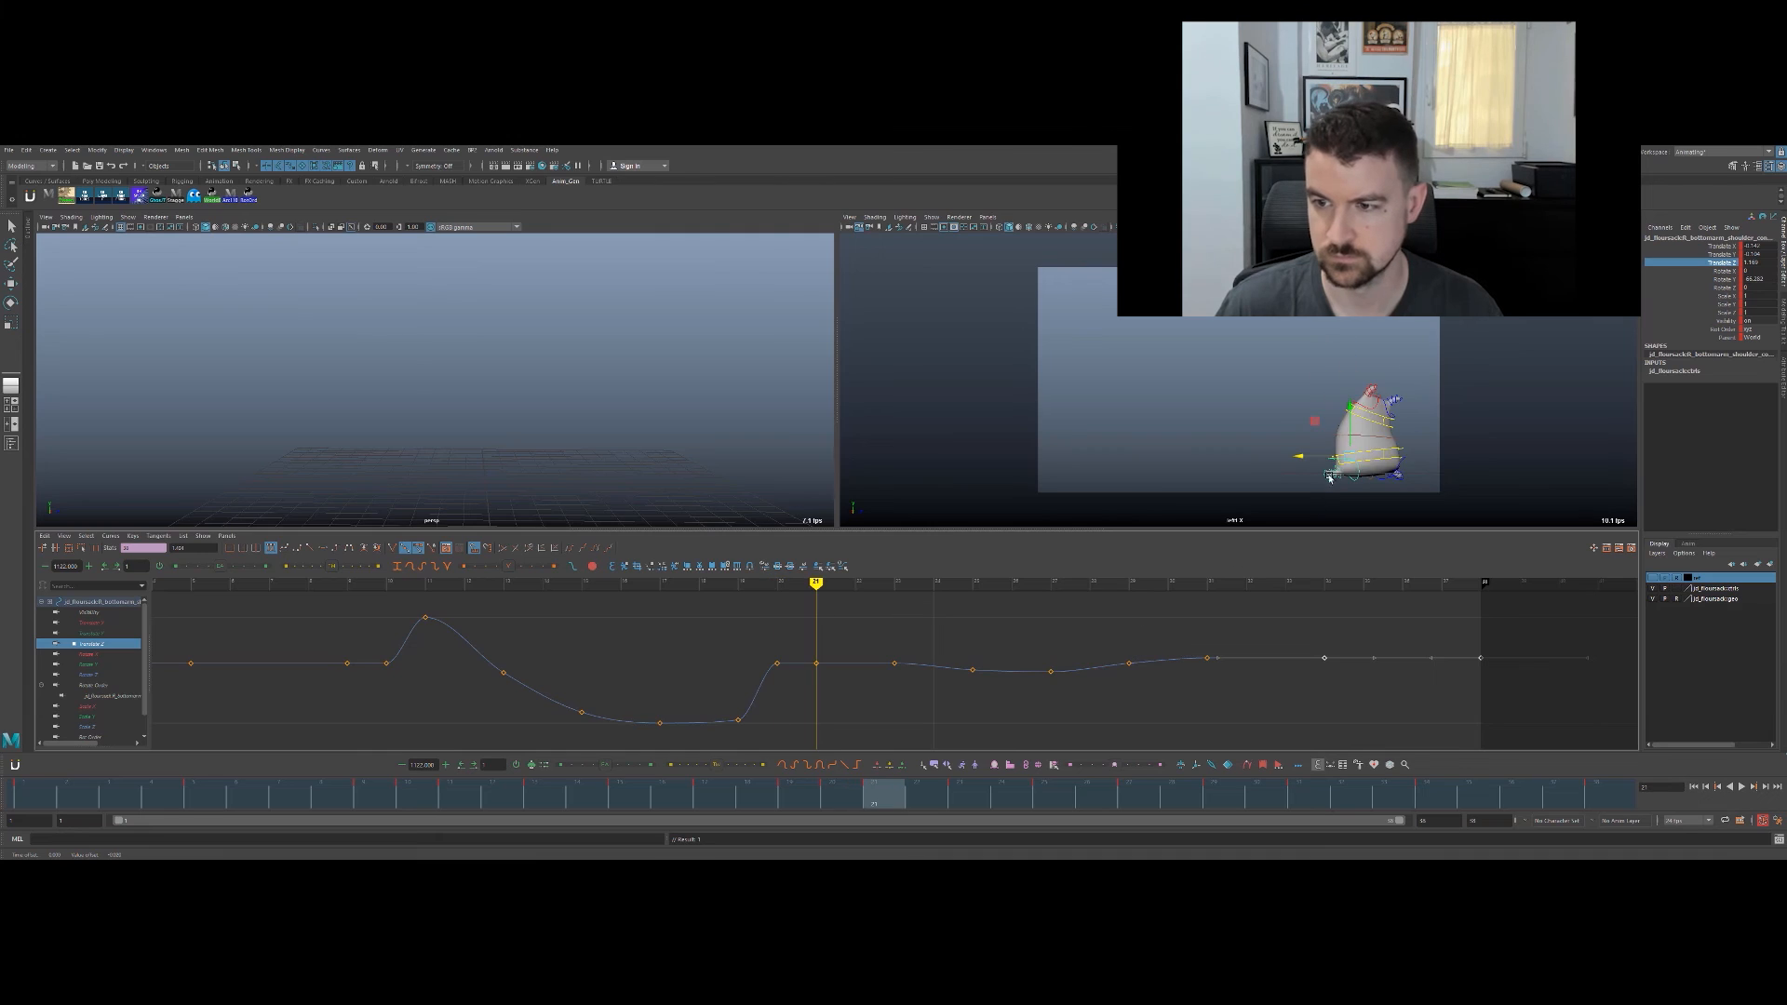
key(space)
key(alt+v)
mouse_move(961, 771)
mouse_down()
mouse_move(1091, 766)
mouse_move(1433, 696)
mouse_move(1325, 730)
mouse_move(1595, 701)
mouse_move(782, 741)
mouse_move(1169, 689)
mouse_move(850, 730)
mouse_move(961, 738)
mouse_up()
key(w)
Step: Lower the shoulder control's Translate Z key at frame 25 and raise the frame 29 key slightly to keep the foot planted
key(space)
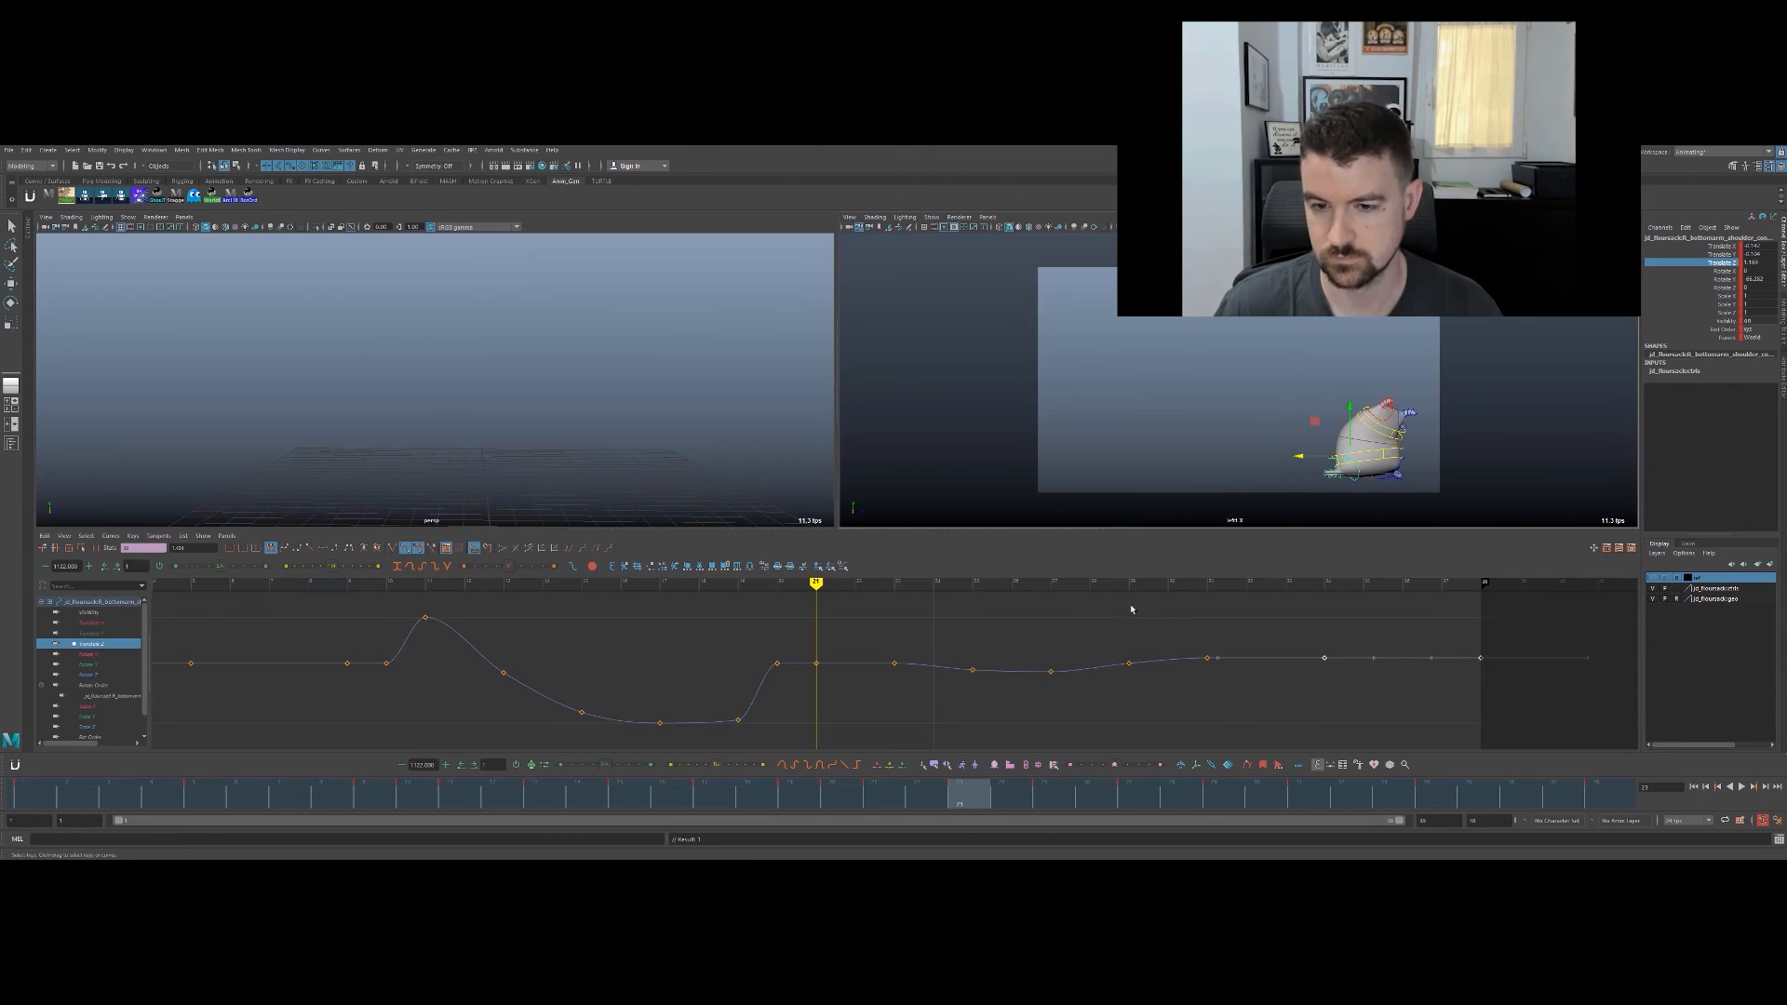
alt+middle_drag(874, 636, 886, 650)
mouse_move(885, 651)
alt+right_down()
mouse_move(846, 662)
mouse_move(861, 648)
alt+right_up()
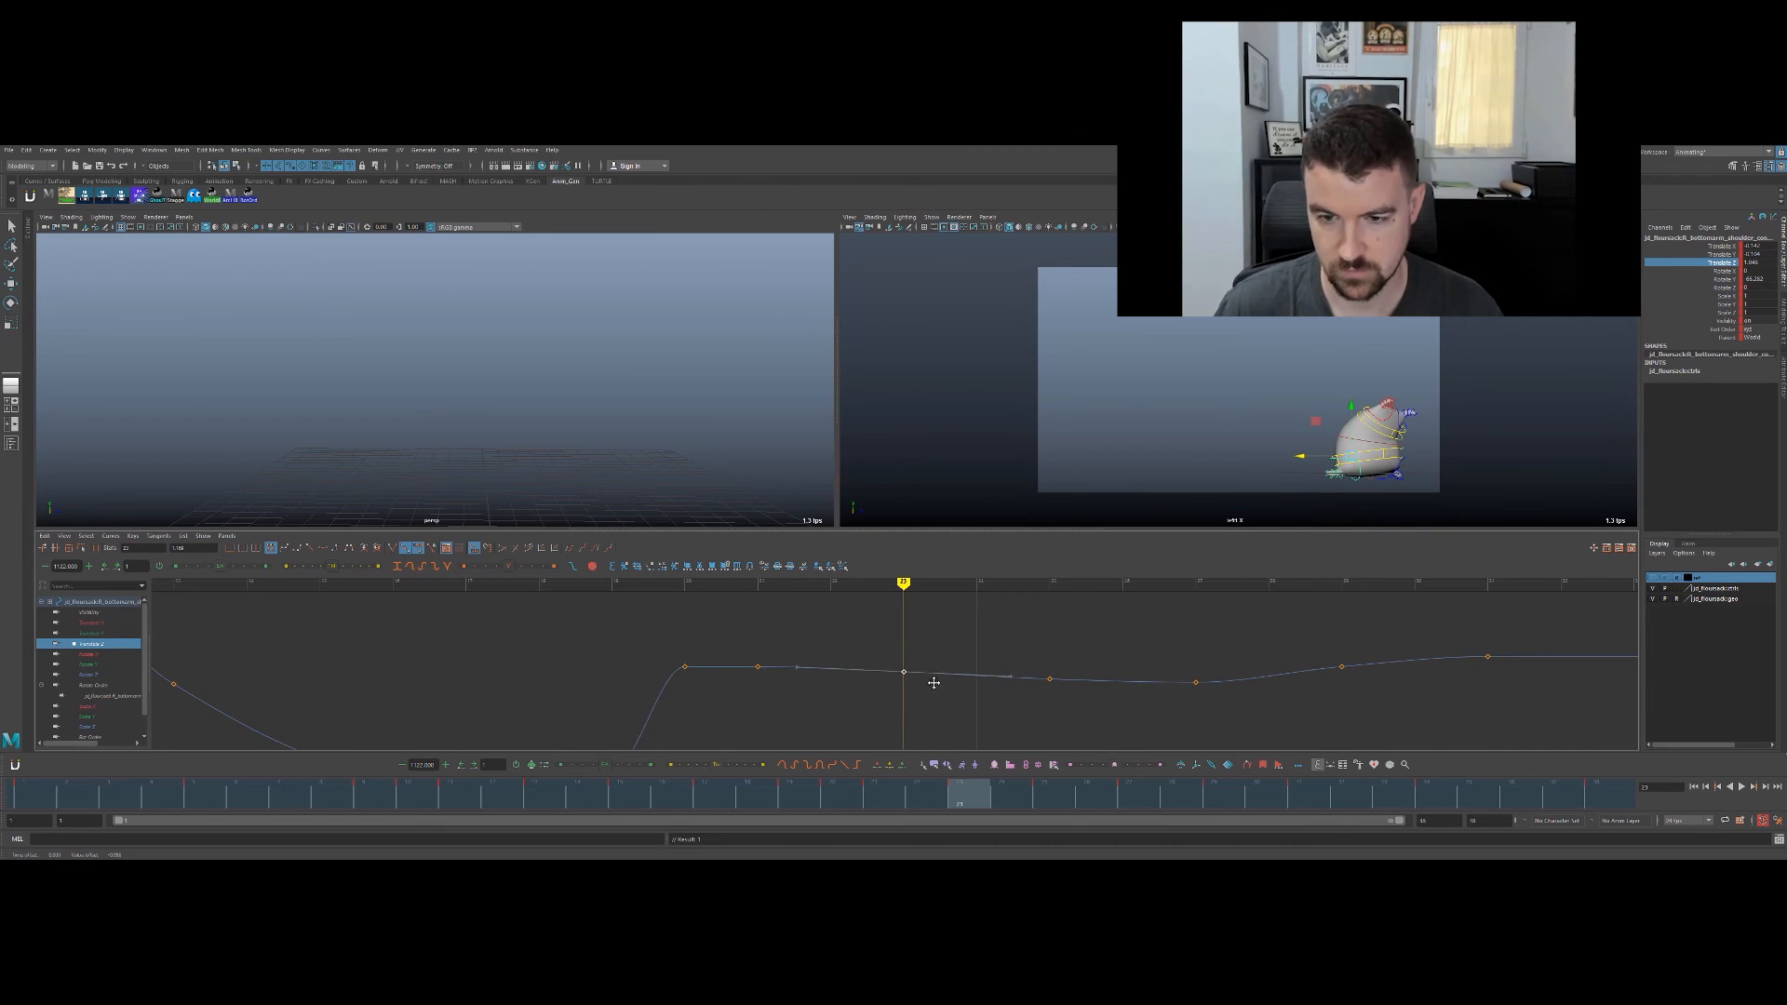
key(period)
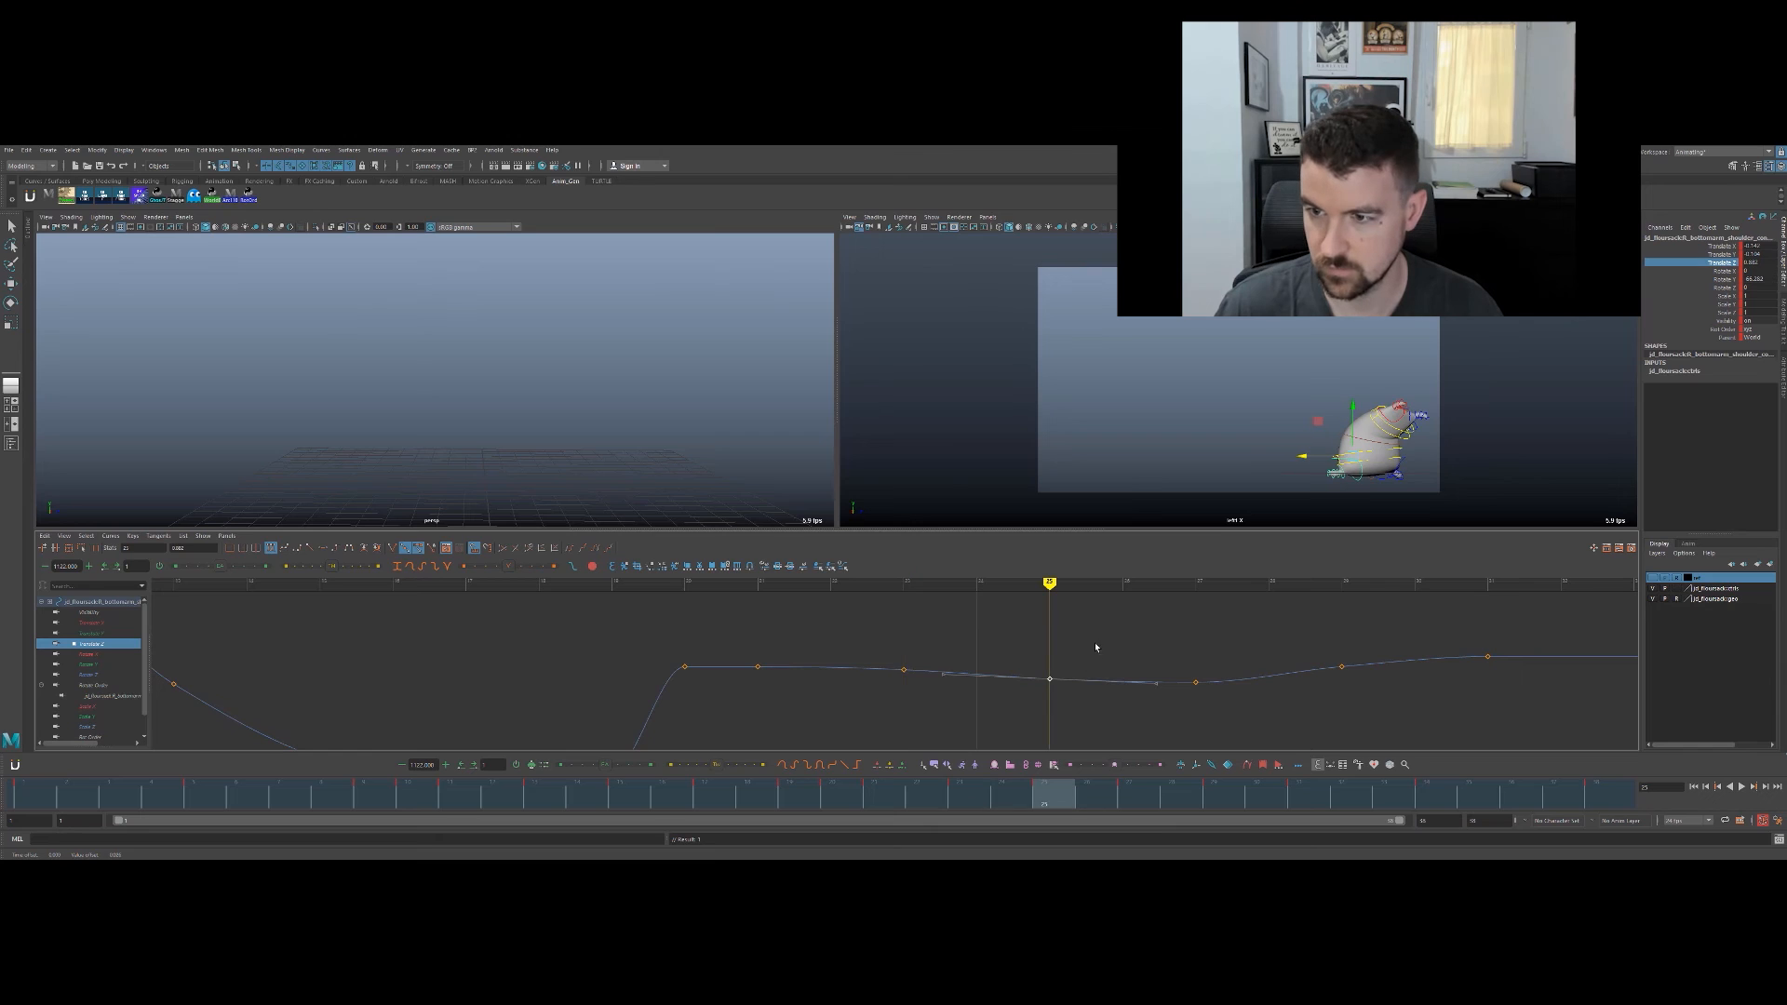
middle_drag(1091, 678, 1094, 687)
key(comma)
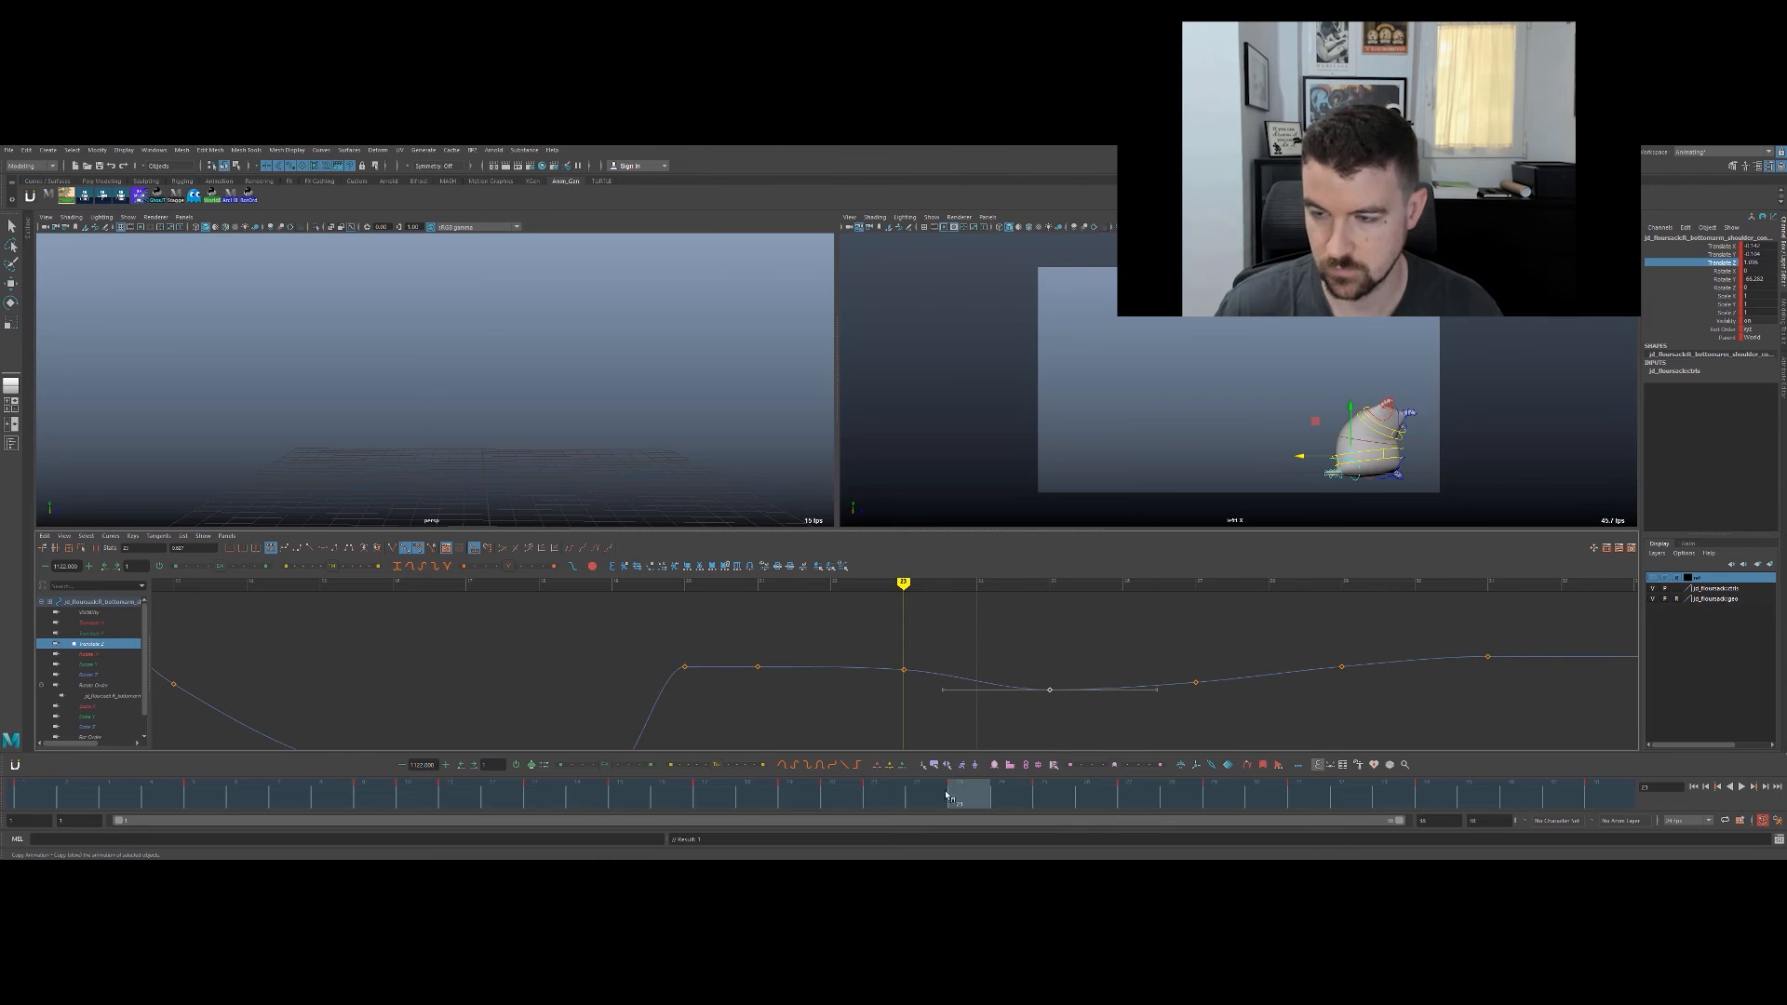
drag(946, 796, 1224, 796)
key(period)
key(alt+comma)
key(alt+comma)
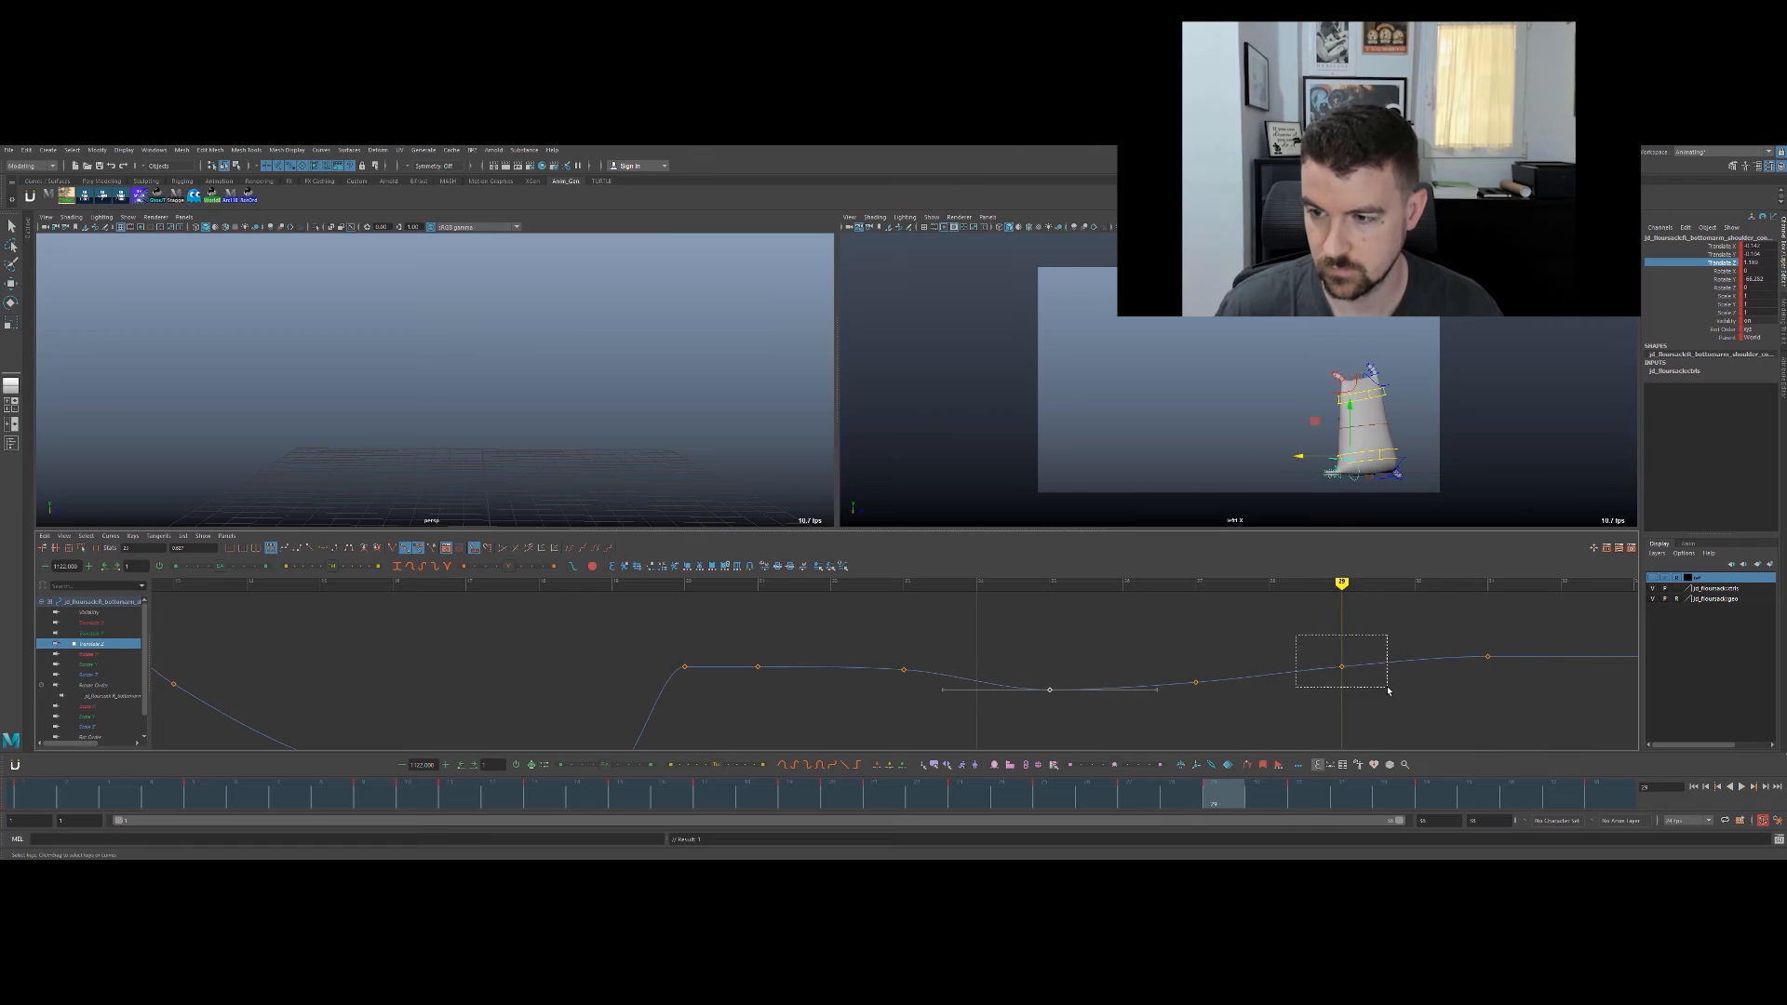
key(alt+v)
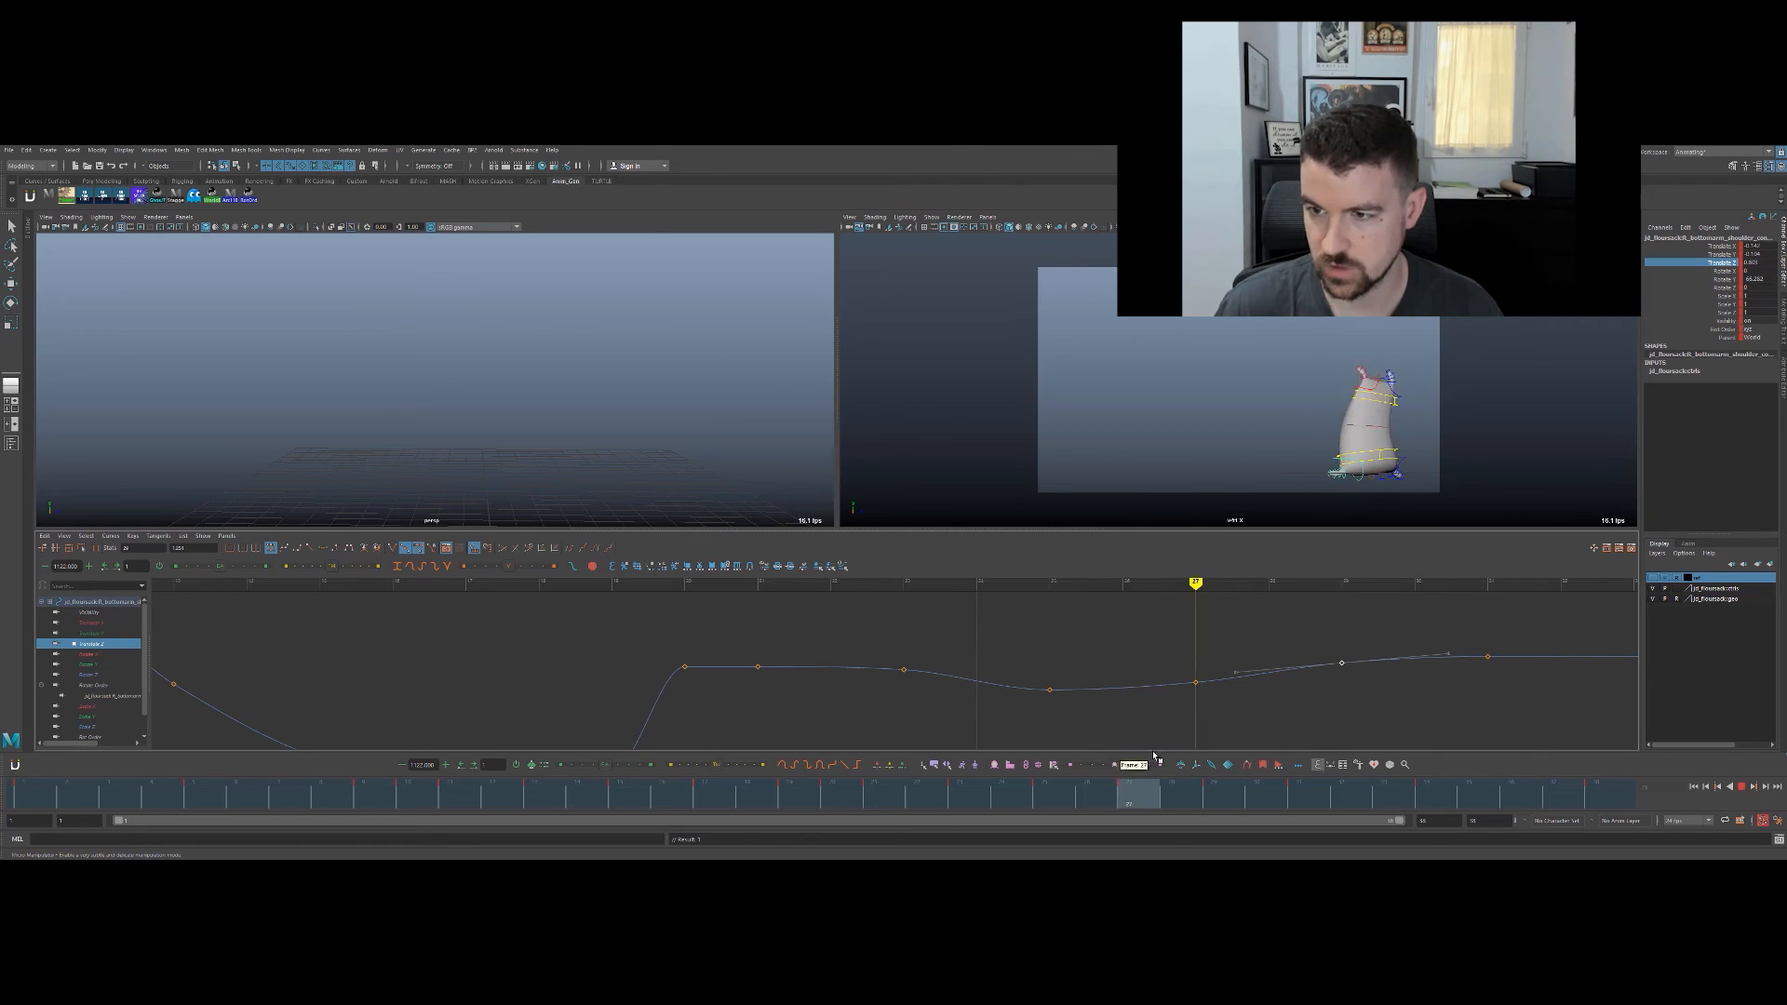
Step: Frame the foot in the perspective view and check its contact between frames 21 and 34, scrubbing and playing back the landing
alt+right_drag(715, 456, 545, 419)
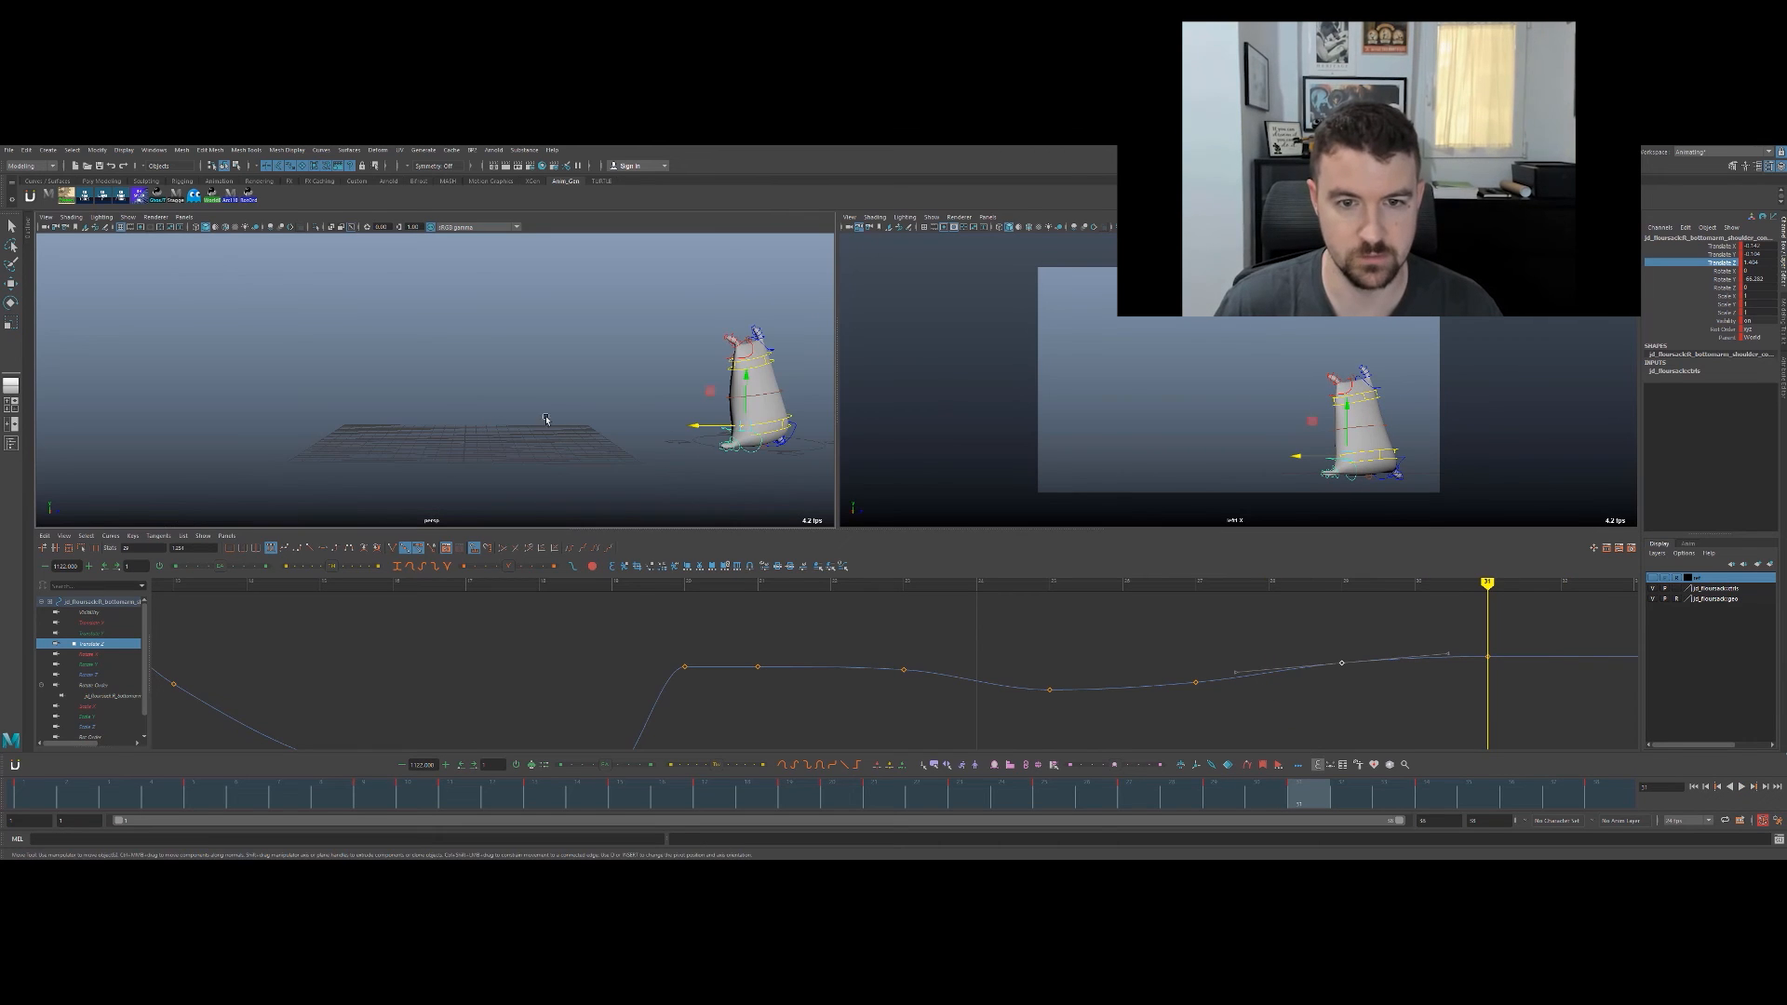
key(f)
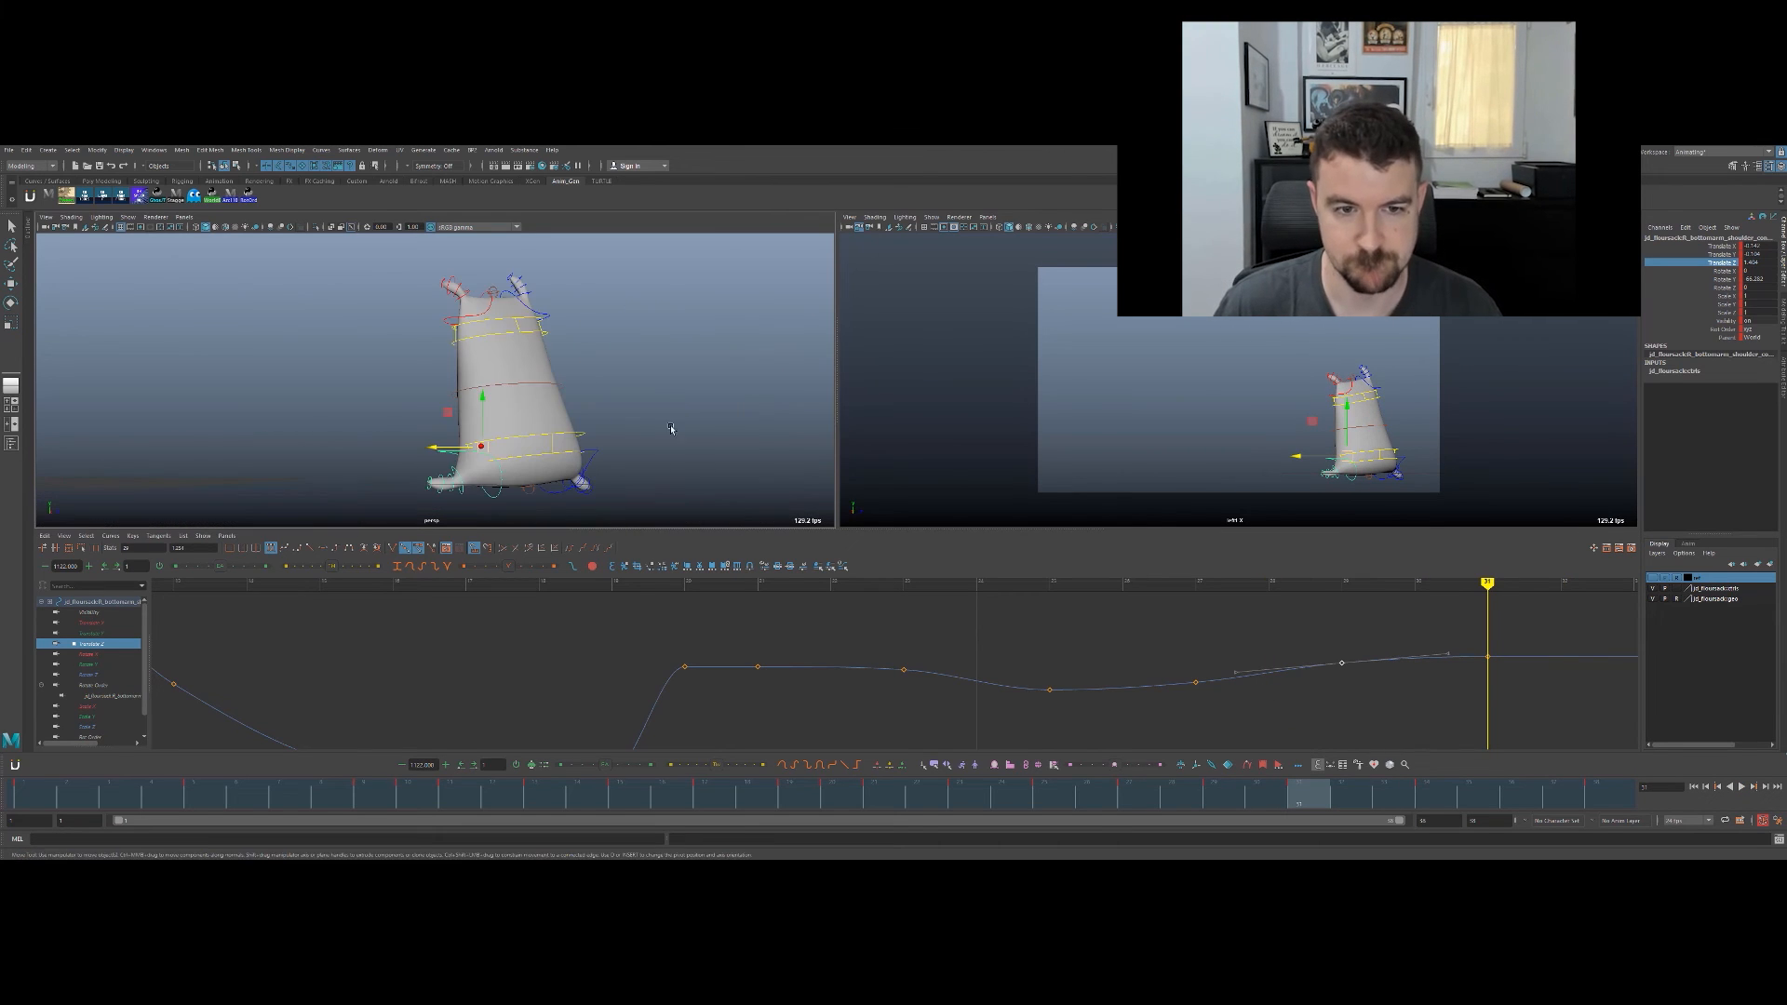
mouse_move(1209, 803)
mouse_down()
mouse_move(1103, 800)
mouse_move(1321, 800)
mouse_move(1196, 800)
mouse_move(1371, 758)
mouse_move(1172, 758)
mouse_move(1489, 731)
mouse_move(727, 719)
mouse_move(909, 705)
mouse_up()
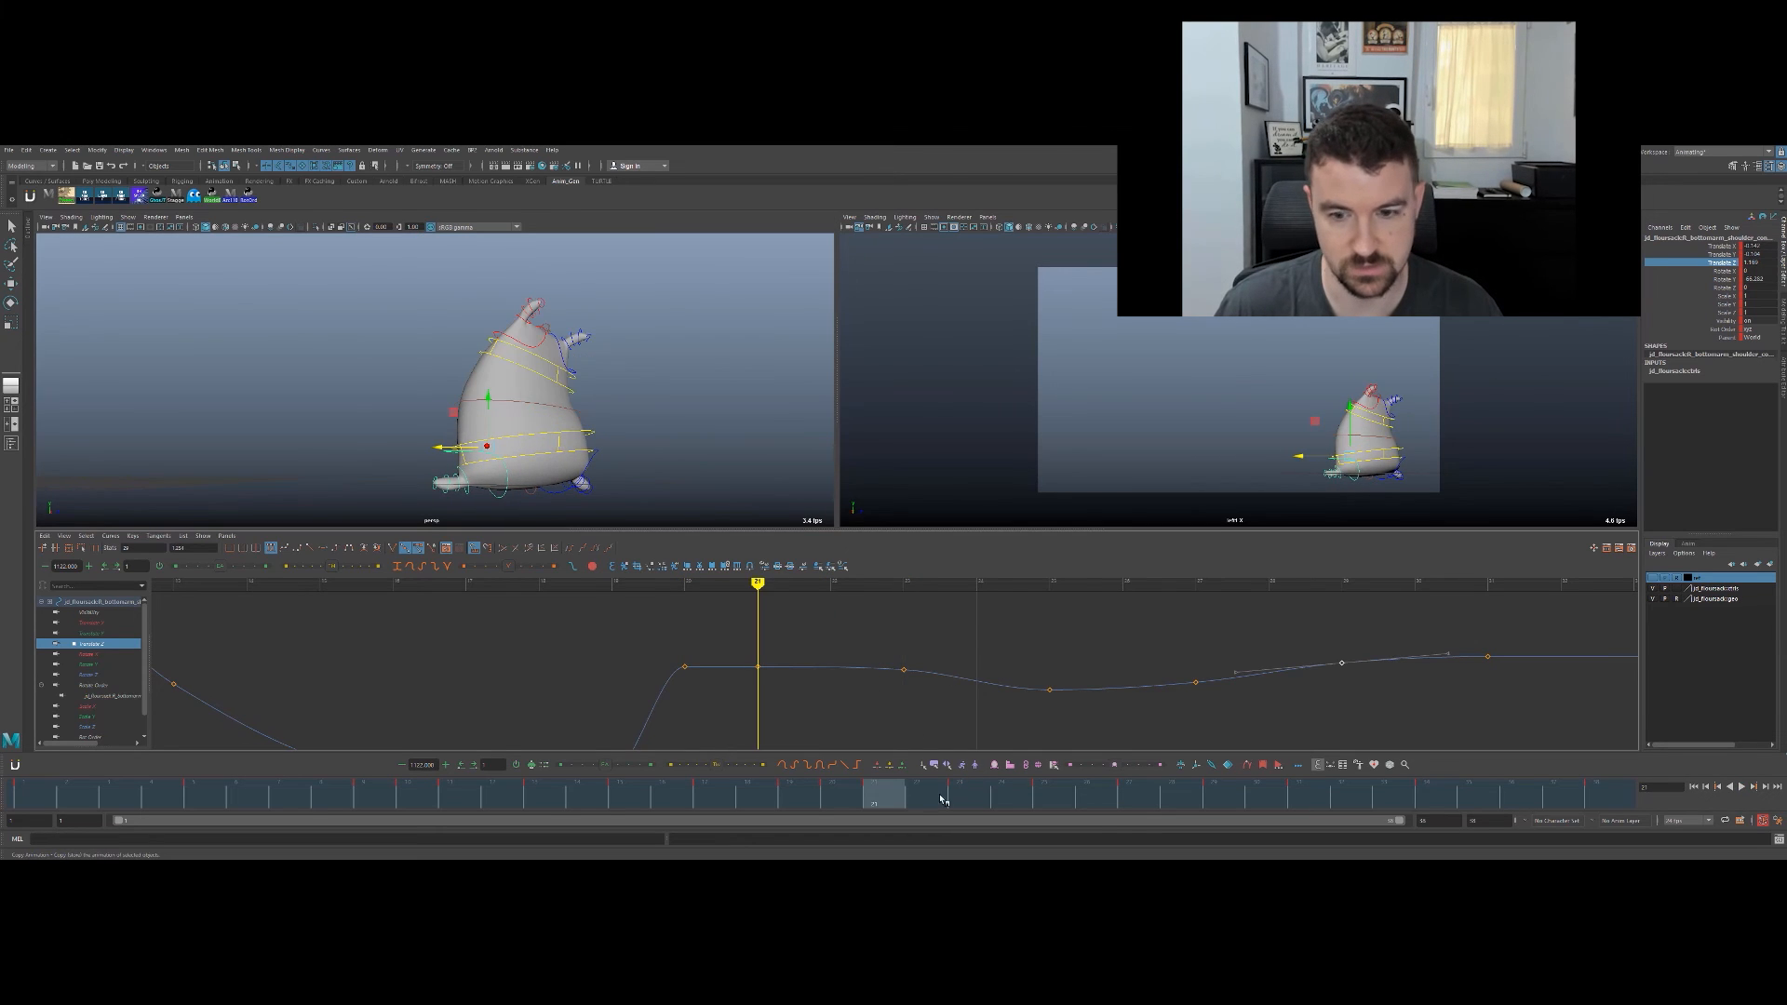
mouse_move(903, 799)
mouse_down()
mouse_move(1133, 793)
mouse_move(885, 793)
mouse_move(1049, 793)
mouse_move(1293, 729)
mouse_up()
key(q)
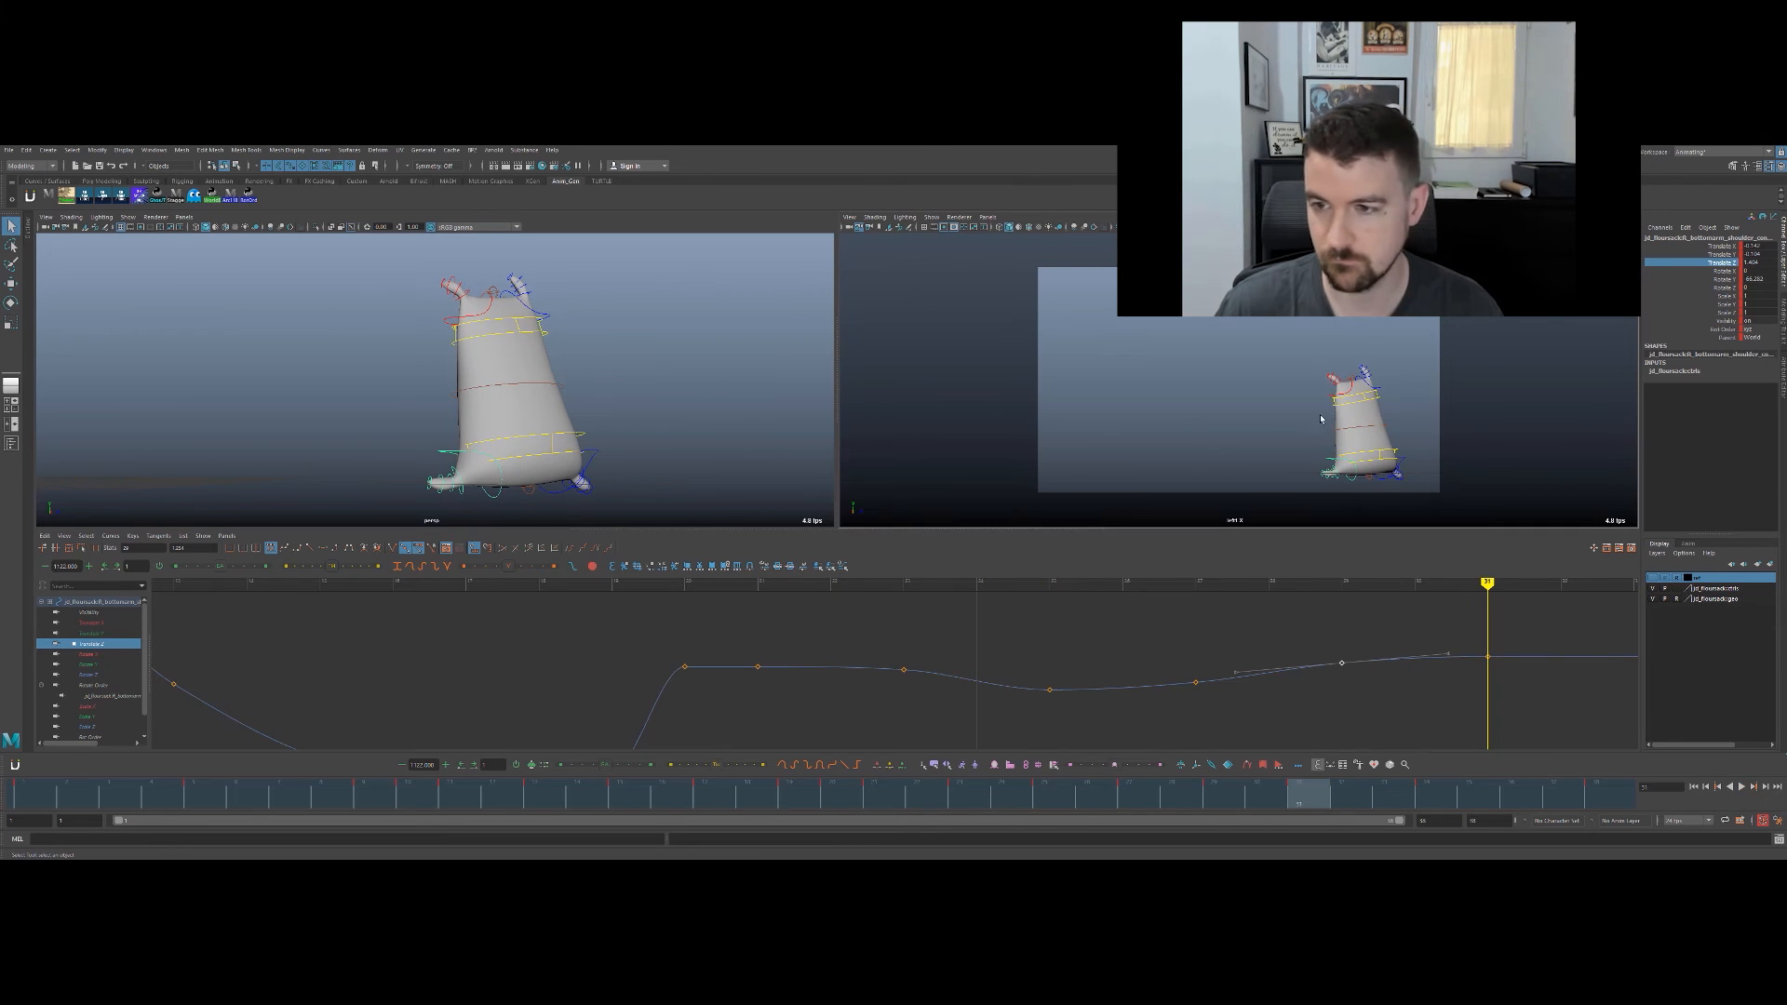
key(space)
key(alt+v)
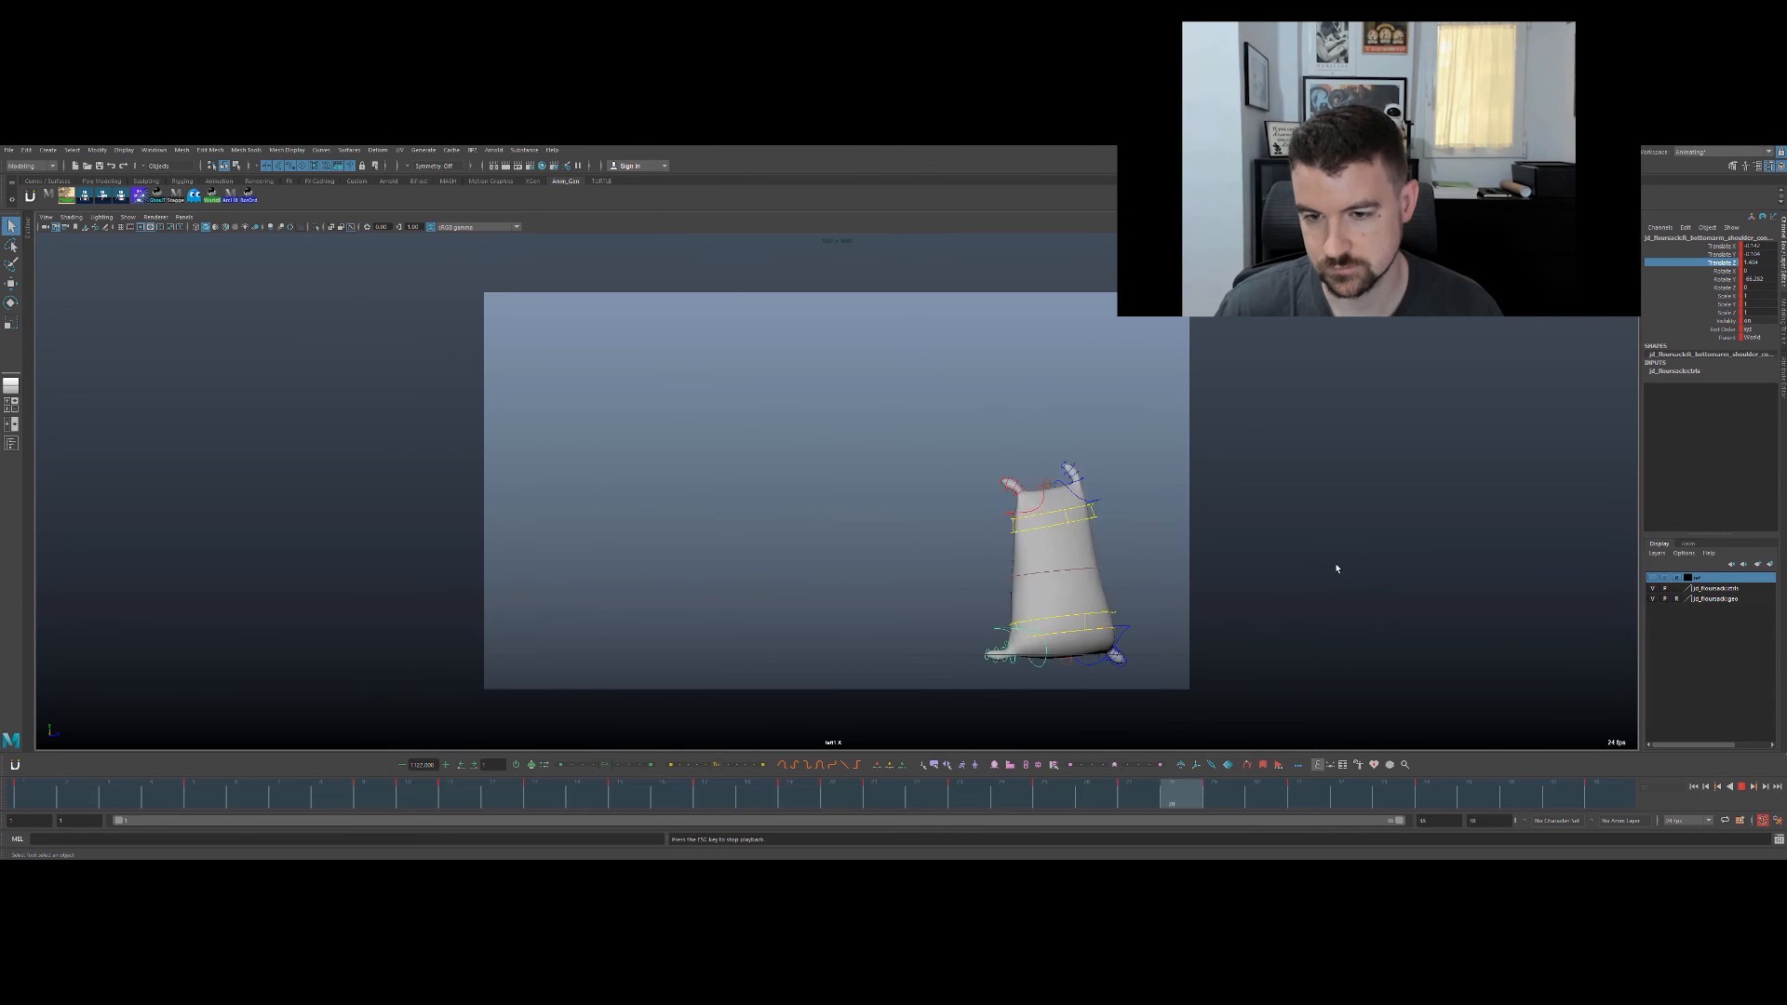
drag(1349, 798, 1293, 785)
key(alt+v)
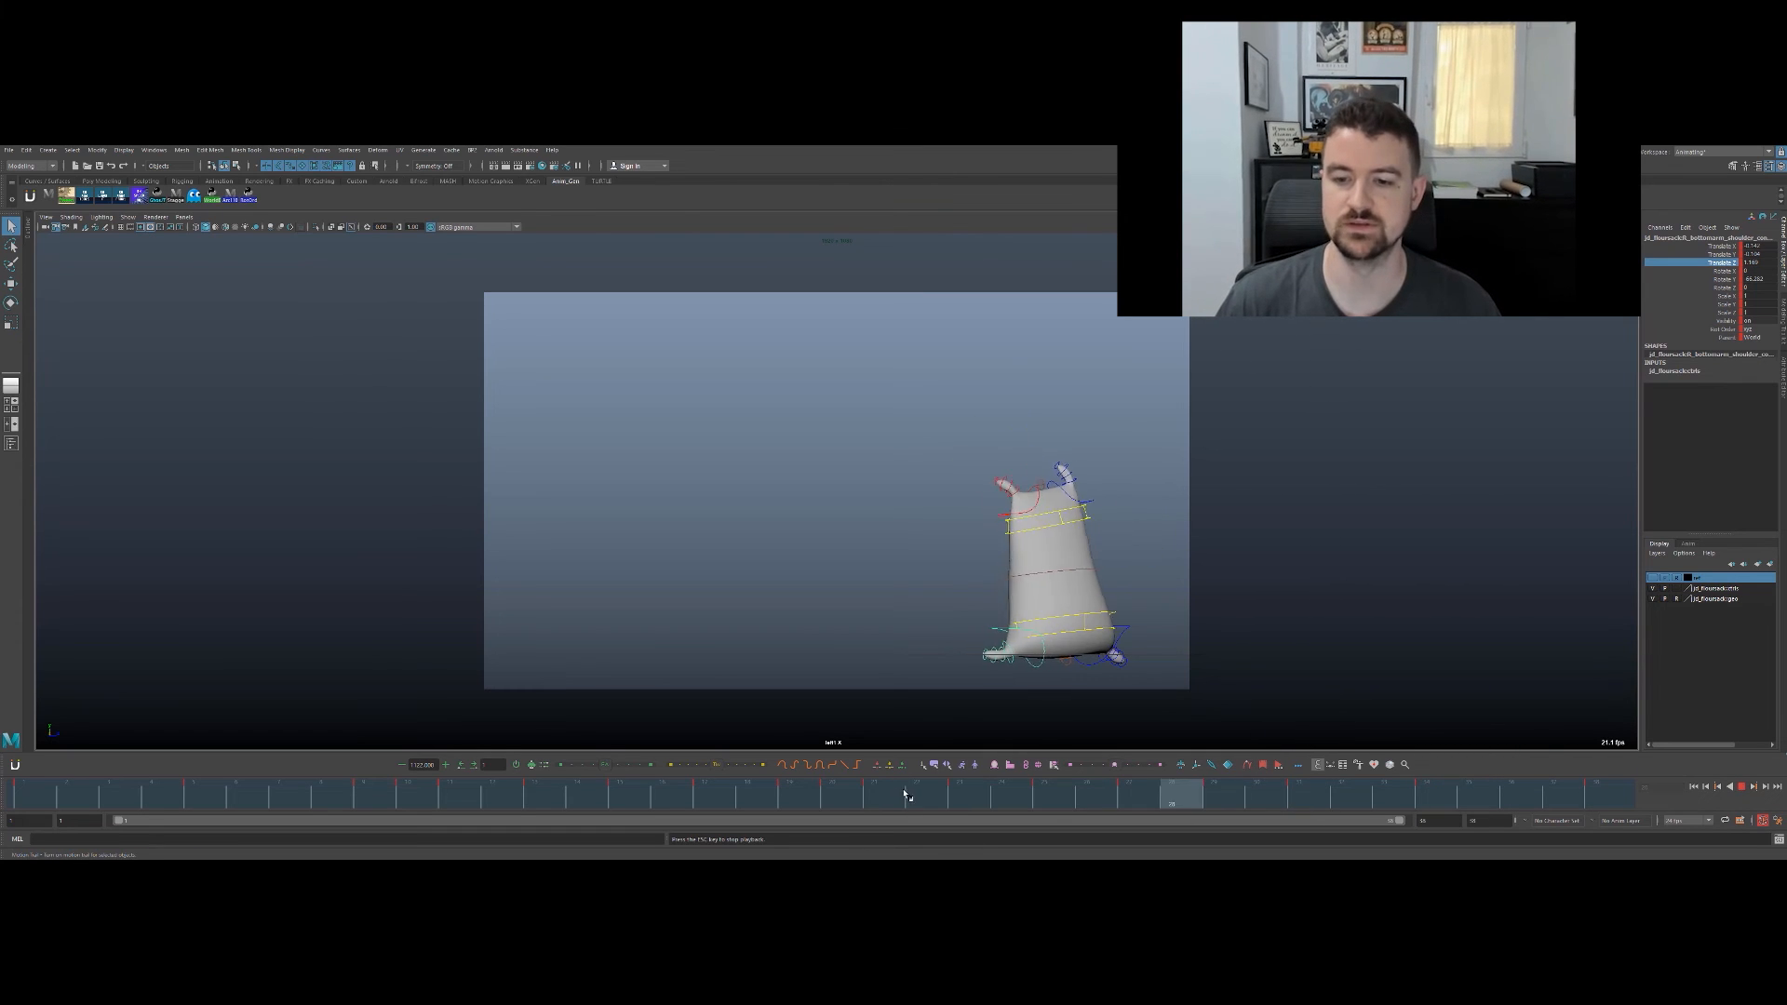
drag(1187, 798, 1304, 772)
key(space)
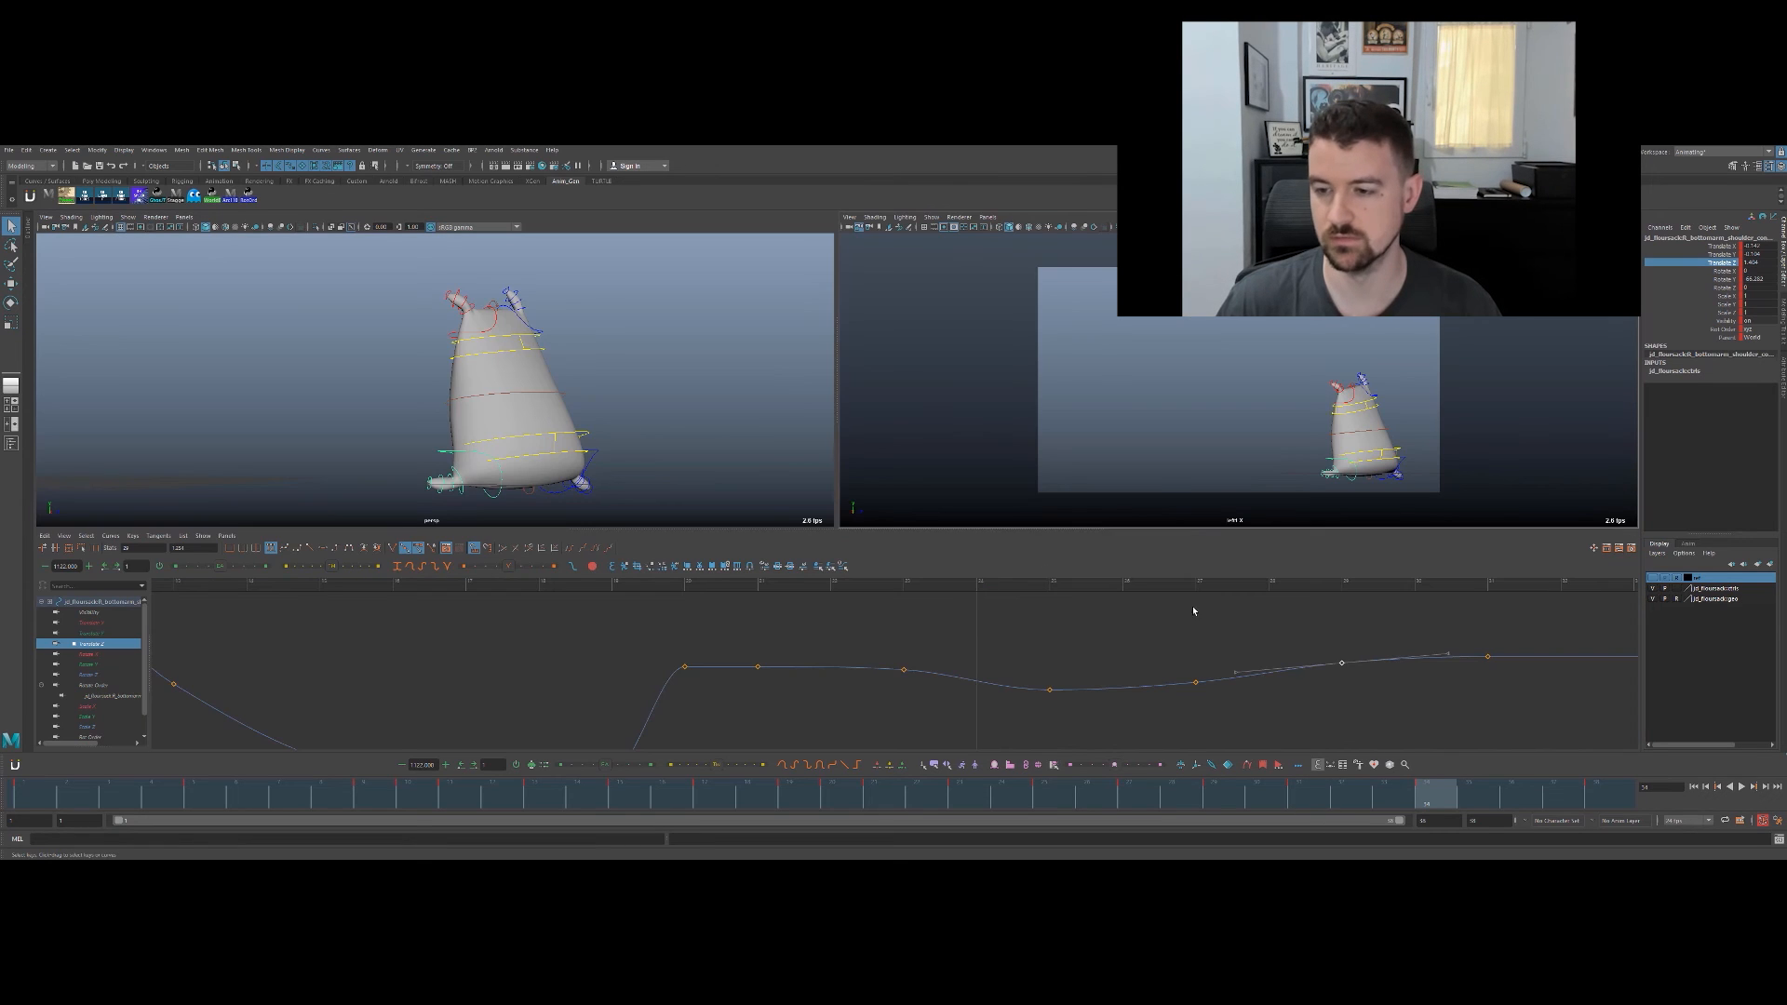
Step: Raise the shoulder control's Translate Z keys at frames 34 and 38 slightly and compare the foot with the neighbouring keys
mouse_move(1406, 673)
alt+middle_down()
mouse_move(996, 676)
mouse_move(1039, 672)
mouse_move(837, 641)
alt+middle_up()
scroll(1052, 673, up, 3)
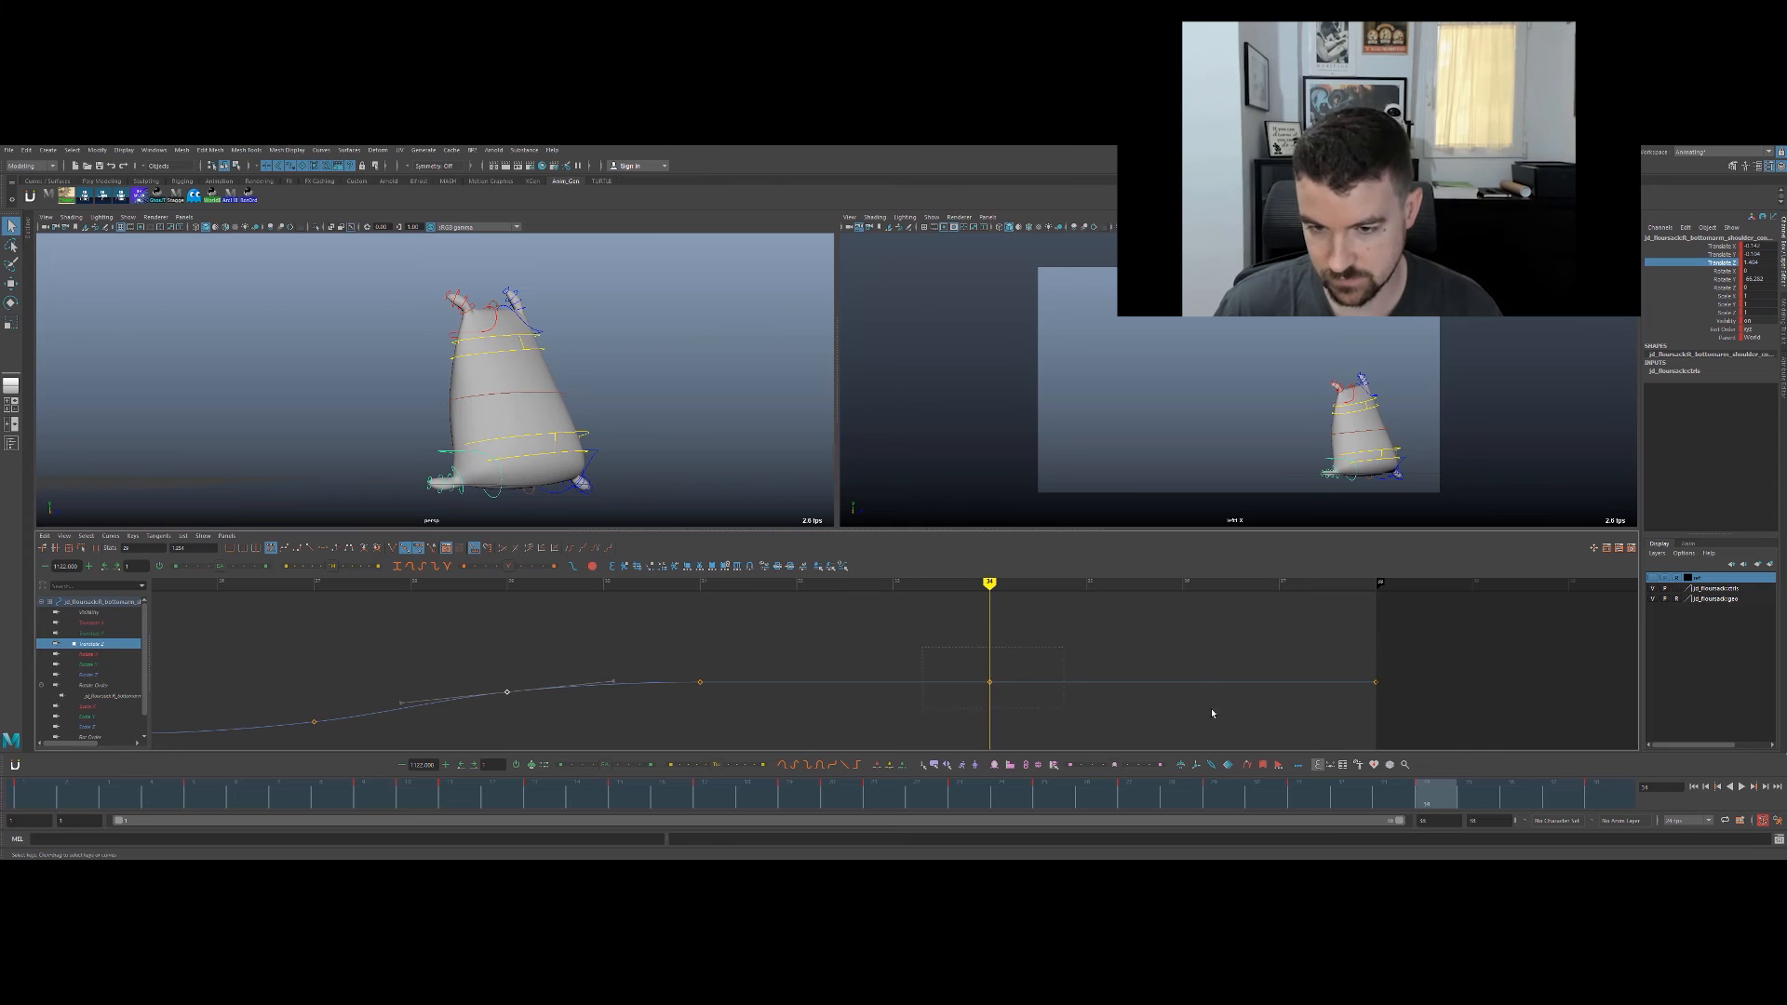
middle_drag(1188, 716, 1187, 714)
key(comma)
key(period)
key(comma)
key(period)
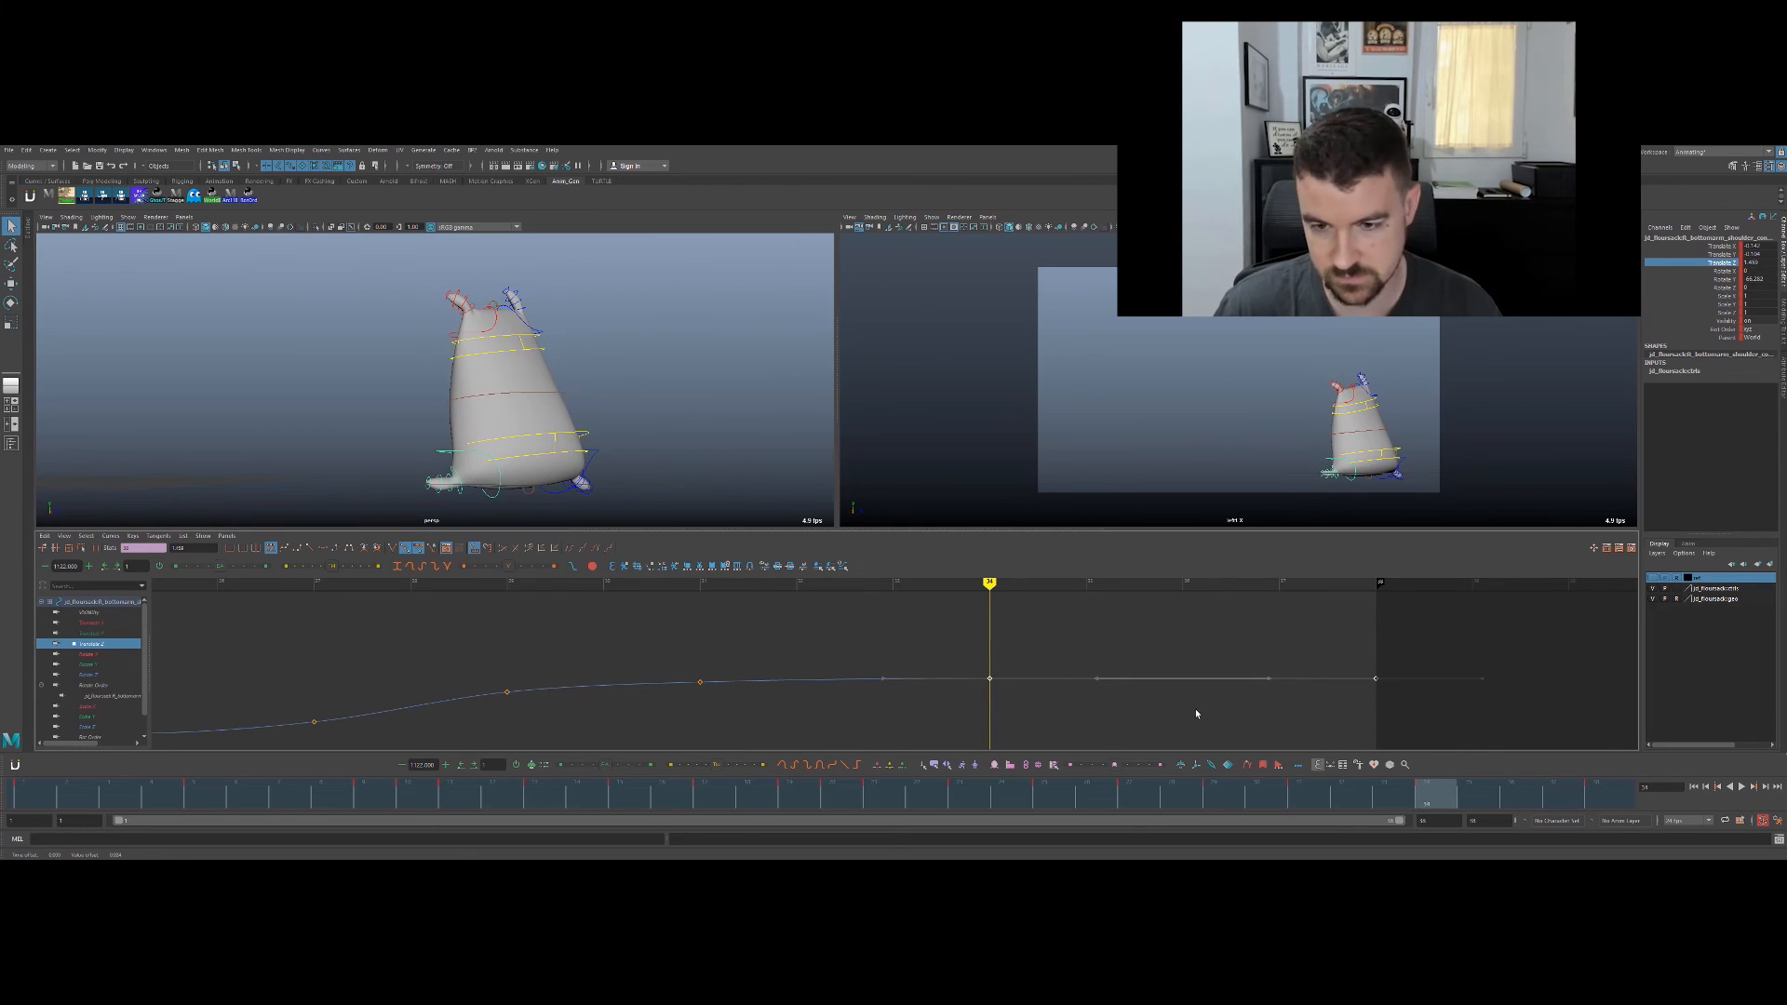
key(period)
key(comma)
key(period)
Step: Play back the jump in the enlarged shot view and scrub back to the landing squash at frame 23
key(space)
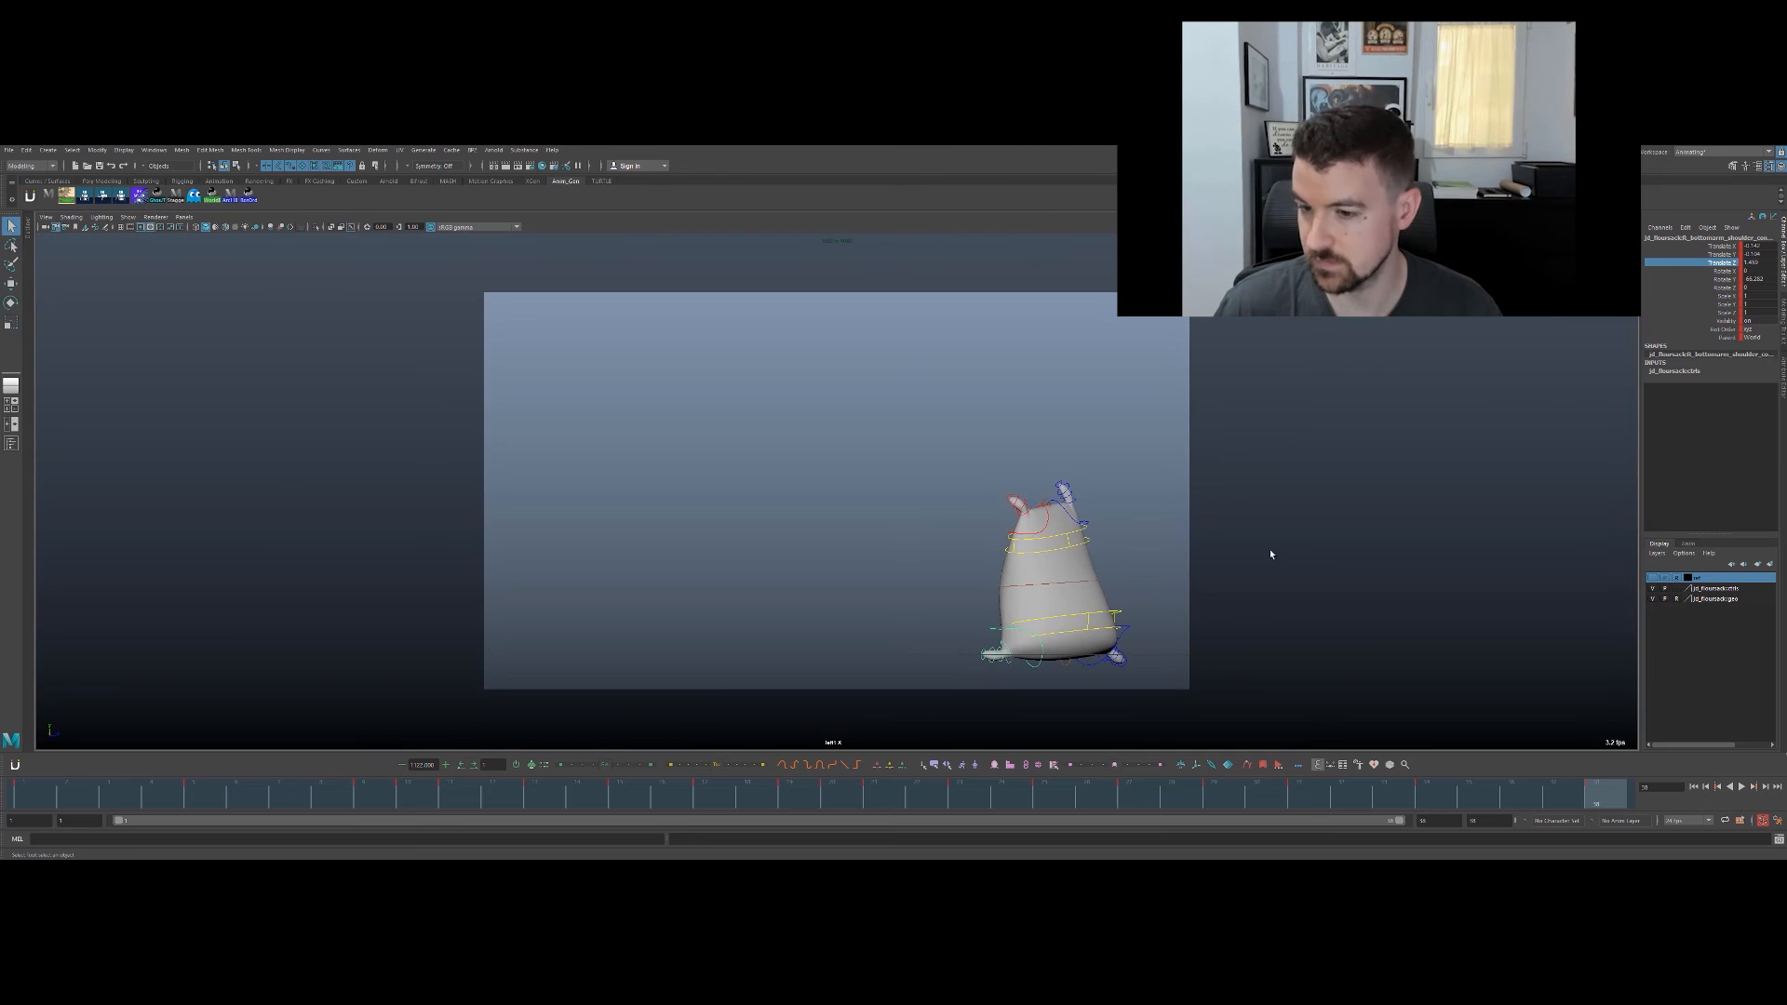
key(alt+v)
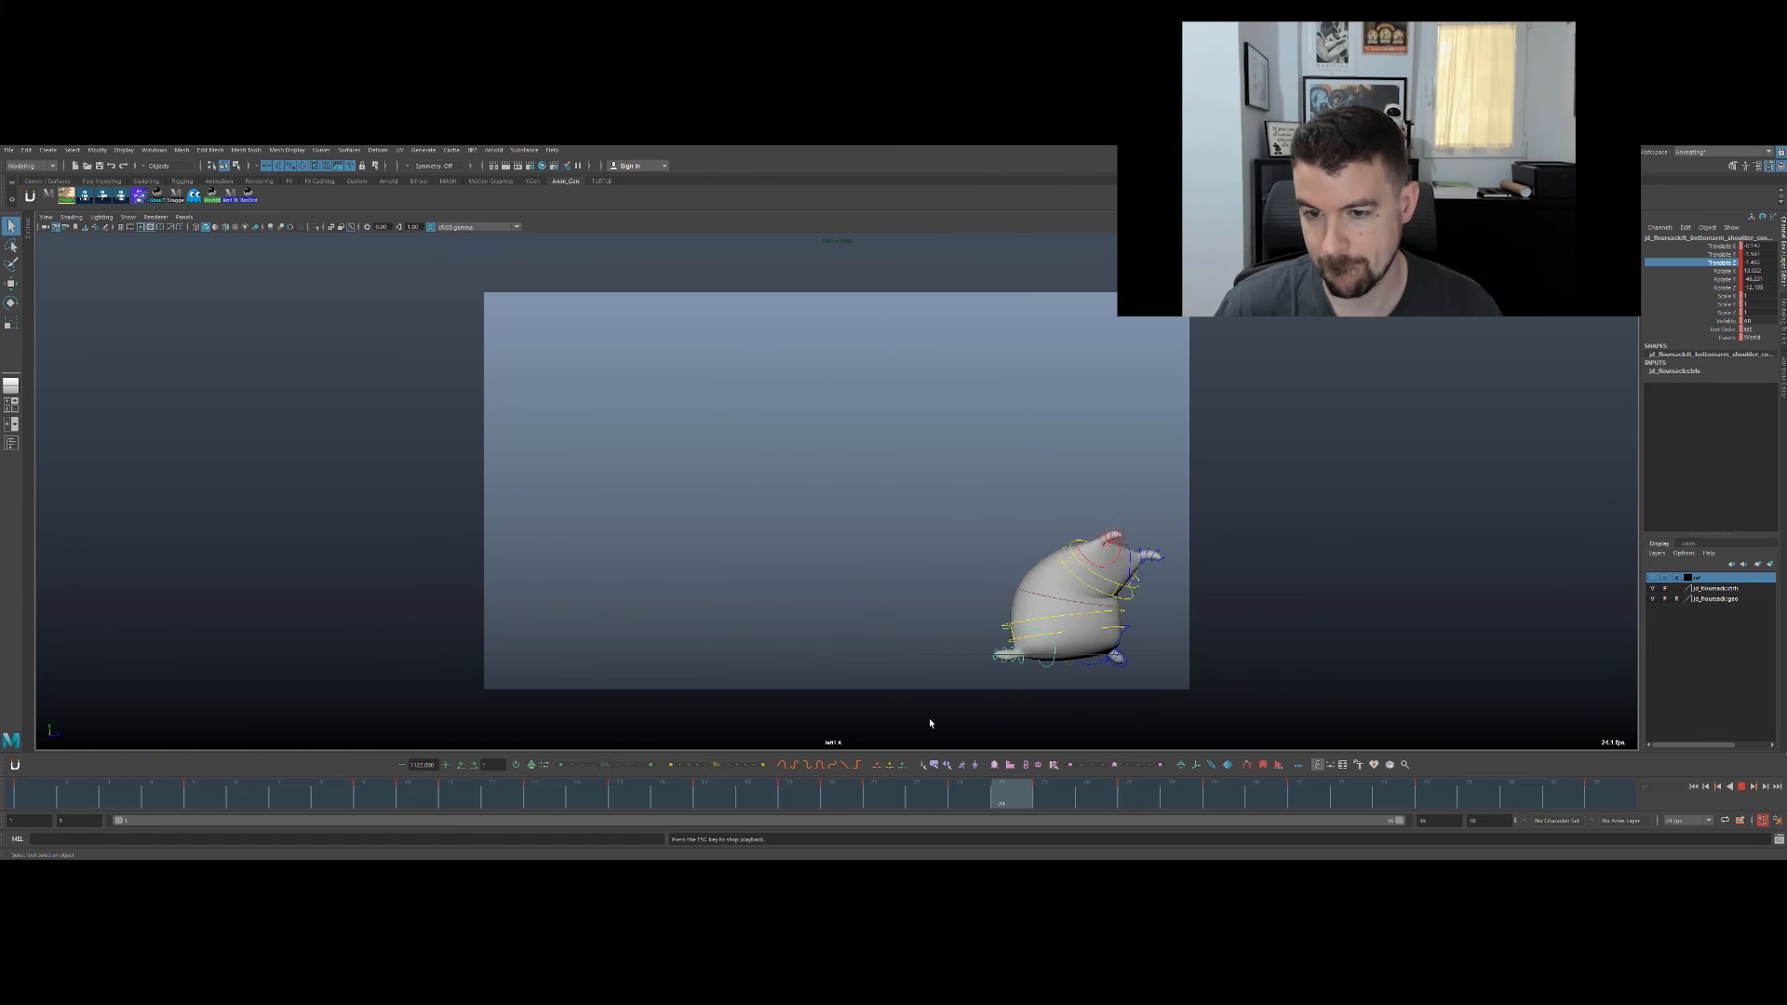
key(Escape)
drag(1150, 803, 969, 738)
Step: Select the upper arm's shoulder control and examine the tassel's overlap during playback and at frame 14
click(1113, 525)
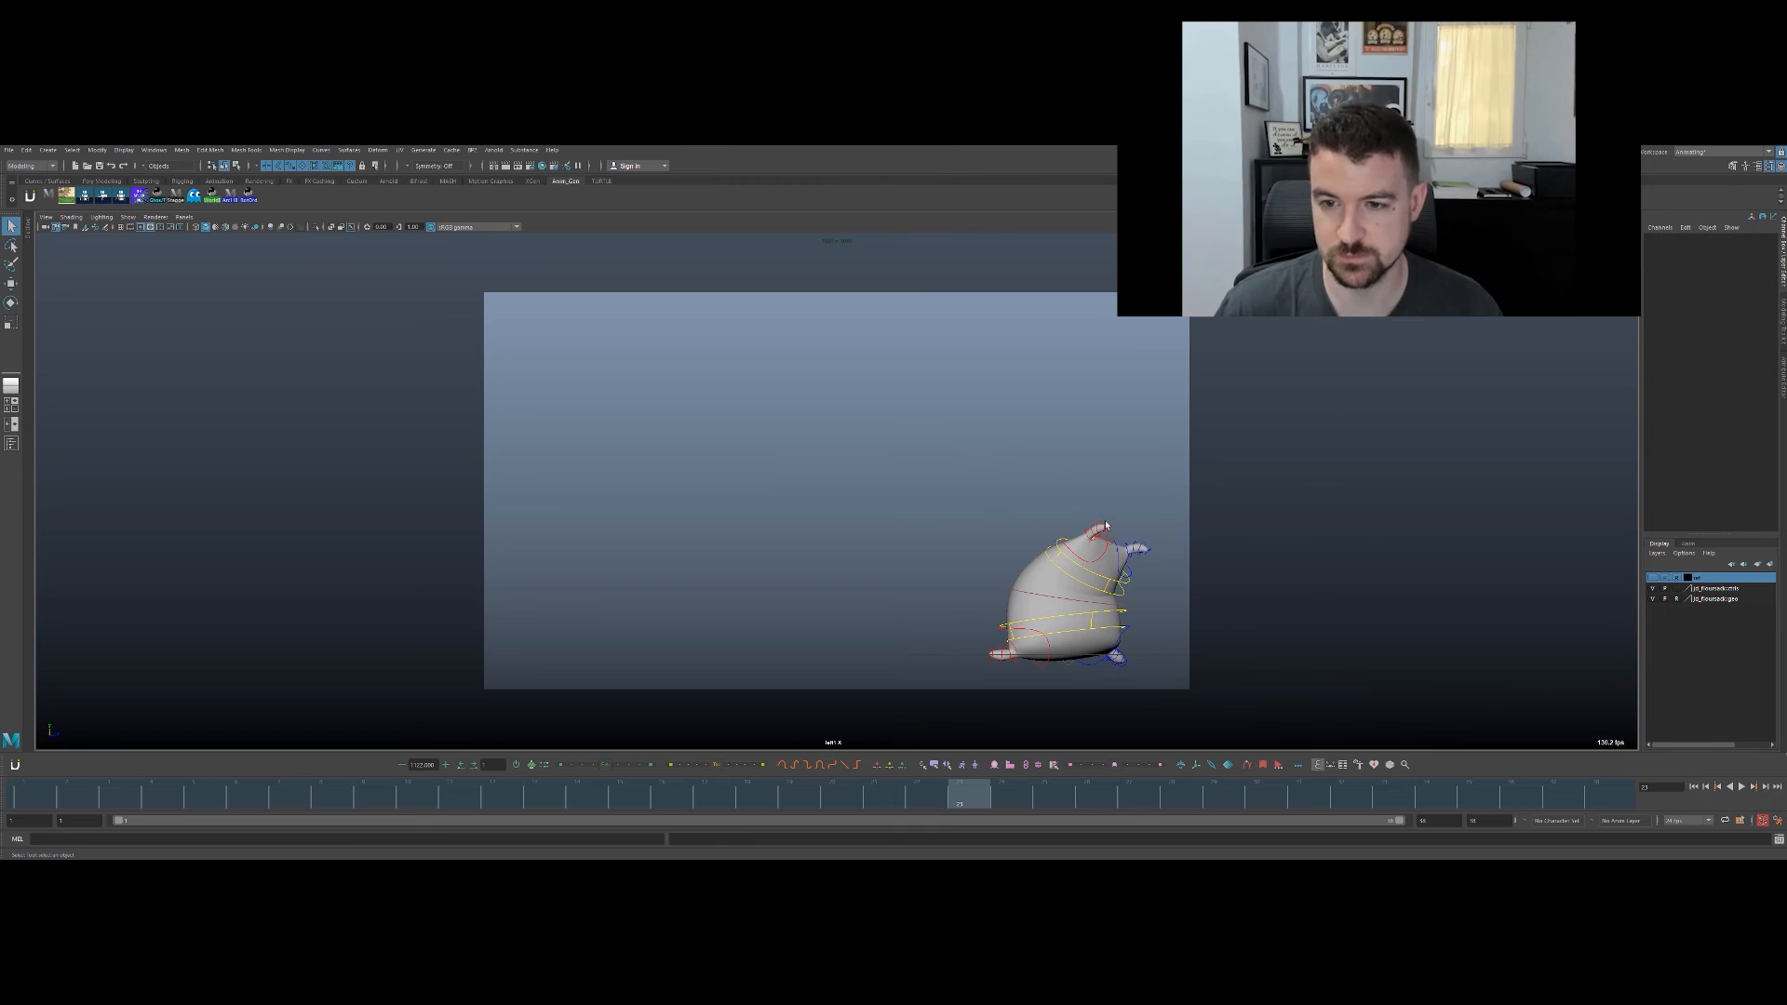
drag(1111, 533, 1111, 535)
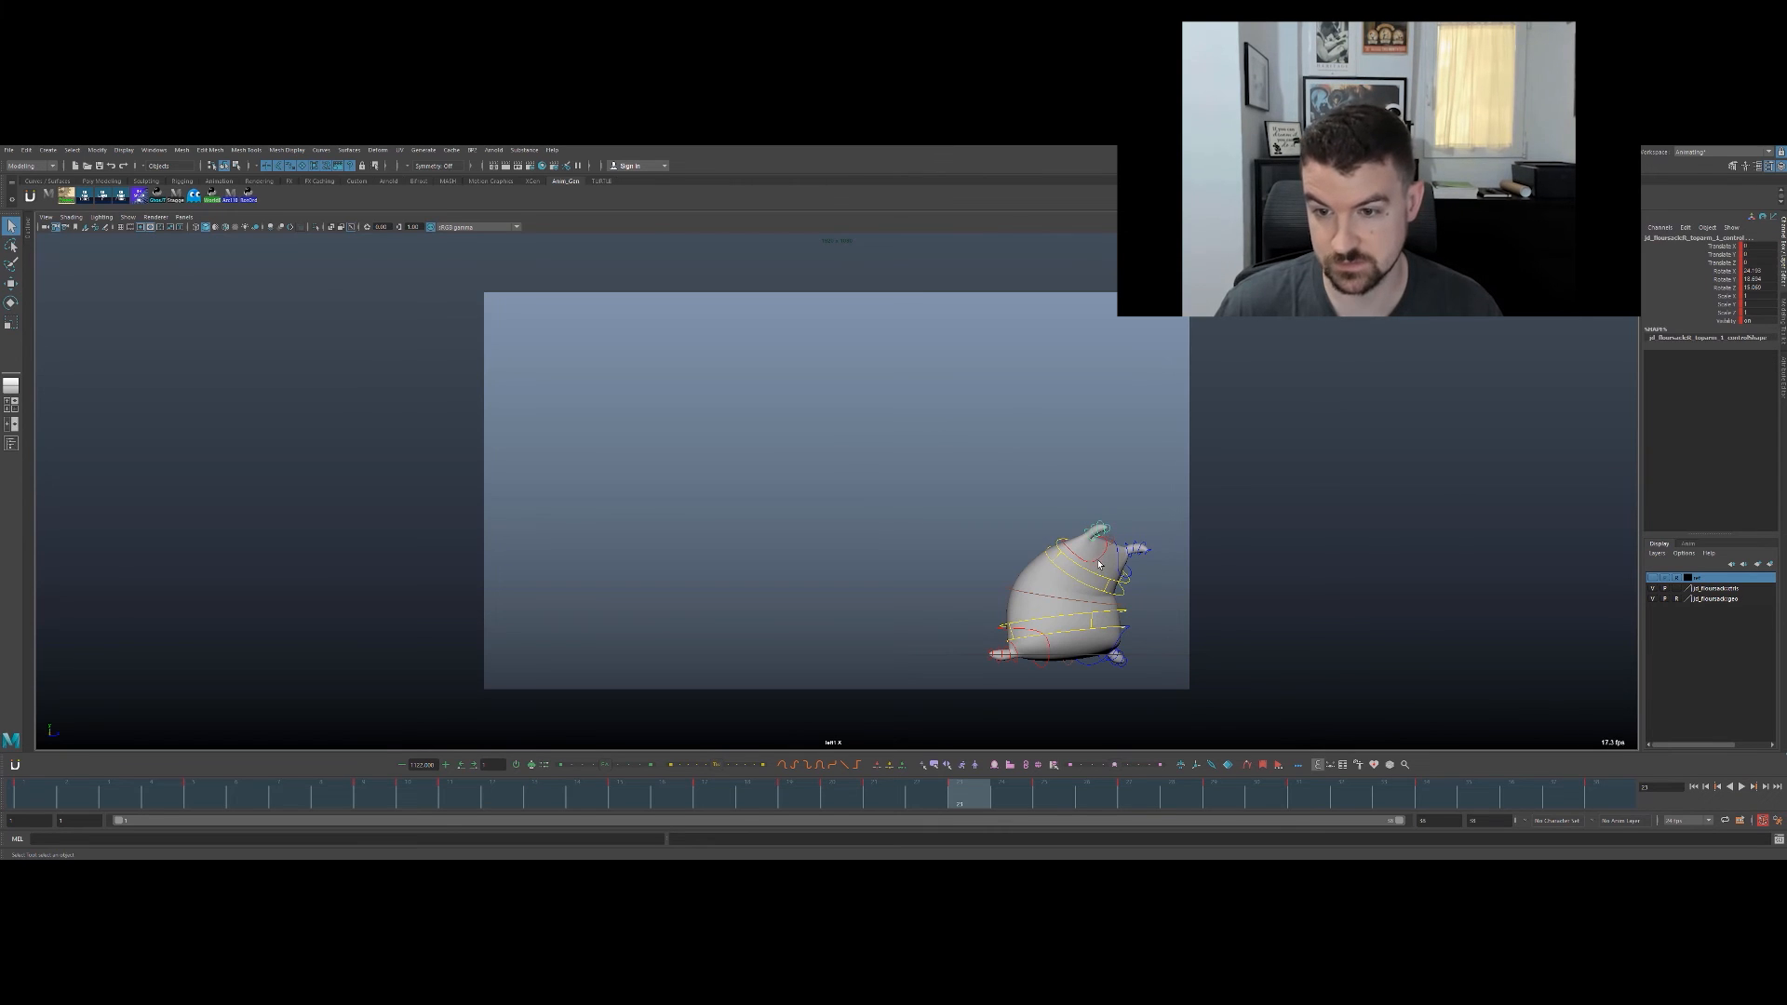
key(Up)
key(e)
key(alt+v)
mouse_move(395, 757)
mouse_down()
mouse_move(627, 710)
mouse_move(586, 710)
mouse_up()
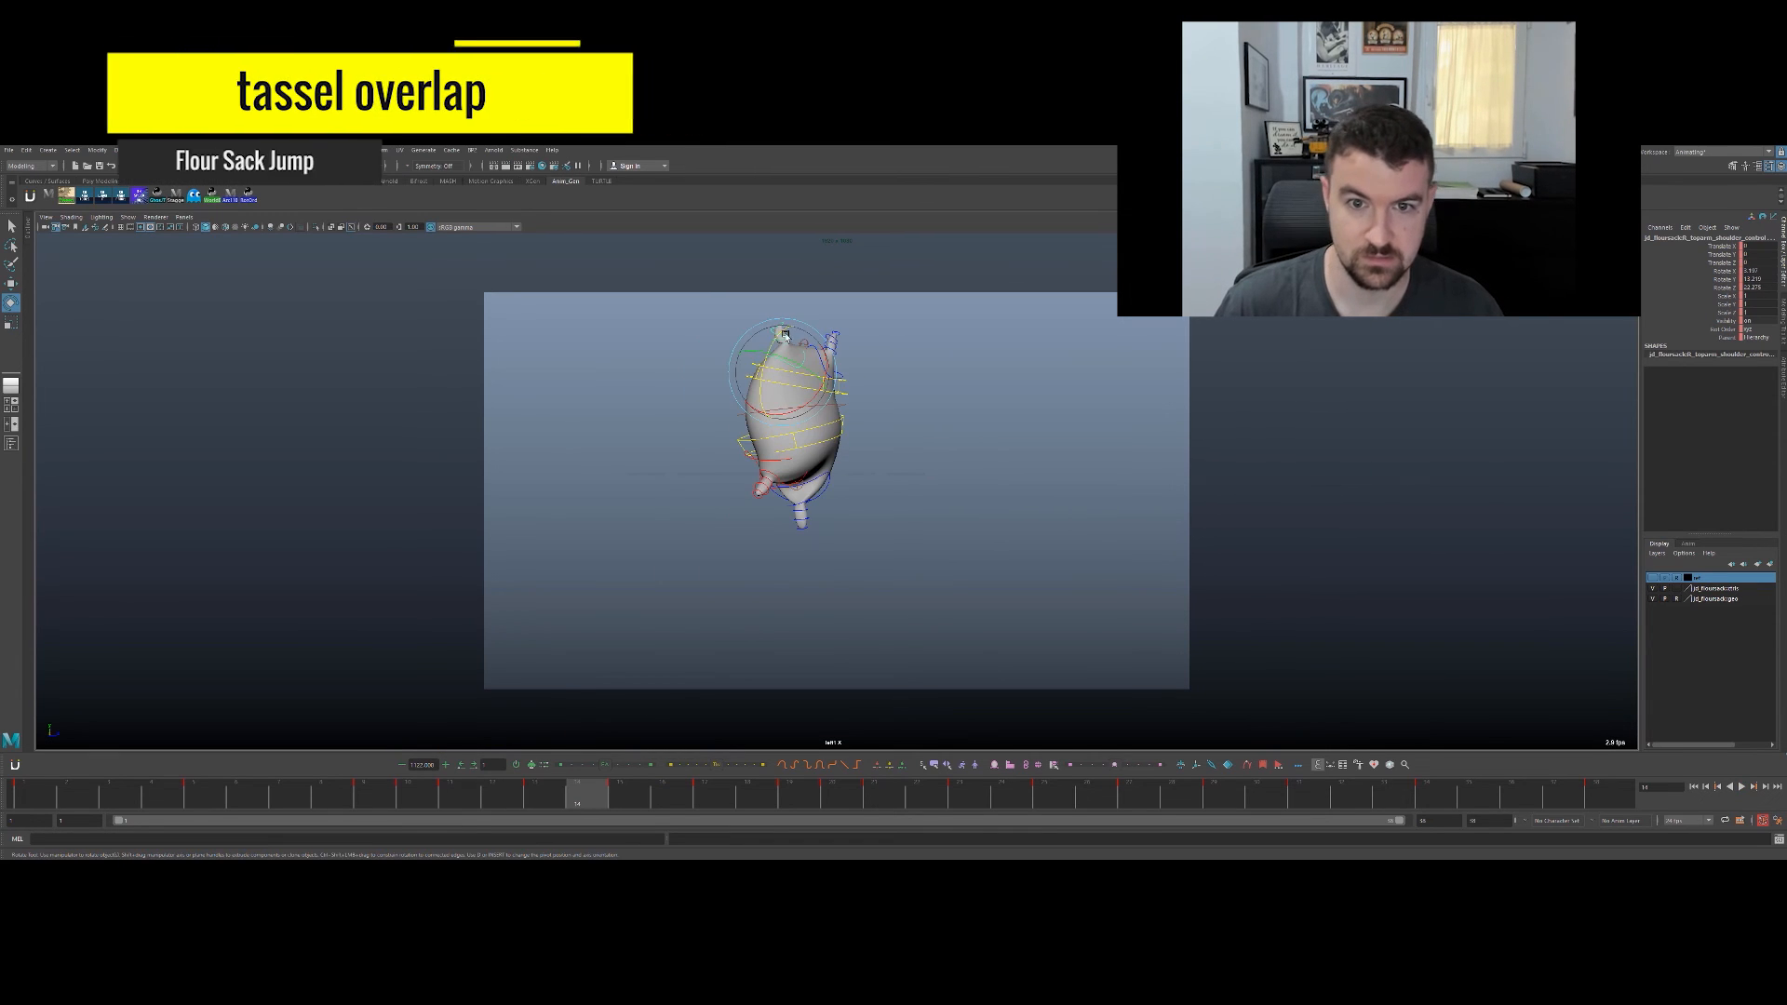
Step: Select the upper arm tassel's tip control for rotation at frame 14 and go back to the opening pose
key(q)
click(770, 329)
click(787, 346)
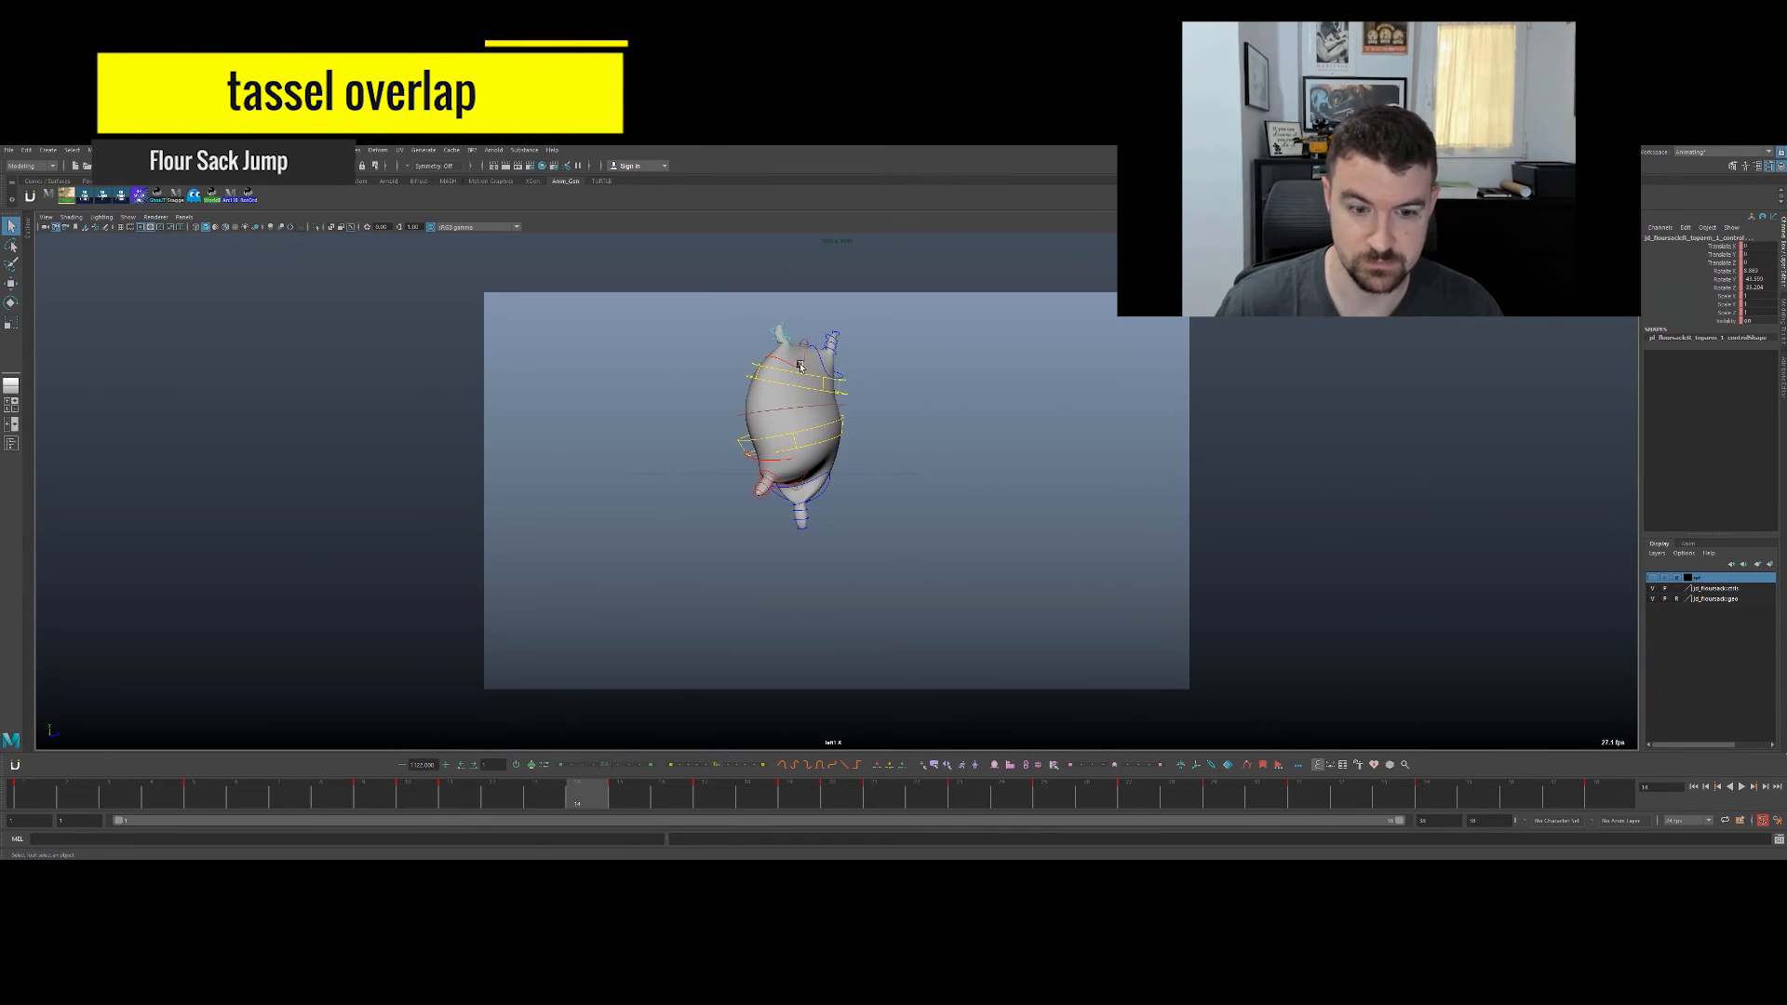
key(e)
drag(763, 725, 625, 725)
key(alt+comma)
key(alt+comma)
key(alt+comma)
key(alt+comma)
key(alt+comma)
key(alt+comma)
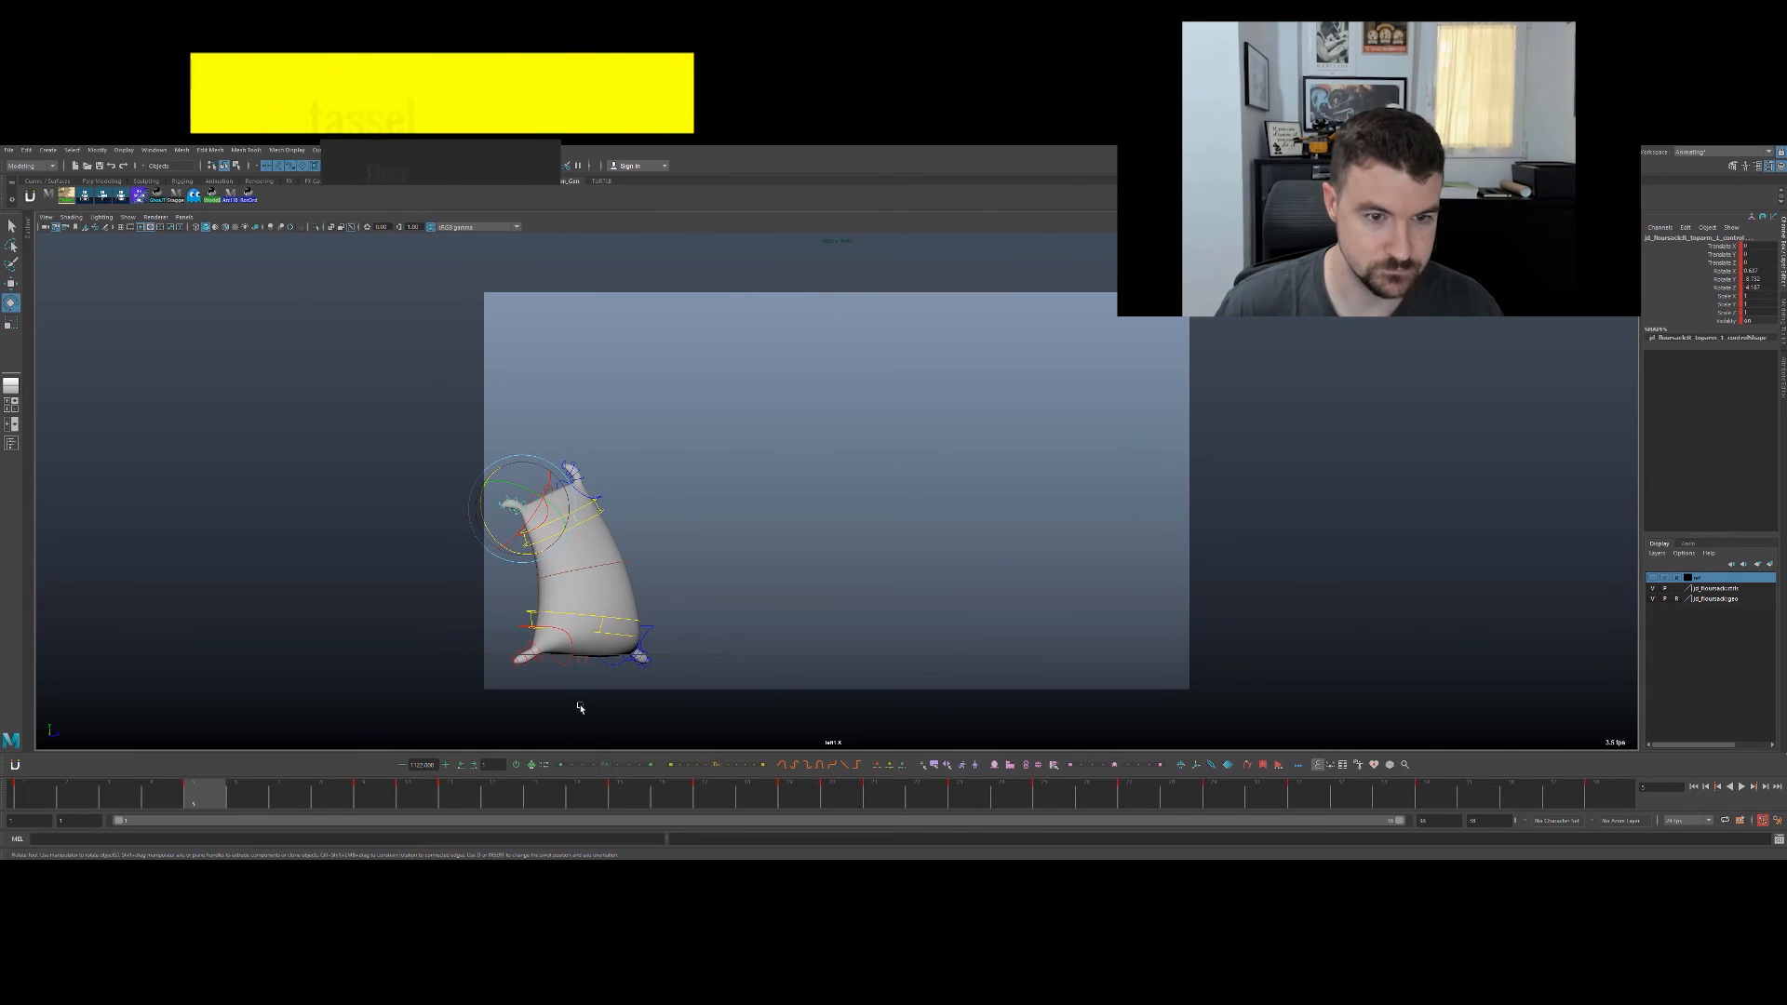
key(alt+v)
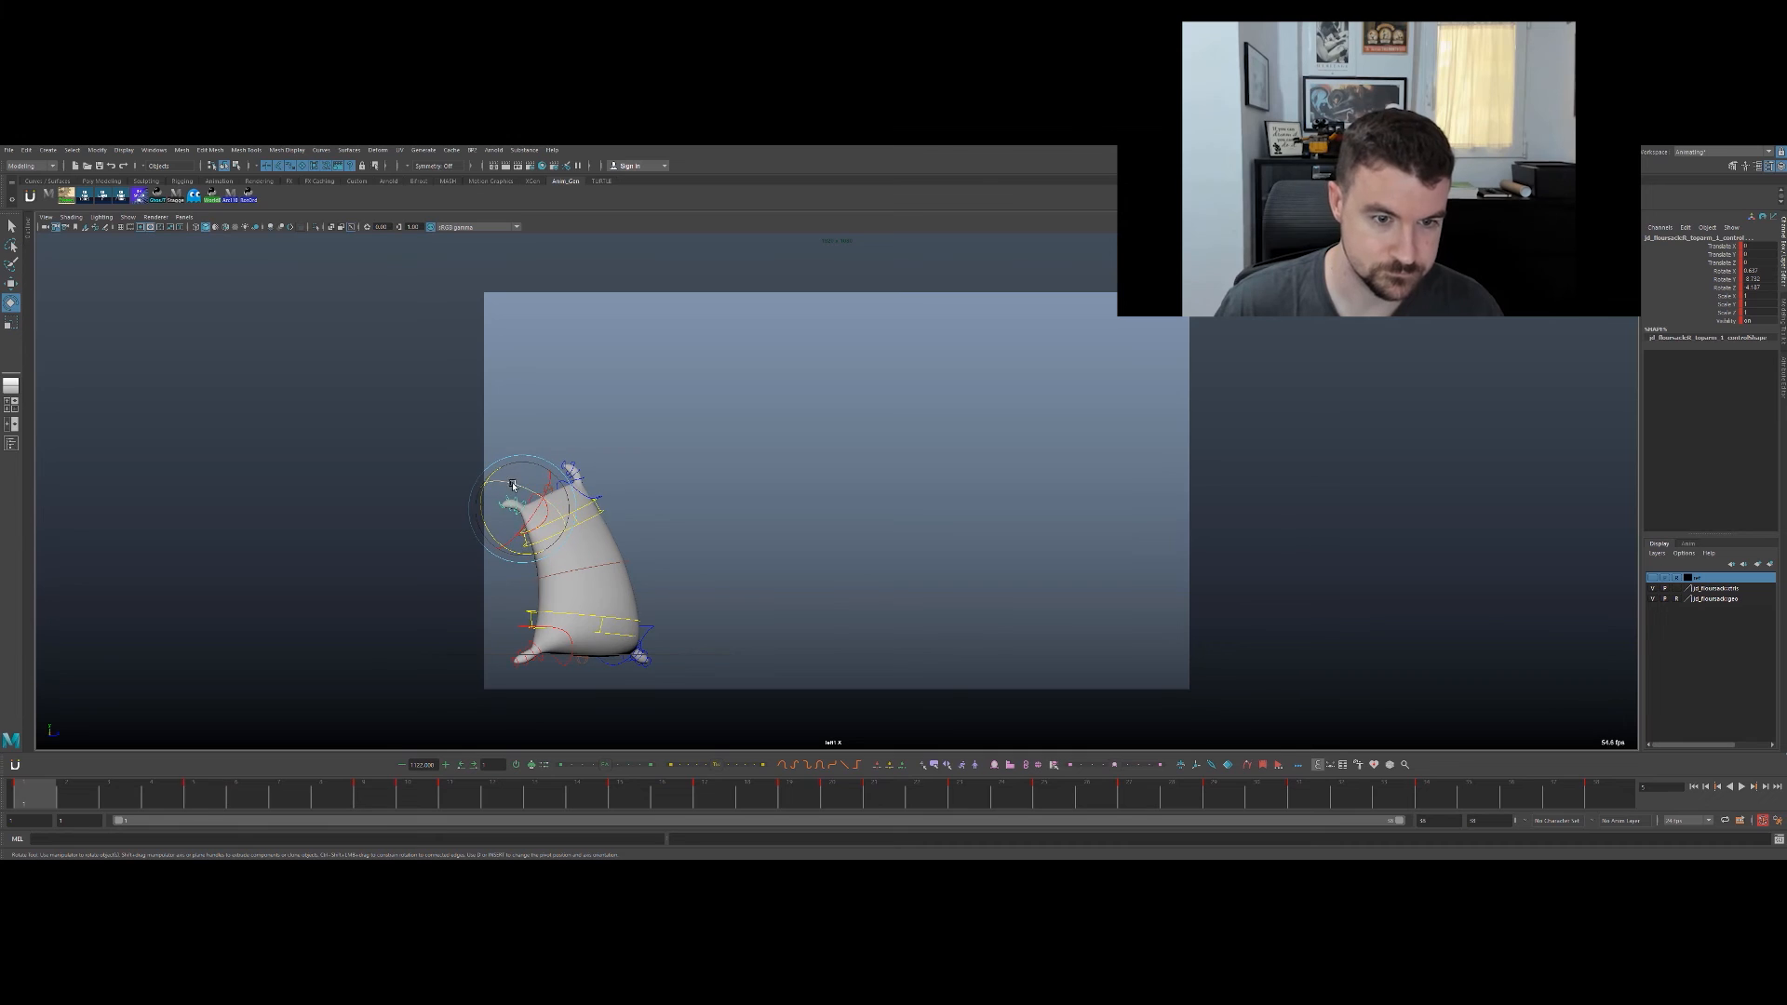
Step: Rotate the tassel tip control in the opening pose at frame 1 and play back the result
drag(518, 480, 501, 484)
key(alt+shift+v)
key(alt+v)
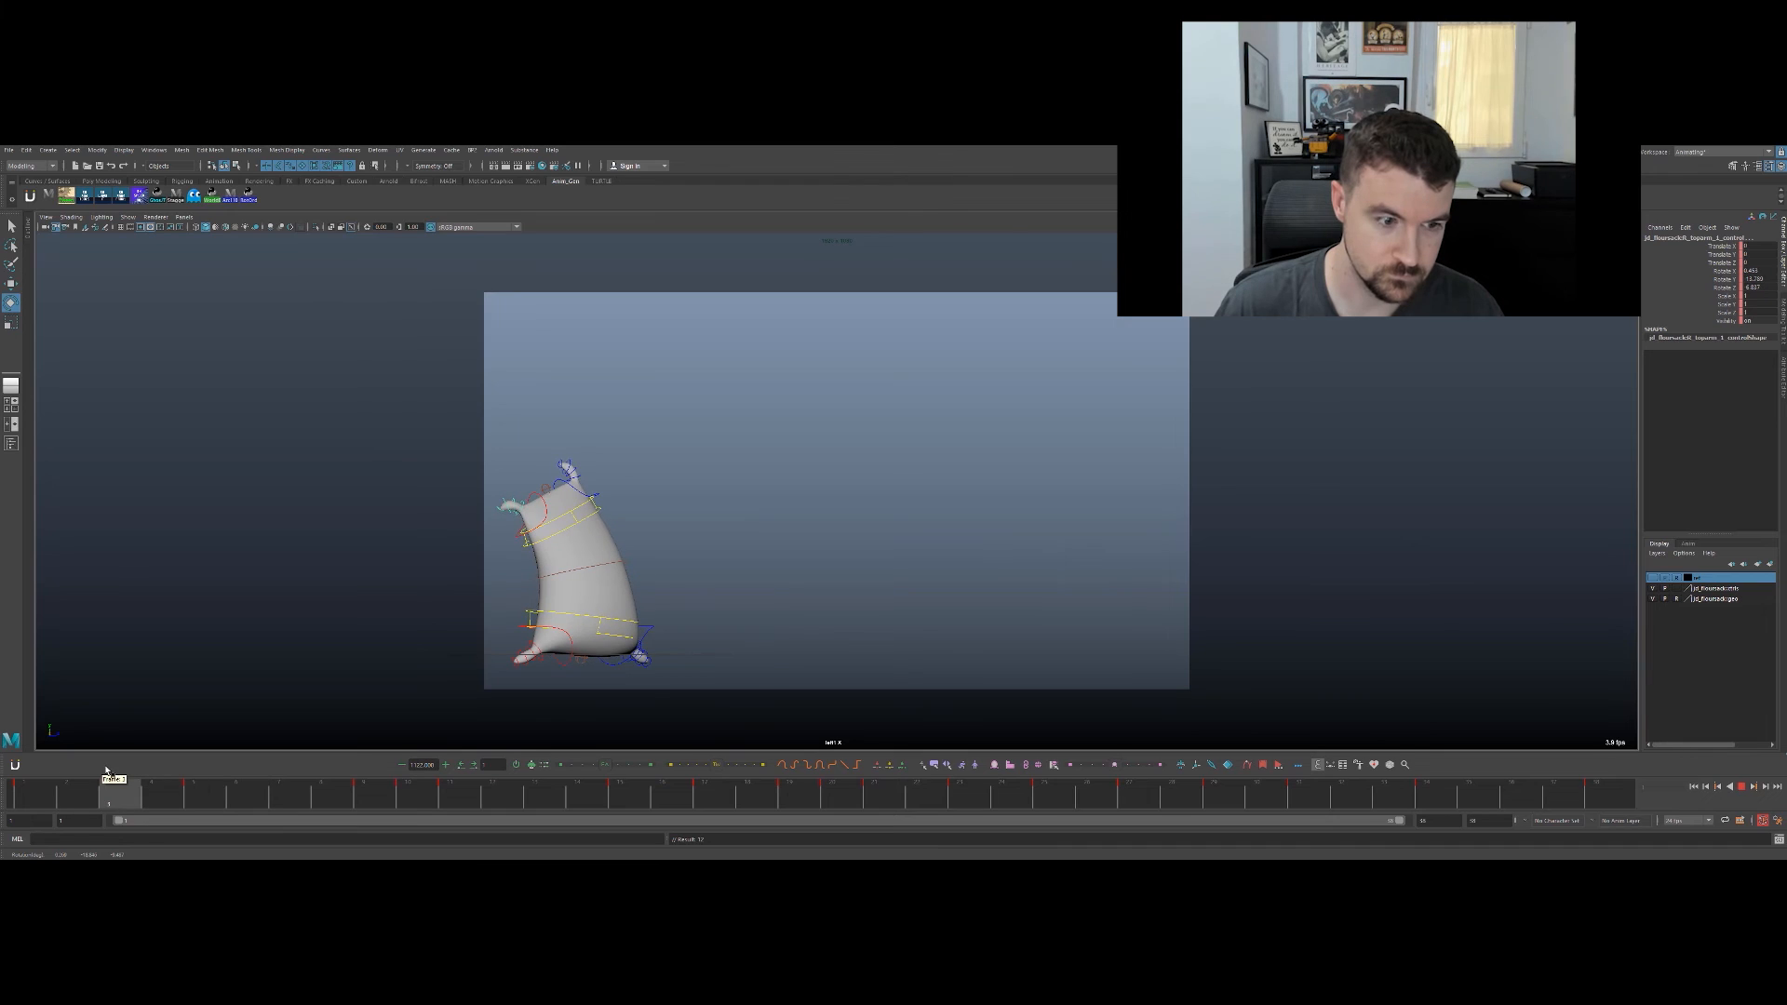
Step: Try a different tassel tip rotation at frame 3 and delete the key on that frame
drag(492, 496, 505, 491)
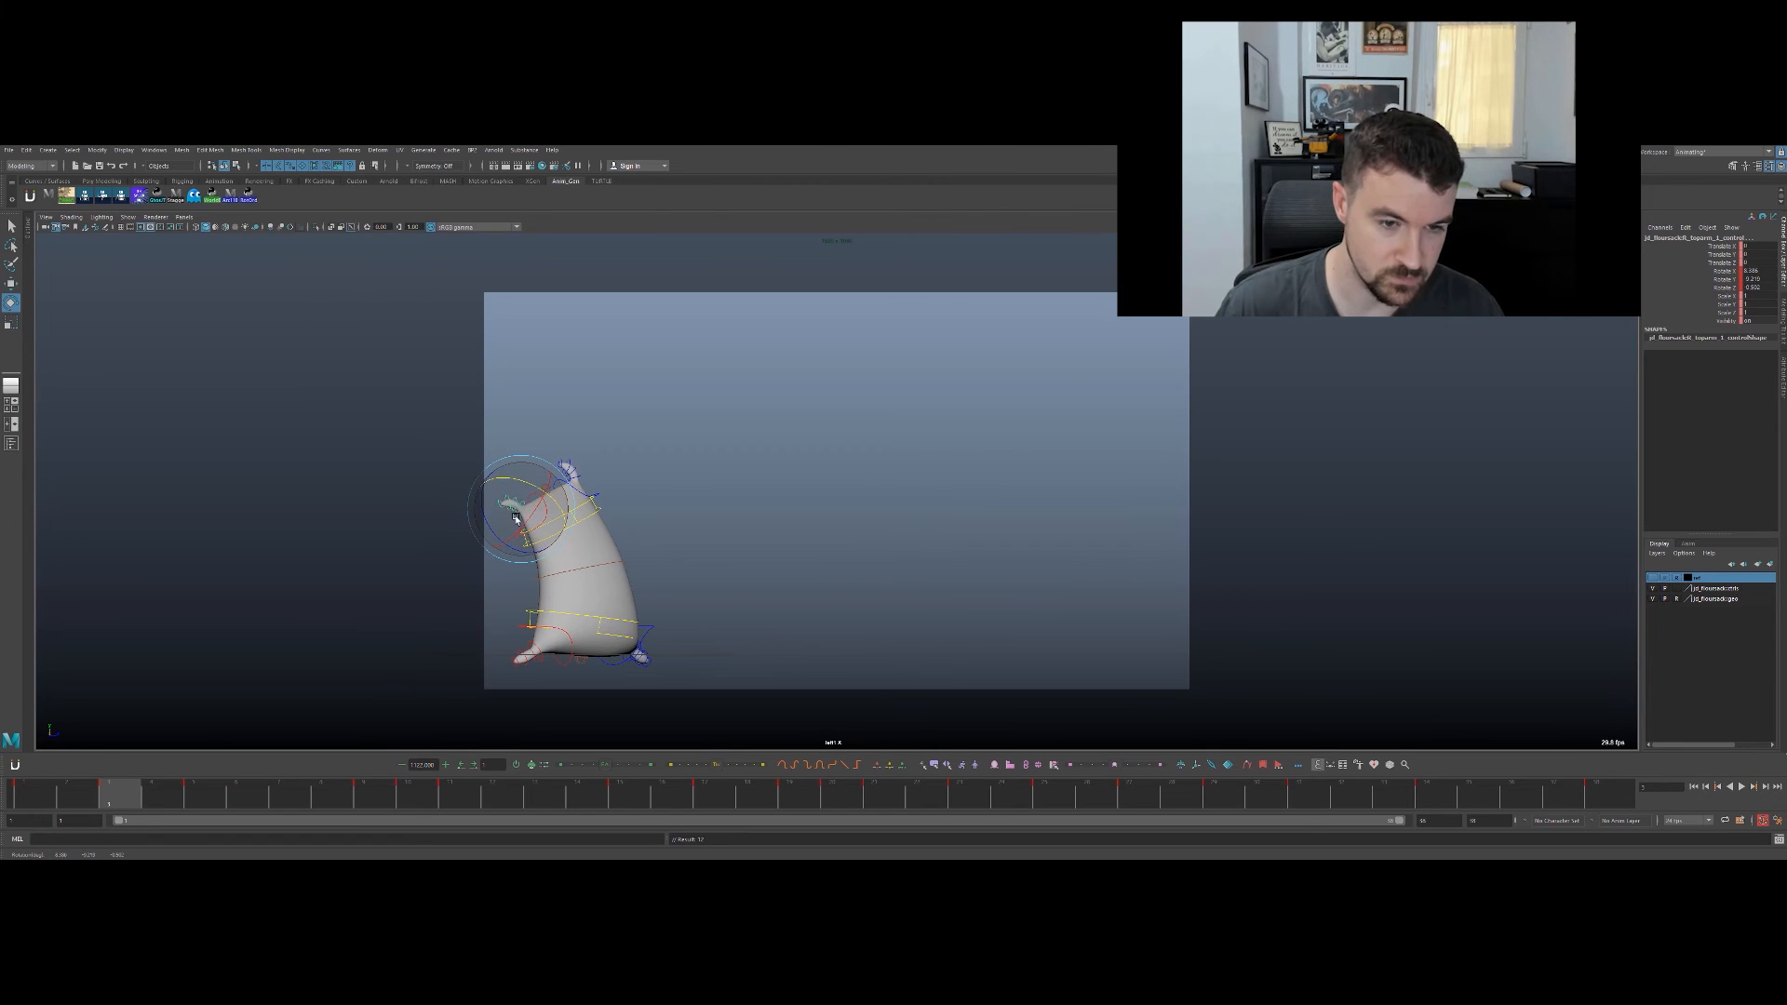
key(alt+v)
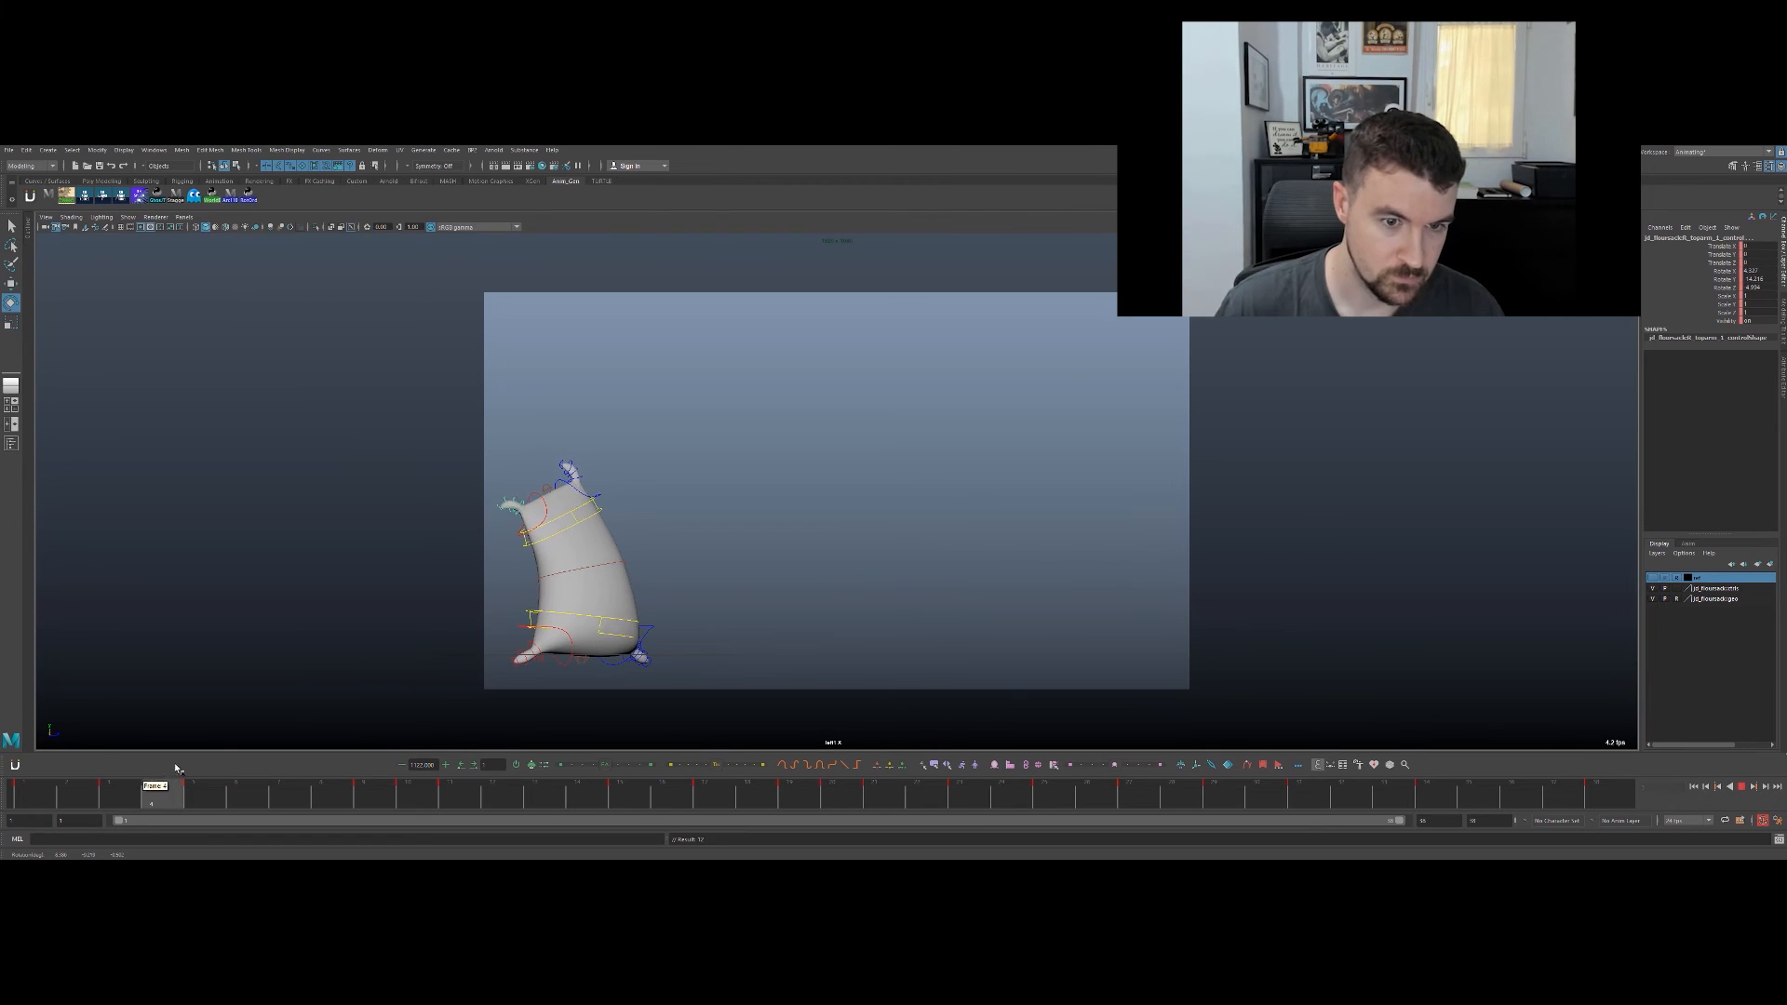
click(102, 791)
right_click(110, 793)
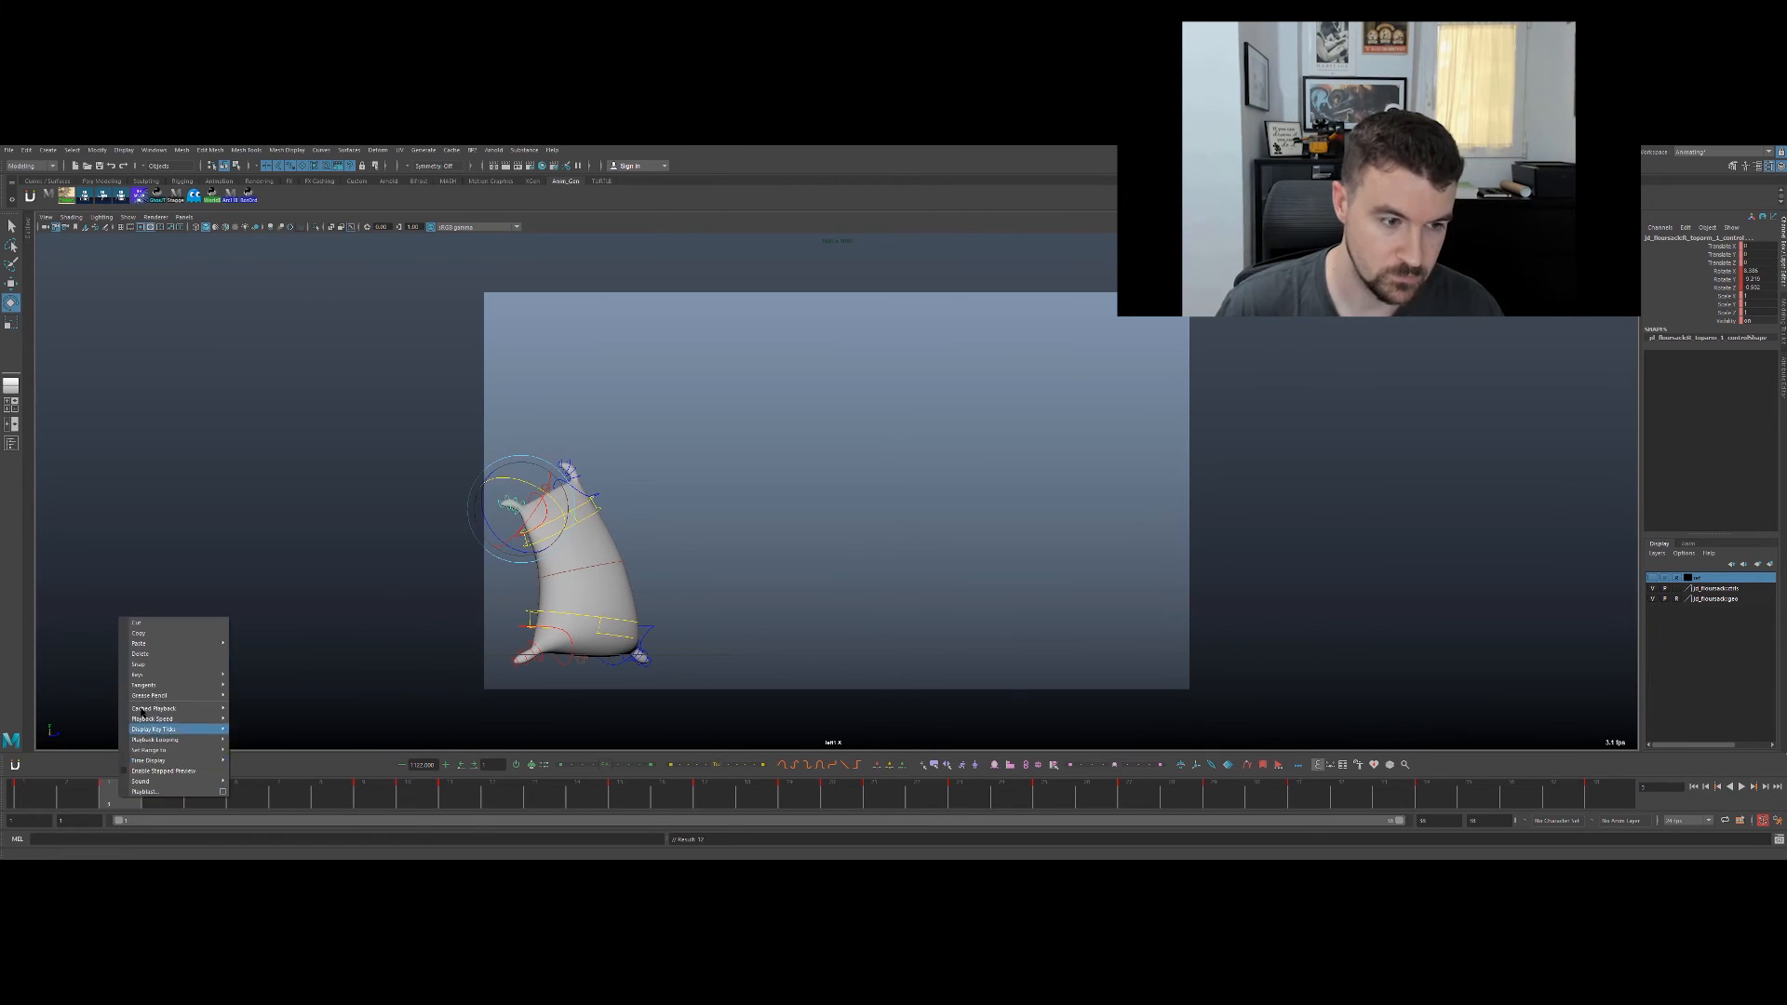
click(149, 657)
Step: Rotate the tassel tip at frame 9 in the crouch and delete its key at frame 10
drag(151, 792, 373, 778)
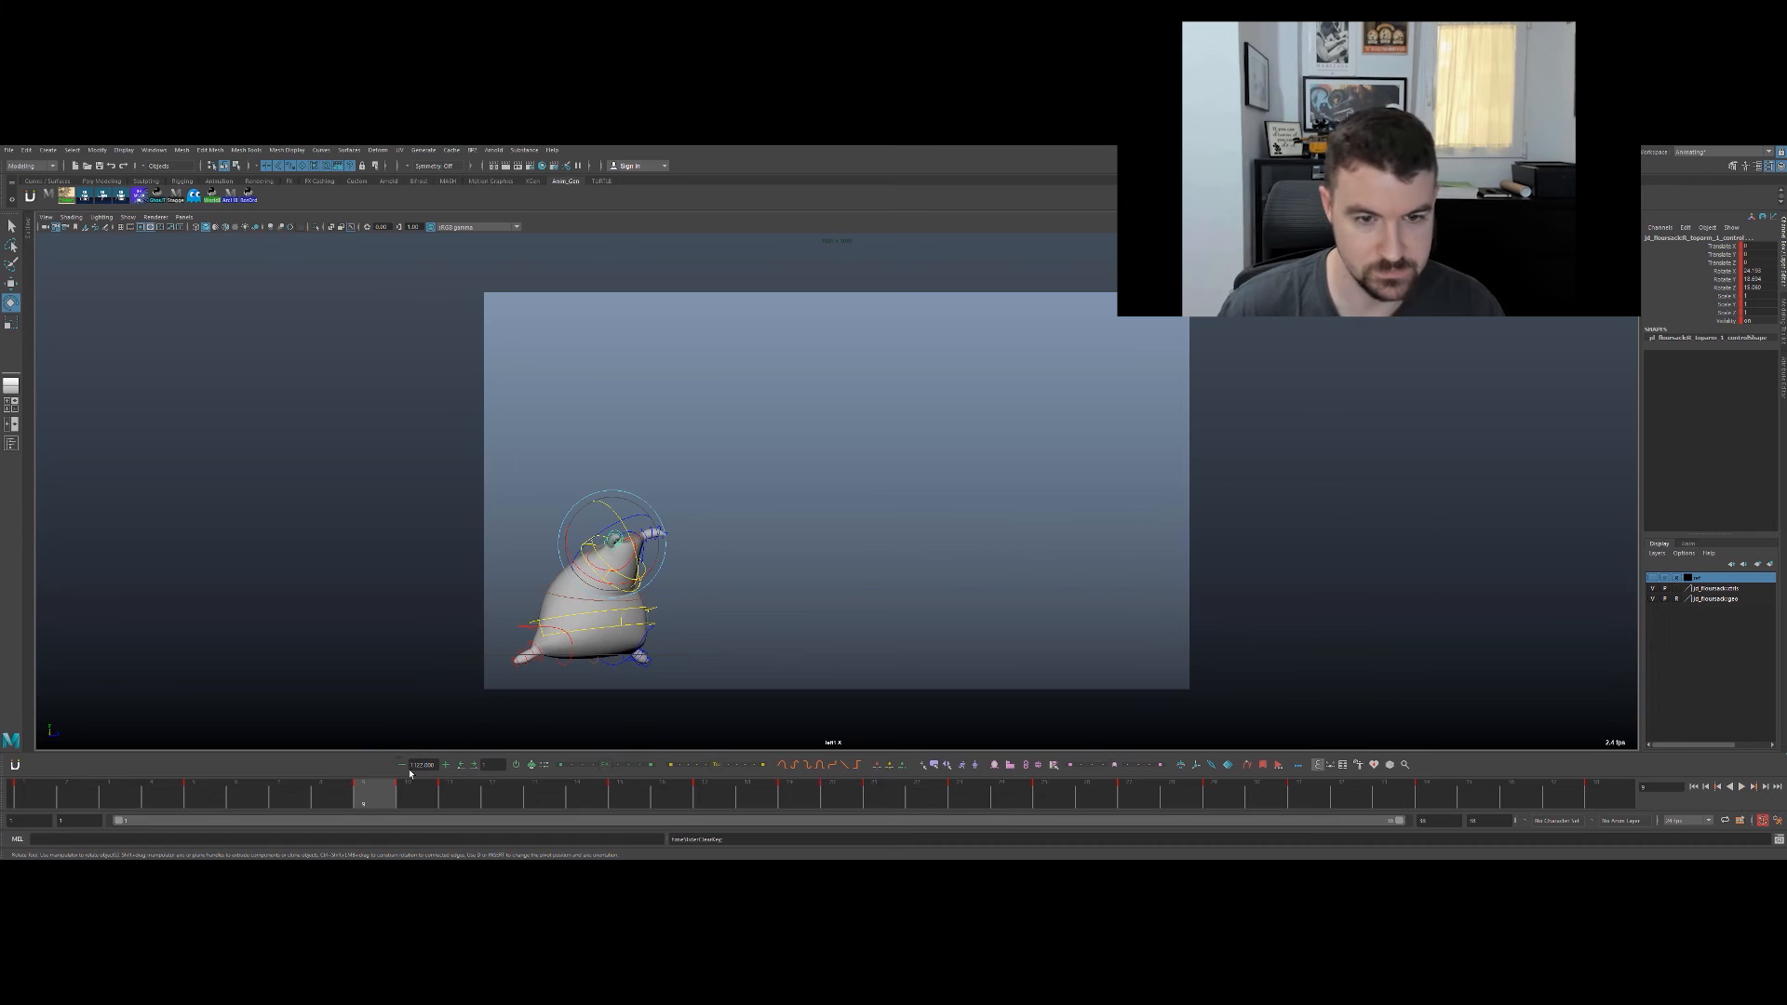
drag(662, 538, 627, 537)
drag(303, 779, 438, 761)
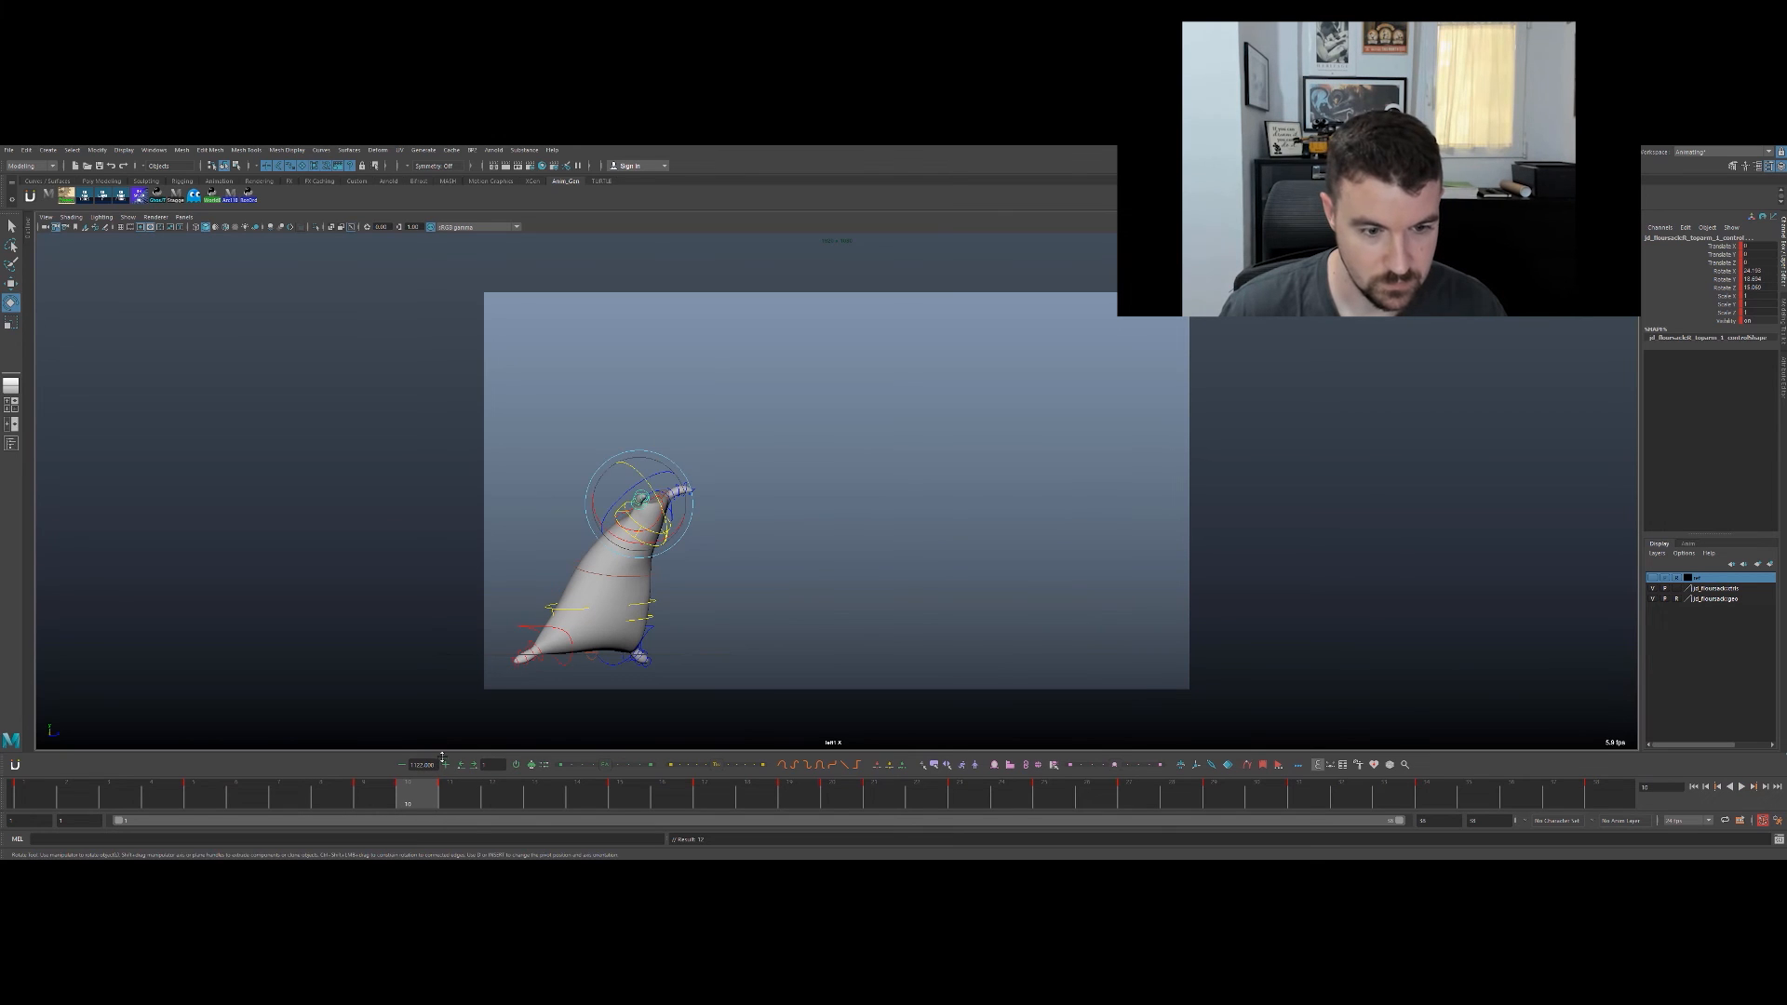
right_click(427, 791)
click(484, 648)
click(449, 789)
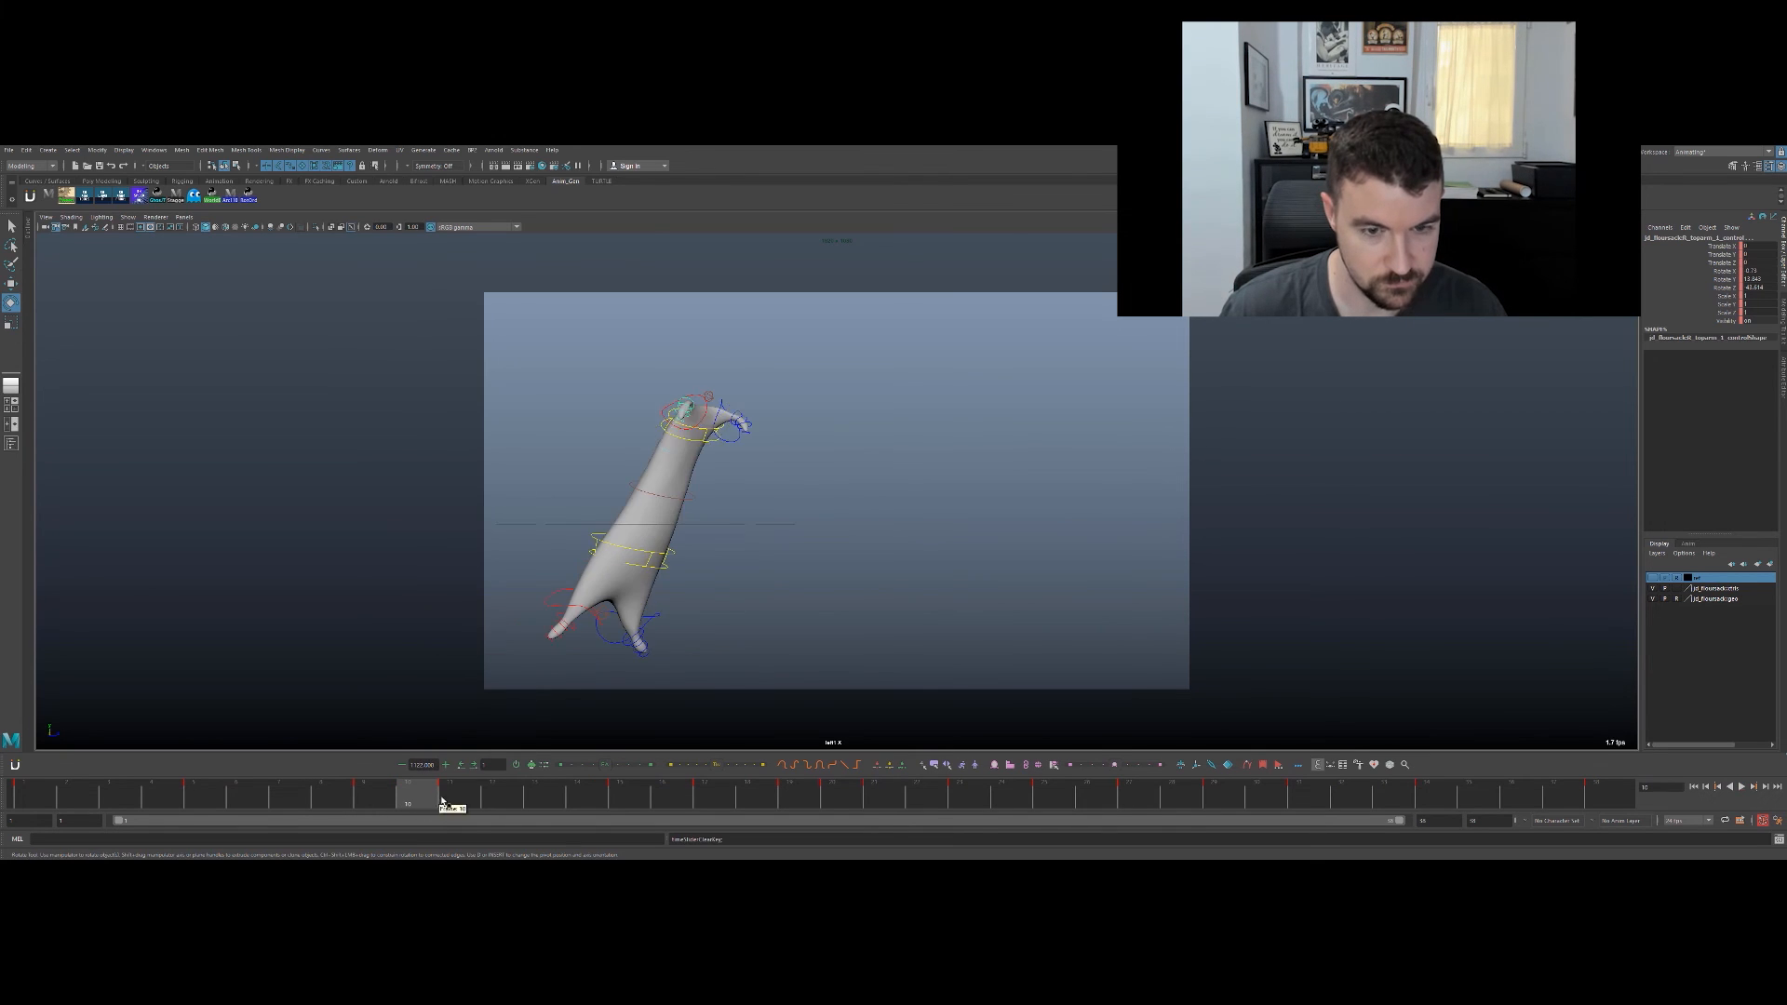
Step: Rotate the tassel tip at frame 11 so it drags behind the stretching sack at takeoff
drag(697, 383, 669, 405)
key(ctrl+z)
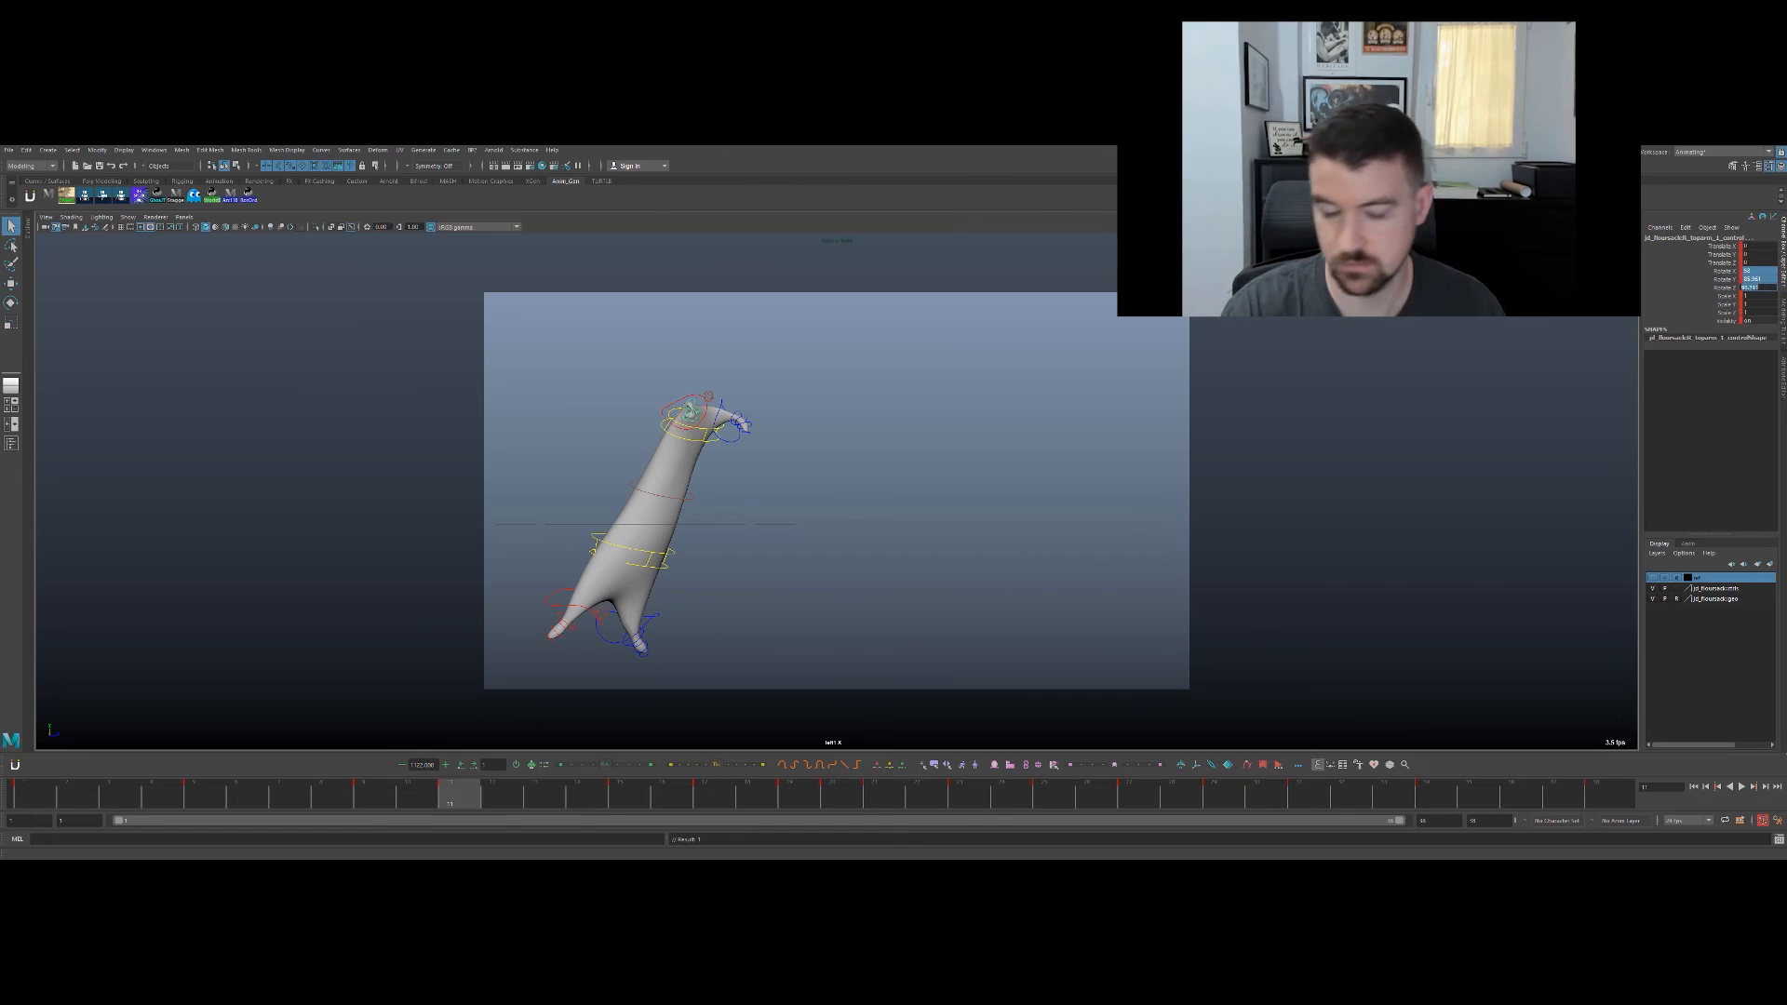
click(786, 390)
click(691, 393)
key(e)
drag(711, 384, 647, 522)
Step: Adjust the tassel tip's rotation through the crouch at frames 7 and 9 and play back the overlap
drag(375, 779, 290, 737)
drag(572, 549, 566, 559)
key(alt+v)
key(alt+v)
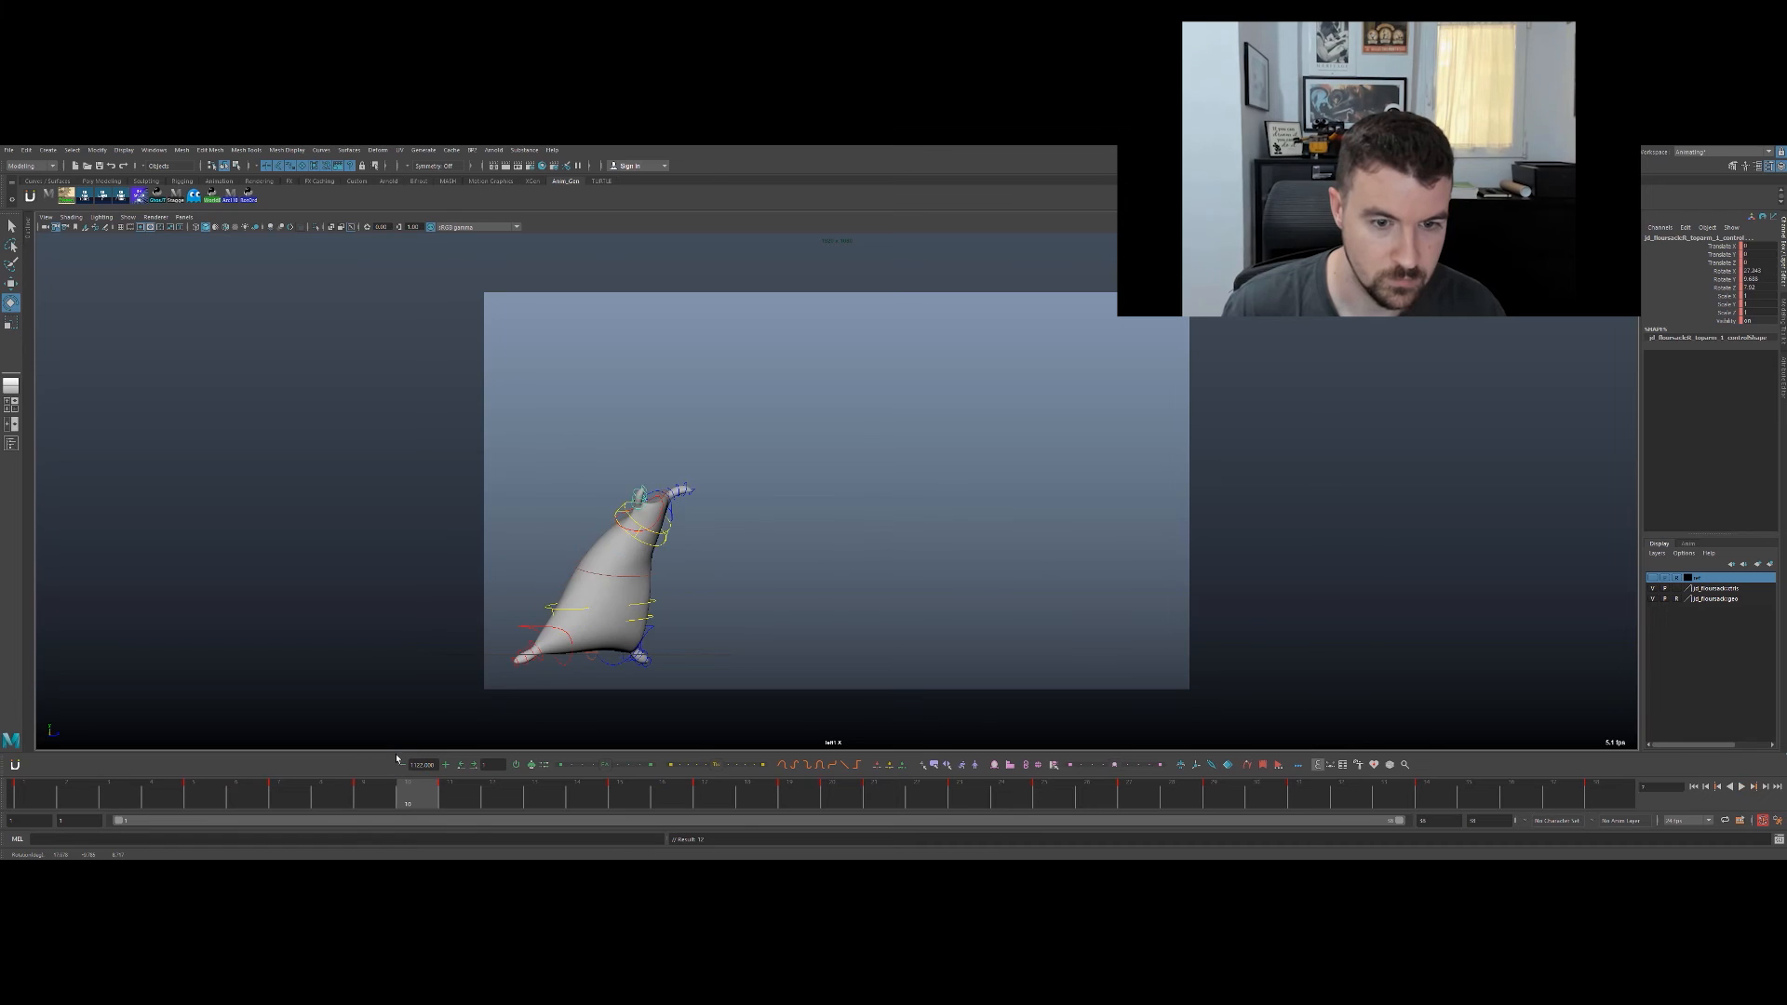
key(alt+comma)
drag(631, 547, 644, 559)
key(alt+v)
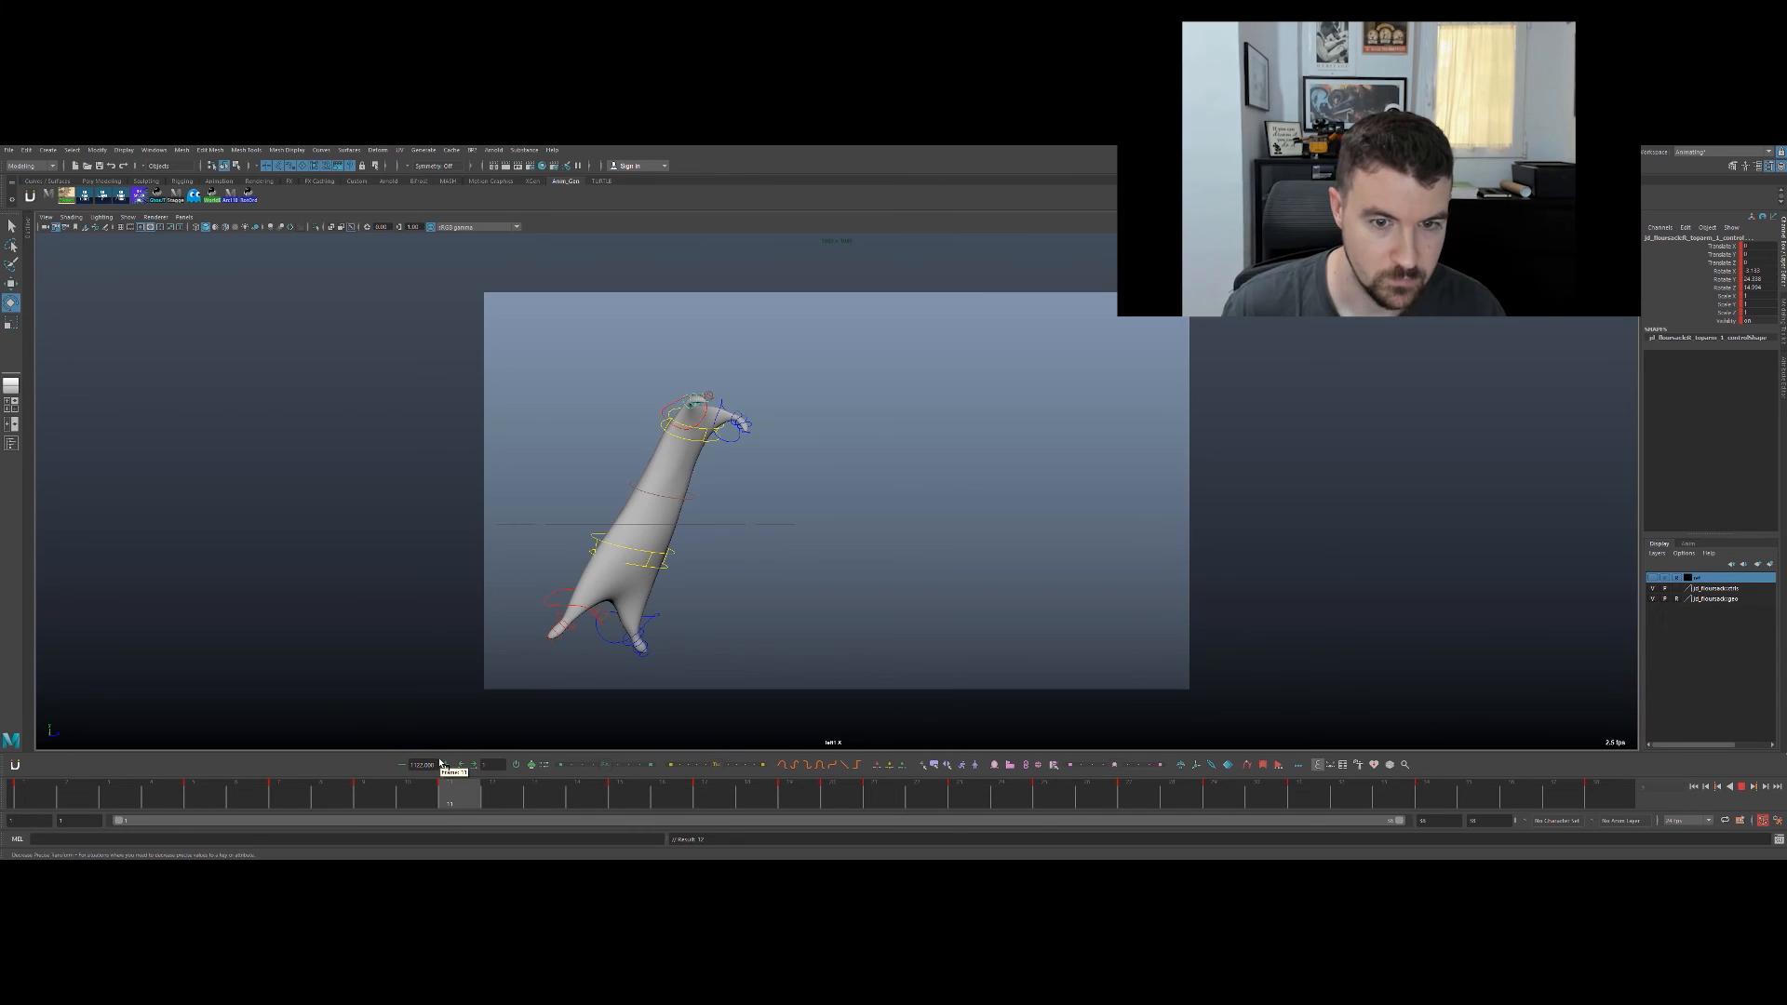
Step: Refine the tassel tip's rotation at the frame 11 takeoff and at frame 5 at the start of the anticipation
drag(691, 412, 707, 378)
drag(376, 802, 220, 742)
mouse_move(534, 521)
mouse_down()
mouse_move(520, 540)
mouse_move(542, 530)
mouse_up()
Step: Rotate the tassel tip at frame 17 in mid-air and check the motion into the landing at frame 20
mouse_move(119, 803)
mouse_down()
mouse_move(110, 791)
mouse_move(427, 694)
mouse_move(703, 649)
mouse_up()
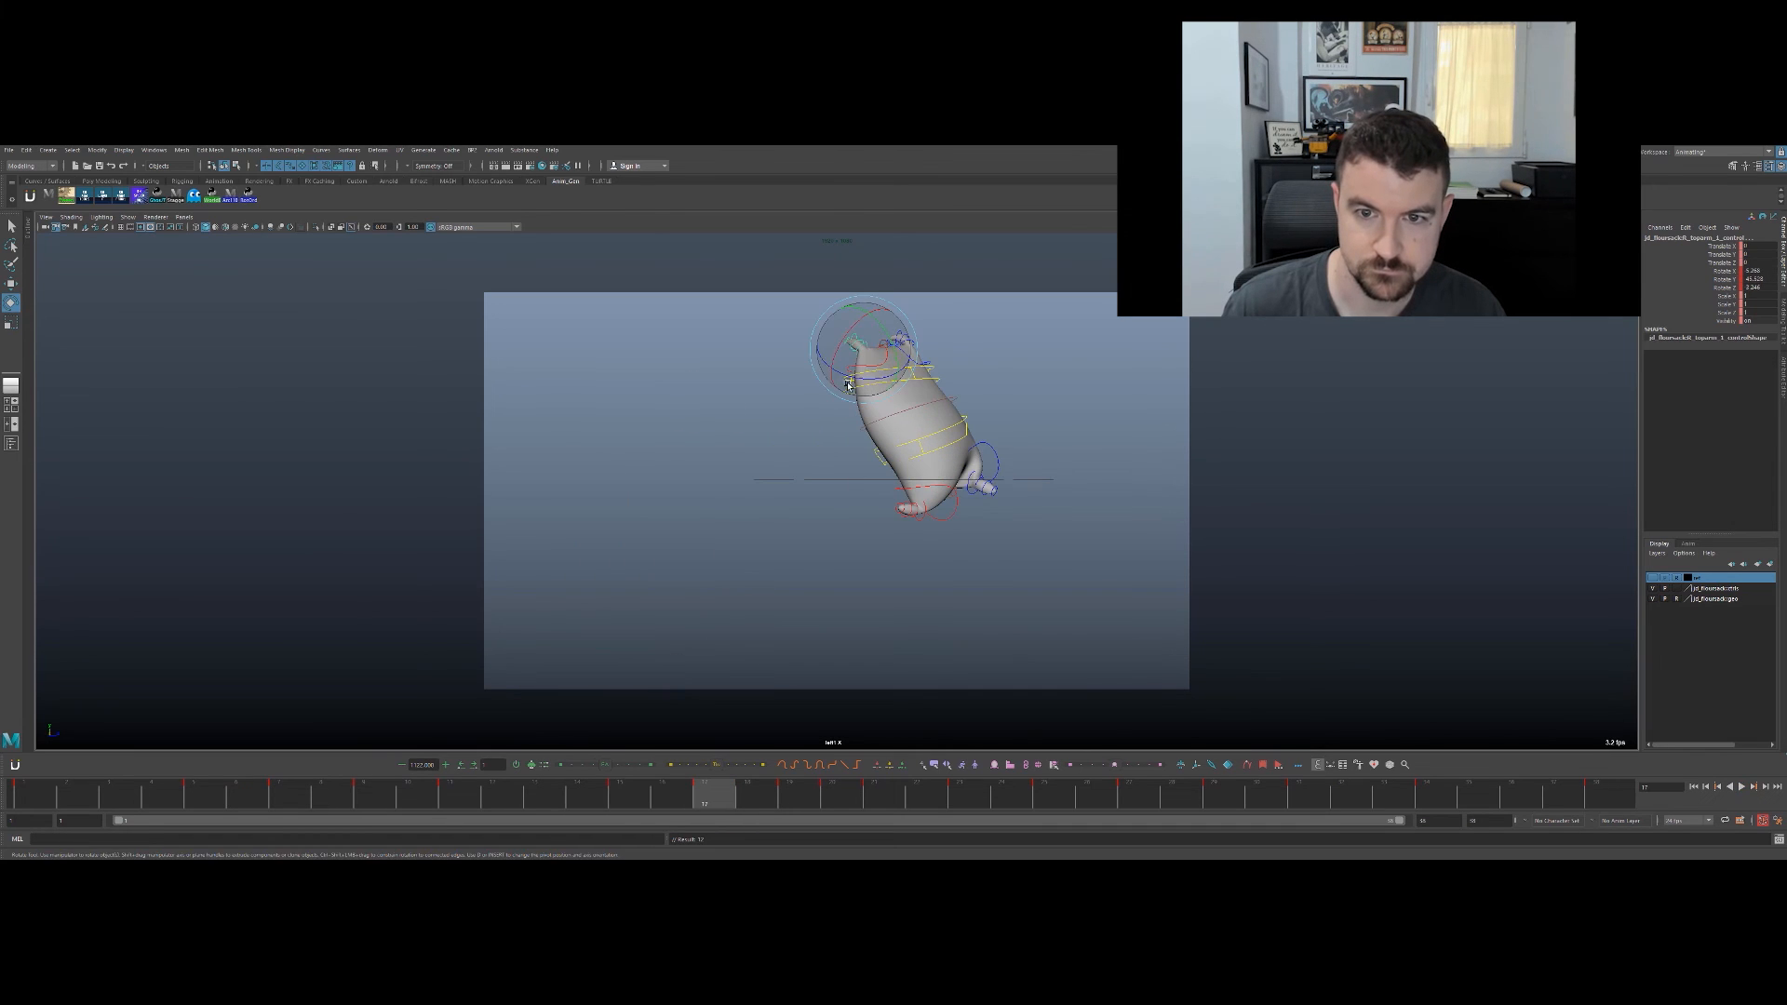
drag(874, 365, 804, 435)
drag(640, 802, 850, 760)
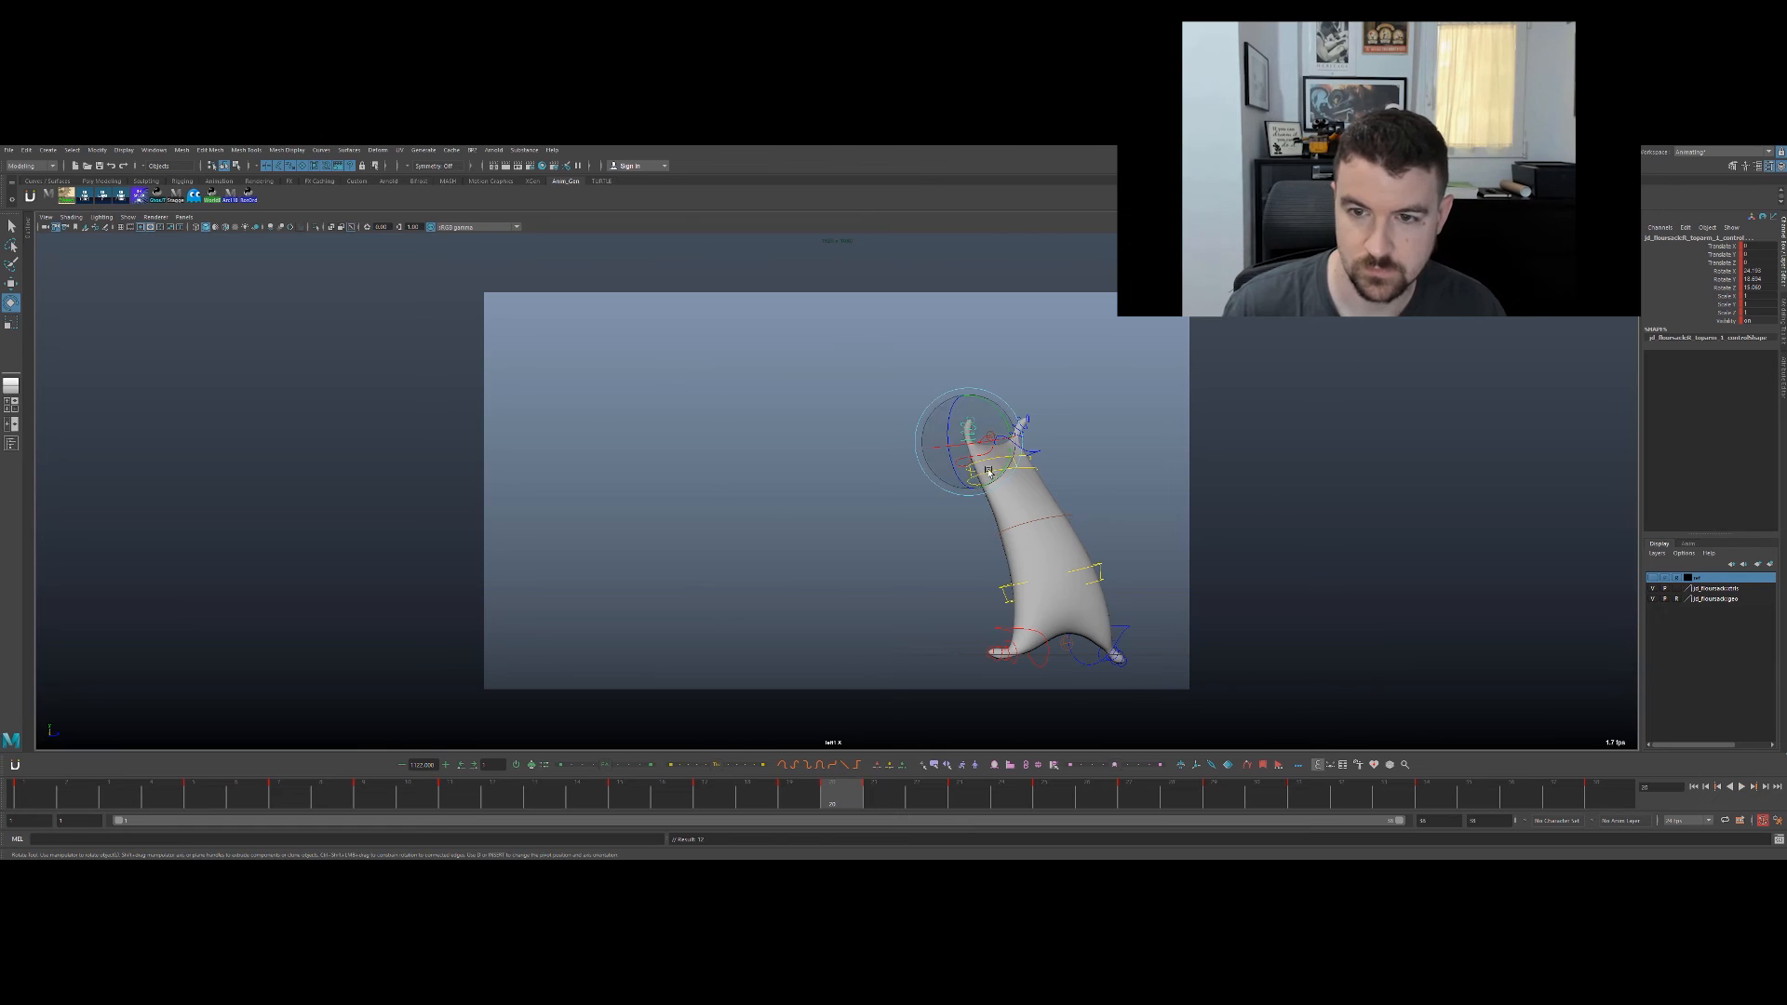
Step: Delete the tassel tip's key at frame 20 and adjust the tip's rotation at frame 21
right_click(847, 792)
click(875, 659)
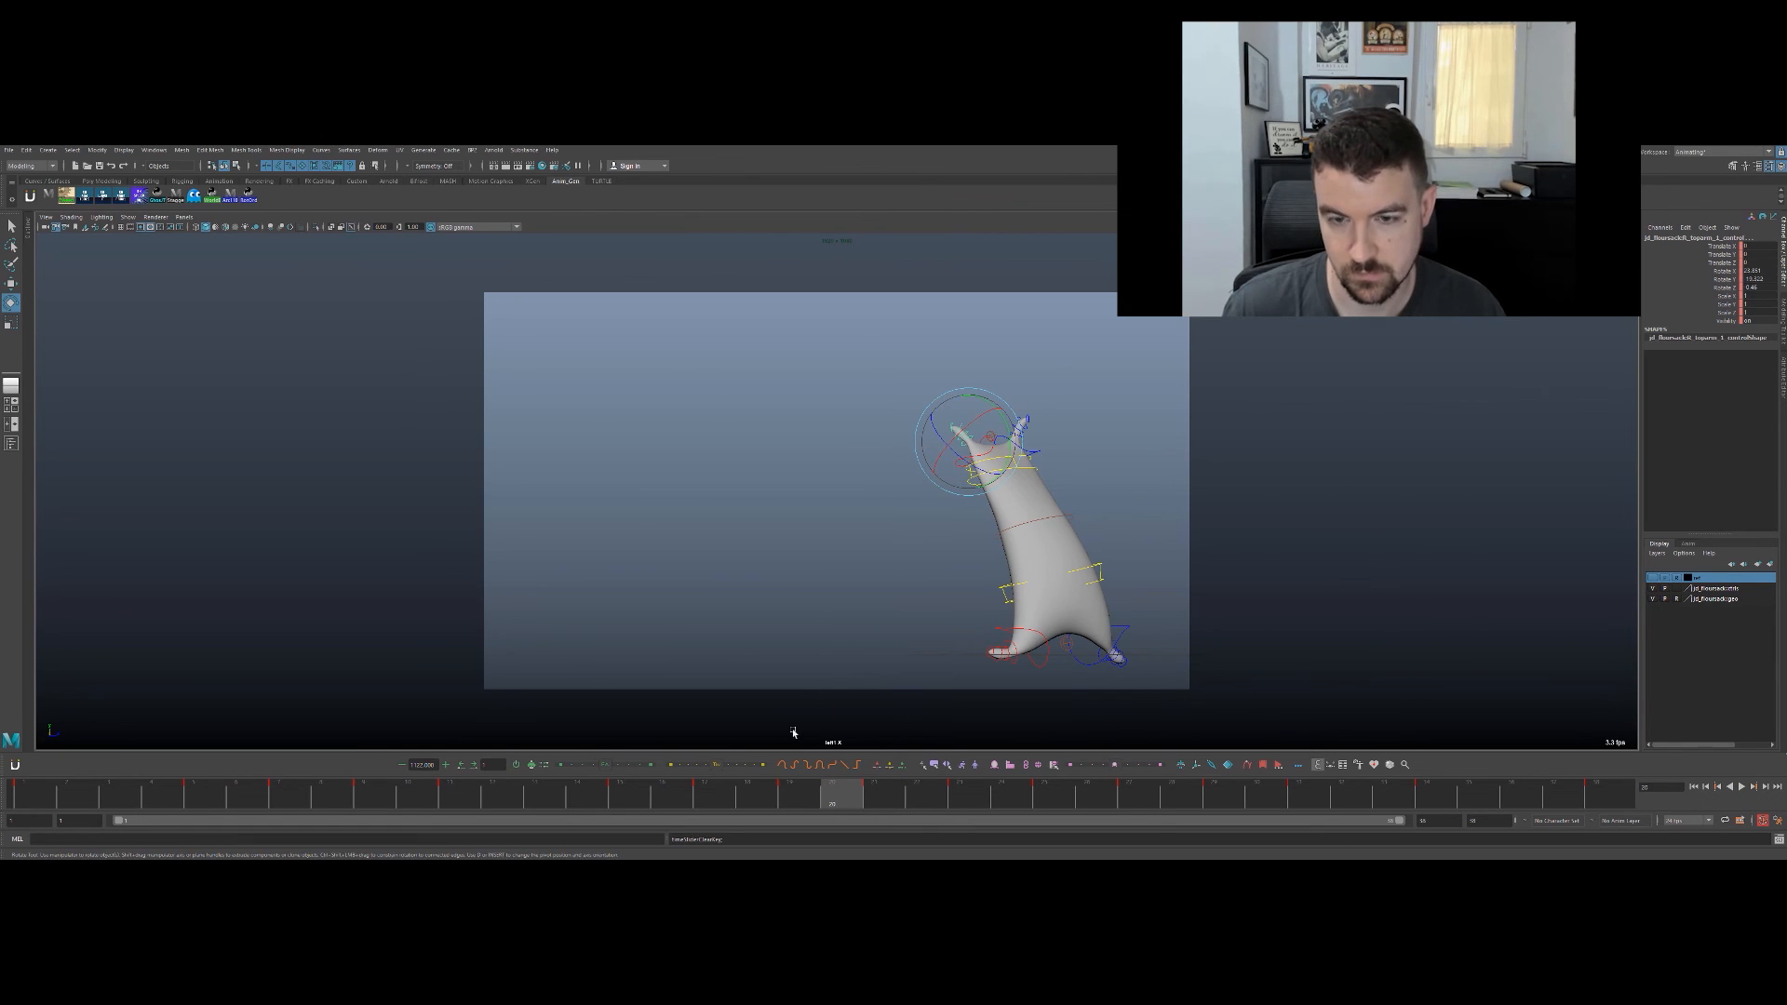
click(794, 797)
click(878, 797)
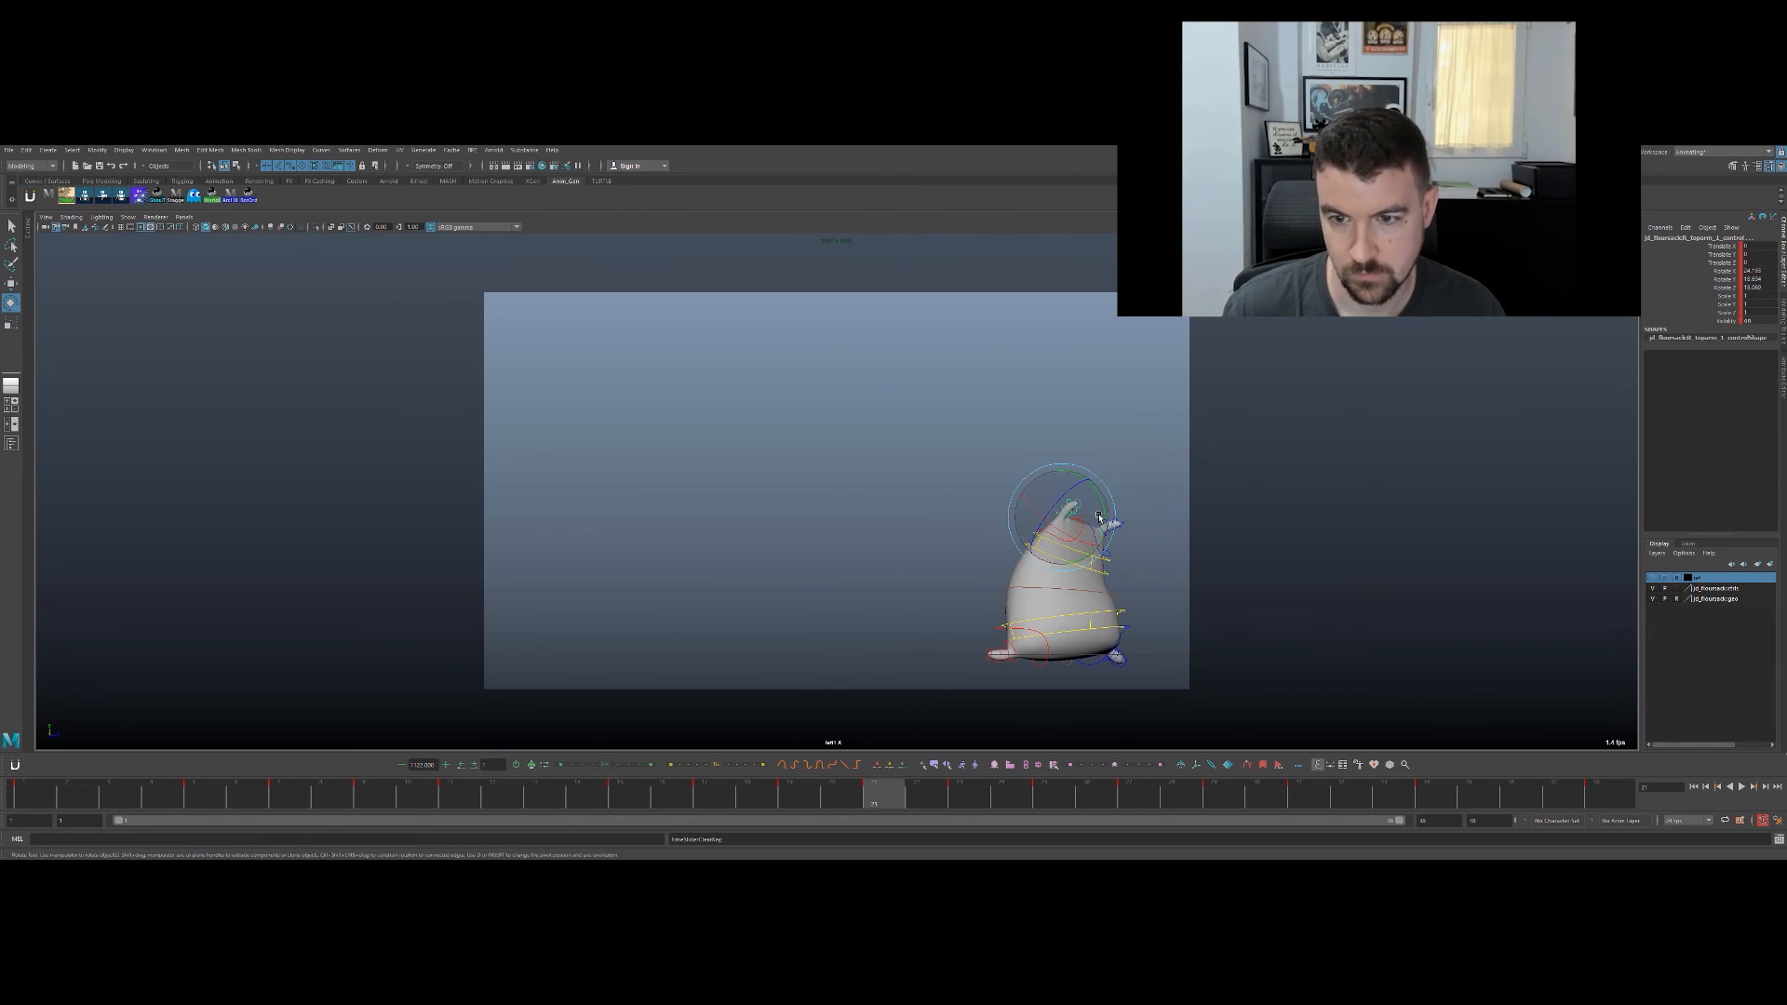
drag(1095, 494, 1082, 498)
Step: Rotate the tassel tip at frame 25, where the sack squashes forward after landing
key(.)
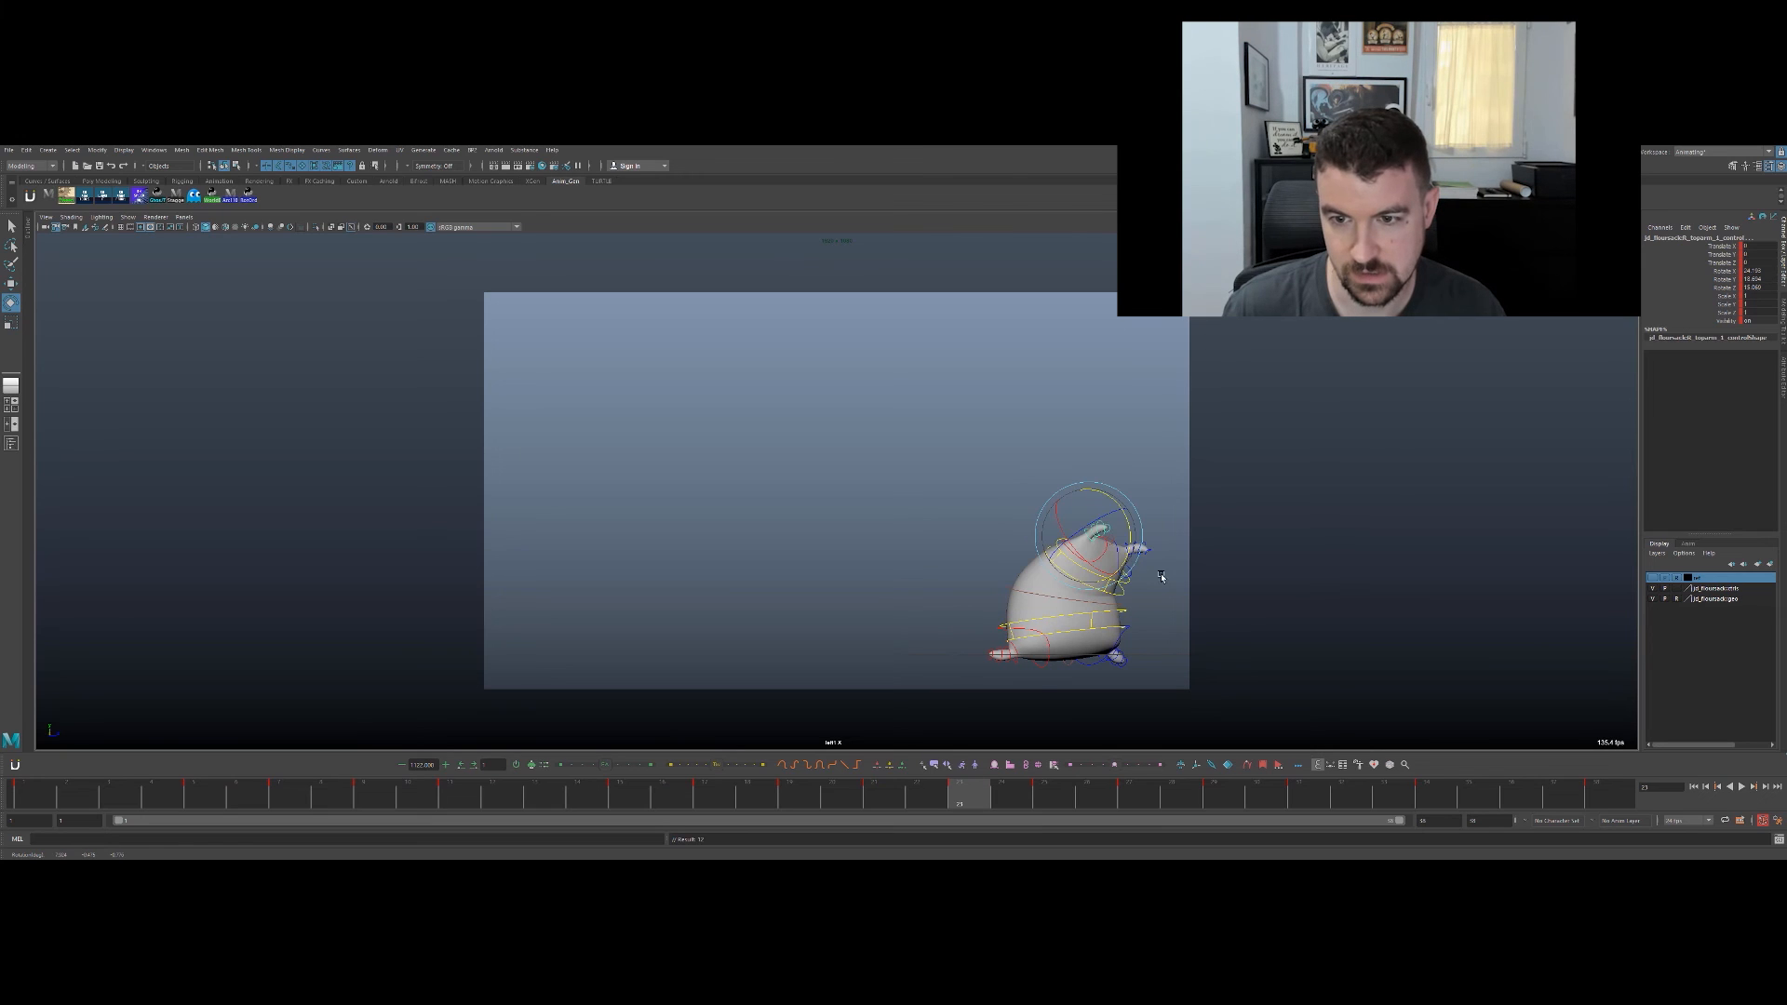
key(.)
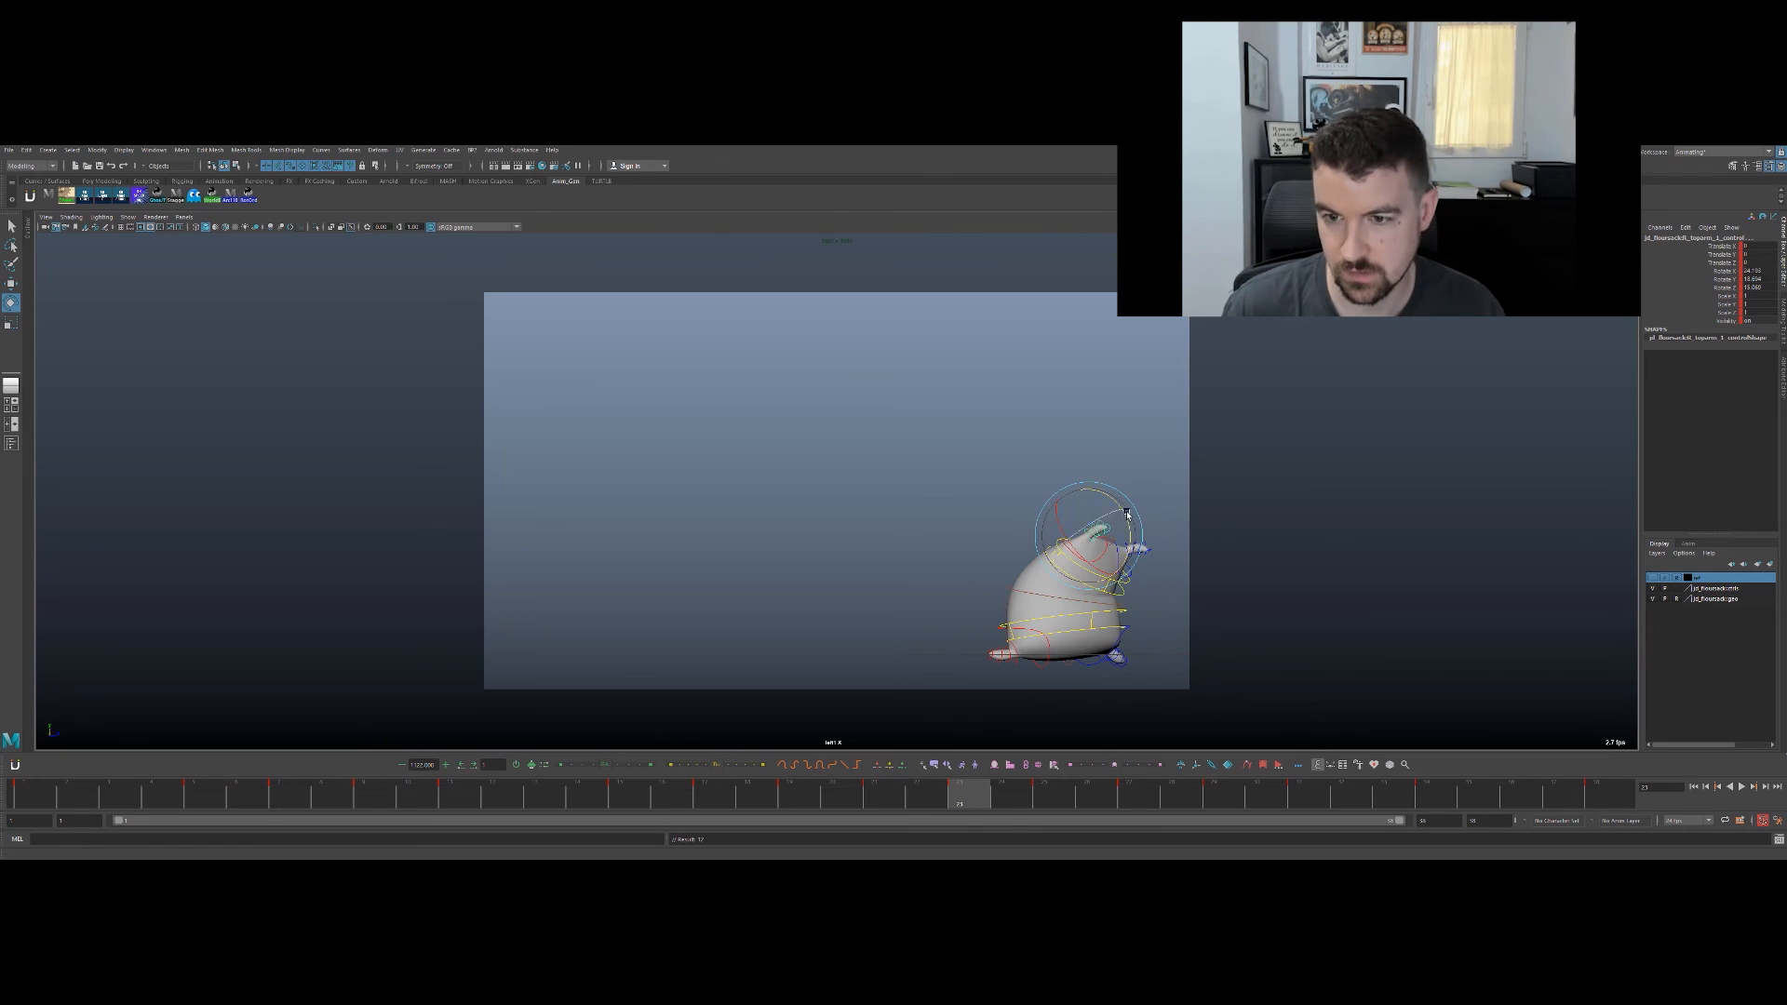
key(.)
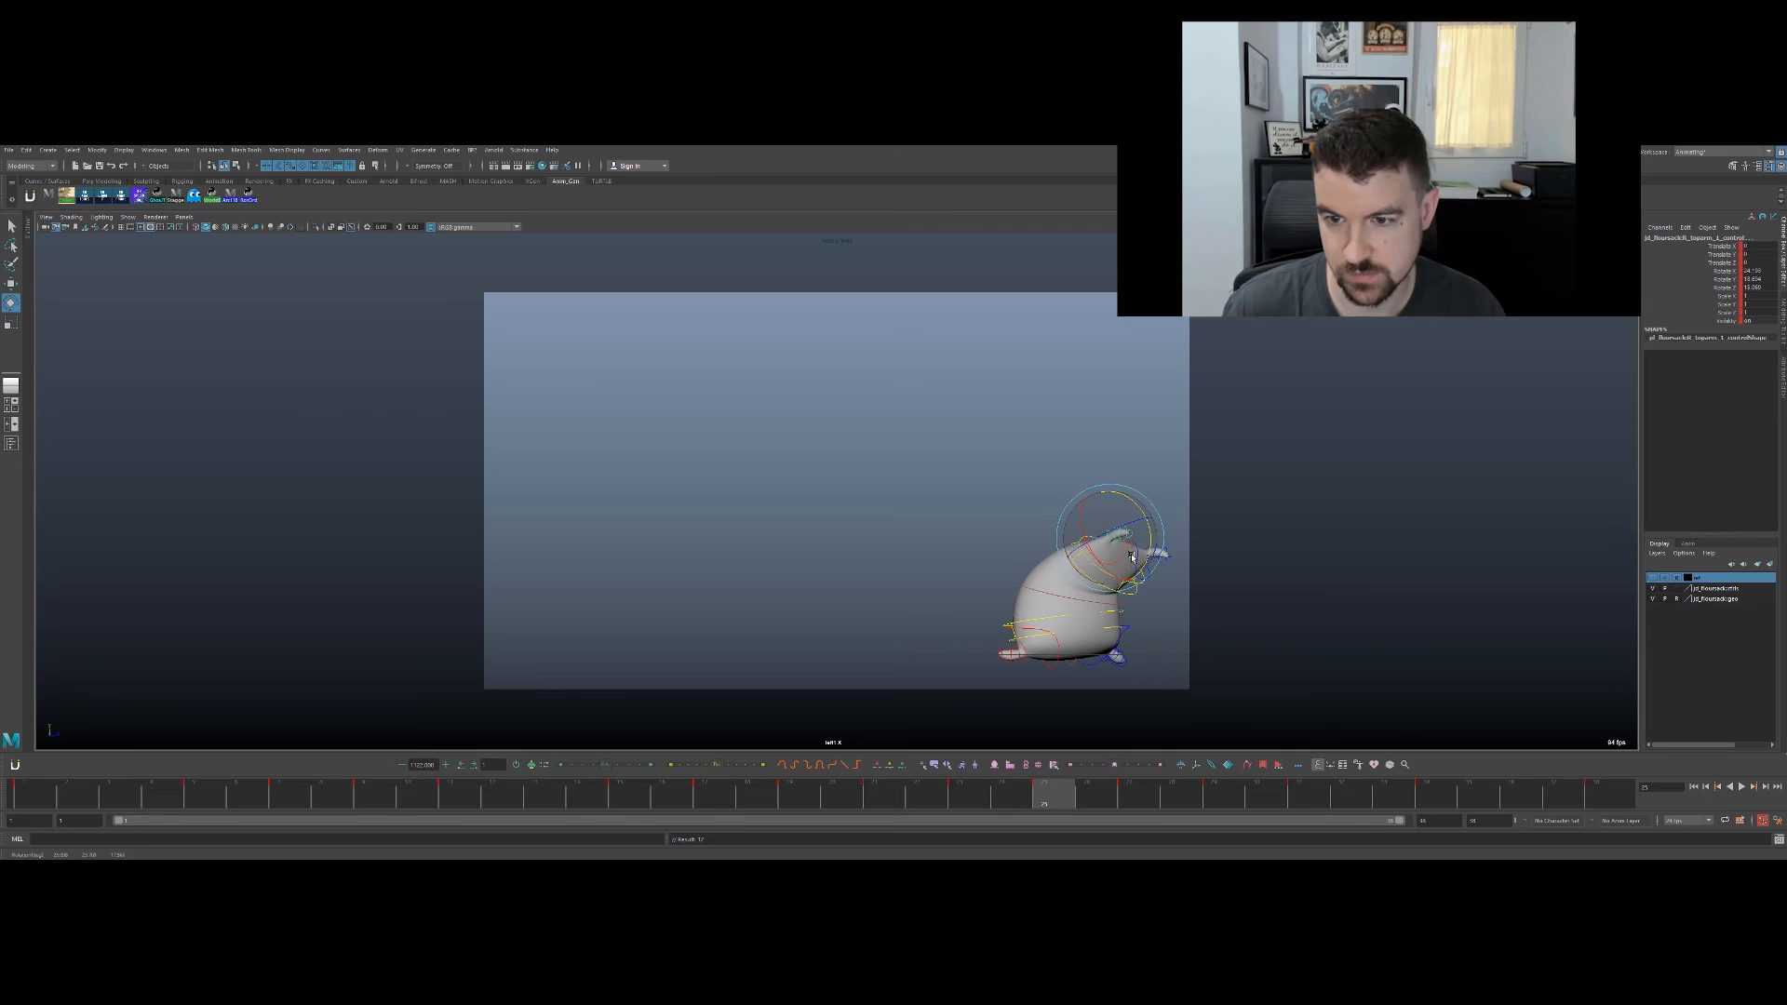
drag(1149, 556, 1145, 553)
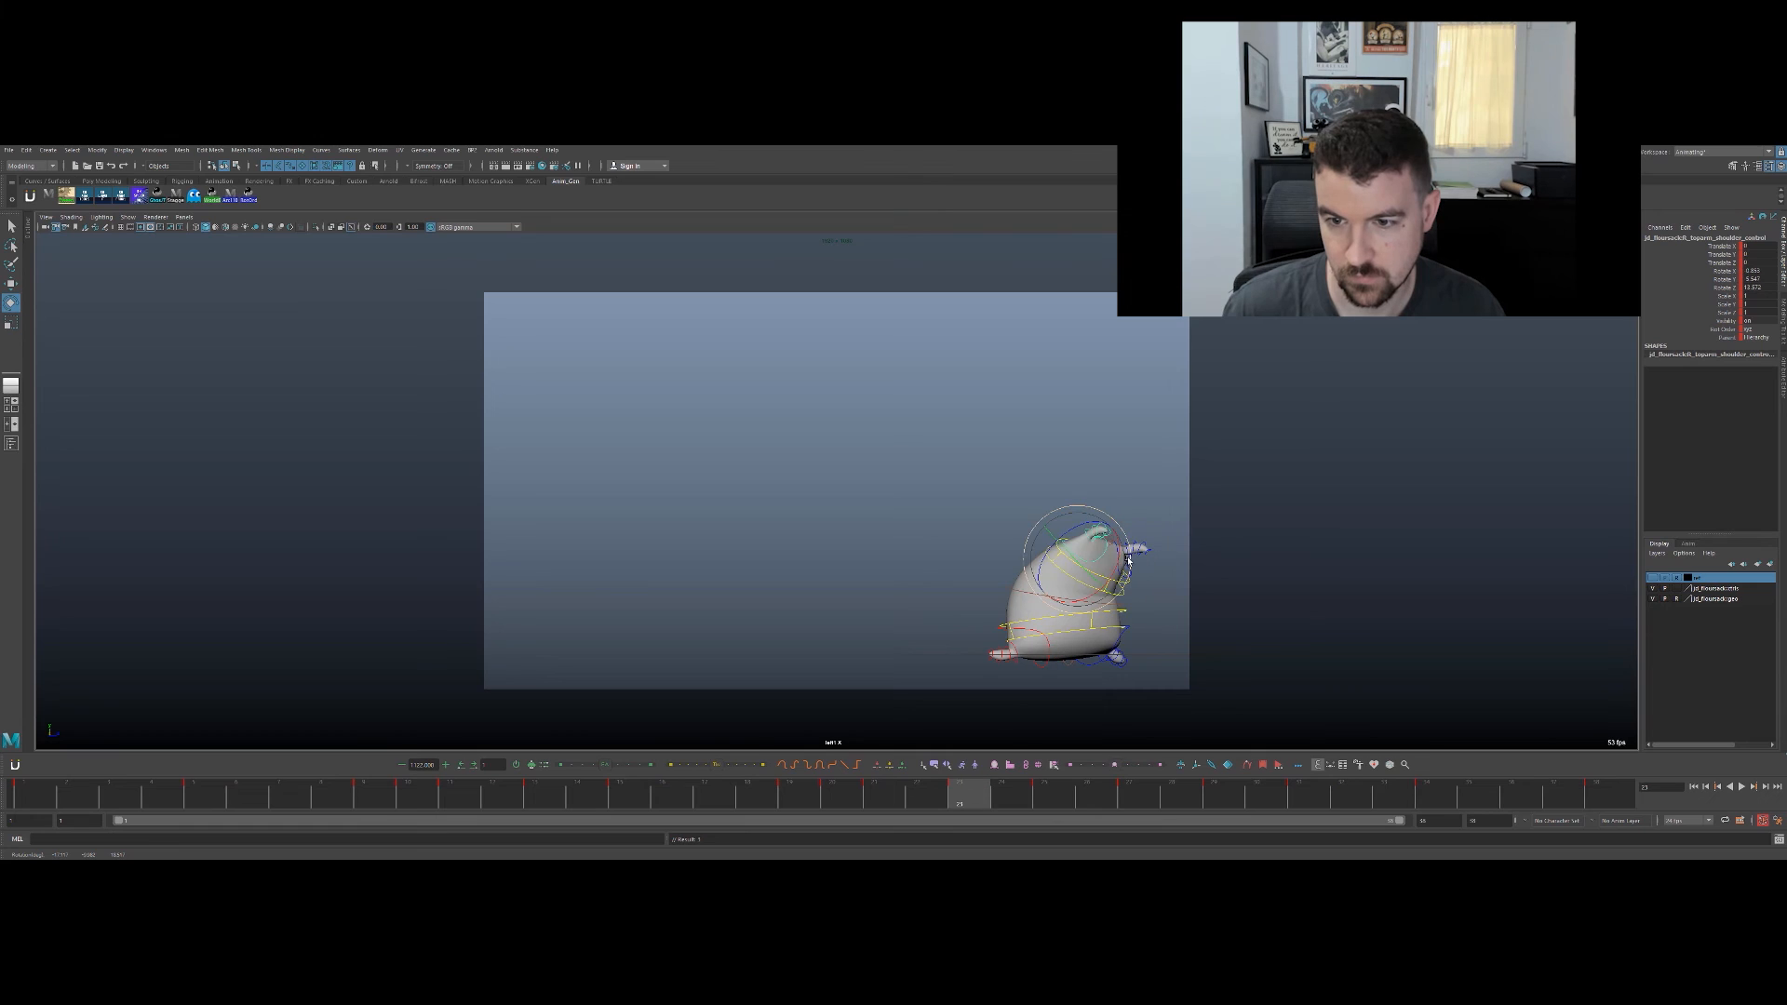
Step: Rotate the arm's shoulder control at frame 25 to refine the arm's pose in the landing squash
key(.)
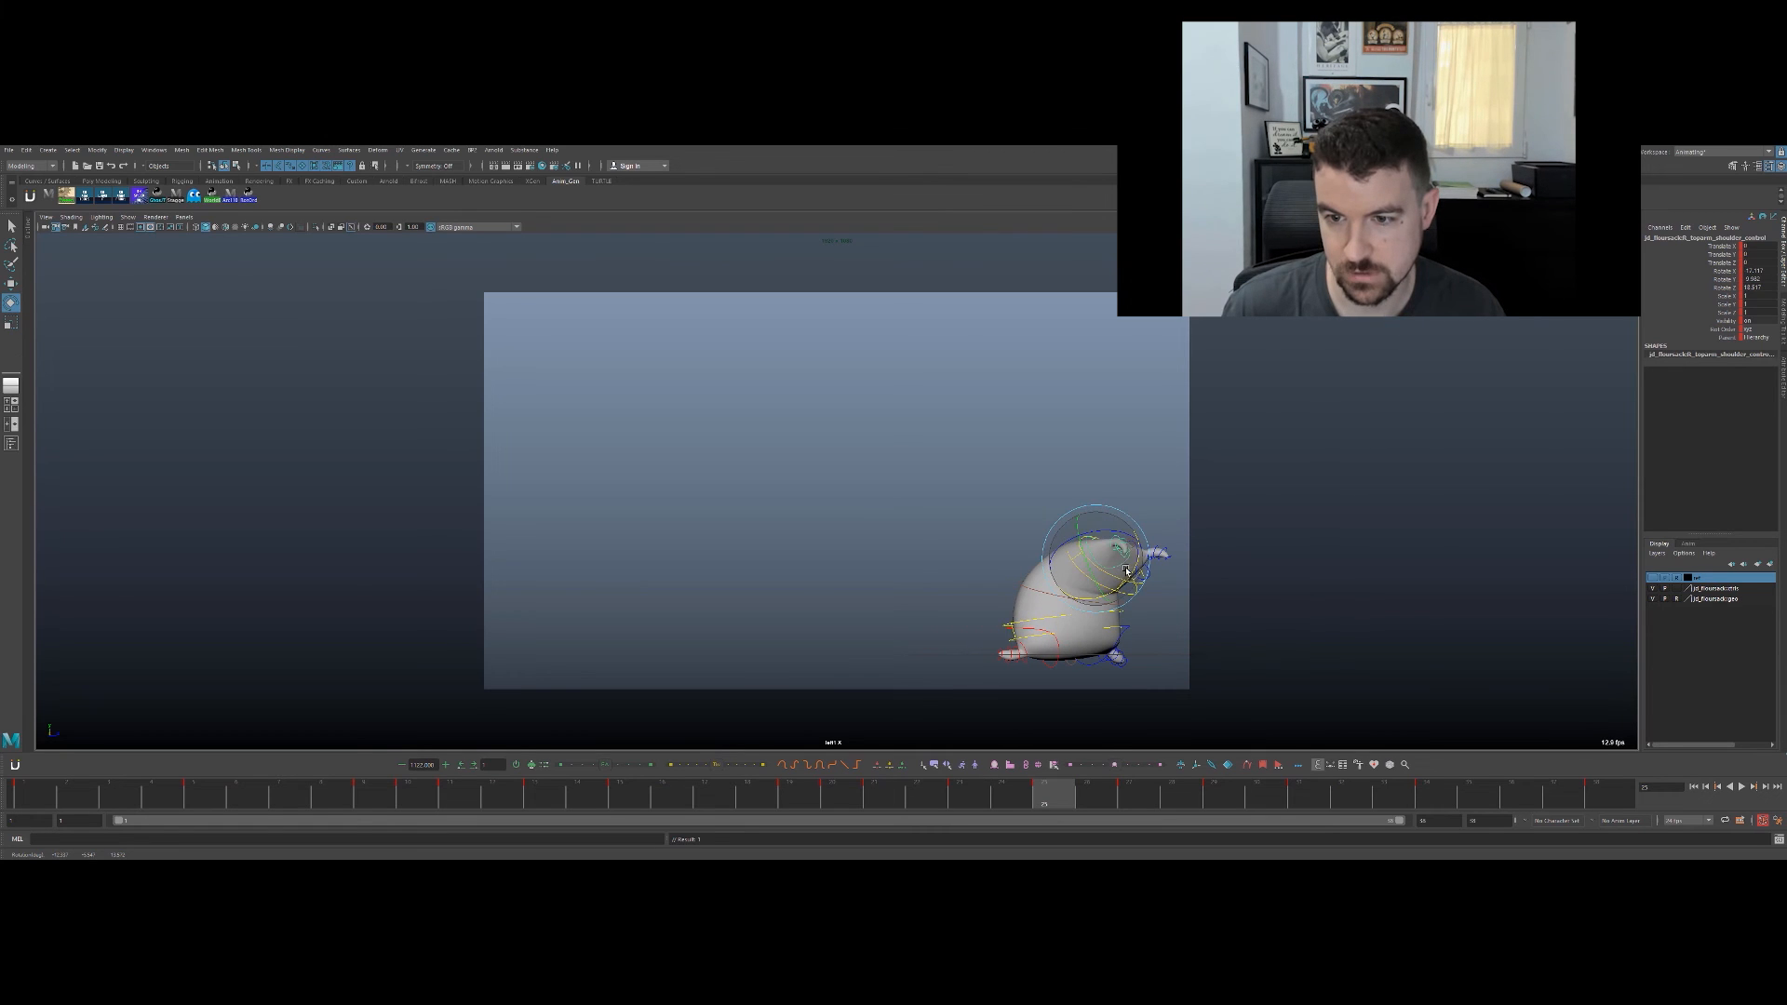
drag(1130, 562, 1121, 546)
key(.)
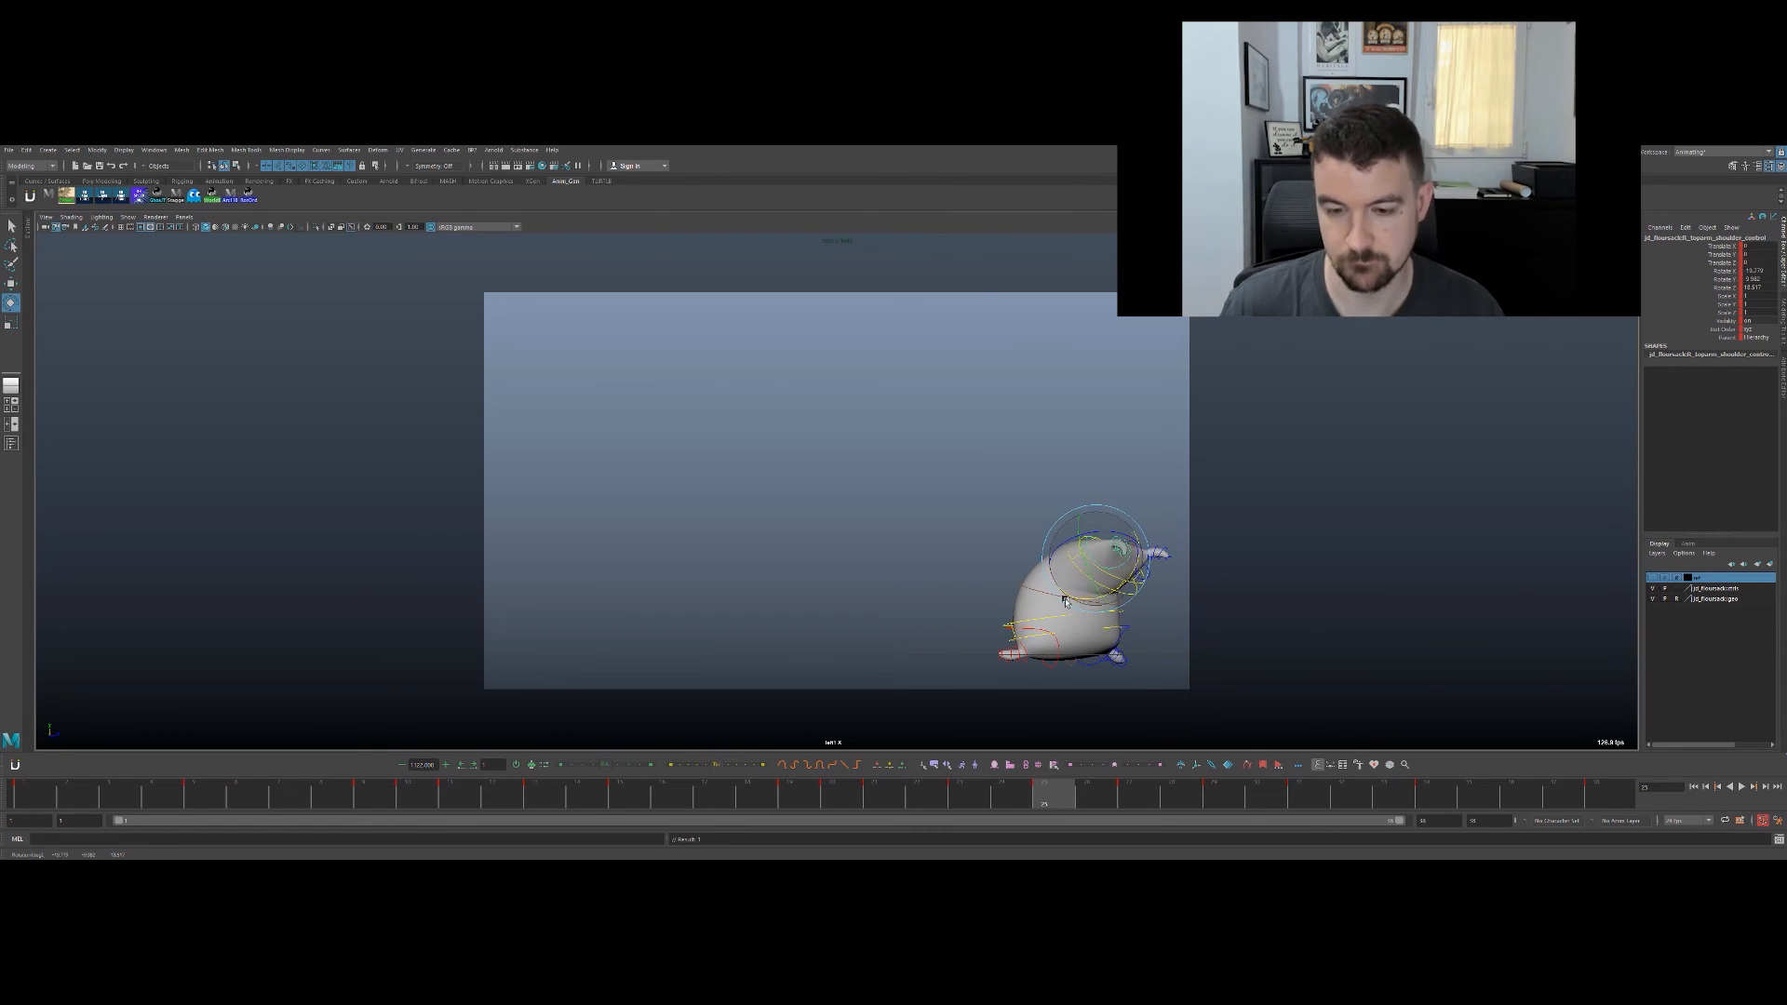
key(.)
key(.)
key(.)
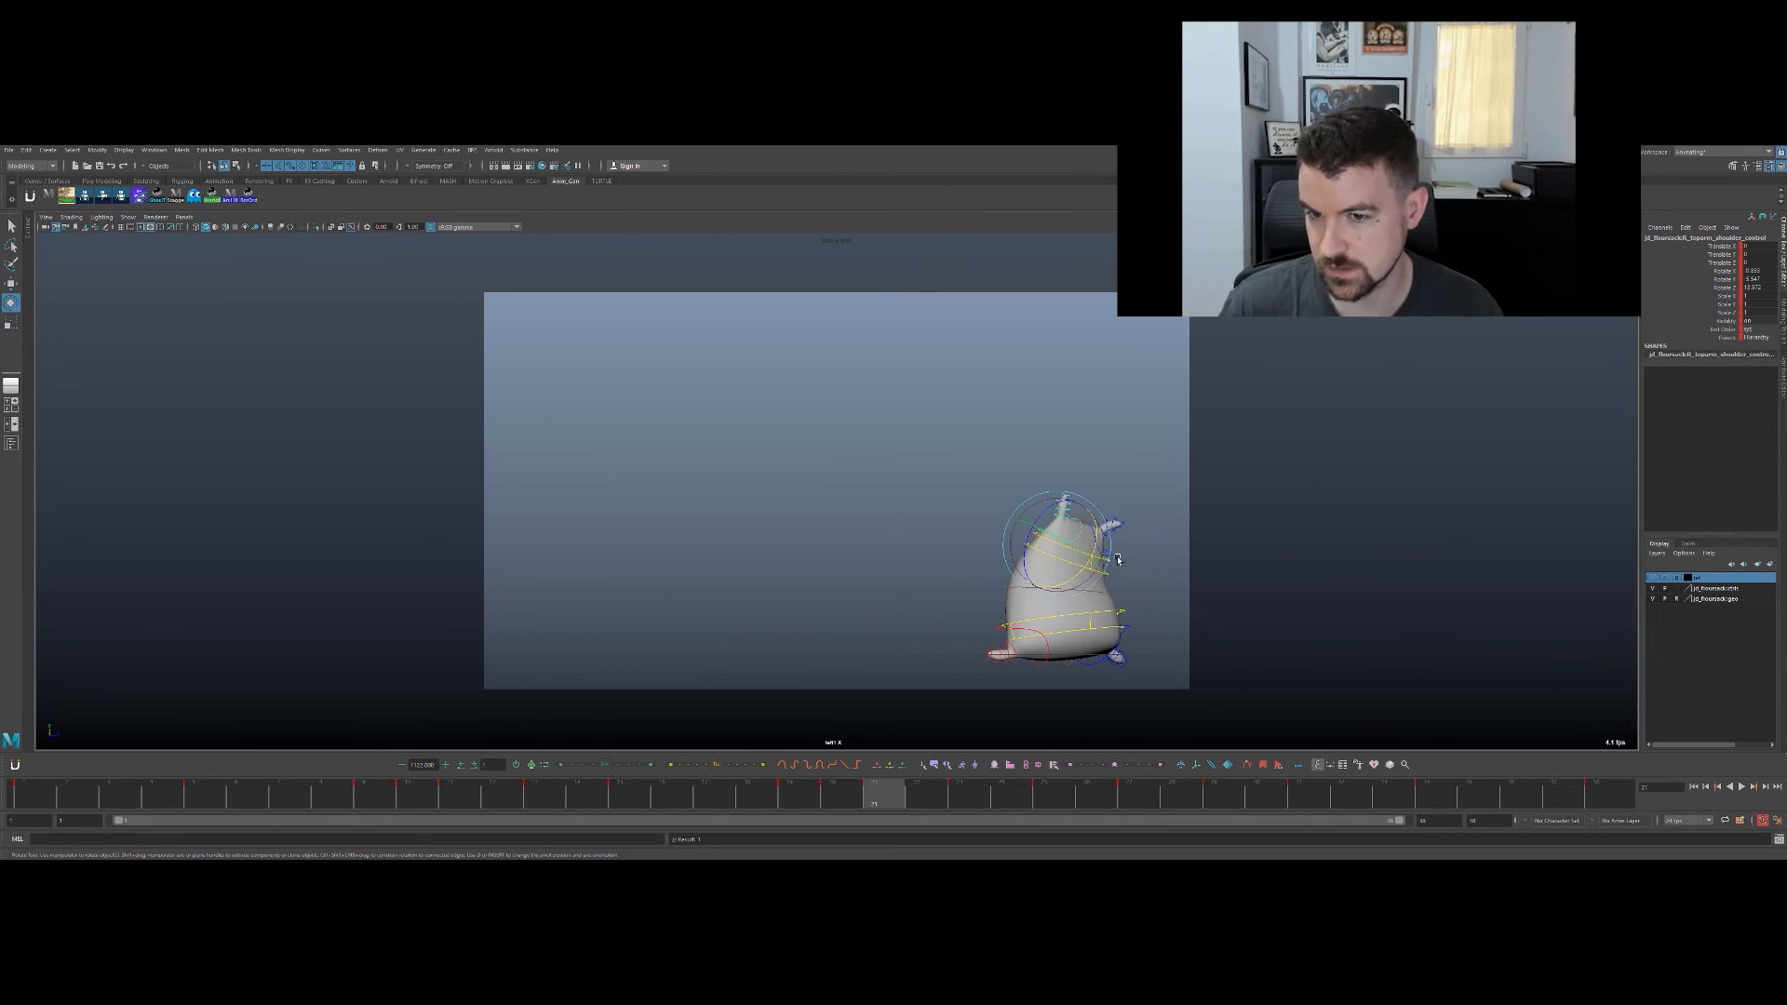
Step: Adjust the arm's shoulder rotation at frame 21 and check the motion through to frame 25
key(.)
drag(1094, 533, 1059, 565)
key(.)
key(.)
key(.)
key(.)
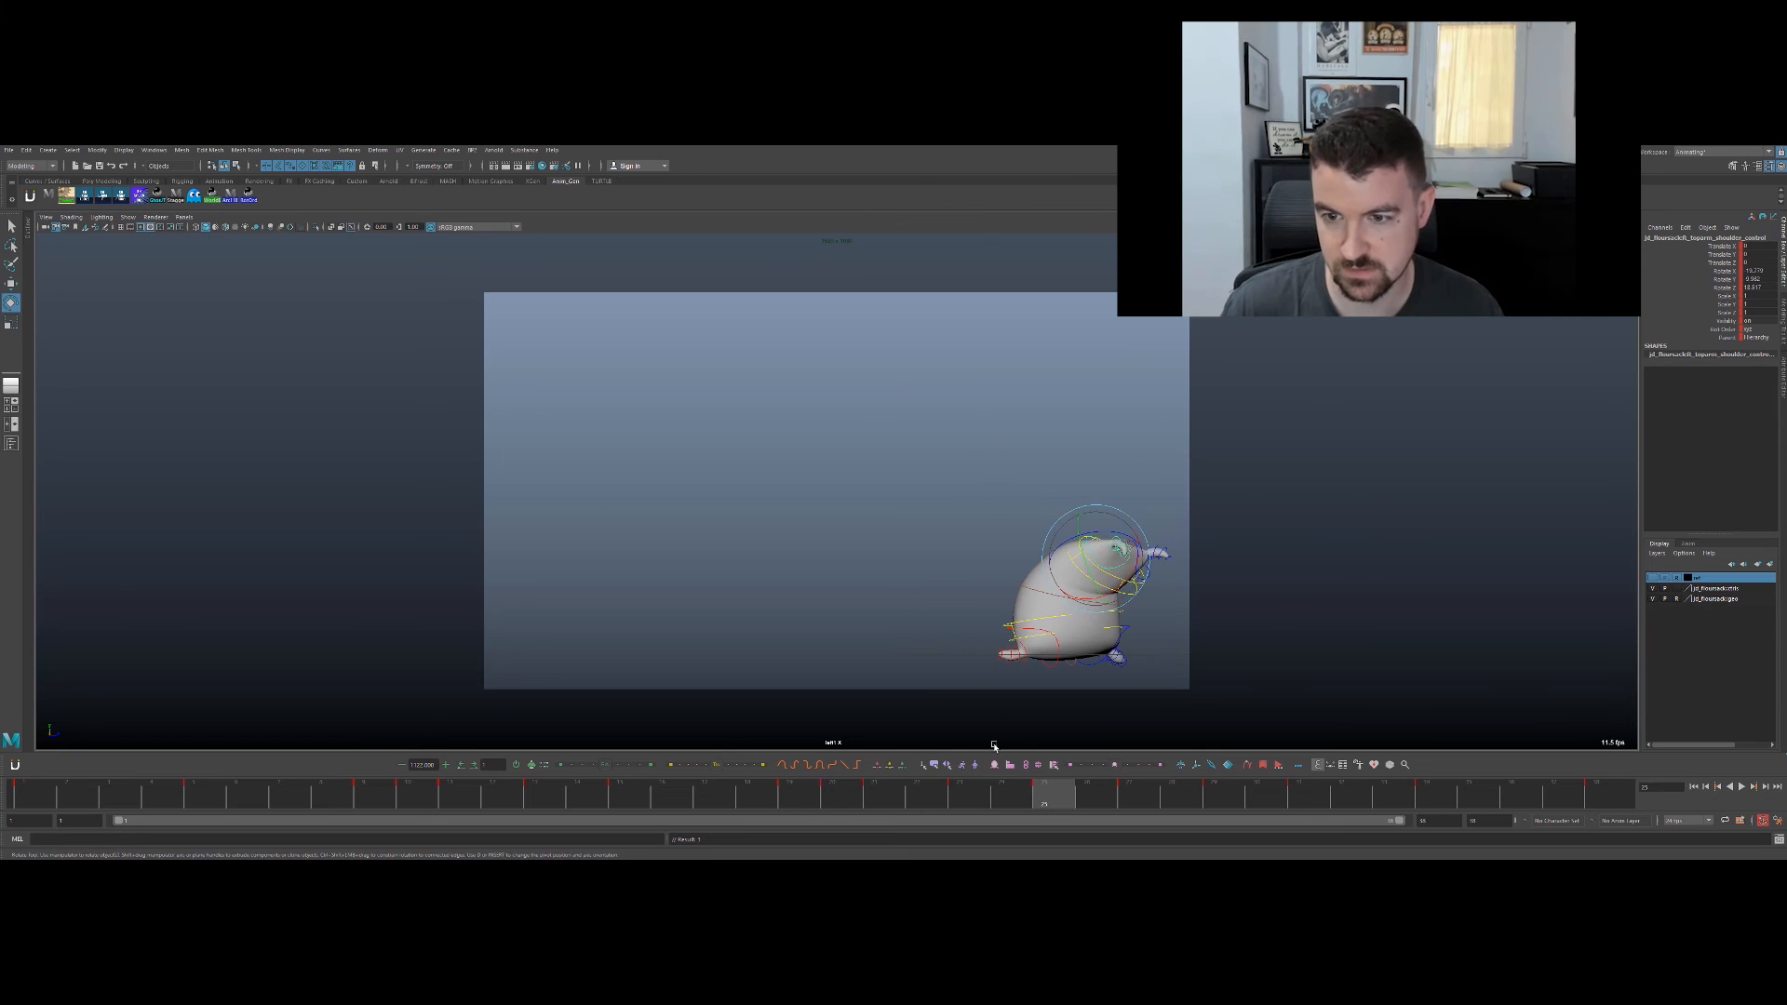
Step: Select a tassel control at frame 23 and rotate it to shape the overlap during the squash
key(q)
click(1143, 489)
click(1106, 532)
key(e)
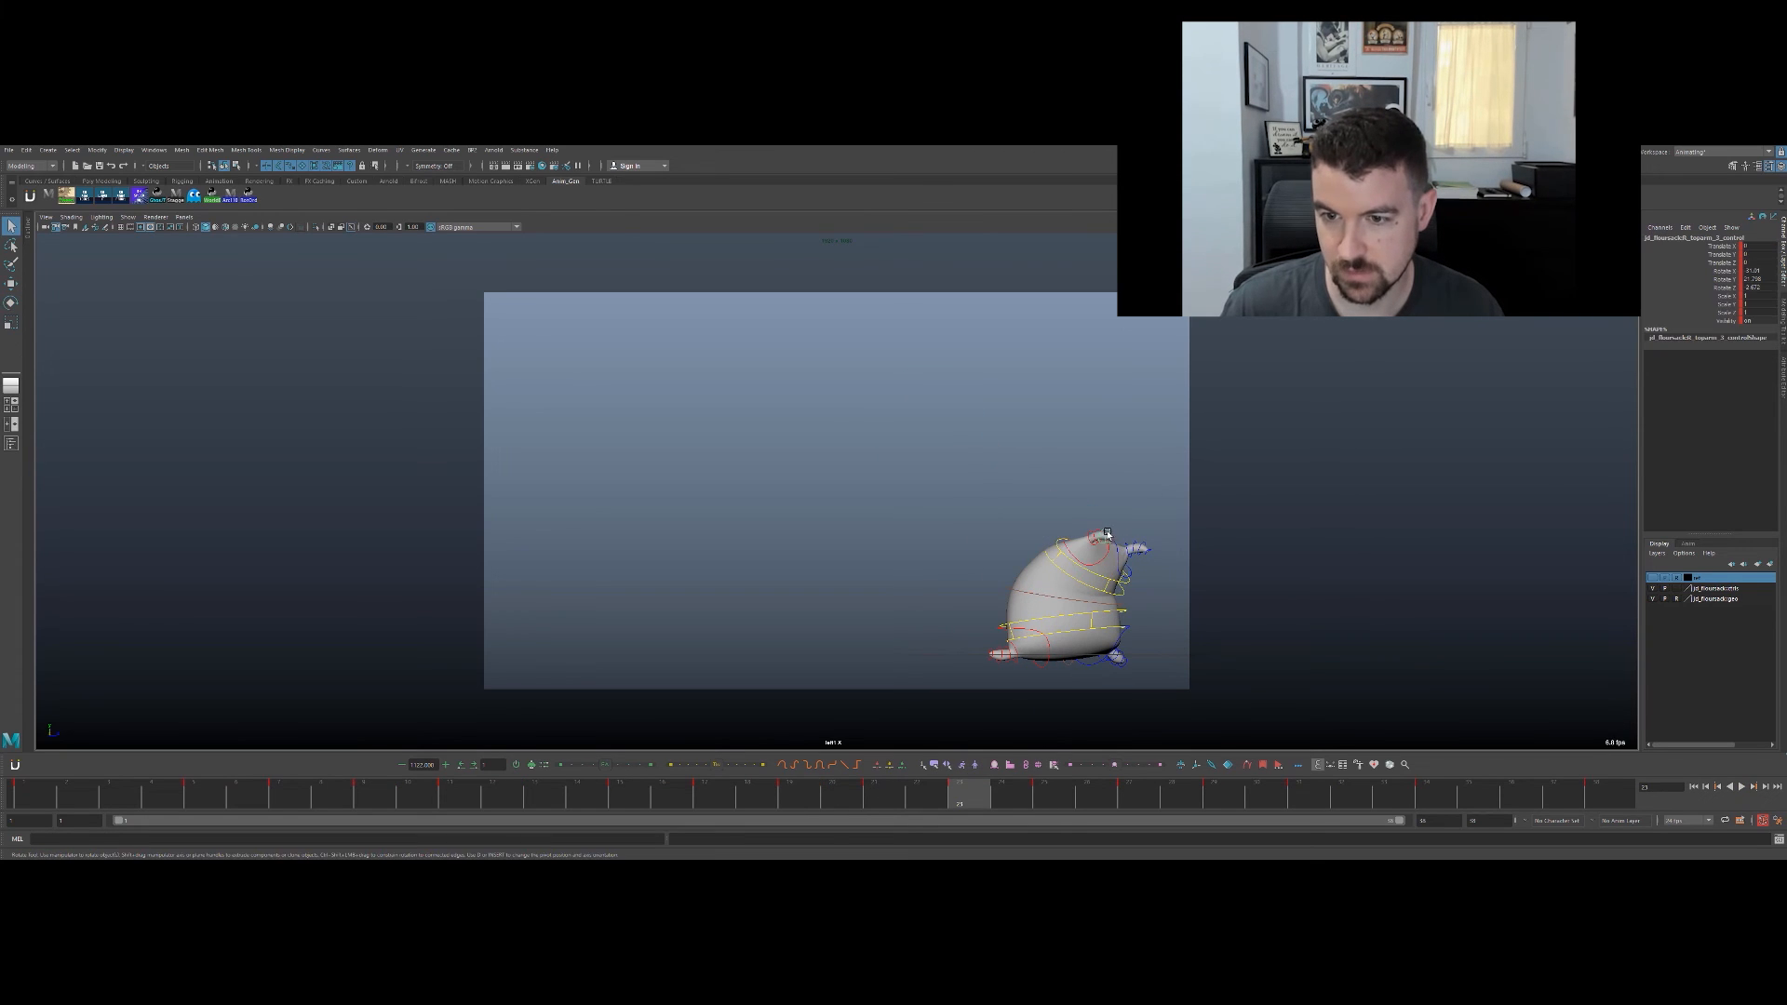
mouse_move(1136, 534)
mouse_down()
mouse_move(1128, 549)
mouse_move(1127, 519)
mouse_up()
key(q)
key(e)
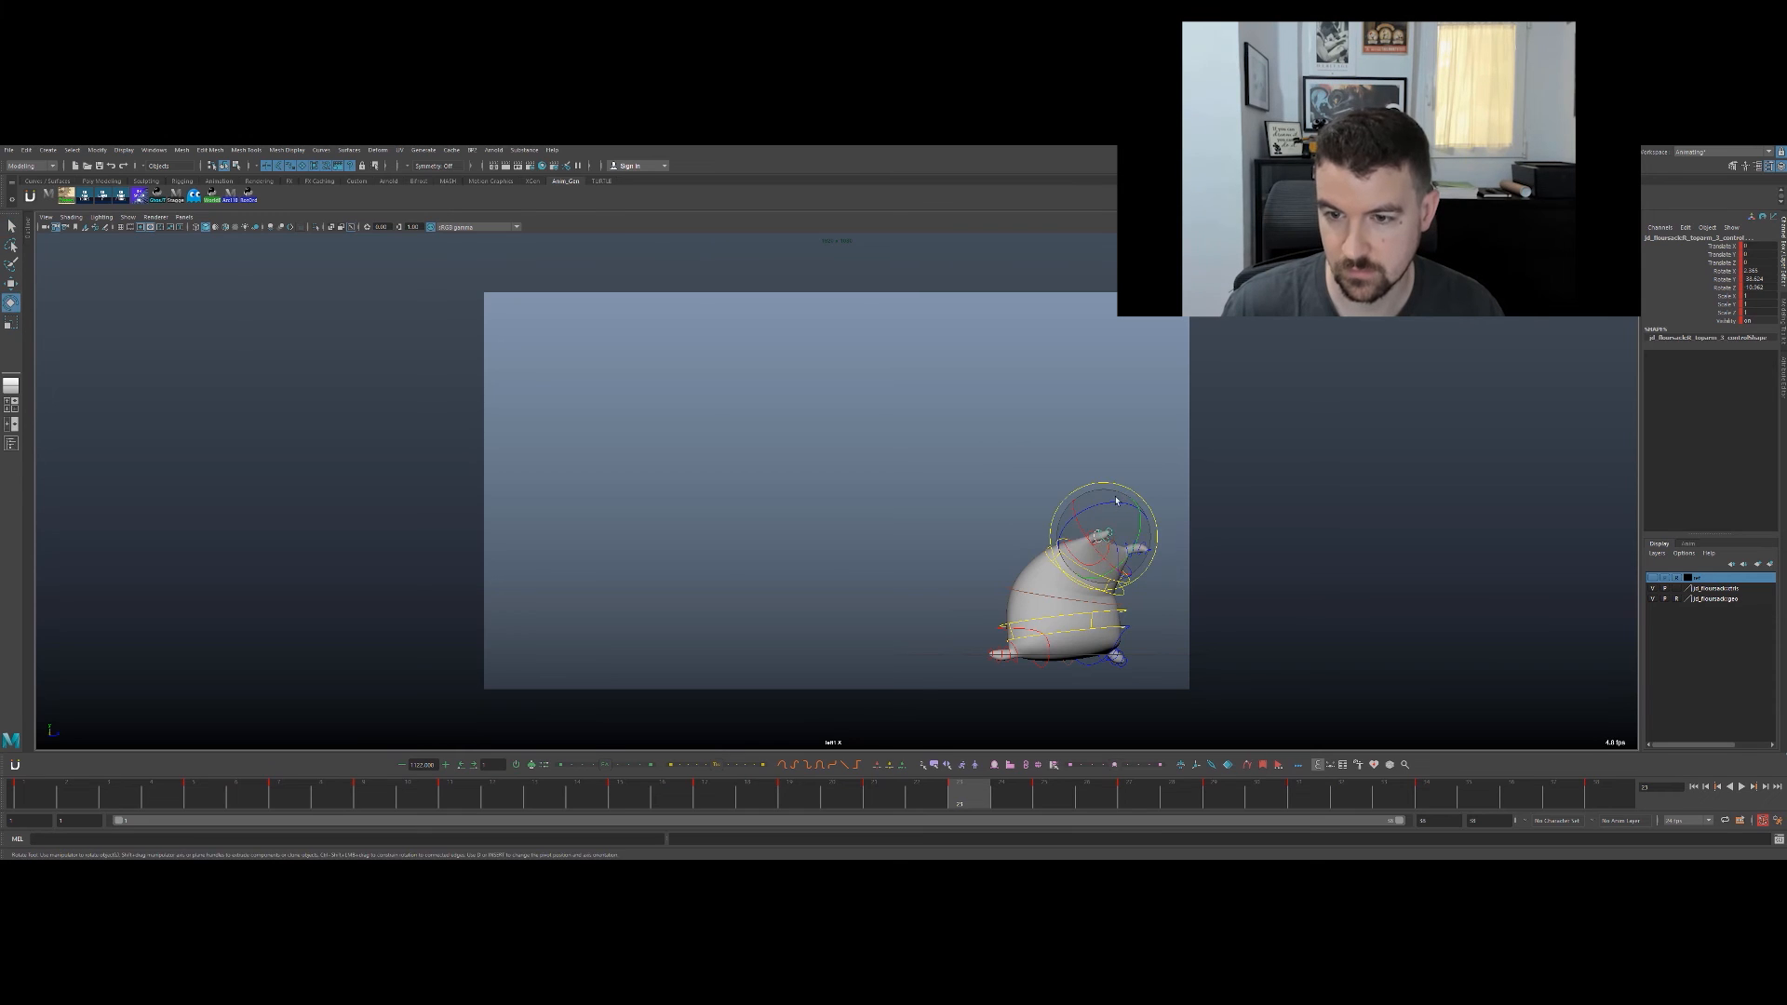
Step: Refine the tassel's bend at frame 23 with its other segment control and select the arm's shoulder control
key(q)
key(e)
key(q)
click(1098, 541)
key(e)
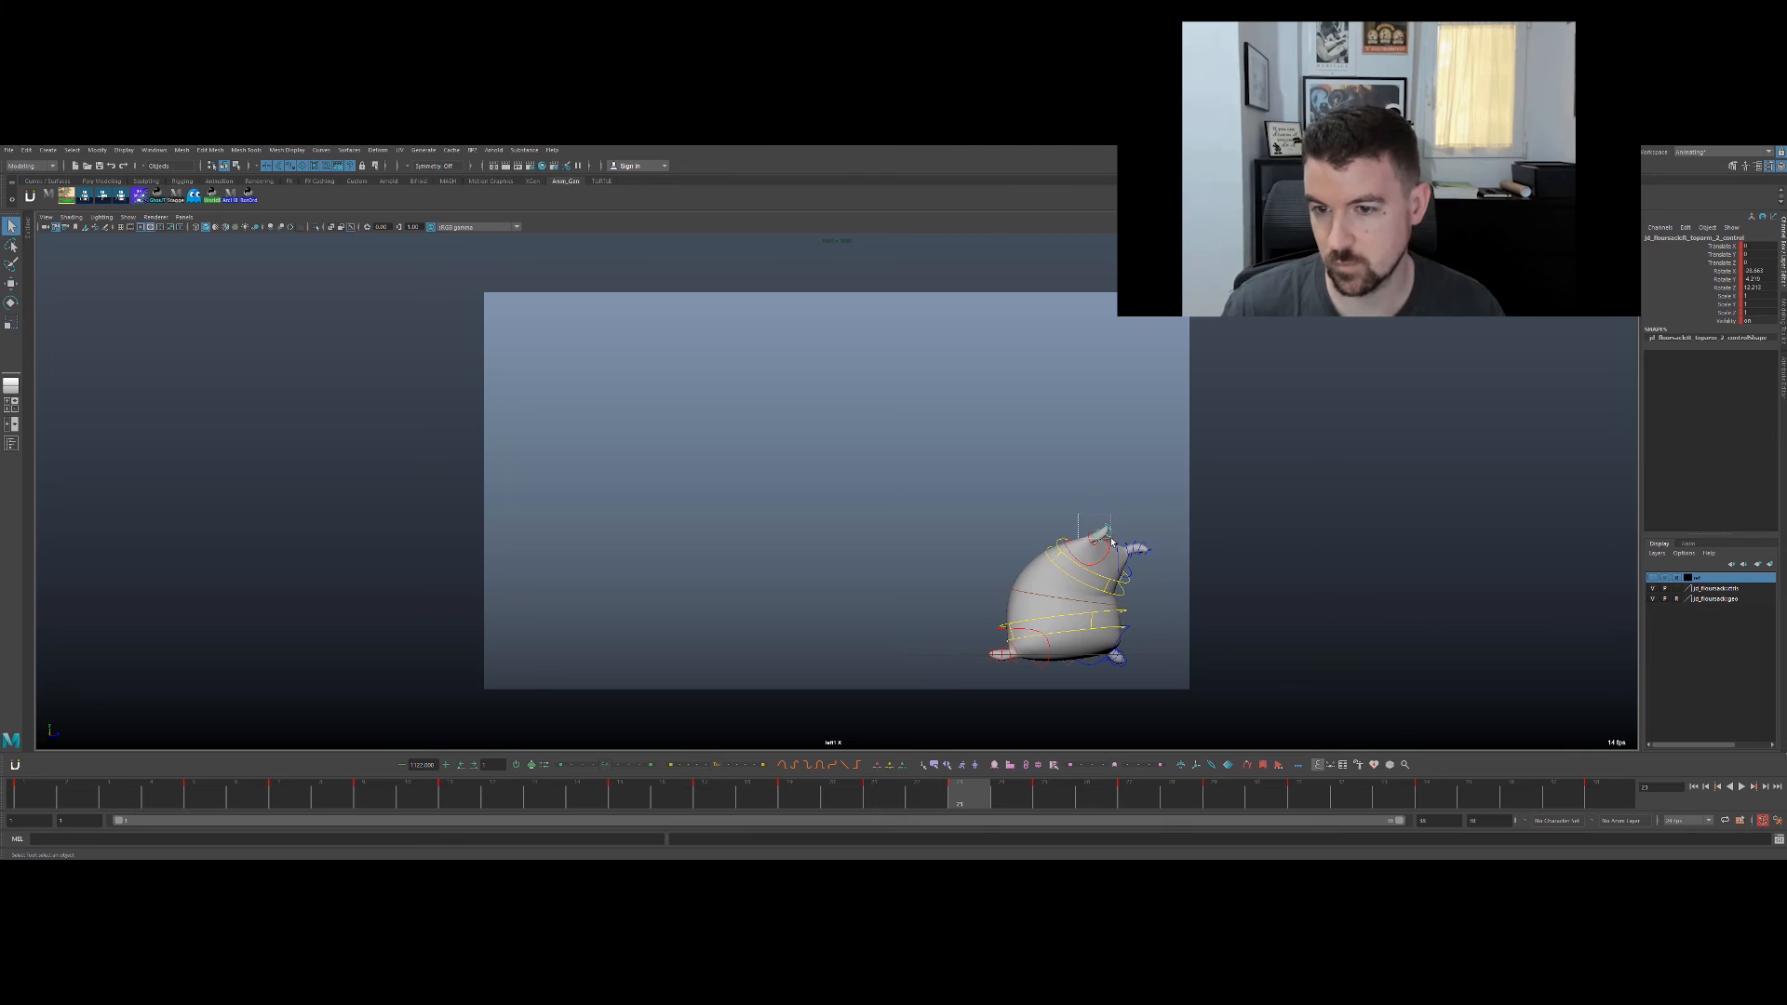
click(1092, 516)
click(1102, 544)
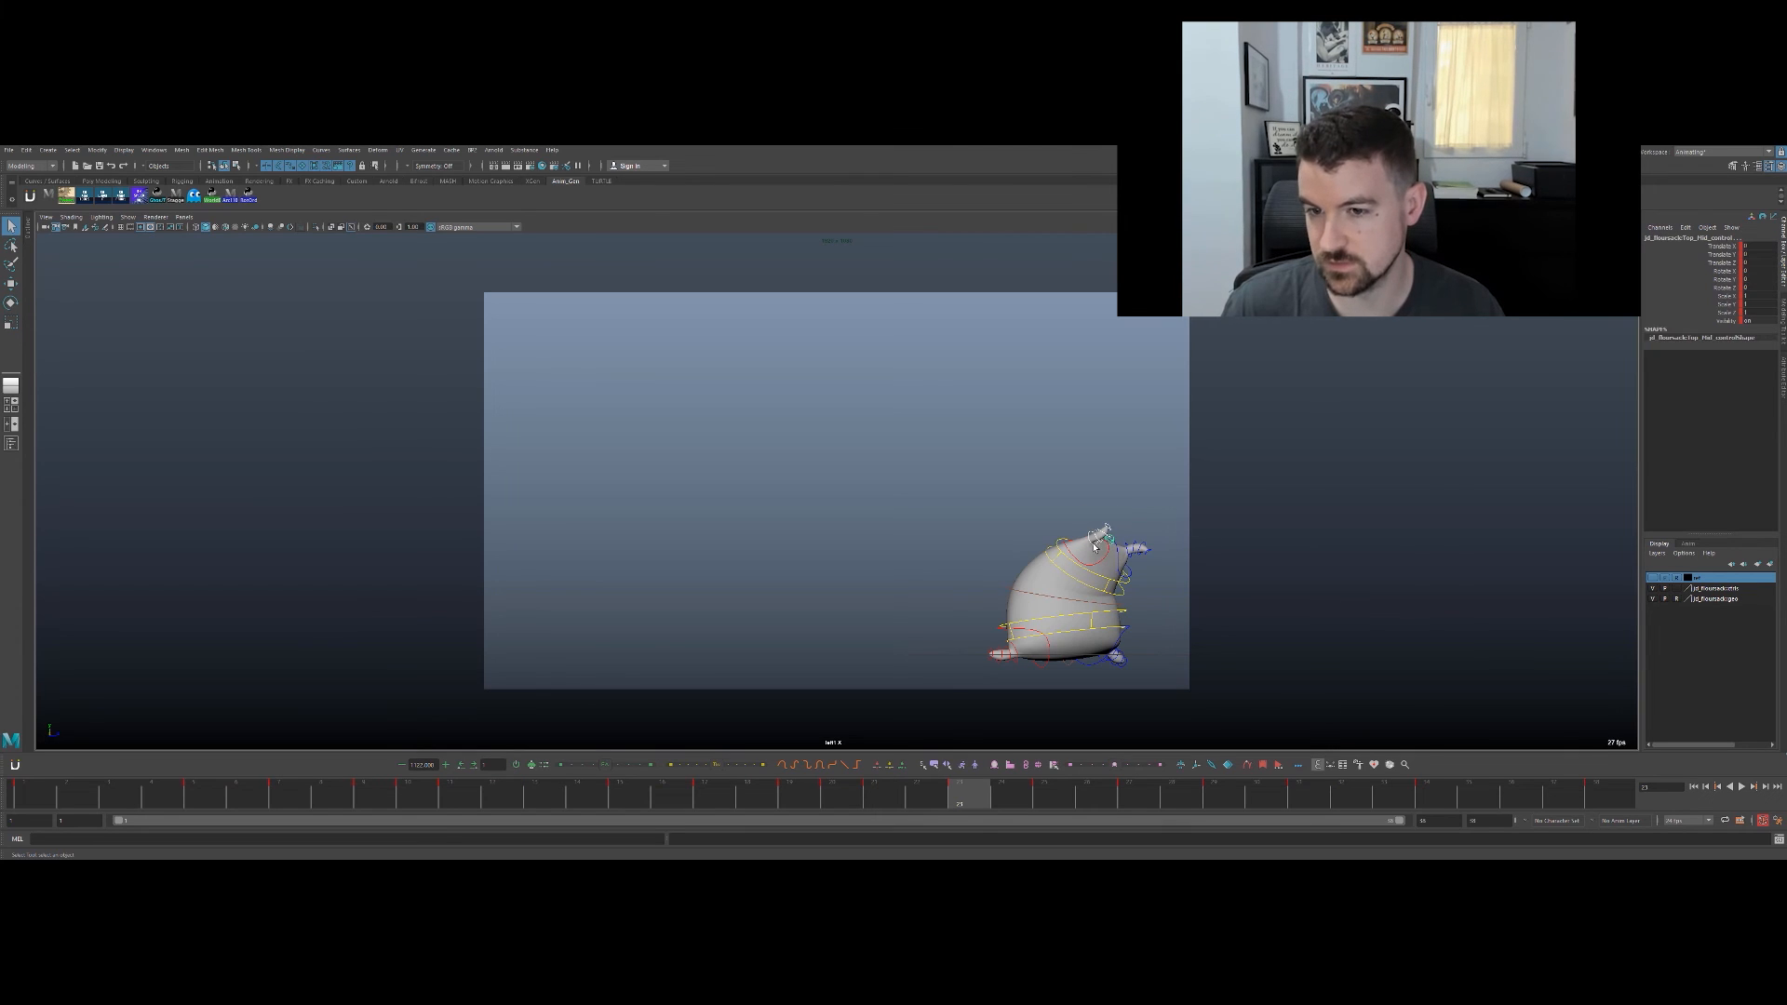
click(1067, 556)
key(q)
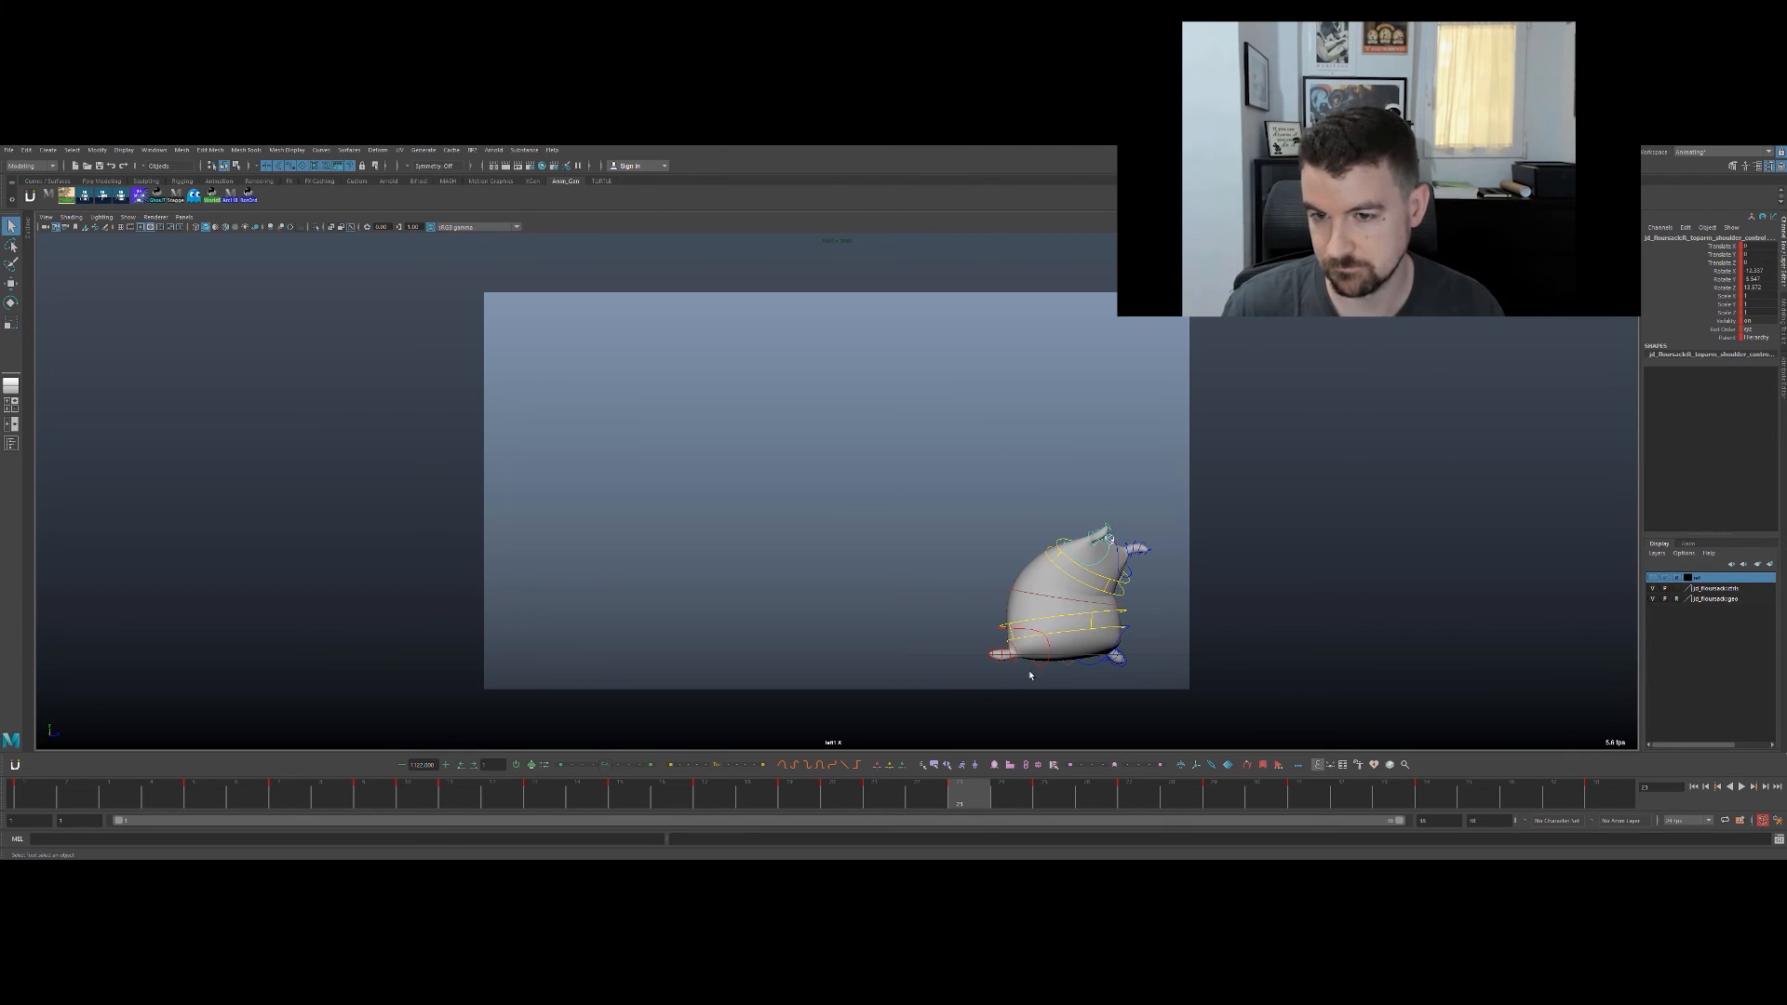
Step: Rotate the arm's base and tassel tip at frame 19 so they trail behind the stretched sack before landing
drag(915, 798, 798, 656)
key(e)
click(922, 412)
drag(923, 412, 863, 380)
key(q)
click(894, 397)
key(e)
key(w)
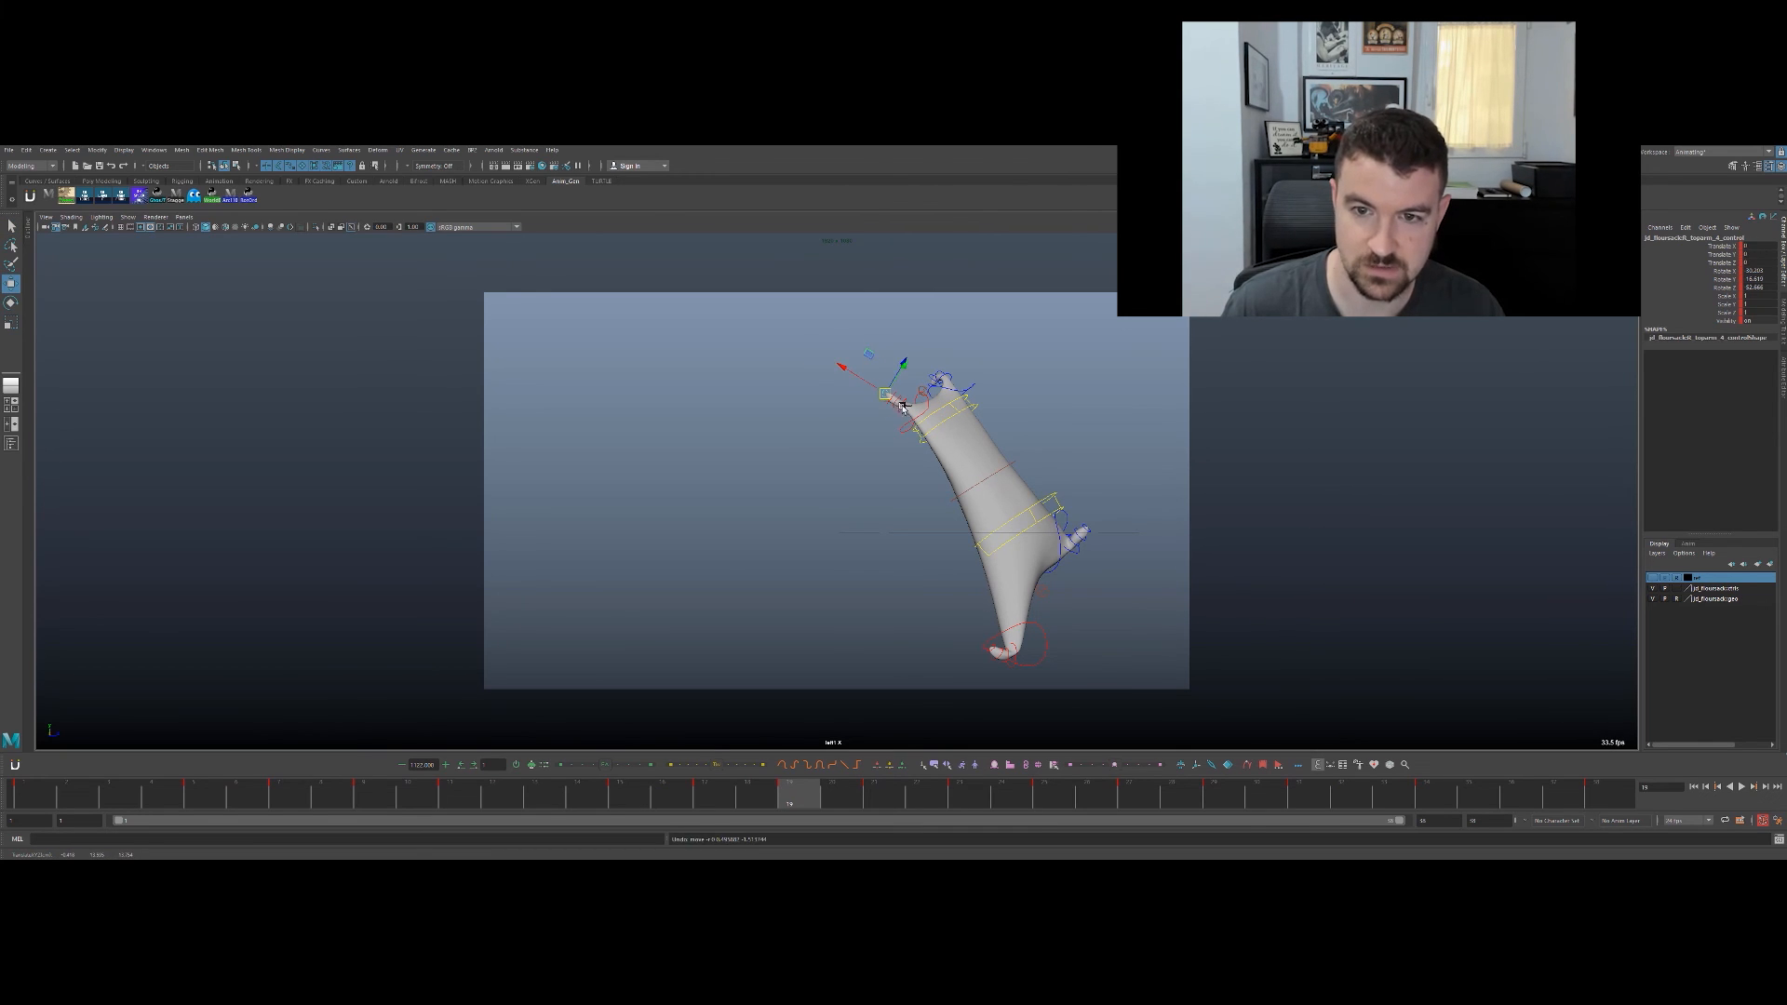
key(e)
drag(937, 446, 942, 448)
key(q)
Step: Rotate the tassel tip backward at frame 21 so it drags as the body drops, and review the motion
mouse_move(765, 799)
mouse_down()
mouse_move(715, 796)
mouse_move(801, 782)
mouse_move(945, 714)
mouse_move(483, 730)
mouse_move(506, 702)
mouse_move(901, 639)
mouse_up()
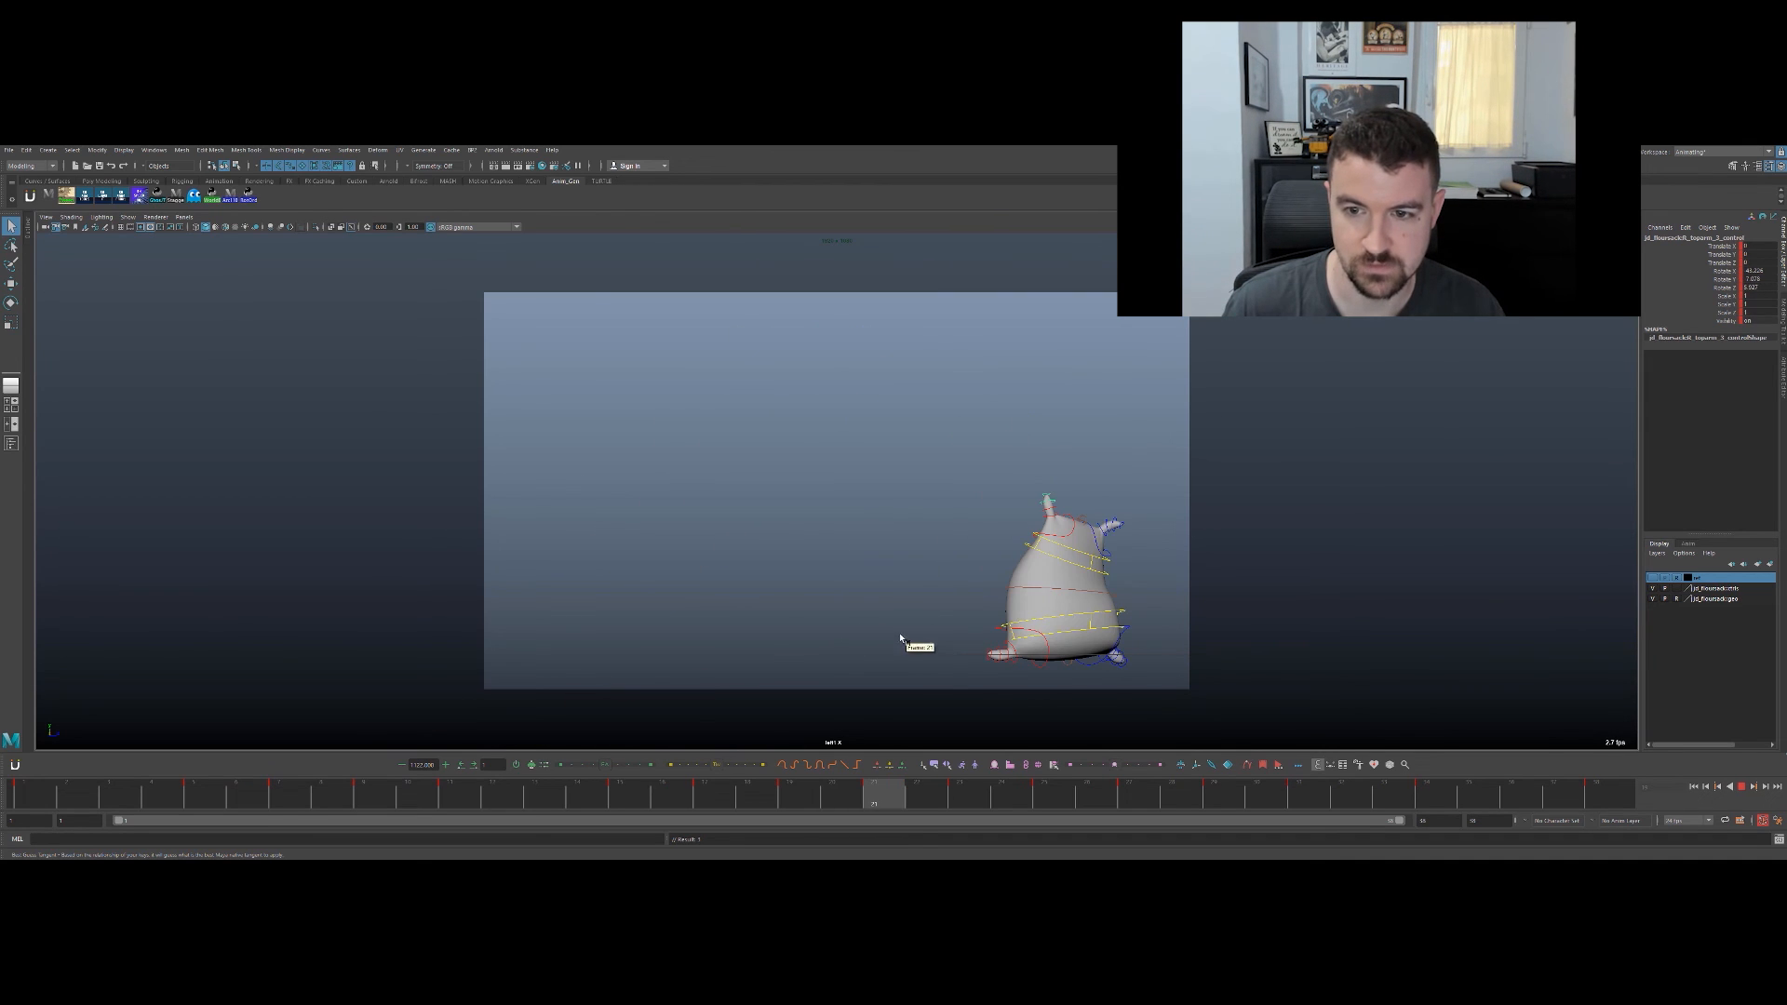
drag(1045, 477, 1058, 519)
key(e)
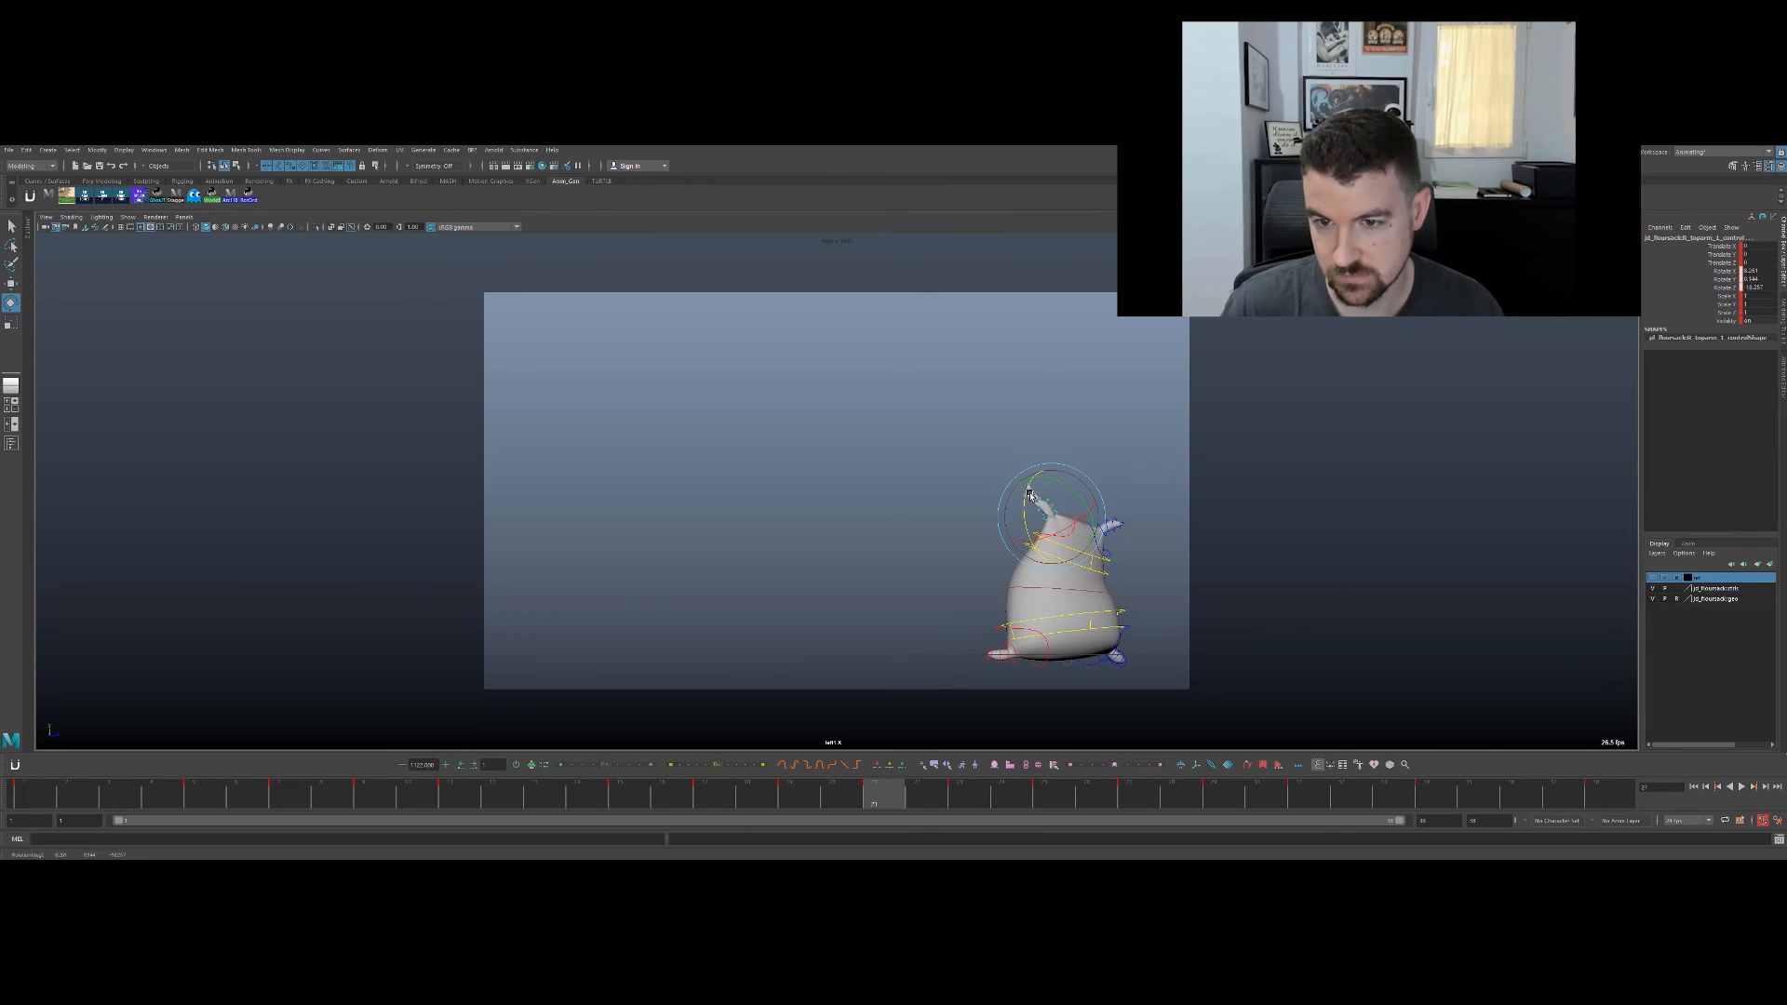
key(q)
key(alt+v)
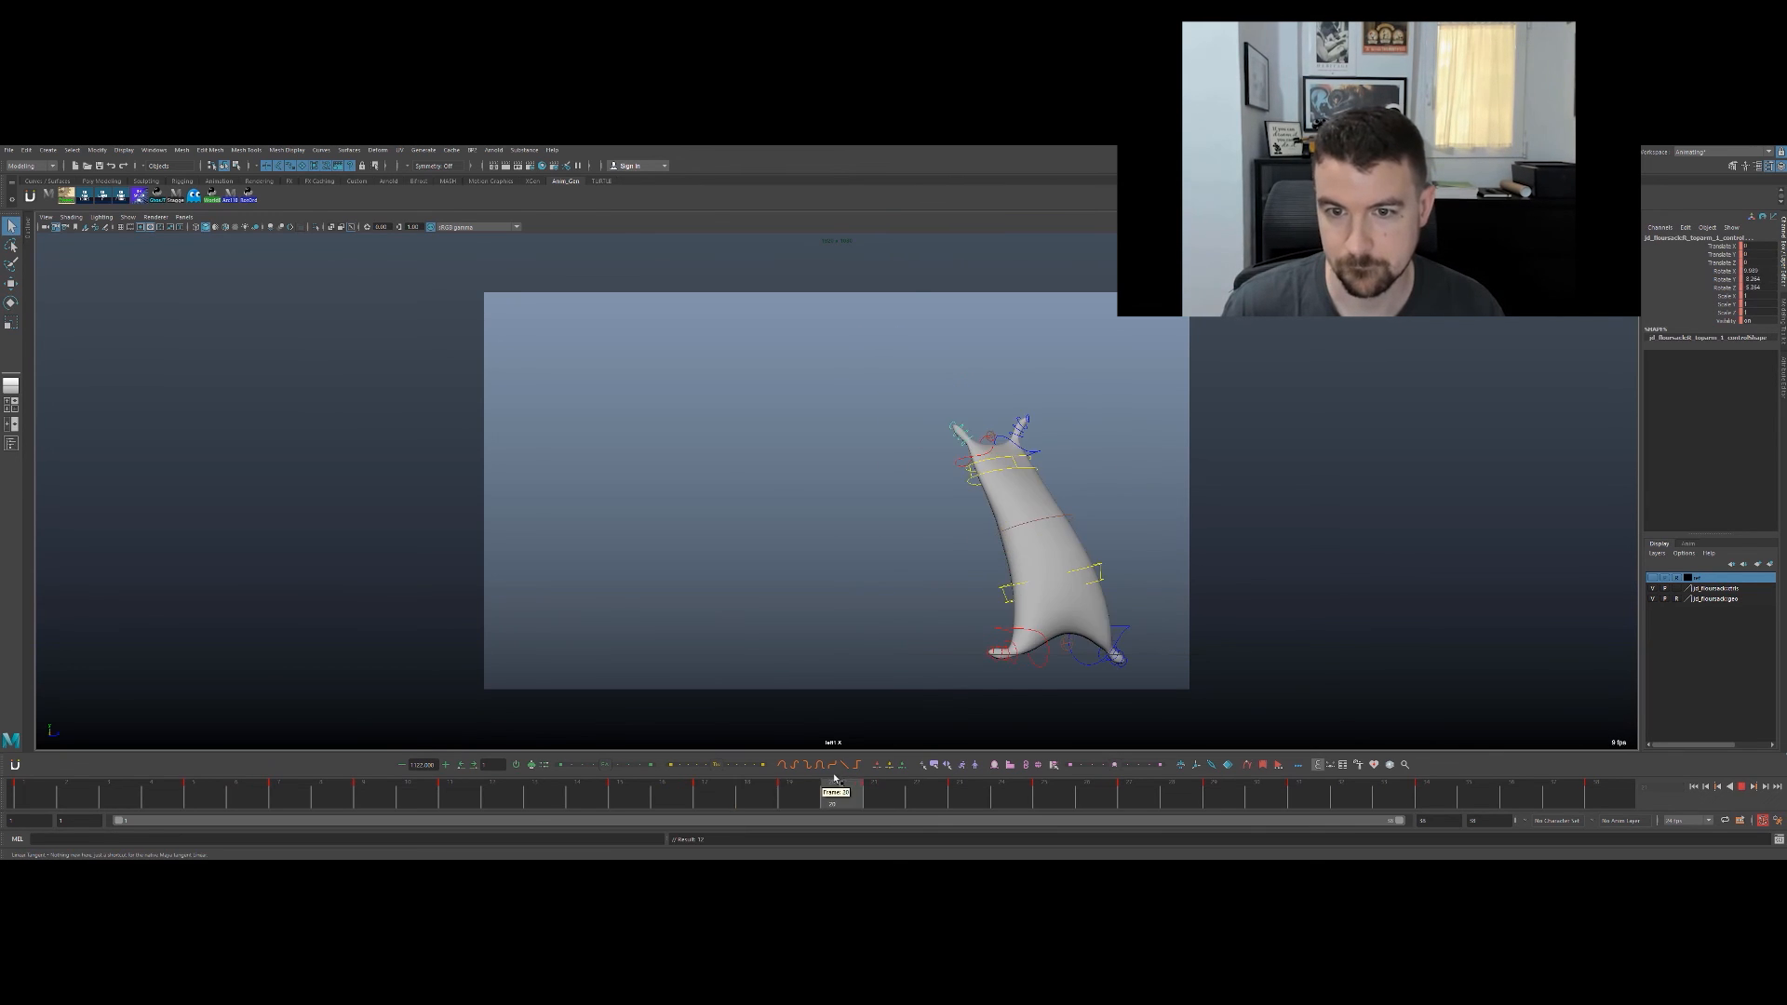
Step: Adjust the rotations of the tassel controls at frame 15 in mid-air
mouse_move(892, 759)
mouse_down()
mouse_move(1010, 727)
mouse_move(500, 733)
mouse_move(487, 716)
mouse_move(668, 671)
mouse_move(532, 684)
mouse_up()
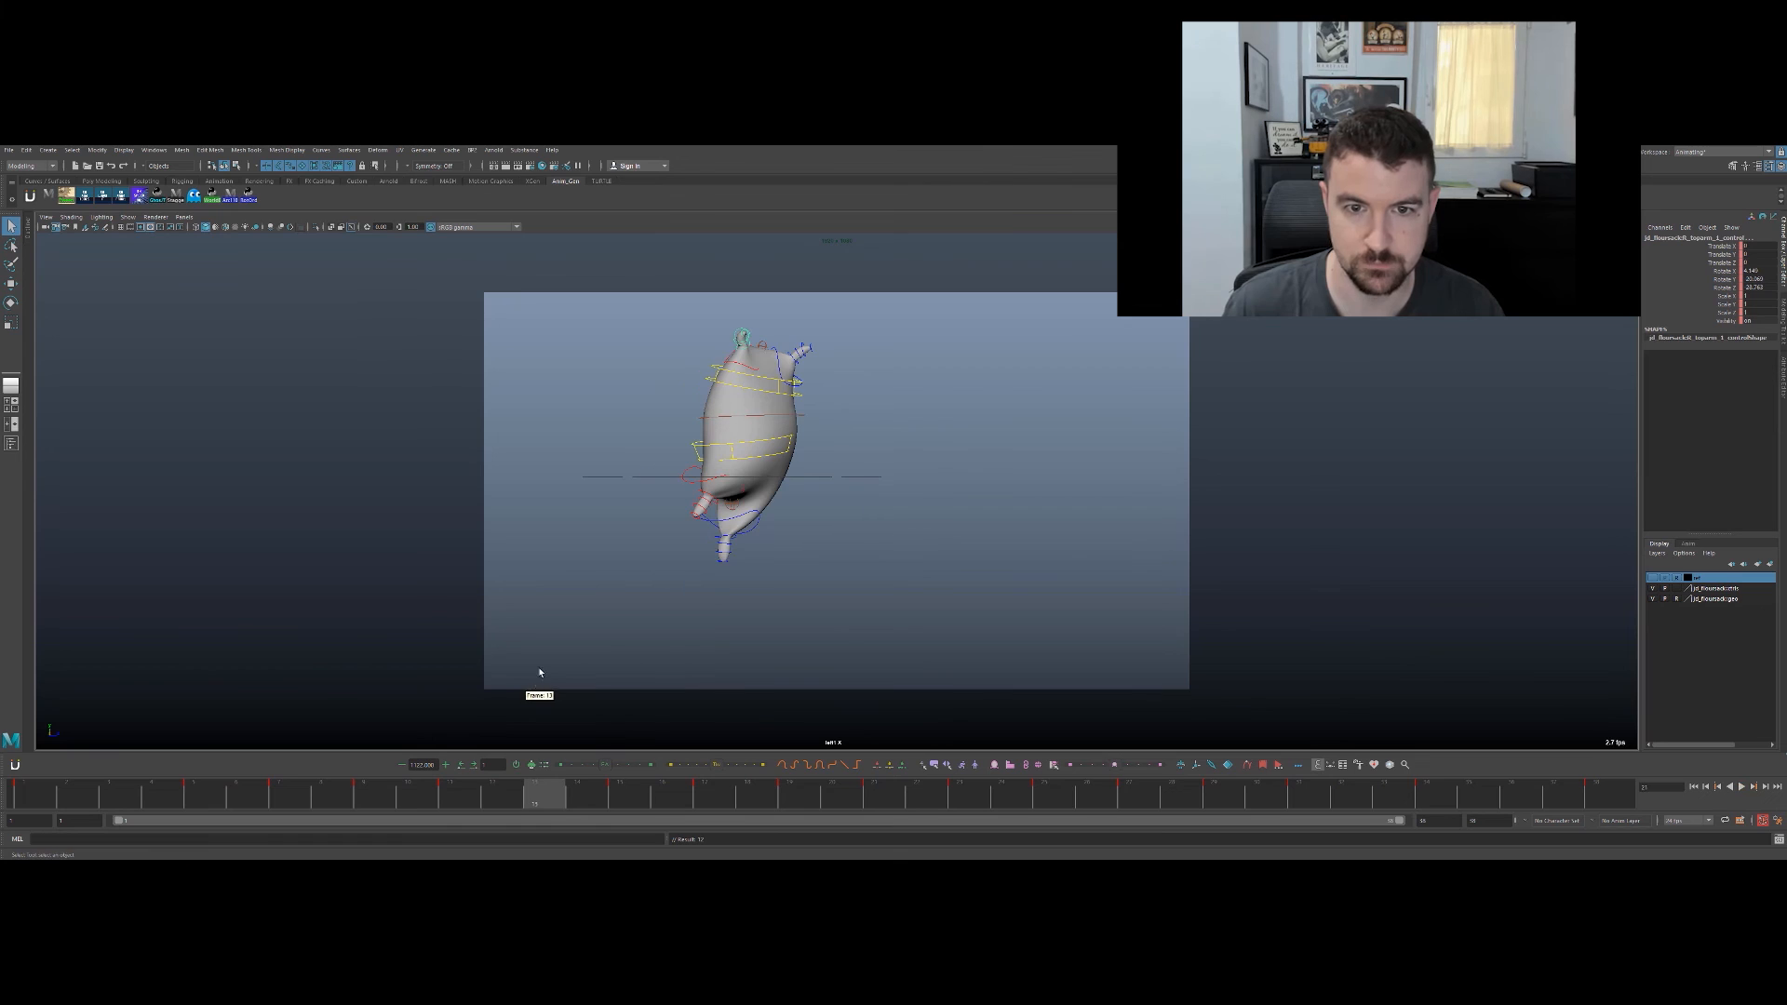
drag(606, 803, 615, 802)
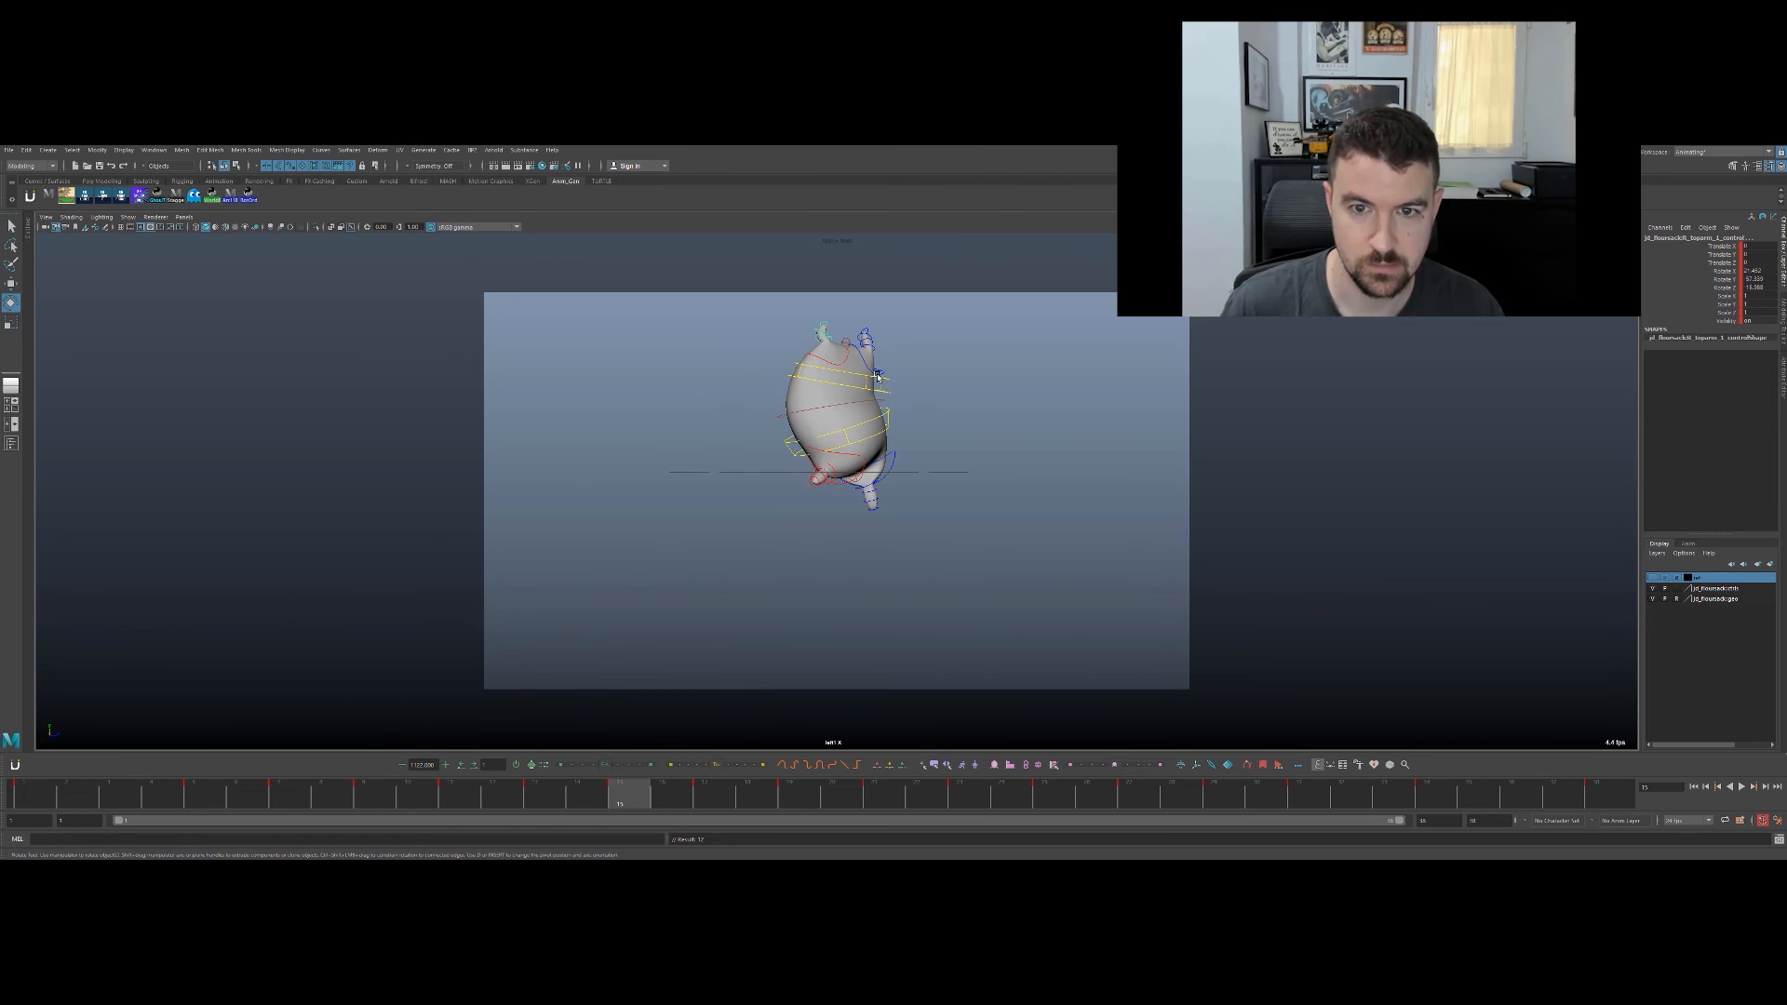
click(822, 332)
key(e)
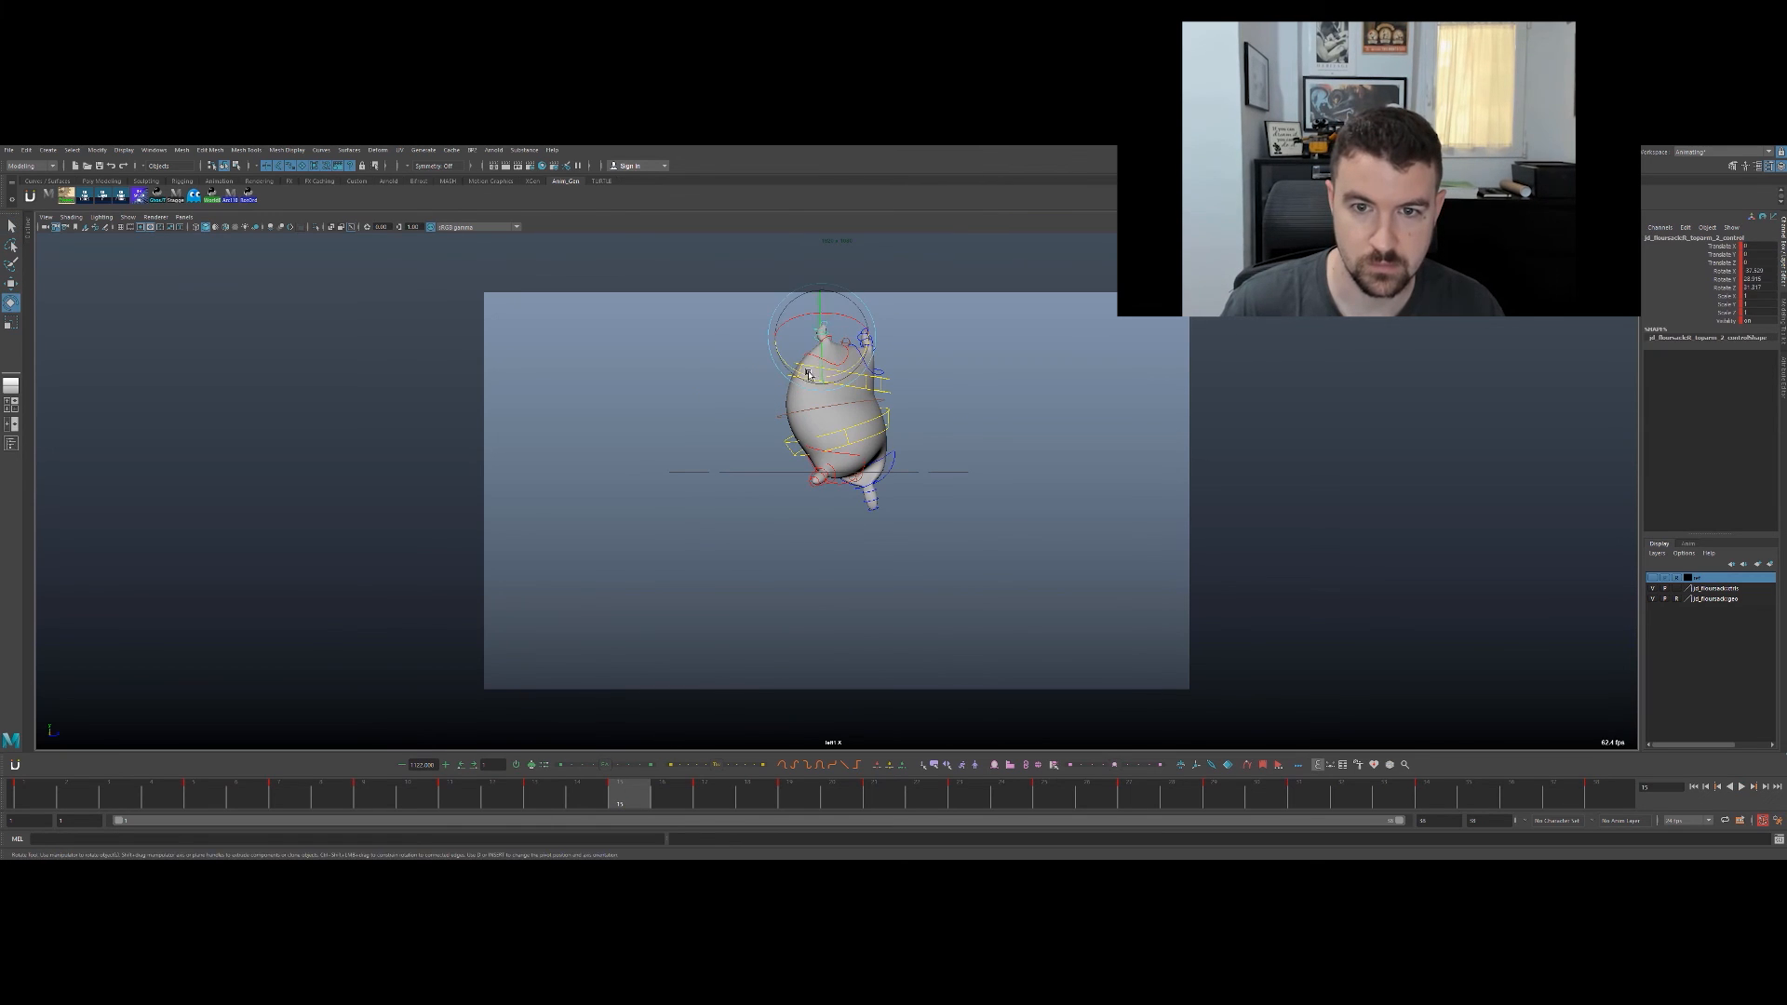
click(816, 333)
key(e)
drag(831, 352, 846, 363)
click(823, 332)
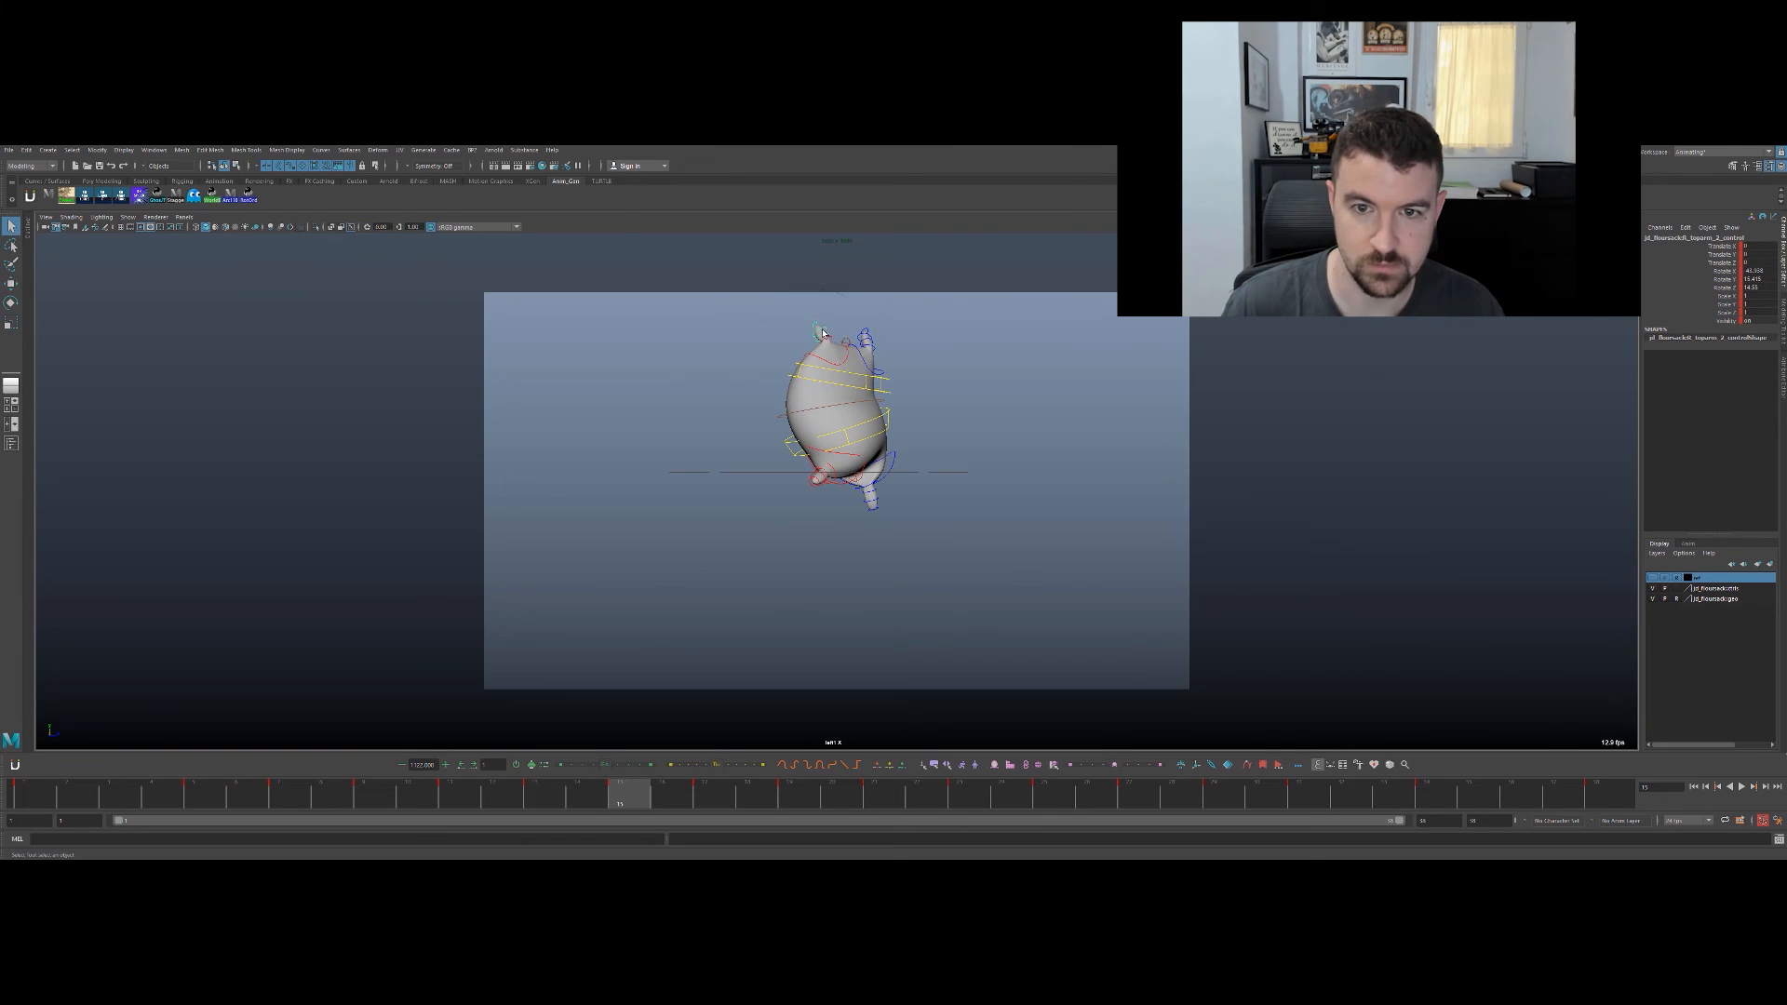
Step: Scrub into the descent and refine the tassel tip's rotation at frame 19
drag(463, 794, 792, 722)
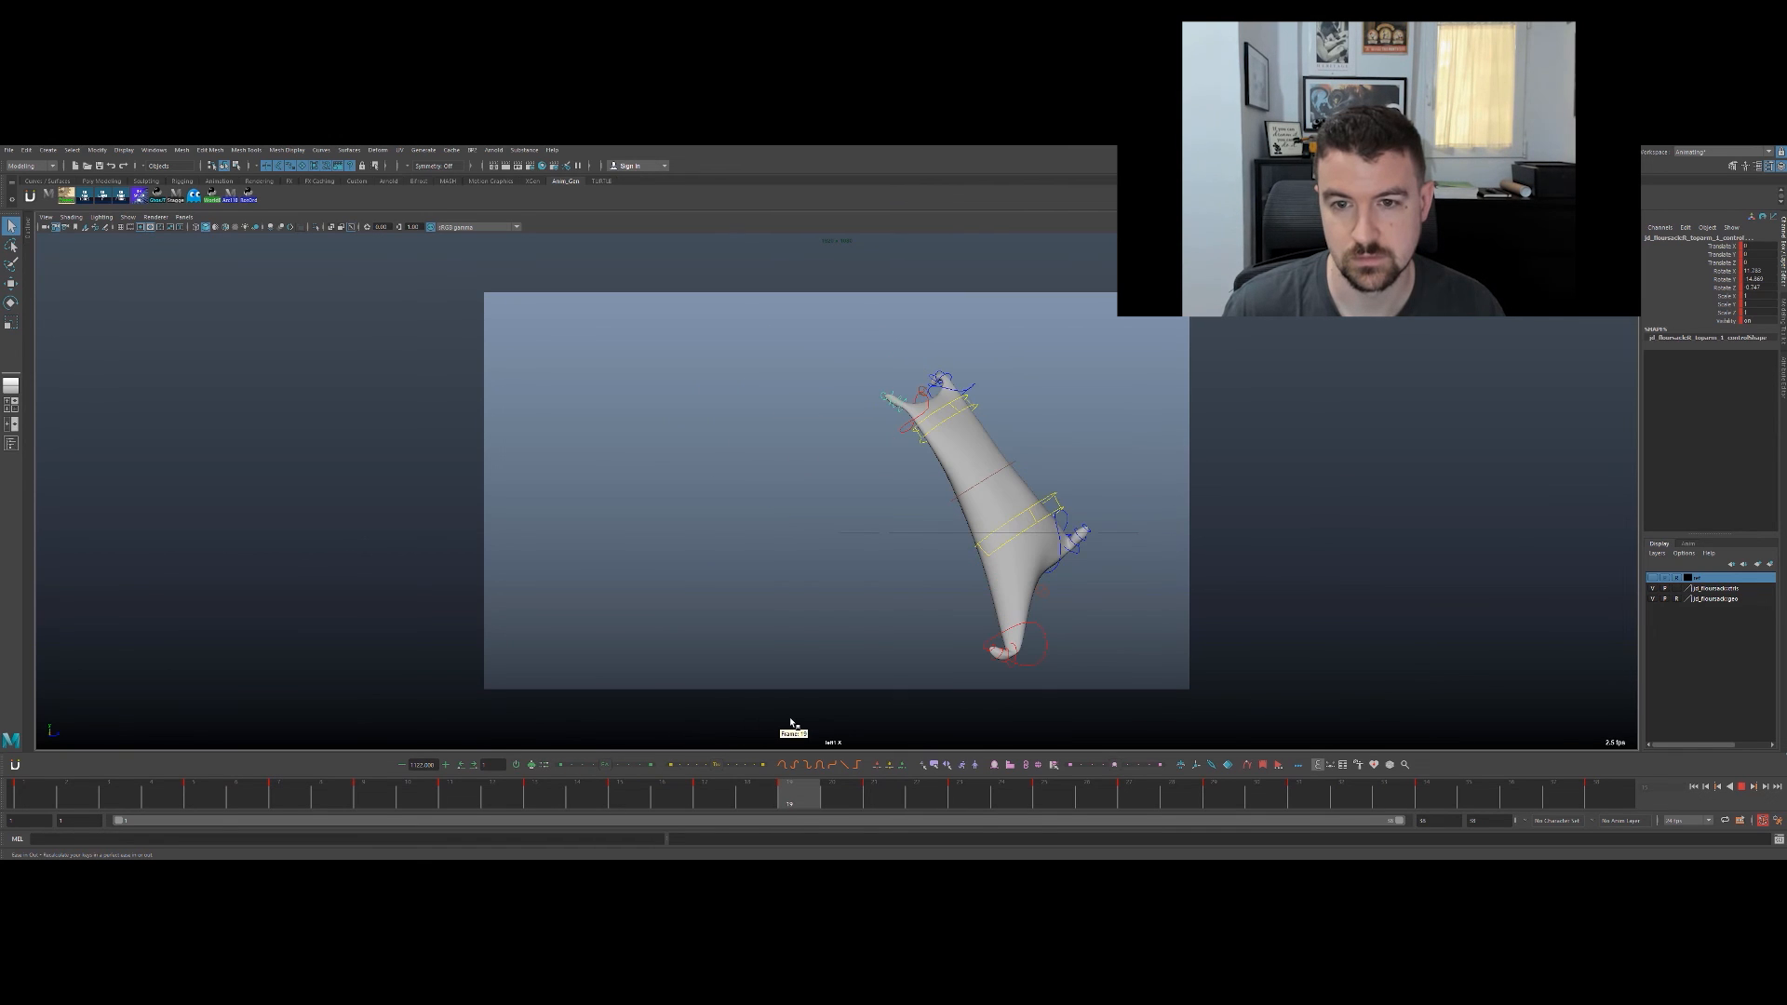
key(e)
drag(923, 439, 881, 430)
Step: Refine the tassel tip's rotation at frame 17 in the air and at the frame 20 landing
mouse_move(587, 790)
mouse_down()
mouse_move(706, 791)
mouse_move(764, 740)
mouse_move(701, 764)
mouse_up()
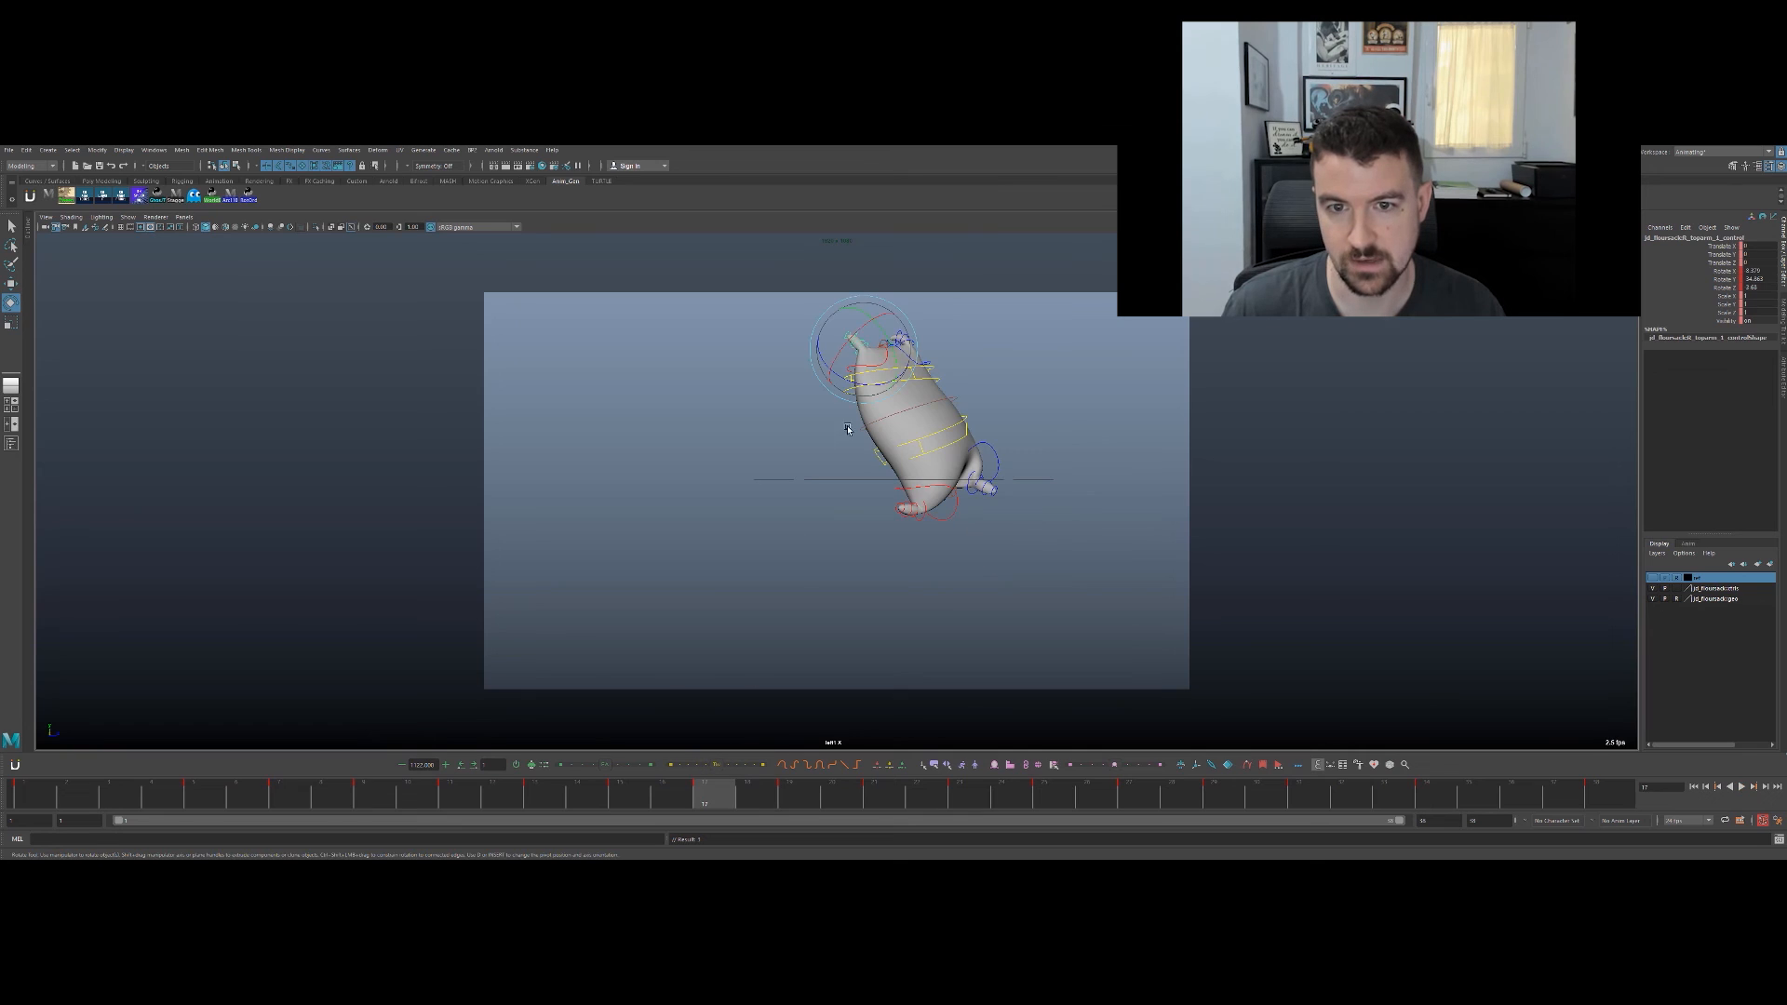
drag(874, 391, 882, 377)
drag(558, 793, 705, 765)
drag(868, 381, 876, 371)
drag(813, 439, 846, 663)
drag(955, 445, 993, 472)
Step: Reset the tassel control's rotations to 0 at frame 27 and re-angle the tassel for the rise
drag(793, 799, 1135, 692)
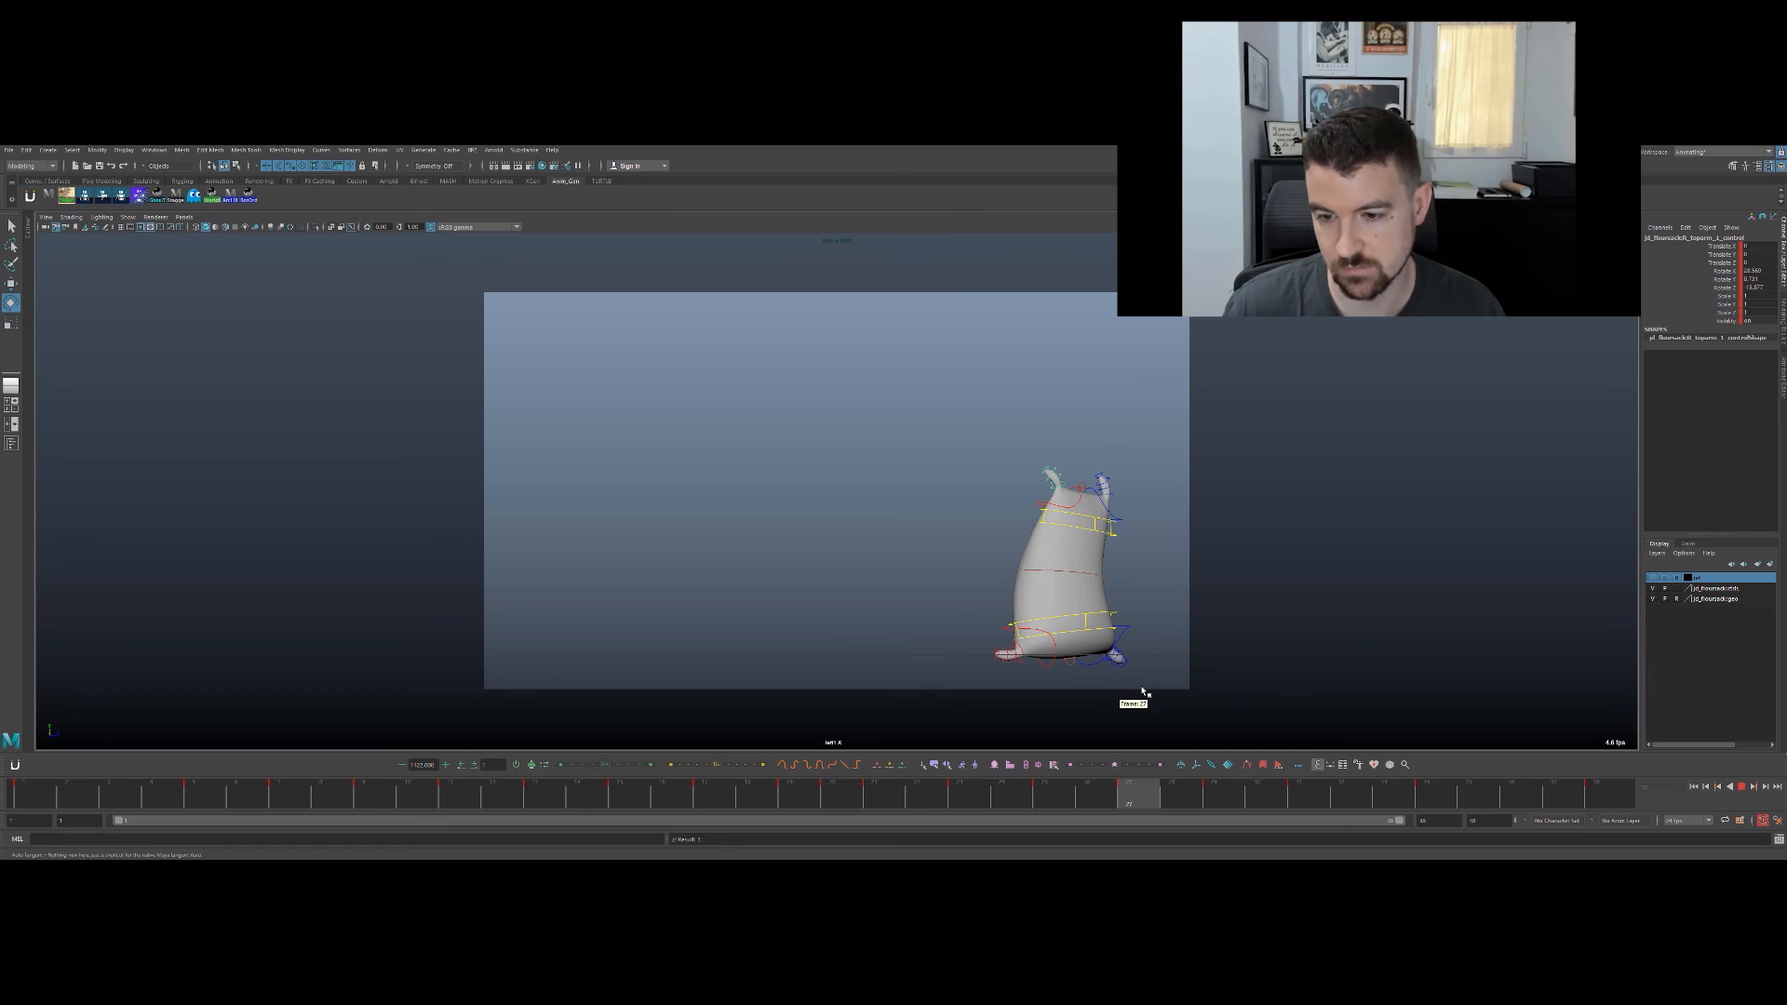
drag(1071, 449, 1059, 491)
key(q)
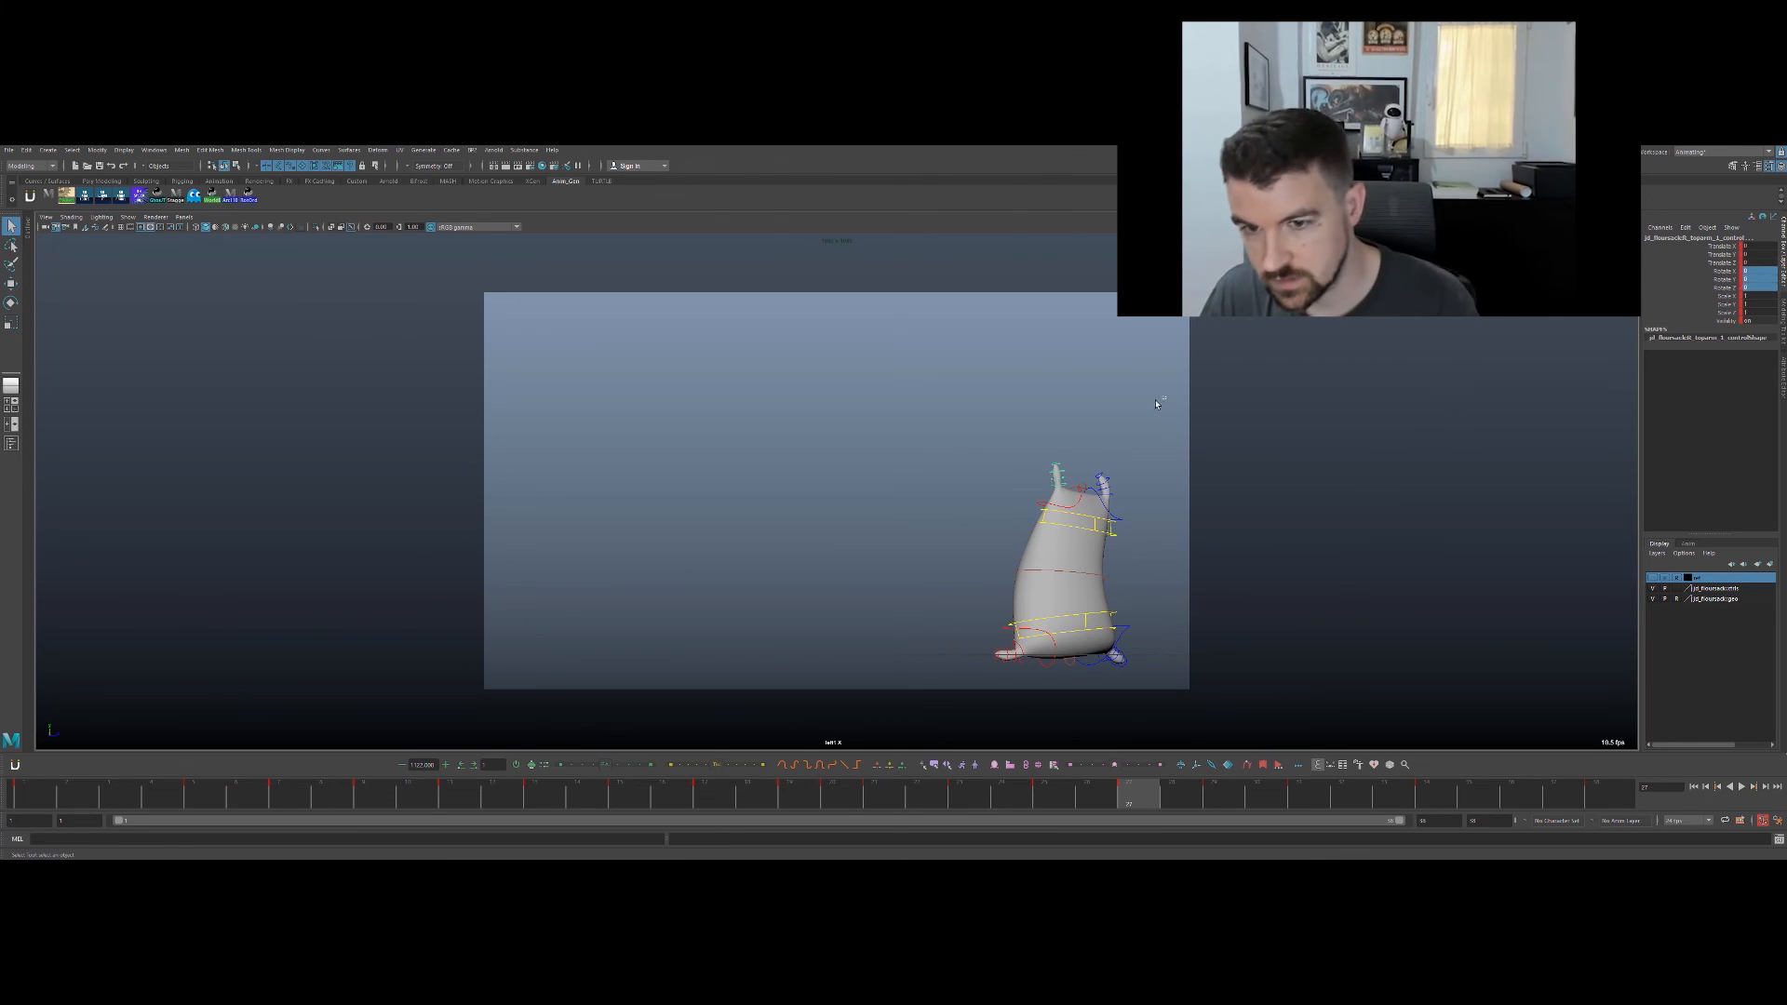
click(1040, 466)
key(e)
mouse_move(1059, 488)
mouse_down()
mouse_move(1059, 503)
mouse_move(1076, 467)
mouse_up()
Step: Rotate the tassel tip at frame 29 and key the pose
mouse_move(1070, 811)
mouse_down()
mouse_move(1005, 796)
mouse_move(1125, 796)
mouse_move(1213, 752)
mouse_move(1049, 772)
mouse_move(1215, 763)
mouse_up()
drag(1019, 458, 1041, 470)
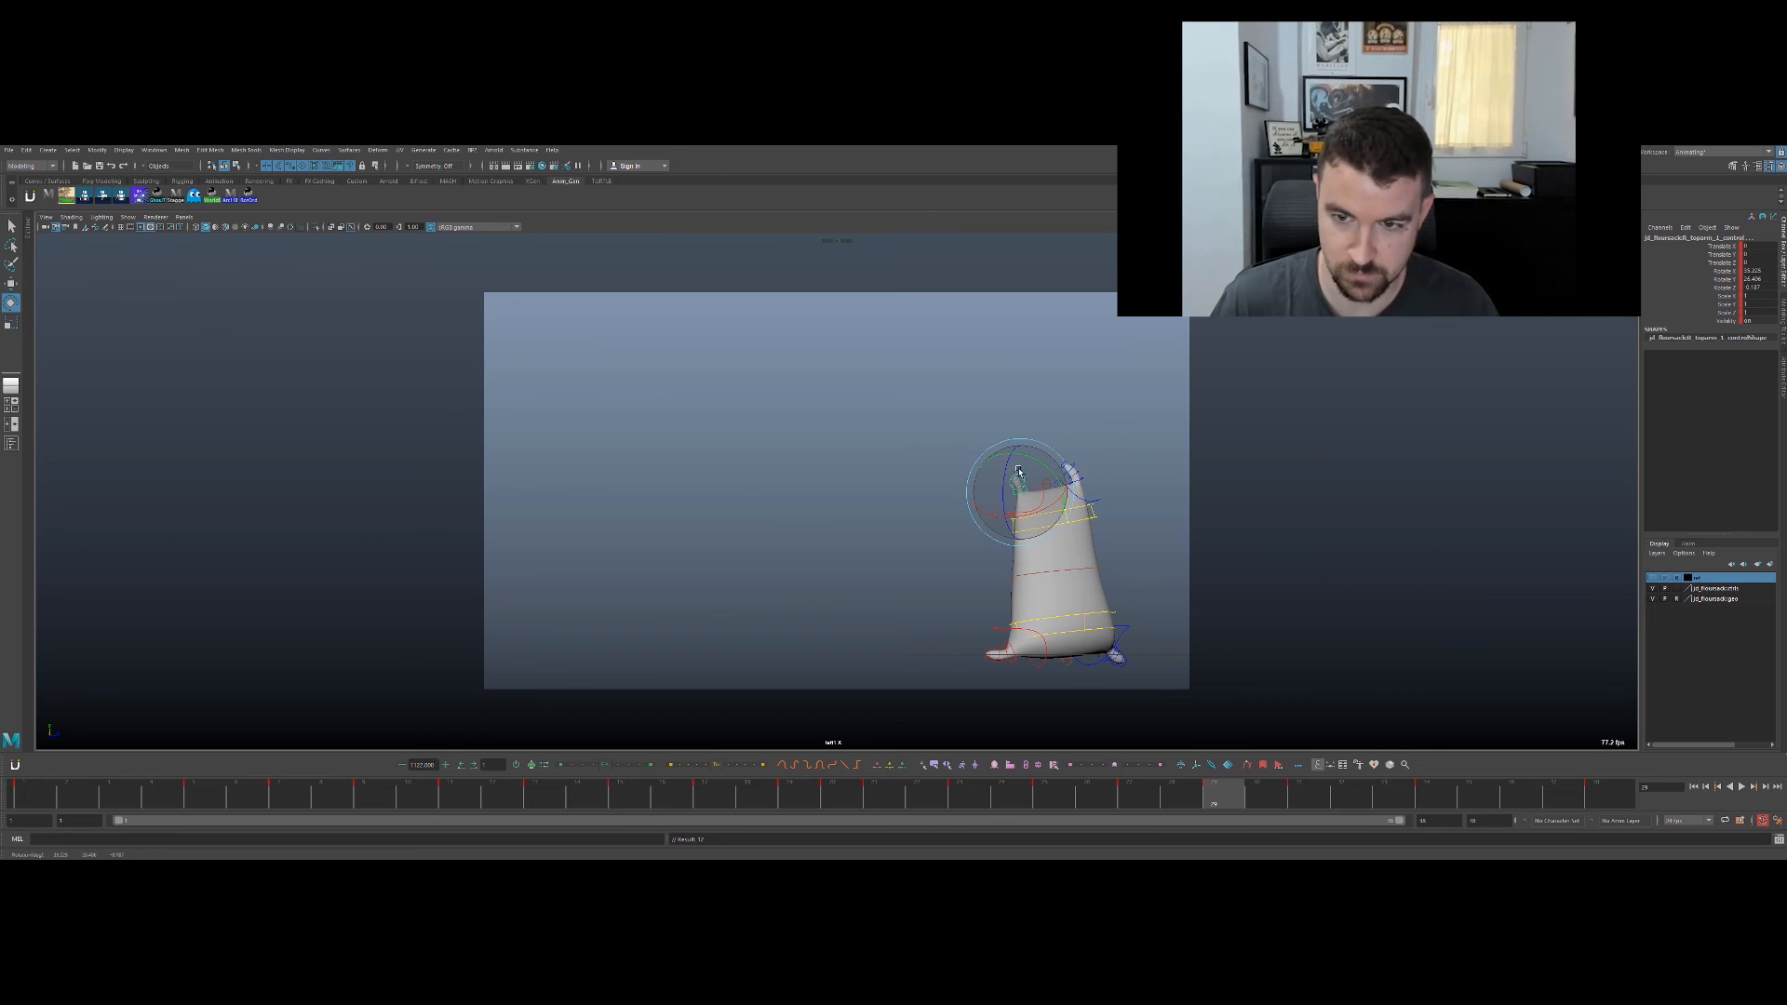
drag(1041, 470, 1044, 473)
key(s)
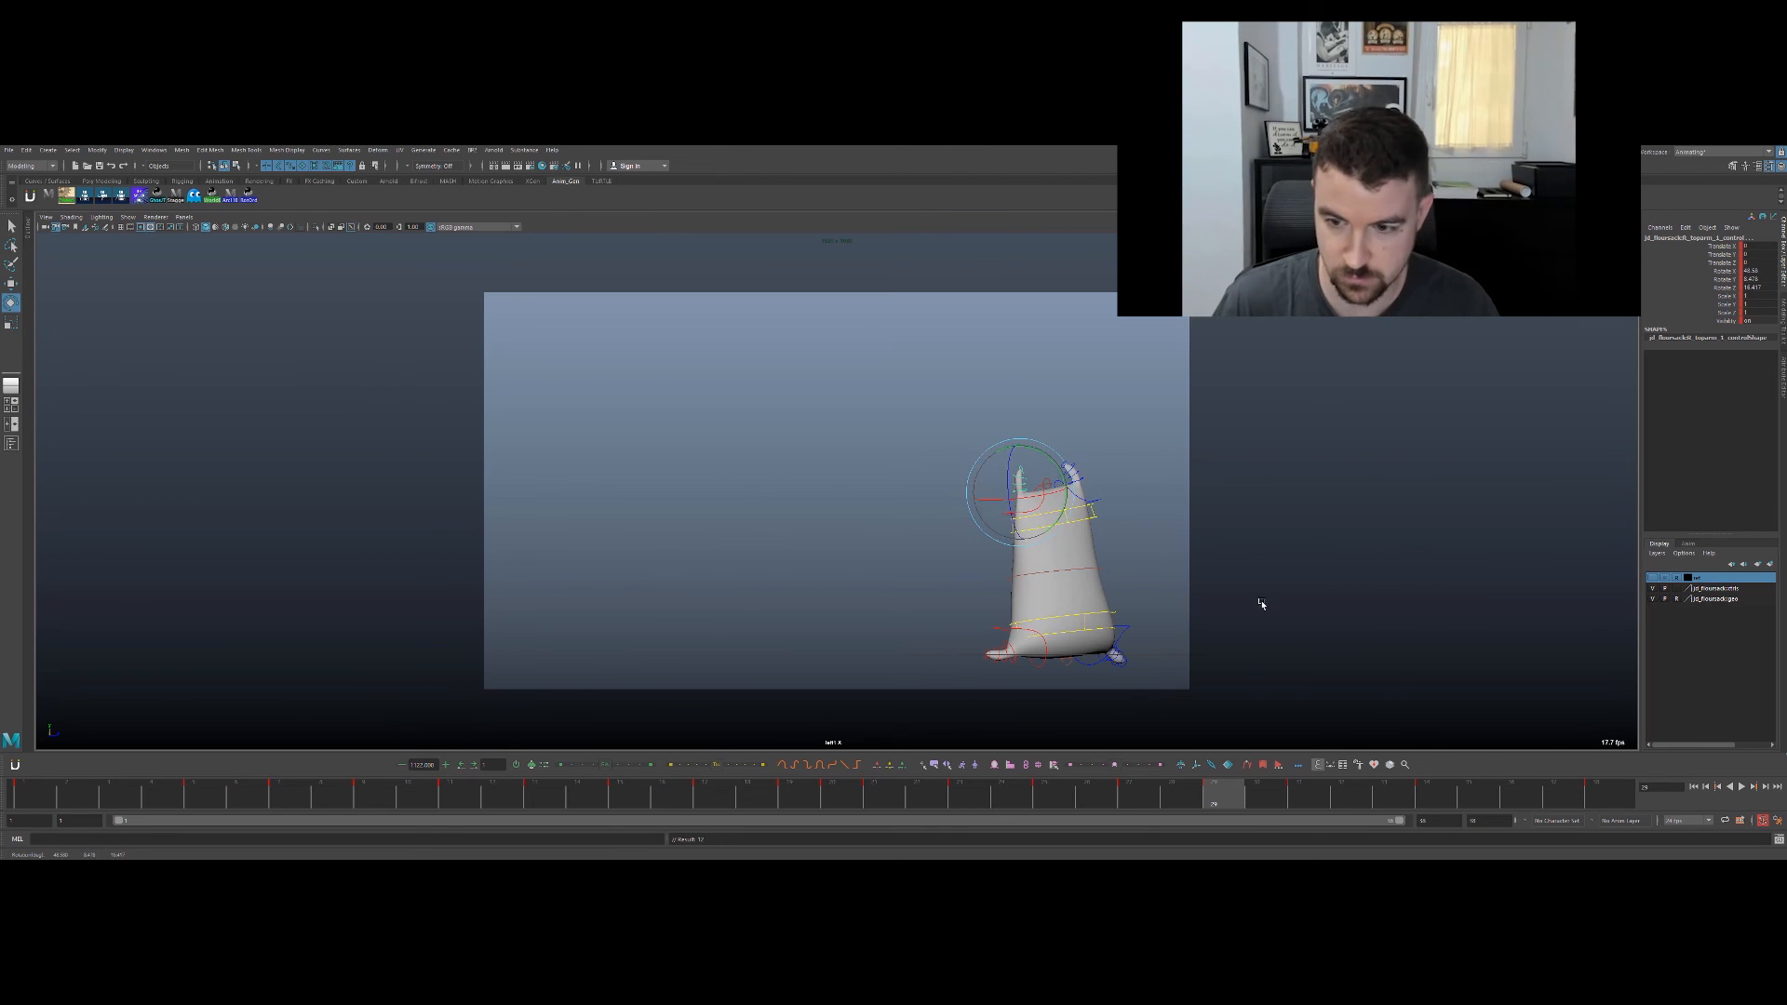
Step: Rotate the tassel tip at frame 34 and check how it settles between frames 32 and 38
key(alt+v)
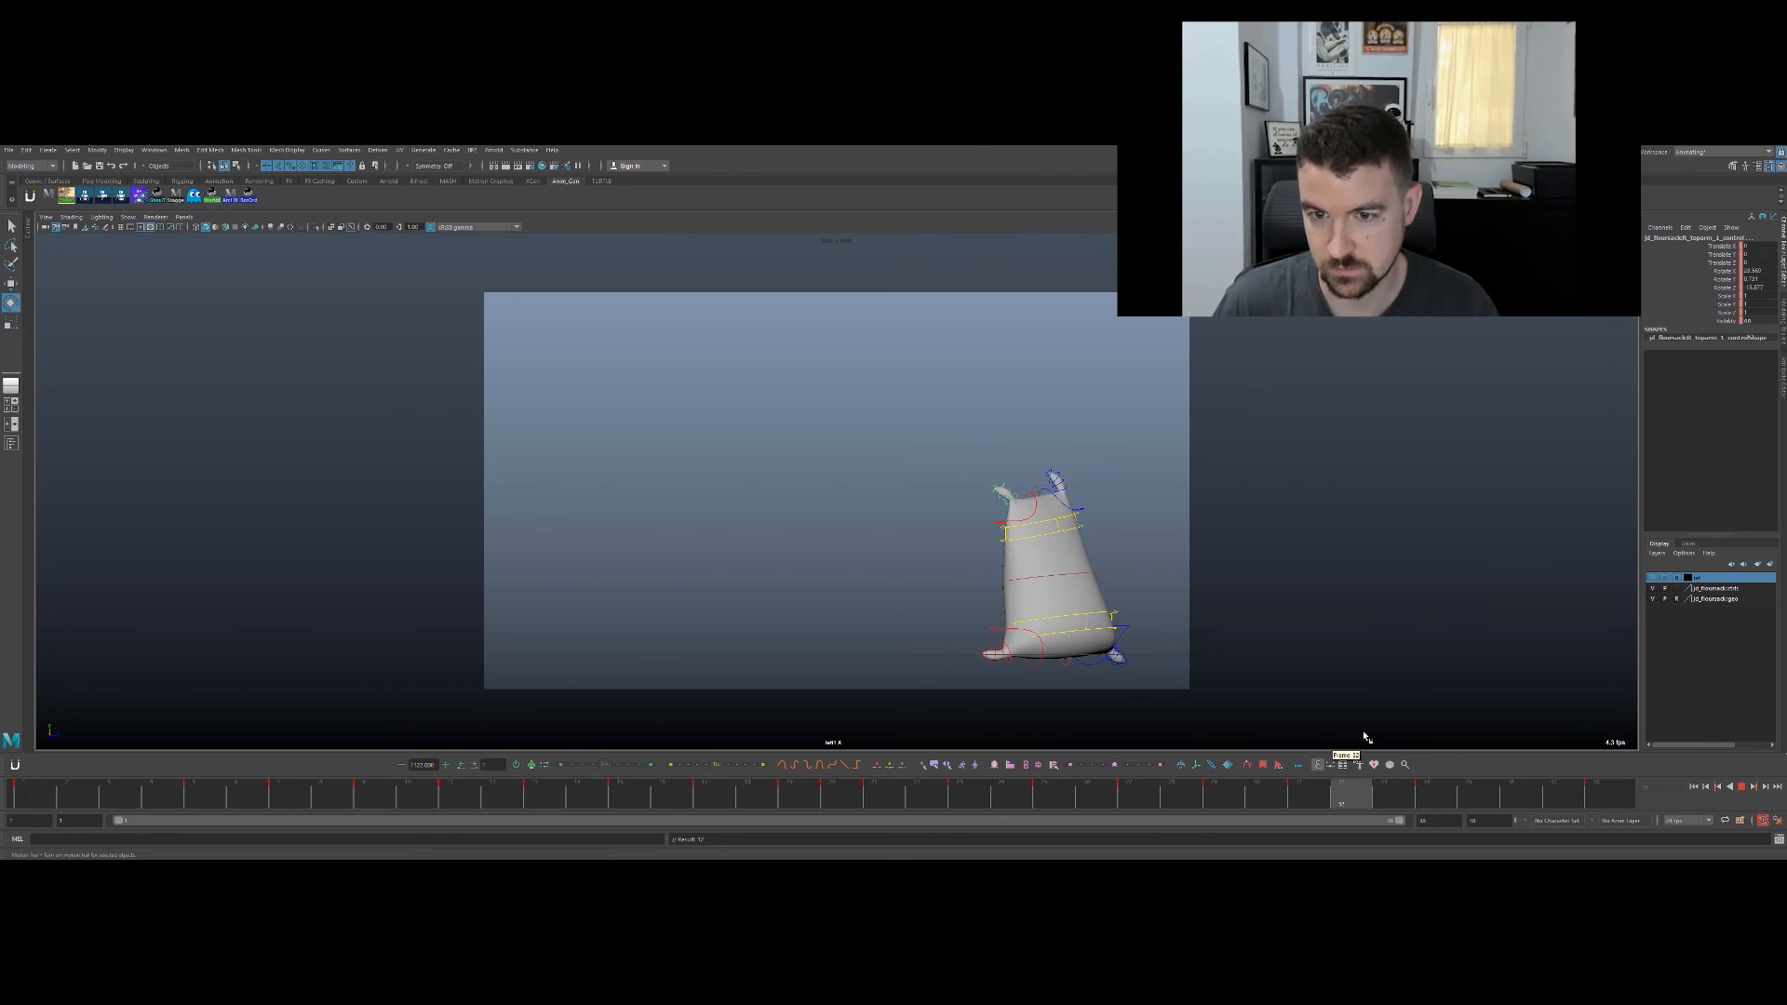
key(alt+v)
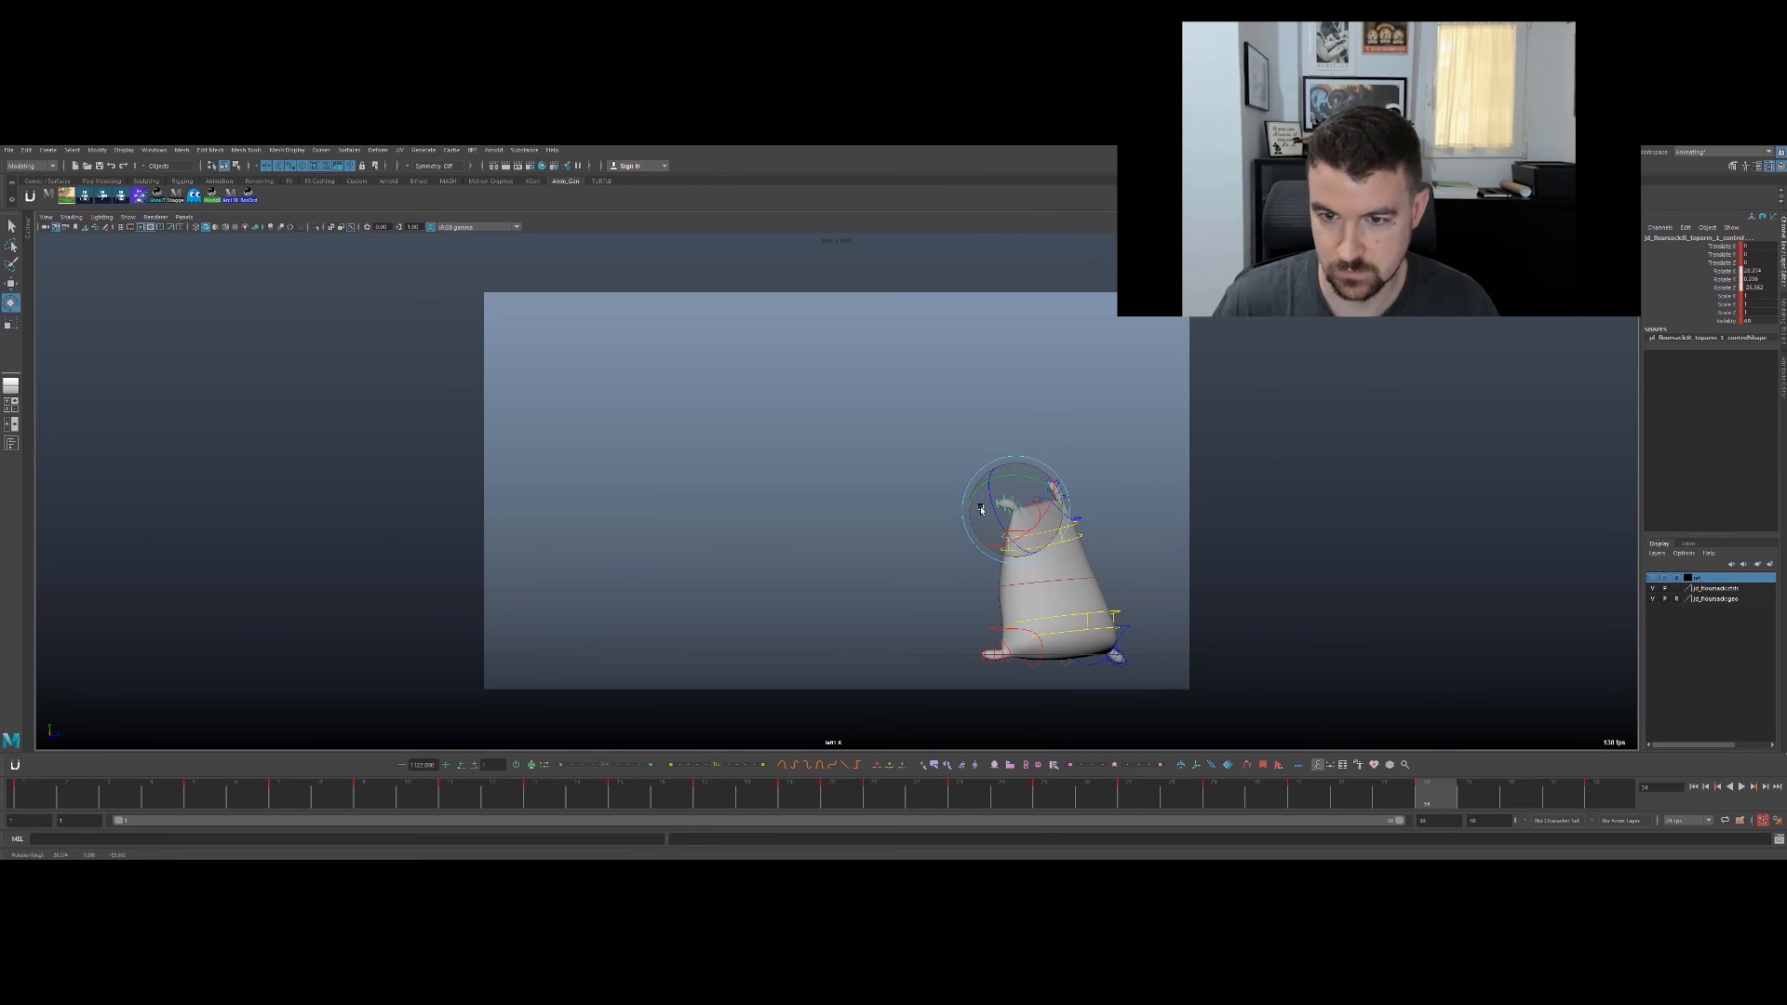
key(alt+v)
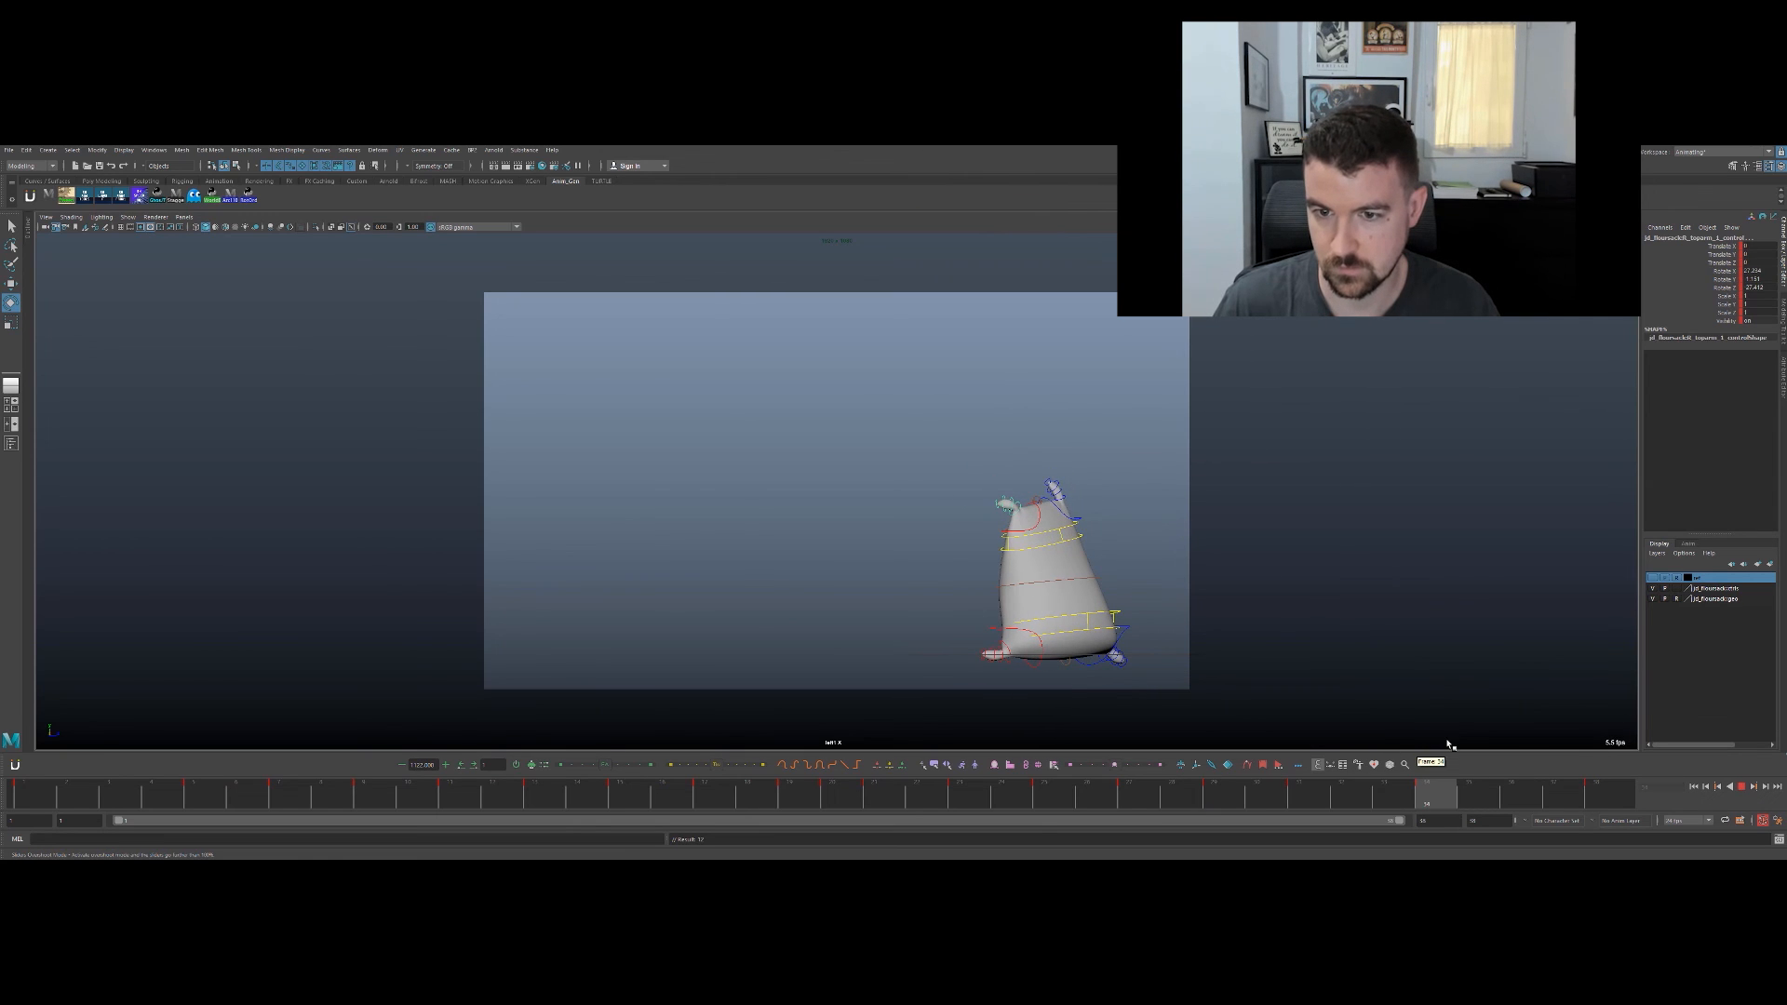
drag(1482, 733, 1598, 778)
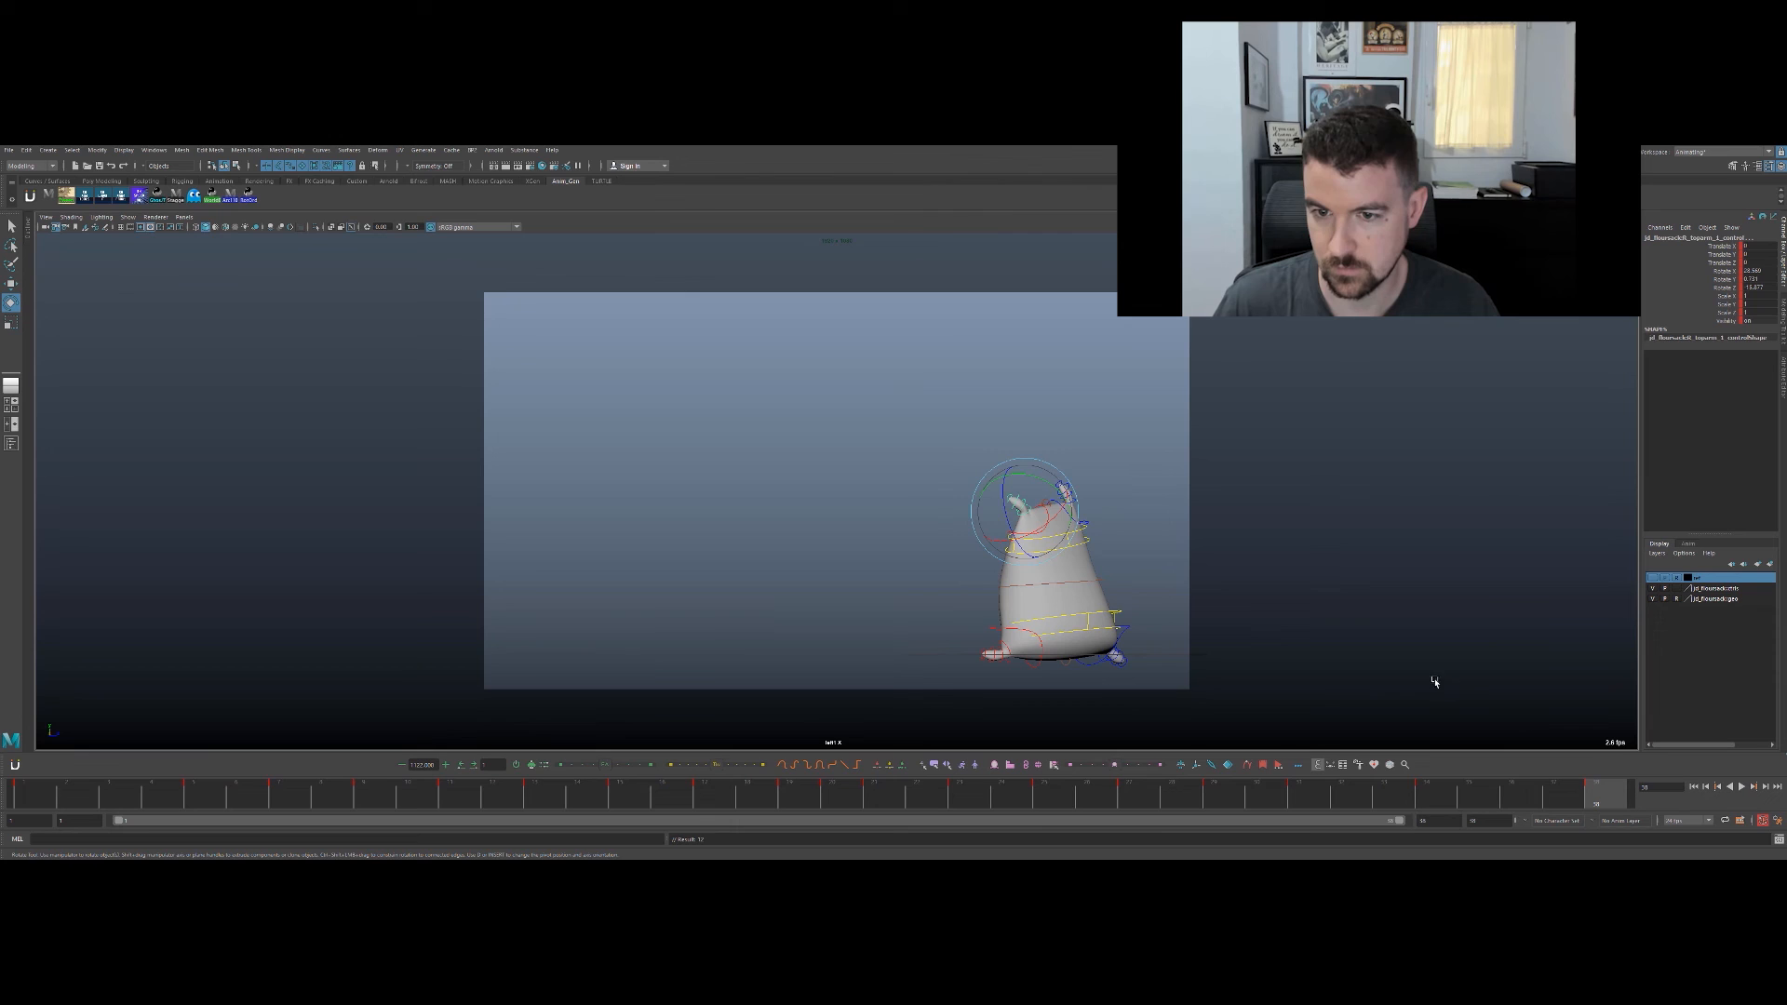
key(alt+v)
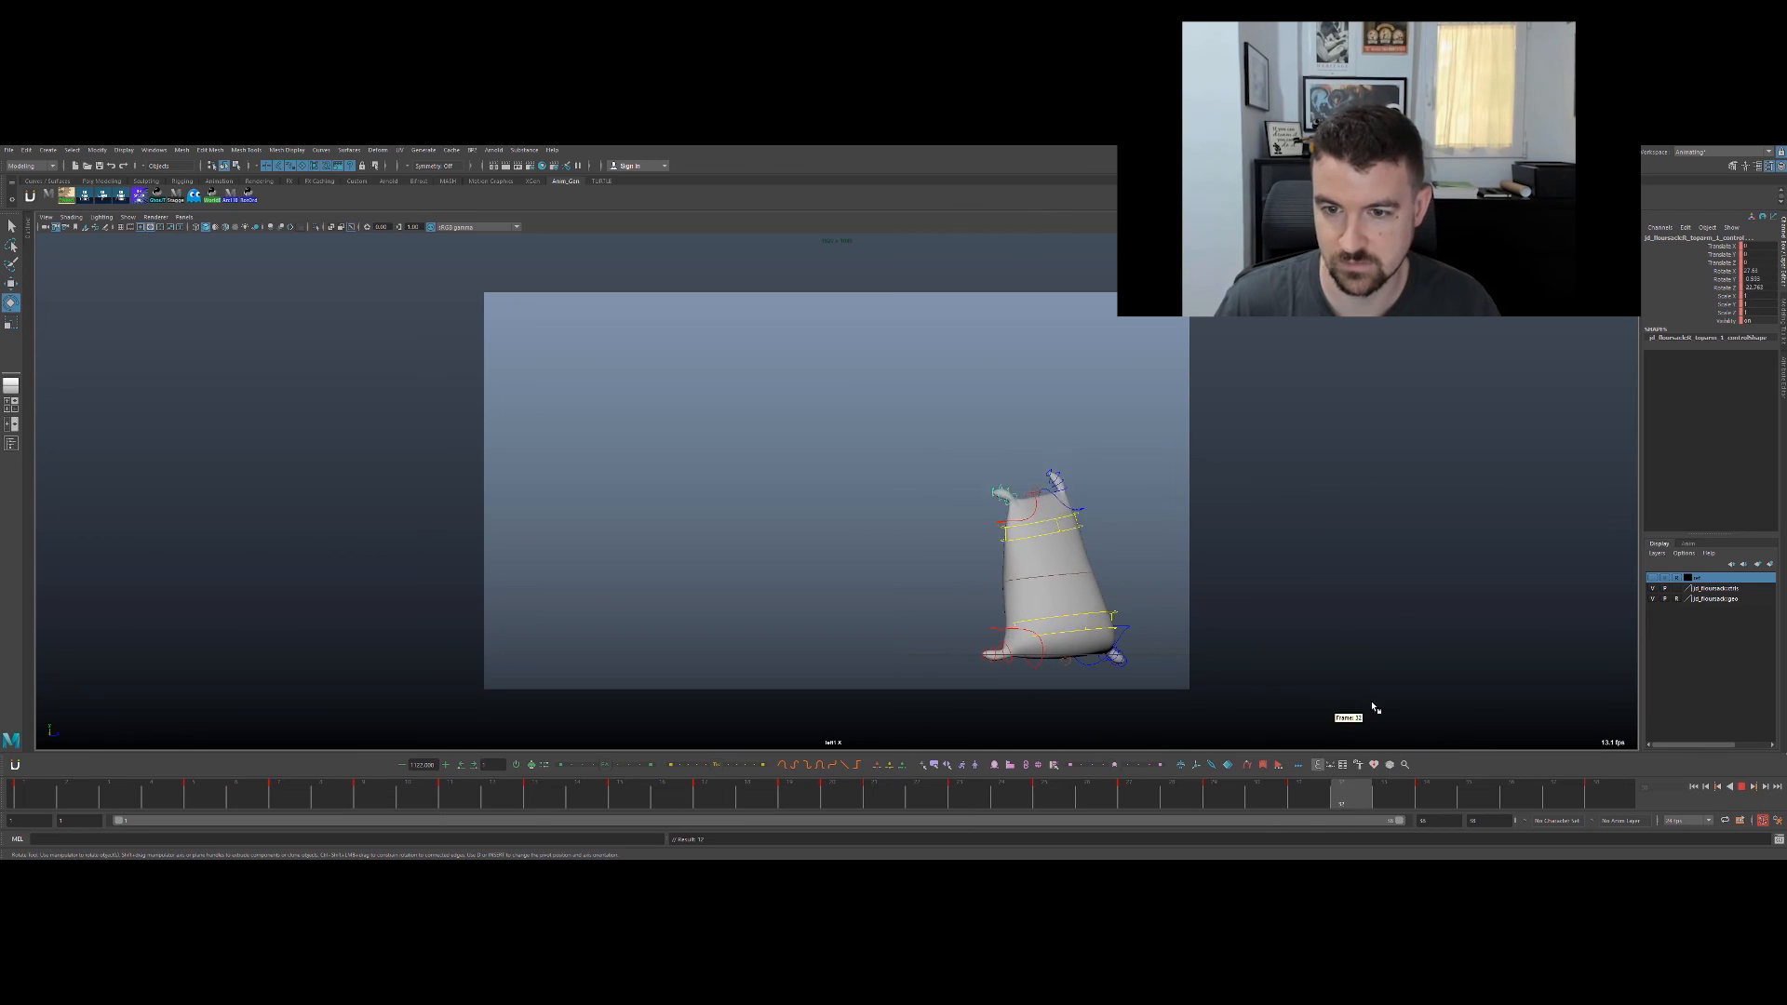
click(1501, 798)
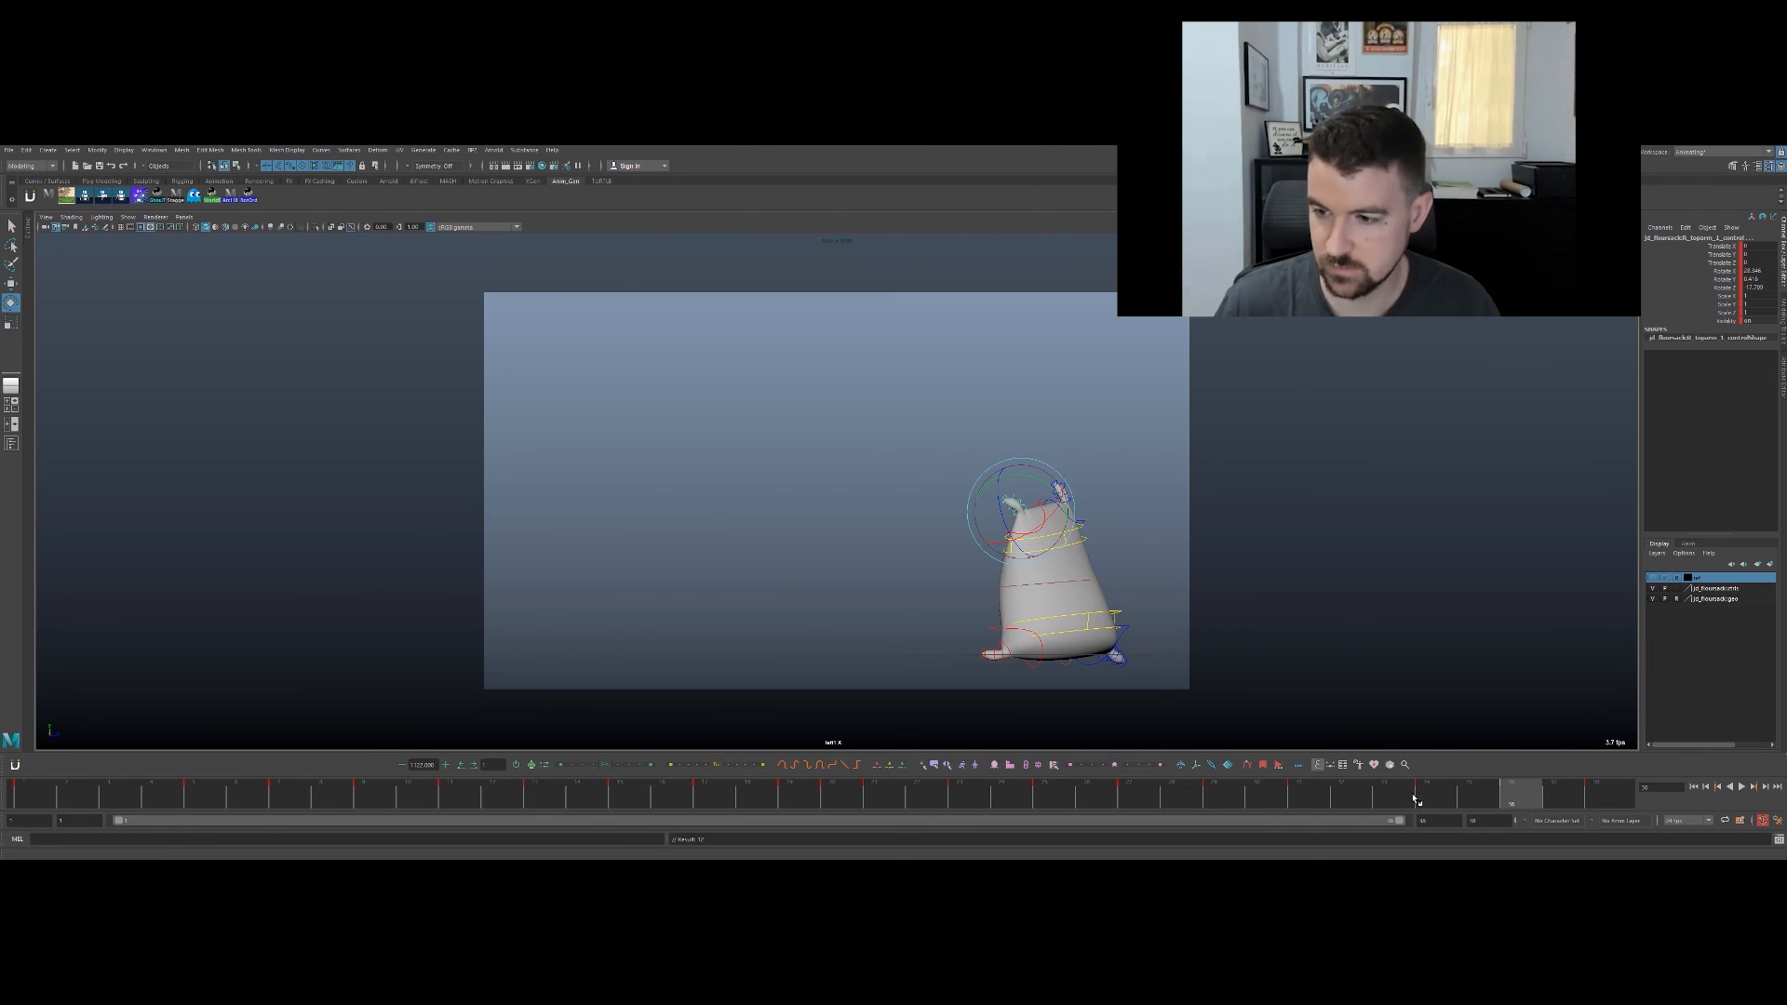
Step: Adjust the tassel tip's rotation at frame 38 and play back the jump with the rig controls hidden
mouse_move(1261, 803)
mouse_down()
mouse_move(1456, 786)
mouse_move(1598, 742)
mouse_up()
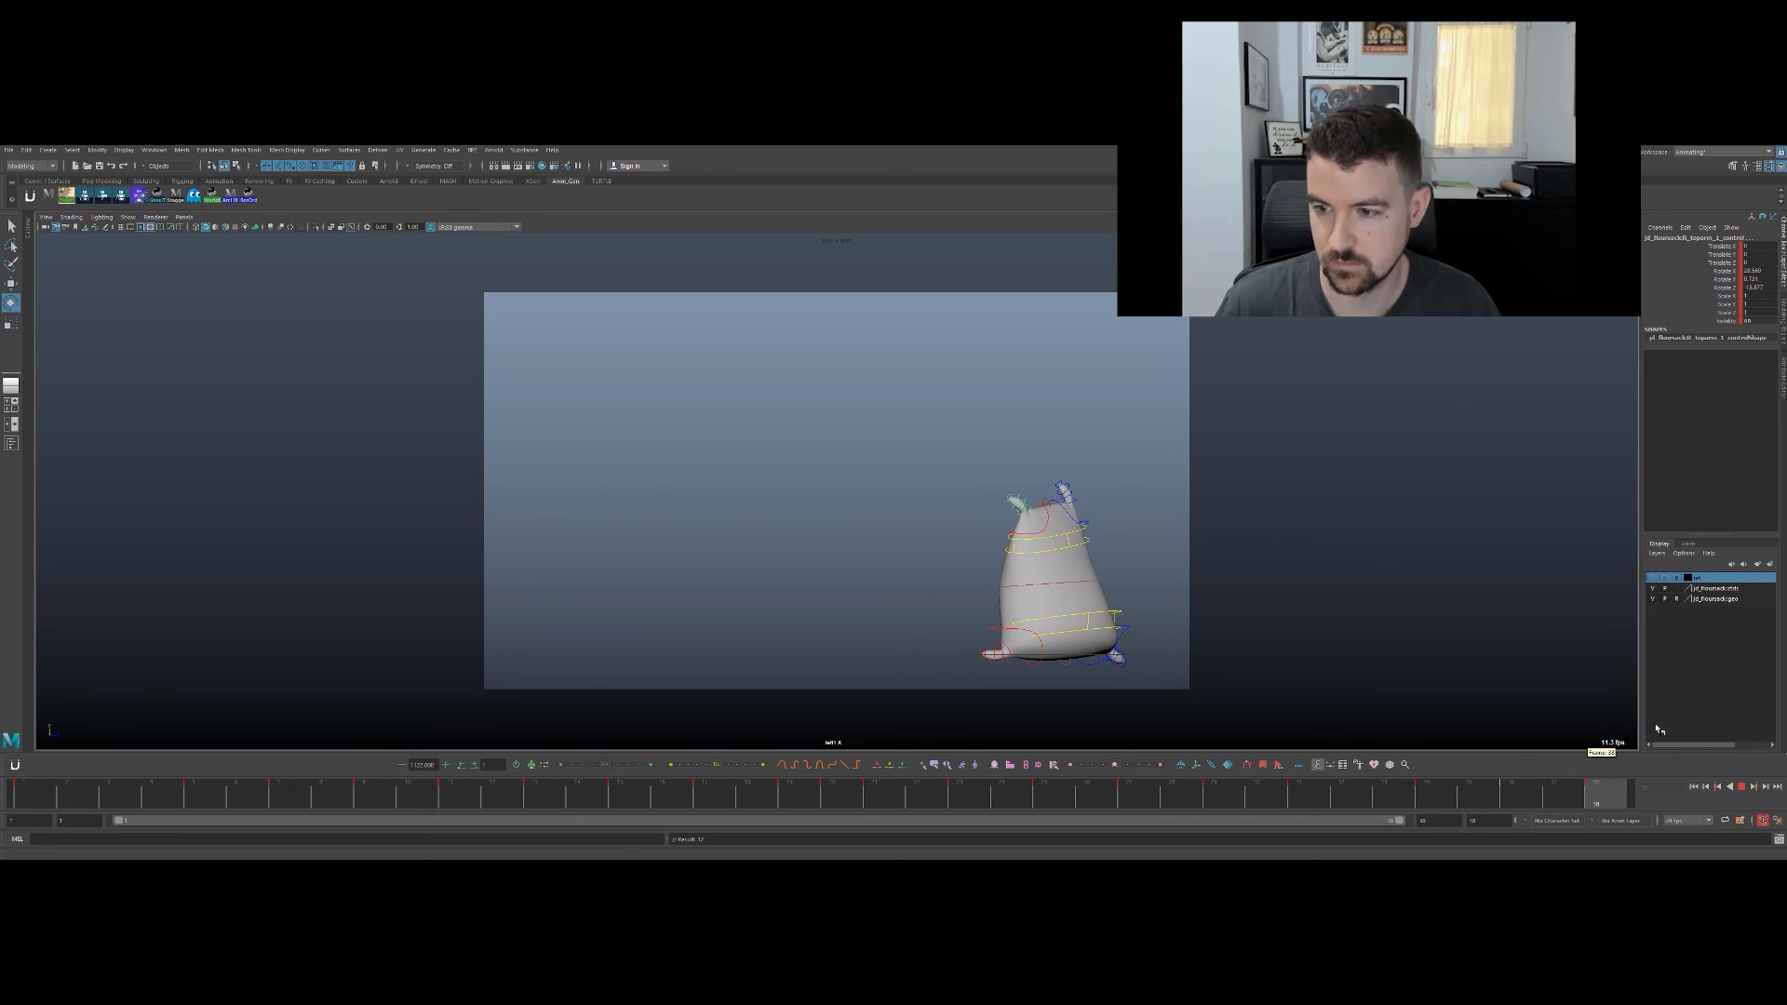
drag(1009, 493, 999, 494)
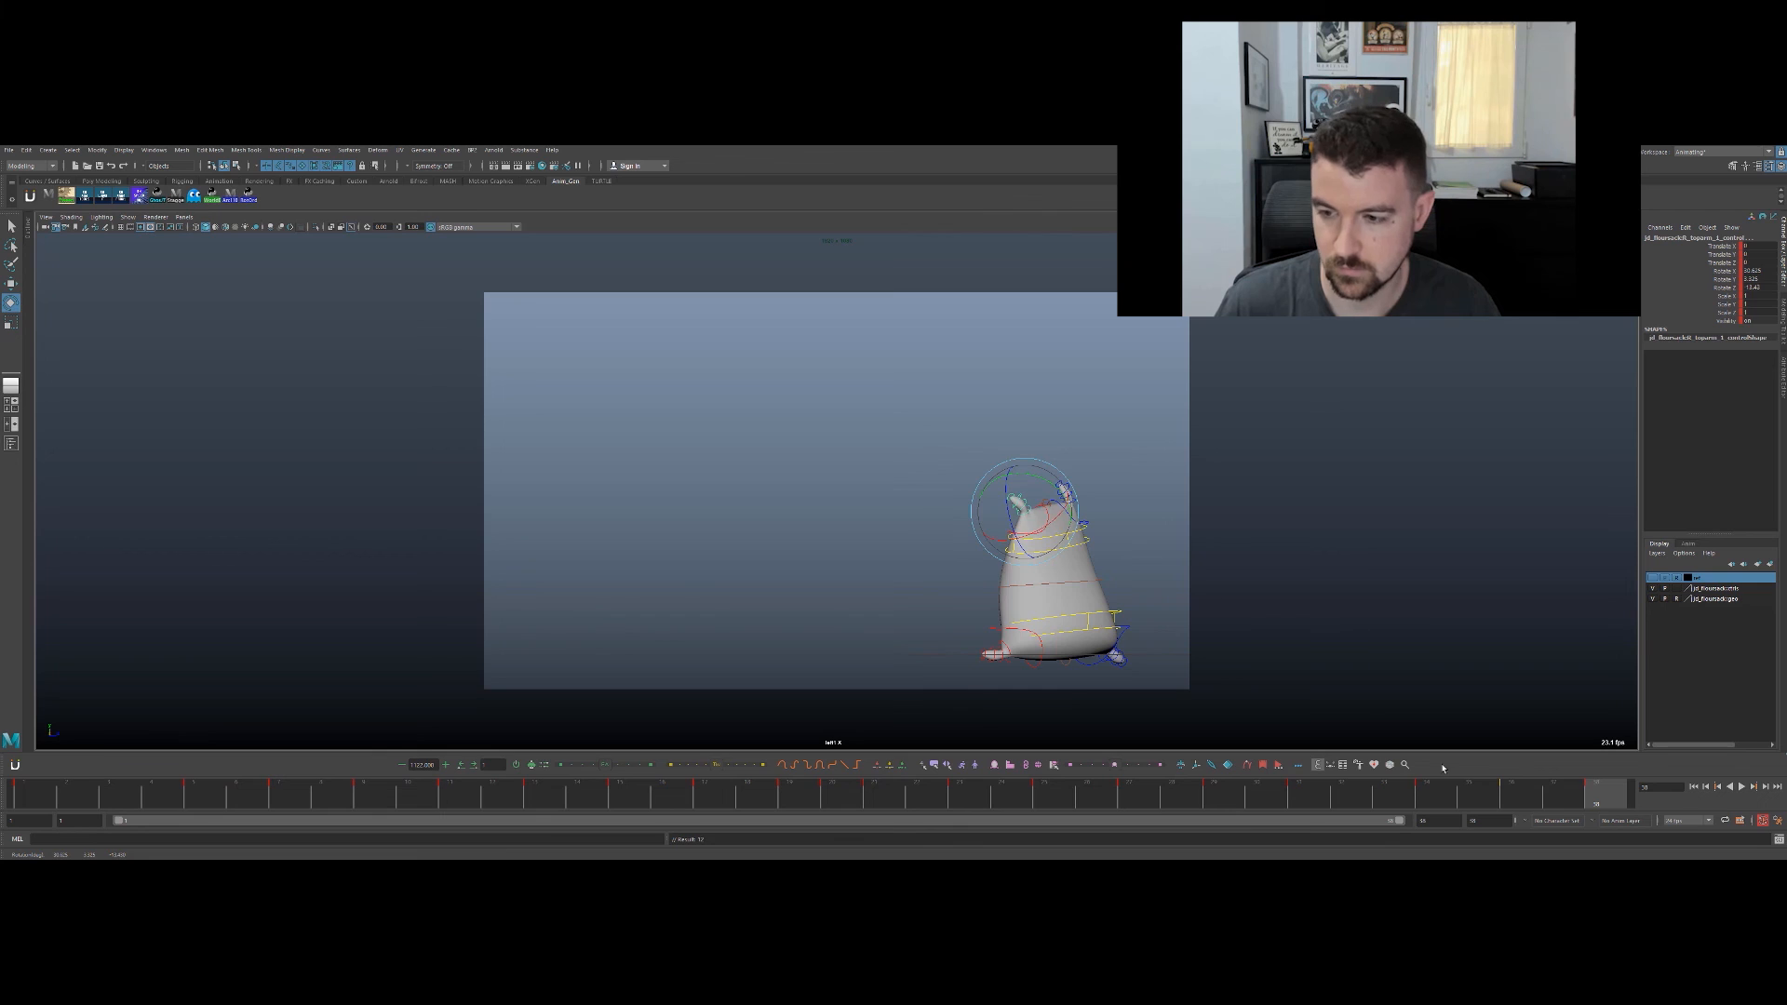
key(alt+v)
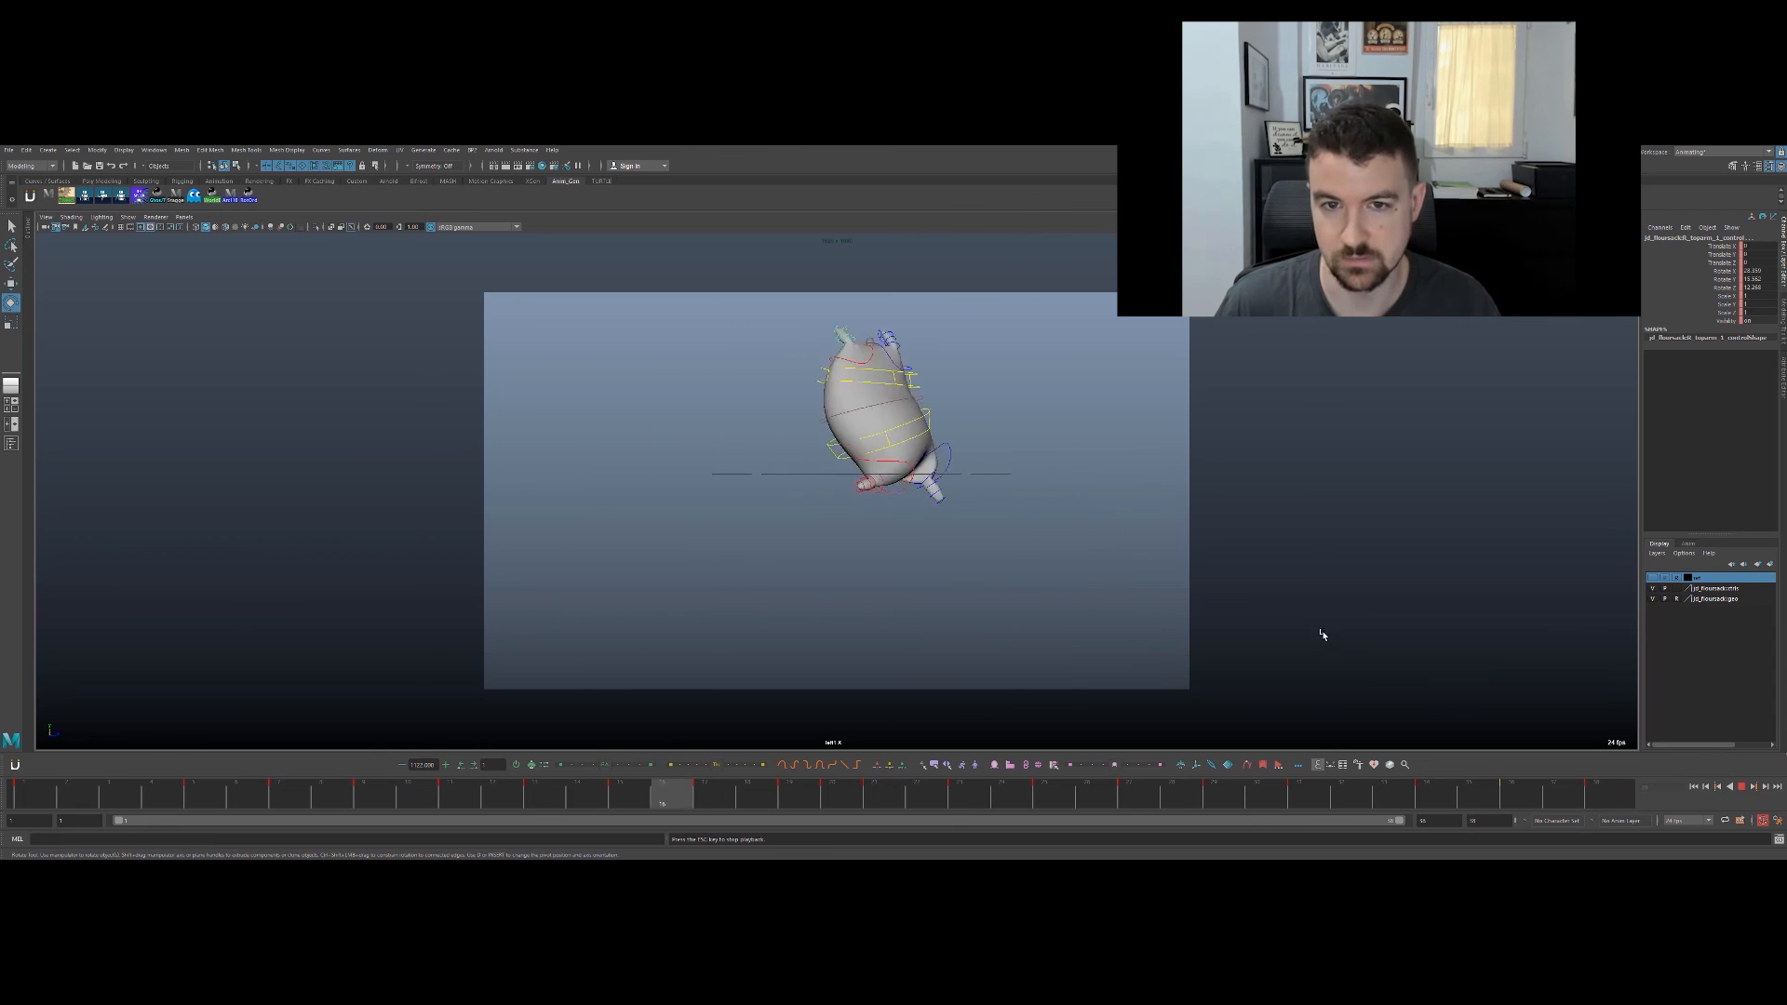
key(Escape)
key(q)
key(alt+v)
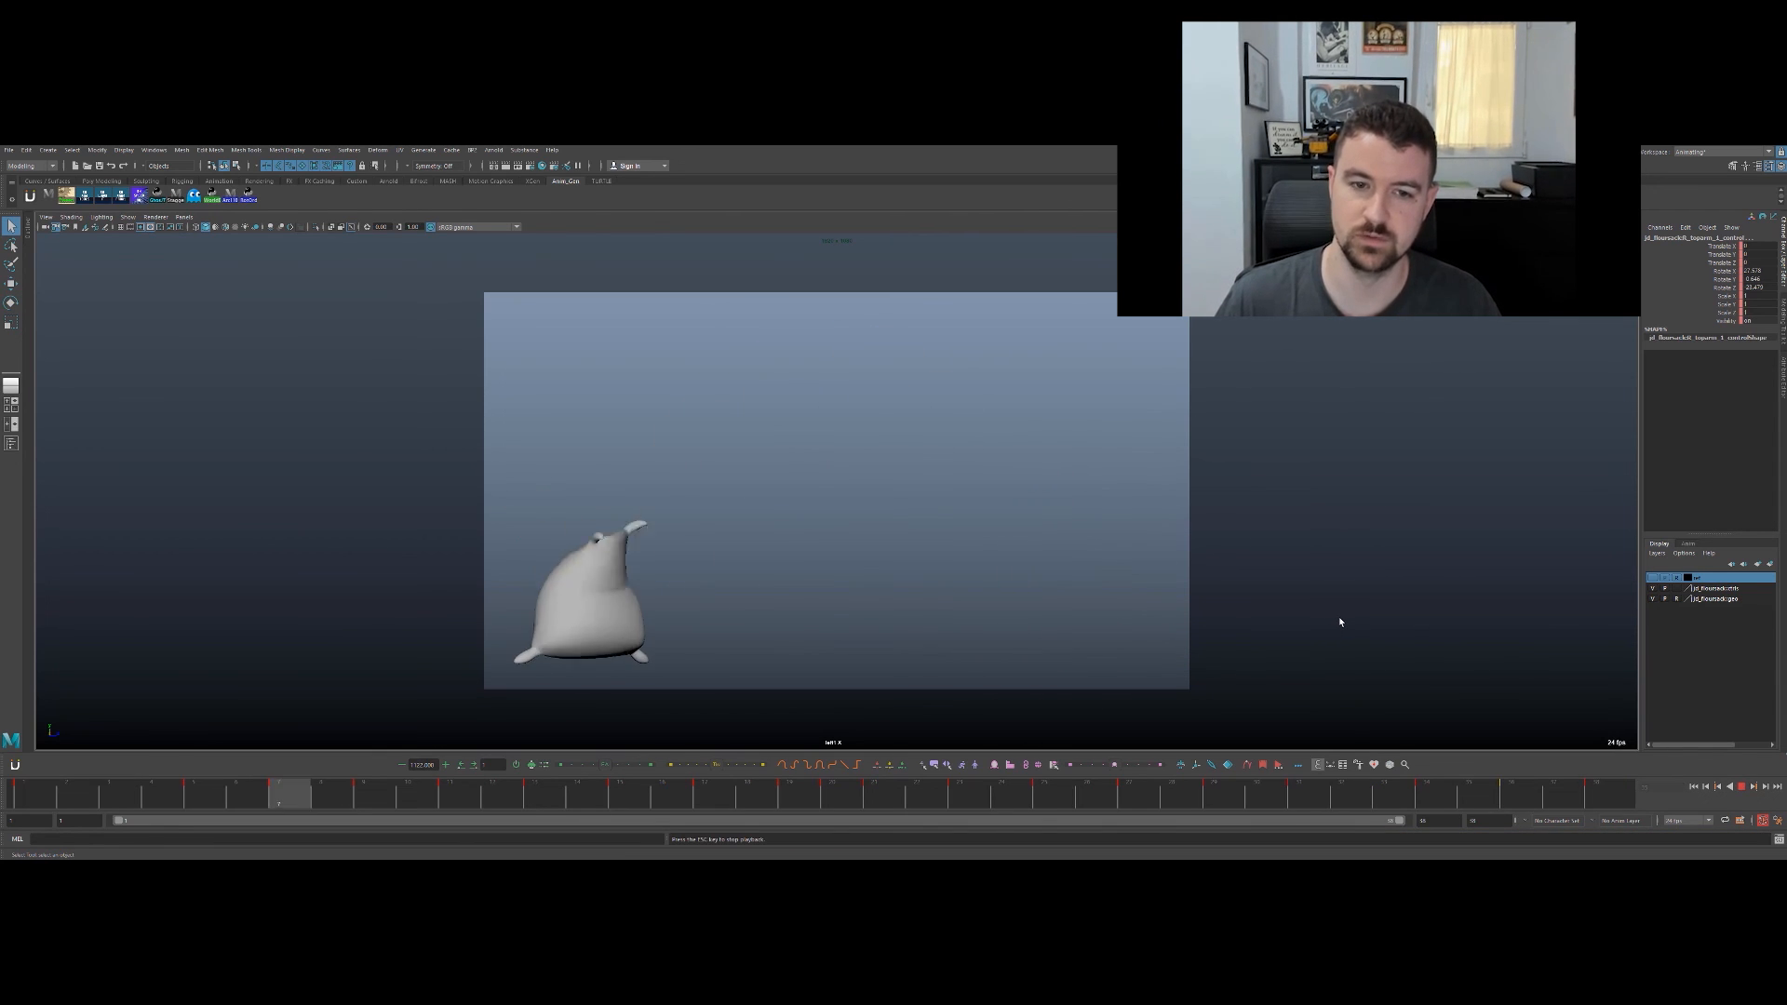
key(Escape)
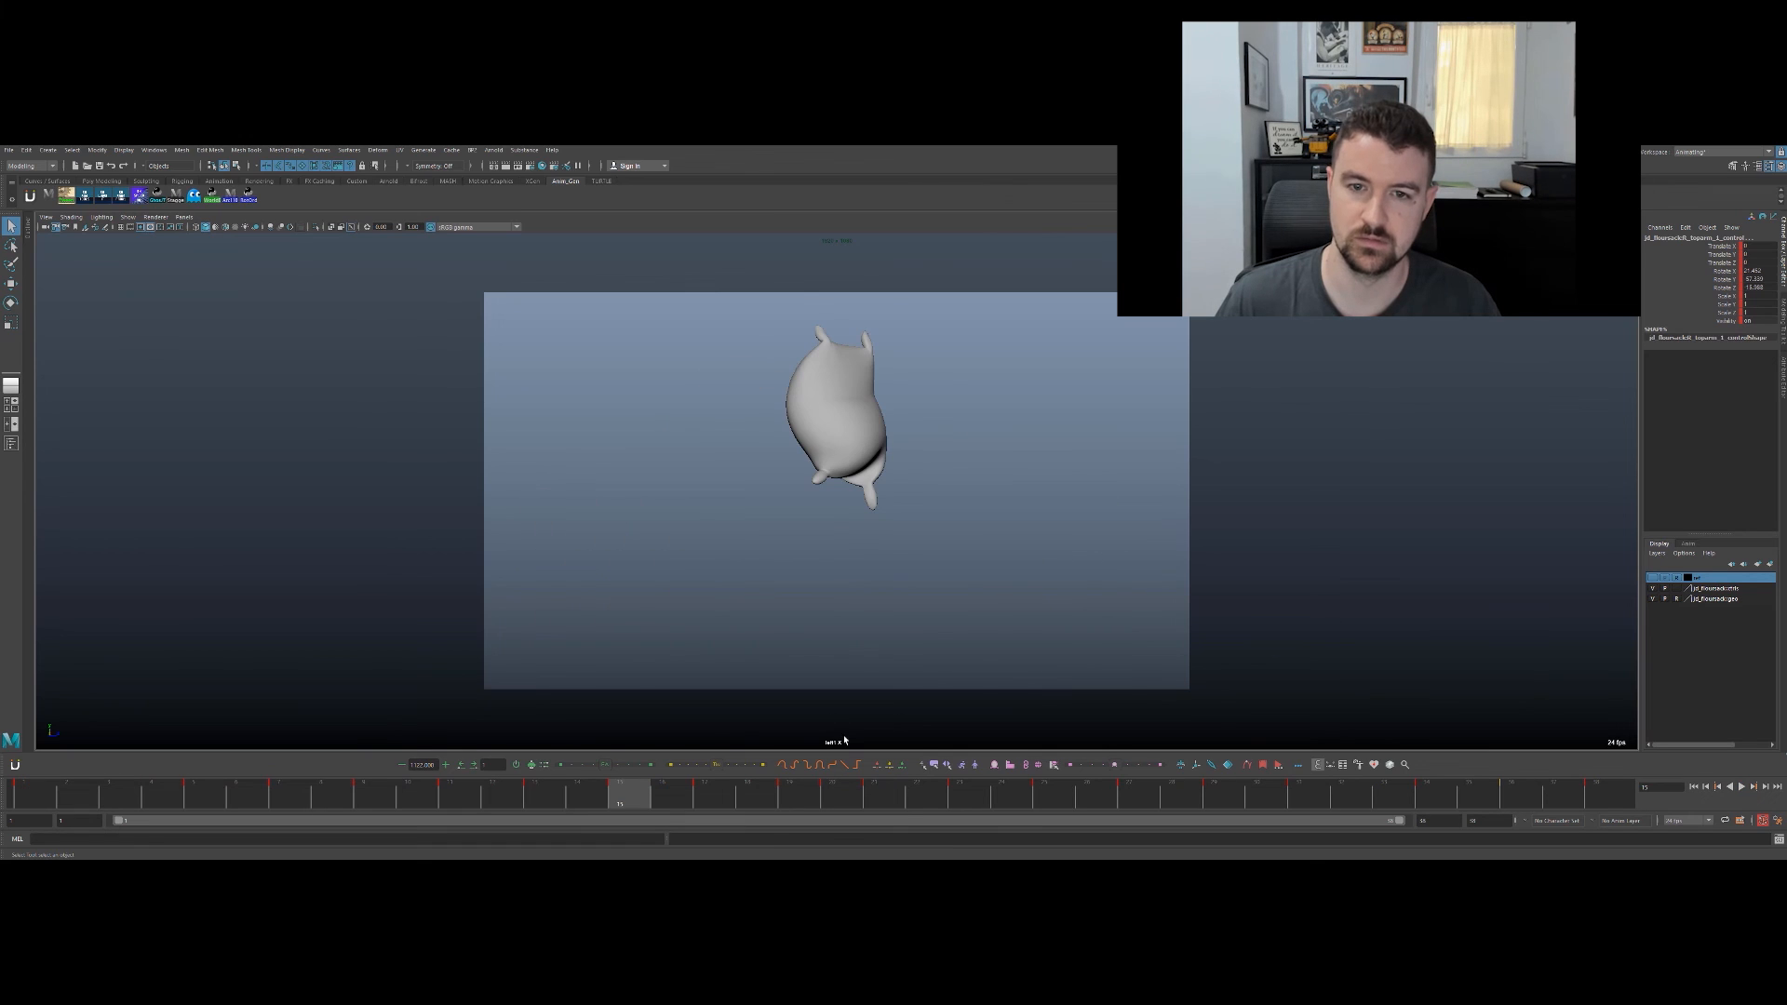
Step: Rotate the tassel tip at frame 15 and compare the pose with the following frames up to 17
drag(618, 802, 624, 727)
key(e)
drag(831, 346, 853, 372)
key(alt+comma)
key(alt+comma)
key(alt+period)
key(alt+period)
key(alt+period)
key(alt+period)
key(alt+period)
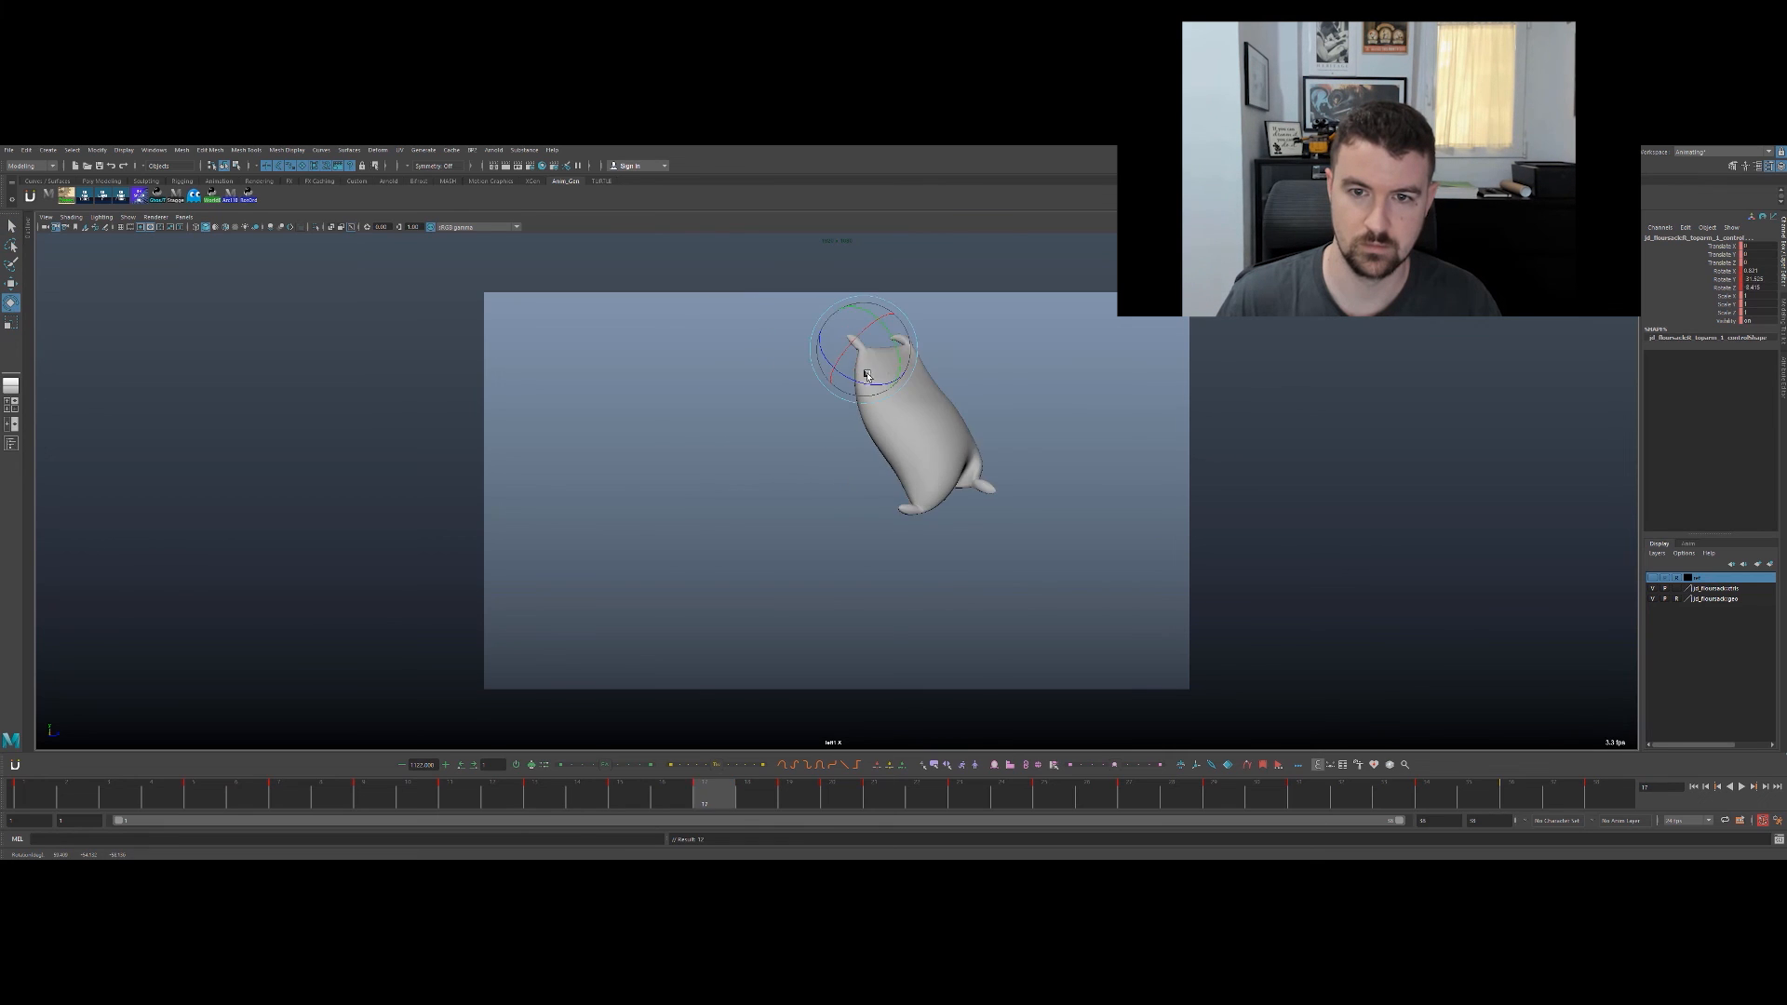
Step: Refine the tassel tip's rotation at frame 17, checking the drag against frame 15
key(alt+comma)
key(alt+comma)
key(alt+comma)
key(alt+period)
key(alt+period)
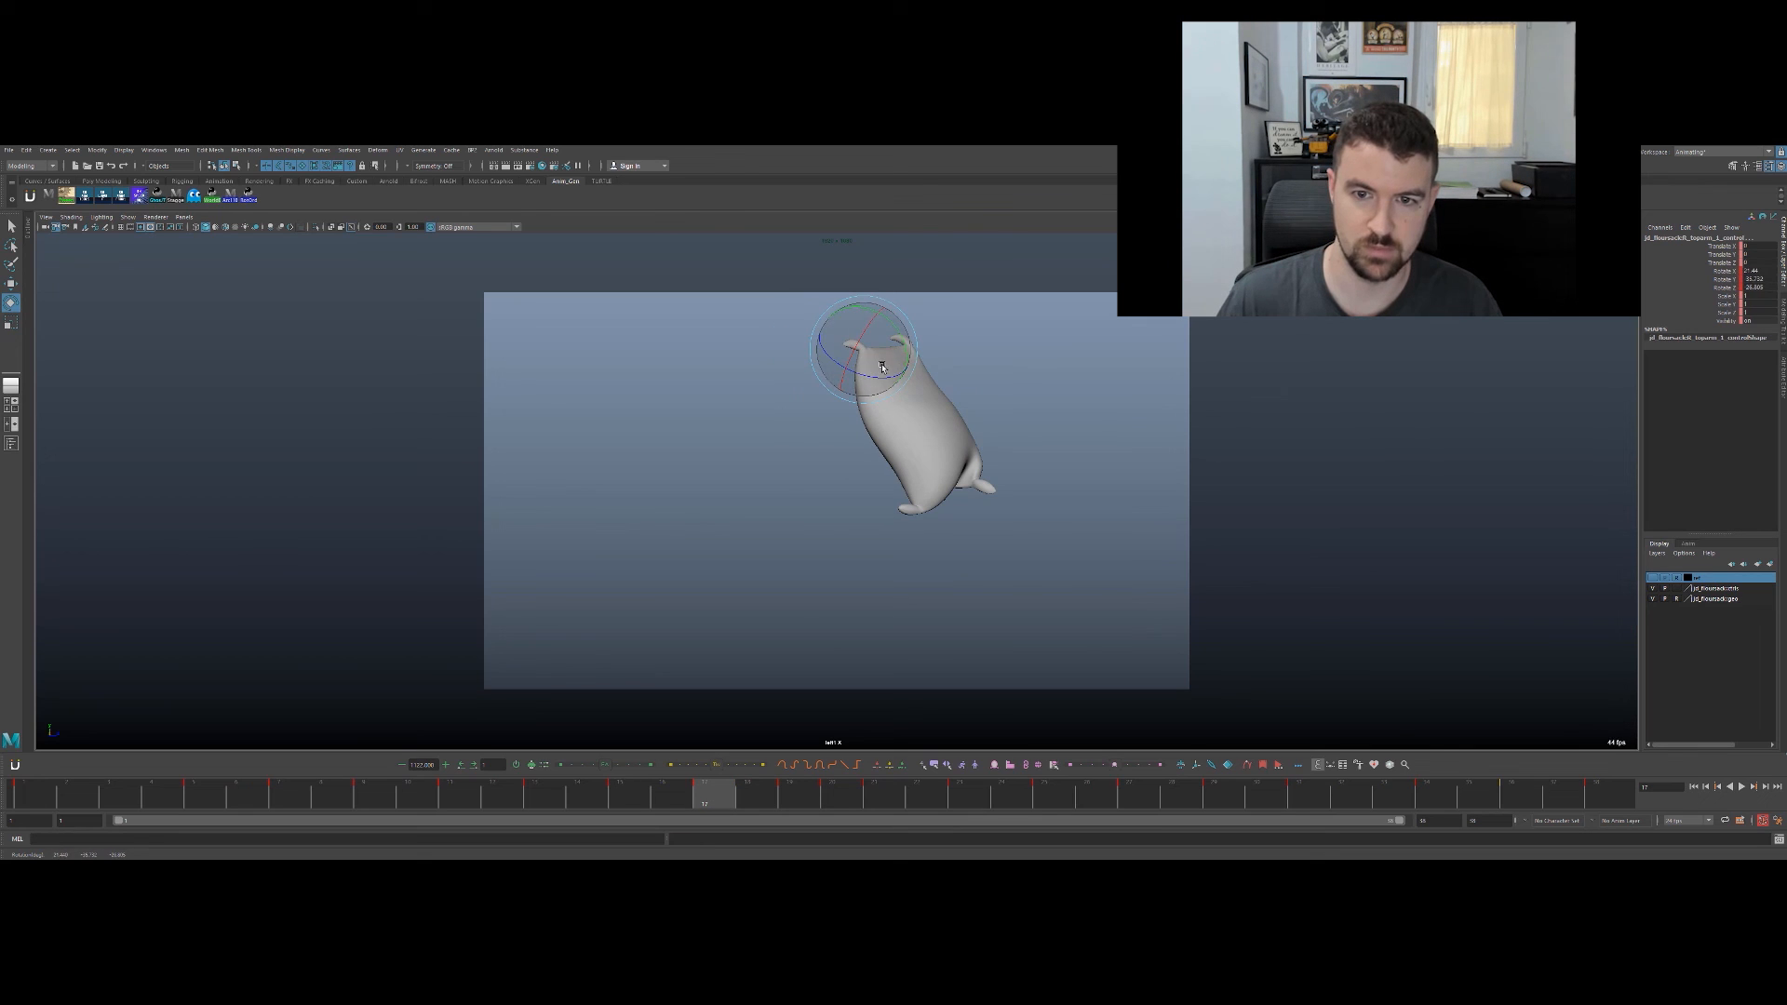
key(alt+comma)
key(alt+comma)
key(alt+comma)
key(alt+comma)
key(alt+period)
key(alt+period)
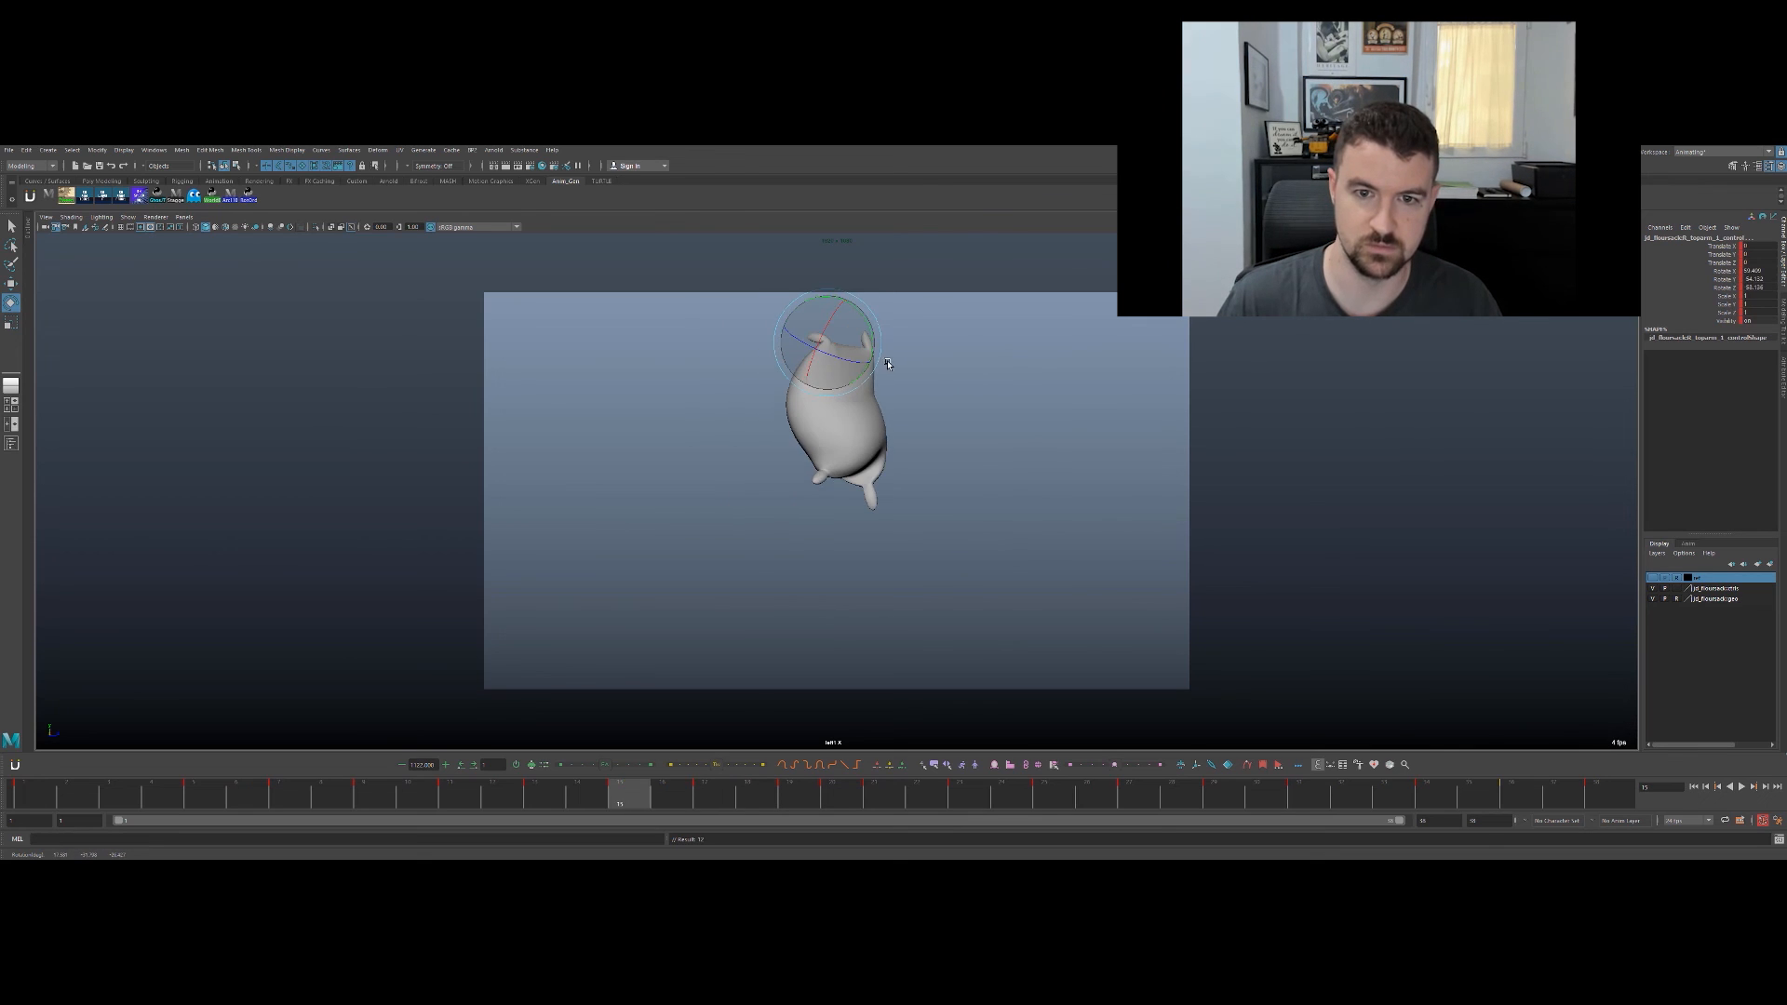
Step: Rotate the tassel tip through the descent at frames 18 and 19 and key the pose
key(alt+period)
key(alt+period)
key(alt+period)
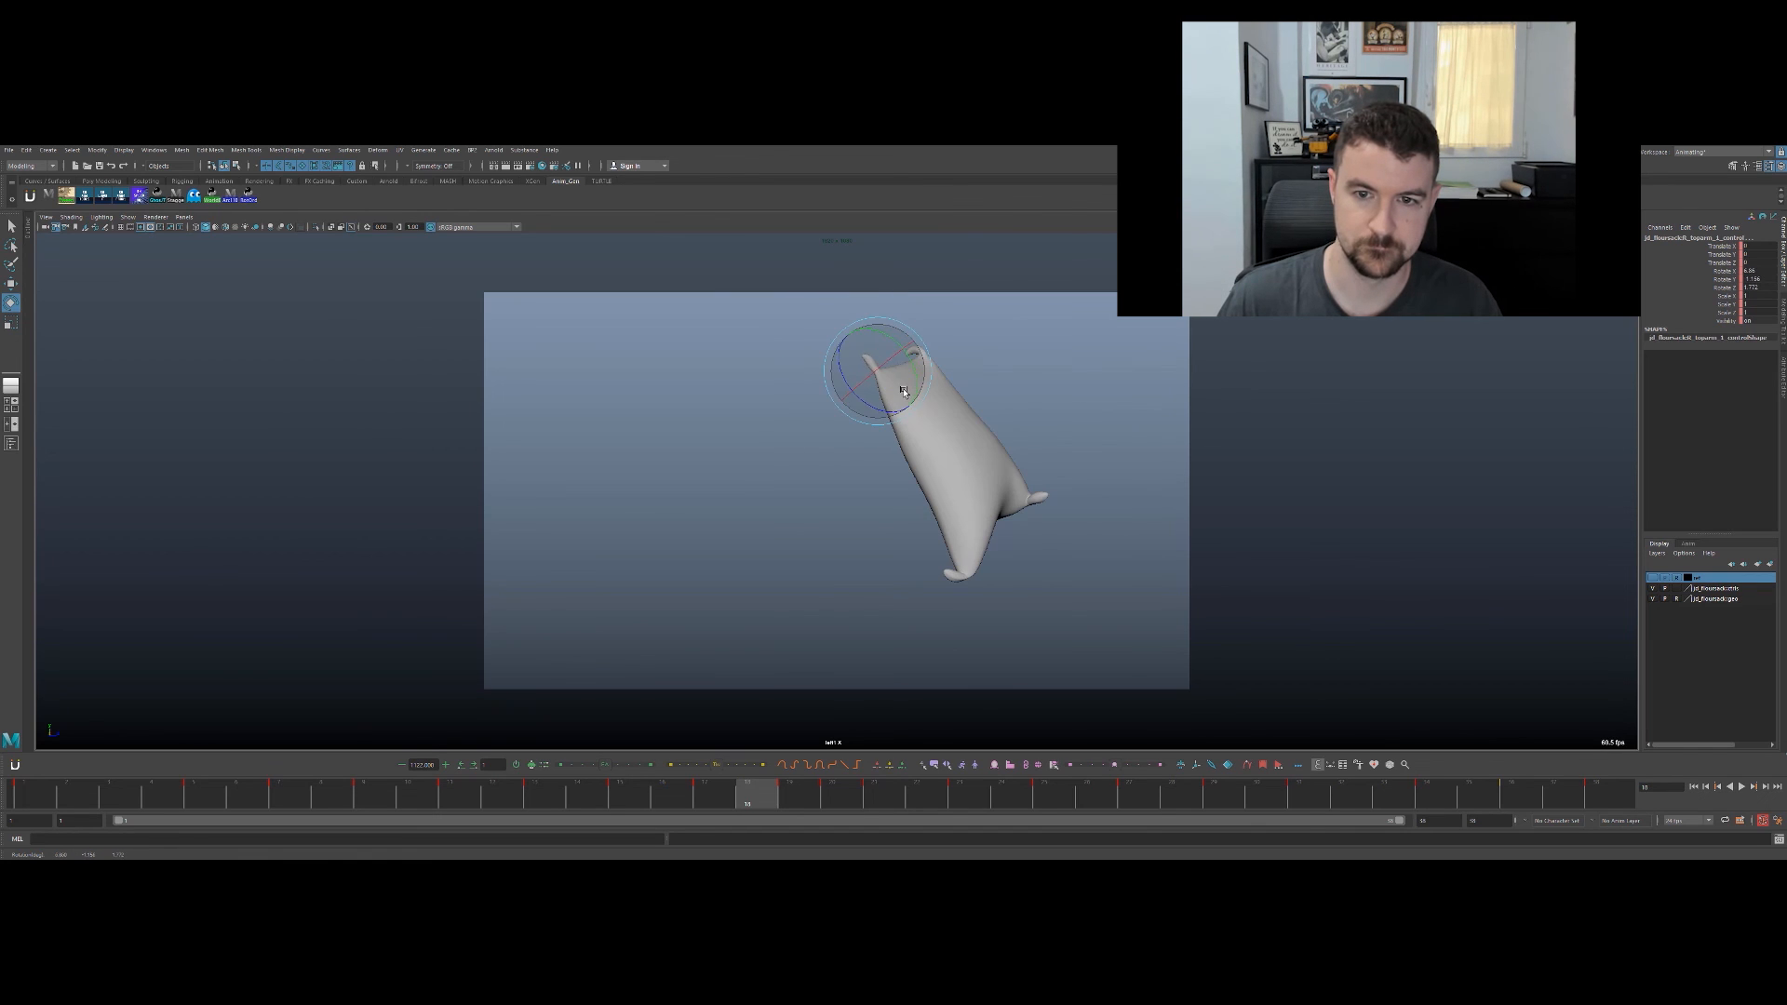
key(alt+comma)
key(alt+period)
key(alt+period)
drag(922, 422, 931, 437)
key(s)
key(alt+period)
key(alt+comma)
key(alt+period)
key(alt+comma)
key(alt+comma)
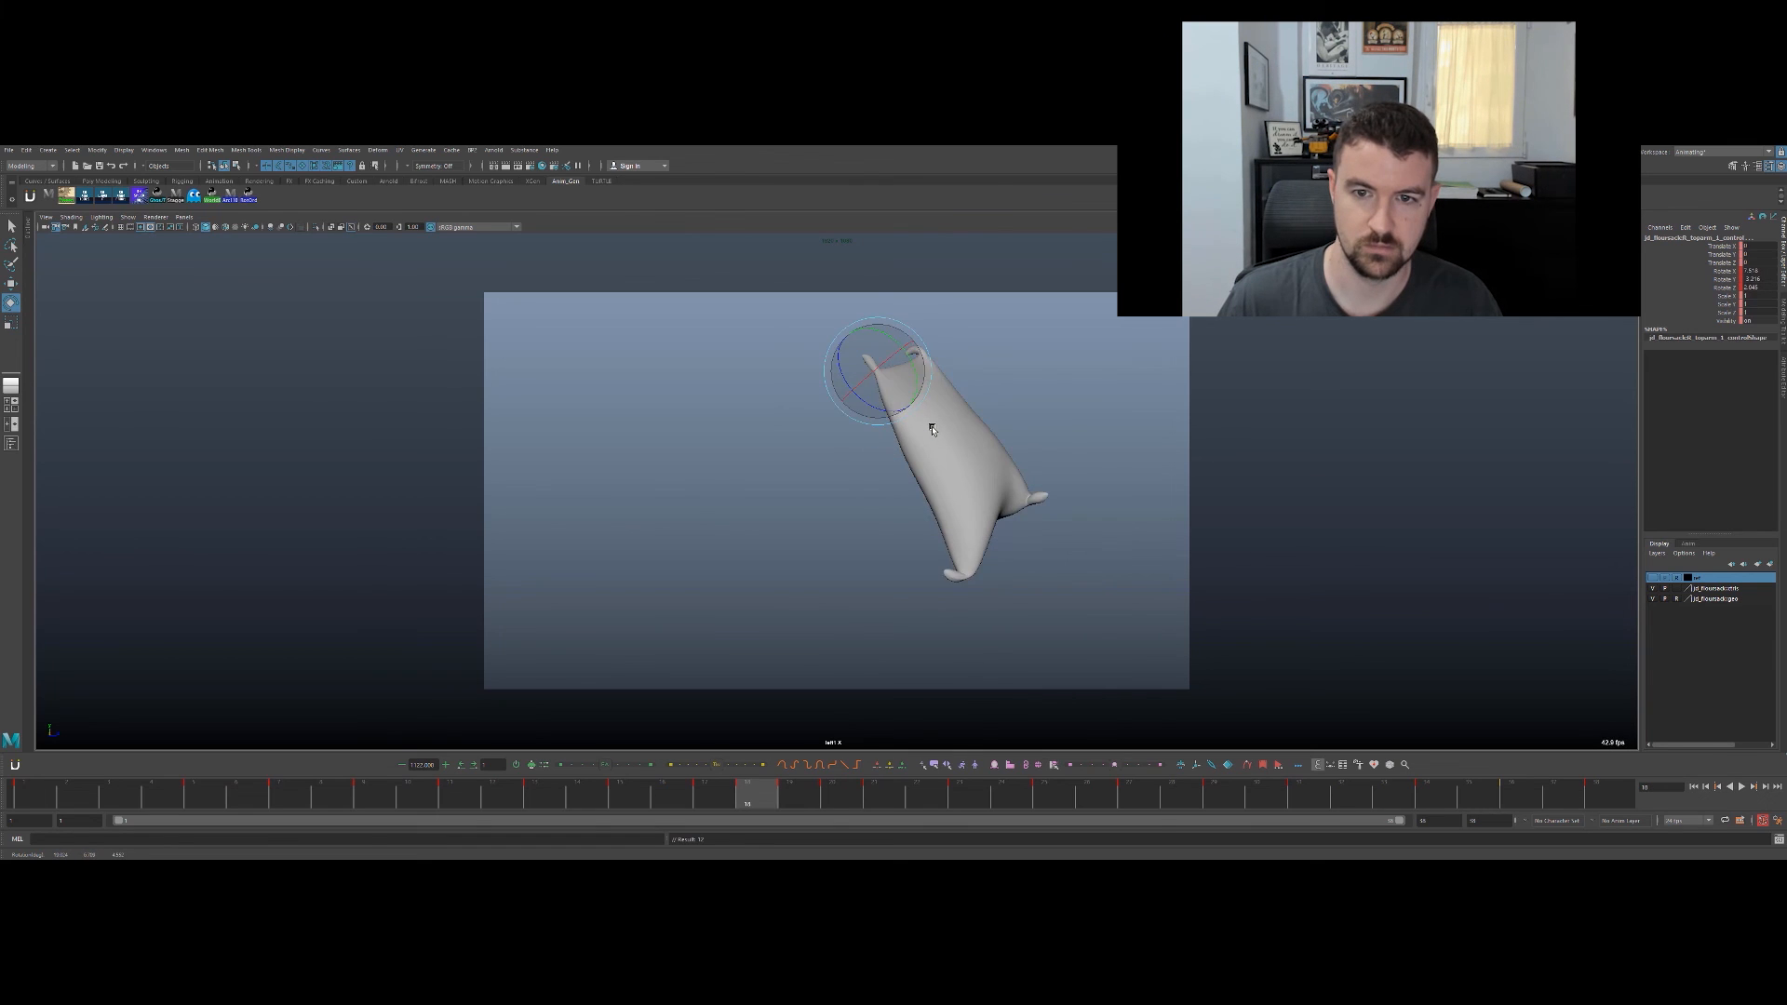
key(alt+comma)
key(alt+period)
key(alt+period)
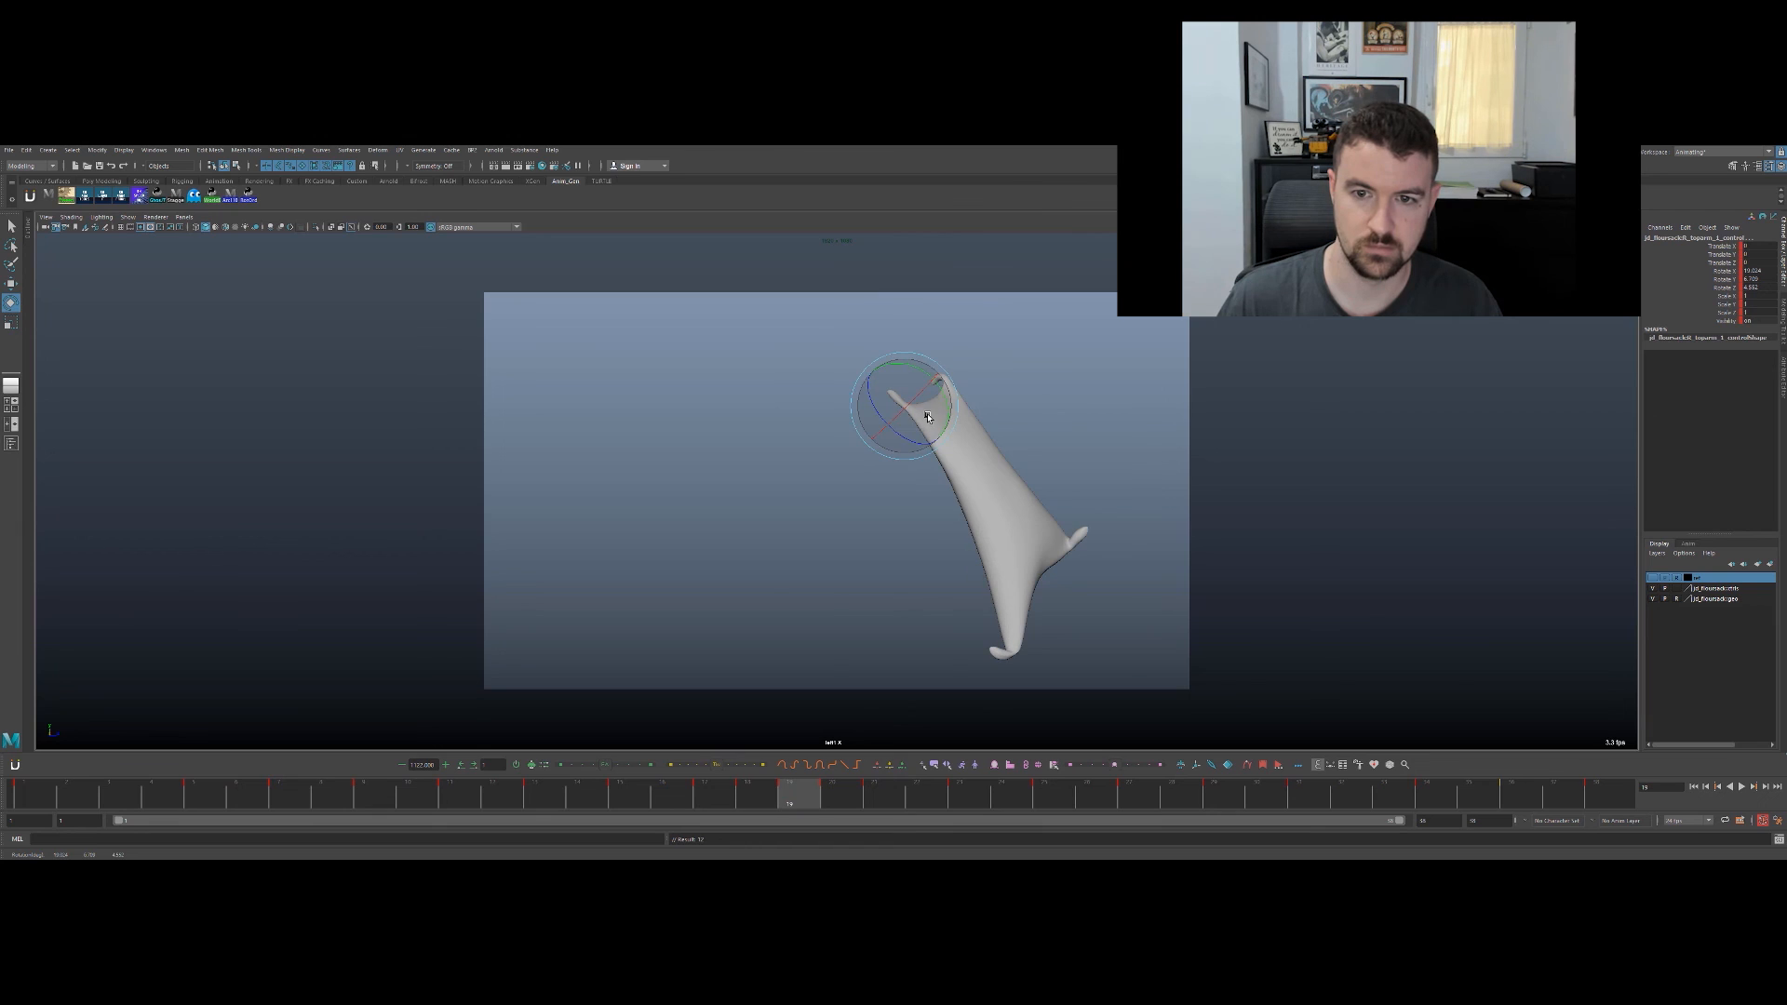
Step: Select the arm's shoulder control and examine the arm's motion frame by frame between frames 20 and 12
click(926, 423)
key(w)
key(alt+period)
key(alt+comma)
key(alt+period)
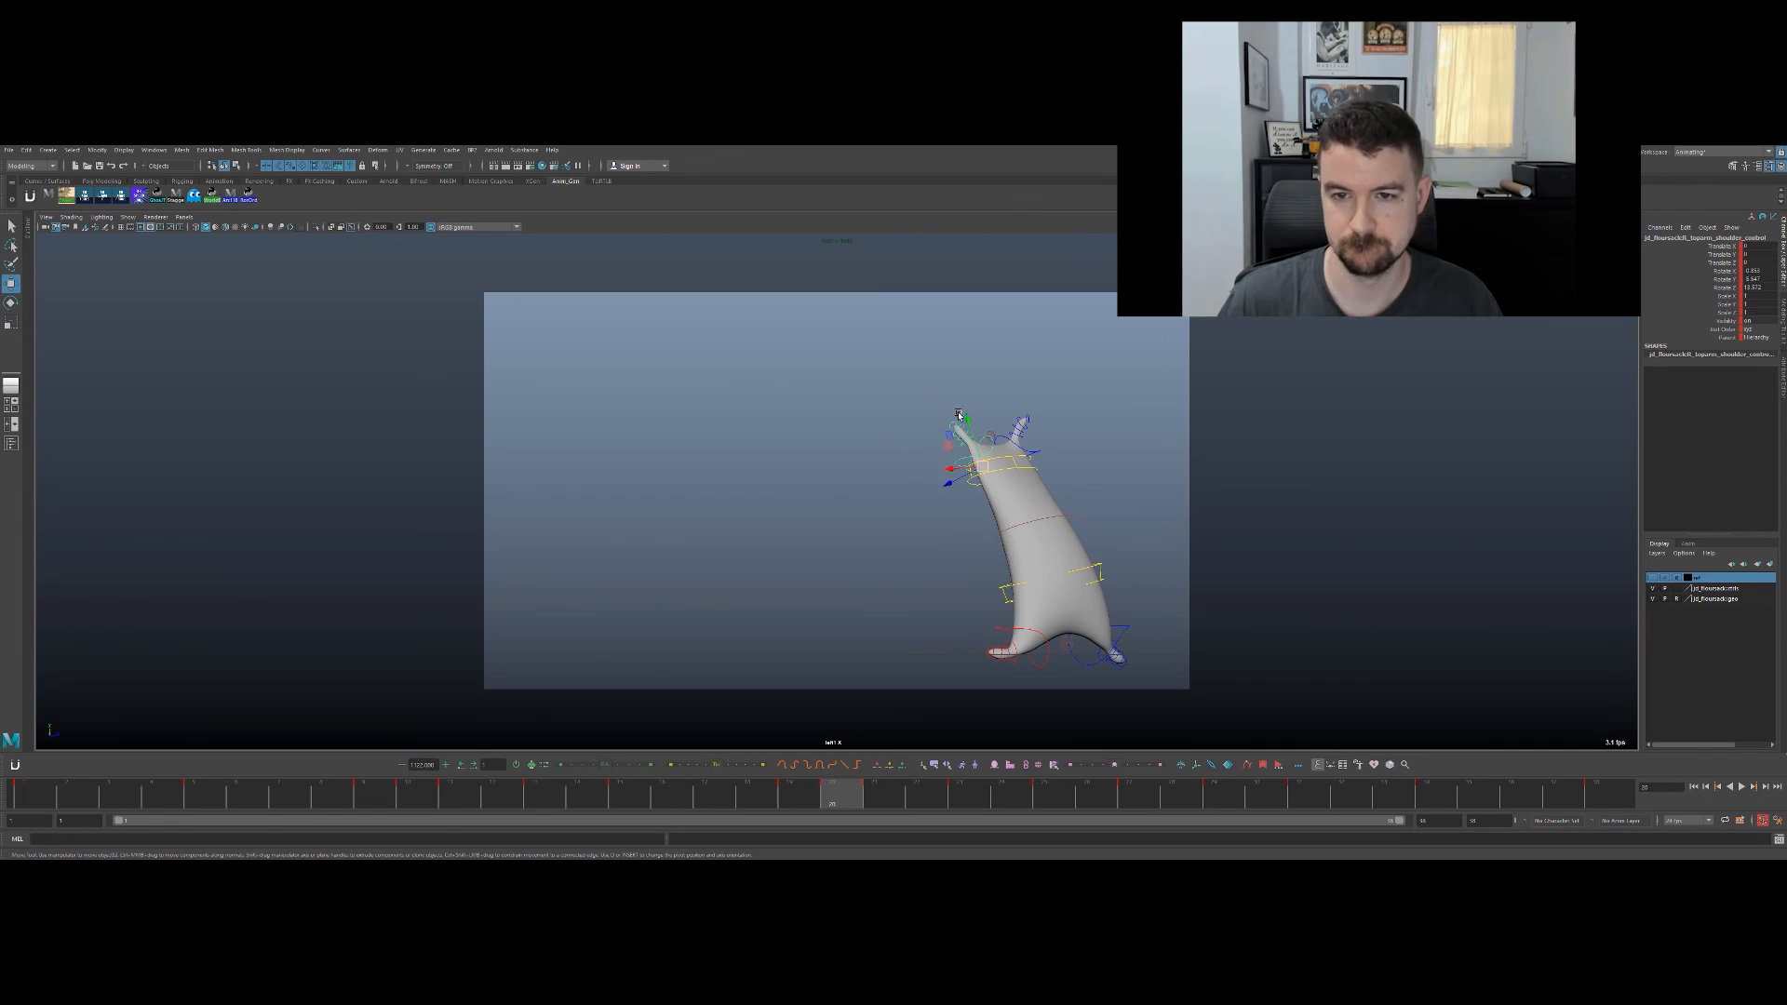
key(alt+comma)
key(alt+comma)
key(alt+comma)
key(alt+comma)
key(alt+comma)
key(alt+comma)
key(alt+comma)
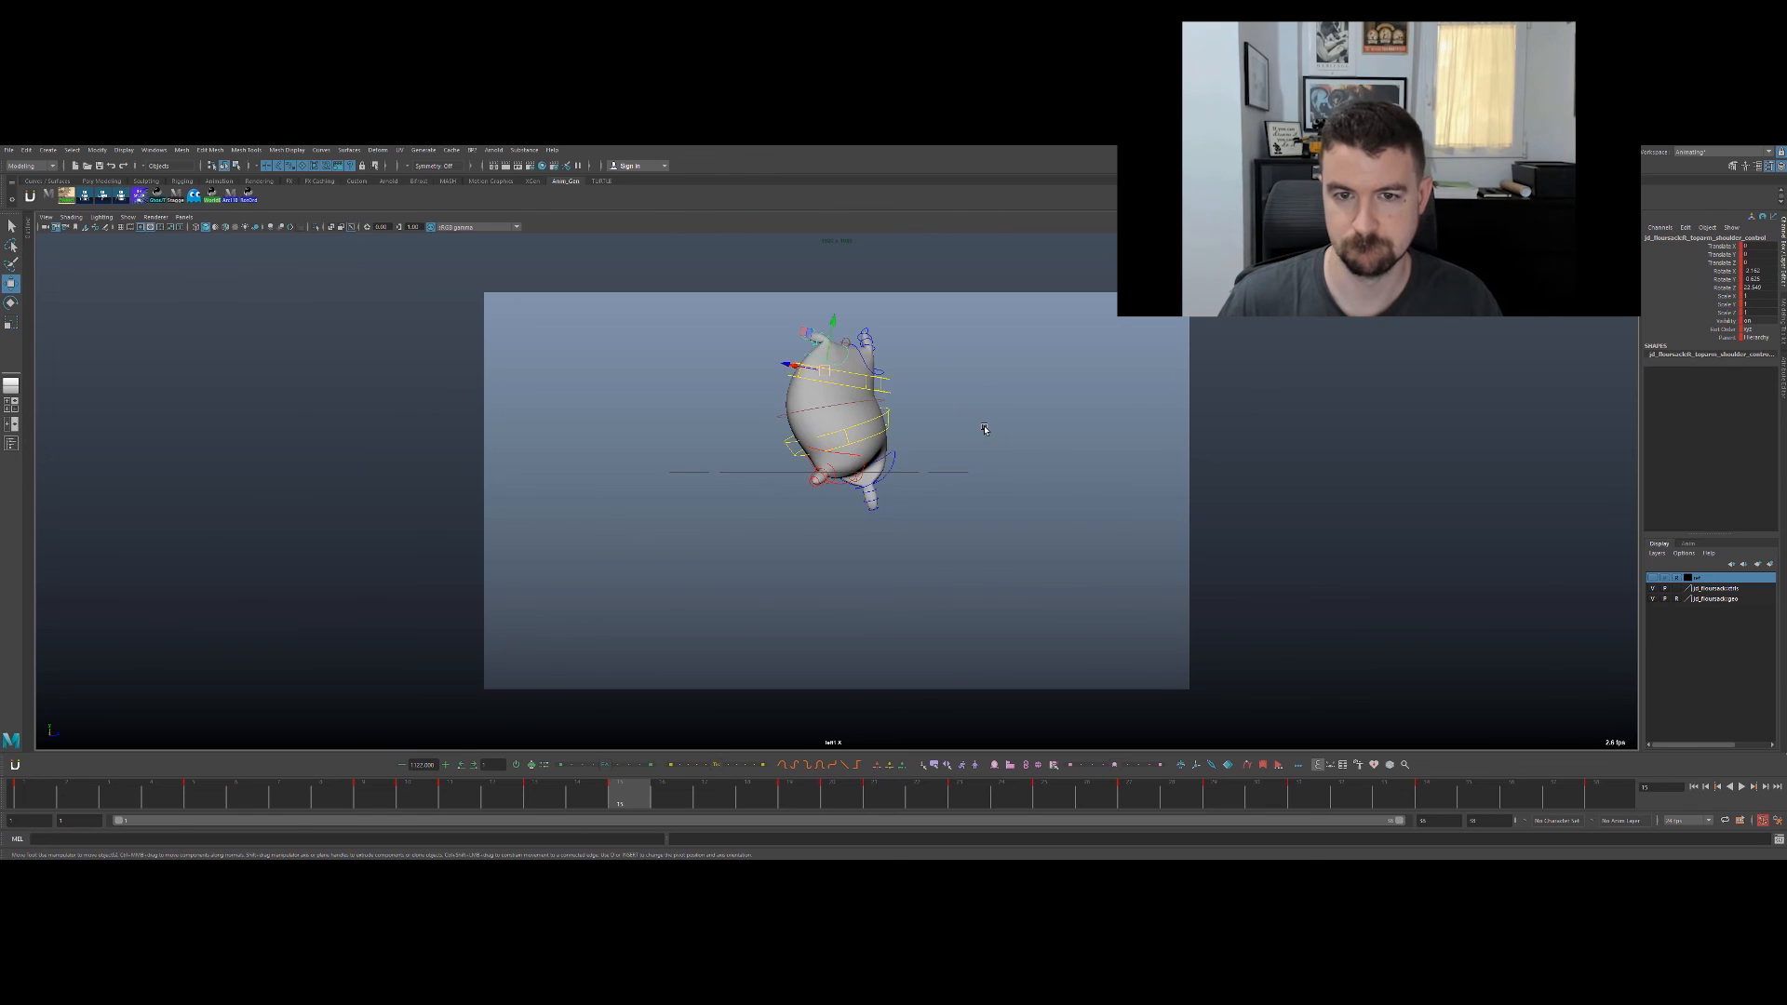
key(alt+comma)
key(q)
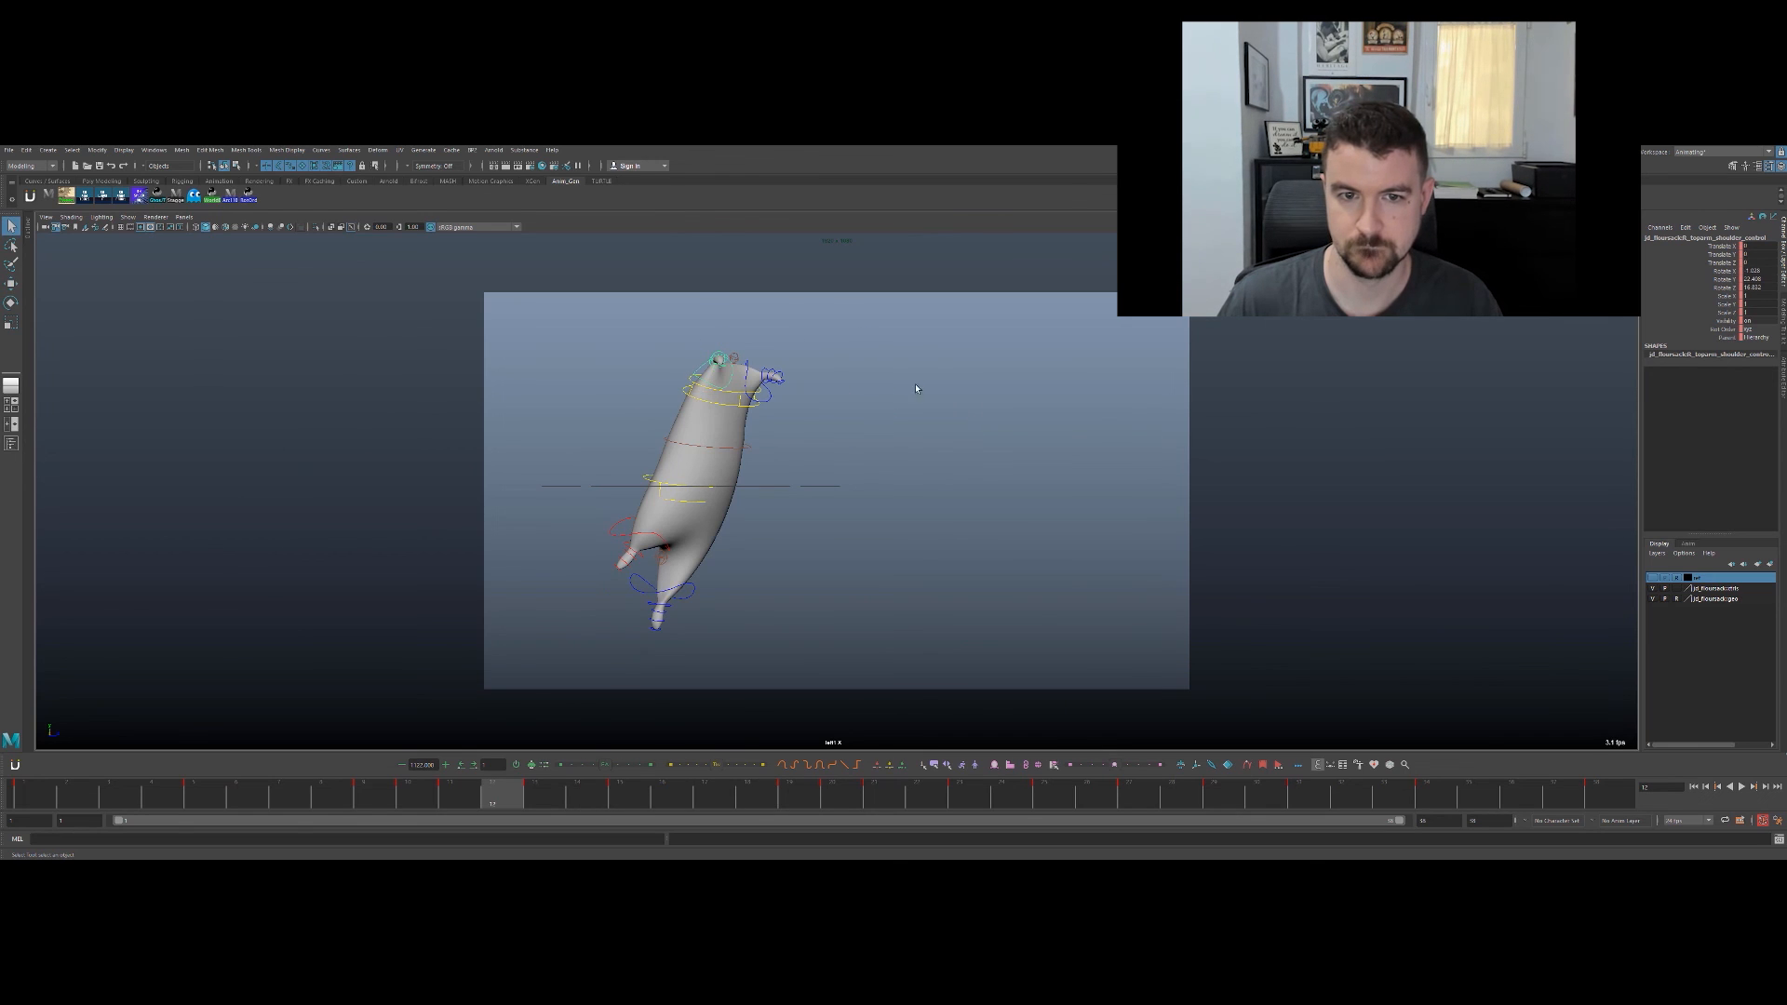
Step: Select the tassel tip control and rotate it at frame 13 as the sack rises
click(729, 363)
drag(555, 789, 525, 719)
click(825, 343)
key(e)
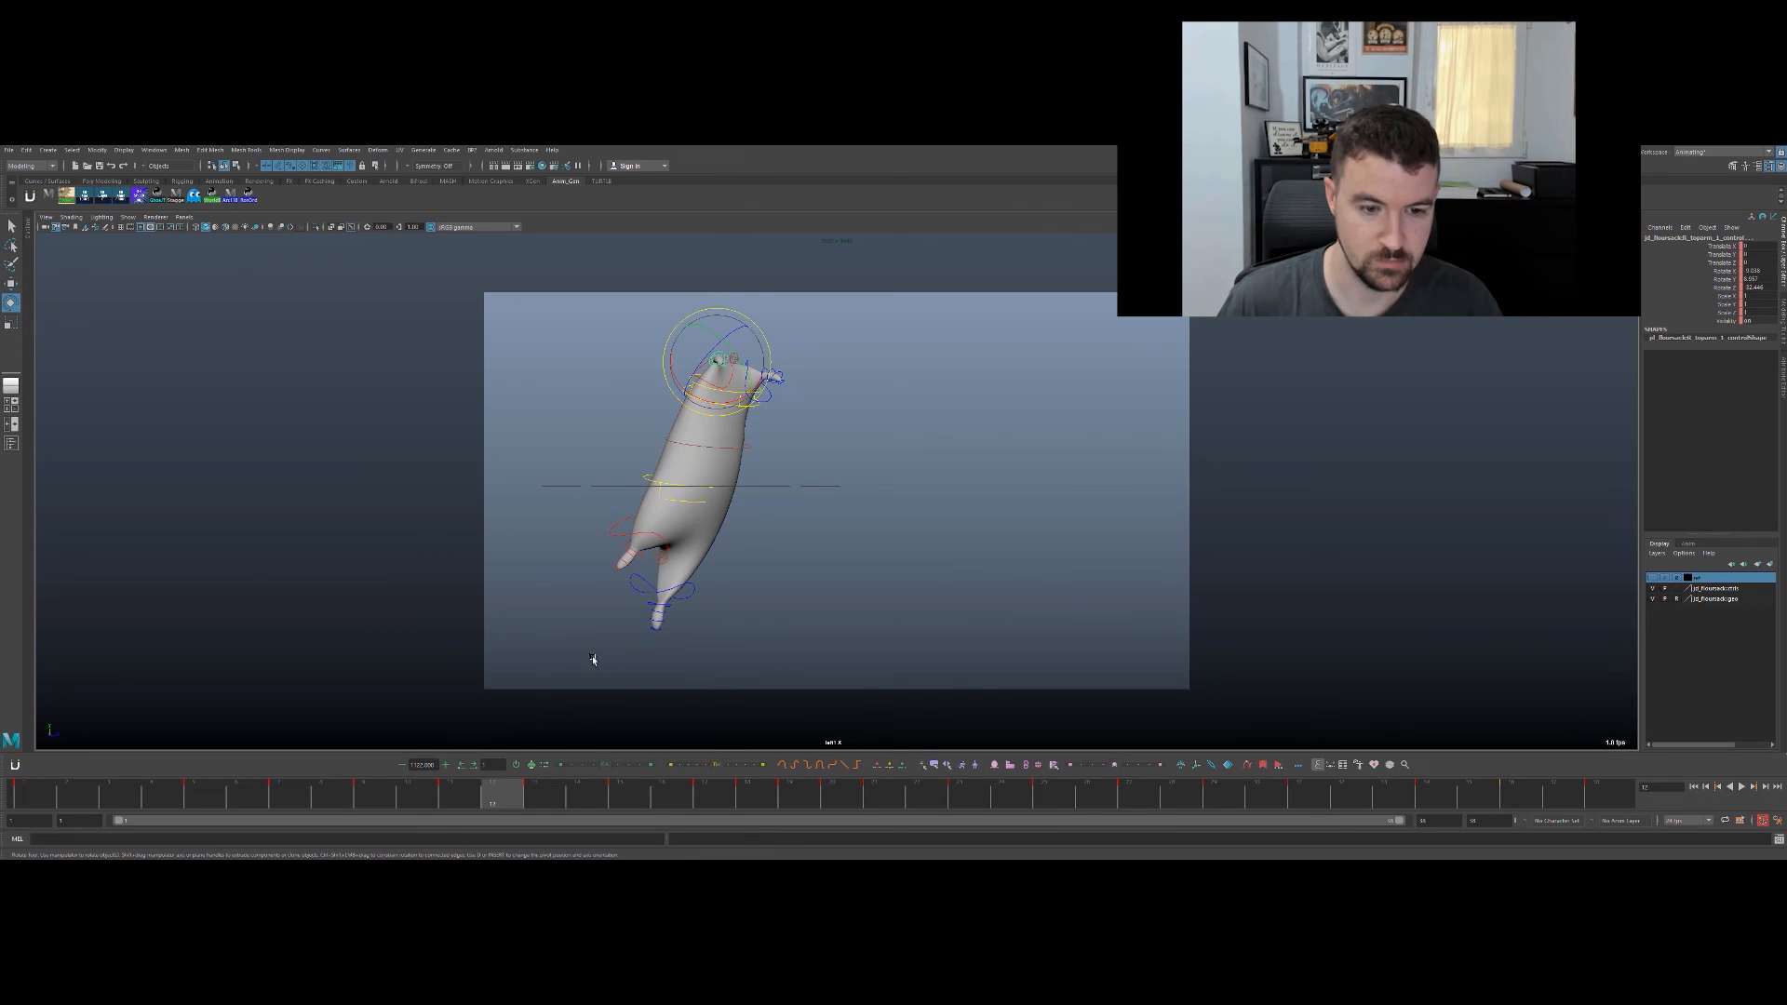
key(alt+period)
drag(715, 359, 733, 351)
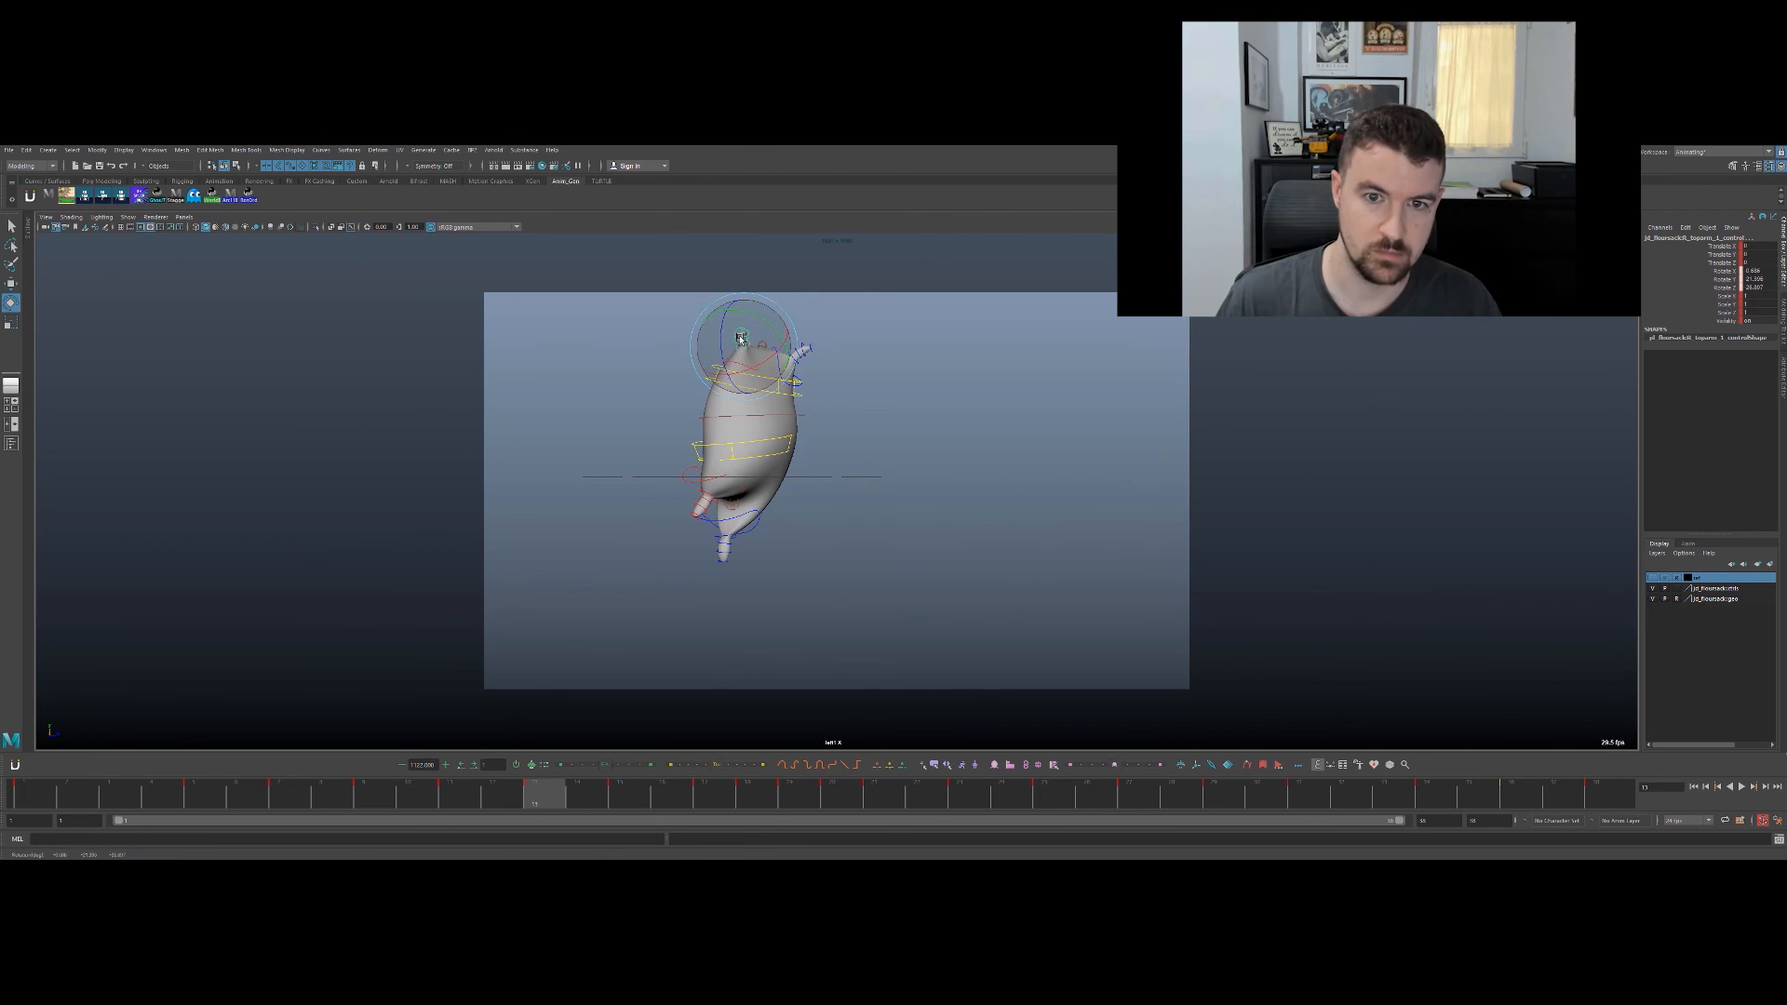
key(alt+period)
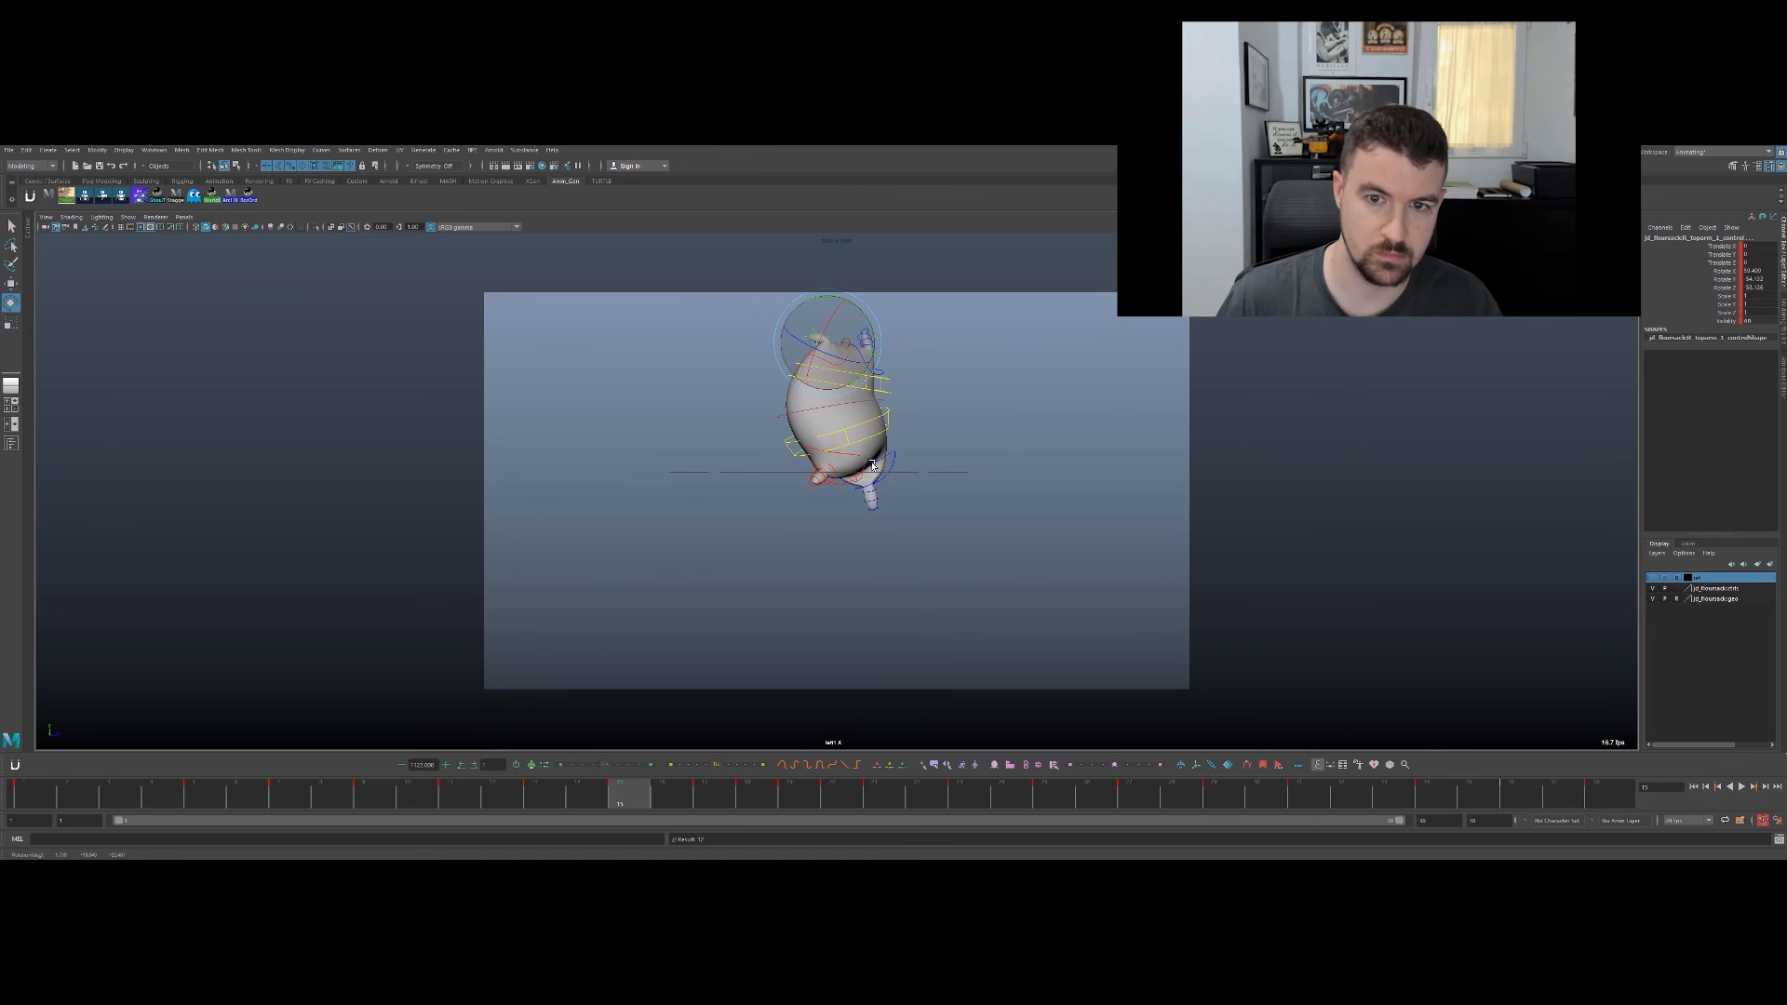
Step: Rotate the tassel tip again at frame 17 and compare it with frame 15
key(alt+period)
key(alt+period)
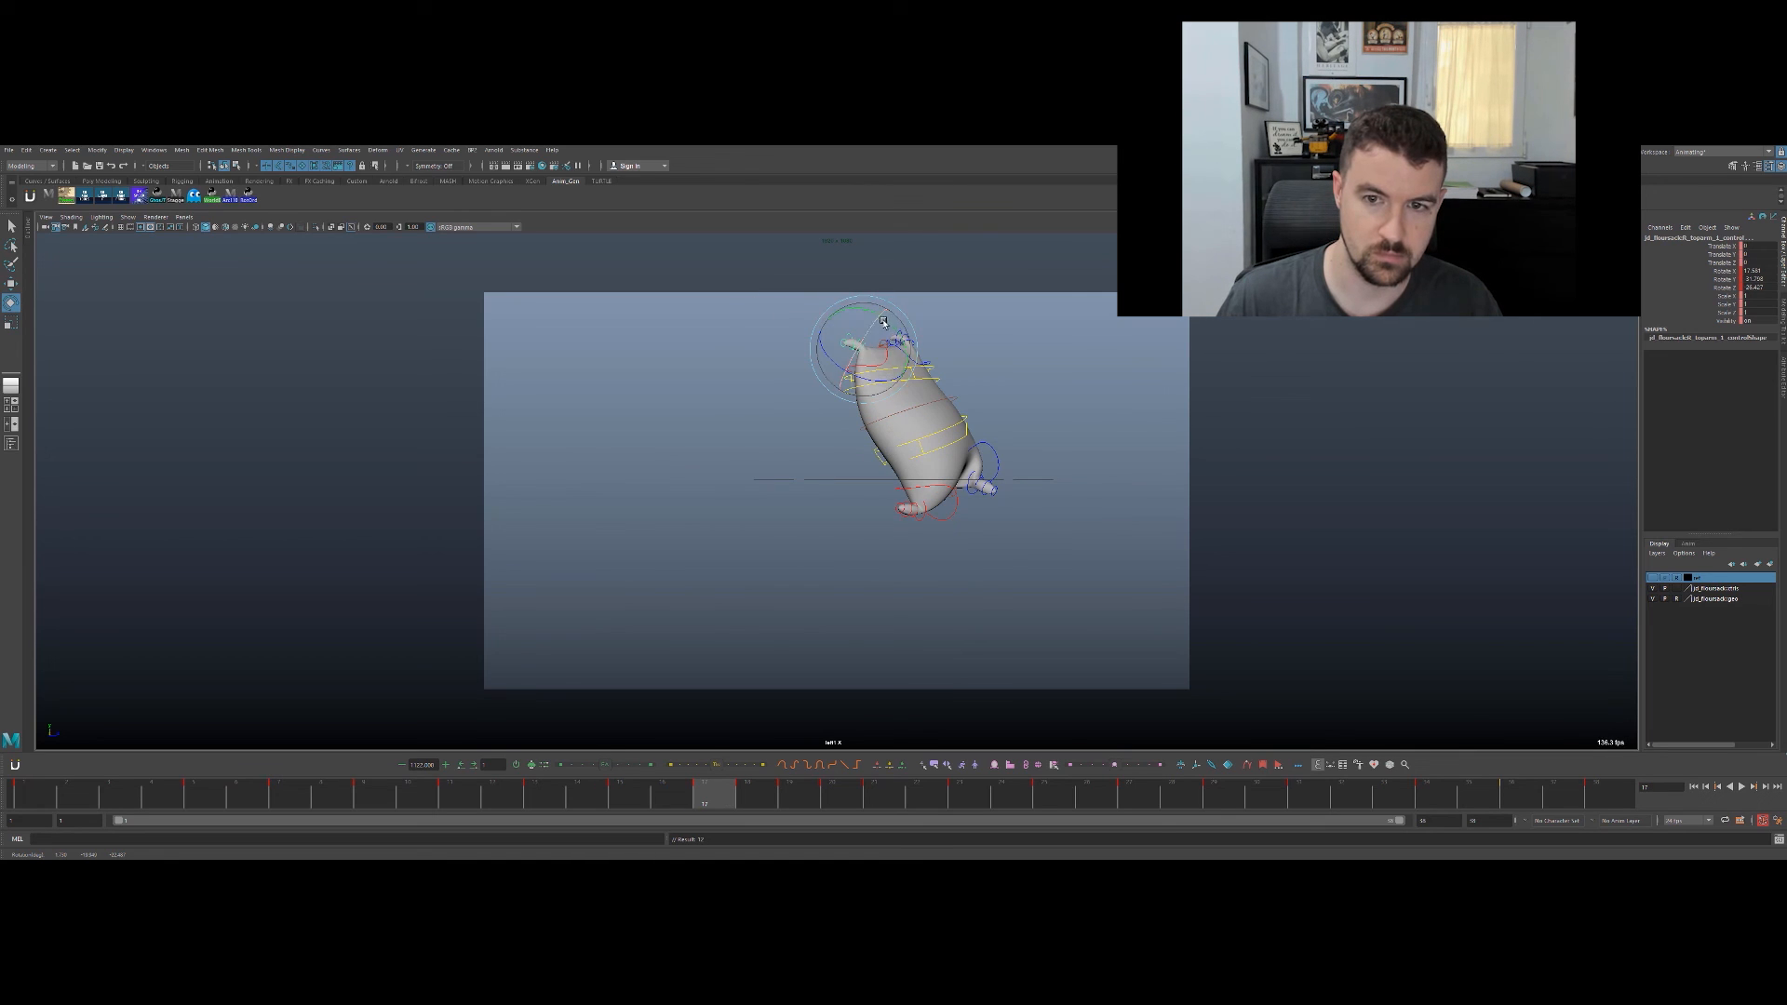
drag(901, 337, 889, 348)
key(alt+comma)
key(alt+comma)
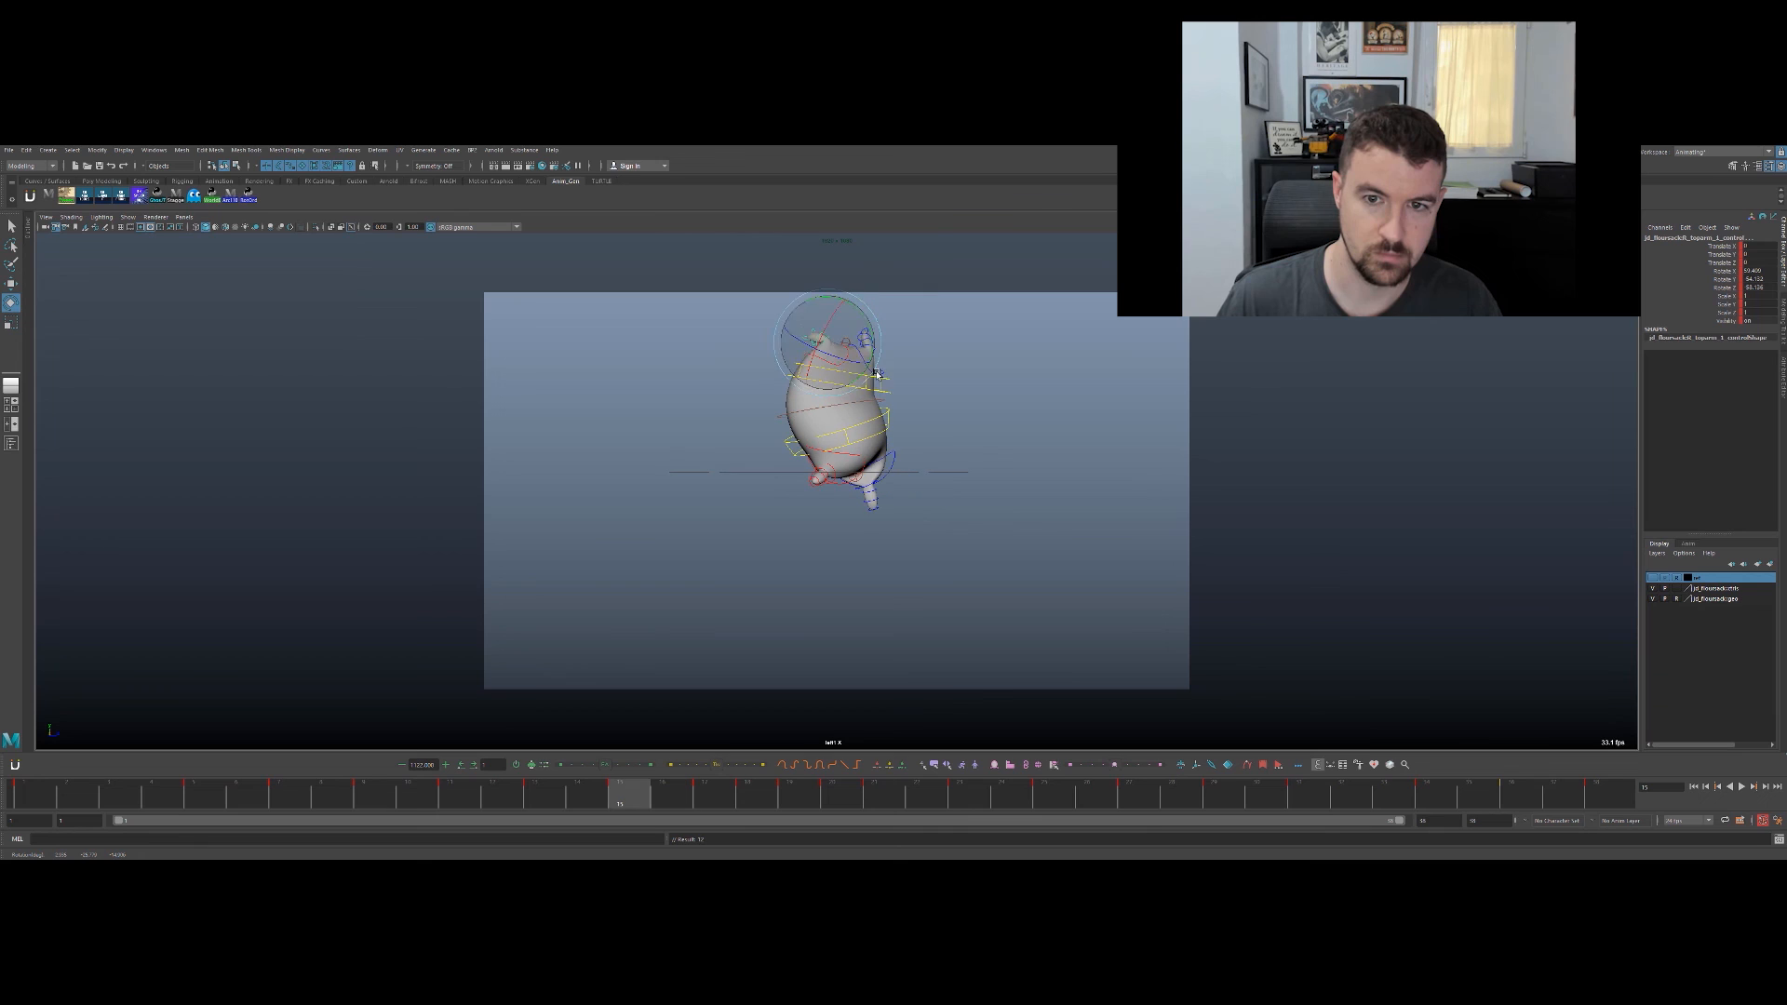
Step: Re-angle the tassel tip at frame 18, checking it against the preceding frame
mouse_move(494, 801)
mouse_down()
mouse_move(582, 754)
mouse_move(755, 714)
mouse_up()
key(alt+comma)
key(alt+period)
drag(864, 380, 883, 407)
key(alt+comma)
key(alt+period)
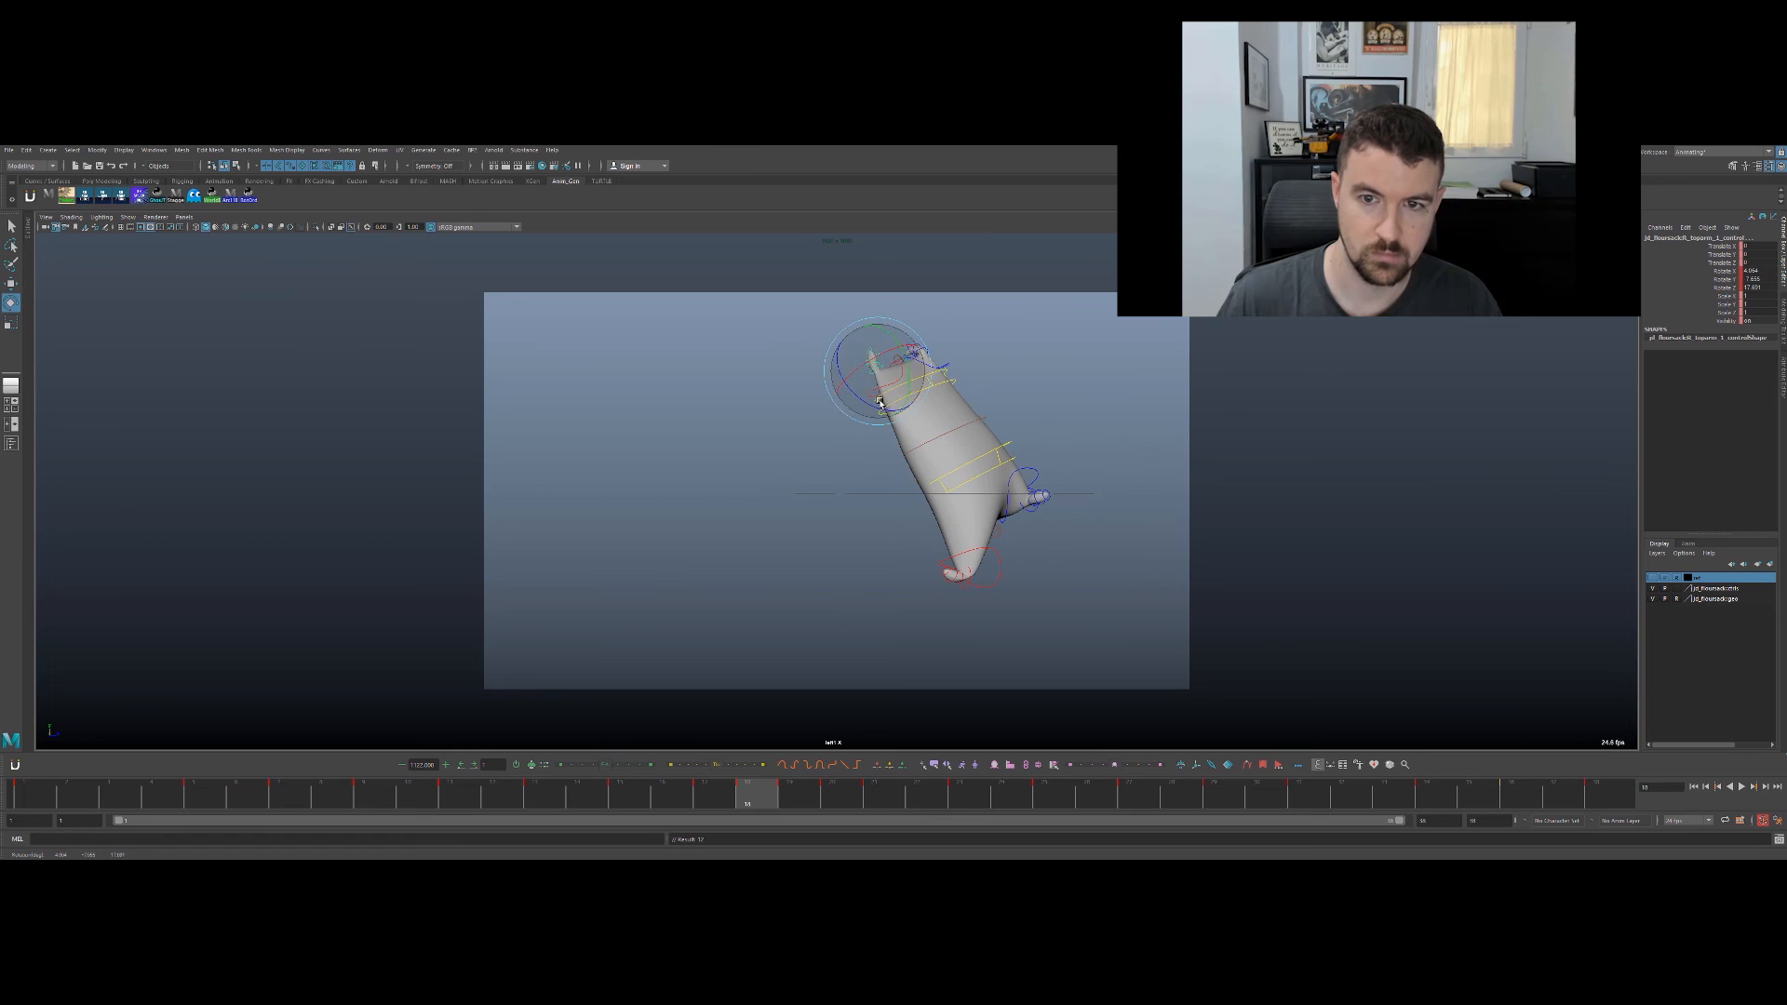
Step: Reset the tassel control's rotations at frame 19 and re-angle the tassel for the descent
drag(746, 786, 786, 775)
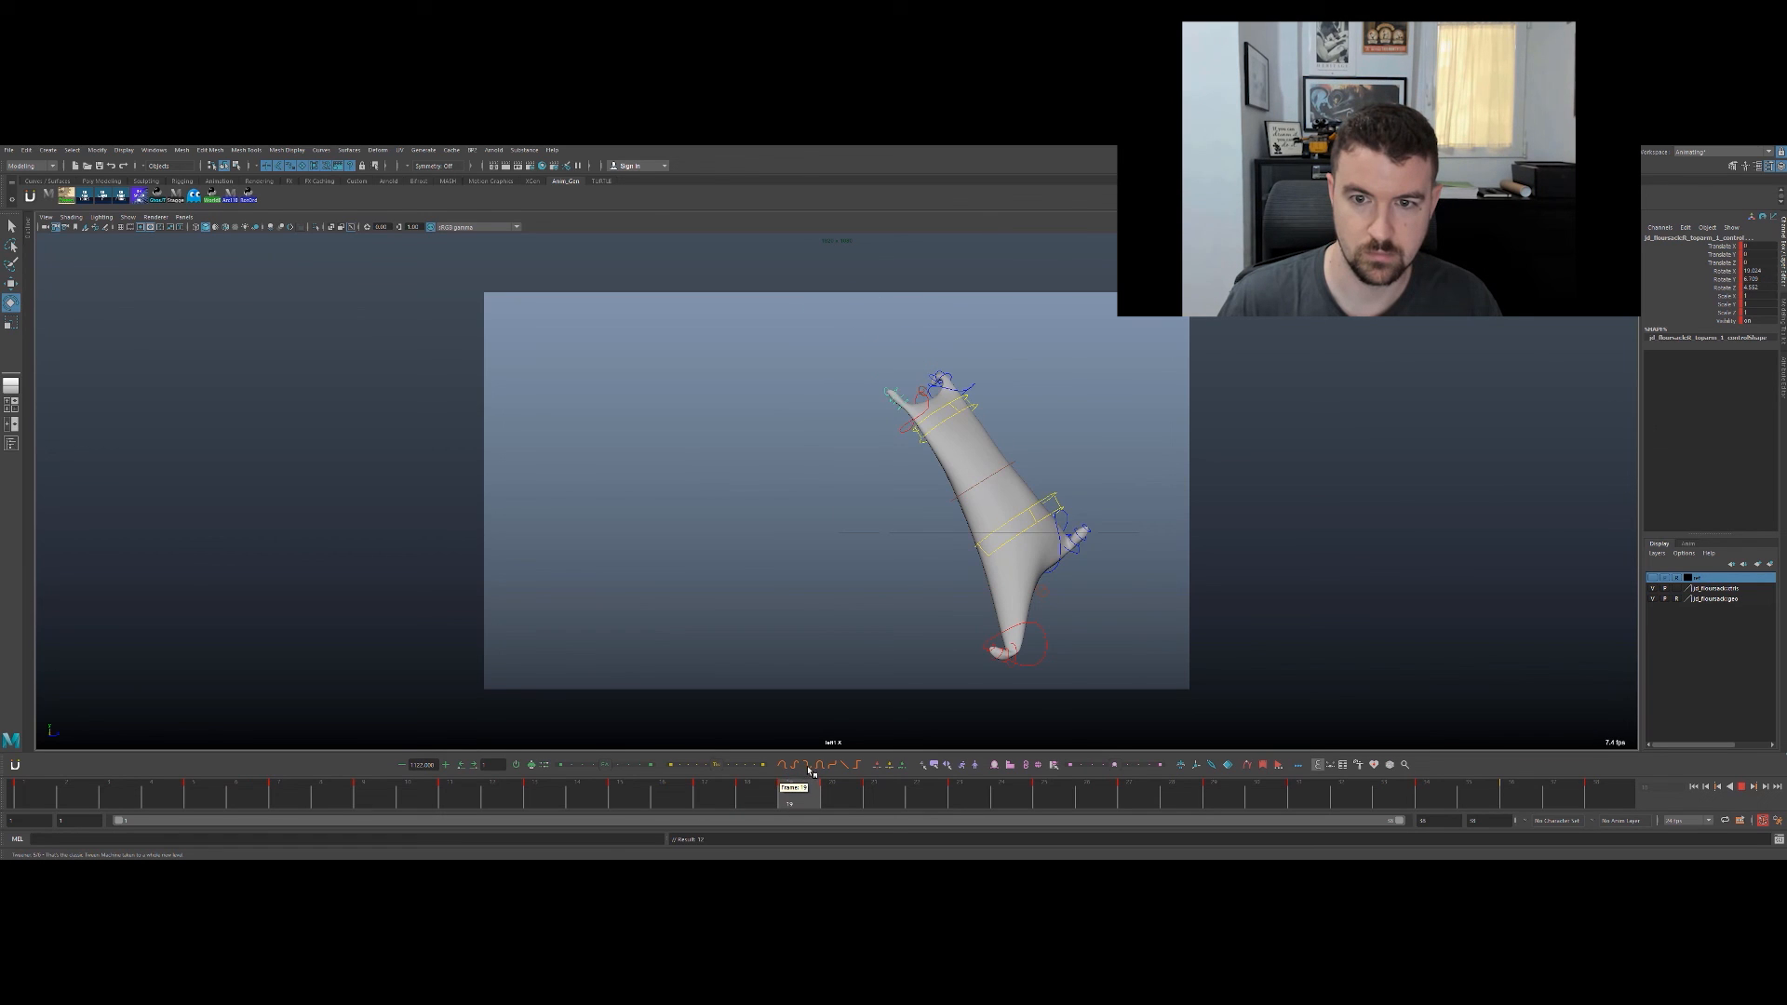
mouse_move(886, 417)
mouse_down()
mouse_move(895, 440)
mouse_move(912, 426)
mouse_up()
key(q)
drag(1757, 271, 1757, 288)
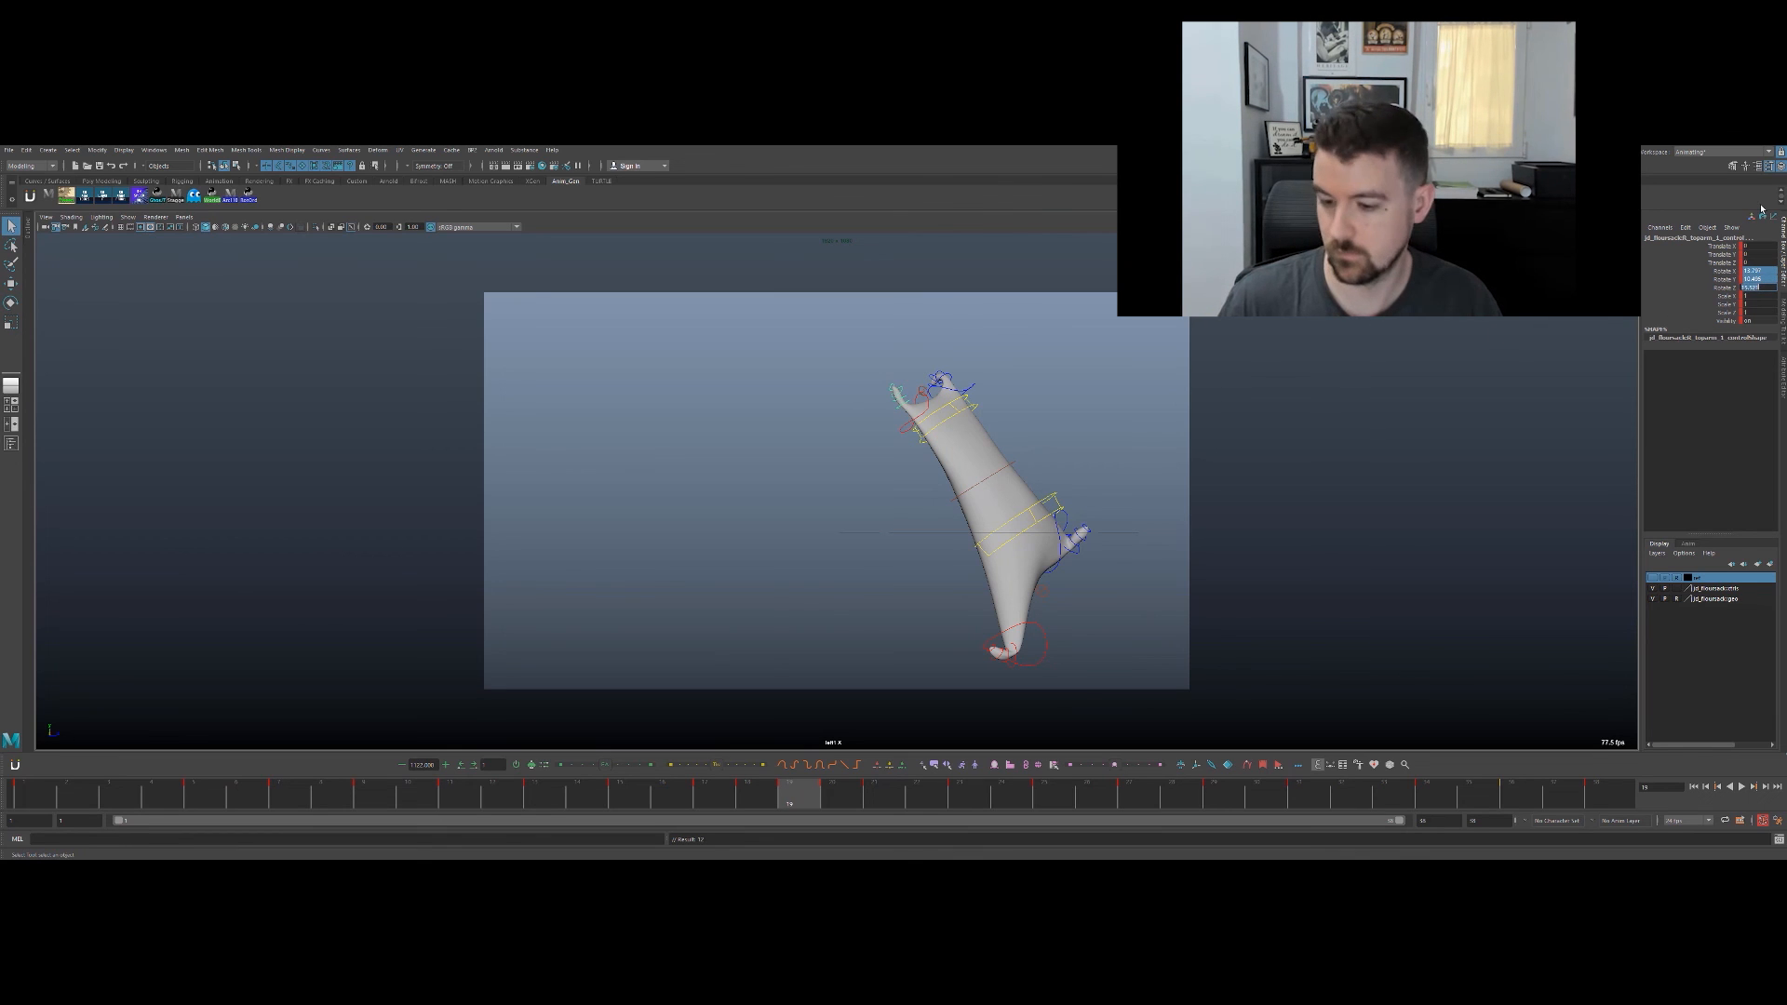
click(866, 387)
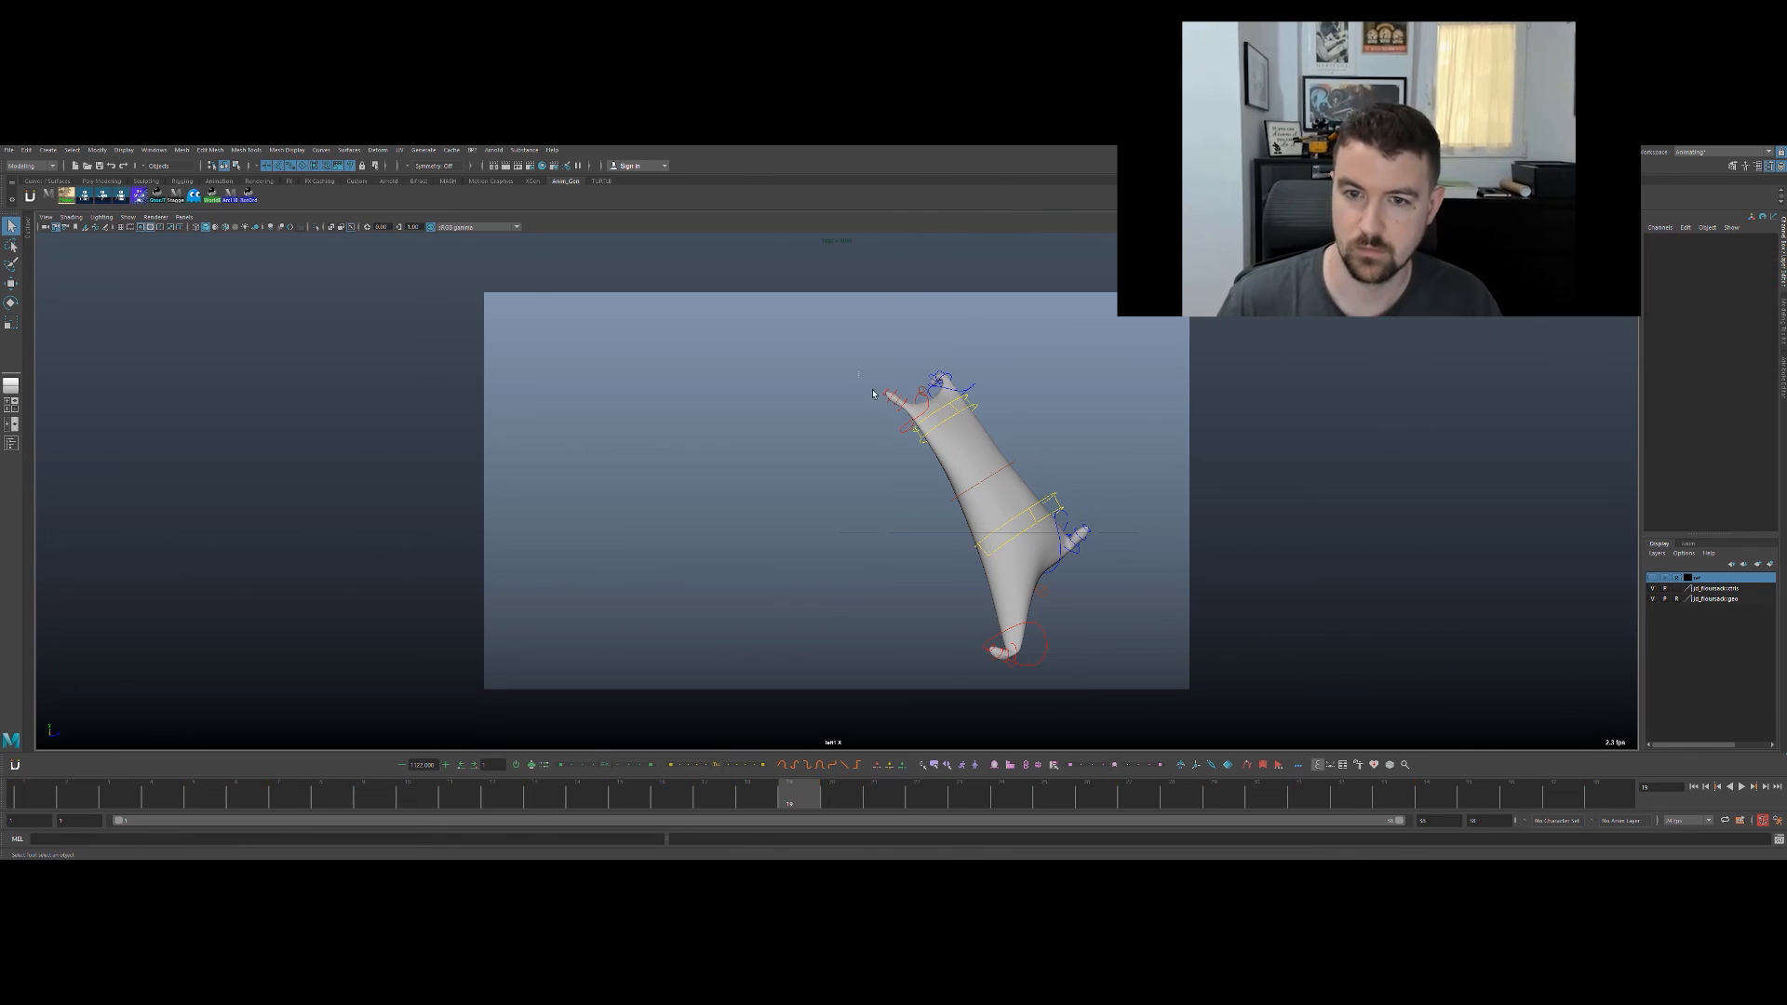
drag(907, 413, 906, 413)
key(e)
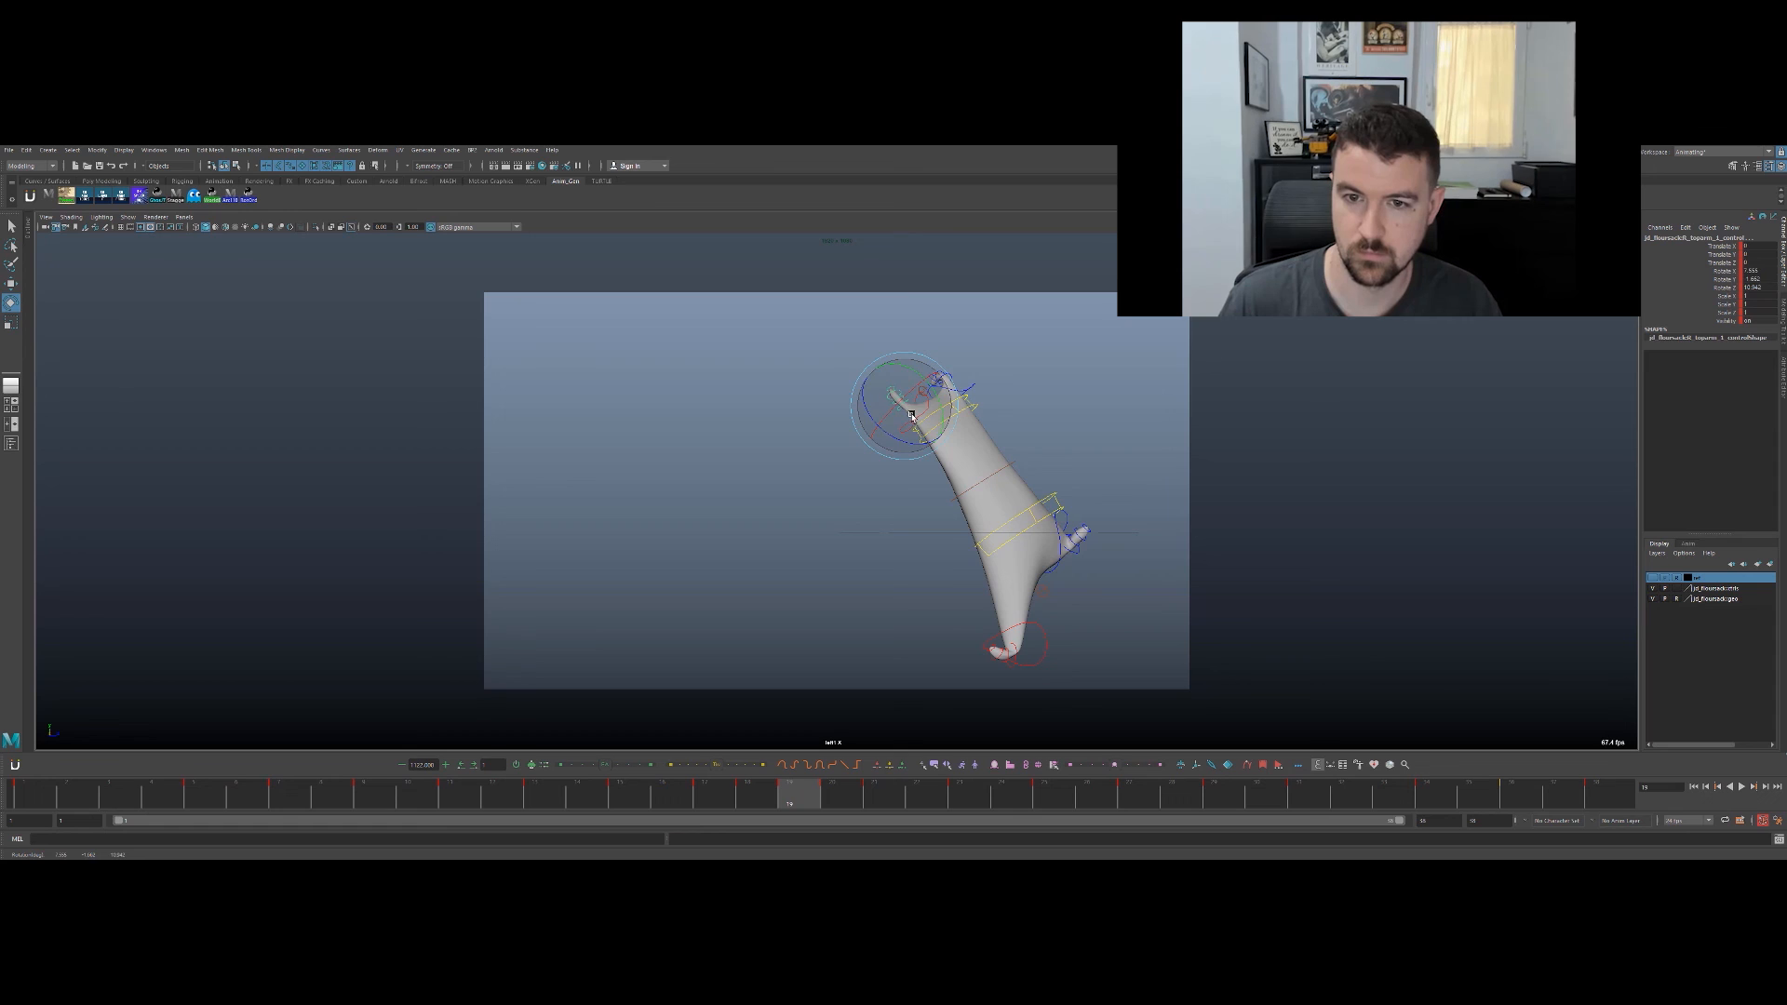
Step: Fine-tune the tassel's rotation at frames 19 and 20 while comparing the neighbouring key poses
key(comma)
key(period)
key(period)
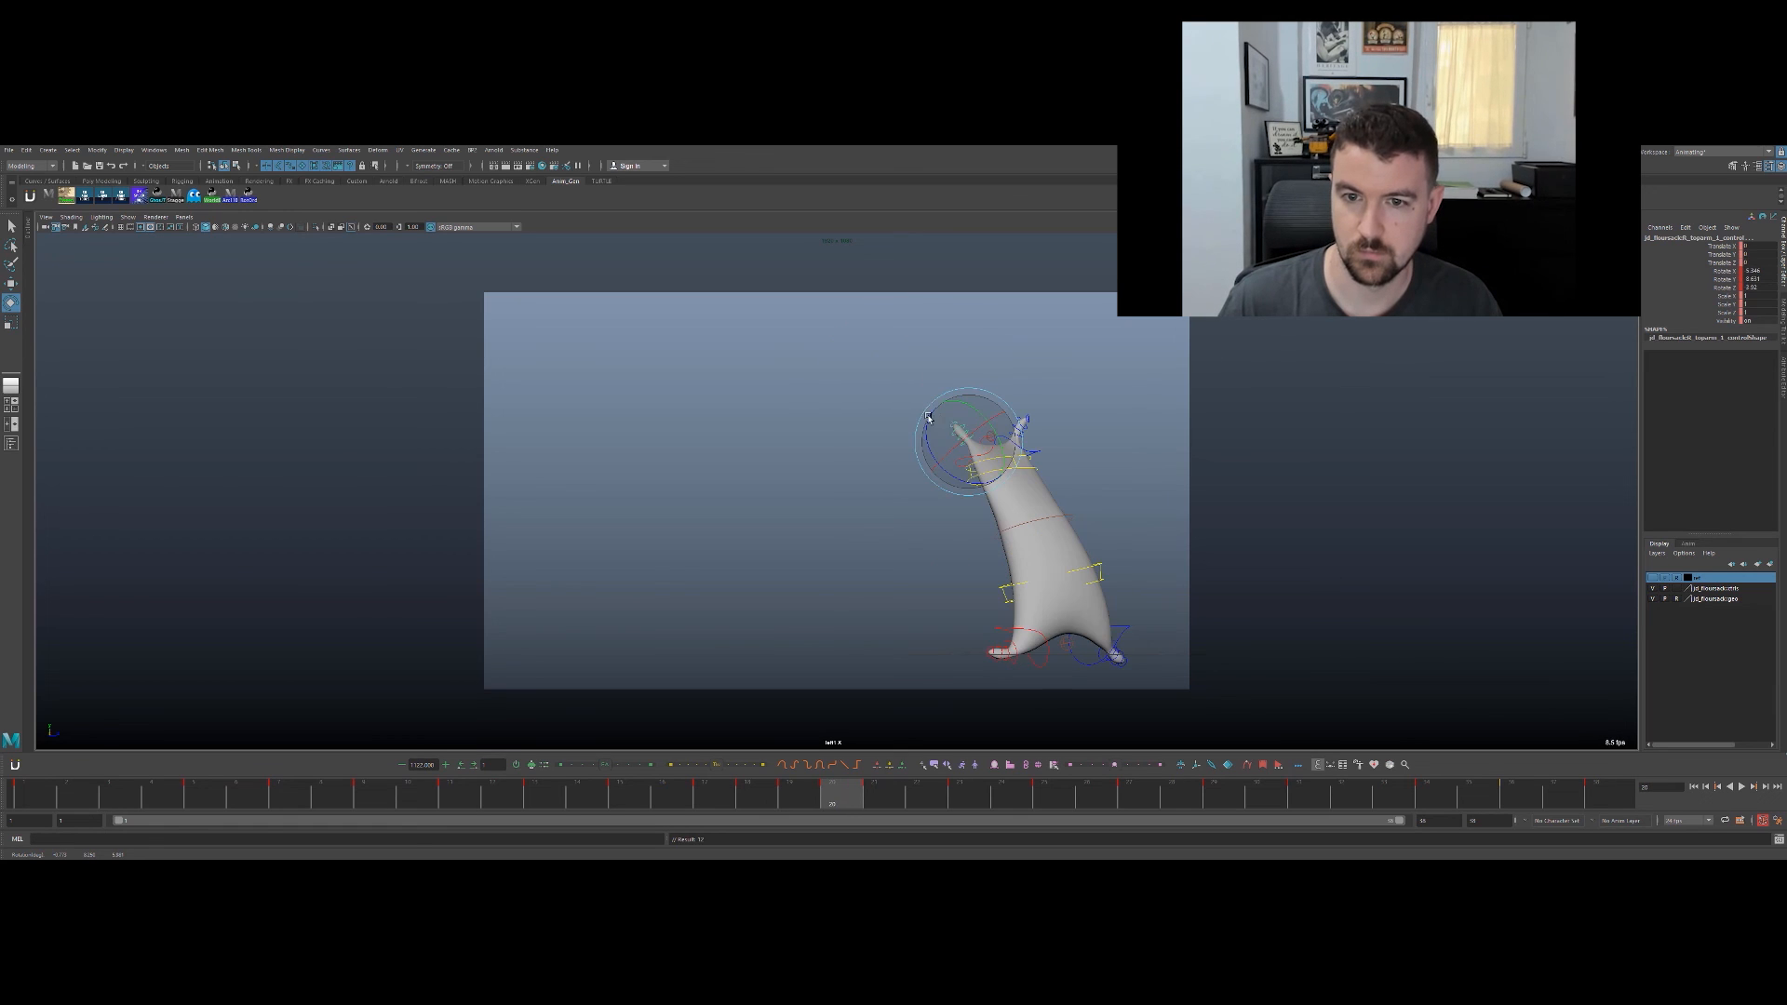
key(comma)
key(comma)
key(period)
key(period)
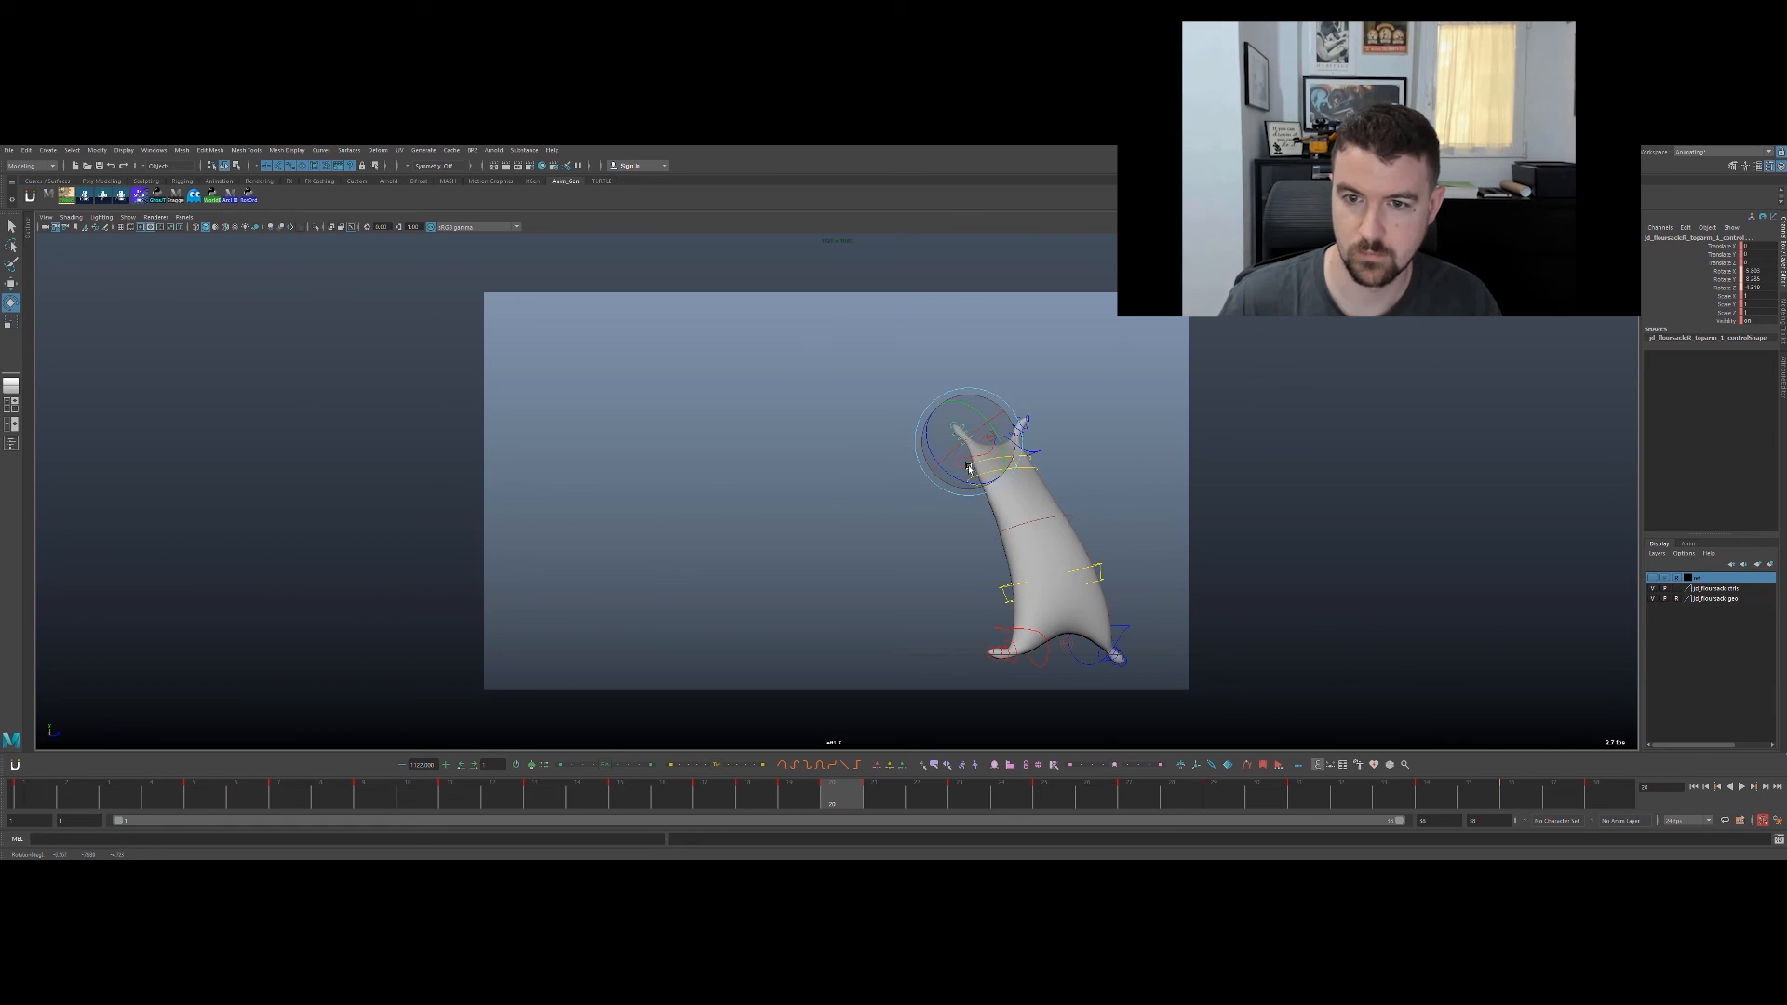
key(comma)
key(comma)
key(period)
key(period)
key(period)
key(period)
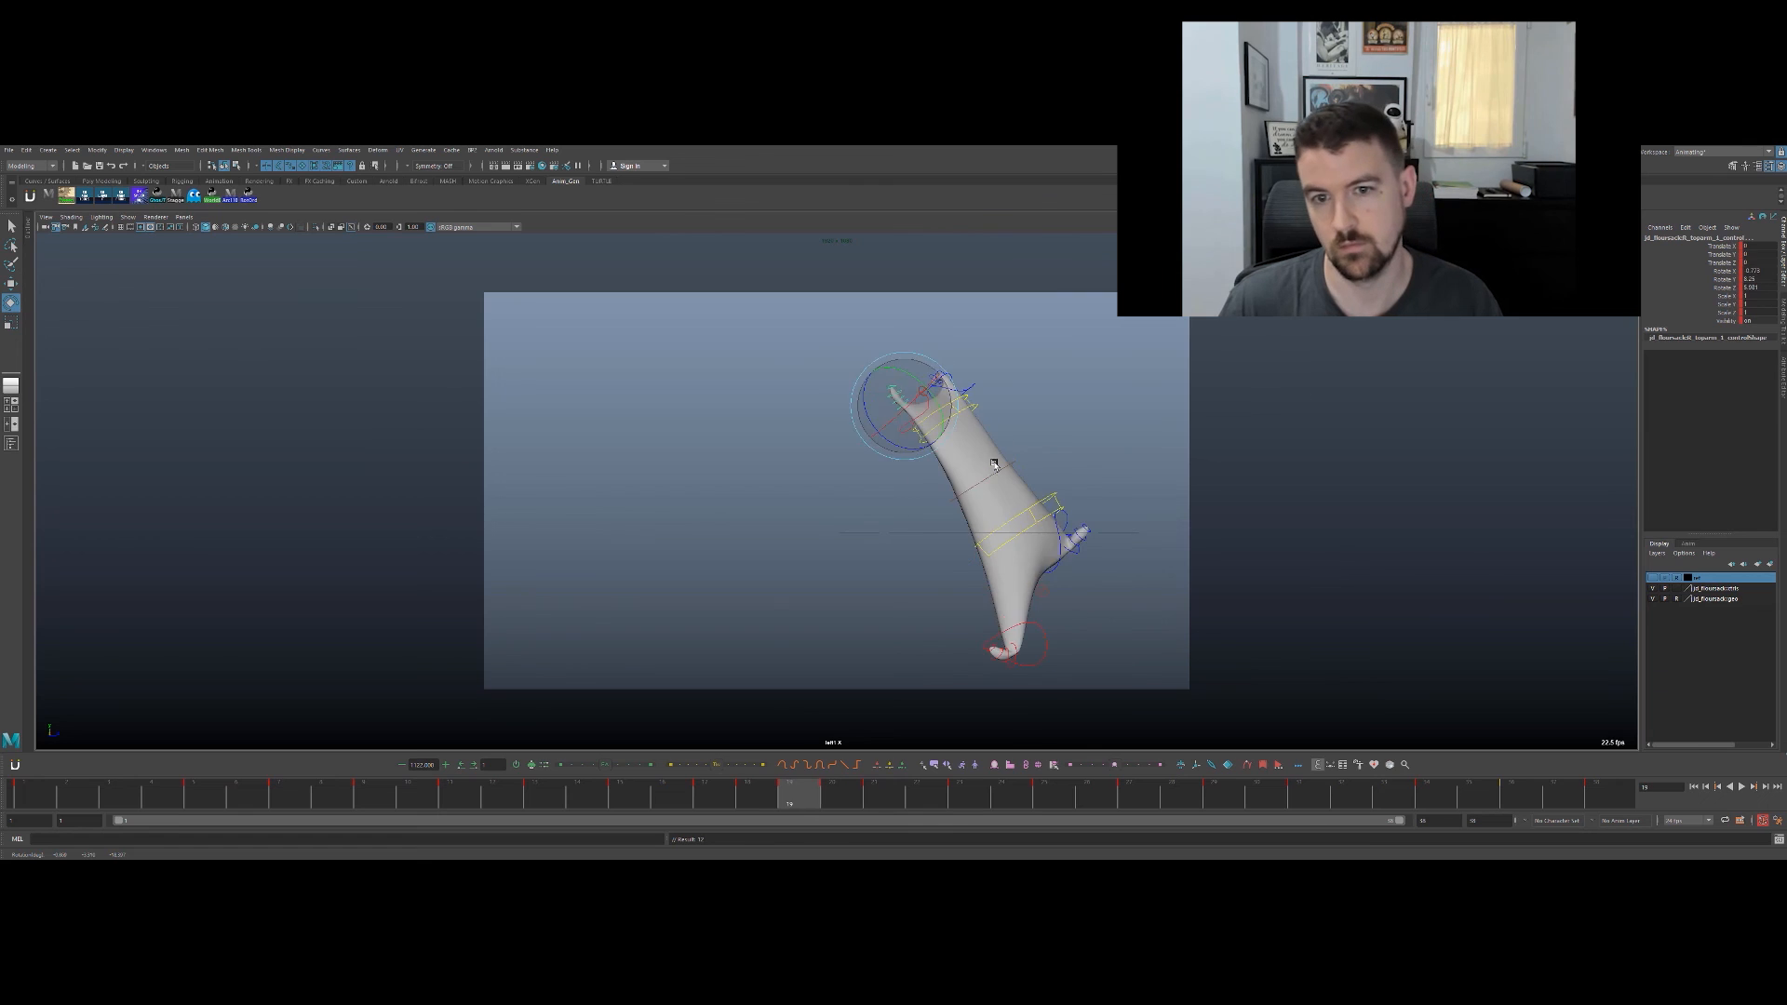
Step: Play back and scrub the jump with the rig controls hidden to review the tassel's overlap
key(alt+v)
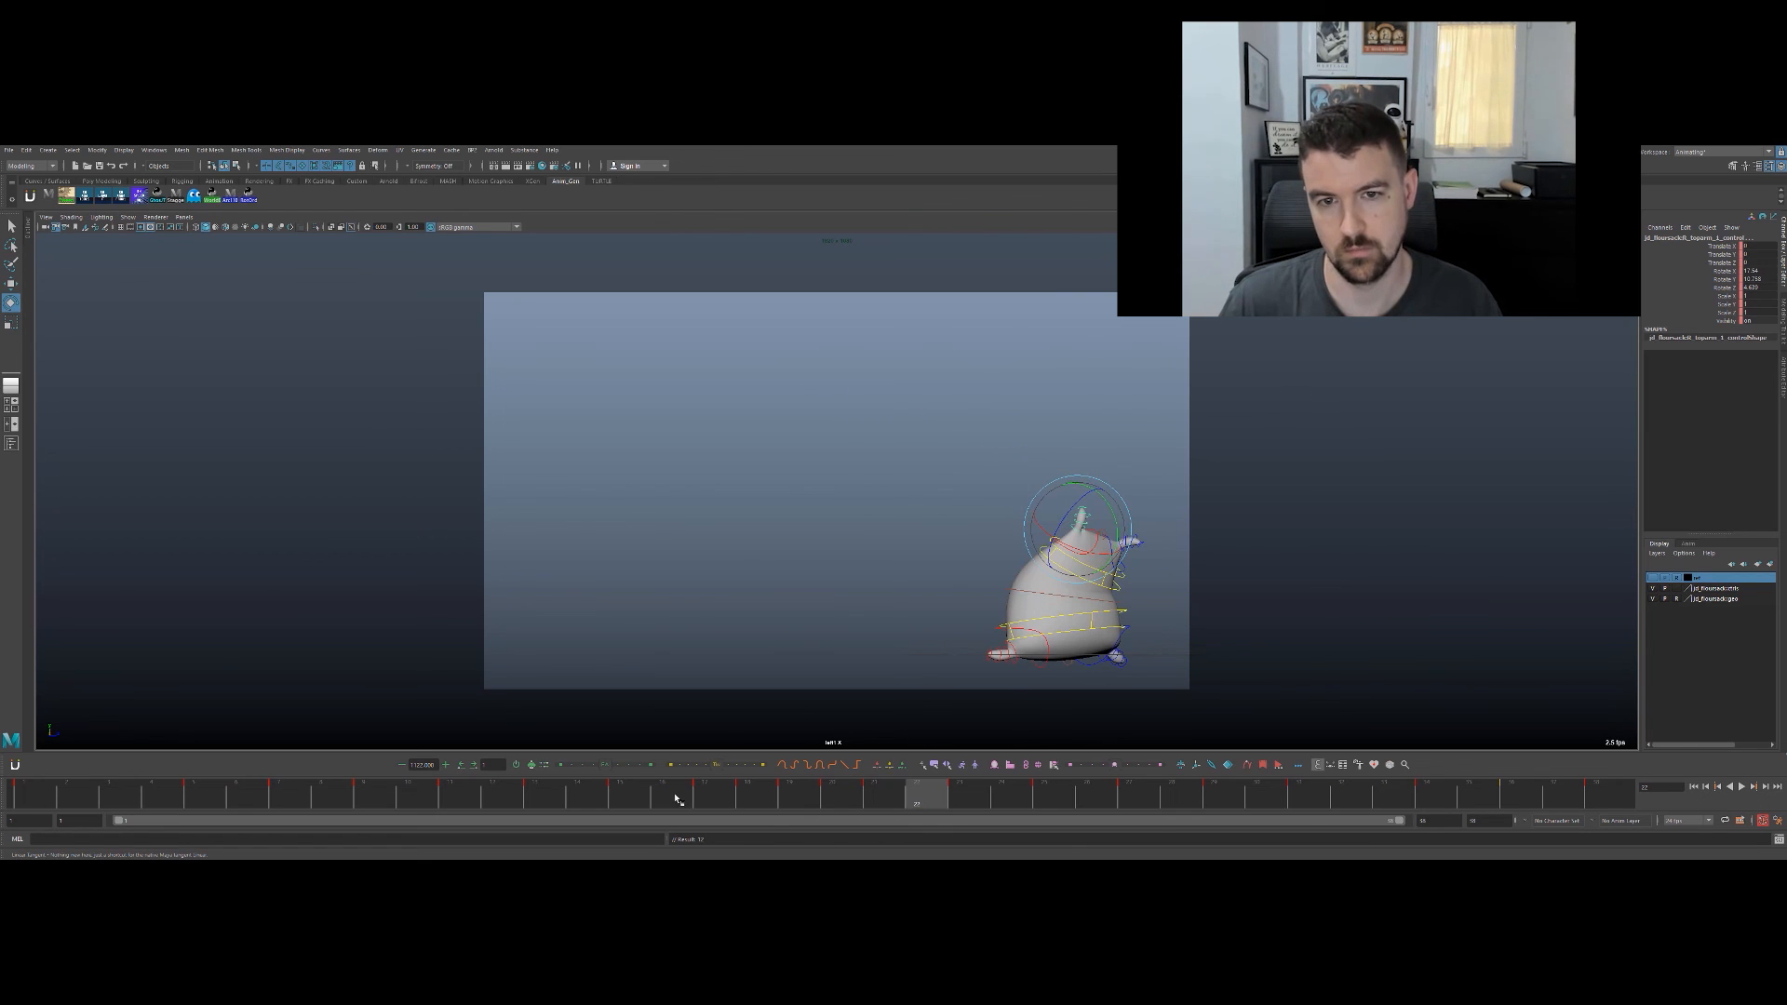
mouse_move(817, 770)
mouse_down()
mouse_move(563, 747)
mouse_move(797, 722)
mouse_move(925, 684)
mouse_move(761, 714)
mouse_up()
key(Escape)
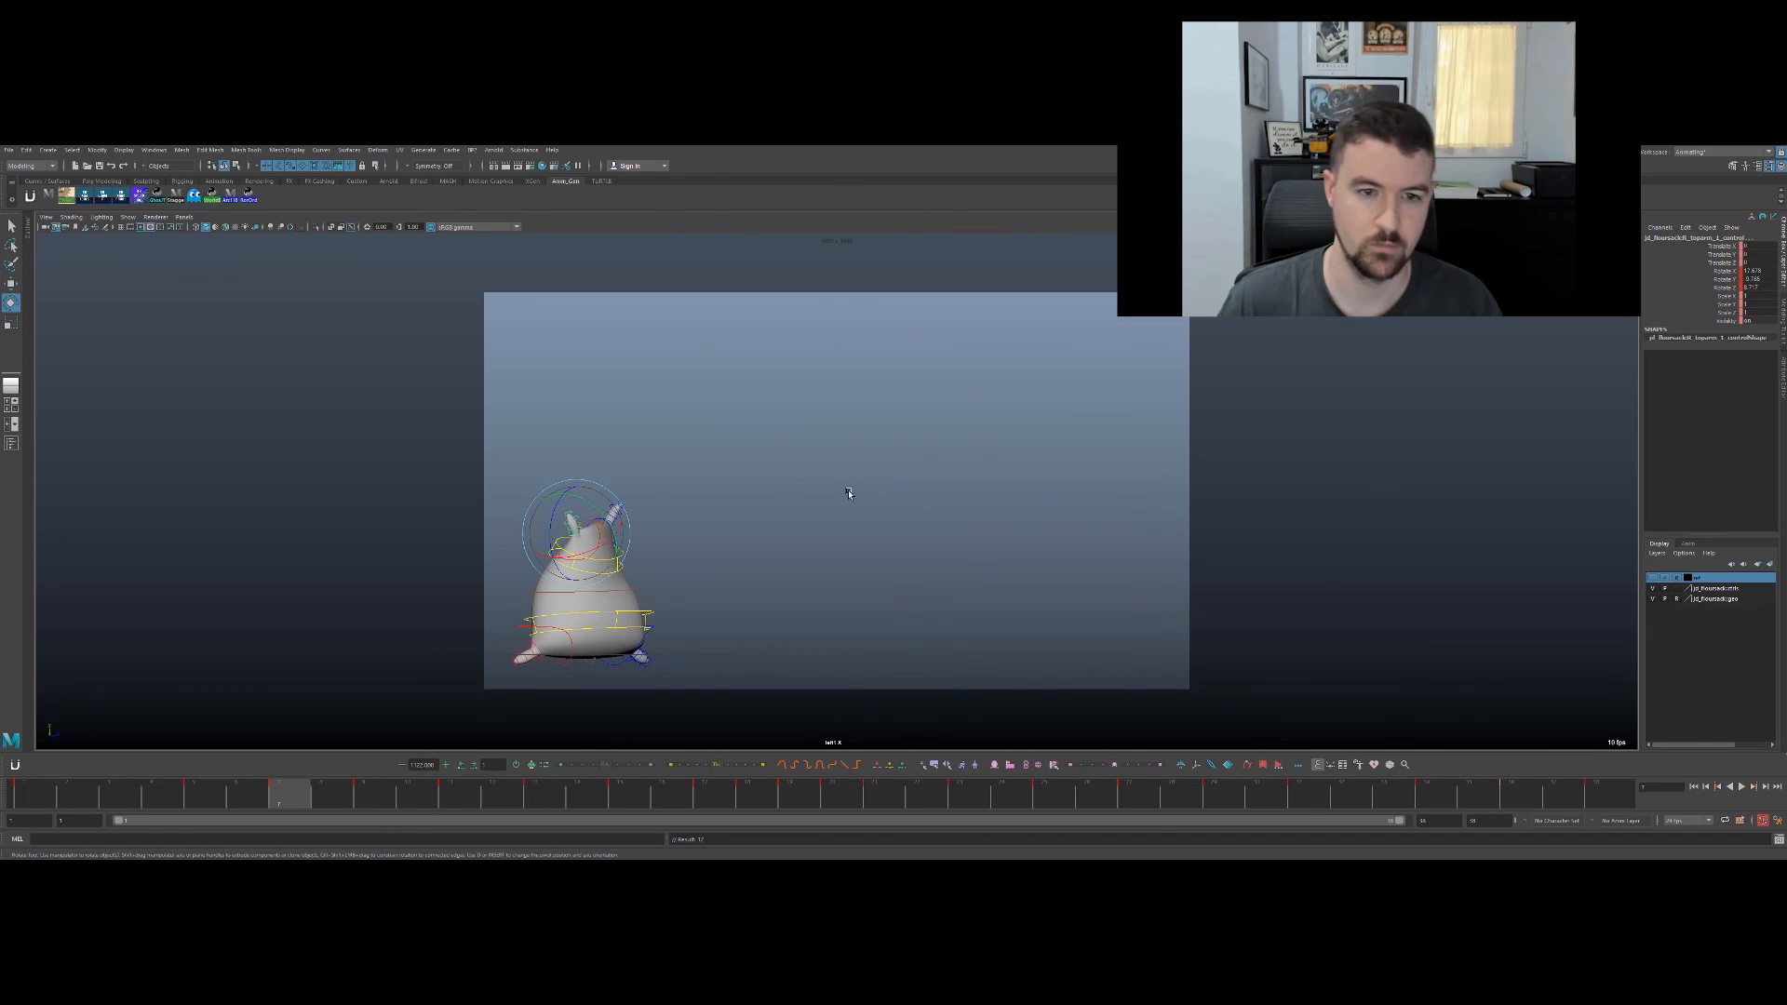
key(alt+1)
key(q)
drag(332, 793, 363, 618)
key(alt+v)
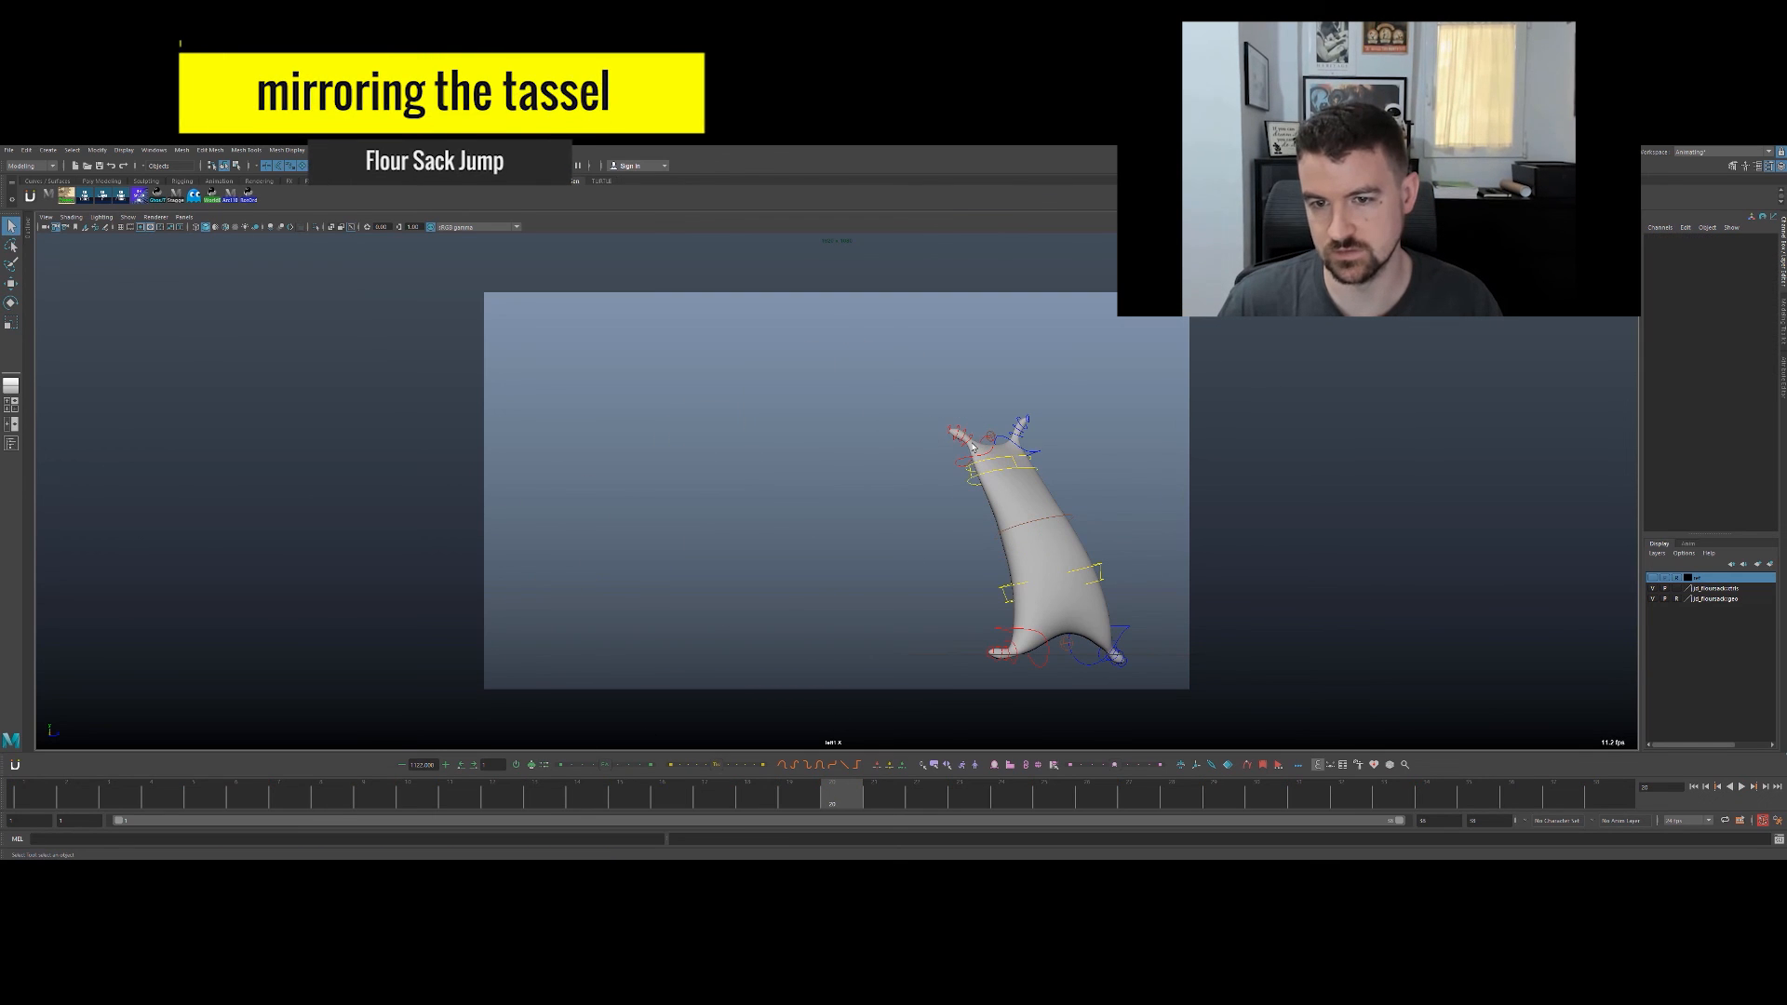
Step: Mirror the finished tassel's animation onto the opposite arm tassel and review the jump in playback up to frame 15
click(973, 447)
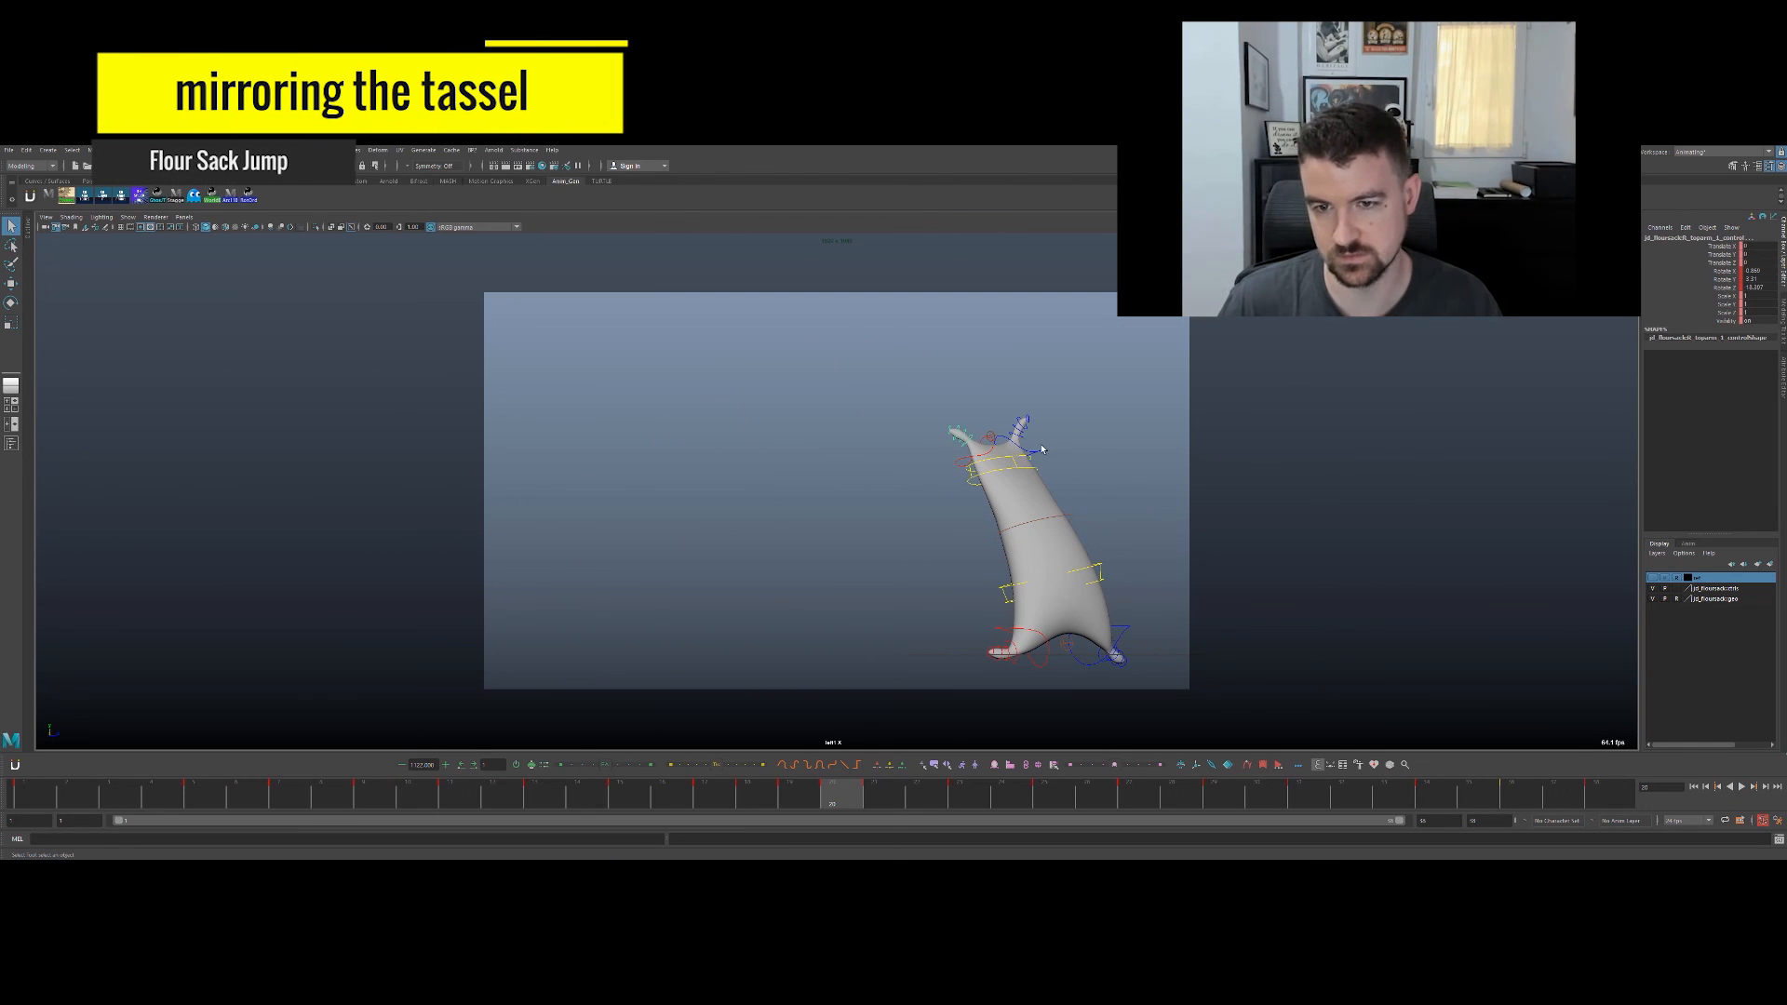
click(895, 458)
key(alt+v)
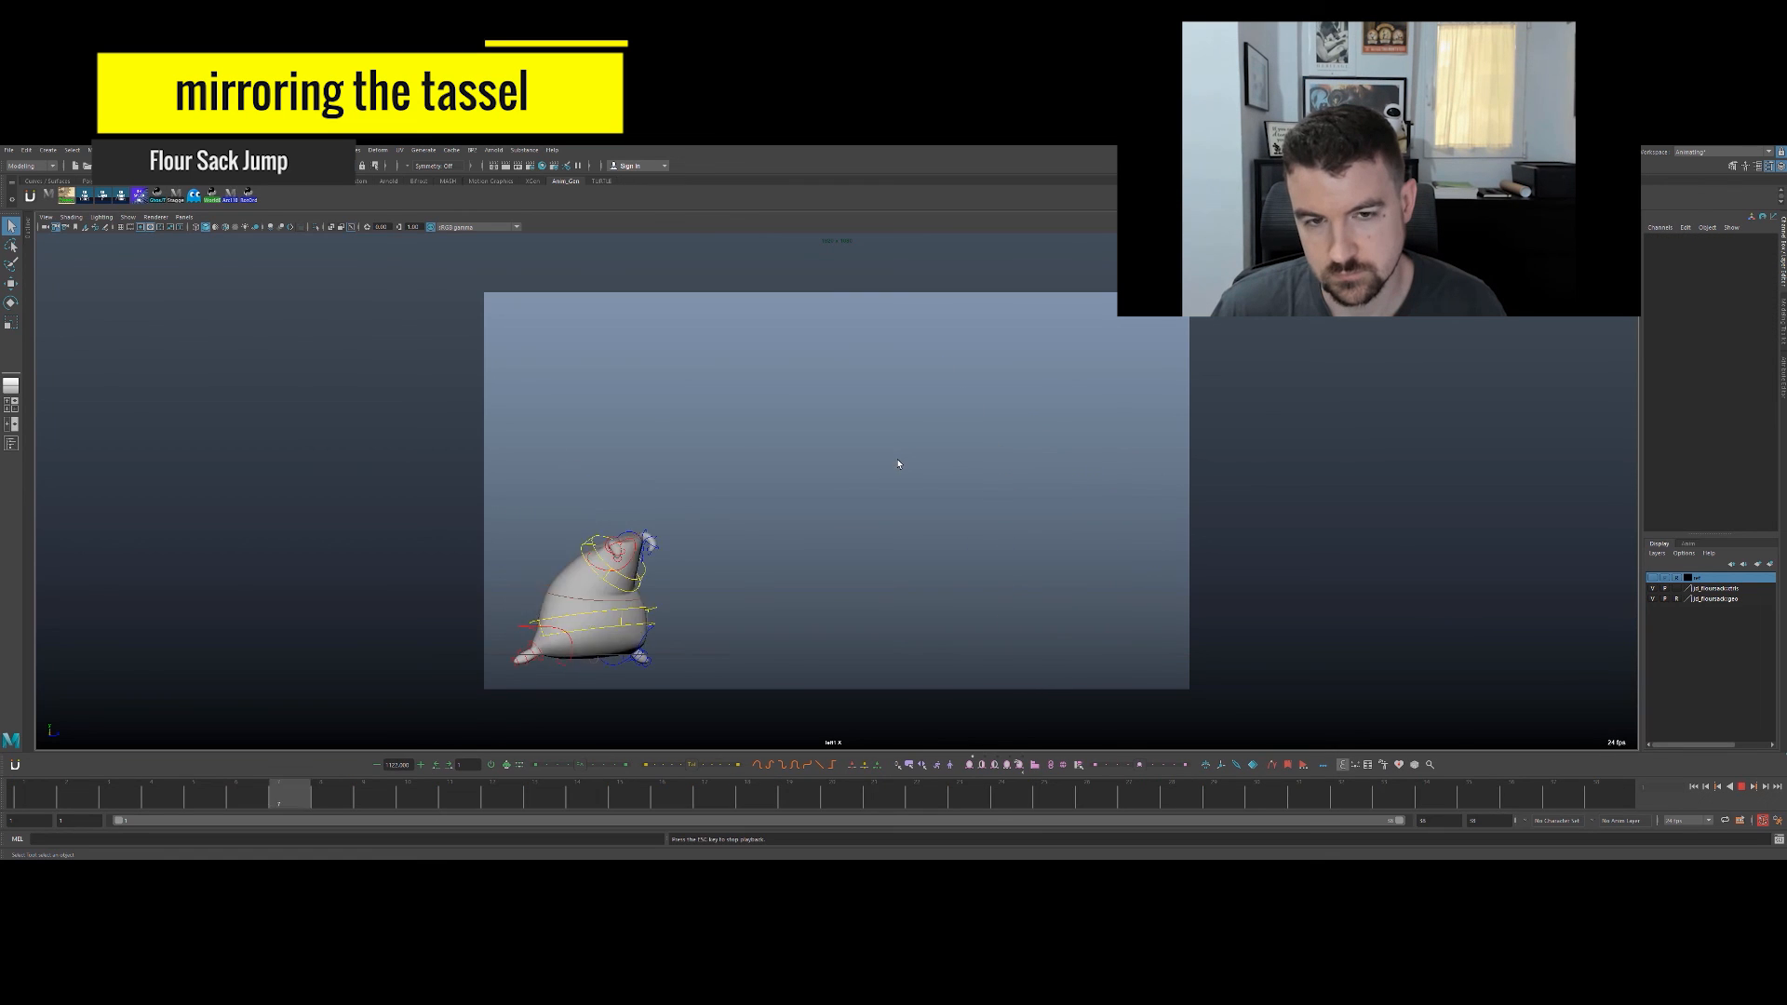
key(alt+v)
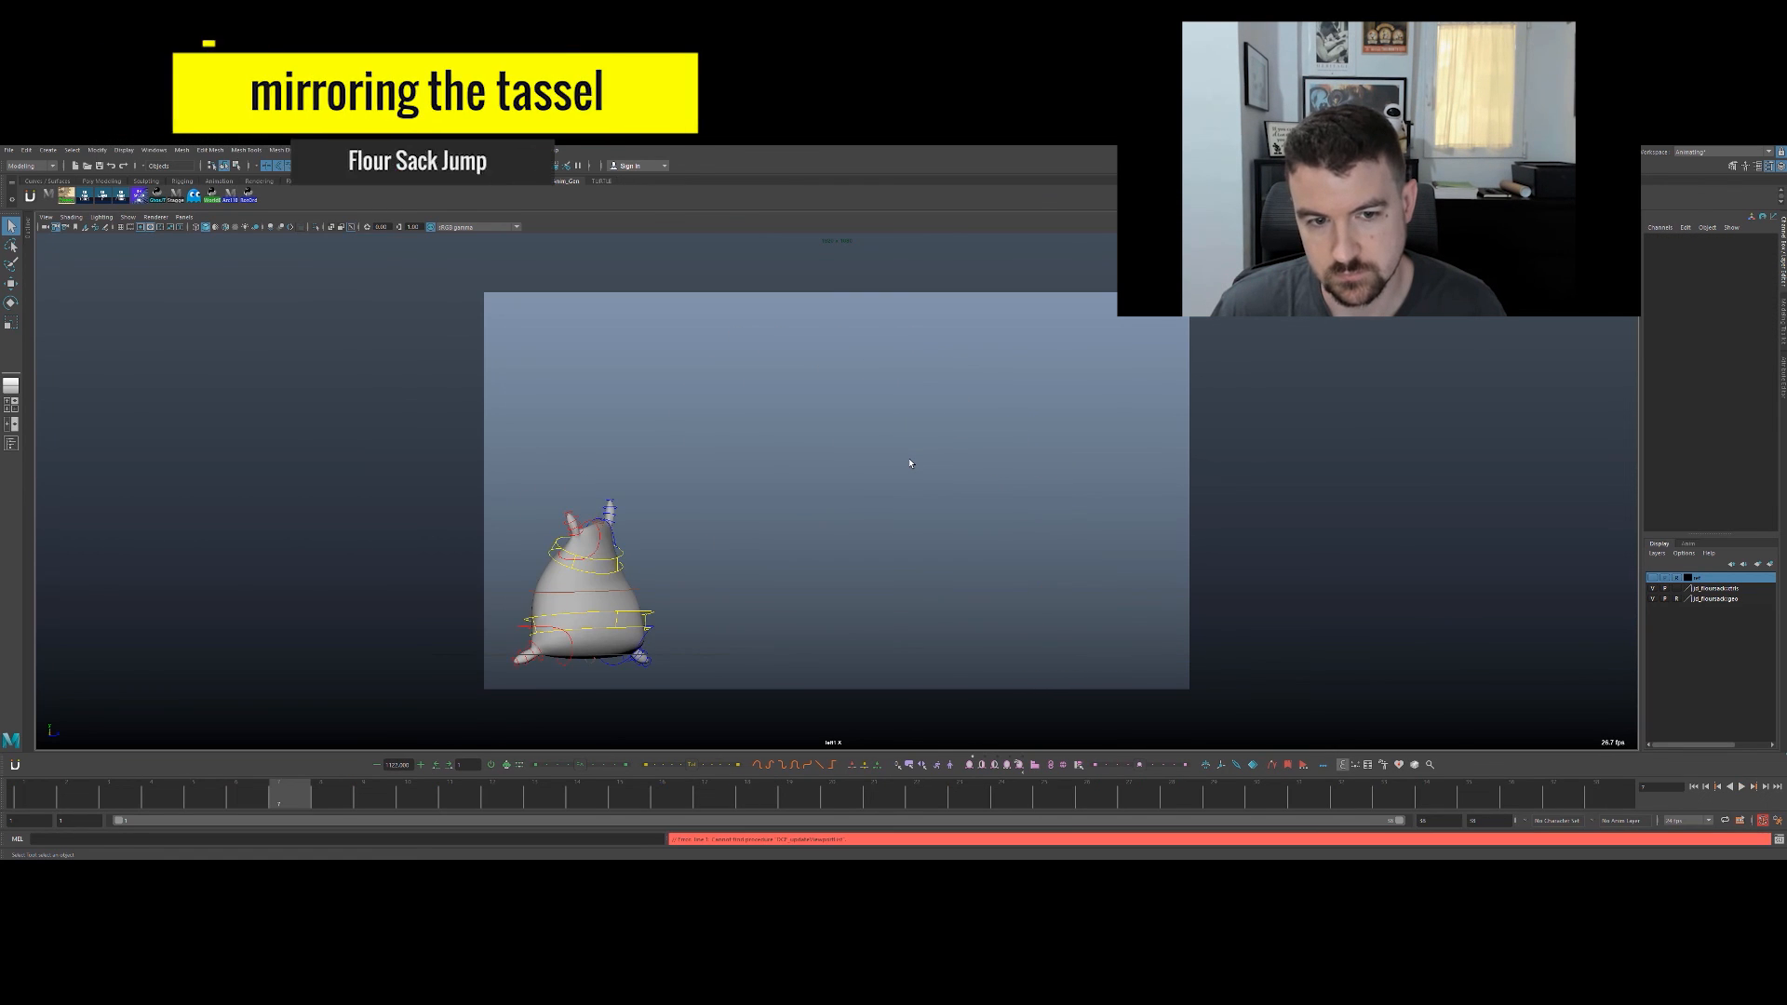
key(alt+v)
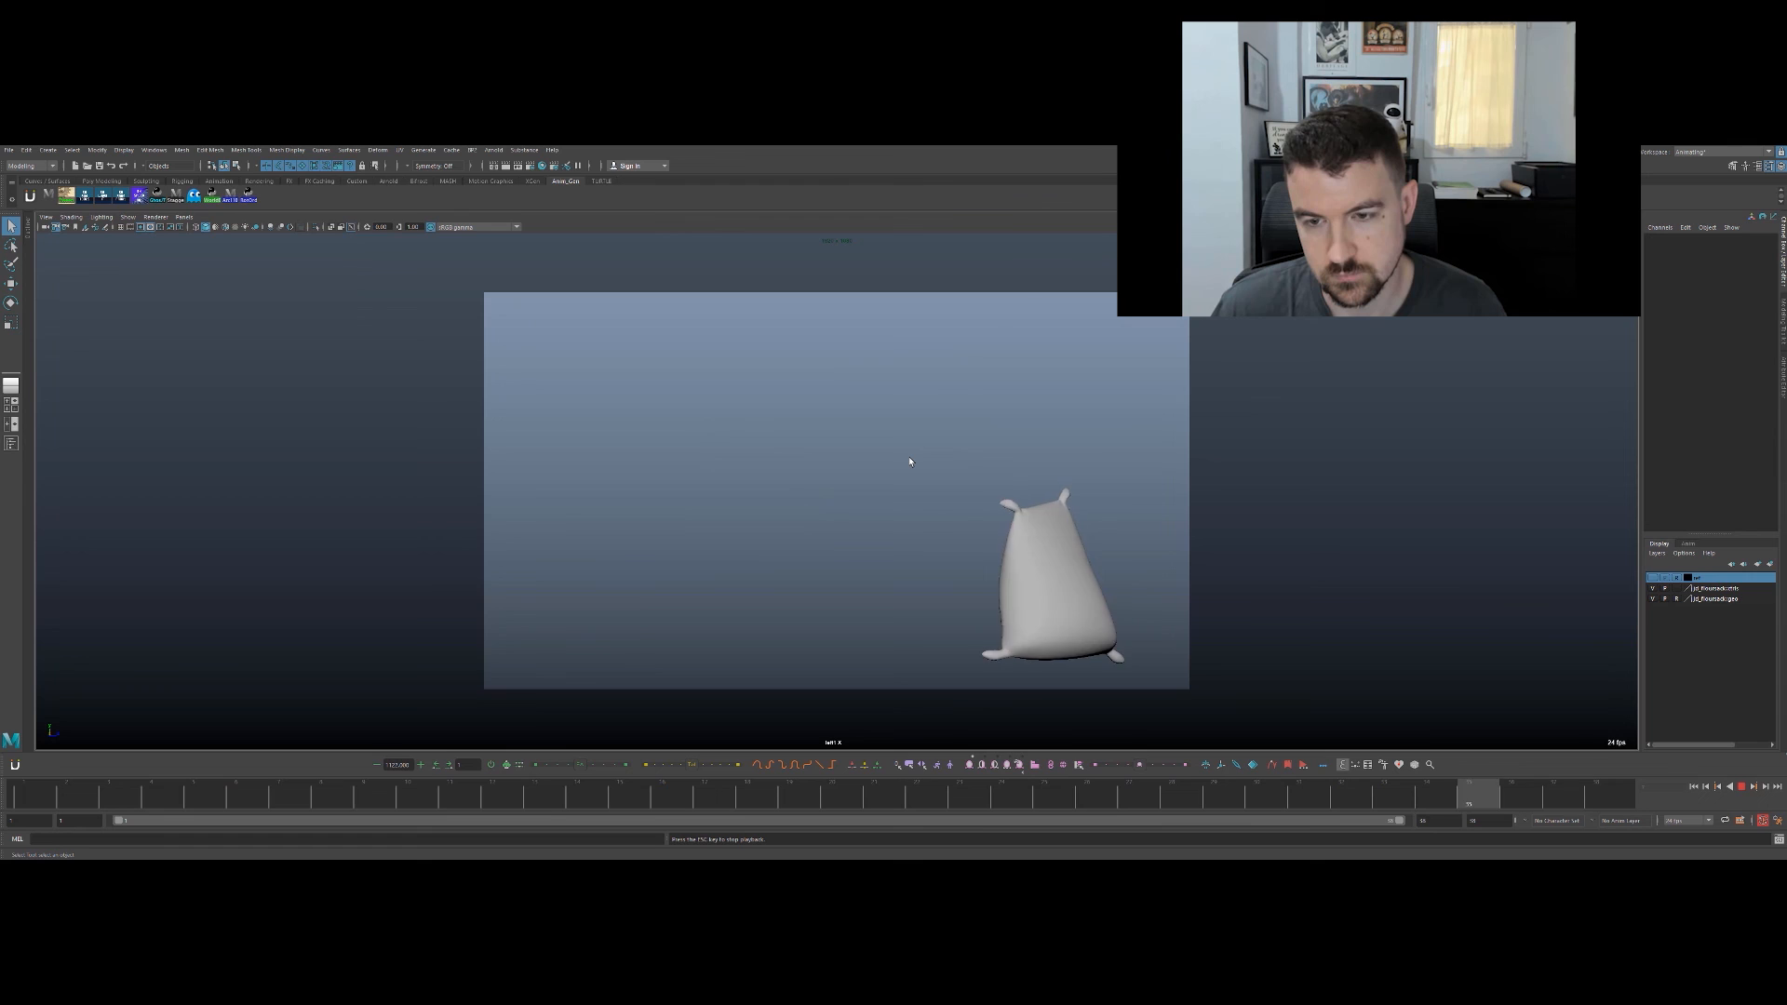
mouse_move(549, 793)
mouse_down()
mouse_move(574, 756)
mouse_move(637, 740)
mouse_up()
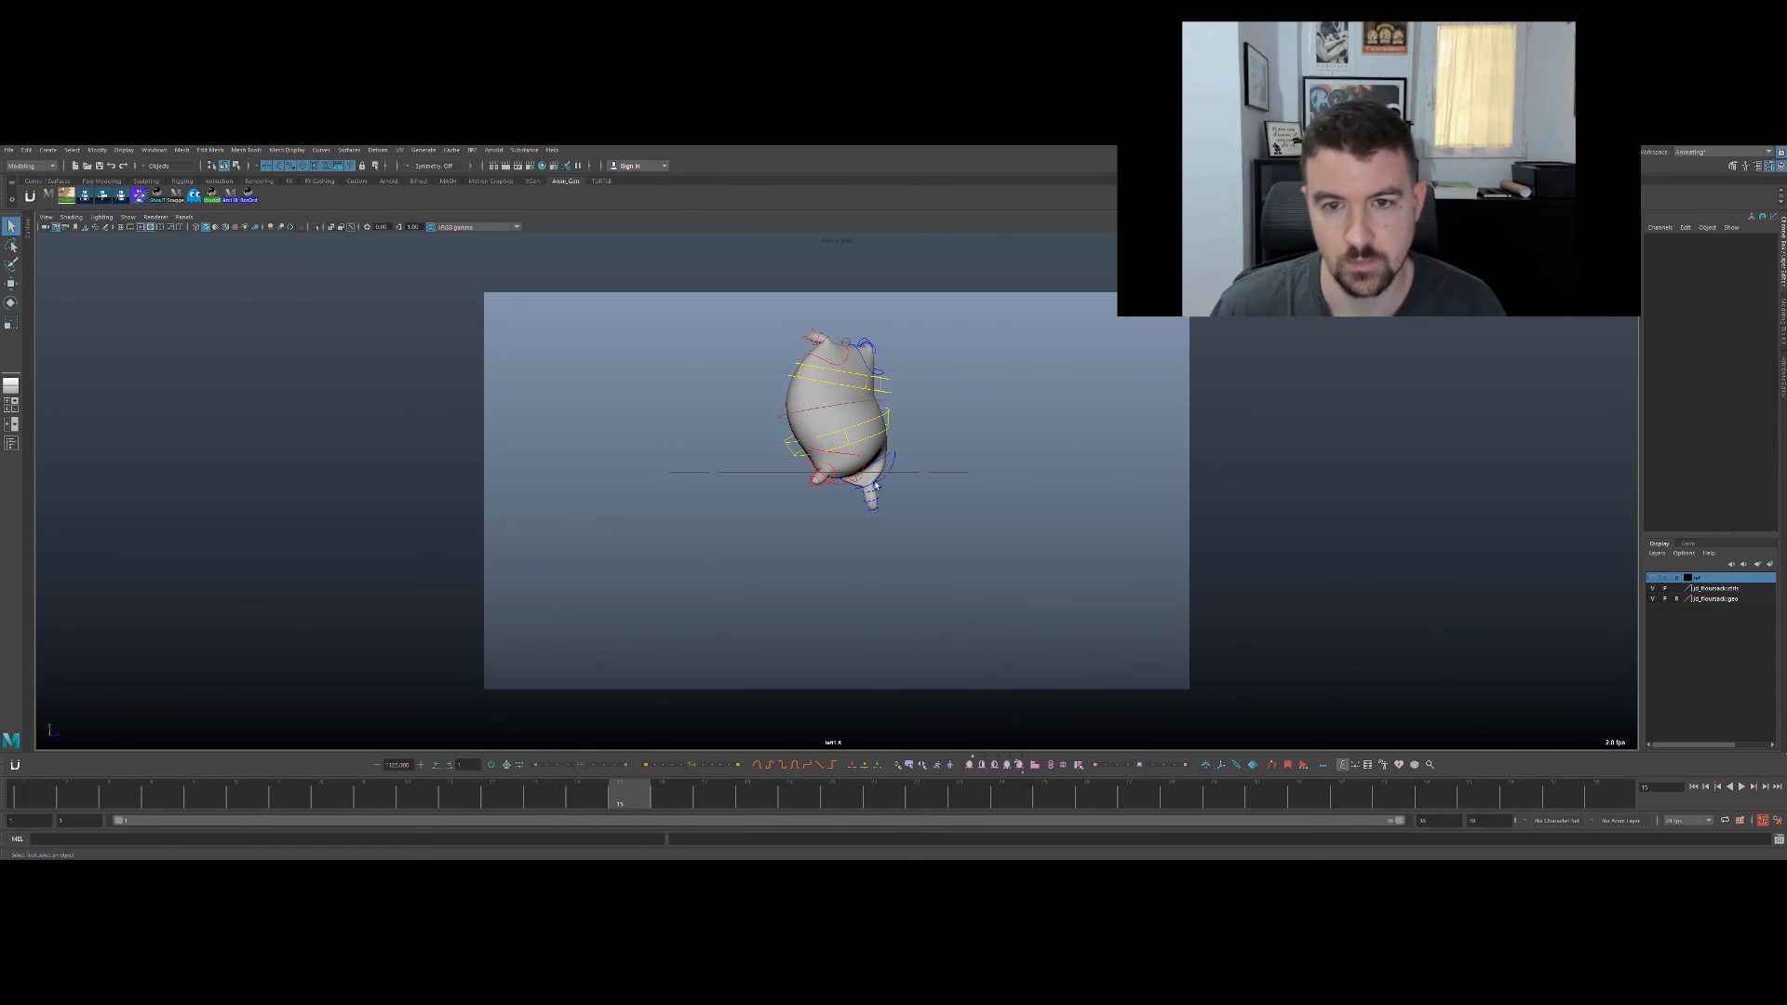
Step: Re-angle the mirrored arm tassel's base control at frame 15 and compare it with the pose at frame 13
click(861, 339)
key(e)
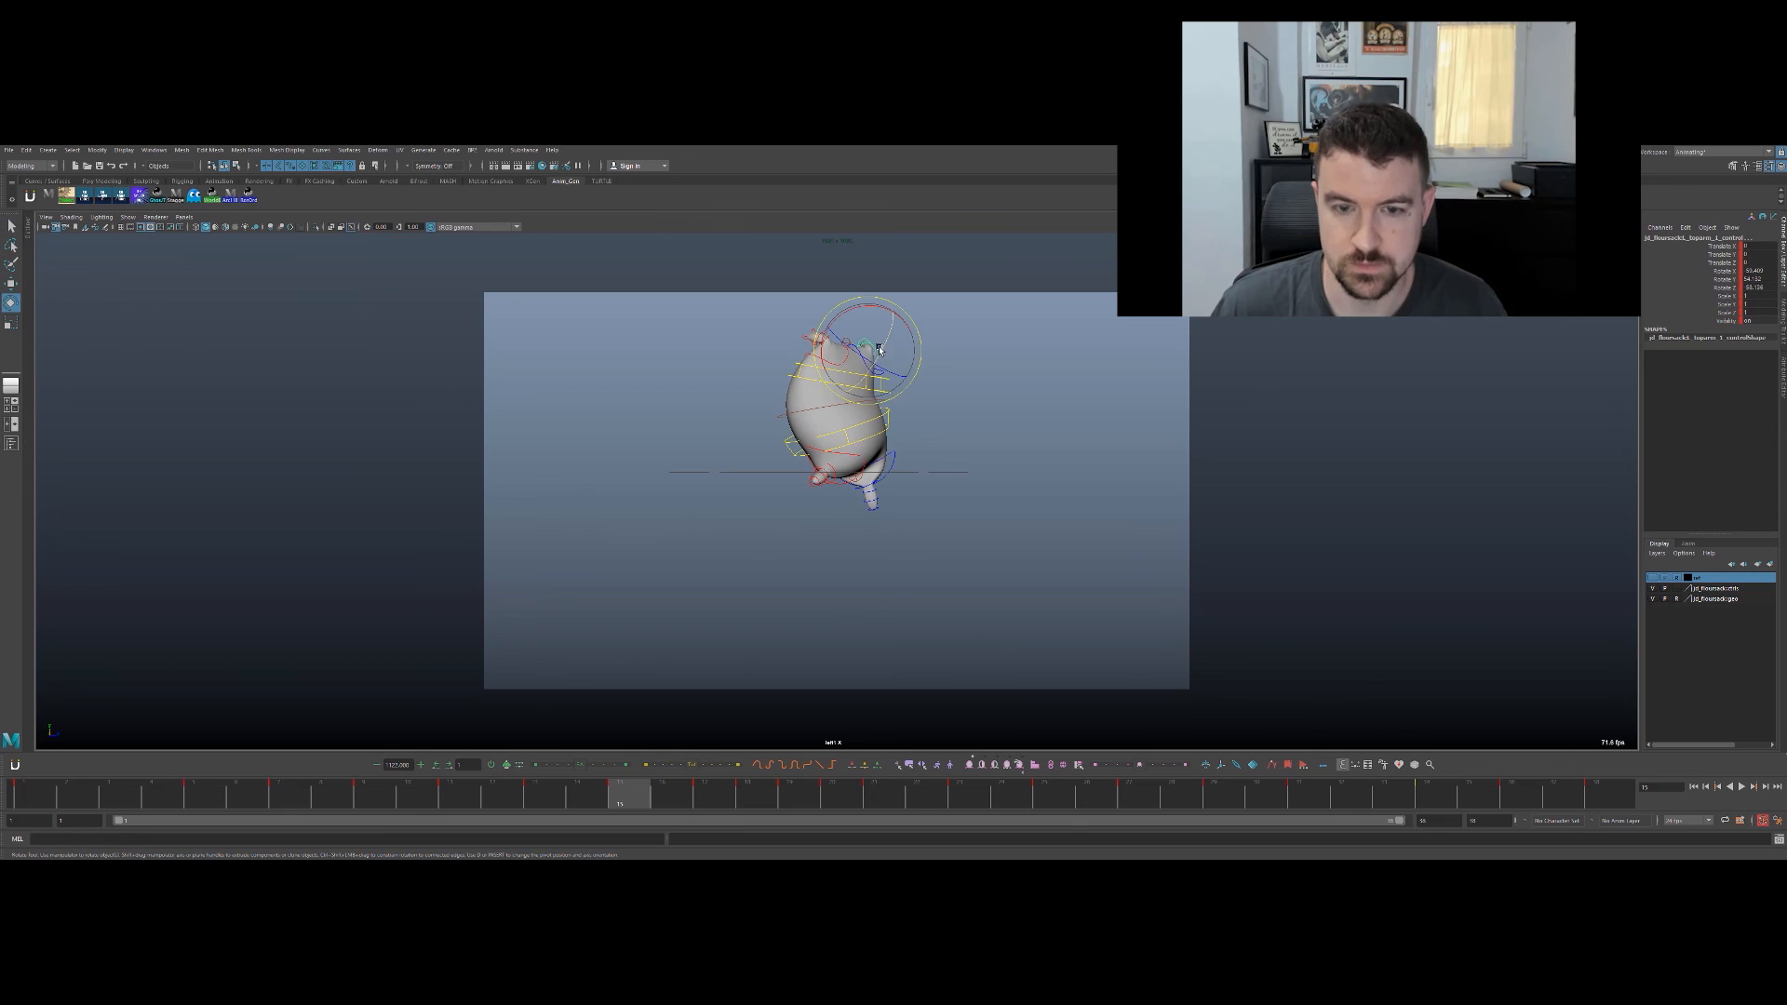
drag(892, 357, 877, 350)
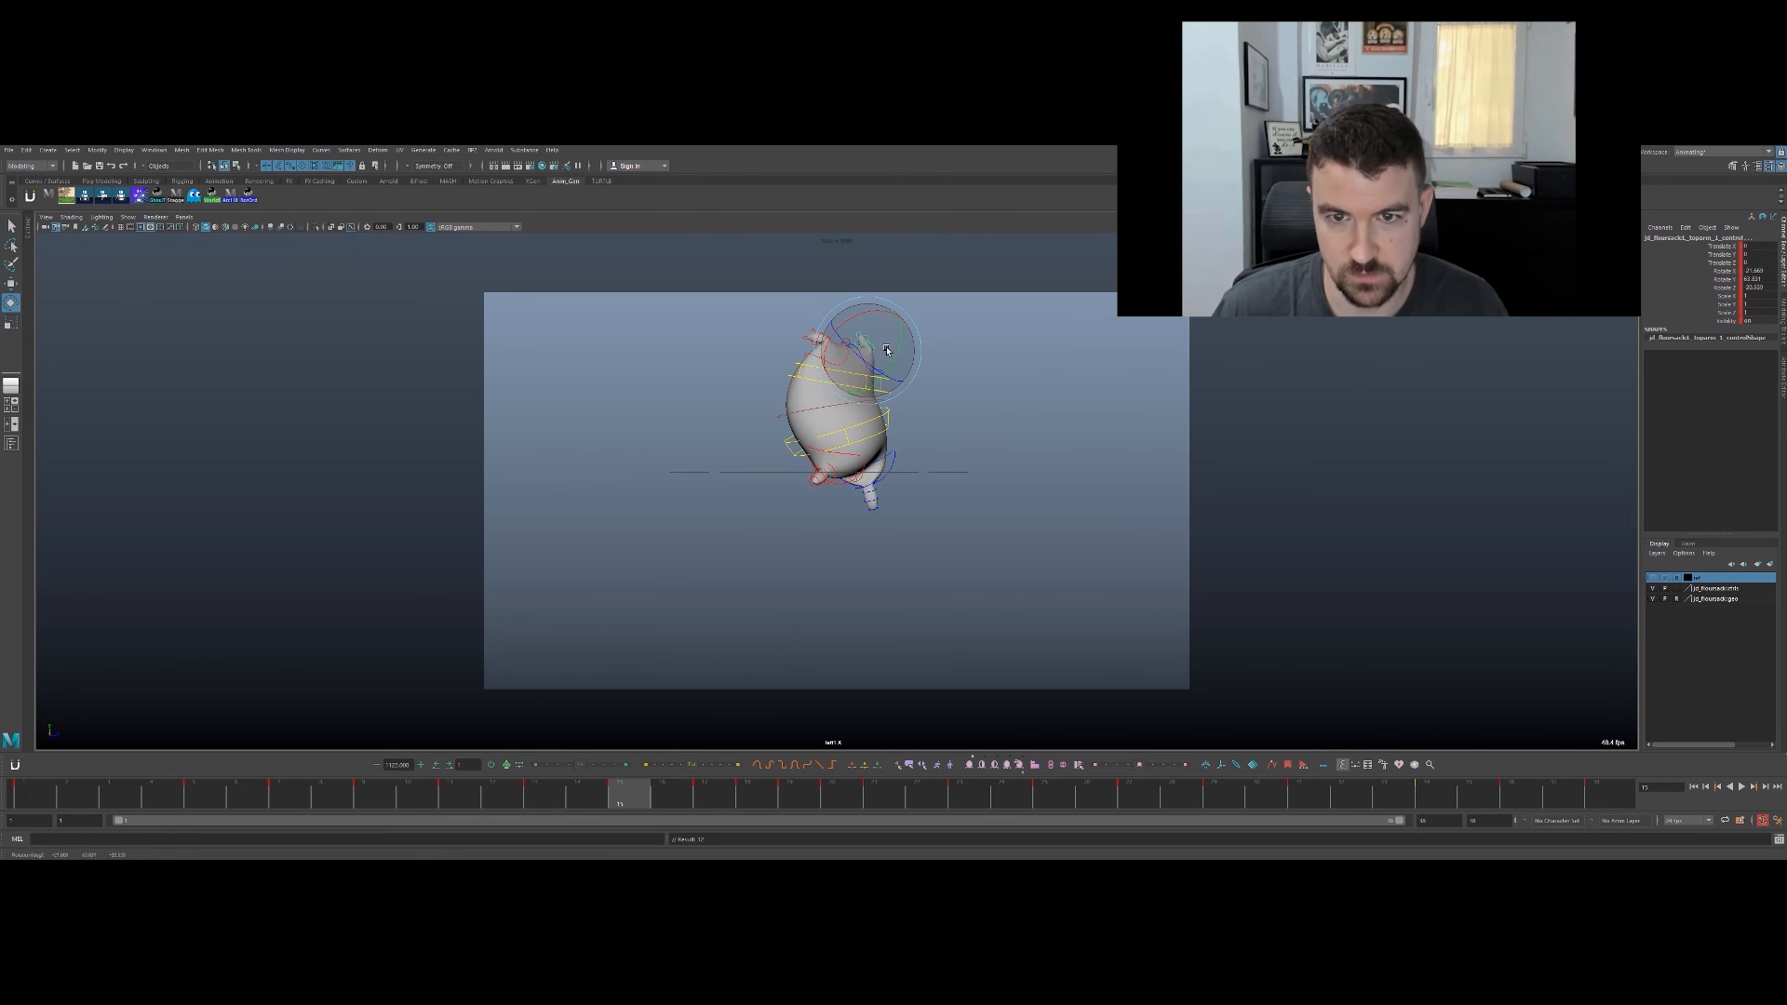
key(ctrl+z)
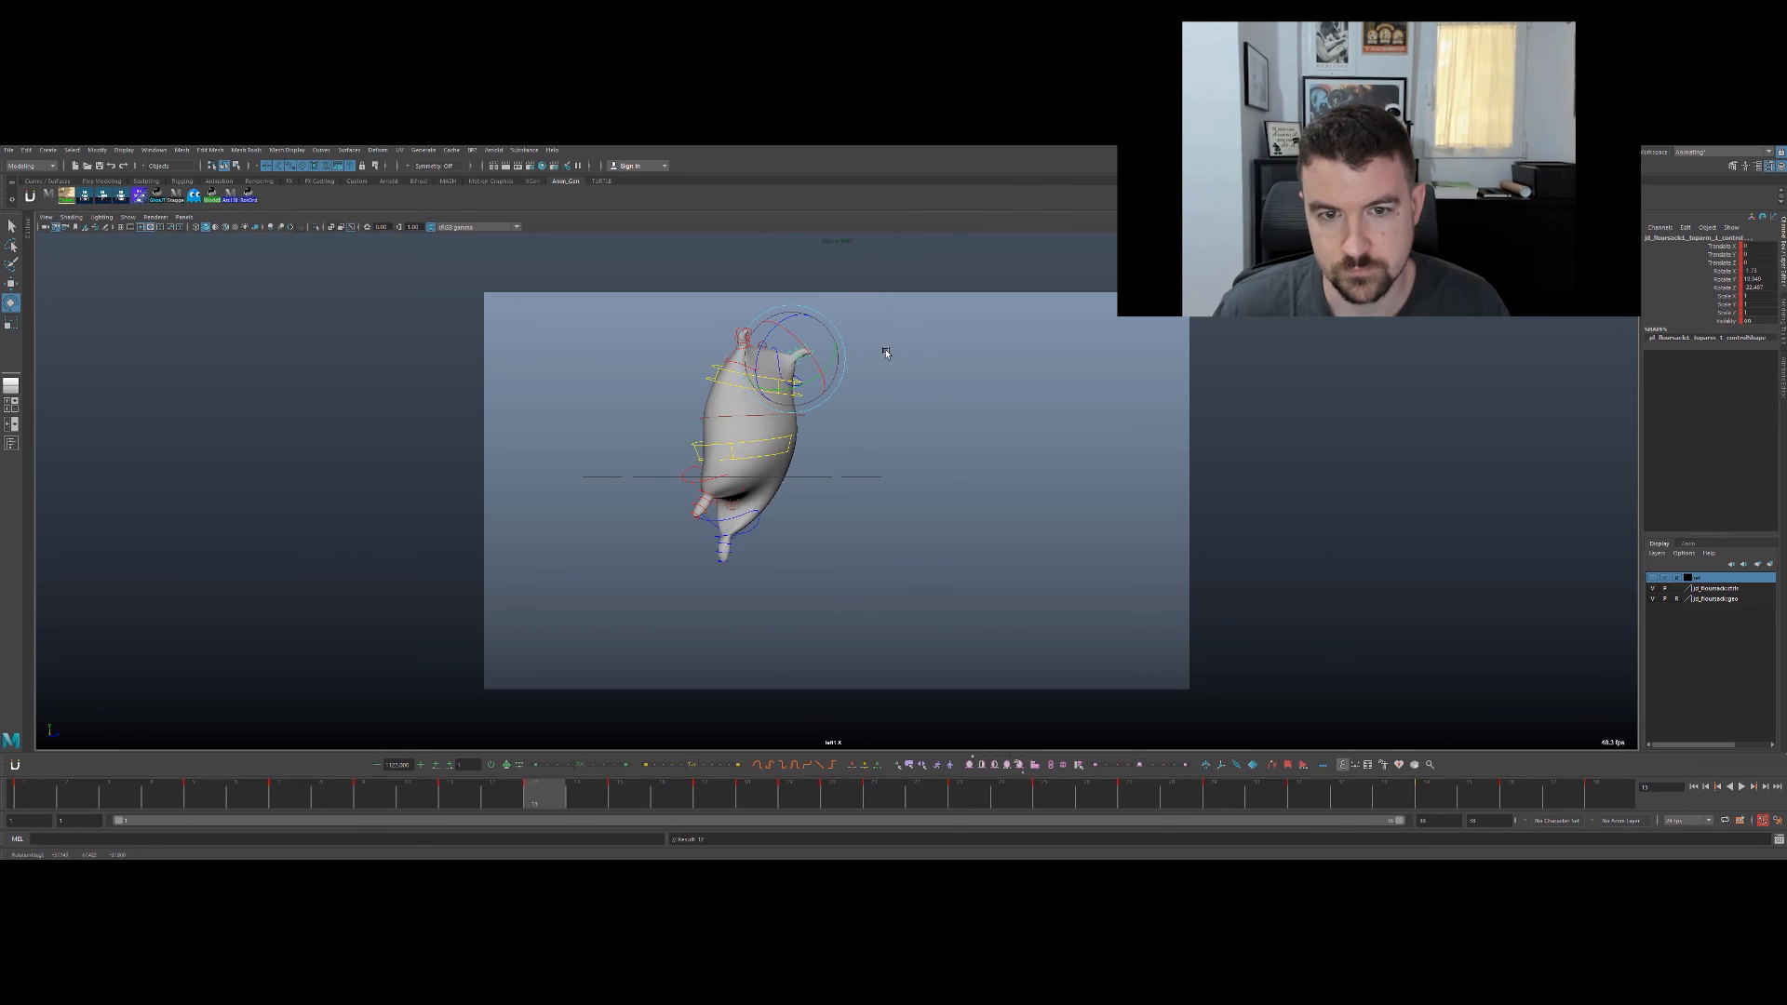
Step: Delete the tassel's key at frame 17 and scrub from frame 15 to frame 18 to check the motion
key(period)
key(period)
key(period)
key(period)
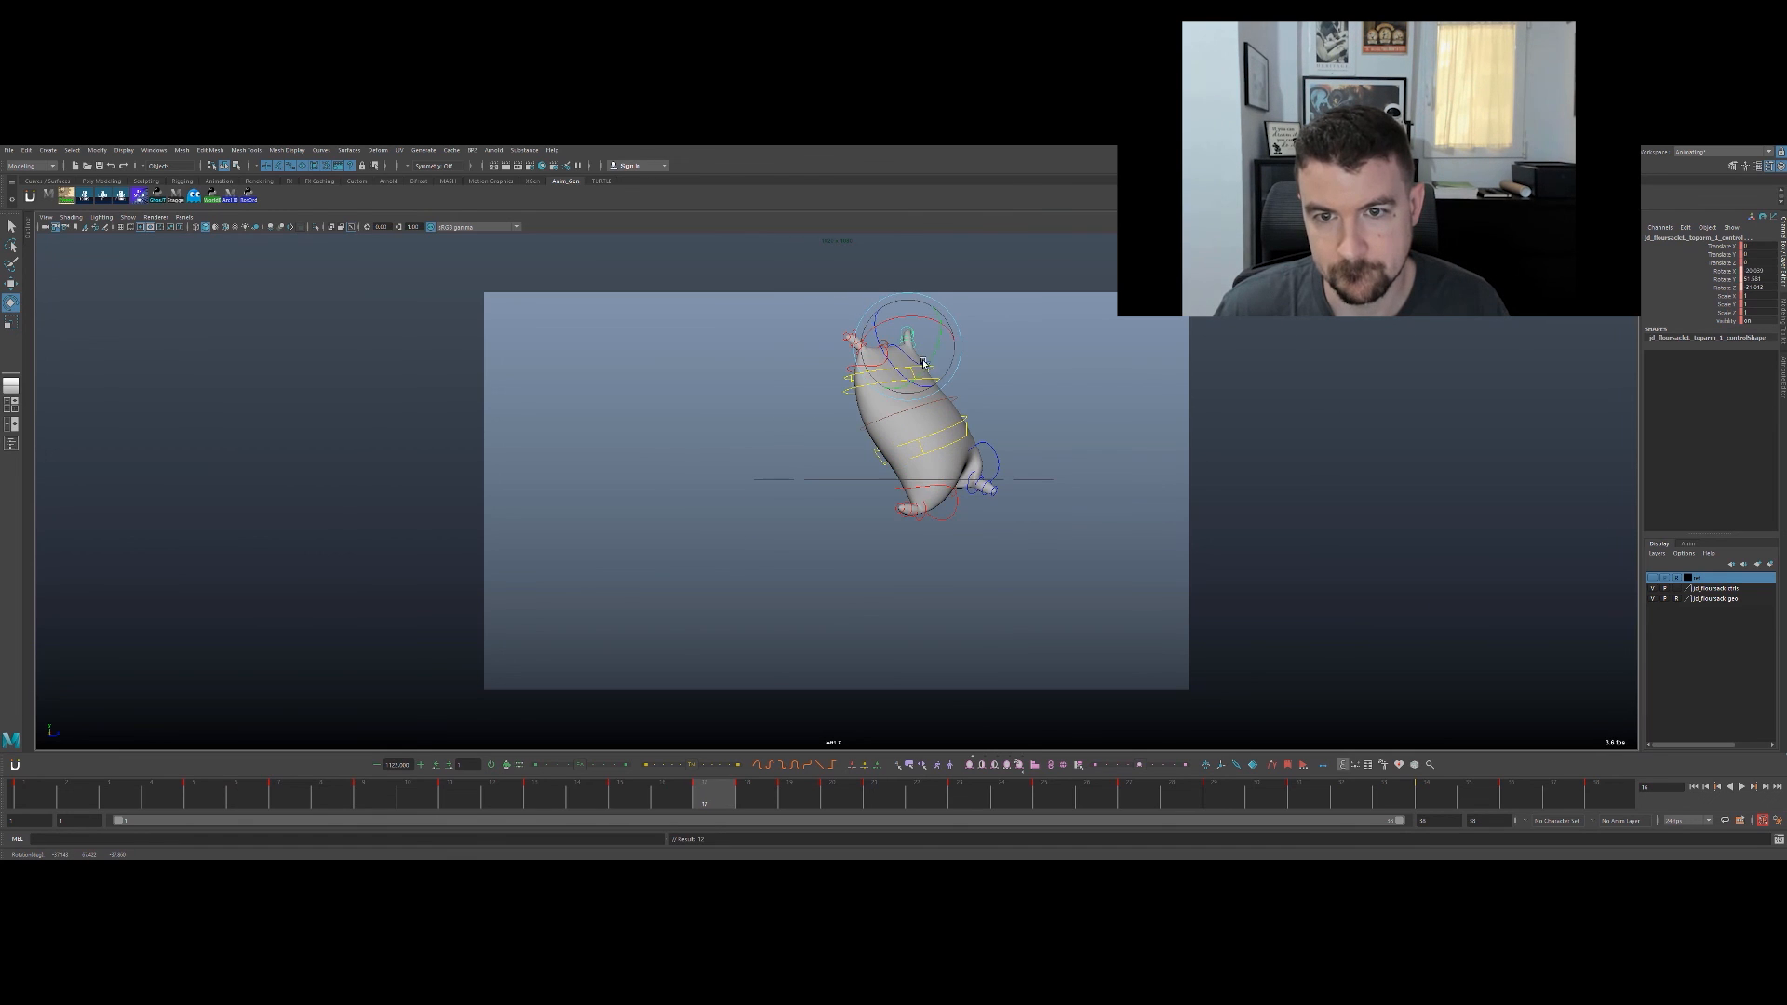
key(period)
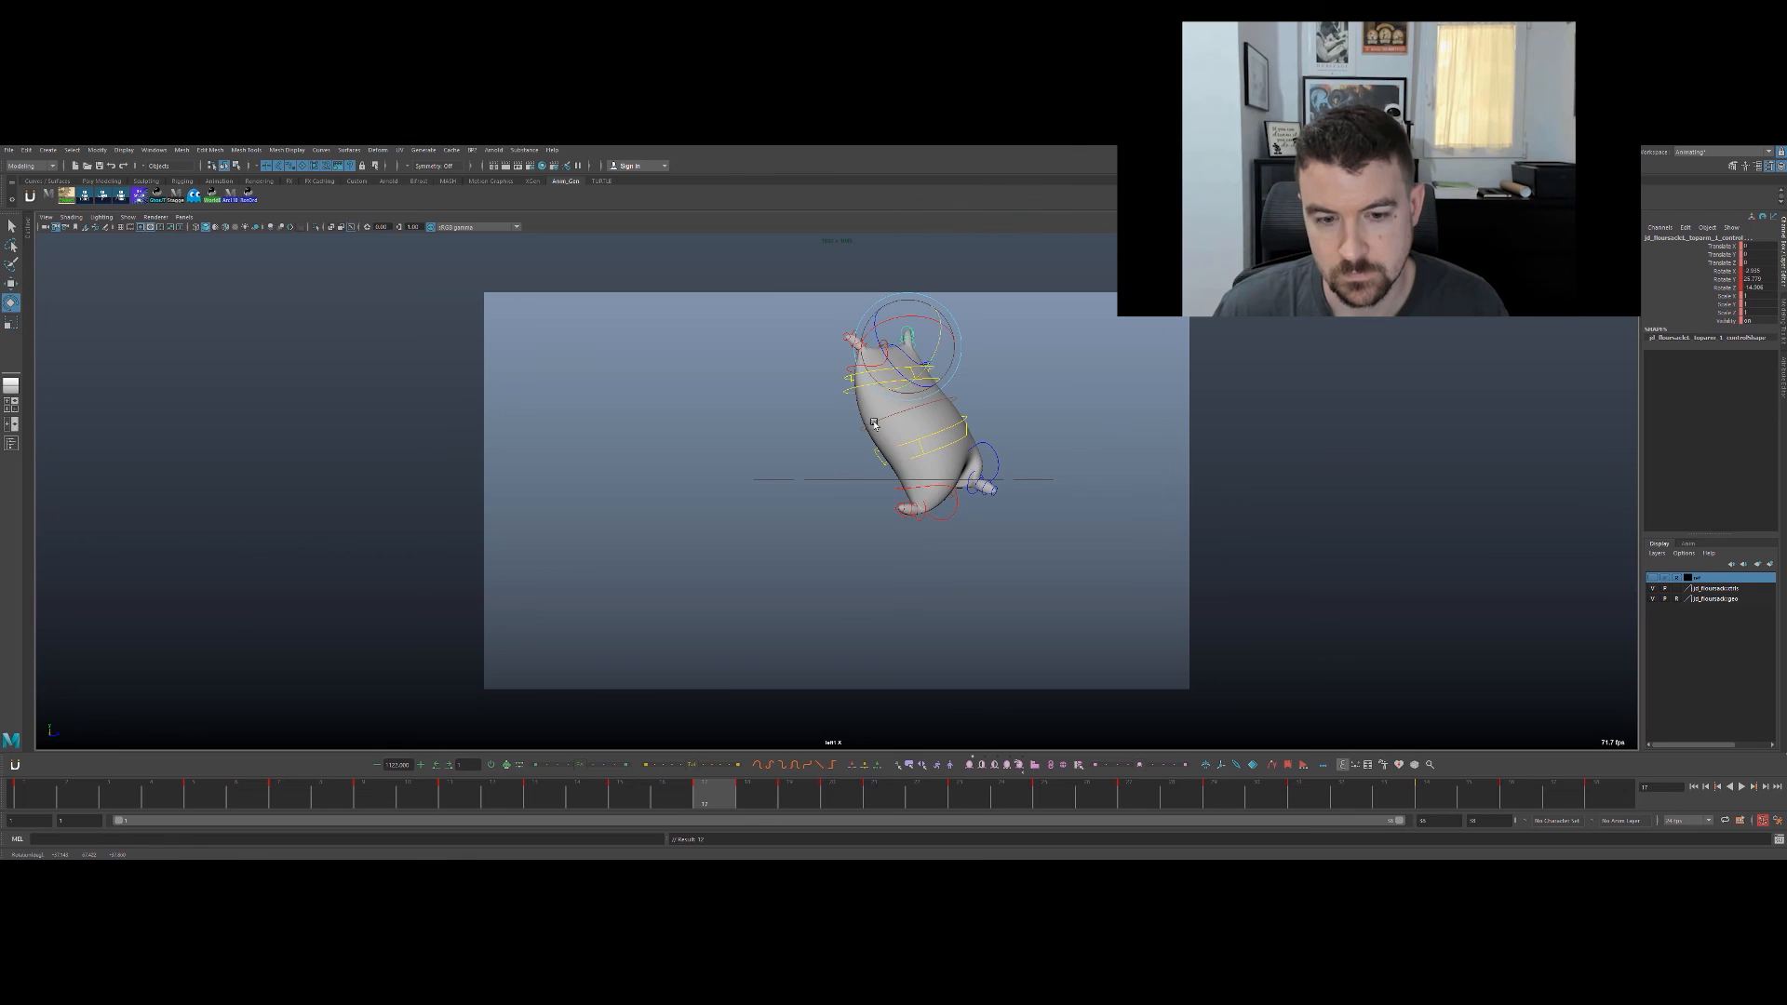
right_click(735, 791)
click(735, 650)
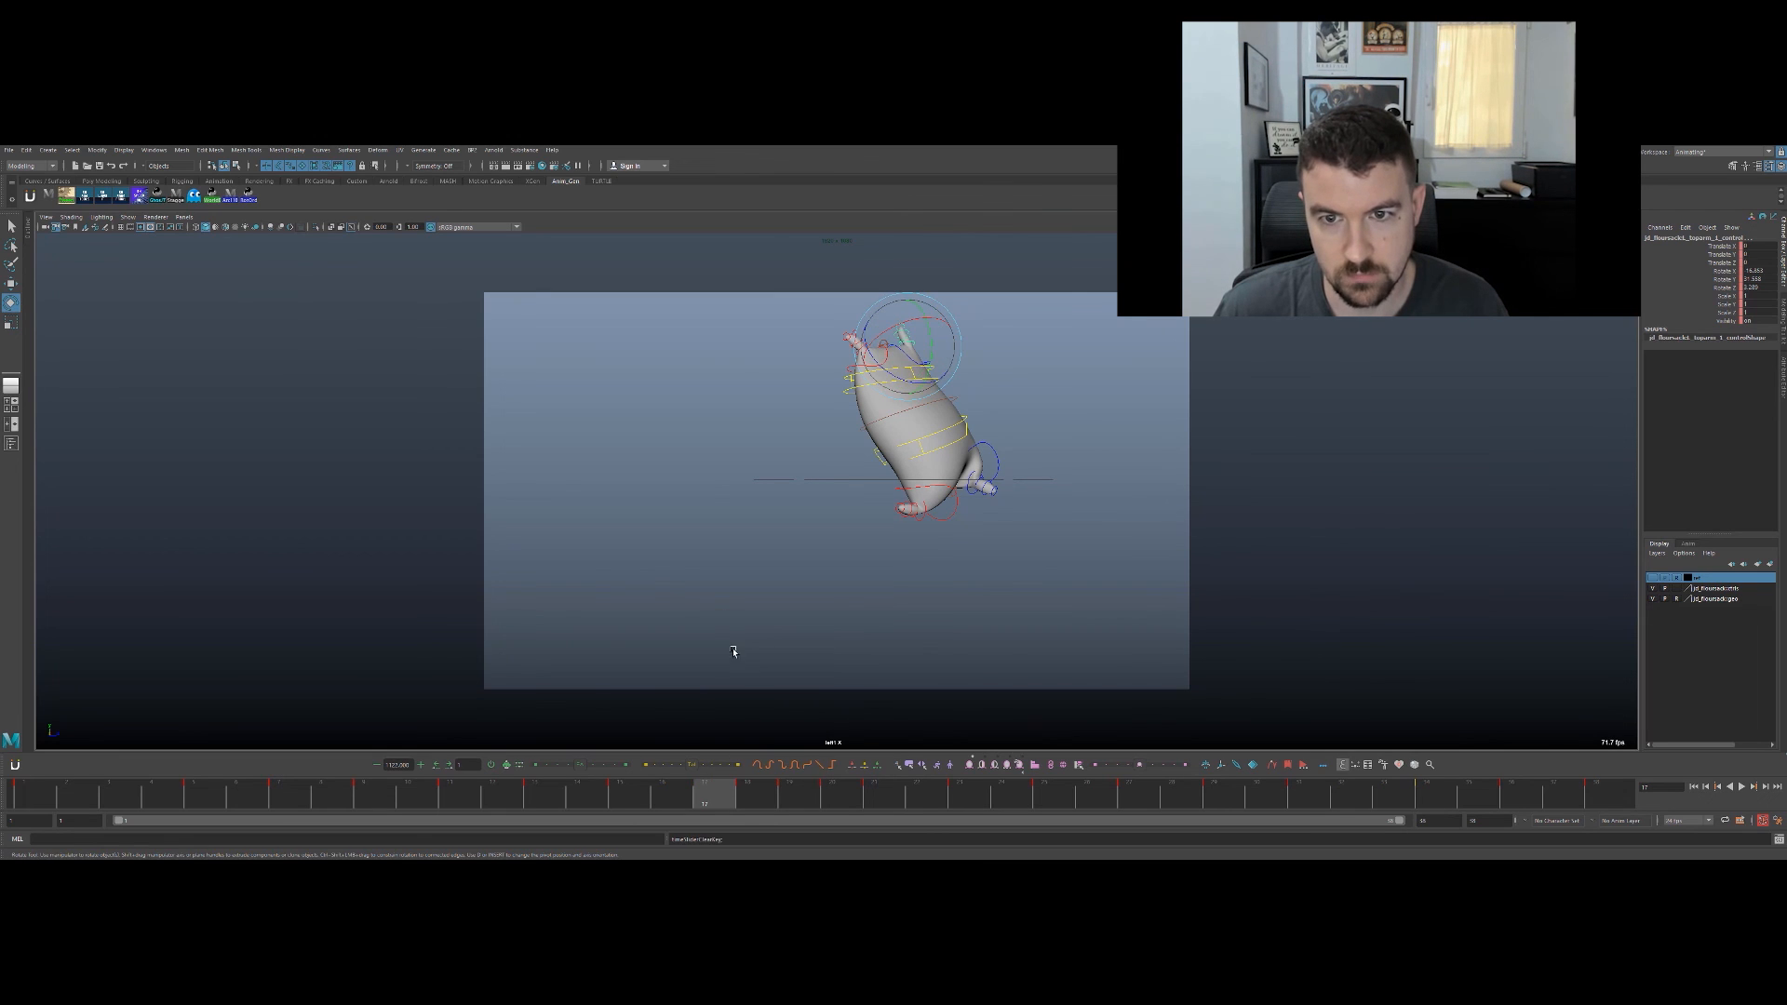
click(642, 782)
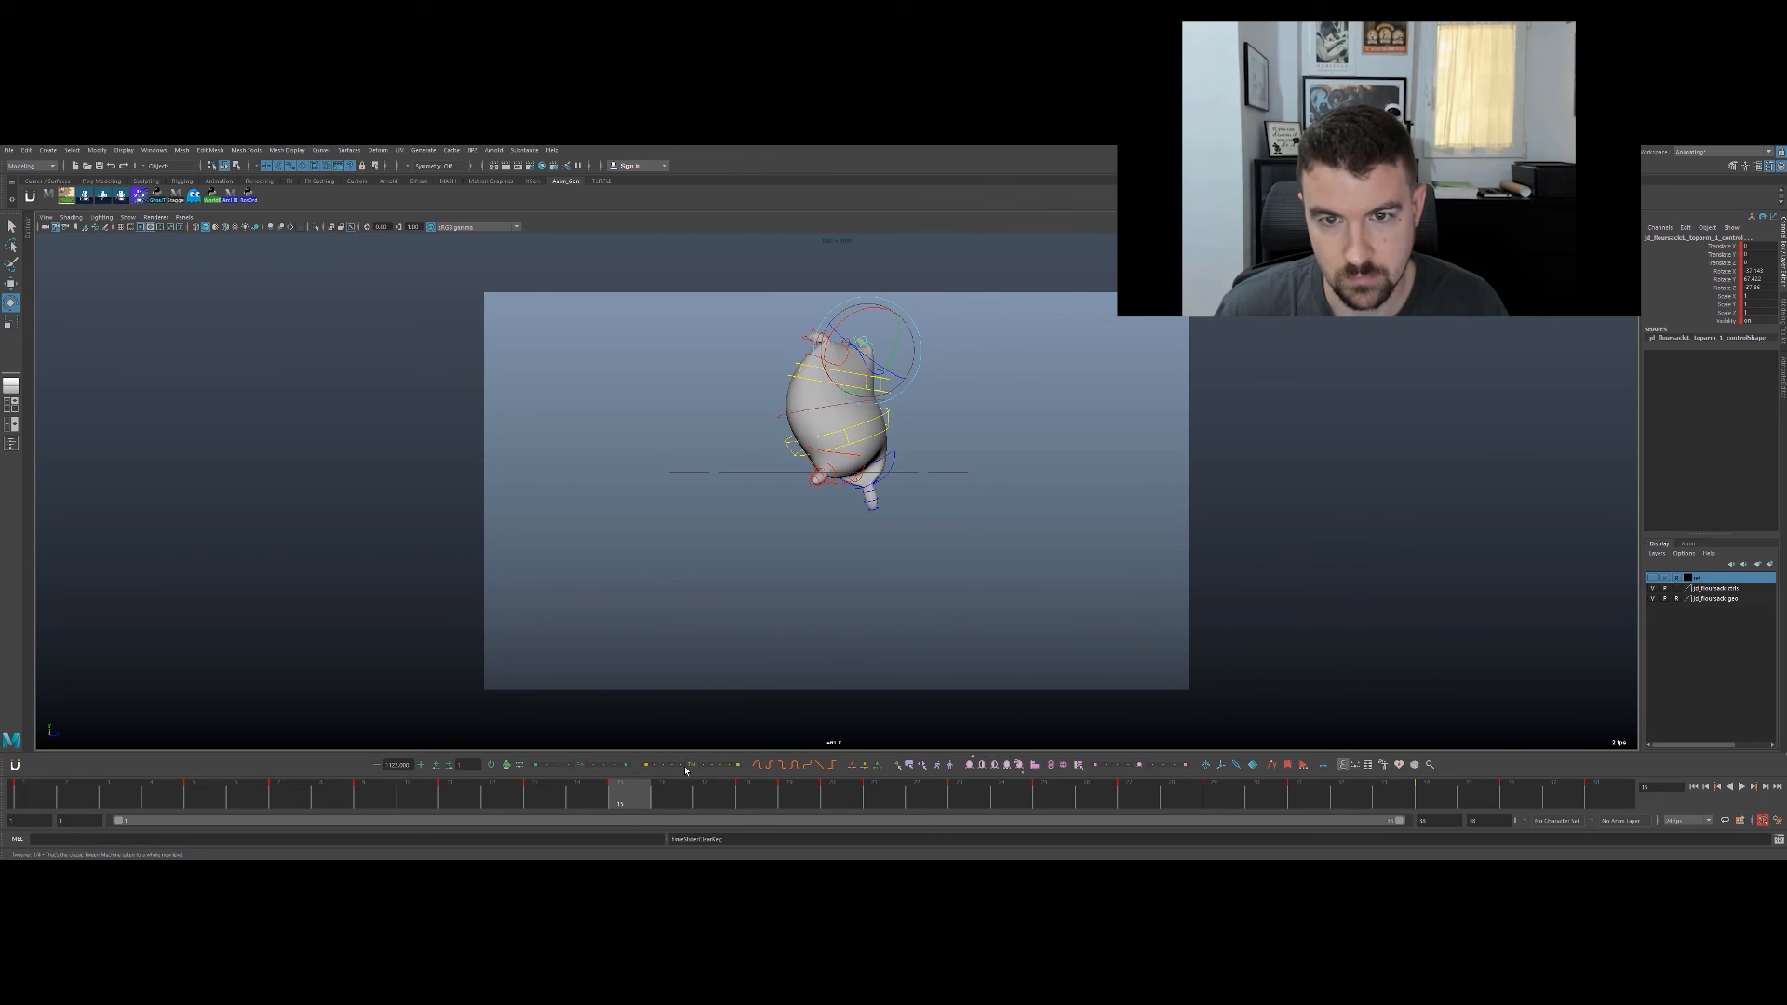
drag(637, 786, 768, 780)
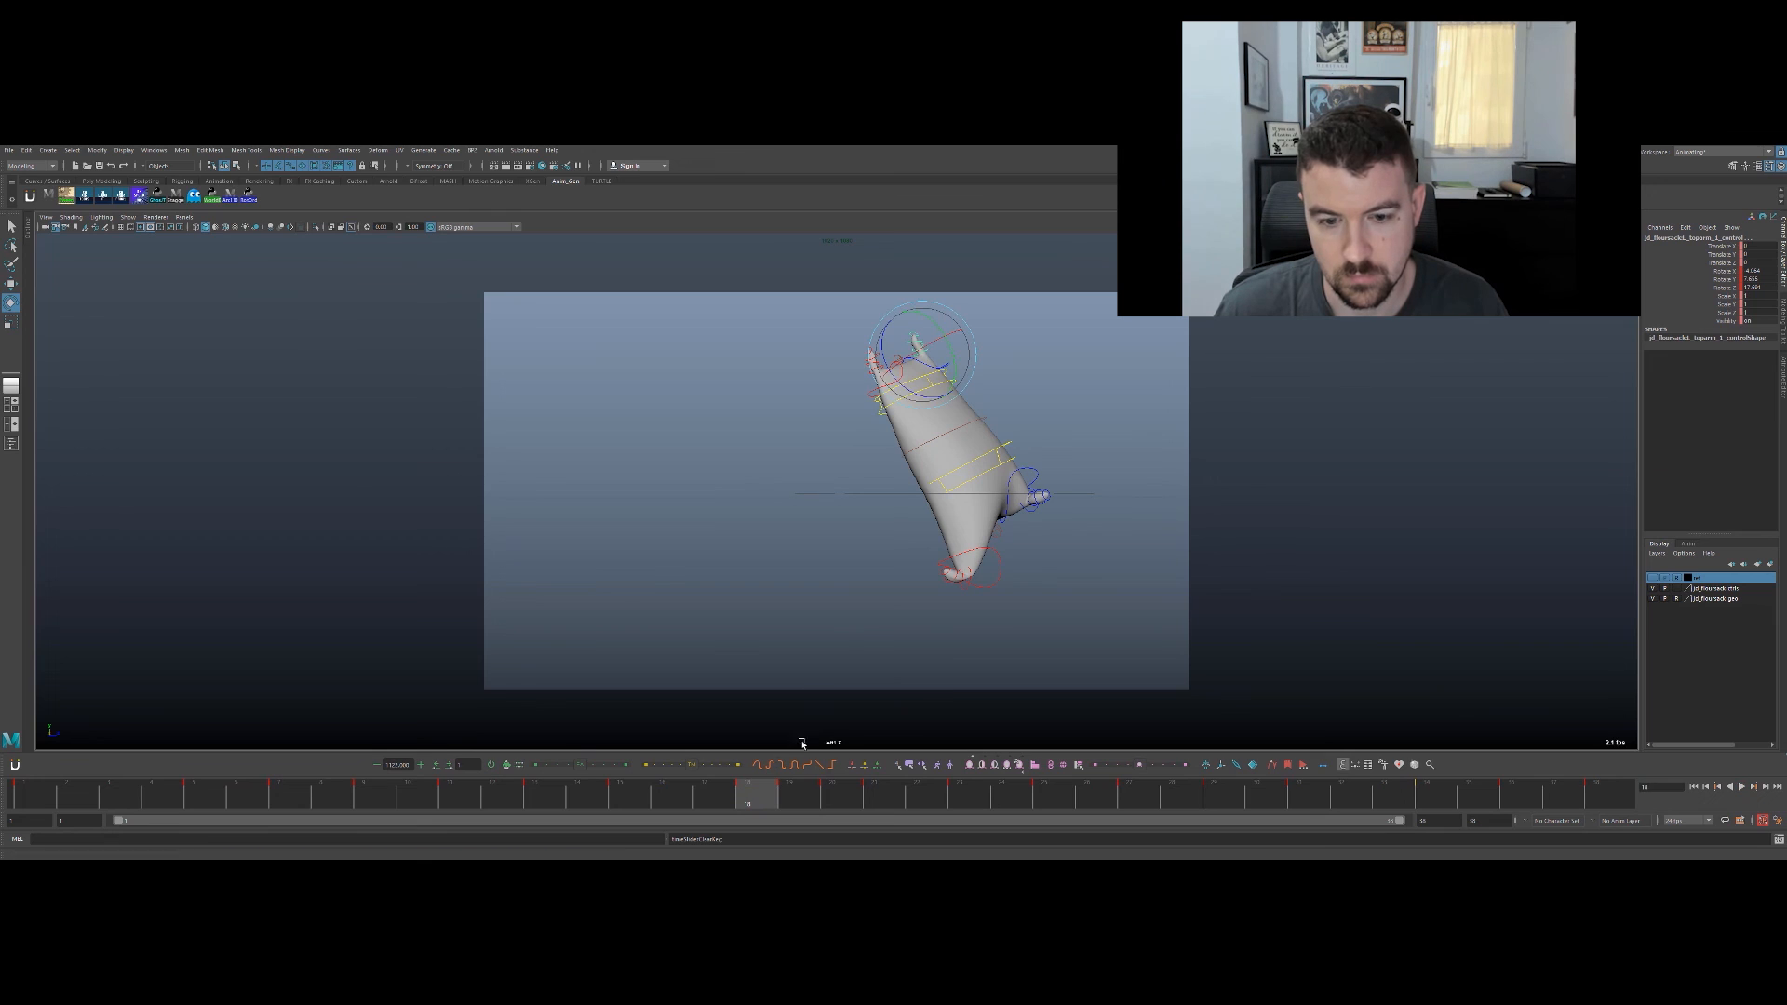
Step: Reset the tassel base control's rotations to 0 at frame 18 and re-angle it from that neutral pose
drag(942, 365, 954, 352)
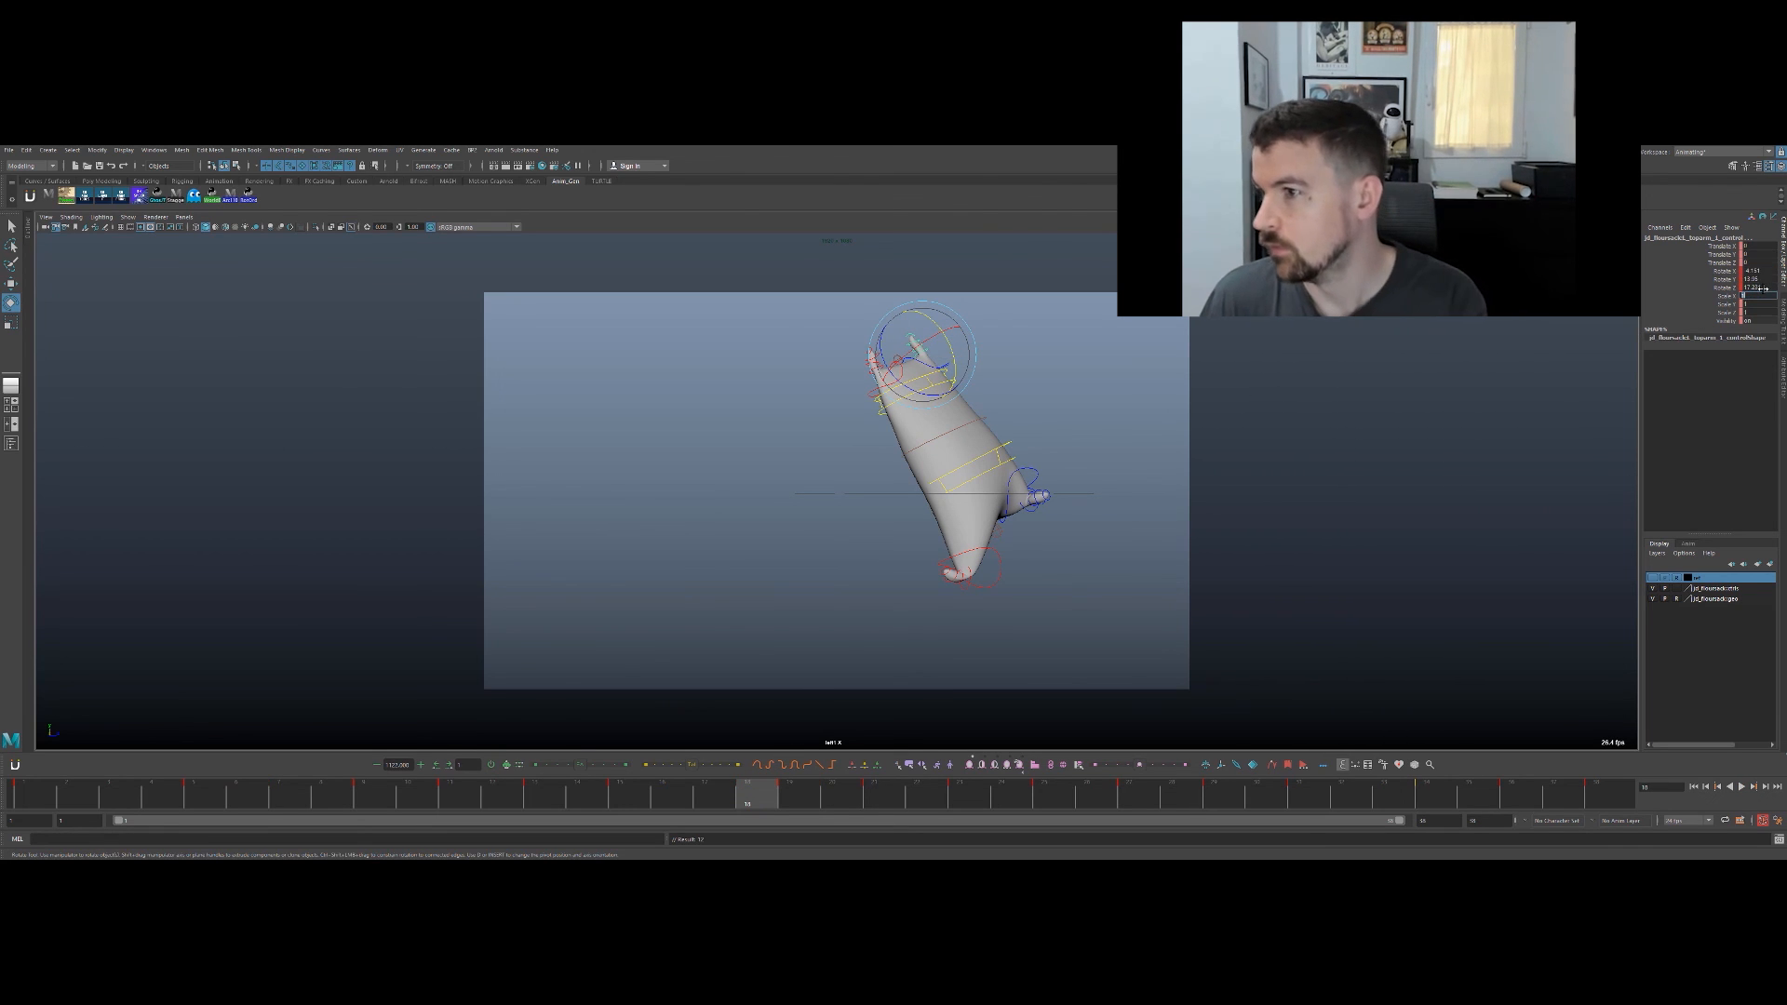
click(919, 337)
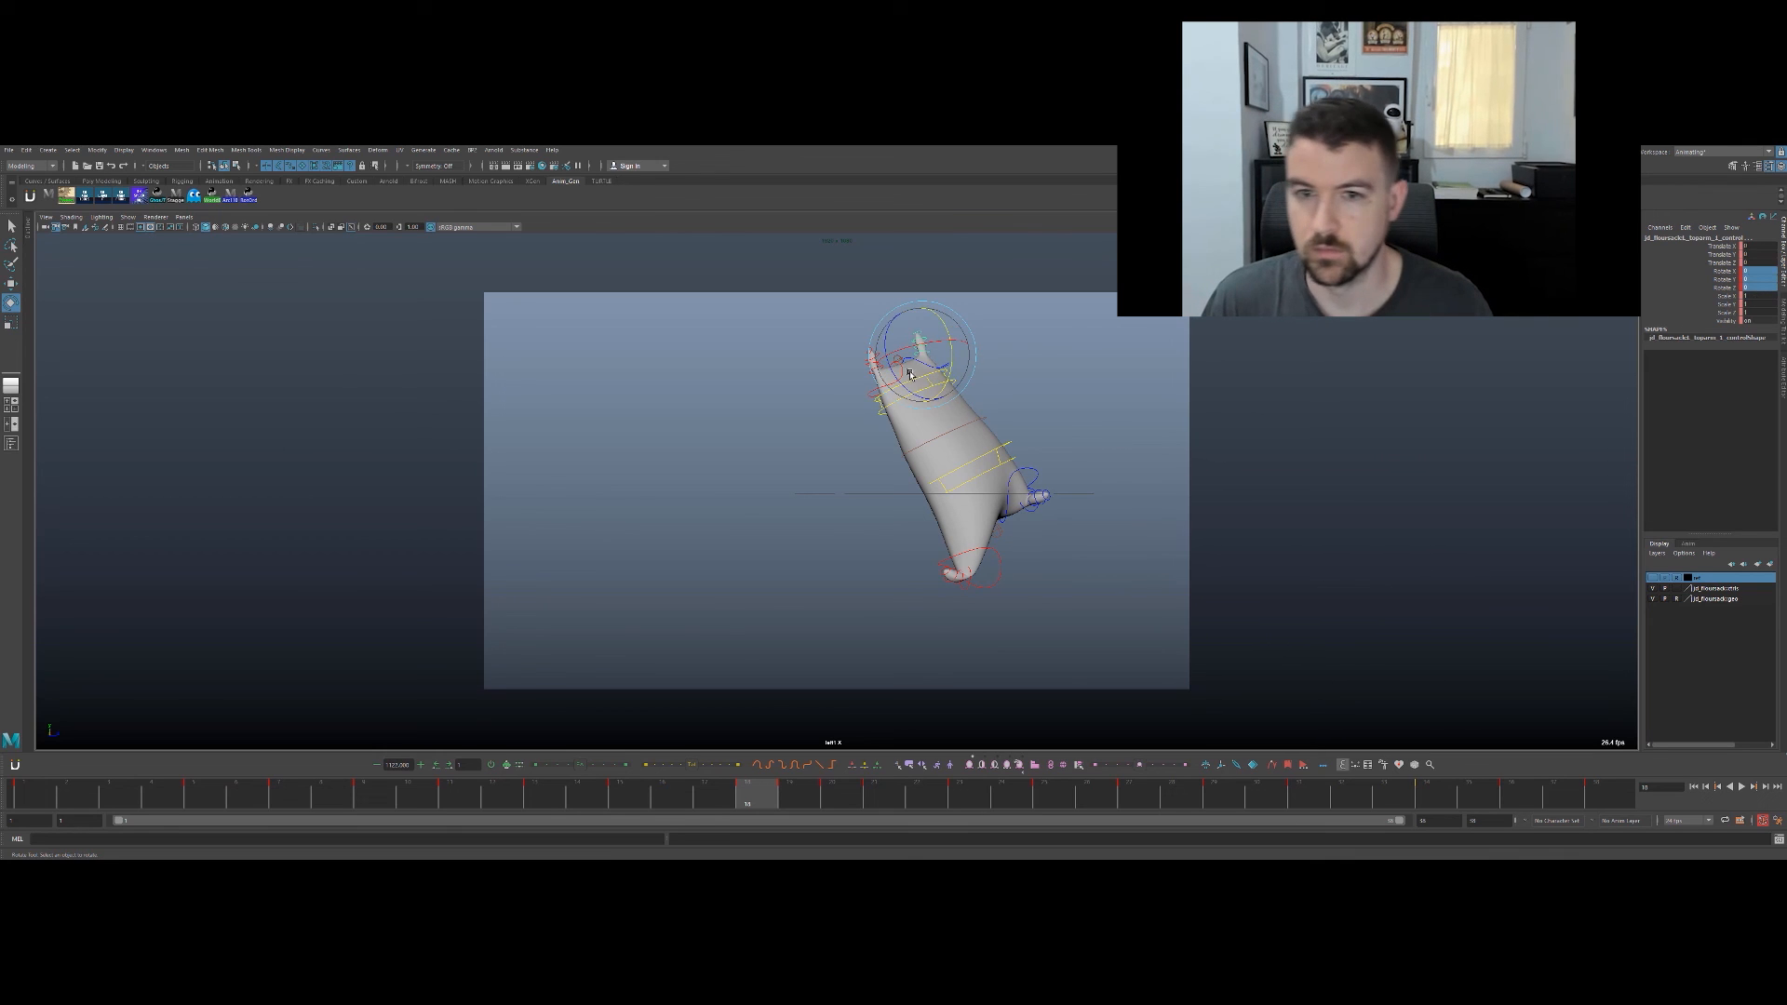
click(929, 353)
drag(932, 361, 937, 368)
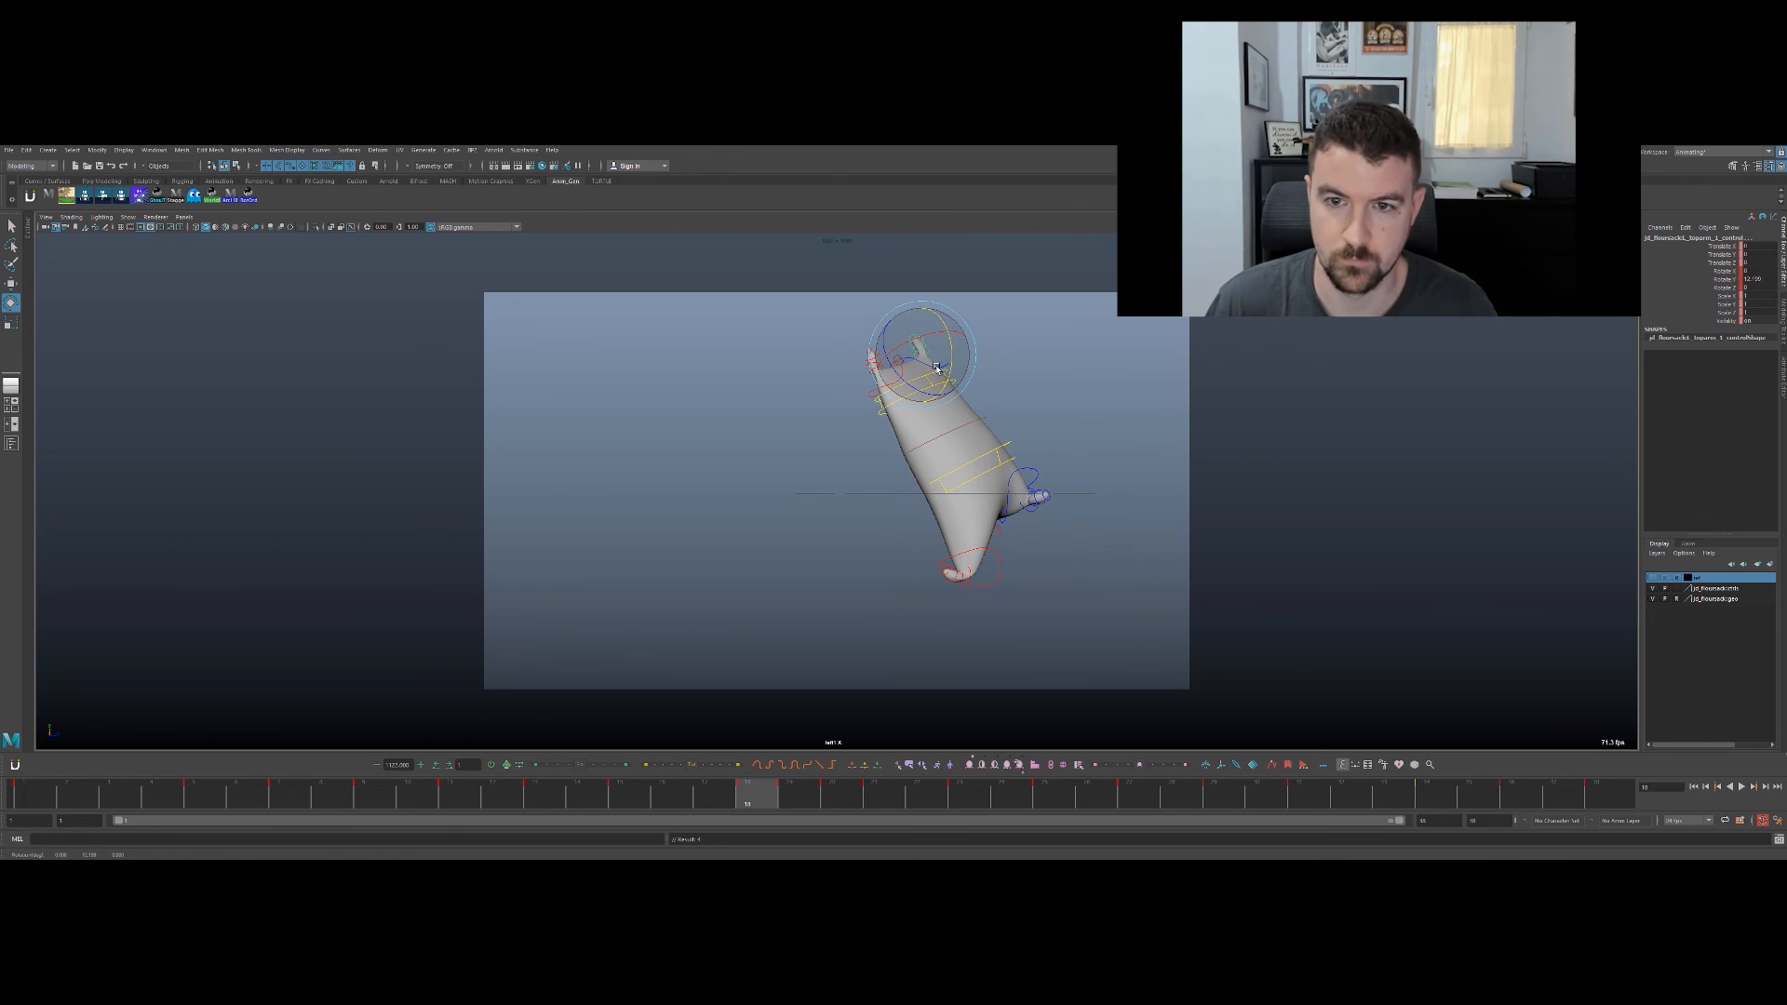
Step: Rotate the same arm's shoulder control at frame 18 and compare the neighbouring key poses
key(q)
click(942, 370)
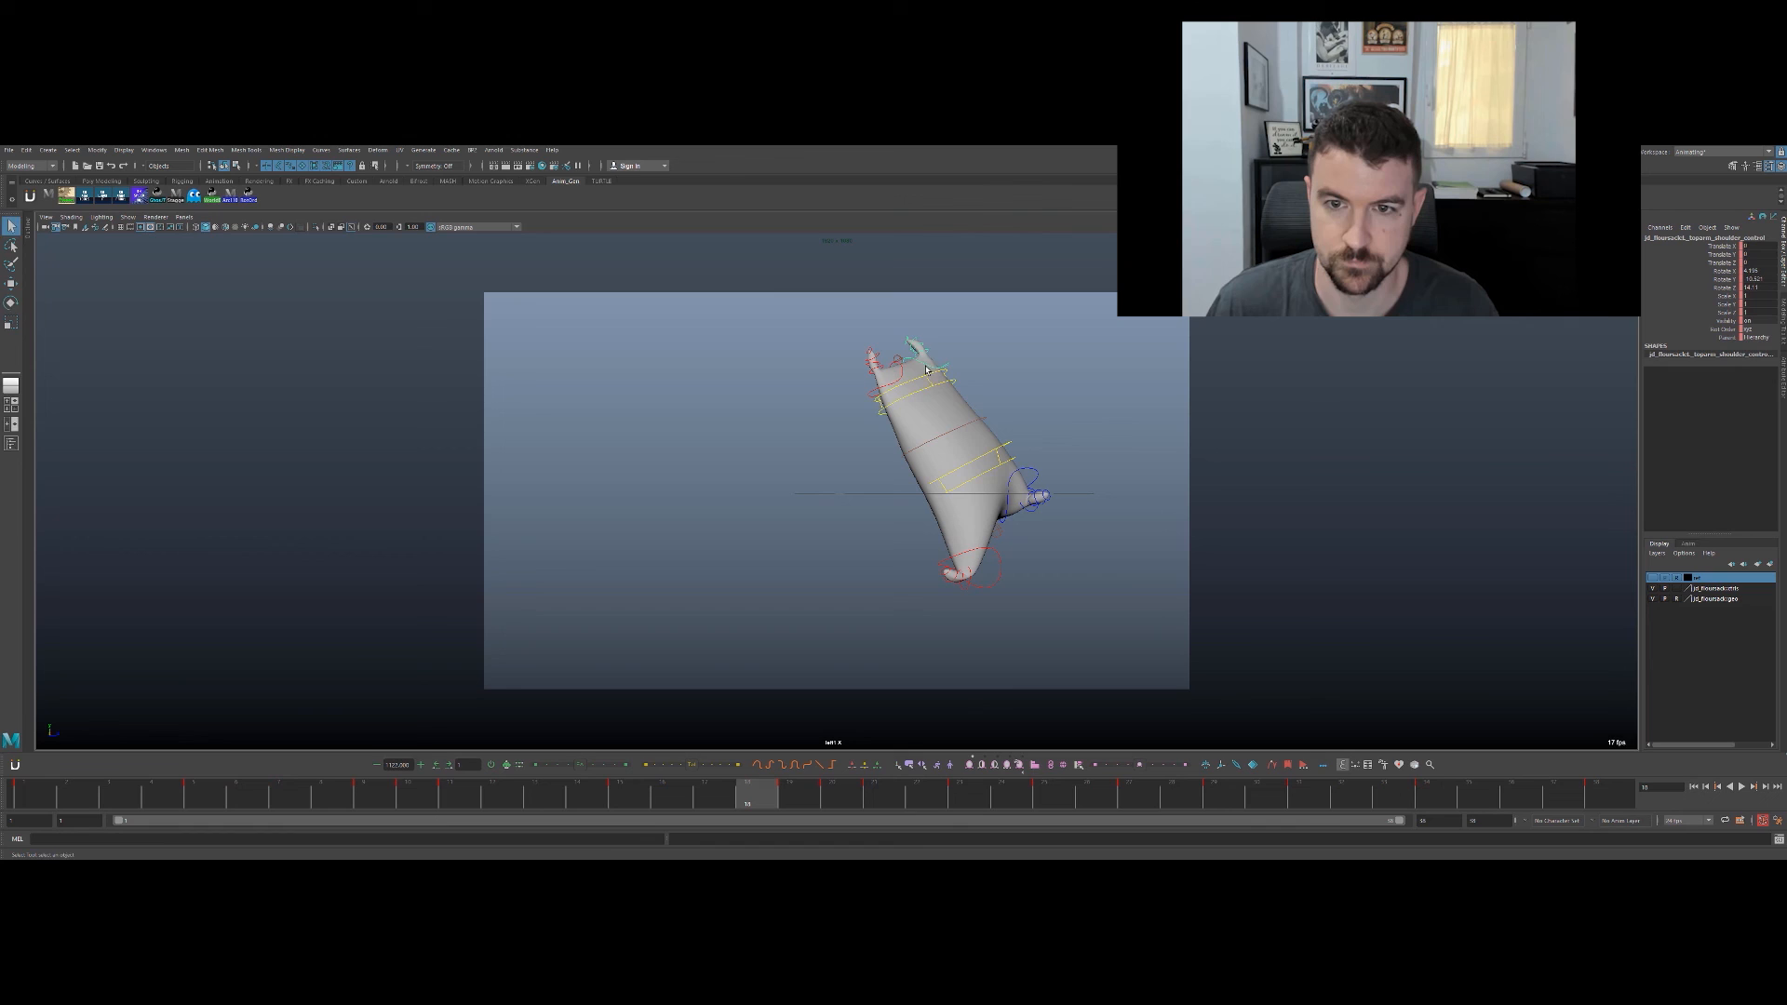
key(e)
drag(921, 411, 937, 416)
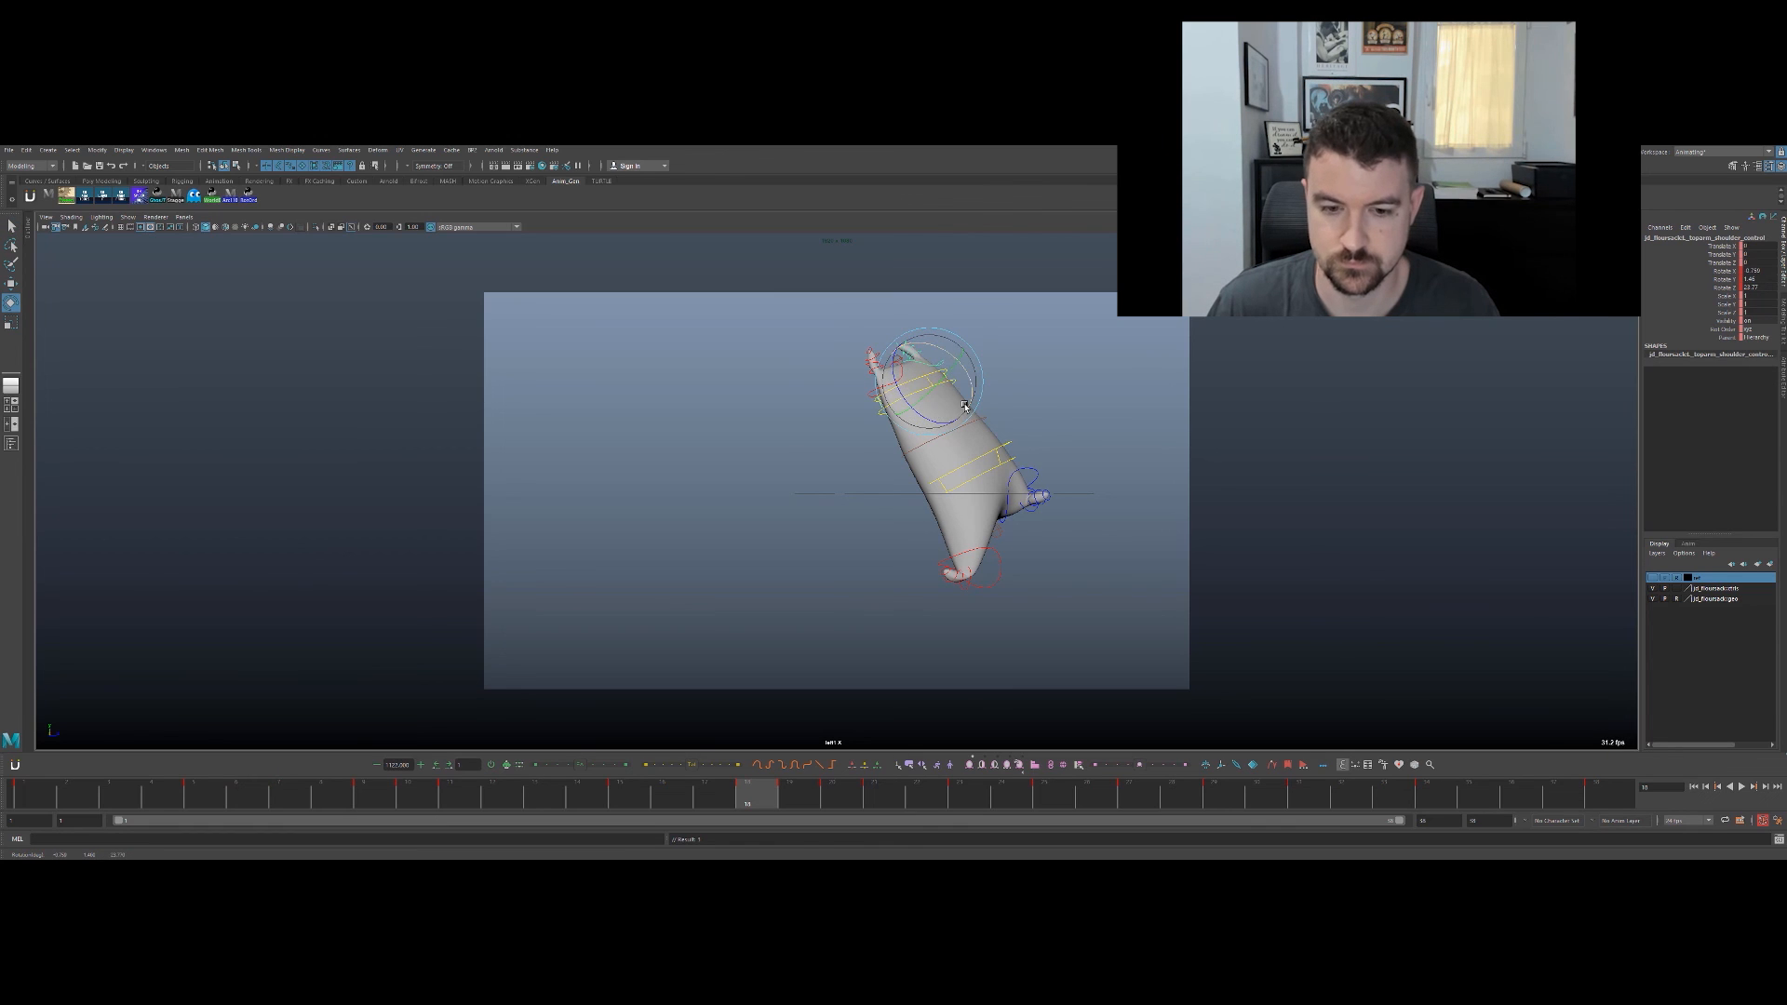
key(comma)
key(period)
key(period)
key(period)
key(period)
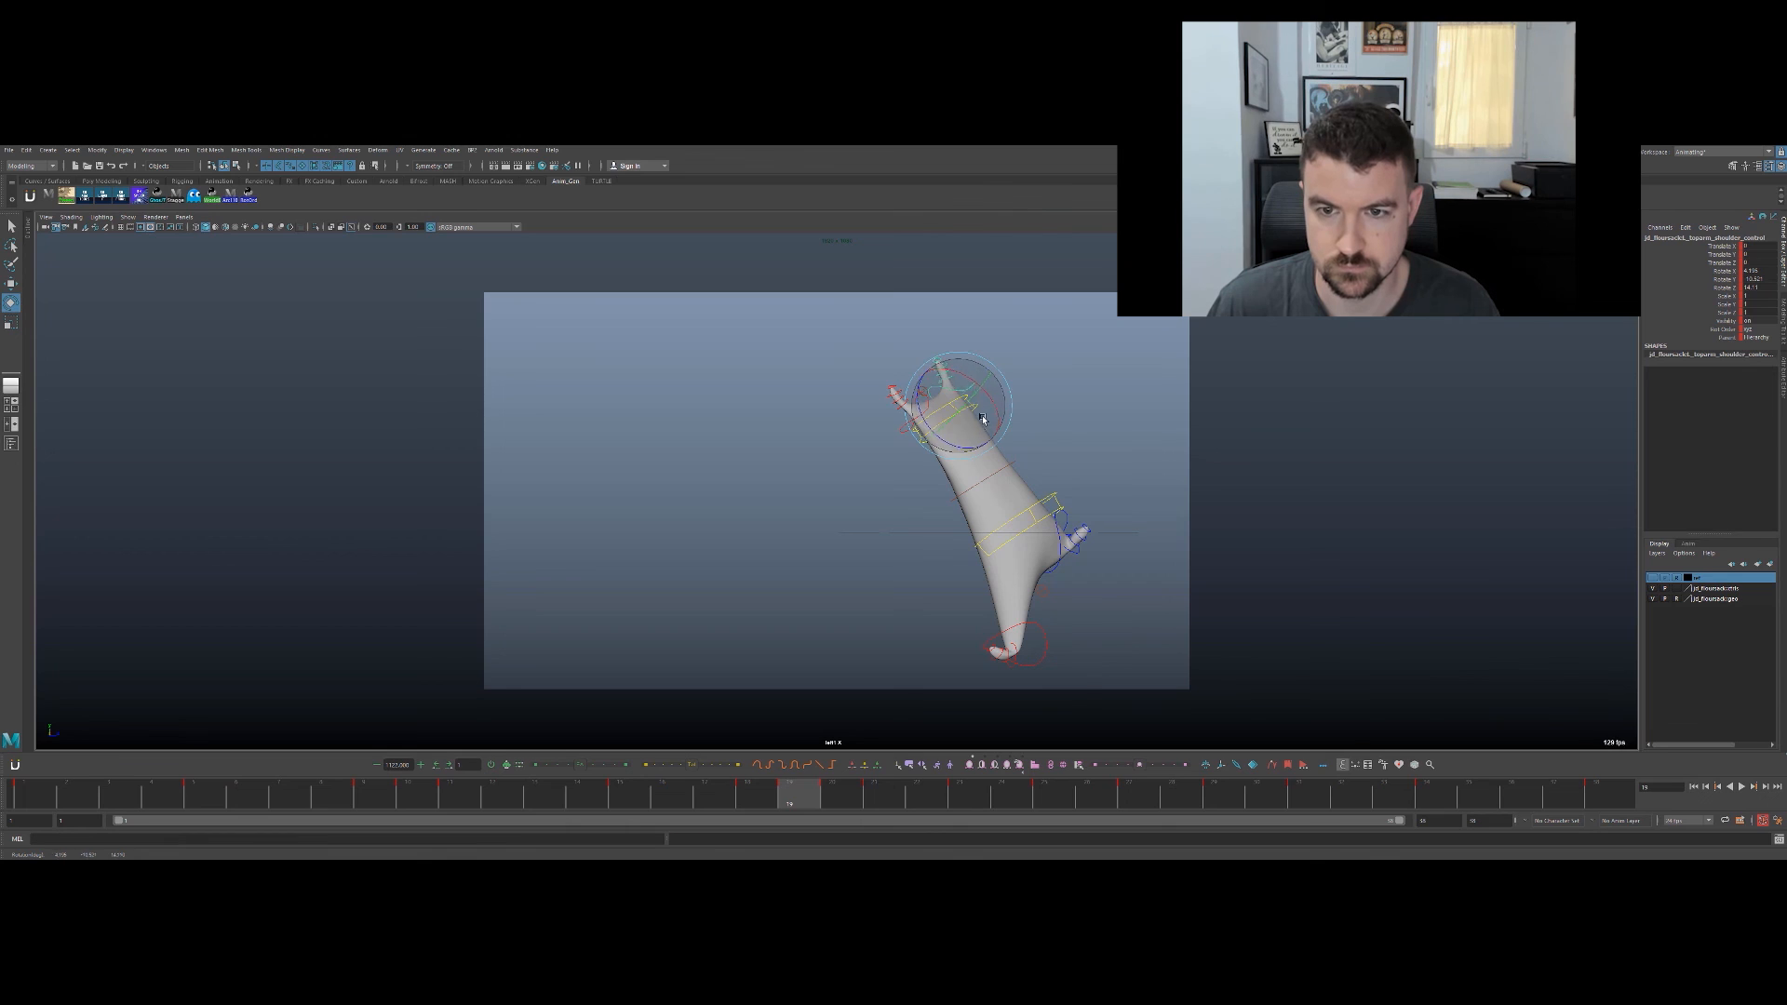
Step: Adjust the tassel base control's rotation at frames 18 and 19 while comparing adjacent poses
key(q)
click(948, 388)
key(e)
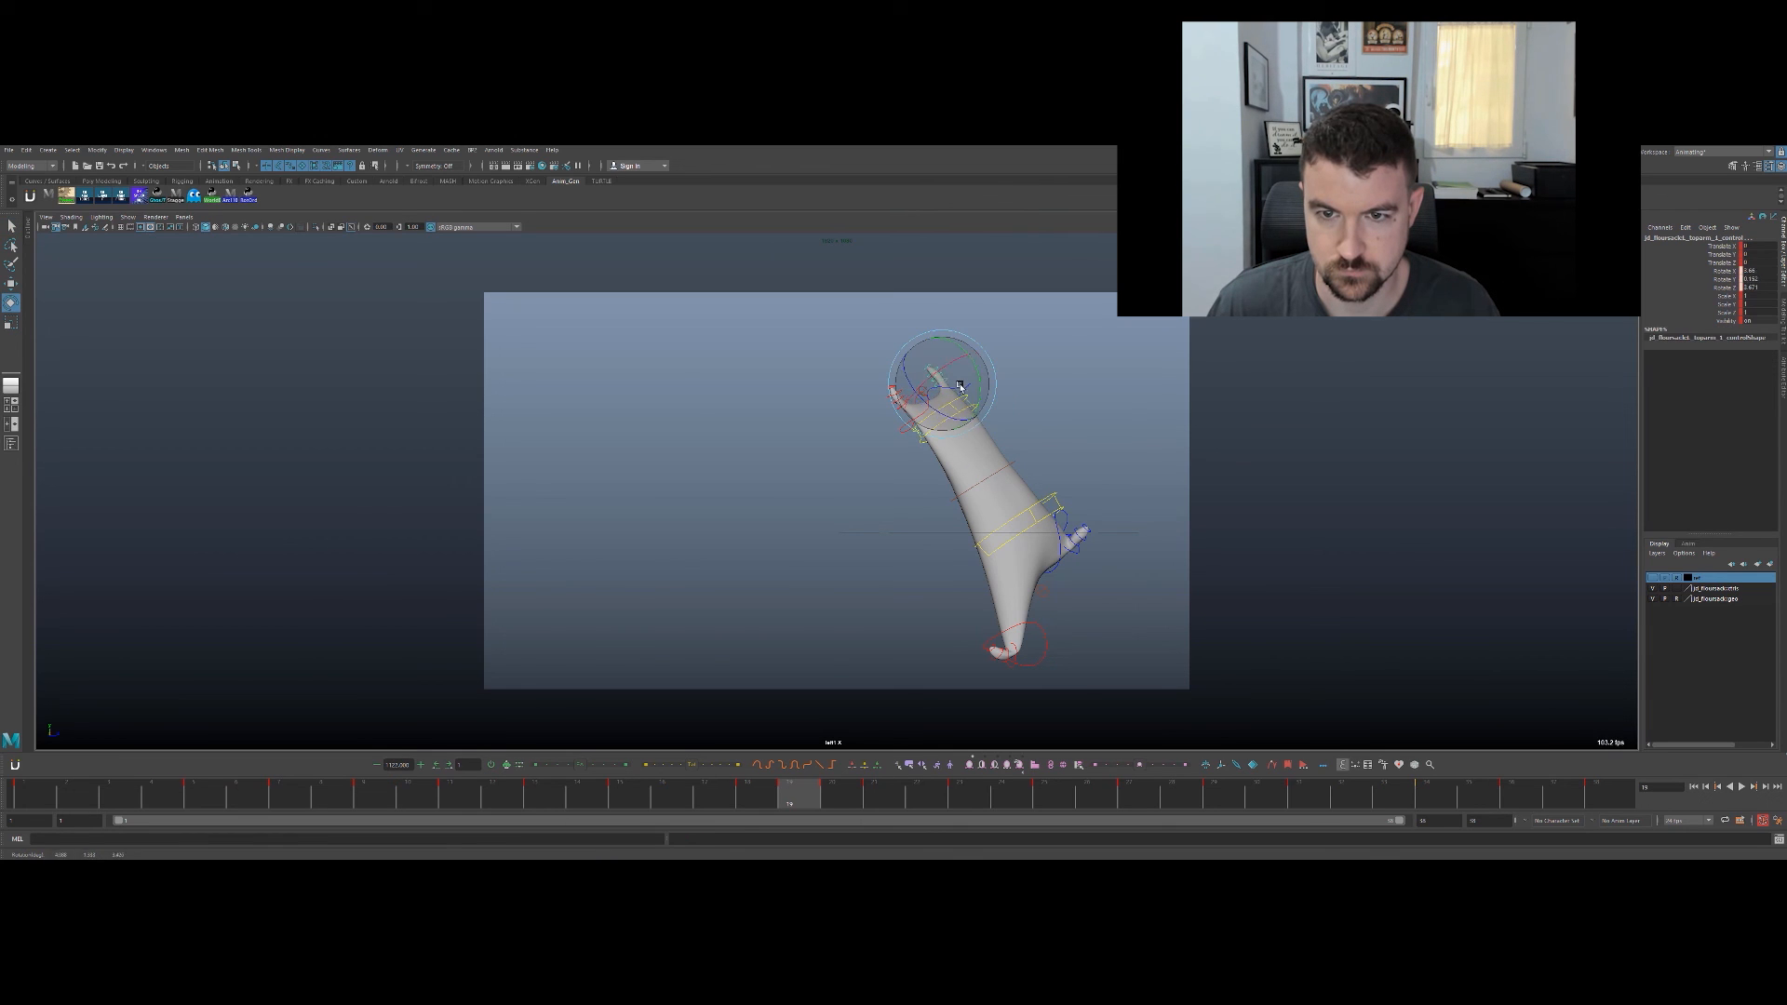
key(alt+comma)
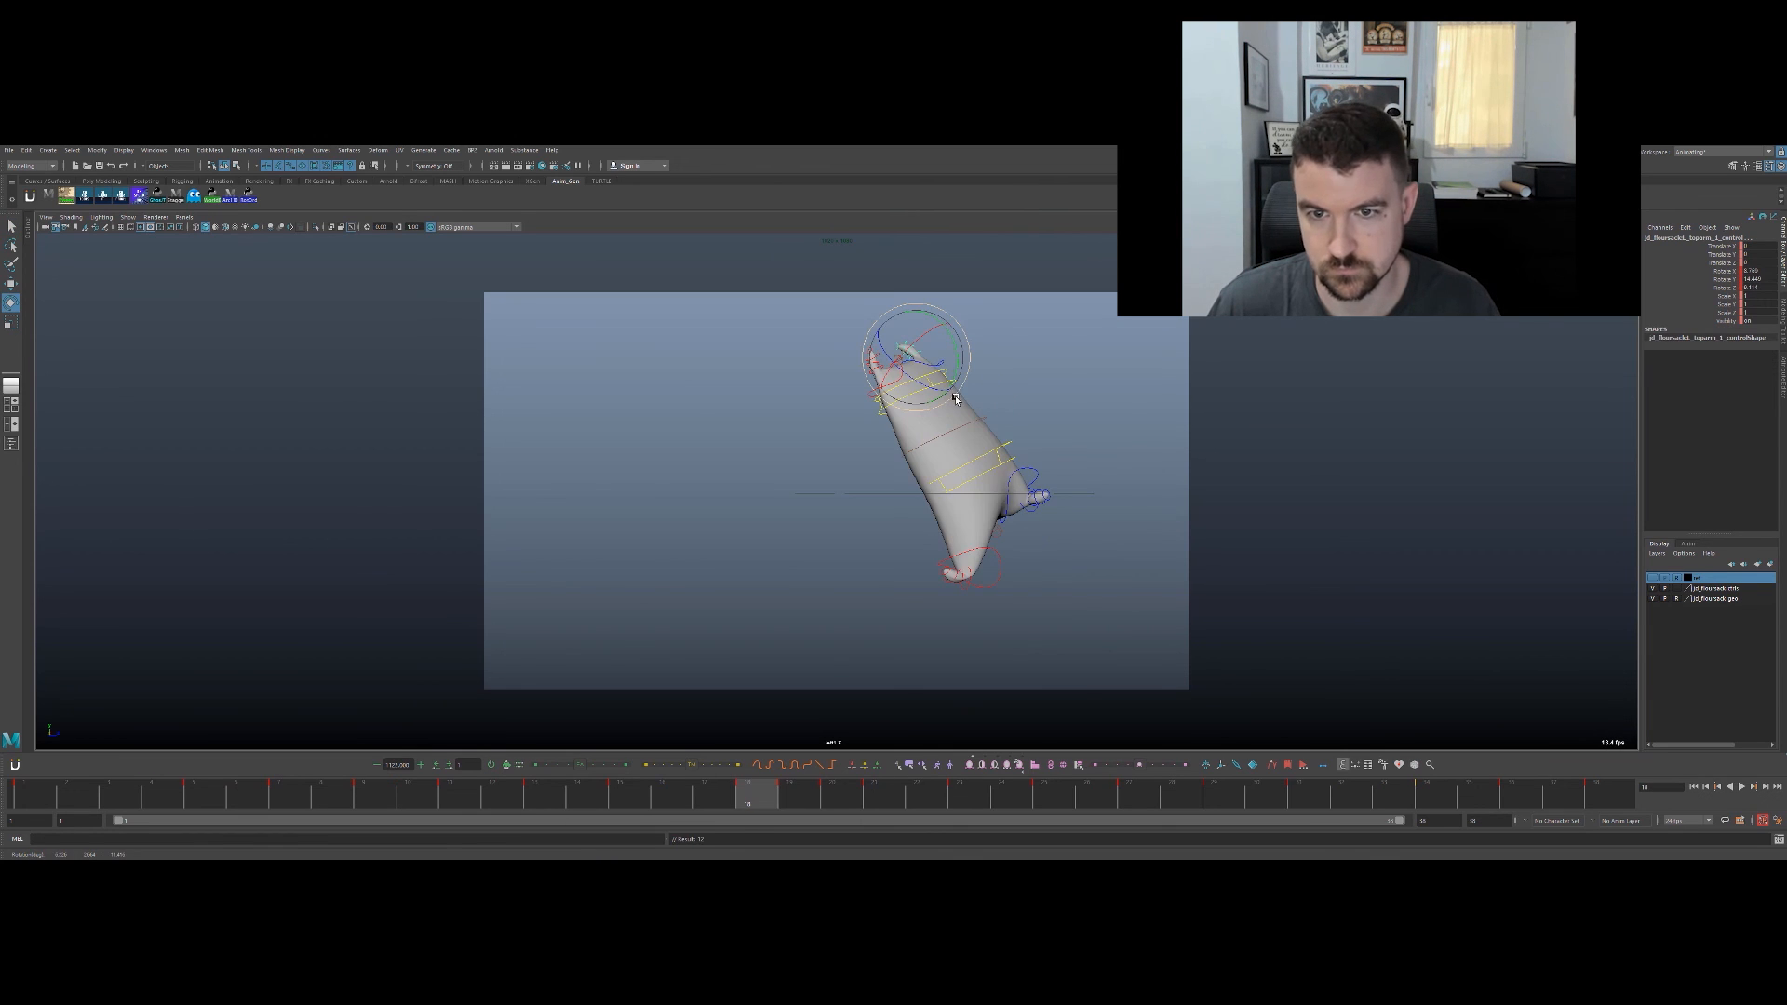
key(alt+period)
key(alt+period)
key(ctrl+z)
Step: Delete the tassel base control's key at frame 20 and rotate the arm's shoulder control there
right_click(836, 793)
click(870, 653)
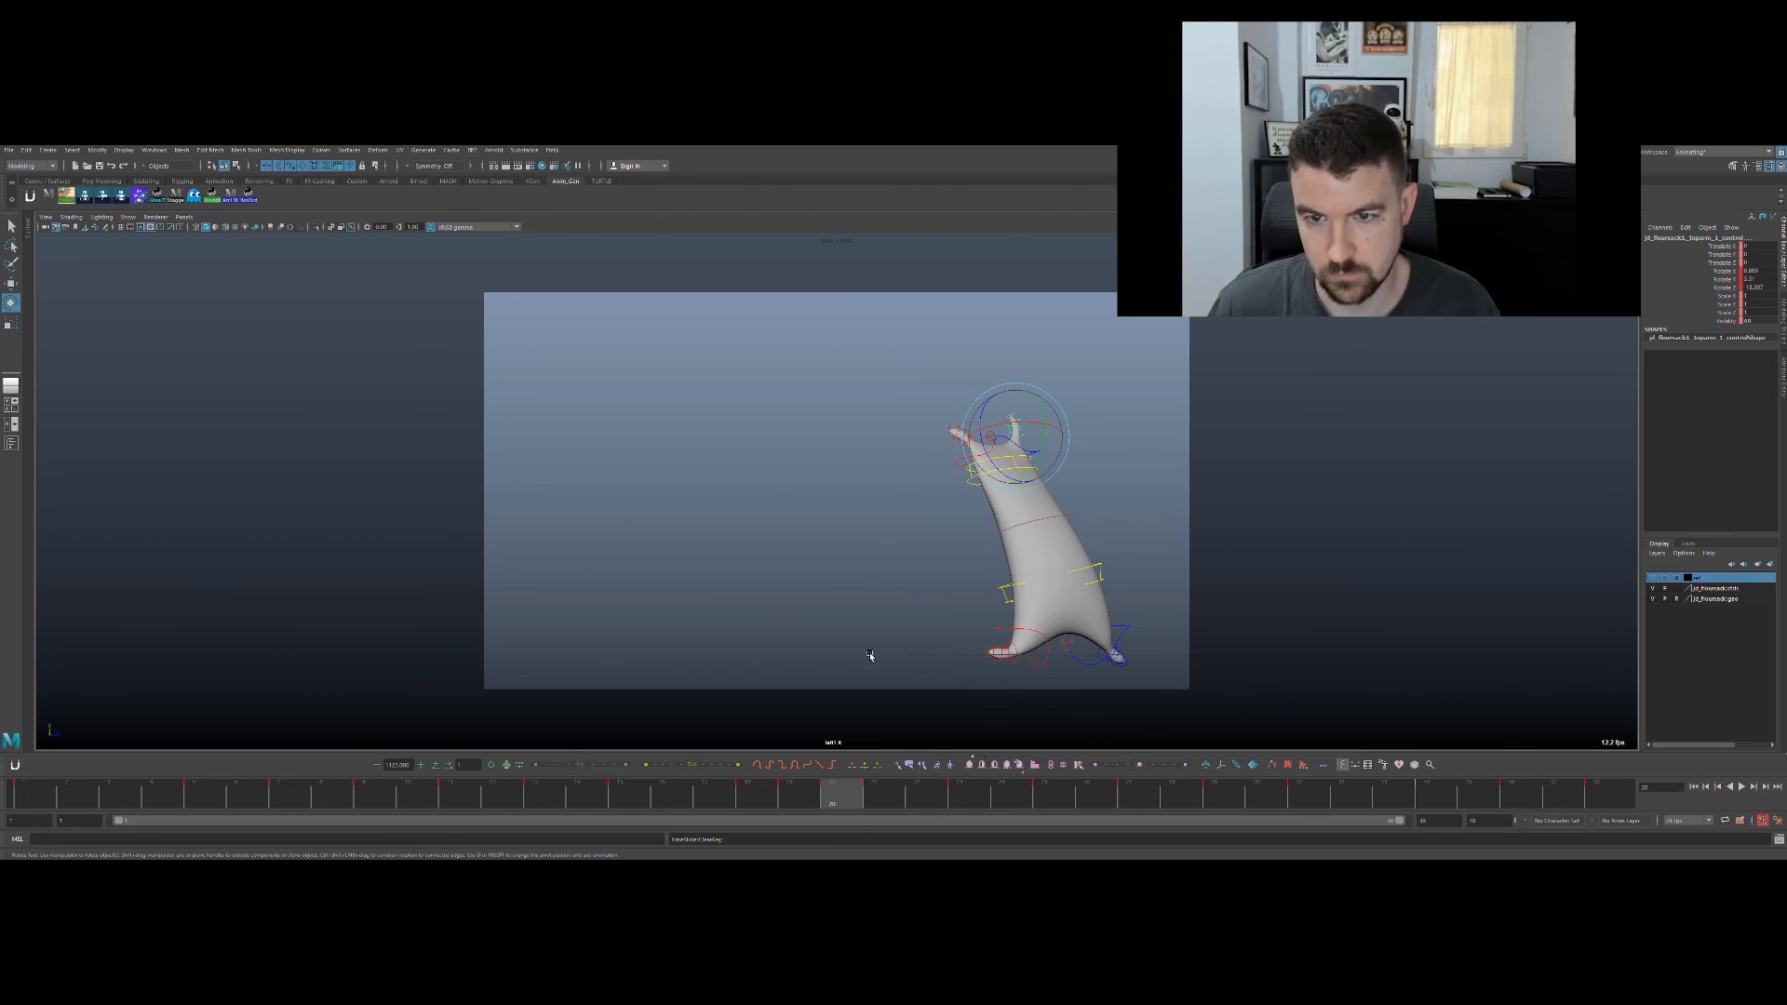
key(q)
click(1031, 455)
key(e)
drag(1029, 464, 1069, 466)
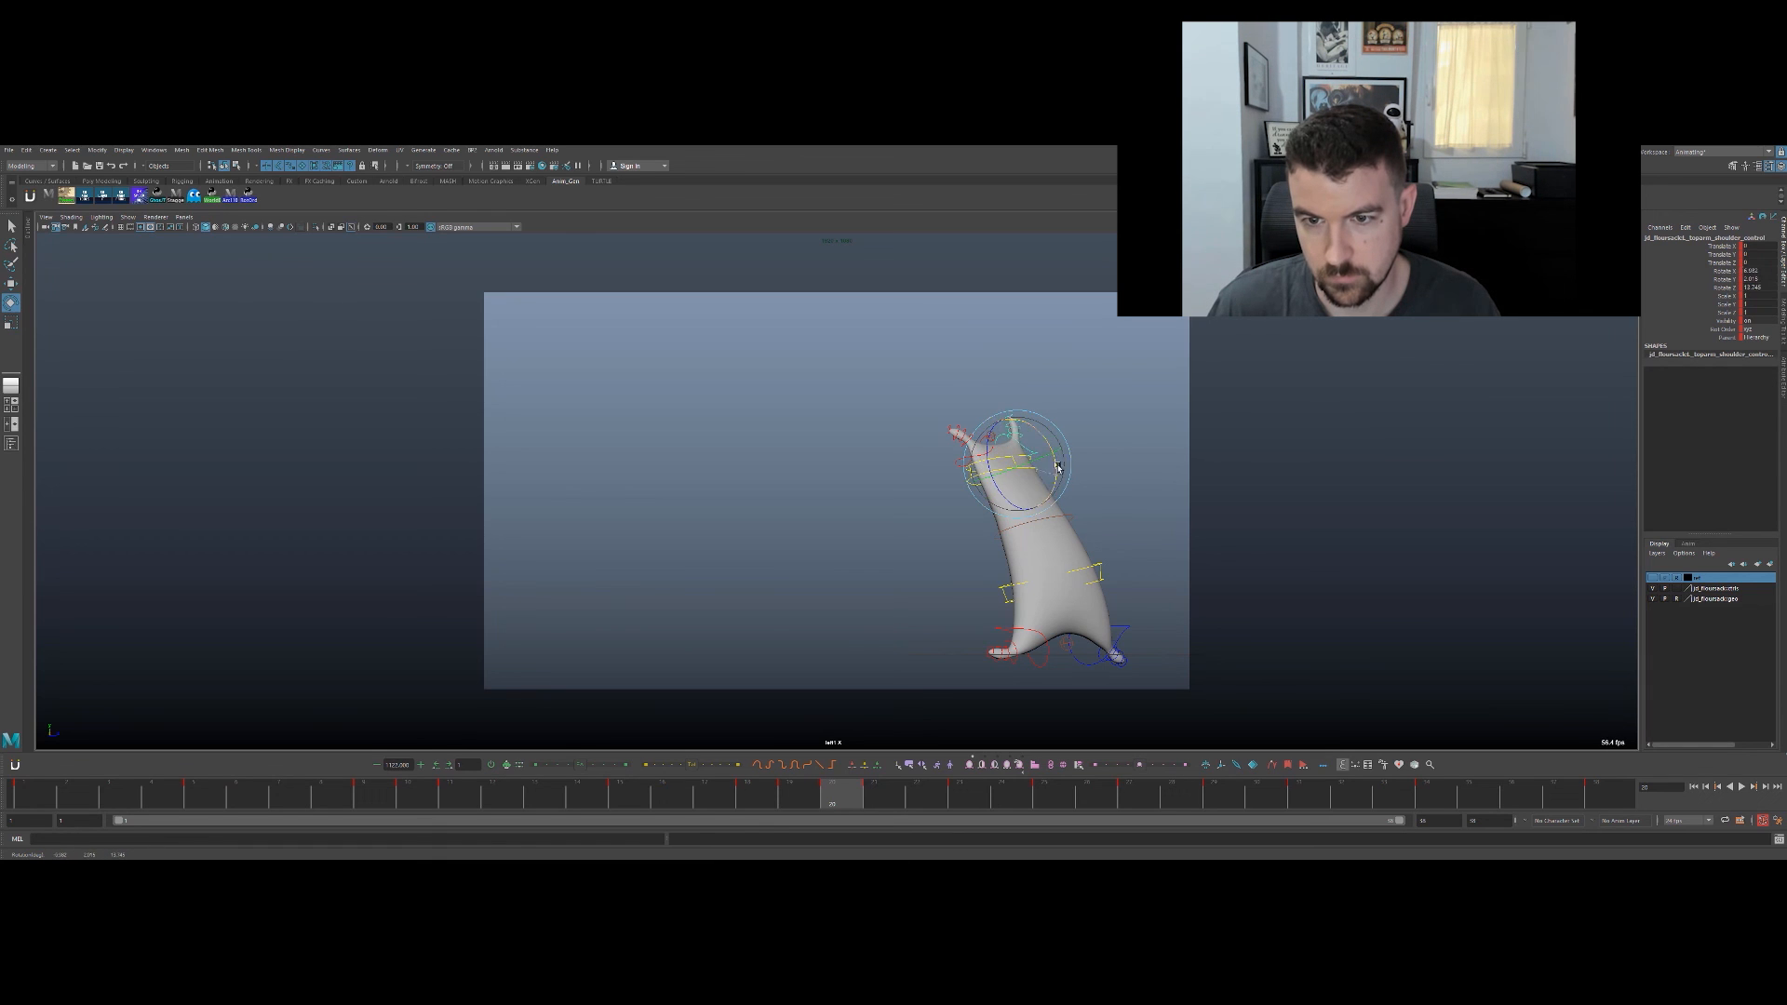
Step: Rotate the tassel's individual controls from base to tip at frame 20 to shape its drag
key(q)
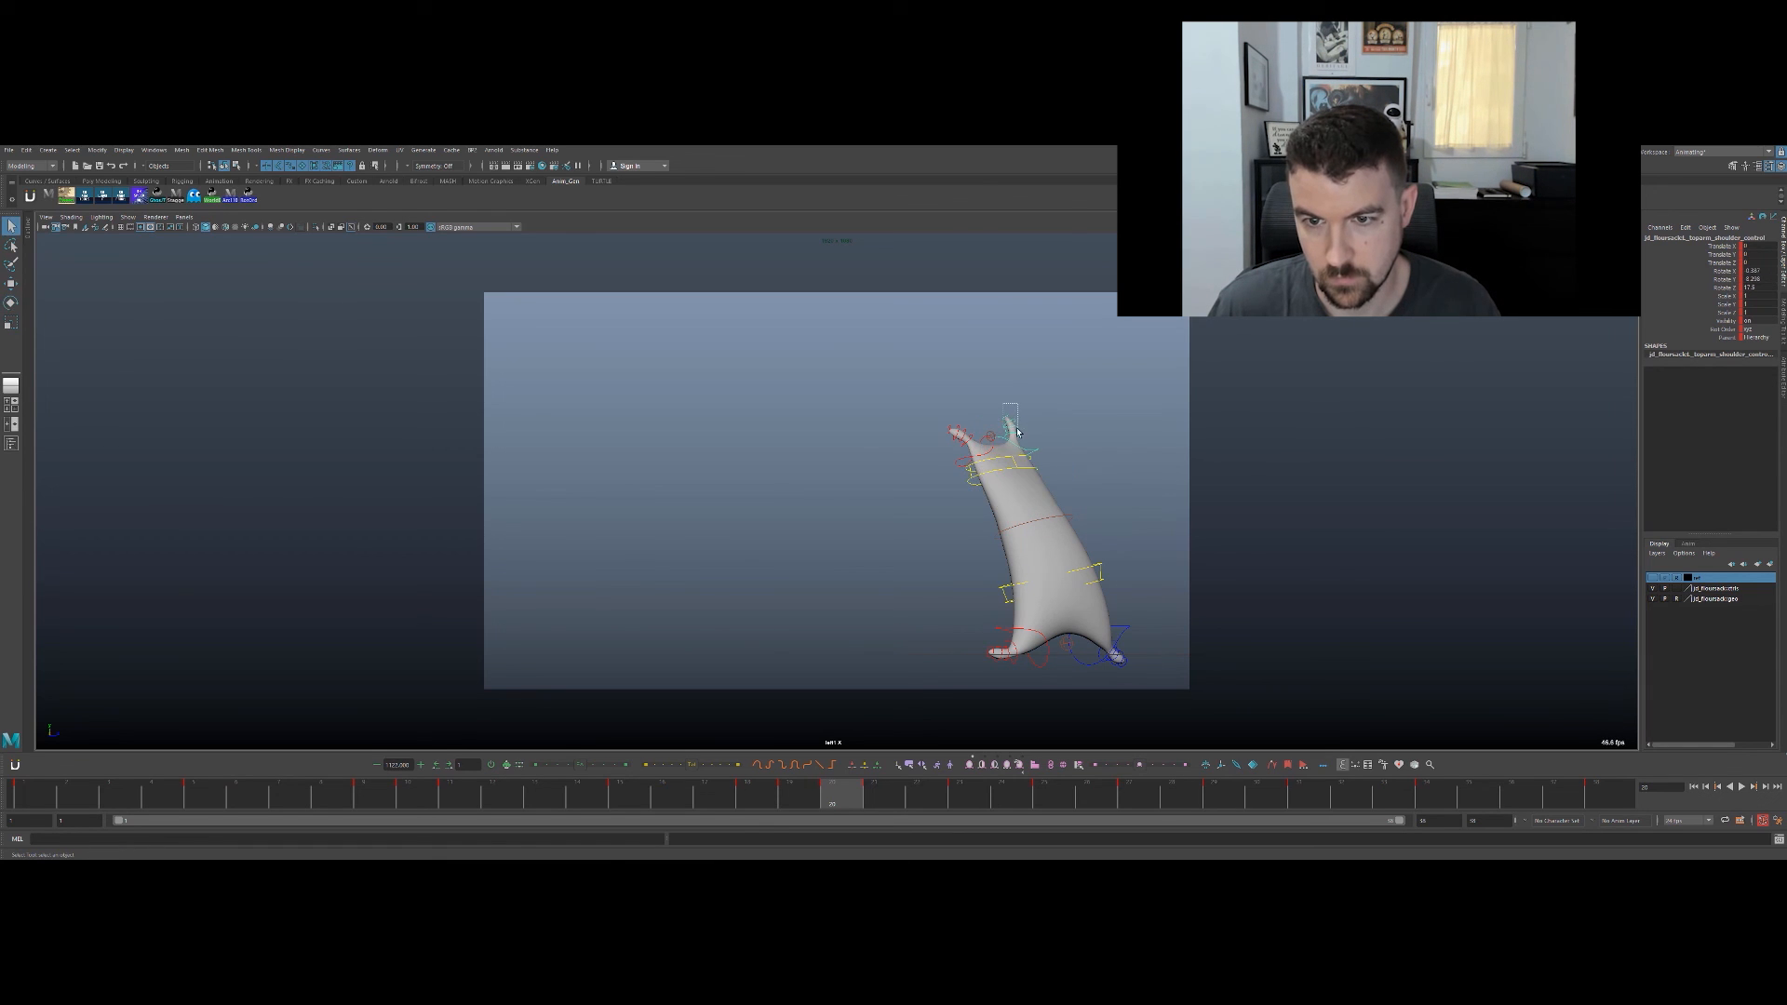
click(1015, 432)
key(e)
click(997, 472)
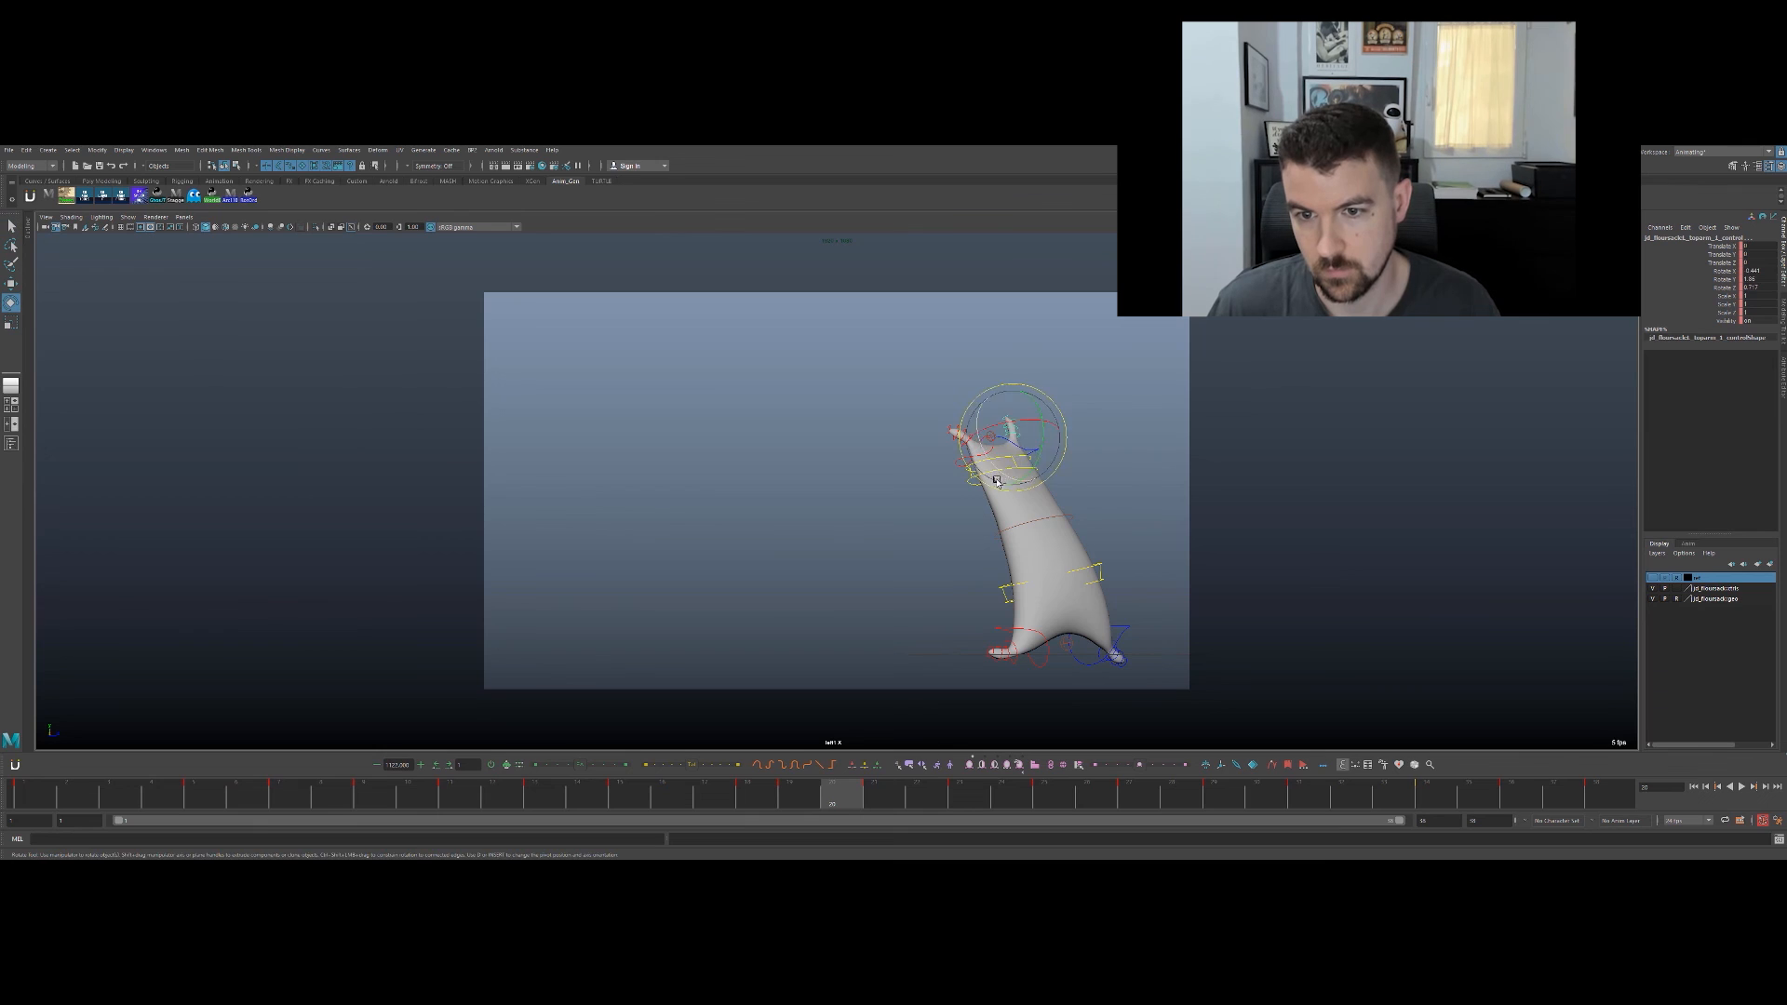
key(q)
mouse_move(1008, 471)
mouse_down()
mouse_move(1040, 448)
mouse_move(1003, 424)
mouse_move(1019, 456)
mouse_up()
click(1020, 438)
click(1014, 440)
key(e)
key(q)
click(1010, 430)
key(e)
key(q)
Step: Re-angle the tassel's controls at frame 23 for the squashed landing pose
drag(769, 784, 968, 755)
key(e)
click(1132, 561)
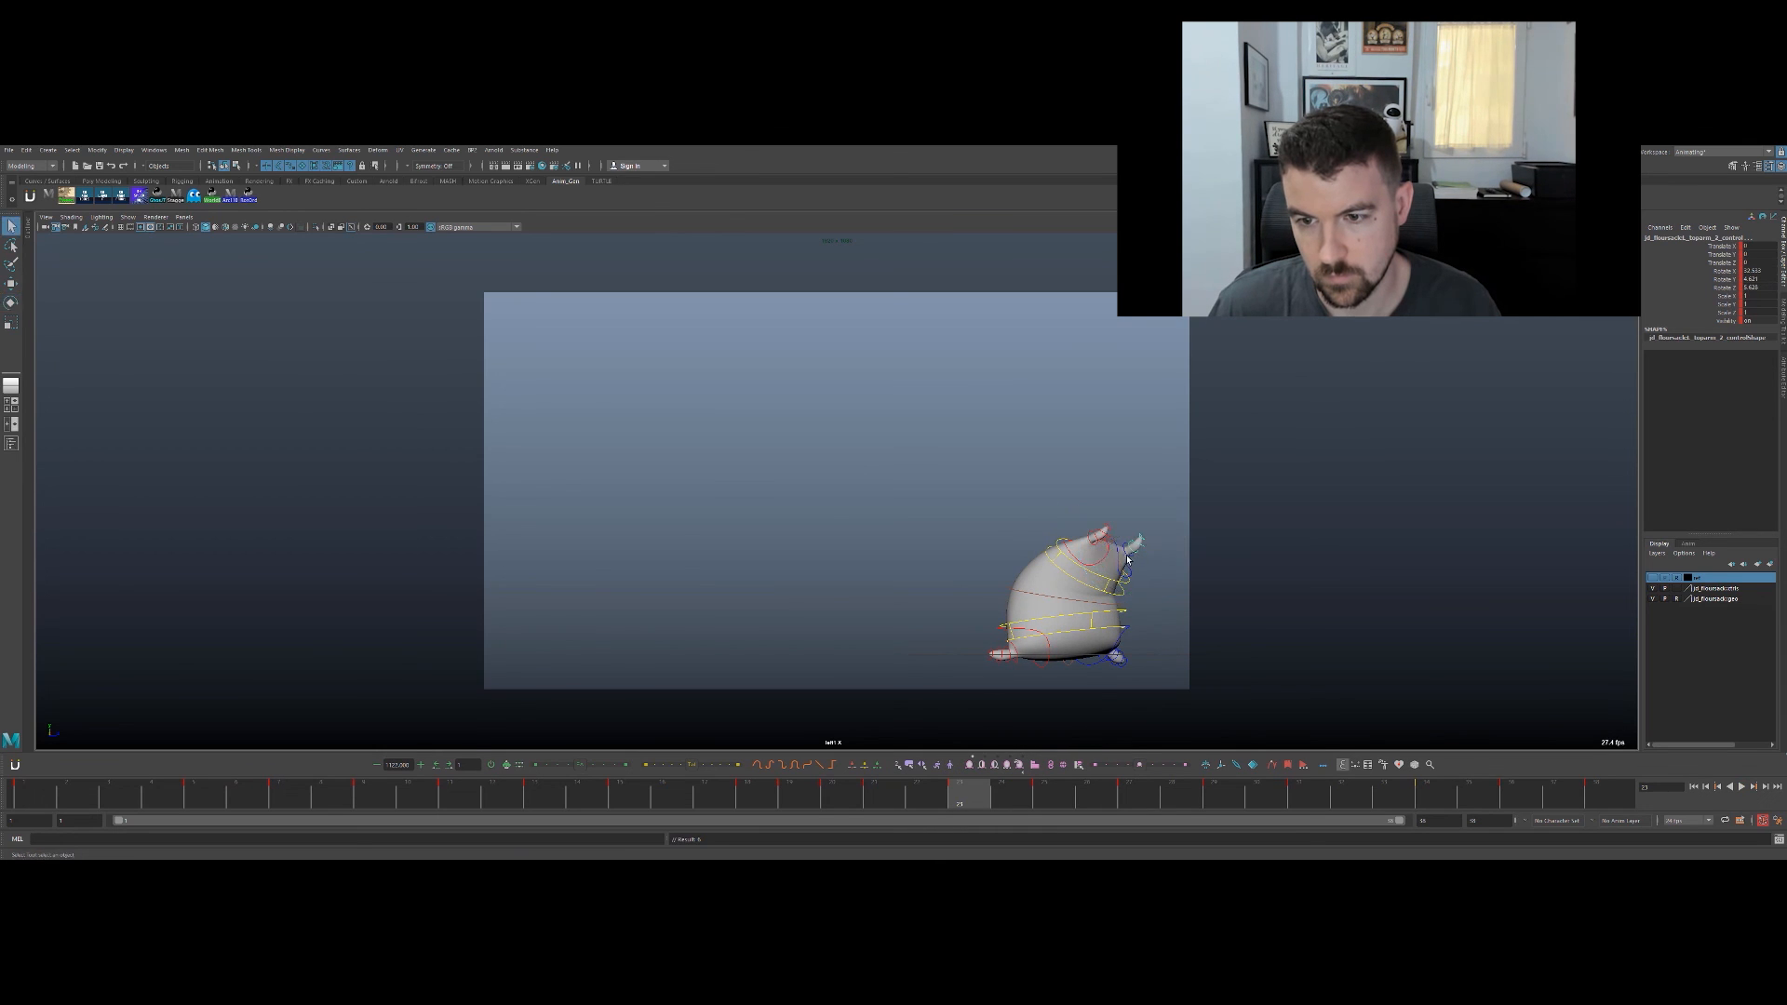
drag(1138, 560, 1143, 571)
mouse_move(968, 794)
mouse_down()
mouse_move(1093, 782)
mouse_move(1156, 738)
mouse_move(1436, 683)
mouse_up()
drag(1071, 493, 1049, 531)
key(ctrl+z)
Step: Re-angle the tassel's base control around frames 27 and 28 as the sack rises from its squash
mouse_move(1164, 809)
mouse_down()
mouse_move(1304, 783)
mouse_move(996, 787)
mouse_move(1185, 737)
mouse_up()
key(alt+period)
drag(1110, 456, 1122, 465)
mouse_move(1179, 789)
mouse_down()
mouse_move(1057, 787)
mouse_move(1137, 786)
mouse_up()
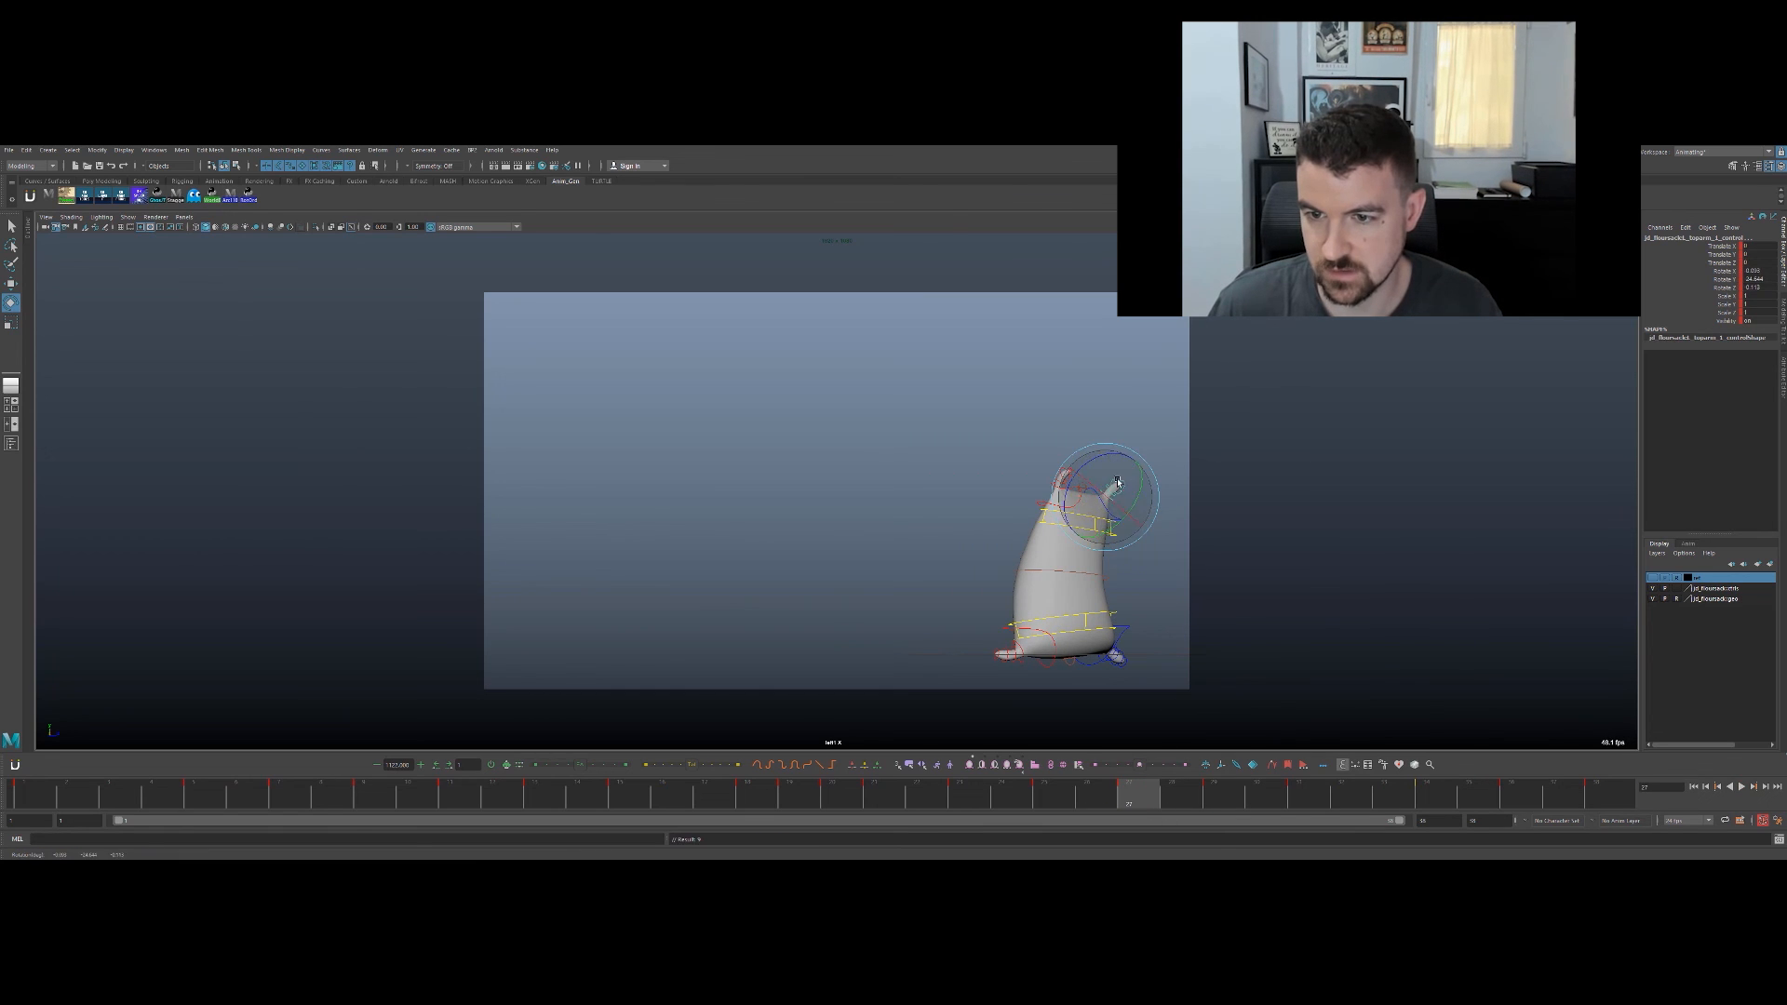
Step: Scrub to the end of the settle and re-angle the tassel's base control at frame 34
mouse_move(1050, 772)
mouse_down()
mouse_move(1178, 772)
mouse_move(1569, 672)
mouse_up()
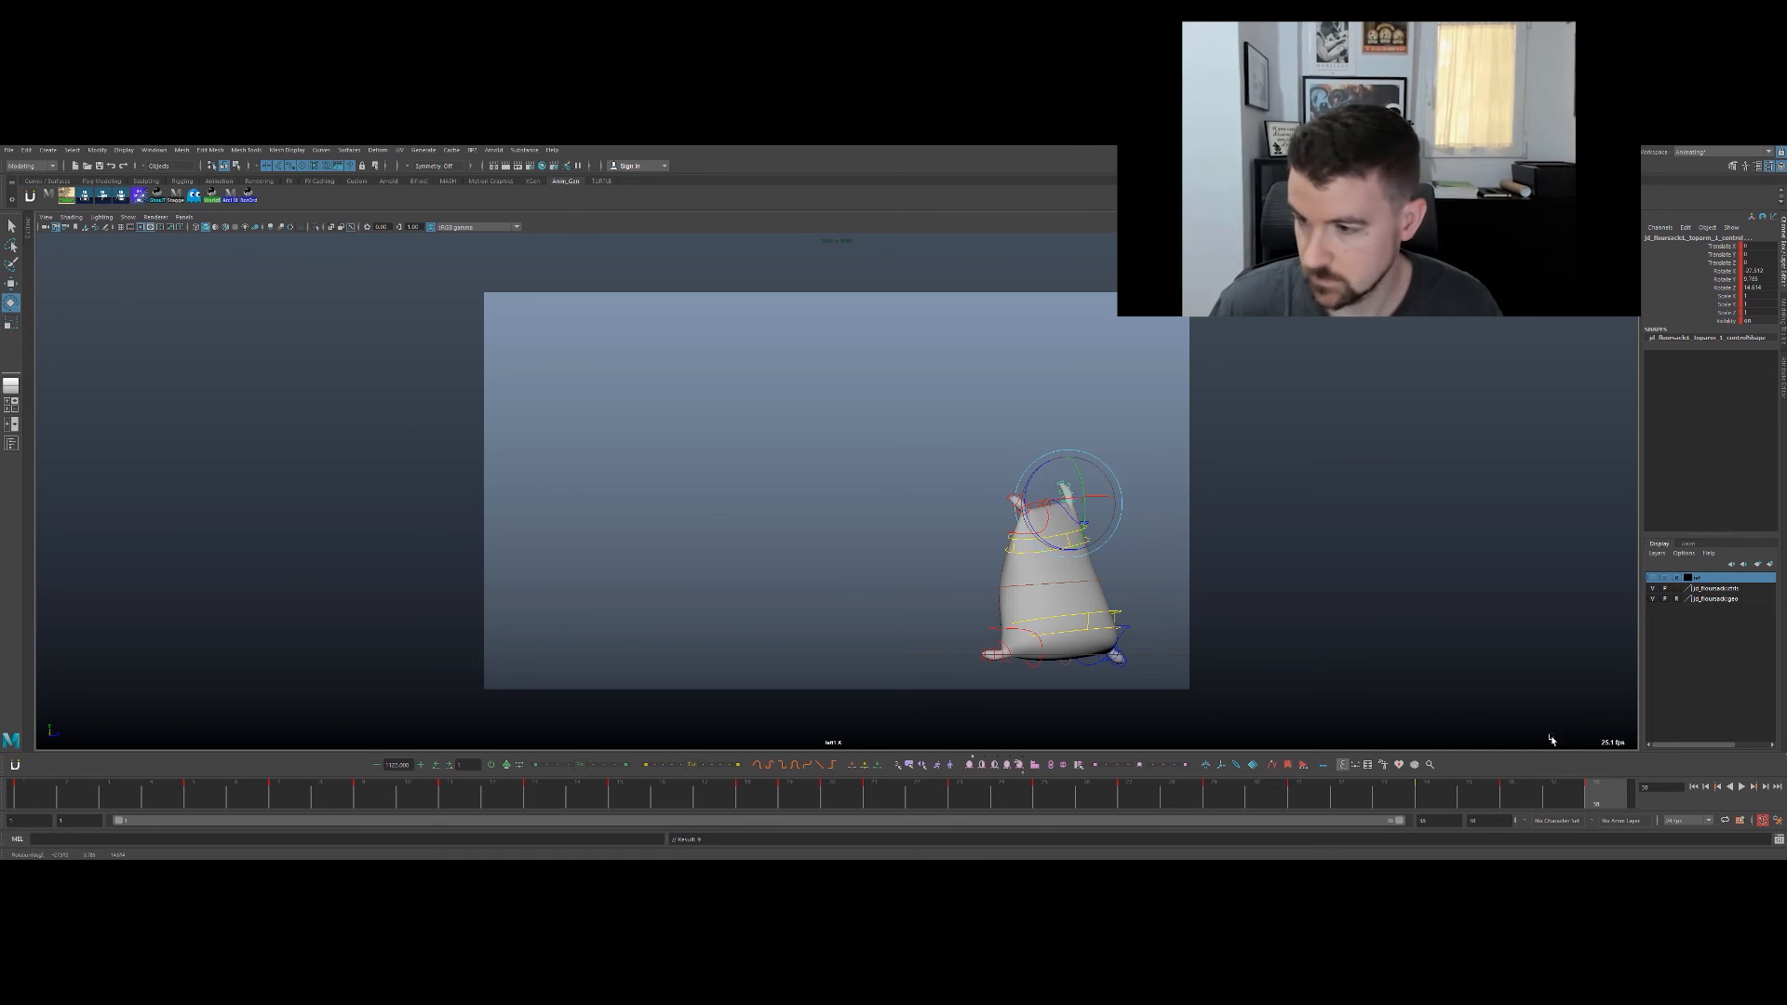
mouse_move(1537, 794)
mouse_down()
mouse_move(1597, 791)
mouse_move(1478, 791)
mouse_move(1519, 785)
mouse_up()
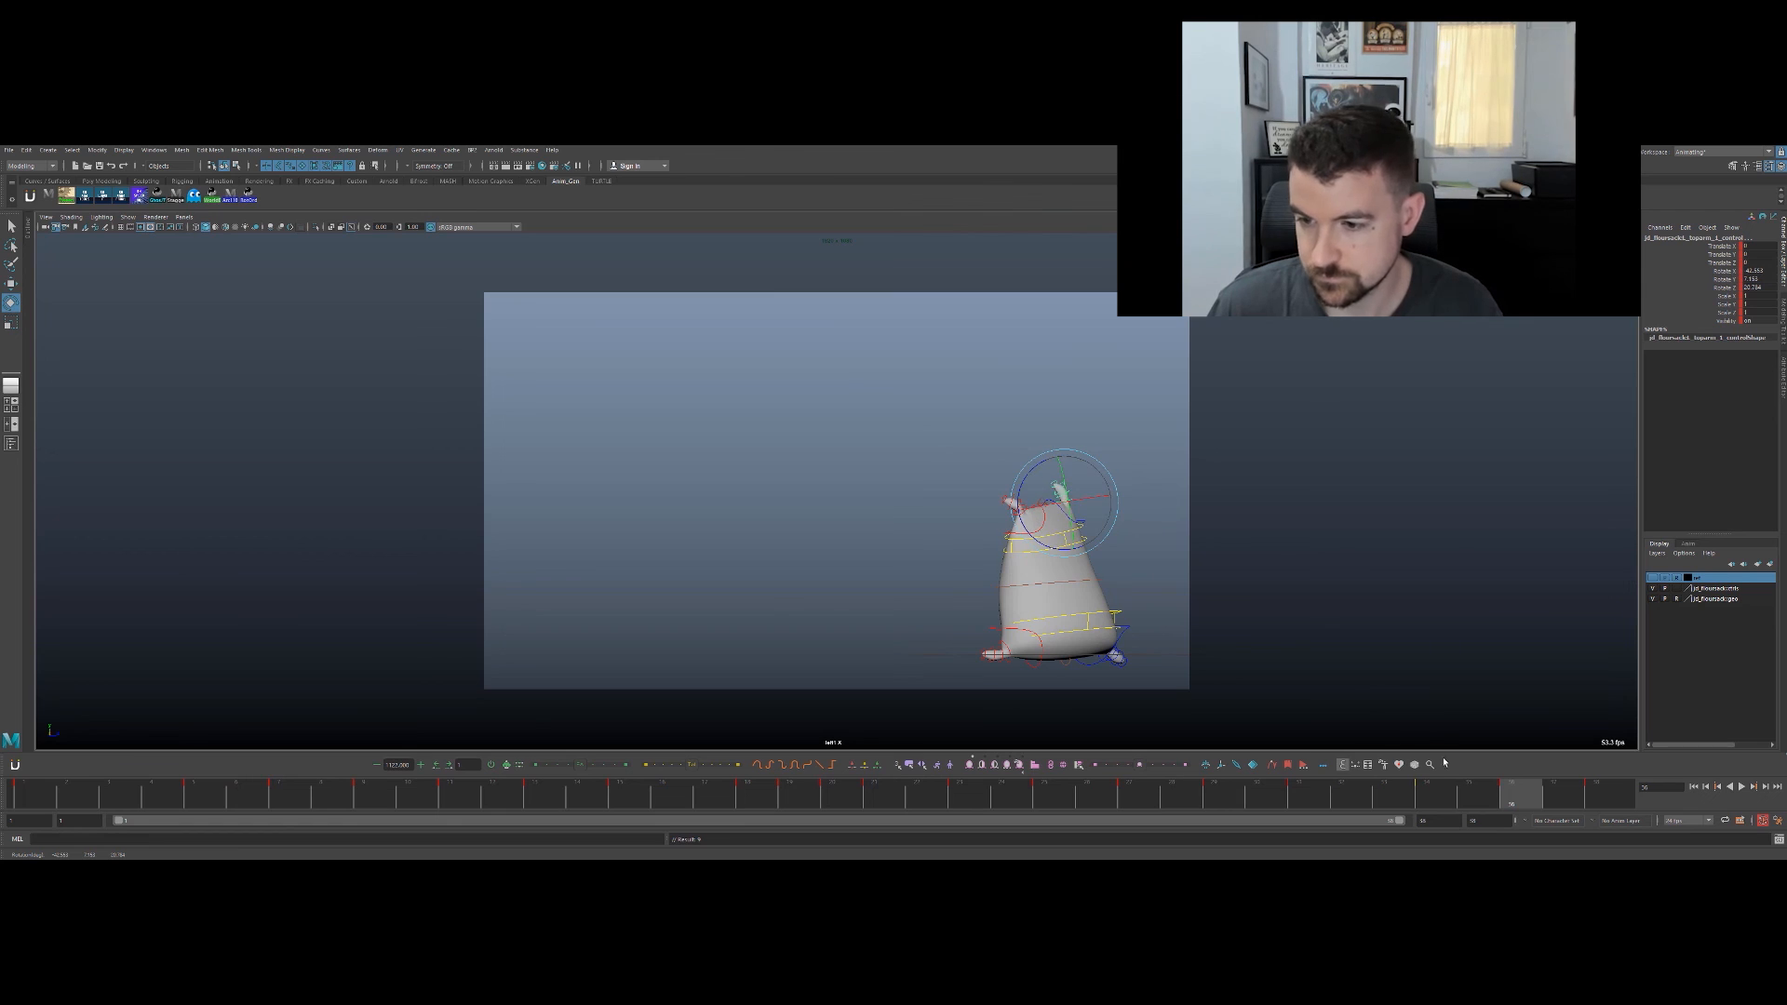
key(comma)
key(comma)
key(period)
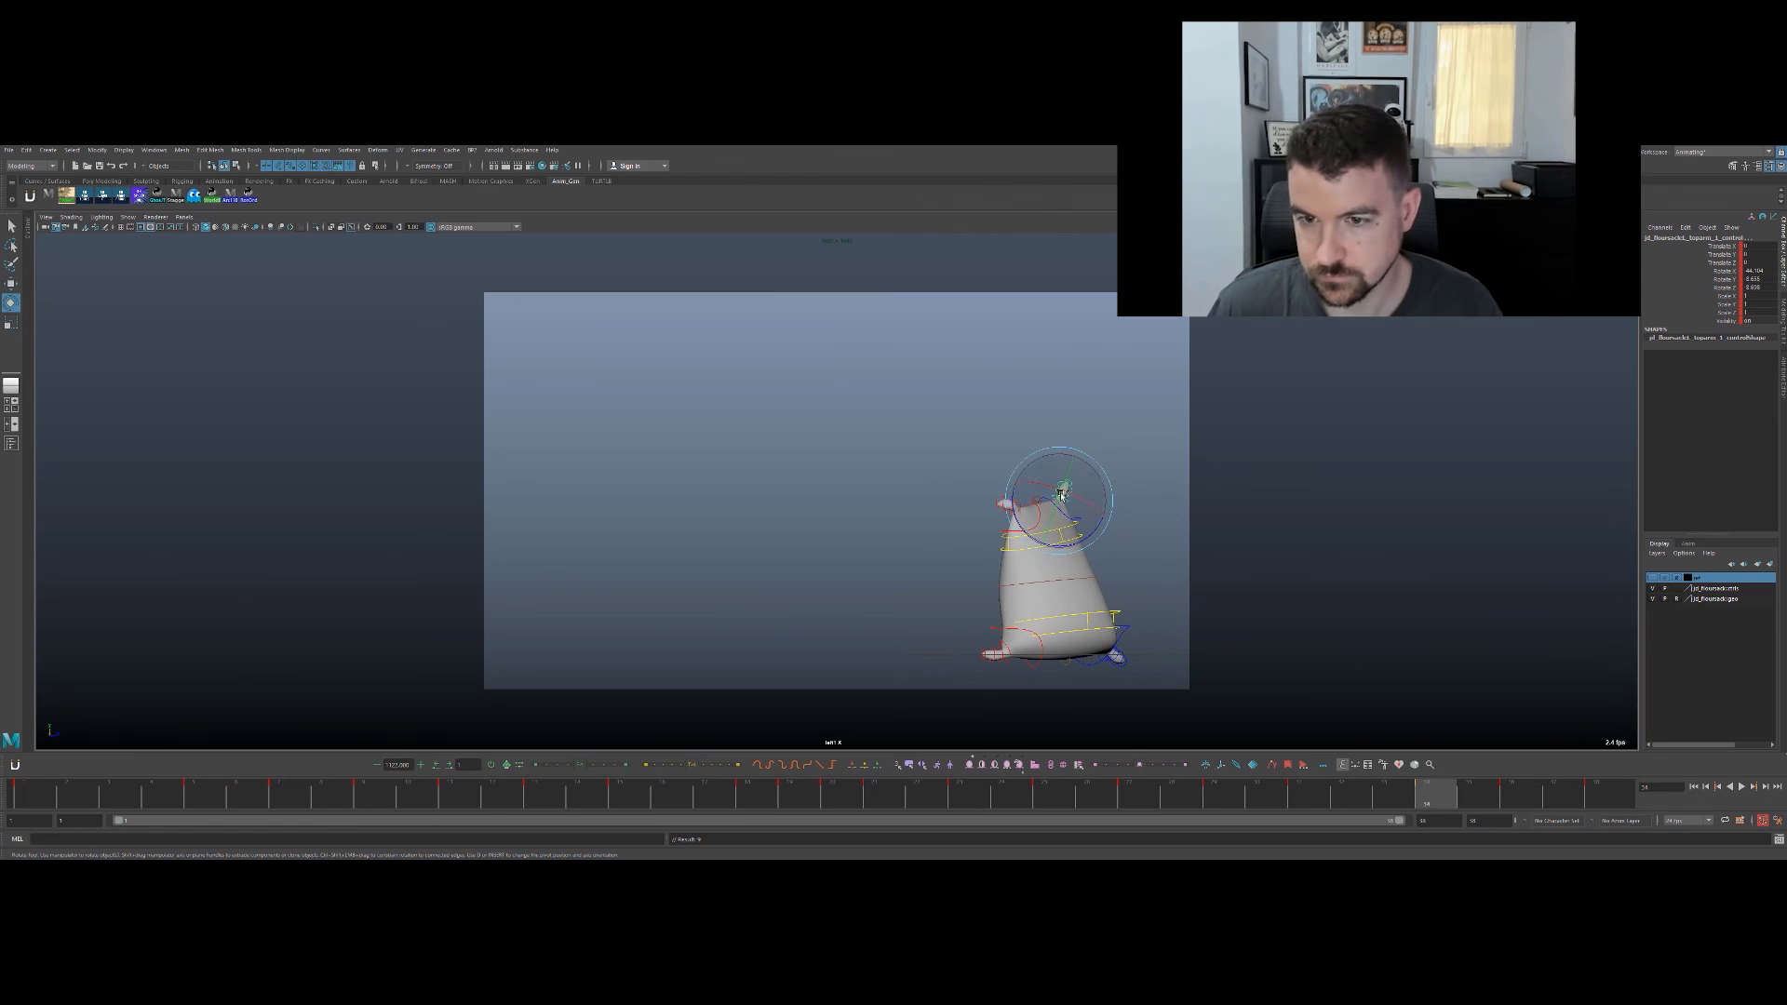
drag(1011, 516, 1012, 513)
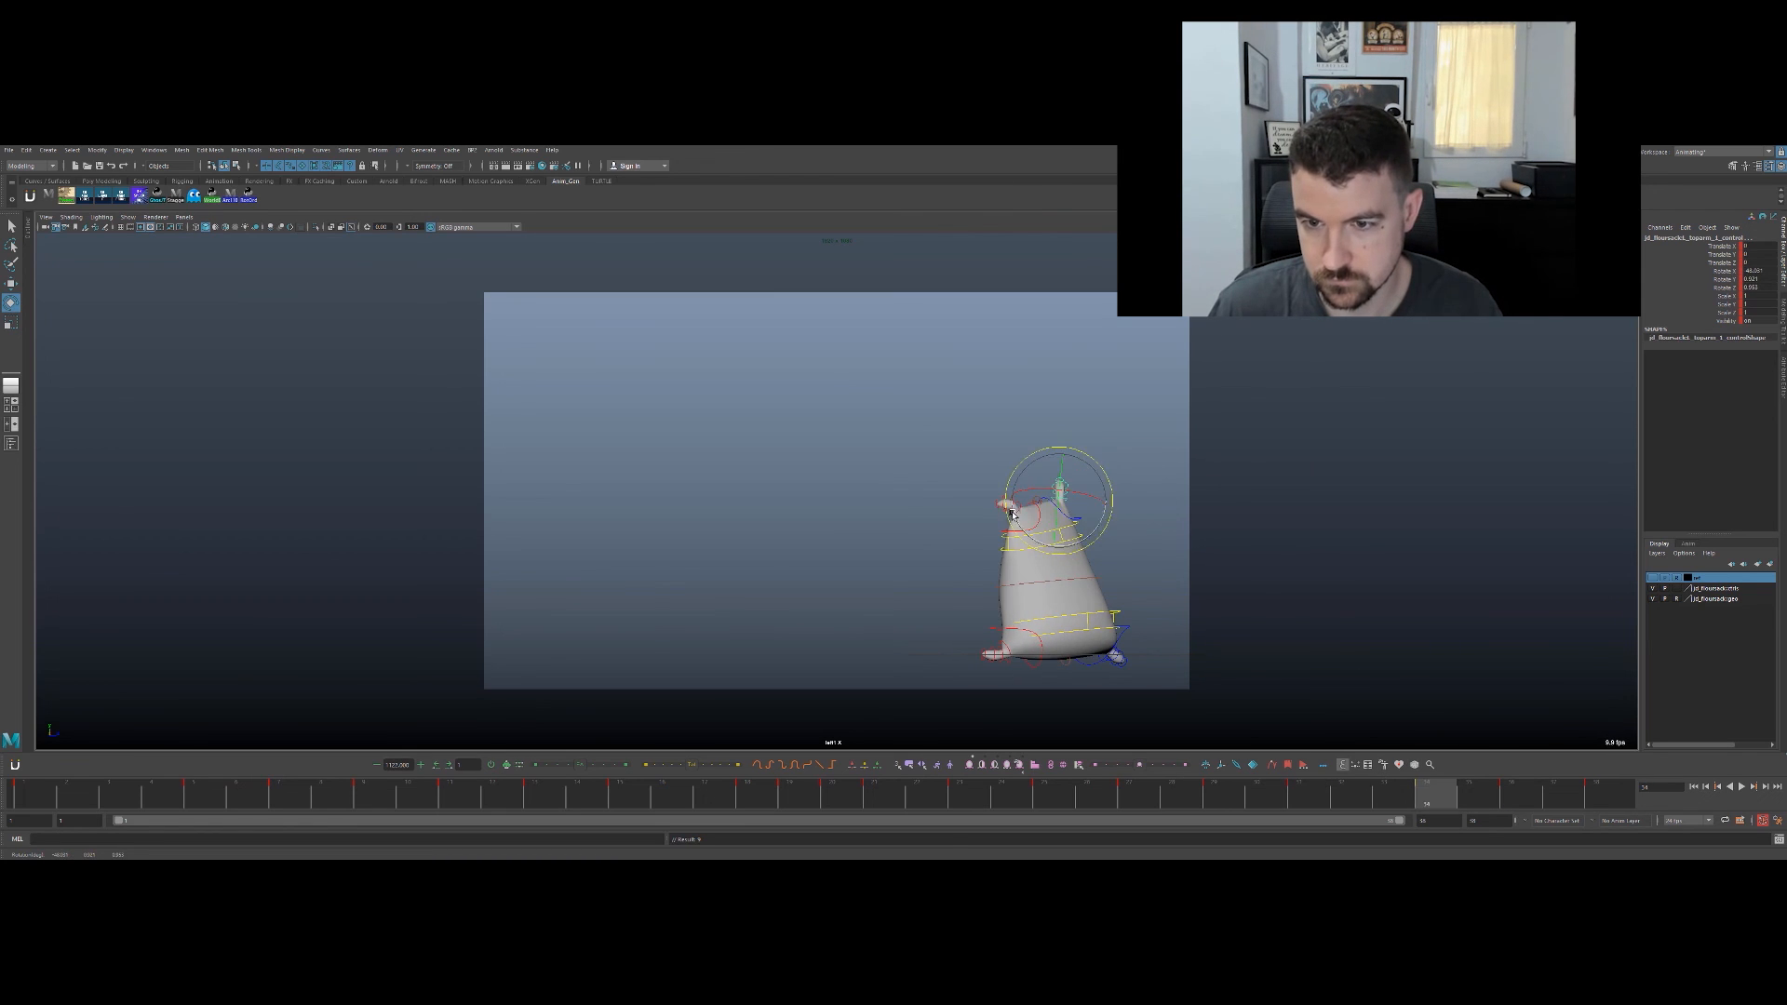
Step: Delete the tassel base control's key at frame 34 and review the jump in playback before and after
key(alt+v)
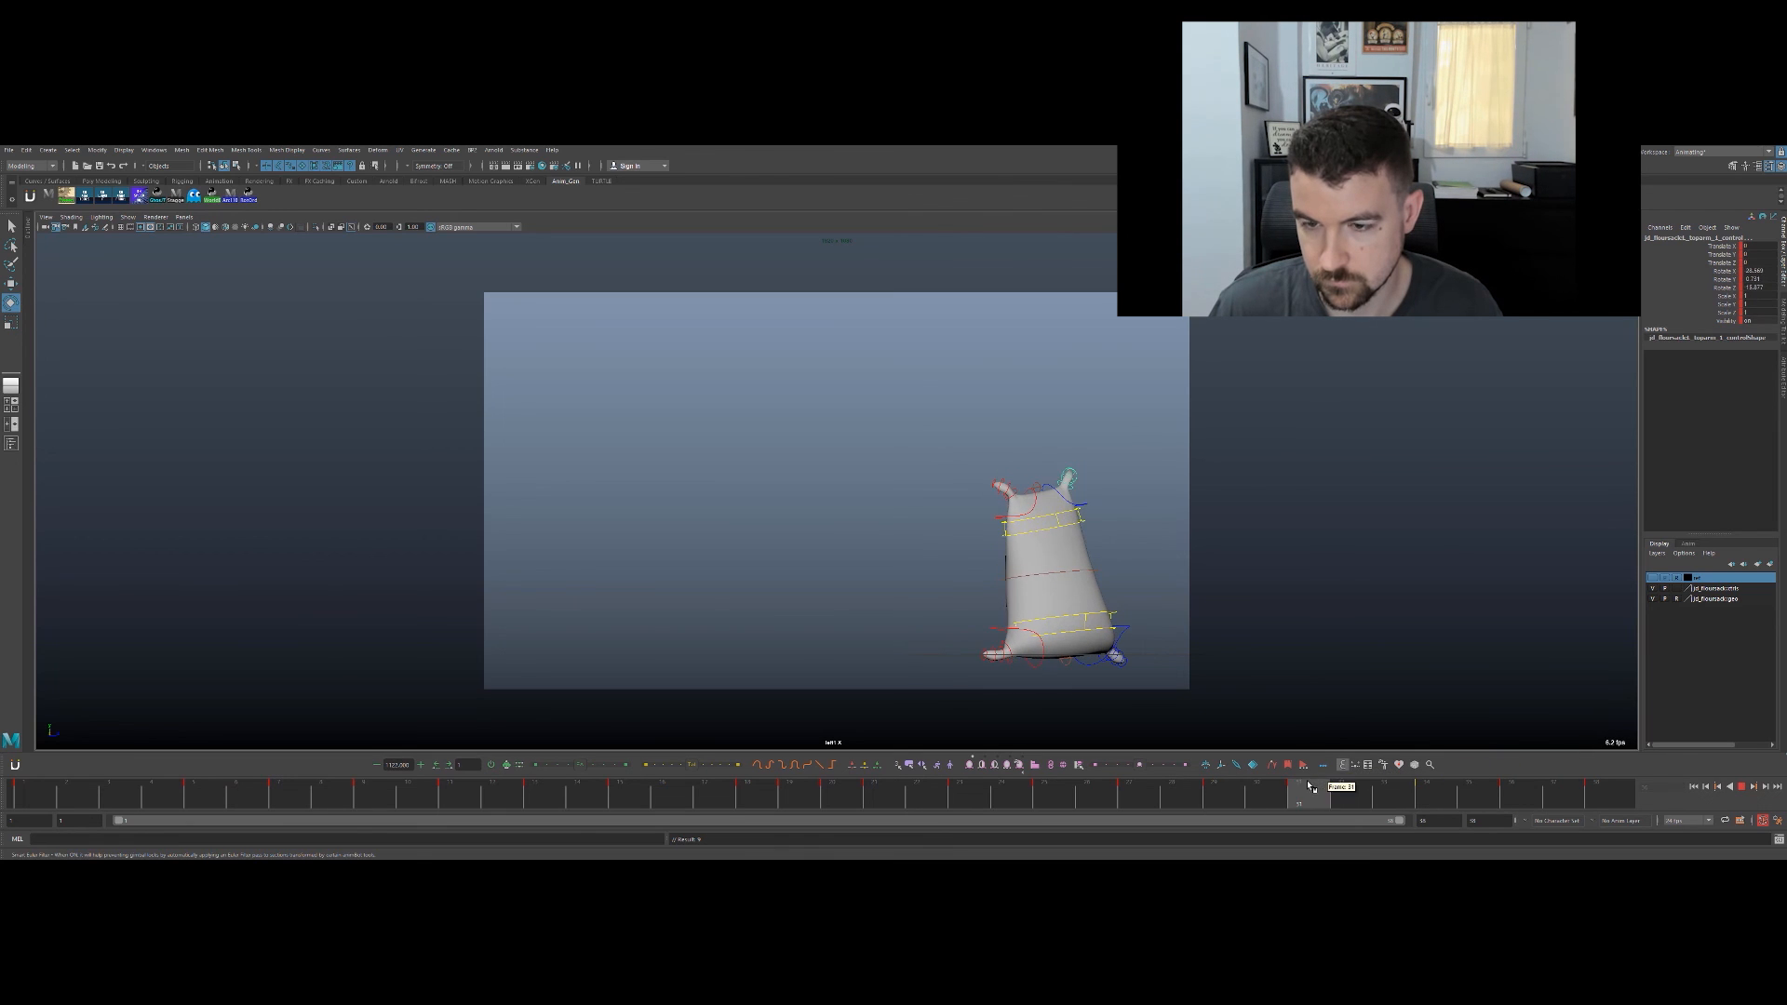
key(alt+v)
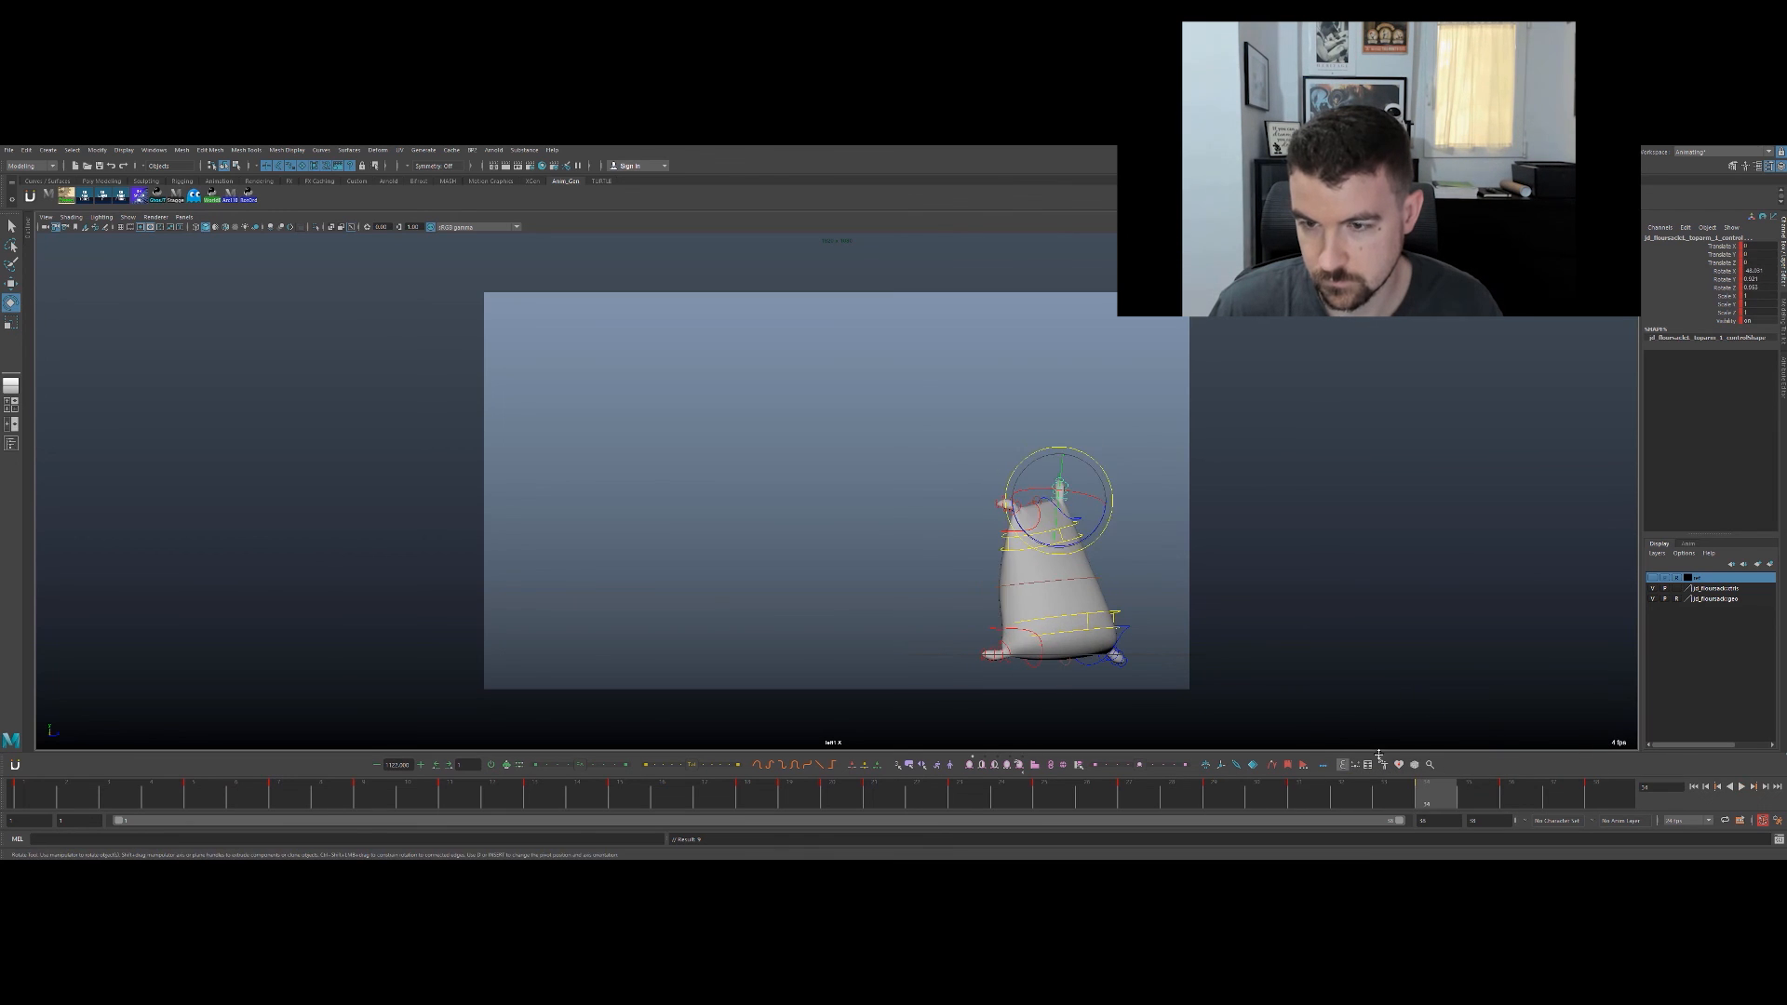
right_click(1427, 790)
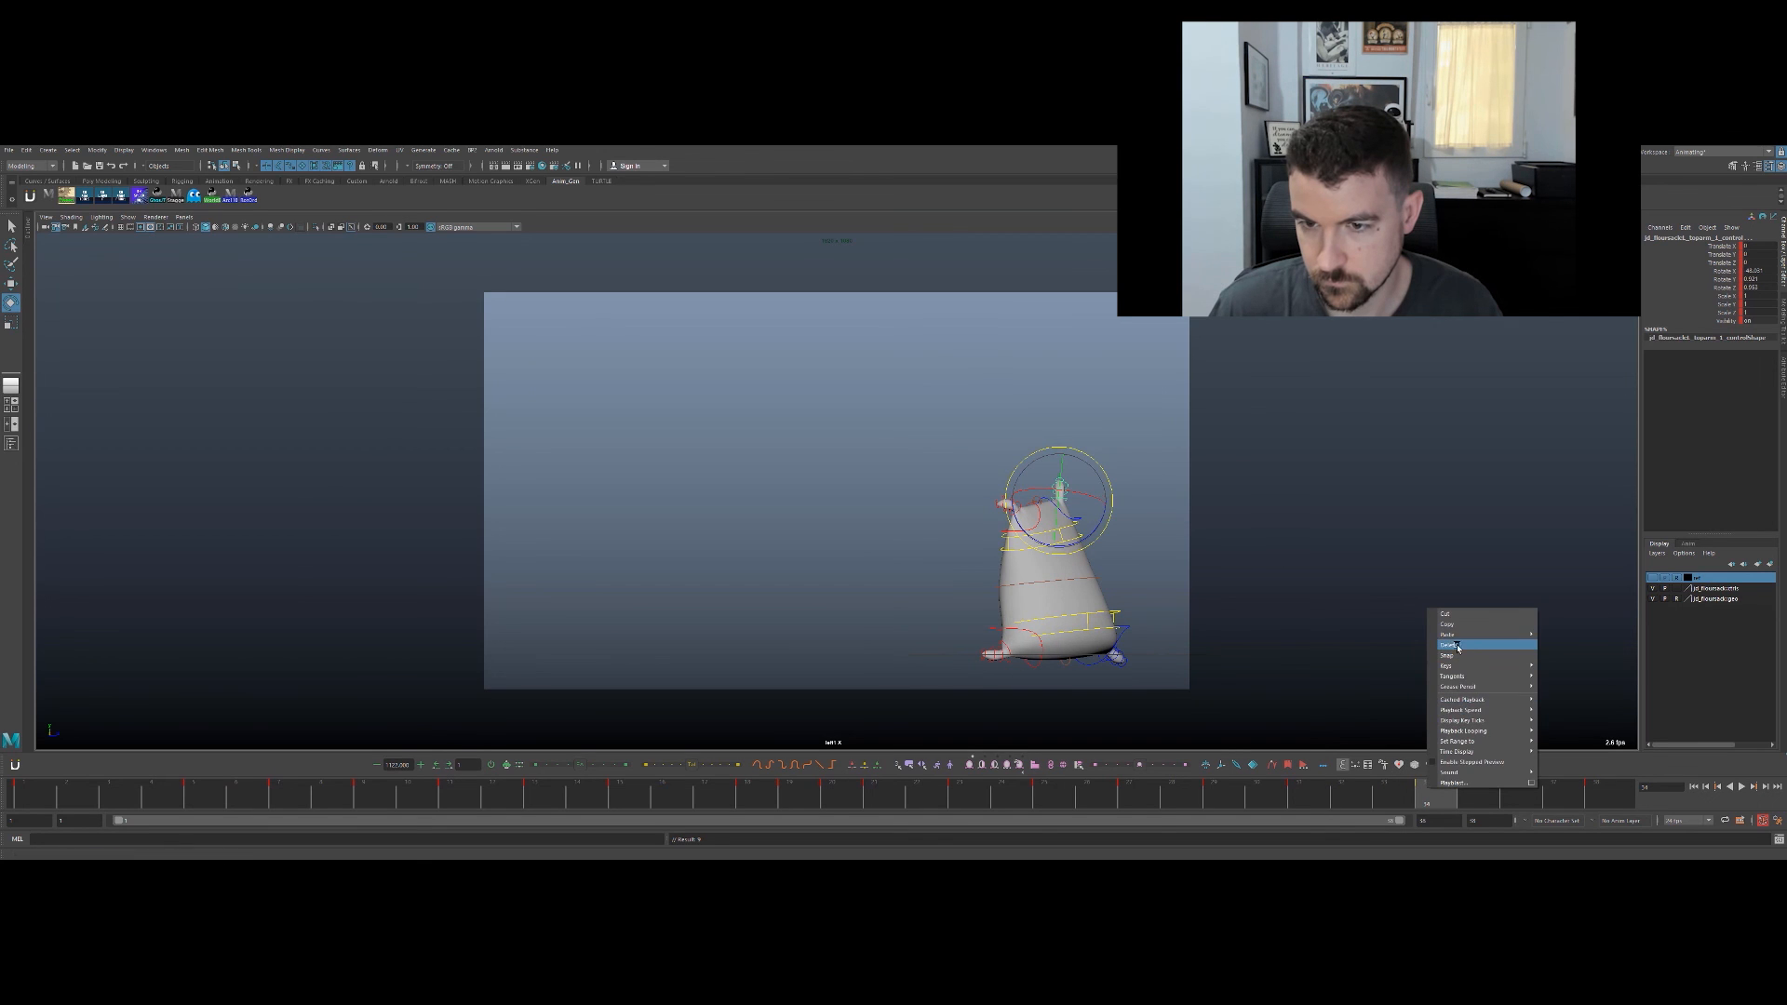
click(1471, 646)
key(alt+v)
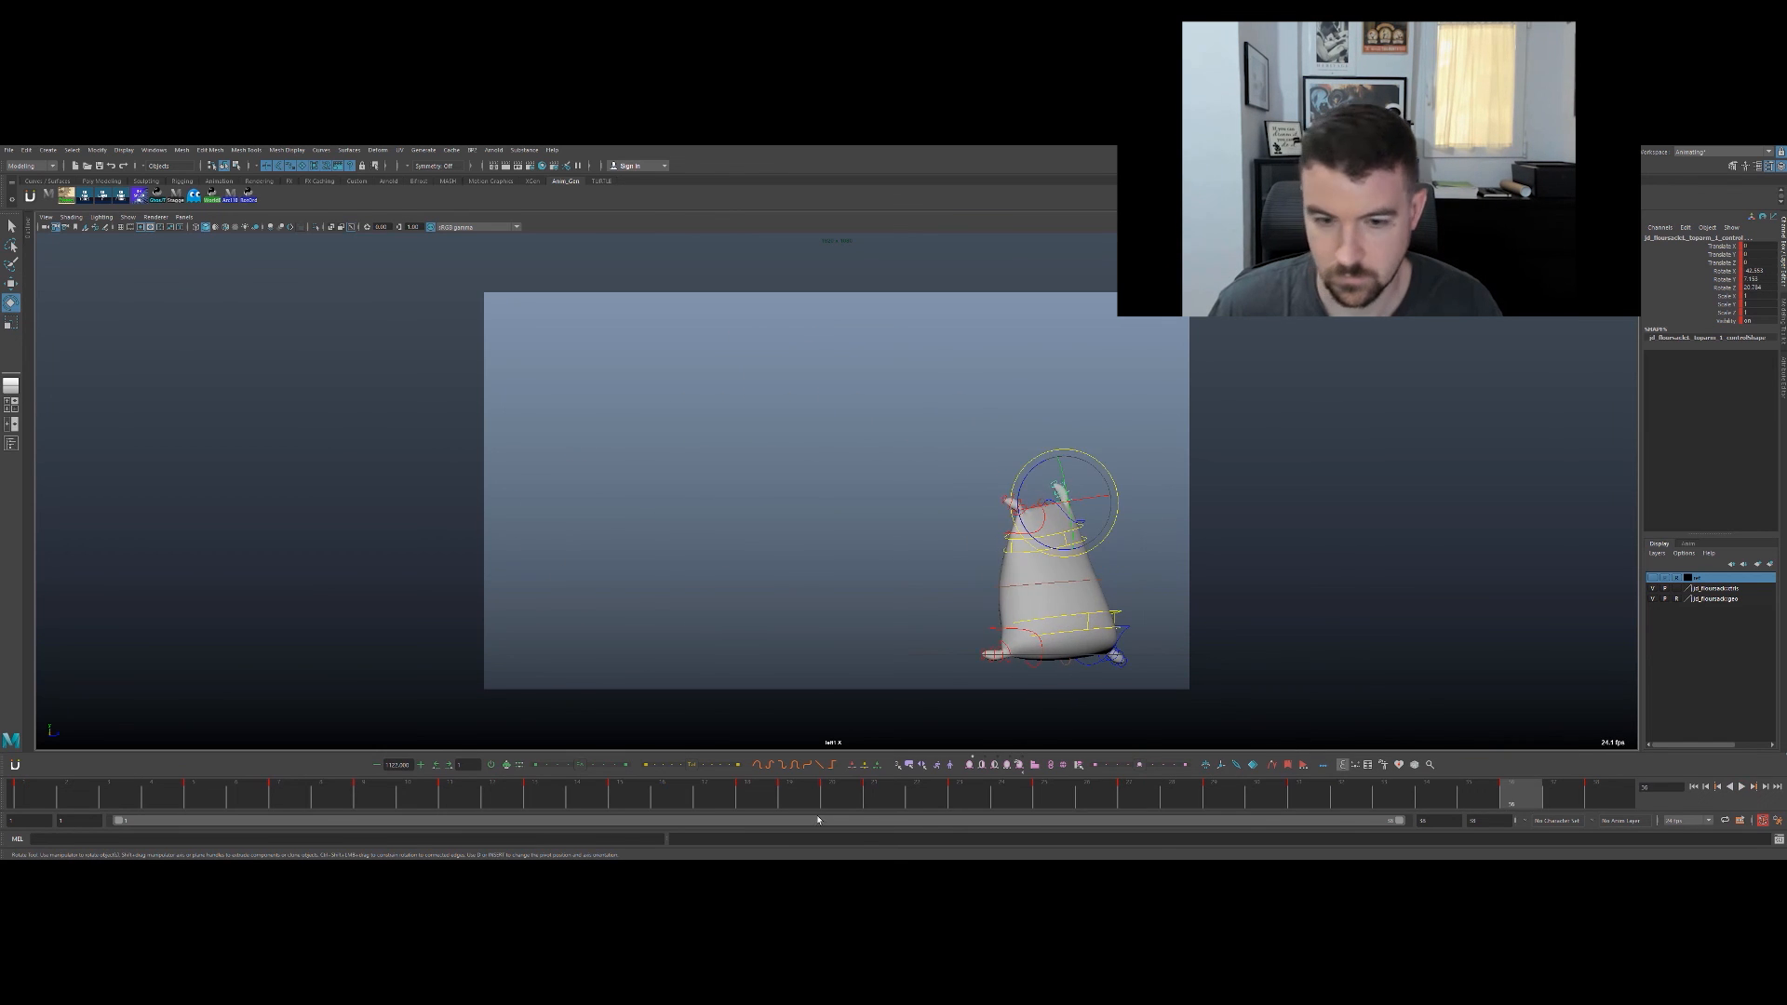
mouse_move(459, 786)
mouse_down()
mouse_move(239, 745)
mouse_move(579, 722)
mouse_move(902, 658)
mouse_move(852, 676)
mouse_move(873, 665)
mouse_up()
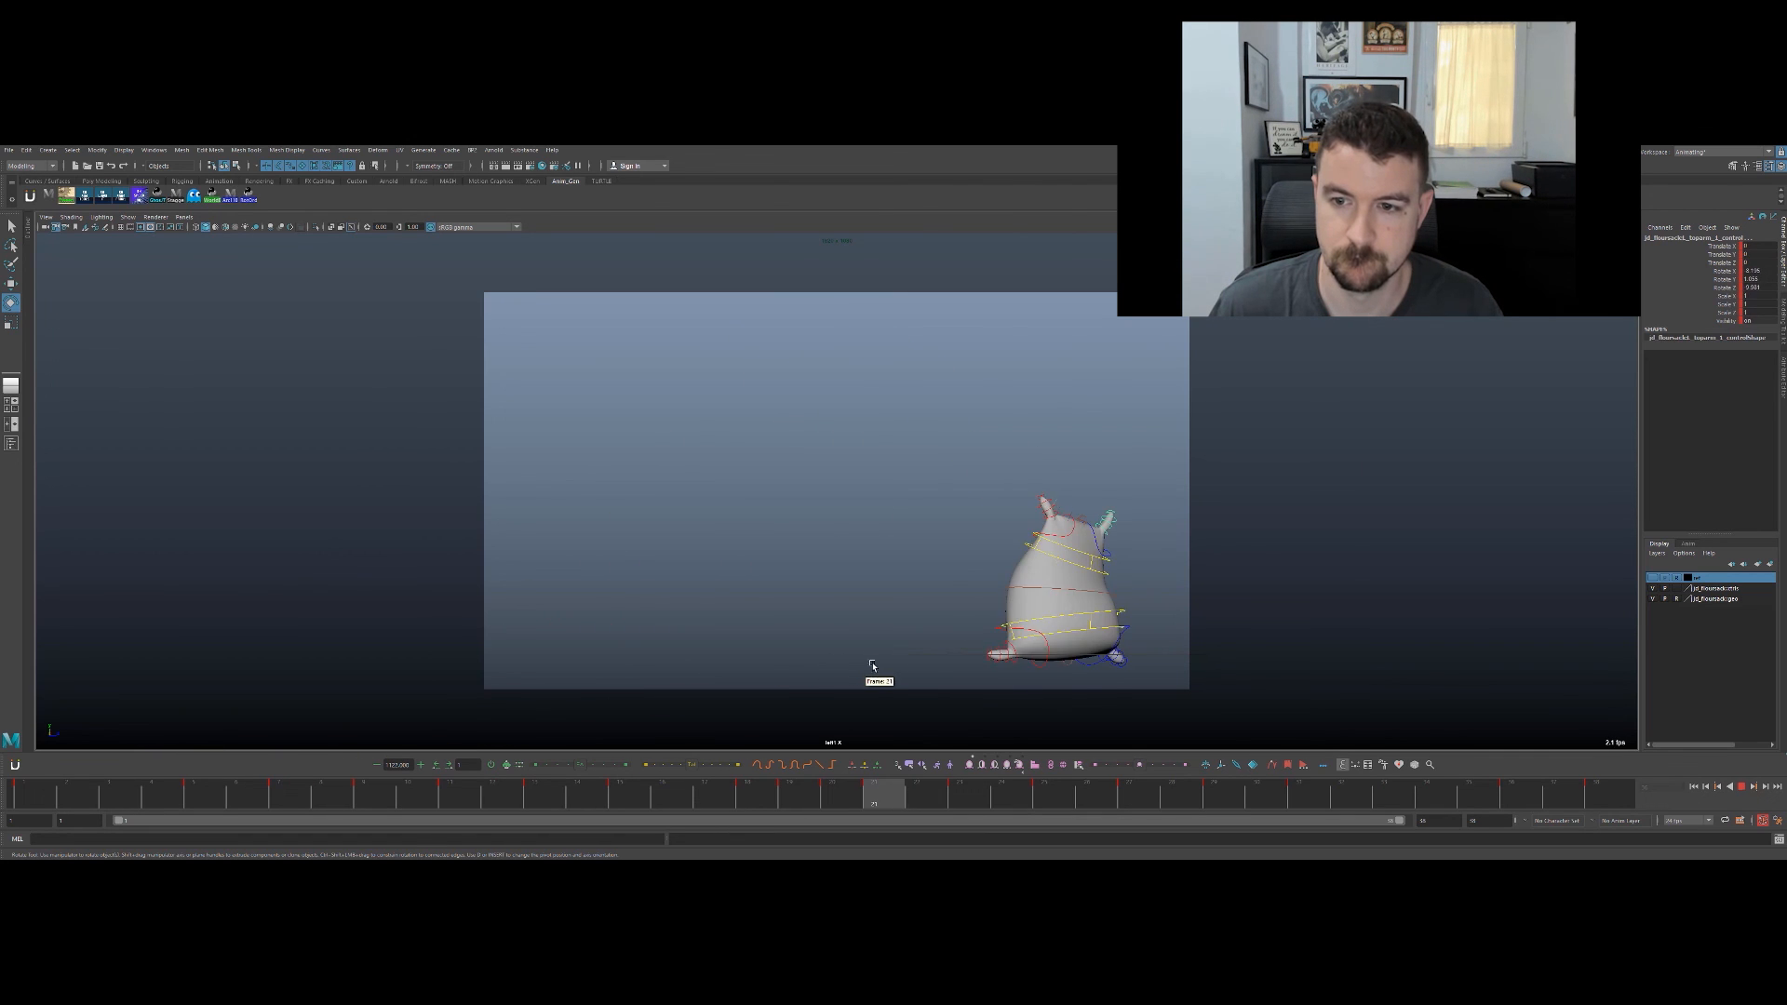
Step: Move the arm tassel's controls outward one after another at frame 21 to stretch and curve the tassel
drag(1077, 503, 1101, 511)
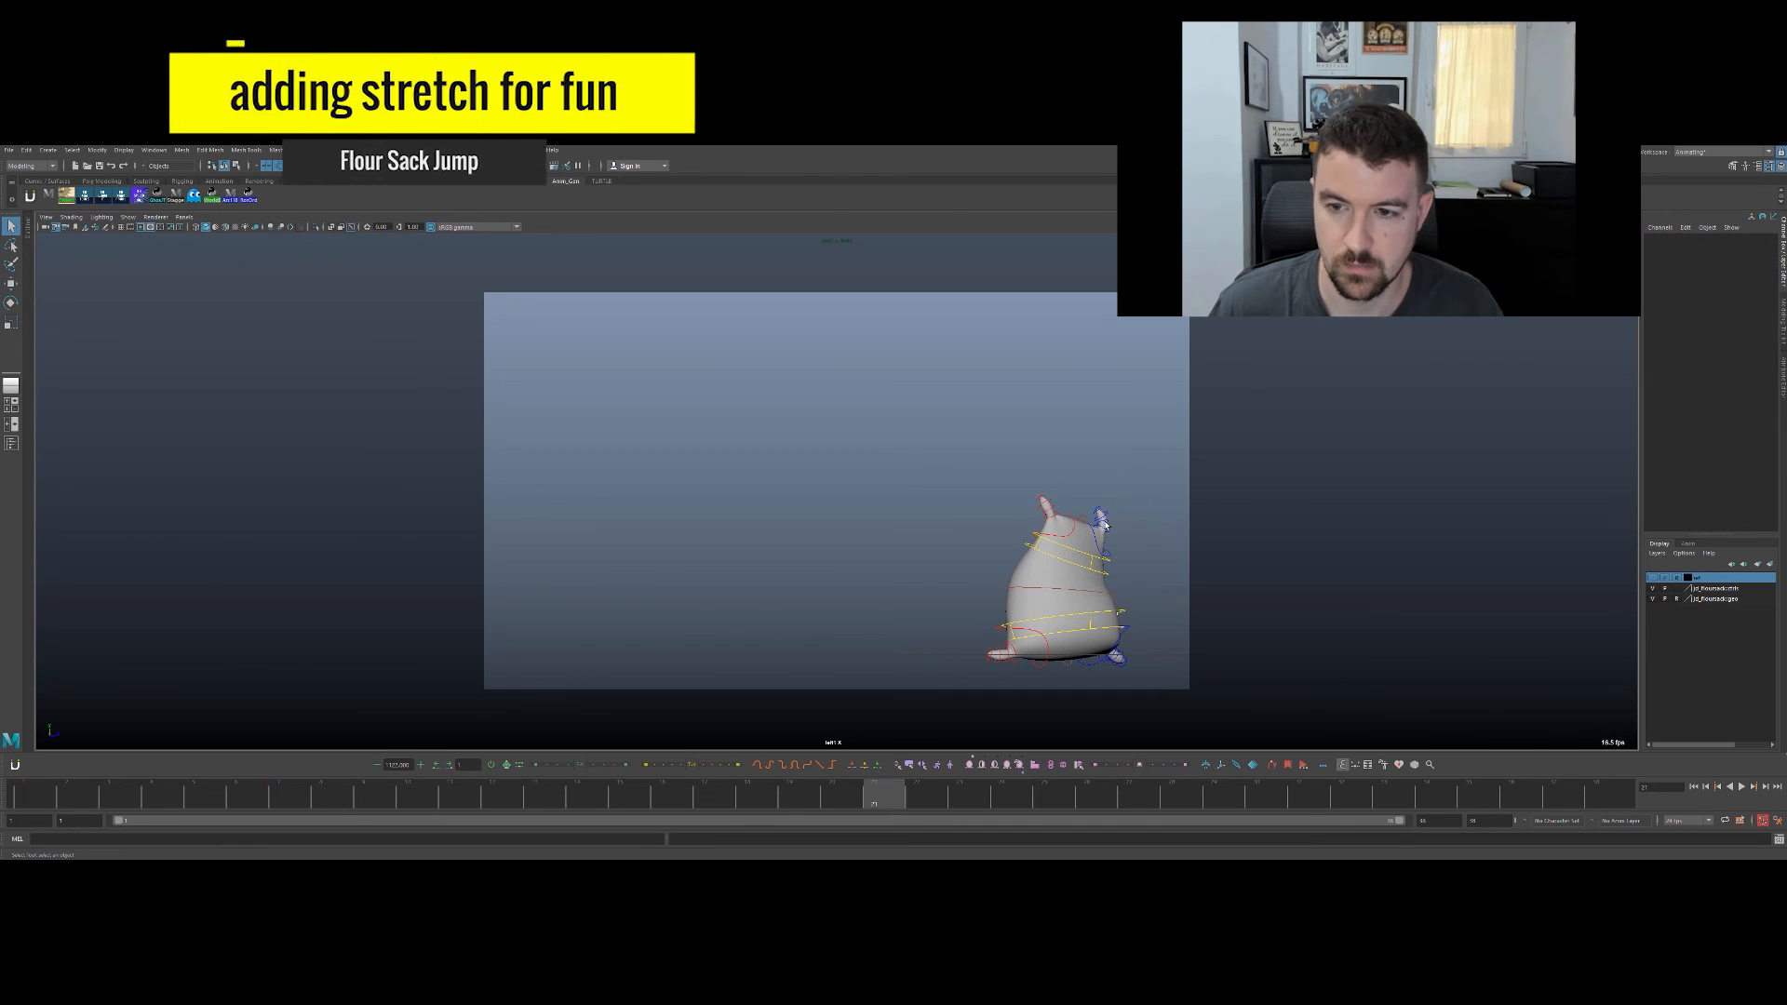
click(1099, 520)
key(e)
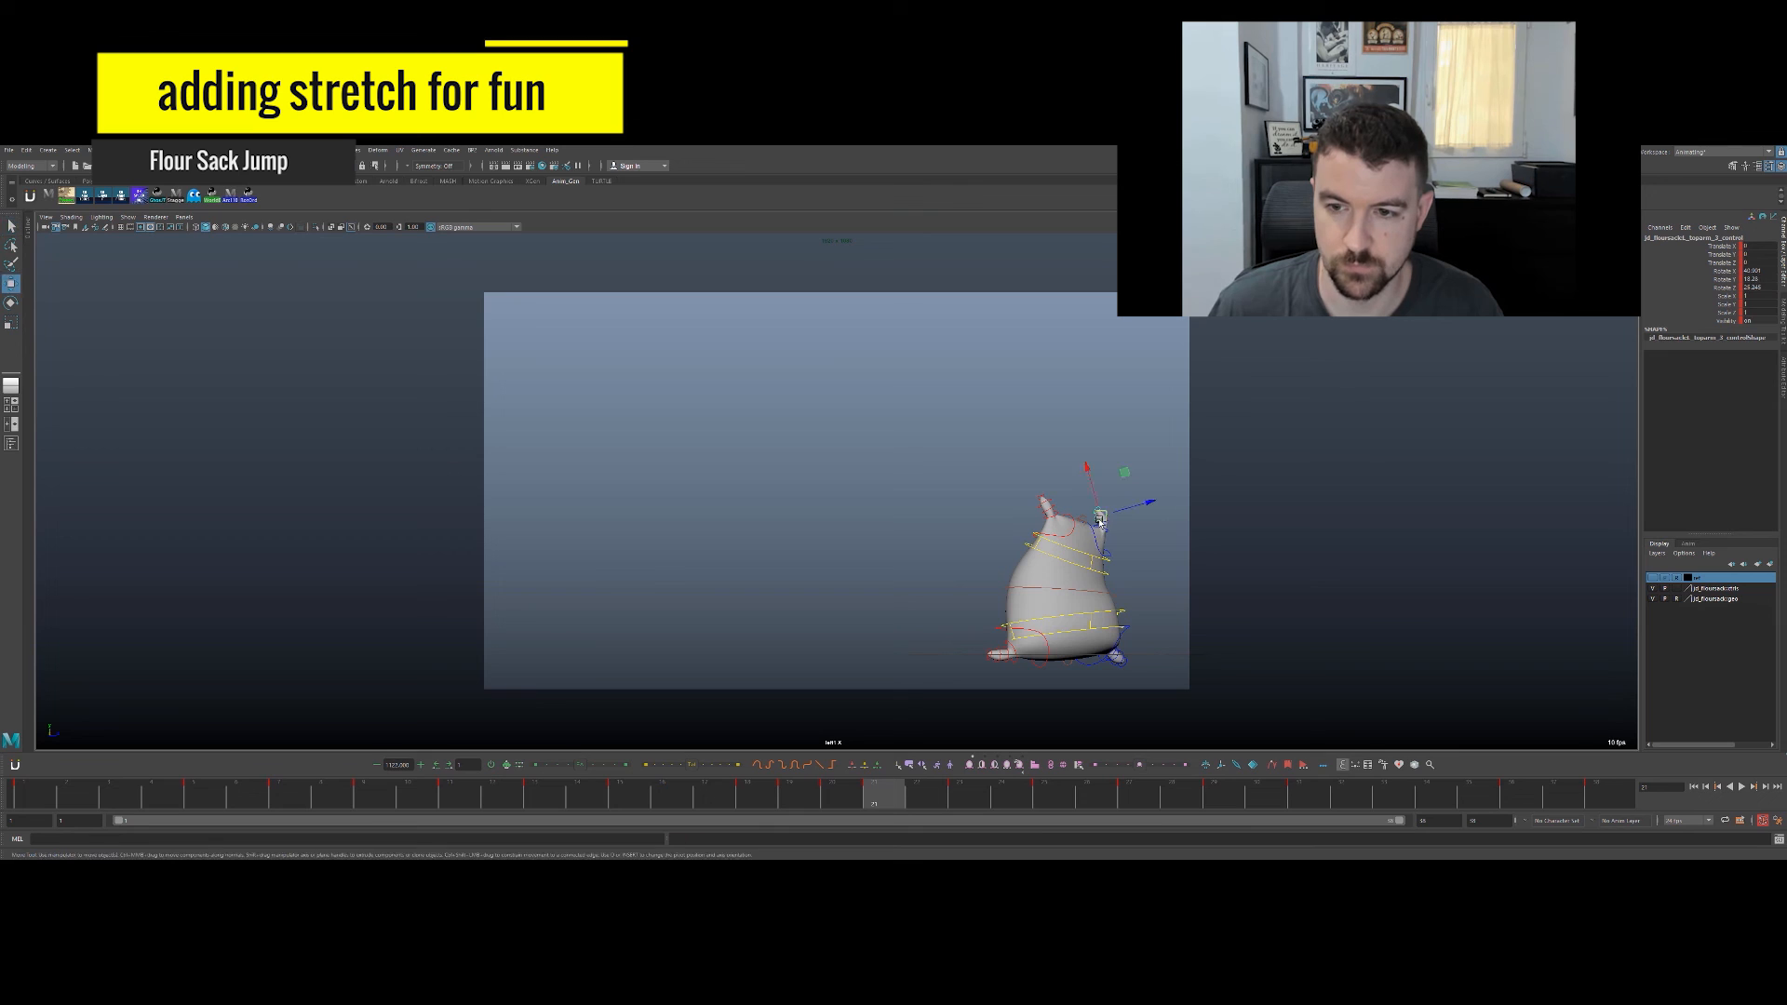
key(q)
click(1107, 522)
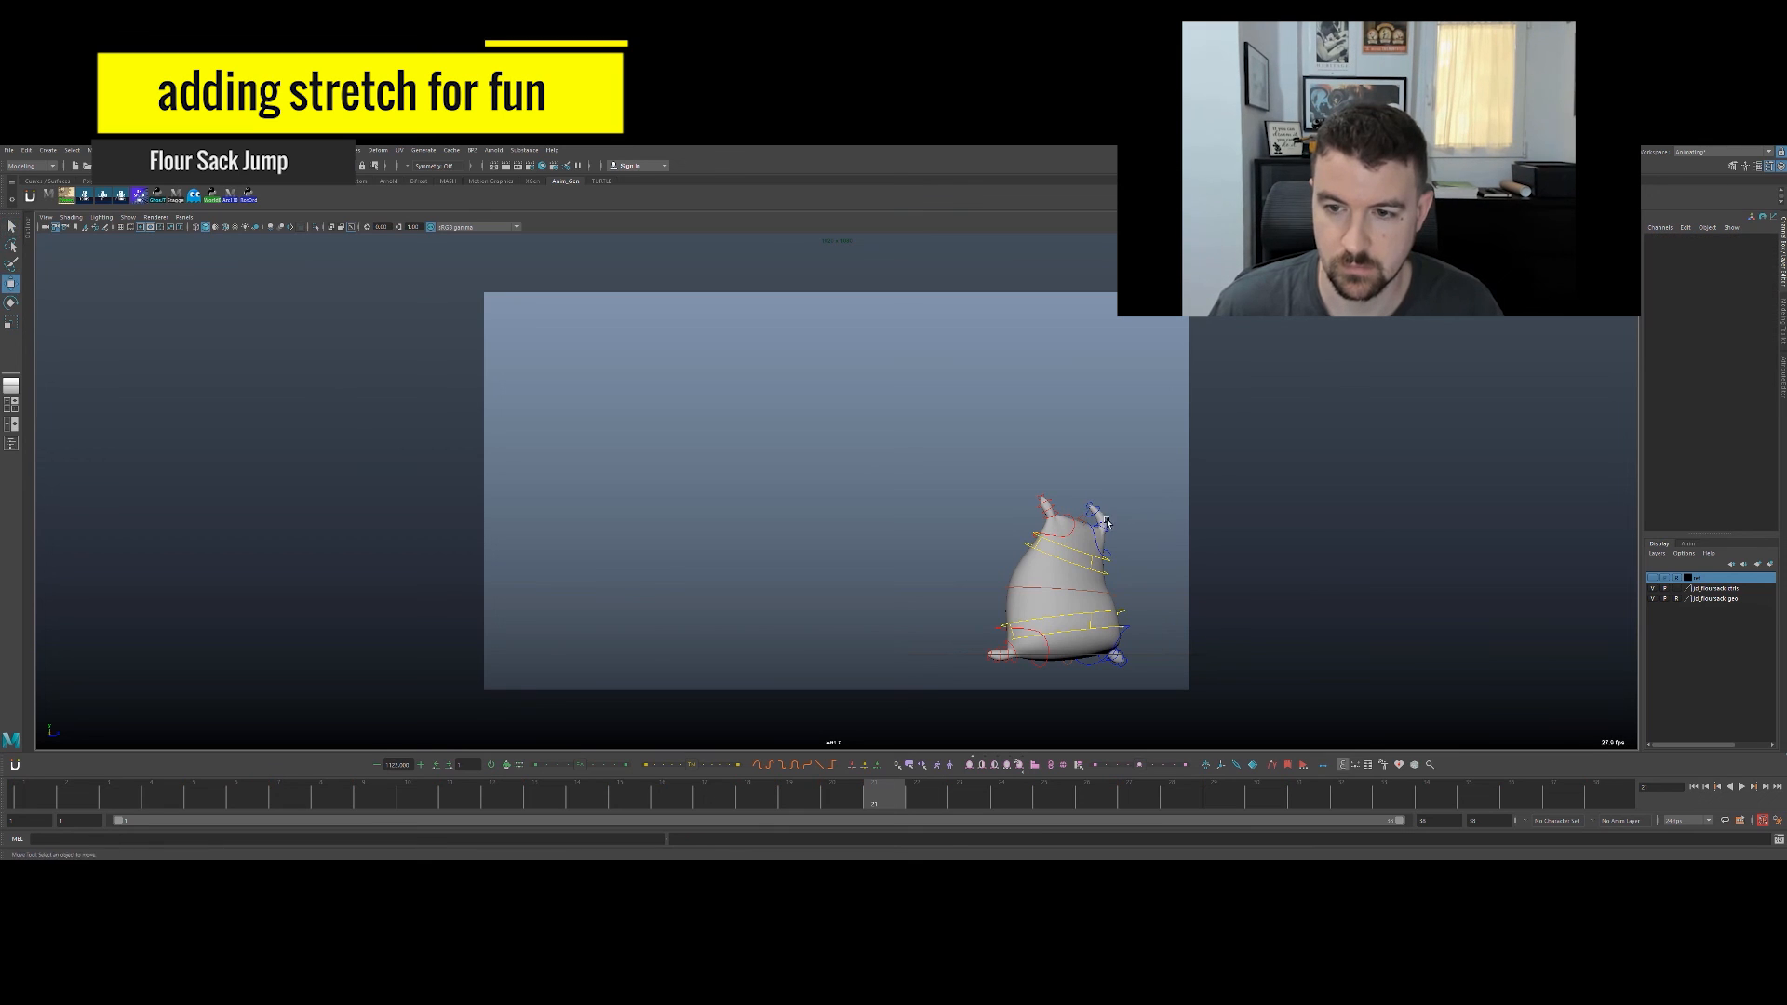
click(1105, 523)
drag(1098, 519, 1098, 517)
click(1095, 512)
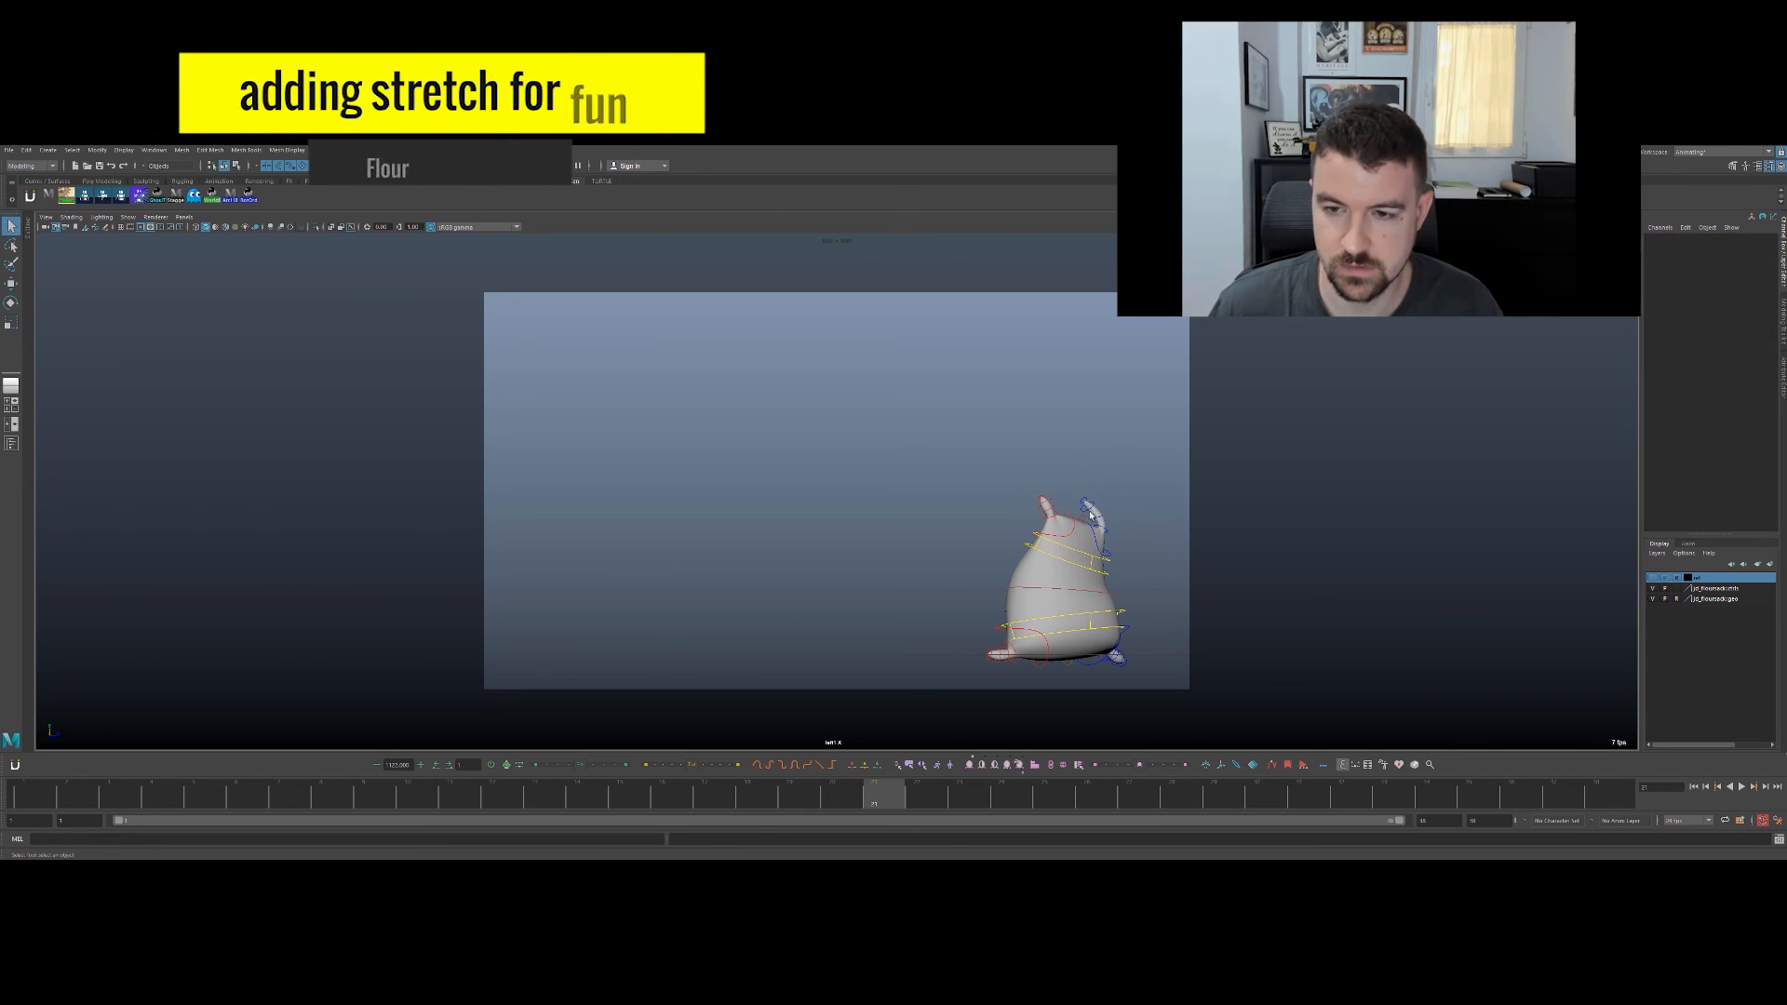
click(1088, 505)
click(1144, 495)
click(1105, 513)
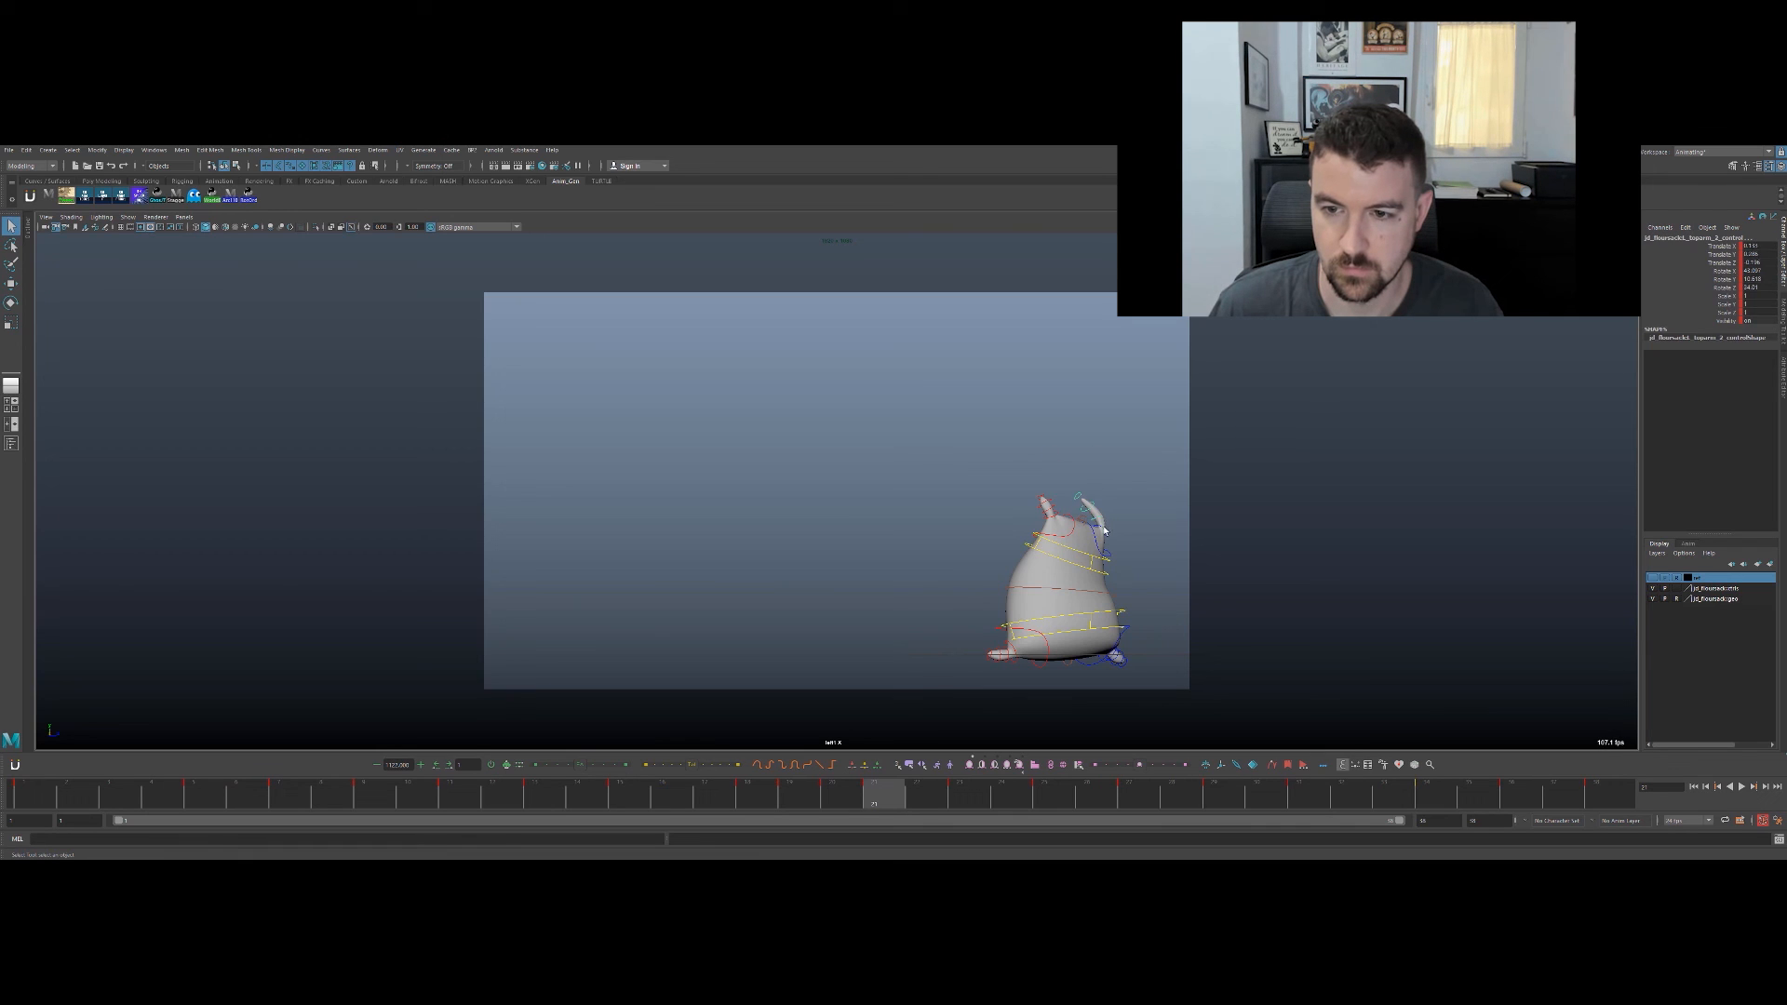
Step: Offset and re-angle the tassel's base control at frame 21, and re-angle the control above it to straighten the stretched tassel
mouse_move(822, 796)
mouse_down()
mouse_move(787, 797)
mouse_move(881, 797)
mouse_move(934, 735)
mouse_move(1045, 701)
mouse_move(866, 745)
mouse_up()
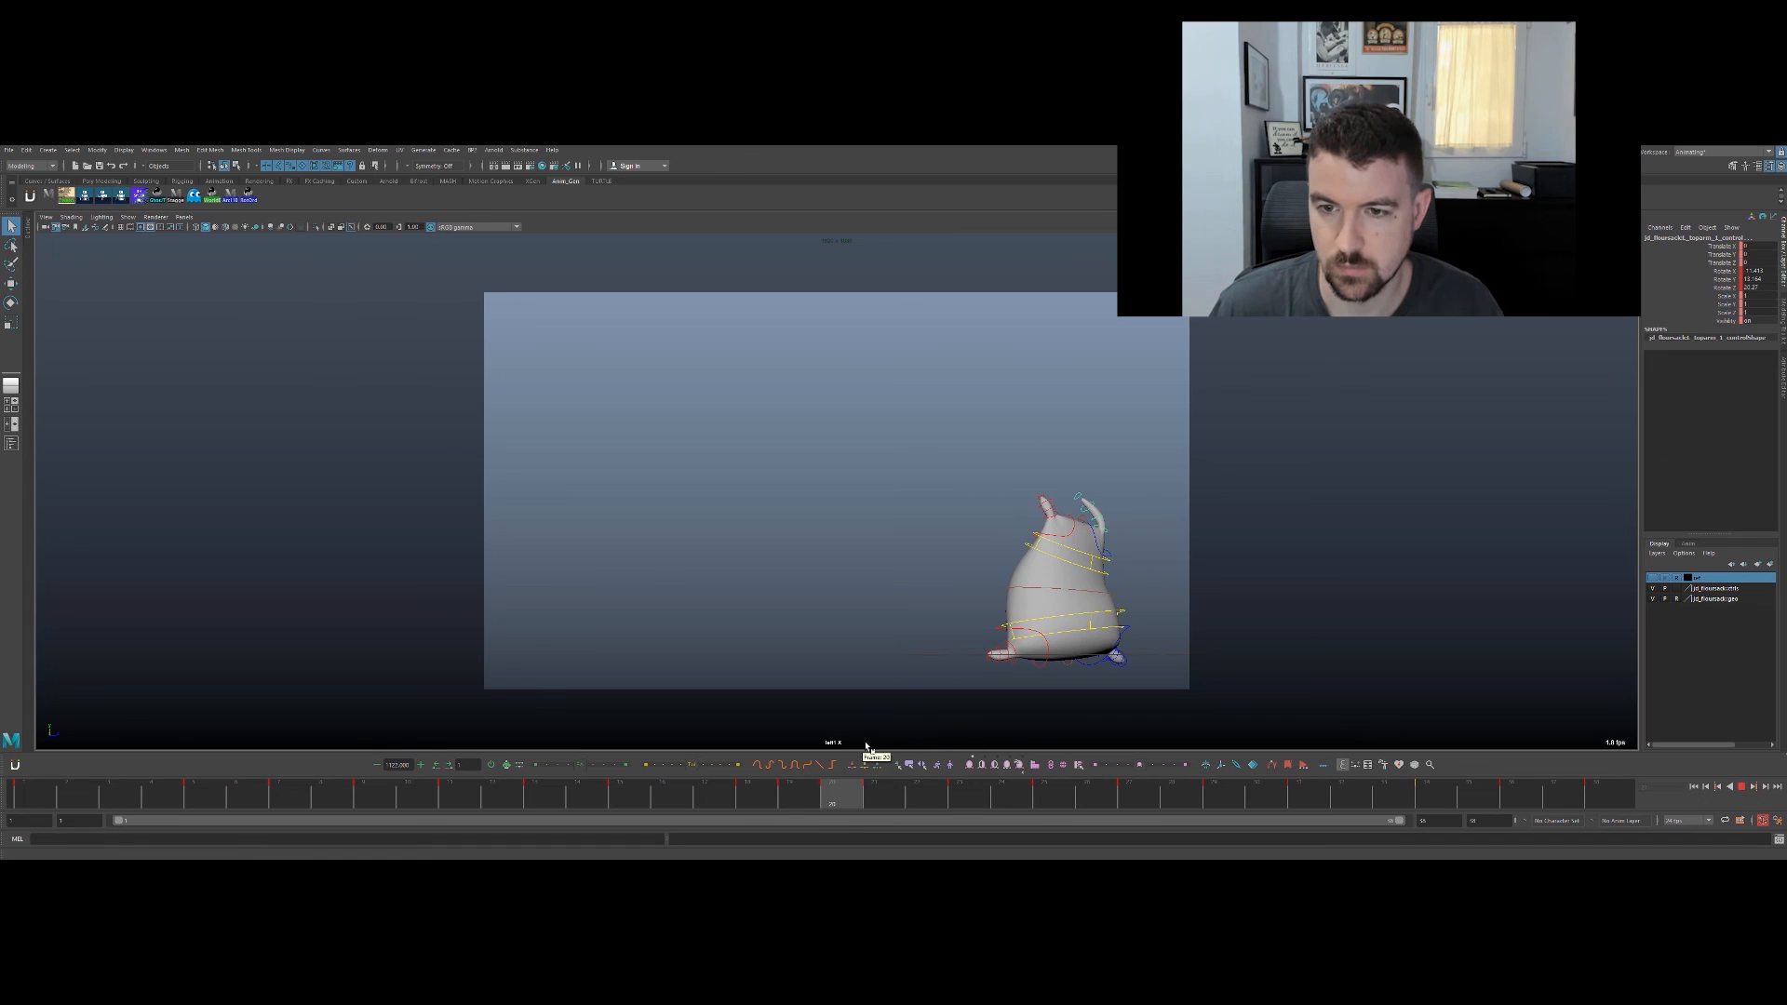
click(1109, 517)
click(1109, 533)
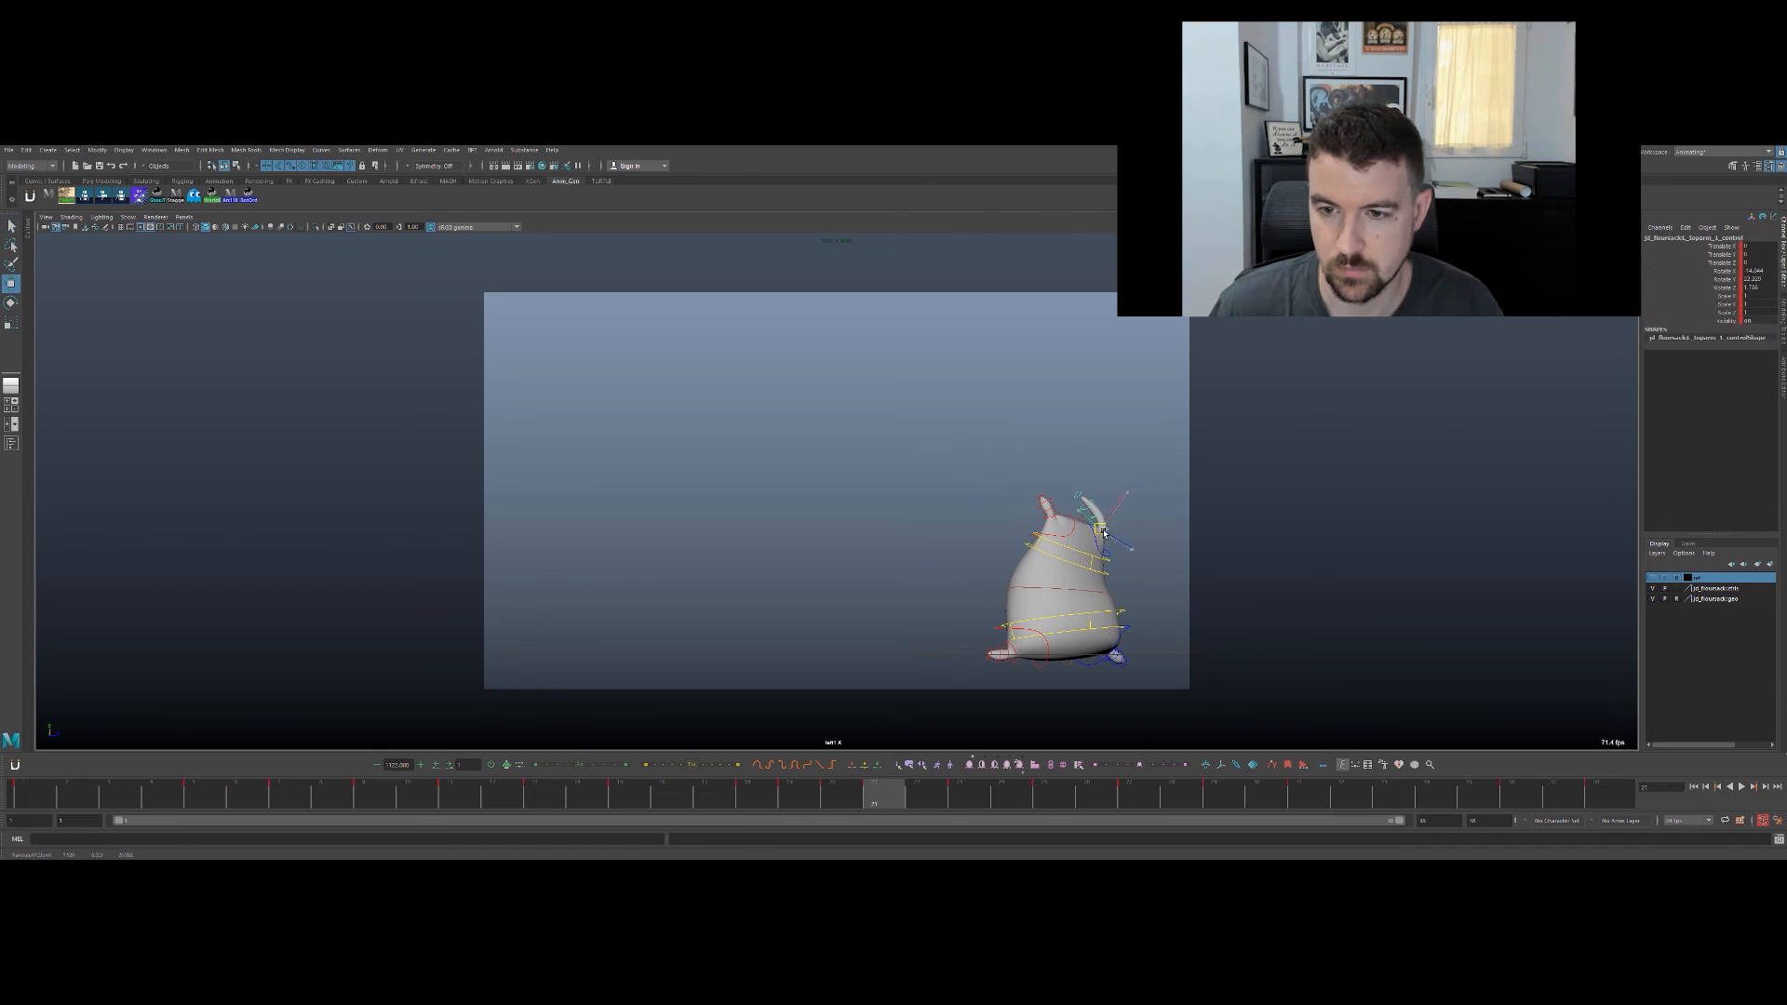
key(e)
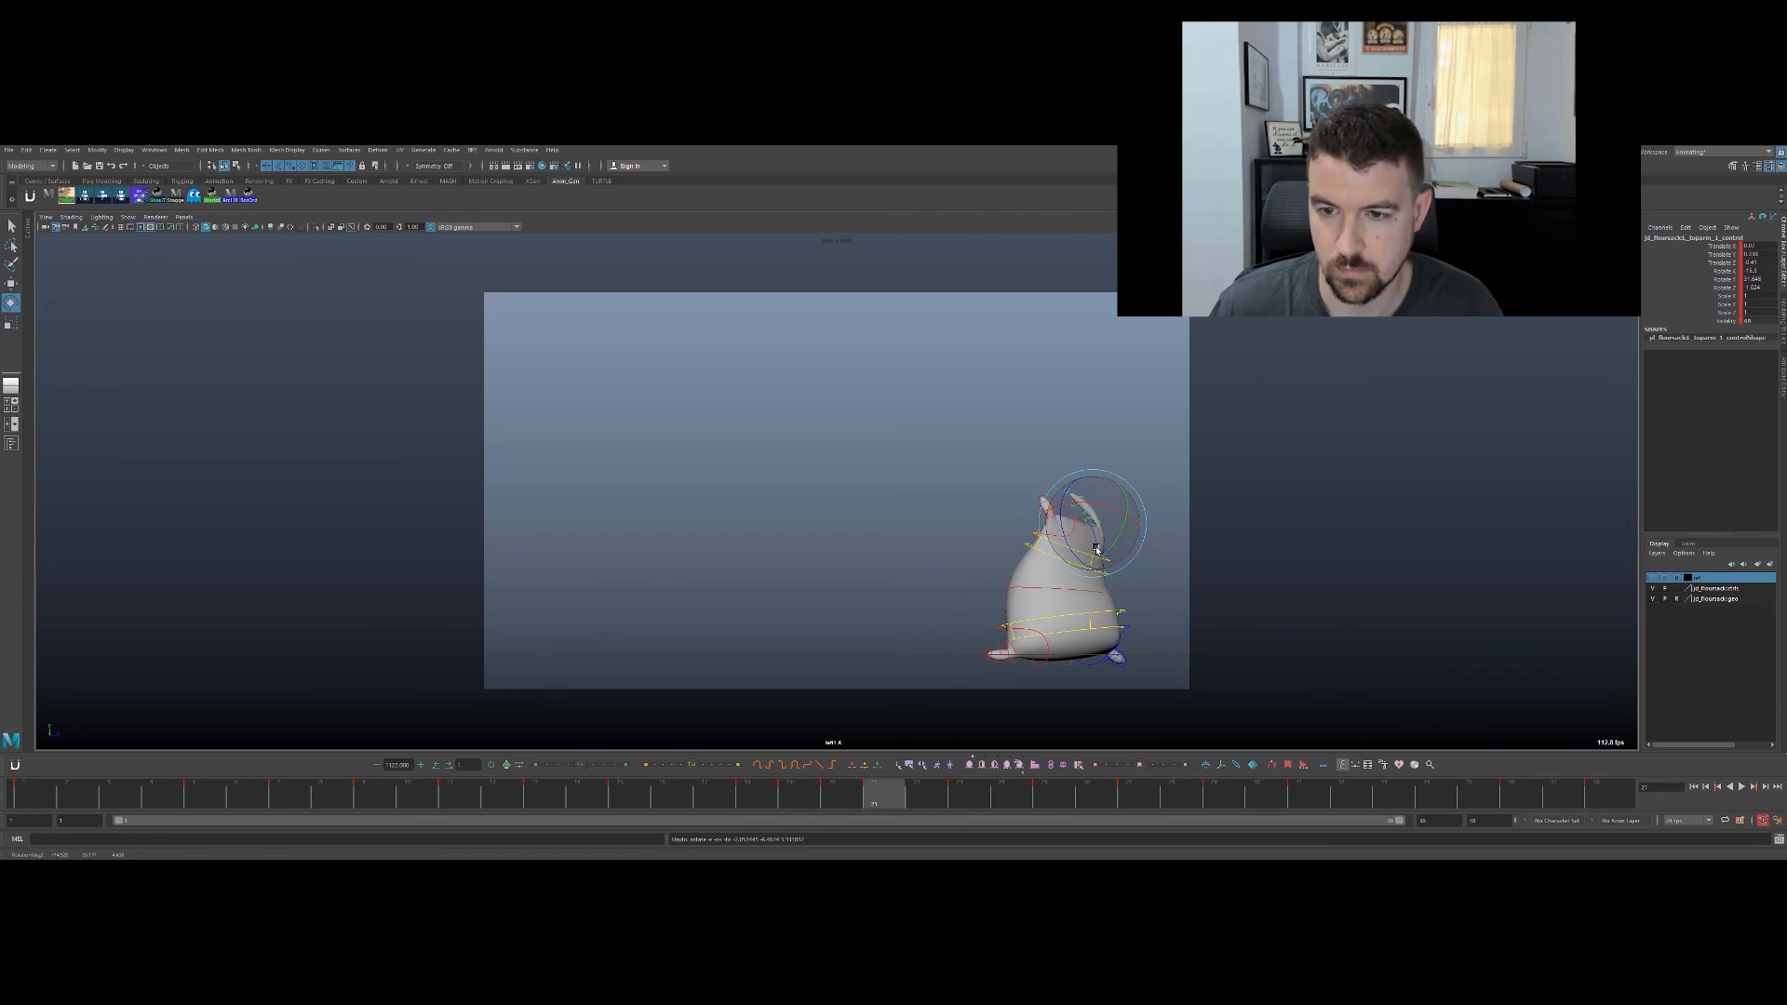
key(q)
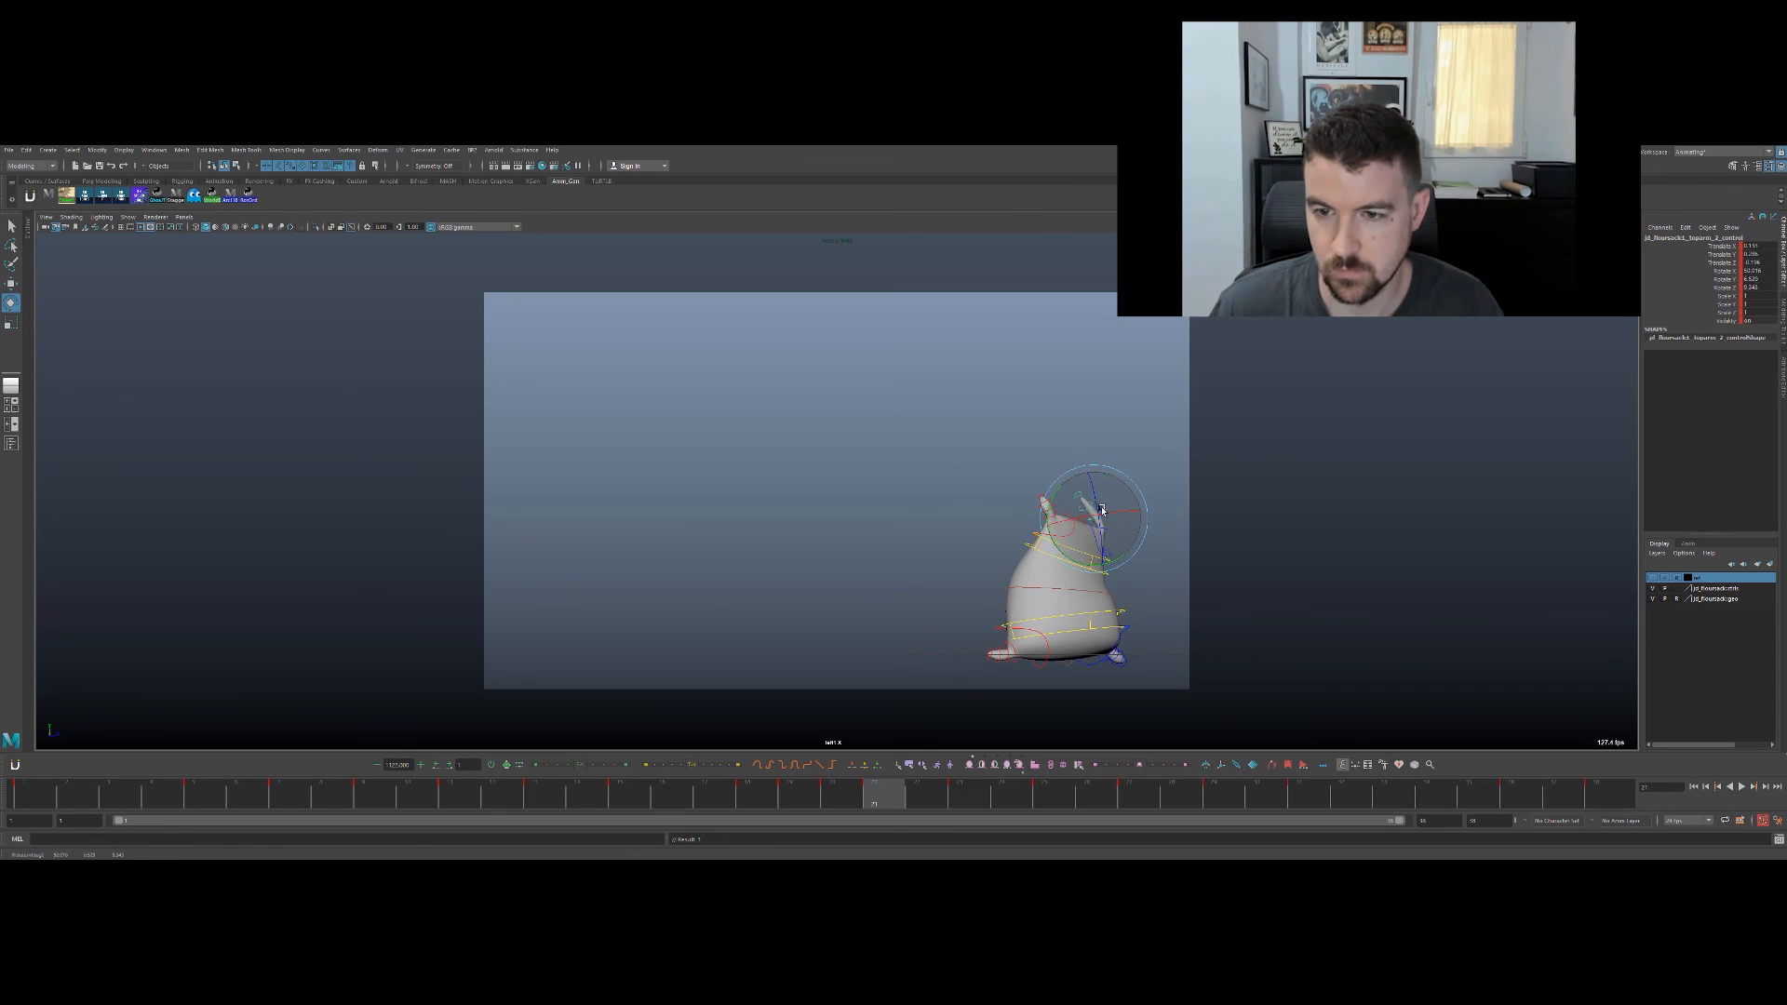
Step: Review the stretched tassel by scrubbing the landing and playing back the whole jump
mouse_move(781, 792)
mouse_down()
mouse_move(931, 786)
mouse_move(1010, 736)
mouse_move(738, 714)
mouse_up()
key(alt+v)
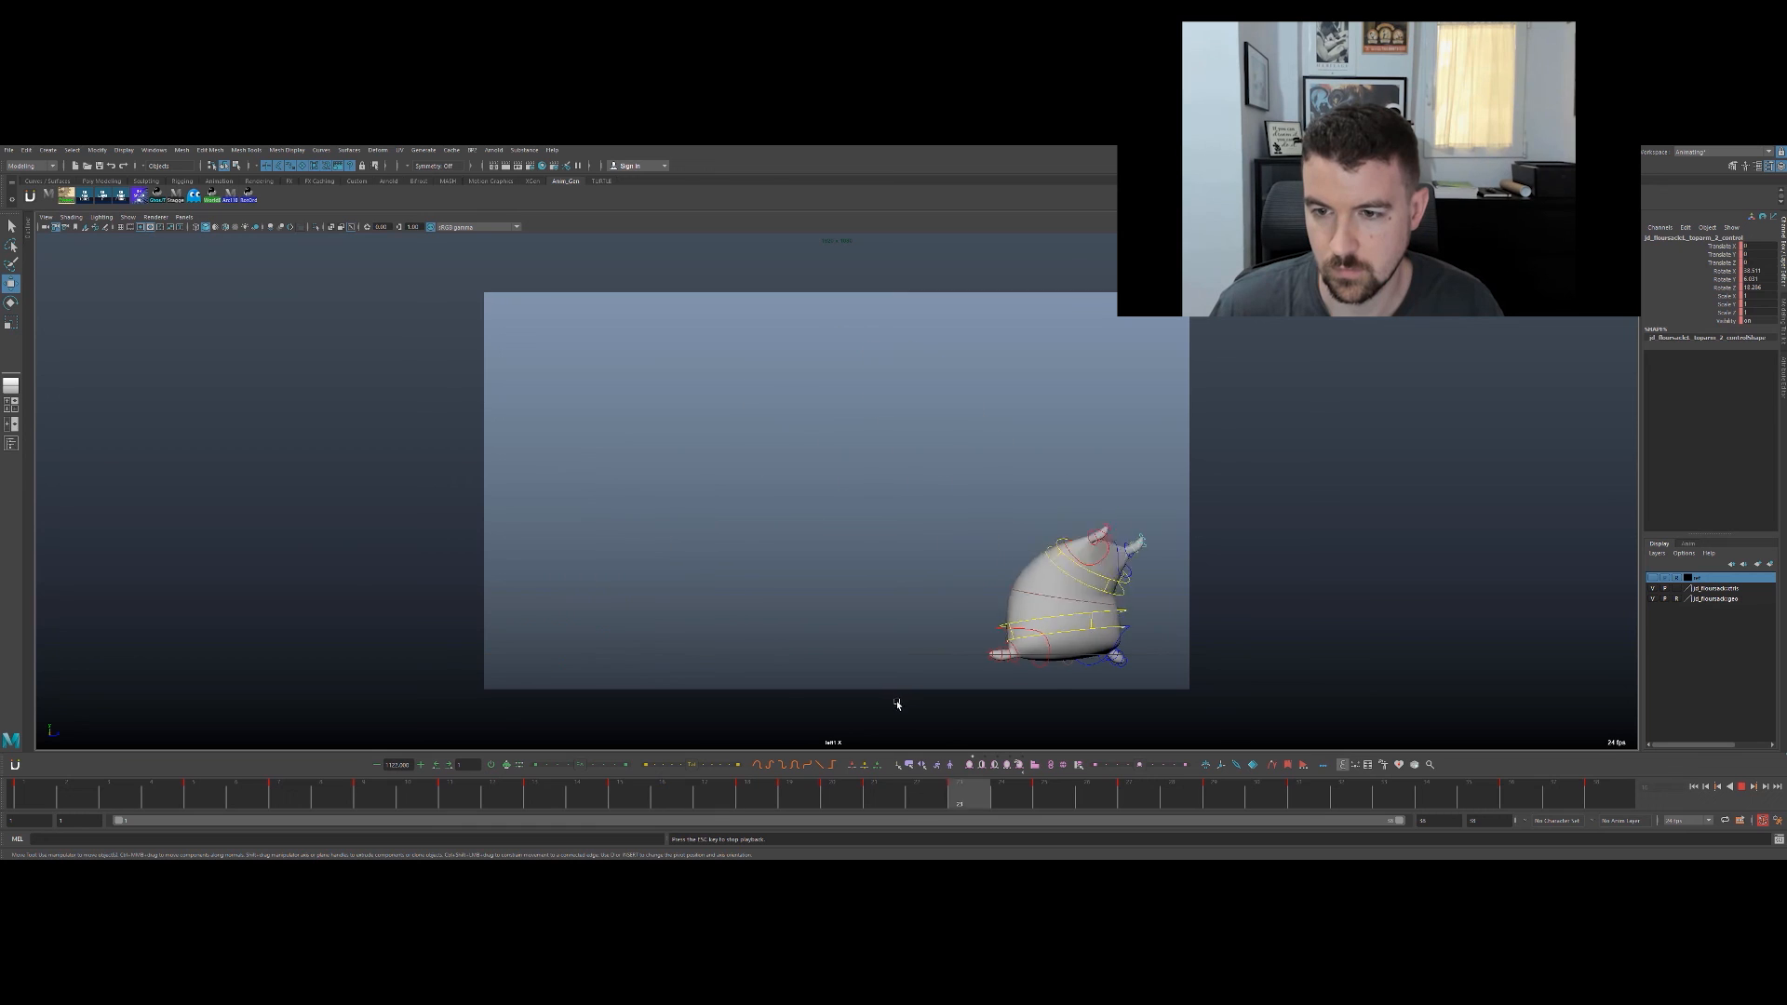
key(Escape)
key(alt+v)
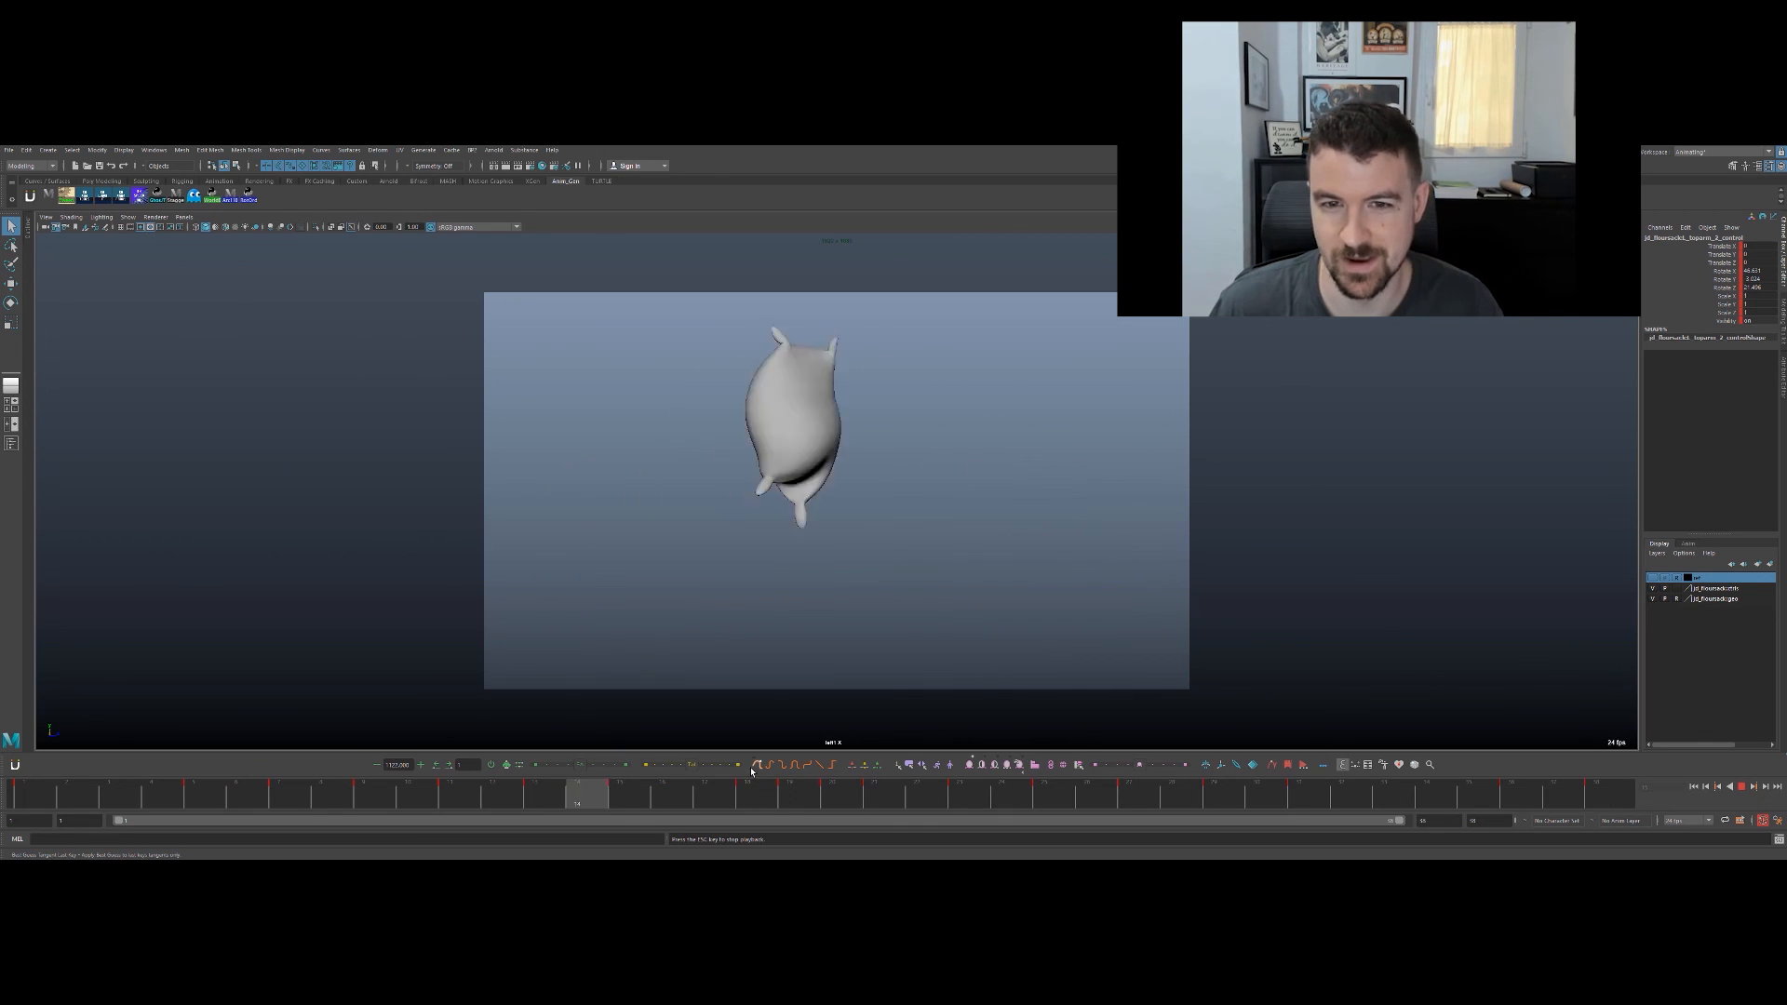
key(Escape)
drag(764, 793, 538, 793)
key(alt+v)
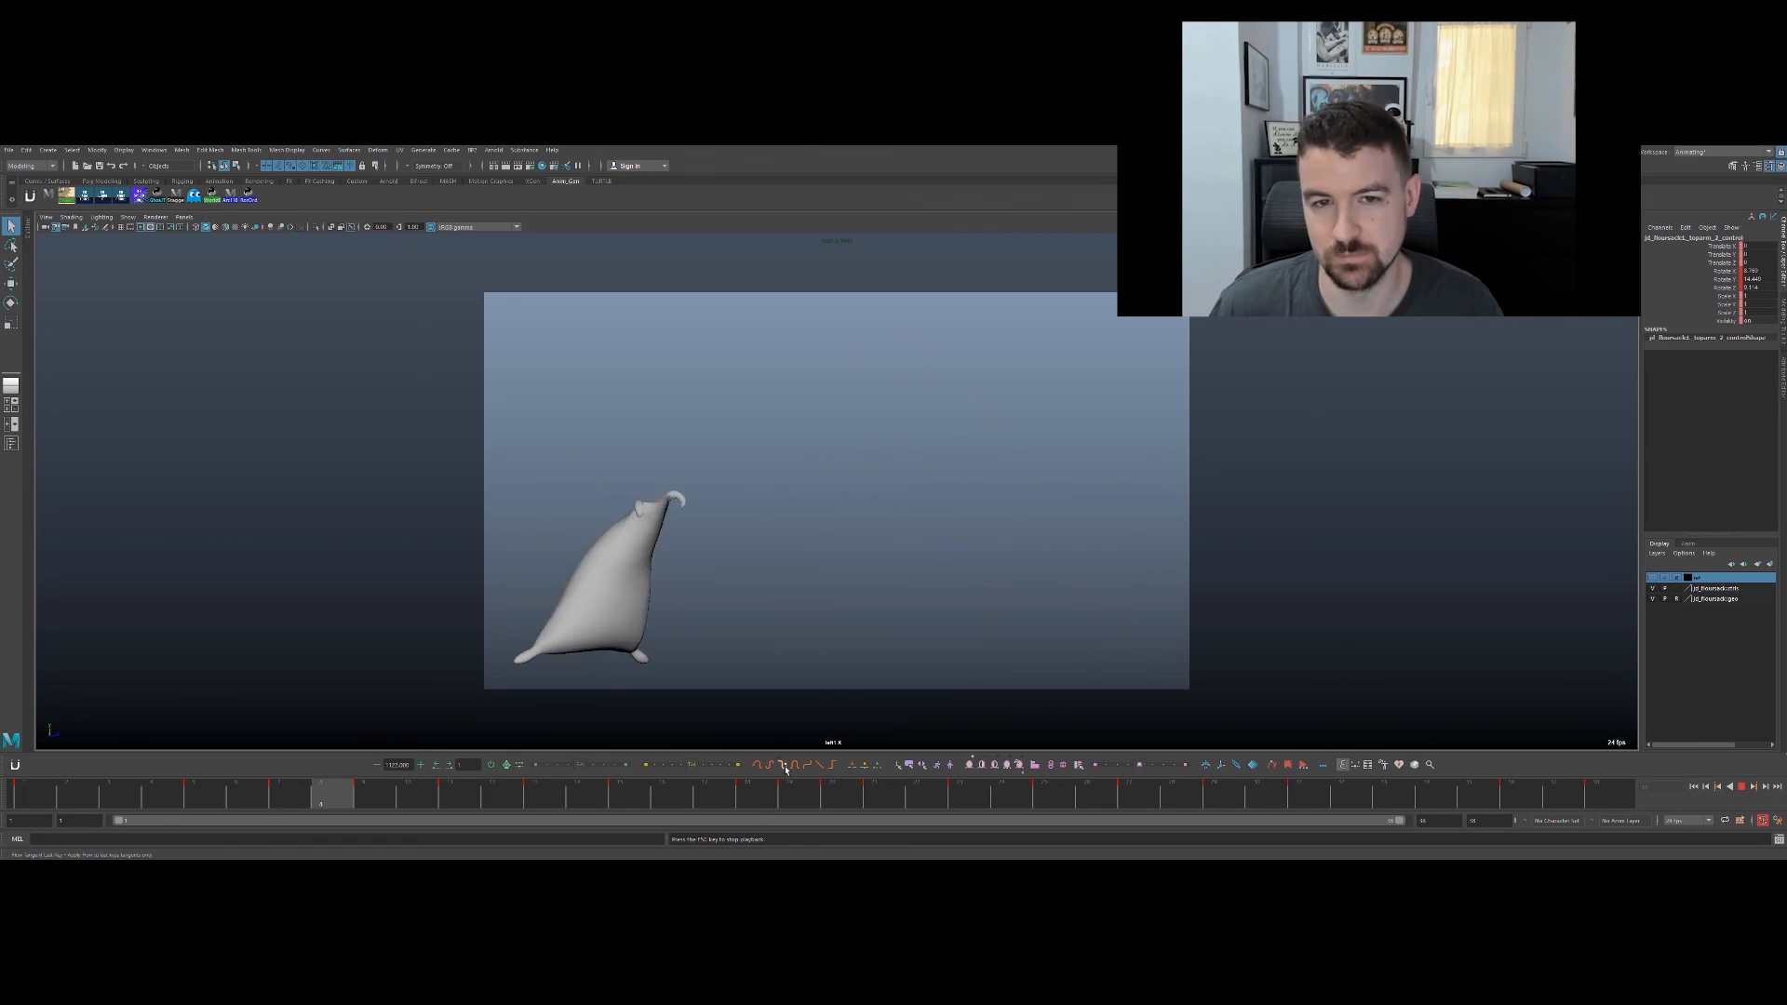
key(Escape)
key(alt+v)
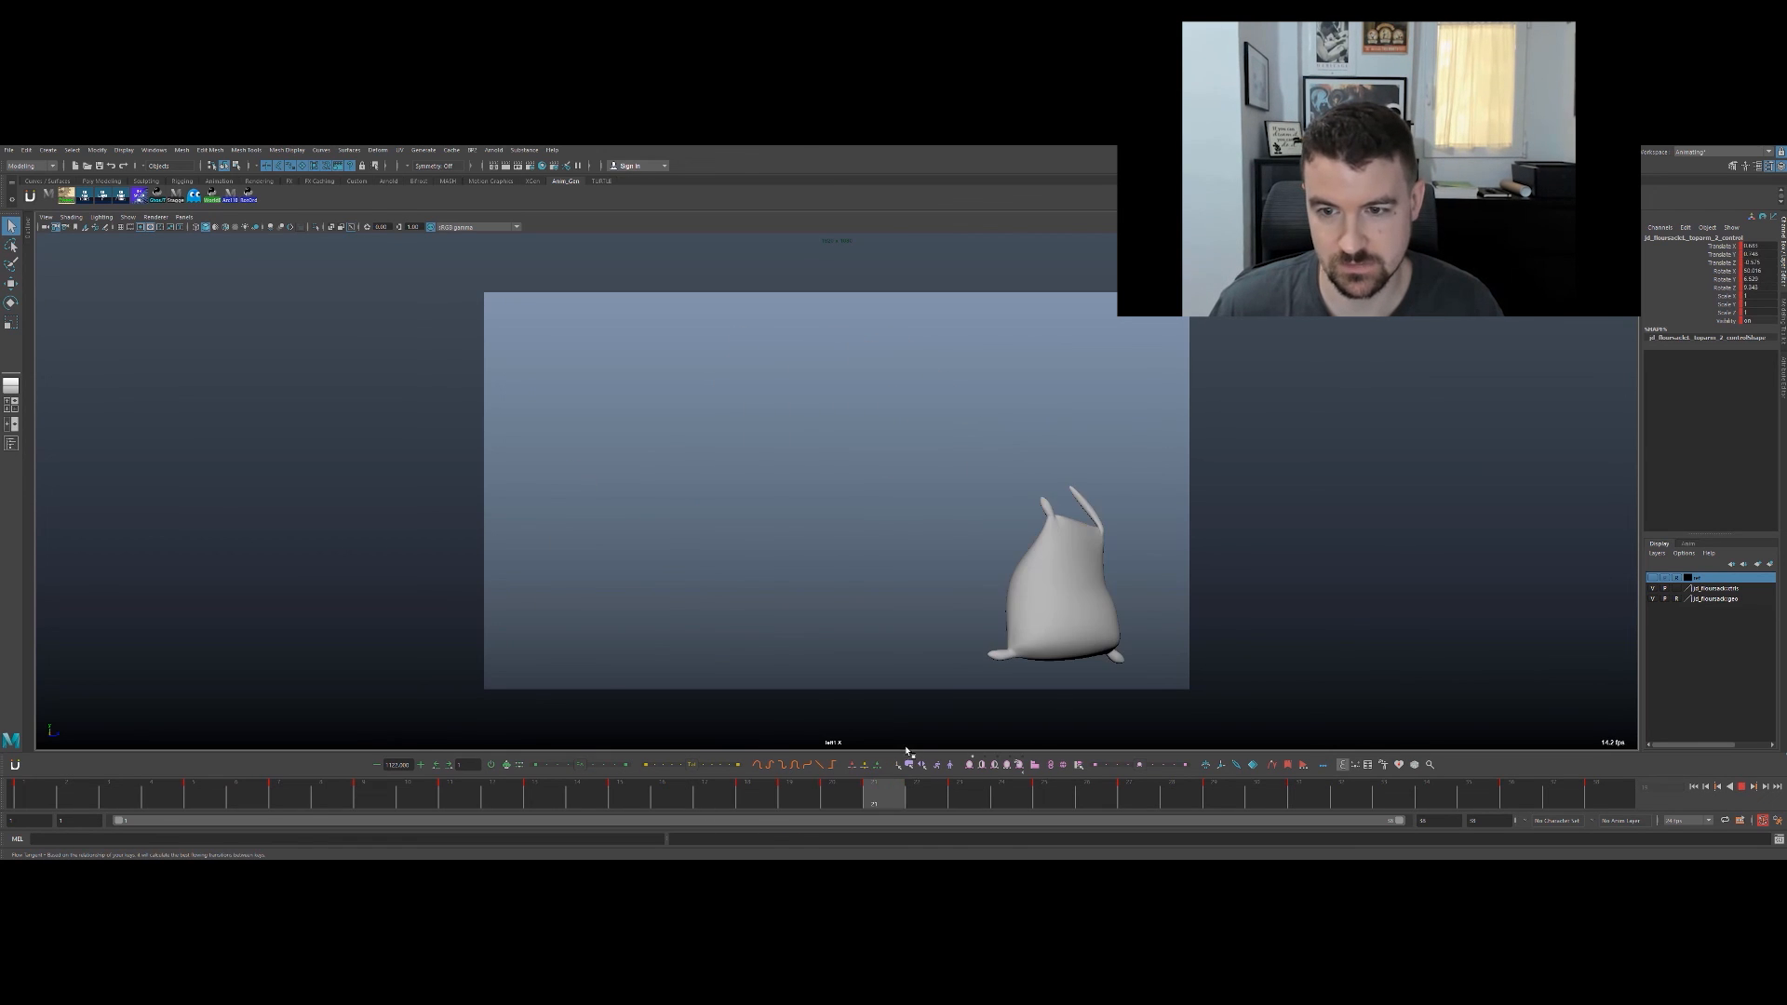
Step: Return to frame 21, show the controls, and reposition the tassel's middle and tip controls to refine its stretched curve
click(871, 793)
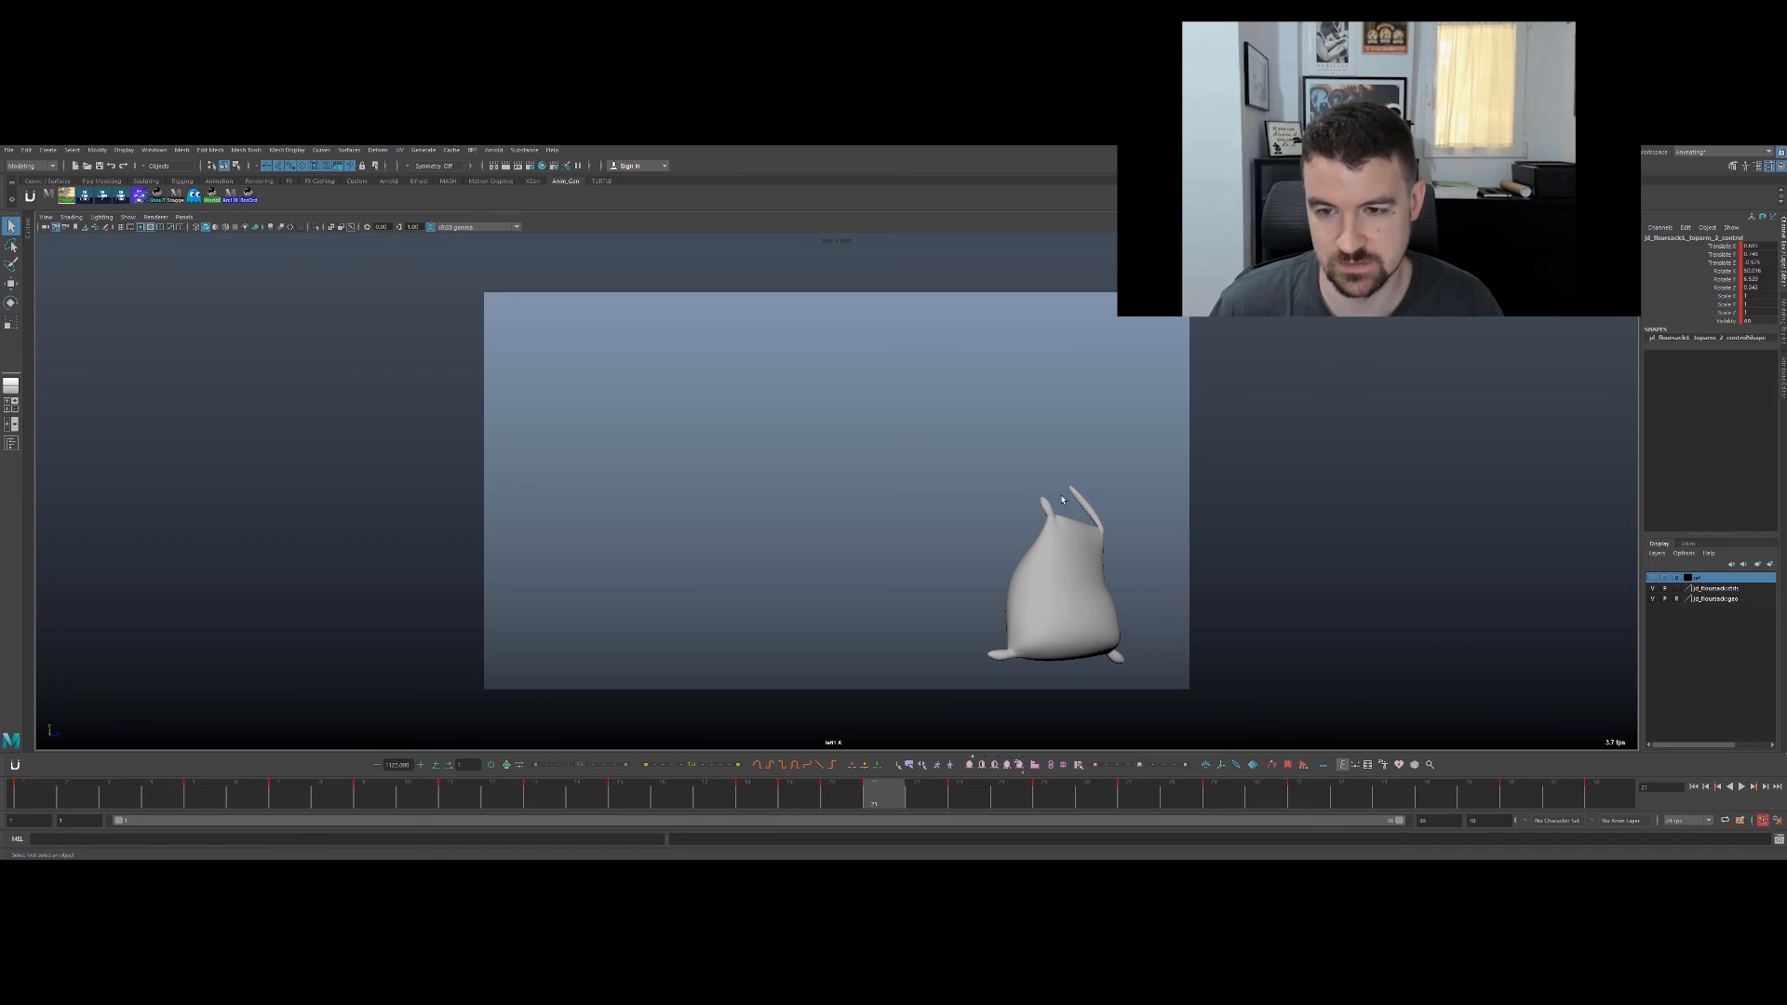
key(alt+1)
key(w)
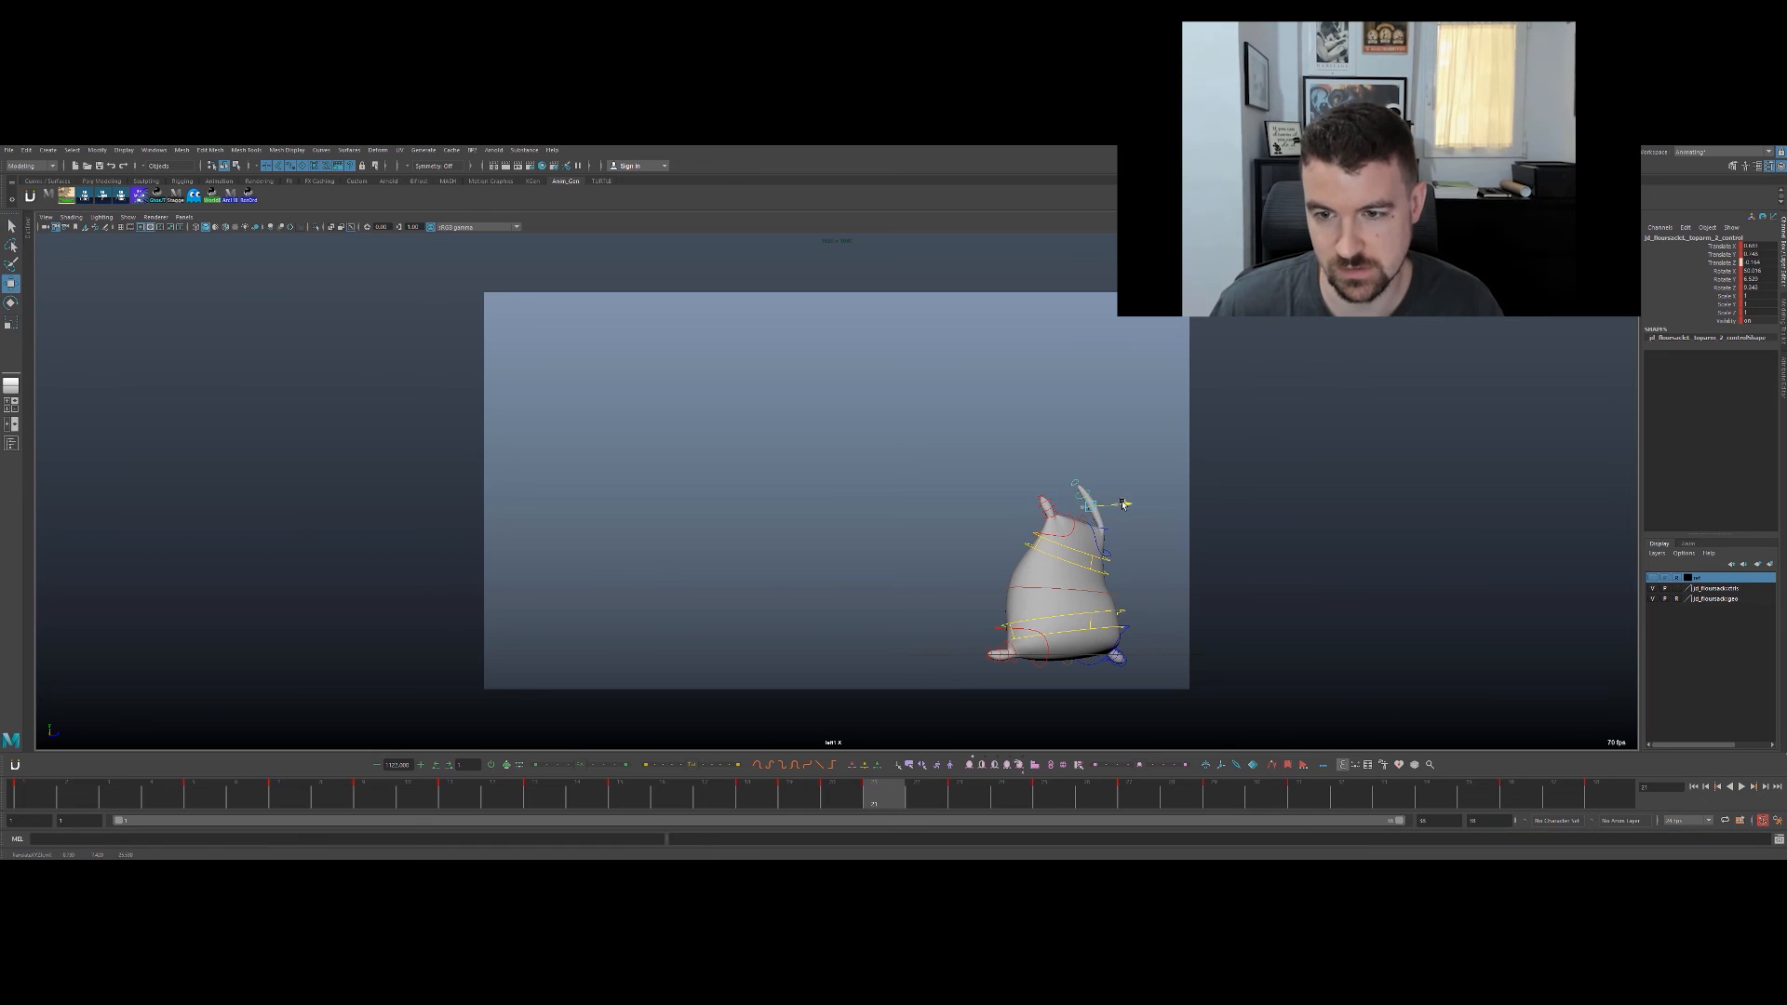
click(1097, 500)
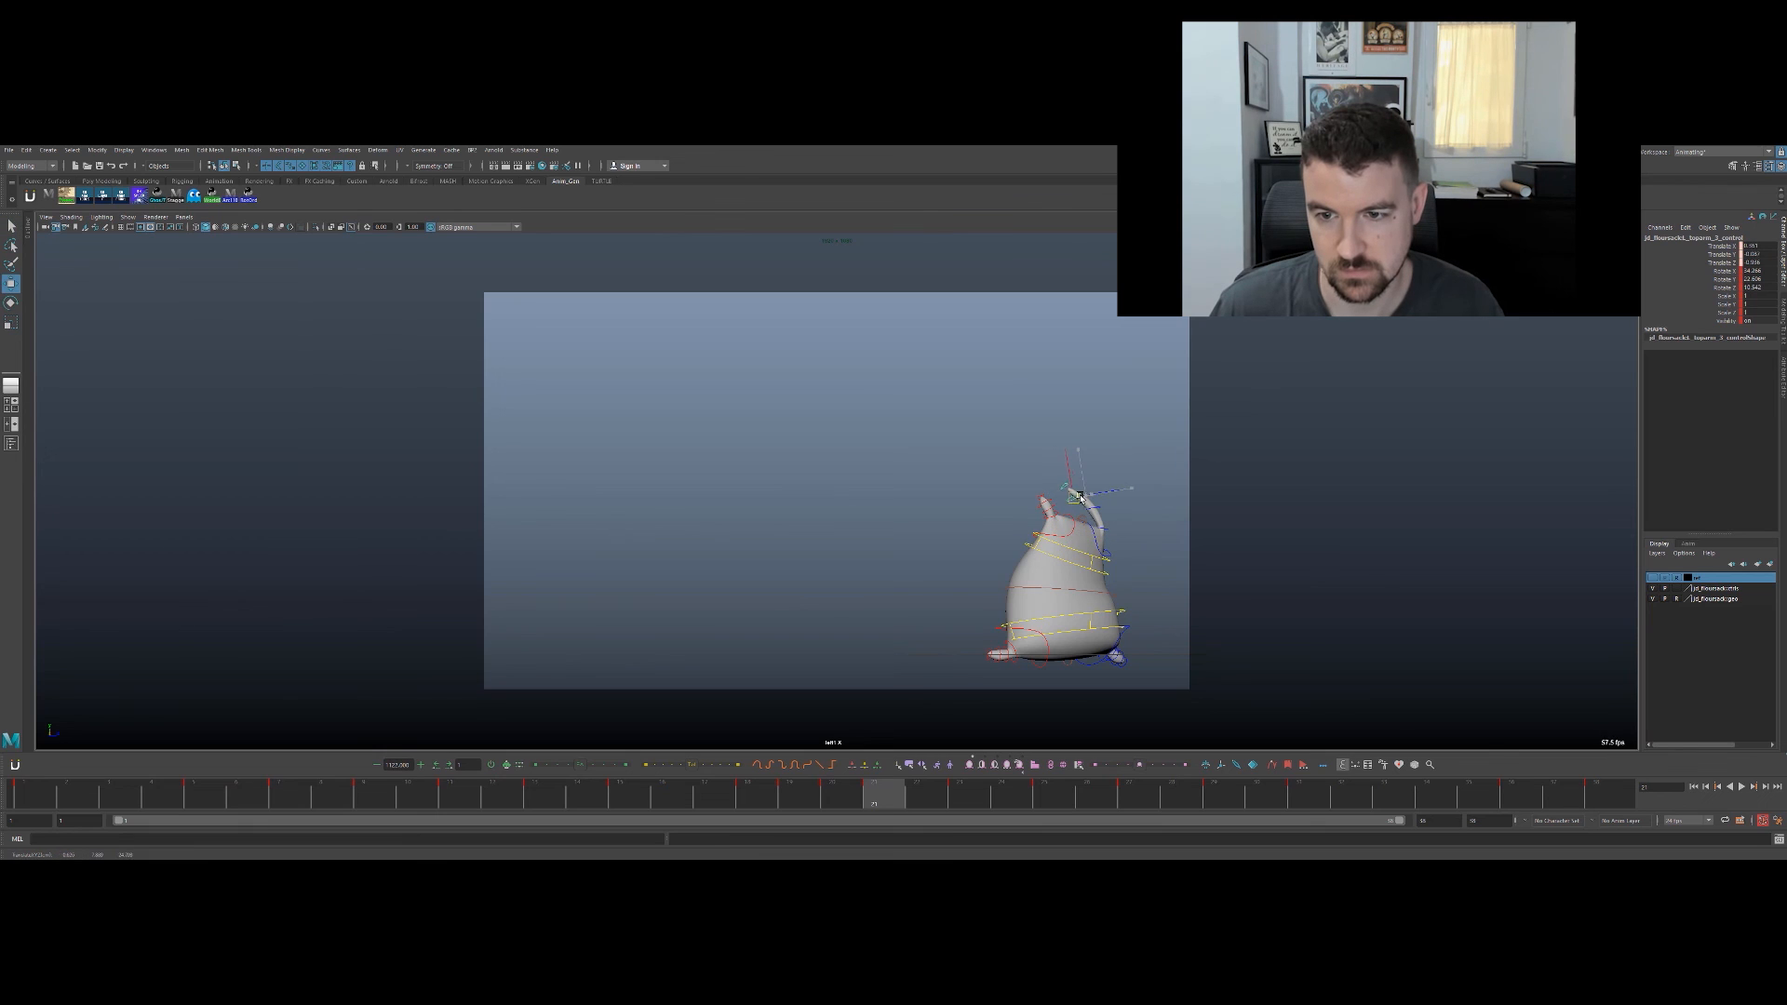
Step: Move the tassel's tip control outward at frame 19 and check the stretch through the neighbouring landing frames
drag(791, 802, 775, 708)
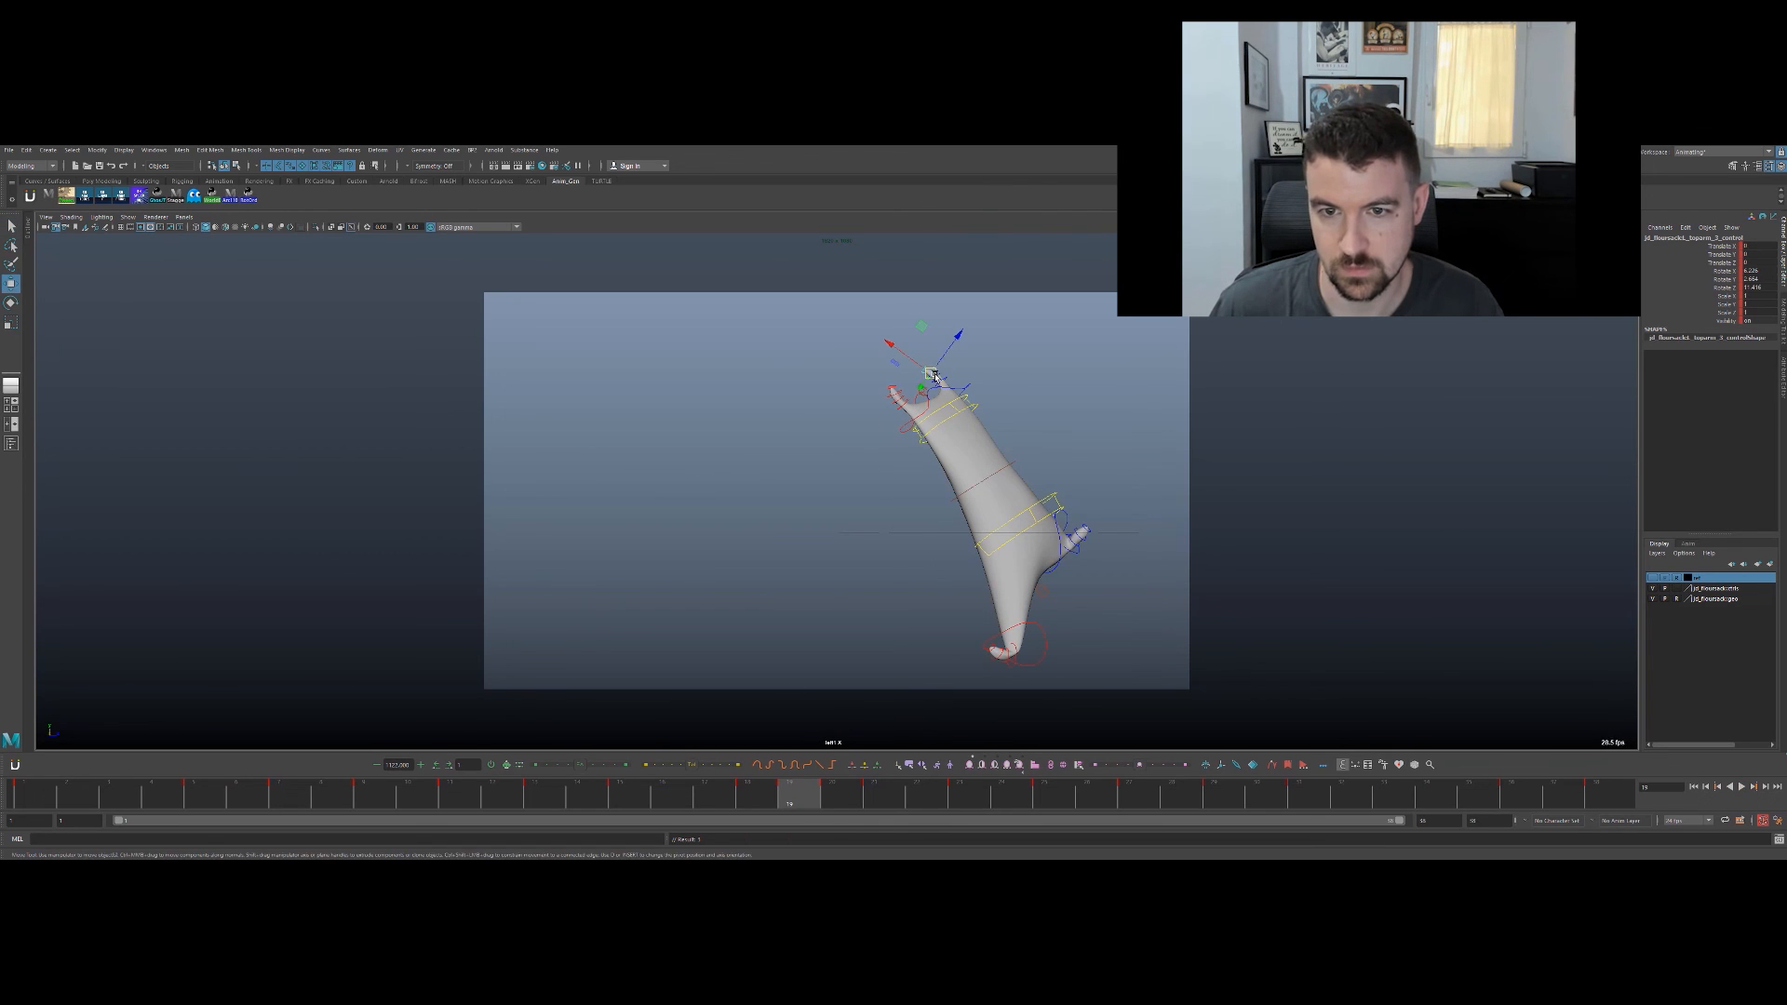
key(alt+comma)
key(alt+period)
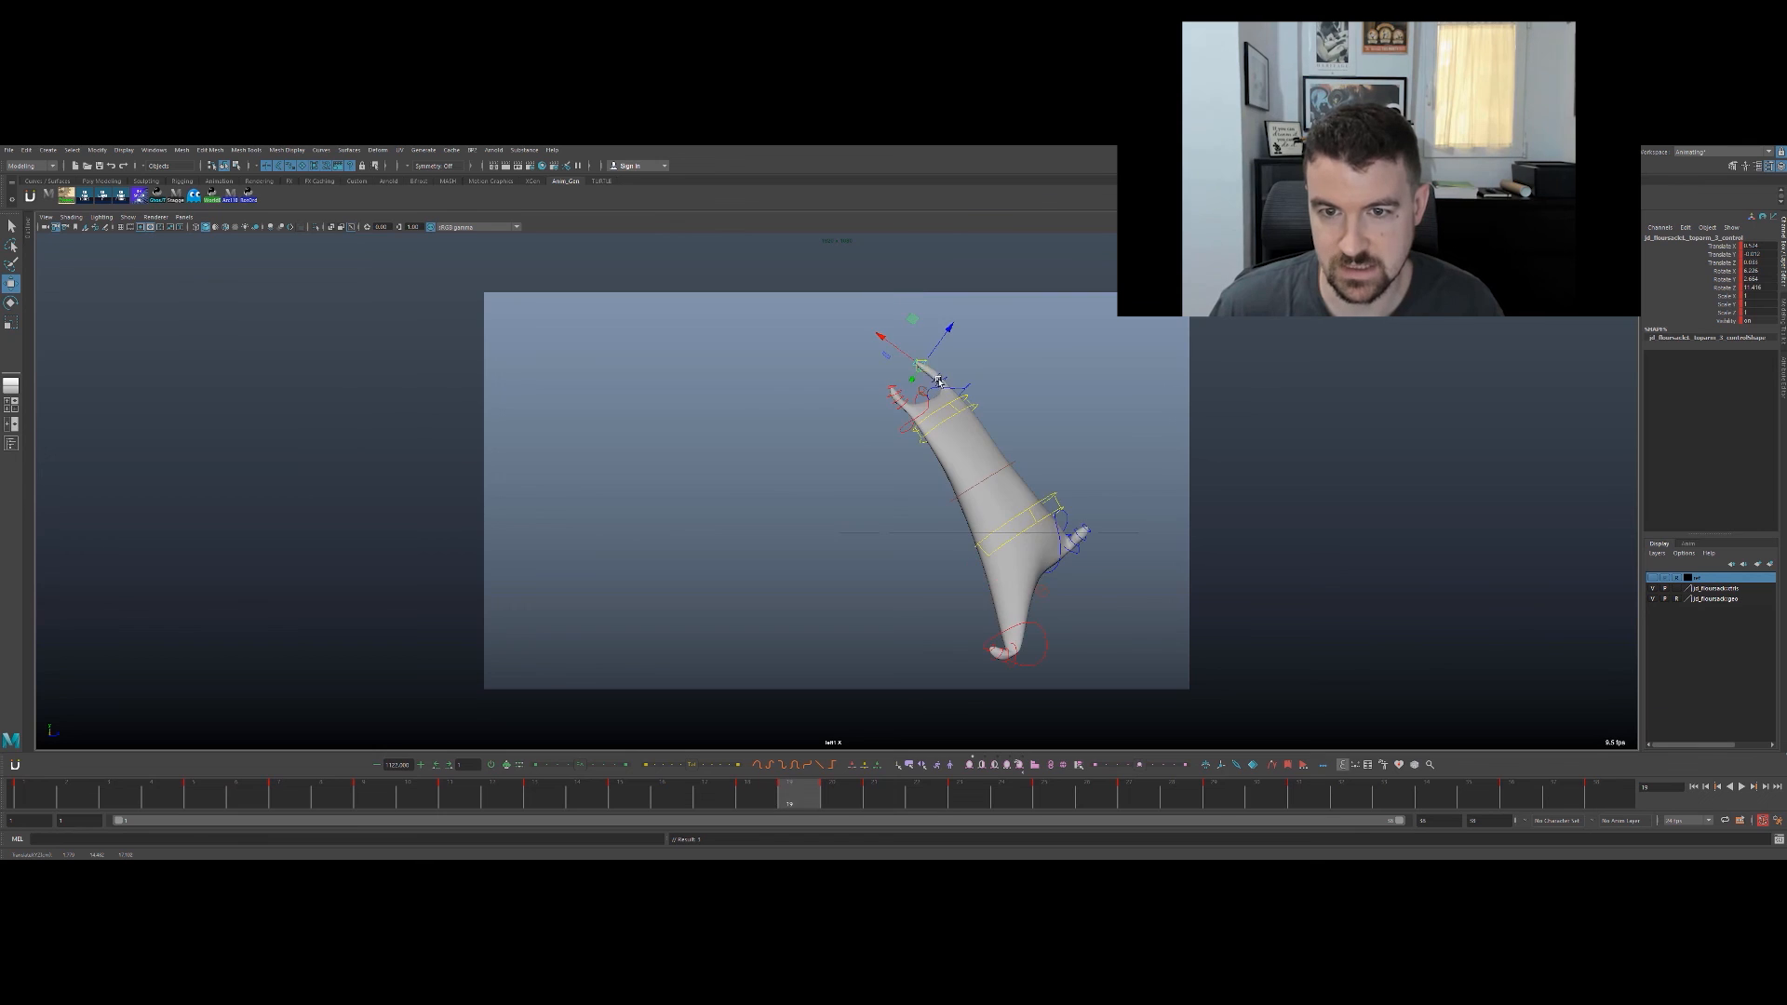
key(alt+period)
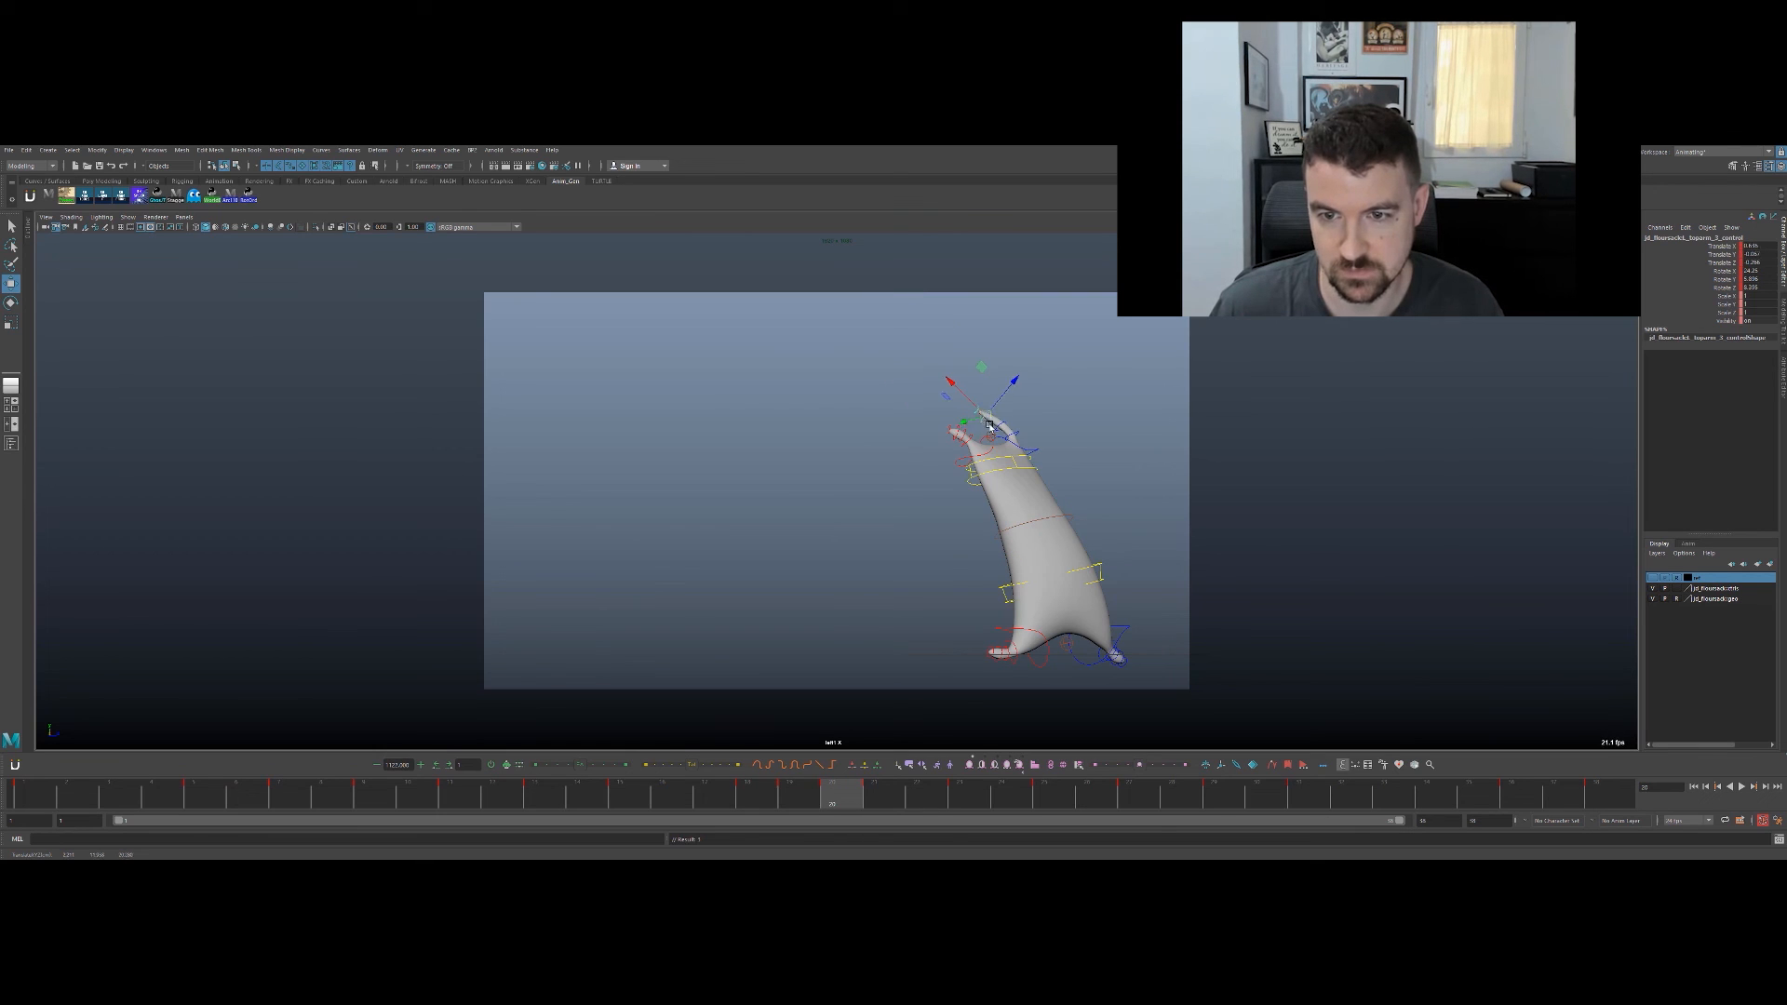
key(alt+period)
key(alt+v)
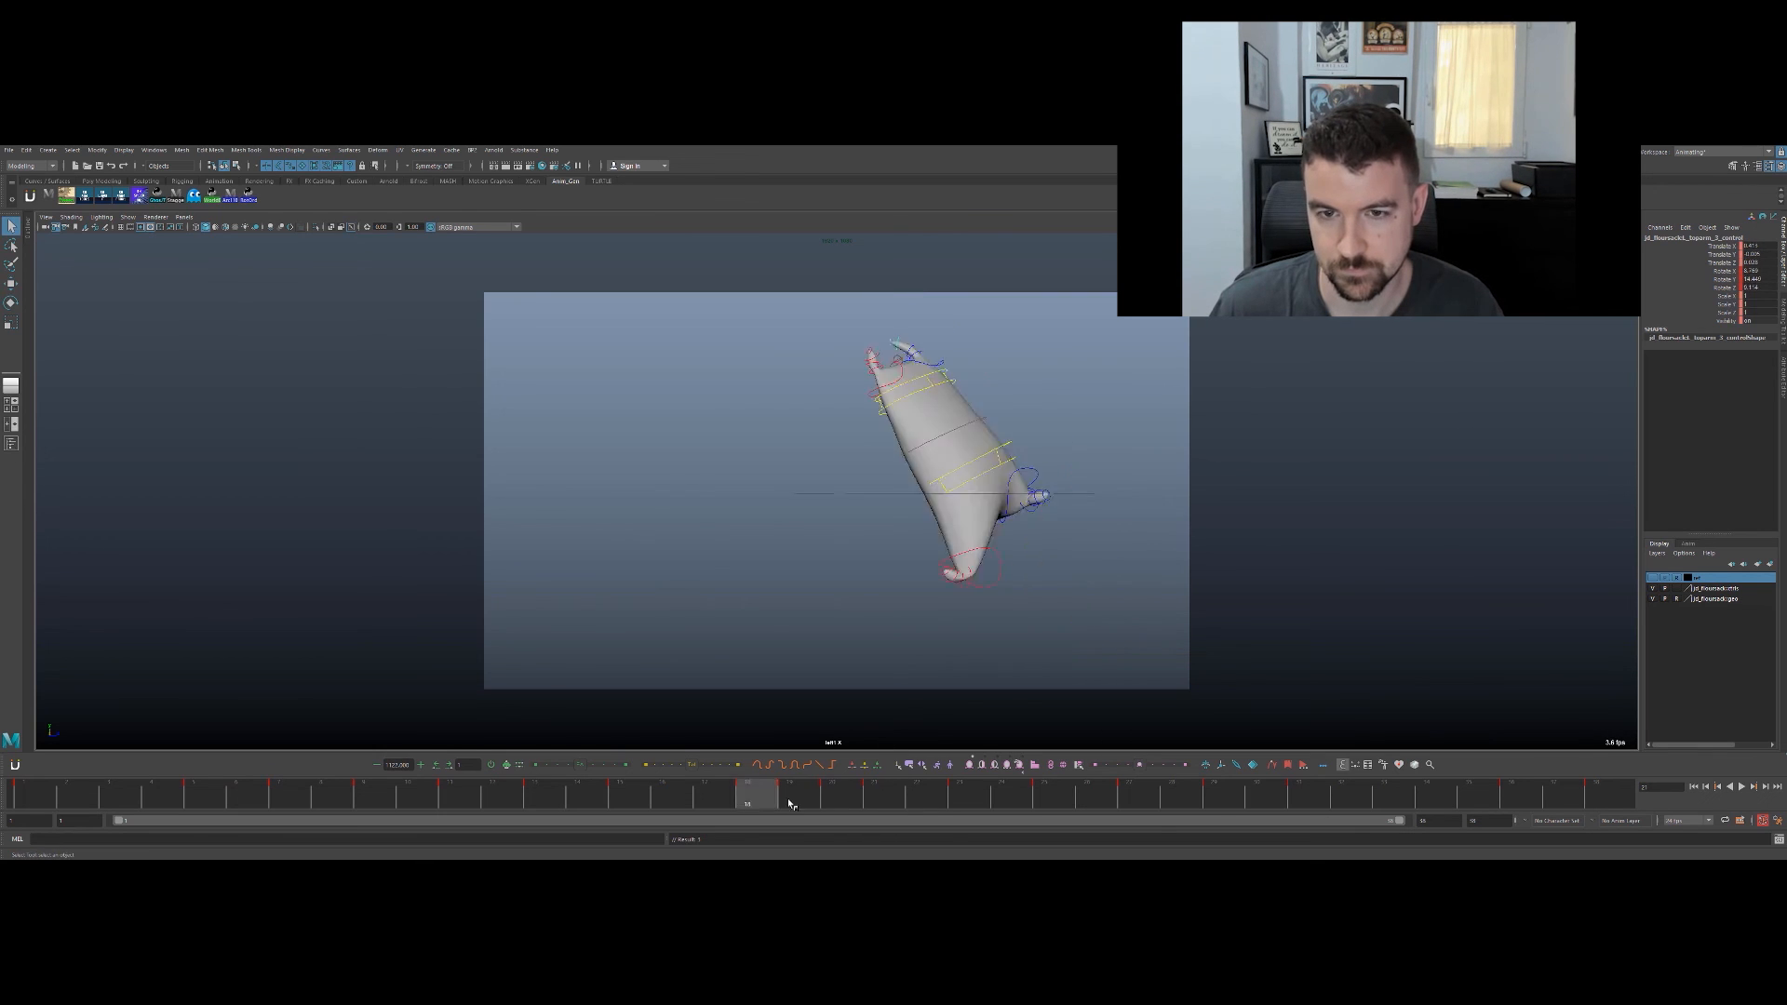
Step: Rotate the tassel's tip control at frame 16, as the sack falls toward the landing
key(q)
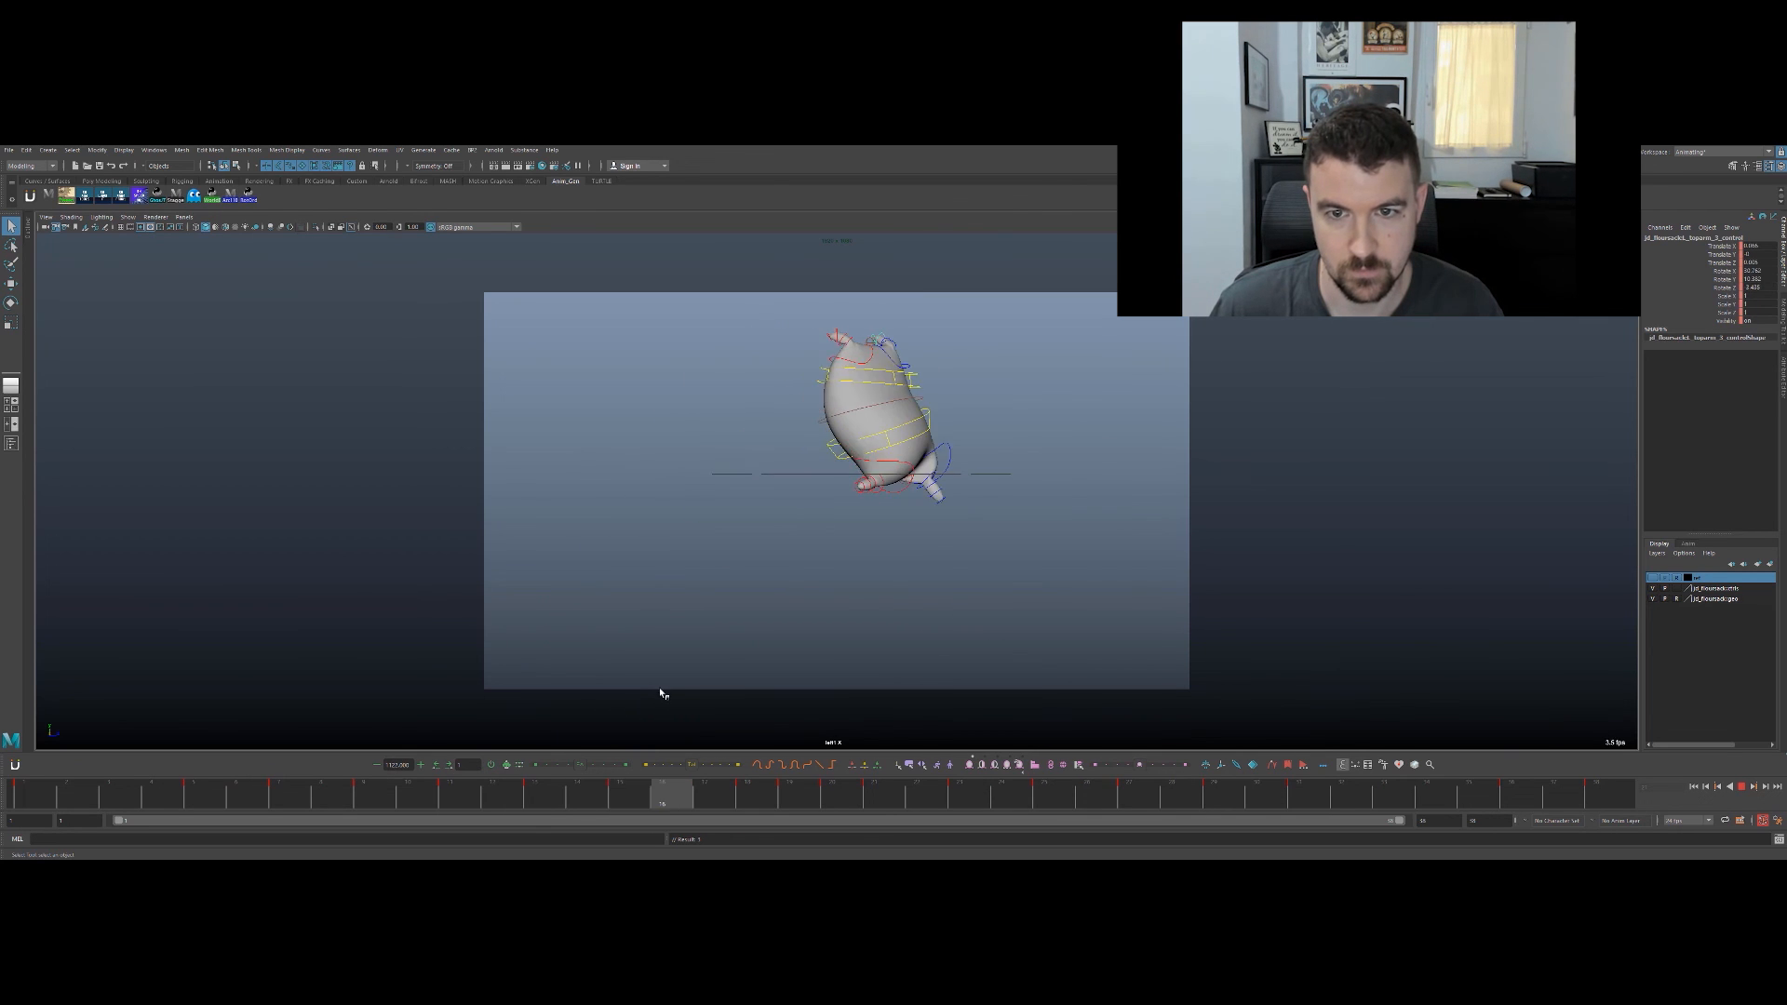
key(e)
drag(921, 317, 908, 330)
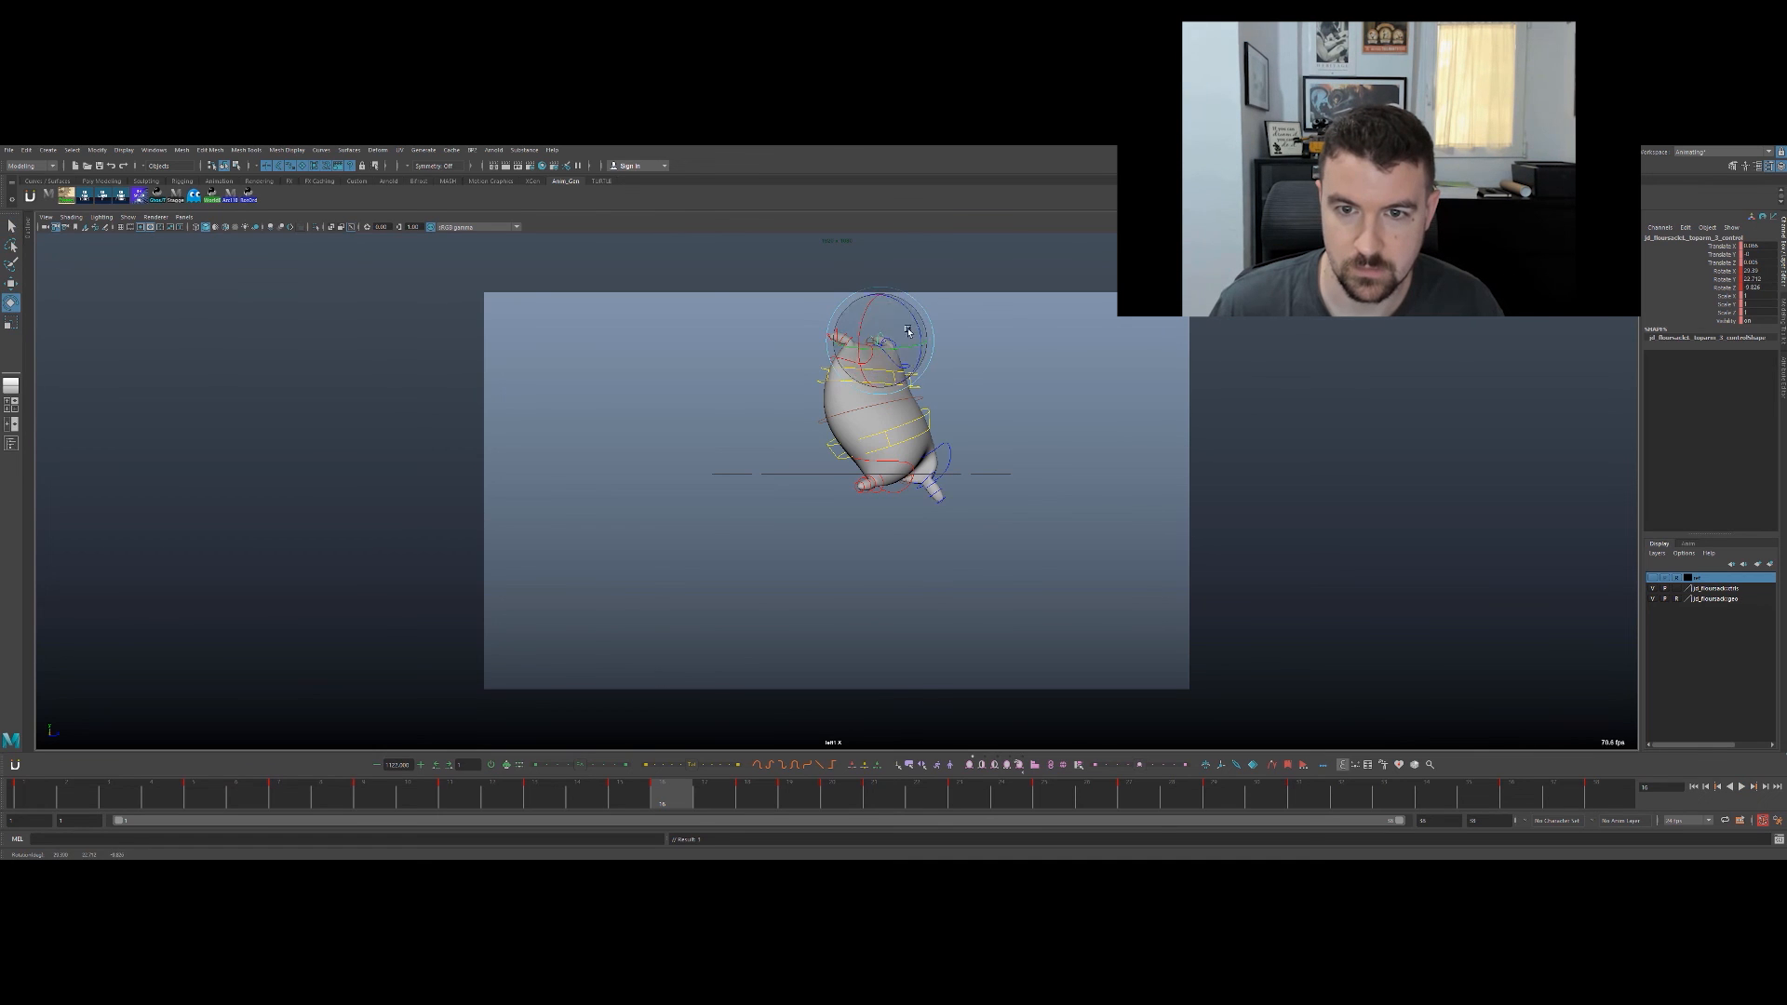
key(alt+1)
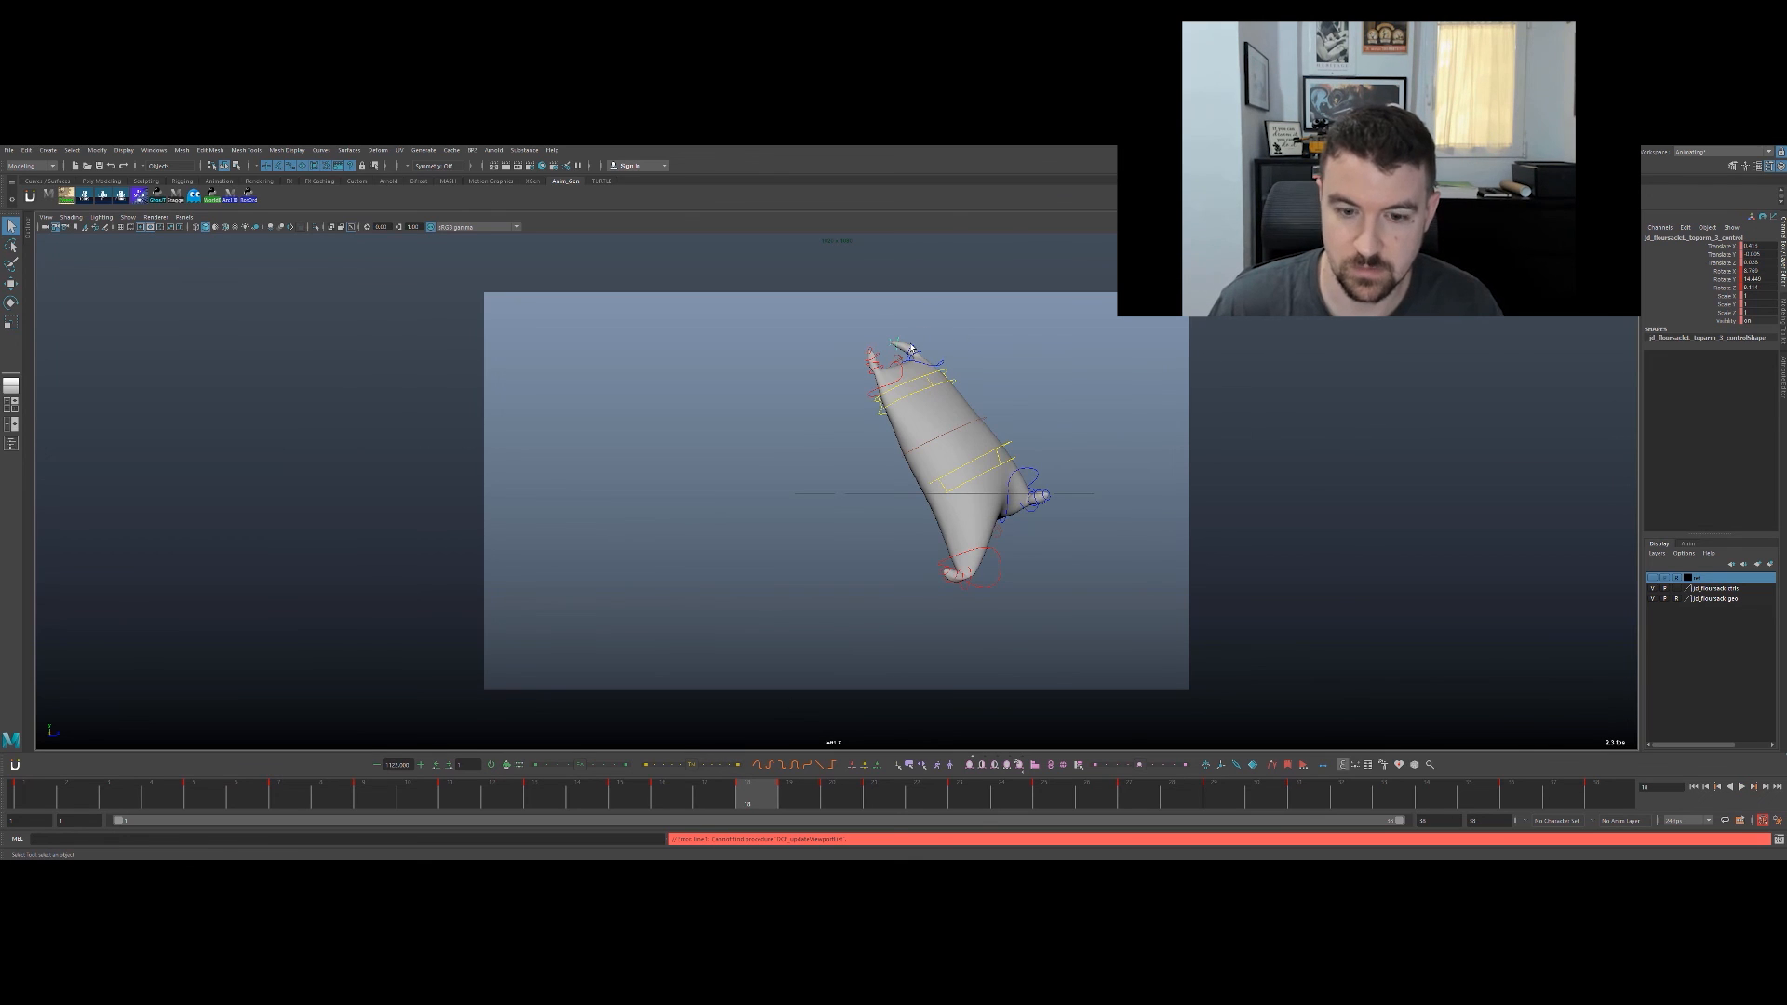
Step: Edit the tassel tip control's X, Y and Z translation at frame 17
key(alt+)
drag(887, 332, 840, 473)
key(alt+v)
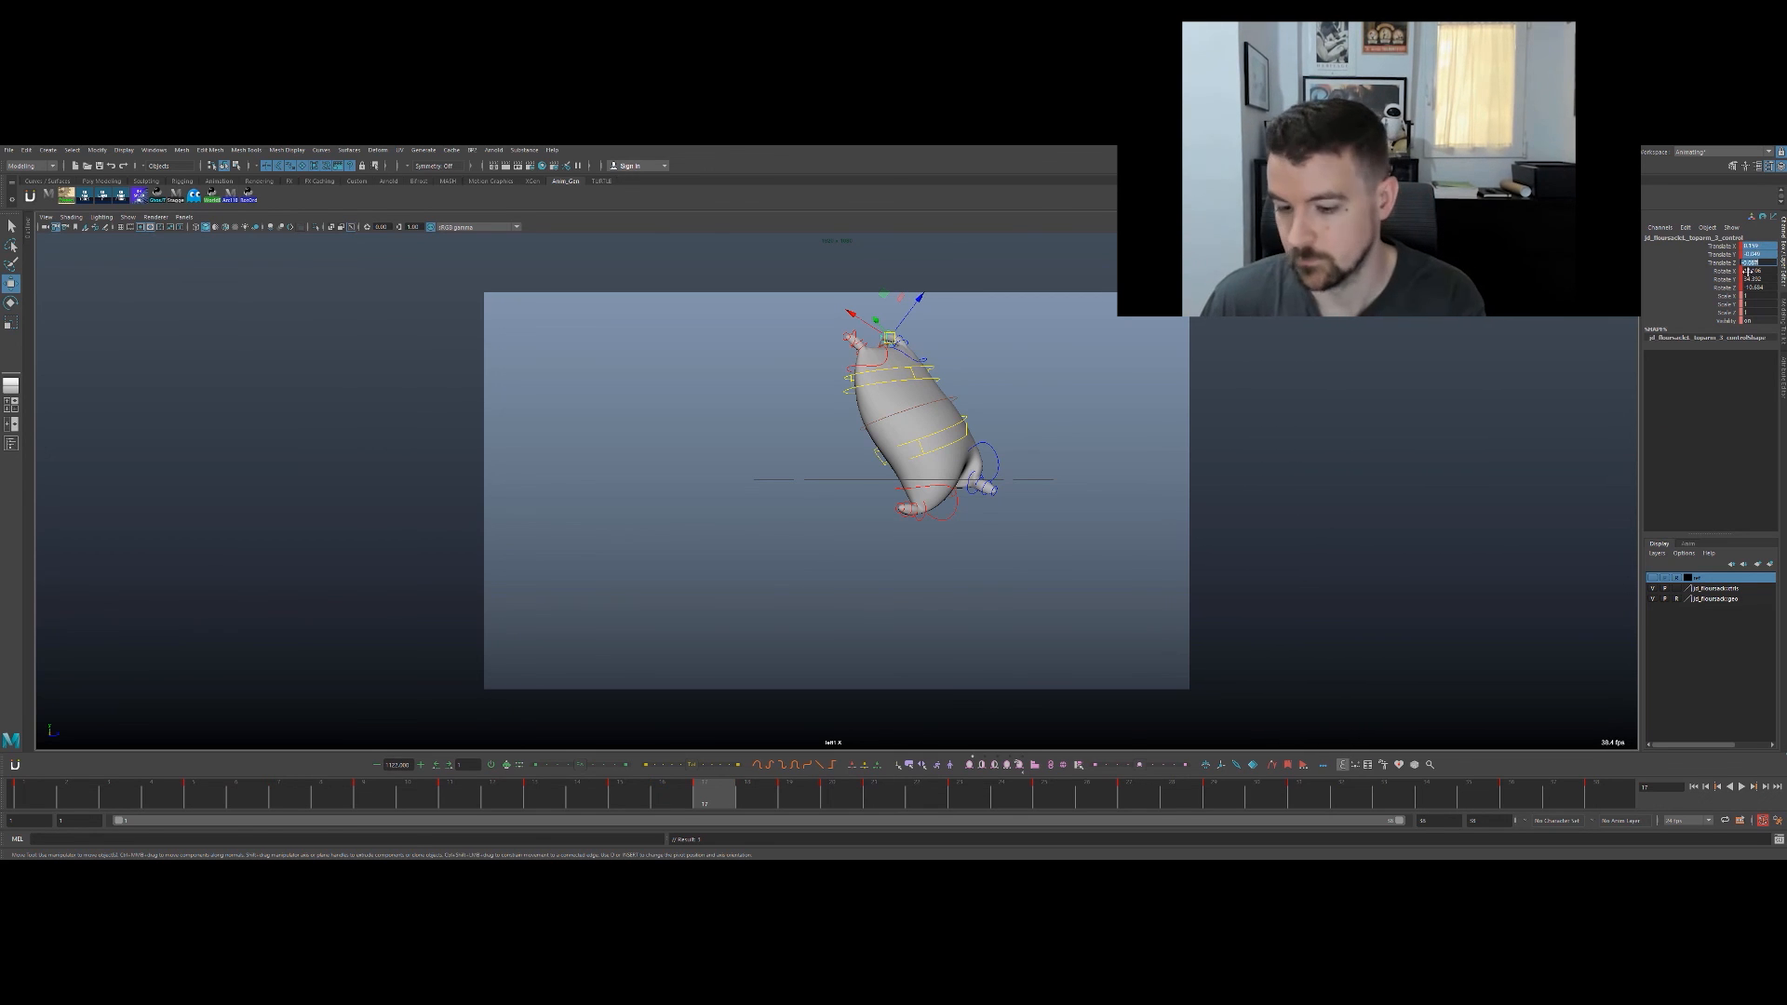
click(1039, 366)
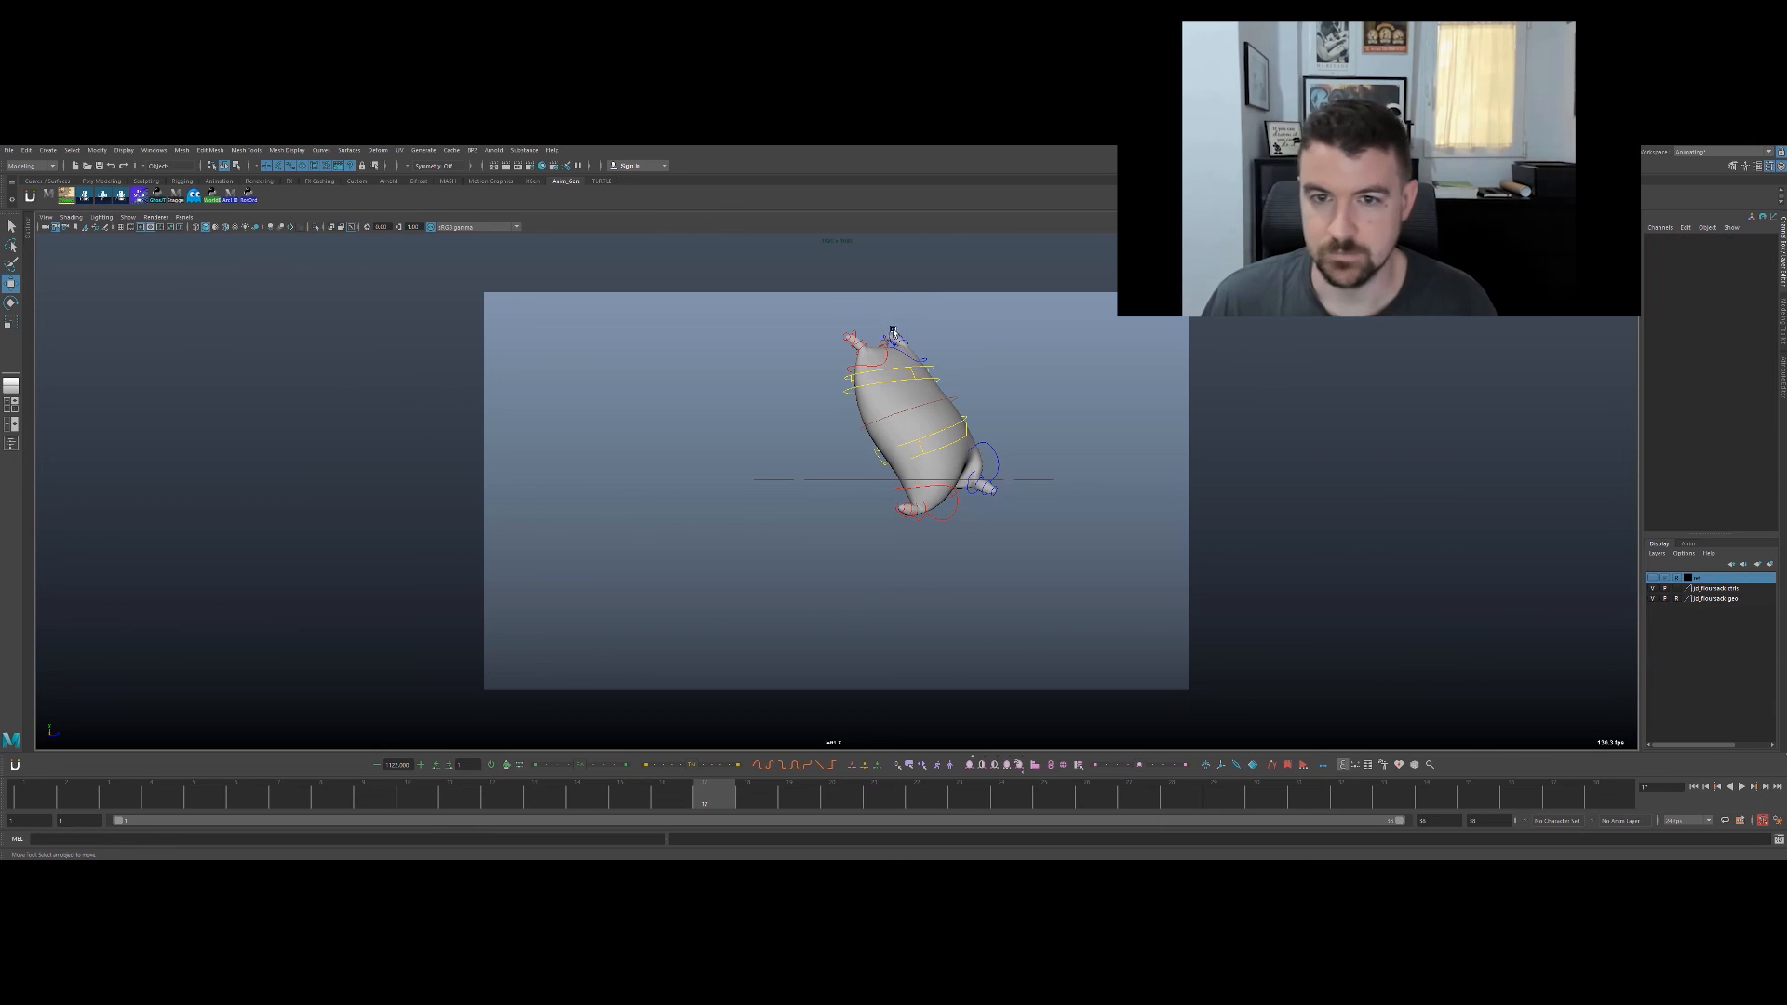
Step: Re-angle the tassel's controls at frames 18 and 19, comparing adjacent frames for smooth drag before the landing
click(892, 332)
key(alt+period)
key(alt+comma)
key(alt+period)
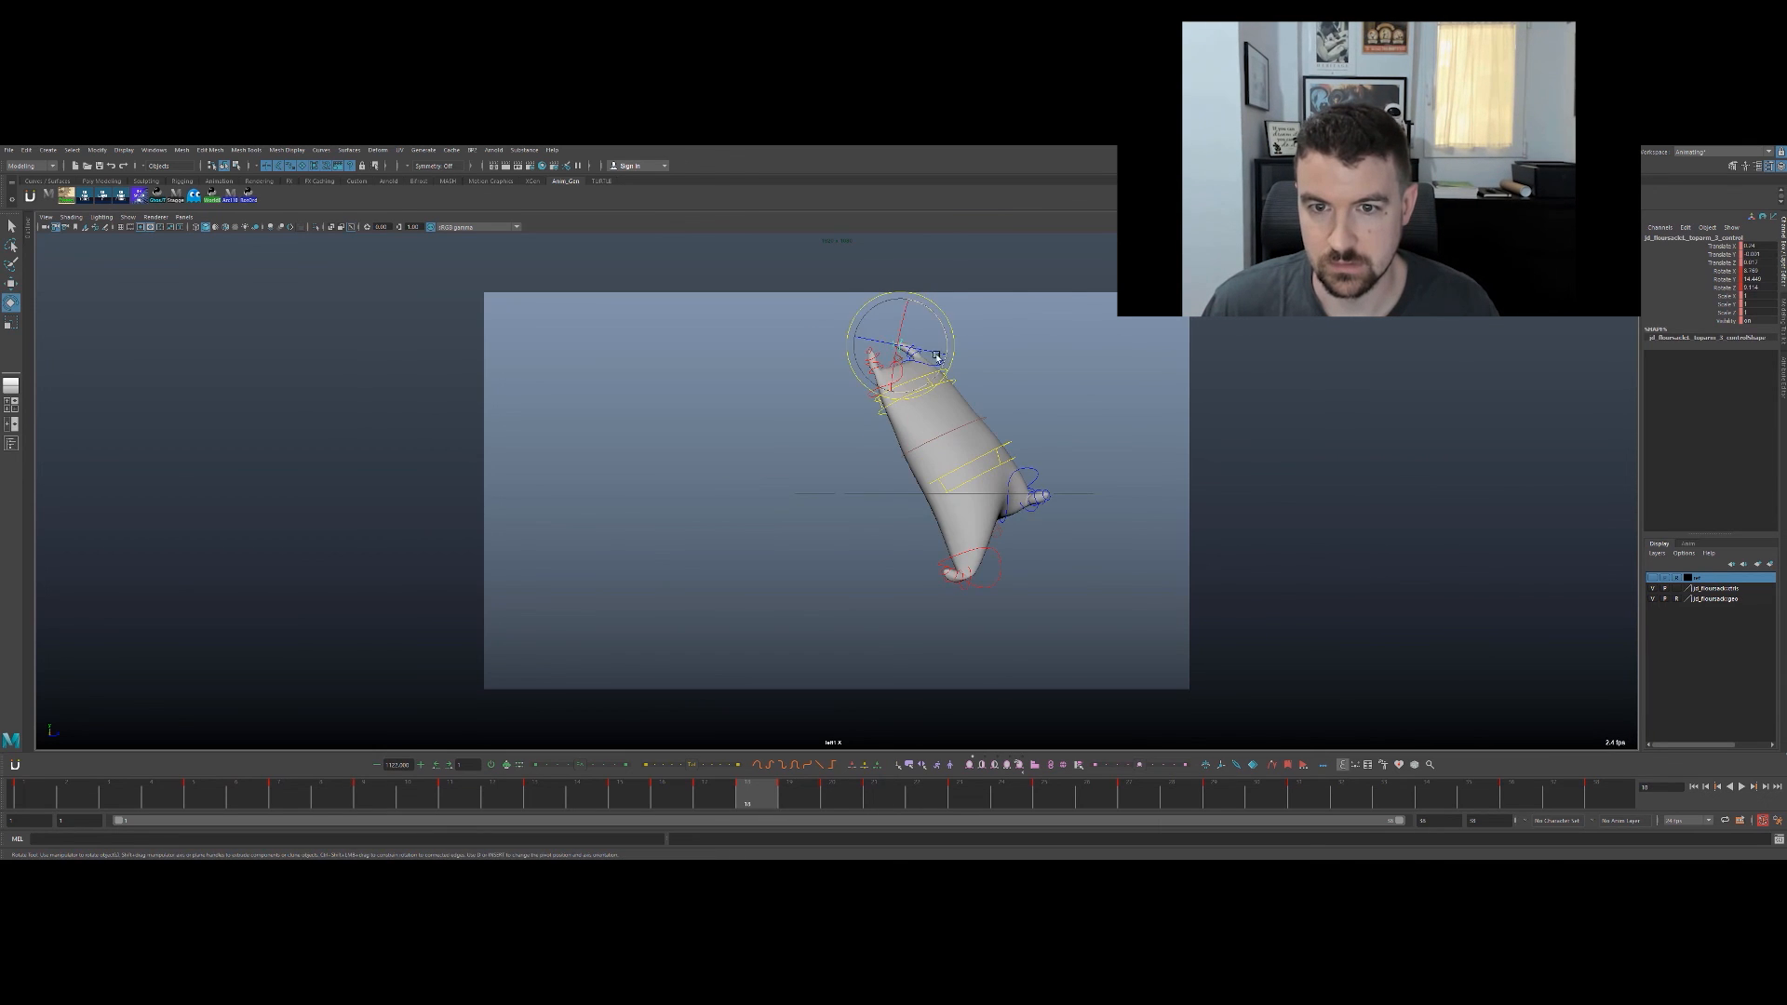
mouse_move(923, 371)
mouse_down()
mouse_move(923, 354)
mouse_move(941, 388)
mouse_up()
key(w)
key(alt+period)
key(q)
click(939, 379)
key(e)
key(q)
Step: Review the tassel's overlapping motion and stretch by scrubbing and playing back the full jump
drag(622, 793, 193, 717)
key(alt+v)
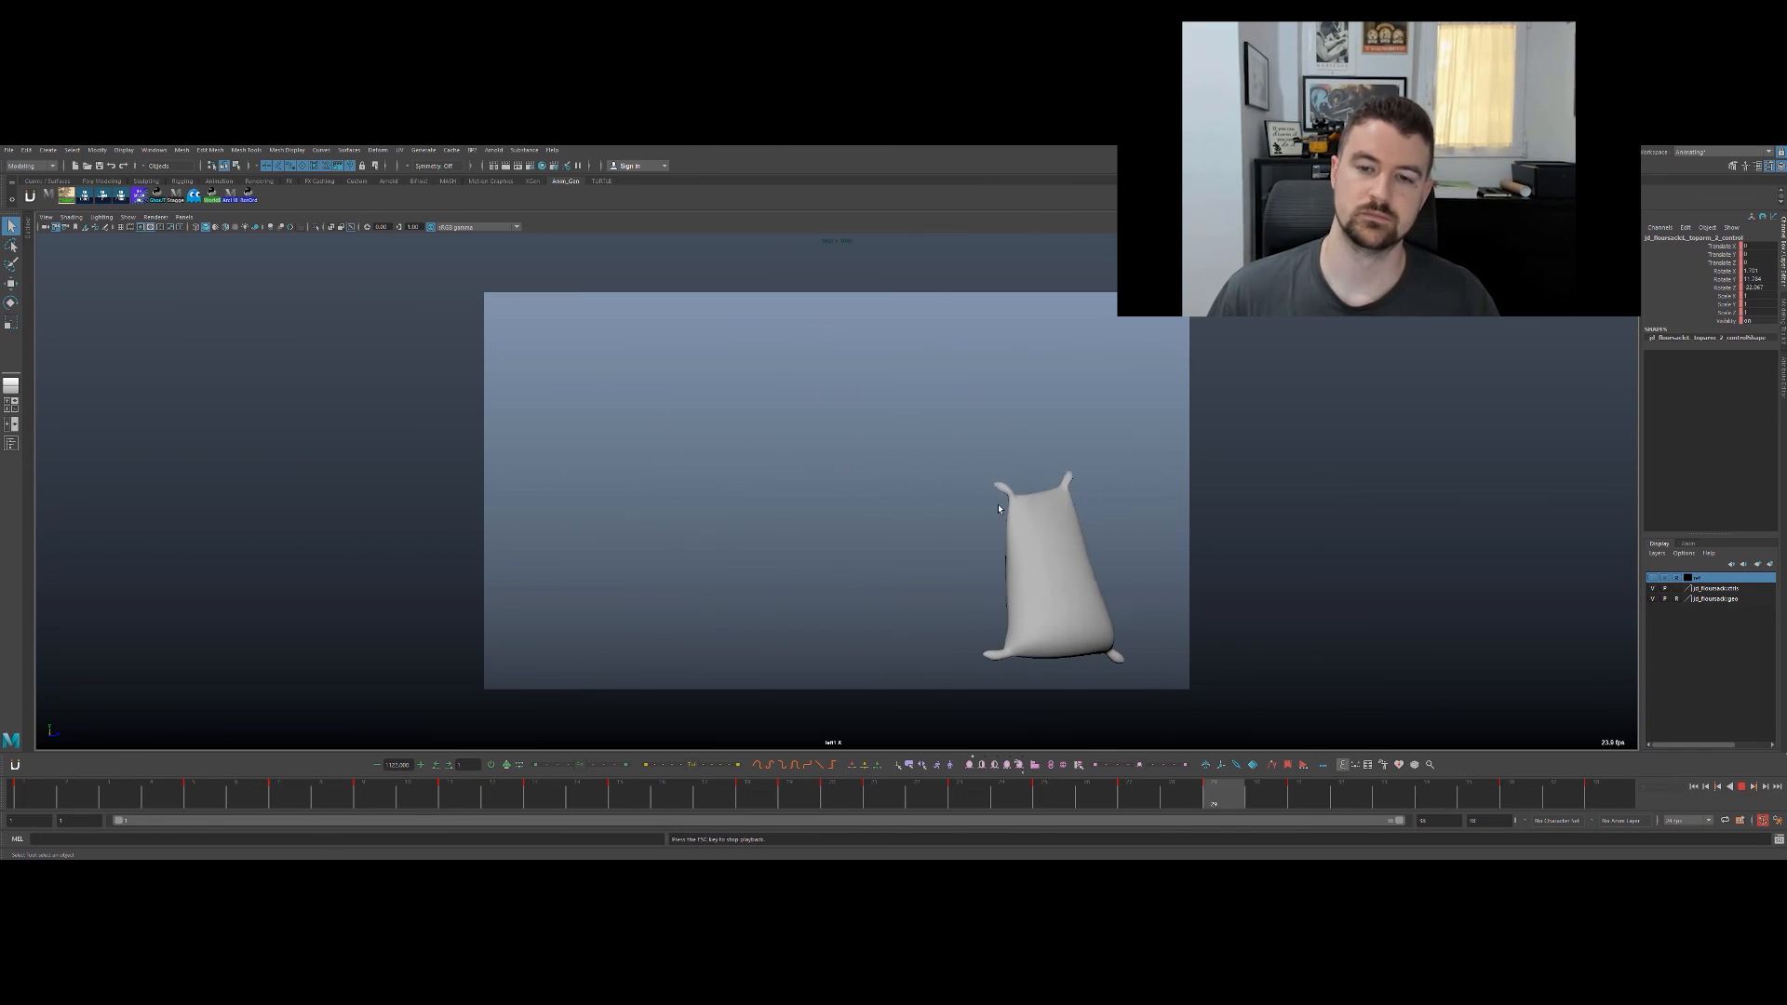
key(Escape)
Step: Select the sack's top body control at frame 24 and try rotating it at frame 14
drag(428, 794, 1069, 527)
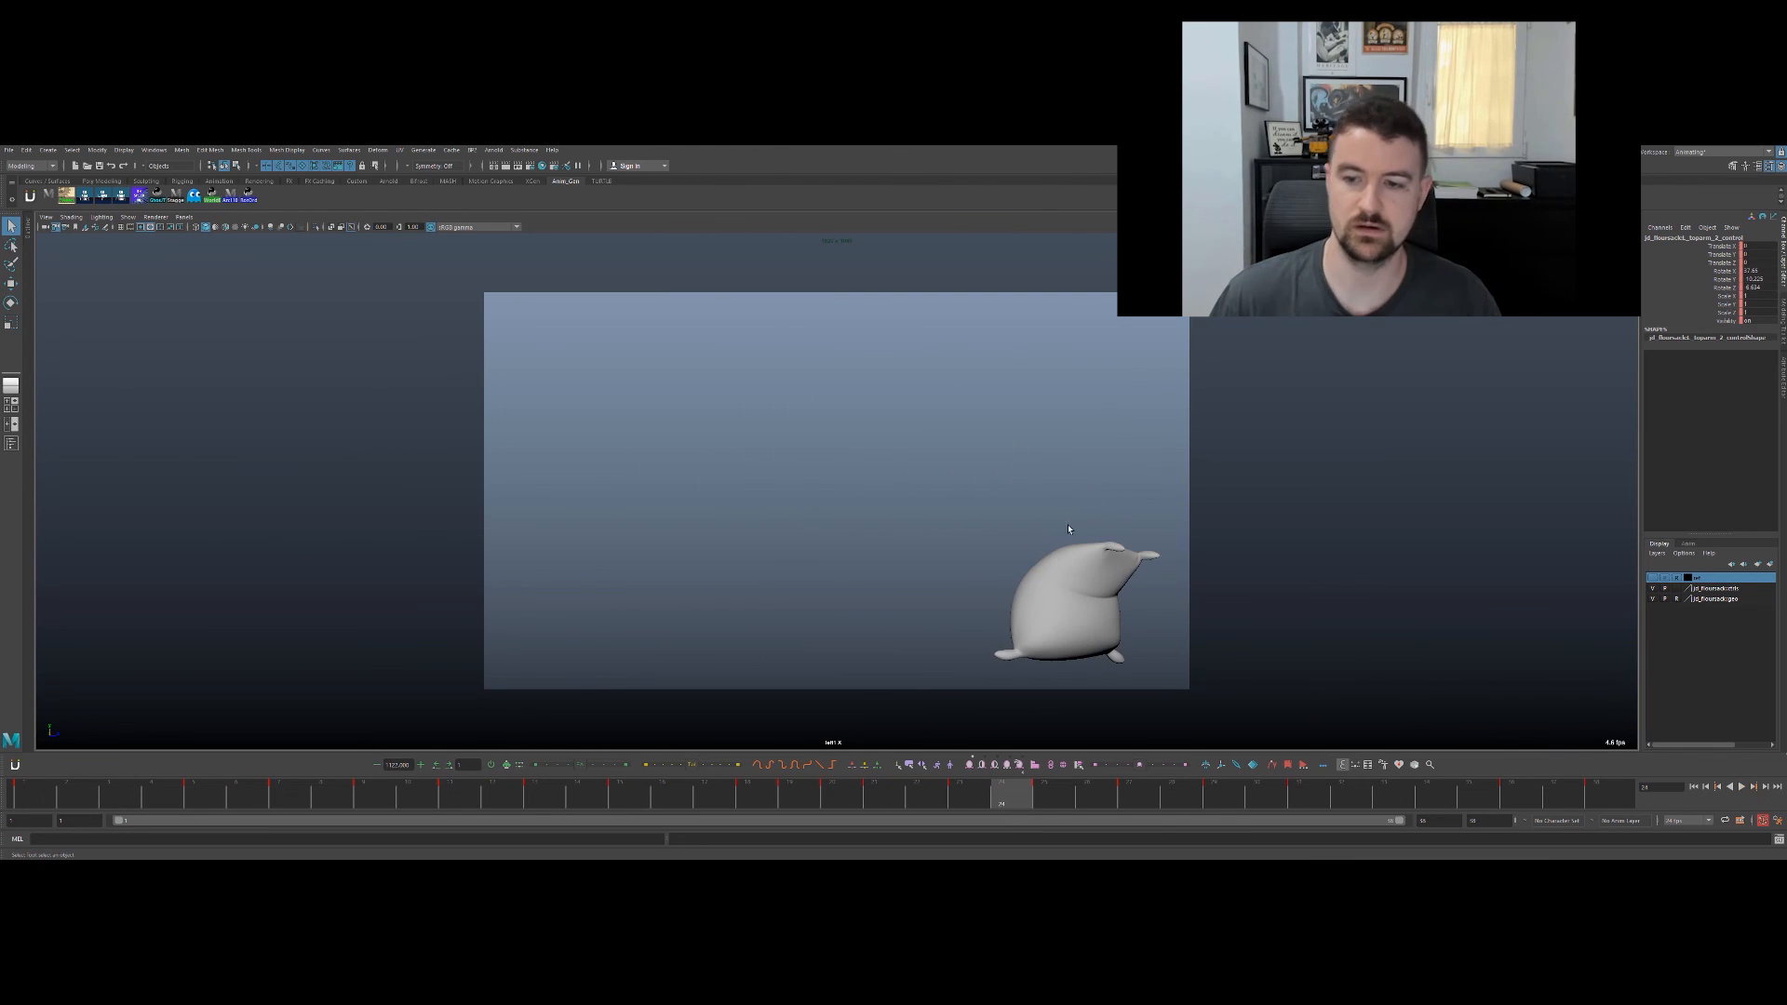
key(alt+1)
click(1133, 435)
click(1122, 588)
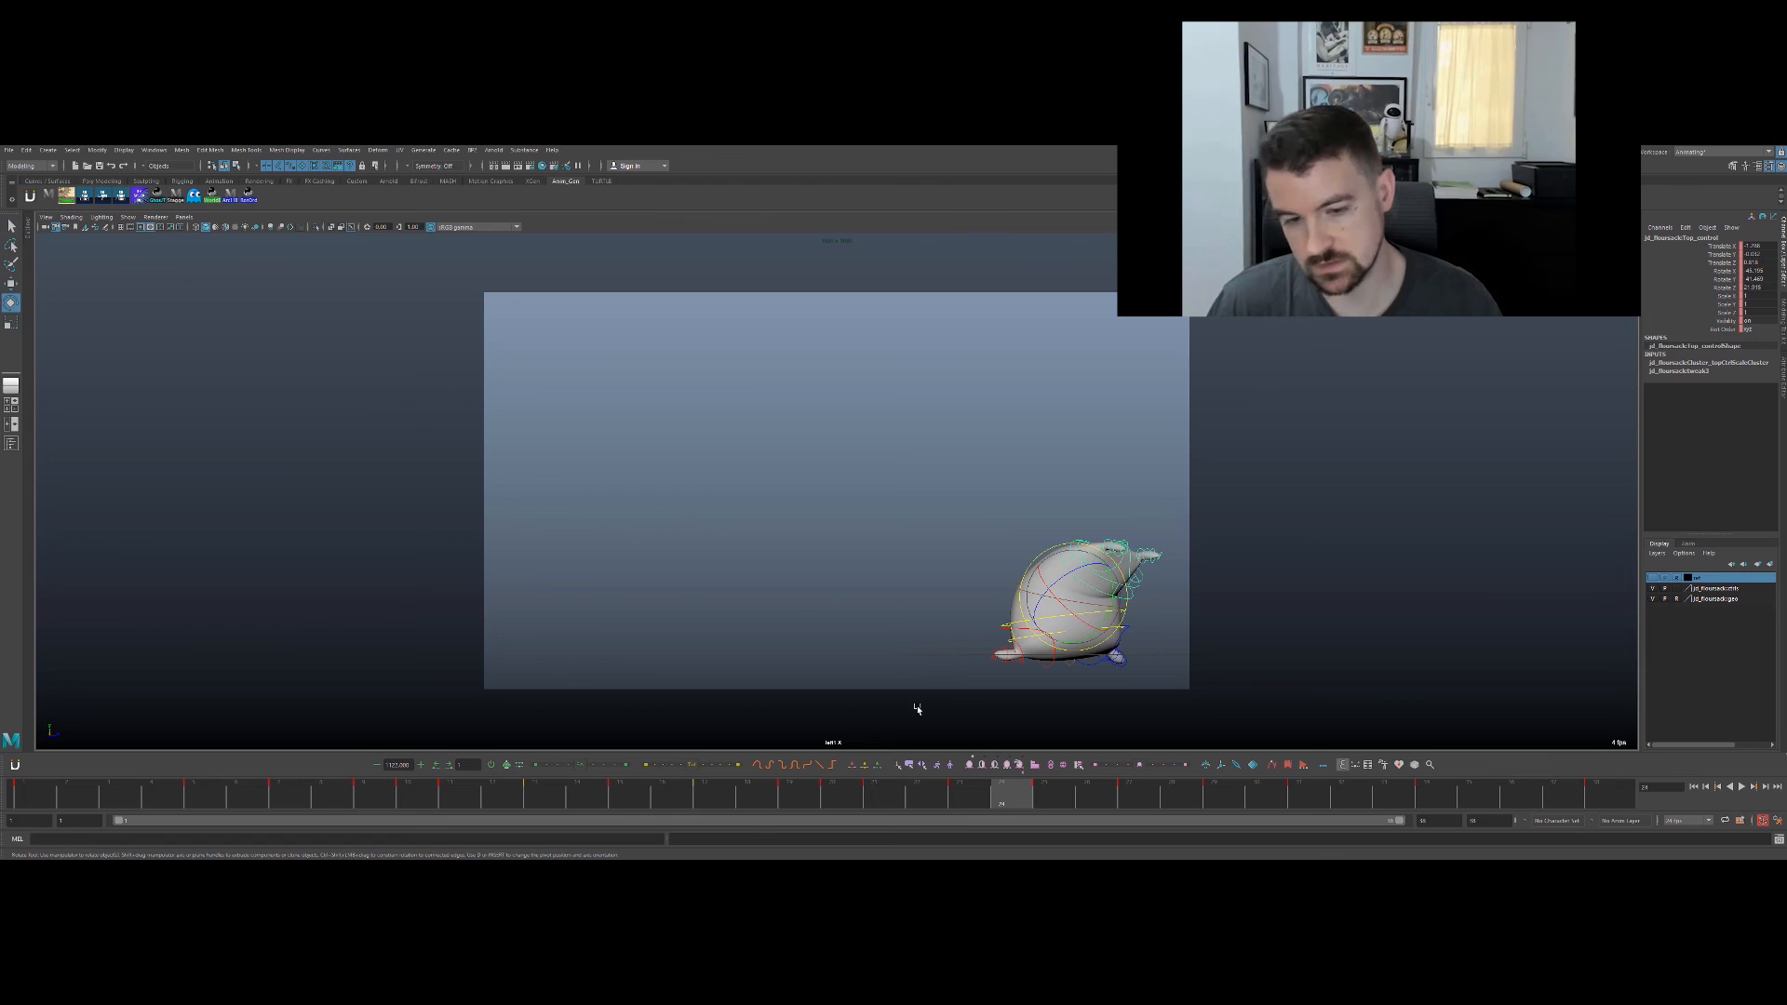
drag(793, 806, 587, 633)
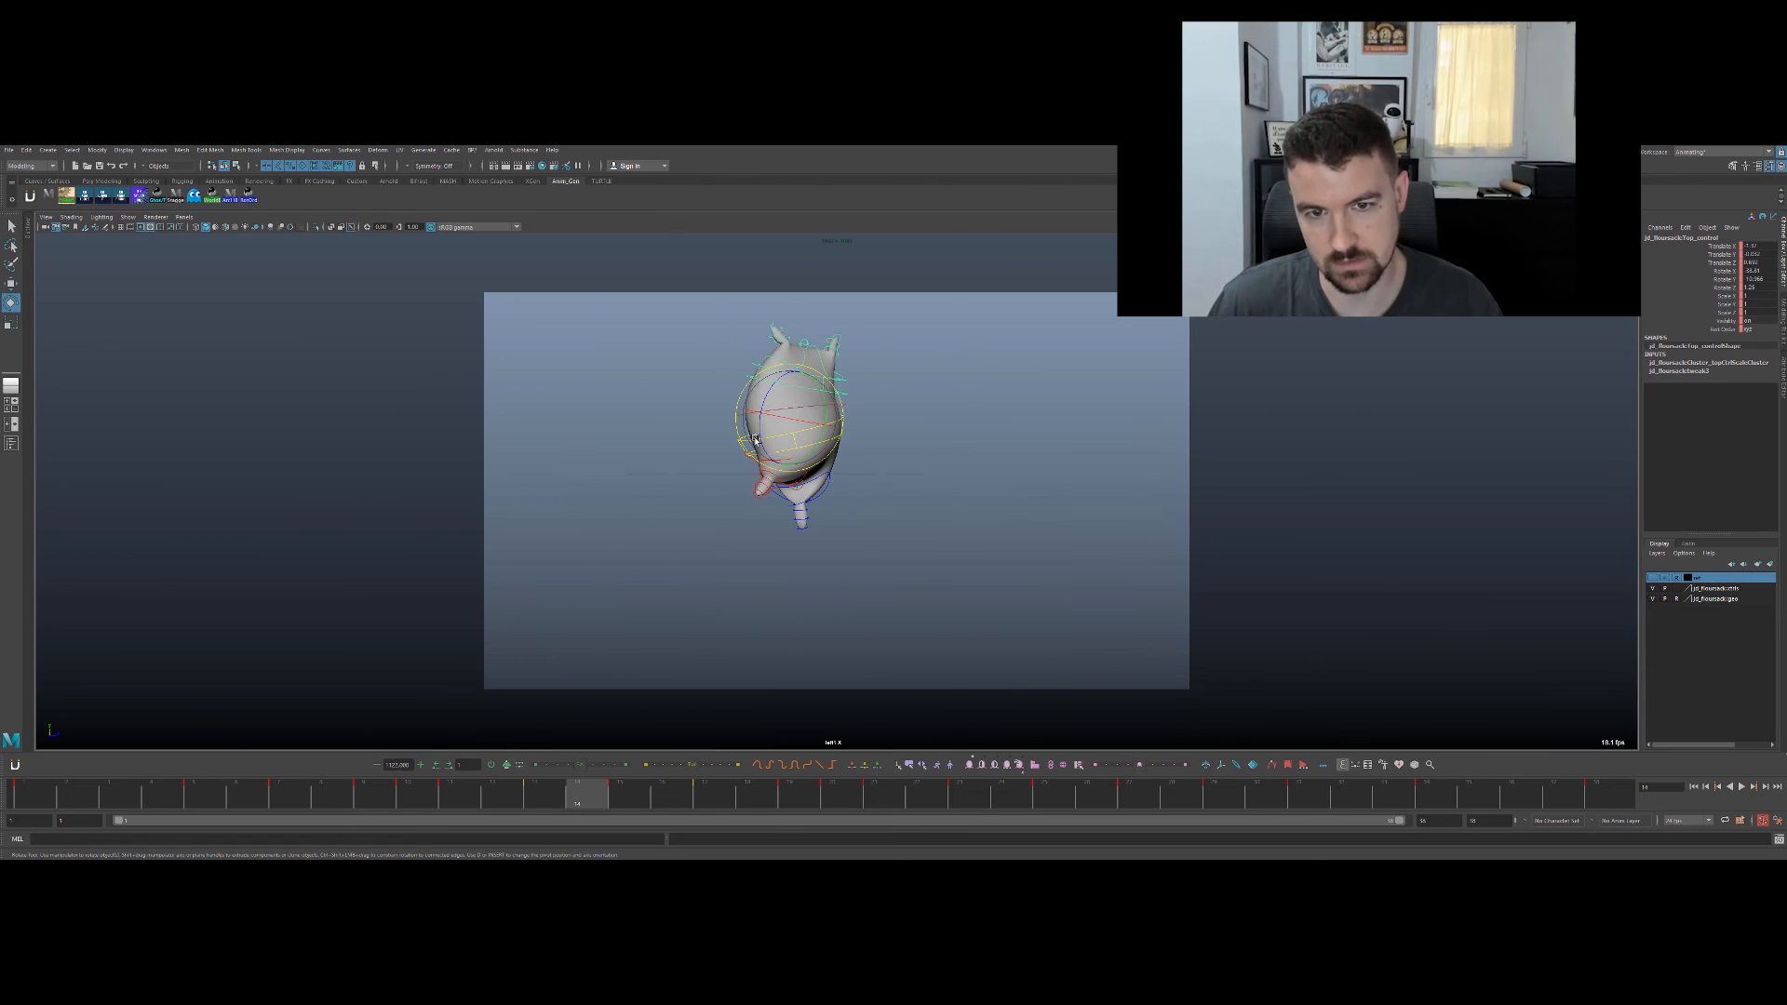
mouse_move(815, 423)
mouse_down()
mouse_move(782, 426)
mouse_move(831, 430)
mouse_up()
key(ctrl+z)
Step: Try different rotations of the sack's top body control at frame 22, undoing each one
drag(686, 800, 922, 796)
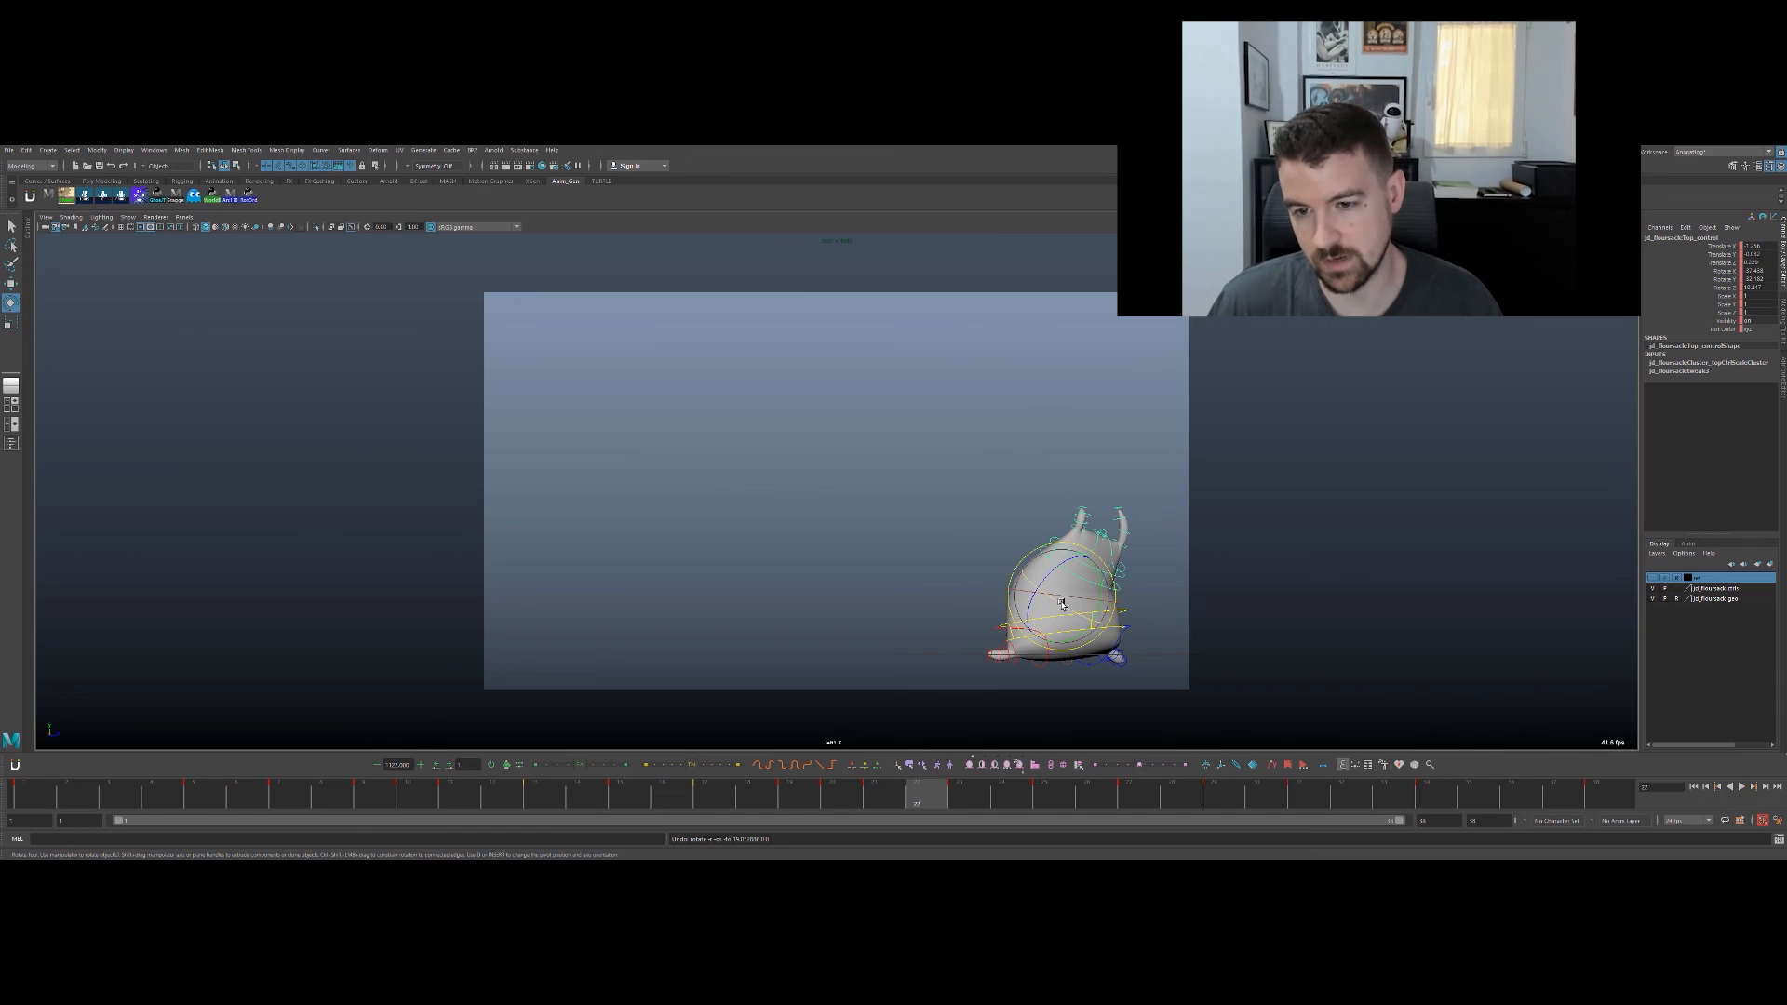
drag(1081, 618, 1047, 565)
key(ctrl+z)
key(ctrl+z)
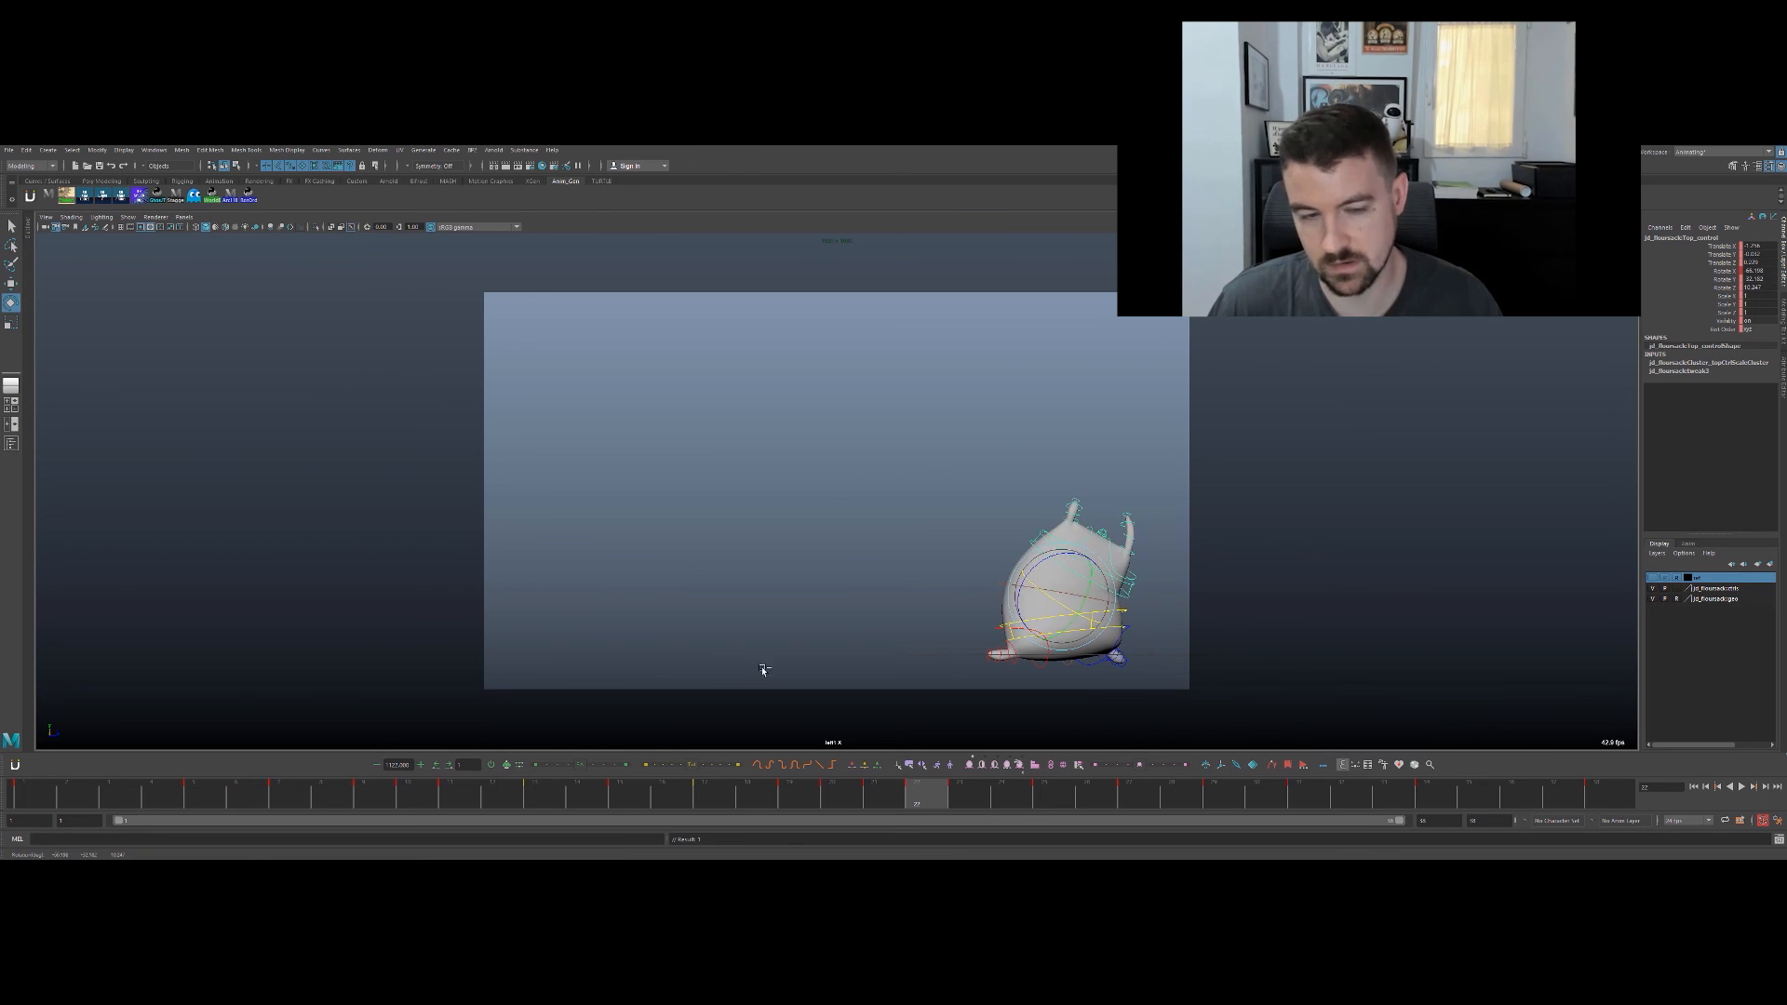
Step: Play the jump, try rotating the top body control at frame 13, undo it, and resume playback
key(alt+v)
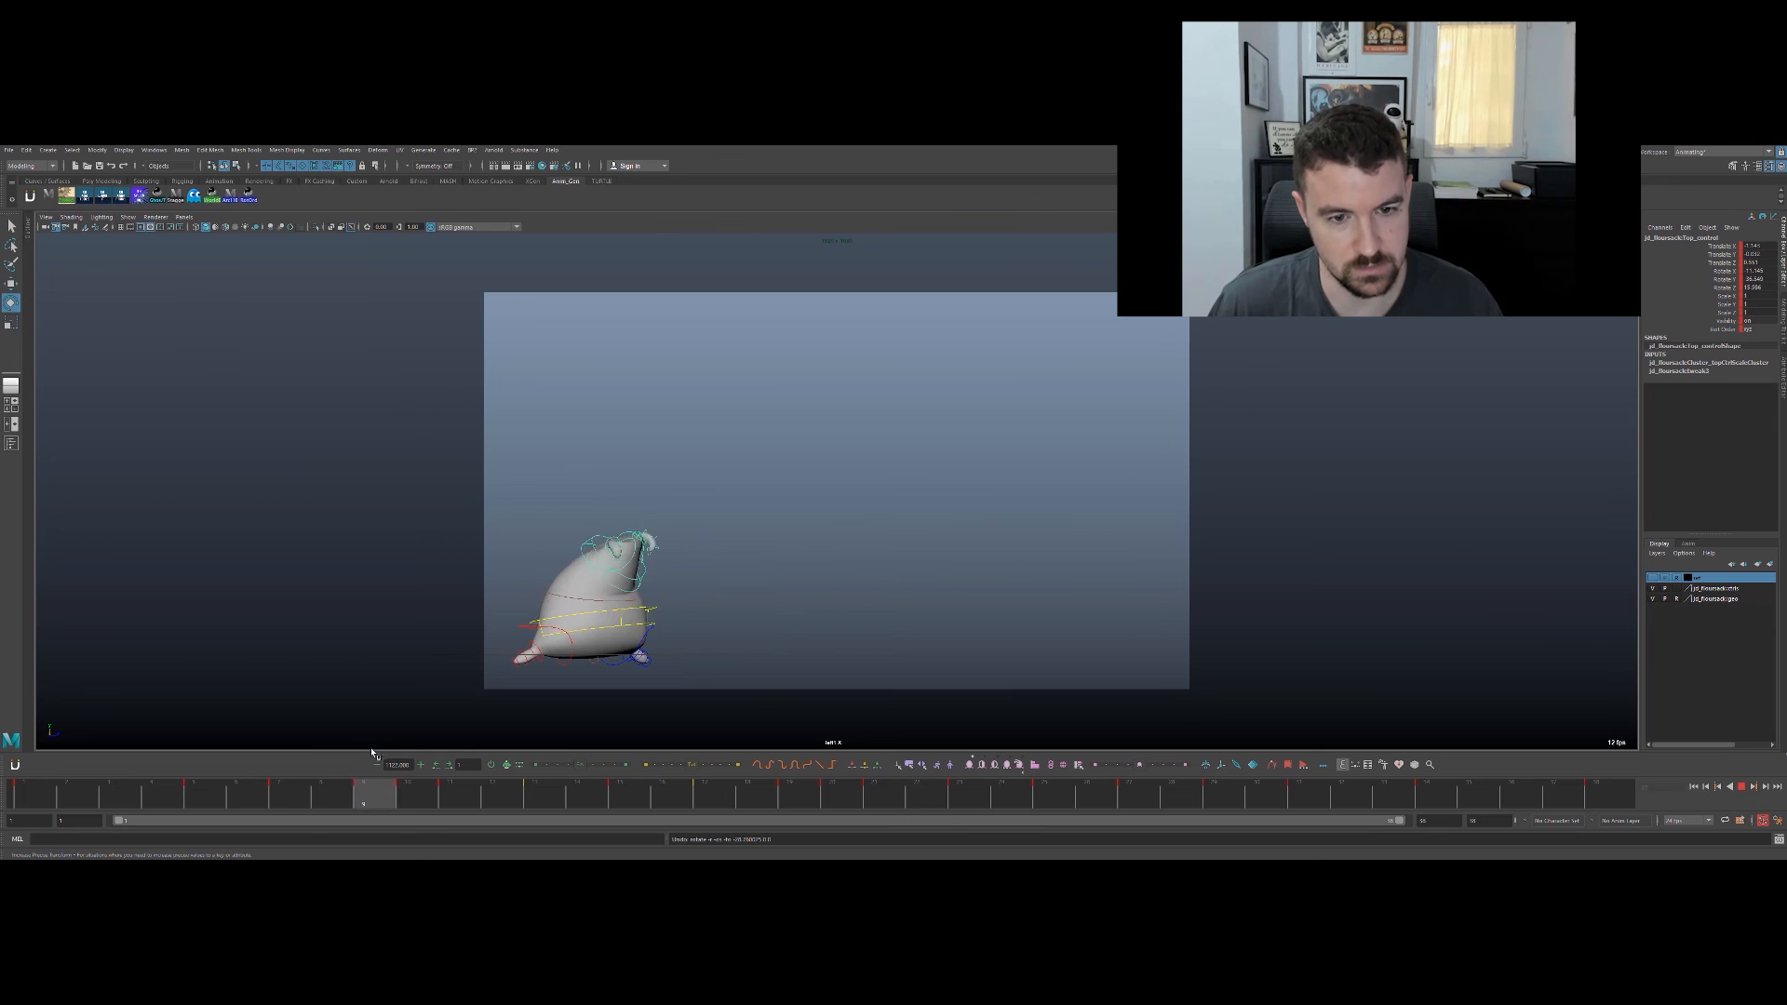
key(alt+v)
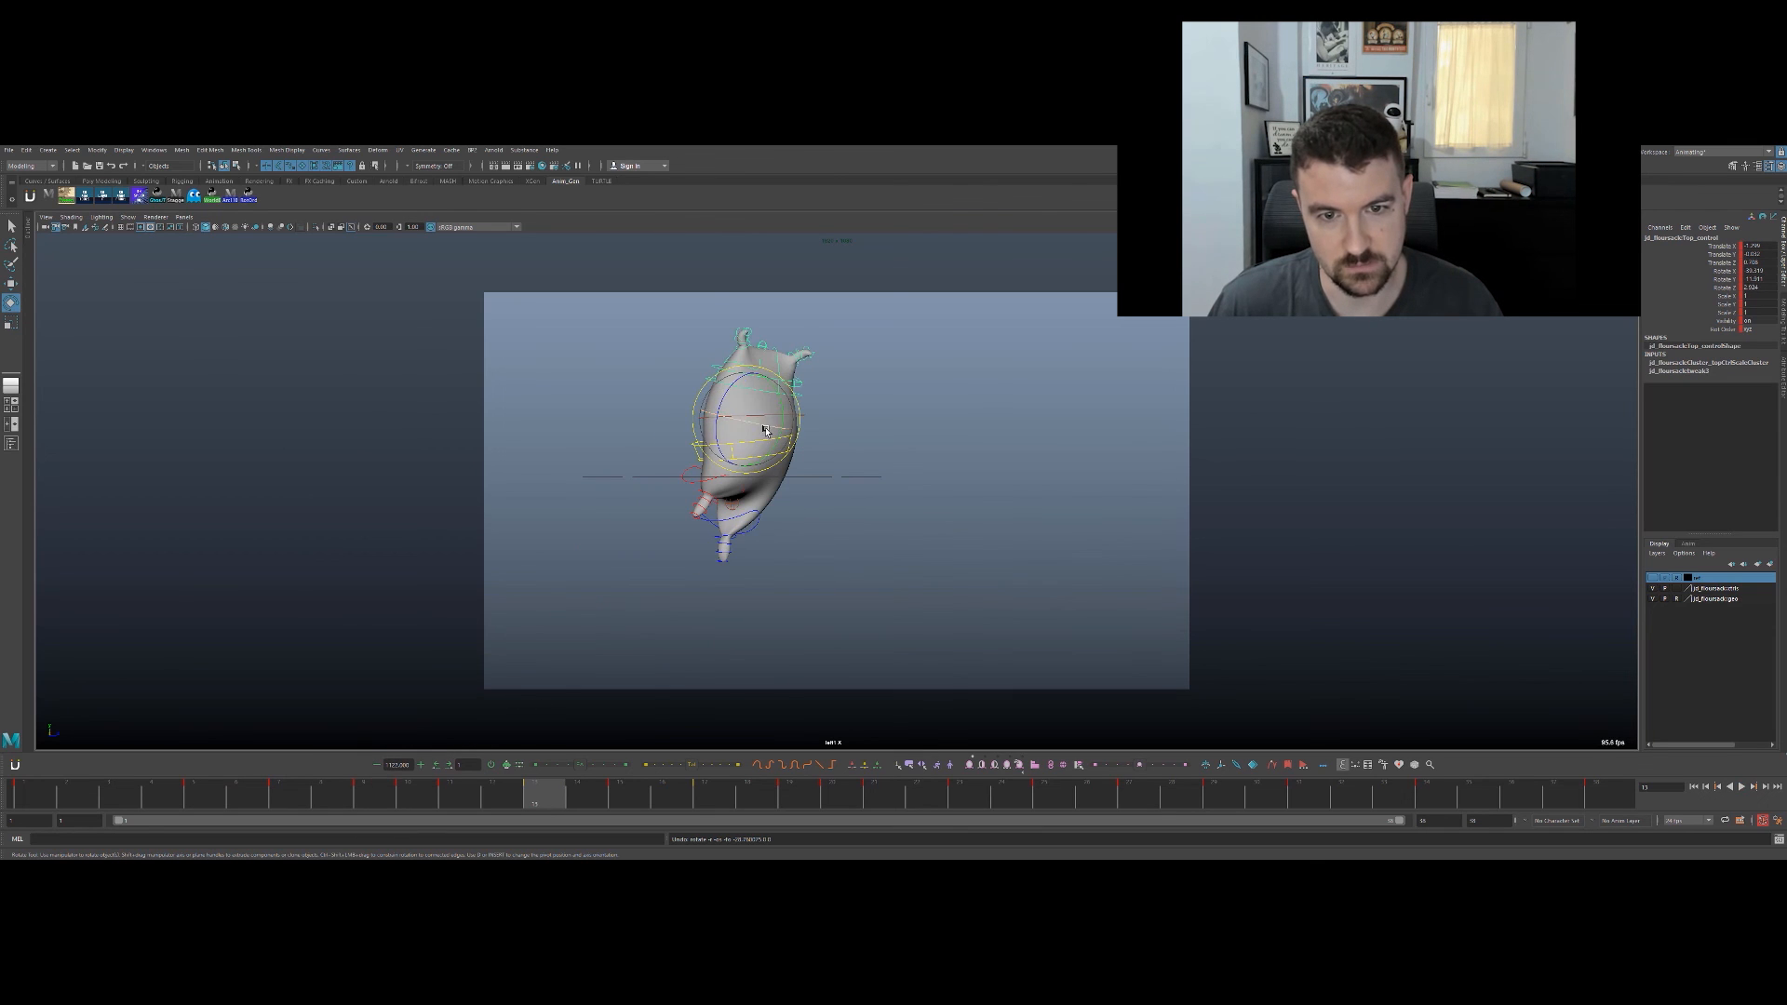
drag(765, 431, 744, 424)
key(ctrl+z)
key(alt+v)
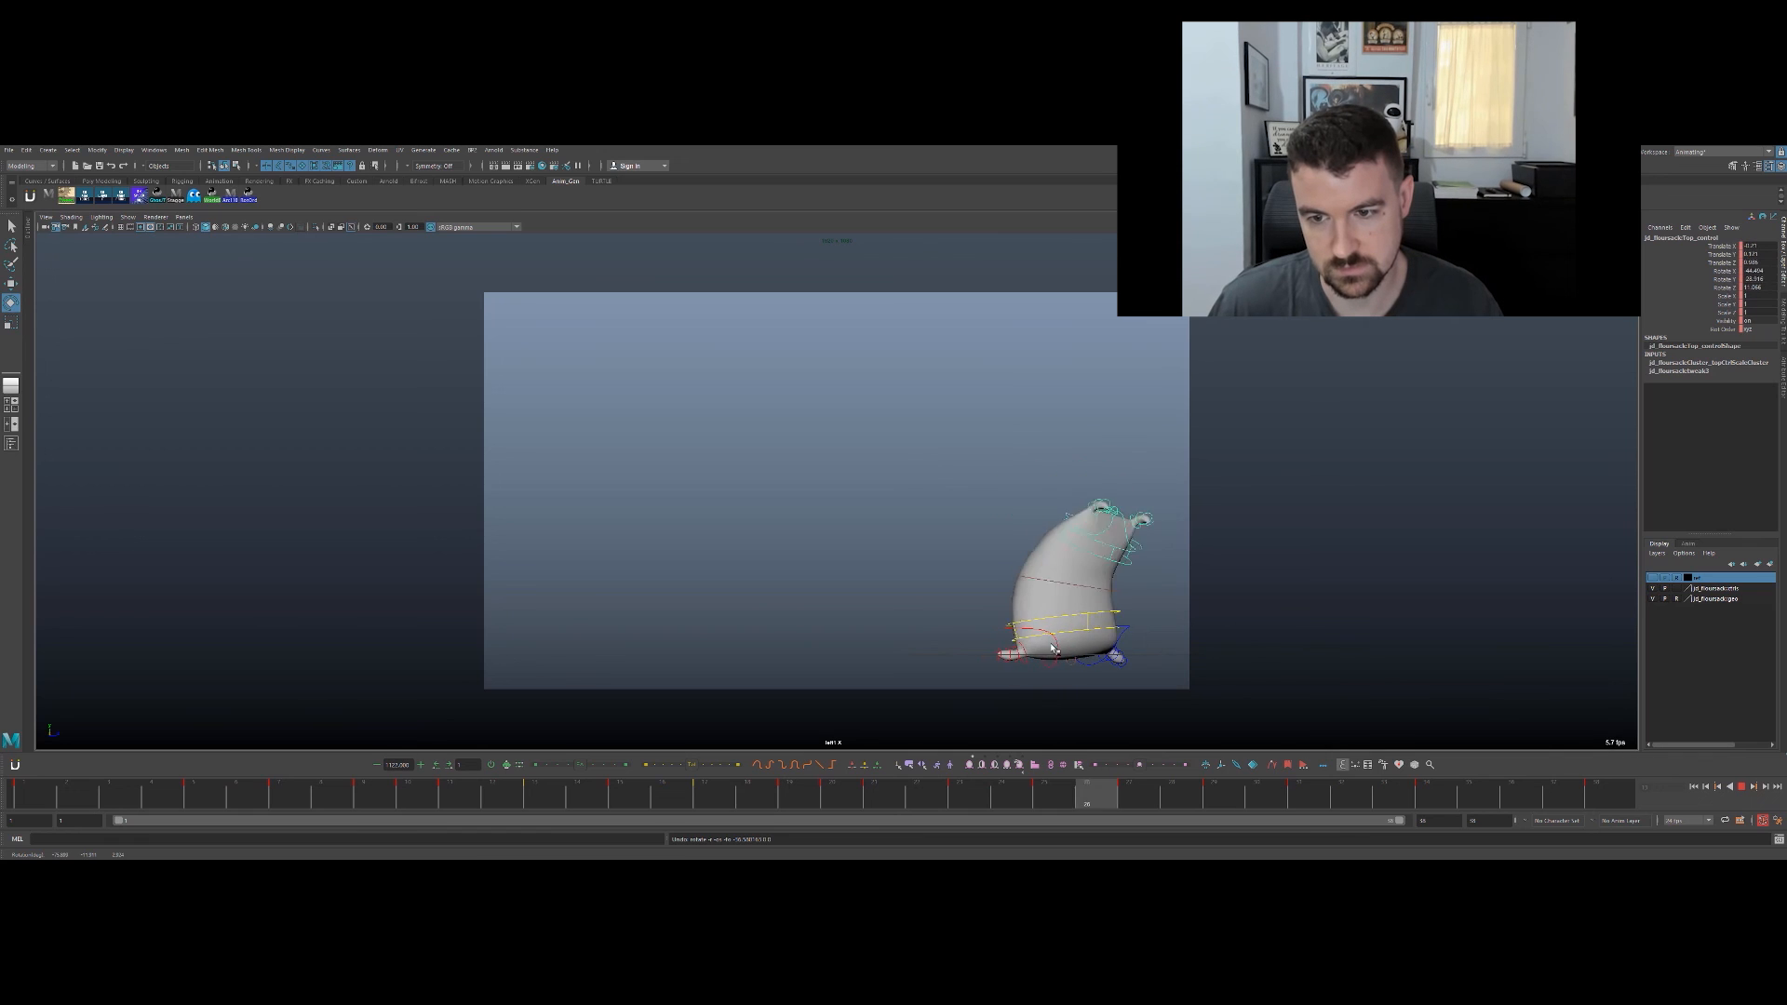
Step: Stop playback, try rotating the sack's top body control at frame 23, check the following frames, and undo the rotation
key(alt+v)
key(comma)
key(comma)
key(comma)
key(comma)
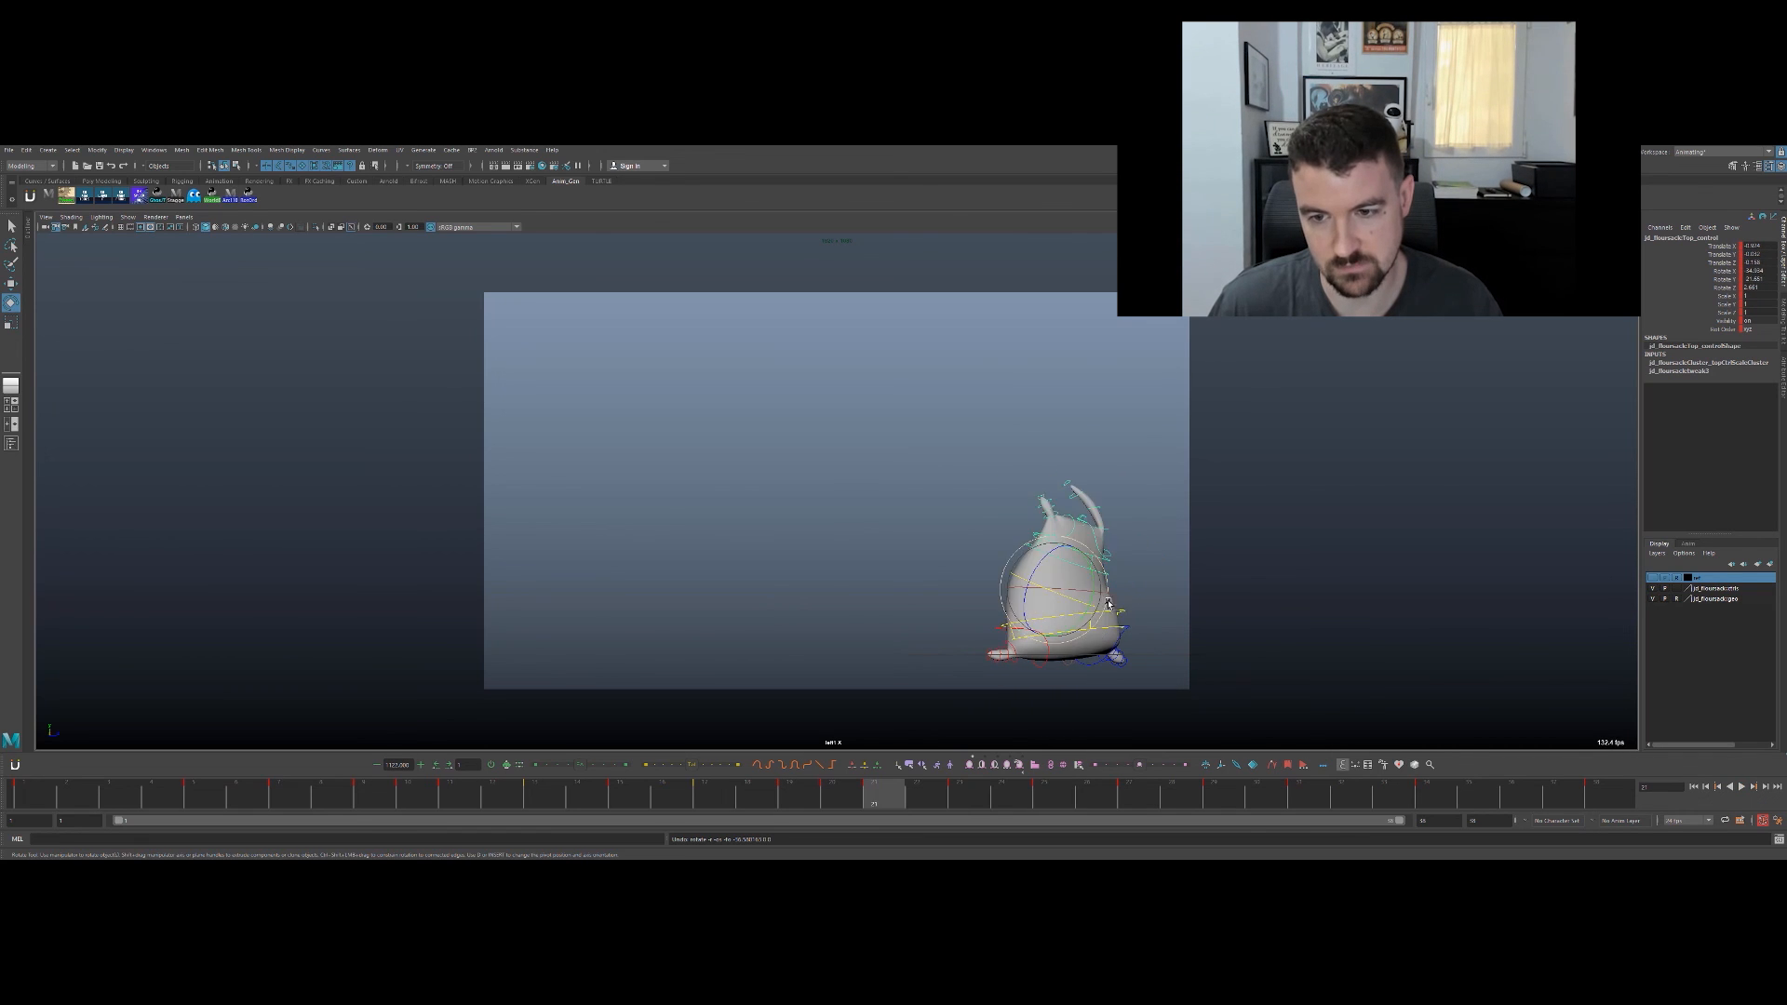
key(period)
key(period)
key(period)
key(period)
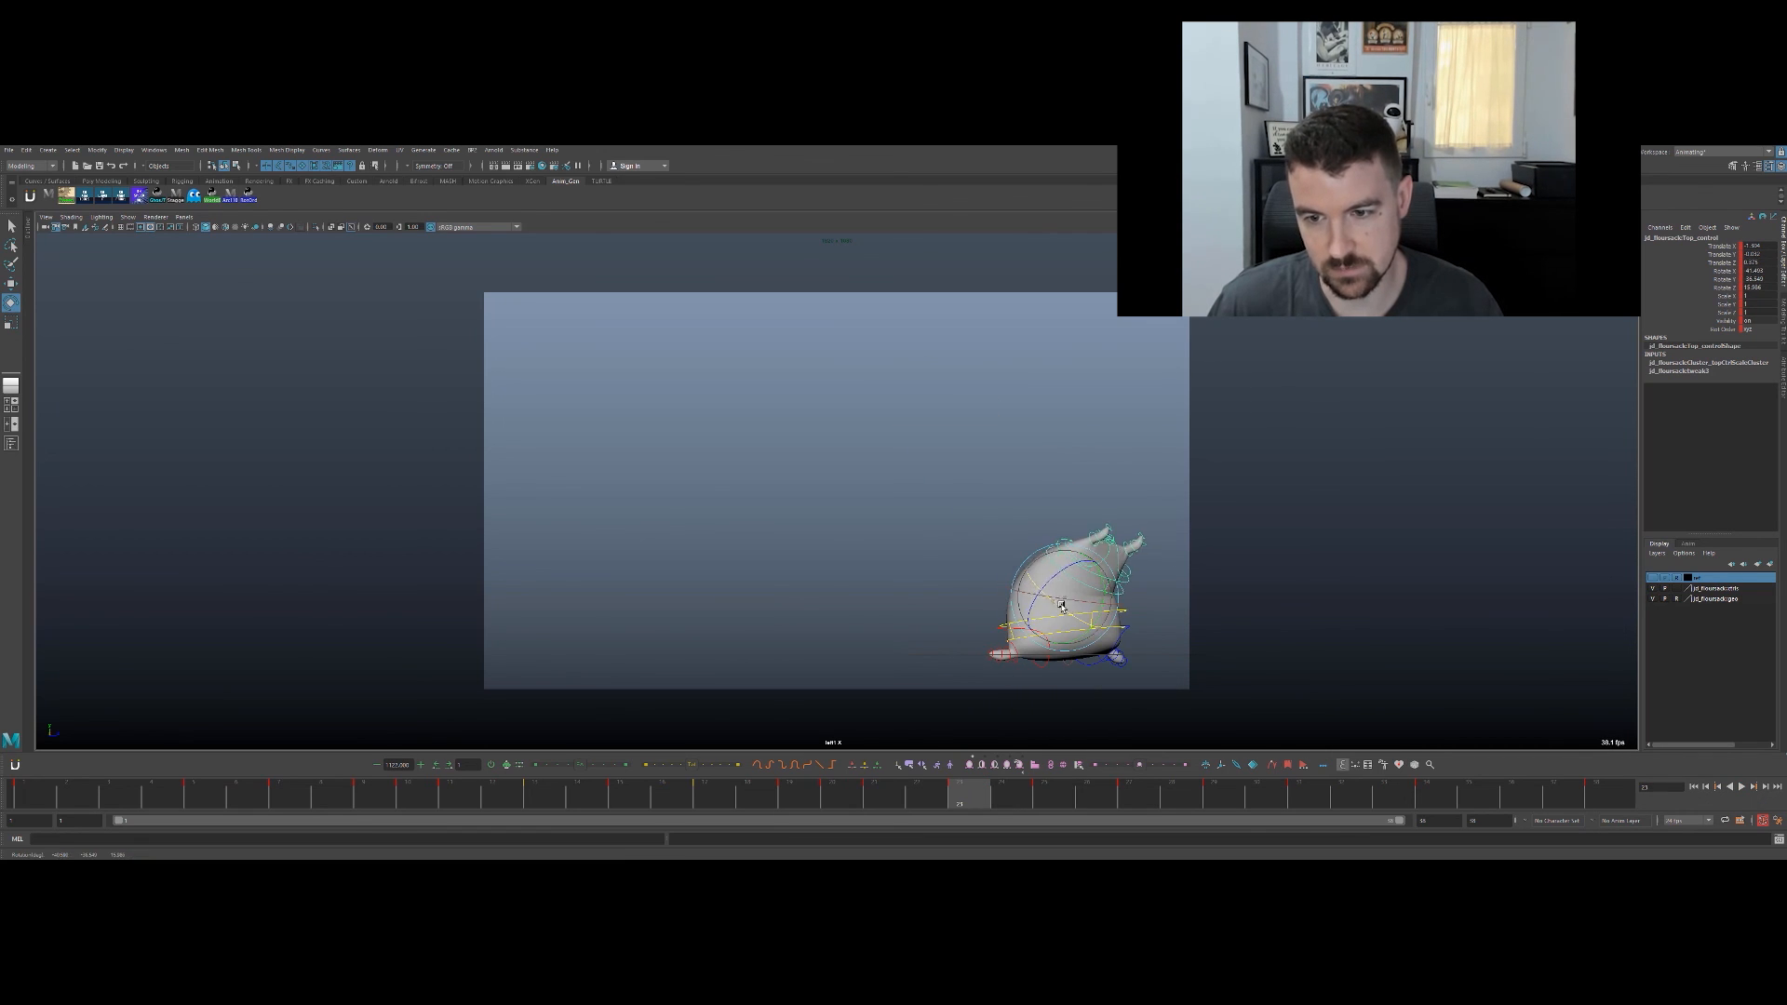
drag(1061, 606, 1077, 616)
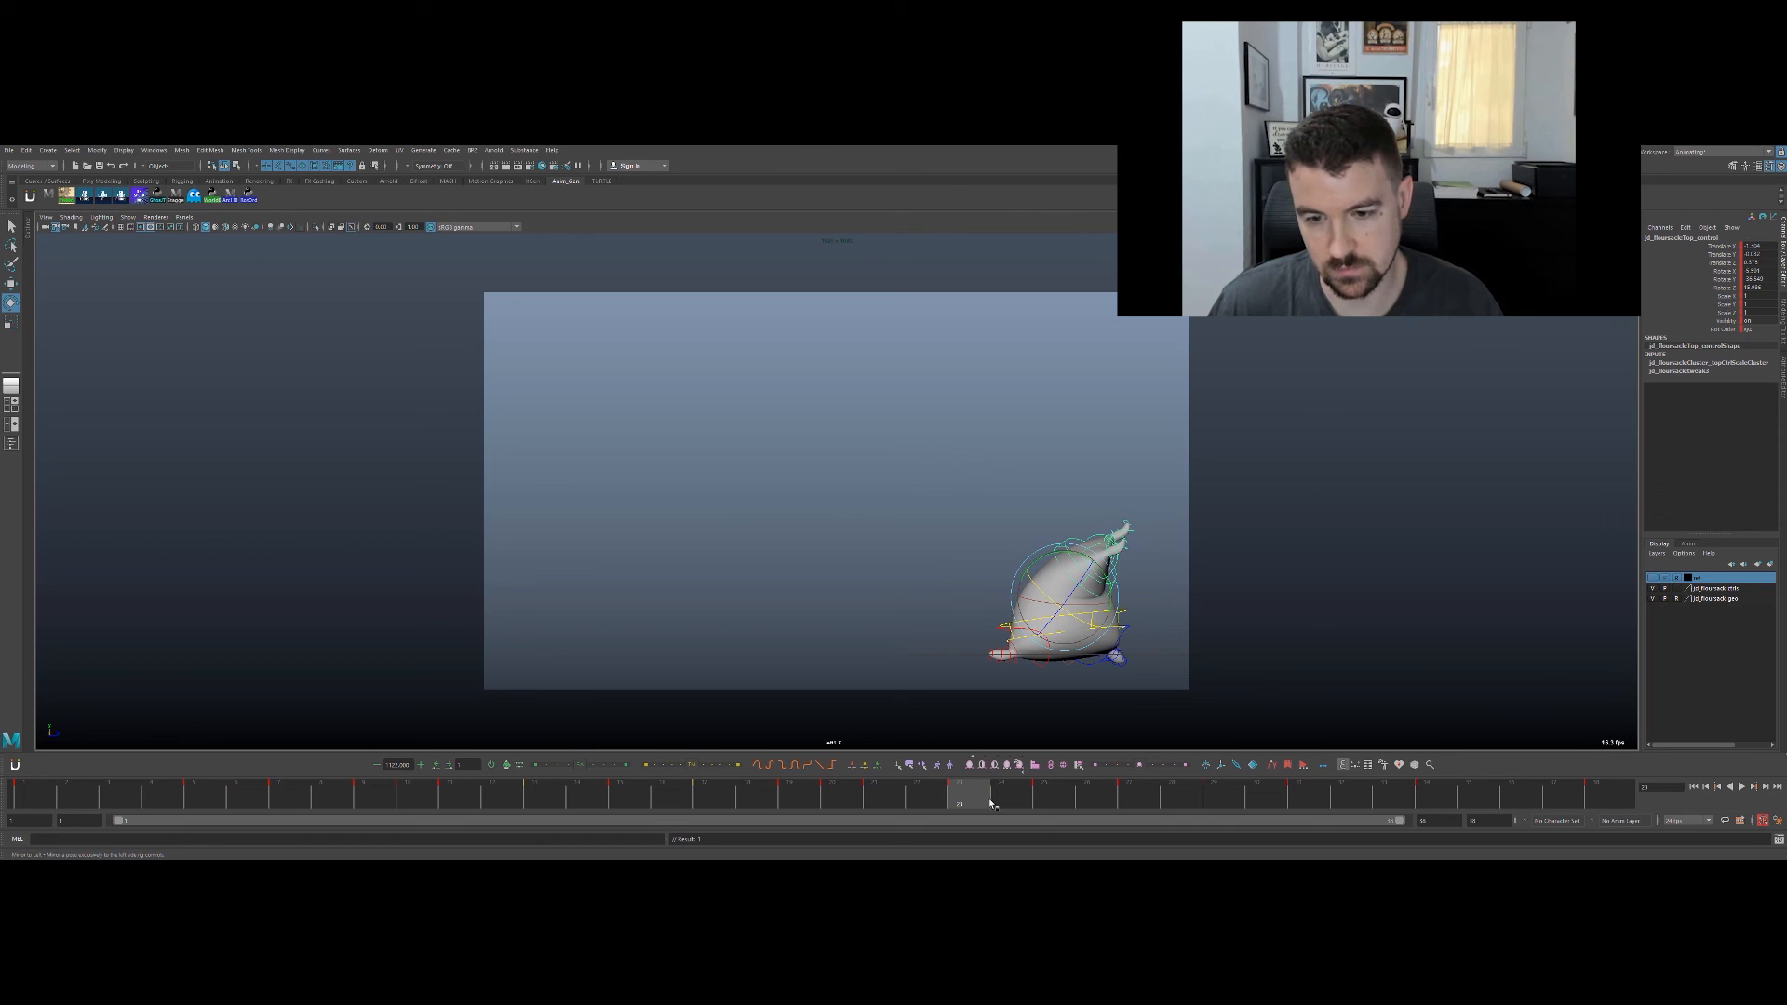
drag(994, 798, 1049, 776)
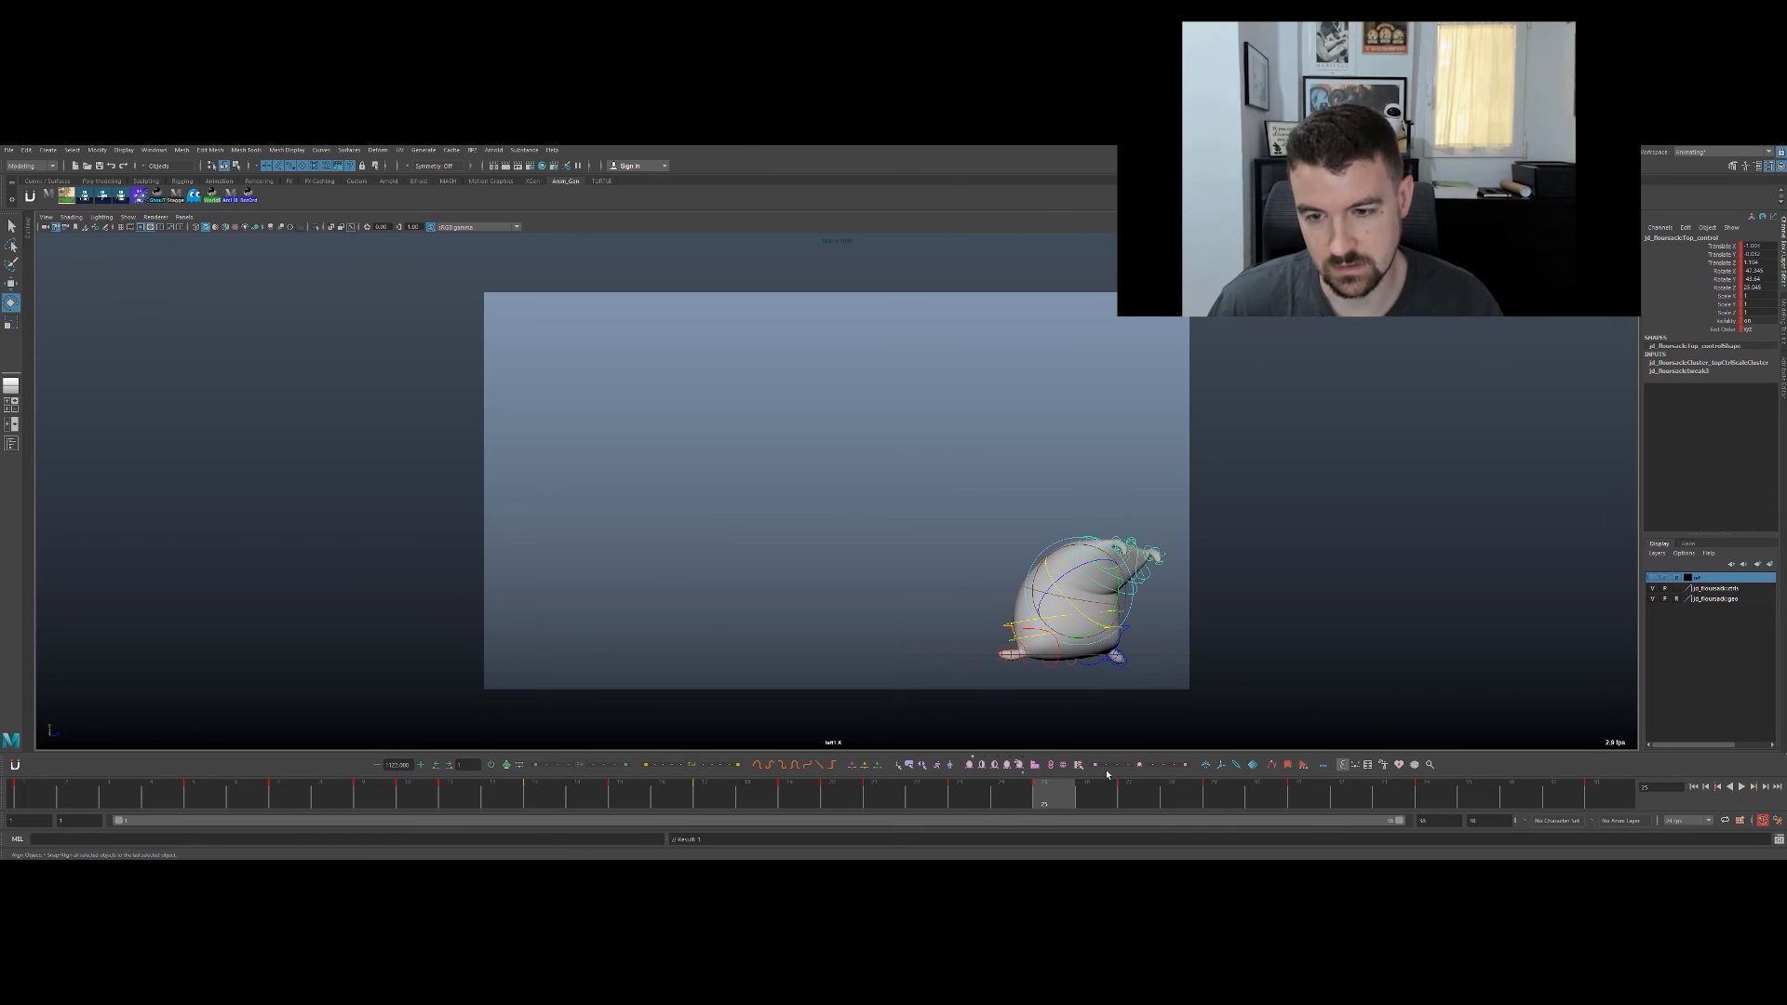
key(ctrl+z)
key(ctrl+z)
key(ctrl+z)
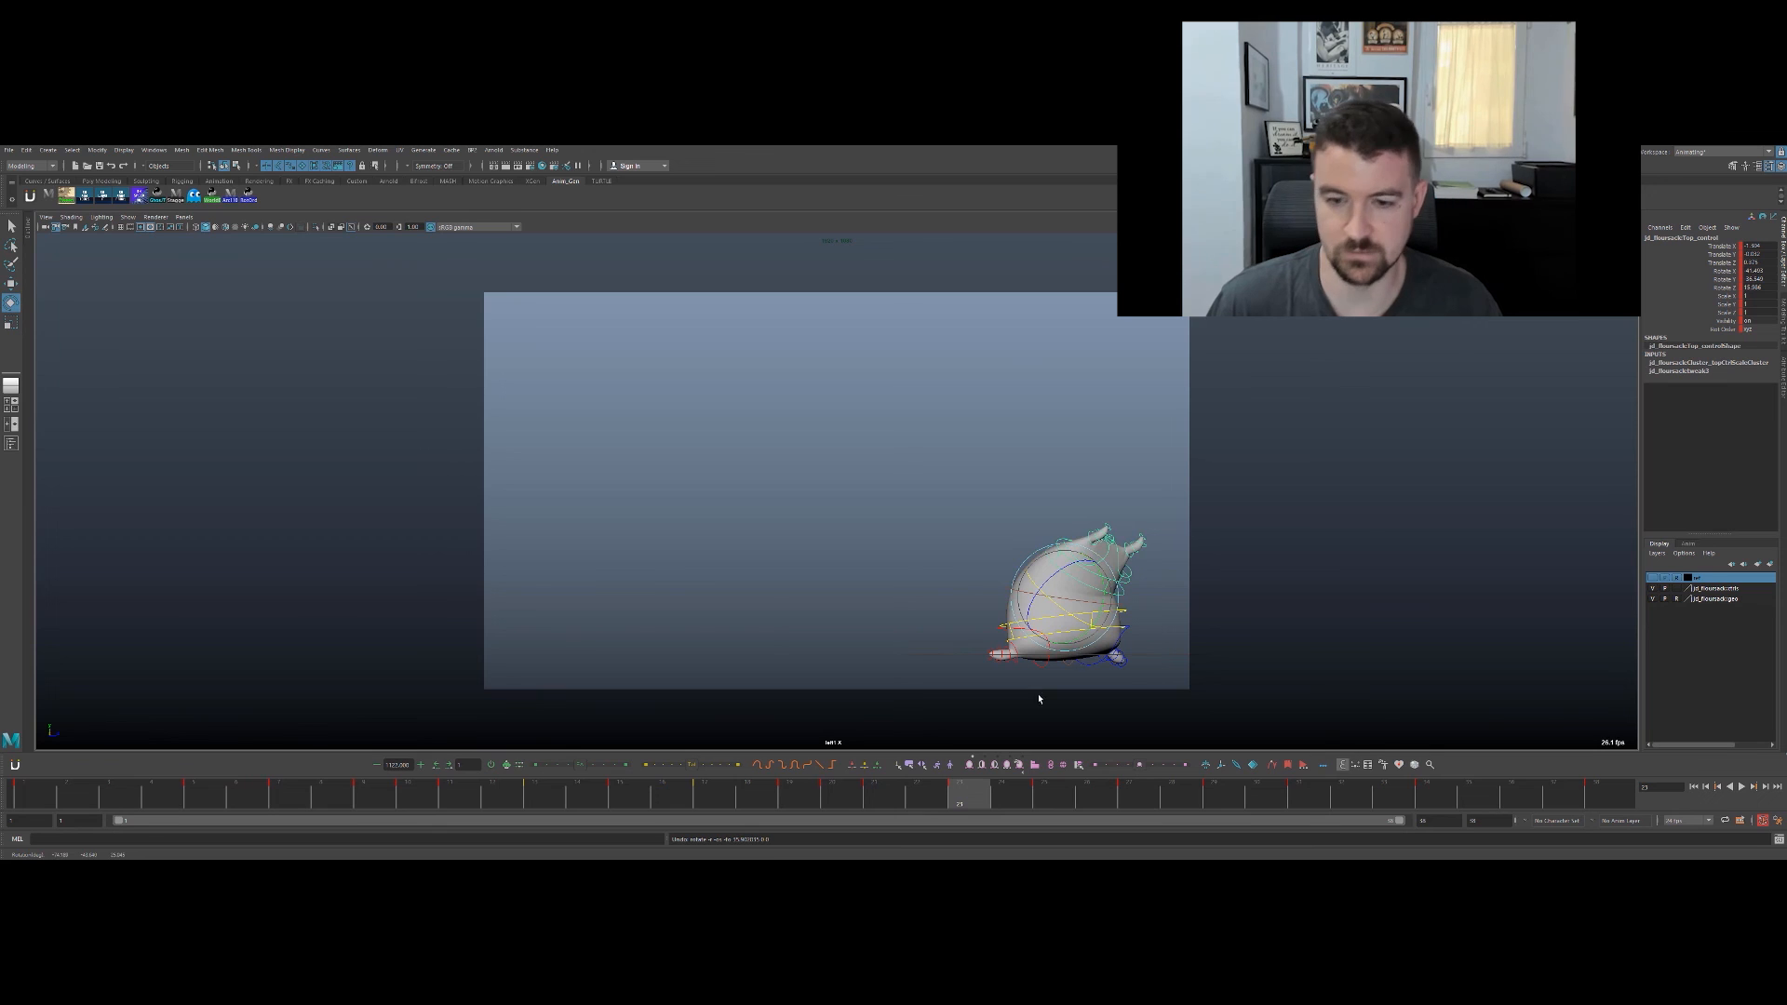
Step: Return to frame 1 and play back the full flour sack jump to review the motion
drag(864, 794, 35, 791)
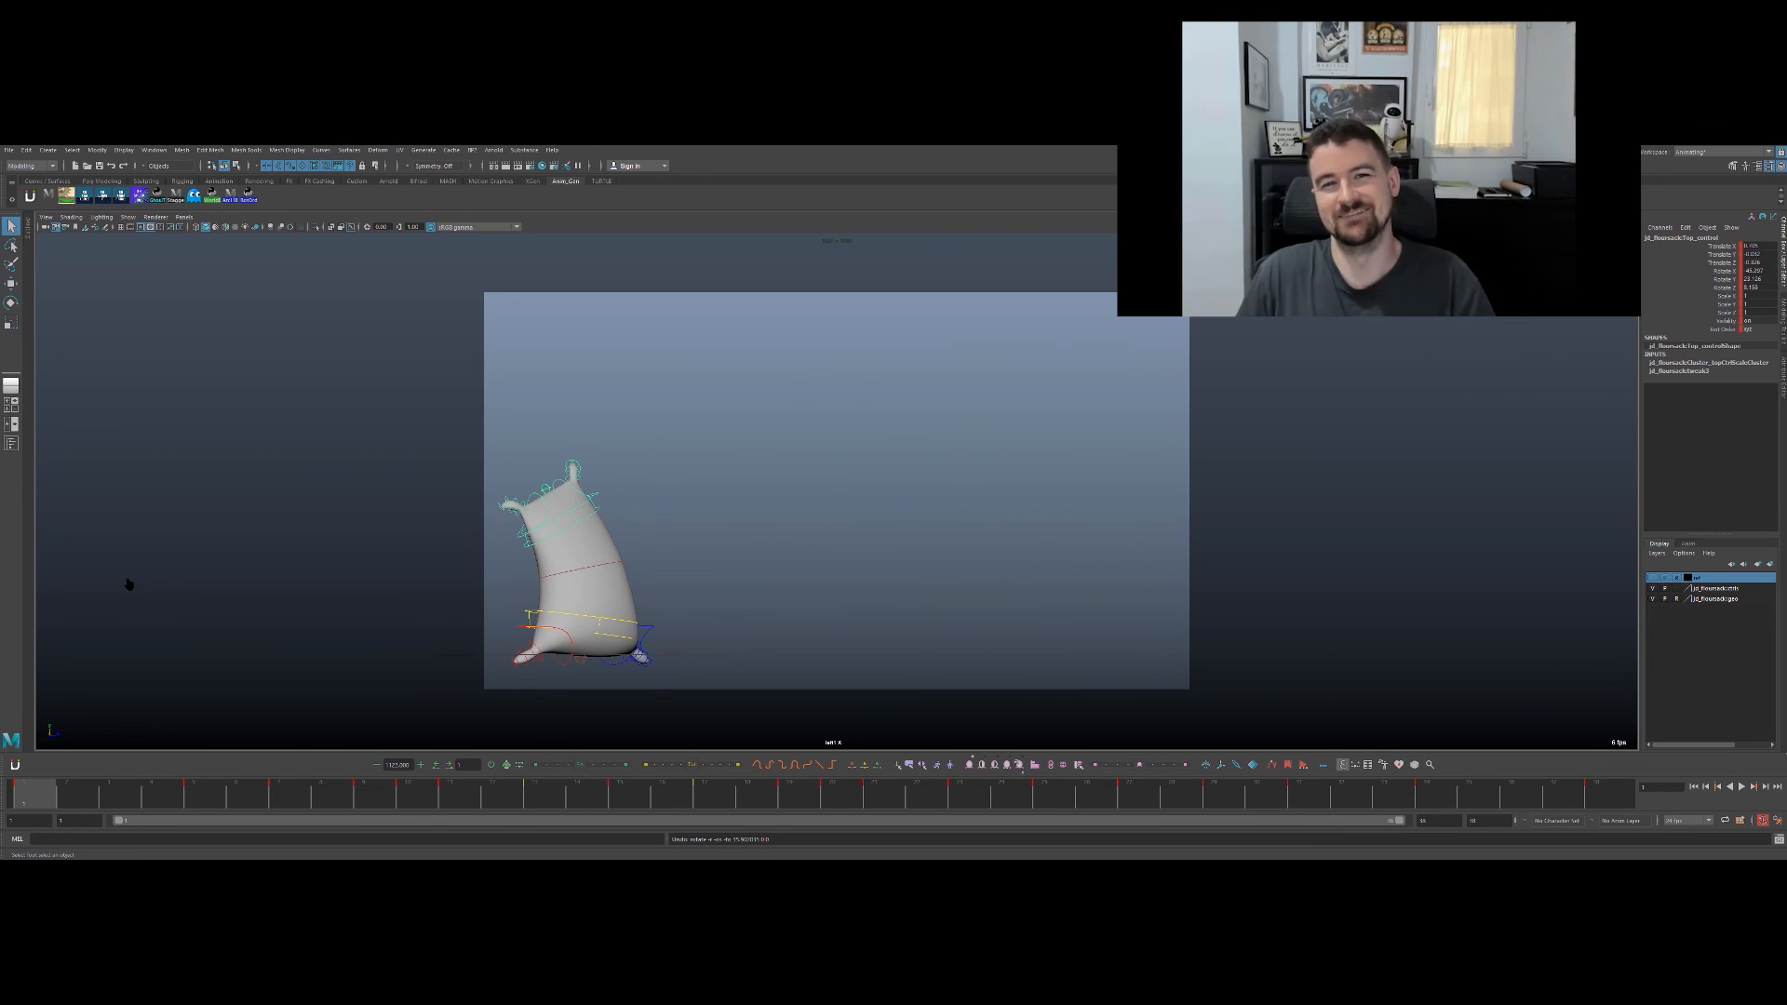
key(alt+v)
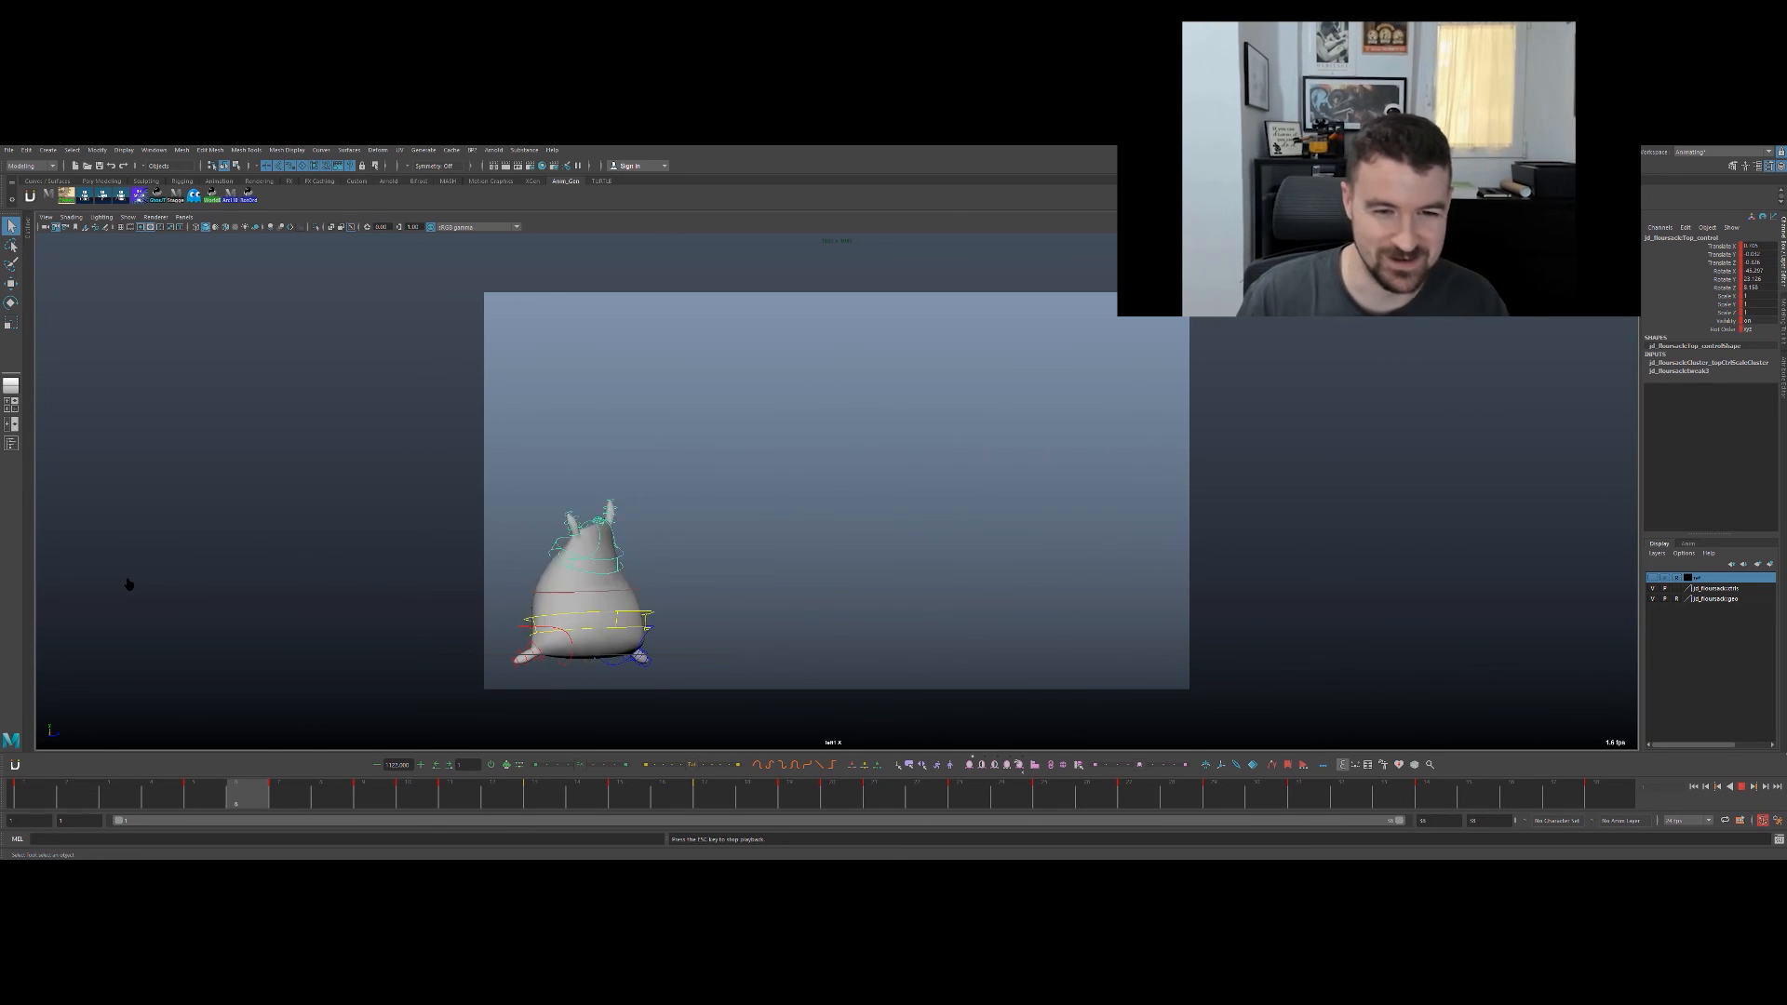
key(Escape)
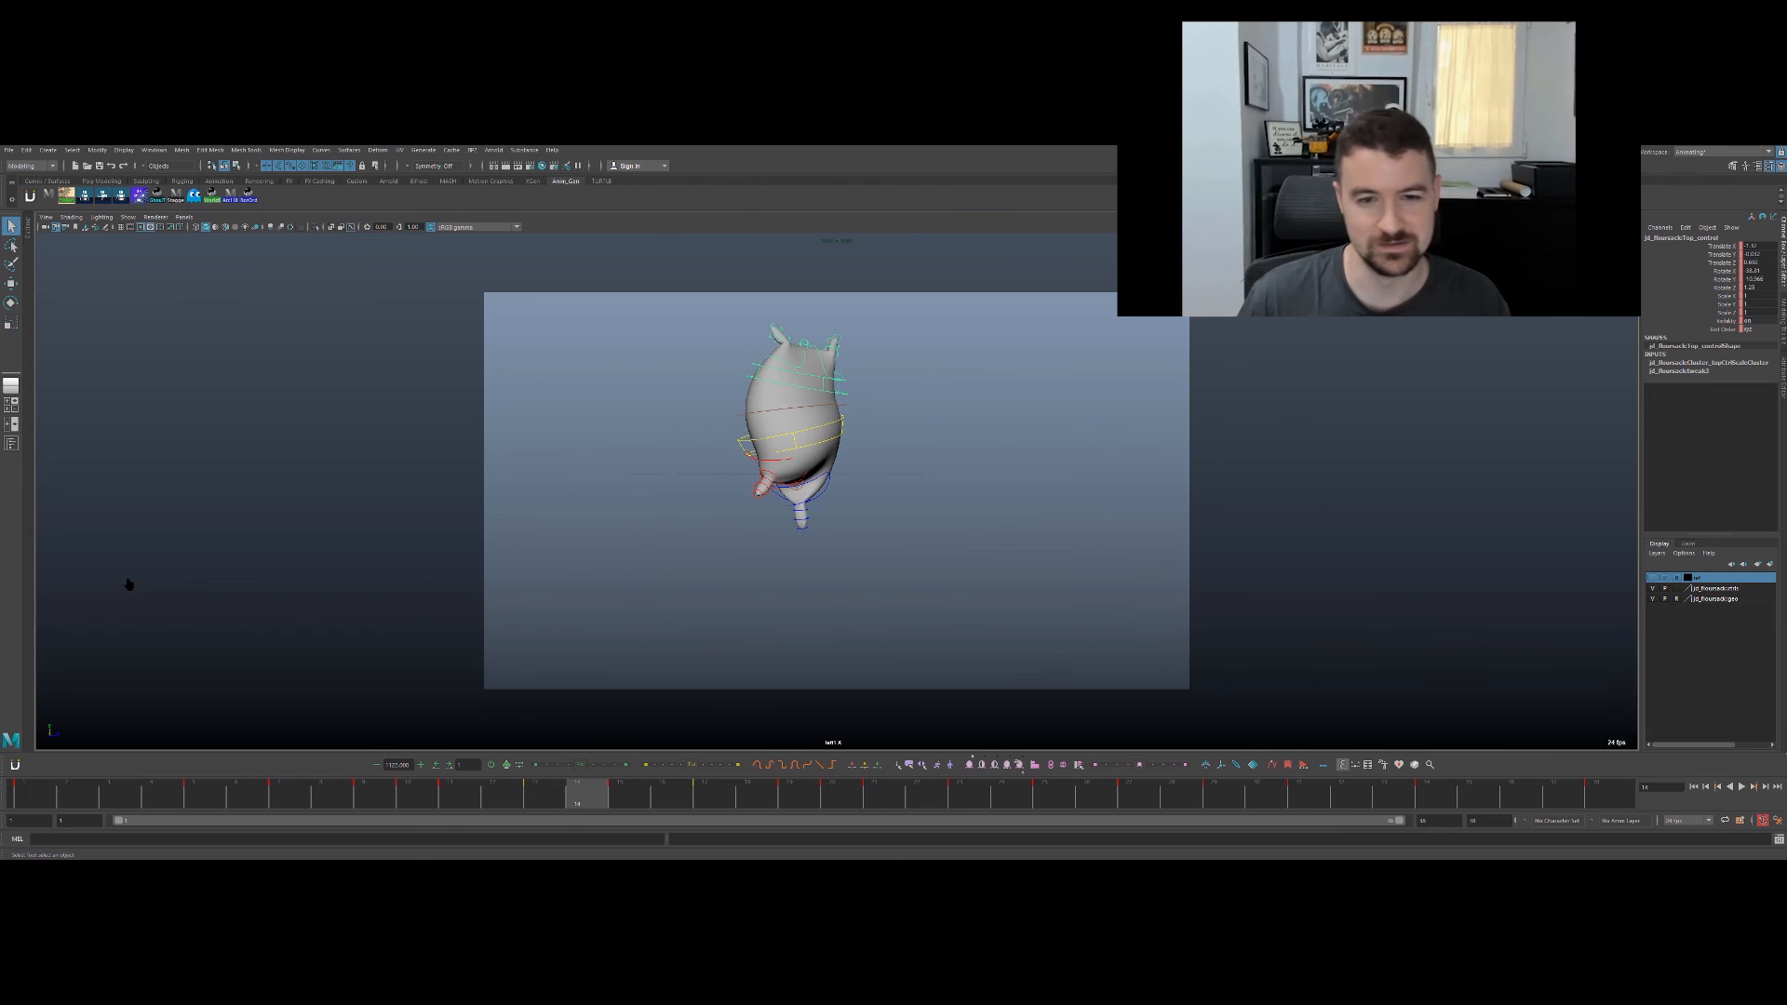
key(alt+v)
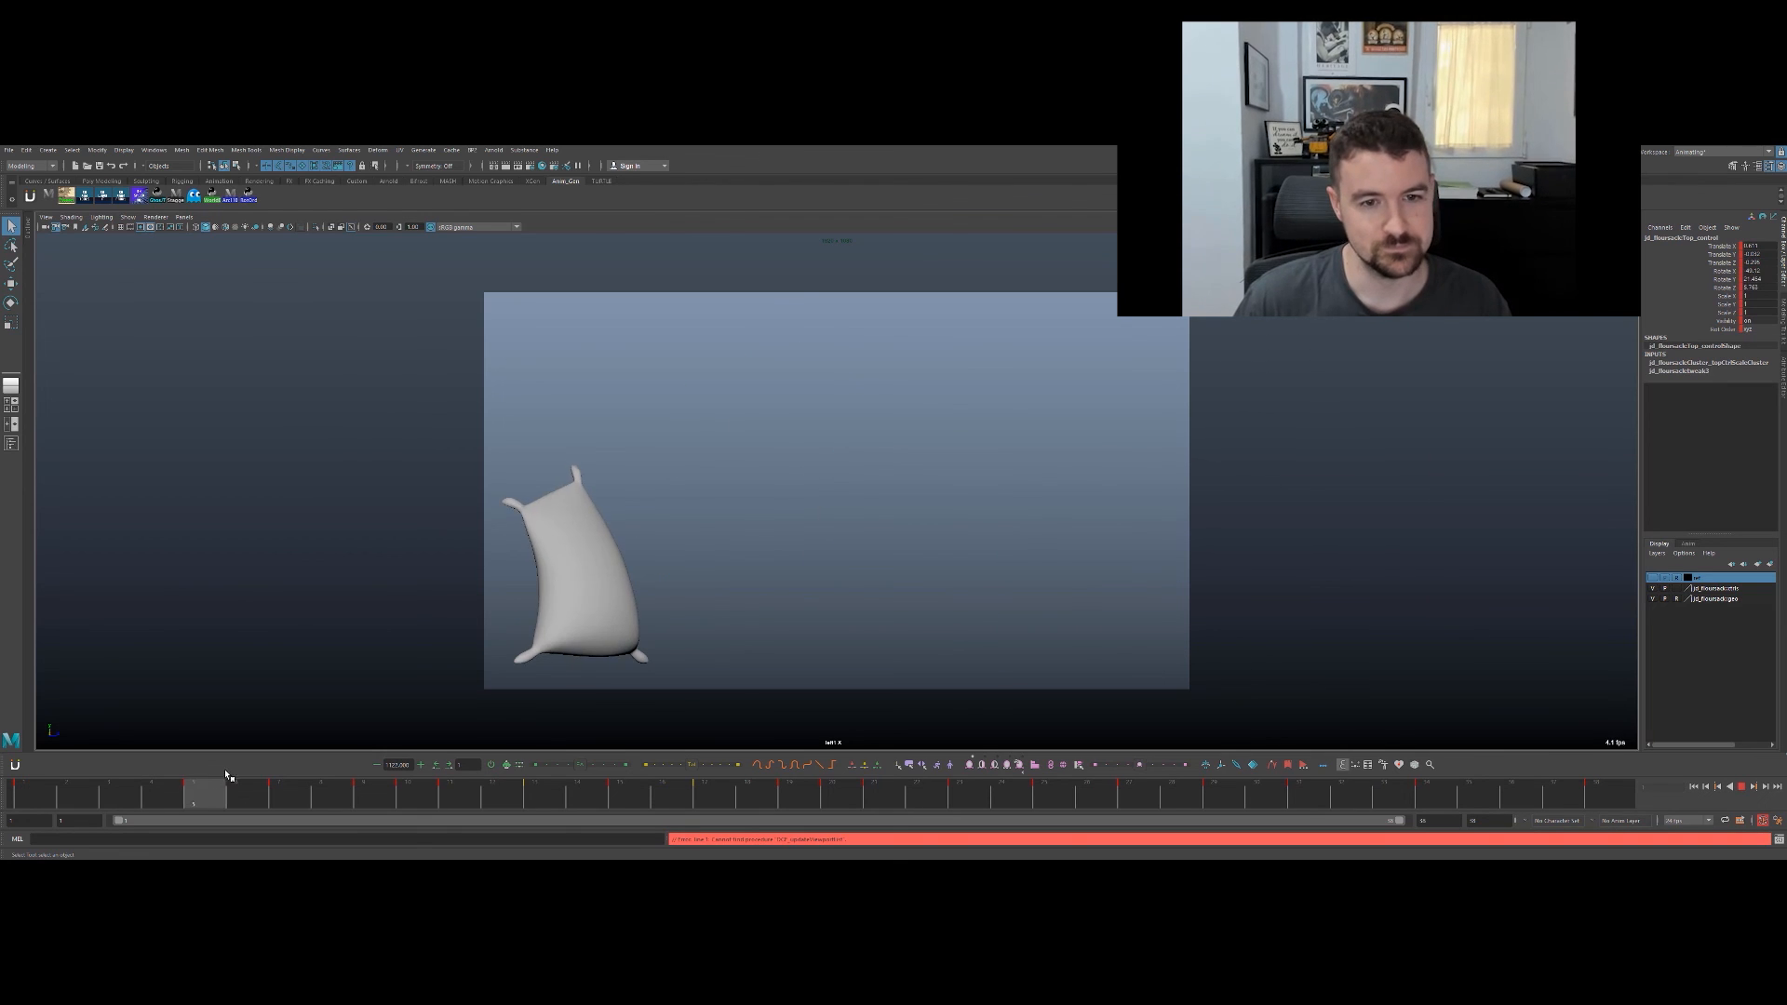